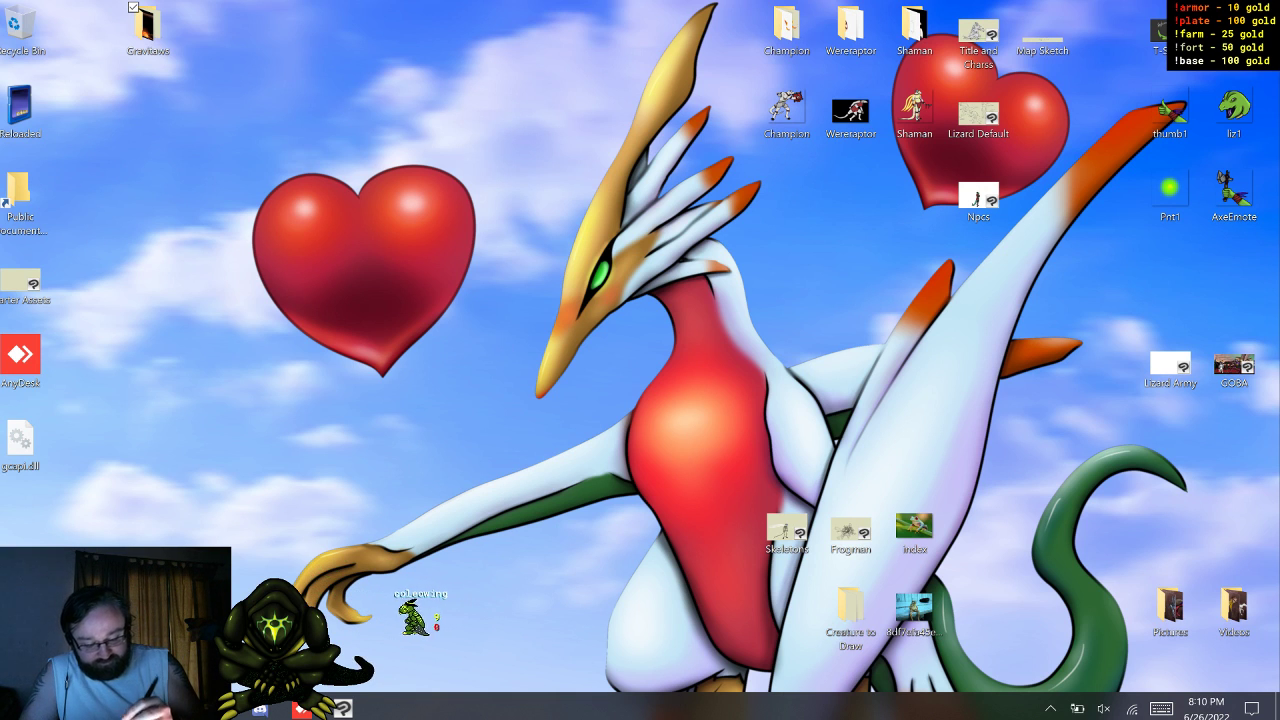
# - Switch to Clip Studio Paint and hide the handwritten notes on Layer 2 of the Alien folder
pyautogui.click(343, 708)
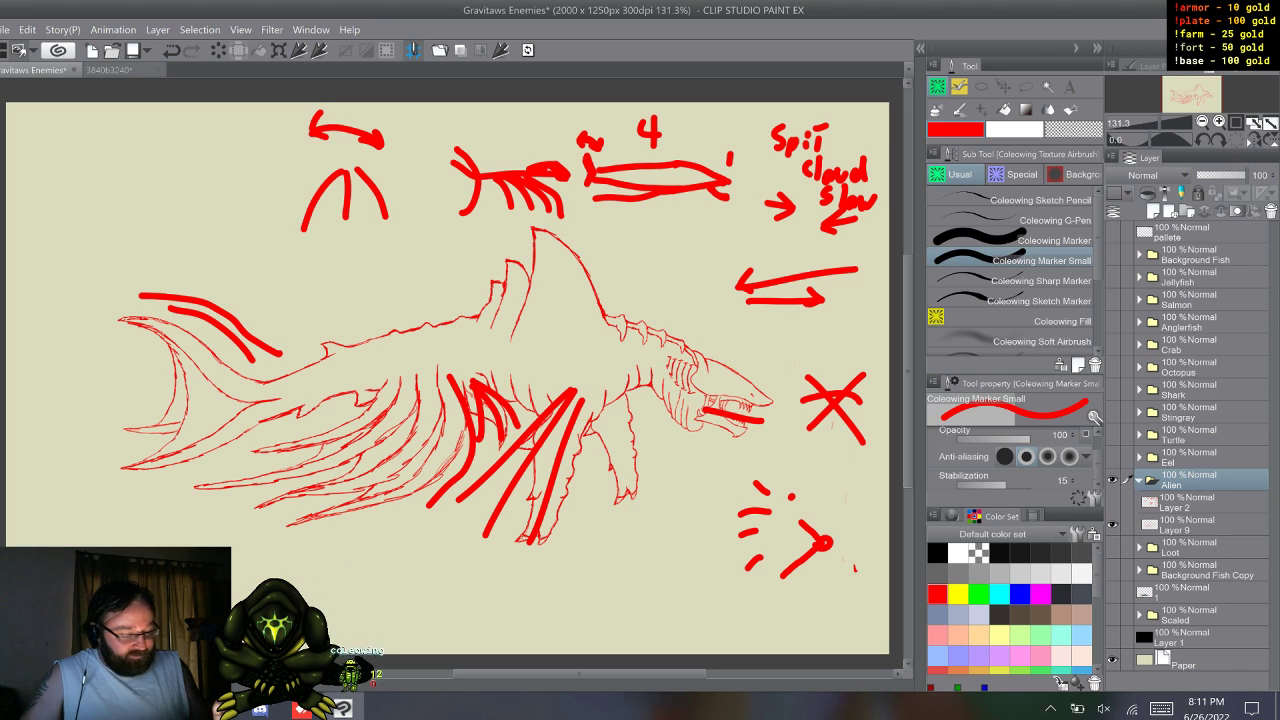
pyautogui.click(1112, 502)
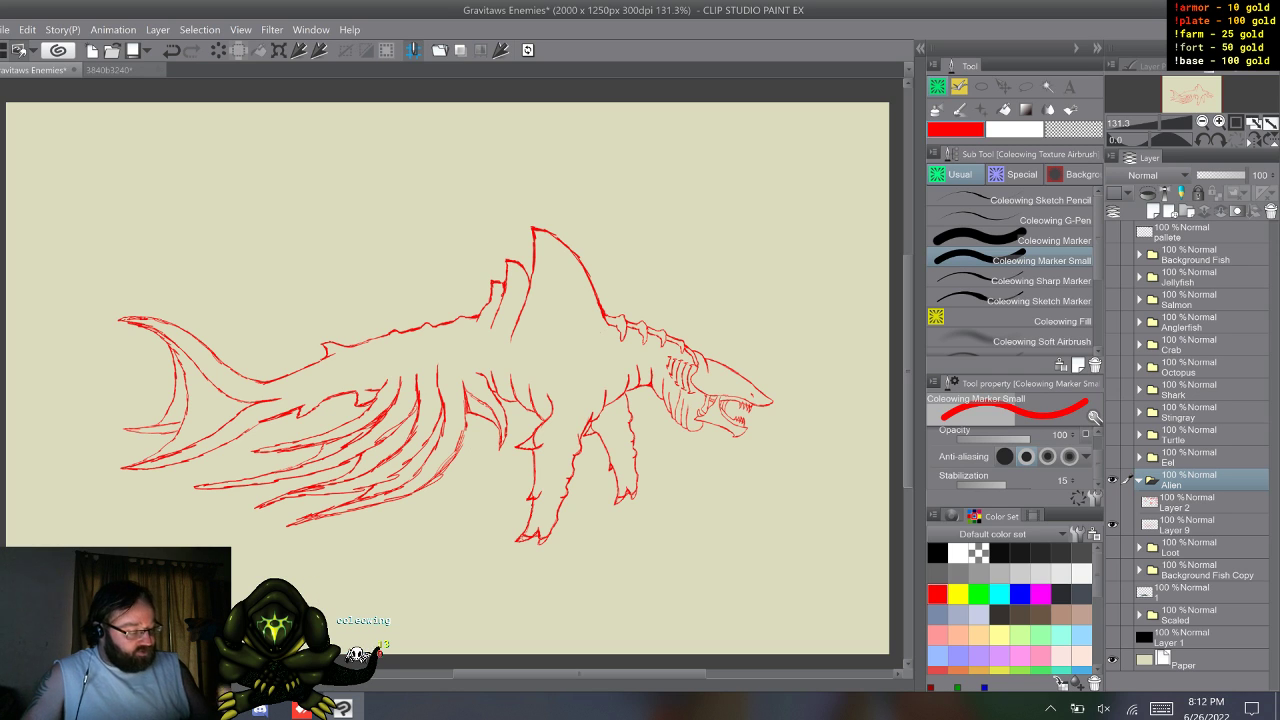
# - Duplicate Layer 9 and try erasing and redrawing the shark's throat outline on the copy
pyautogui.click(1190, 525)
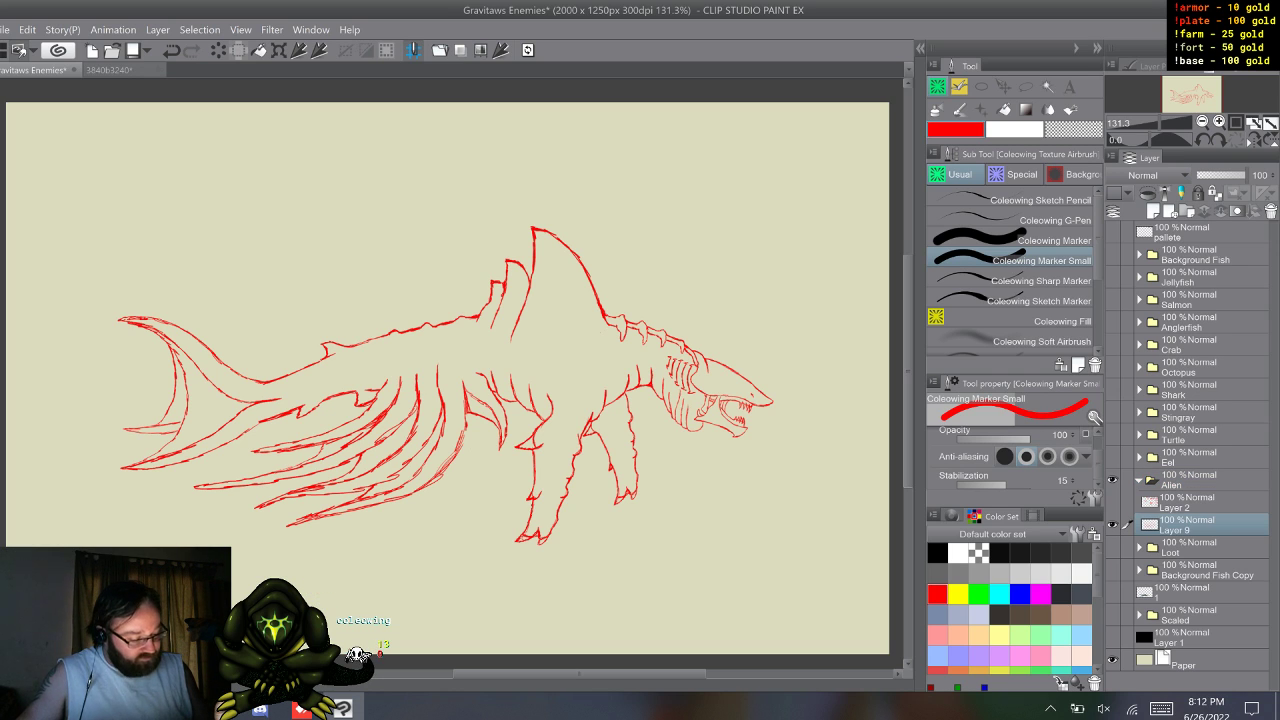
pyautogui.press('F9')
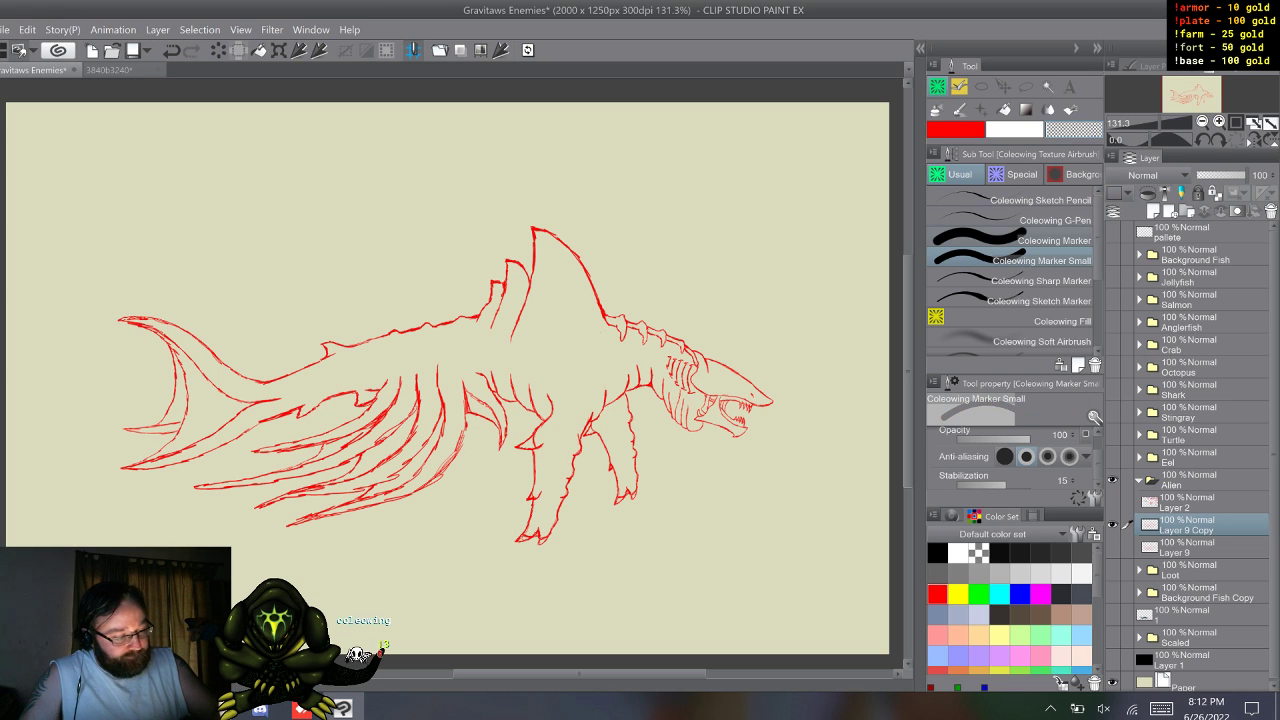
pyautogui.click(1012, 240)
pyautogui.moveTo(704, 436); pyautogui.dragTo(698, 438)
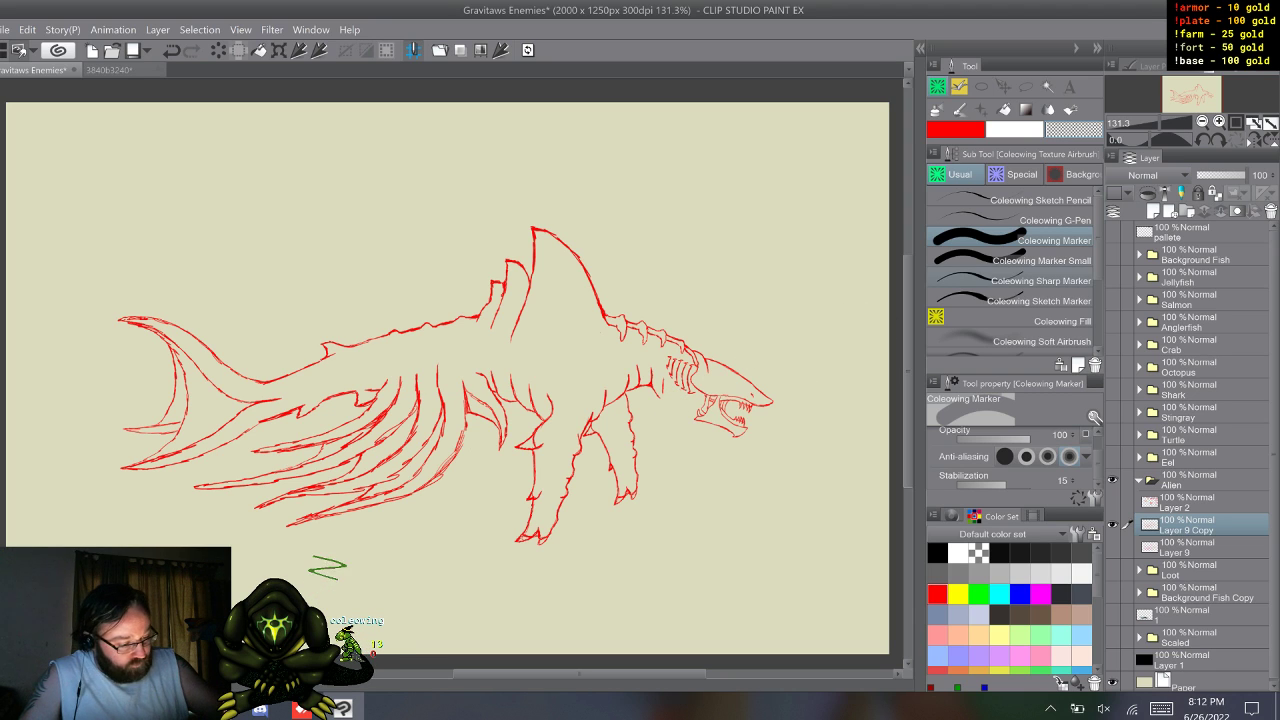
pyautogui.press('.')
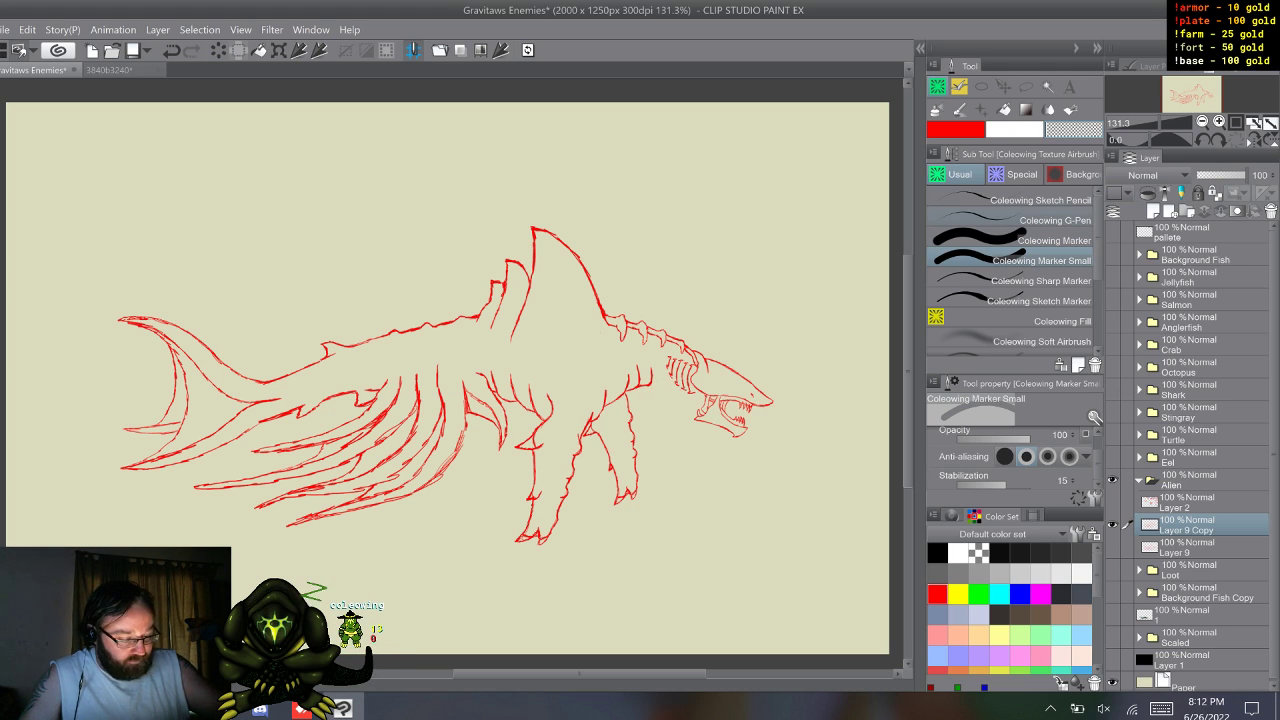
pyautogui.click(1012, 199)
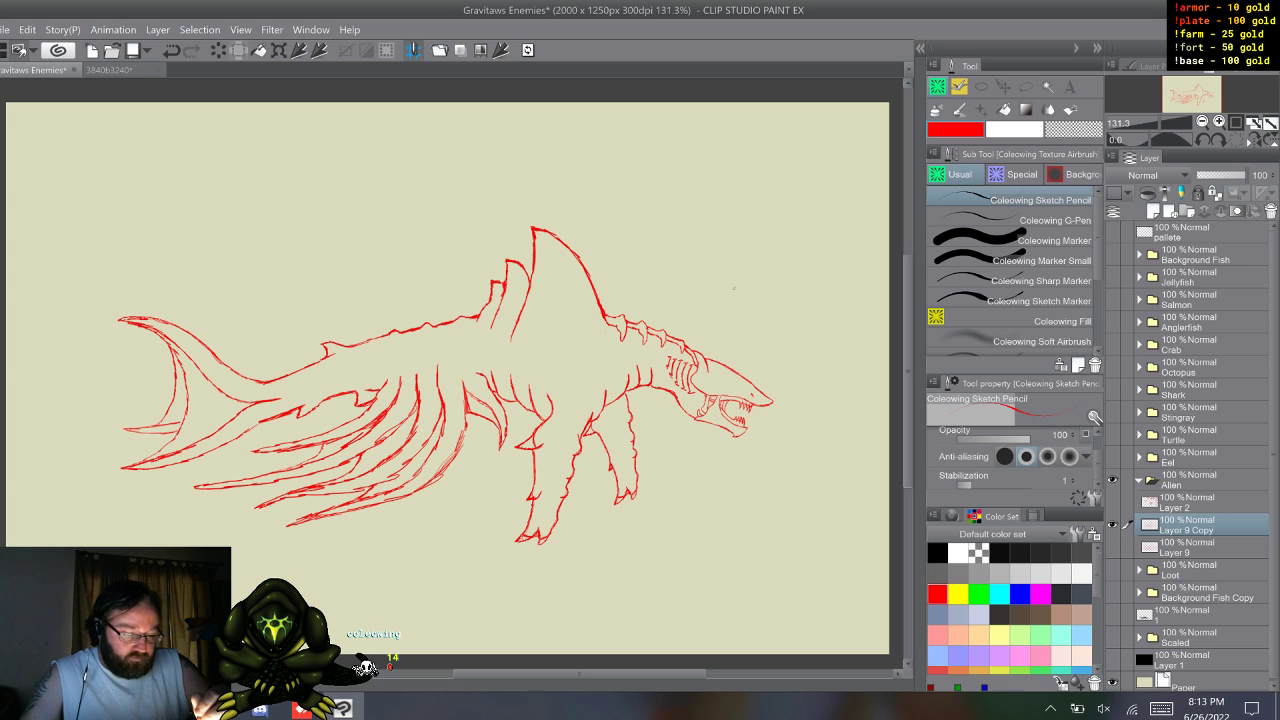
# - Compare the reworked throat on Layer 9 Copy with the original Layer 9 by alternating their visibility
pyautogui.click(1112, 525)
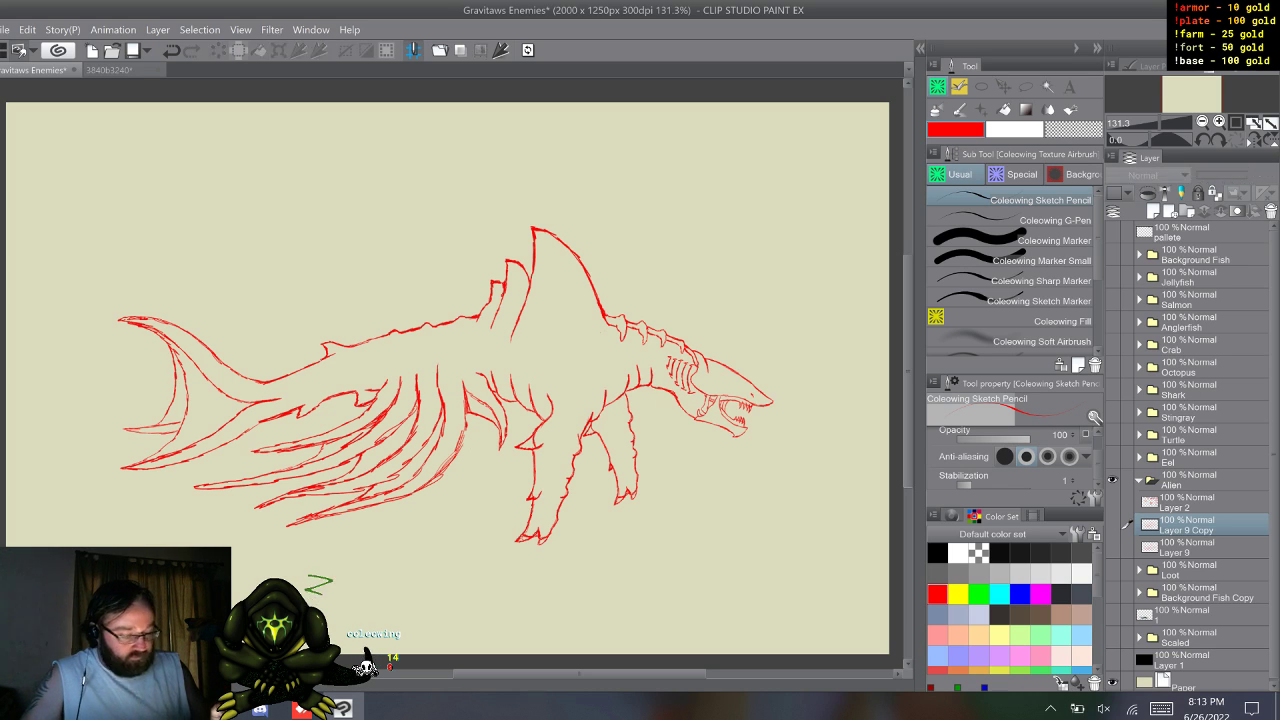
pyautogui.click(1112, 547)
pyautogui.click(1111, 525)
pyautogui.click(1111, 547)
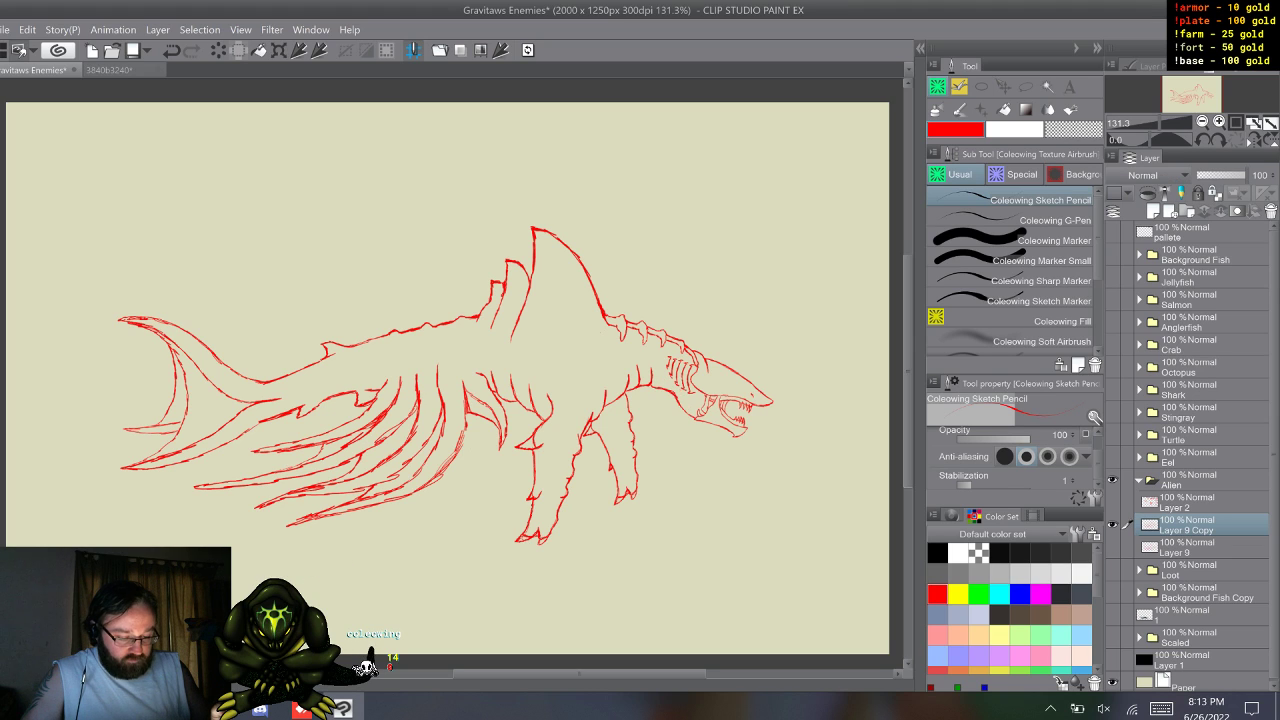
pyautogui.click(1111, 525)
pyautogui.click(1111, 547)
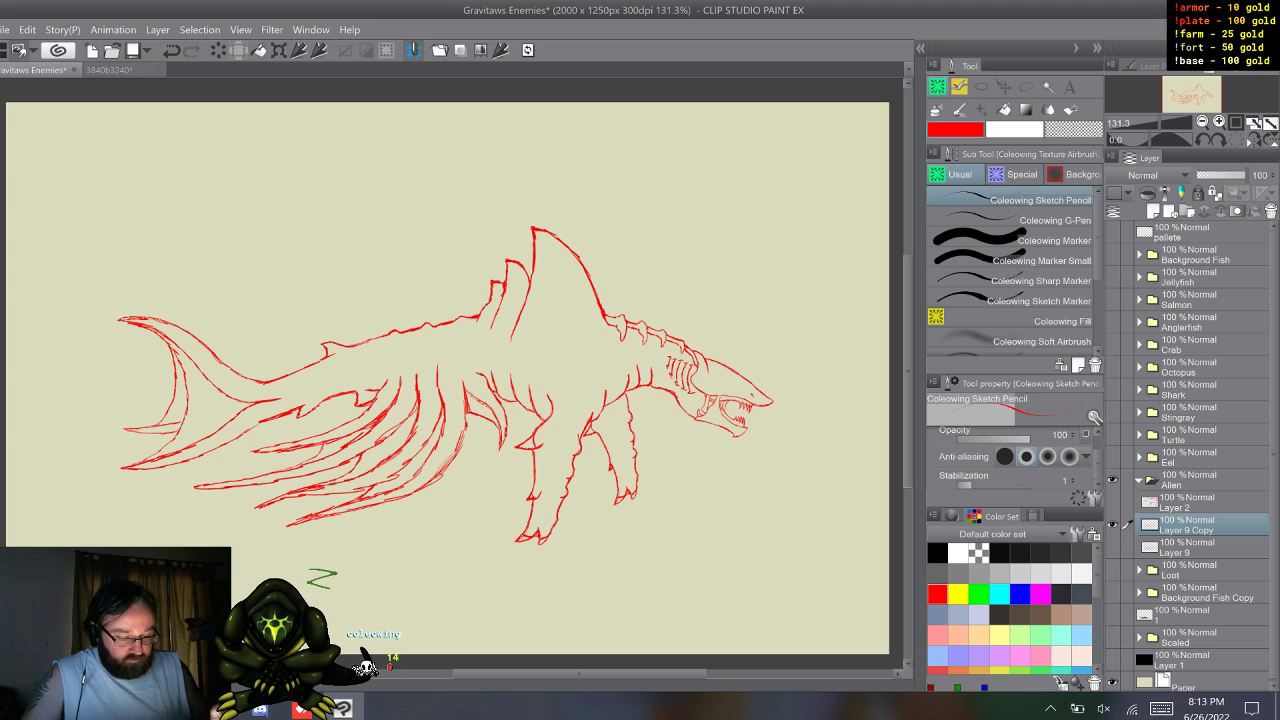
pyautogui.click(1112, 525)
pyautogui.click(1112, 547)
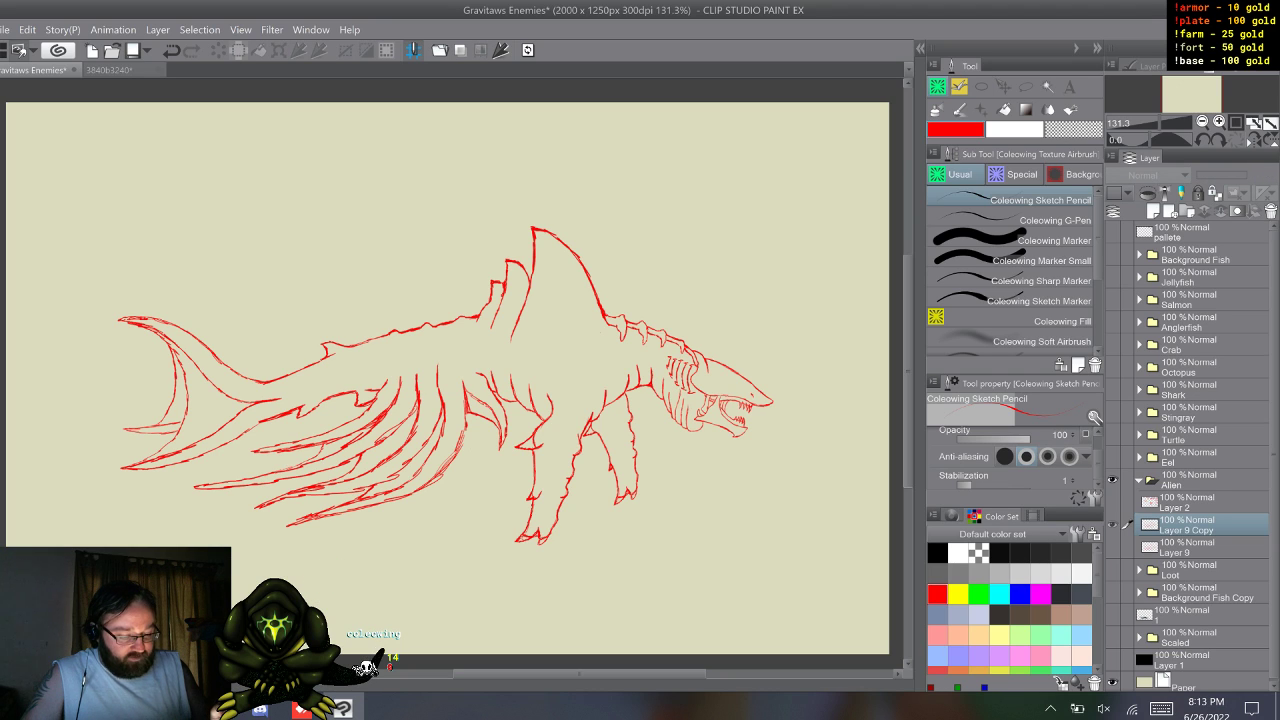
pyautogui.click(1111, 525)
pyautogui.click(1111, 547)
pyautogui.click(1111, 525)
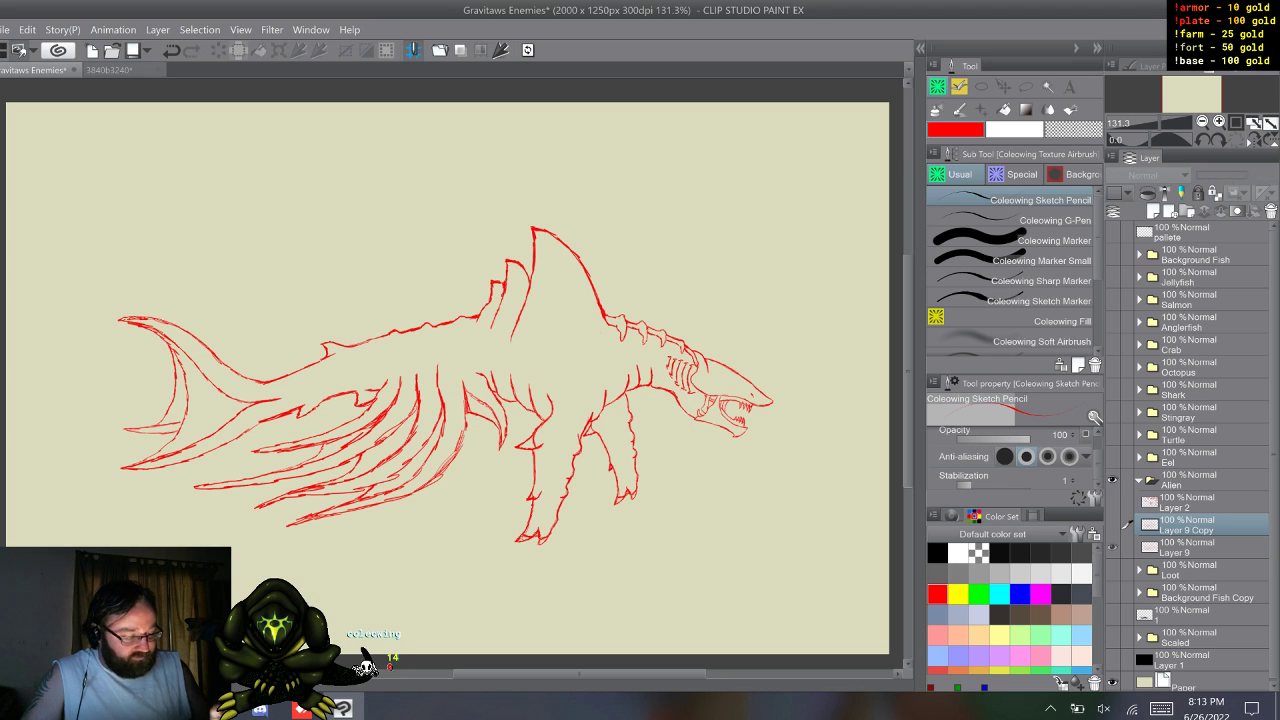
pyautogui.click(1111, 547)
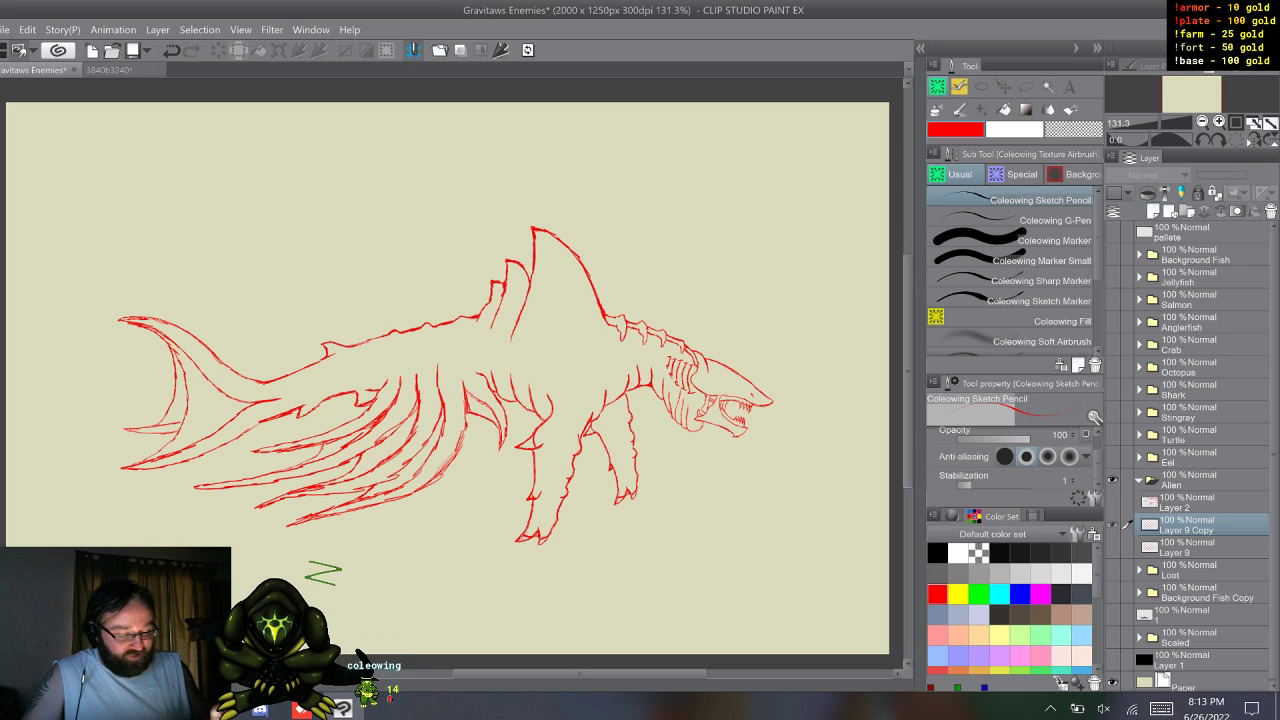
pyautogui.click(1111, 525)
pyautogui.click(1111, 547)
pyautogui.click(1111, 525)
pyautogui.click(1111, 547)
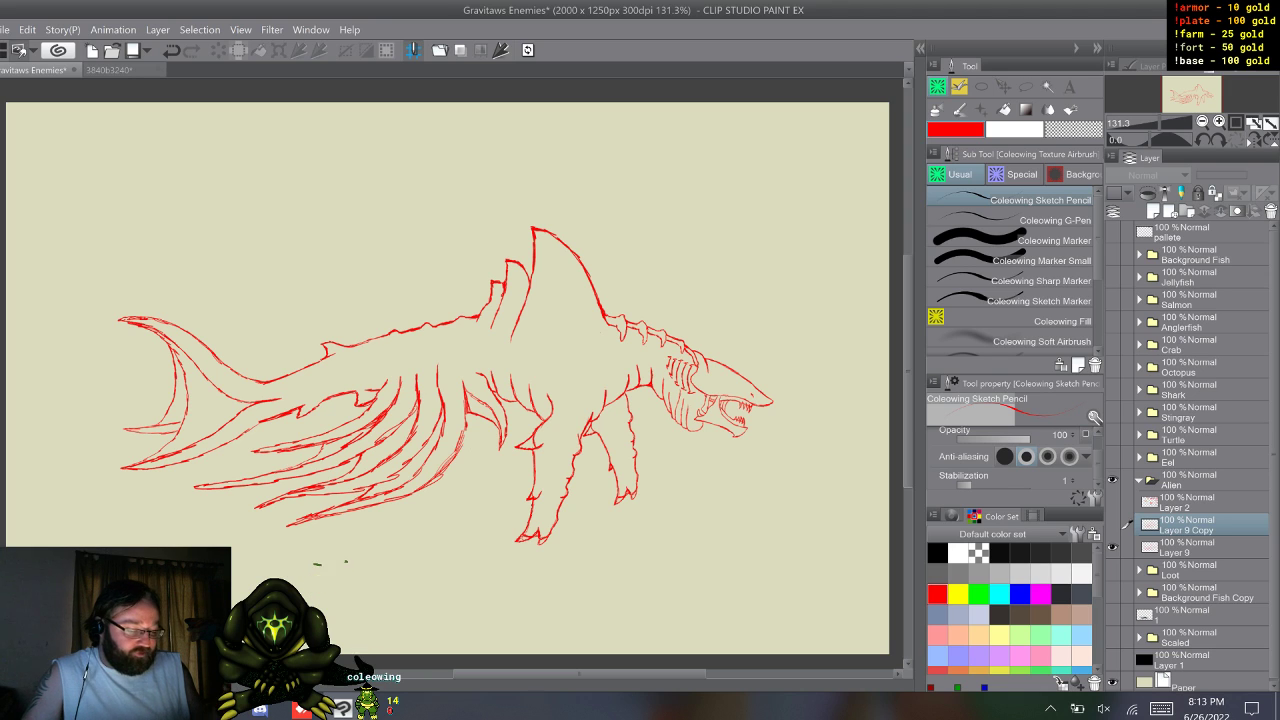
pyautogui.click(1111, 525)
pyautogui.click(1111, 547)
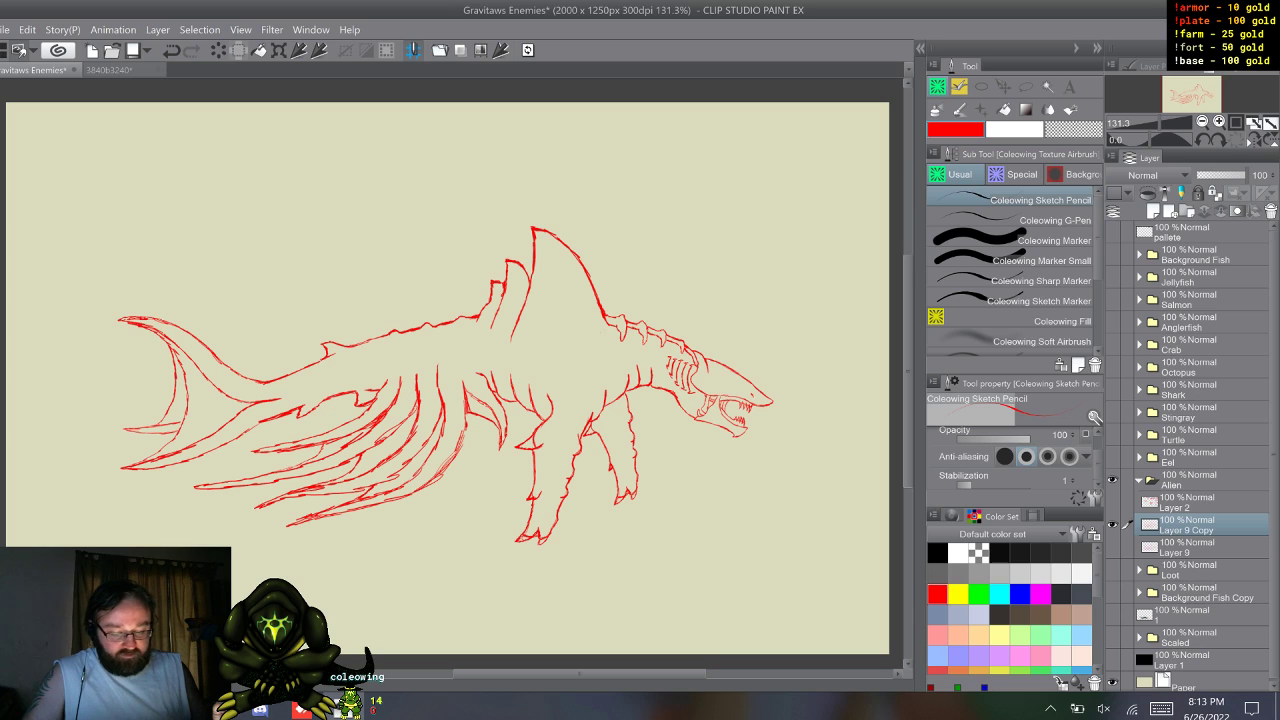
pyautogui.click(1111, 525)
pyautogui.click(1111, 547)
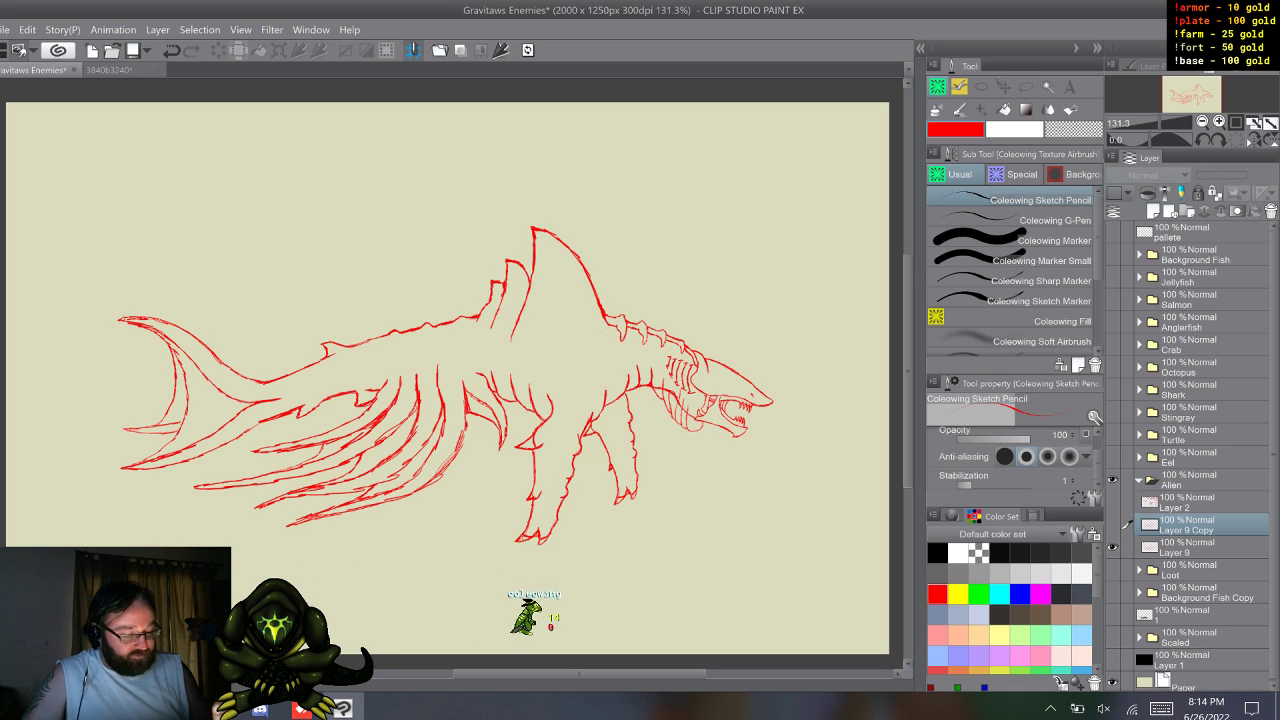
# - Delete the Layer 9 Copy layer
pyautogui.rightClick(1092, 521)
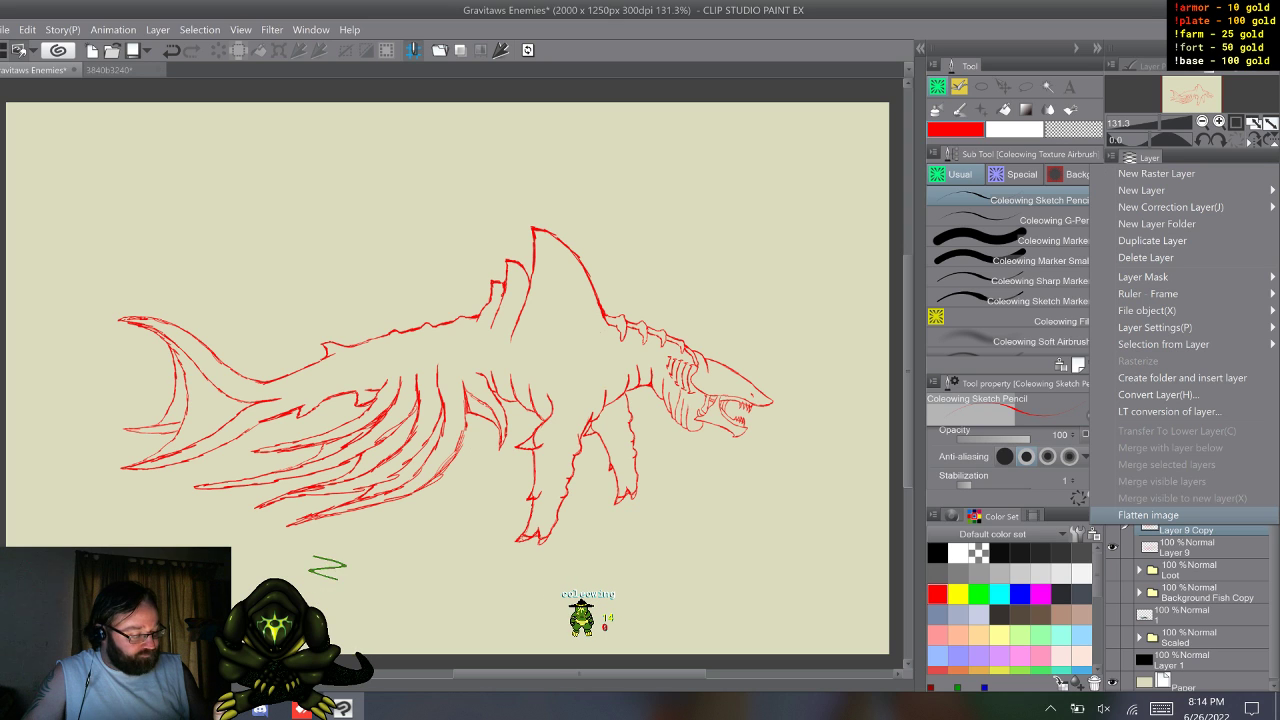
pyautogui.click(1146, 257)
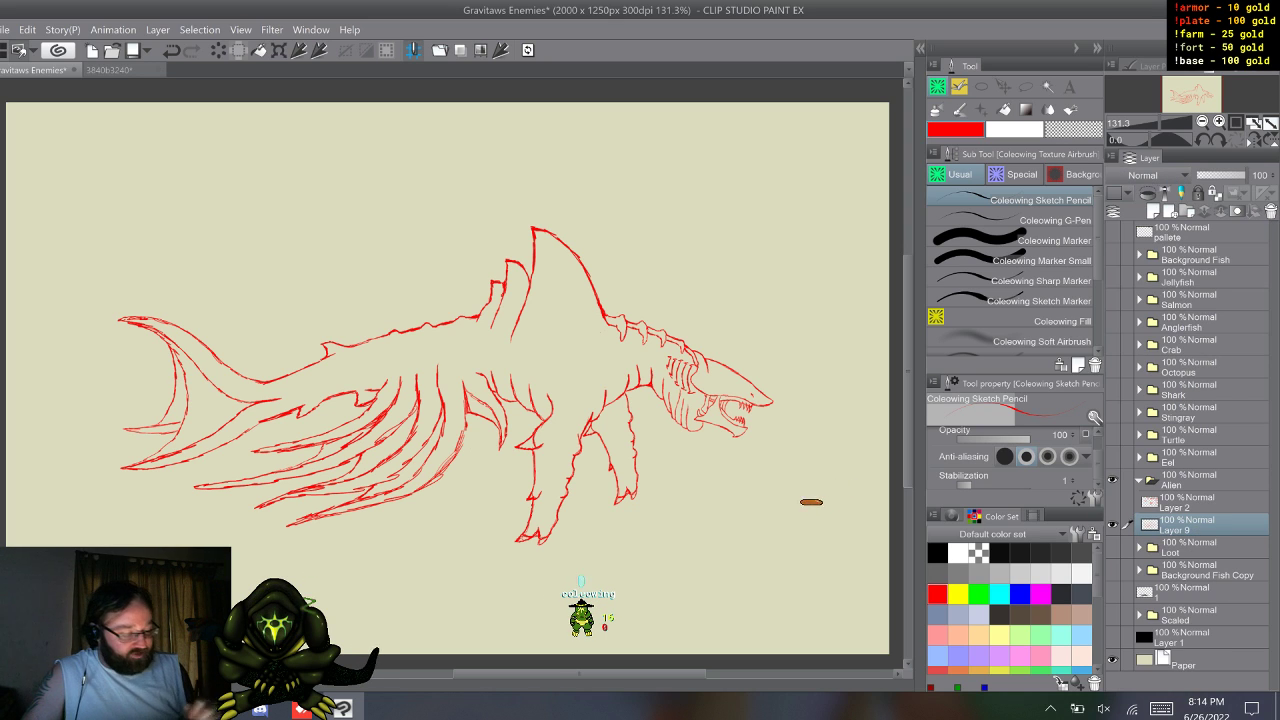
# - Check the notes on Layer 2, hide them again, and add a new raster layer directly above Layer 9
pyautogui.click(1198, 503)
pyautogui.click(1112, 502)
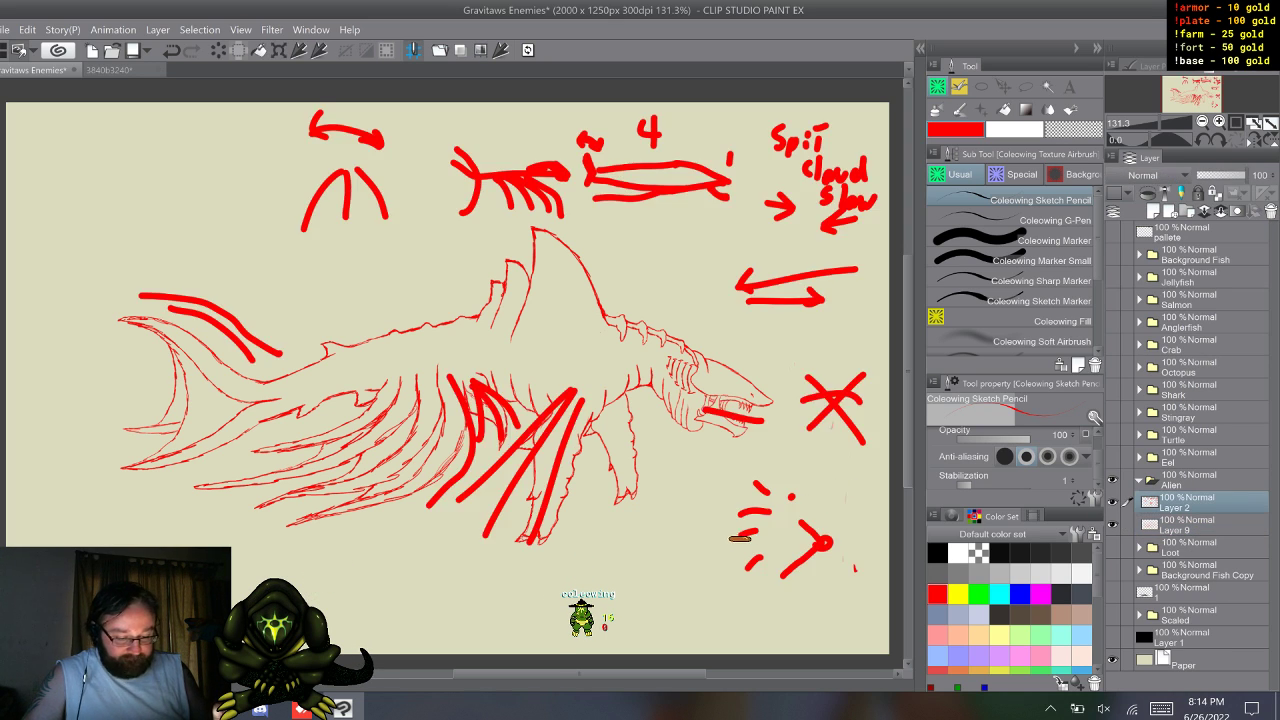
pyautogui.click(1112, 502)
pyautogui.click(1190, 525)
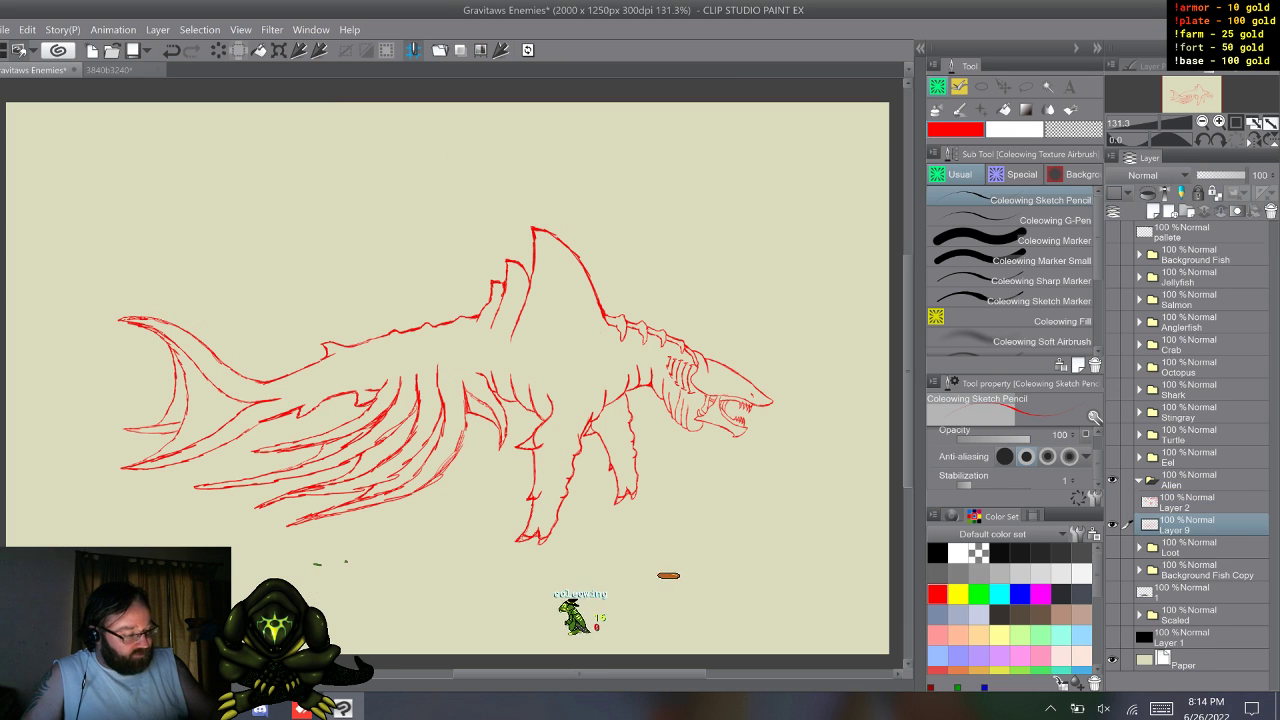
pyautogui.hotkey('ctrl', 'shift', 'n')
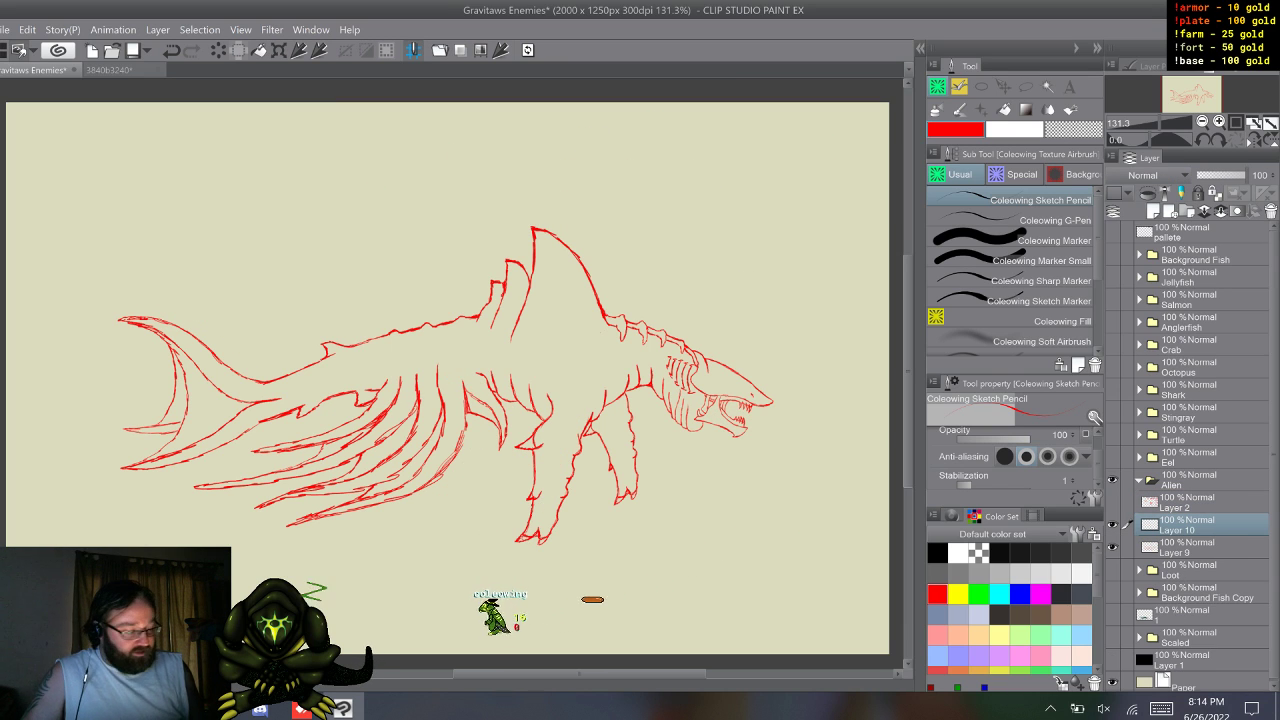
pyautogui.click(1112, 502)
pyautogui.click(1112, 502)
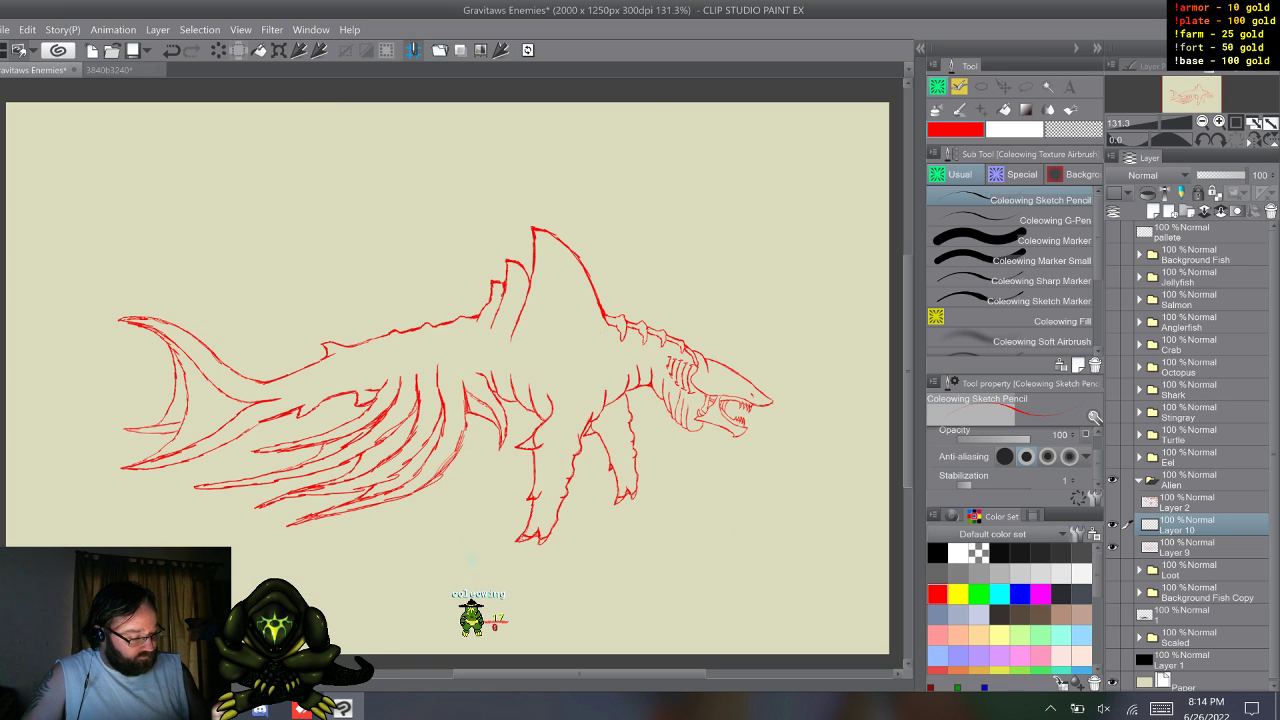
# - Apply the blue layer color effect to the shark sketch on Layer 9
pyautogui.click(1190, 547)
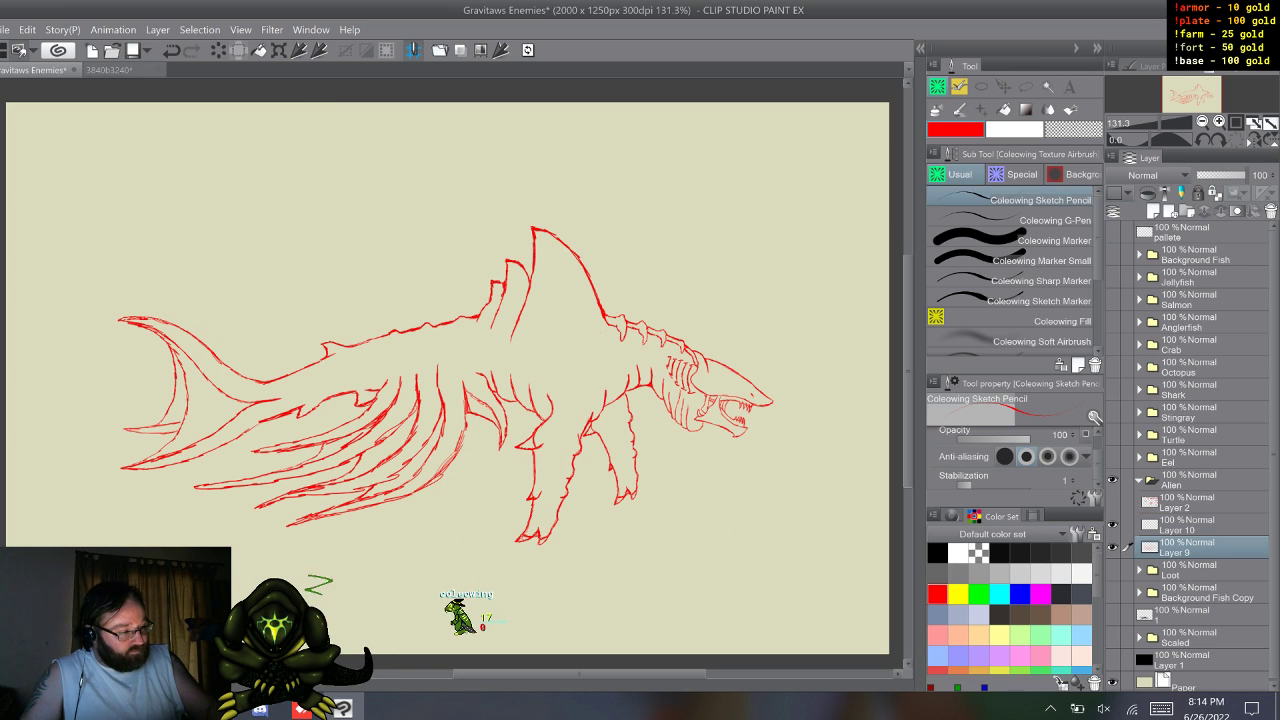
pyautogui.click(1147, 66)
pyautogui.click(1246, 97)
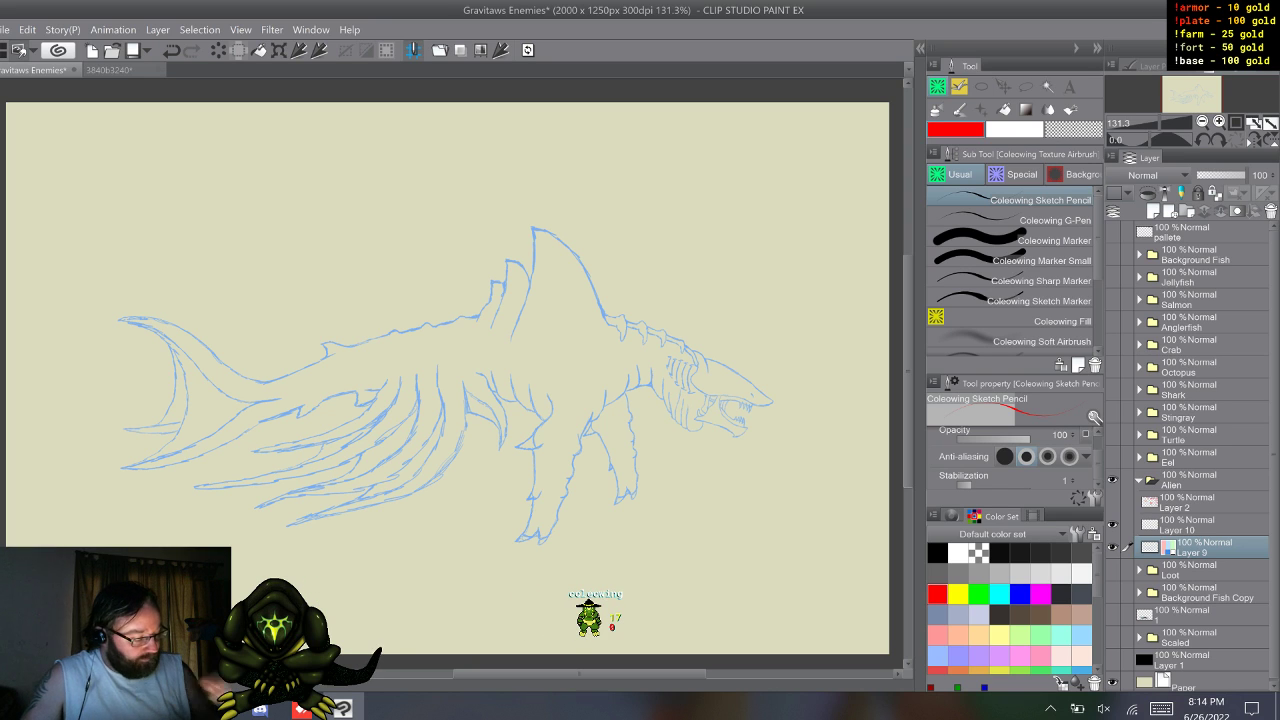
# - Sketch a red V shape on Layer 10 between the front legs and move it forward to beneath the shark's neck
pyautogui.click(1190, 525)
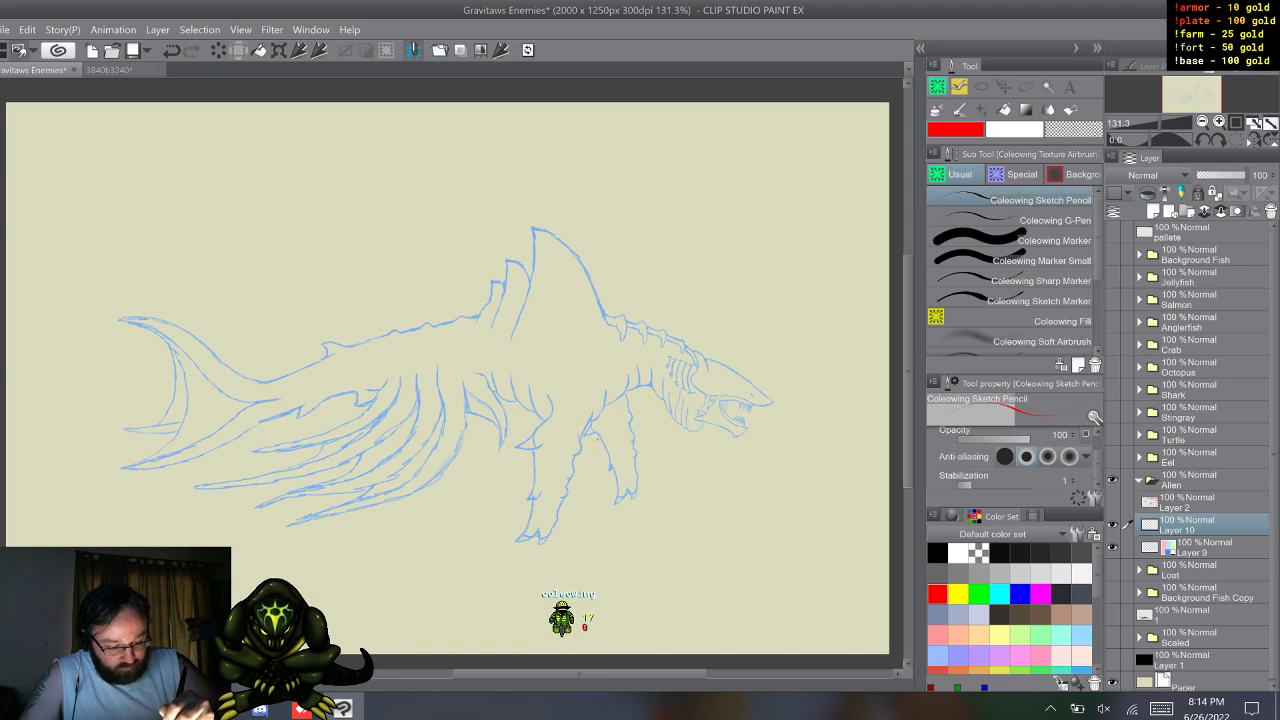
pyautogui.moveTo(583, 424); pyautogui.dragTo(592, 440)
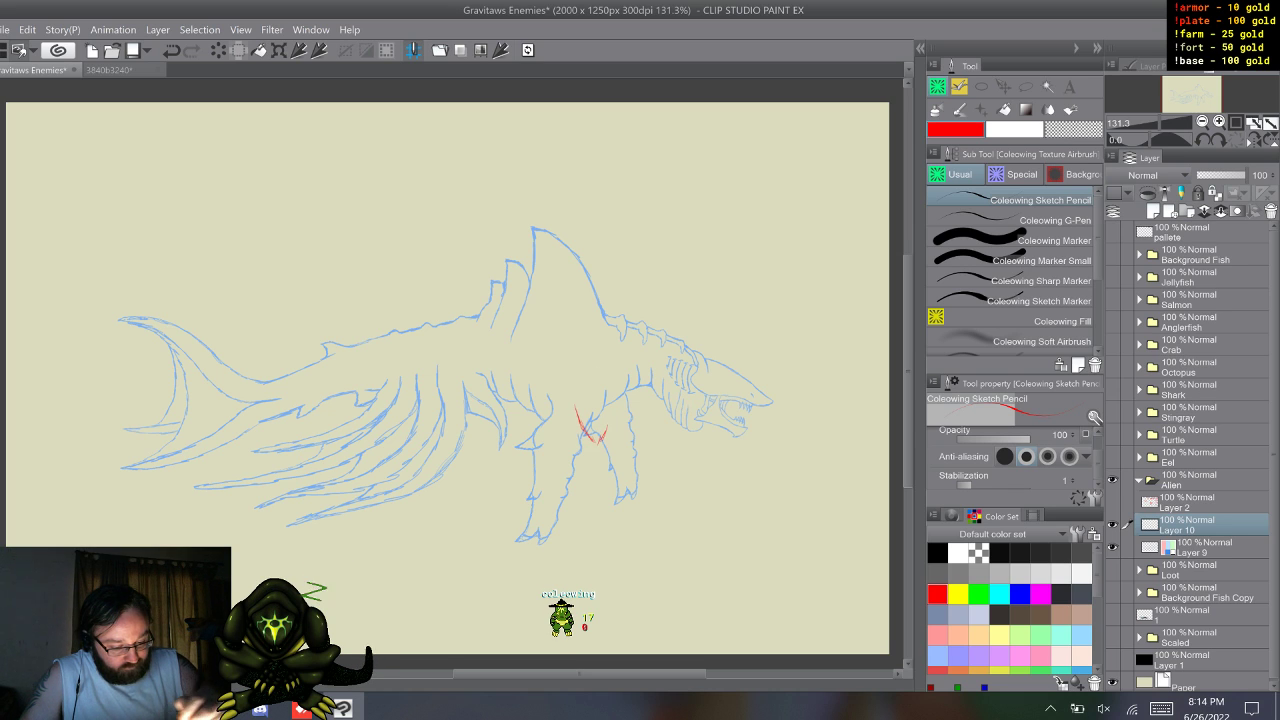
pyautogui.moveTo(614, 407); pyautogui.dragTo(600, 441)
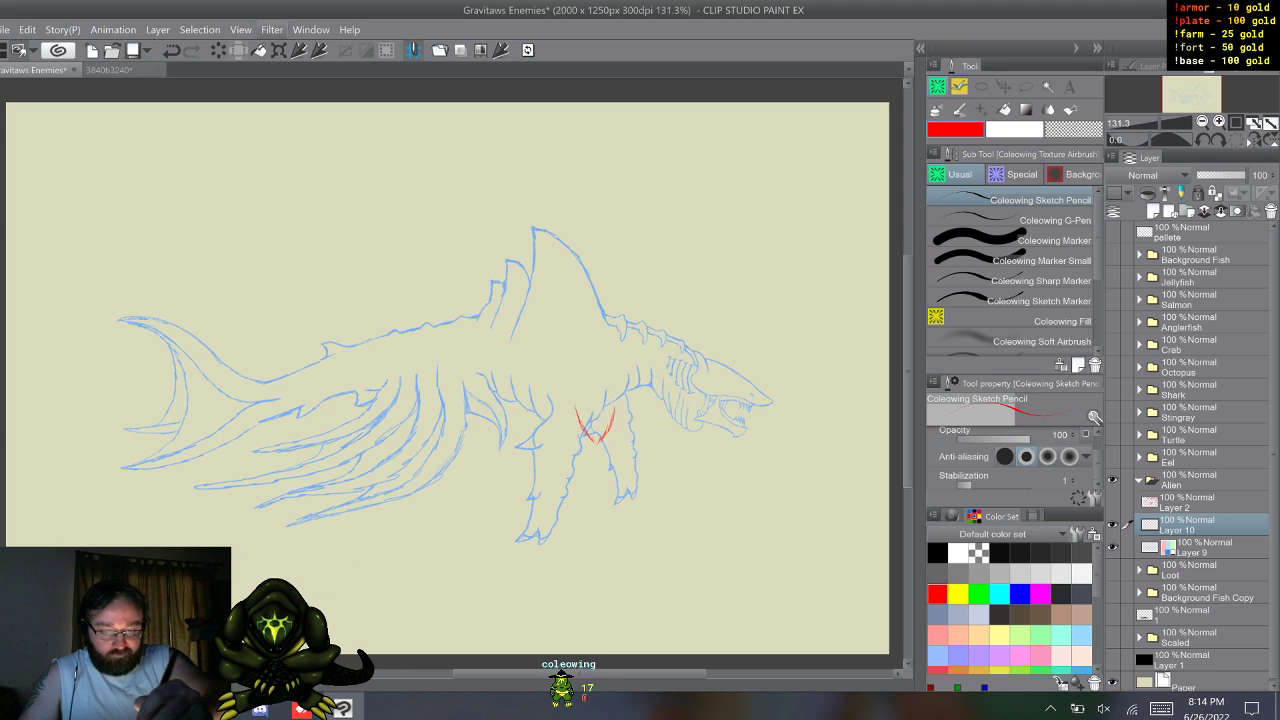
pyautogui.press('k')
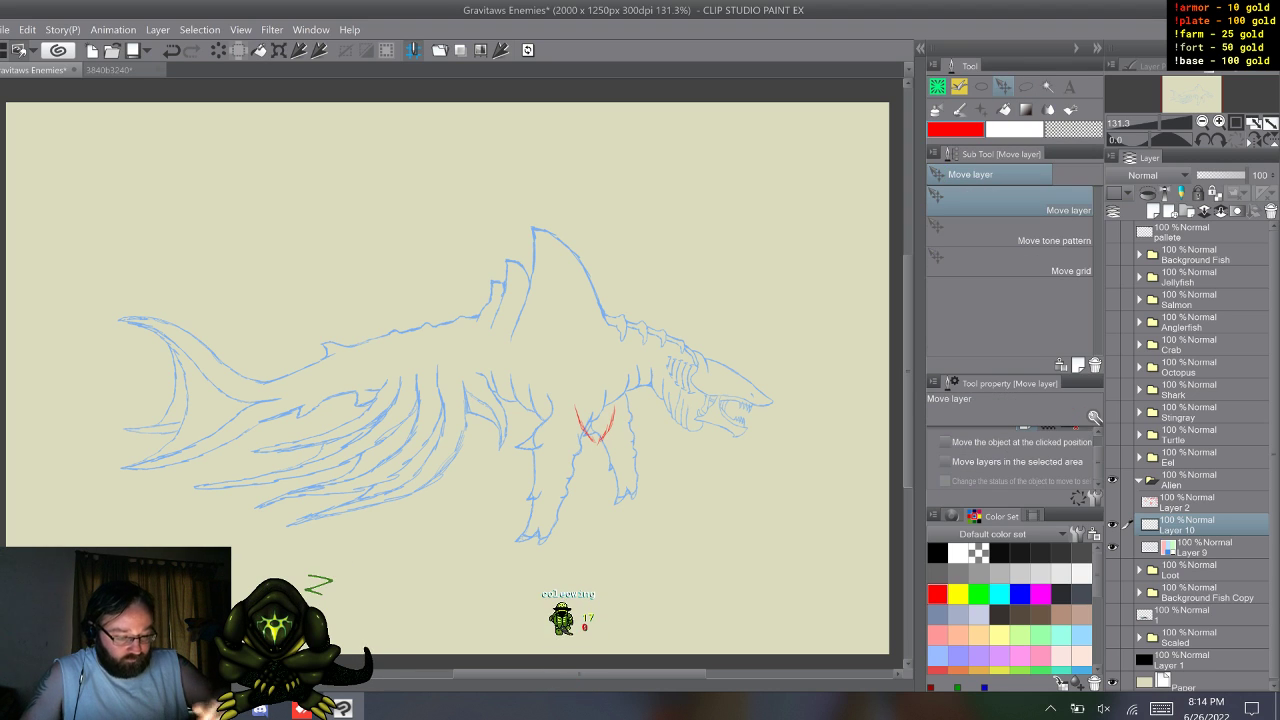
pyautogui.moveTo(595, 425); pyautogui.dragTo(640, 420)
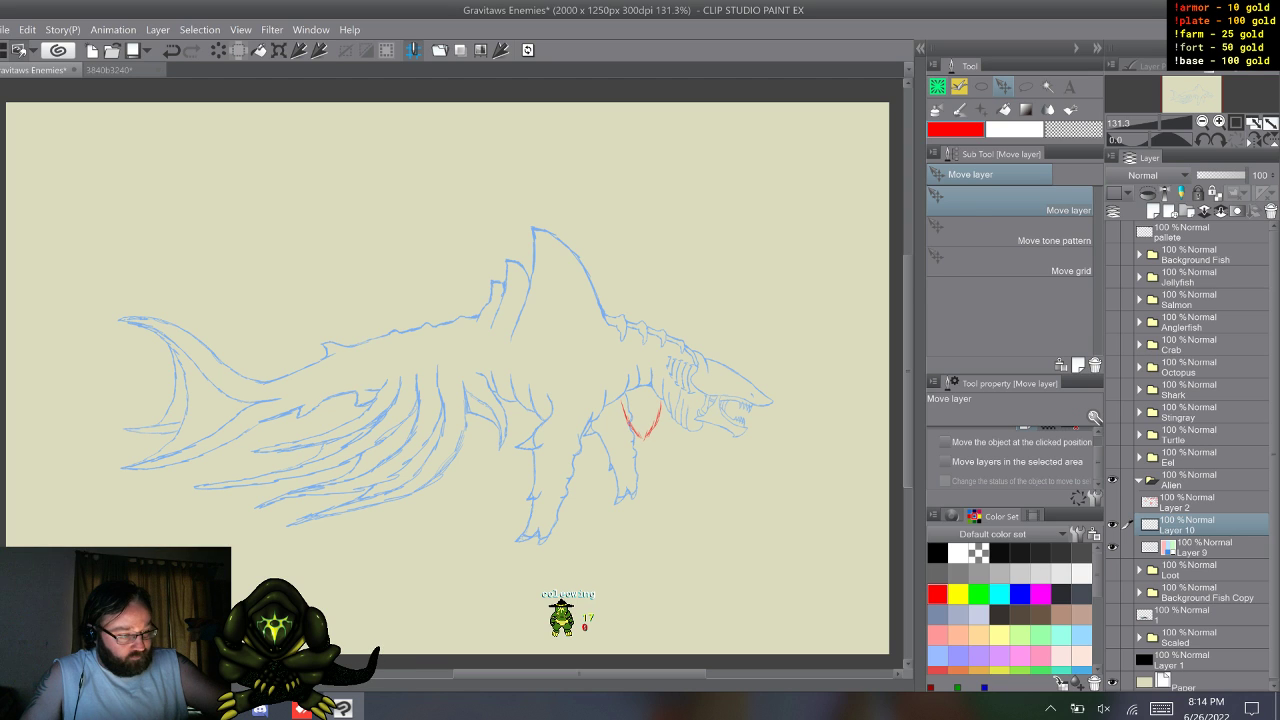
# - Extend the V upward with the Coleowing Sketch Pencil into a tall pointed oval across the base of the neck
pyautogui.press('p')
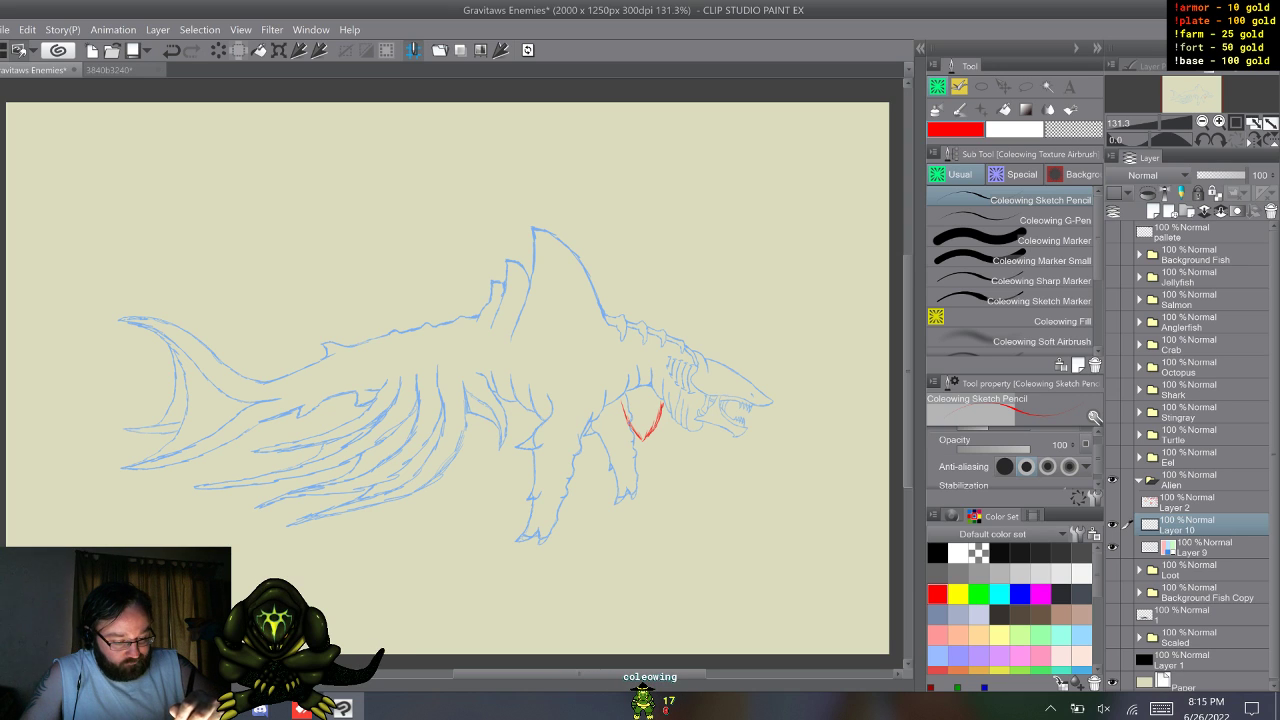
pyautogui.moveTo(665, 389); pyautogui.dragTo(656, 424)
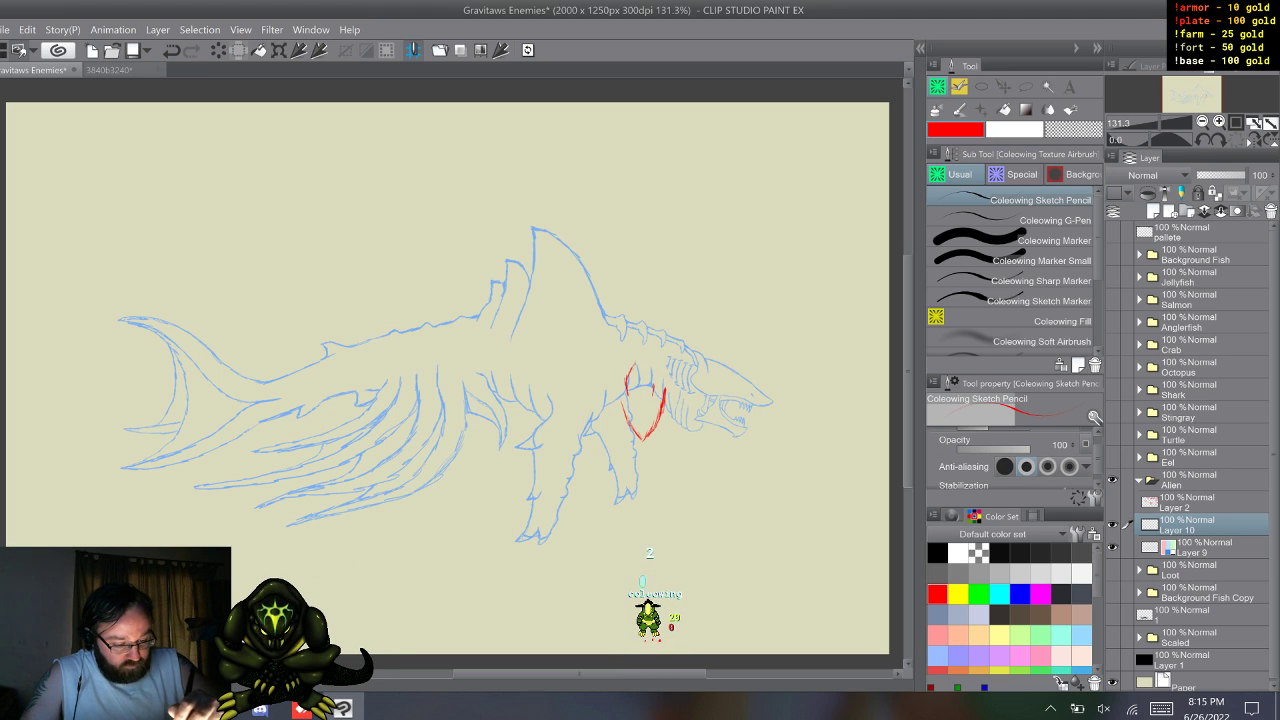
pyautogui.moveTo(641, 358)
pyautogui.mouseDown()
pyautogui.moveTo(626, 385)
pyautogui.moveTo(647, 364)
pyautogui.mouseUp()
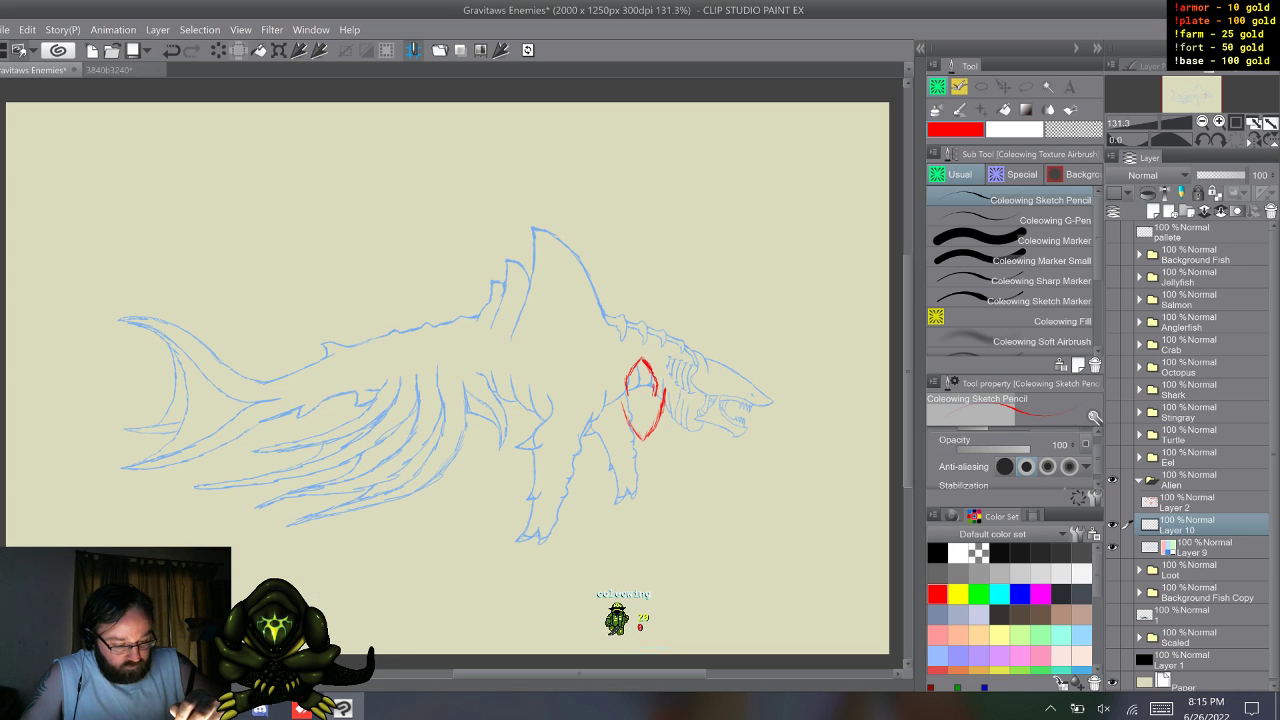
# - Clean up the inner edge of the red oval with the Coleowing Marker Small as eraser and redraw its sides with the Sketch Pencil
pyautogui.click(1040, 260)
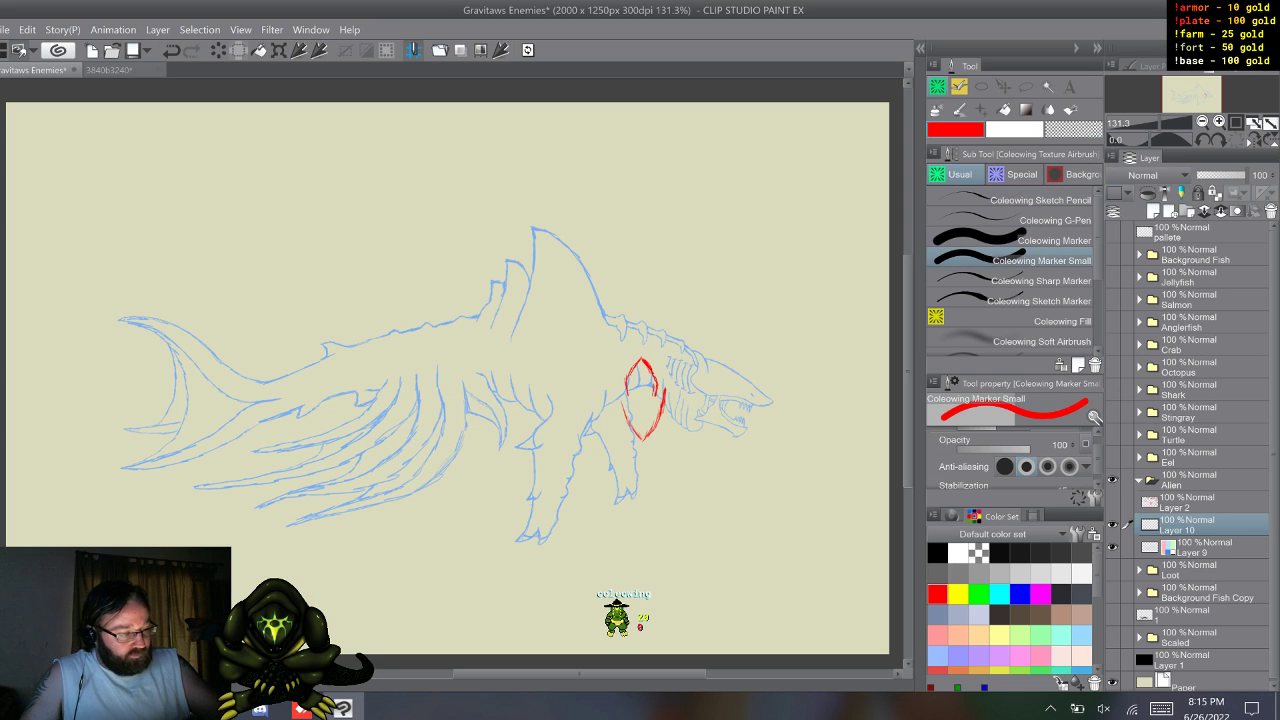
pyautogui.click(1073, 130)
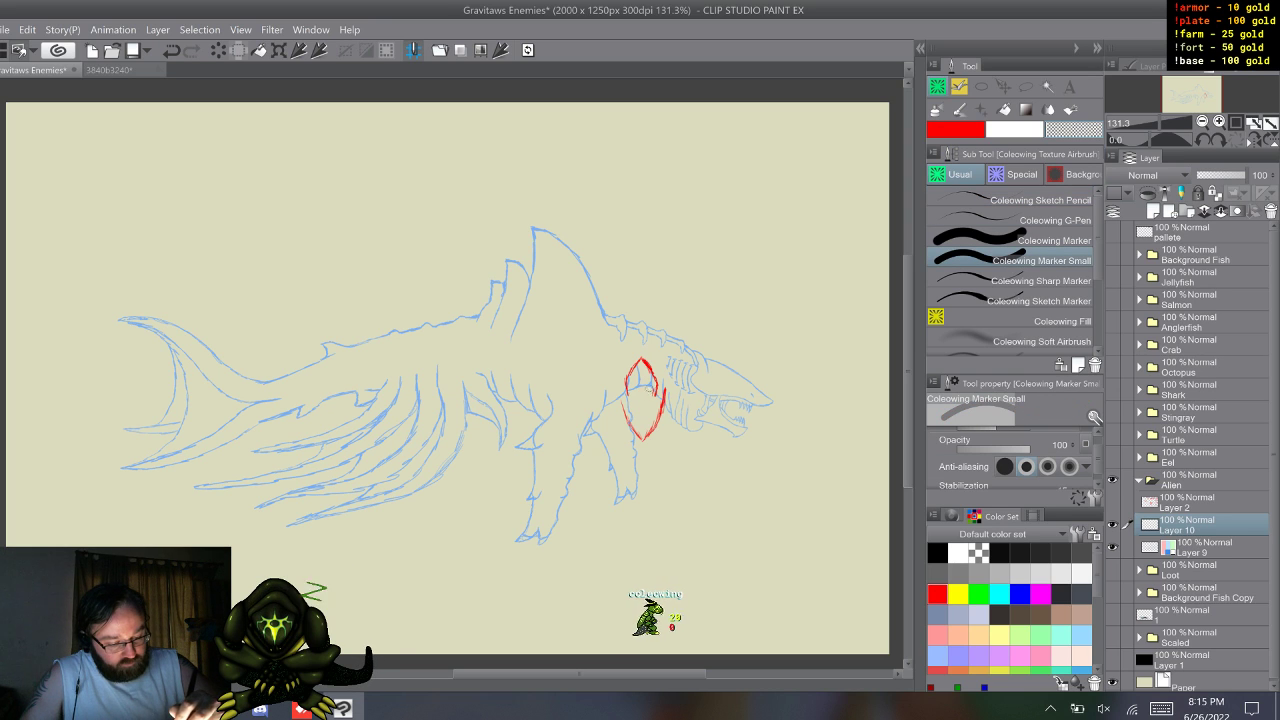
pyautogui.click(1040, 200)
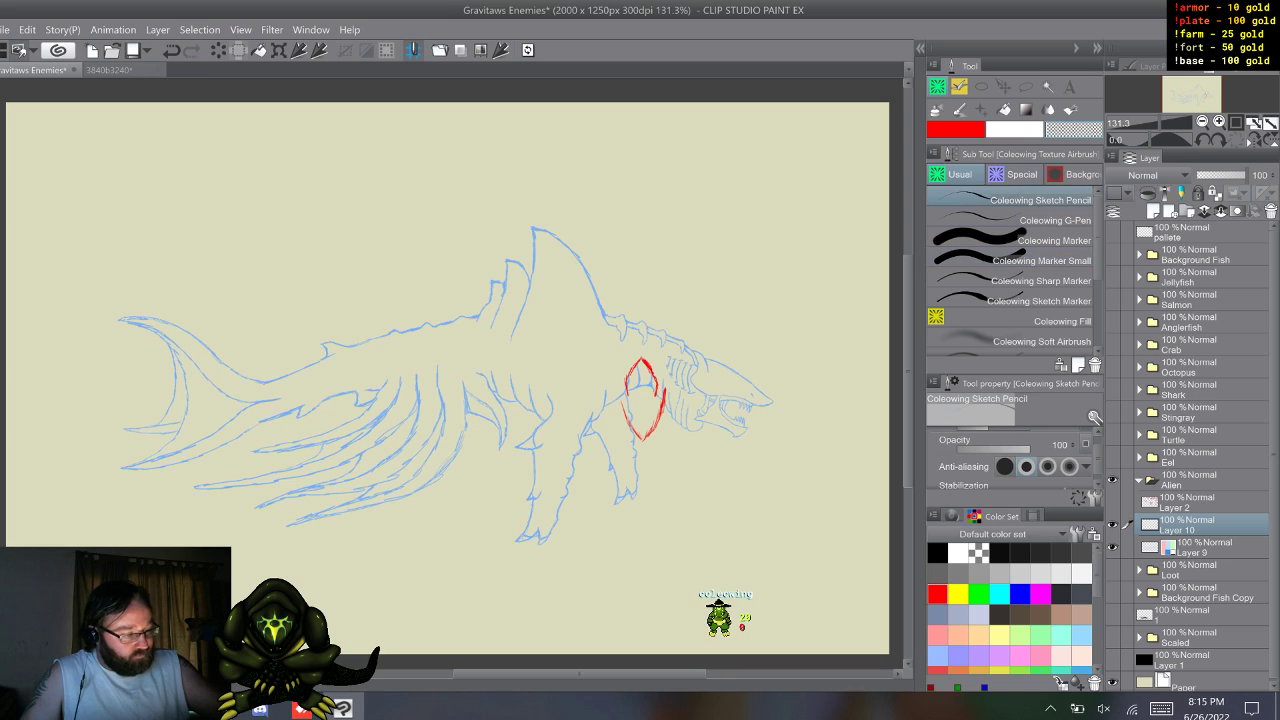
pyautogui.click(955, 130)
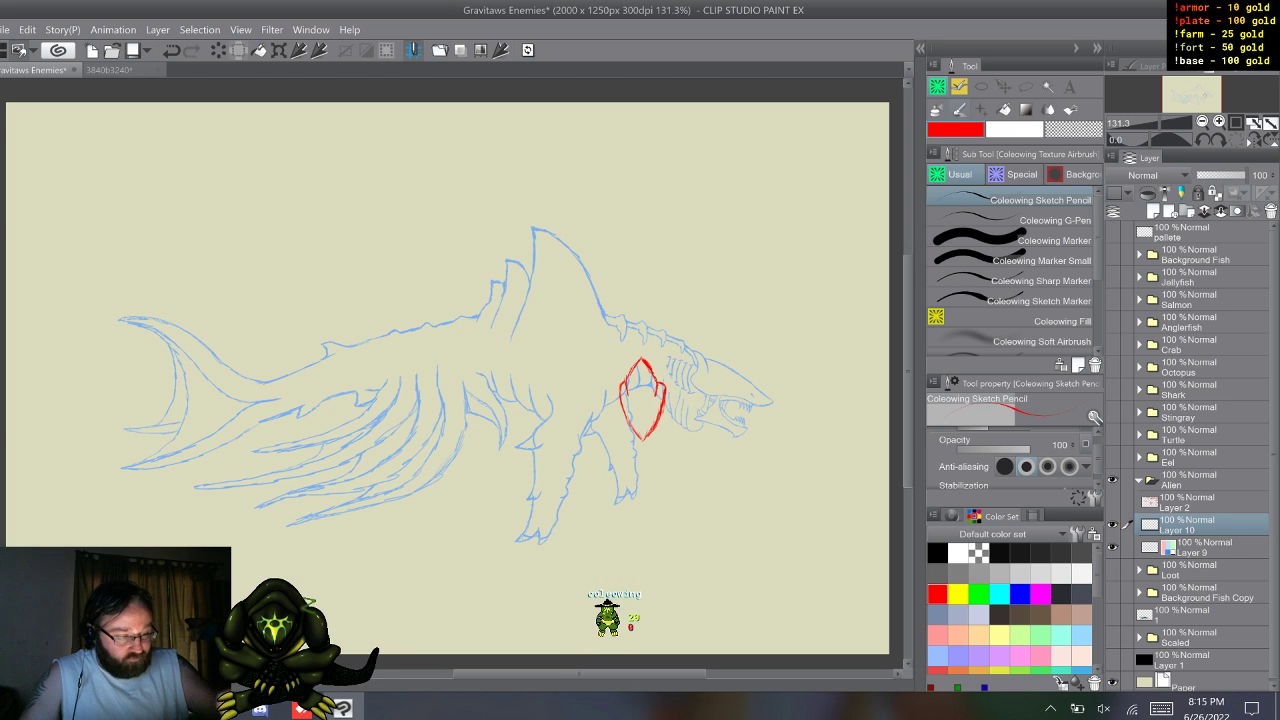
# - Enlarge the red oval on Layer 10 slightly upward and toward the tail
pyautogui.hotkey('ctrl', 't')
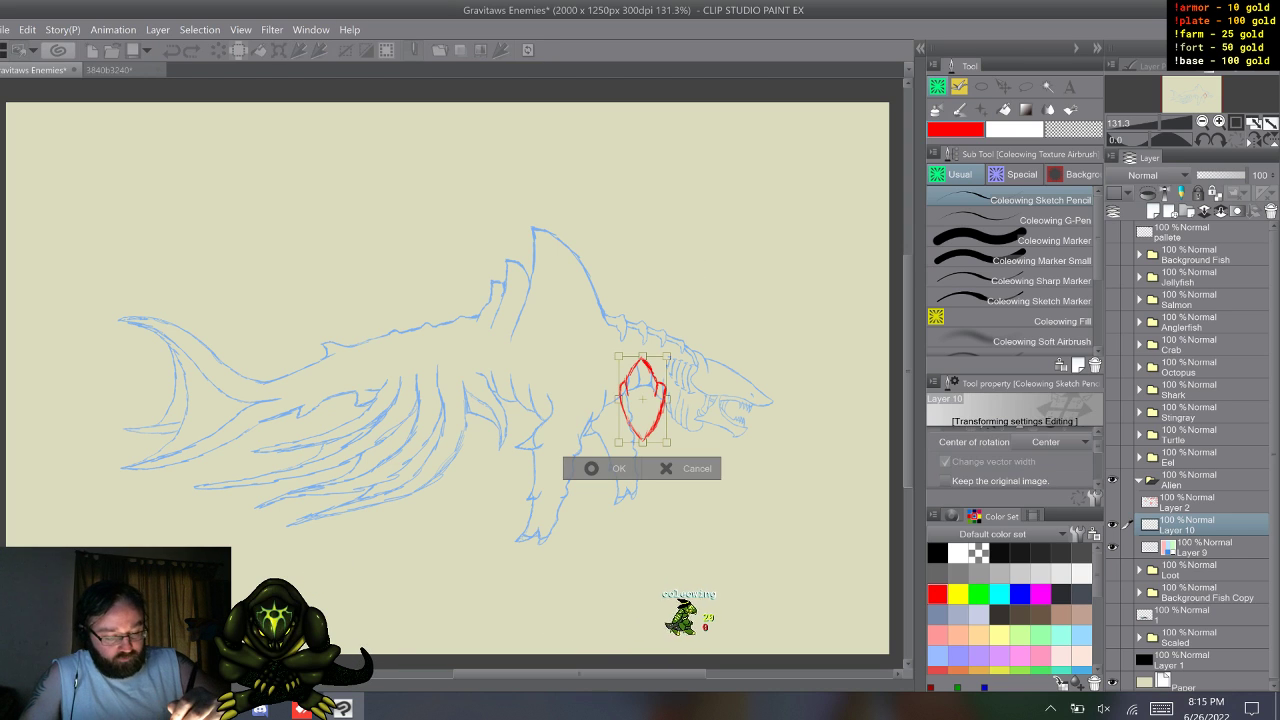
pyautogui.moveTo(619, 356); pyautogui.dragTo(614, 347)
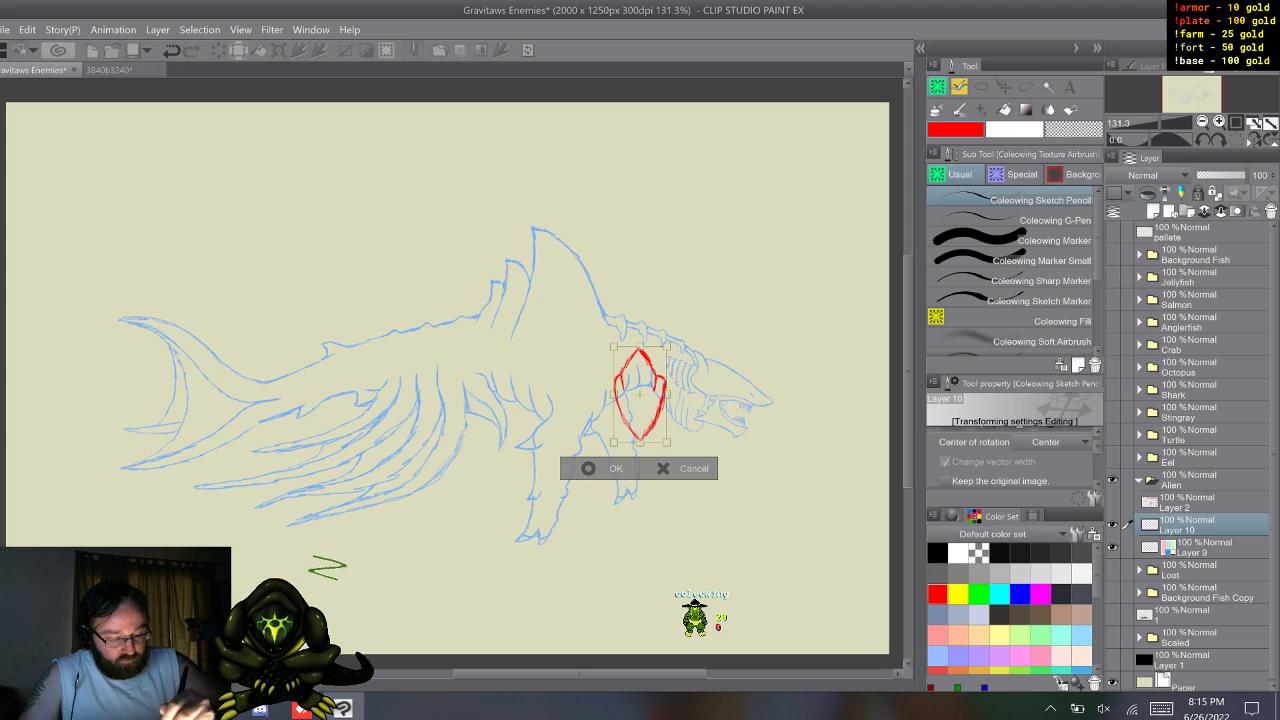
pyautogui.press('Return')
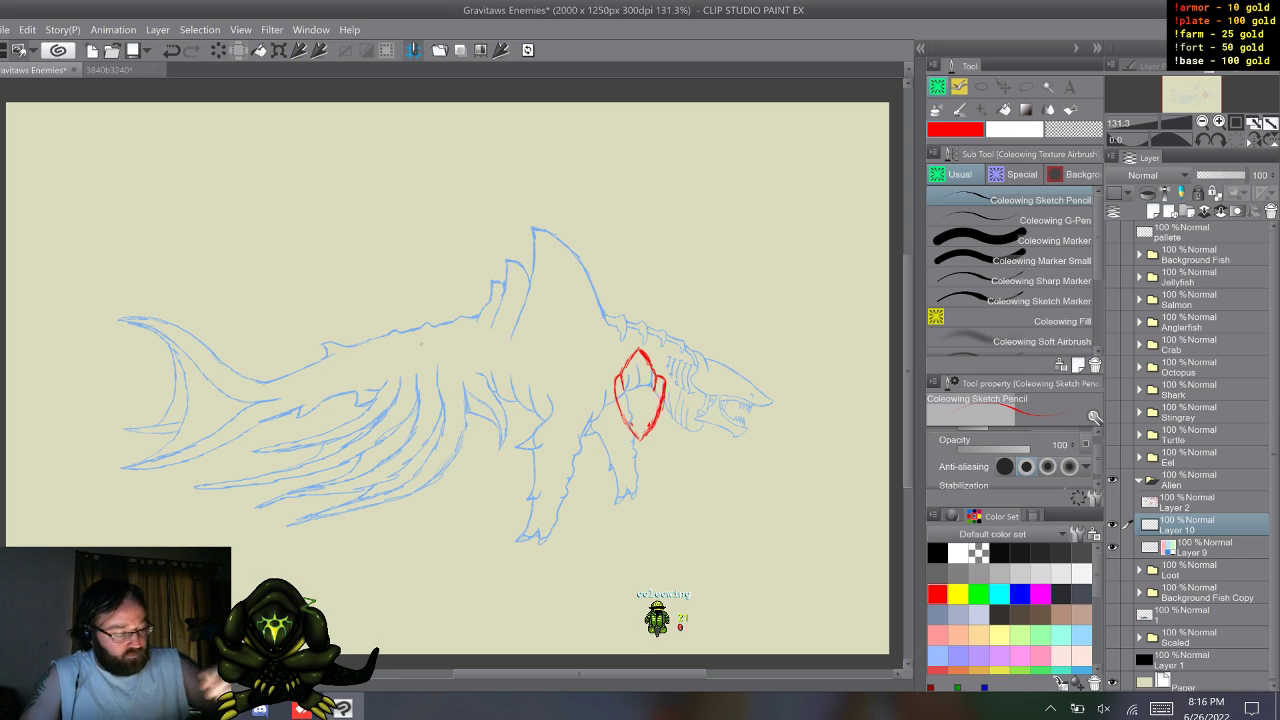
# - Duplicate Layer 9 without its blue tint and erase the shark's head and neck from the copy with the Coleowing Marker
pyautogui.click(1208, 547)
pyautogui.press('F9')
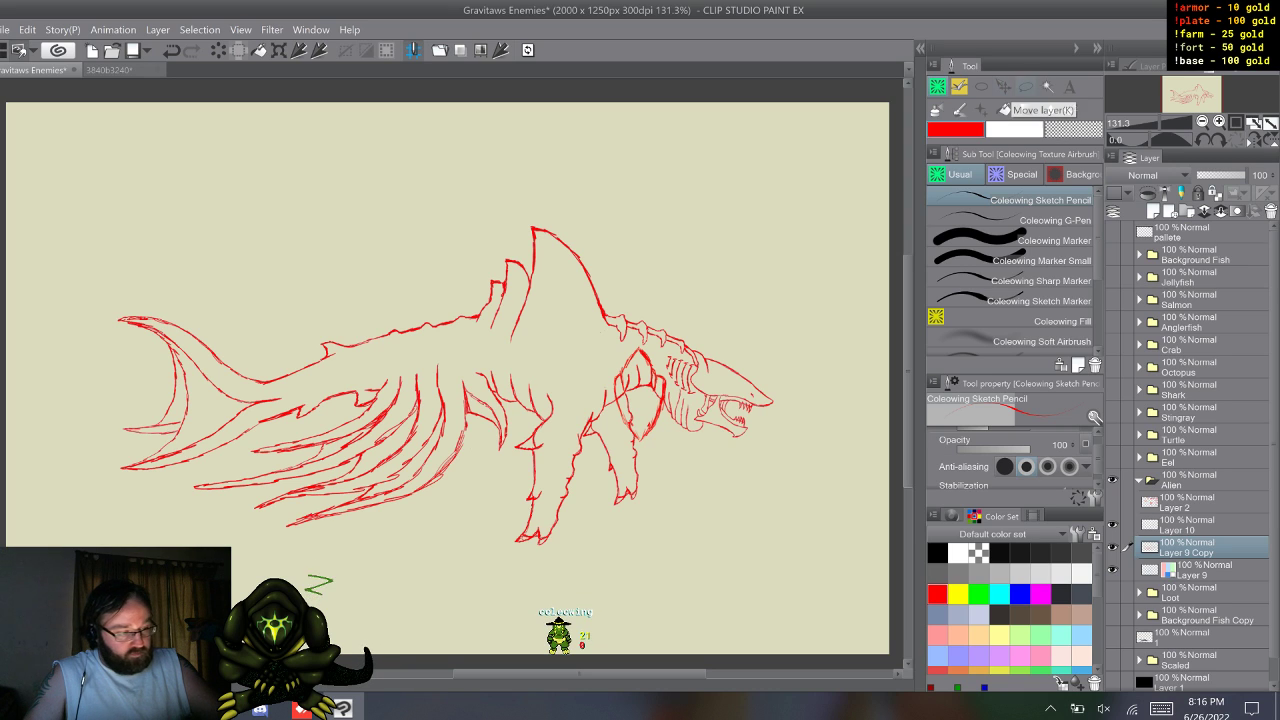
pyautogui.click(1020, 240)
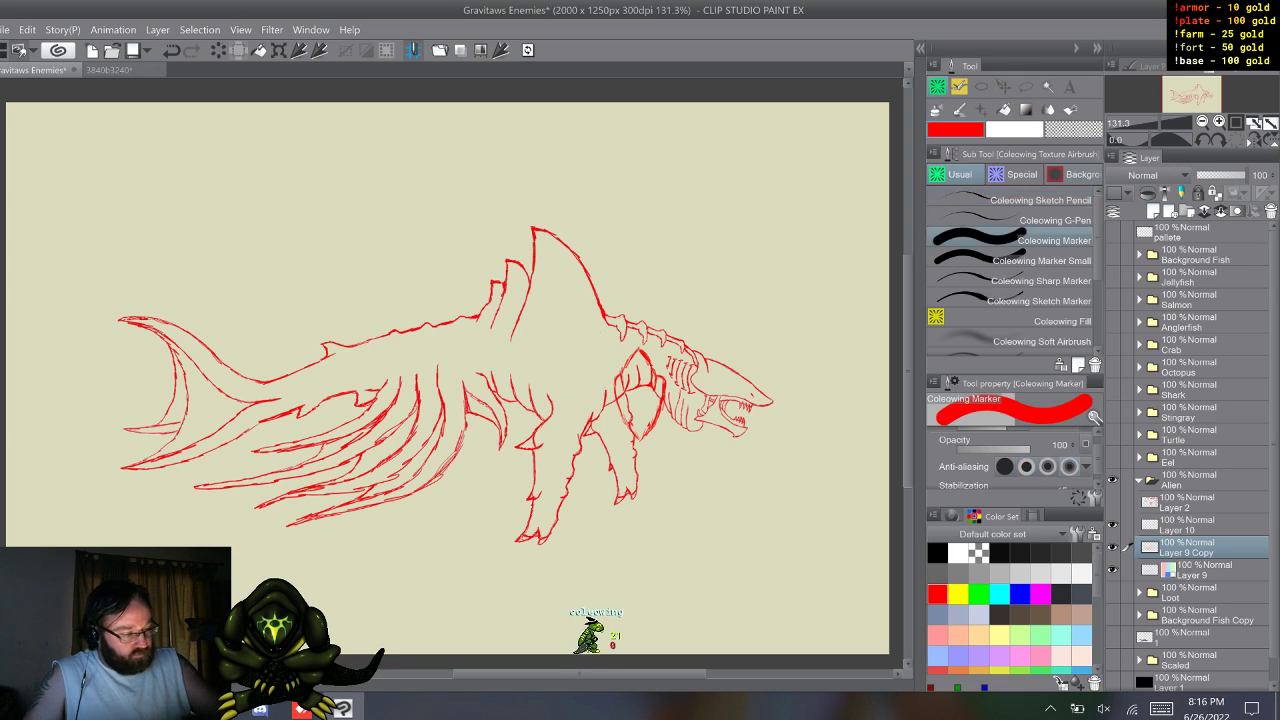
pyautogui.press('c')
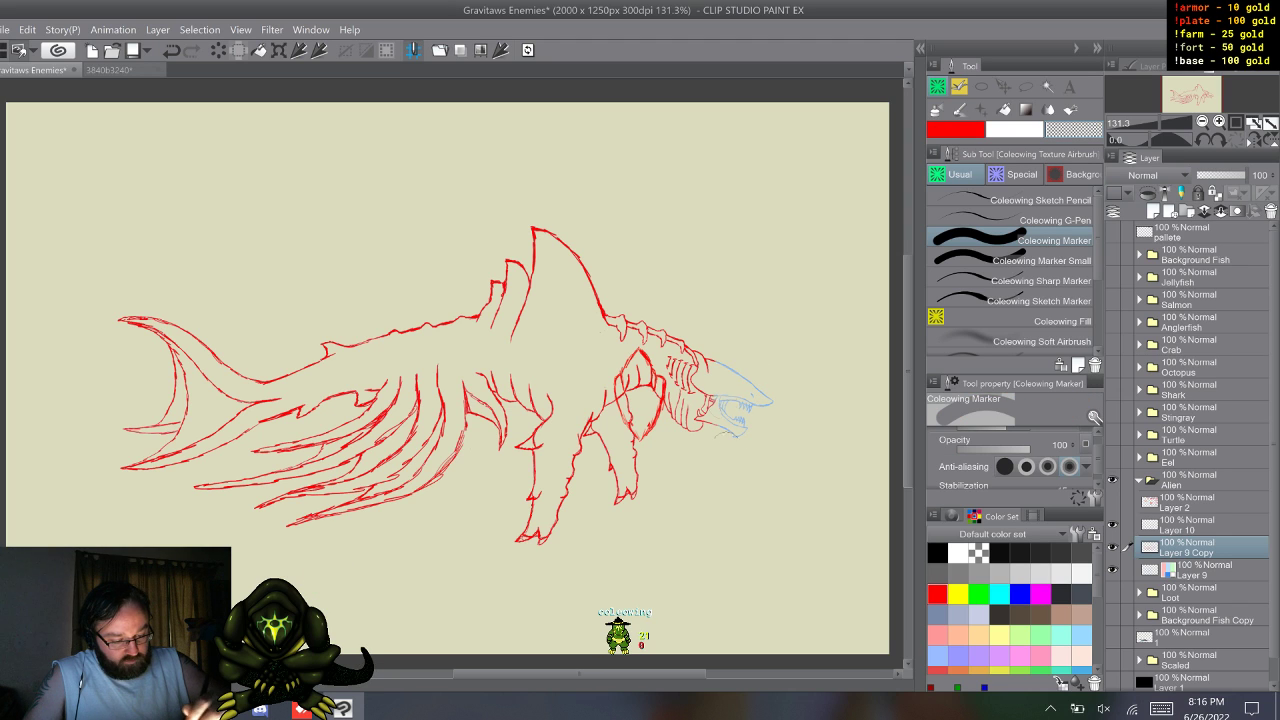
pyautogui.moveTo(735, 430)
pyautogui.mouseDown()
pyautogui.moveTo(702, 396)
pyautogui.moveTo(685, 418)
pyautogui.moveTo(673, 388)
pyautogui.moveTo(633, 388)
pyautogui.moveTo(672, 345)
pyautogui.moveTo(660, 326)
pyautogui.moveTo(632, 334)
pyautogui.moveTo(620, 312)
pyautogui.mouseUp()
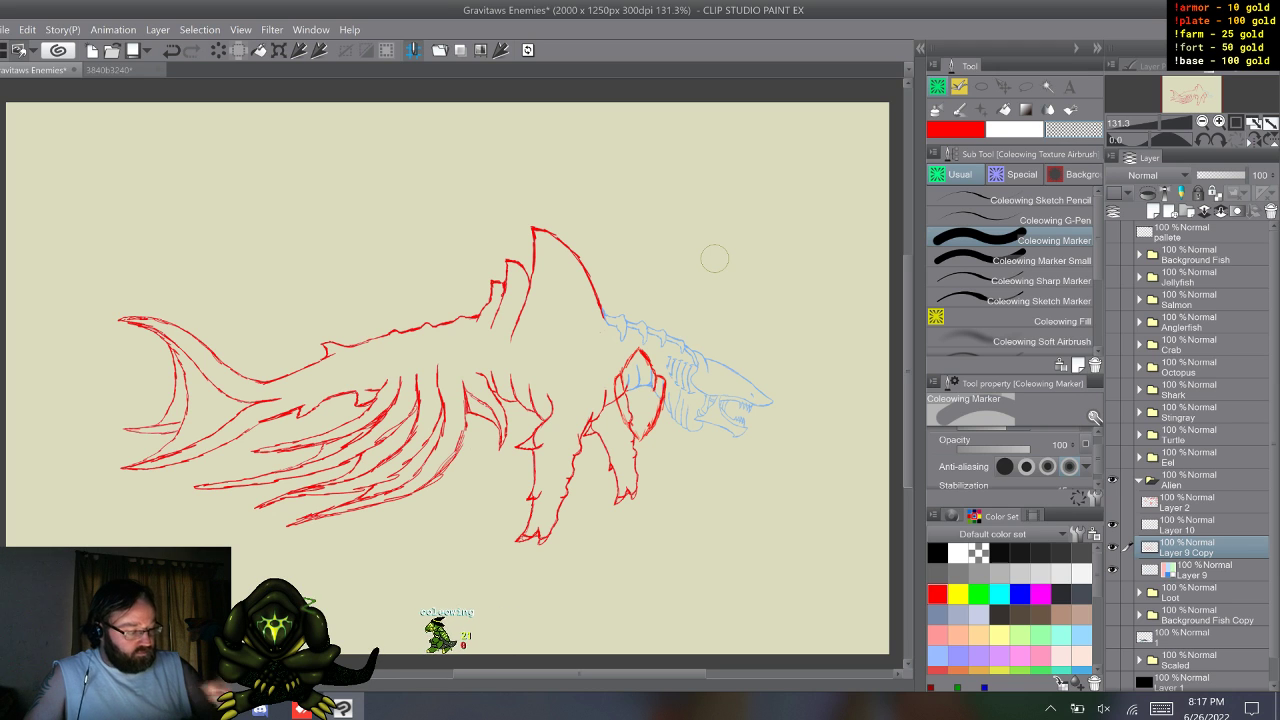
# - Move the red body copy forward over the blue head, then lasso its rear body and tail and compress them to 87% width
pyautogui.press('k')
pyautogui.moveTo(500, 380)
pyautogui.mouseDown()
pyautogui.moveTo(608, 374)
pyautogui.moveTo(551, 391)
pyautogui.mouseUp()
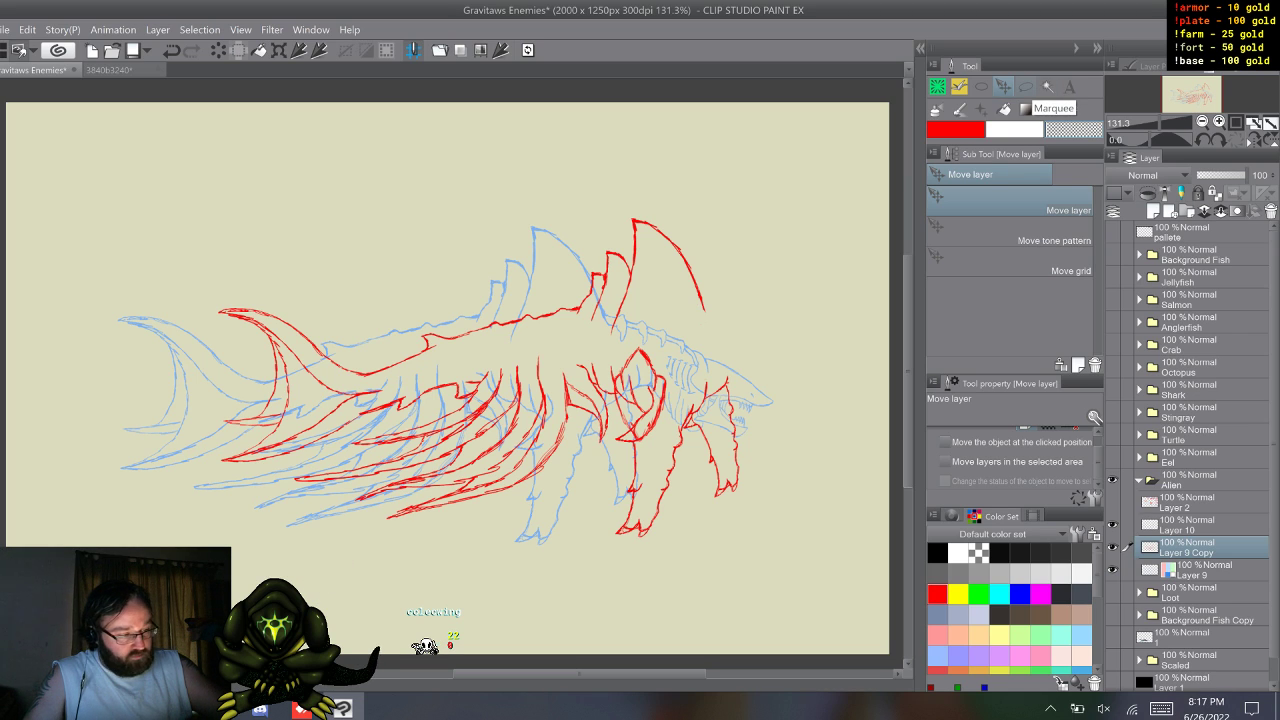
pyautogui.click(1026, 87)
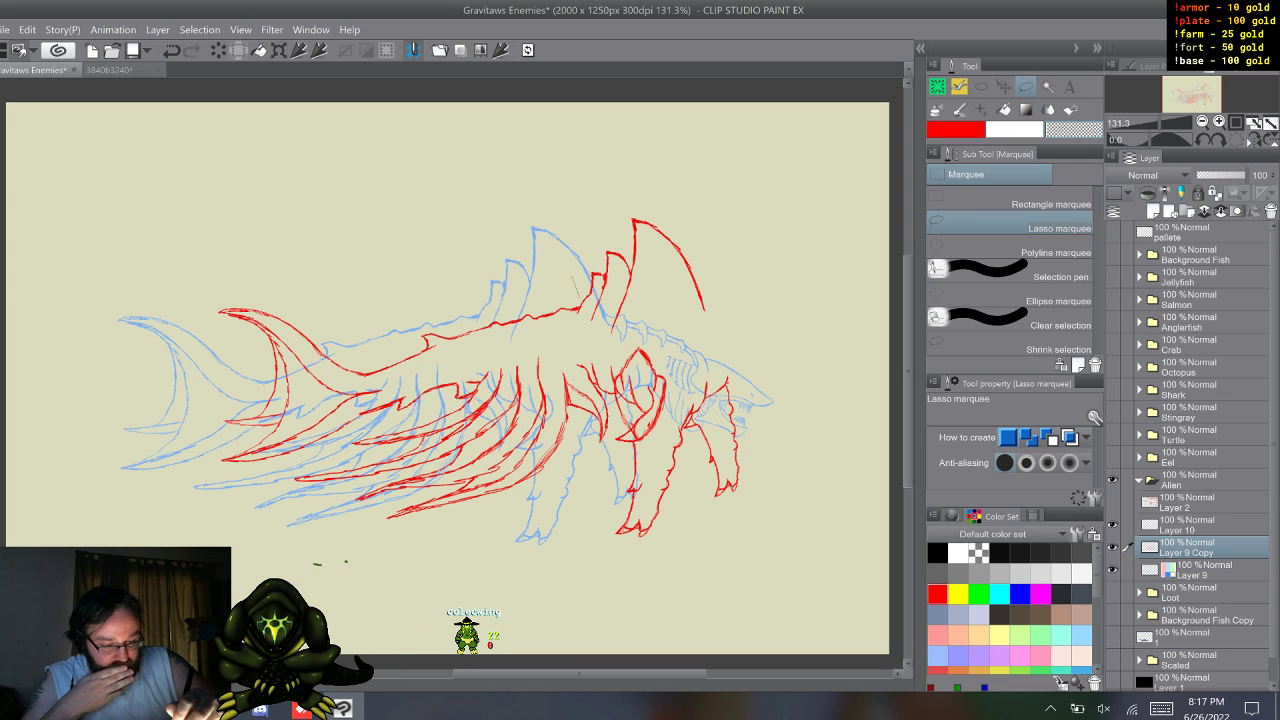
pyautogui.moveTo(579, 298); pyautogui.dragTo(576, 342)
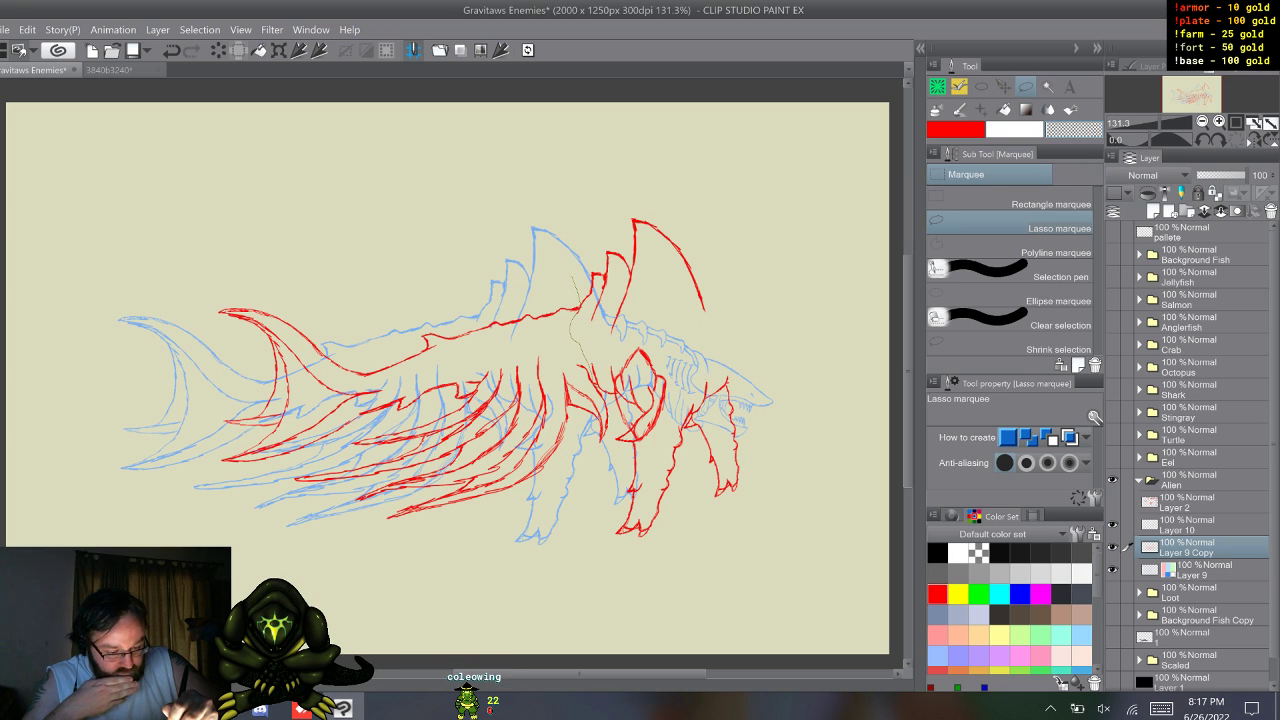
pyautogui.moveTo(570, 340)
pyautogui.mouseDown()
pyautogui.moveTo(512, 512)
pyautogui.moveTo(150, 416)
pyautogui.moveTo(382, 198)
pyautogui.moveTo(430, 204)
pyautogui.mouseUp()
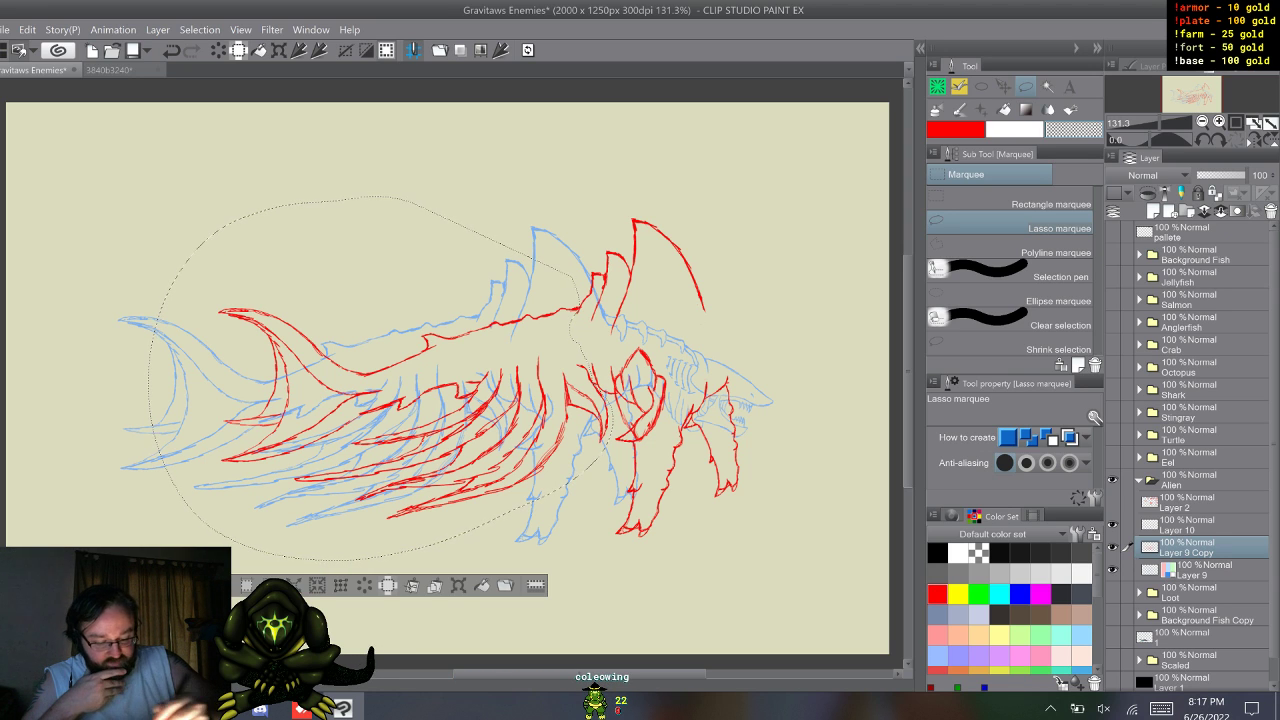
pyautogui.click(316, 585)
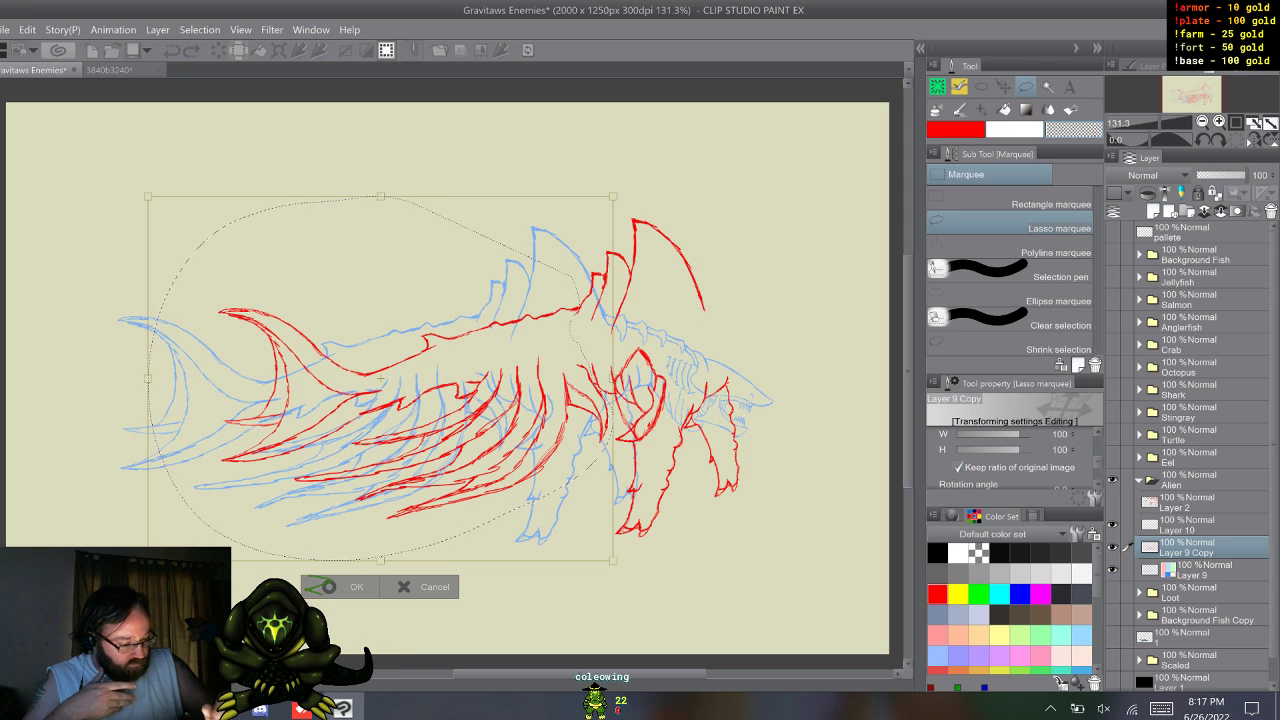
pyautogui.moveTo(613, 378); pyautogui.dragTo(553, 378)
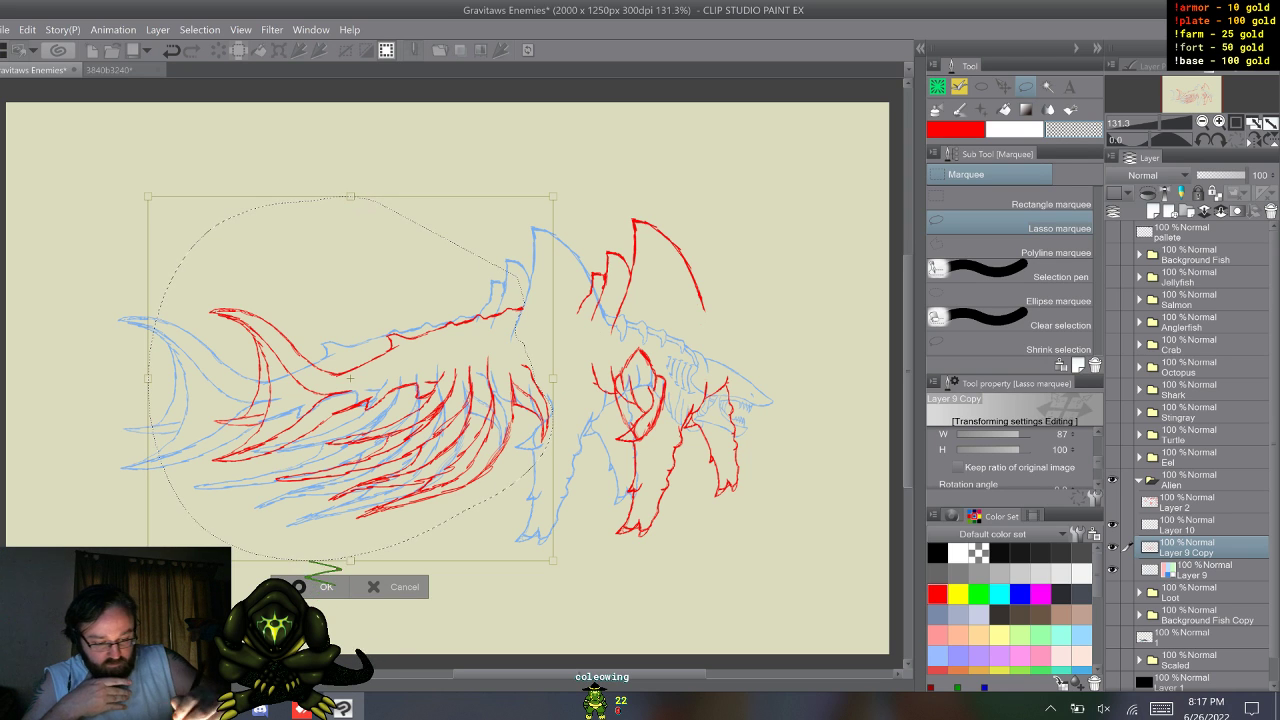
pyautogui.press('Return')
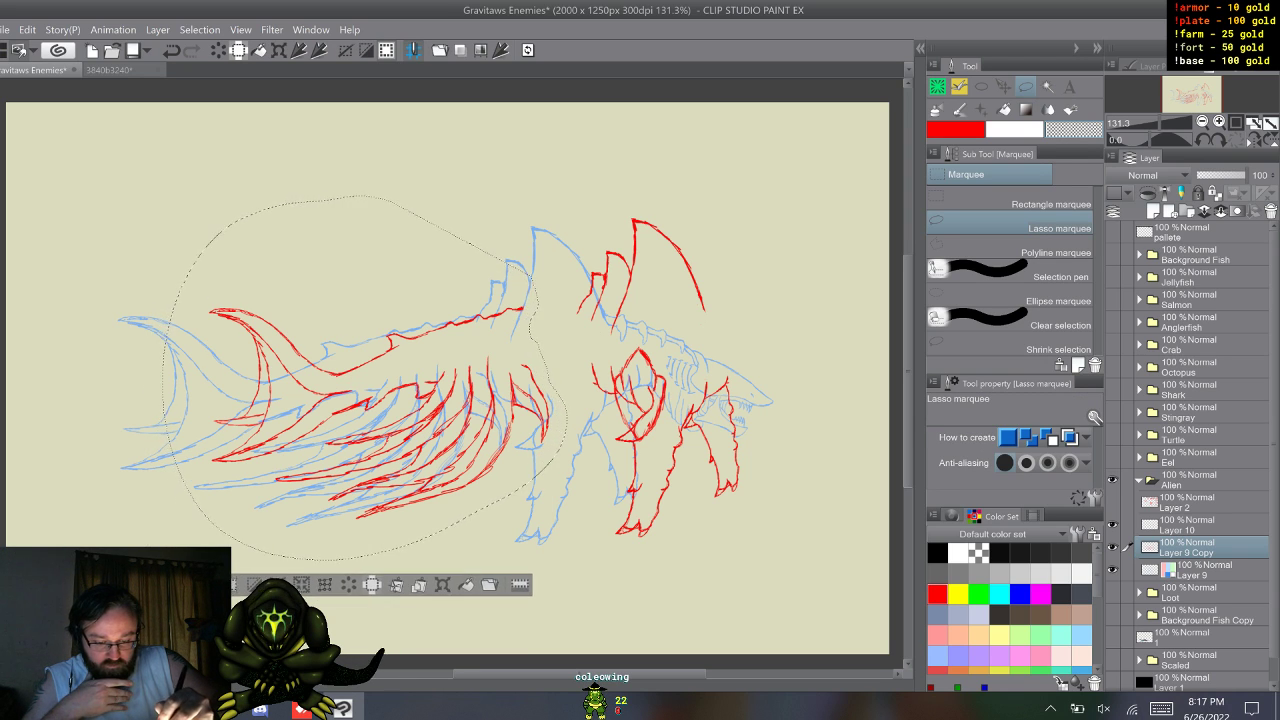
pyautogui.hotkey('ctrl', 'd')
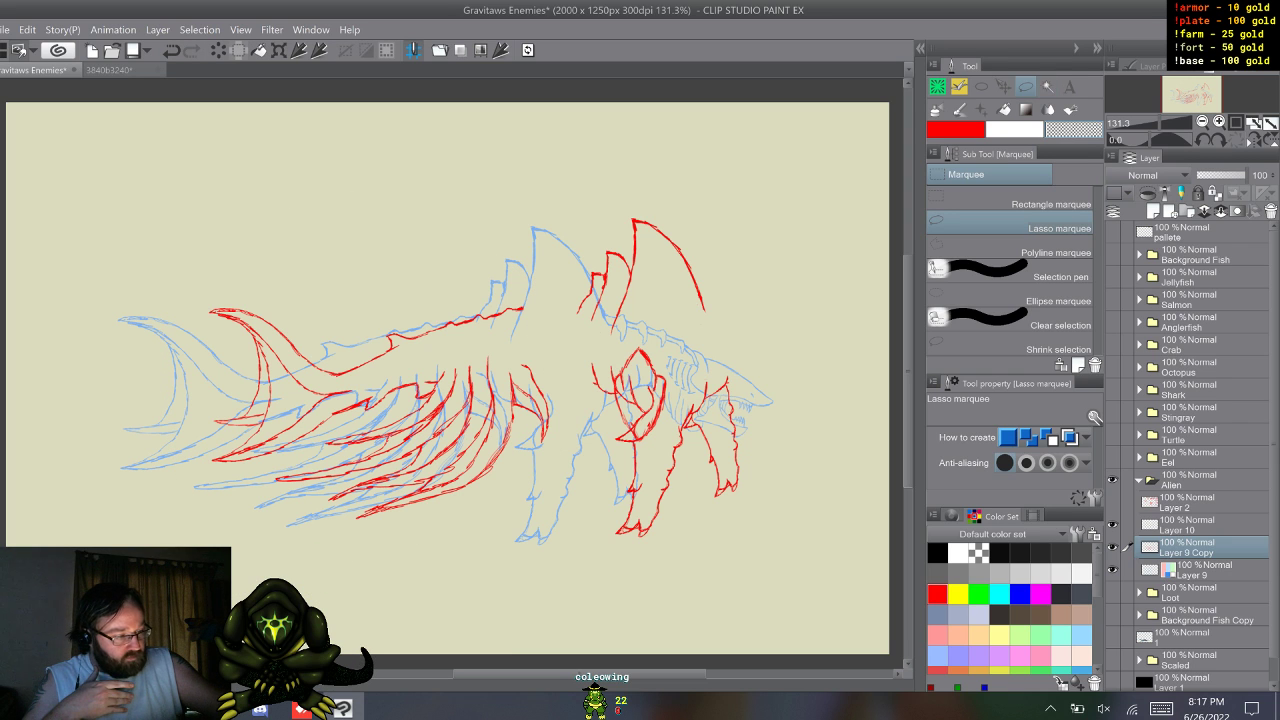
# - Lower the red body copy slightly, then lasso its dorsal fins and front legs and shift them a little up and toward the tail
pyautogui.press('k')
pyautogui.moveTo(460, 400); pyautogui.dragTo(463, 409)
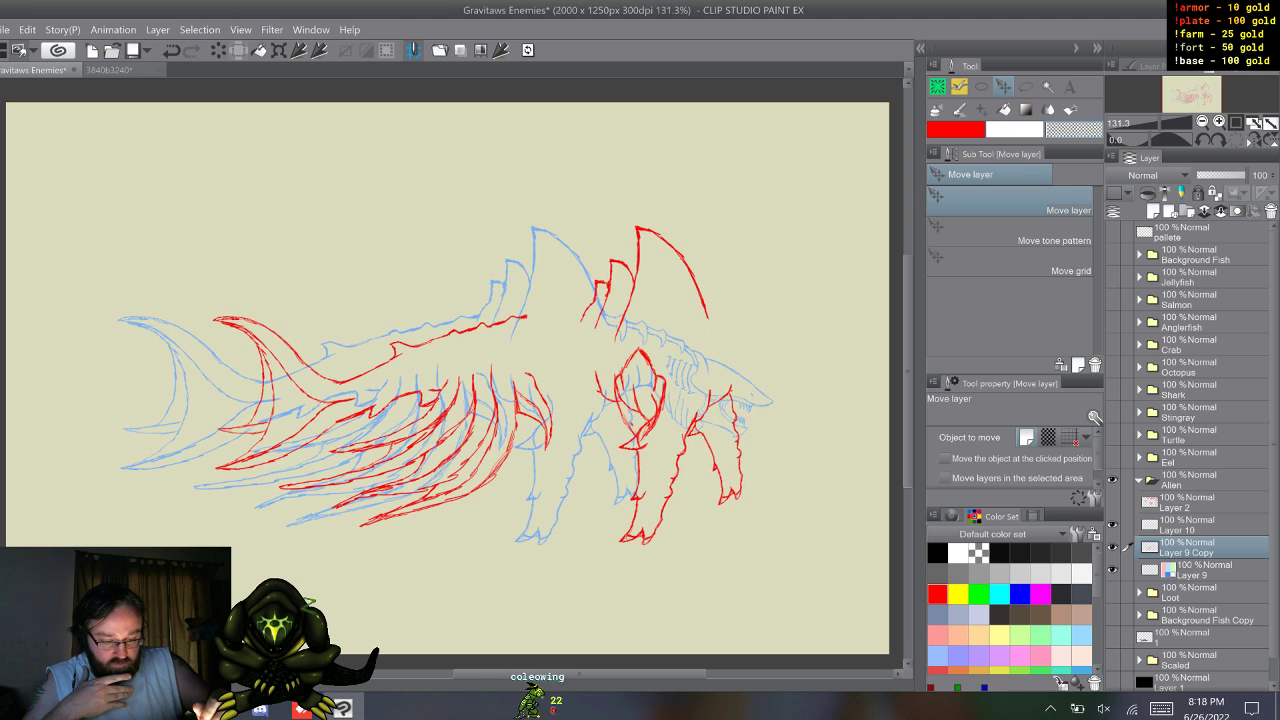
pyautogui.press('m')
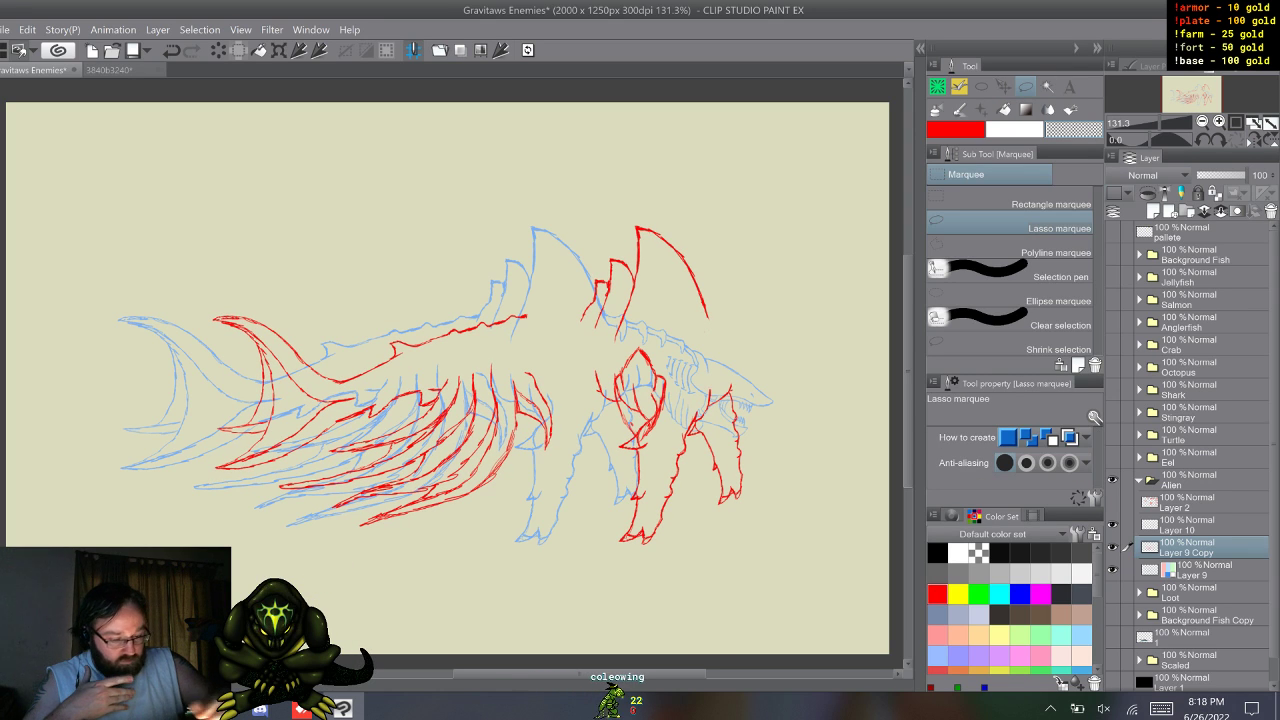
pyautogui.moveTo(784, 360)
pyautogui.mouseDown()
pyautogui.moveTo(771, 504)
pyautogui.moveTo(654, 576)
pyautogui.mouseUp()
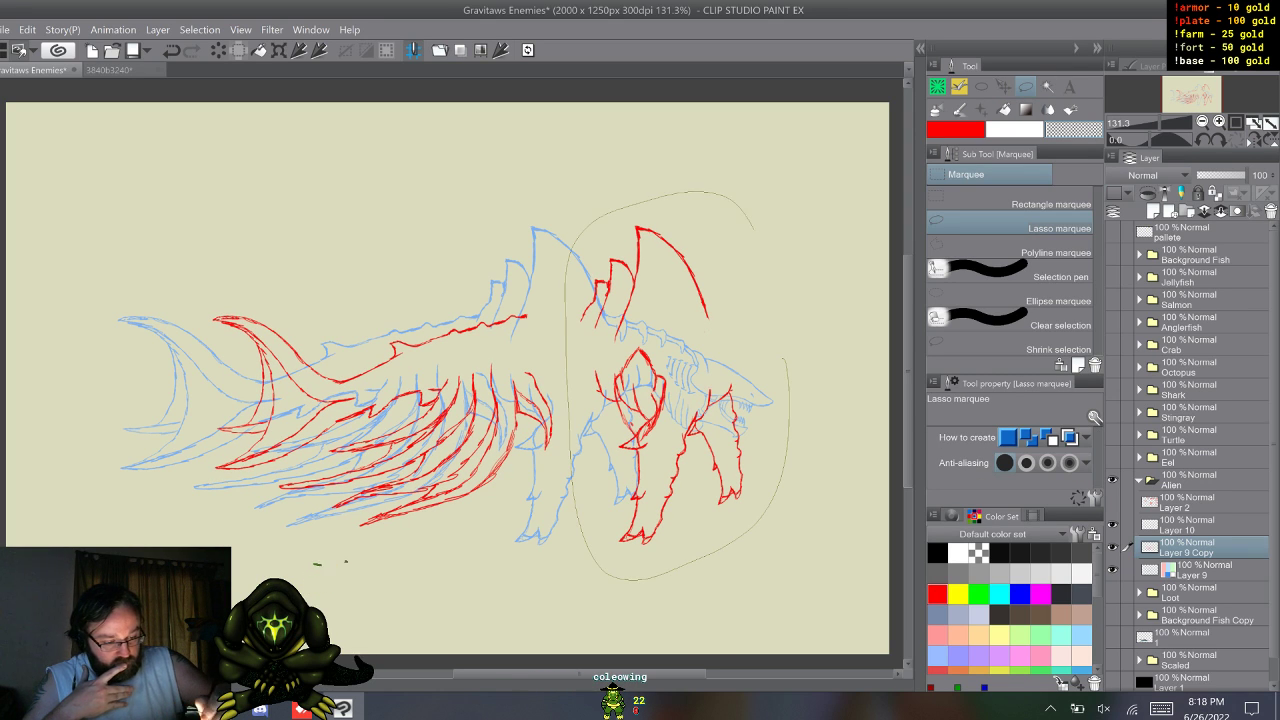
pyautogui.moveTo(754, 228); pyautogui.dragTo(756, 232)
pyautogui.click(755, 604)
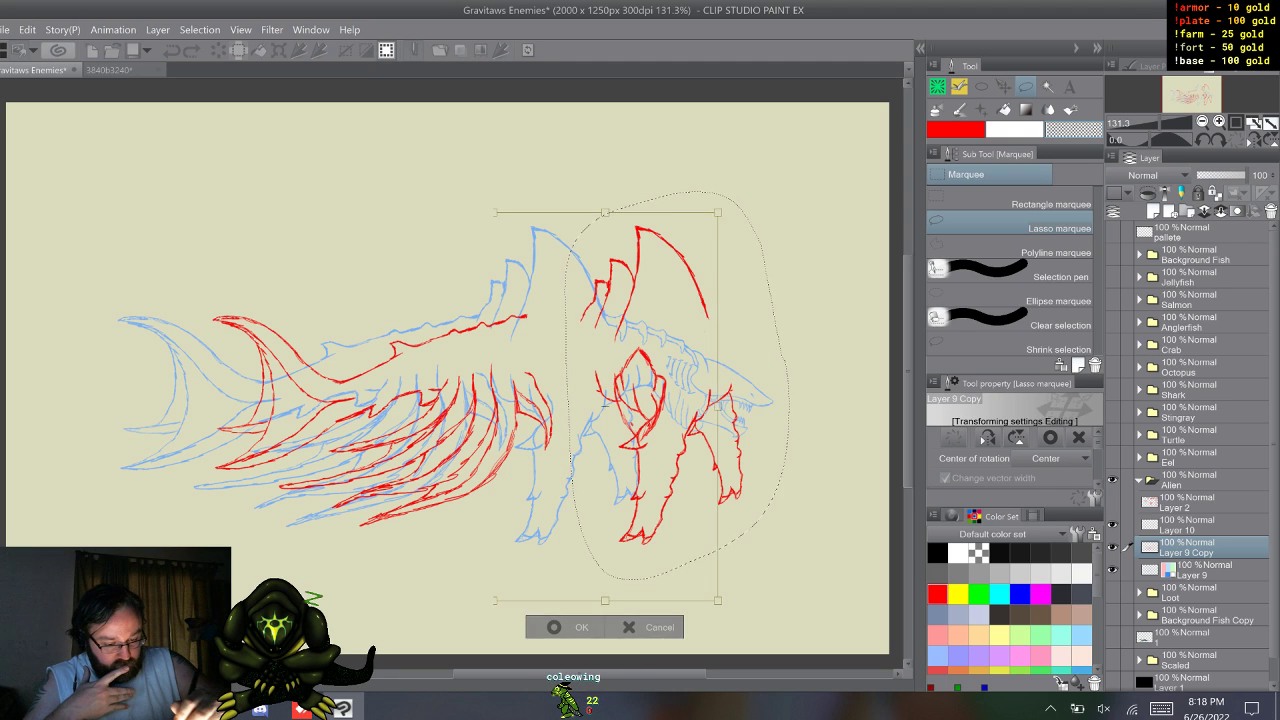
pyautogui.moveTo(678, 386); pyautogui.dragTo(695, 361)
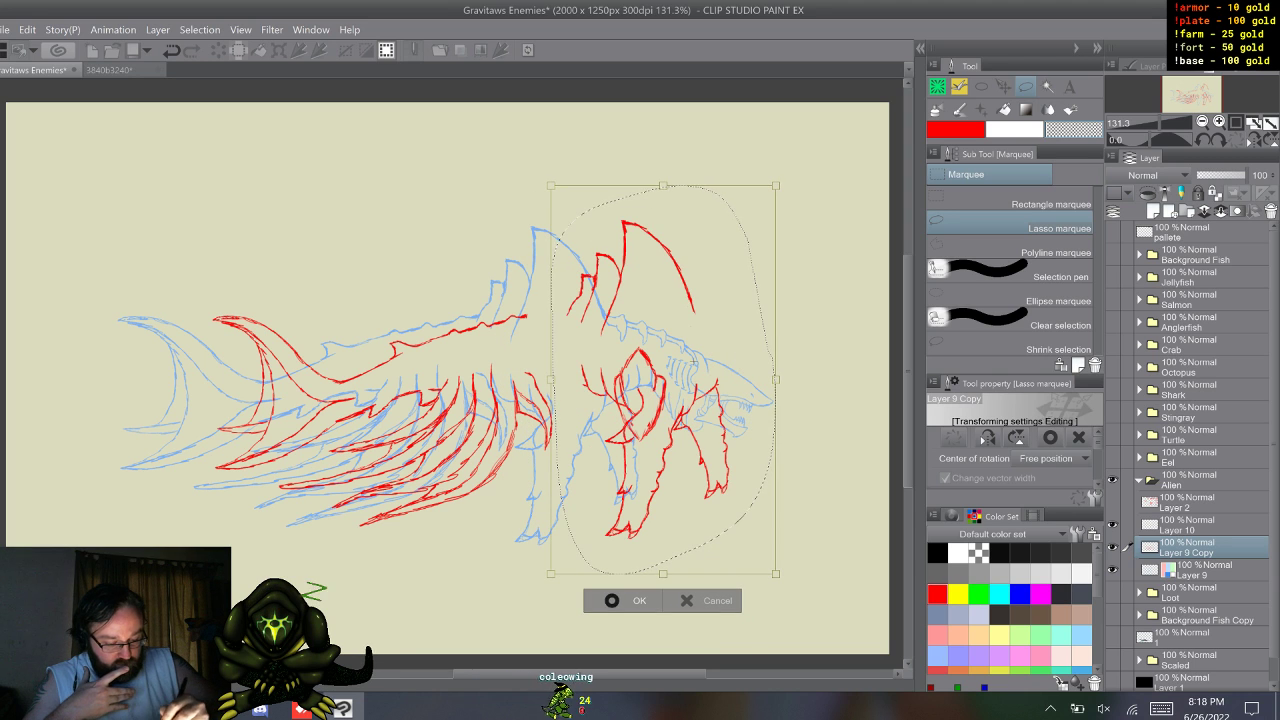
pyautogui.press('Return')
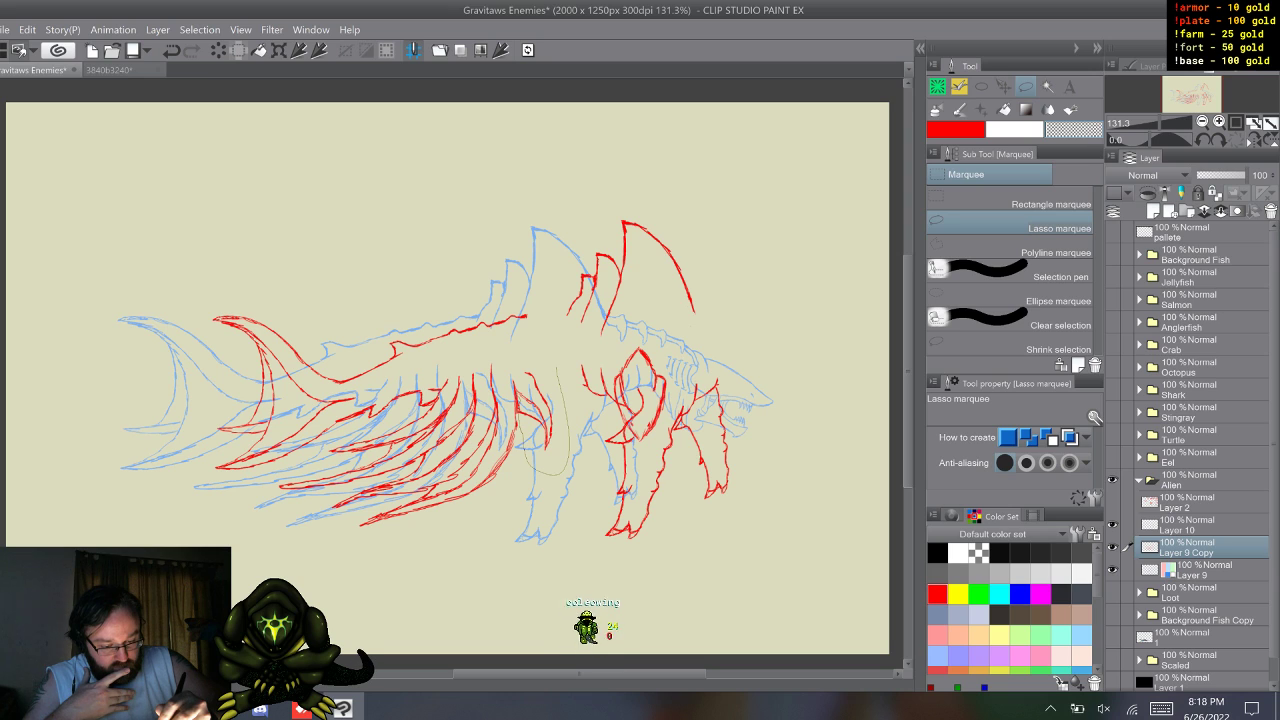
# - Delete the small side fin behind the front legs, then refit the lassoed fins and legs against the rear body, rotated slightly clockwise and narrowed
pyautogui.moveTo(556, 367); pyautogui.dragTo(541, 361)
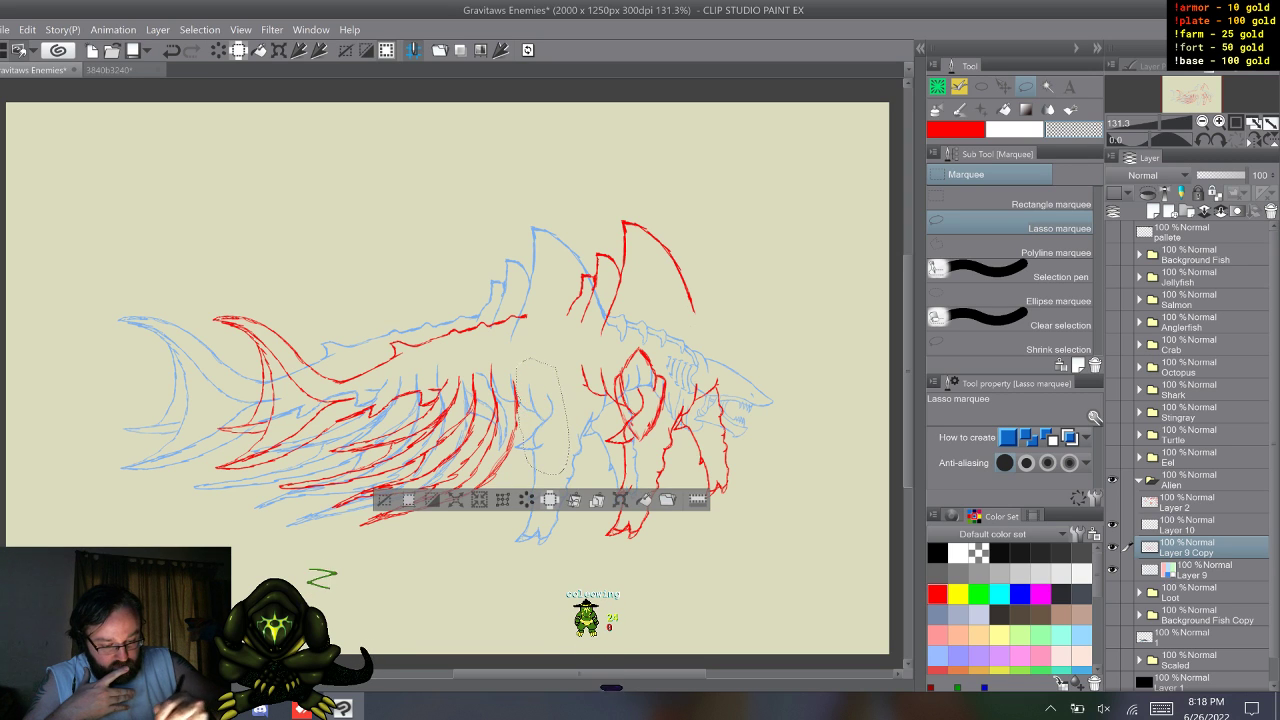
pyautogui.moveTo(736, 223)
pyautogui.mouseDown()
pyautogui.moveTo(759, 278)
pyautogui.moveTo(581, 548)
pyautogui.moveTo(582, 215)
pyautogui.moveTo(731, 218)
pyautogui.mouseUp()
pyautogui.hotkey('ctrl', 't')
pyautogui.moveTo(660, 395)
pyautogui.mouseDown()
pyautogui.moveTo(606, 400)
pyautogui.moveTo(622, 415)
pyautogui.mouseUp()
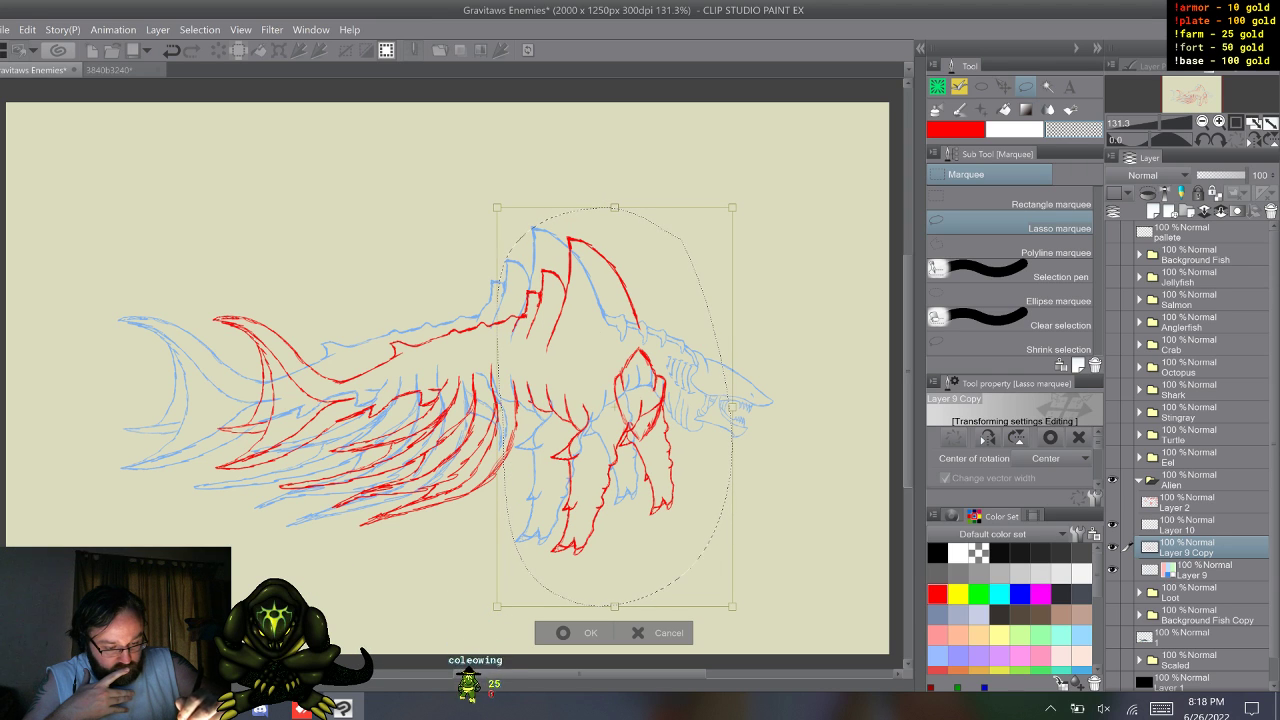
pyautogui.moveTo(768, 240); pyautogui.dragTo(782, 256)
pyautogui.moveTo(623, 406); pyautogui.dragTo(622, 405)
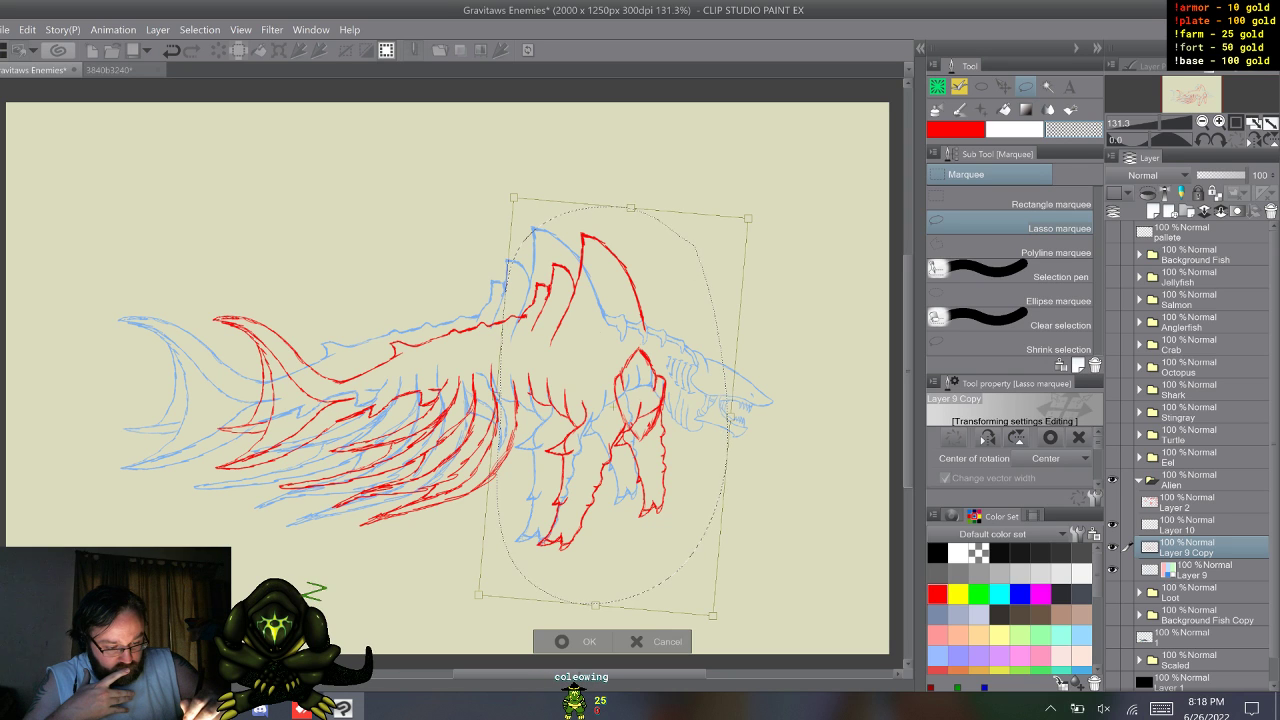
pyautogui.moveTo(731, 417); pyautogui.dragTo(721, 416)
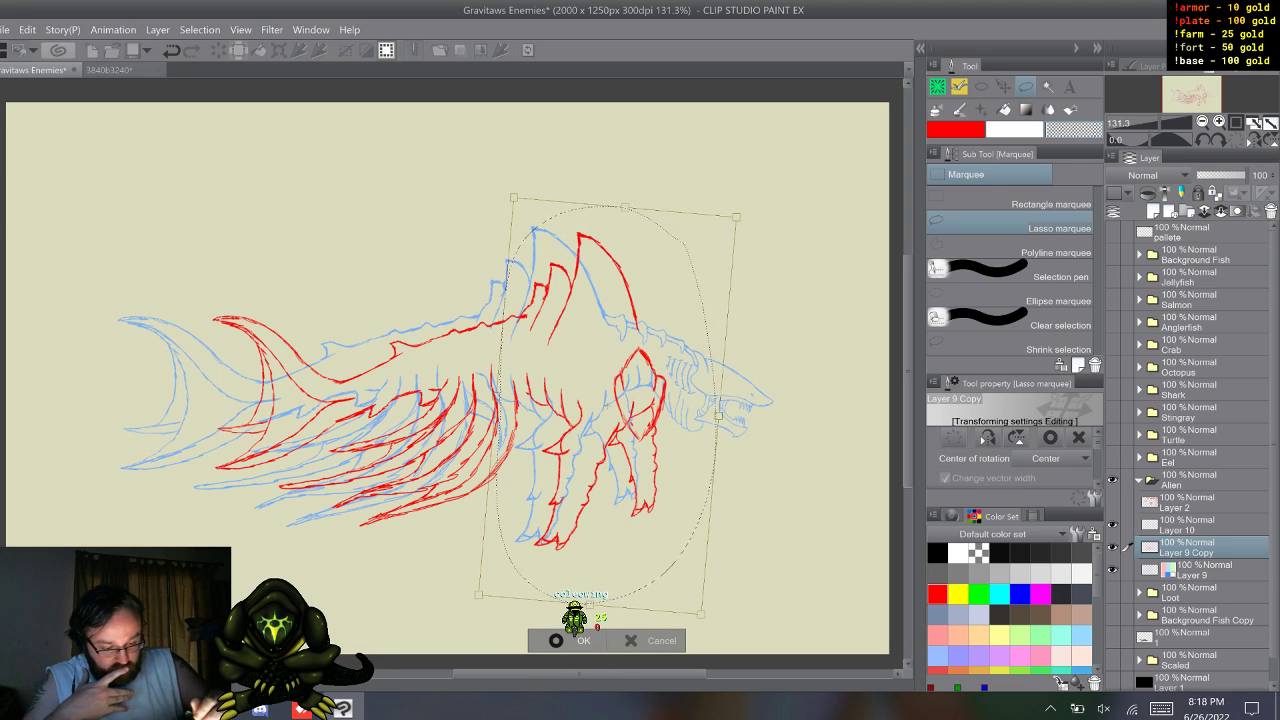
pyautogui.press('Return')
pyautogui.hotkey('ctrl', 'd')
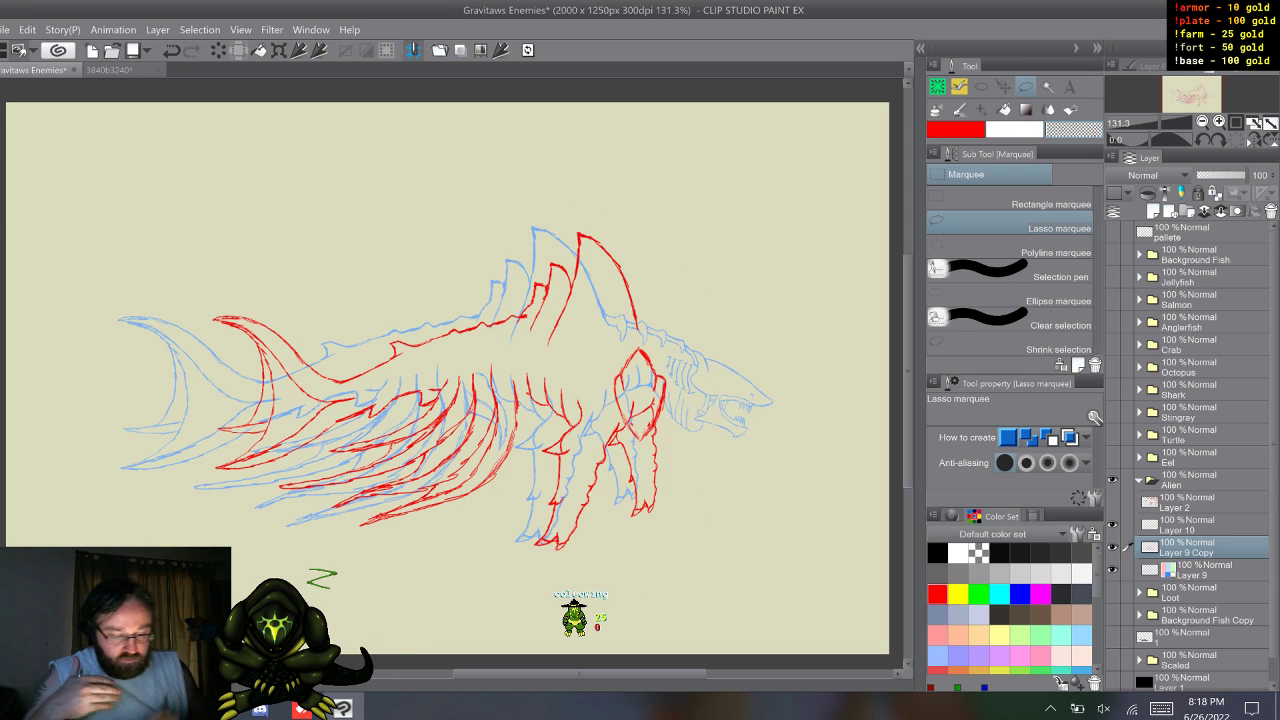
# - Touch up the red body copy's belly fins and neck opening, erasing with Coleowing Marker Small and redrawing with Coleowing Sketch Pencil
pyautogui.press('b')
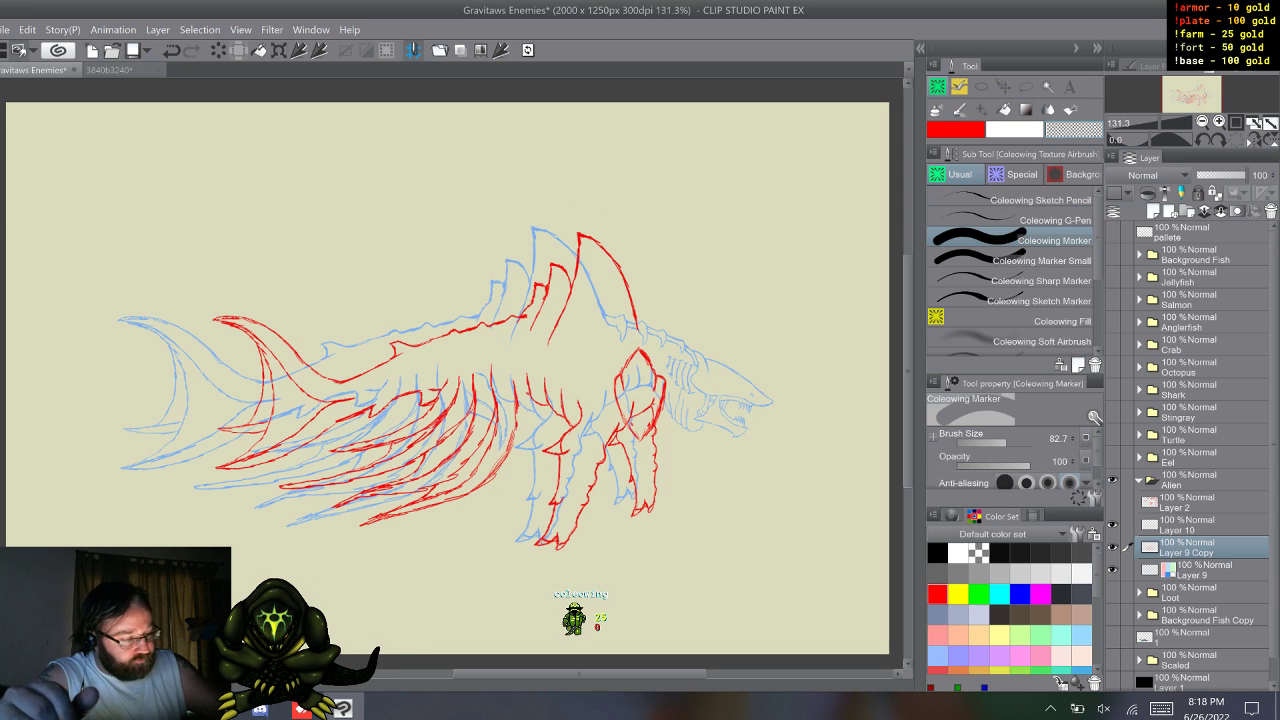
pyautogui.click(1040, 260)
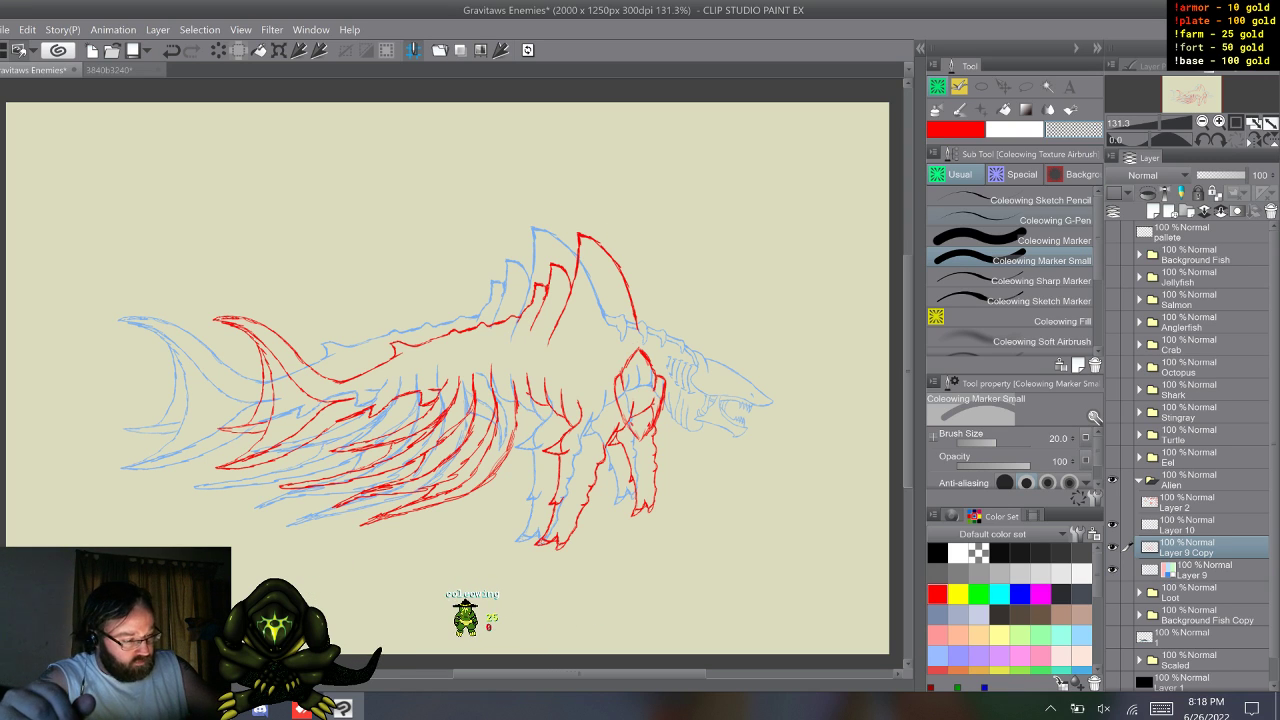
pyautogui.click(1040, 200)
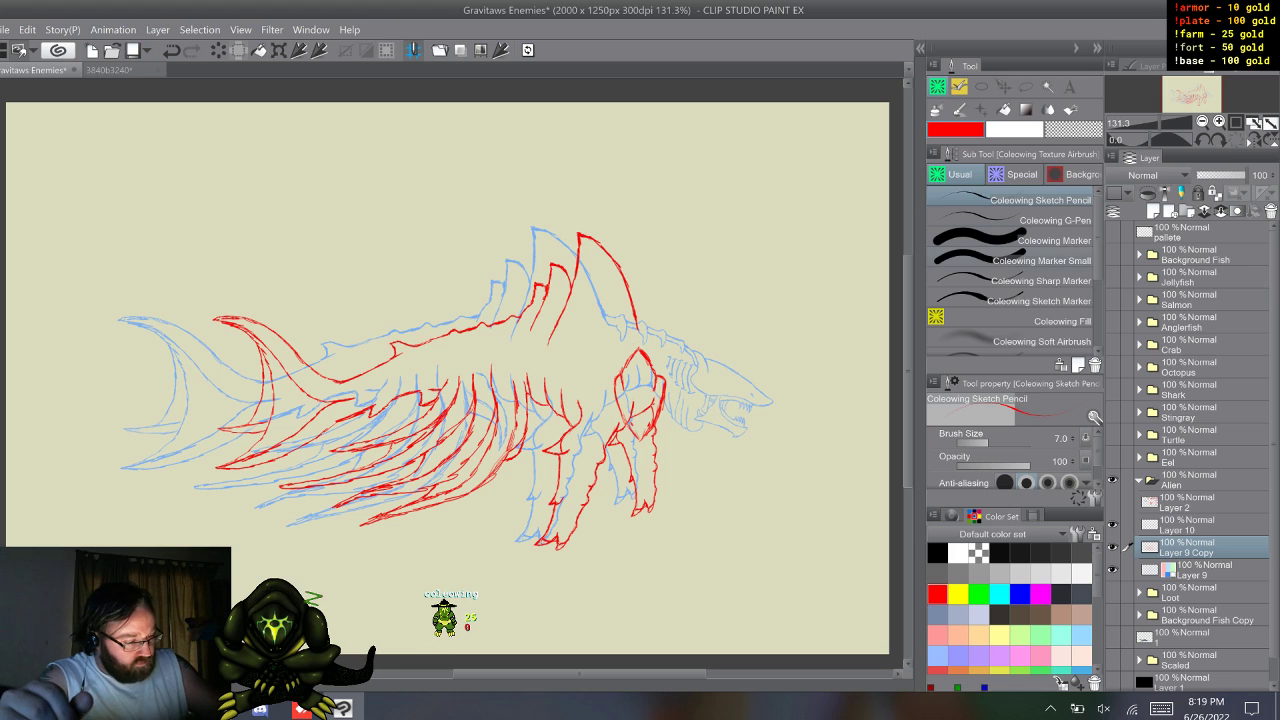
pyautogui.click(1040, 260)
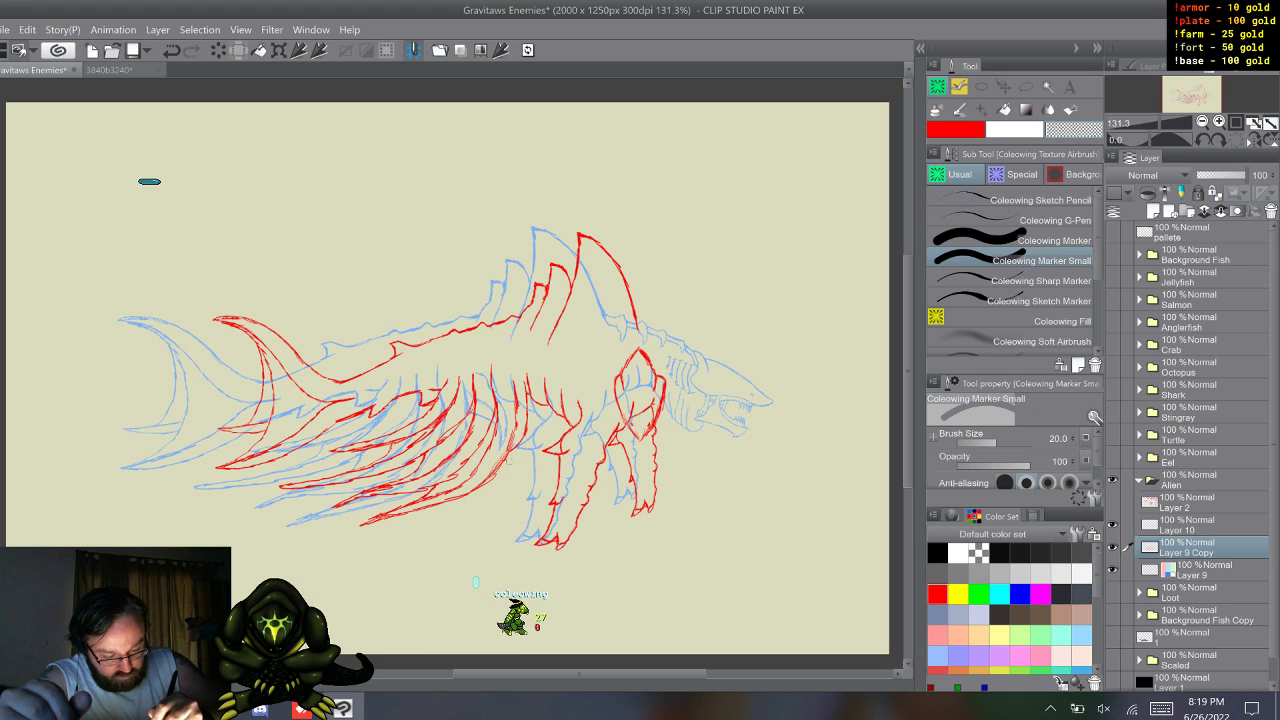
pyautogui.click(1040, 200)
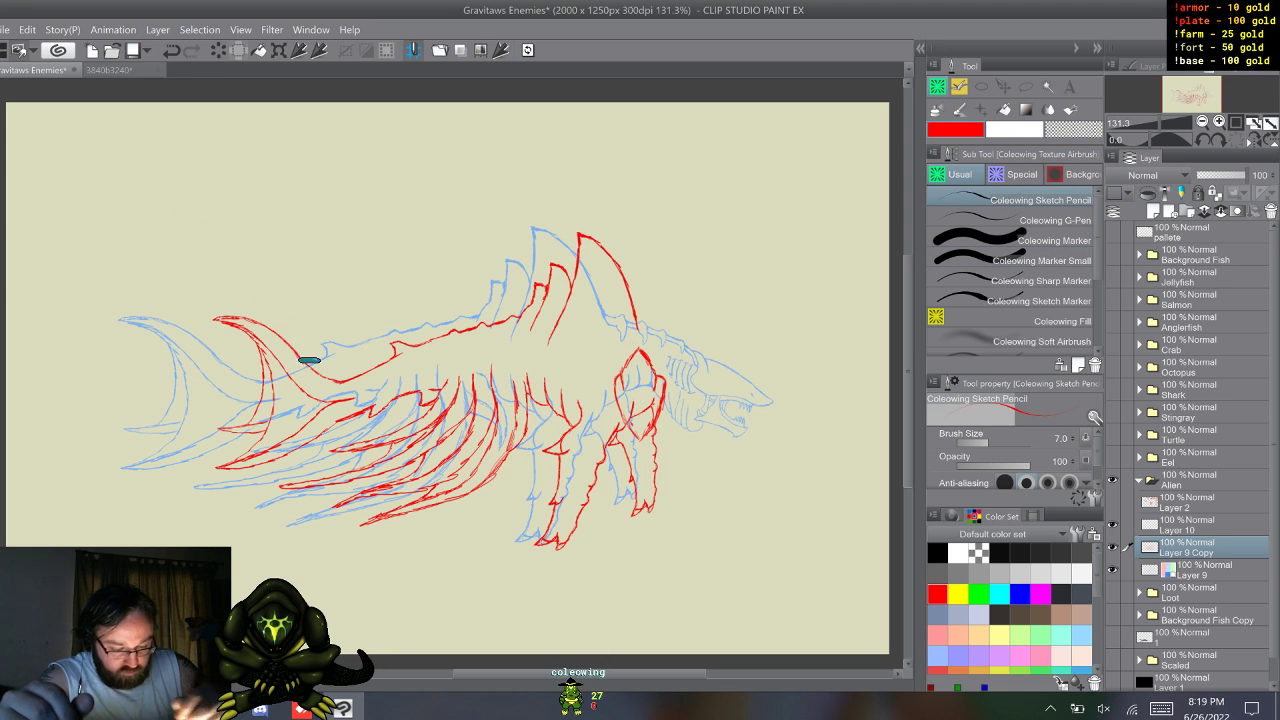
pyautogui.click(1012, 260)
pyautogui.press('c')
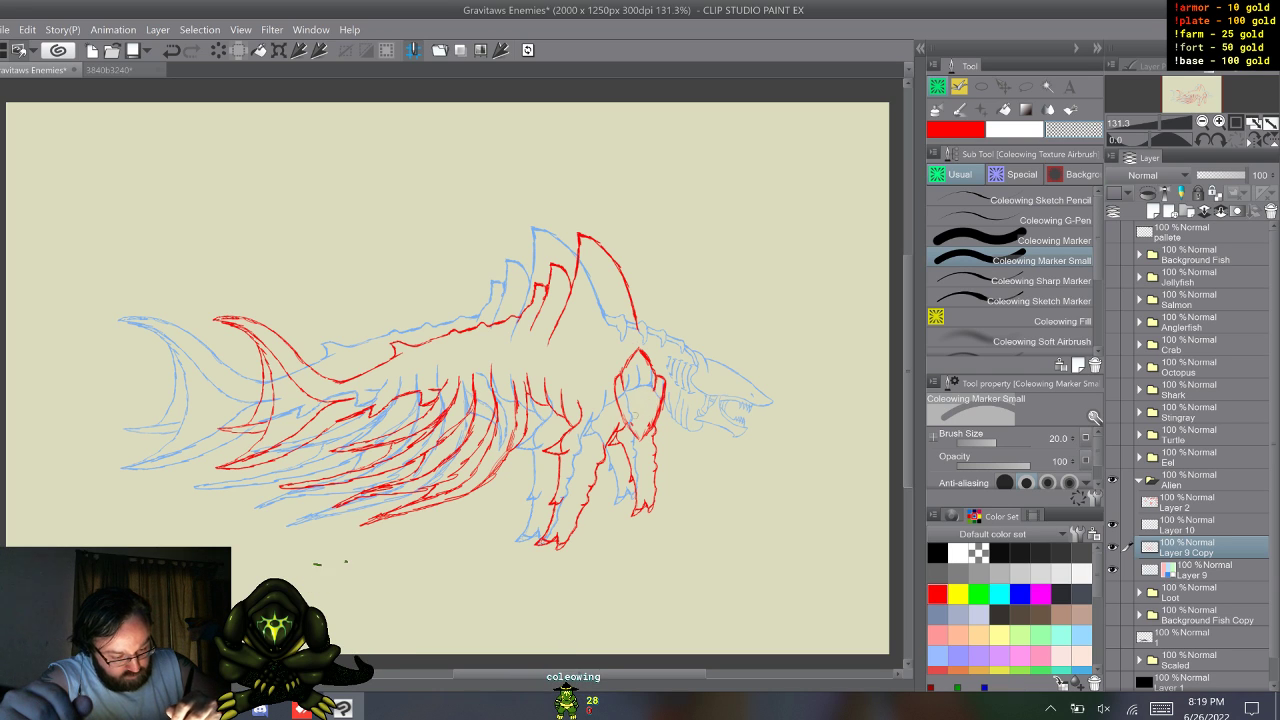
# - Rework the lines joining the red dorsal fin to the neck opening with Coleowing Sketch Pencil, cleaning up with Coleowing Sharp Marker
pyautogui.click(1020, 199)
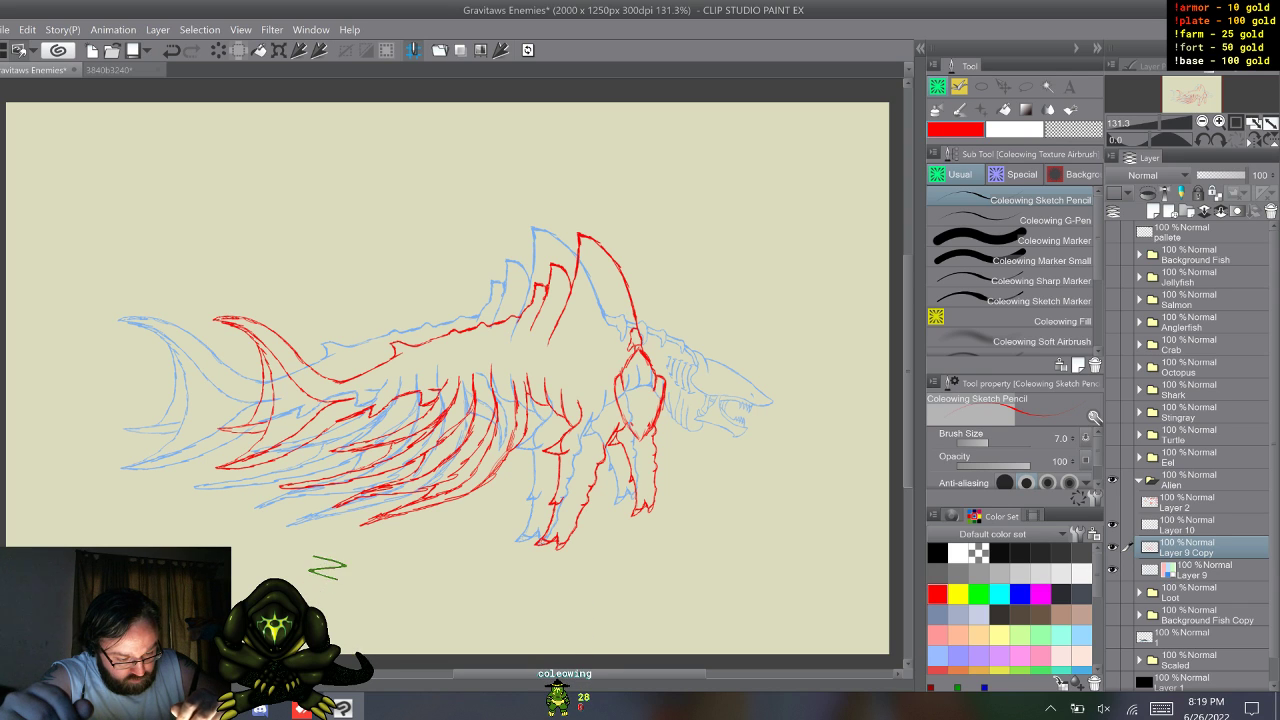
pyautogui.click(1040, 301)
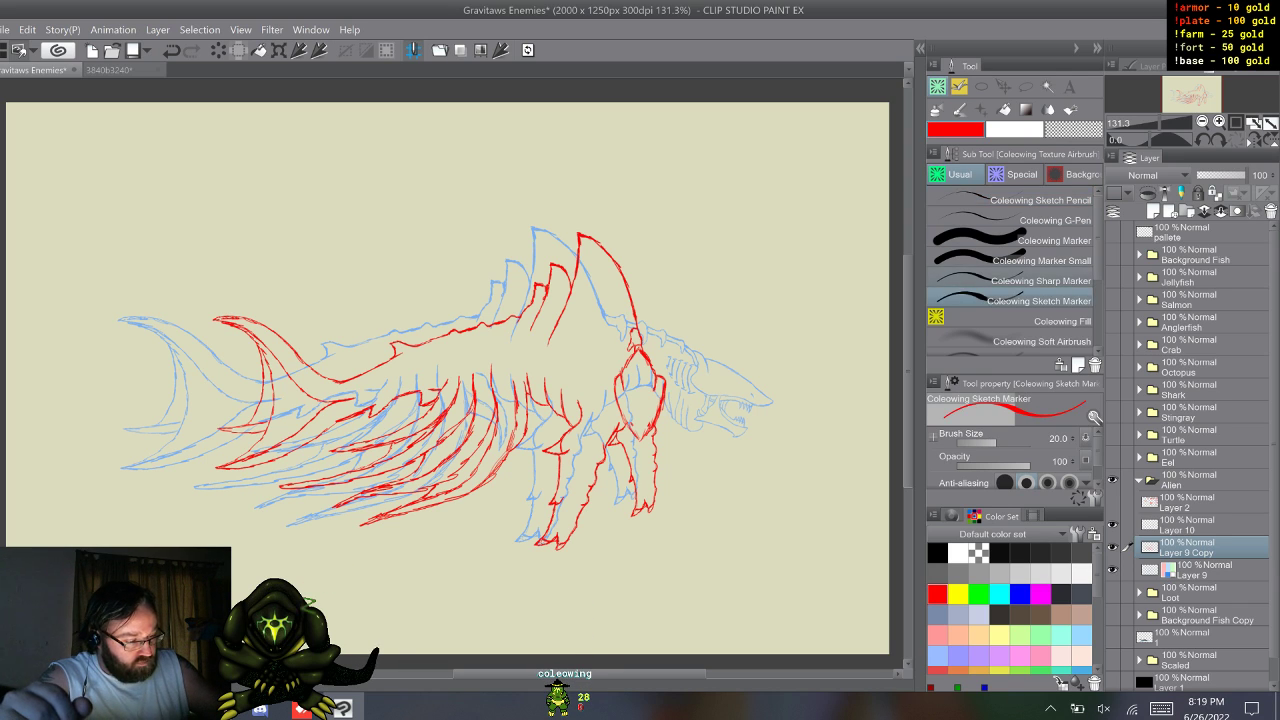
pyautogui.click(1040, 281)
pyautogui.press('c')
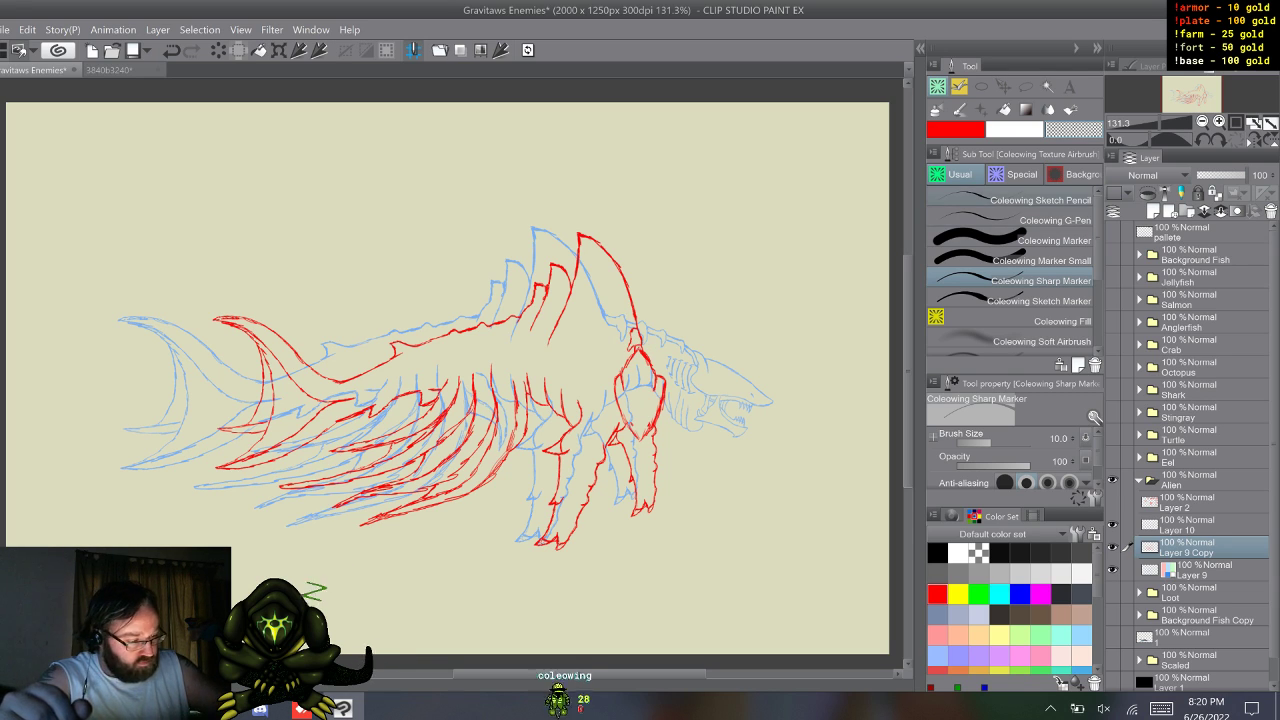
pyautogui.click(1040, 200)
pyautogui.press('c')
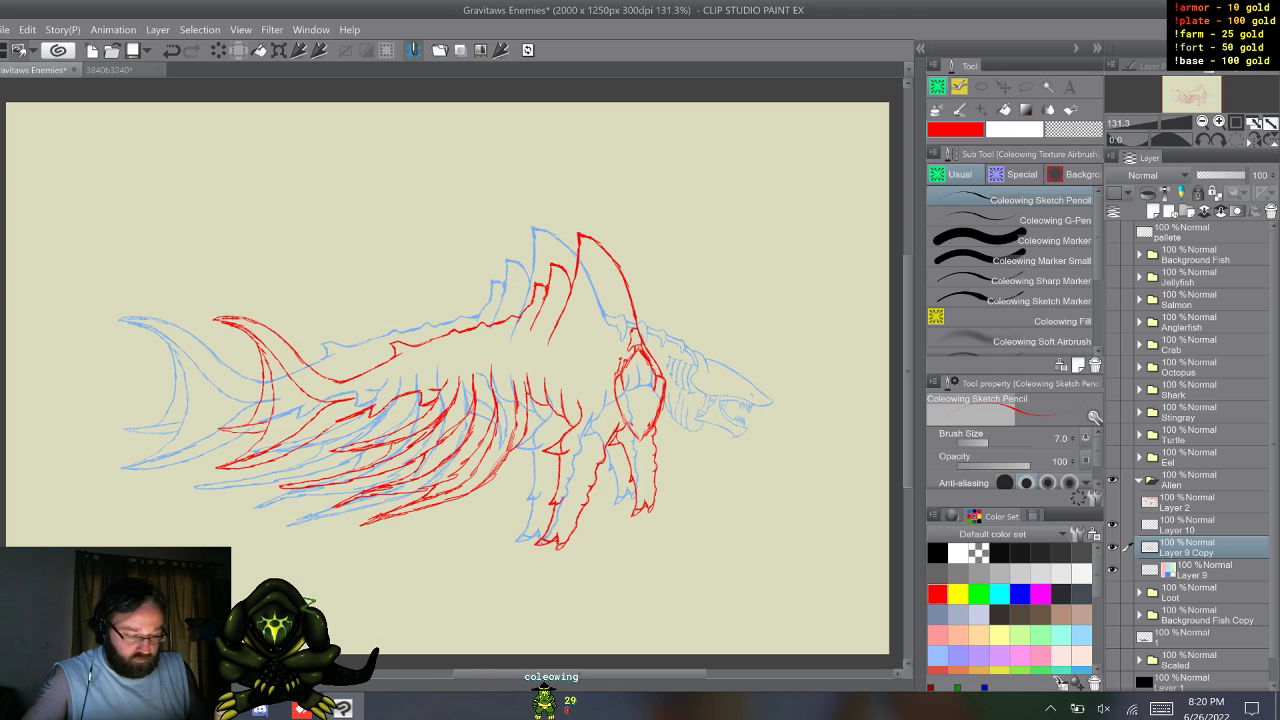
# - Merge Layer 10 and Layer 9 Copy into a single layer
pyautogui.keyDown('shift'); pyautogui.click(1192, 524); pyautogui.keyUp('shift')
pyautogui.rightClick(1192, 523)
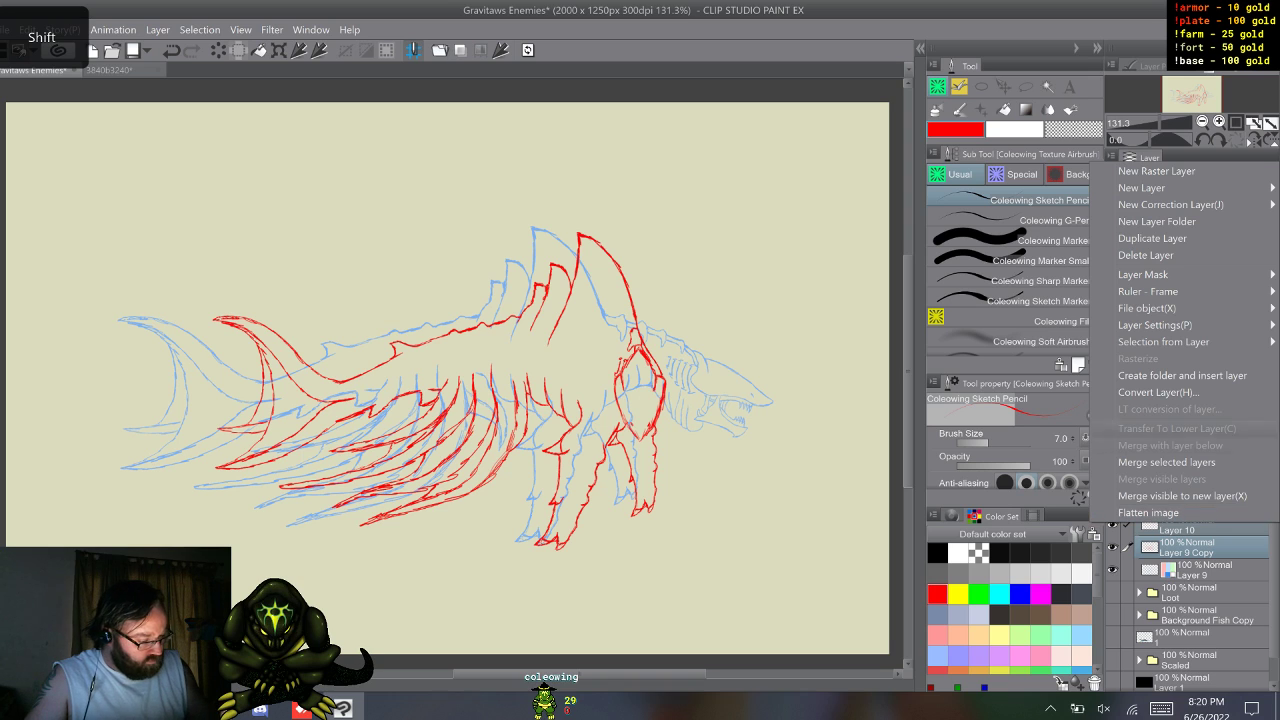
pyautogui.click(1166, 462)
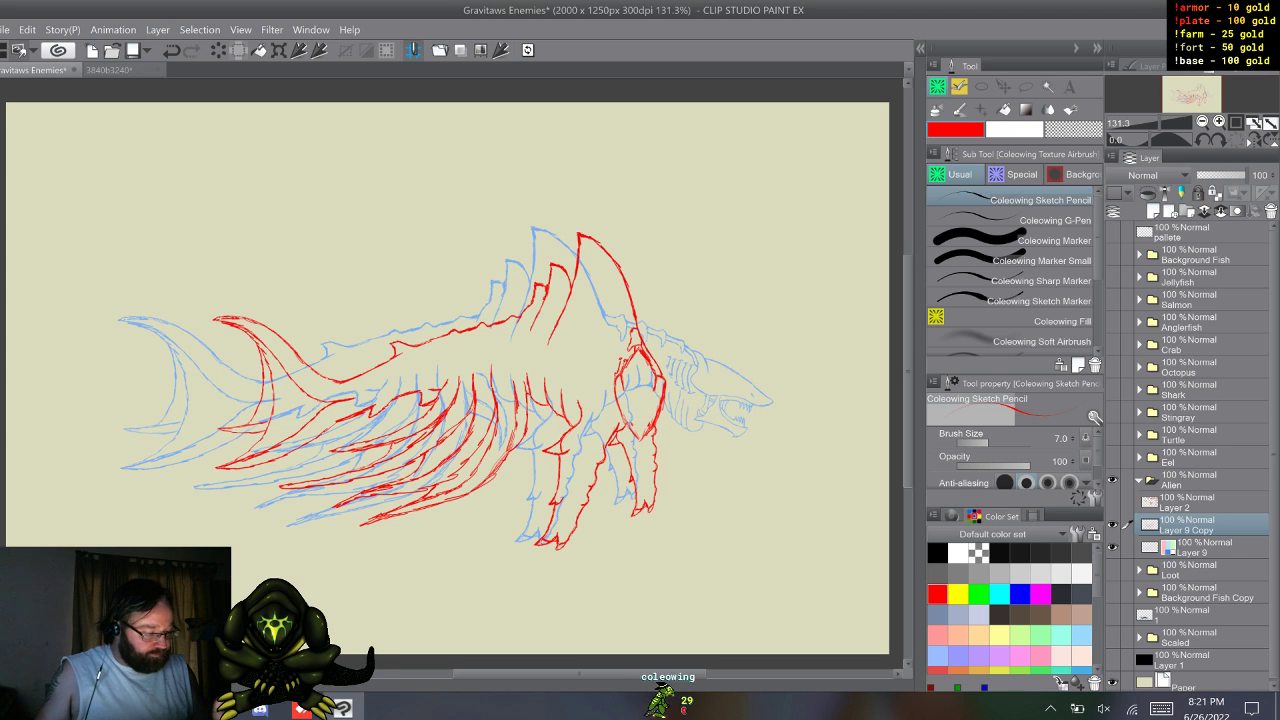
# - Remove the blue layer color from Layer 9, duplicate the layer, and move the duplicate above Layer 9 Copy
pyautogui.click(1196, 547)
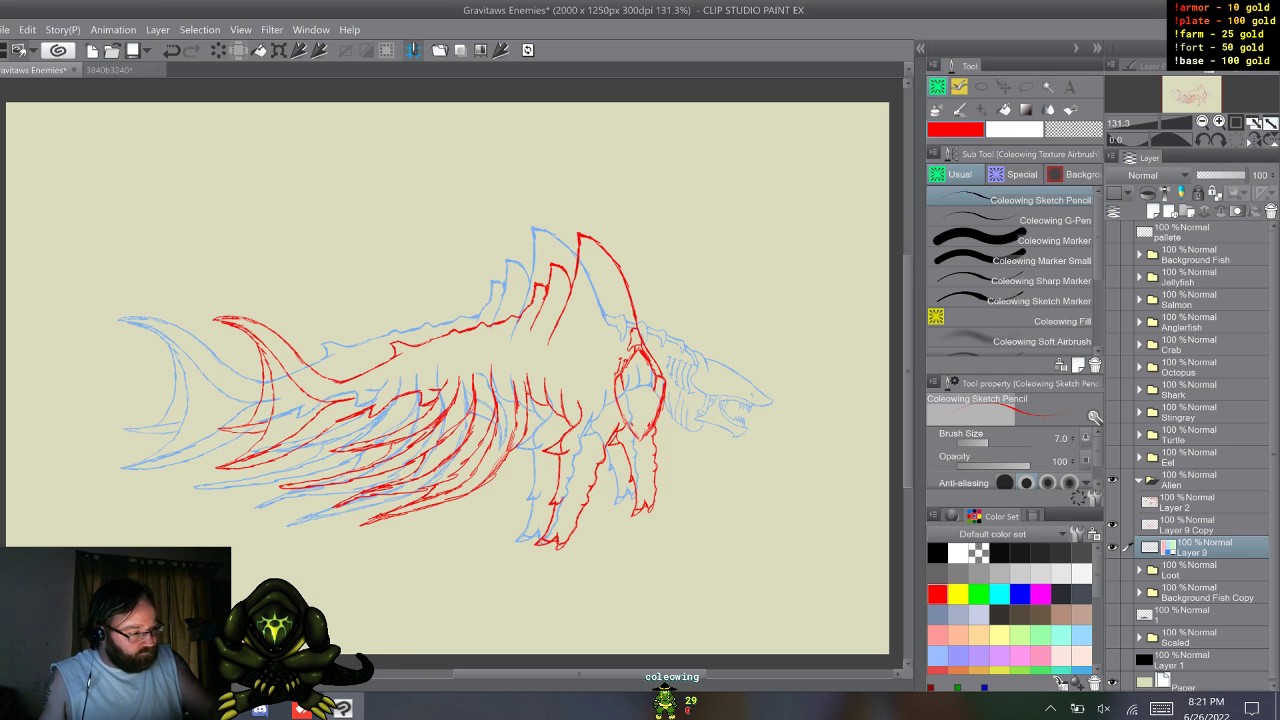
pyautogui.click(1148, 66)
pyautogui.click(1246, 97)
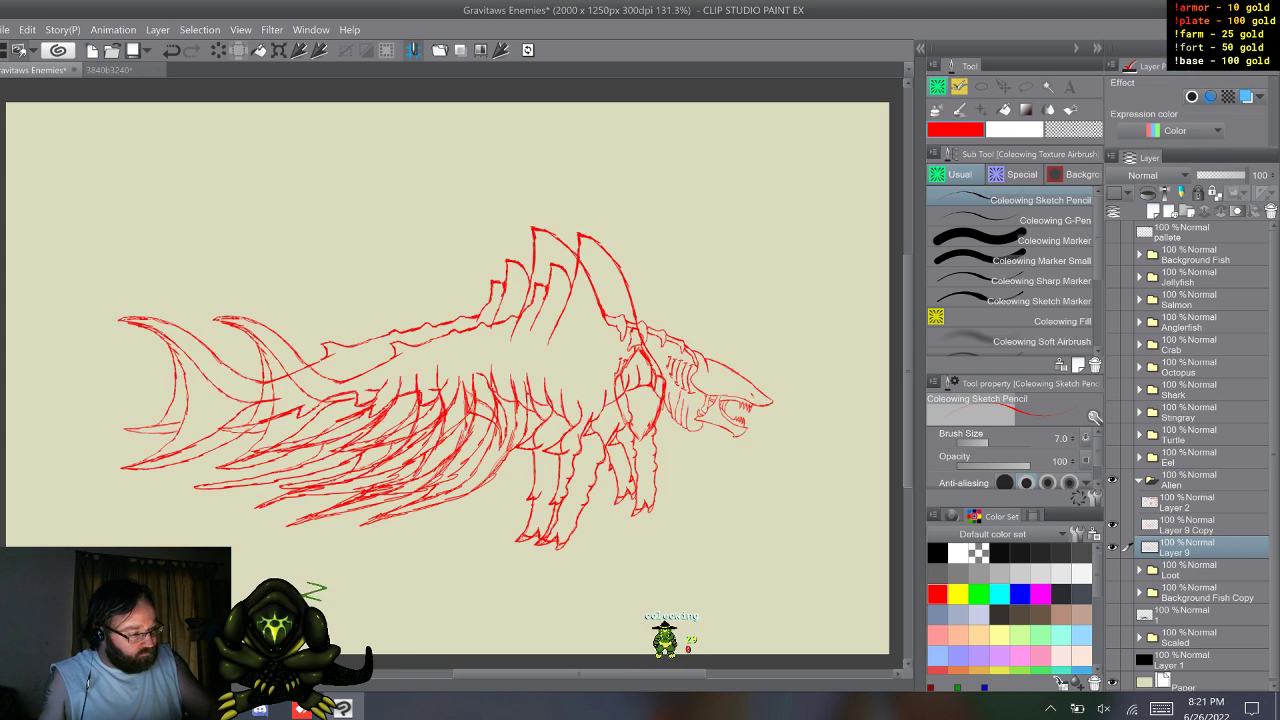
pyautogui.press('F9')
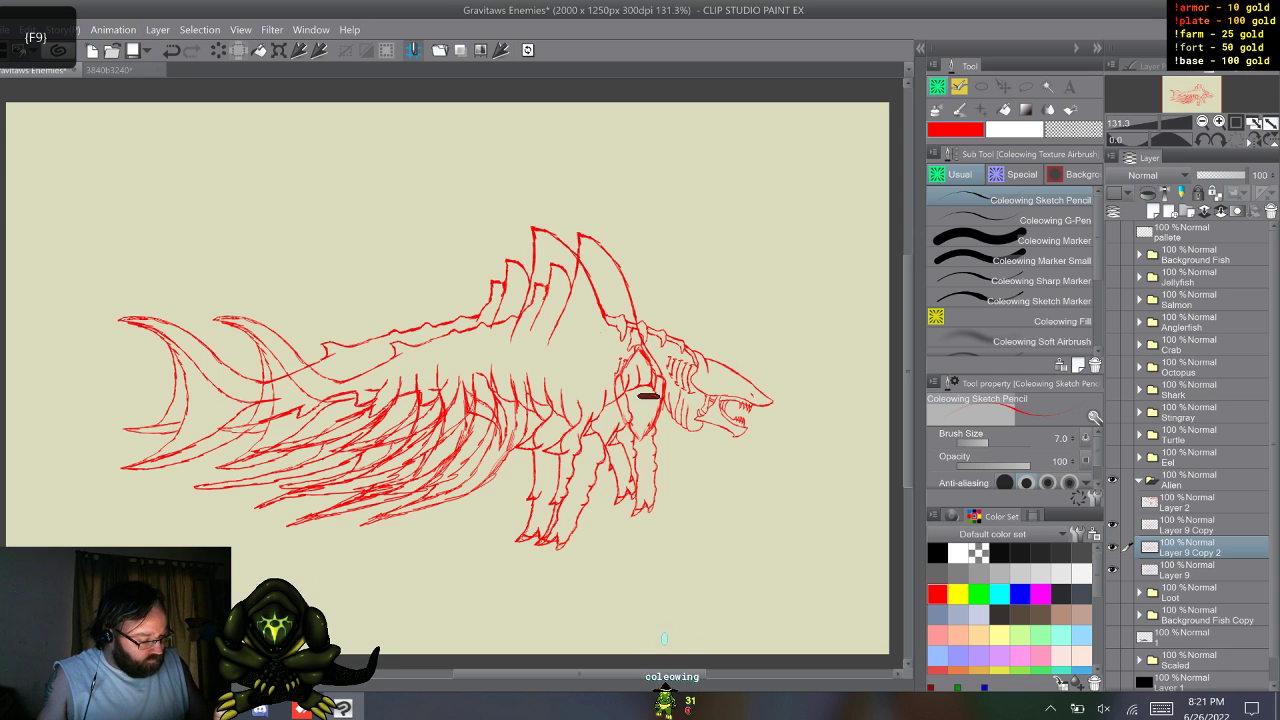
pyautogui.moveTo(1196, 547); pyautogui.dragTo(1196, 515)
pyautogui.click(1196, 547)
pyautogui.click(1196, 525)
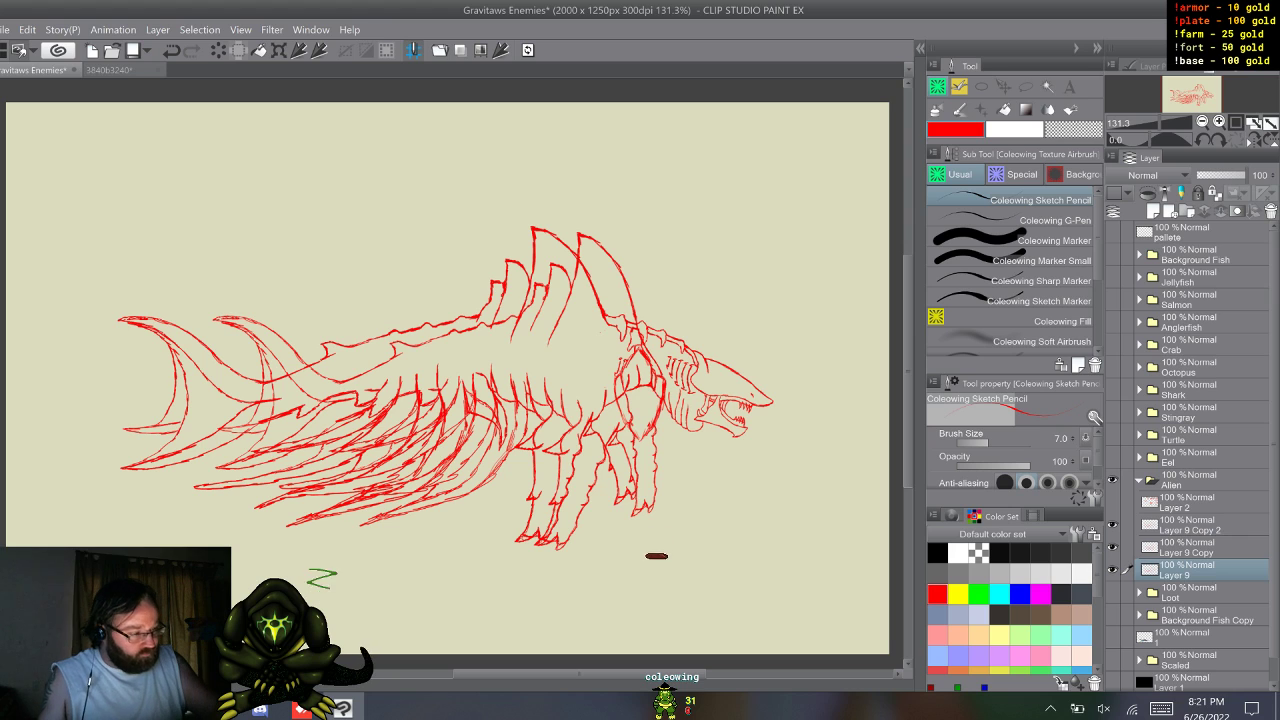
# - Reapply the blue layer color to Layer 9, hide Layer 9 Copy, and make Layer 9 Copy 2 the active layer
pyautogui.click(1148, 66)
pyautogui.click(1246, 97)
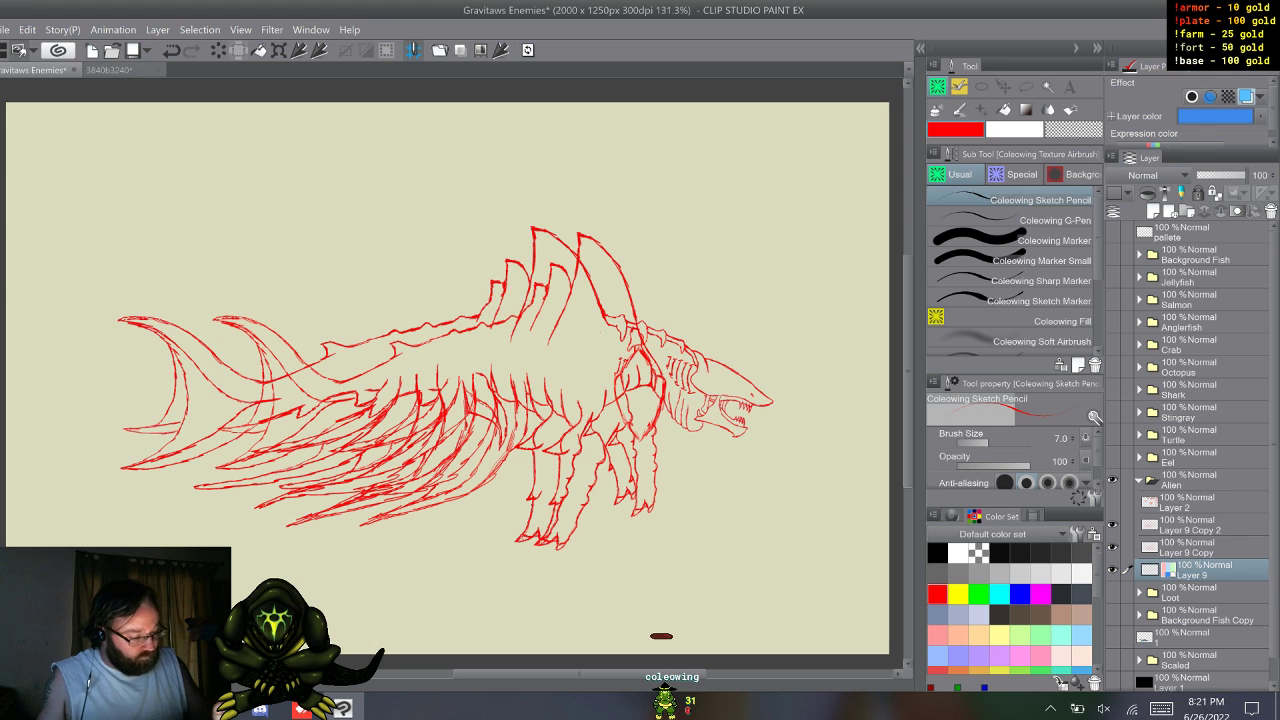
pyautogui.click(1128, 523)
pyautogui.click(1112, 547)
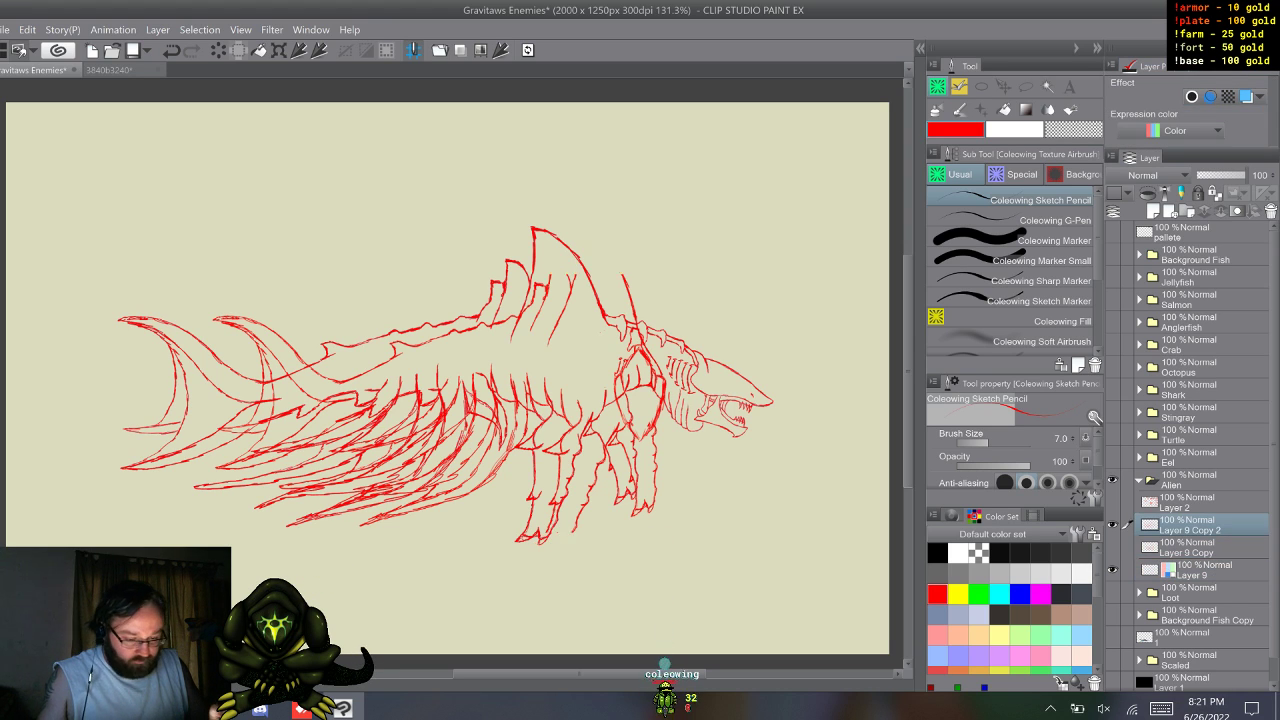
pyautogui.click(1188, 547)
pyautogui.click(1188, 525)
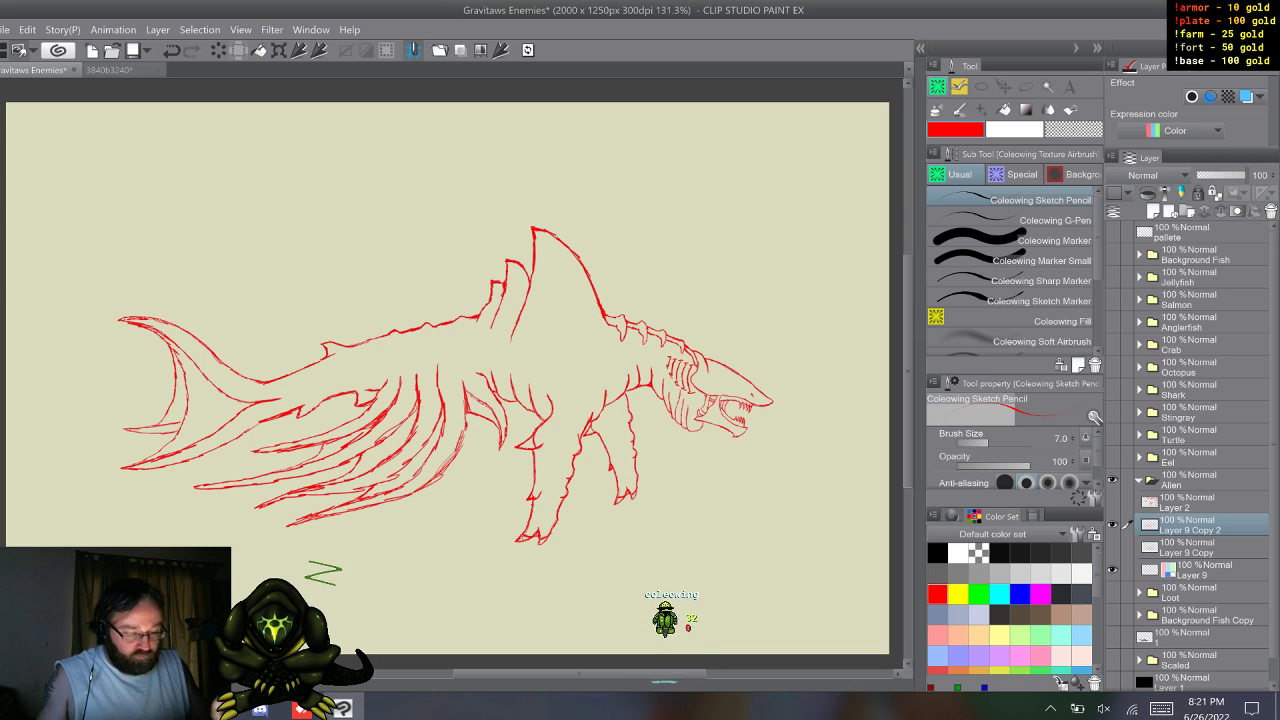
# - Lasso the shark's head on Layer 9 Copy 2, move it forward clear of the body, and flip it horizontally
pyautogui.press('m')
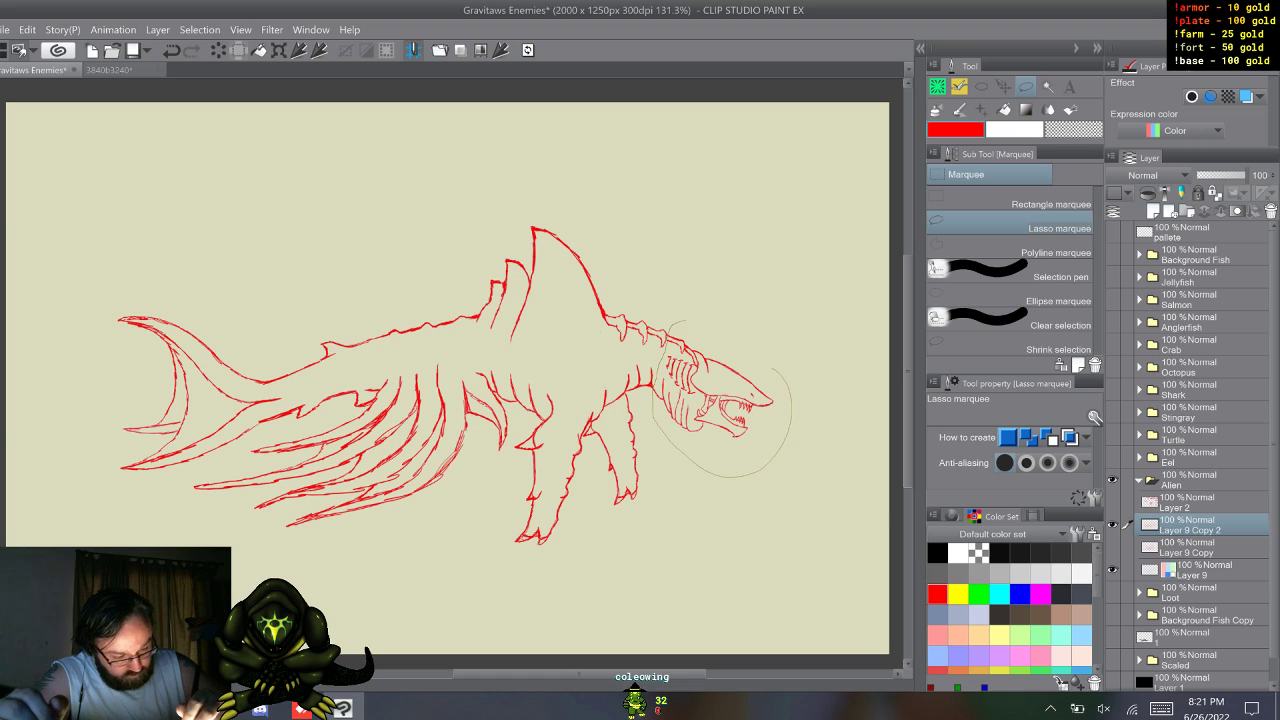
pyautogui.moveTo(772, 368); pyautogui.dragTo(682, 321)
pyautogui.hotkey('ctrl', 't')
pyautogui.moveTo(715, 400); pyautogui.dragTo(804, 406)
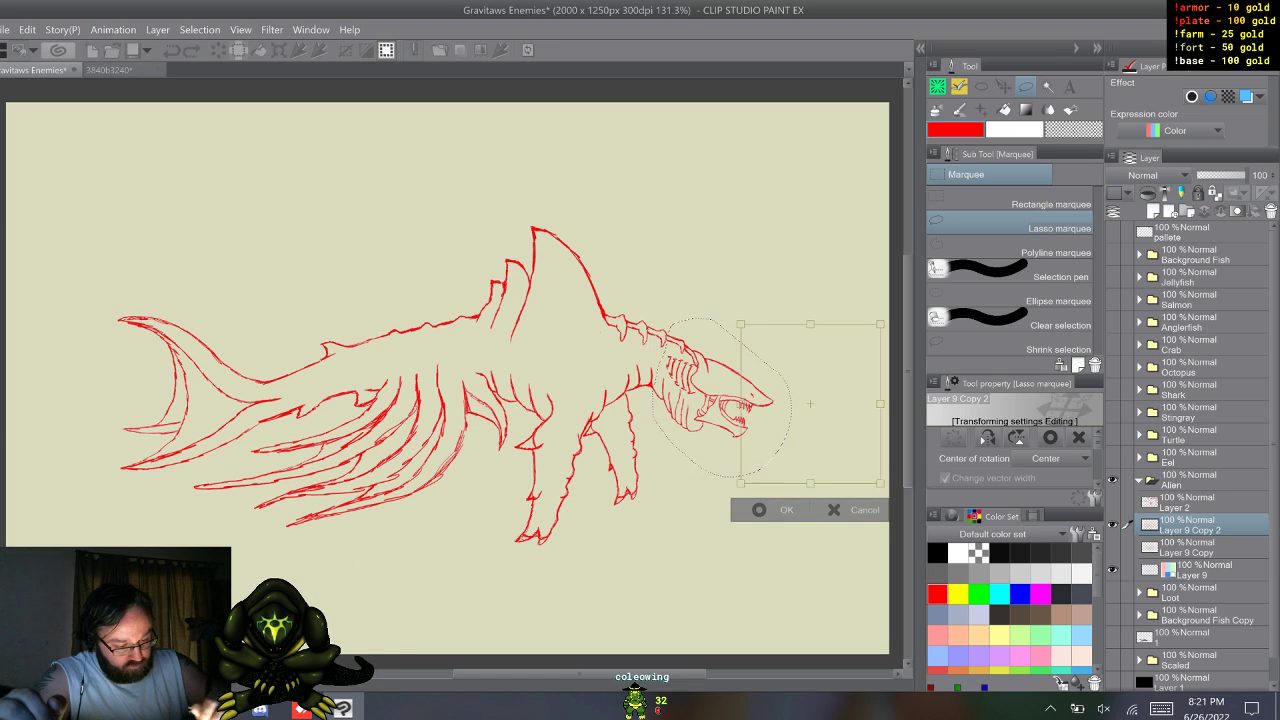
pyautogui.click(988, 438)
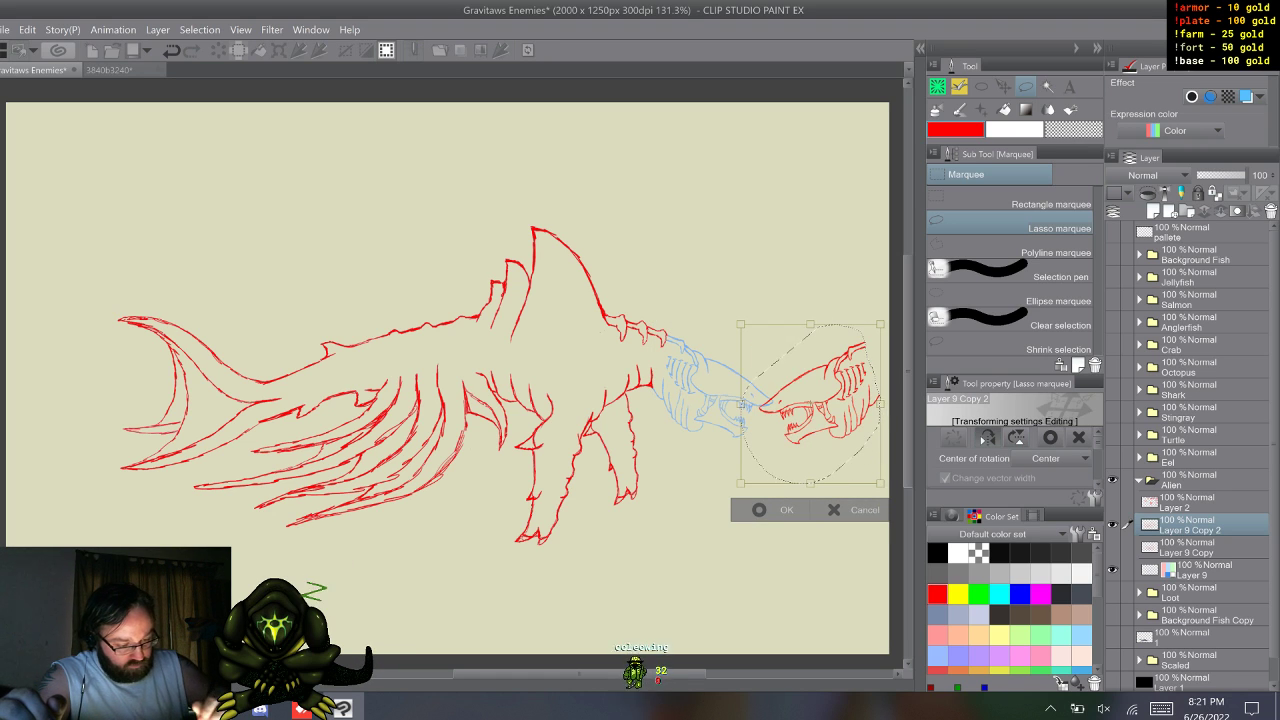
pyautogui.moveTo(818, 404); pyautogui.dragTo(810, 404)
pyautogui.click(752, 510)
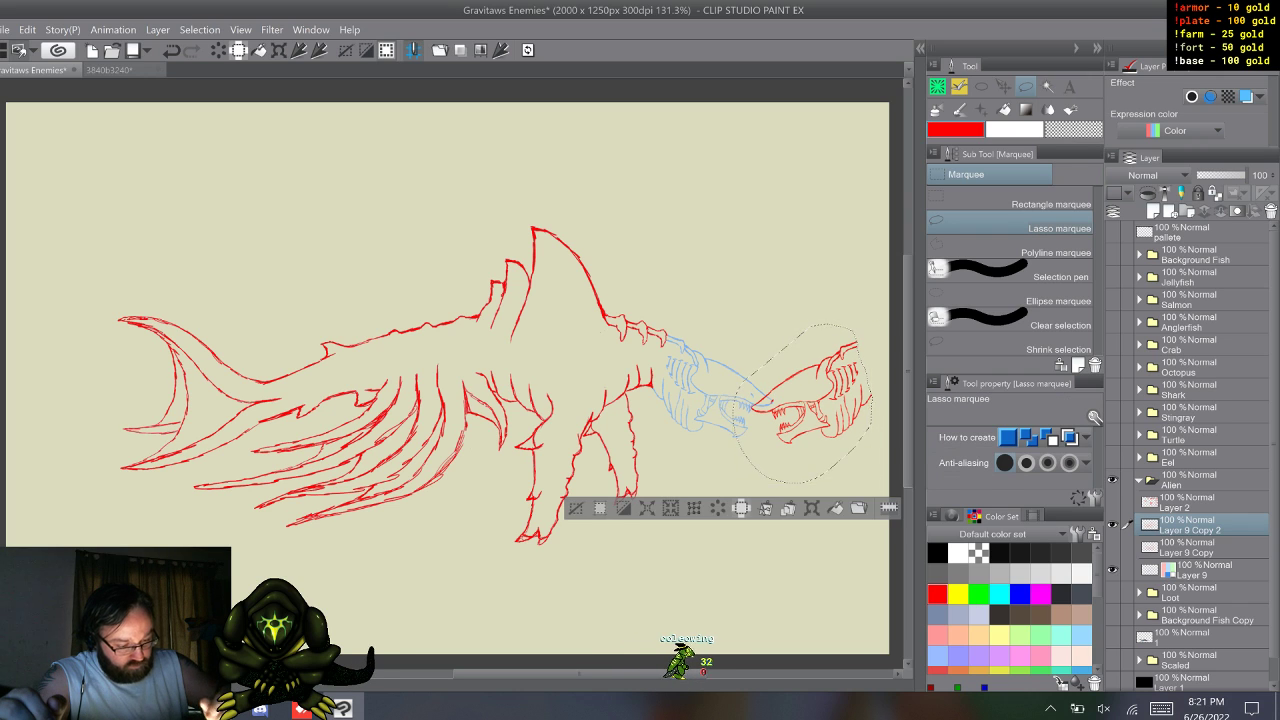
pyautogui.hotkey('ctrl', 'd')
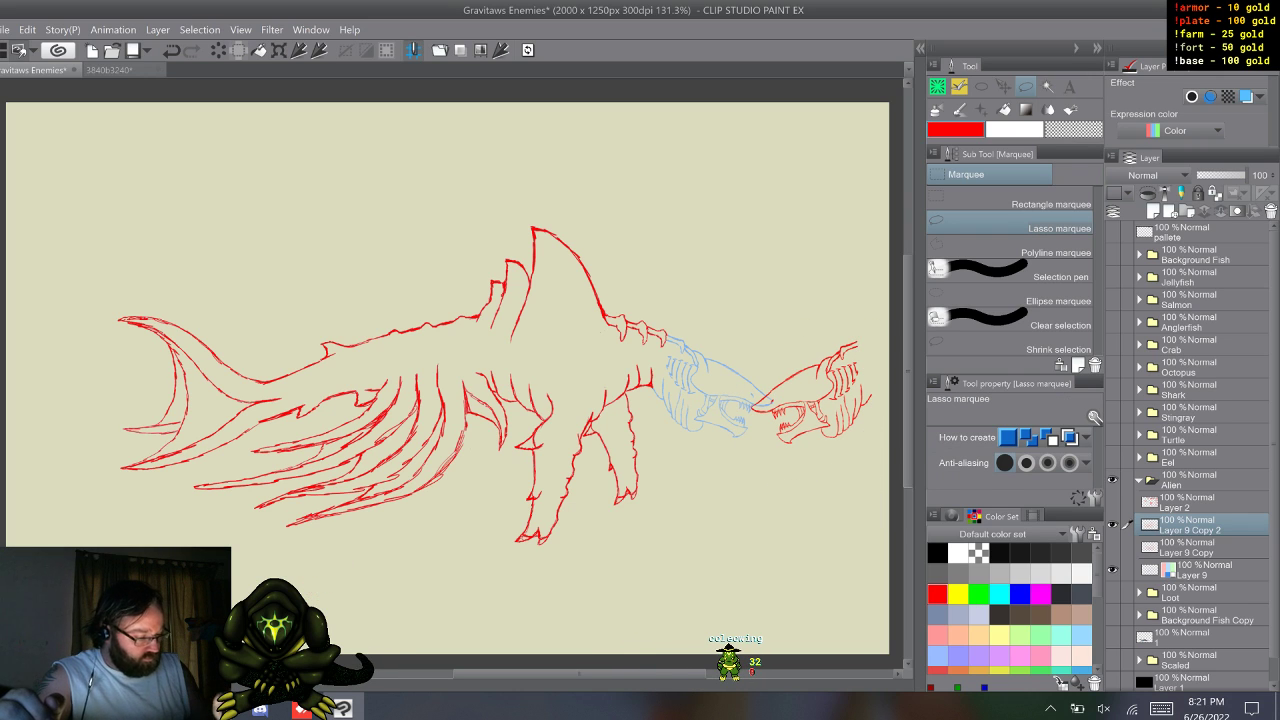
# - Lasso both front legs on Layer 9 Copy 2 and move them down and forward, detached from the body
pyautogui.click(1112, 547)
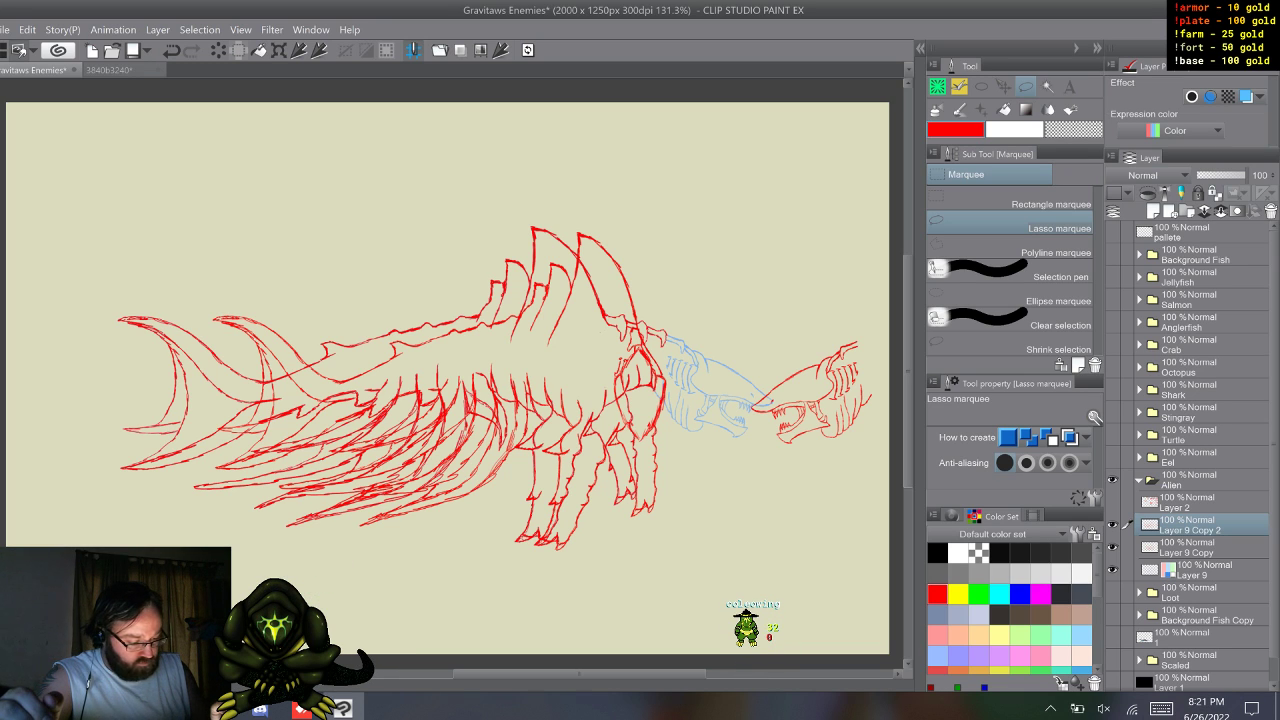
pyautogui.click(1112, 547)
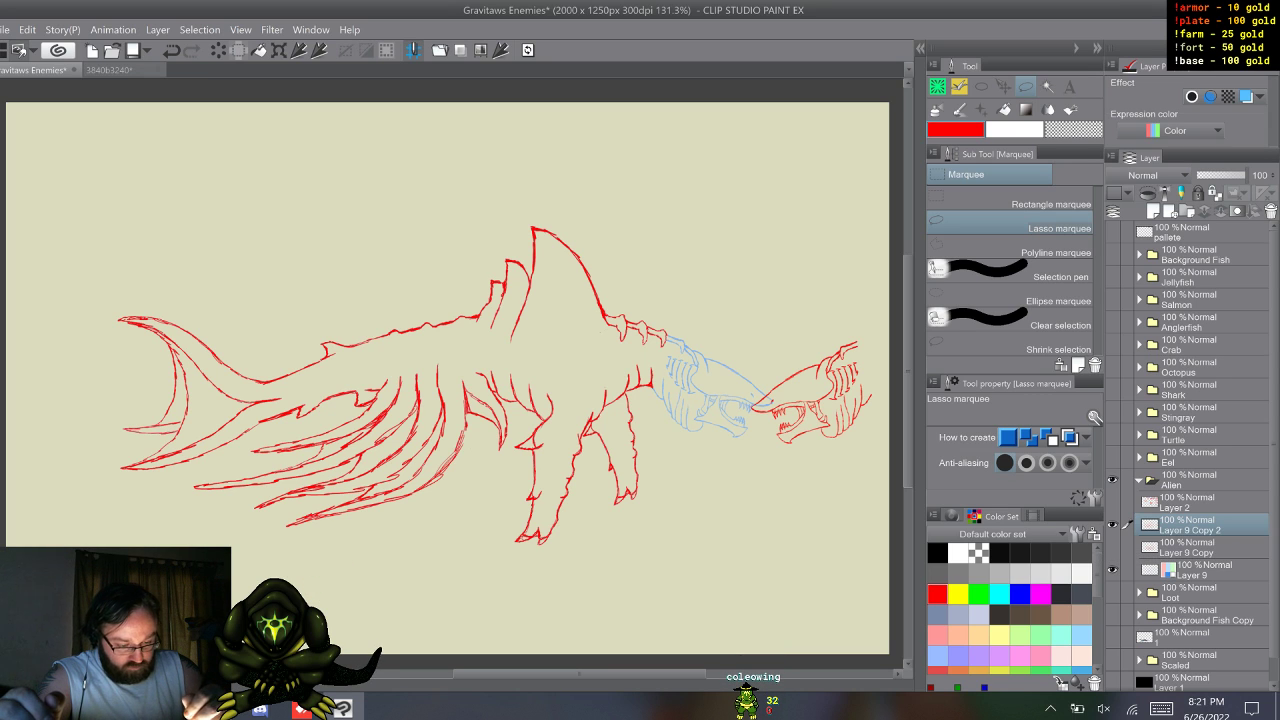
pyautogui.moveTo(674, 318); pyautogui.dragTo(677, 378)
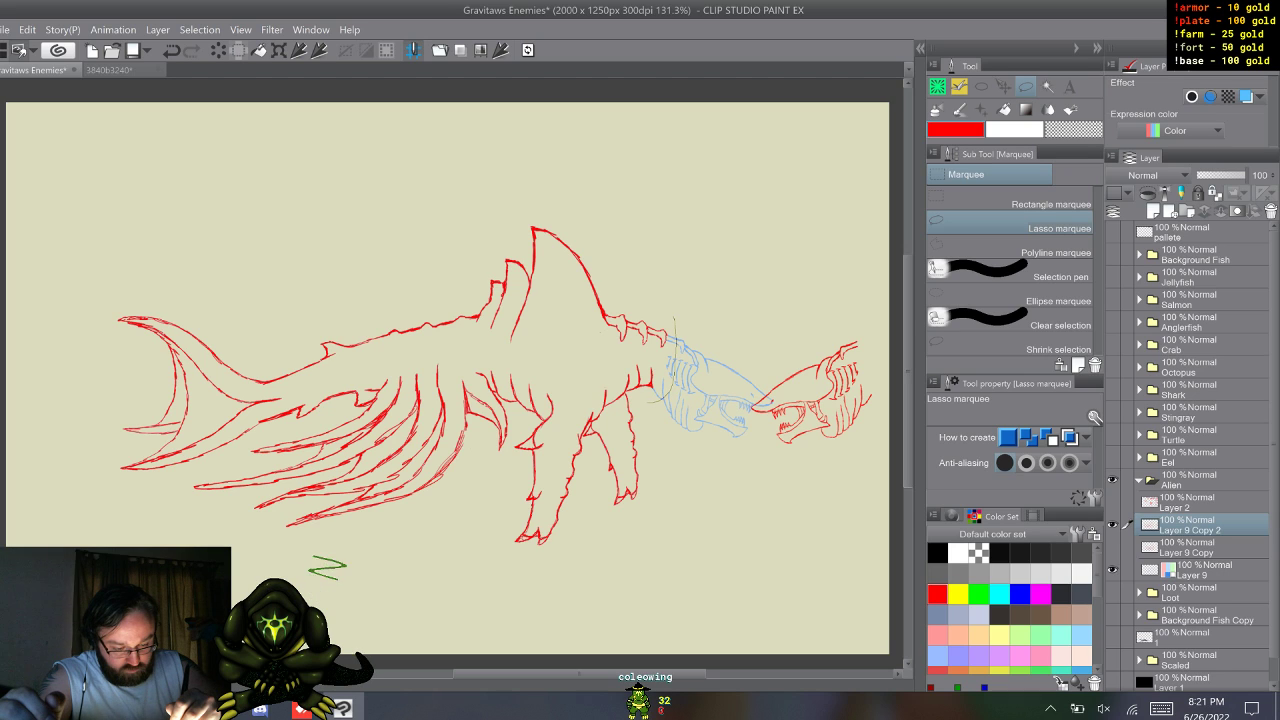
pyautogui.moveTo(648, 403); pyautogui.dragTo(548, 380)
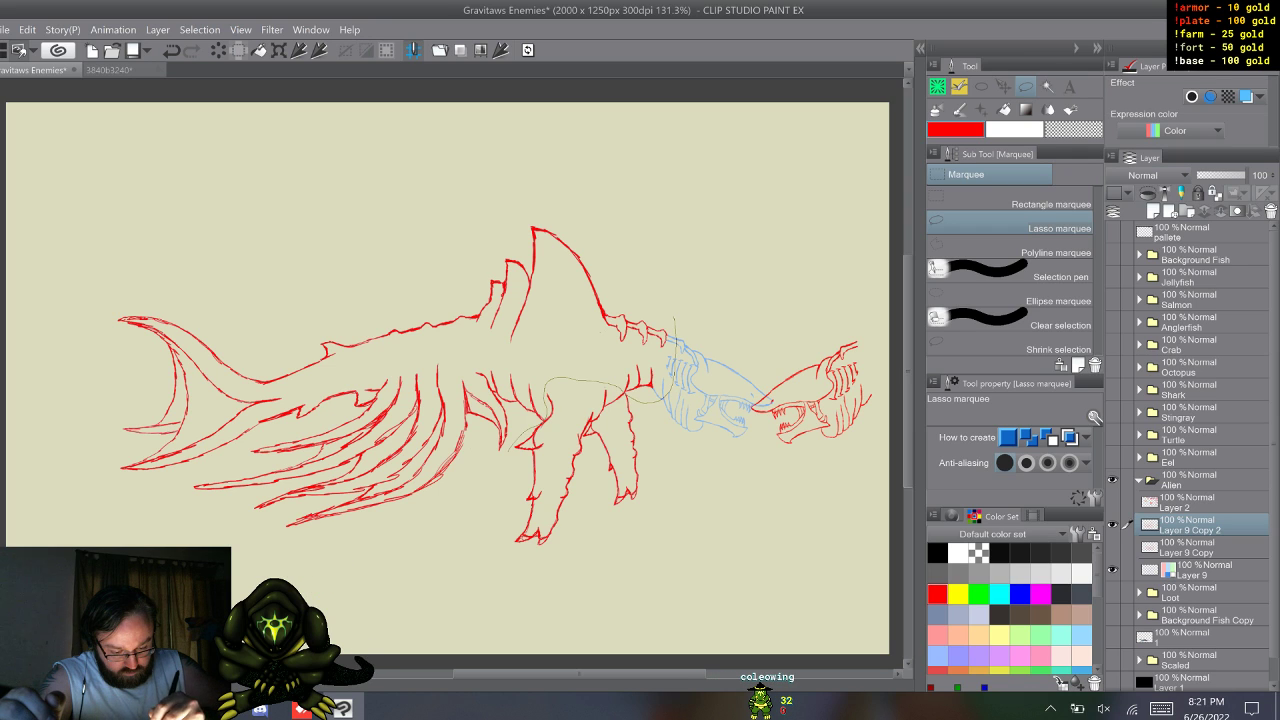
pyautogui.moveTo(505, 593)
pyautogui.mouseDown()
pyautogui.moveTo(712, 480)
pyautogui.moveTo(711, 396)
pyautogui.mouseUp()
pyautogui.click(678, 623)
pyautogui.moveTo(600, 470); pyautogui.dragTo(656, 551)
pyautogui.press('Return')
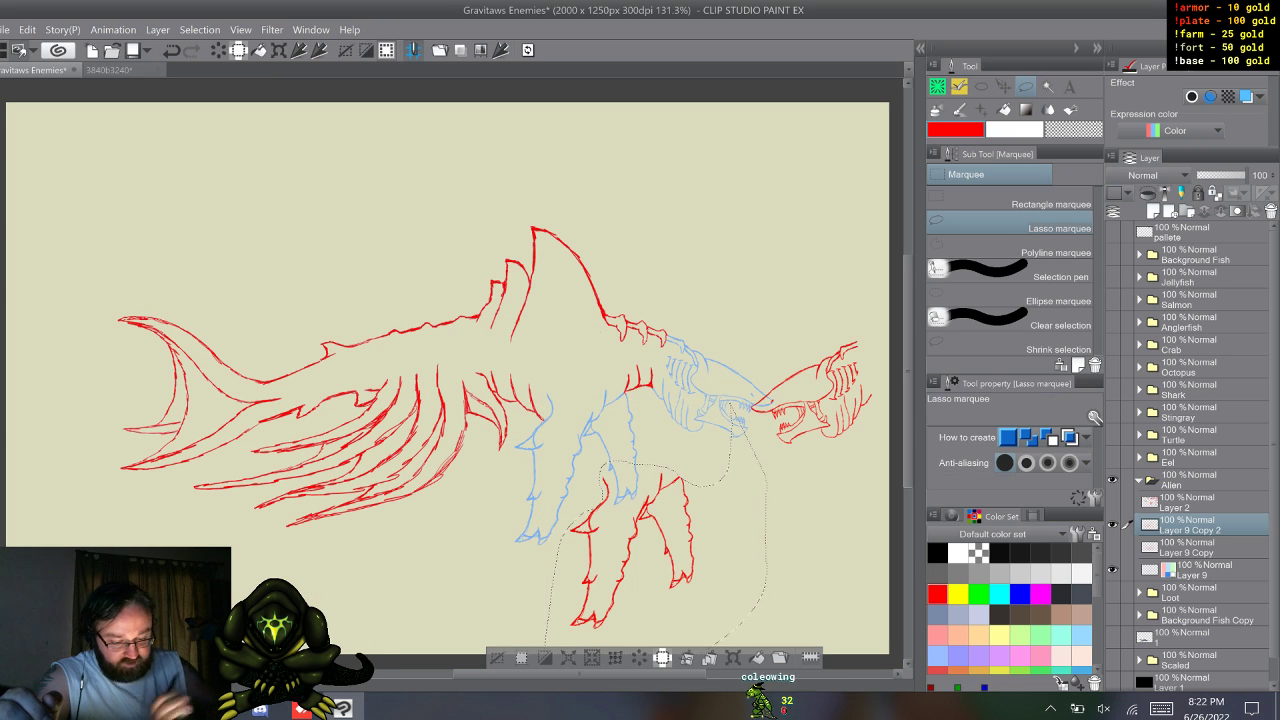
pyautogui.hotkey('ctrl', 'd')
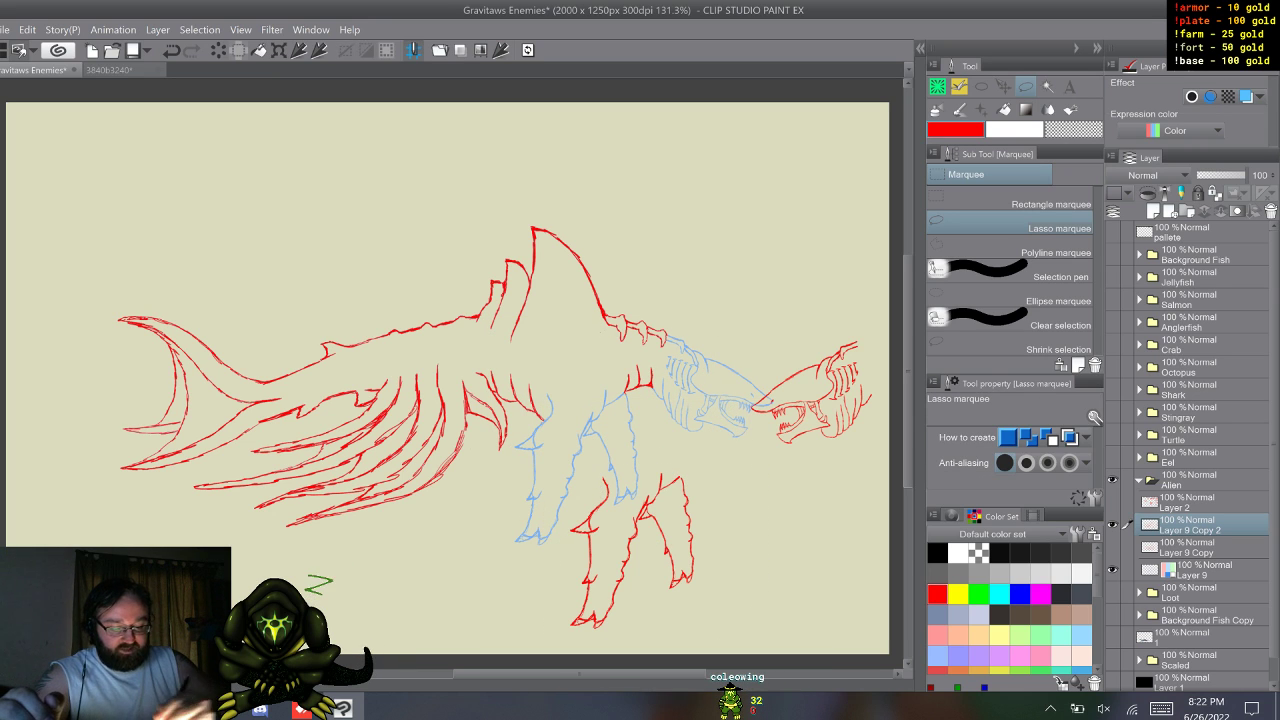
# - Compare the blue sketch, the shortened red body and the separated parts by isolating layers, ending with only Layer 9 Copy 2 visible
pyautogui.moveTo(495, 460); pyautogui.dragTo(505, 468)
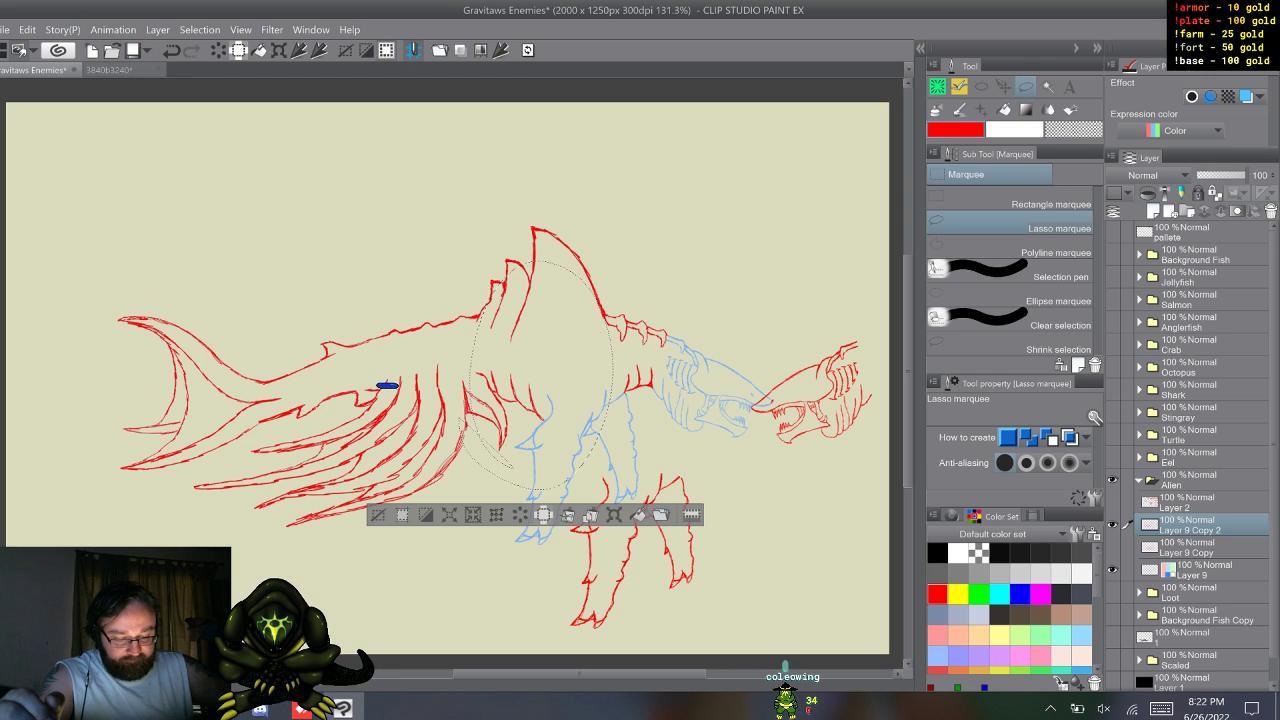
pyautogui.hotkey('ctrl', 'd')
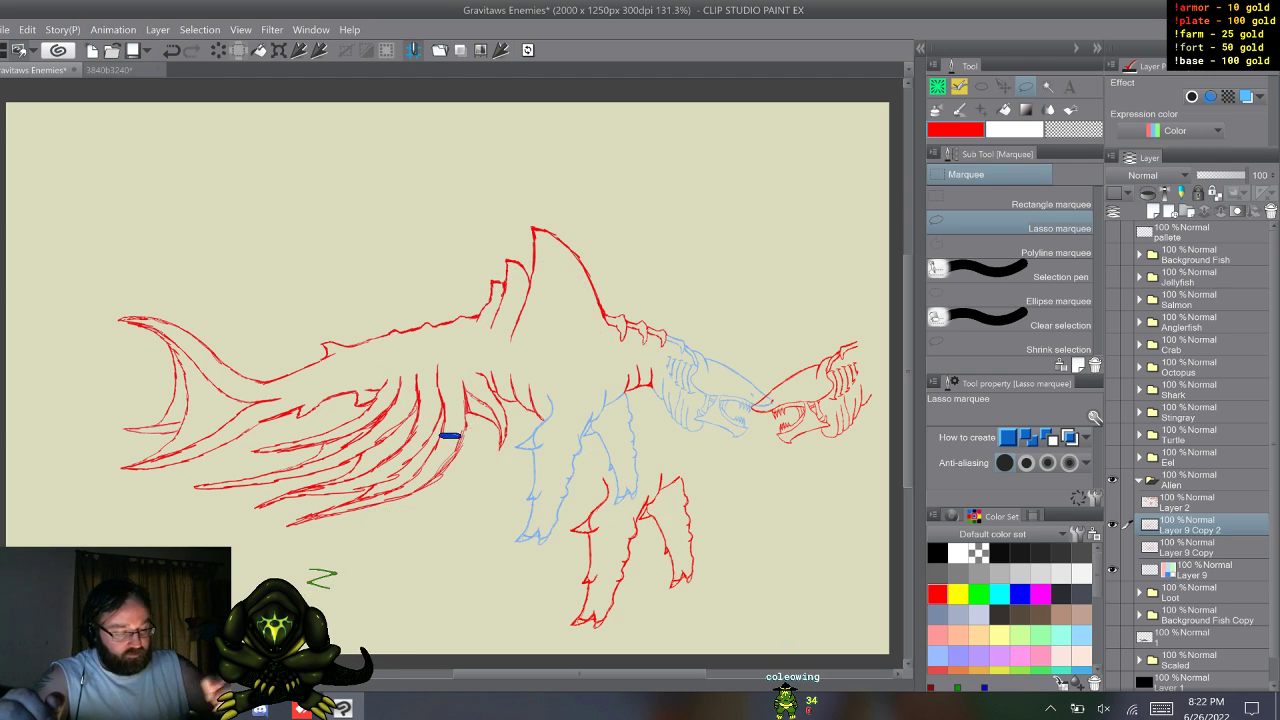
pyautogui.click(1112, 525)
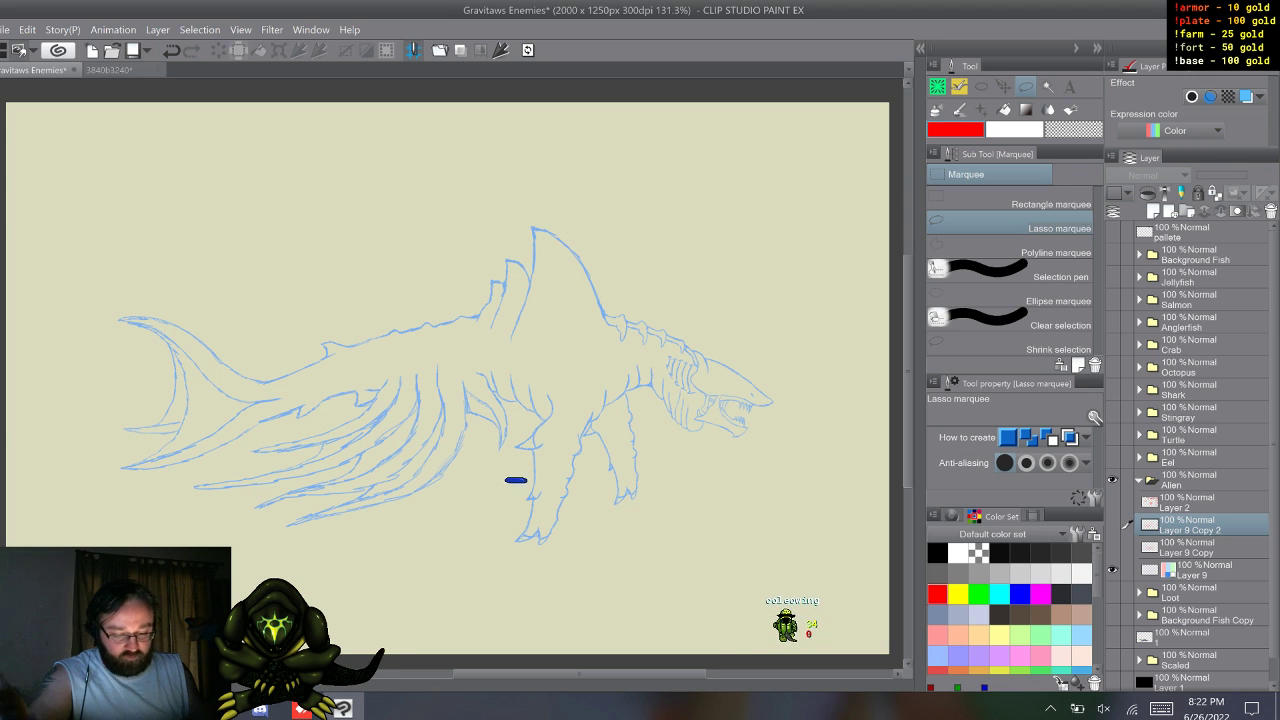
pyautogui.click(1112, 547)
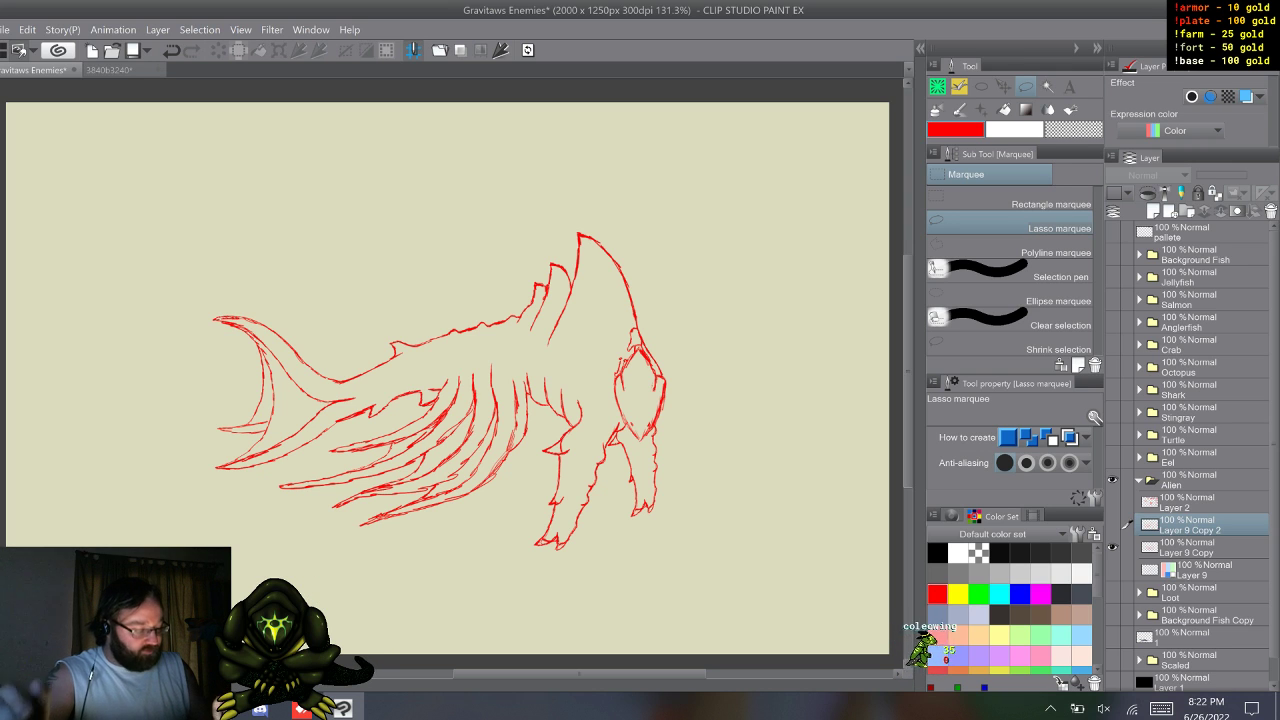
pyautogui.click(1112, 525)
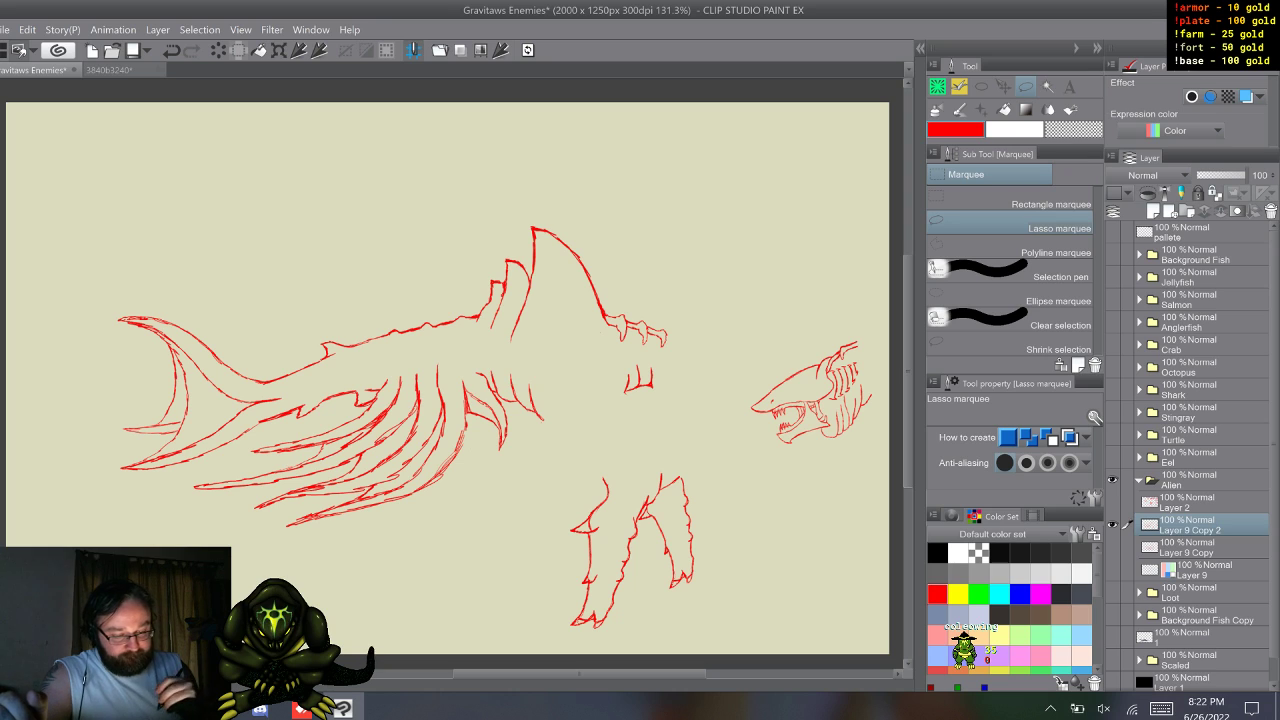
# - Lasso and delete the leftover neck spikes ahead of the large dorsal fin and the short chest fins in front of the ribs
pyautogui.moveTo(682, 314)
pyautogui.mouseDown()
pyautogui.moveTo(670, 389)
pyautogui.moveTo(613, 407)
pyautogui.moveTo(606, 313)
pyautogui.mouseUp()
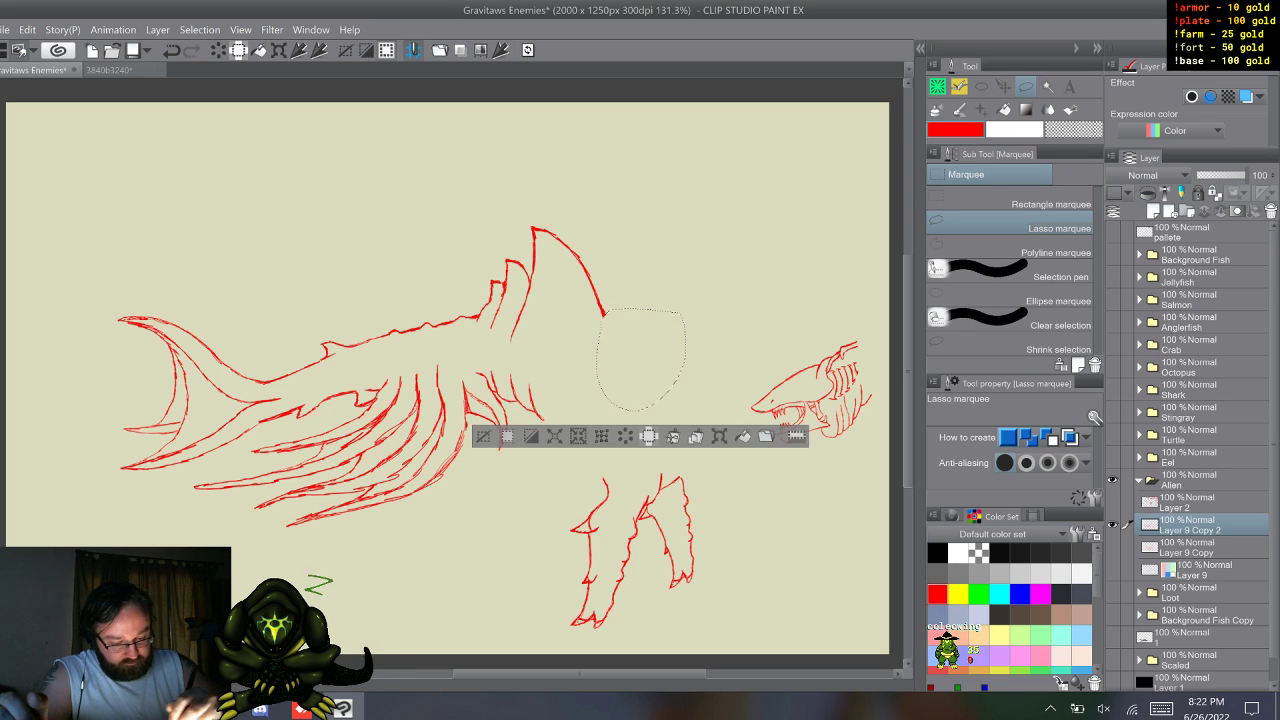
pyautogui.hotkey('ctrl', 'd')
pyautogui.moveTo(550, 378)
pyautogui.mouseDown()
pyautogui.moveTo(537, 437)
pyautogui.moveTo(517, 421)
pyautogui.moveTo(468, 425)
pyautogui.moveTo(510, 344)
pyautogui.moveTo(550, 378)
pyautogui.mouseUp()
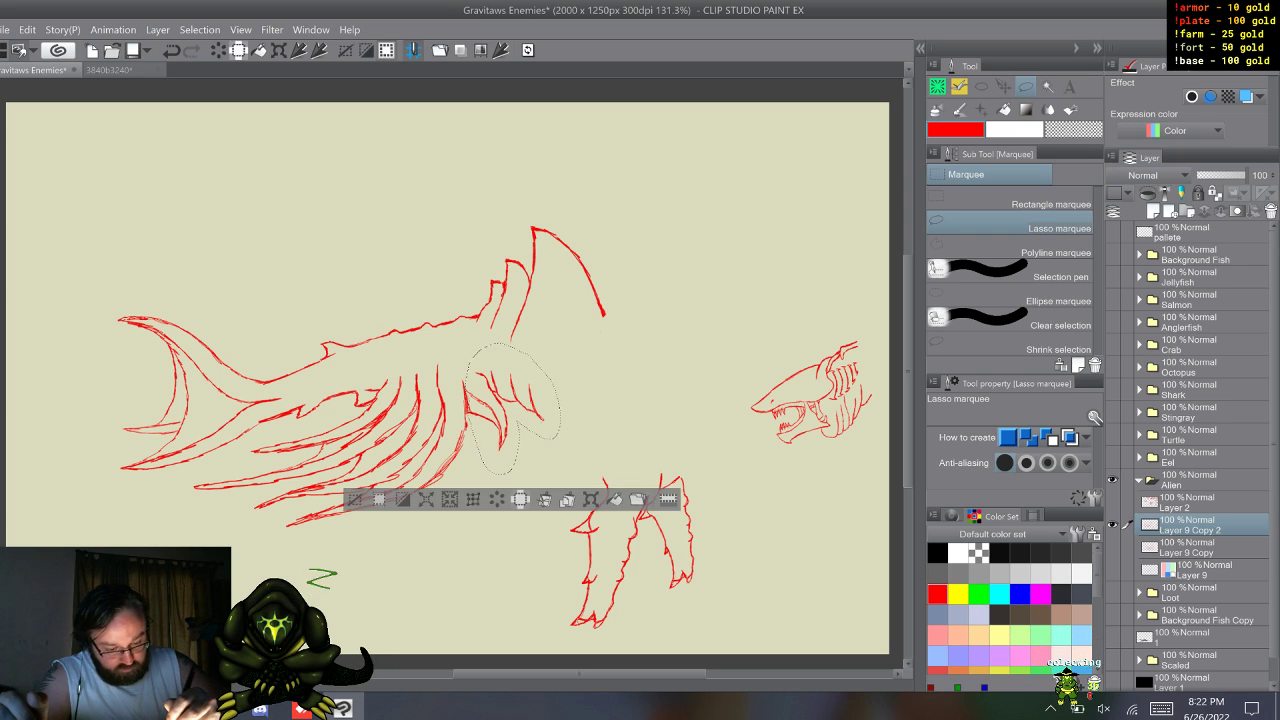
pyautogui.press('Delete')
pyautogui.hotkey('ctrl', 'd')
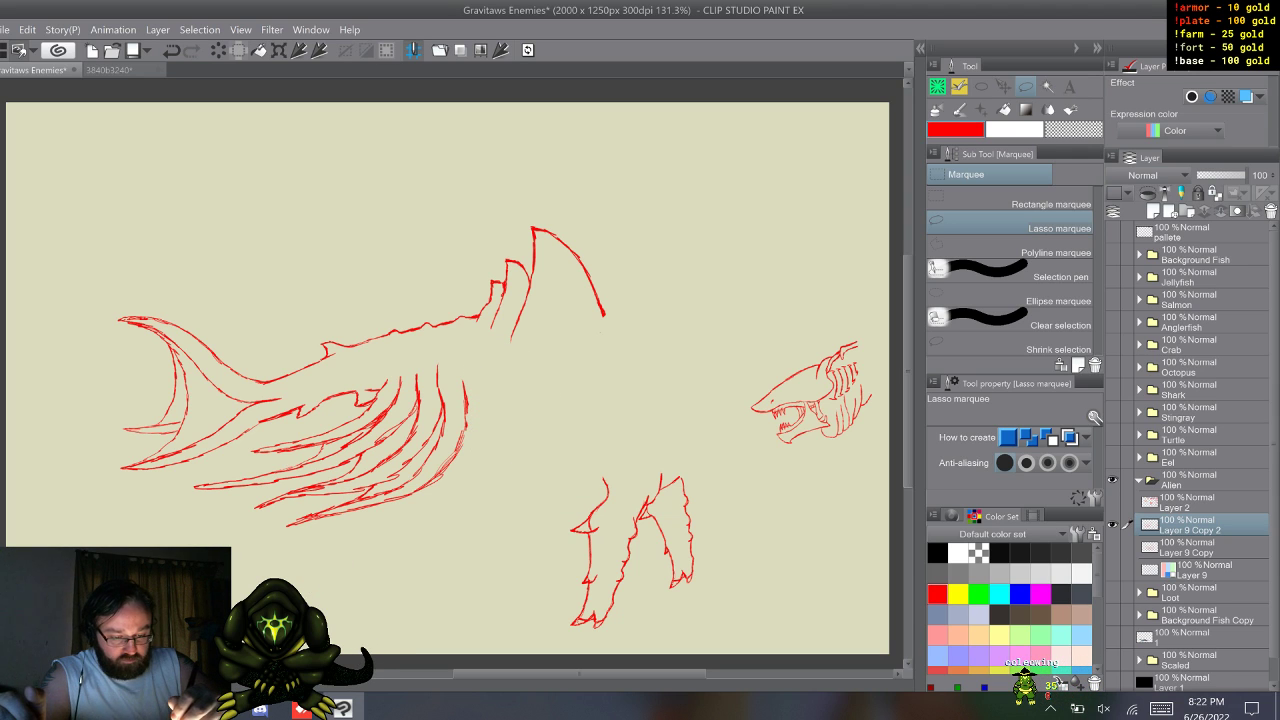
# - Lasso and delete the large dorsal fin together with the two smaller fins behind it, leaving the back line
pyautogui.moveTo(613, 230); pyautogui.dragTo(612, 324)
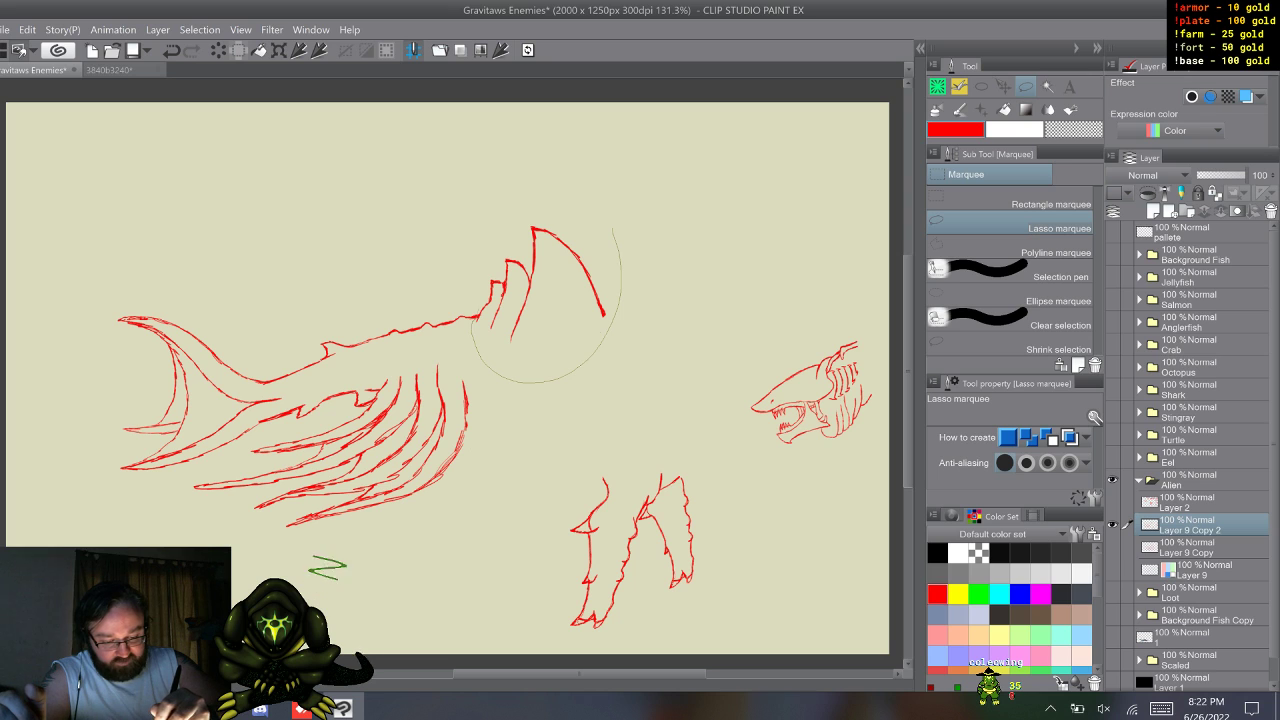
pyautogui.moveTo(490, 232); pyautogui.dragTo(528, 206)
pyautogui.press('Delete')
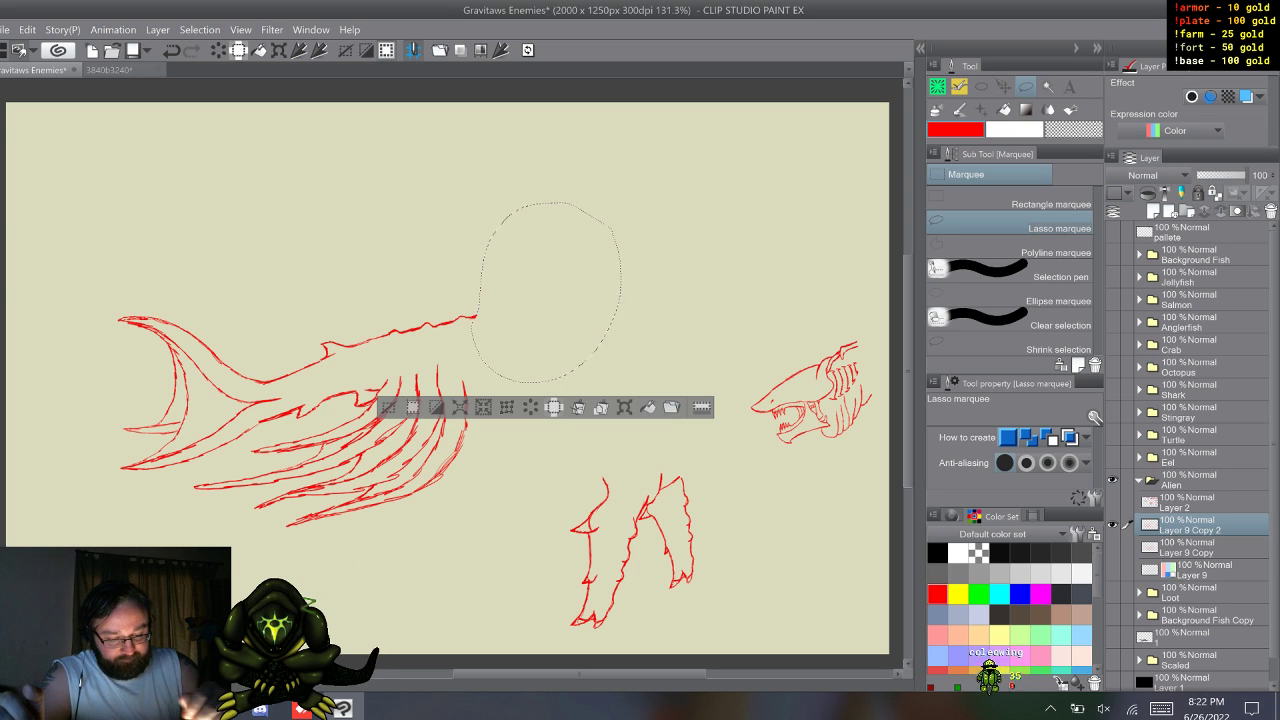
pyautogui.hotkey('ctrl', 'd')
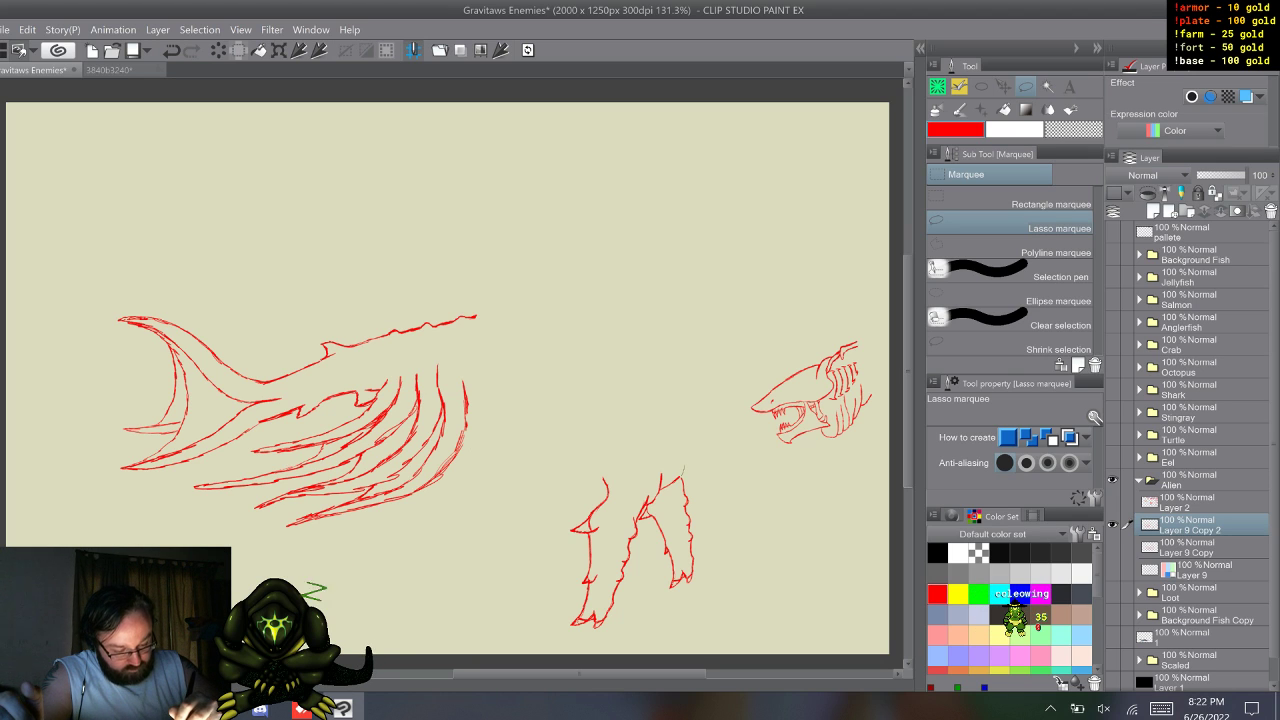
# - Delete the upper connecting lines of the foremost leg, then lasso that leg and move it forward away from the other one
pyautogui.moveTo(678, 489)
pyautogui.mouseDown()
pyautogui.moveTo(651, 511)
pyautogui.moveTo(641, 447)
pyautogui.moveTo(684, 472)
pyautogui.mouseUp()
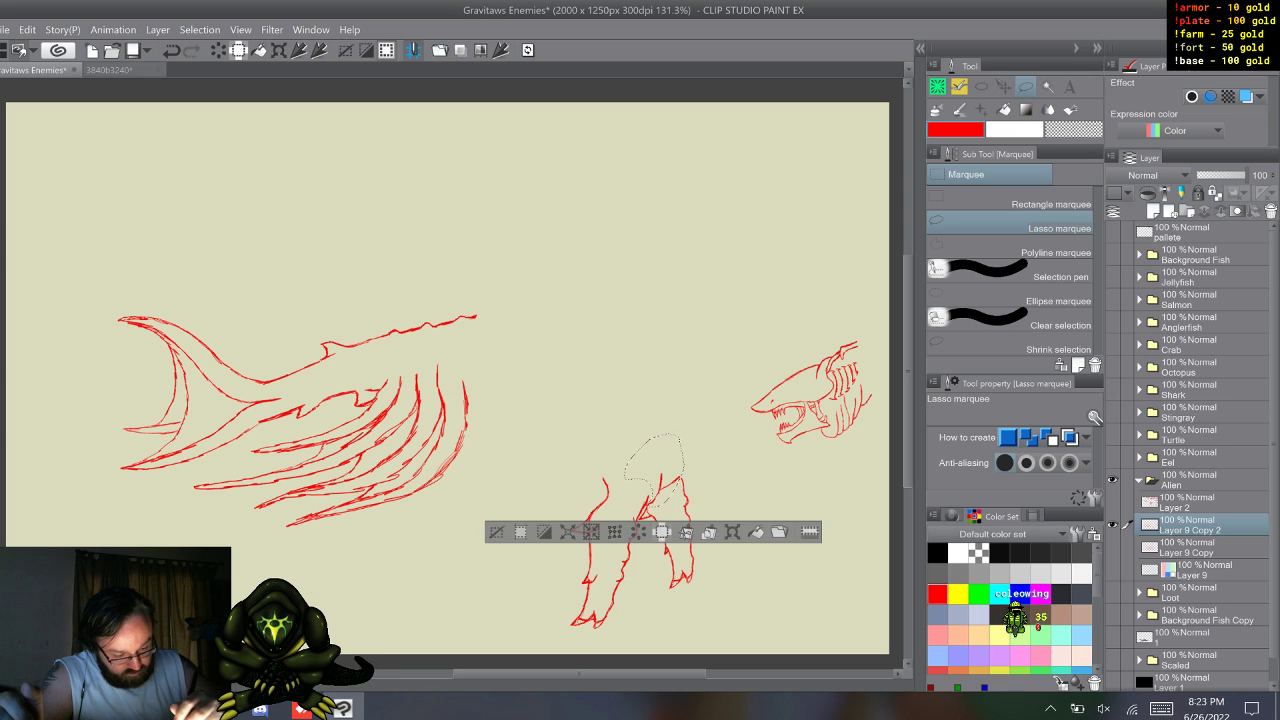
pyautogui.hotkey('ctrl', 'd')
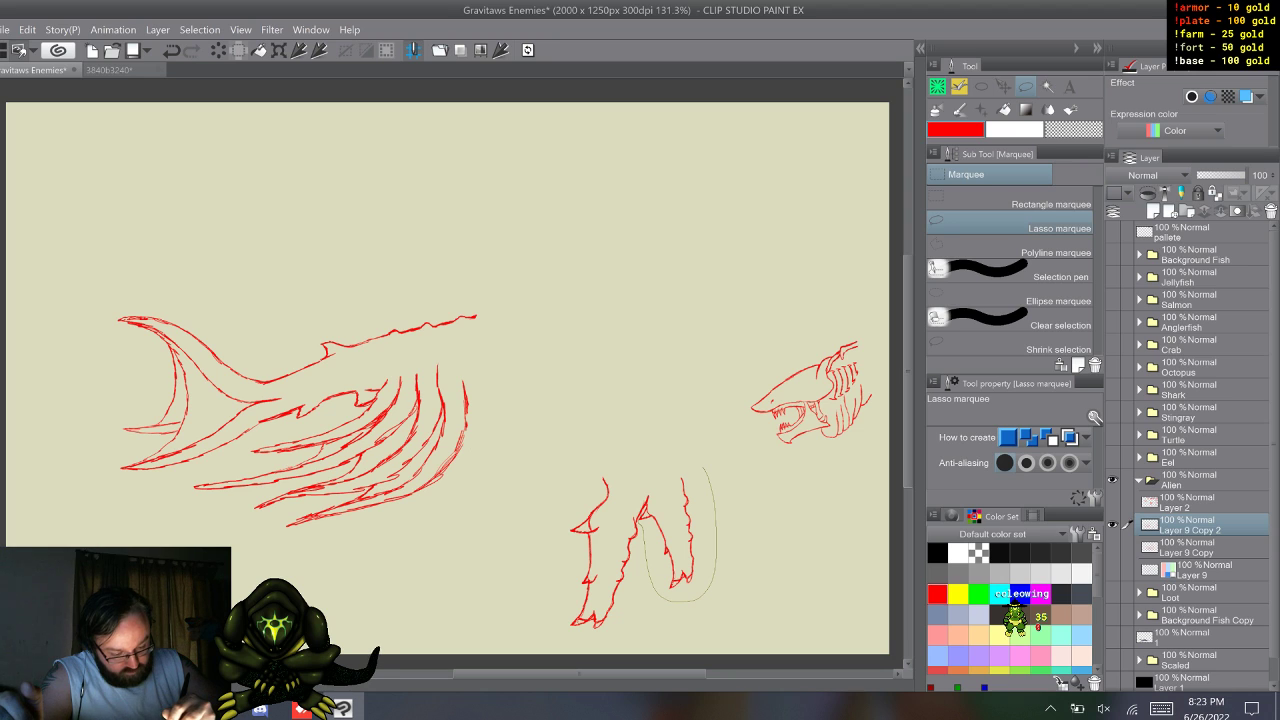
pyautogui.moveTo(703, 467)
pyautogui.mouseDown()
pyautogui.moveTo(652, 490)
pyautogui.moveTo(641, 517)
pyautogui.moveTo(721, 552)
pyautogui.mouseUp()
pyautogui.hotkey('ctrl', 't')
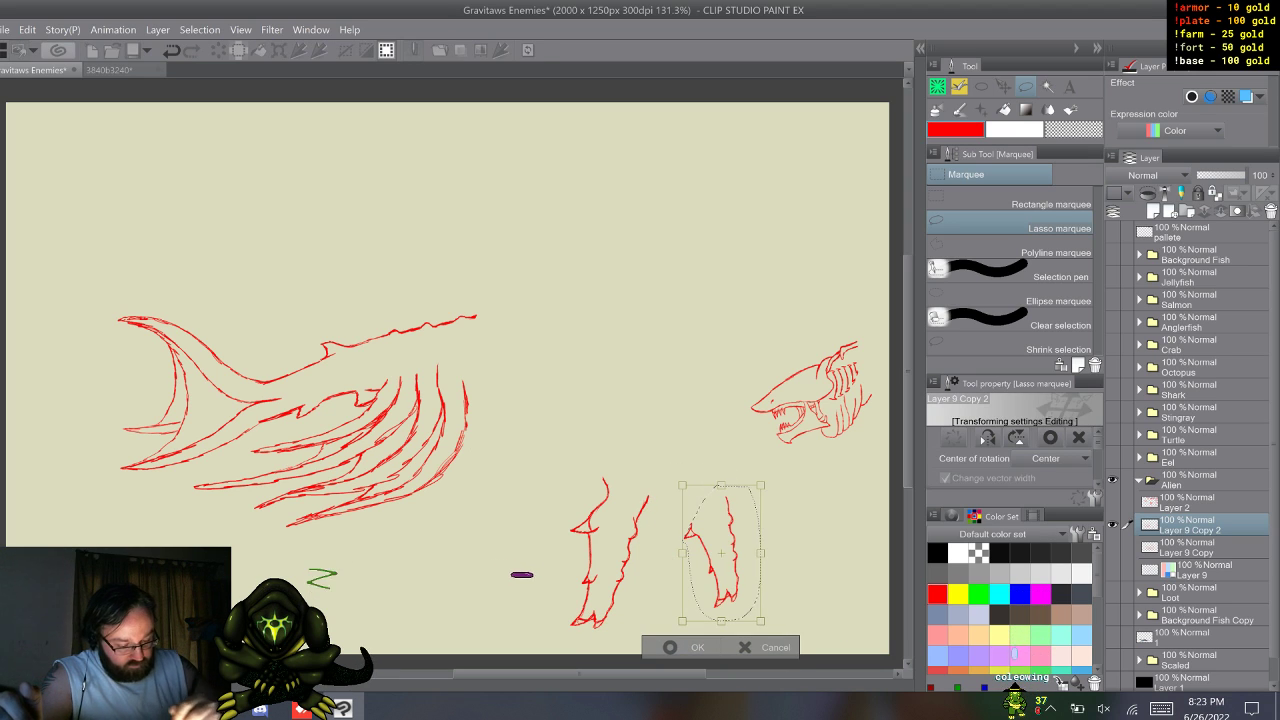
pyautogui.press('Return')
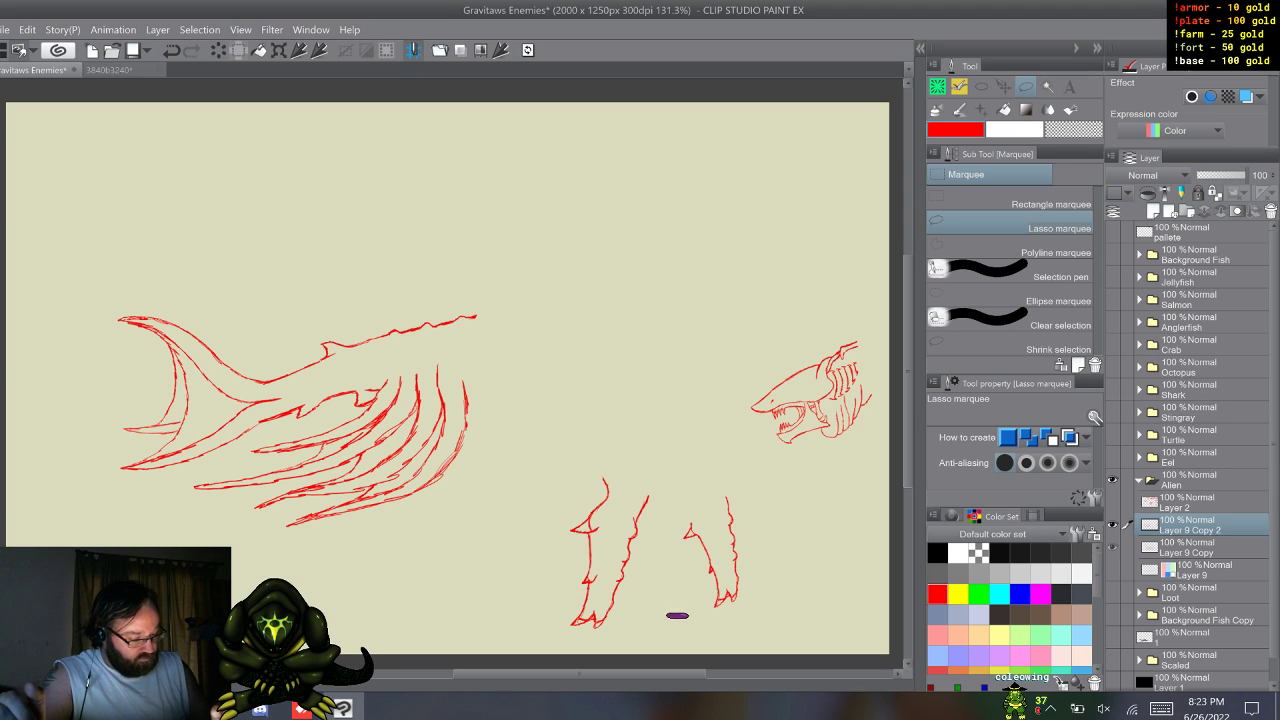
# - Show Layer 9 Copy as a reference, lasso the tail and ribbed body on Layer 9 Copy 2, move them forward and compress them horizontally
pyautogui.click(1112, 547)
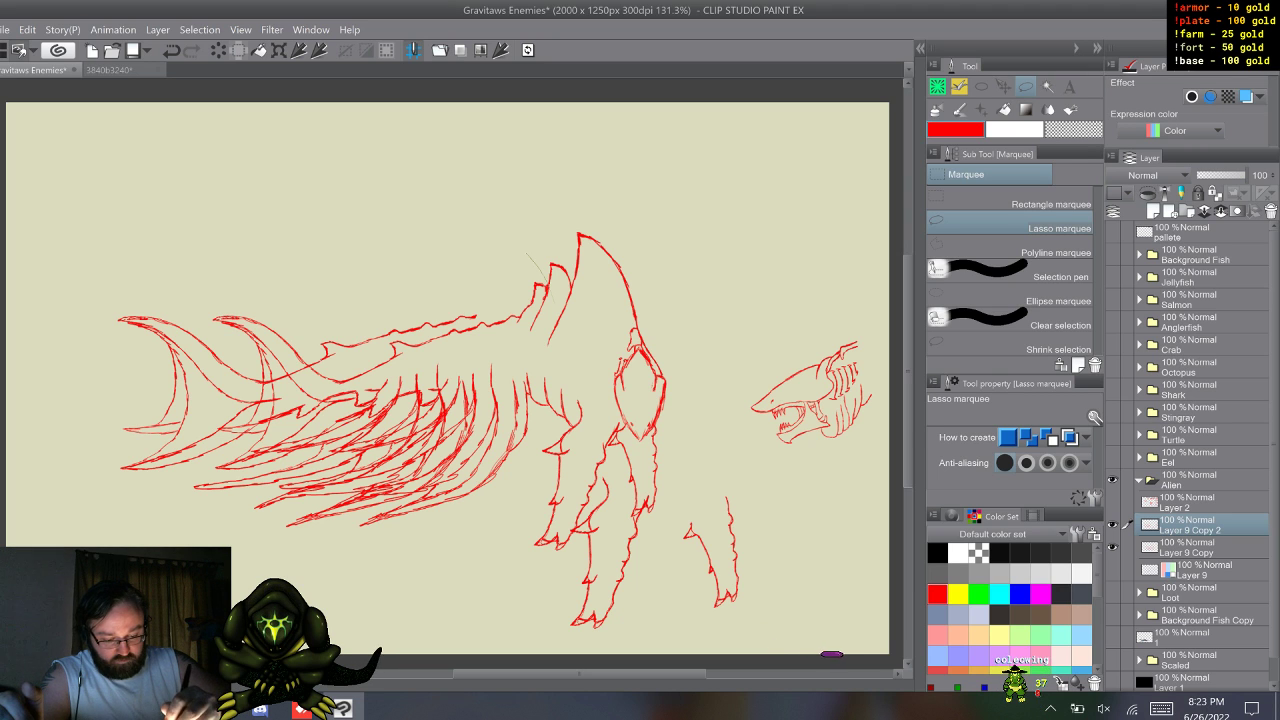
pyautogui.moveTo(527, 253)
pyautogui.mouseDown()
pyautogui.moveTo(232, 586)
pyautogui.moveTo(62, 318)
pyautogui.moveTo(238, 216)
pyautogui.mouseUp()
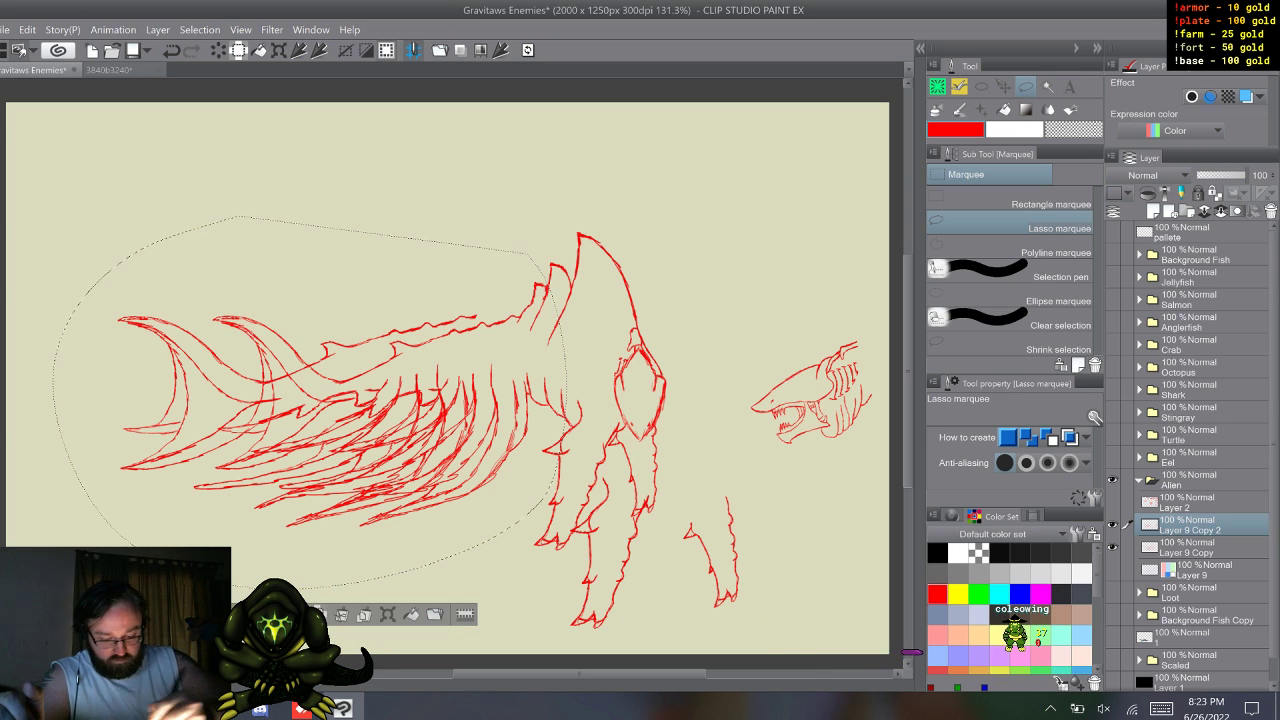
pyautogui.click(388, 614)
pyautogui.moveTo(440, 530); pyautogui.dragTo(593, 523)
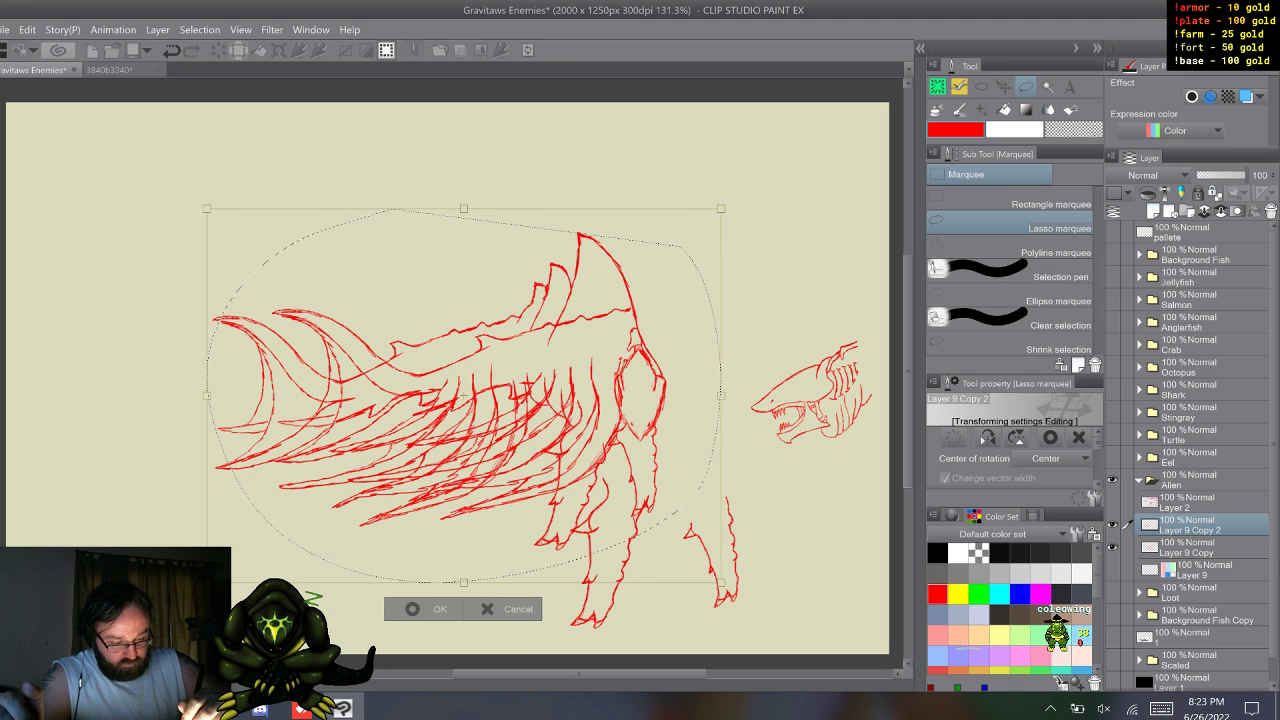
pyautogui.moveTo(720, 395); pyautogui.dragTo(615, 395)
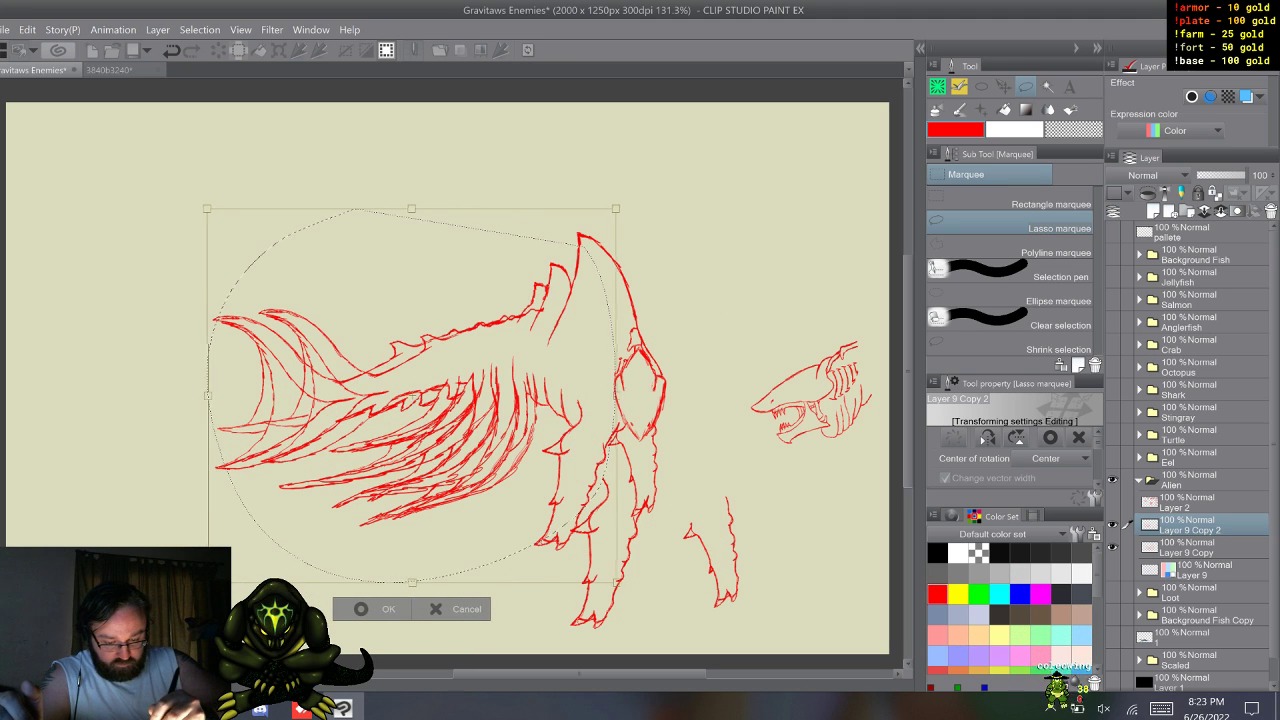
# - Shift the transformed body further forward, narrow and flatten it slightly more, and apply the transformation
pyautogui.moveTo(500, 440); pyautogui.dragTo(525, 442)
pyautogui.moveTo(323, 577); pyautogui.dragTo(331, 579)
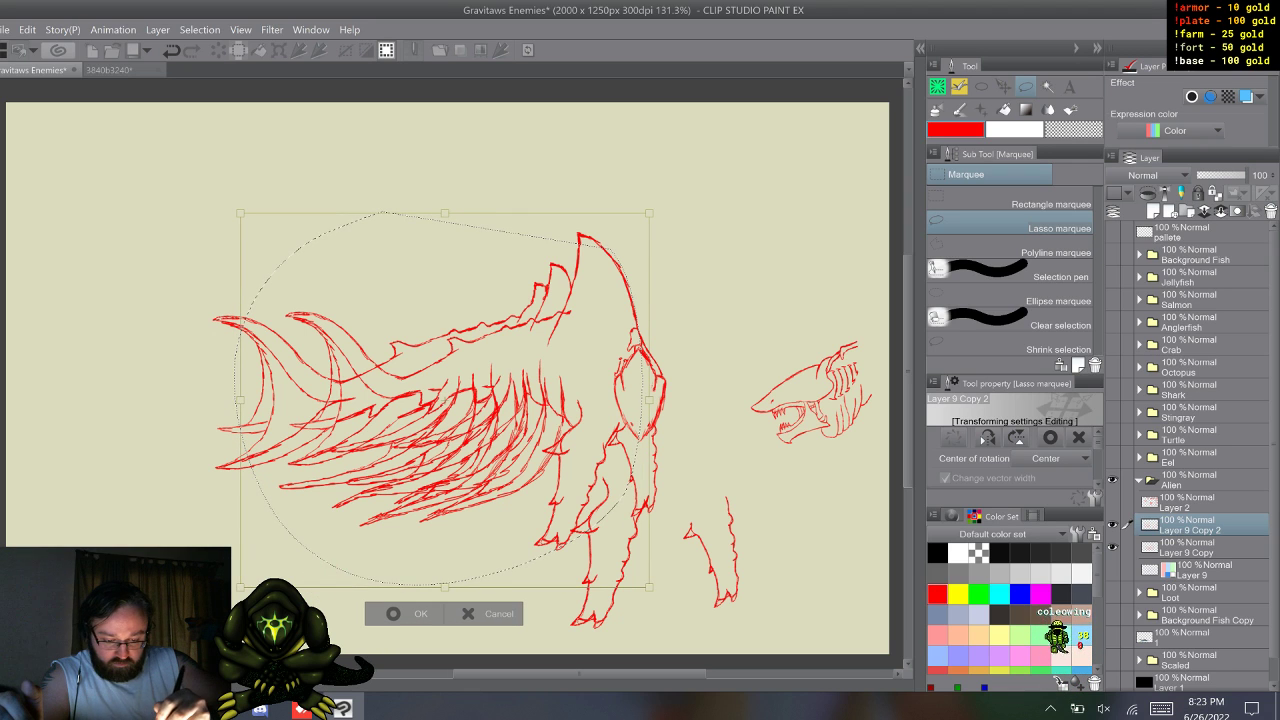
pyautogui.moveTo(445, 400); pyautogui.dragTo(451, 399)
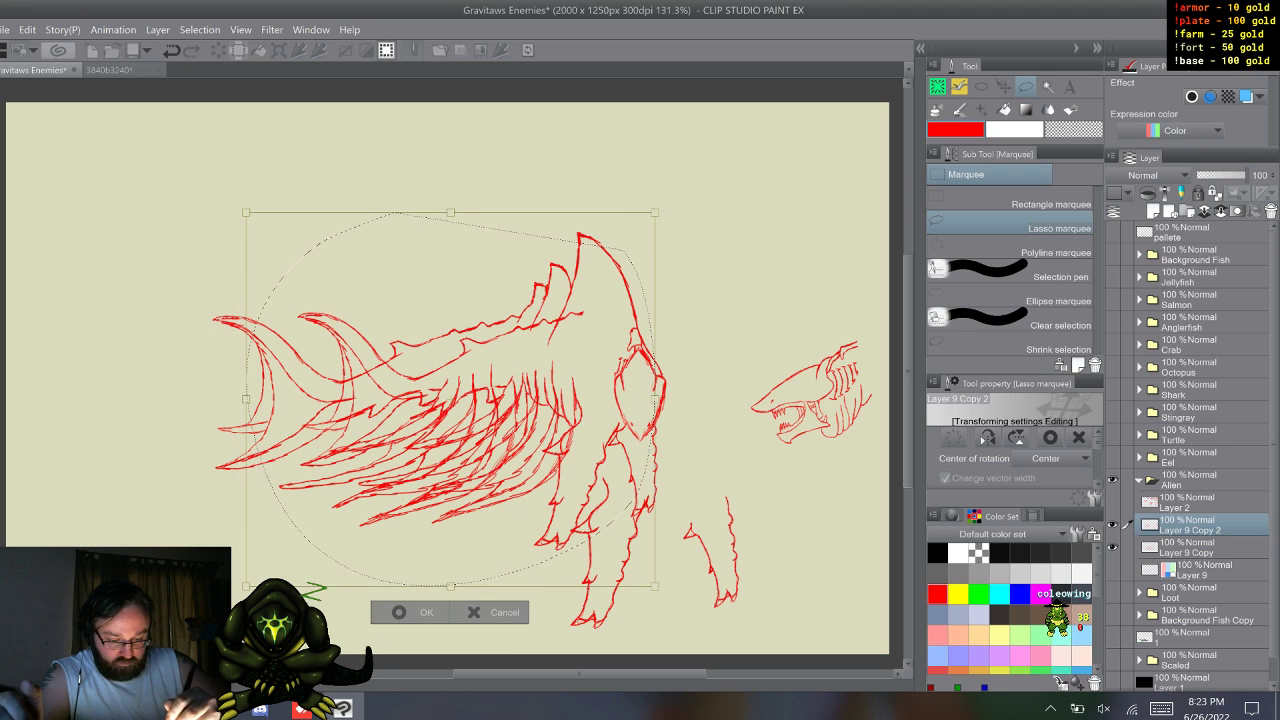
pyautogui.moveTo(655, 399); pyautogui.dragTo(635, 399)
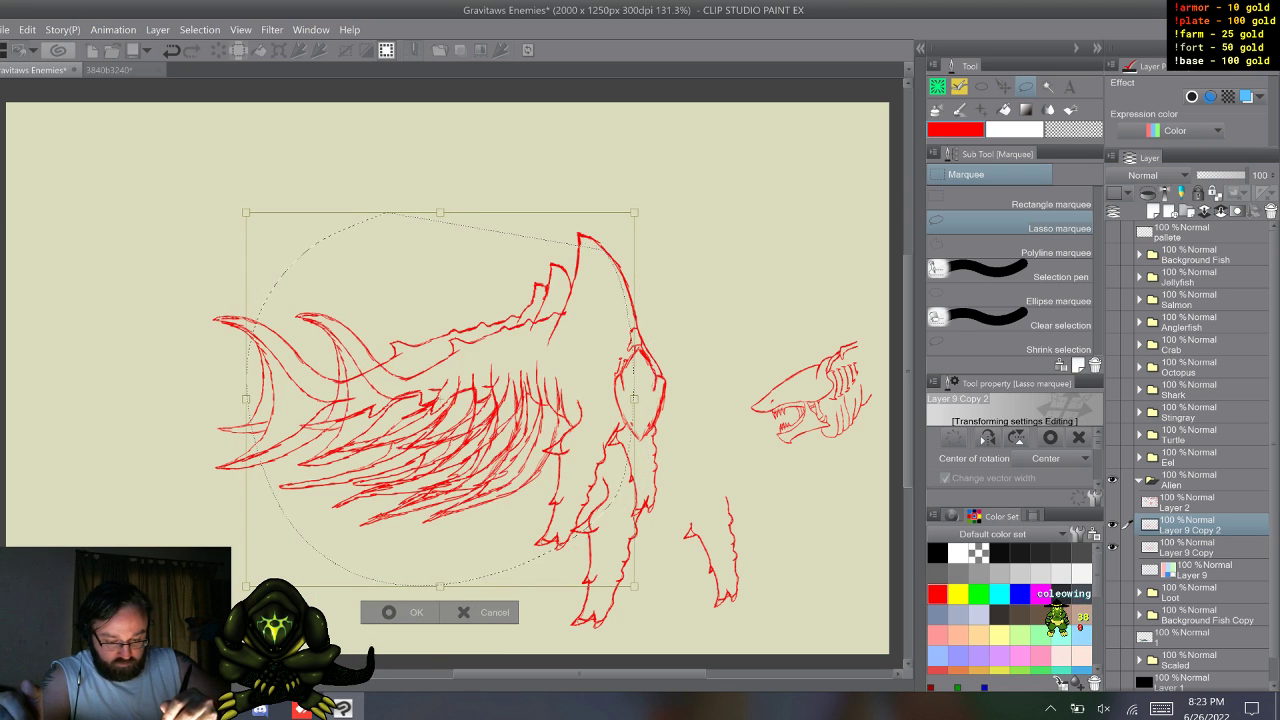
pyautogui.moveTo(441, 399); pyautogui.dragTo(442, 401)
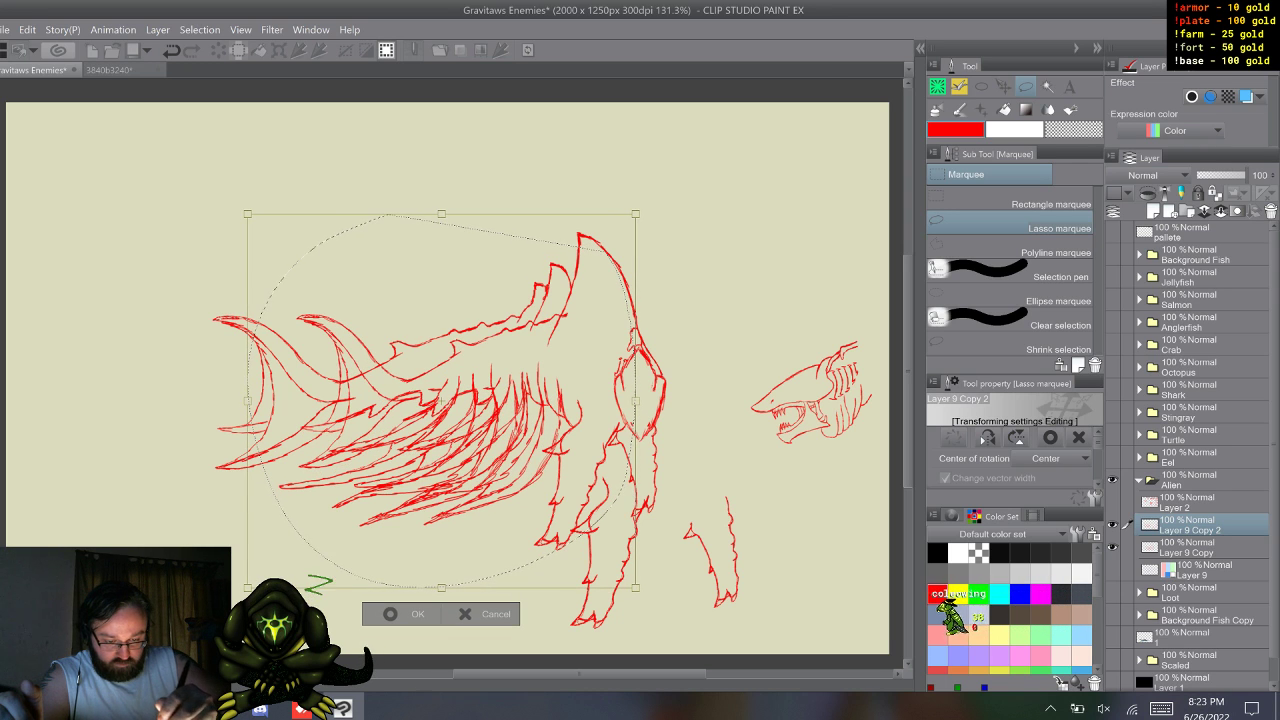
pyautogui.moveTo(442, 214); pyautogui.dragTo(442, 224)
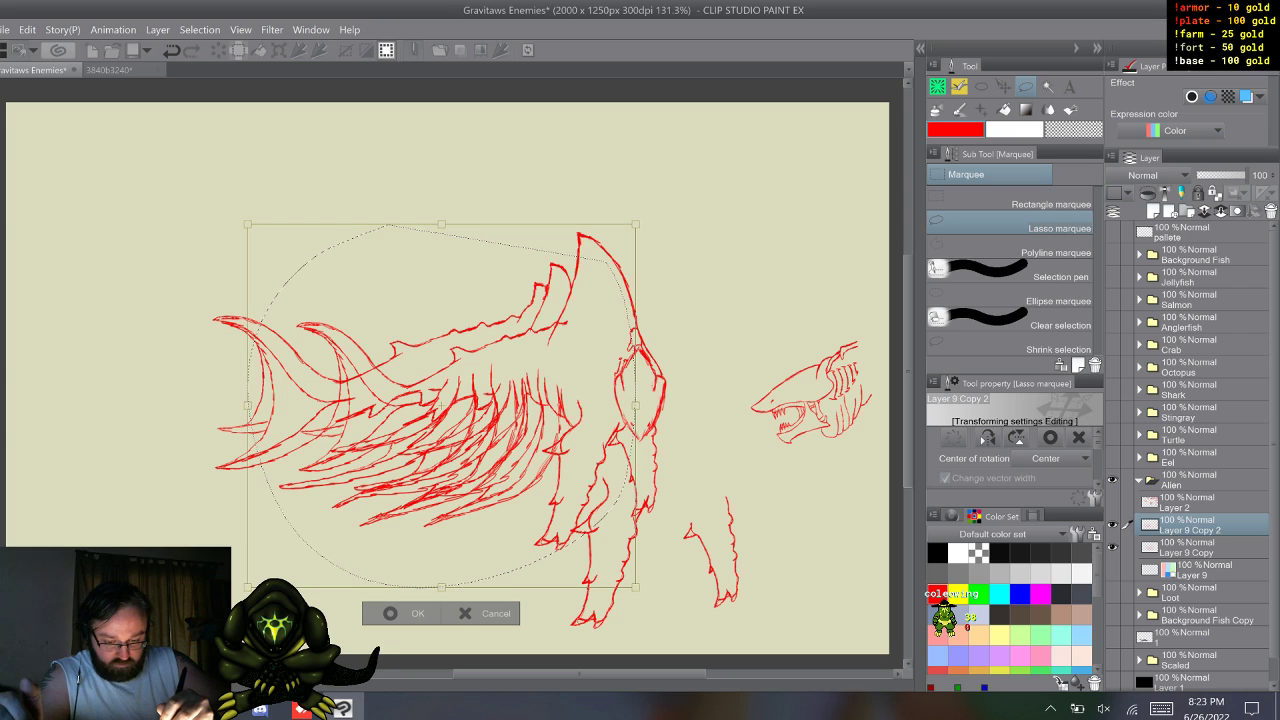
pyautogui.moveTo(442, 406); pyautogui.dragTo(442, 401)
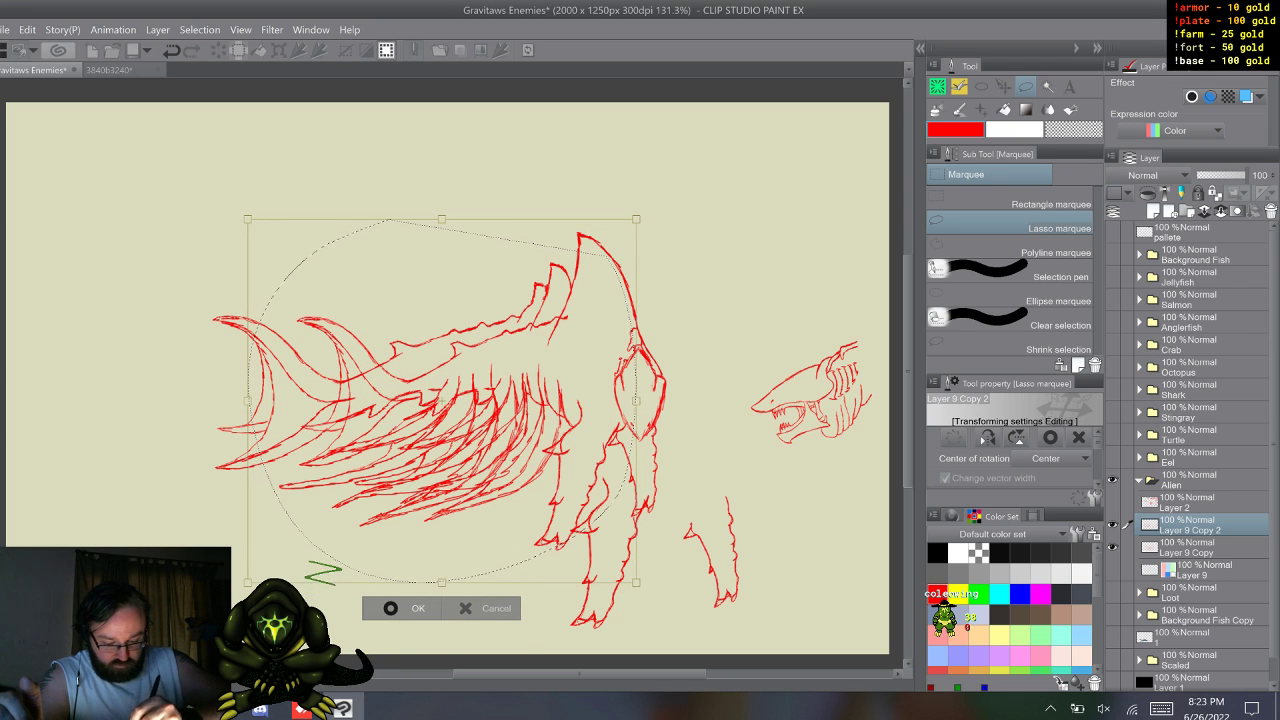
pyautogui.press('Return')
pyautogui.hotkey('ctrl', 'd')
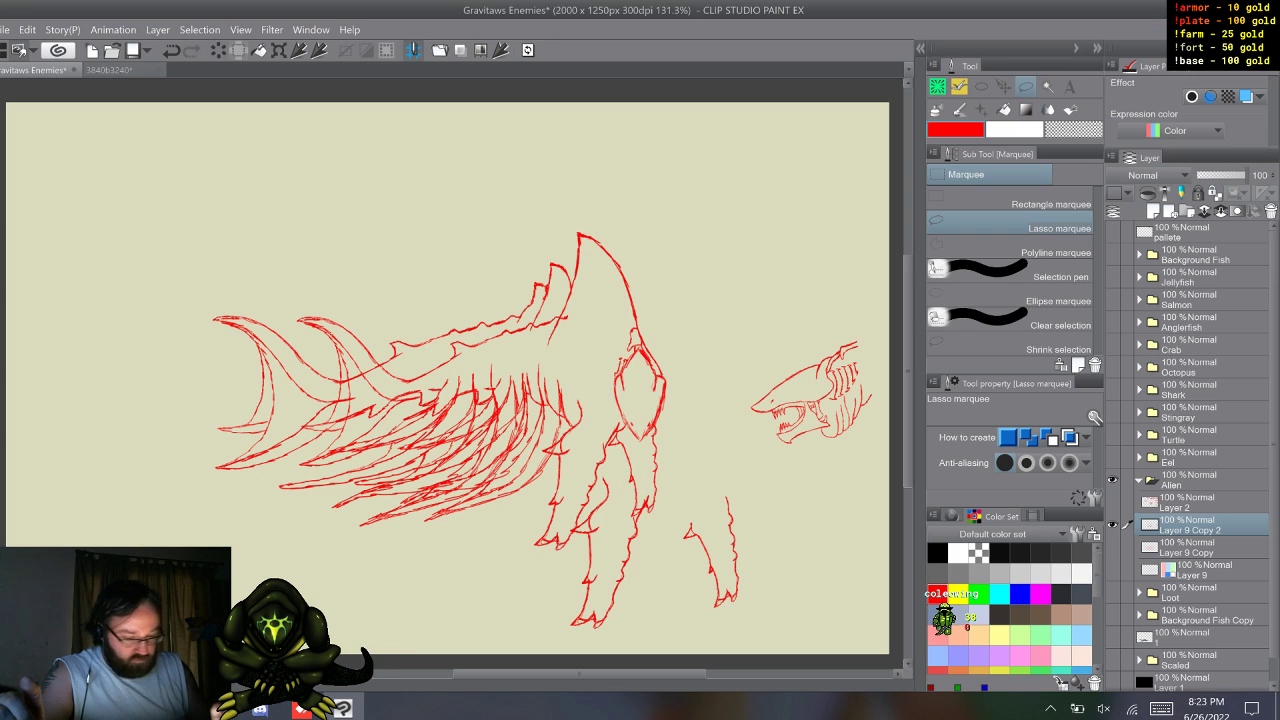
# - Hide Layer 9 Copy and briefly compare the separated parts with the blue sketch on Layer 9
pyautogui.hotkey('ctrl', 'z')
pyautogui.click(1112, 570)
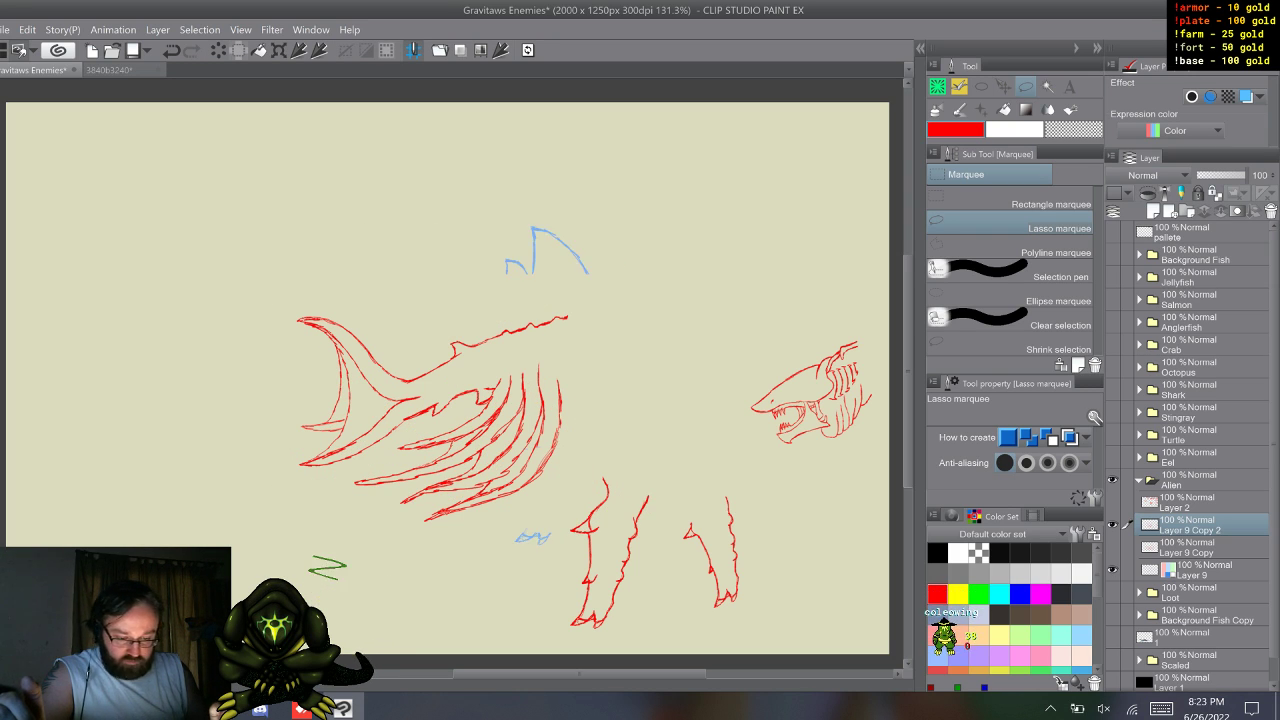
pyautogui.click(1112, 570)
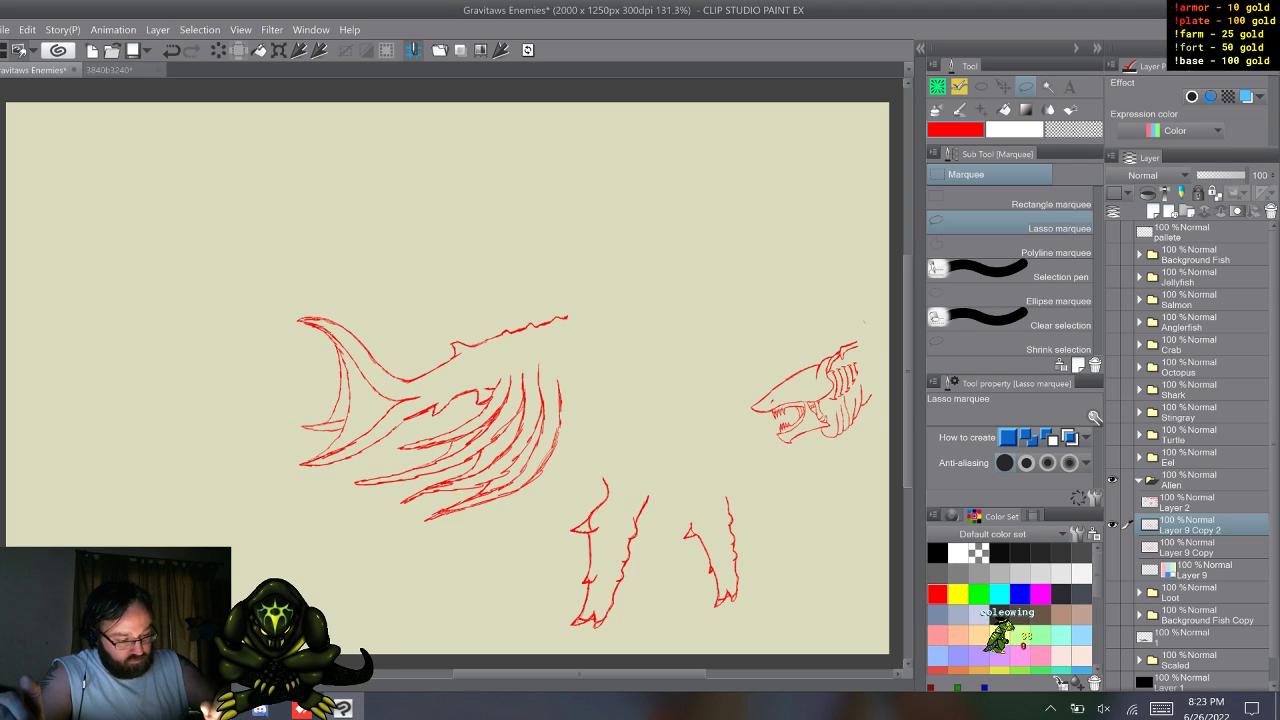
# - Lasso the detached shark head on Layer 9 Copy 2 and move it back toward the body, above the legs
pyautogui.moveTo(863, 320)
pyautogui.mouseDown()
pyautogui.moveTo(839, 482)
pyautogui.moveTo(785, 335)
pyautogui.mouseUp()
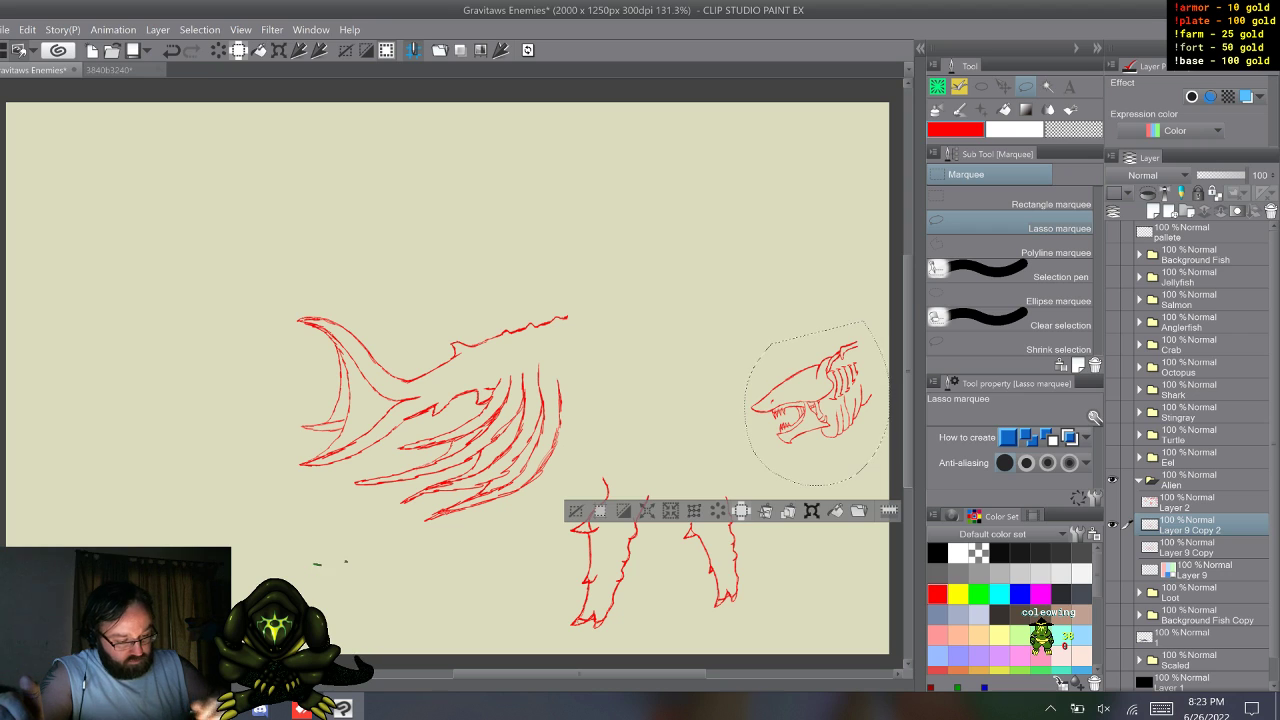
pyautogui.hotkey('ctrl', 't')
pyautogui.moveTo(747, 403); pyautogui.dragTo(714, 393)
pyautogui.press('Return')
pyautogui.hotkey('ctrl', 'd')
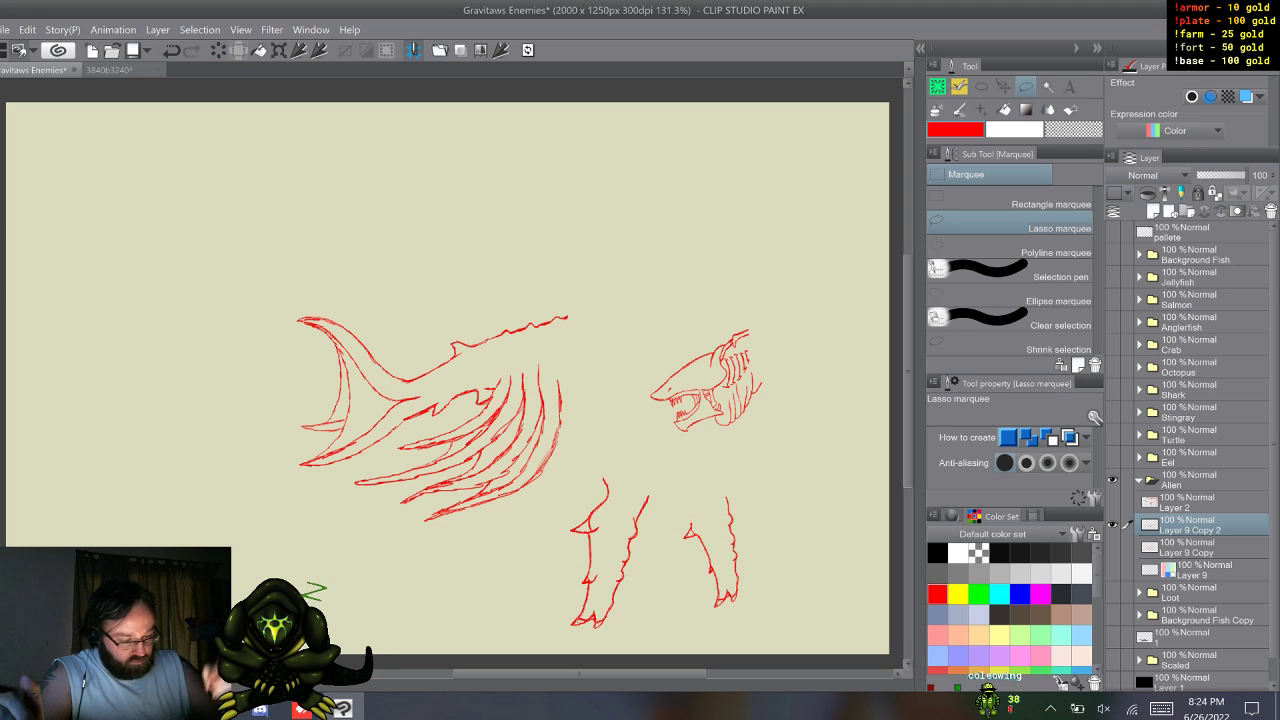
# - Copy the lassoed shark head onto its own new layer and delete the original head from Layer 9 Copy 2
pyautogui.moveTo(792, 343)
pyautogui.mouseDown()
pyautogui.moveTo(617, 384)
pyautogui.moveTo(742, 294)
pyautogui.mouseUp()
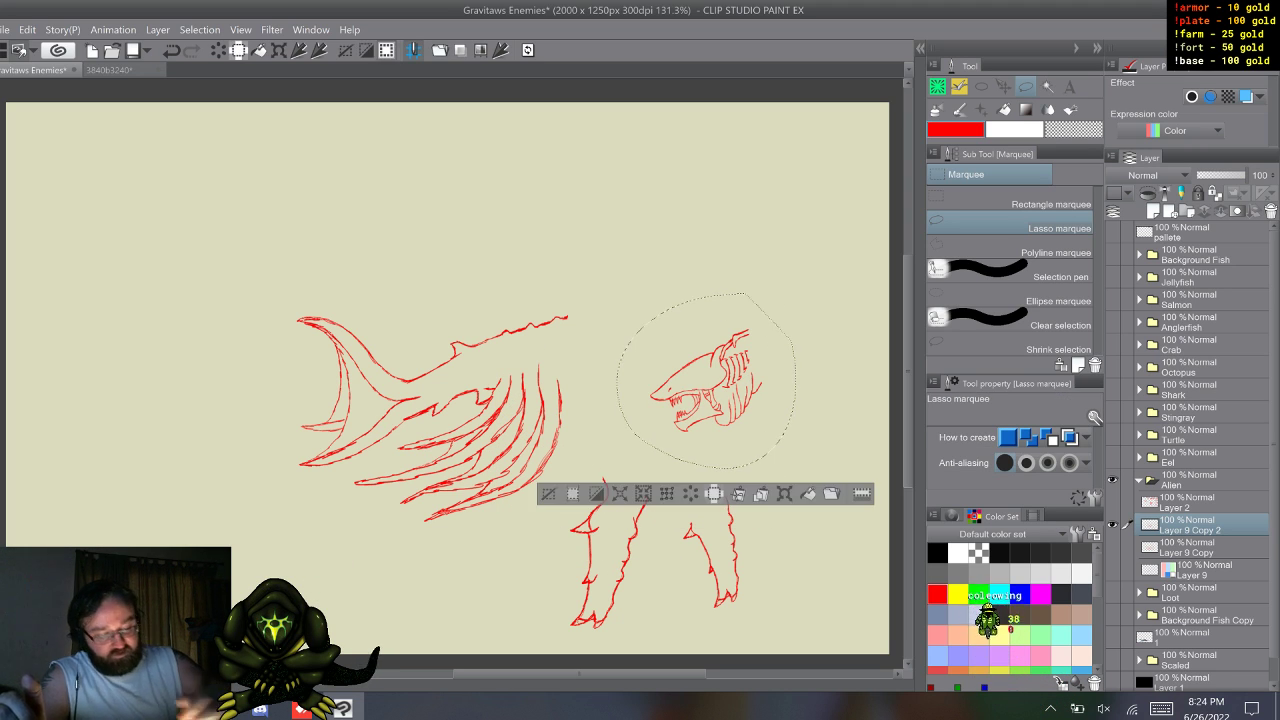
pyautogui.click(27, 30)
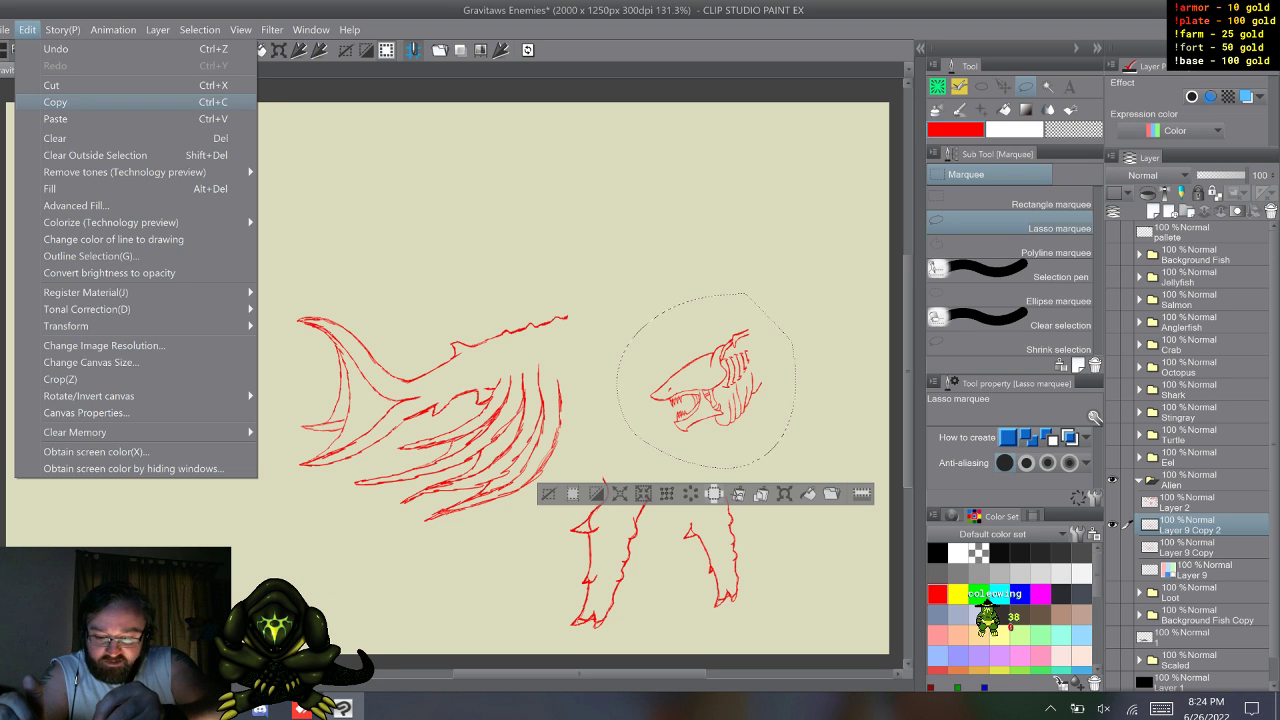
pyautogui.click(55, 102)
pyautogui.click(27, 30)
pyautogui.click(55, 119)
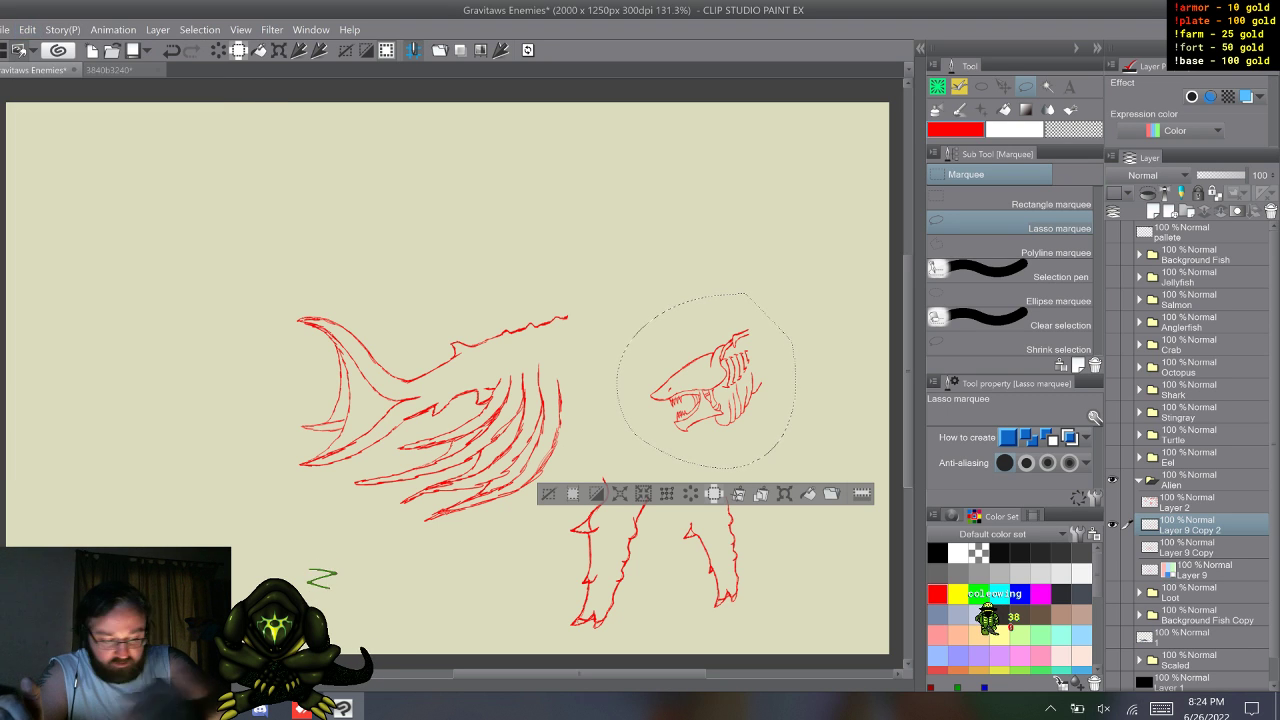
pyautogui.click(1190, 548)
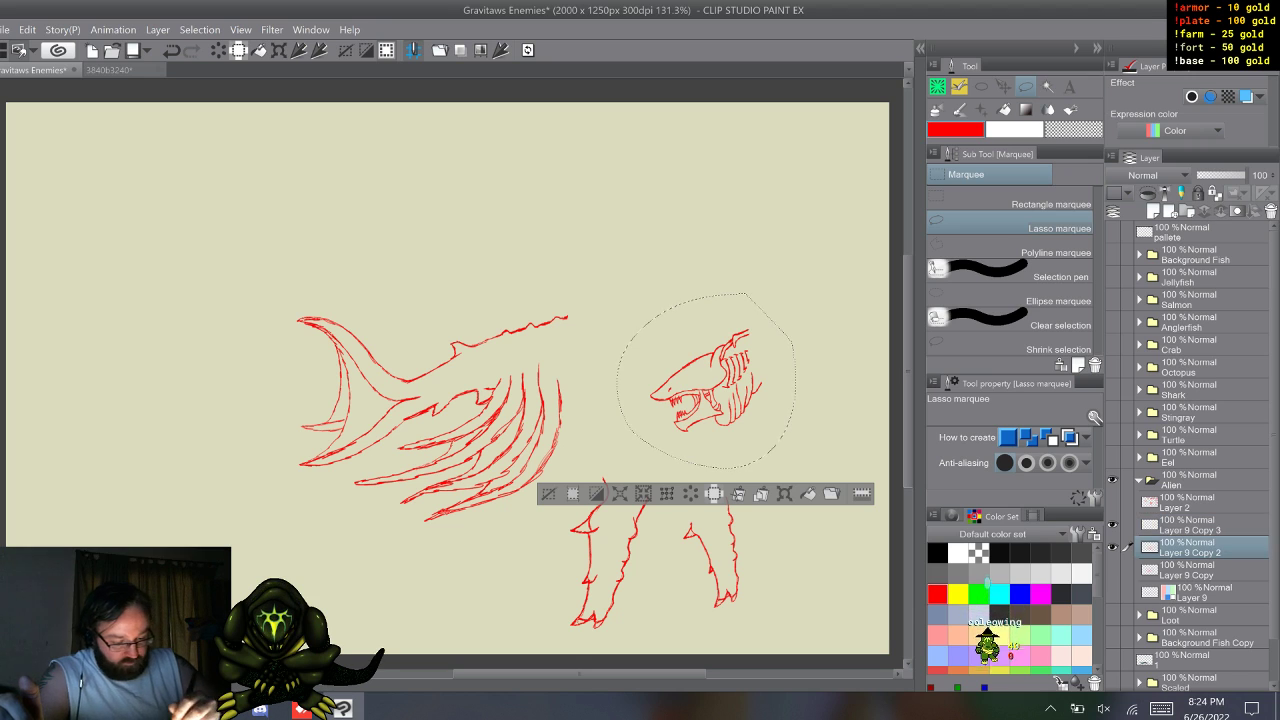
pyautogui.press('Delete')
pyautogui.hotkey('ctrl', 'd')
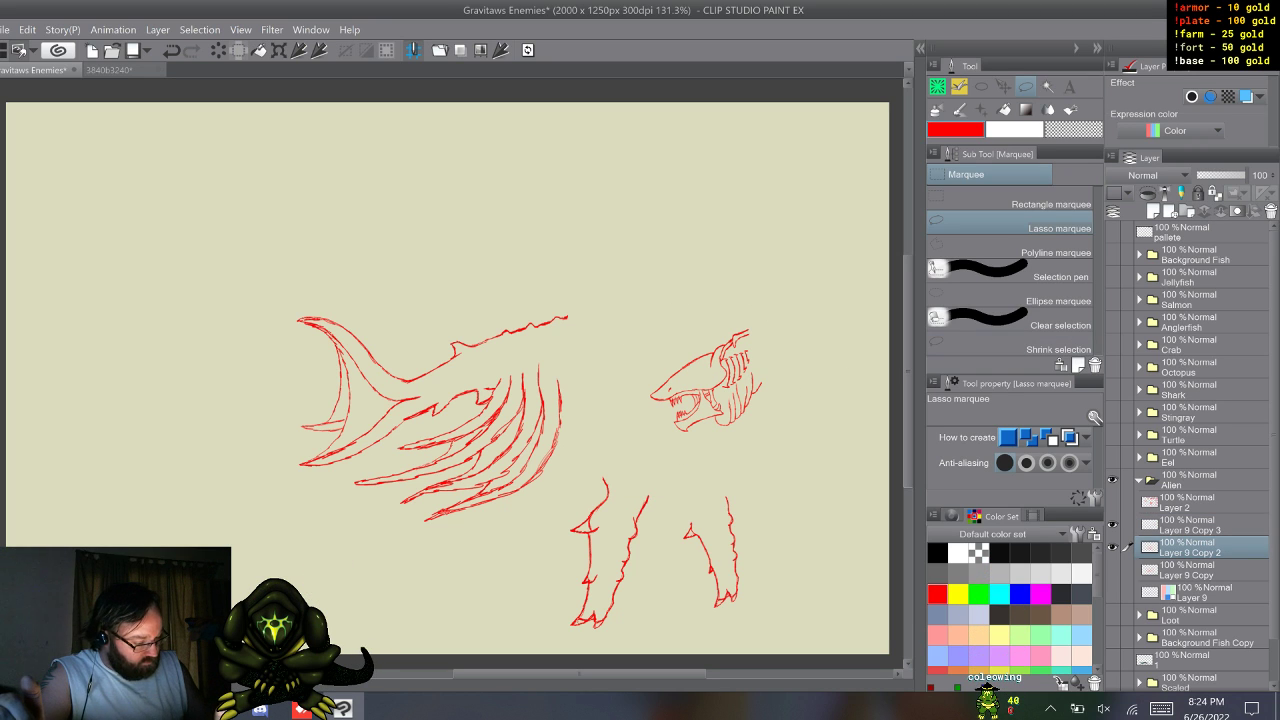
# - Move the head on Layer 9 Copy 3 back so it overlaps the front of the ribs
pyautogui.click(1190, 525)
pyautogui.press('k')
pyautogui.moveTo(712, 385)
pyautogui.mouseDown()
pyautogui.moveTo(544, 425)
pyautogui.moveTo(559, 388)
pyautogui.mouseUp()
pyautogui.click(1112, 570)
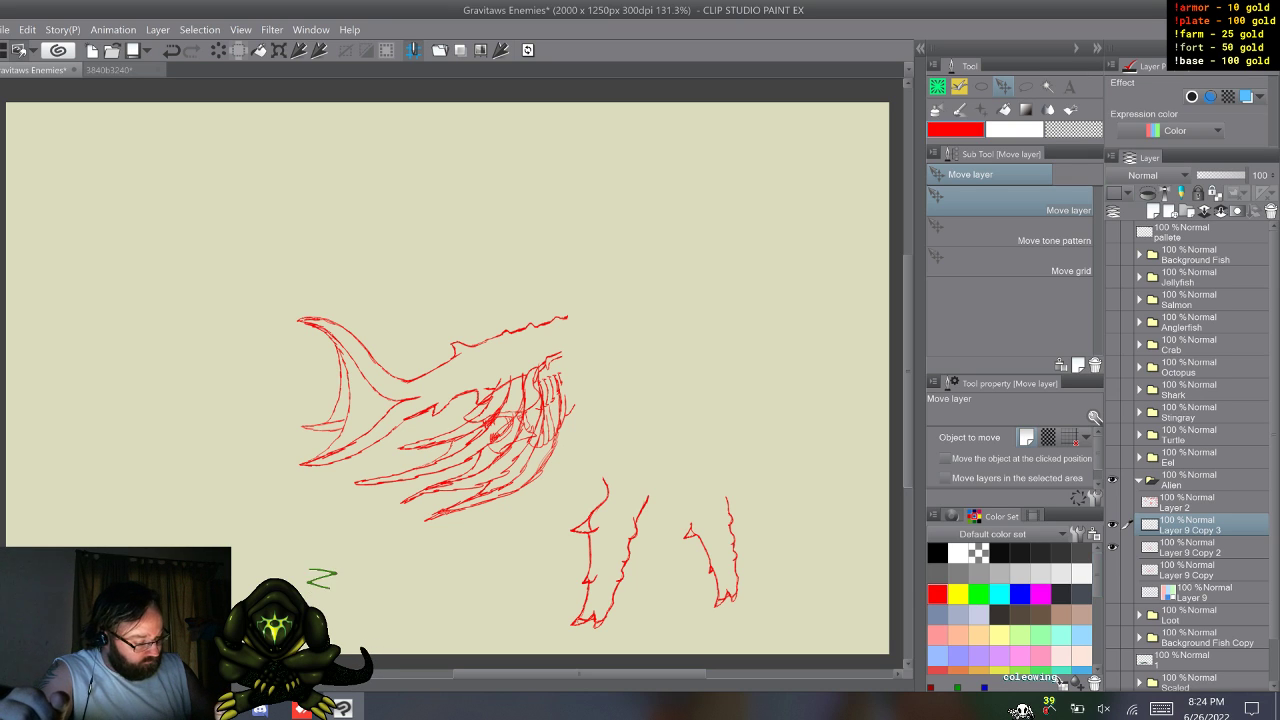
# - Show the blue Layer 9 sketch as a guide and draw a tall pointed dorsal fin on Layer 9 Copy 2 with the Coleowing Sketch Pencil
pyautogui.click(1188, 548)
pyautogui.press('p')
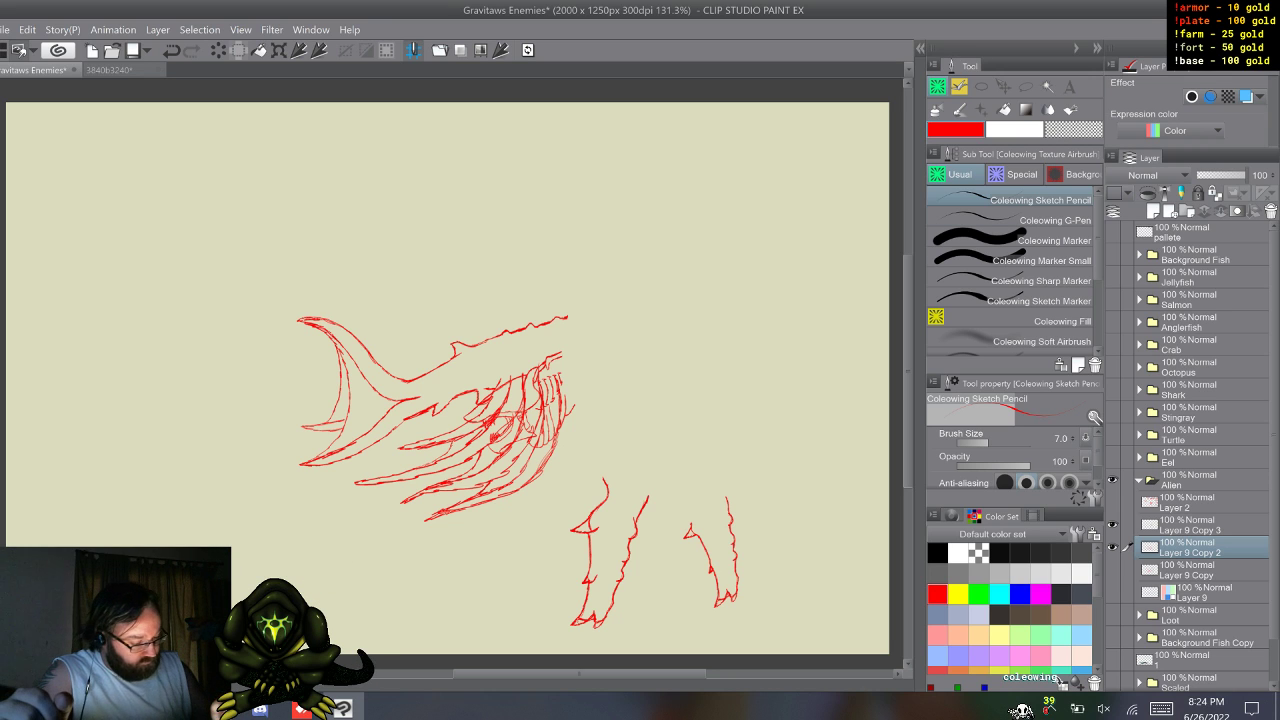
pyautogui.click(1112, 592)
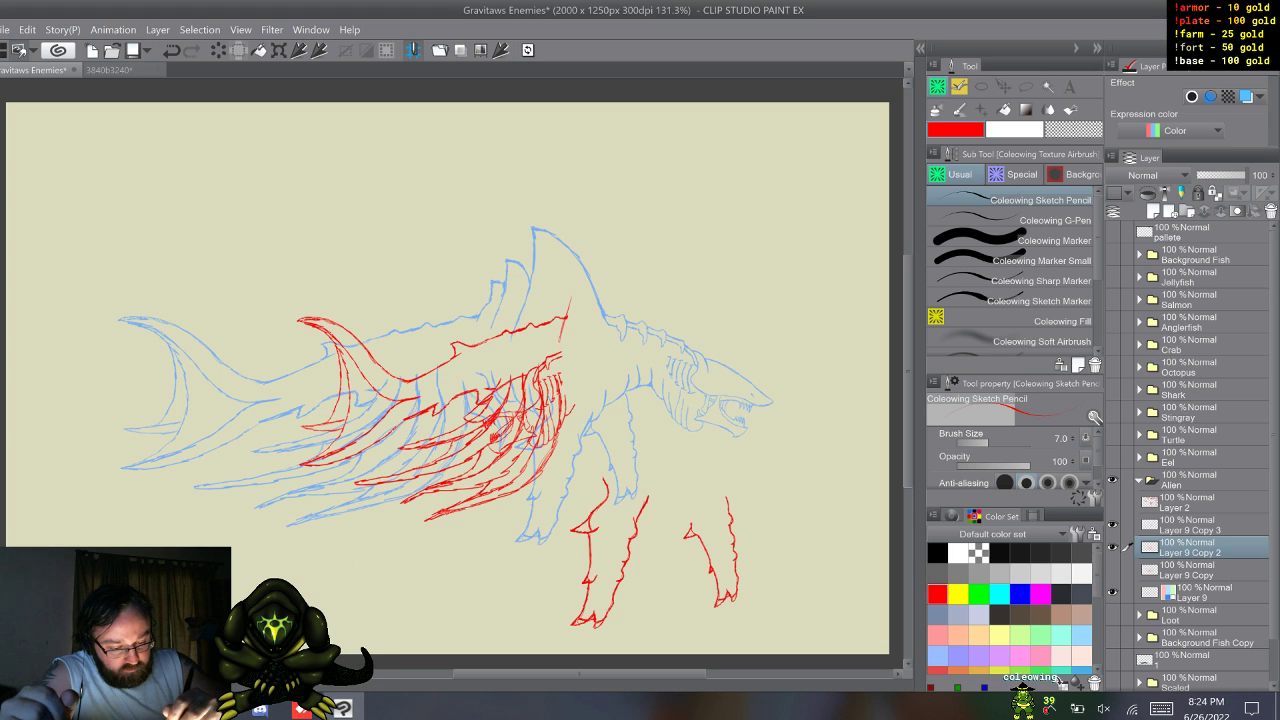
pyautogui.moveTo(566, 318); pyautogui.dragTo(594, 229)
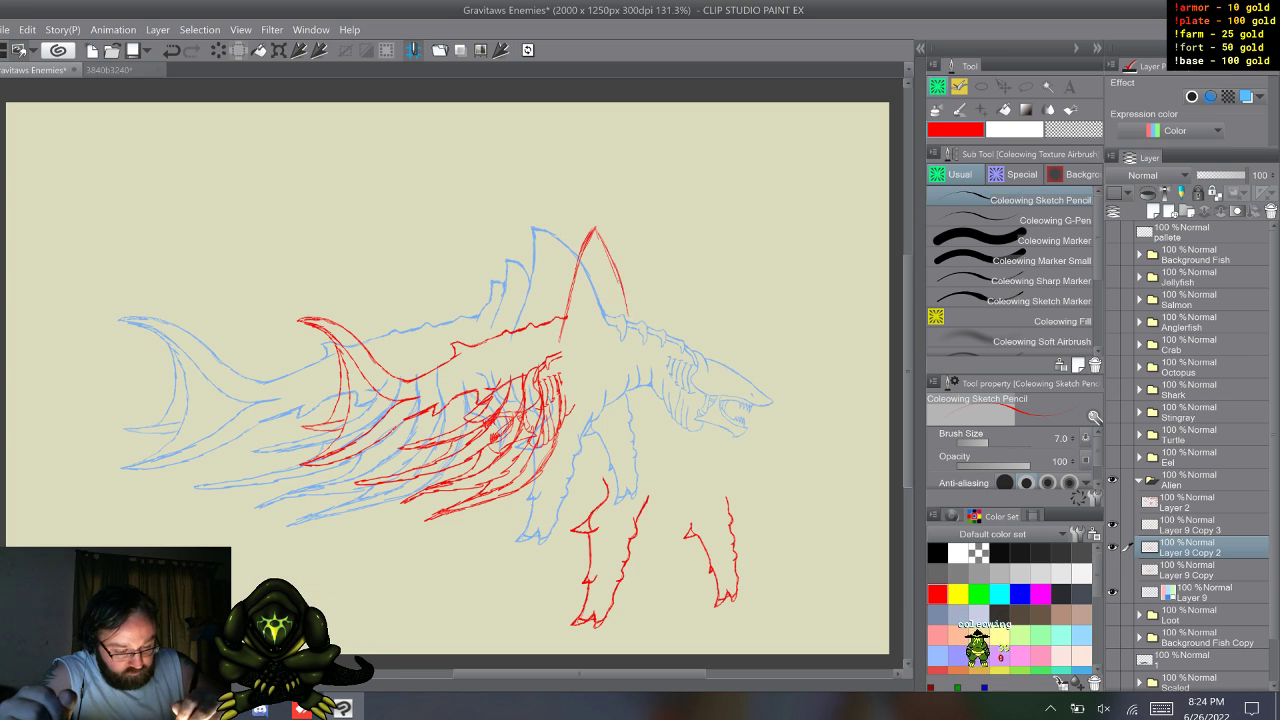
pyautogui.moveTo(622, 295); pyautogui.dragTo(635, 345)
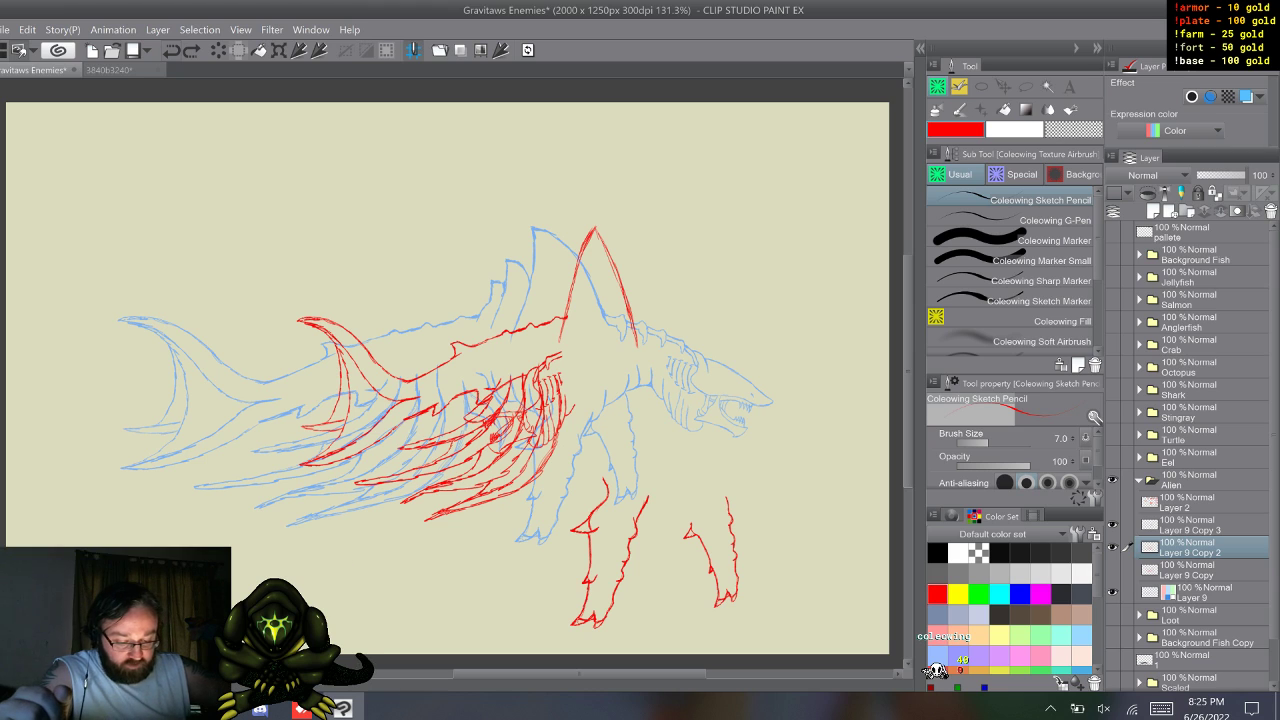
# - Lasso the large front leg on Layer 9 Copy 2, flip it horizontally and move it up under the front of the body
pyautogui.press('m')
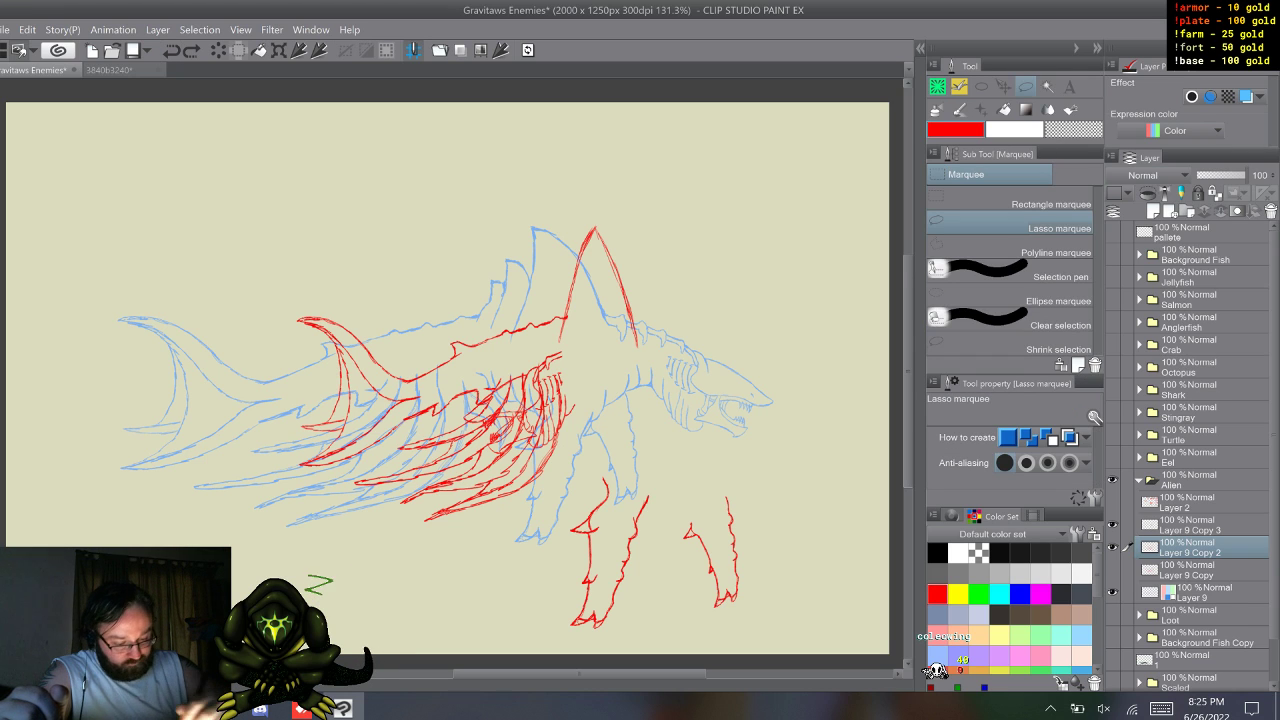
pyautogui.moveTo(576, 648); pyautogui.dragTo(545, 515)
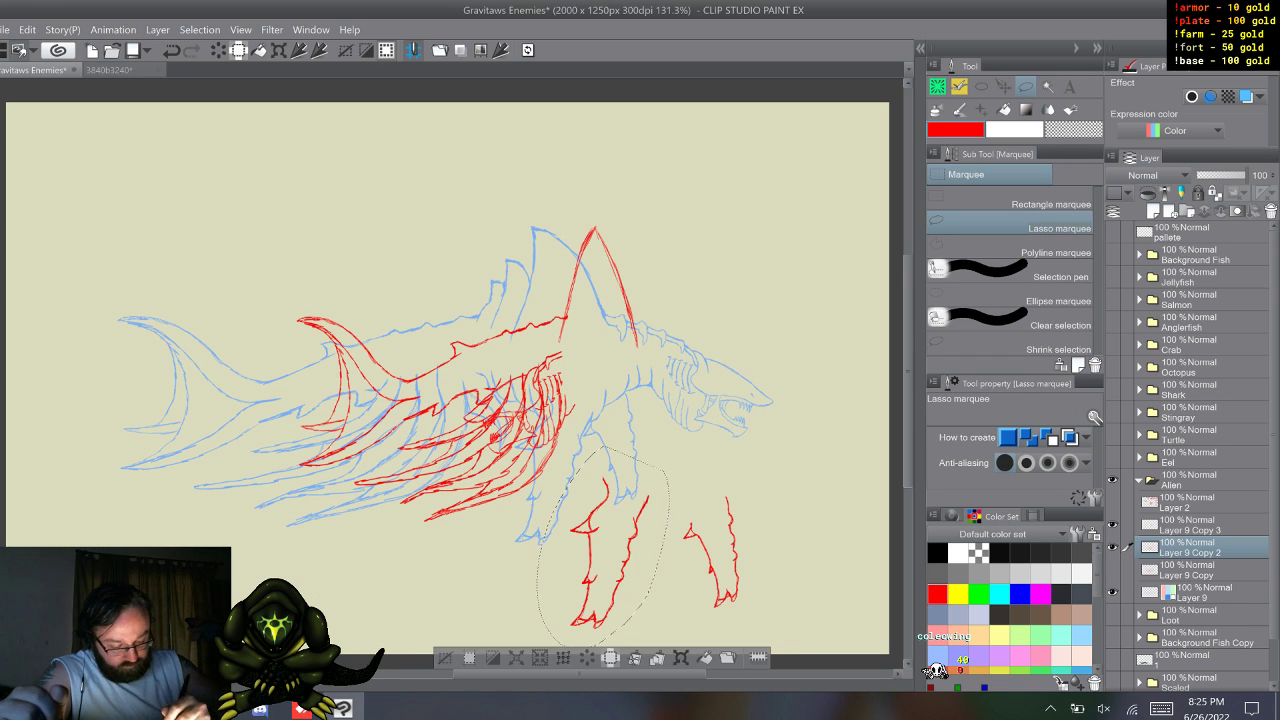
pyautogui.hotkey('ctrl', 't')
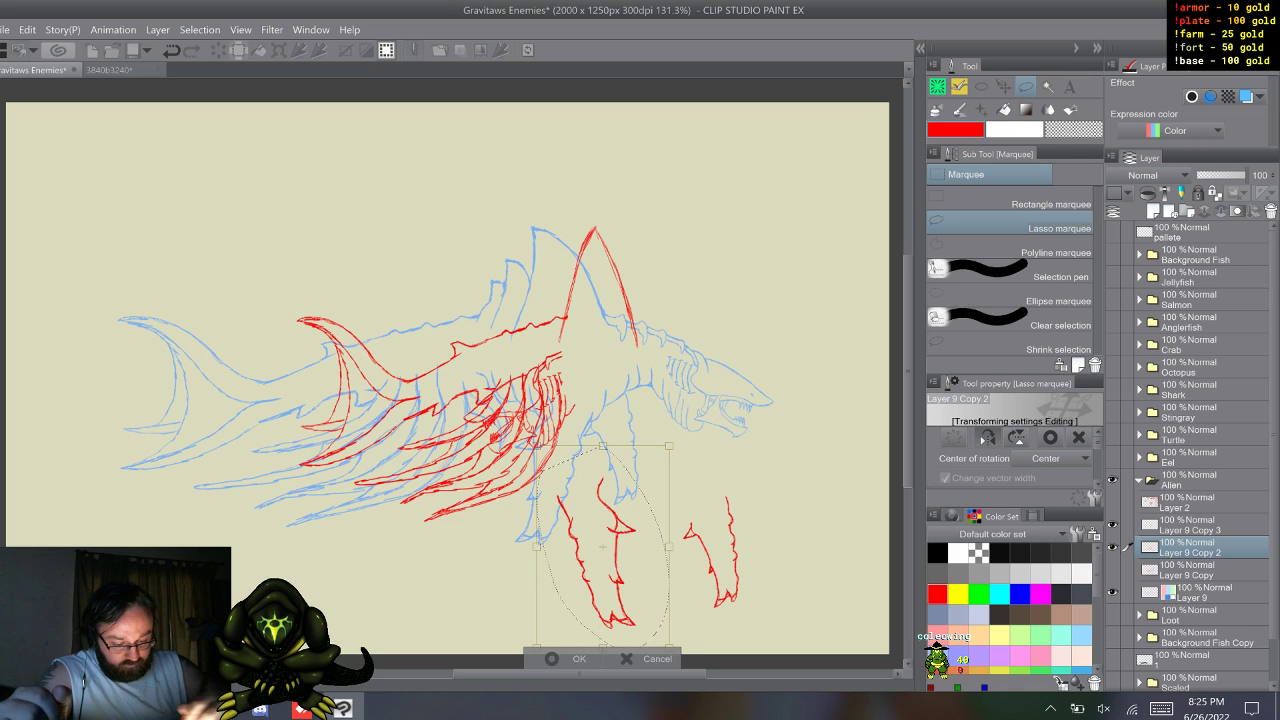
pyautogui.moveTo(602, 546); pyautogui.dragTo(645, 474)
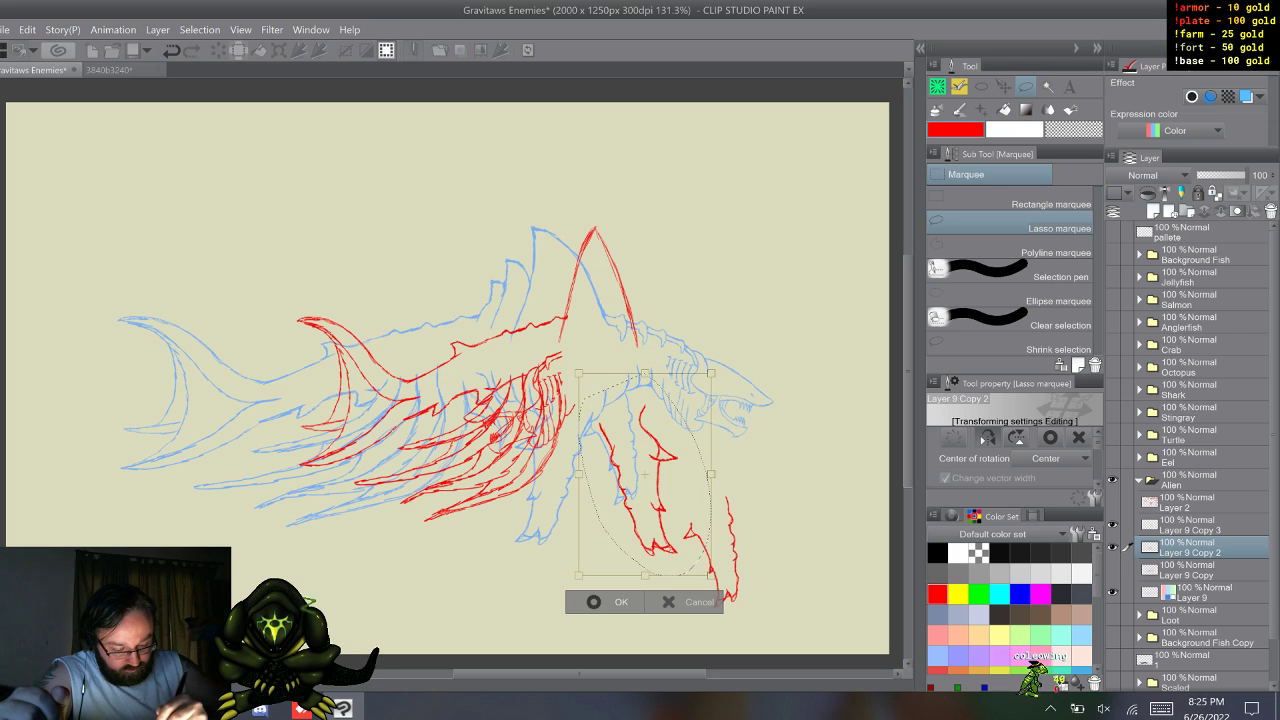
pyautogui.press('Return')
pyautogui.hotkey('ctrl', 'd')
# - Lasso the smaller leg on Layer 9 Copy 2 and move it behind the large leg, beside the front ribs
pyautogui.moveTo(743, 476); pyautogui.dragTo(683, 583)
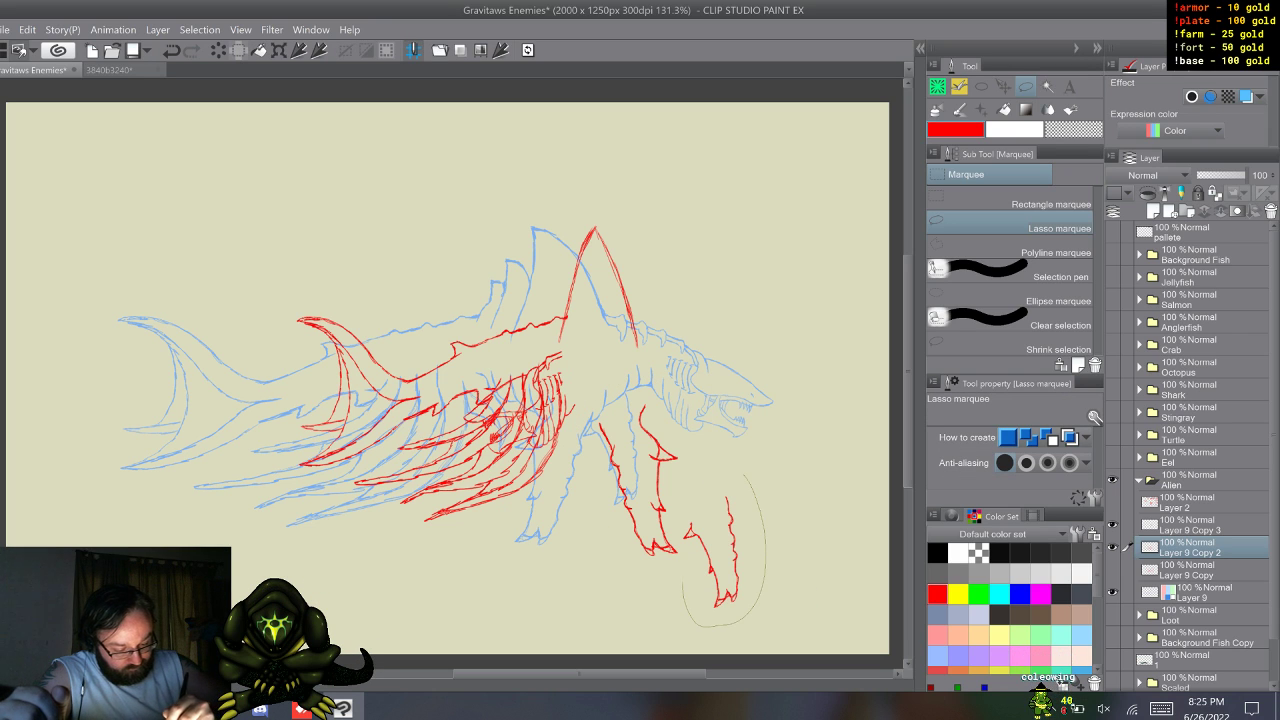
pyautogui.moveTo(757, 485); pyautogui.dragTo(745, 476)
pyautogui.hotkey('ctrl', 't')
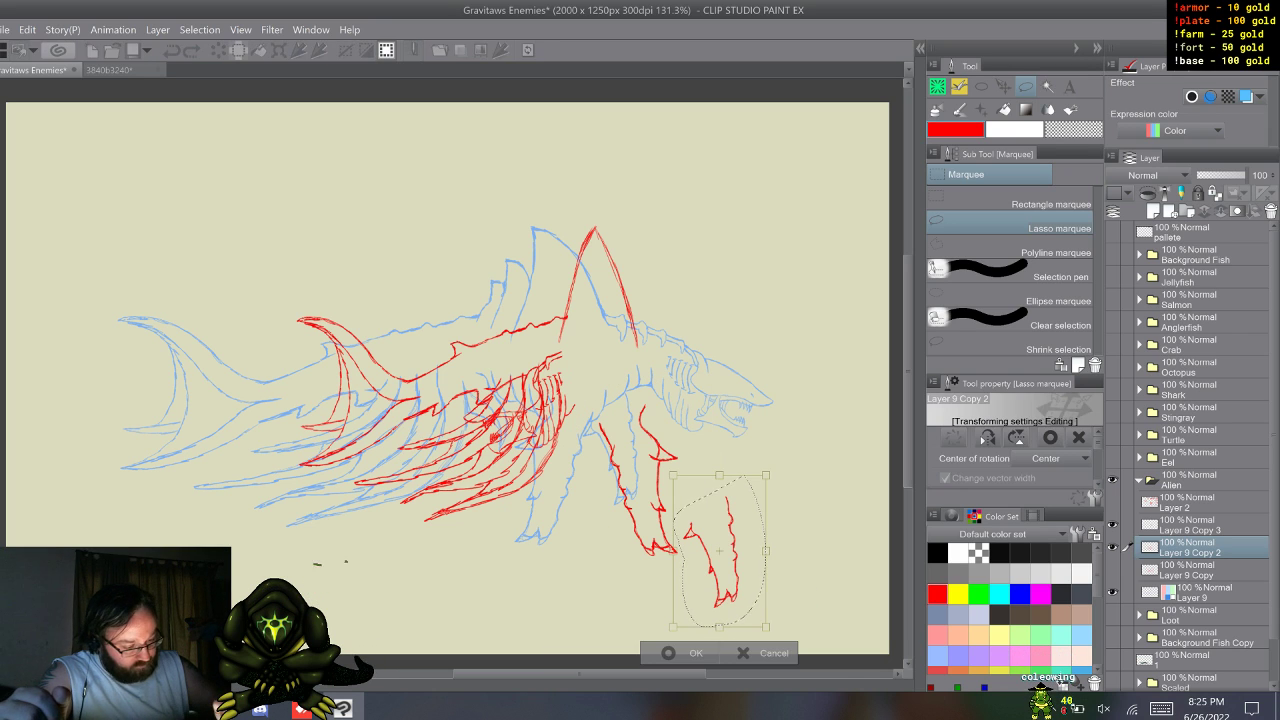
pyautogui.moveTo(719, 550)
pyautogui.mouseDown()
pyautogui.moveTo(565, 478)
pyautogui.moveTo(565, 450)
pyautogui.mouseUp()
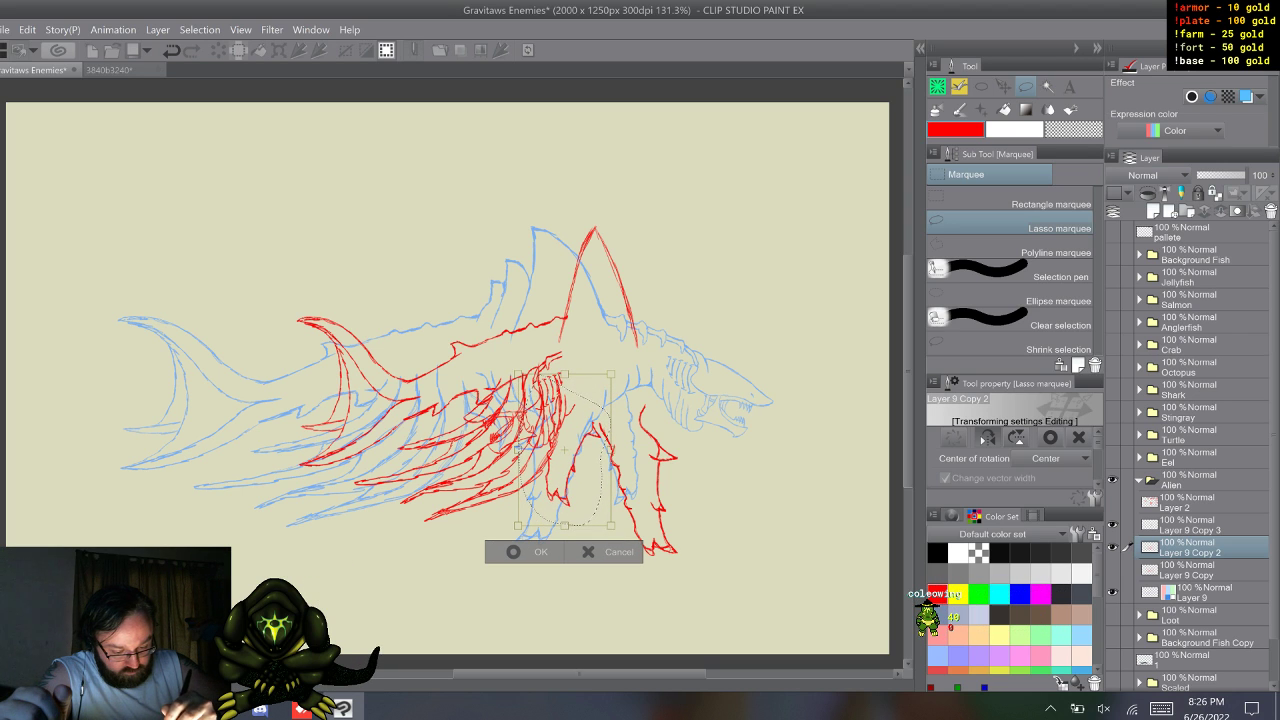
pyautogui.press('Return')
pyautogui.hotkey('ctrl', 'd')
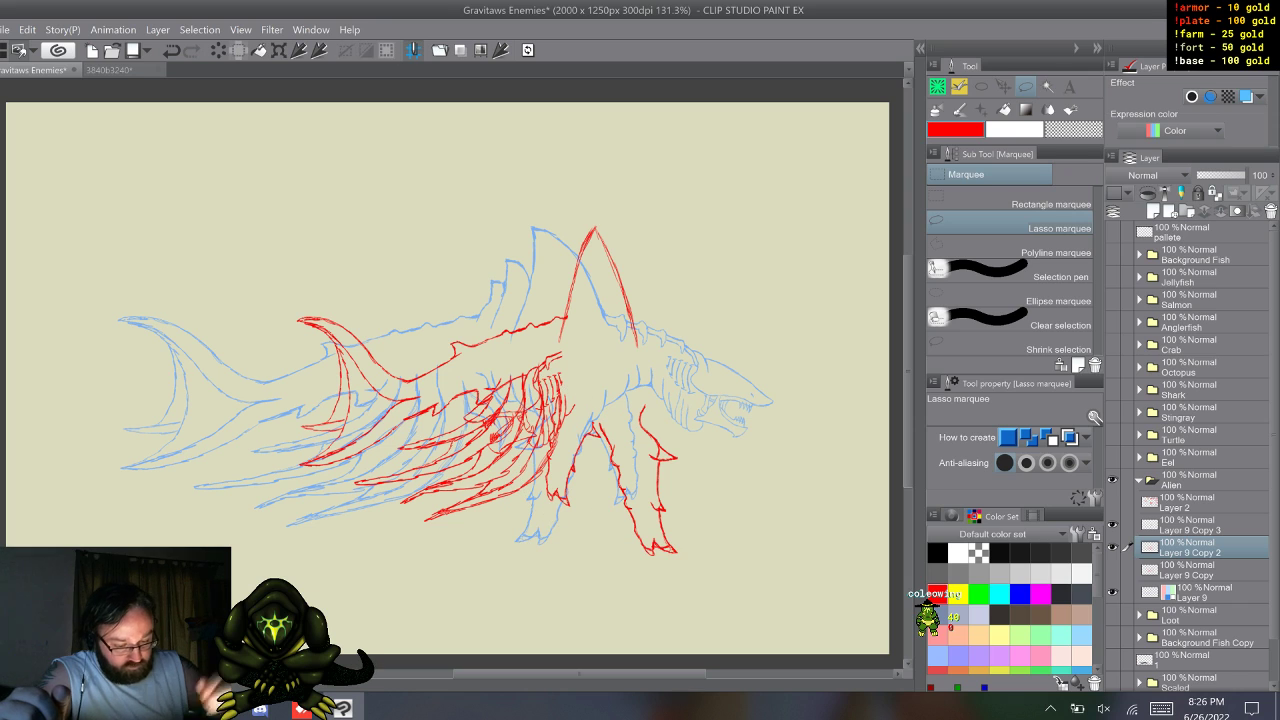
# - Check the body without the head, then sketch the red chest line from the dorsal fin to the front leg with Coleowing Sketch Pencil
pyautogui.click(1112, 525)
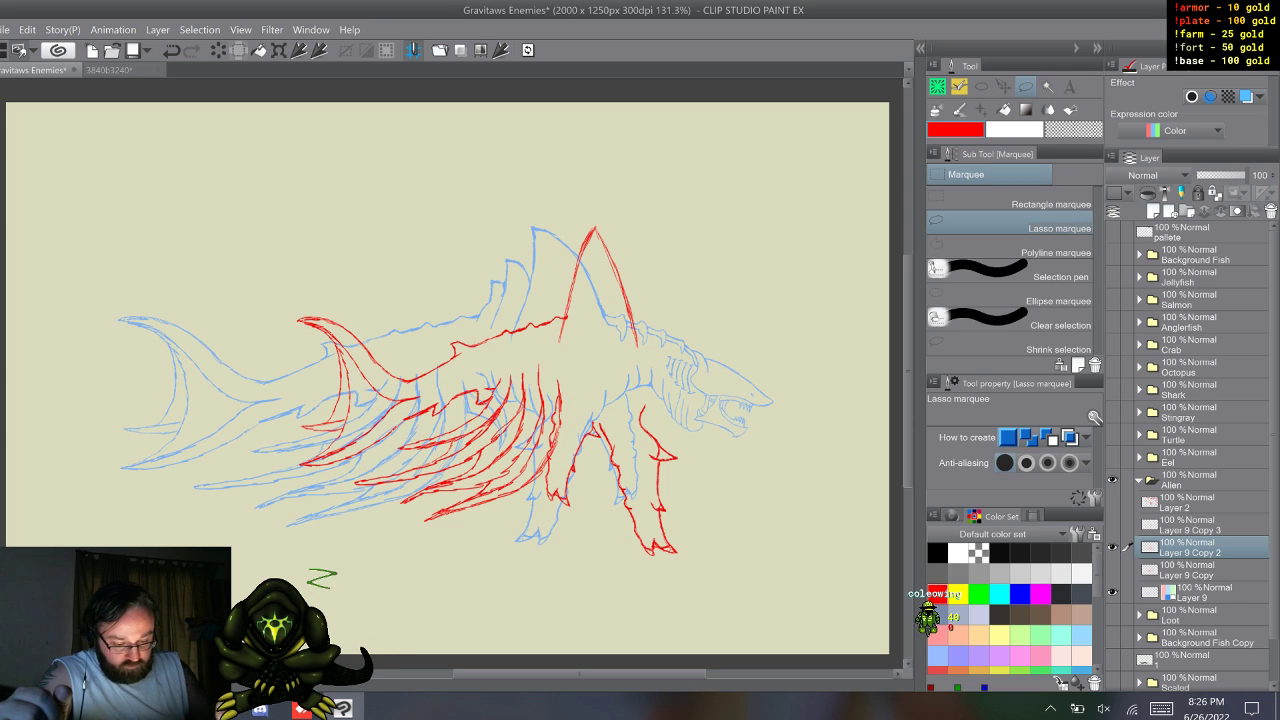
pyautogui.press('p')
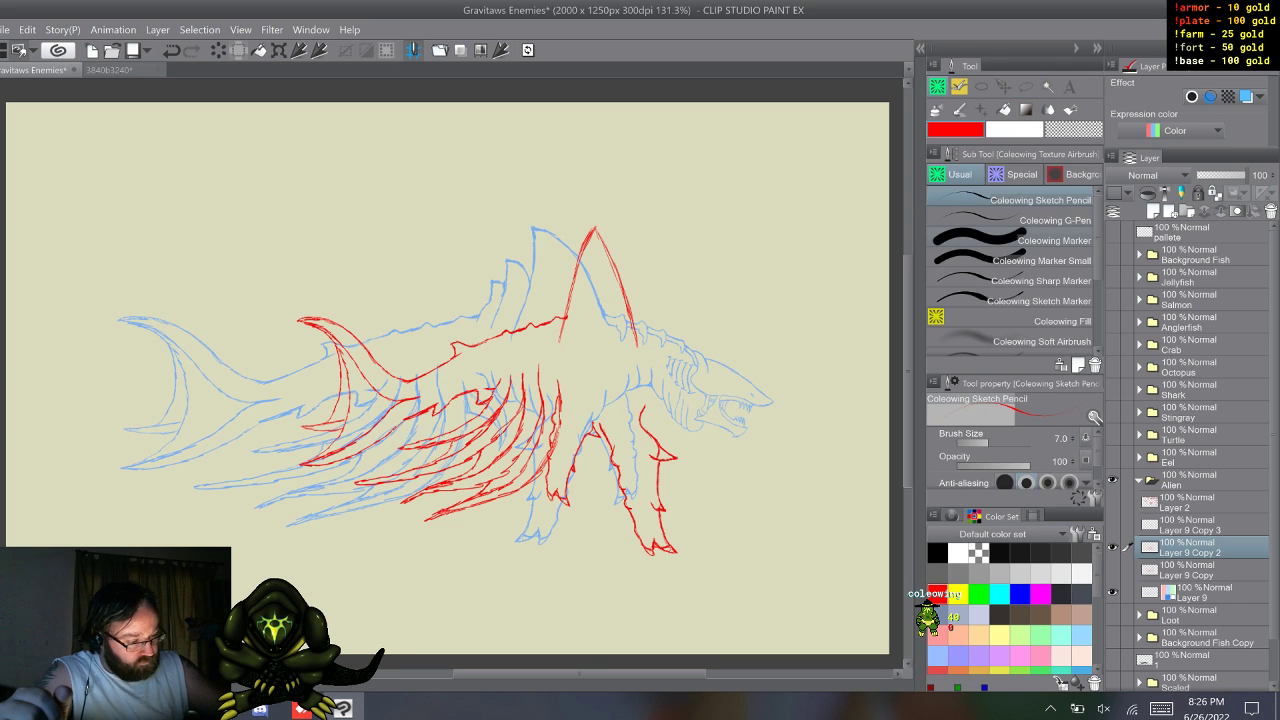
pyautogui.click(1012, 259)
pyautogui.press('c')
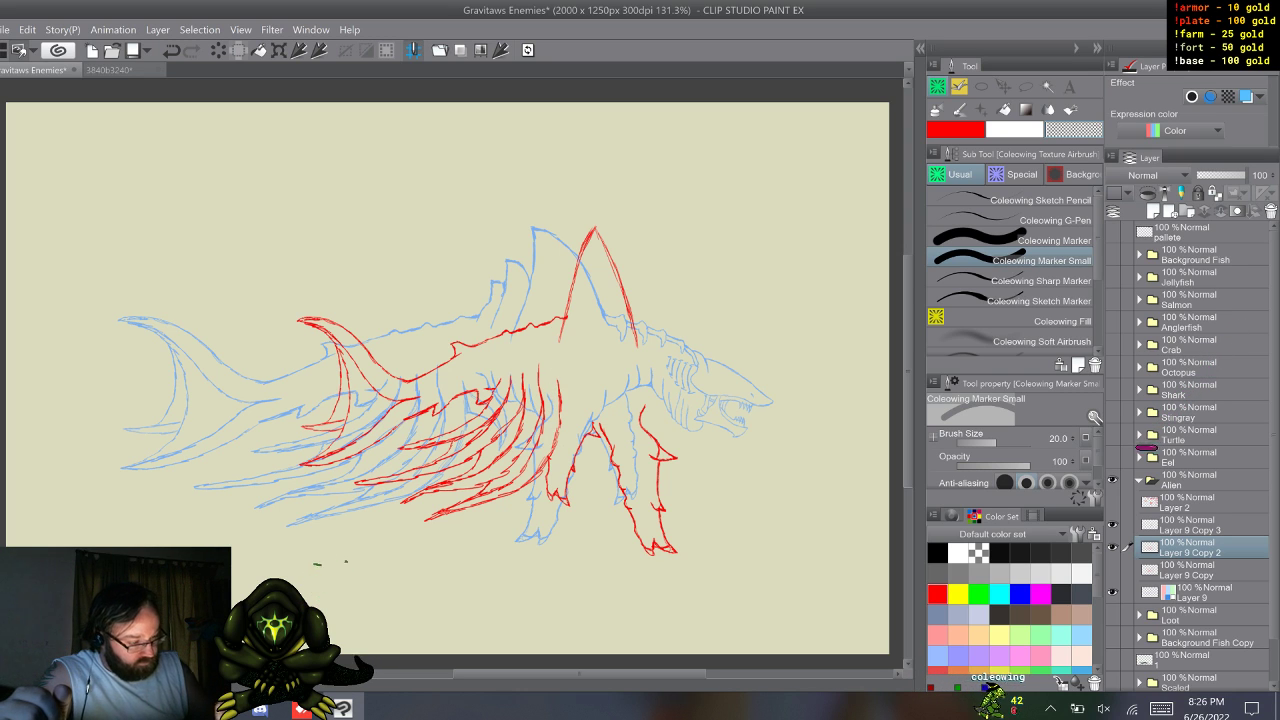
pyautogui.hotkey('ctrl', 'z')
pyautogui.click(1010, 200)
pyautogui.click(955, 130)
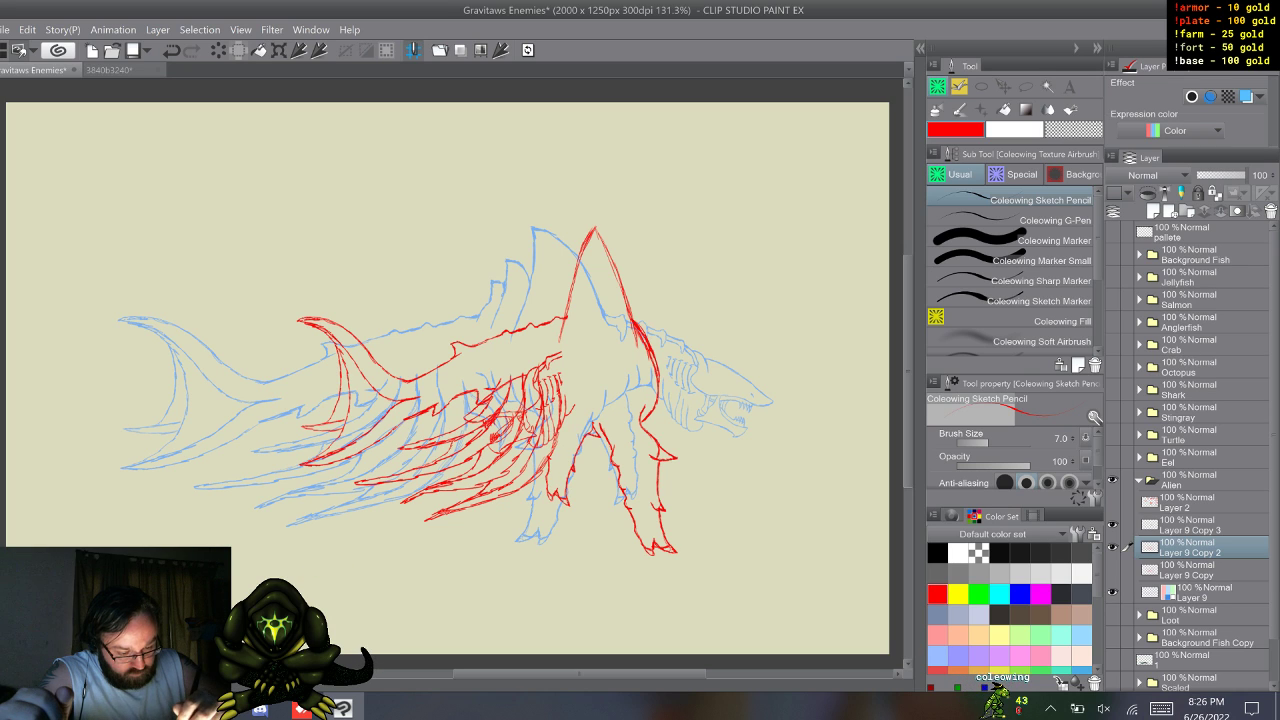
# - Erase stray chest strokes using Coleowing Marker Small in transparent, then sketch spiked neck vertebrae and the front leg's upper inner line in red
pyautogui.click(1012, 260)
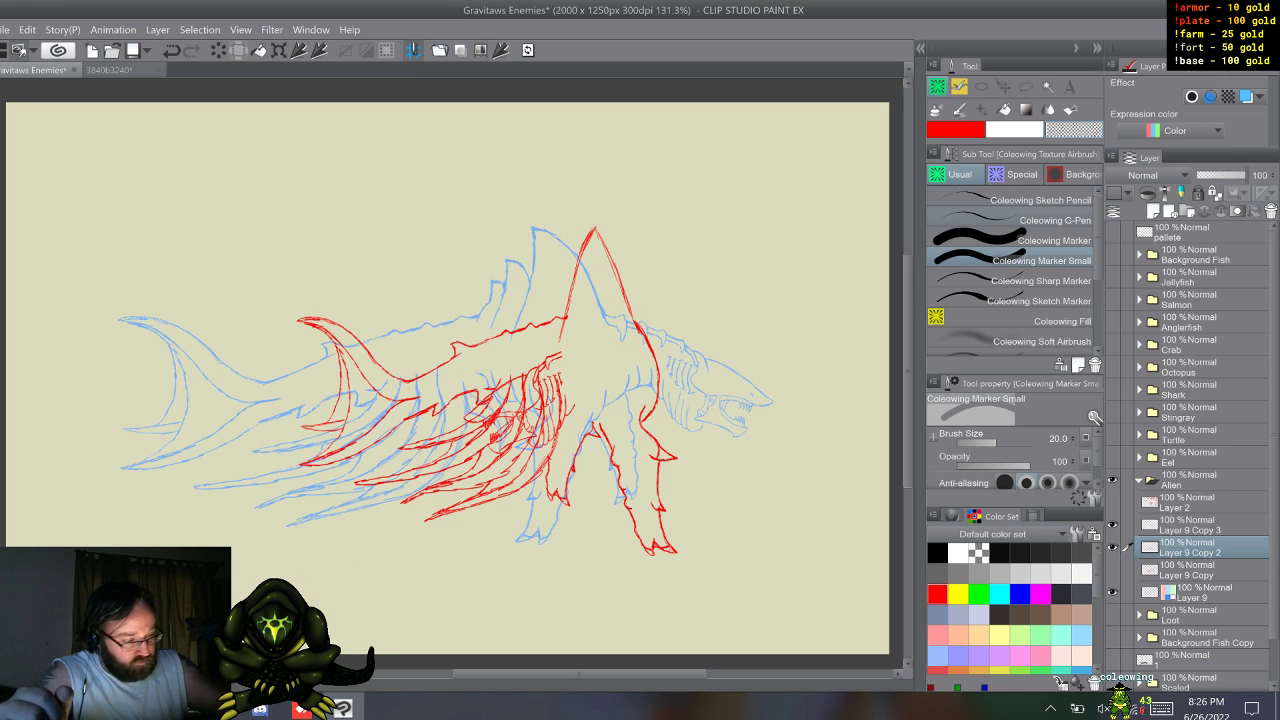
pyautogui.click(1035, 198)
pyautogui.click(956, 130)
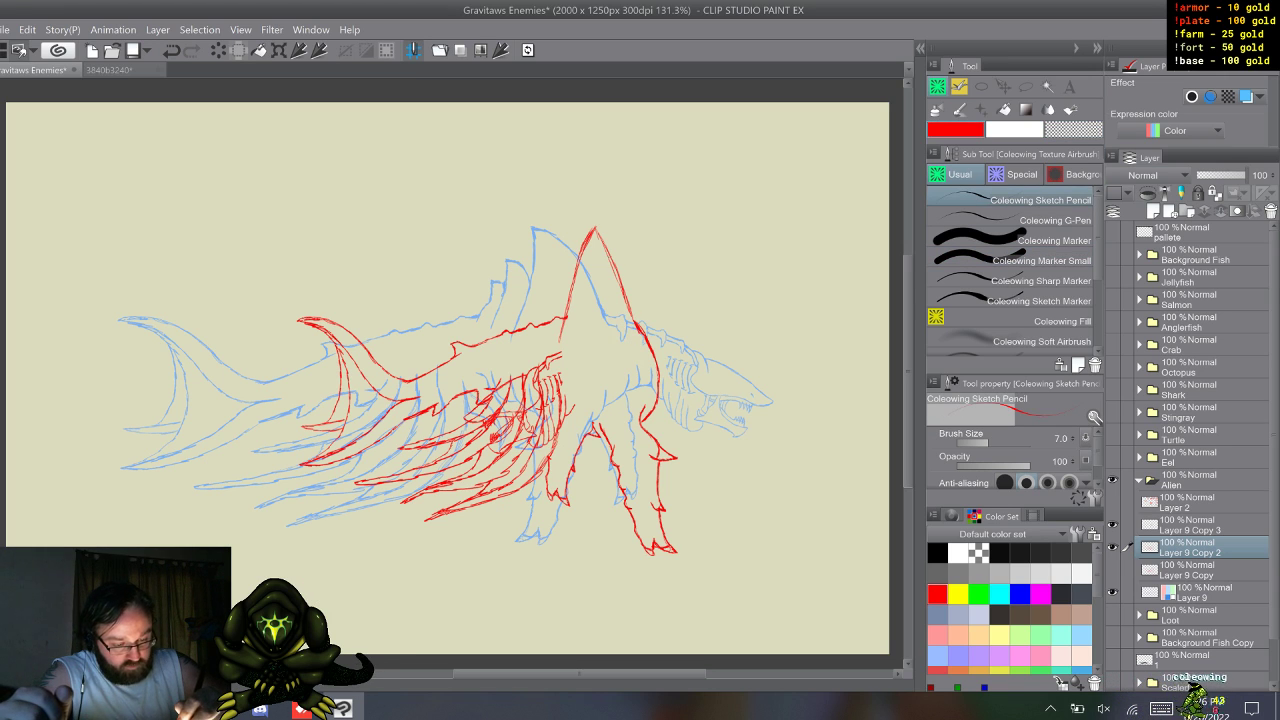
pyautogui.moveTo(611, 255); pyautogui.dragTo(638, 324)
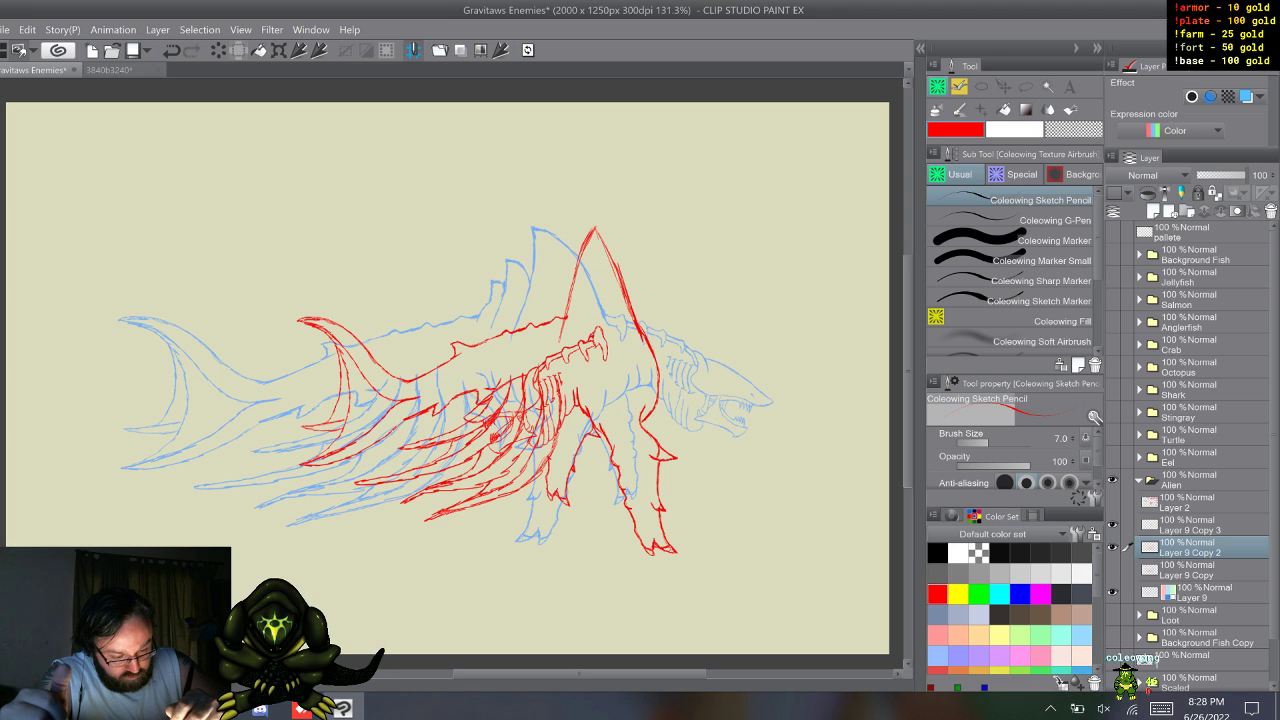
# - Sketch short ribs and joint details above the legs with Coleowing Sketch Pencil, cleaning stray lines using transparent Coleowing Marker Small
pyautogui.click(1012, 260)
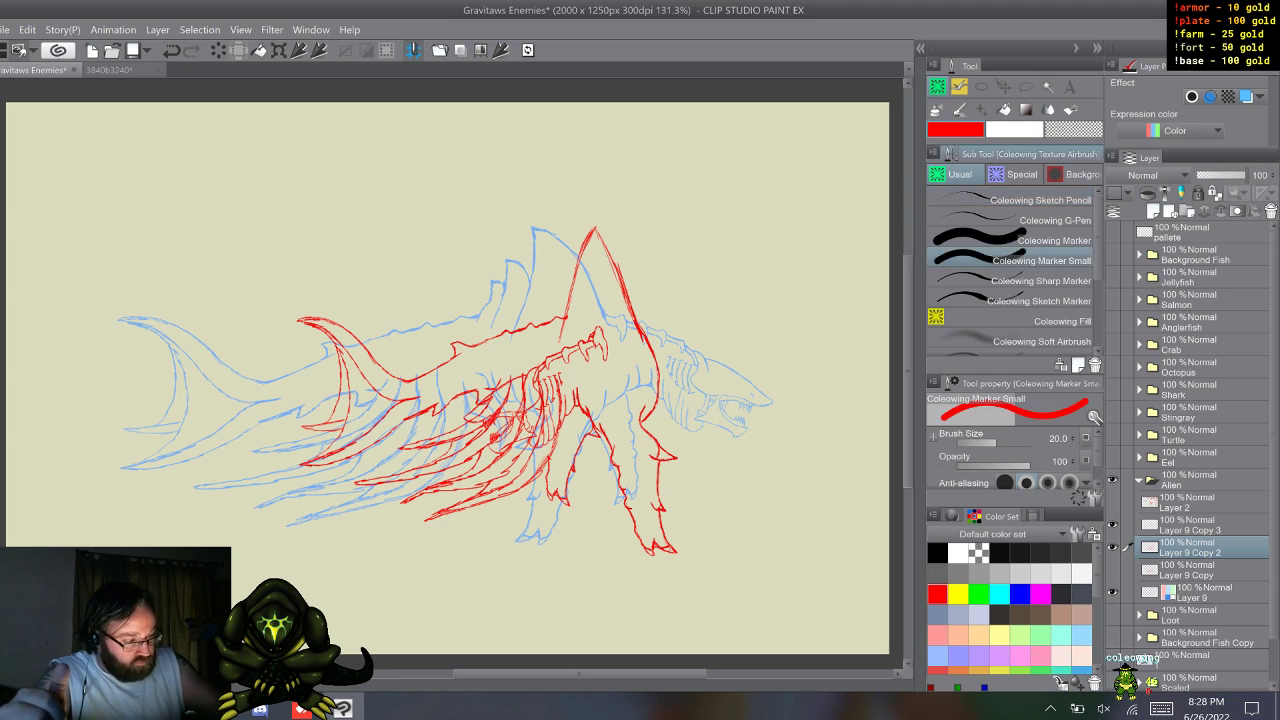
pyautogui.click(1074, 130)
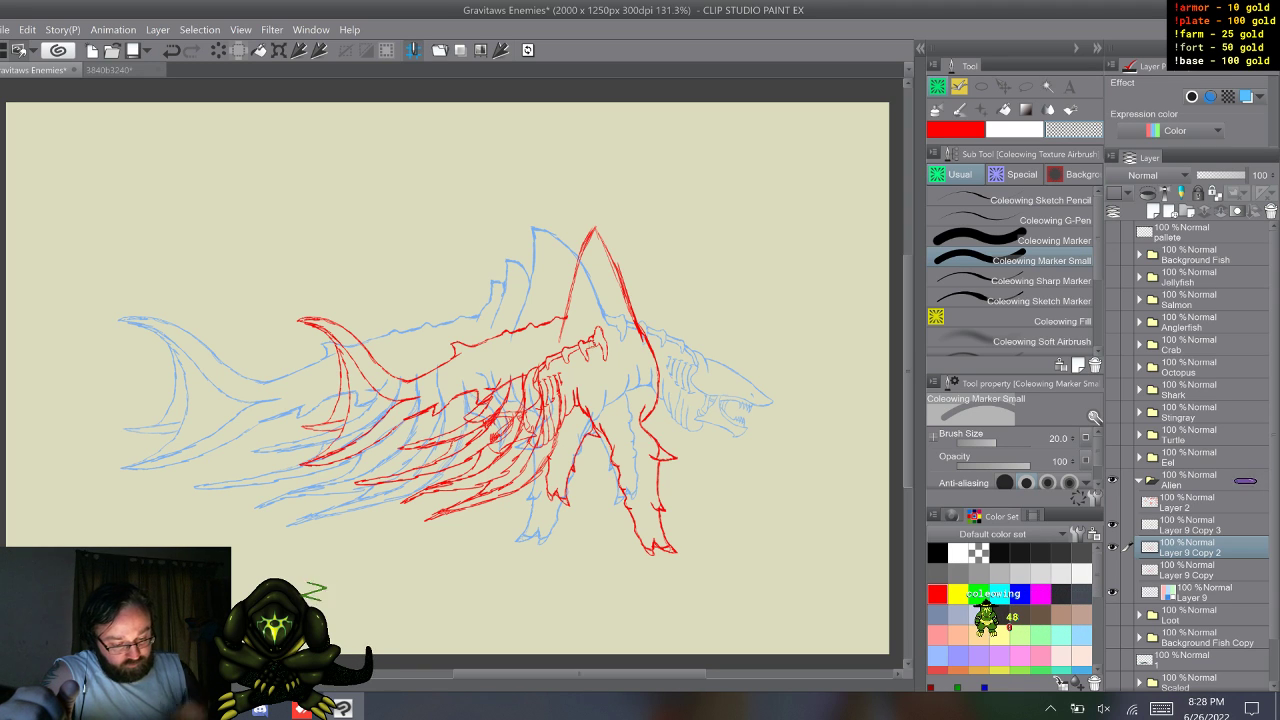
pyautogui.click(1020, 199)
pyautogui.click(956, 130)
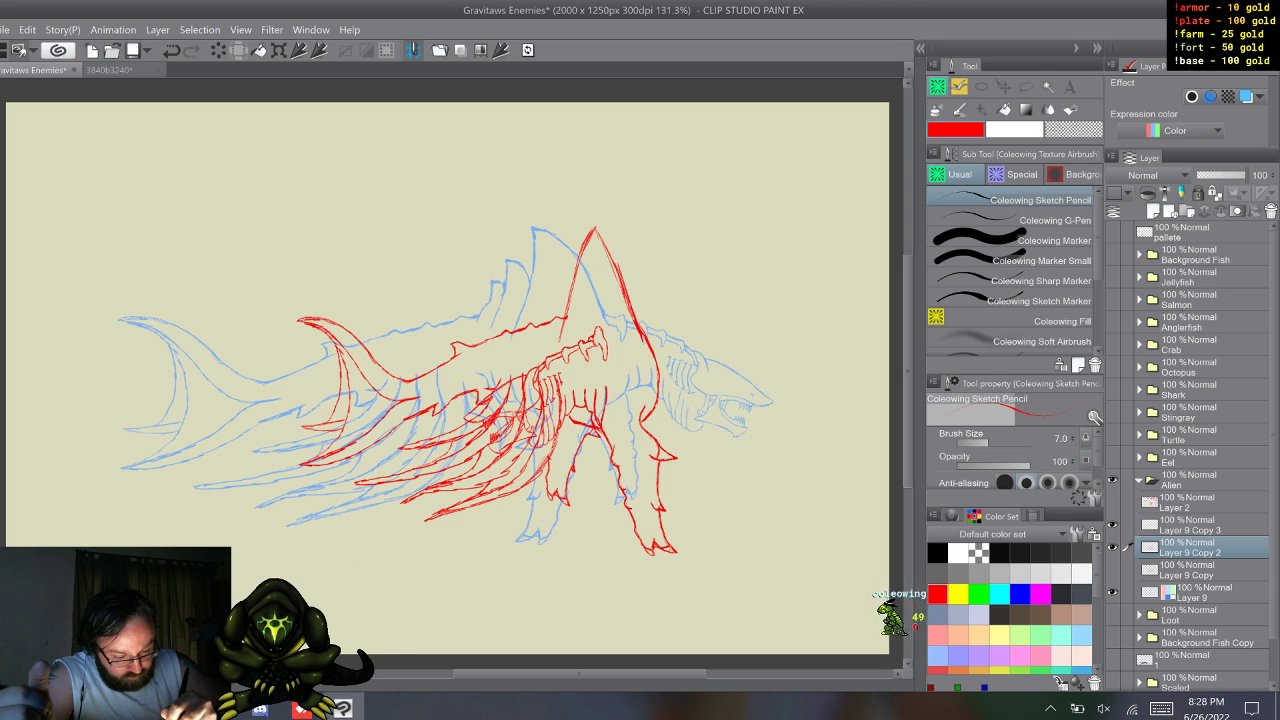
pyautogui.click(1013, 260)
pyautogui.press('c')
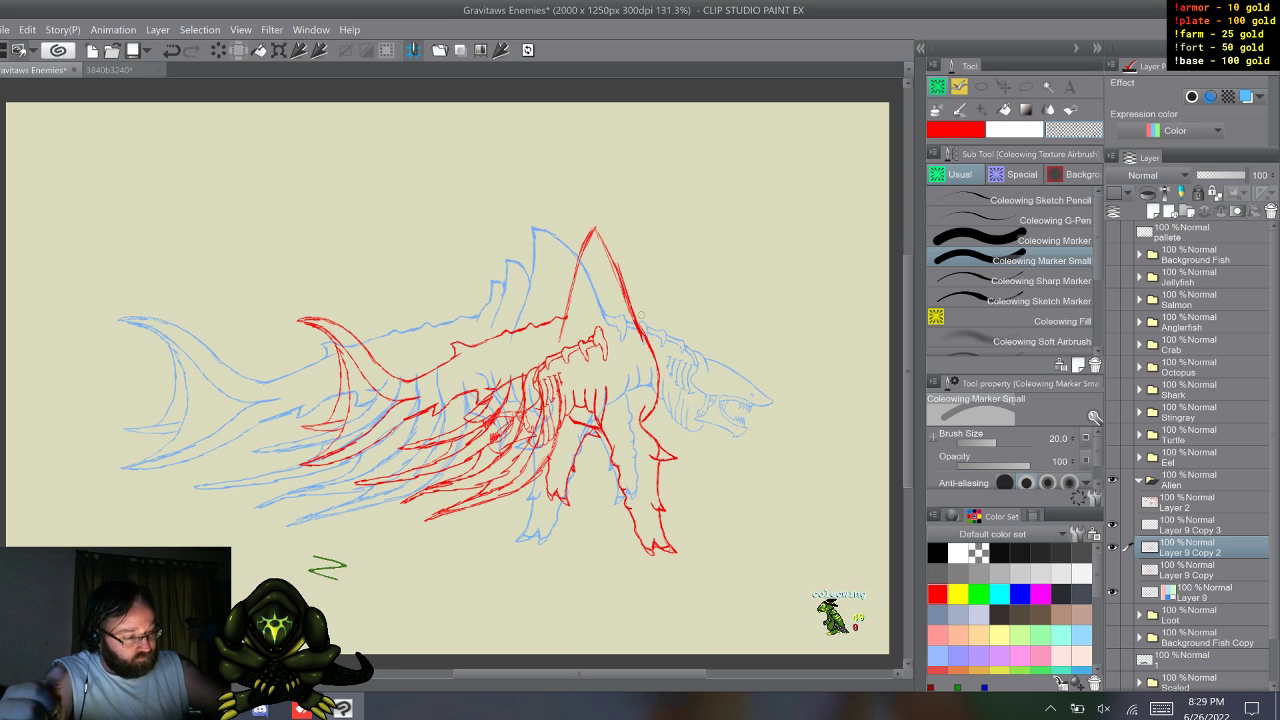
pyautogui.click(1013, 200)
pyautogui.press('c')
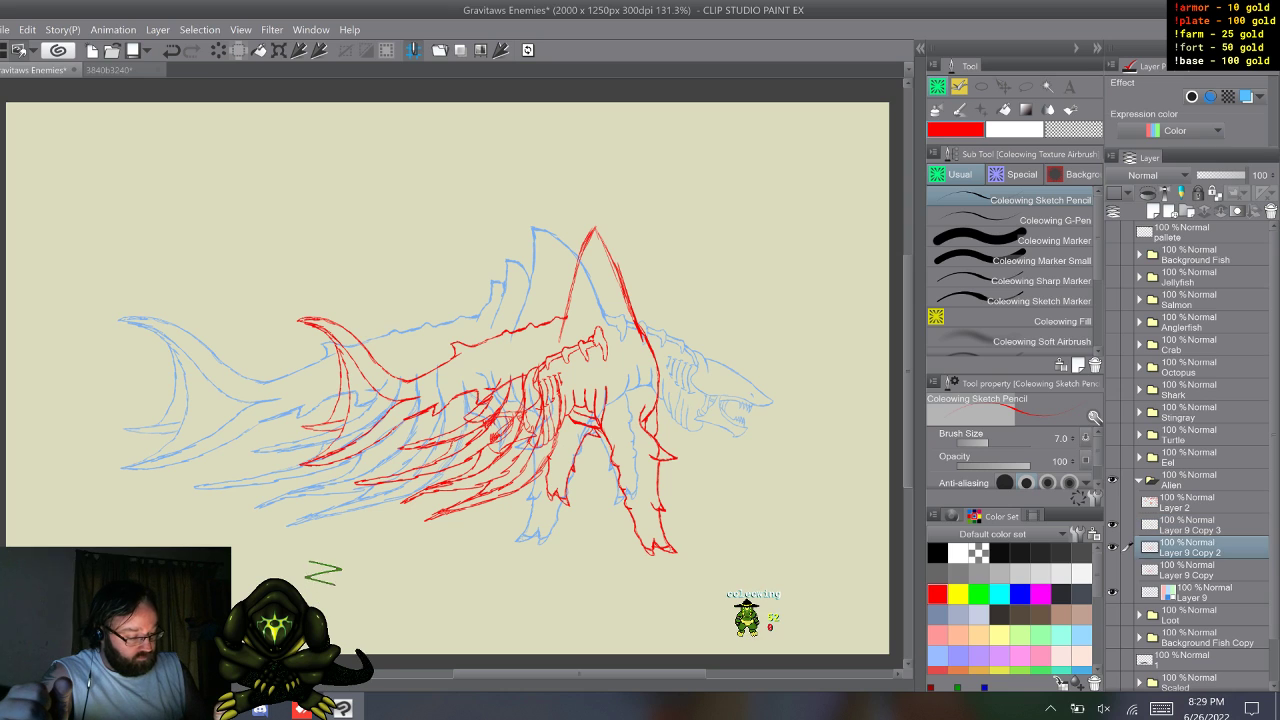
# - Tint the head on Layer 9 Copy 3 blue, hide Layer 9, and erase the body lines overlapping the head on Layer 9 Copy 2
pyautogui.click(1190, 525)
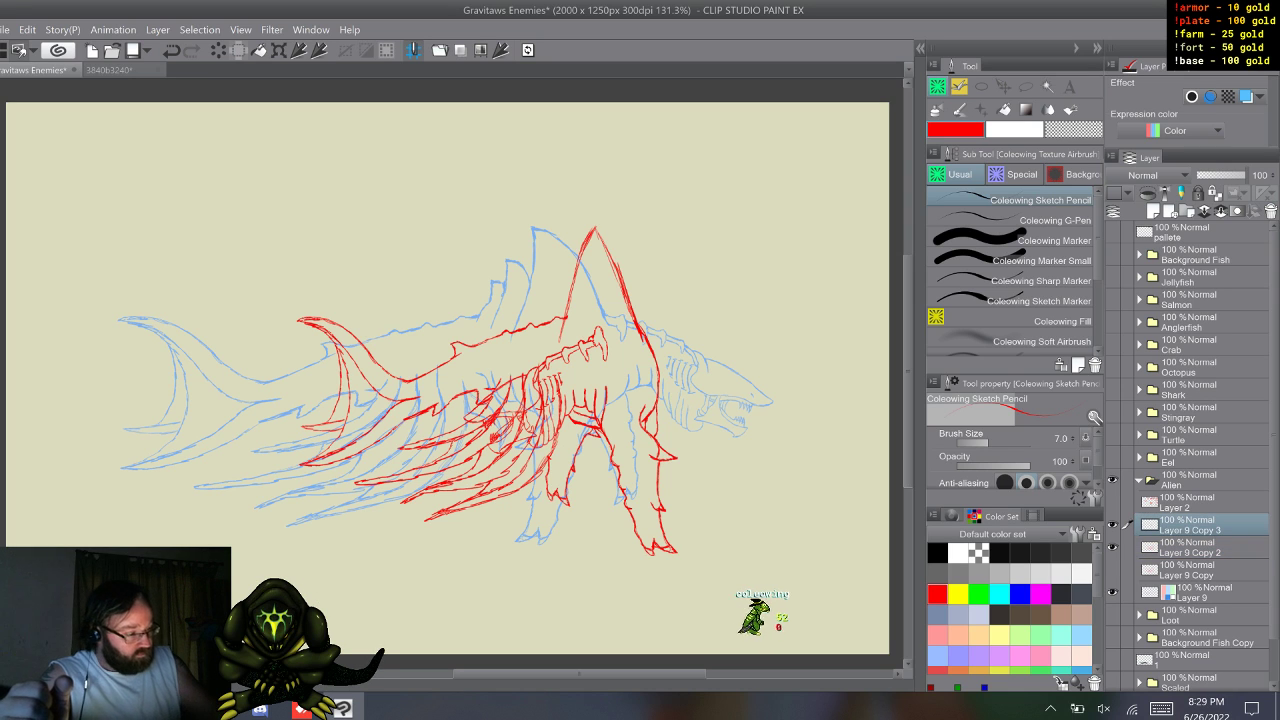
pyautogui.click(1246, 97)
pyautogui.click(1190, 548)
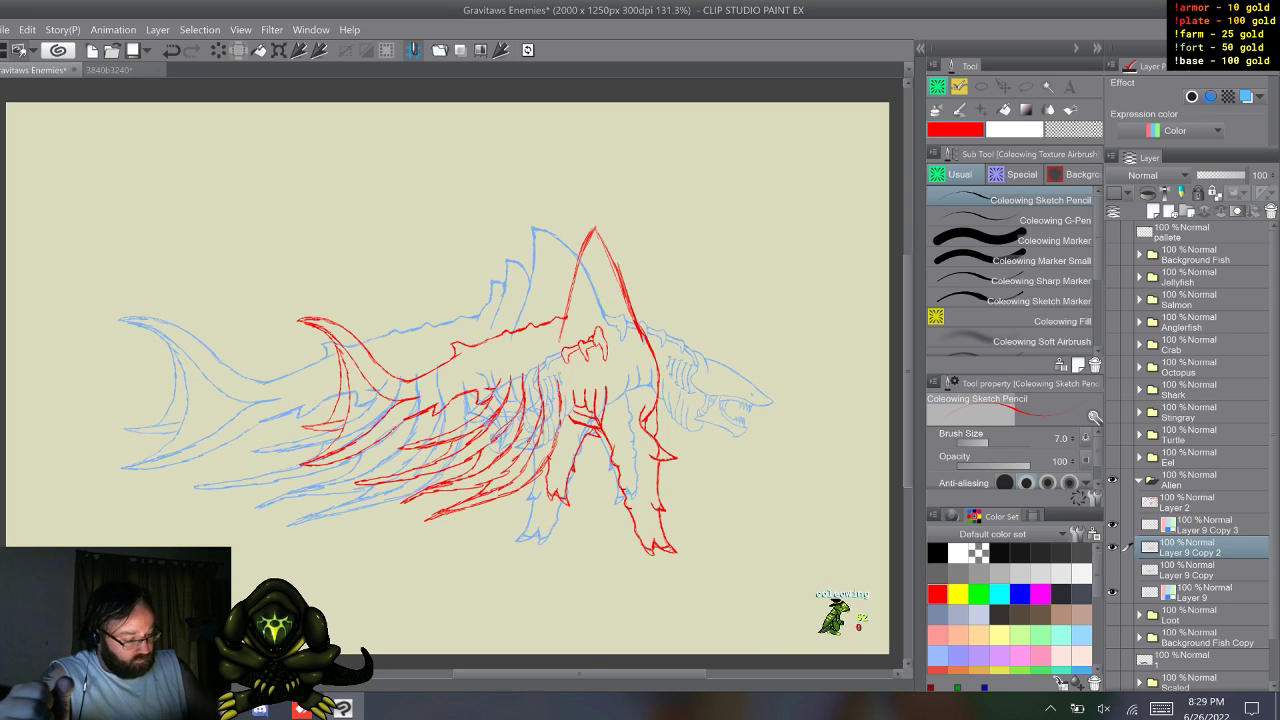
pyautogui.press('Delete')
pyautogui.click(1040, 260)
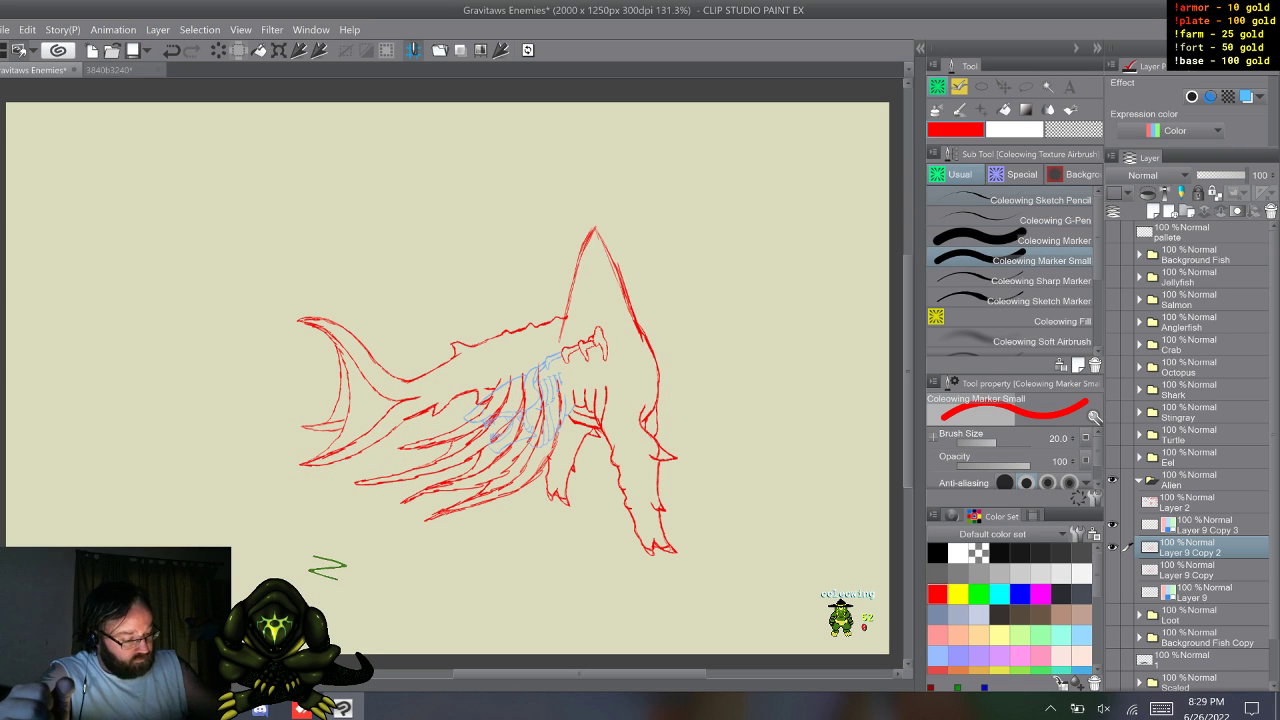
pyautogui.moveTo(557, 375); pyautogui.dragTo(559, 395)
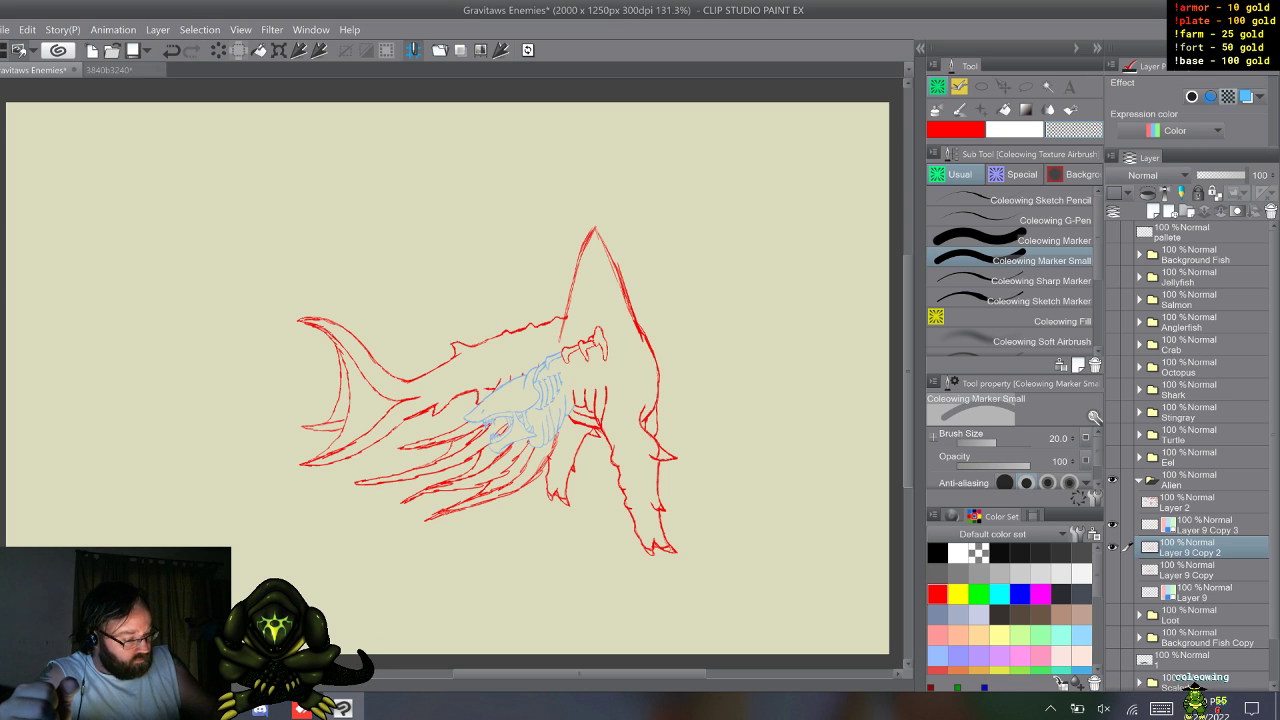
# - Restore the head's red line color and merge Layer 9 Copy 3 with Layer 9 Copy 2
pyautogui.click(1127, 524)
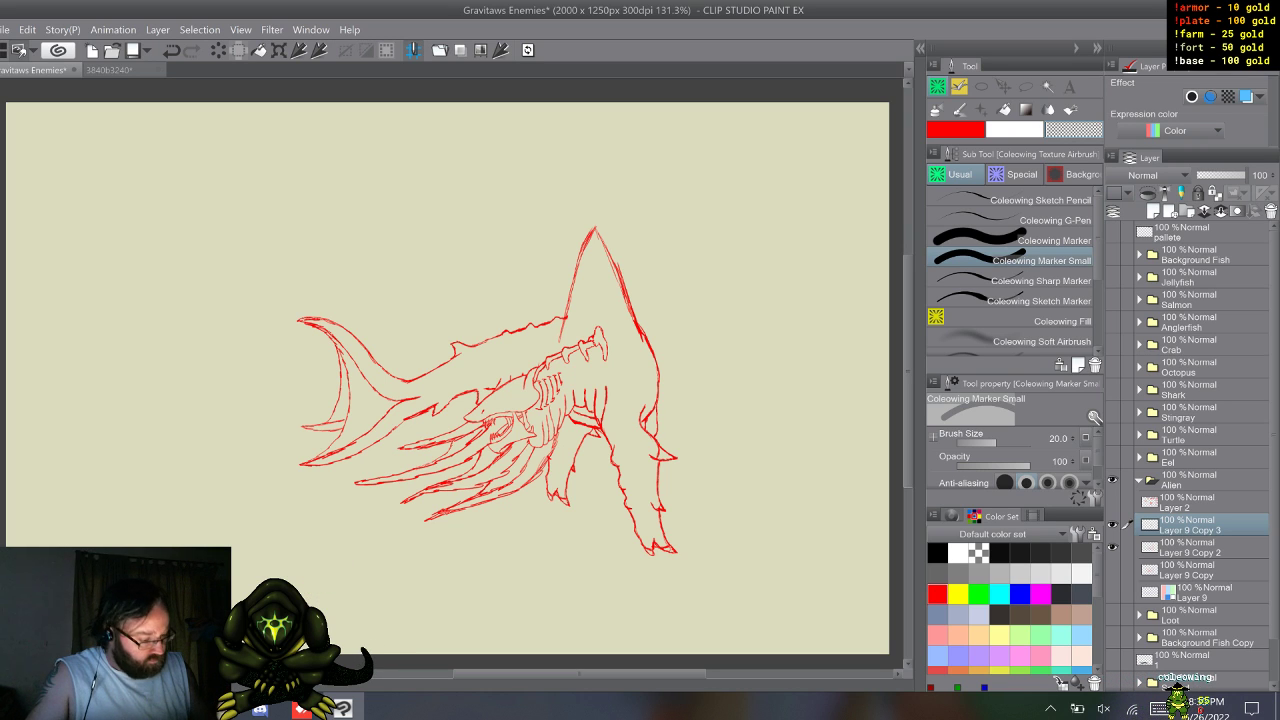
pyautogui.press('shift')
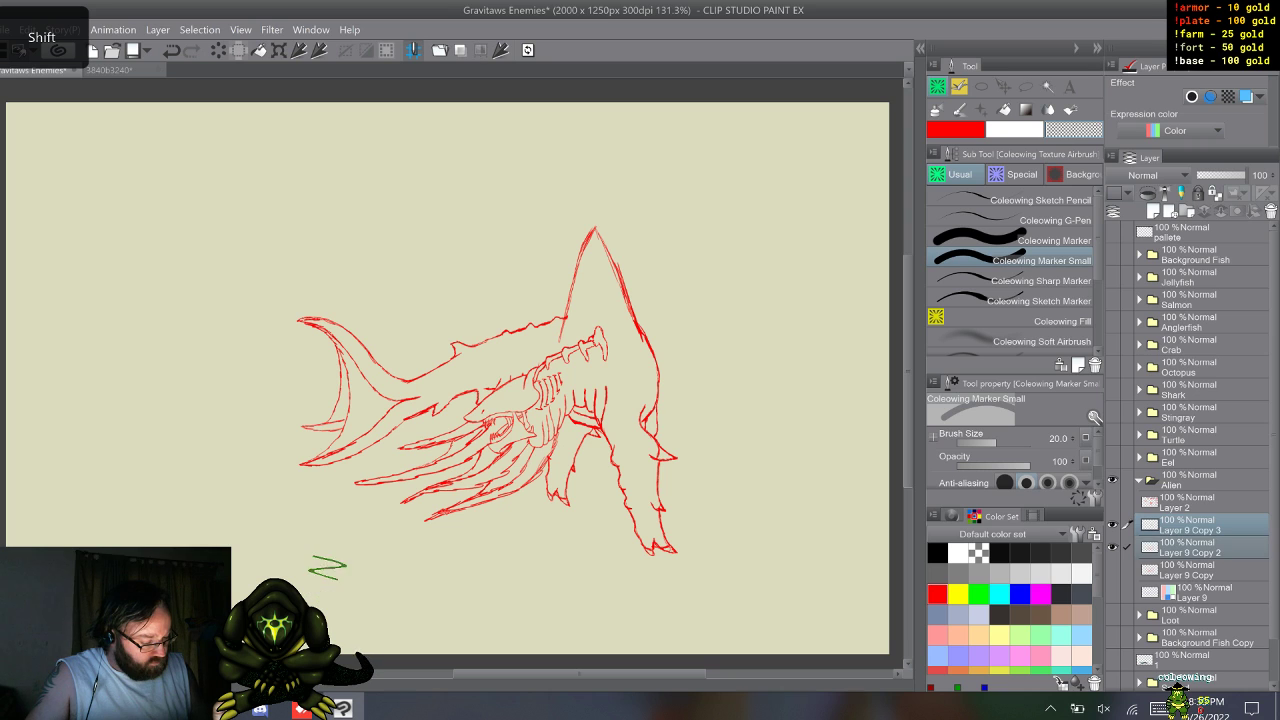
pyautogui.rightClick(1190, 526)
pyautogui.click(1190, 462)
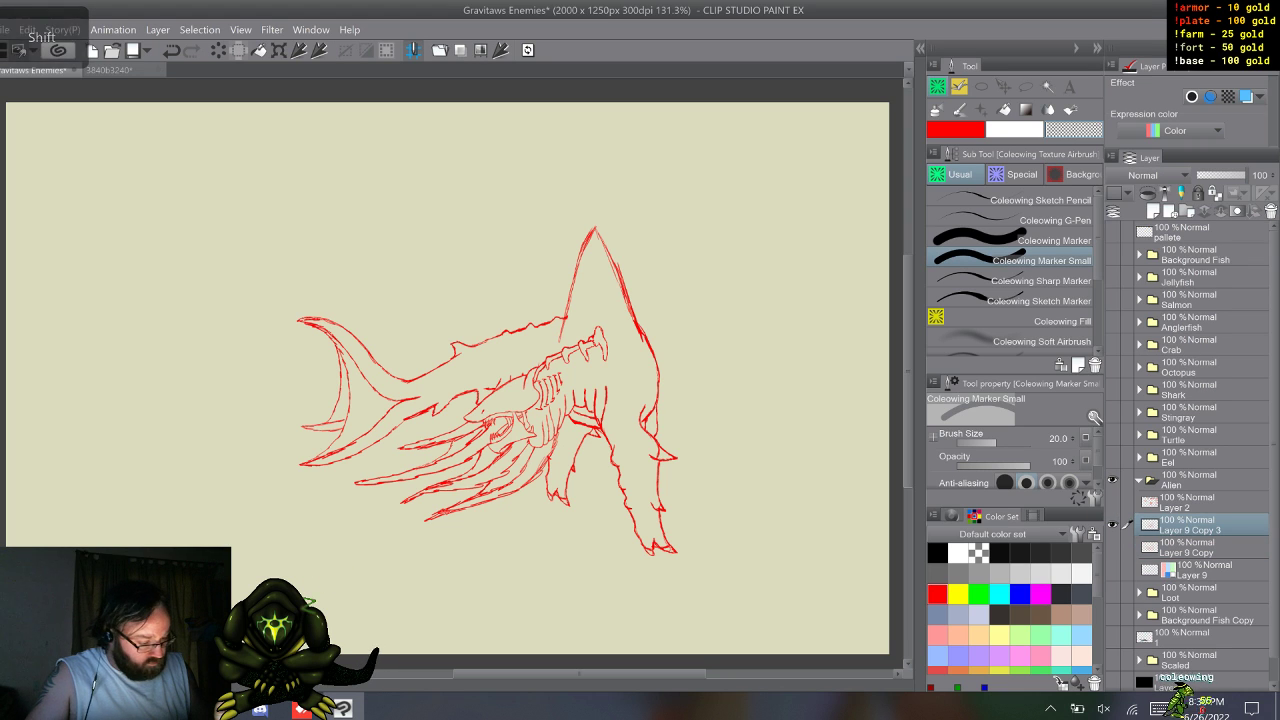
# - Compare the Alien sketches on Layer 2, Layer 9 Copy 3, Layer 9 Copy and Layer 9, ending with only Layer 9 shown and selected
pyautogui.click(1112, 525)
pyautogui.click(1112, 548)
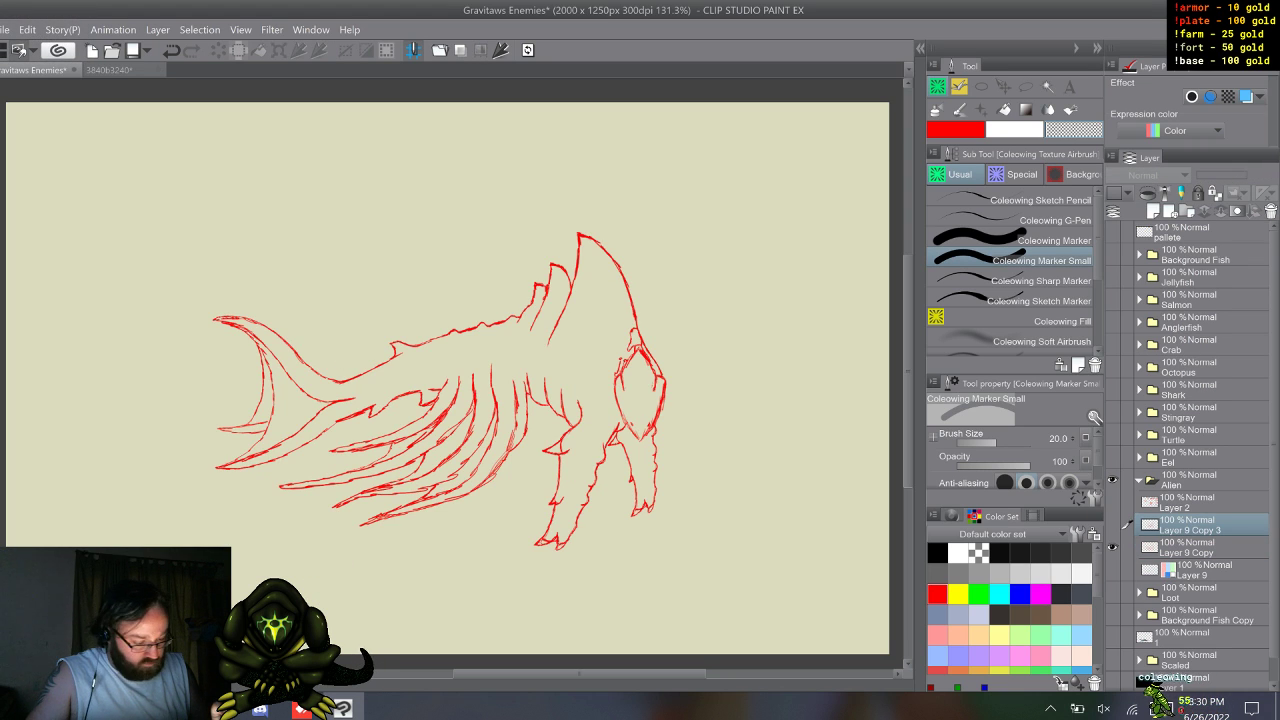
pyautogui.click(1112, 548)
pyautogui.click(1112, 570)
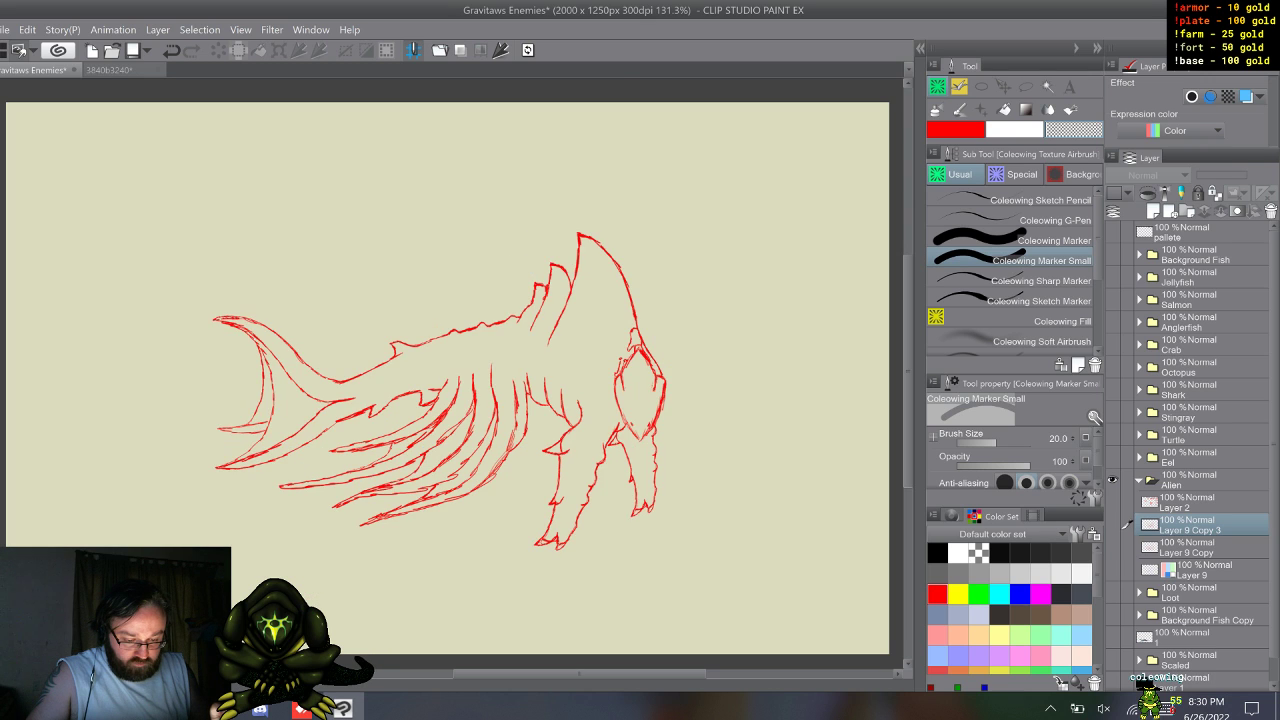
pyautogui.click(1112, 548)
pyautogui.click(1112, 525)
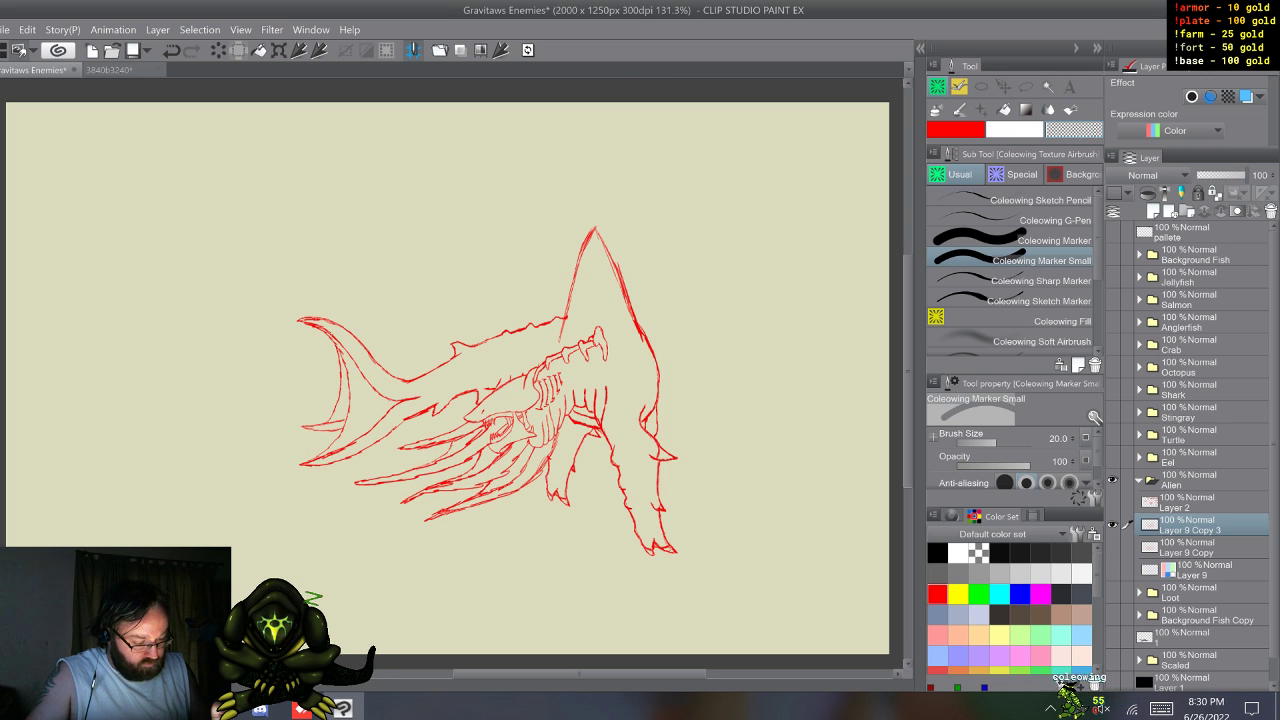
pyautogui.keyDown('alt'); pyautogui.click(1111, 502); pyautogui.keyUp('alt')
pyautogui.keyDown('alt'); pyautogui.click(1111, 524); pyautogui.keyUp('alt')
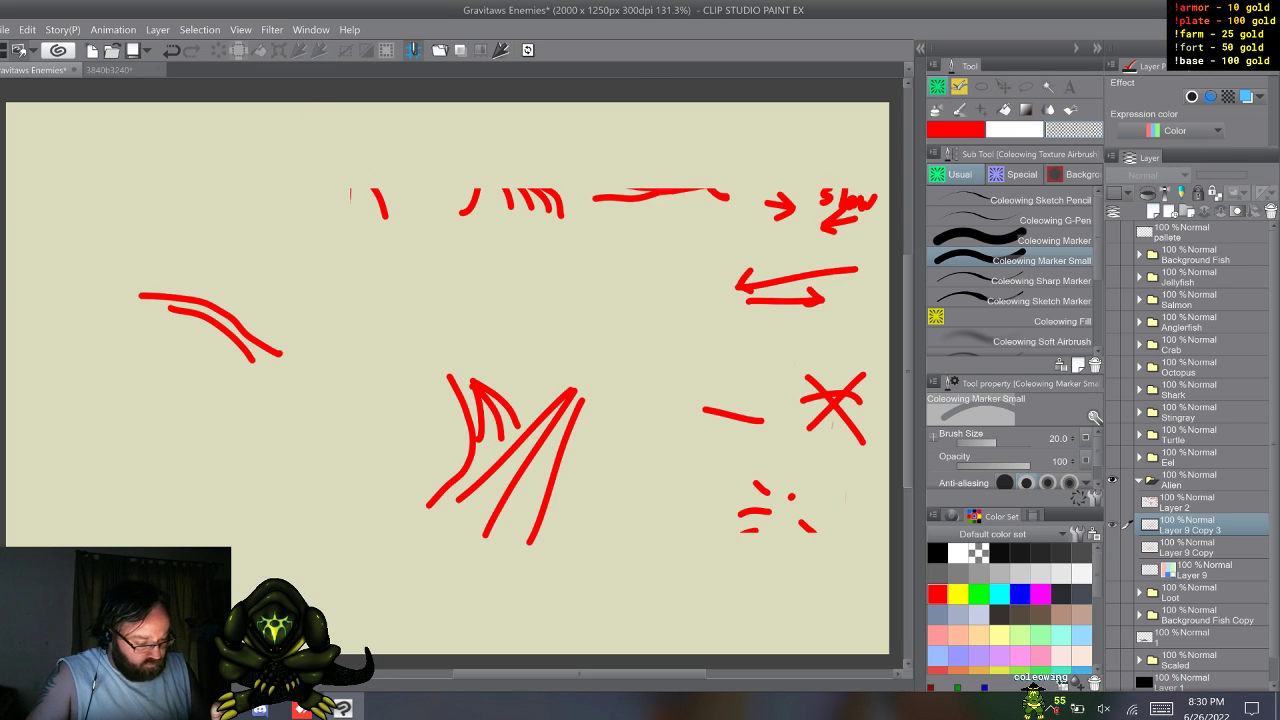
pyautogui.keyDown('alt'); pyautogui.click(1111, 547); pyautogui.keyUp('alt')
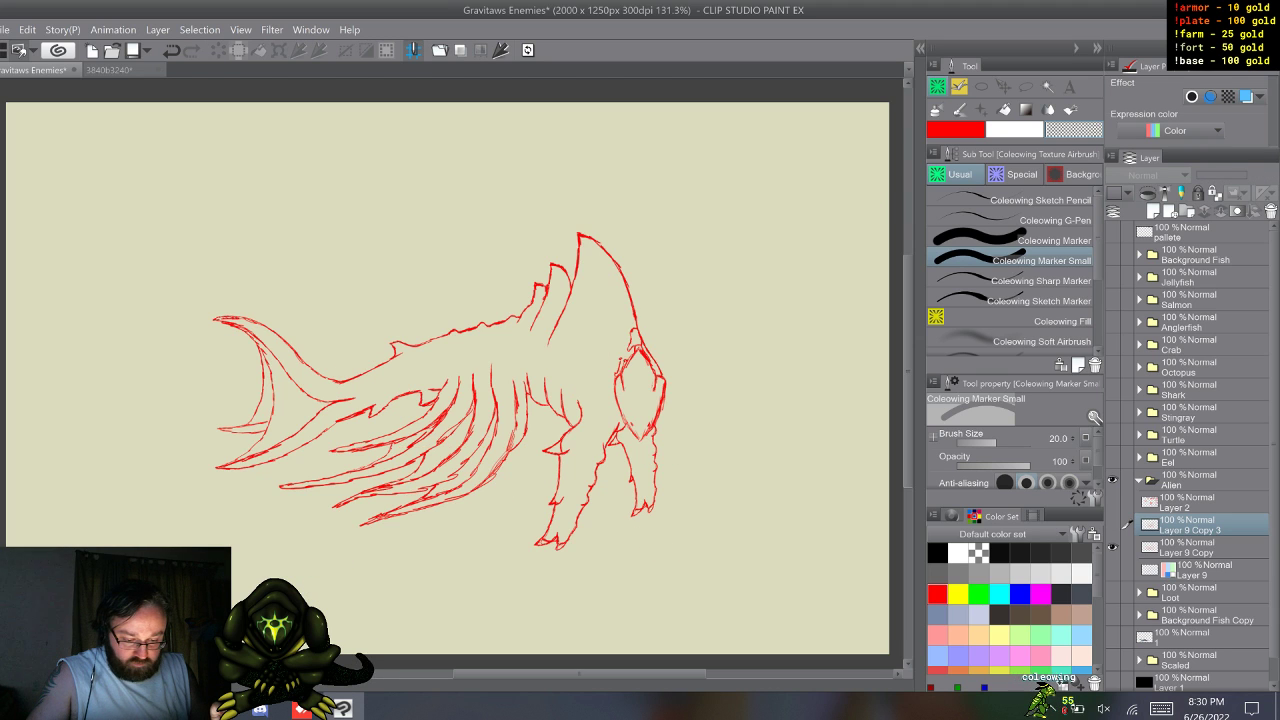
pyautogui.keyDown('alt'); pyautogui.click(1111, 569); pyautogui.keyUp('alt')
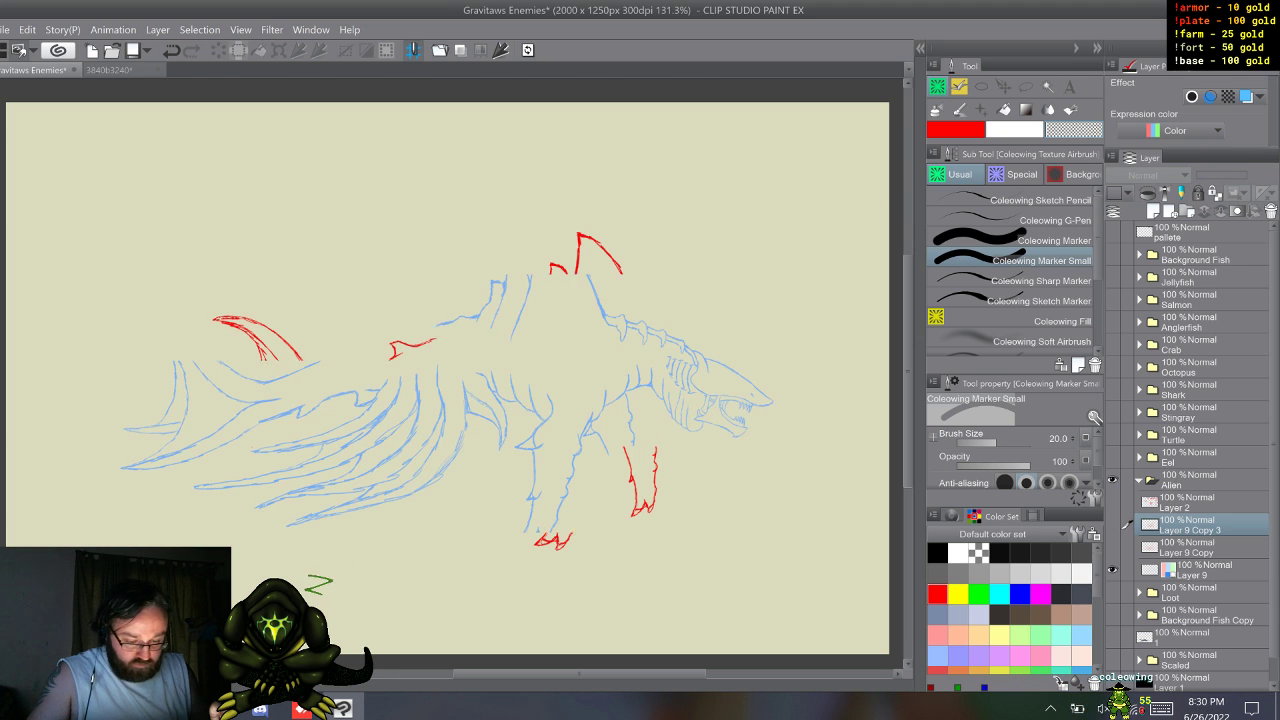
pyautogui.keyDown('alt'); pyautogui.click(1111, 547); pyautogui.keyUp('alt')
pyautogui.keyDown('alt'); pyautogui.click(1111, 524); pyautogui.keyUp('alt')
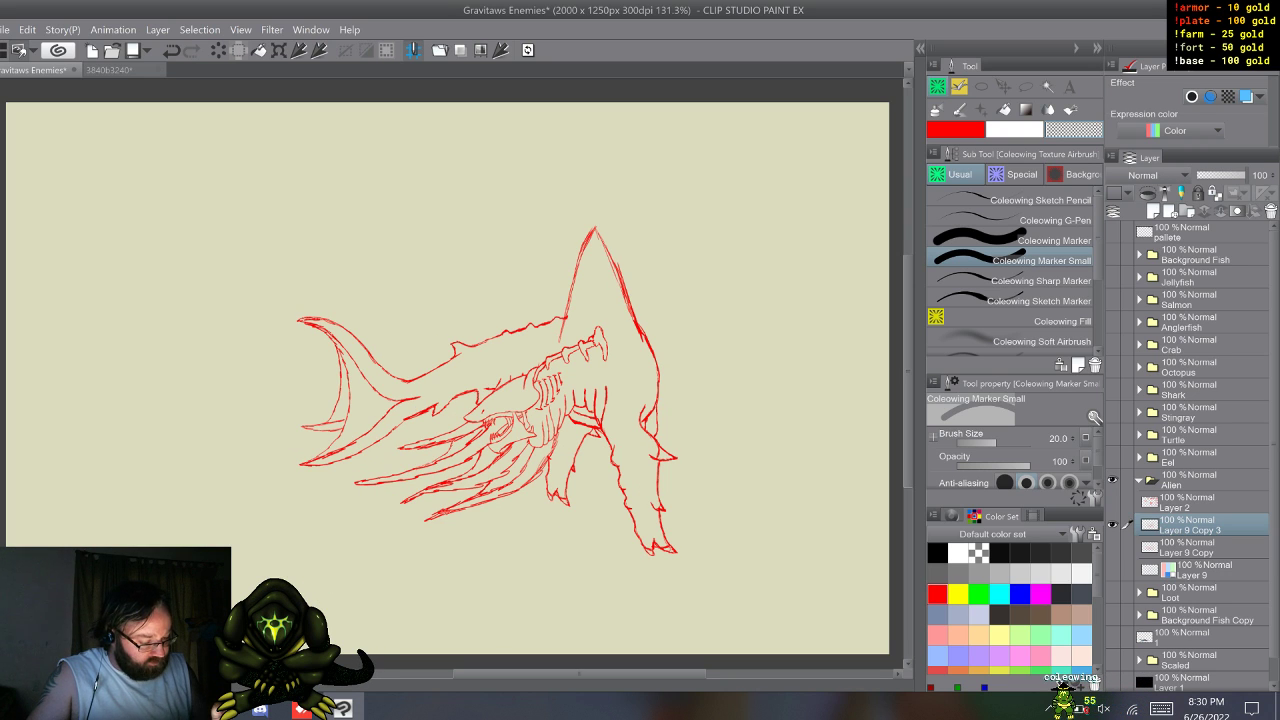
pyautogui.keyDown('alt'); pyautogui.click(1111, 569); pyautogui.keyUp('alt')
pyautogui.click(1205, 570)
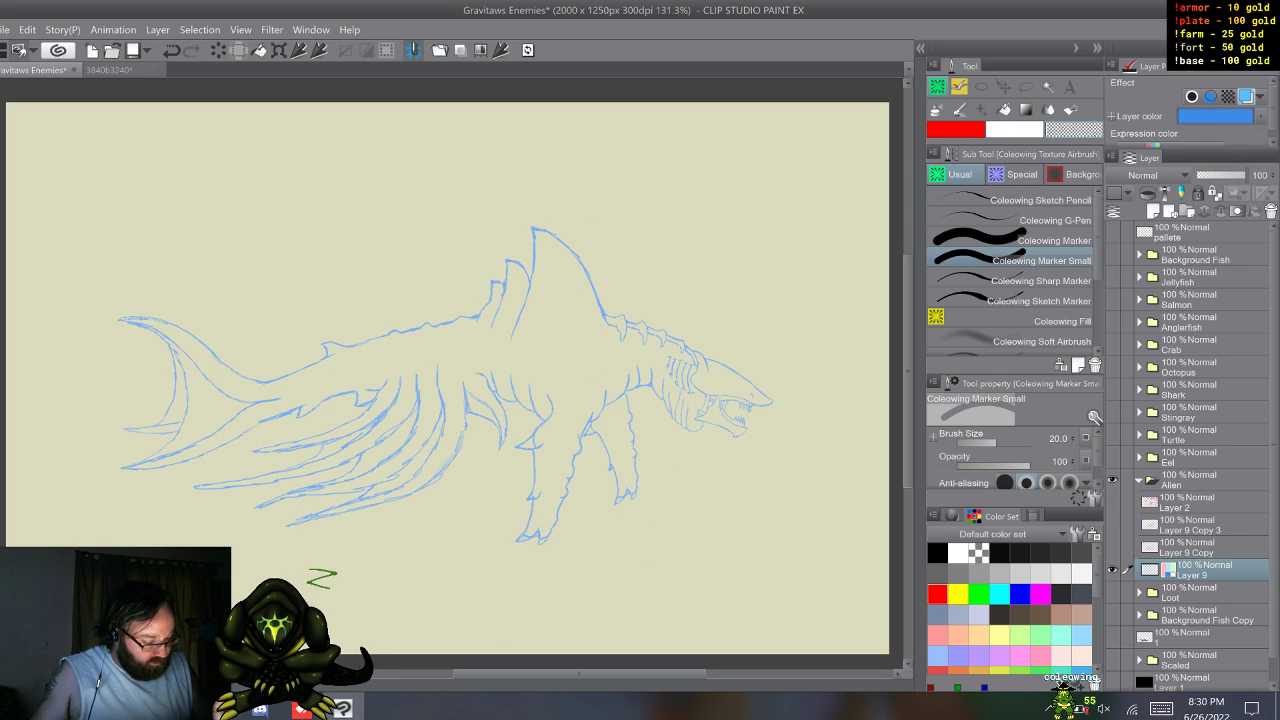
# - Duplicate Layer 9, keep the duplicate's lines red, and show Layer 9 Copy 3 beneath it tinted blue
pyautogui.press('F9')
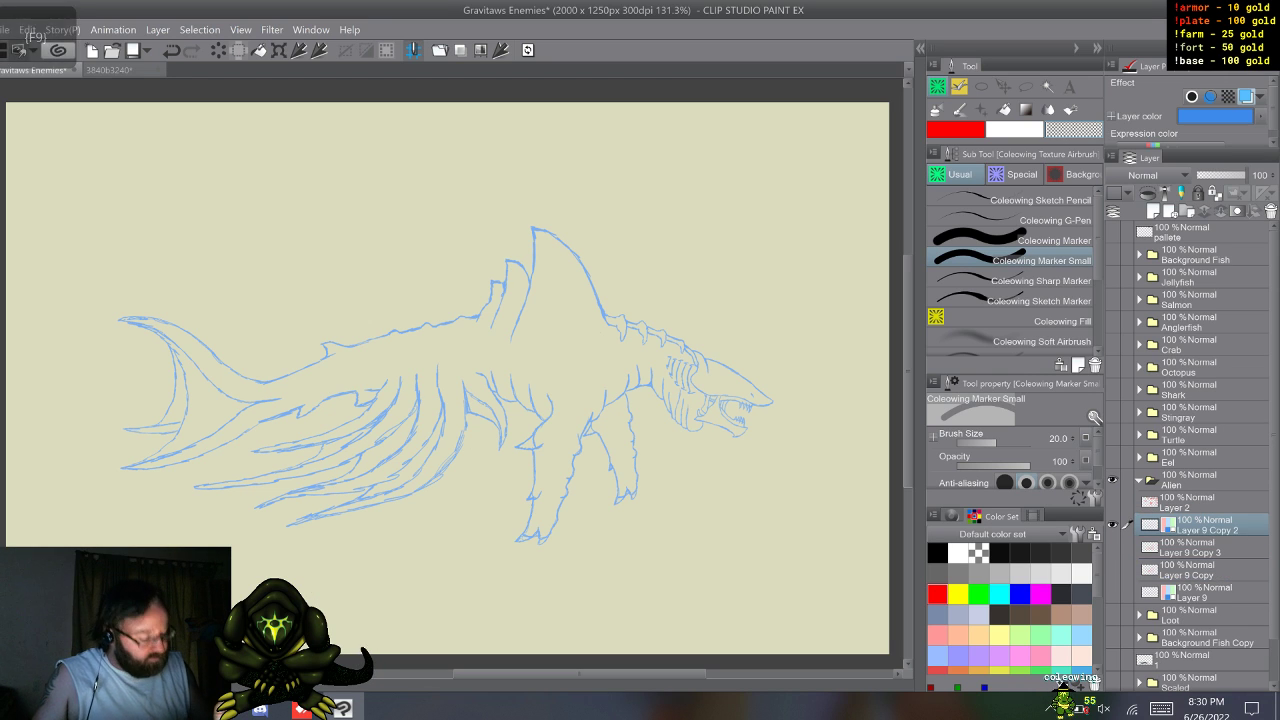
pyautogui.click(1246, 97)
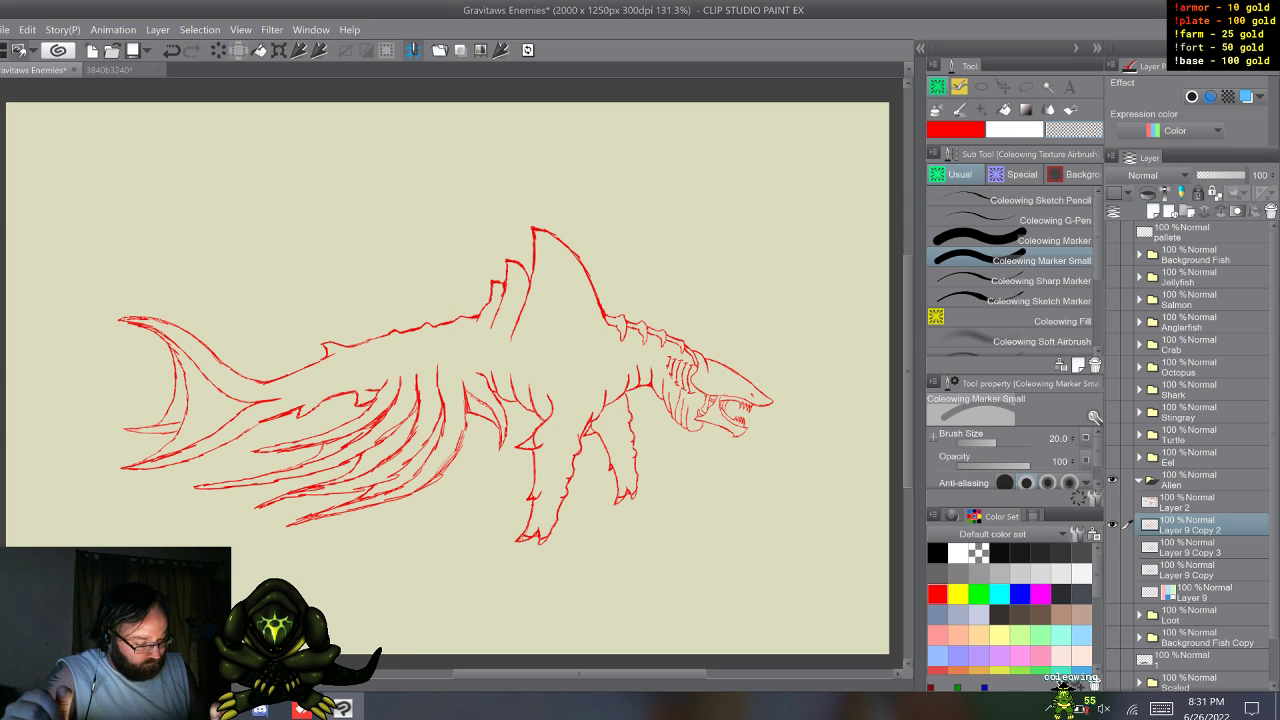
pyautogui.click(1112, 547)
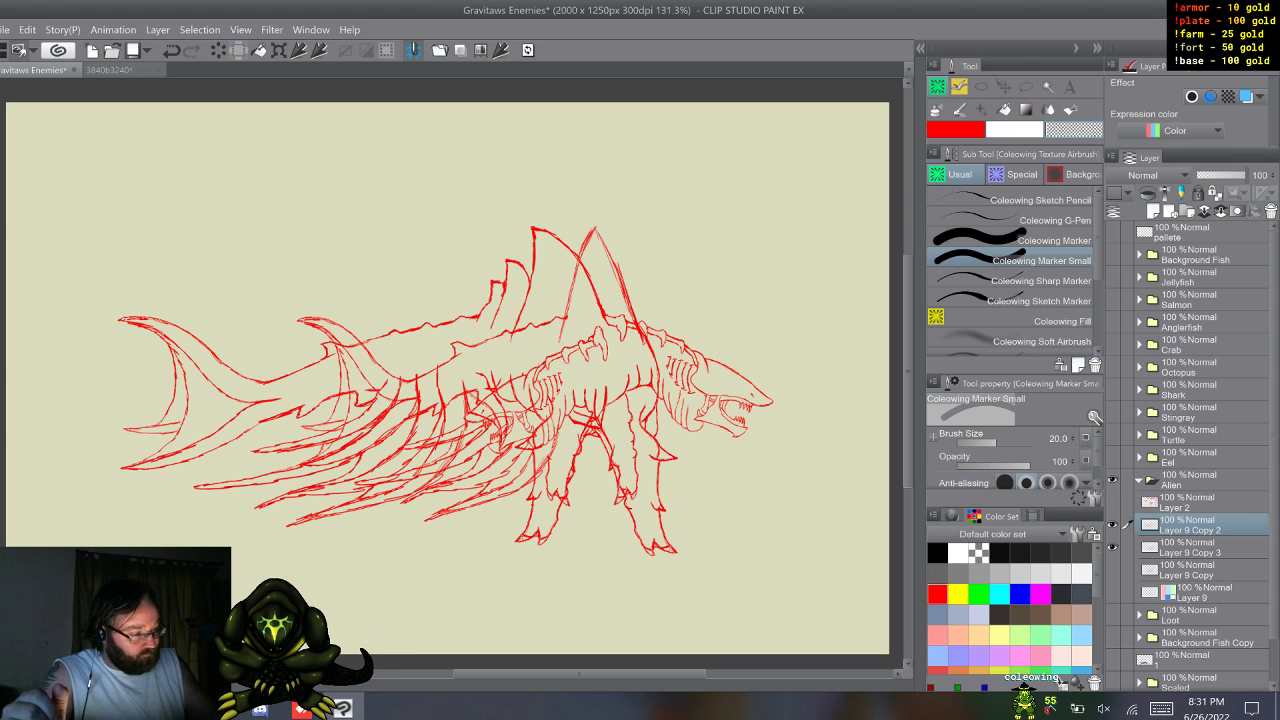
pyautogui.click(1246, 96)
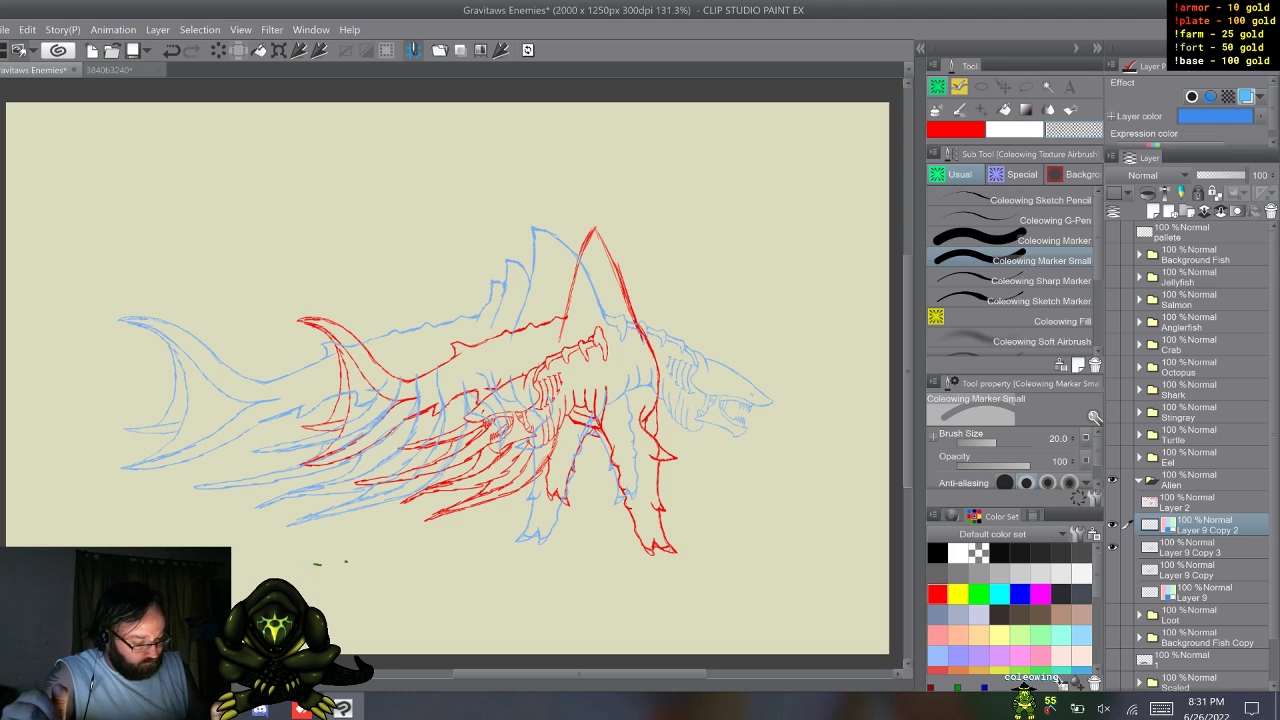
pyautogui.click(1128, 547)
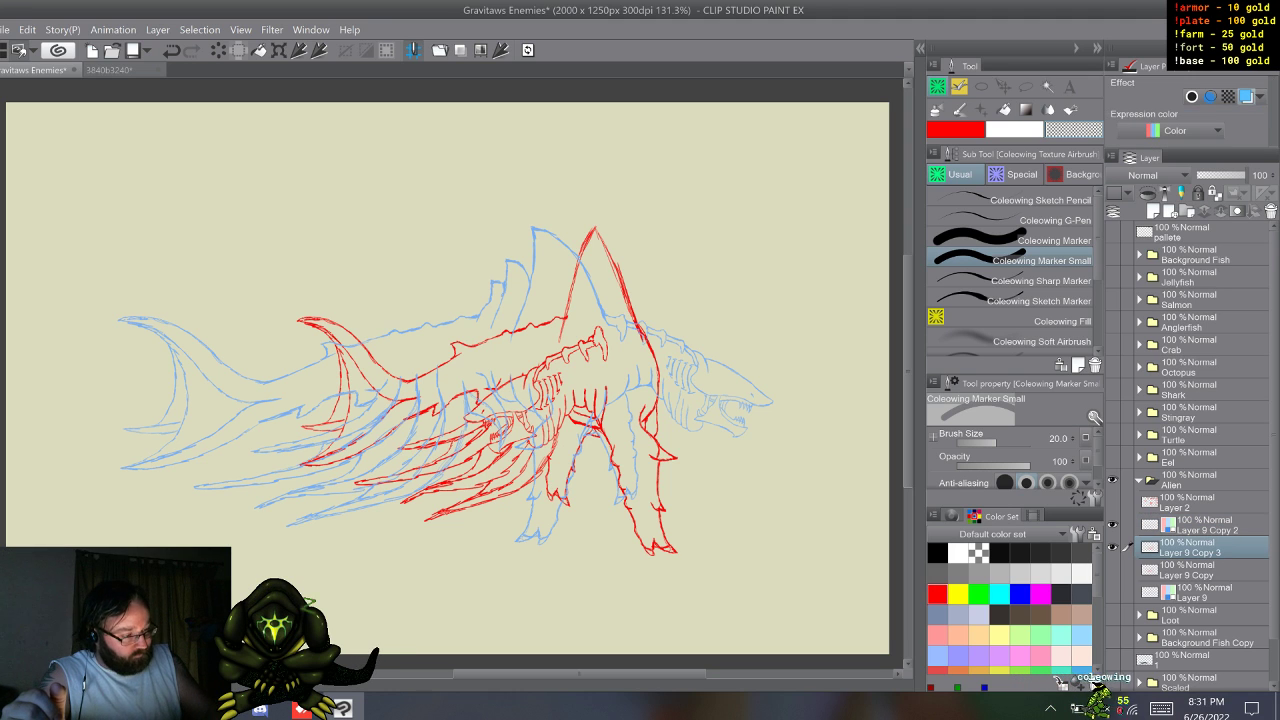
pyautogui.click(1246, 96)
pyautogui.click(1195, 526)
pyautogui.click(1246, 96)
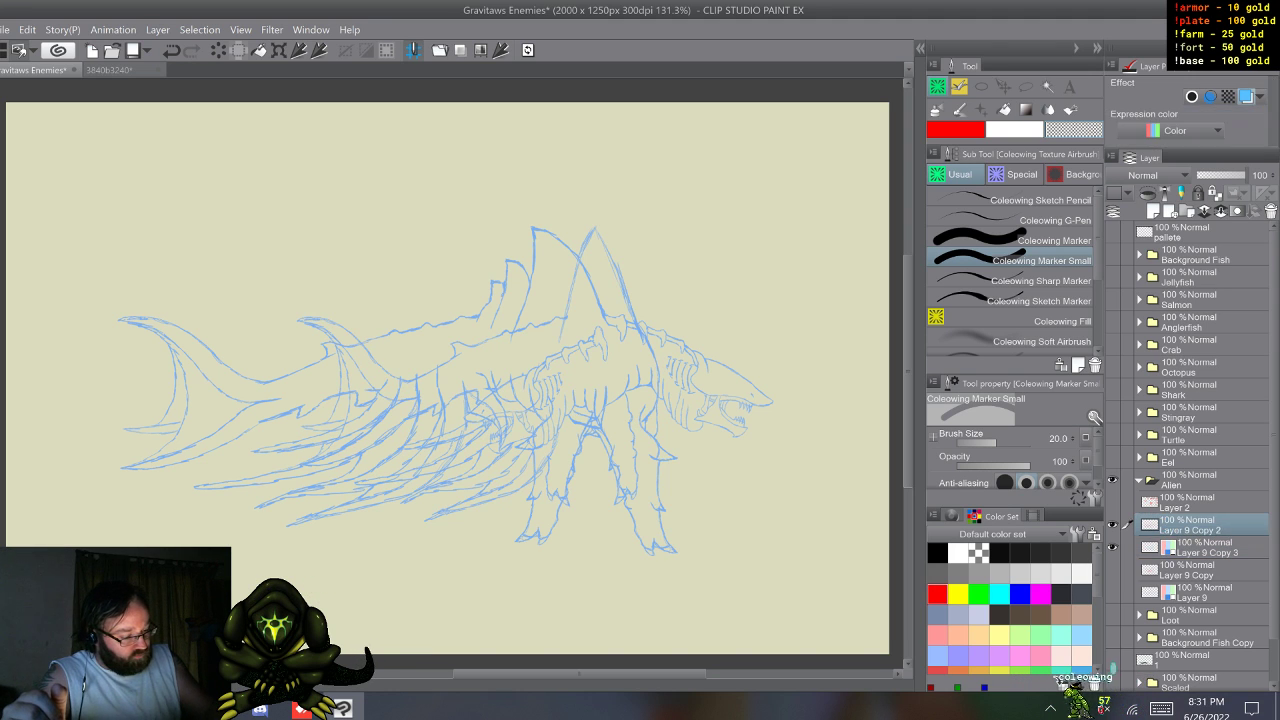
pyautogui.hotkey('ctrl', 'z')
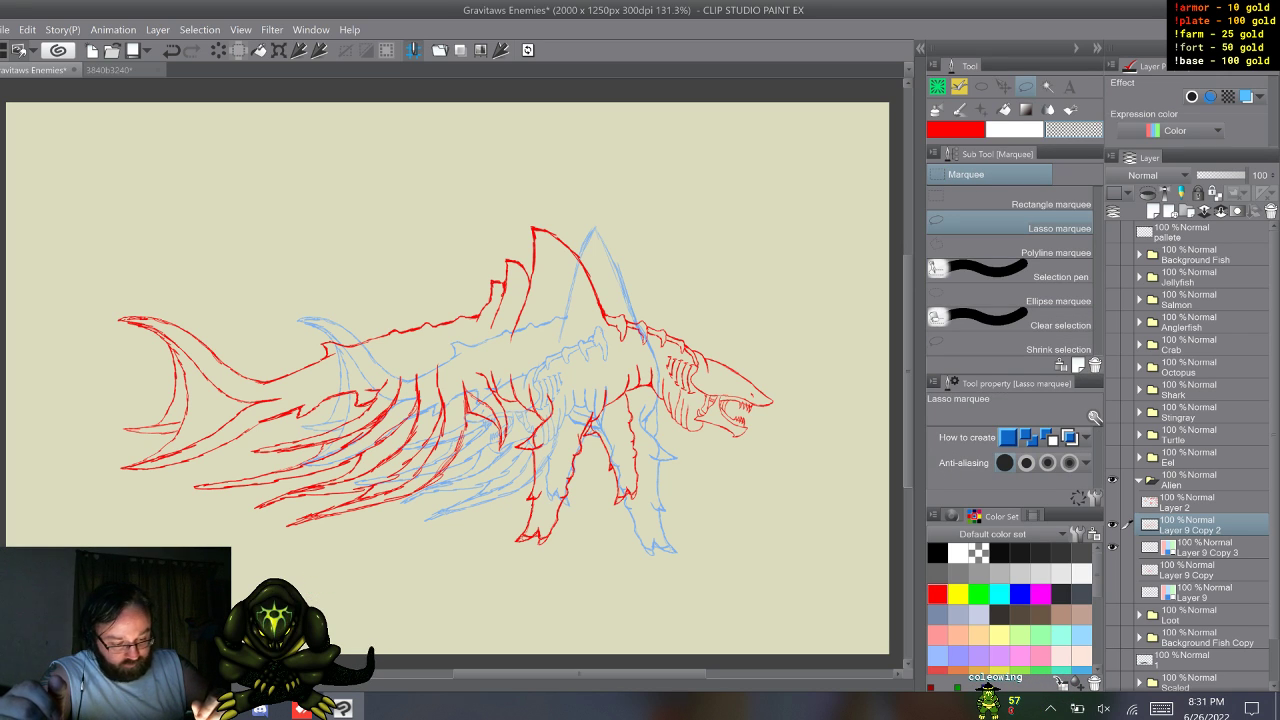
# - Lasso the head, dorsal fins, legs and tendrils on Layer 9 Copy 2, flip them horizontally and shift them lower
pyautogui.moveTo(799, 364); pyautogui.dragTo(798, 448)
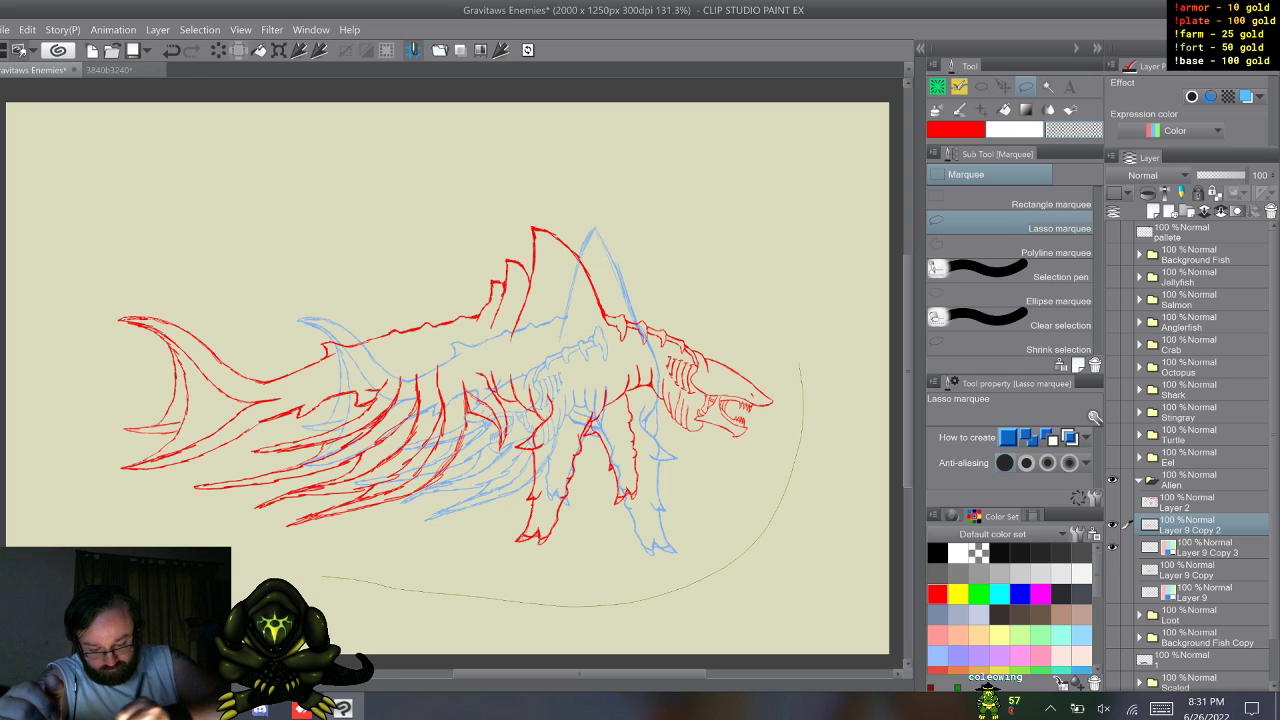
pyautogui.moveTo(168, 485)
pyautogui.mouseDown()
pyautogui.moveTo(228, 450)
pyautogui.moveTo(350, 415)
pyautogui.mouseUp()
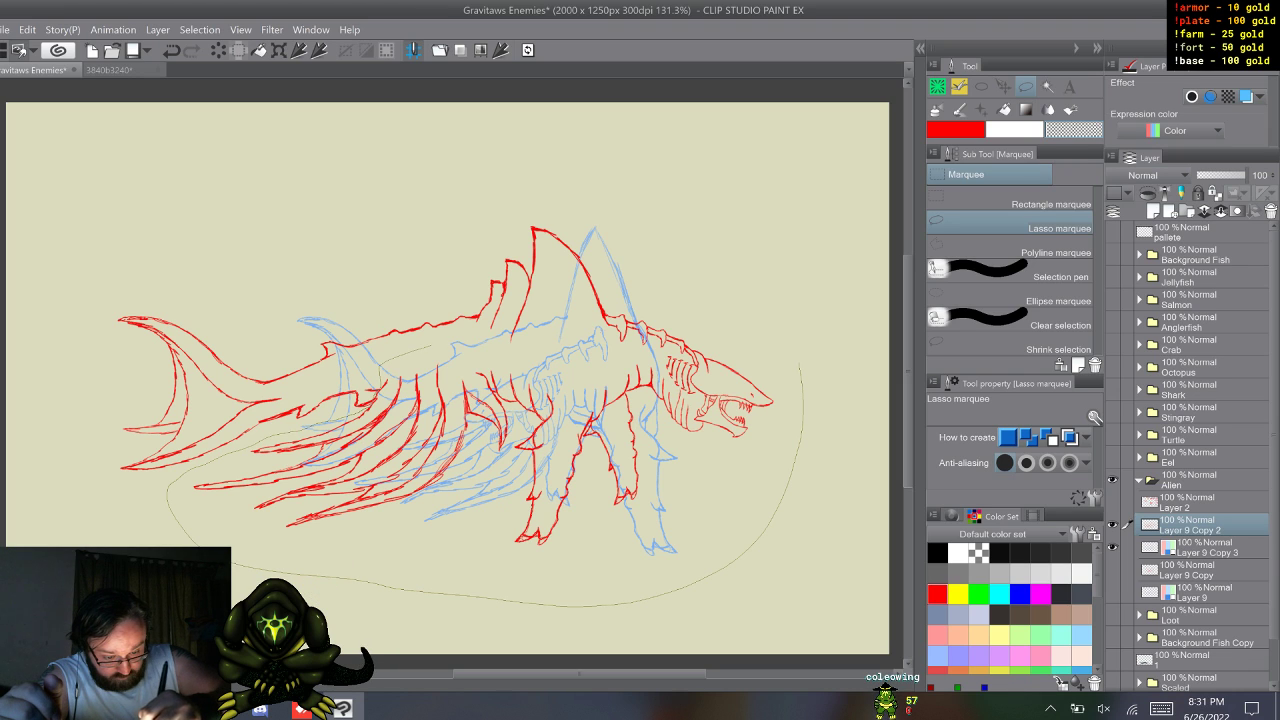
pyautogui.moveTo(435, 345)
pyautogui.mouseDown()
pyautogui.moveTo(476, 298)
pyautogui.moveTo(460, 252)
pyautogui.mouseUp()
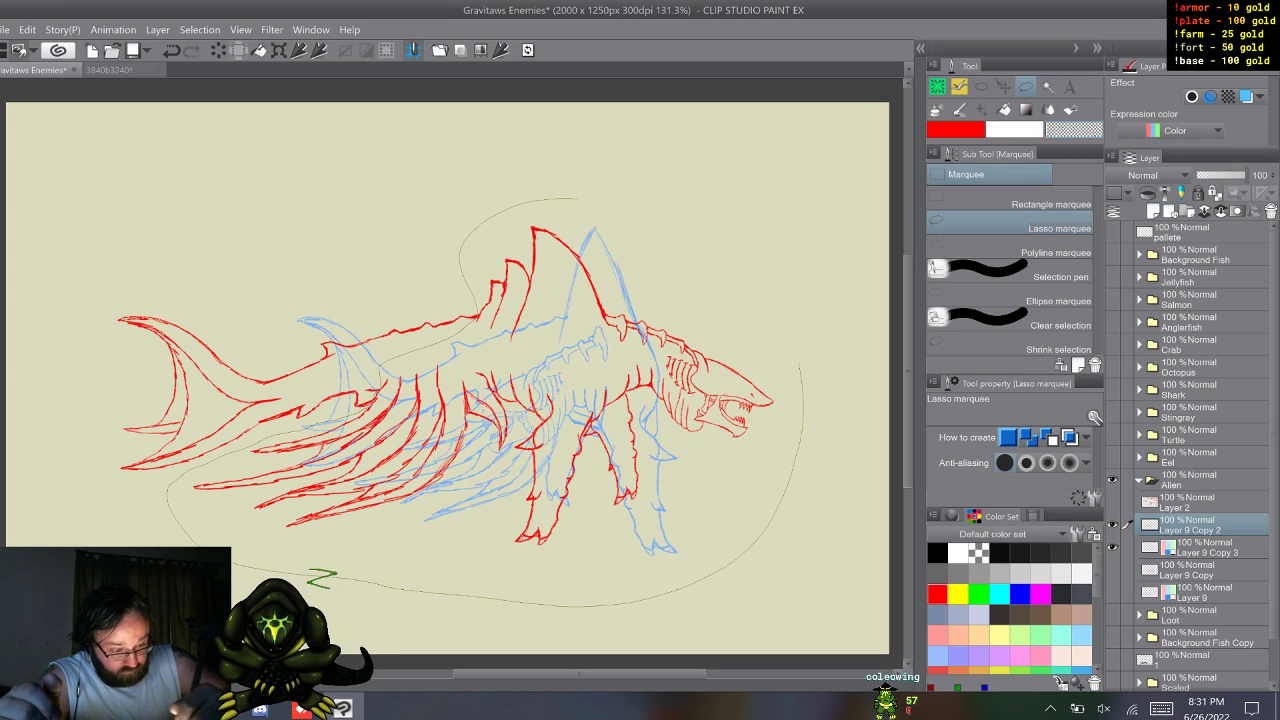
pyautogui.moveTo(747, 290); pyautogui.dragTo(751, 295)
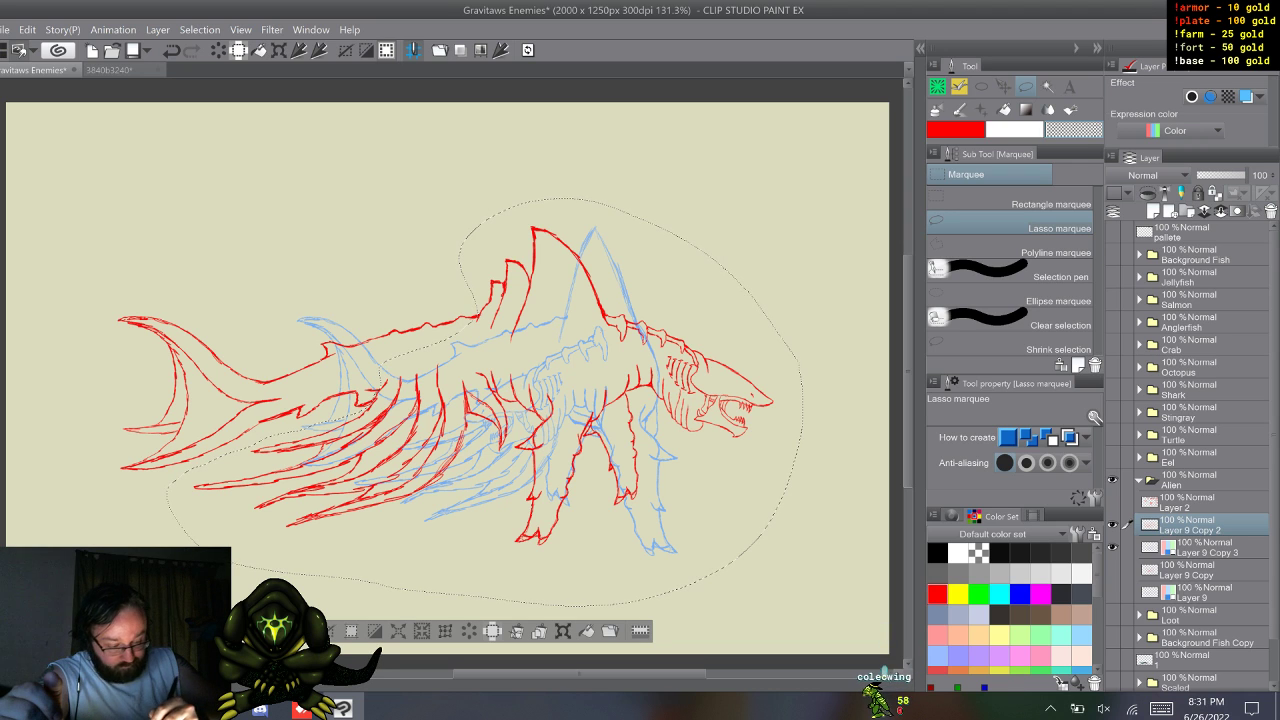
pyautogui.click(563, 632)
pyautogui.click(987, 438)
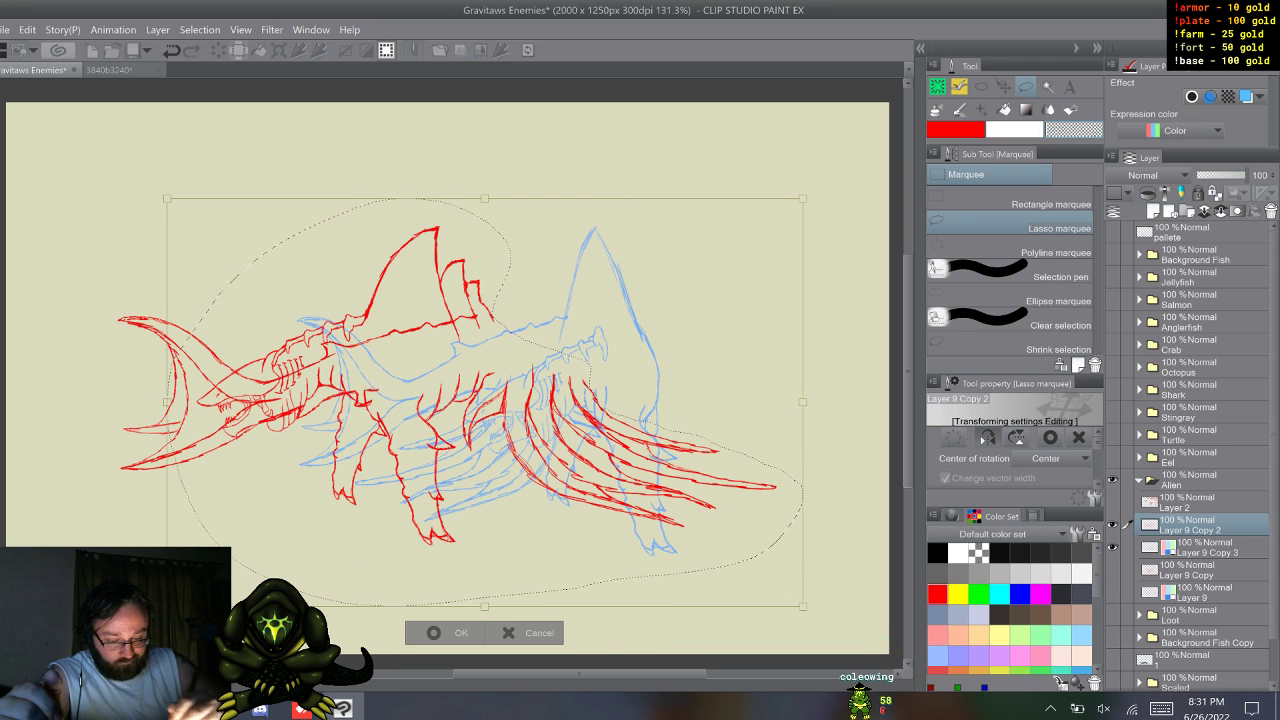
pyautogui.moveTo(485, 402)
pyautogui.mouseDown()
pyautogui.moveTo(594, 341)
pyautogui.moveTo(599, 288)
pyautogui.moveTo(620, 256)
pyautogui.moveTo(598, 407)
pyautogui.moveTo(620, 464)
pyautogui.moveTo(584, 498)
pyautogui.mouseUp()
pyautogui.click(533, 659)
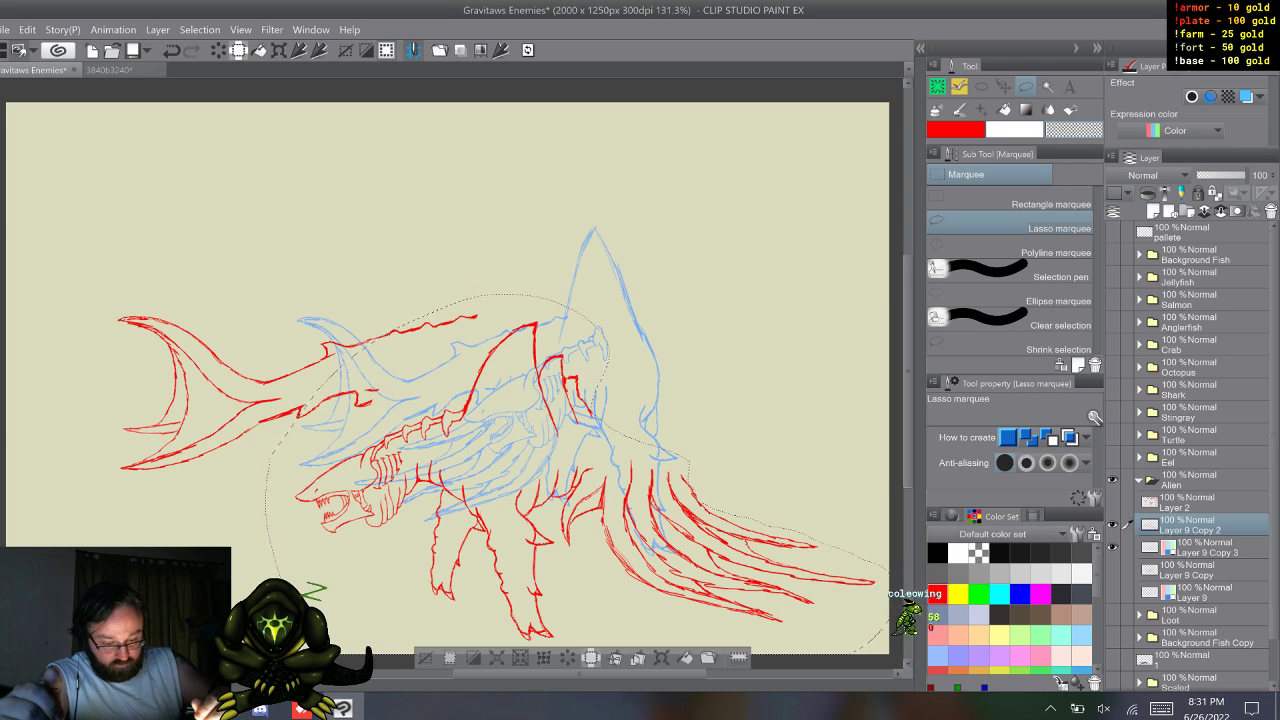
pyautogui.hotkey('ctrl', 'd')
# - Separate the tail from Layer 9 Copy 2 by lassoing it, pasting a copy on a new layer and clearing the original
pyautogui.moveTo(520, 285)
pyautogui.mouseDown()
pyautogui.moveTo(385, 410)
pyautogui.moveTo(128, 488)
pyautogui.moveTo(226, 205)
pyautogui.moveTo(394, 200)
pyautogui.mouseUp()
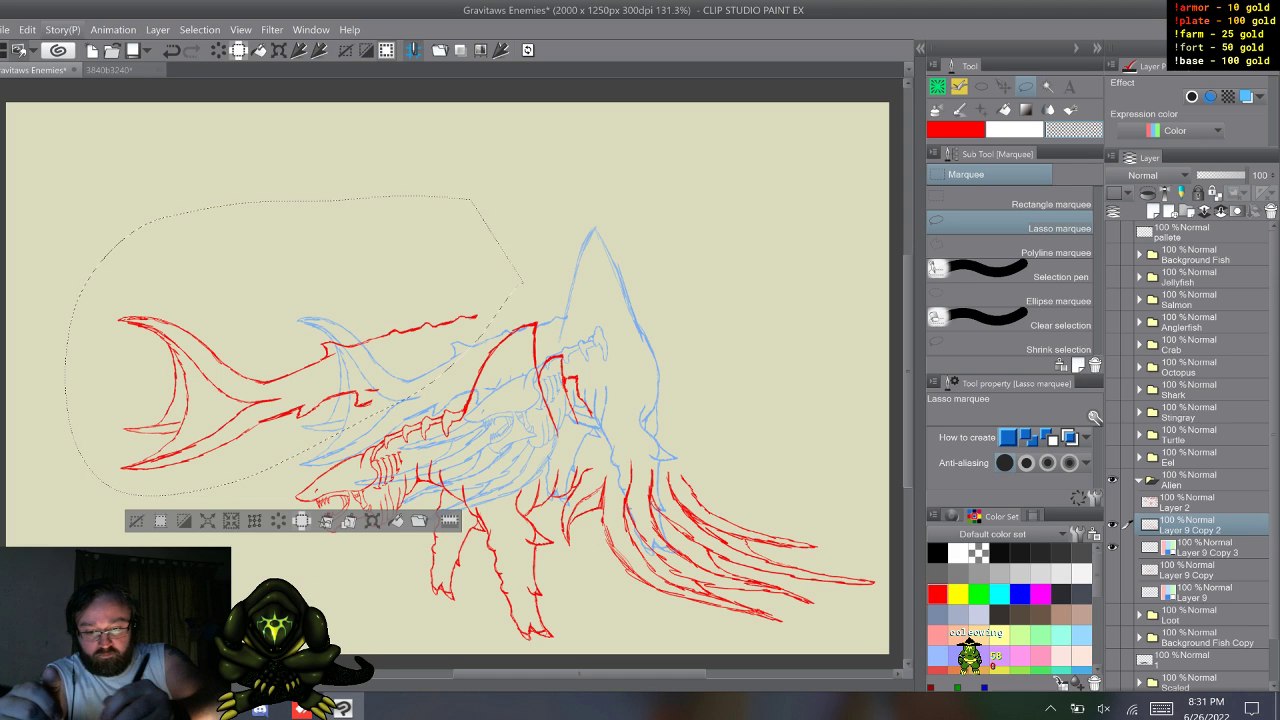
pyautogui.click(27, 29)
pyautogui.click(55, 102)
pyautogui.click(27, 29)
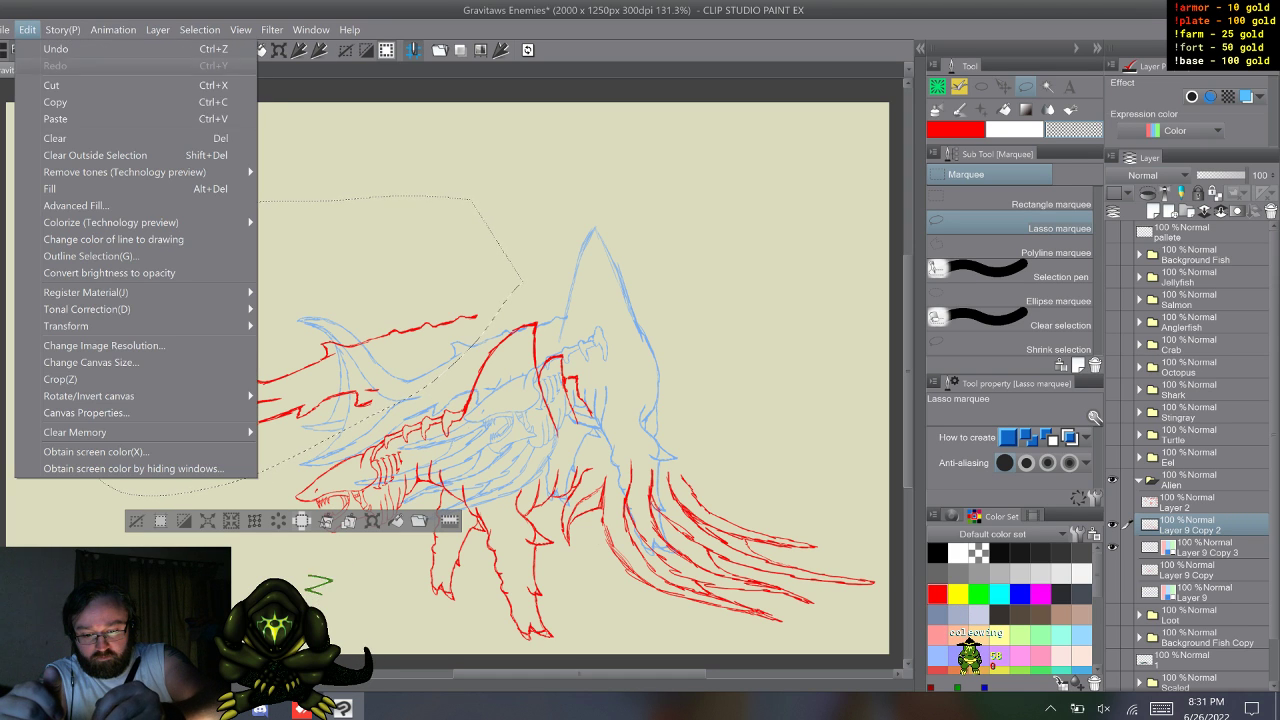
pyautogui.click(55, 118)
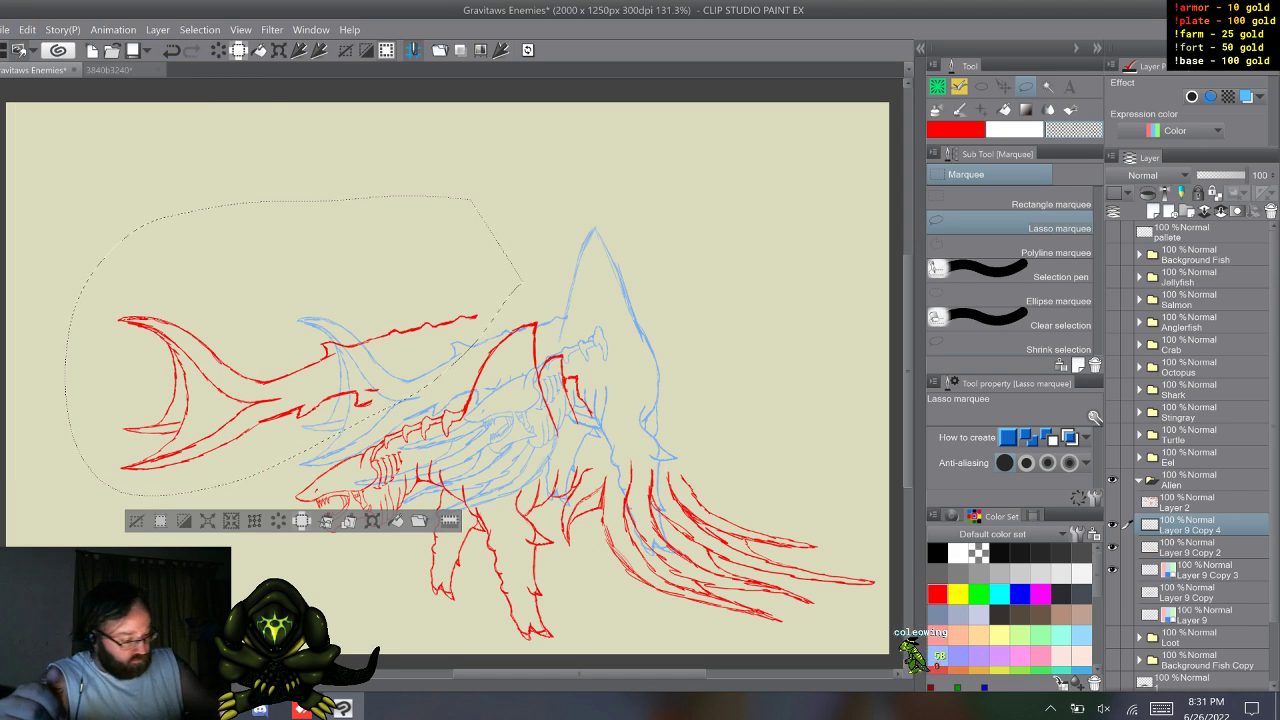
pyautogui.click(1190, 548)
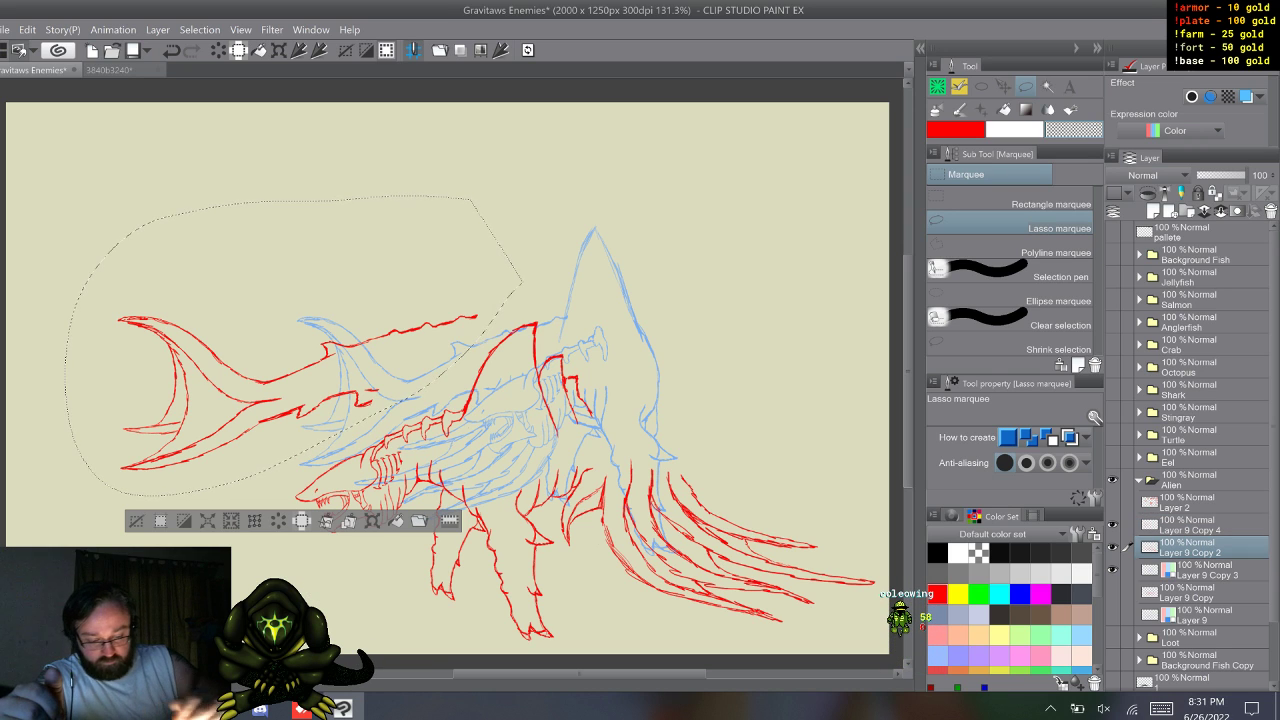
pyautogui.hotkey('ctrl', 'd')
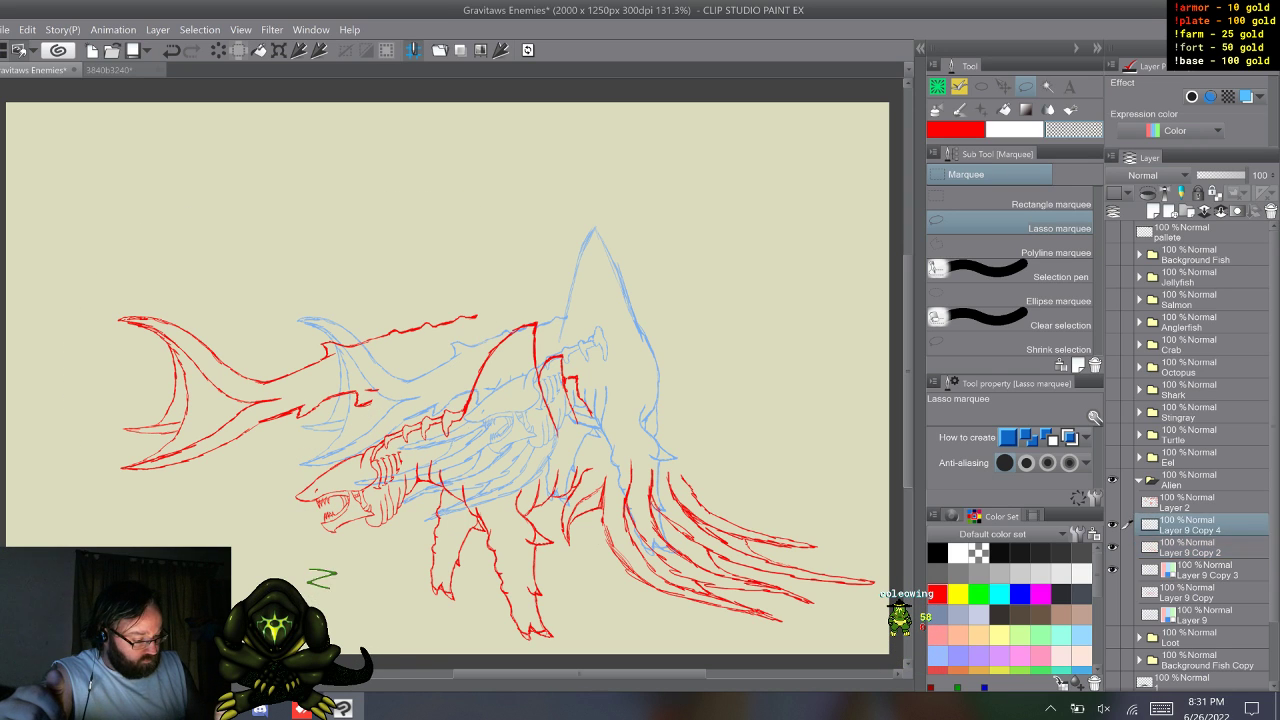
# - Move the flipped front half on Layer 9 Copy 2 up toward the tail, comparing its placement with the Layer 9 sketch
pyautogui.press('k')
pyautogui.moveTo(500, 450)
pyautogui.mouseDown()
pyautogui.moveTo(464, 353)
pyautogui.moveTo(472, 379)
pyautogui.moveTo(559, 392)
pyautogui.mouseUp()
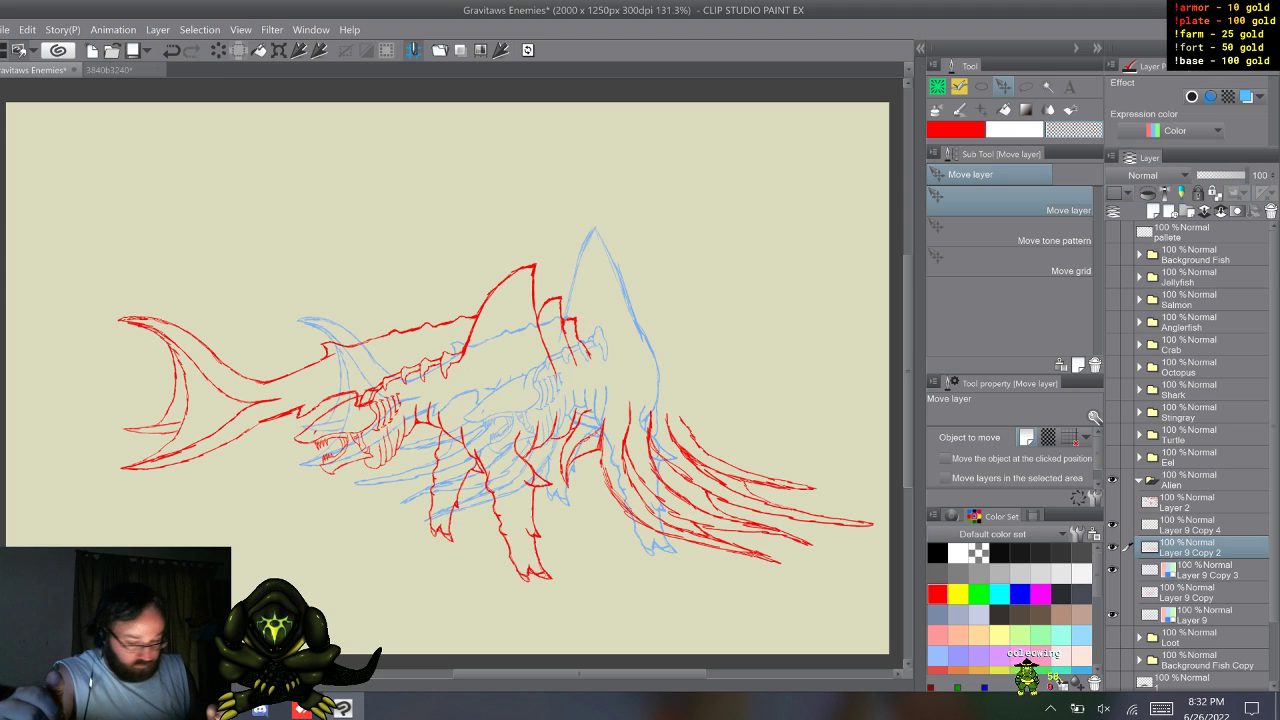
pyautogui.click(1112, 615)
pyautogui.click(1112, 614)
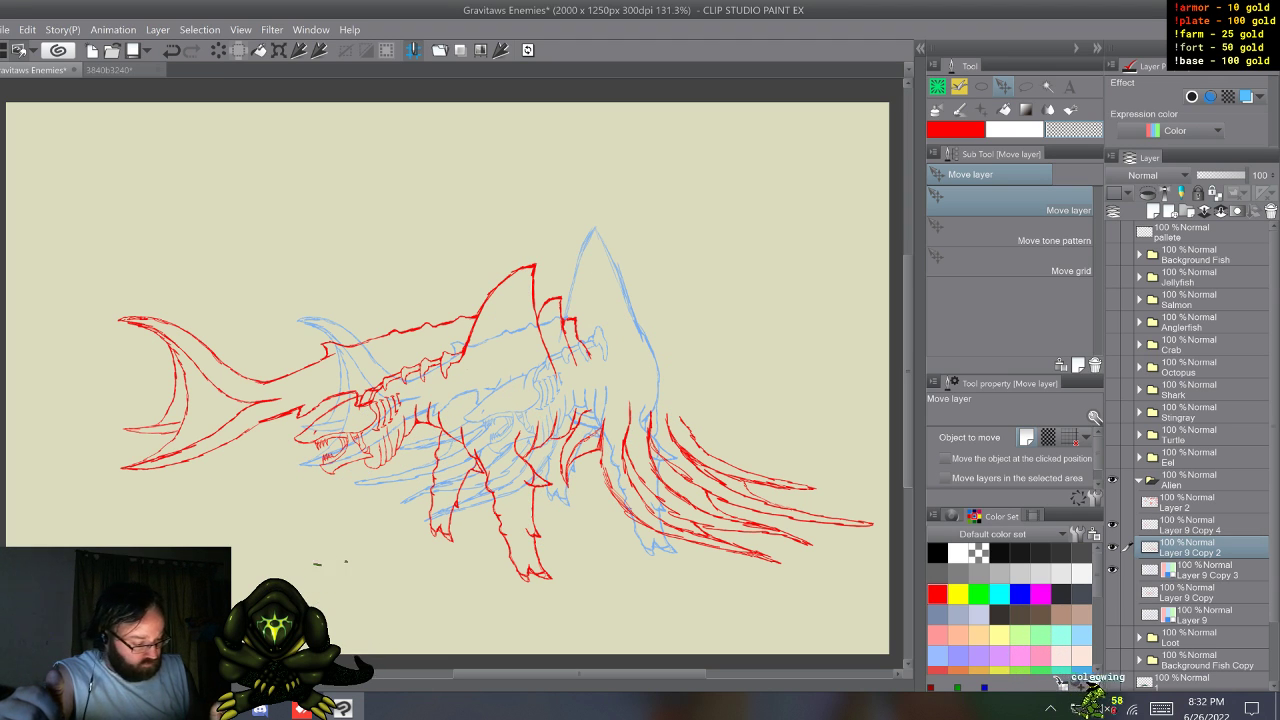
pyautogui.moveTo(540, 420); pyautogui.dragTo(536, 402)
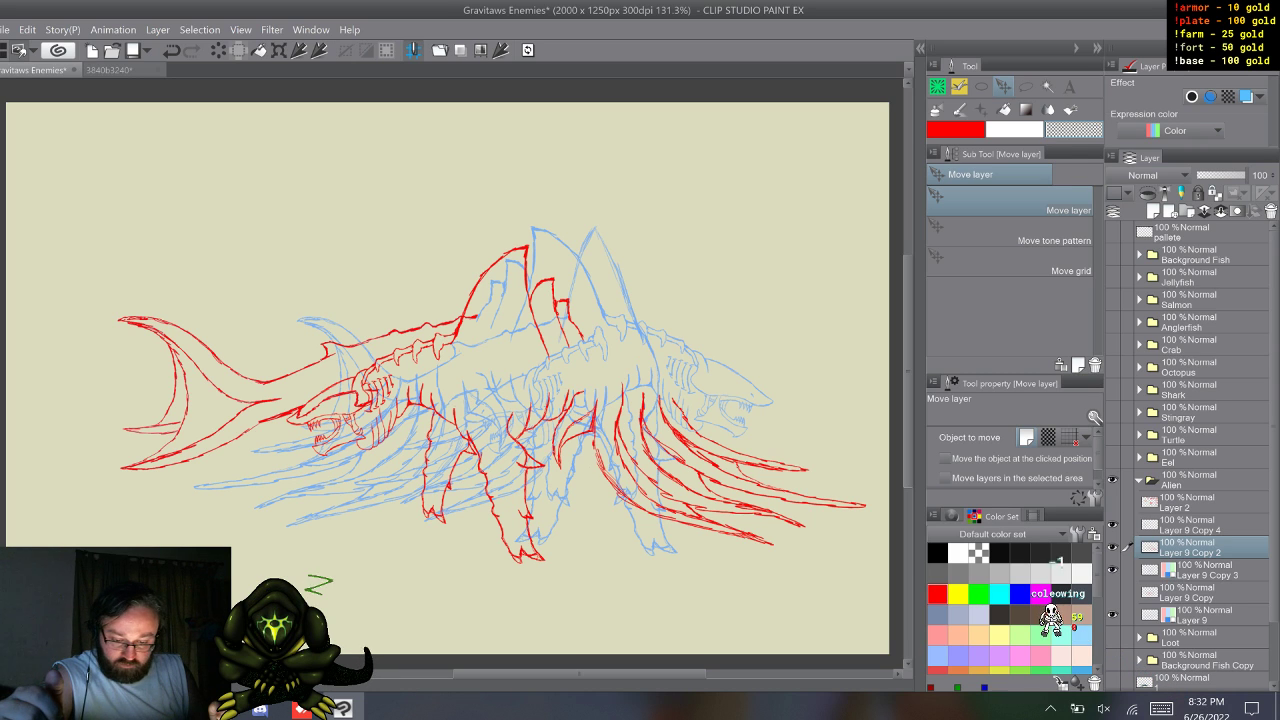
pyautogui.click(1112, 569)
pyautogui.click(1112, 569)
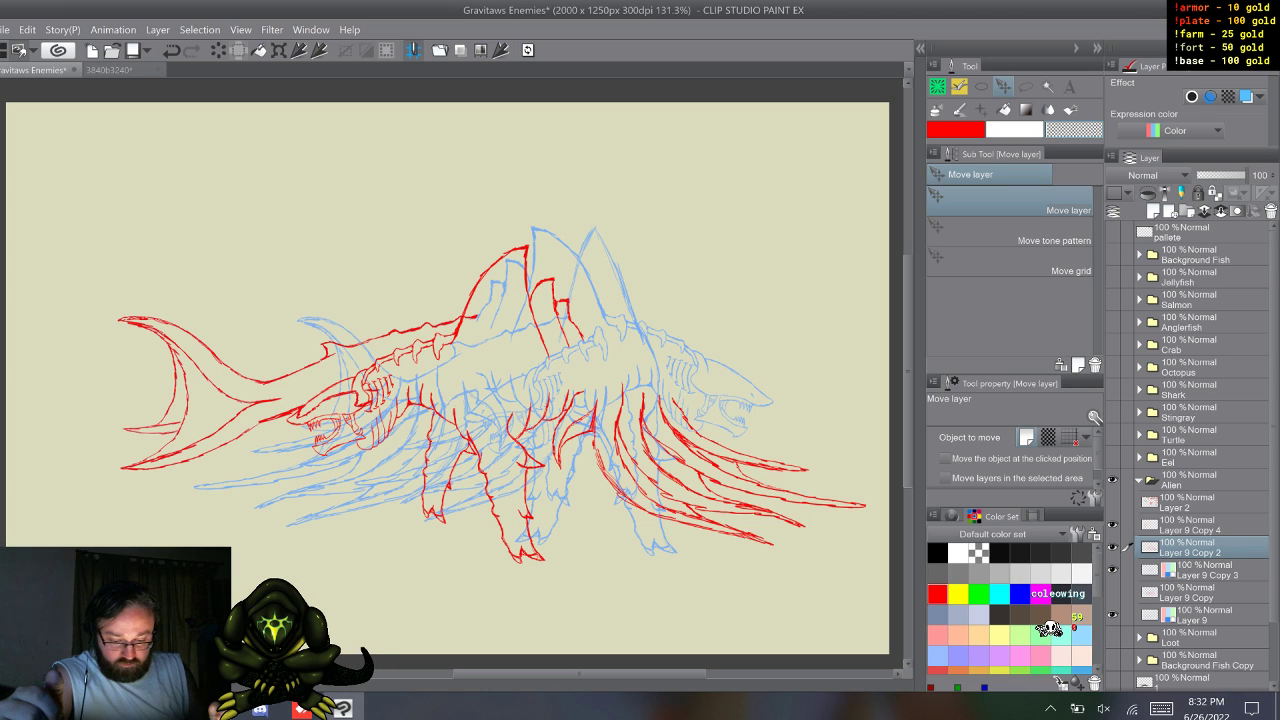
pyautogui.hotkey('ctrl', 'z')
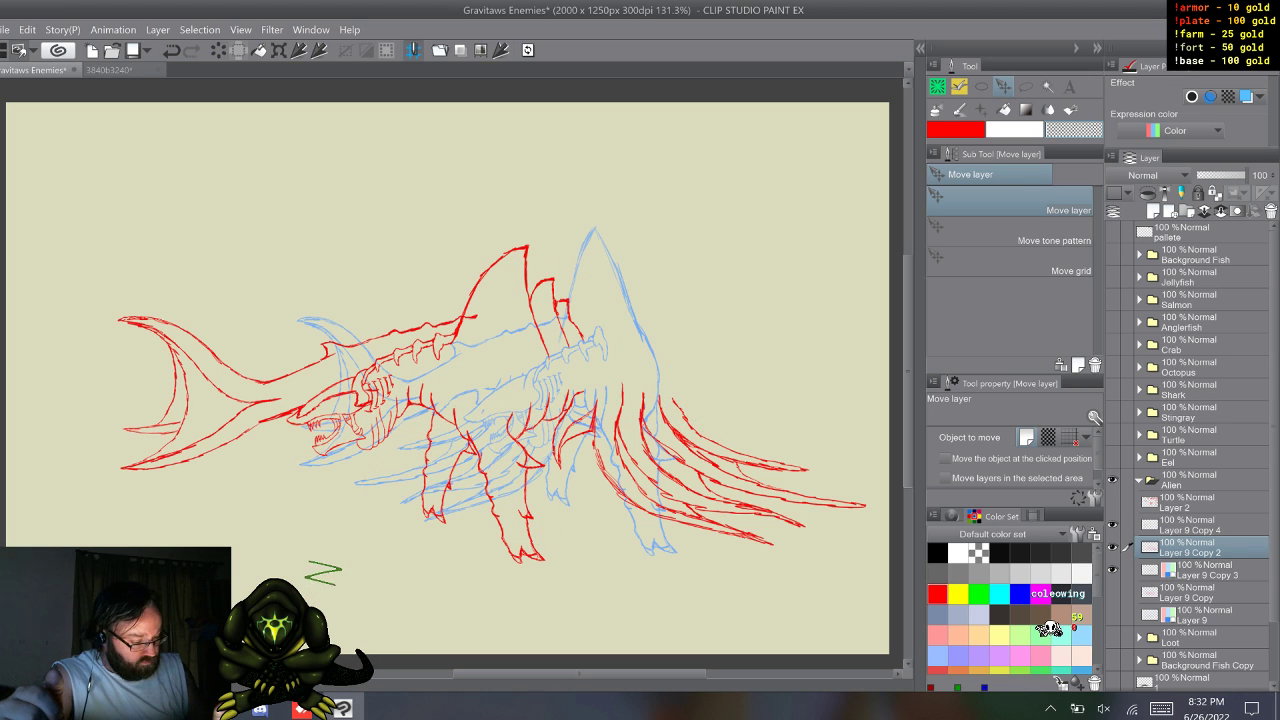
# - Move the separated tail on Layer 9 Copy 4 across so it overlaps the rear of the flipped body
pyautogui.click(1128, 523)
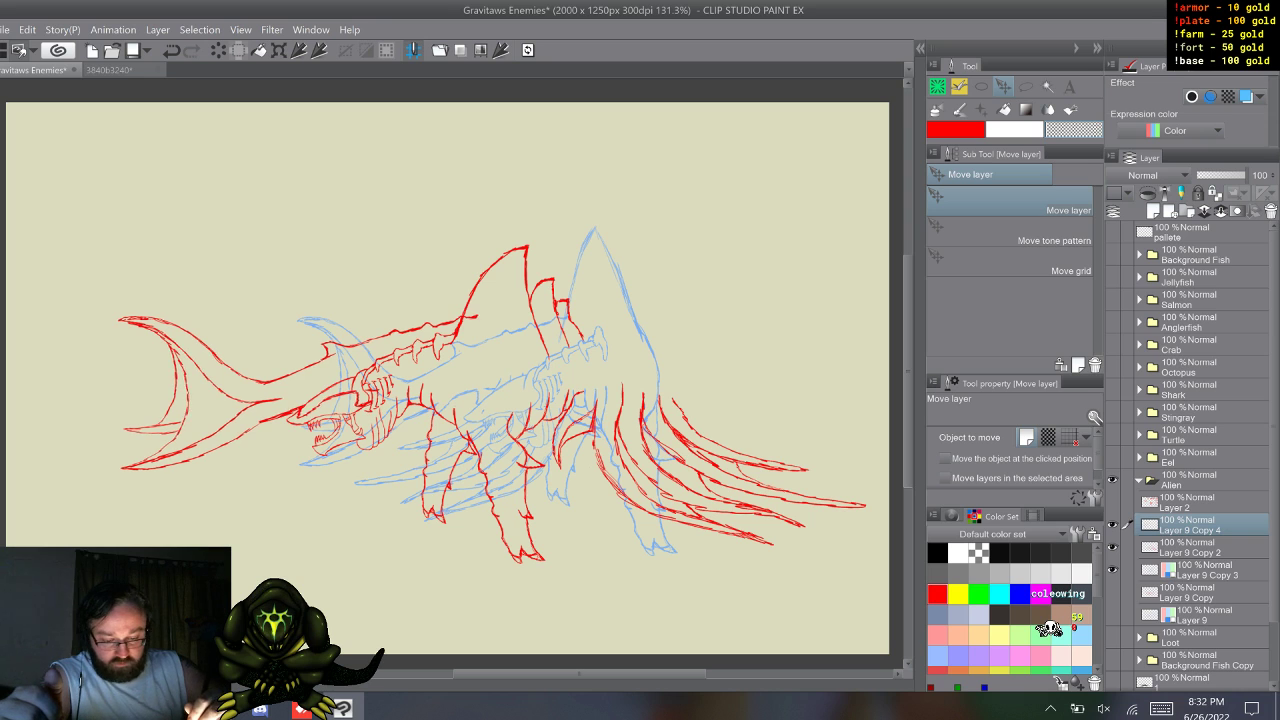
pyautogui.moveTo(265, 385)
pyautogui.mouseDown()
pyautogui.moveTo(366, 372)
pyautogui.moveTo(537, 378)
pyautogui.mouseUp()
pyautogui.moveTo(440, 334); pyautogui.dragTo(452, 336)
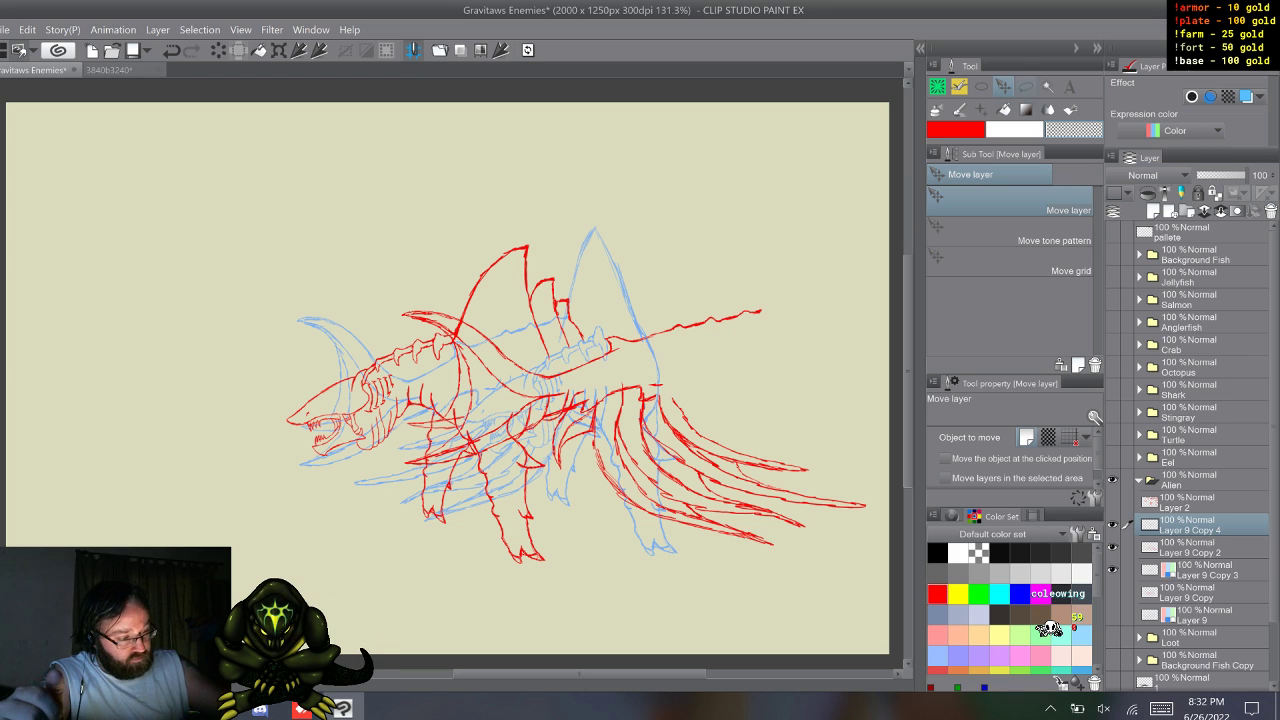
# - Hide Layer 9 Copy 4 and Layer 9 Copy 3, and erase the long trailing tendrils on Layer 9 Copy 2 with transparent Coleowing Marker
pyautogui.press('b')
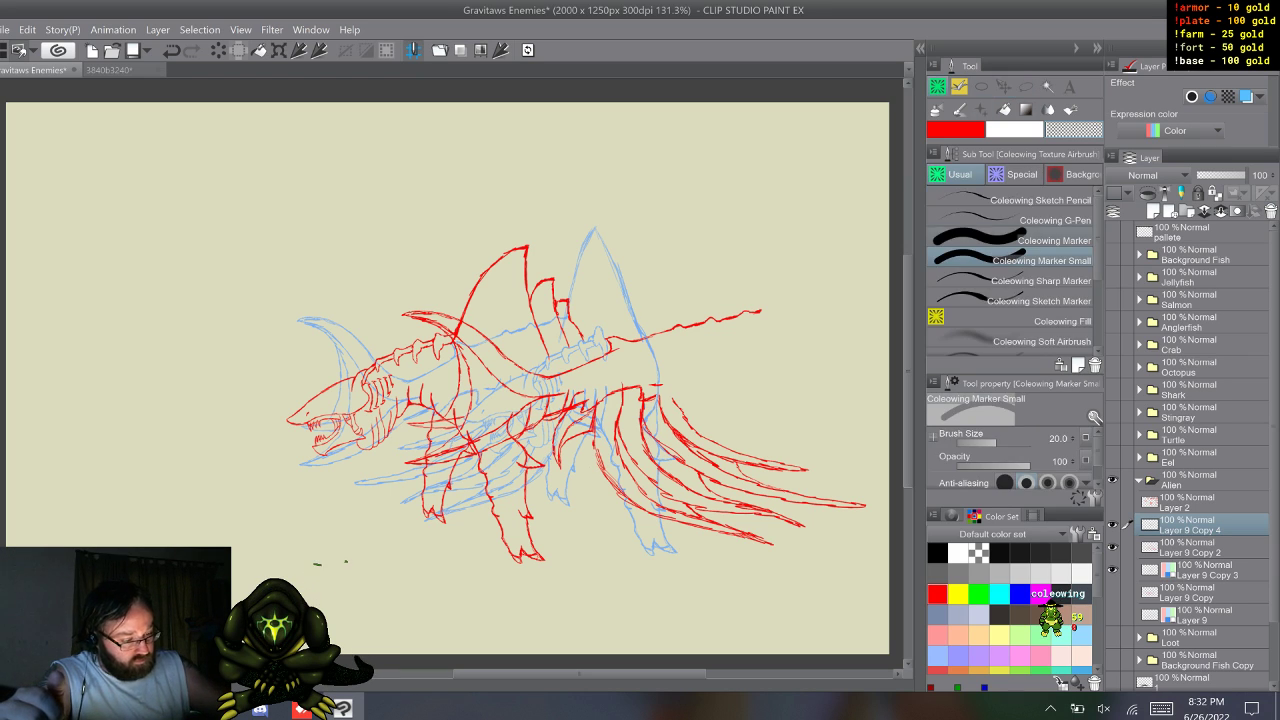
pyautogui.click(1012, 240)
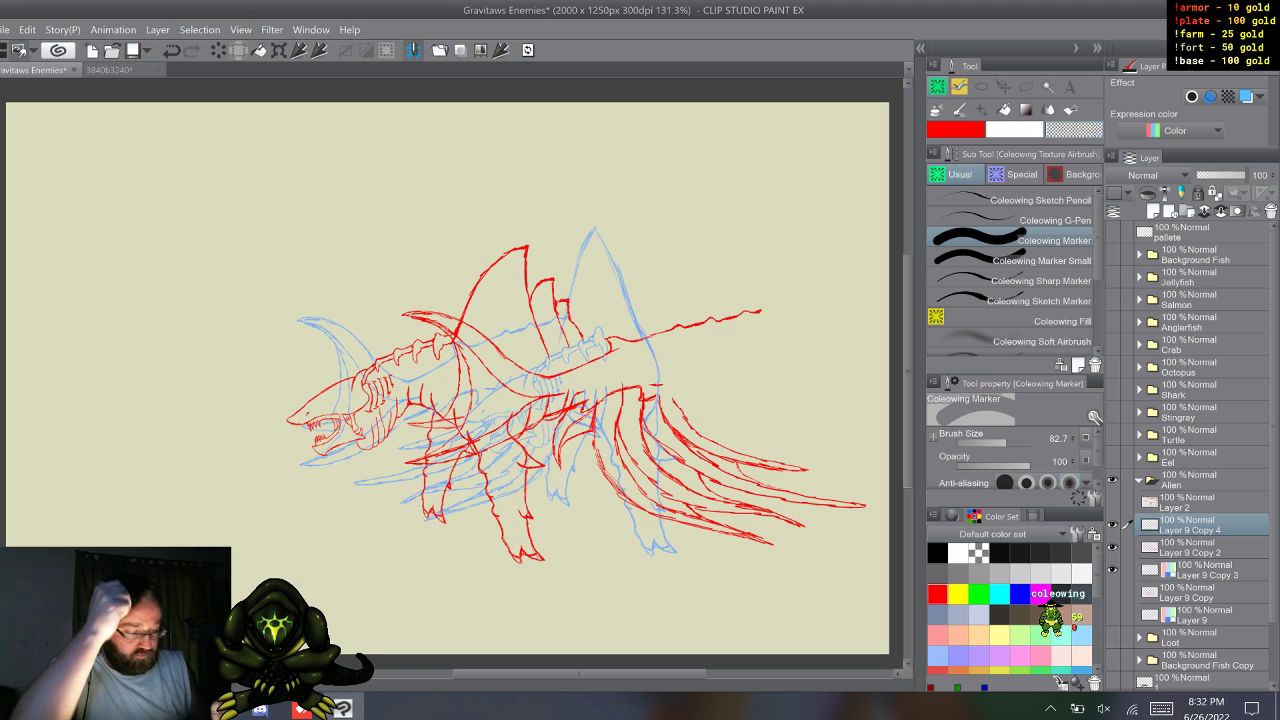
pyautogui.click(1112, 547)
pyautogui.hotkey('ctrl', 'y')
pyautogui.hotkey('ctrl', 'y')
pyautogui.hotkey('ctrl', 'y')
pyautogui.hotkey('ctrl', 'y')
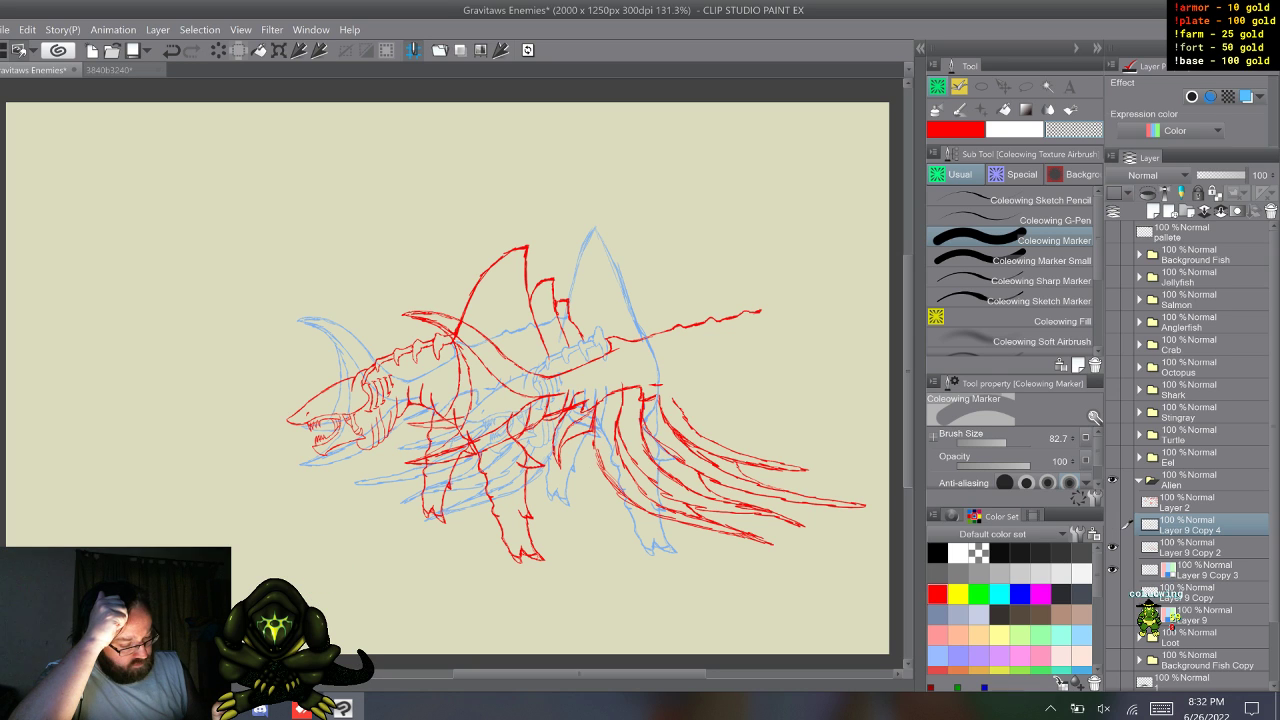
pyautogui.hotkey('ctrl', 'z')
pyautogui.hotkey('ctrl', 'z')
pyautogui.hotkey('ctrl', 'z')
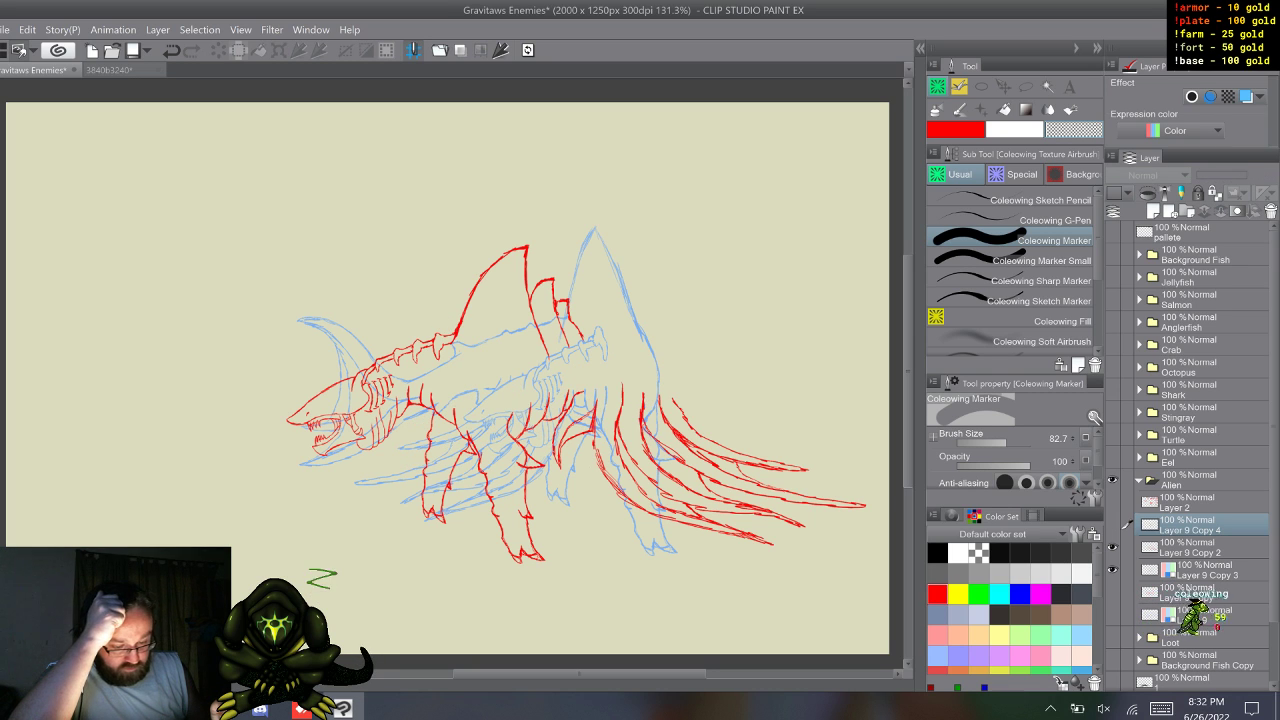
pyautogui.click(1112, 569)
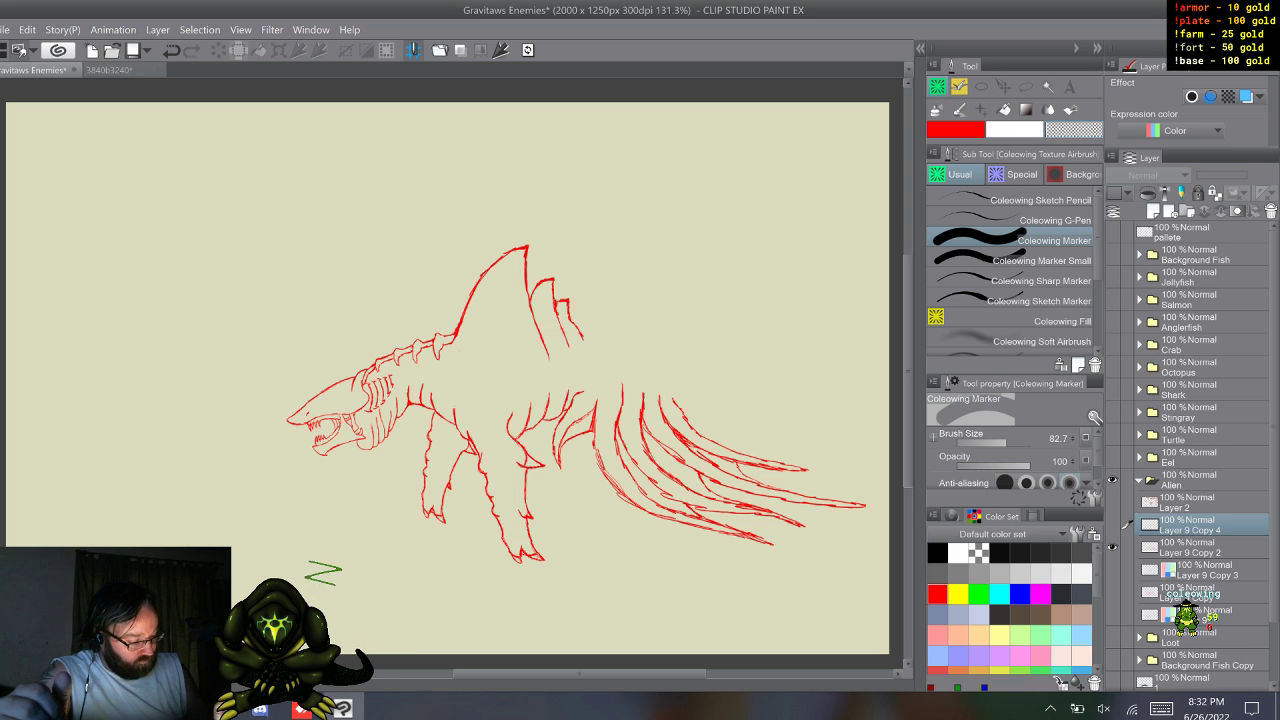
pyautogui.click(1127, 546)
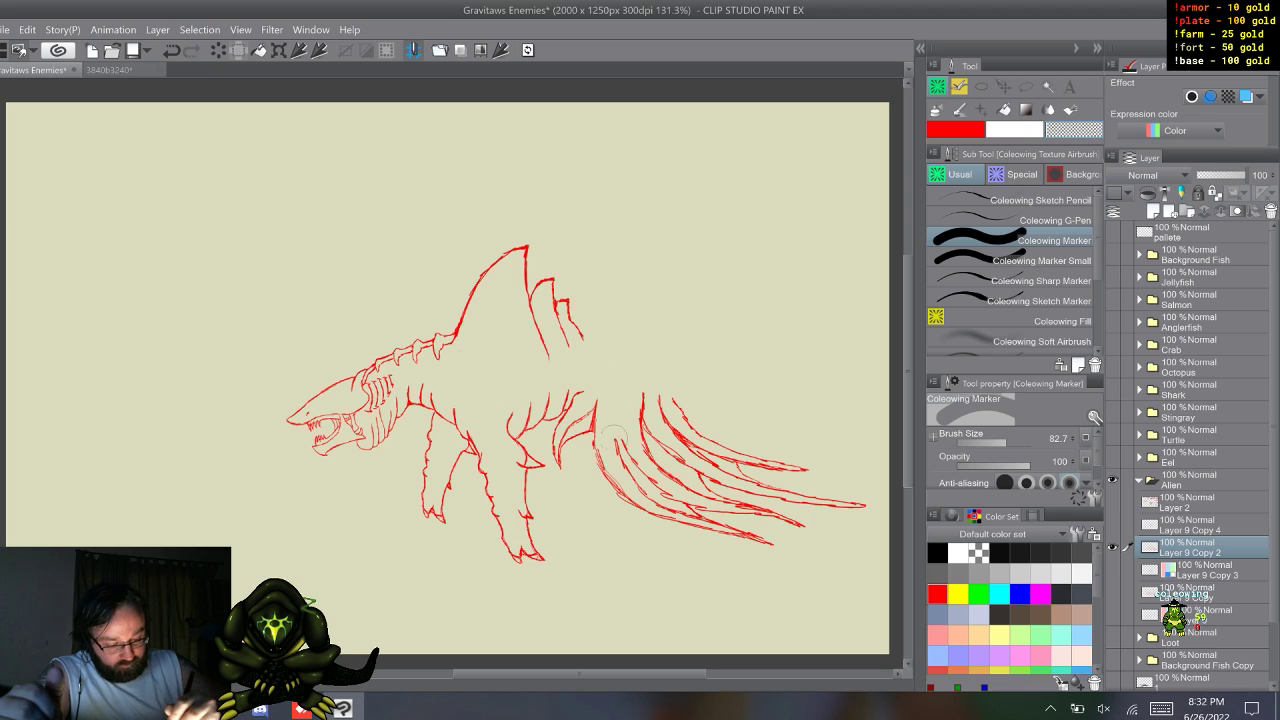
pyautogui.moveTo(605, 450)
pyautogui.mouseDown()
pyautogui.moveTo(624, 536)
pyautogui.moveTo(649, 390)
pyautogui.moveTo(643, 507)
pyautogui.moveTo(663, 544)
pyautogui.moveTo(705, 484)
pyautogui.moveTo(726, 535)
pyautogui.moveTo(751, 532)
pyautogui.moveTo(768, 567)
pyautogui.mouseUp()
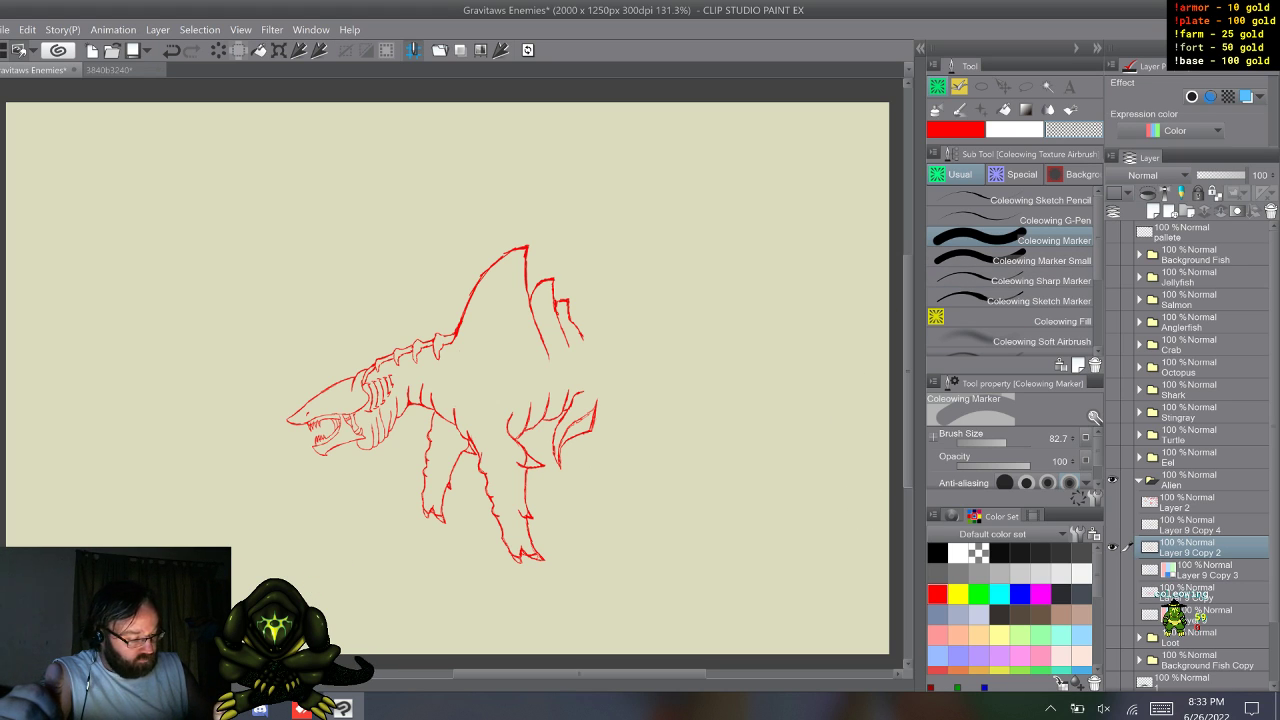
# - Transform the remaining front half on Layer 9 Copy 2 to make it slightly narrower from the head side
pyautogui.hotkey('ctrl', 't')
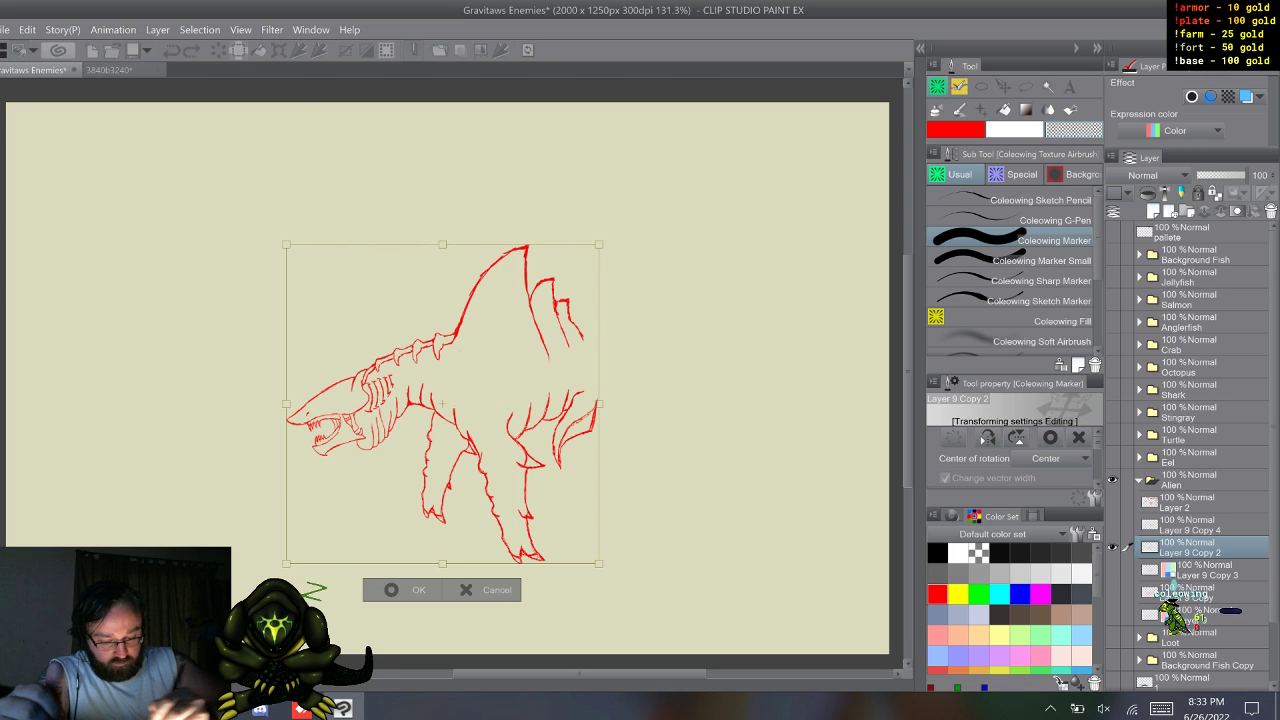
pyautogui.moveTo(287, 404); pyautogui.dragTo(293, 404)
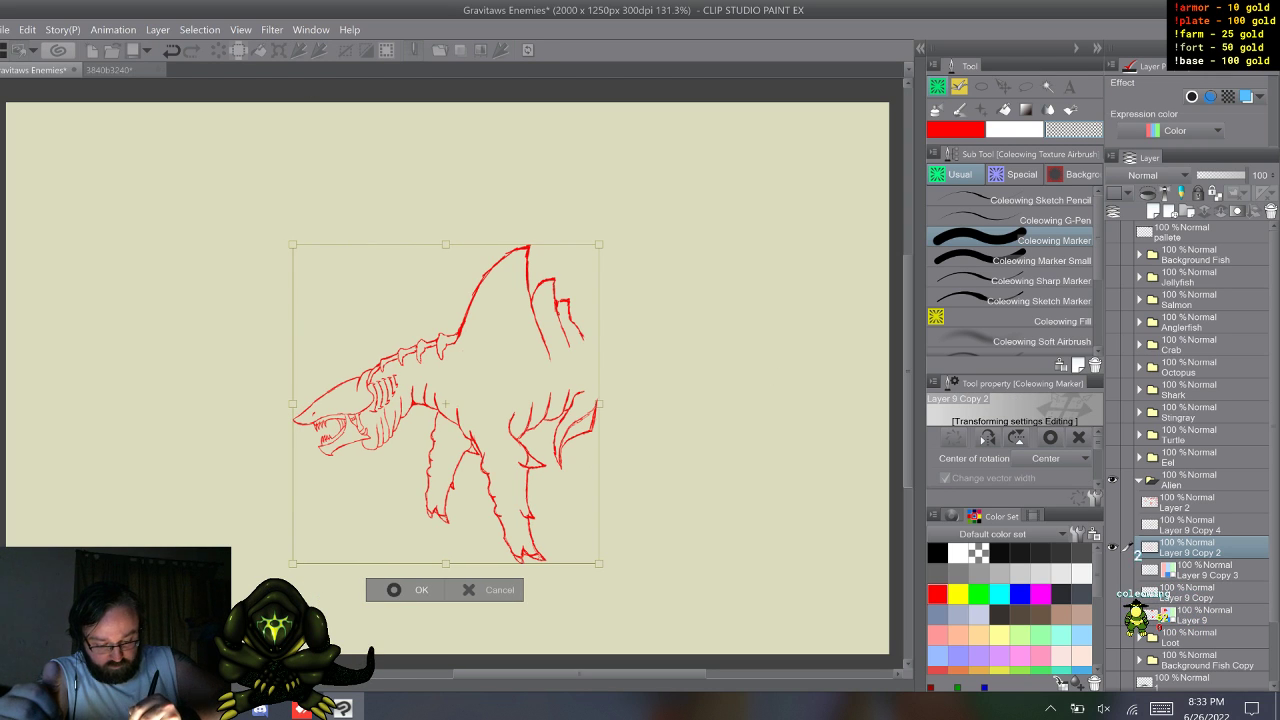
pyautogui.press('Return')
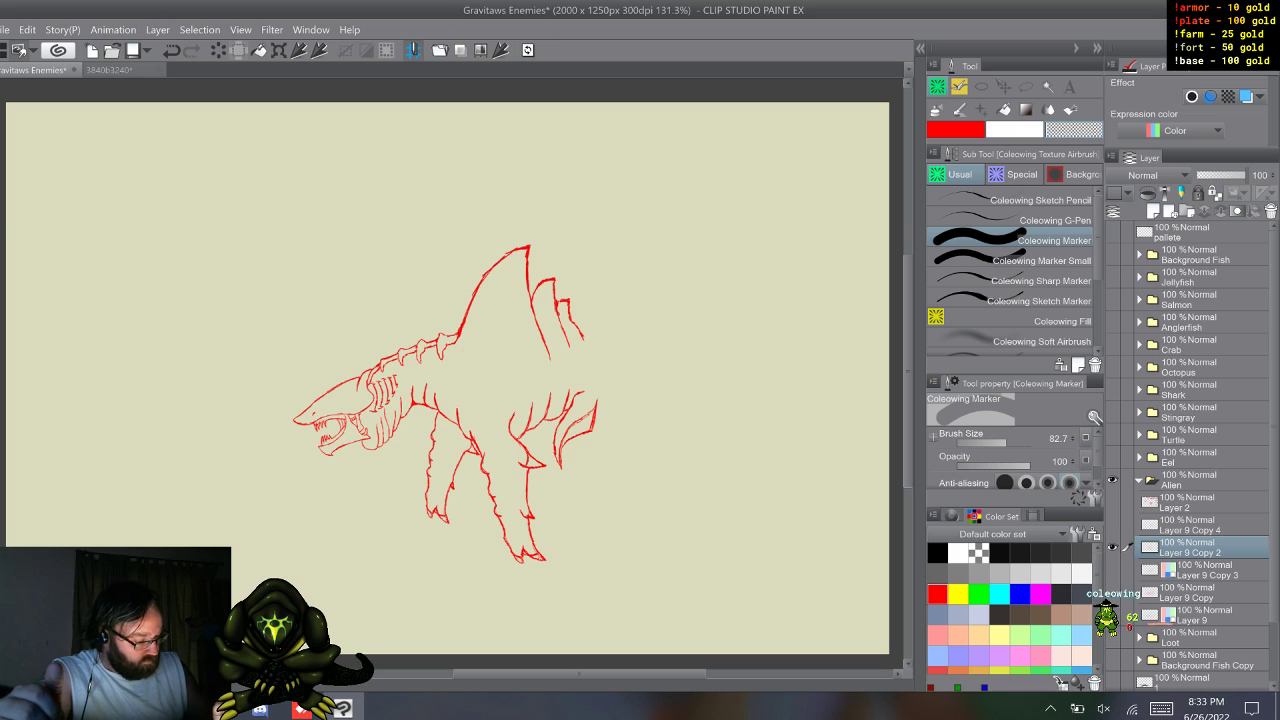
# - Hide Layer 9 Copy 4 and show the blue Layer 9 Copy 3 sketch as reference for drawing on Layer 9 Copy 2 with Coleowing Sketch Pencil
pyautogui.hotkey('ctrl', 'z')
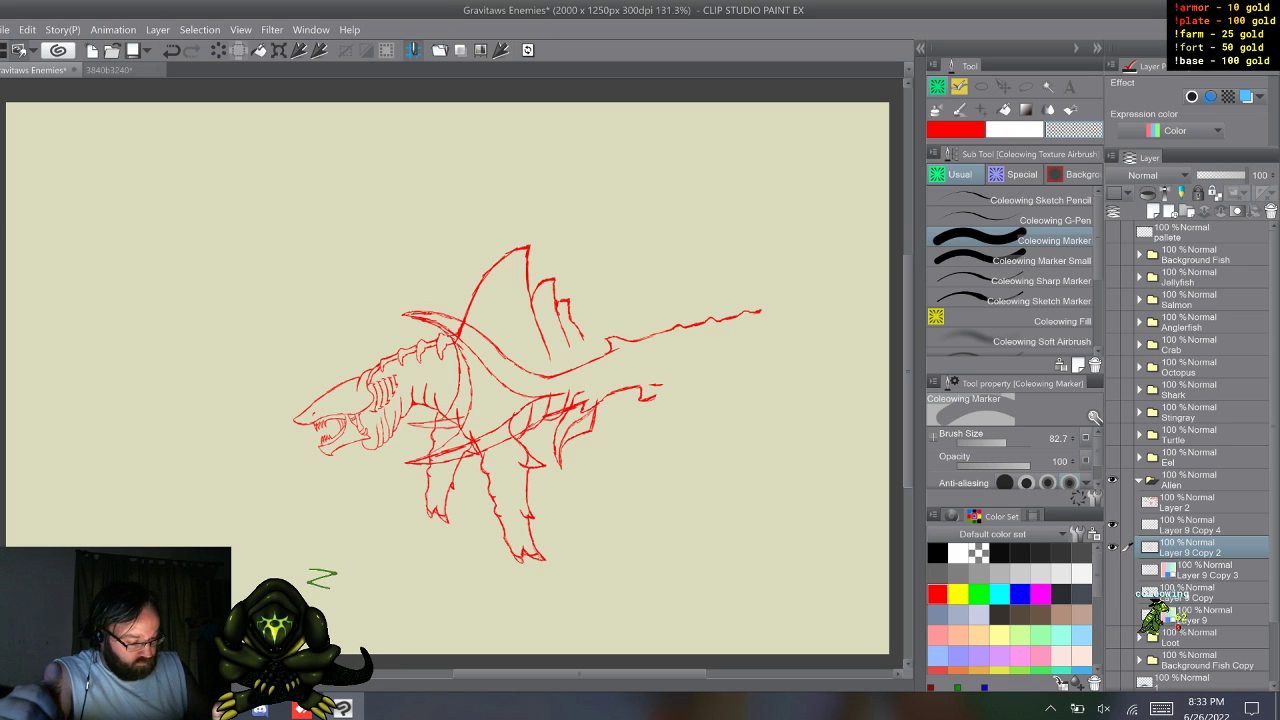
pyautogui.click(1112, 525)
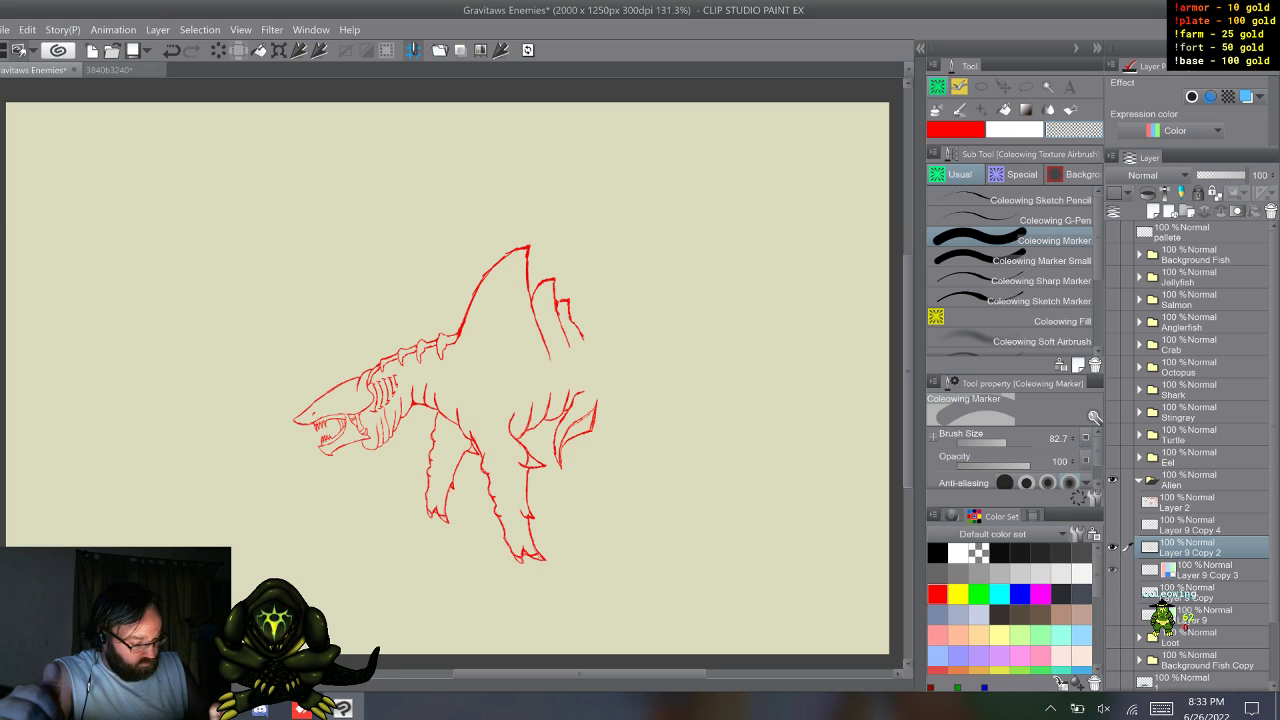
pyautogui.click(1112, 570)
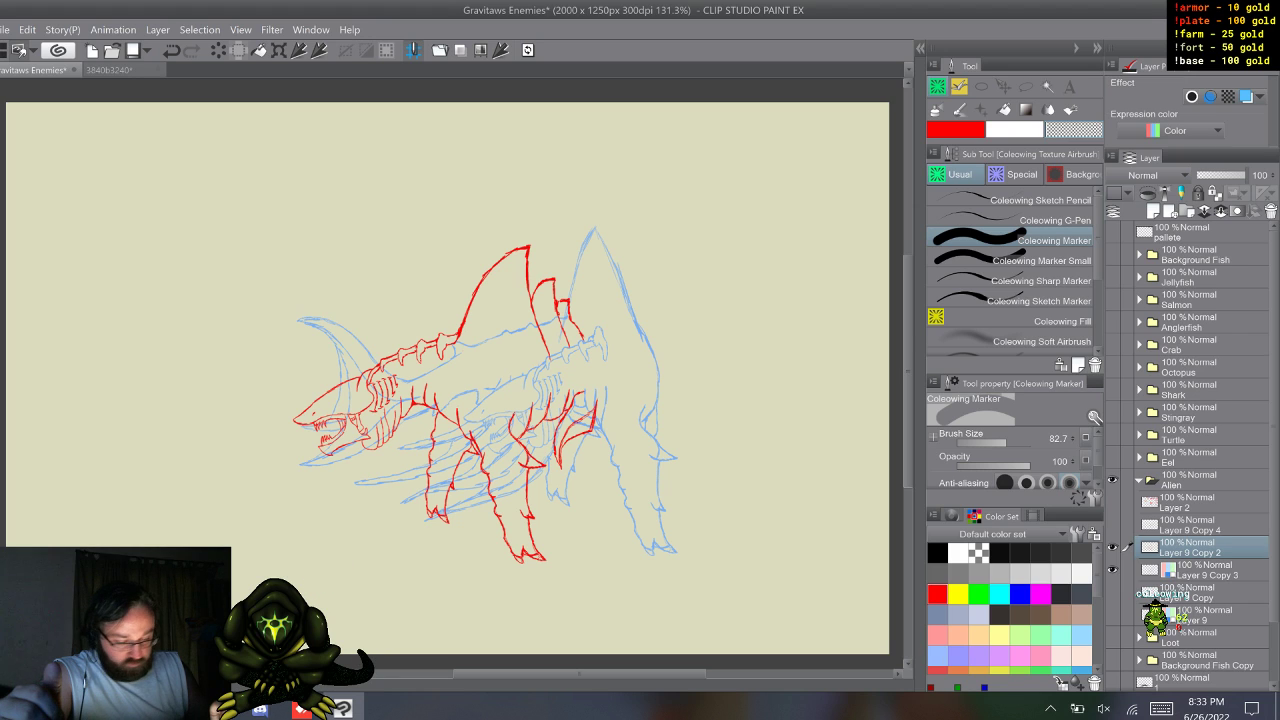
pyautogui.click(1010, 200)
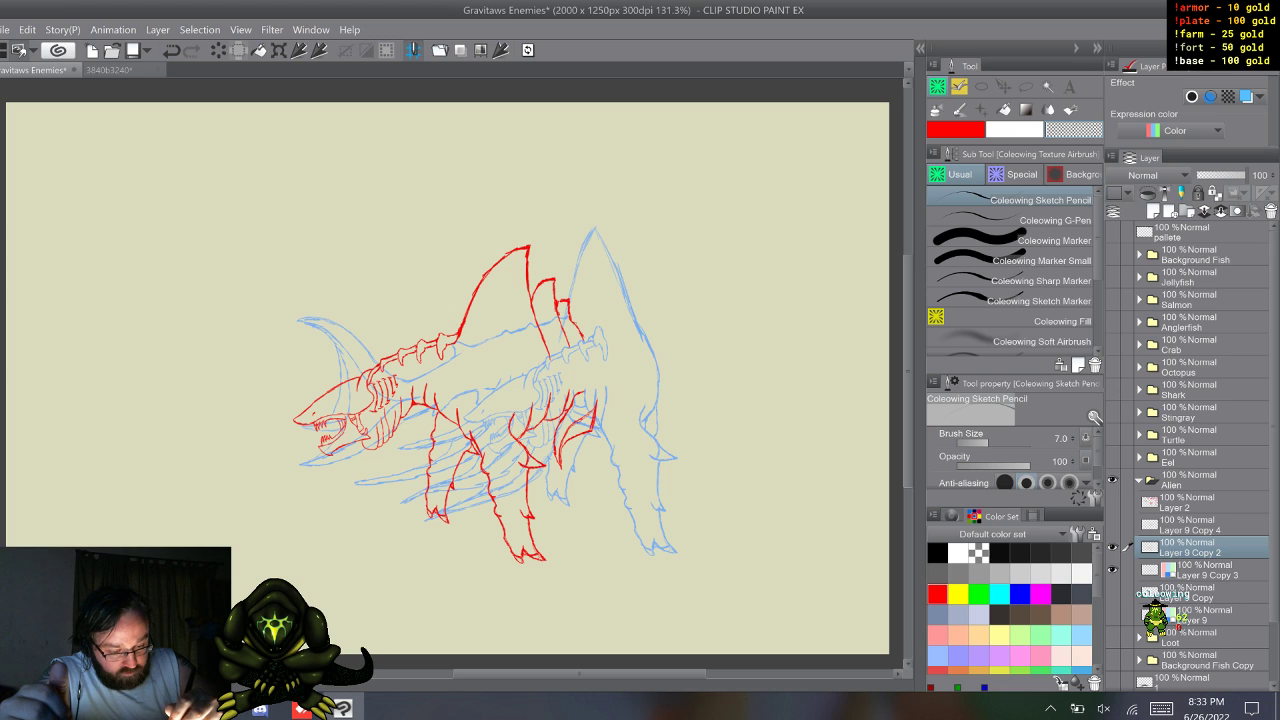
pyautogui.moveTo(312, 558); pyautogui.dragTo(346, 570)
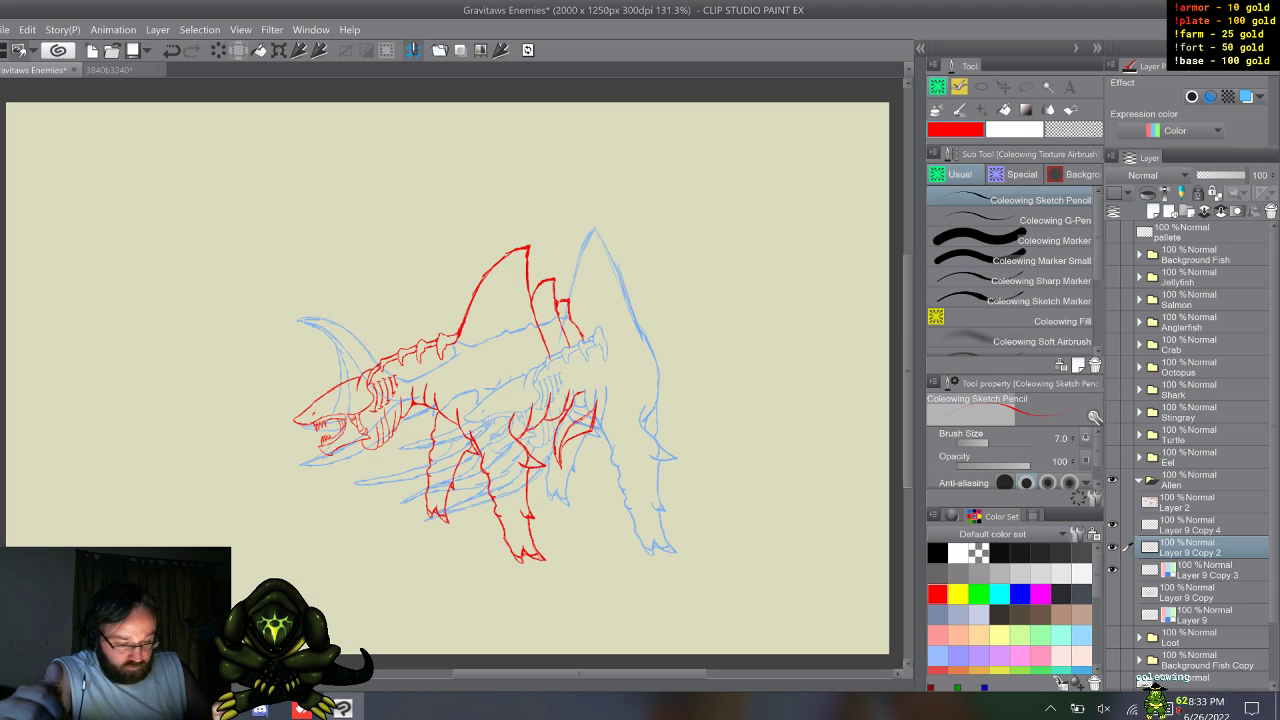
pyautogui.hotkey('ctrl', 'z')
pyautogui.hotkey('ctrl', 'z')
pyautogui.hotkey('ctrl', 'z')
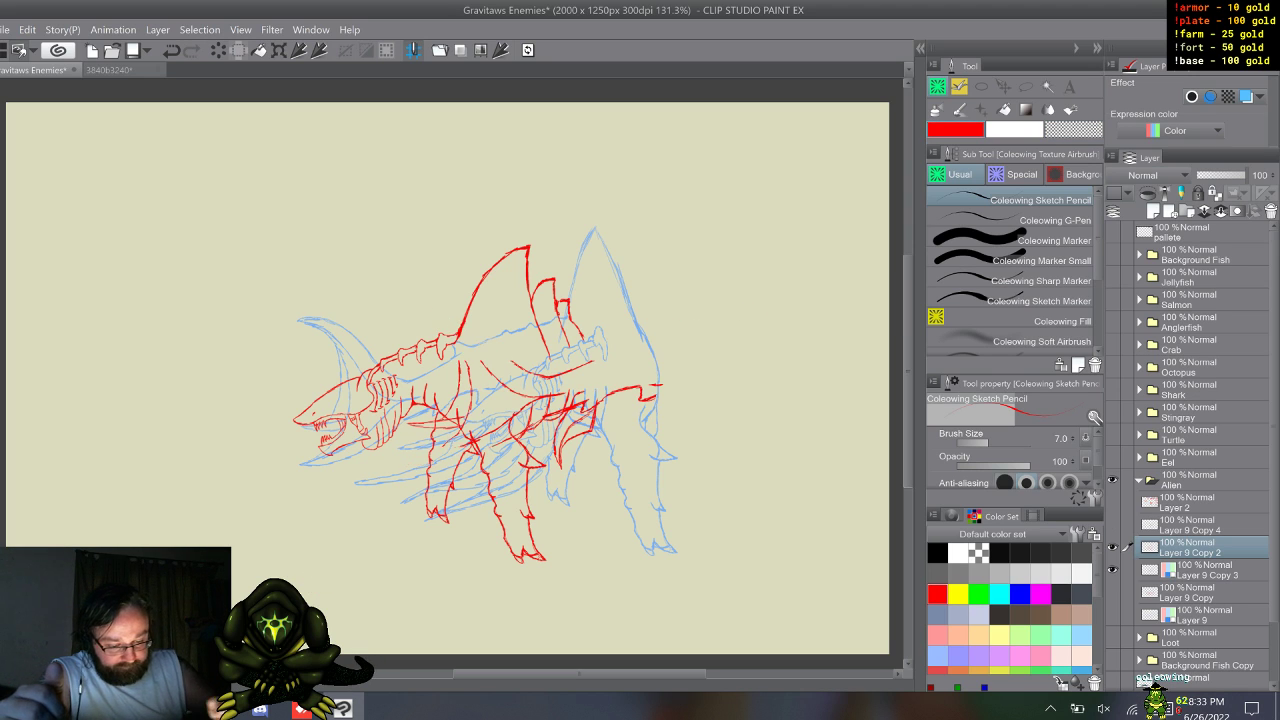
pyautogui.hotkey('ctrl', 'z')
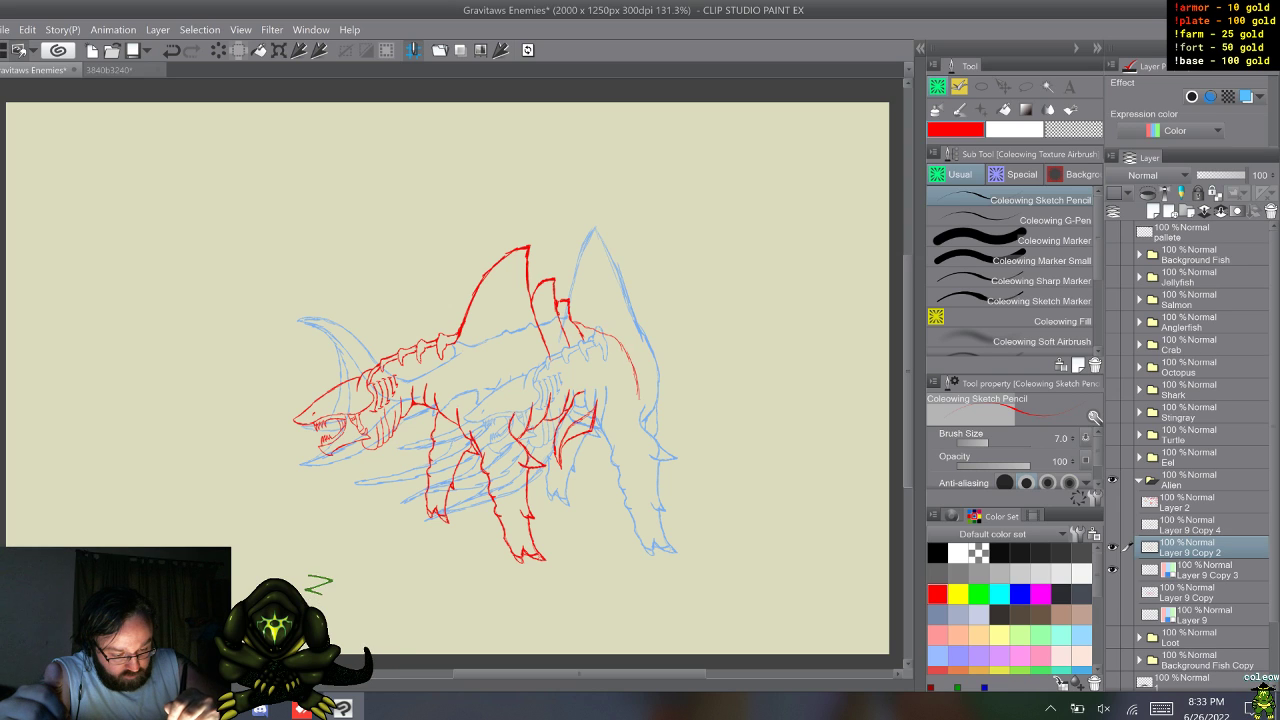
# - Sketch the rounded rear outline and tendrils curling forward under the belly on Layer 9 Copy 2 with red Coleowing Sketch Pencil
pyautogui.moveTo(637, 376); pyautogui.dragTo(625, 341)
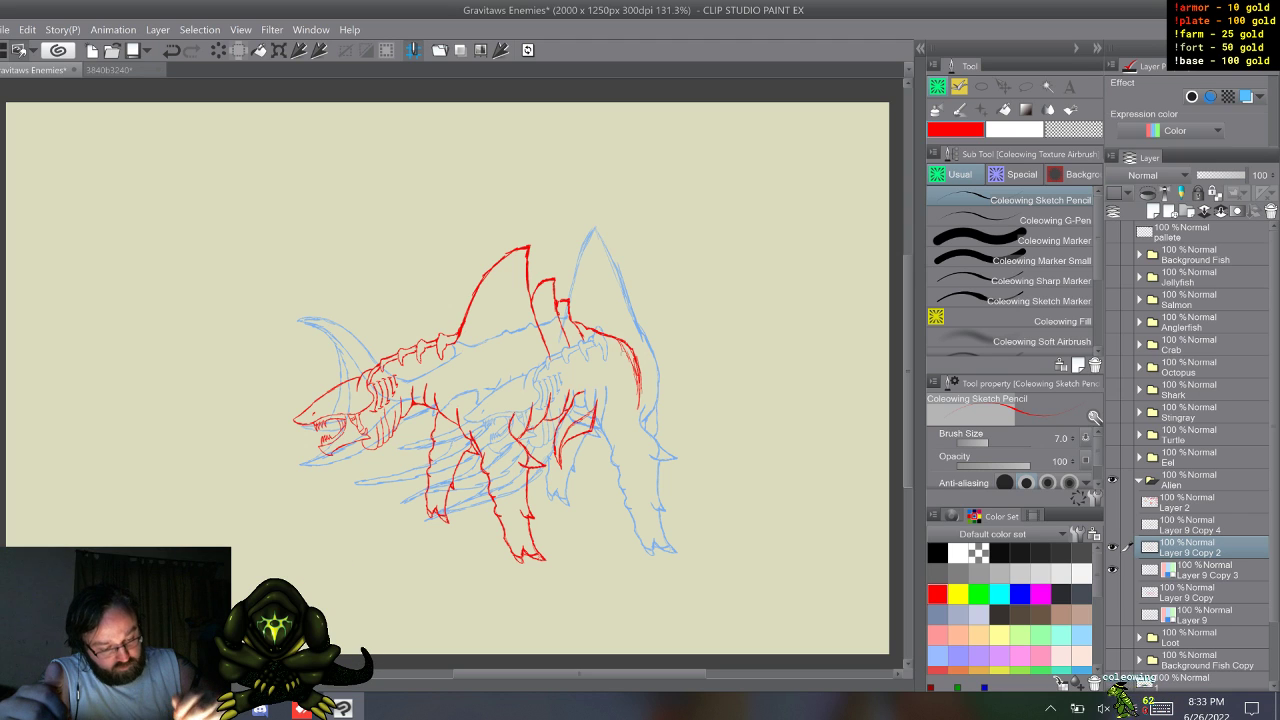
pyautogui.moveTo(628, 356); pyautogui.dragTo(632, 376)
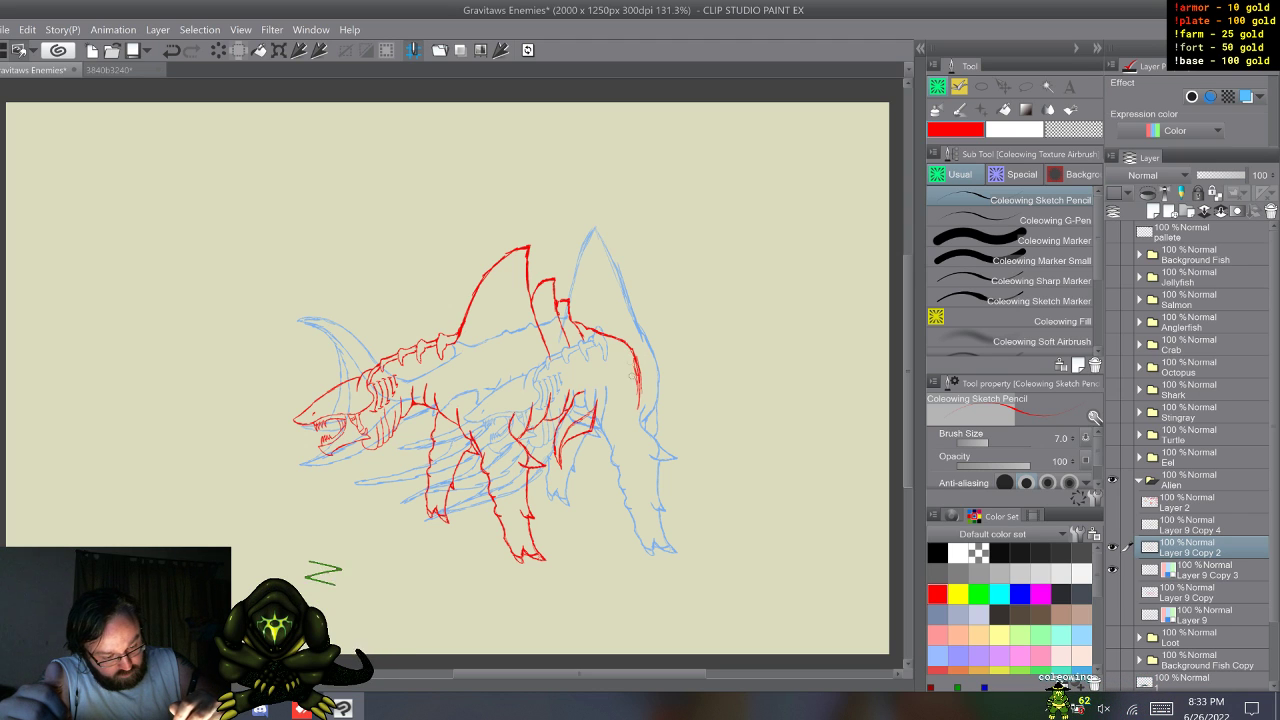
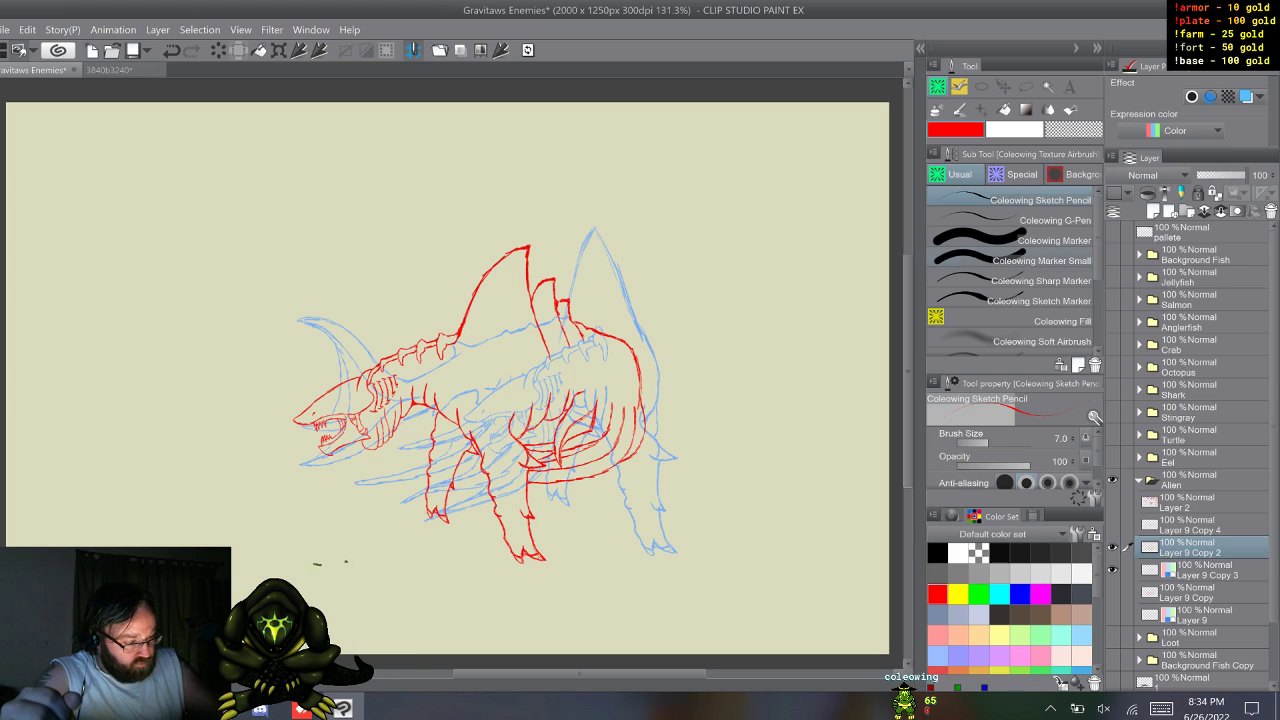
pyautogui.click(1040, 260)
pyautogui.click(1073, 130)
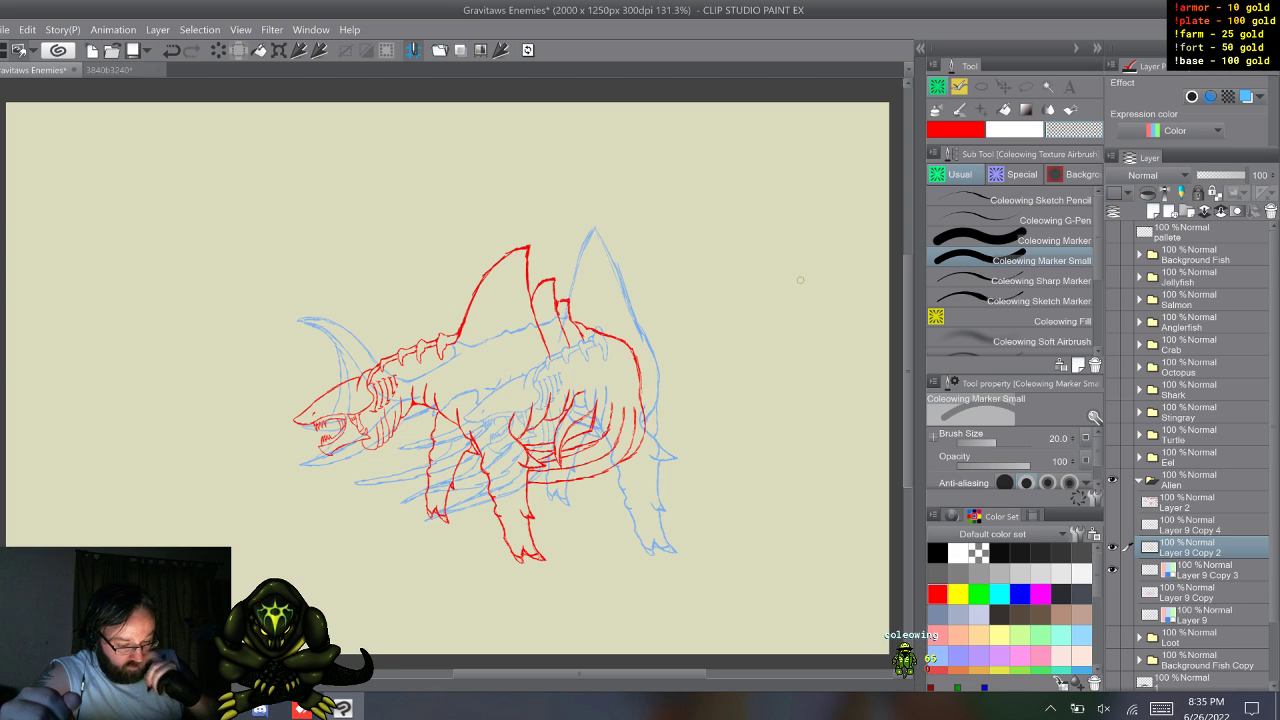
pyautogui.click(1040, 200)
pyautogui.click(956, 130)
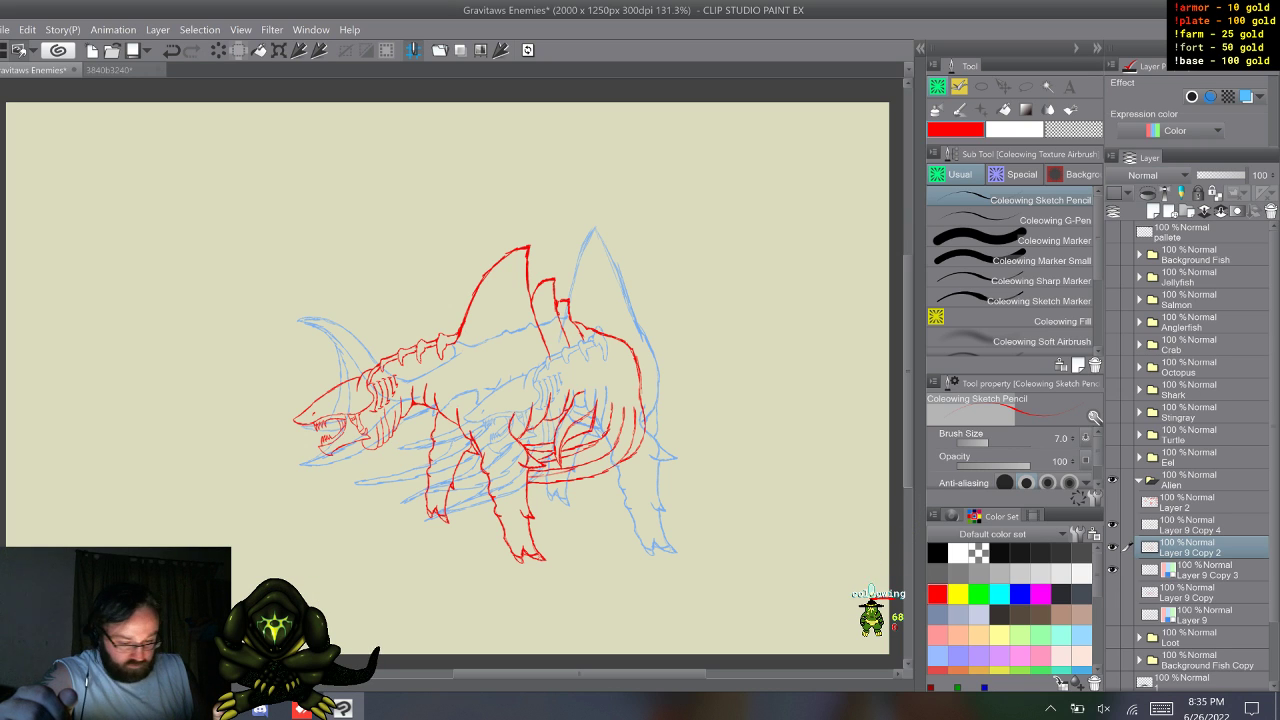
# - Hide Layer 9 Copy 3 and erase the tail lines crossing the body and trailing behind it on Layer 9 Copy 4 with transparent Coleowing Marker
pyautogui.click(1112, 570)
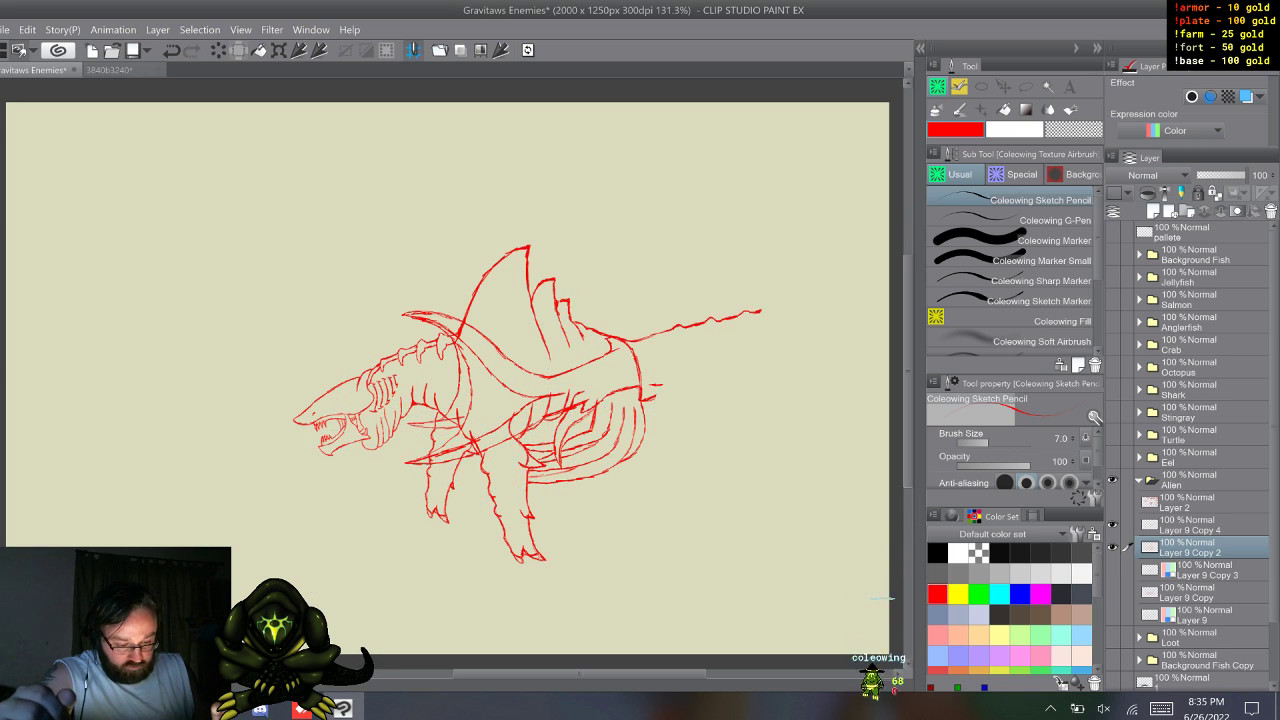
pyautogui.click(1012, 240)
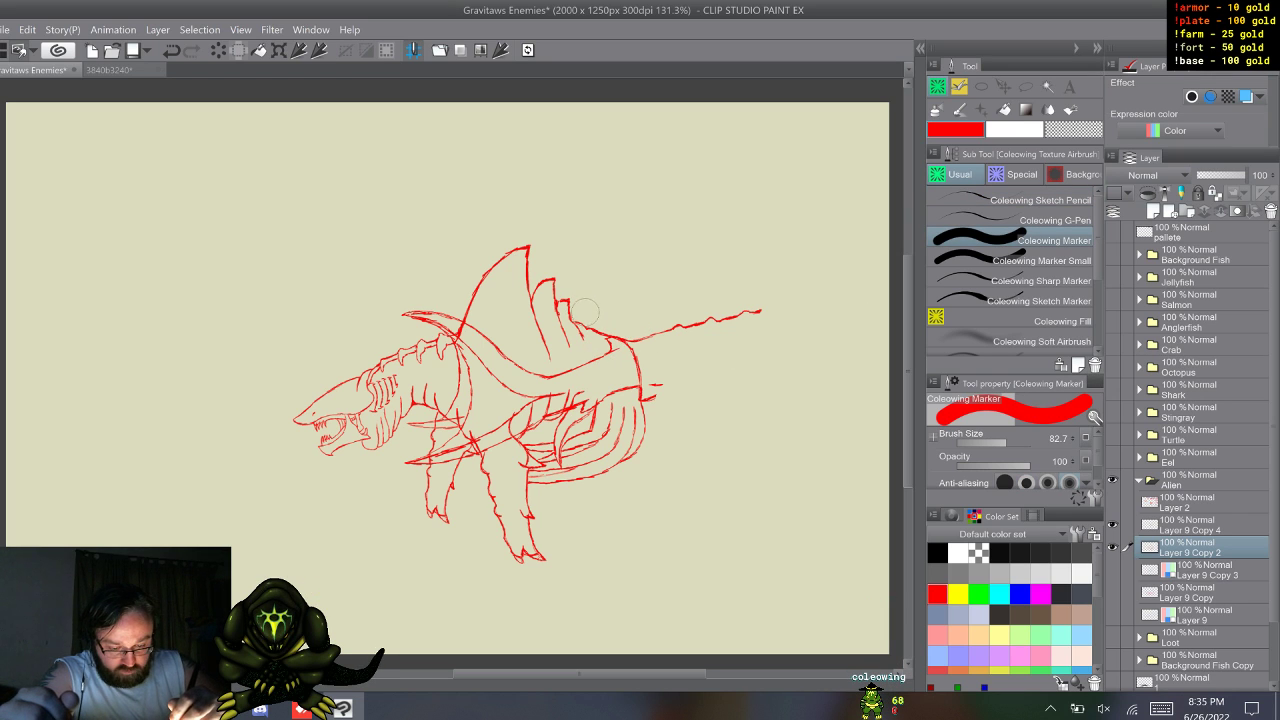
pyautogui.click(455, 349)
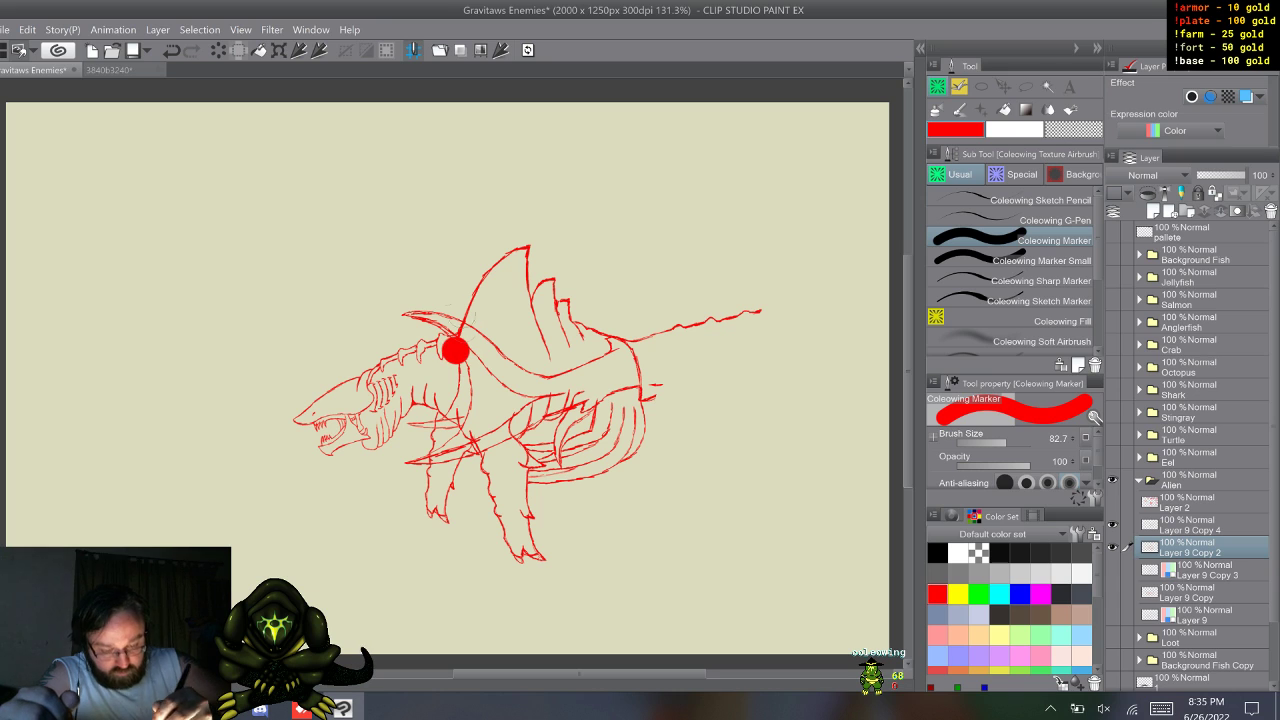
pyautogui.hotkey('ctrl', 'z')
pyautogui.press('c')
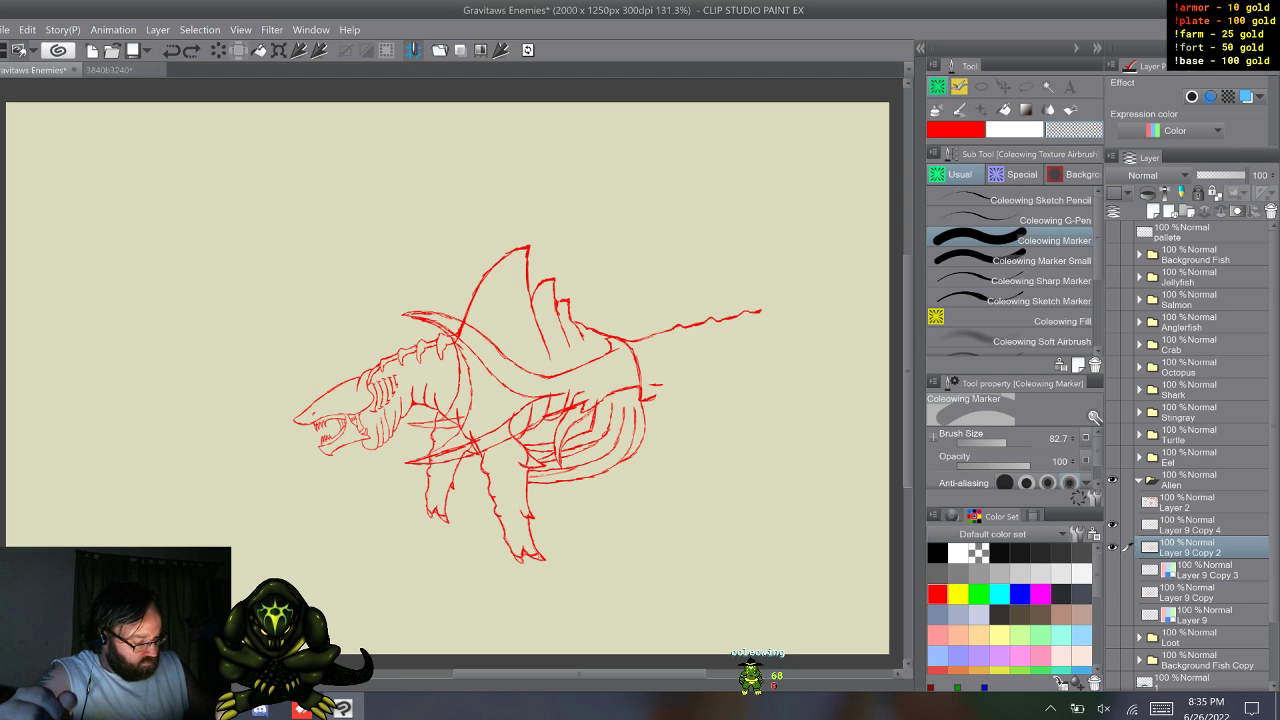
pyautogui.click(1190, 525)
pyautogui.moveTo(456, 358); pyautogui.dragTo(457, 349)
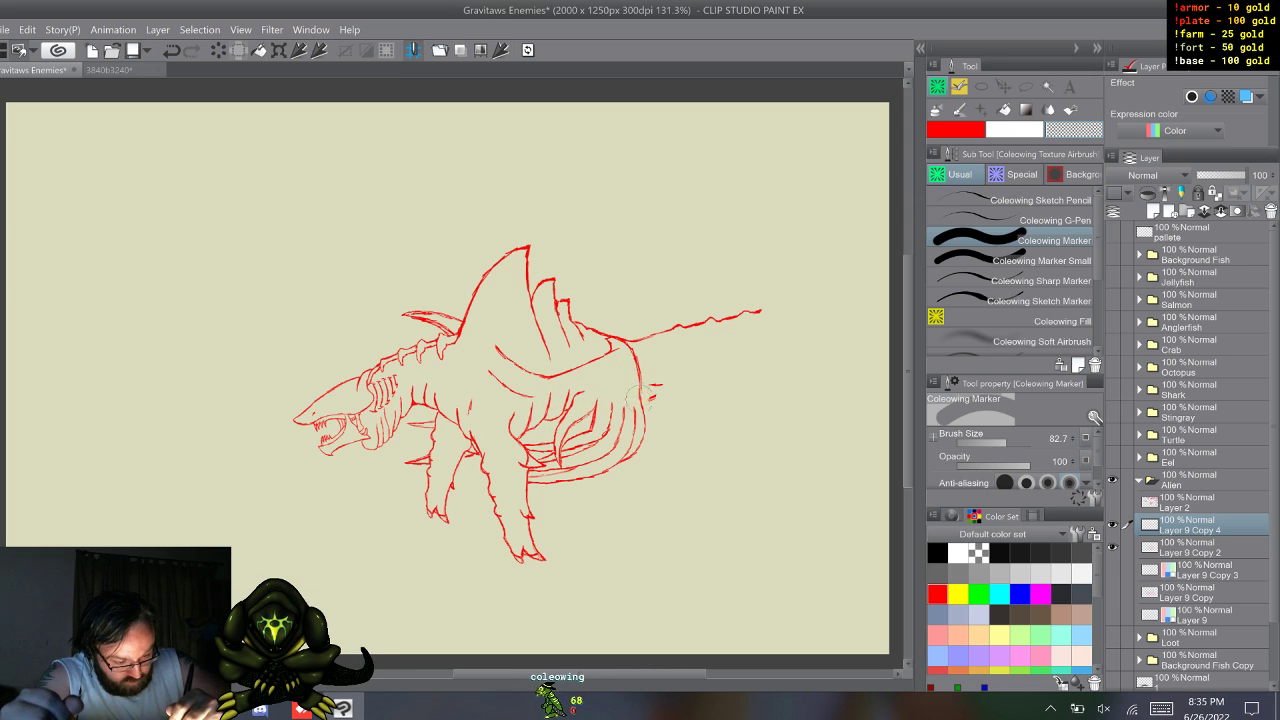
pyautogui.moveTo(777, 309); pyautogui.dragTo(680, 328)
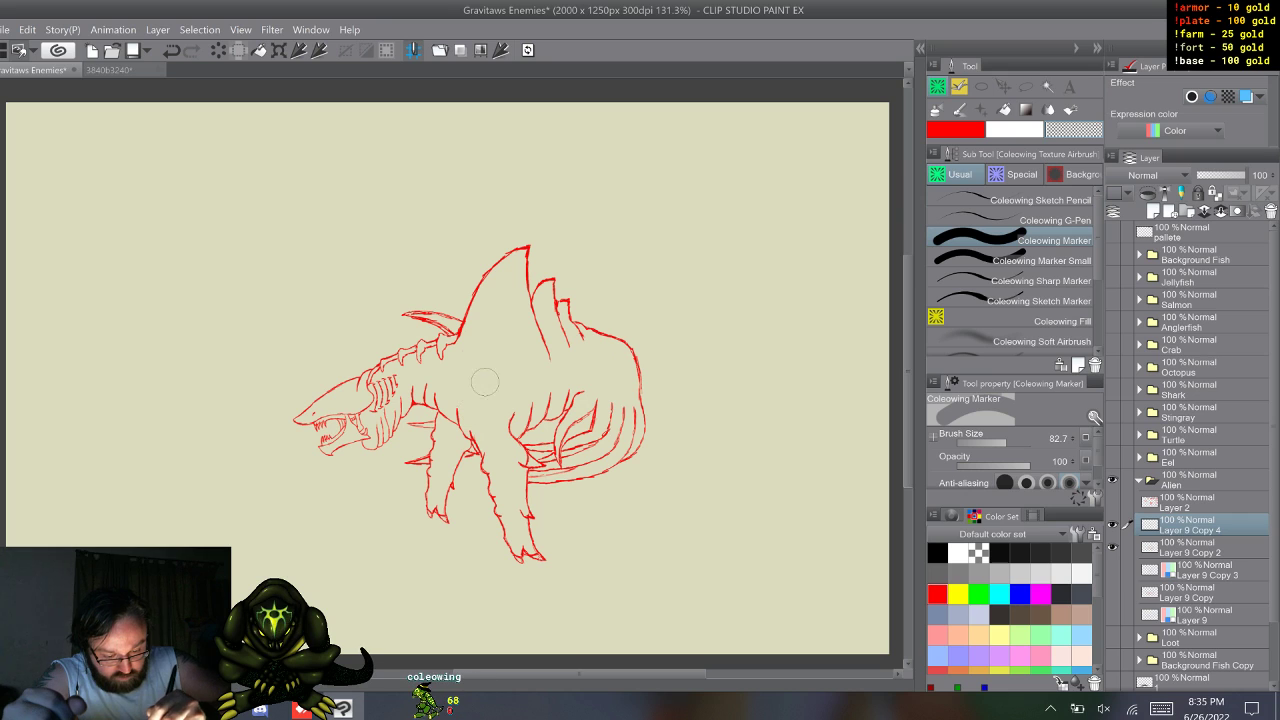
pyautogui.press('p')
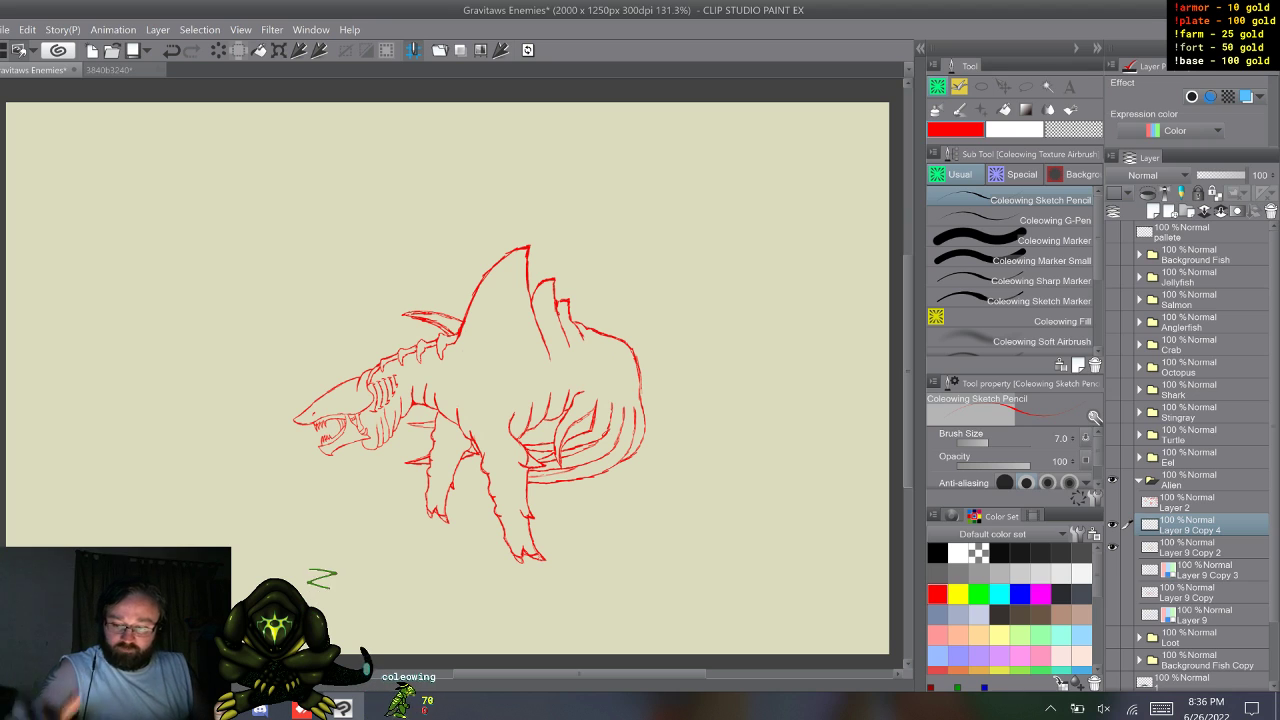
# - Merge Layer 9 Copy 4 and Layer 9 Copy 2 into a single layer
pyautogui.keyDown('shift'); pyautogui.click(1200, 548); pyautogui.keyUp('shift')
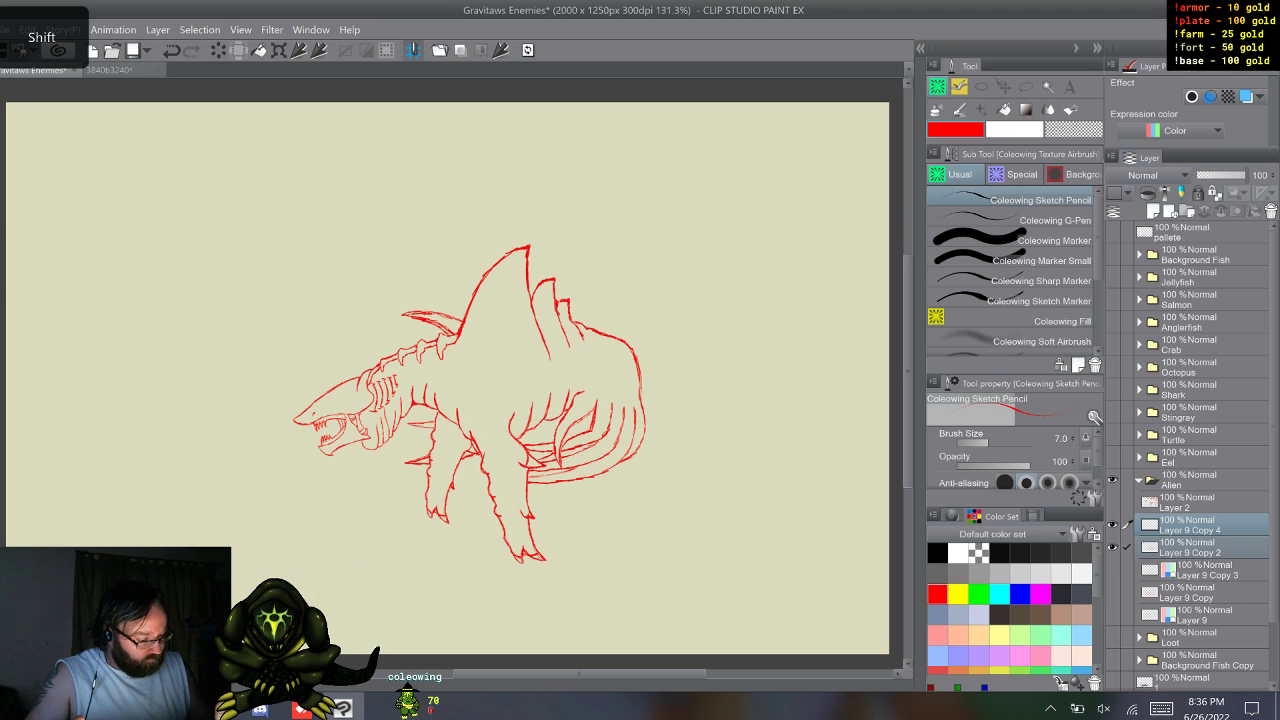
pyautogui.rightClick(1200, 525)
pyautogui.click(1160, 462)
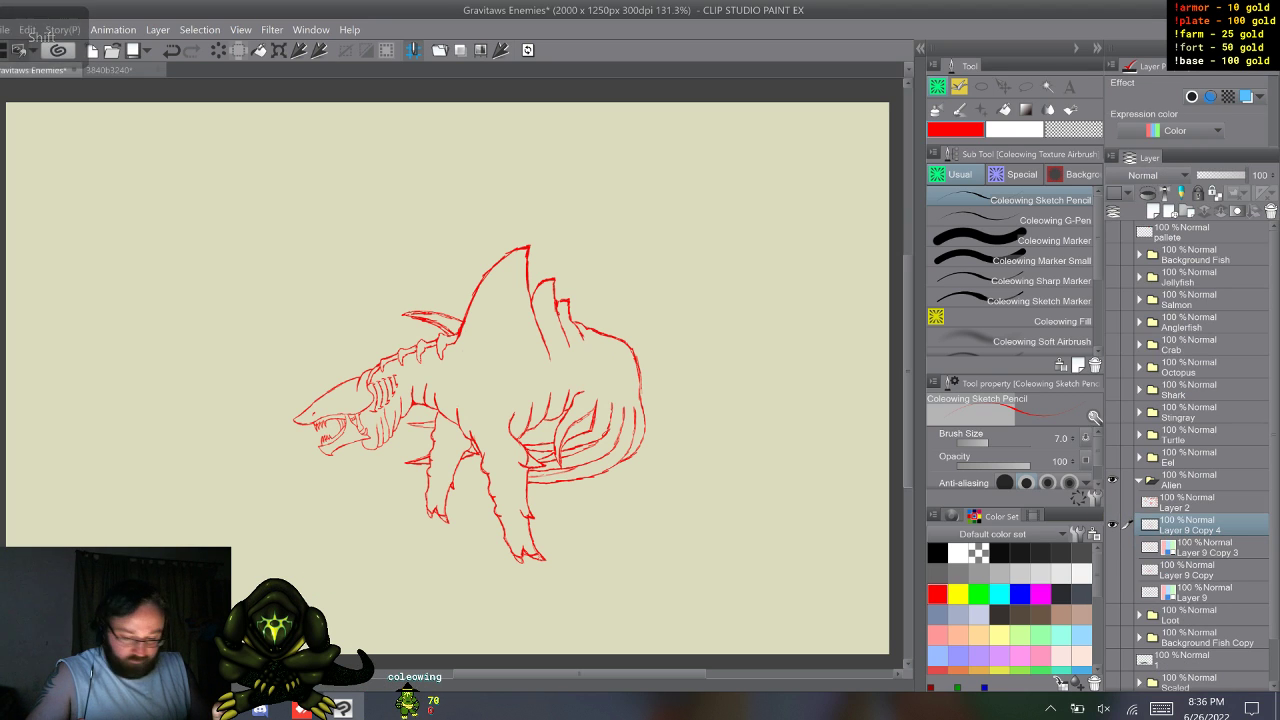
# - Hide the merged sketch and turn off the blue layer color on Layer 9 Copy 3
pyautogui.click(1112, 525)
pyautogui.click(1112, 547)
pyautogui.click(1208, 547)
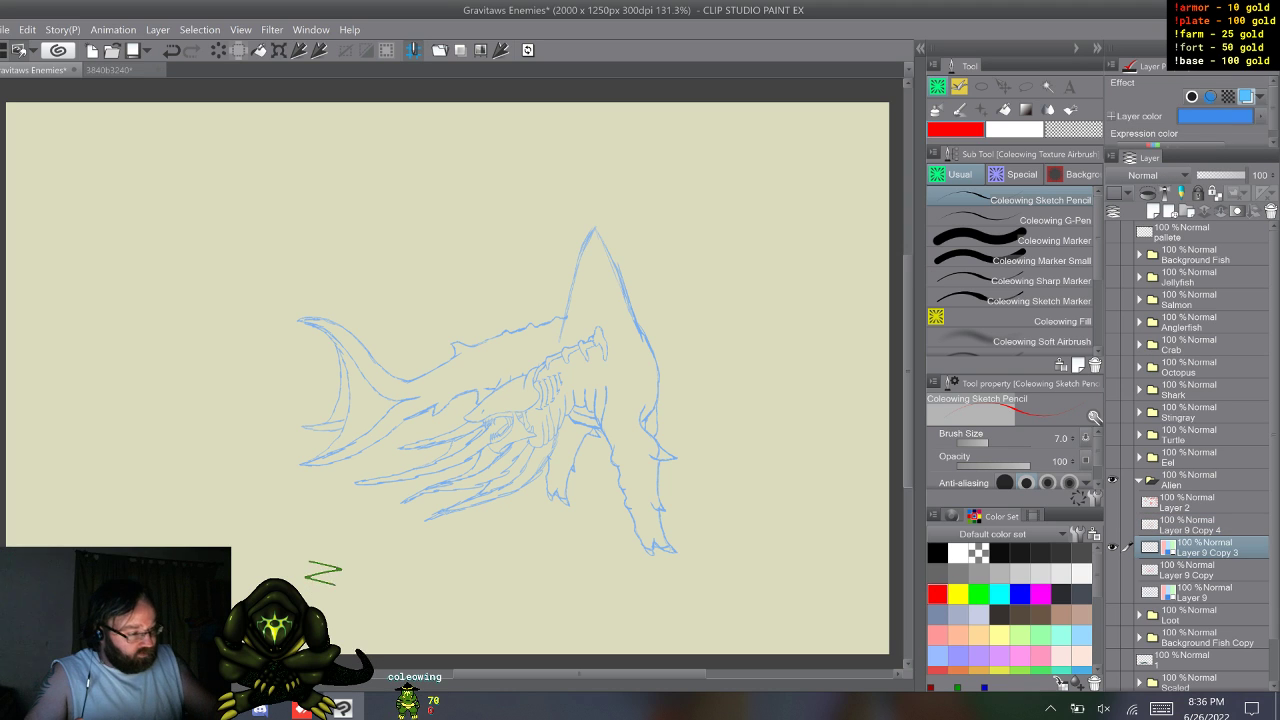
pyautogui.click(1246, 97)
pyautogui.click(1112, 547)
pyautogui.click(1112, 547)
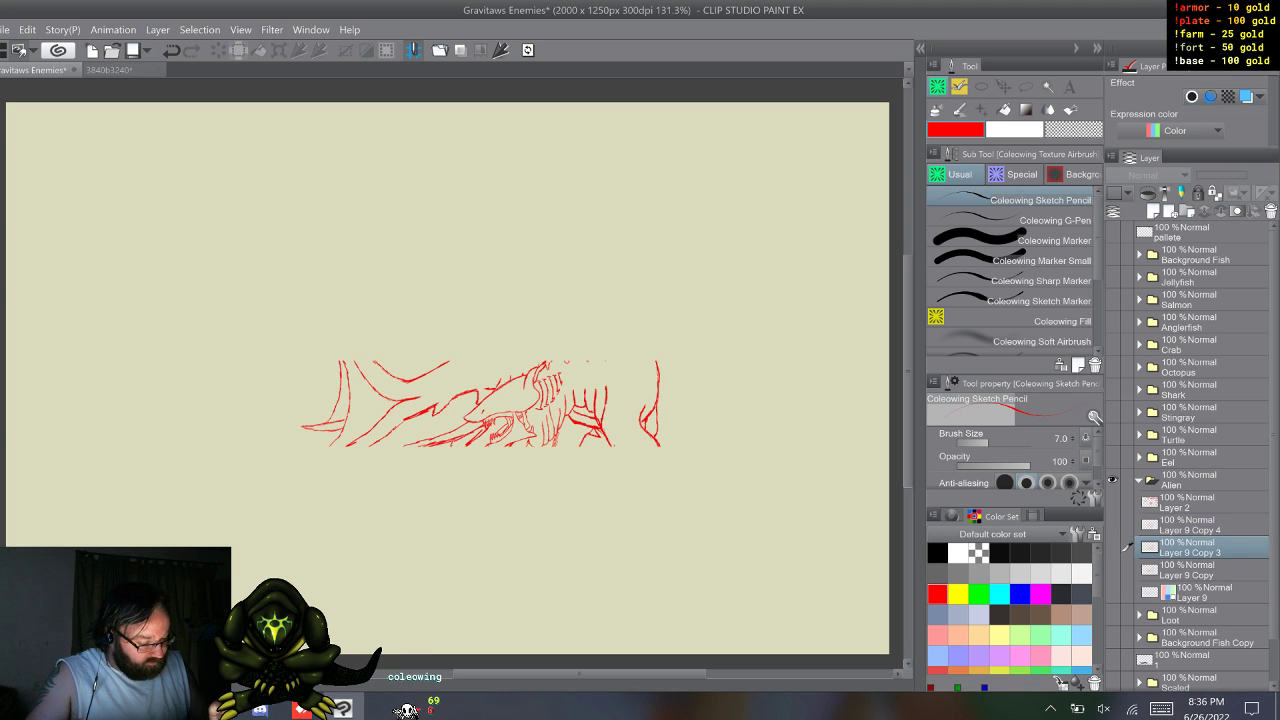
# - Check the Layer 9 Copy sketch, and show Layer 9 with its blue layer color turned off
pyautogui.click(1112, 569)
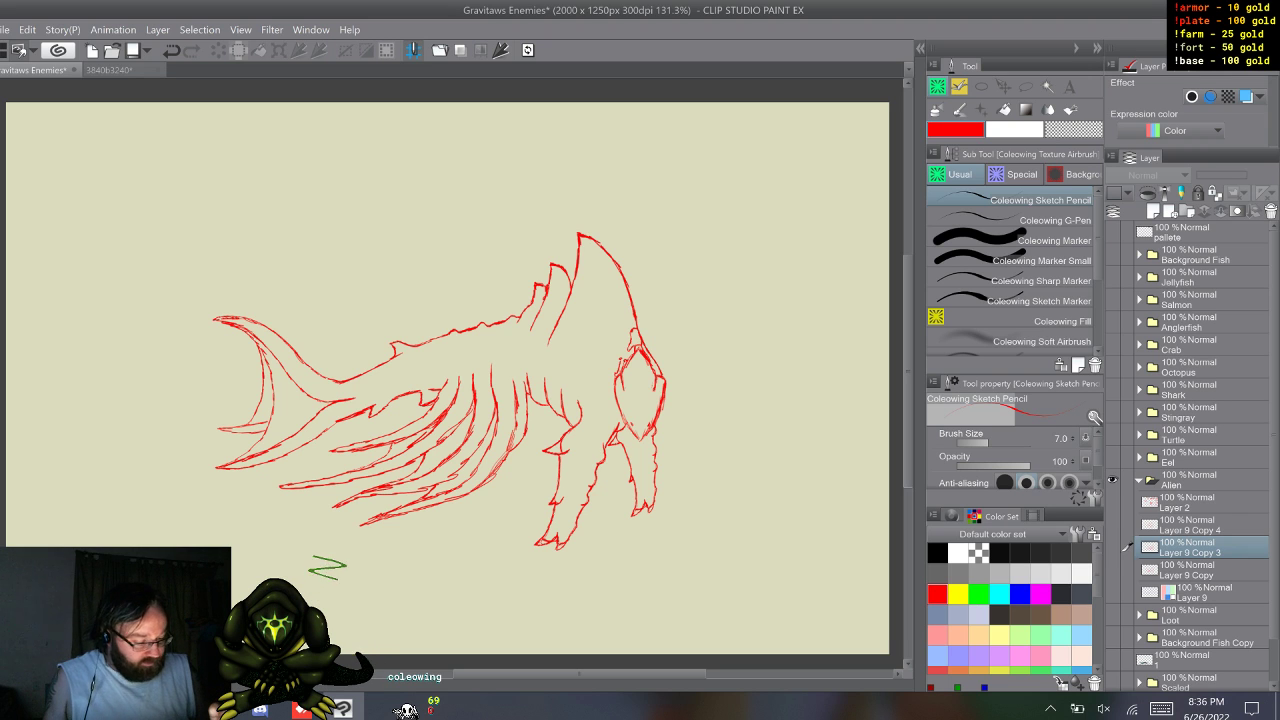
pyautogui.click(1112, 569)
pyautogui.click(1112, 592)
pyautogui.click(1205, 593)
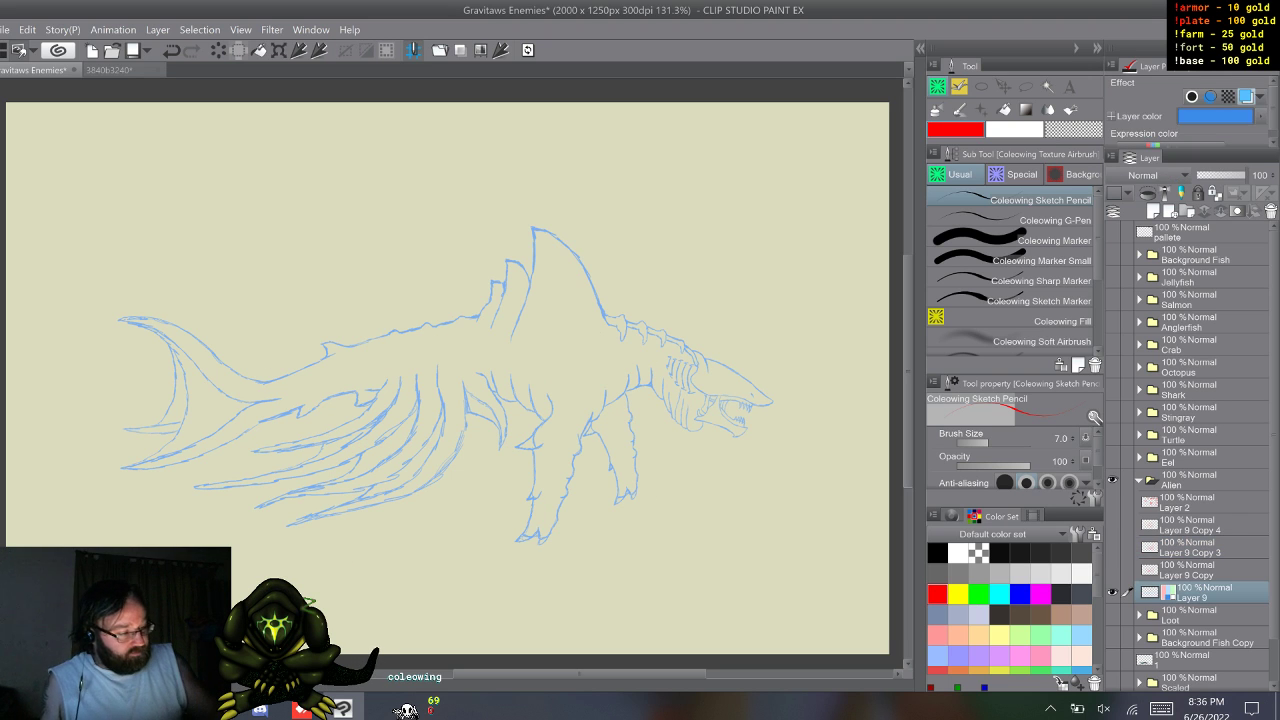
pyautogui.click(1246, 96)
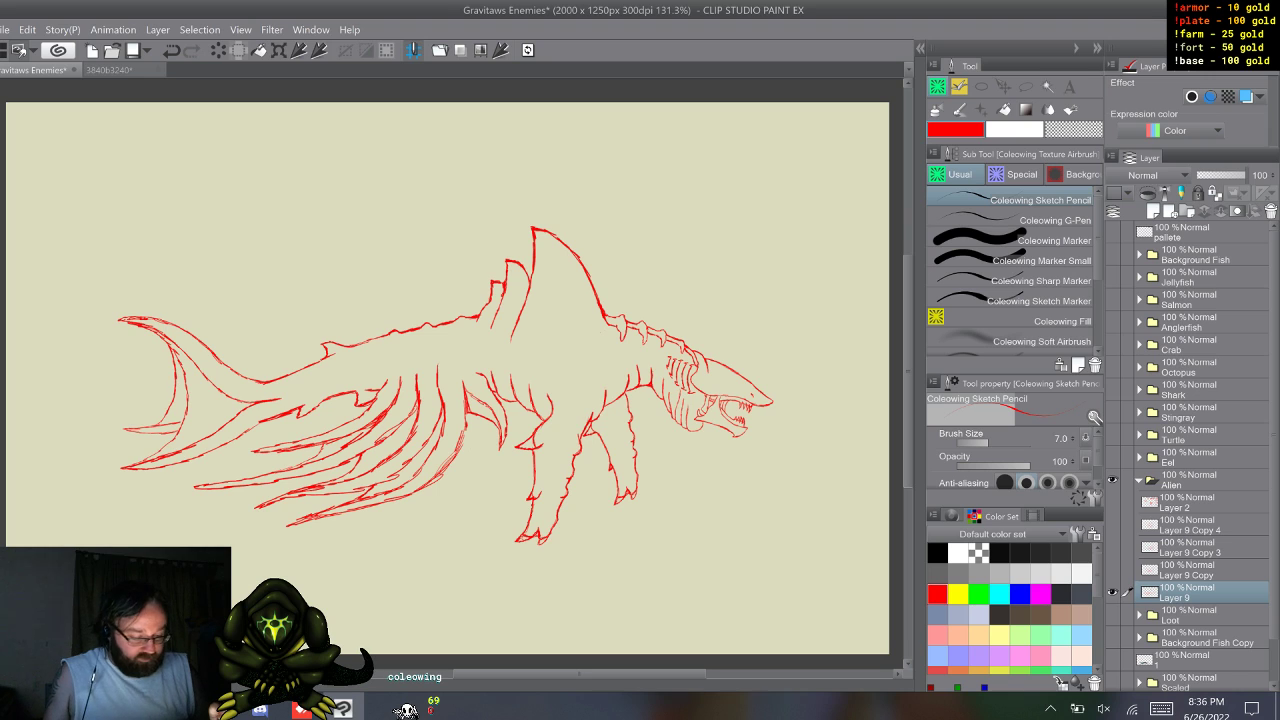
# - Compare the alien shark versions by showing Layer 9 Copy, Layer 9 Copy 3, Layer 9 Copy 4 and the Layer 2 notes in turn
pyautogui.click(1112, 592)
pyautogui.click(1112, 569)
pyautogui.click(1112, 547)
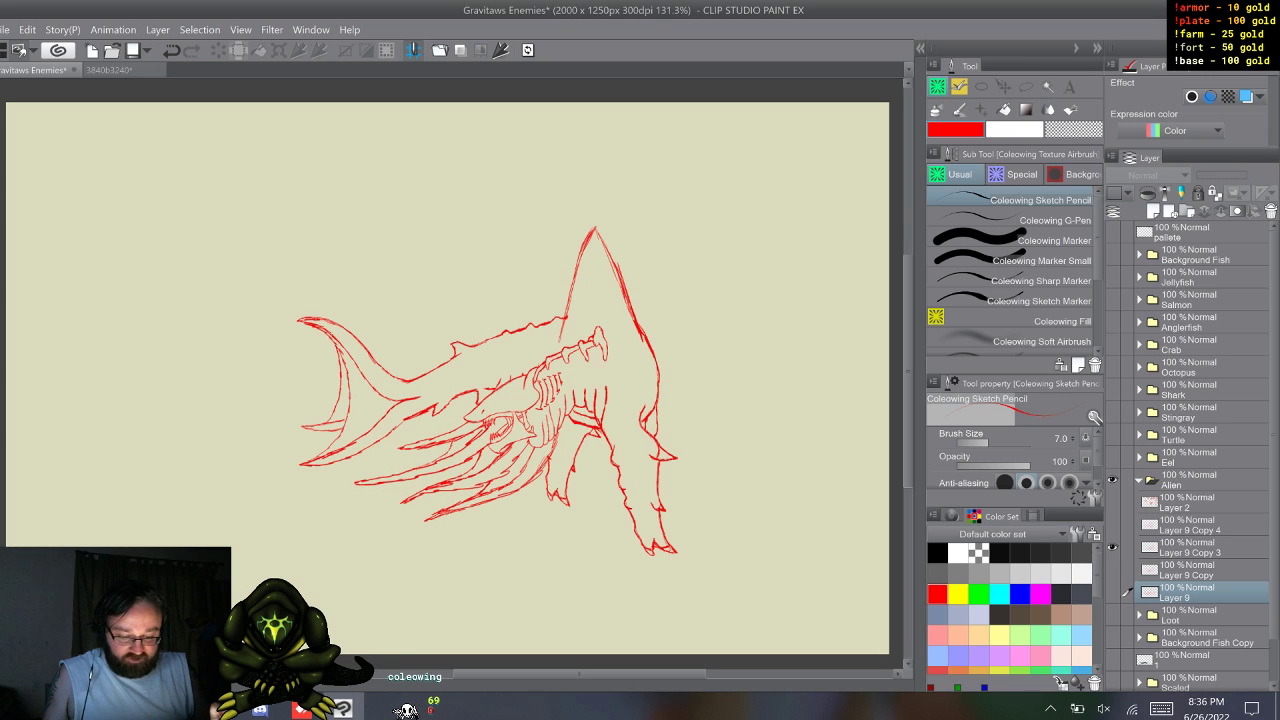
pyautogui.click(1112, 547)
pyautogui.click(1112, 524)
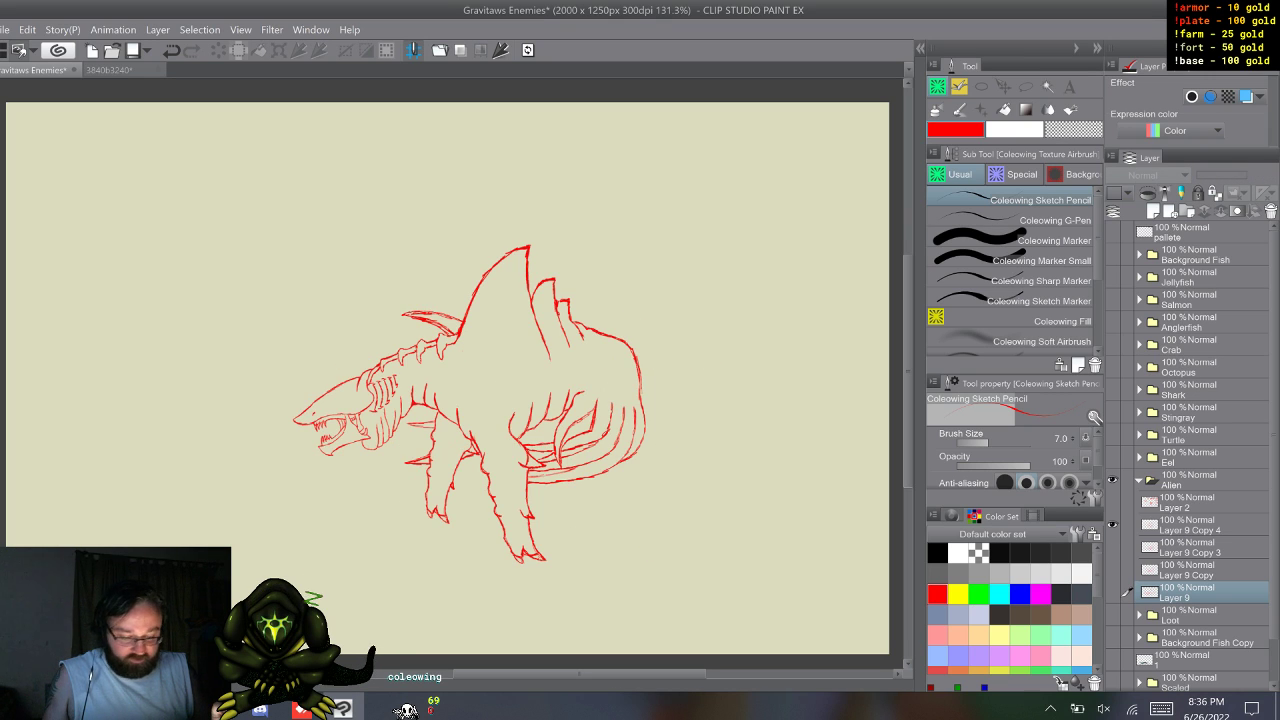
pyautogui.click(1112, 502)
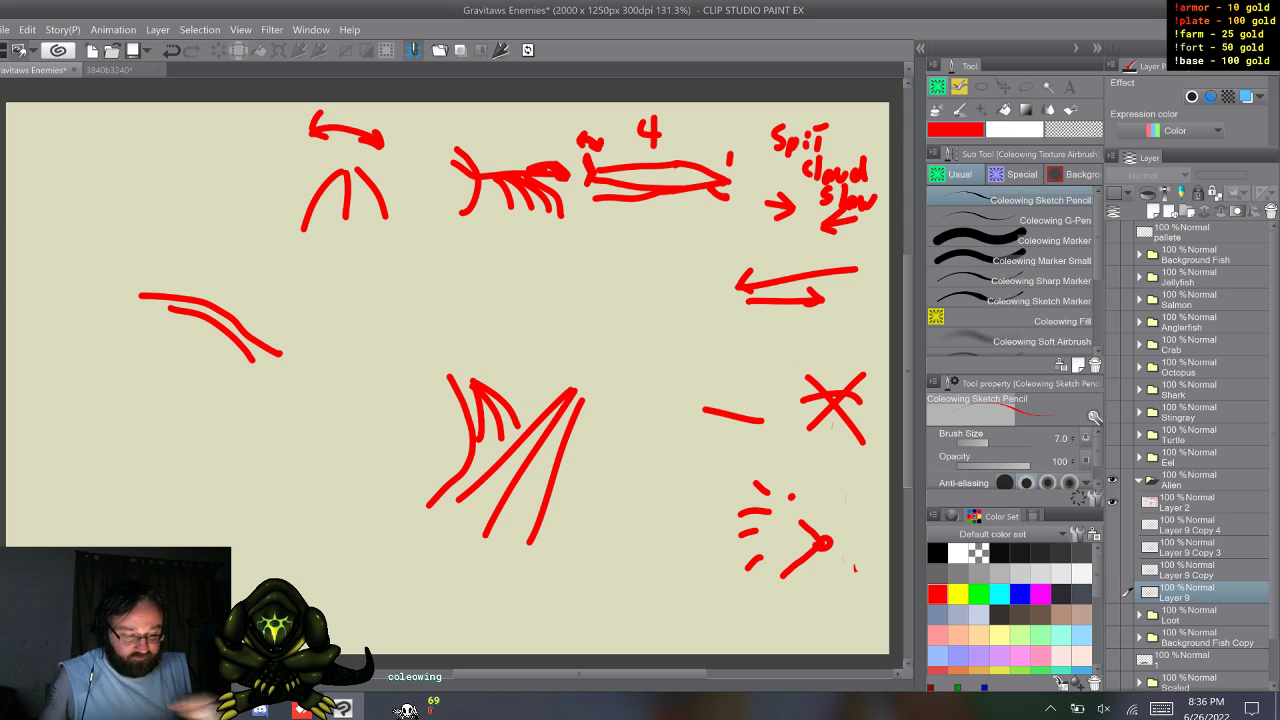
pyautogui.click(1112, 502)
pyautogui.click(1190, 525)
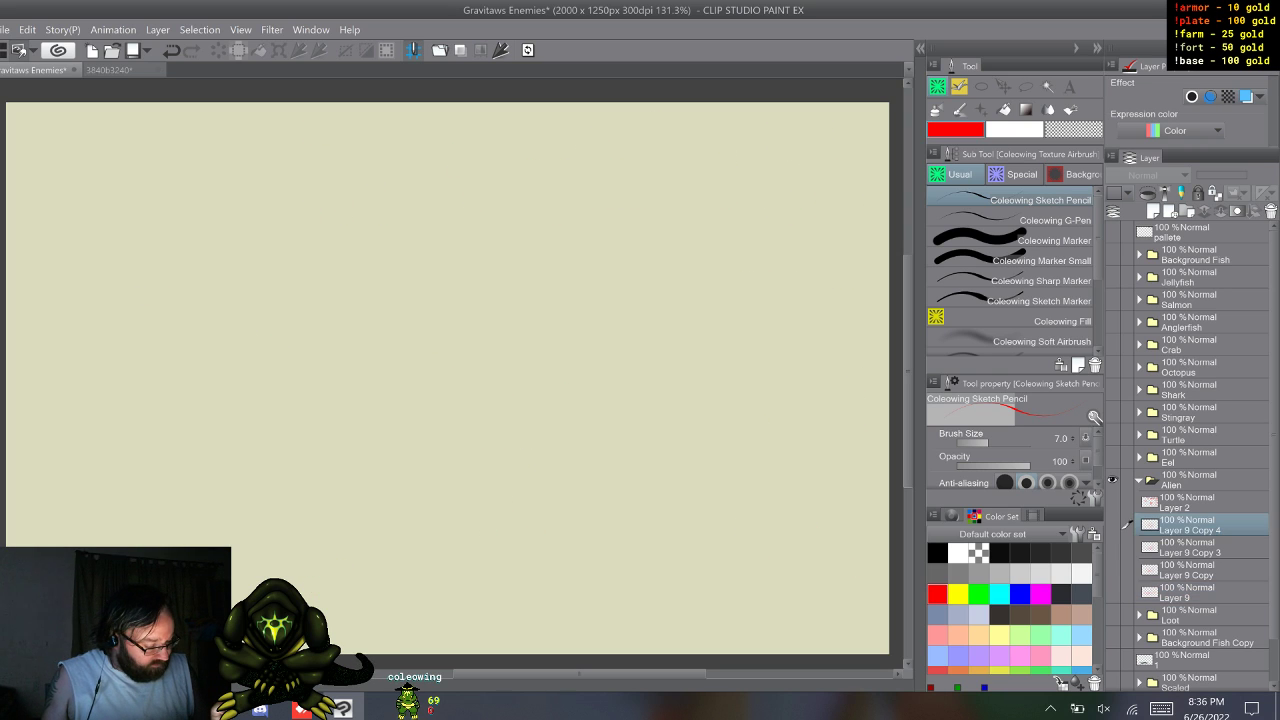
pyautogui.click(1190, 593)
pyautogui.click(1190, 570)
pyautogui.click(1190, 593)
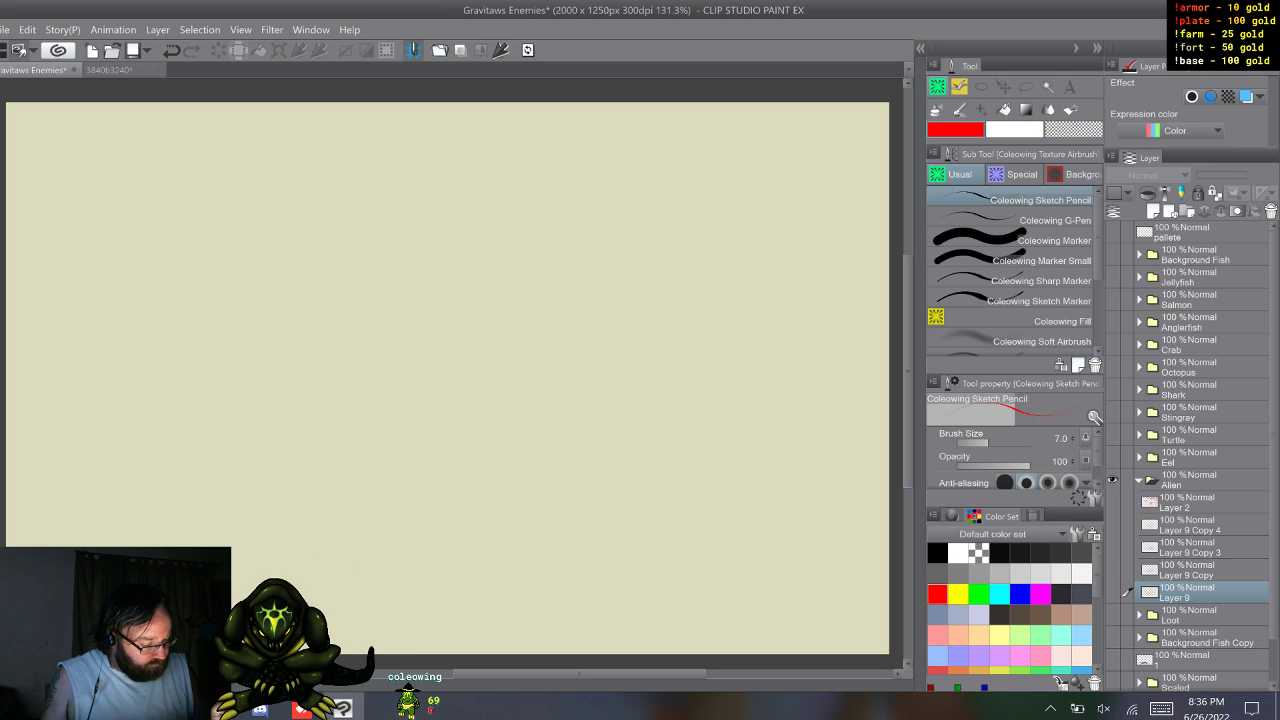
pyautogui.click(1190, 570)
pyautogui.click(1190, 525)
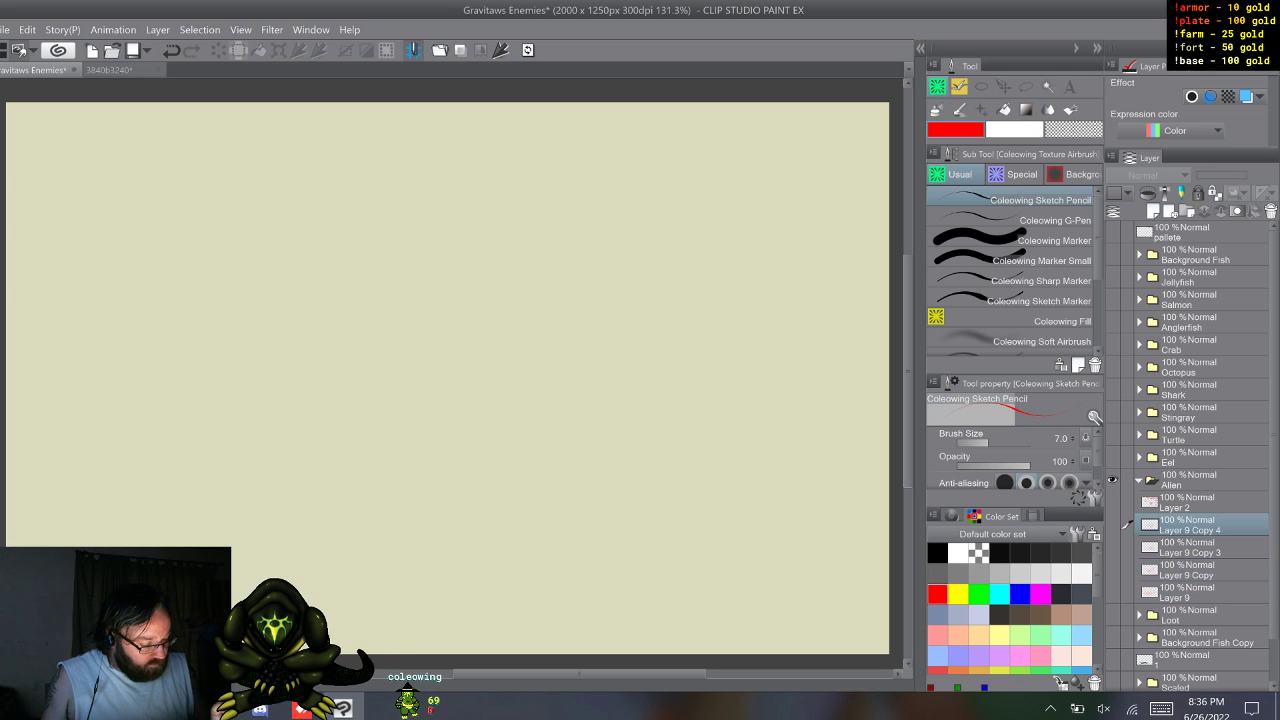
# - Rename the Layer 9 Copy sketch layer in the Alien folder as 1
pyautogui.click(1190, 570)
pyautogui.doubleClick(1188, 575)
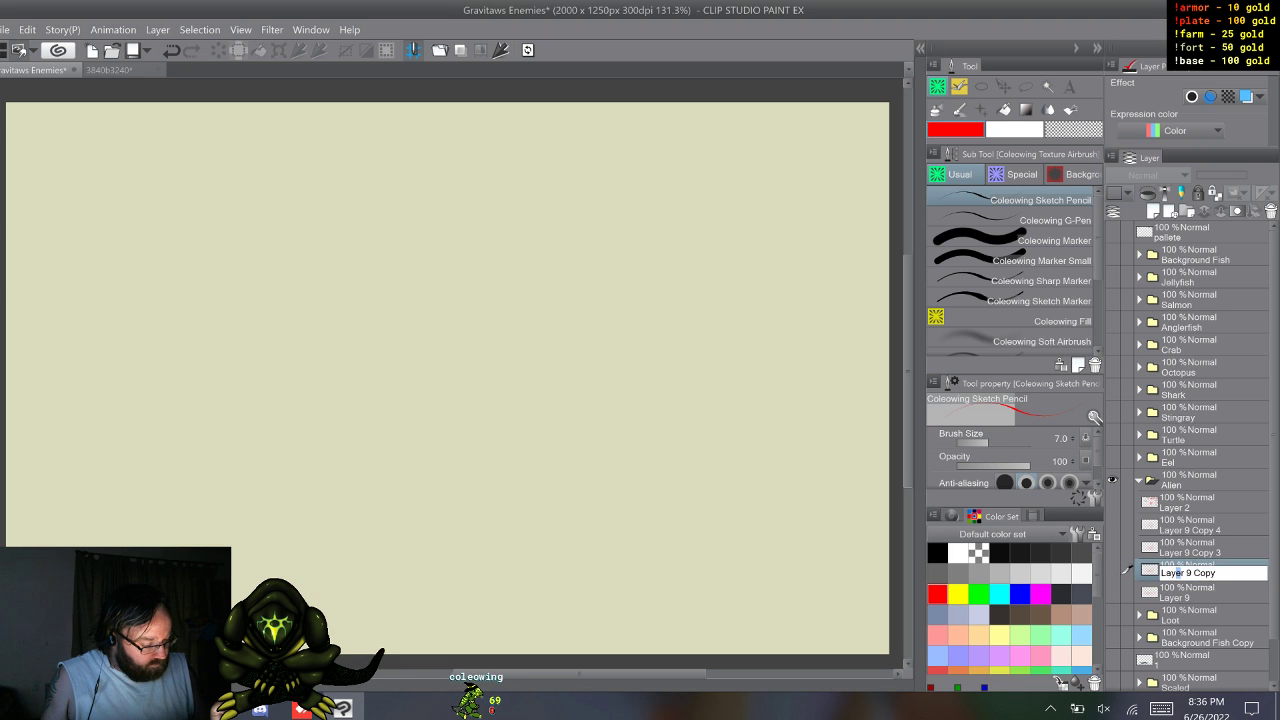
pyautogui.doubleClick(1180, 572)
pyautogui.click(1159, 708)
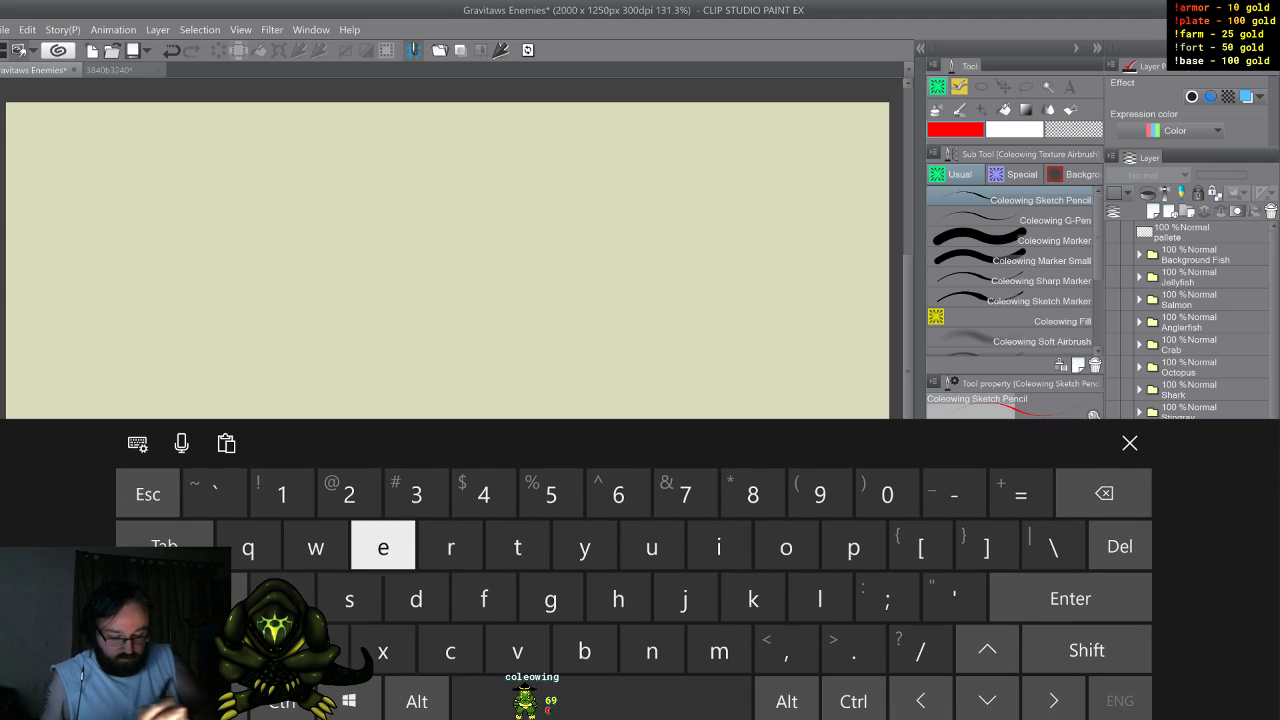
pyautogui.click(349, 494)
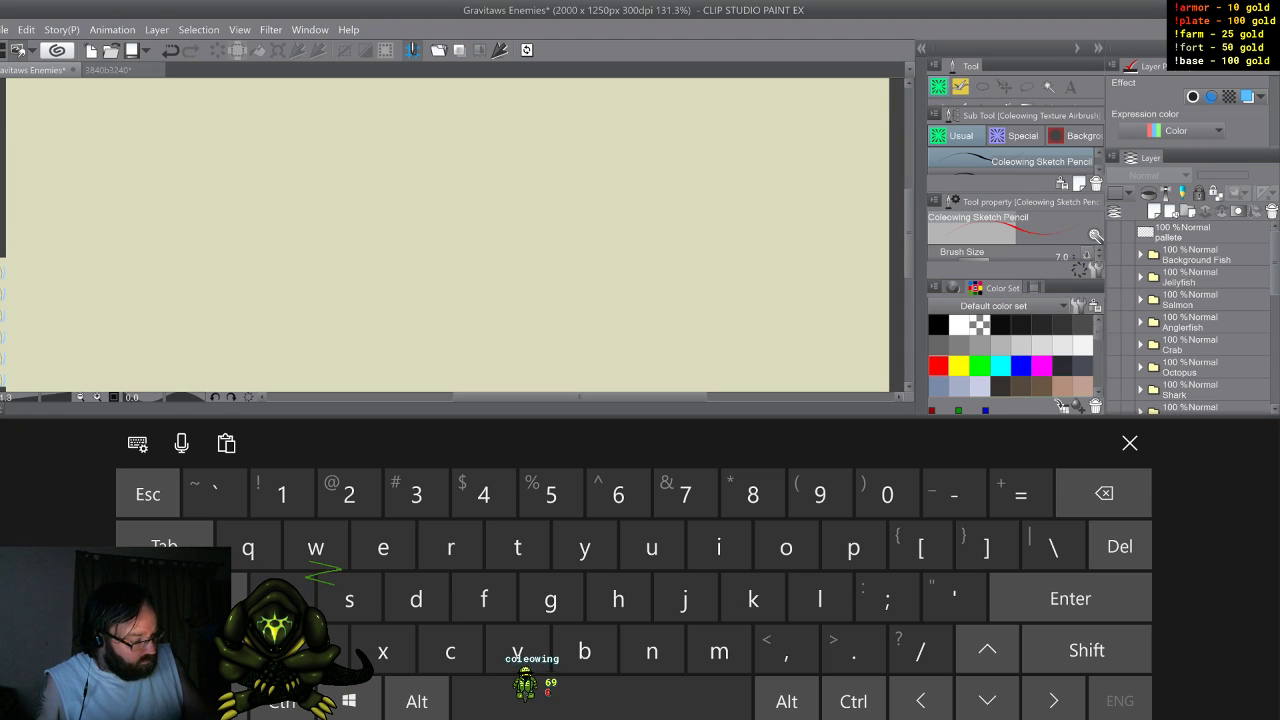
# - Rename Layer 9 Copy 3 as 2 and Layer 9 Copy 4 as 3
pyautogui.doubleClick(1190, 363)
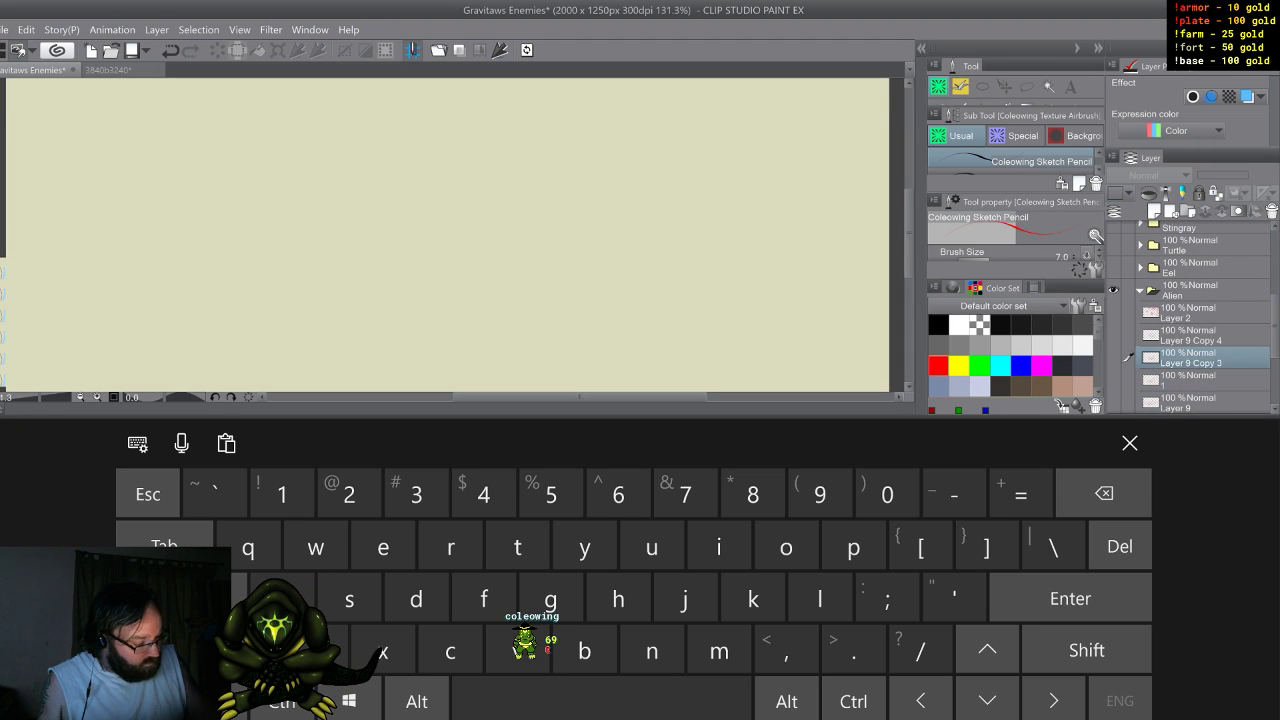
pyautogui.click(349, 494)
pyautogui.click(1188, 339)
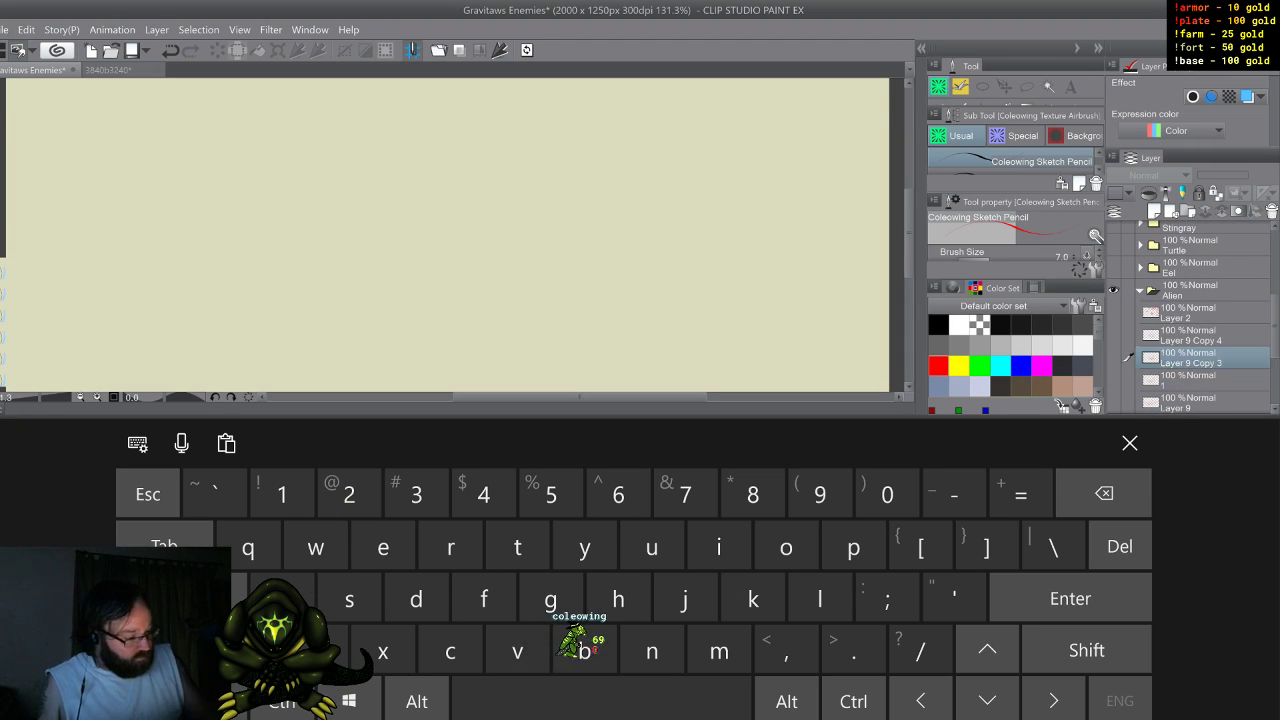
pyautogui.doubleClick(1188, 339)
pyautogui.click(1188, 339)
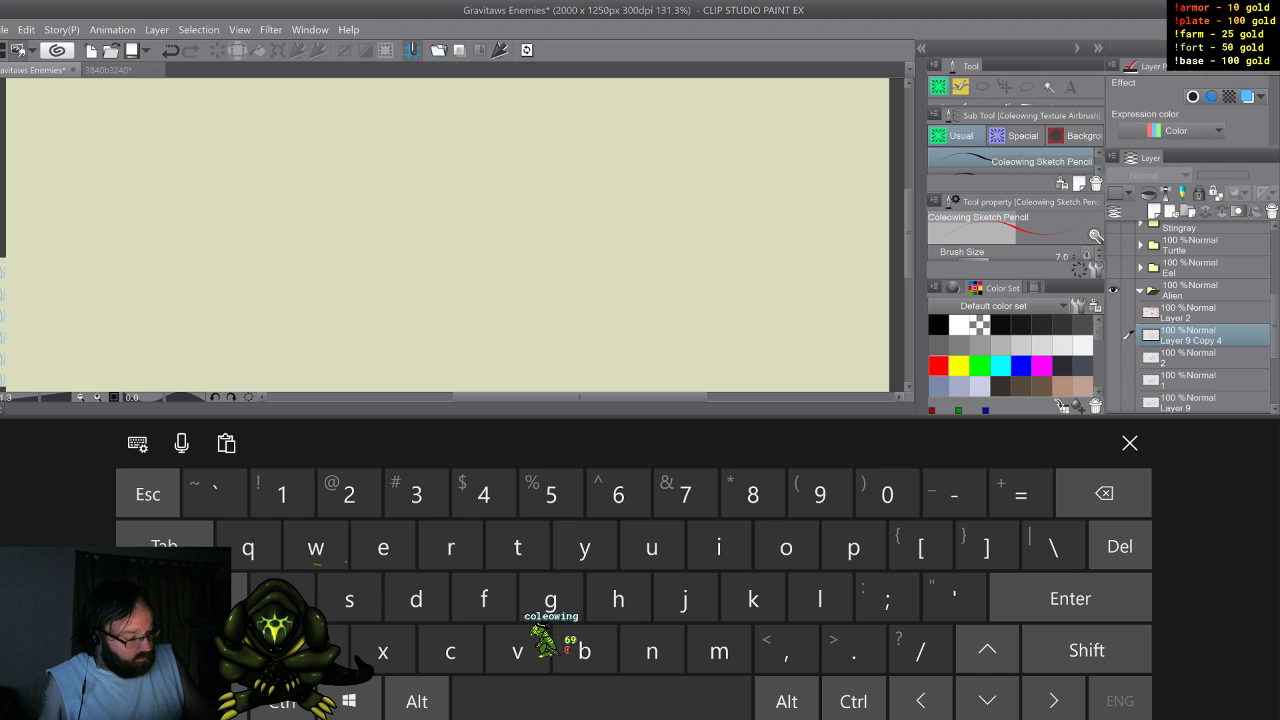
pyautogui.write('3')
pyautogui.click(1130, 443)
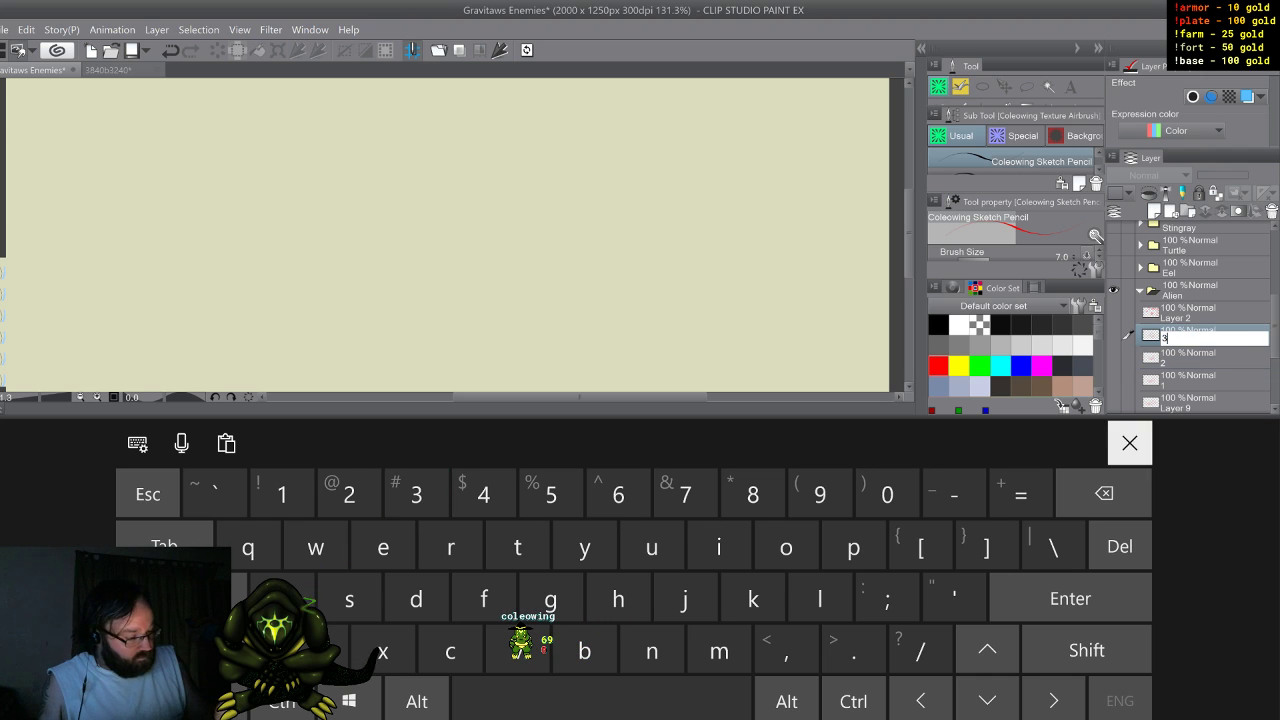
pyautogui.press('Return')
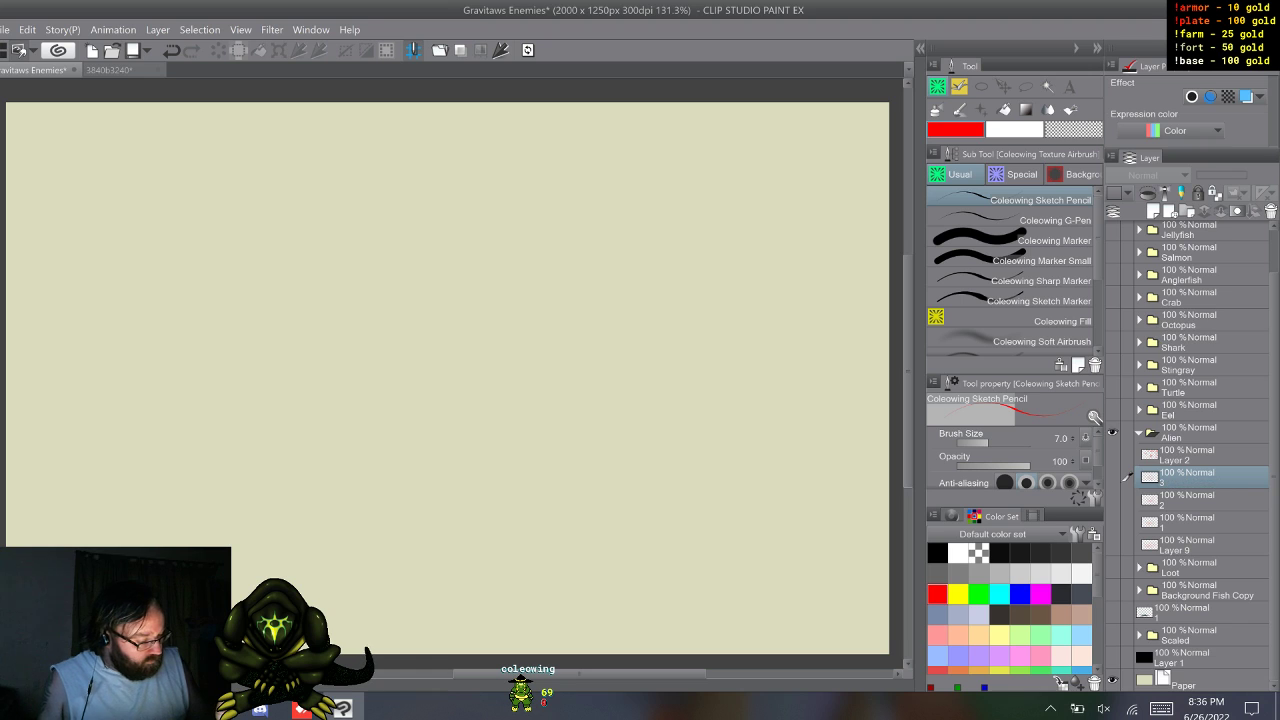
# - Compare the shark poses by showing Layer 9, the Layer 2 notes, and layers 3, 2 and 1 in turn
pyautogui.click(1188, 523)
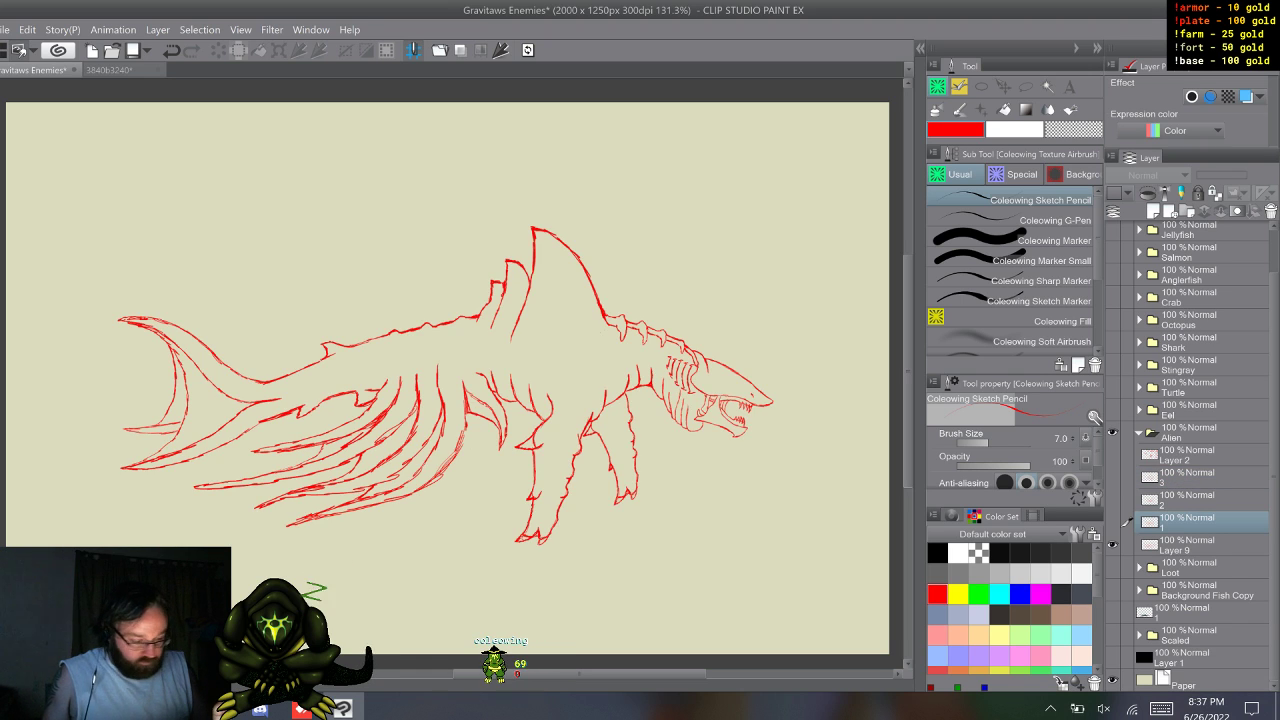
pyautogui.click(1188, 546)
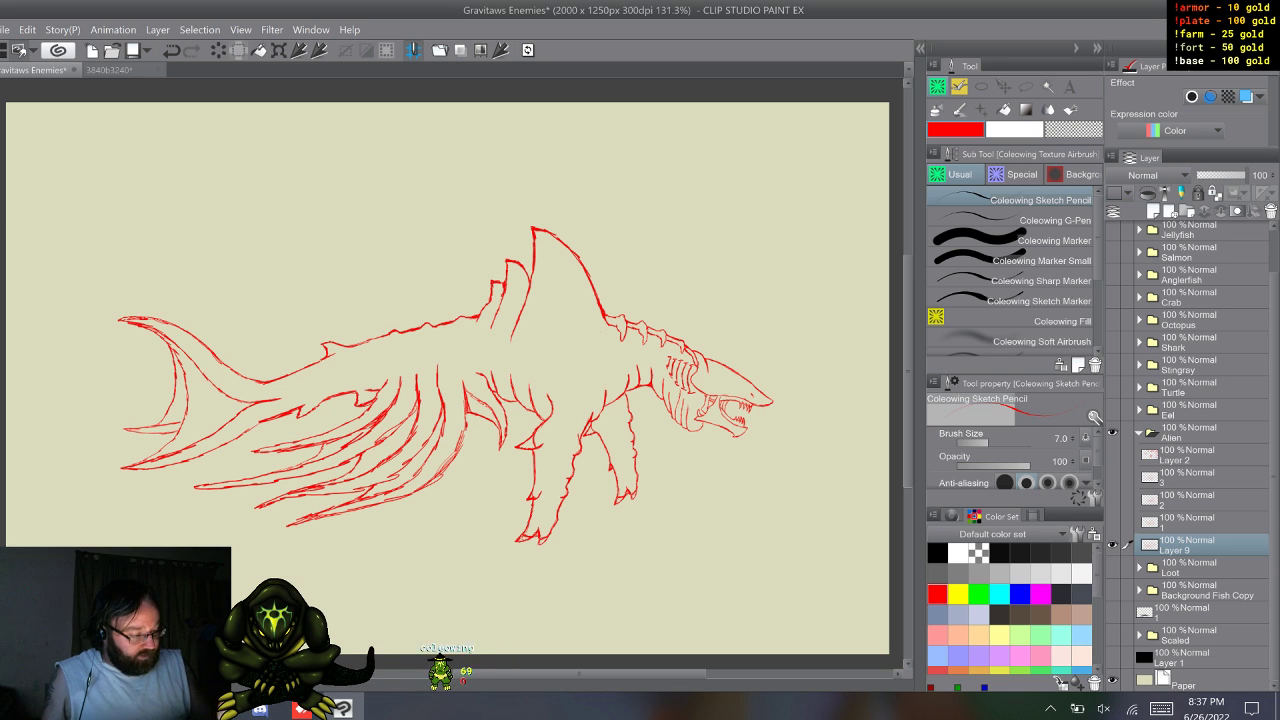
pyautogui.click(1112, 455)
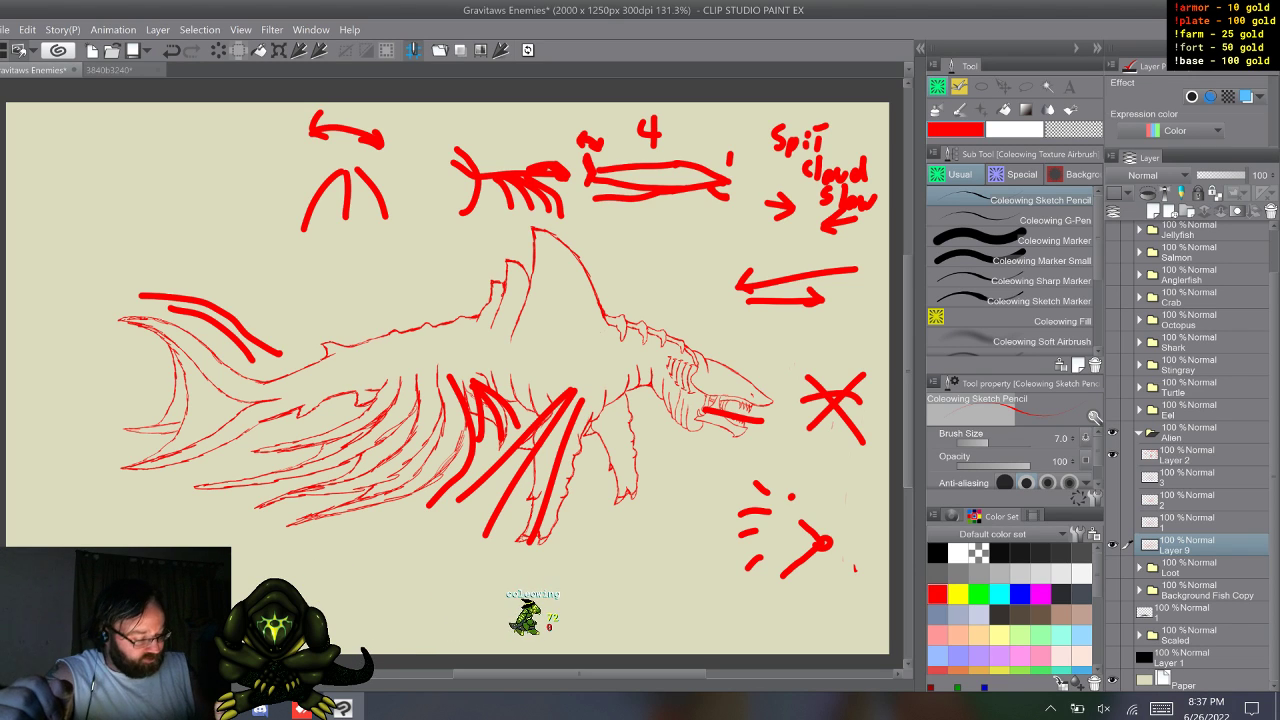
pyautogui.click(1112, 545)
pyautogui.click(1112, 455)
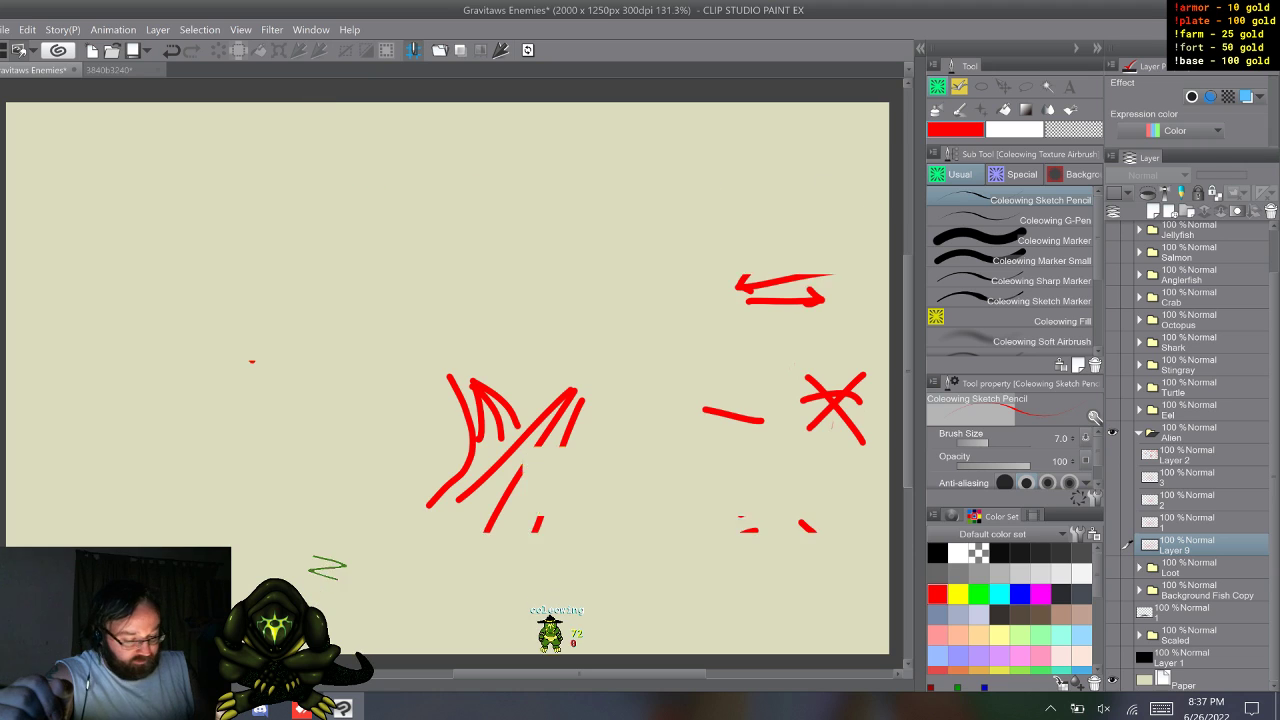
pyautogui.click(1112, 455)
pyautogui.click(1112, 477)
pyautogui.click(1112, 455)
pyautogui.click(1112, 477)
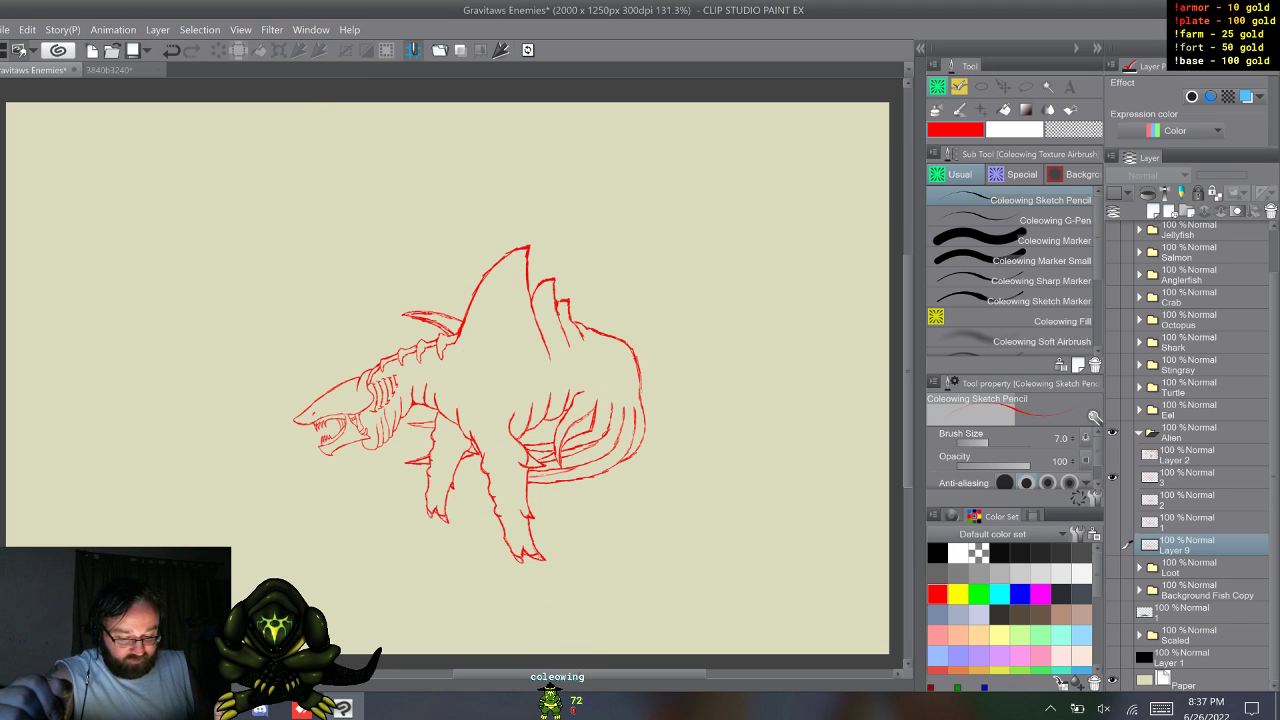
pyautogui.click(1112, 500)
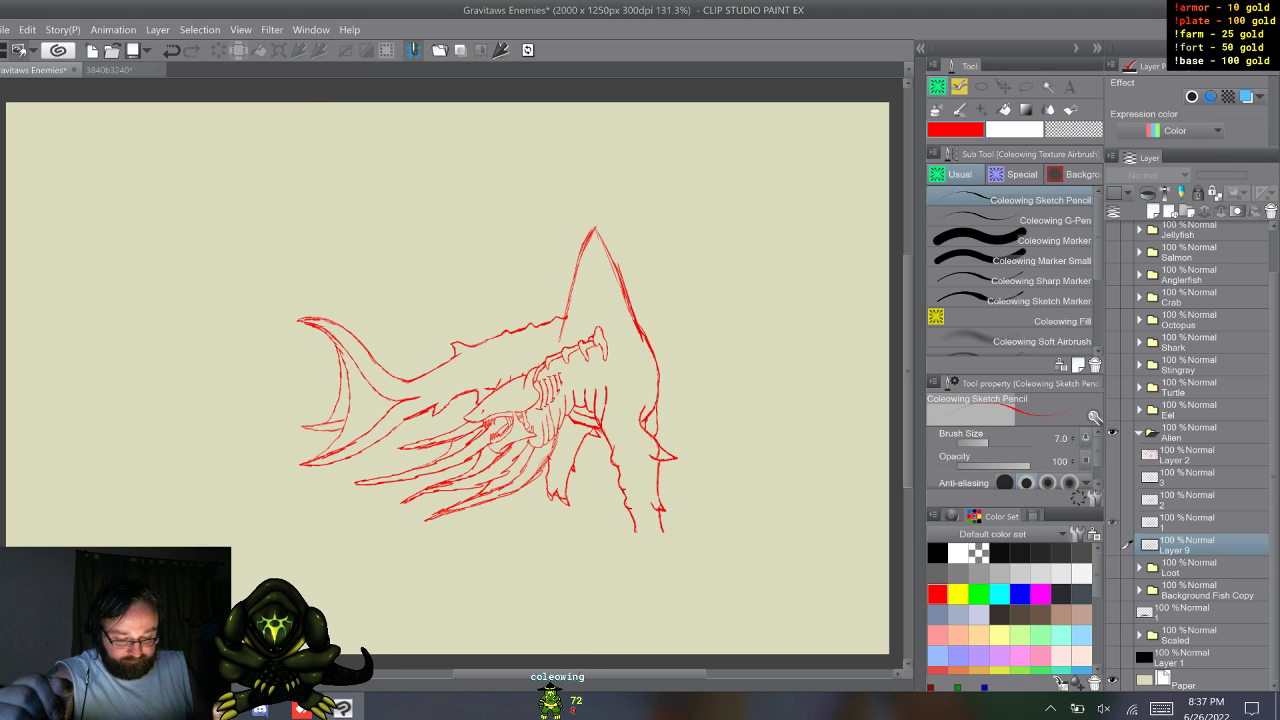
pyautogui.click(1112, 522)
pyautogui.click(1112, 500)
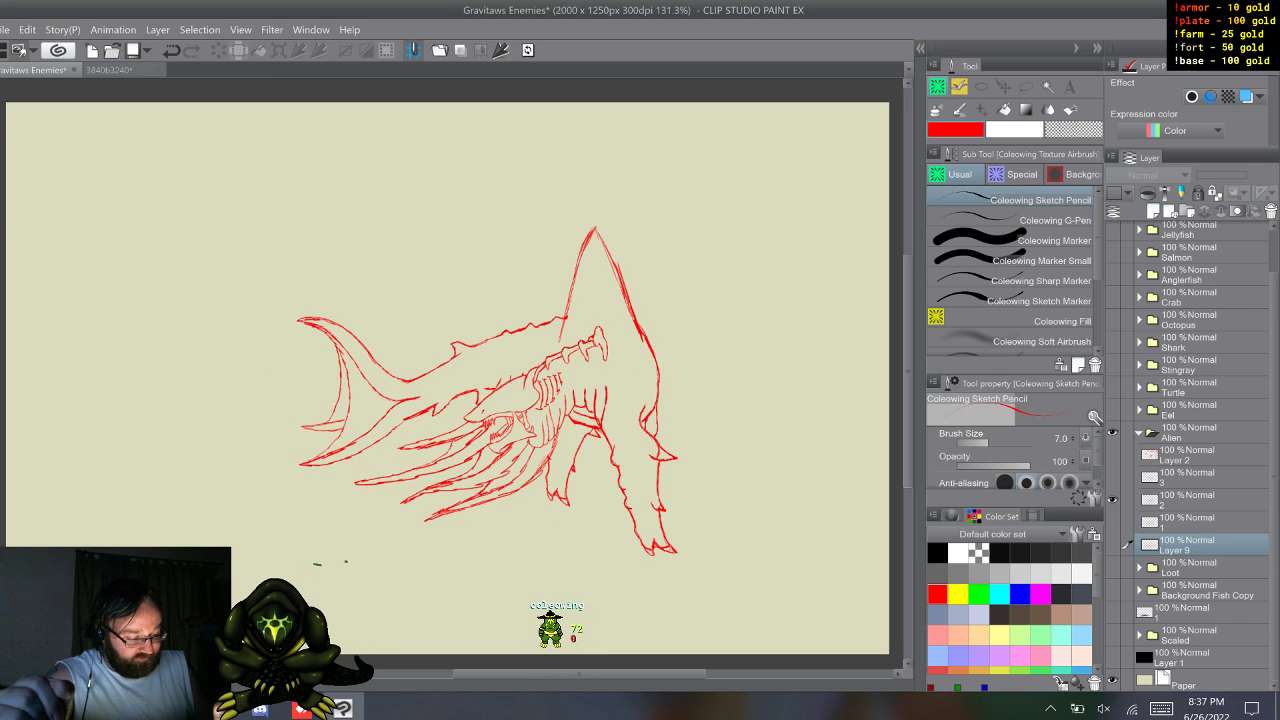
# - Step back and forward through the layer visibility changes to recheck the notes and poses, ending with only Layer 9 shown
pyautogui.hotkey('ctrl', 'z')
pyautogui.hotkey('ctrl', 'z')
pyautogui.hotkey('ctrl', 'z')
pyautogui.hotkey('ctrl', 'z')
pyautogui.hotkey('ctrl', 'z')
pyautogui.hotkey('ctrl', 'z')
pyautogui.hotkey('ctrl', 'z')
pyautogui.hotkey('ctrl', 'z')
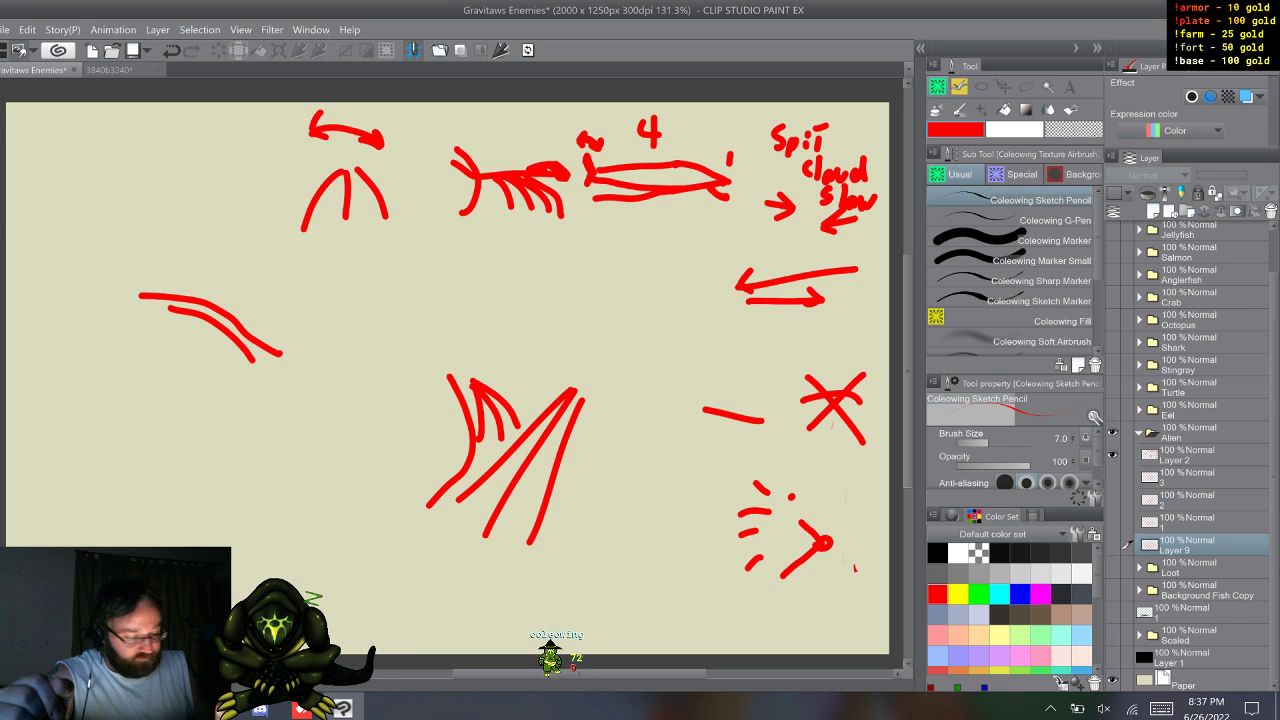
pyautogui.hotkey('ctrl', 'y')
pyautogui.hotkey('ctrl', 'y')
pyautogui.hotkey('ctrl', 'y')
pyautogui.hotkey('ctrl', 'y')
pyautogui.hotkey('ctrl', 'y')
pyautogui.hotkey('ctrl', 'y')
pyautogui.hotkey('ctrl', 'y')
pyautogui.hotkey('ctrl', 'y')
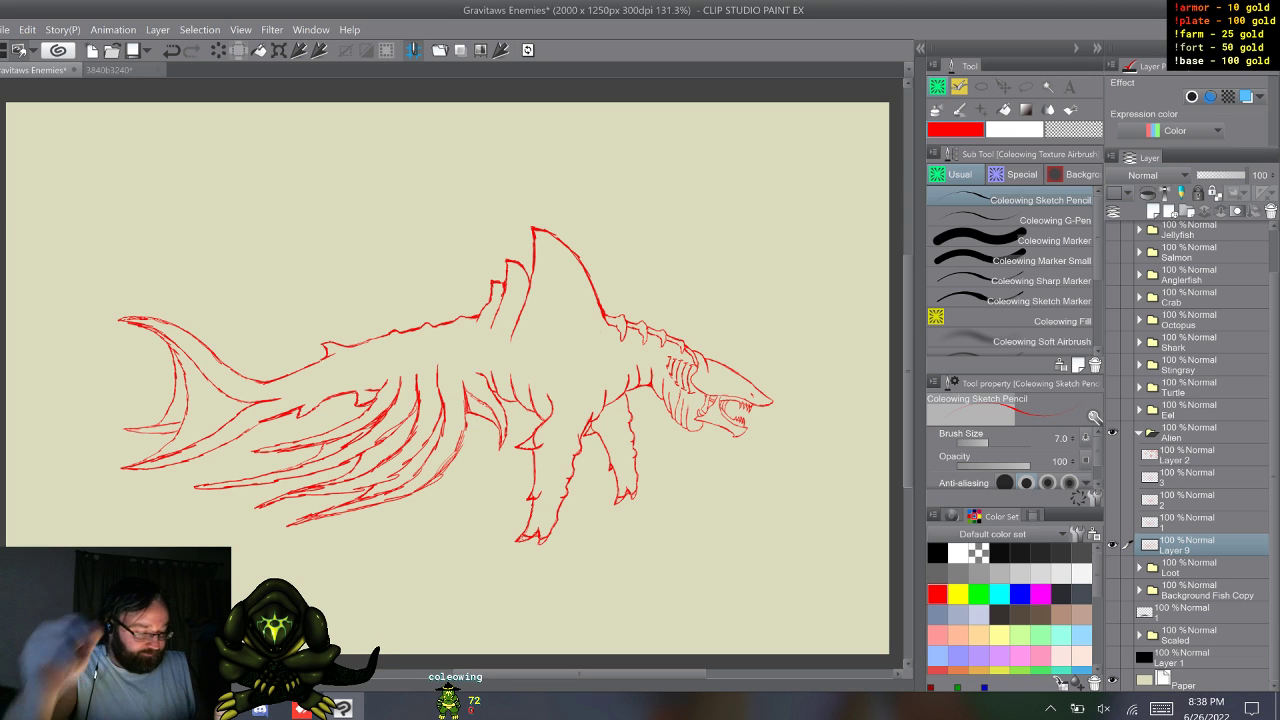
# - Duplicate Layer 9, move the copy above layer 3, hide it, and make the original Layer 9 active
pyautogui.press('F9')
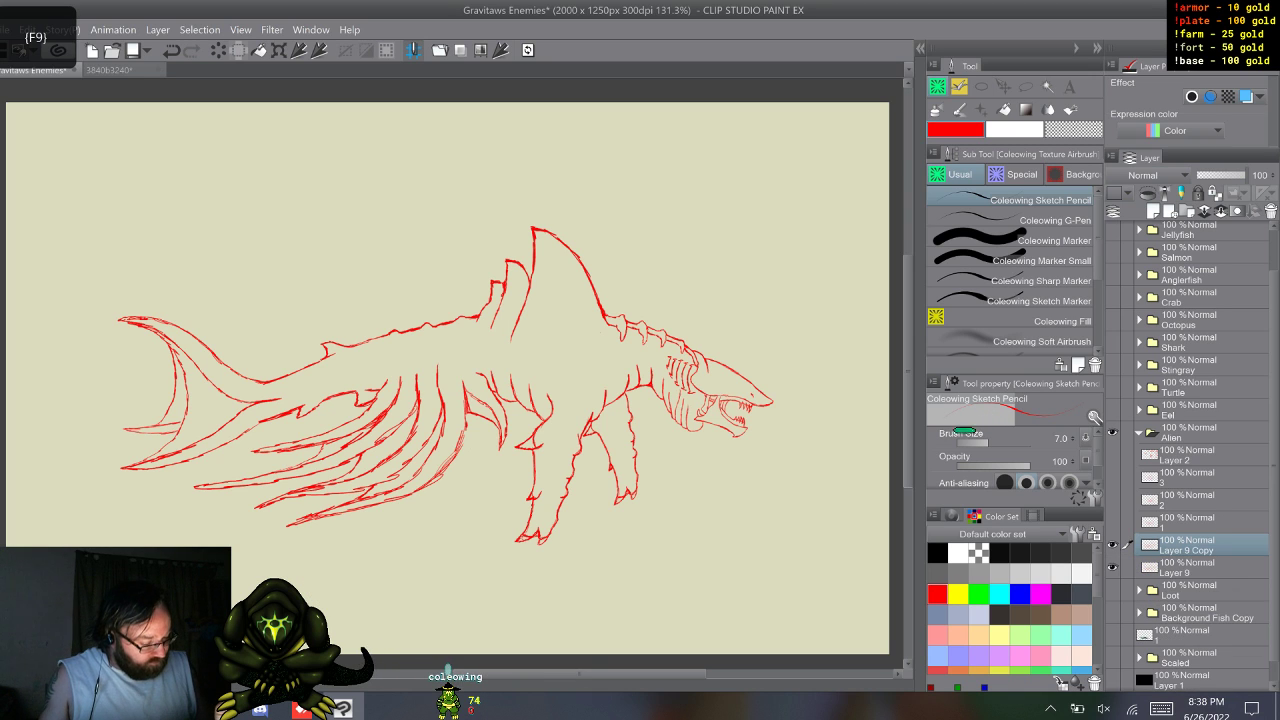
pyautogui.moveTo(1187, 546); pyautogui.dragTo(1187, 465)
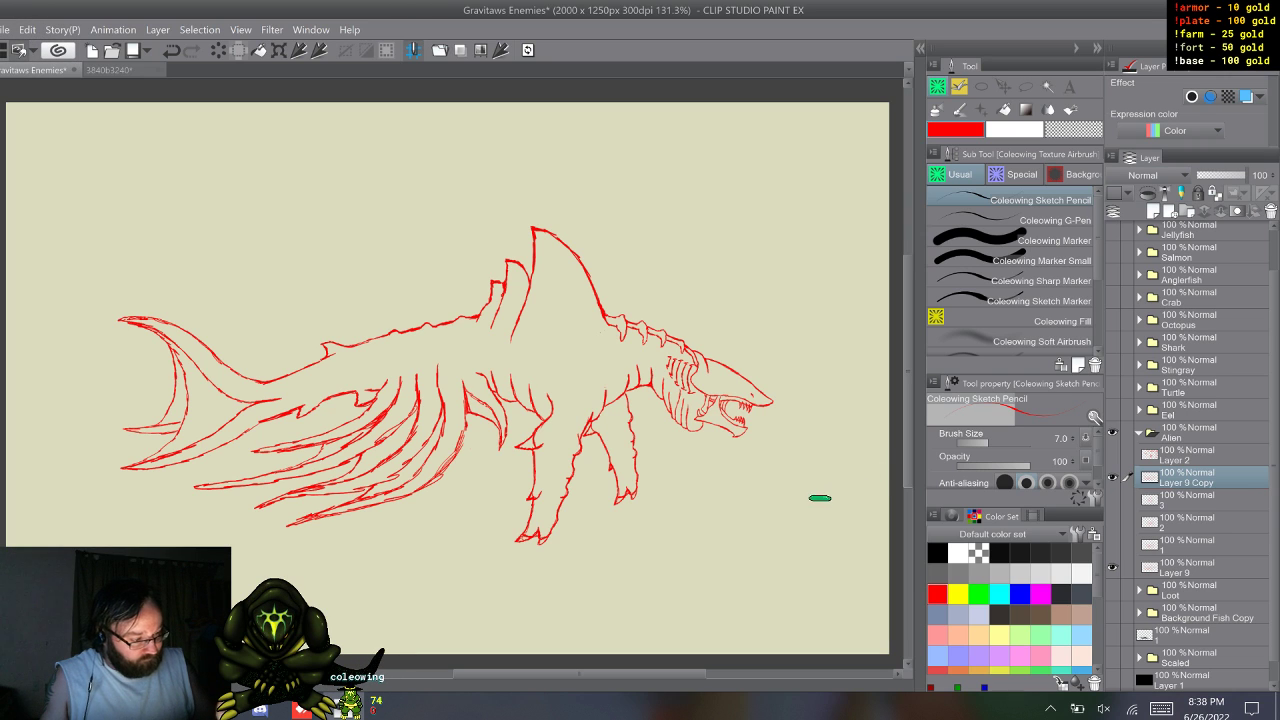
pyautogui.press('m')
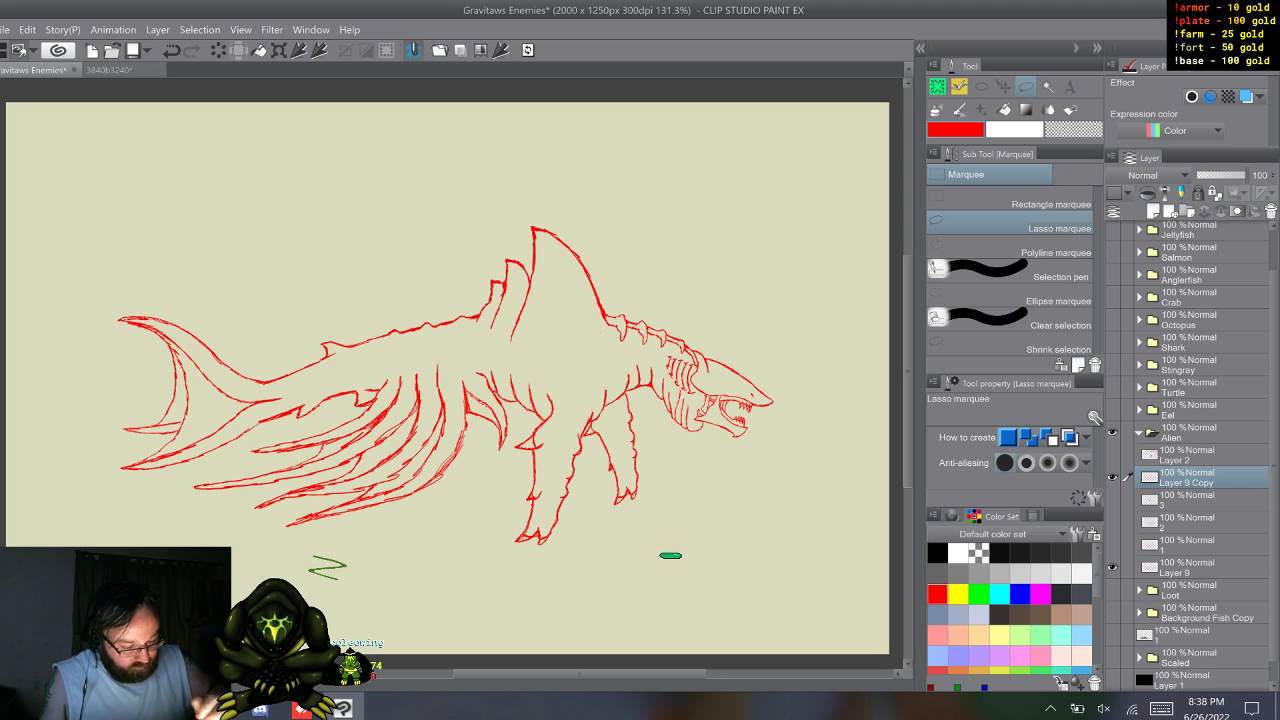
pyautogui.click(1112, 477)
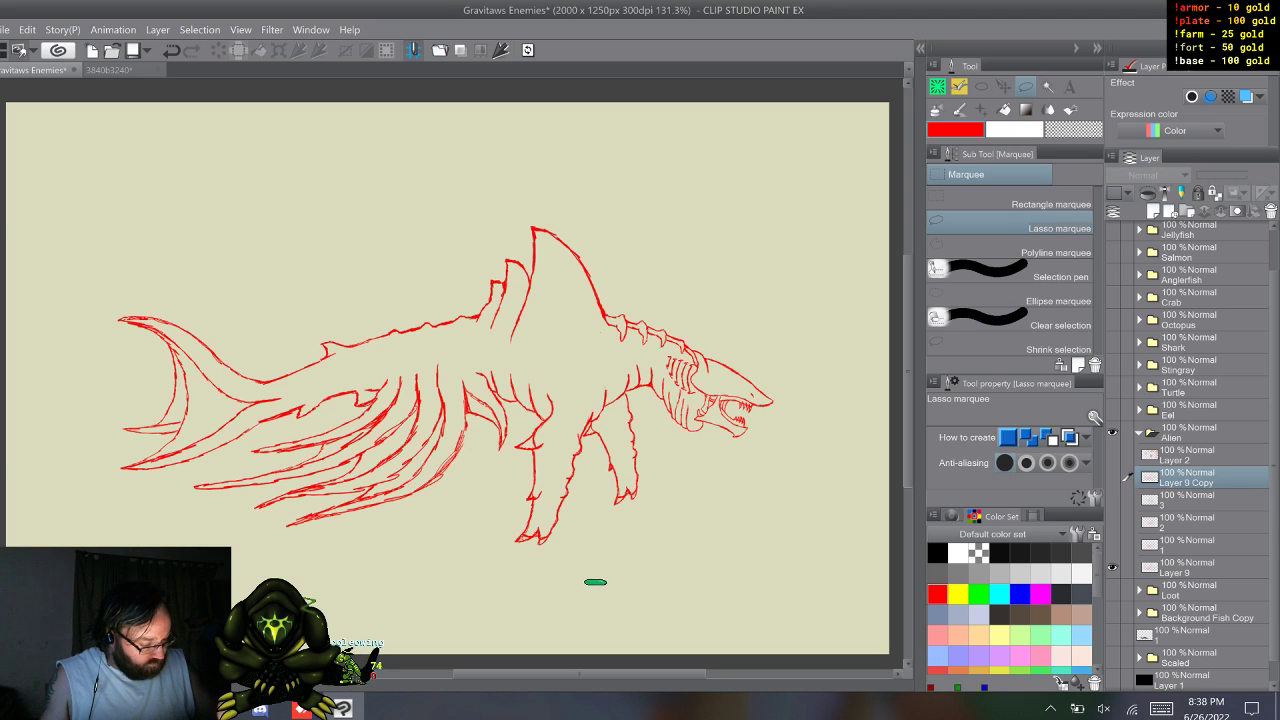
pyautogui.click(1192, 567)
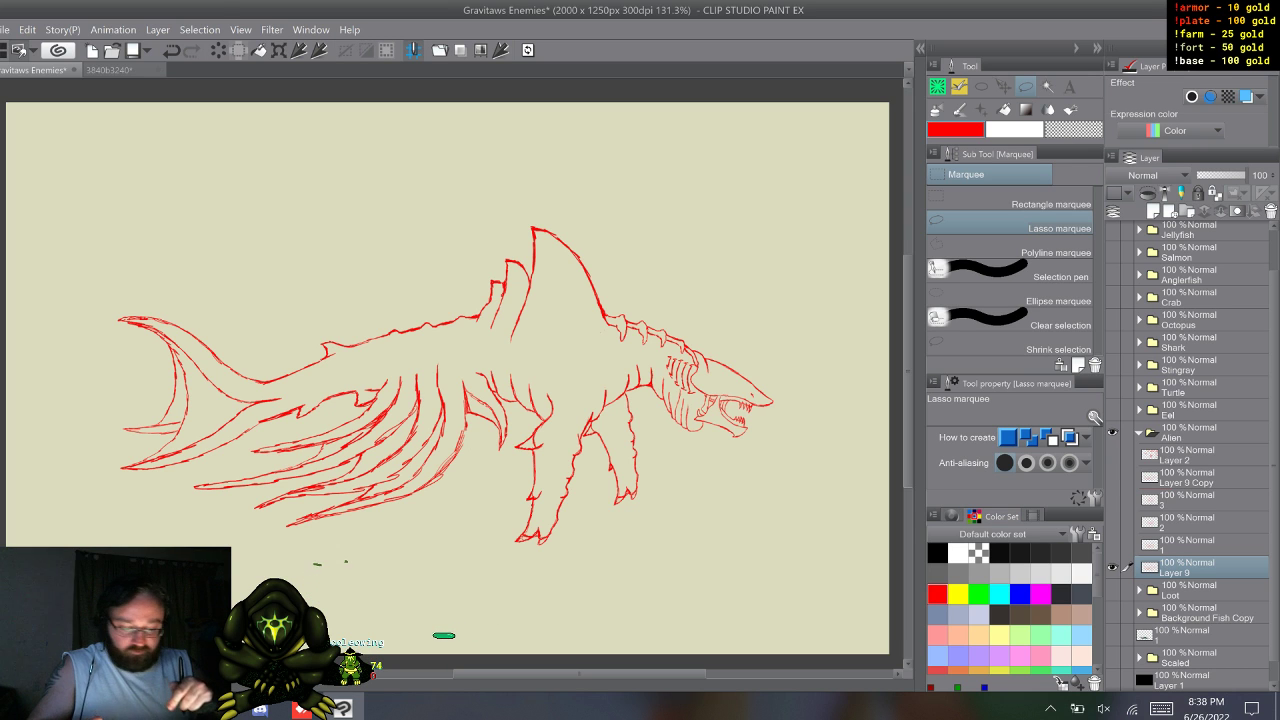
# - Lasso the shark's lower jaw on Layer 9 and rotate it upward around the jaw hinge to close the mouth
pyautogui.press('XF86TouchpadToggle')
pyautogui.scroll(5, 640, 480)
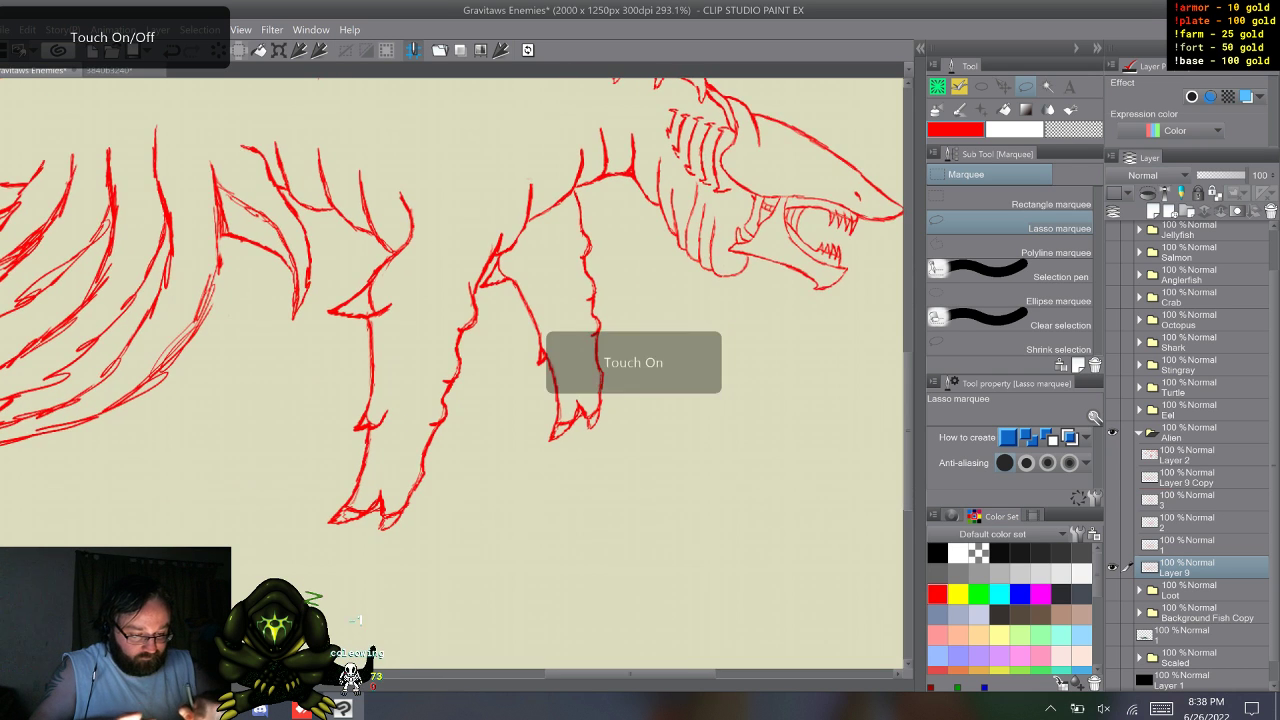
pyautogui.moveTo(600, 300); pyautogui.dragTo(415, 420)
pyautogui.press('XF86TouchpadToggle')
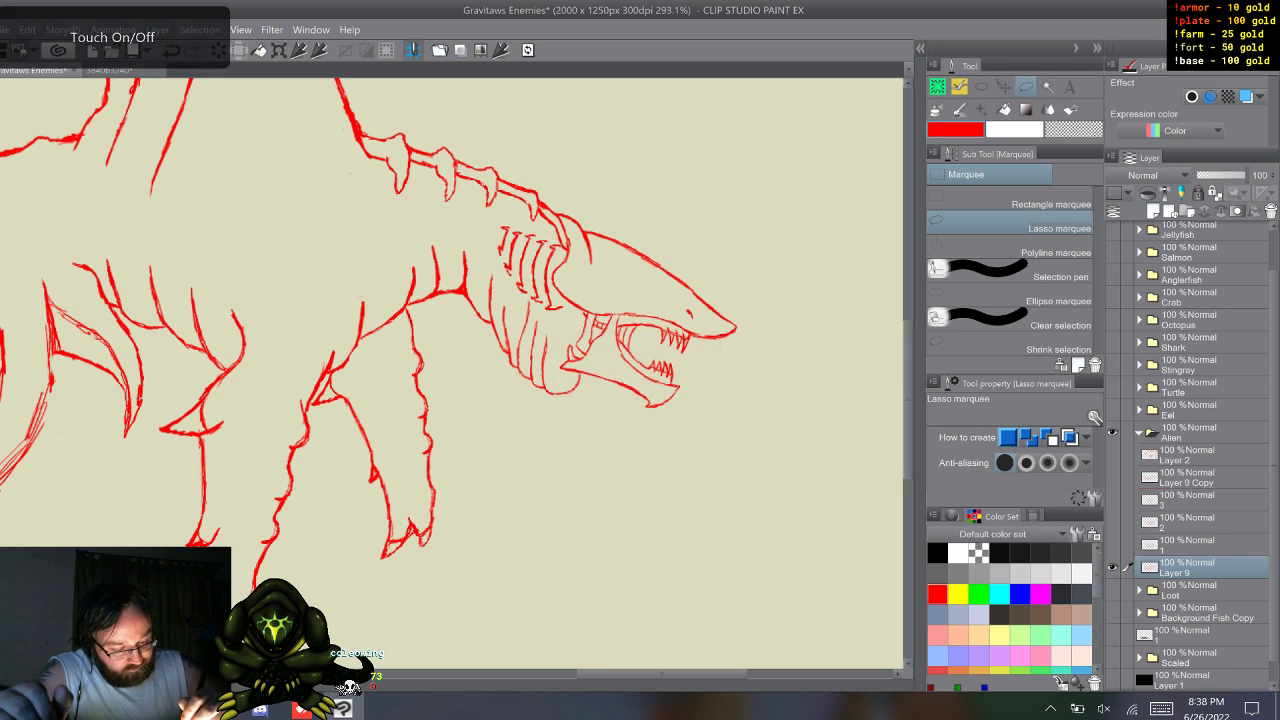
pyautogui.moveTo(677, 358)
pyautogui.mouseDown()
pyautogui.moveTo(671, 438)
pyautogui.moveTo(617, 421)
pyautogui.moveTo(594, 393)
pyautogui.mouseUp()
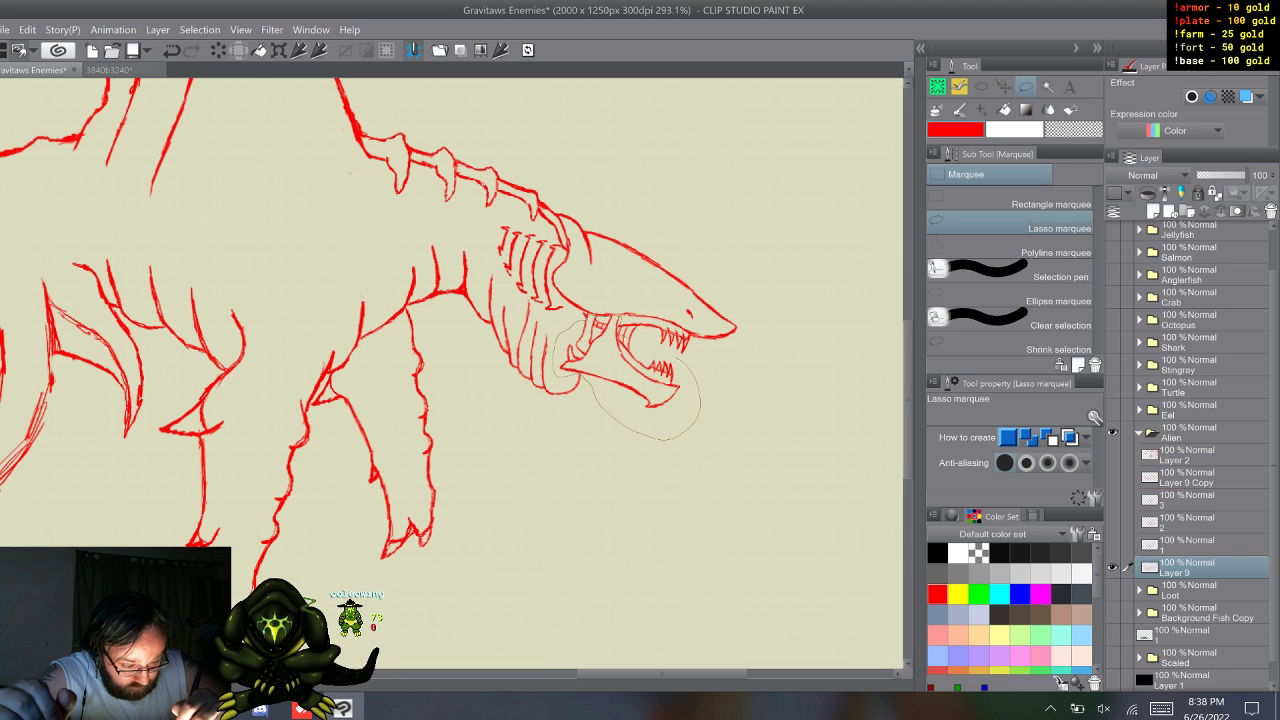
pyautogui.moveTo(632, 341); pyautogui.dragTo(588, 318)
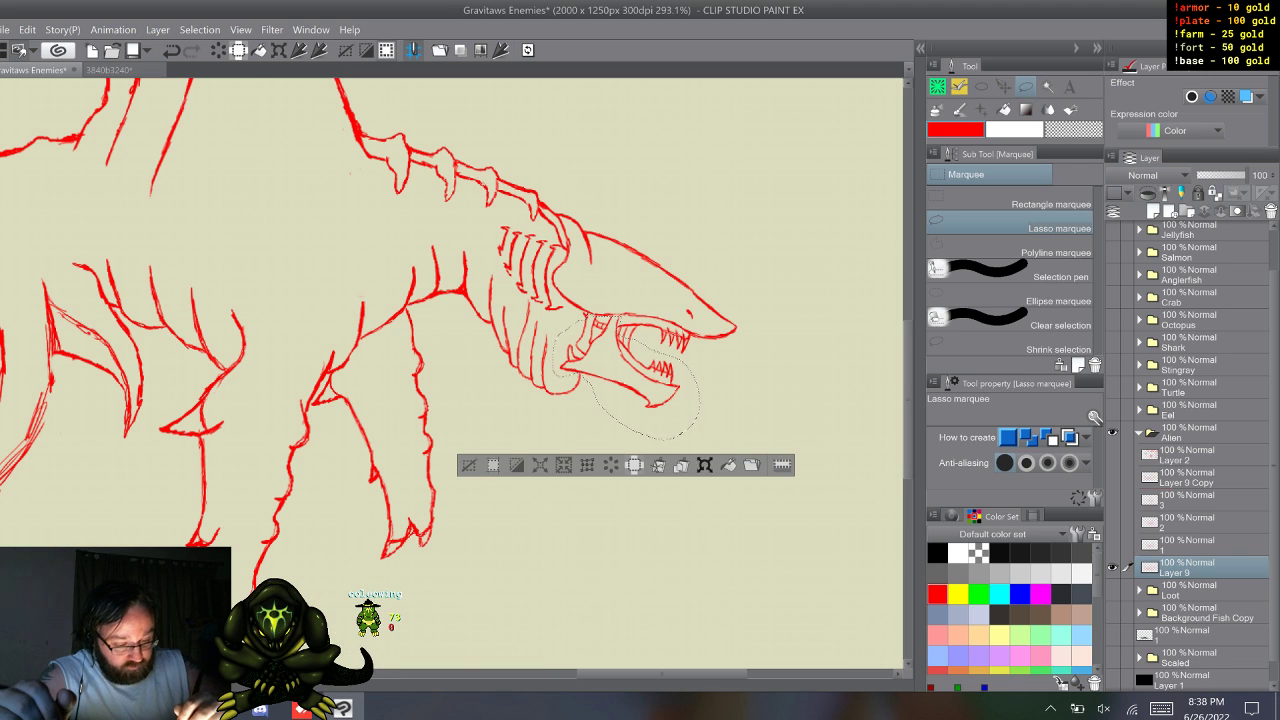
pyautogui.click(705, 465)
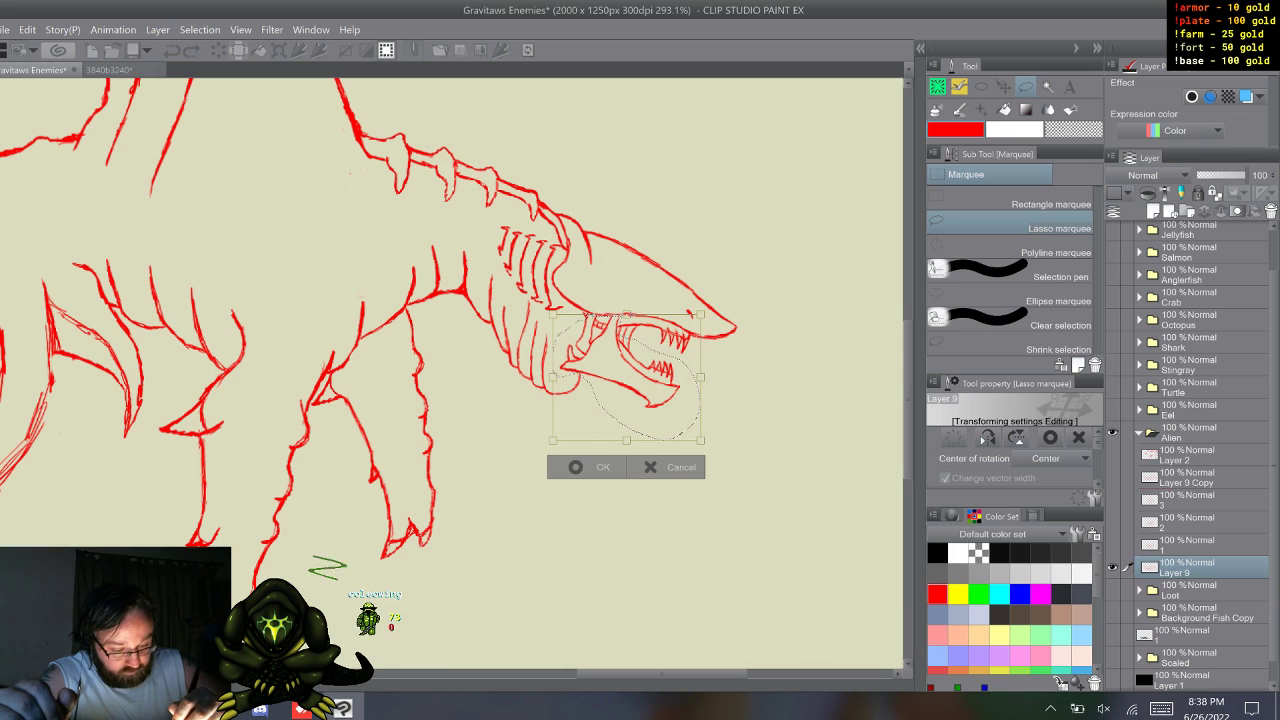
pyautogui.moveTo(627, 377); pyautogui.dragTo(598, 322)
pyautogui.moveTo(718, 402); pyautogui.dragTo(742, 352)
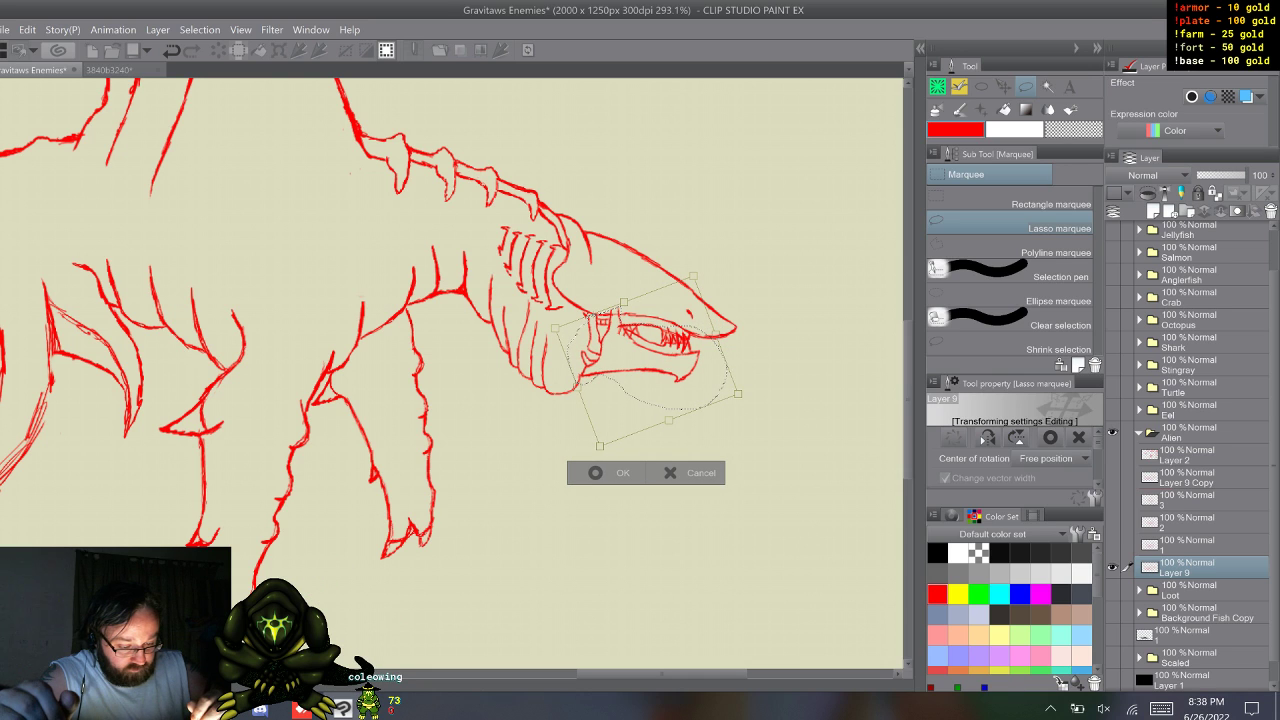
# - Shift the rotated lower jaw up against the snout, apply the transformation and clear the selection
pyautogui.moveTo(647, 361); pyautogui.dragTo(652, 348)
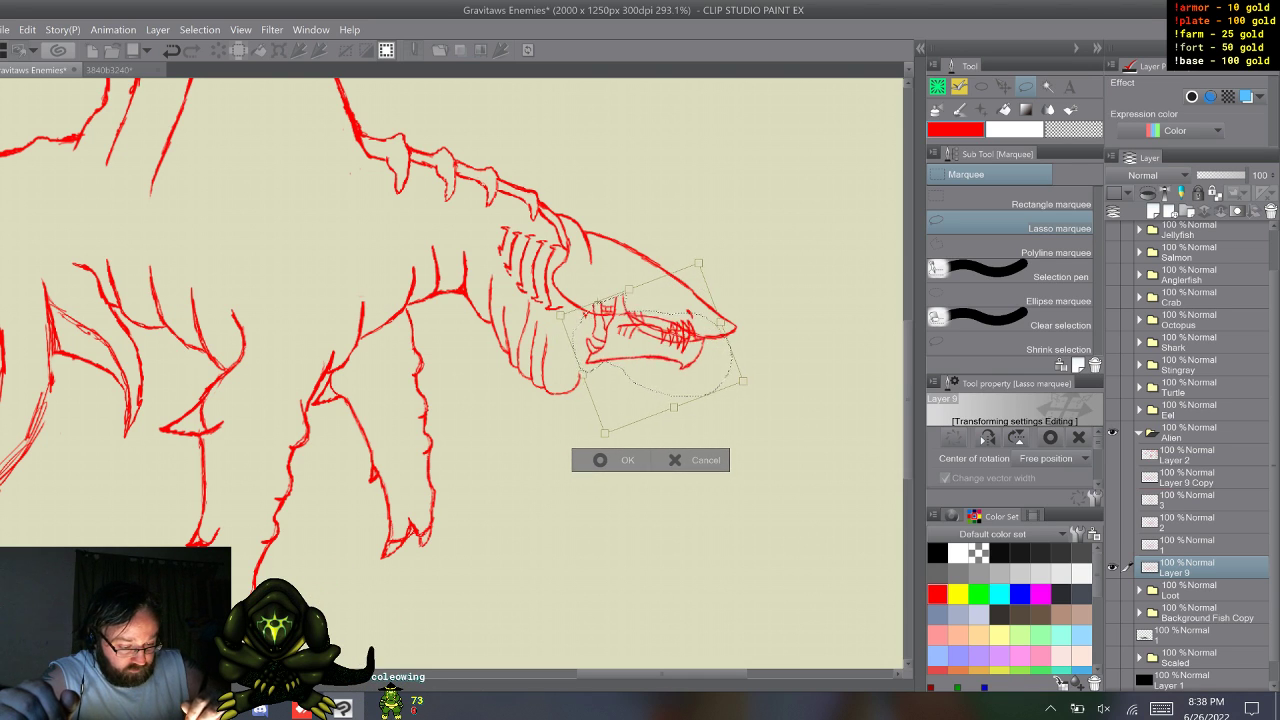
pyautogui.press('Down')
pyautogui.press('Down')
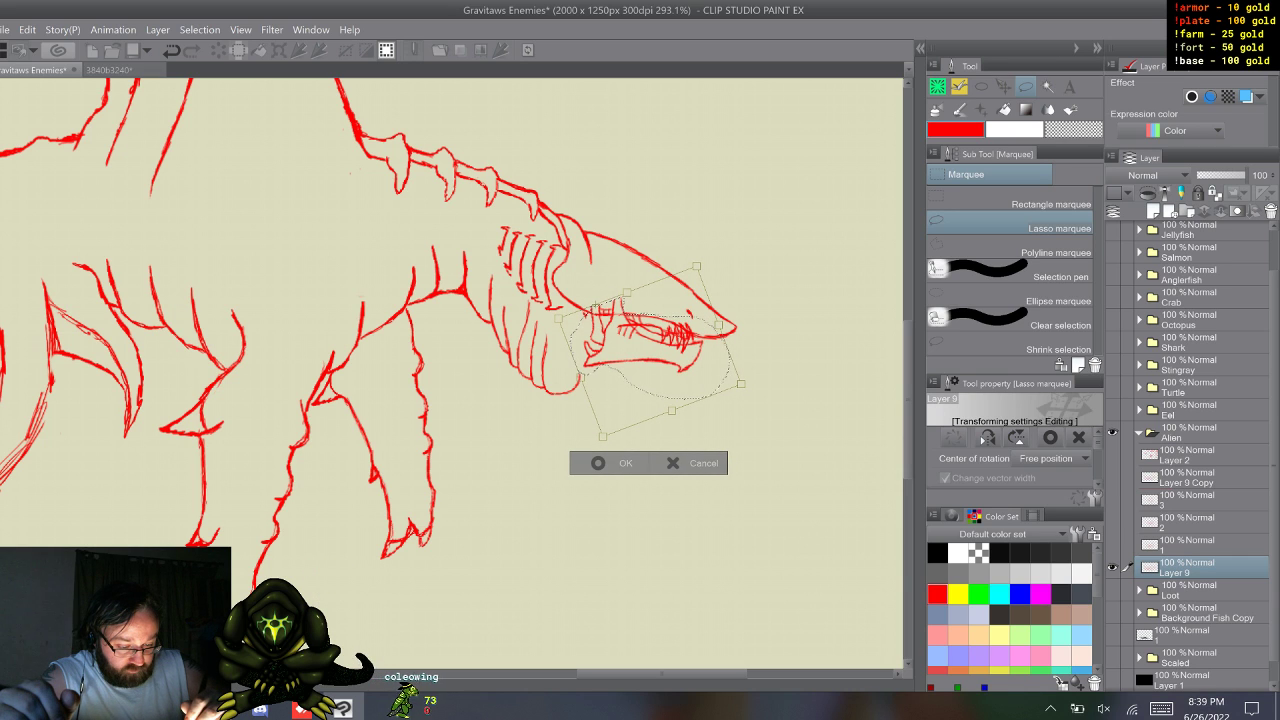
pyautogui.press('Left')
pyautogui.press('Left')
pyautogui.moveTo(650, 349); pyautogui.dragTo(646, 345)
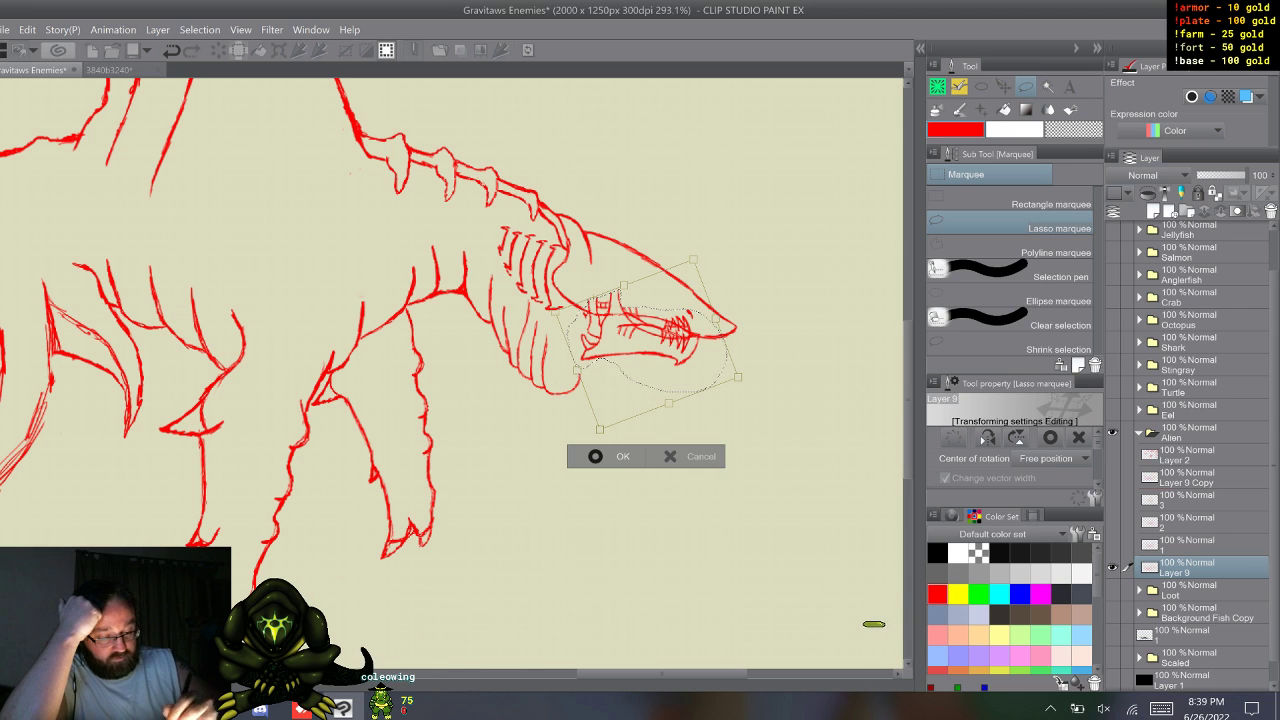
pyautogui.click(595, 456)
pyautogui.hotkey('ctrl', 'd')
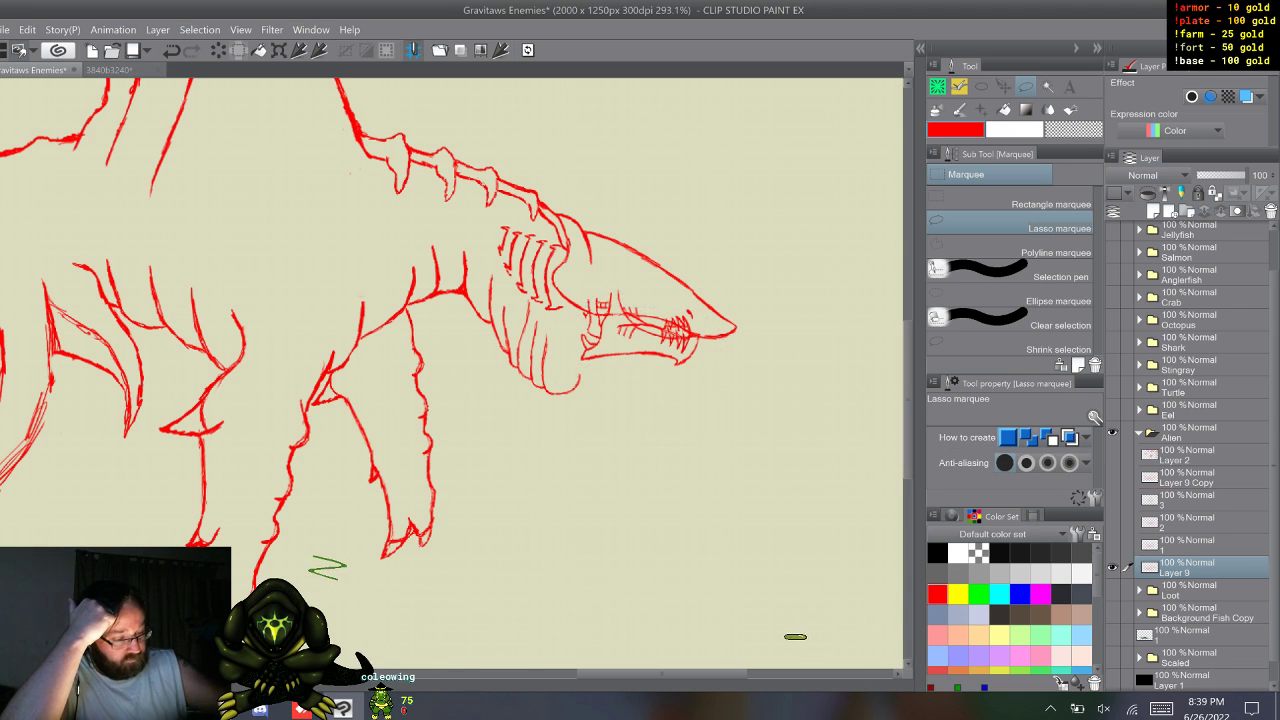
# - Erase the overlapping tooth and jaw lines around the closed mouth with the Coleowing Marker Small in transparent color
pyautogui.press('p')
pyautogui.click(1035, 260)
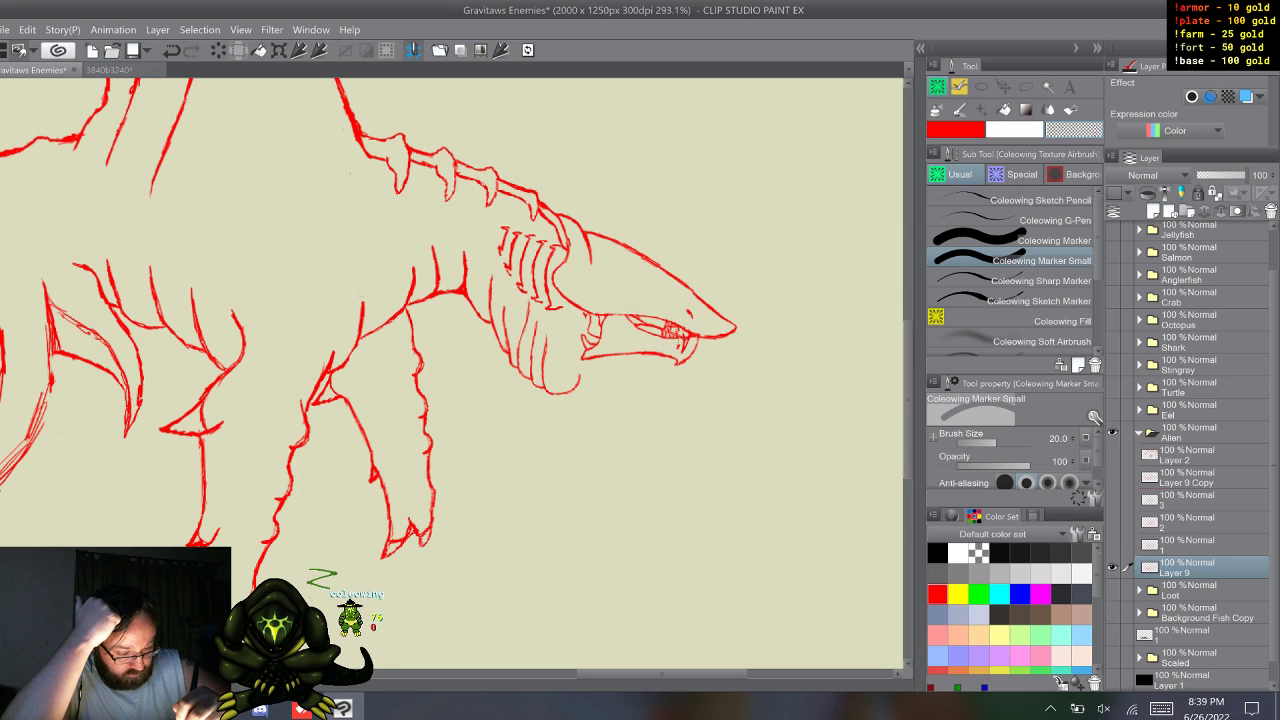
pyautogui.moveTo(682, 338); pyautogui.dragTo(685, 344)
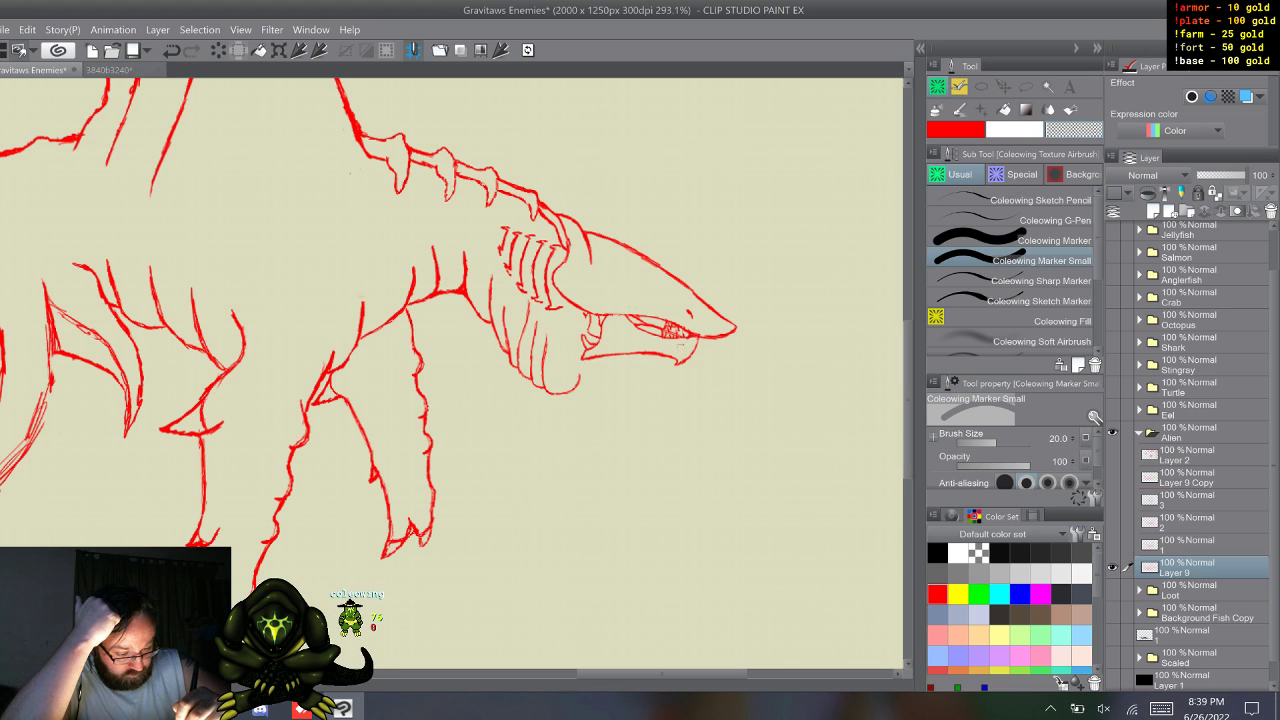
pyautogui.moveTo(684, 338); pyautogui.dragTo(690, 348)
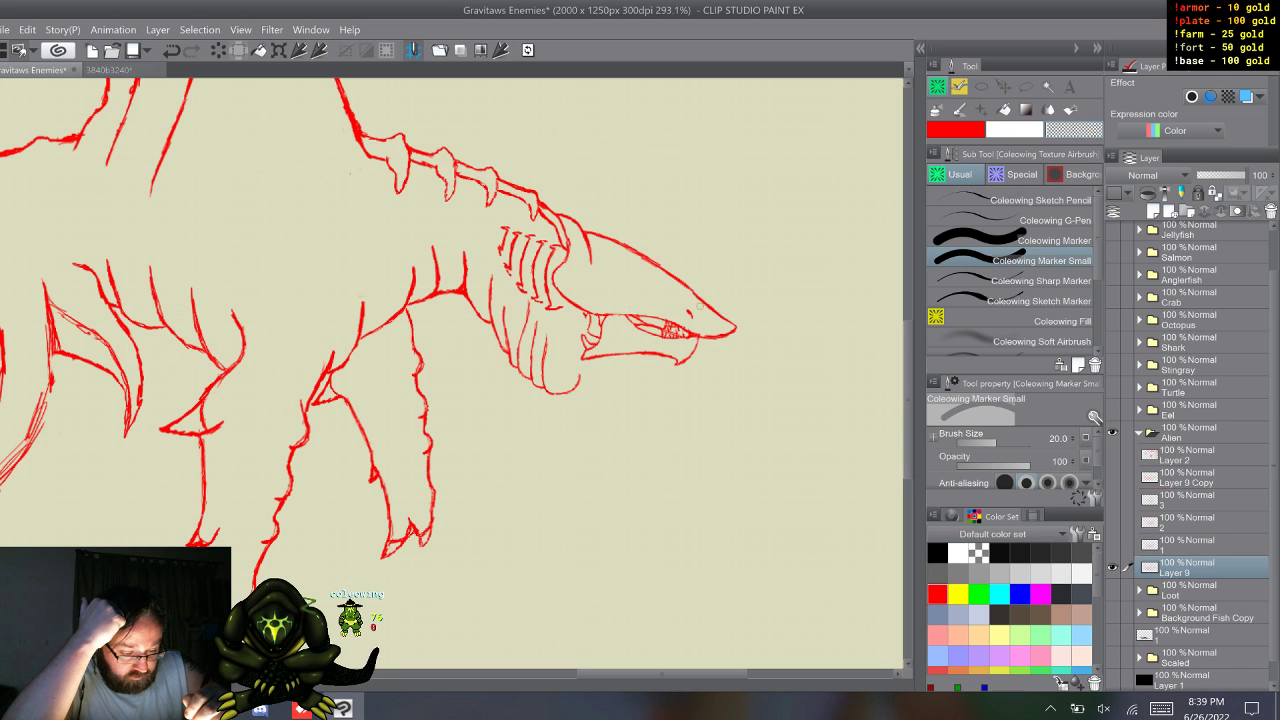
# - Undo the last two marker strokes at the mouth and redraw the lower edge of the throat pouch with the Coleowing Sketch Pencil
pyautogui.hotkey('ctrl', 'z')
pyautogui.hotkey('ctrl', 'z')
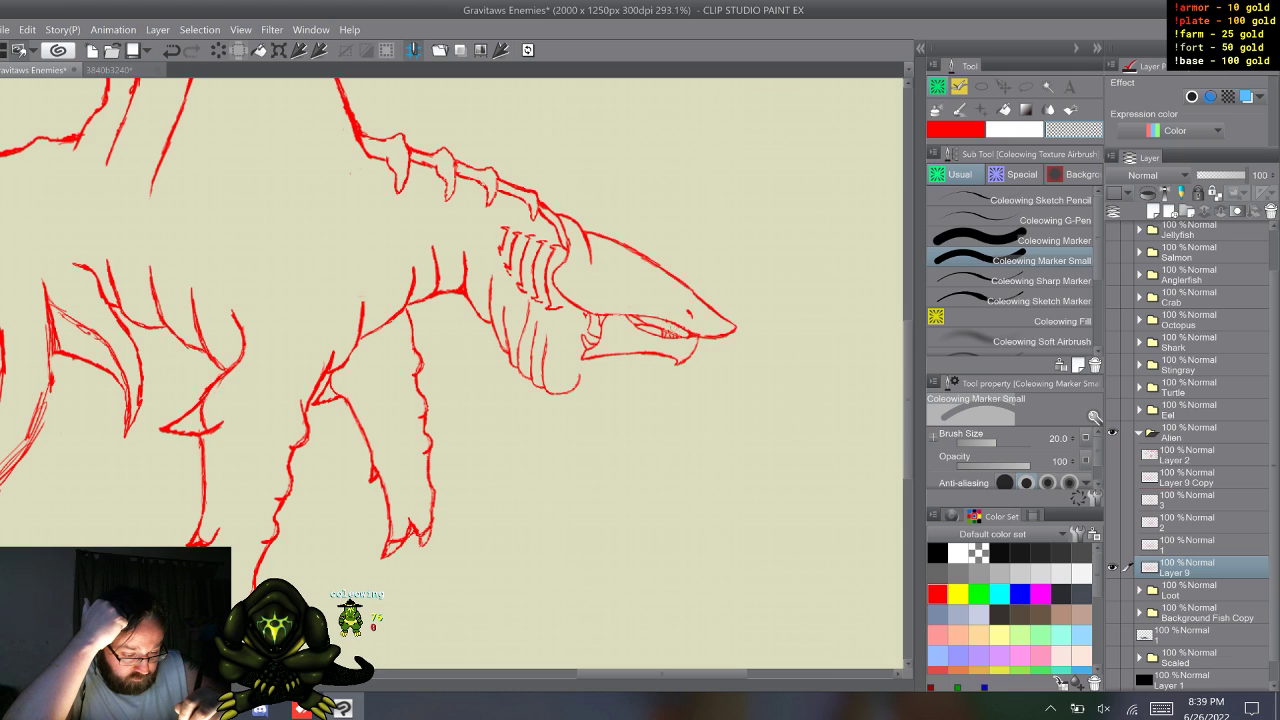
pyautogui.click(1020, 281)
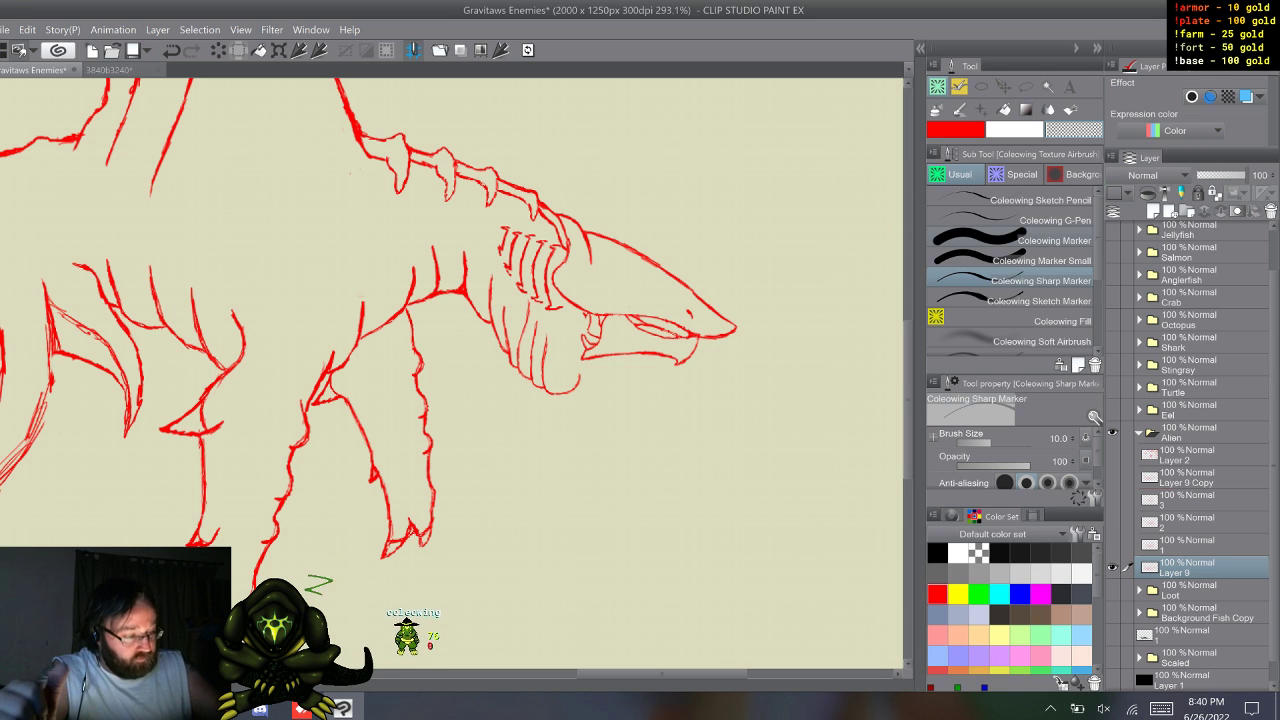
pyautogui.click(1020, 200)
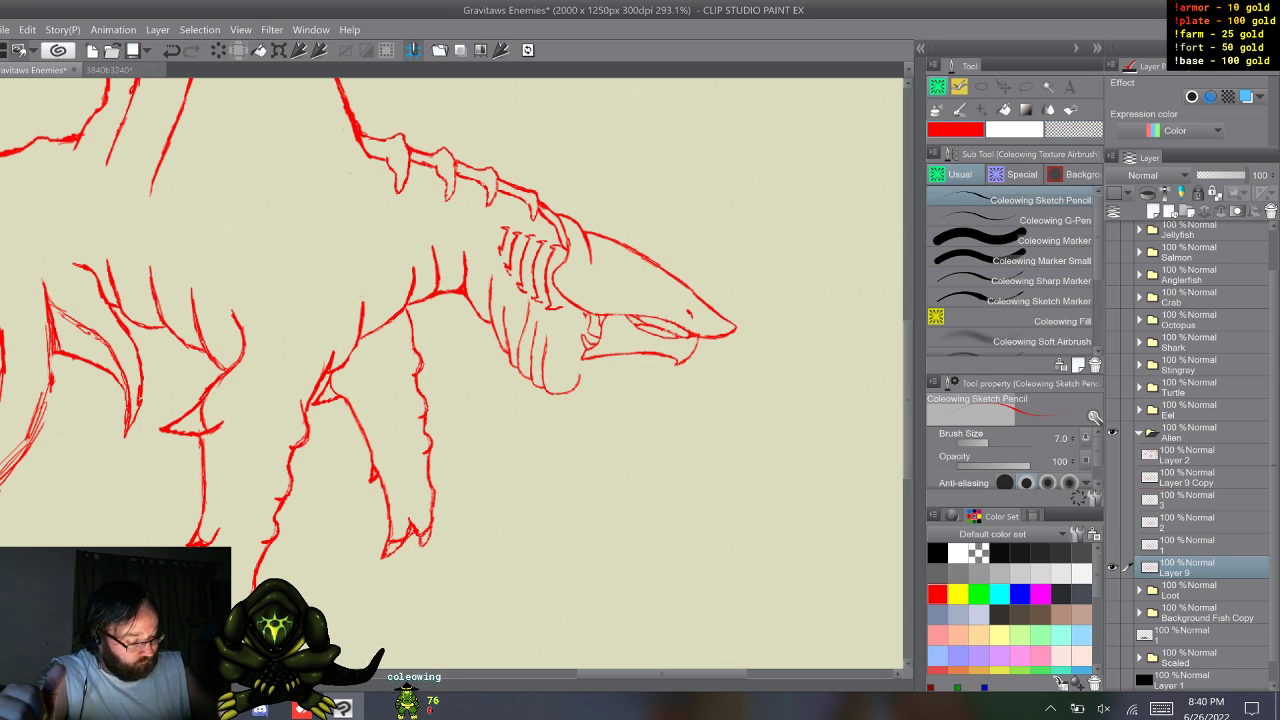
pyautogui.click(1112, 478)
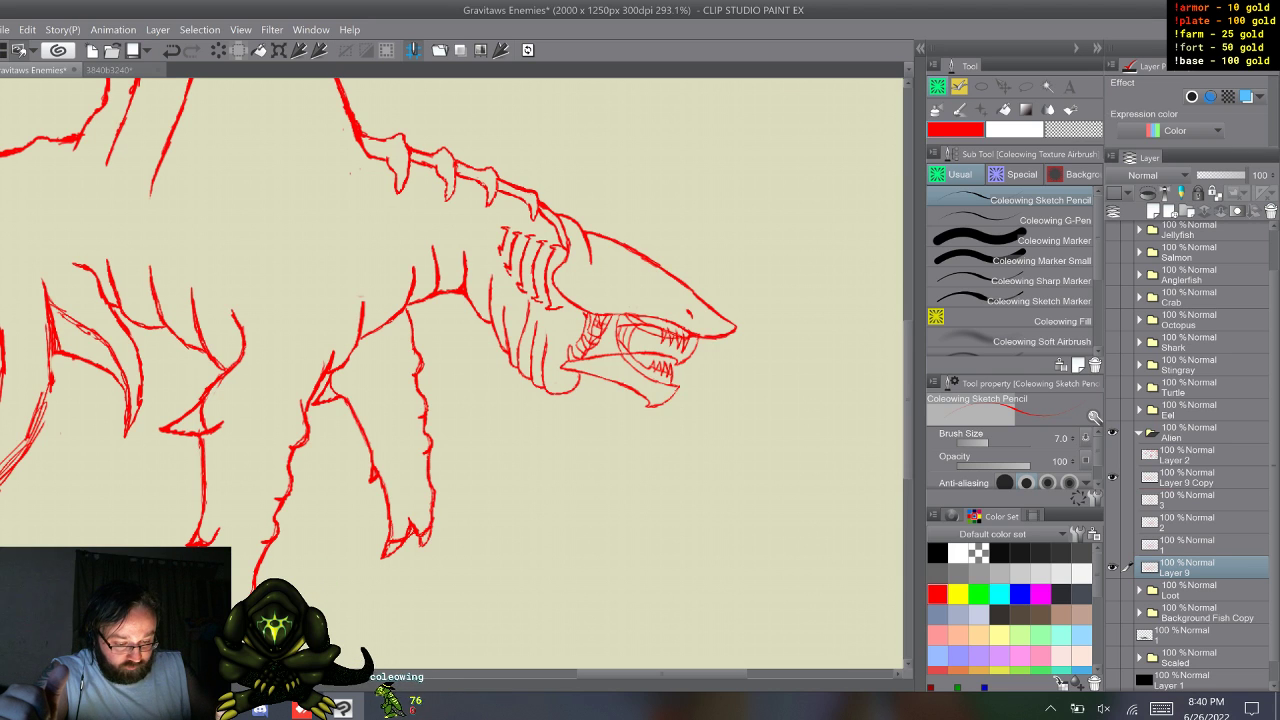
pyautogui.click(1112, 478)
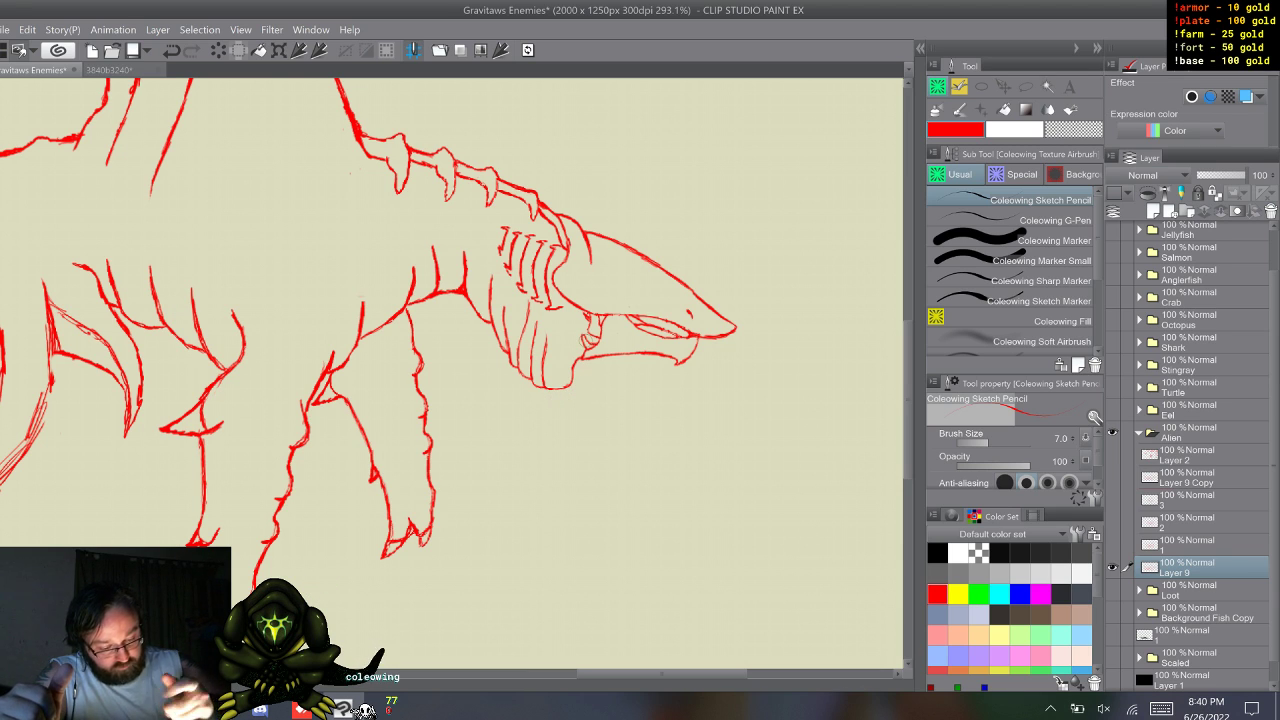
pyautogui.moveTo(577, 358); pyautogui.dragTo(550, 390)
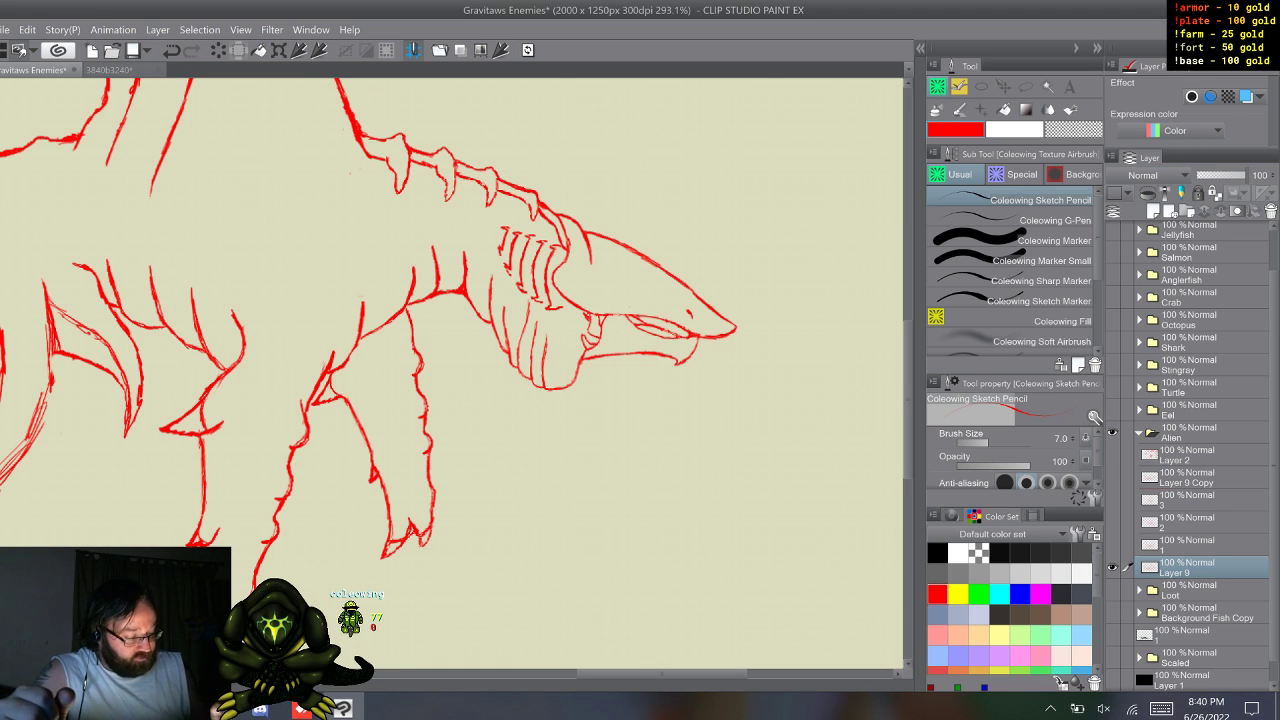
# - Compare the closed mouth on Layer 9 with the open mouth on Layer 9 Copy by alternating their visibility
pyautogui.click(1112, 567)
pyautogui.click(1112, 478)
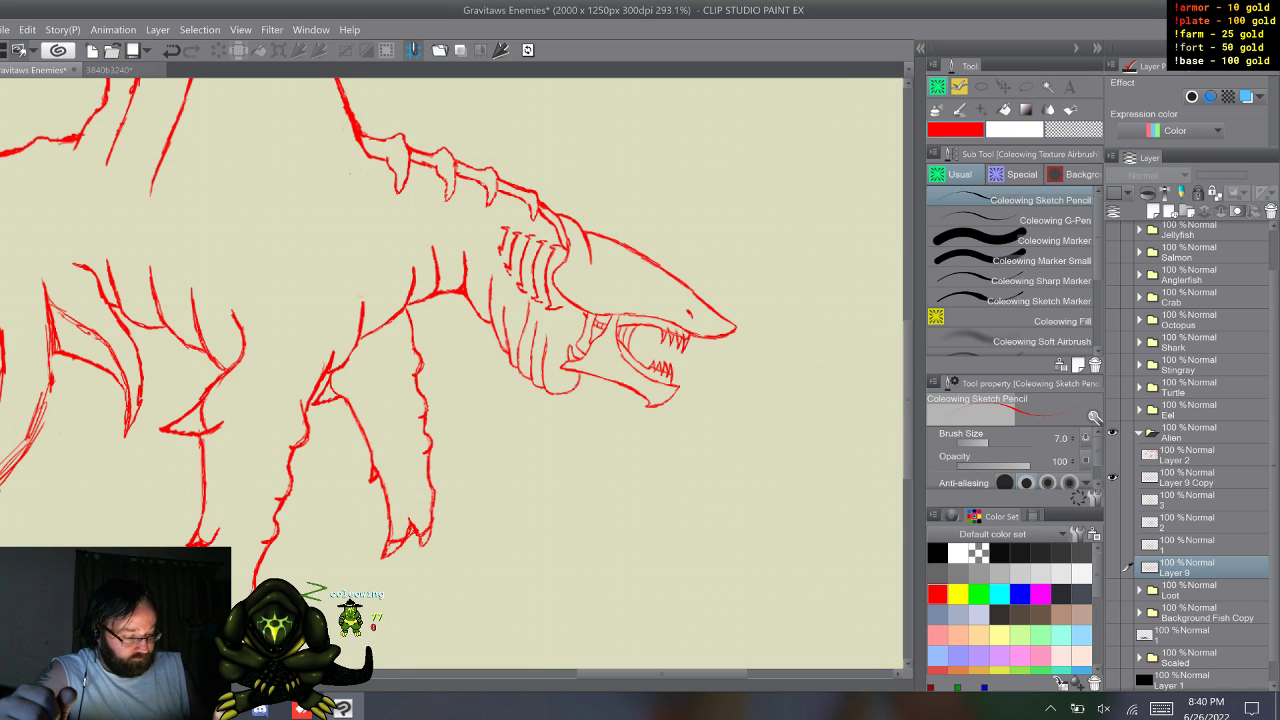
pyautogui.click(1111, 477)
pyautogui.click(1111, 567)
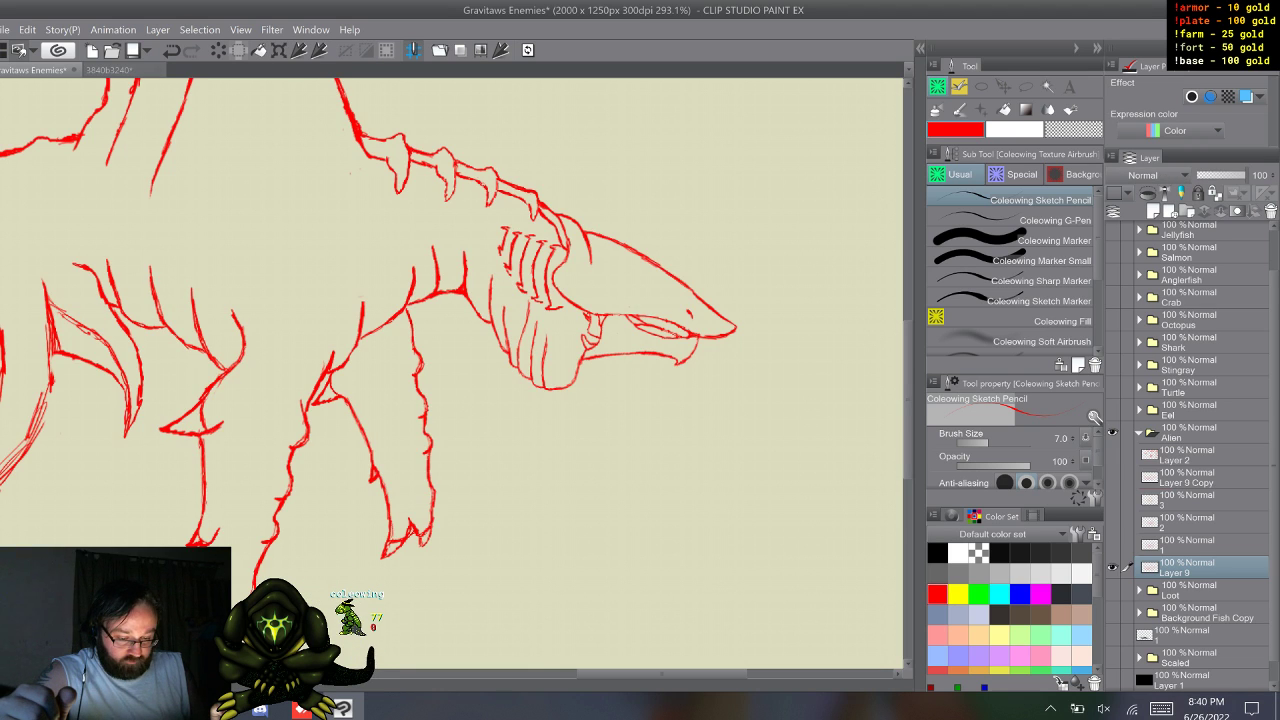
pyautogui.click(1112, 478)
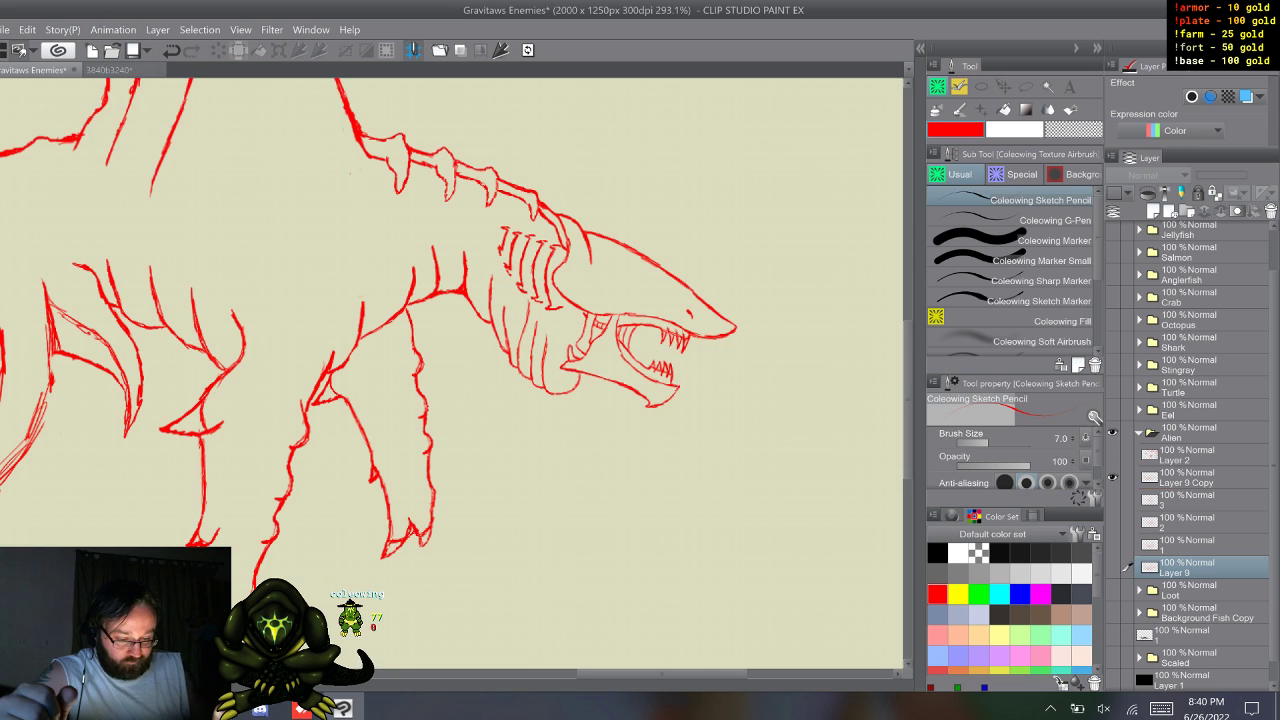
pyautogui.click(1112, 478)
pyautogui.click(1111, 477)
pyautogui.click(1111, 567)
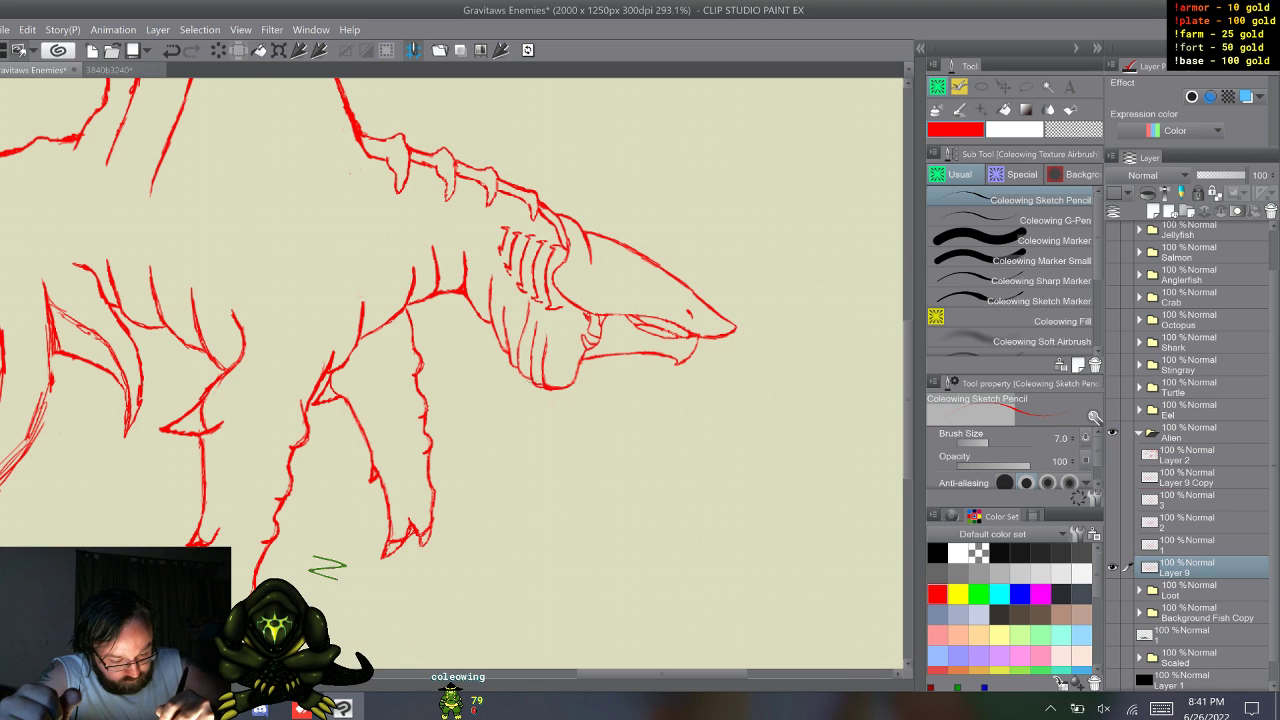
# - Check the closed-mouth head against Layer 9 Copy with the whole shark in view, leaving the copy hidden
pyautogui.click(1040, 260)
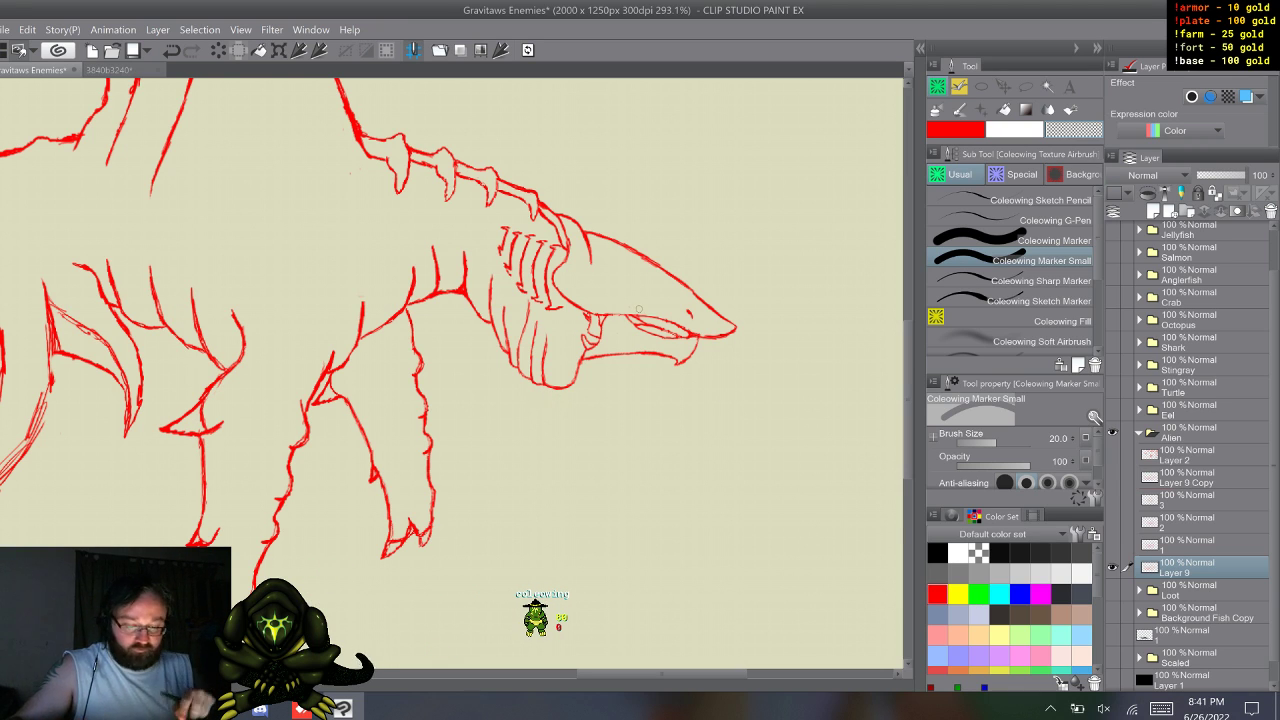
pyautogui.scroll(-5, 639, 309)
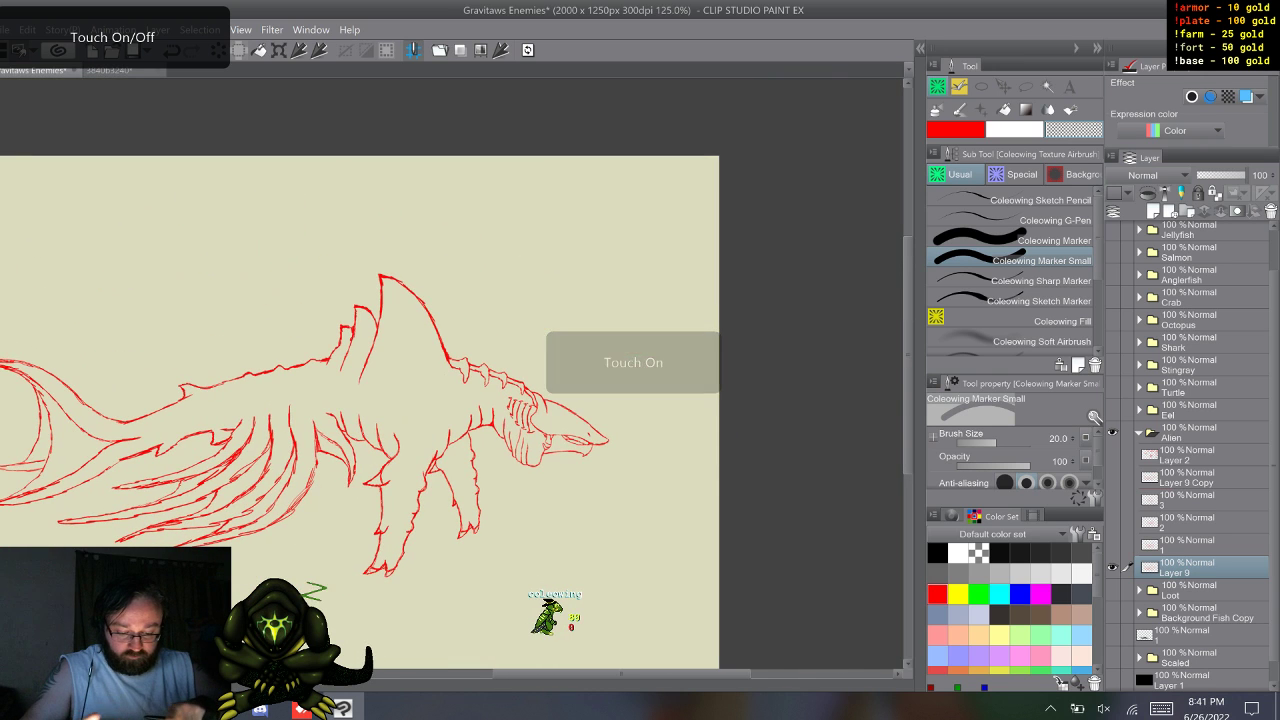
pyautogui.moveTo(400, 380); pyautogui.dragTo(553, 346)
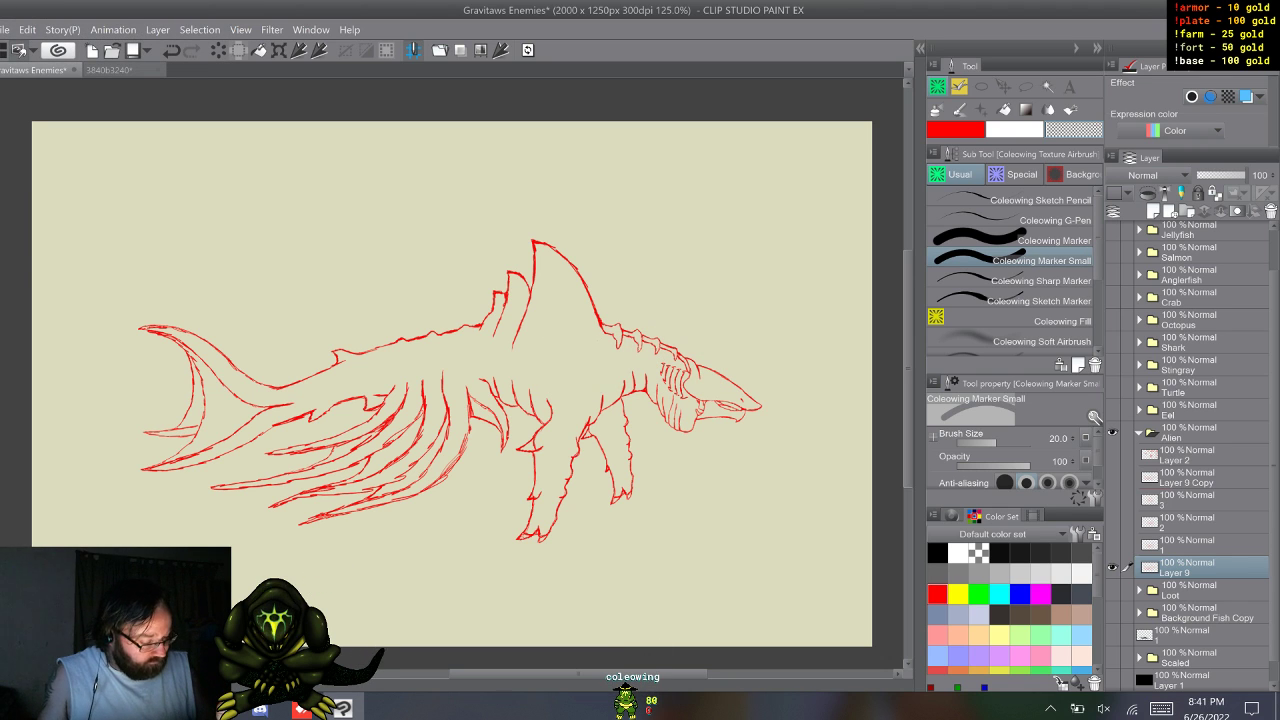
pyautogui.click(1112, 478)
pyautogui.click(1111, 477)
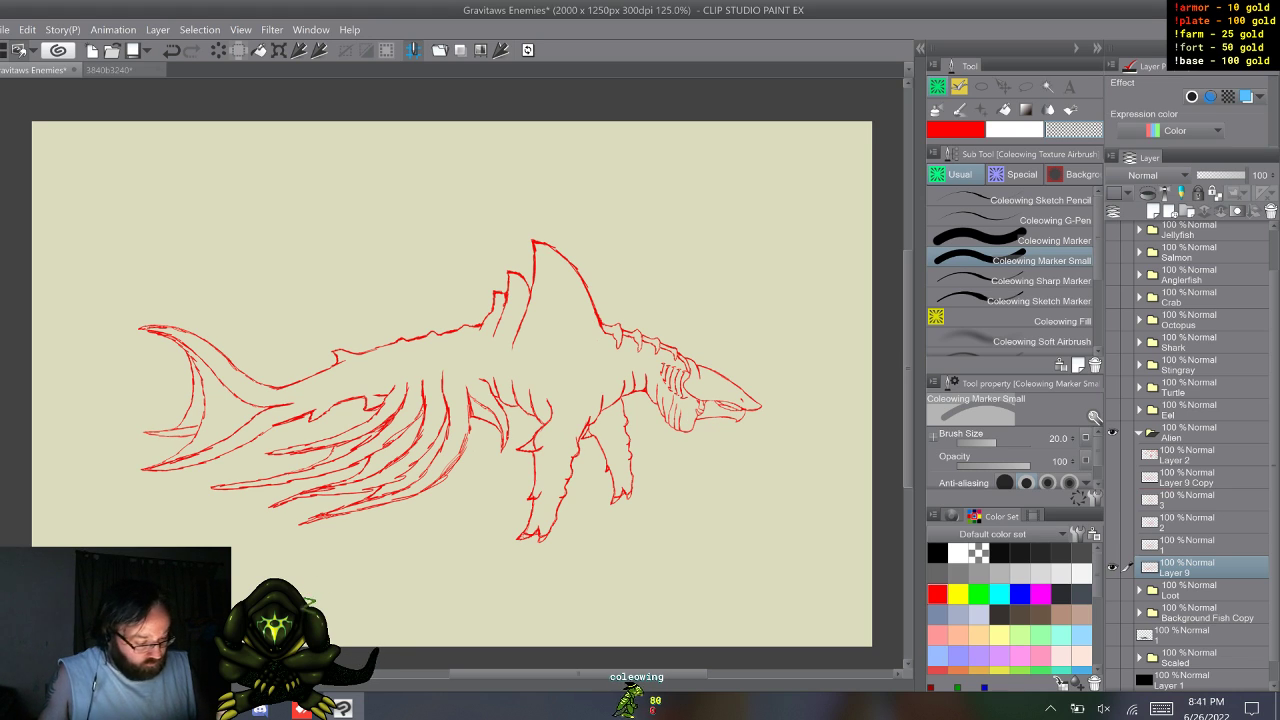
pyautogui.click(1111, 477)
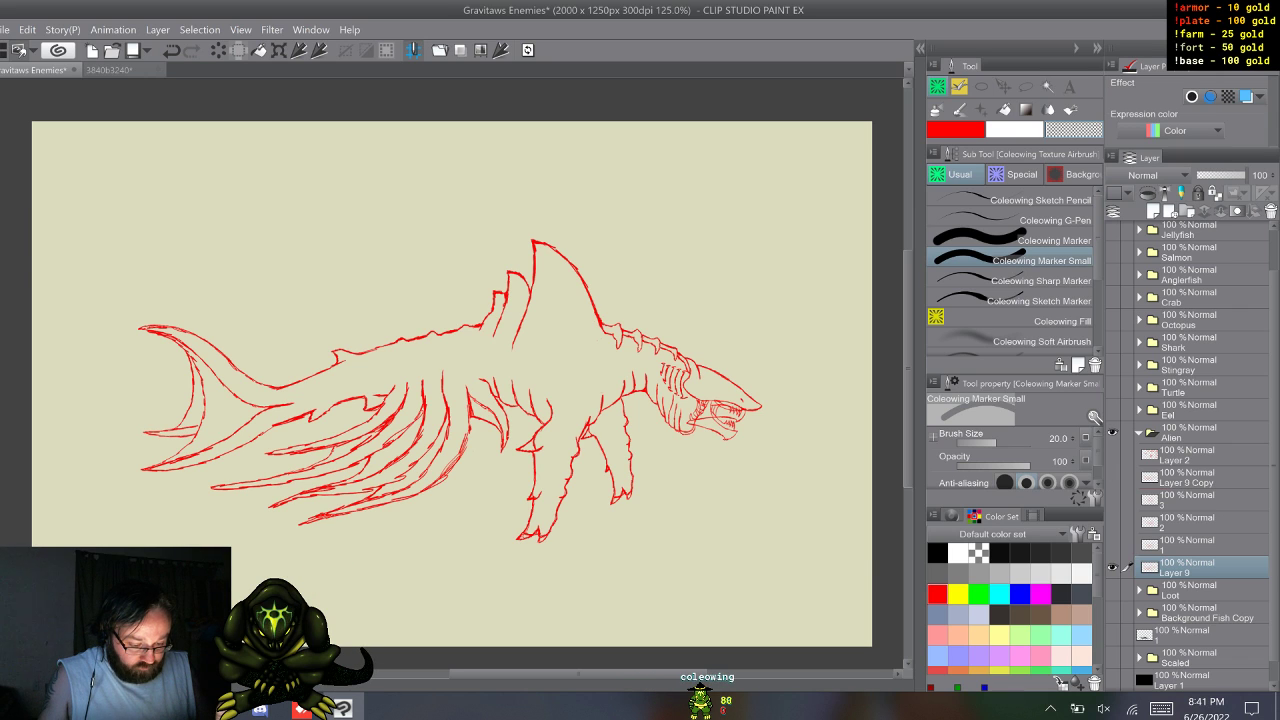
pyautogui.click(1111, 477)
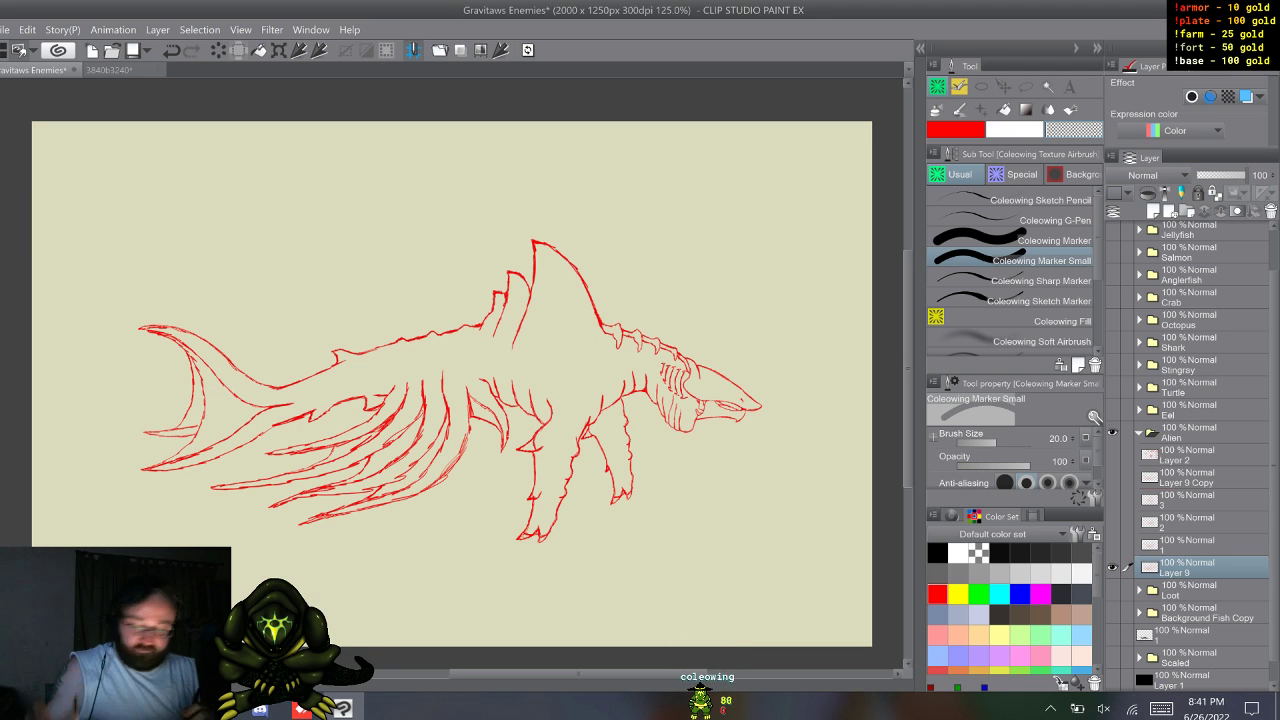
# - Duplicate Layer 9 and create an animation folder holding three cels above the copy
pyautogui.press('F9')
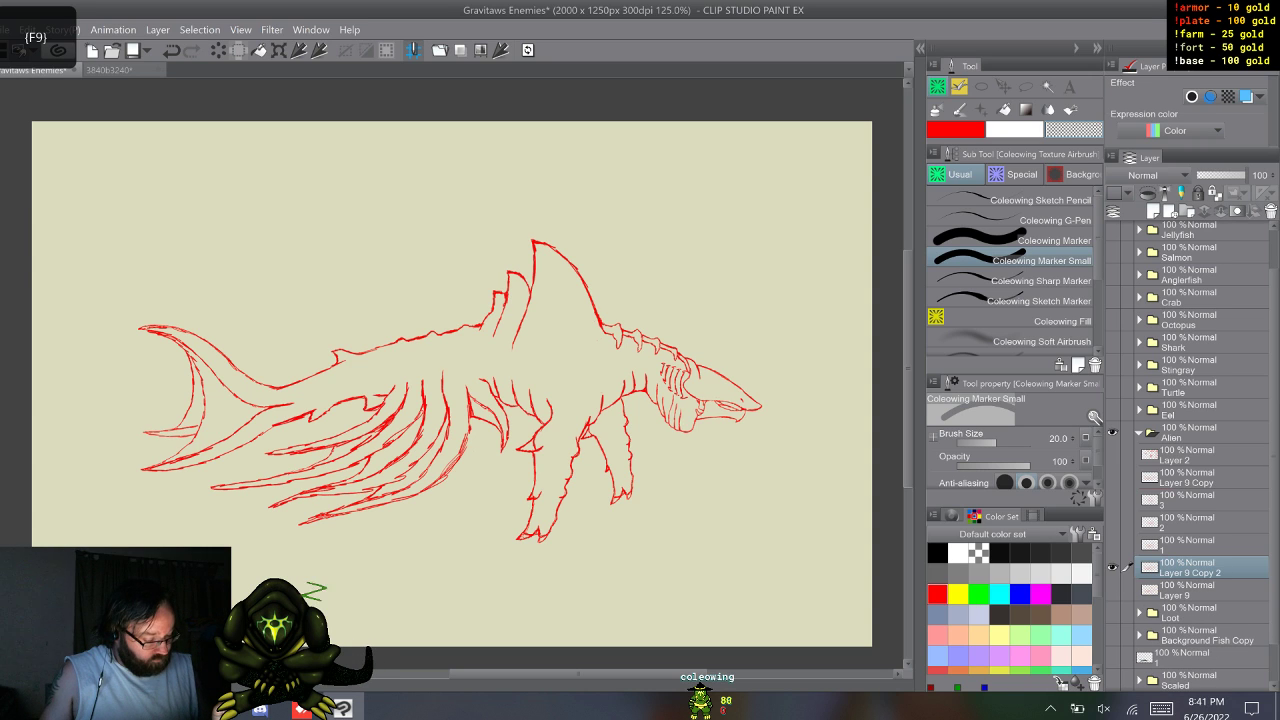
pyautogui.click(1190, 567)
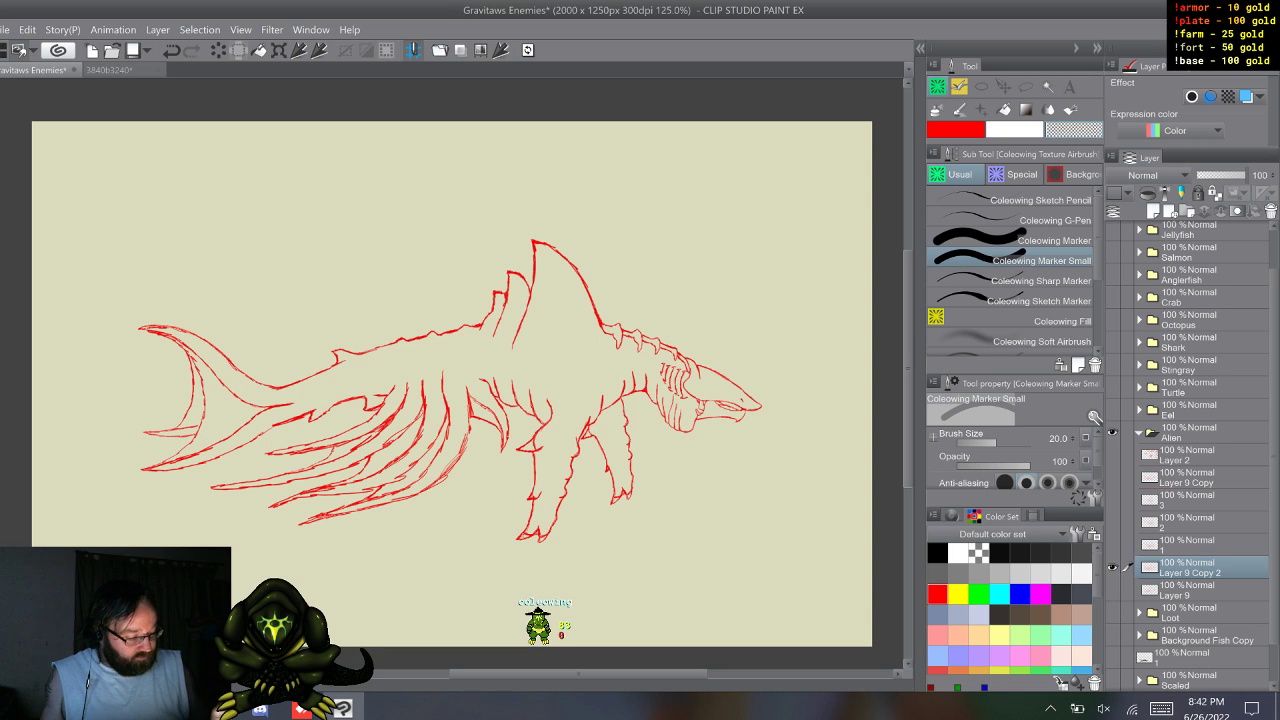
pyautogui.hotkey('ctrl', 'shift', 't')
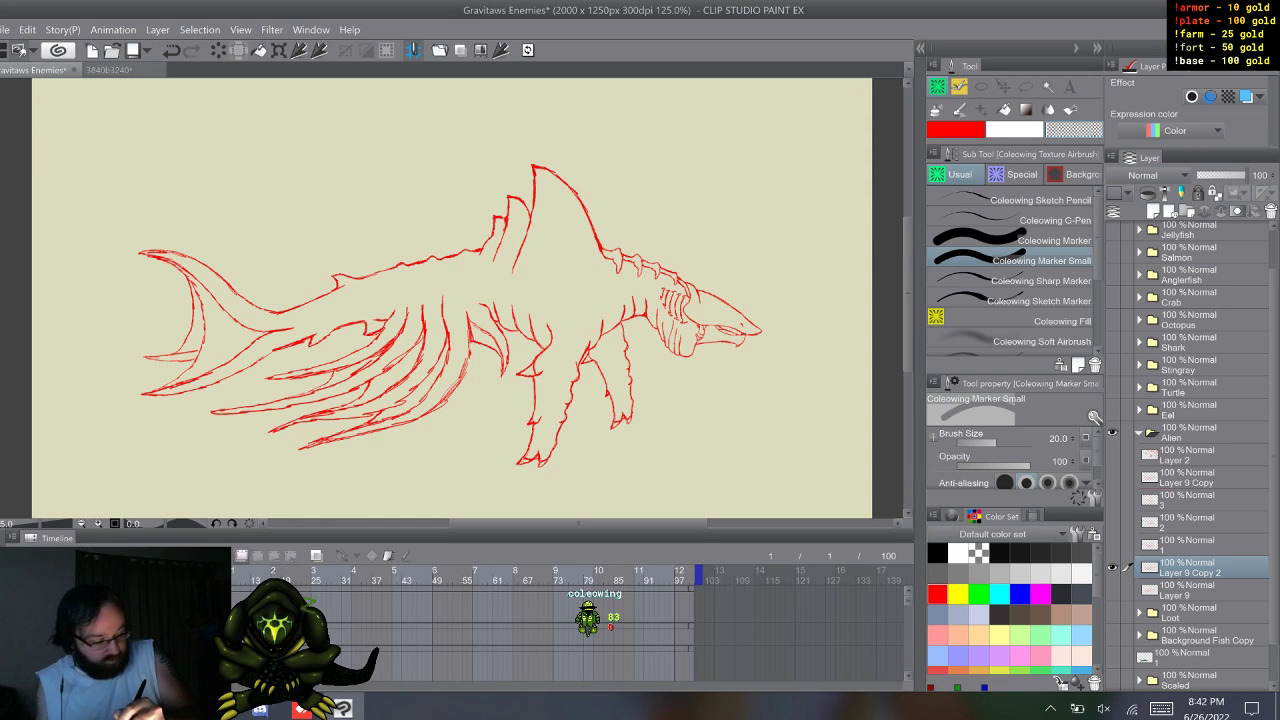
pyautogui.hotkey('ctrl', 'g')
pyautogui.click(257, 556)
pyautogui.click(257, 556)
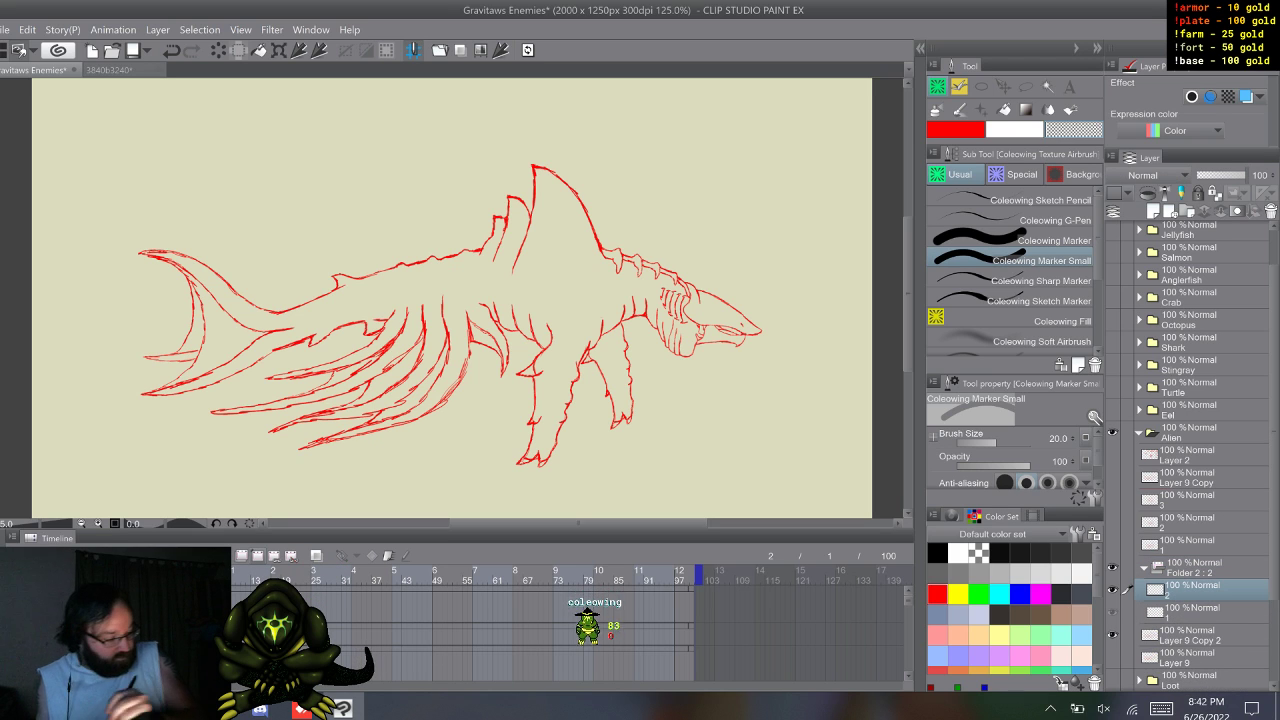
pyautogui.click(257, 556)
# - Delete the three empty cels from the new animation folder
pyautogui.click(1144, 568)
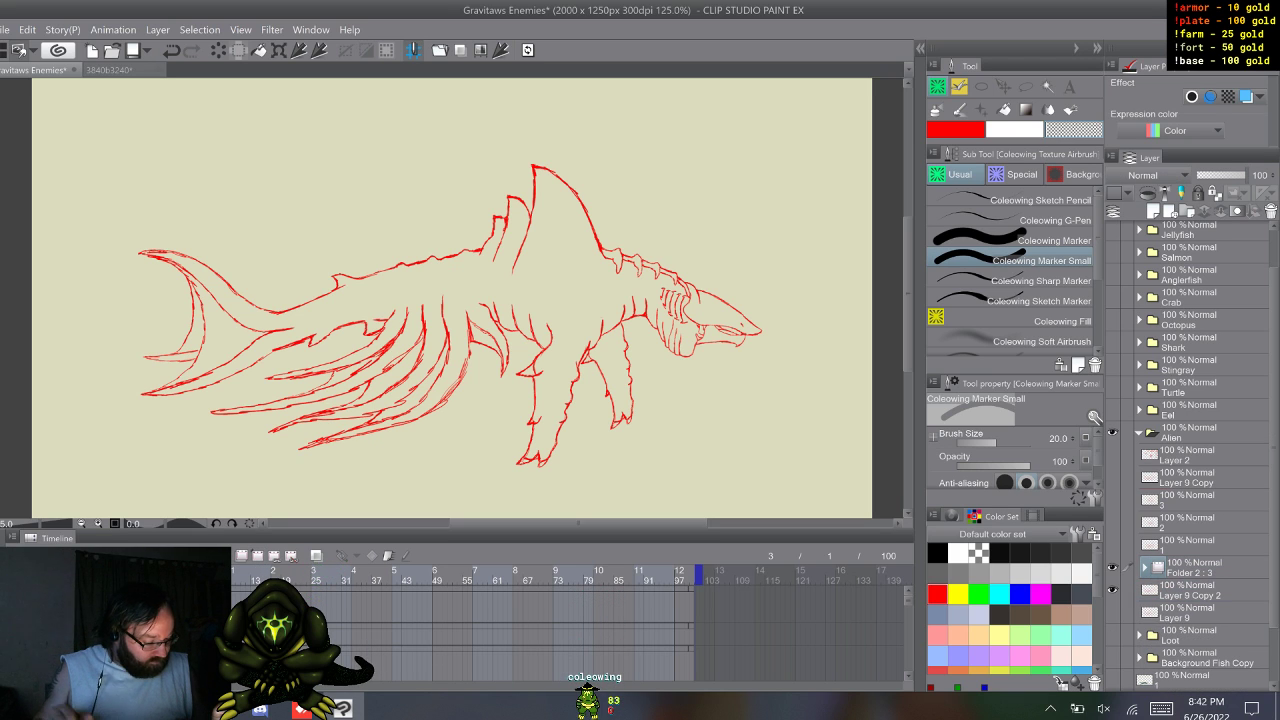
pyautogui.click(1200, 568)
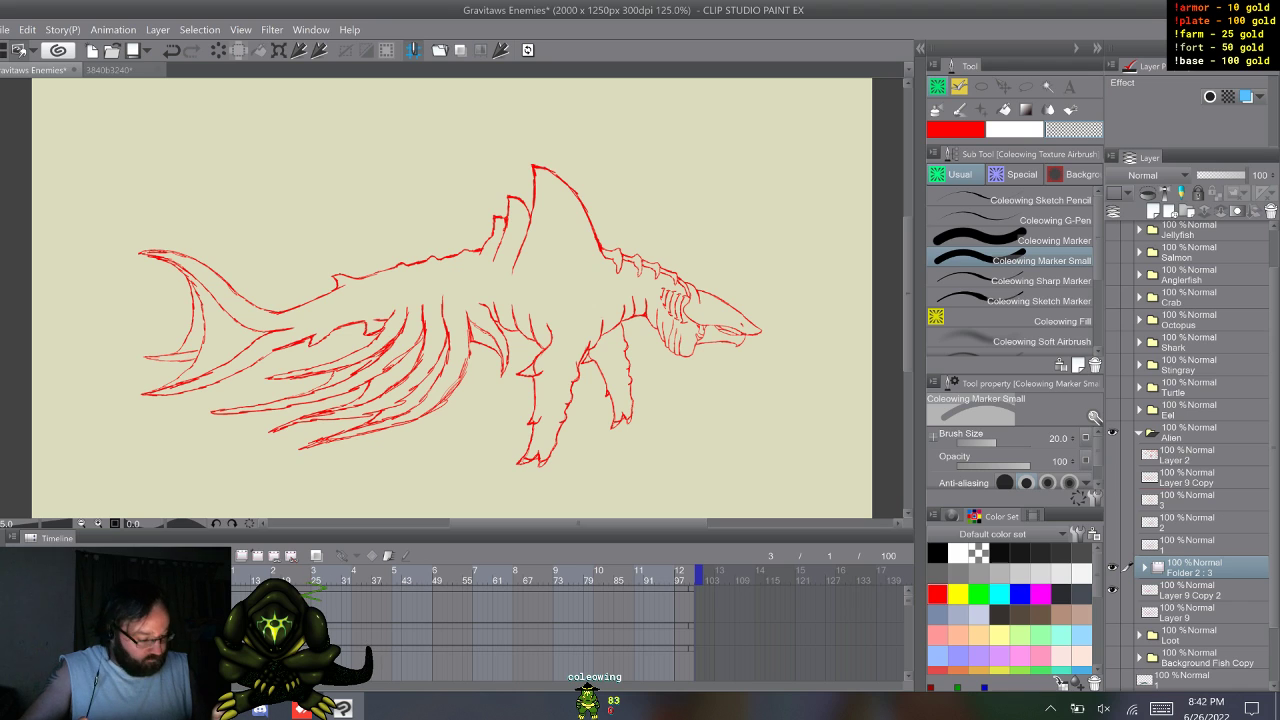
pyautogui.click(1145, 566)
pyautogui.click(1190, 588)
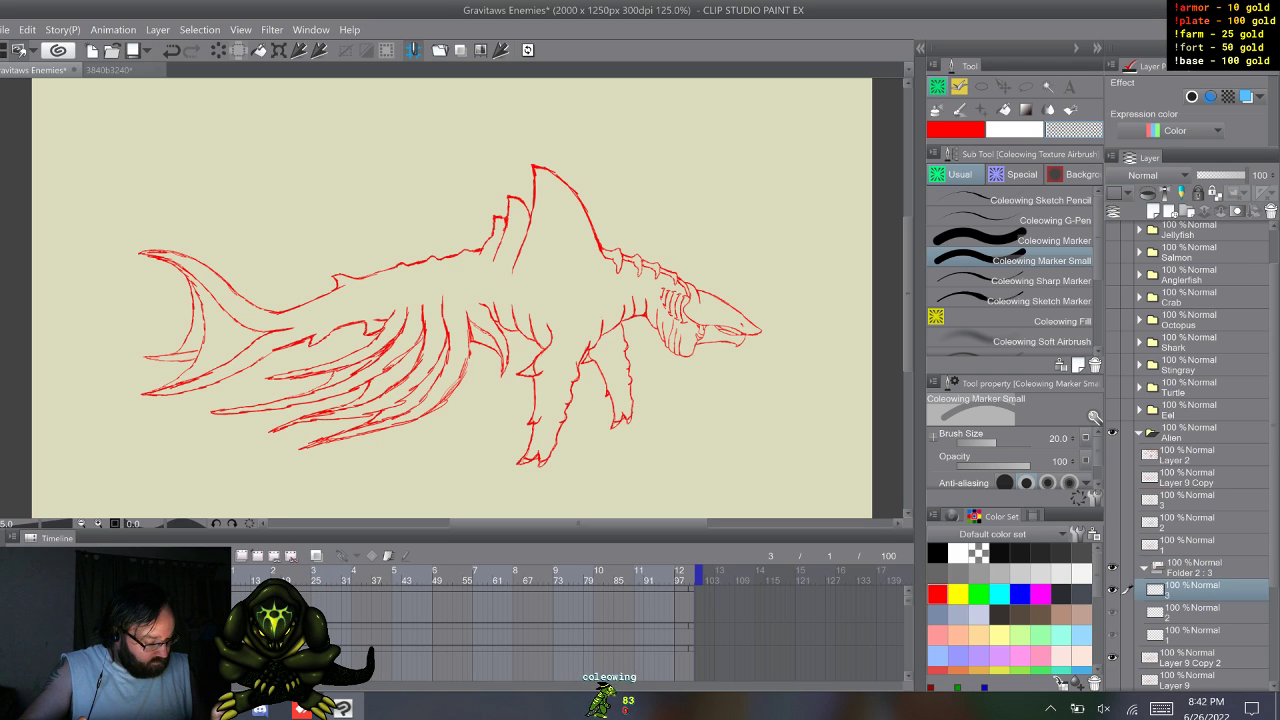
pyautogui.press('shift')
pyautogui.keyDown('shift'); pyautogui.click(1192, 634); pyautogui.keyUp('shift')
pyautogui.rightClick(1192, 592)
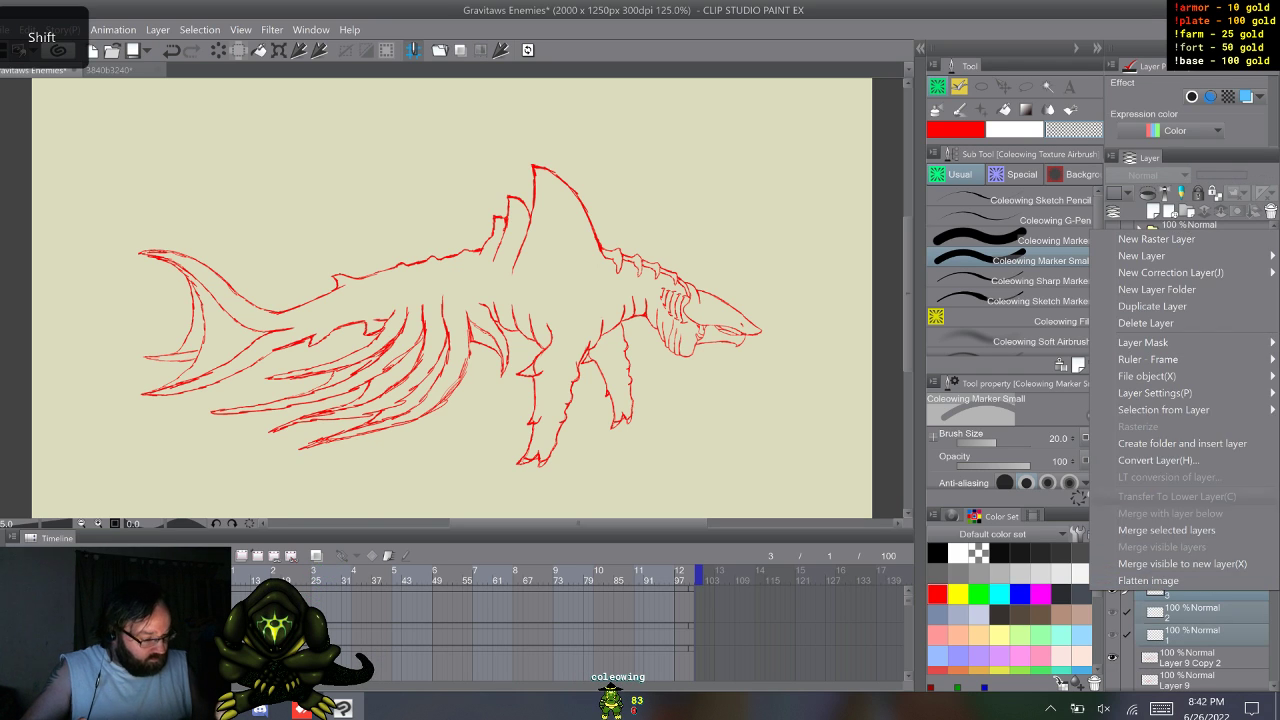
pyautogui.click(1150, 321)
# - Move layers 1, 2 and 3 into the emptied animation folder and collapse it
pyautogui.click(1190, 544)
pyautogui.keyDown('shift'); pyautogui.click(1190, 499); pyautogui.keyUp('shift')
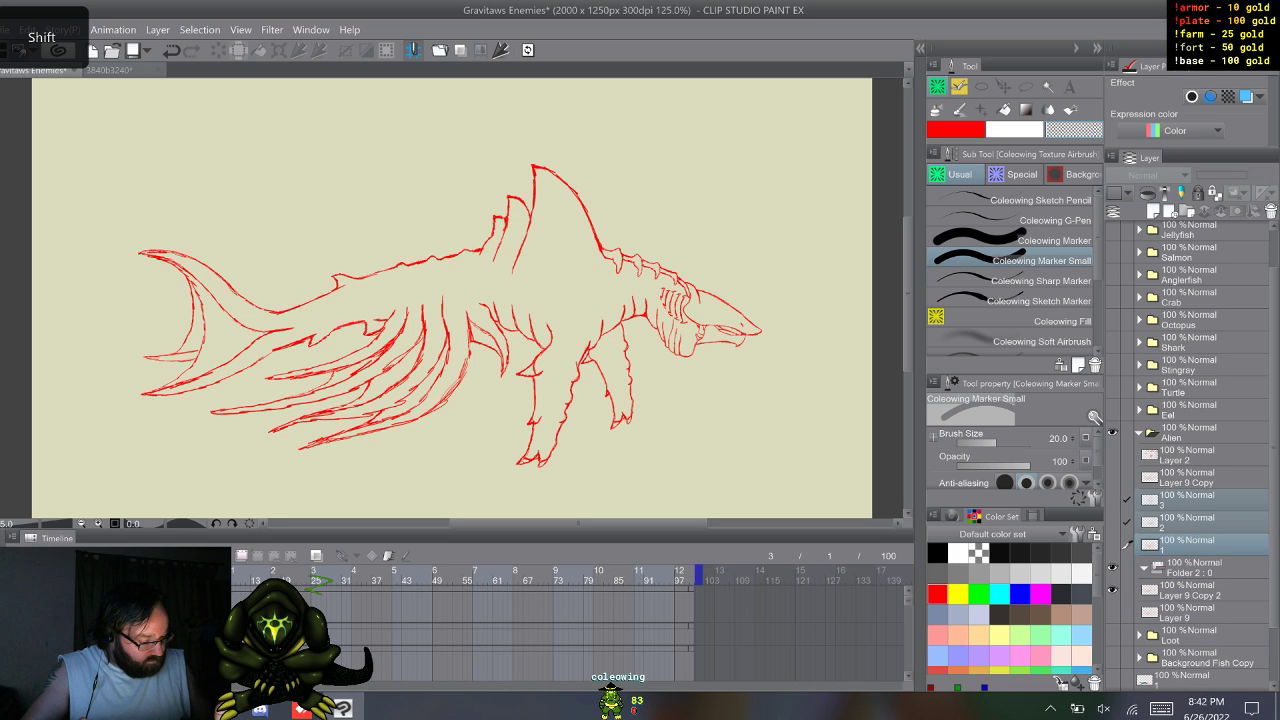
pyautogui.moveTo(1192, 544); pyautogui.dragTo(1192, 568)
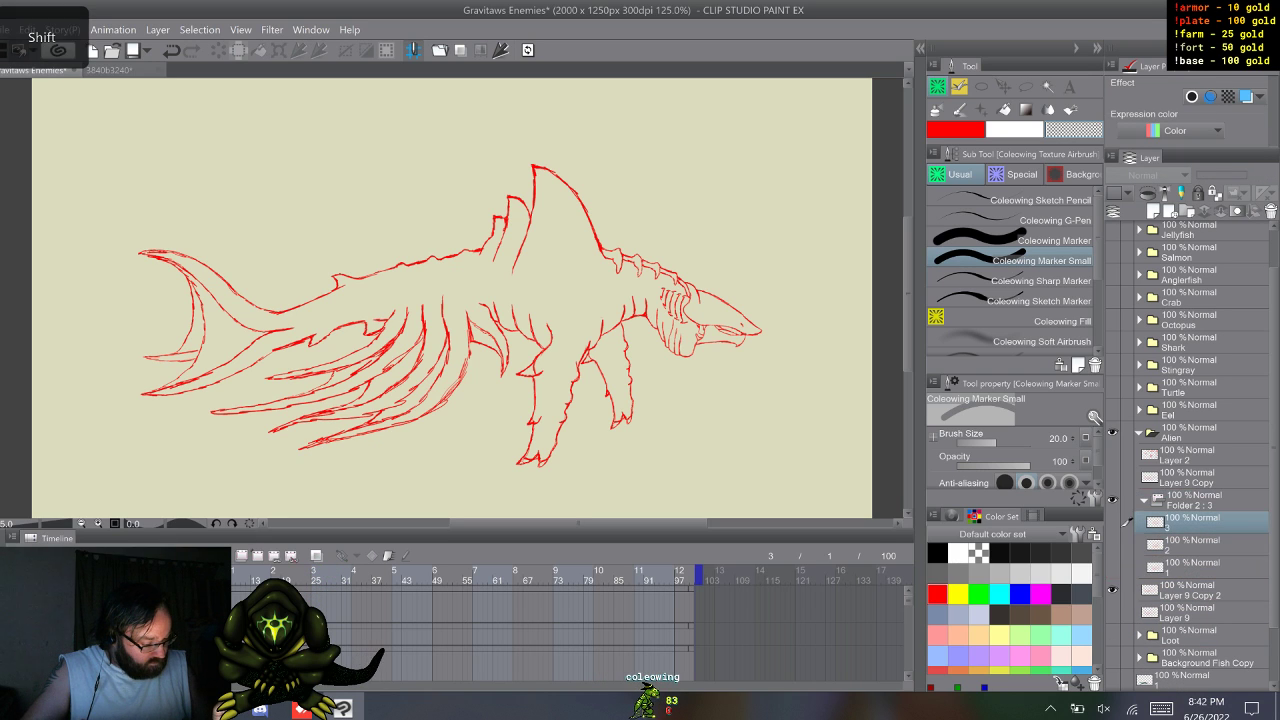
pyautogui.click(1144, 500)
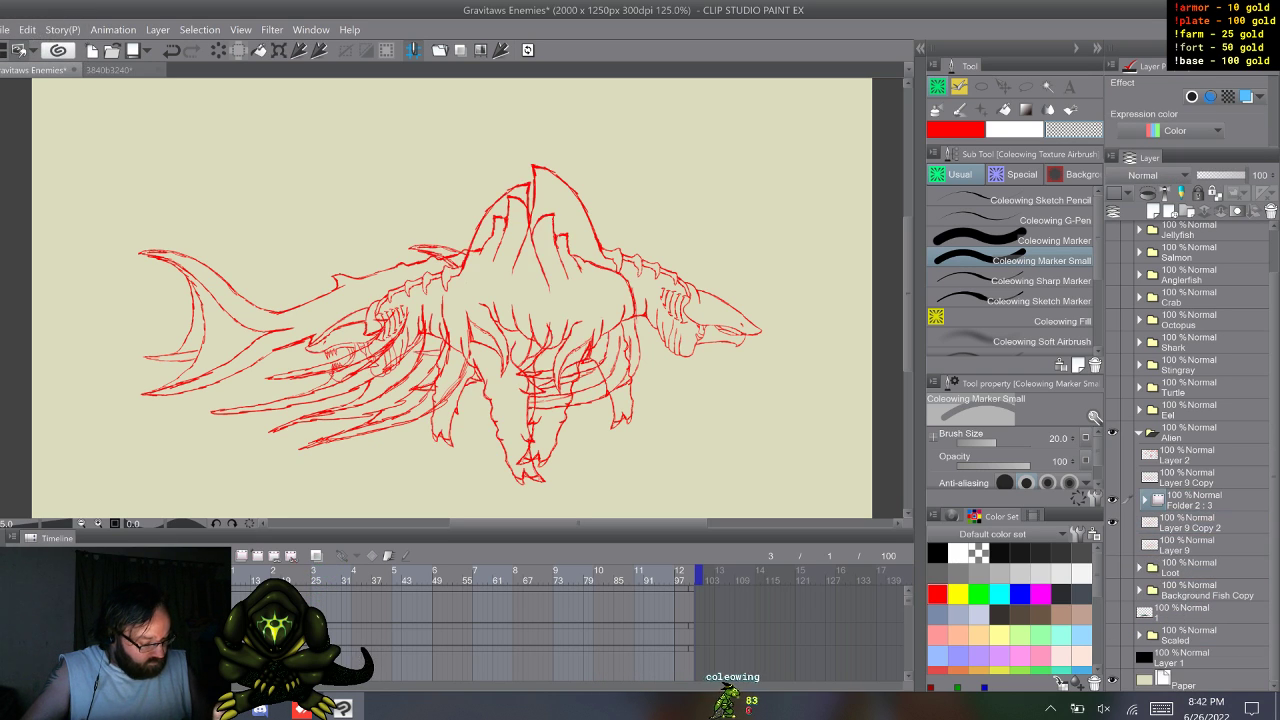
# - Create a second animation folder with four cels above Layer 9 Copy 2 and close the timeline
pyautogui.click(1188, 522)
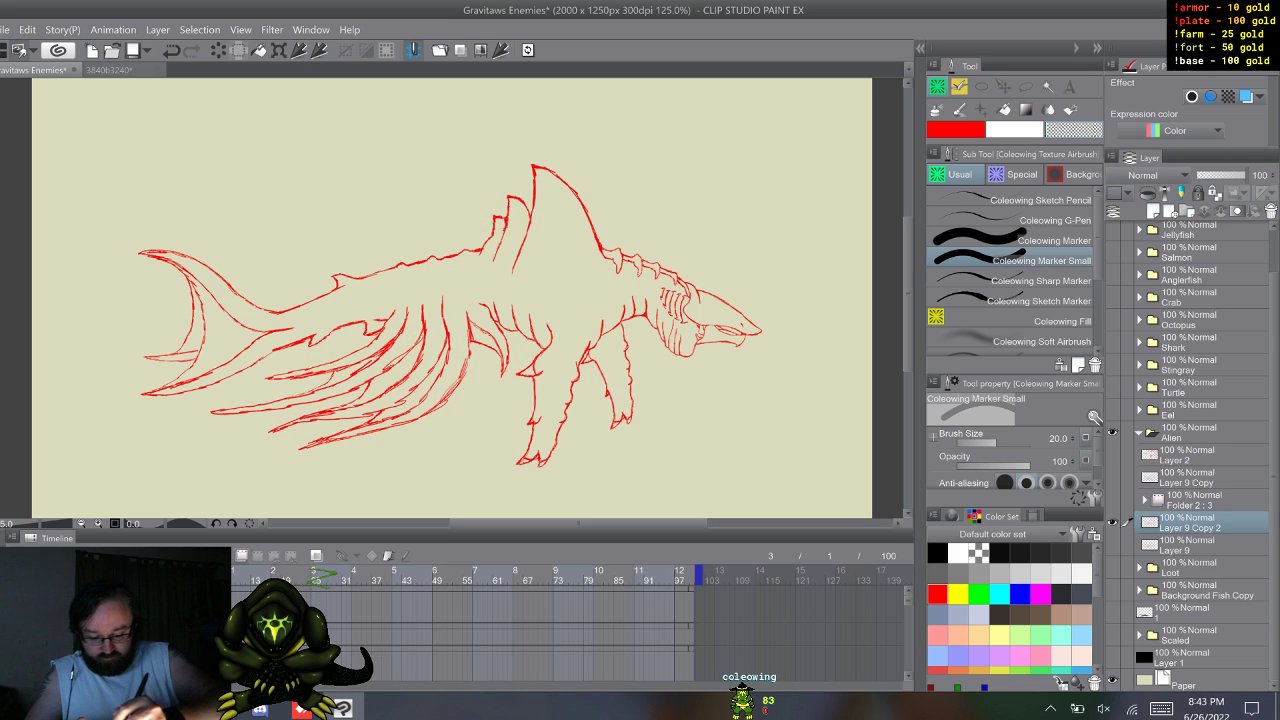
pyautogui.click(241, 555)
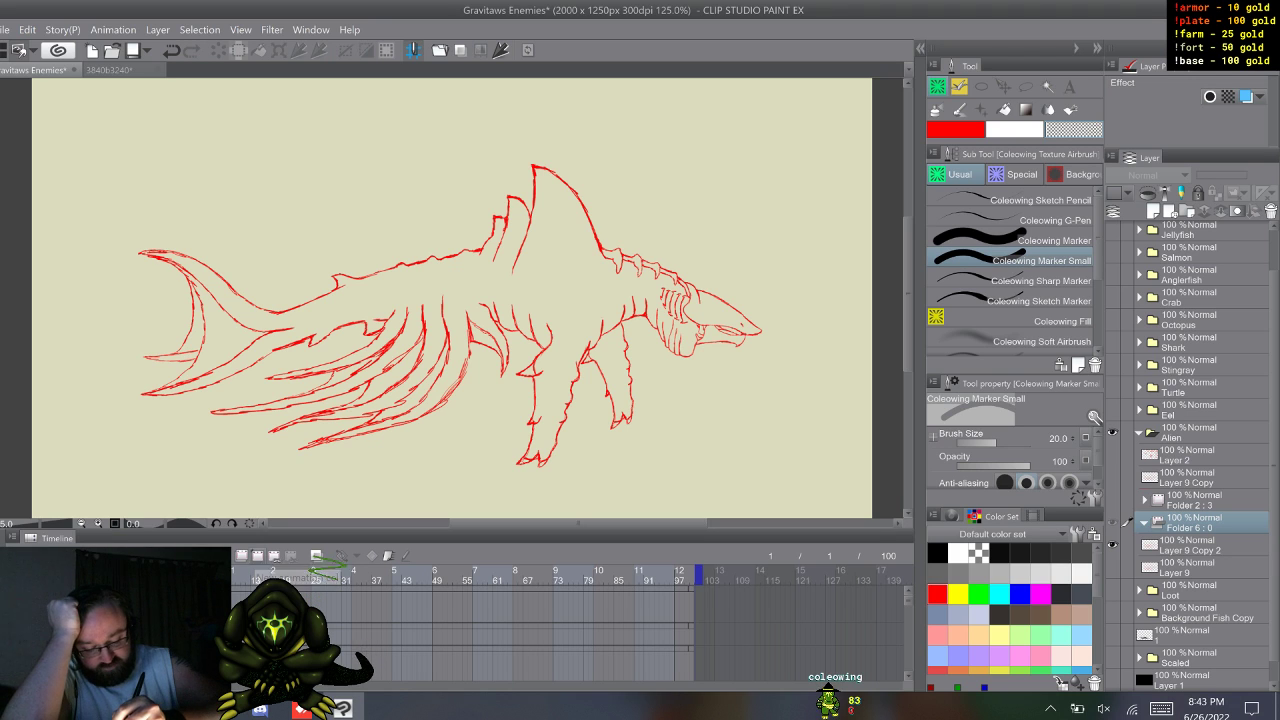
pyautogui.click(241, 555)
pyautogui.click(241, 555)
pyautogui.click(241, 555)
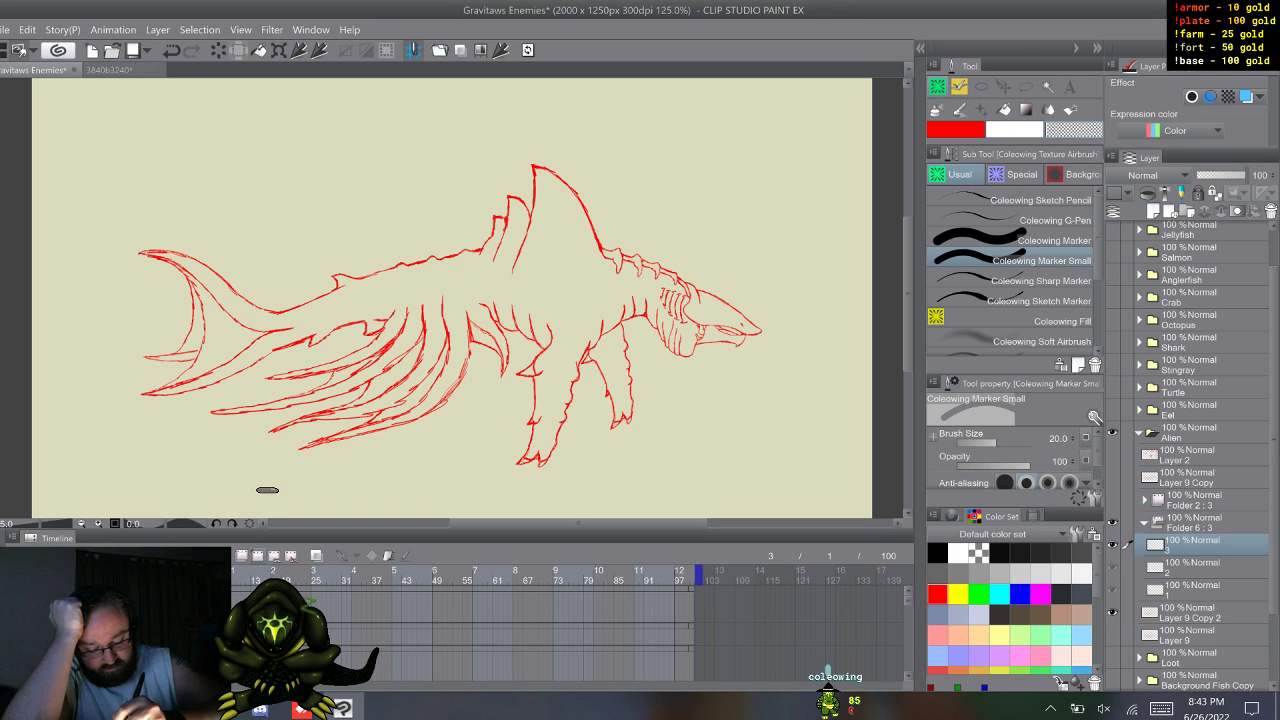
pyautogui.click(257, 555)
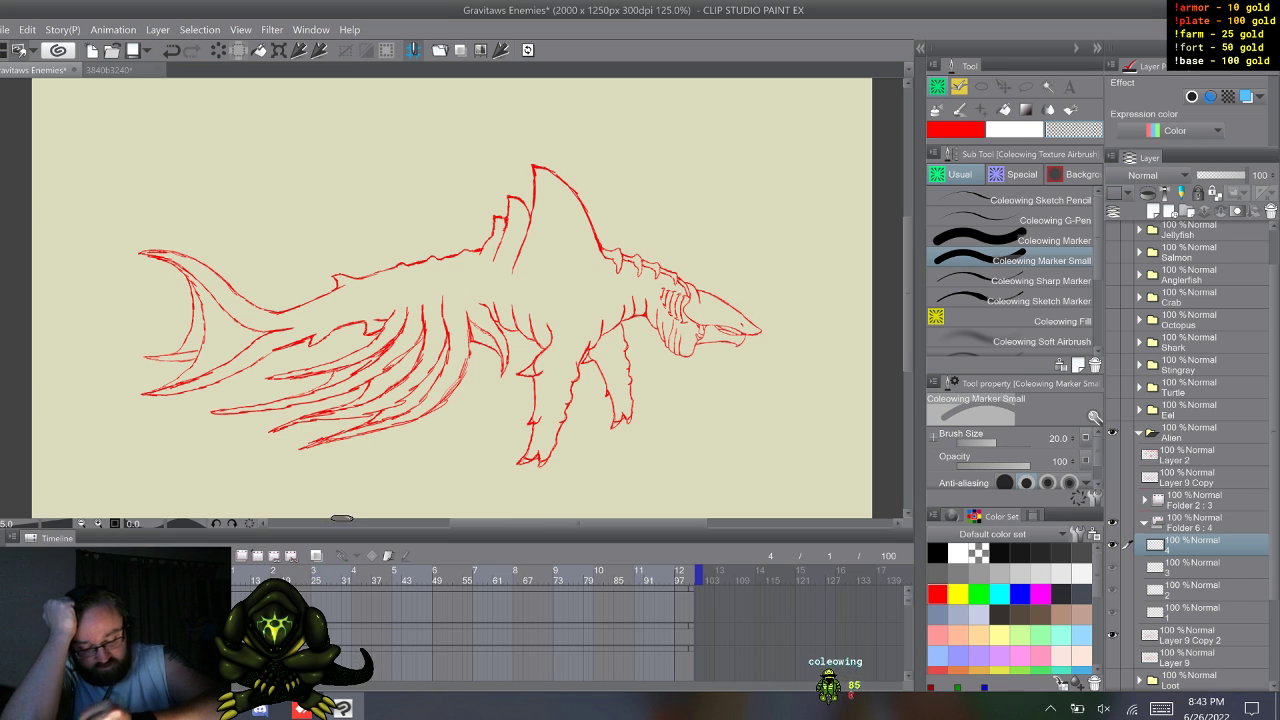
pyautogui.click(6, 528)
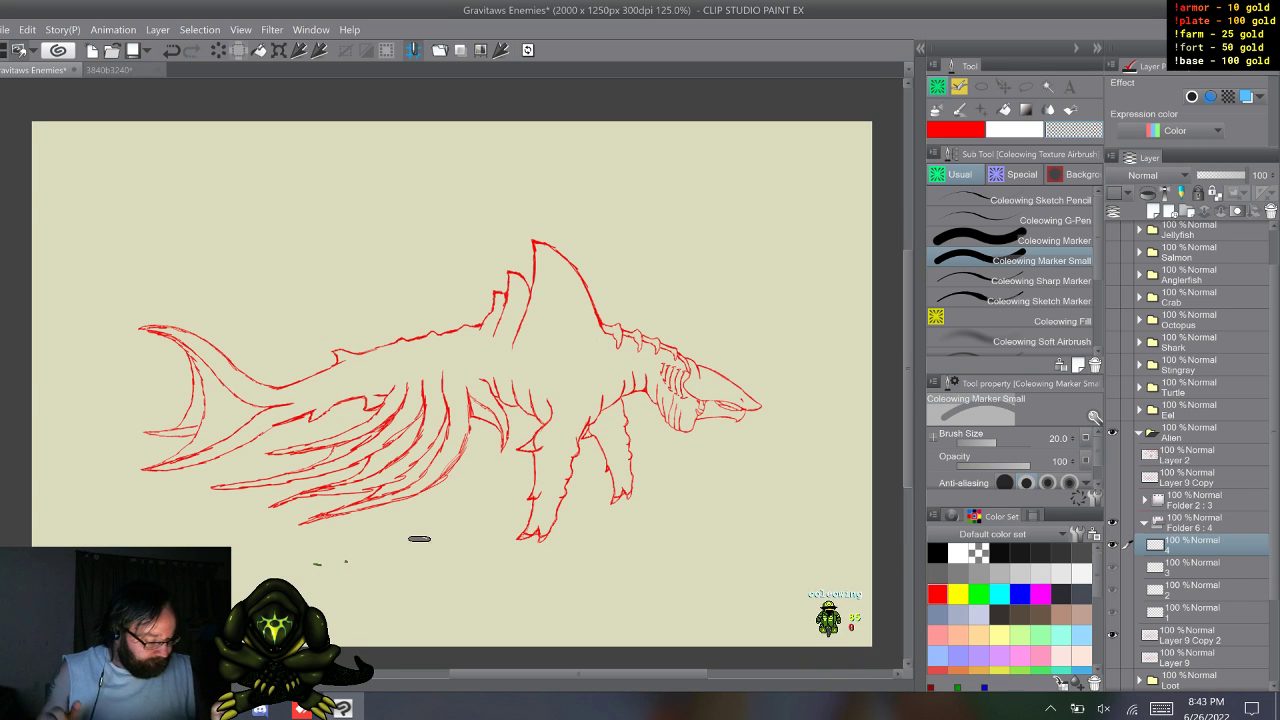
# - Delete the four empty cels from the second animation folder and move Layer 9 Copy 2 into it
pyautogui.press('.')
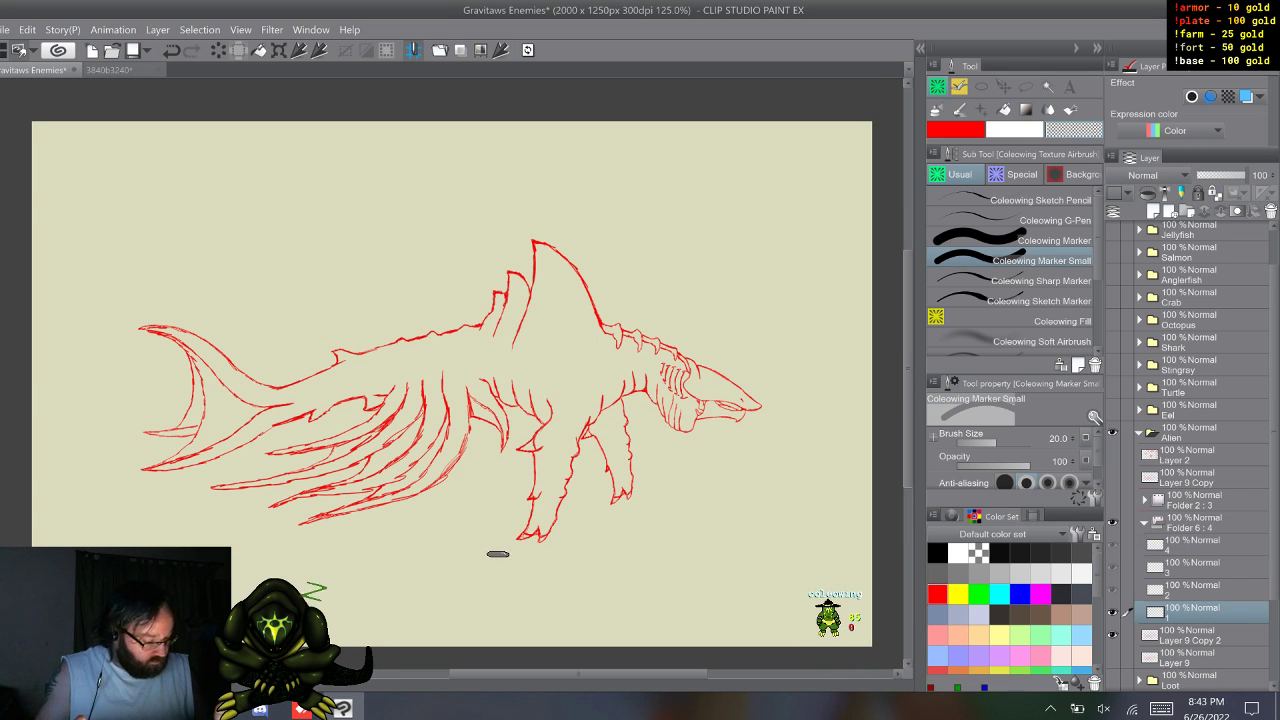
pyautogui.keyDown('shift'); pyautogui.click(1192, 546); pyautogui.keyUp('shift')
pyautogui.rightClick(1190, 546)
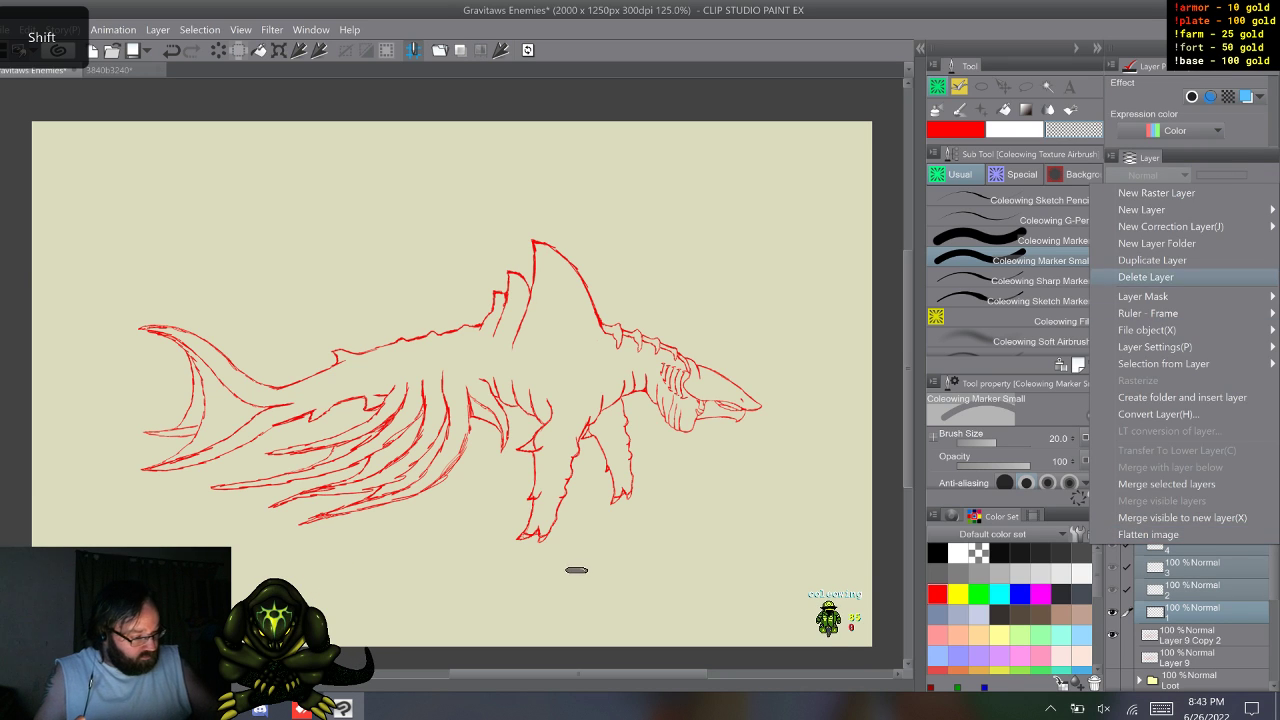
pyautogui.click(1150, 274)
pyautogui.moveTo(1192, 546); pyautogui.dragTo(1192, 524)
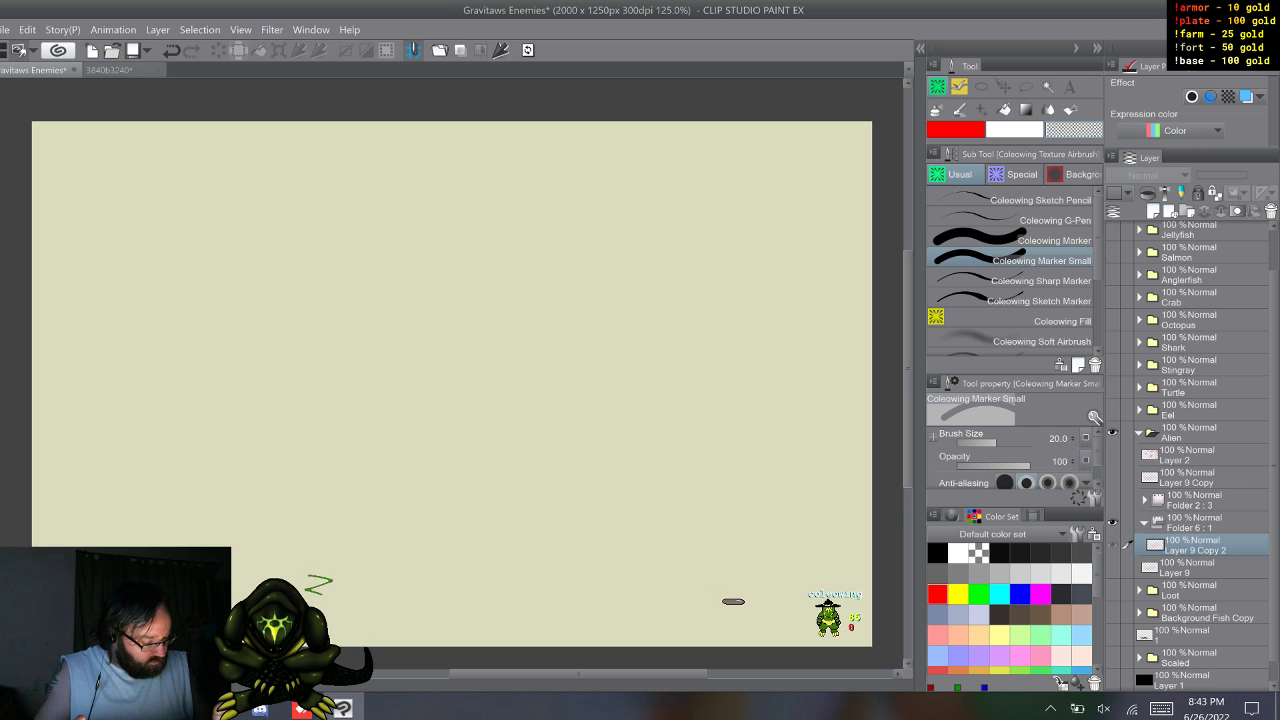
# - Rename Layer 9 Copy 2 as 1 and duplicate it into cels 2, 3 and 4 of the second animation folder
pyautogui.doubleClick(1196, 550)
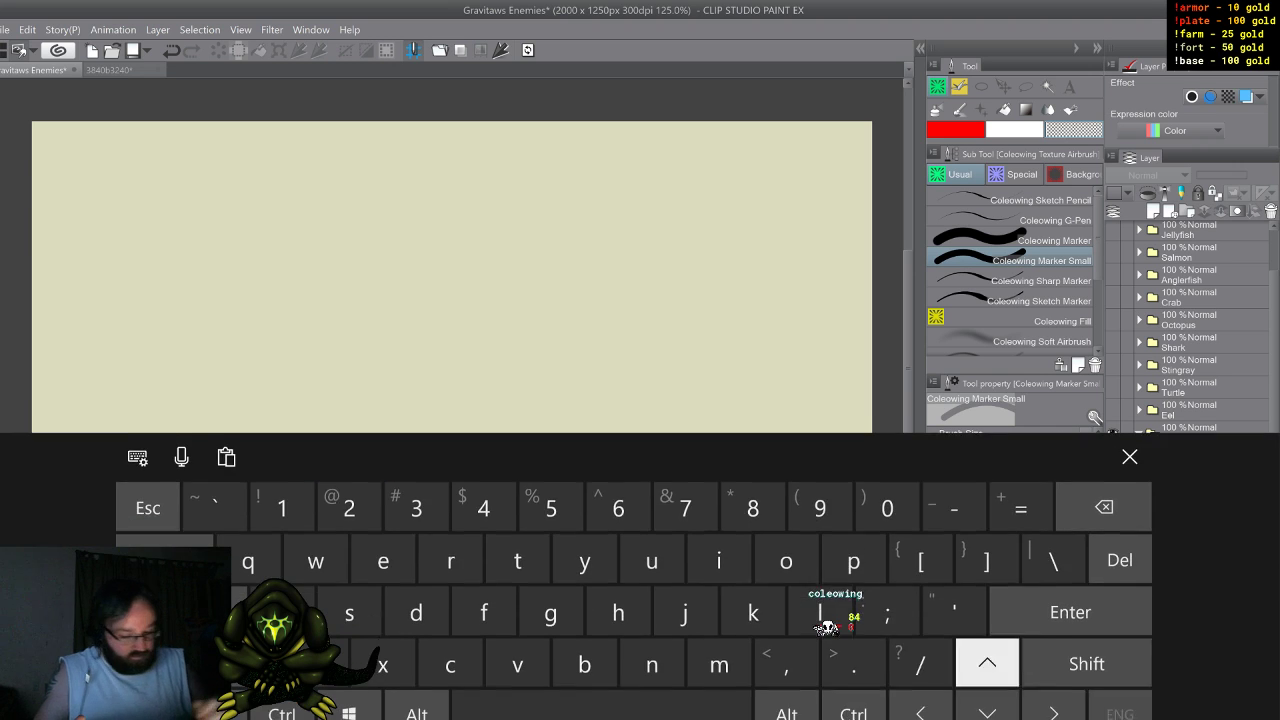
pyautogui.click(282, 494)
pyautogui.click(1130, 443)
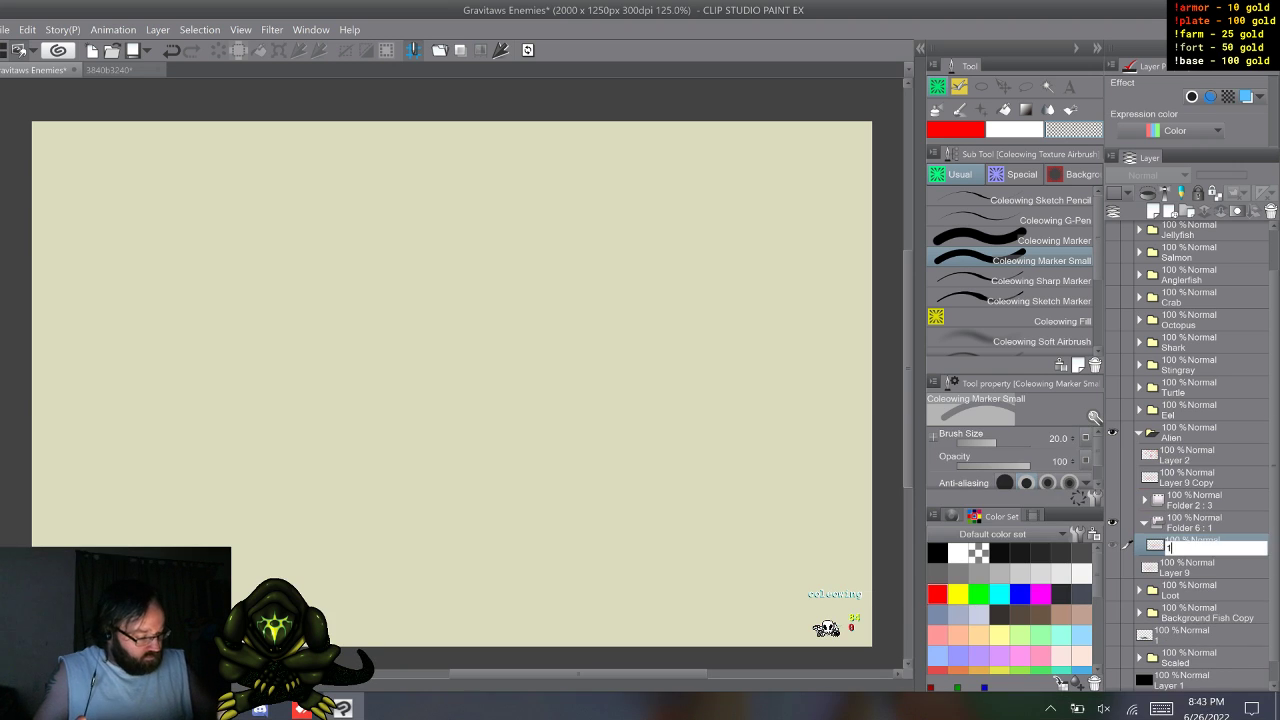
pyautogui.click(1113, 522)
pyautogui.press('F9')
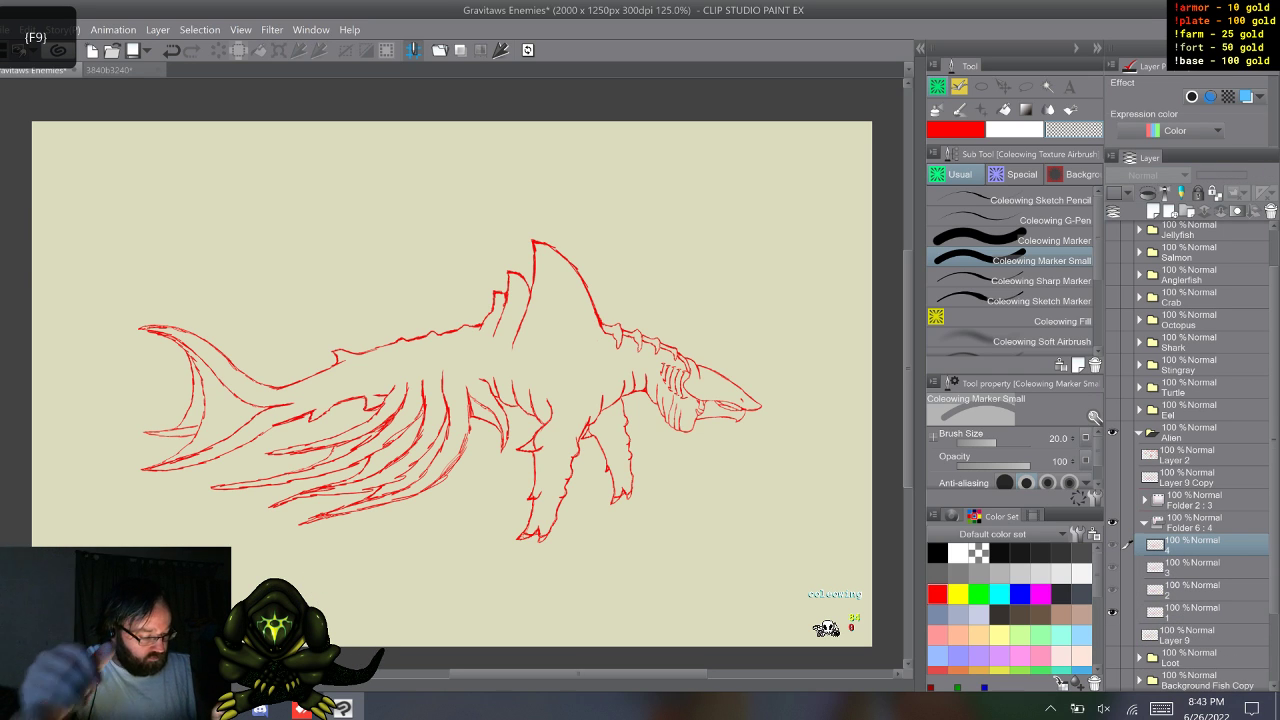
pyautogui.moveTo(322, 583); pyautogui.dragTo(341, 562)
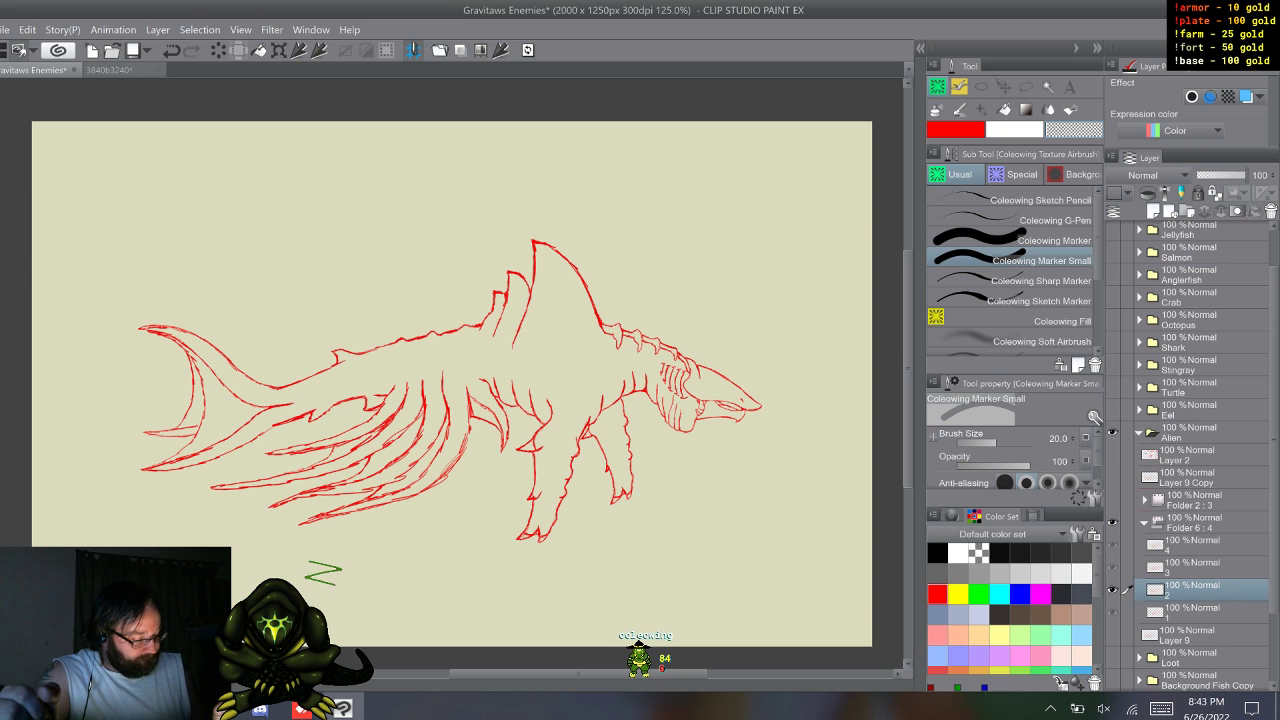
pyautogui.click(1195, 545)
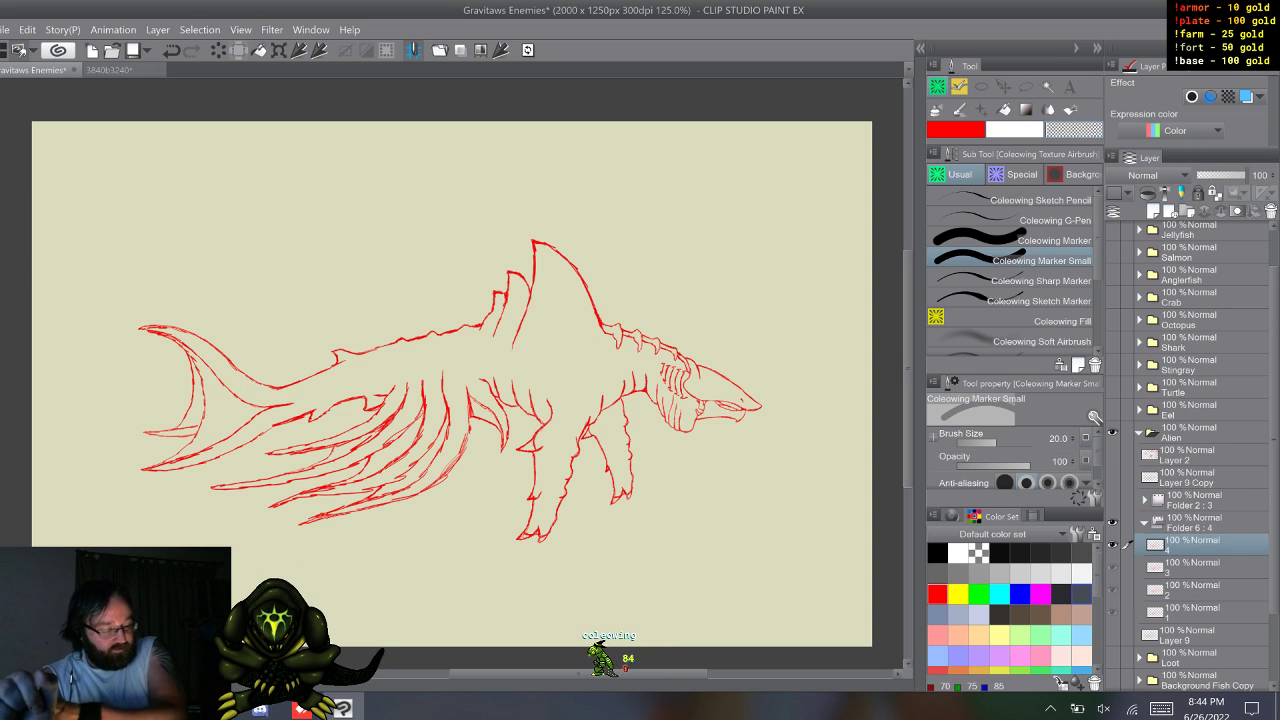
# - Add four empty cels above cel 4 in the second animation folder, then close the timeline
pyautogui.click(6, 685)
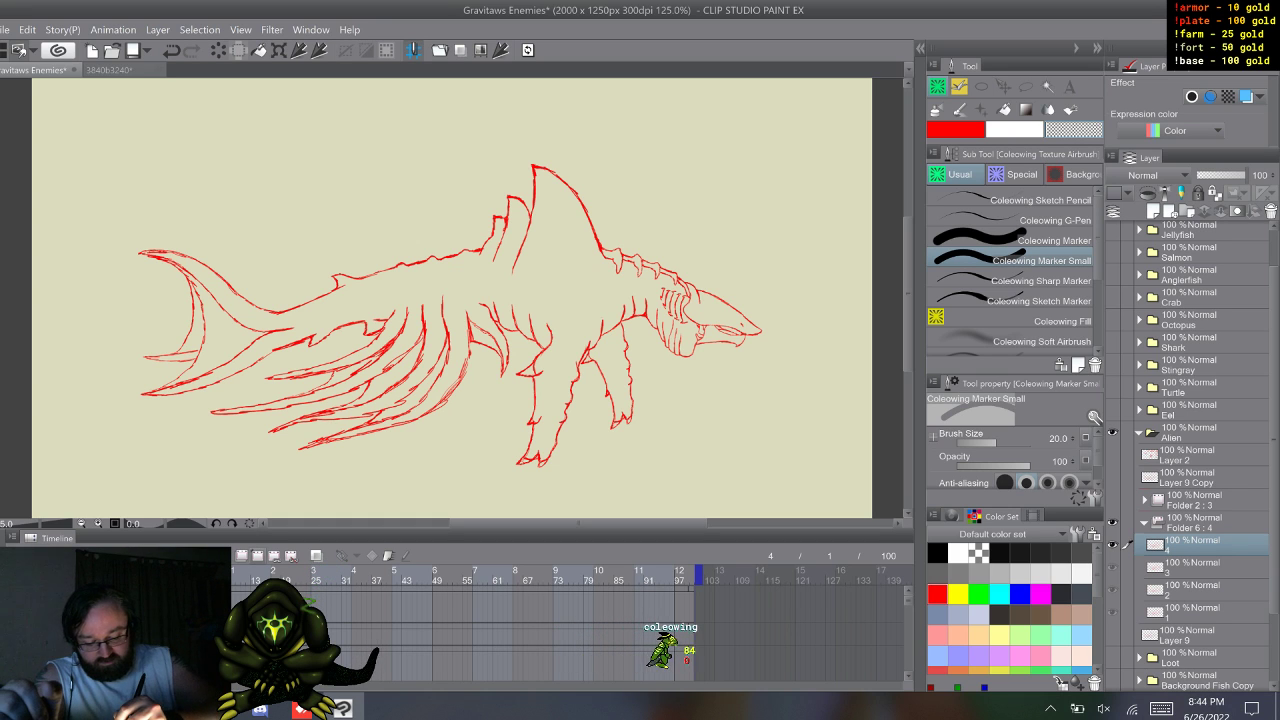
pyautogui.click(258, 555)
pyautogui.click(258, 555)
pyautogui.click(258, 555)
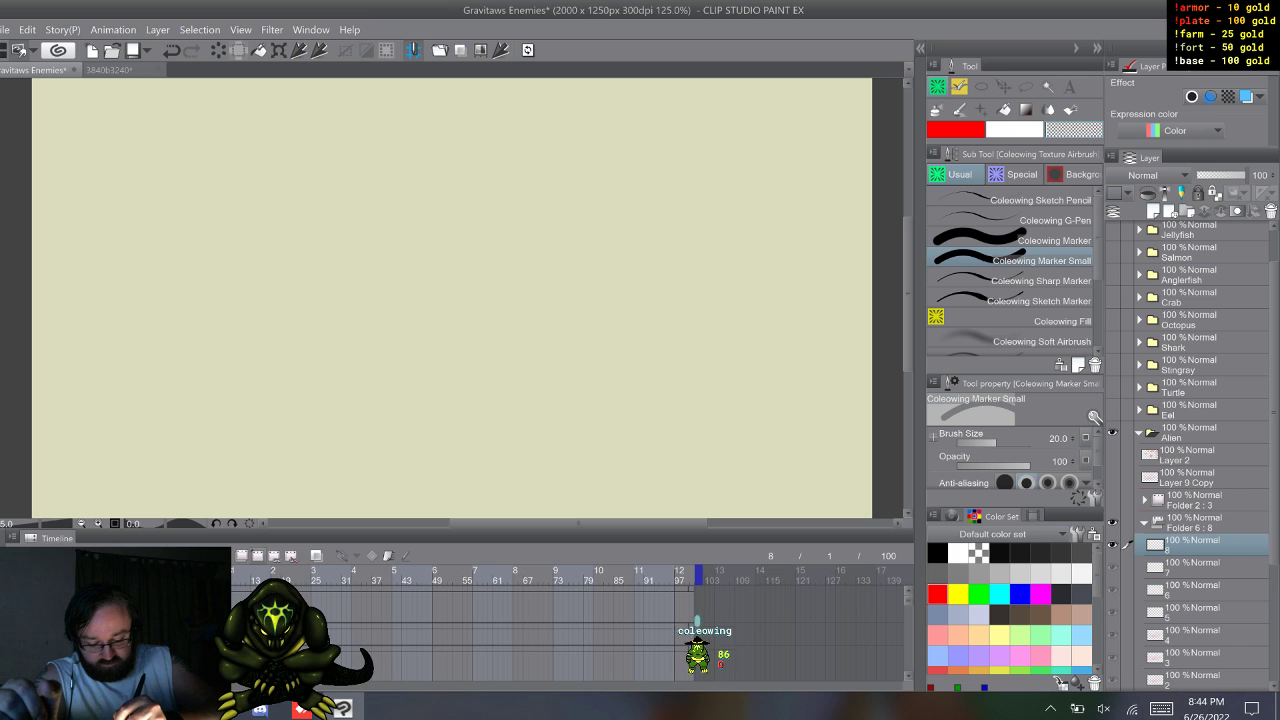
pyautogui.click(258, 555)
pyautogui.click(6, 536)
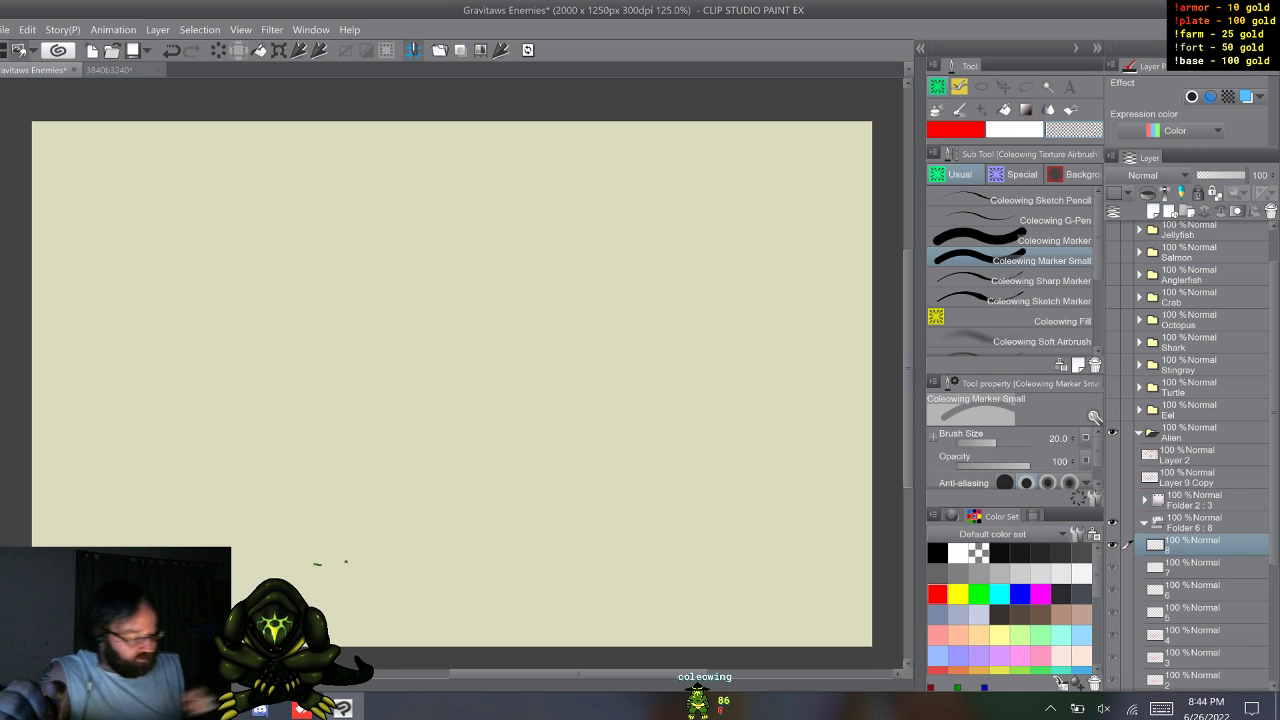
# - Check the cels and delete empty cels 5 to 8 from the second animation folder
pyautogui.click(1191, 567)
pyautogui.click(1191, 679)
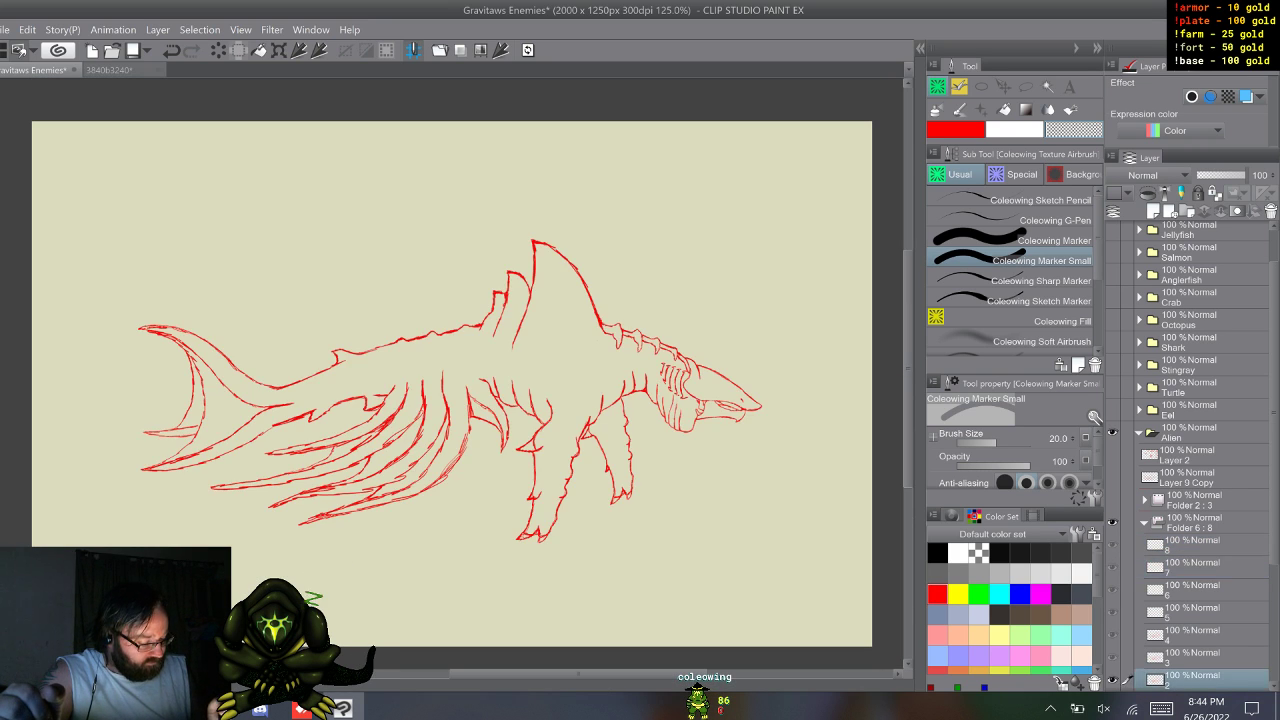
pyautogui.click(1191, 635)
pyautogui.click(1191, 612)
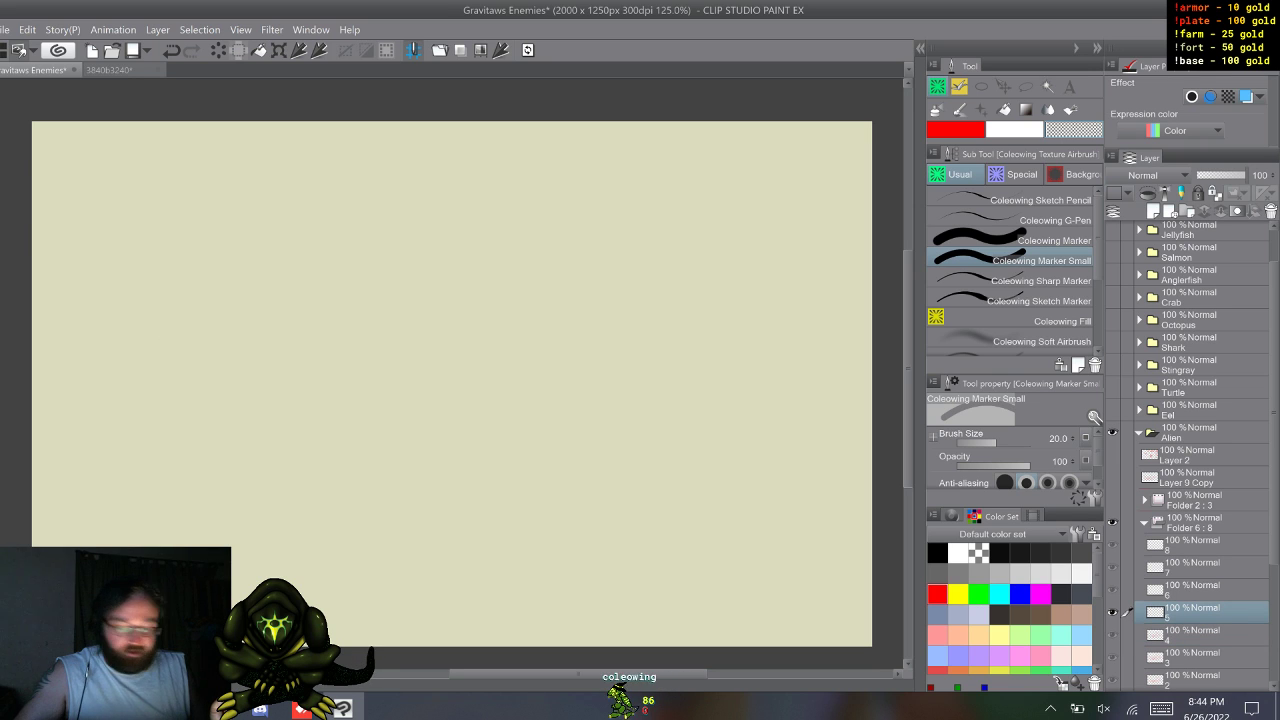
pyautogui.keyDown('shift'); pyautogui.click(1200, 545); pyautogui.keyUp('shift')
pyautogui.rightClick(1200, 545)
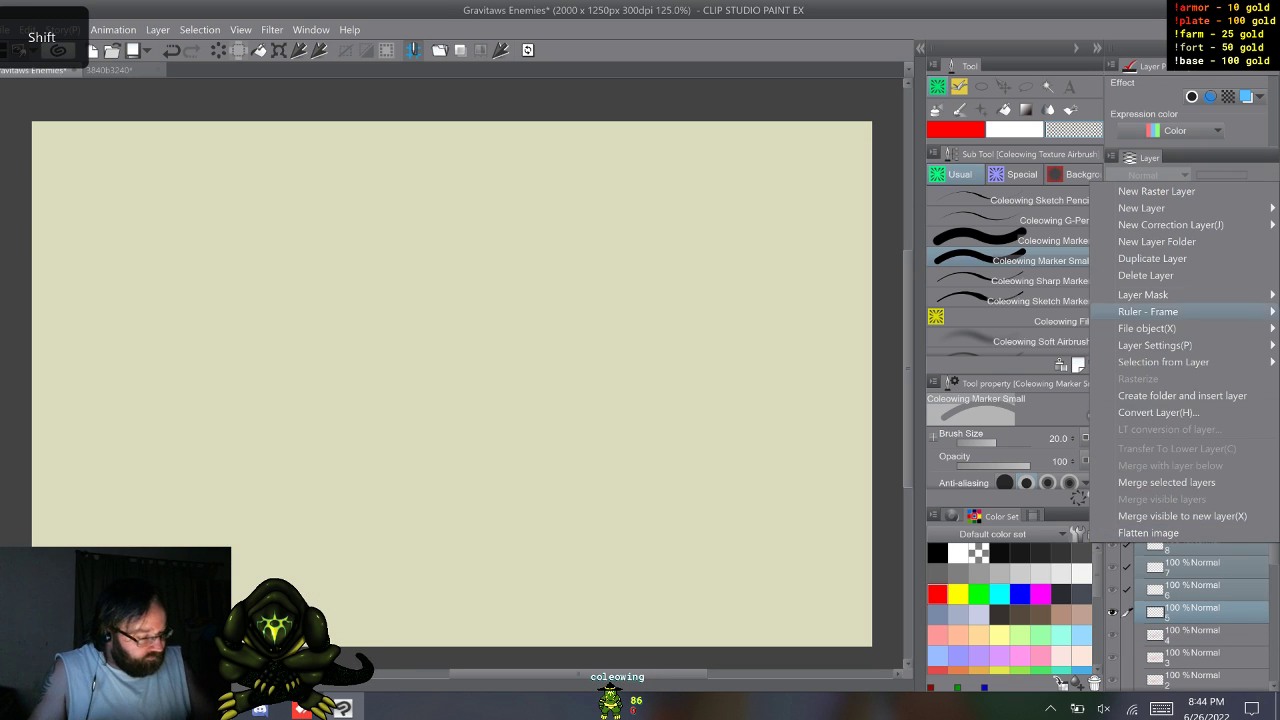
pyautogui.click(1145, 275)
# - Duplicate the shark sketch into cels 5 to 8, extending the second animation folder to eight cels
pyautogui.press('F9')
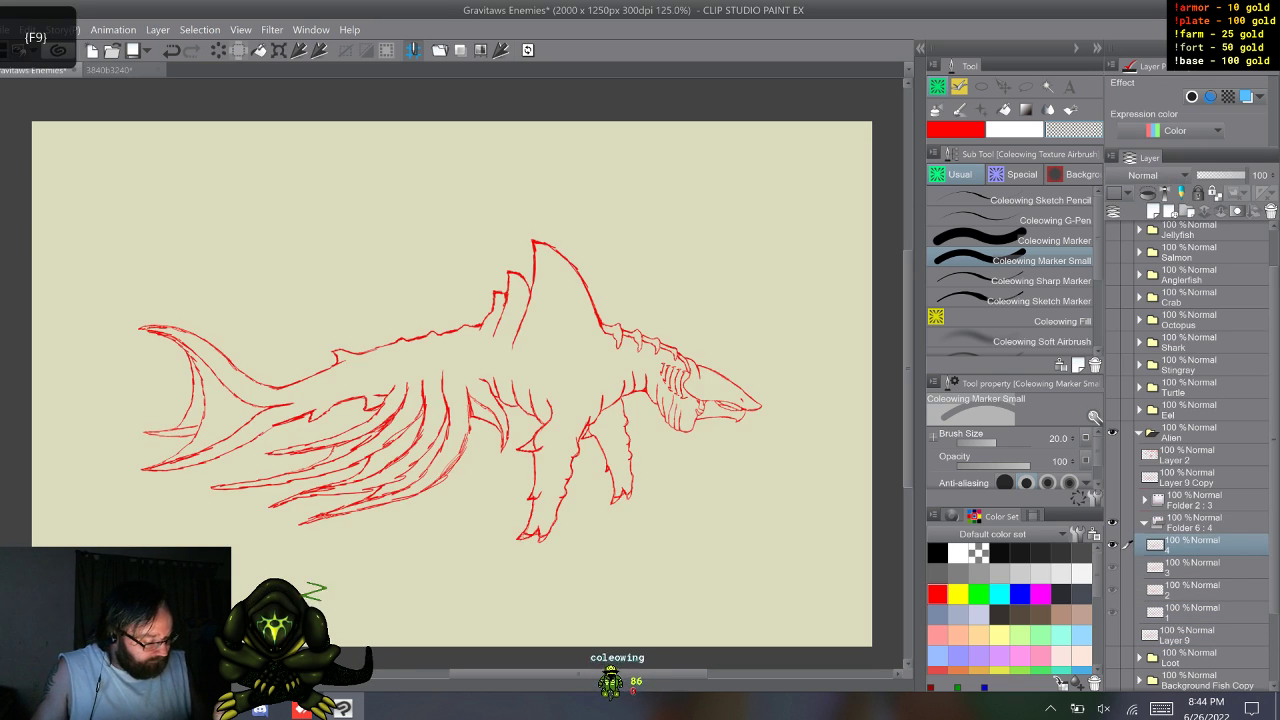
pyautogui.click(1128, 634)
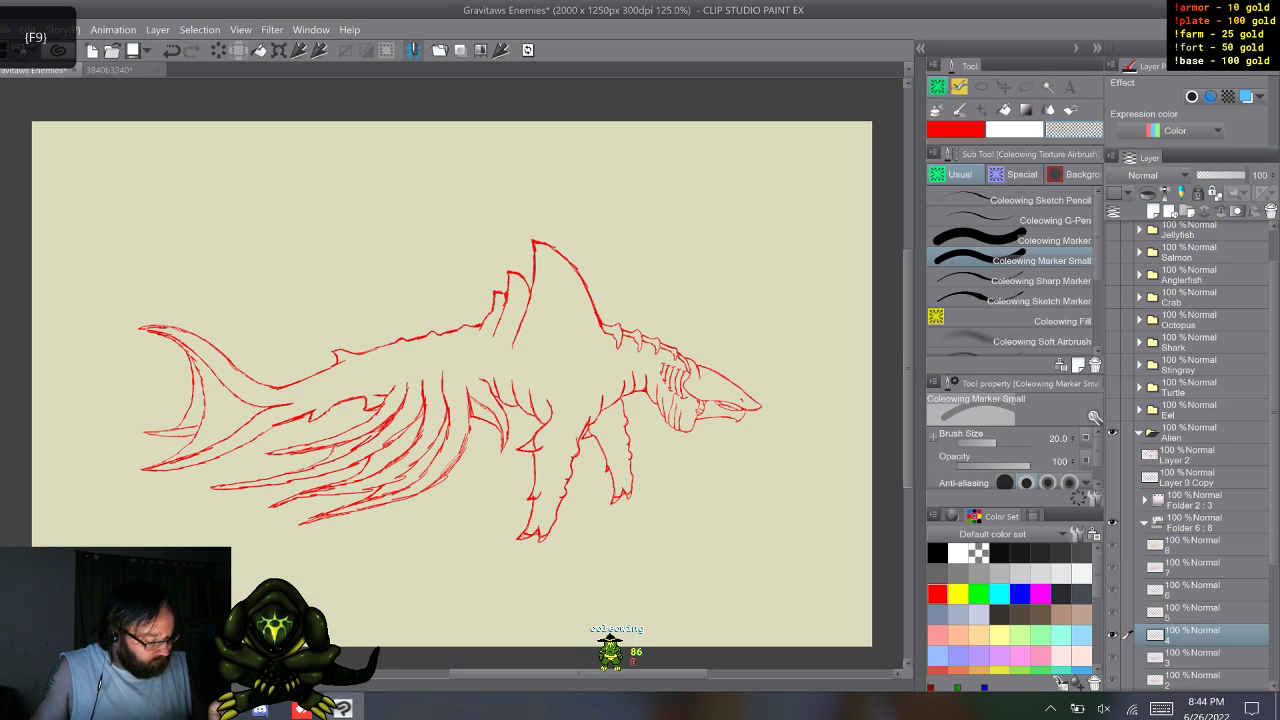
# - Flip through the eight cels of the second animation folder to check their sketches
pyautogui.press('w')
pyautogui.press('w')
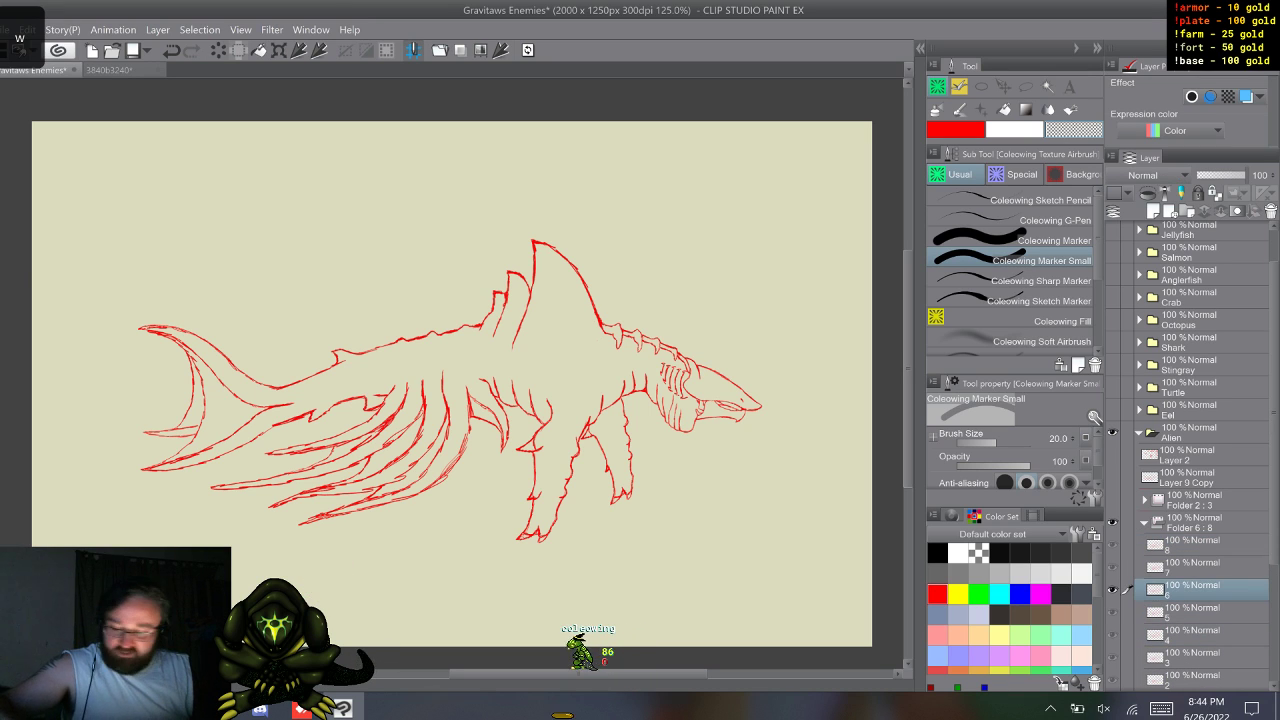
pyautogui.press('w')
pyautogui.press('w')
pyautogui.press('w')
pyautogui.press('w')
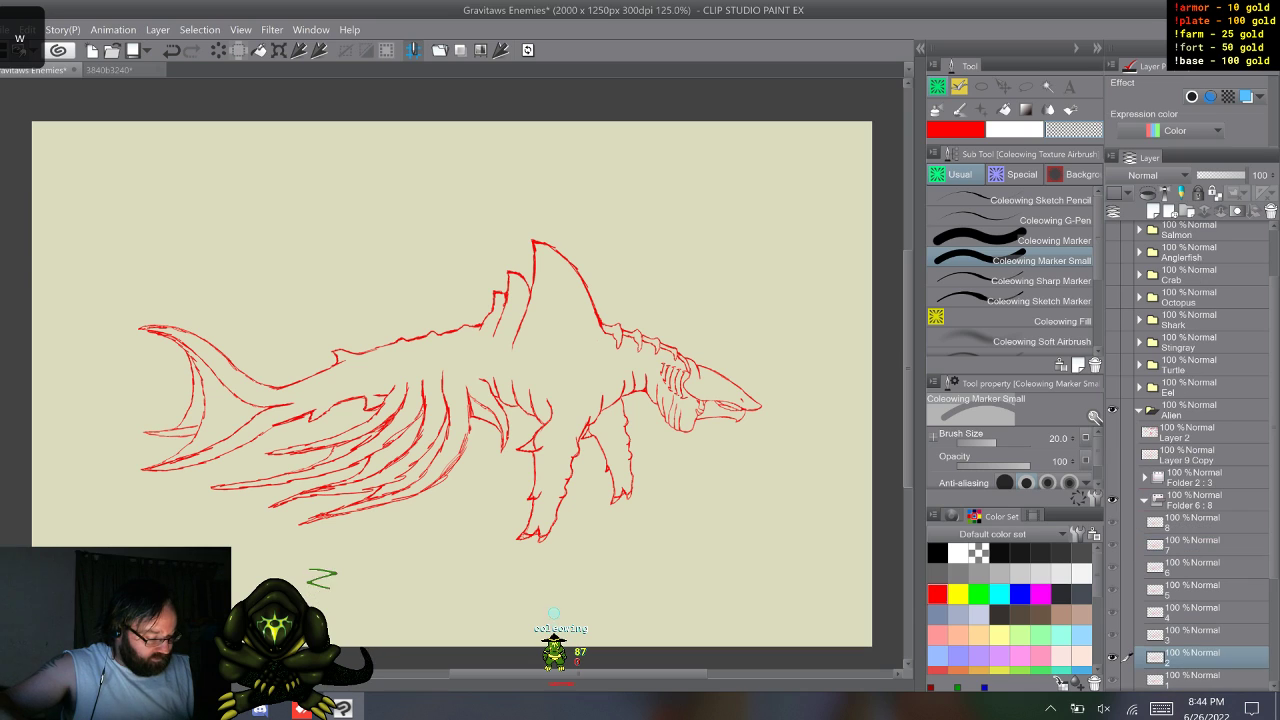
pyautogui.press('s')
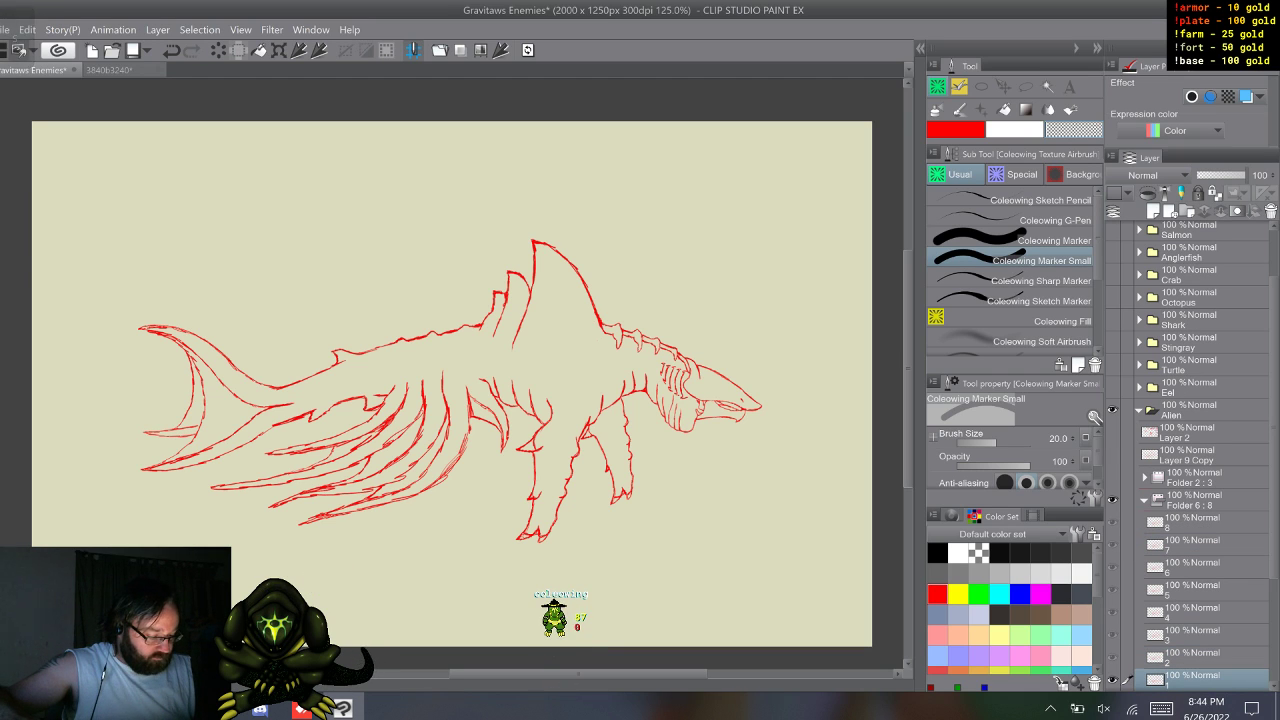
pyautogui.press('w')
pyautogui.press('w')
pyautogui.press('w')
pyautogui.press('w')
pyautogui.press('w')
pyautogui.press('w')
pyautogui.press('w')
pyautogui.press('w')
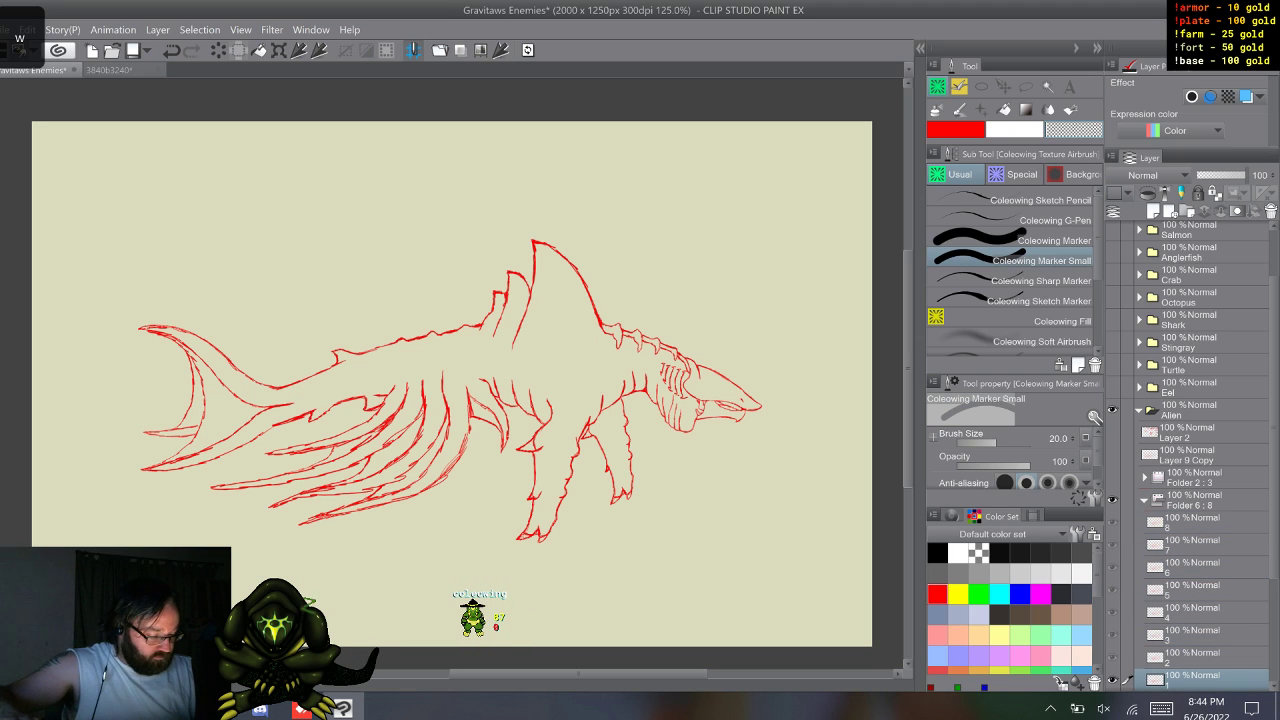
# - On cel 2, select the shark's tail section behind the trailing tendrils with a freehand Lasso marquee
pyautogui.press('w')
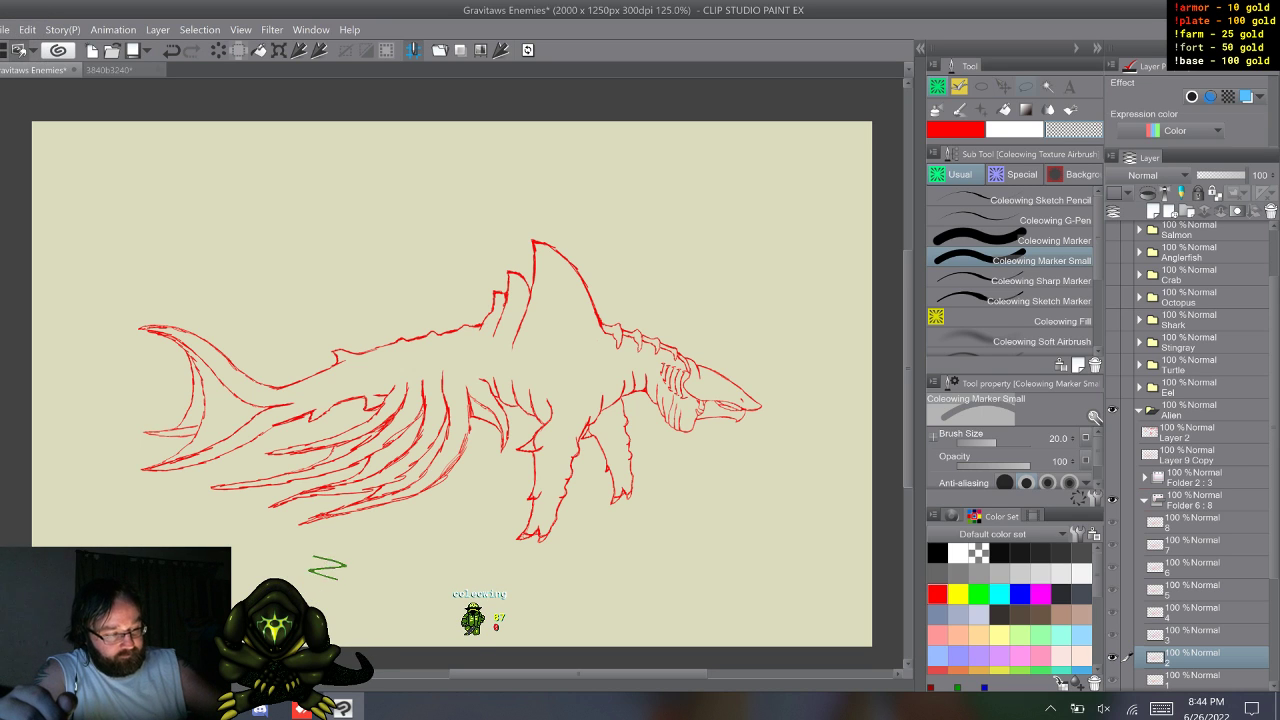
pyautogui.press('m')
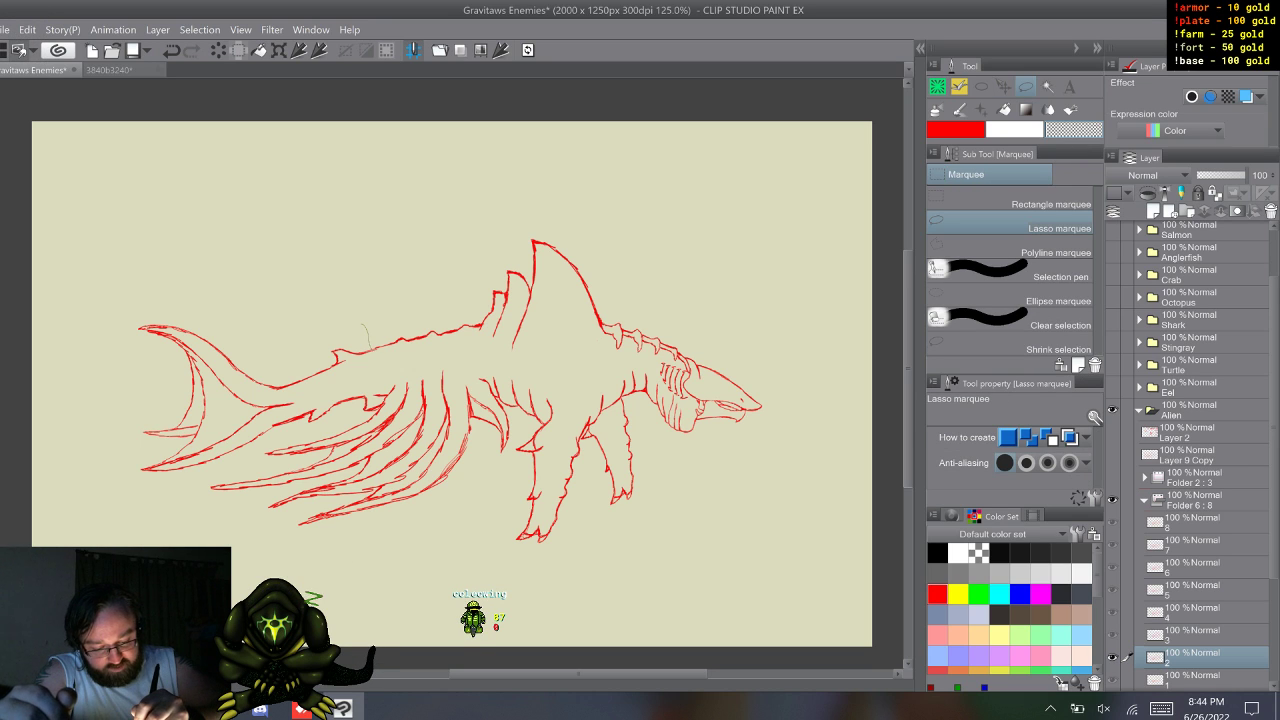
pyautogui.moveTo(370, 350); pyautogui.dragTo(373, 388)
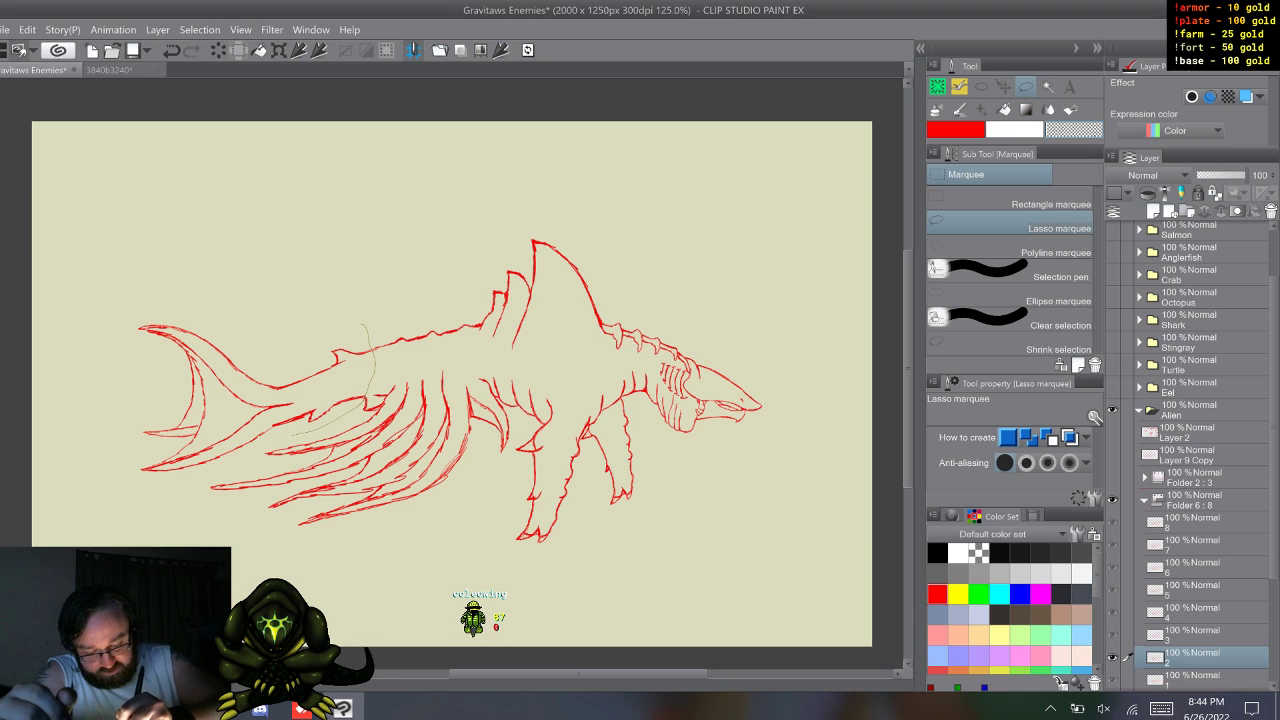
pyautogui.moveTo(228, 462)
pyautogui.mouseDown()
pyautogui.moveTo(86, 410)
pyautogui.moveTo(200, 268)
pyautogui.moveTo(366, 328)
pyautogui.mouseUp()
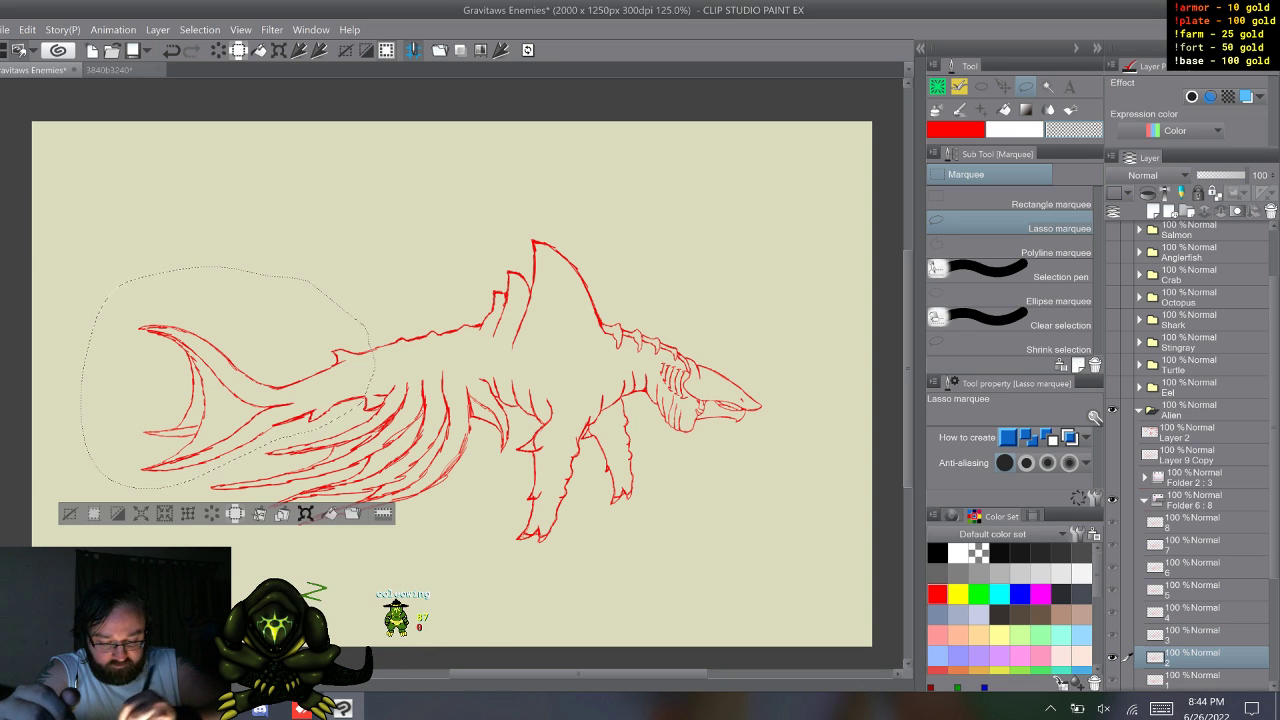
pyautogui.click(306, 513)
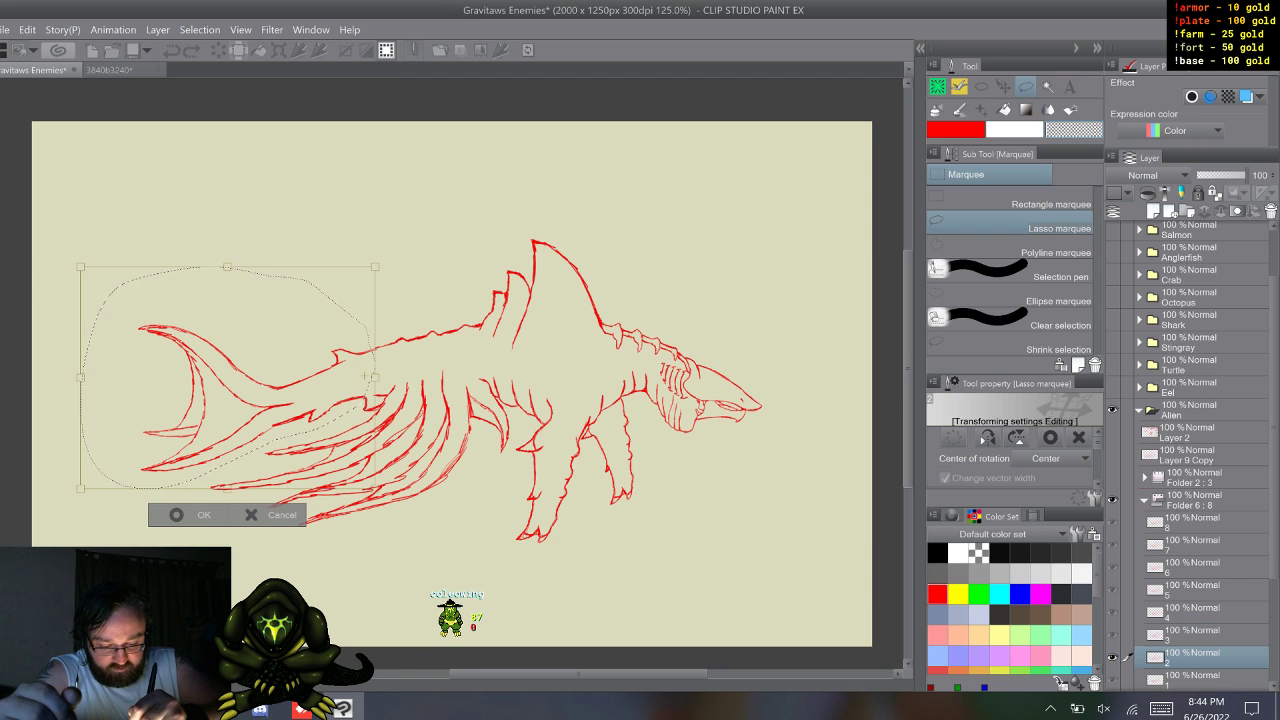
pyautogui.click(27, 30)
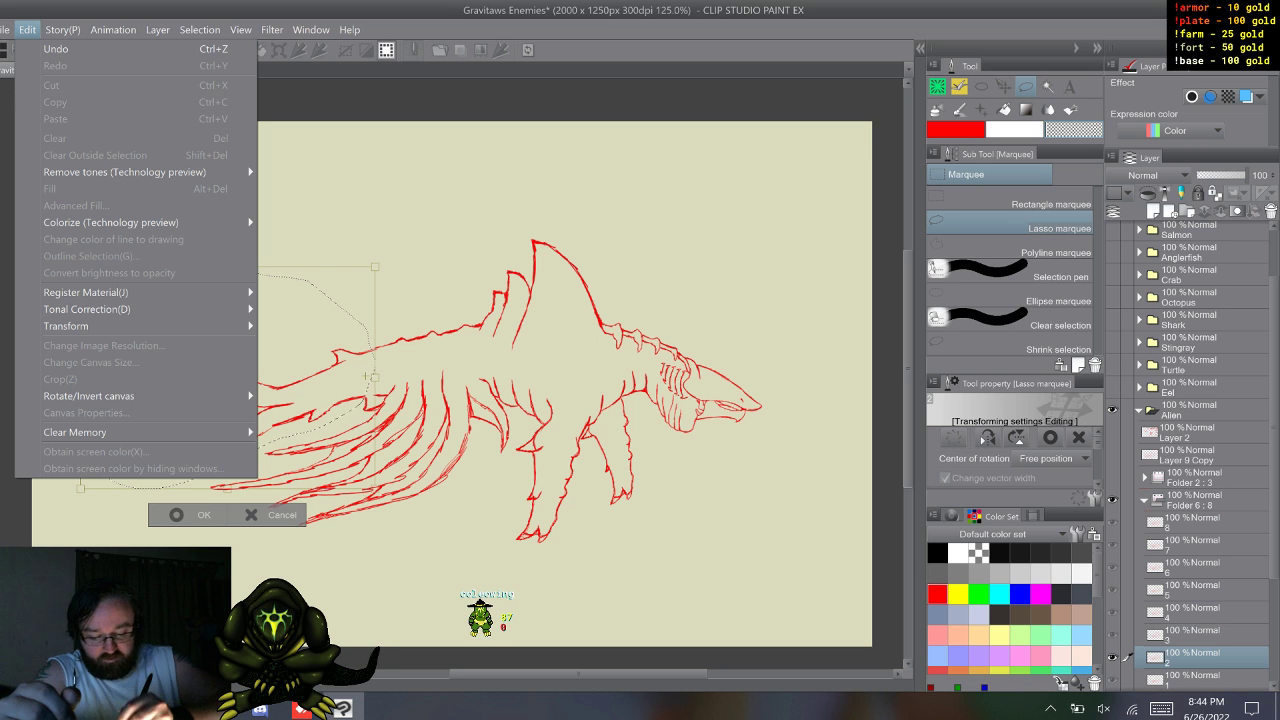
pyautogui.press('Escape')
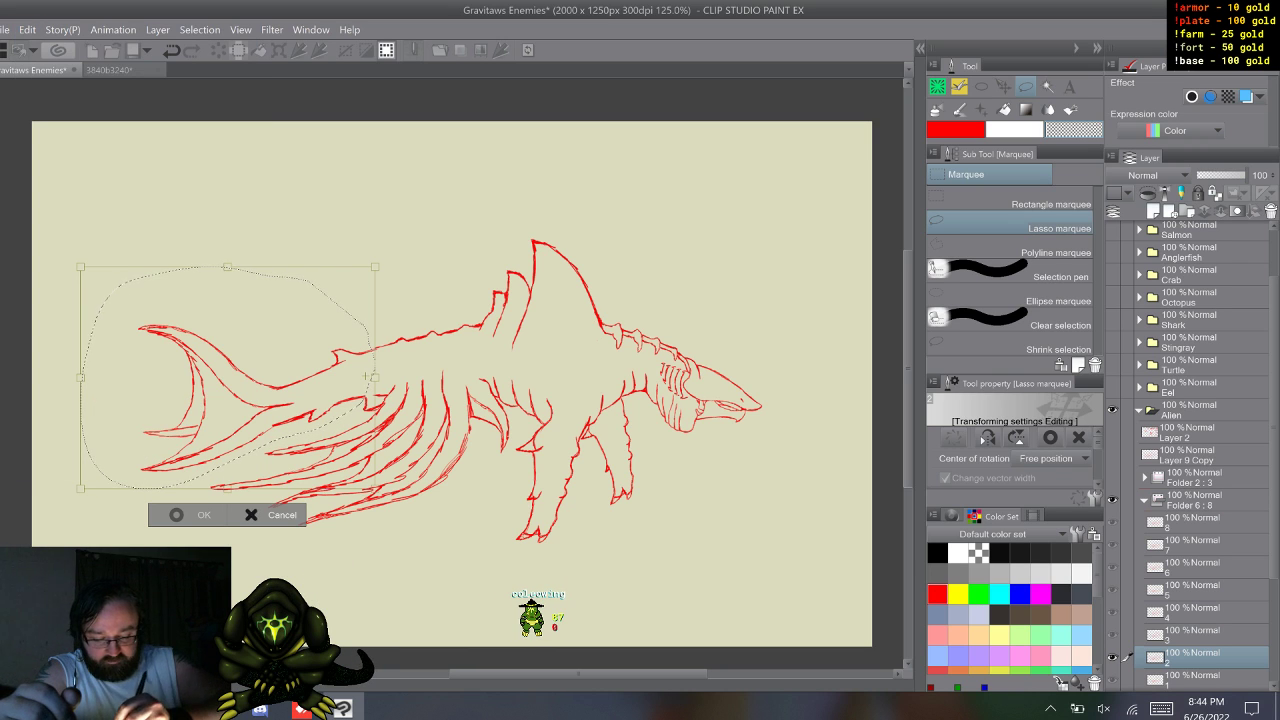
pyautogui.click(271, 515)
# - Free-transform the selected tail on cel 2, pulling its outer corners inward toward the body and shifting it slightly down
pyautogui.click(27, 30)
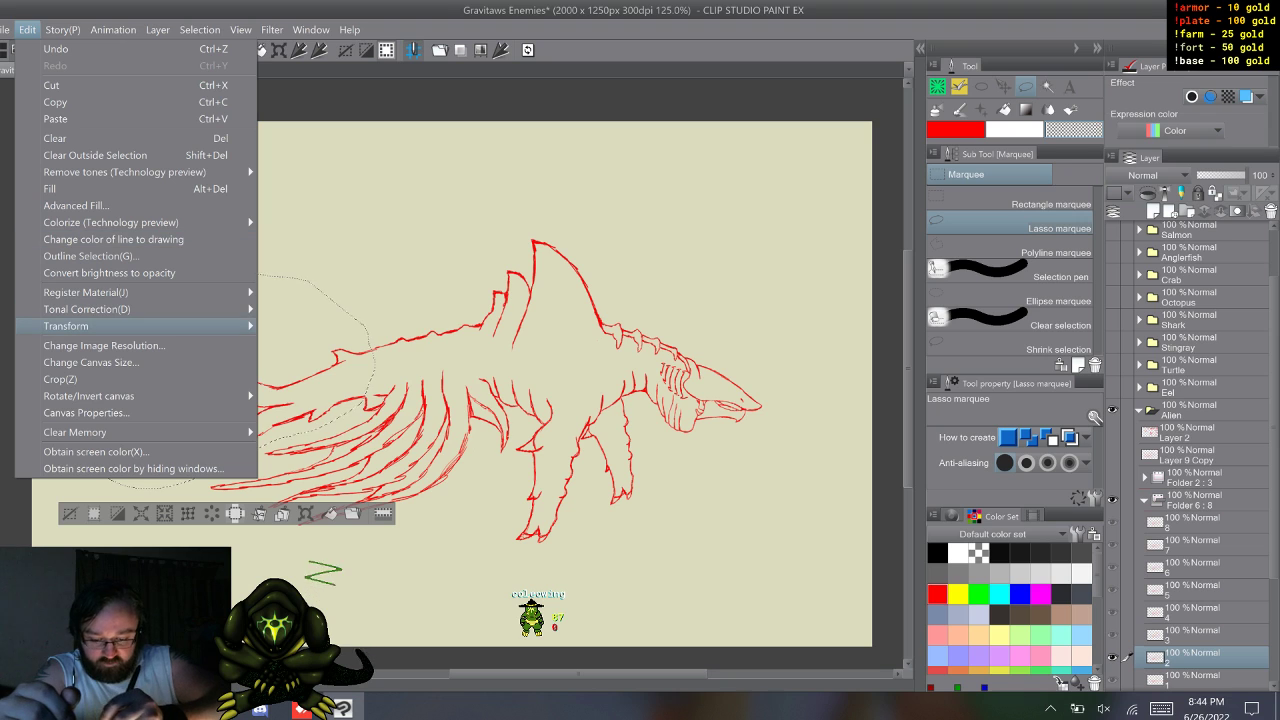
pyautogui.moveTo(100, 326)
pyautogui.press('Return')
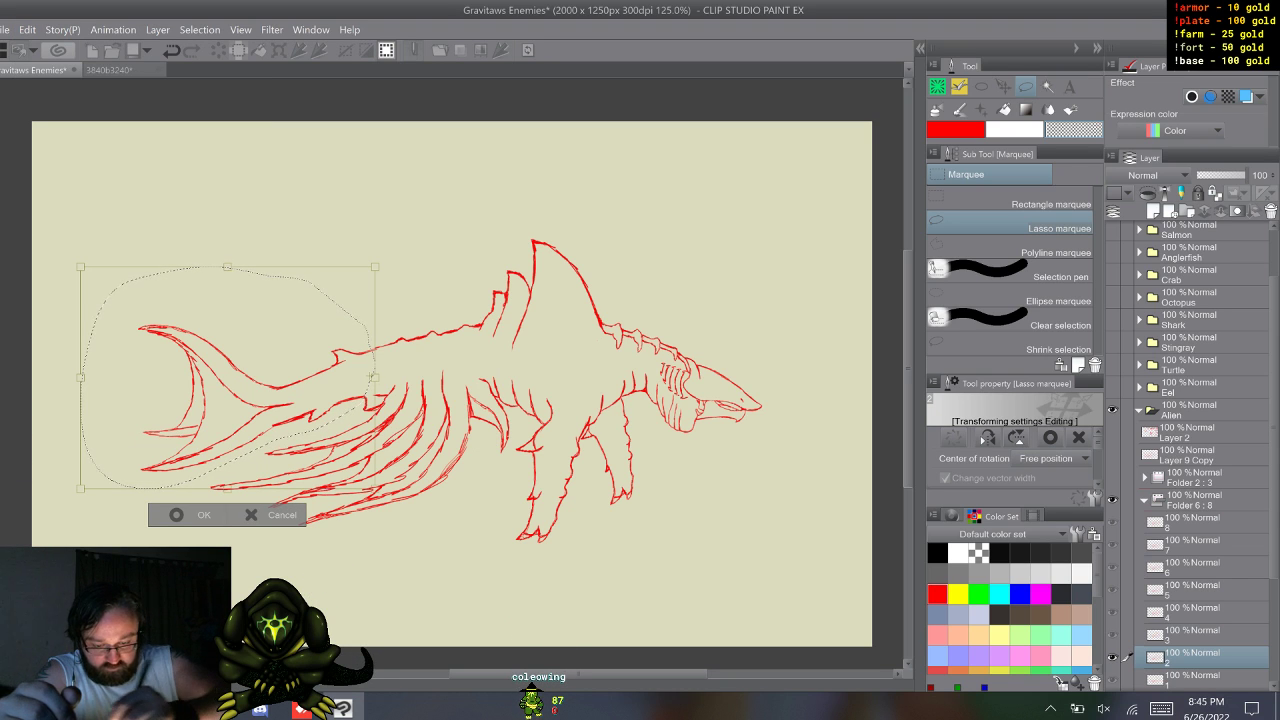
pyautogui.moveTo(80, 267); pyautogui.dragTo(140, 268)
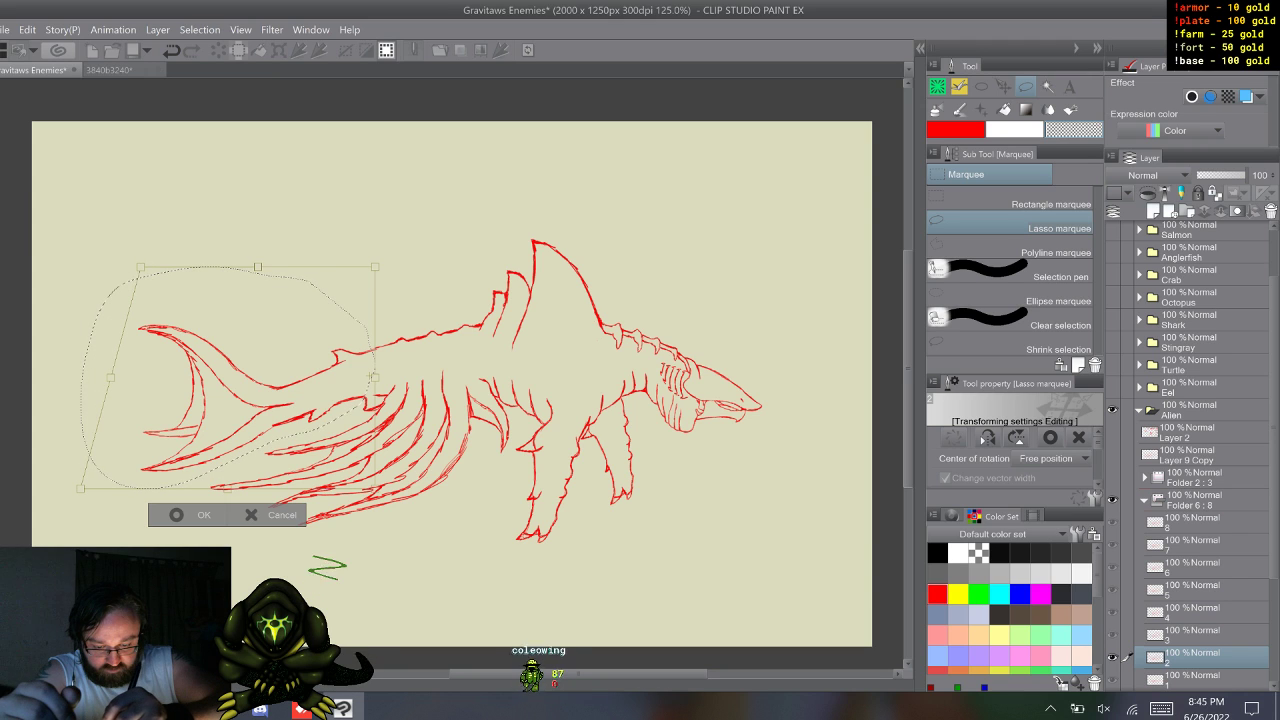
pyautogui.moveTo(80, 489); pyautogui.dragTo(122, 471)
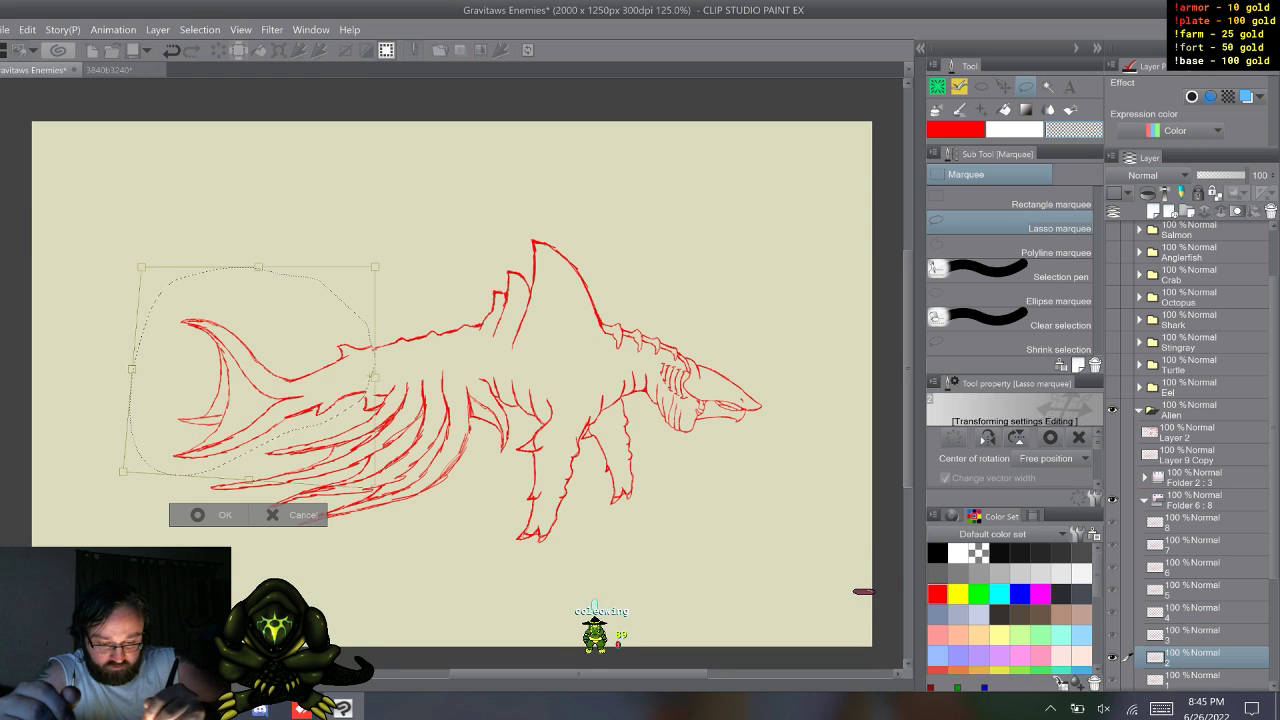
pyautogui.moveTo(250, 370); pyautogui.dragTo(251, 374)
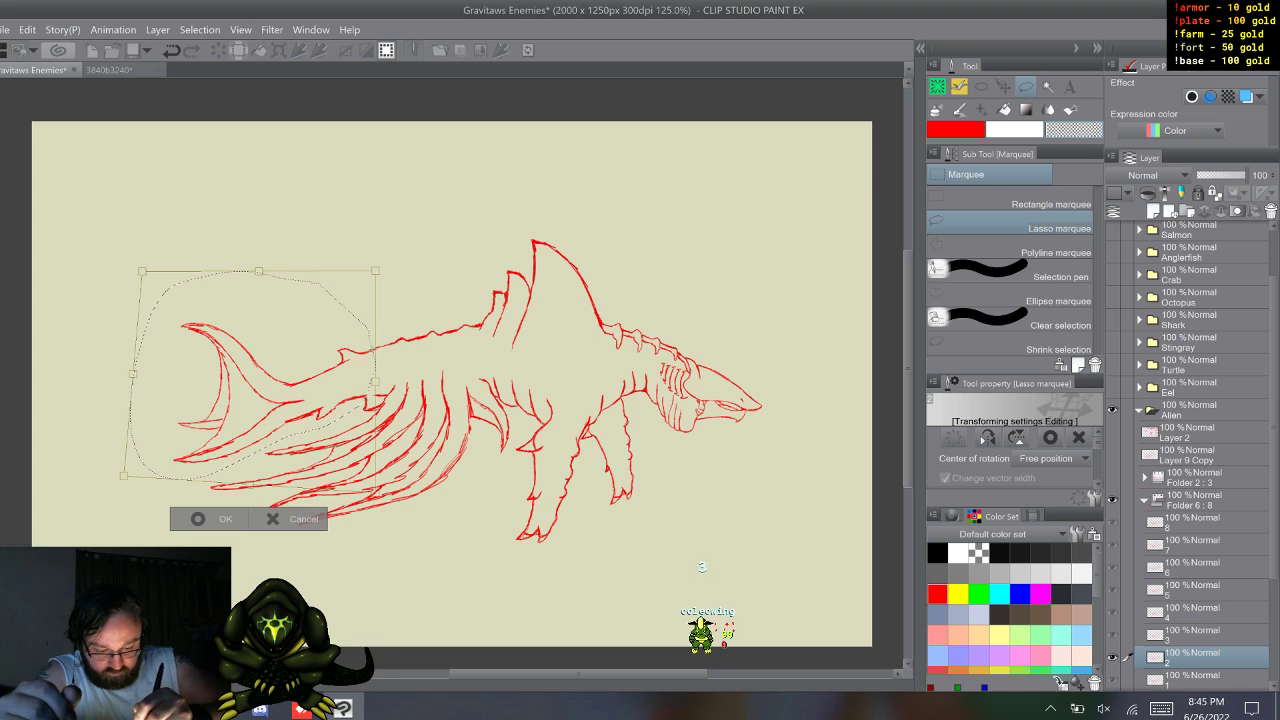
# - Rotate the lassoed tail on frame 2 slightly upward, apply the transform, and clear the selection
pyautogui.moveTo(105, 420); pyautogui.dragTo(102, 406)
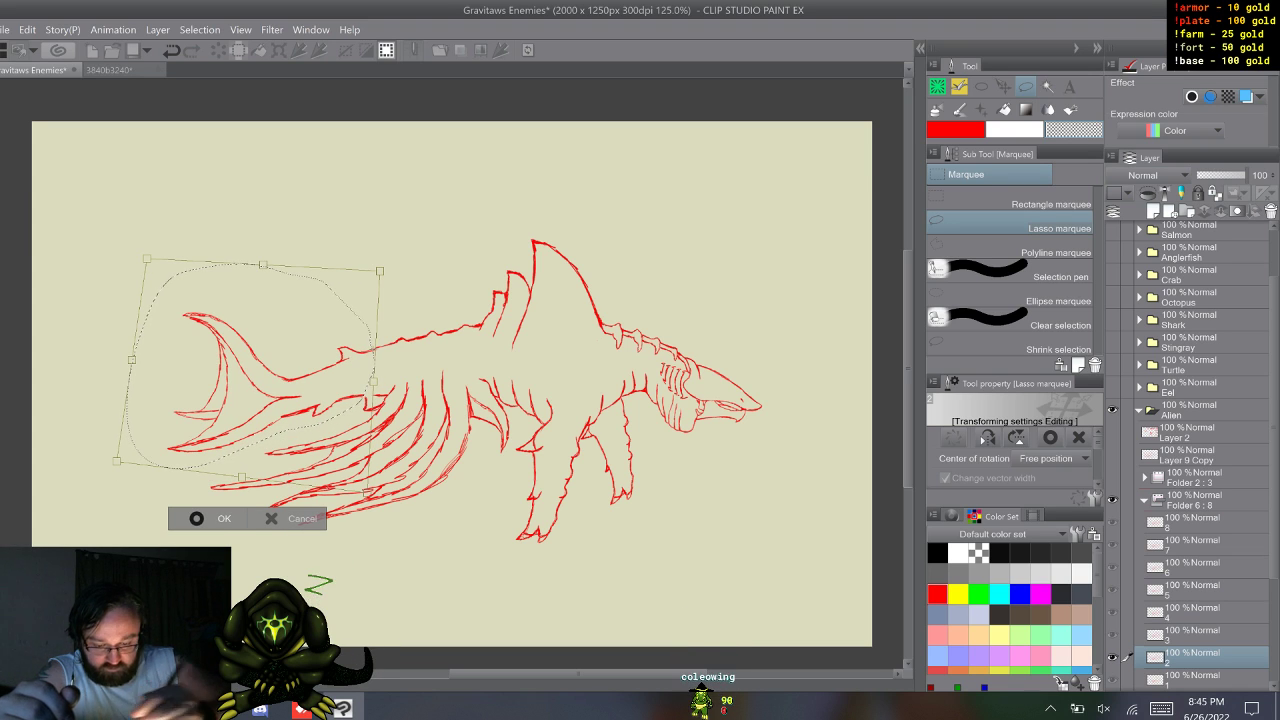
pyautogui.press('Return')
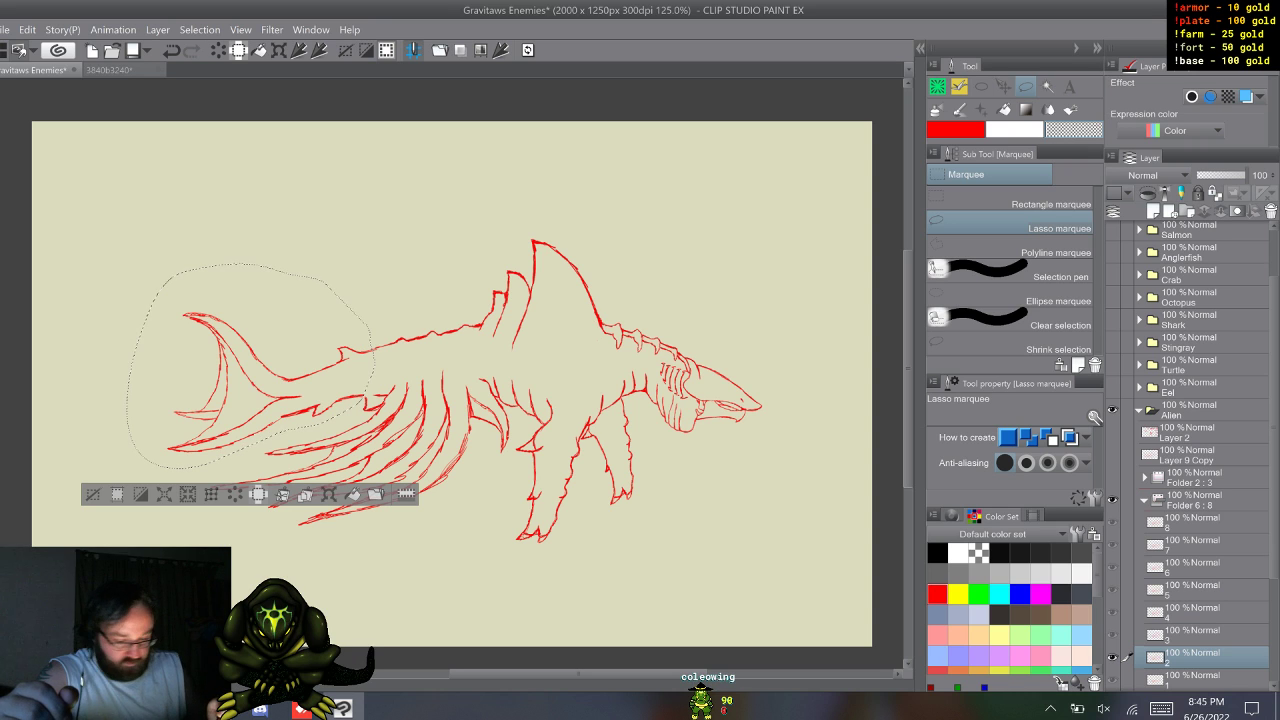
pyautogui.click(1192, 679)
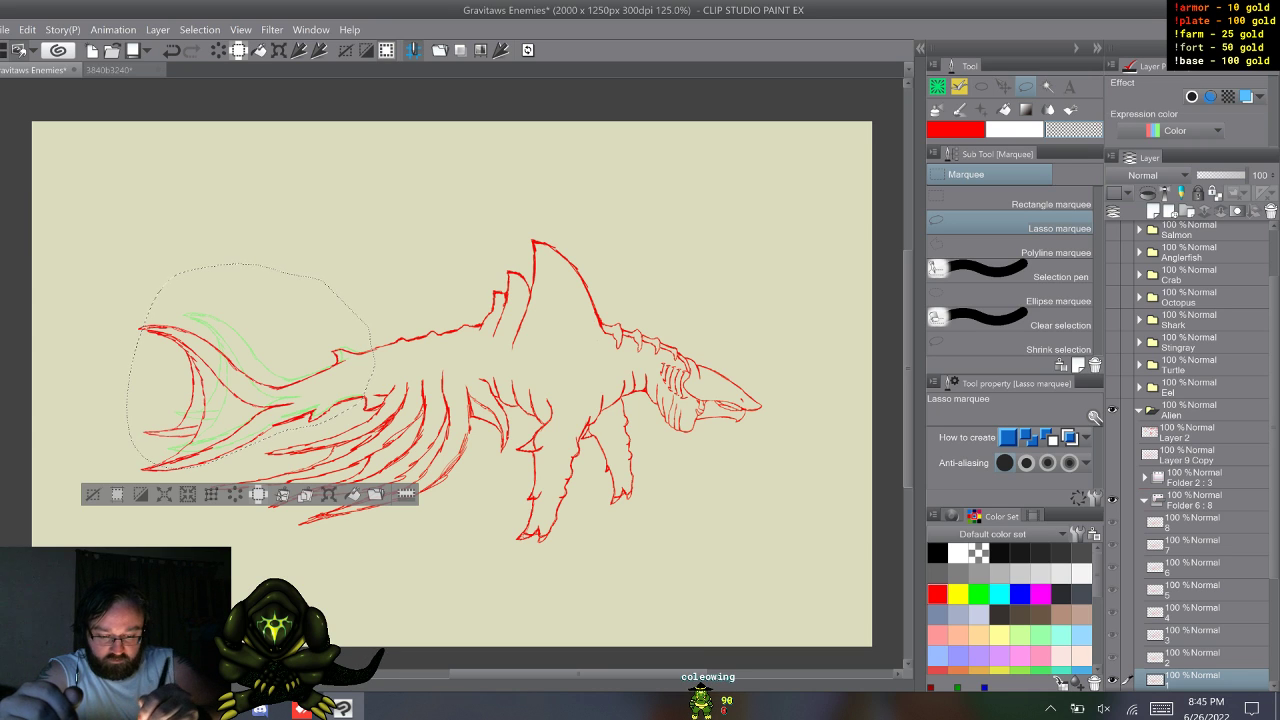
pyautogui.hotkey('ctrl', 'd')
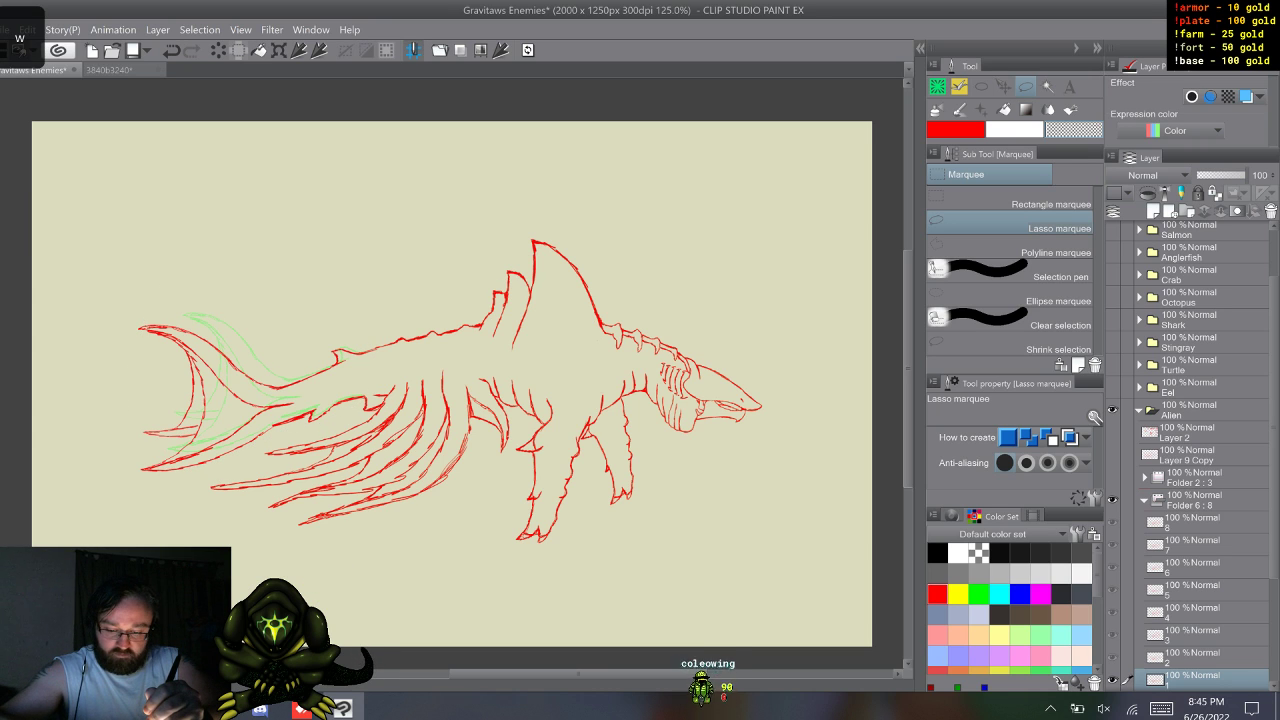
# - Flip between frames 1, 2 and 3 to check the tail's movement
pyautogui.press('w')
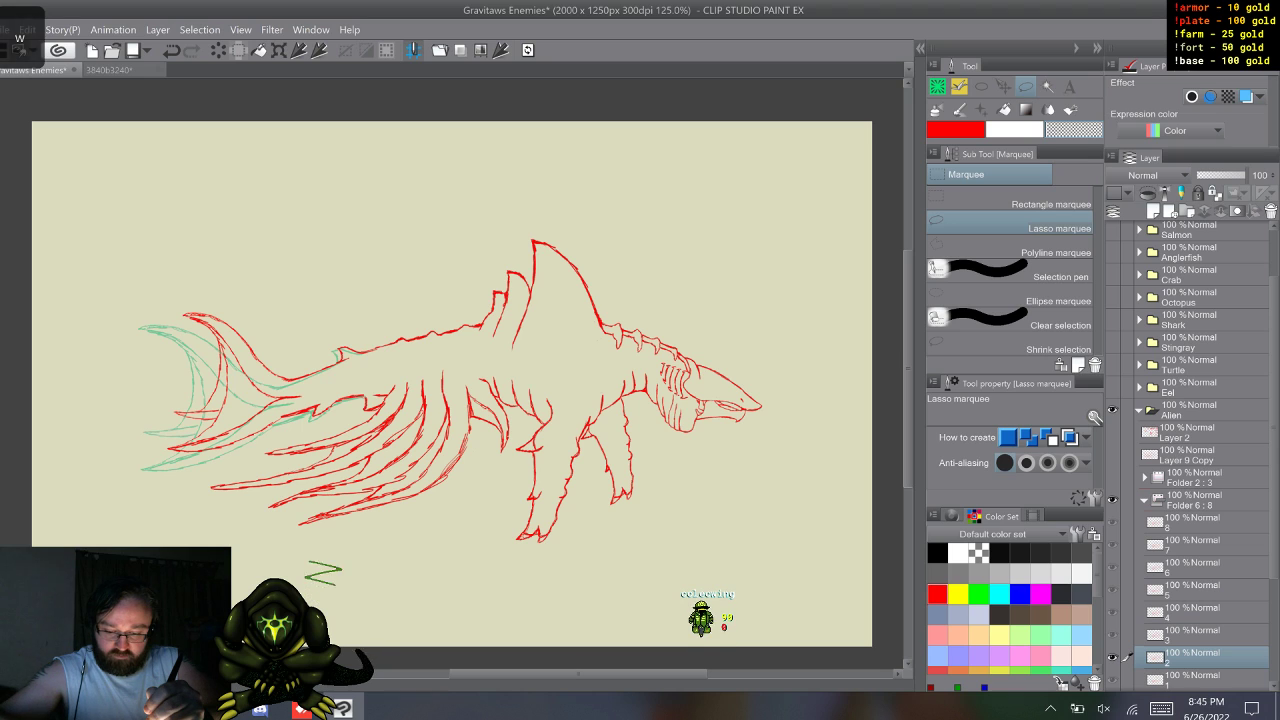
pyautogui.hotkey('ctrl', 'z')
pyautogui.hotkey('ctrl', 'y')
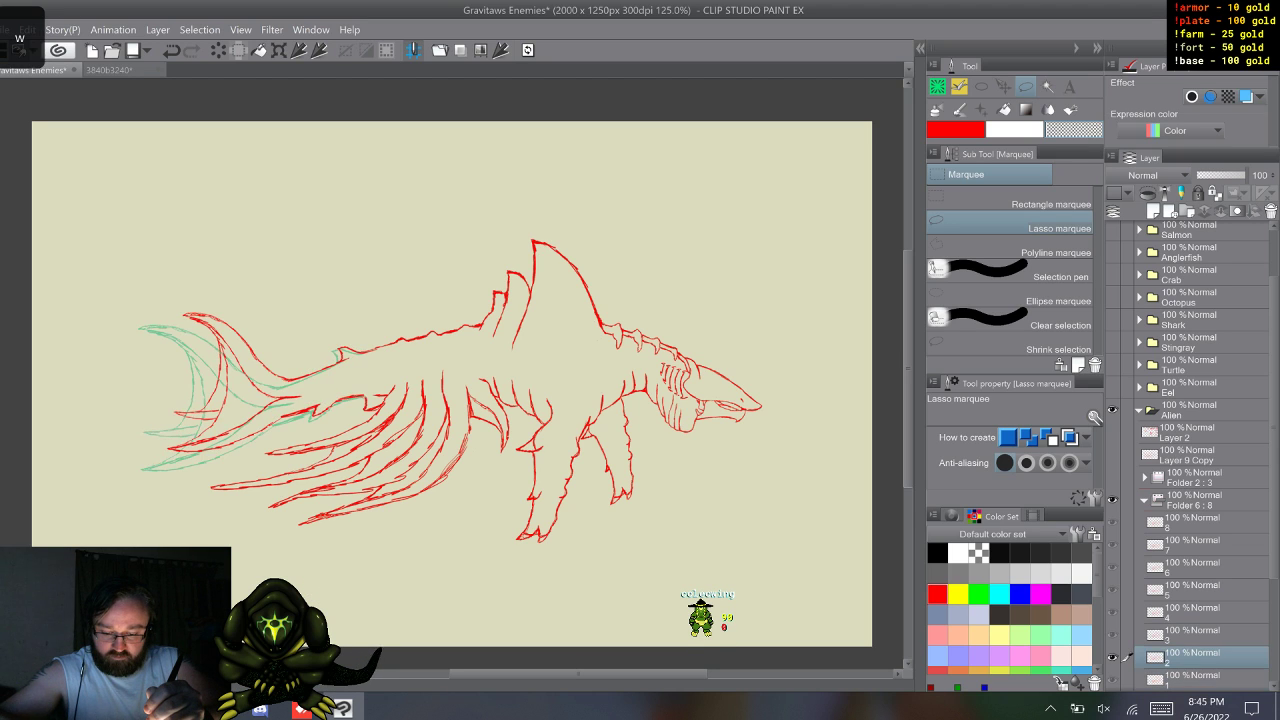
pyautogui.hotkey('ctrl', 'z')
pyautogui.hotkey('ctrl', 'y')
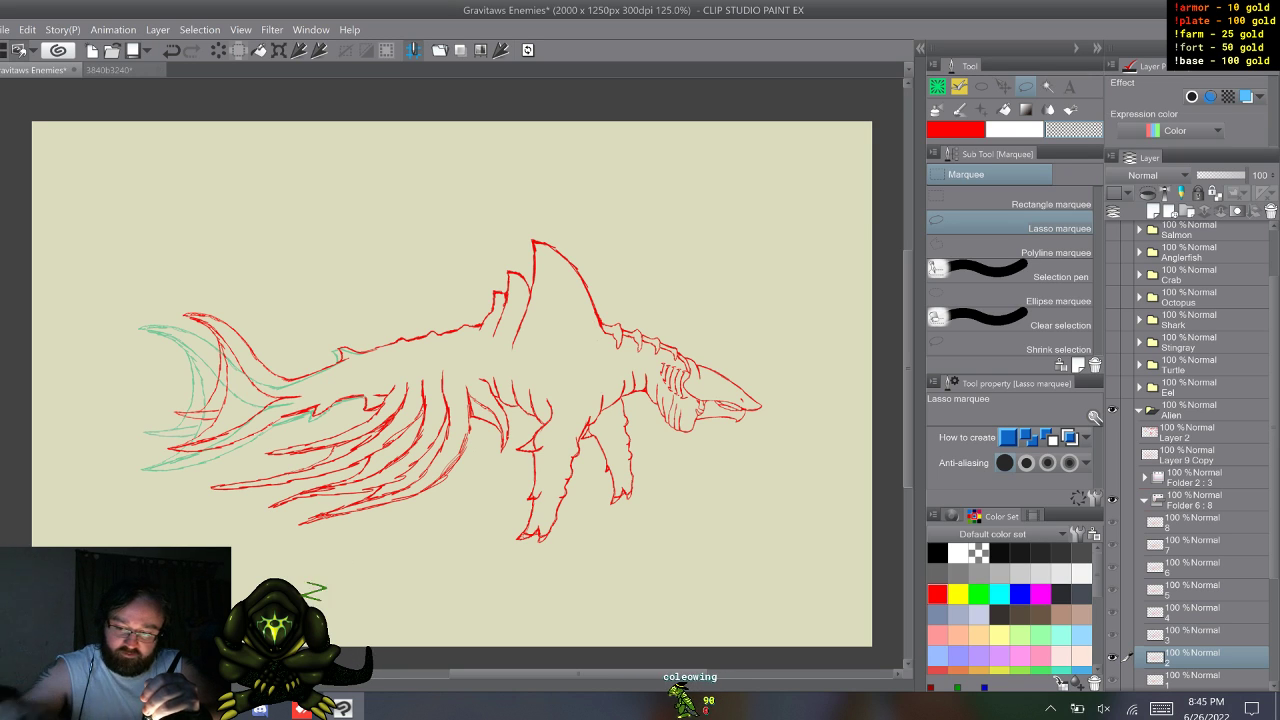
pyautogui.press('w')
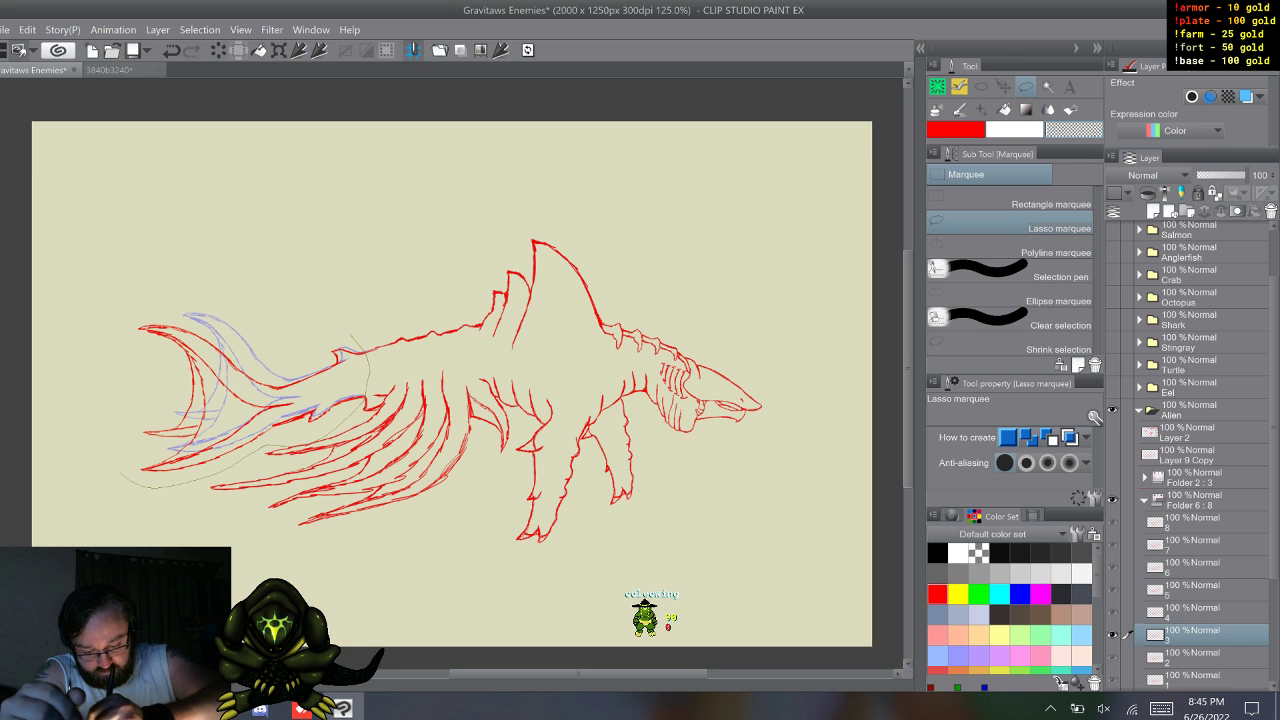
pyautogui.moveTo(120, 466)
pyautogui.mouseDown()
pyautogui.moveTo(115, 312)
pyautogui.moveTo(190, 249)
pyautogui.moveTo(285, 272)
pyautogui.mouseUp()
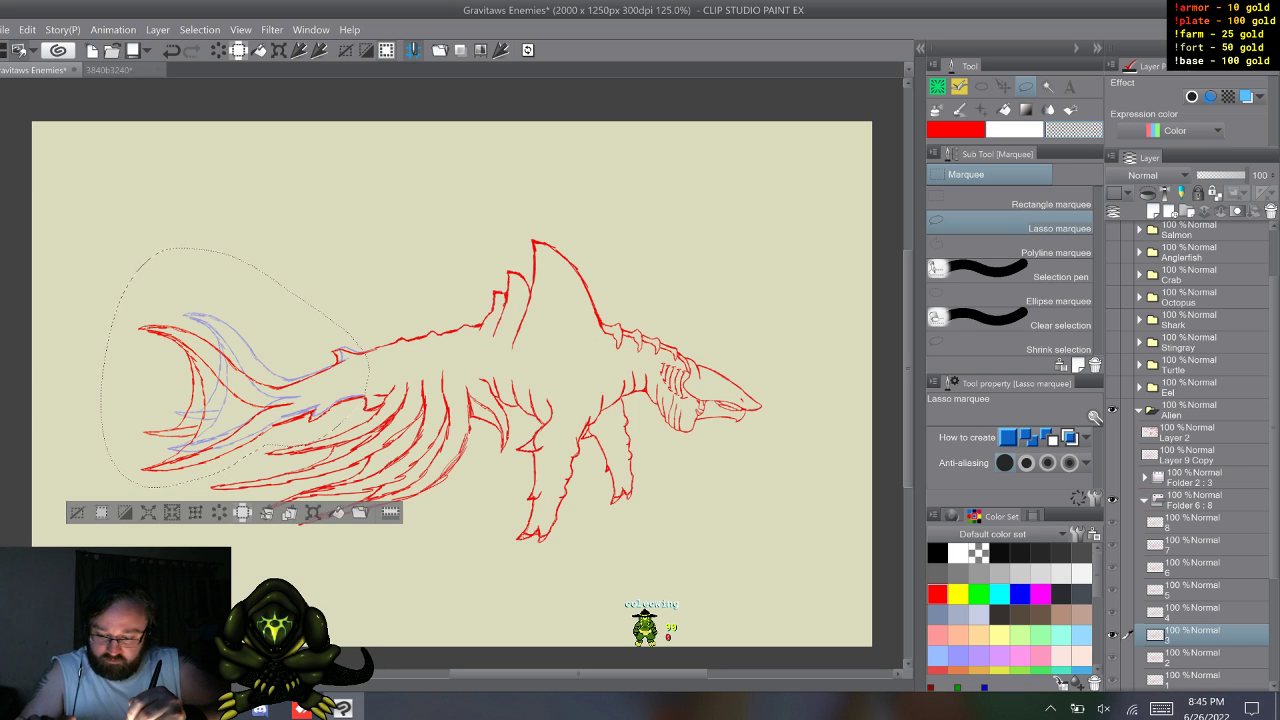
pyautogui.press('alt')
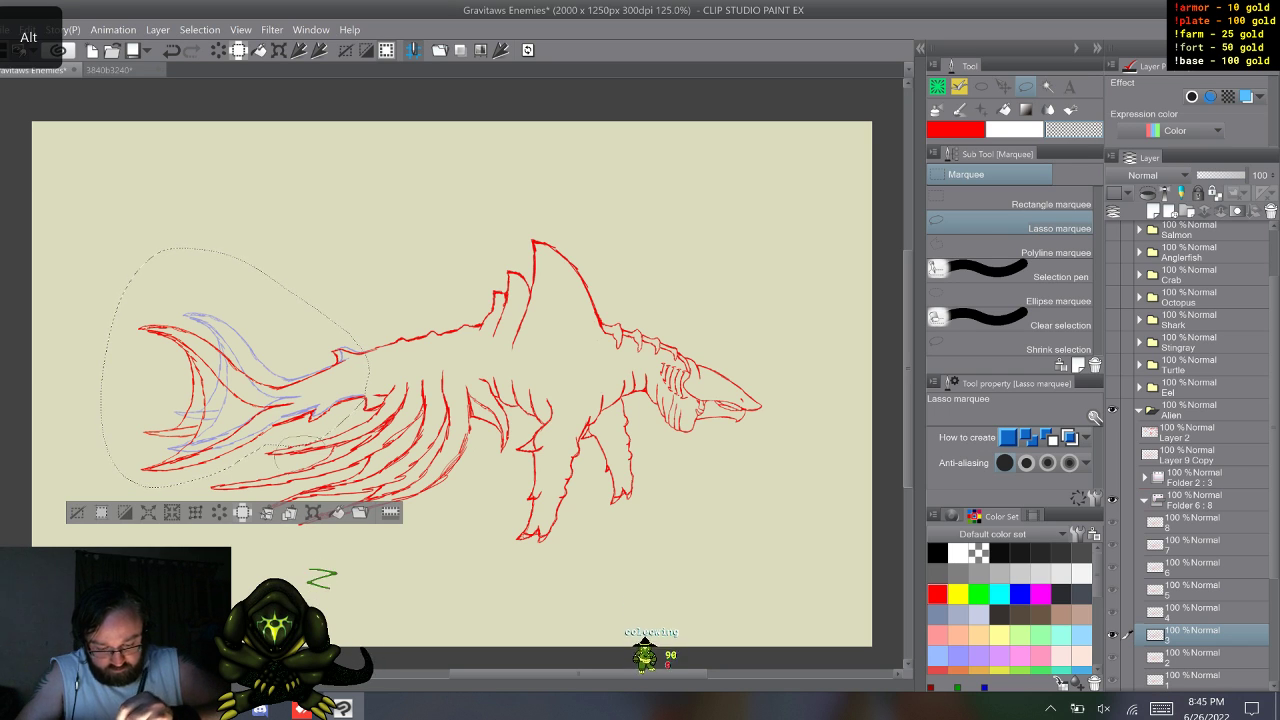
pyautogui.hotkey('alt', 'e')
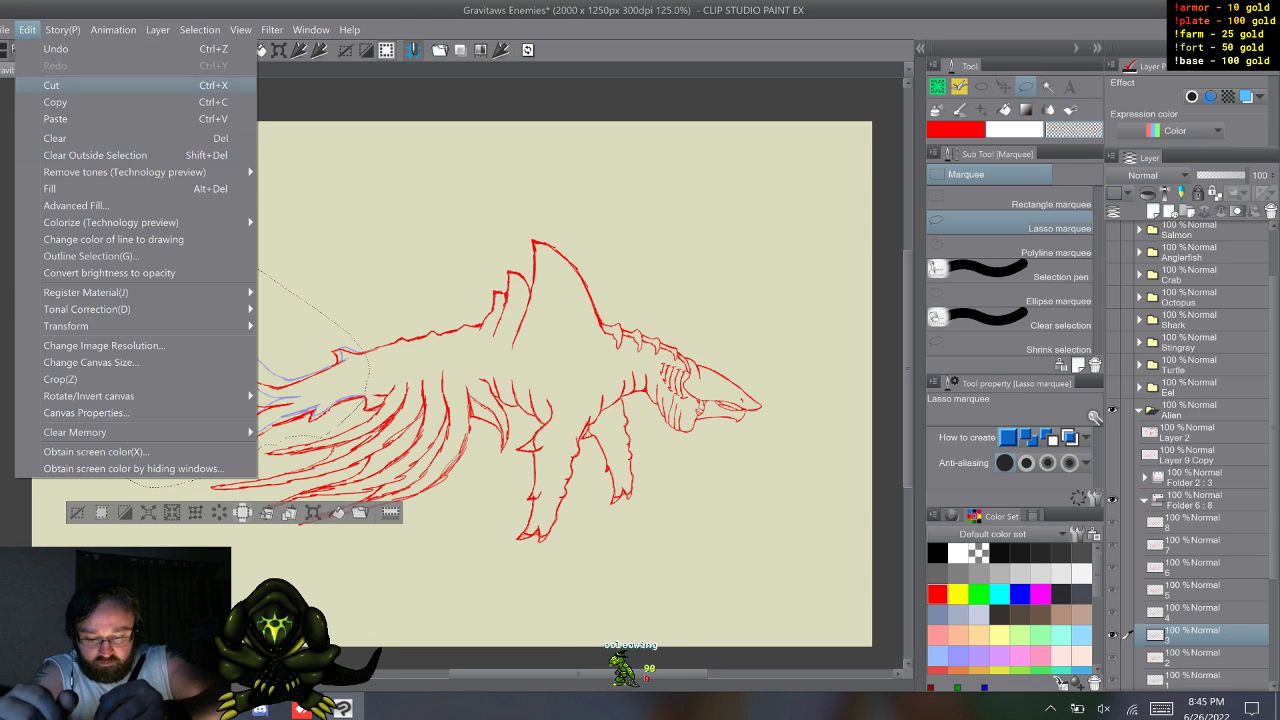
pyautogui.moveTo(66, 326)
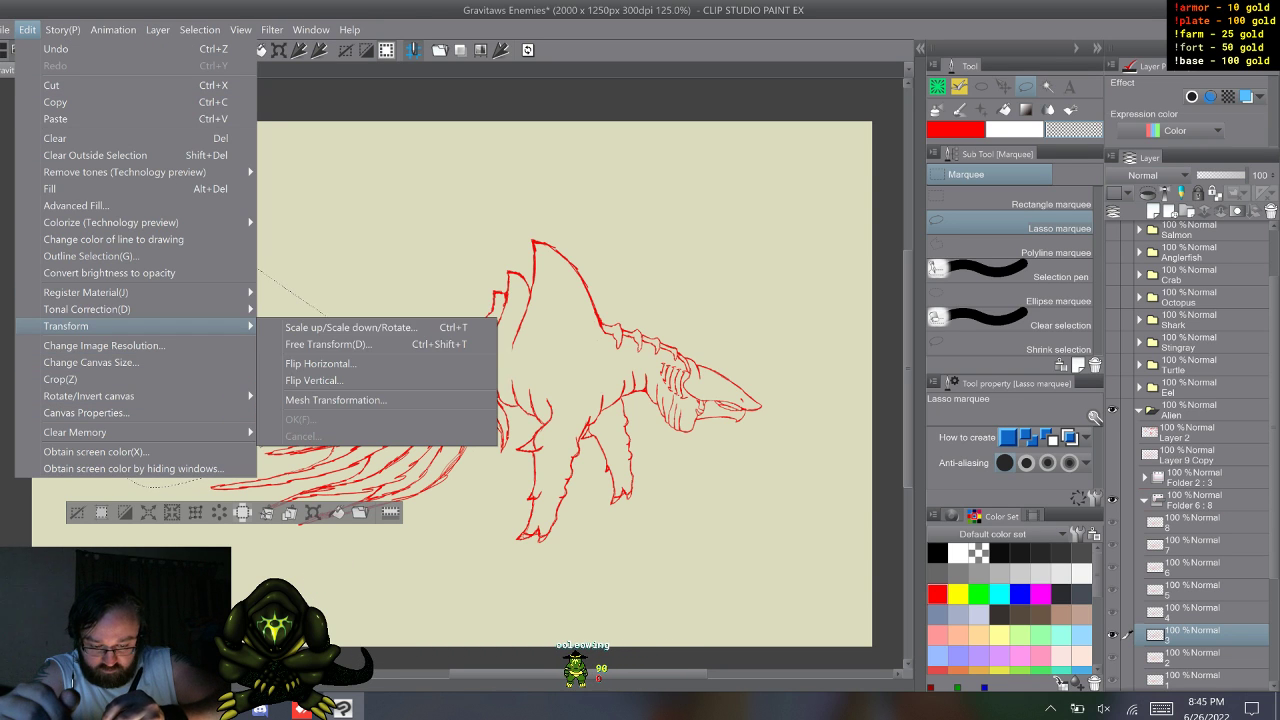
pyautogui.press('Down')
pyautogui.press('Return')
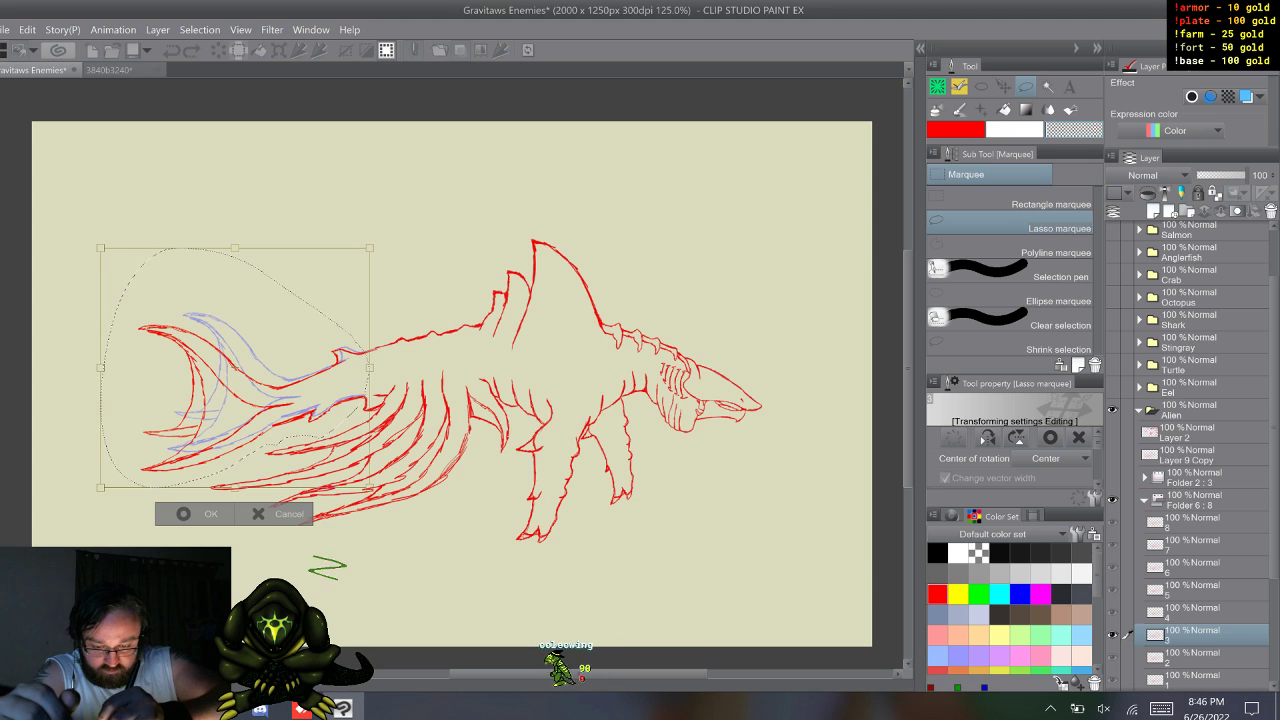
pyautogui.moveTo(100, 247); pyautogui.dragTo(164, 246)
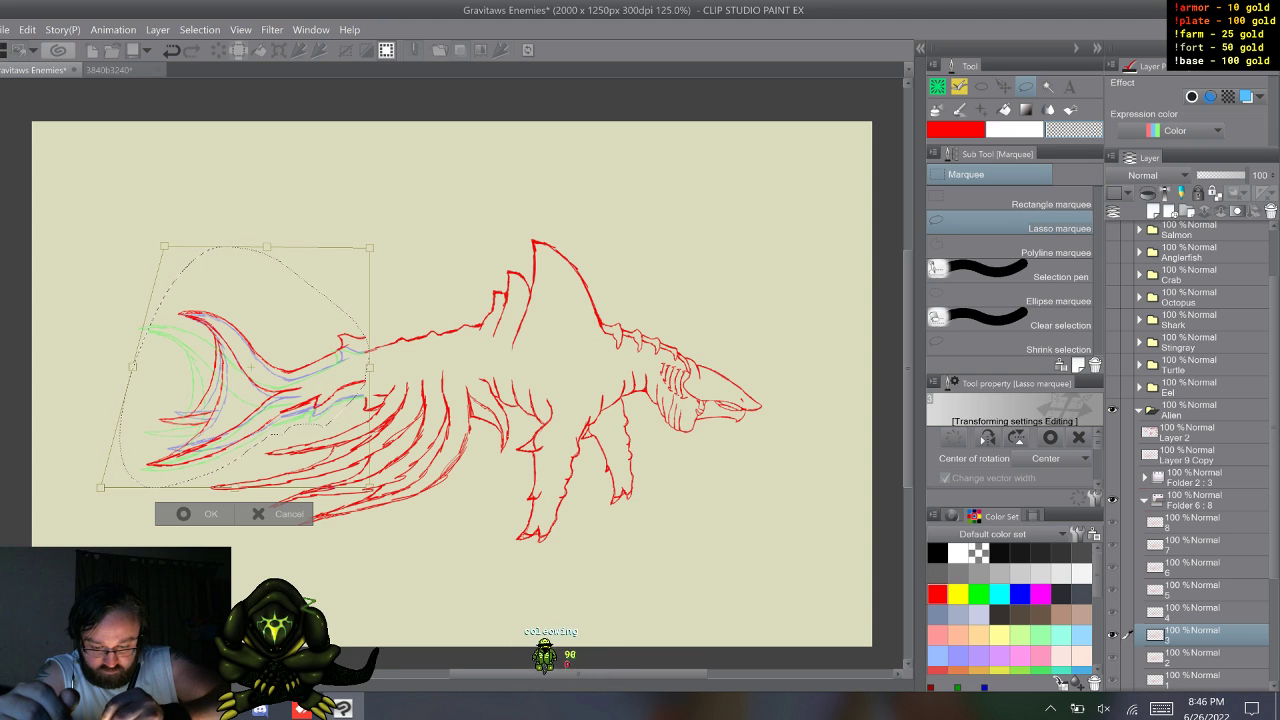
pyautogui.moveTo(132, 367); pyautogui.dragTo(177, 364)
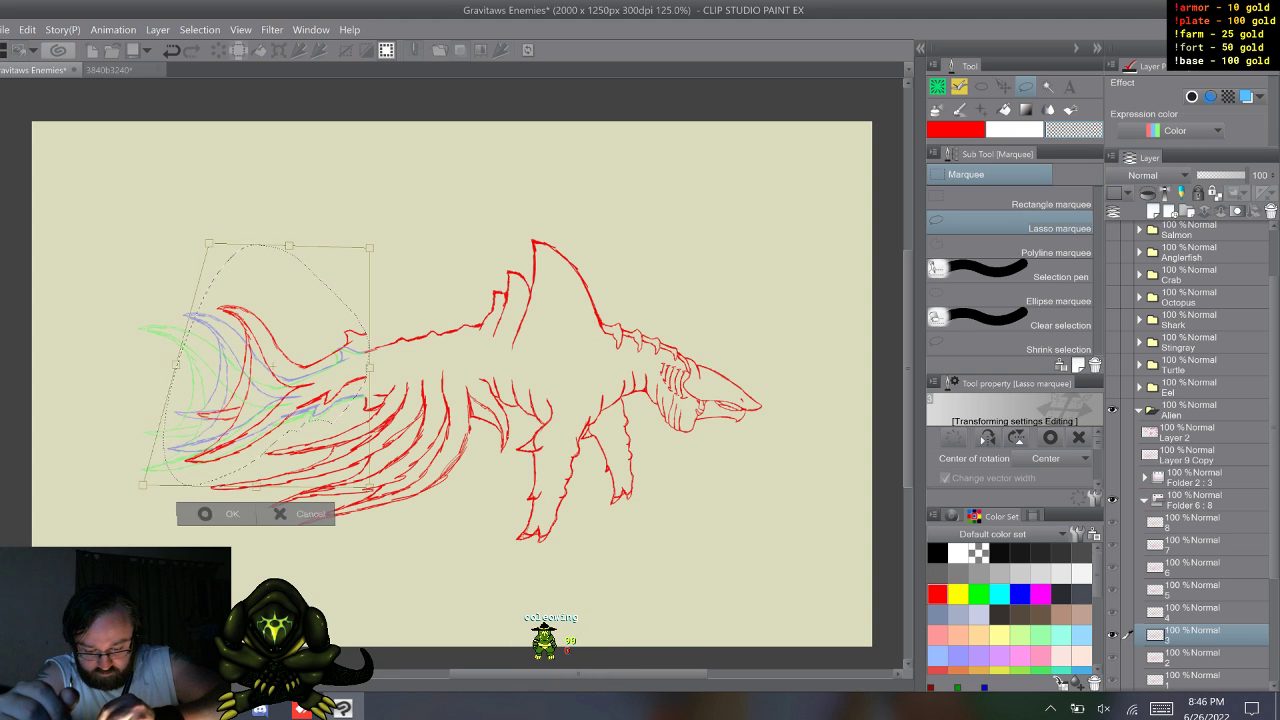
pyautogui.moveTo(143, 485); pyautogui.dragTo(201, 478)
pyautogui.moveTo(209, 243); pyautogui.dragTo(196, 246)
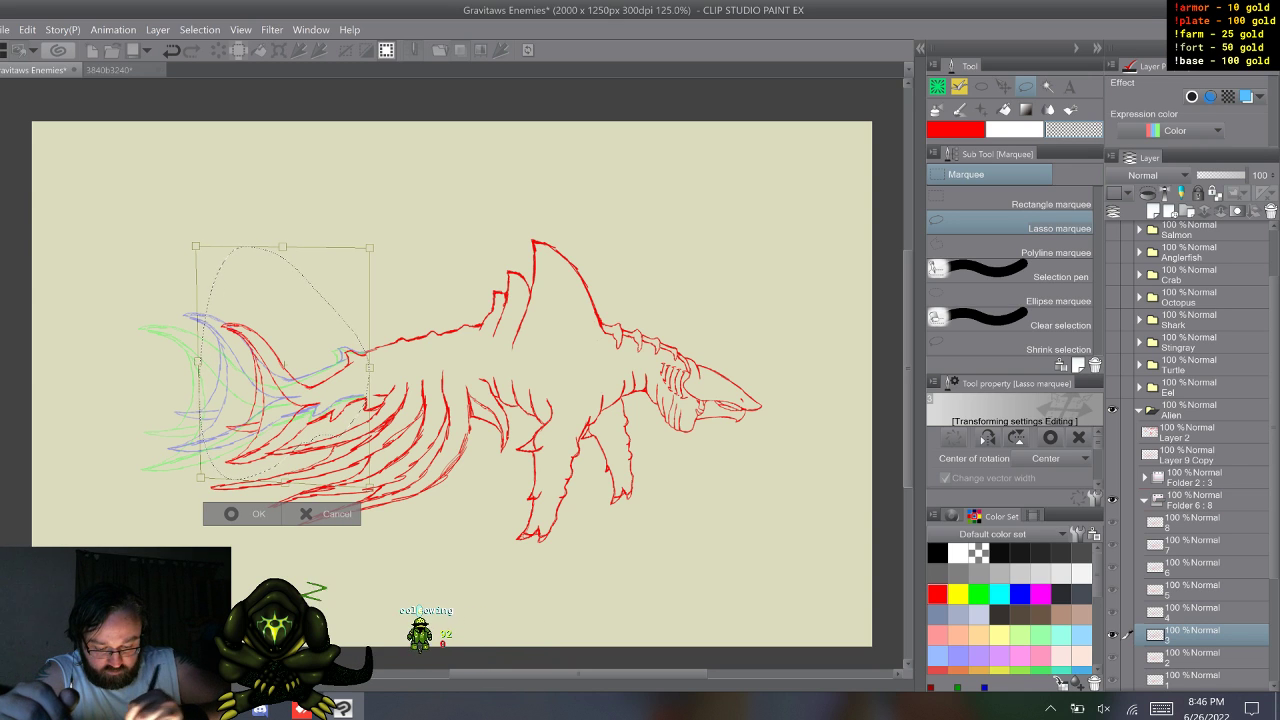
pyautogui.press('Return')
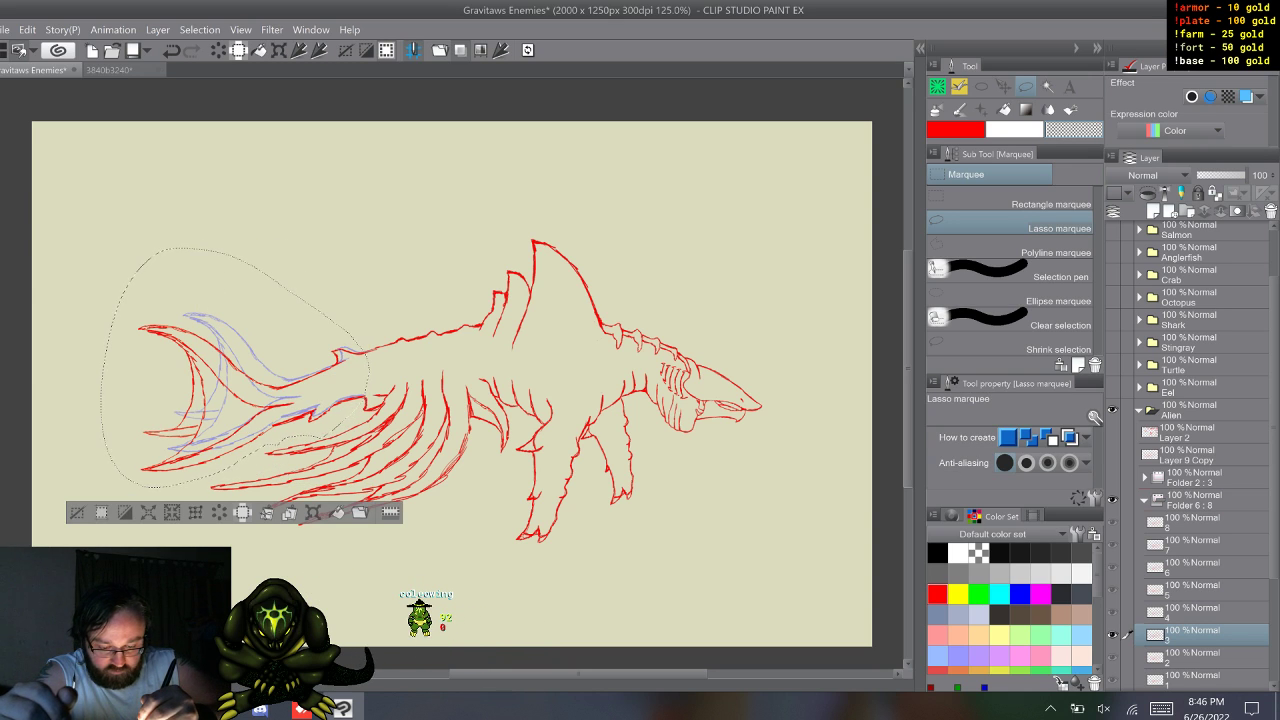
pyautogui.hotkey('ctrl', 'd')
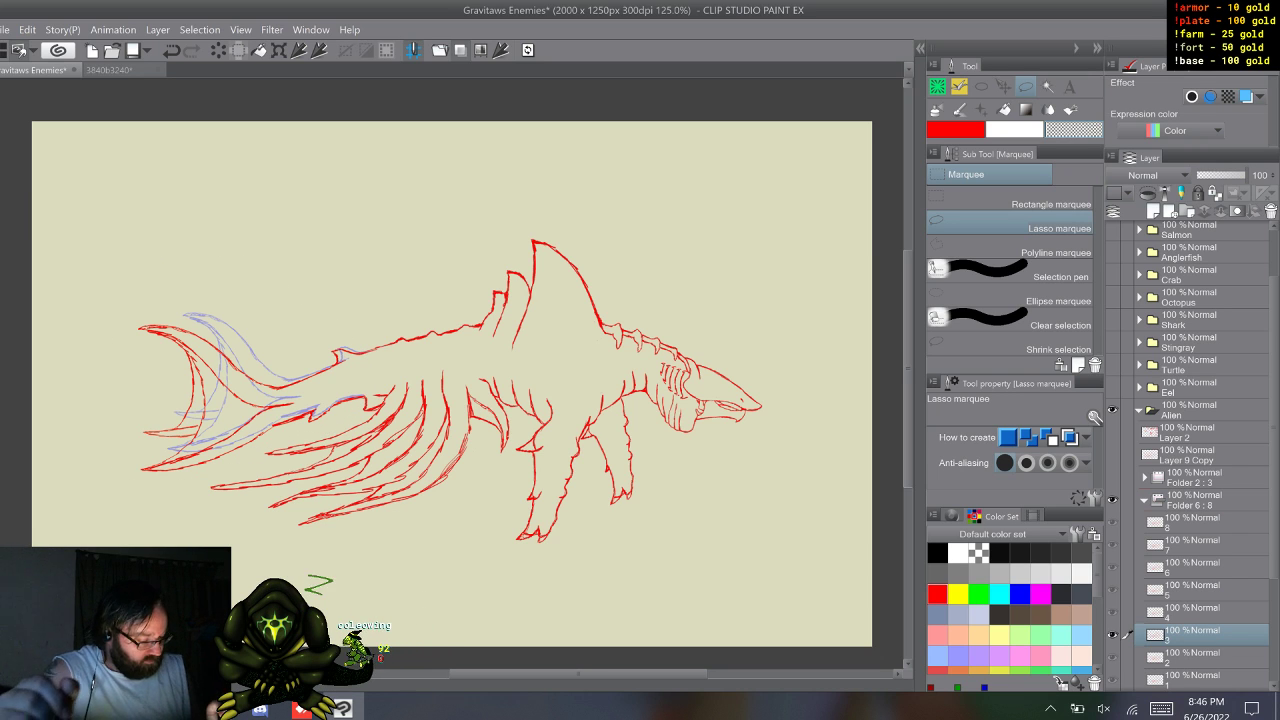
# - Delete frame 3 and replace it with a duplicate of frame 2
pyautogui.press(',')
pyautogui.press('.')
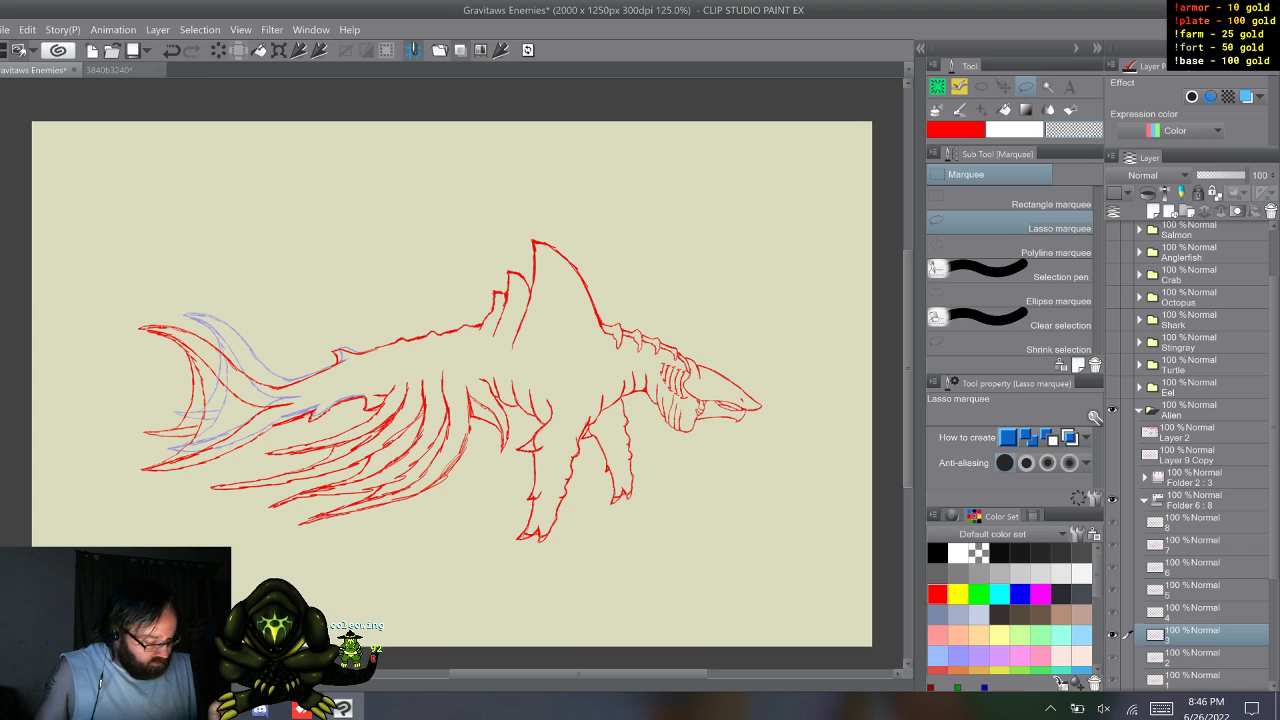
pyautogui.rightClick(1192, 634)
pyautogui.click(1160, 363)
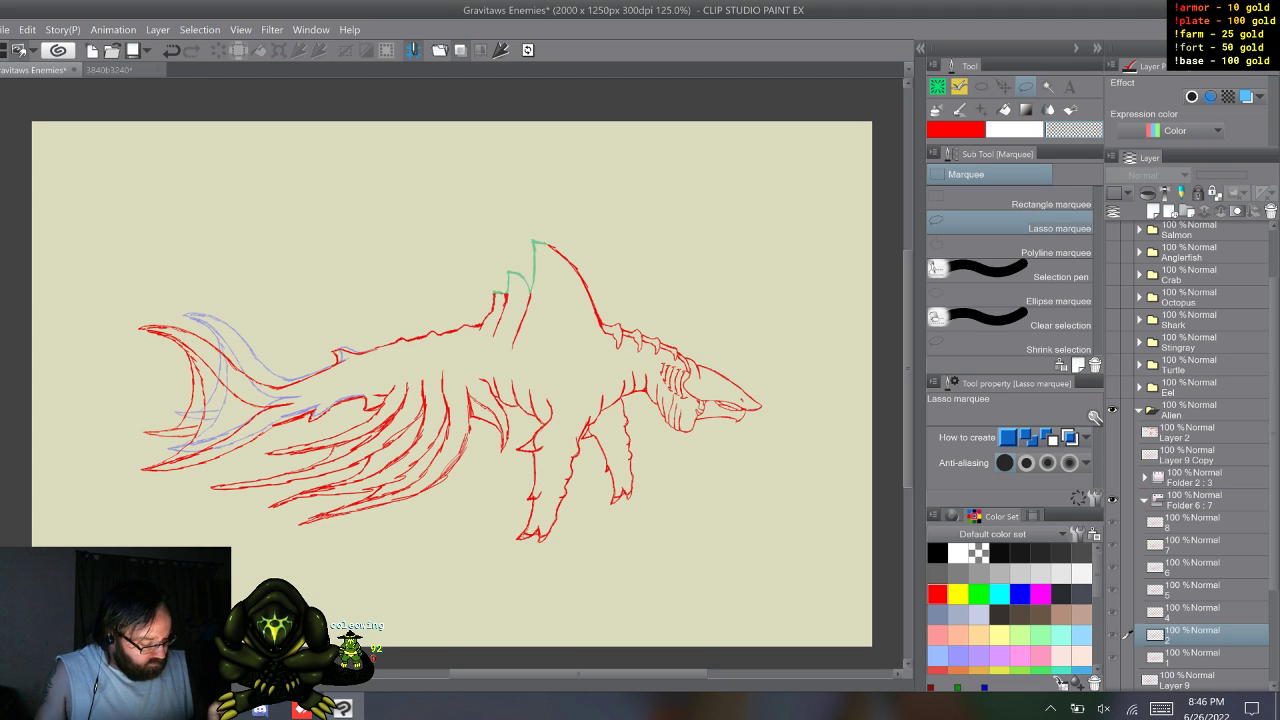
pyautogui.press('F9')
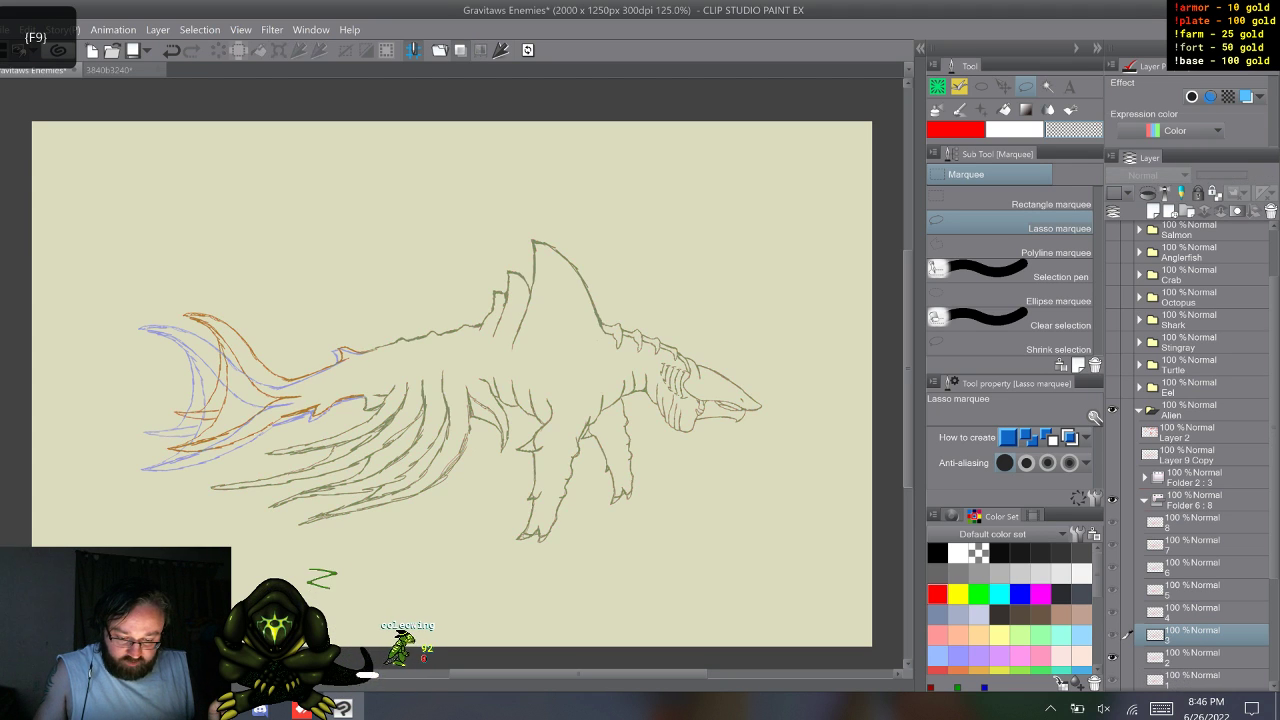
pyautogui.press('.')
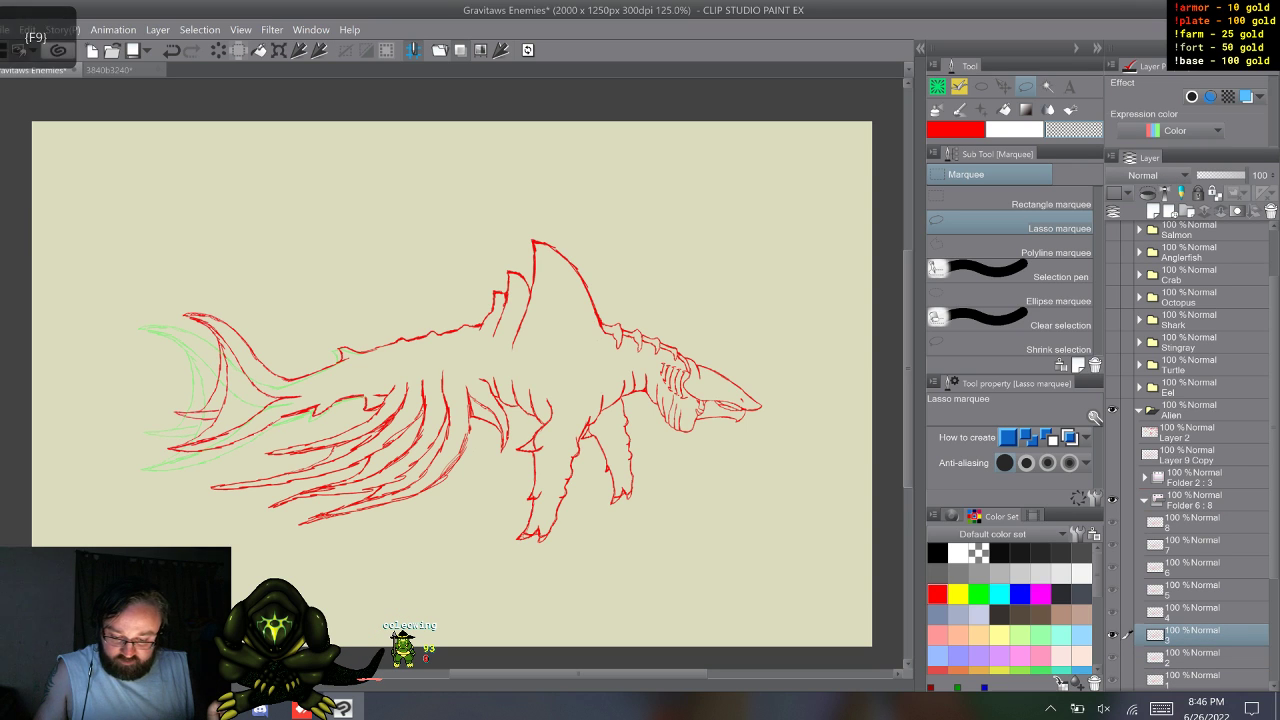
# - Remove the tail fin from frame 3 by lassoing it up to its narrow base and clearing the area, with nothing left selected
pyautogui.press('p')
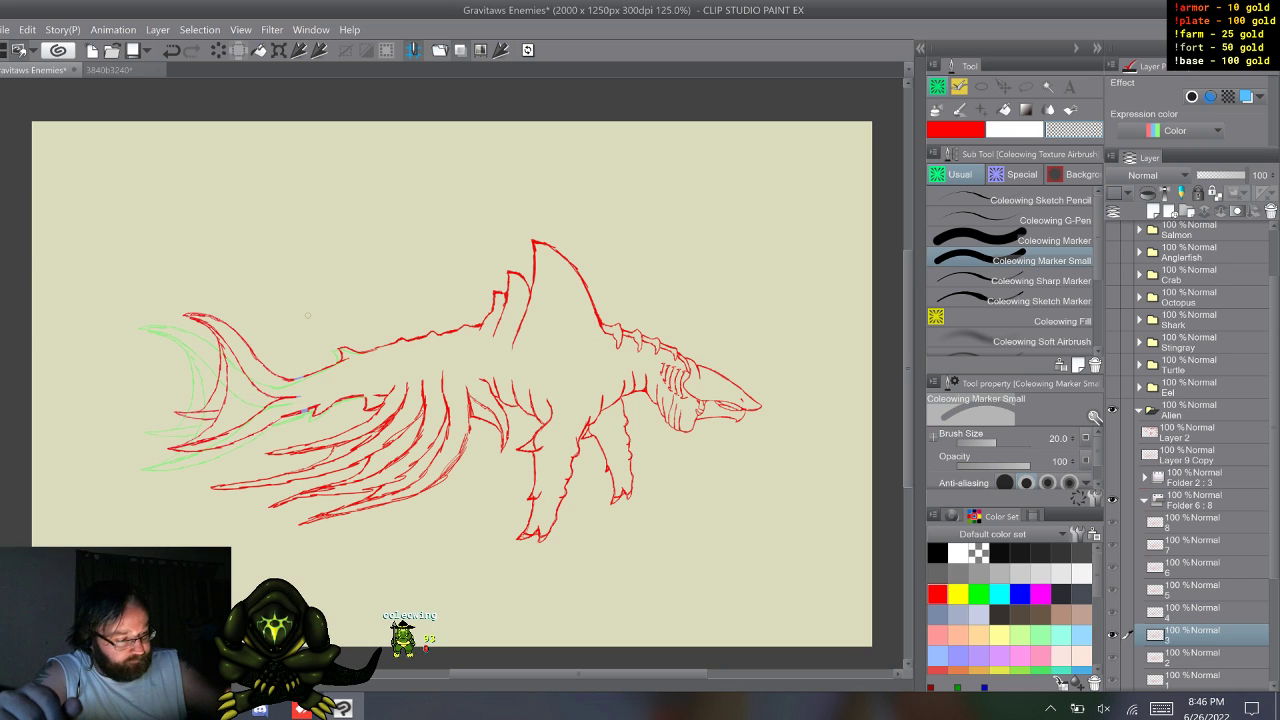
pyautogui.press('m')
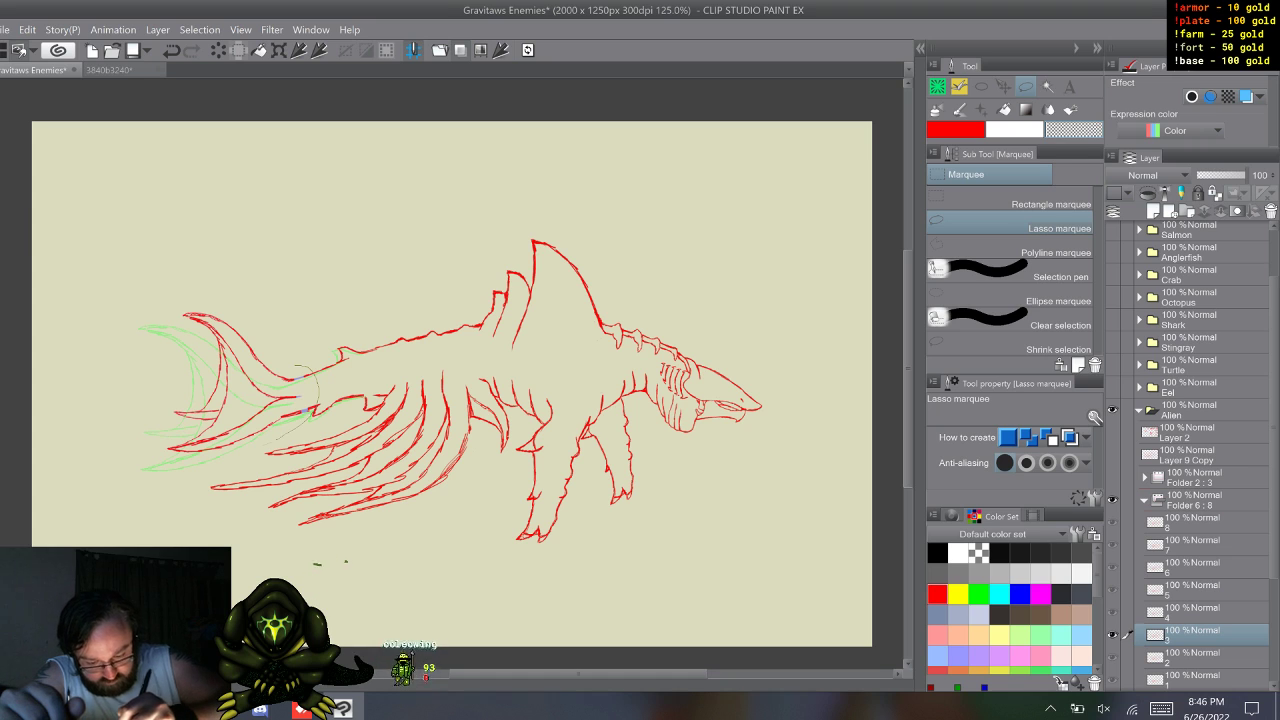
pyautogui.moveTo(310, 415)
pyautogui.mouseDown()
pyautogui.moveTo(265, 285)
pyautogui.moveTo(298, 362)
pyautogui.mouseUp()
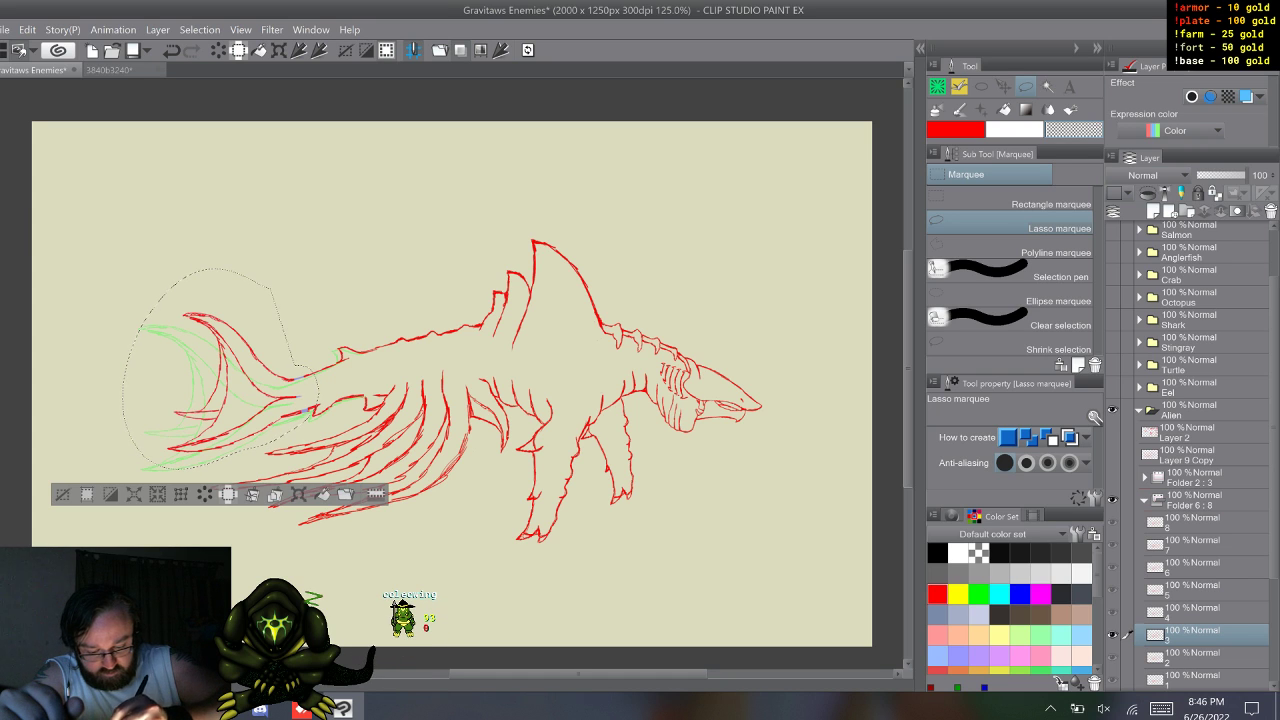
pyautogui.click(205, 494)
pyautogui.hotkey('ctrl', 'd')
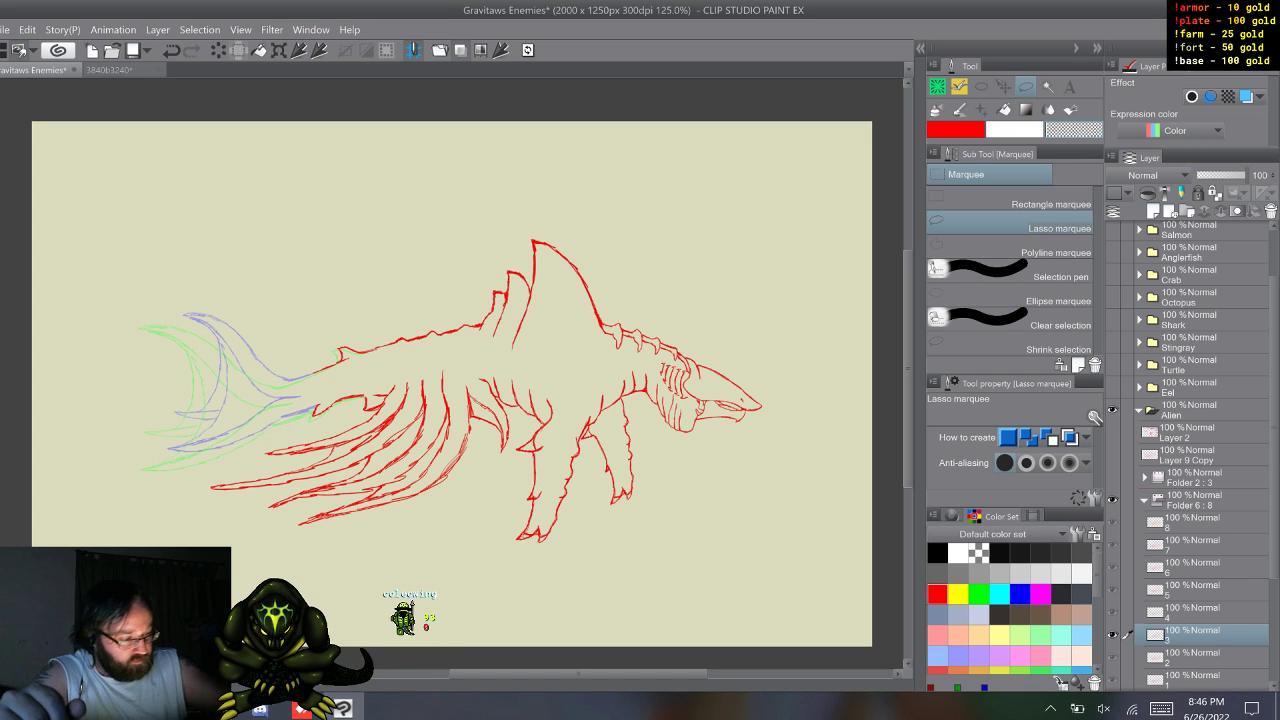
# - Redraw a narrower, foreshortened tail fin on frame 3 in red with the Sketch Pencil, with a raised upper lobe and short lower lobe
pyautogui.press('b')
pyautogui.click(1020, 200)
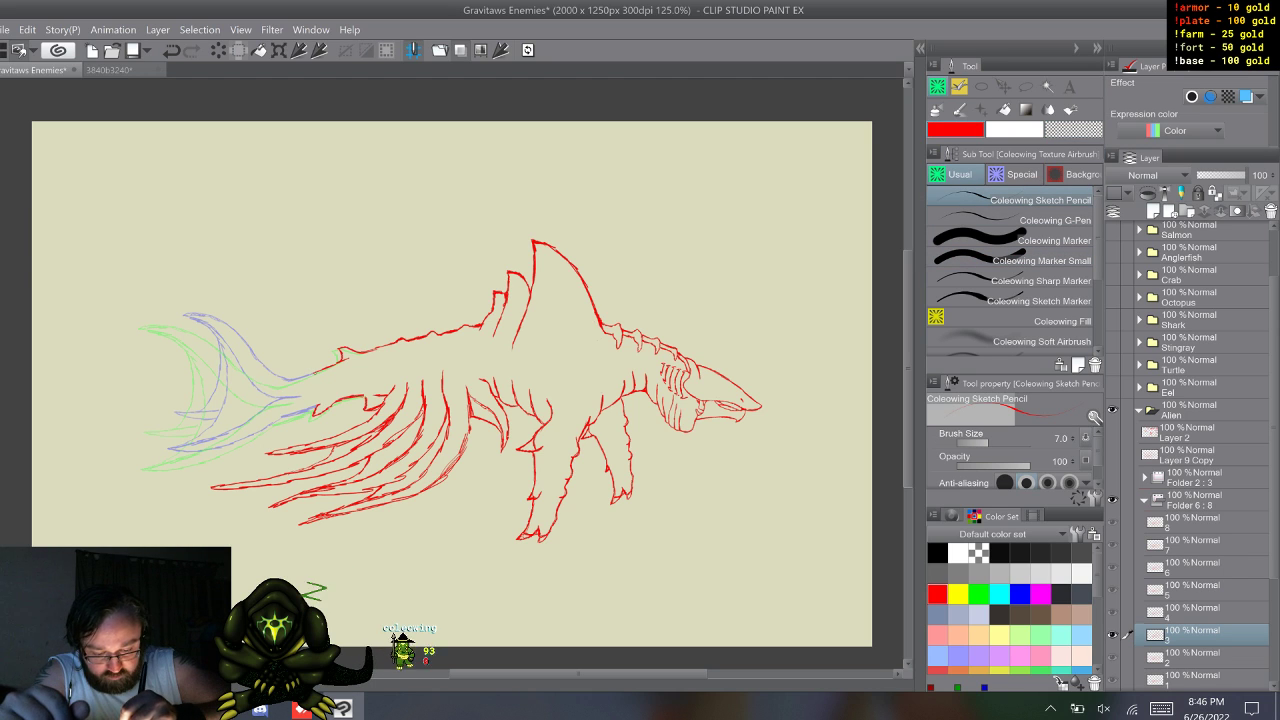
pyautogui.moveTo(339, 352); pyautogui.dragTo(291, 373)
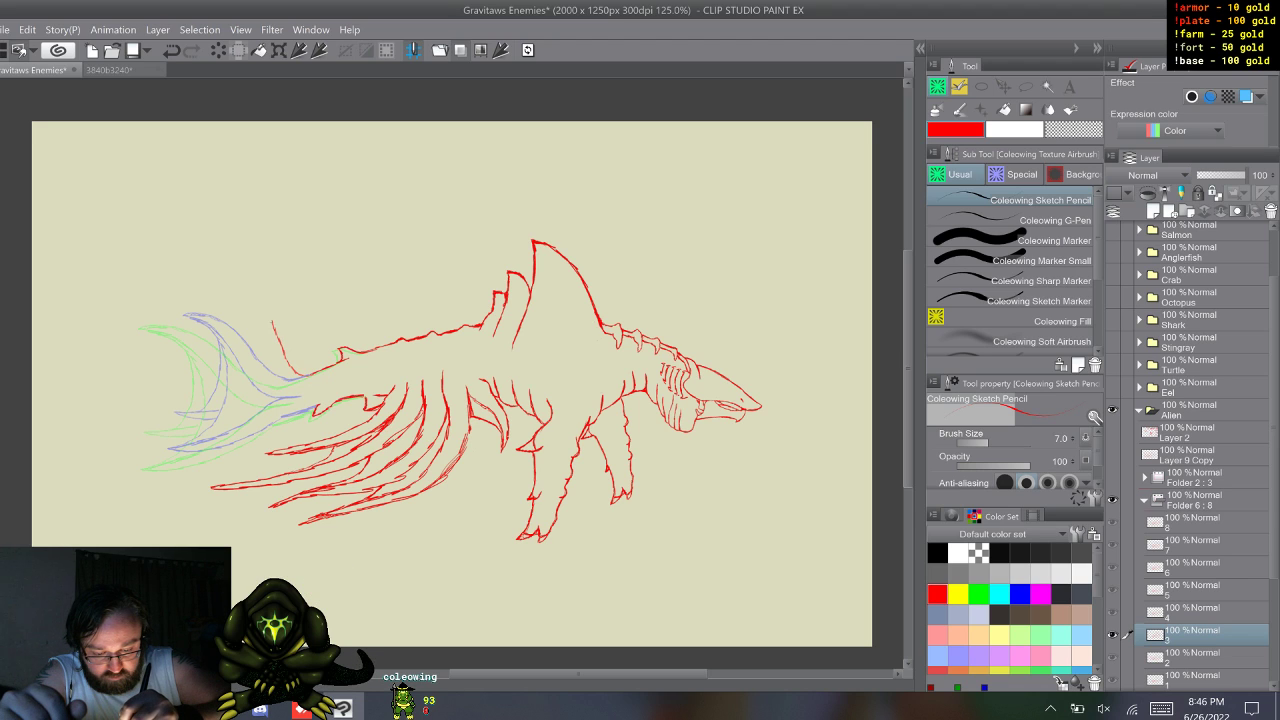
pyautogui.moveTo(273, 323); pyautogui.dragTo(254, 305)
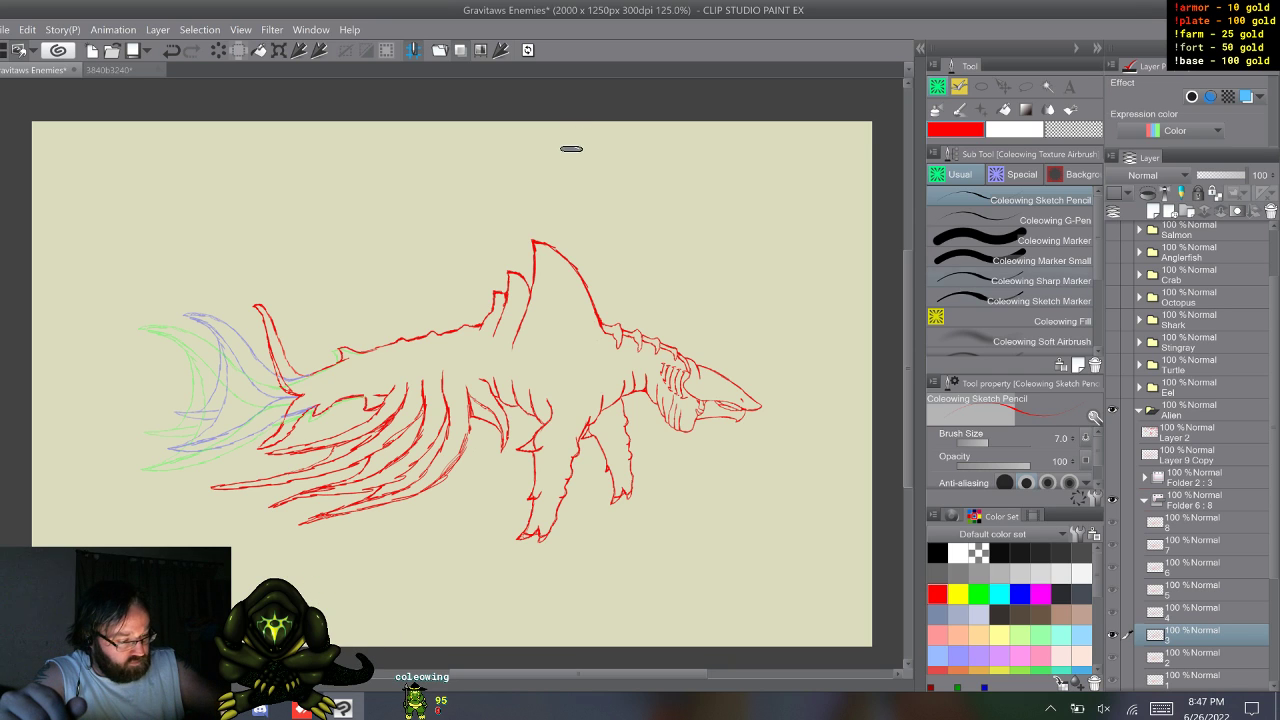
pyautogui.press('b')
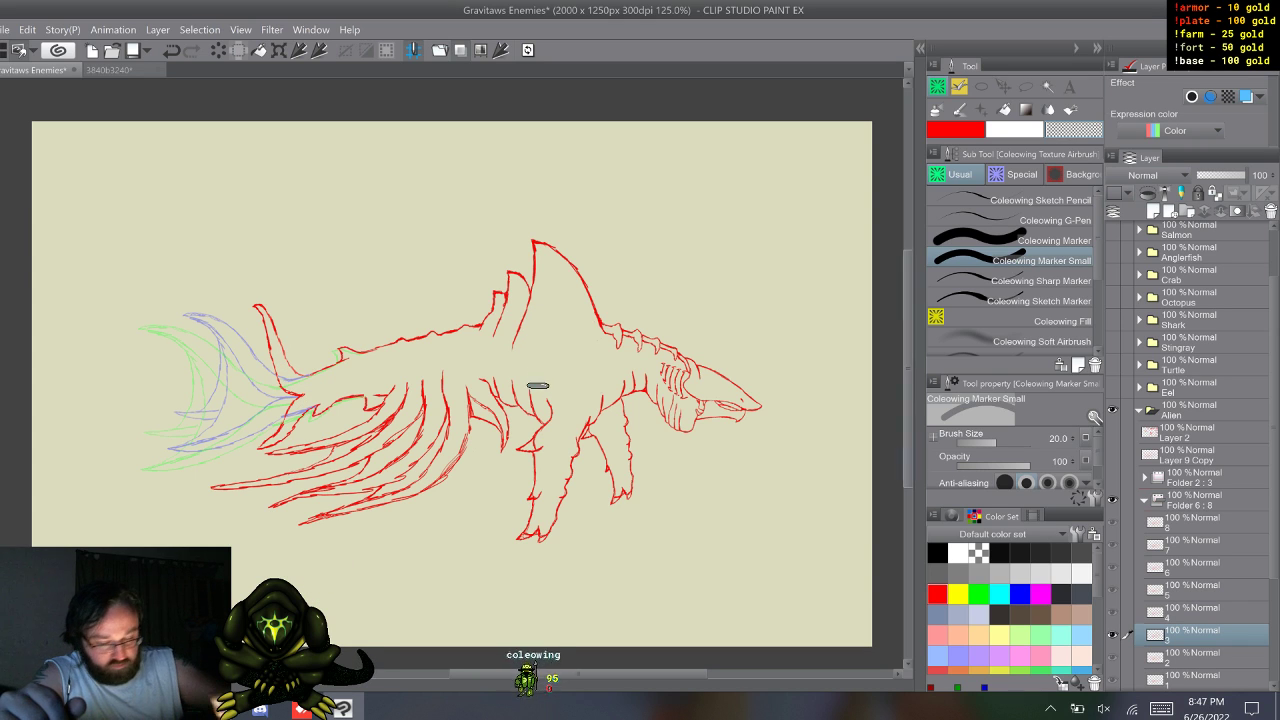
pyautogui.press(',')
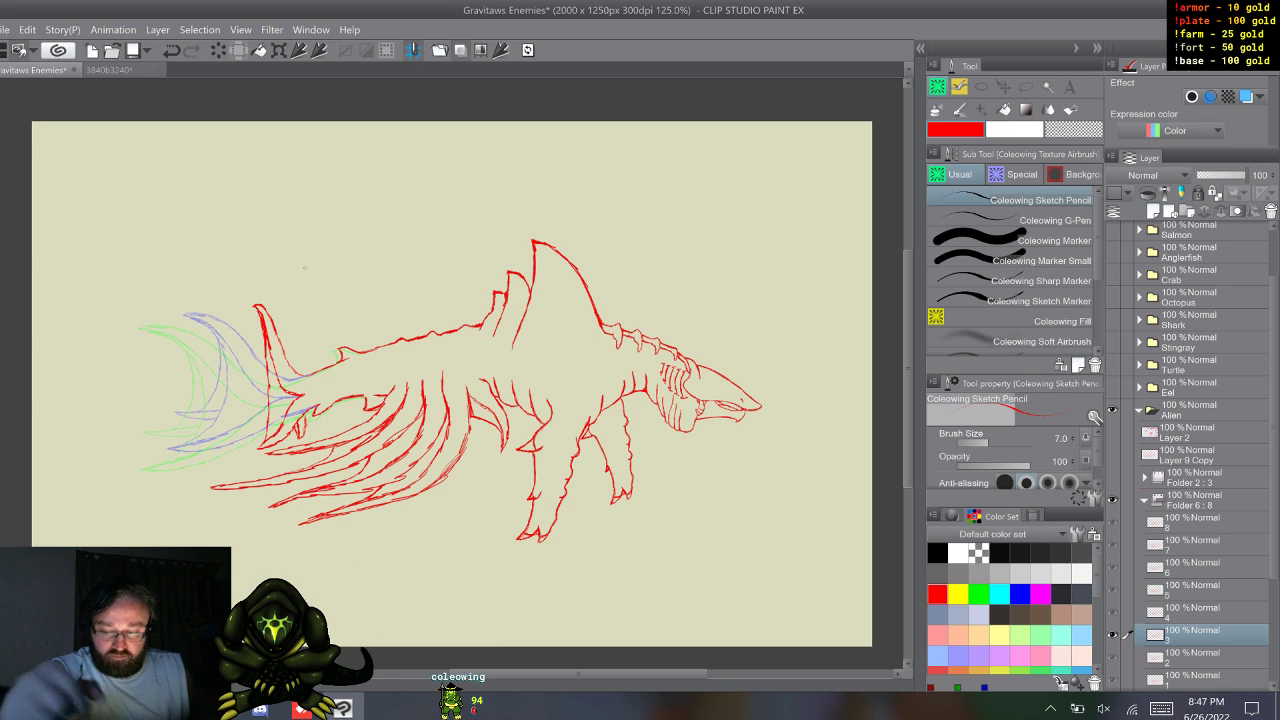
# - Flip back and forth through frames 1 to 3 to examine the motion of the redrawn tail
pyautogui.press('s')
pyautogui.press('s')
pyautogui.press('w')
pyautogui.press('w')
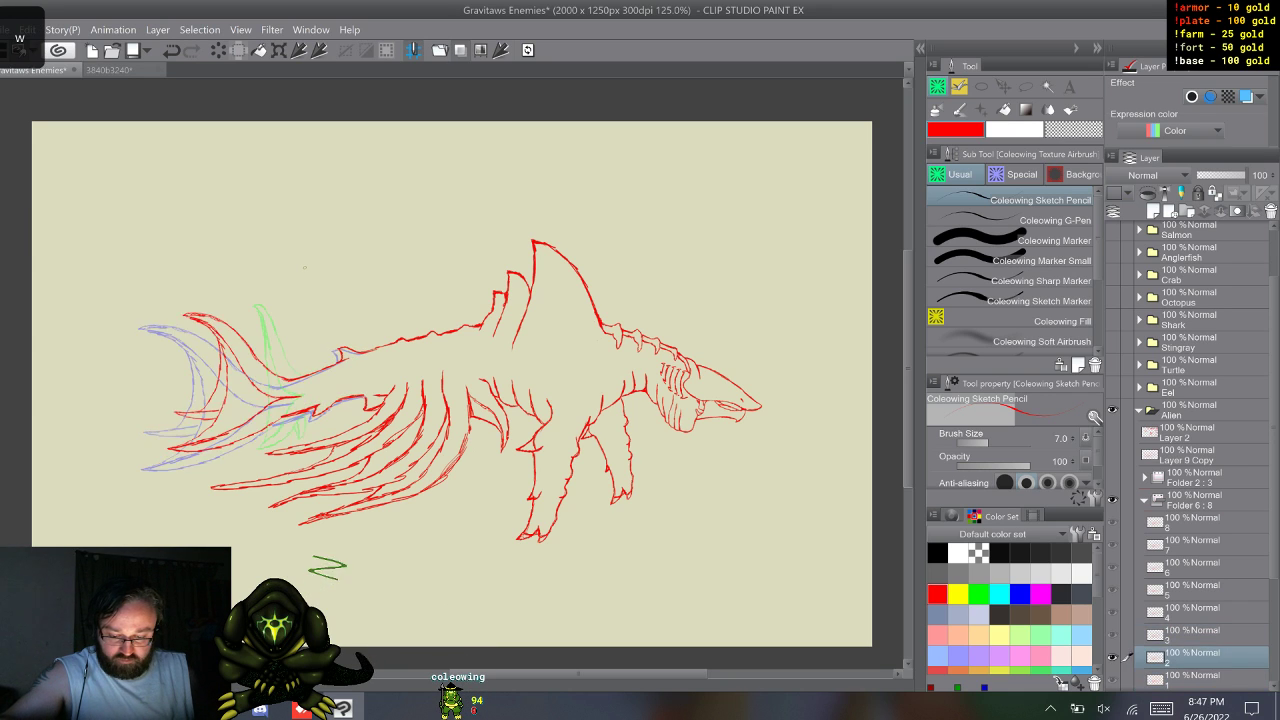
pyautogui.press('s')
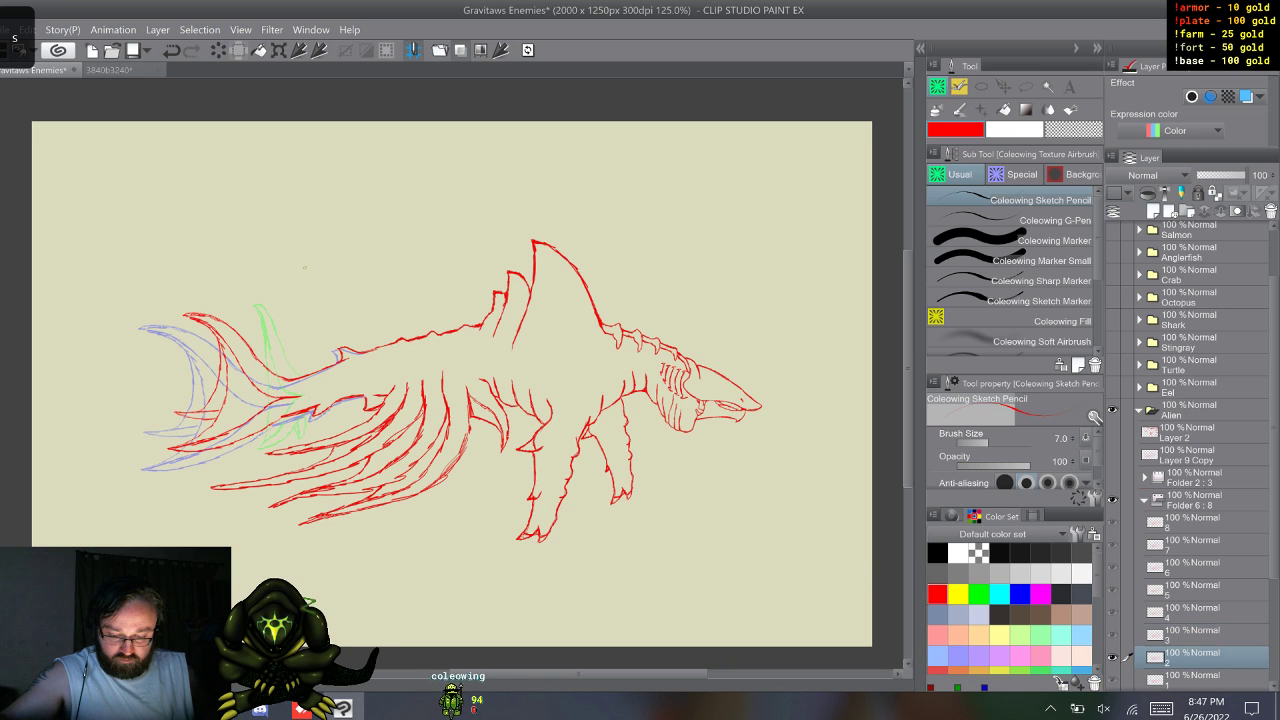
pyautogui.press('s')
pyautogui.press('w')
pyautogui.press('w')
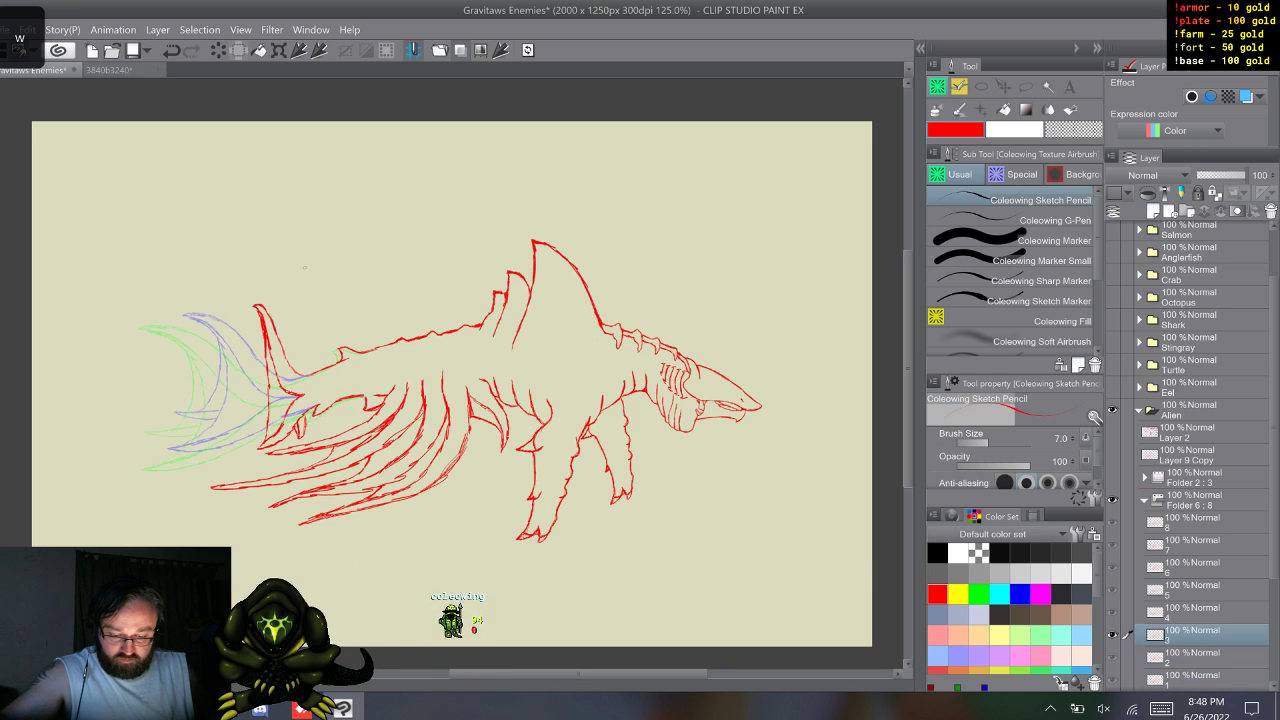
pyautogui.press('s')
pyautogui.press('s')
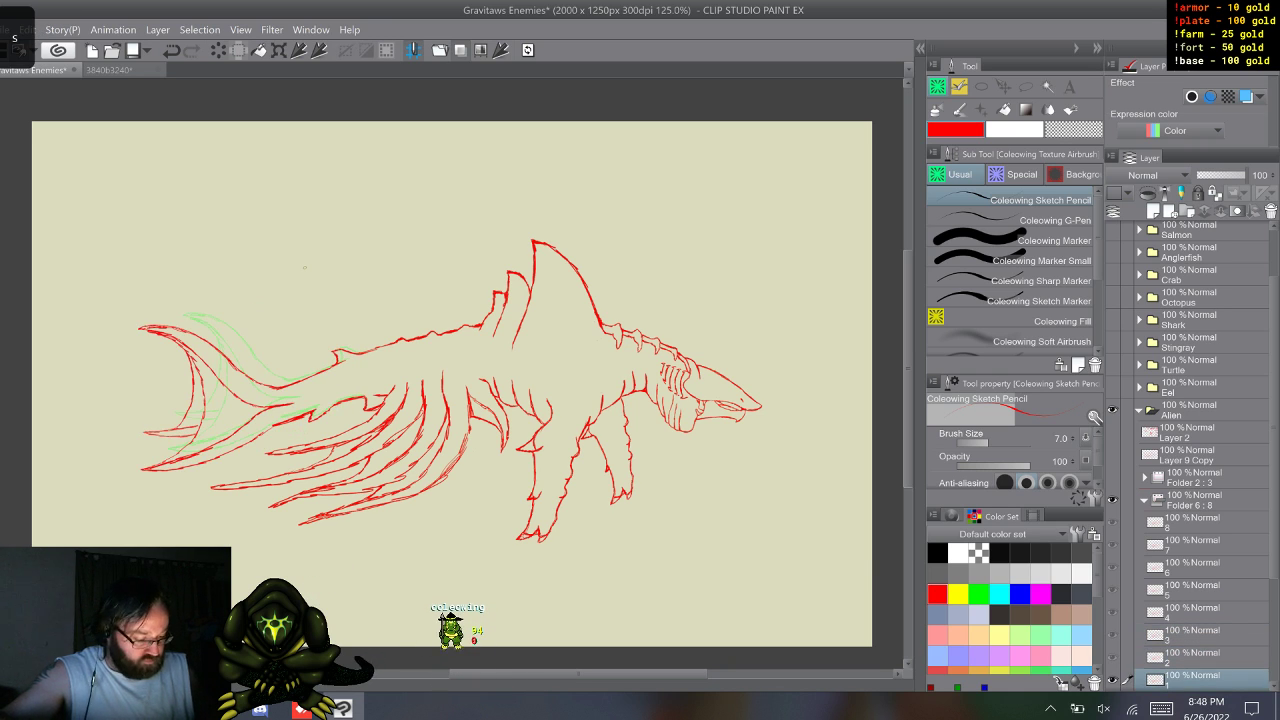
# - Delete frame 4 and replace it with a duplicate of frame 2 placed above frame 3, renamed 4
pyautogui.press('w')
pyautogui.press('w')
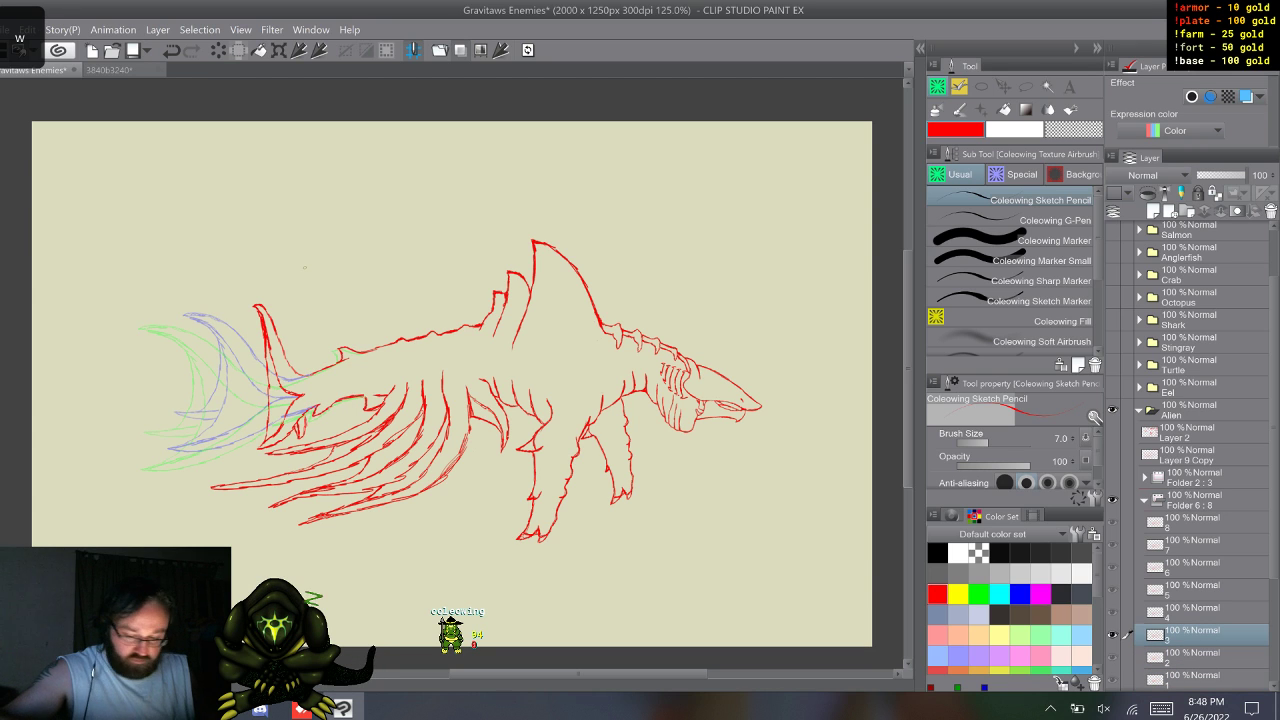
pyautogui.press('w')
pyautogui.rightClick(1192, 613)
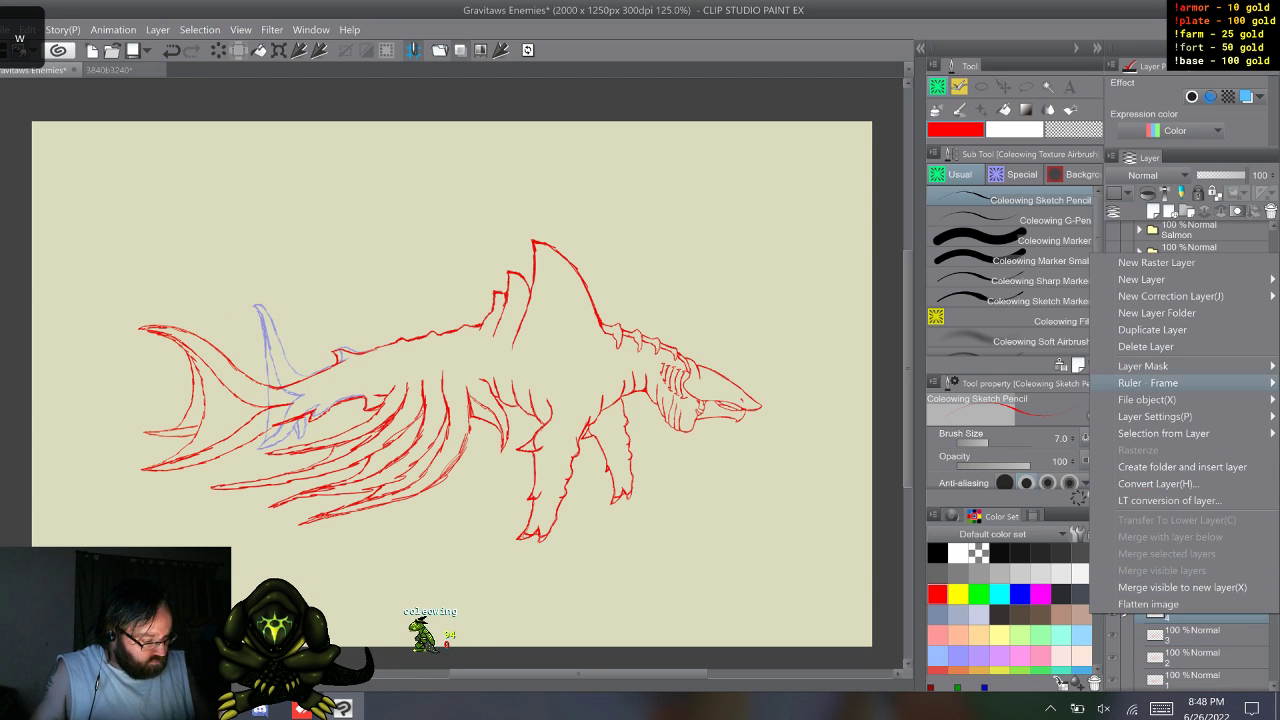
pyautogui.click(1160, 342)
pyautogui.press('F9')
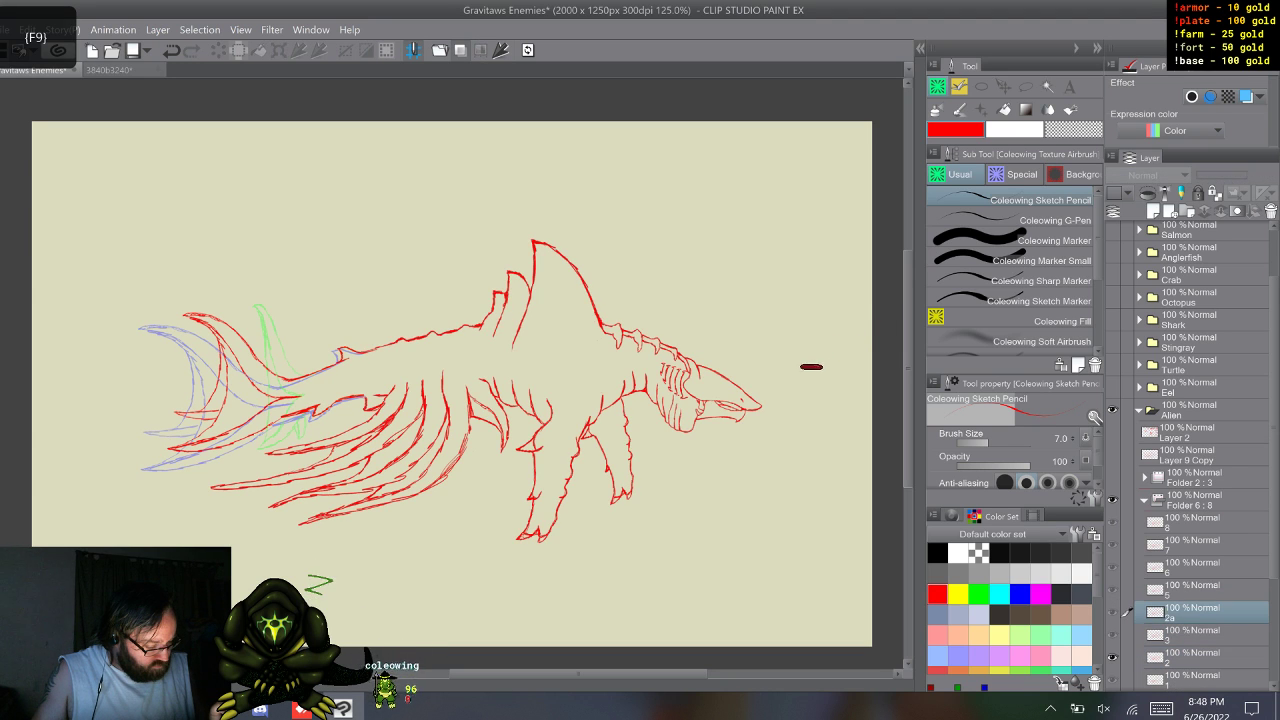
pyautogui.click(1161, 708)
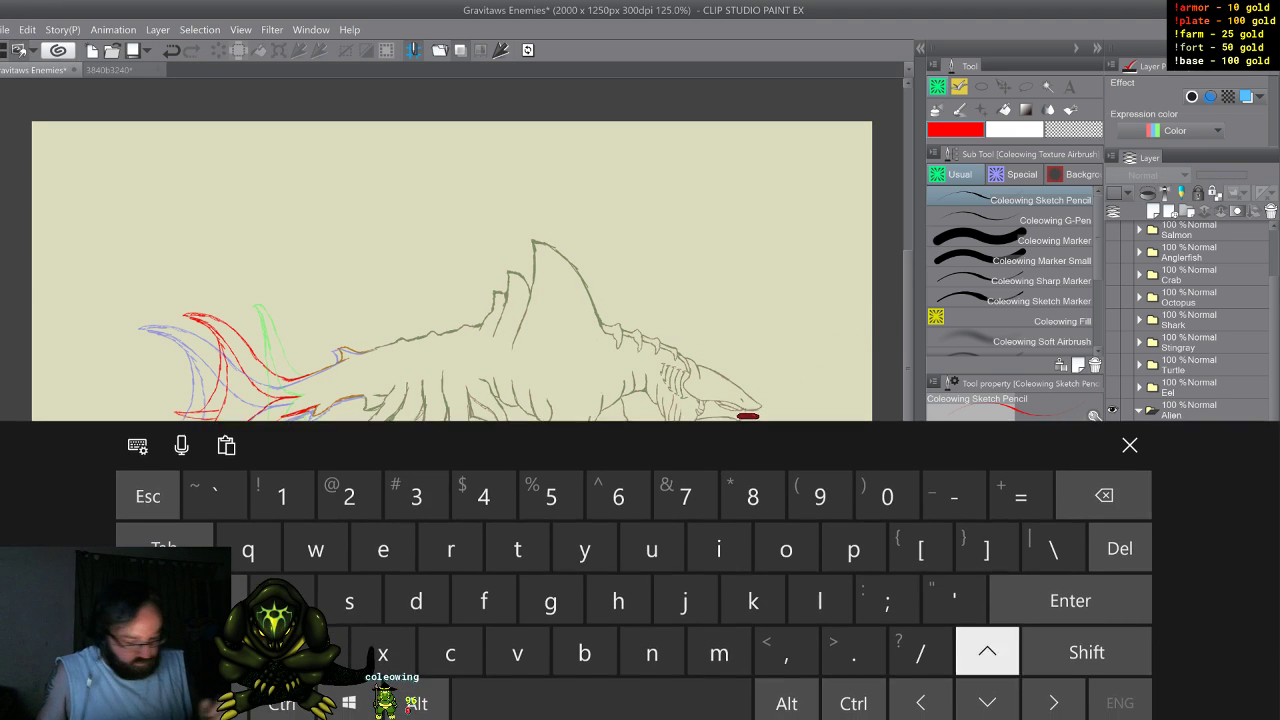
pyautogui.click(484, 493)
pyautogui.click(1130, 443)
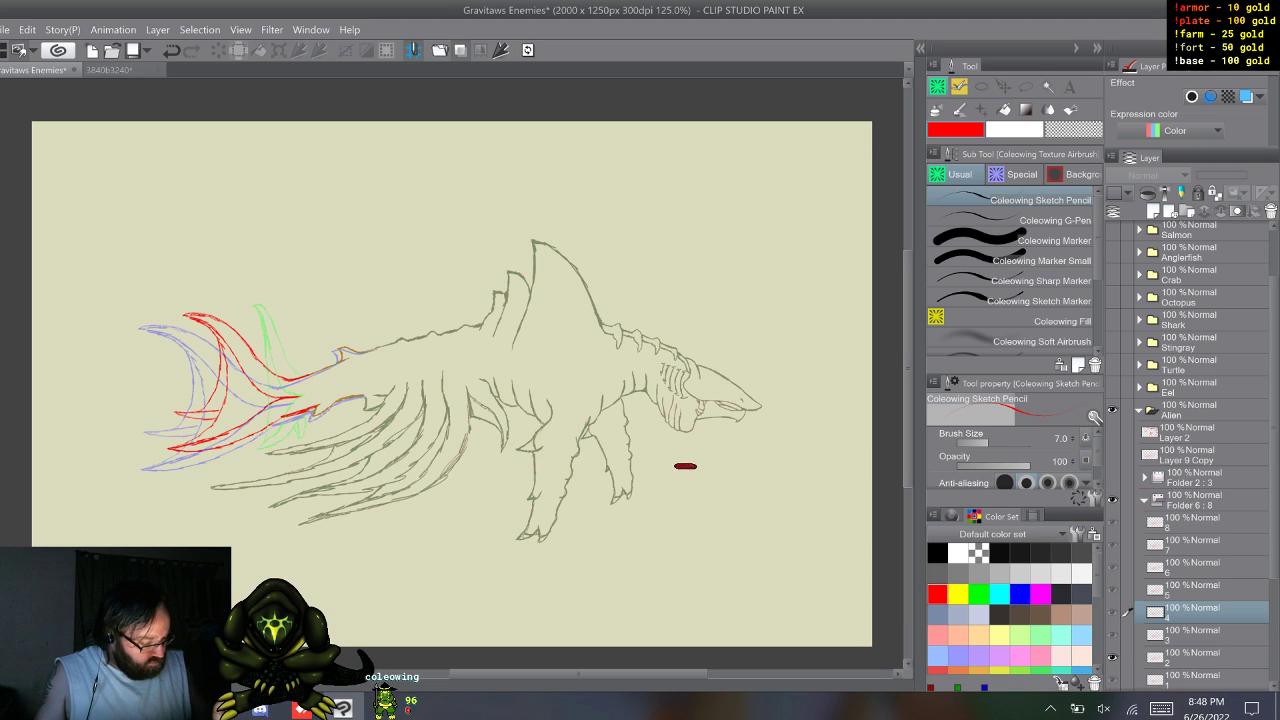
# - Flip back and forth through frames 1 to 5 to examine the motion of the tail
pyautogui.press('.')
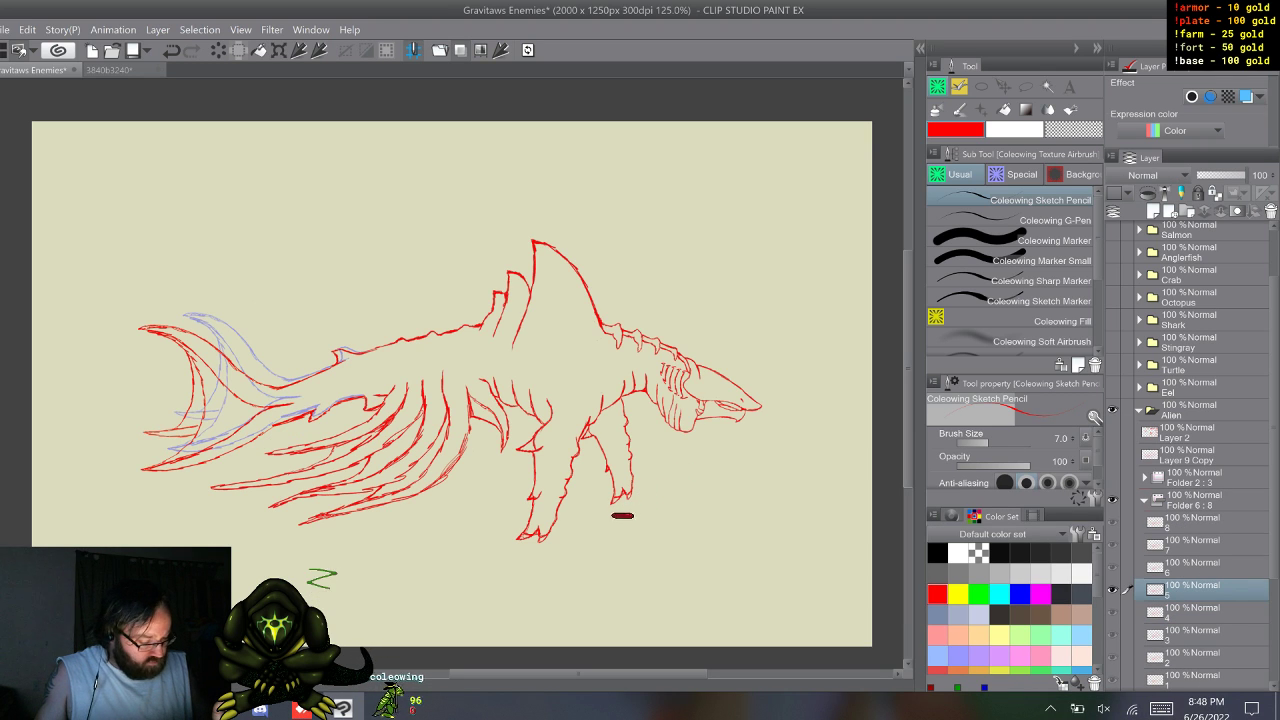
pyautogui.hotkey('alt', '[')
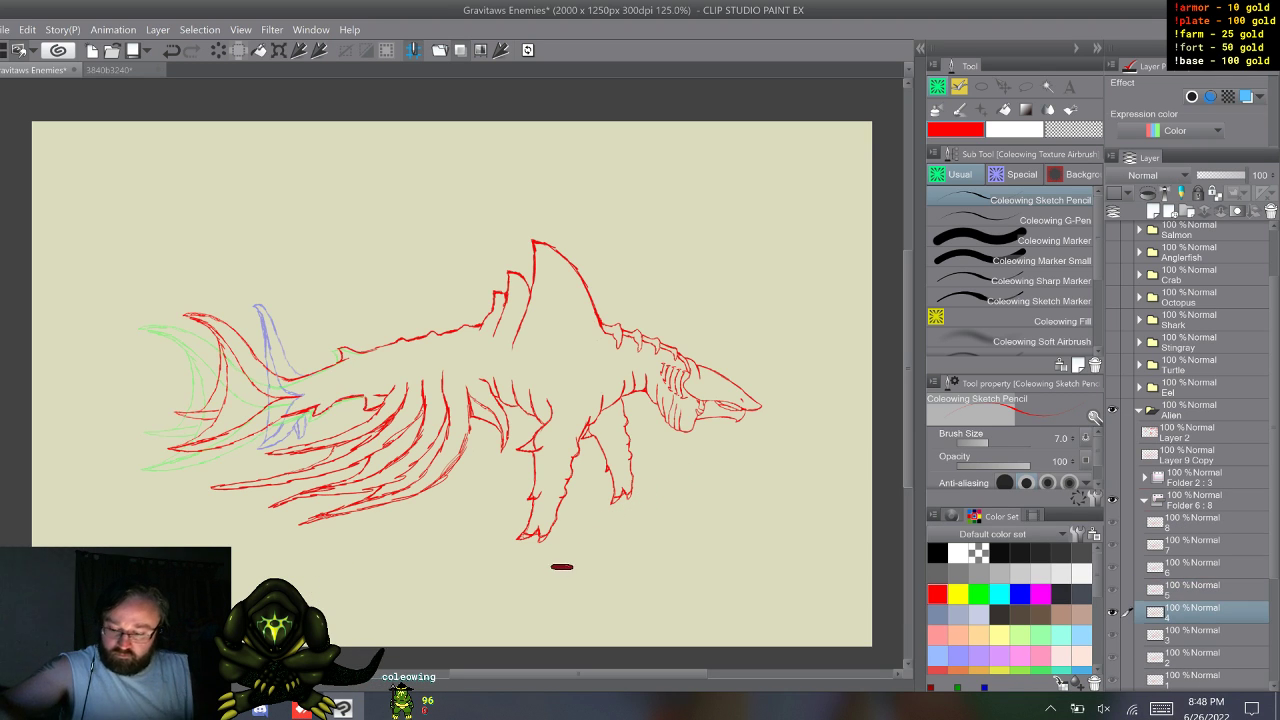
pyautogui.hotkey('alt', '[')
pyautogui.hotkey('alt', '[')
pyautogui.hotkey('alt', '[')
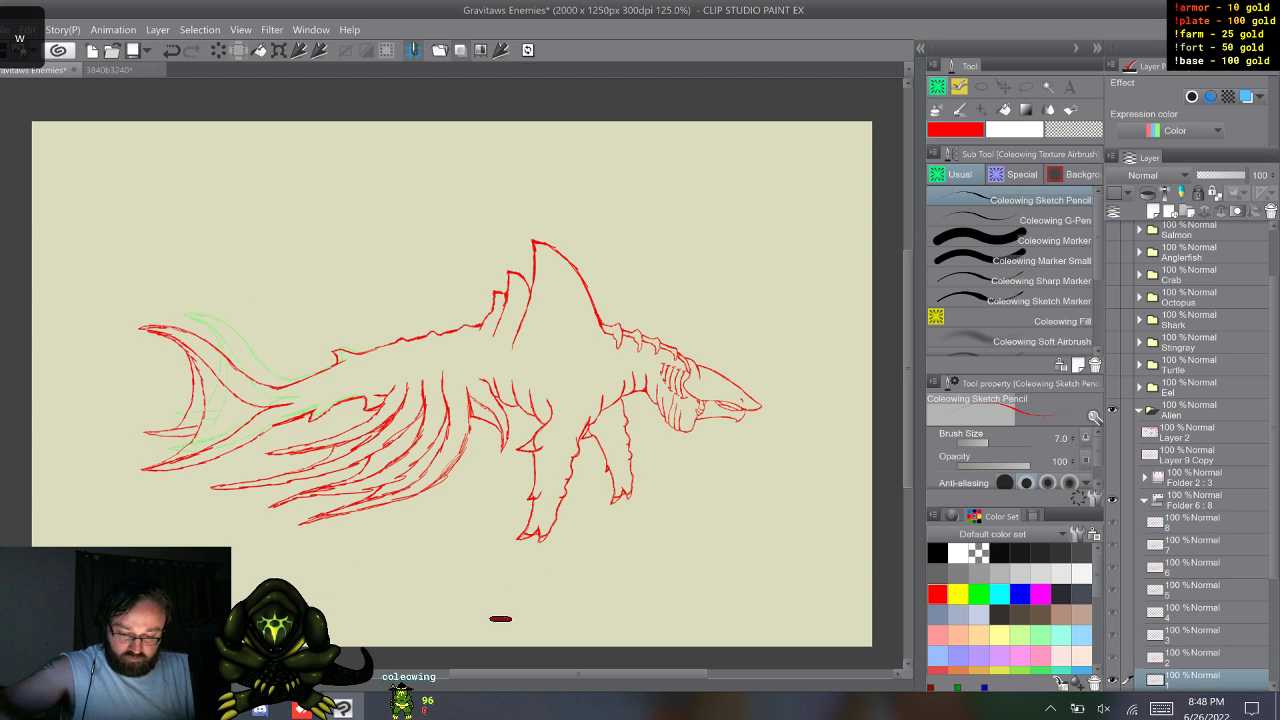
pyautogui.hotkey('alt', ']')
pyautogui.hotkey('alt', ']')
pyautogui.hotkey('alt', ']')
pyautogui.hotkey('alt', ']')
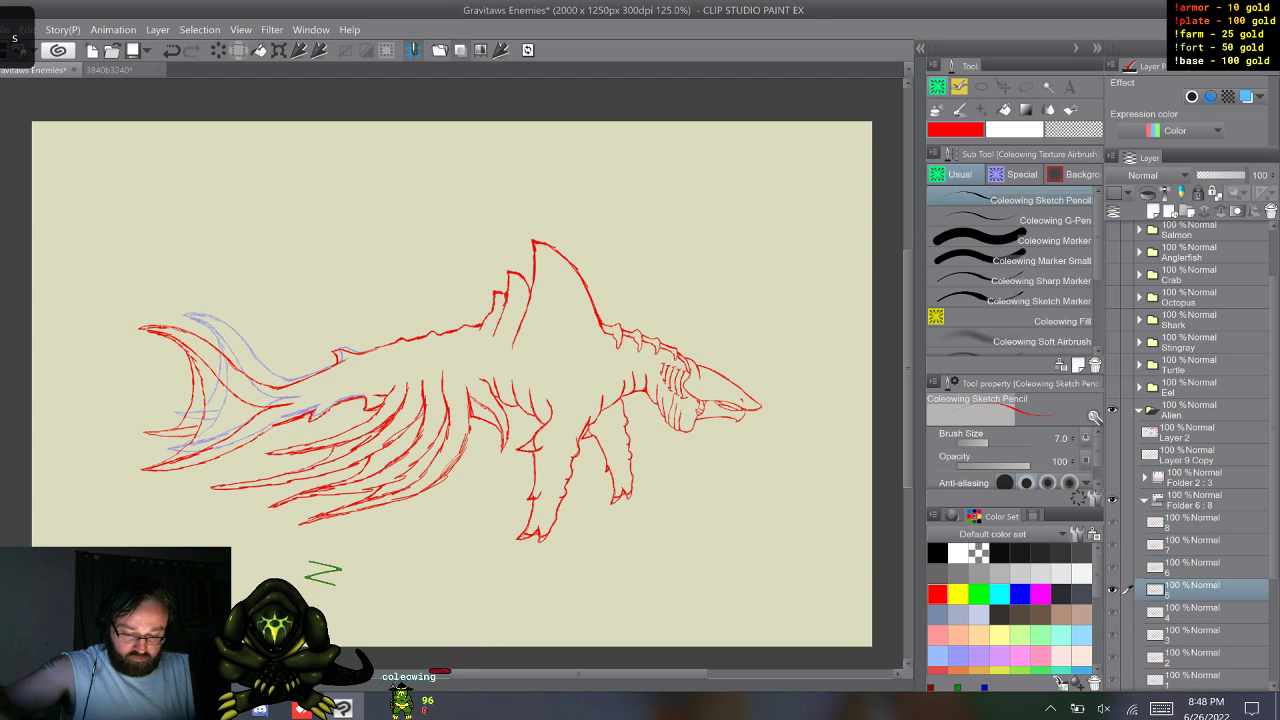
pyautogui.hotkey('alt', '[')
pyautogui.hotkey('alt', ']')
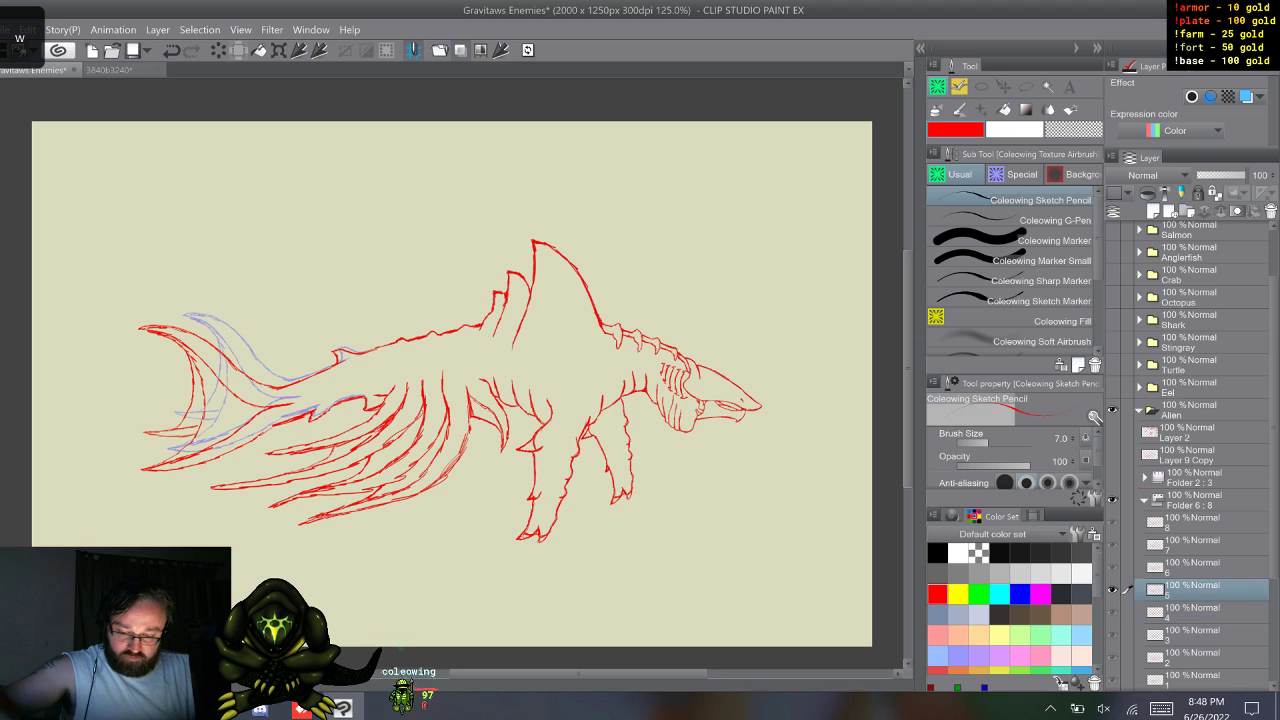
# - Lasso the tail on frame 6, distort it lower and further inward, and clear the stray bit near the back, with nothing left selected
pyautogui.hotkey('alt', ']')
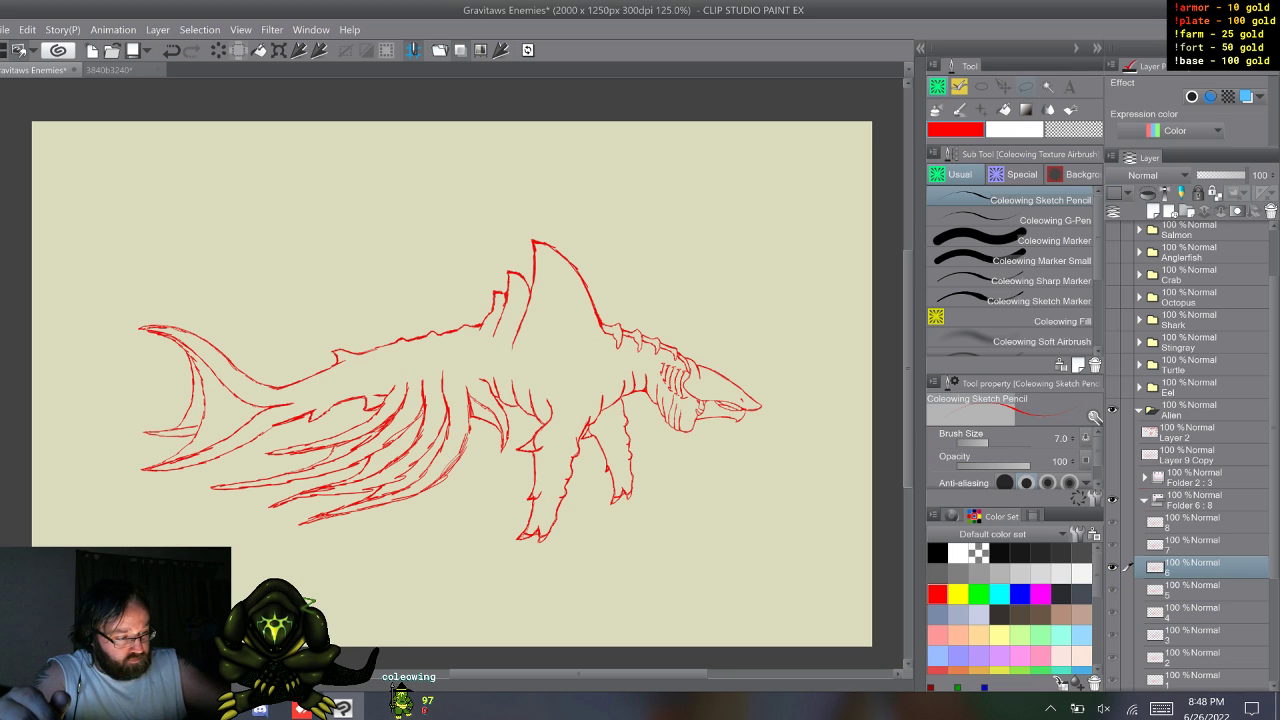
pyautogui.press('m')
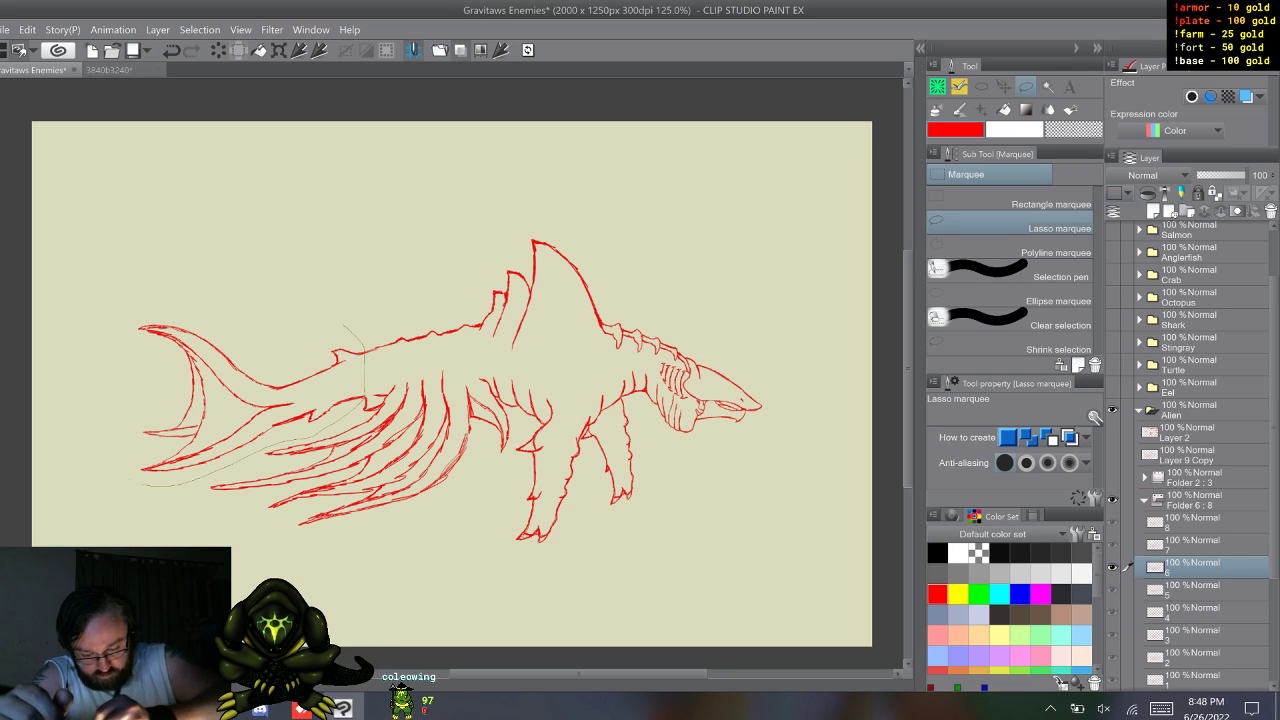
pyautogui.moveTo(150, 280); pyautogui.dragTo(270, 294)
pyautogui.click(27, 30)
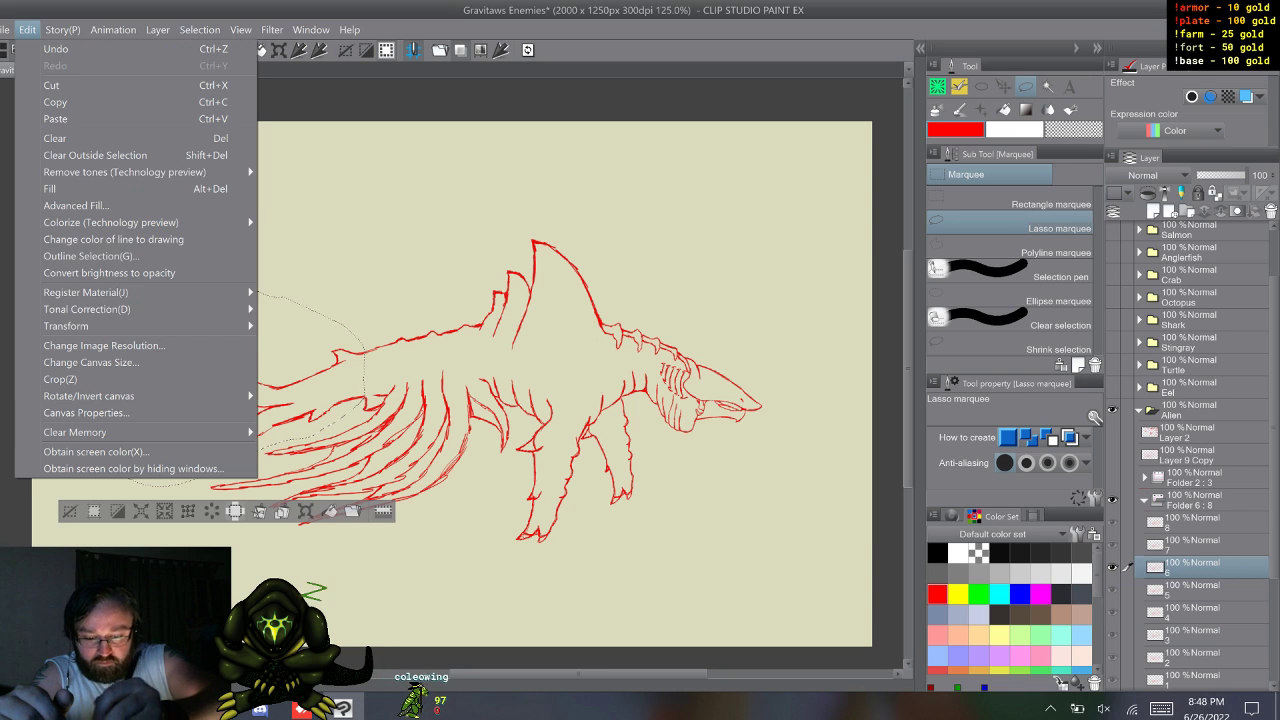
pyautogui.moveTo(120, 326)
pyautogui.click(350, 327)
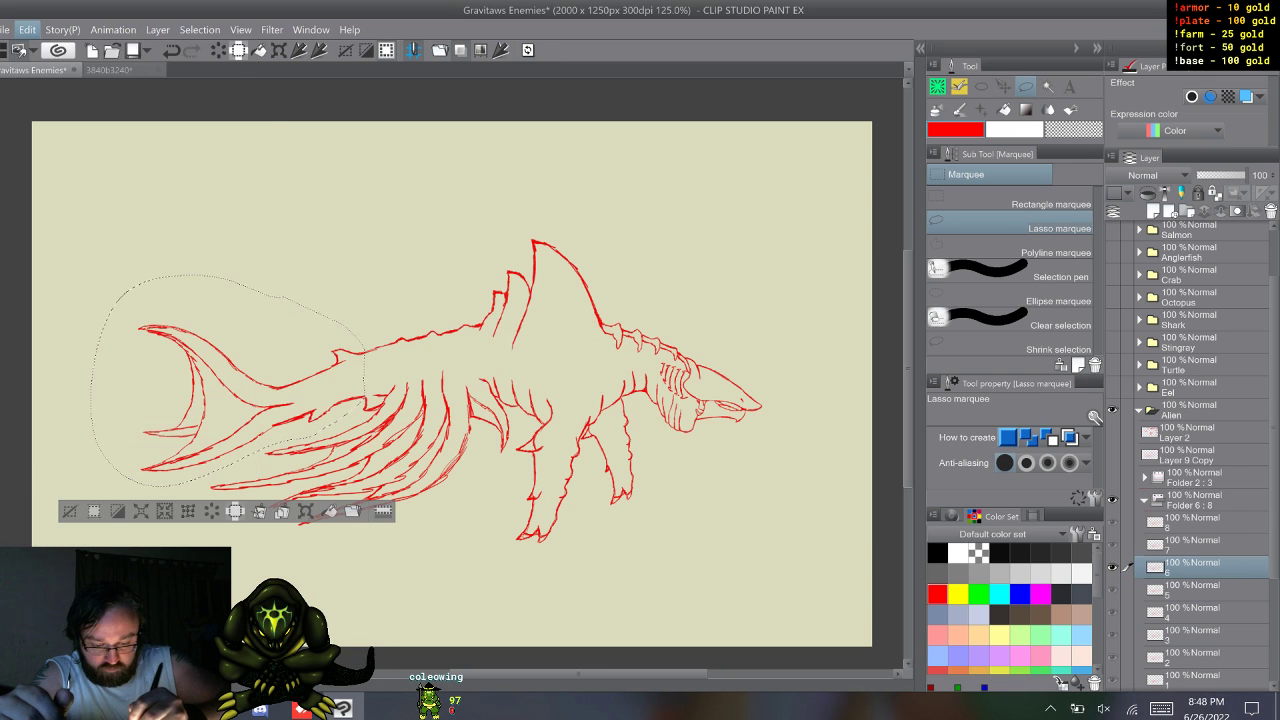
pyautogui.moveTo(90, 274); pyautogui.dragTo(129, 303)
pyautogui.moveTo(90, 487); pyautogui.dragTo(155, 505)
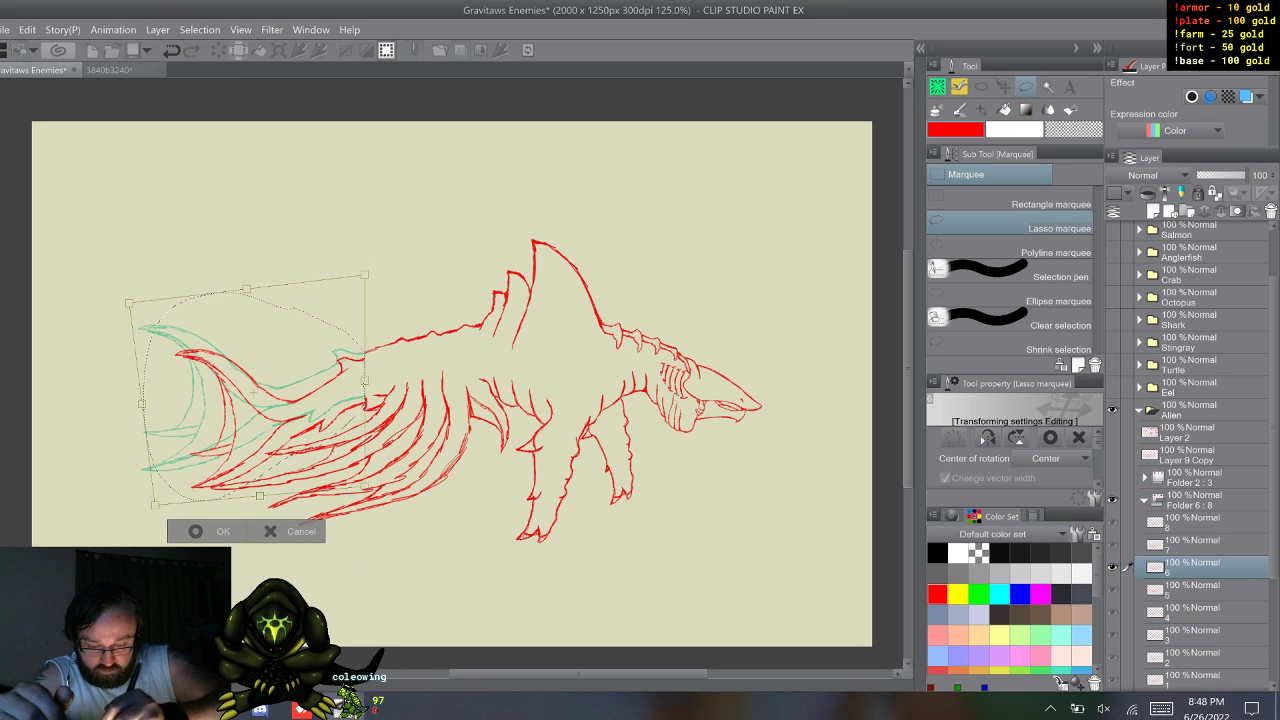
pyautogui.moveTo(129, 304); pyautogui.dragTo(152, 309)
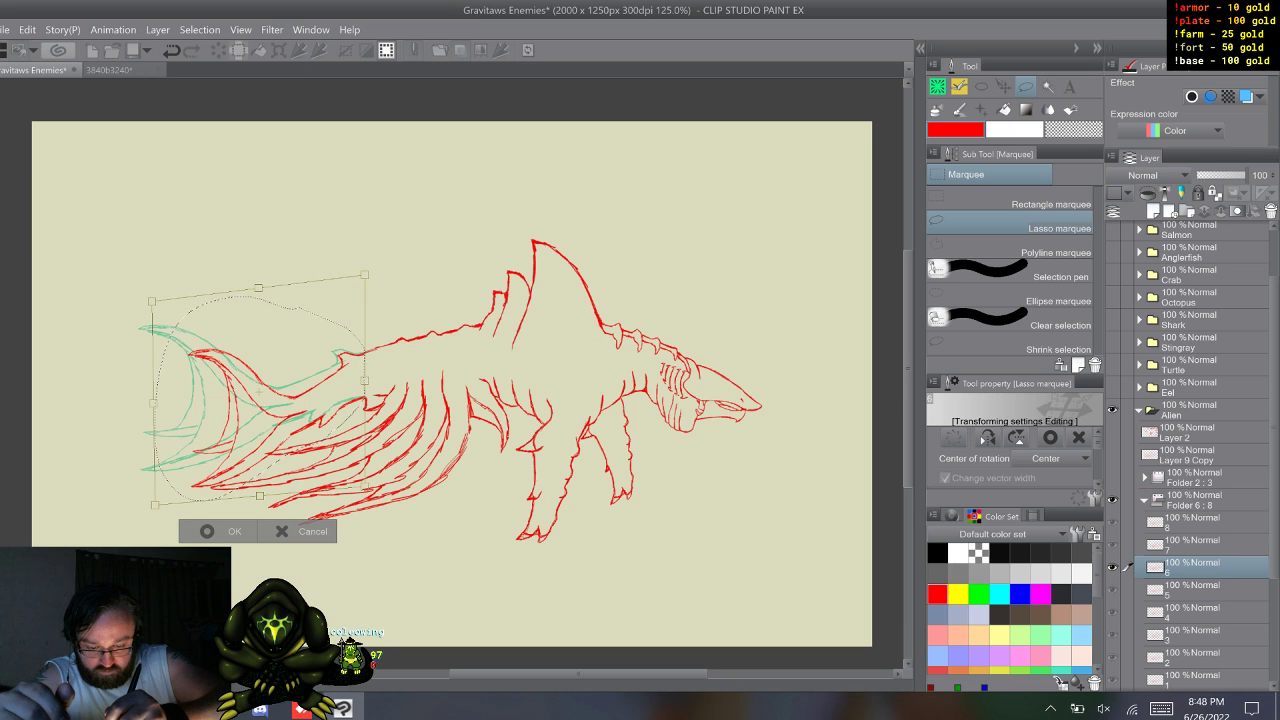
pyautogui.moveTo(152, 301); pyautogui.dragTo(151, 298)
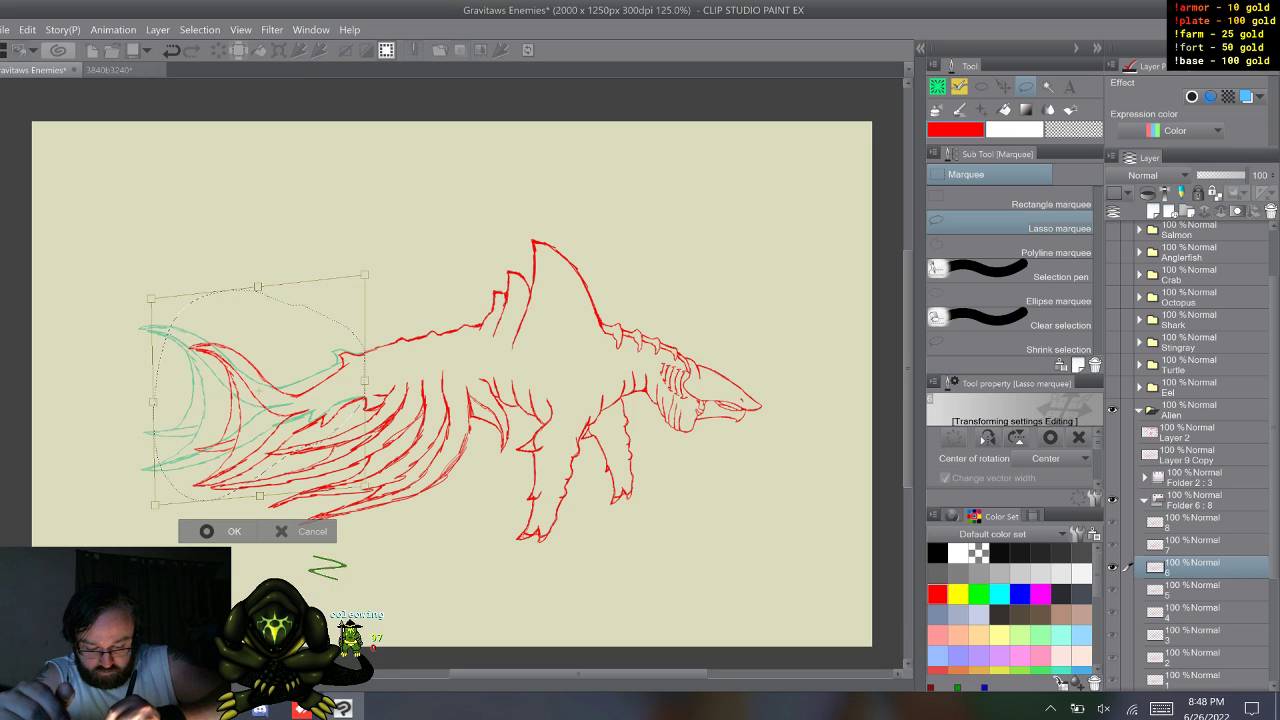
pyautogui.click(208, 531)
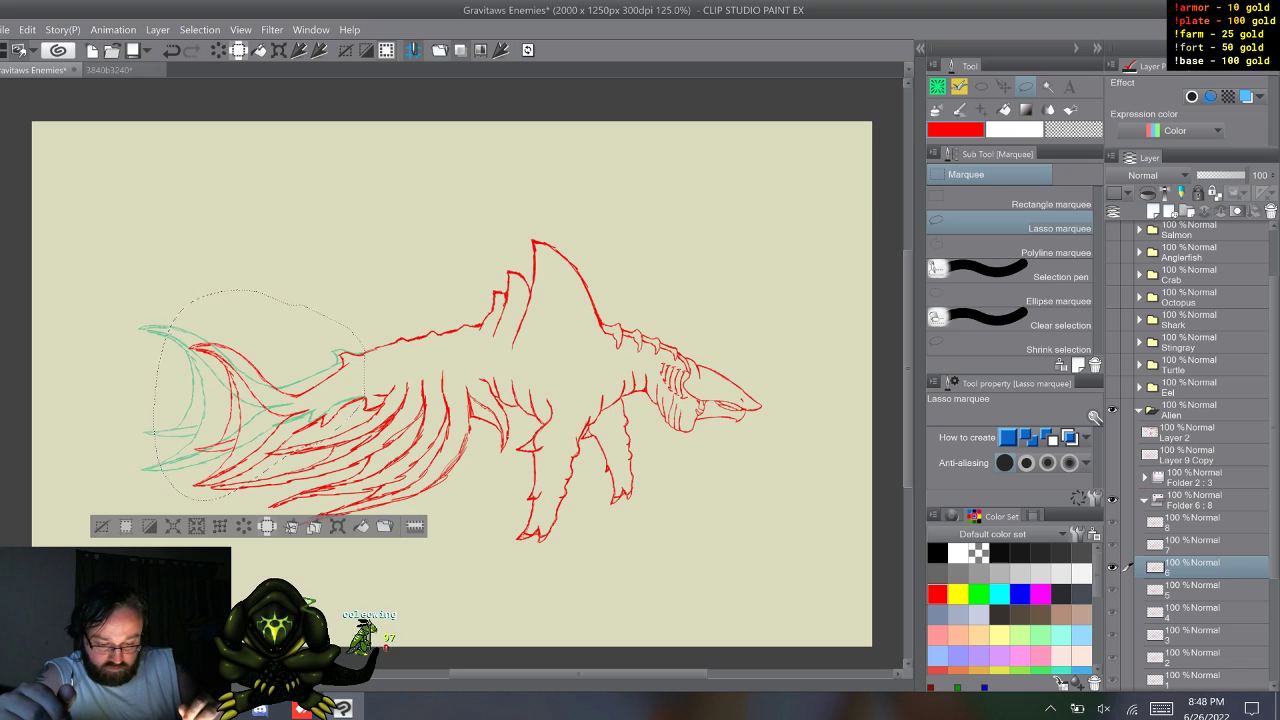
pyautogui.hotkey('ctrl', 'd')
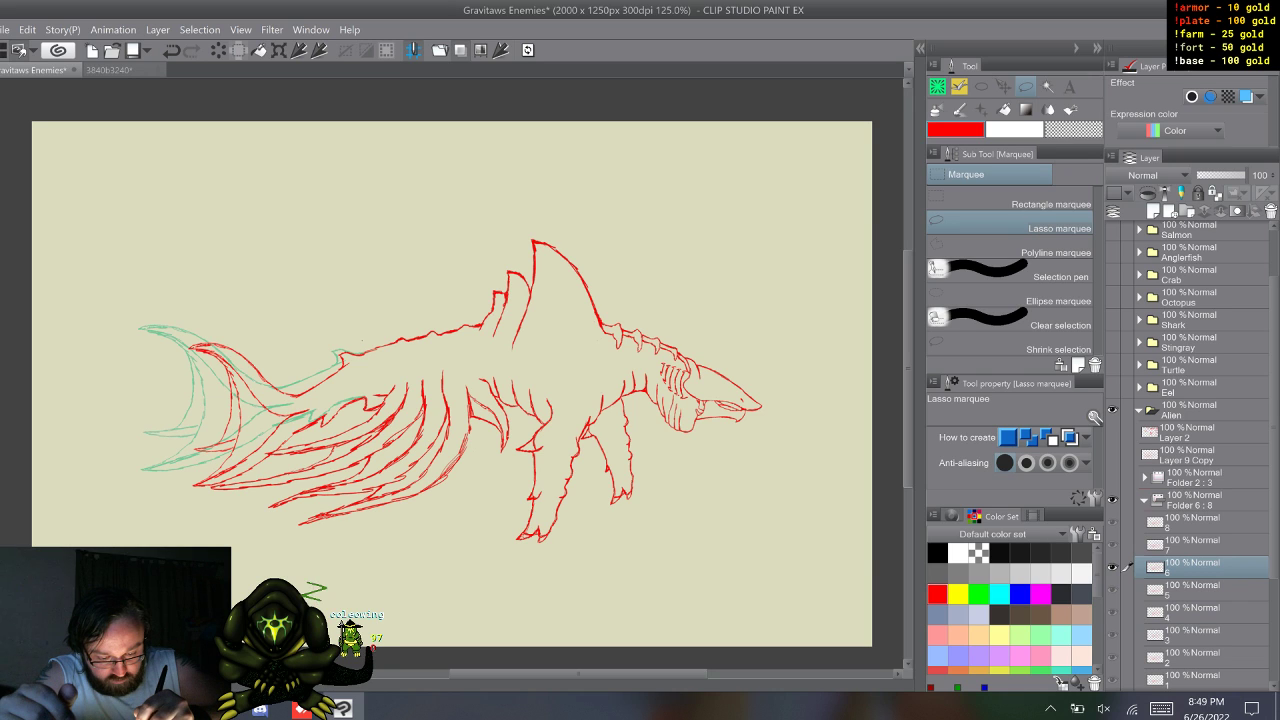
pyautogui.moveTo(358, 336); pyautogui.dragTo(362, 335)
pyautogui.press('Delete')
pyautogui.hotkey('ctrl', 'd')
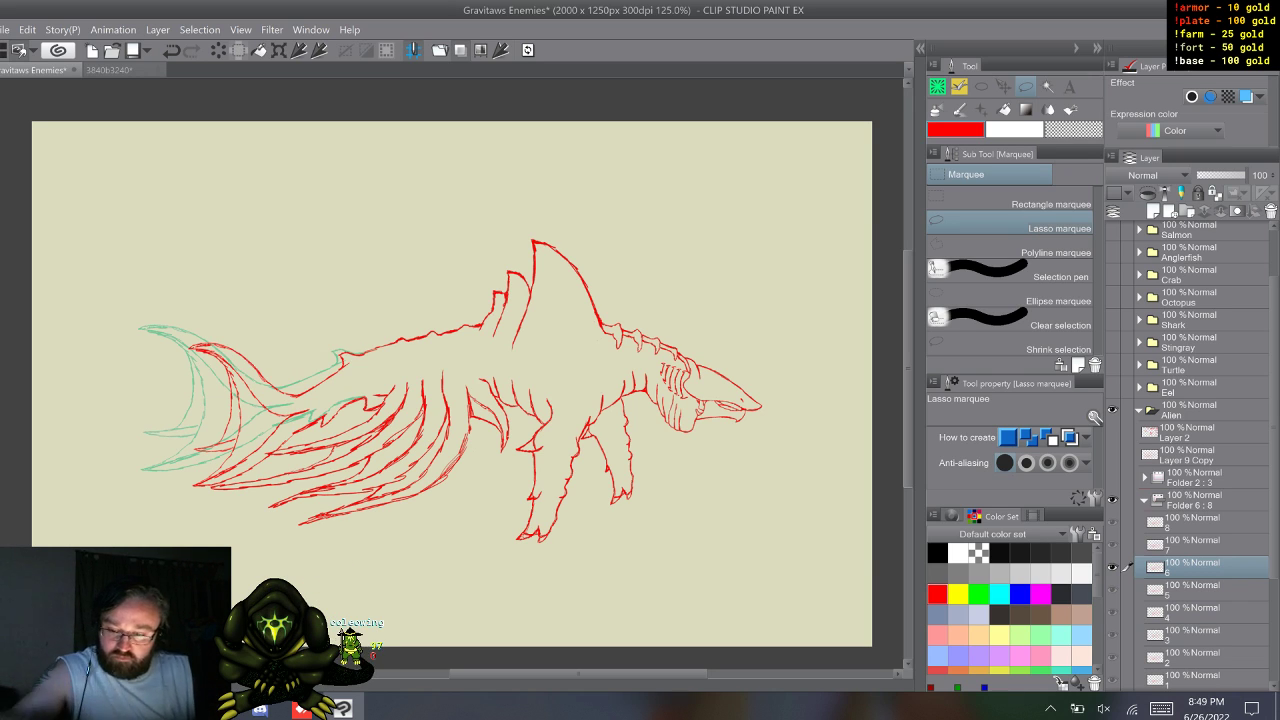
# - Delete frames 7 and 8 and replace them with two duplicates of frame 6, named 7 and 8
pyautogui.press('q')
pyautogui.press('w')
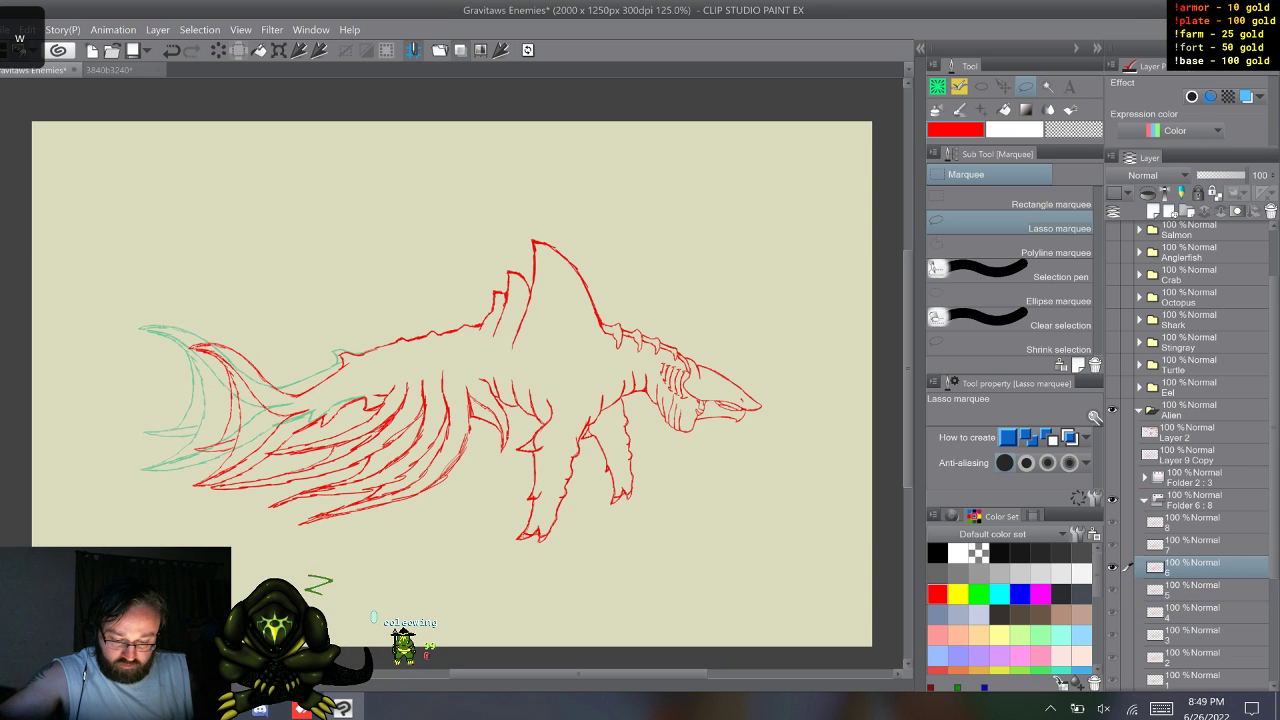
pyautogui.hotkey('ctrl', 'z')
pyautogui.hotkey('ctrl', 'y')
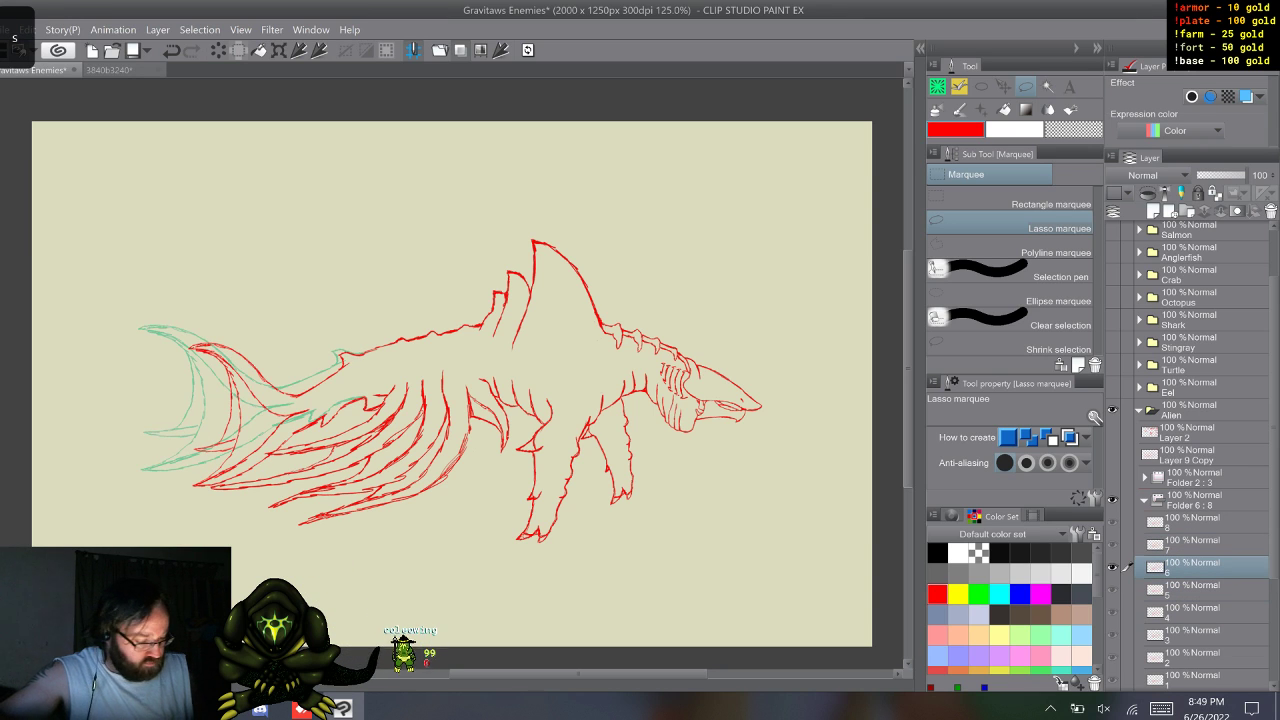
pyautogui.press('w')
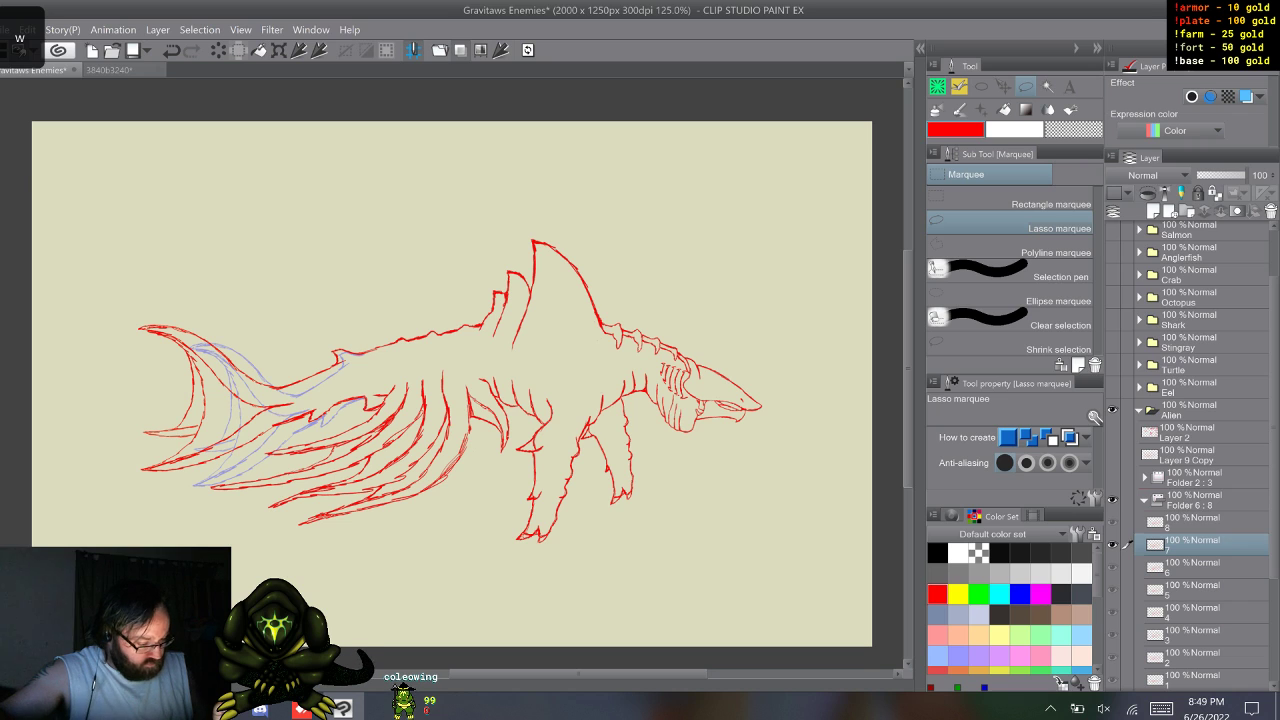
pyautogui.rightClick(1190, 545)
pyautogui.click(1180, 274)
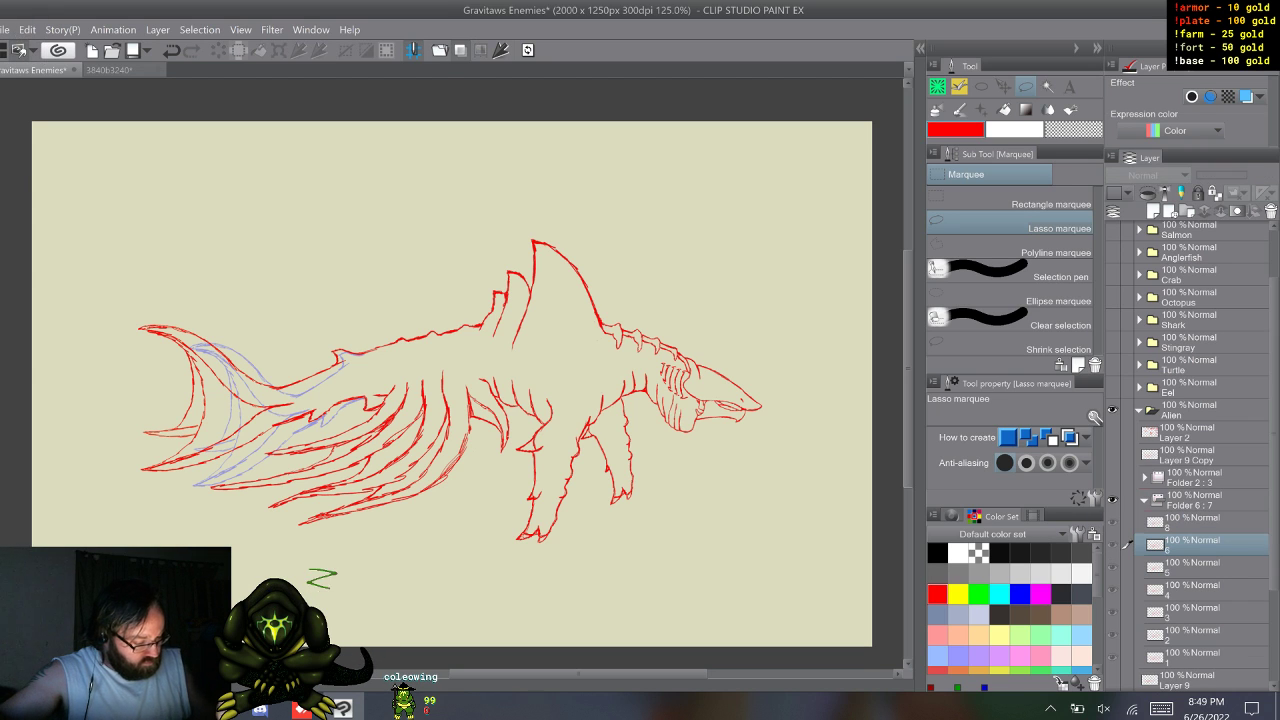
pyautogui.press('w')
pyautogui.rightClick(1190, 520)
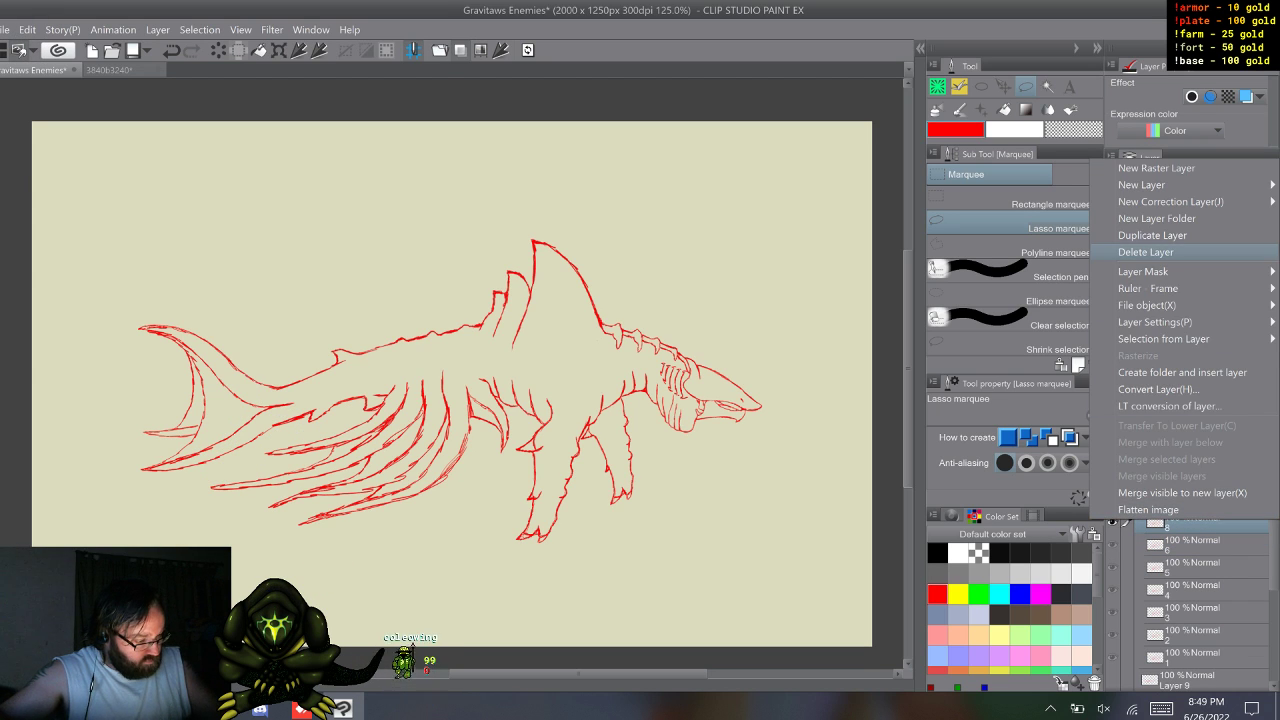
pyautogui.click(1145, 252)
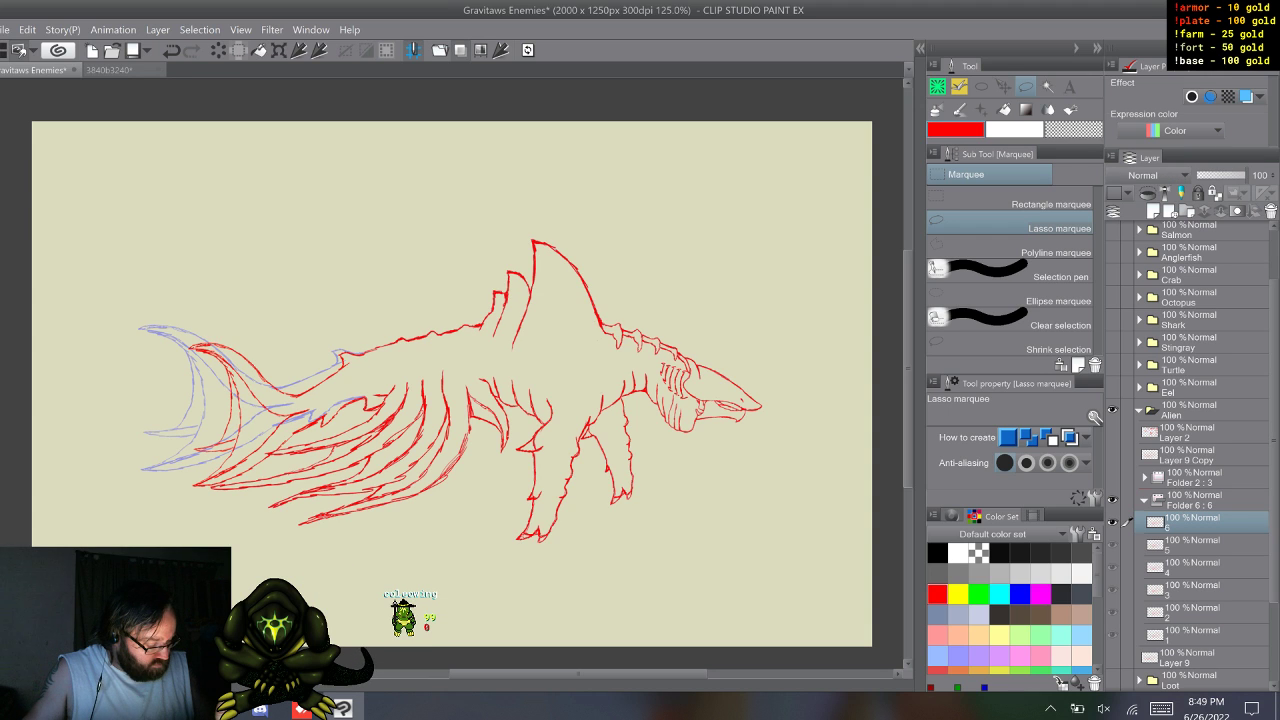
pyautogui.press('F9')
pyautogui.press('F9')
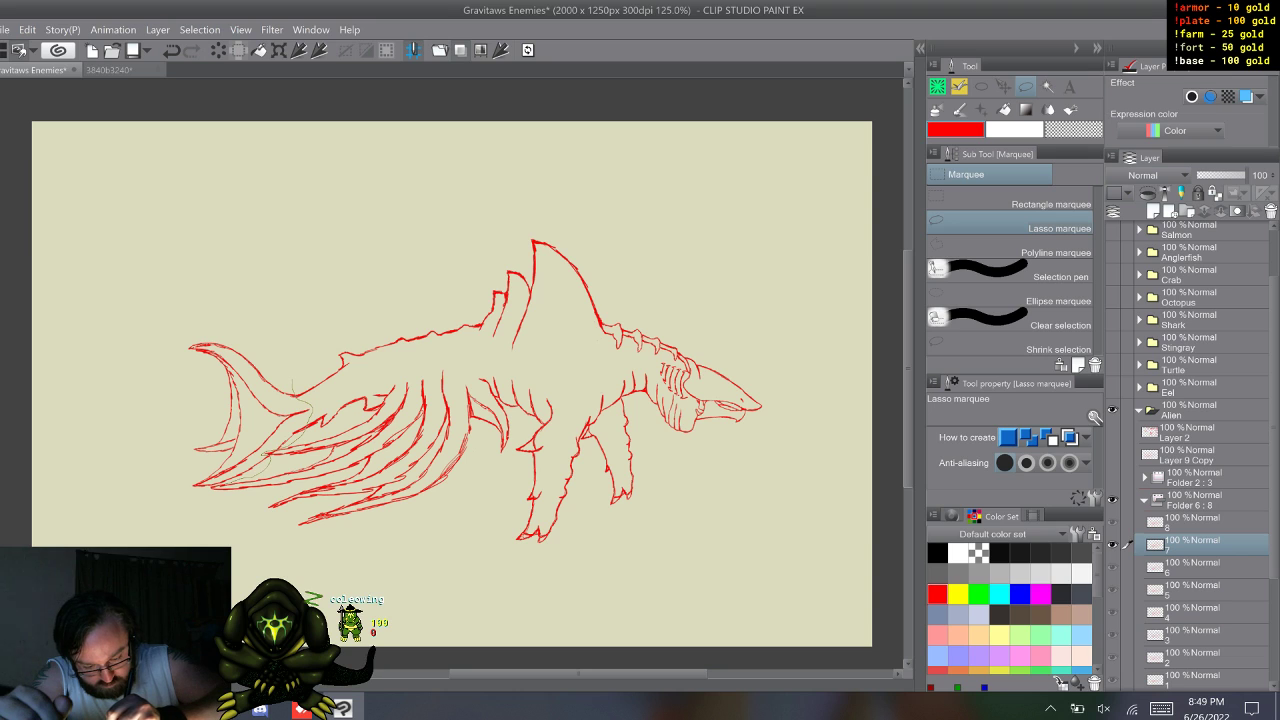
# - Lasso and clear the tail fin on frame 7, remove the selection, and save the Gravitaws Enemies file
pyautogui.moveTo(170, 488)
pyautogui.mouseDown()
pyautogui.moveTo(155, 394)
pyautogui.moveTo(260, 310)
pyautogui.moveTo(185, 492)
pyautogui.mouseUp()
pyautogui.press('Delete')
pyautogui.hotkey('ctrl', 'd')
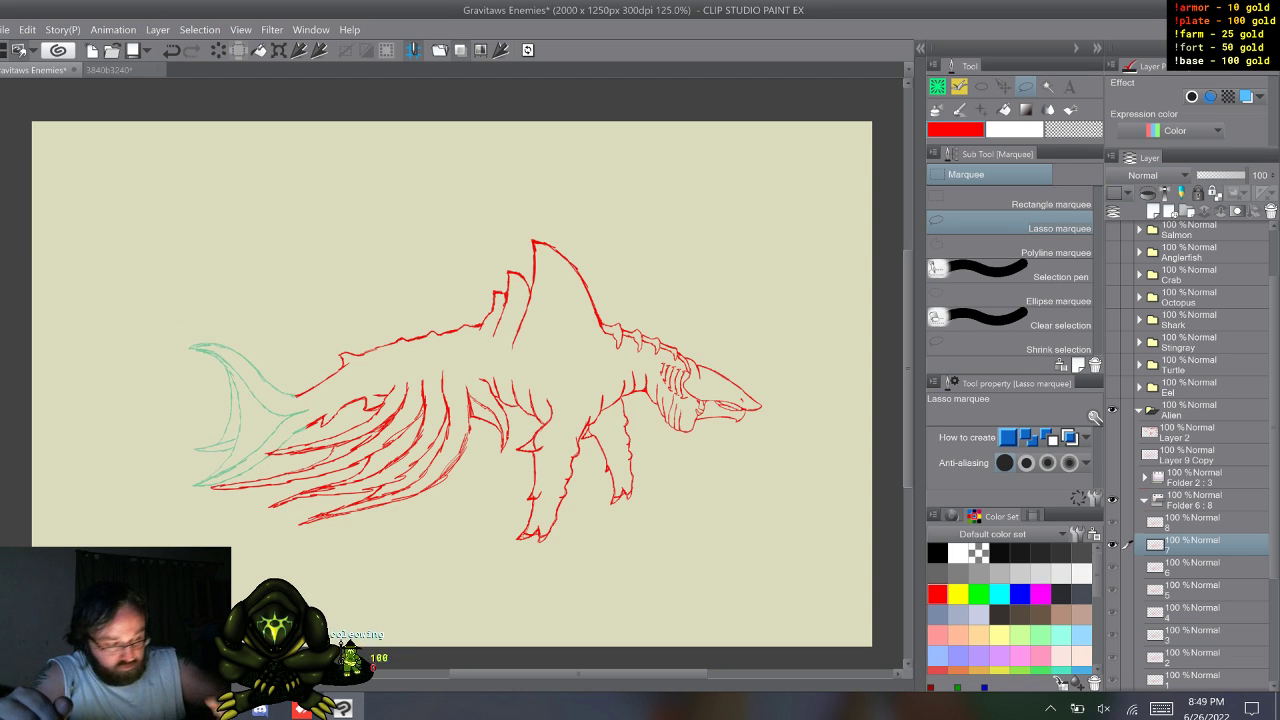
pyautogui.press('p')
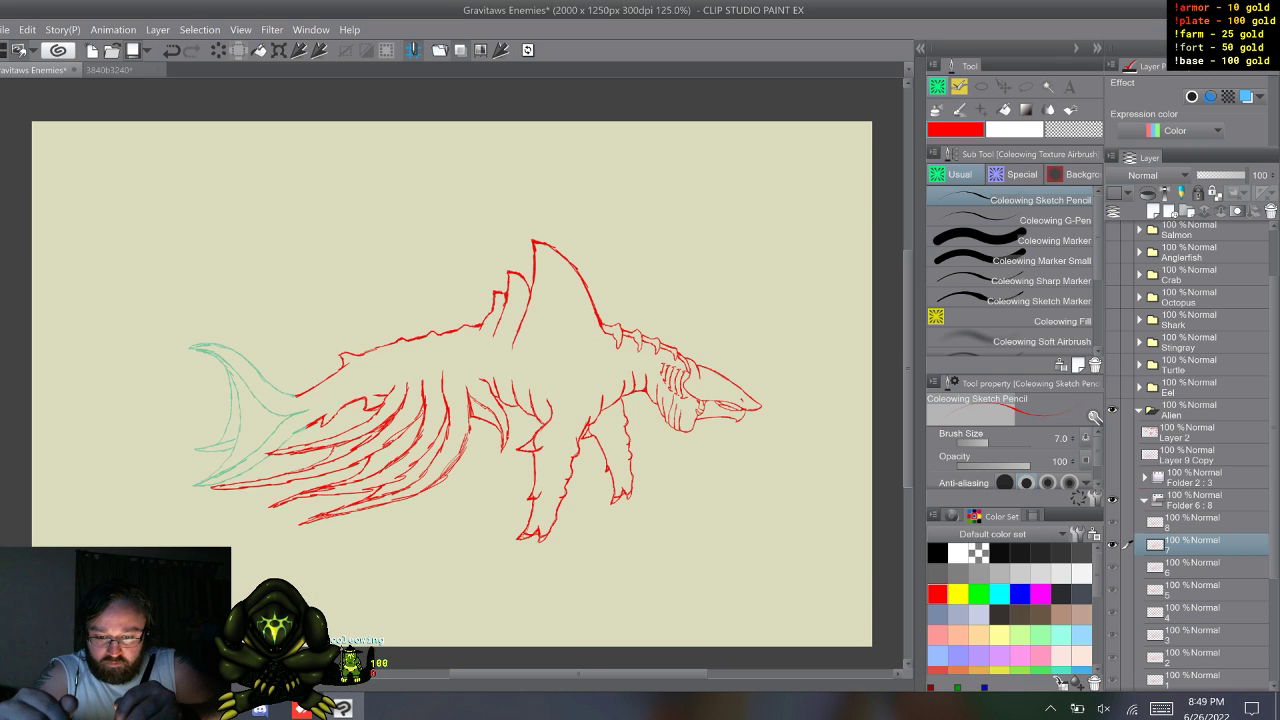
pyautogui.hotkey('ctrl', 's')
pyautogui.hotkey('ctrl', 'Tab')
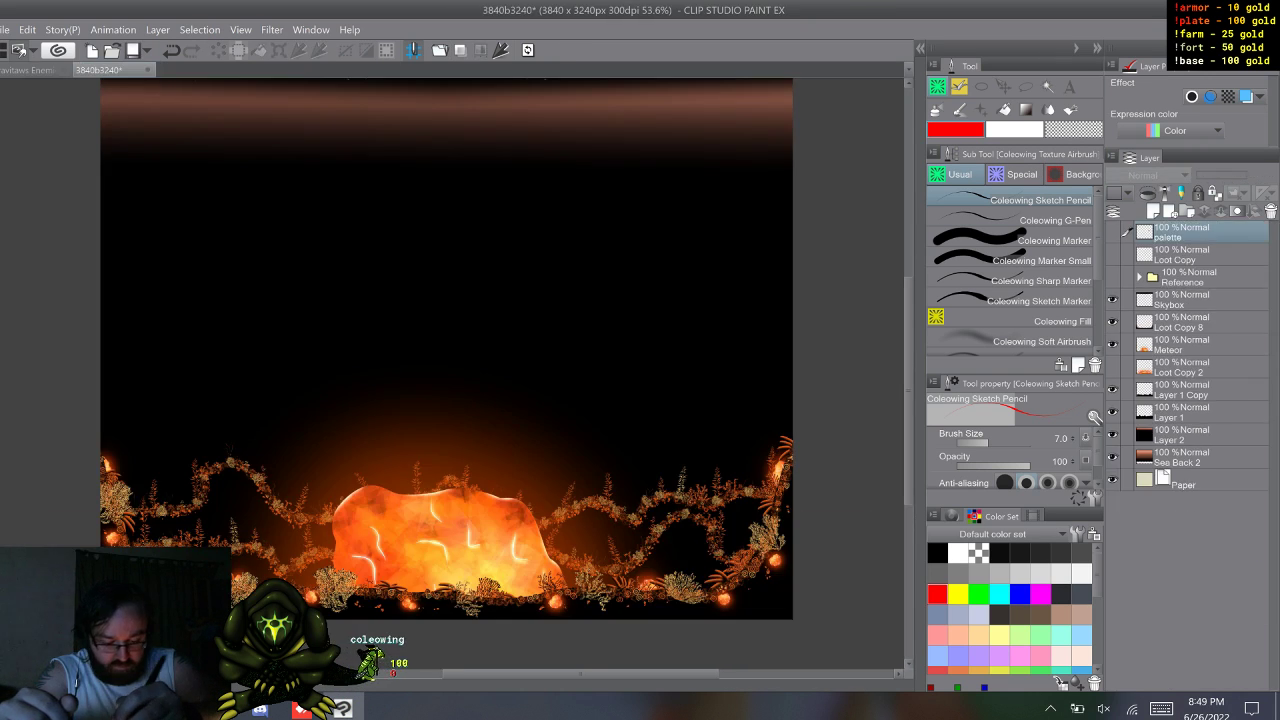
pyautogui.hotkey('ctrl', 'Tab')
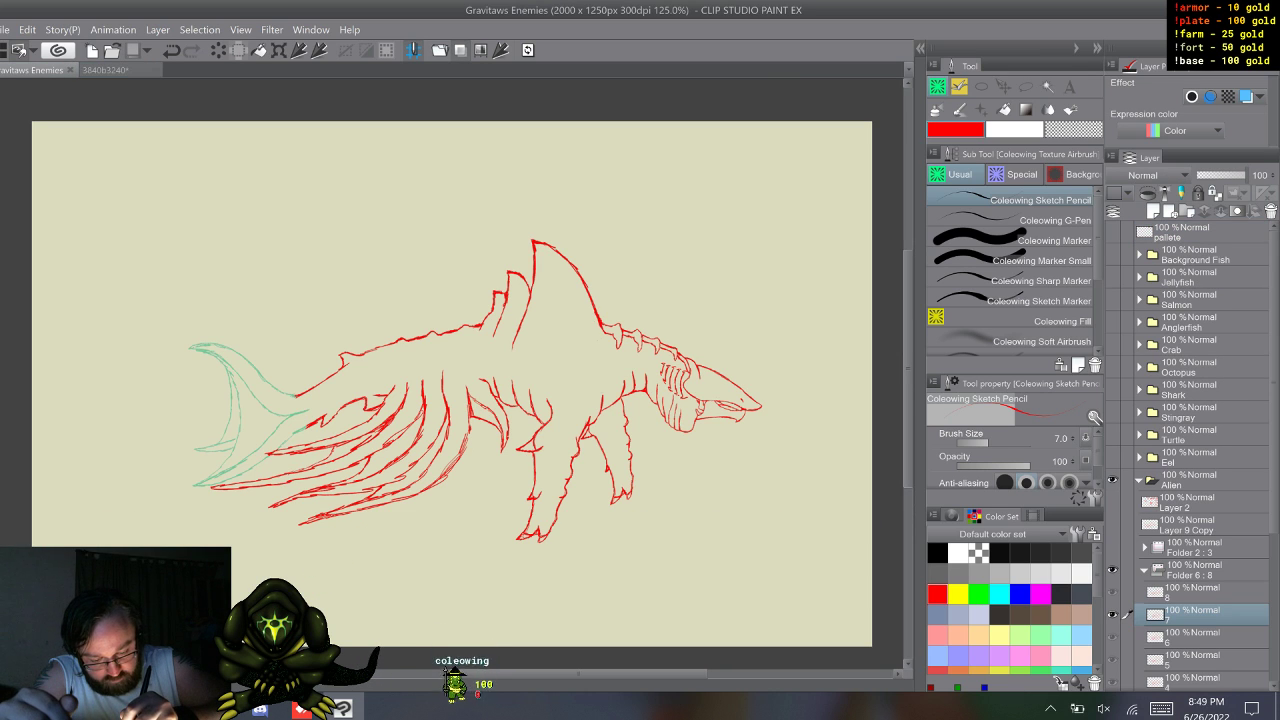
# - Sketch the upper lobe of the tail fin on frame 7 in red and clean its lines with a transparent Coleowing Marker Small
pyautogui.moveTo(297, 397); pyautogui.dragTo(272, 338)
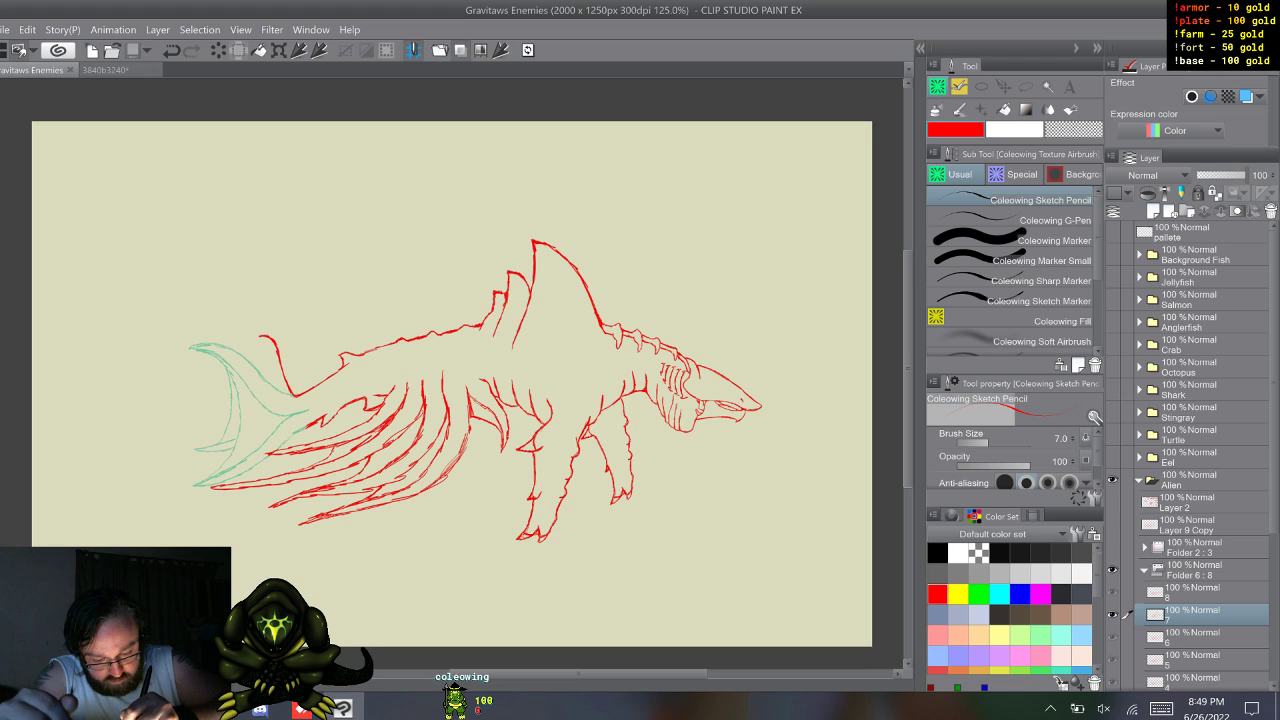
pyautogui.moveTo(293, 366); pyautogui.dragTo(292, 371)
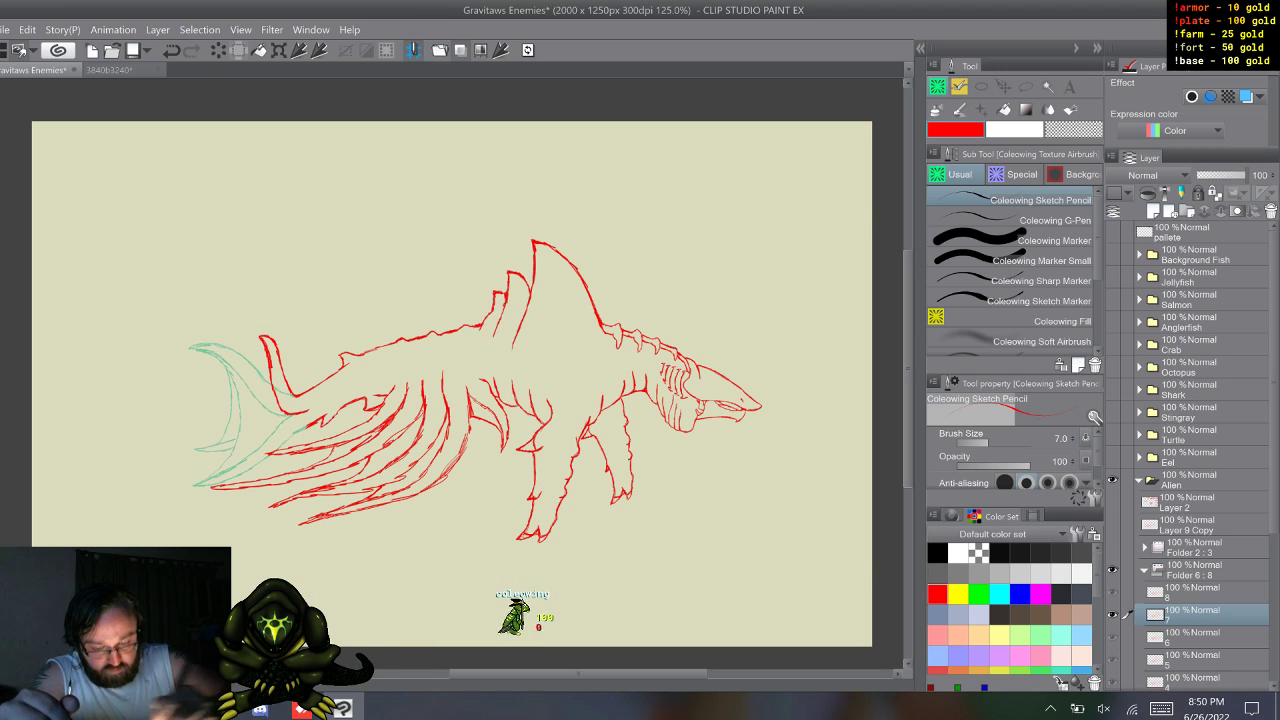
pyautogui.click(1030, 261)
pyautogui.click(1073, 130)
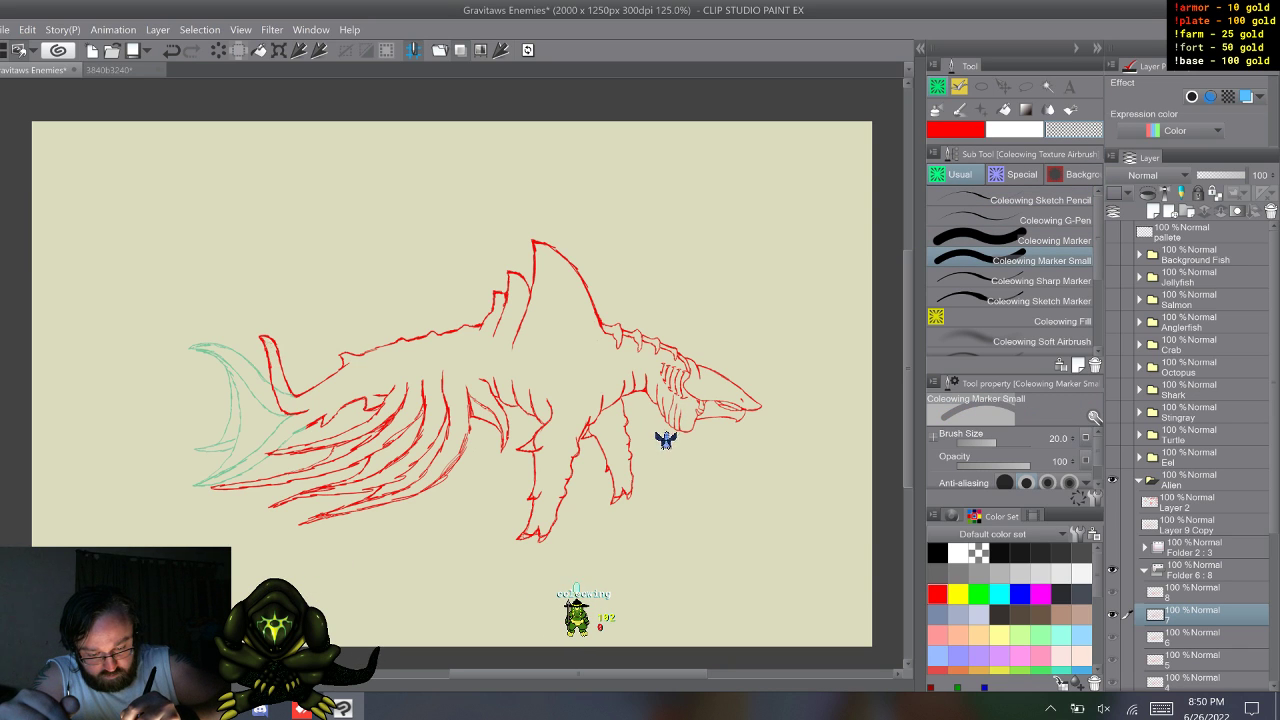
pyautogui.click(1030, 200)
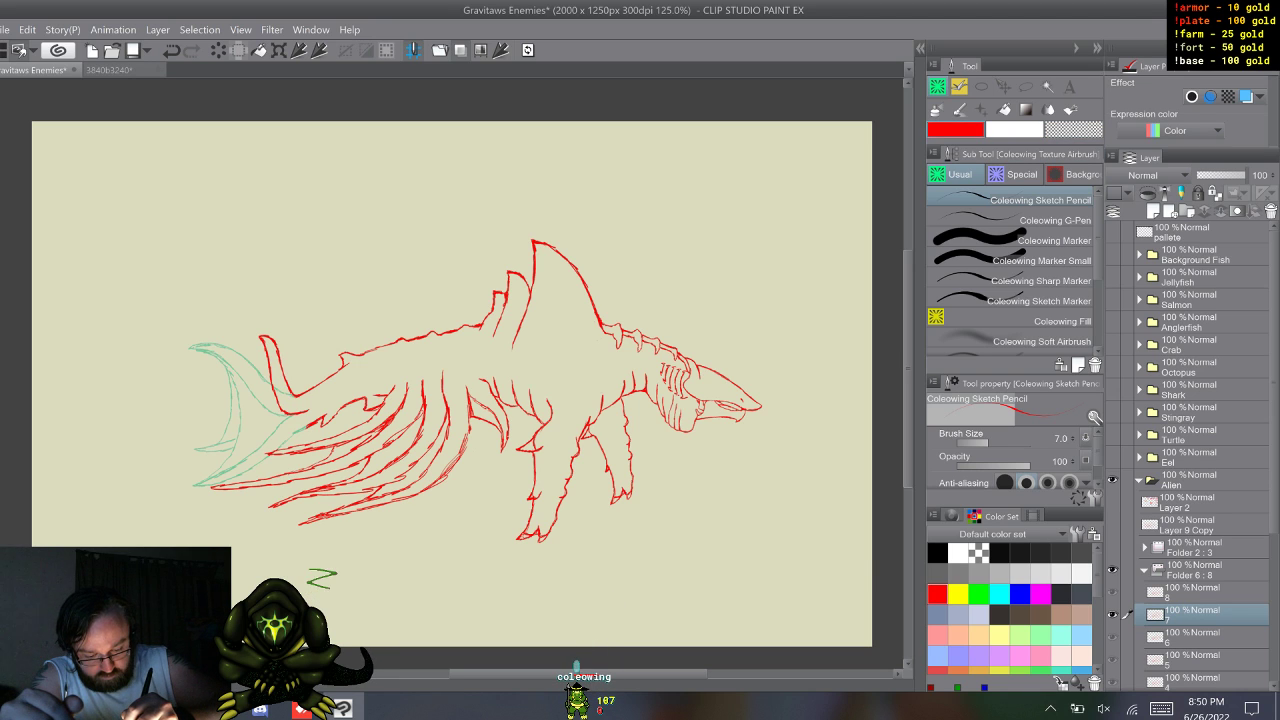
# - Sketch the lower lobe and inner edge of the frame 7 tail fin with the Coleowing Sketch Pencil
pyautogui.moveTo(302, 425)
pyautogui.mouseDown()
pyautogui.moveTo(290, 481)
pyautogui.moveTo(283, 470)
pyautogui.mouseUp()
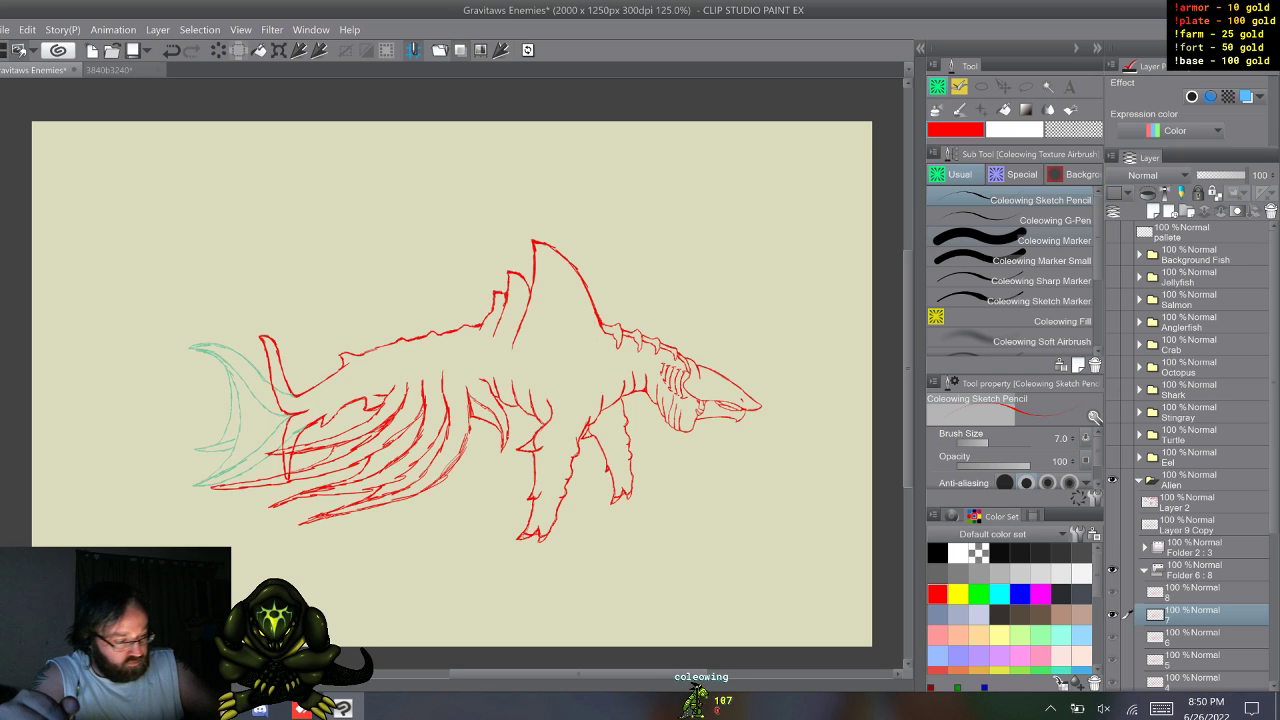
pyautogui.click(1012, 259)
pyautogui.click(1073, 130)
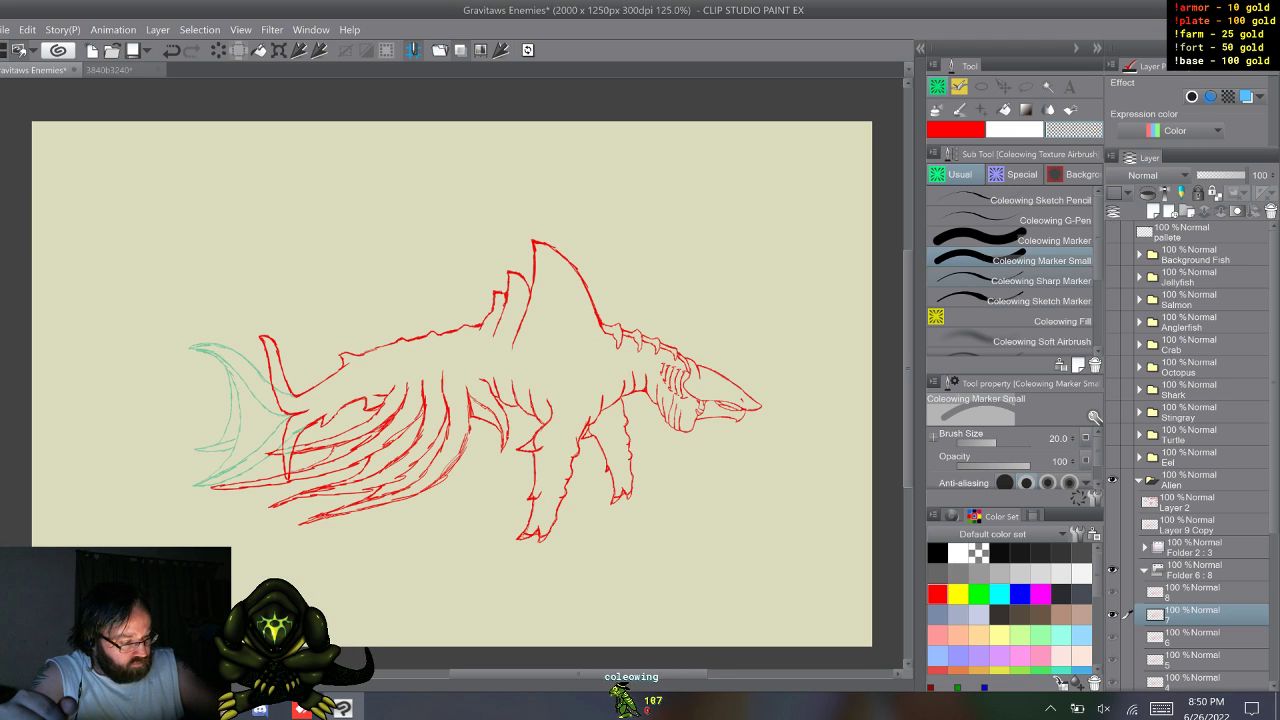
pyautogui.click(1012, 280)
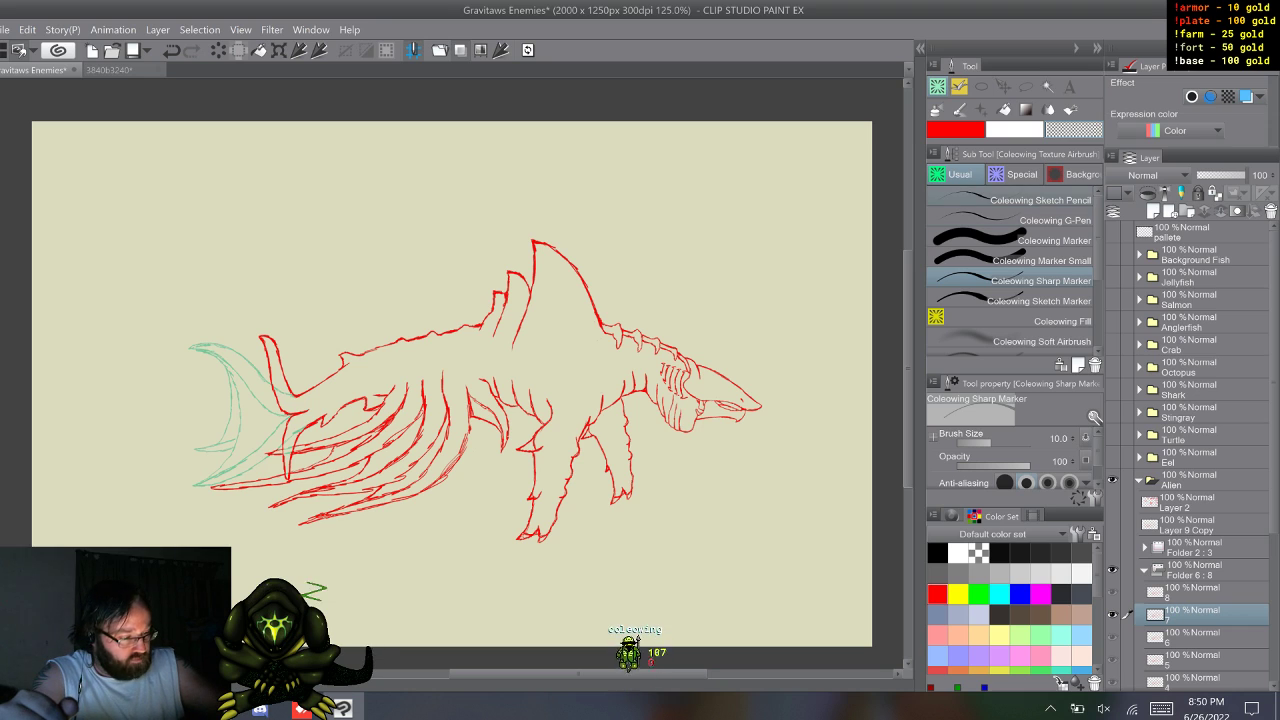
pyautogui.click(1012, 200)
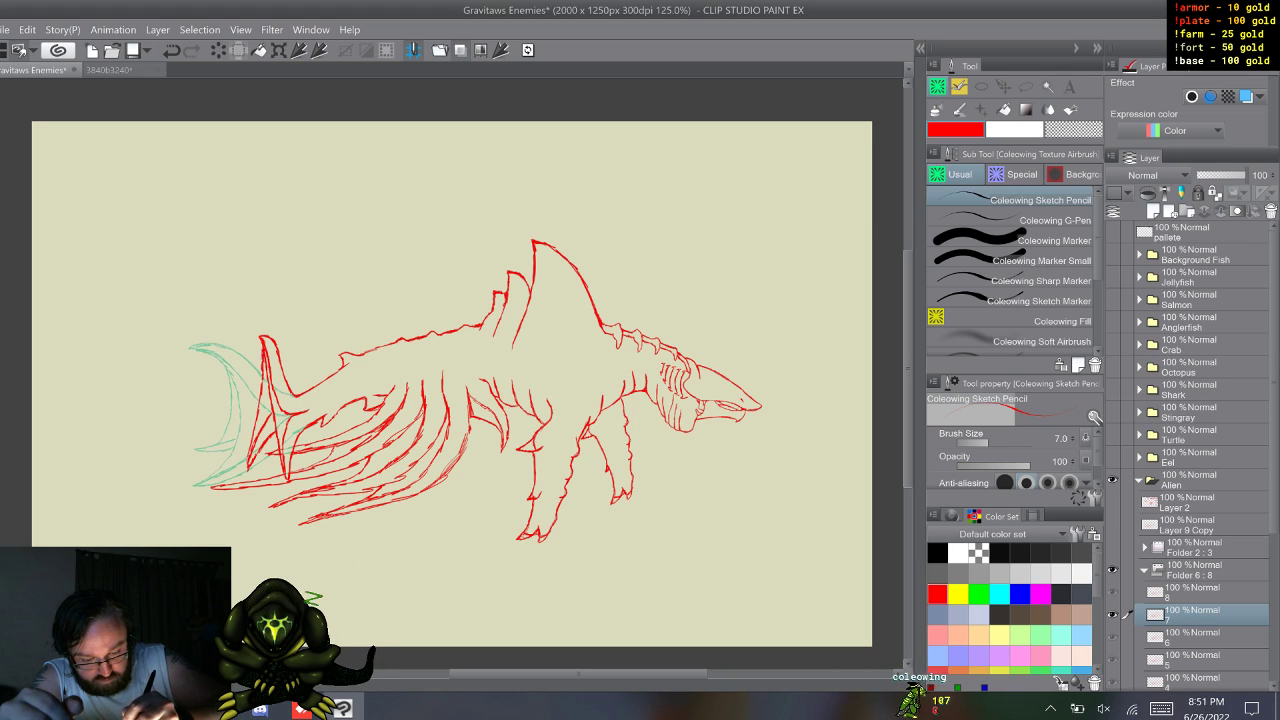
pyautogui.moveTo(310, 572); pyautogui.dragTo(336, 586)
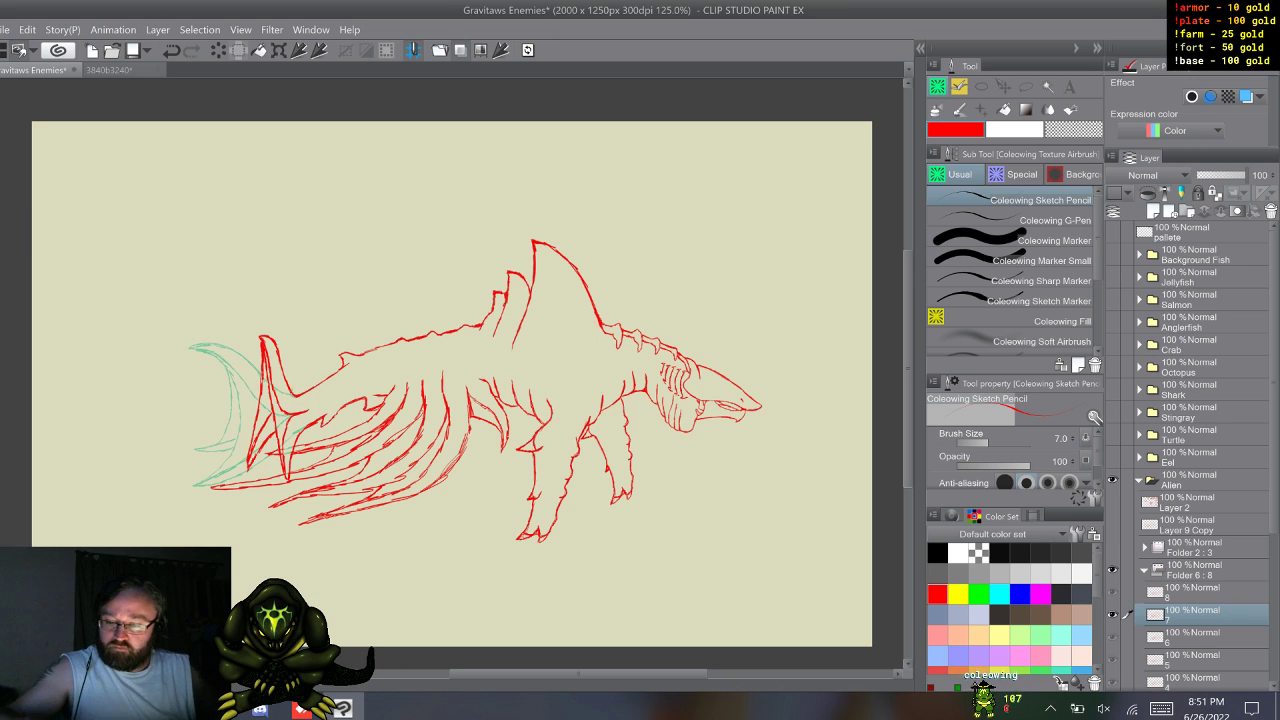
# - Flip repeatedly through frames 1 to 8 to examine the tail's motion across the whole loop
pyautogui.press('s')
pyautogui.press('w')
pyautogui.press('w')
pyautogui.press('w')
pyautogui.press('w')
pyautogui.press('w')
pyautogui.press('w')
pyautogui.press('w')
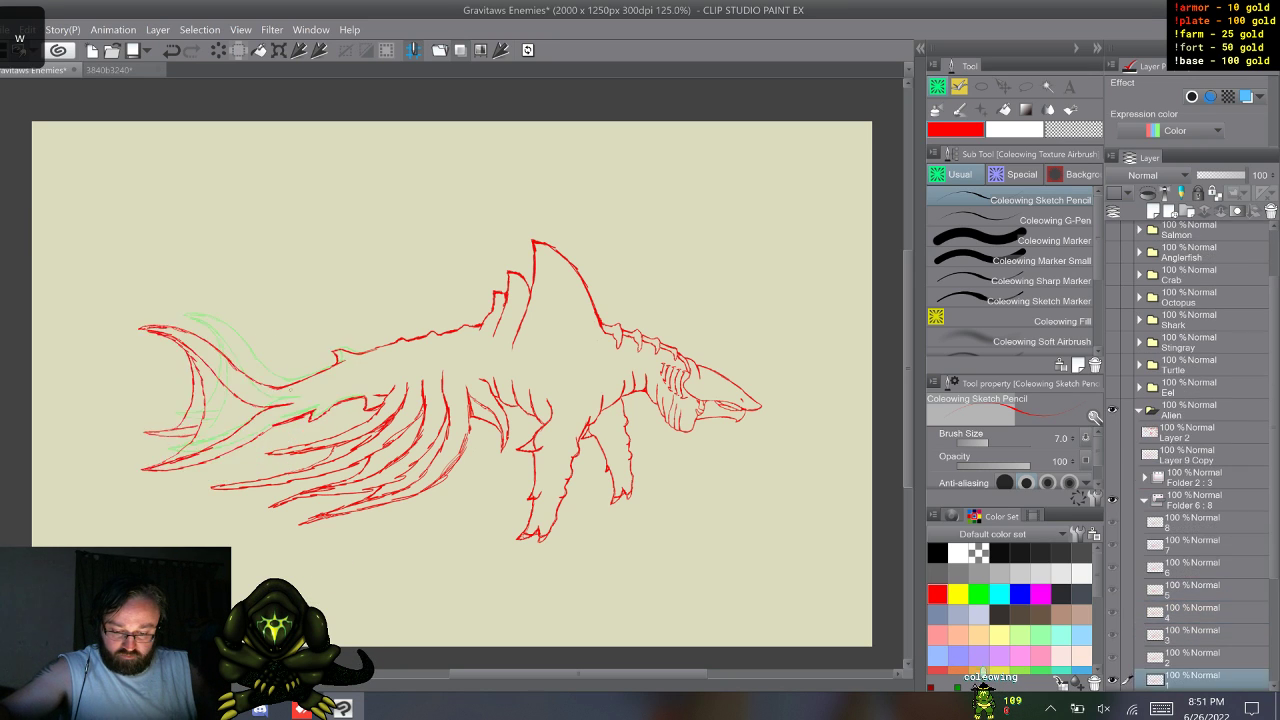
pyautogui.press('w')
pyautogui.press('w')
pyautogui.press('w')
pyautogui.press('w')
pyautogui.press('w')
pyautogui.press('w')
pyautogui.press('w')
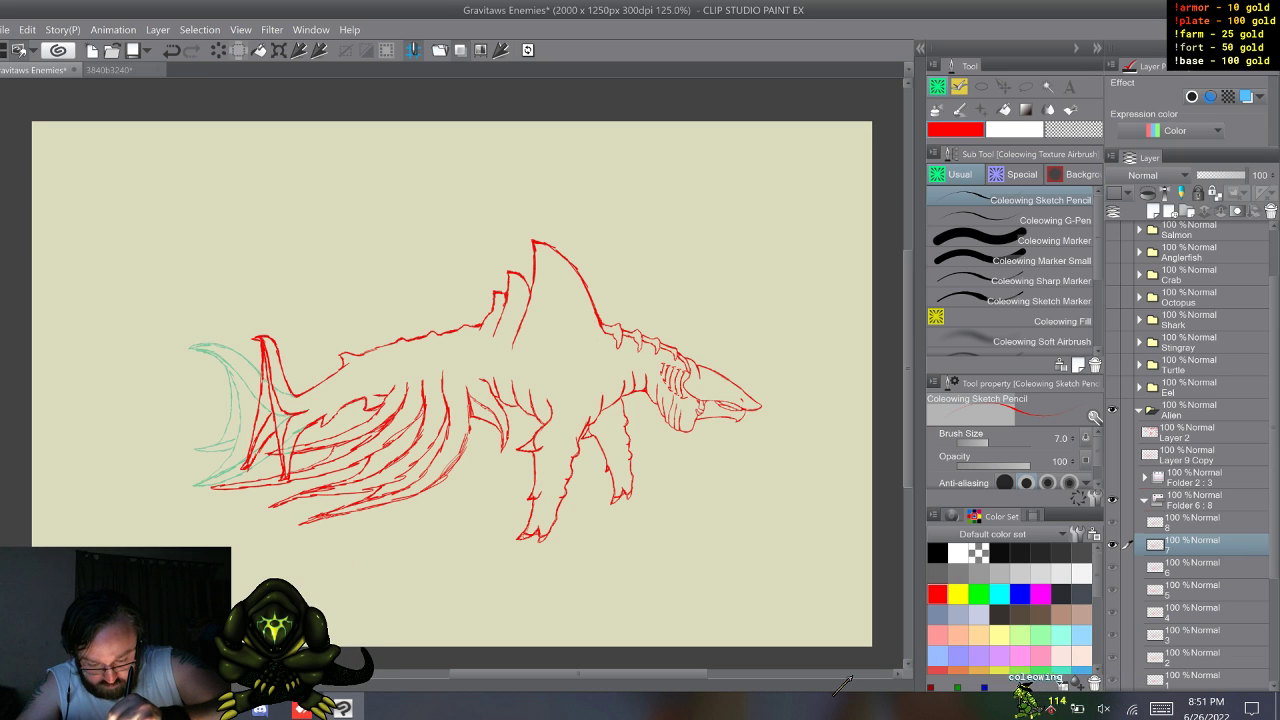
pyautogui.press('w')
pyautogui.press('w')
pyautogui.press('w')
pyautogui.press('w')
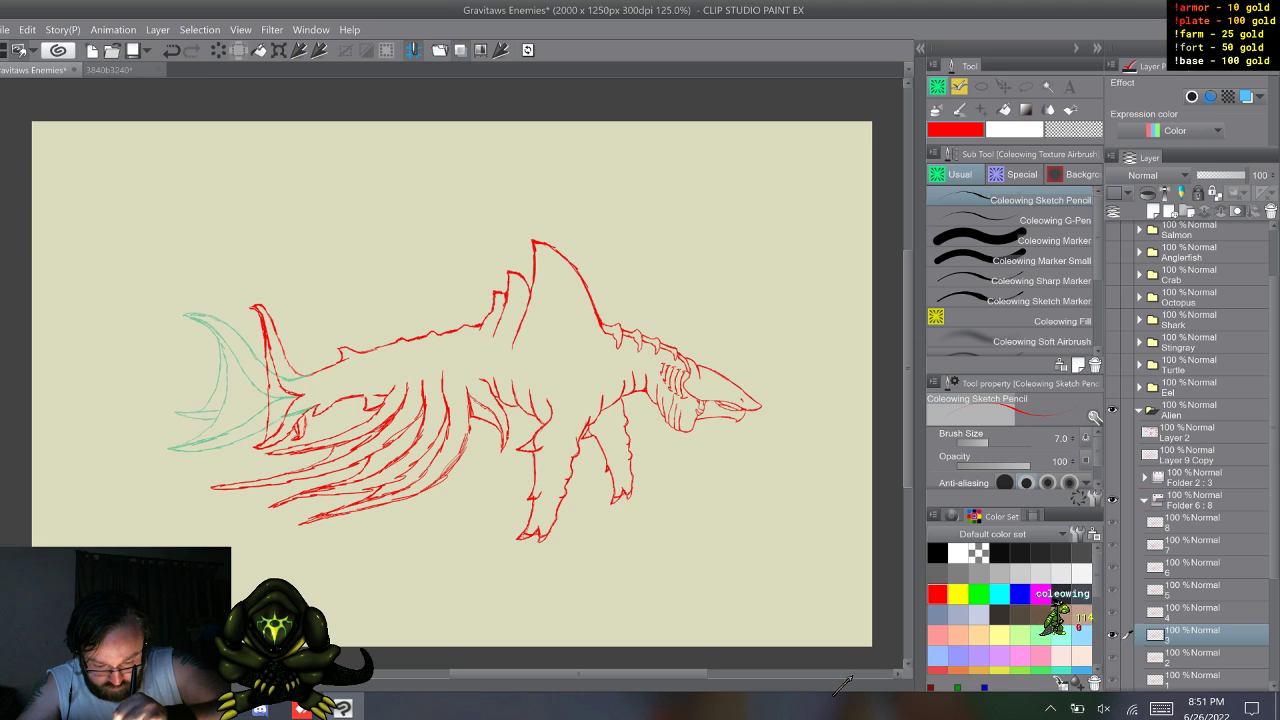
pyautogui.press('w')
pyautogui.press('w')
pyautogui.press('w')
pyautogui.press('w')
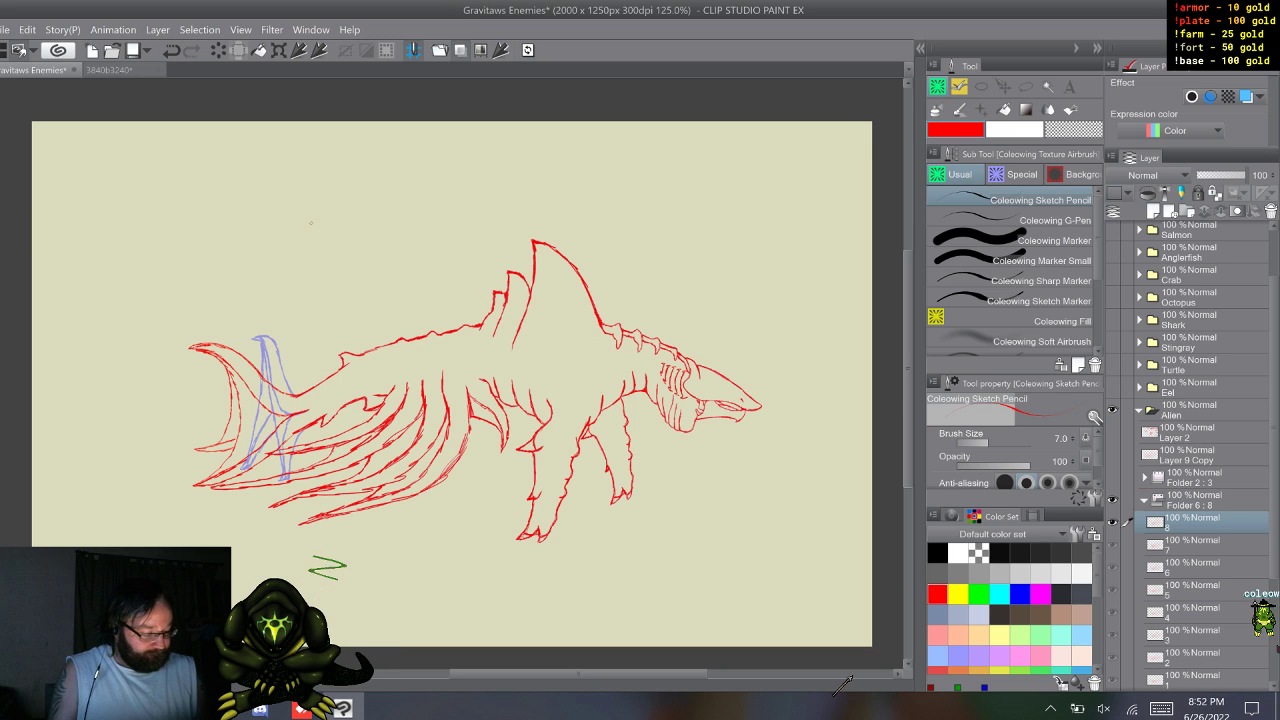
pyautogui.press('w')
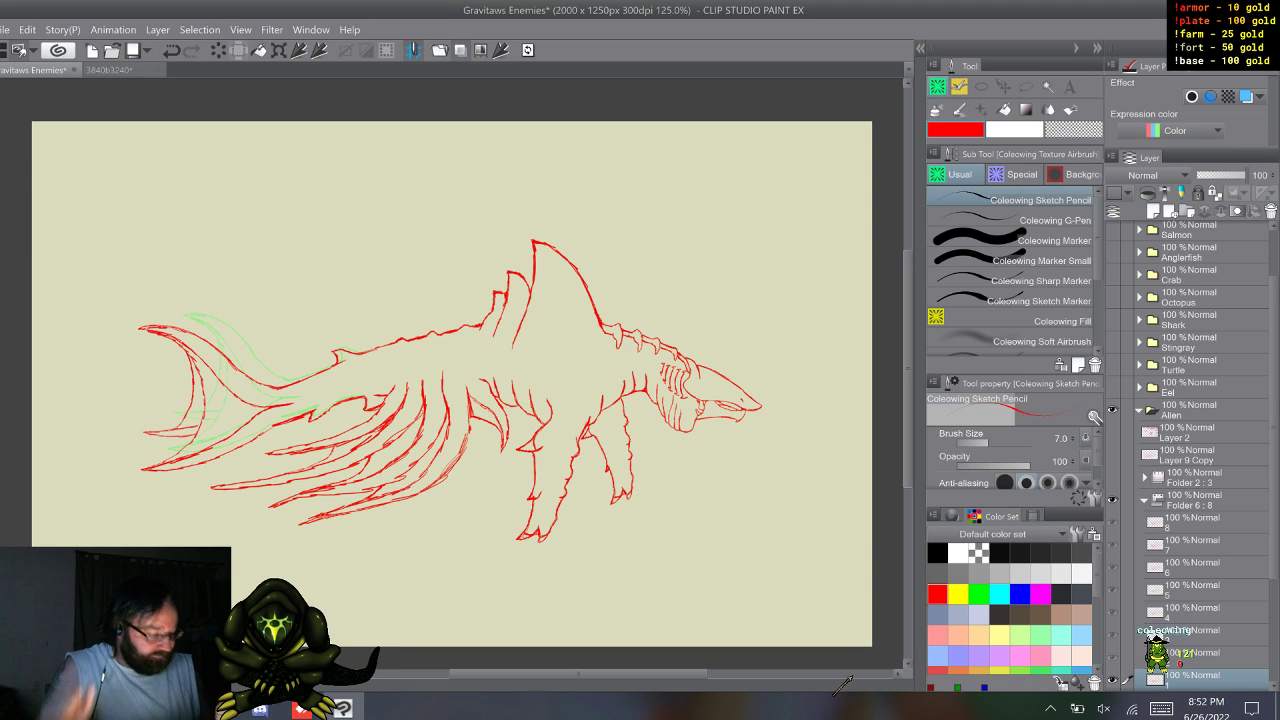
# - Duplicate the collapsed Folder 6 and hide the copy
pyautogui.click(1144, 500)
pyautogui.click(1194, 522)
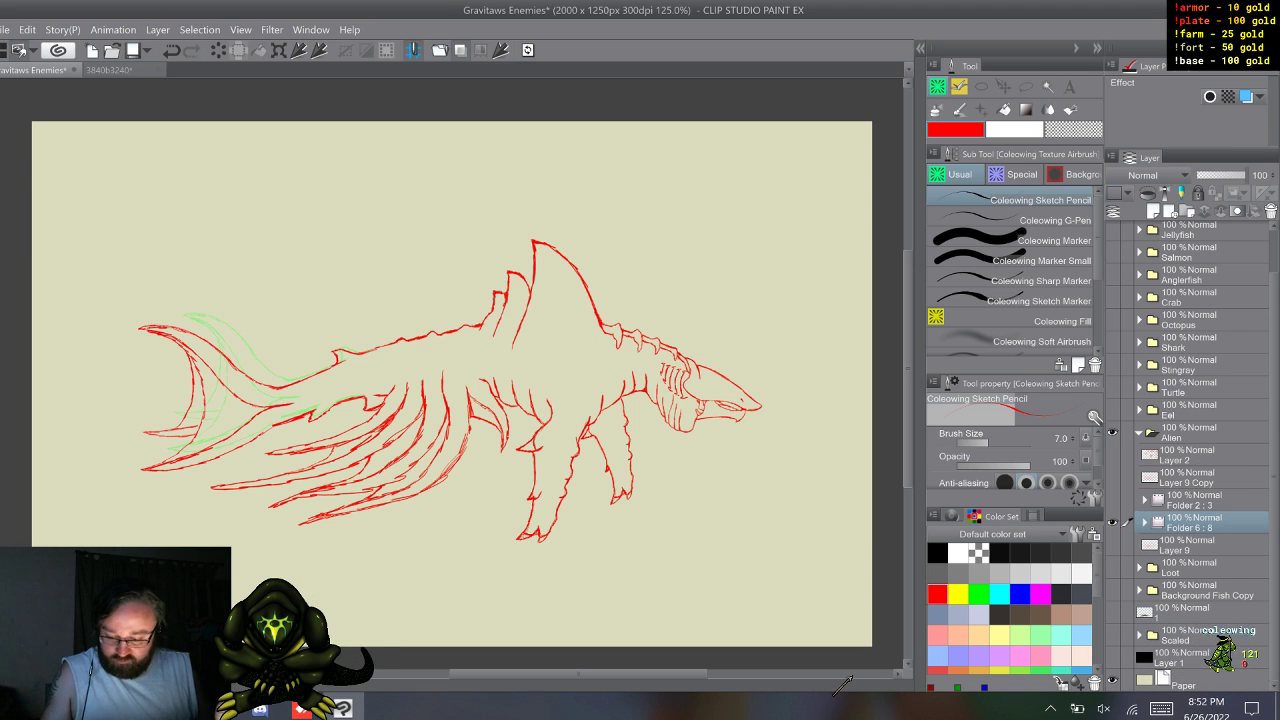
pyautogui.press('F9')
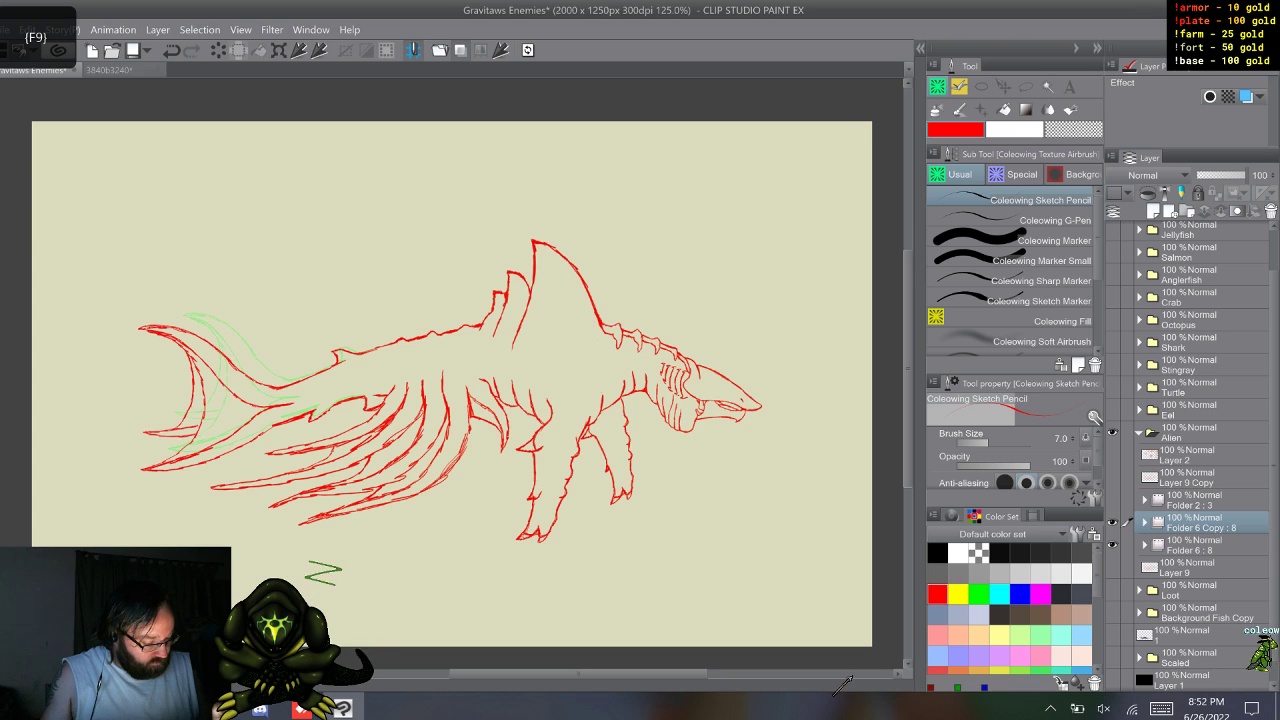
pyautogui.click(1112, 522)
# - Lasso the creature's body and side fins without the tail, clear that area on all eight frames of Folder 6, and remove the selection
pyautogui.click(1144, 545)
pyautogui.click(1192, 567)
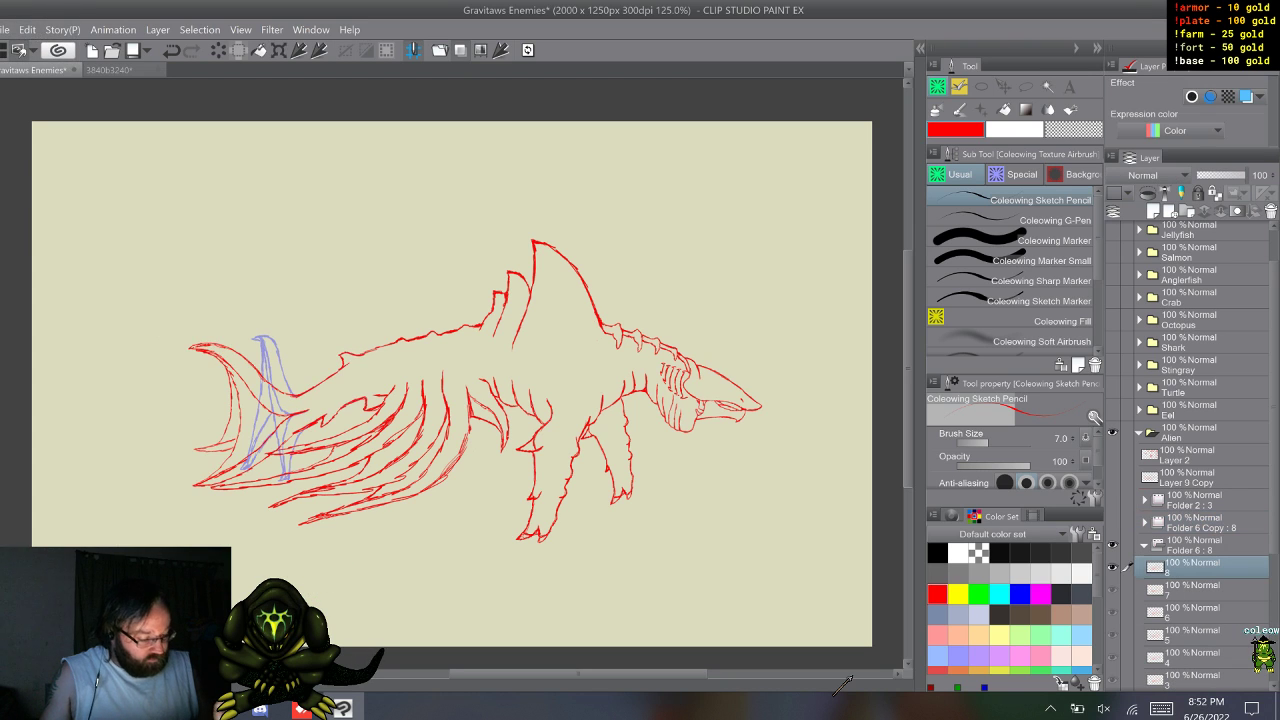
pyautogui.click(1052, 240)
pyautogui.click(1073, 130)
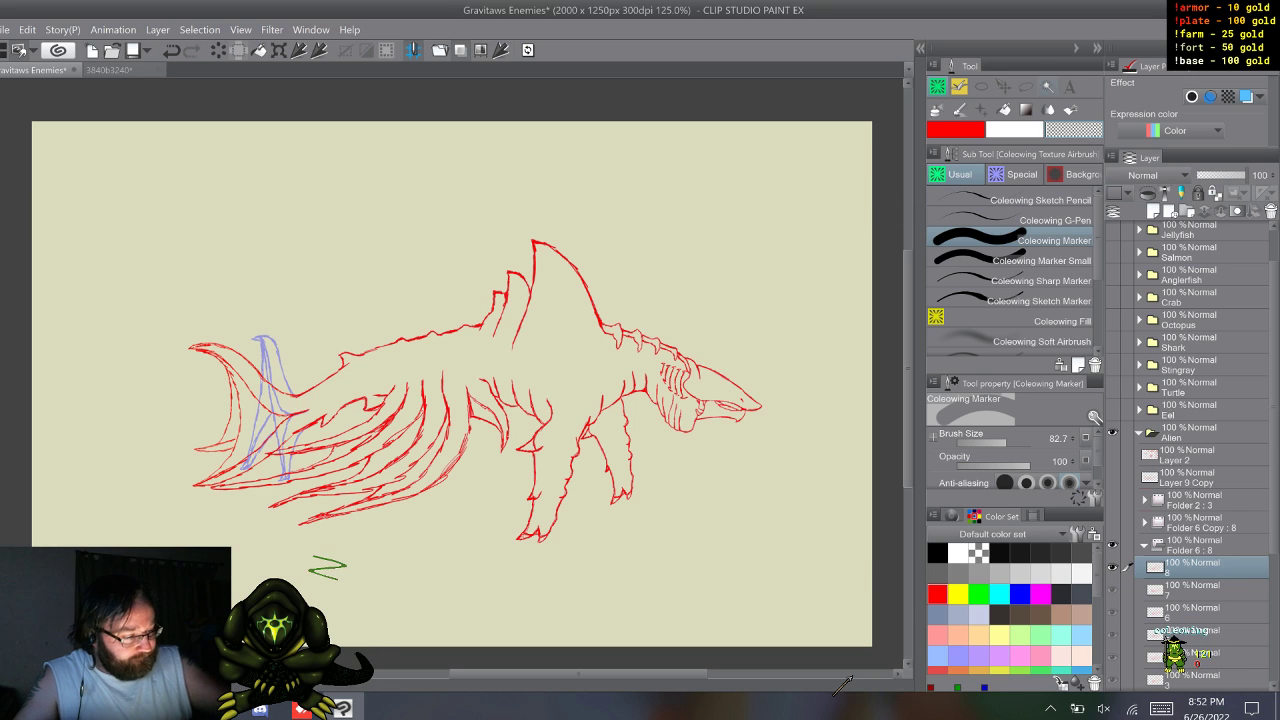
pyautogui.press('m')
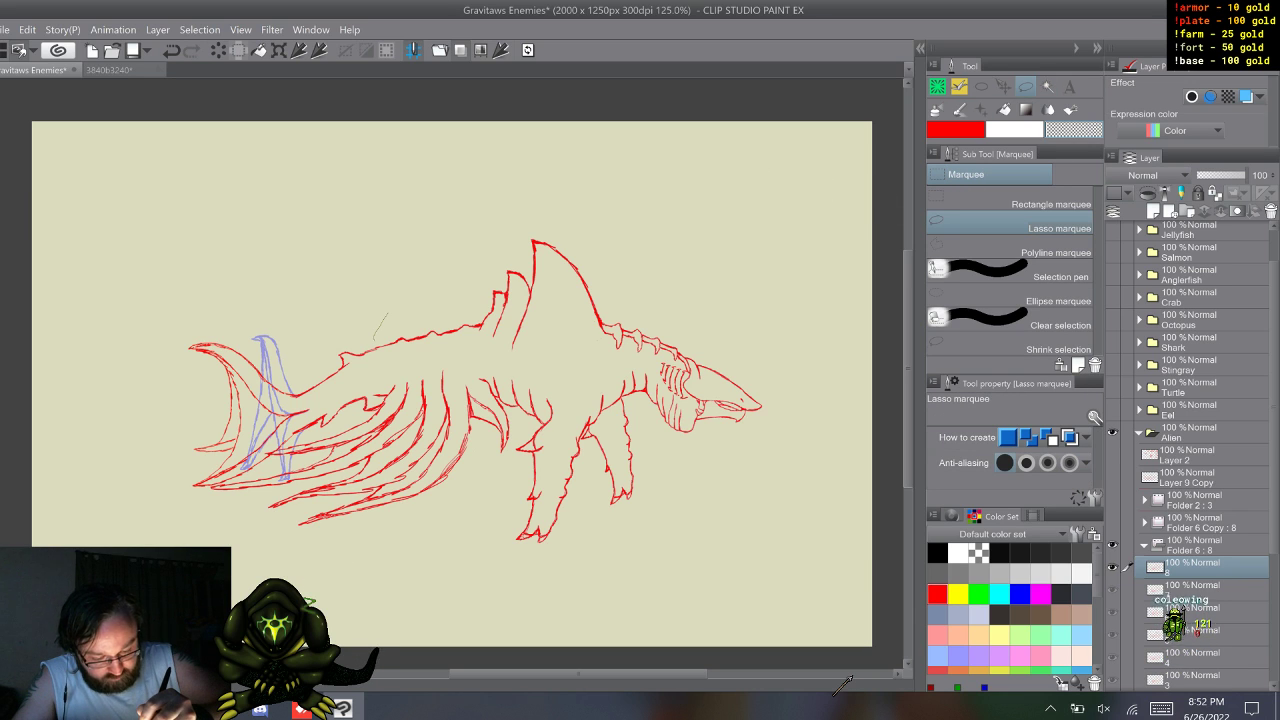
pyautogui.moveTo(388, 313); pyautogui.dragTo(386, 362)
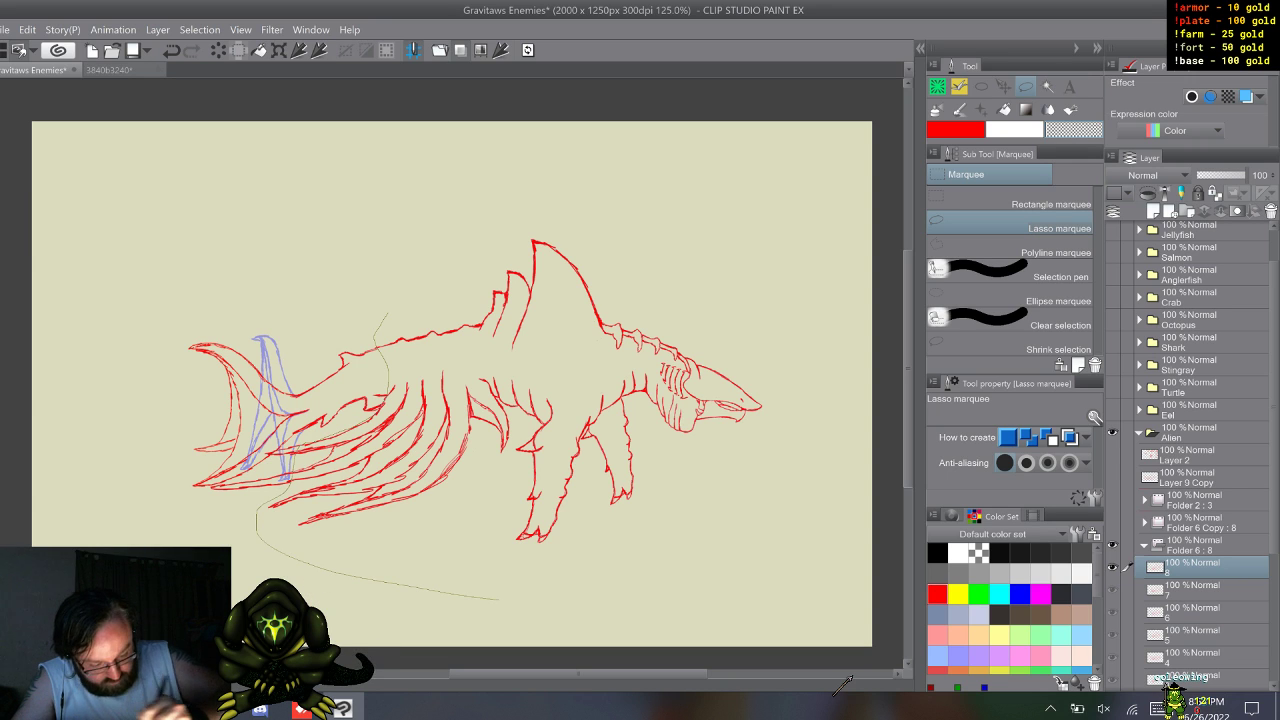
pyautogui.moveTo(802, 518)
pyautogui.mouseDown()
pyautogui.moveTo(794, 348)
pyautogui.moveTo(605, 189)
pyautogui.moveTo(405, 245)
pyautogui.mouseUp()
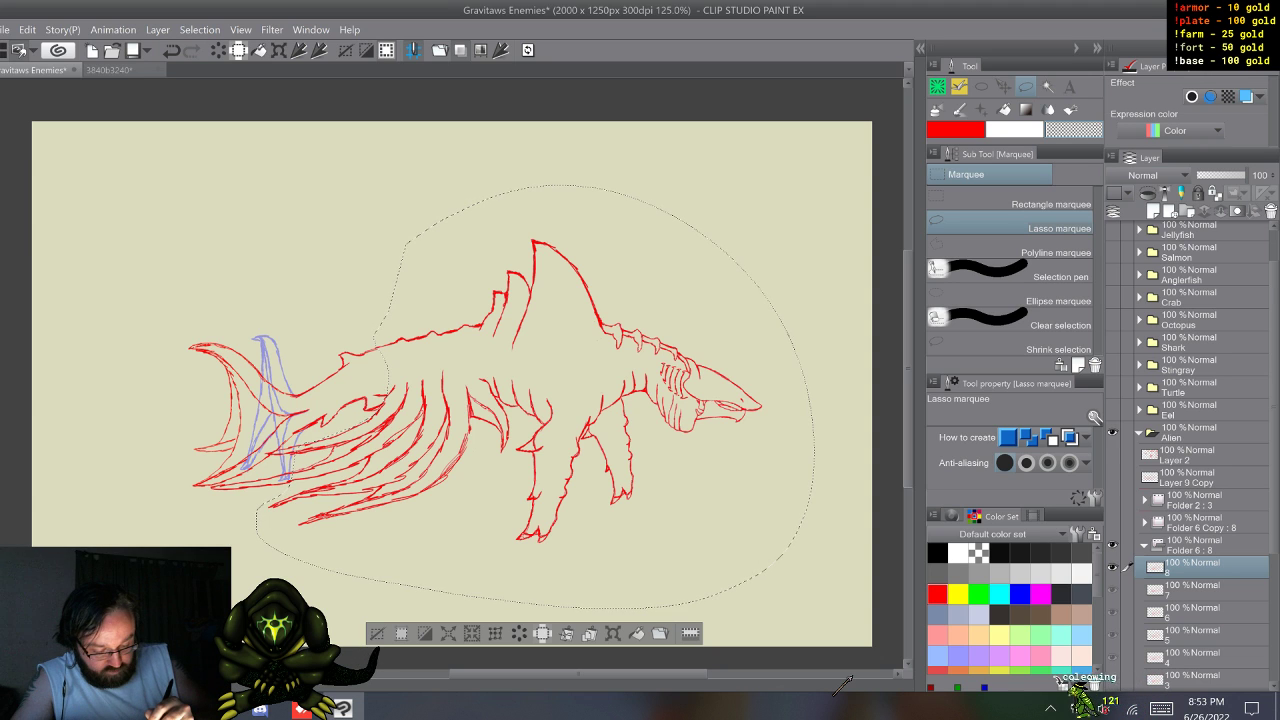
pyautogui.click(519, 633)
pyautogui.press('w')
pyautogui.press('Delete')
pyautogui.press('w')
pyautogui.press('Delete')
pyautogui.press('w')
pyautogui.press('Delete')
pyautogui.press('w')
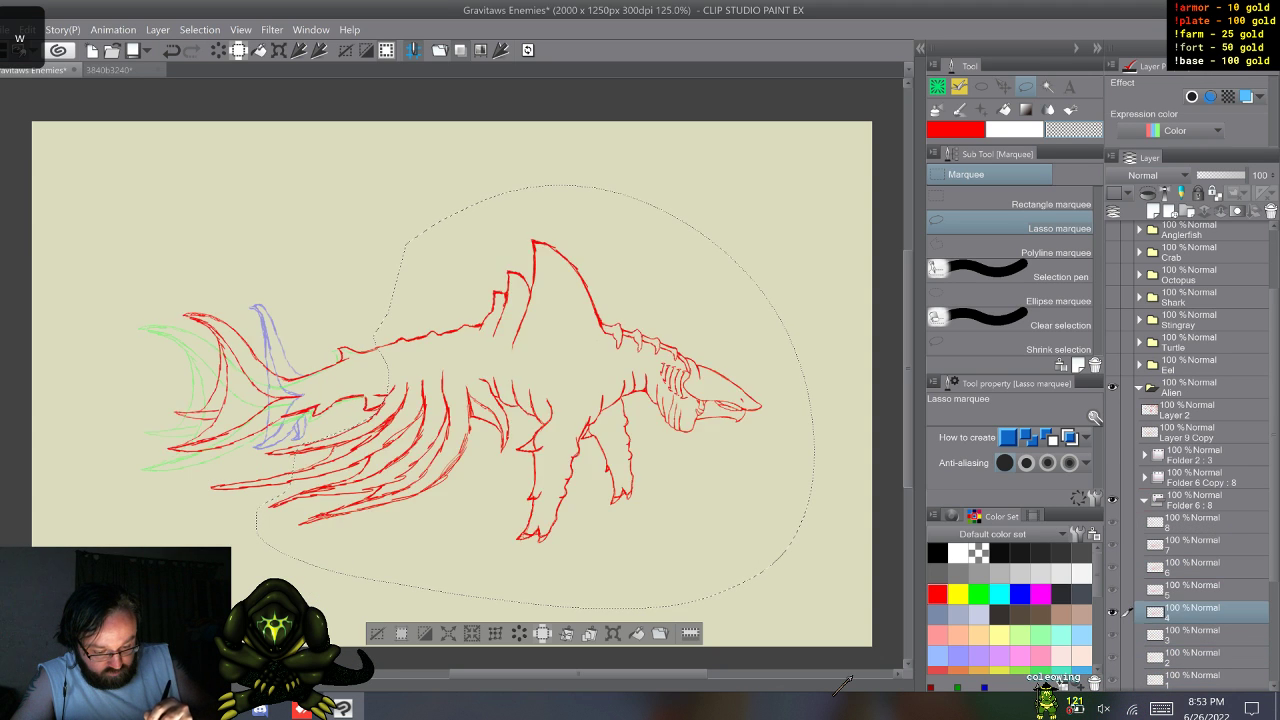
pyautogui.press('Delete')
pyautogui.press('w')
pyautogui.press('w')
pyautogui.press('w')
pyautogui.press('w')
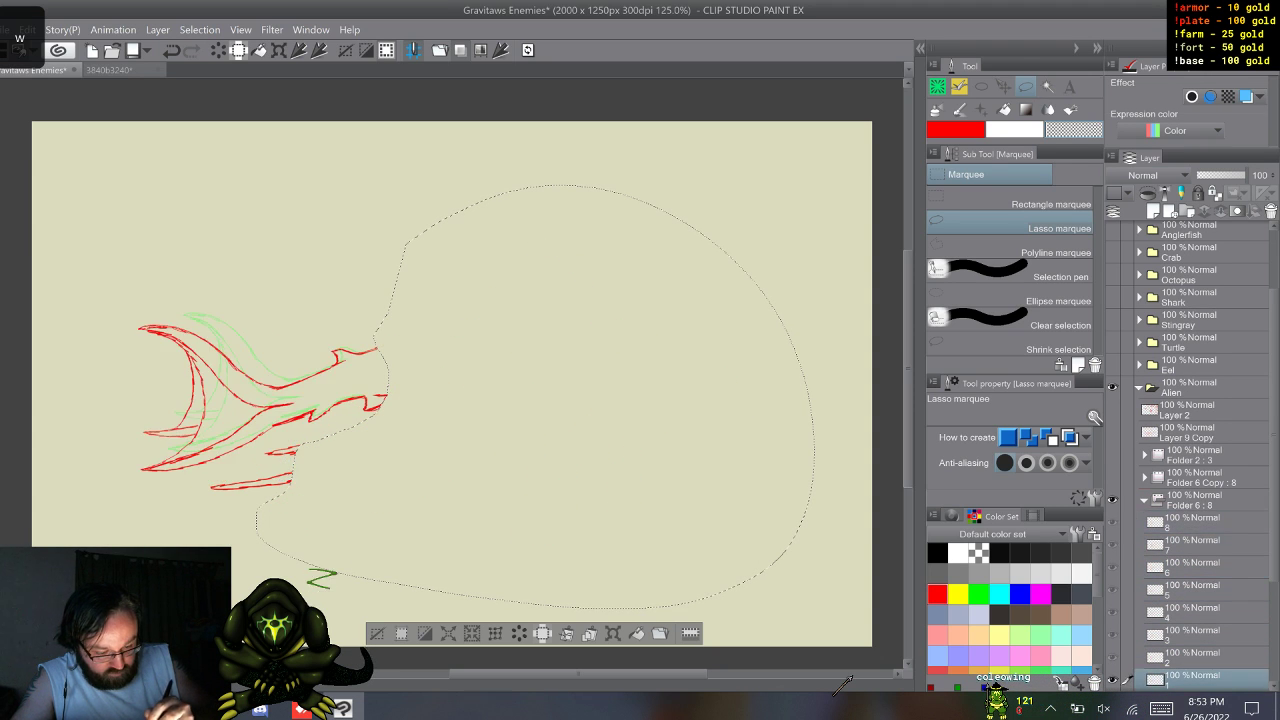
pyautogui.hotkey('ctrl', 'd')
# - Erase the leftover fin strands below the tail on frames 2 to 6 with the transparent Coleowing Marker
pyautogui.press('b')
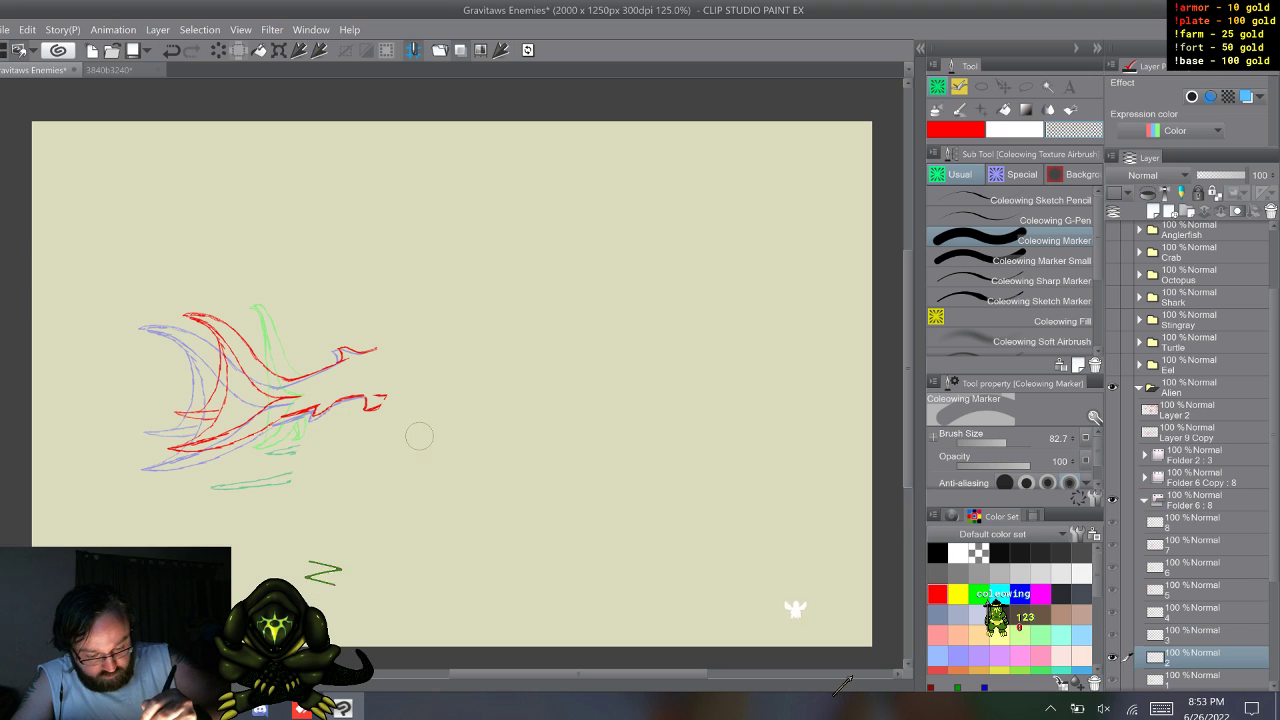
pyautogui.press('w')
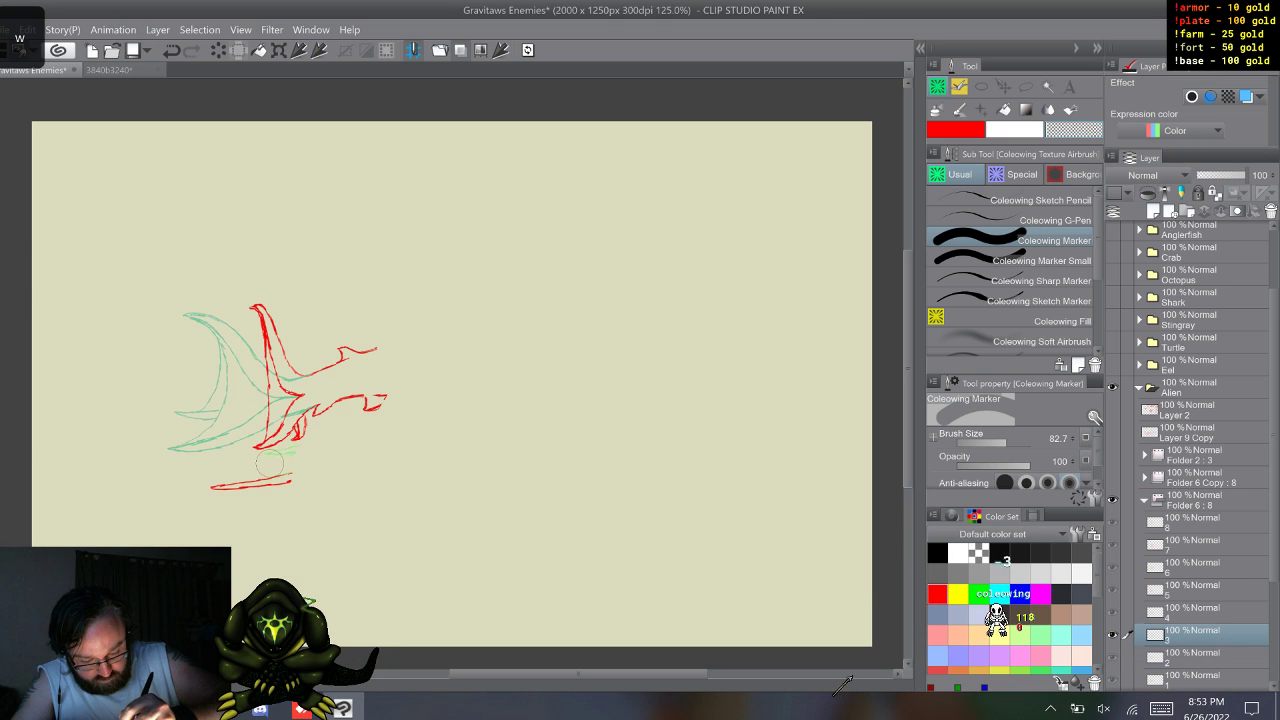
pyautogui.press('w')
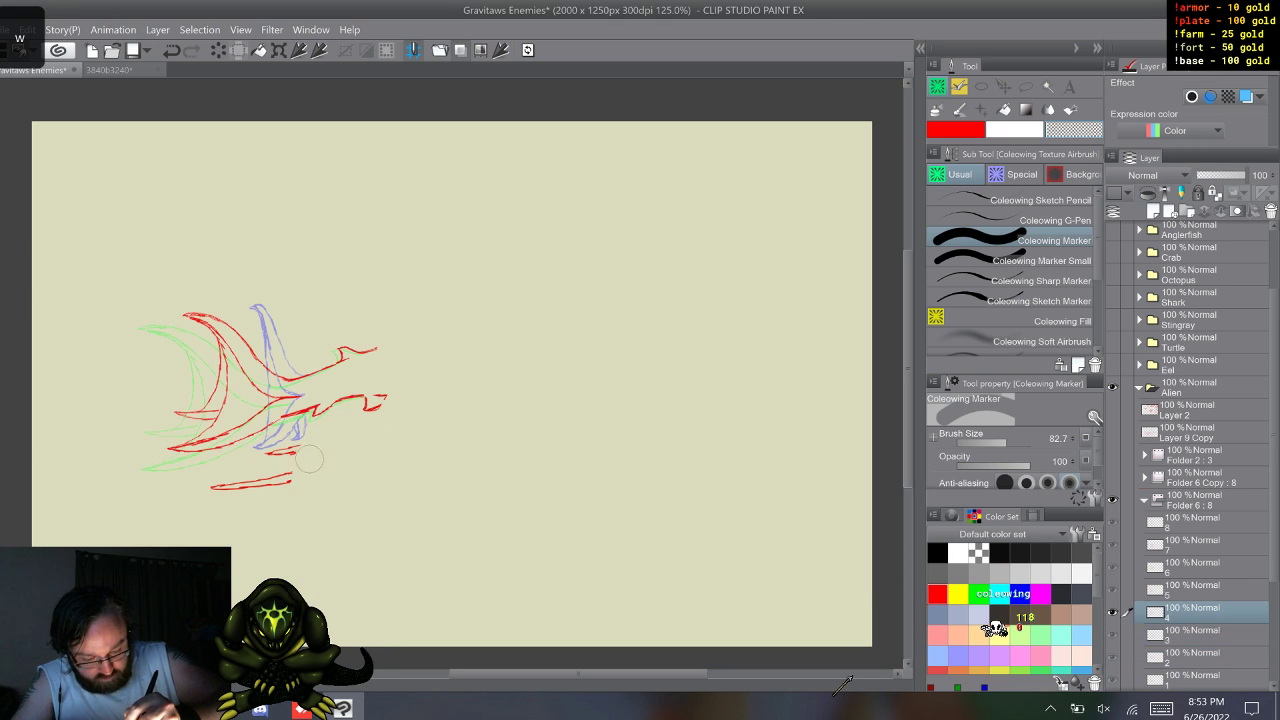
pyautogui.press('w')
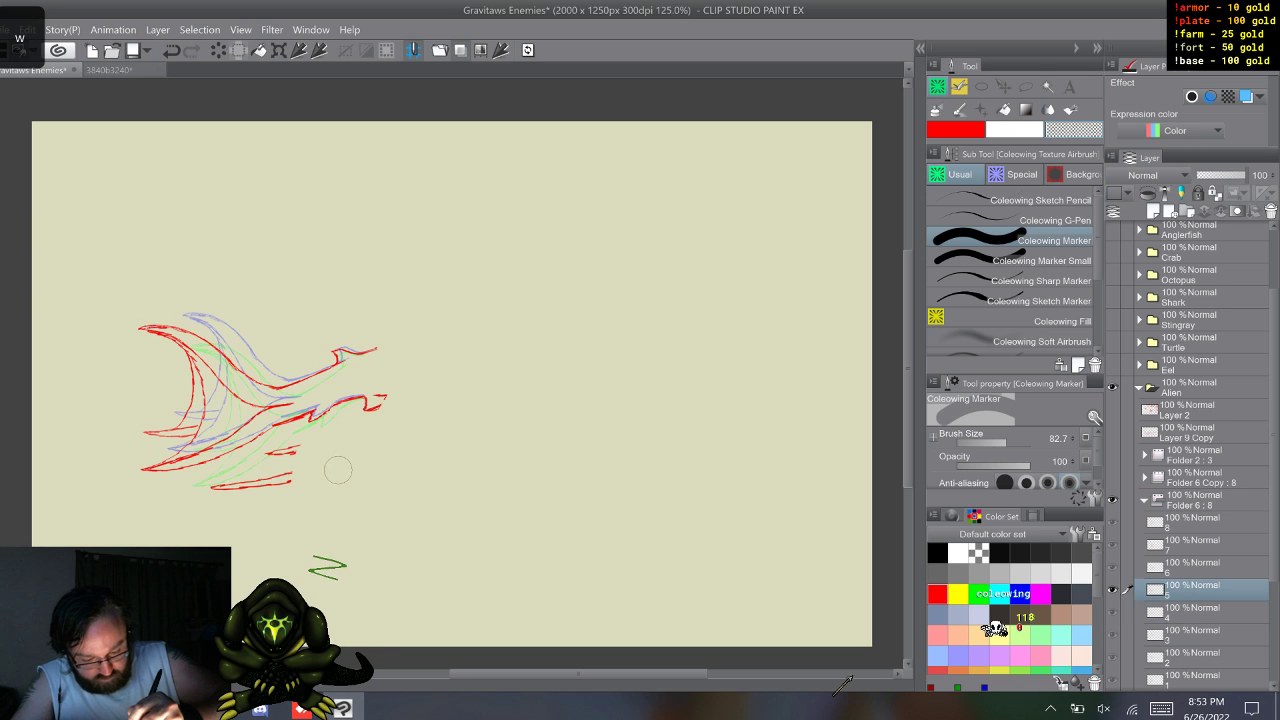
pyautogui.press('w')
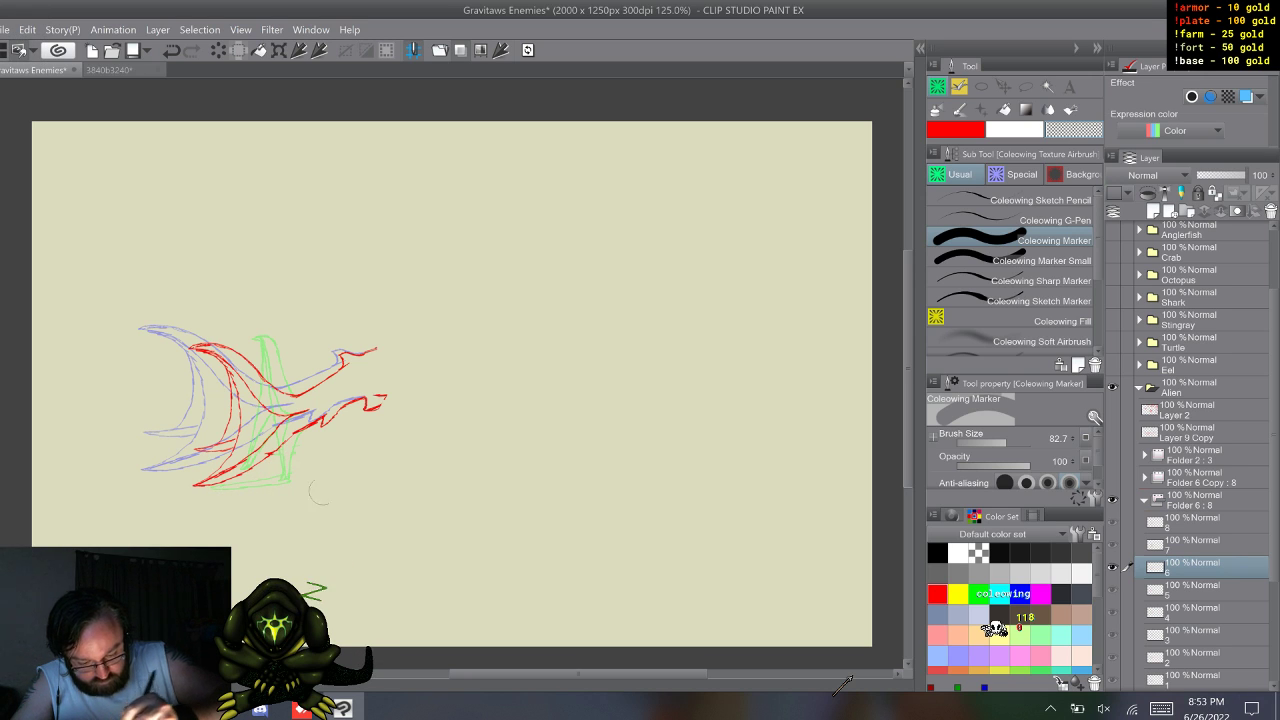
# - Erase the remaining fin strands around the tail on frames 7 and 8 with the Coleowing Marker Small
pyautogui.press('.')
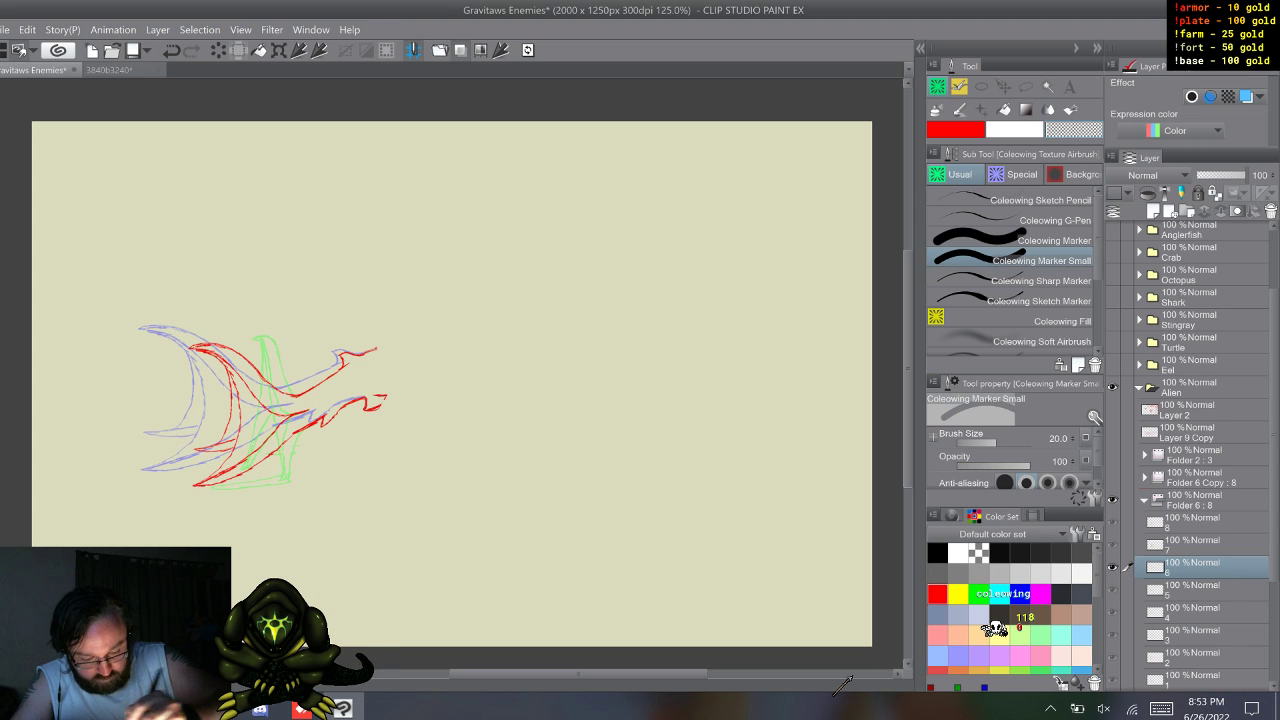
pyautogui.press('w')
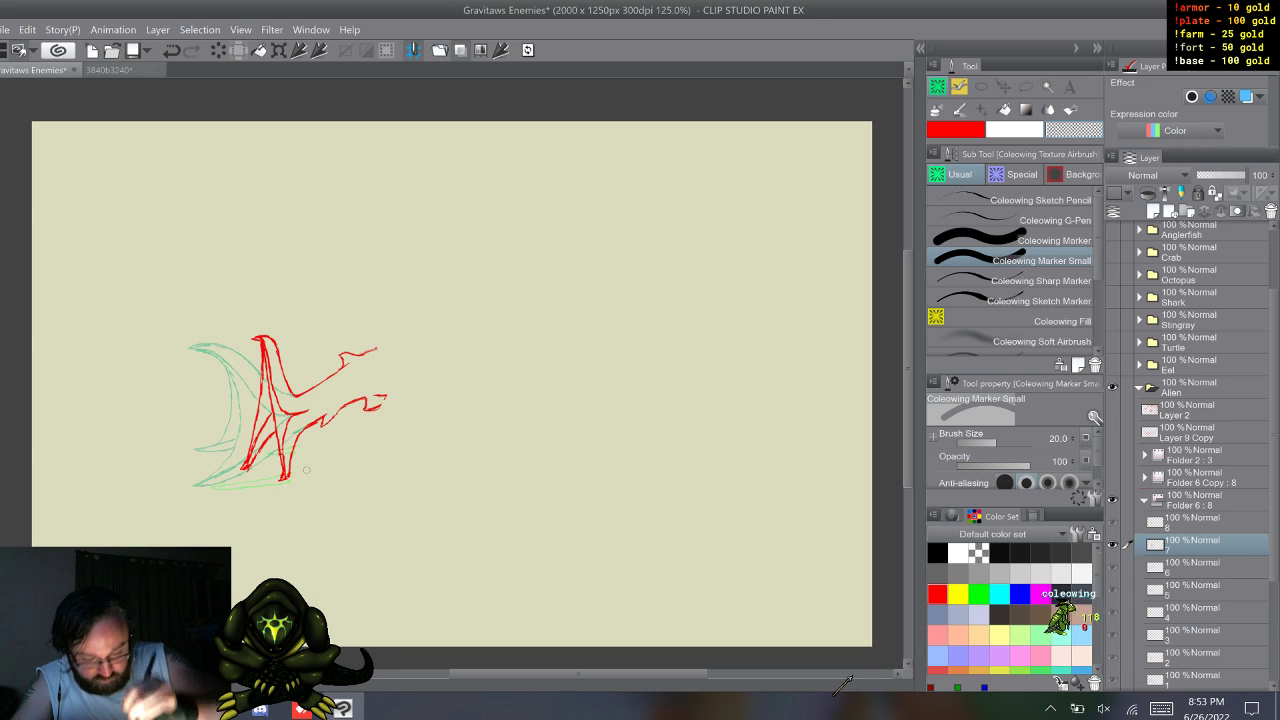
pyautogui.press('w')
pyautogui.press('s')
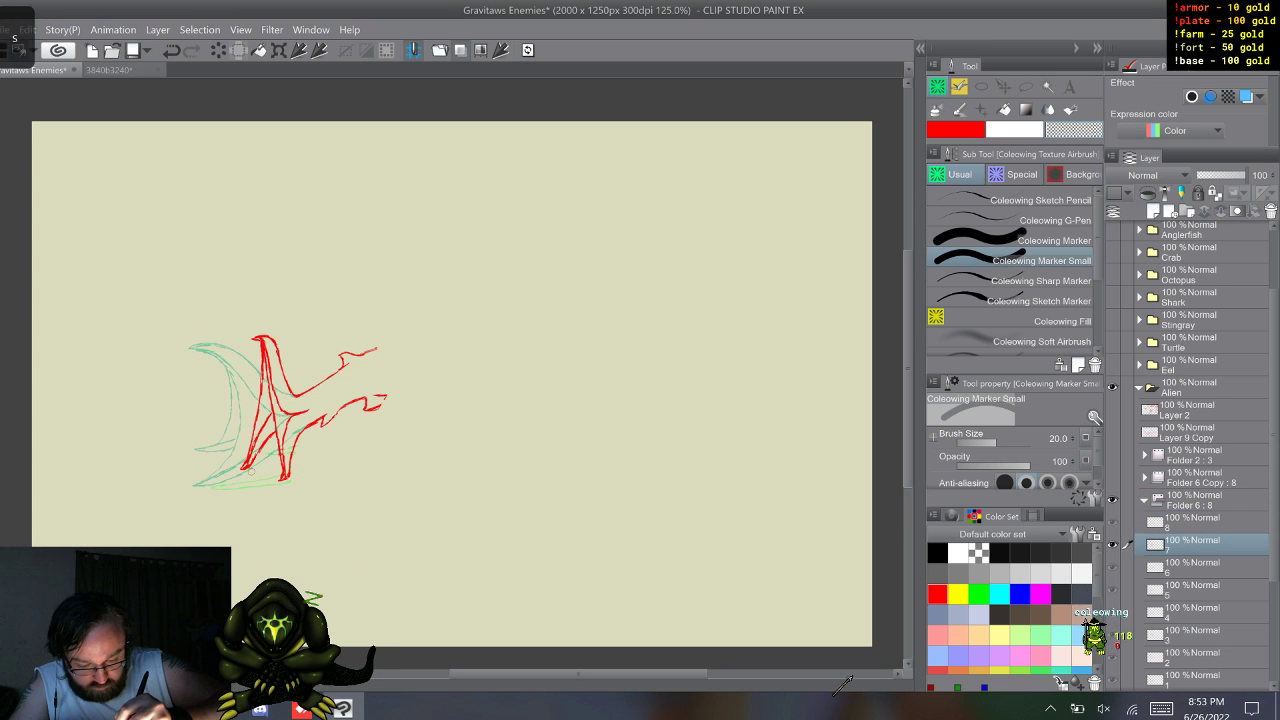
pyautogui.press('w')
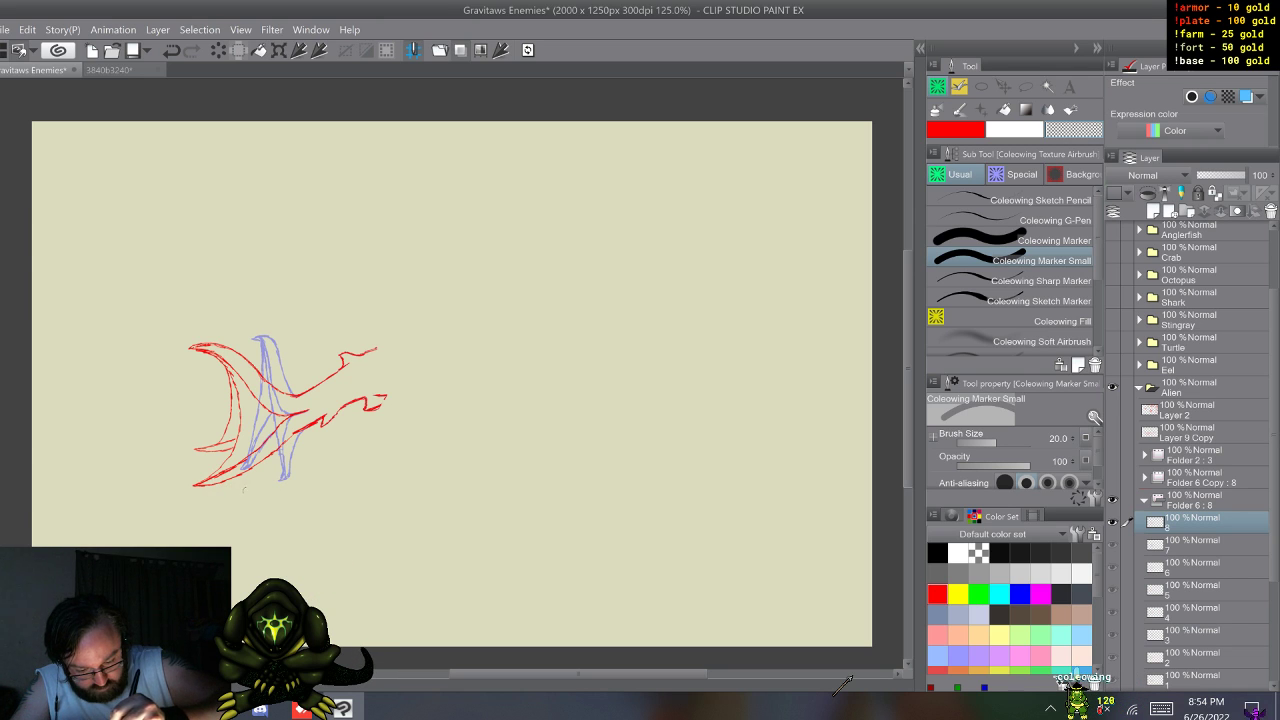
# - Erase the leftover fin strands below the tail on frame 1 with the larger Coleowing Marker
pyautogui.press('w')
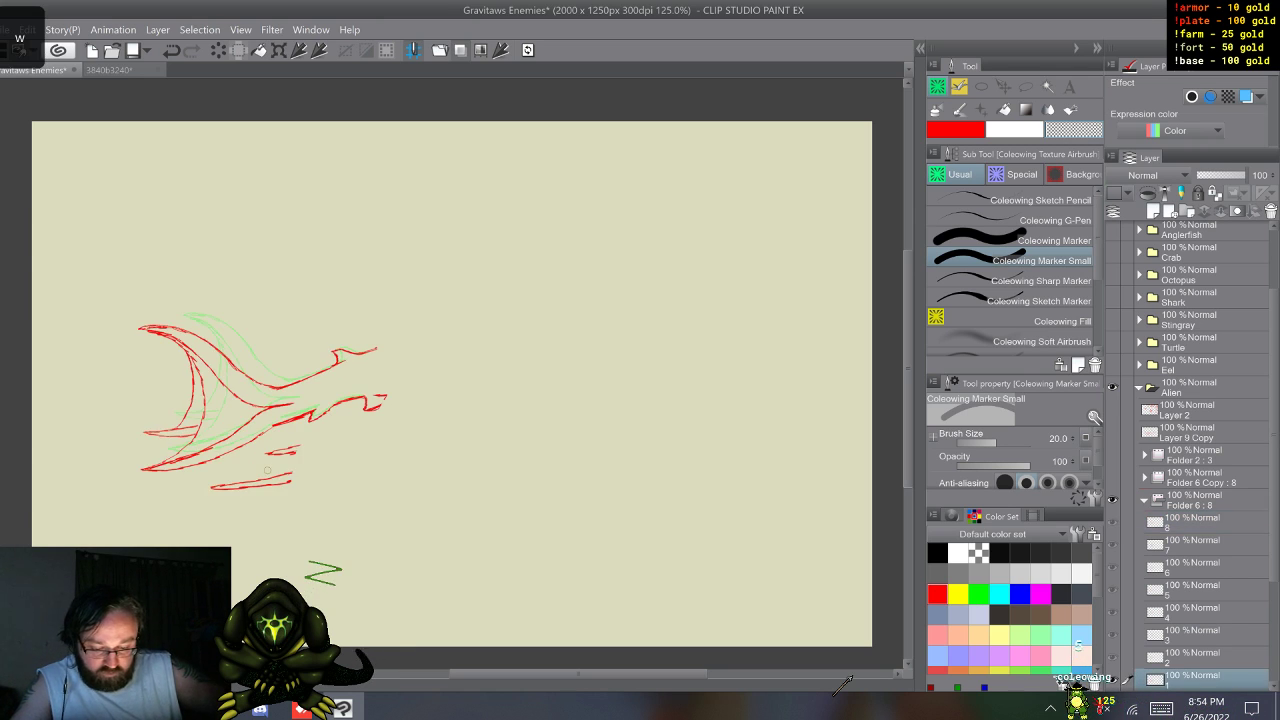
pyautogui.click(1030, 241)
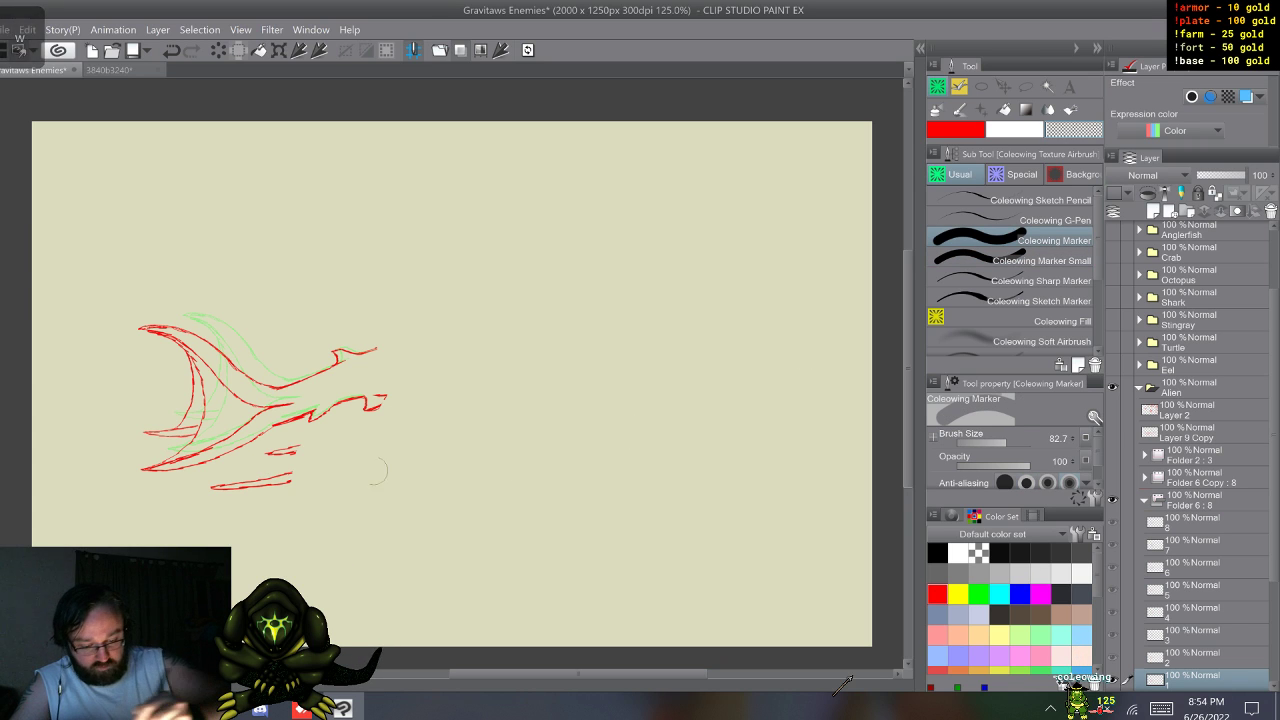
pyautogui.moveTo(295, 450); pyautogui.dragTo(274, 456)
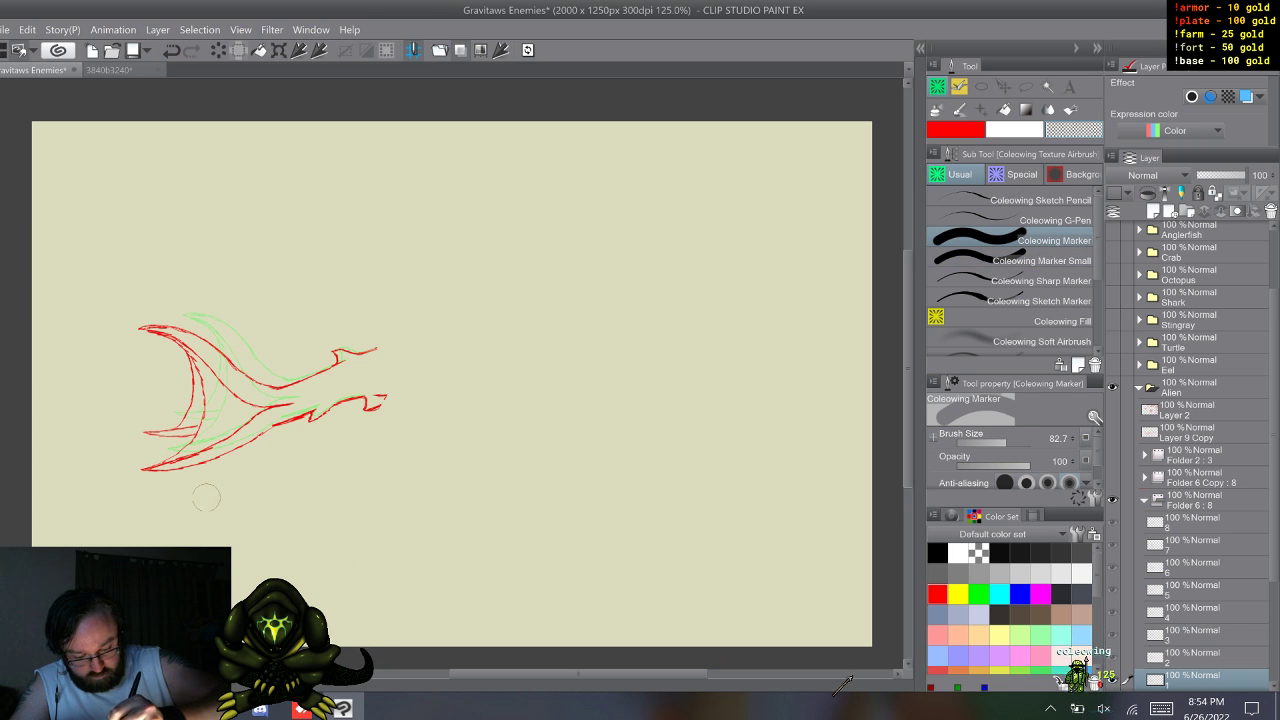
# - Flip repeatedly through the eight tail frames in Folder 6 to check the swishing motion
pyautogui.press('w')
pyautogui.press('w')
pyautogui.press('w')
pyautogui.press('w')
pyautogui.press('w')
pyautogui.press('w')
pyautogui.press('w')
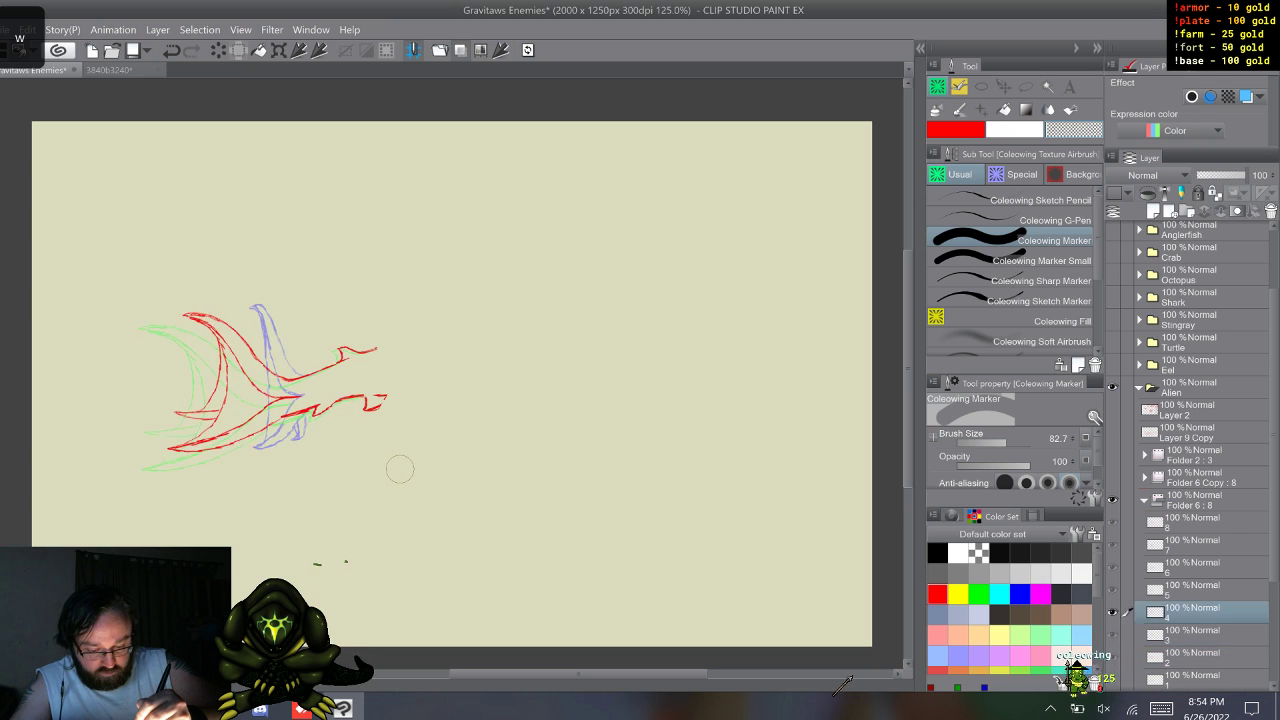
pyautogui.press('w')
pyautogui.press('w')
pyautogui.press('w')
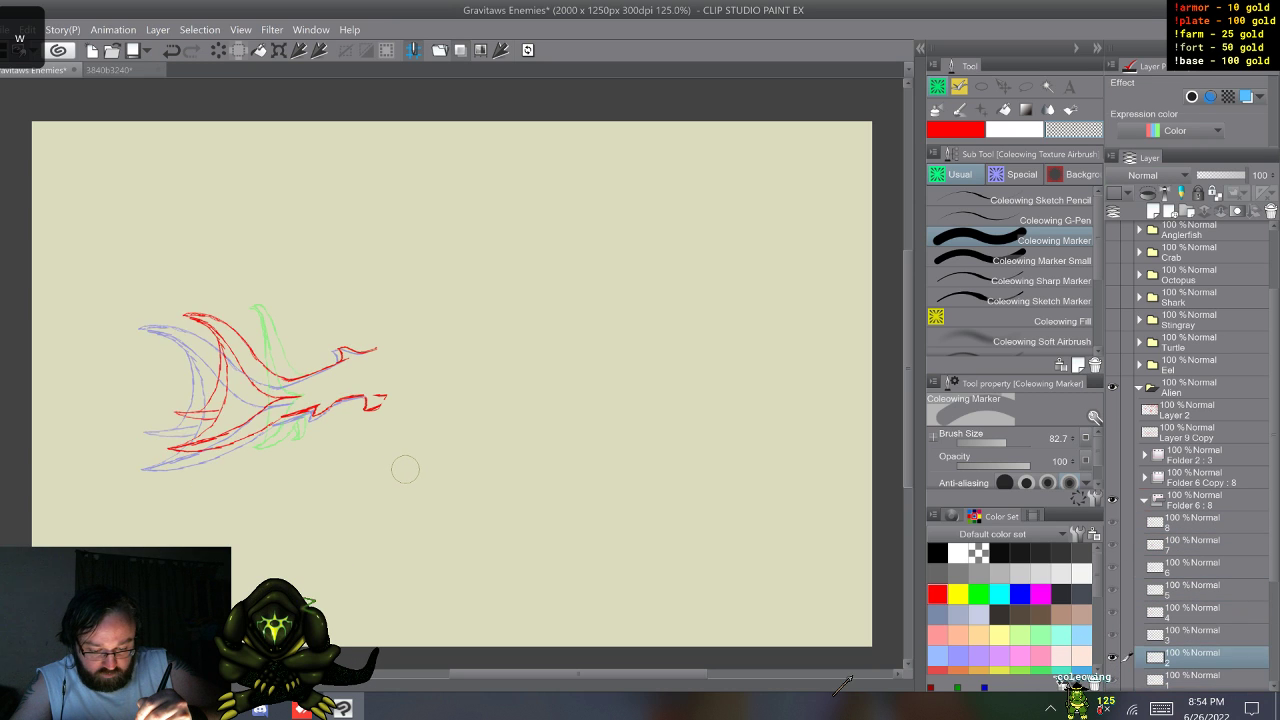
pyautogui.press('w')
pyautogui.press('w')
pyautogui.press('w')
pyautogui.press('w')
pyautogui.press('w')
pyautogui.press('w')
pyautogui.press('w')
pyautogui.press('w')
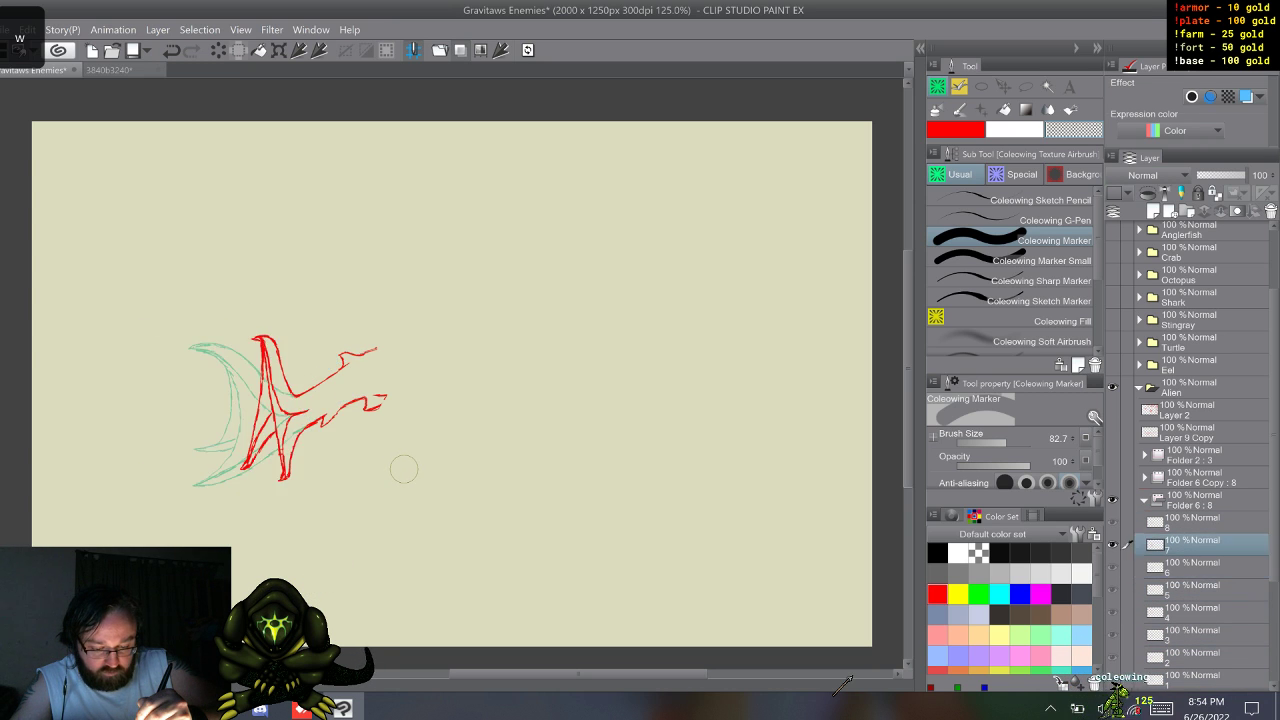
pyautogui.press('w')
pyautogui.press('w')
pyautogui.press('w')
pyautogui.press('w')
pyautogui.press('w')
pyautogui.press('w')
pyautogui.press('w')
pyautogui.press('w')
pyautogui.press('w')
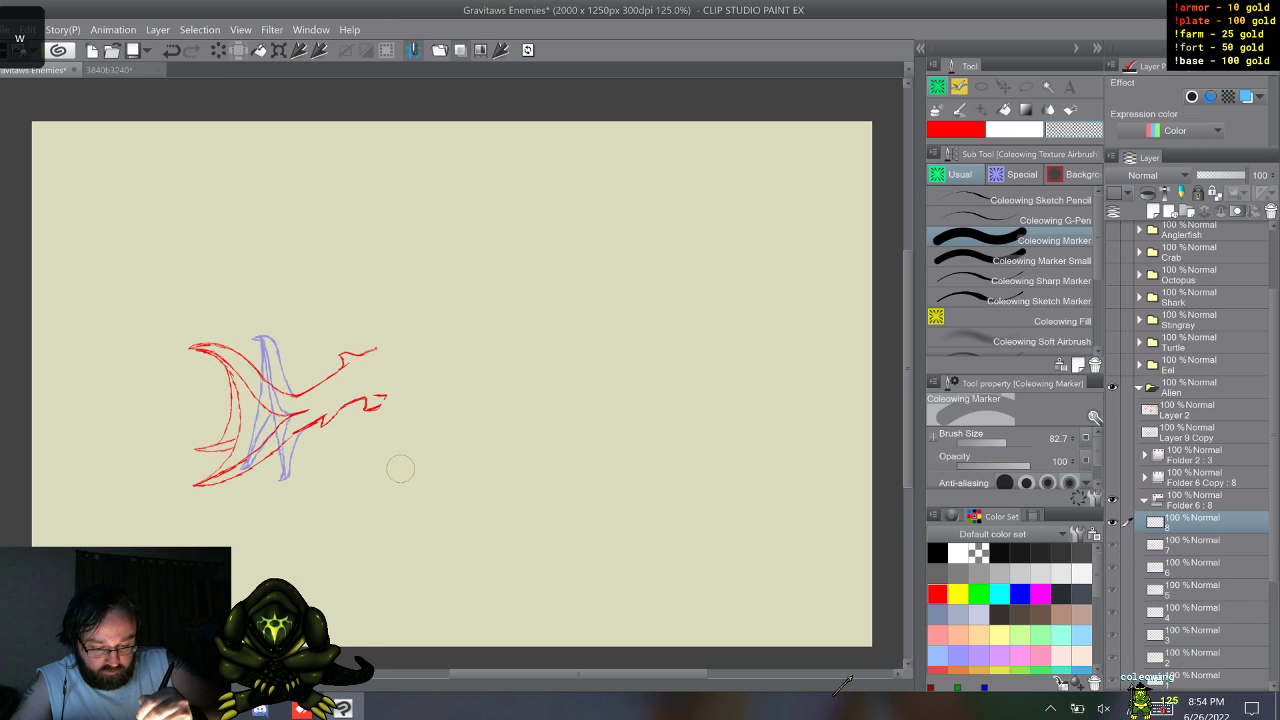
pyautogui.press('w')
pyautogui.press('w')
pyautogui.press('w')
pyautogui.press('w')
pyautogui.press('w')
pyautogui.press('w')
pyautogui.press('w')
pyautogui.press('w')
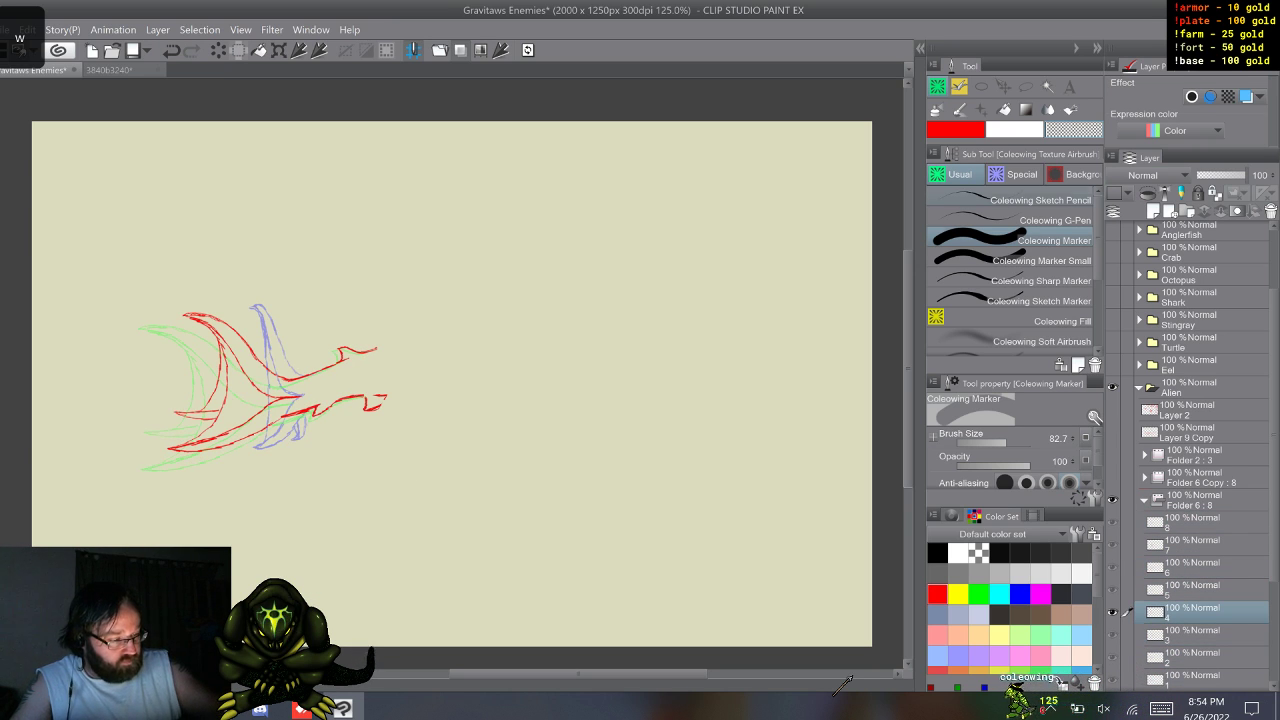
# - Collapse and hide Folder 6, and open Folder 6 Copy at frame 1
pyautogui.click(1012, 200)
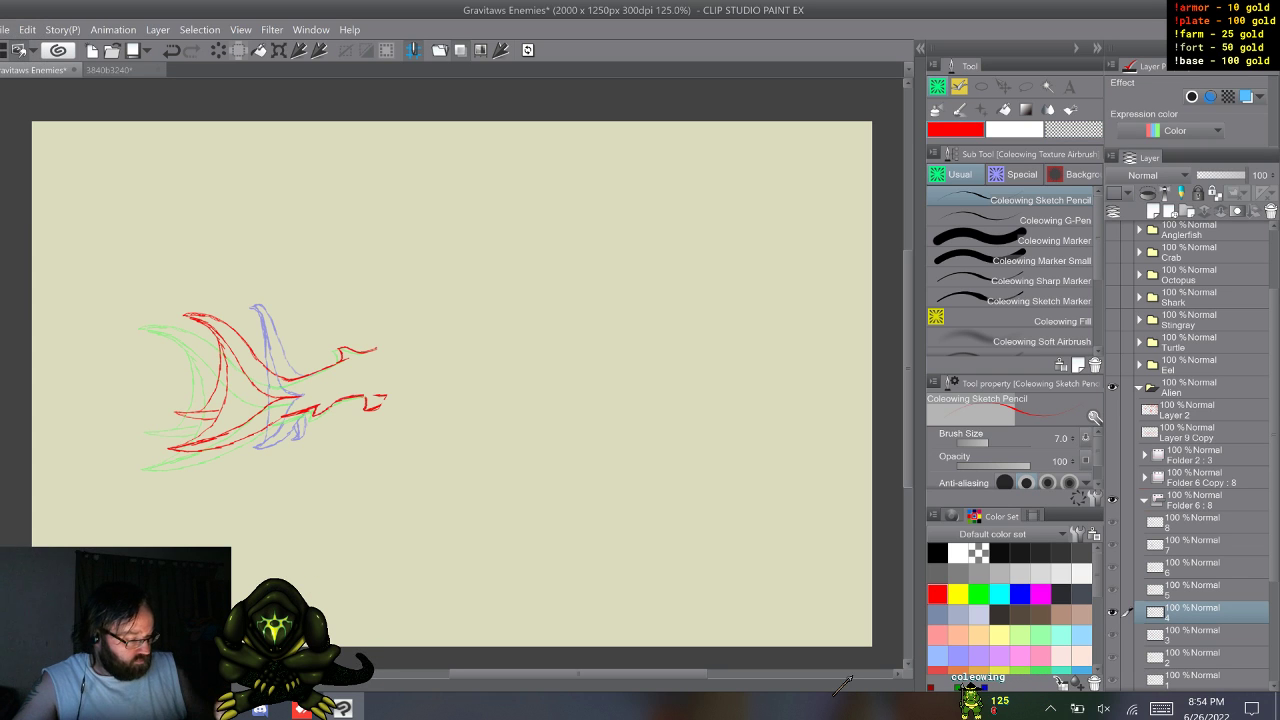
pyautogui.click(1144, 500)
pyautogui.click(1112, 499)
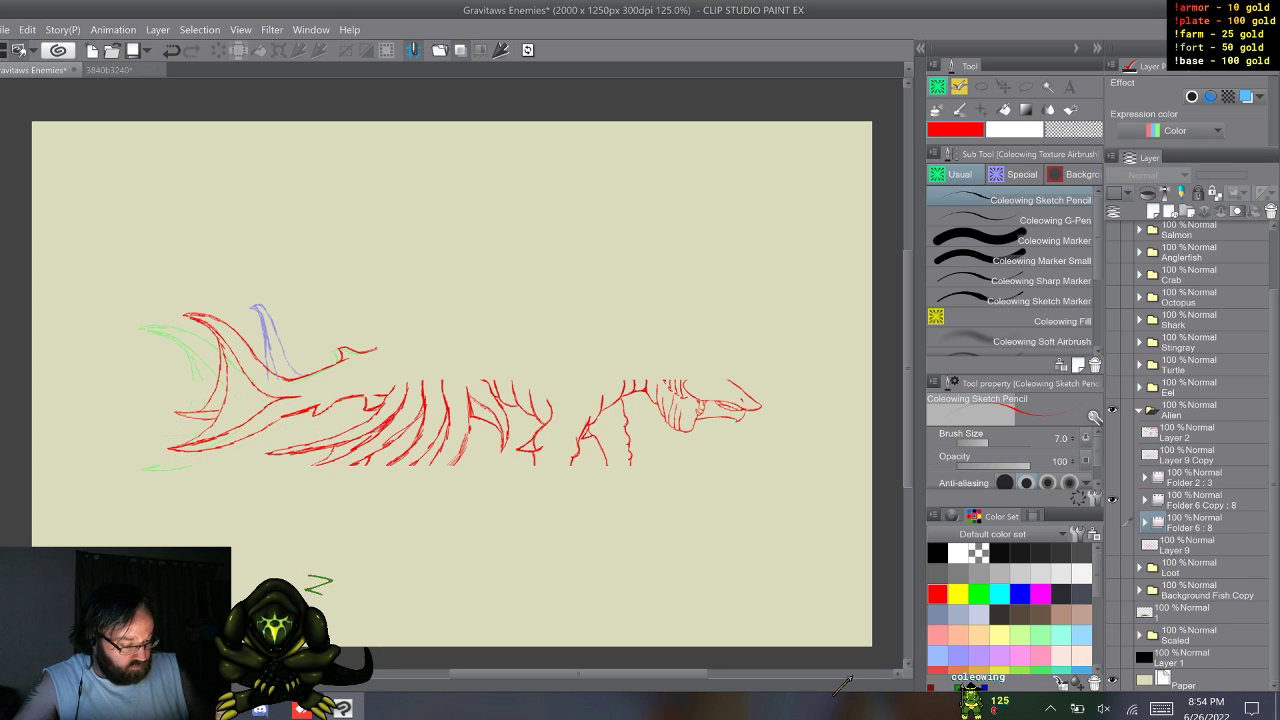
pyautogui.click(1144, 499)
pyautogui.press('w')
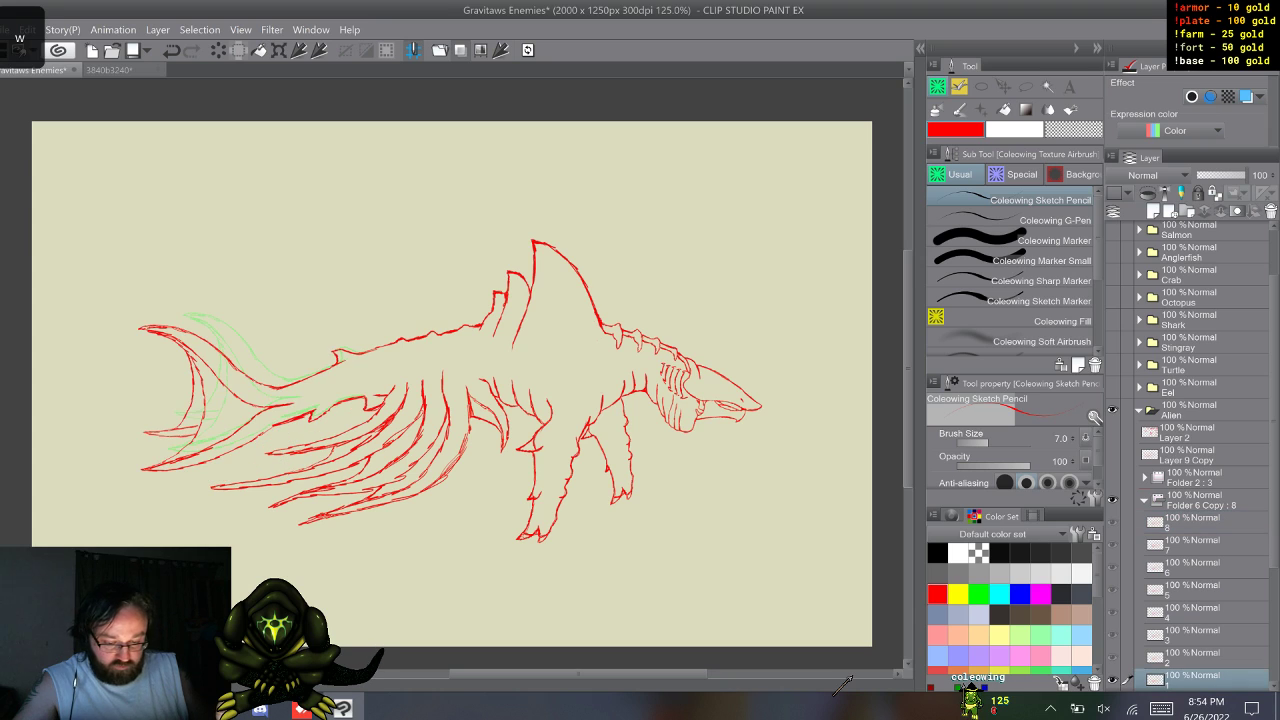
# - Lasso the tail without the side fin strands, clear that area on all eight frames of Folder 6 Copy, and remove the selection
pyautogui.press('m')
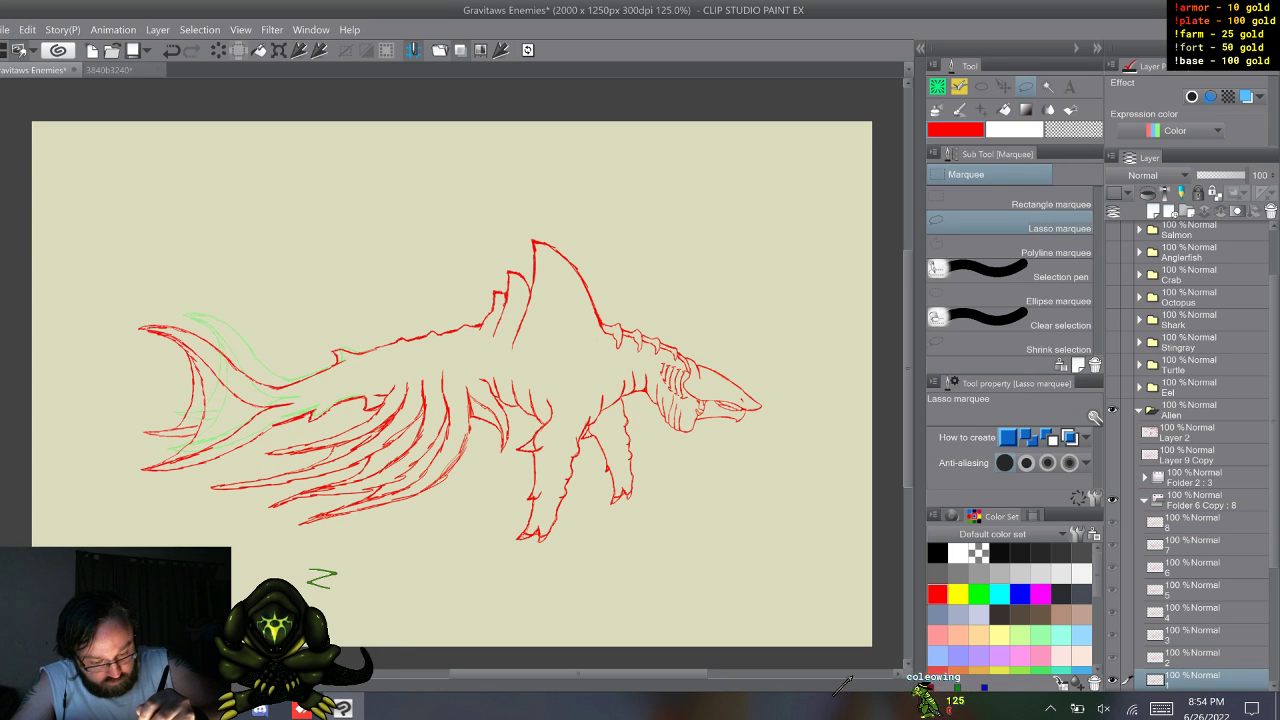
pyautogui.moveTo(372, 334); pyautogui.dragTo(386, 388)
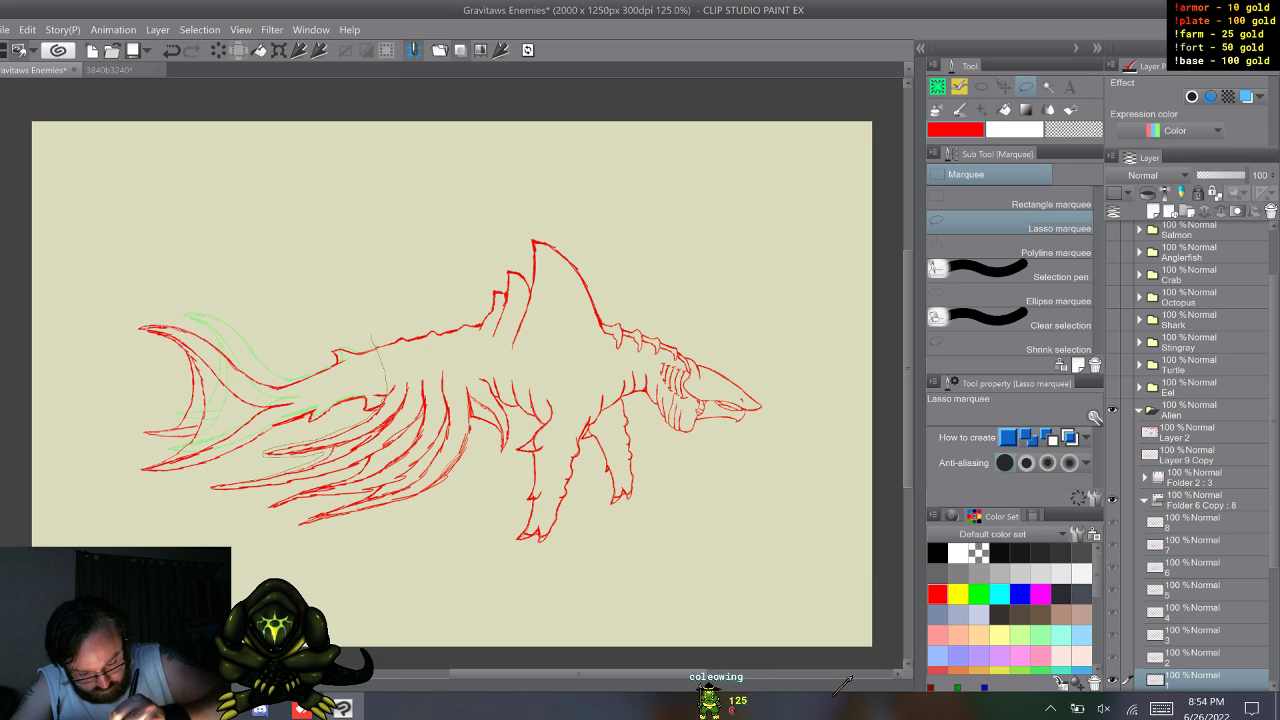
pyautogui.moveTo(235, 284)
pyautogui.mouseDown()
pyautogui.moveTo(110, 320)
pyautogui.moveTo(97, 400)
pyautogui.moveTo(200, 497)
pyautogui.mouseUp()
pyautogui.moveTo(288, 277); pyautogui.dragTo(240, 282)
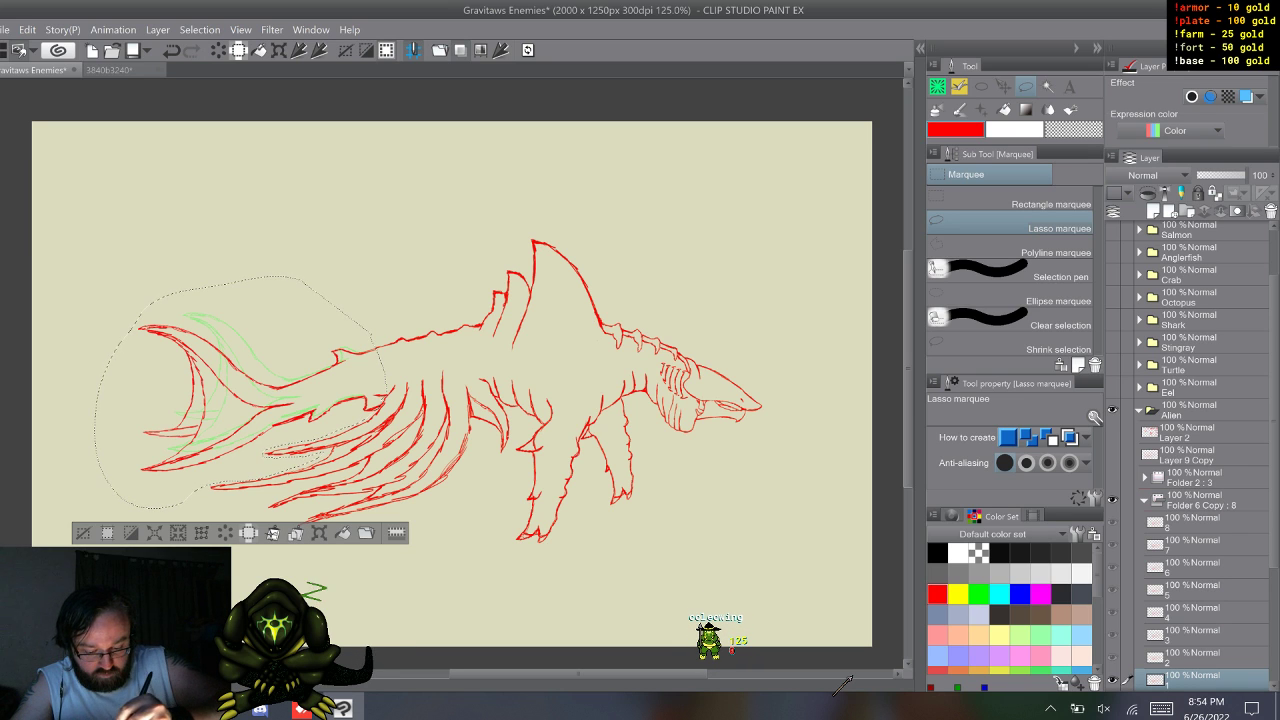
pyautogui.press('w')
pyautogui.press('w')
pyautogui.press('w')
pyautogui.press('w')
pyautogui.press('w')
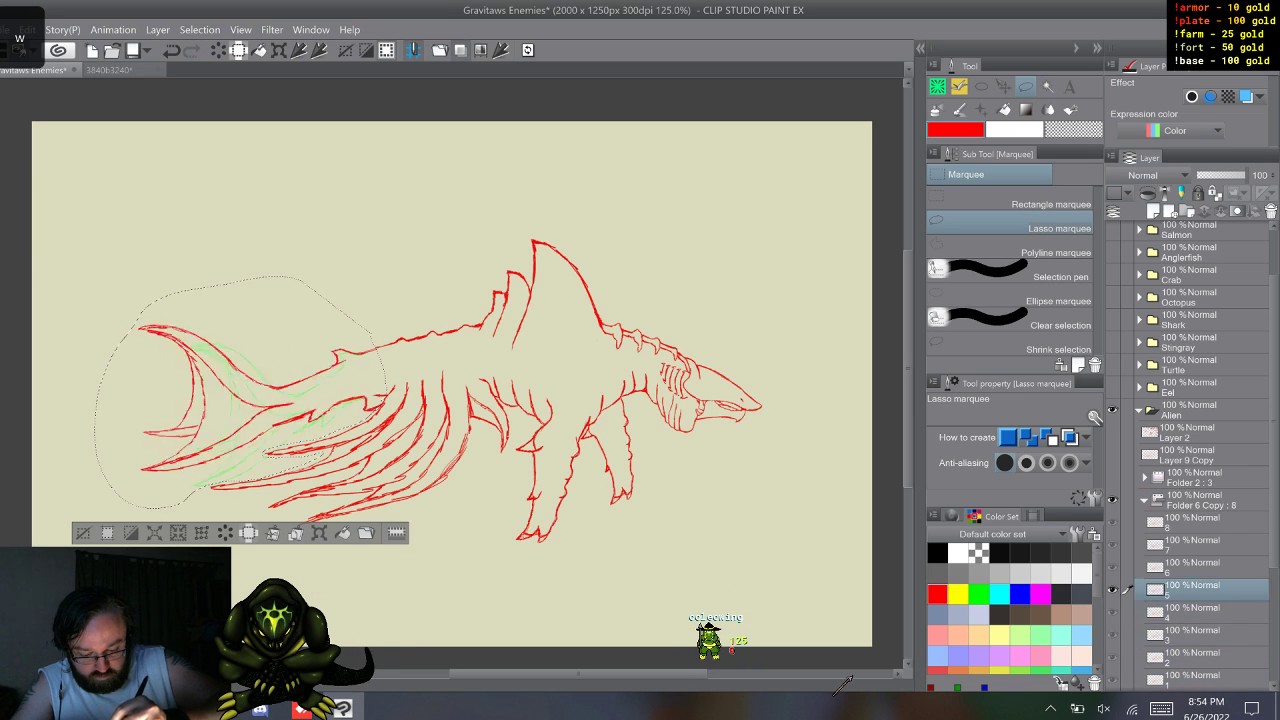
pyautogui.press('w')
pyautogui.press('w')
pyautogui.press('w')
pyautogui.press('w')
pyautogui.press('w')
pyautogui.press('w')
pyautogui.press('w')
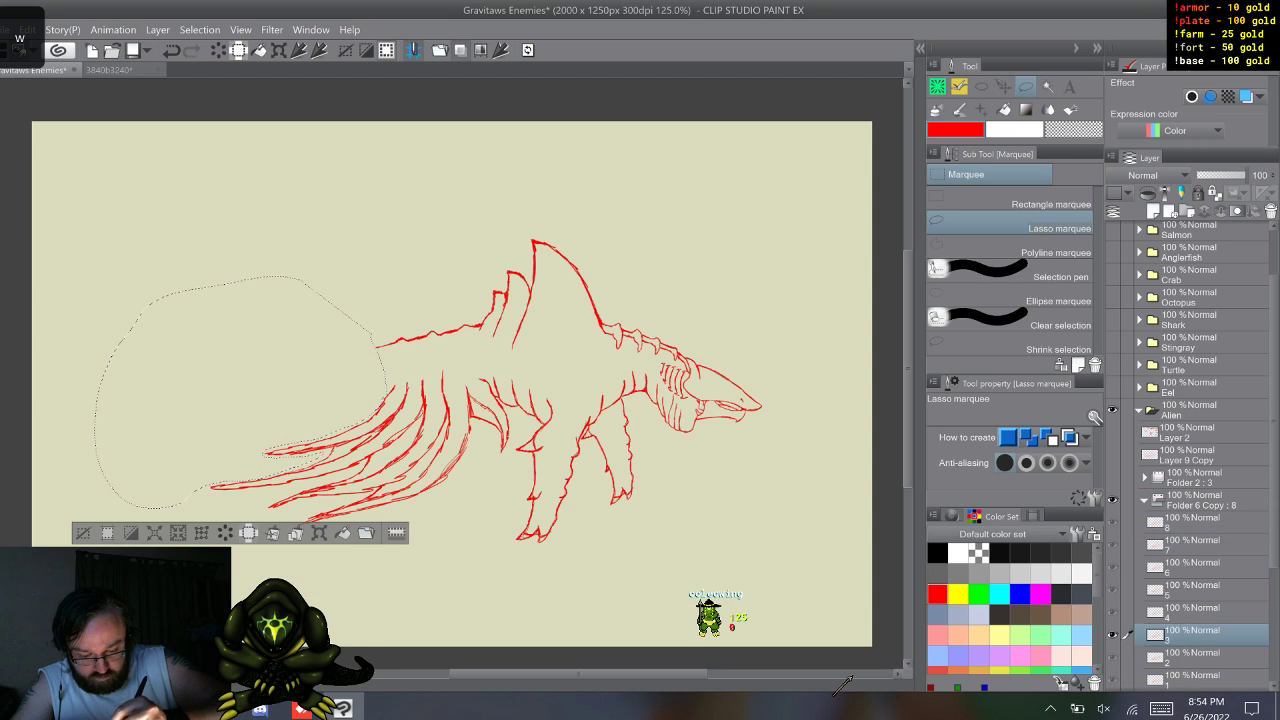
pyautogui.press('w')
pyautogui.hotkey('ctrl', 'd')
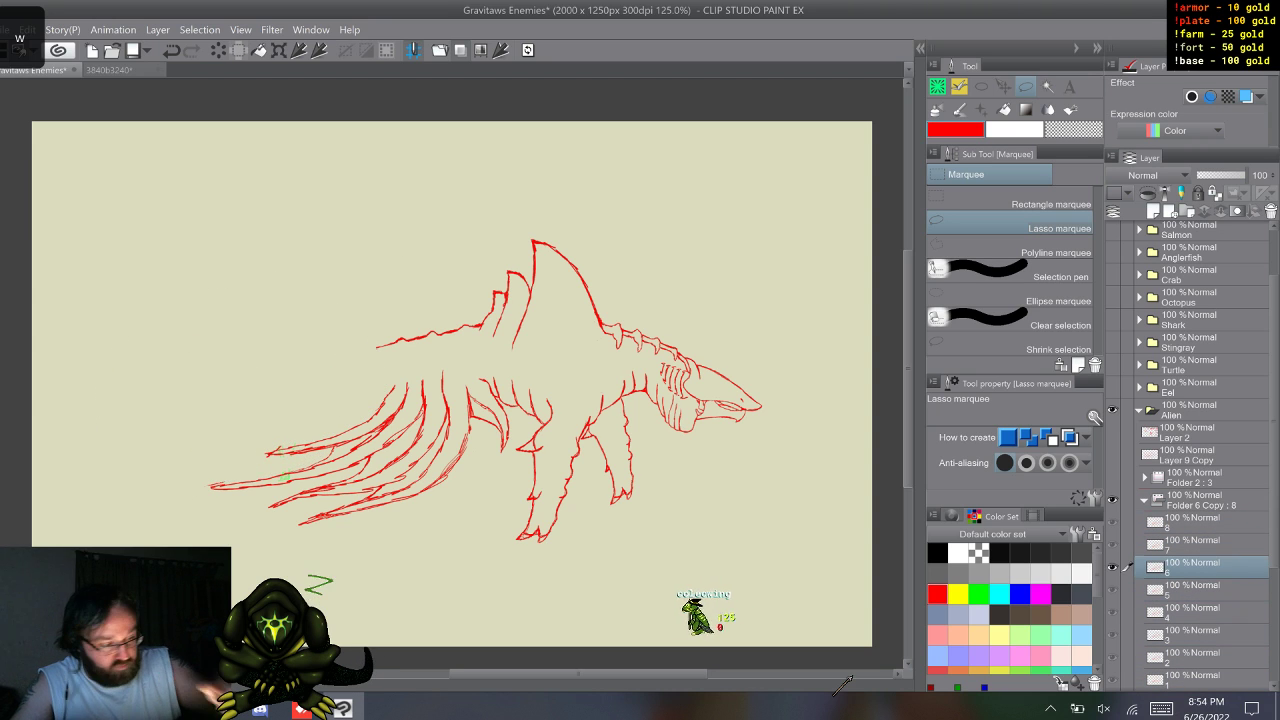
# - Erase the stray tail marks around the side fin tips on frames 6 to 8 with the transparent Coleowing Marker Small
pyautogui.press('p')
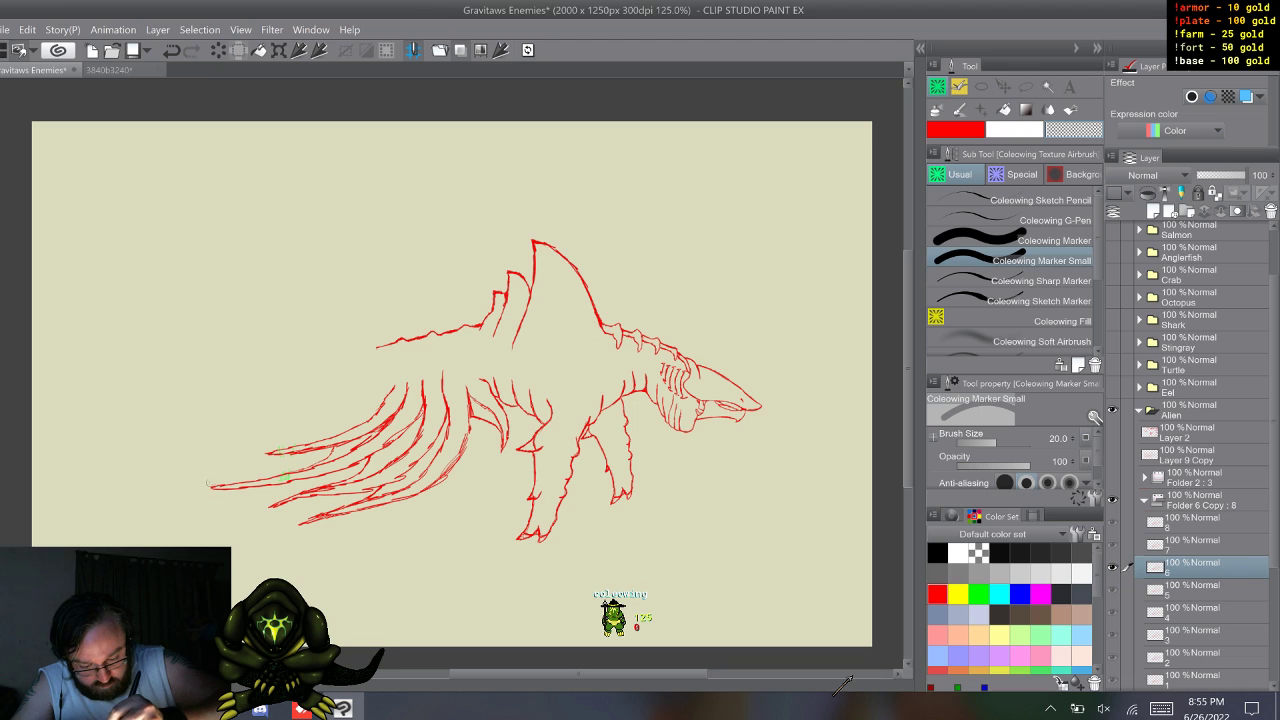
pyautogui.press('w')
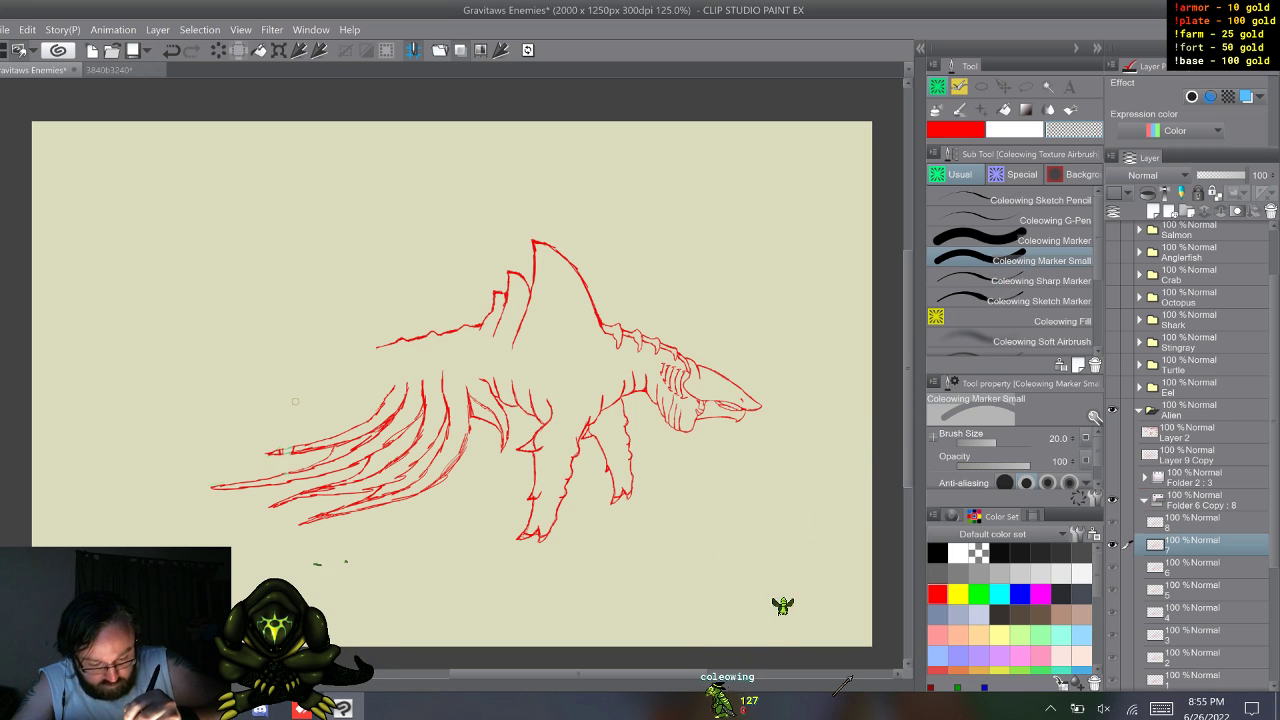
pyautogui.press('w')
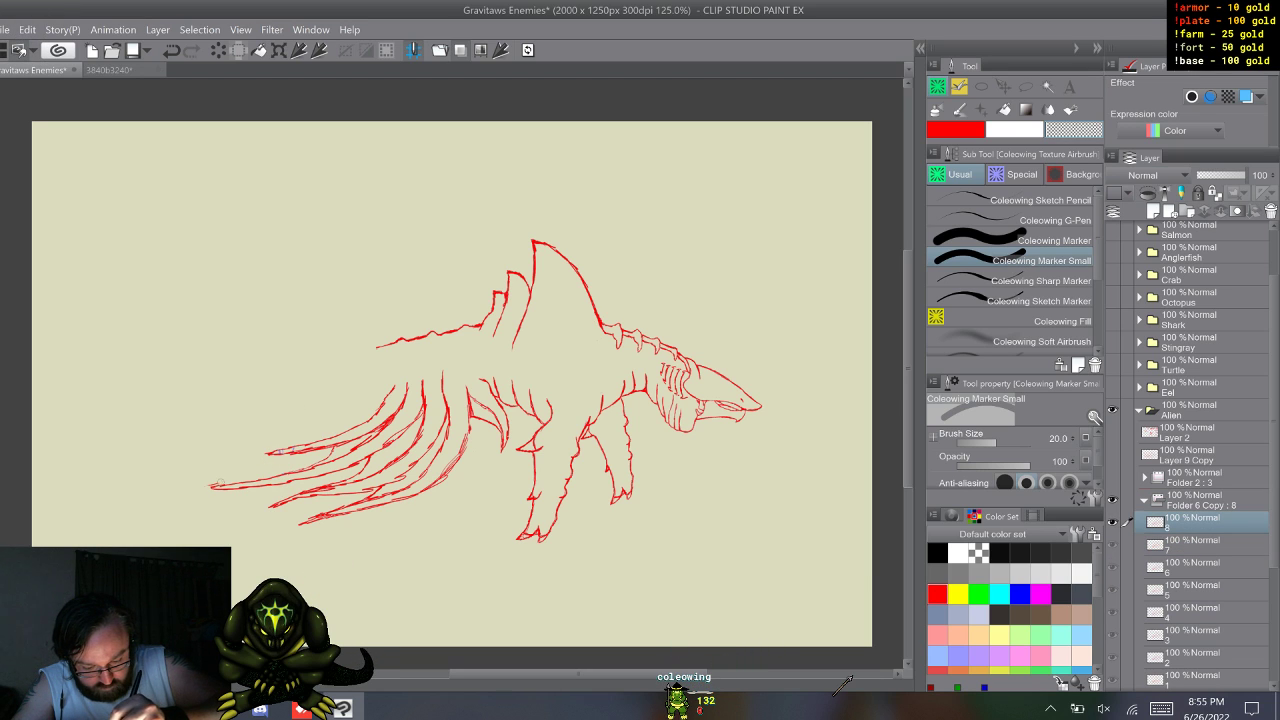
pyautogui.press('w')
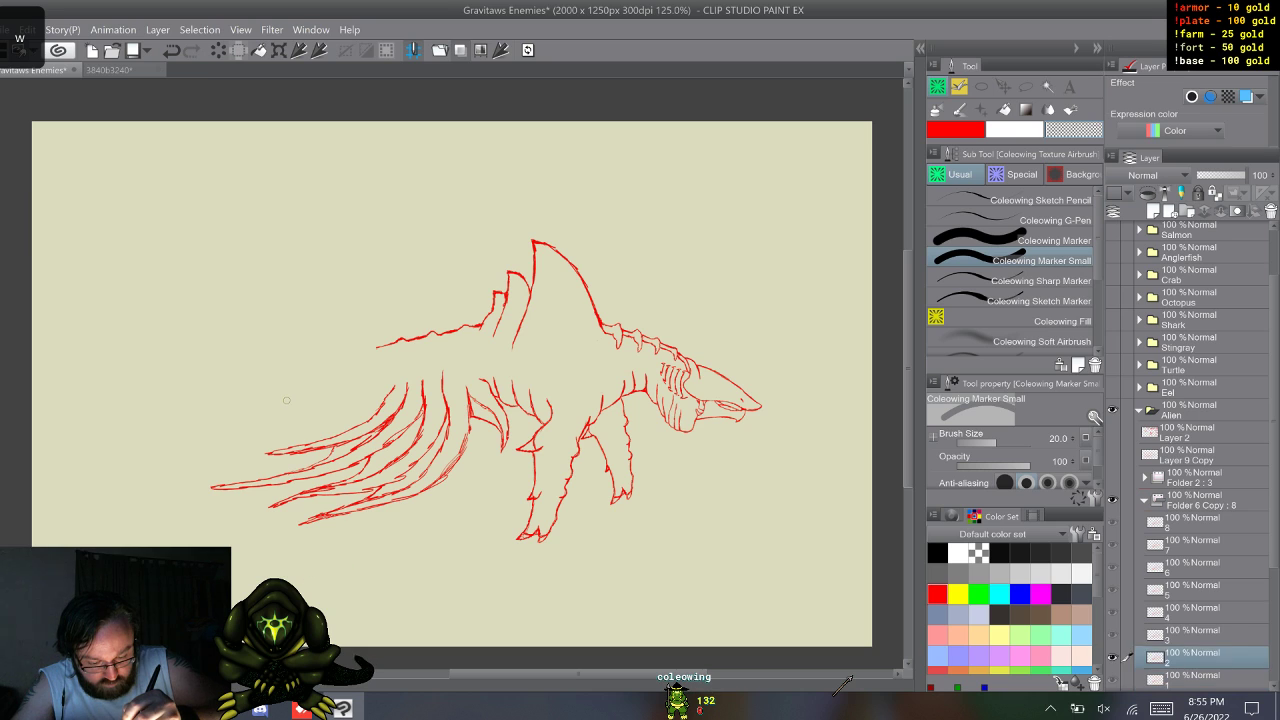
# - Flip through the tailless body frames in Folder 6 Copy to check for leftover tail lines
pyautogui.press('w')
pyautogui.press('w')
pyautogui.press('w')
pyautogui.press('w')
pyautogui.press('w')
pyautogui.press('w')
pyautogui.press('w')
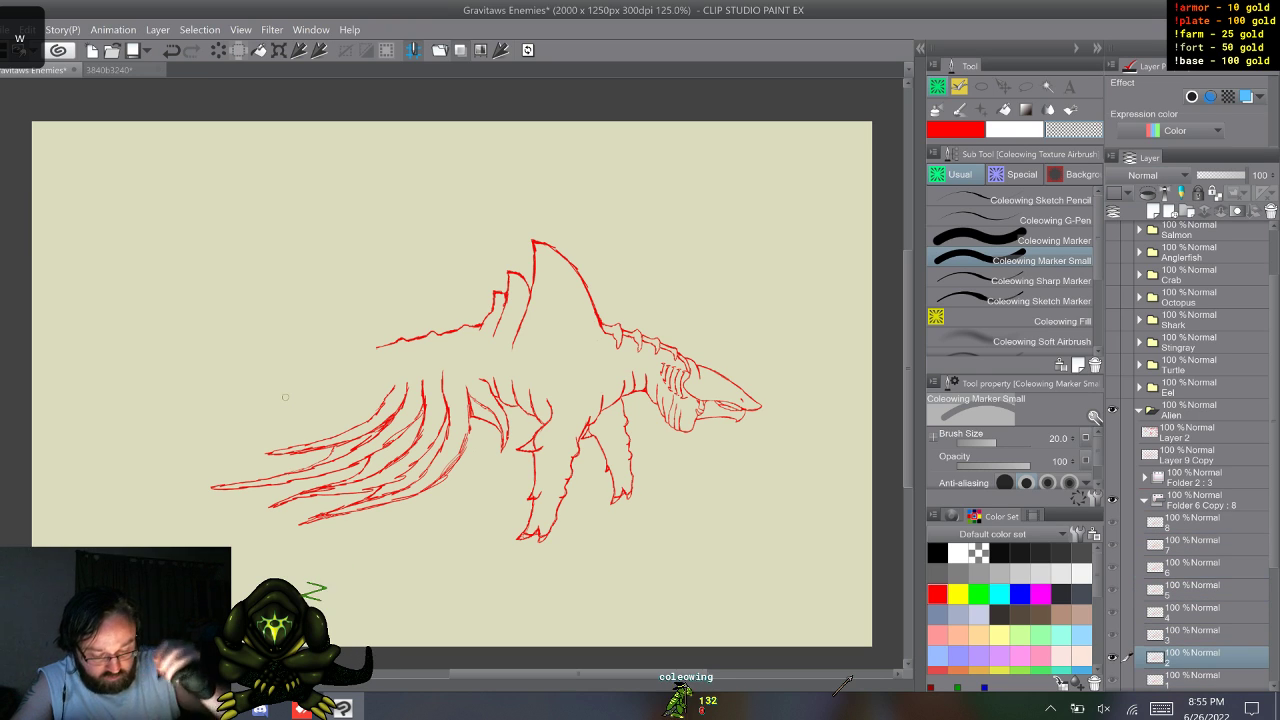
pyautogui.press('w')
pyautogui.press('w')
pyautogui.press('w')
pyautogui.press('w')
pyautogui.press('w')
pyautogui.press('w')
pyautogui.press('w')
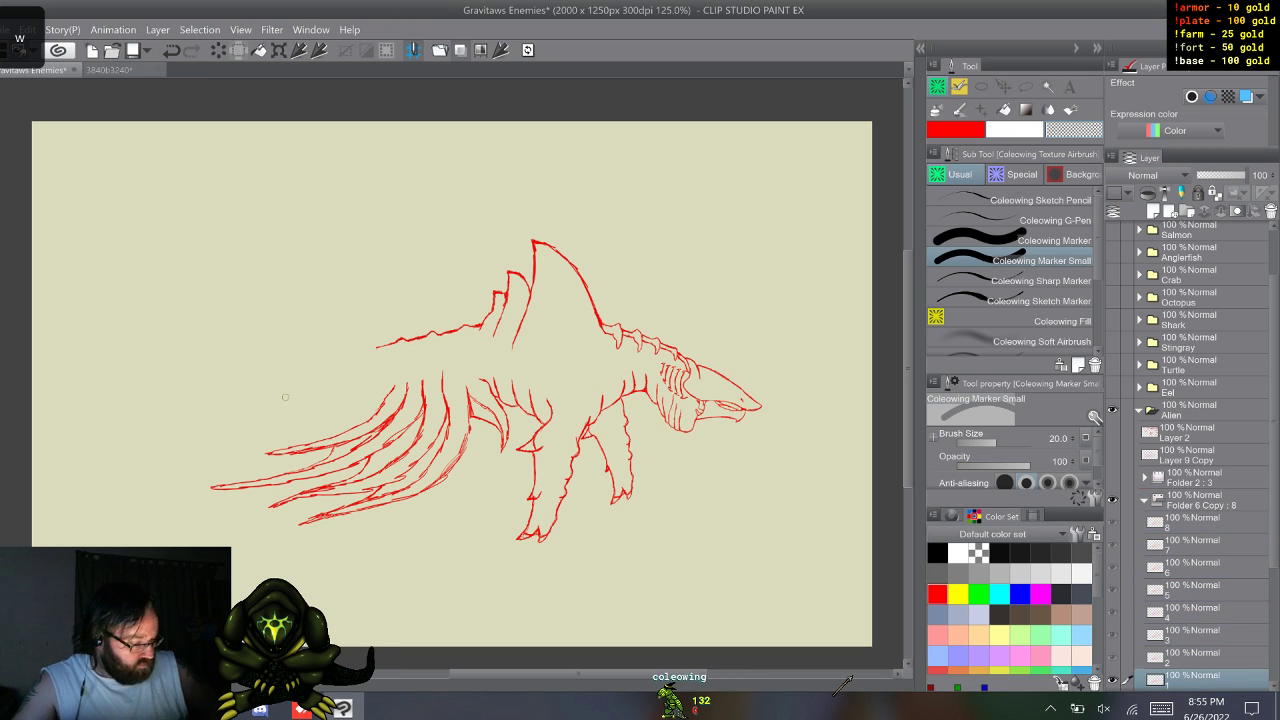
# - Duplicate Folder 6 Copy, hide the duplicate, and open the original Folder 6 Copy at frame 1
pyautogui.click(1144, 500)
pyautogui.click(1201, 500)
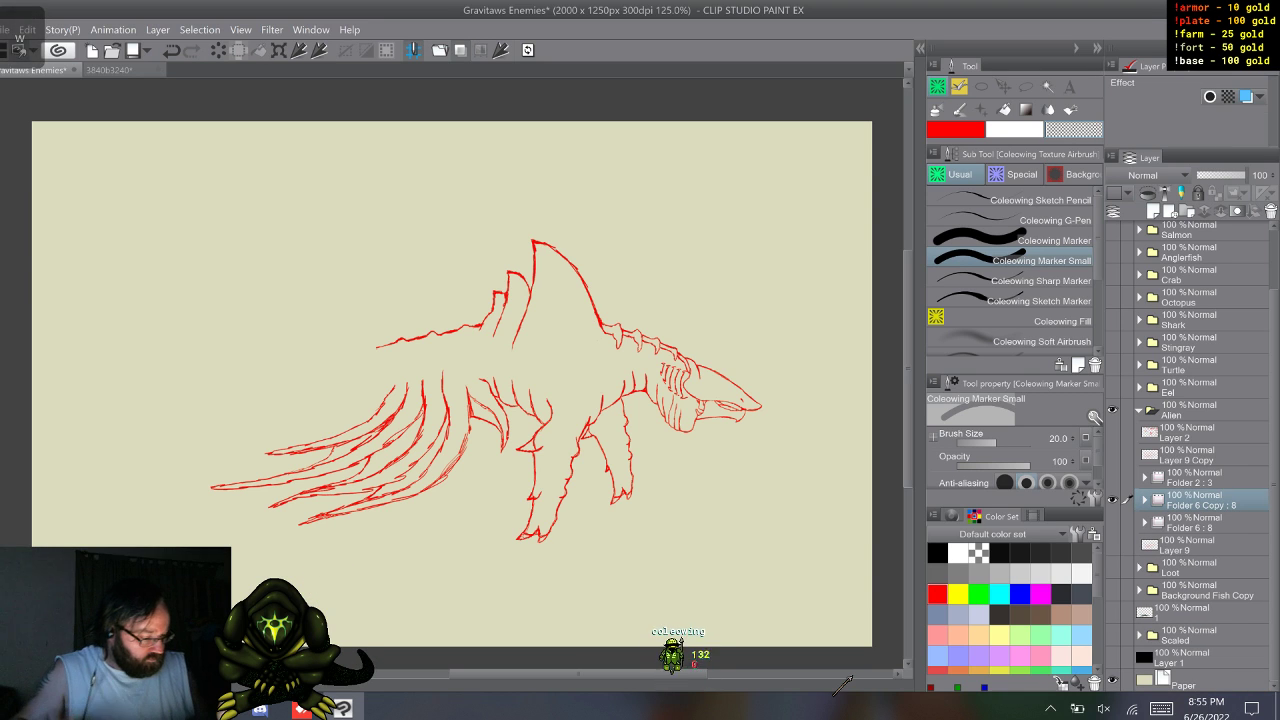
pyautogui.press('F9')
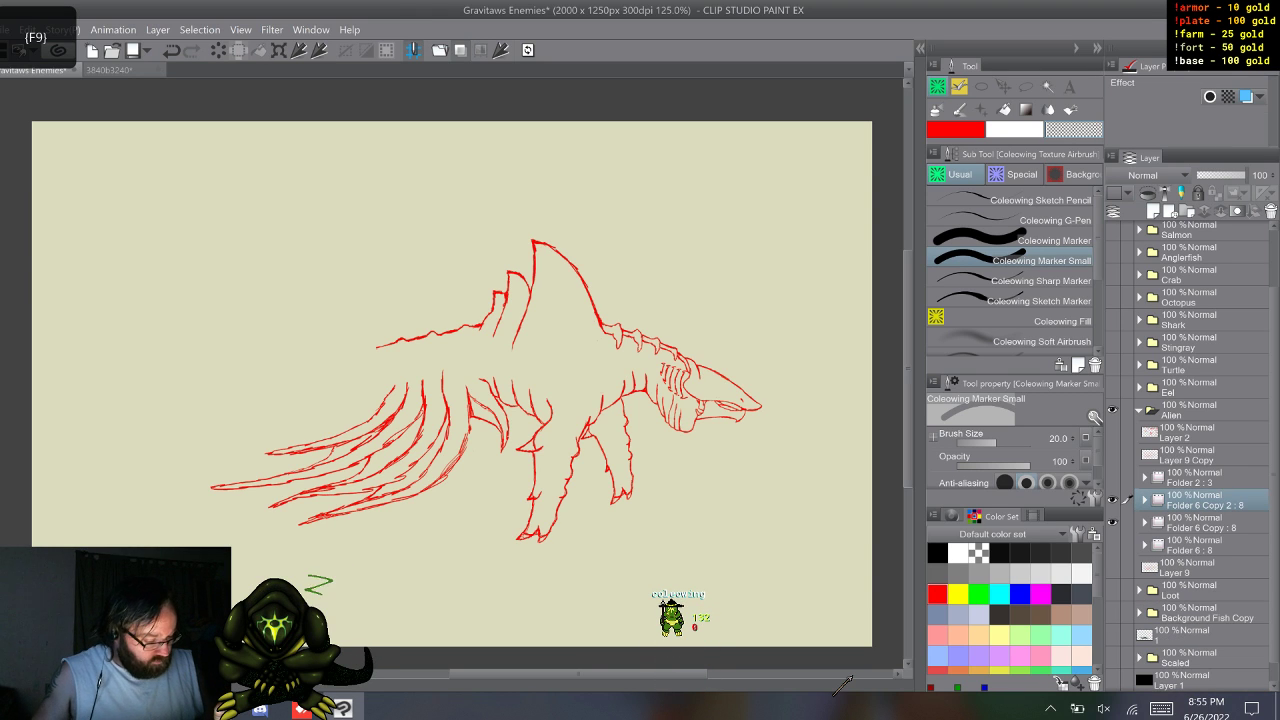
pyautogui.click(1112, 499)
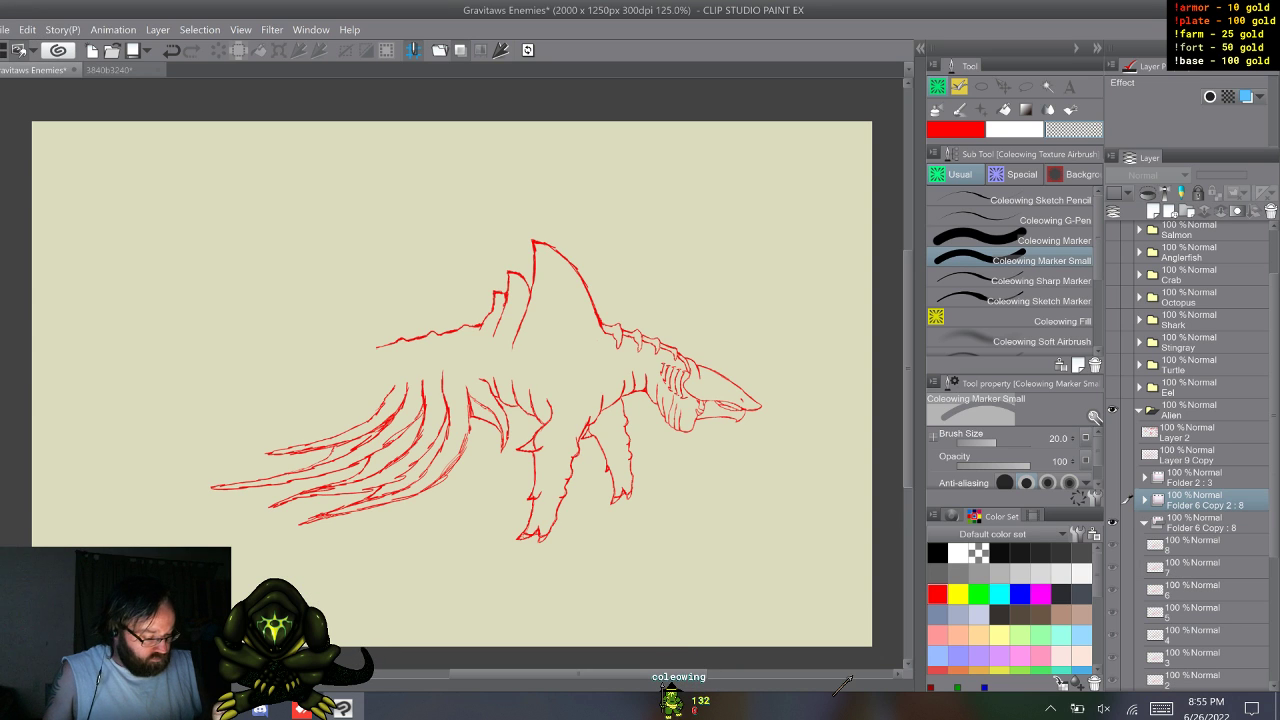
pyautogui.click(1192, 545)
pyautogui.press('w')
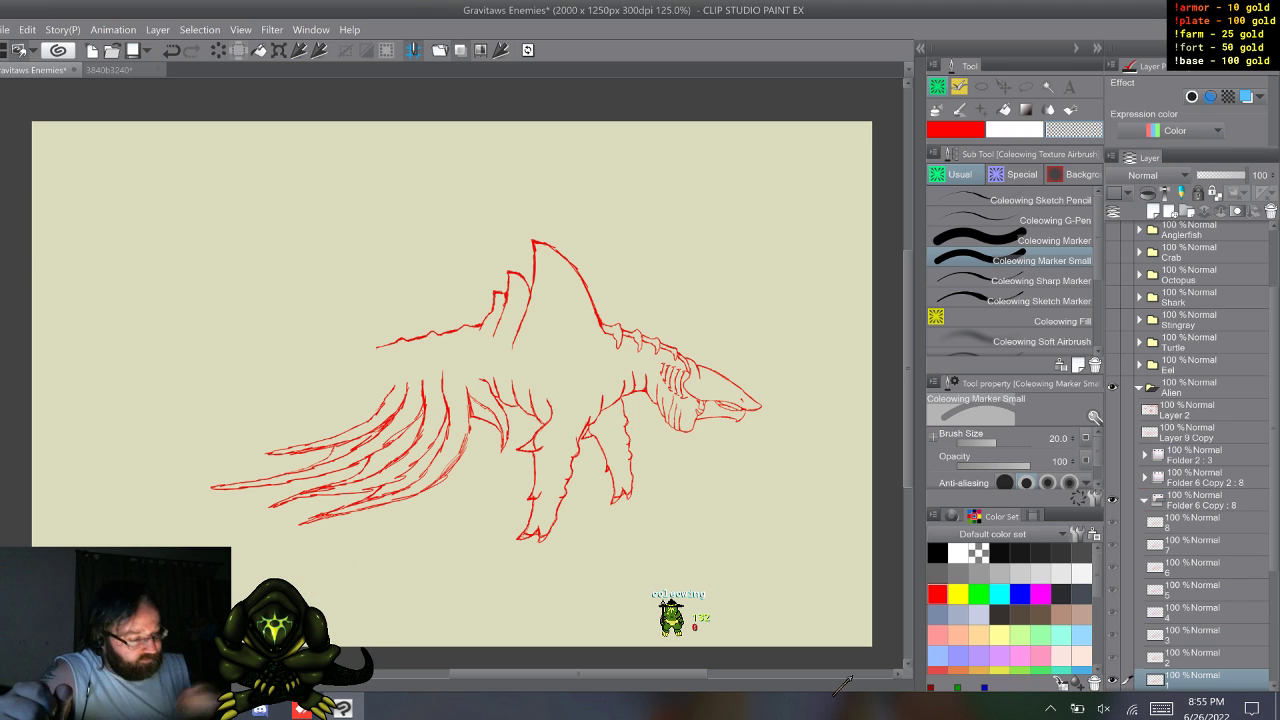
# - Lasso the body, head and fins without the front legs, clear that area on all eight frames of Folder 6 Copy, and remove the selection
pyautogui.press('m')
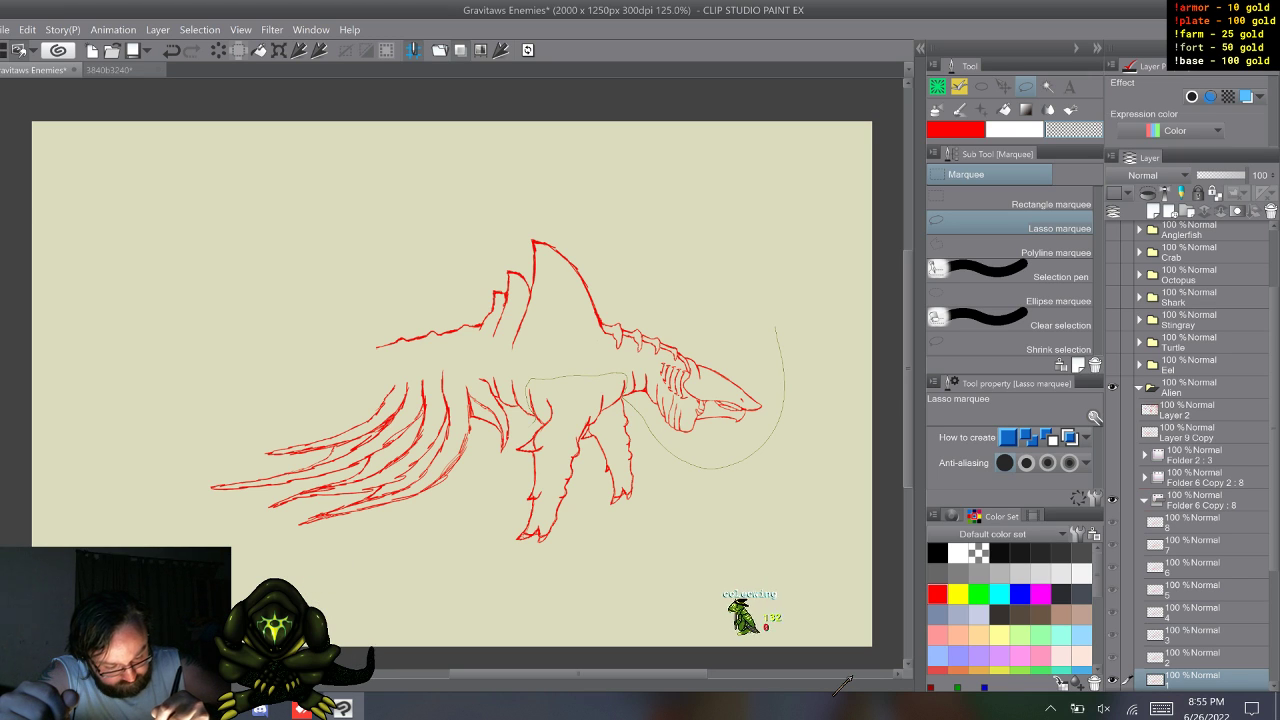
pyautogui.moveTo(536, 416)
pyautogui.mouseDown()
pyautogui.moveTo(190, 505)
pyautogui.moveTo(382, 196)
pyautogui.moveTo(678, 194)
pyautogui.moveTo(710, 218)
pyautogui.mouseUp()
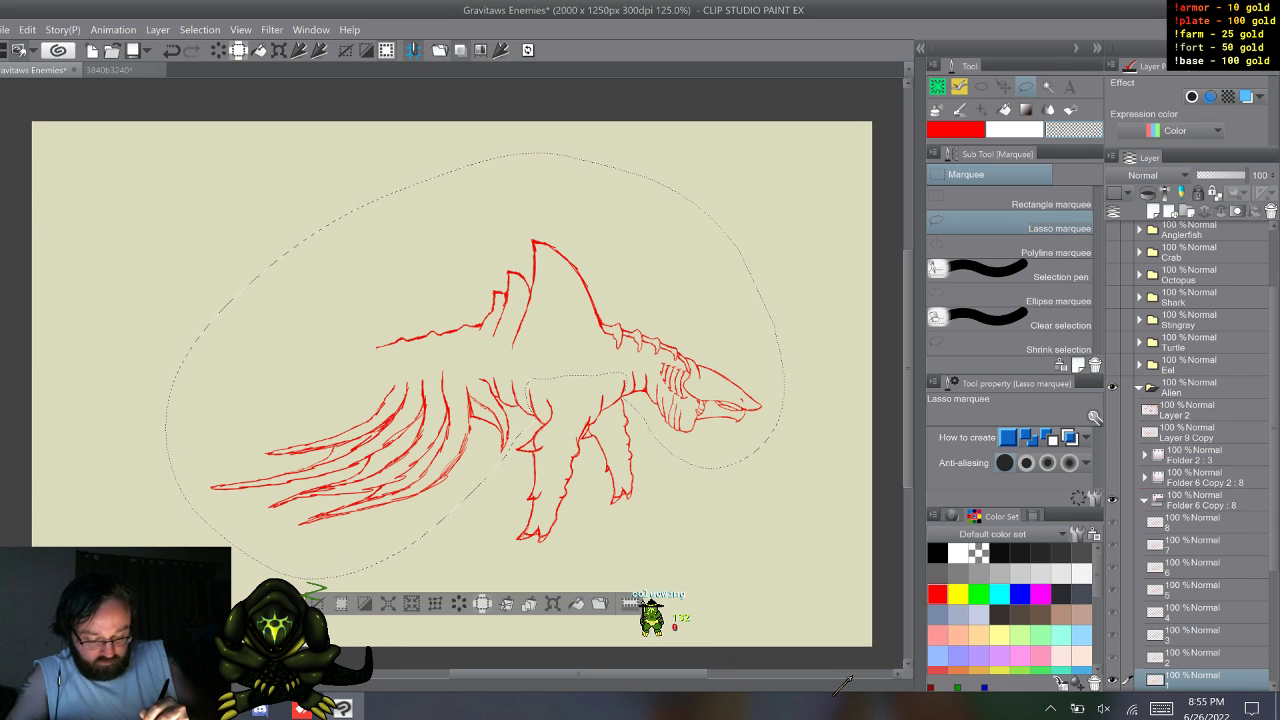
pyautogui.click(460, 604)
pyautogui.press('w')
pyautogui.click(460, 604)
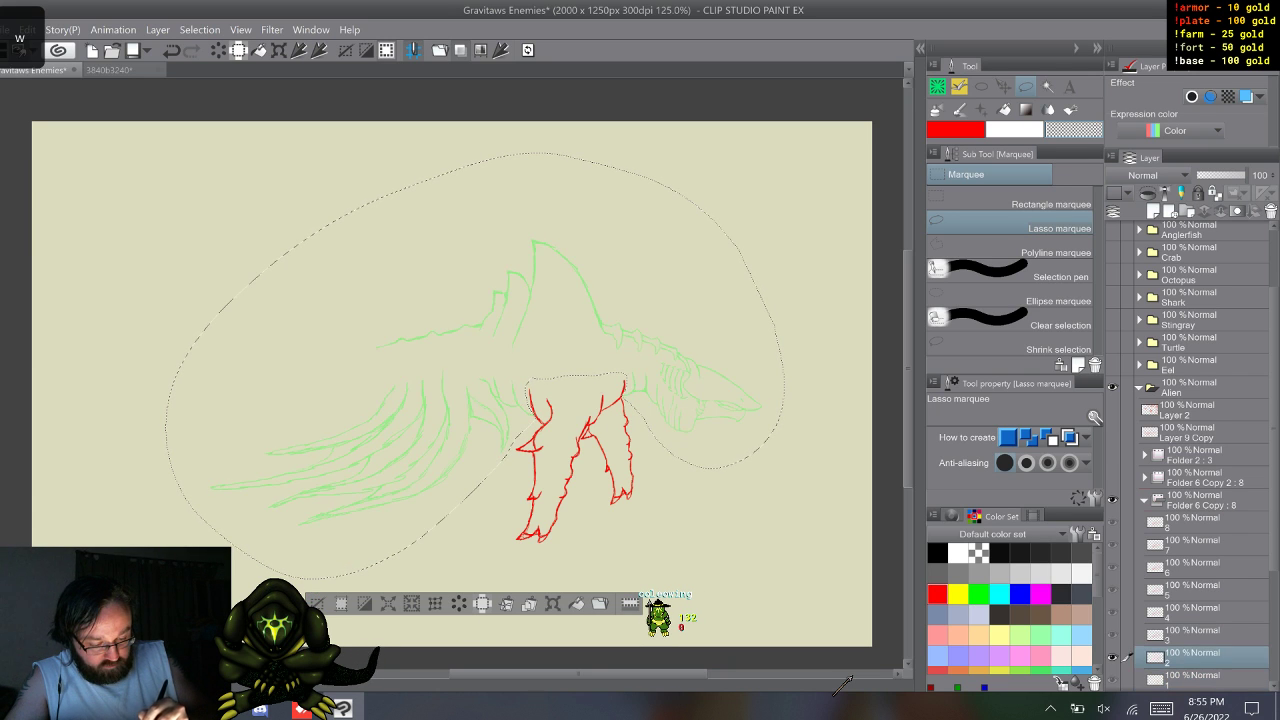
pyautogui.press('w')
pyautogui.click(460, 604)
pyautogui.press('w')
pyautogui.press('Delete')
pyautogui.press('w')
pyautogui.press('Delete')
pyautogui.press('w')
pyautogui.press('w')
pyautogui.press('w')
pyautogui.press('w')
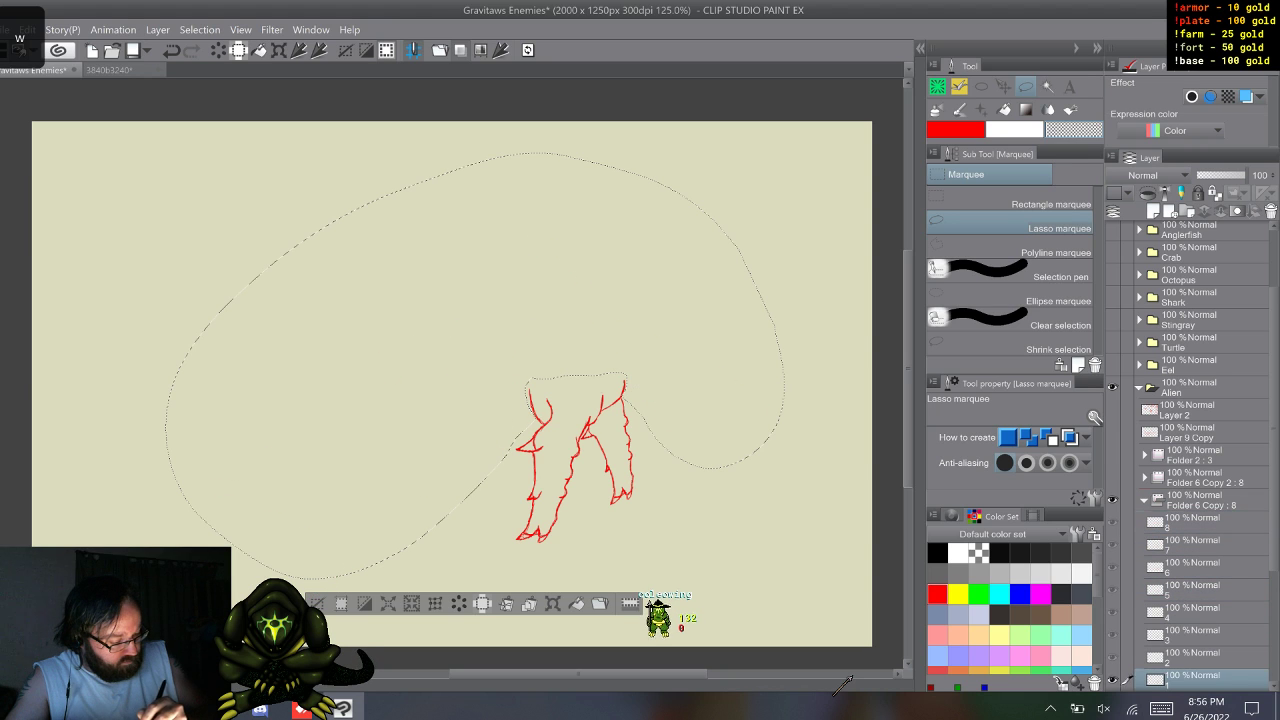
pyautogui.press('w')
pyautogui.hotkey('alt', ']')
pyautogui.hotkey('alt', ']')
pyautogui.hotkey('alt', ']')
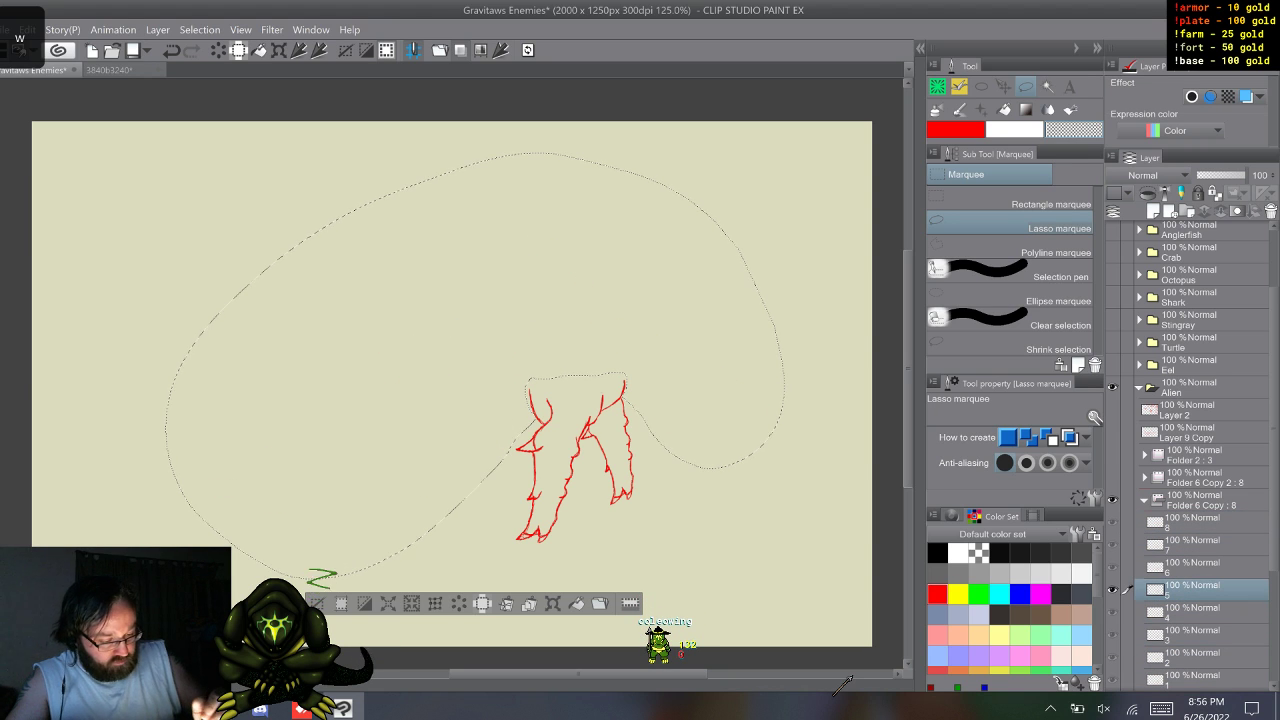
pyautogui.hotkey('ctrl', 'd')
# - Show the duplicated body folder together with the leg frames and return to frame 1 of Folder 6 Copy
pyautogui.hotkey('alt', ']')
pyautogui.hotkey('alt', ']')
pyautogui.hotkey('alt', ']')
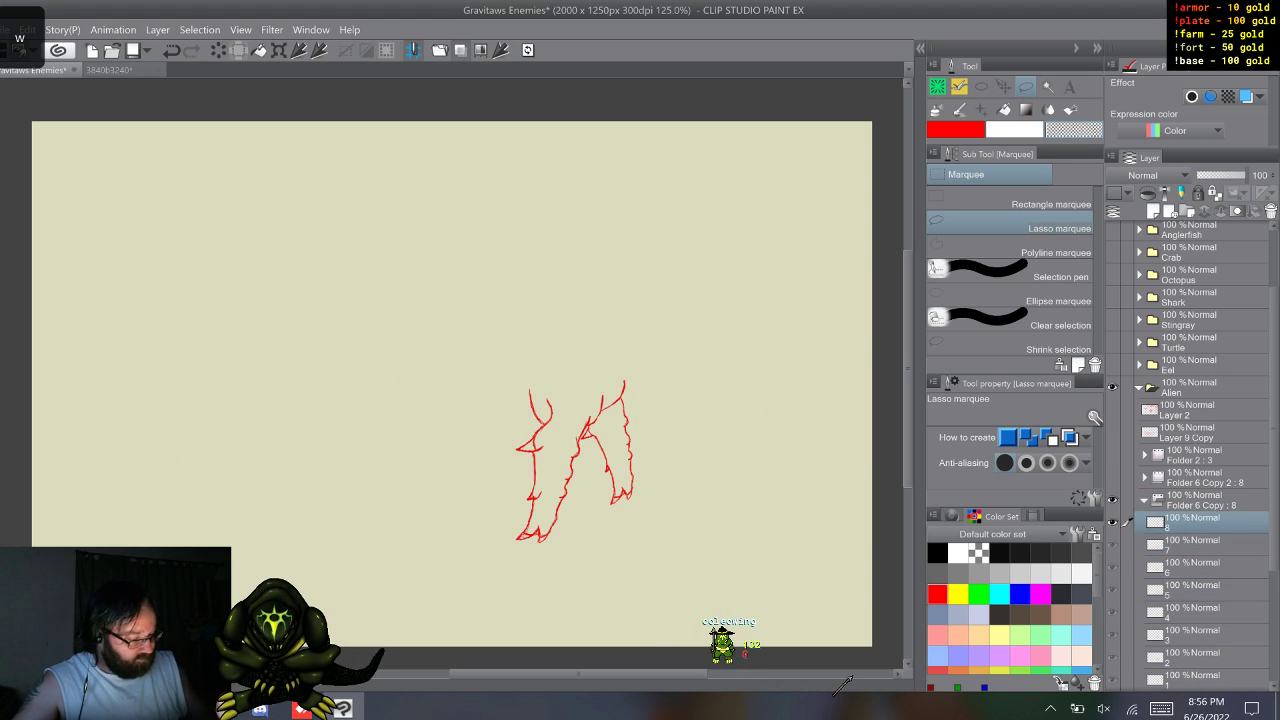
pyautogui.hotkey('alt', ']')
pyautogui.hotkey('alt', ']')
pyautogui.hotkey('alt', ']')
pyautogui.hotkey('alt', ']')
pyautogui.hotkey('alt', ']')
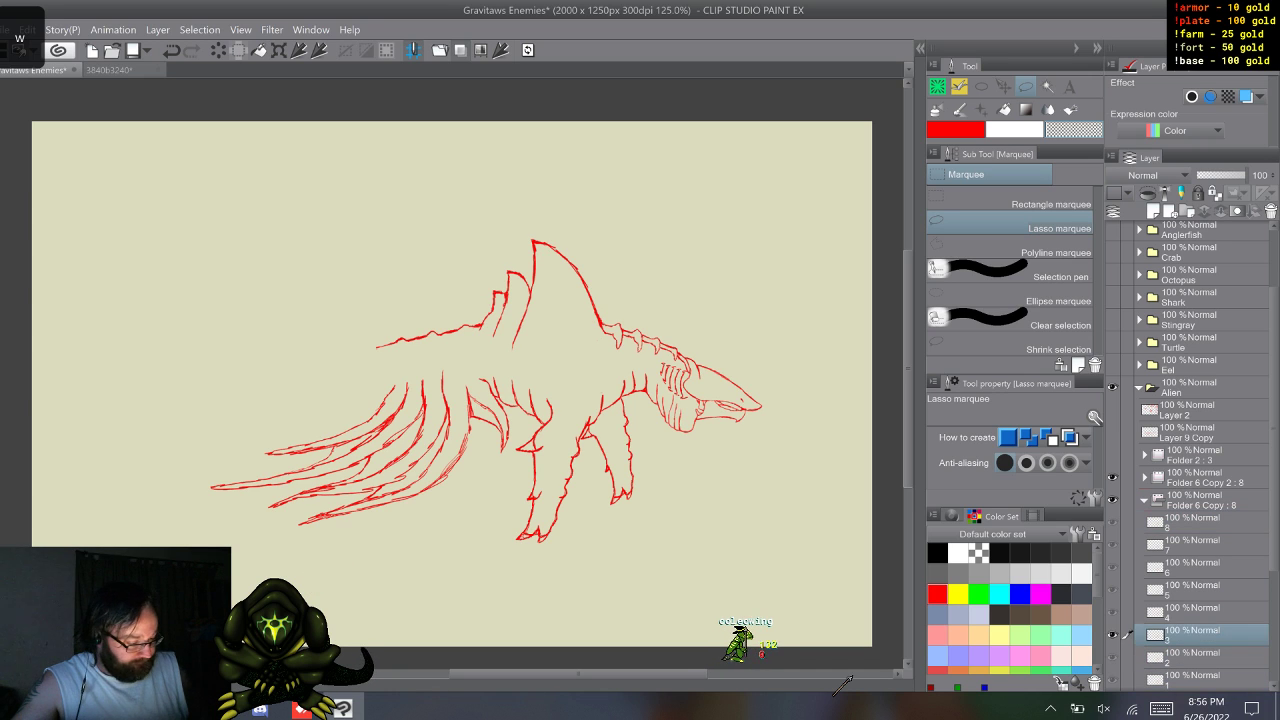
pyautogui.hotkey('alt', ']')
pyautogui.hotkey('alt', ']')
pyautogui.hotkey('alt', ']')
pyautogui.hotkey('alt', ']')
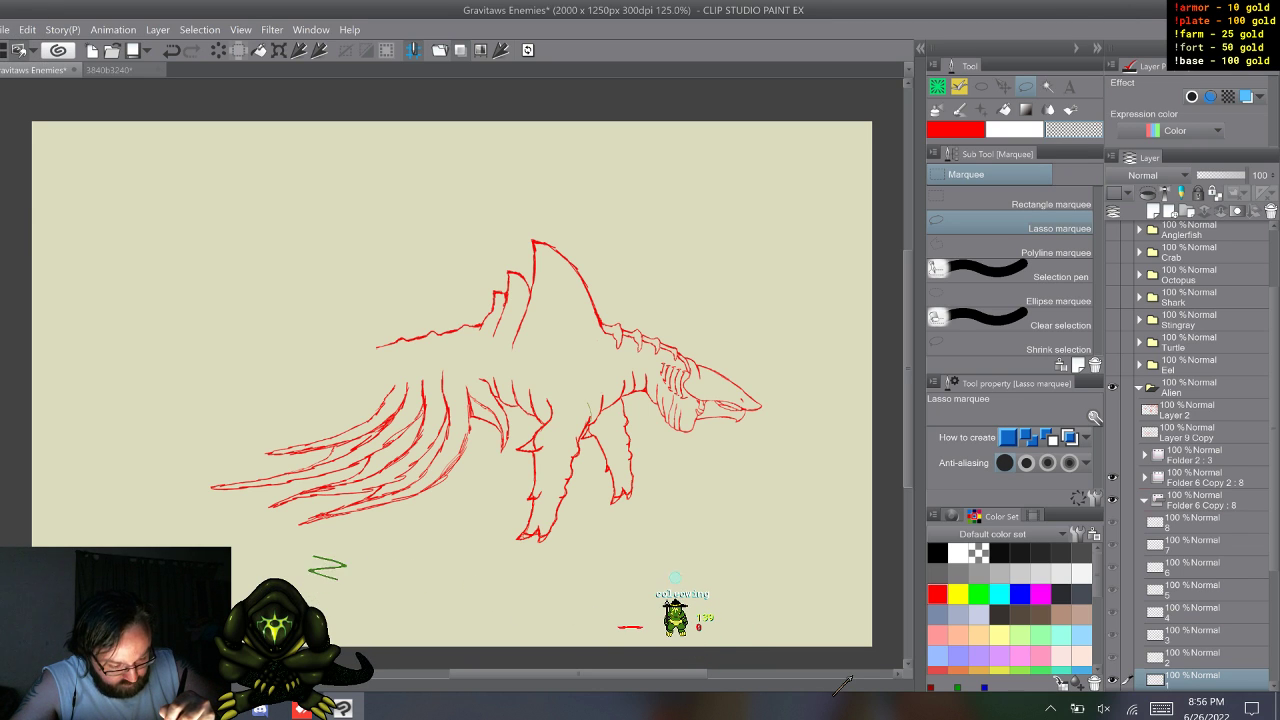
pyautogui.moveTo(586, 446)
pyautogui.mouseDown()
pyautogui.moveTo(573, 534)
pyautogui.moveTo(505, 565)
pyautogui.moveTo(518, 440)
pyautogui.mouseUp()
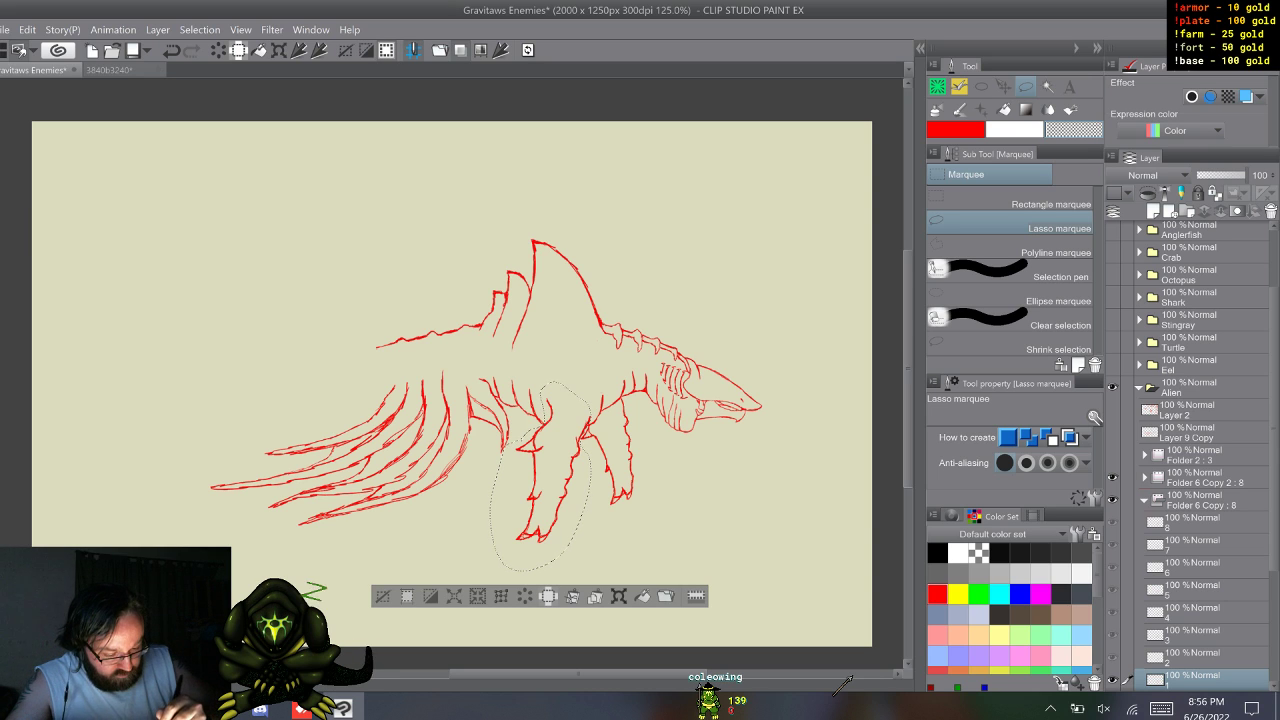
pyautogui.hotkey('ctrl', 't')
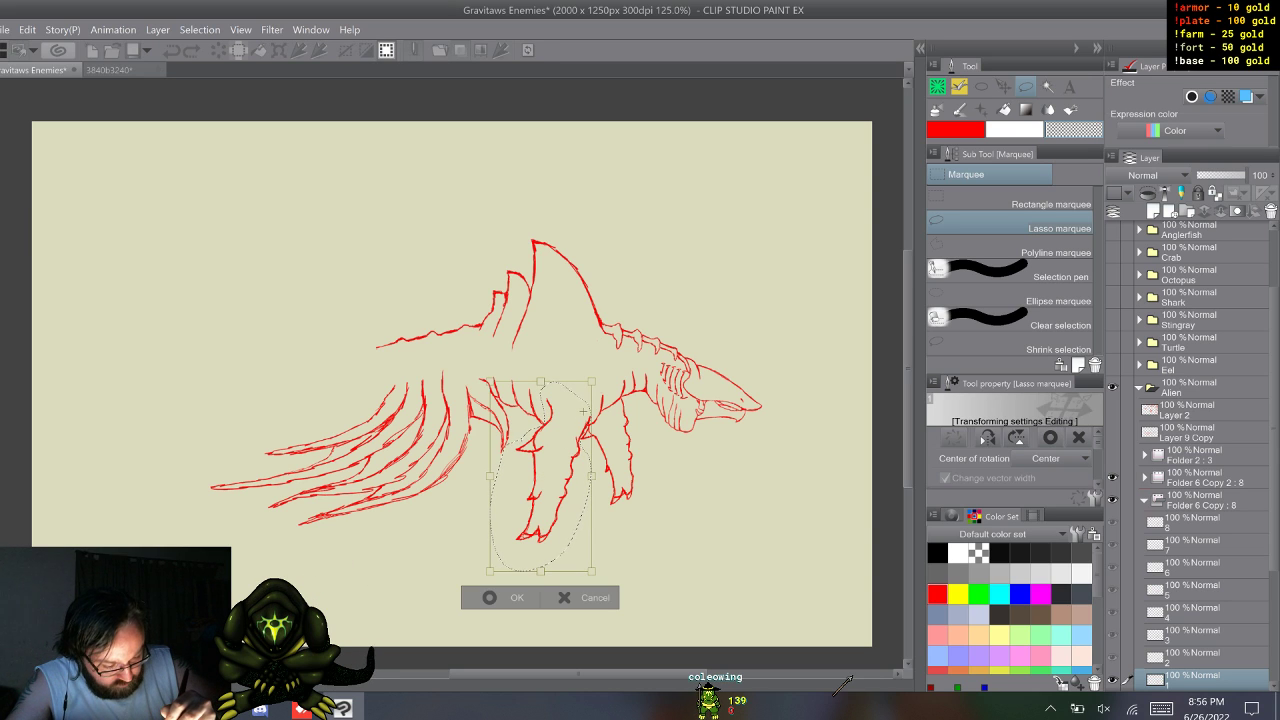
pyautogui.moveTo(541, 476); pyautogui.dragTo(581, 411)
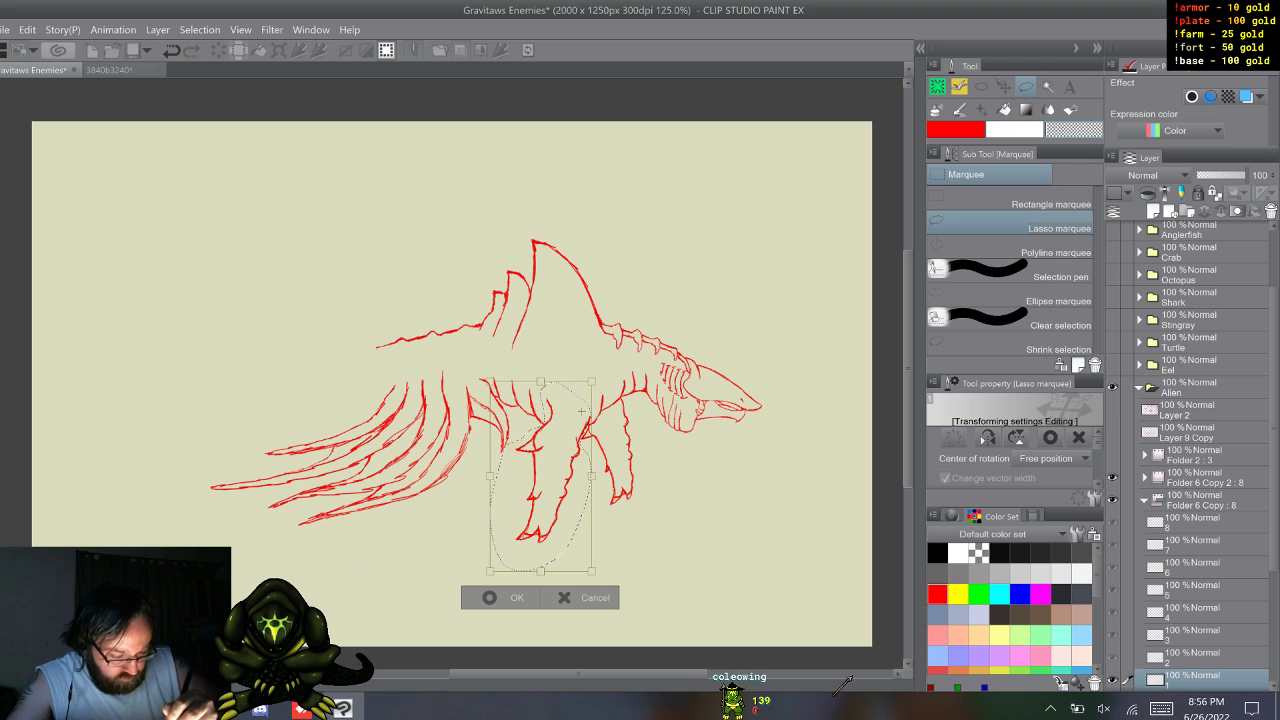
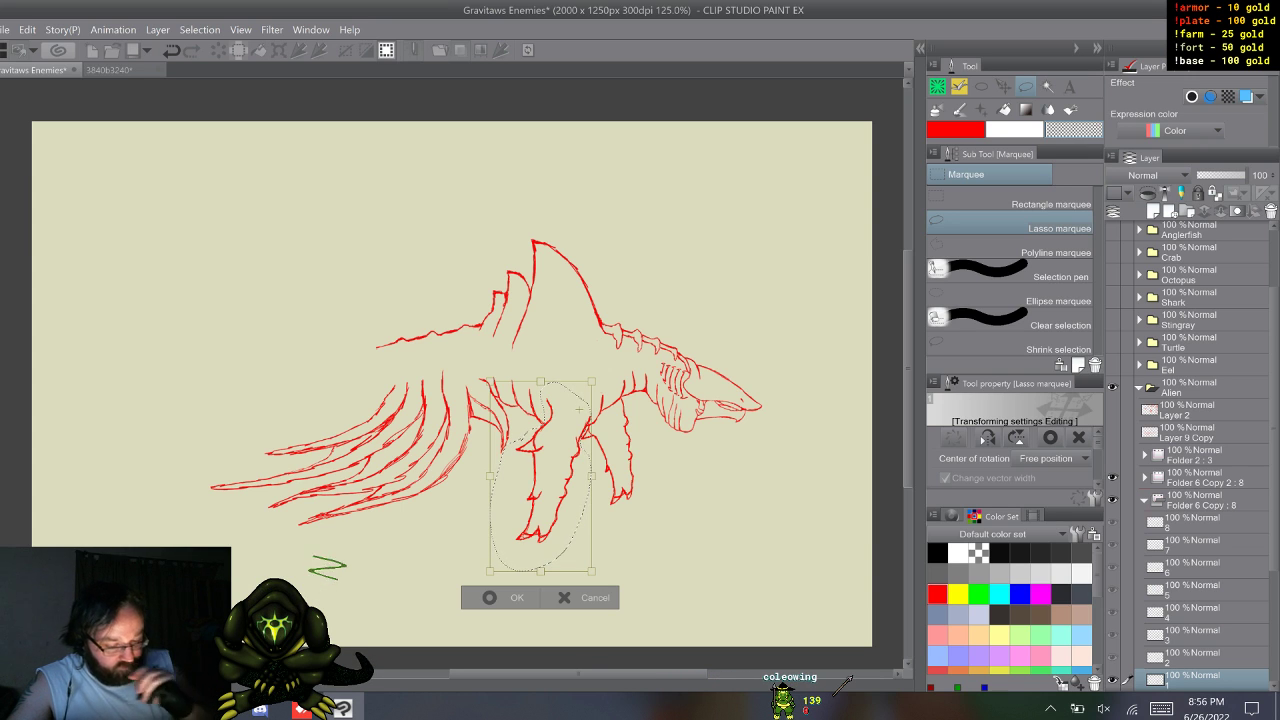
pyautogui.press('Return')
pyautogui.hotkey('ctrl', 'd')
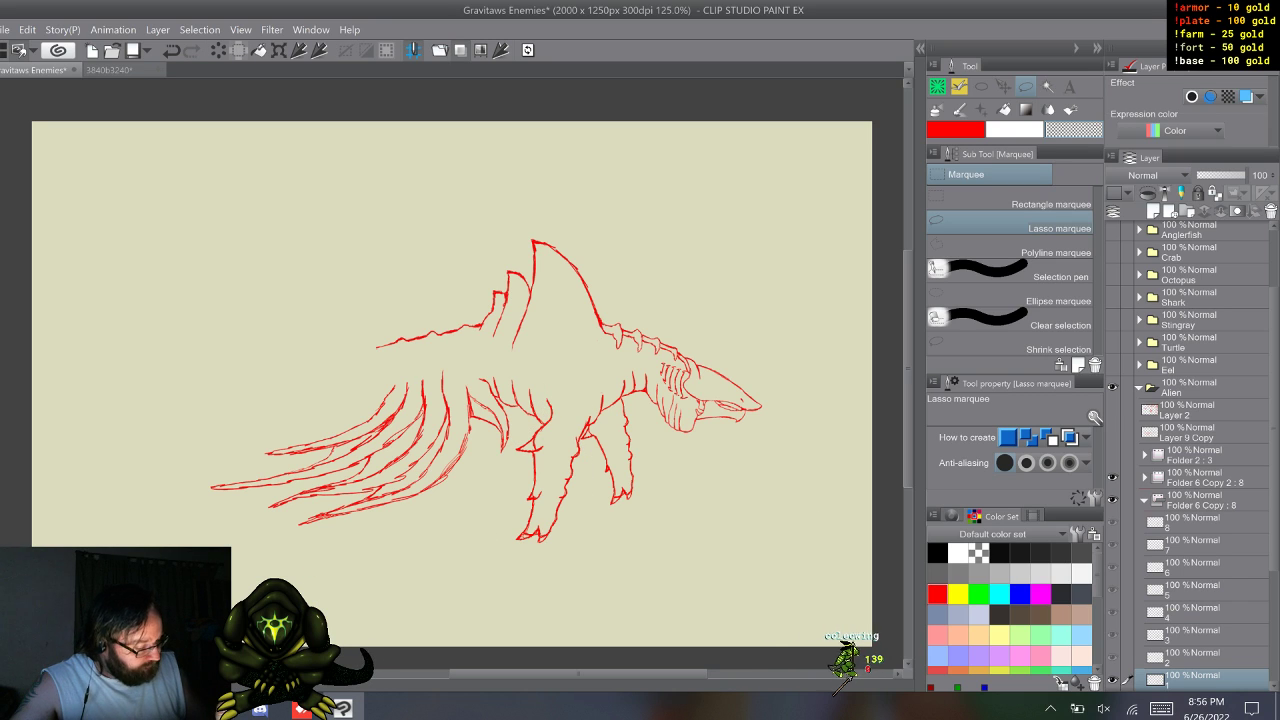
# - Add a new layer above Layer 9 Copy and mark the near front leg's shoulder pivot with a small green Coleowing Sharp Marker dot
pyautogui.click(1190, 432)
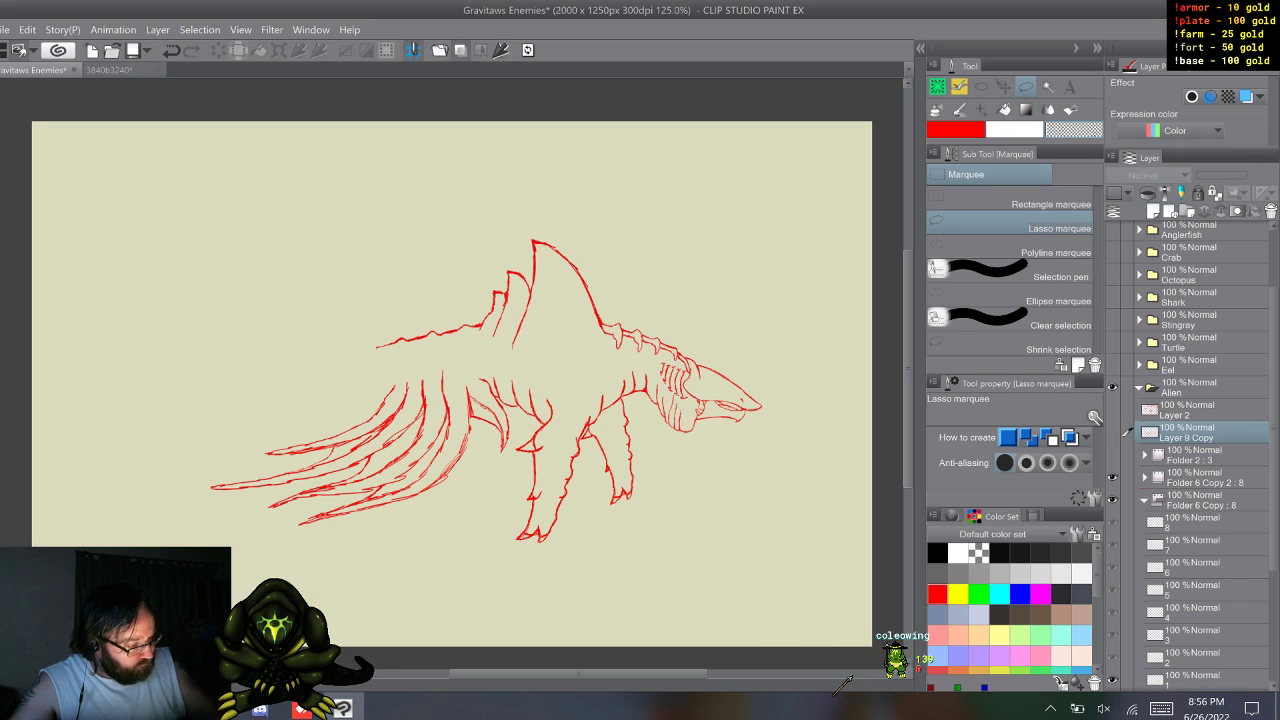
pyautogui.hotkey('ctrl', 'shift', 'n')
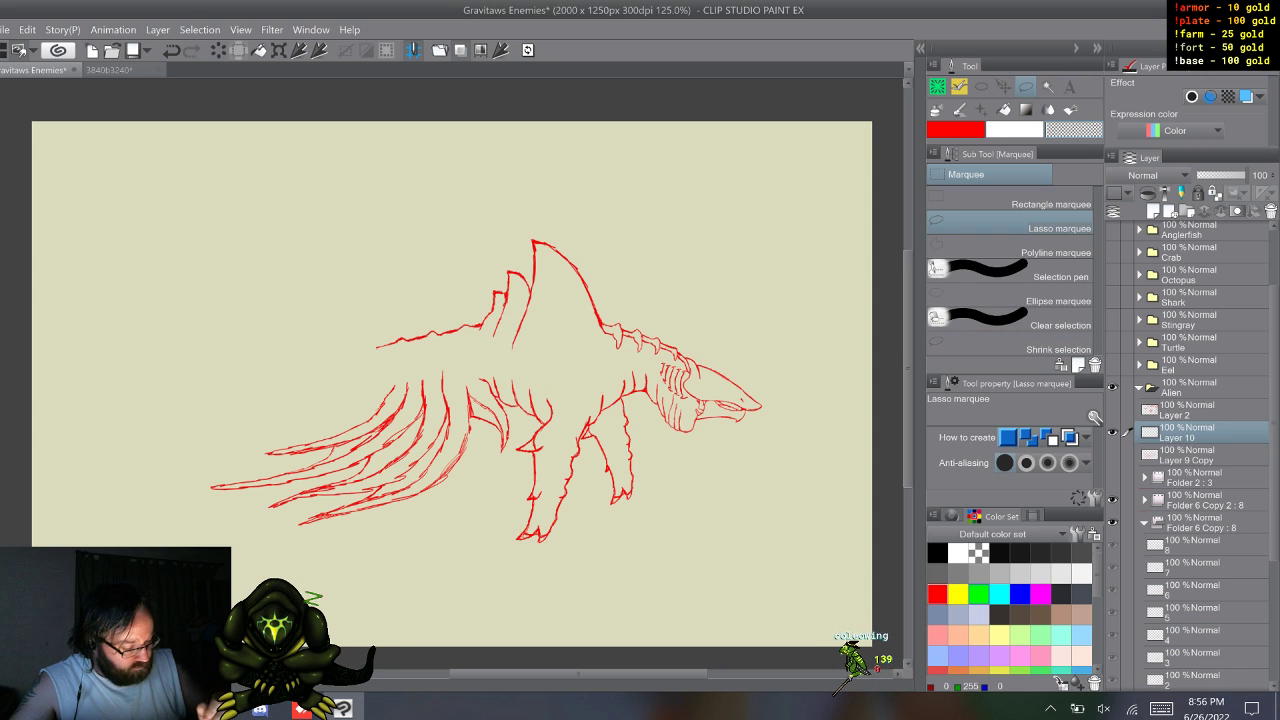
pyautogui.click(979, 594)
pyautogui.click(937, 87)
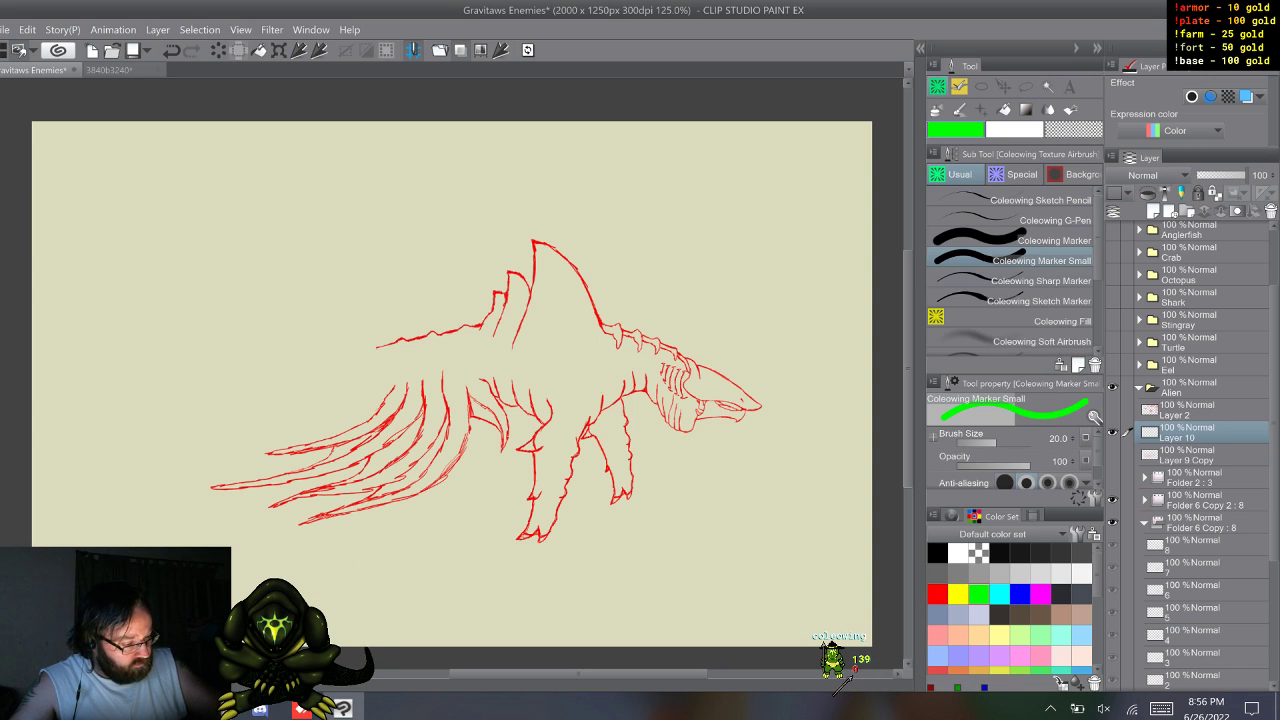
pyautogui.click(1040, 281)
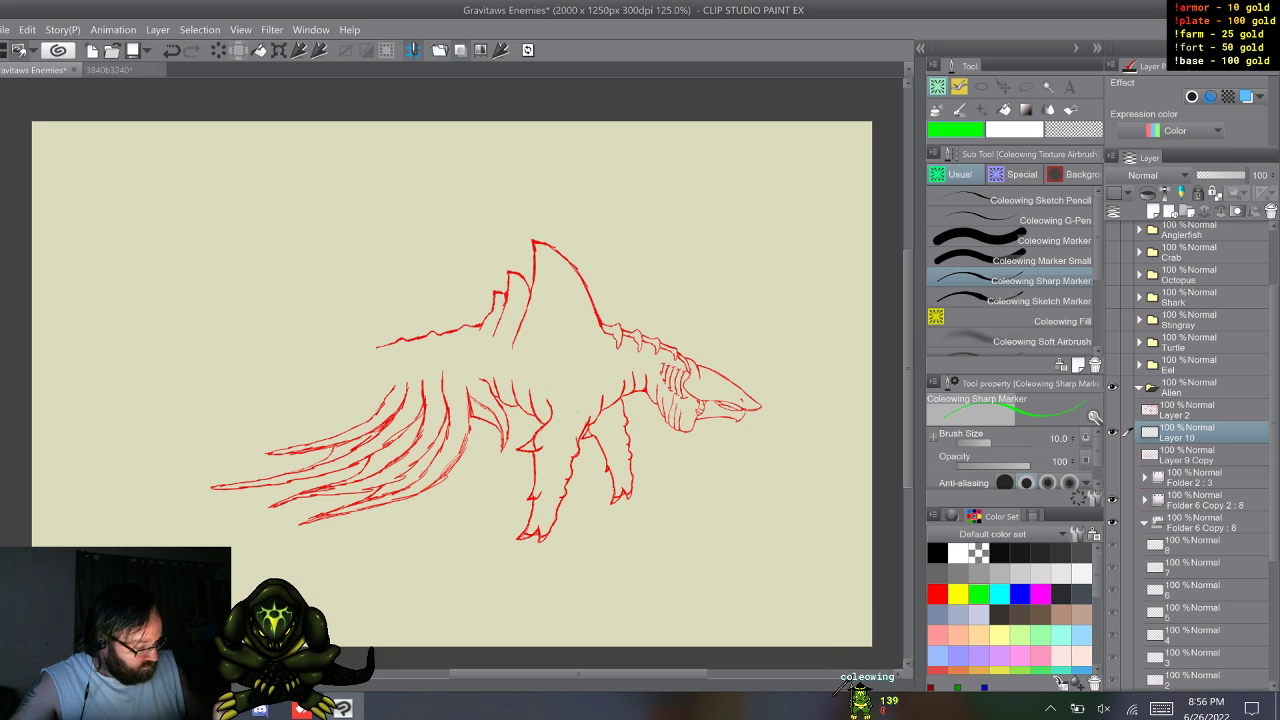
# - On frame 1 of Folder 6 Copy, lasso the near front leg, rotate it slightly forward around the marked shoulder pivot, and check it without the body
pyautogui.click(1192, 679)
pyautogui.press('s')
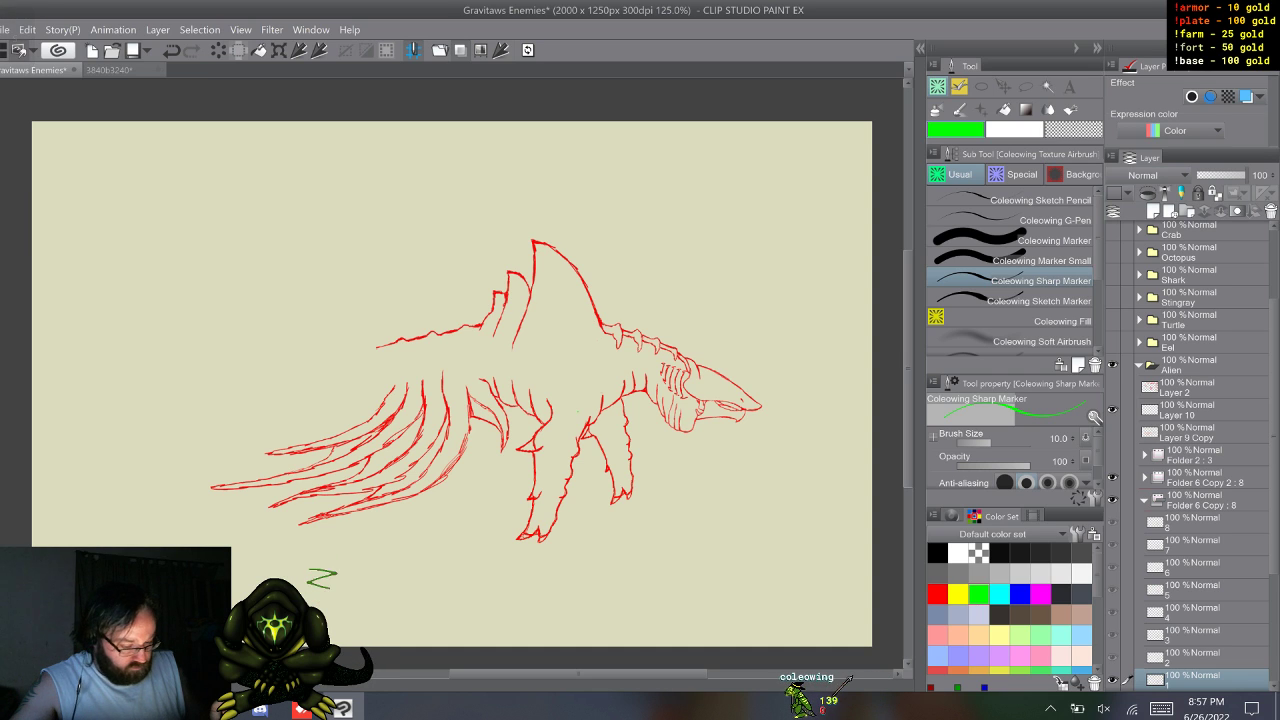
pyautogui.press('m')
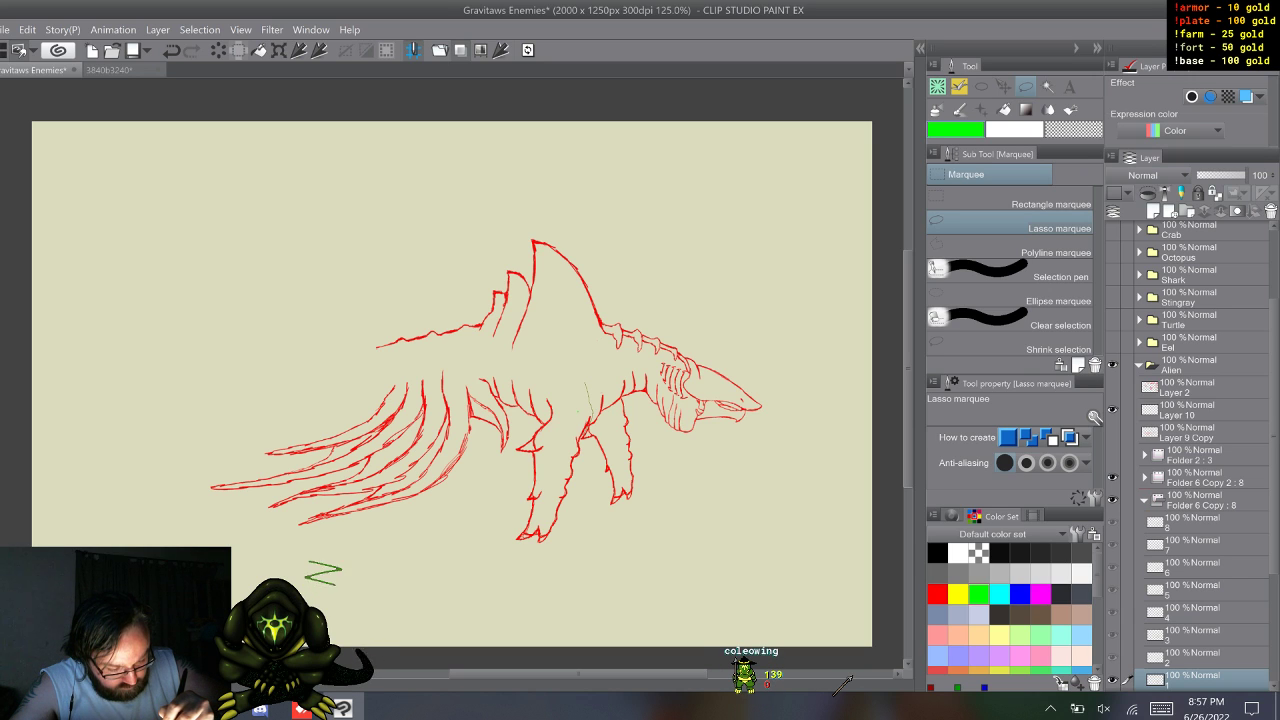
pyautogui.moveTo(590, 457)
pyautogui.mouseDown()
pyautogui.moveTo(565, 562)
pyautogui.moveTo(500, 455)
pyautogui.moveTo(527, 431)
pyautogui.mouseUp()
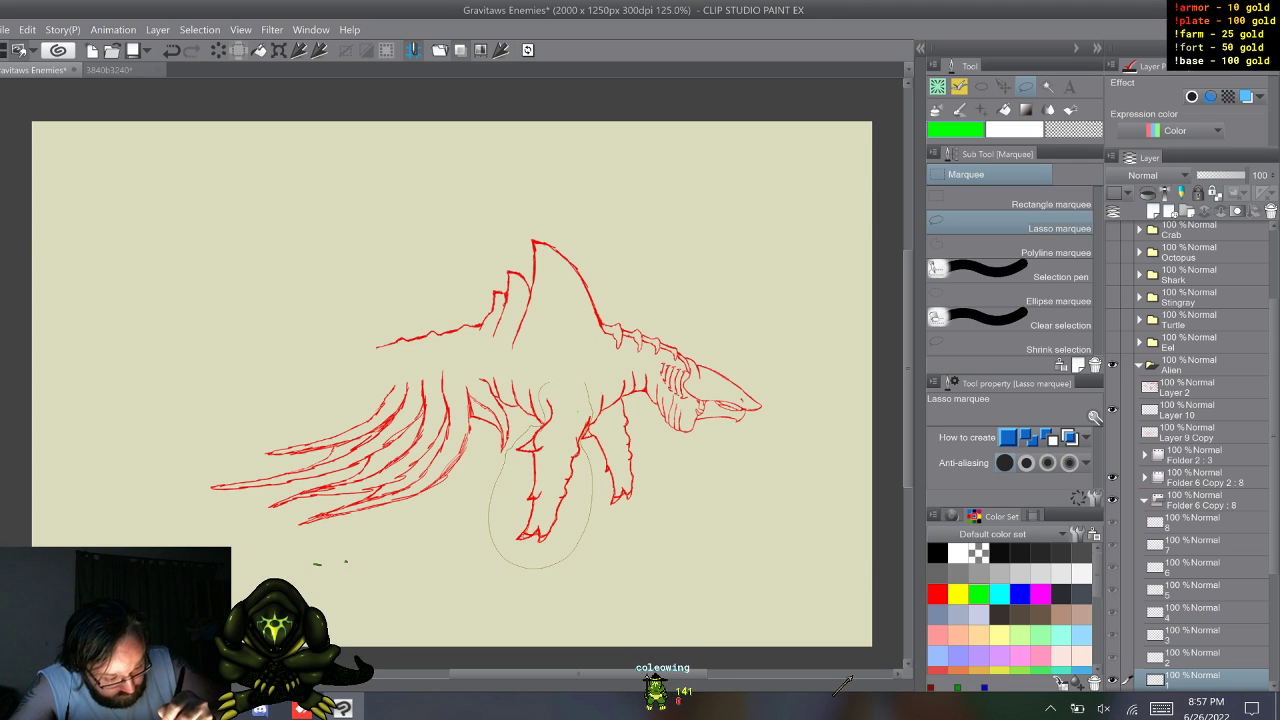
pyautogui.hotkey('ctrl', 't')
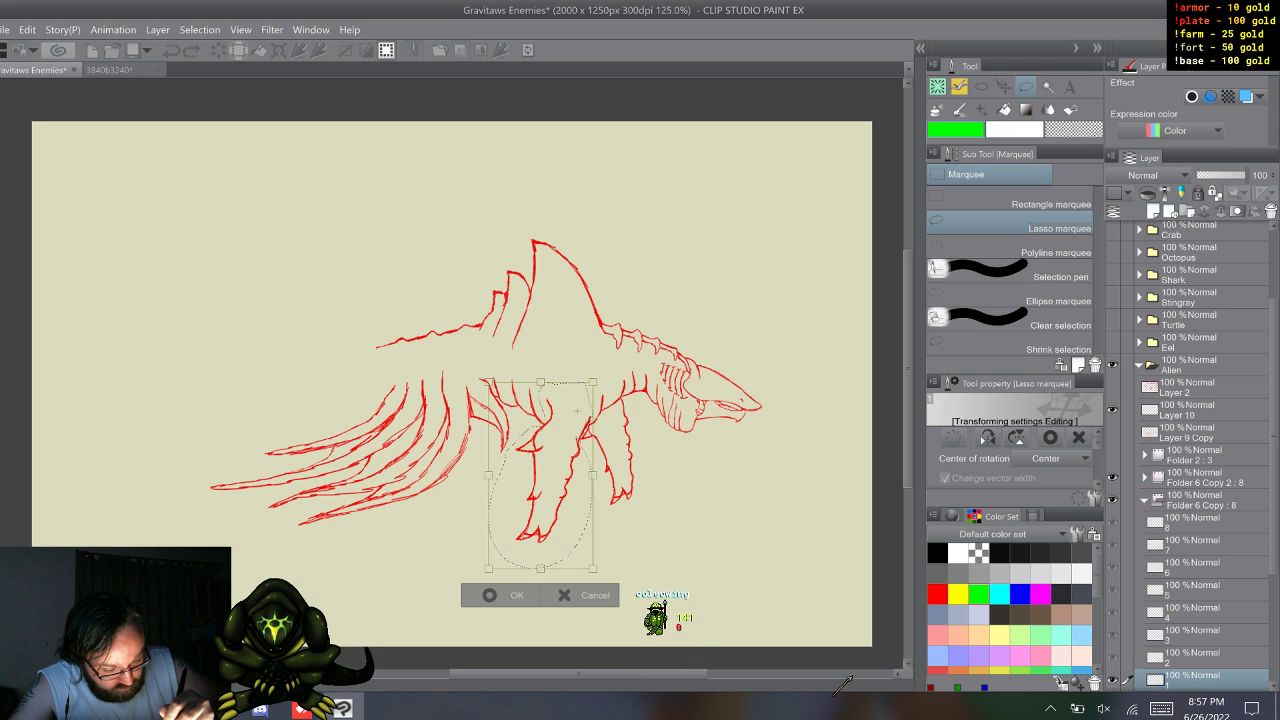
pyautogui.moveTo(615, 590); pyautogui.dragTo(638, 584)
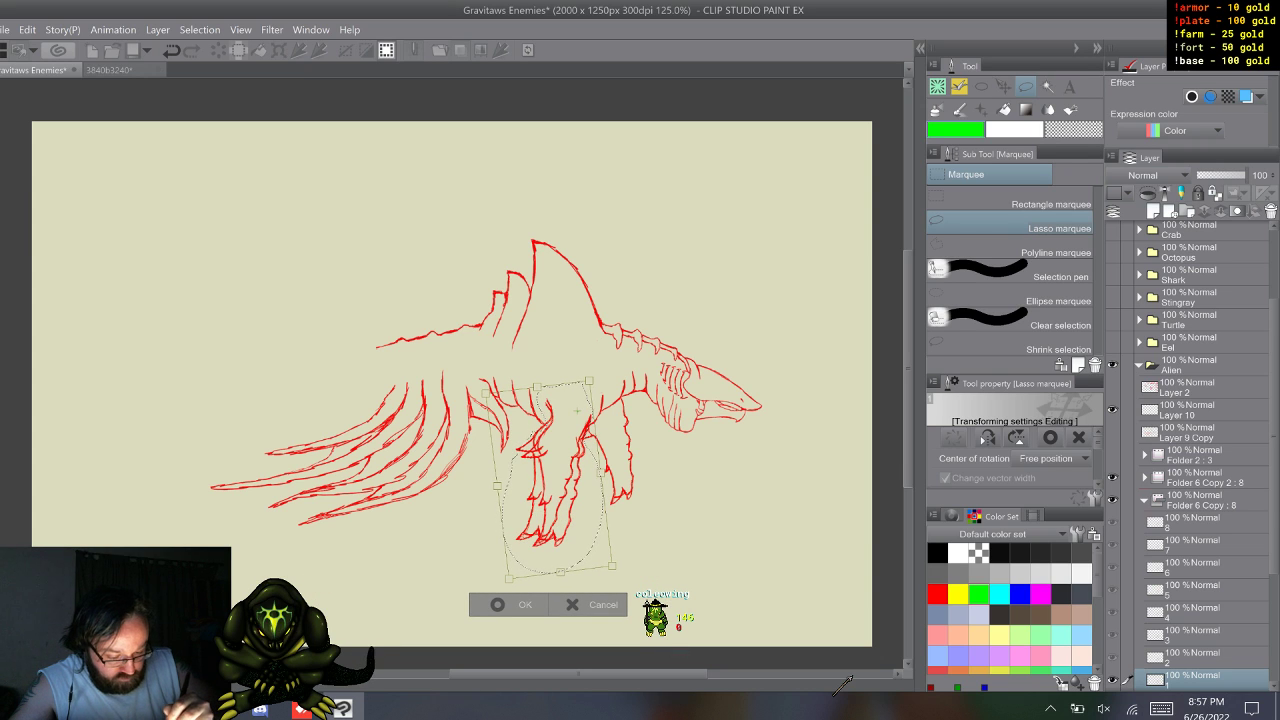
pyautogui.press('Return')
pyautogui.hotkey('ctrl', 'd')
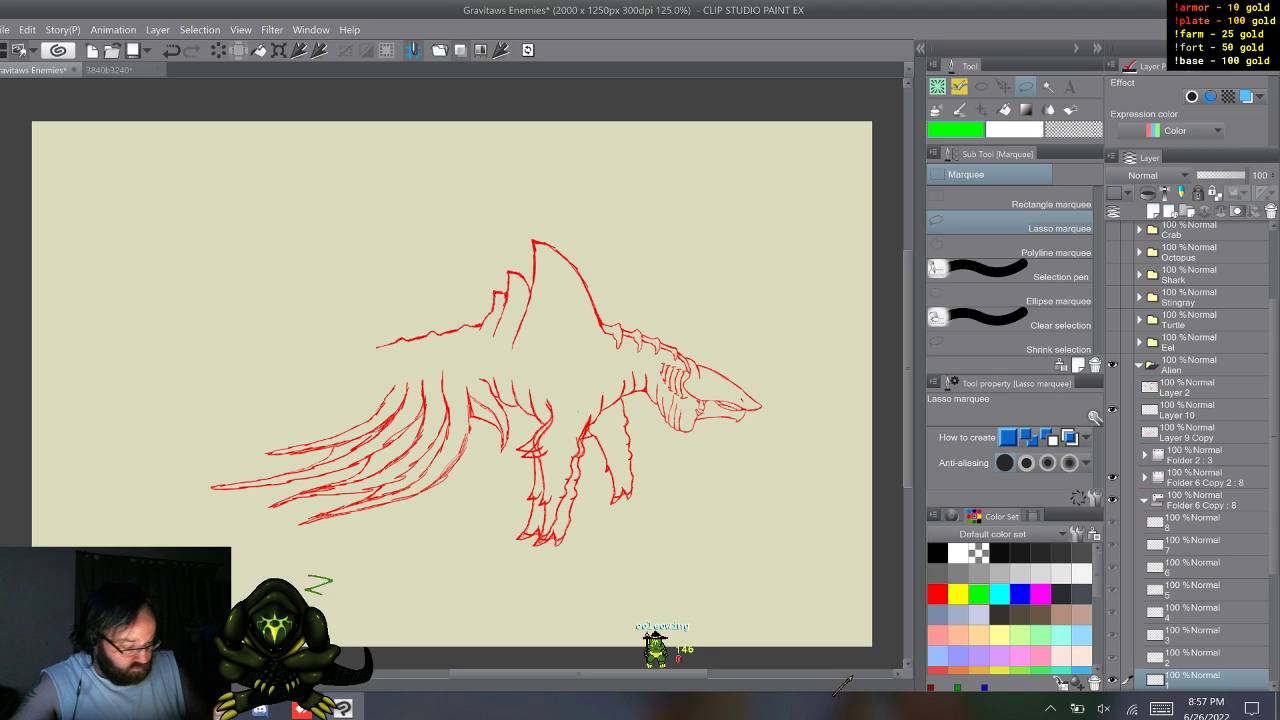
pyautogui.click(1112, 477)
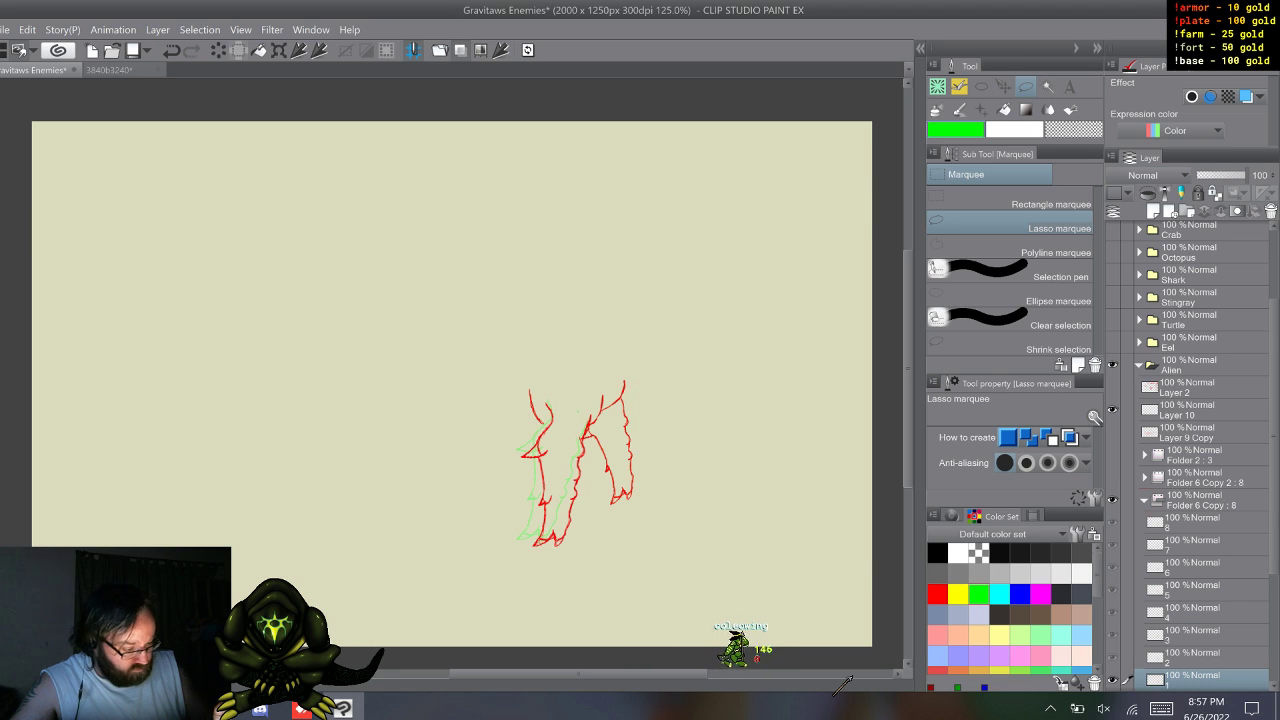
pyautogui.hotkey('ctrl', 'y')
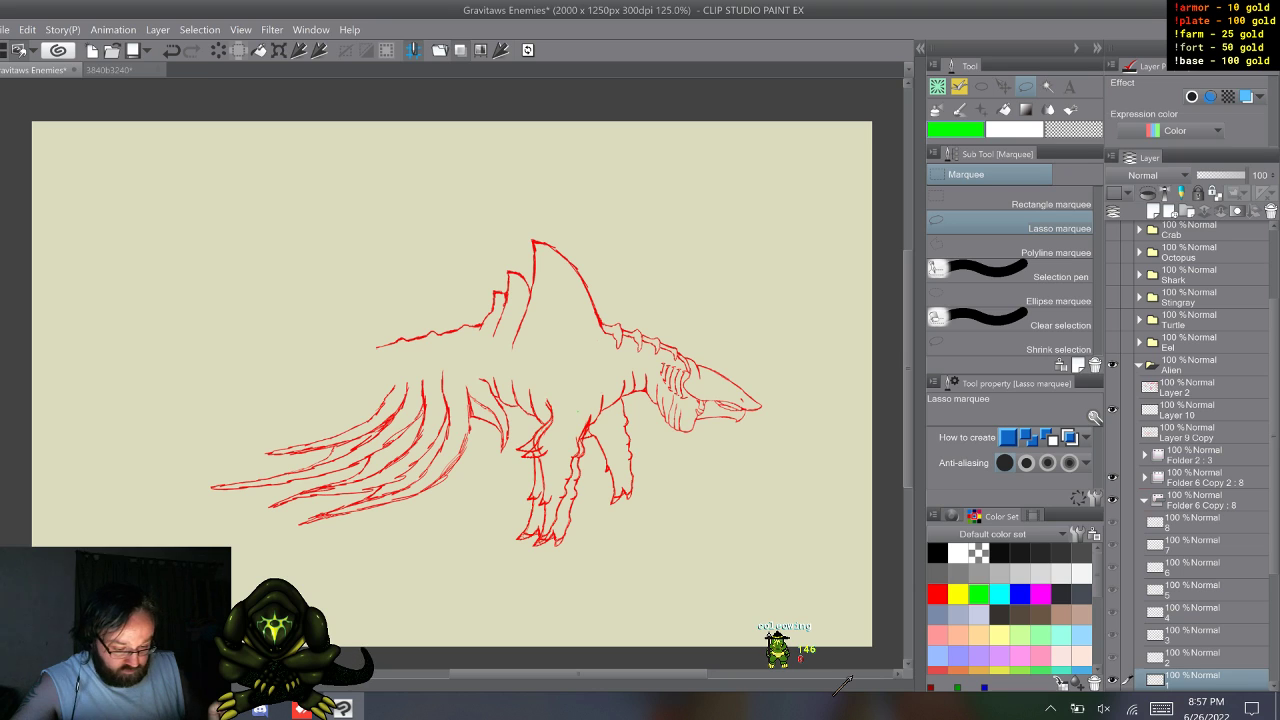
# - On frame 2 of Folder 6 Copy, lasso the near front leg and rotate it around the shoulder pivot, farther forward than on frame 1
pyautogui.hotkey('alt', ']')
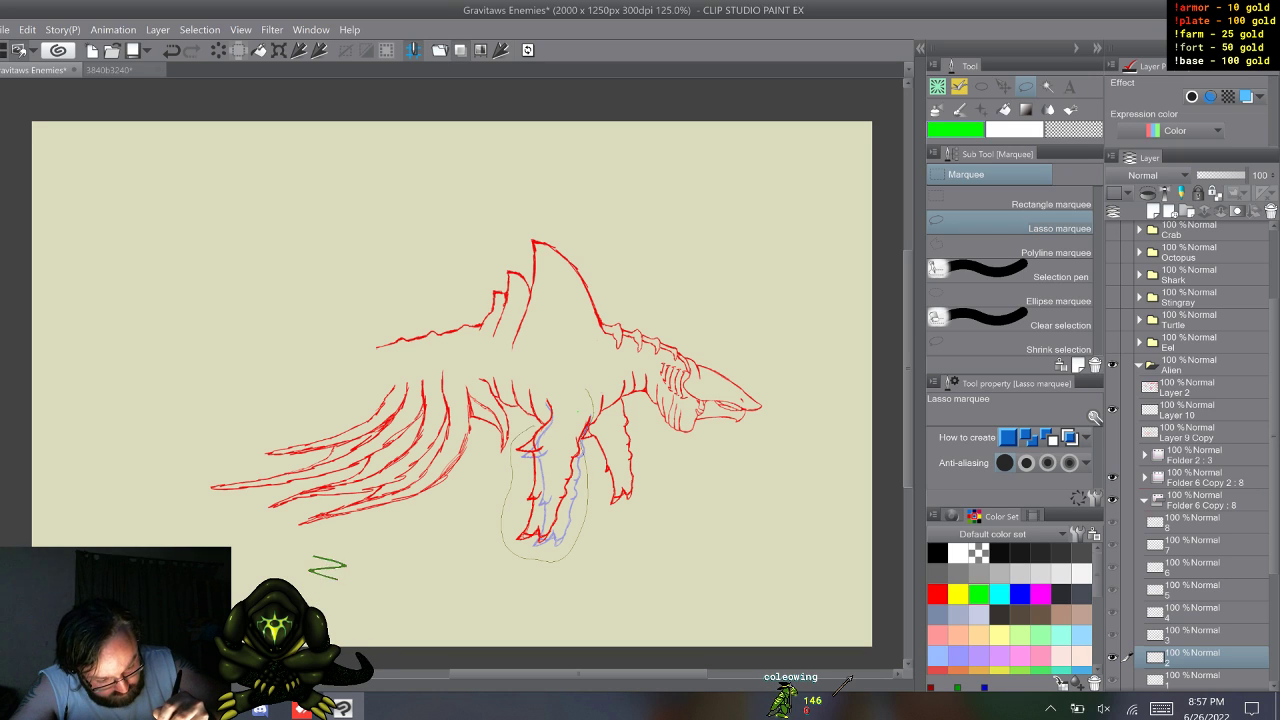
pyautogui.moveTo(586, 390)
pyautogui.mouseDown()
pyautogui.moveTo(548, 386)
pyautogui.moveTo(544, 420)
pyautogui.mouseUp()
pyautogui.hotkey('ctrl', 't')
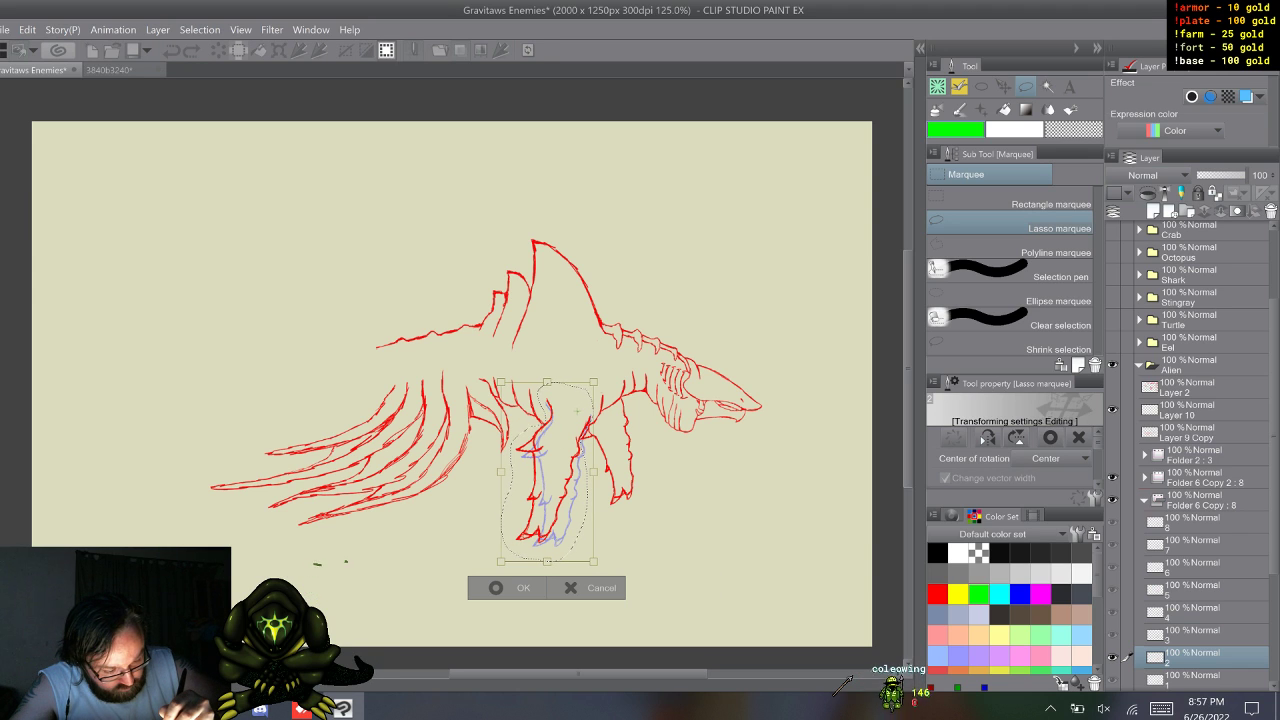
pyautogui.moveTo(600, 572)
pyautogui.mouseDown()
pyautogui.moveTo(615, 569)
pyautogui.moveTo(551, 579)
pyautogui.moveTo(568, 580)
pyautogui.mouseUp()
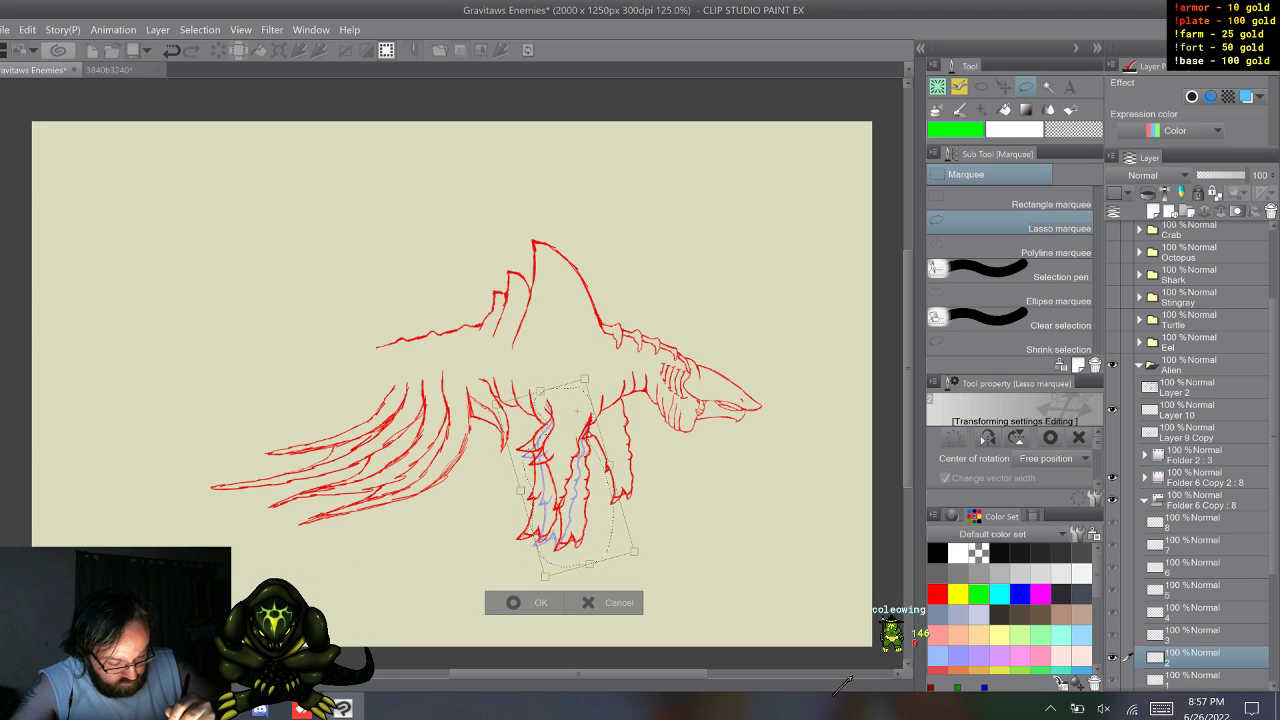
pyautogui.press('Return')
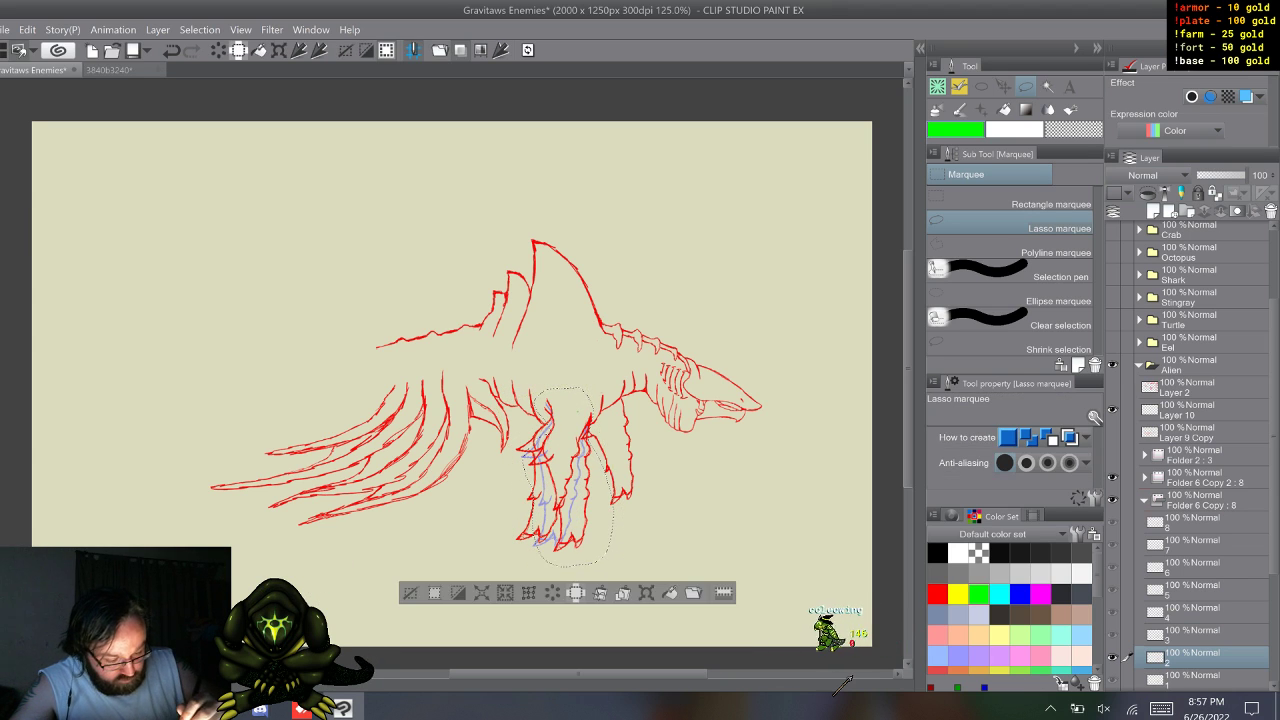
pyautogui.hotkey('ctrl', 'd')
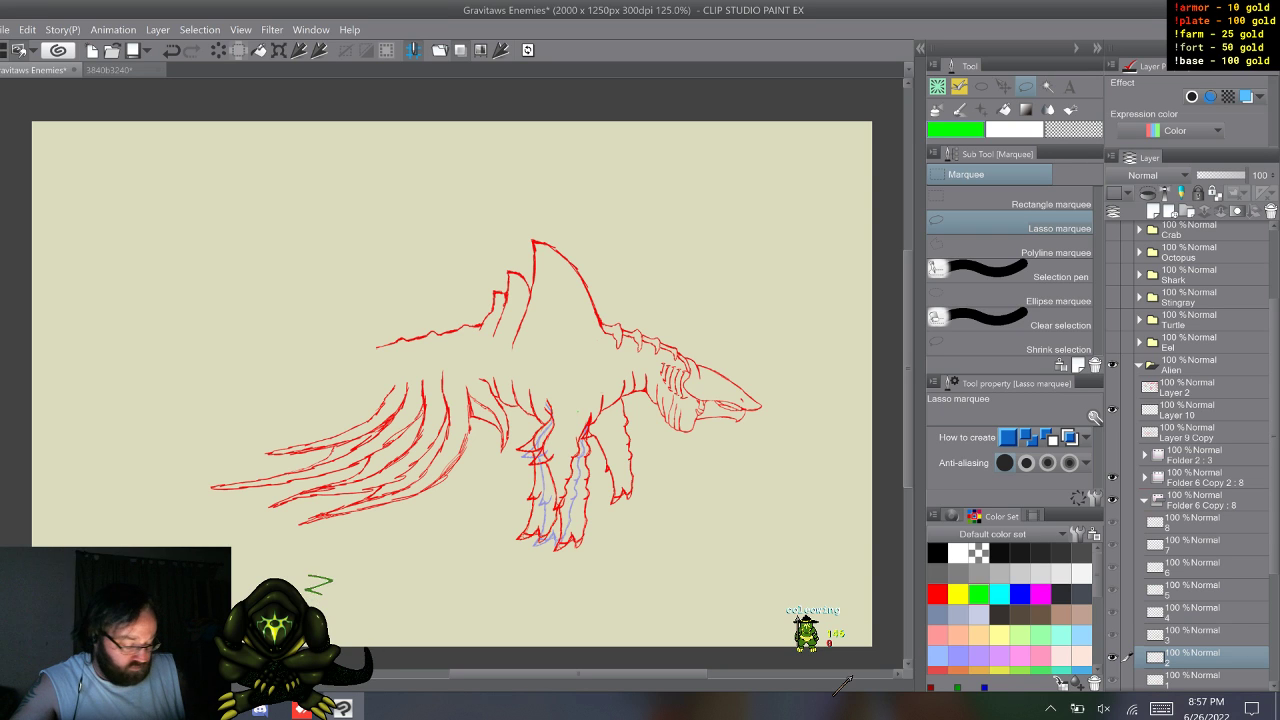
# - Delete frame 3 of Folder 6 Copy and replace it with a duplicate of frame 1 placed above frame 2 and named 3
pyautogui.press('w')
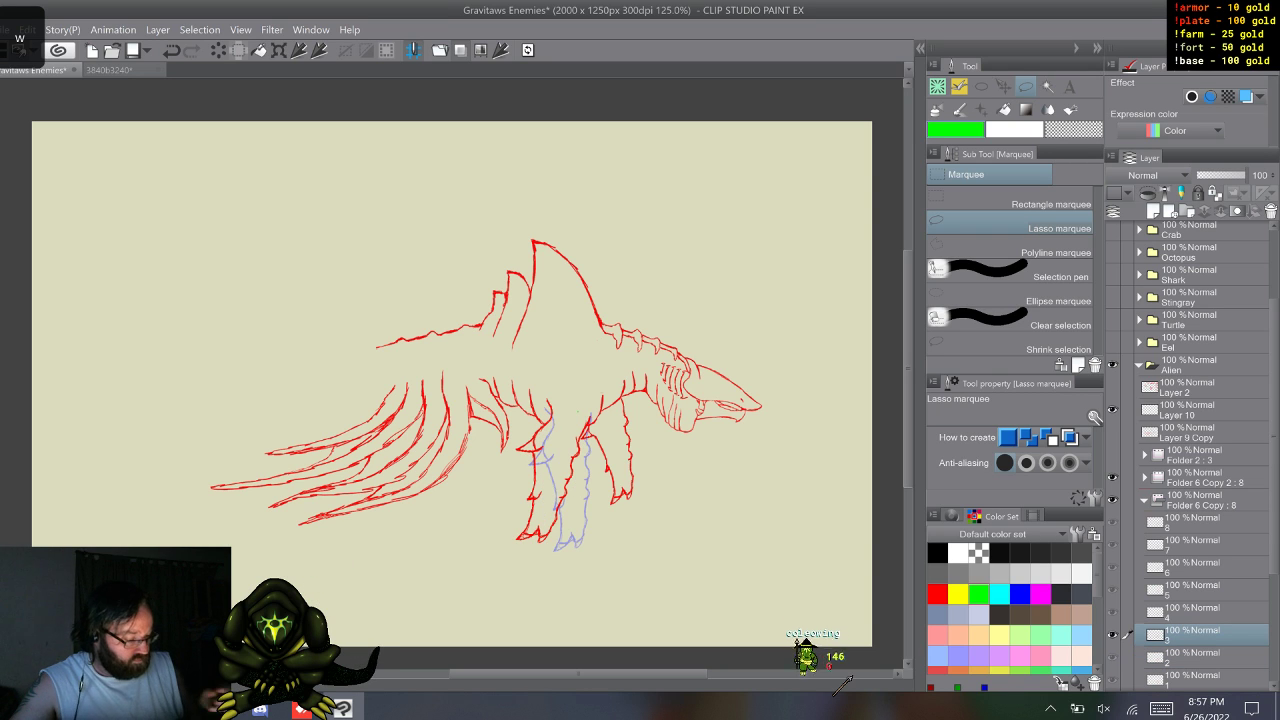
pyautogui.rightClick(1192, 634)
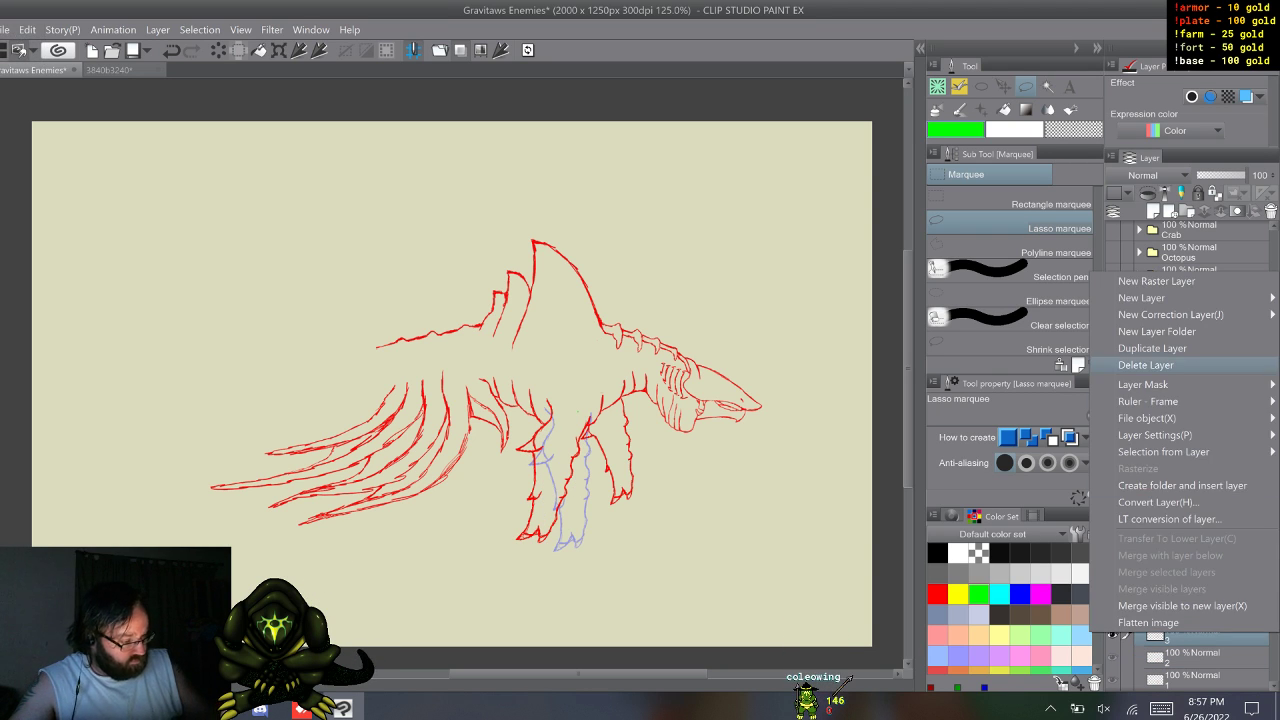
pyautogui.click(1145, 365)
pyautogui.click(1126, 656)
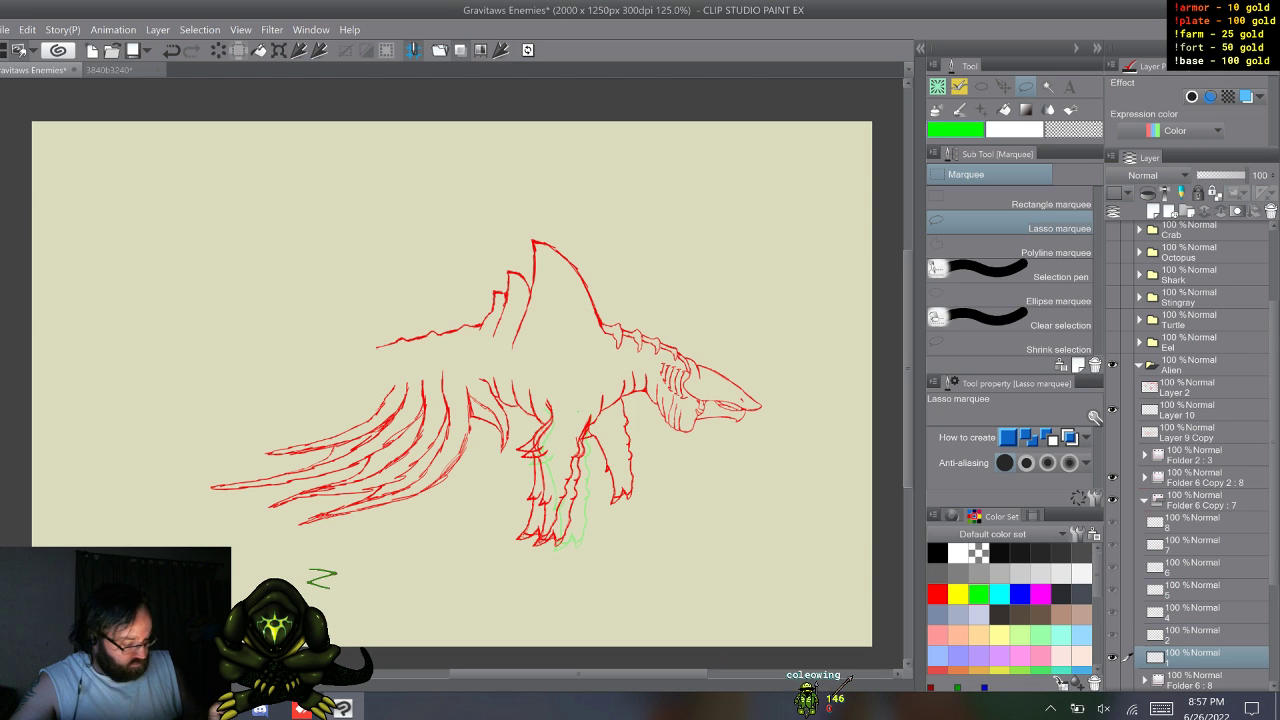
pyautogui.press('F9')
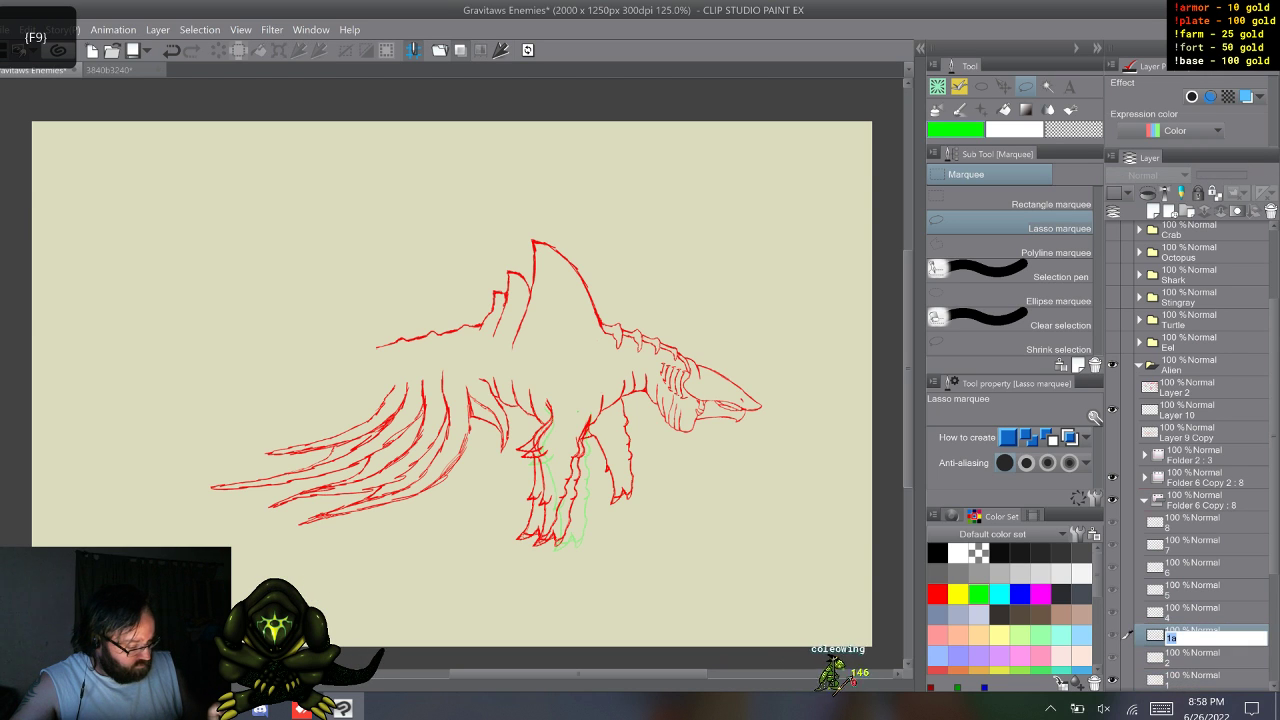
pyautogui.click(1161, 708)
pyautogui.click(484, 494)
pyautogui.click(417, 494)
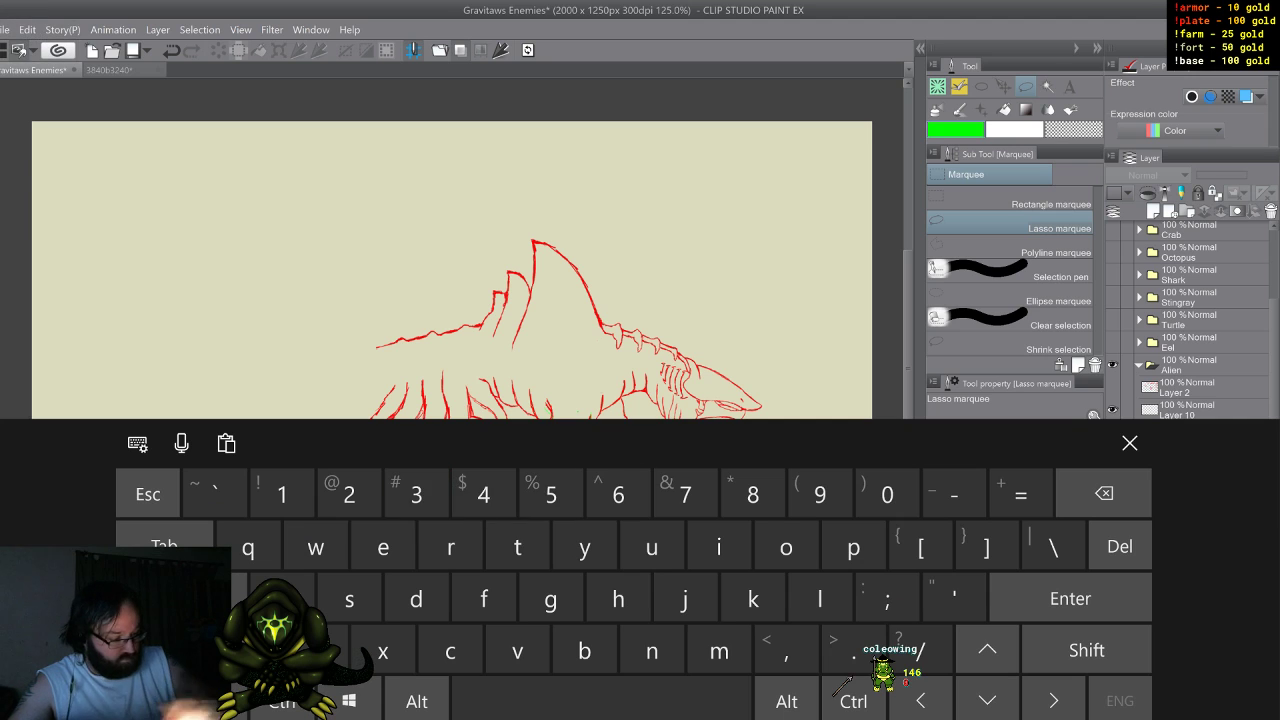
pyautogui.click(1130, 443)
# - Flip back and forth through the frames of Folder 6 Copy to examine the near front leg's swing, ending on frame 1
pyautogui.press('w')
pyautogui.press('w')
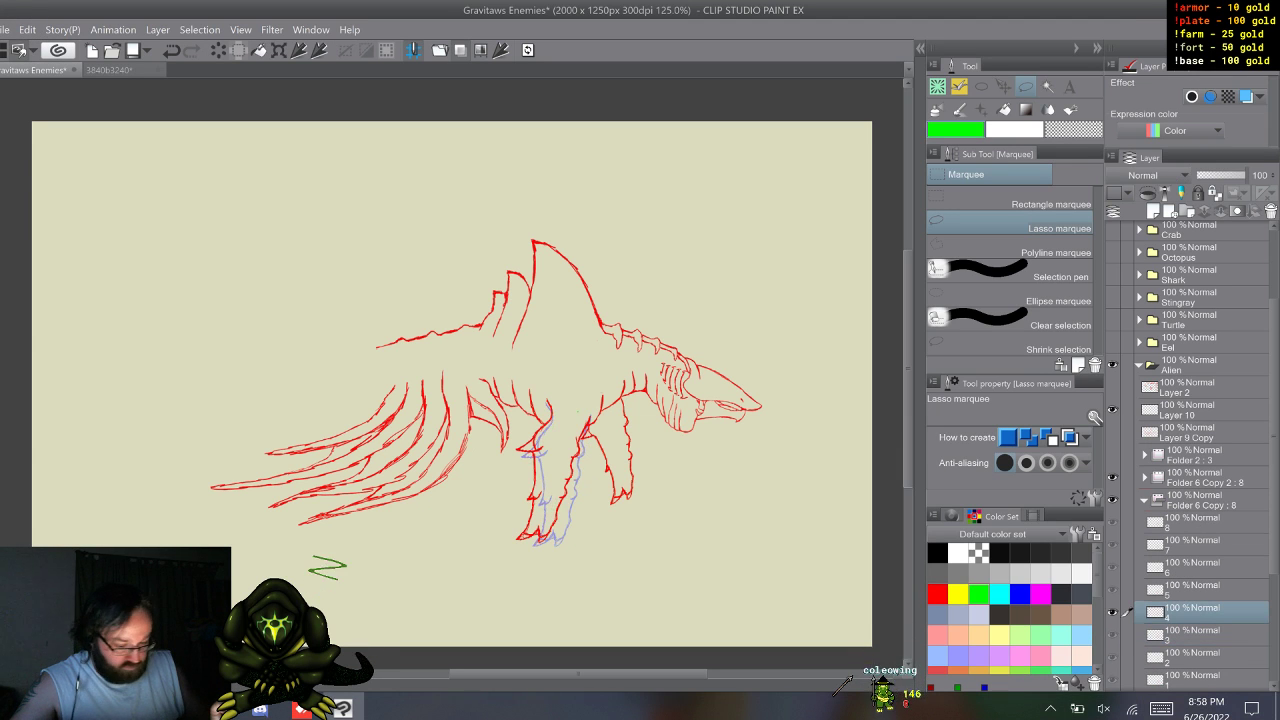
pyautogui.press('s')
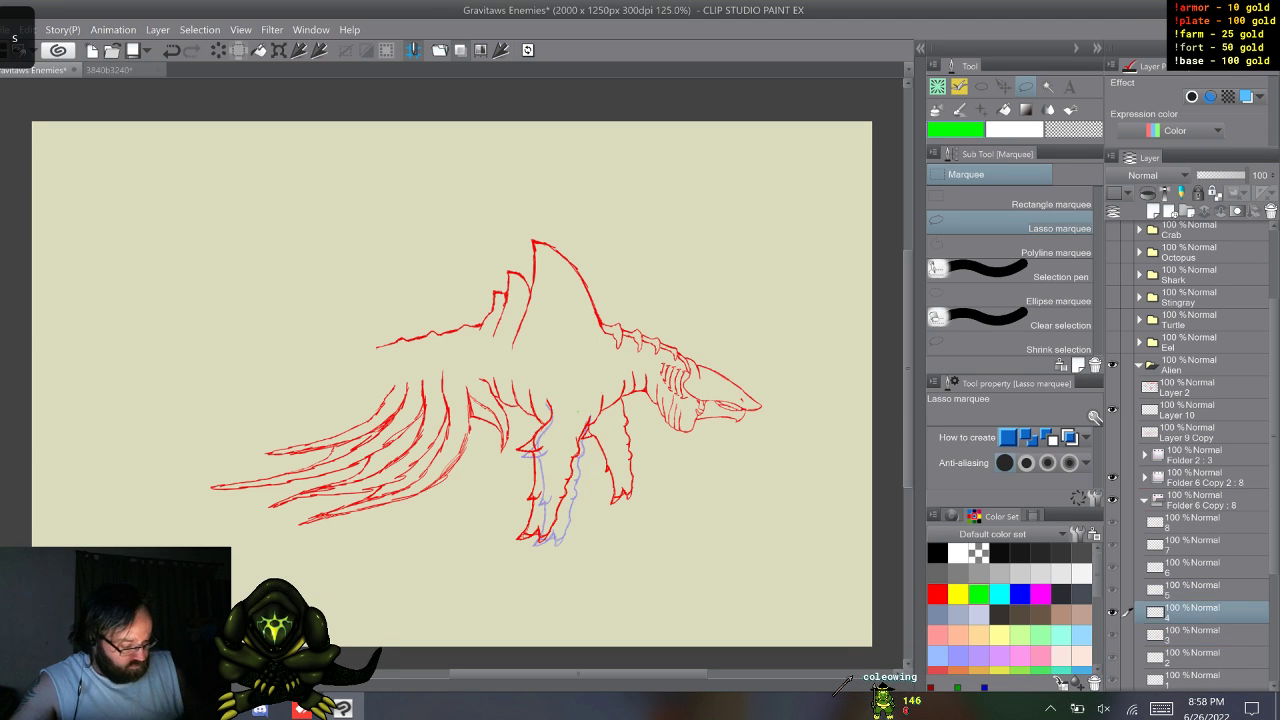
pyautogui.press('w')
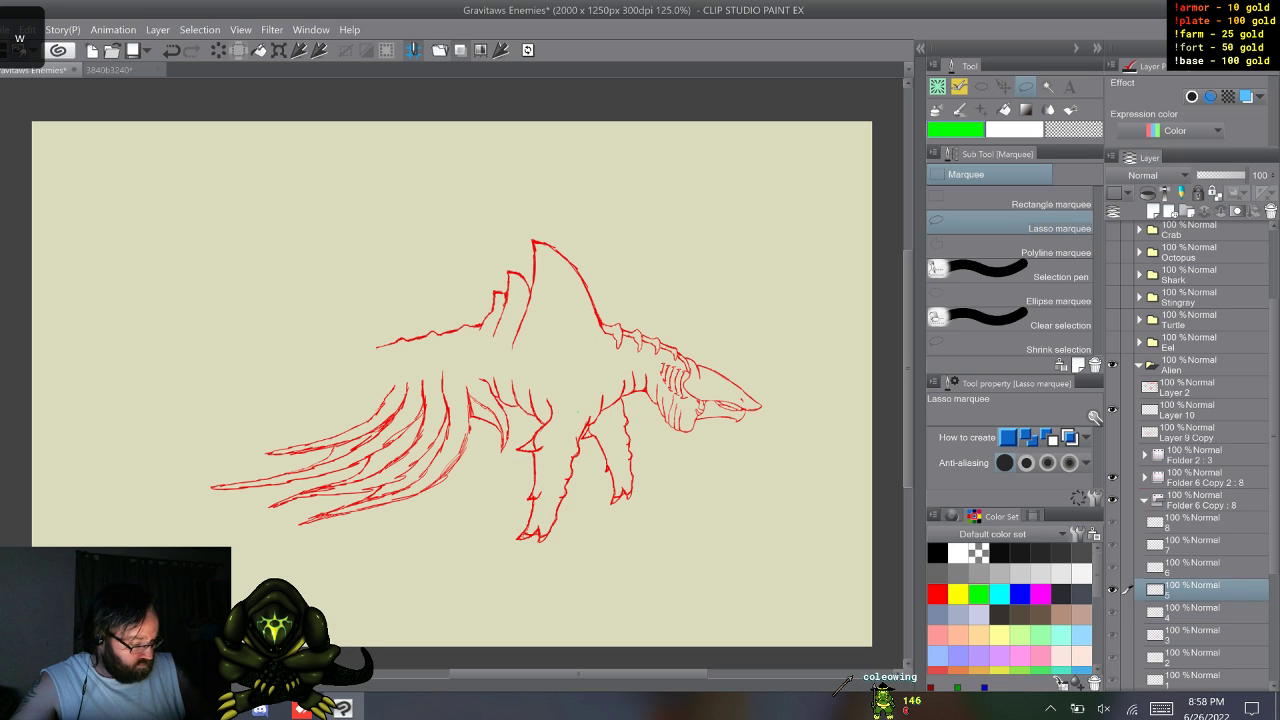
pyautogui.press('s')
pyautogui.press('s')
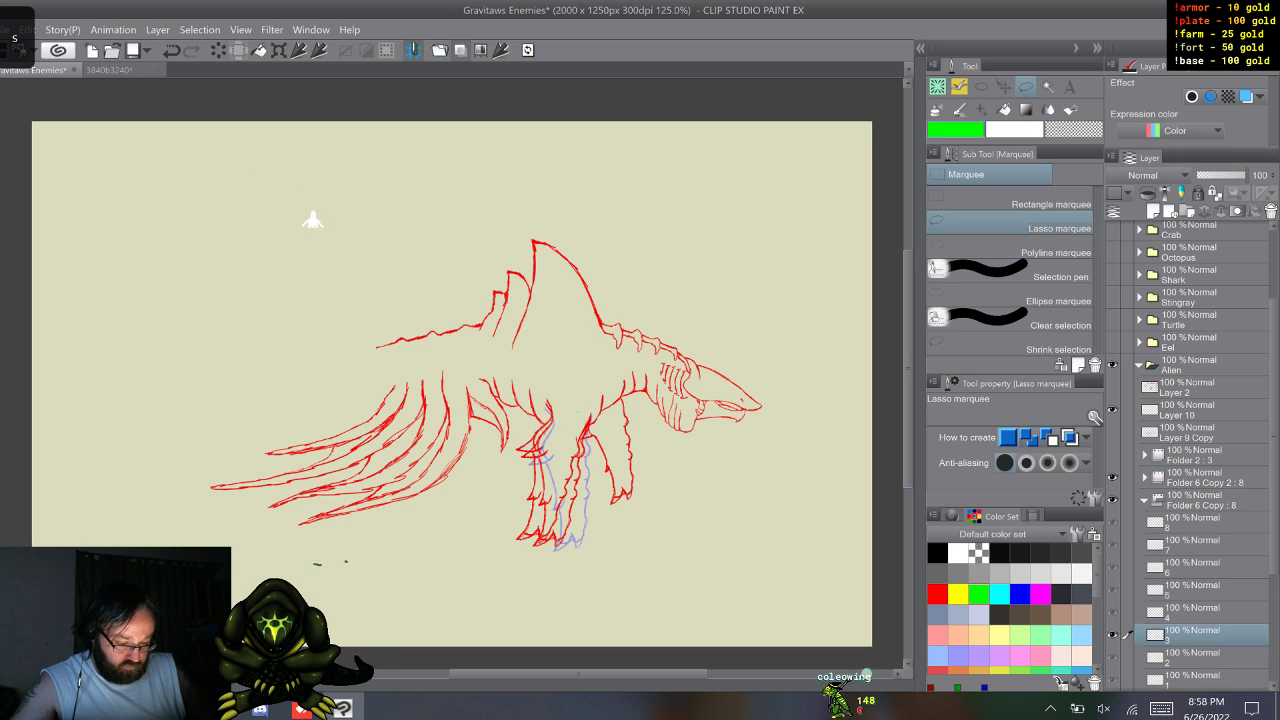
pyautogui.press('w')
pyautogui.press('w')
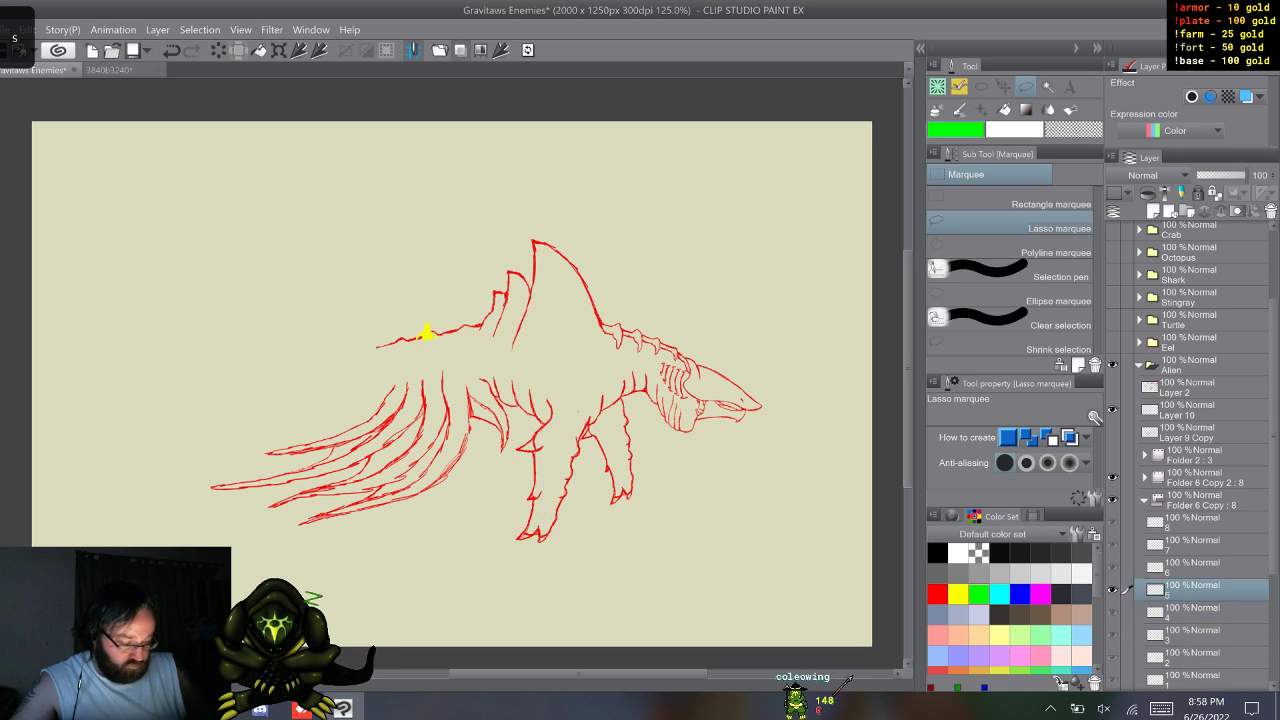
pyautogui.press('s')
pyautogui.press('s')
pyautogui.press('s')
pyautogui.press('s')
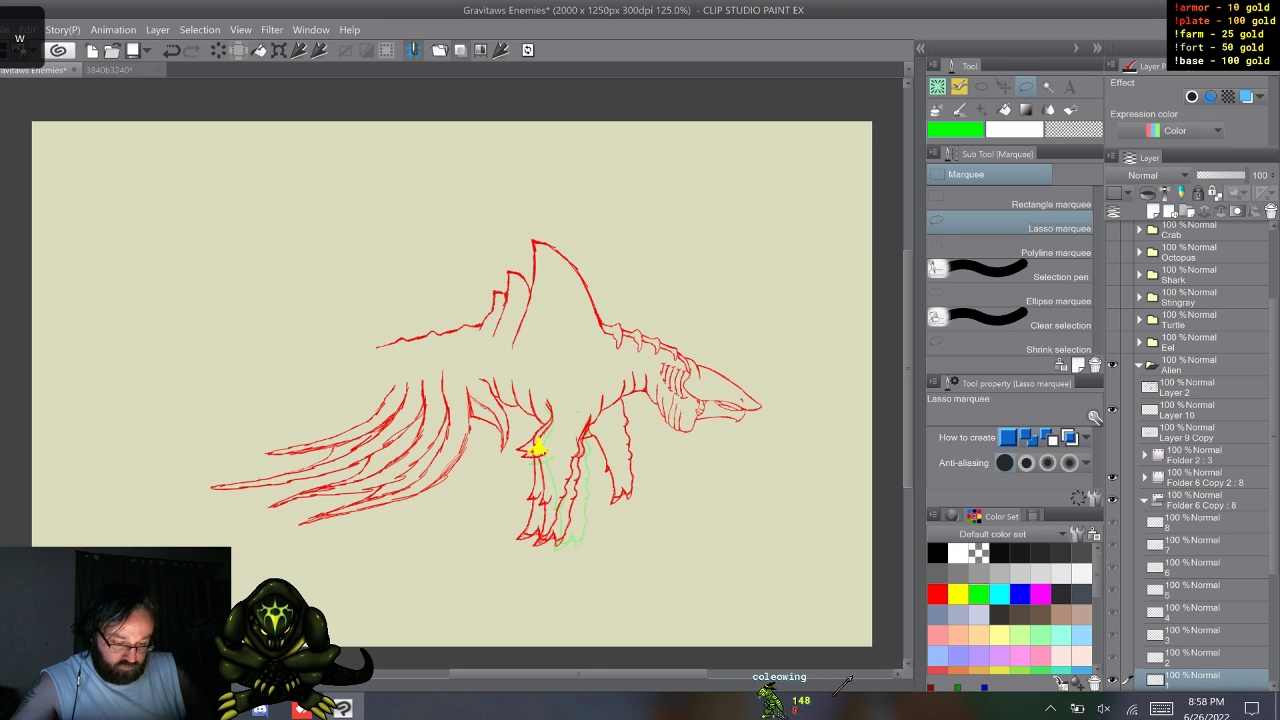
pyautogui.press('w')
pyautogui.press('w')
pyautogui.press('w')
pyautogui.press('w')
pyautogui.press('w')
pyautogui.press('w')
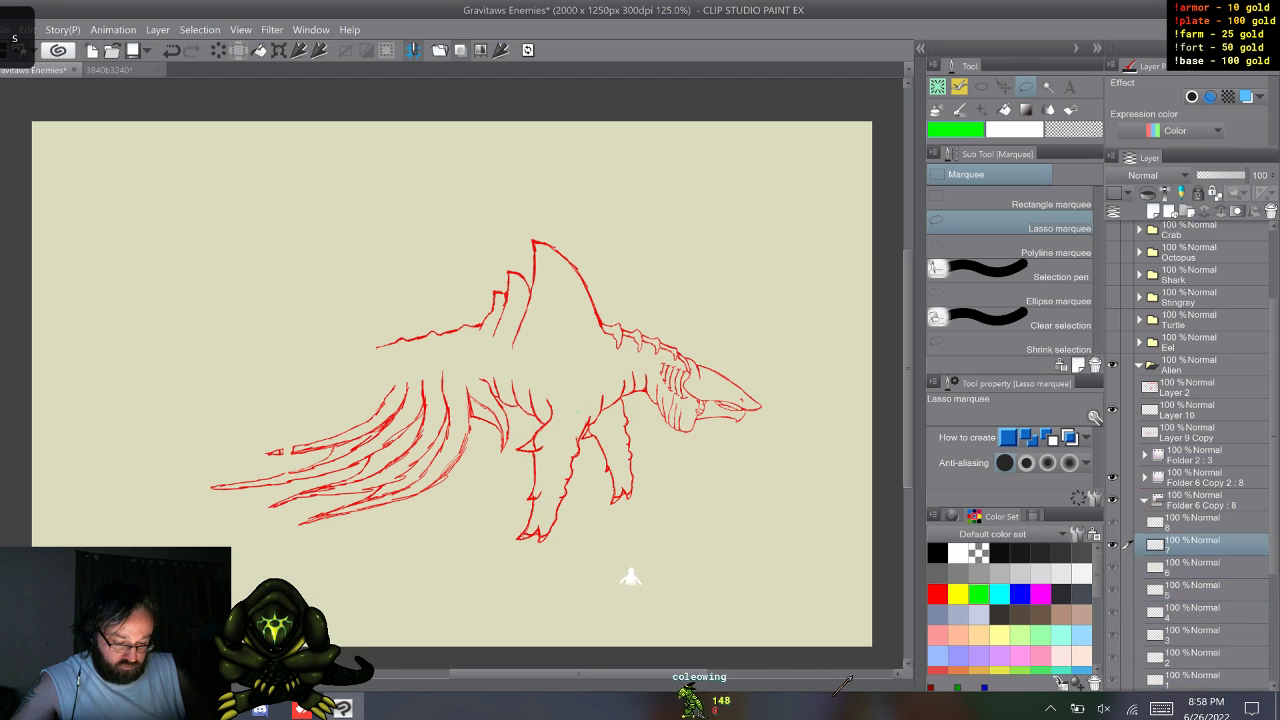
pyautogui.press('s')
pyautogui.press('s')
pyautogui.press('s')
pyautogui.press('s')
pyautogui.press('s')
pyautogui.press('s')
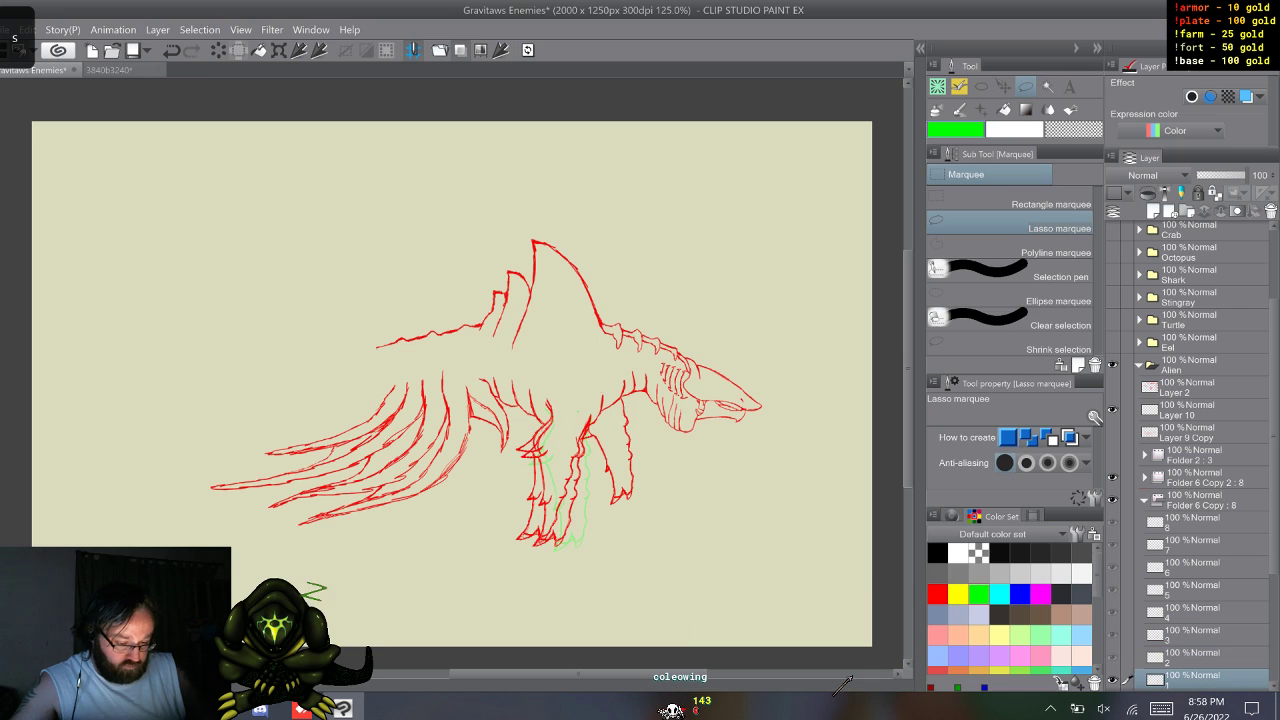
# - Flip back and forth through the frames of Folder 6 Copy to examine the near front leg's swing, ending on frame 5
pyautogui.press('s')
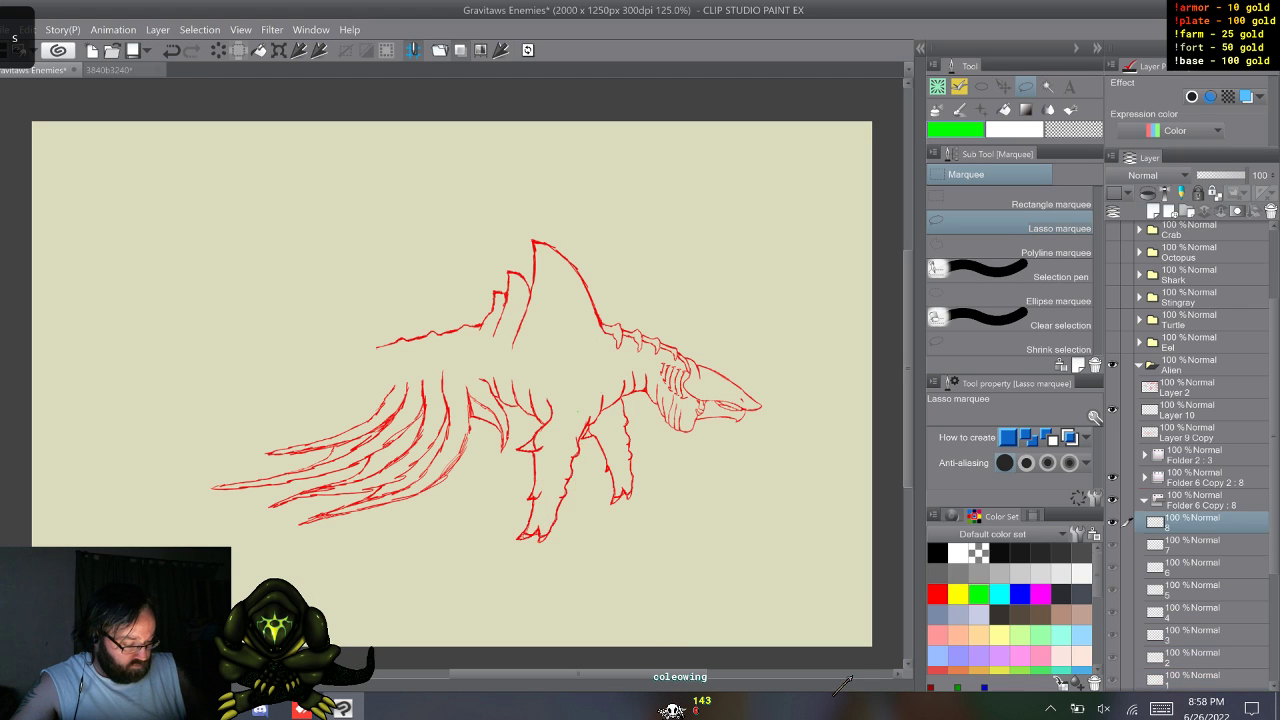
pyautogui.press('w')
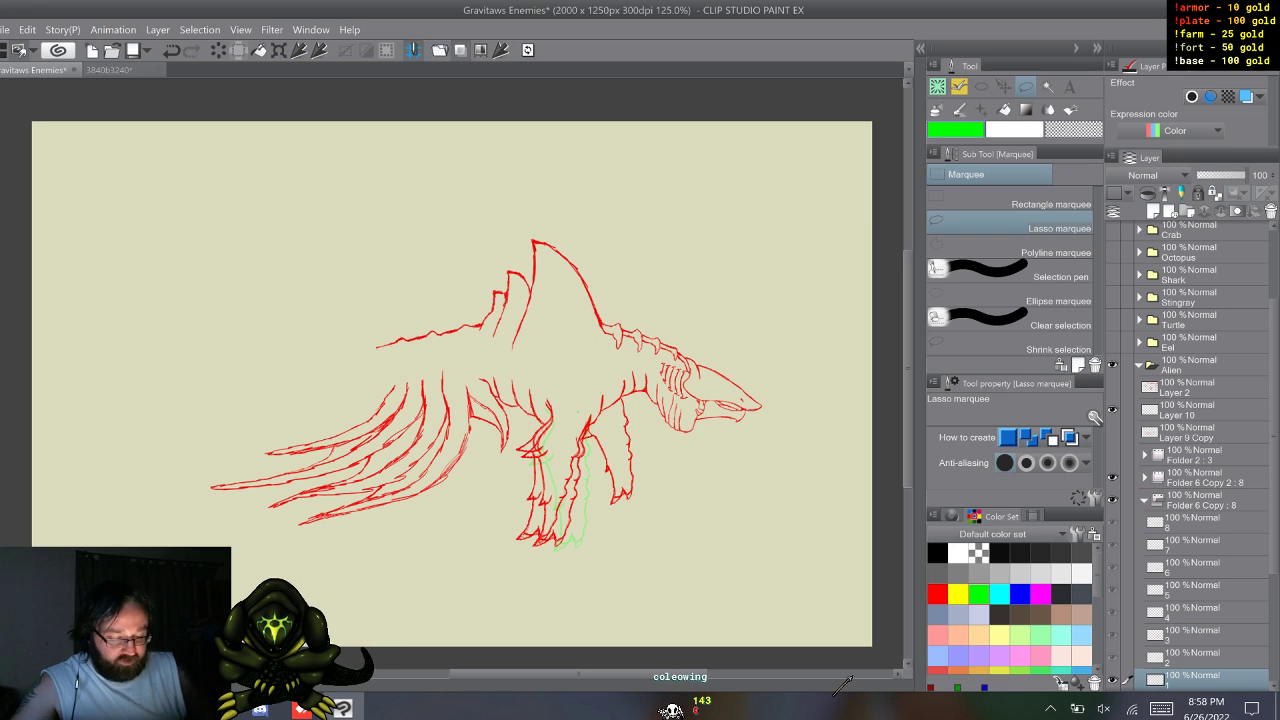
pyautogui.press('w')
pyautogui.press('w')
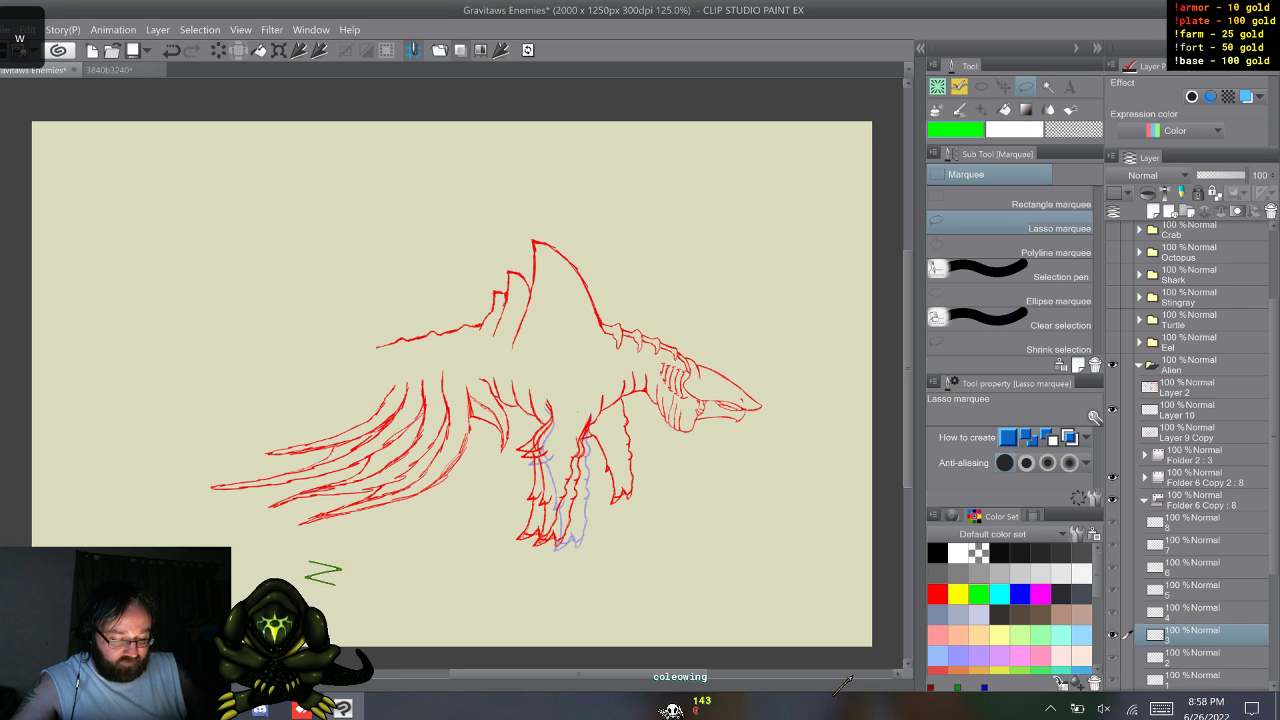
pyautogui.press('s')
pyautogui.press('s')
pyautogui.press('w')
pyautogui.press('w')
pyautogui.press('w')
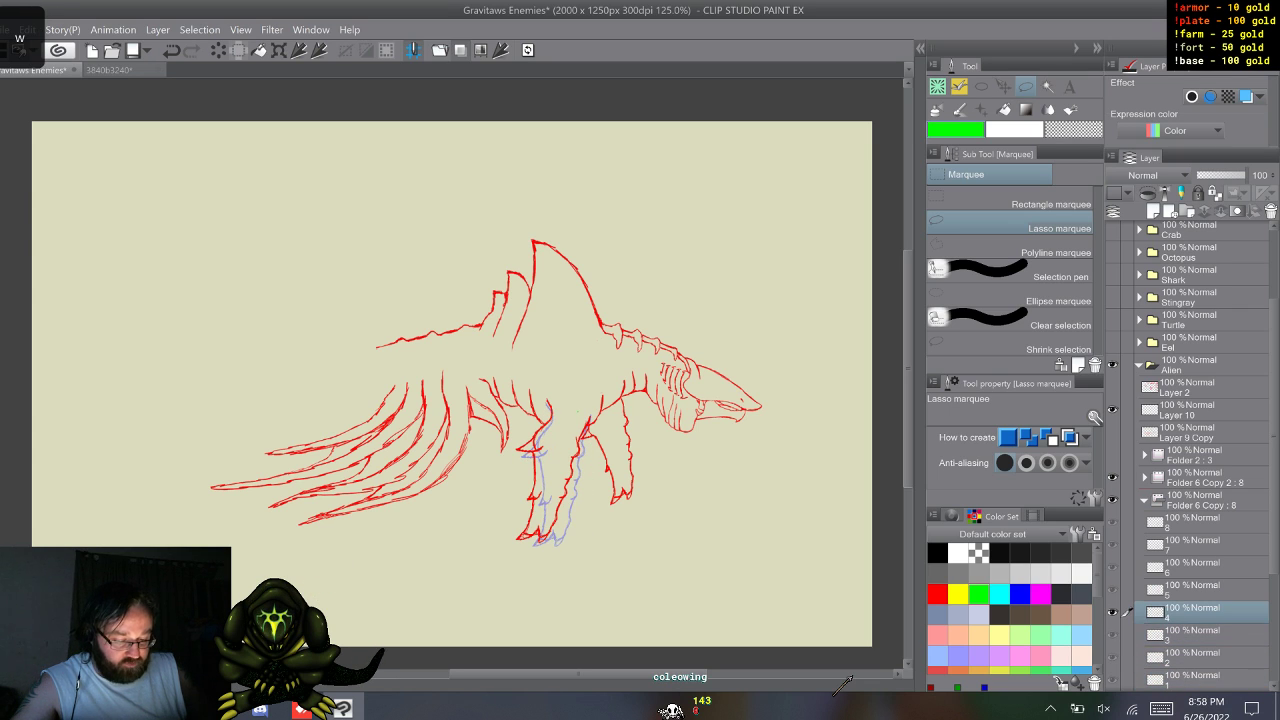
pyautogui.press('s')
pyautogui.press('s')
pyautogui.press('s')
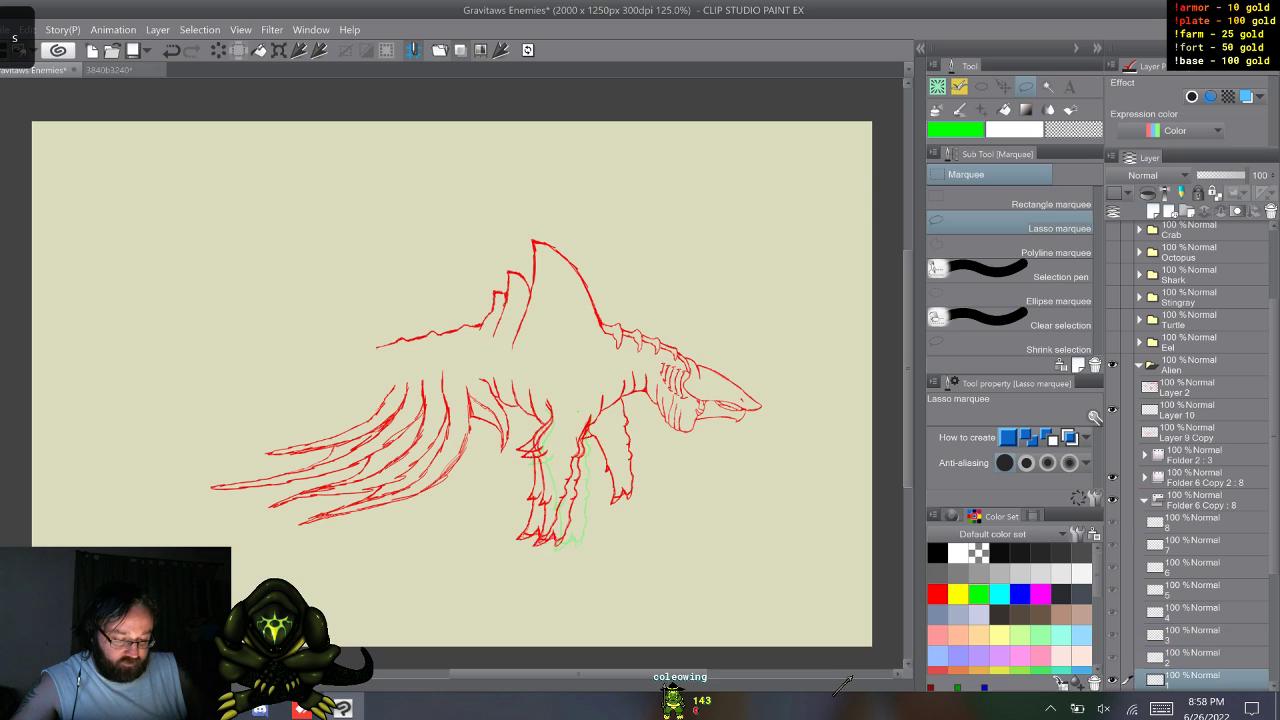
pyautogui.press('s')
pyautogui.press('w')
pyautogui.press('w')
pyautogui.press('w')
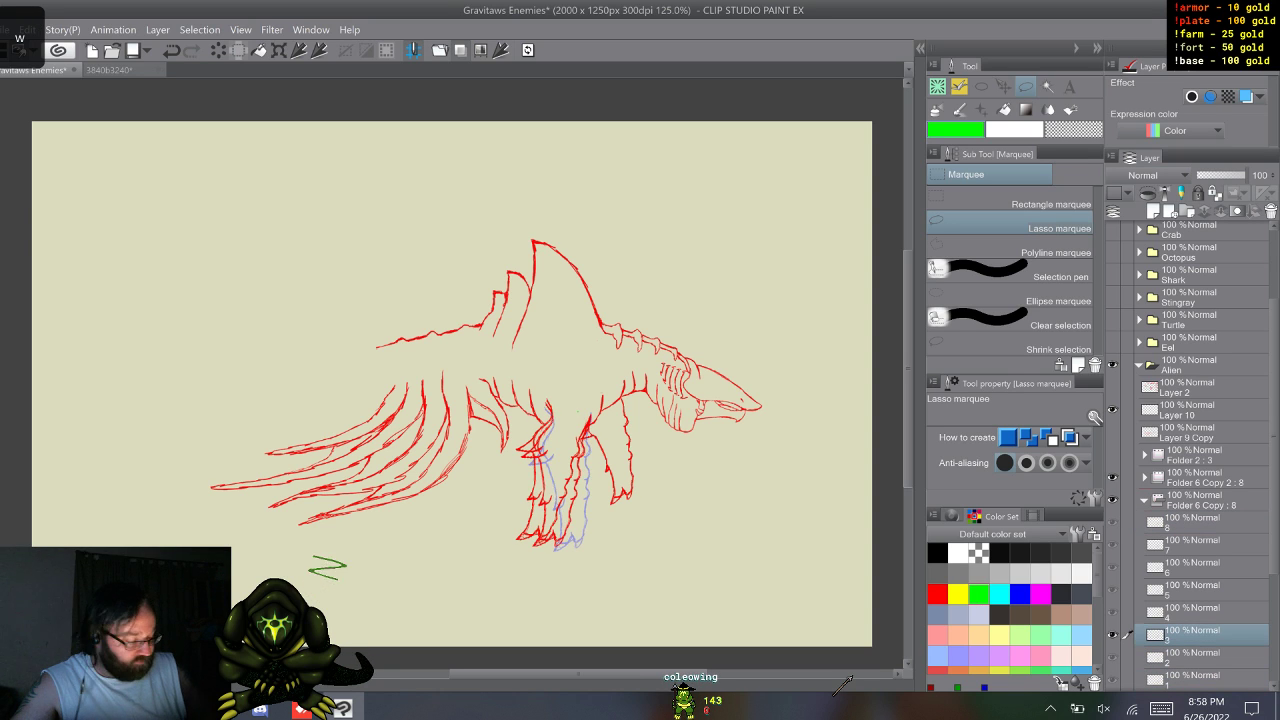
pyautogui.press('w')
pyautogui.press('s')
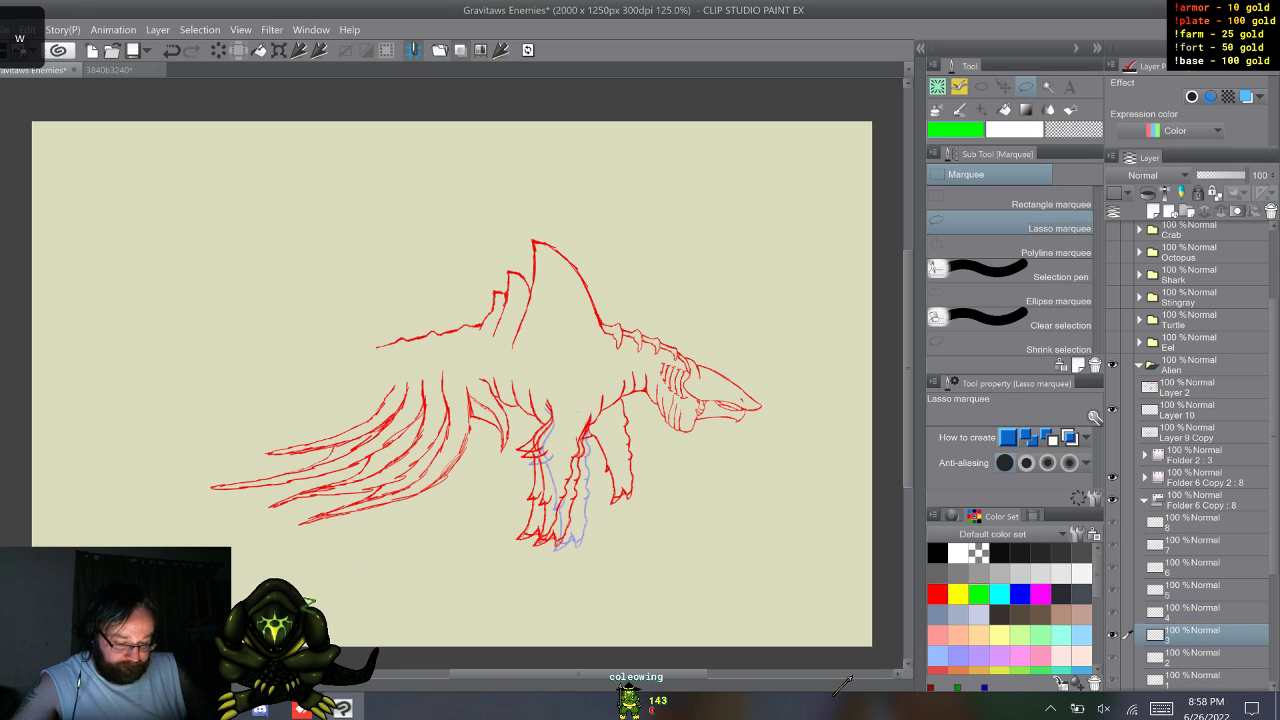
pyautogui.press('w')
pyautogui.press('w')
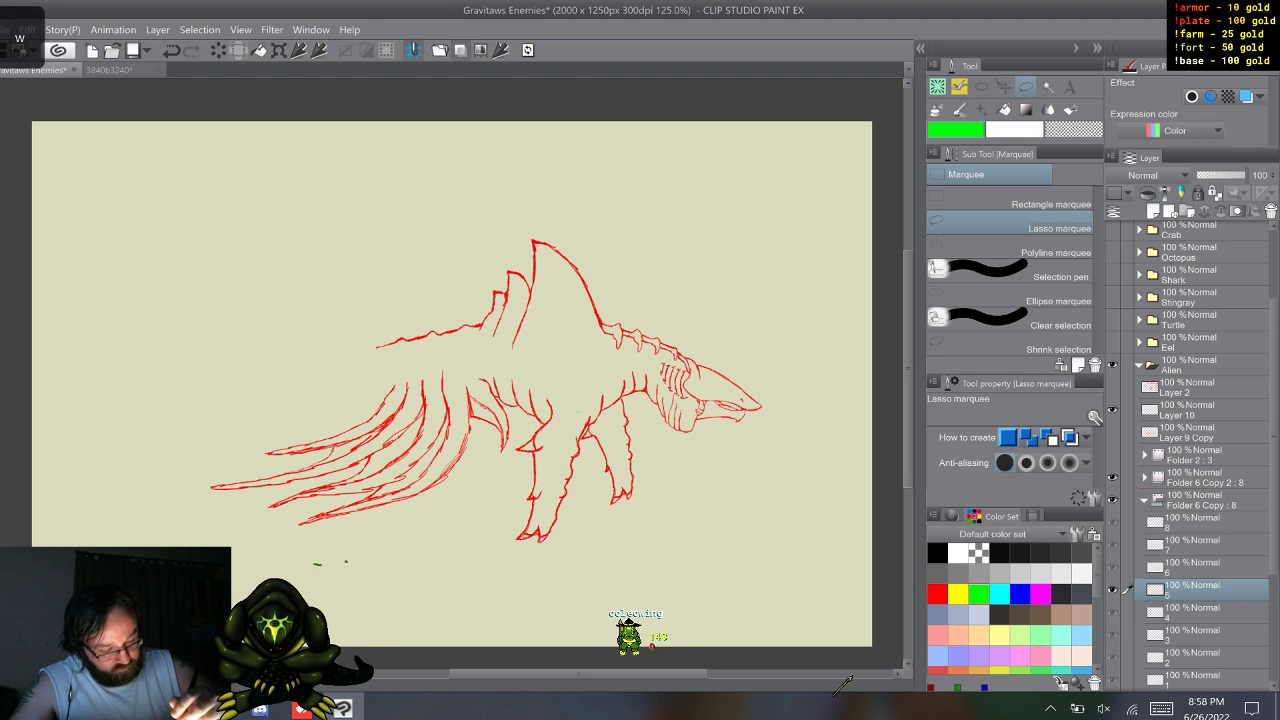
# - On frame 5 of Folder 6 Copy, lasso the far front leg, rotate it slightly forward around its shoulder, and clear the selection
pyautogui.press('z')
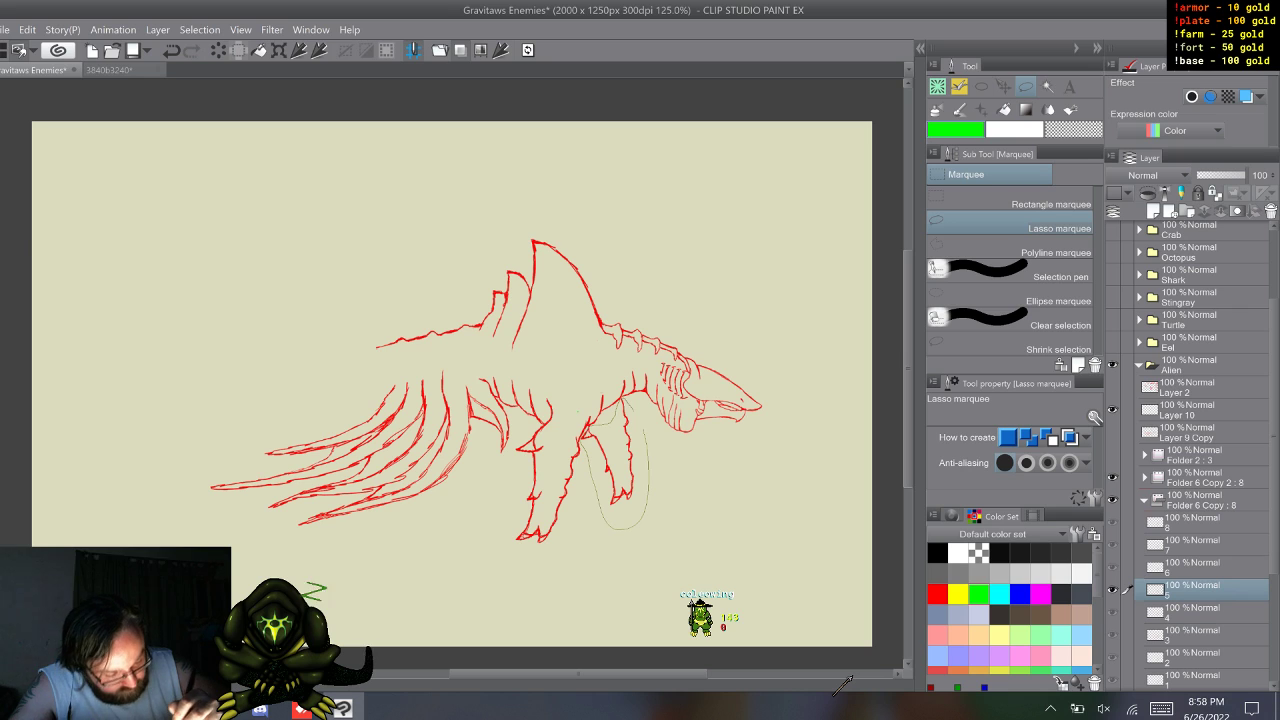
pyautogui.hotkey('ctrl', 't')
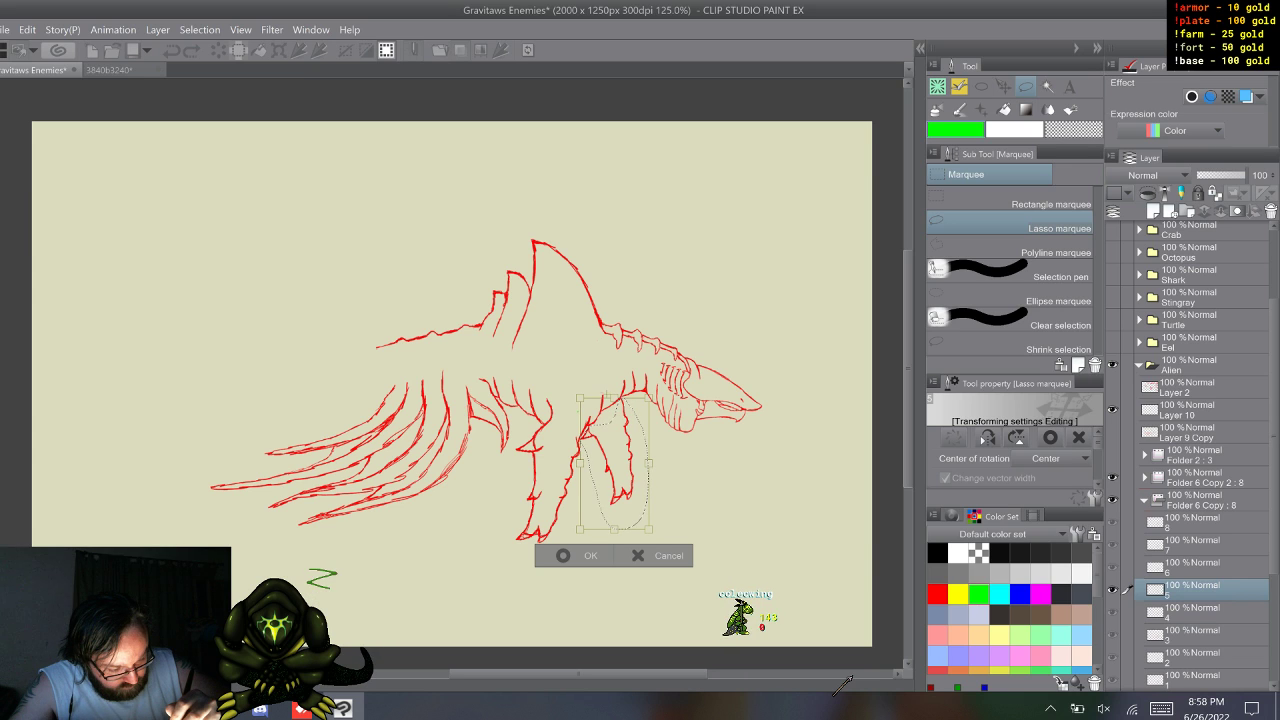
pyautogui.moveTo(660, 545); pyautogui.dragTo(674, 540)
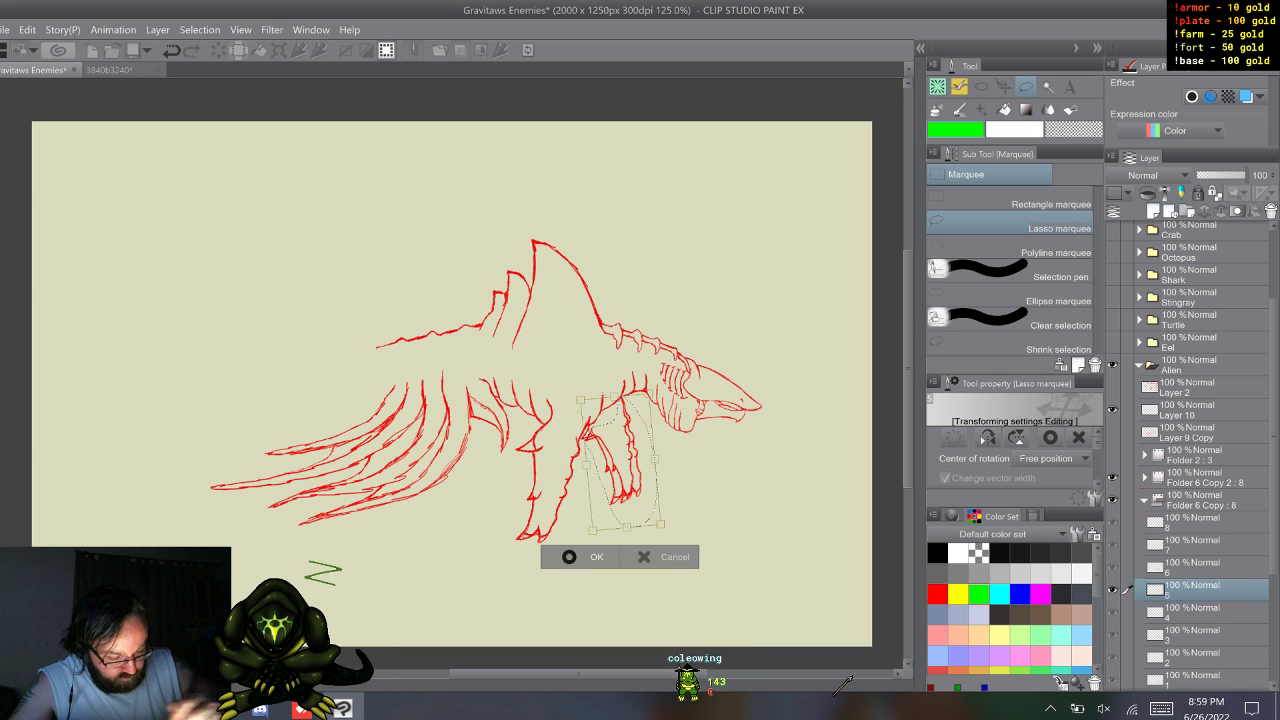
pyautogui.press('Return')
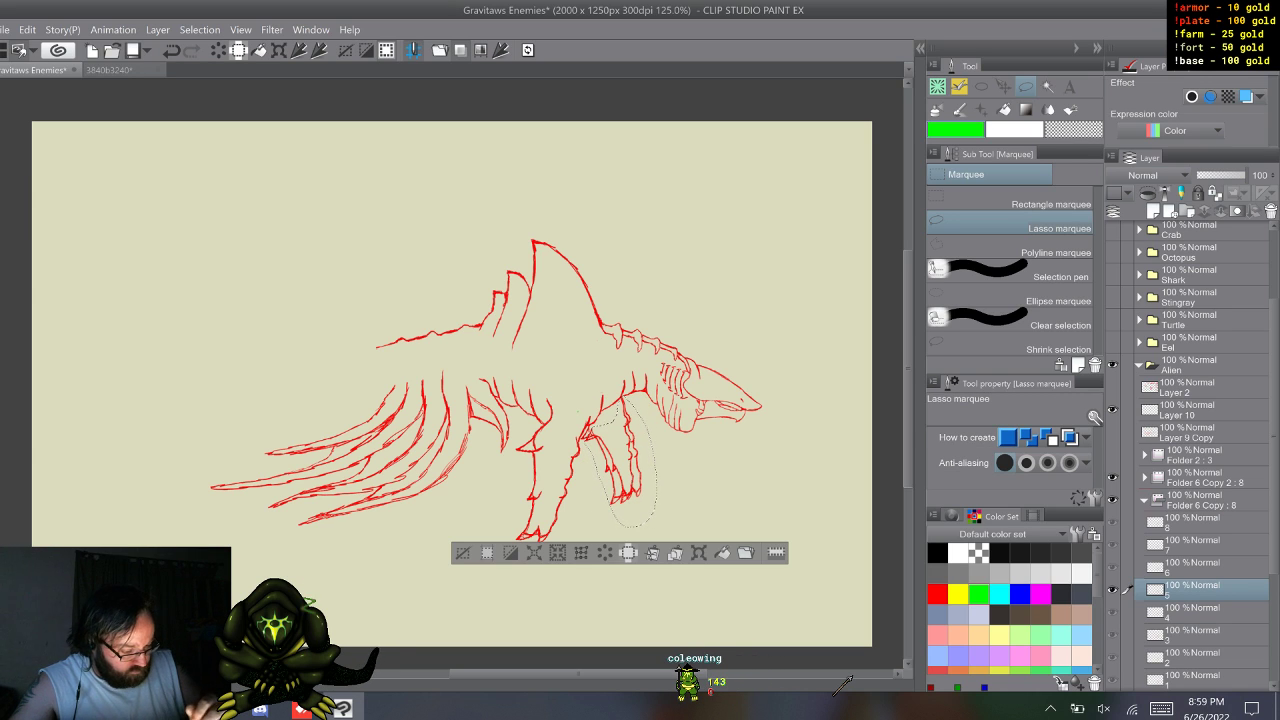
pyautogui.hotkey('ctrl', 'd')
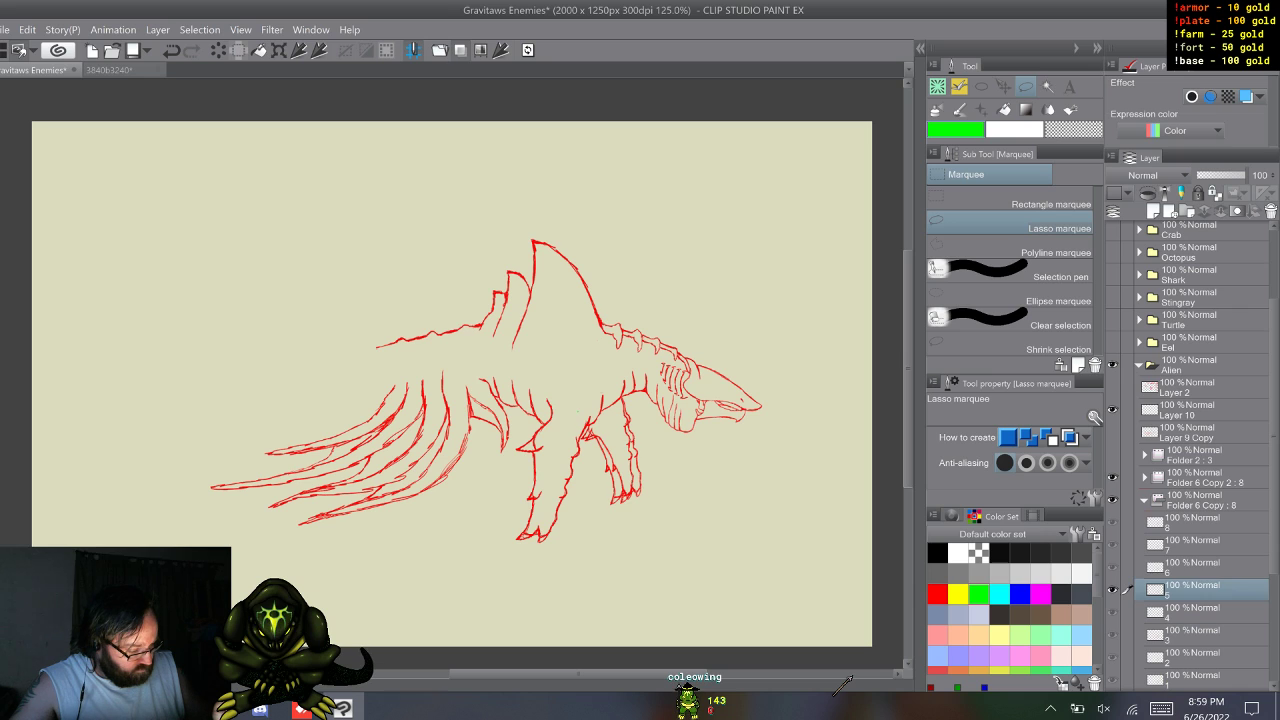
# - On frame 6 of Folder 6 Copy, lasso the far front leg and rotate it around its shoulder, farther forward than on frame 5
pyautogui.hotkey('alt', ']')
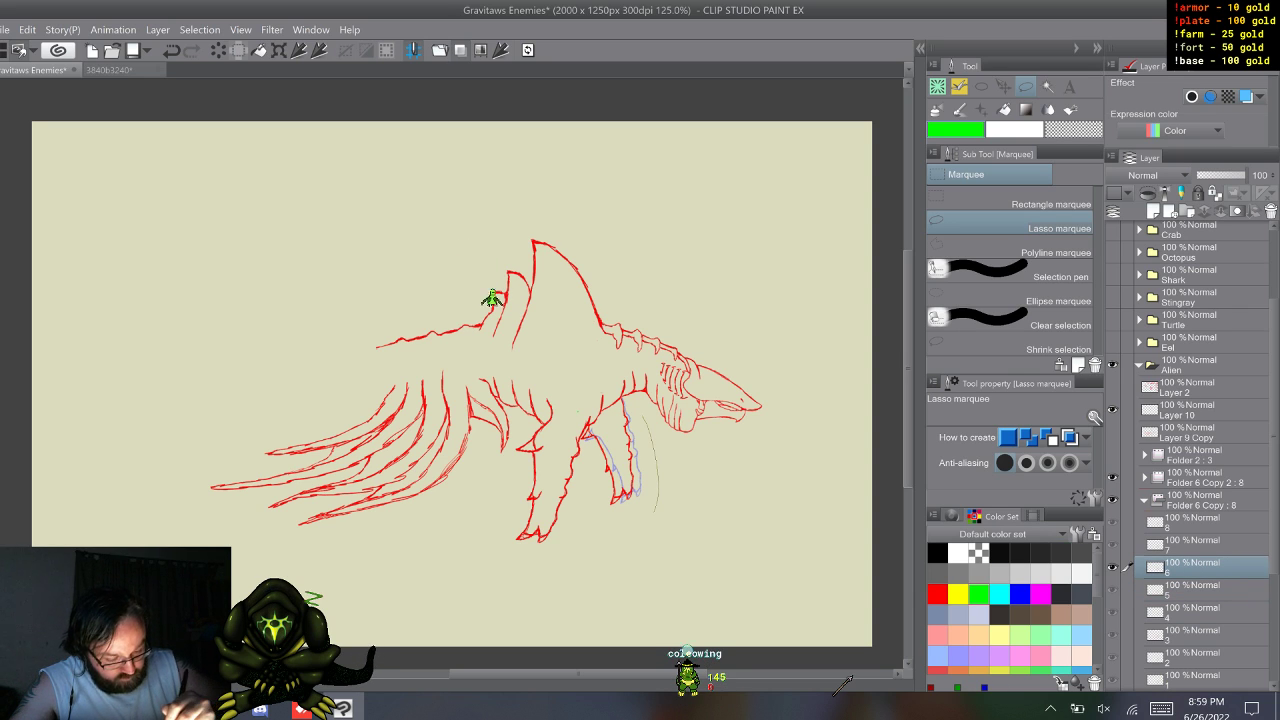
pyautogui.moveTo(655, 512)
pyautogui.mouseDown()
pyautogui.moveTo(613, 533)
pyautogui.moveTo(585, 442)
pyautogui.mouseUp()
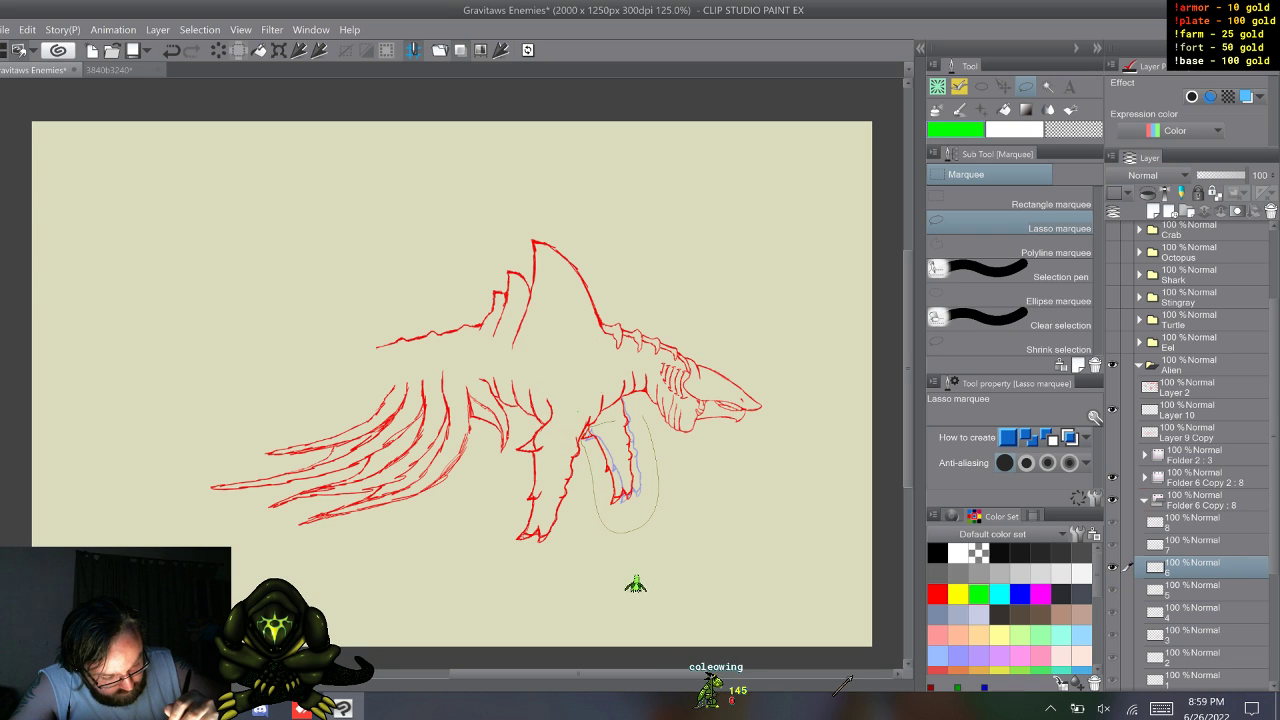
pyautogui.moveTo(620, 403); pyautogui.dragTo(641, 413)
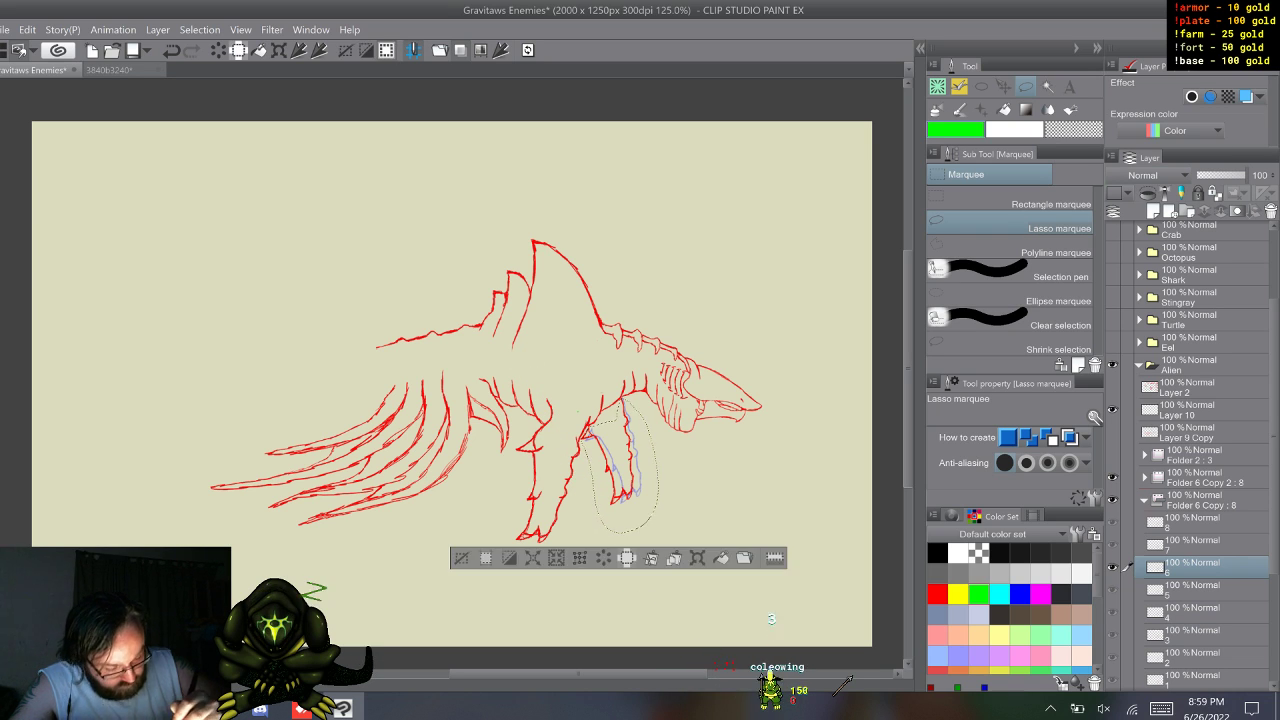
pyautogui.hotkey('ctrl', 't')
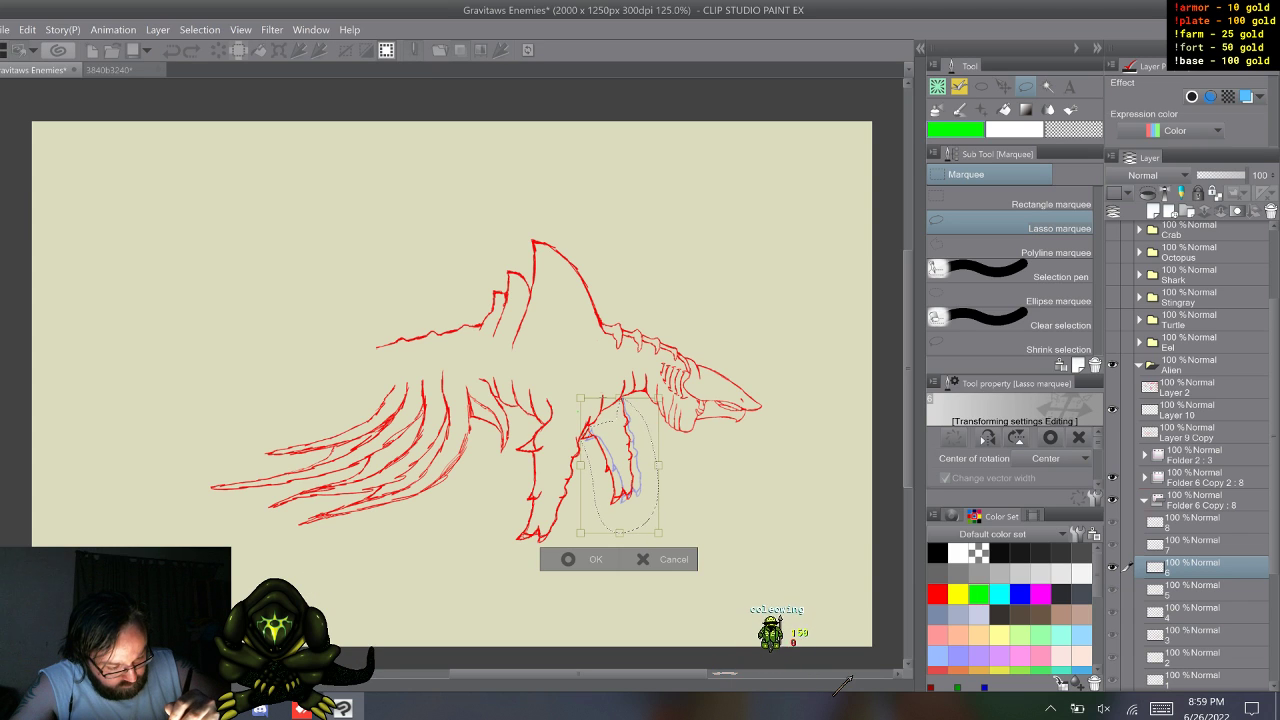
pyautogui.moveTo(658, 533); pyautogui.dragTo(685, 519)
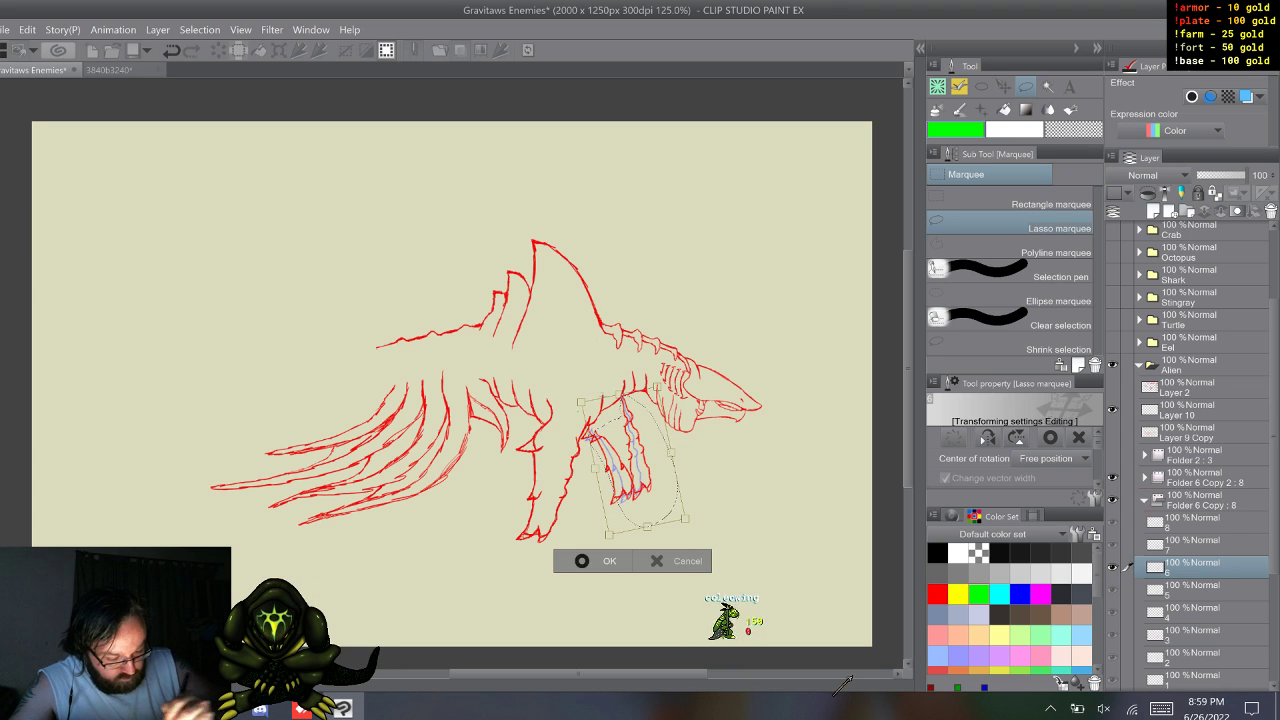
pyautogui.press('Return')
pyautogui.hotkey('ctrl', 'd')
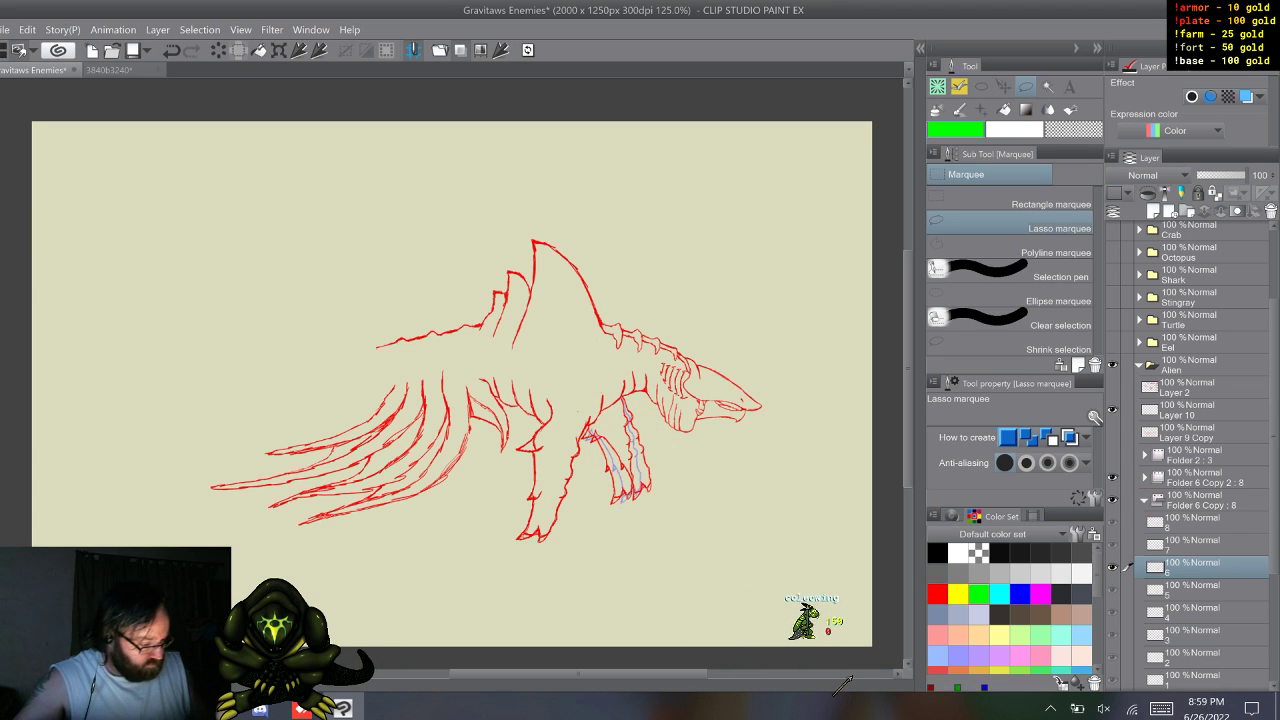
# - Delete frame 7 of Folder 6 Copy and replace it with a duplicate of frame 5 placed above frame 6 and named 7
pyautogui.rightClick(1192, 545)
pyautogui.click(1160, 277)
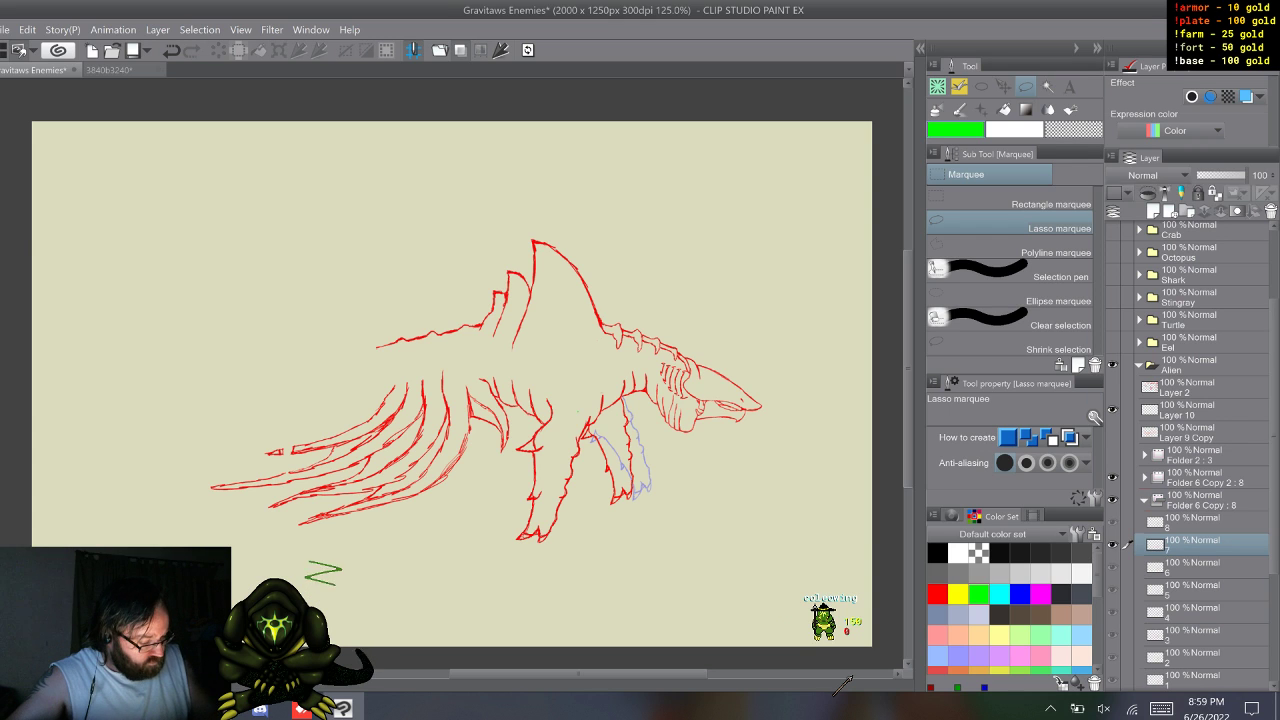
pyautogui.press('Left')
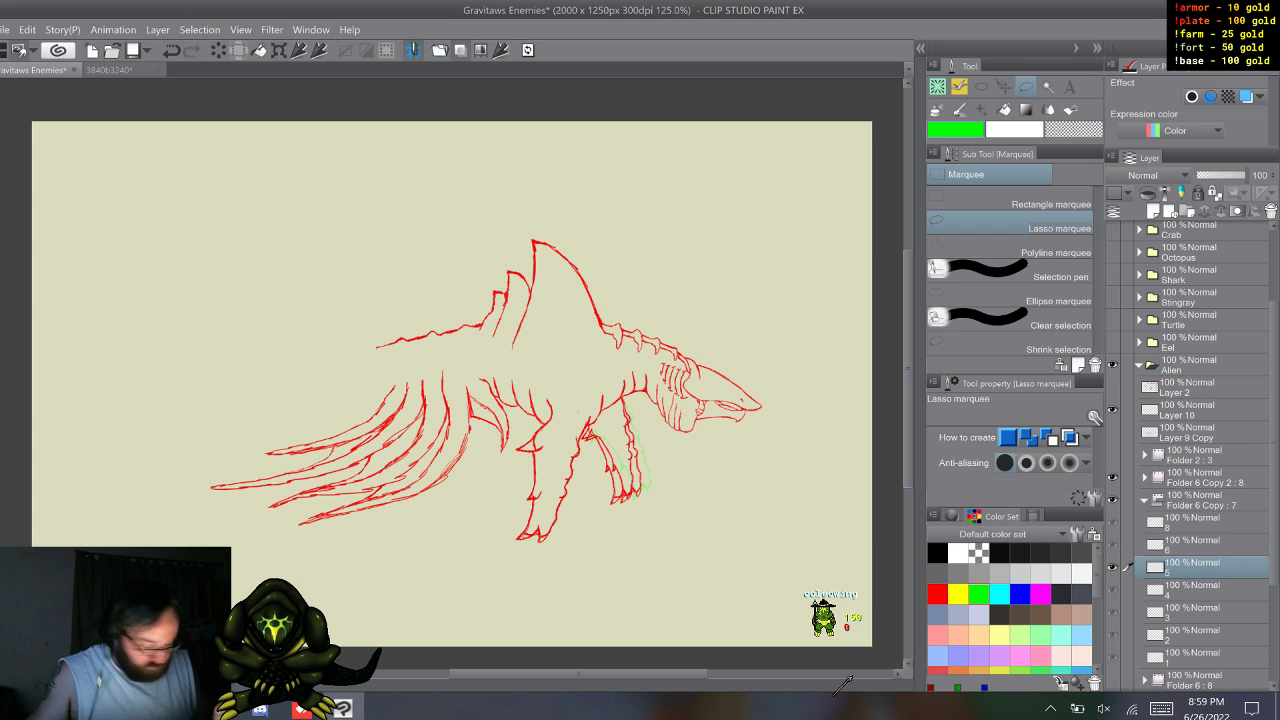
pyautogui.press('F9')
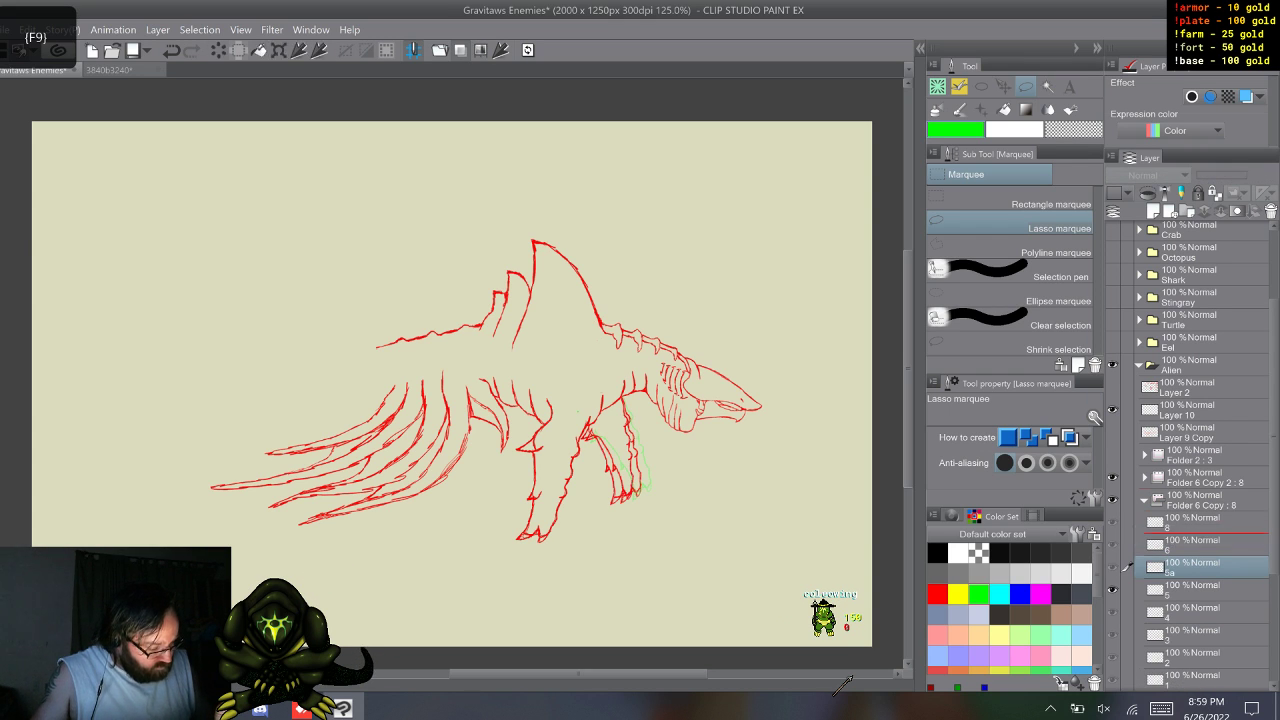
pyautogui.doubleClick(1172, 550)
pyautogui.click(1161, 708)
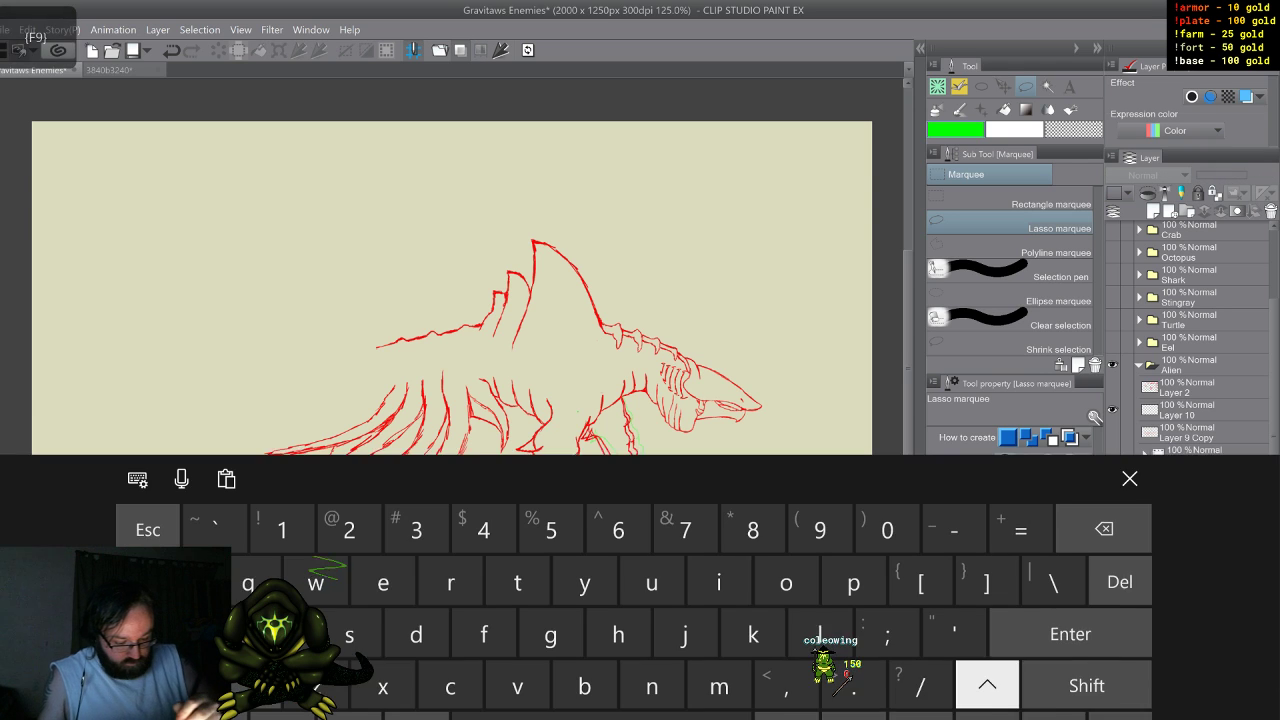
pyautogui.click(685, 494)
pyautogui.click(1130, 443)
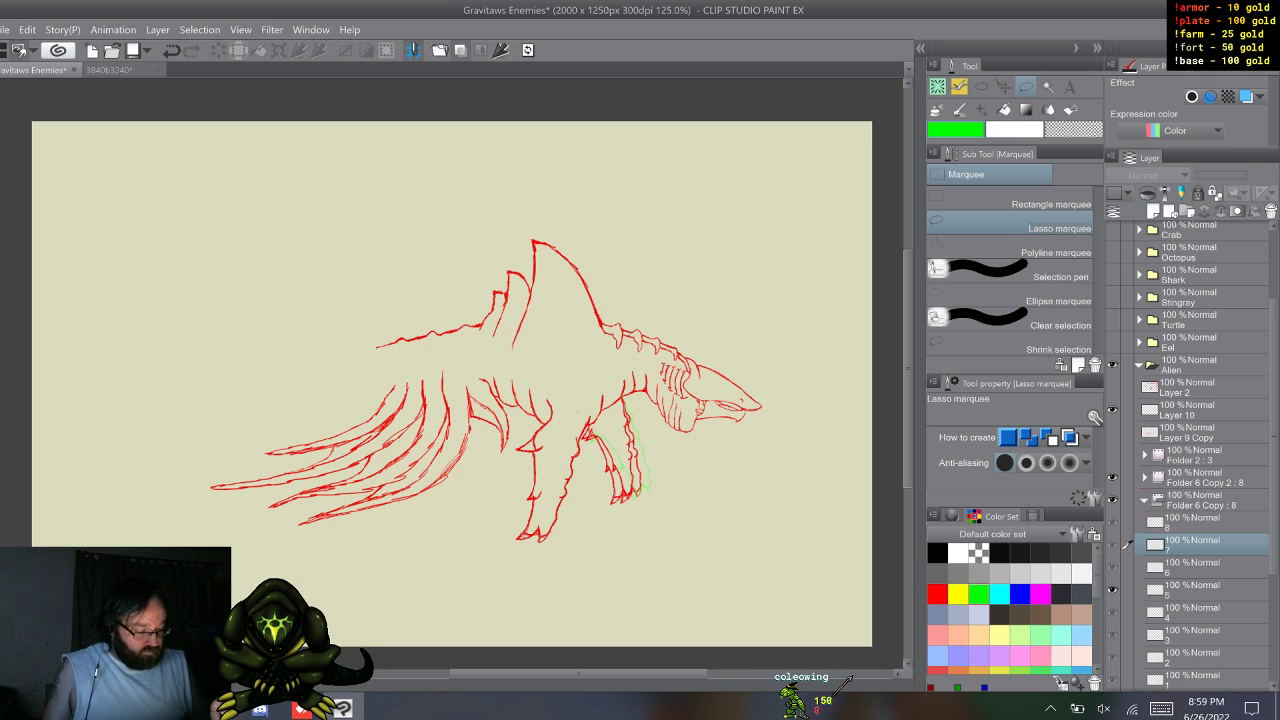
# - Hide the body in Folder 6 Copy 2 and flip through the frames of Folder 6 Copy to examine the swing of both front legs
pyautogui.press('Delete')
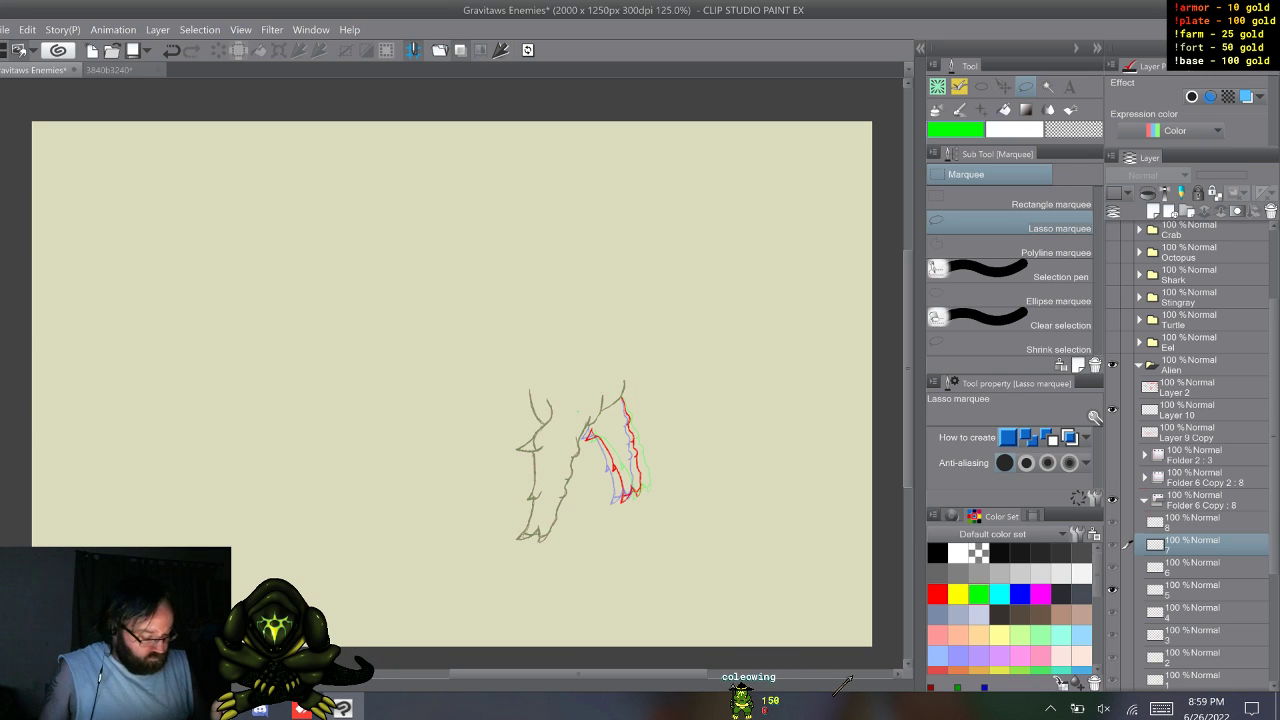
pyautogui.hotkey('ctrl', 'z')
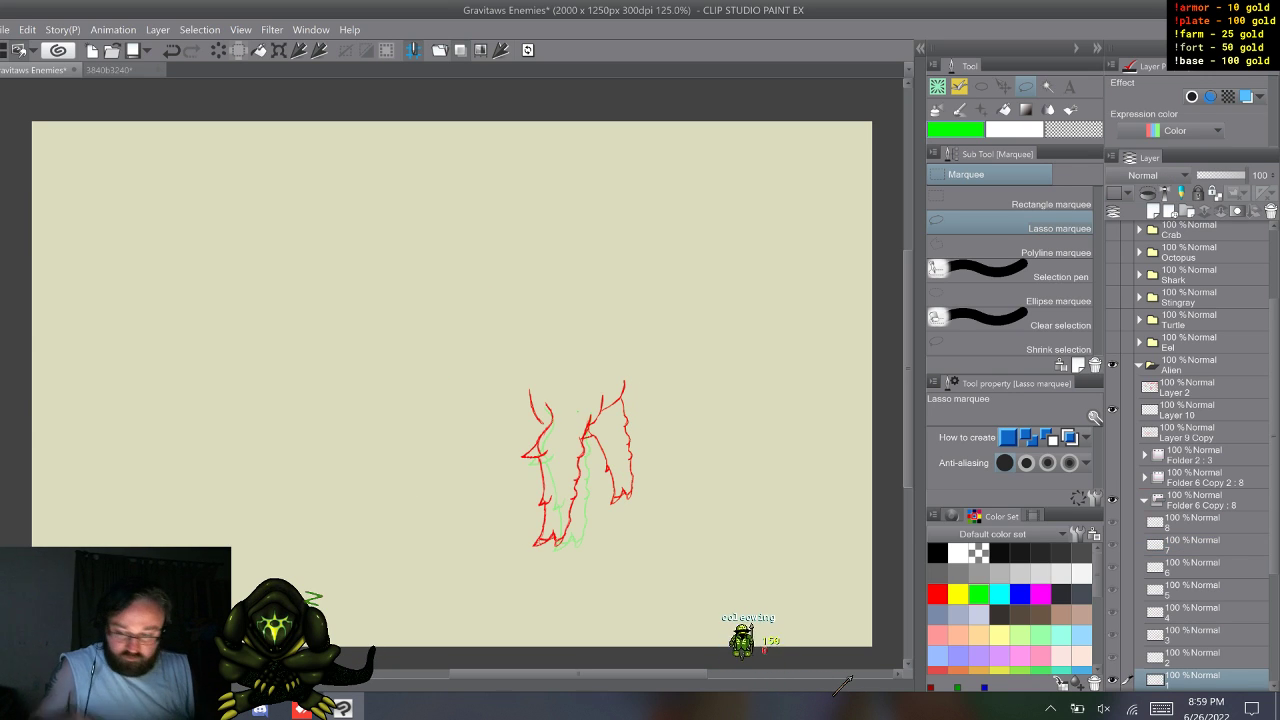
pyautogui.press('w')
pyautogui.press('w')
pyautogui.press('w')
pyautogui.press('w')
pyautogui.press('w')
pyautogui.press('w')
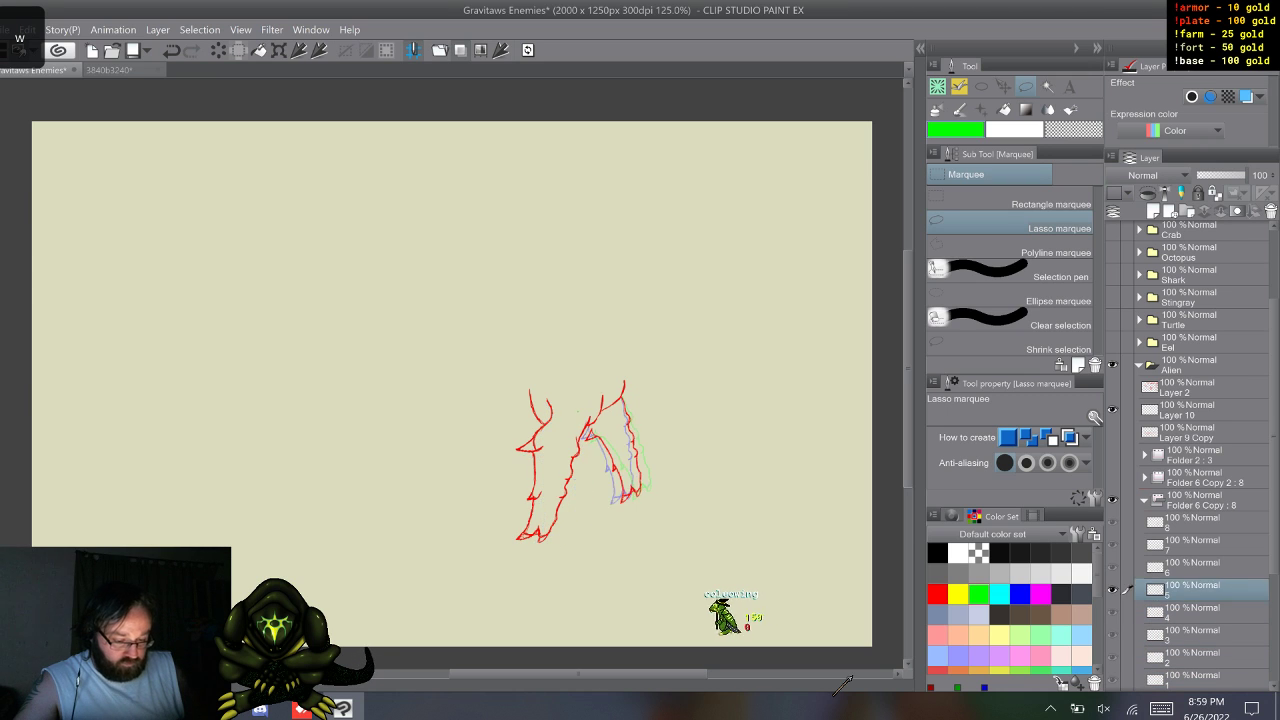
pyautogui.press('w')
pyautogui.press('w')
pyautogui.press('w')
pyautogui.press('w')
pyautogui.press('w')
pyautogui.press('w')
pyautogui.press('w')
pyautogui.press('w')
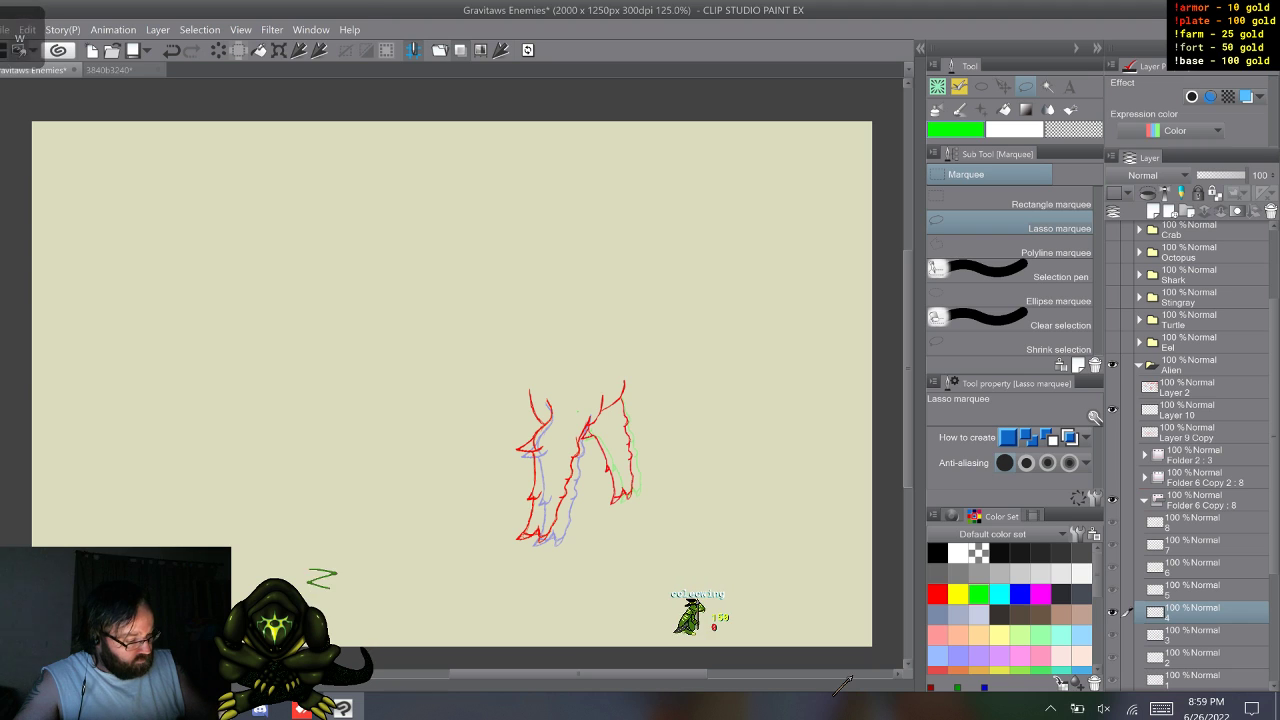
# - Delete Layer 10 and make frame 1 of Folder 6 Copy the active layer
pyautogui.rightClick(1190, 405)
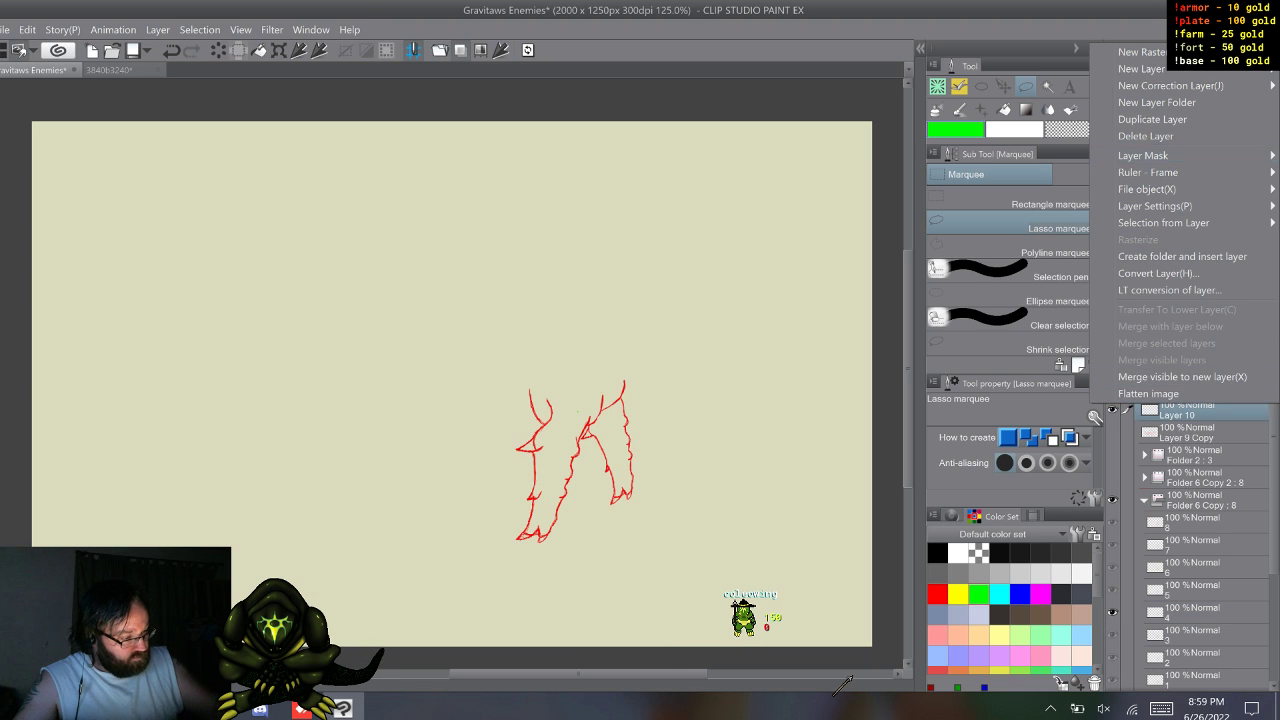
pyautogui.click(1146, 136)
pyautogui.click(1192, 657)
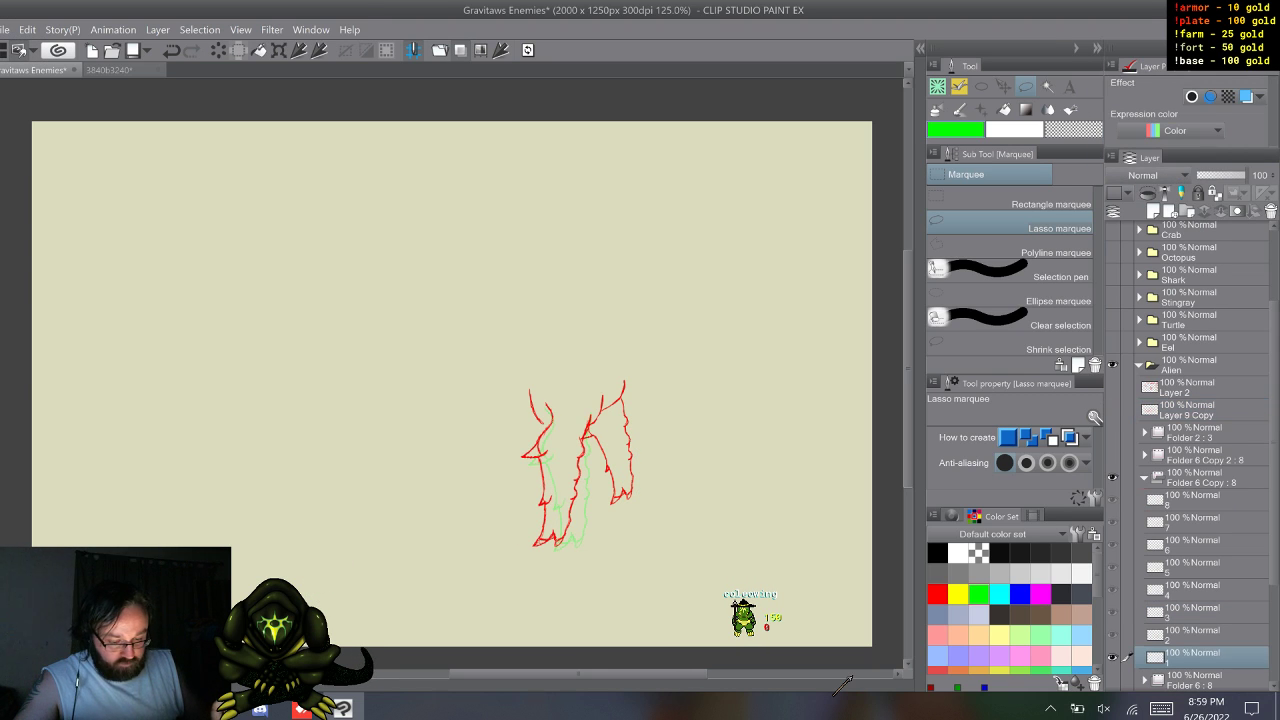
# - Flip repeatedly through the eight frames of Folder 6 Copy to examine the leg swing against the neighbouring onion-skin frames
pyautogui.press('b')
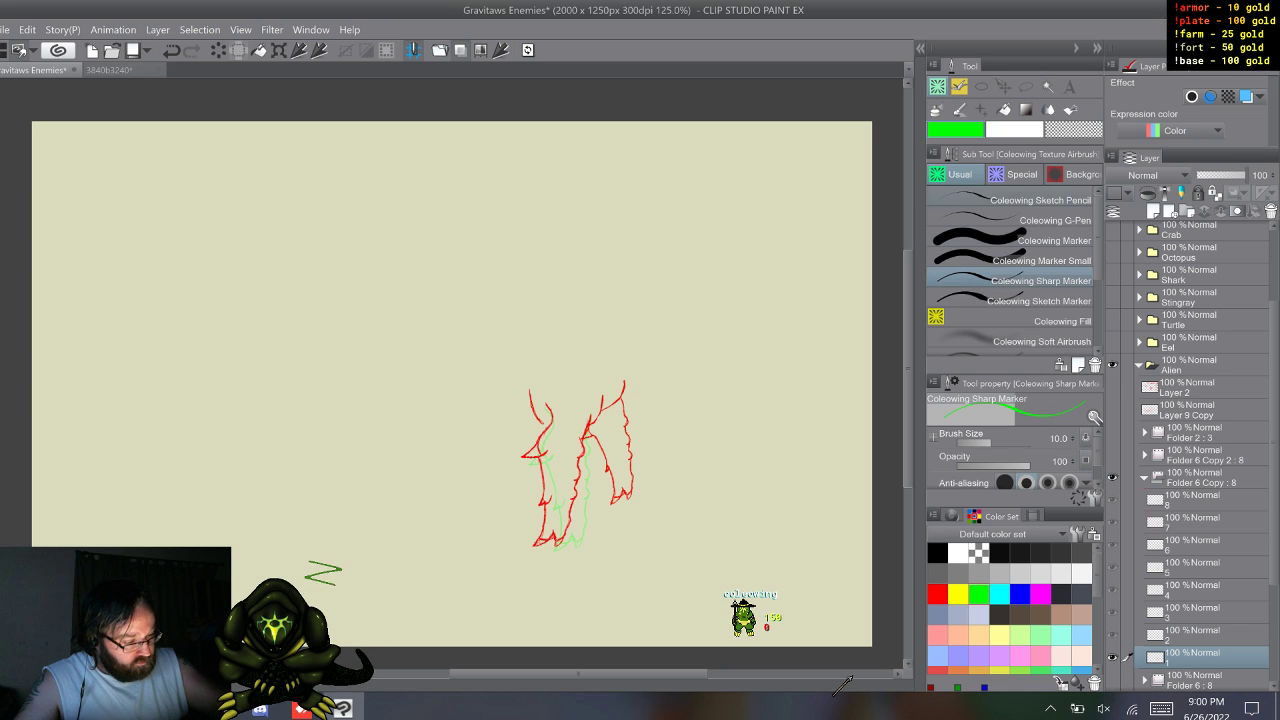
pyautogui.press('p')
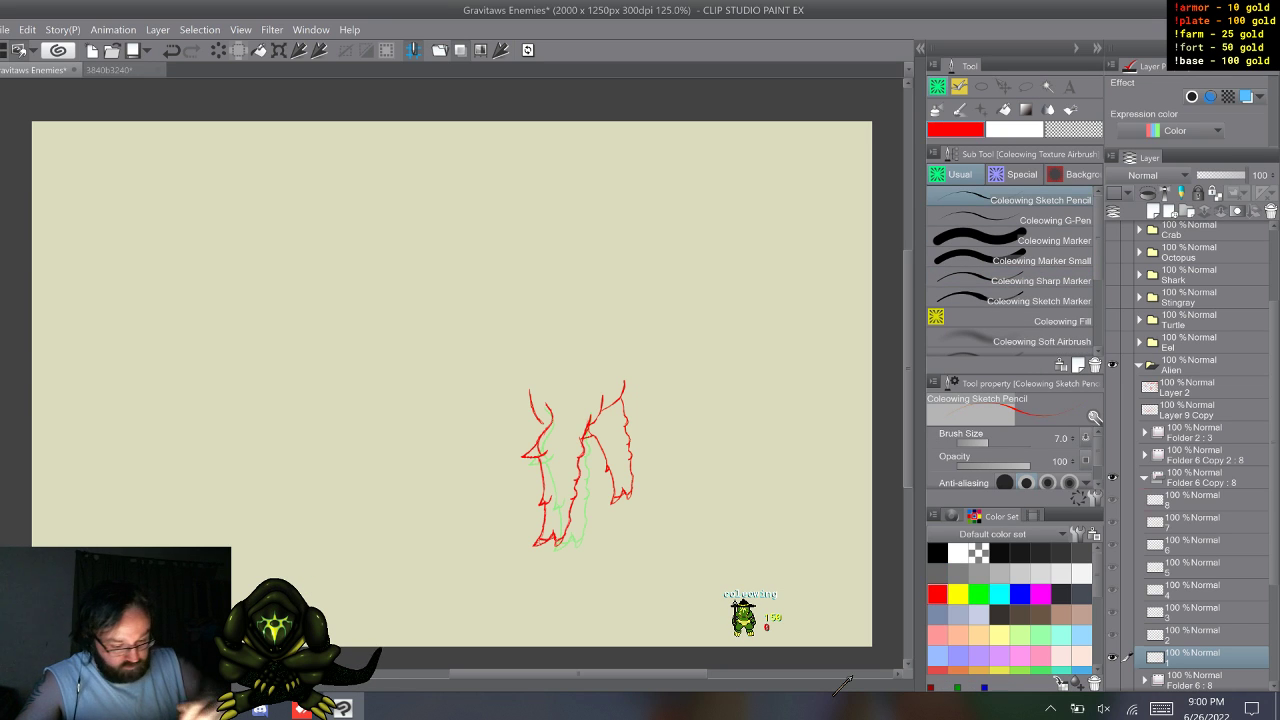
pyautogui.moveTo(310, 577); pyautogui.dragTo(345, 559)
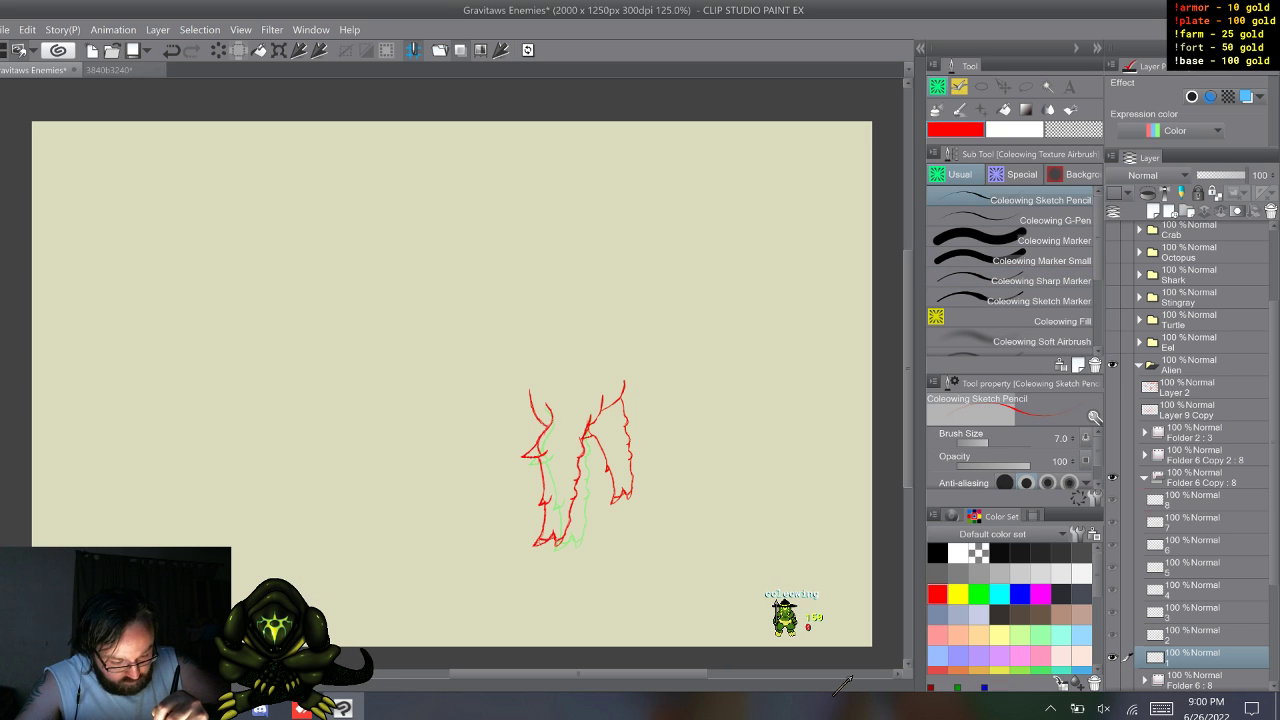
pyautogui.press('w')
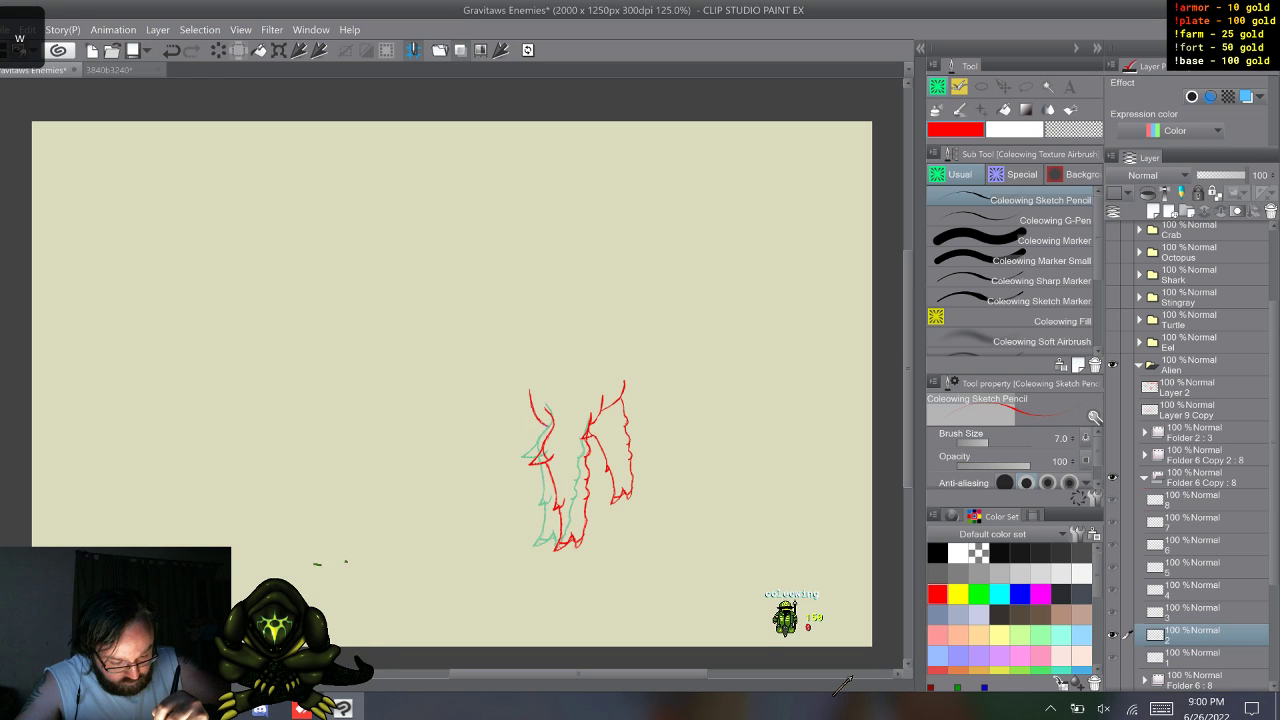
pyautogui.press('w')
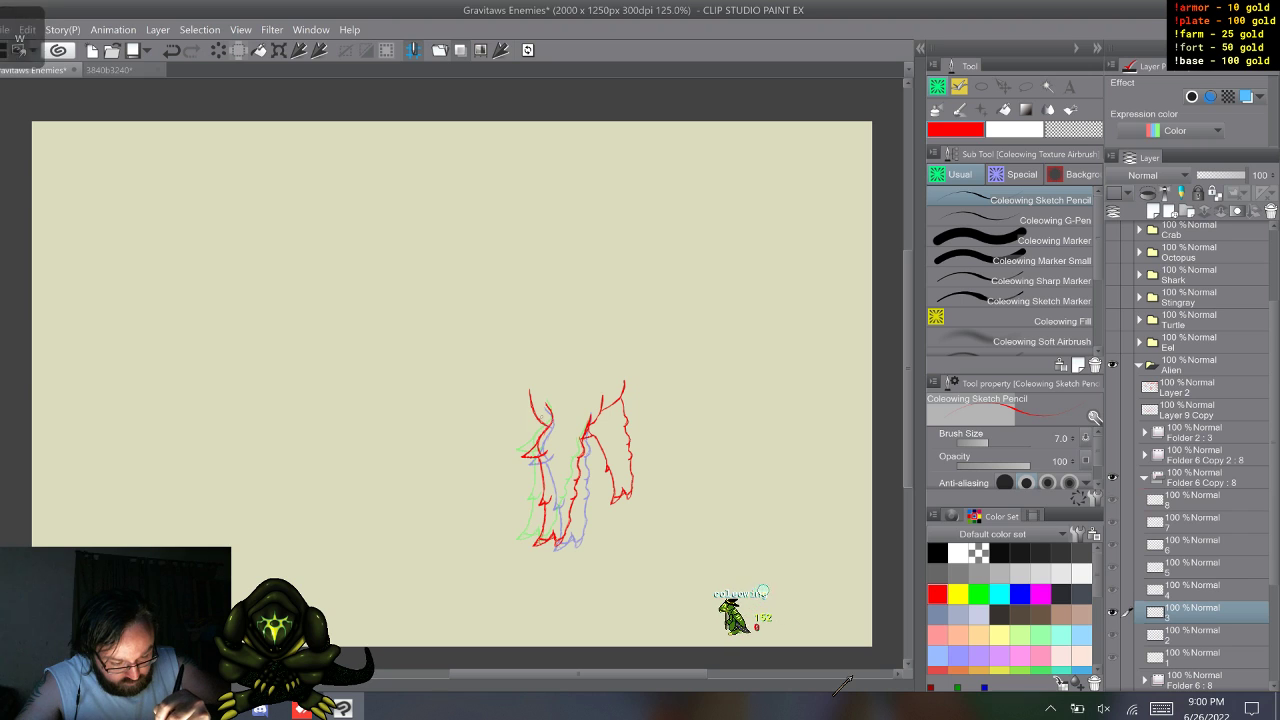
pyautogui.press('w')
pyautogui.press('w')
pyautogui.press('w')
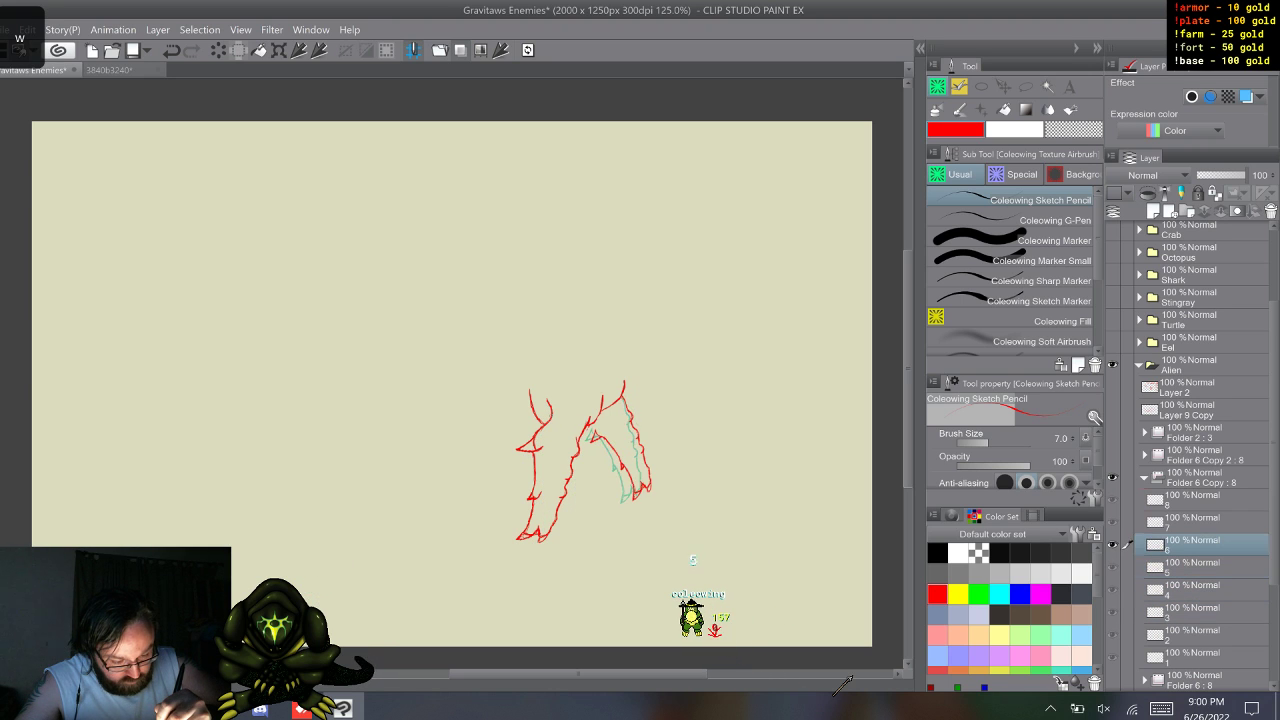
pyautogui.press('w')
pyautogui.press('w')
pyautogui.press('w')
pyautogui.press('w')
pyautogui.press('w')
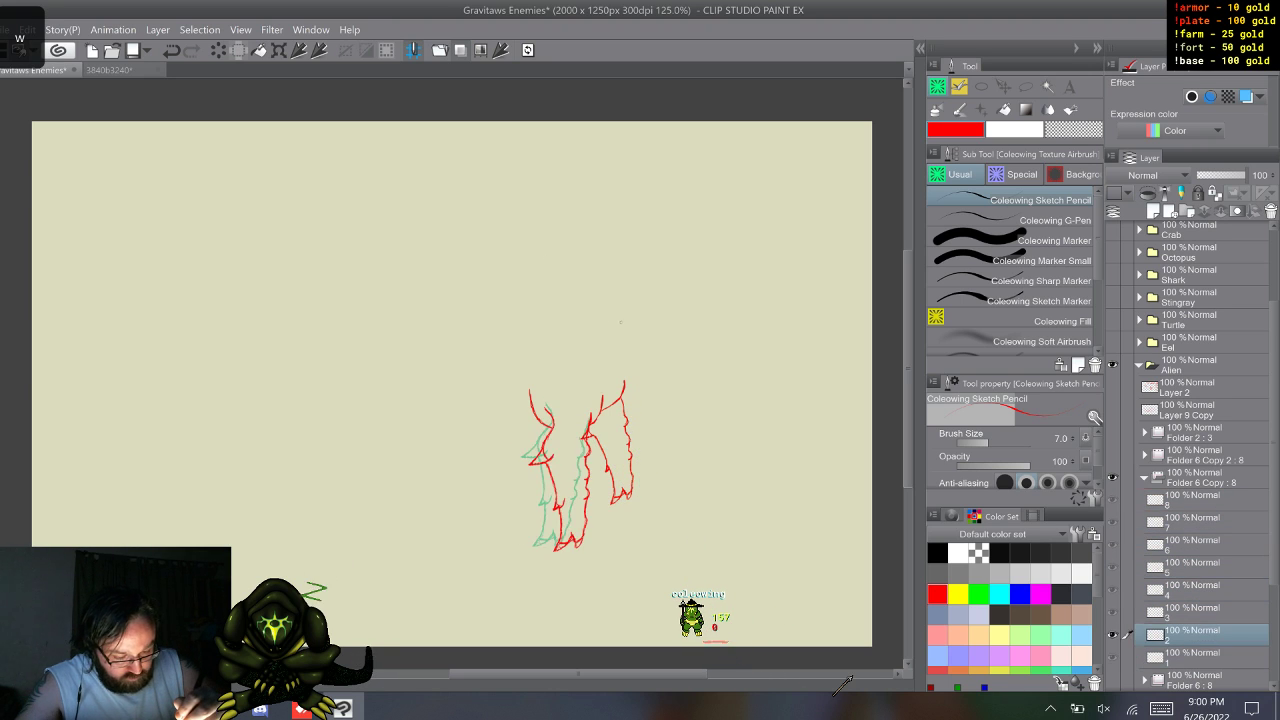
pyautogui.press('w')
pyautogui.press('w')
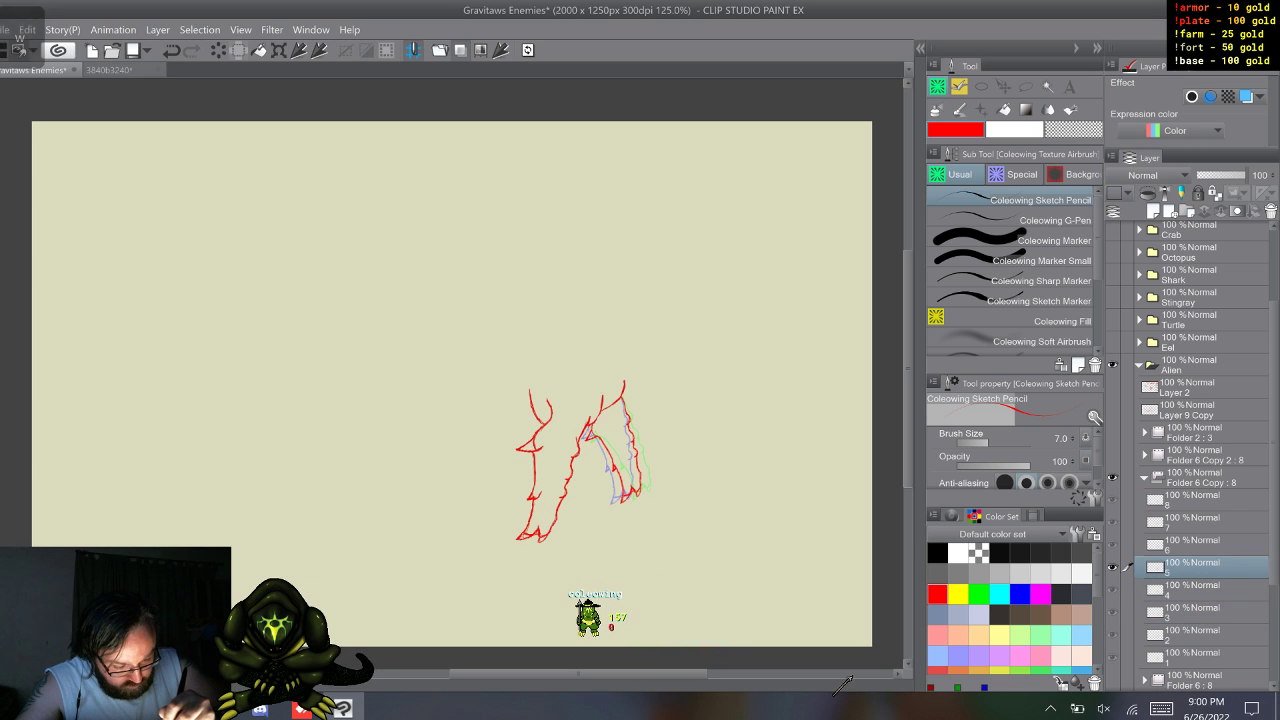
pyautogui.press('w')
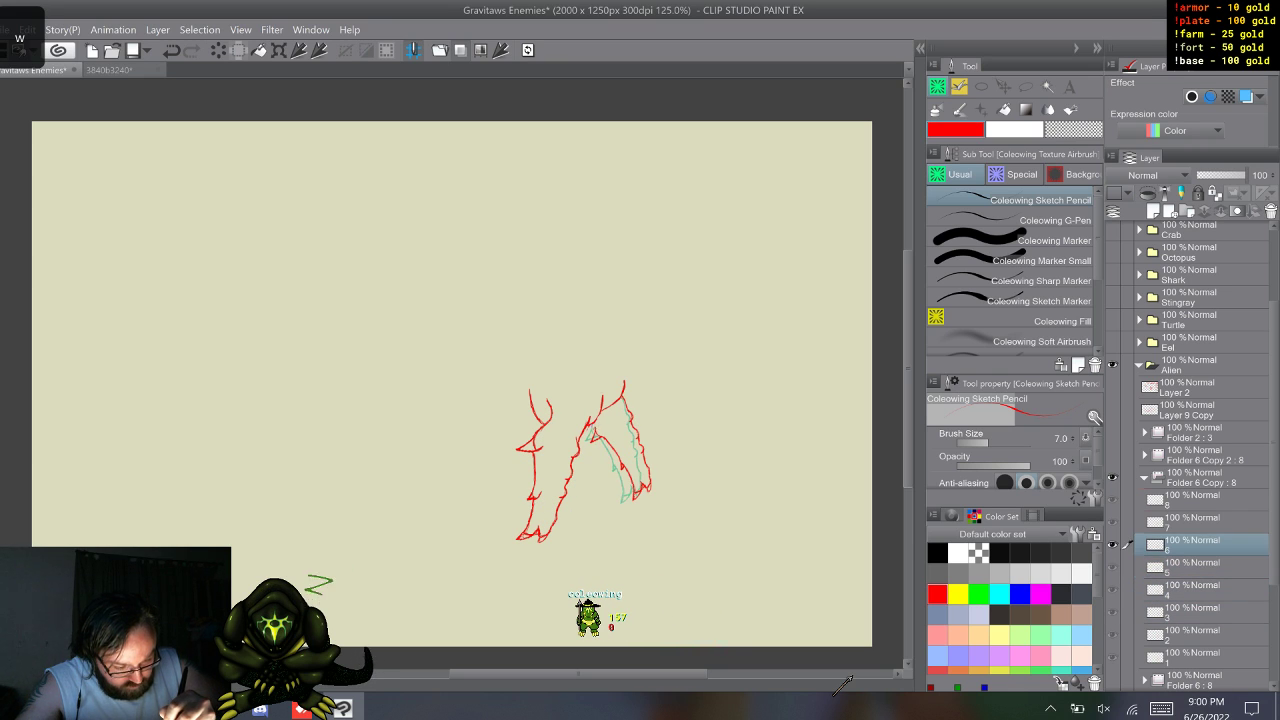
pyautogui.press('w')
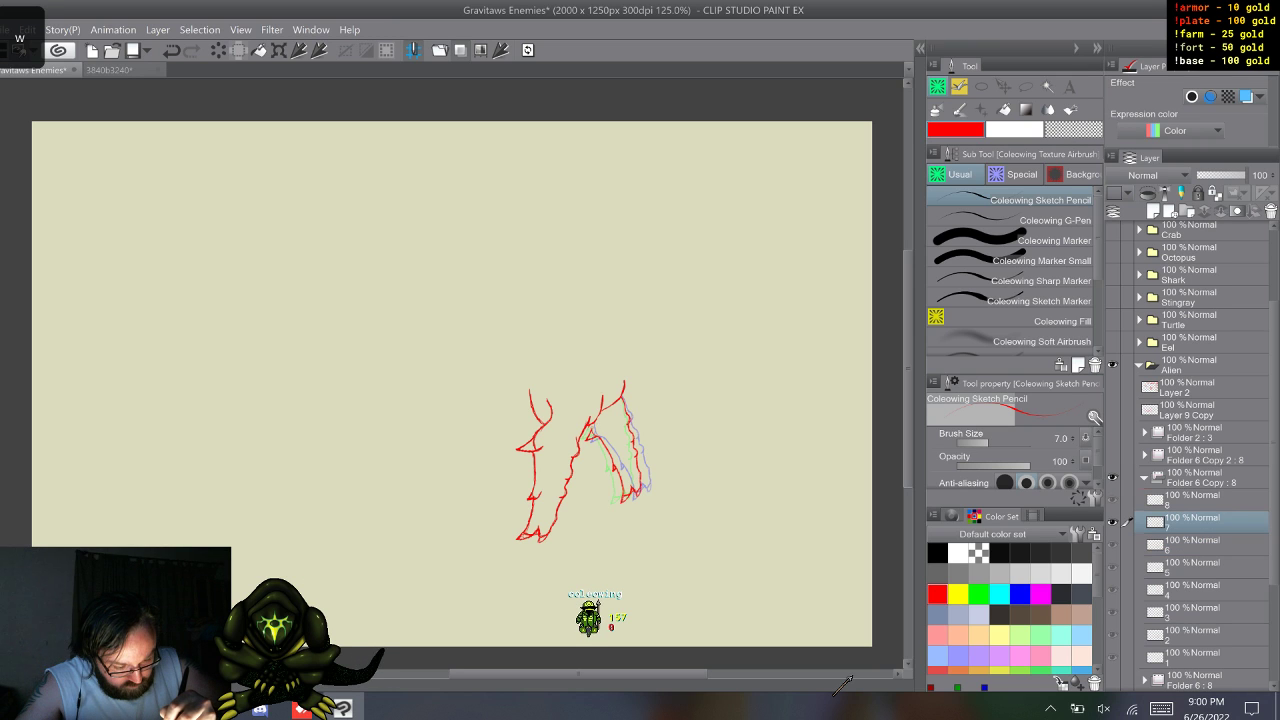
pyautogui.press('w')
pyautogui.press('w')
pyautogui.press('w')
pyautogui.press('w')
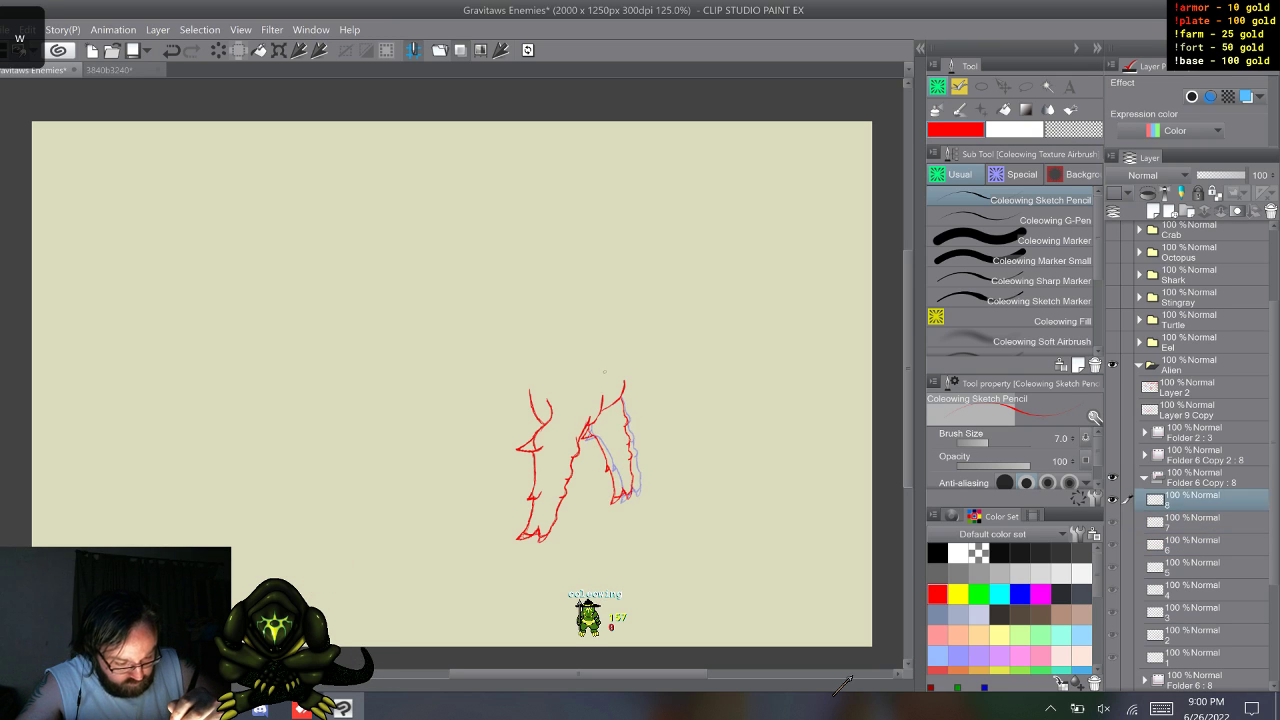
pyautogui.press('w')
pyautogui.press('w')
pyautogui.press('w')
pyautogui.press('w')
pyautogui.press('w')
pyautogui.press('w')
pyautogui.press('w')
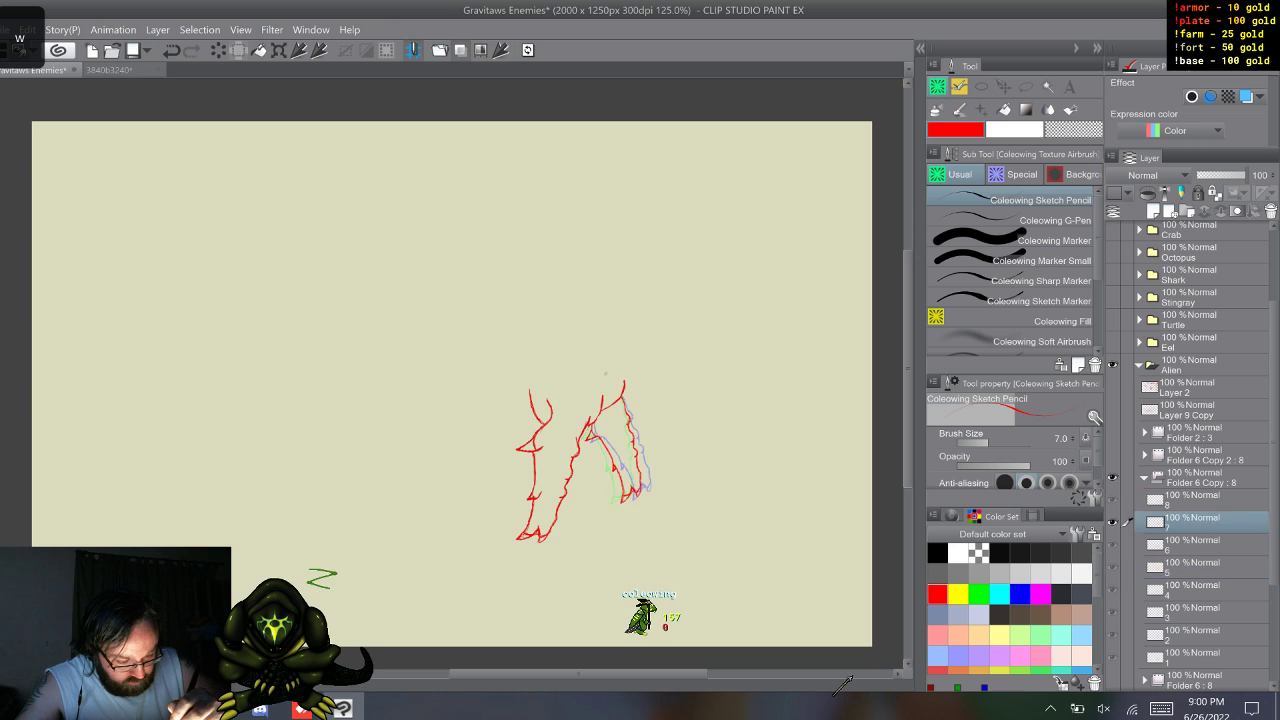
pyautogui.press('w')
pyautogui.press('w')
pyautogui.press('w')
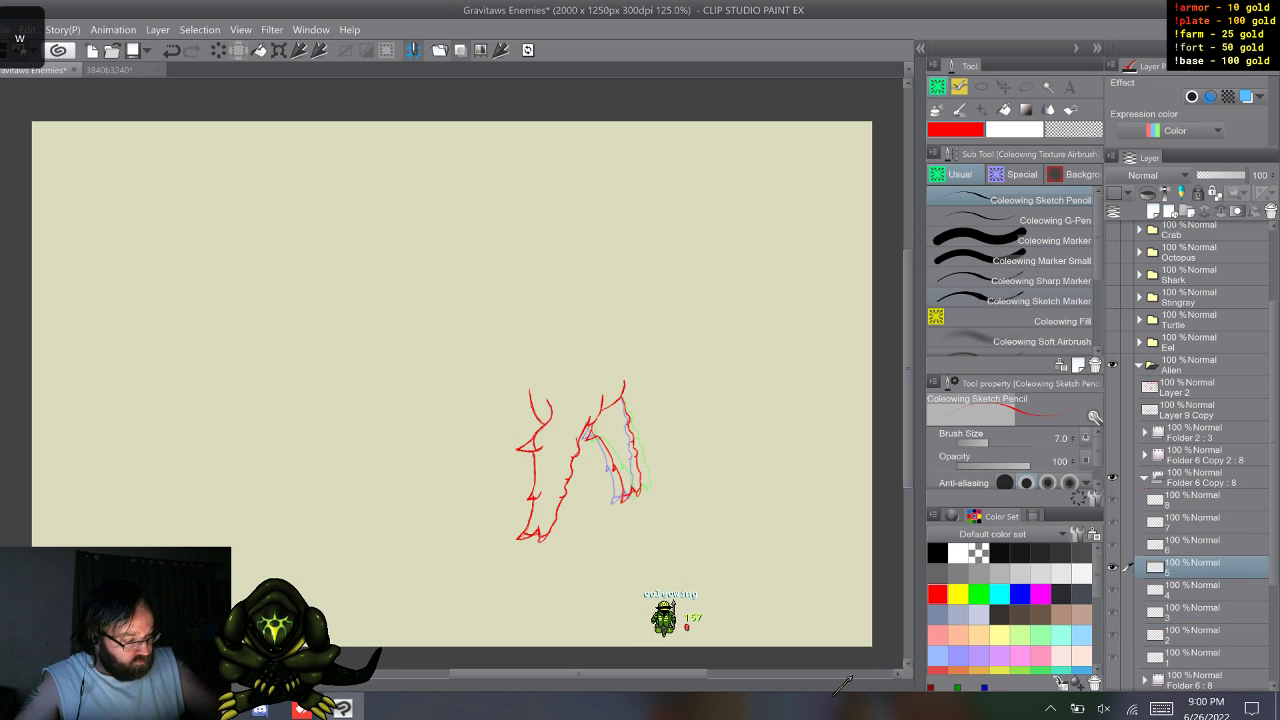
# - Set up the Coleowing Sharp Marker with transparent colour as an eraser and make frame 2 of Folder 6 Copy active
pyautogui.click(1040, 261)
pyautogui.click(1074, 130)
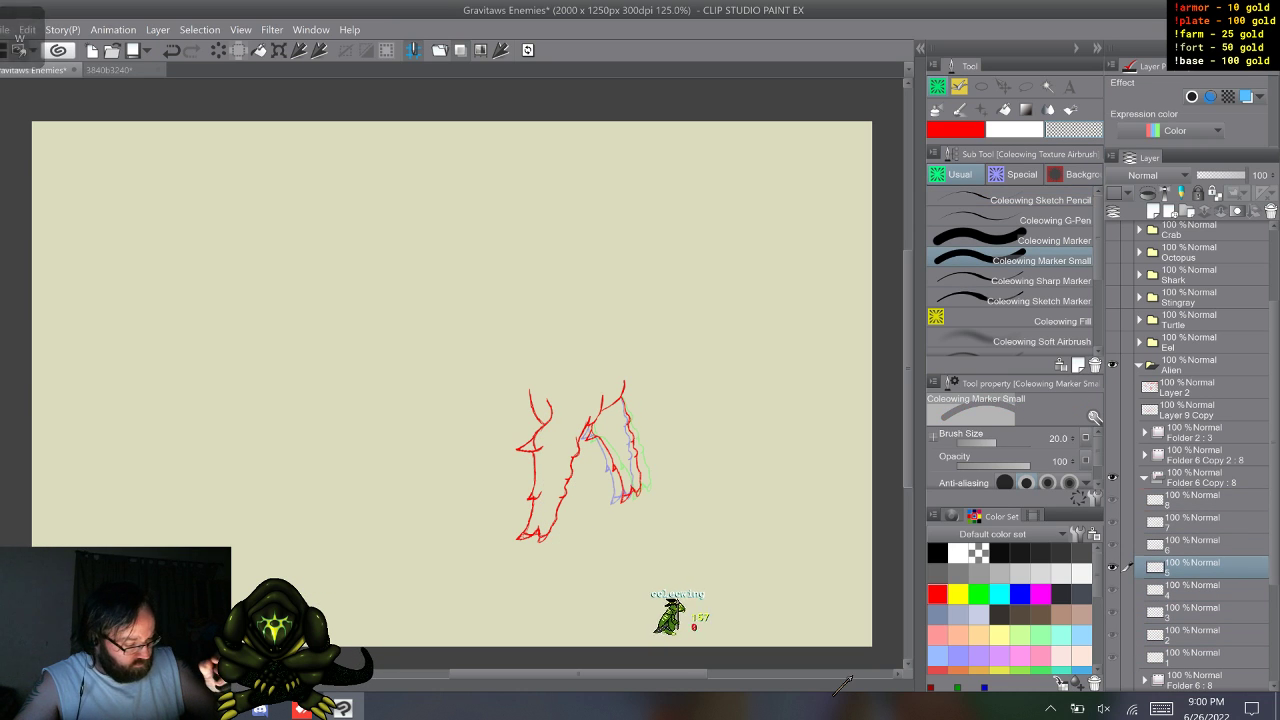
pyautogui.press('w')
pyautogui.press('w')
pyautogui.press('w')
pyautogui.press('w')
pyautogui.press('w')
pyautogui.press('q')
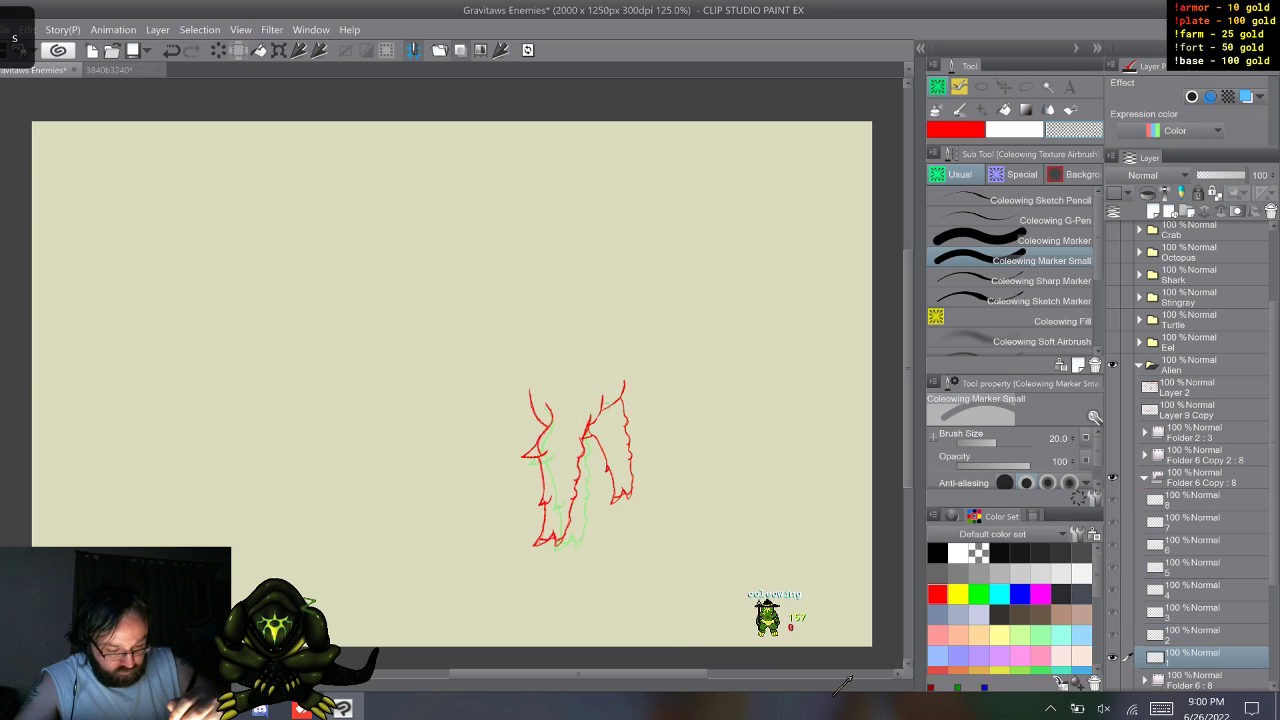
pyautogui.press('w')
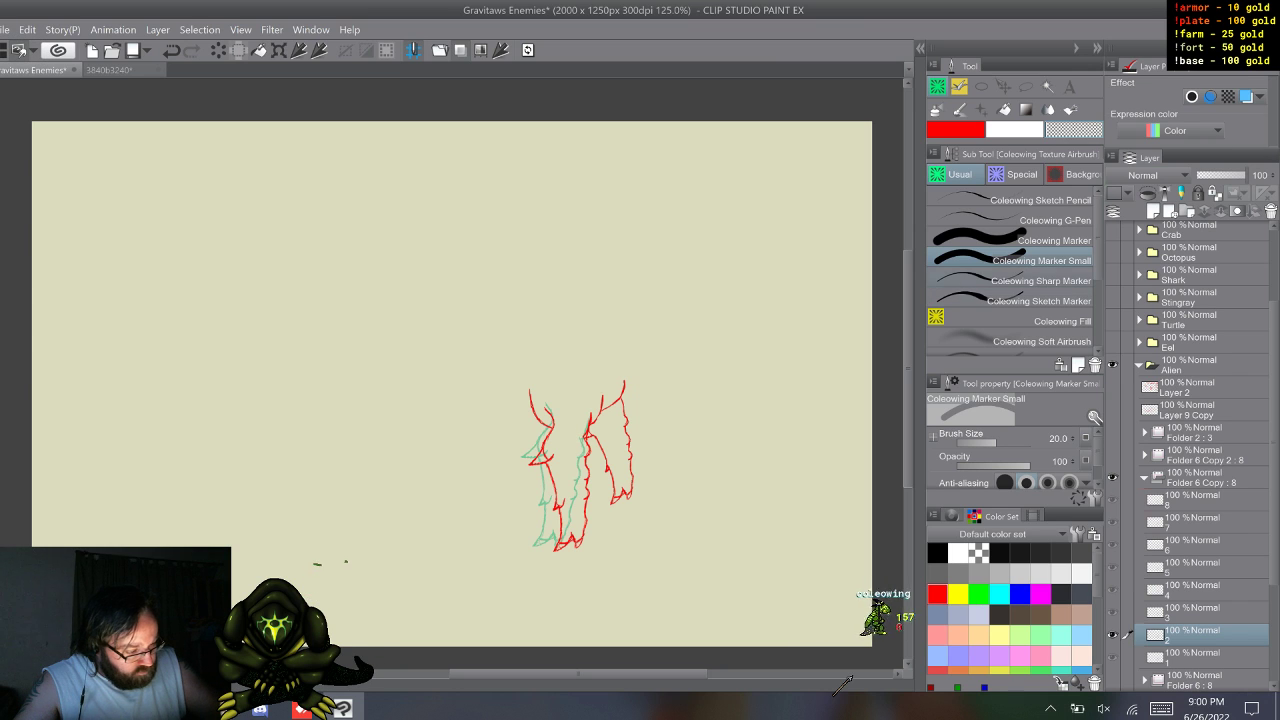
pyautogui.click(1020, 280)
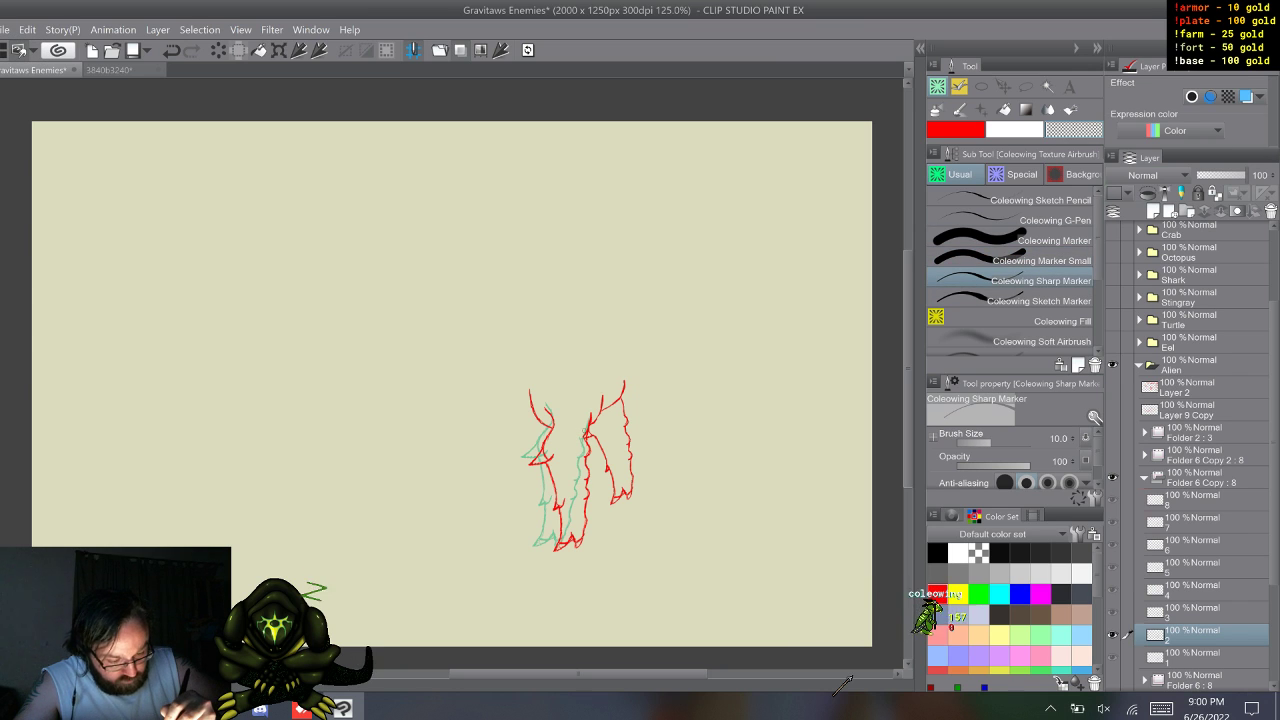
pyautogui.moveTo(310, 563); pyautogui.dragTo(341, 582)
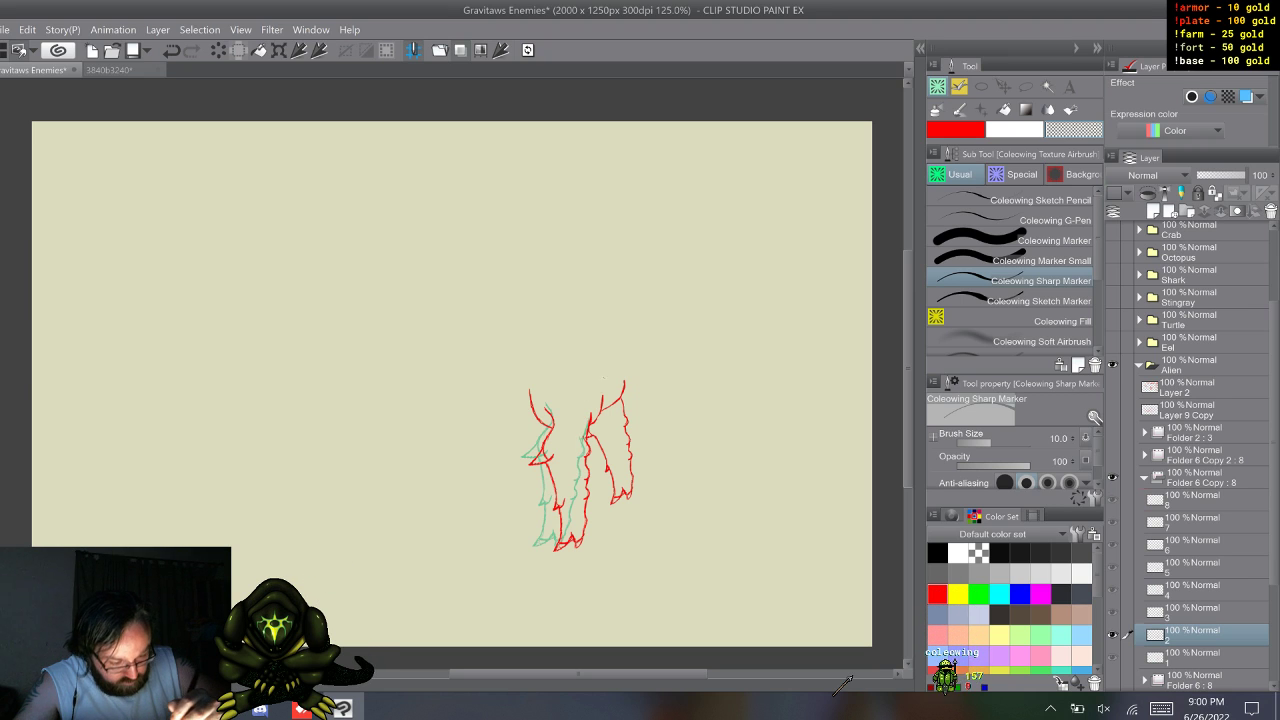
# - Cycle through all frames of Folder 6 Copy several times to check how both front legs move through the loop
pyautogui.press('w')
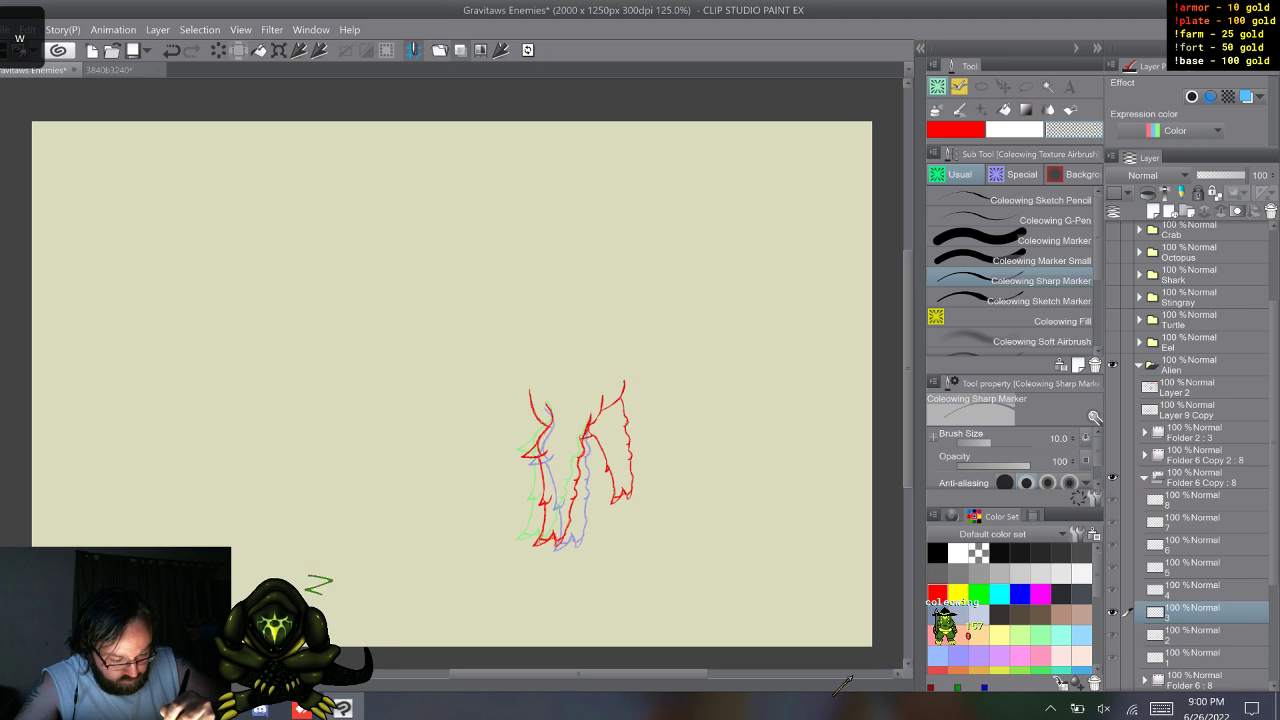
pyautogui.press('w')
pyautogui.press('s')
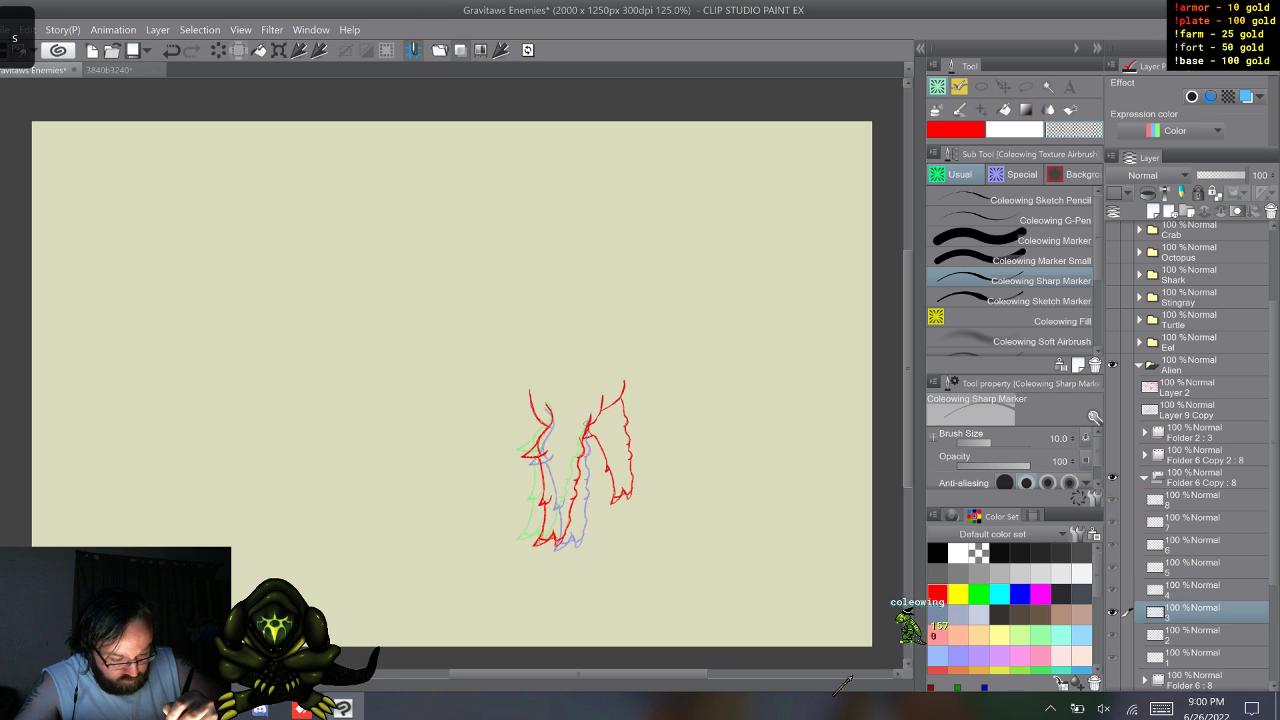
pyautogui.press('s')
pyautogui.press('s')
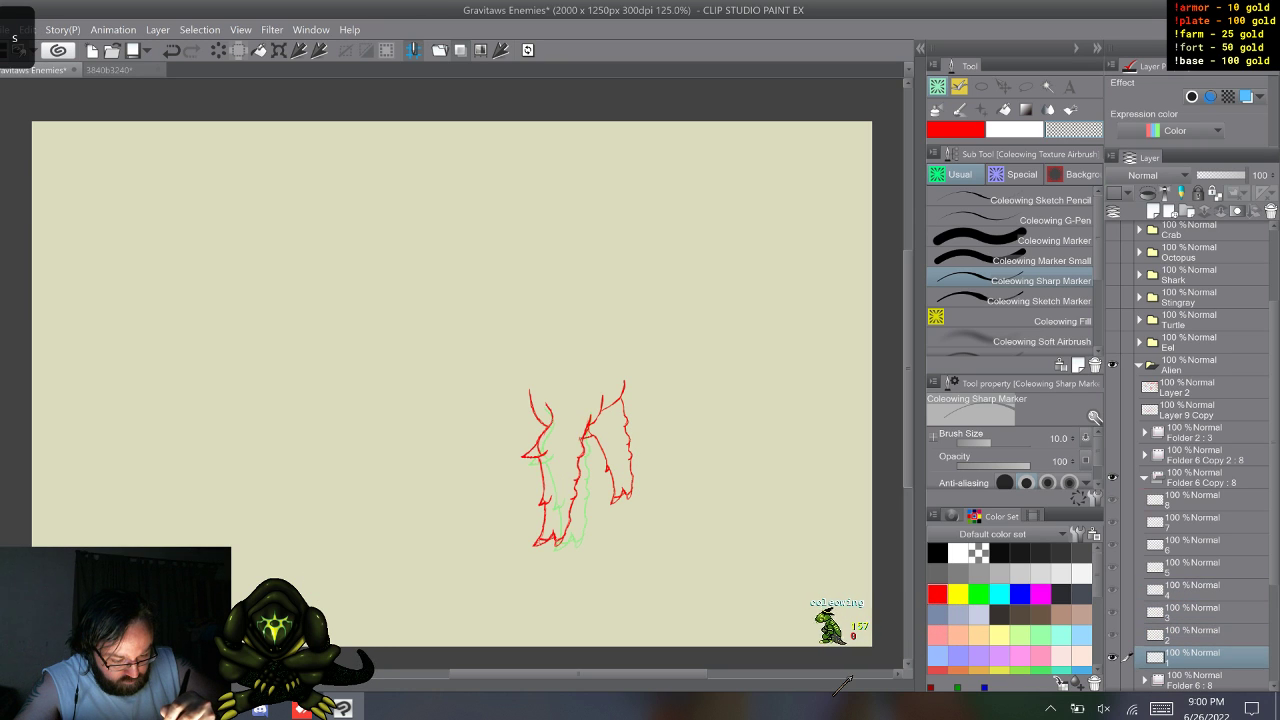
pyautogui.press('w')
pyautogui.press('w')
pyautogui.press('w')
pyautogui.press('w')
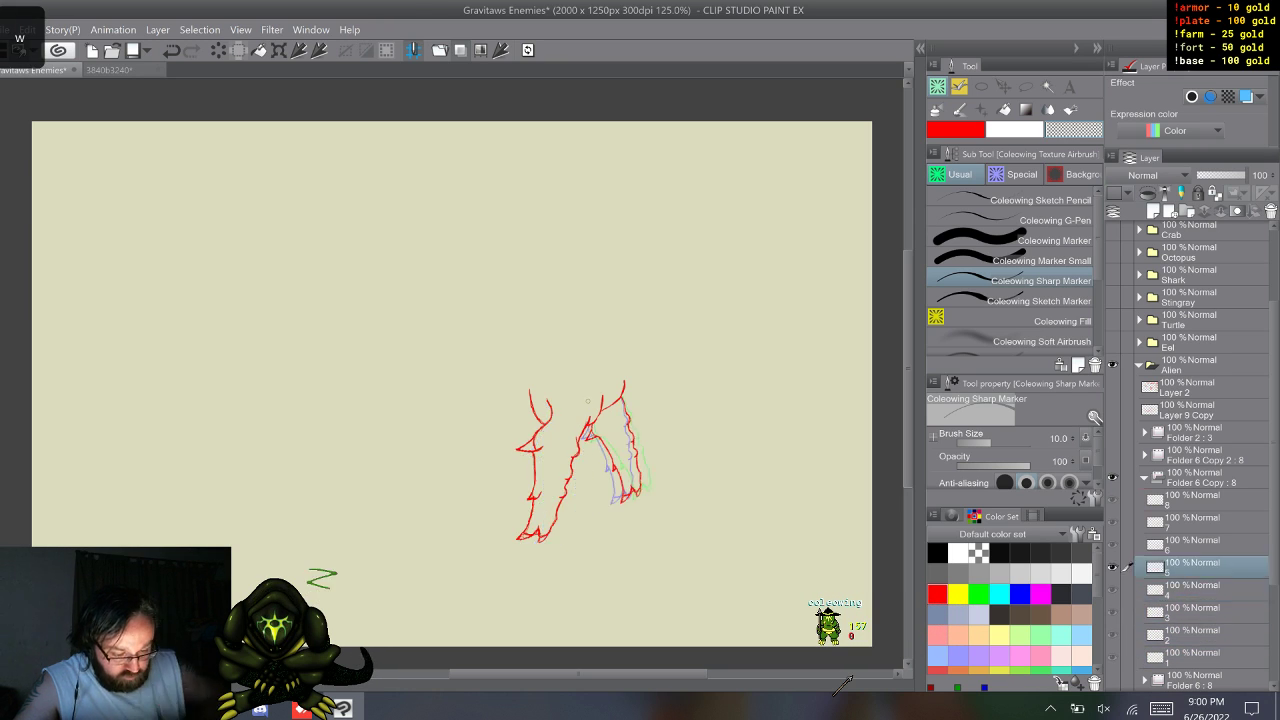
pyautogui.press('w')
pyautogui.press('w')
pyautogui.press('w')
pyautogui.press('w')
pyautogui.press('w')
pyautogui.press('w')
pyautogui.press('w')
pyautogui.press('w')
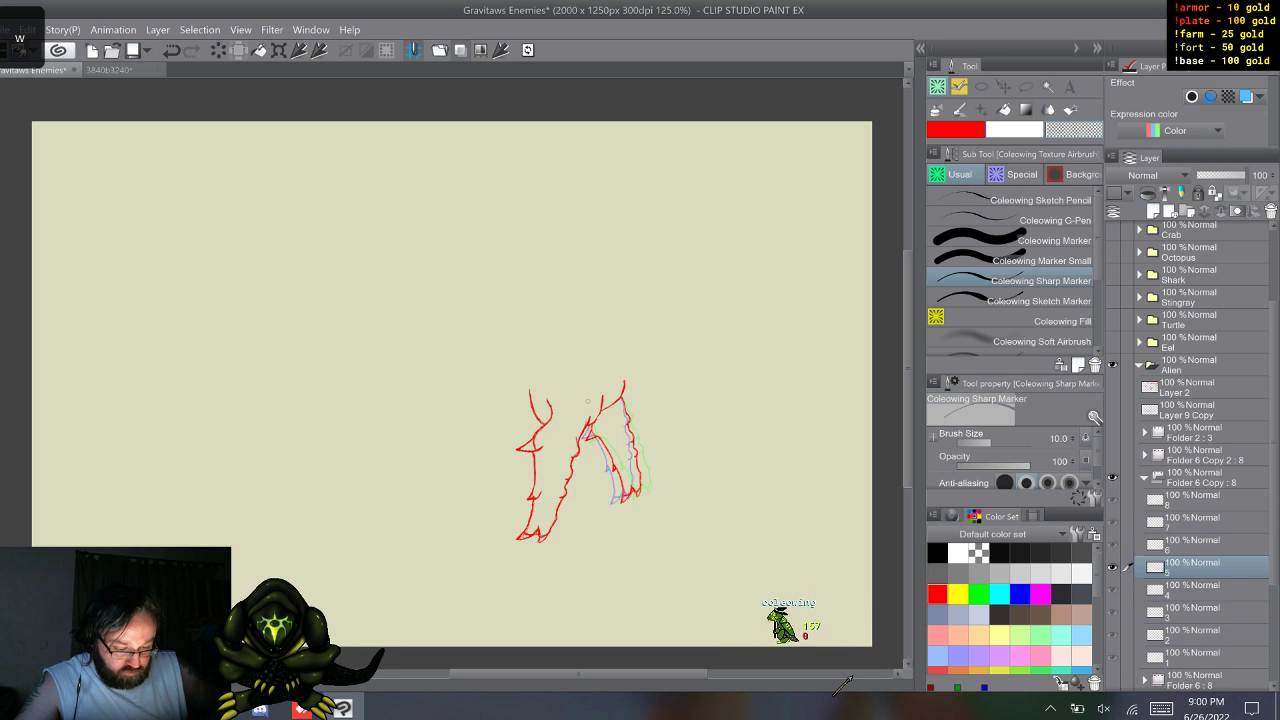
pyautogui.press('w')
pyautogui.press('w')
pyautogui.press('w')
pyautogui.press('w')
pyautogui.press('w')
pyautogui.press('w')
pyautogui.press('w')
pyautogui.press('w')
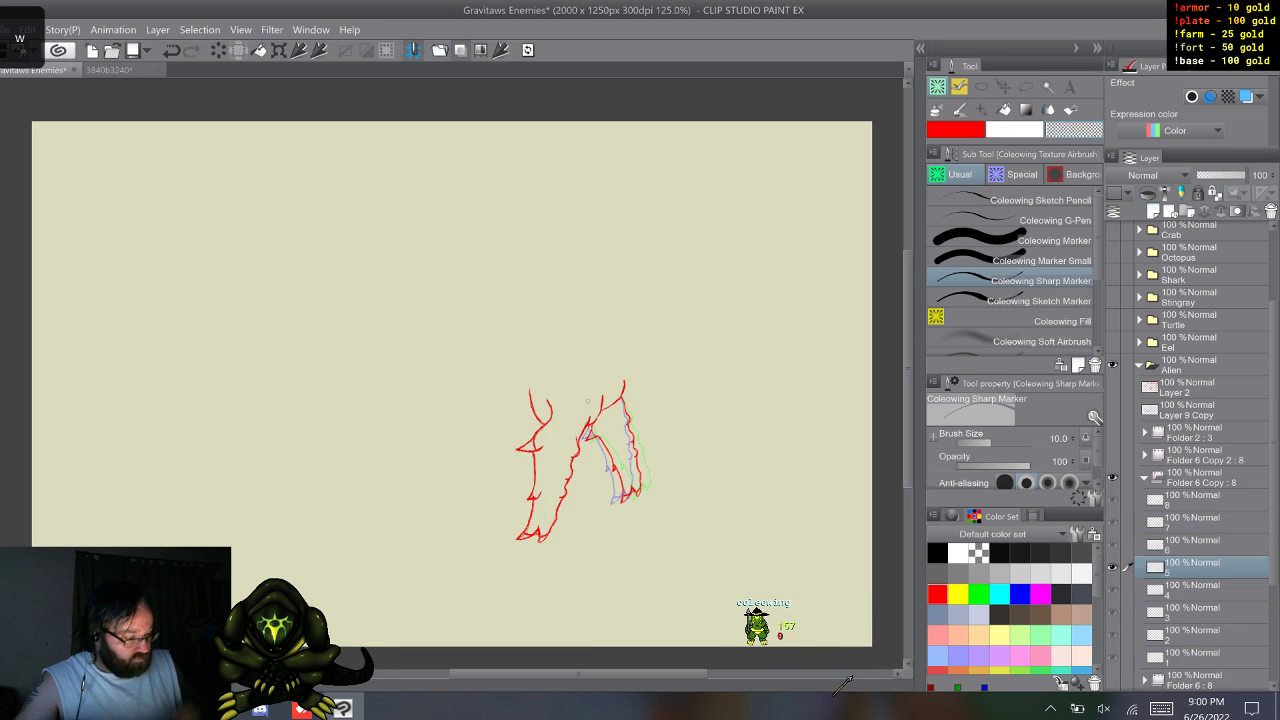
# - Collapse and hide Folder 6 Copy, show the body in Folder 6 Copy 2 and make its frame 1 active
pyautogui.click(1145, 478)
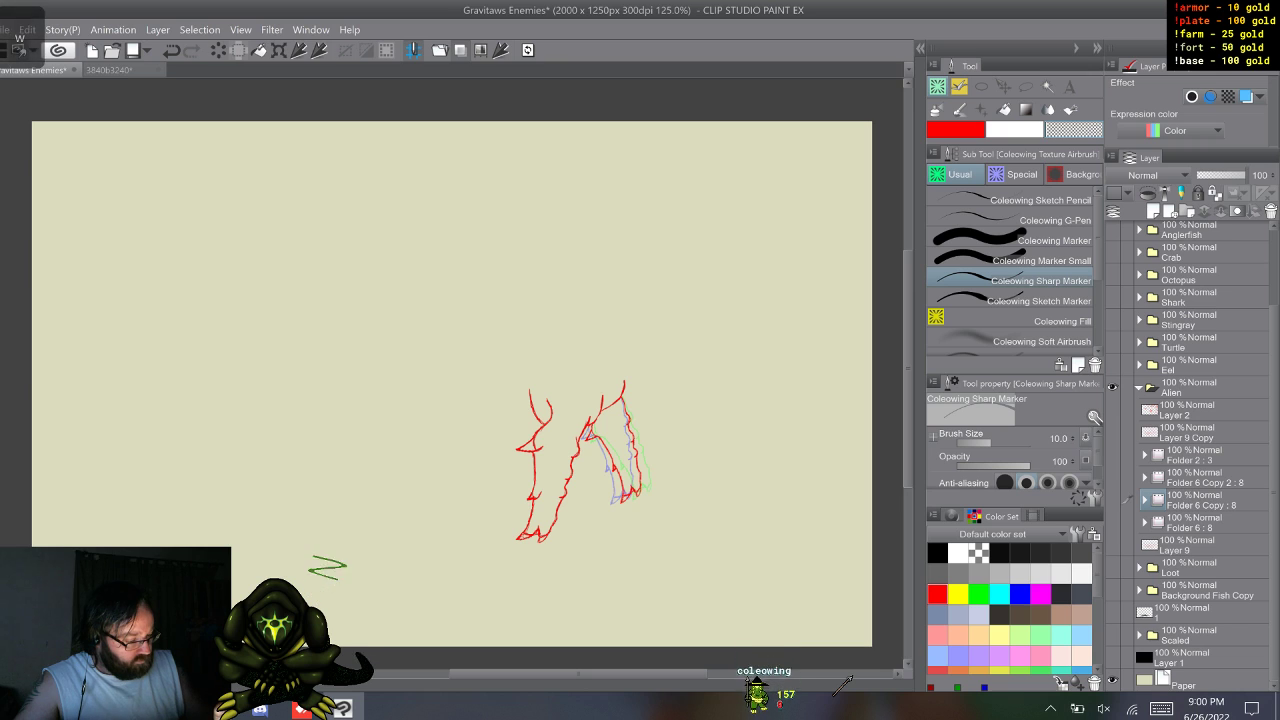
pyautogui.click(1112, 500)
pyautogui.click(1112, 477)
pyautogui.press('w')
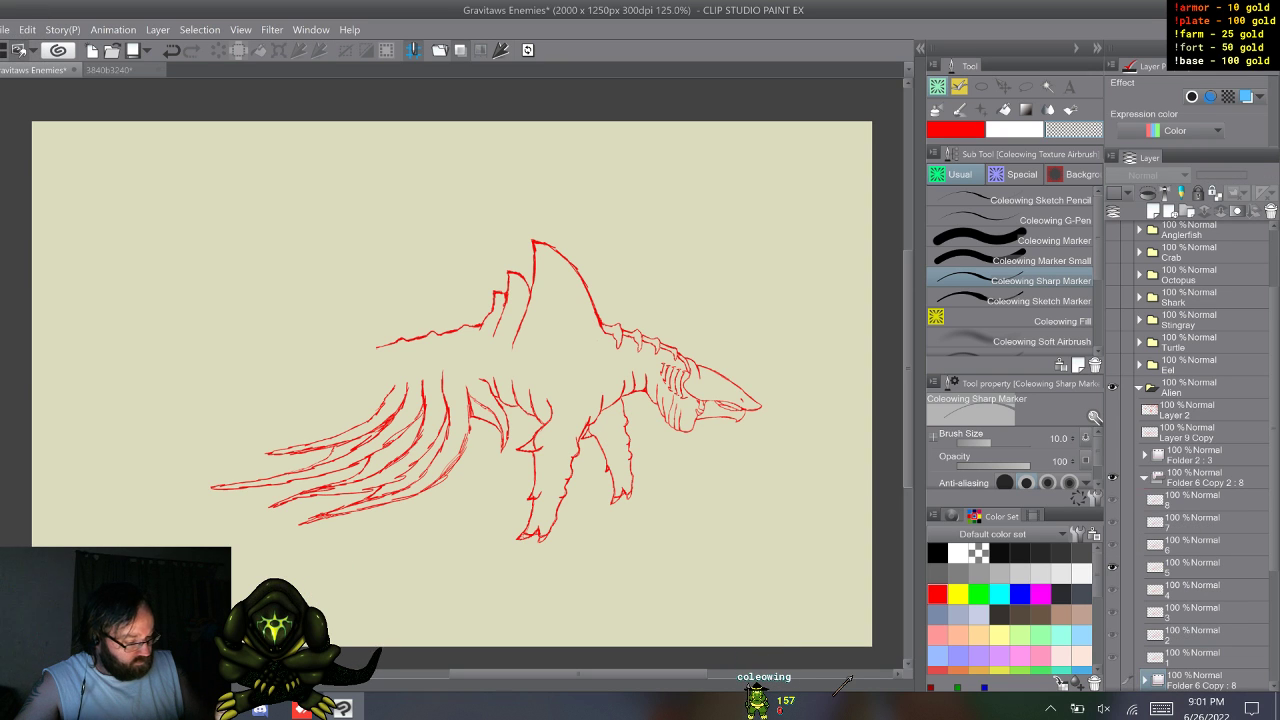
pyautogui.press('w')
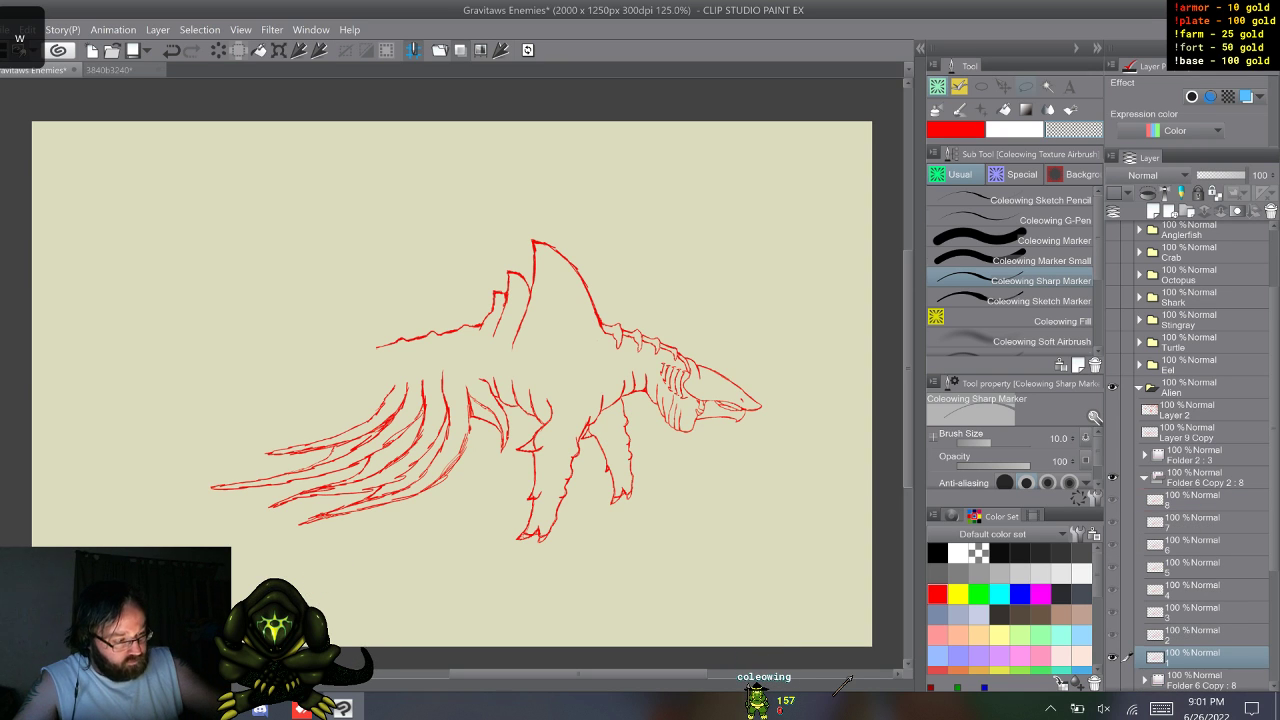
# - Lasso both front legs in Folder 6 Copy 2, delete them from each frame, and clear the selection
pyautogui.press('m')
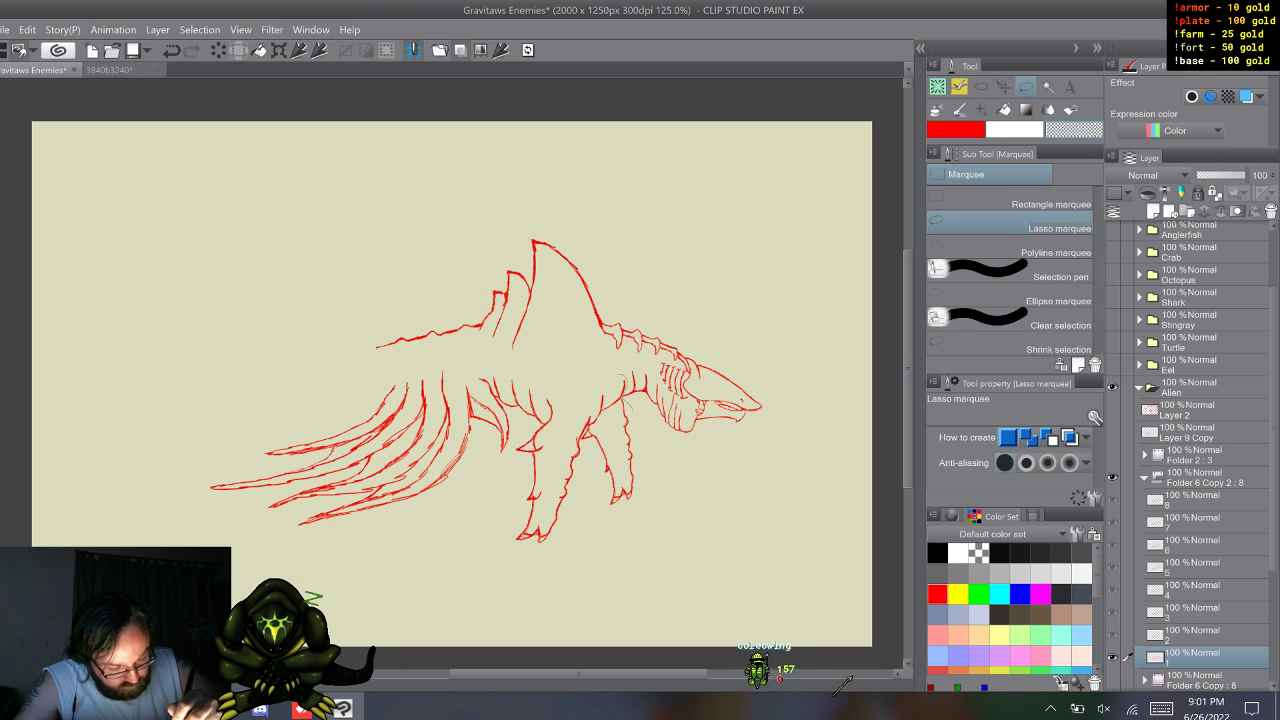
pyautogui.moveTo(622, 388)
pyautogui.mouseDown()
pyautogui.moveTo(650, 460)
pyautogui.moveTo(498, 490)
pyautogui.moveTo(535, 424)
pyautogui.mouseUp()
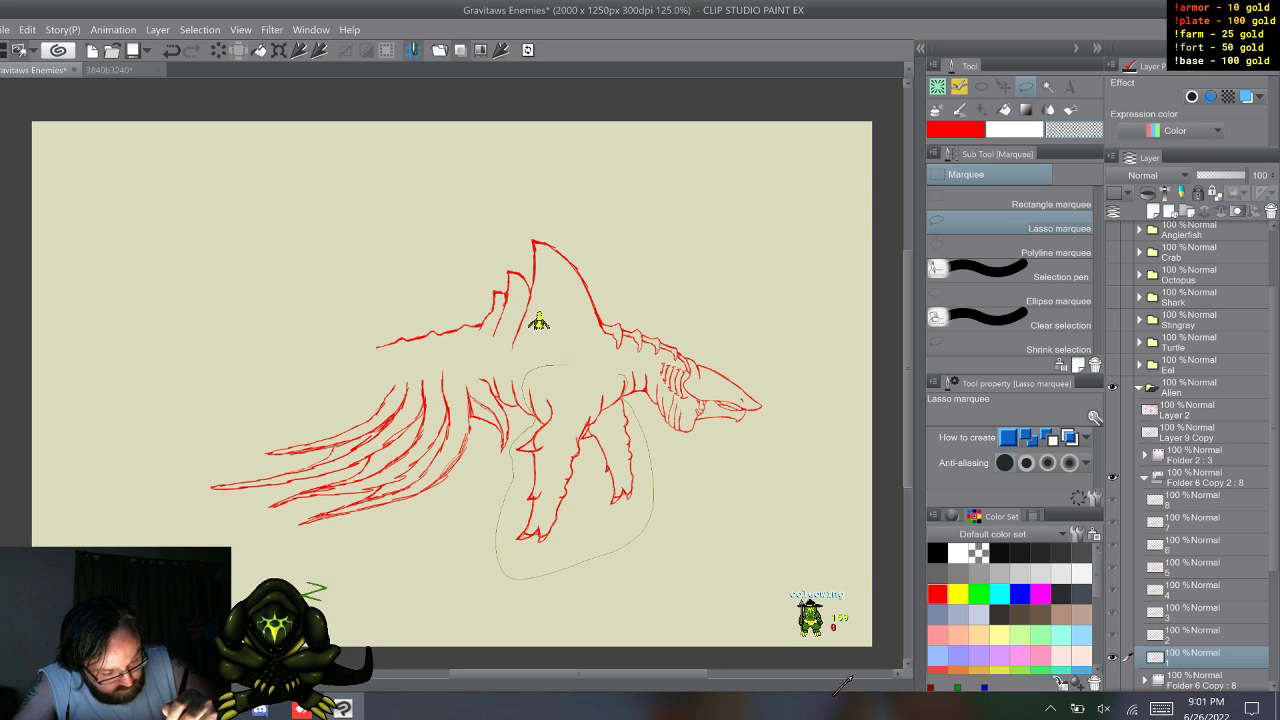
pyautogui.moveTo(562, 364); pyautogui.dragTo(566, 364)
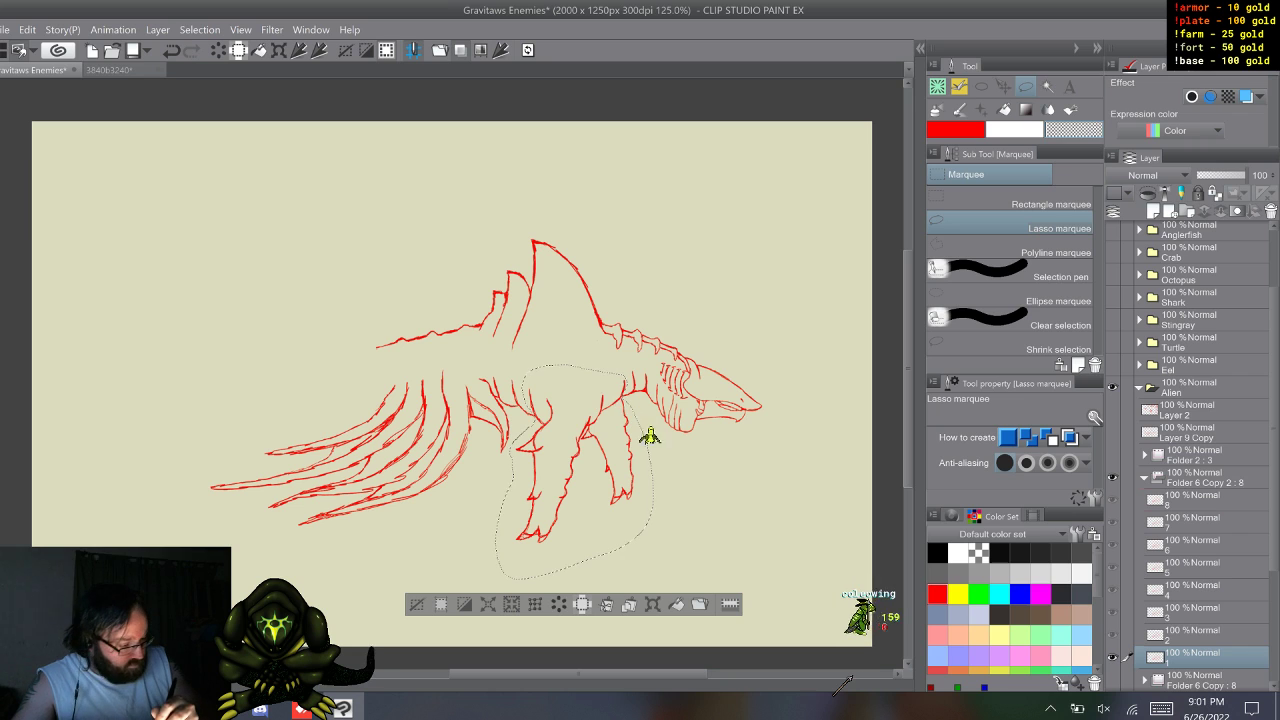
pyautogui.click(558, 604)
pyautogui.press('w')
pyautogui.click(558, 604)
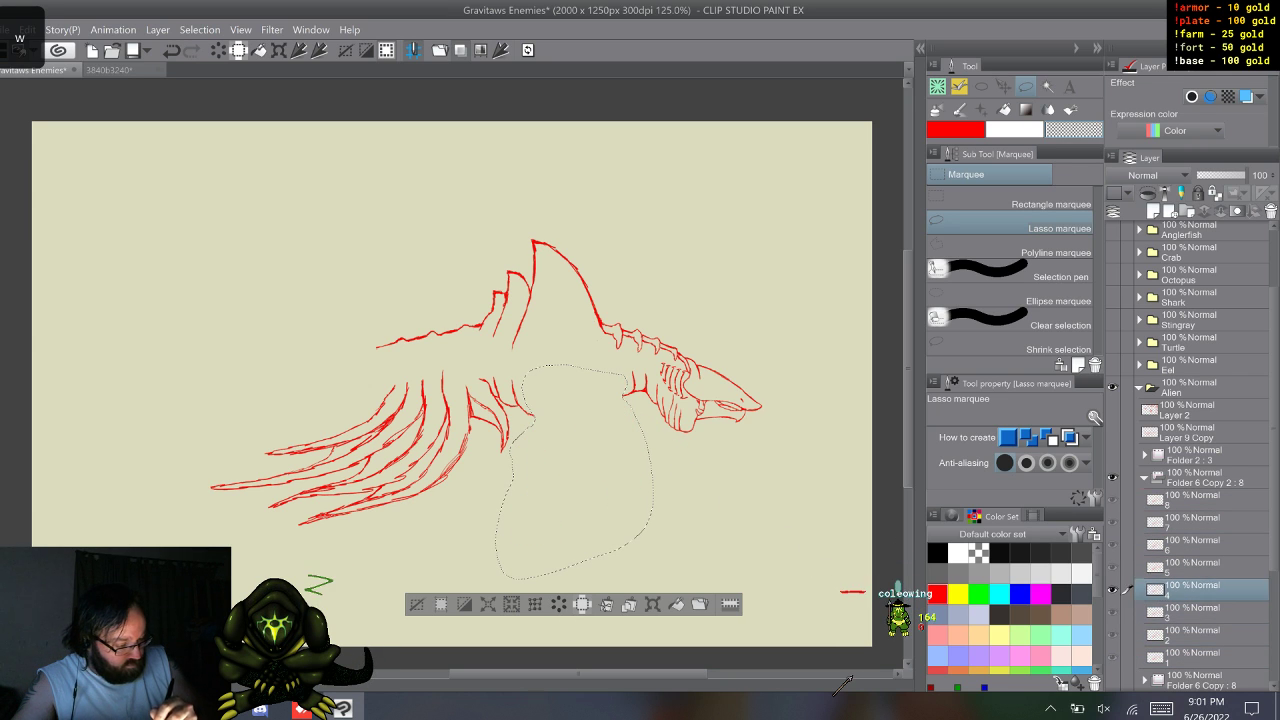
pyautogui.hotkey('ctrl', 'd')
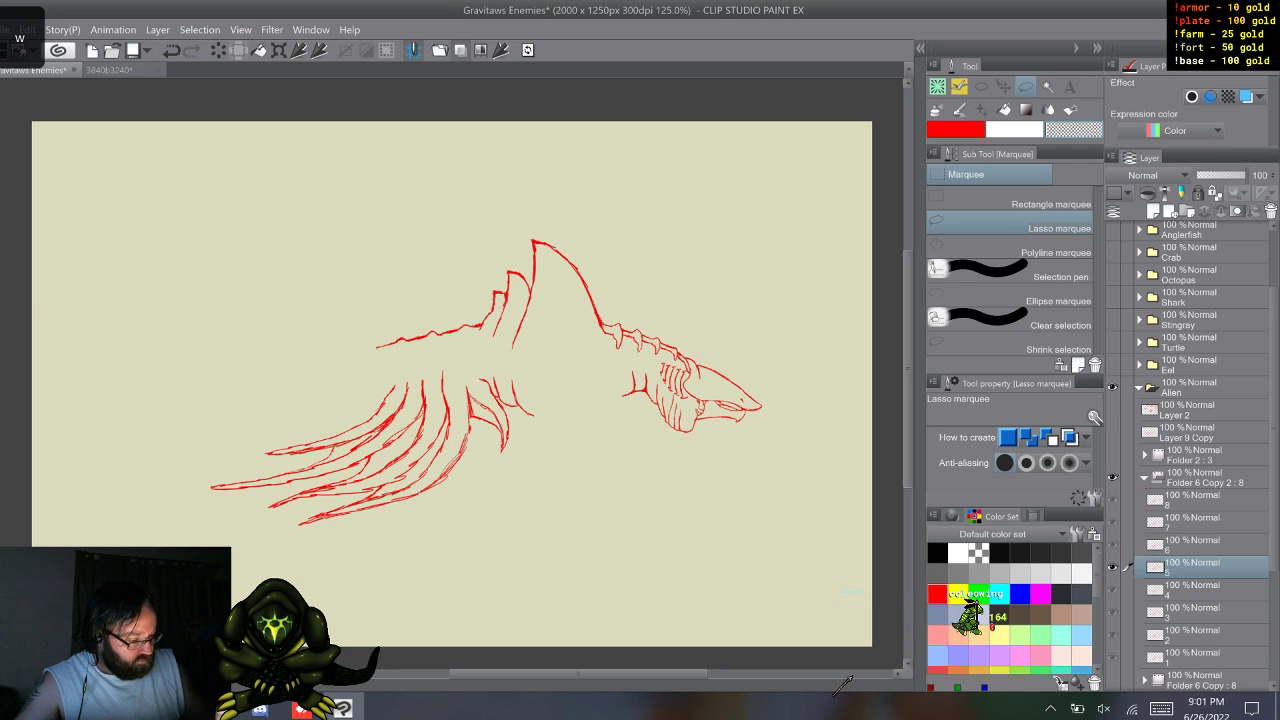
# - Isolate the legless body in Folder 6 Copy 2, duplicate the folder, and make frame 8 of the duplicate active
pyautogui.click(1144, 478)
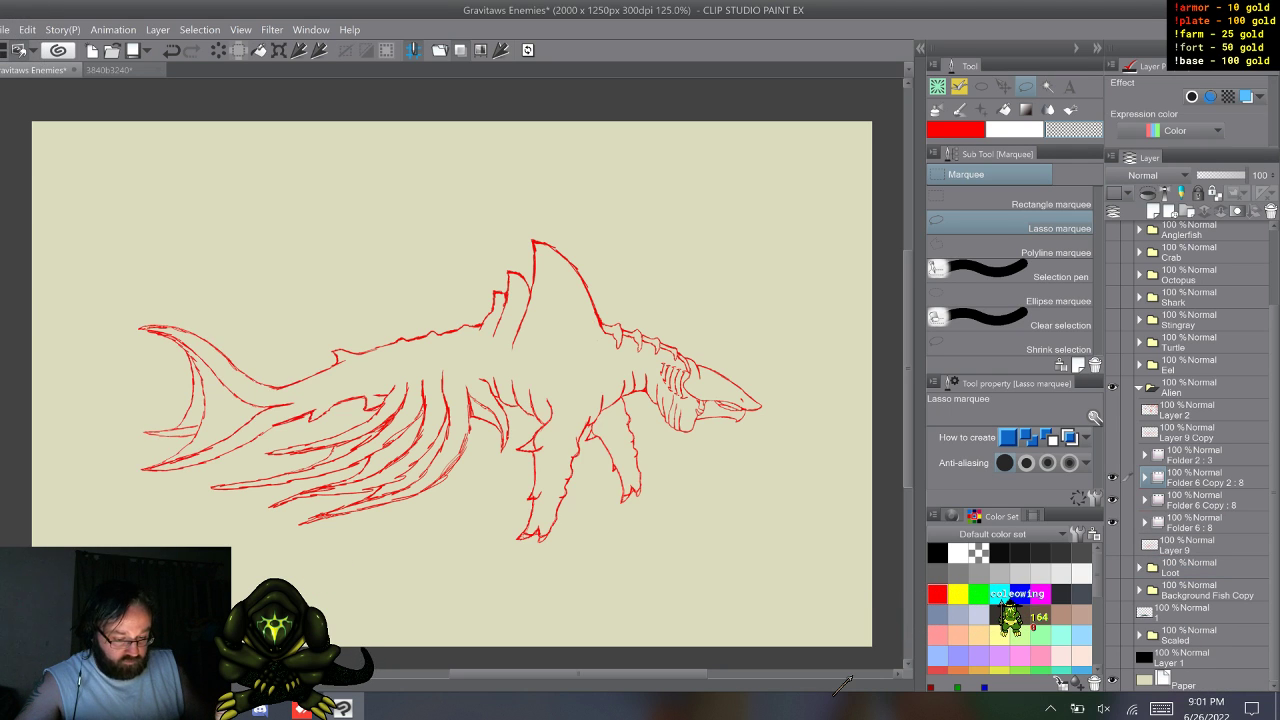
pyautogui.press('w')
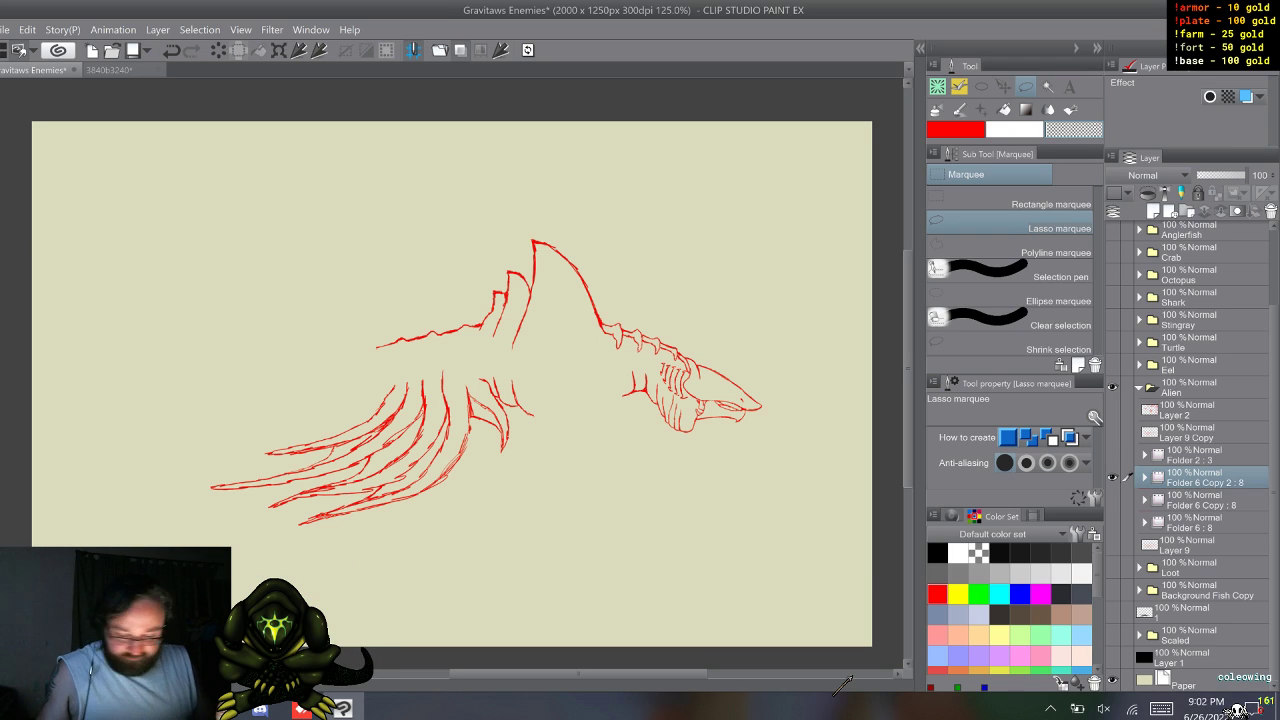
pyautogui.press('F9')
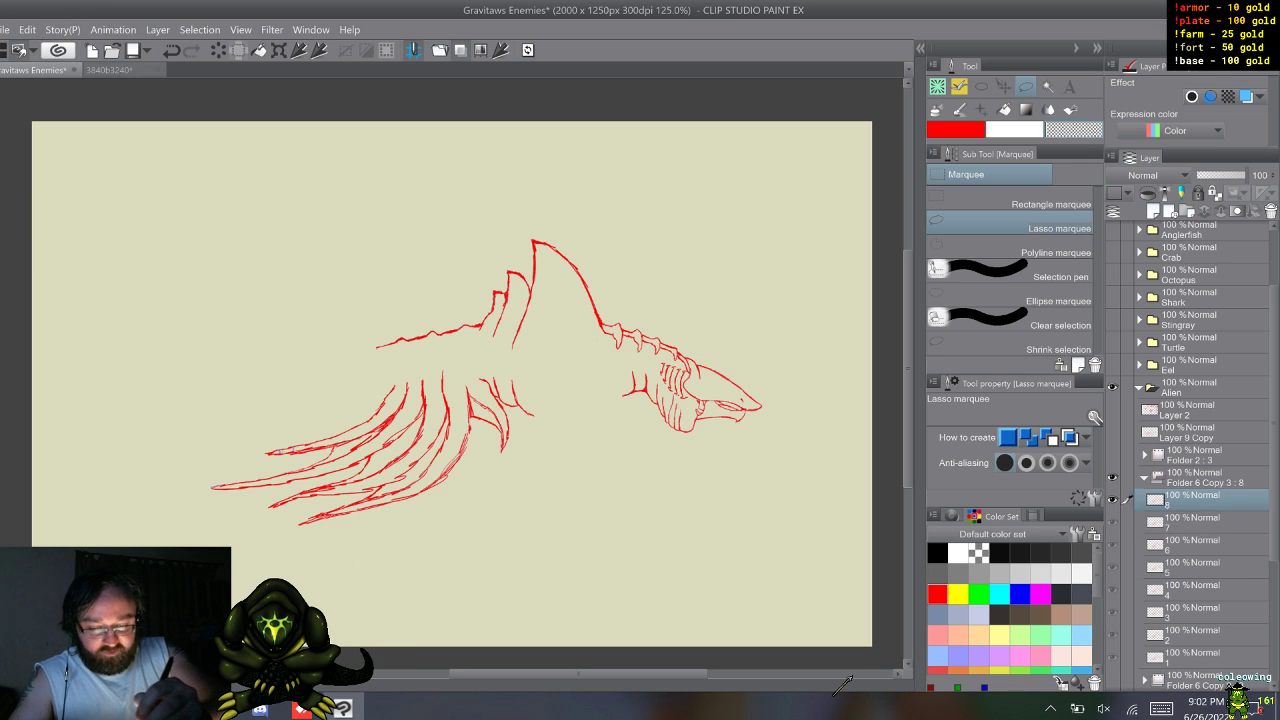
# - Clear the body drawing from all eight frames of Folder 6 Copy 3
pyautogui.press('w')
pyautogui.press('w')
pyautogui.press('w')
pyautogui.press('w')
pyautogui.press('w')
pyautogui.press('w')
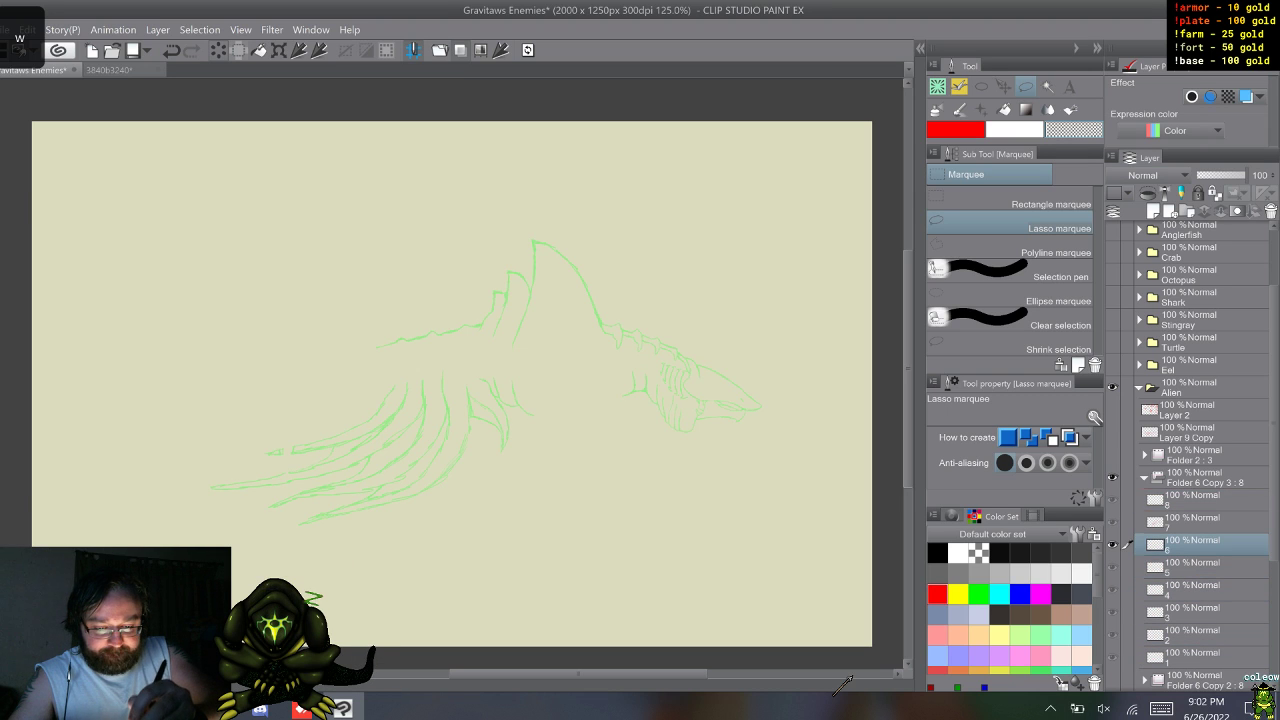
pyautogui.press('w')
pyautogui.press('w')
pyautogui.press('w')
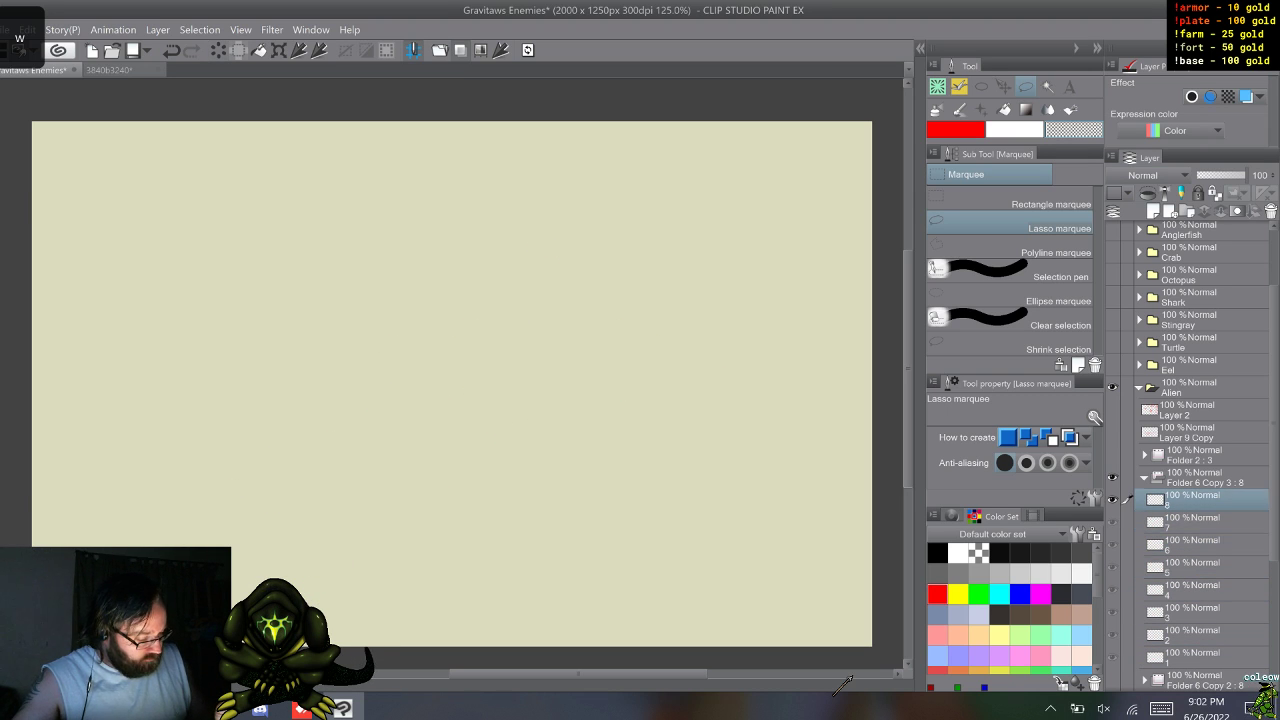
# - Show Folder 6 Copy 2 as reference, make frame 1 of Folder 6 Copy 3 active, and choose the Coleowing Marker Small brush
pyautogui.press('w')
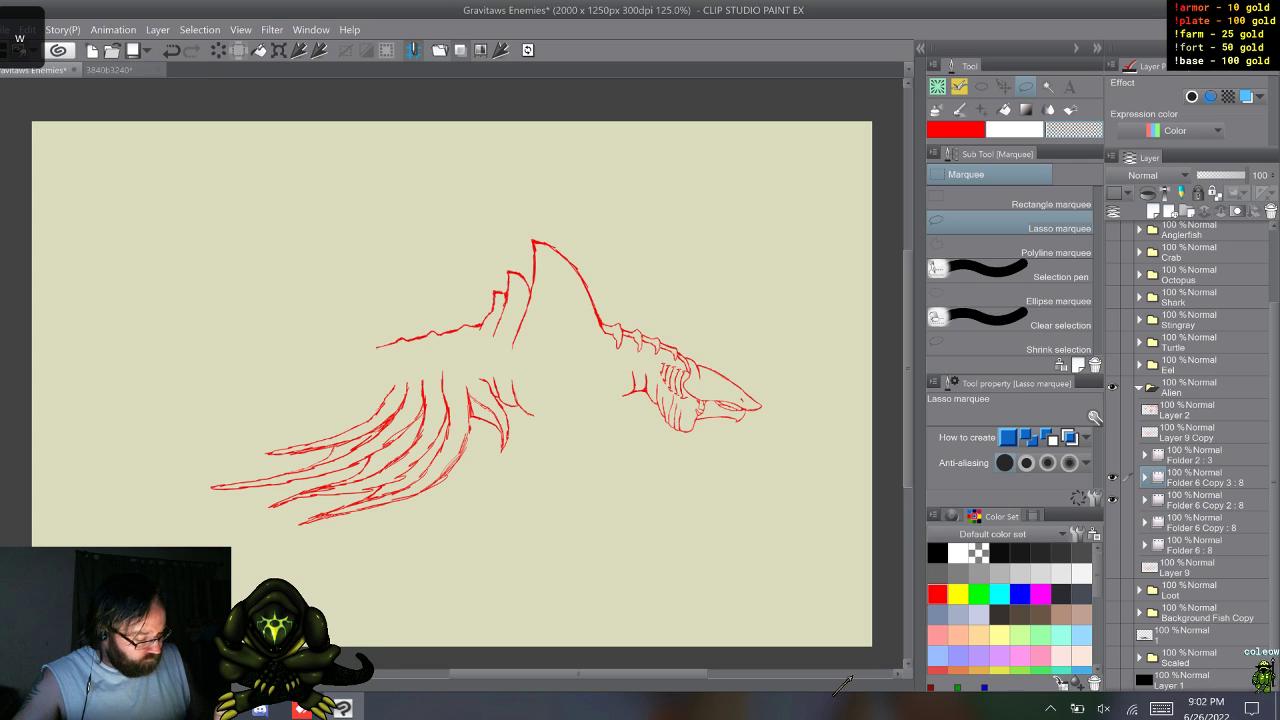
pyautogui.press('q')
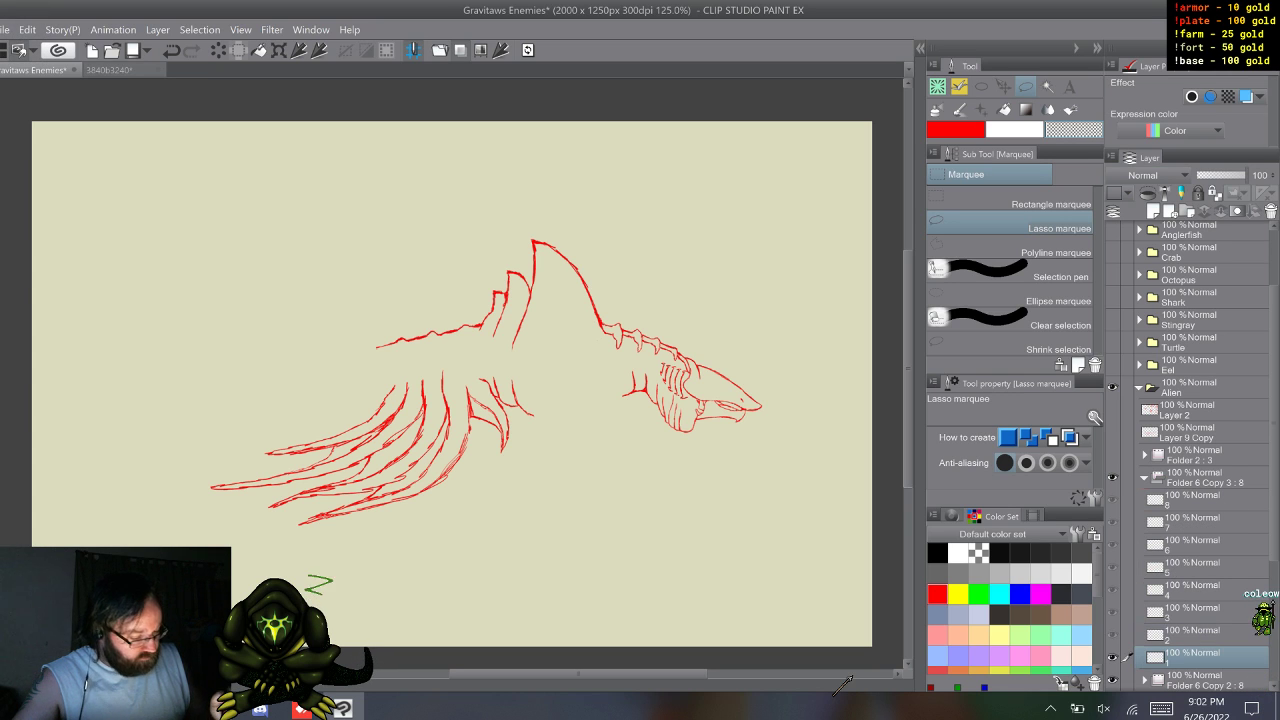
pyautogui.press('p')
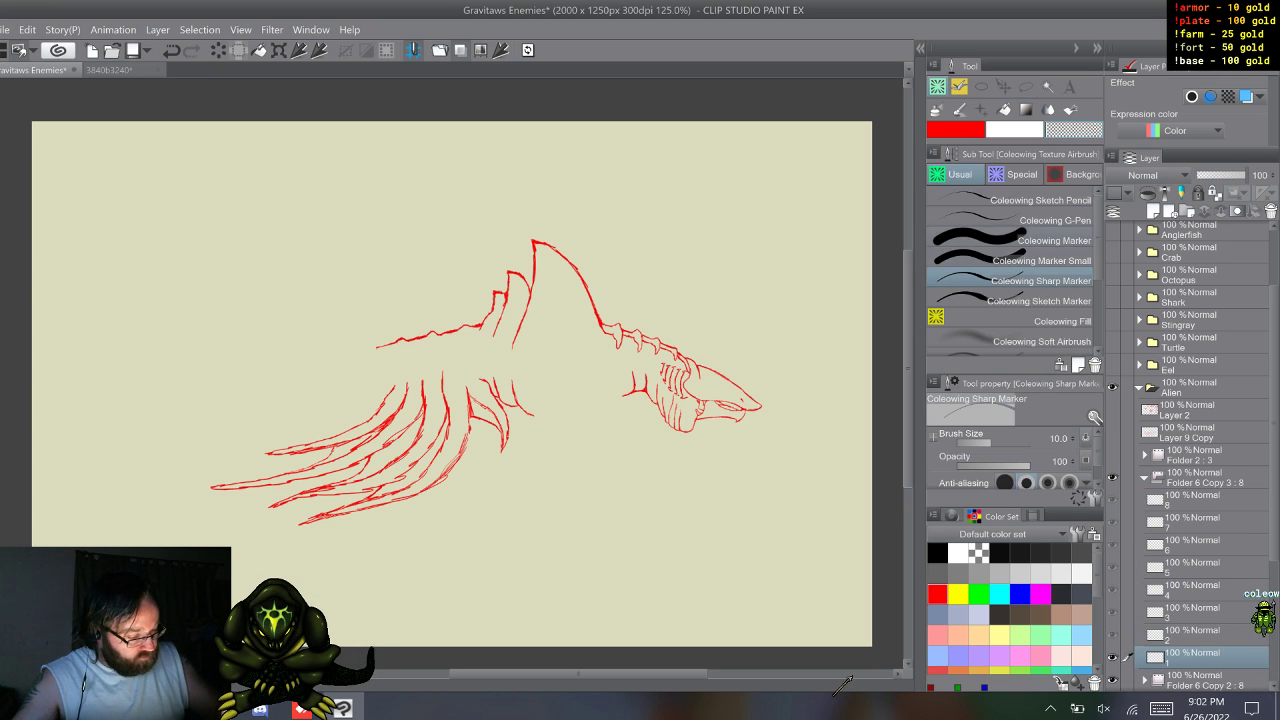
pyautogui.press(',')
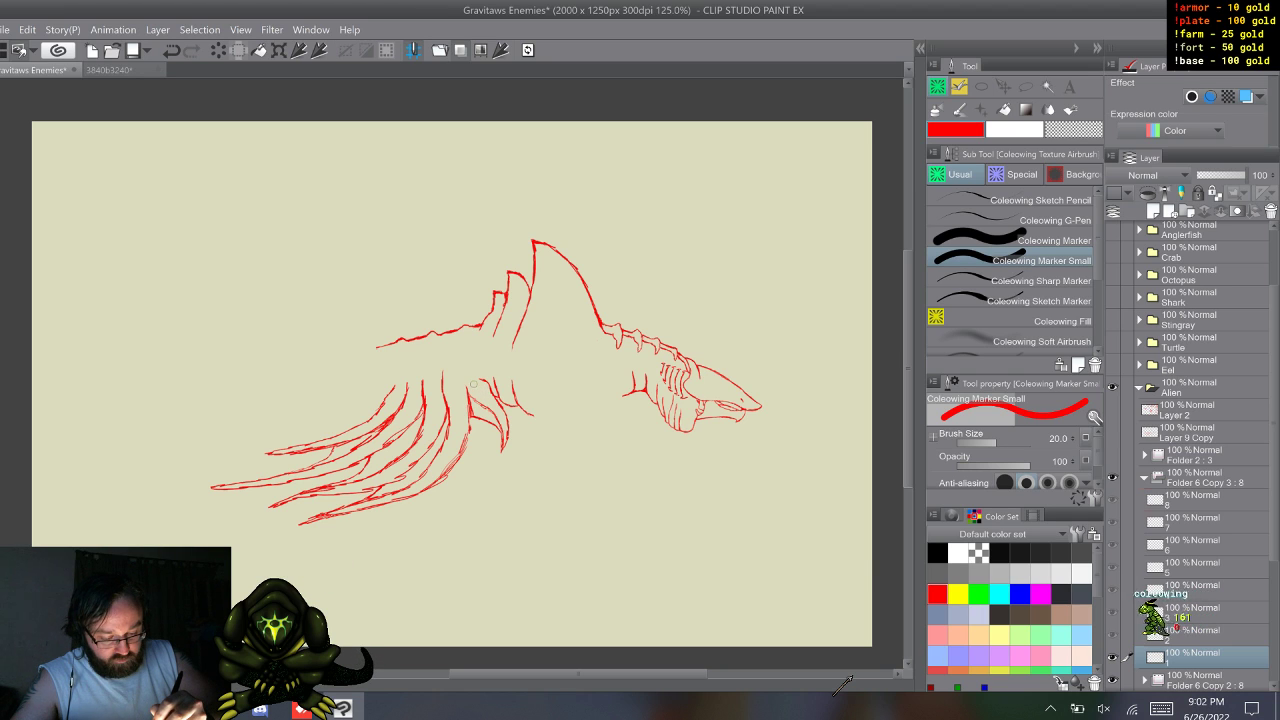
# - Draw one thick red guide stroke for the small rear leg on each of frames 1 to 8, swinging it back and forth
pyautogui.click(473, 383)
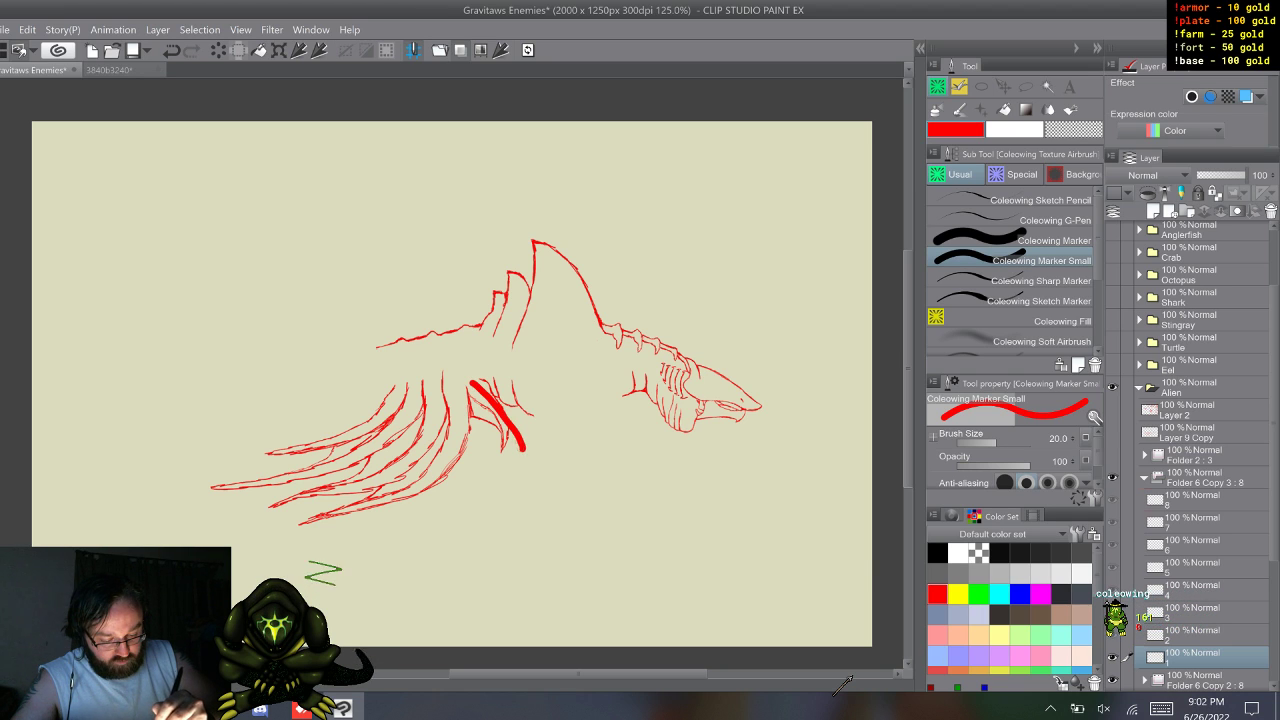
pyautogui.press('w')
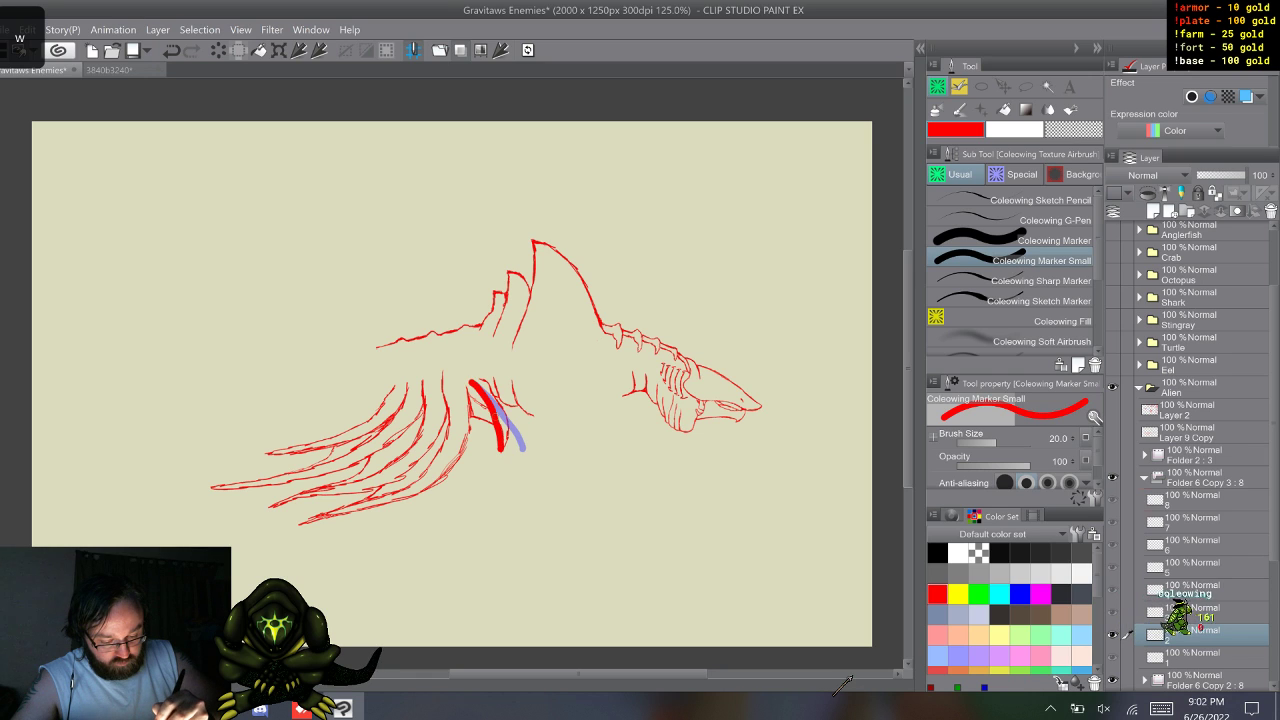
pyautogui.press('w')
pyautogui.press('w')
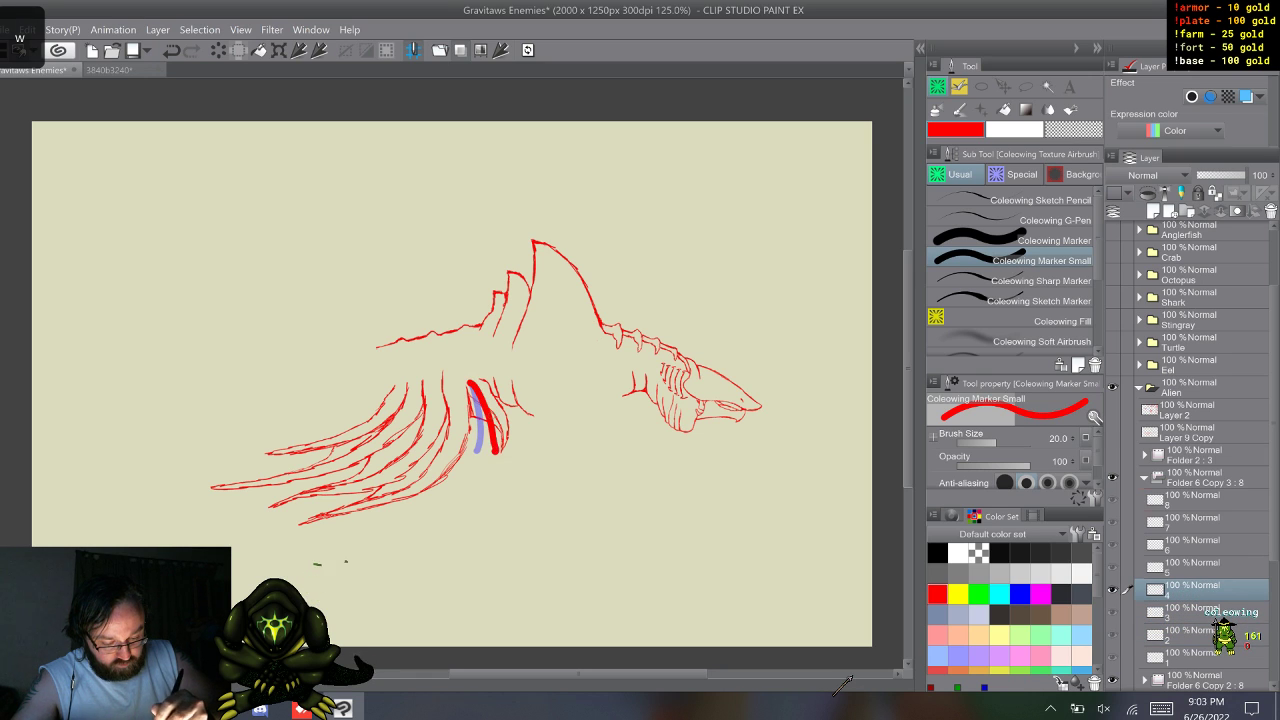
pyautogui.press('w')
pyautogui.moveTo(471, 382); pyautogui.dragTo(515, 455)
pyautogui.press('w')
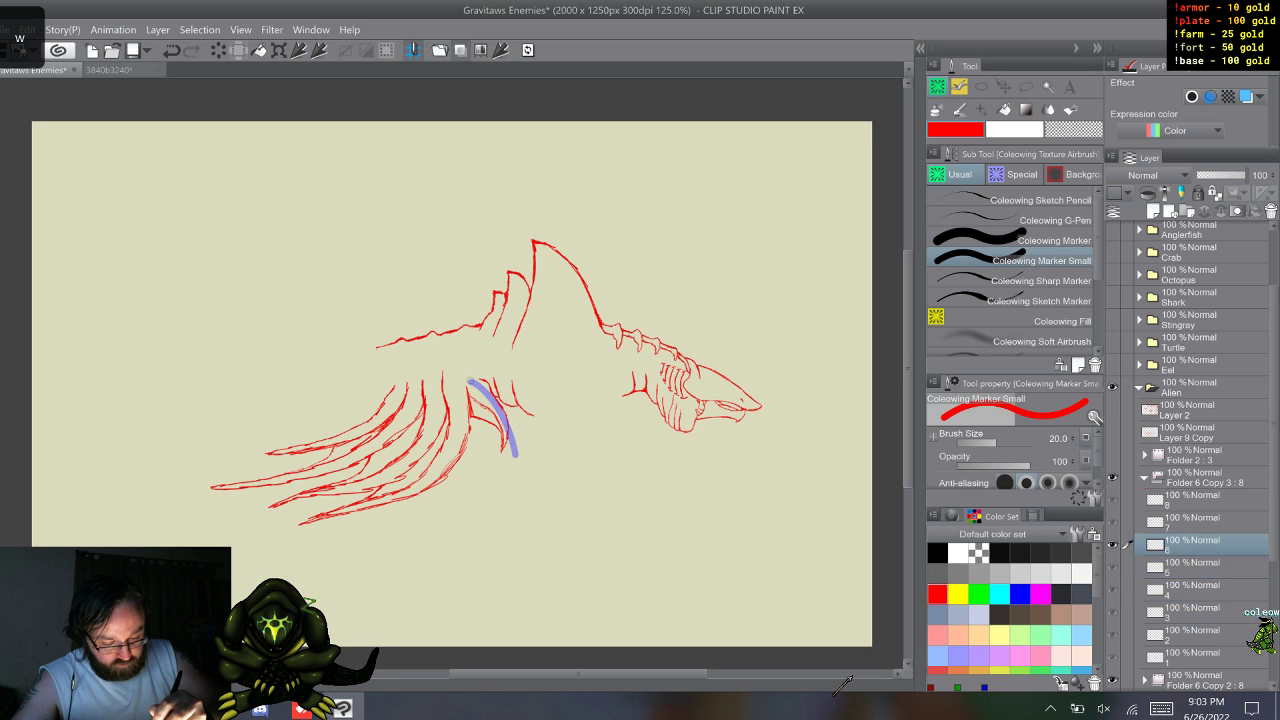
pyautogui.press('w')
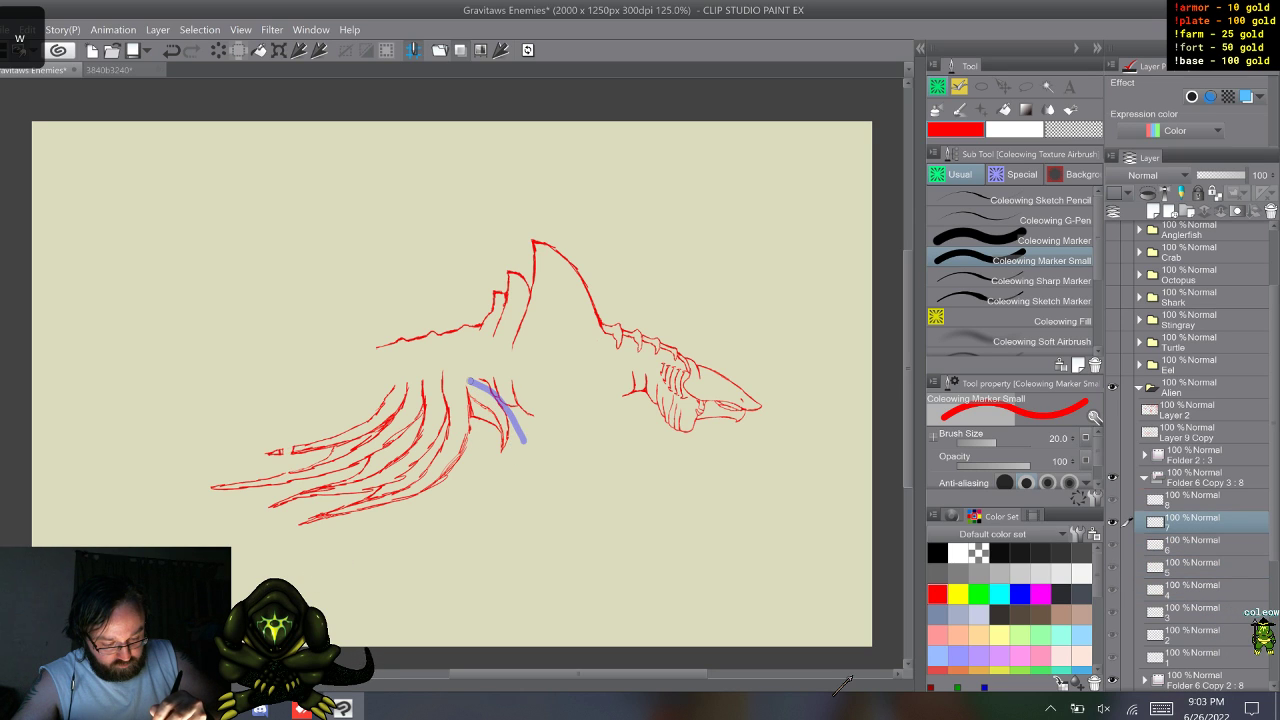
pyautogui.press('w')
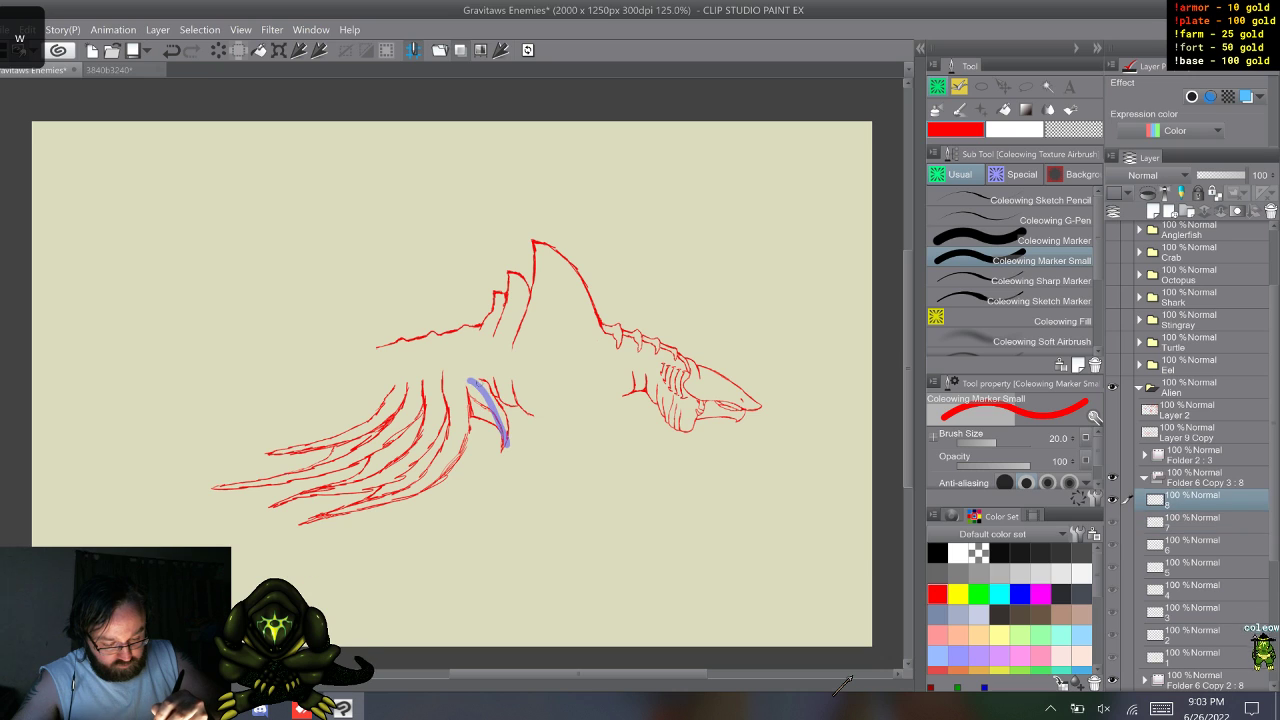
pyautogui.press('w')
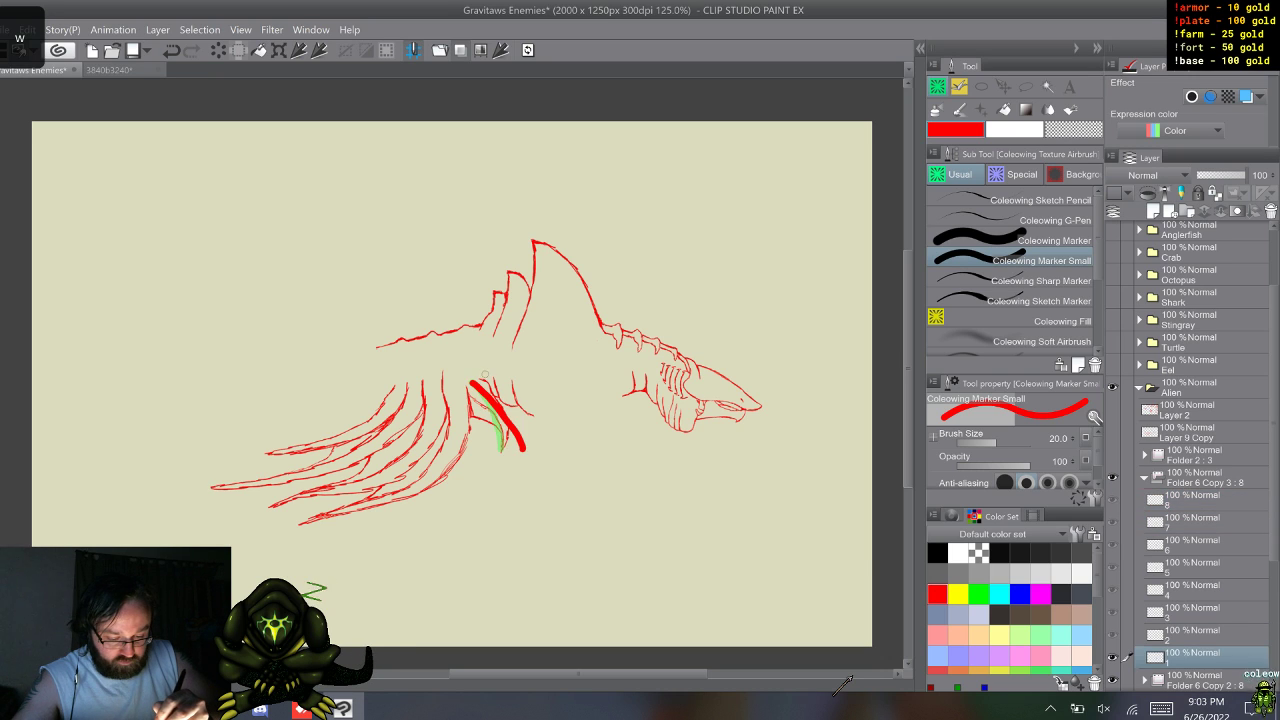
pyautogui.press('s')
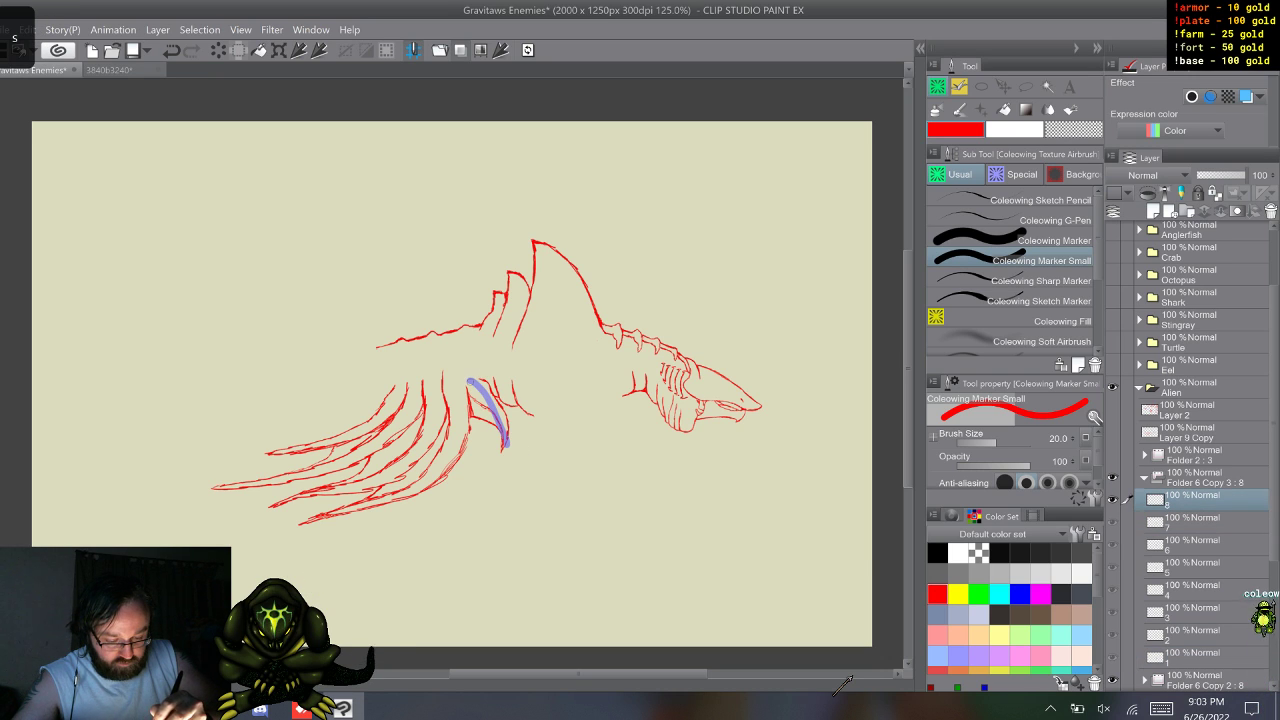
pyautogui.moveTo(471, 383); pyautogui.dragTo(493, 441)
# - Cycle through the frames of Folder 6 Copy 3 to check how the rear leg's guide stroke swings
pyautogui.press('w')
pyautogui.press('w')
pyautogui.press('w')
pyautogui.press('w')
pyautogui.press('w')
pyautogui.press('w')
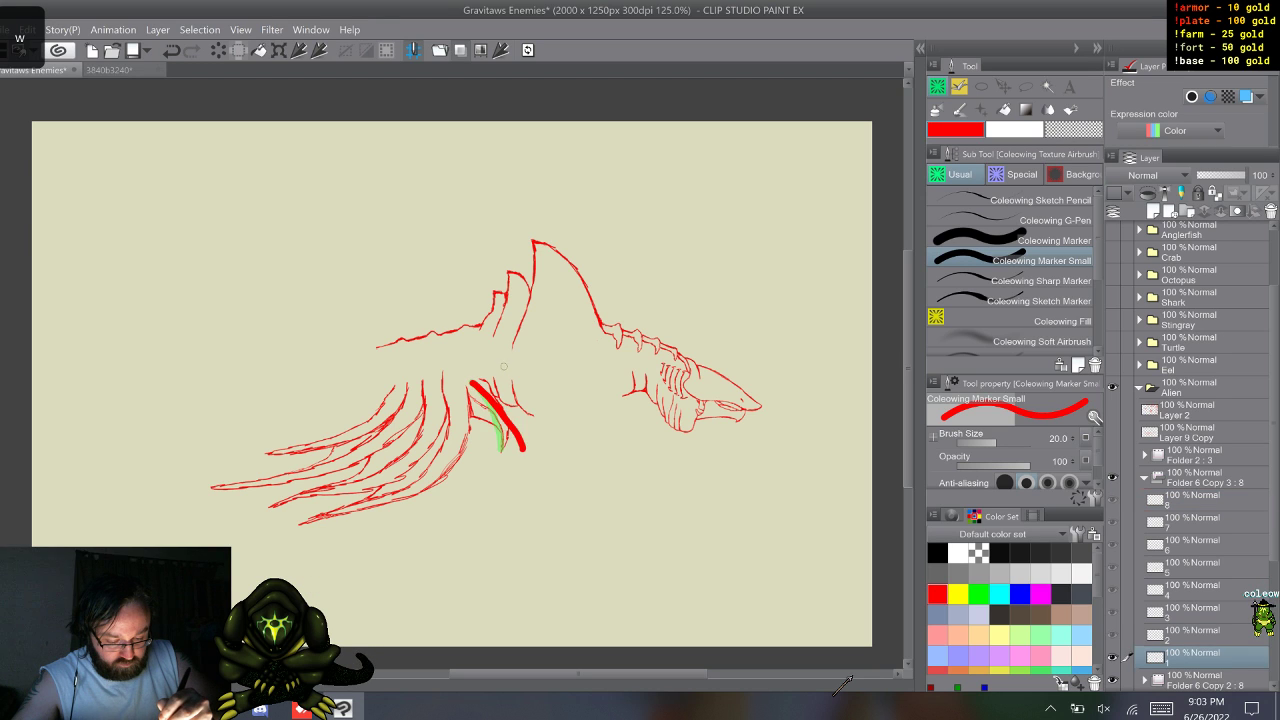
pyautogui.press('w')
pyautogui.press('w')
pyautogui.press('w')
pyautogui.press('w')
pyautogui.press('w')
pyautogui.press('w')
pyautogui.press('w')
# - Erase the rear leg's guide strokes from all frames of Folder 6 Copy 3
pyautogui.press('s')
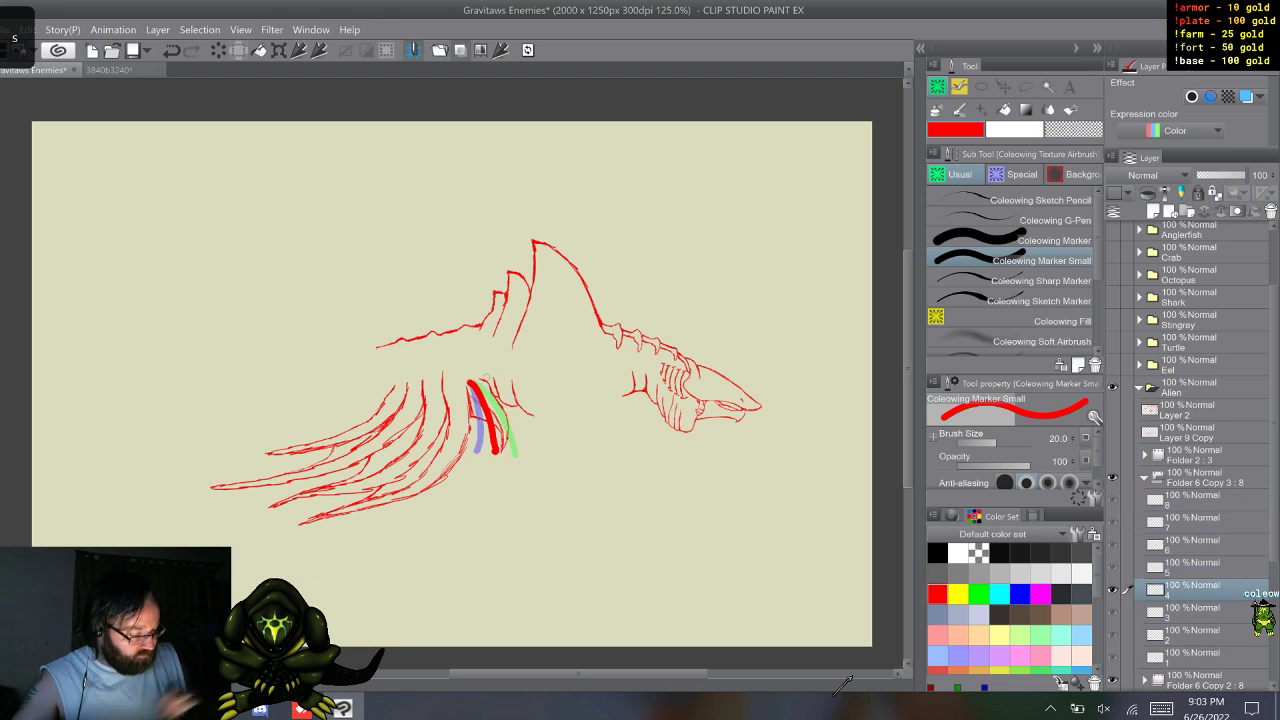
pyautogui.press('s')
pyautogui.press('s')
pyautogui.press('s')
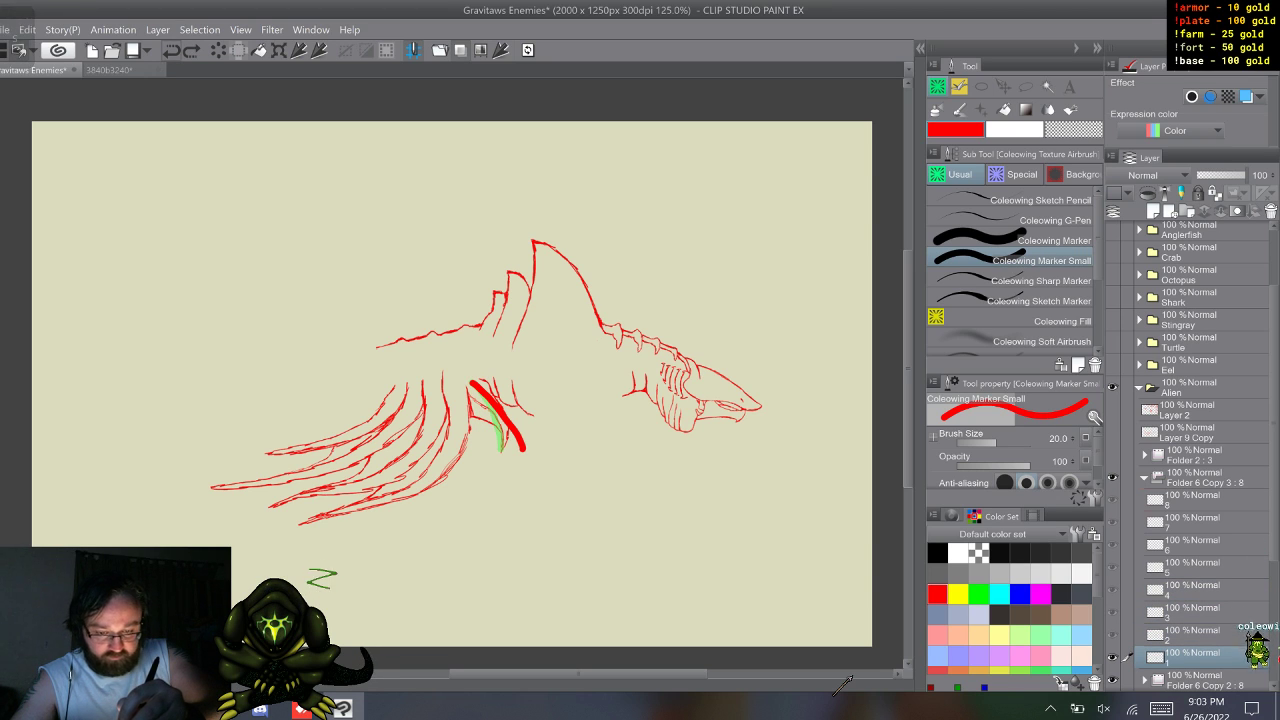
pyautogui.press('s')
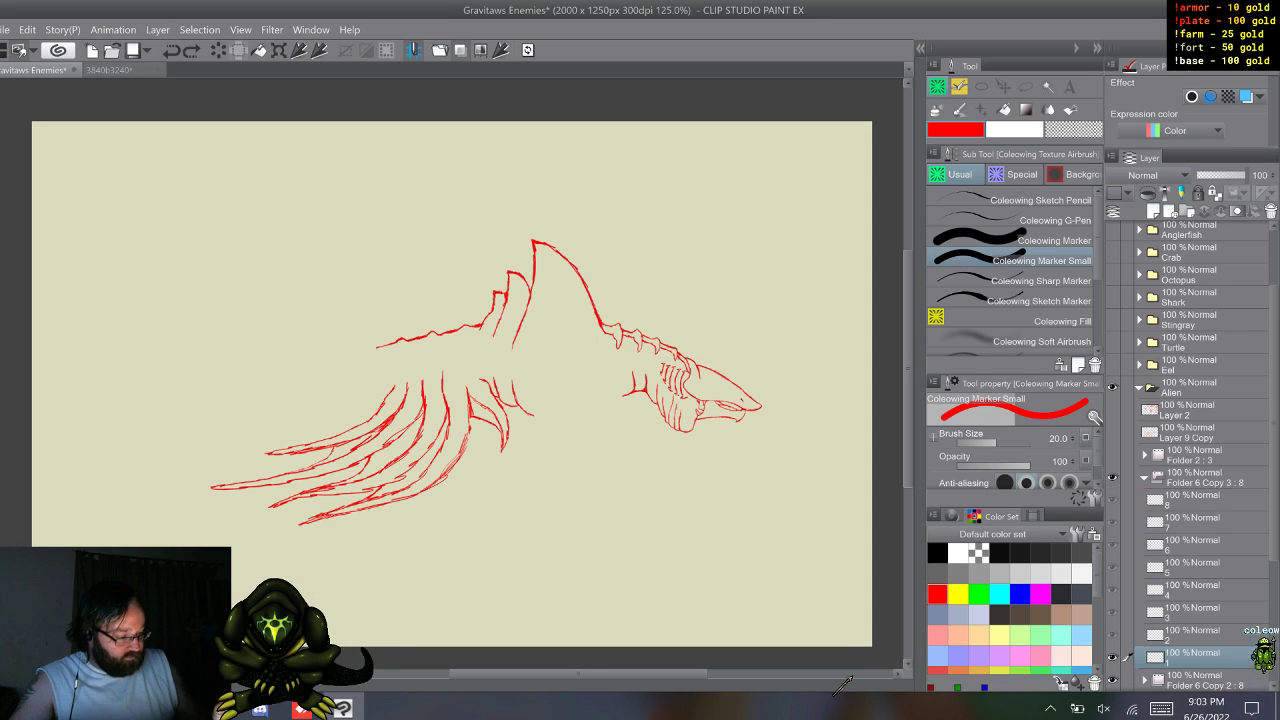
# - Draw curved red guide strokes for the small rear leg on frames 8, 1, 2 and 3, reaching furthest forward on frame 2
pyautogui.press('s')
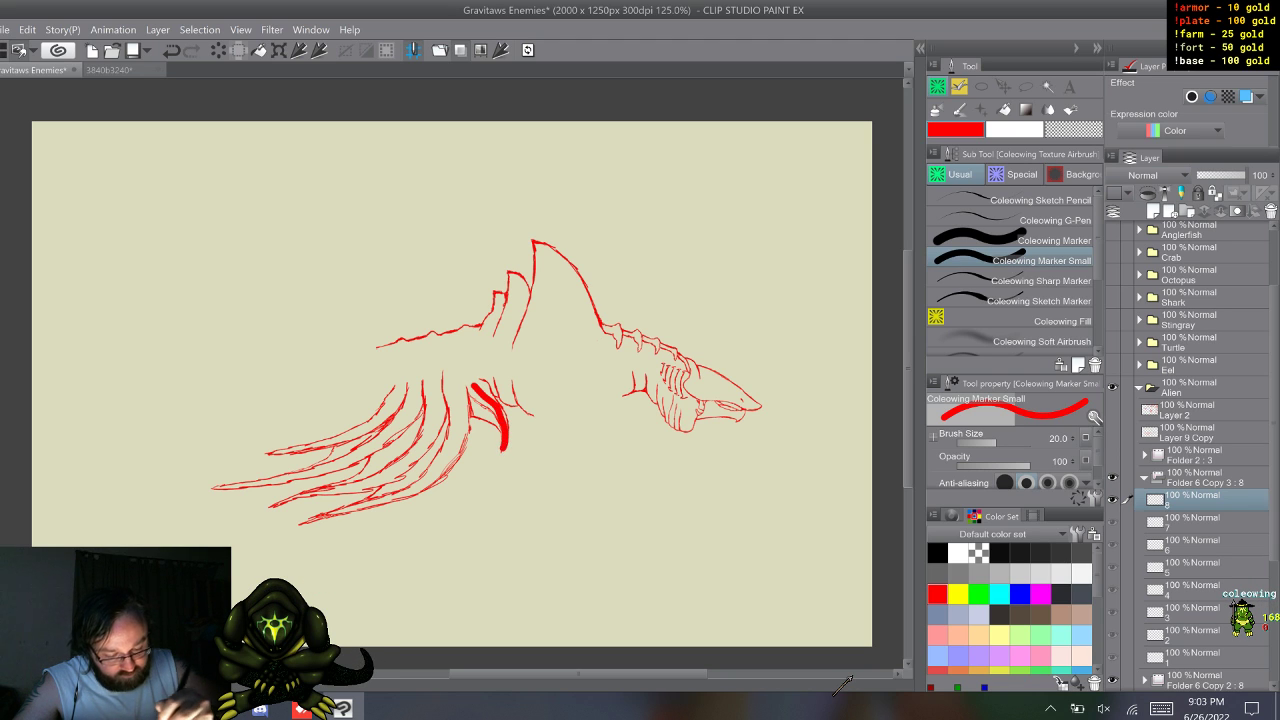
pyautogui.press('w')
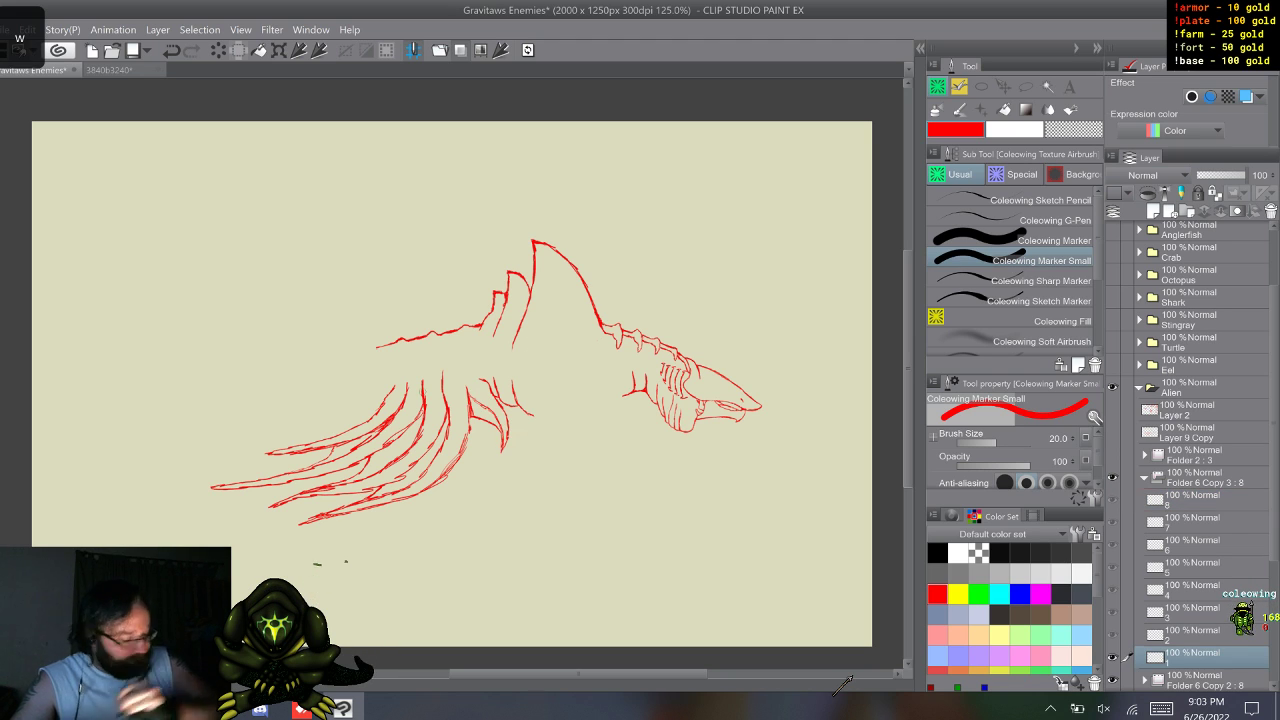
pyautogui.press('q')
pyautogui.press('w')
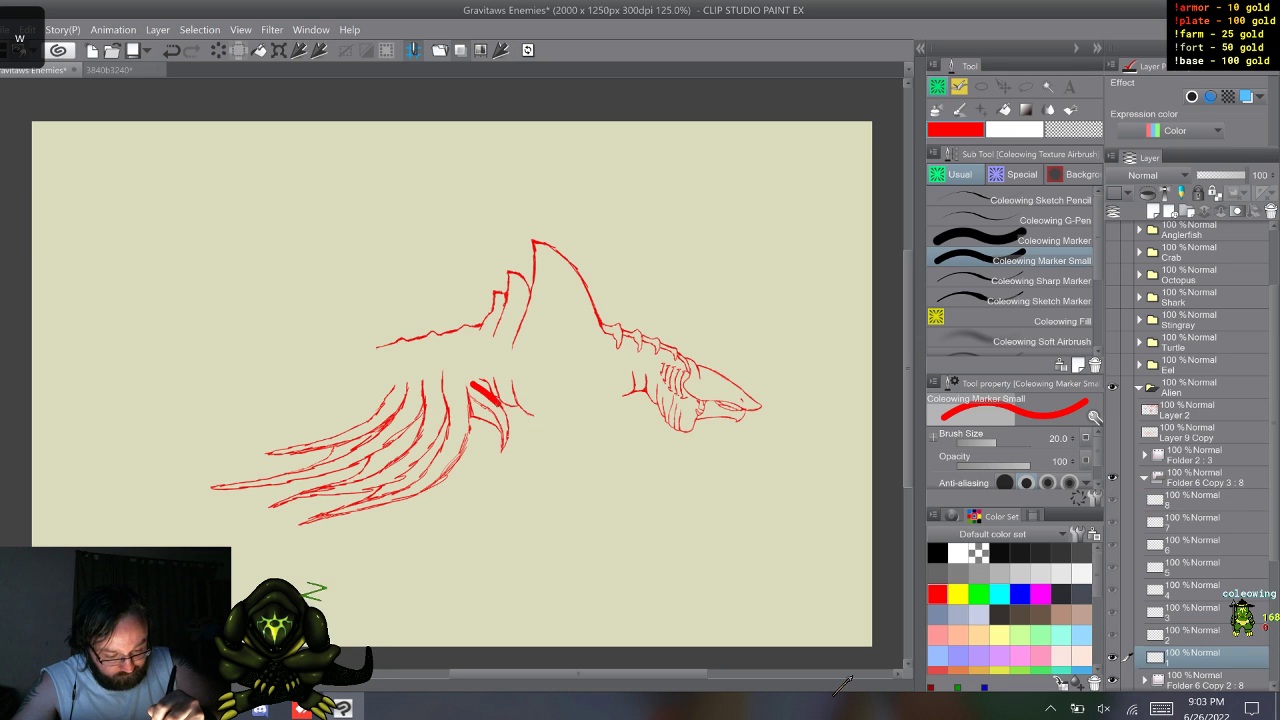
pyautogui.moveTo(514, 431); pyautogui.dragTo(515, 450)
pyautogui.press('w')
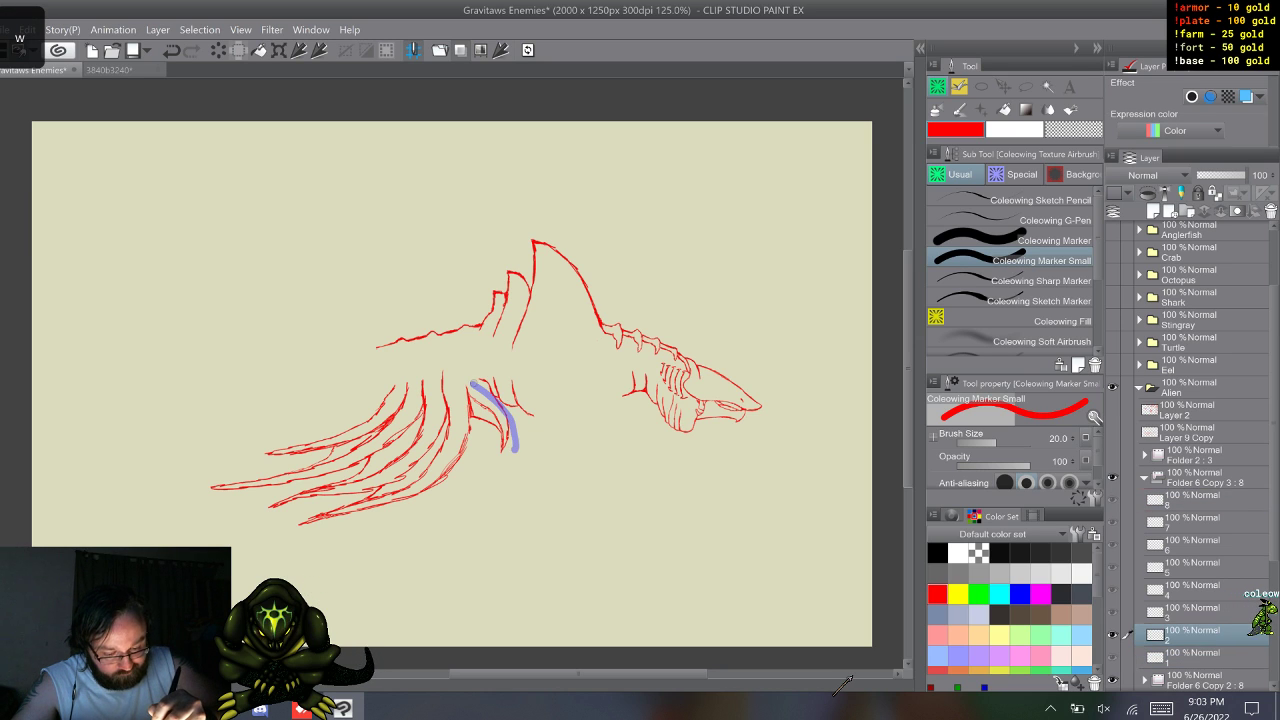
pyautogui.moveTo(473, 384); pyautogui.dragTo(530, 432)
pyautogui.press('w')
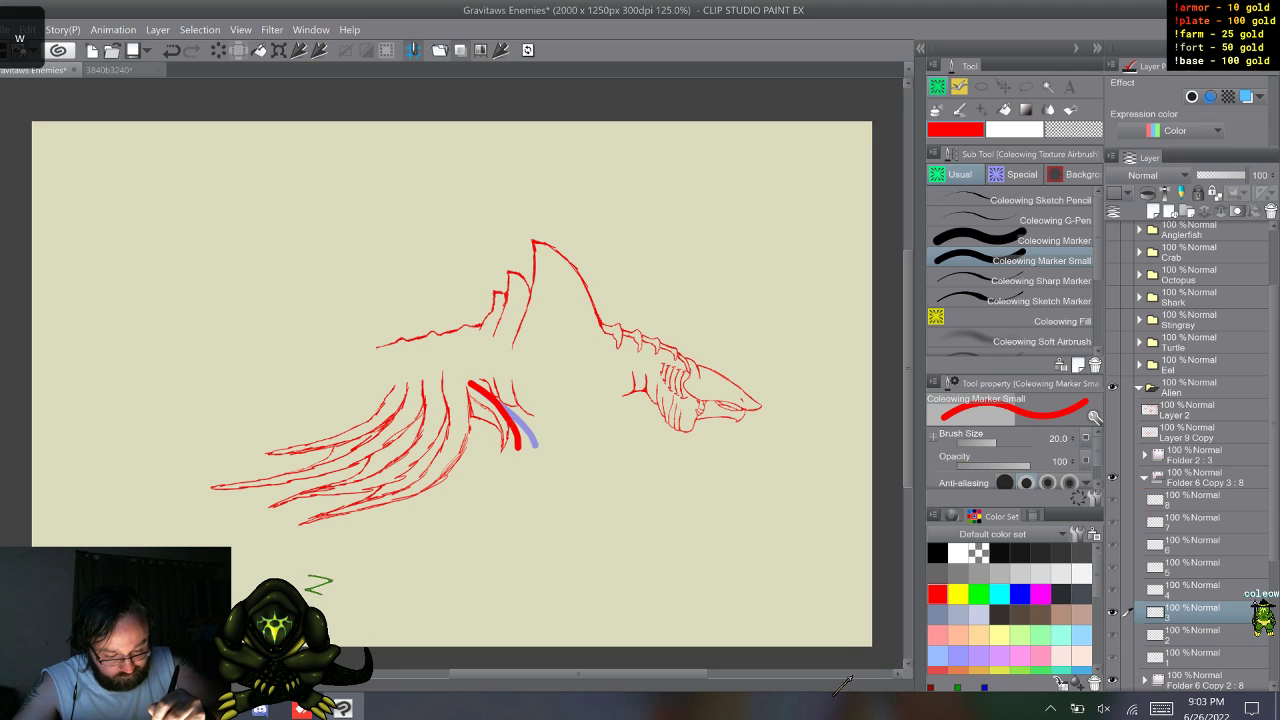
# - Draw the rear leg's guide strokes on frames 4 to 7, swinging the leg backward and starting its return forward
pyautogui.press('w')
pyautogui.click(469, 383)
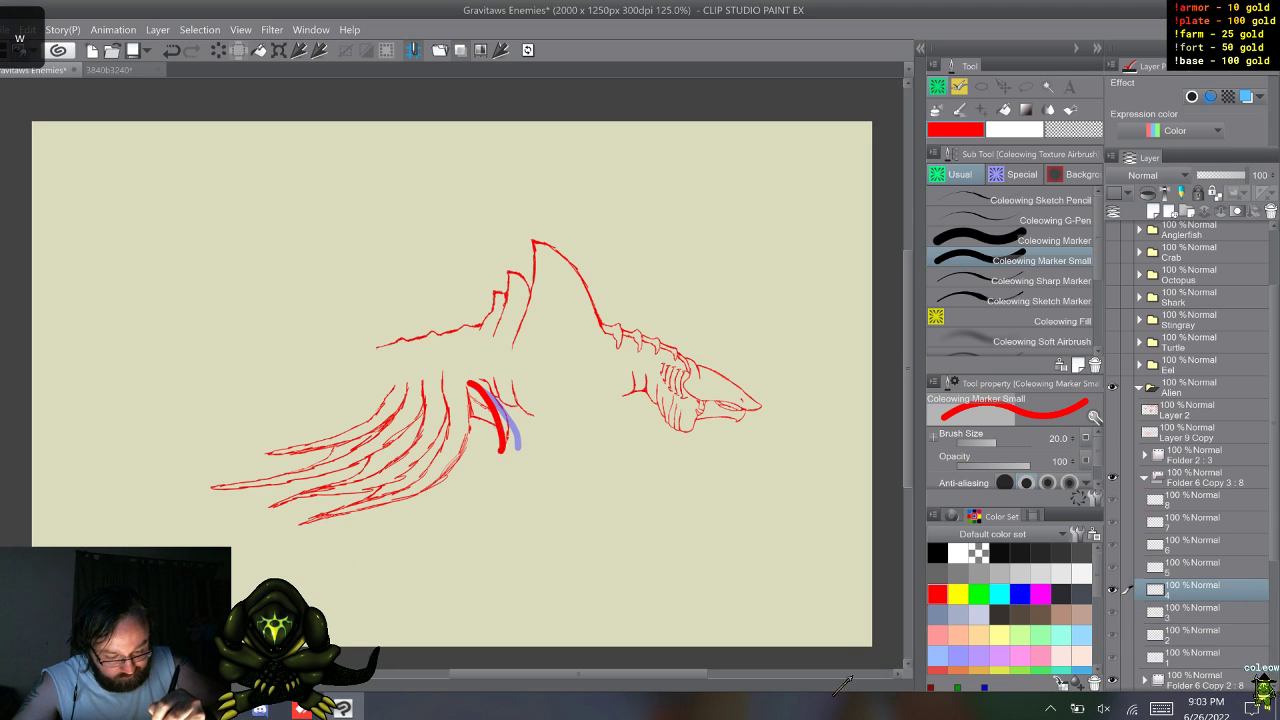
pyautogui.press('w')
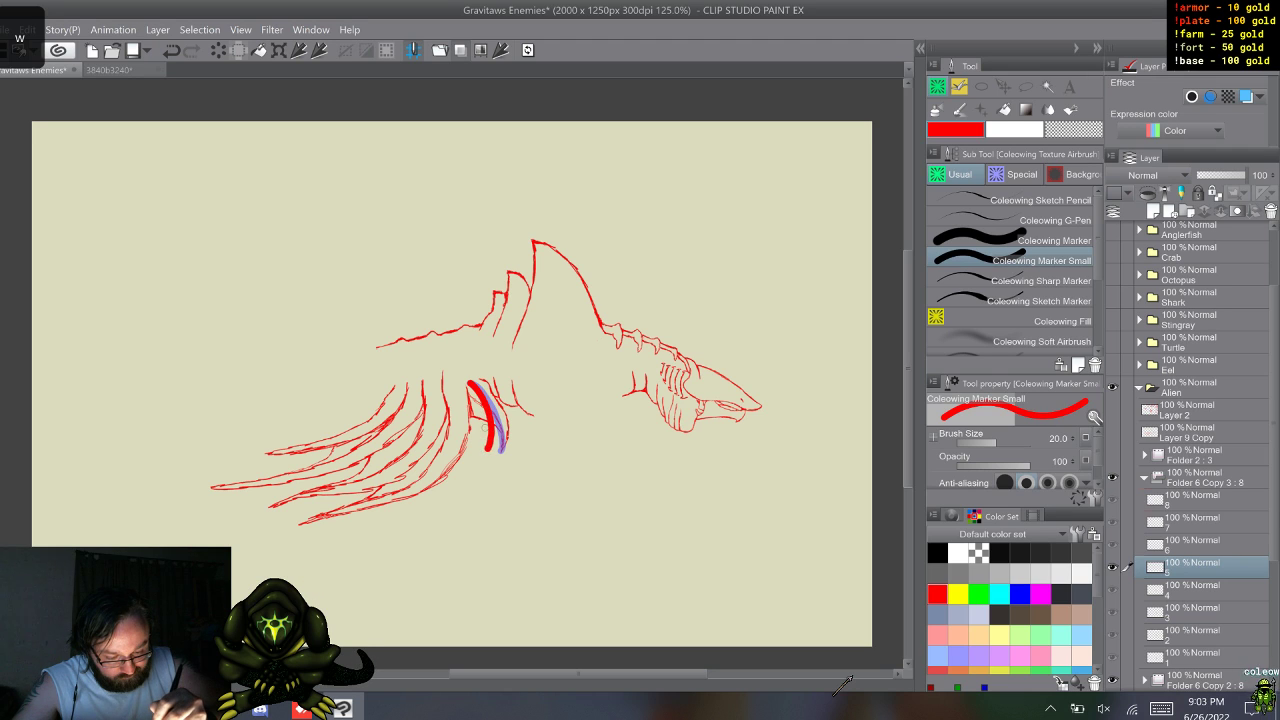
pyautogui.press('w')
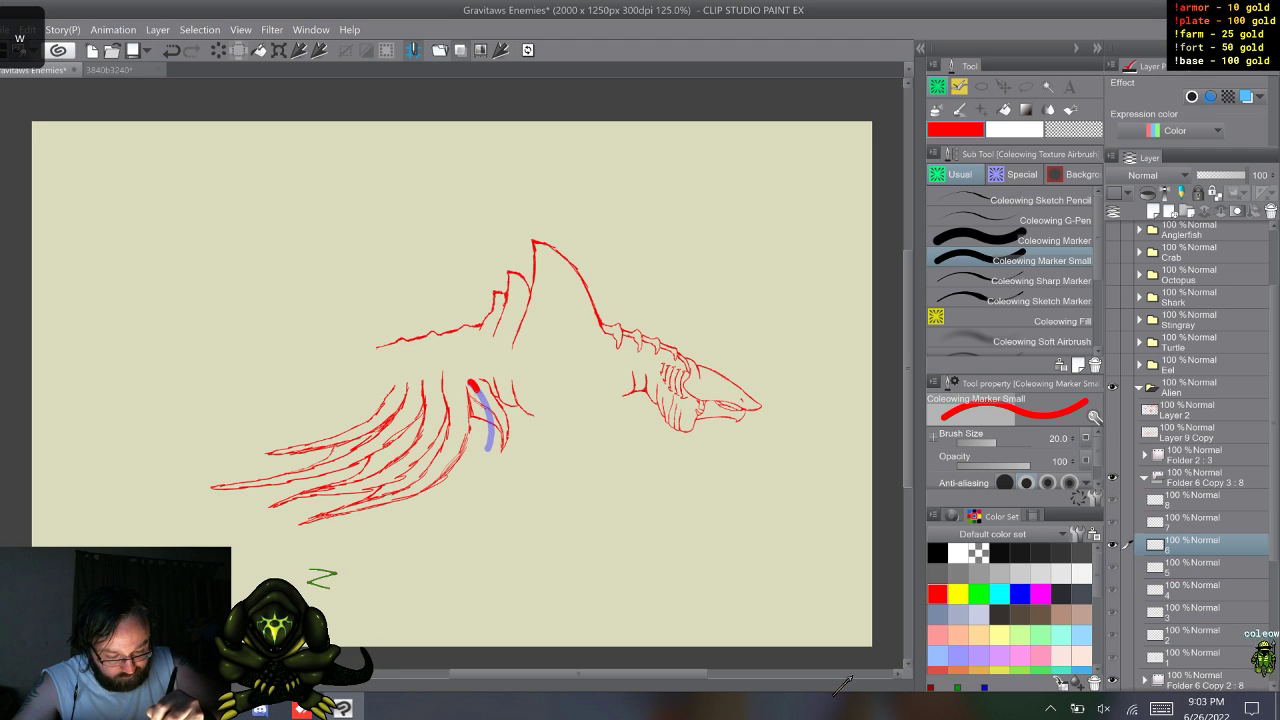
pyautogui.press('w')
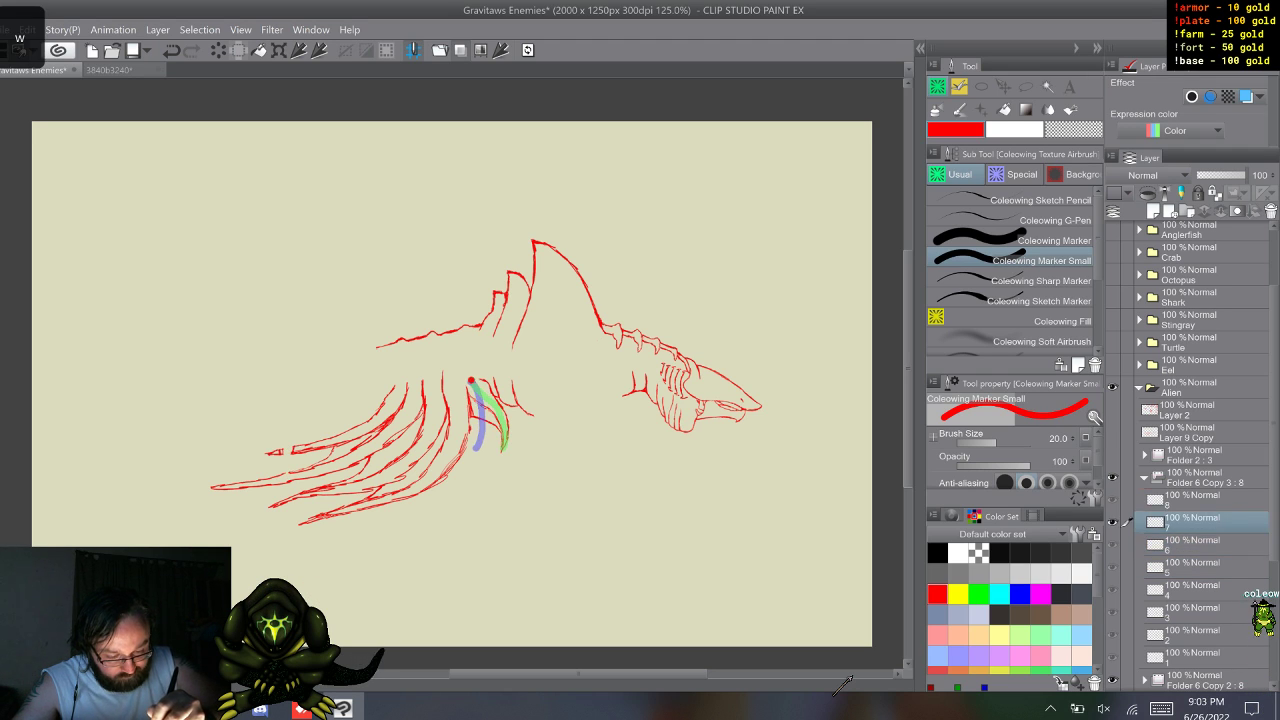
# - Cycle repeatedly through all eight frames to examine the redrawn rear leg's swing, ending on frame 1
pyautogui.press('w')
pyautogui.press('w')
pyautogui.press('w')
pyautogui.press('w')
pyautogui.press('w')
pyautogui.press('w')
pyautogui.press('w')
pyautogui.press('w')
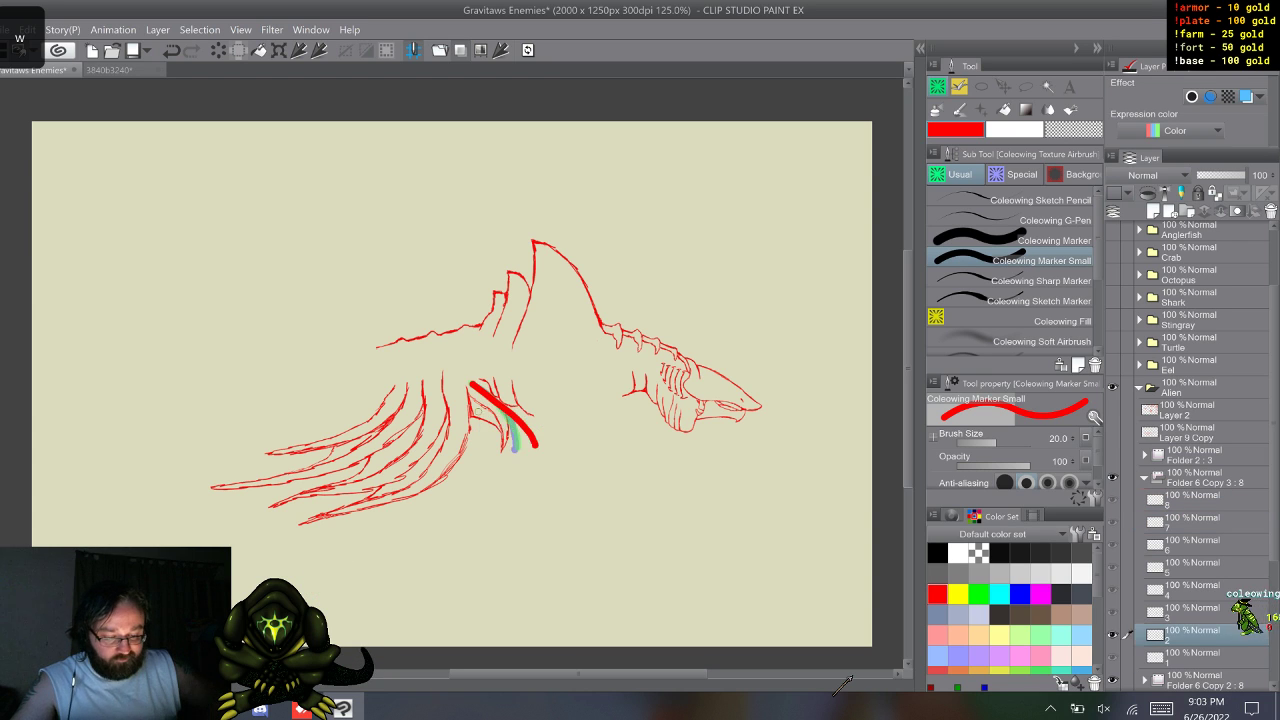
pyautogui.press('w')
pyautogui.press('w')
pyautogui.press('w')
pyautogui.press('w')
pyautogui.press('w')
pyautogui.press('w')
pyautogui.press('w')
pyautogui.press('w')
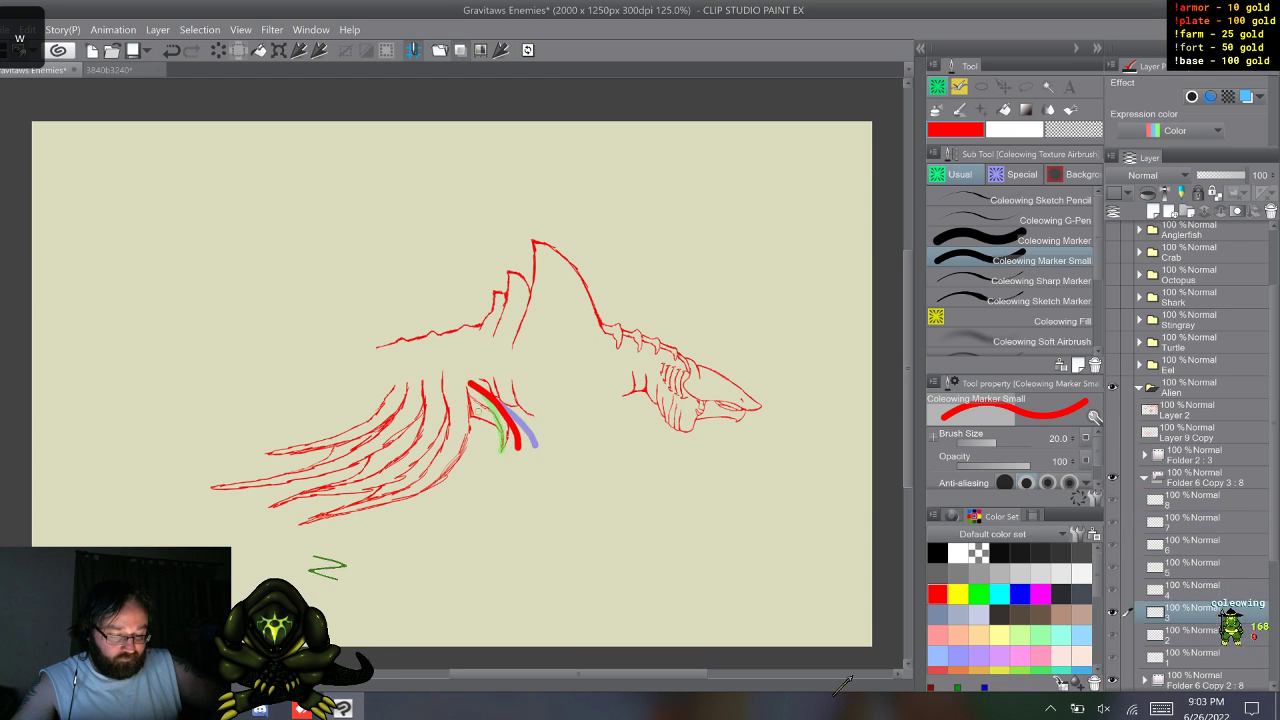
pyautogui.press('w')
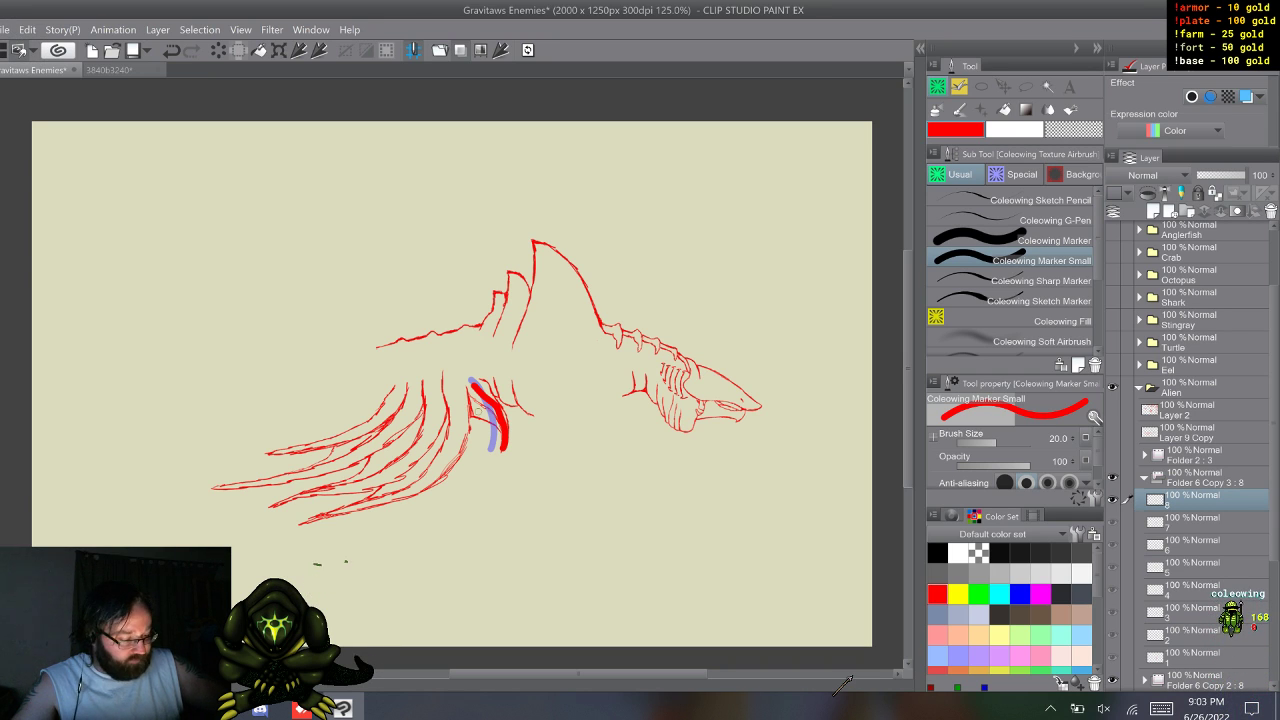
pyautogui.press('w')
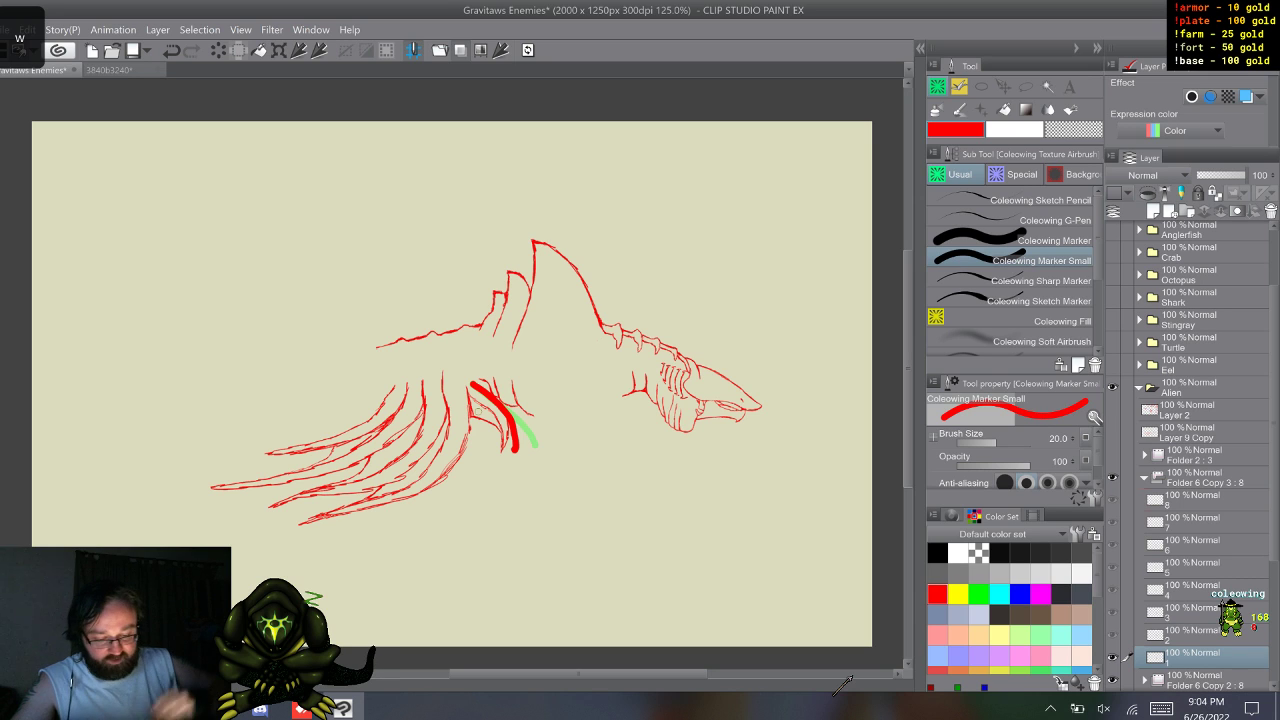
# - Trace one tail tentacle per frame with a thick red guide stroke, from the frontmost on frame 1 back to the rearmost on frame 4
pyautogui.moveTo(455, 380)
pyautogui.mouseDown()
pyautogui.moveTo(457, 440)
pyautogui.moveTo(430, 478)
pyautogui.mouseUp()
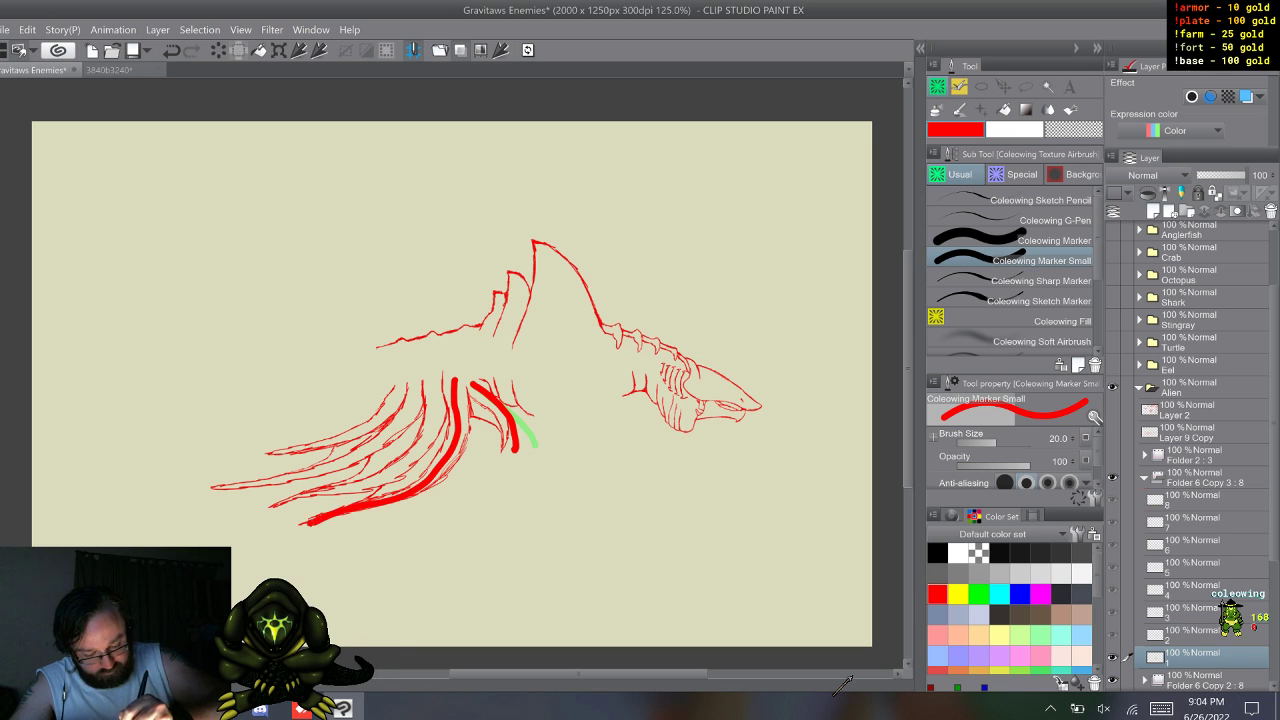
pyautogui.press('w')
pyautogui.moveTo(431, 389)
pyautogui.mouseDown()
pyautogui.moveTo(431, 436)
pyautogui.moveTo(393, 471)
pyautogui.moveTo(305, 496)
pyautogui.mouseUp()
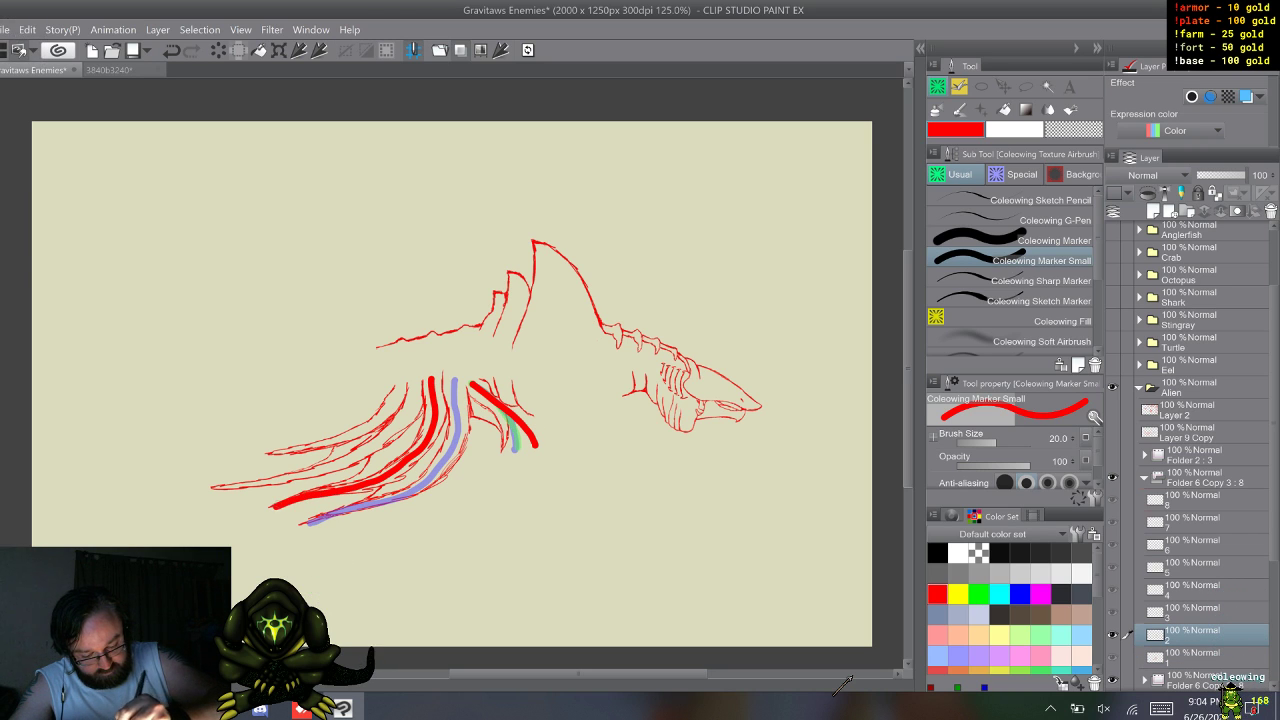
pyautogui.press('w')
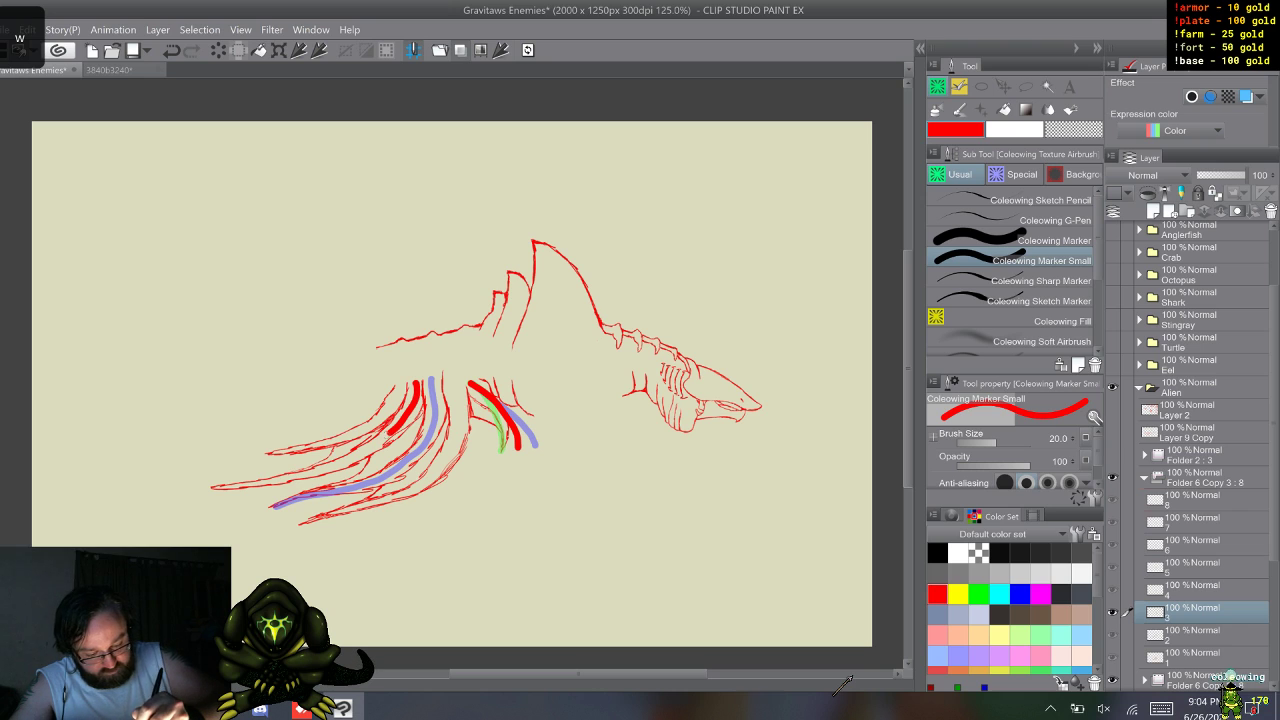
pyautogui.moveTo(391, 432)
pyautogui.mouseDown()
pyautogui.moveTo(342, 462)
pyautogui.moveTo(213, 488)
pyautogui.mouseUp()
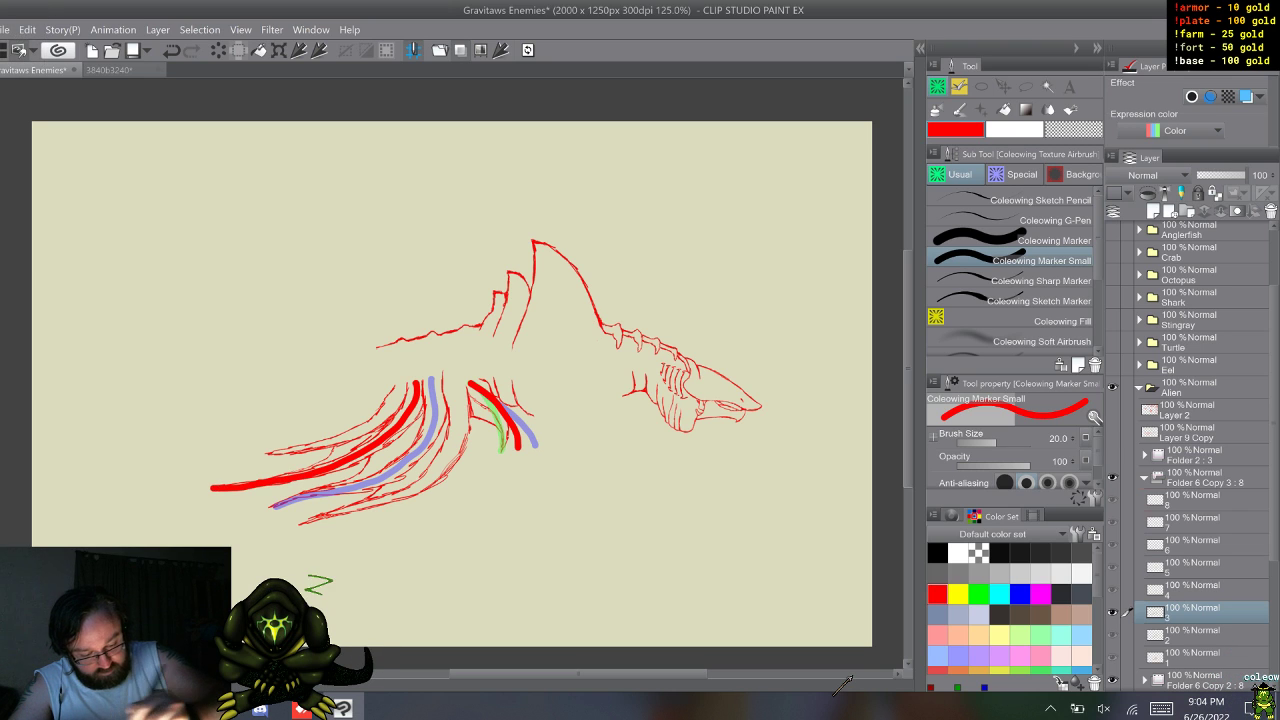
pyautogui.press('w')
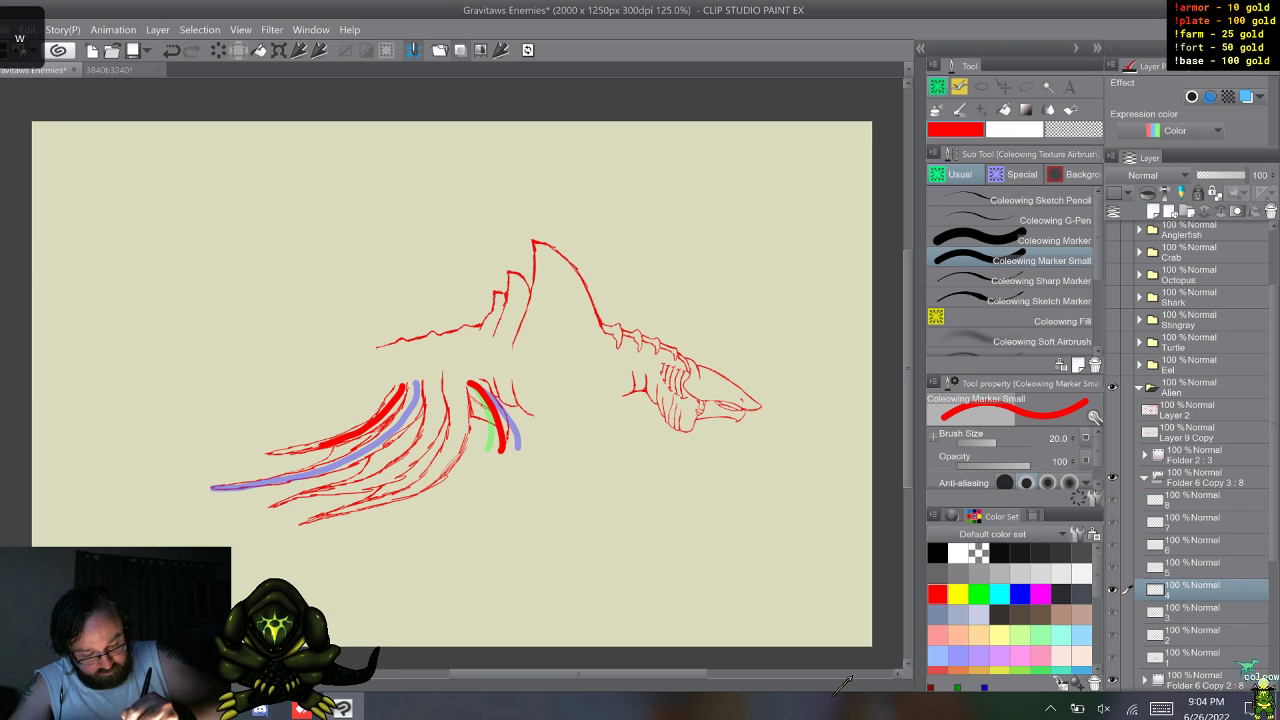
# - Step through the frames to examine how the first tentacle guide strokes line up with the rear leg
pyautogui.press('w')
pyautogui.press('w')
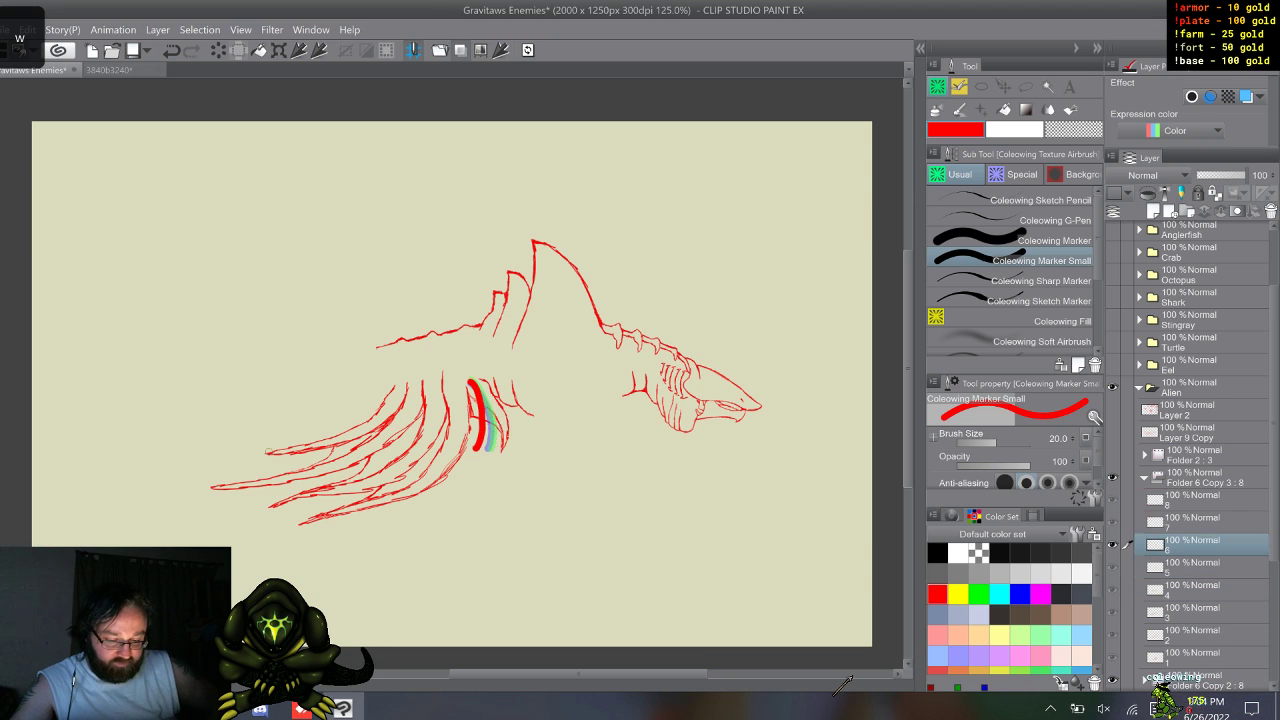
pyautogui.press('w')
pyautogui.press('w')
pyautogui.press('w')
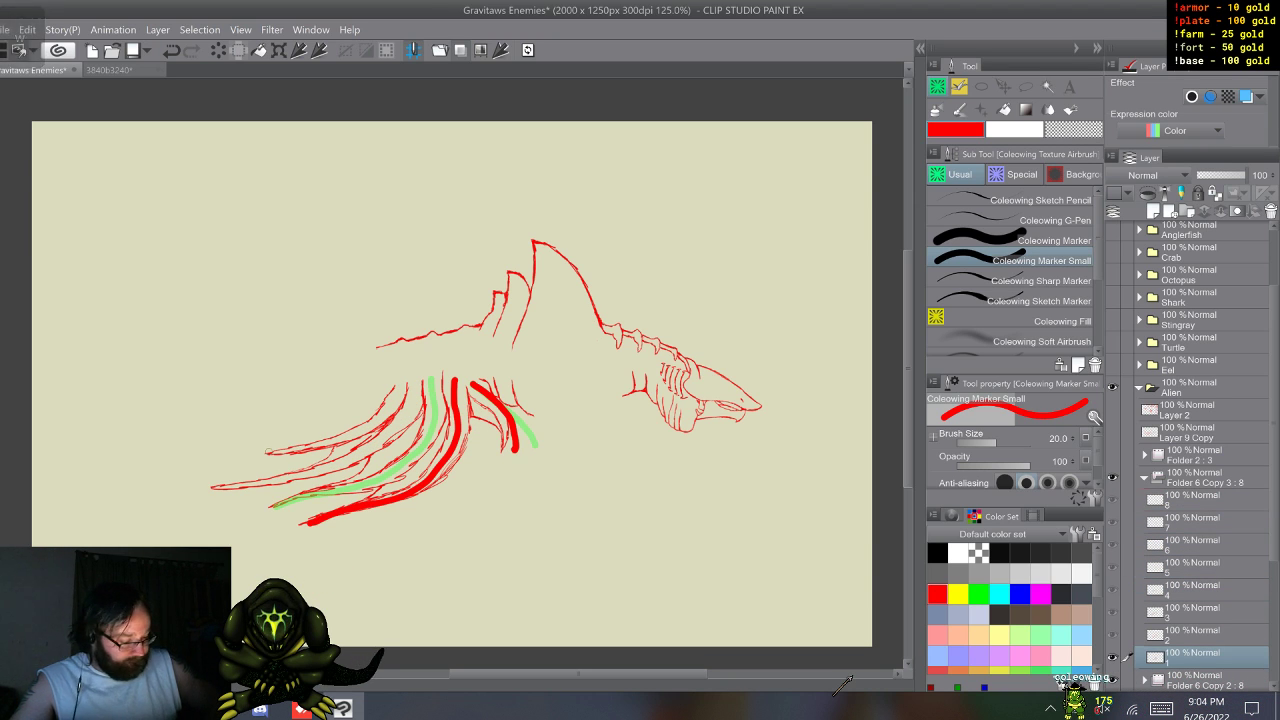
pyautogui.press('s')
pyautogui.press('s')
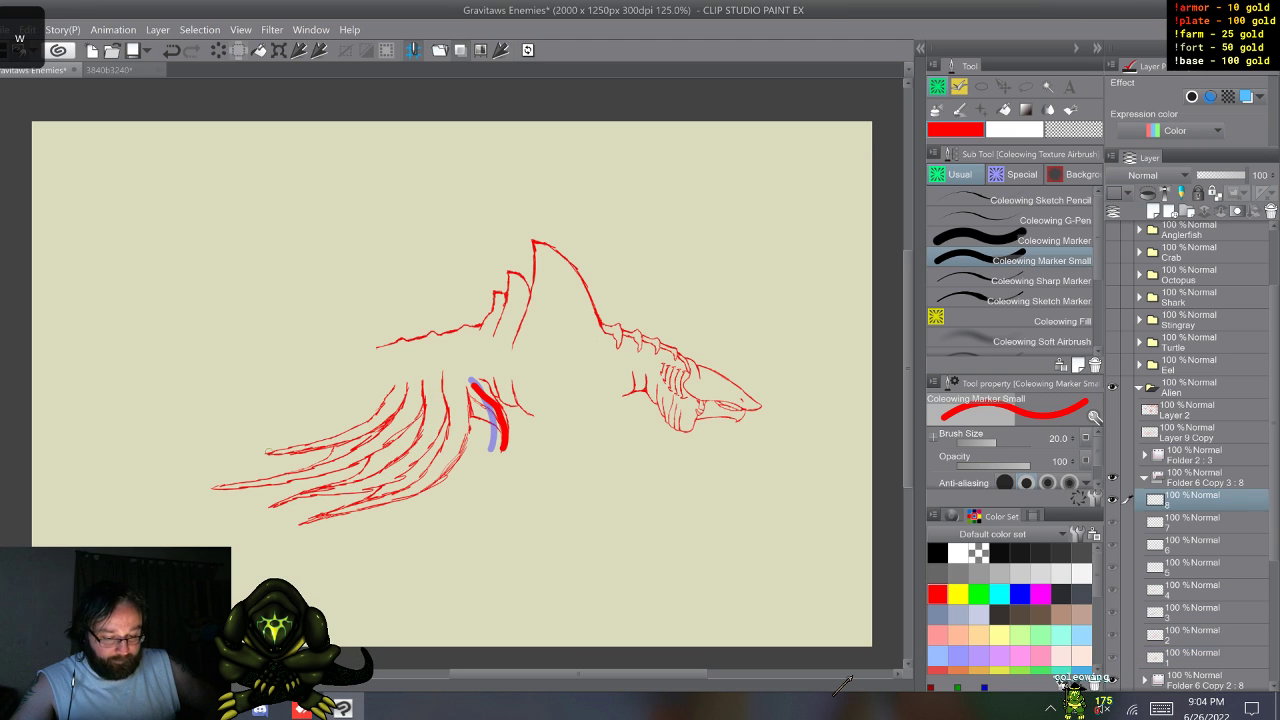
pyautogui.press('w')
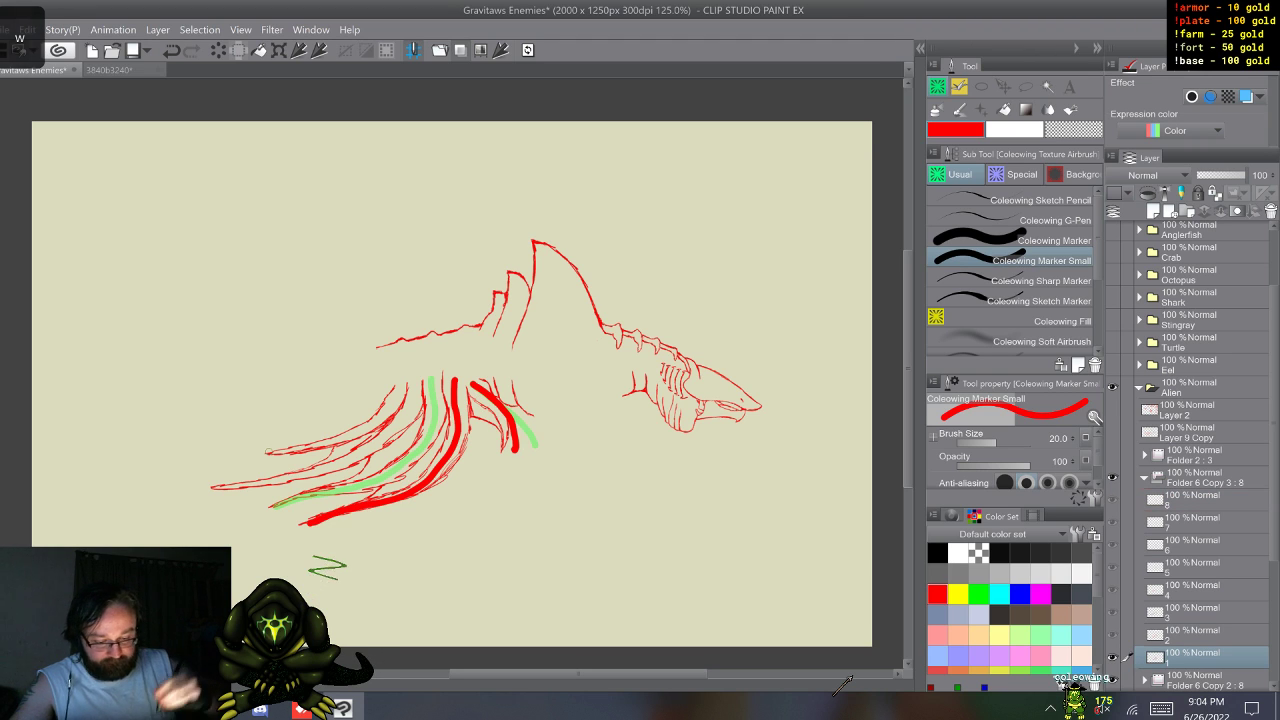
# - Draw the frontmost tentacle's curved guide stroke on frames 2, 3 and 4, reaching furthest forward on frame 3
pyautogui.press('w')
pyautogui.moveTo(456, 381)
pyautogui.mouseDown()
pyautogui.moveTo(466, 430)
pyautogui.moveTo(455, 470)
pyautogui.moveTo(400, 508)
pyautogui.moveTo(343, 523)
pyautogui.mouseUp()
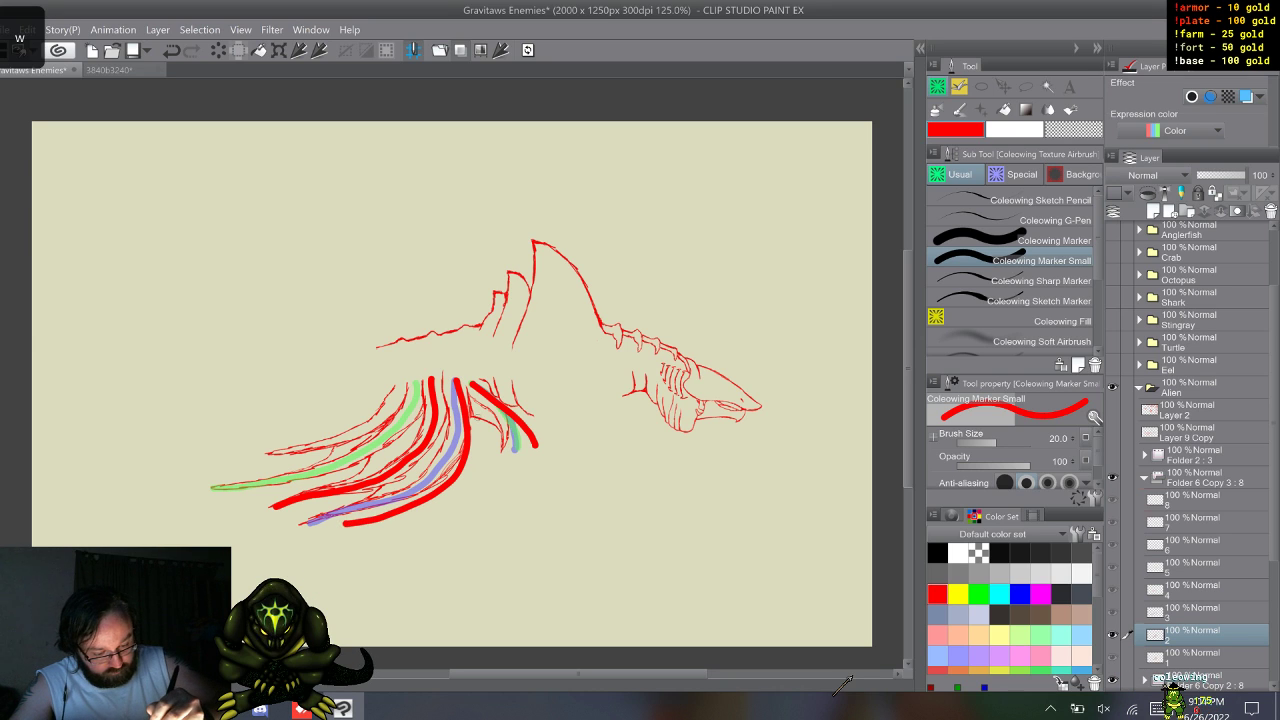
pyautogui.press('w')
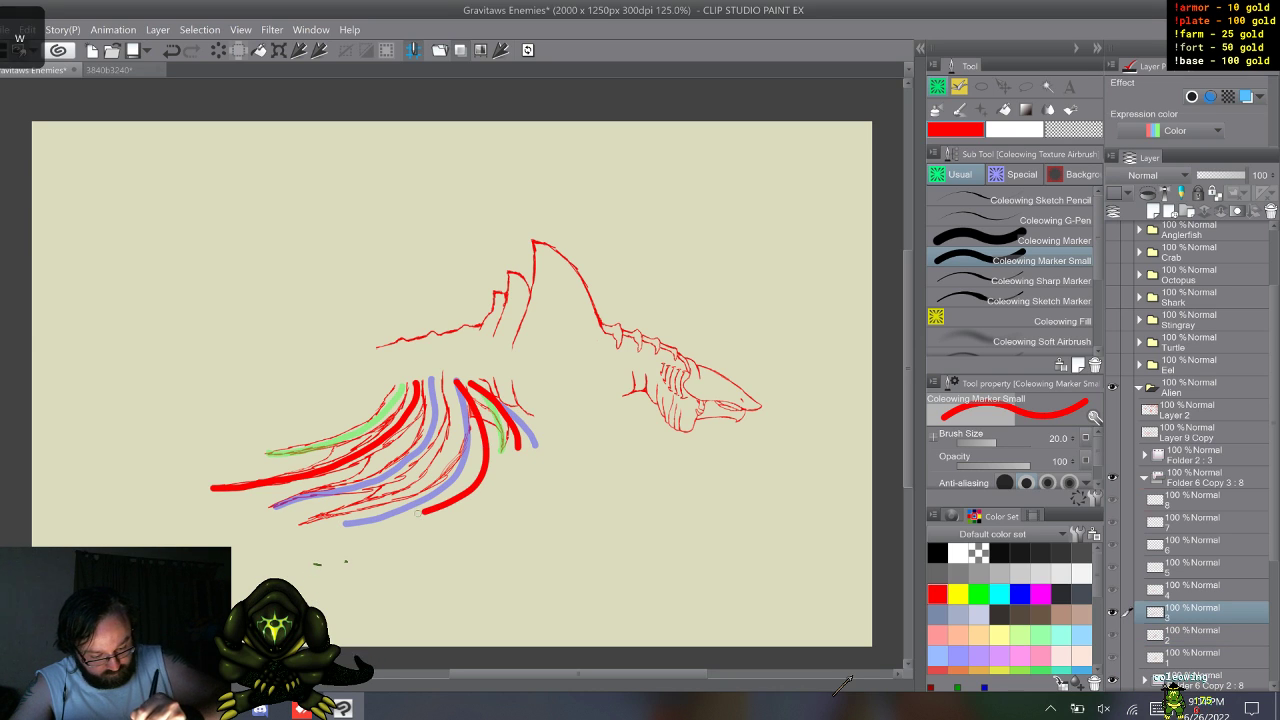
pyautogui.press('w')
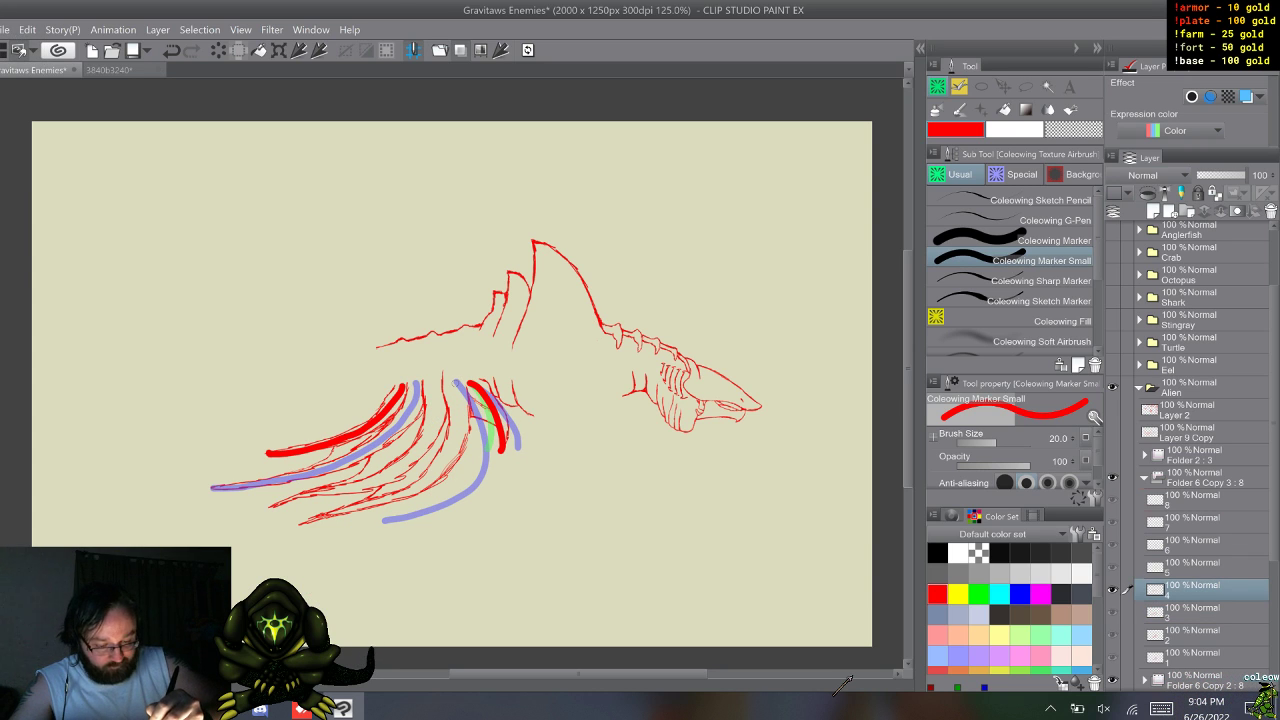
pyautogui.moveTo(455, 384); pyautogui.dragTo(455, 488)
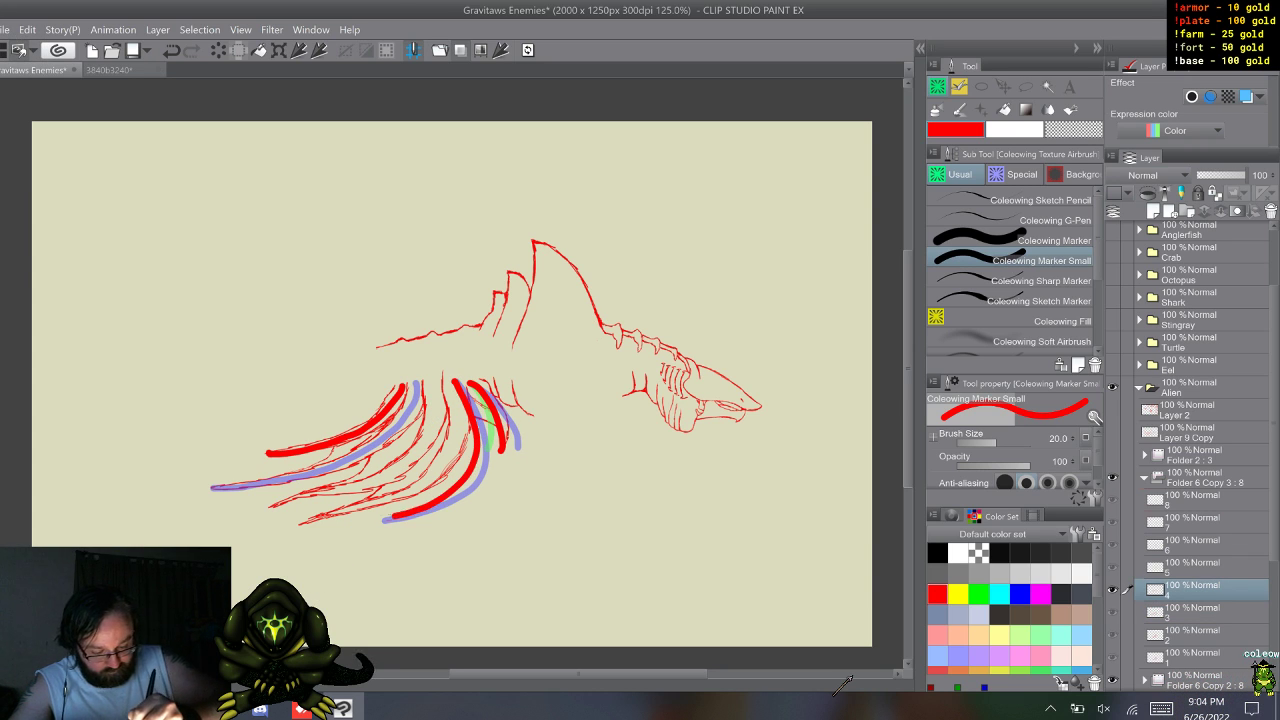
# - Draw the frontmost tentacle's guide strokes on frames 5 to 8, swinging it backward until frame 7 and starting its return on frame 8
pyautogui.press('w')
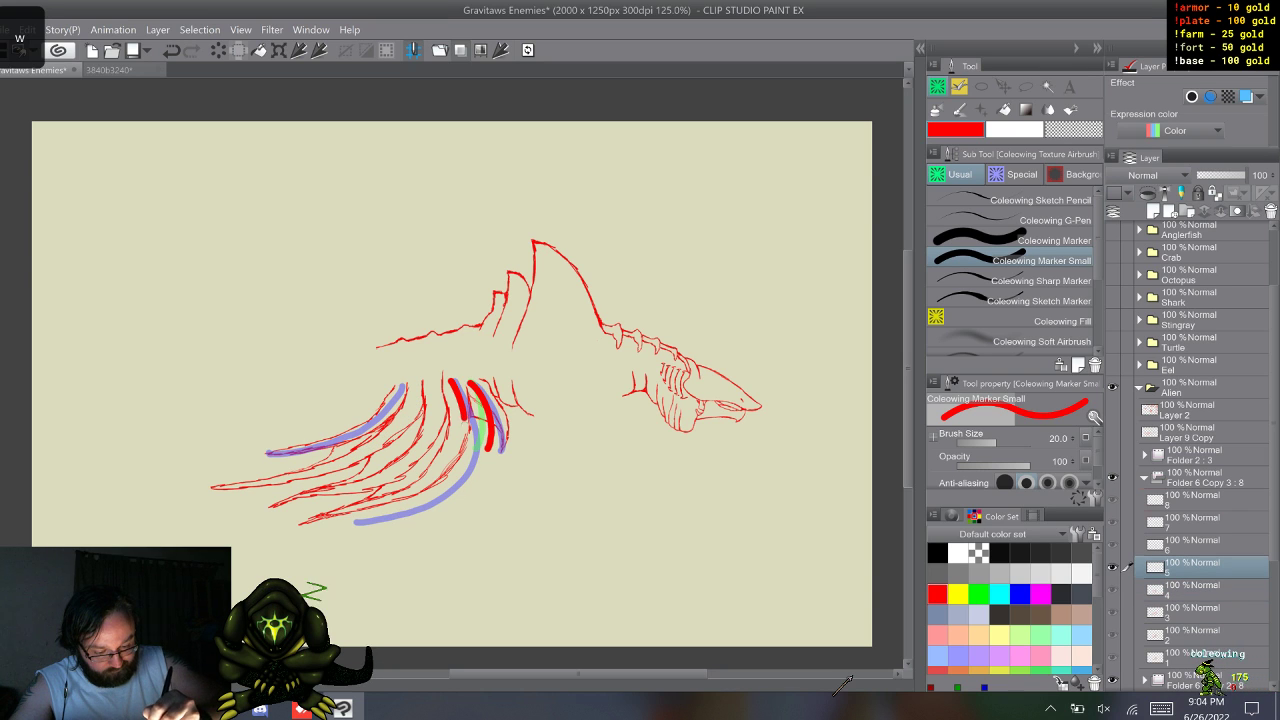
pyautogui.press('w')
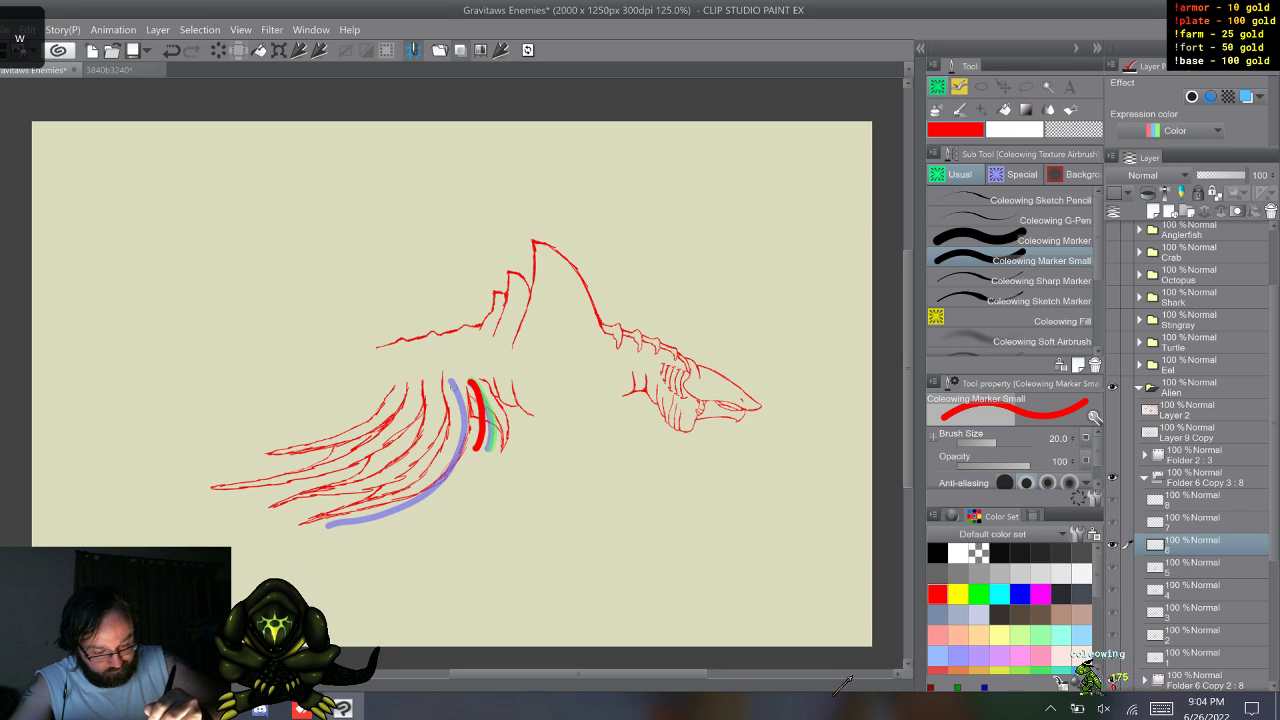
pyautogui.moveTo(451, 381); pyautogui.dragTo(455, 437)
pyautogui.moveTo(370, 509); pyautogui.dragTo(292, 527)
pyautogui.press('w')
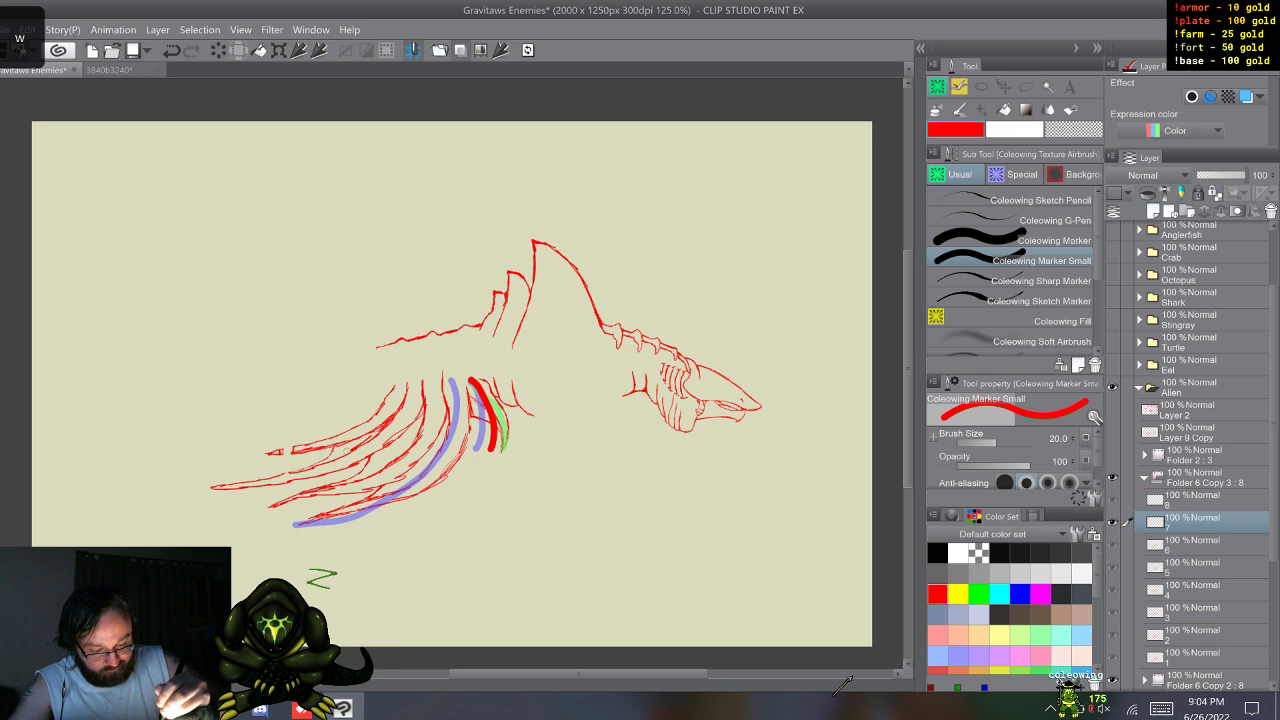
pyautogui.press('w')
pyautogui.press('q')
pyautogui.press('q')
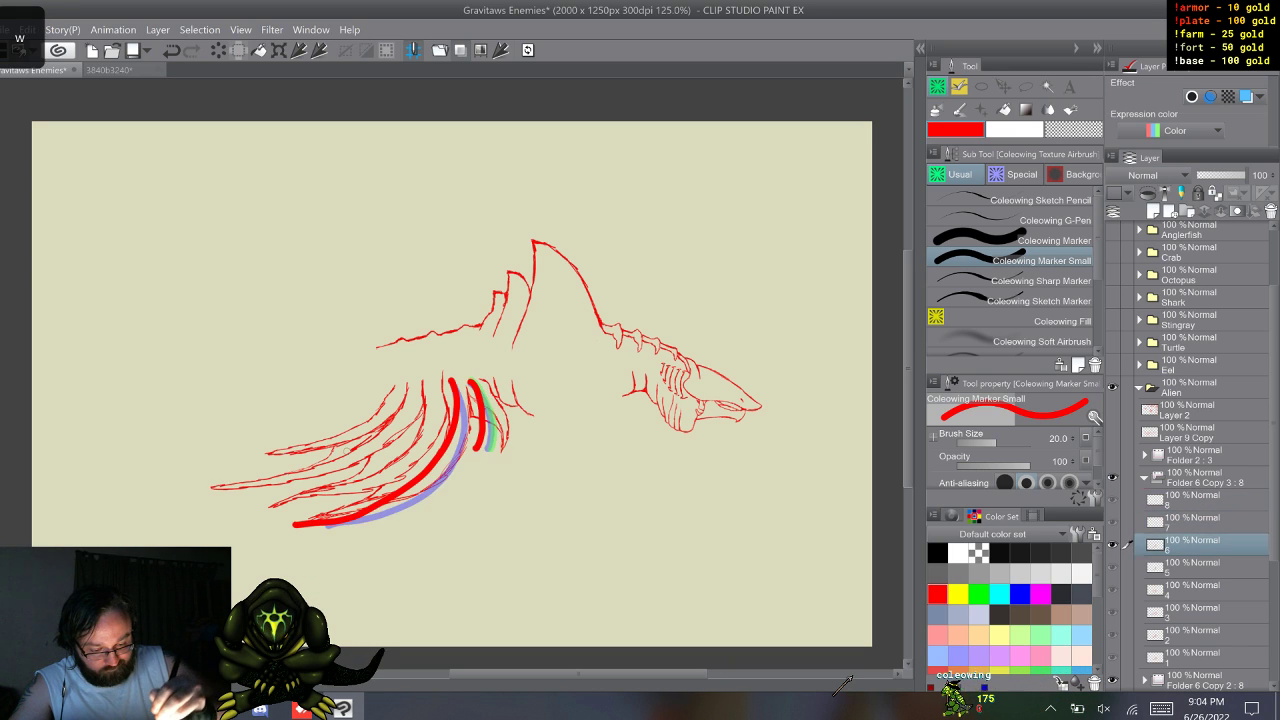
pyautogui.press('w')
pyautogui.click(452, 382)
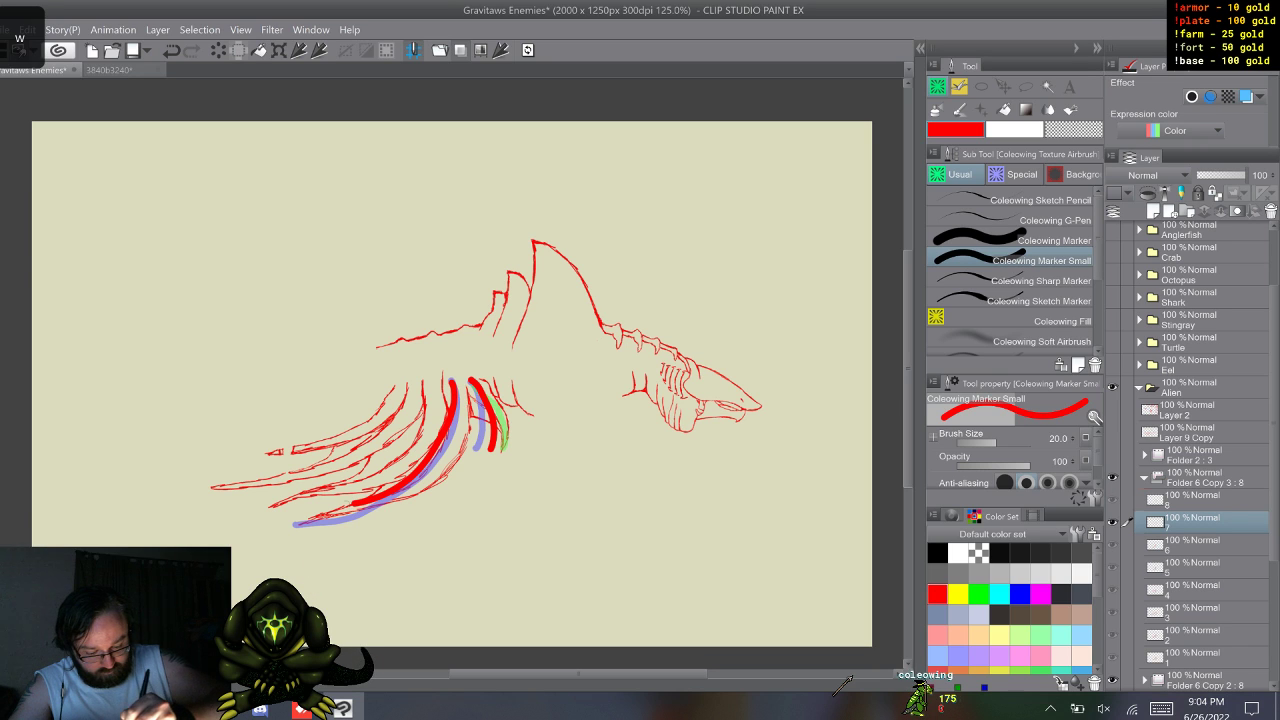
pyautogui.press('w')
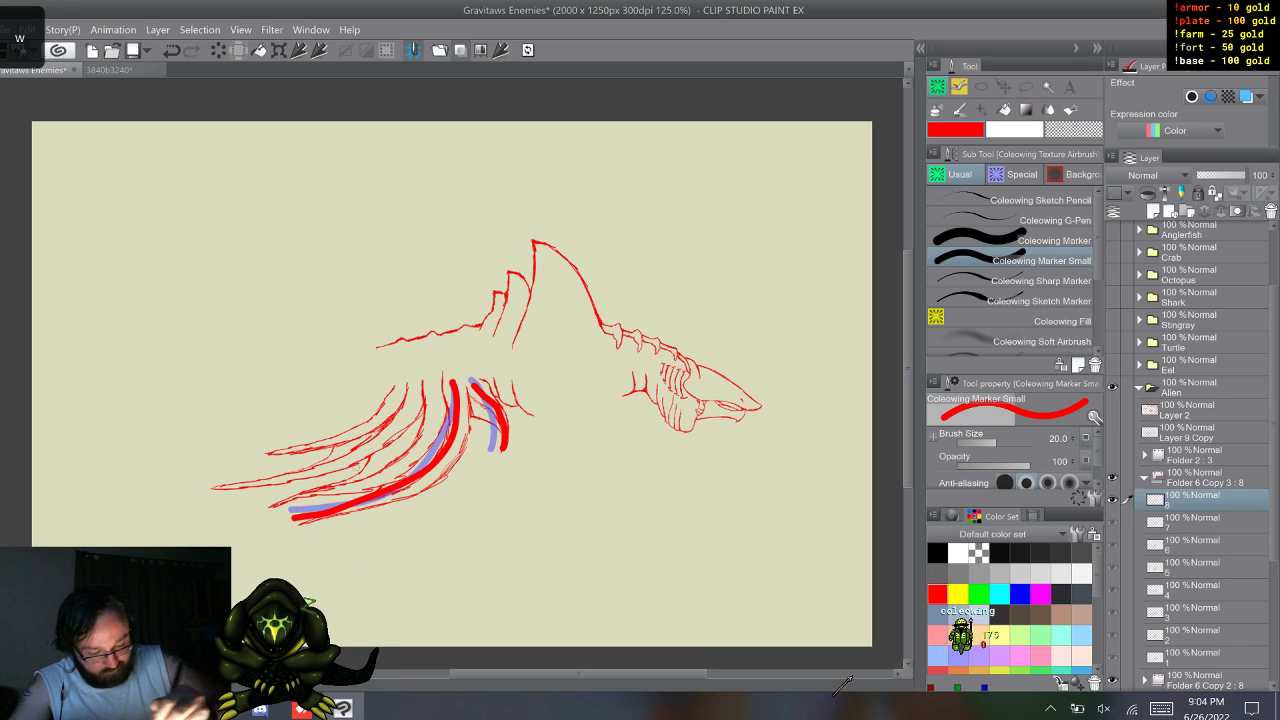
# - Cycle repeatedly through all eight frames to examine the frontmost tentacle's swing, ending on frame 1
pyautogui.press('w')
pyautogui.press('w')
pyautogui.press('w')
pyautogui.press('w')
pyautogui.press('w')
pyautogui.press('w')
pyautogui.press('w')
pyautogui.press('w')
pyautogui.press('w')
pyautogui.press('w')
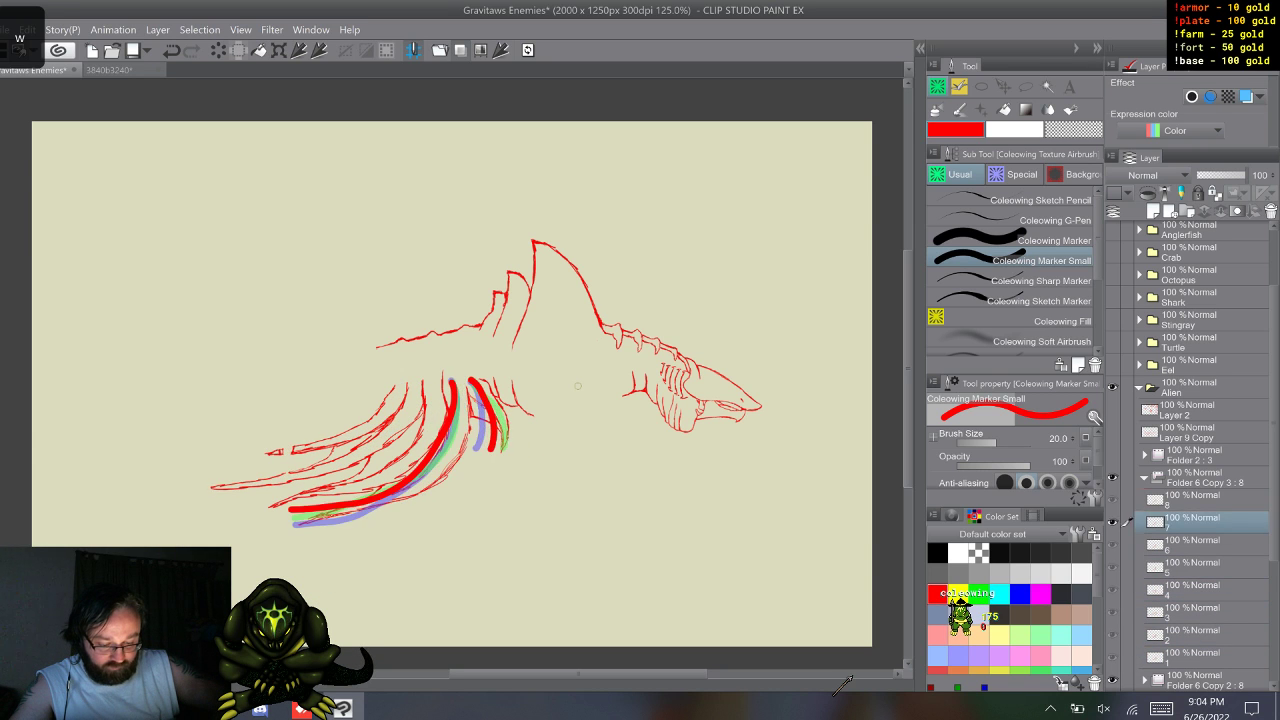
pyautogui.press('w')
pyautogui.press('w')
pyautogui.press('w')
pyautogui.press('w')
pyautogui.press('w')
pyautogui.press('w')
pyautogui.press('w')
pyautogui.press('w')
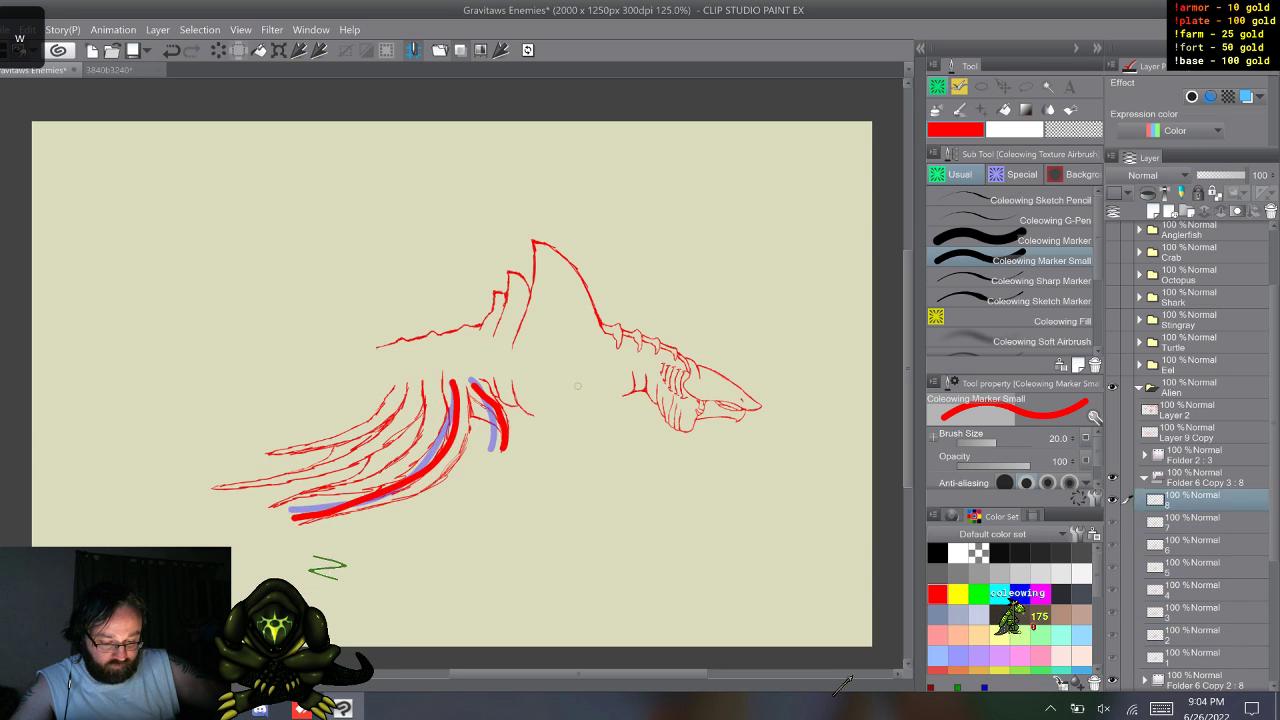
pyautogui.press('w')
pyautogui.press('w')
pyautogui.press('w')
pyautogui.press('w')
pyautogui.press('w')
pyautogui.press('w')
pyautogui.press('w')
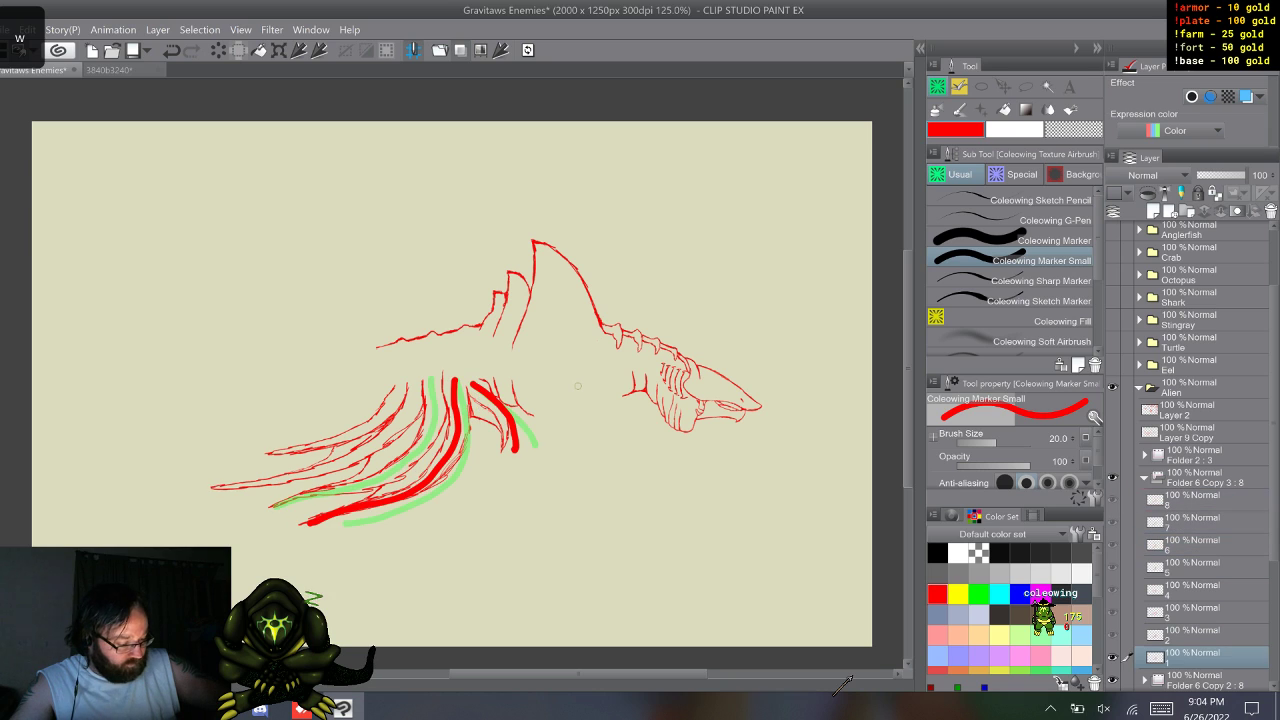
# - Draw the second tentacle's curved guide stroke on frames 3, 4 and 5, swinging it forward from its frame 2 position
pyautogui.press('w')
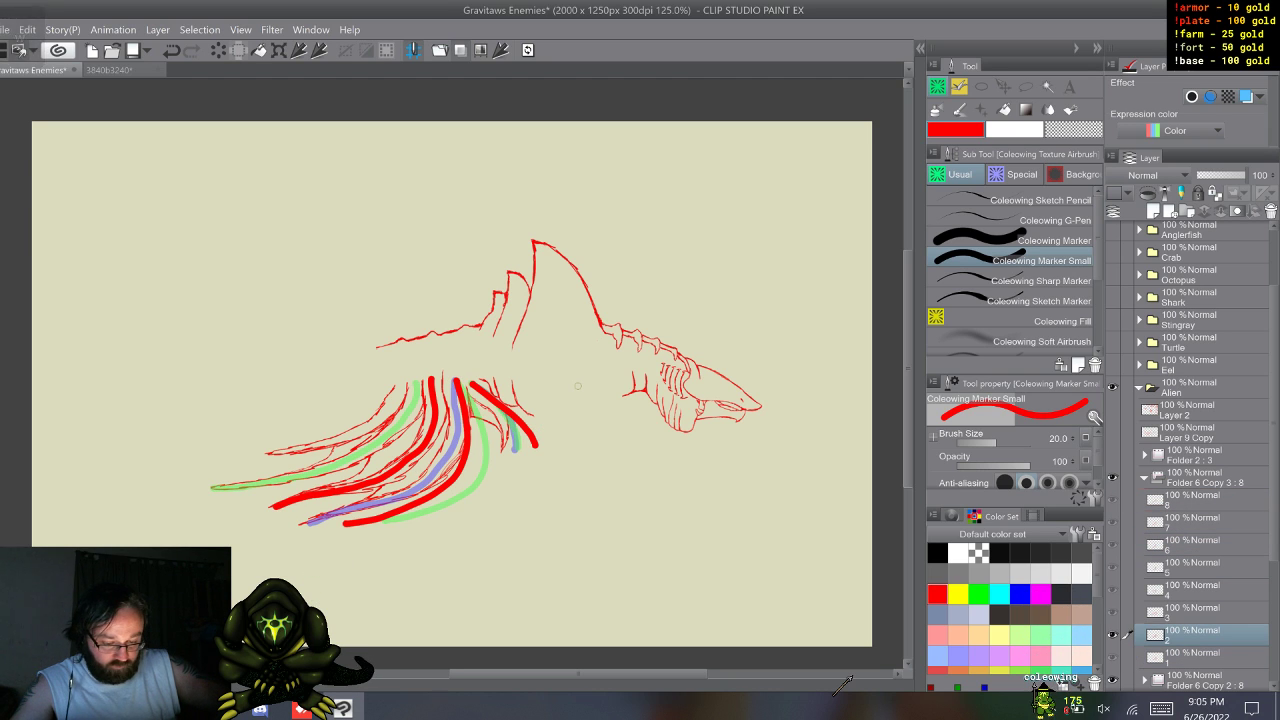
pyautogui.press('s')
pyautogui.press('w')
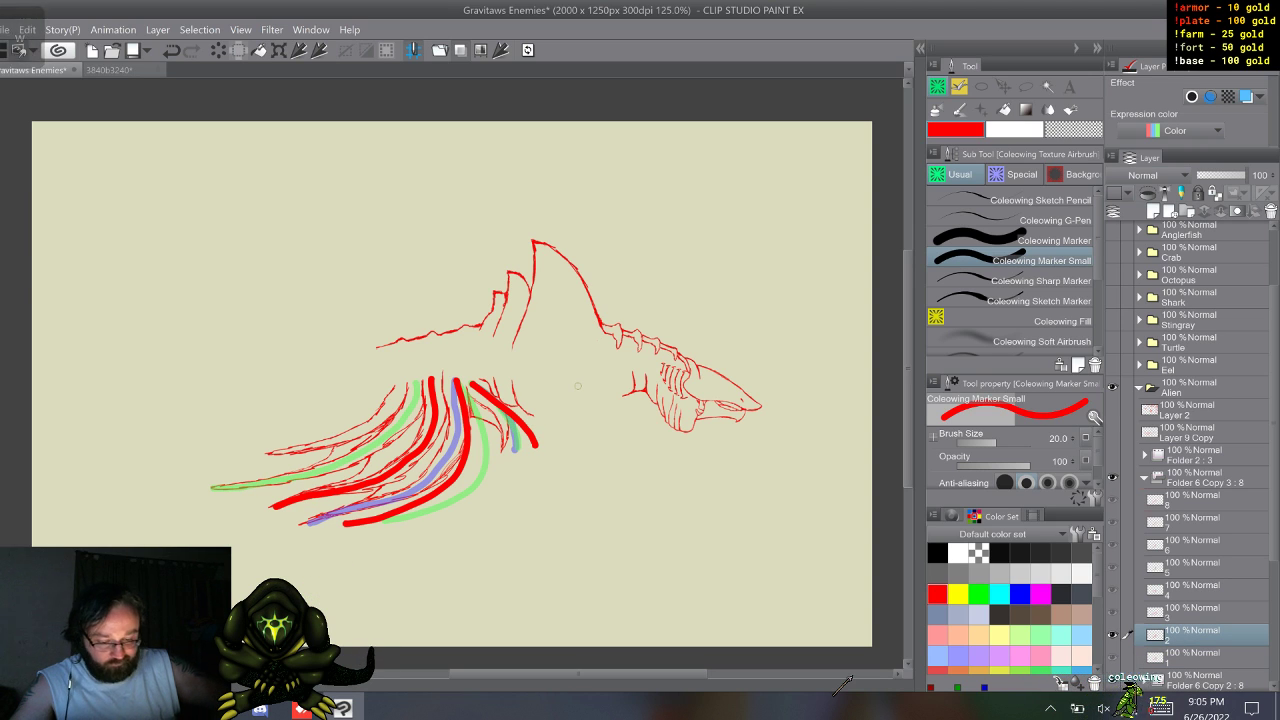
pyautogui.press('w')
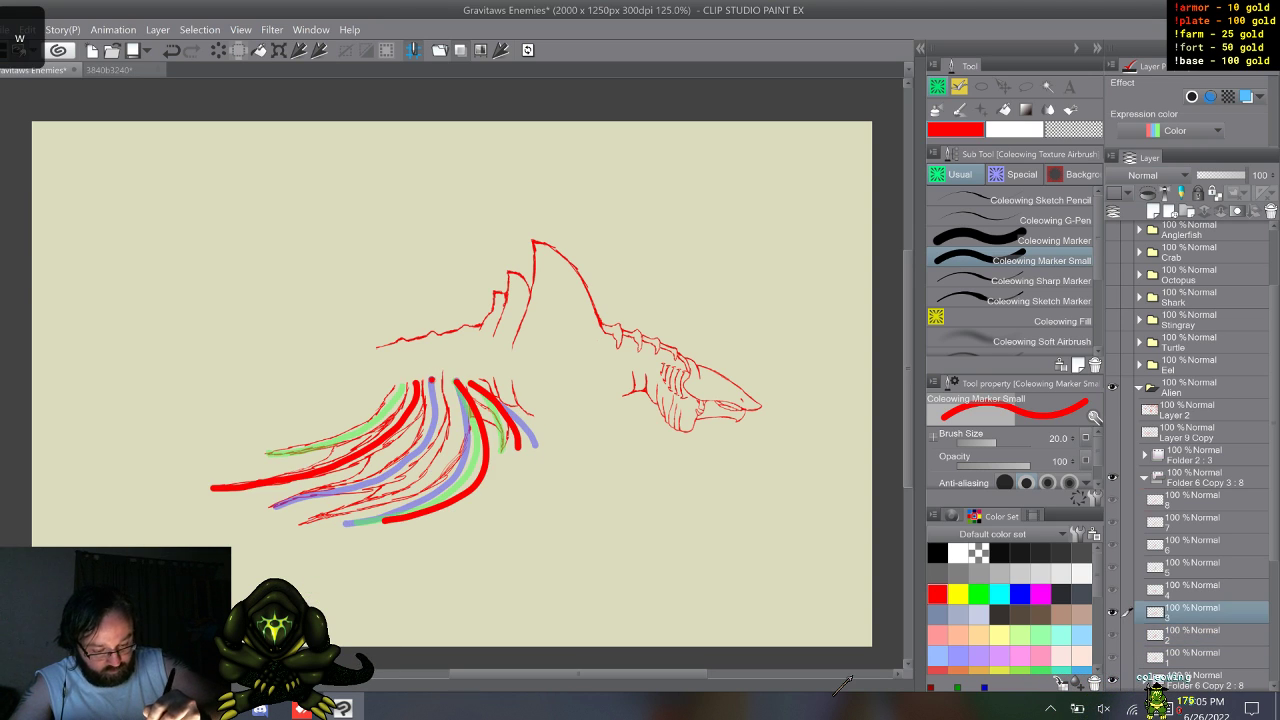
pyautogui.moveTo(432, 380)
pyautogui.mouseDown()
pyautogui.moveTo(446, 426)
pyautogui.moveTo(413, 479)
pyautogui.moveTo(330, 503)
pyautogui.mouseUp()
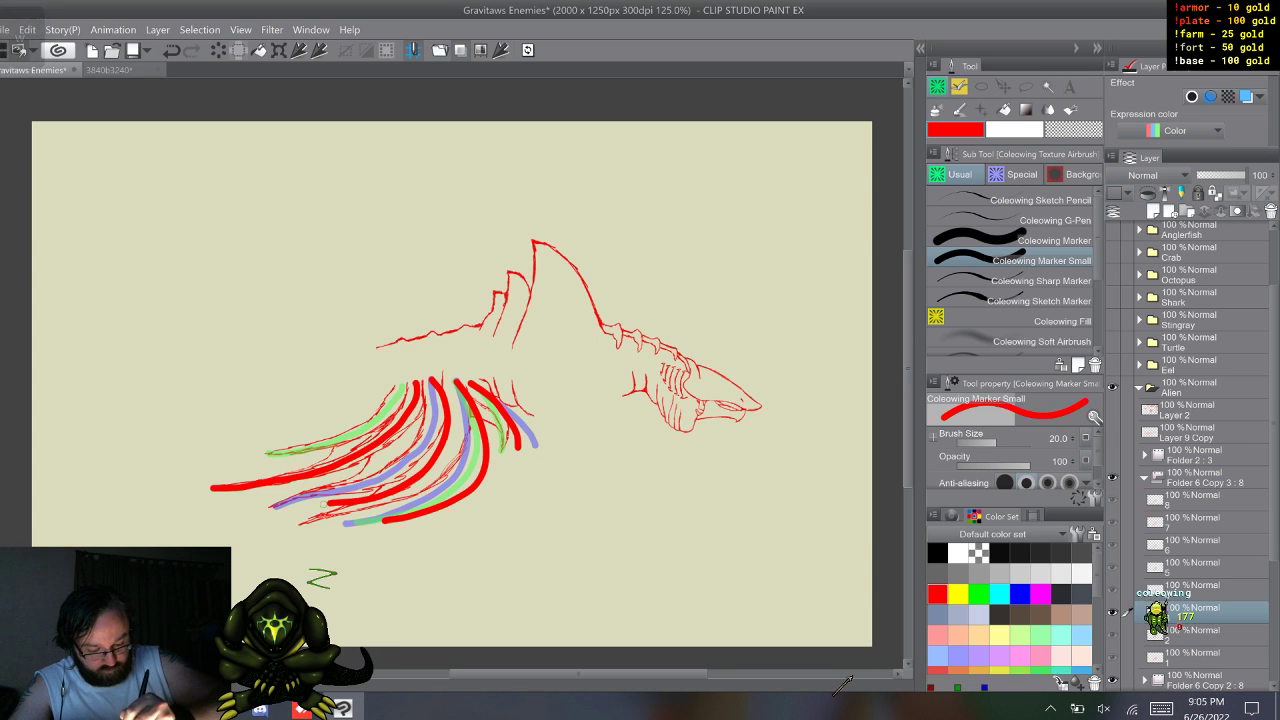
pyautogui.press('w')
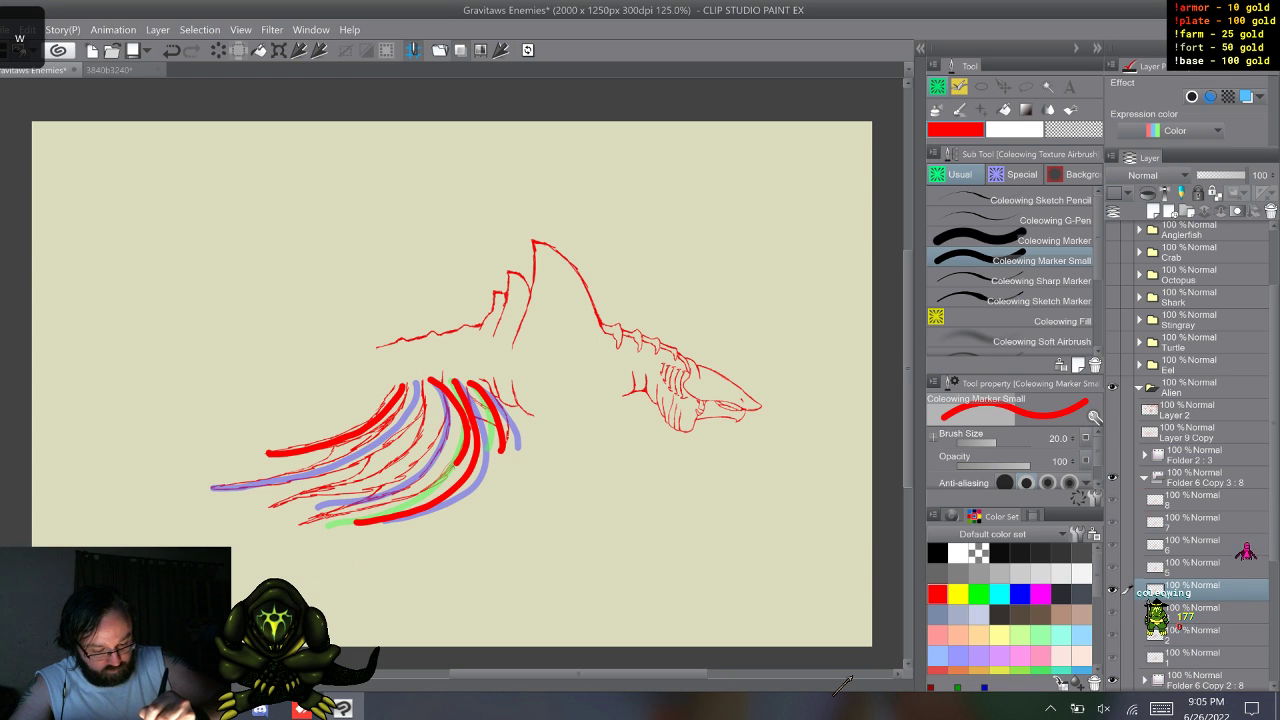
pyautogui.press('w')
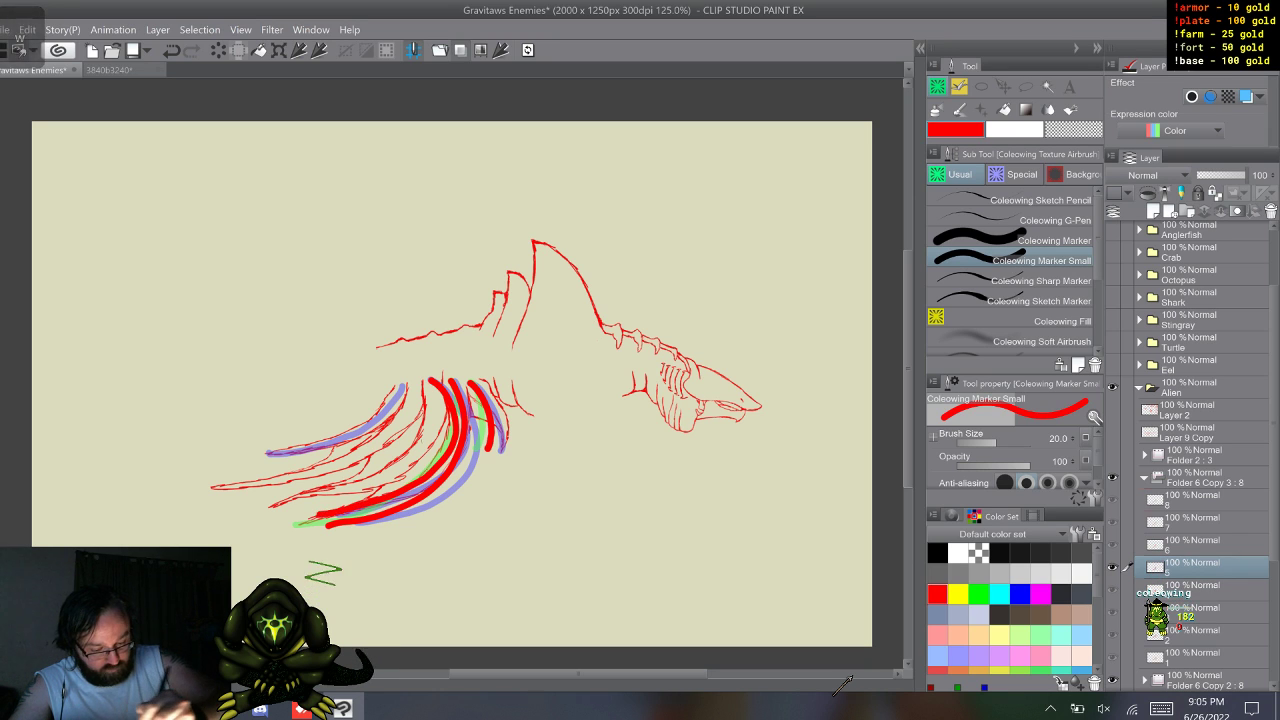
# - Draw the second tentacle's guide strokes on frames 6, 7, 8 and 1, swinging it backward and returning toward its frame 2 position
pyautogui.press('w')
pyautogui.moveTo(429, 380); pyautogui.dragTo(386, 468)
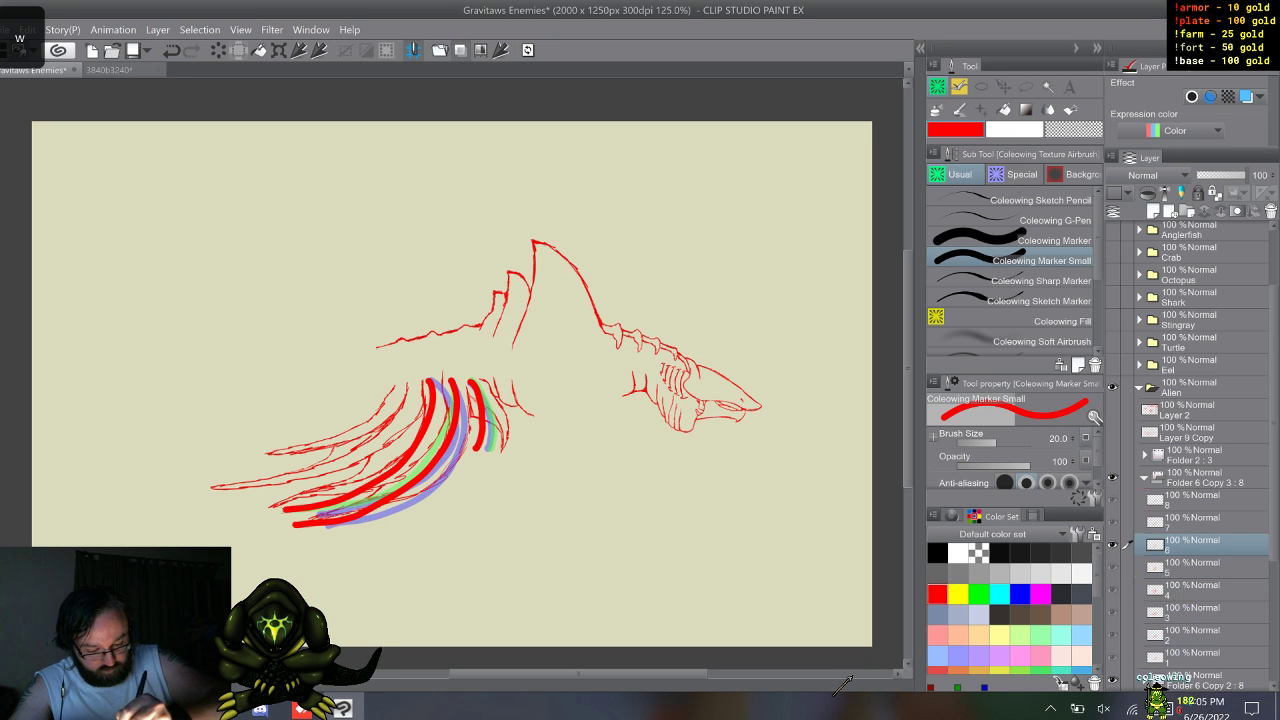
pyautogui.press('w')
pyautogui.moveTo(432, 396)
pyautogui.mouseDown()
pyautogui.moveTo(421, 438)
pyautogui.moveTo(367, 480)
pyautogui.moveTo(262, 510)
pyautogui.mouseUp()
pyautogui.press('w')
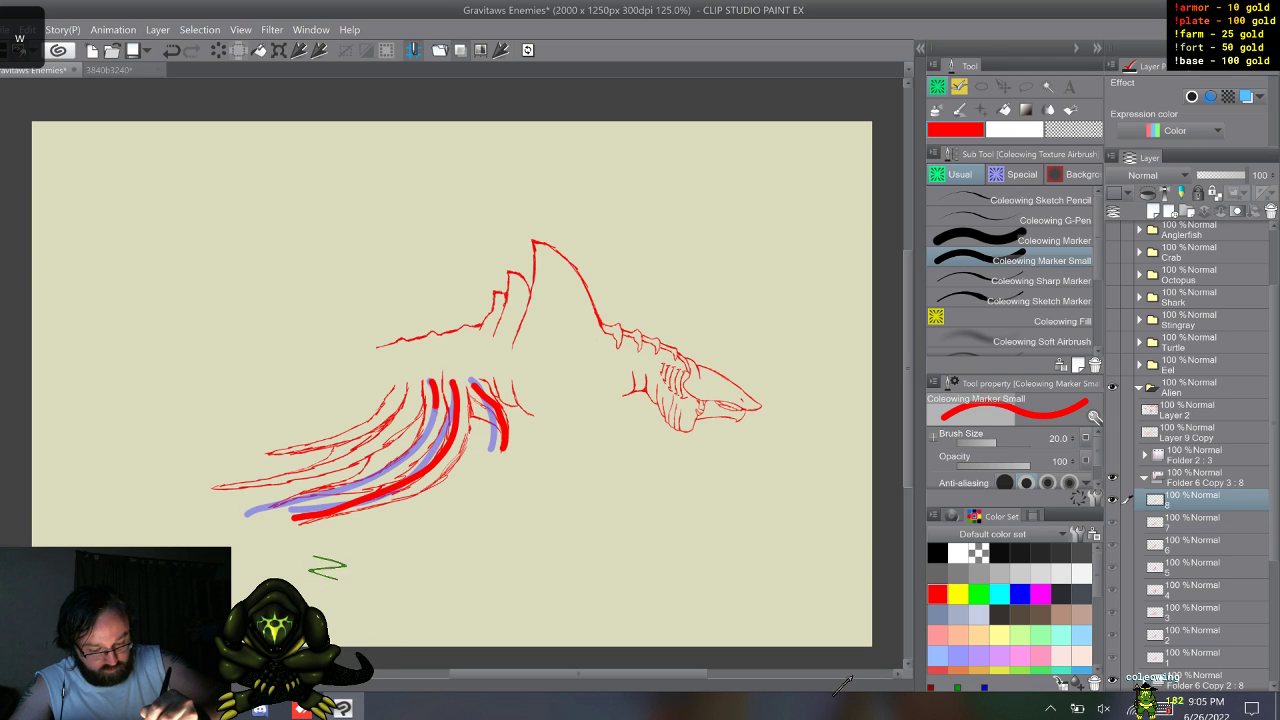
pyautogui.press('w')
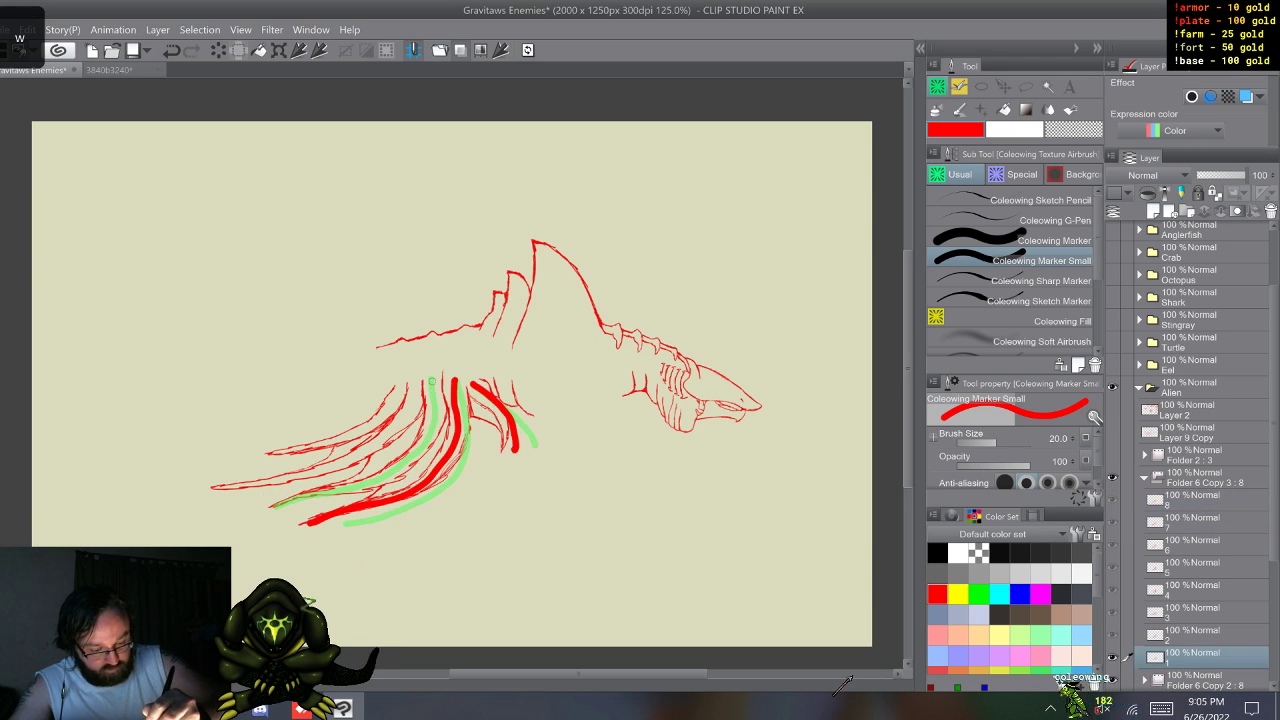
pyautogui.moveTo(432, 380)
pyautogui.mouseDown()
pyautogui.moveTo(432, 419)
pyautogui.moveTo(398, 462)
pyautogui.moveTo(272, 505)
pyautogui.mouseUp()
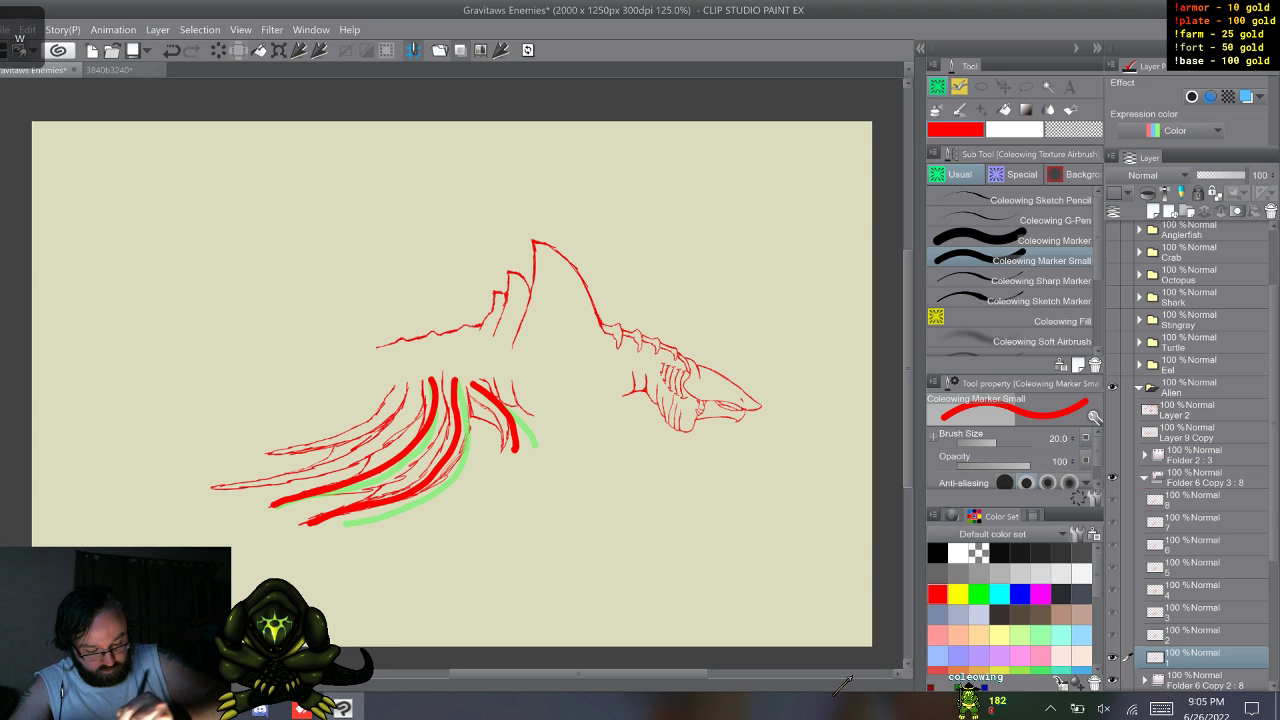
# - Cycle repeatedly through all eight frames to examine the second tentacle's swing alongside the frontmost tentacle and rear leg
pyautogui.press('w')
pyautogui.press('w')
pyautogui.press('w')
pyautogui.press('w')
pyautogui.press('w')
pyautogui.press('w')
pyautogui.press('w')
pyautogui.press('w')
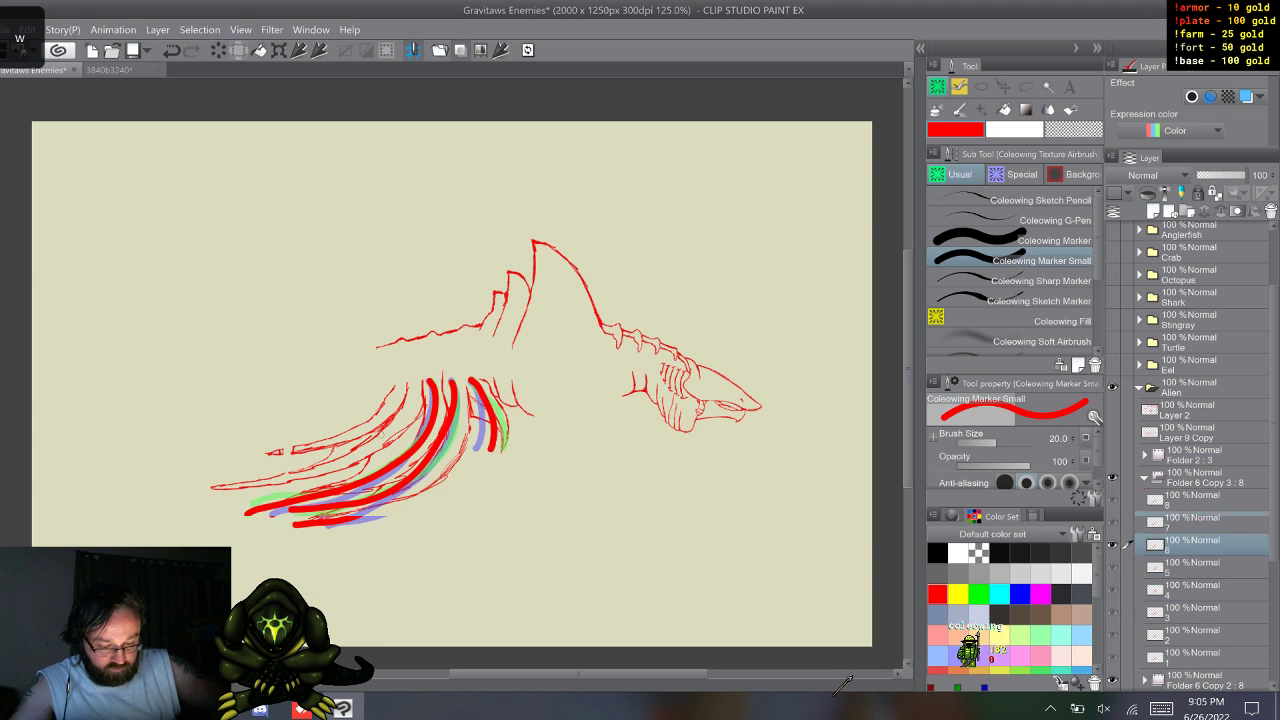
pyautogui.press('w')
pyautogui.press('w')
pyautogui.press('w')
pyautogui.press('w')
pyautogui.press('w')
pyautogui.press('w')
pyautogui.press('w')
pyautogui.press('w')
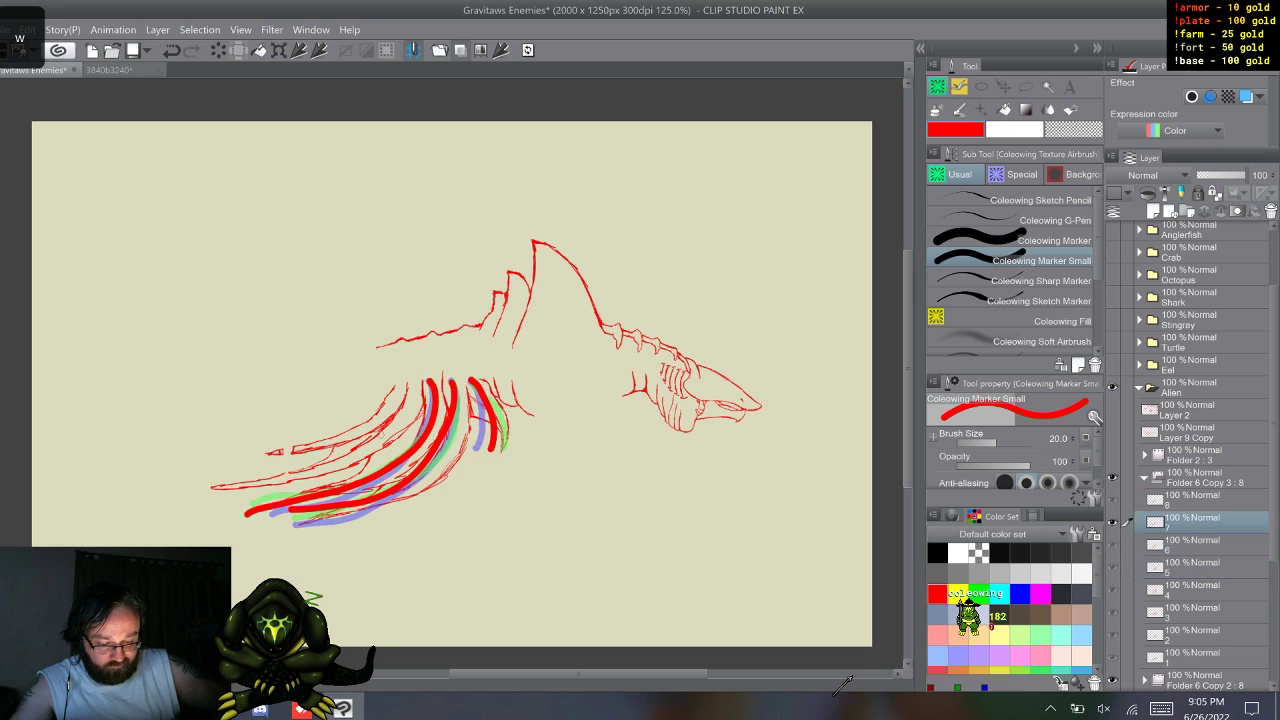
pyautogui.press('w')
pyautogui.press('w')
pyautogui.press('w')
pyautogui.press('w')
pyautogui.press('w')
pyautogui.press('w')
pyautogui.press('w')
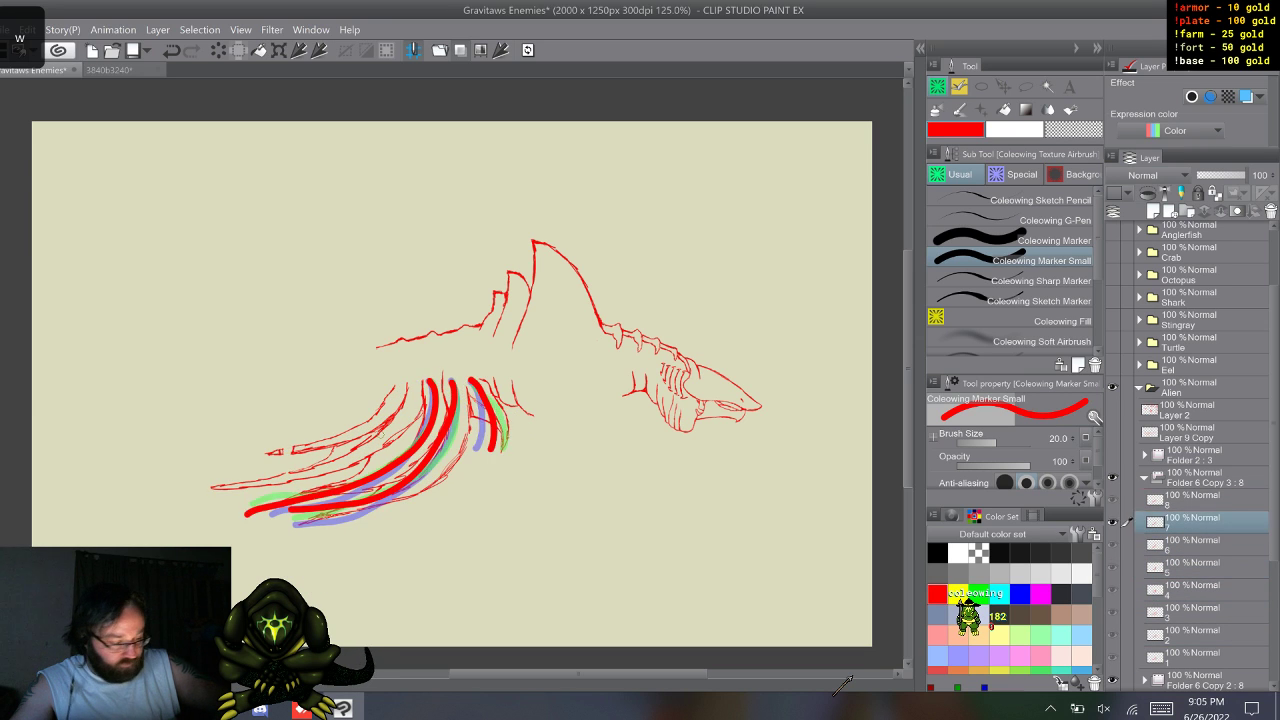
# - Draw the third tentacle's curved guide strokes on frames 4, 5, 6 and 7, progressing its swing from the frame 3 position
pyautogui.press('w')
pyautogui.press('w')
pyautogui.press('w')
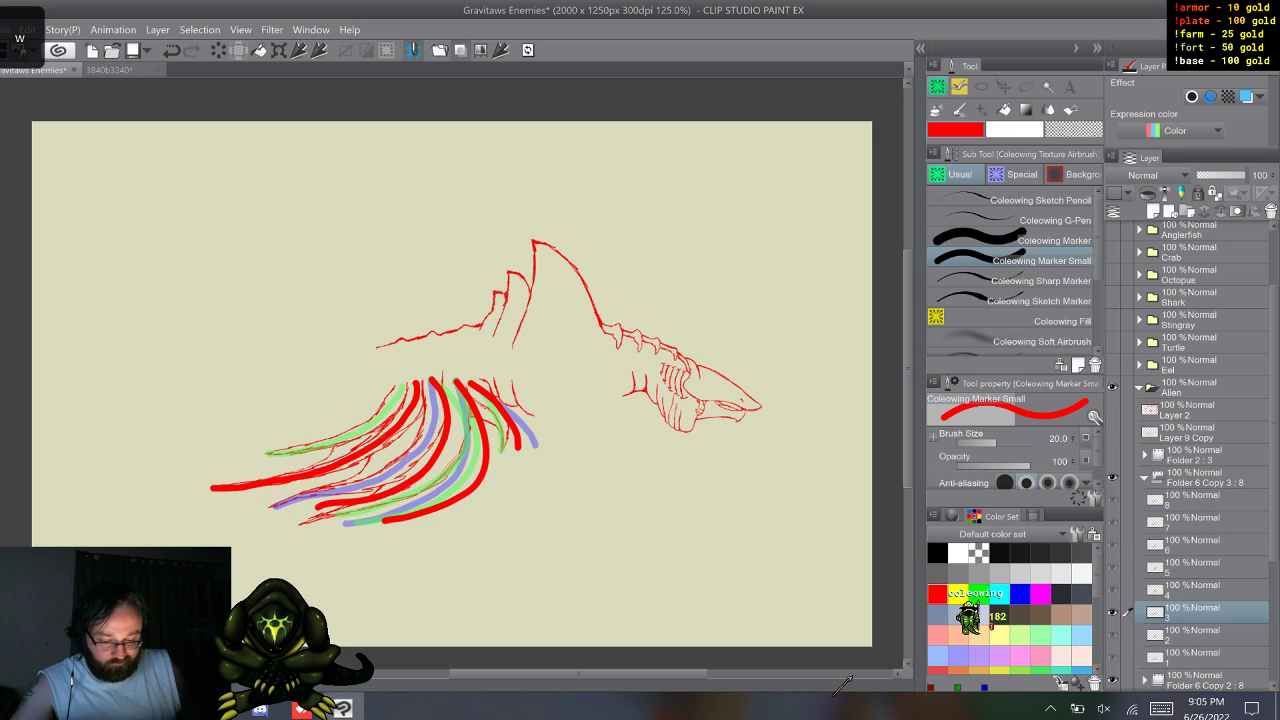
pyautogui.press('w')
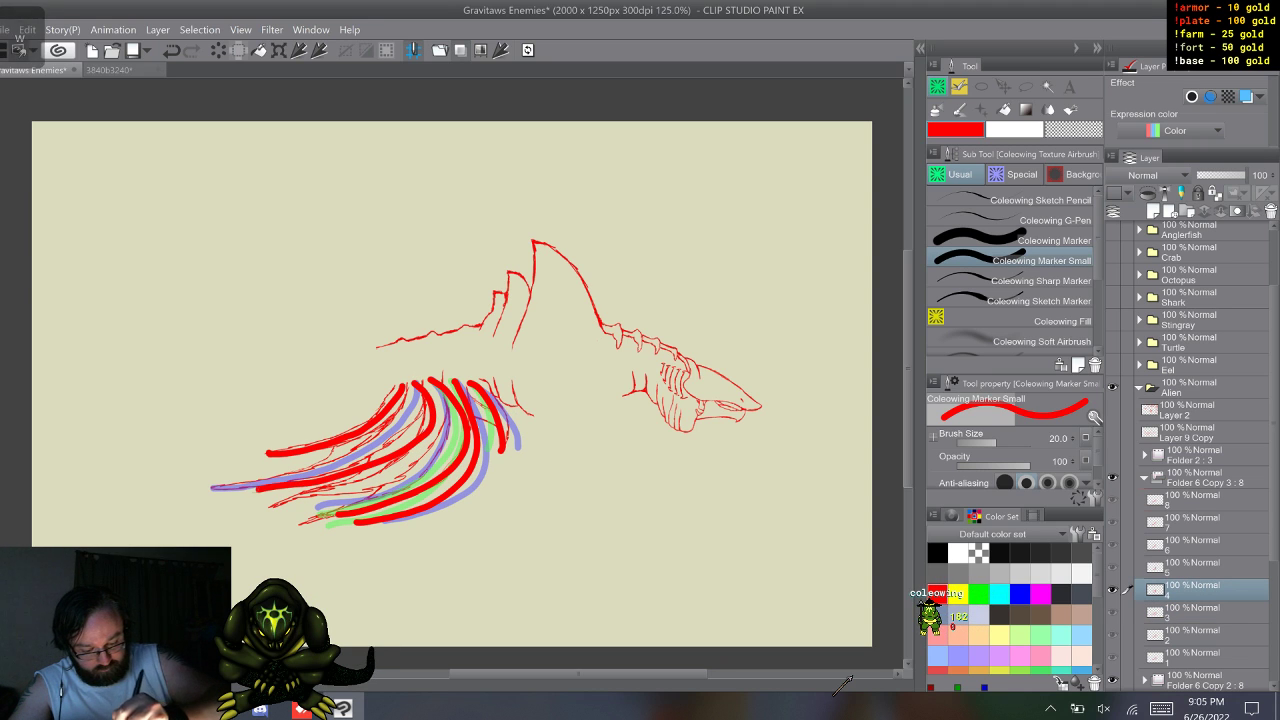
pyautogui.press('w')
pyautogui.moveTo(412, 382)
pyautogui.mouseDown()
pyautogui.moveTo(352, 484)
pyautogui.moveTo(280, 490)
pyautogui.mouseUp()
pyautogui.press('w')
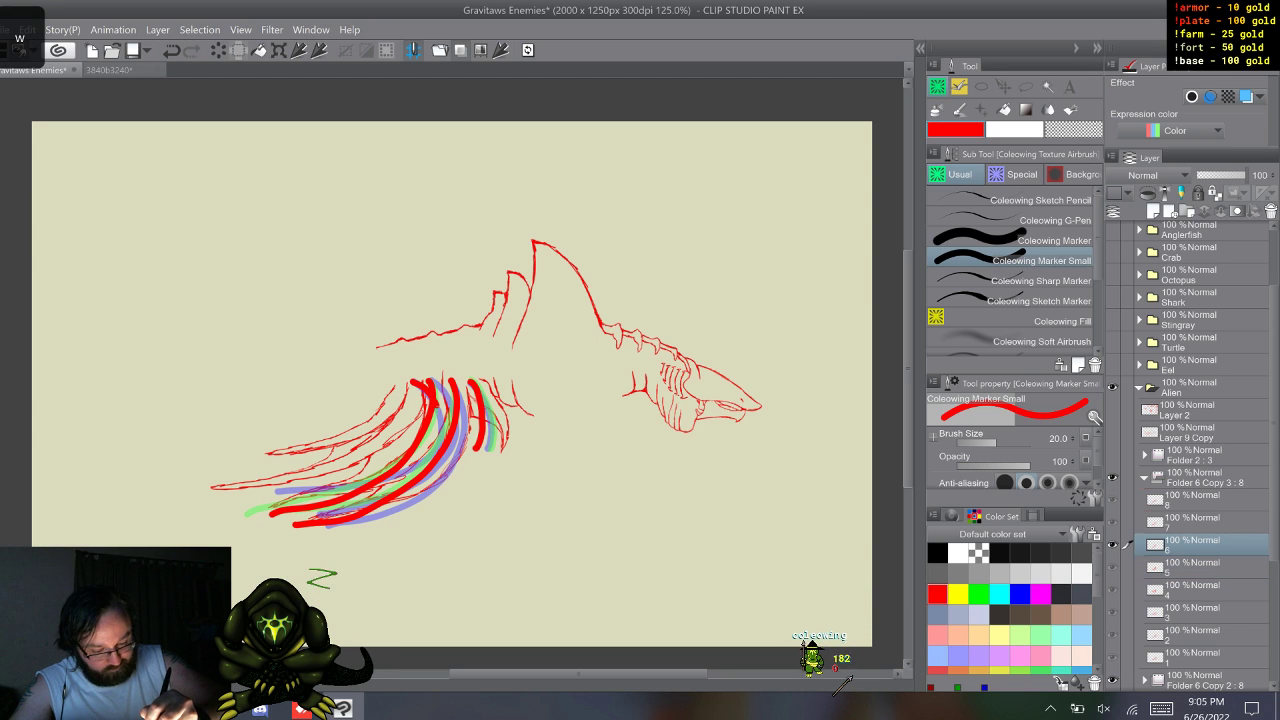
pyautogui.press('w')
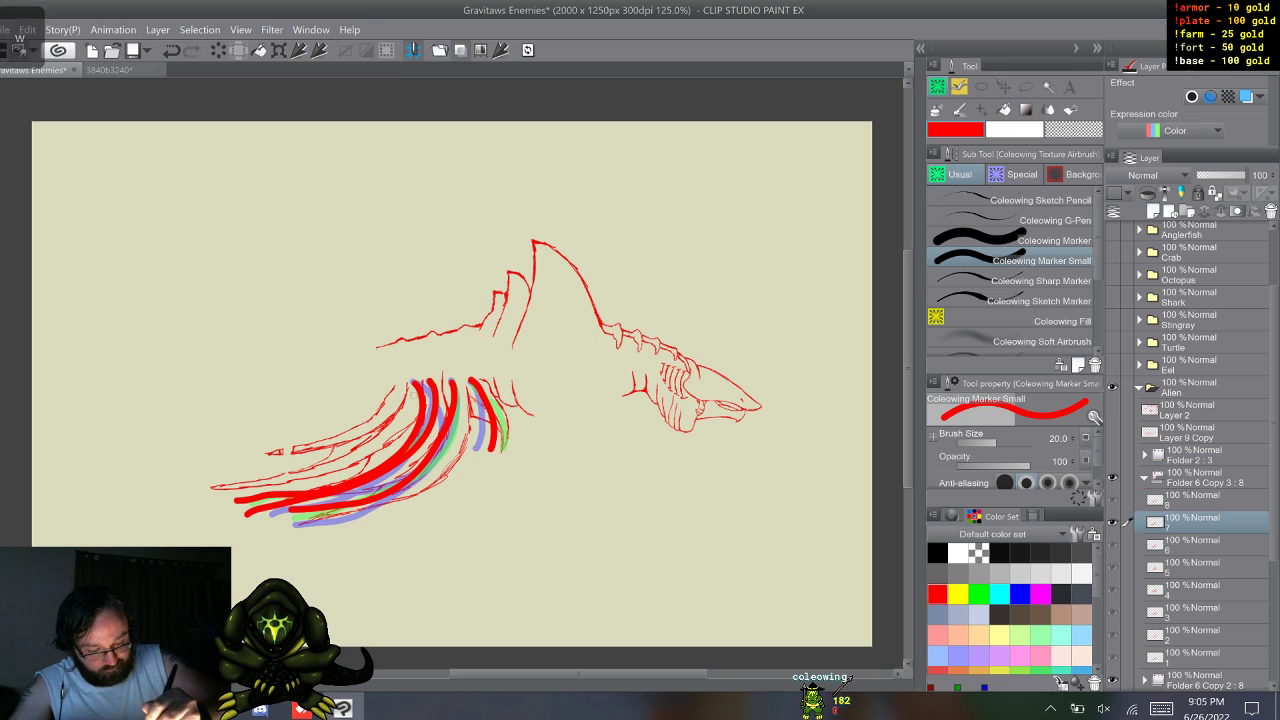
# - Draw the third tentacle's guide strokes on frames 8, 1 and 2, returning it toward its frame 3 position
pyautogui.press('w')
pyautogui.press('s')
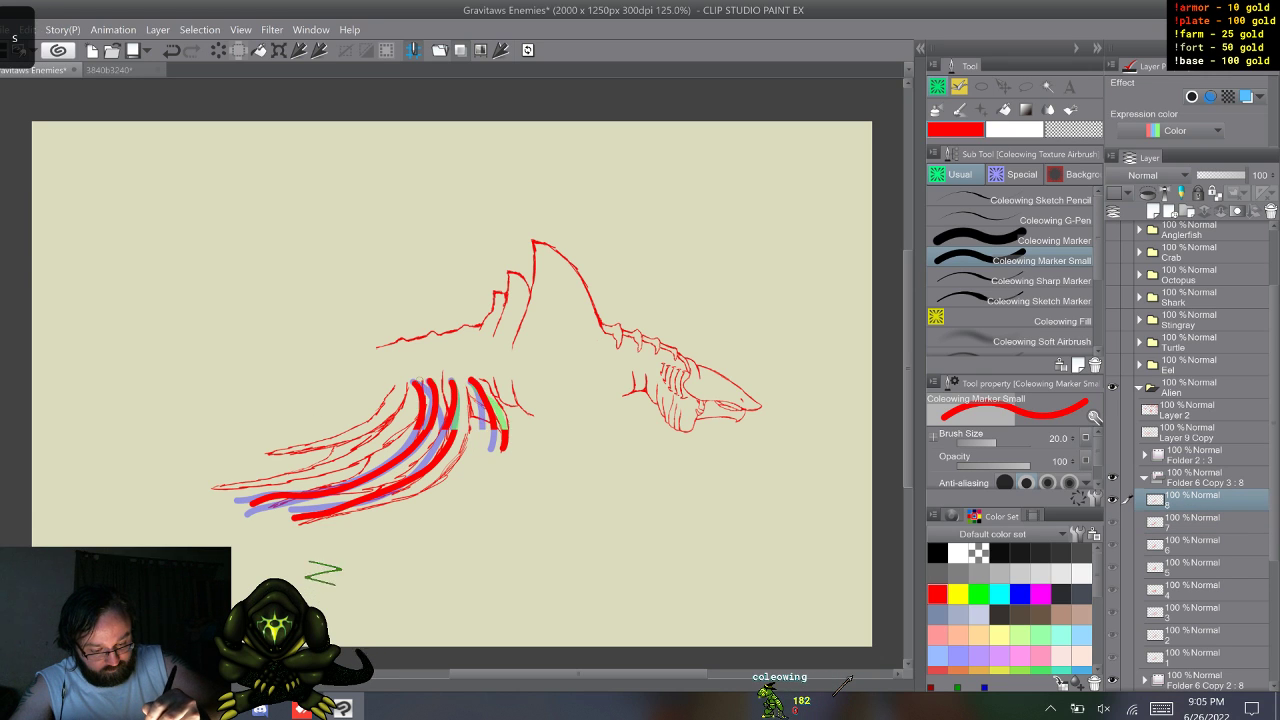
pyautogui.press('w')
pyautogui.moveTo(414, 383)
pyautogui.mouseDown()
pyautogui.moveTo(390, 452)
pyautogui.moveTo(250, 492)
pyautogui.mouseUp()
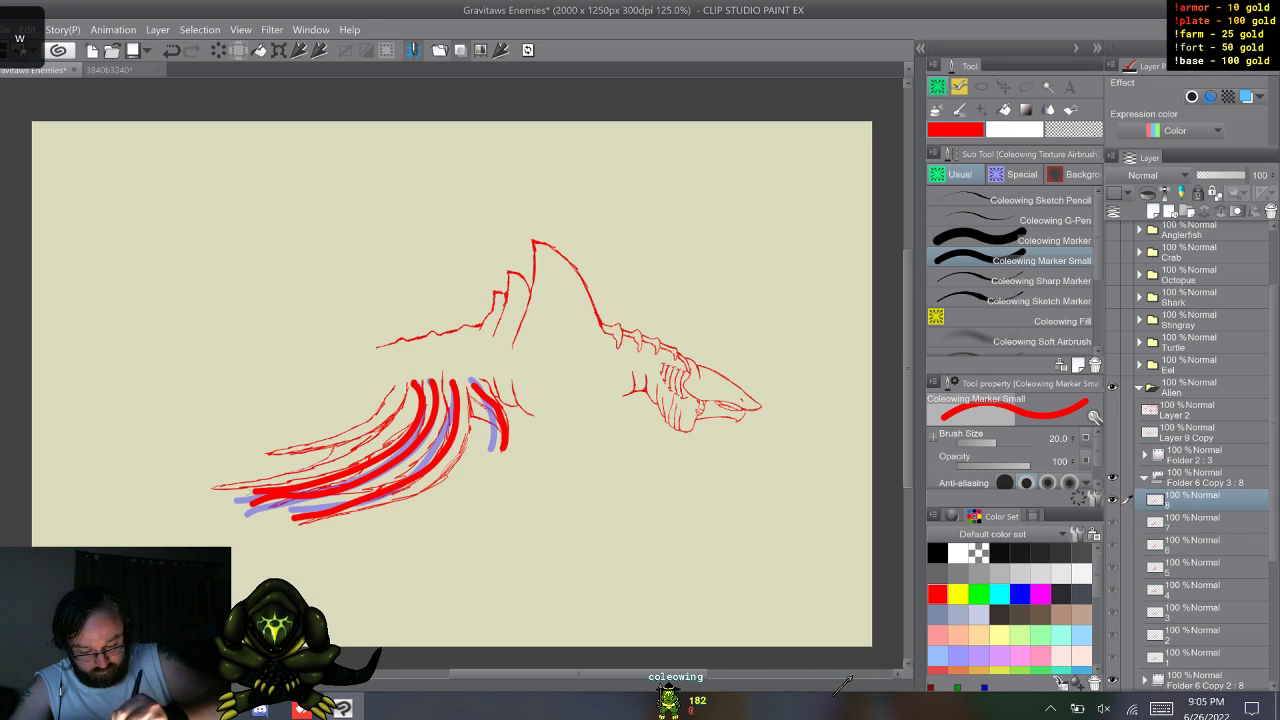
pyautogui.press('w')
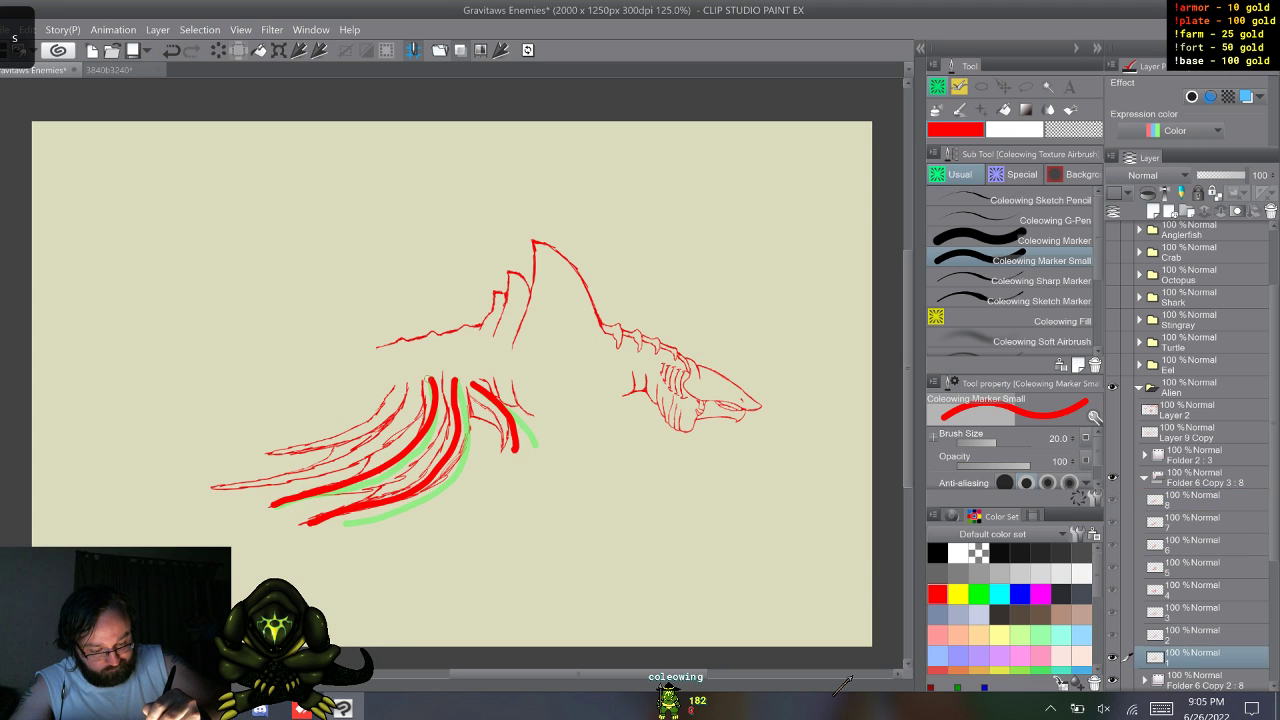
pyautogui.press('s')
pyautogui.press('w')
pyautogui.moveTo(414, 384)
pyautogui.mouseDown()
pyautogui.moveTo(378, 444)
pyautogui.moveTo(310, 472)
pyautogui.moveTo(206, 480)
pyautogui.mouseUp()
pyautogui.press('w')
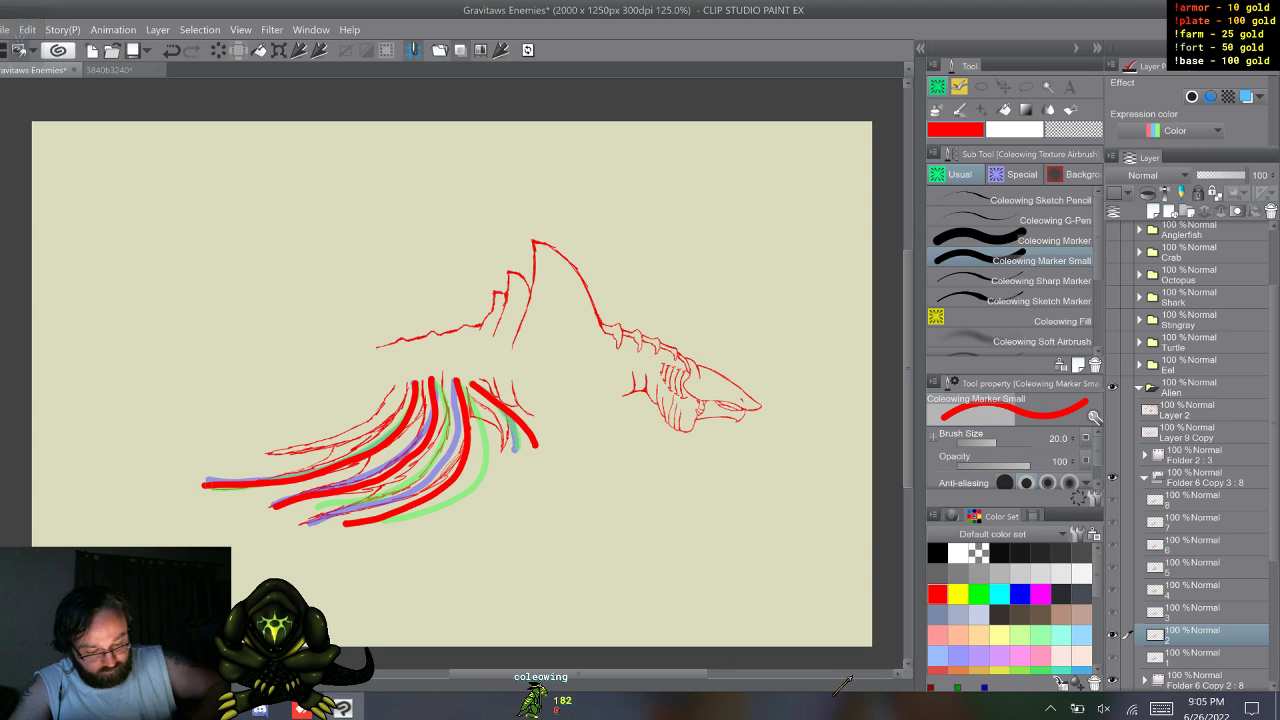
# - Cycle repeatedly through all eight frames to examine the third tentacle's swing against the other guide strokes, ending on frame 4
pyautogui.press('w')
pyautogui.press('w')
pyautogui.press('w')
pyautogui.press('w')
pyautogui.press('w')
pyautogui.press('w')
pyautogui.press('w')
pyautogui.press('w')
pyautogui.press('w')
pyautogui.press('w')
pyautogui.press('w')
pyautogui.press('w')
pyautogui.press('w')
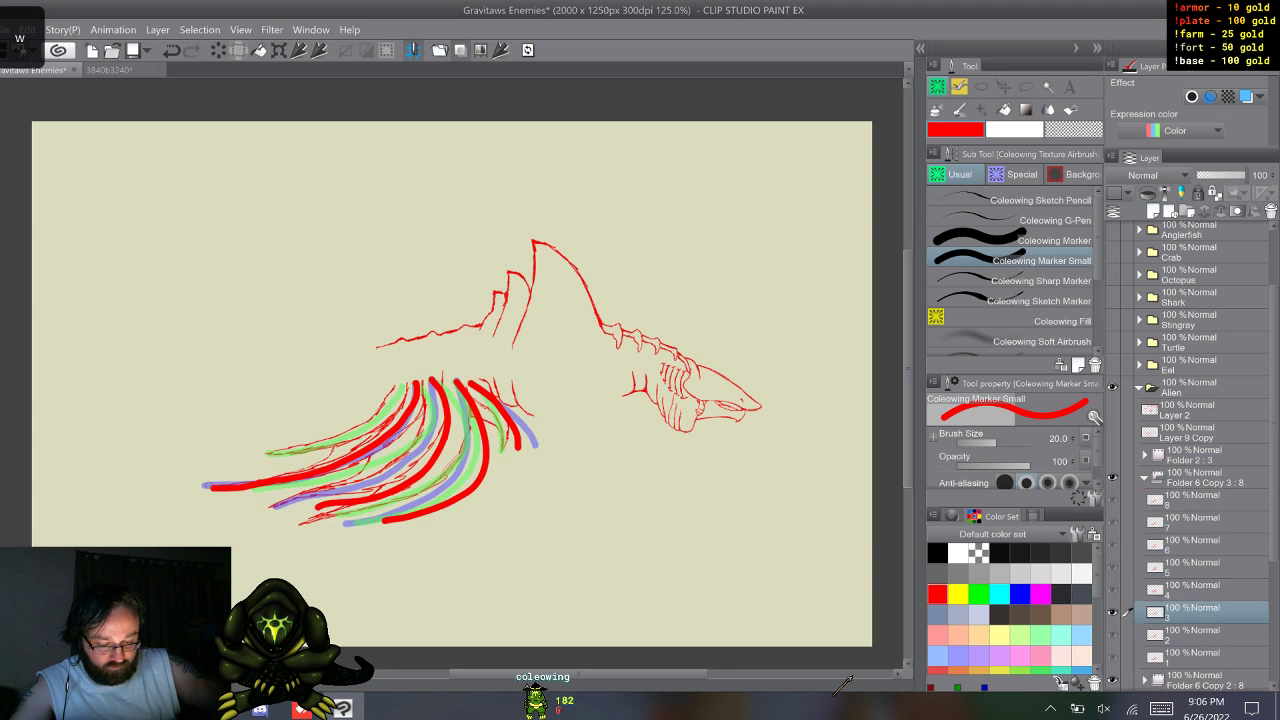
pyautogui.press('w')
pyautogui.press('w')
pyautogui.press('w')
pyautogui.press('w')
pyautogui.press('w')
pyautogui.press('w')
pyautogui.press('w')
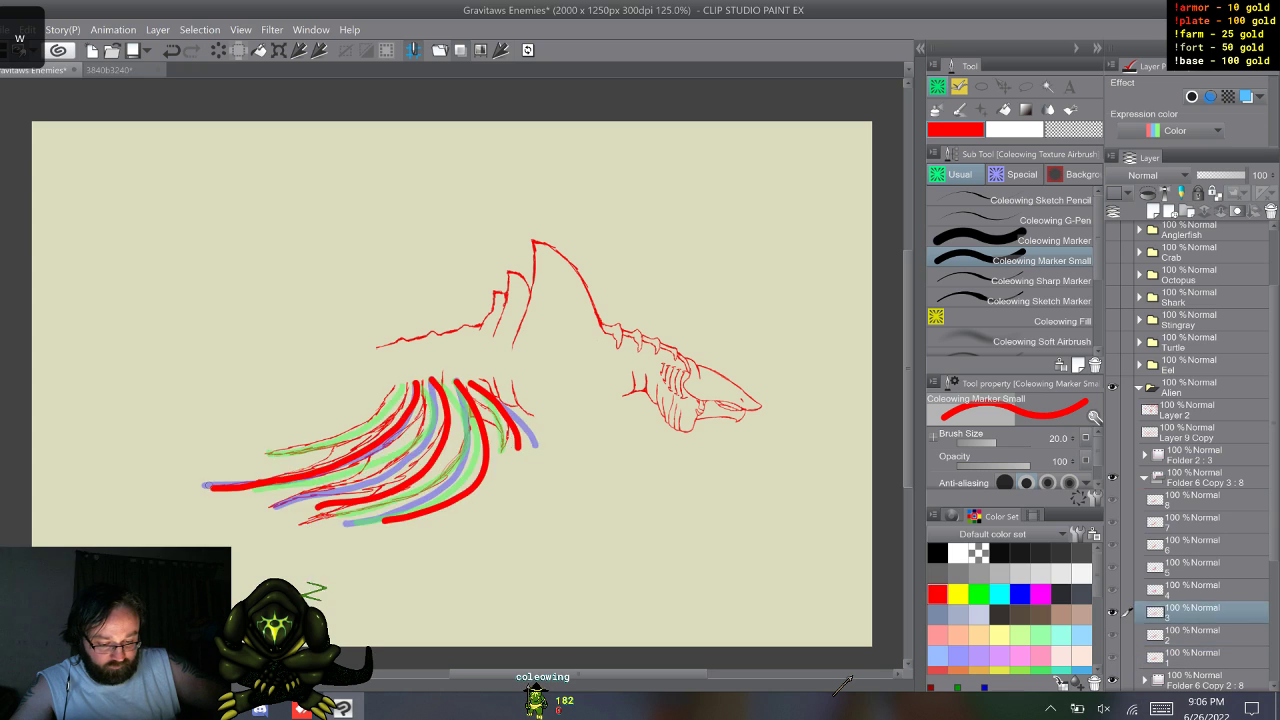
pyautogui.press('s')
pyautogui.press('s')
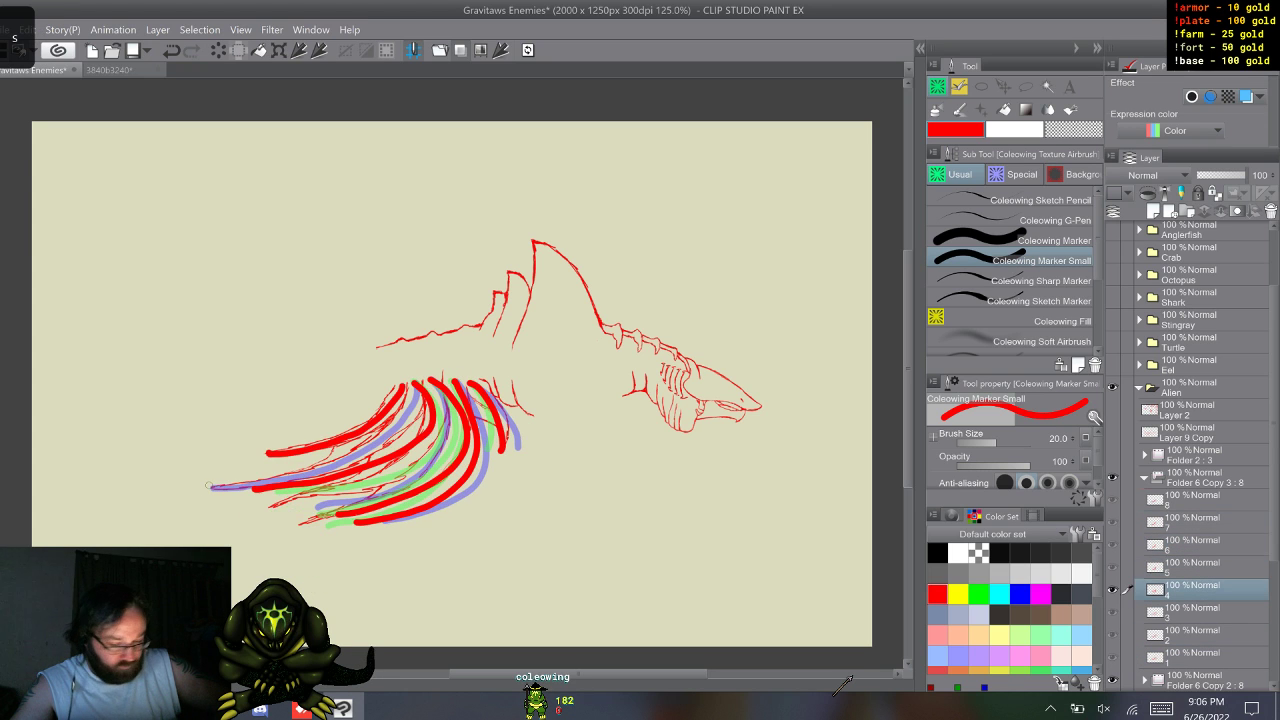
# - Draw the fourth tentacle's curved guide strokes on frames 5, 6, 7 and 8, starting the swing from its frame 4 position
pyautogui.press('w')
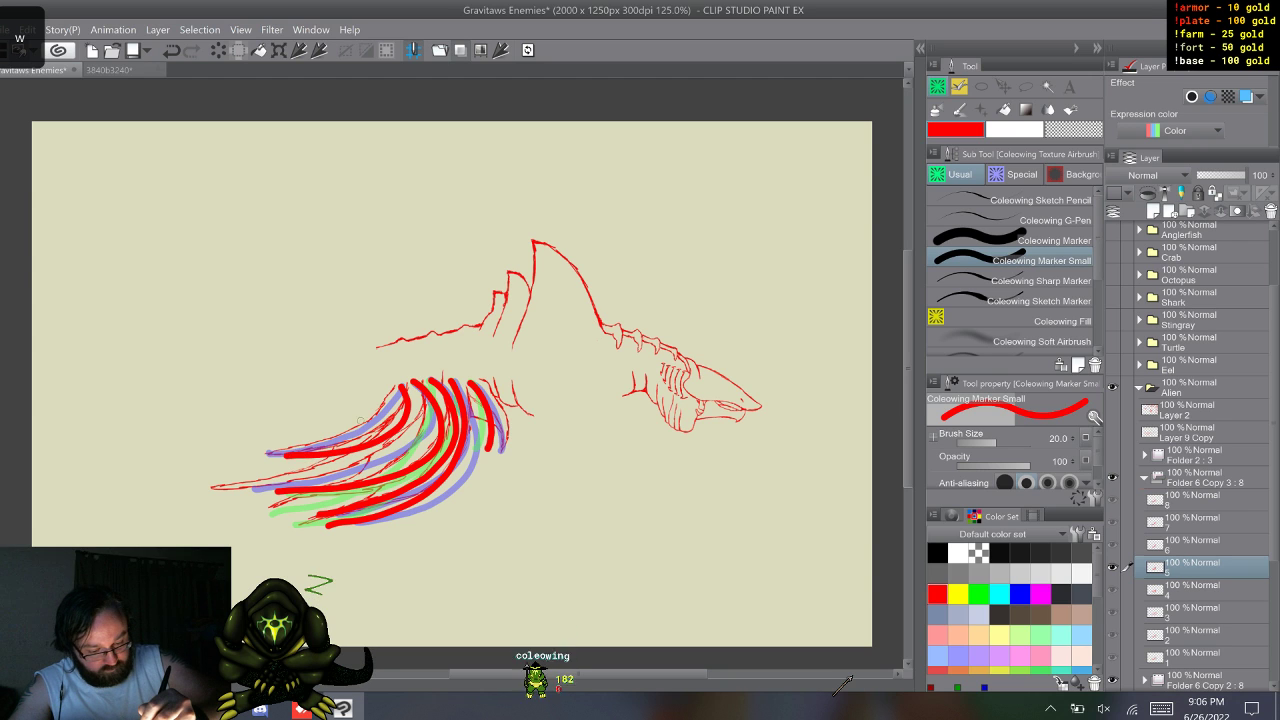
pyautogui.press('w')
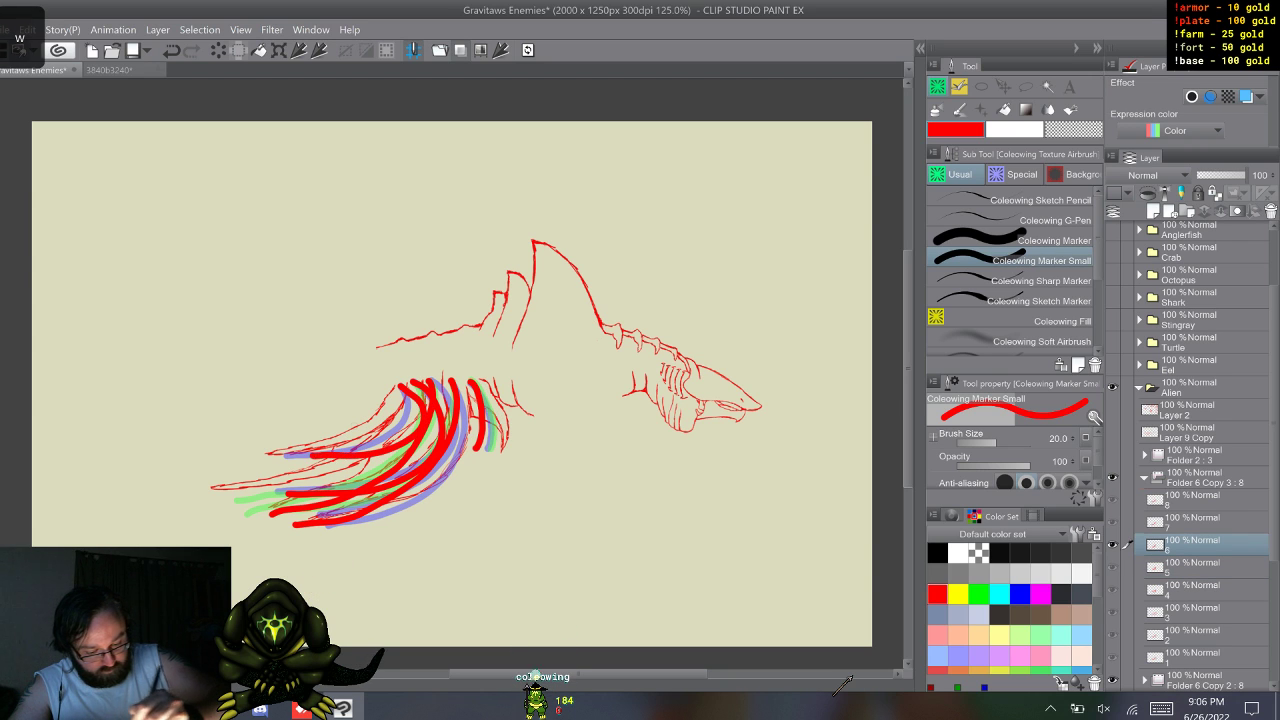
pyautogui.press('w')
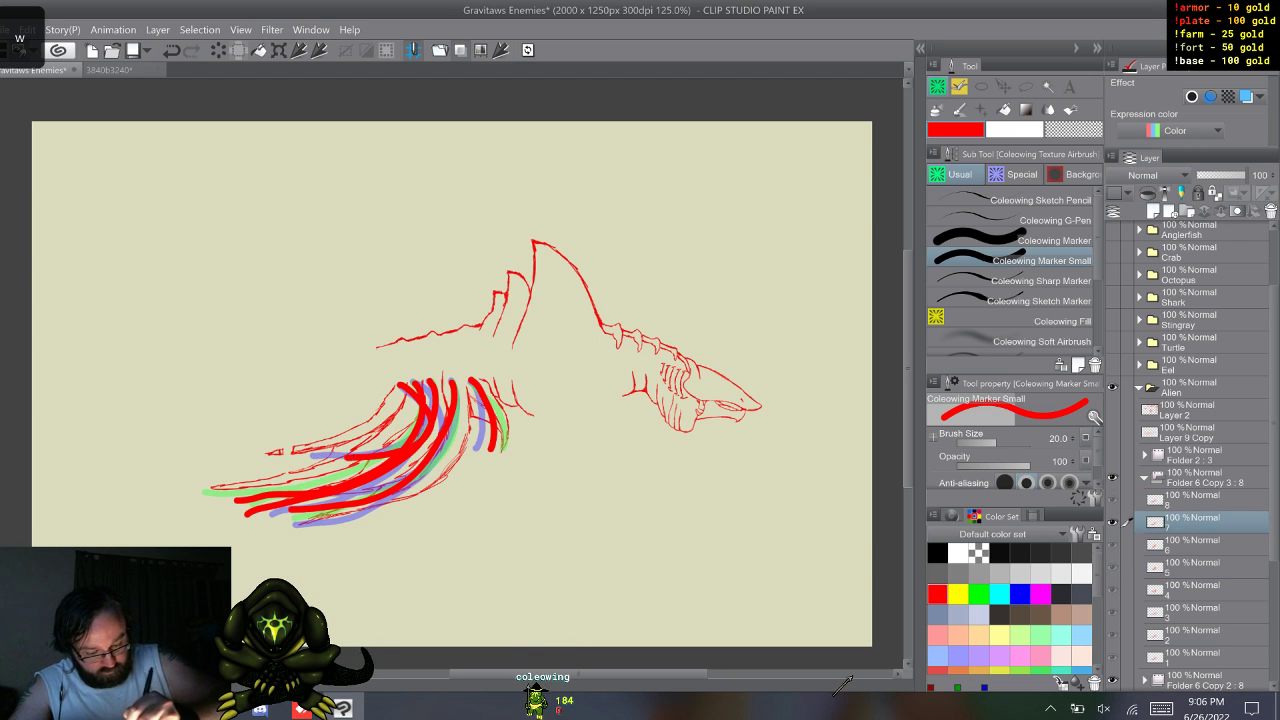
pyautogui.press('w')
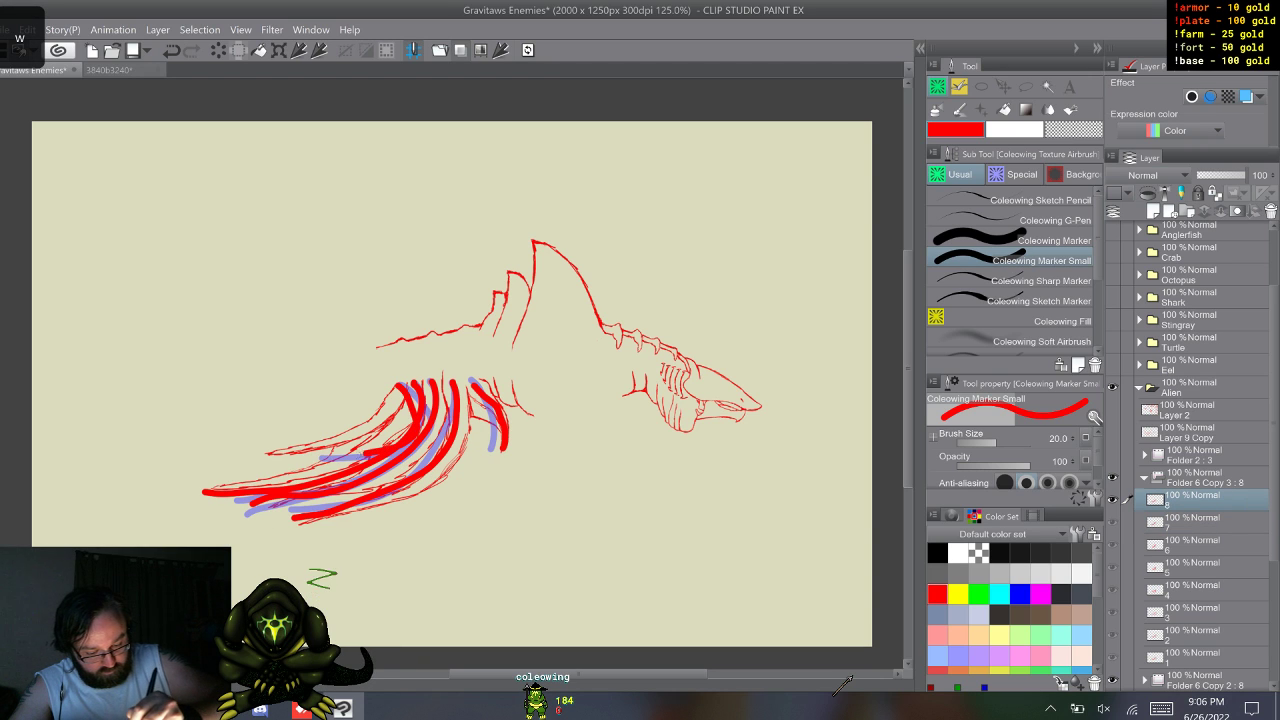
# - Draw the fourth tentacle's guide strokes on frames 1, 2 and 3, returning it toward its frame 4 position
pyautogui.press('w')
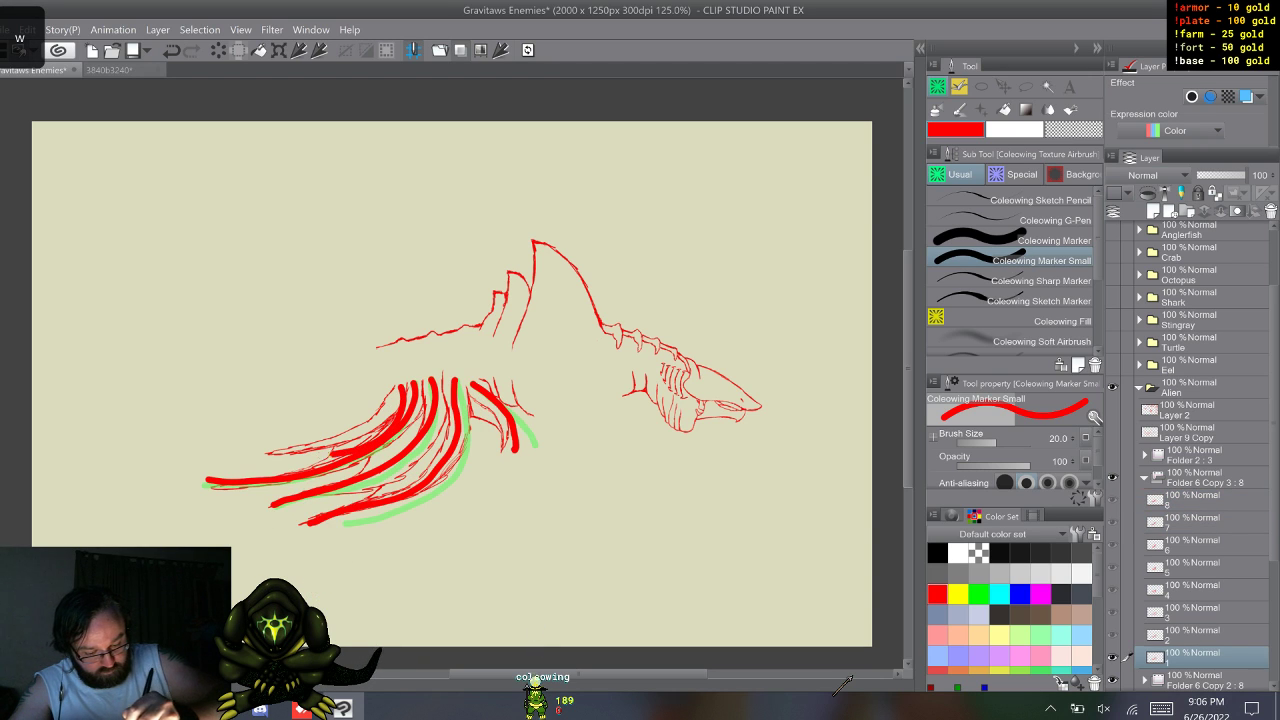
pyautogui.press('w')
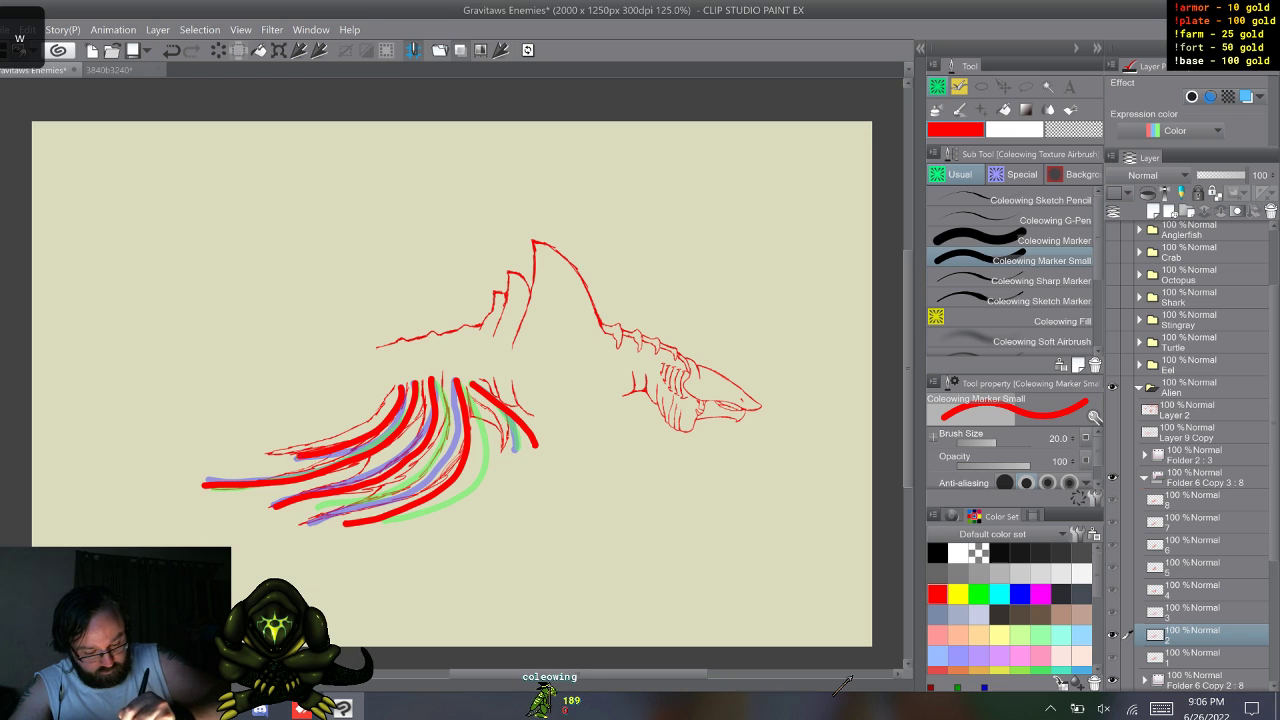
pyautogui.press('w')
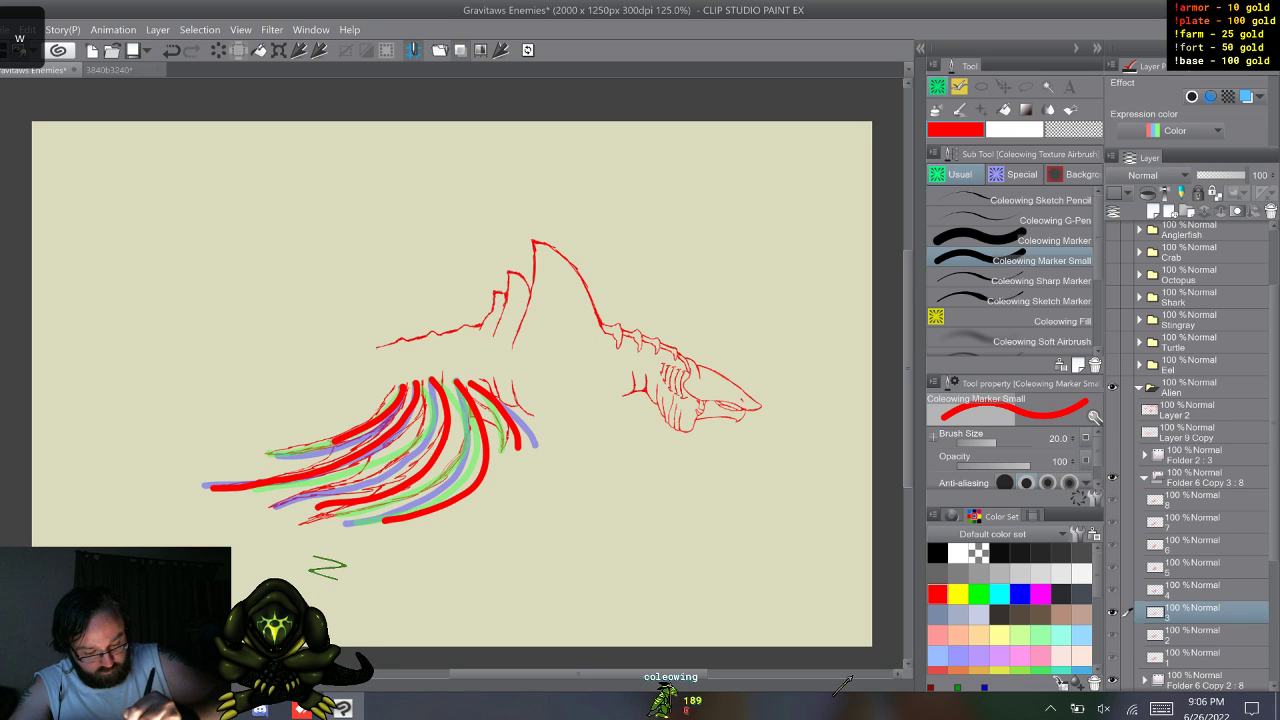
pyautogui.moveTo(300, 452); pyautogui.dragTo(268, 458)
pyautogui.hotkey('ctrl', 'z')
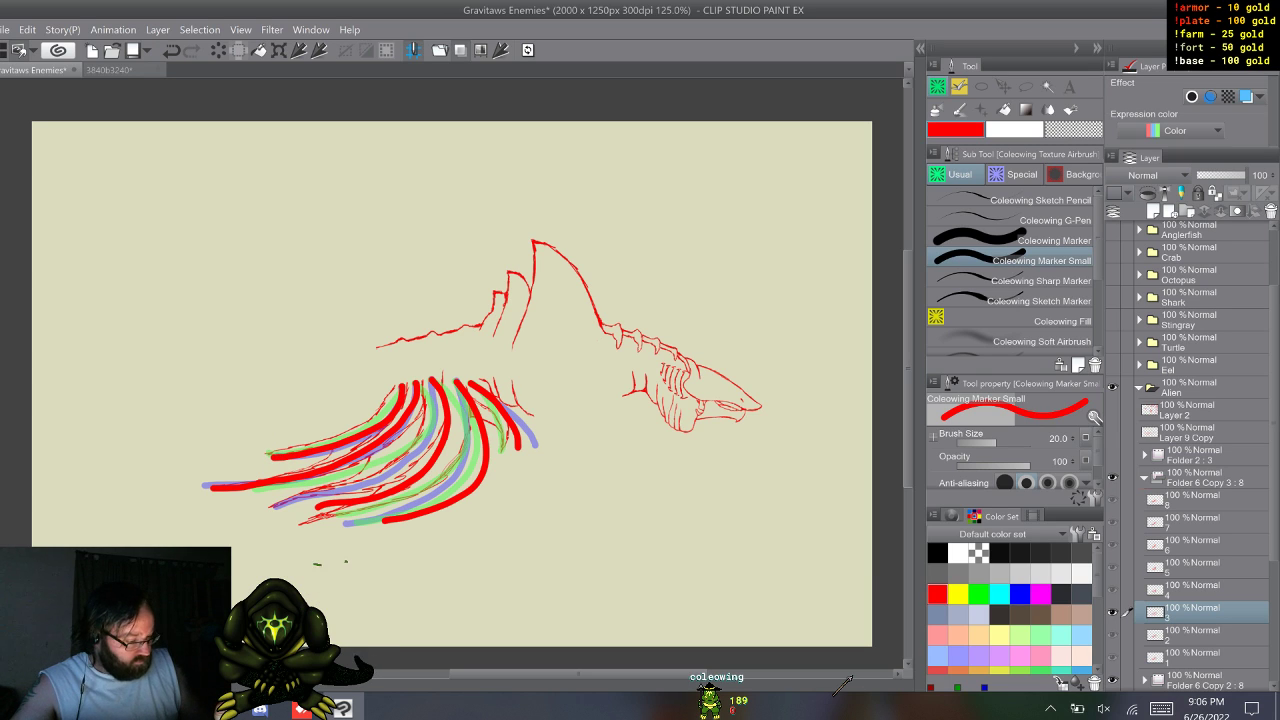
# - Collapse the guide folder, hide the creature sketch folder below it and cycle through the frames to examine all guide strokes in isolation
pyautogui.click(1144, 478)
pyautogui.click(1112, 500)
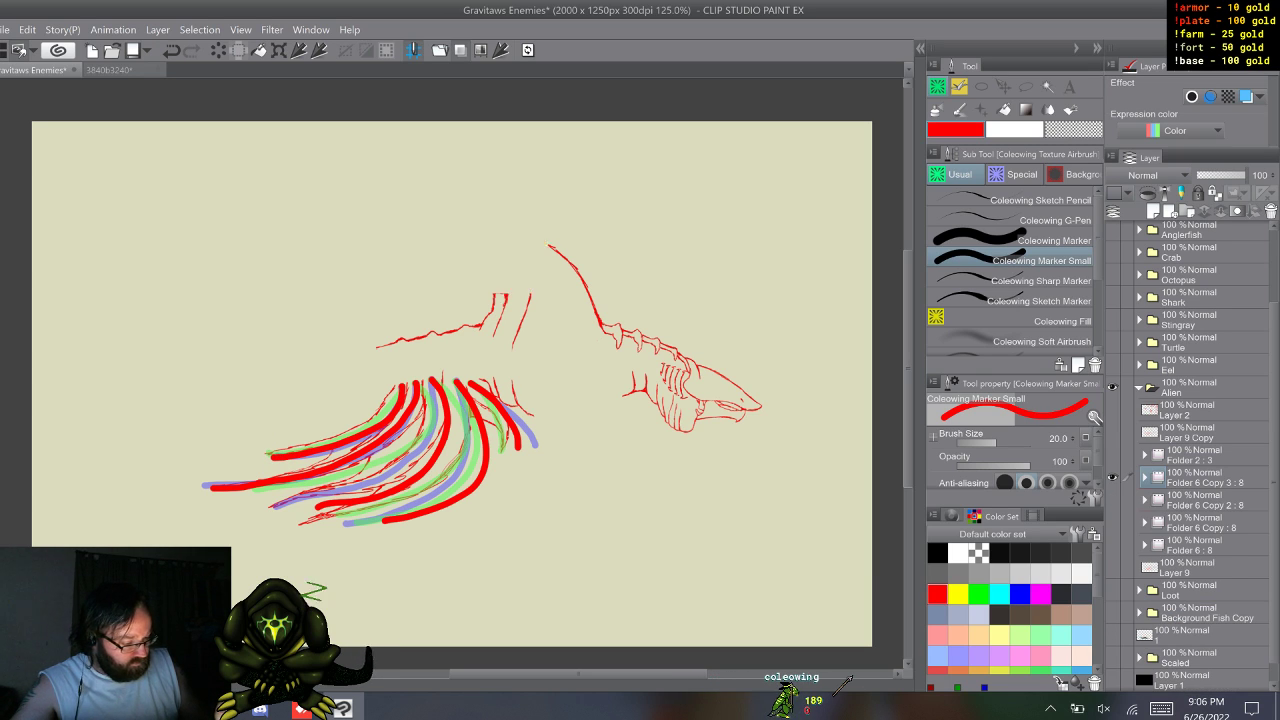
pyautogui.press('w')
pyautogui.press('w')
pyautogui.press('w')
pyautogui.press('w')
pyautogui.press('w')
pyautogui.press('w')
pyautogui.press('w')
pyautogui.press('w')
pyautogui.press('w')
pyautogui.press('w')
pyautogui.press('w')
pyautogui.press('w')
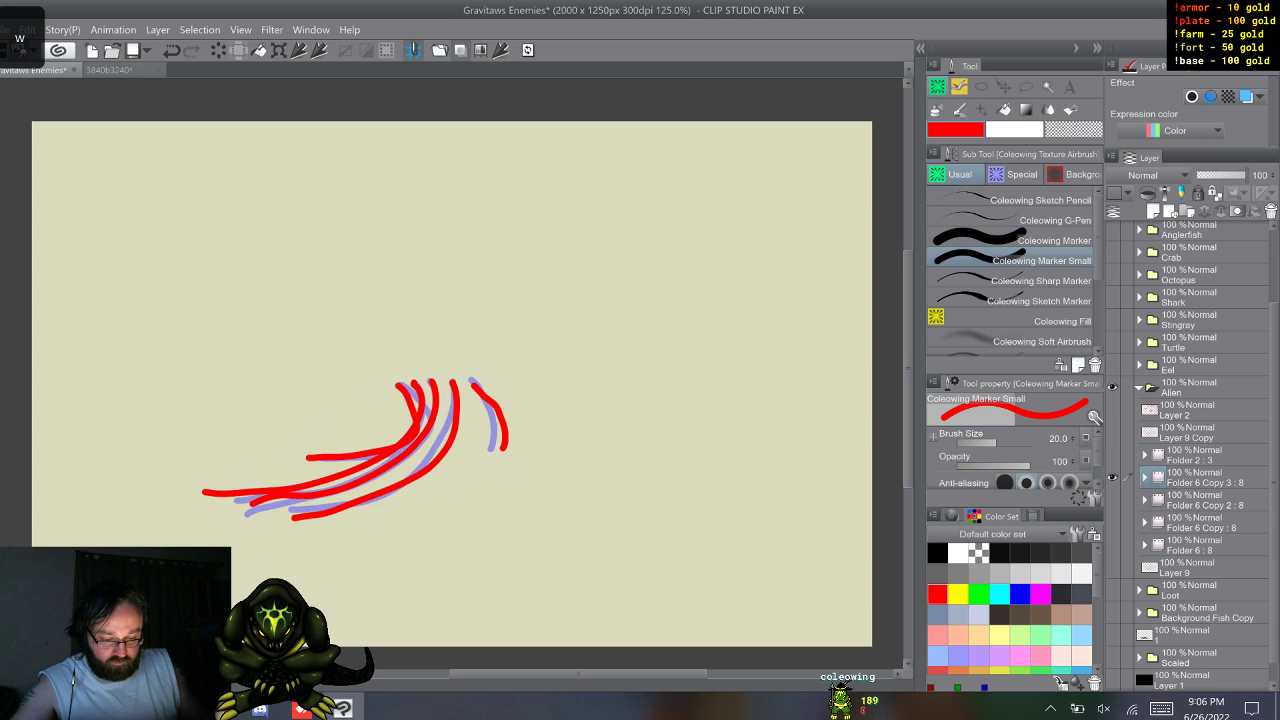
pyautogui.press('w')
pyautogui.press('w')
pyautogui.press('w')
pyautogui.press('w')
pyautogui.press('w')
pyautogui.press('w')
pyautogui.press('w')
pyautogui.press('w')
pyautogui.press('w')
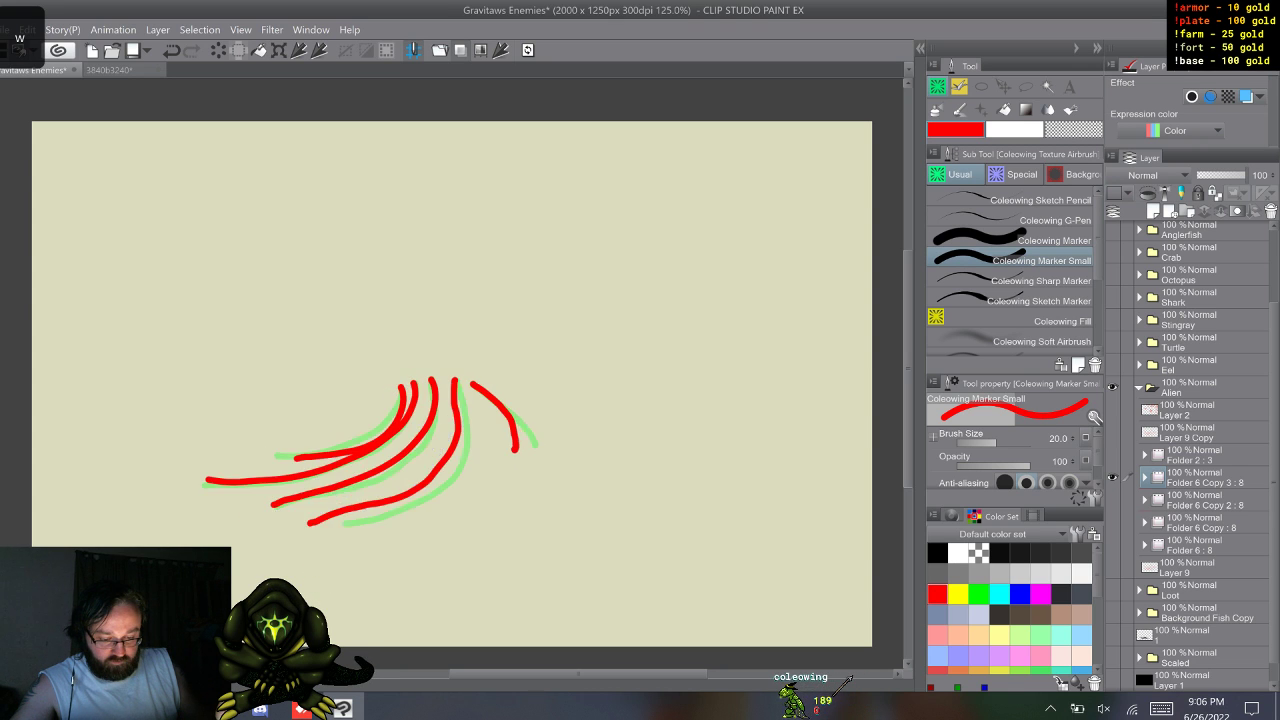
pyautogui.hotkey('ctrl', 'y')
pyautogui.hotkey('ctrl', 'y')
pyautogui.hotkey('ctrl', 'y')
pyautogui.hotkey('ctrl', 'y')
pyautogui.hotkey('ctrl', 'y')
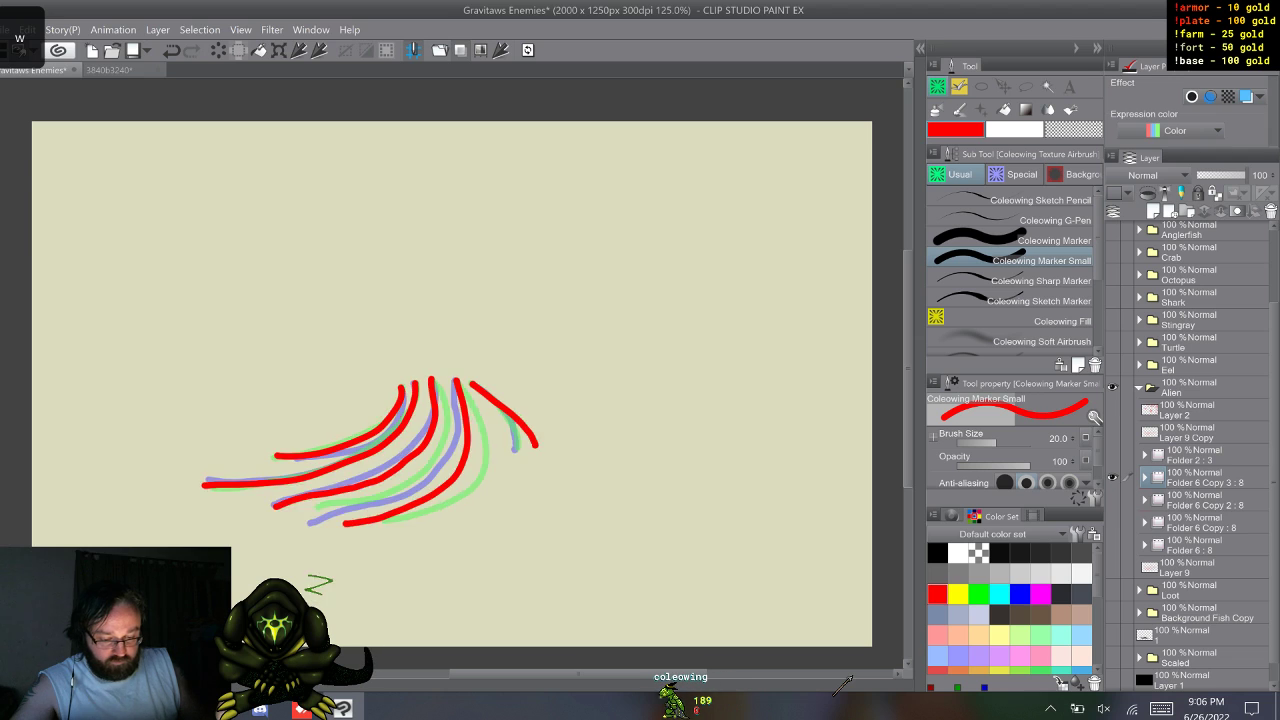
# - Apply a blue layer color to the guide folder, Folder 6 Copy 3, and move it beneath Folder 6 Copy 2
pyautogui.click(1205, 478)
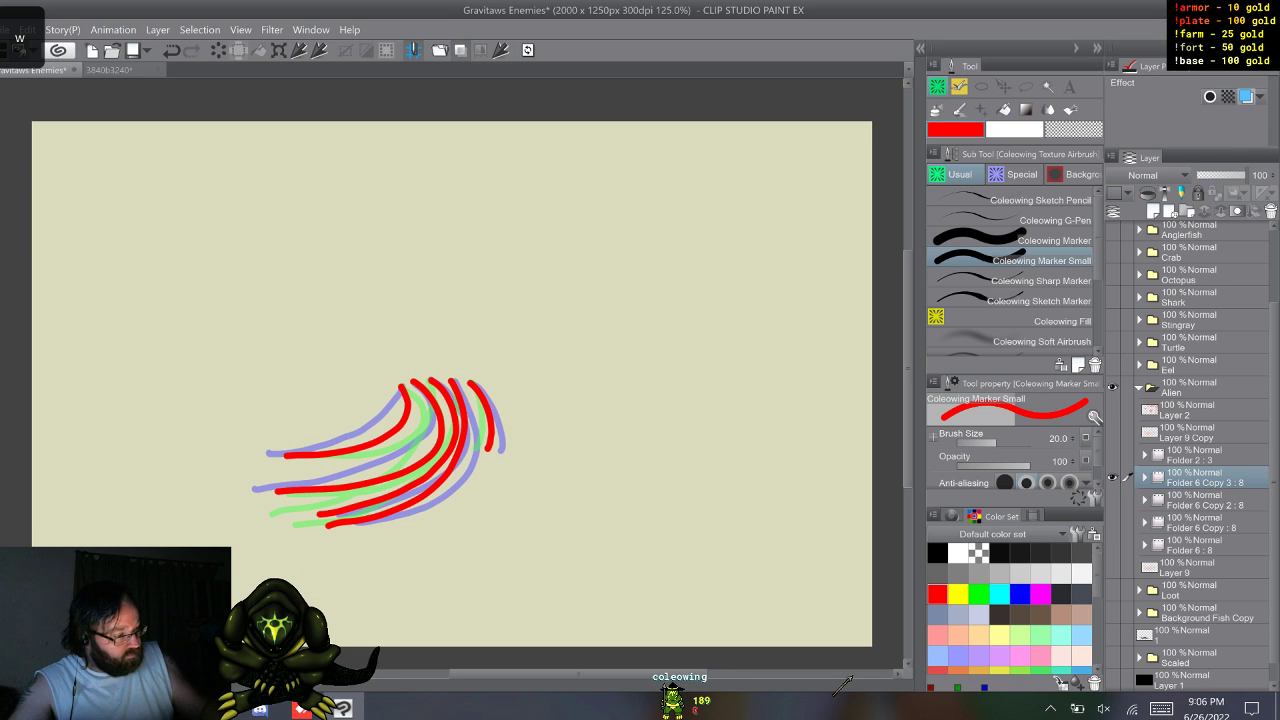
pyautogui.click(1246, 97)
pyautogui.moveTo(1212, 478); pyautogui.dragTo(1212, 514)
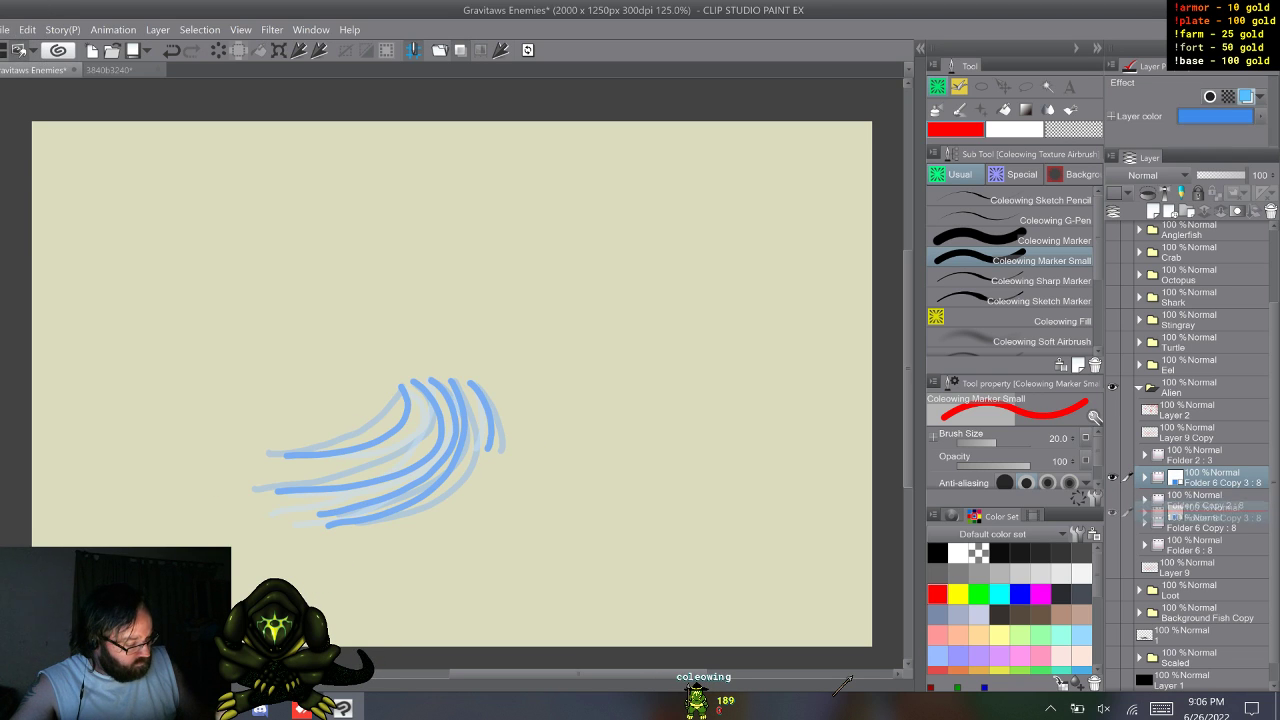
# - Show and expand the creature sketch folder, Folder 6 Copy 2, and make its frame 1 the active layer
pyautogui.hotkey('ctrl', 'y')
pyautogui.hotkey('ctrl', 'y')
pyautogui.hotkey('ctrl', 'y')
pyautogui.hotkey('ctrl', 'y')
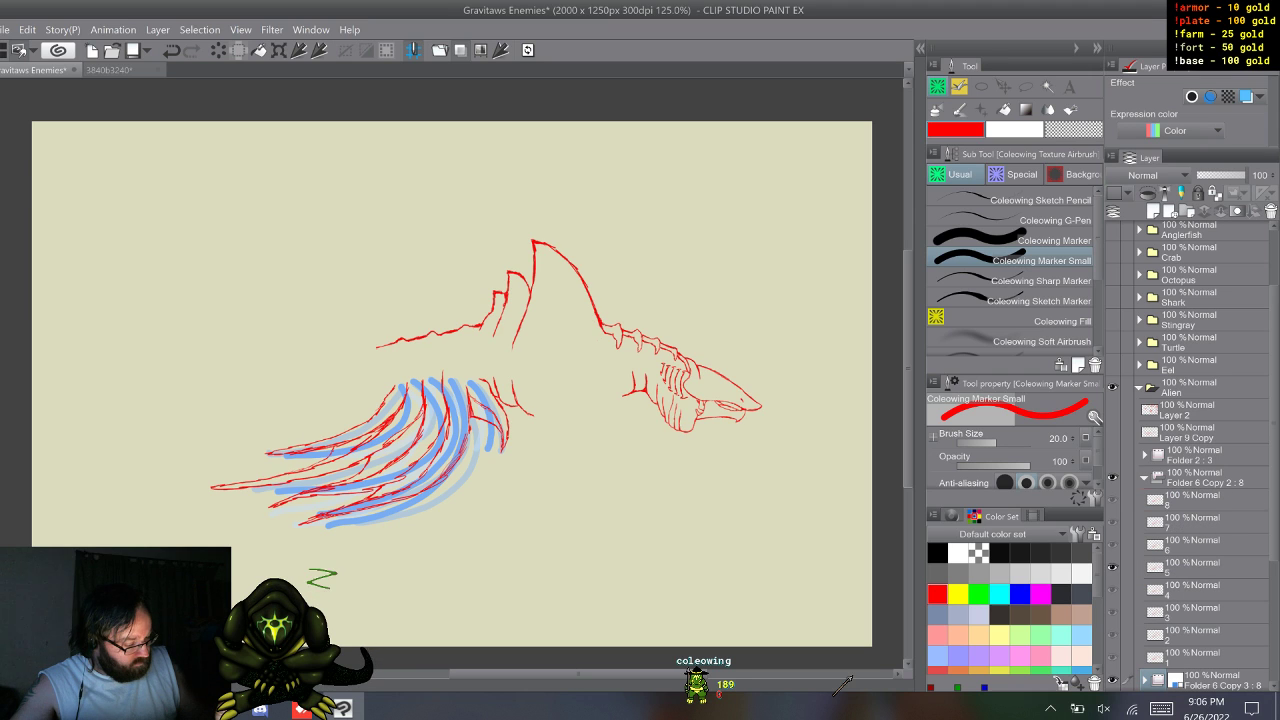
pyautogui.hotkey('ctrl', 'y')
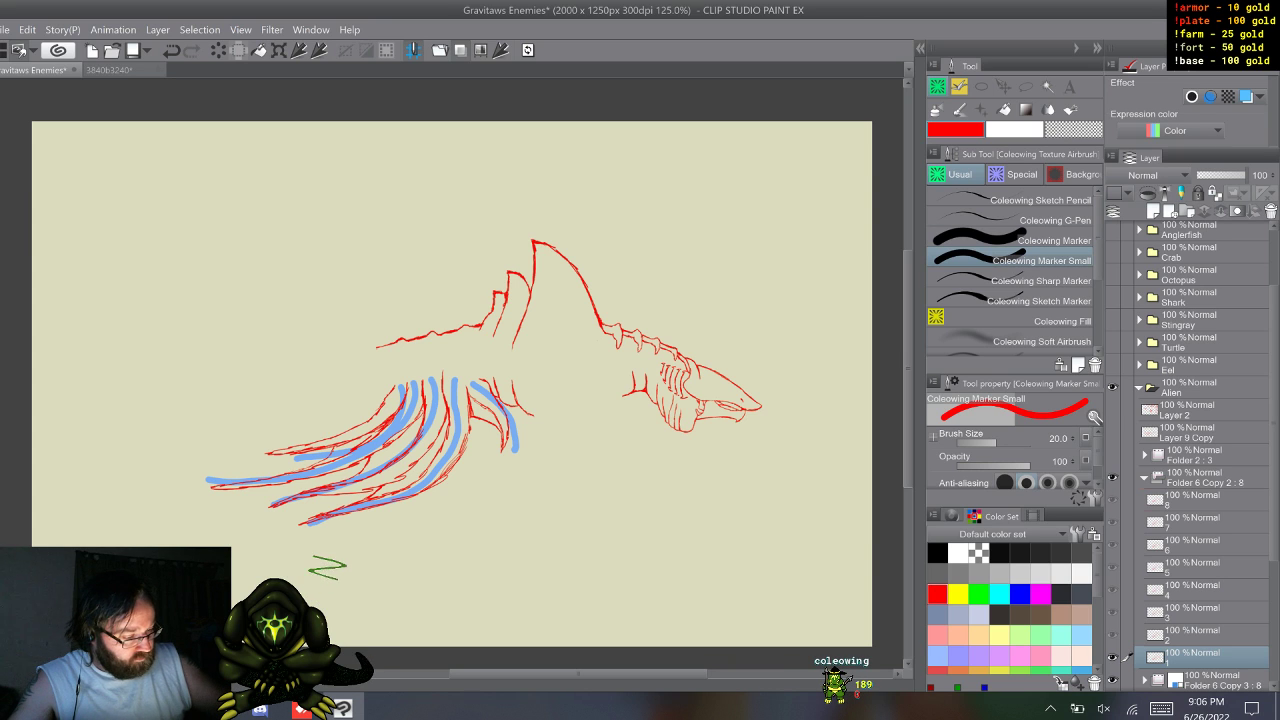
# - Erase the rear leg sketch on frame 1 using the marker brushes with transparent color
pyautogui.press(',')
pyautogui.press('c')
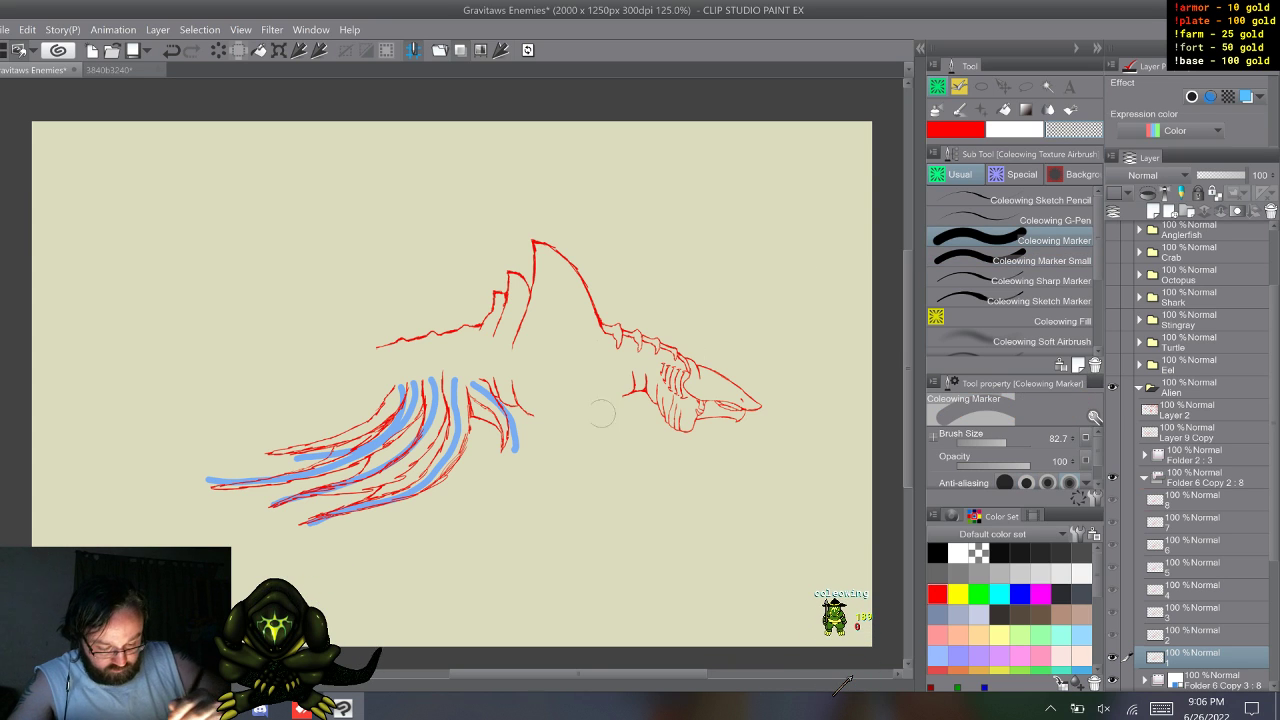
pyautogui.moveTo(510, 464); pyautogui.dragTo(504, 444)
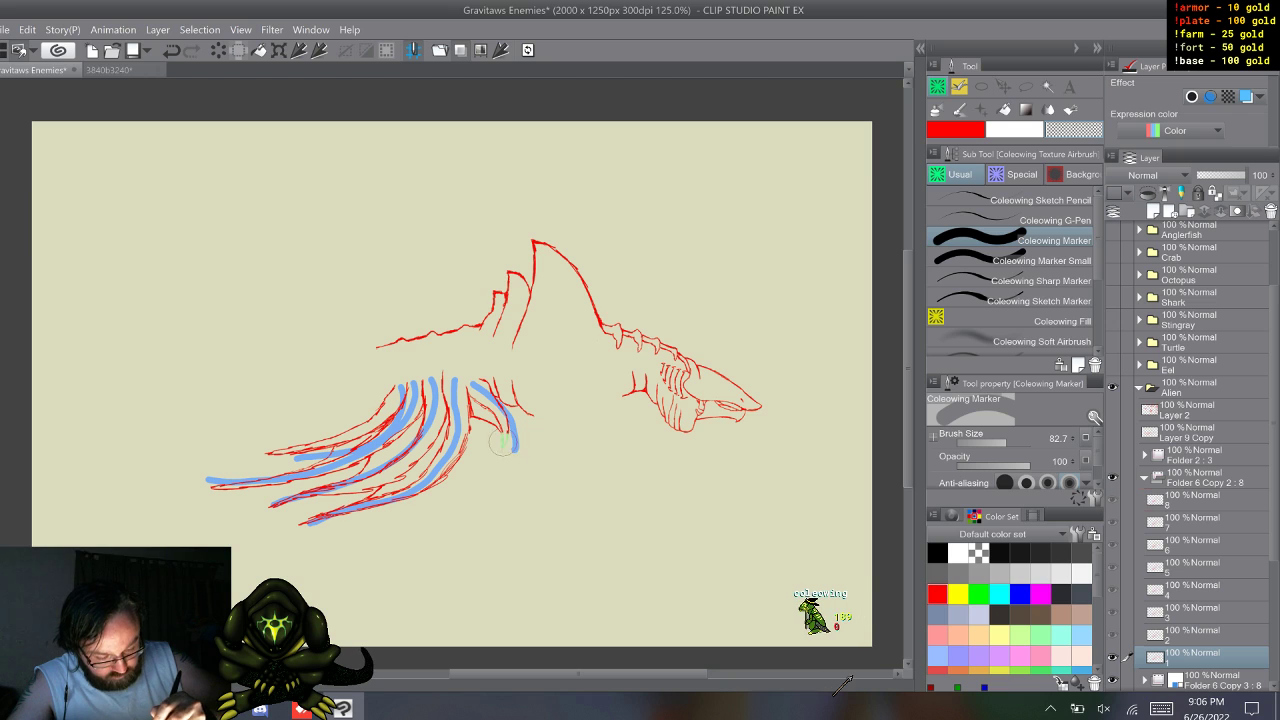
pyautogui.press('b')
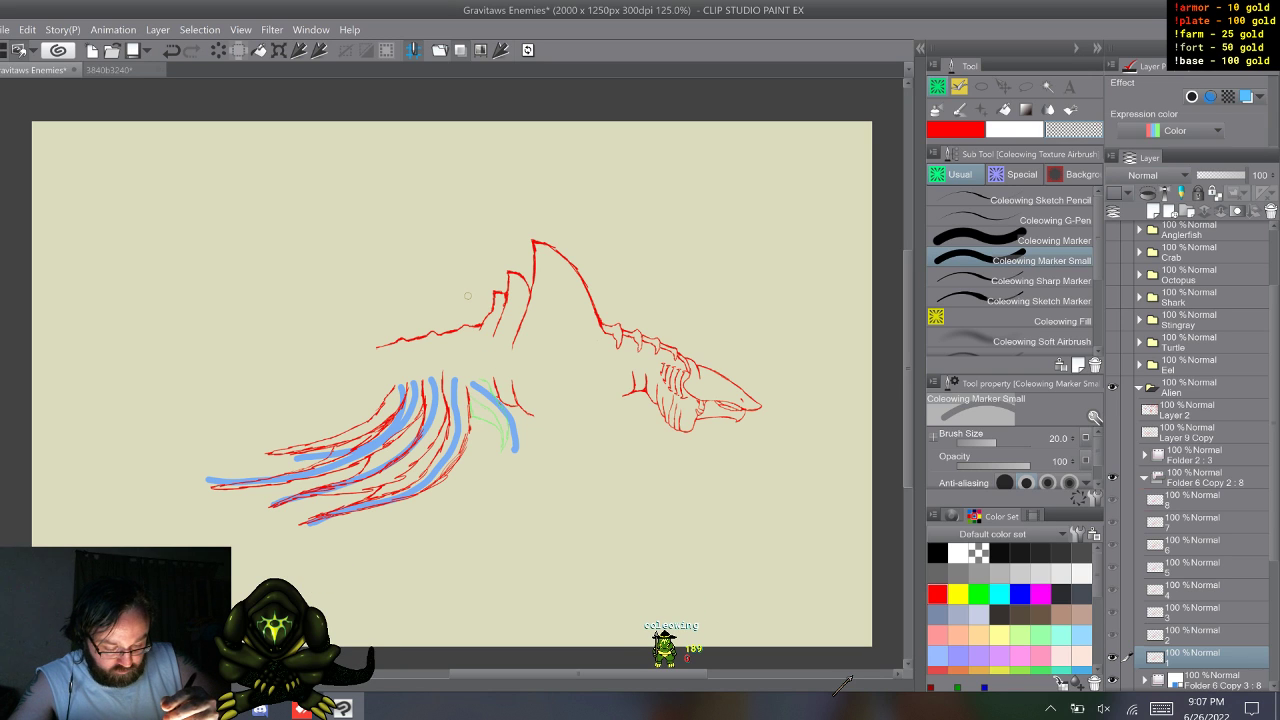
# - Erase the frontmost tentacle and the rear leg from the creature sketch on frame 2
pyautogui.press('w')
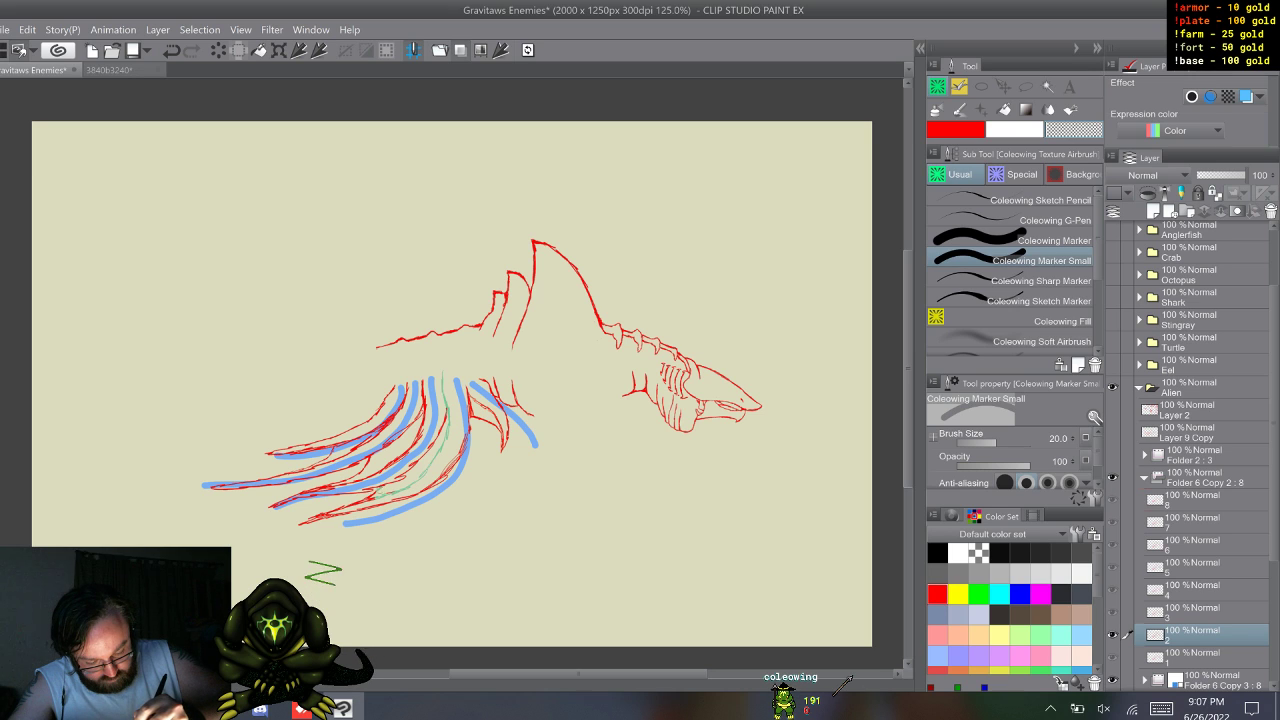
pyautogui.moveTo(372, 498)
pyautogui.mouseDown()
pyautogui.moveTo(319, 516)
pyautogui.moveTo(431, 487)
pyautogui.mouseUp()
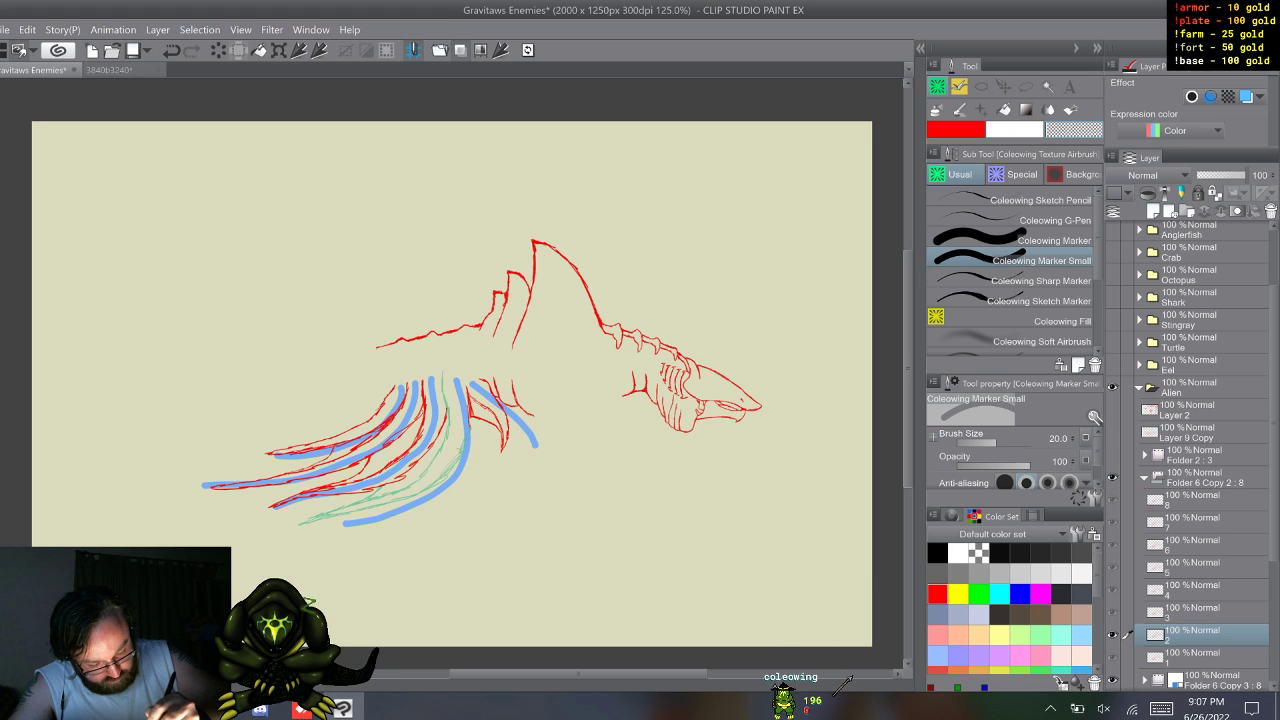
pyautogui.moveTo(467, 390); pyautogui.dragTo(488, 428)
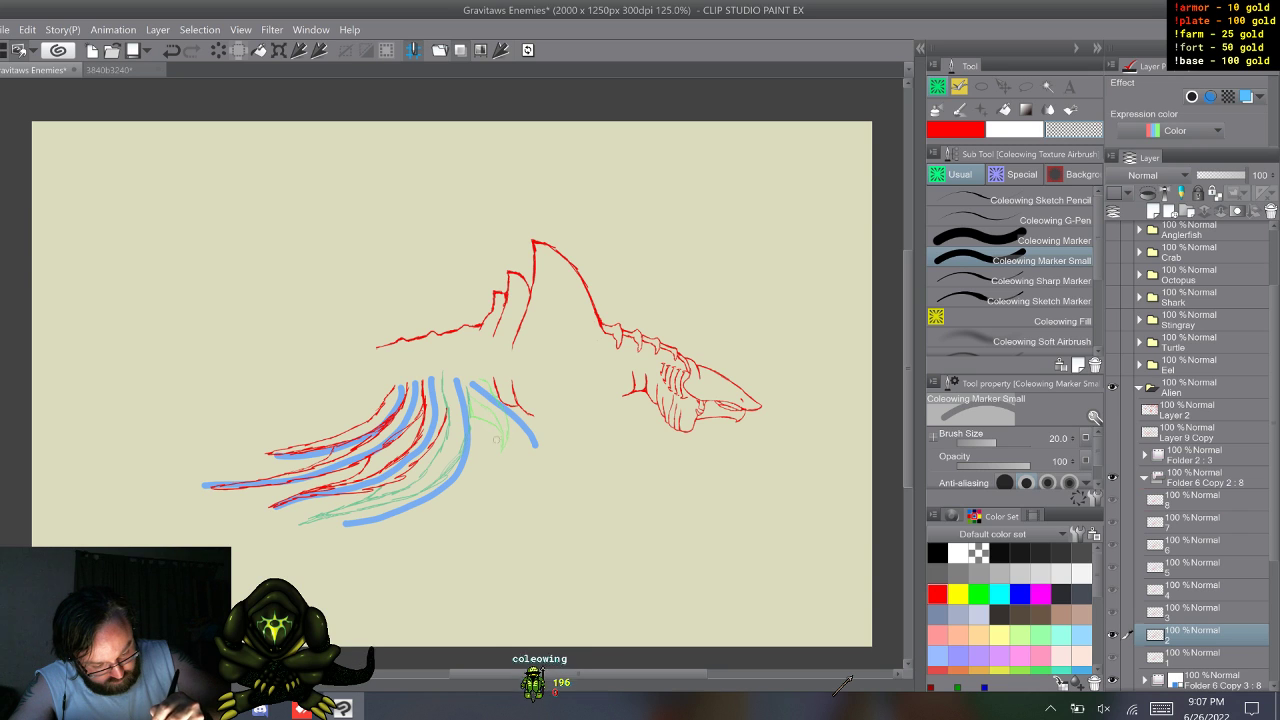
pyautogui.press('w')
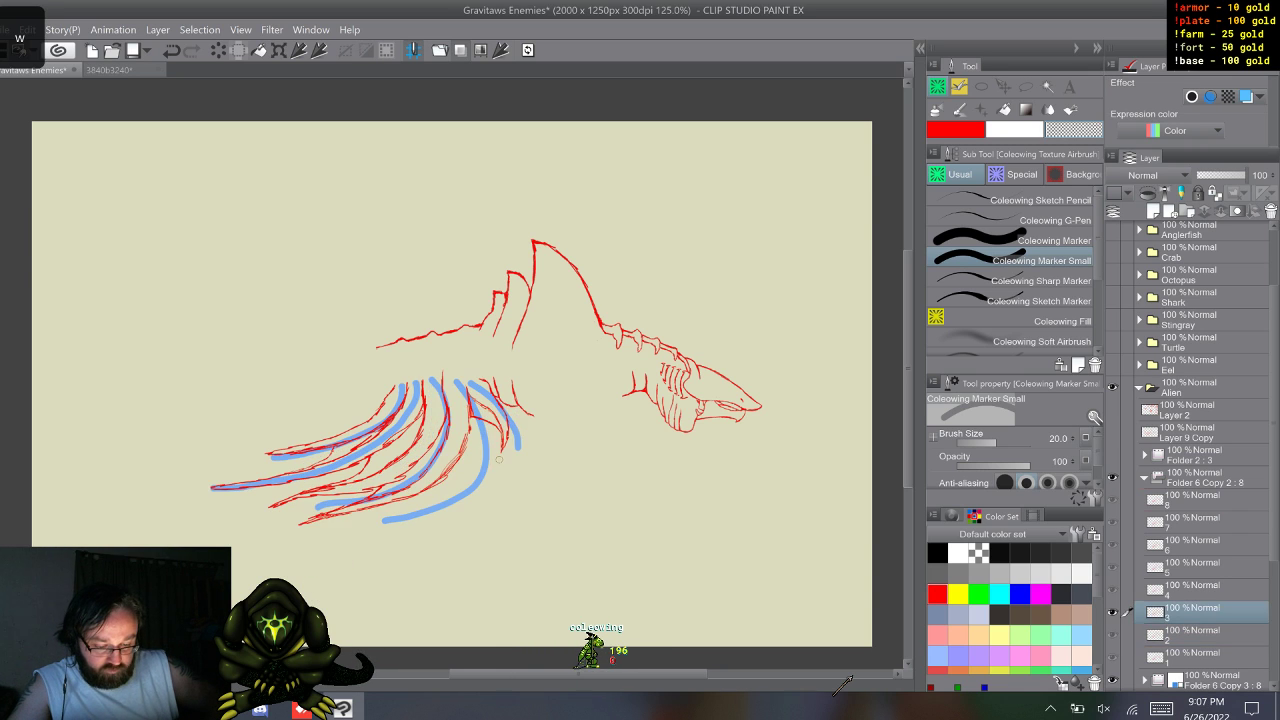
# - Flip through the animation frames to compare the red tentacle lines with the blue guide strokes
pyautogui.press('s')
pyautogui.press('s')
pyautogui.press('s')
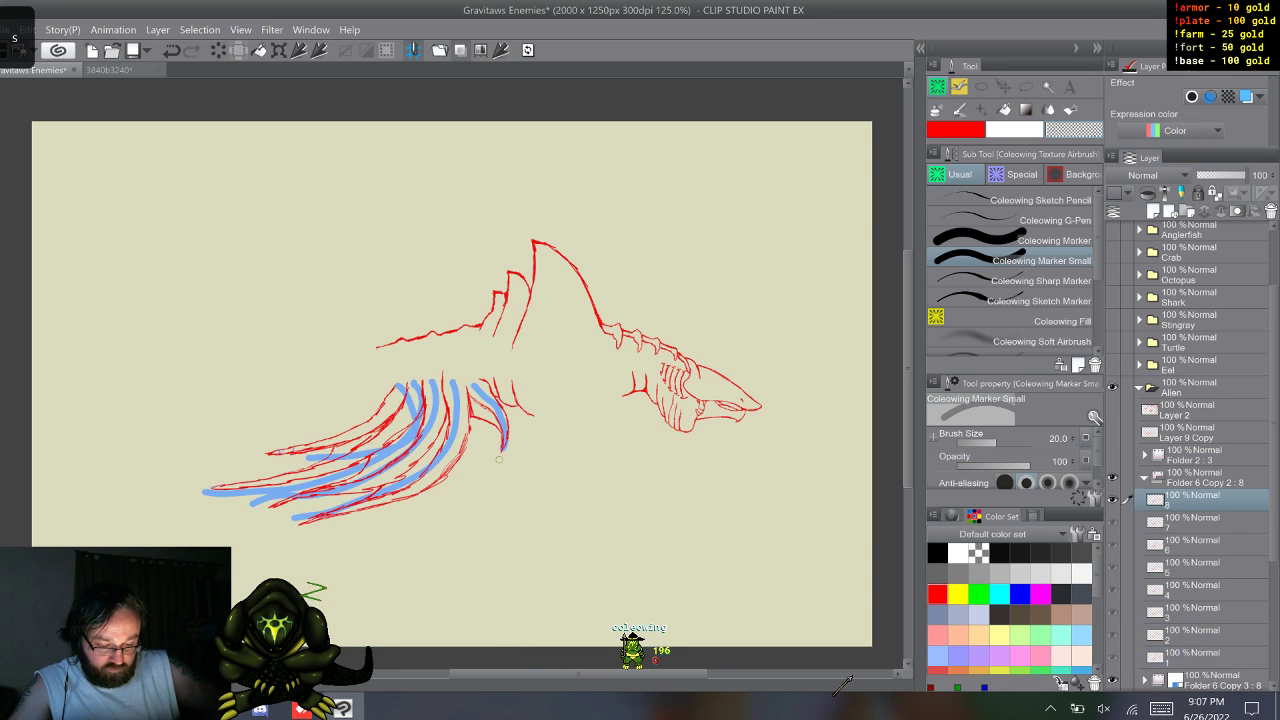
pyautogui.hotkey('ctrl', 'y')
pyautogui.hotkey('ctrl', 'z')
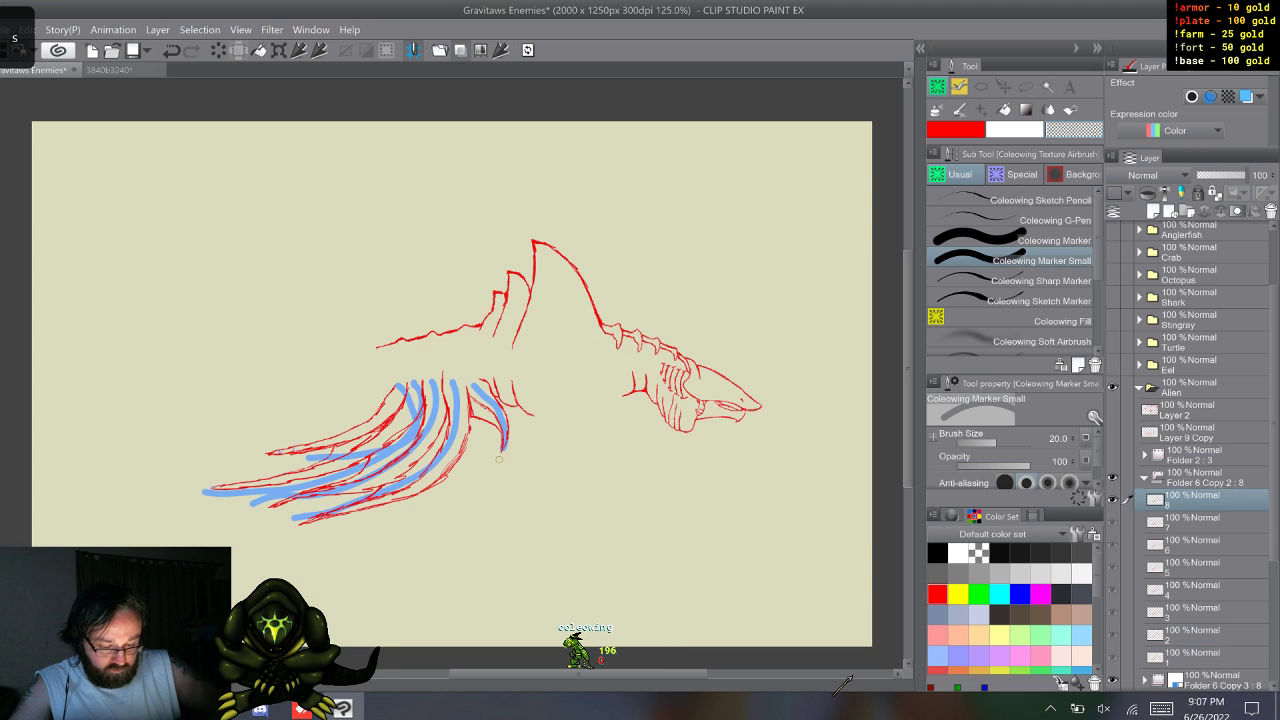
pyautogui.hotkey('ctrl', 'y')
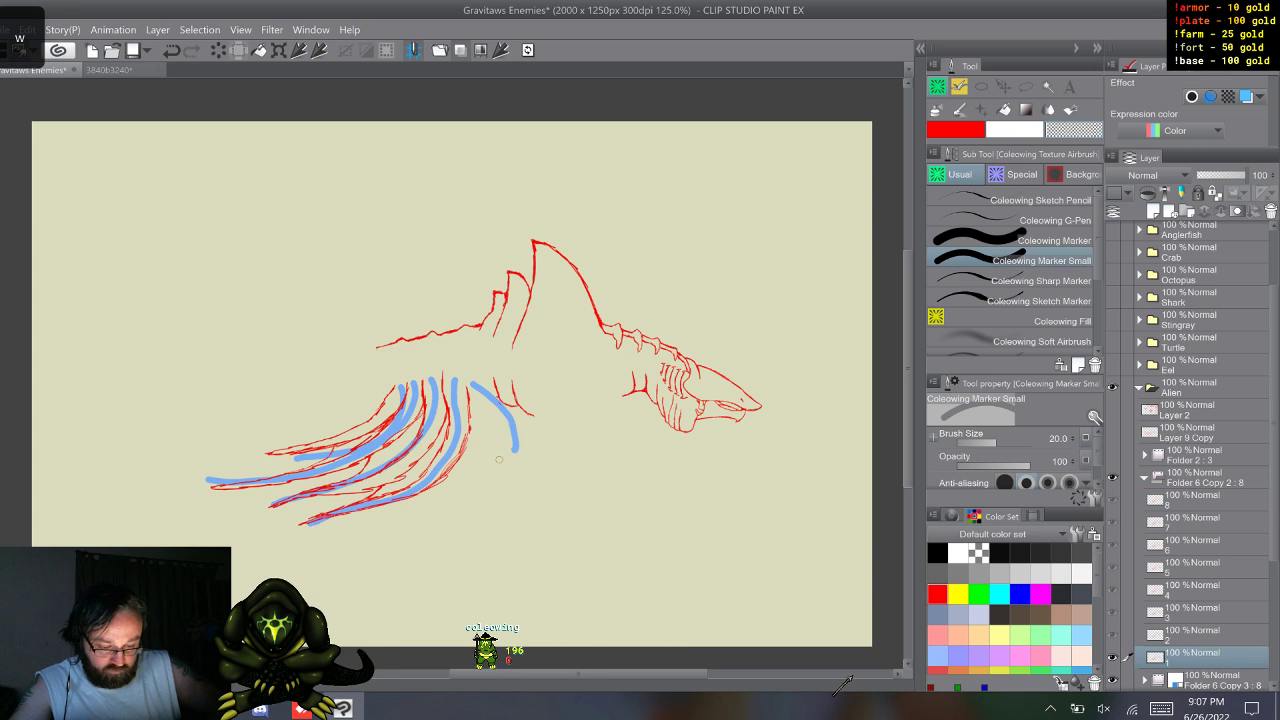
pyautogui.hotkey('ctrl', 'z')
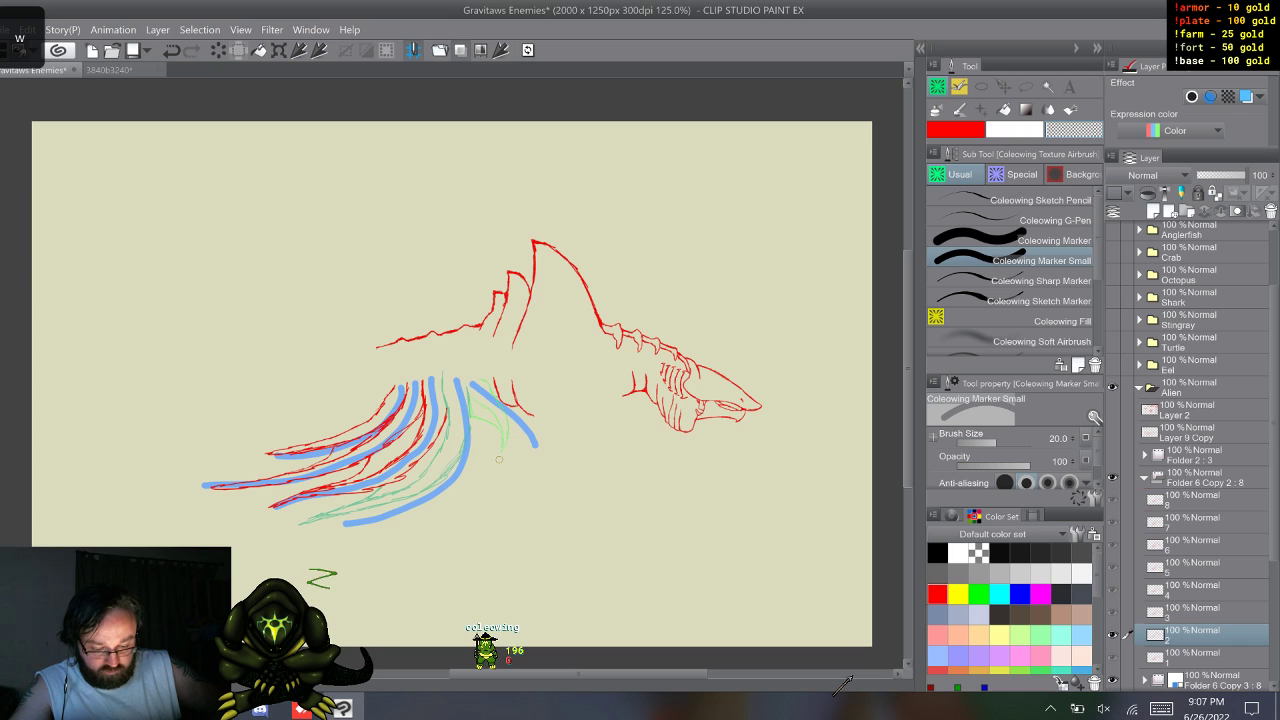
pyautogui.hotkey('ctrl', 'z')
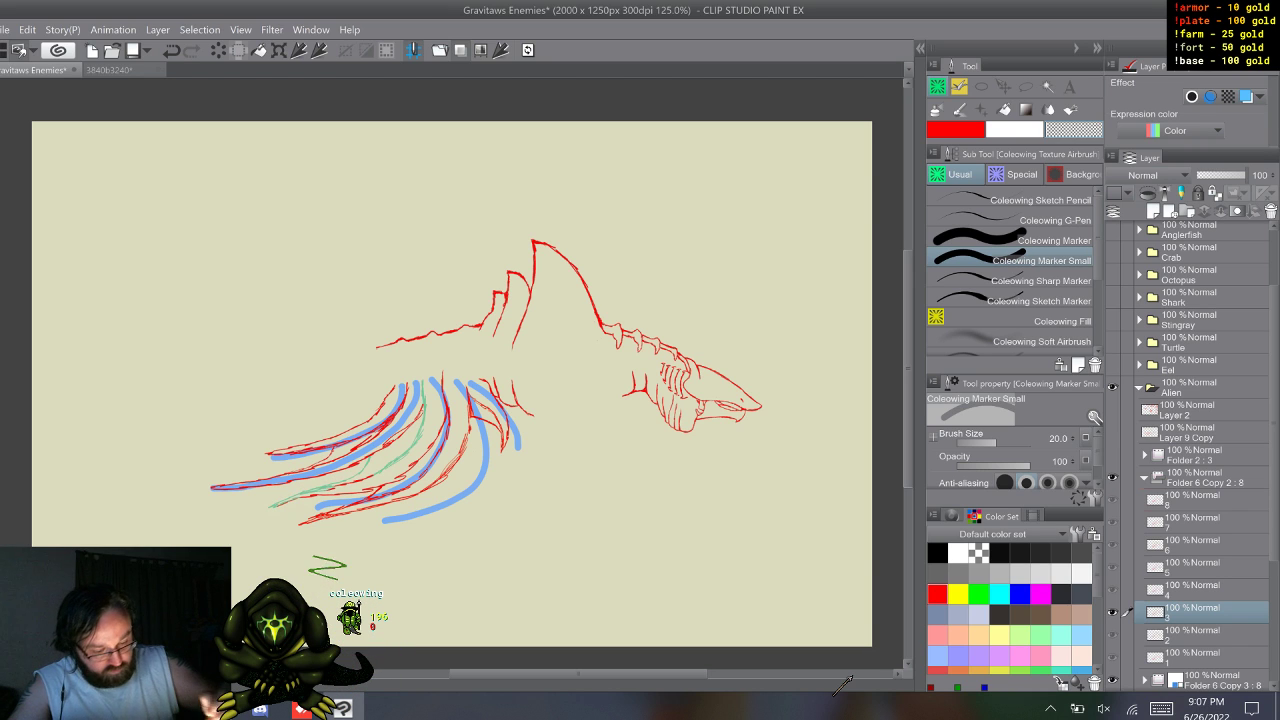
# - Lasso the lower red tentacles on frame 3, keeping the upper two, delete them and clear the selection
pyautogui.press('m')
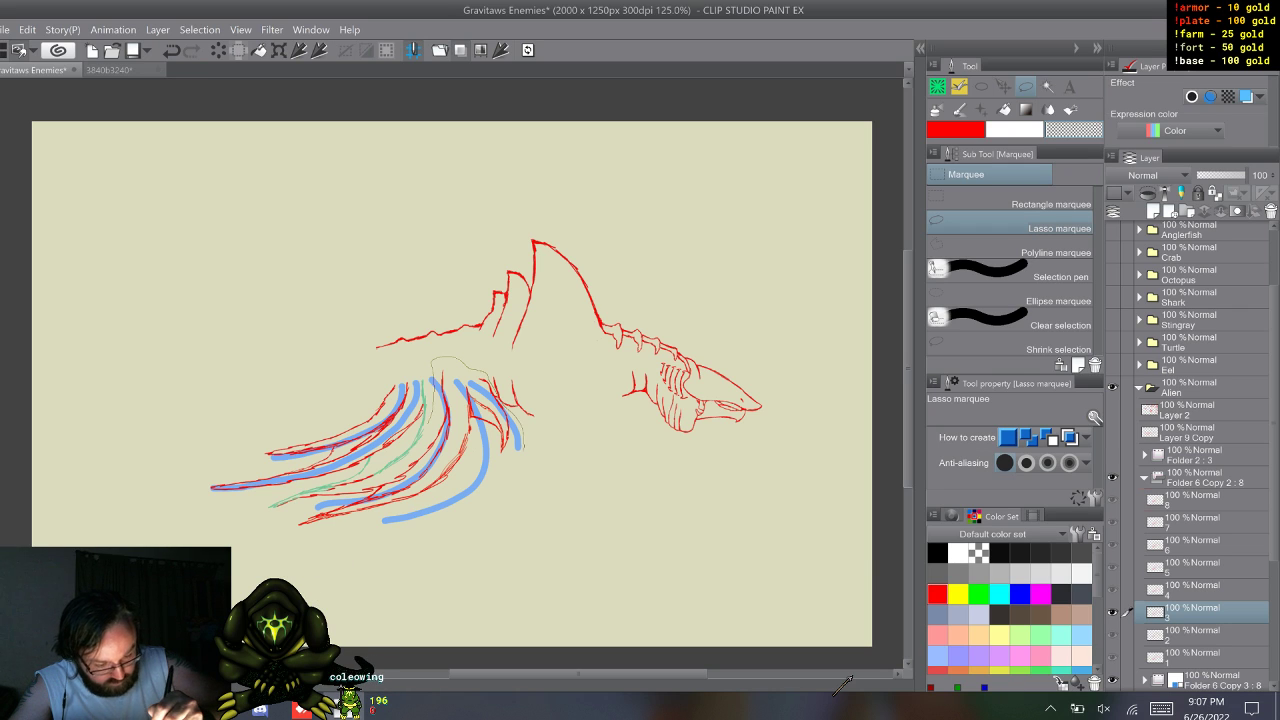
pyautogui.moveTo(372, 554)
pyautogui.mouseDown()
pyautogui.moveTo(284, 543)
pyautogui.moveTo(254, 502)
pyautogui.mouseUp()
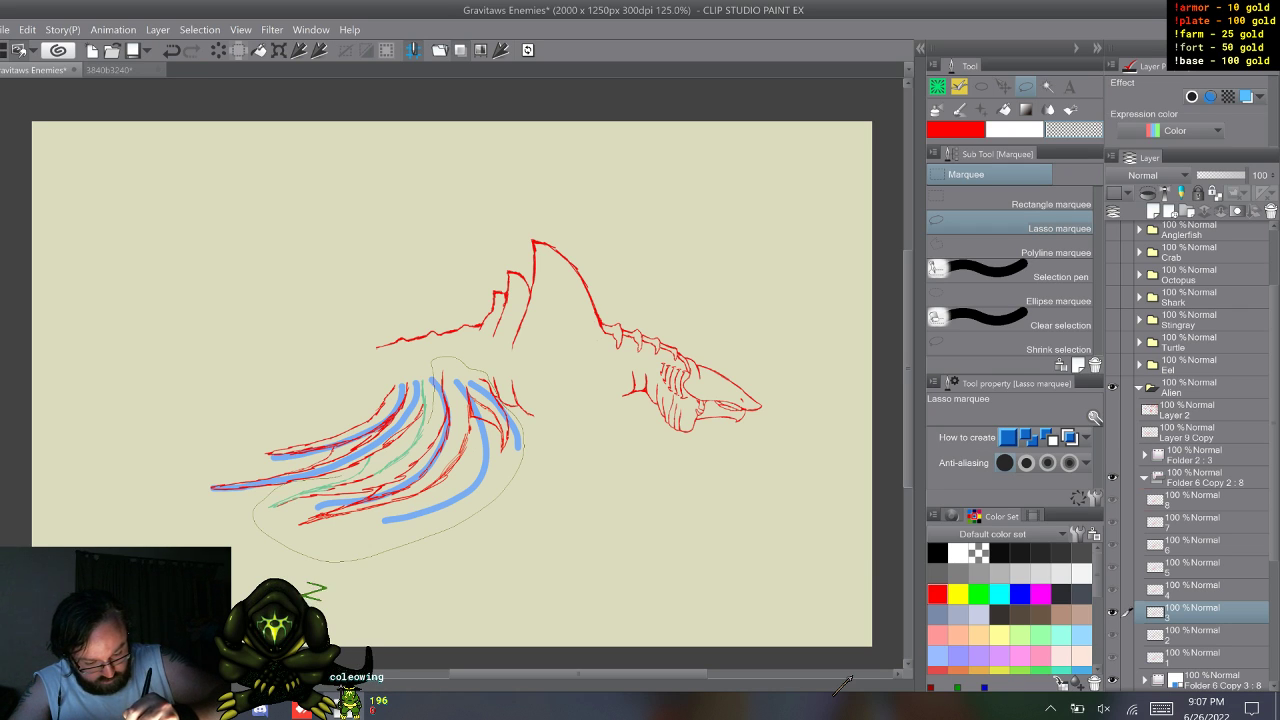
pyautogui.moveTo(400, 454); pyautogui.dragTo(430, 424)
pyautogui.press('Delete')
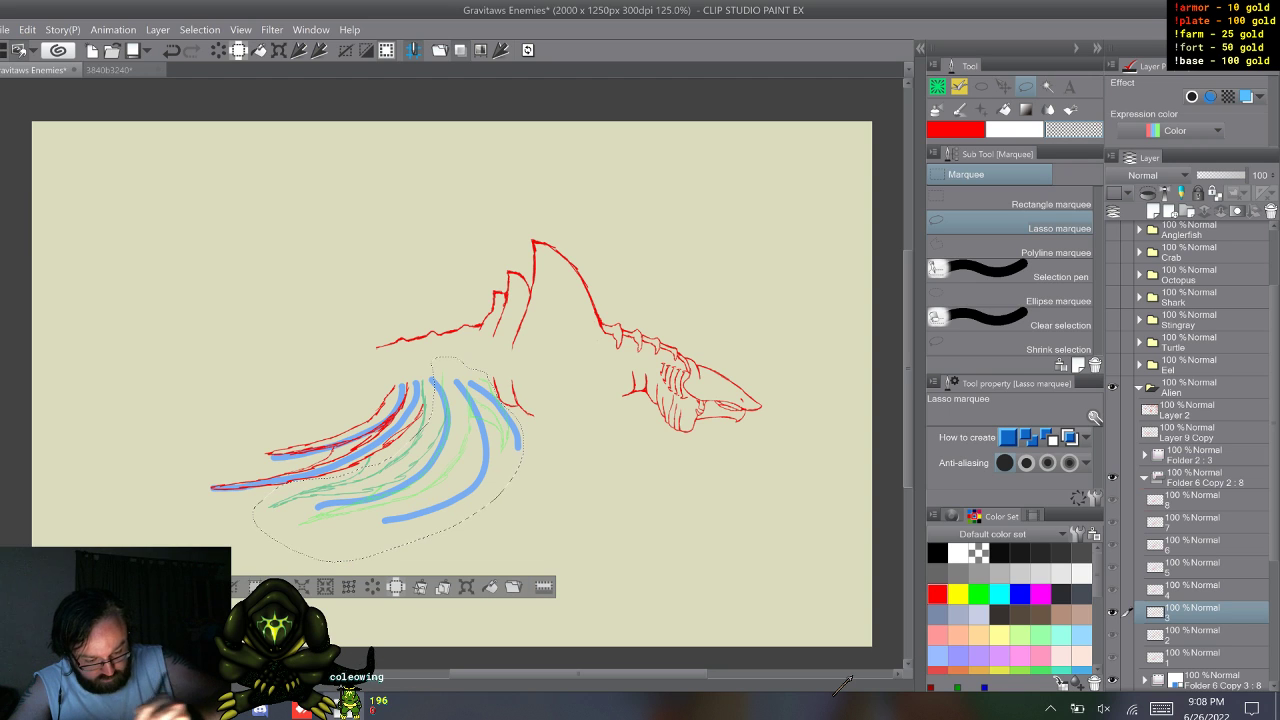
pyautogui.hotkey('ctrl', 'd')
# - On frame 4, lasso all red tentacles below the uppermost one, delete them and clear the selection
pyautogui.press('w')
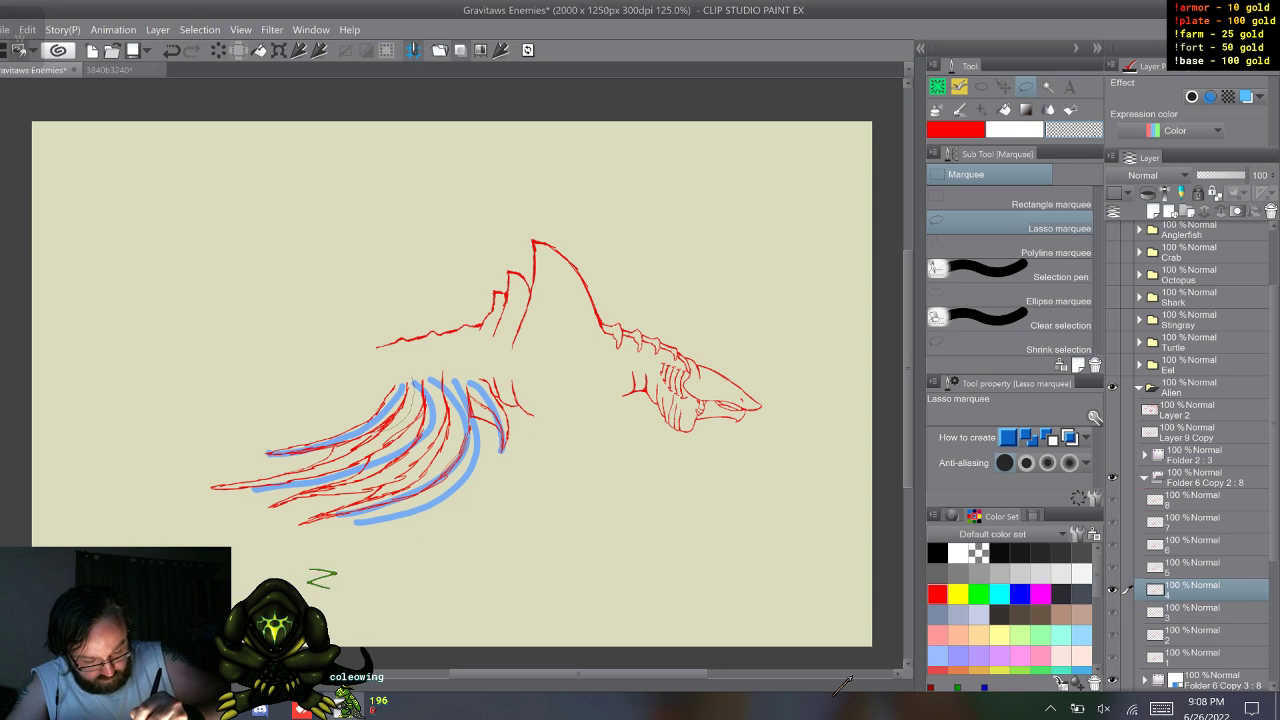
pyautogui.moveTo(190, 480)
pyautogui.mouseDown()
pyautogui.moveTo(482, 562)
pyautogui.moveTo(513, 485)
pyautogui.mouseUp()
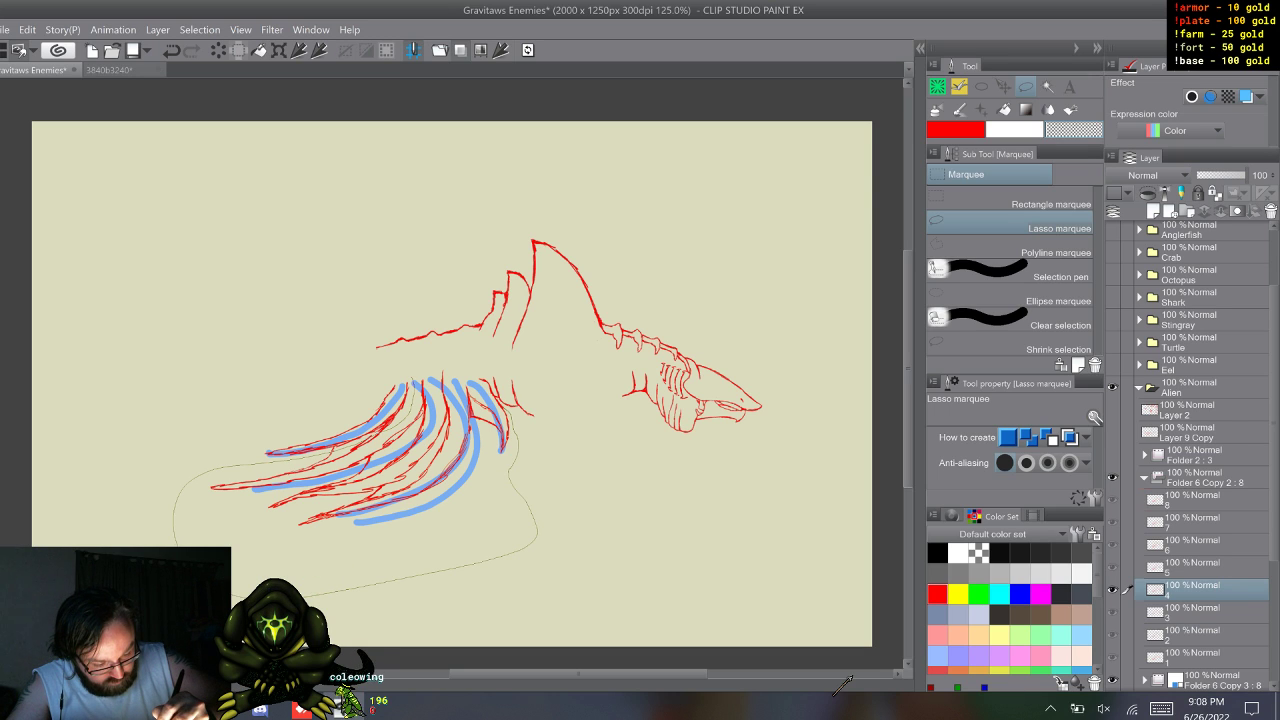
pyautogui.moveTo(313, 597); pyautogui.dragTo(322, 574)
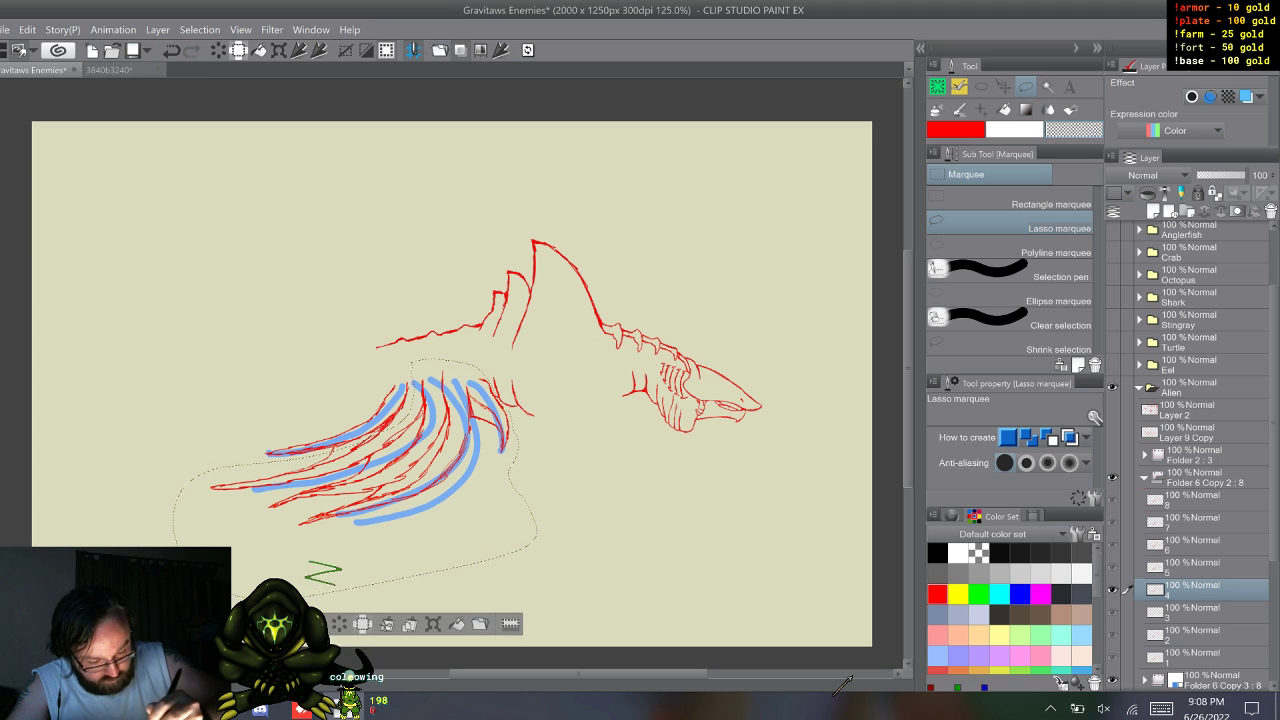
pyautogui.press('Delete')
pyautogui.hotkey('ctrl', 'd')
# - Flip back and forth through the frames to check which red tentacles are left beside the blue guides
pyautogui.press('w')
pyautogui.press('w')
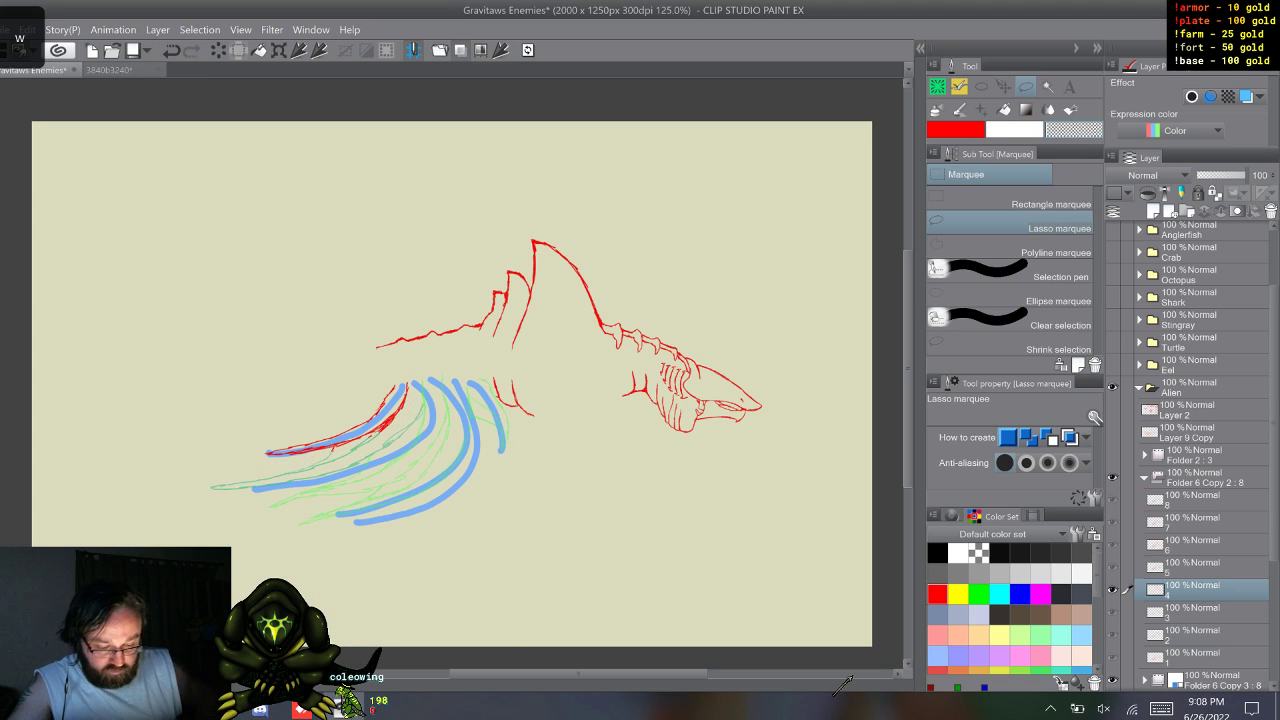
pyautogui.press('w')
pyautogui.press('w')
pyautogui.press('w')
pyautogui.press('w')
pyautogui.press('w')
pyautogui.press('w')
pyautogui.press('w')
pyautogui.press('w')
pyautogui.press('w')
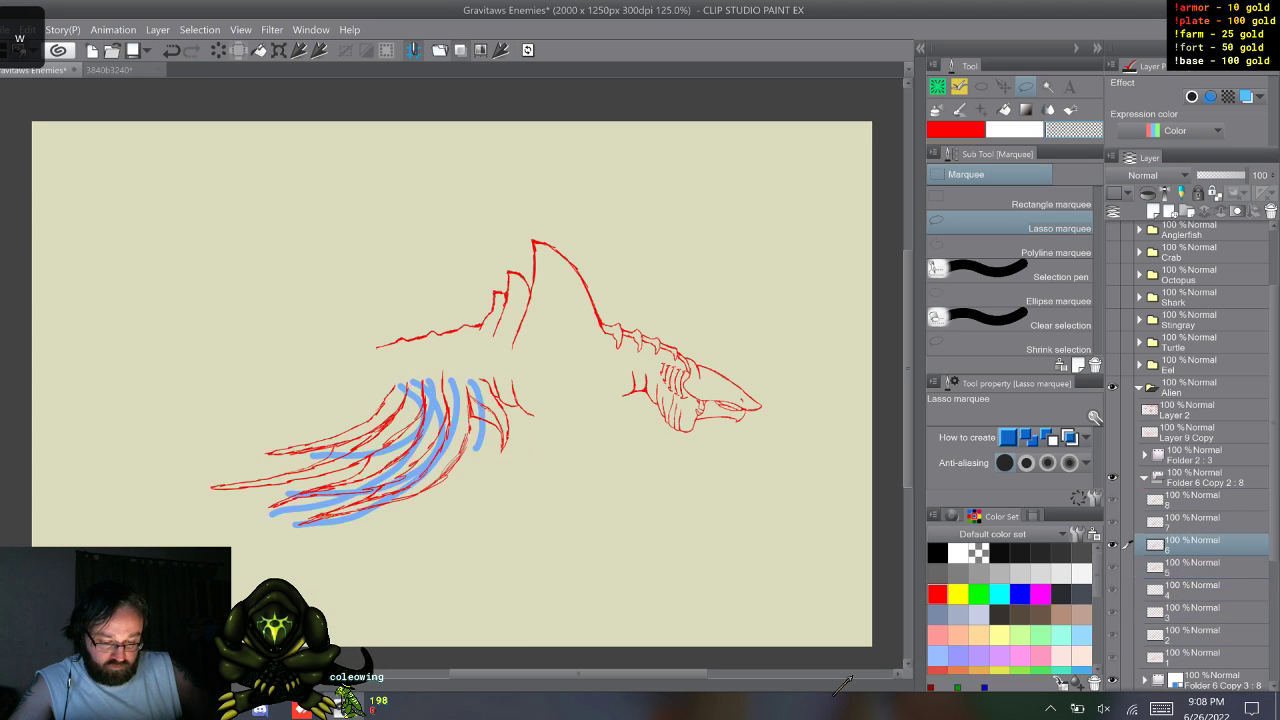
pyautogui.press('w')
pyautogui.press('w')
pyautogui.press('w')
pyautogui.press('s')
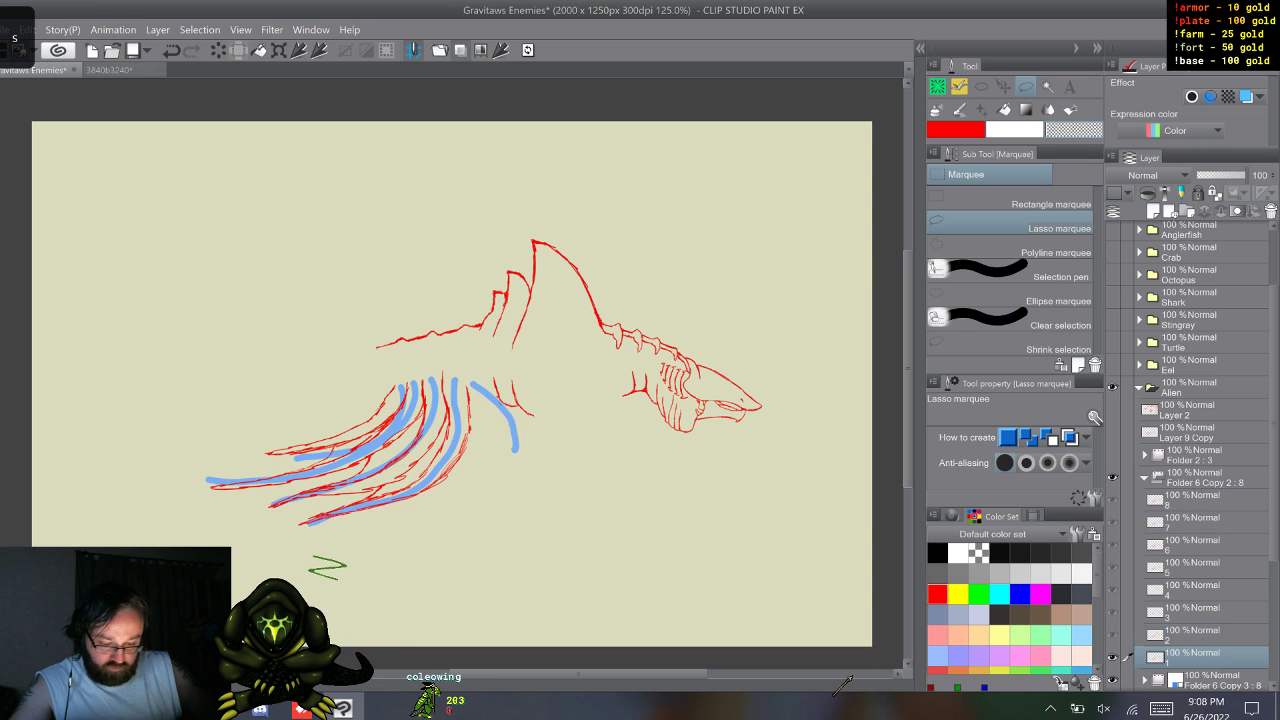
pyautogui.press('s')
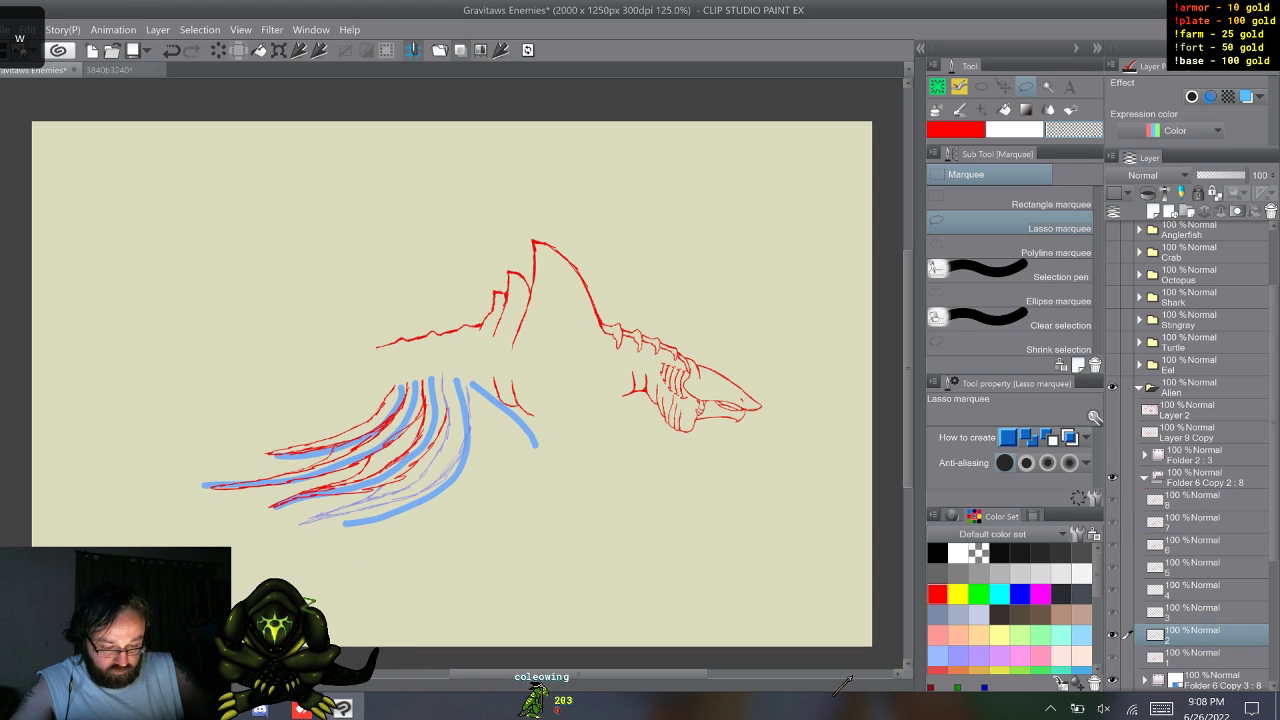
pyautogui.press('s')
pyautogui.press('s')
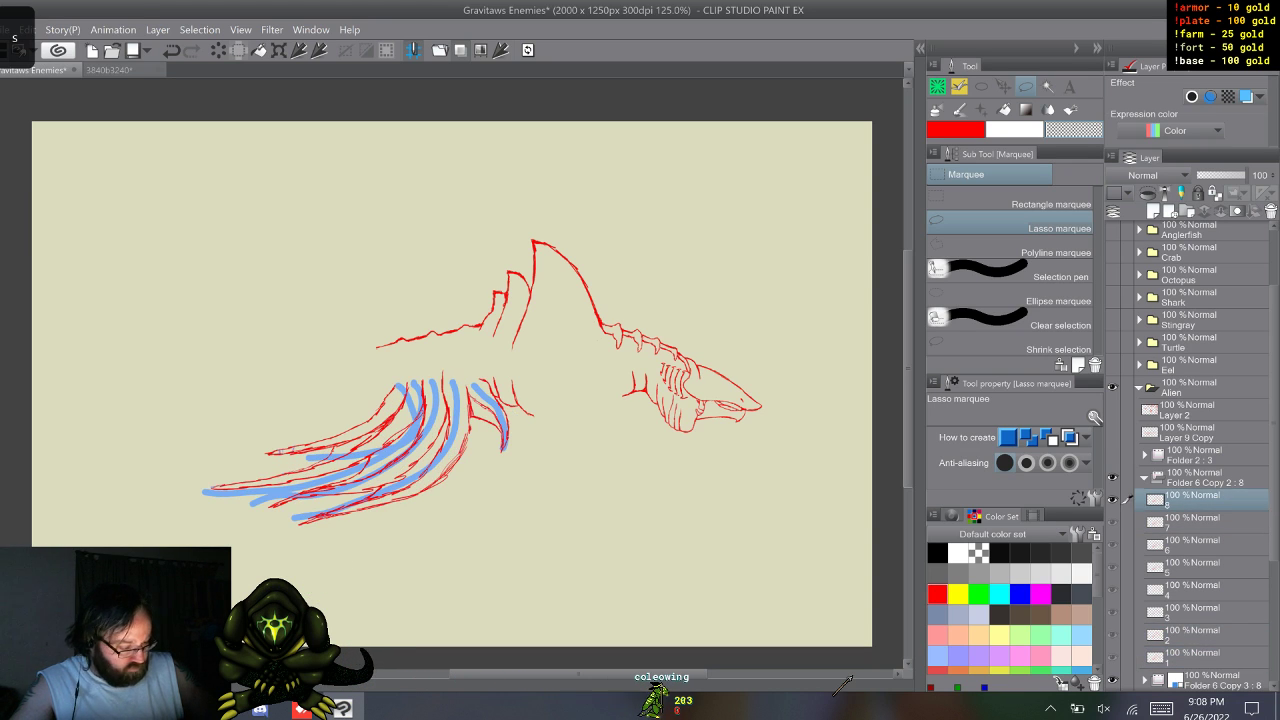
pyautogui.press('s')
pyautogui.press('w')
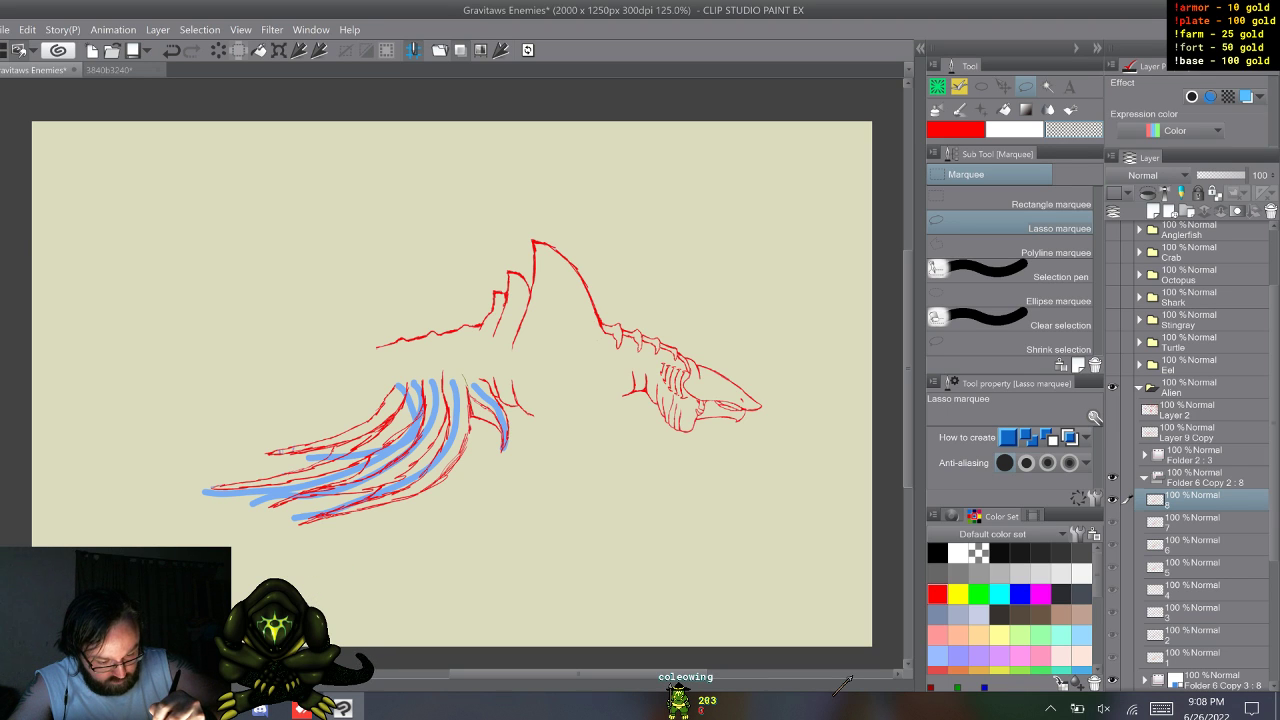
# - On frame 8, lasso and delete all the long red tentacles, keeping only the short rightmost one
pyautogui.moveTo(474, 424)
pyautogui.mouseDown()
pyautogui.moveTo(474, 450)
pyautogui.moveTo(342, 570)
pyautogui.moveTo(266, 396)
pyautogui.moveTo(462, 380)
pyautogui.moveTo(472, 420)
pyautogui.mouseUp()
pyautogui.press('Delete')
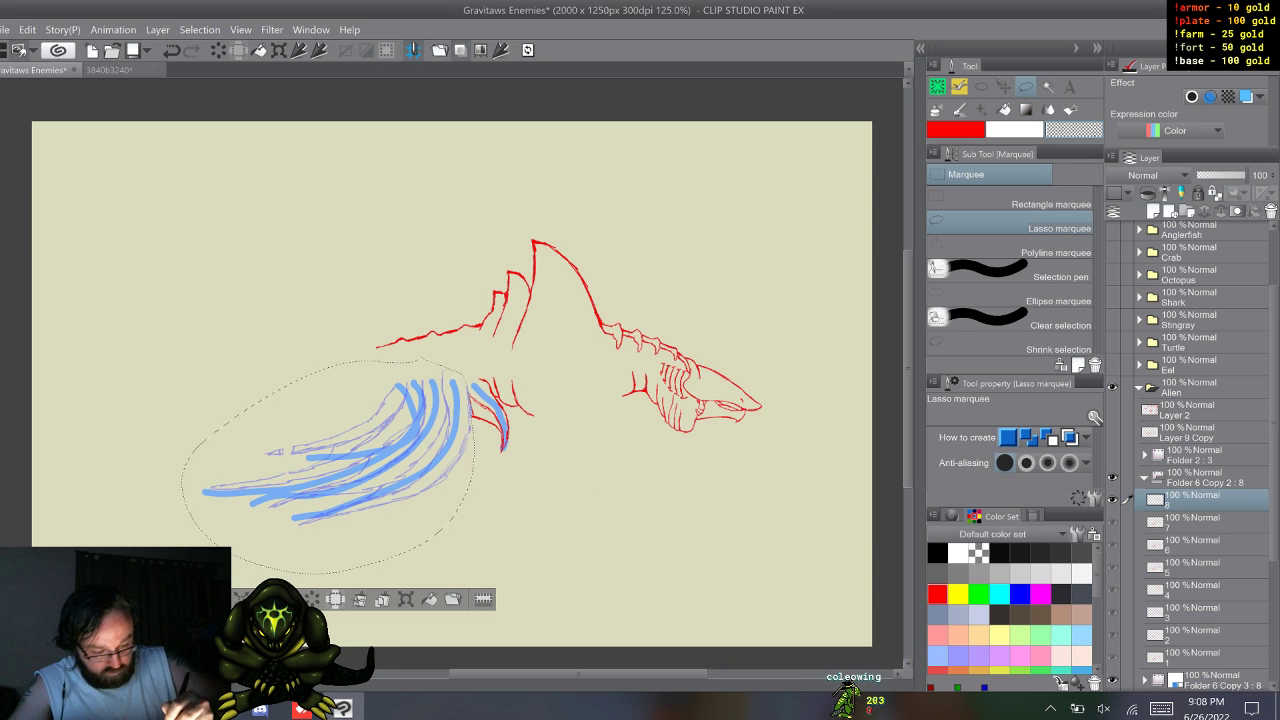
pyautogui.hotkey('ctrl', 'd')
# - On frame 1, lasso and delete the upper red tentacles, keeping only the lowest long one
pyautogui.press('w')
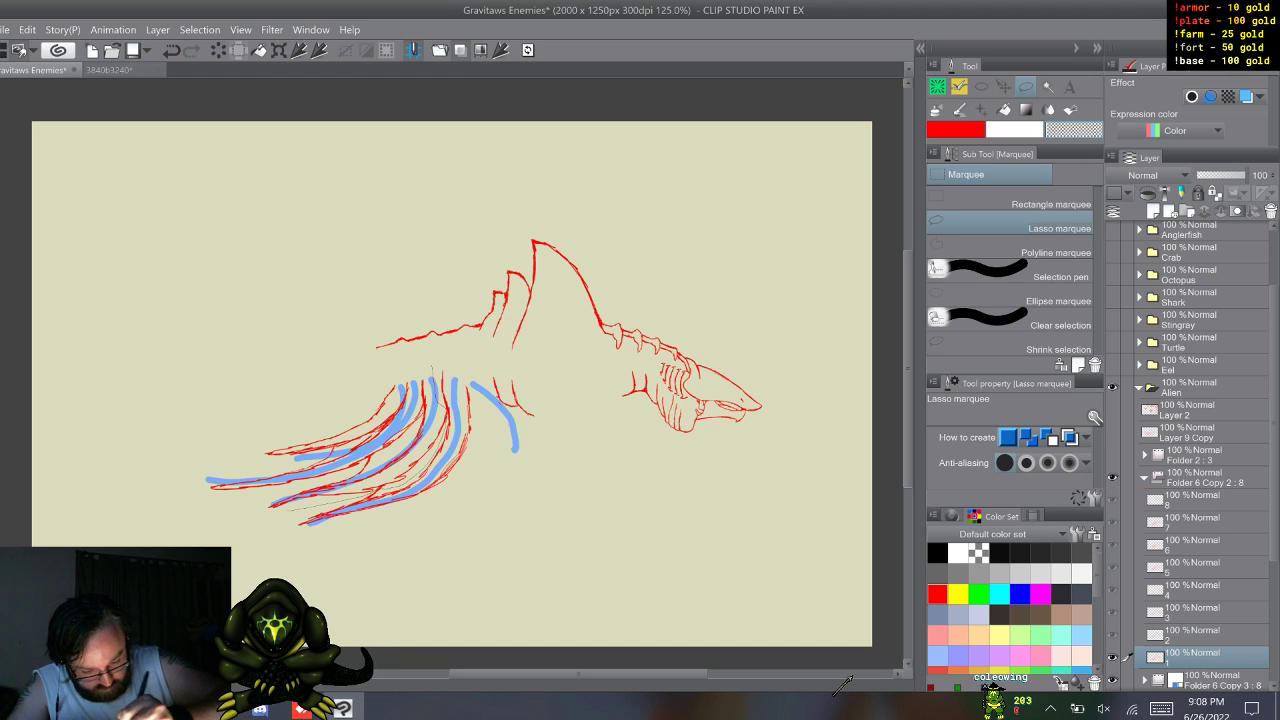
pyautogui.moveTo(300, 512)
pyautogui.mouseDown()
pyautogui.moveTo(228, 410)
pyautogui.moveTo(300, 508)
pyautogui.mouseUp()
pyautogui.press('Delete')
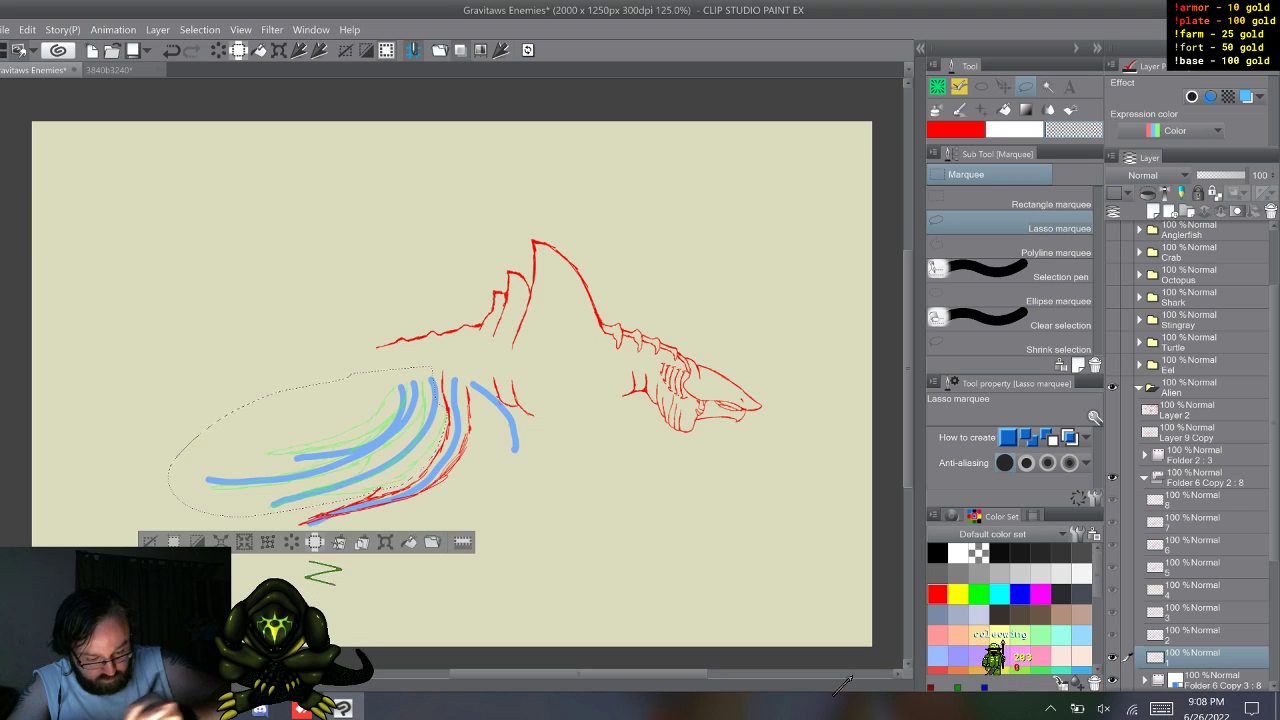
# - On frame 2, lasso and delete the upper two red tentacles, keeping the third one
pyautogui.press('w')
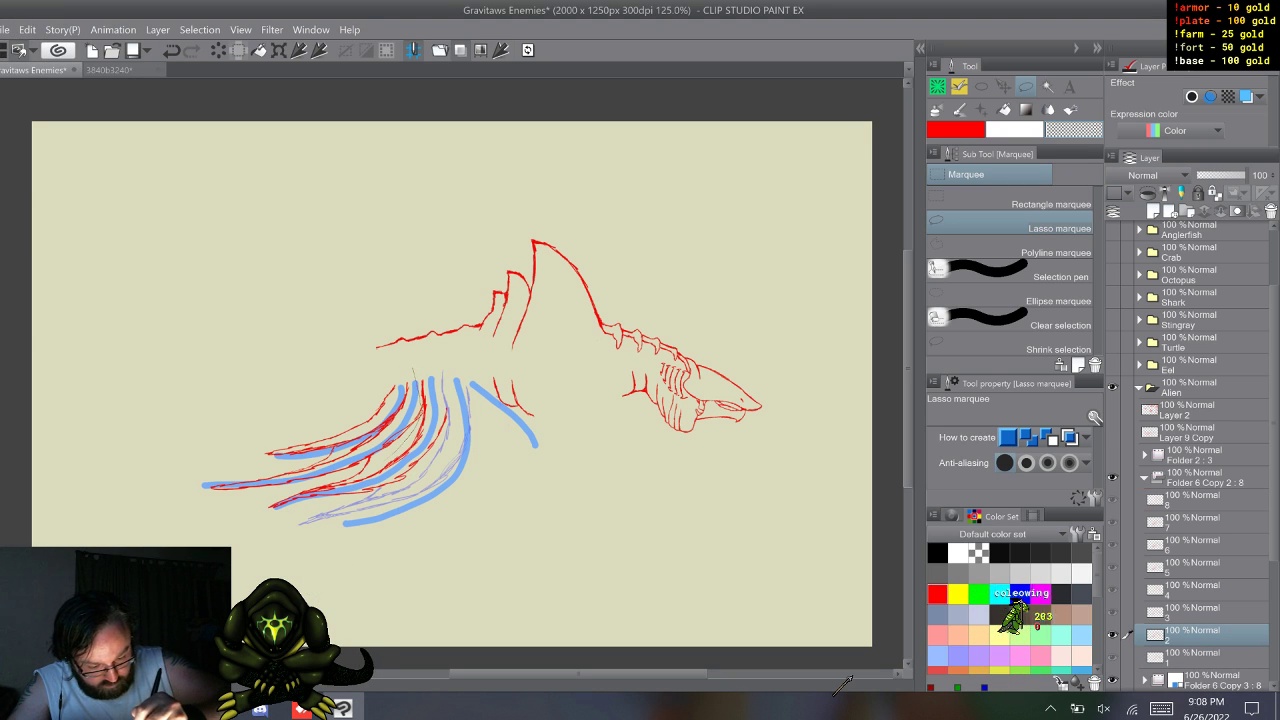
pyautogui.moveTo(414, 370)
pyautogui.mouseDown()
pyautogui.moveTo(378, 466)
pyautogui.moveTo(432, 440)
pyautogui.moveTo(416, 372)
pyautogui.mouseUp()
pyautogui.hotkey('ctrl', 'd')
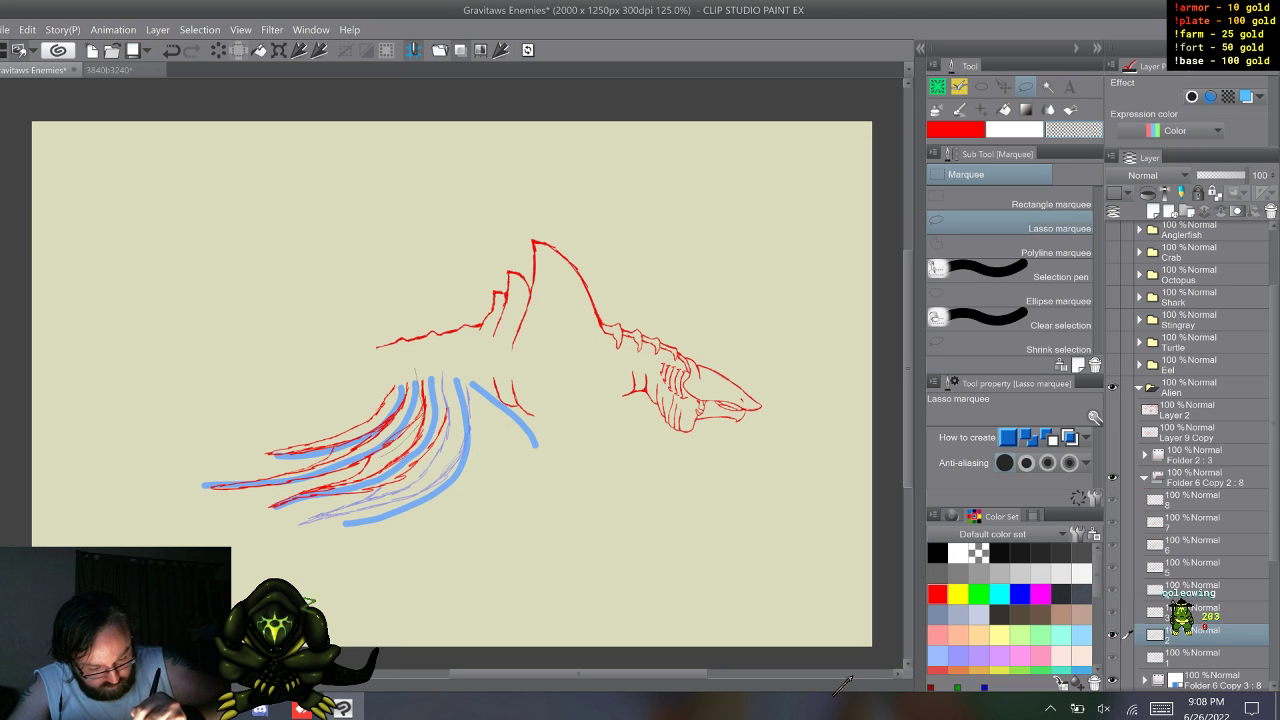
pyautogui.moveTo(268, 503); pyautogui.dragTo(213, 435)
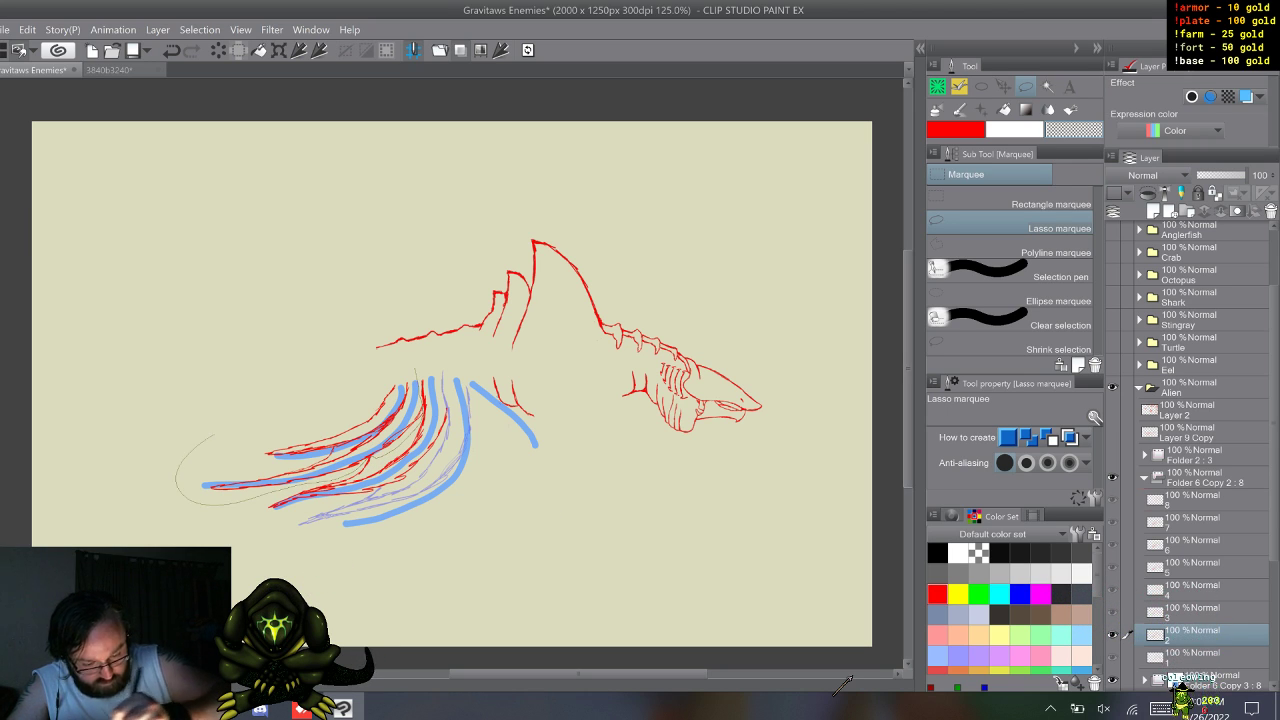
pyautogui.moveTo(358, 388); pyautogui.dragTo(415, 370)
pyautogui.press('Delete')
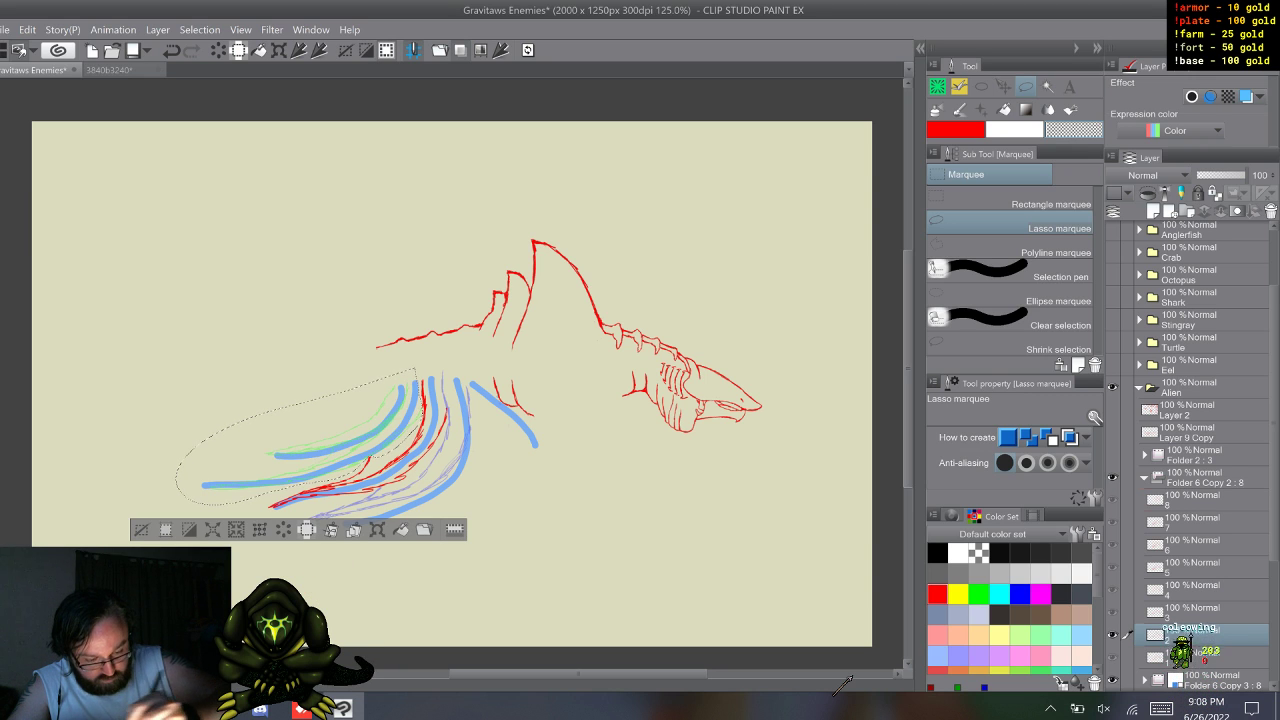
# - On frame 3, lasso and delete the uppermost red tentacle, keeping the second one, and clear the selection
pyautogui.press('w')
pyautogui.press('w')
pyautogui.hotkey('ctrl', 'd')
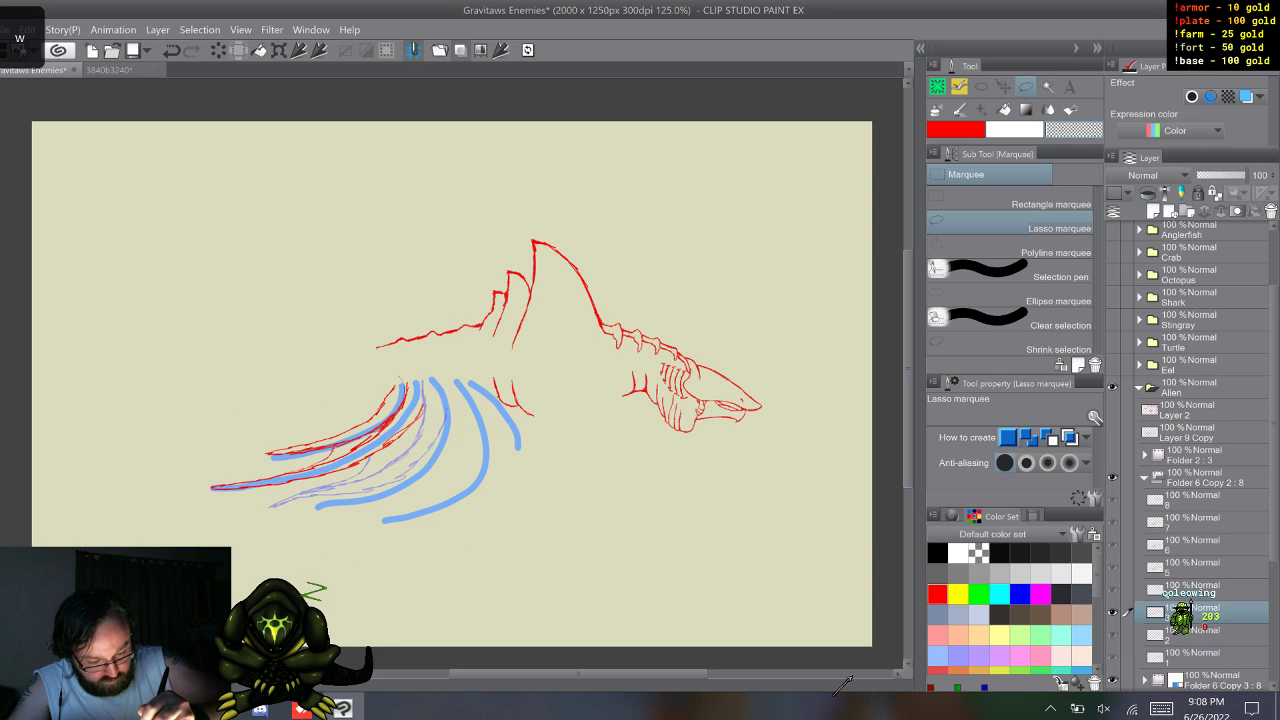
pyautogui.moveTo(399, 377); pyautogui.dragTo(386, 369)
pyautogui.click(402, 386)
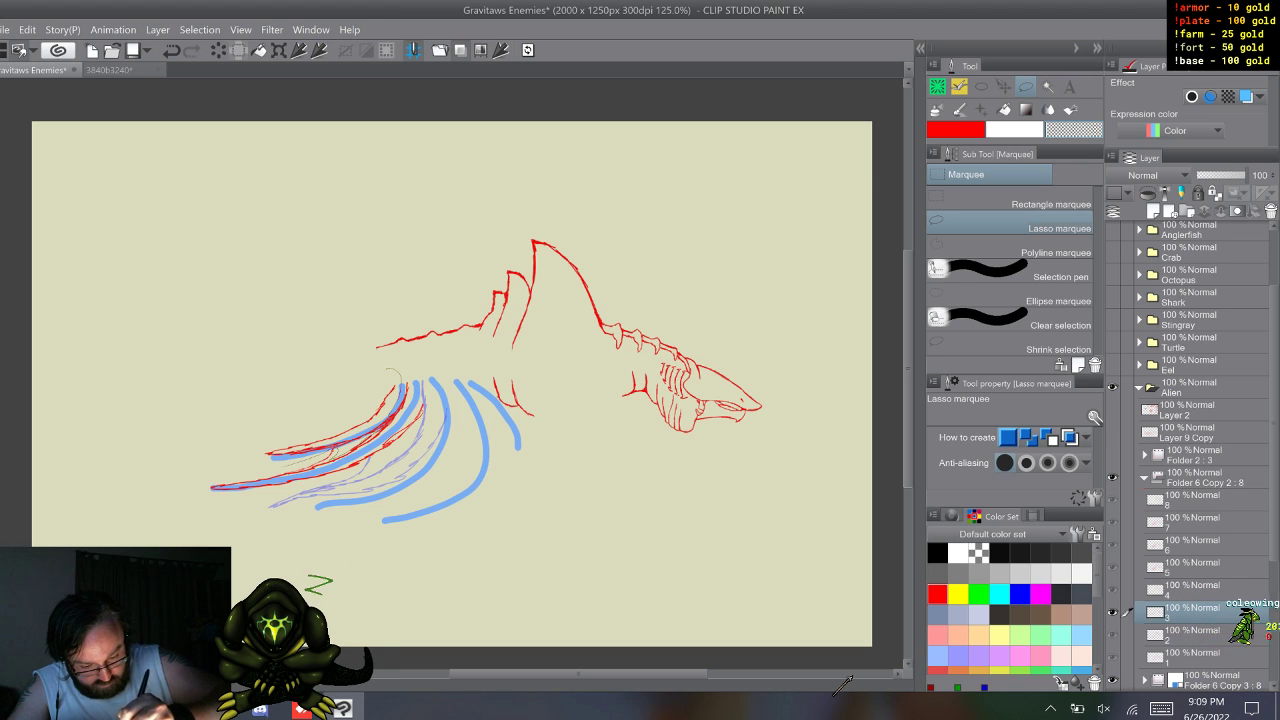
pyautogui.moveTo(390, 372); pyautogui.dragTo(400, 390)
pyautogui.press('Delete')
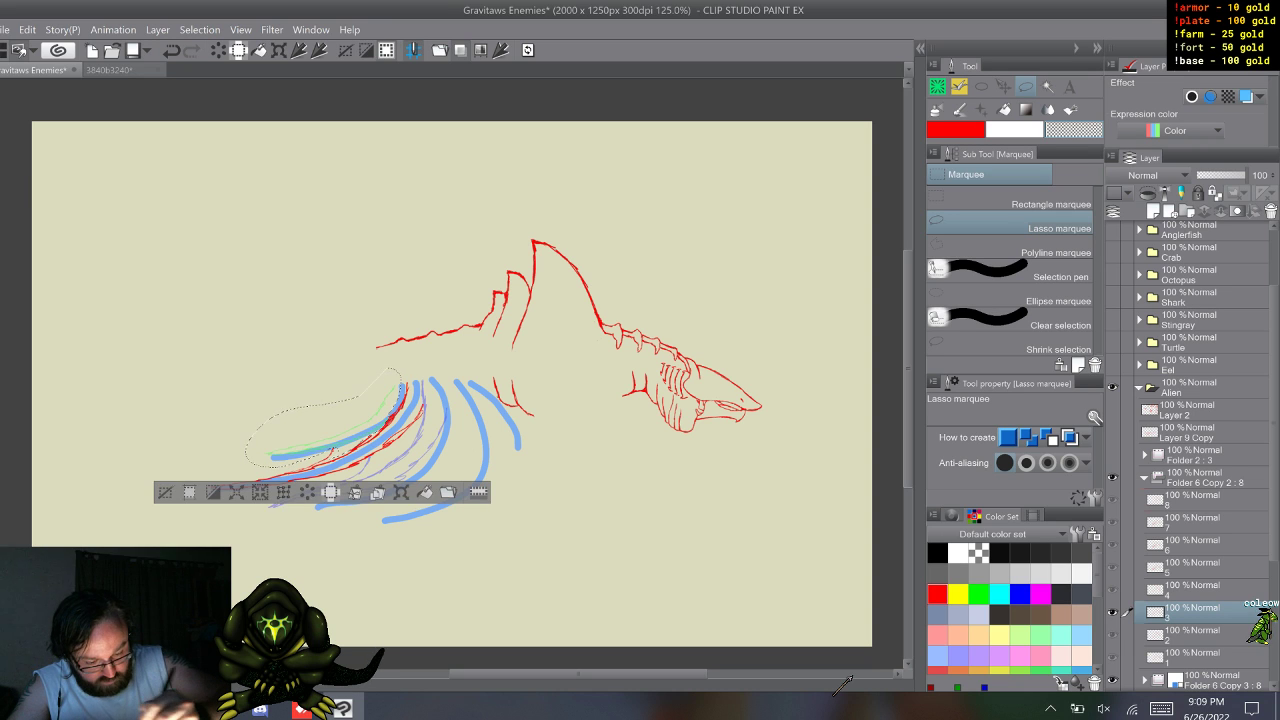
pyautogui.hotkey('ctrl', 'd')
# - Play through the frames one by one to review the remaining red tentacle on each edited frame
pyautogui.press('w')
pyautogui.press('w')
pyautogui.press('w')
pyautogui.press('w')
pyautogui.press('w')
pyautogui.press('w')
pyautogui.press('w')
pyautogui.press('w')
pyautogui.press('w')
pyautogui.press('w')
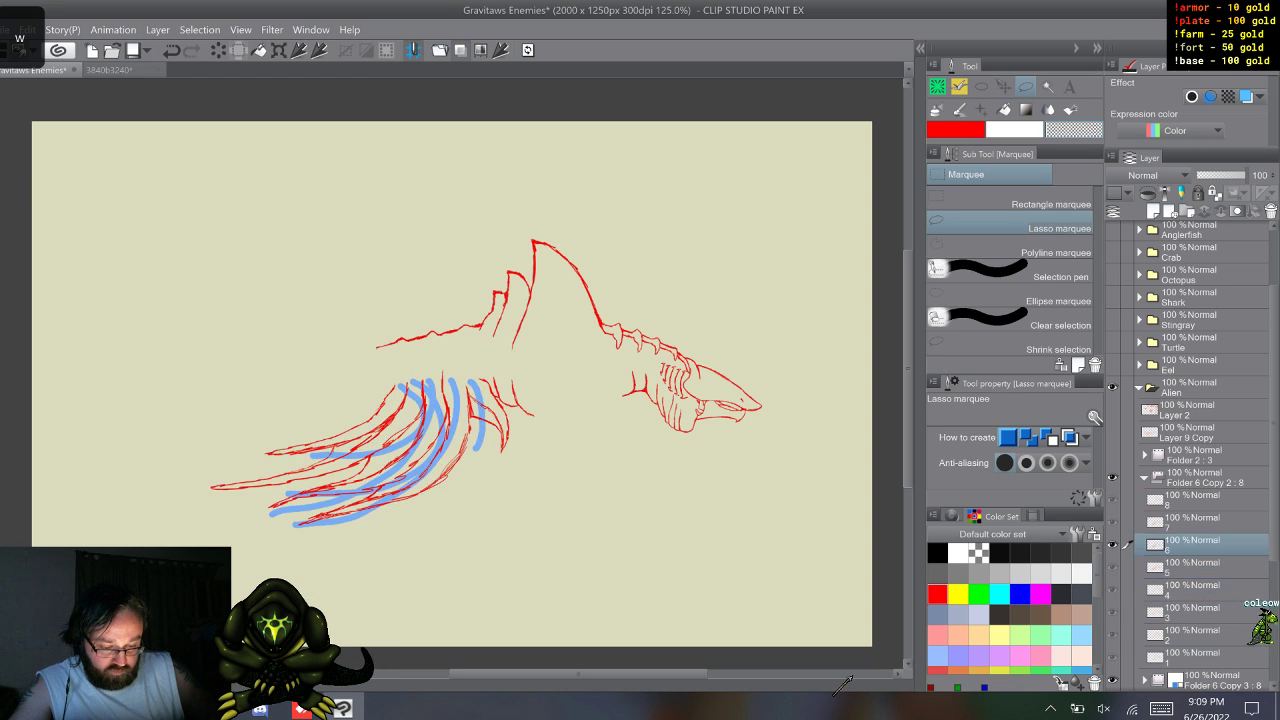
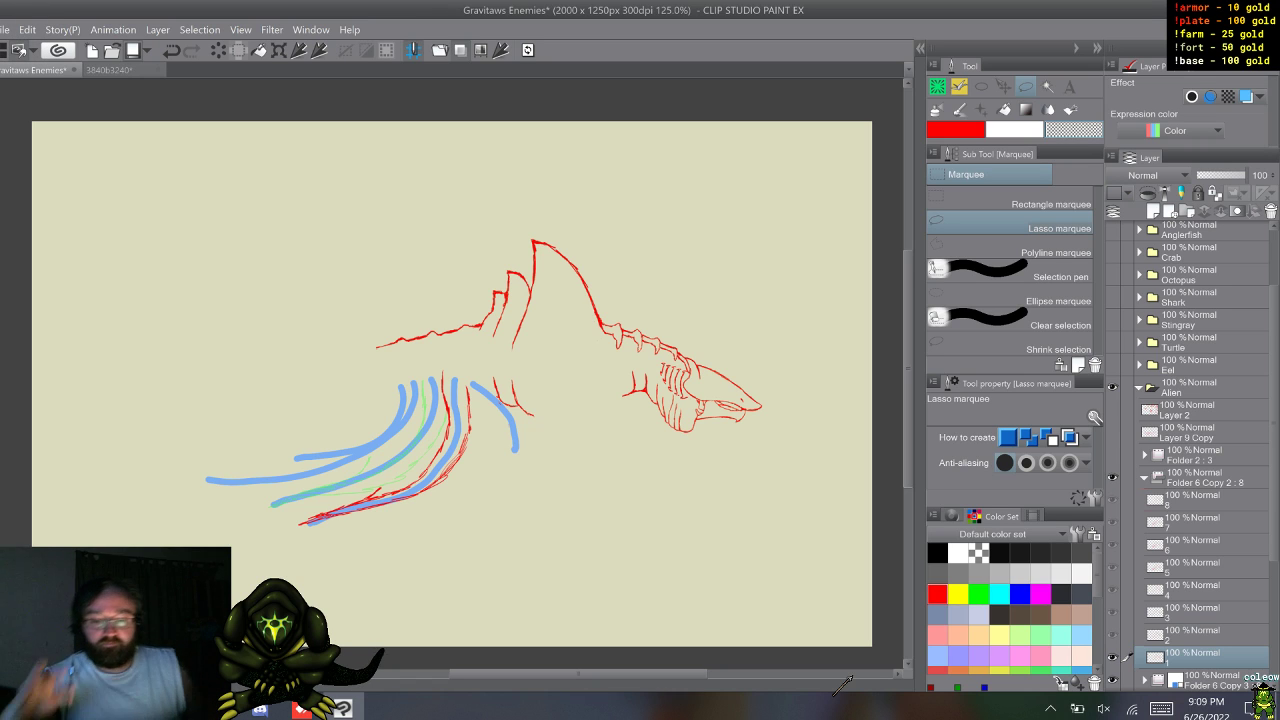
# - Save the drawing and switch to the Coleowing Sketch Pencil on frame 2
pyautogui.hotkey('ctrl', 's')
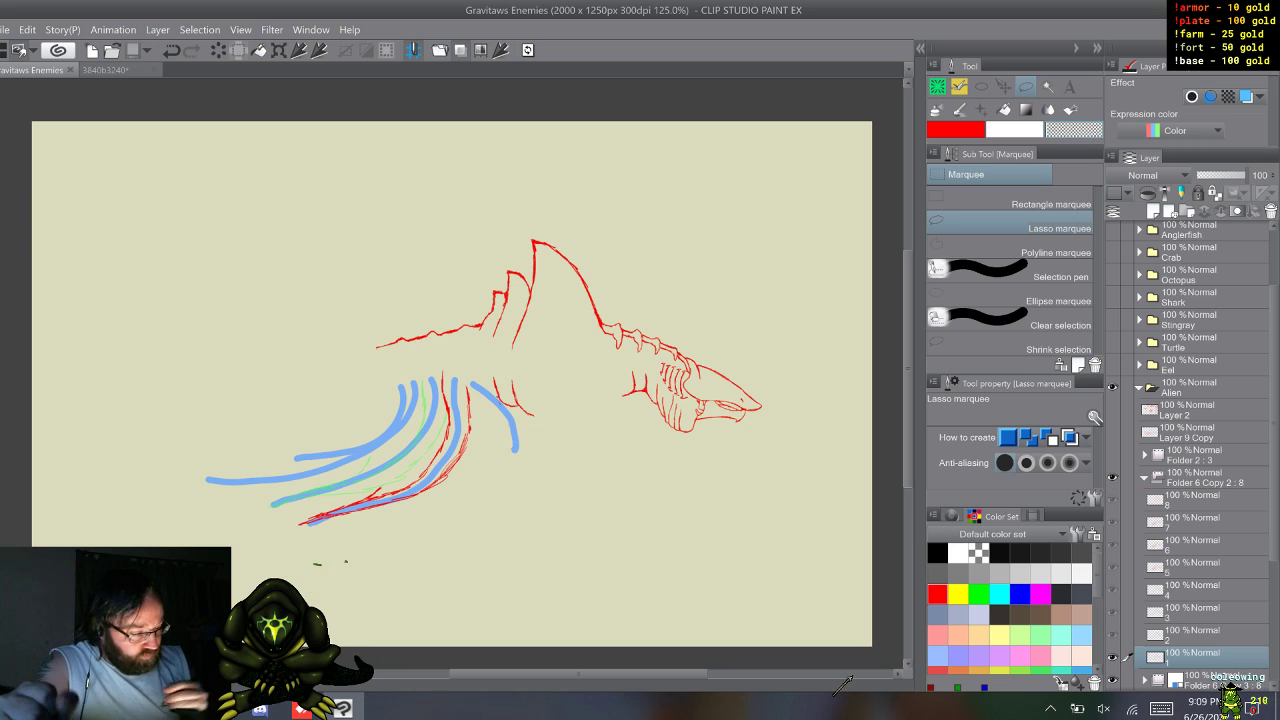
pyautogui.press('p')
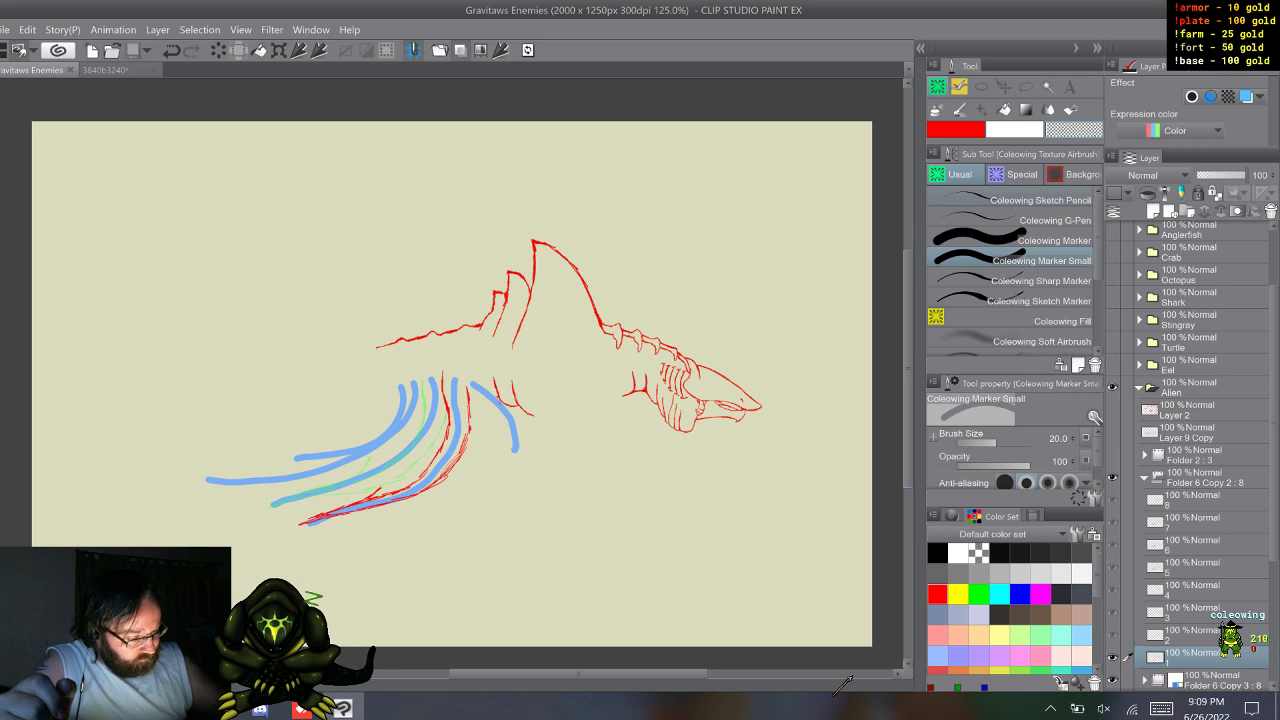
pyautogui.press('p')
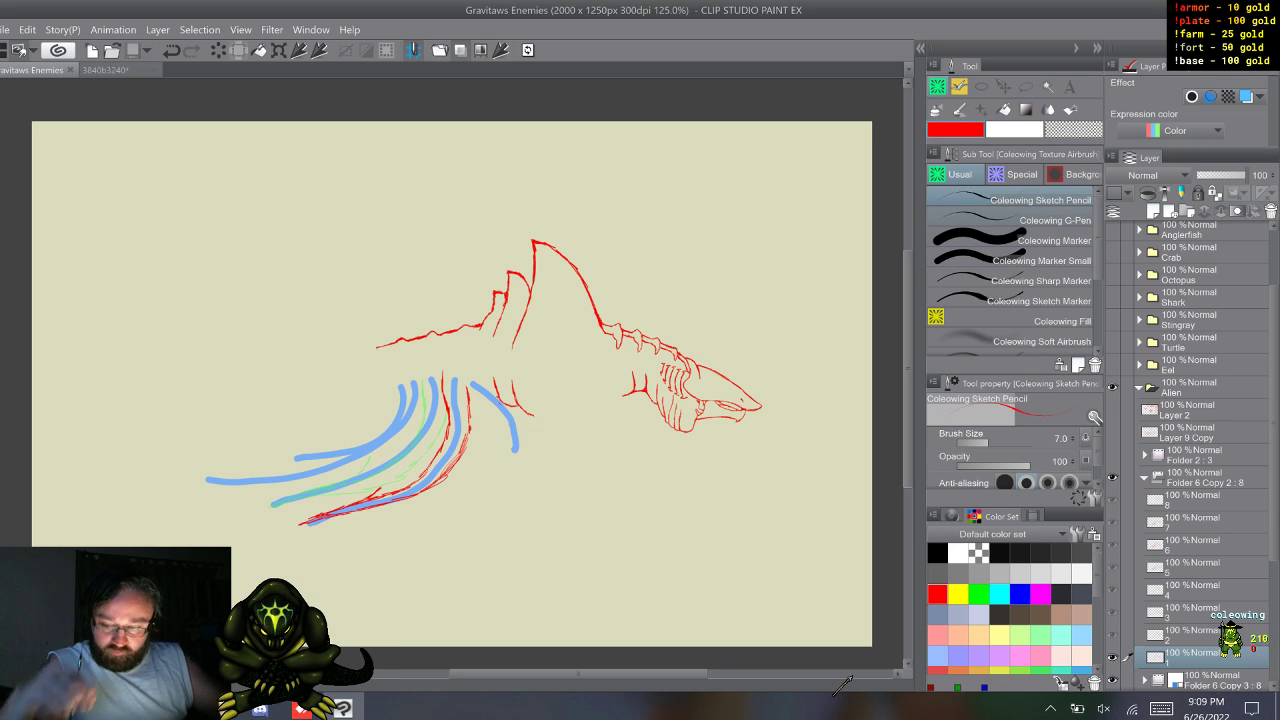
pyautogui.press('w')
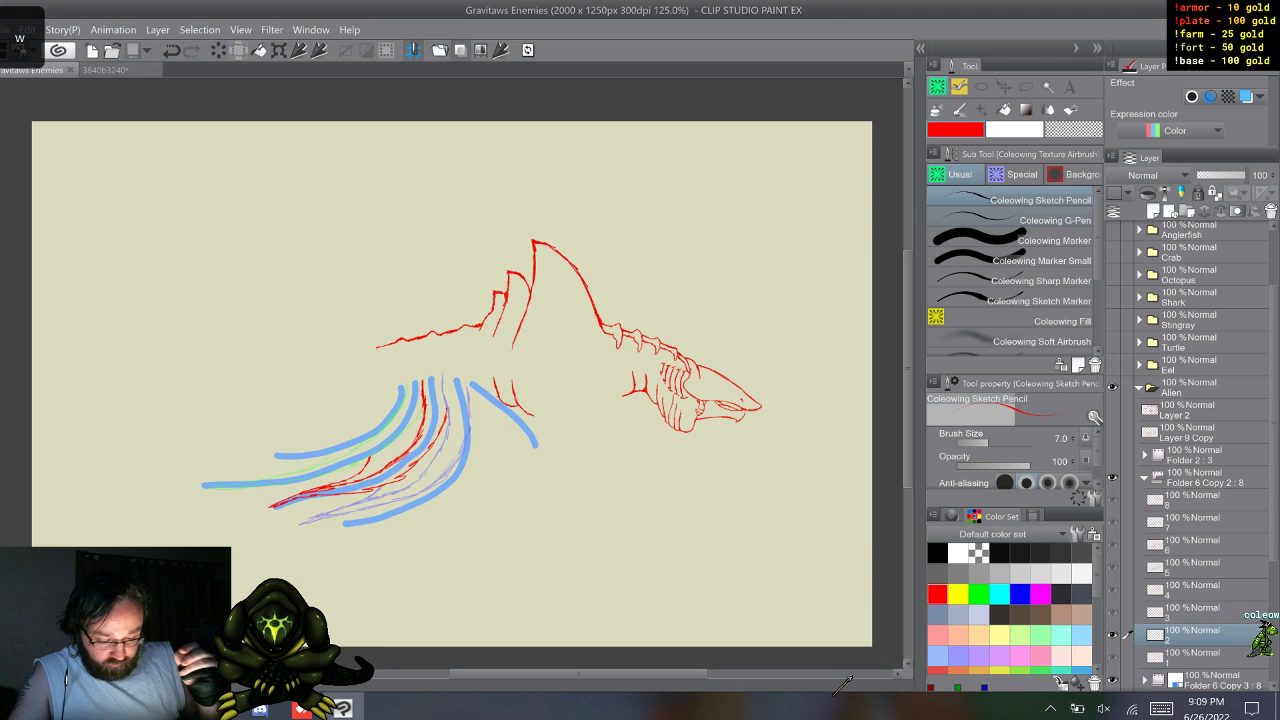
pyautogui.press('s')
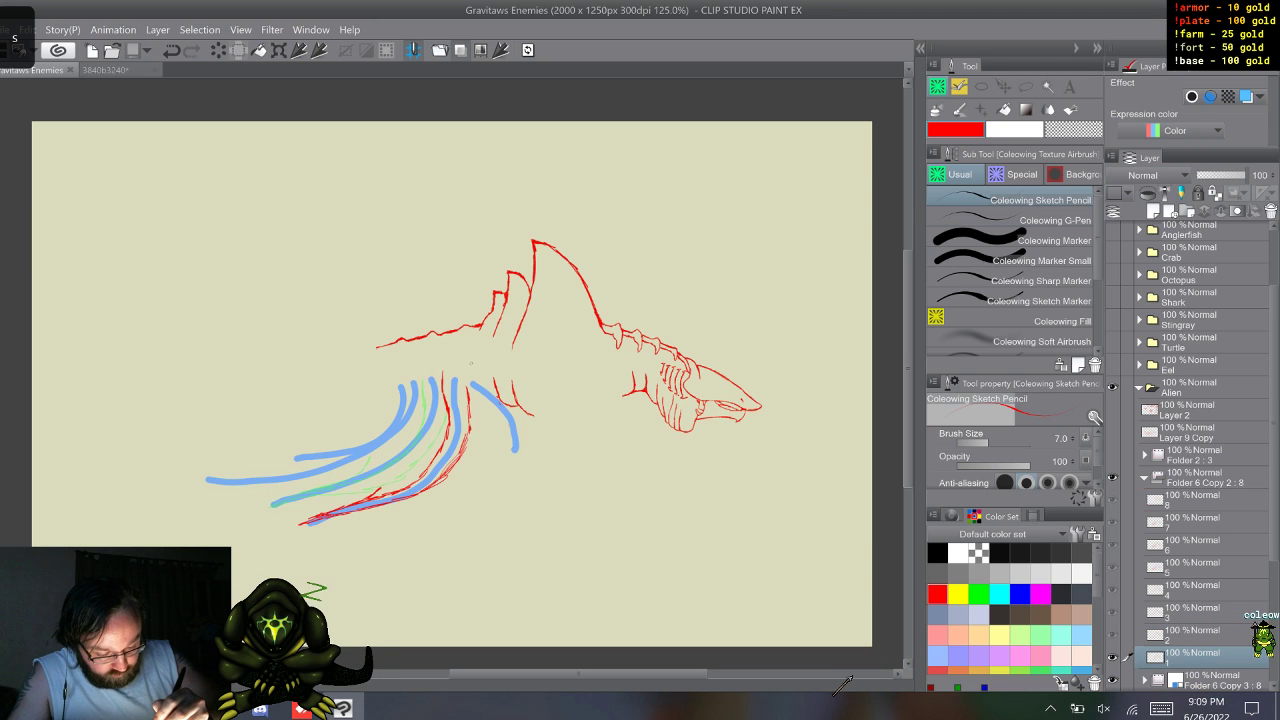
pyautogui.press('w')
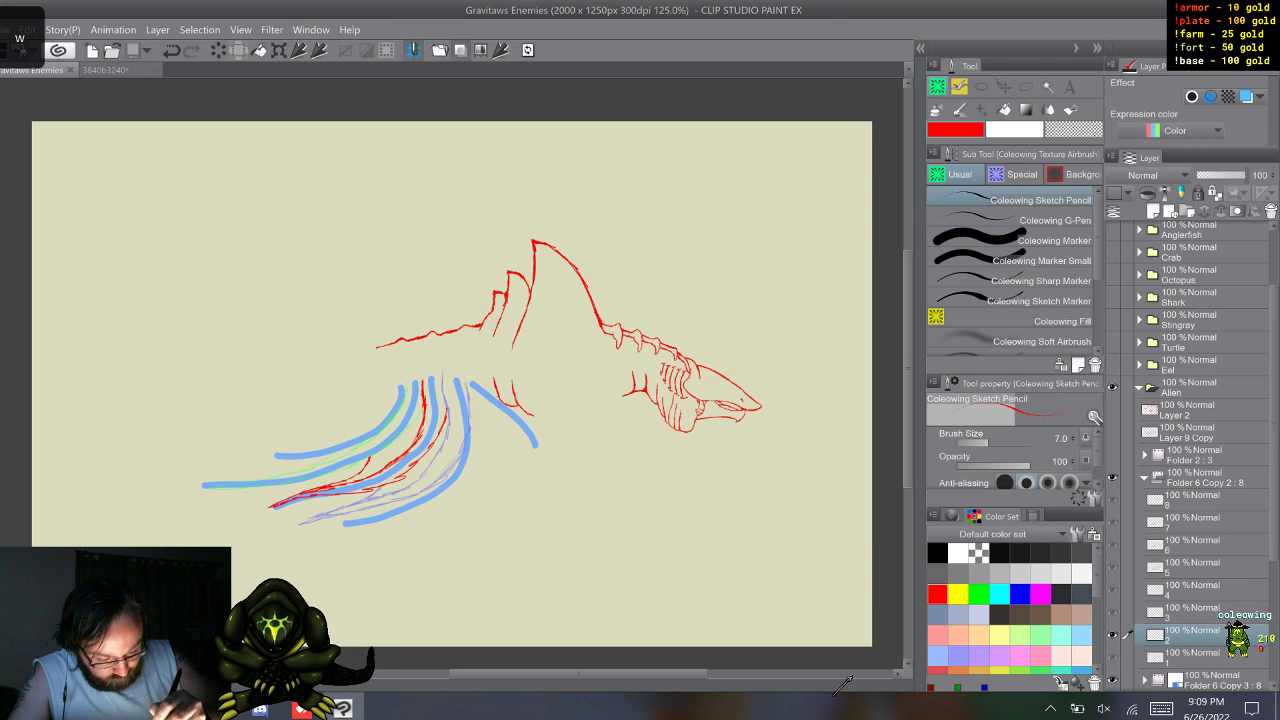
# - On frame 2, sketch the red outline of a tapered tentacle around the lowest long blue guide and compare it with the neighbouring frame
pyautogui.moveTo(467, 386); pyautogui.dragTo(473, 412)
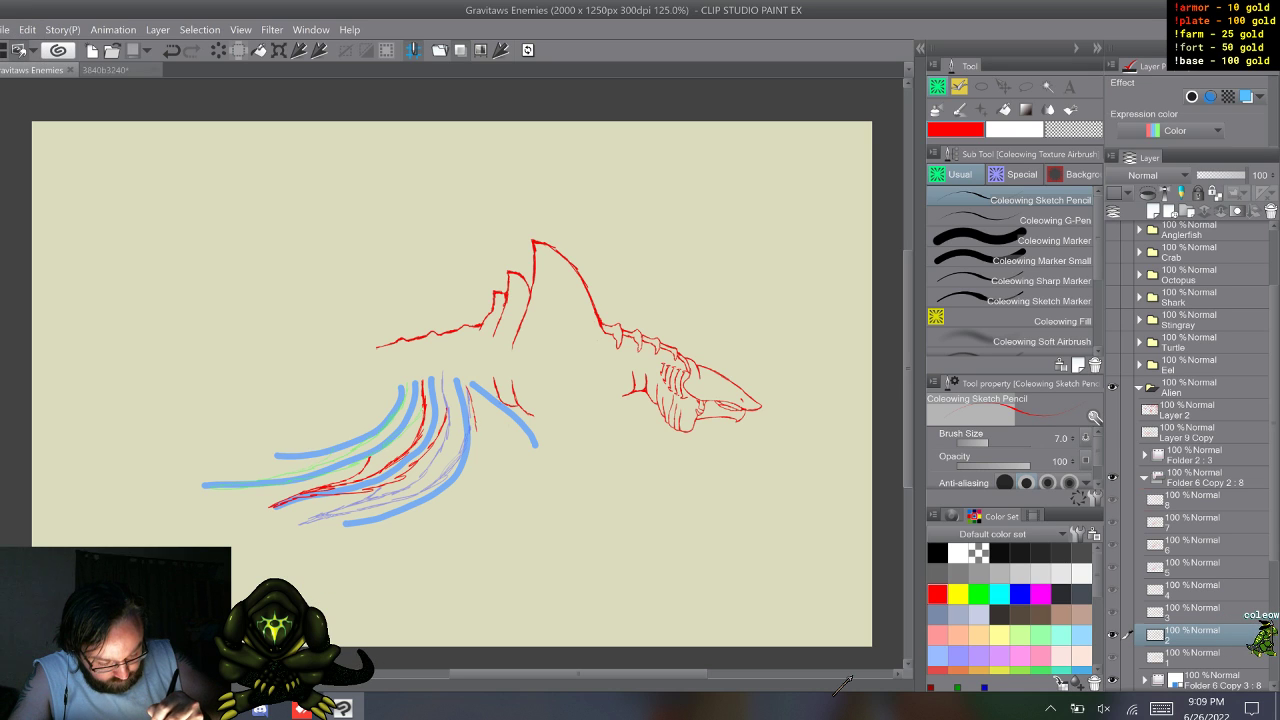
pyautogui.moveTo(468, 484); pyautogui.dragTo(430, 511)
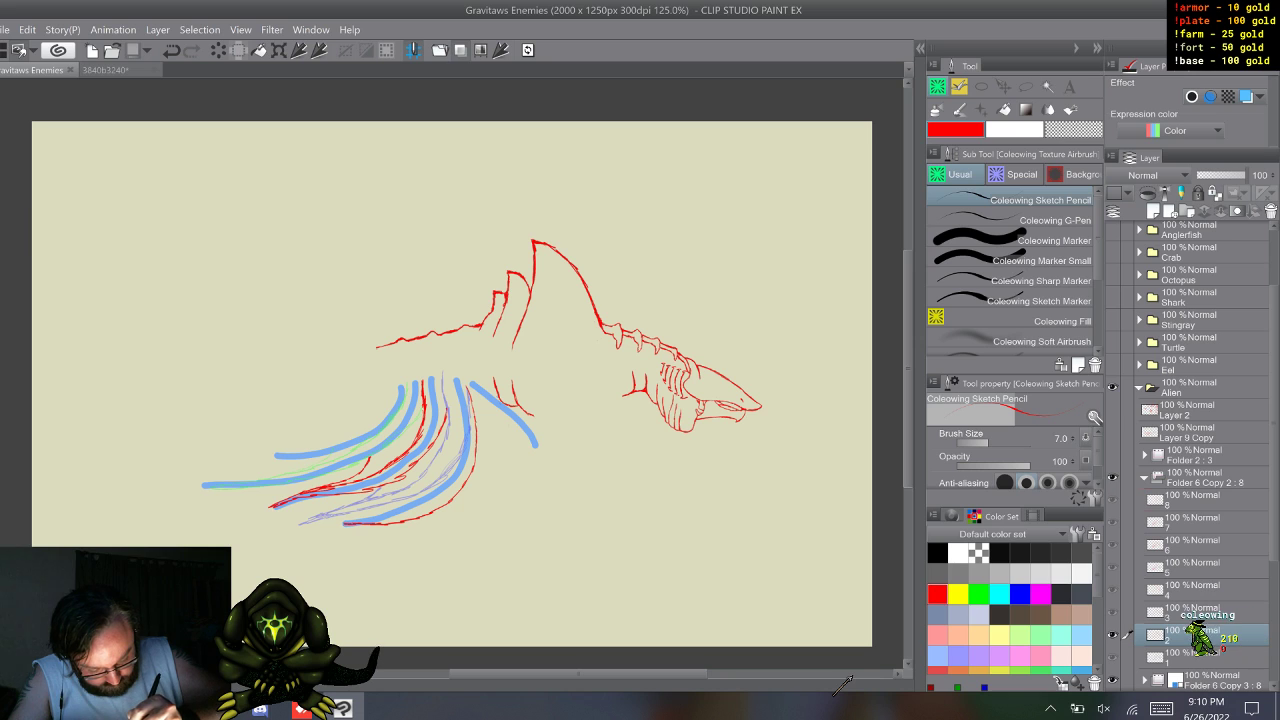
pyautogui.moveTo(308, 572); pyautogui.dragTo(331, 587)
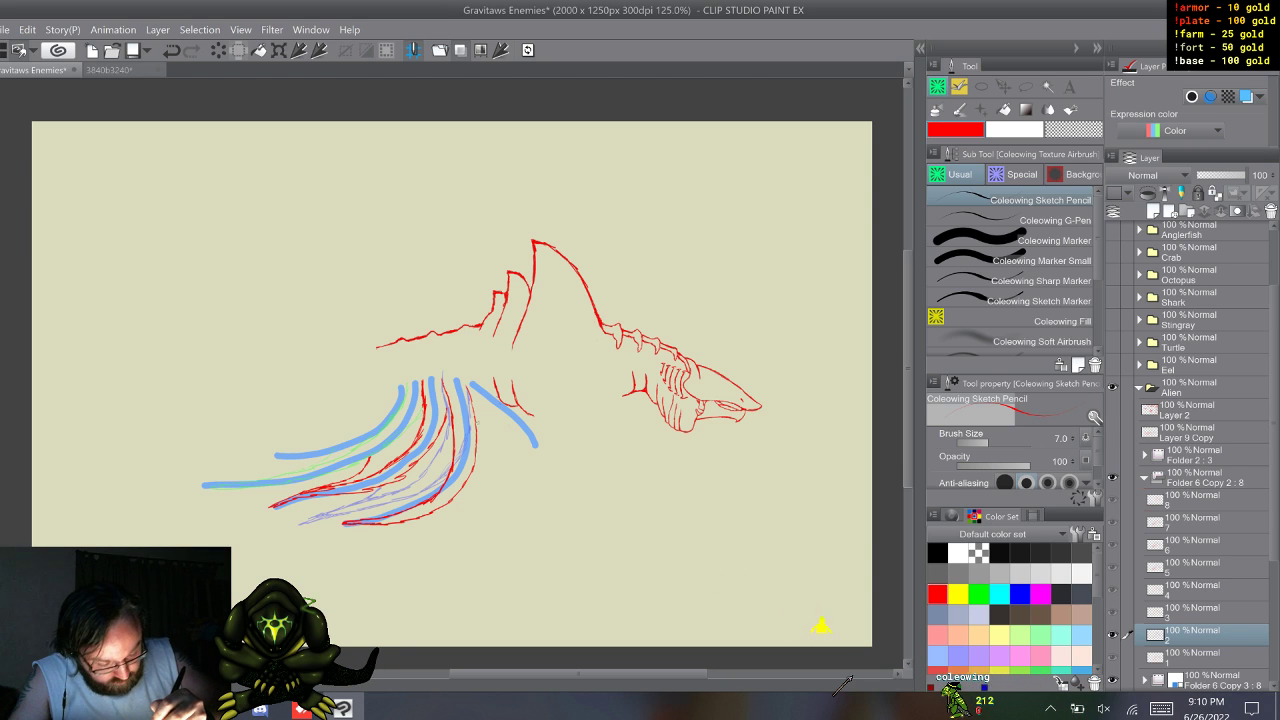
pyautogui.press('w')
pyautogui.press('s')
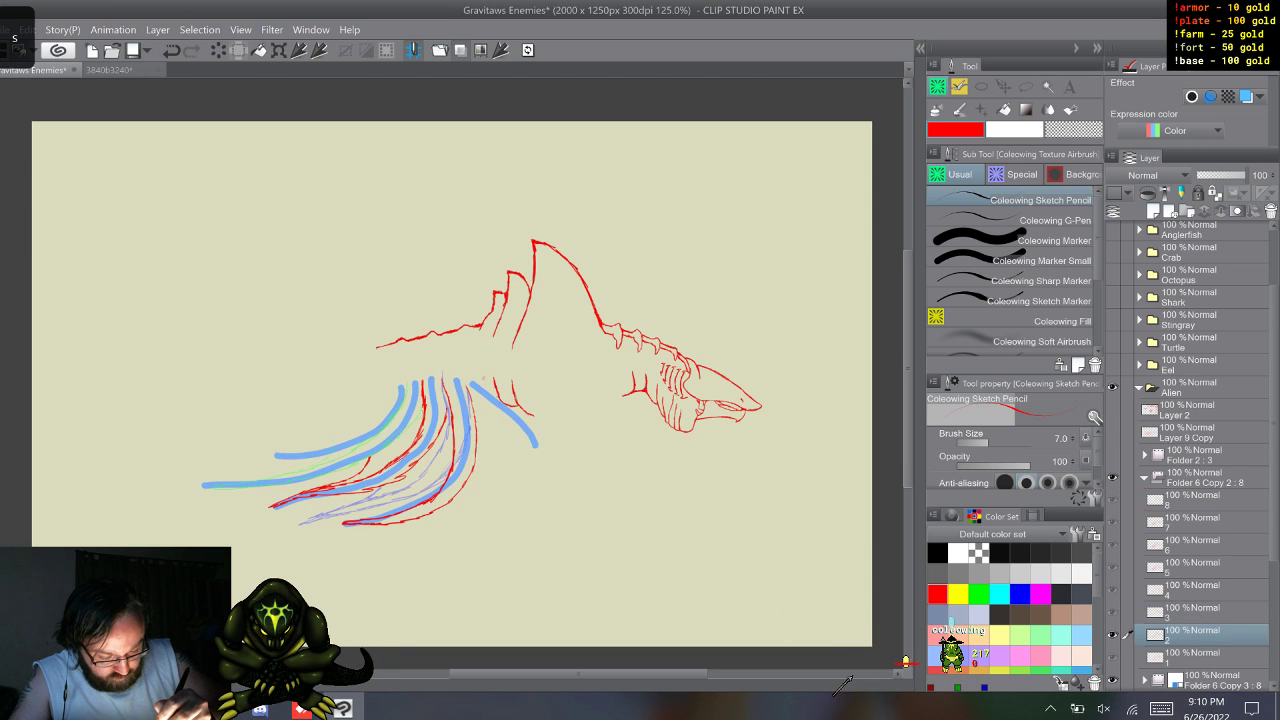
# - On frame 3, sketch the red outline of the tentacle around the lowest long blue guide, from the body to its pointed tip
pyautogui.hotkey('alt', ']')
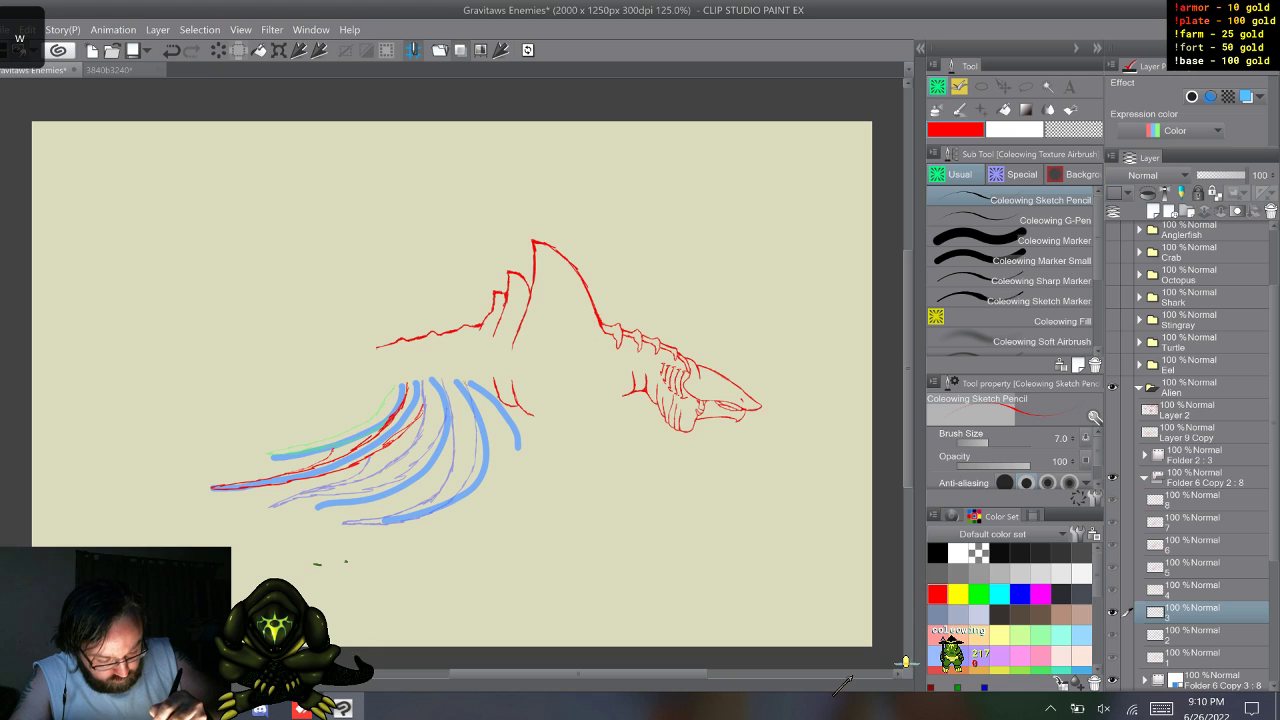
pyautogui.moveTo(466, 383)
pyautogui.mouseDown()
pyautogui.moveTo(495, 432)
pyautogui.moveTo(493, 472)
pyautogui.moveTo(448, 511)
pyautogui.moveTo(381, 521)
pyautogui.mouseUp()
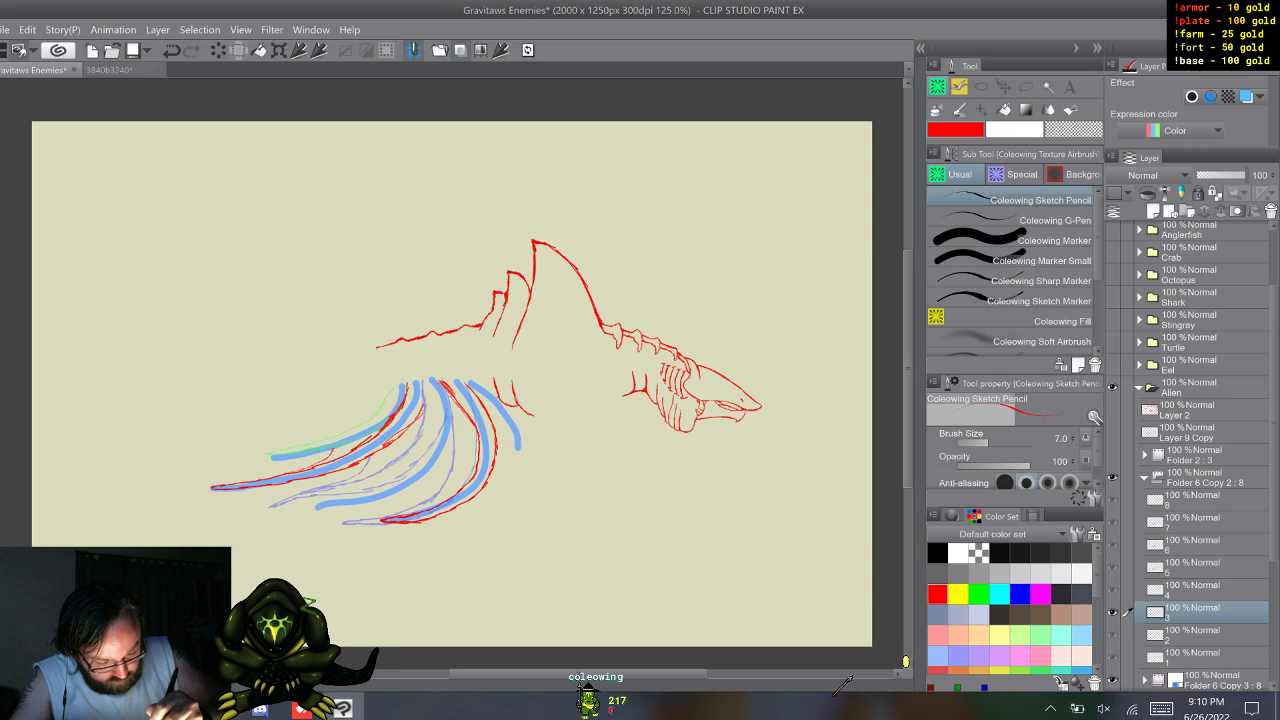
pyautogui.press('w')
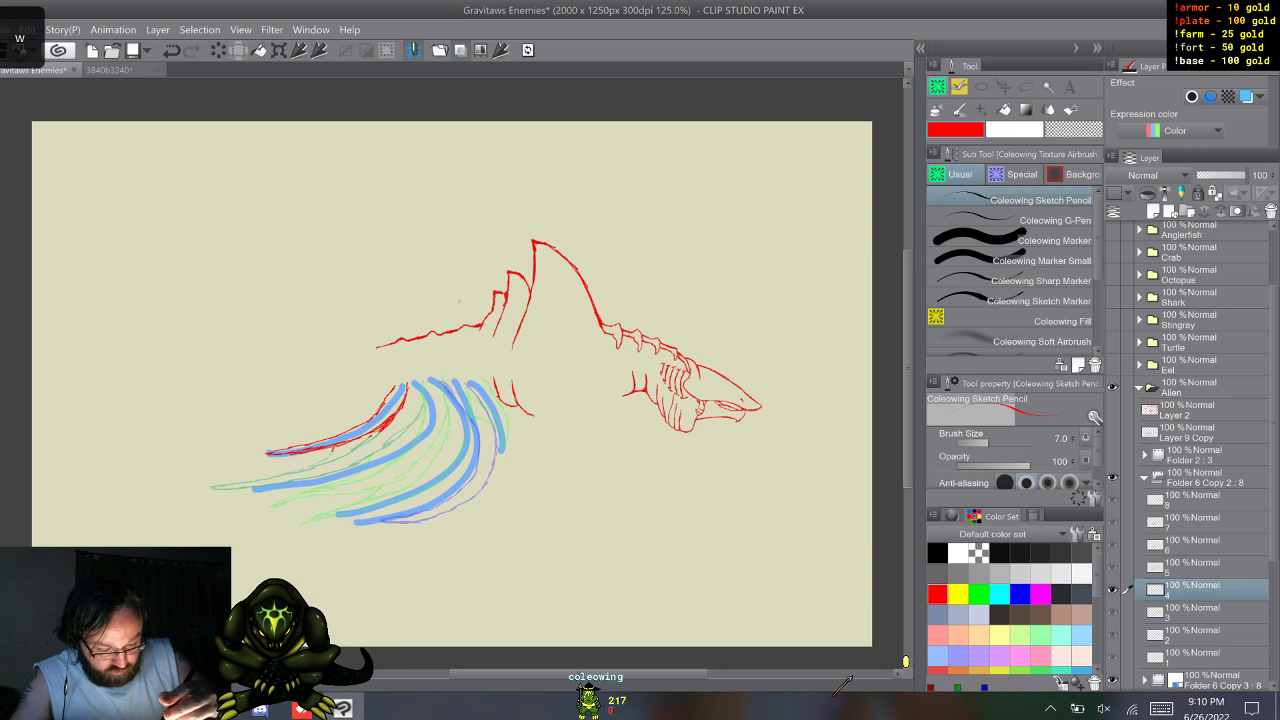
pyautogui.press('s')
# - On frame 4, sketch both edges of the red tentacle around the lowest long blue guide, checking its motion against frame 3
pyautogui.hotkey('ctrl', 'y')
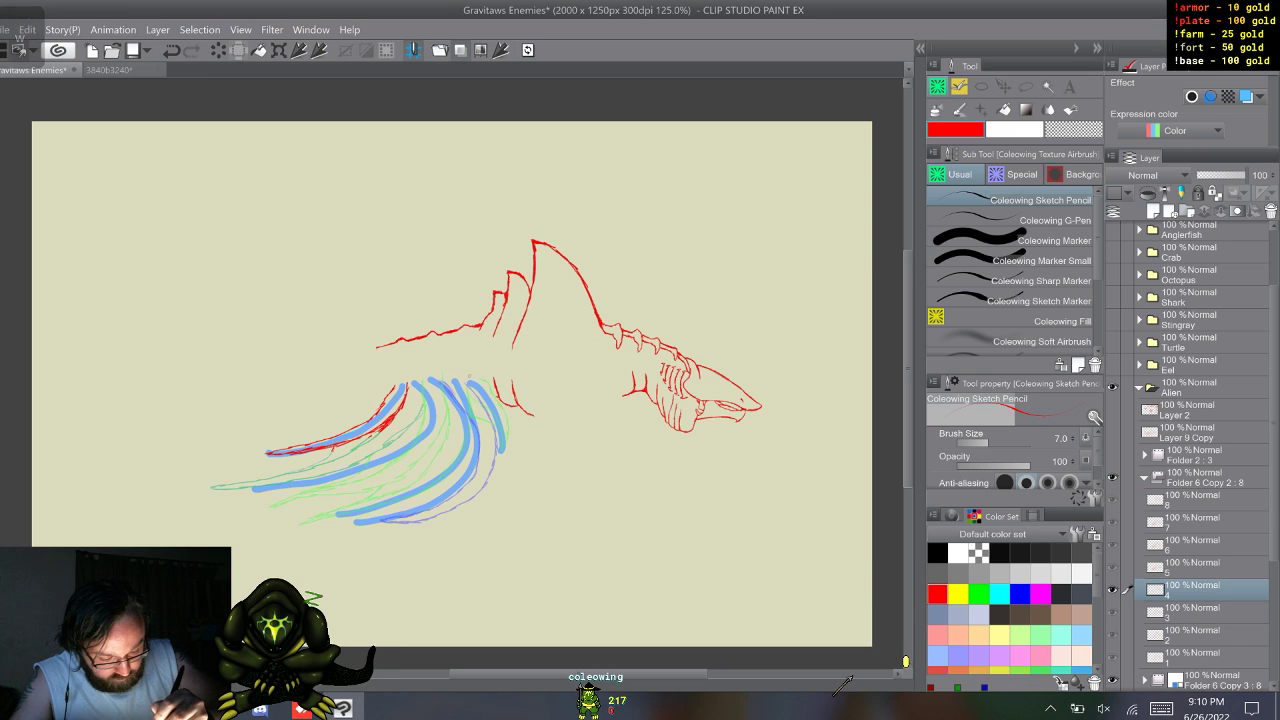
pyautogui.hotkey('ctrl', 'z')
pyautogui.hotkey('ctrl', 'y')
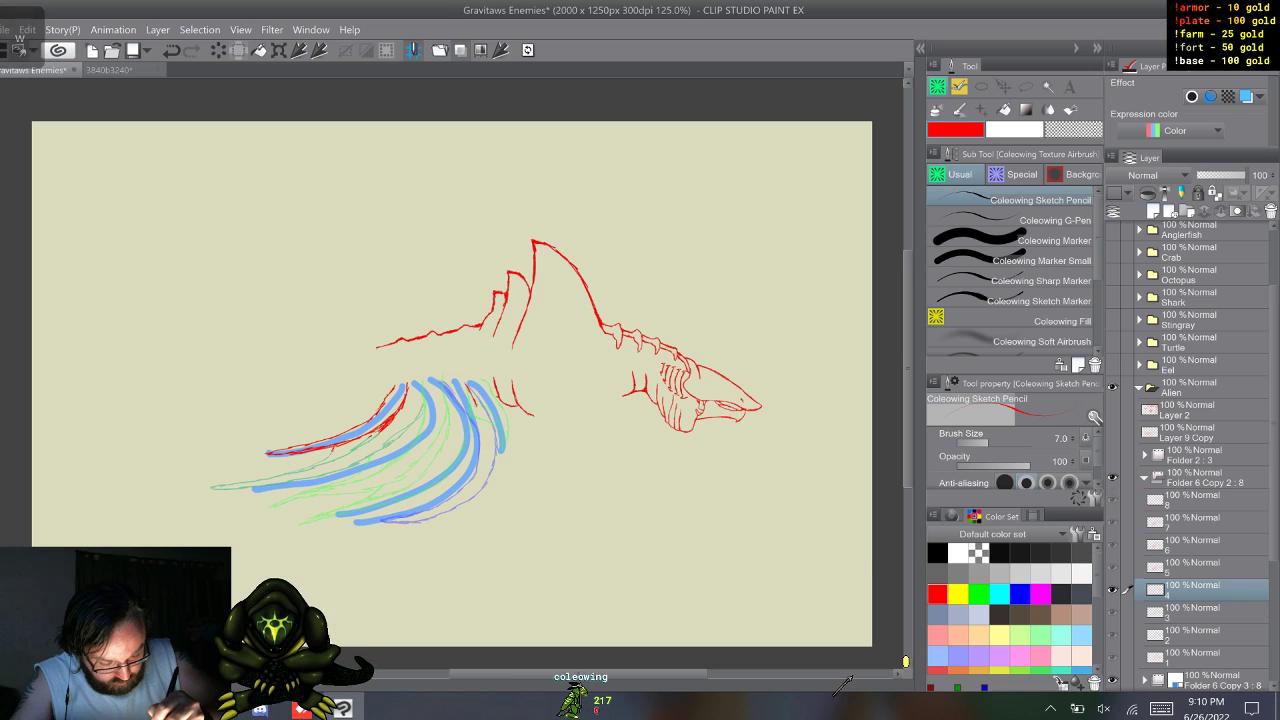
pyautogui.moveTo(366, 522); pyautogui.dragTo(488, 468)
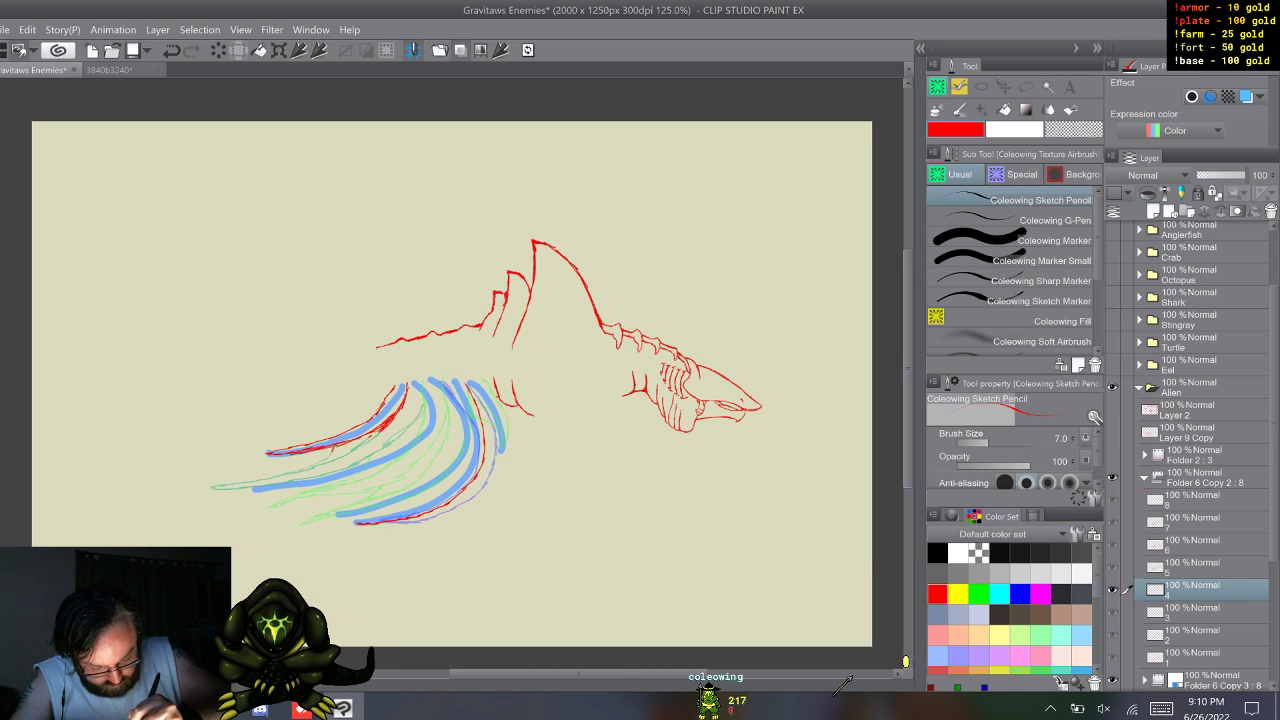
pyautogui.press('q')
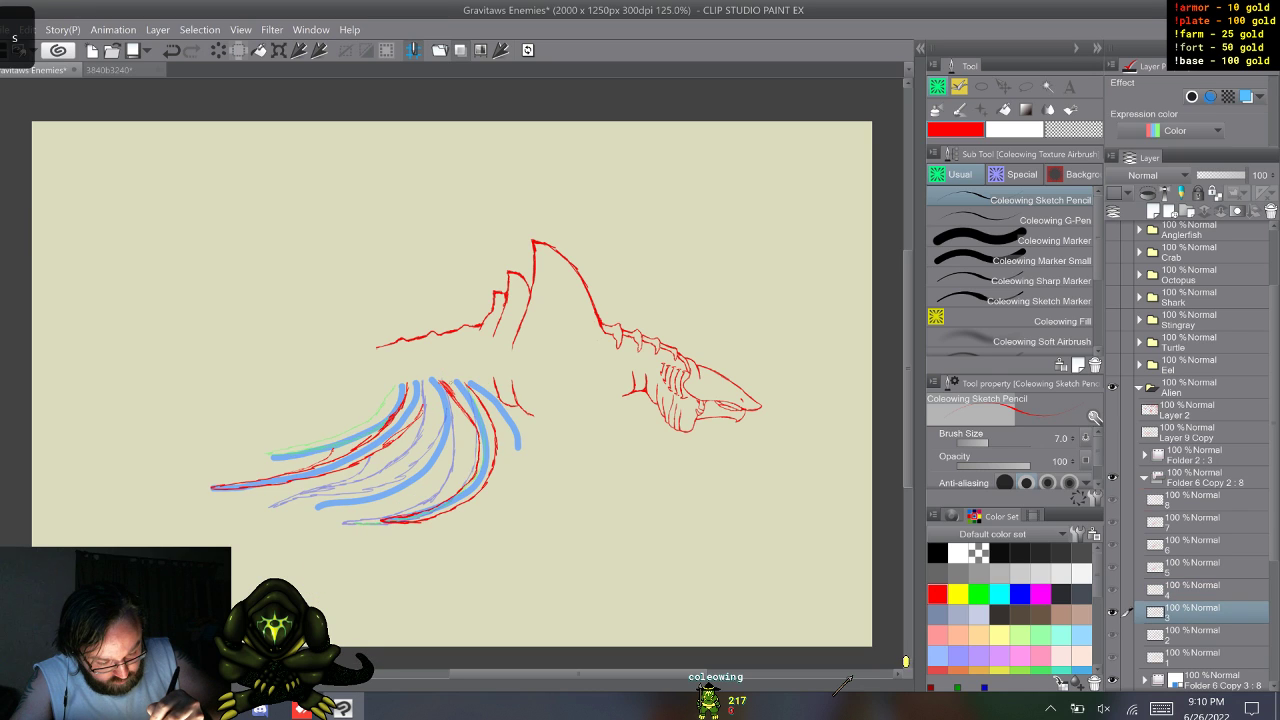
pyautogui.press('w')
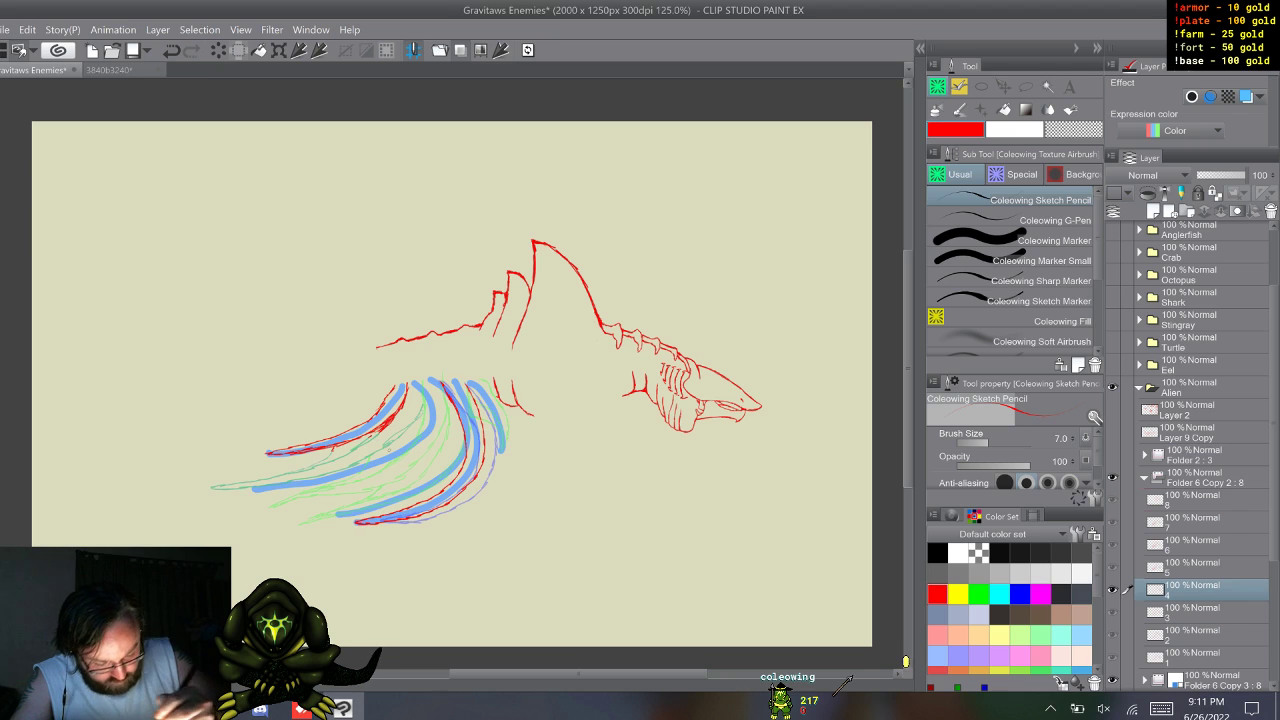
pyautogui.press('q')
pyautogui.press('w')
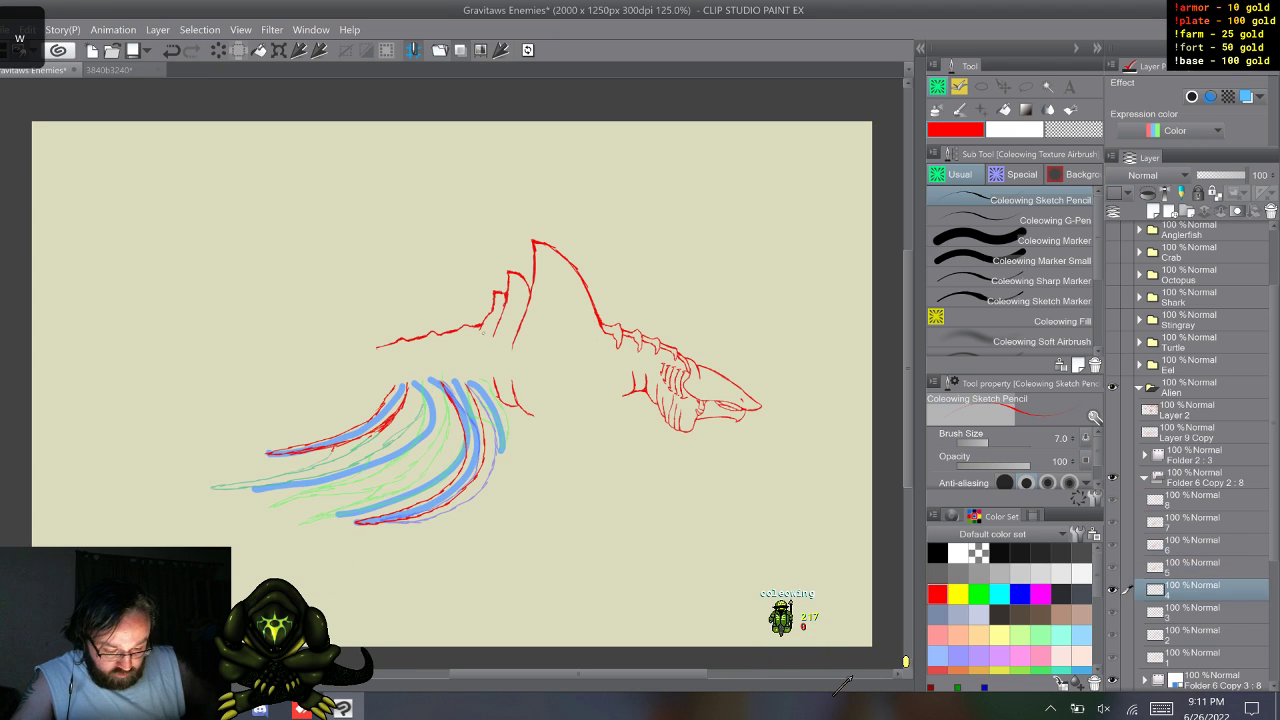
# - On frame 5, lasso and delete all the red tentacles, leaving only the blue guides, and clear the selection
pyautogui.press('w')
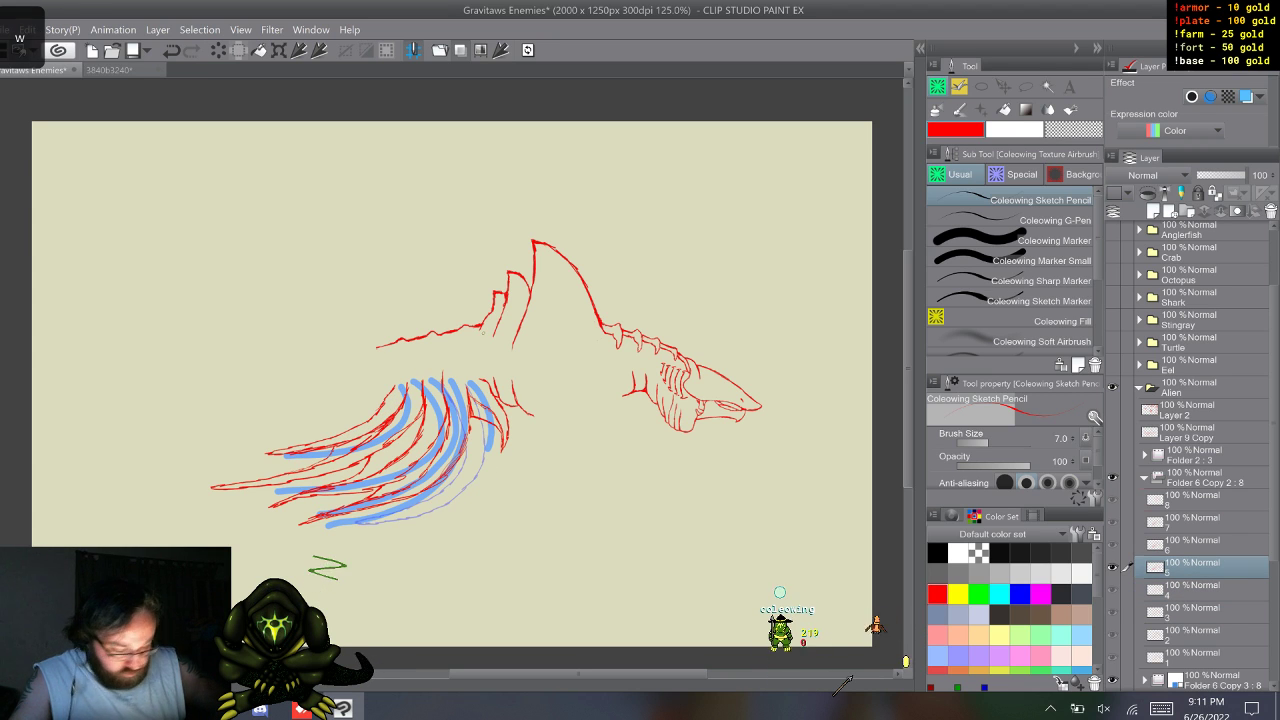
pyautogui.press('s')
pyautogui.press('s')
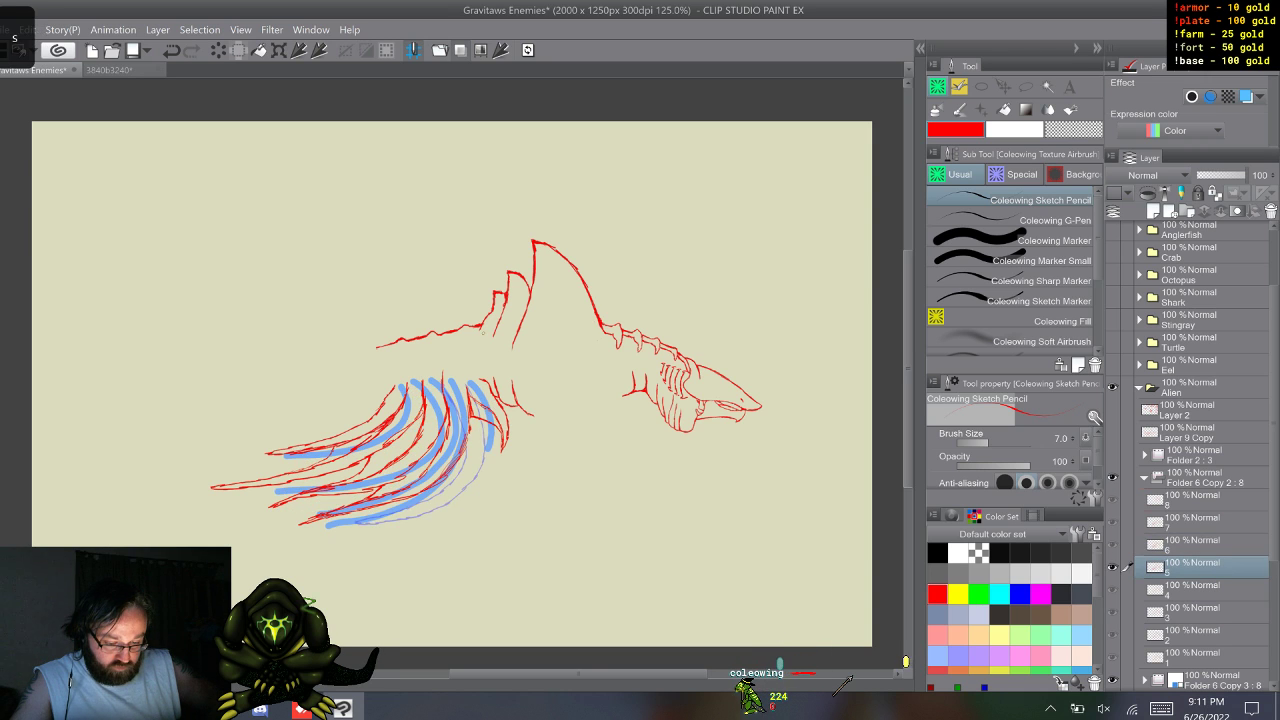
pyautogui.press('w')
pyautogui.press('w')
pyautogui.press('s')
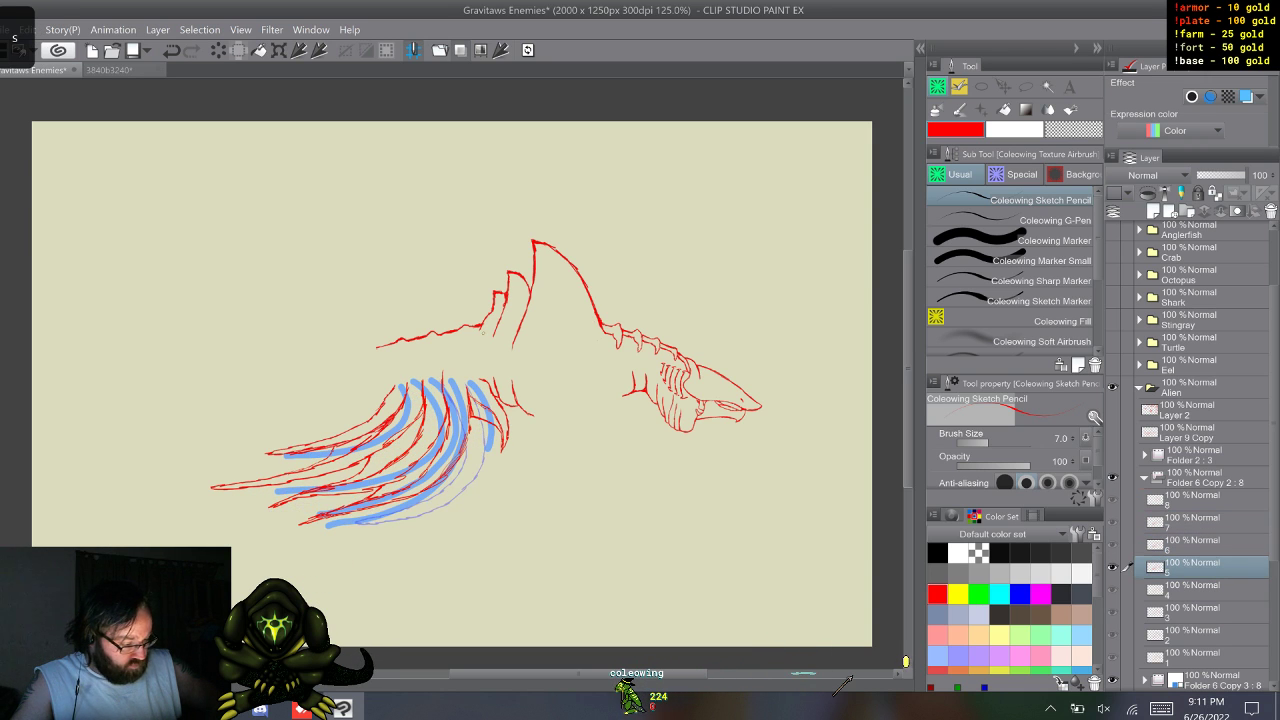
pyautogui.press('m')
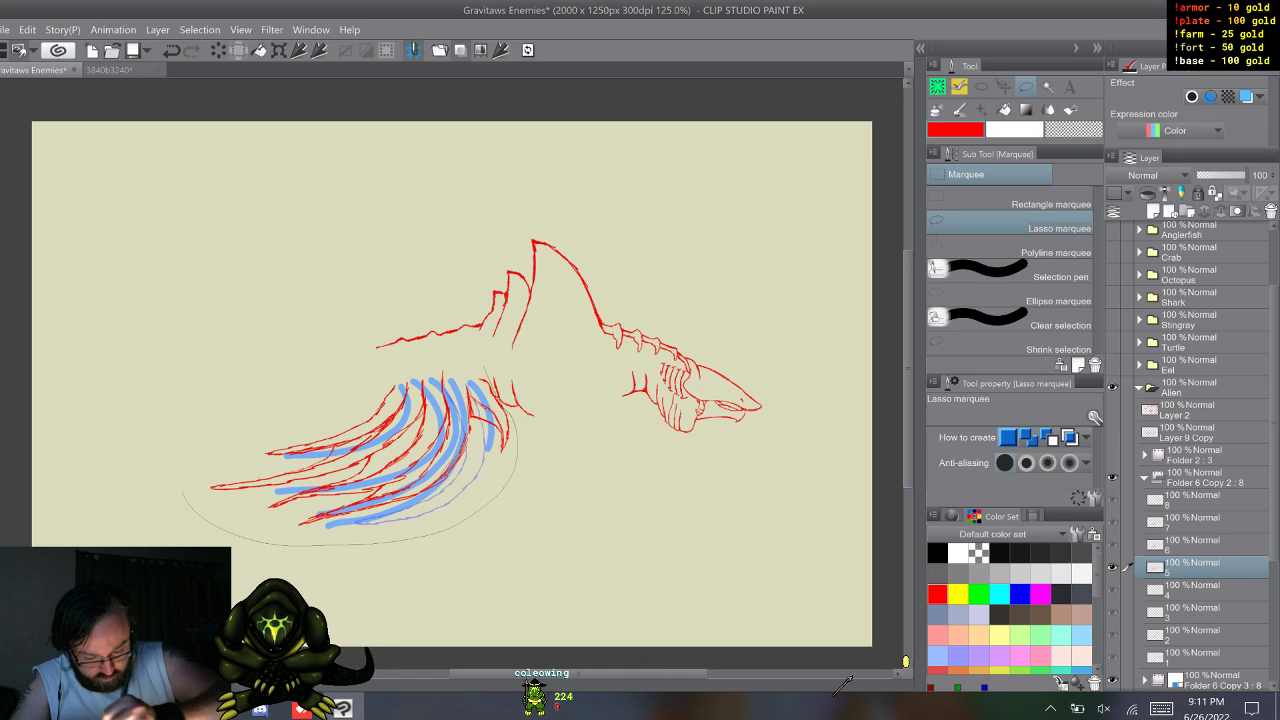
pyautogui.moveTo(360, 359); pyautogui.dragTo(486, 367)
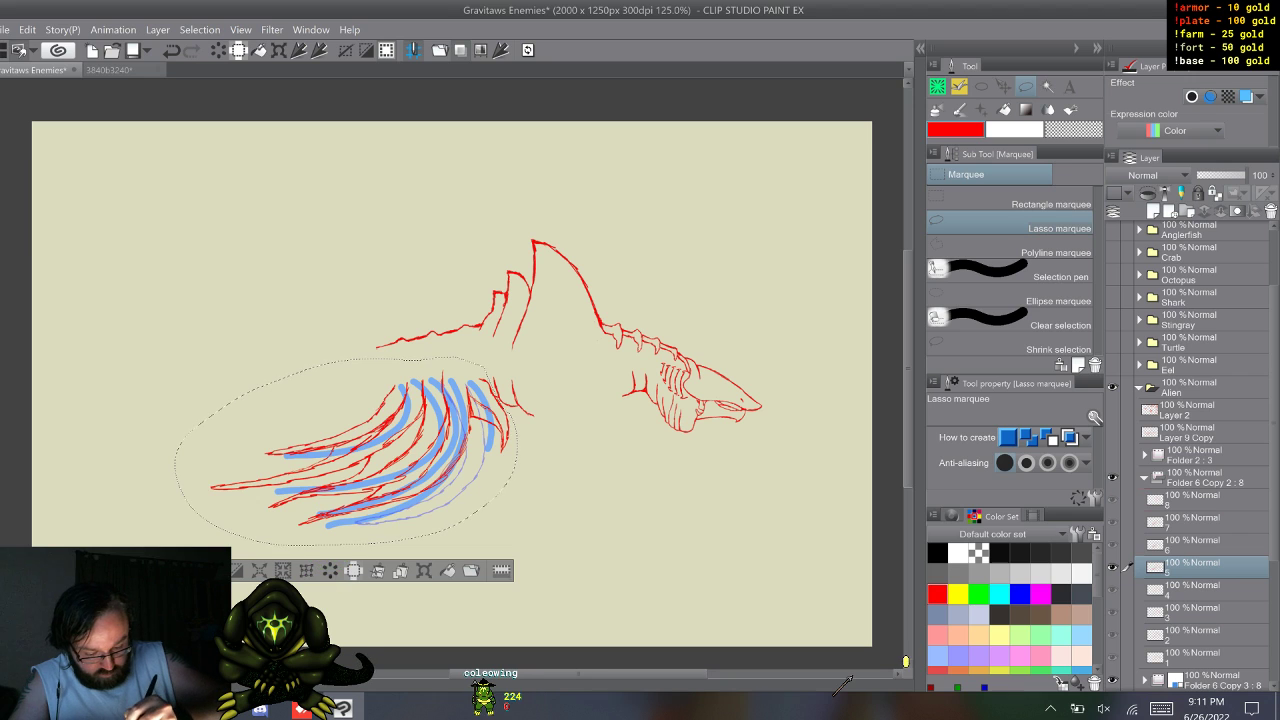
pyautogui.press('w')
pyautogui.press('Delete')
pyautogui.hotkey('alt', ']')
pyautogui.hotkey('ctrl', 'd')
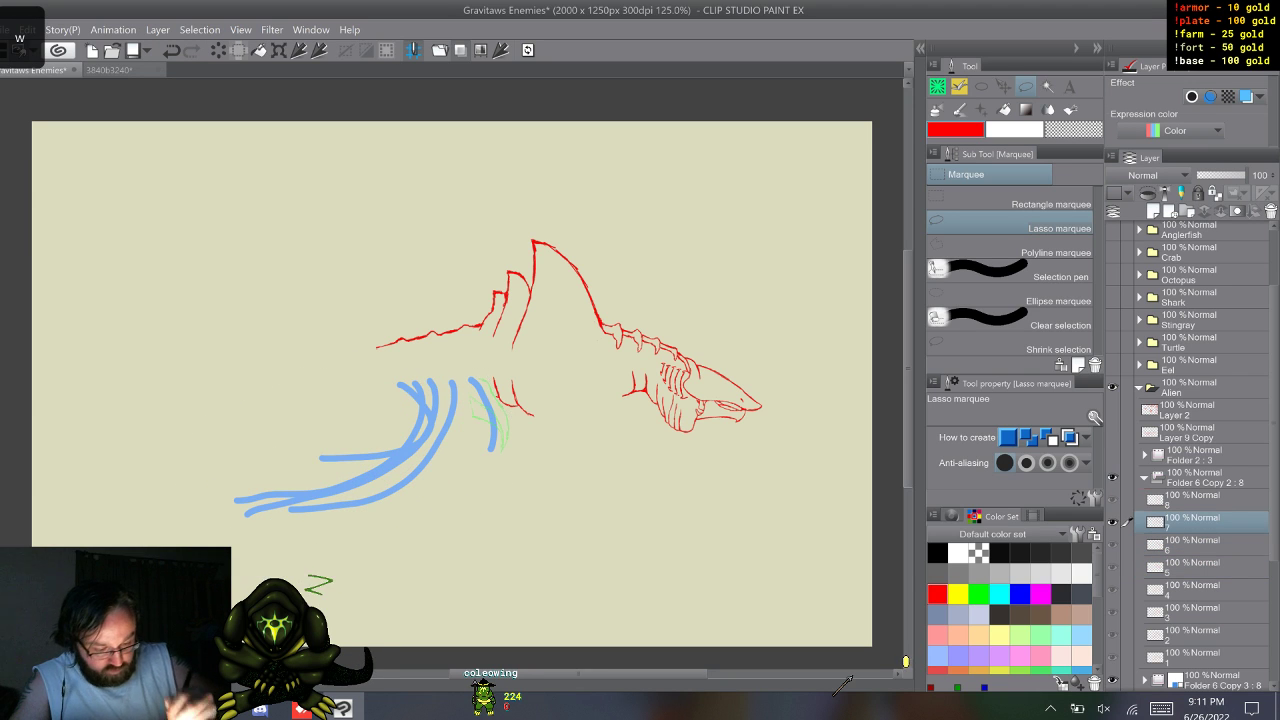
# - Step through the animation frames in order to review which ones still lack the red tentacle
pyautogui.hotkey('alt', ']')
pyautogui.press('w')
pyautogui.press('w')
pyautogui.press('w')
pyautogui.press('w')
pyautogui.press('w')
pyautogui.press('w')
pyautogui.press('w')
pyautogui.press('w')
pyautogui.press('w')
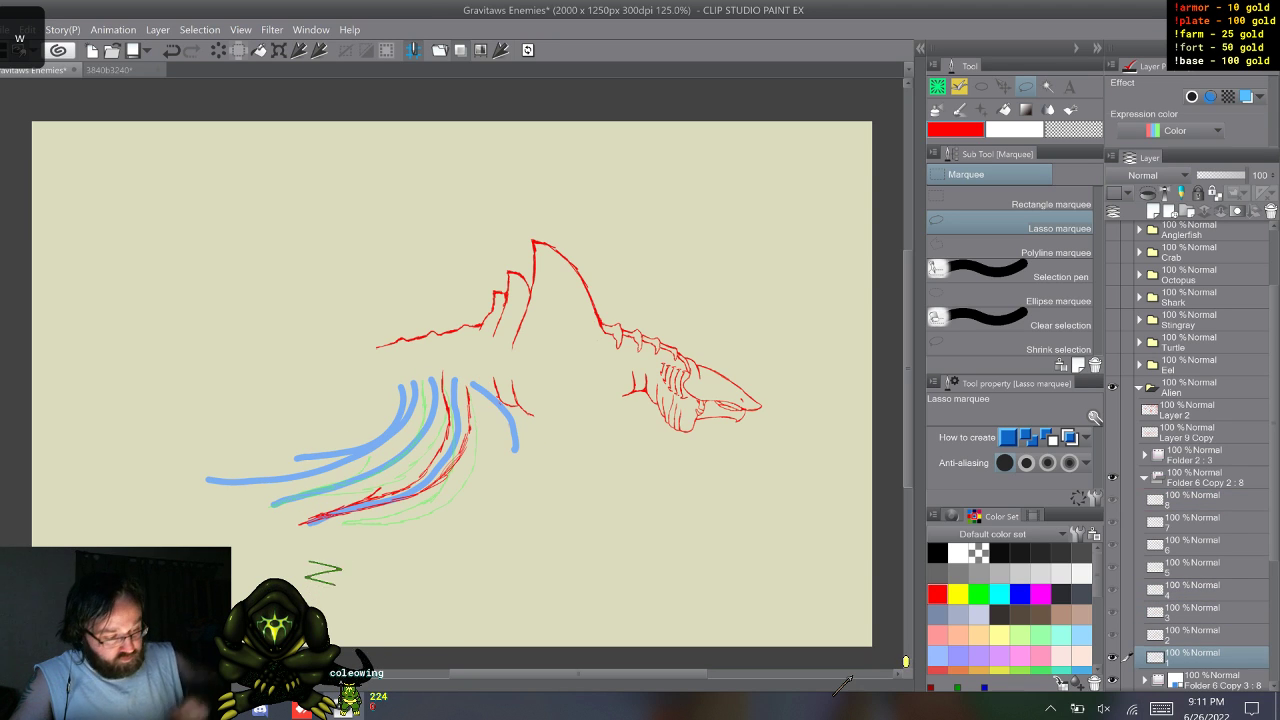
# - On frame 8, use the Coleowing Sketch Pencil to outline the red tentacle around the lowest long blue guide behind the fin
pyautogui.press('w')
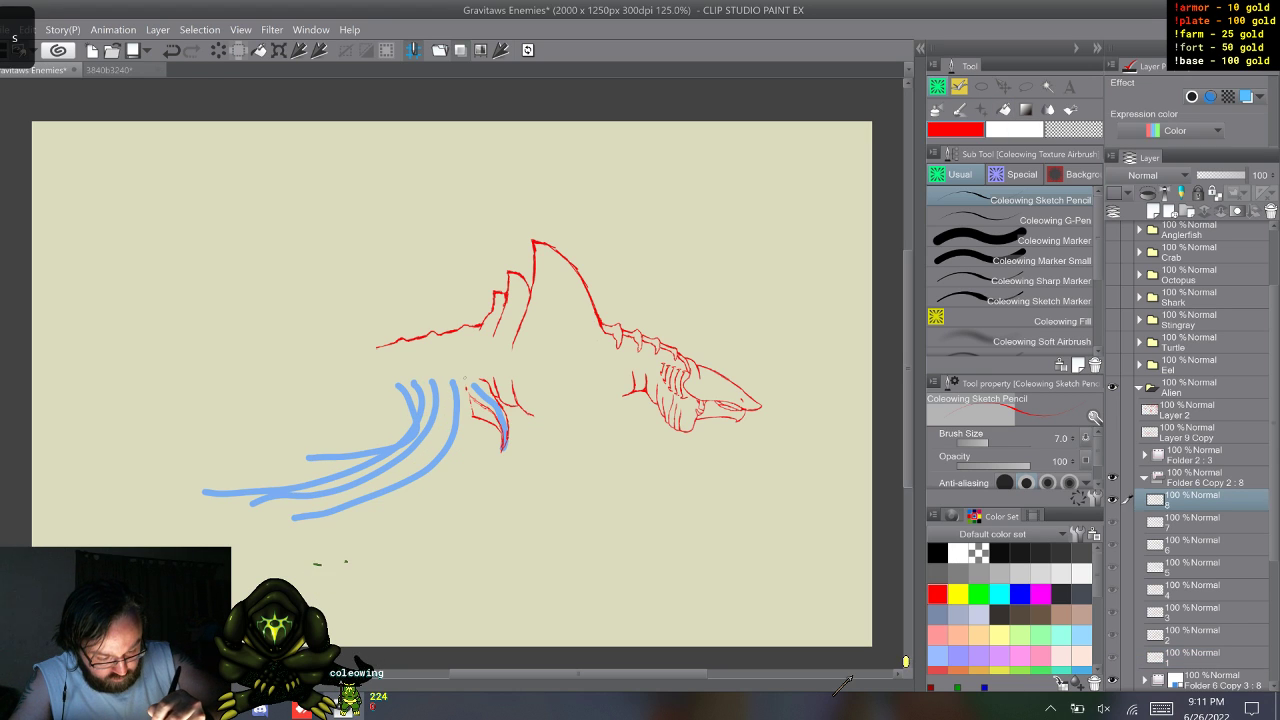
pyautogui.press('w')
pyautogui.press('s')
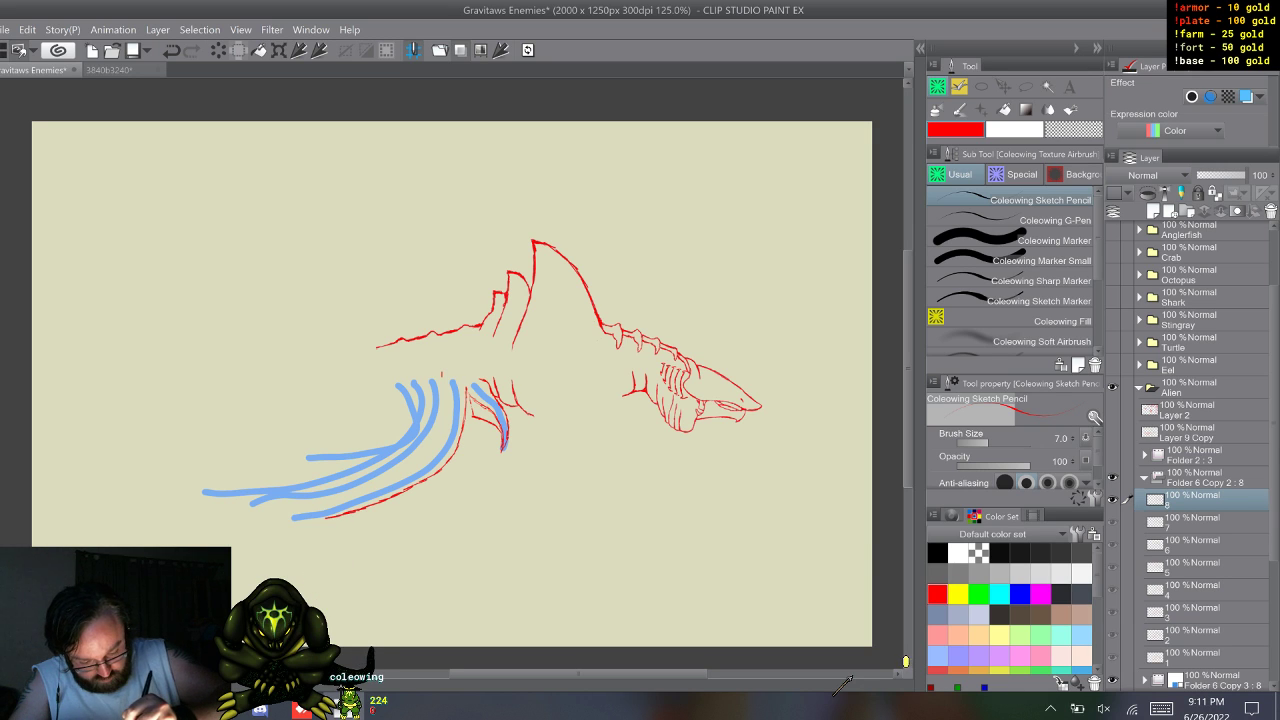
pyautogui.moveTo(341, 512); pyautogui.dragTo(305, 520)
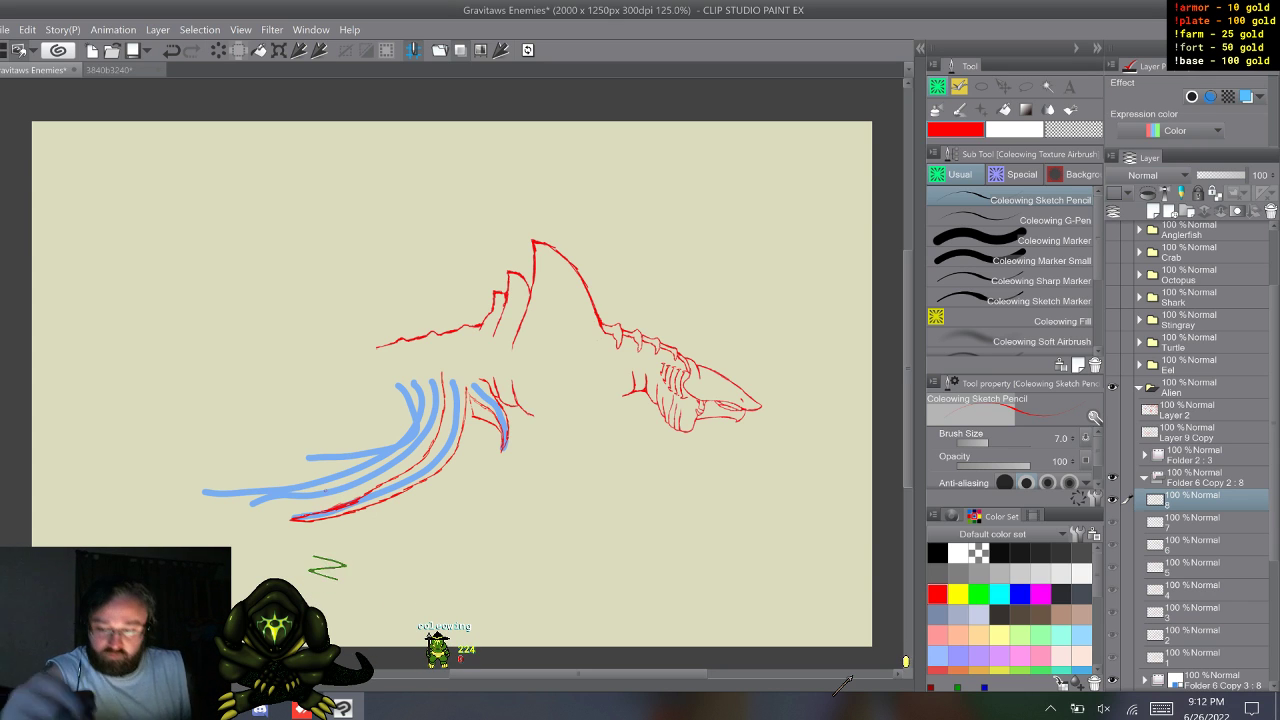
# - Return to frame 5 and sketch the red tentacle outline around the lowest long blue guide, ending in a pointed tip
pyautogui.press('s')
pyautogui.press('s')
pyautogui.press('s')
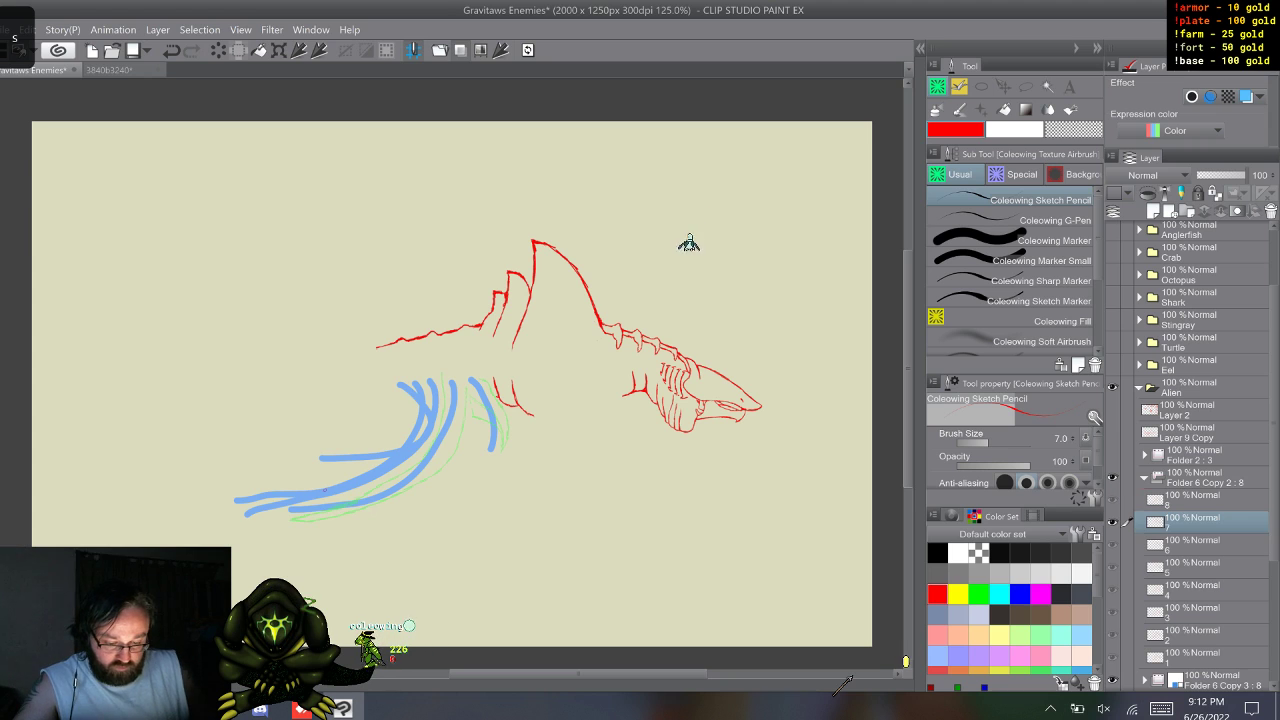
pyautogui.press('s')
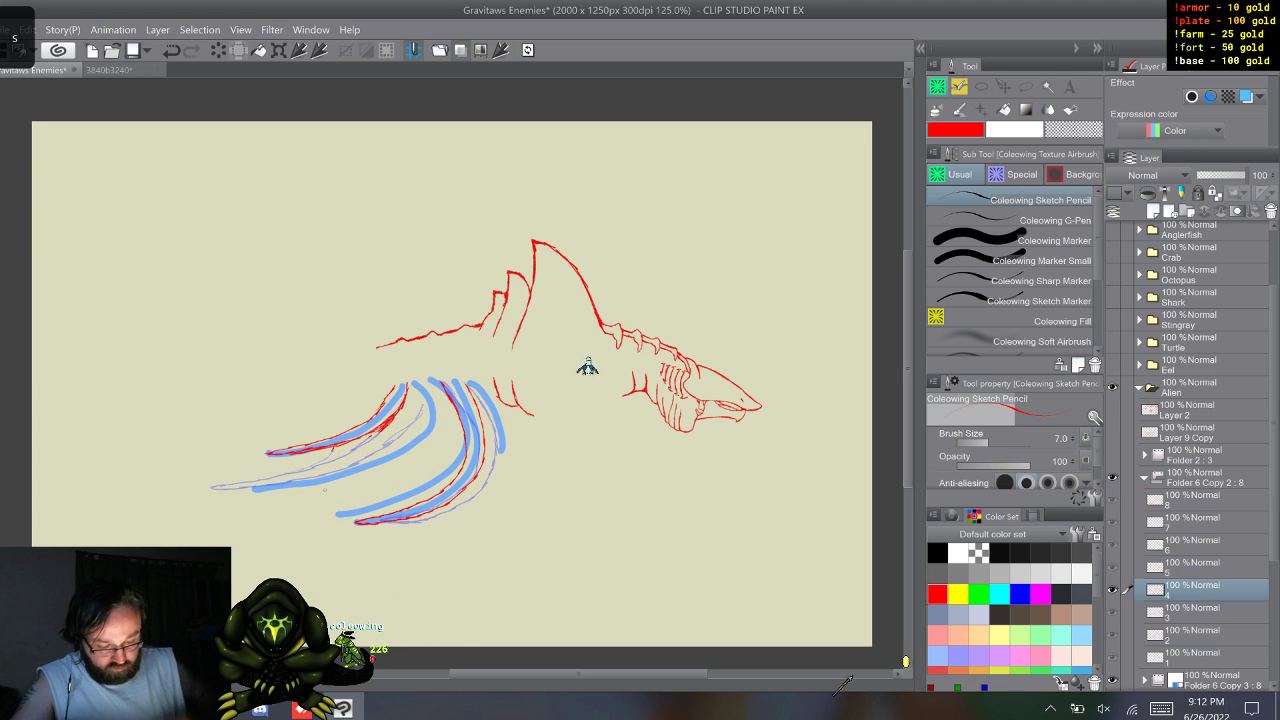
pyautogui.press('w')
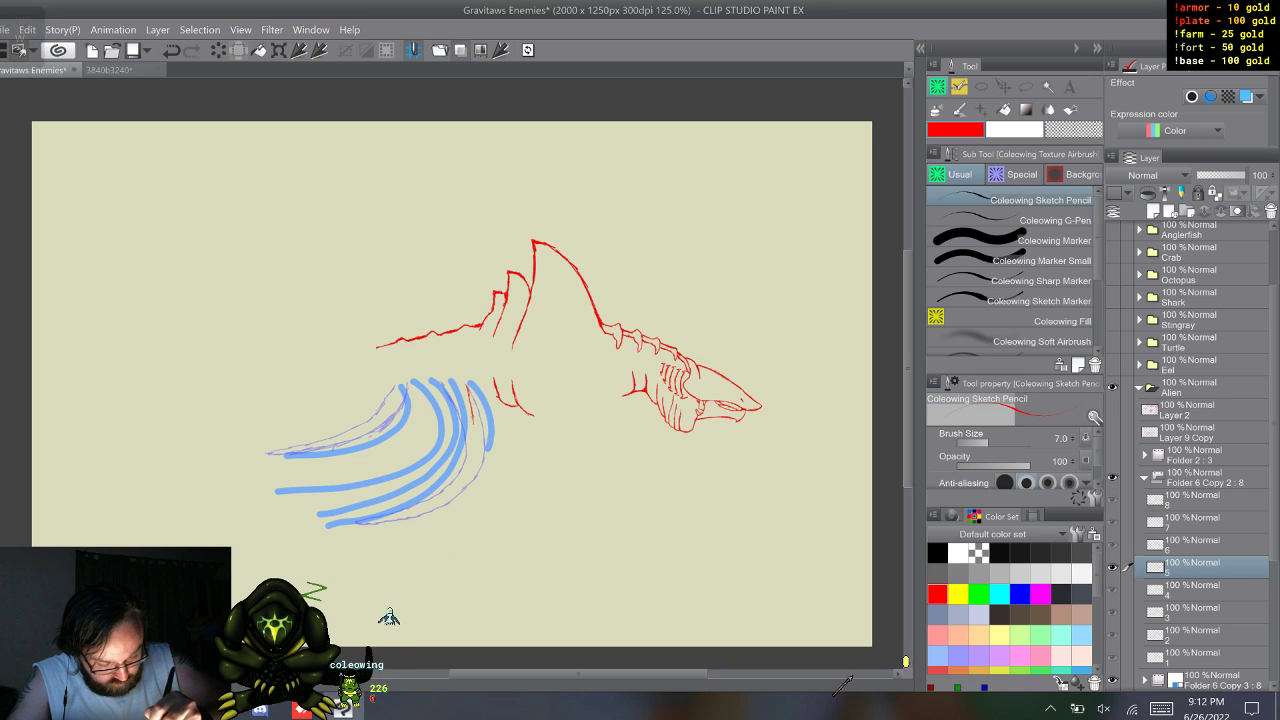
pyautogui.moveTo(437, 495); pyautogui.dragTo(359, 525)
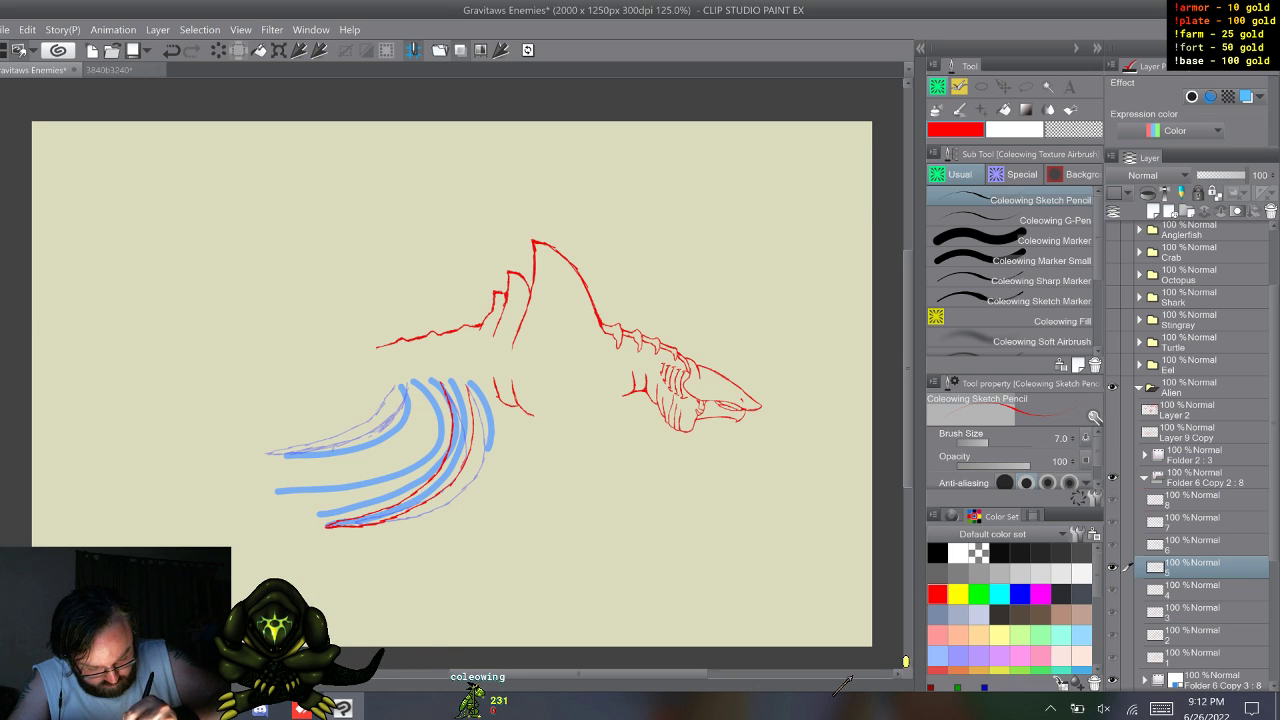
# - On frame 6, sketch both edges of the red tentacle along the lowest long blue guide and join them at the tip
pyautogui.press('w')
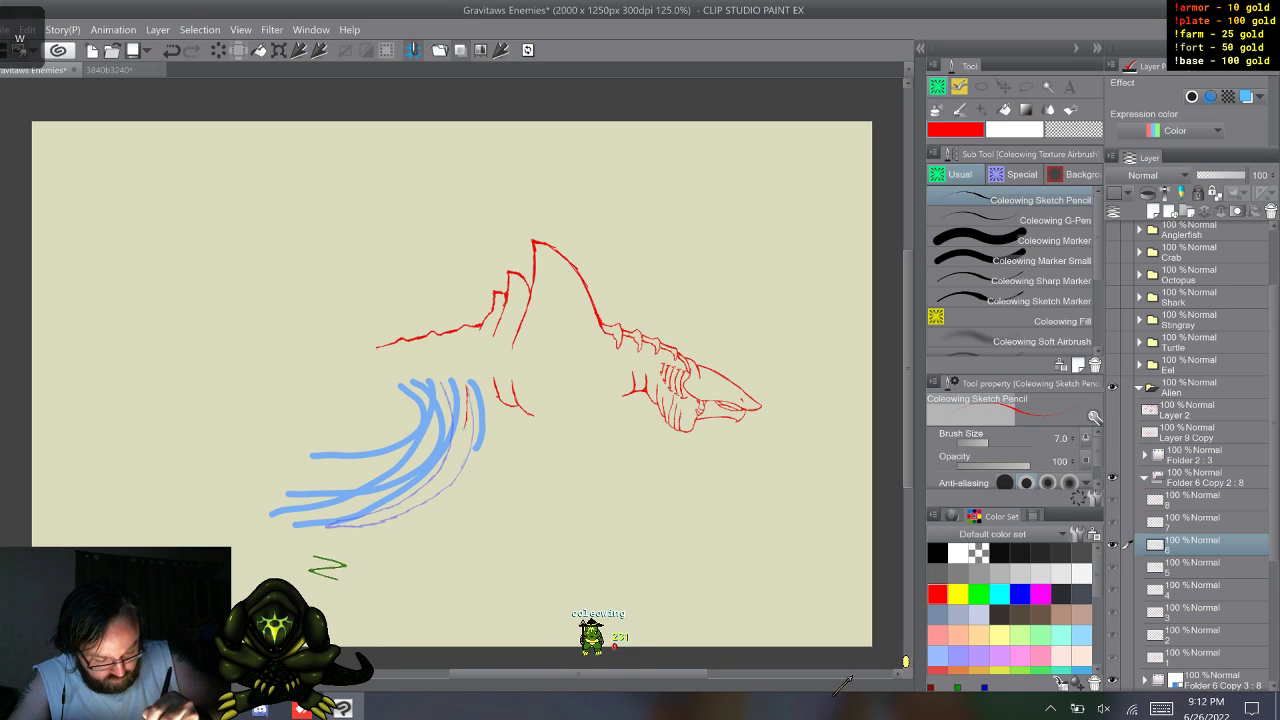
pyautogui.moveTo(467, 385)
pyautogui.mouseDown()
pyautogui.moveTo(455, 452)
pyautogui.moveTo(428, 484)
pyautogui.moveTo(325, 527)
pyautogui.mouseUp()
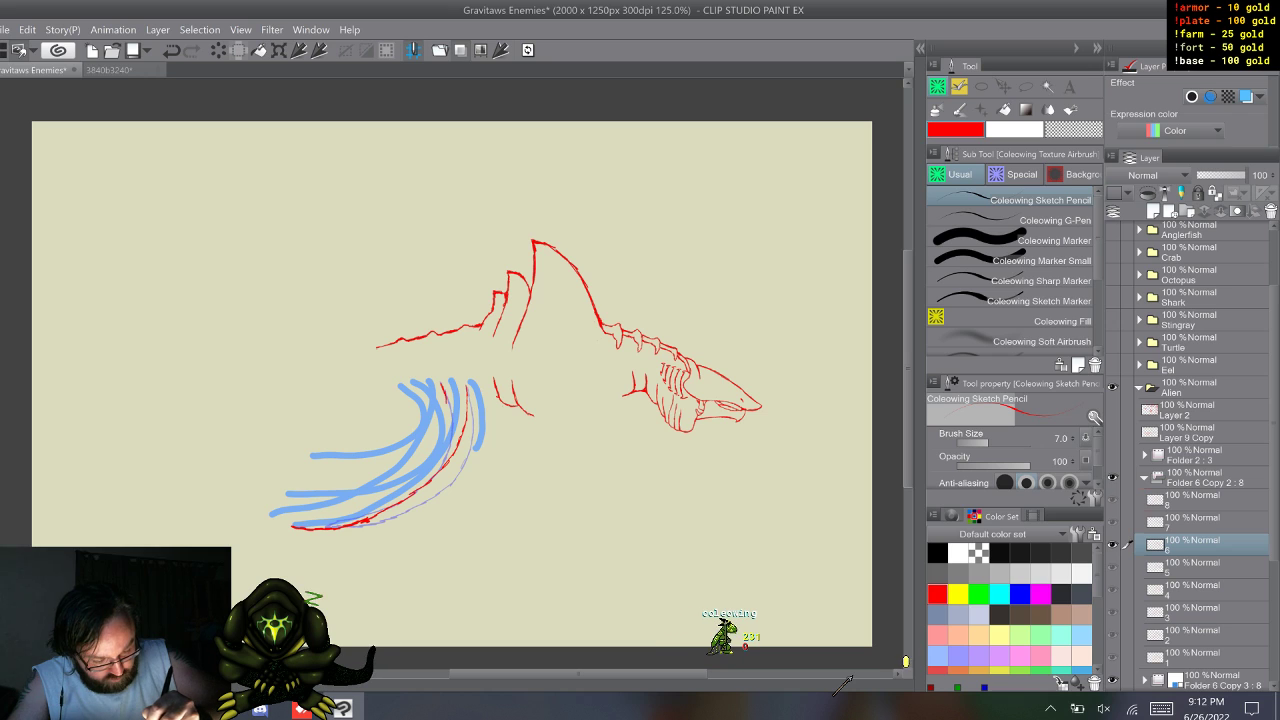
pyautogui.moveTo(441, 383)
pyautogui.mouseDown()
pyautogui.moveTo(445, 425)
pyautogui.moveTo(374, 502)
pyautogui.mouseUp()
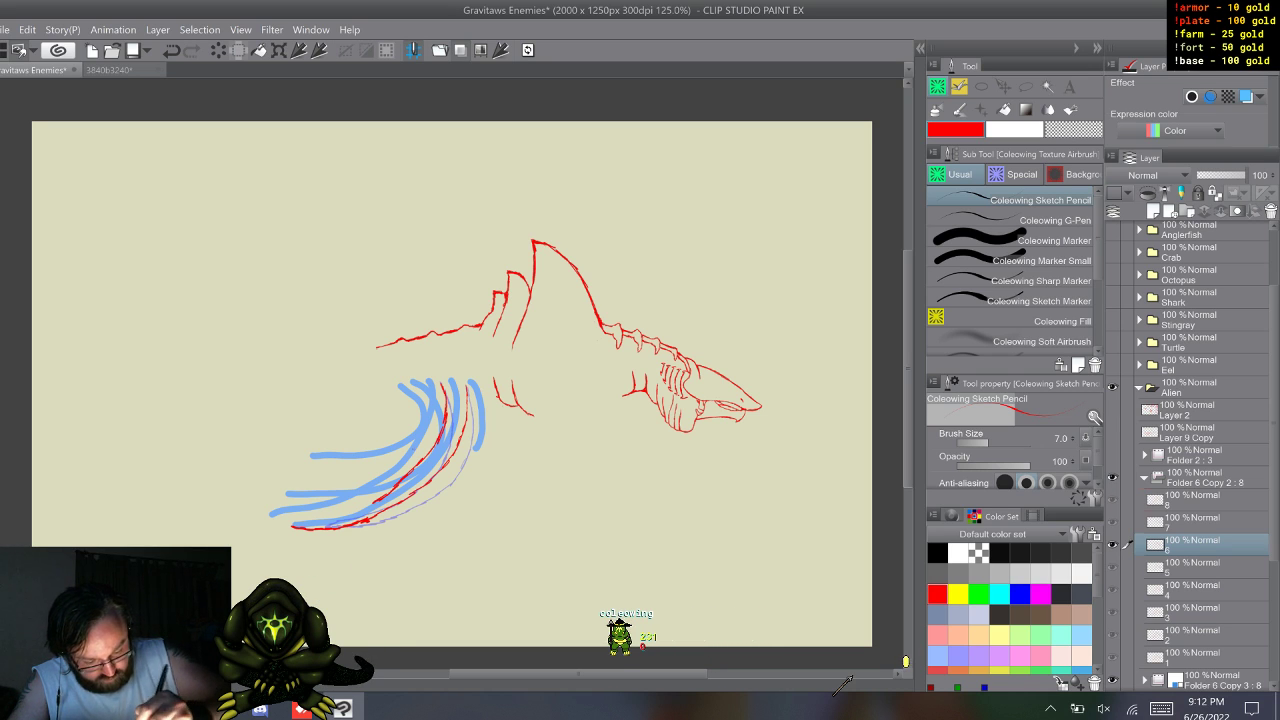
pyautogui.press('z')
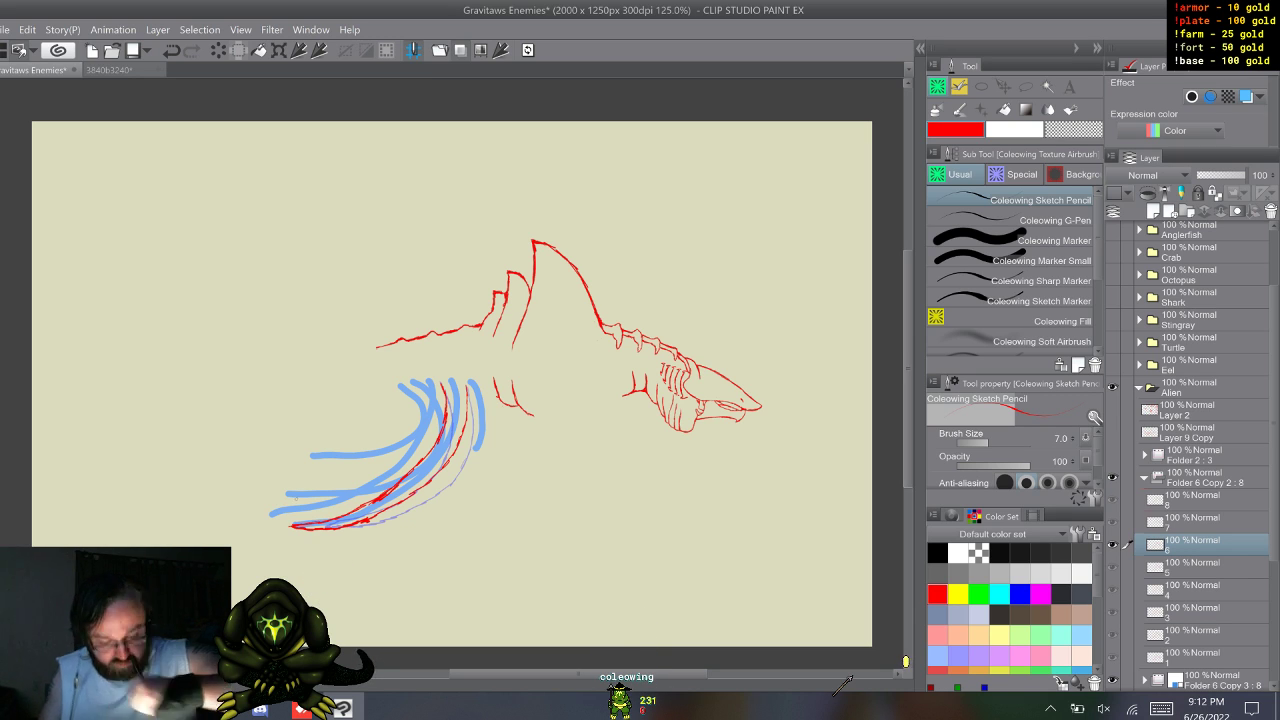
# - On frame 7, sketch both edges of the red tentacle along the lowest long blue guide and join them in a pointed tip
pyautogui.press('w')
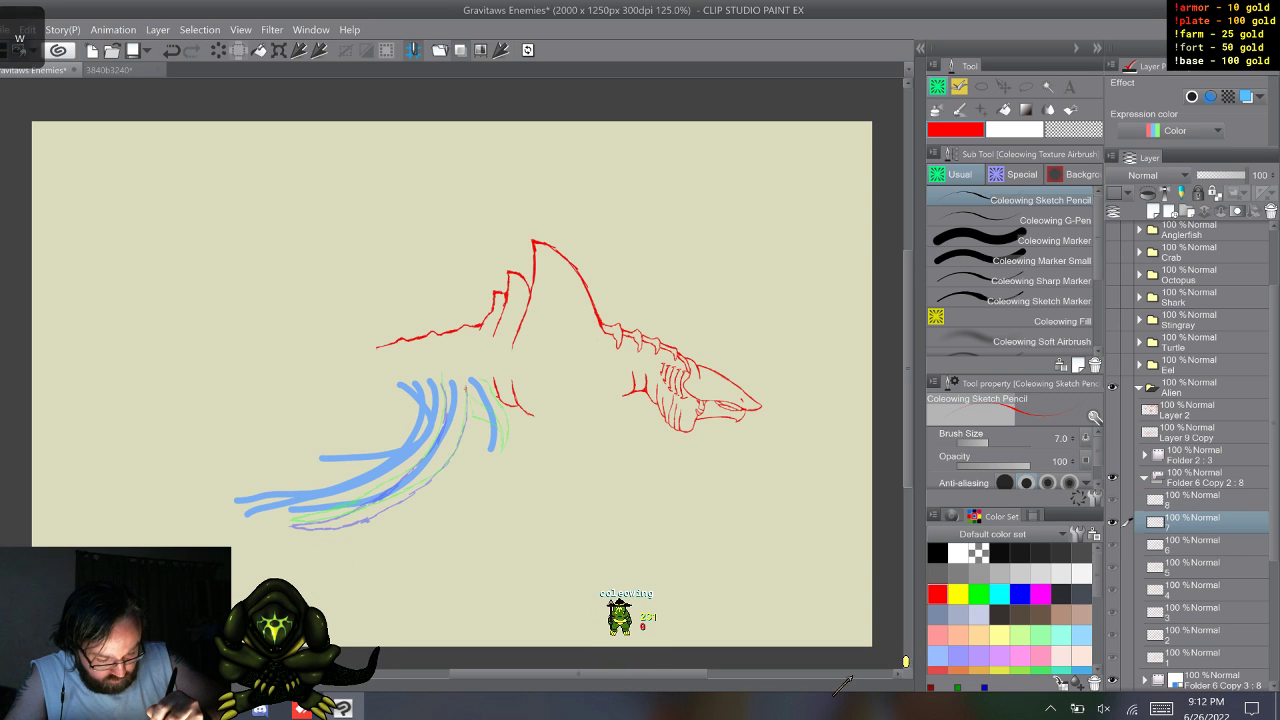
pyautogui.moveTo(467, 386)
pyautogui.mouseDown()
pyautogui.moveTo(450, 446)
pyautogui.moveTo(410, 490)
pyautogui.moveTo(340, 521)
pyautogui.mouseUp()
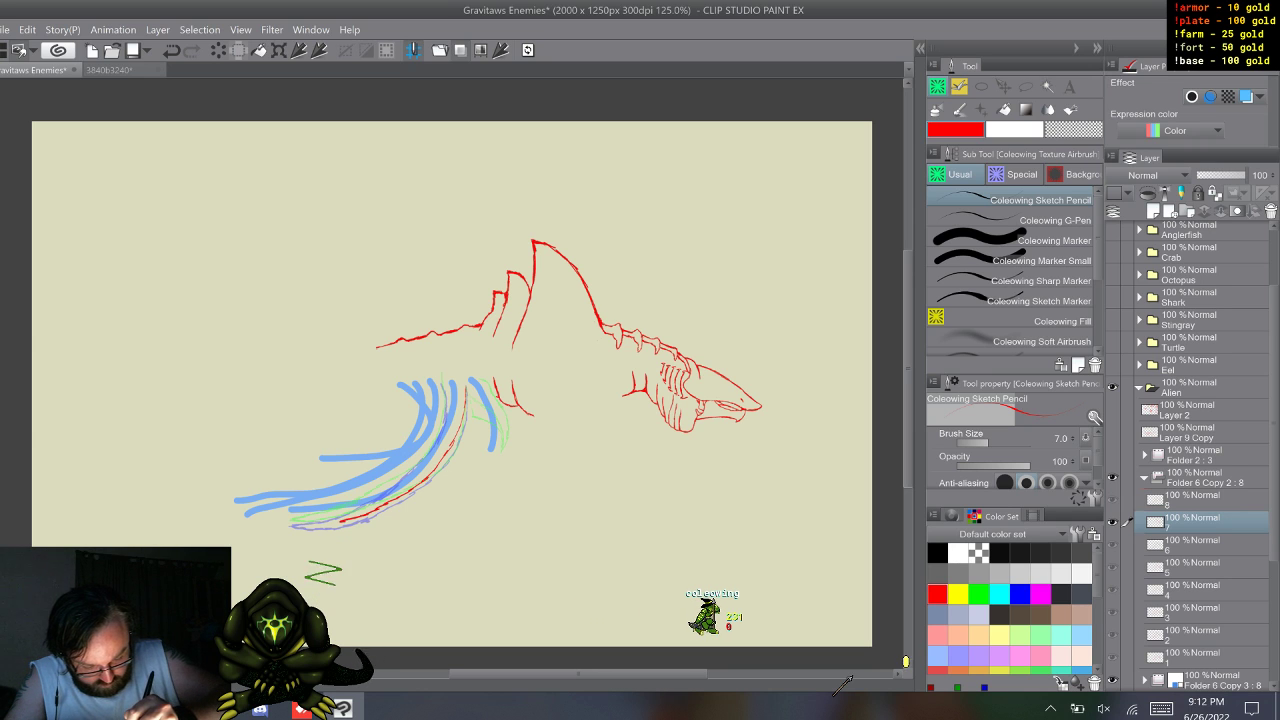
pyautogui.hotkey('ctrl', 'z')
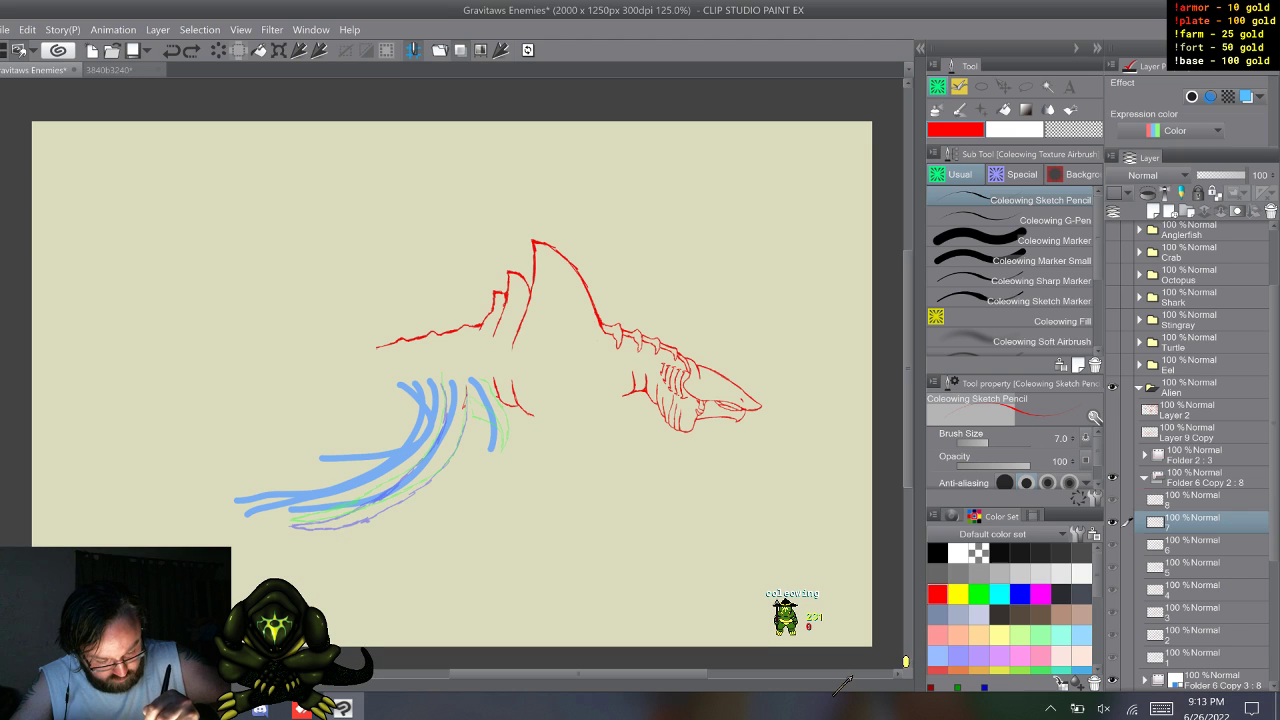
pyautogui.moveTo(422, 478); pyautogui.dragTo(395, 500)
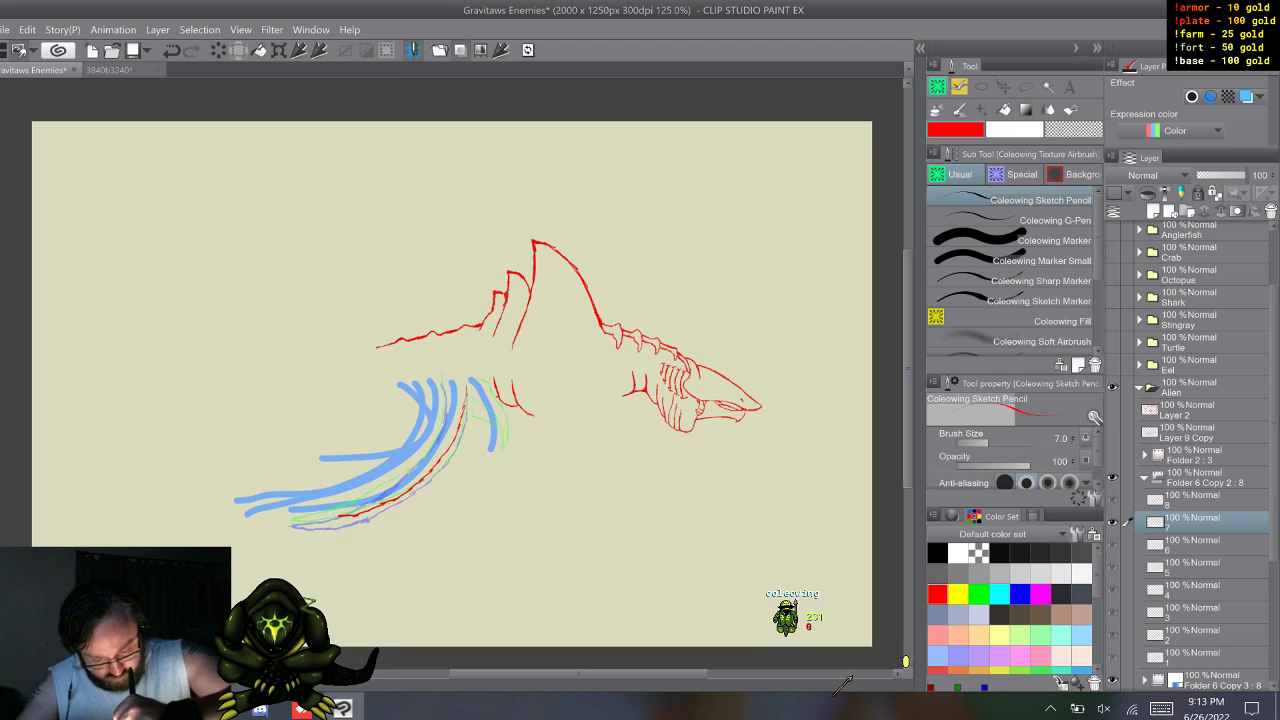
pyautogui.moveTo(330, 514); pyautogui.dragTo(287, 511)
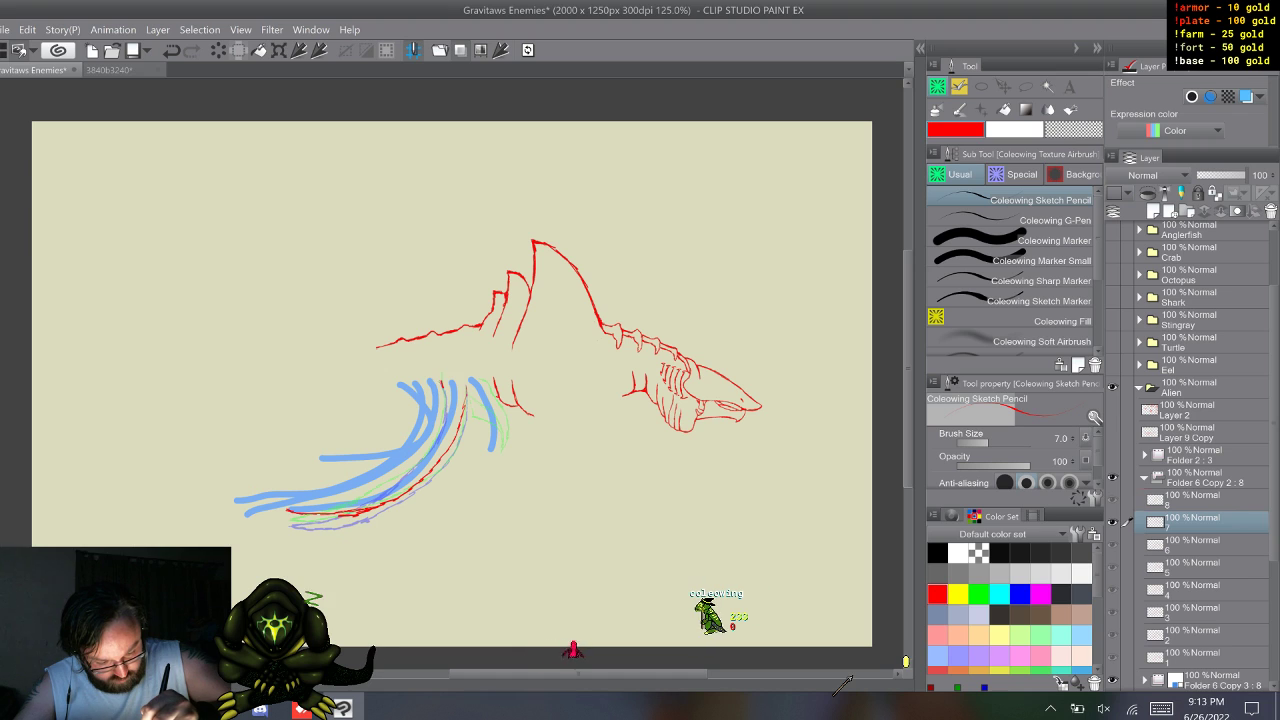
pyautogui.hotkey('ctrl', 's')
pyautogui.press('s')
pyautogui.press('w')
pyautogui.press('w')
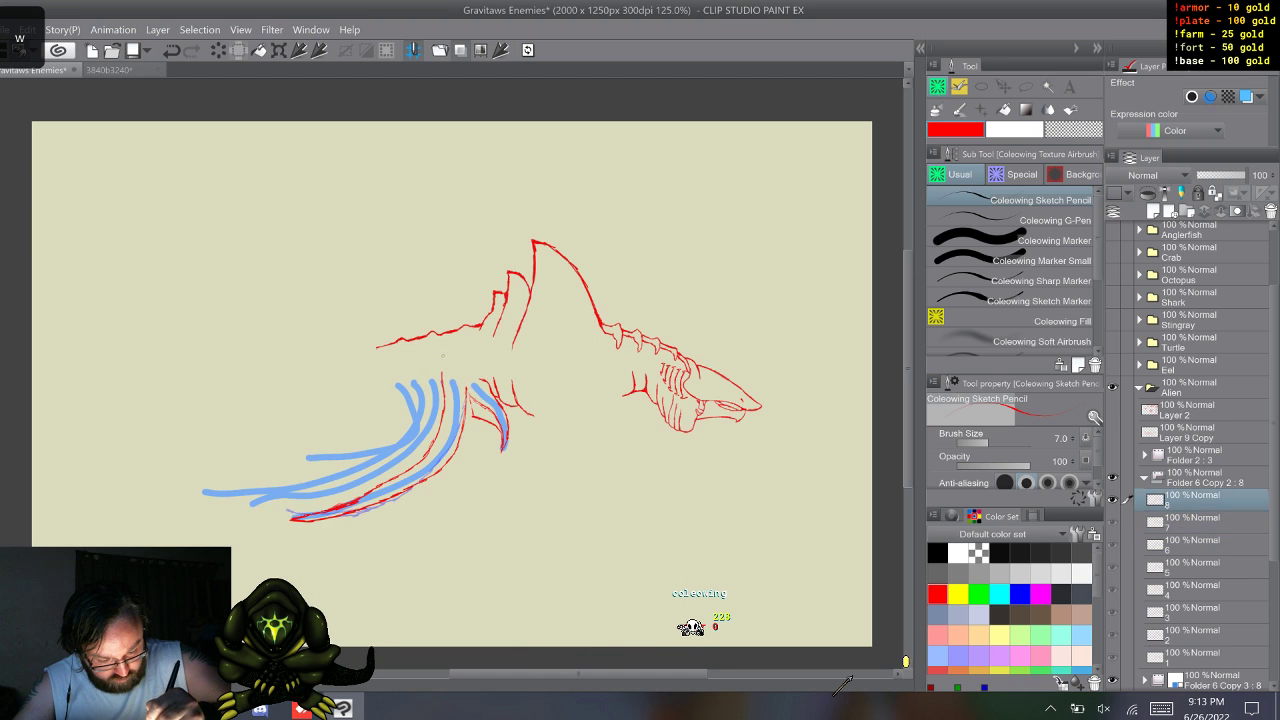
pyautogui.press('s')
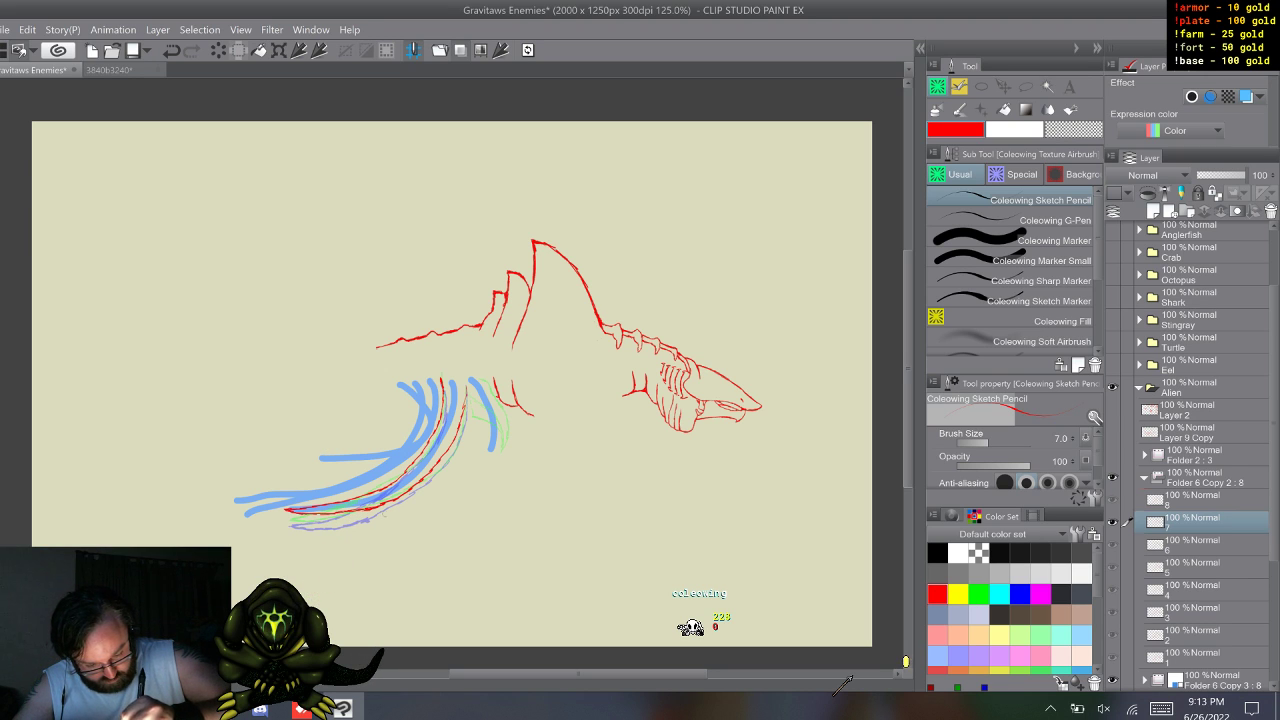
# - Go to frame 1 and outline the short red tentacle around the shortest blue guide nearest the head, checking it against frame 8
pyautogui.press('q')
pyautogui.press('w')
pyautogui.press('w')
pyautogui.press('w')
pyautogui.press('w')
pyautogui.press('w')
pyautogui.press('w')
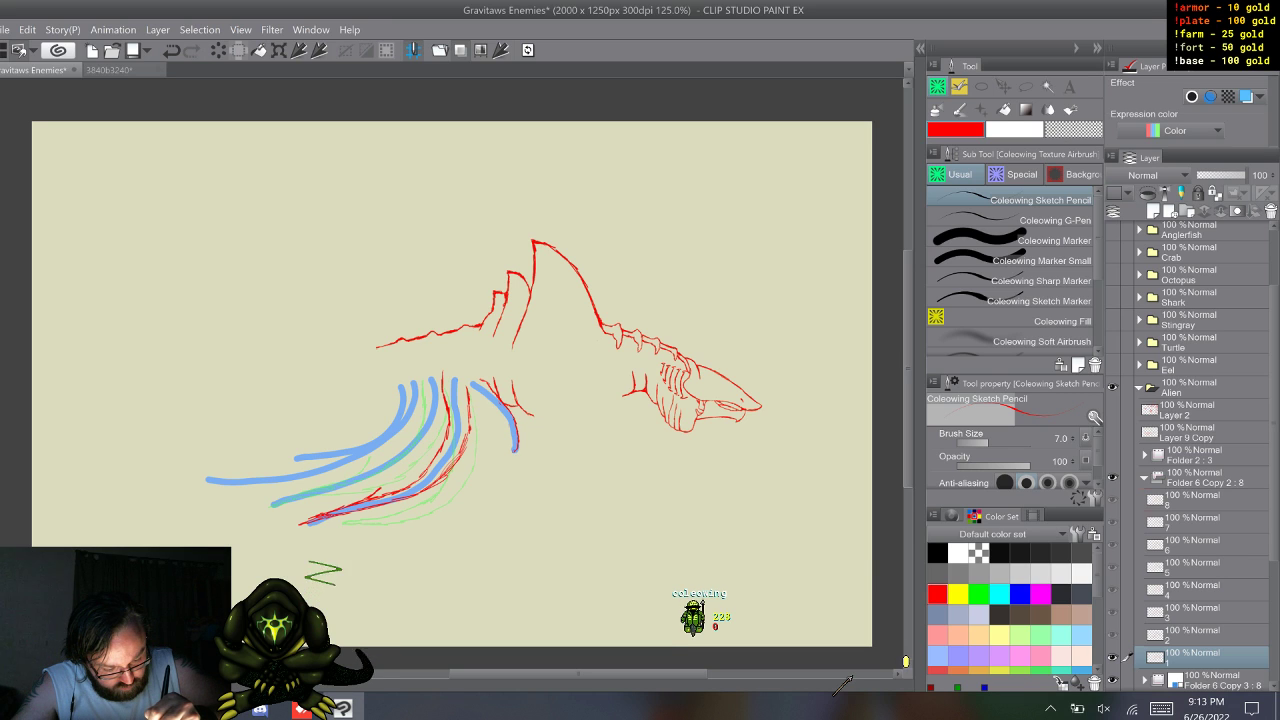
pyautogui.press('s')
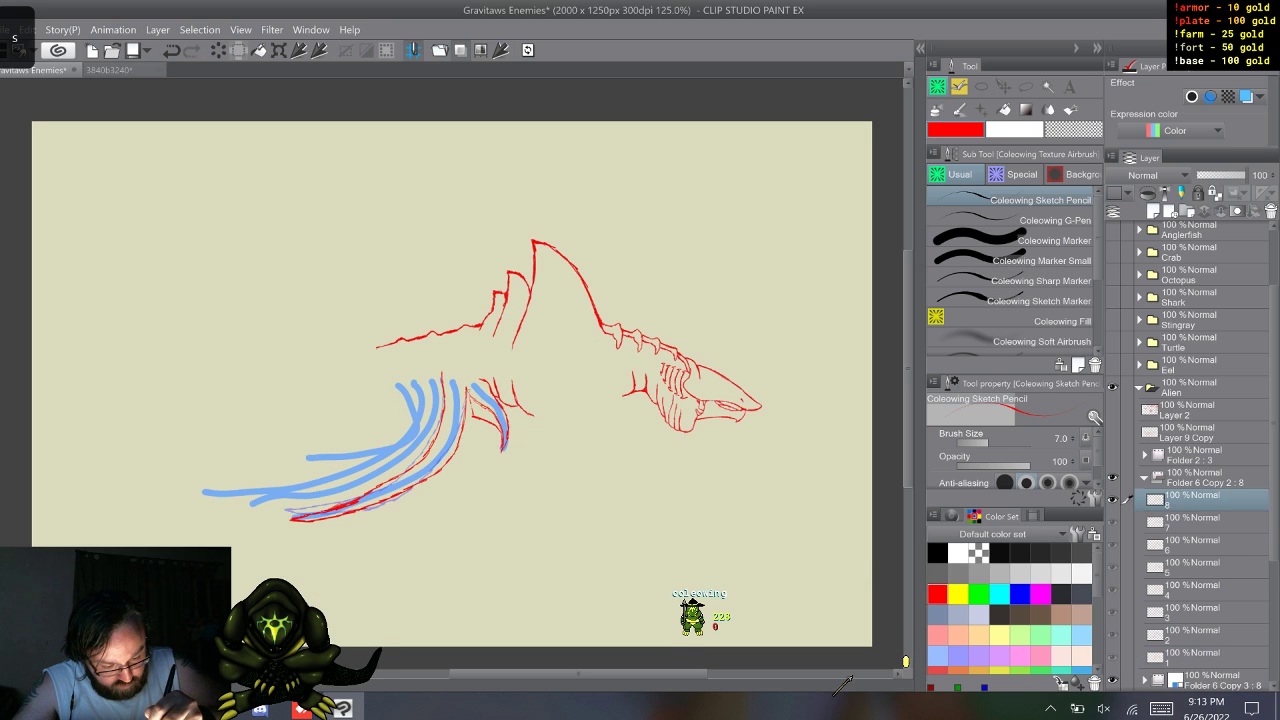
pyautogui.press('w')
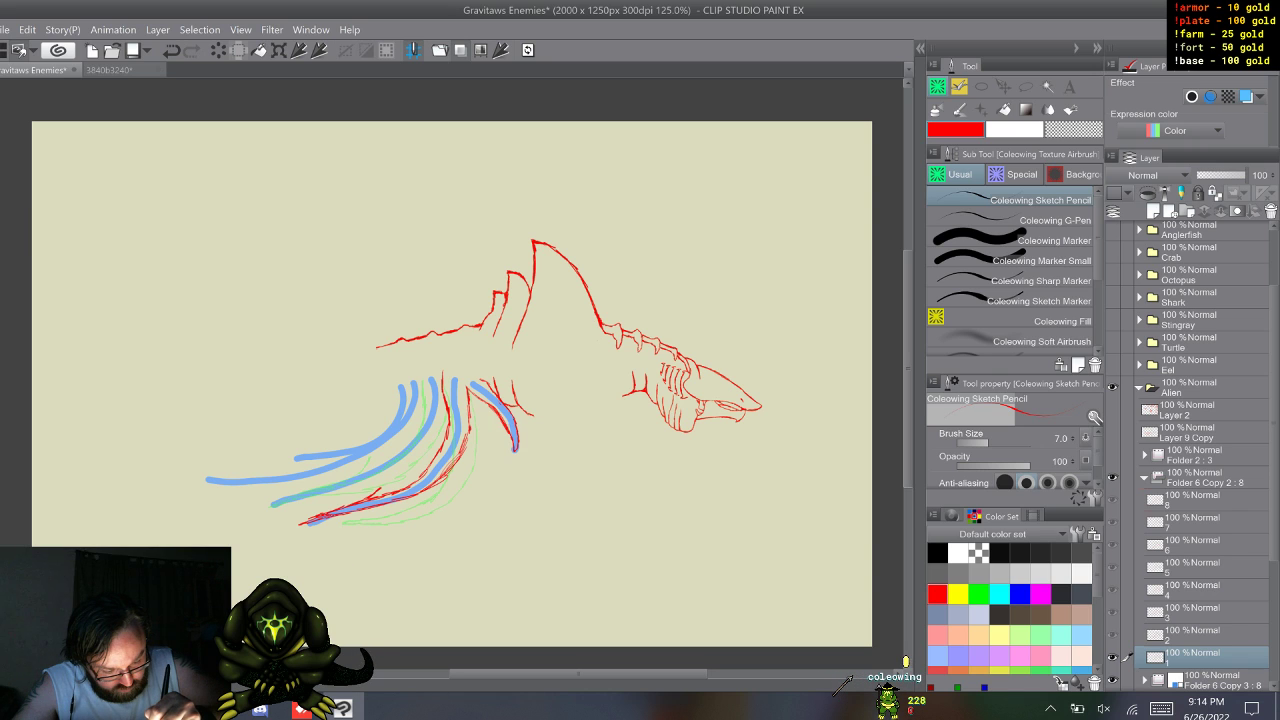
pyautogui.press('q')
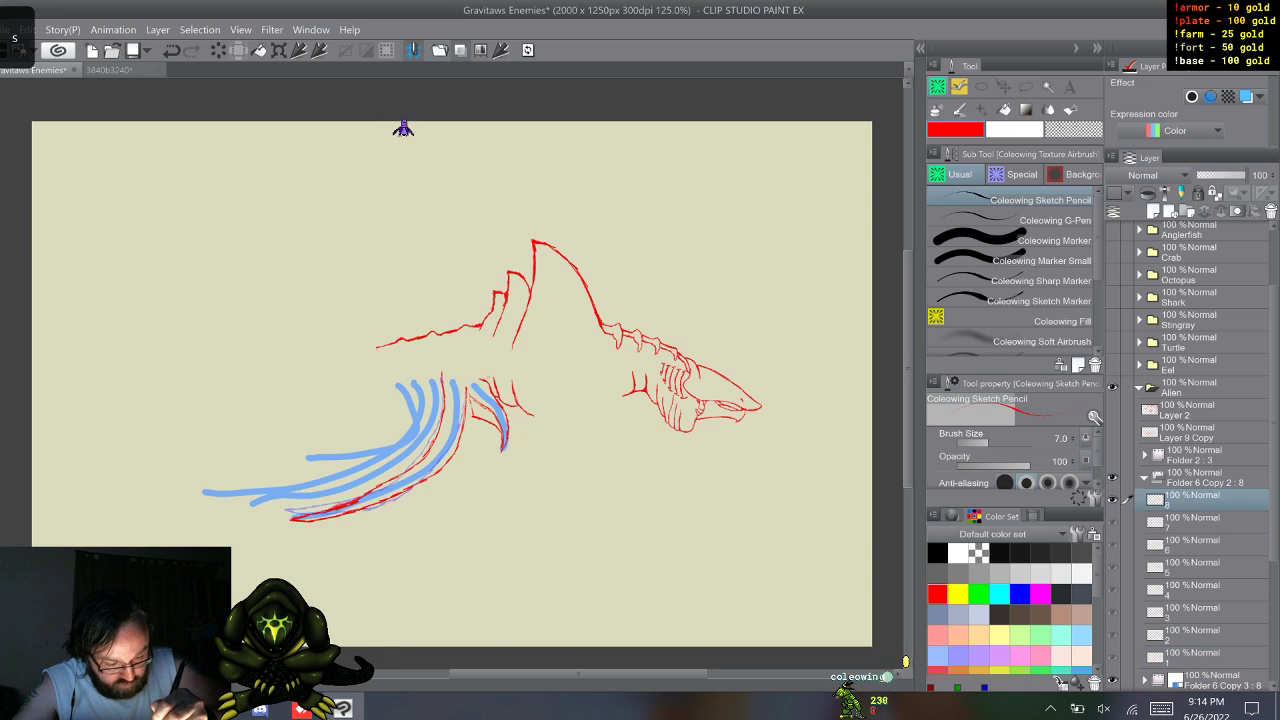
pyautogui.press('w')
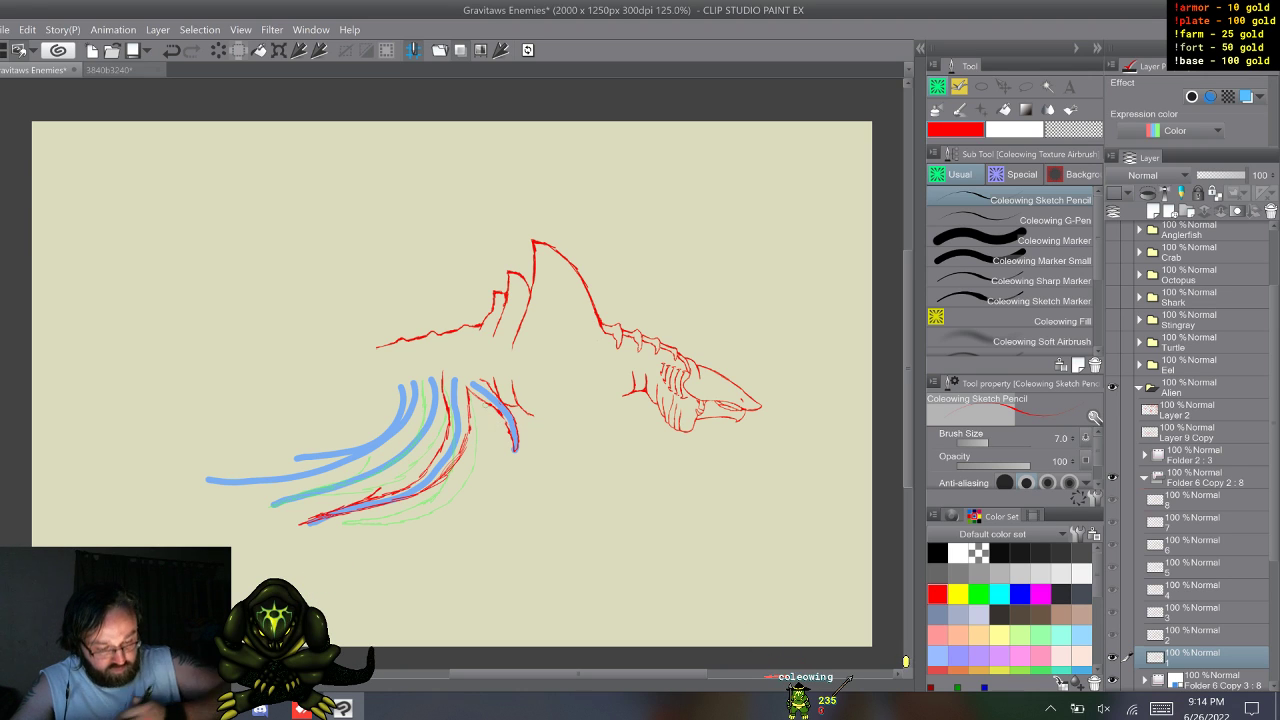
# - Flip back and forth between frames 8 and 1 to compare the motion of the short red tentacle
pyautogui.press('s')
pyautogui.press('d')
pyautogui.press('s')
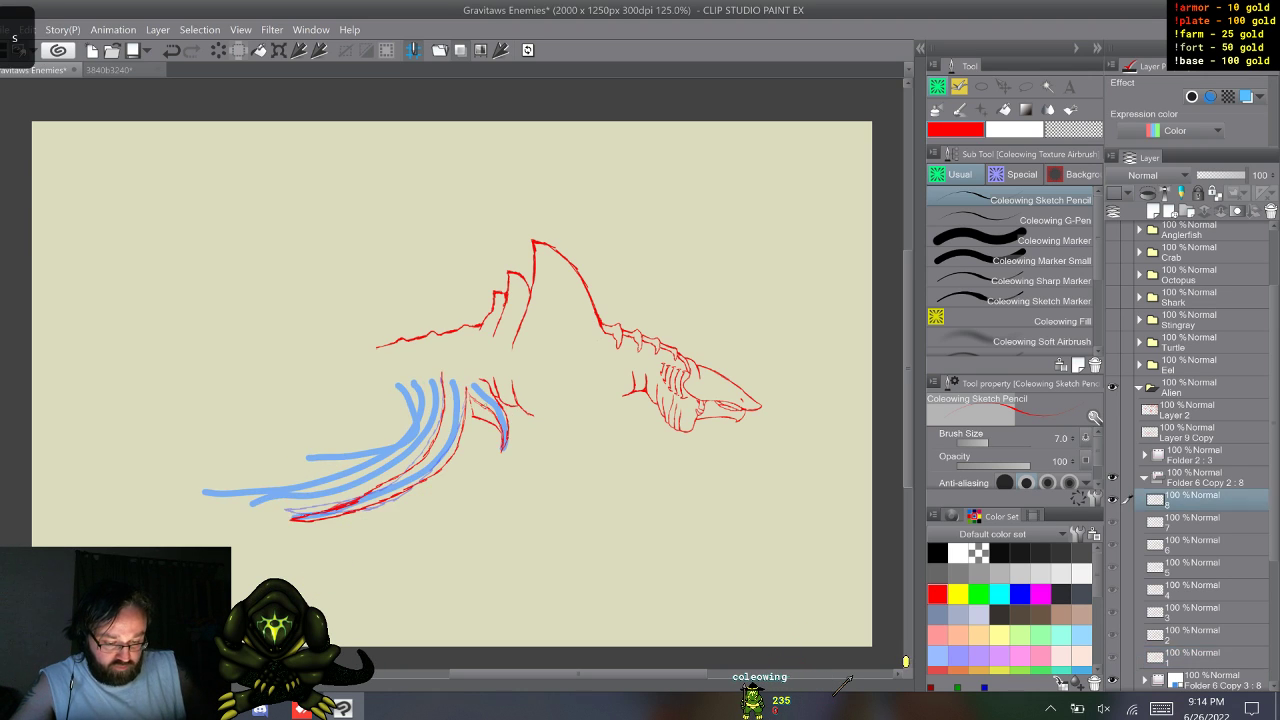
pyautogui.press('w')
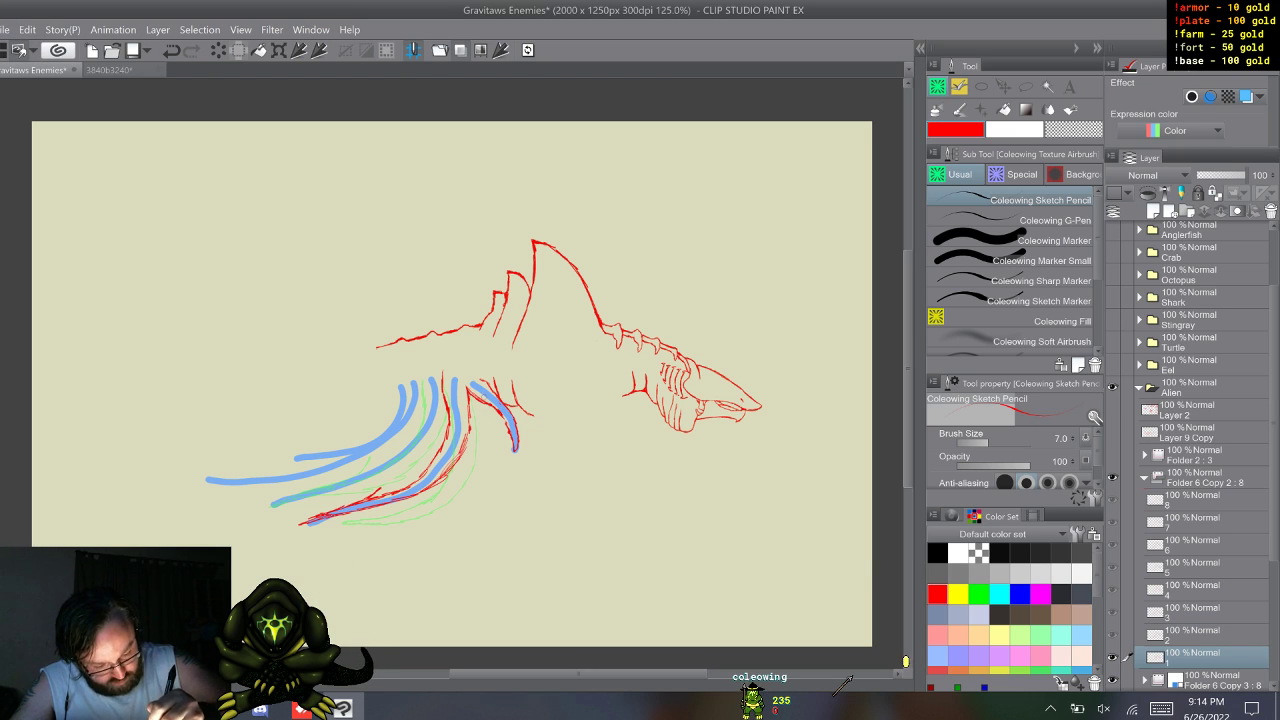
pyautogui.press('s')
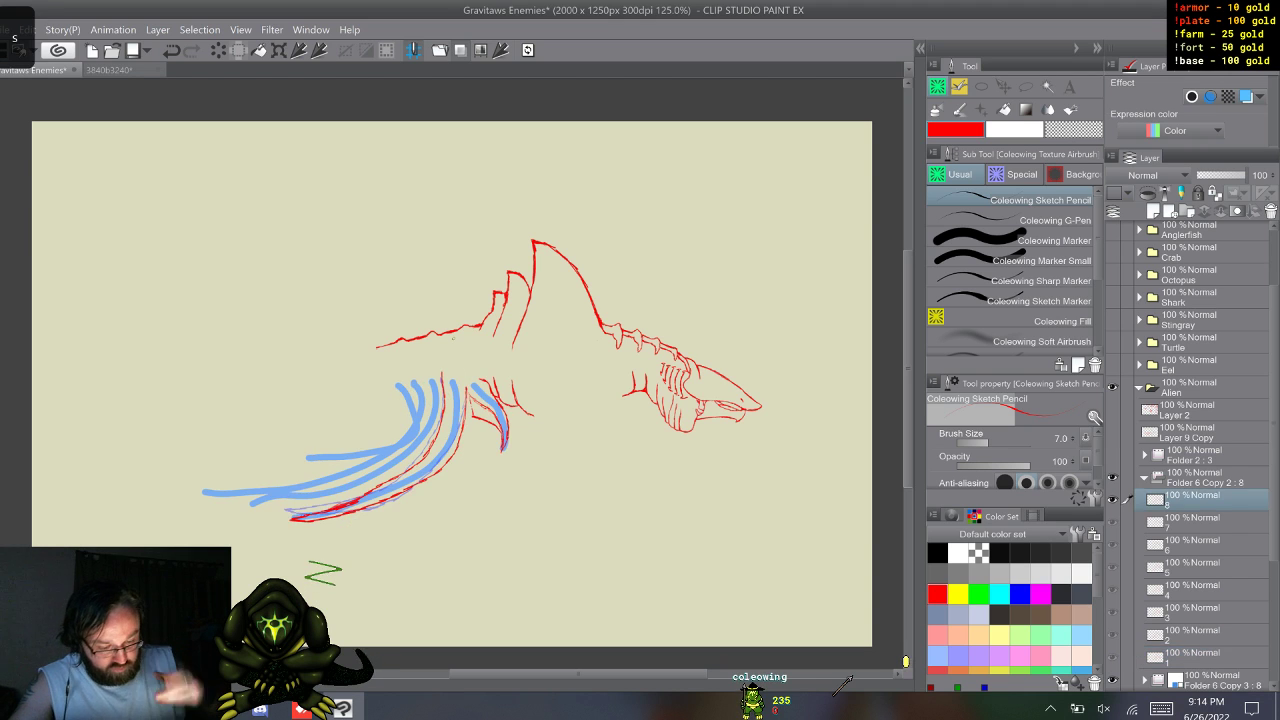
pyautogui.press('w')
pyautogui.press('s')
pyautogui.press('w')
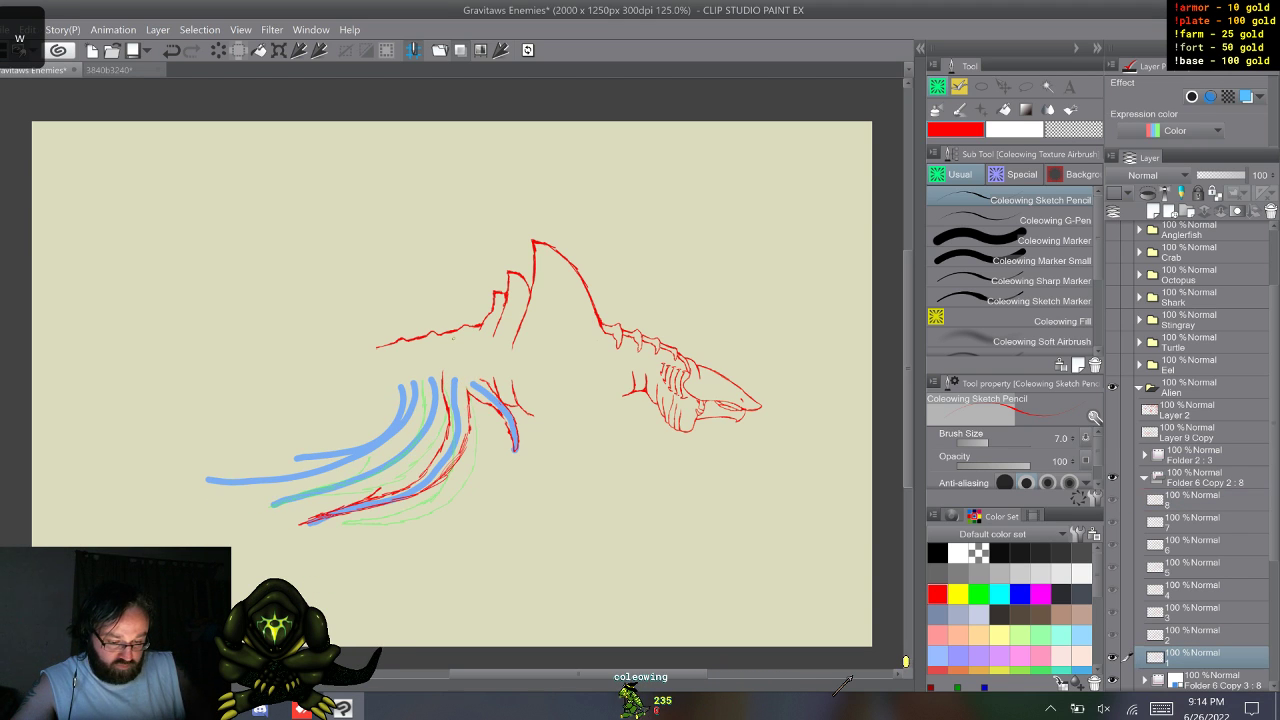
# - On frame 2, outline the short red tentacle around the shortest blue guide nearest the head
pyautogui.moveTo(313, 557); pyautogui.dragTo(346, 568)
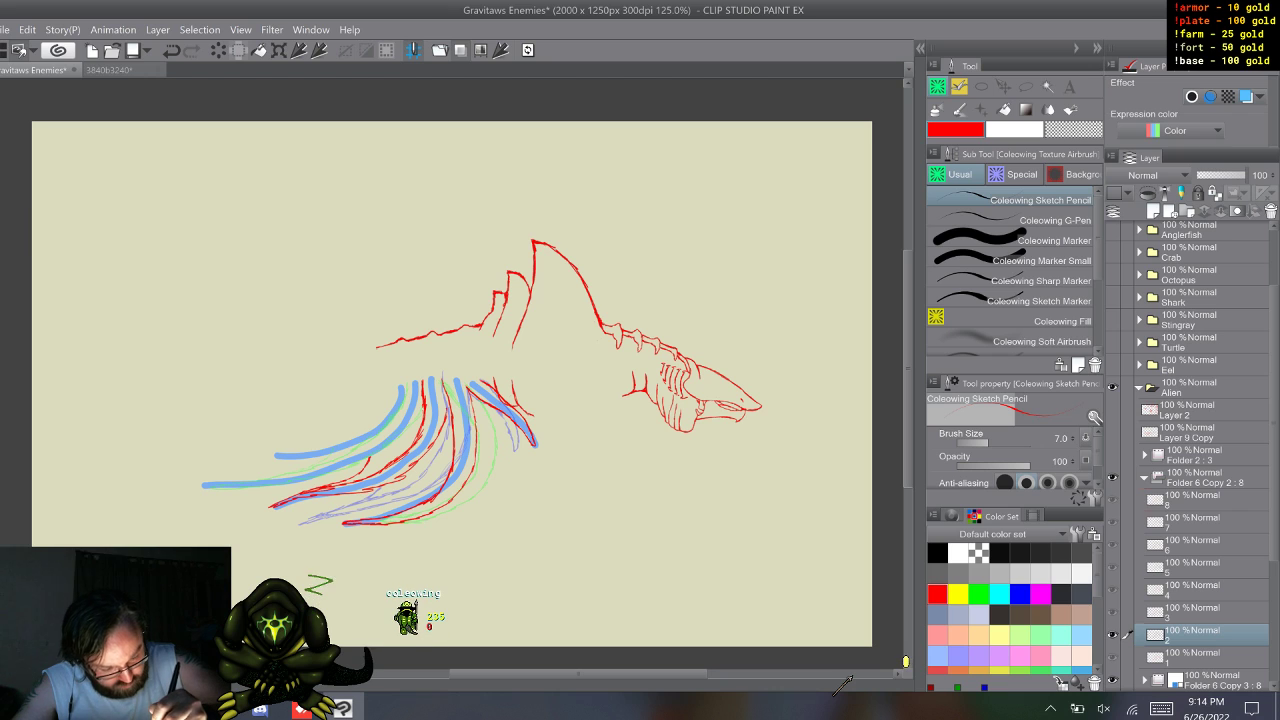
pyautogui.press('b')
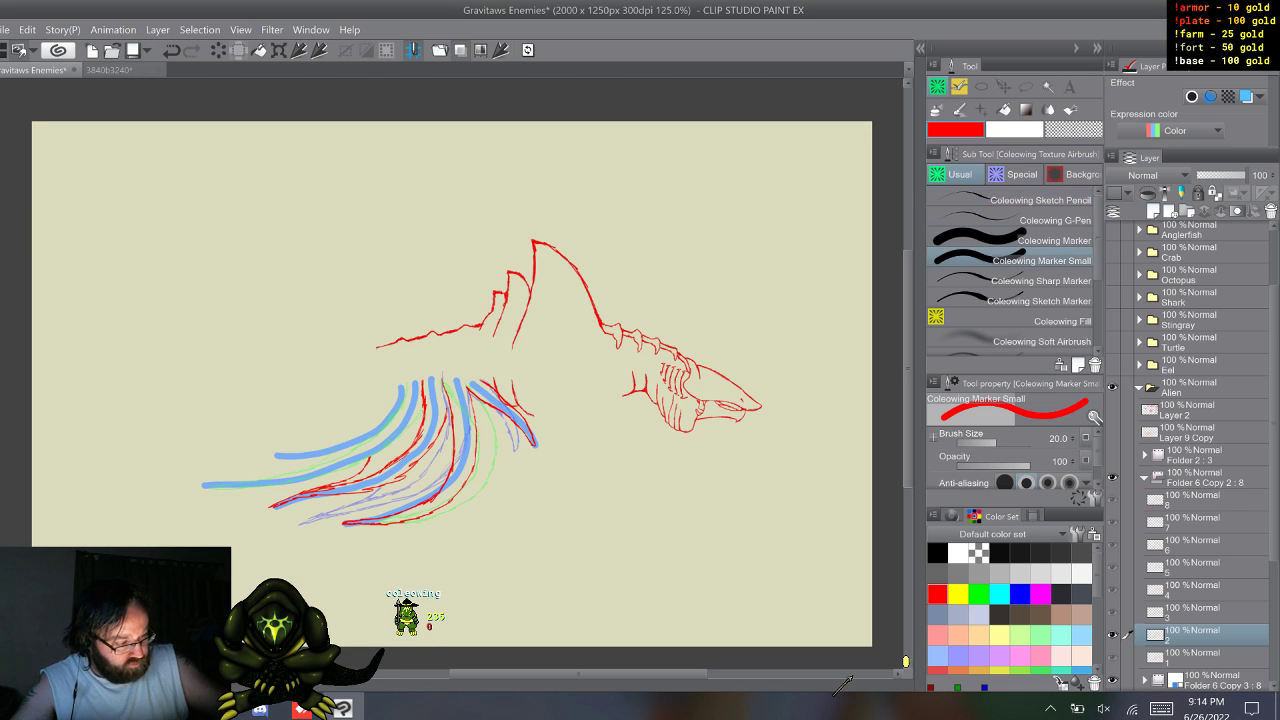
pyautogui.press('c')
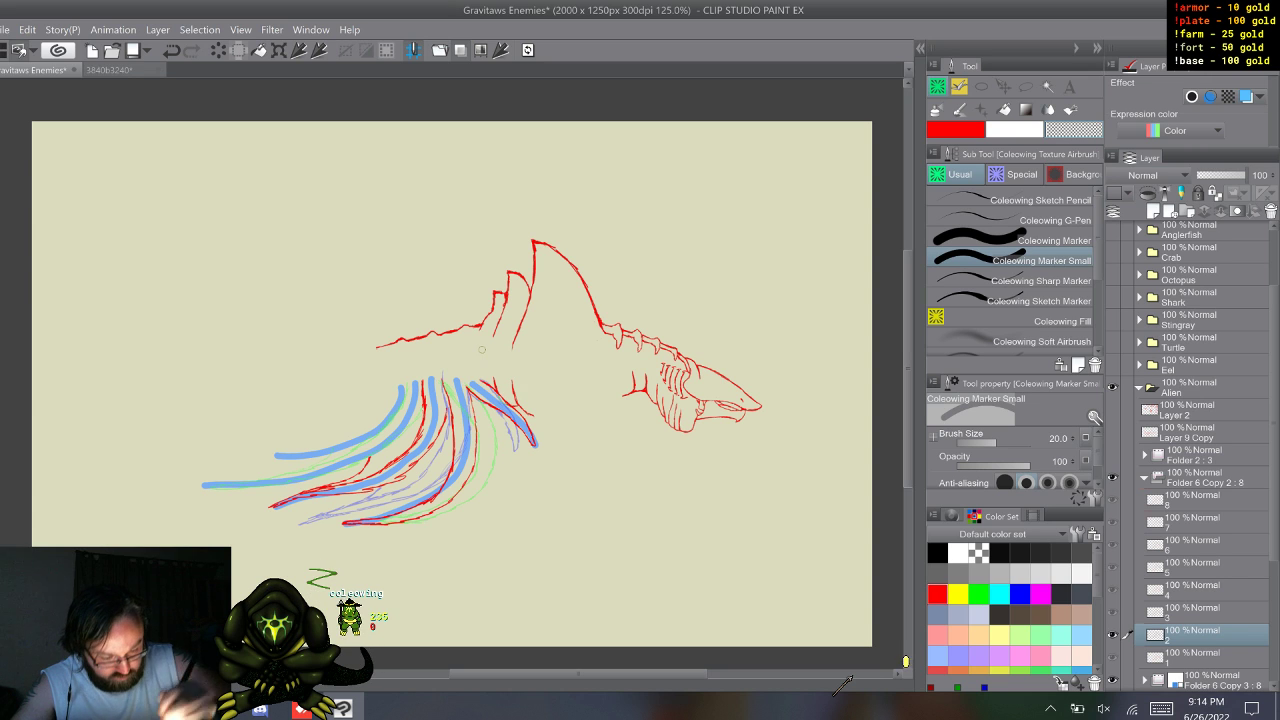
# - On frames 3 and 4, use the Coleowing Sketch Pencil to outline the short red tentacle around the shortest blue guide
pyautogui.press('w')
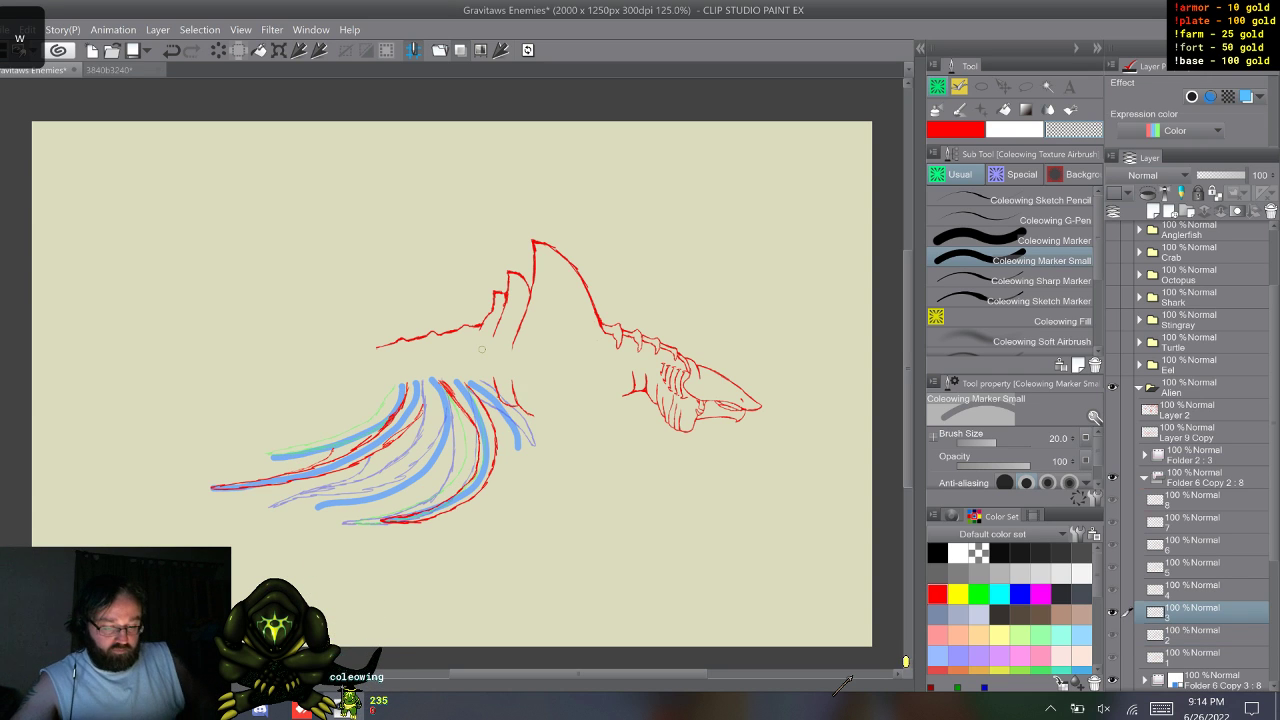
pyautogui.press('q')
pyautogui.press('w')
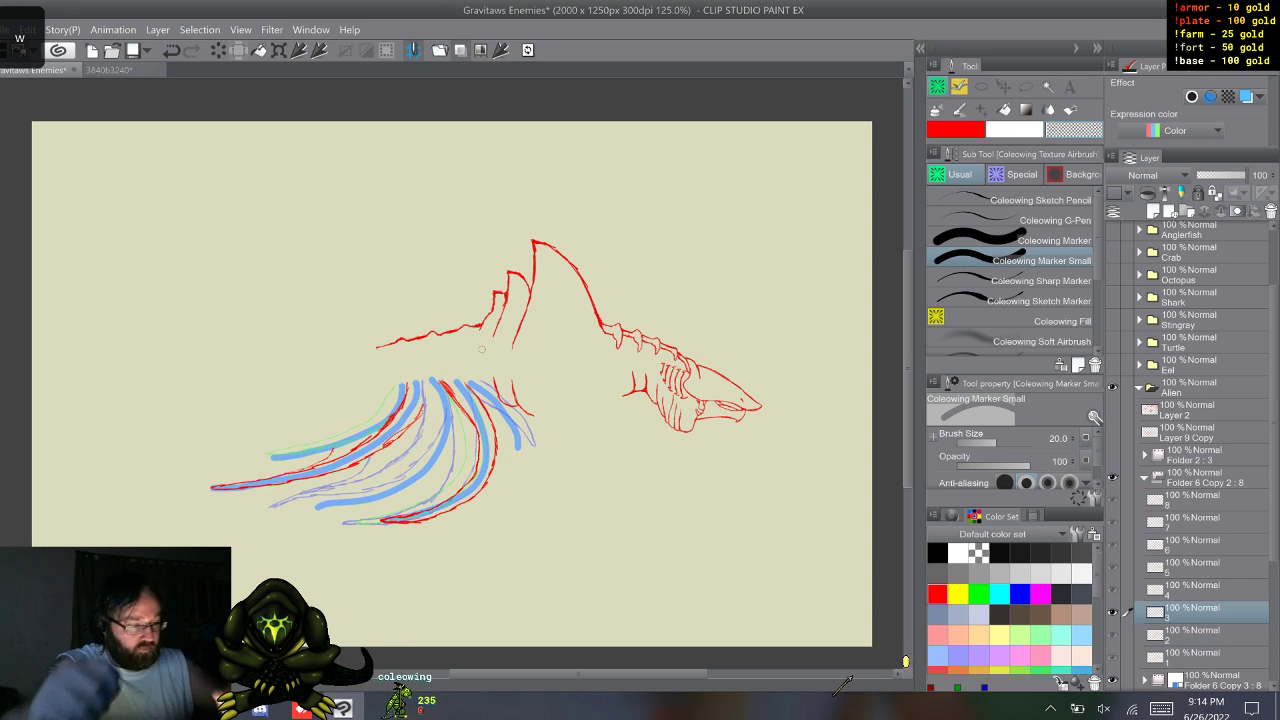
pyautogui.press('p')
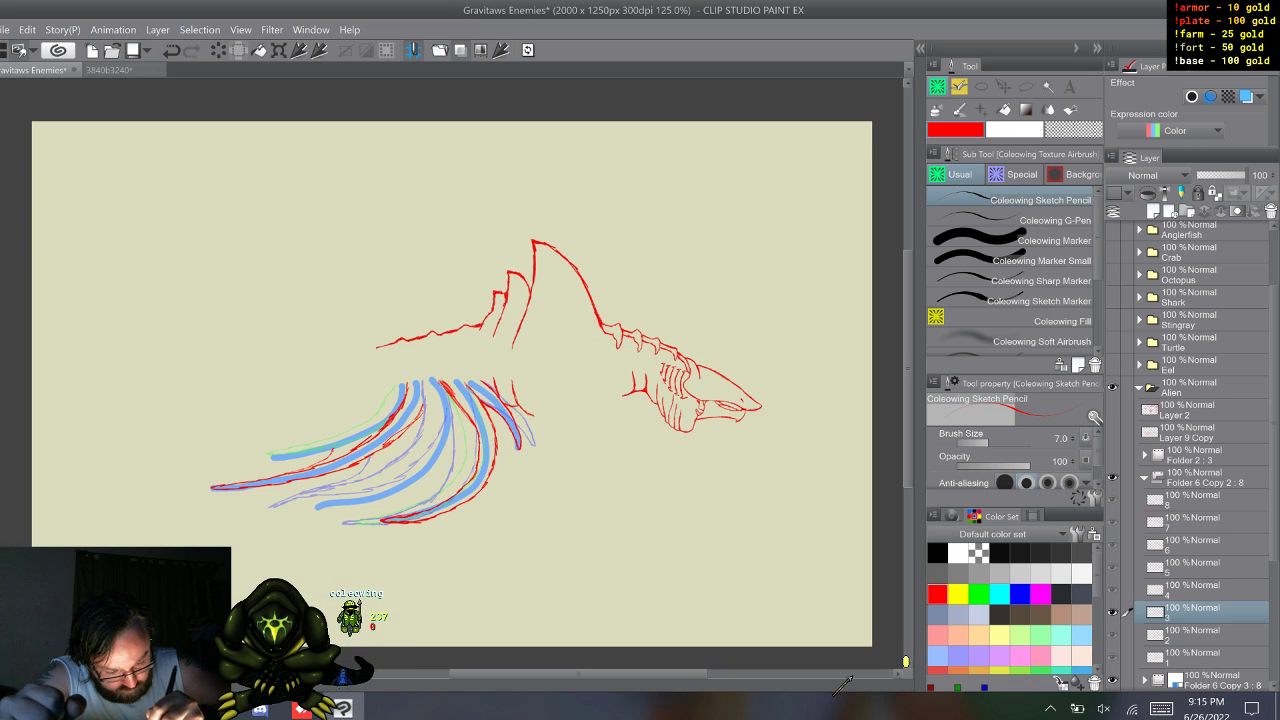
pyautogui.press('w')
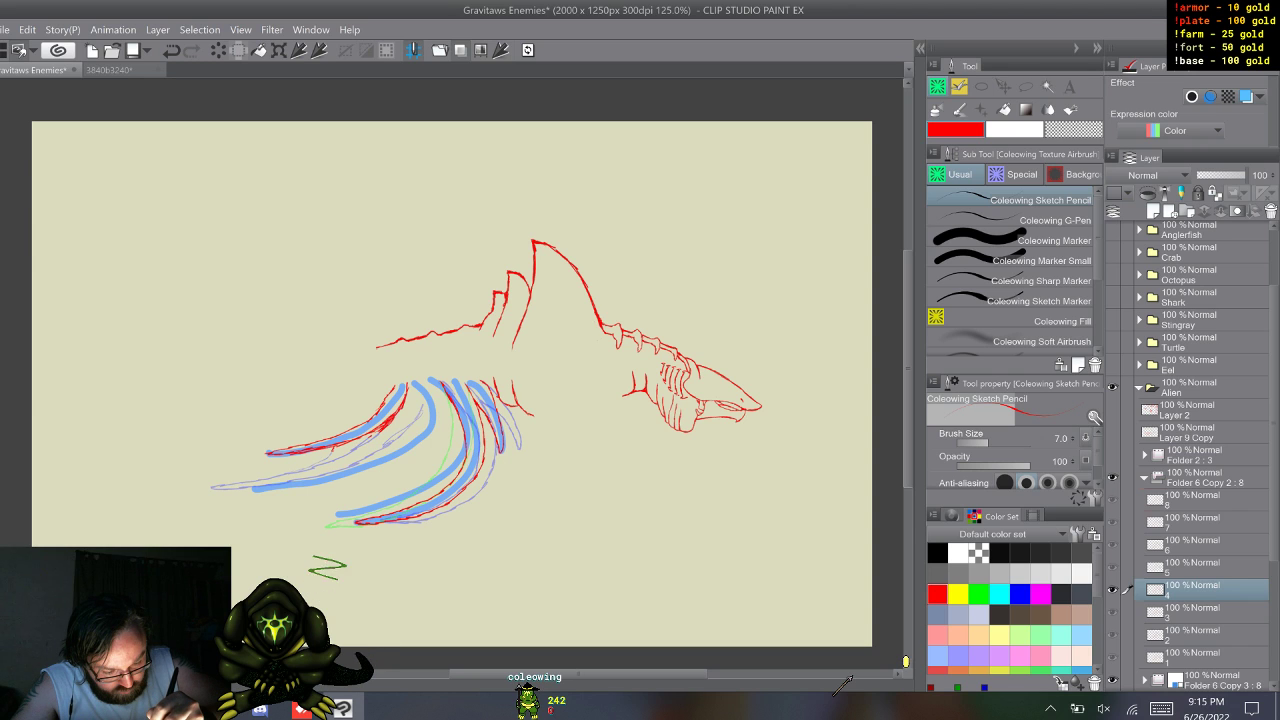
pyautogui.press('w')
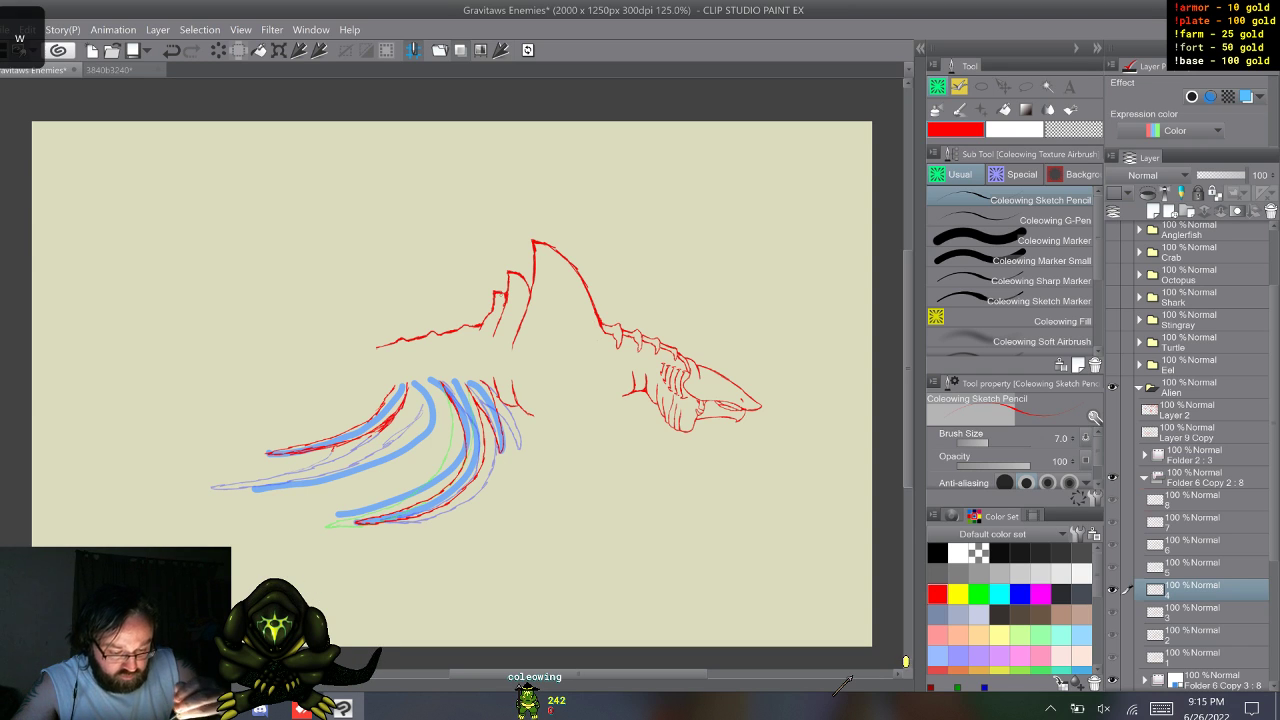
# - On frame 7, sketch the short red tentacle around the shortest blue guide and compare it with frame 8
pyautogui.press('w')
pyautogui.press('w')
pyautogui.press('w')
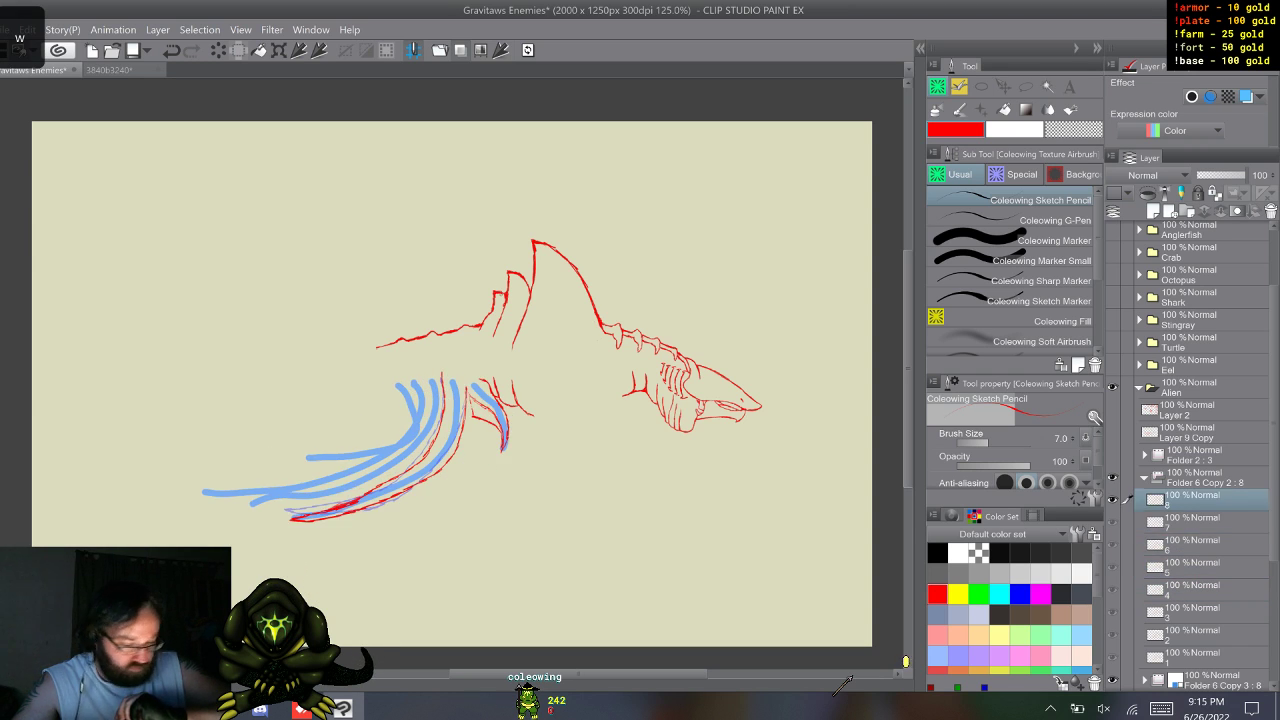
pyautogui.press('s')
pyautogui.press('s')
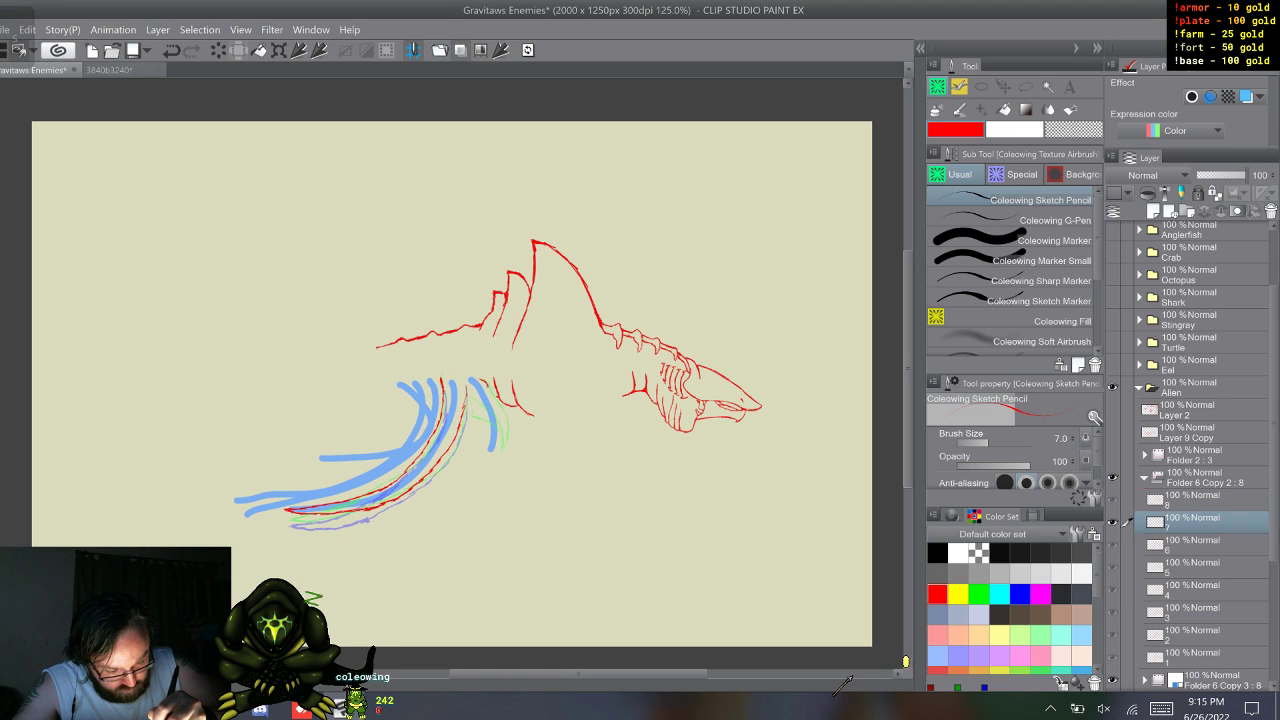
pyautogui.moveTo(310, 572); pyautogui.dragTo(336, 586)
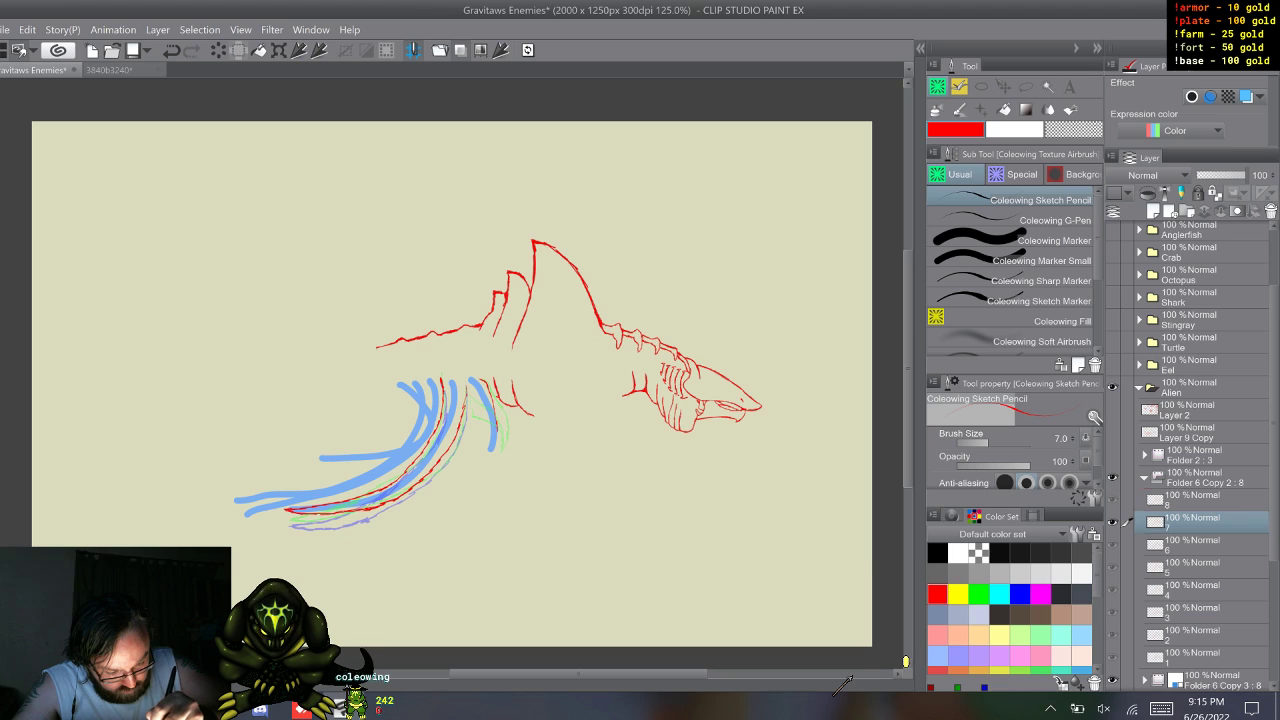
pyautogui.moveTo(490, 390); pyautogui.dragTo(490, 450)
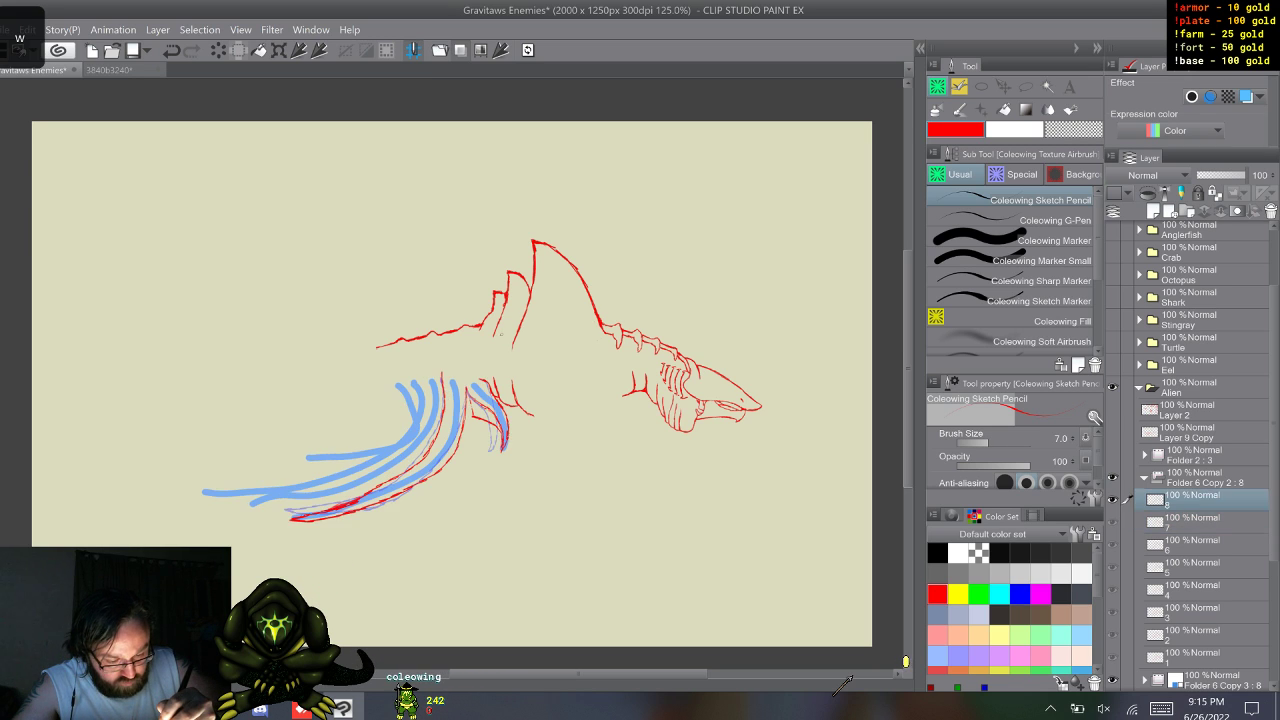
pyautogui.press('w')
pyautogui.press('q')
pyautogui.press('w')
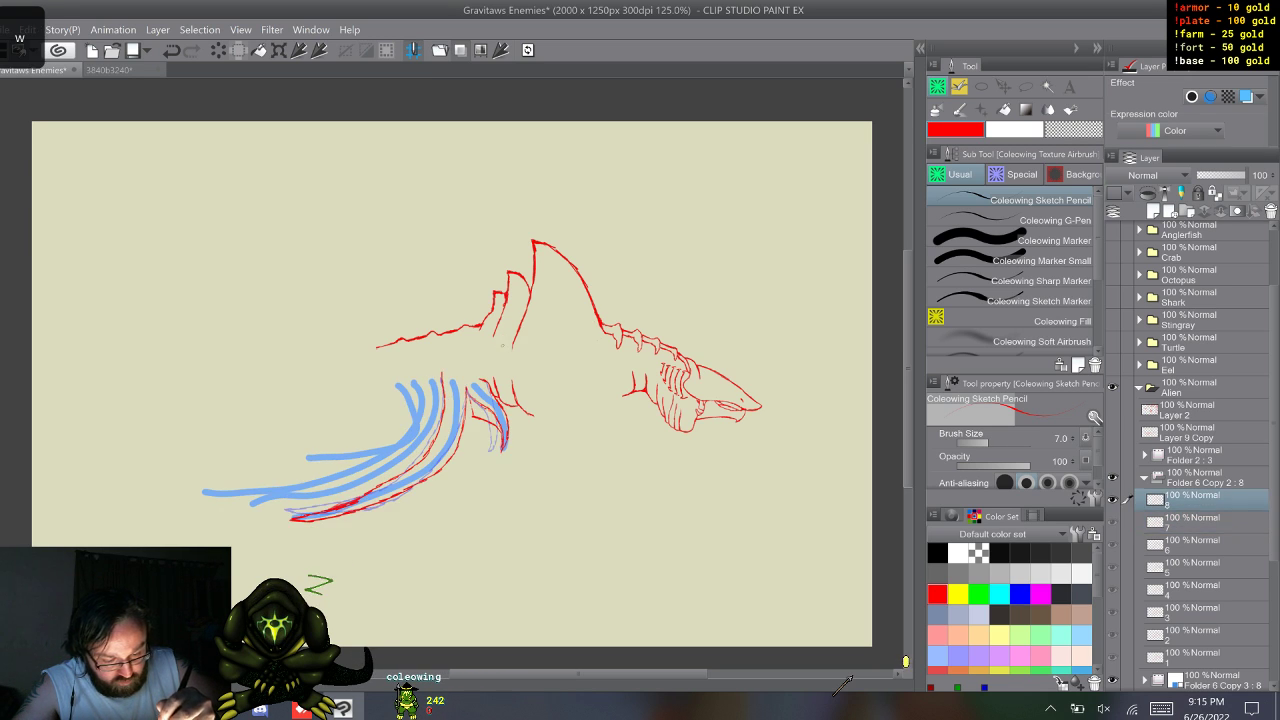
# - Step back to frames 6 and 5 and outline the short red tentacle around the shortest blue guide on each
pyautogui.press('w')
pyautogui.press('s')
pyautogui.press('s')
pyautogui.press('s')
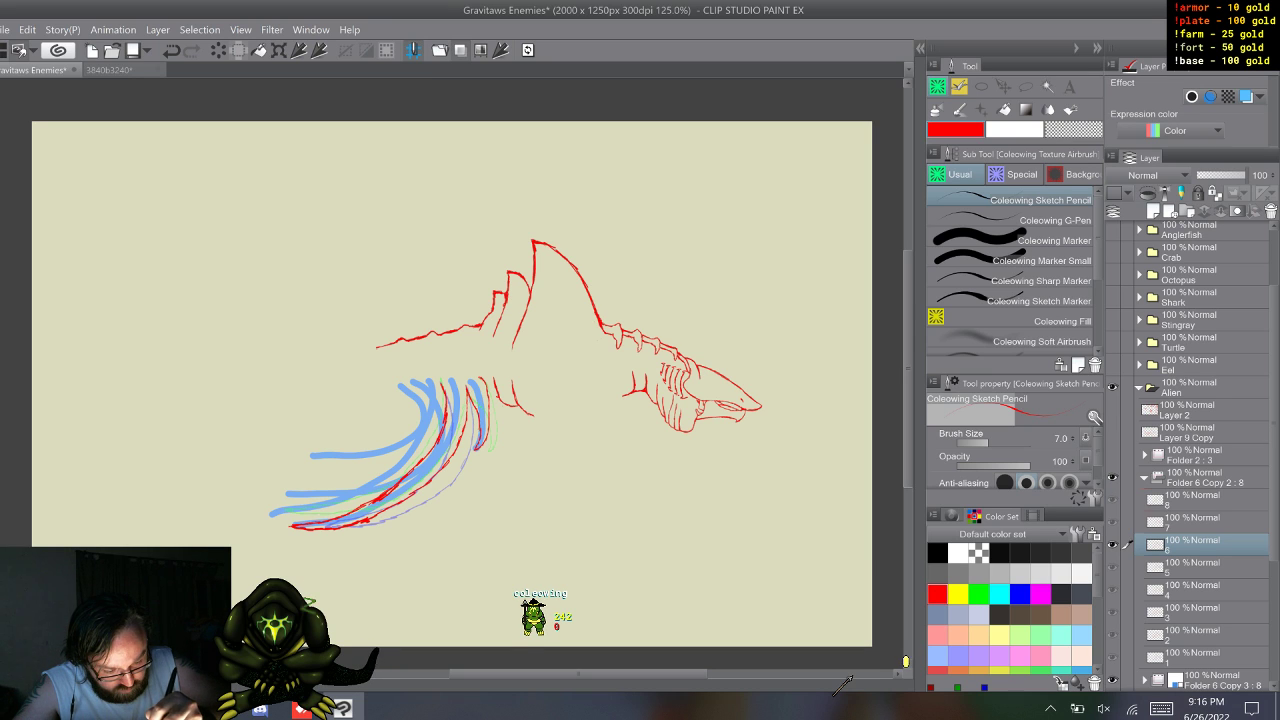
pyautogui.press('w')
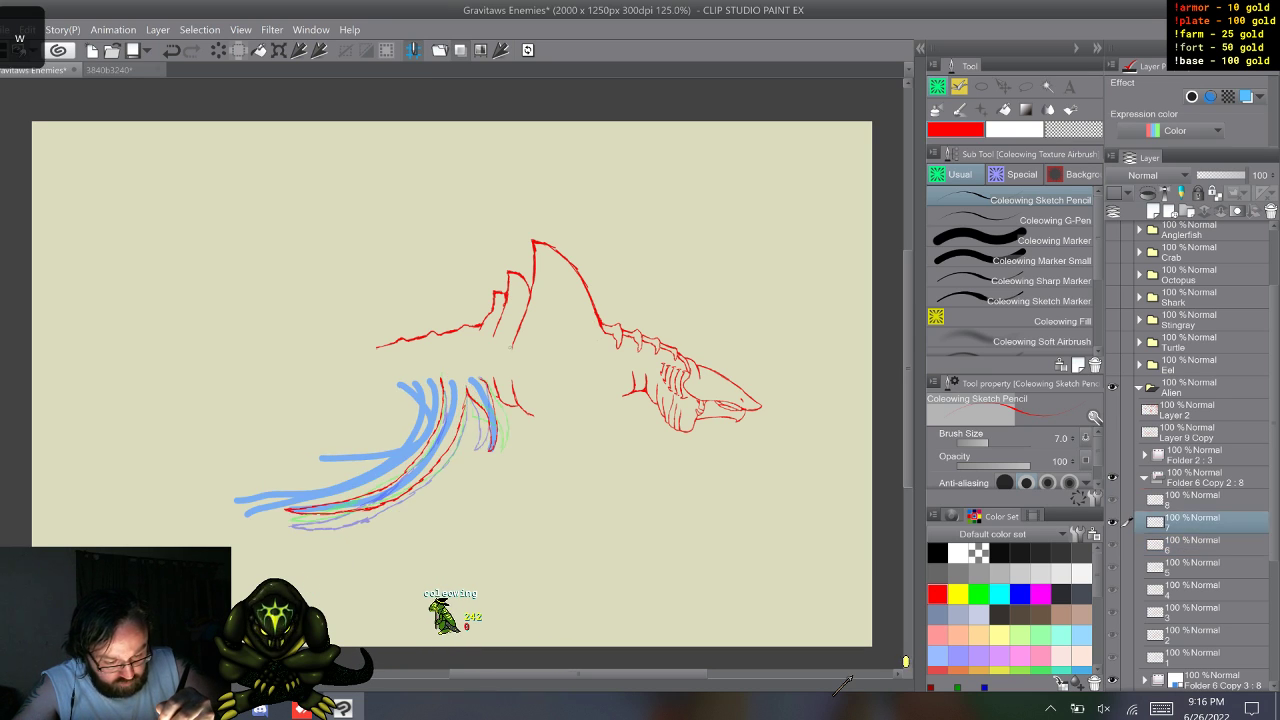
pyautogui.press('s')
pyautogui.press('s')
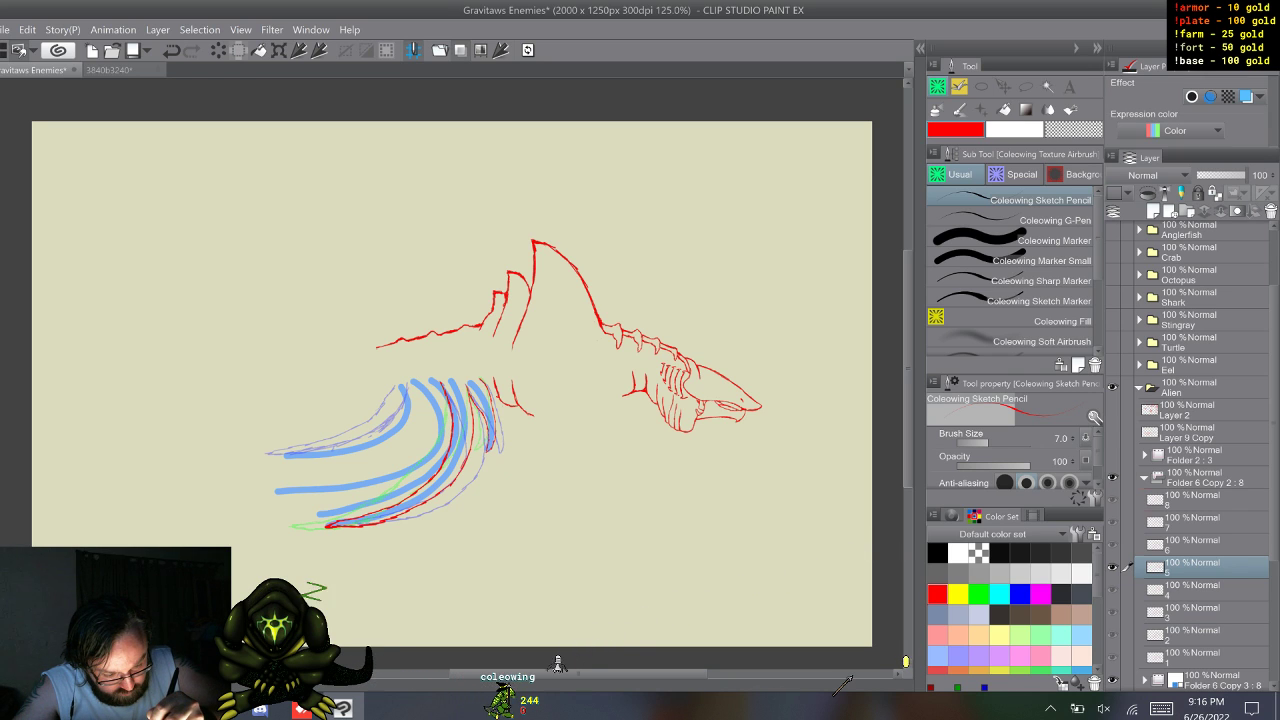
# - Cycle through all eight frames to review the swimming motion of the red tentacles
pyautogui.press('w')
pyautogui.press('w')
pyautogui.press('w')
pyautogui.press('w')
pyautogui.press('w')
pyautogui.press('w')
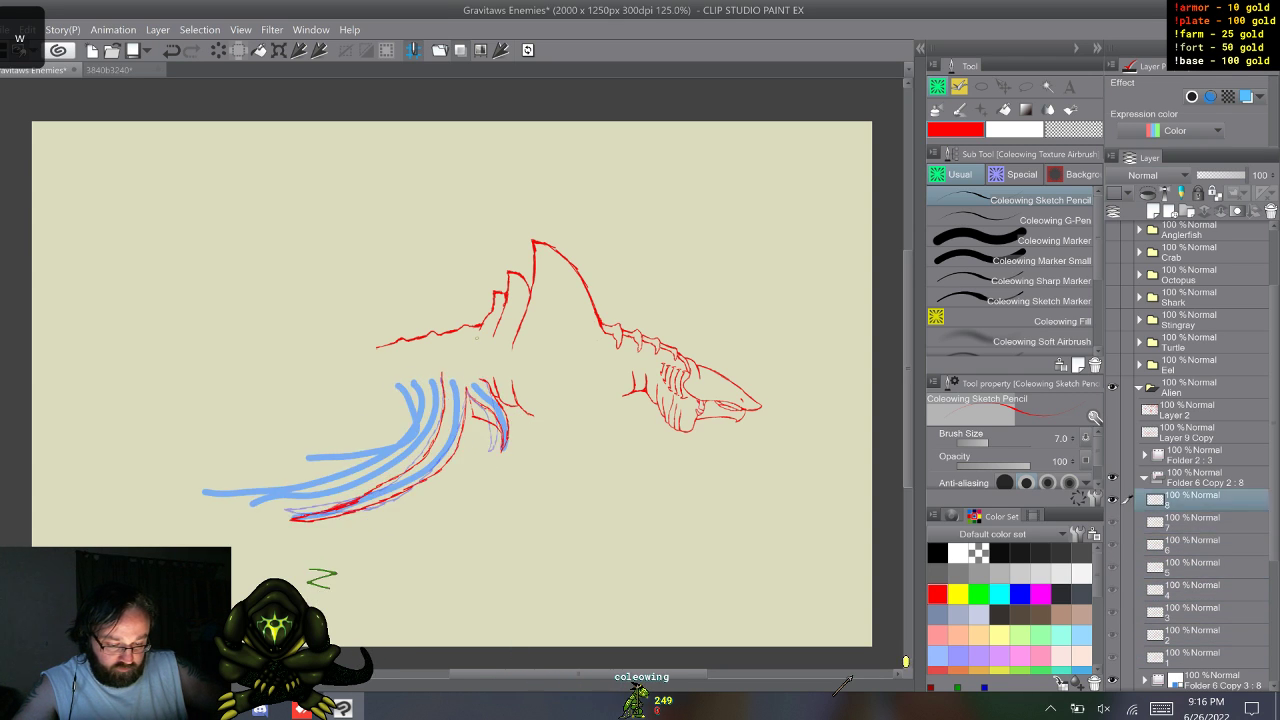
pyautogui.press('w')
pyautogui.press('w')
pyautogui.press('w')
pyautogui.press('w')
pyautogui.press('w')
pyautogui.press('w')
pyautogui.press('w')
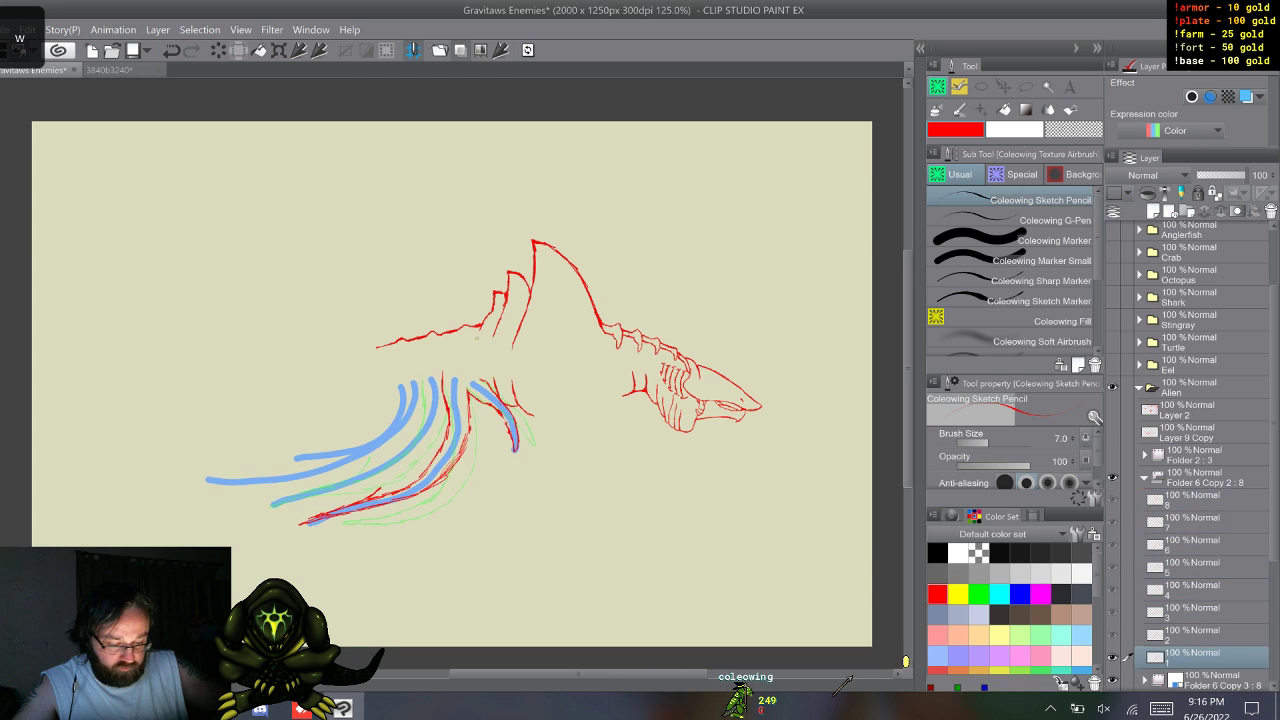
pyautogui.press('s')
pyautogui.press('w')
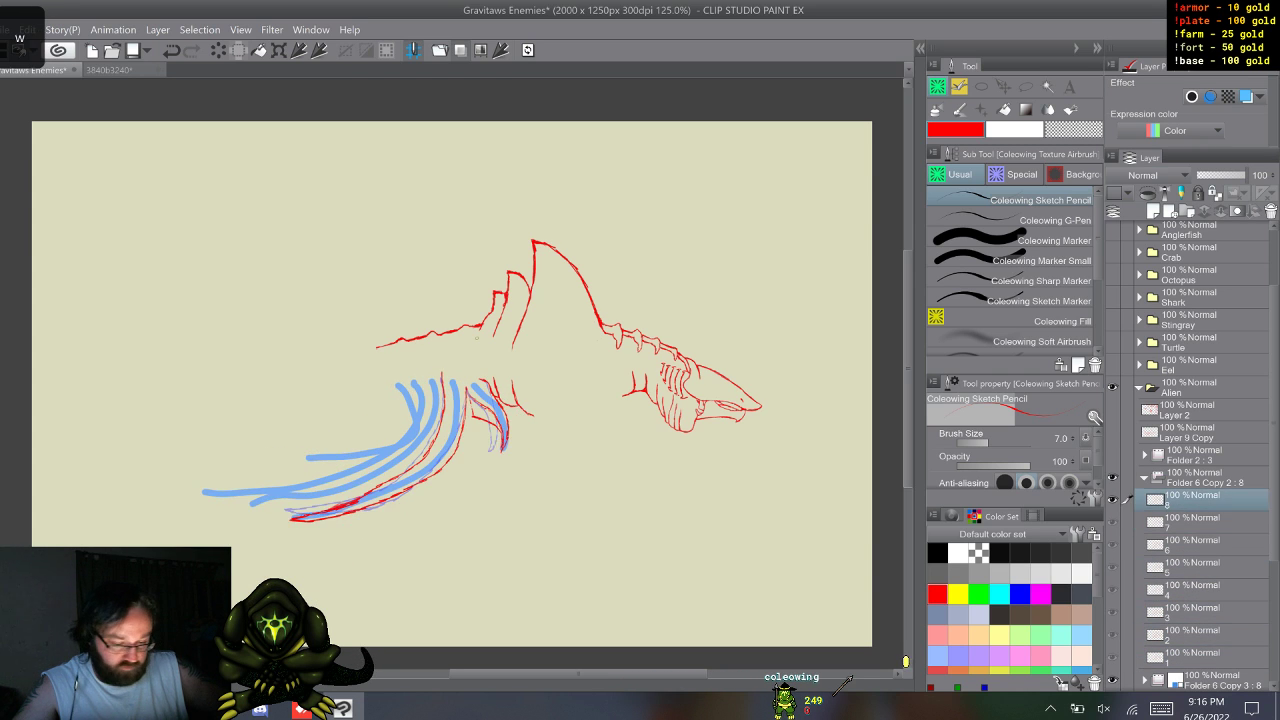
# - Compare frames 8, 1 and 2 to check how the second long tentacle moves between them
pyautogui.press('s')
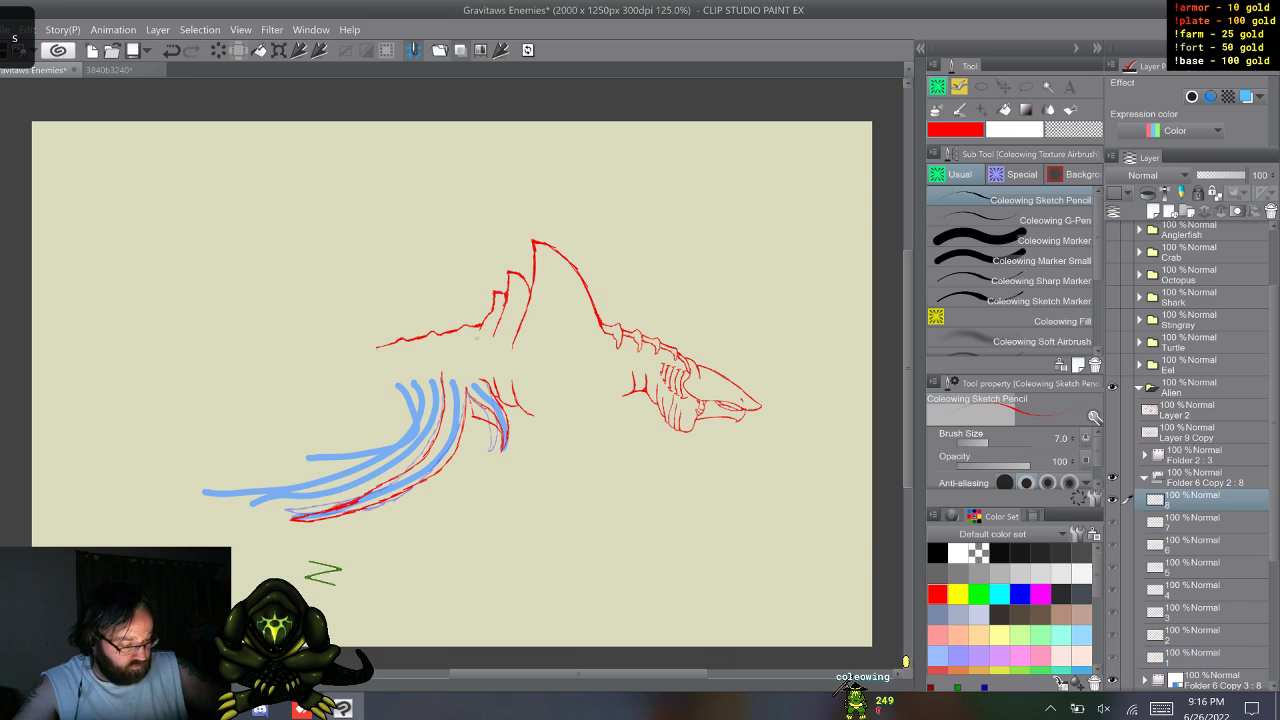
pyautogui.press('w')
pyautogui.press('w')
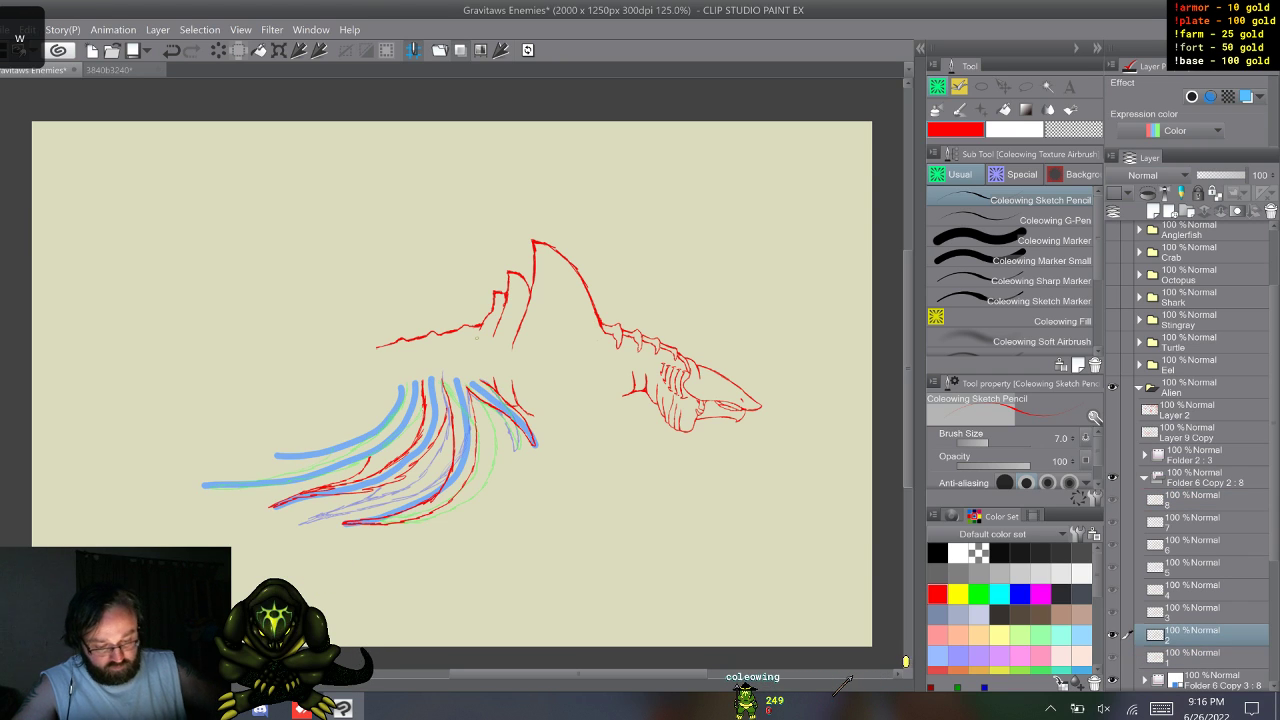
pyautogui.press('s')
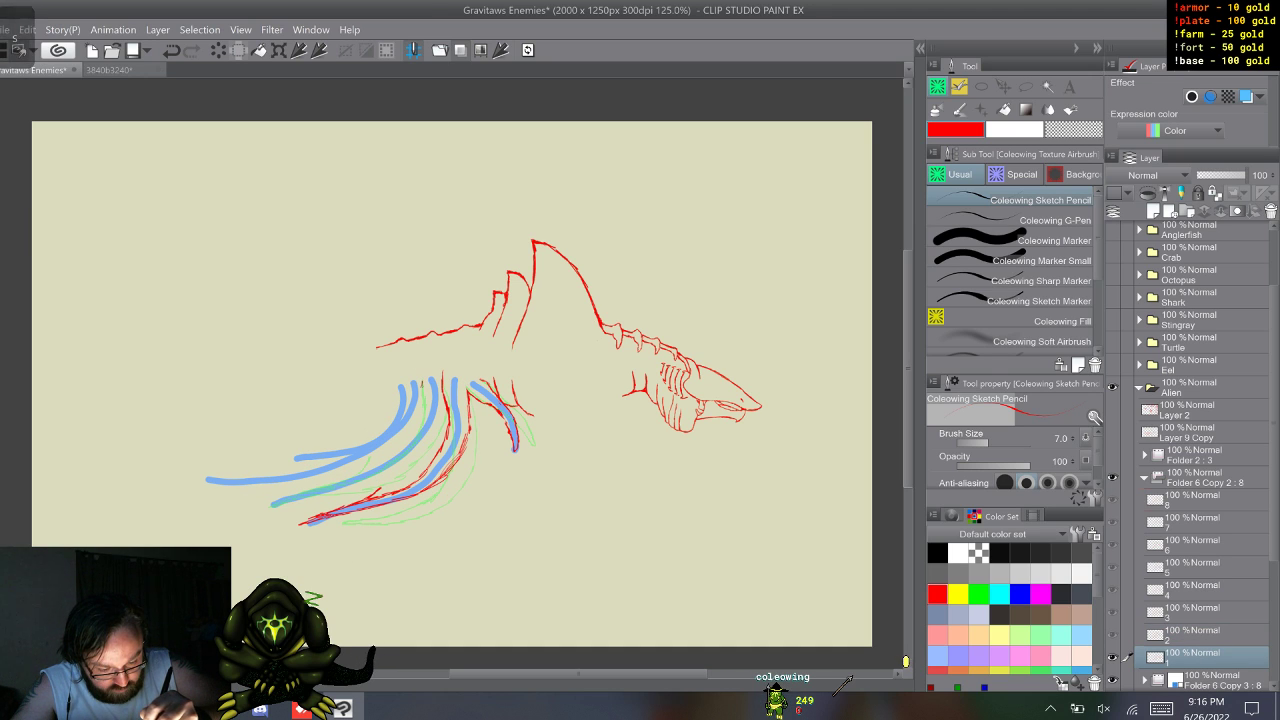
pyautogui.moveTo(308, 572); pyautogui.dragTo(334, 586)
pyautogui.press('s')
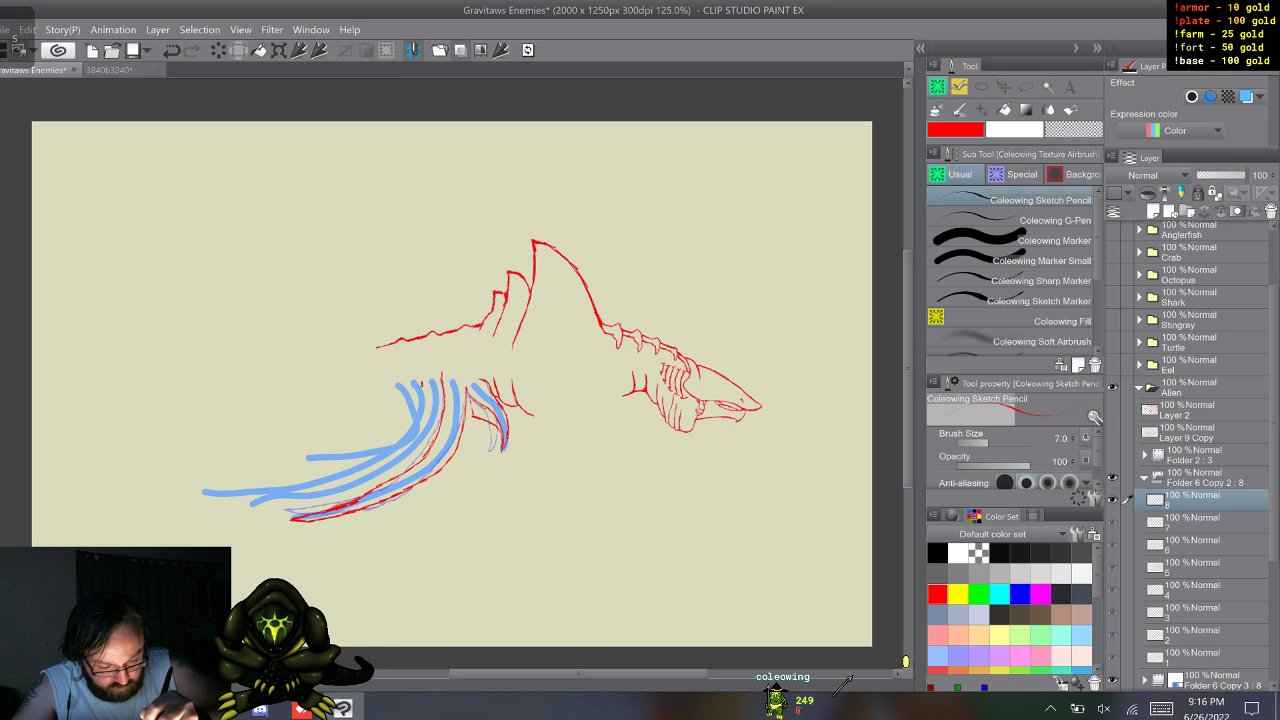
pyautogui.press('w')
pyautogui.press('w')
pyautogui.press('w')
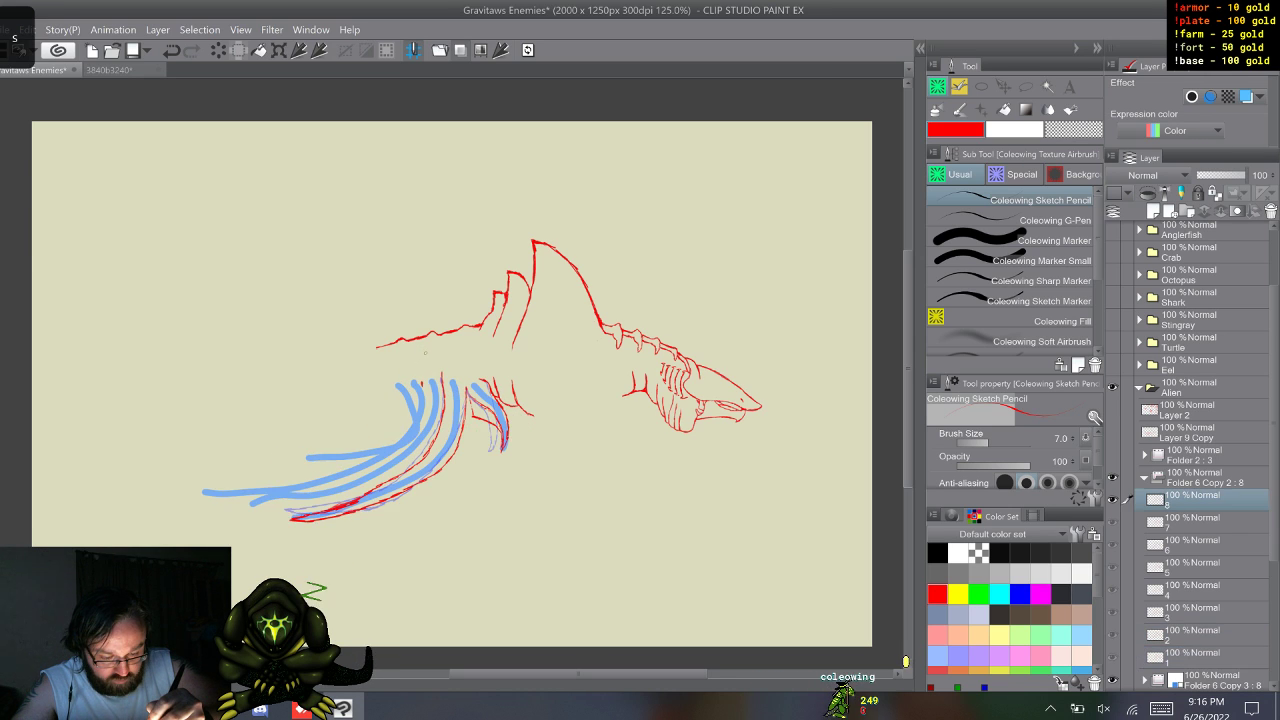
pyautogui.press('w')
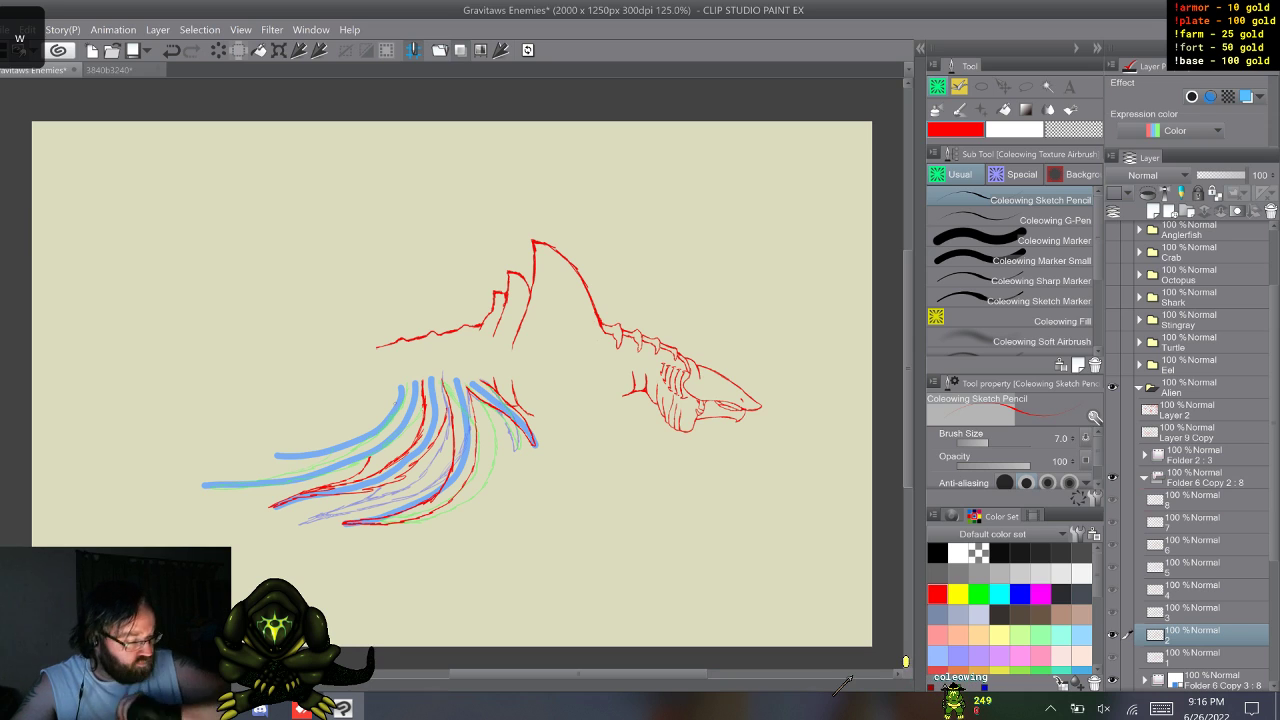
# - On frame 1, outline the second long red tentacle around the blue guide behind the first one and touch it up with the transparent Coleowing Marker Small
pyautogui.press('s')
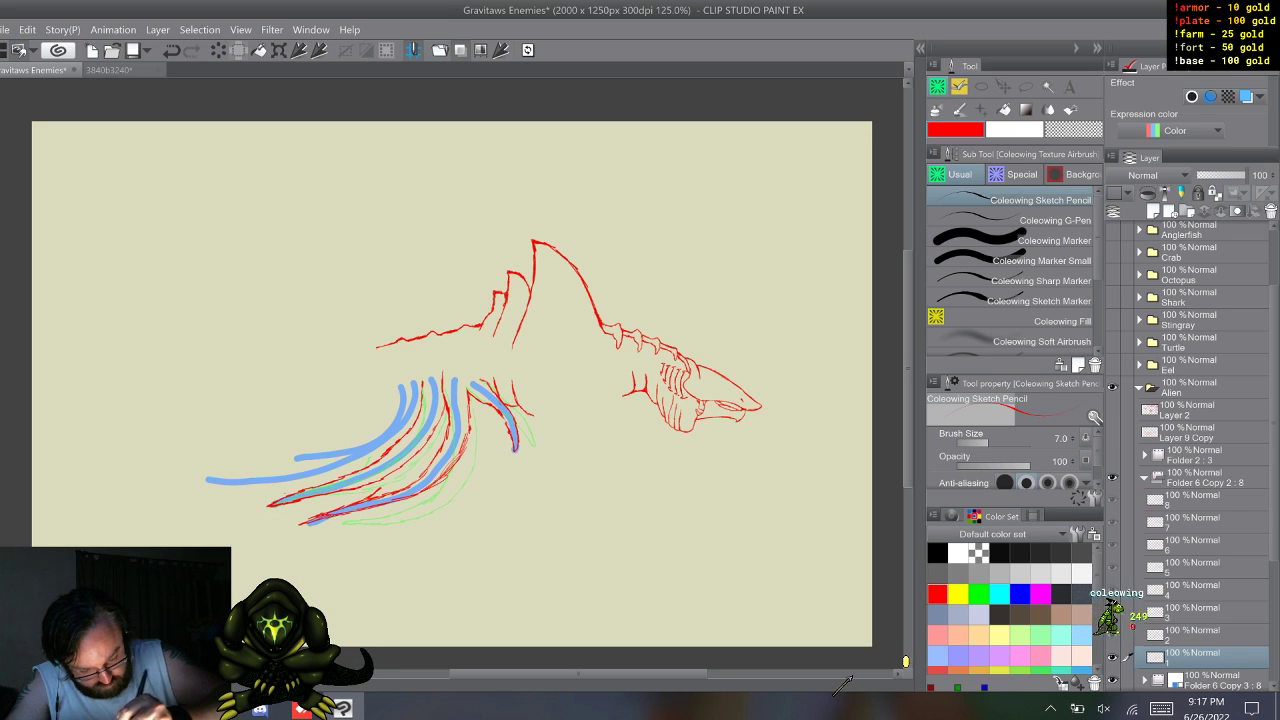
pyautogui.press('s')
pyautogui.press('w')
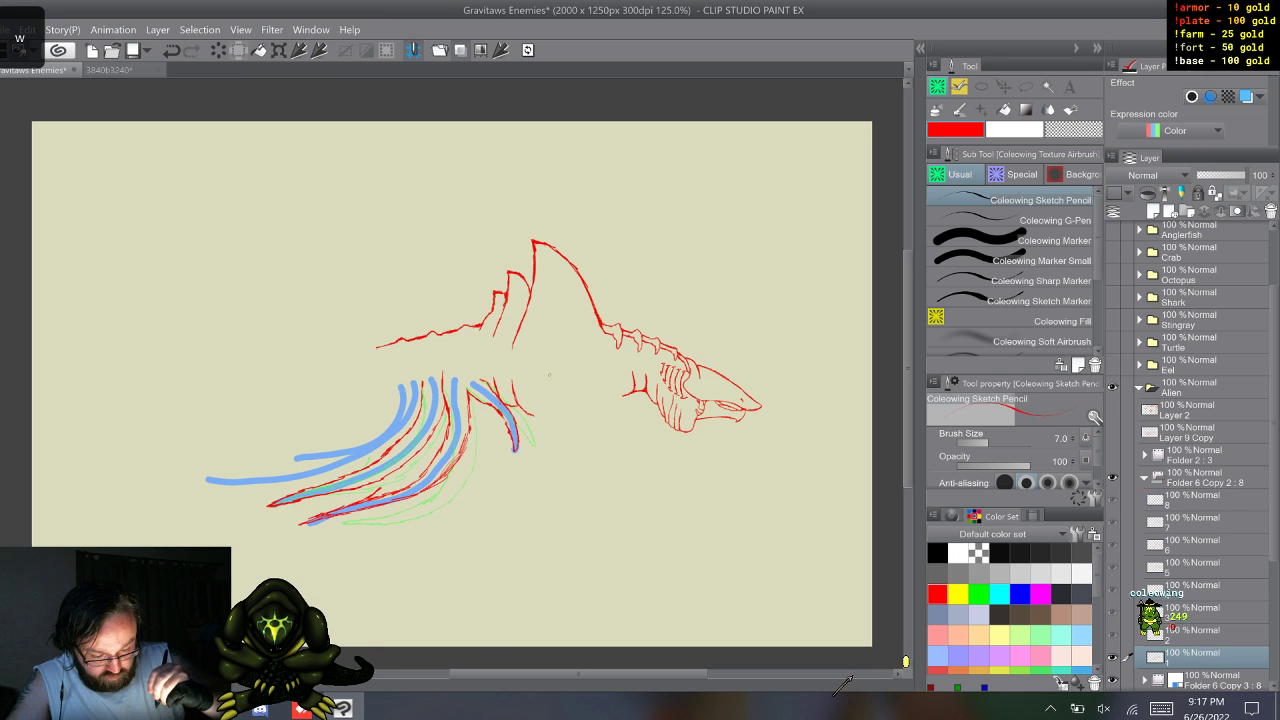
pyautogui.press('w')
pyautogui.press('s')
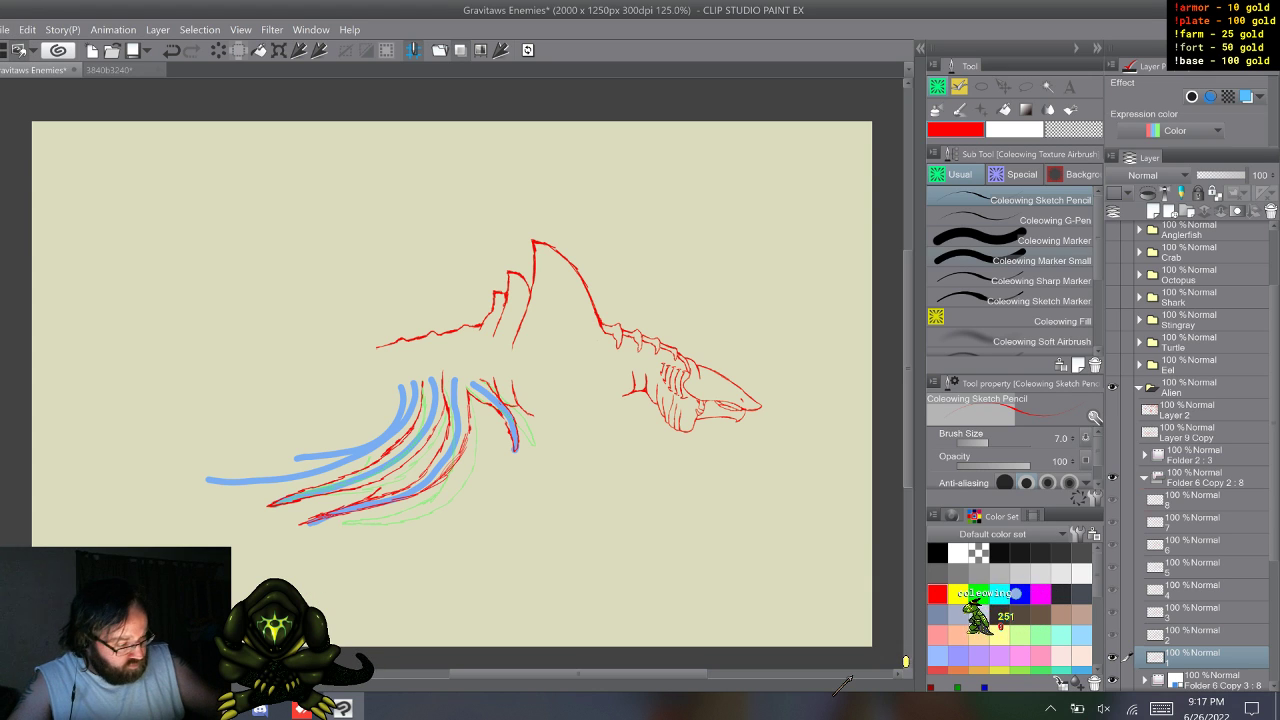
pyautogui.press('b')
pyautogui.press('c')
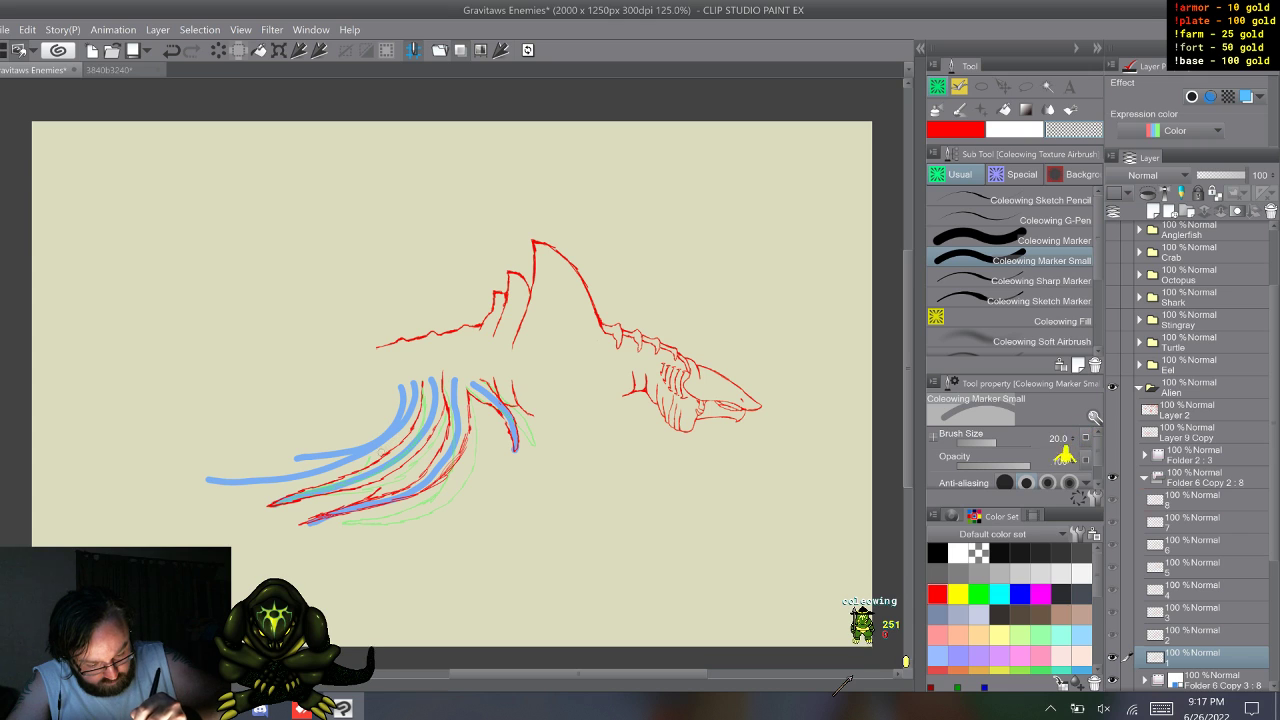
pyautogui.press('p')
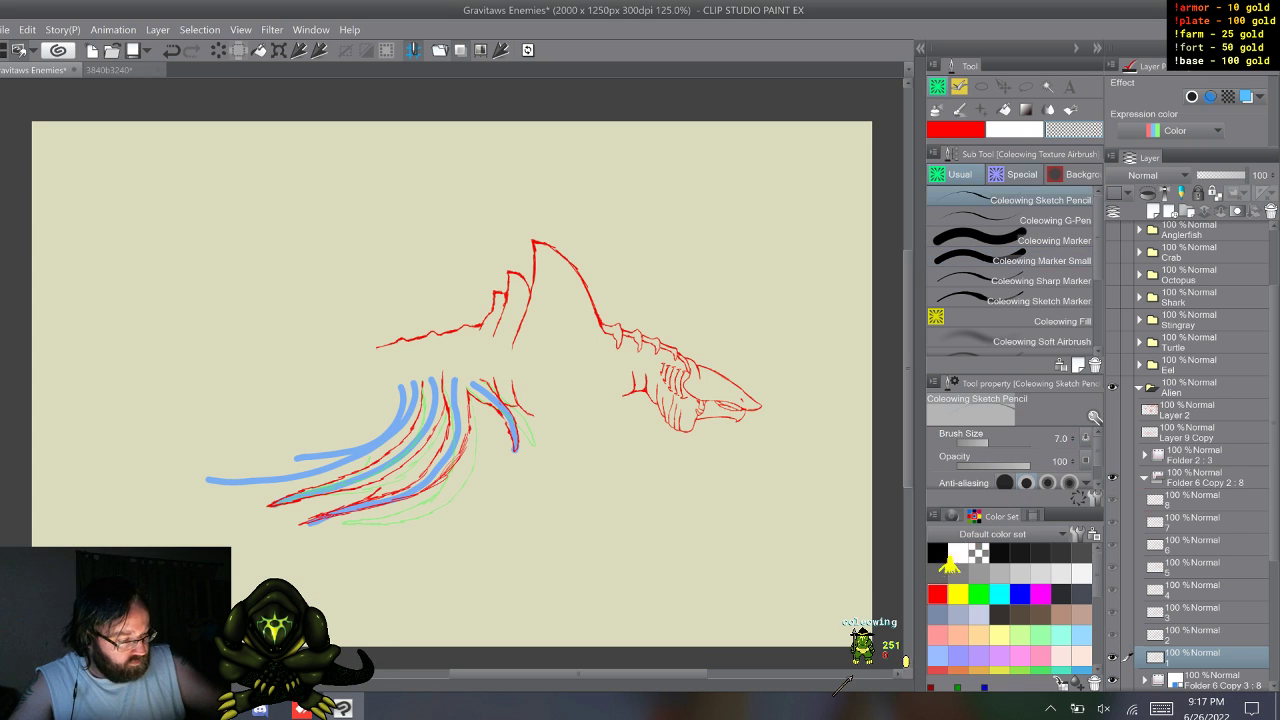
# - Flip between frames 1, 2 and 8 to examine the second long tentacle's motion
pyautogui.press('q')
pyautogui.press('w')
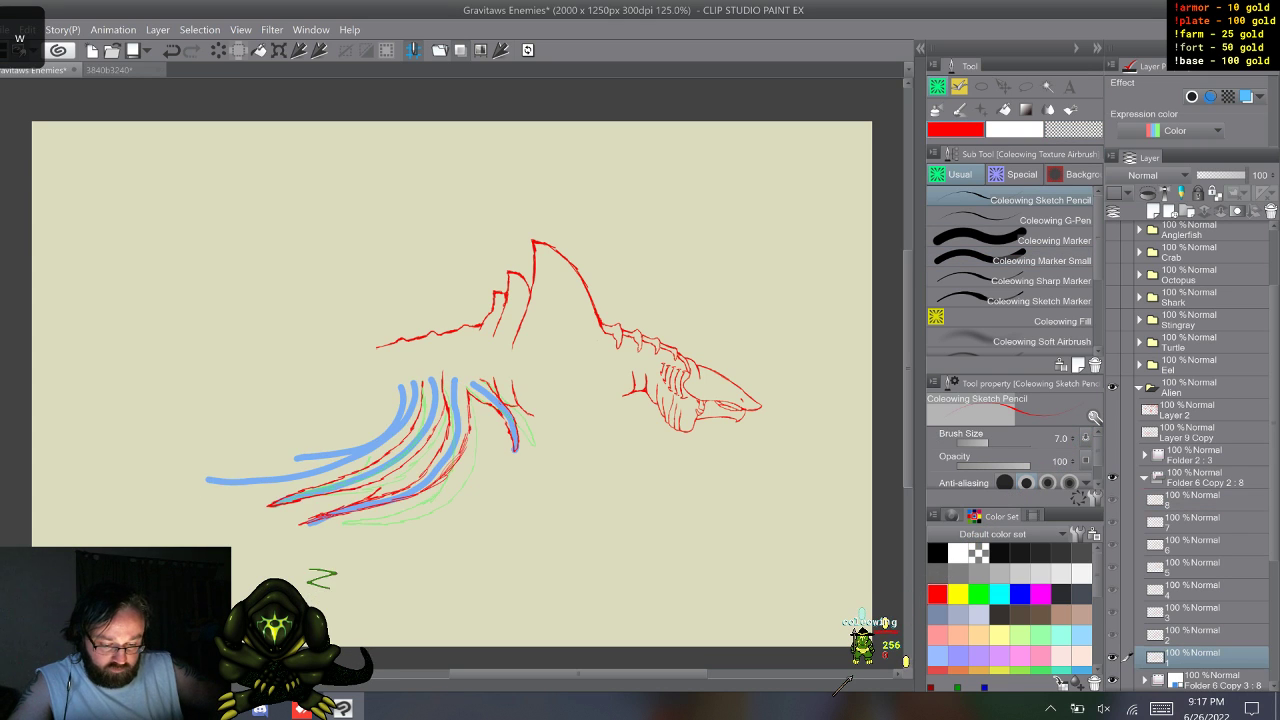
pyautogui.press('w')
pyautogui.press('q')
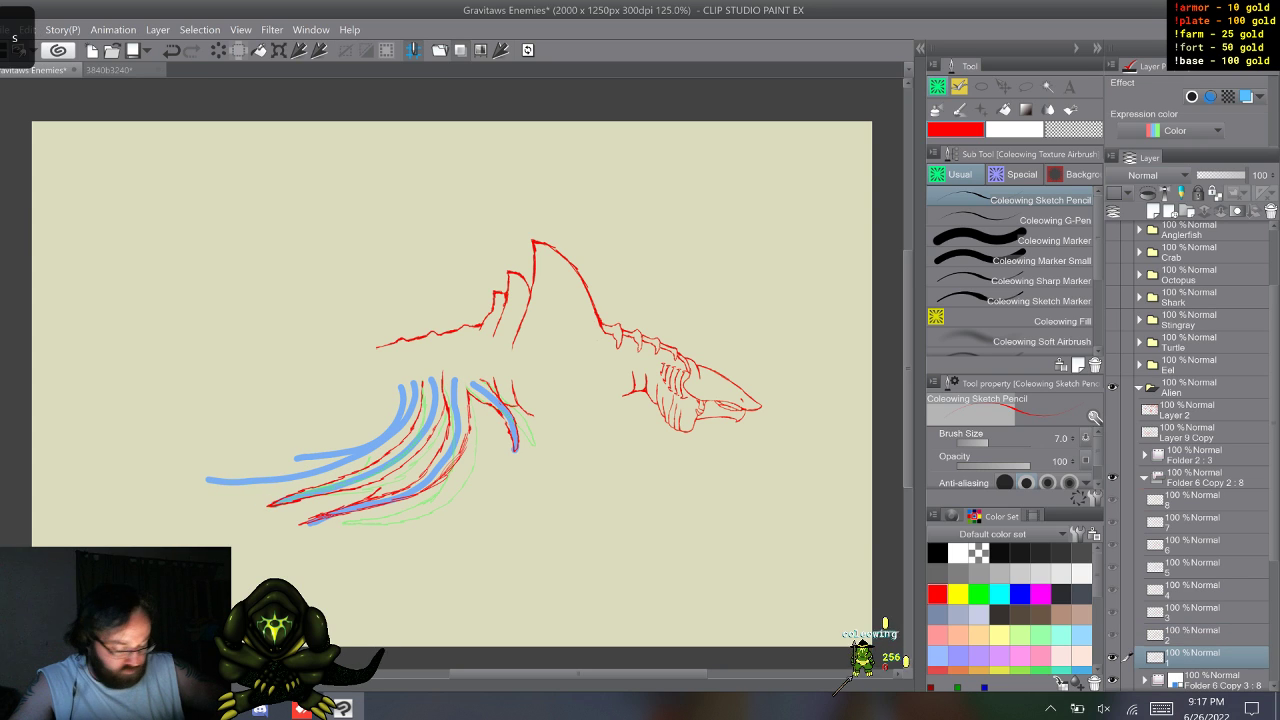
pyautogui.press('w')
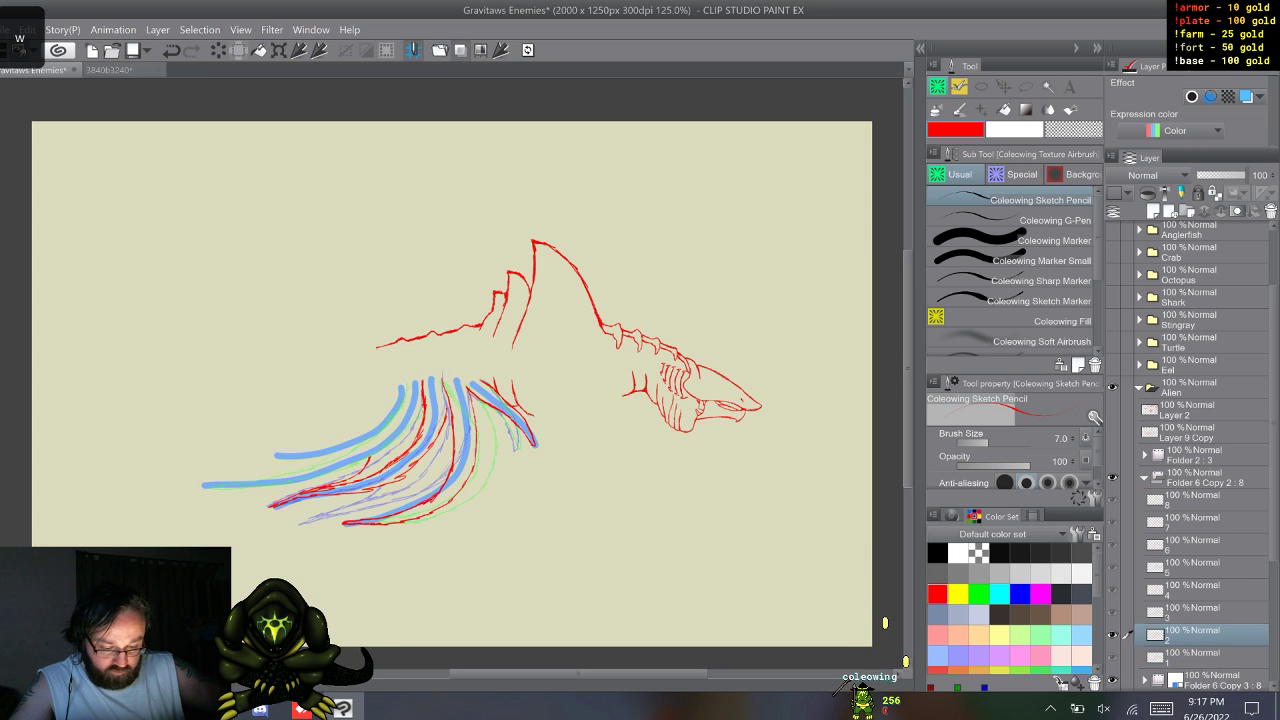
pyautogui.press('q')
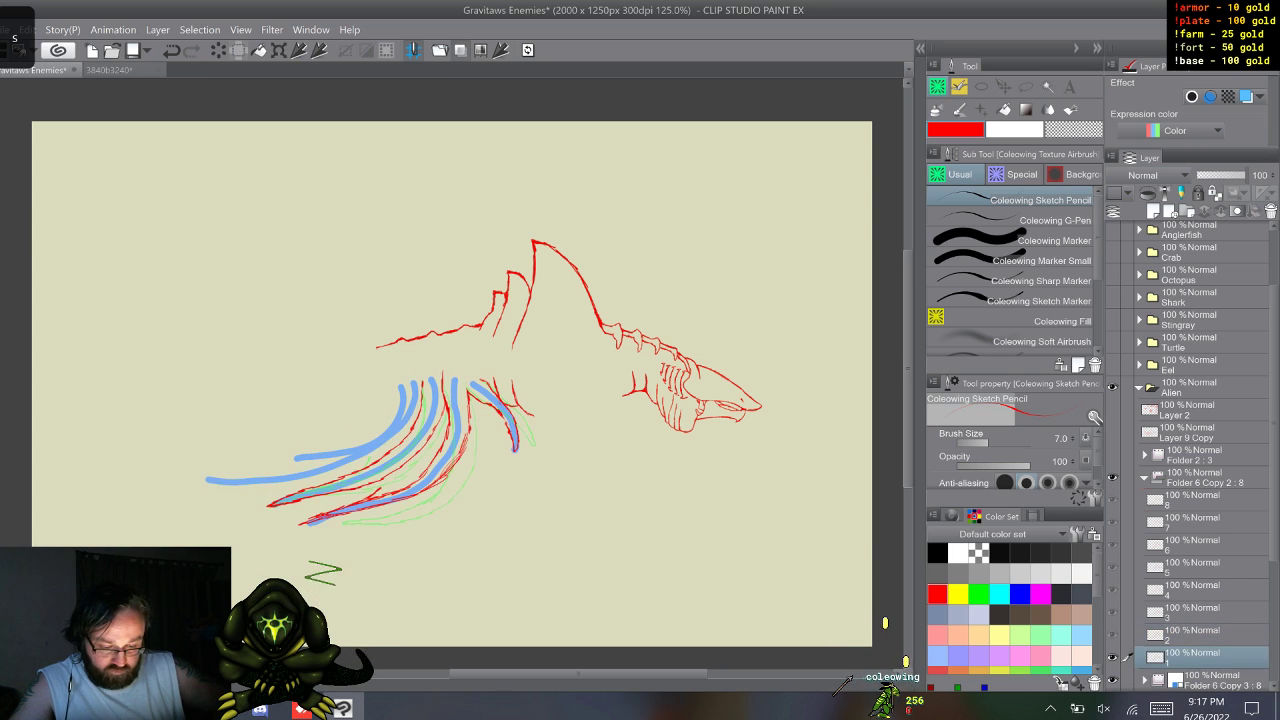
pyautogui.press('q')
pyautogui.press('w')
pyautogui.press('q')
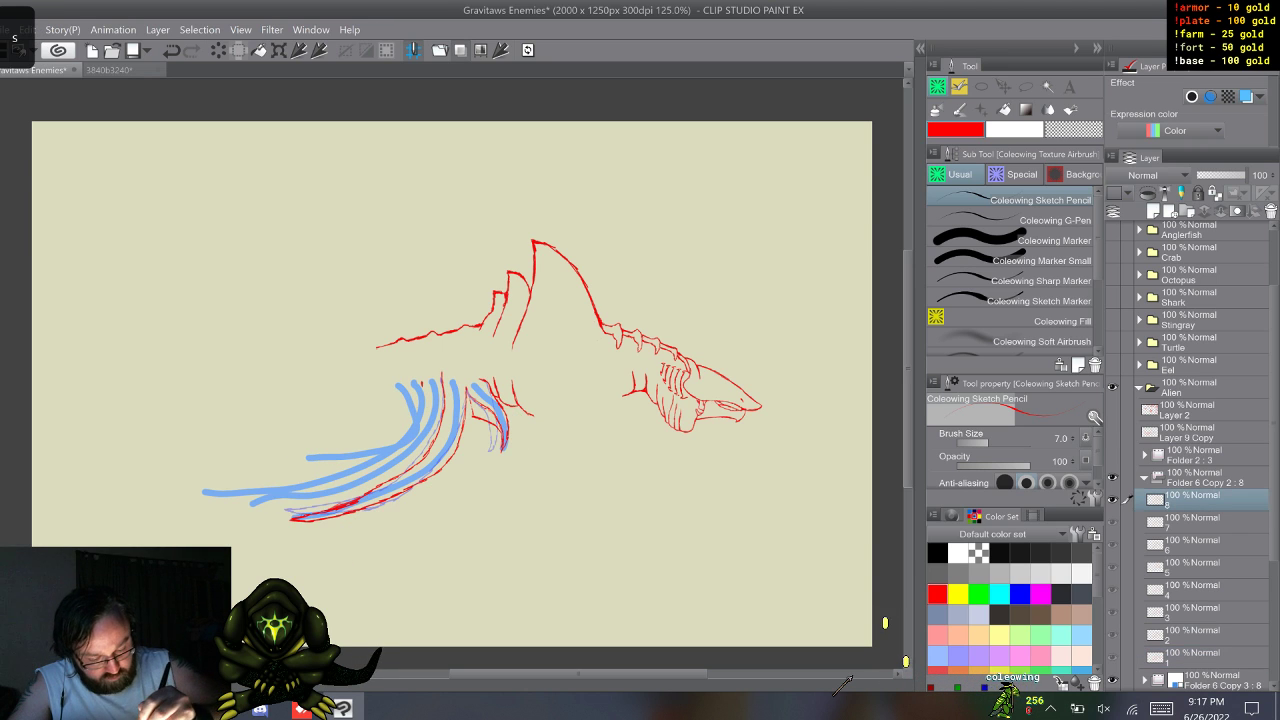
# - On frame 8, use the Coleowing Sketch Pencil to outline the second long red tentacle around its blue guide
pyautogui.moveTo(423, 379); pyautogui.dragTo(422, 395)
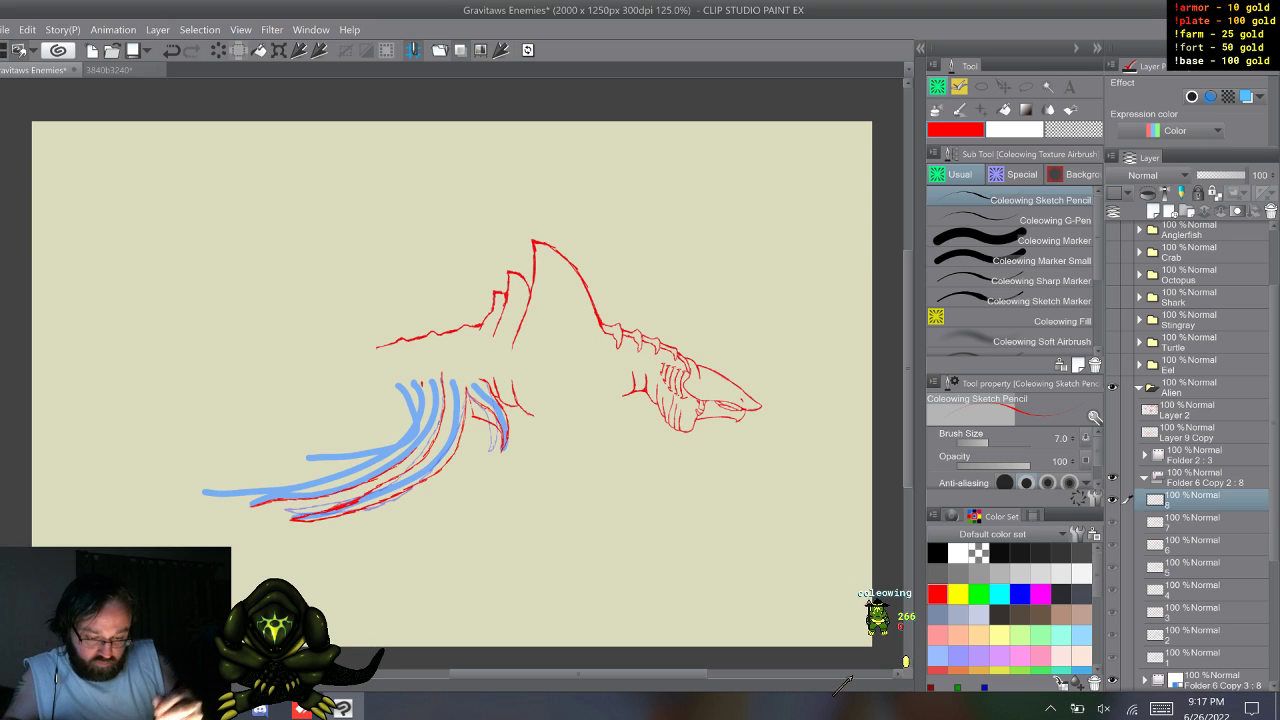
pyautogui.press('w')
pyautogui.press('s')
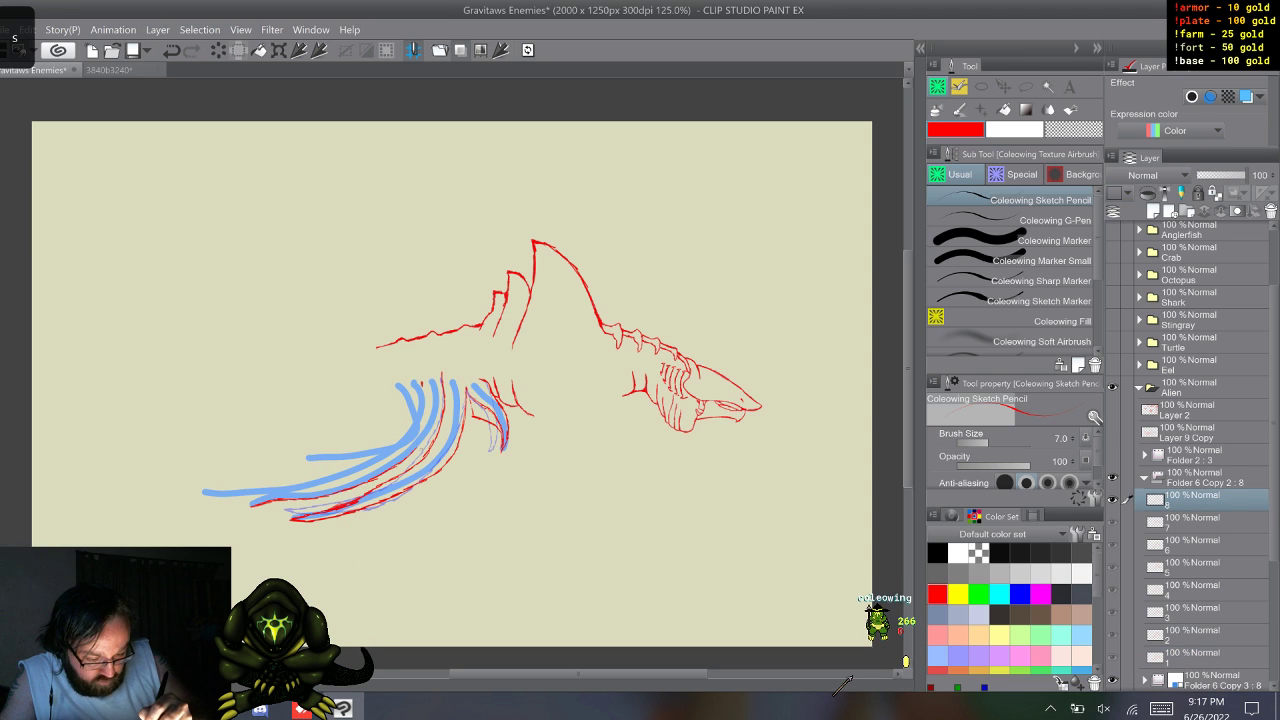
pyautogui.press('w')
pyautogui.press('s')
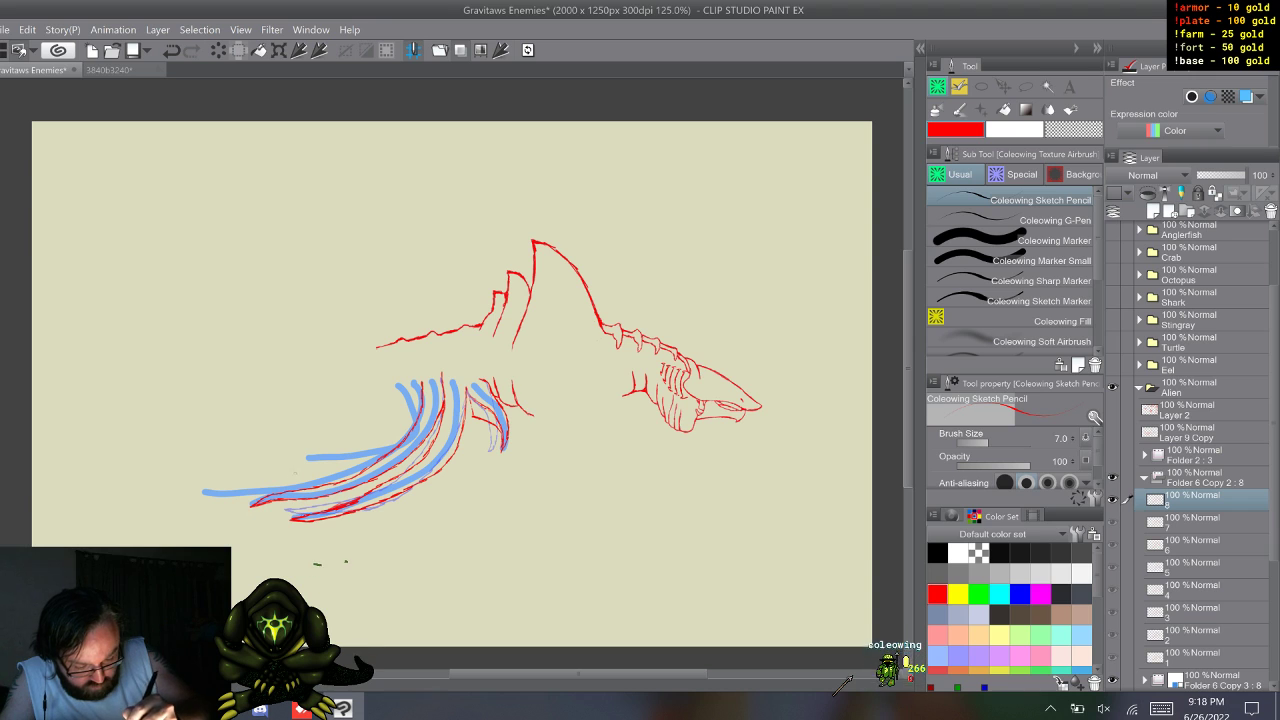
# - Compare frame 8 with frame 7 and touch up frame 8's second long tentacle with the transparent Coleowing Marker Small
pyautogui.press('s')
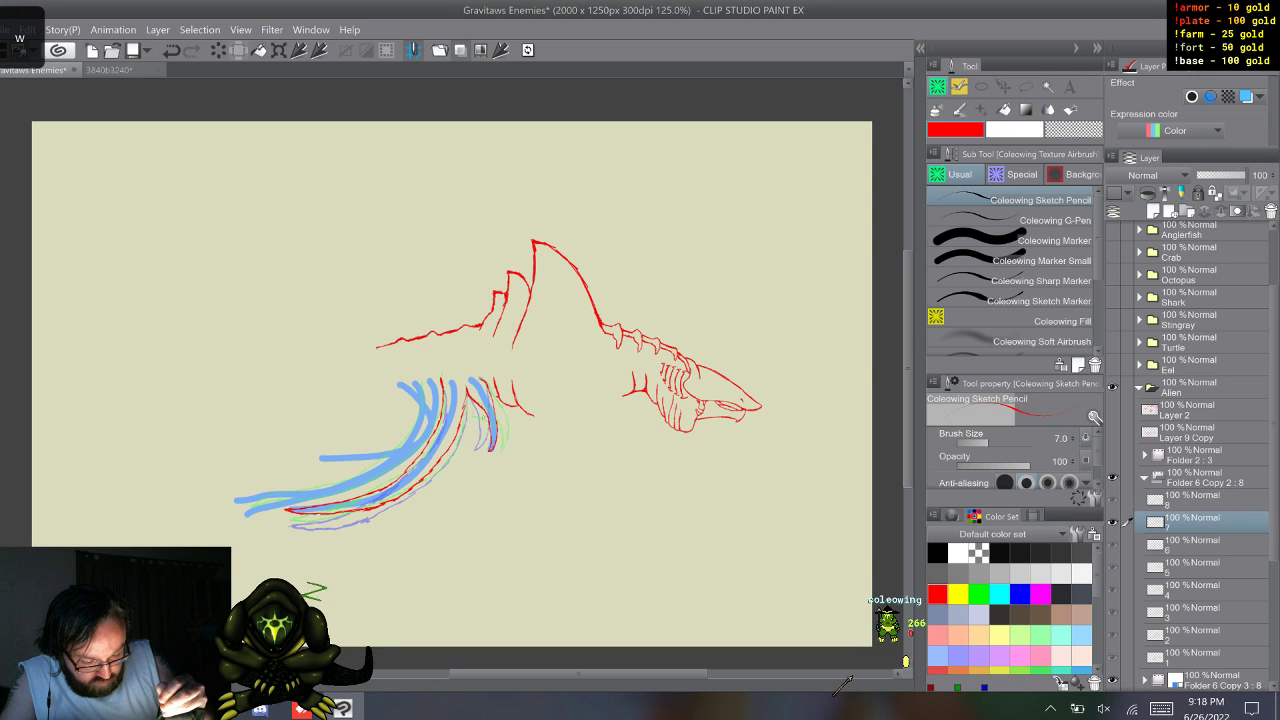
pyautogui.press('s')
pyautogui.press('w')
pyautogui.press('s')
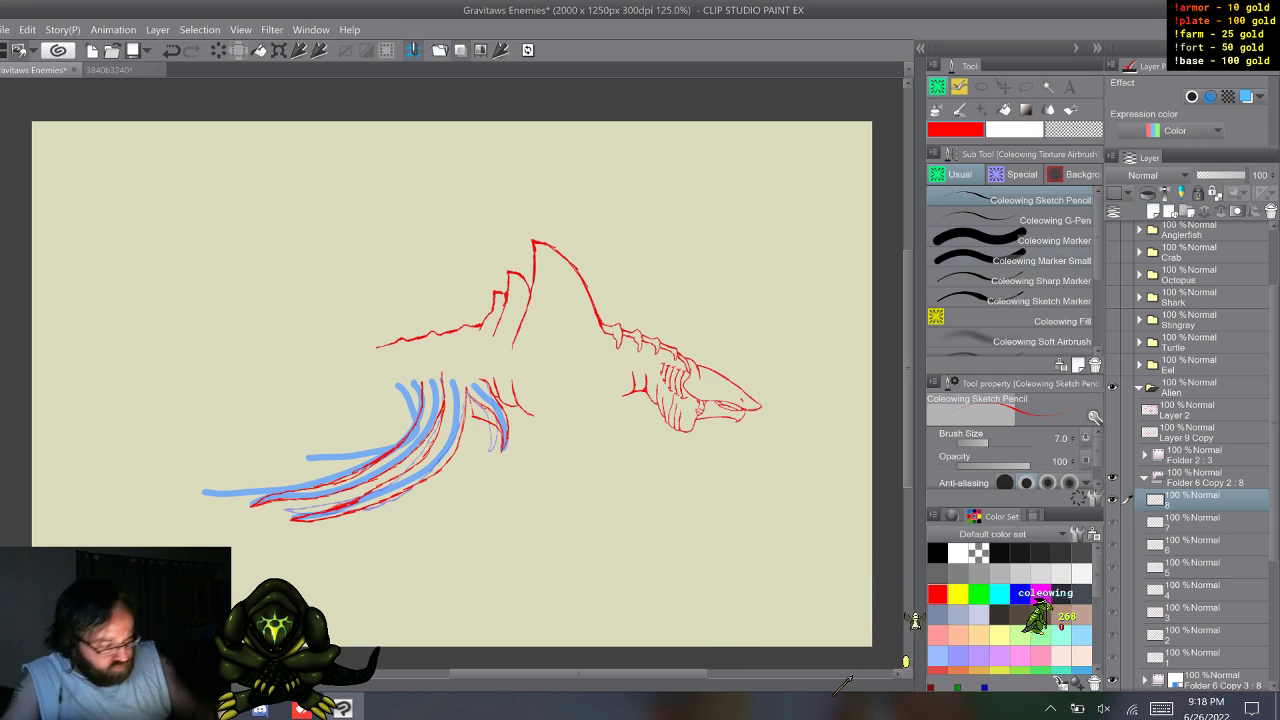
pyautogui.click(1020, 260)
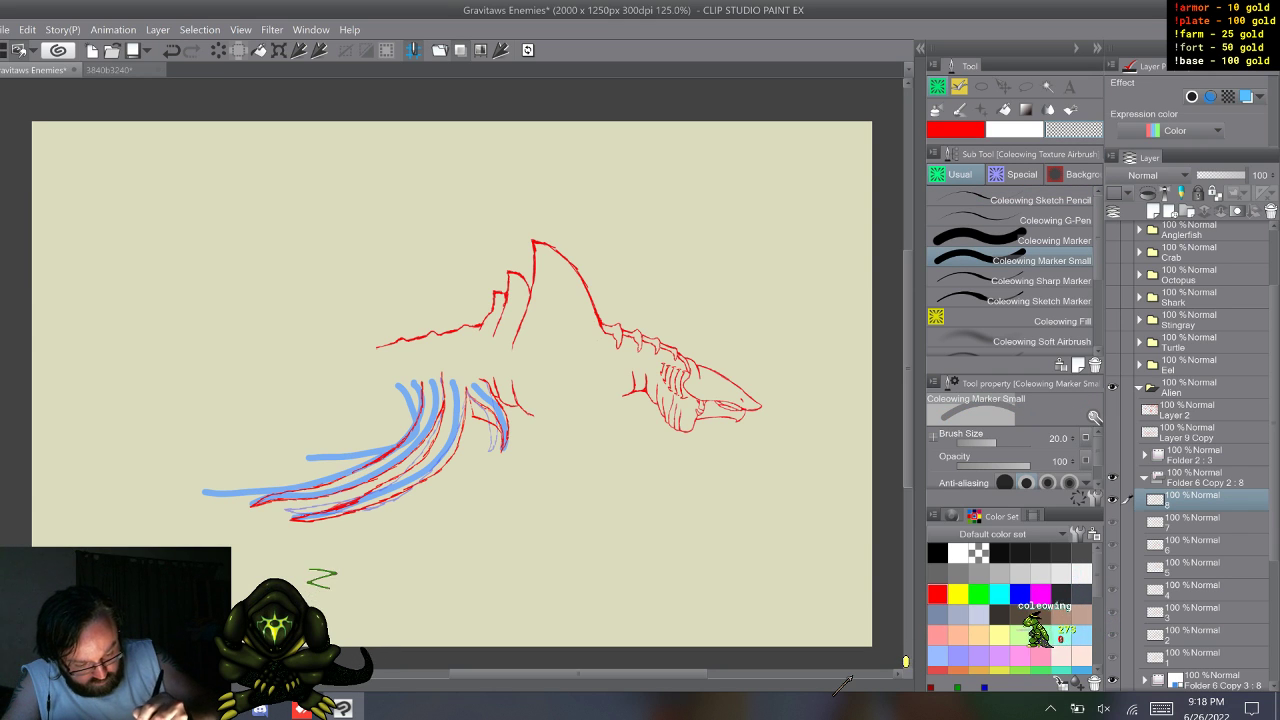
pyautogui.click(1020, 200)
pyautogui.click(955, 130)
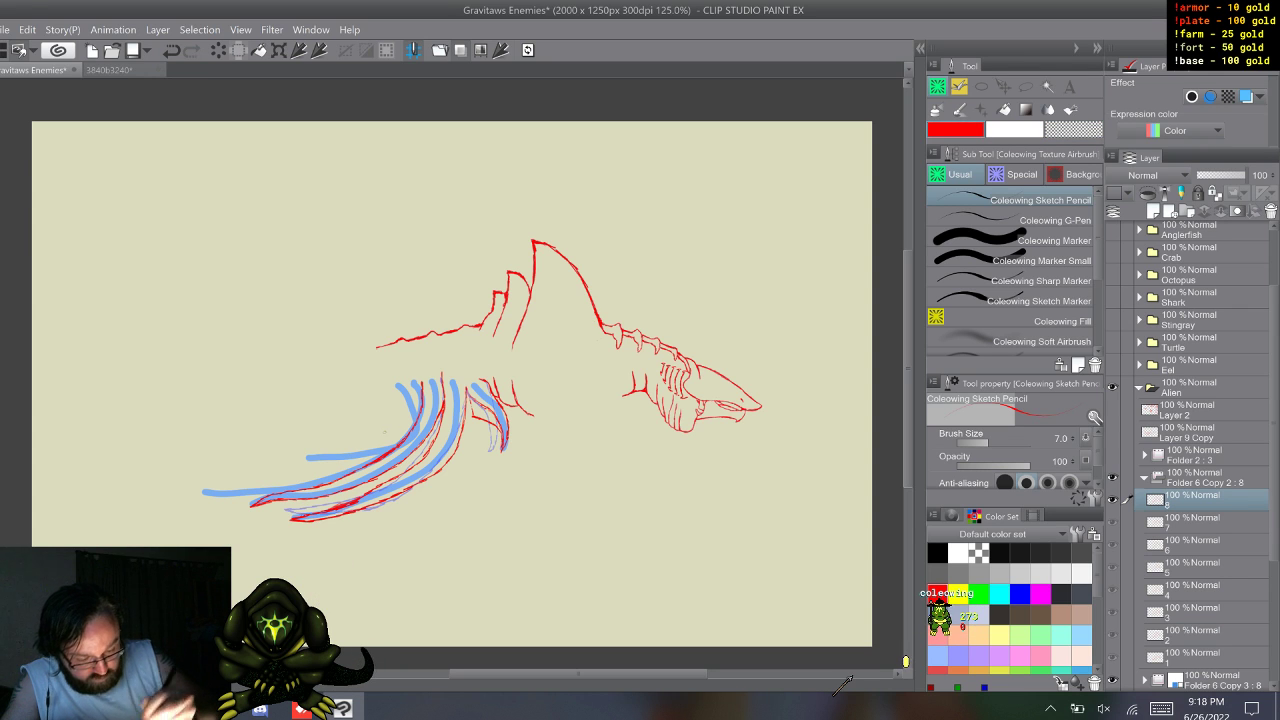
# - On frame 3, sketch the second long red tentacle around the blue guide directly behind the first long tentacle
pyautogui.press('q')
pyautogui.press('w')
pyautogui.press('w')
pyautogui.press('w')
pyautogui.press('w')
pyautogui.press('w')
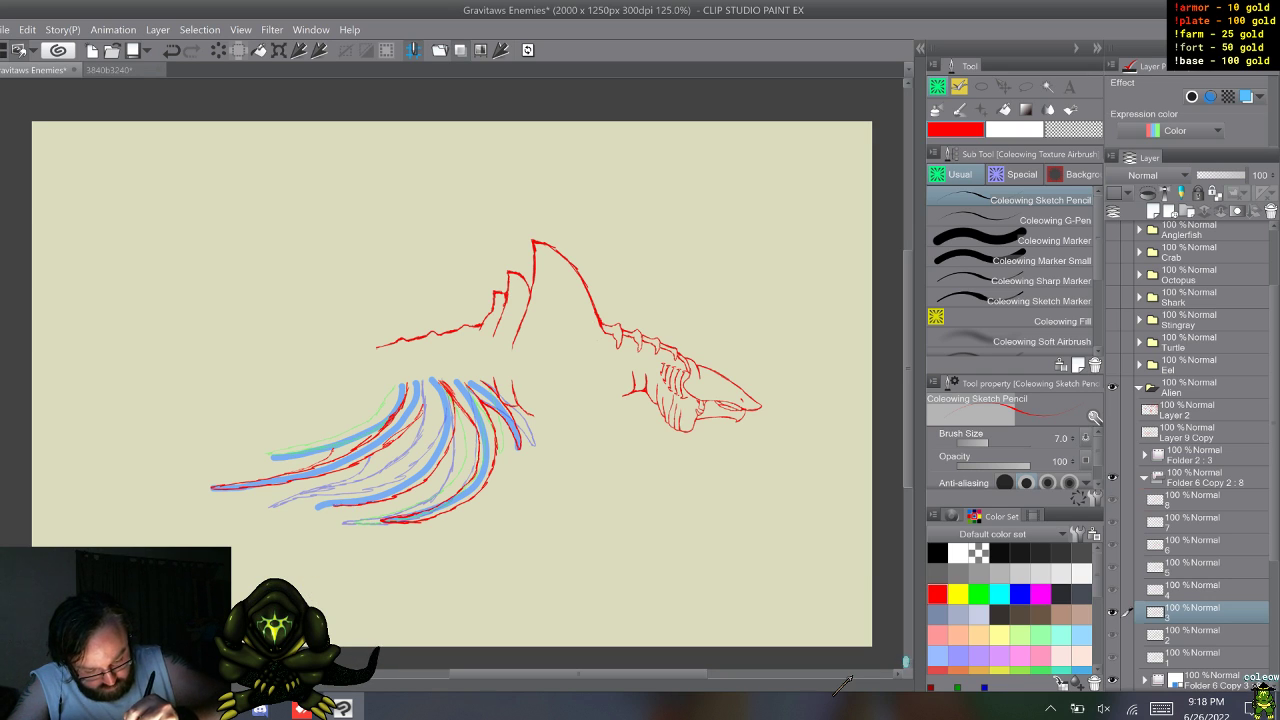
pyautogui.press('s')
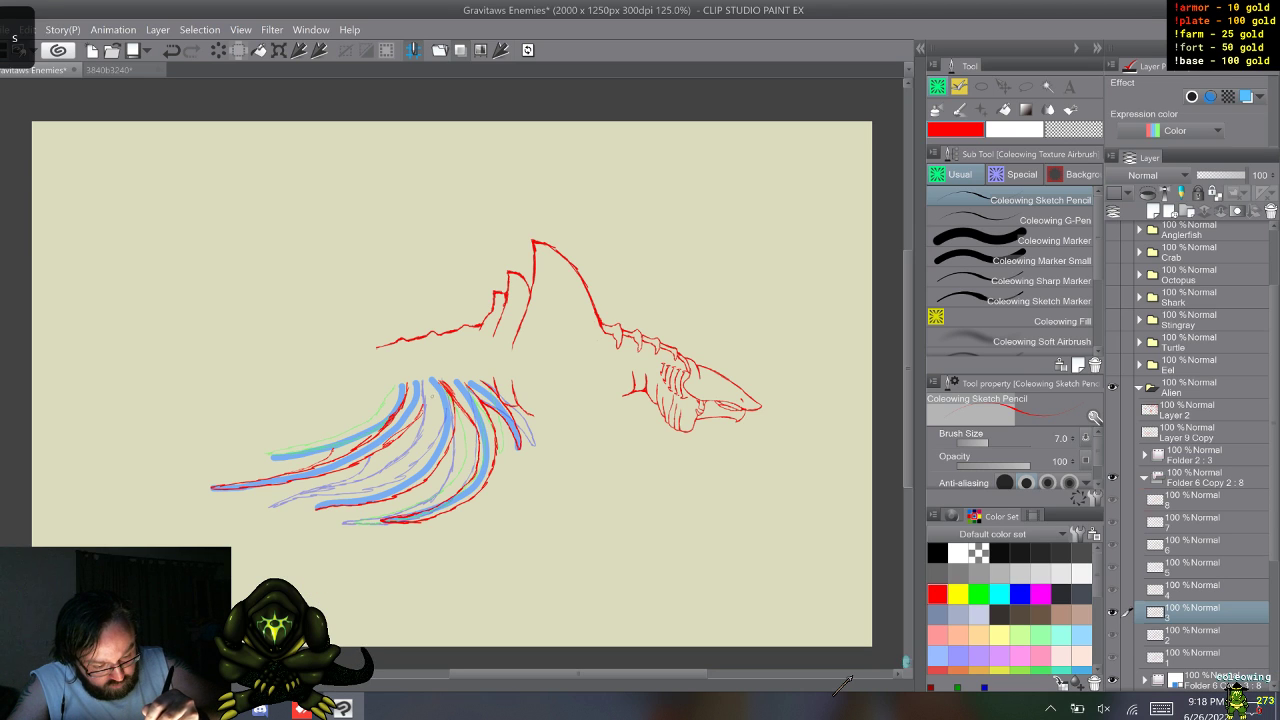
pyautogui.press('w')
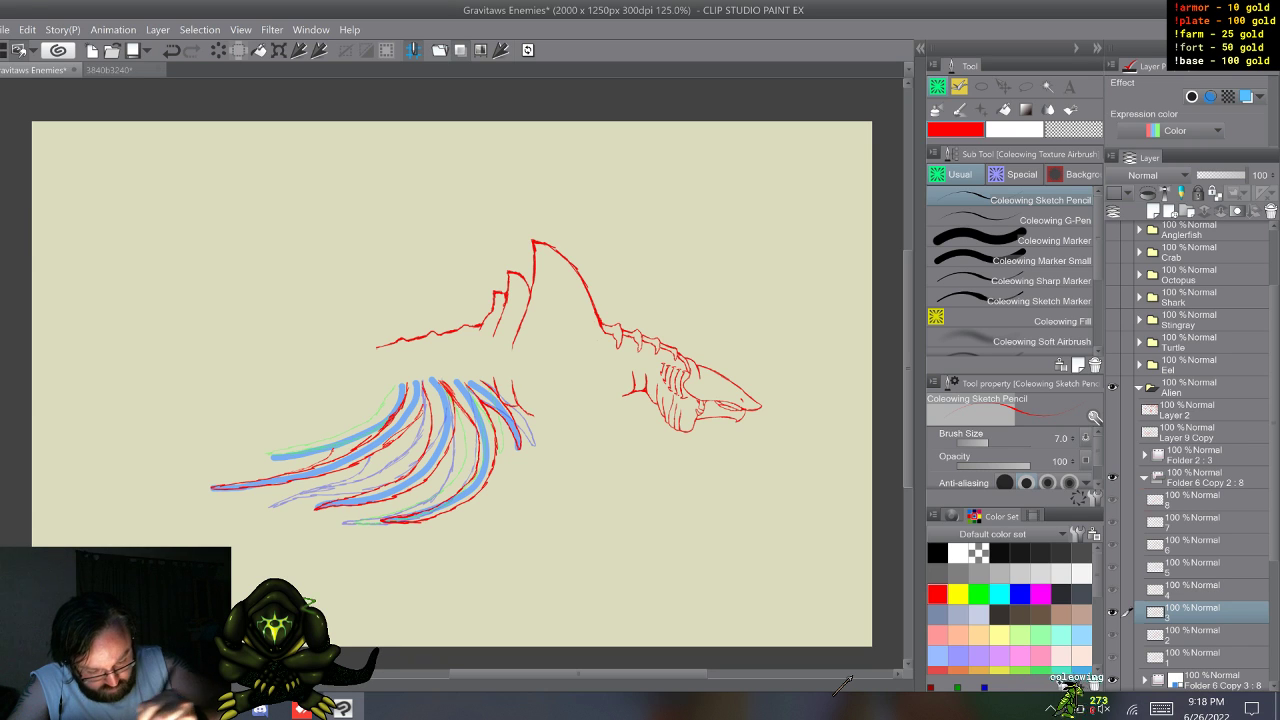
# - Step through frames 4 to 7 and back to examine the path of the second long tentacle's blue guide
pyautogui.press('w')
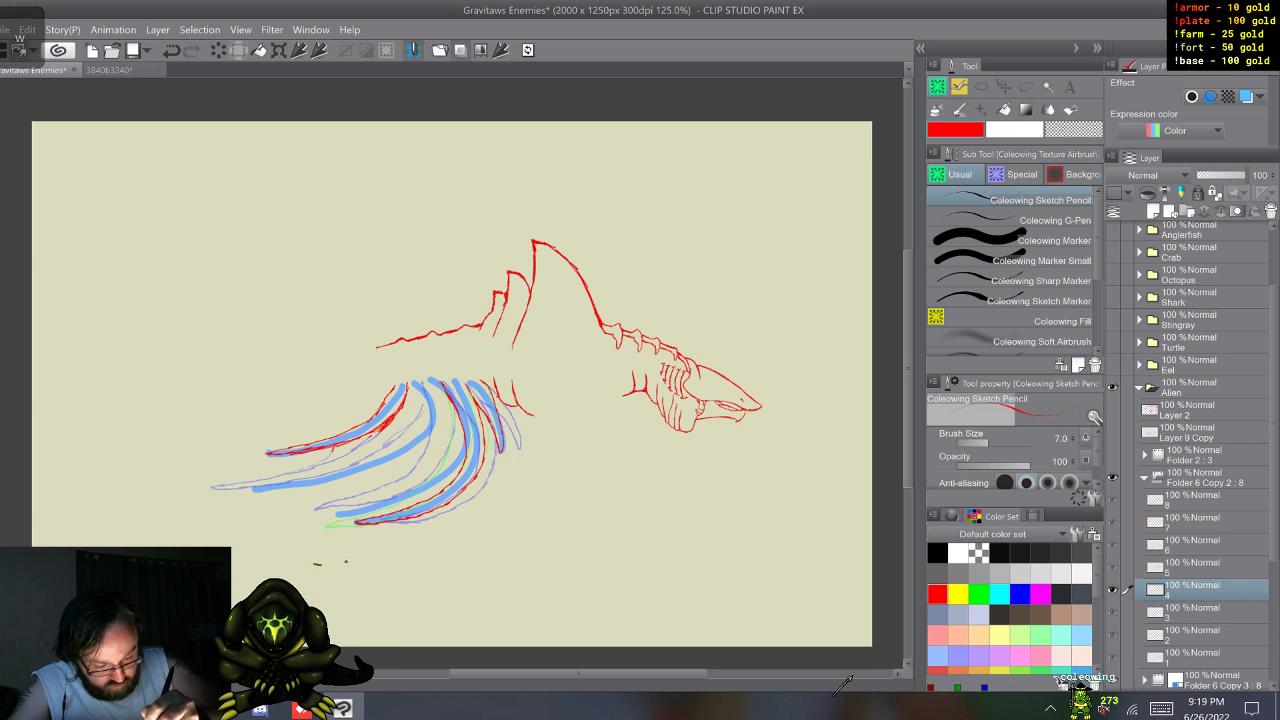
pyautogui.press('q')
pyautogui.press('w')
pyautogui.press('w')
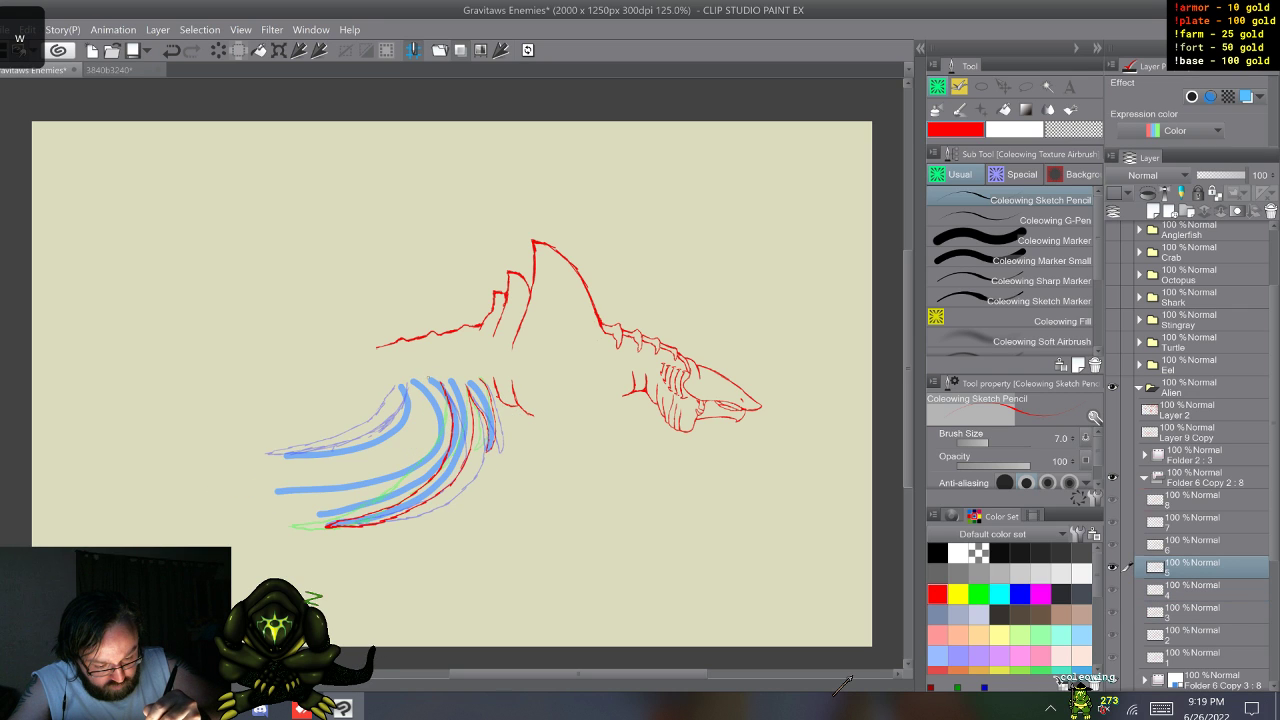
pyautogui.press('w')
pyautogui.press('w')
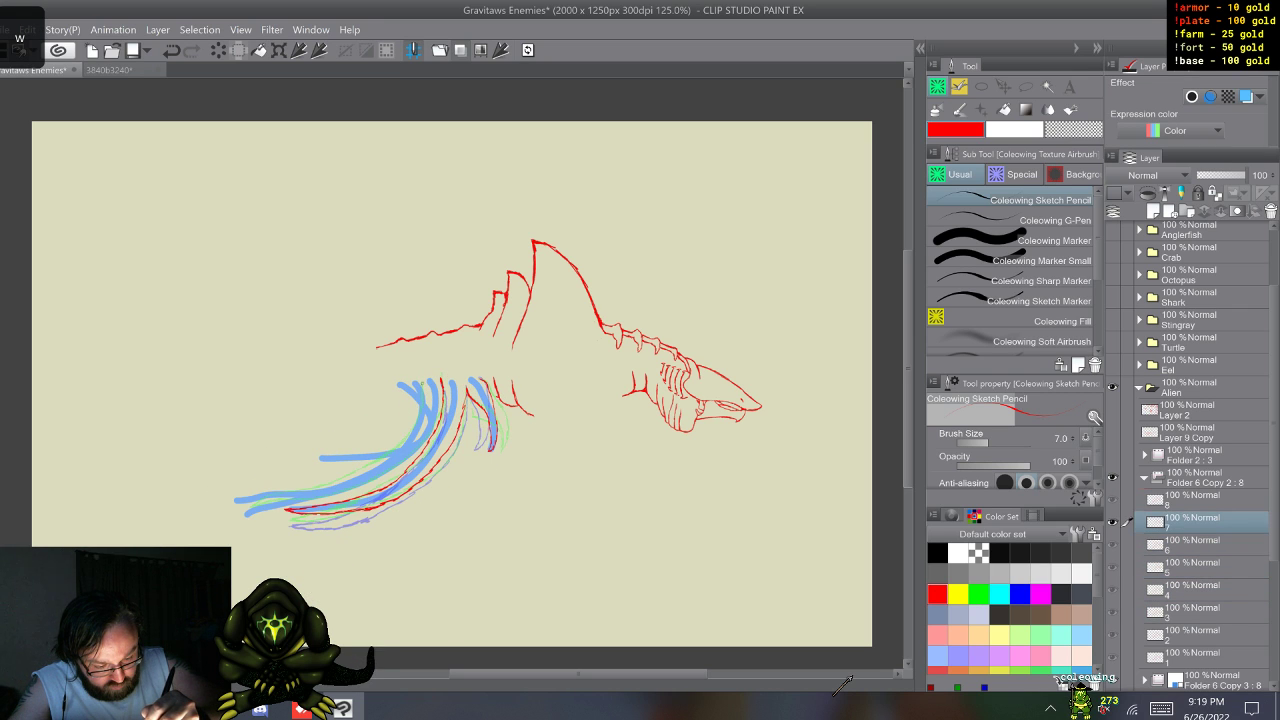
pyautogui.press('s')
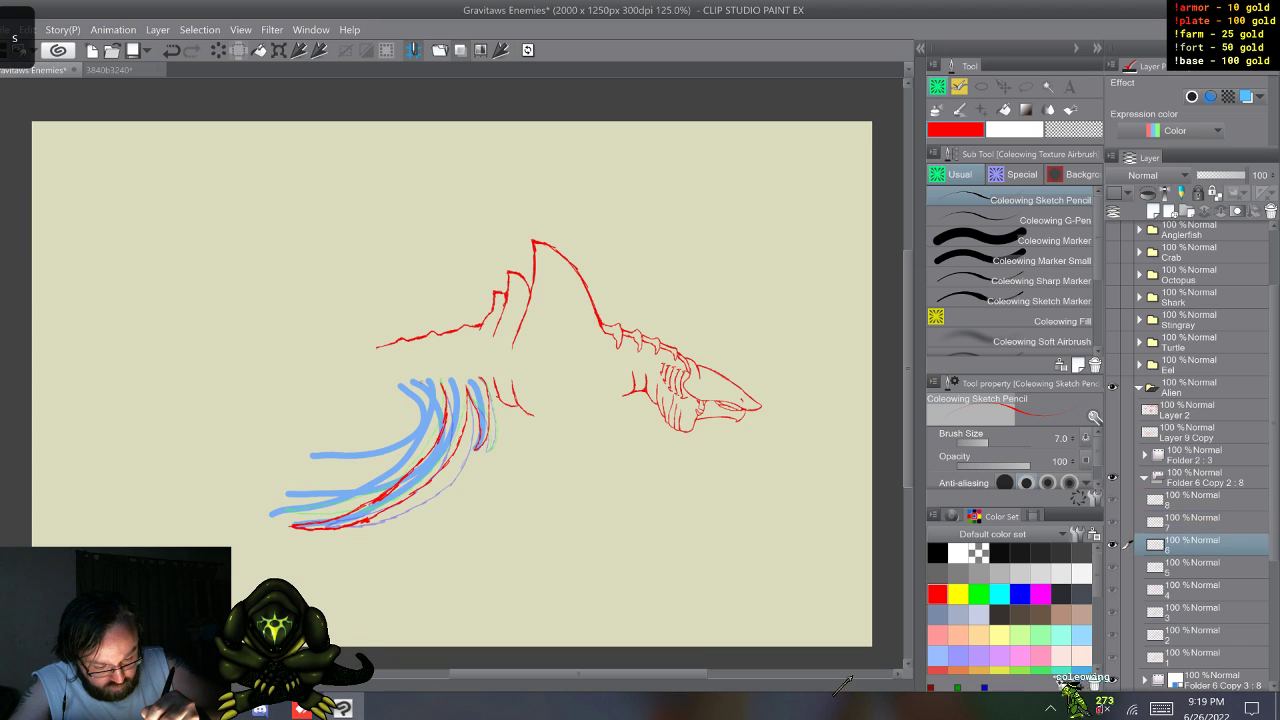
pyautogui.press('s')
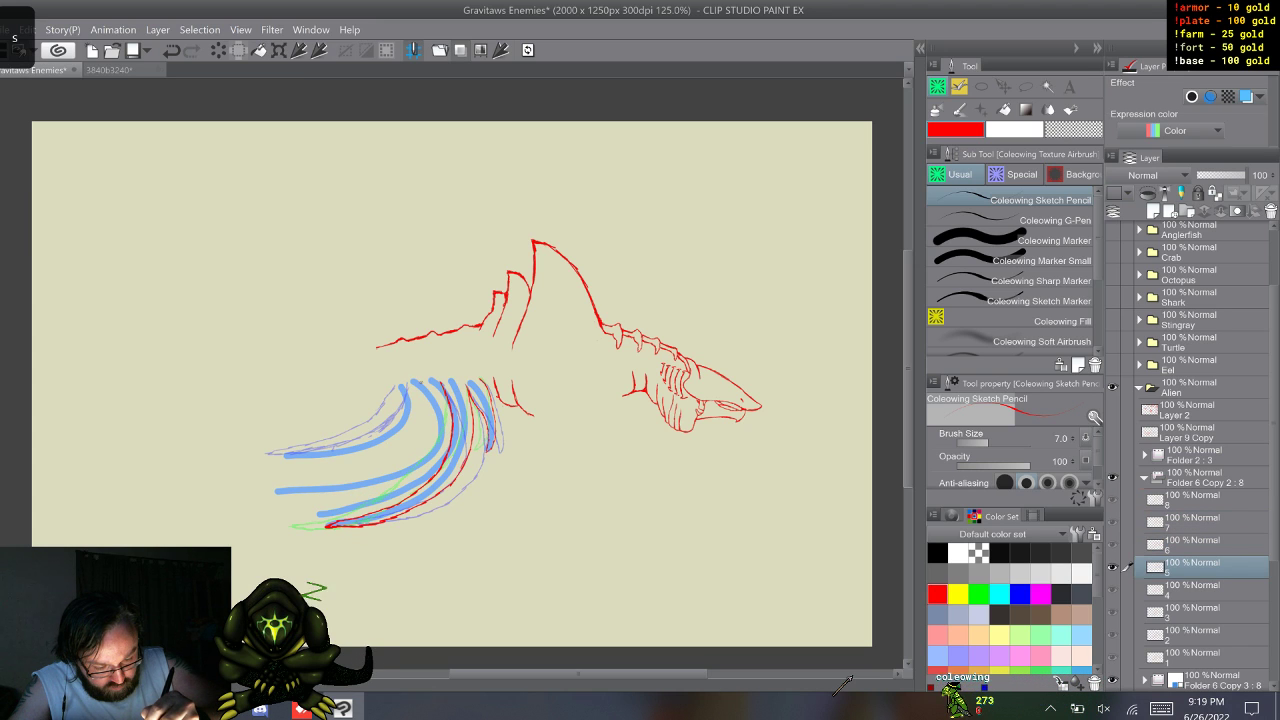
pyautogui.press('s')
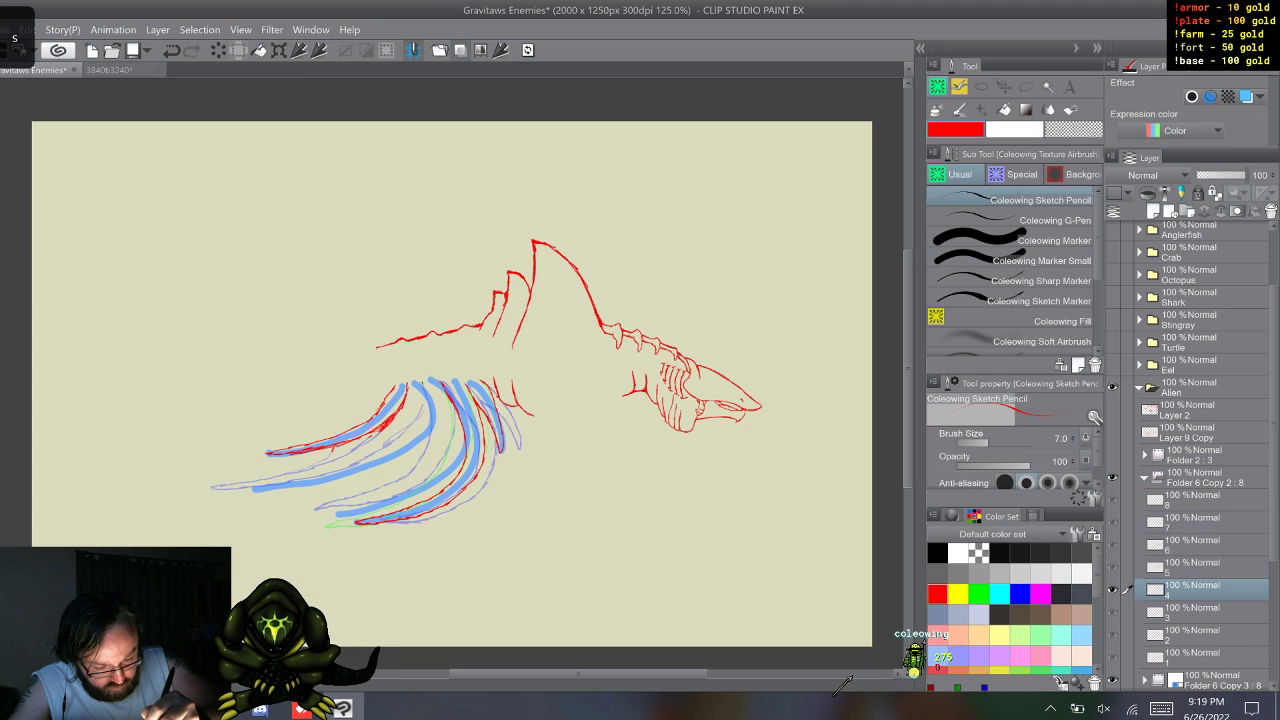
# - On frames 4 and 5, outline the second long red tentacle around the blue guide behind the first long tentacle
pyautogui.press('s')
pyautogui.press('w')
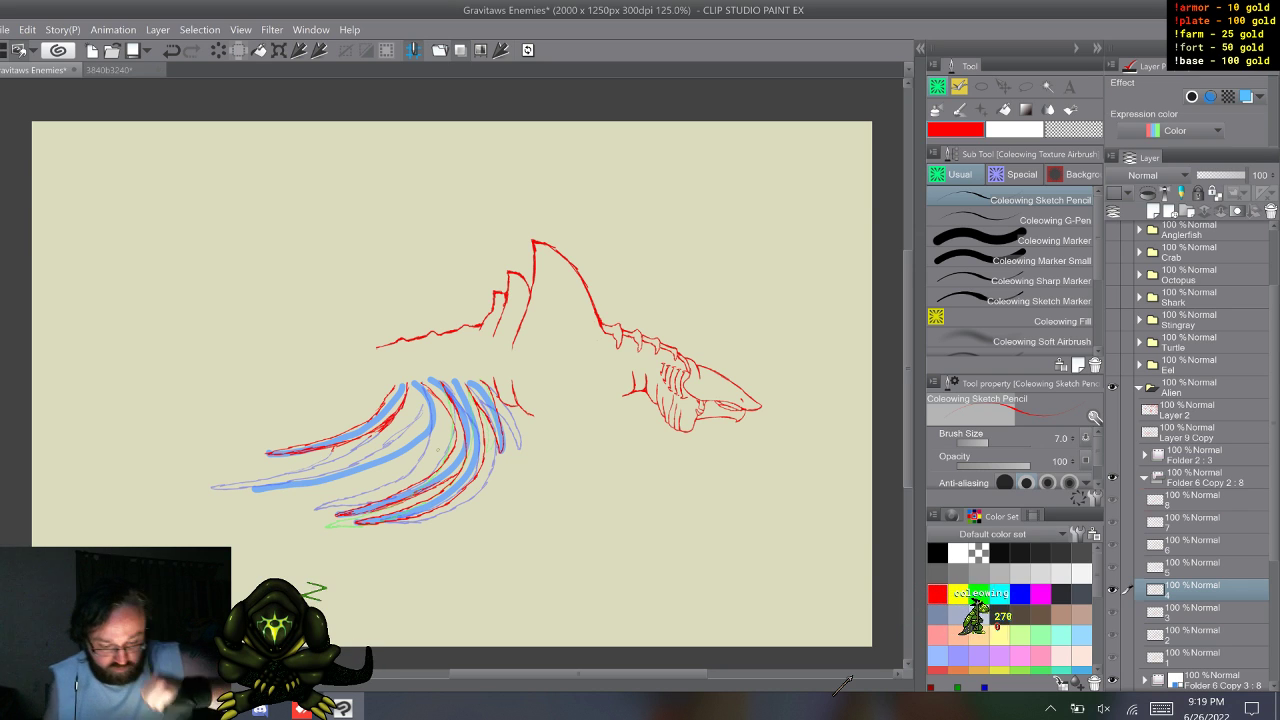
pyautogui.press('w')
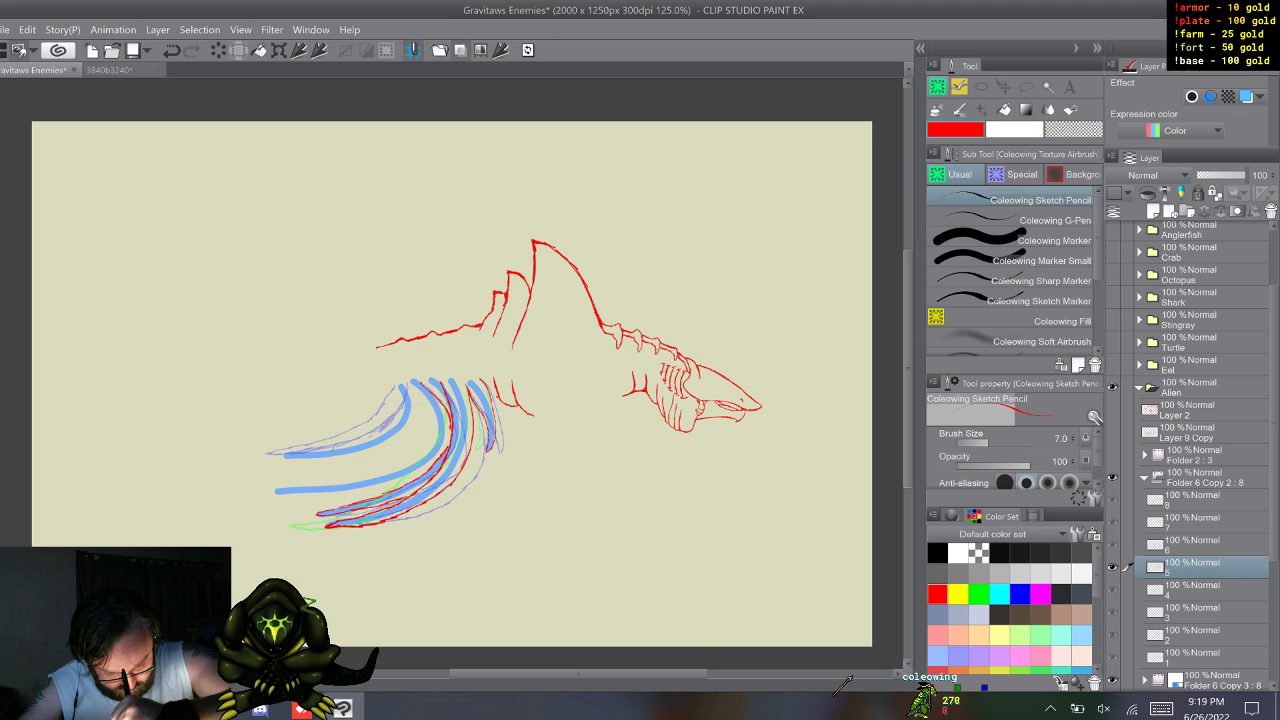
pyautogui.press('w')
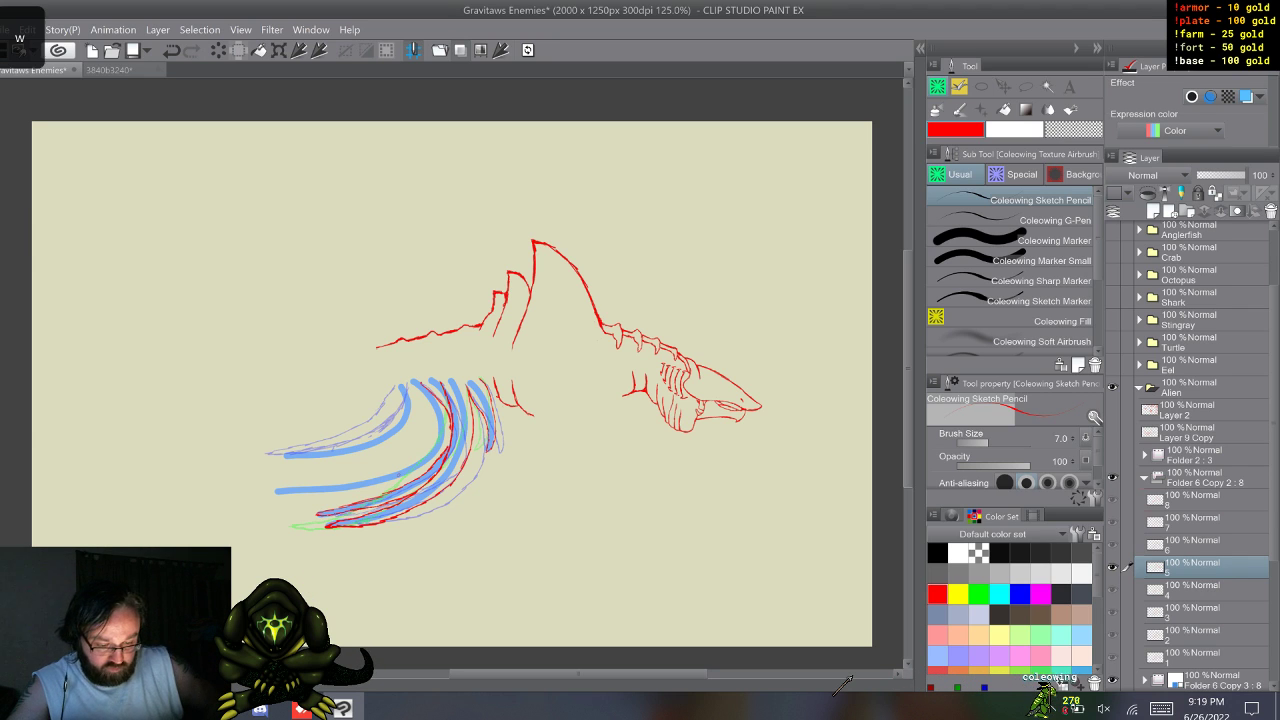
# - On frame 6, sketch the second long red tentacle along the blue guide behind the first long tentacle after comparing frames 5 and 7
pyautogui.press('w')
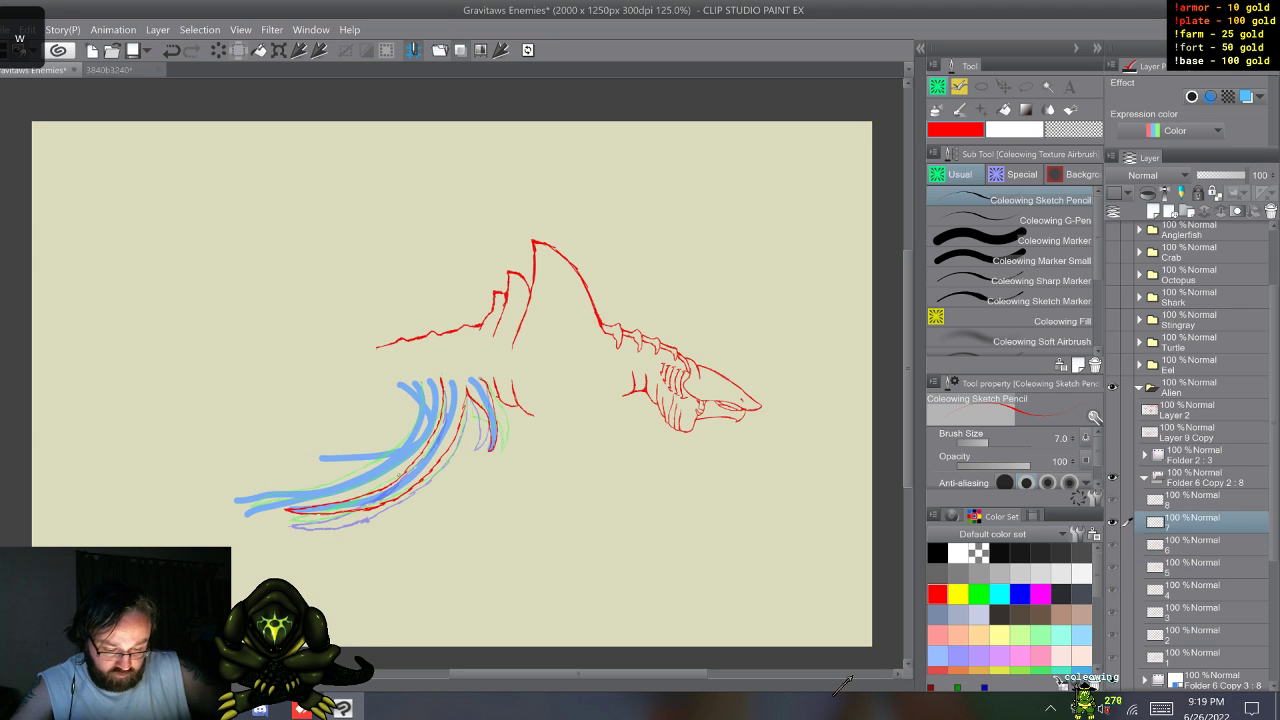
pyautogui.press('s')
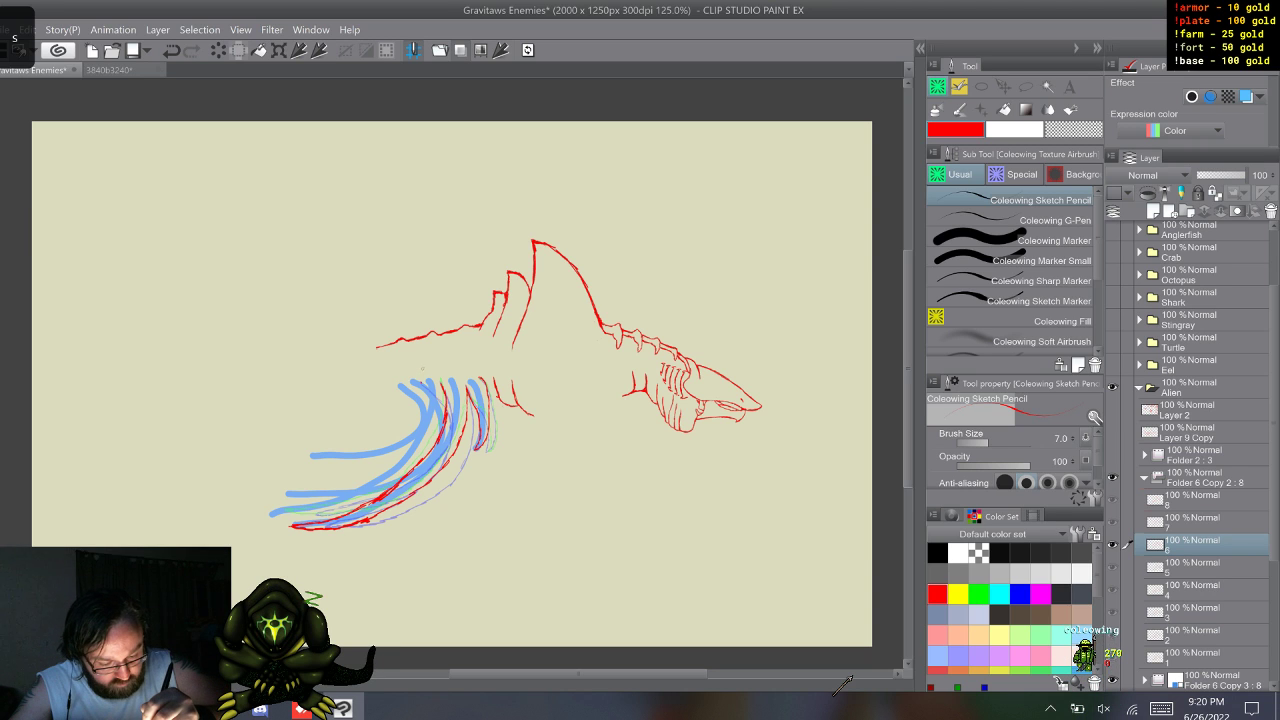
pyautogui.press('s')
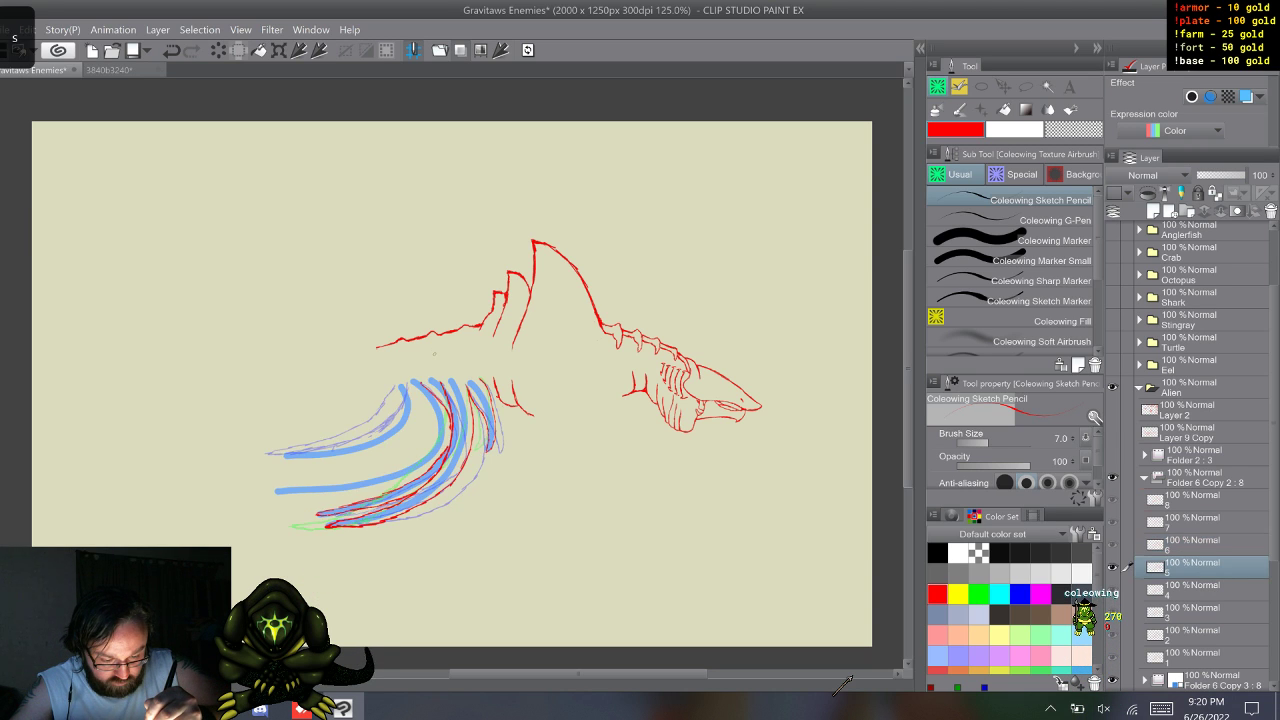
pyautogui.press('w')
pyautogui.press('w')
pyautogui.press('s')
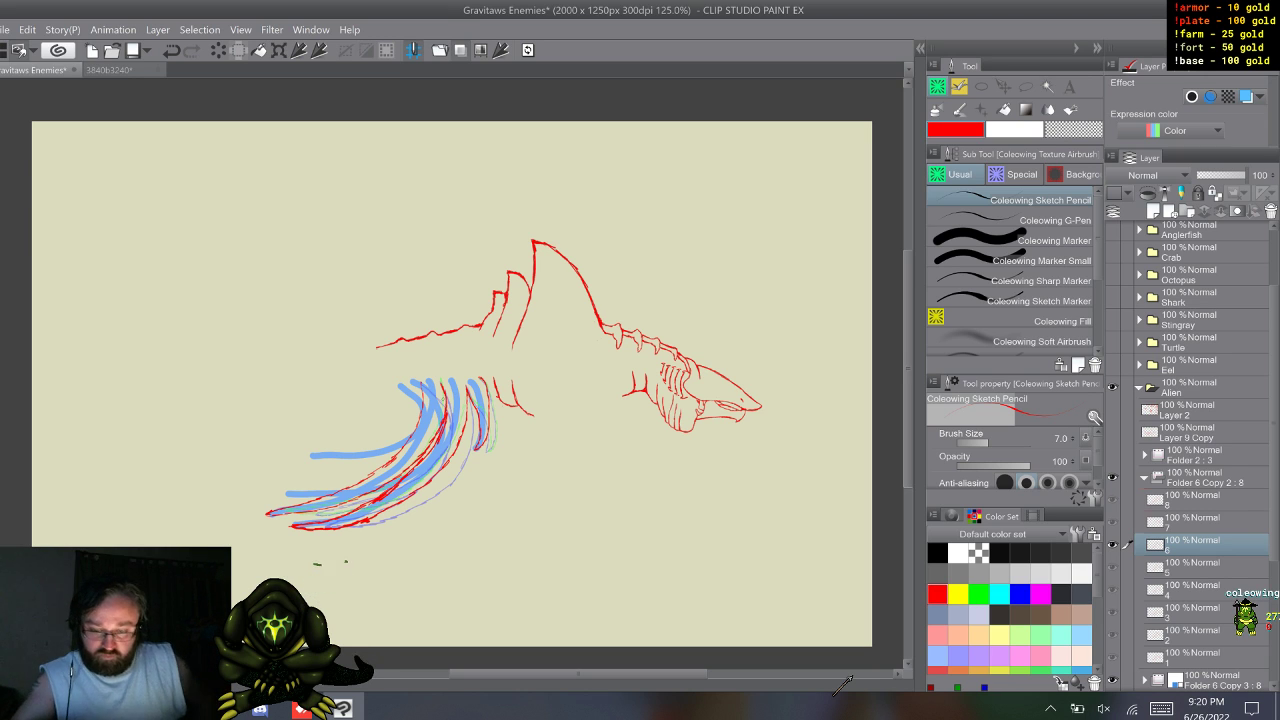
# - On frame 7, outline the second long red tentacle around its blue guide, using frame 8 as reference
pyautogui.press('w')
pyautogui.press('w')
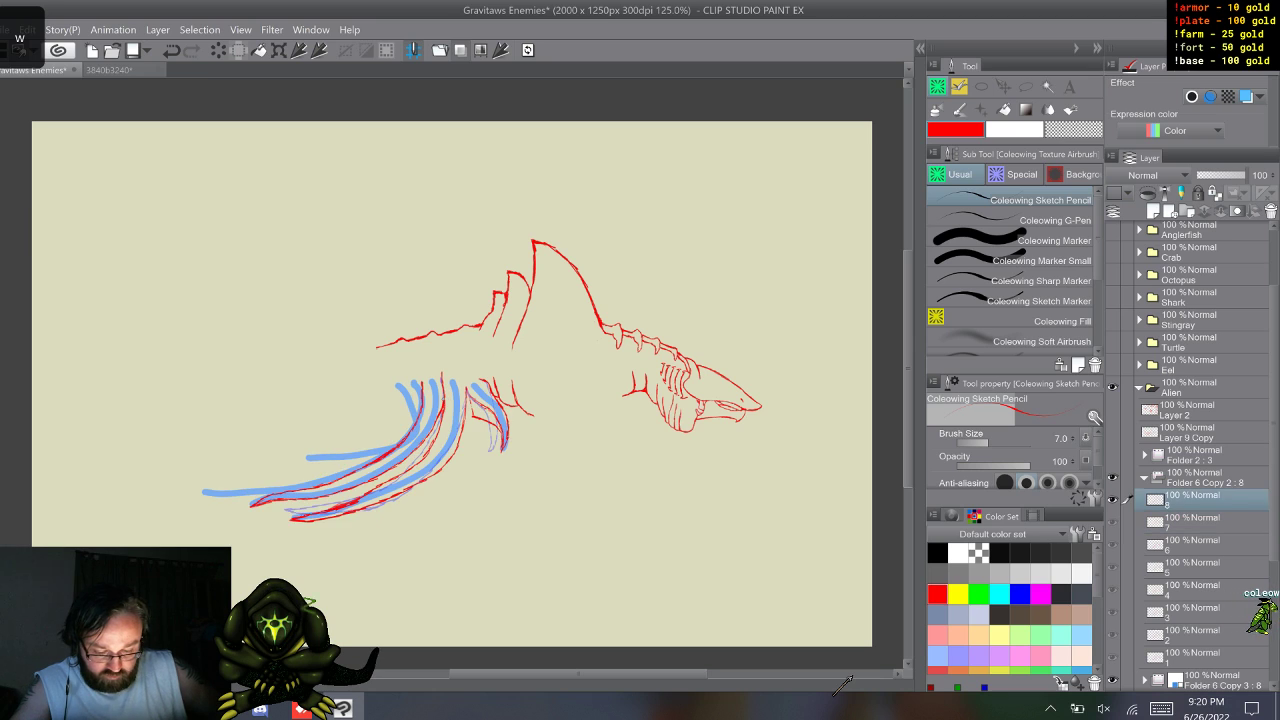
pyautogui.press('s')
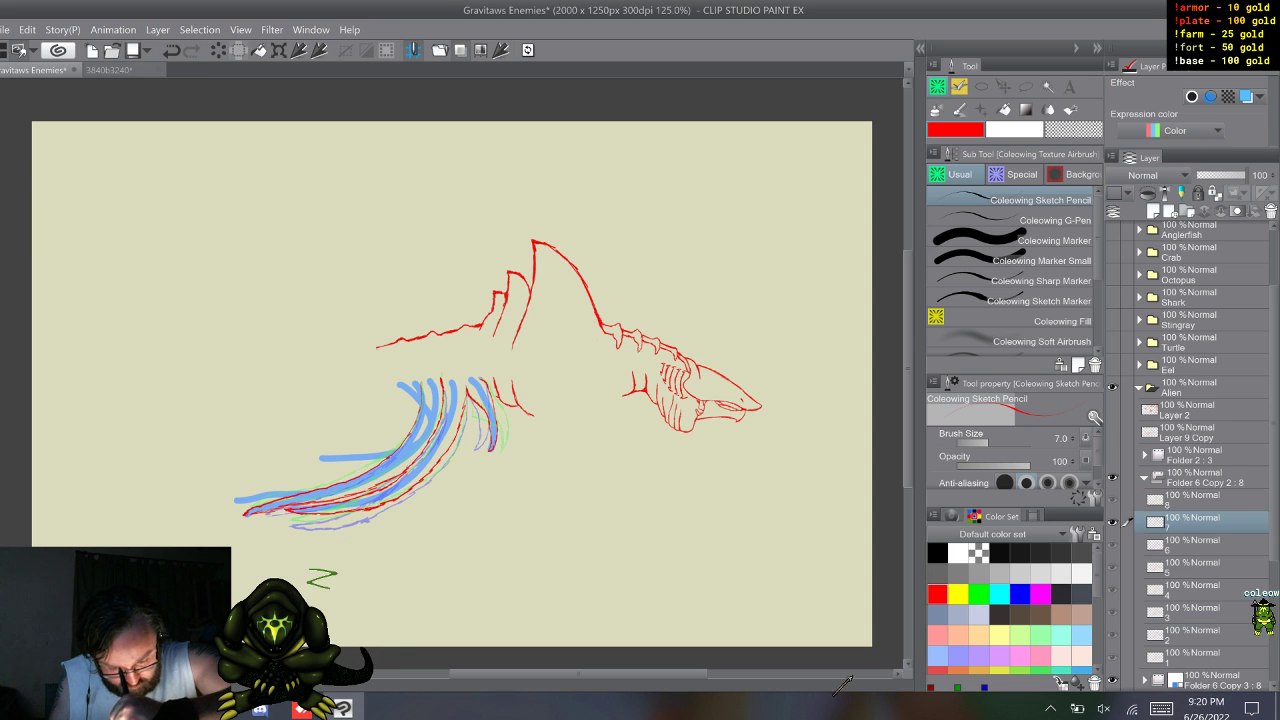
# - Step on to frames 3 and 4 and flip between them to compare the second long tentacle's positions
pyautogui.press('w')
pyautogui.press('w')
pyautogui.press('w')
pyautogui.press('w')
pyautogui.press('w')
pyautogui.press('w')
pyautogui.press('w')
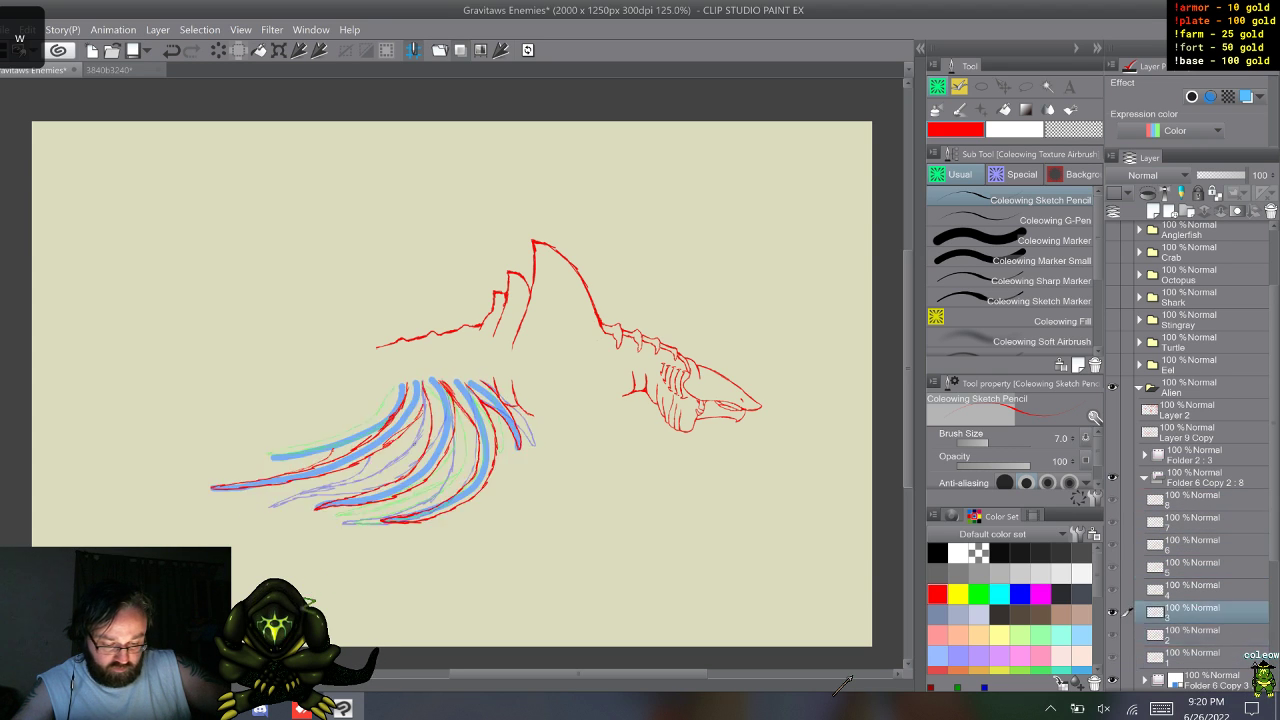
pyautogui.press('s')
pyautogui.press('w')
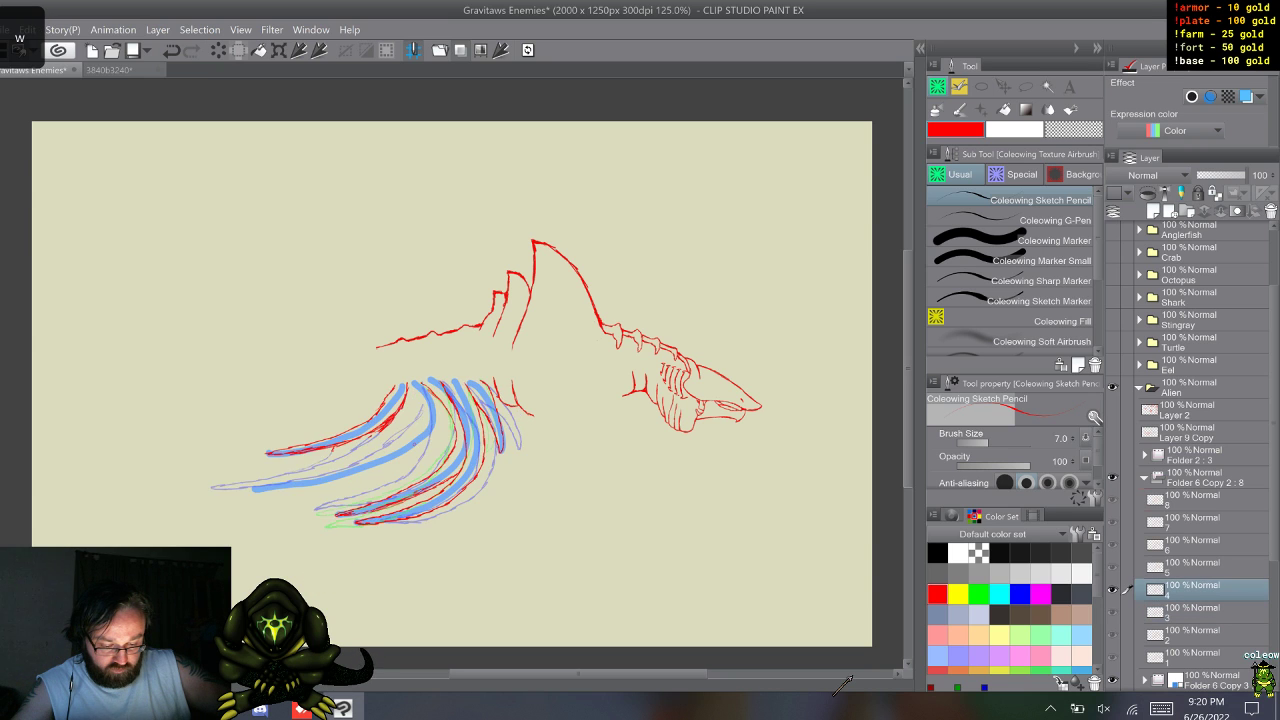
pyautogui.press('s')
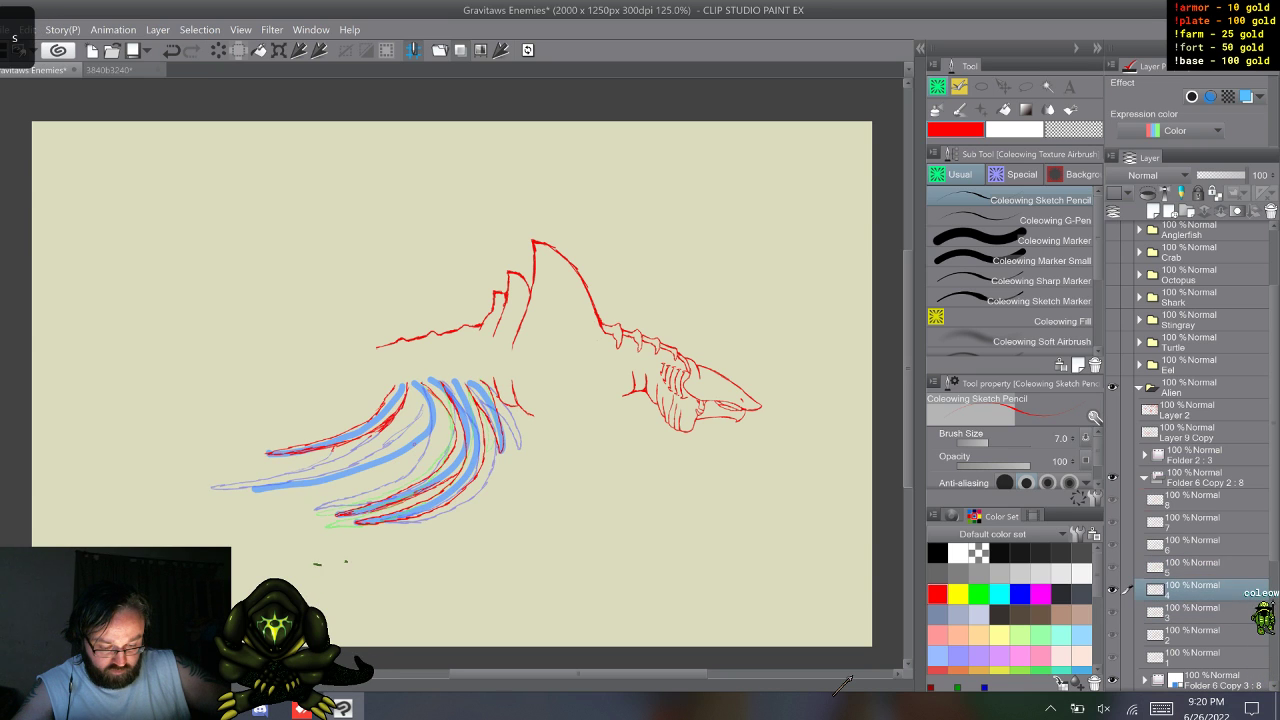
pyautogui.press('w')
pyautogui.press('s')
pyautogui.press('s')
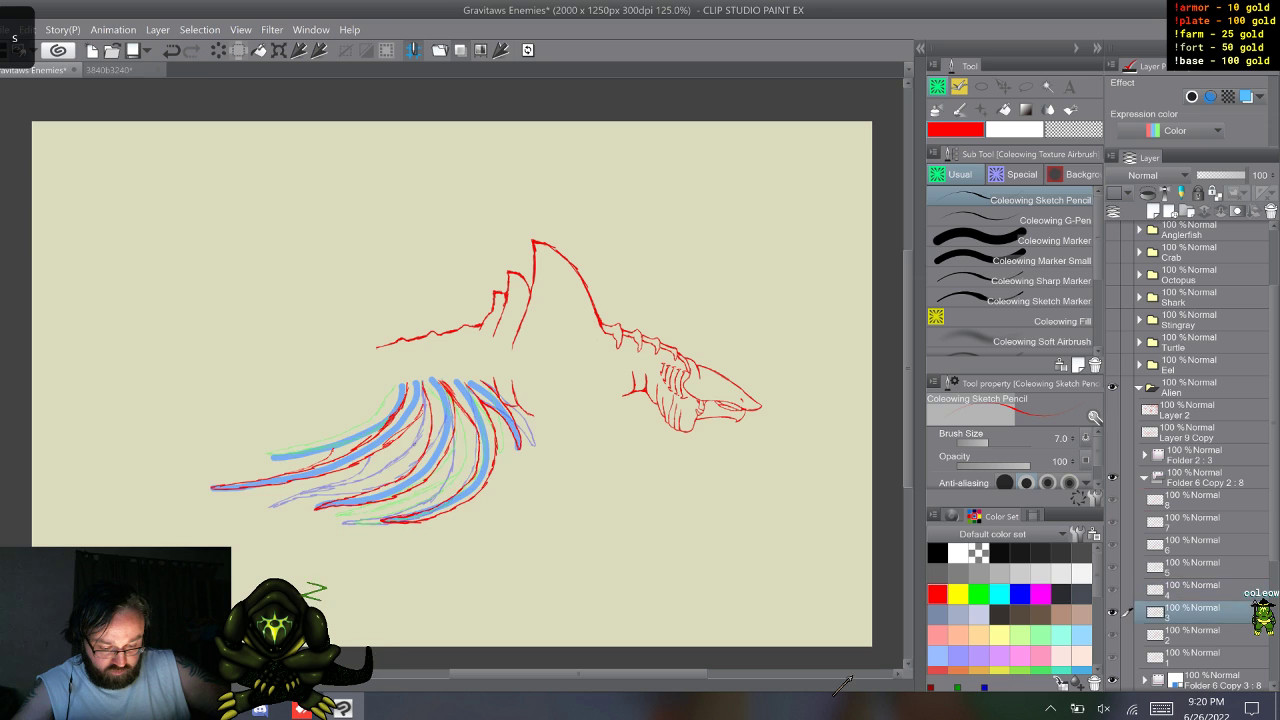
# - Cycle forward through all eight frames to check the swimming motion of both long tentacles over the blue guides
pyautogui.press('w')
pyautogui.press('w')
pyautogui.press('w')
pyautogui.press('w')
pyautogui.press('w')
pyautogui.press('w')
pyautogui.press('w')
pyautogui.press('w')
pyautogui.press('w')
pyautogui.press('w')
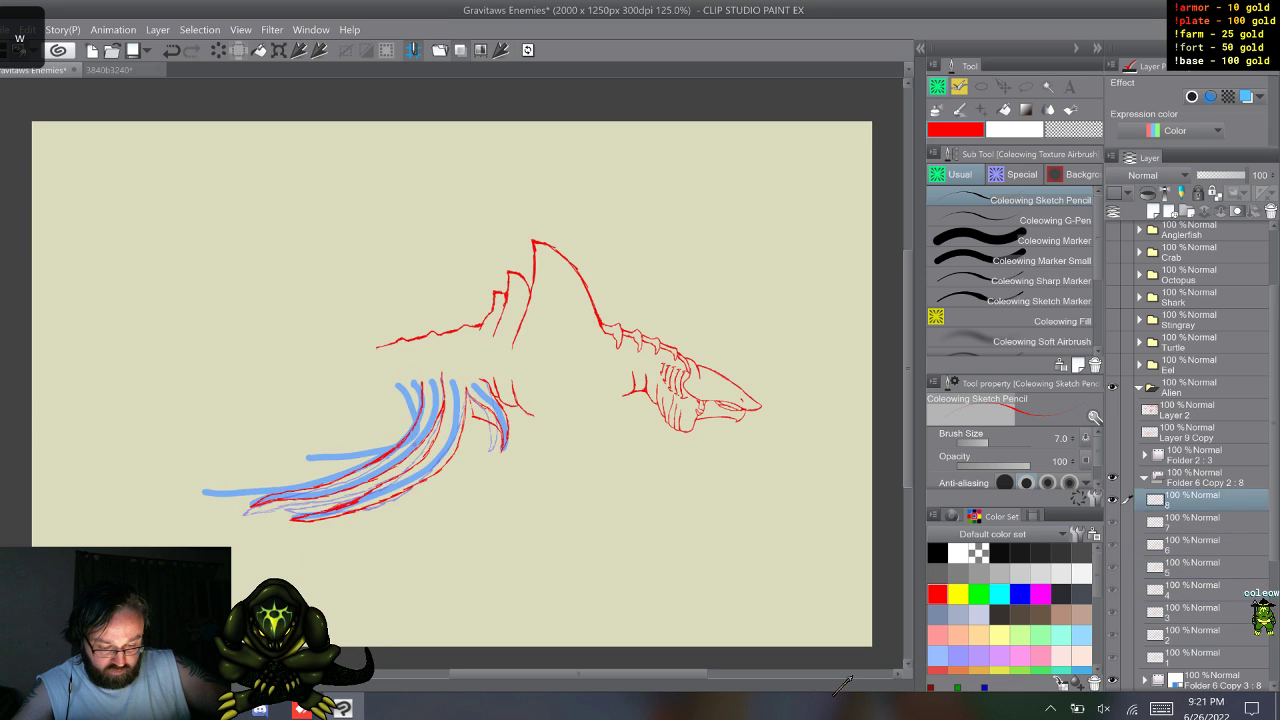
pyautogui.press('w')
pyautogui.press('w')
pyautogui.press('w')
pyautogui.press('w')
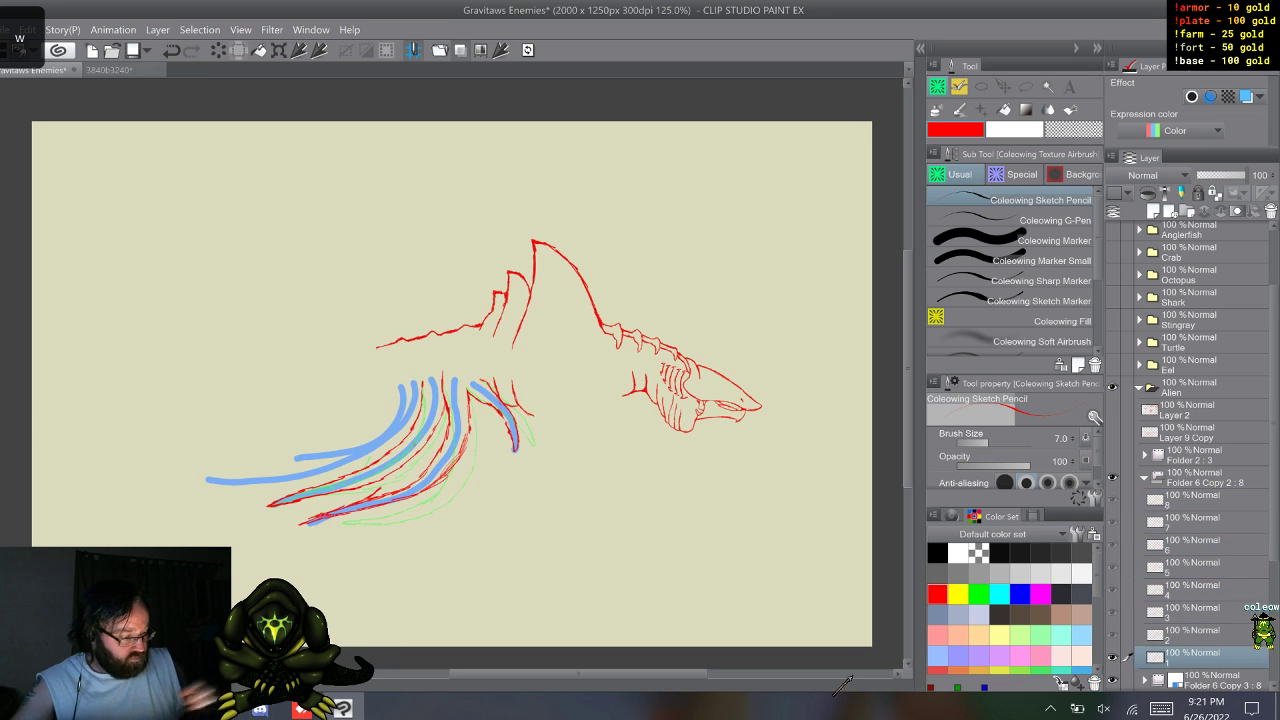
# - Temporarily hide the blue guides in Folder 6 Copy 3 and cycle through the frames to review only the red tentacles
pyautogui.click(1145, 478)
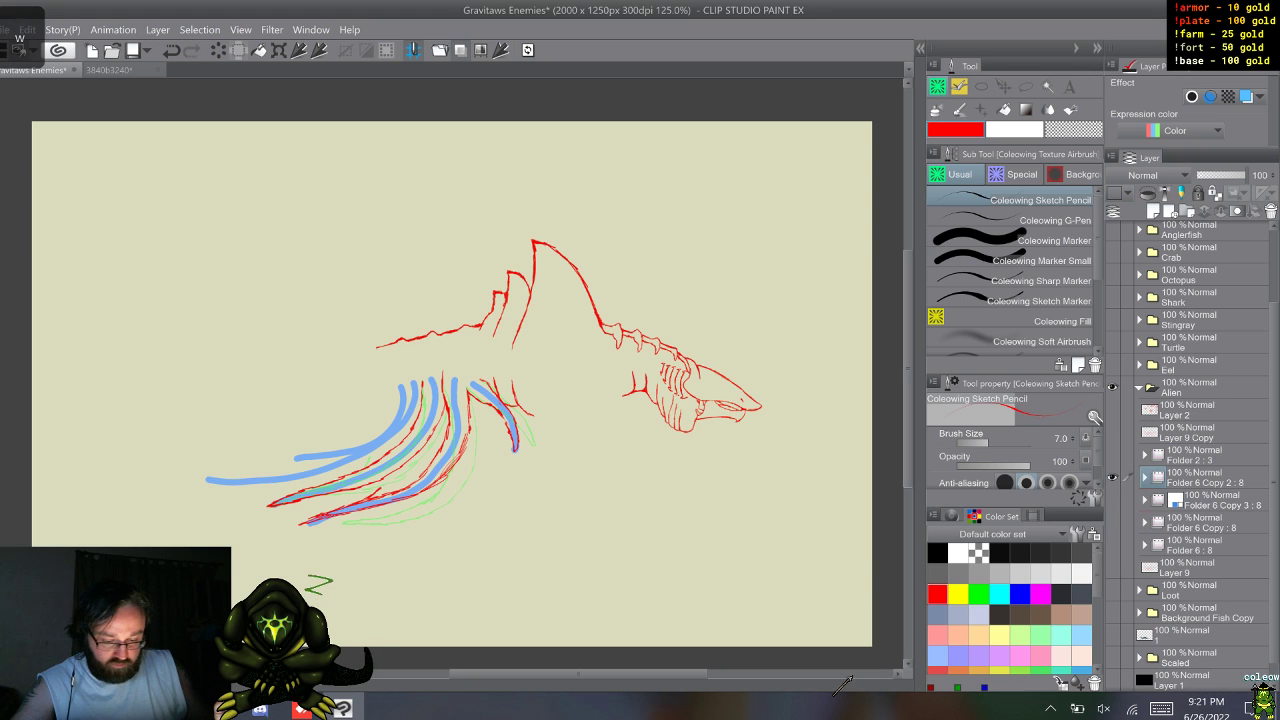
pyautogui.press('w')
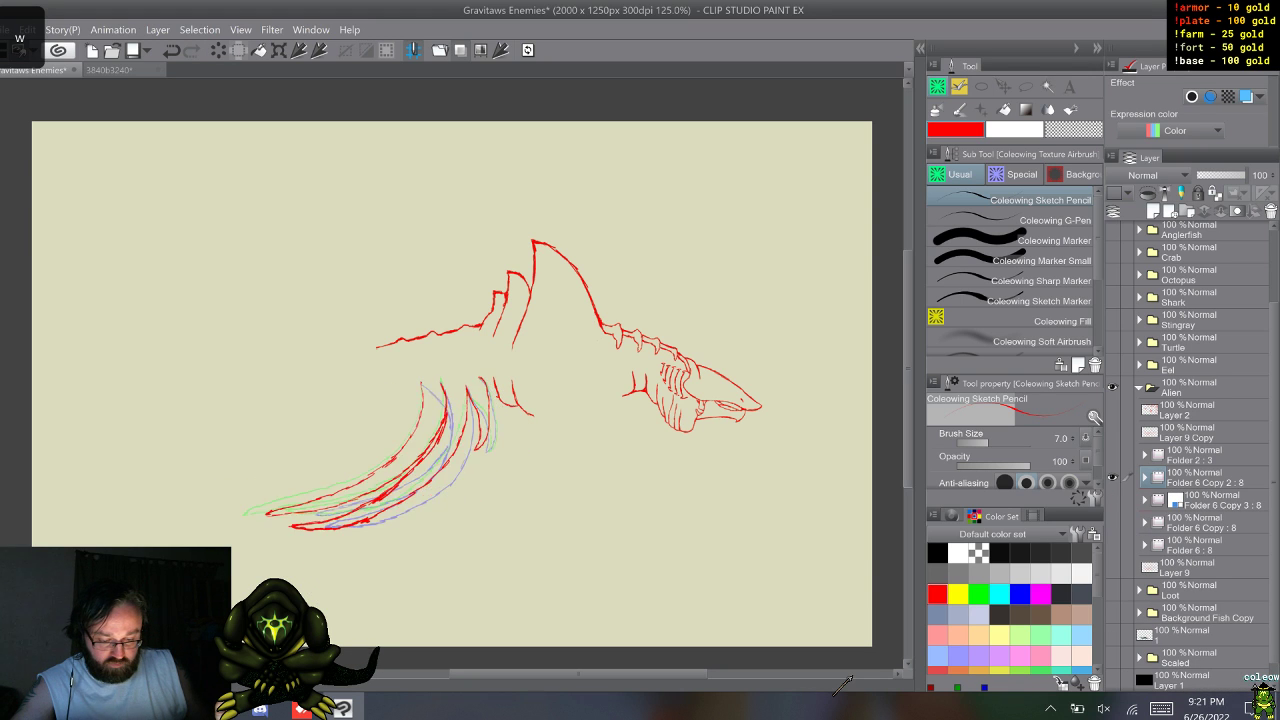
pyautogui.press('w')
pyautogui.press('w')
pyautogui.press('w')
pyautogui.press('w')
pyautogui.press('w')
pyautogui.press('w')
pyautogui.press('w')
pyautogui.press('w')
pyautogui.press('w')
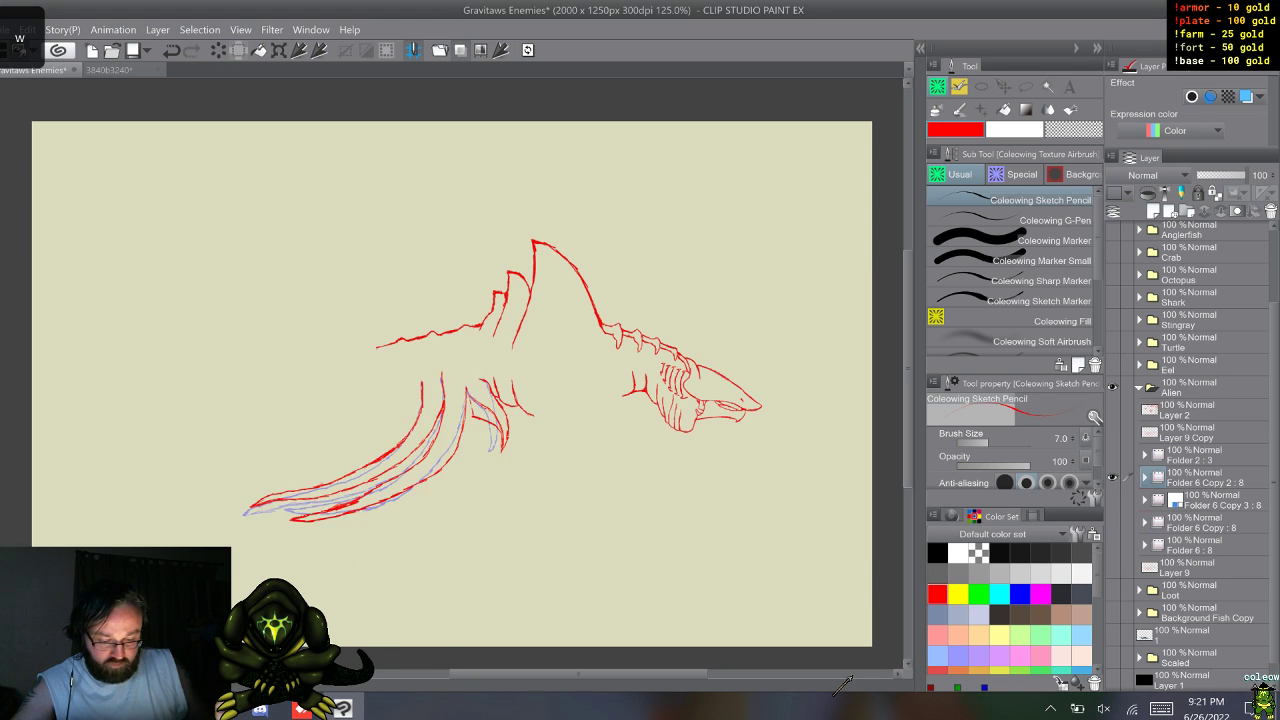
pyautogui.press('w')
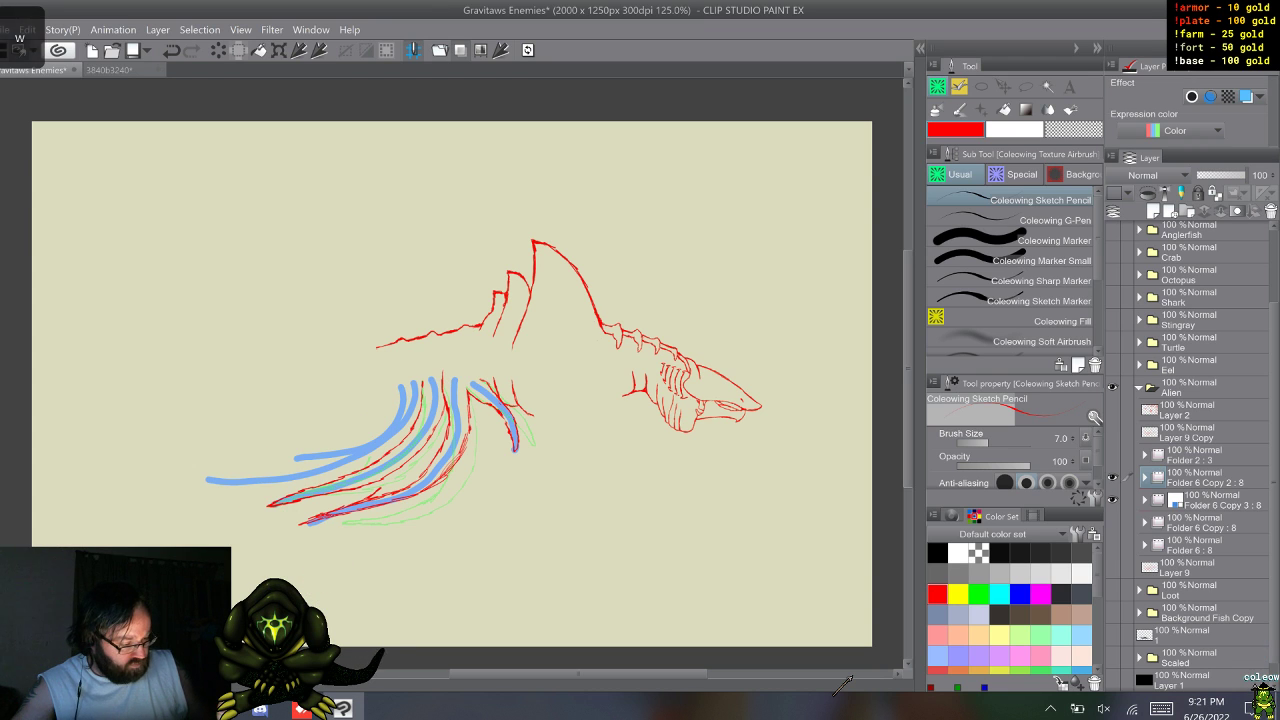
pyautogui.click(1144, 478)
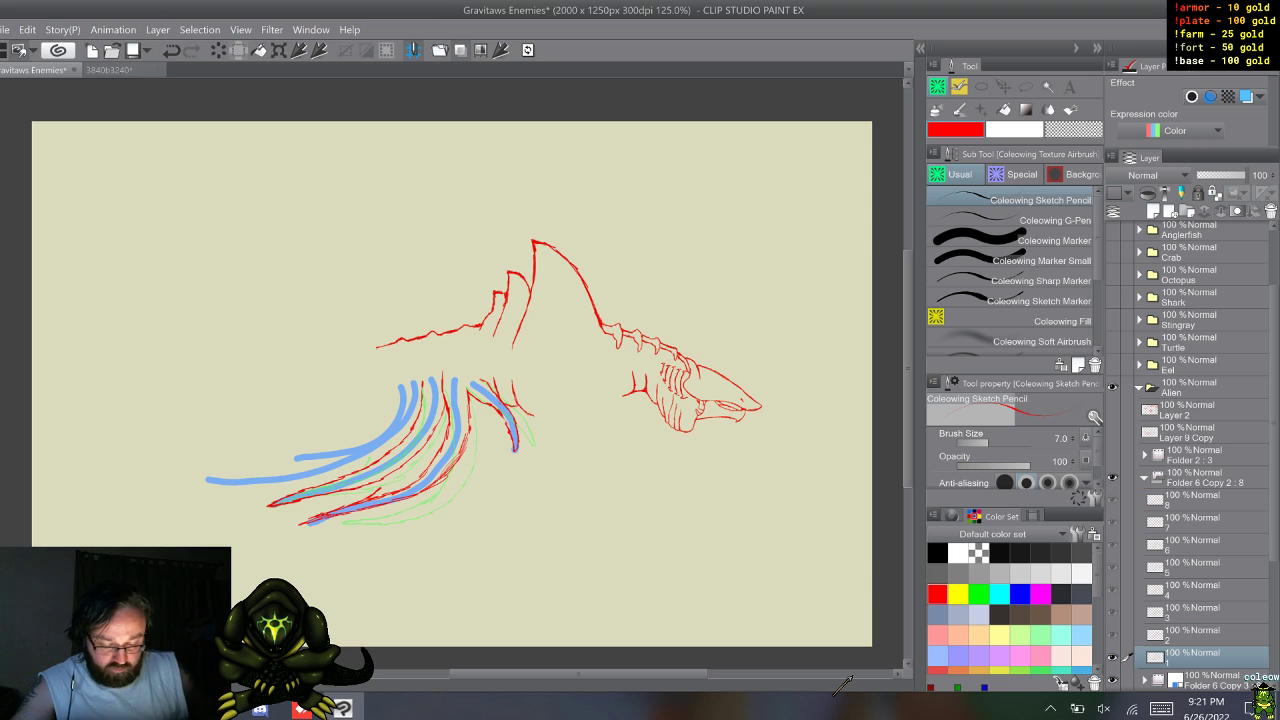
# - Step backward through the frames to examine where the rear tentacles' blue guides start below the body
pyautogui.press('w')
pyautogui.press('w')
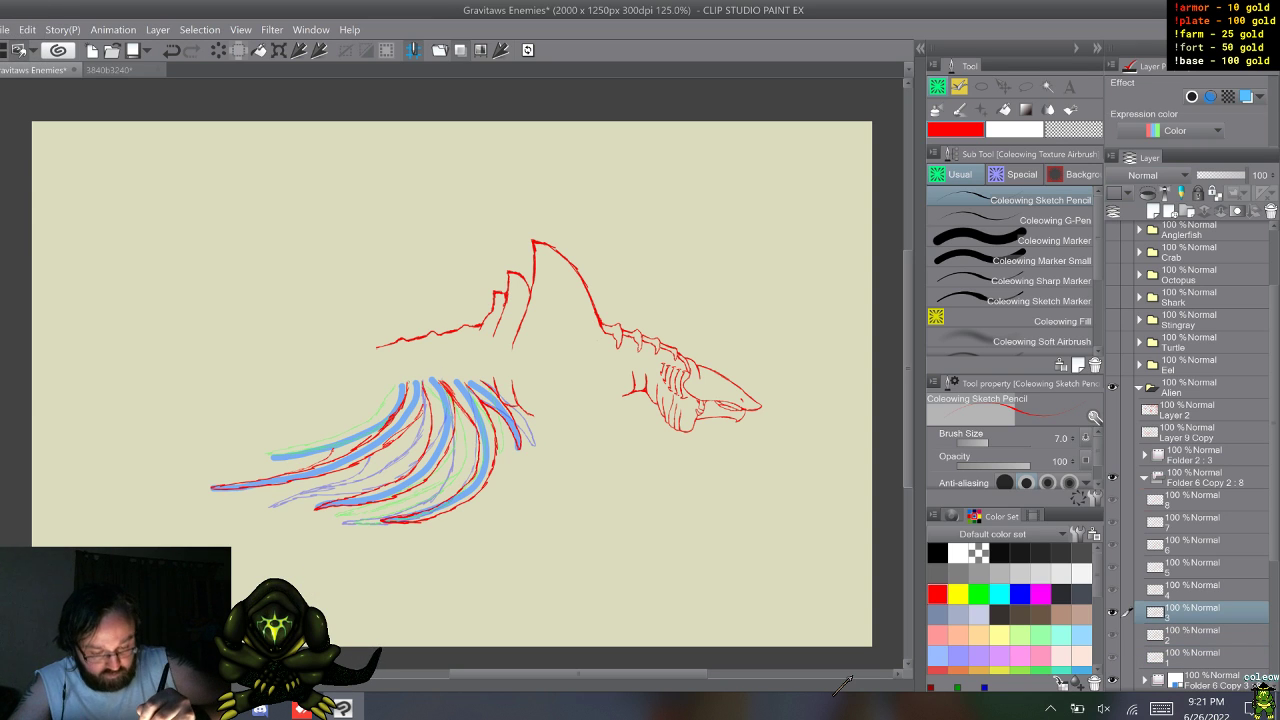
pyautogui.press('s')
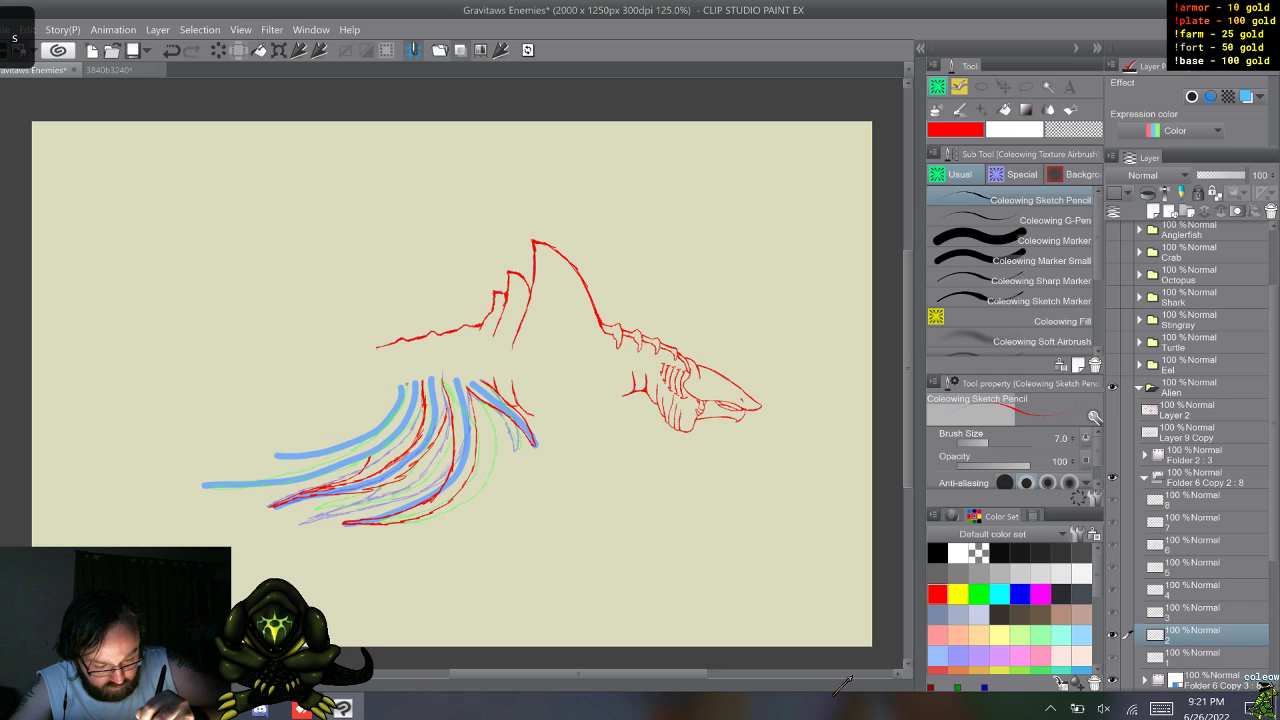
pyautogui.press('s')
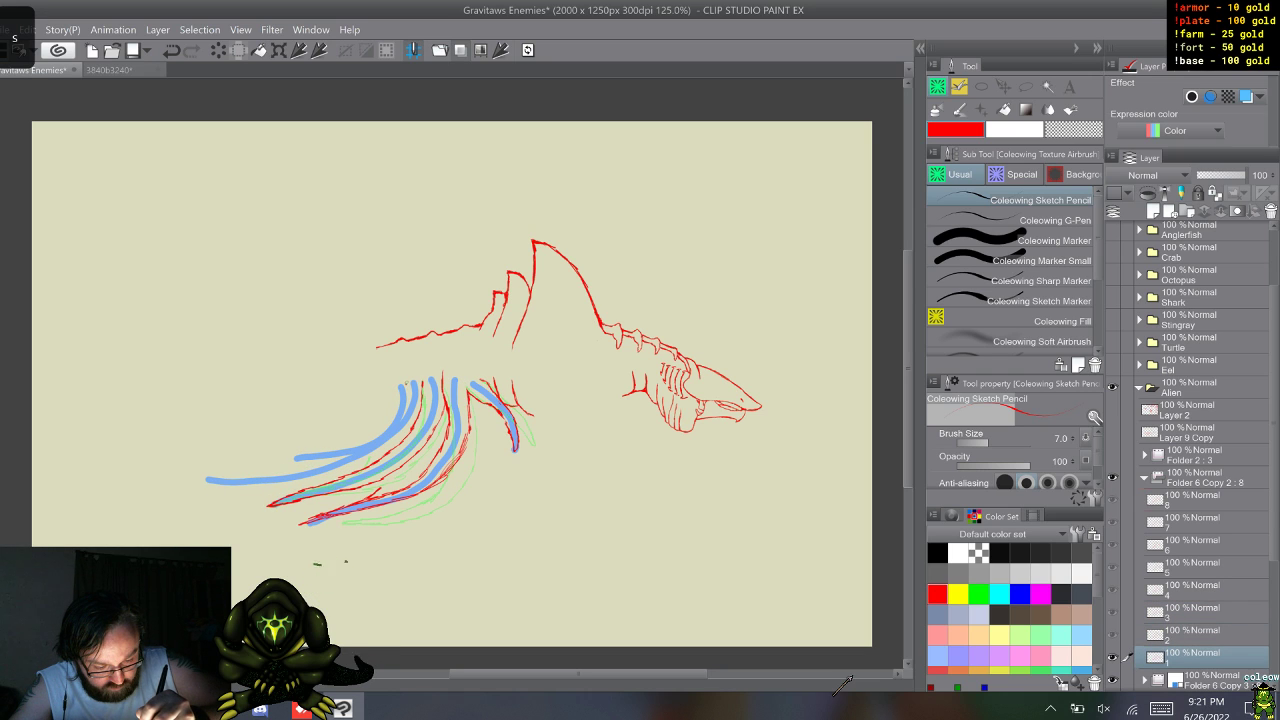
pyautogui.press('s')
pyautogui.press('s')
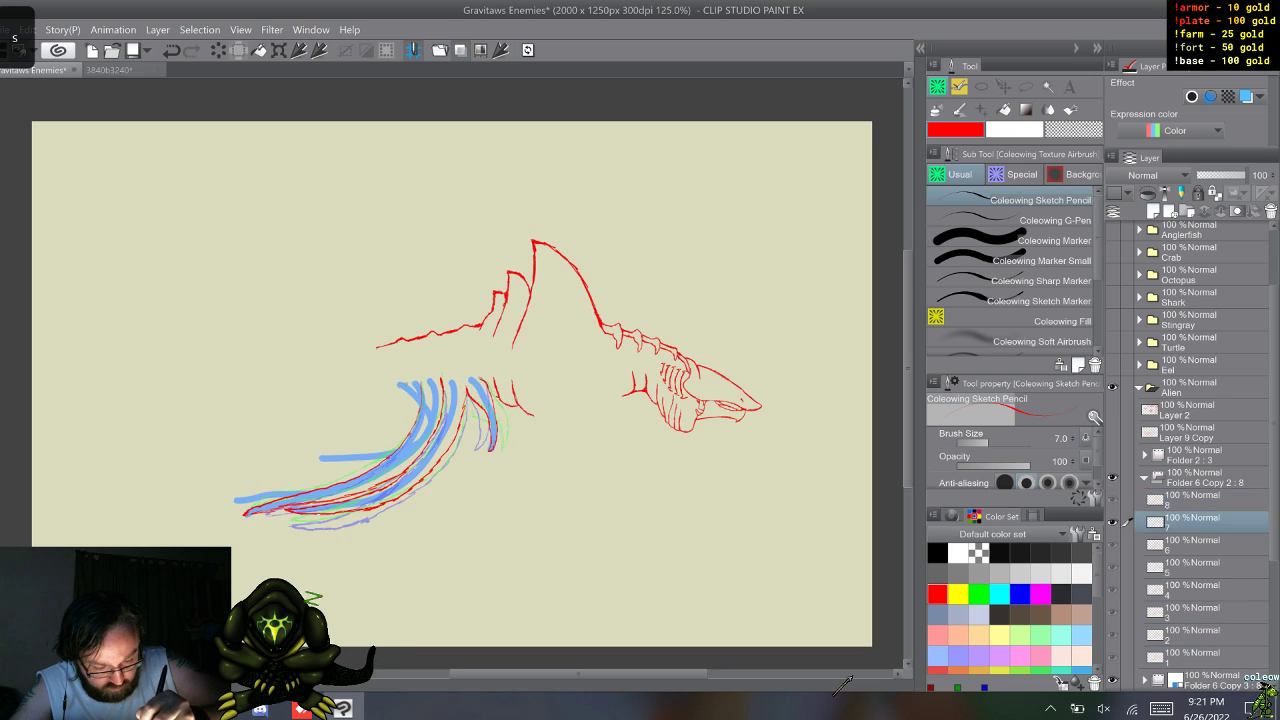
pyautogui.press('s')
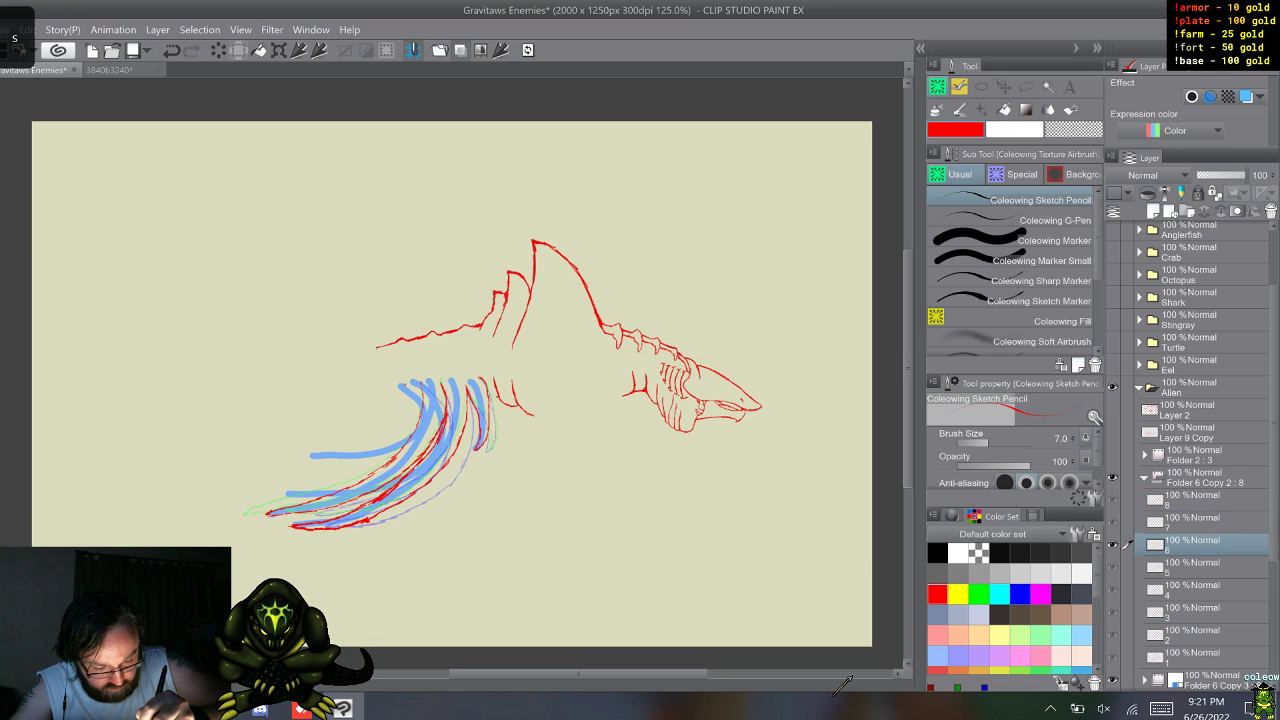
pyautogui.press('s')
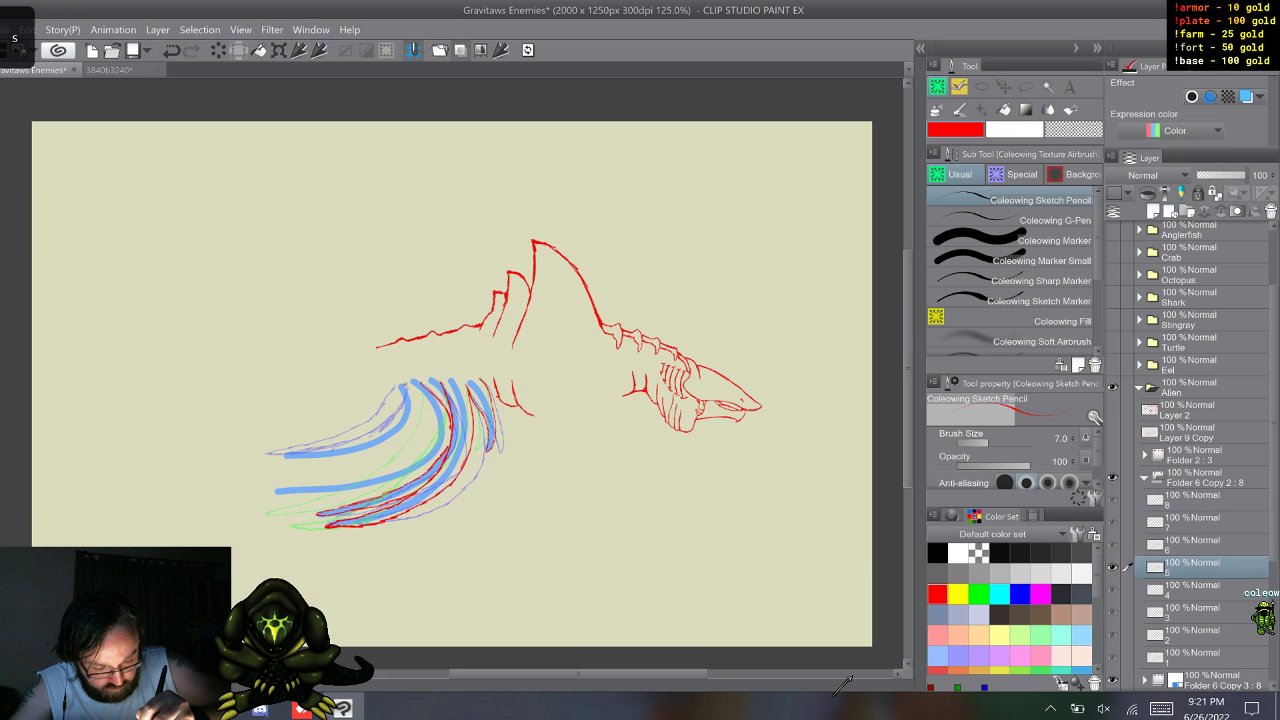
pyautogui.press('s')
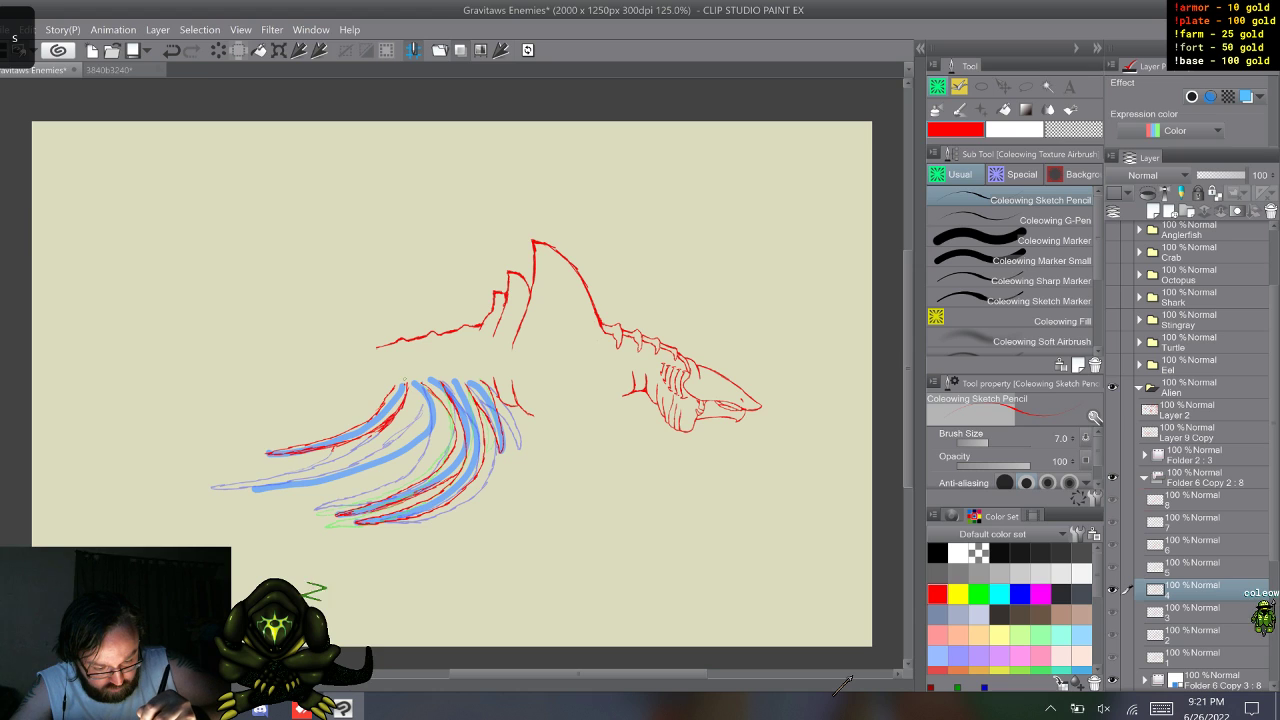
pyautogui.press('s')
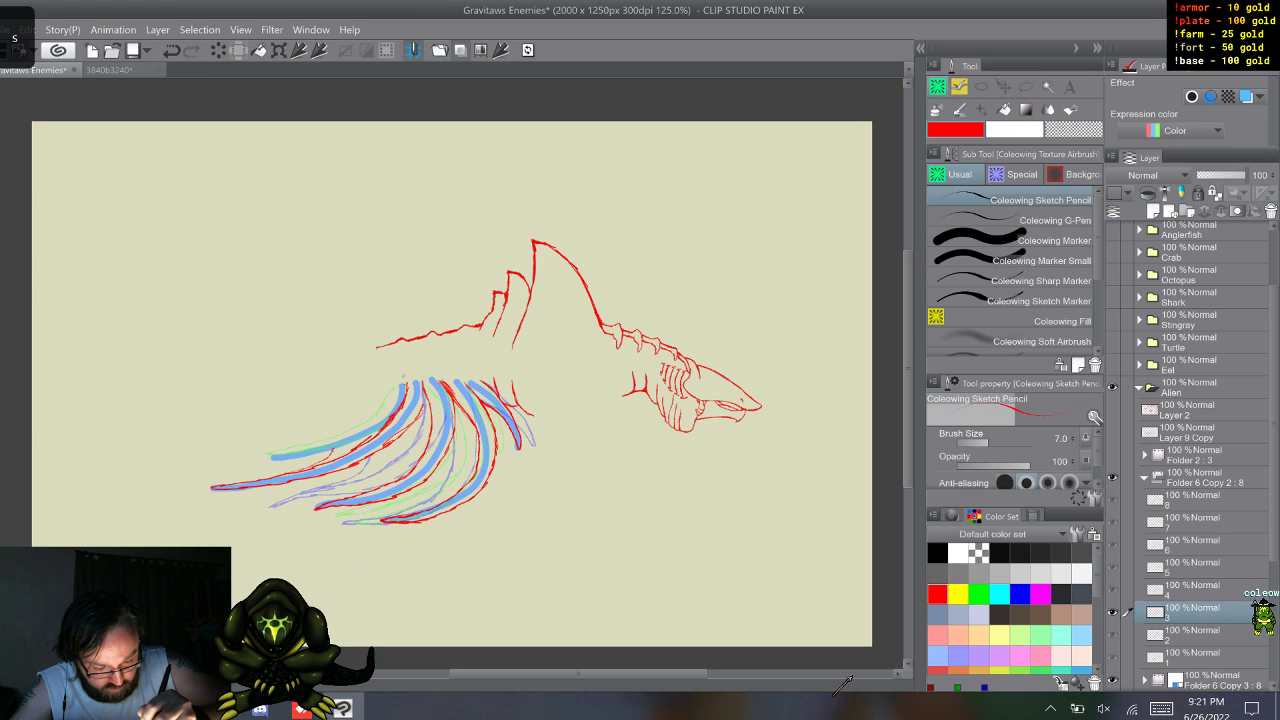
pyautogui.press('s')
pyautogui.press('w')
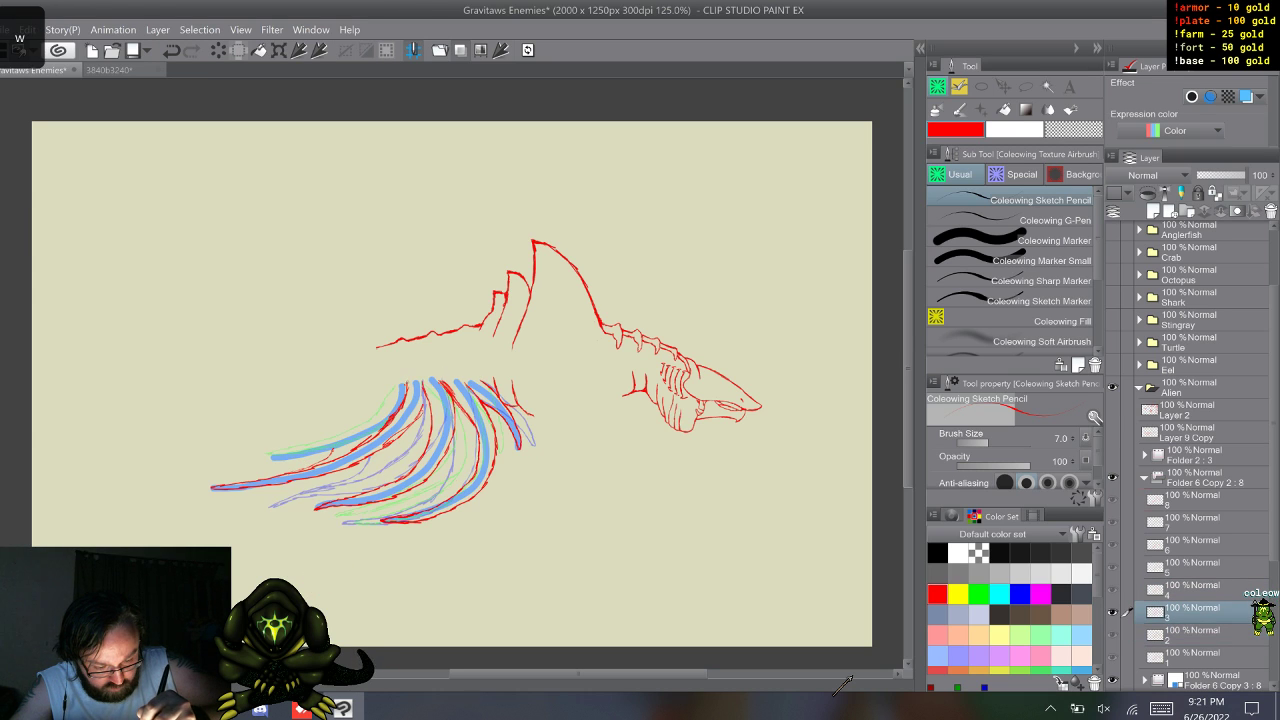
pyautogui.press('w')
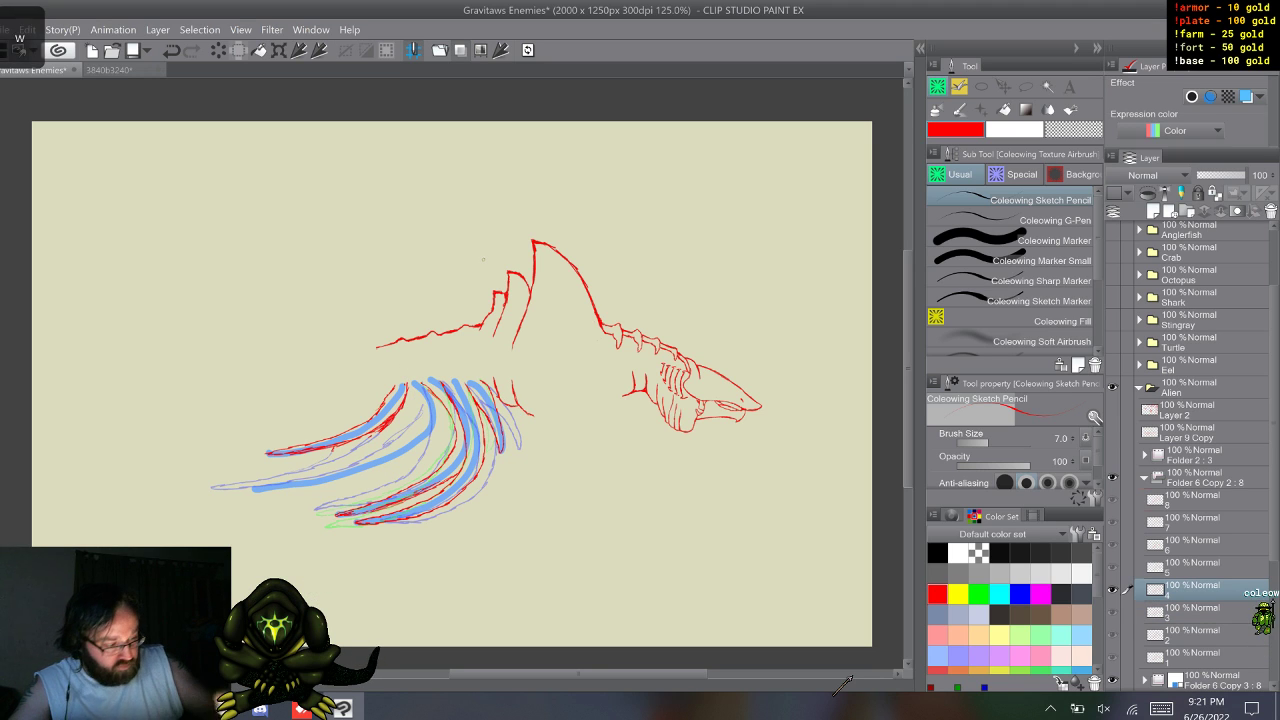
# - Step through frames 4 to 7 and clean up the rear tentacles' root marks below the body with the Marker Small and Sketch Pencil
pyautogui.press('p')
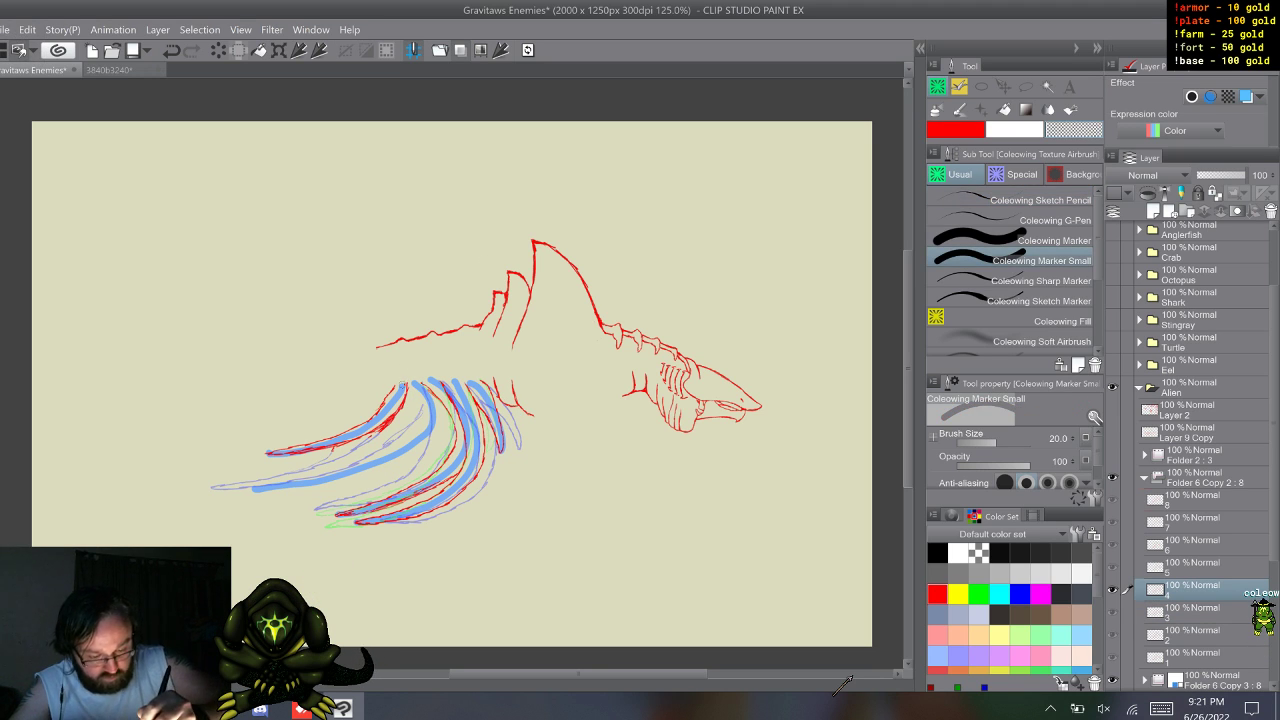
pyautogui.press('1')
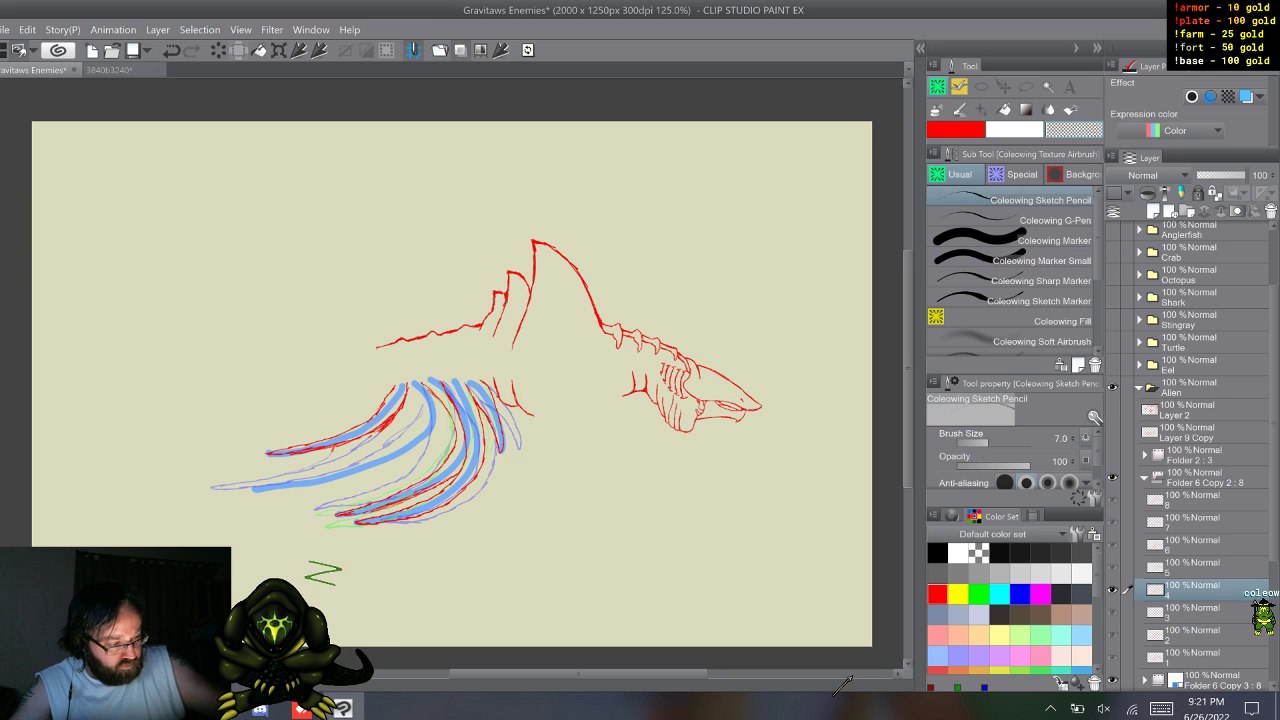
pyautogui.press('w')
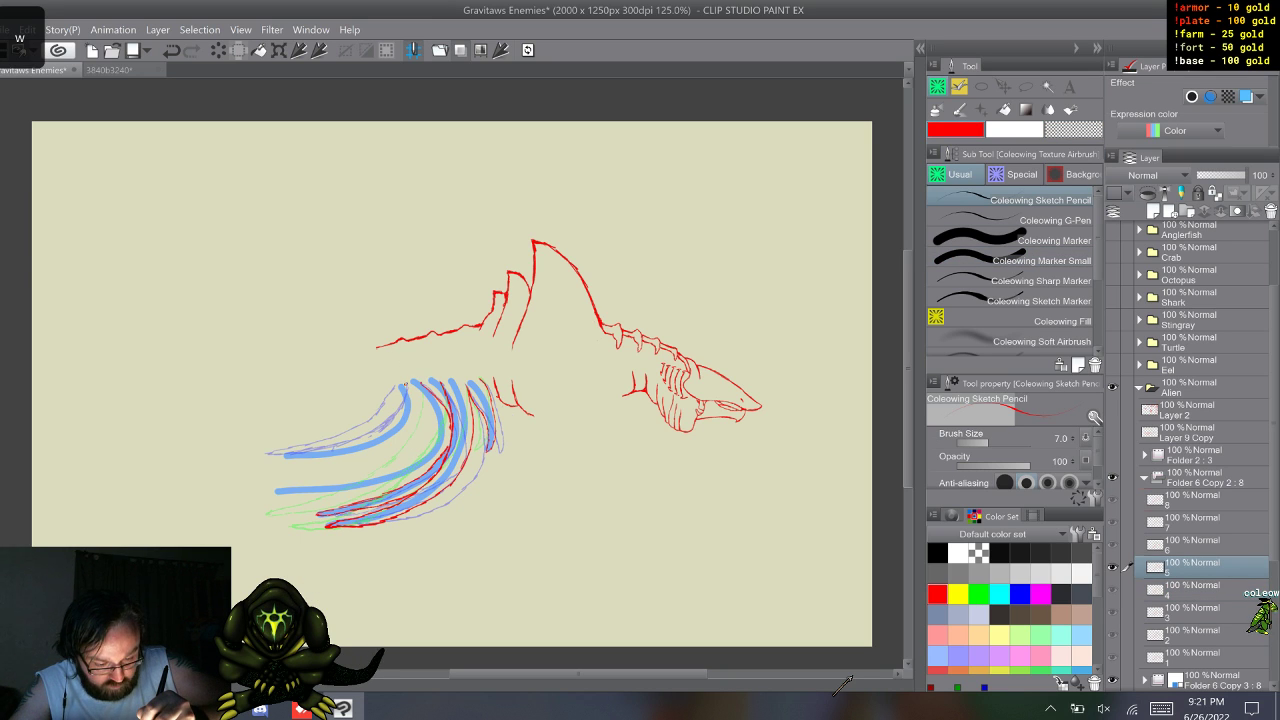
pyautogui.press('w')
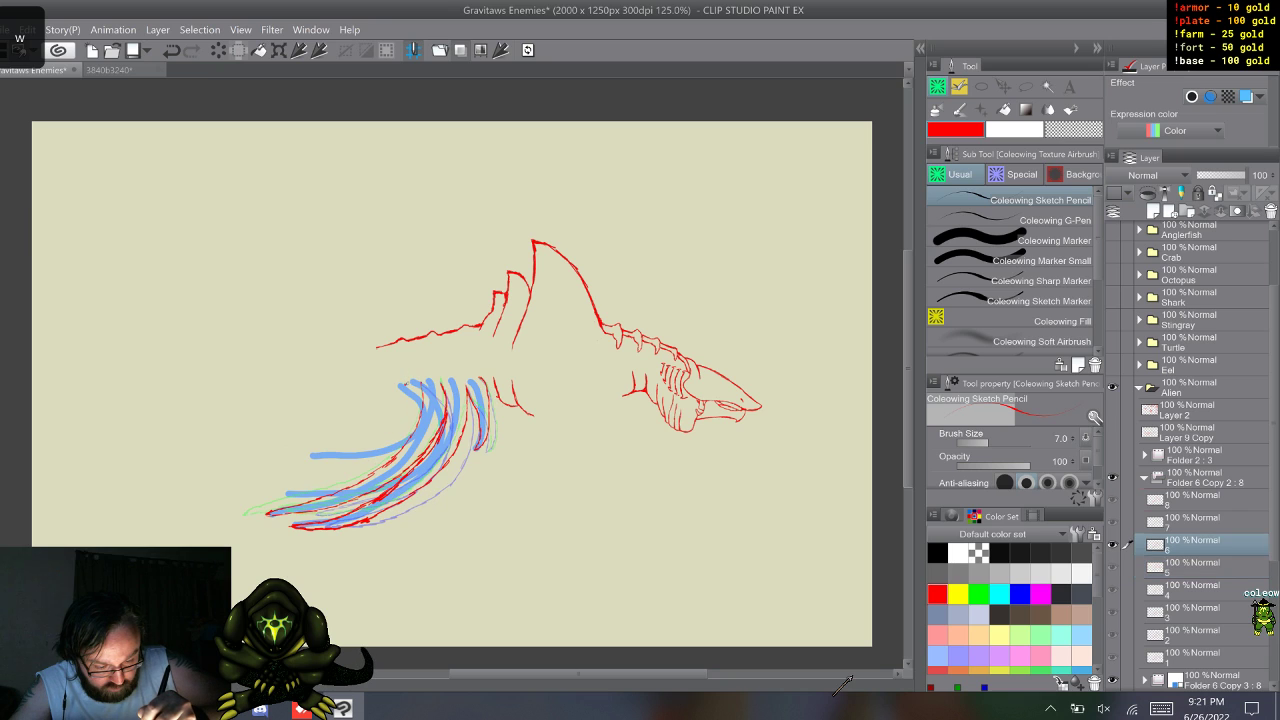
pyautogui.press('w')
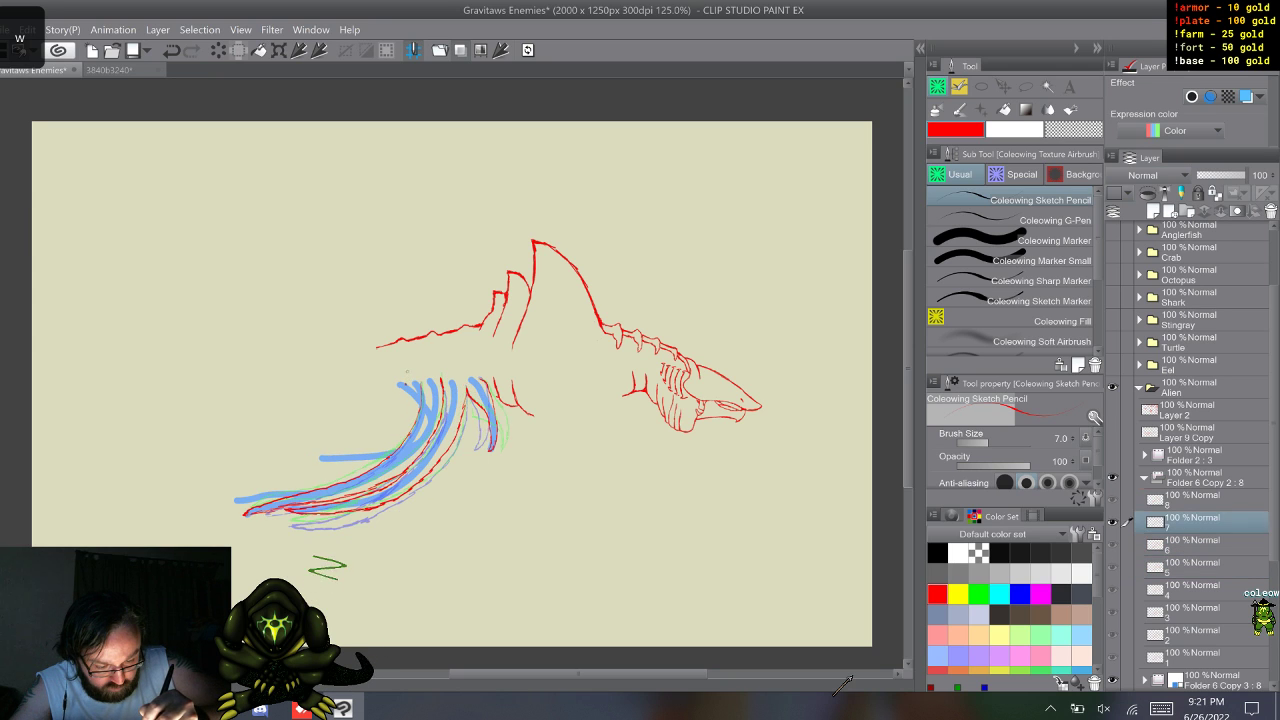
pyautogui.press('s')
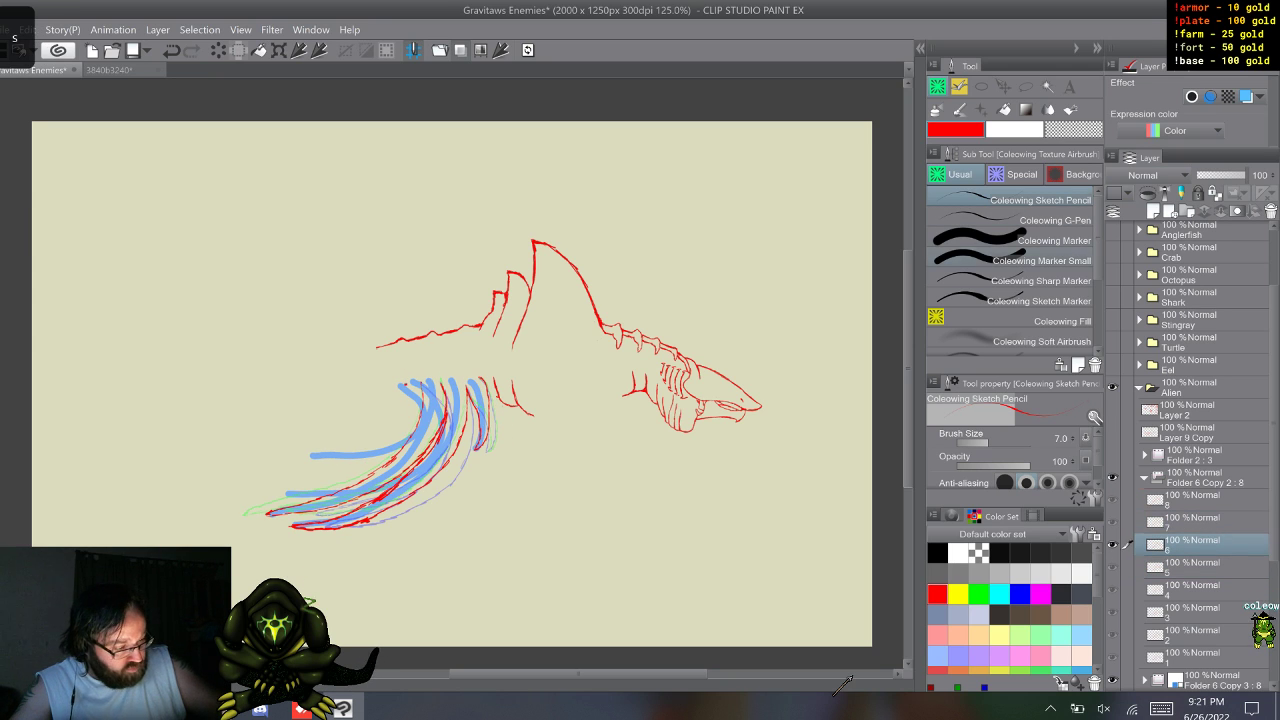
pyautogui.click(1040, 260)
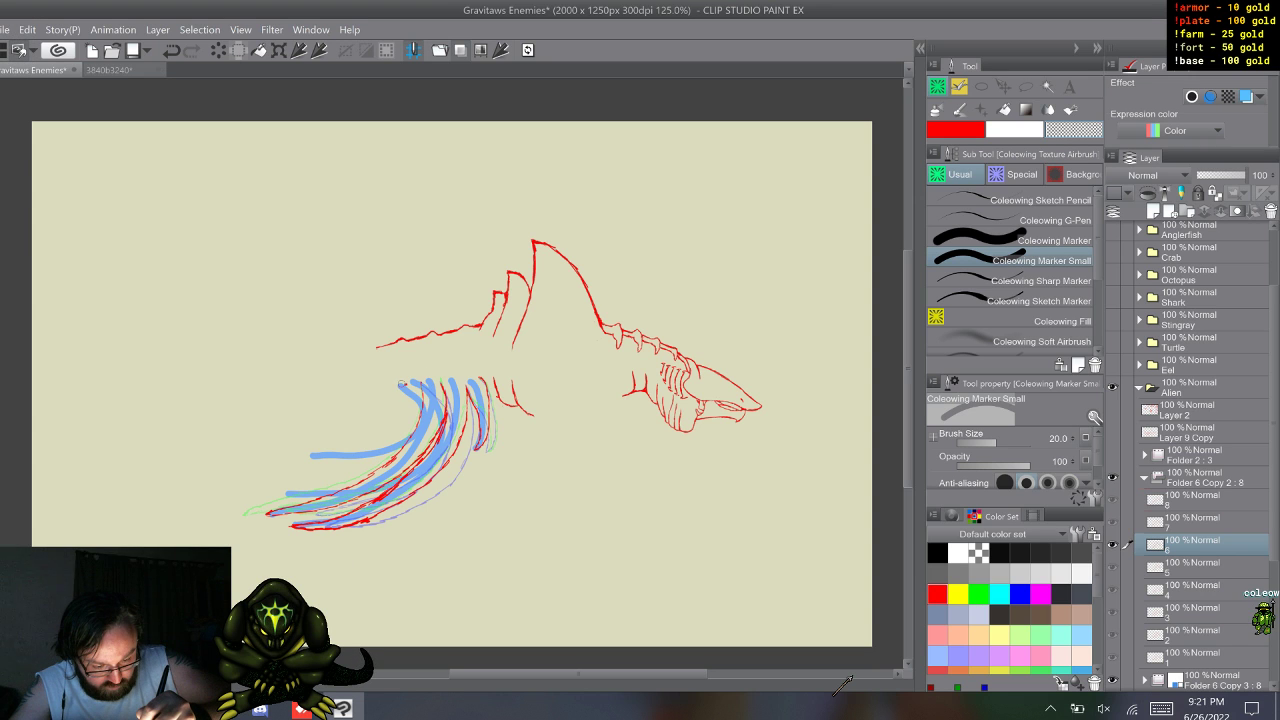
pyautogui.press('s')
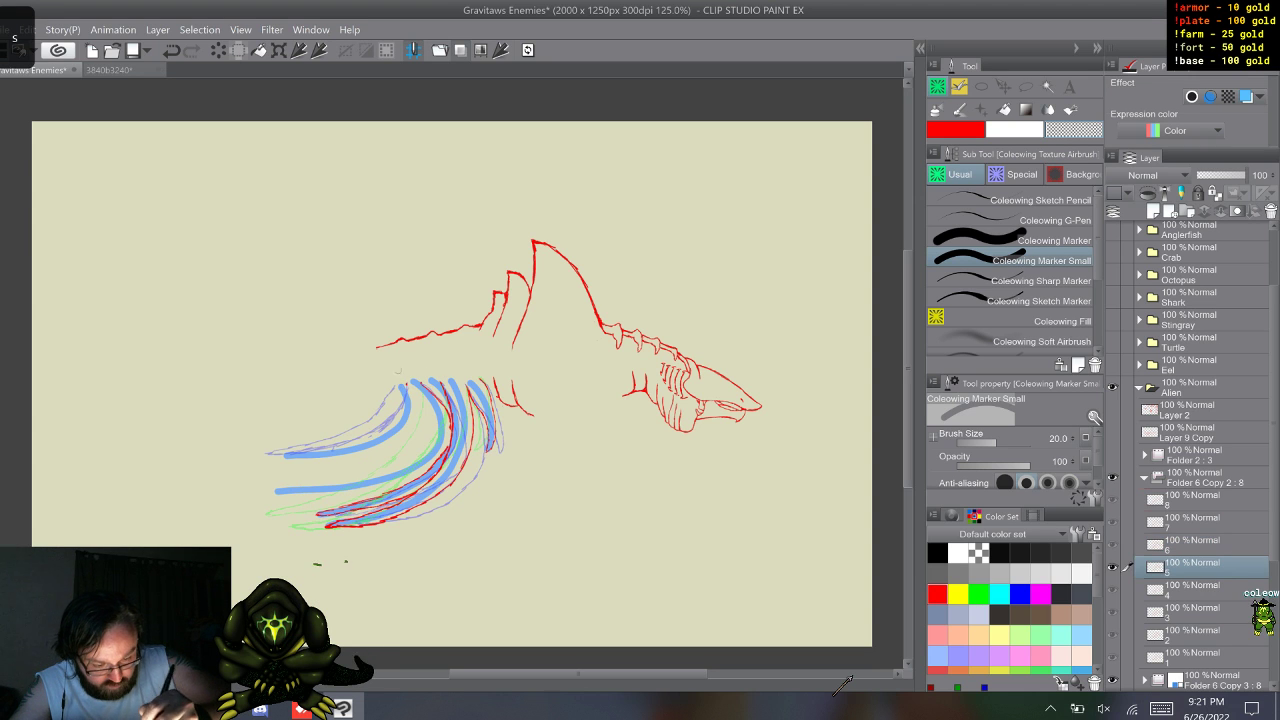
# - Cycle forward through all eight frames to examine how the rear tentacles' roots shift below the body
pyautogui.press('w')
pyautogui.press('w')
pyautogui.press('w')
pyautogui.press('w')
pyautogui.press('w')
pyautogui.press('w')
pyautogui.press('w')
pyautogui.press('w')
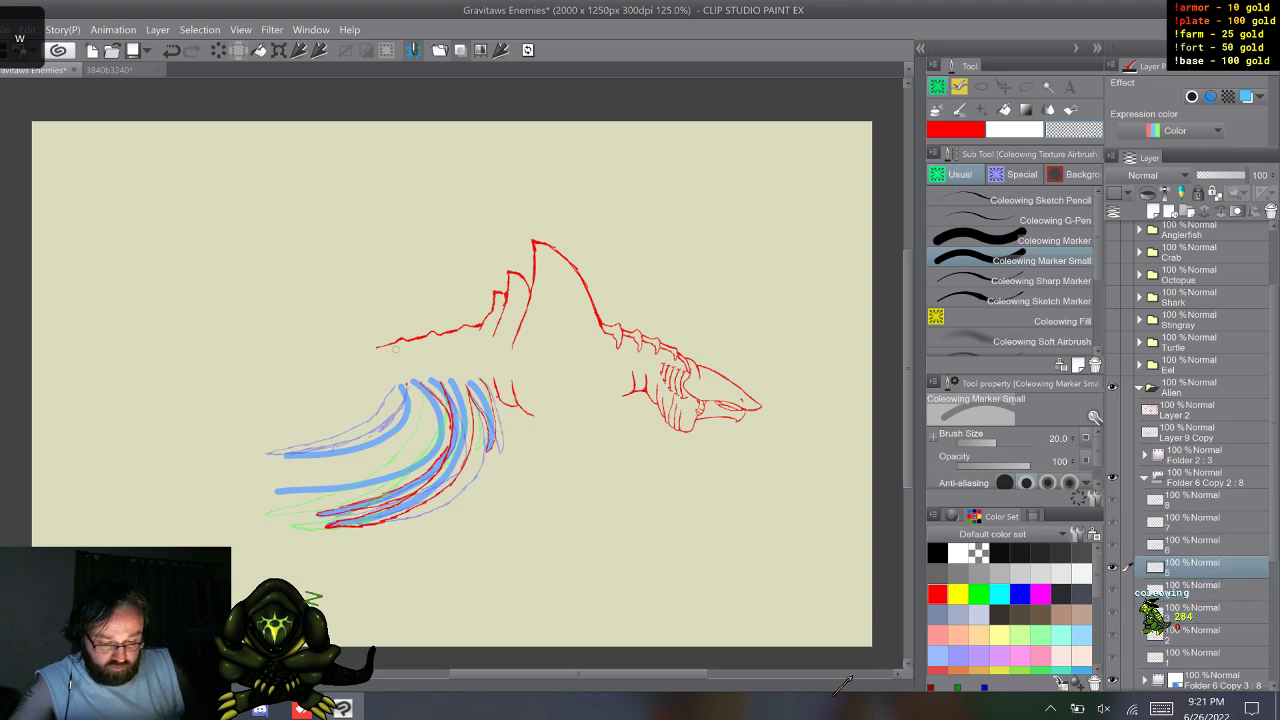
pyautogui.press('w')
pyautogui.press('w')
pyautogui.press('w')
pyautogui.press('w')
pyautogui.press('w')
pyautogui.press('w')
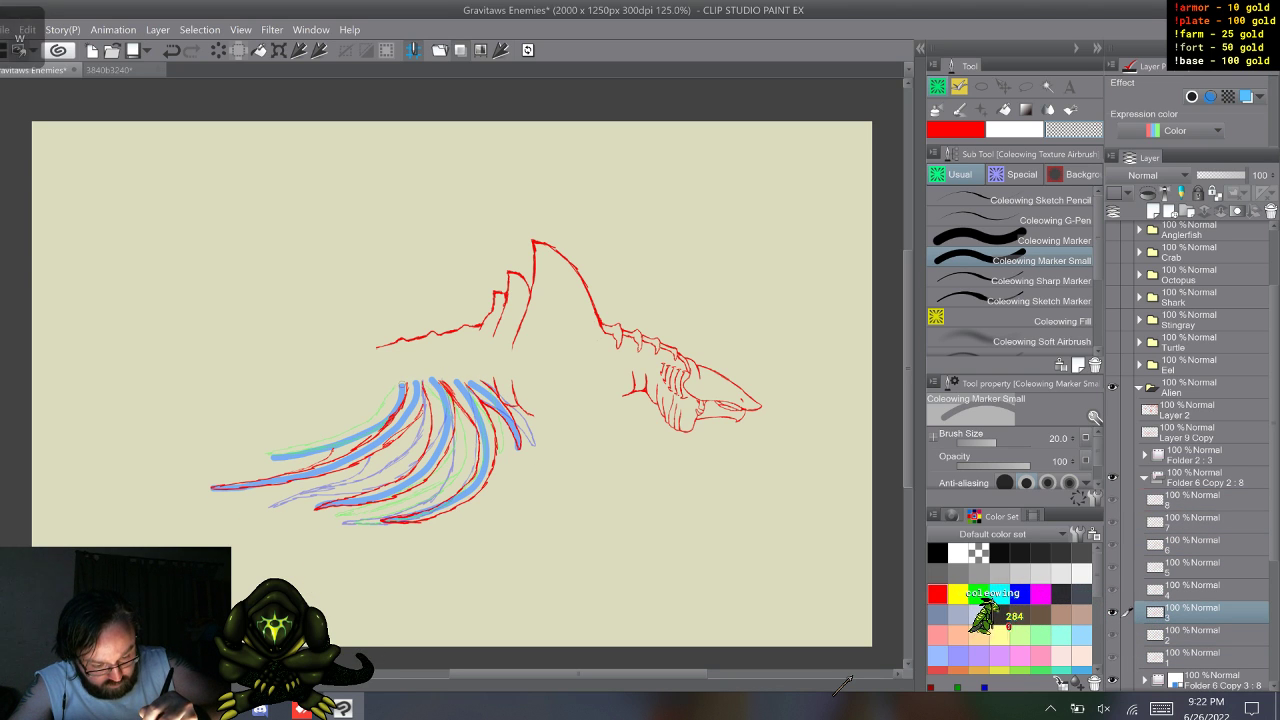
pyautogui.press('w')
pyautogui.press('w')
pyautogui.press('w')
pyautogui.press('w')
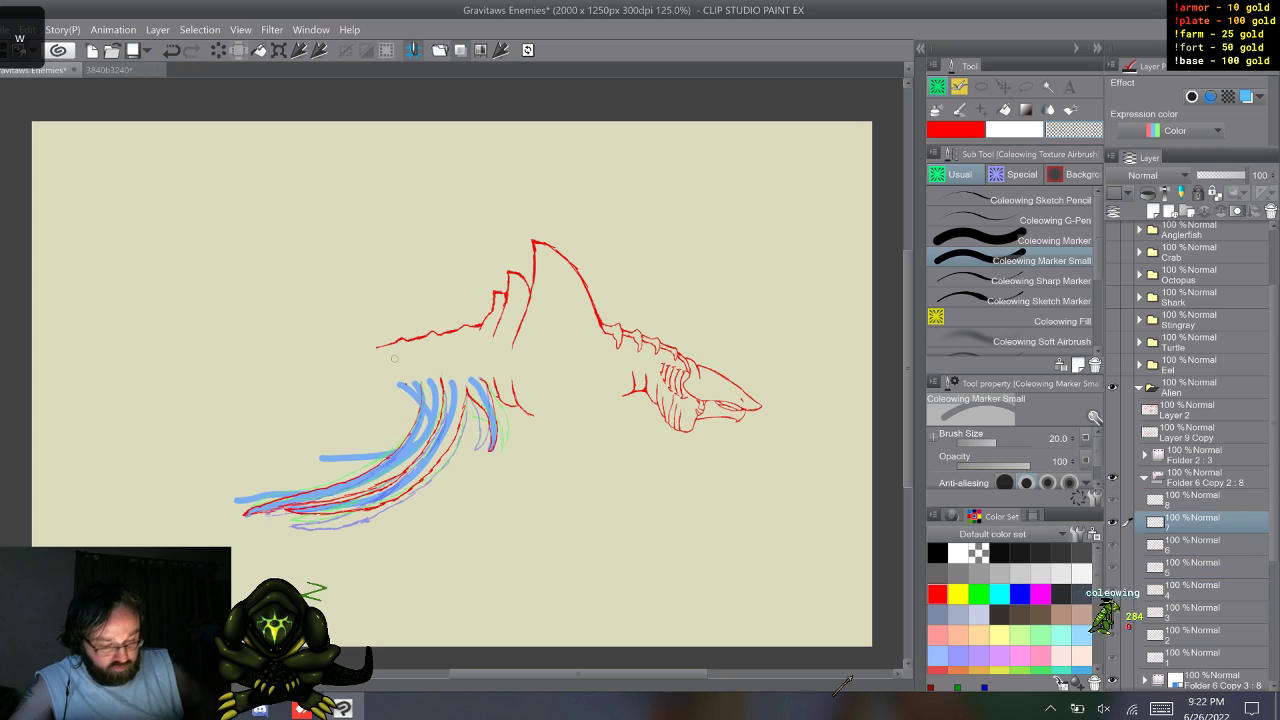
# - With the Sketch Pencil, mark the rear tentacles' root positions with small red dots below the body, advancing through the frames to frame 1
pyautogui.click(1040, 200)
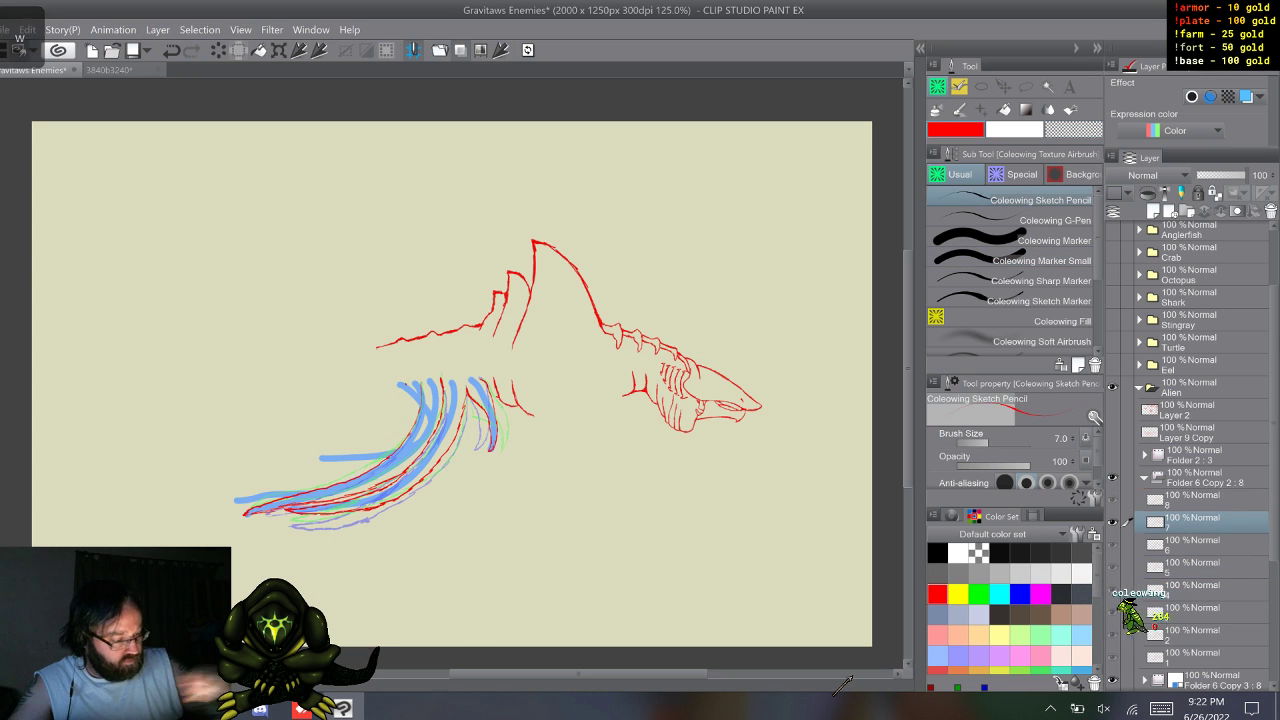
pyautogui.press('w')
pyautogui.press('w')
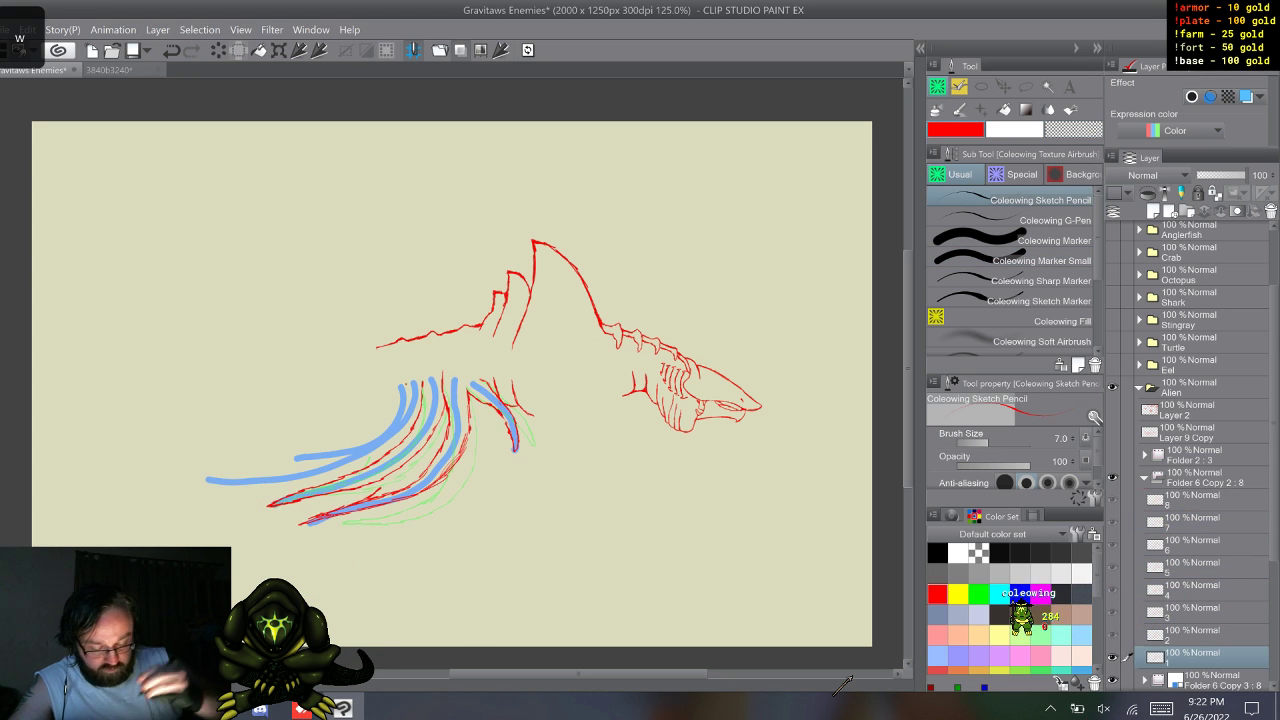
pyautogui.press('w')
pyautogui.press('w')
pyautogui.press('w')
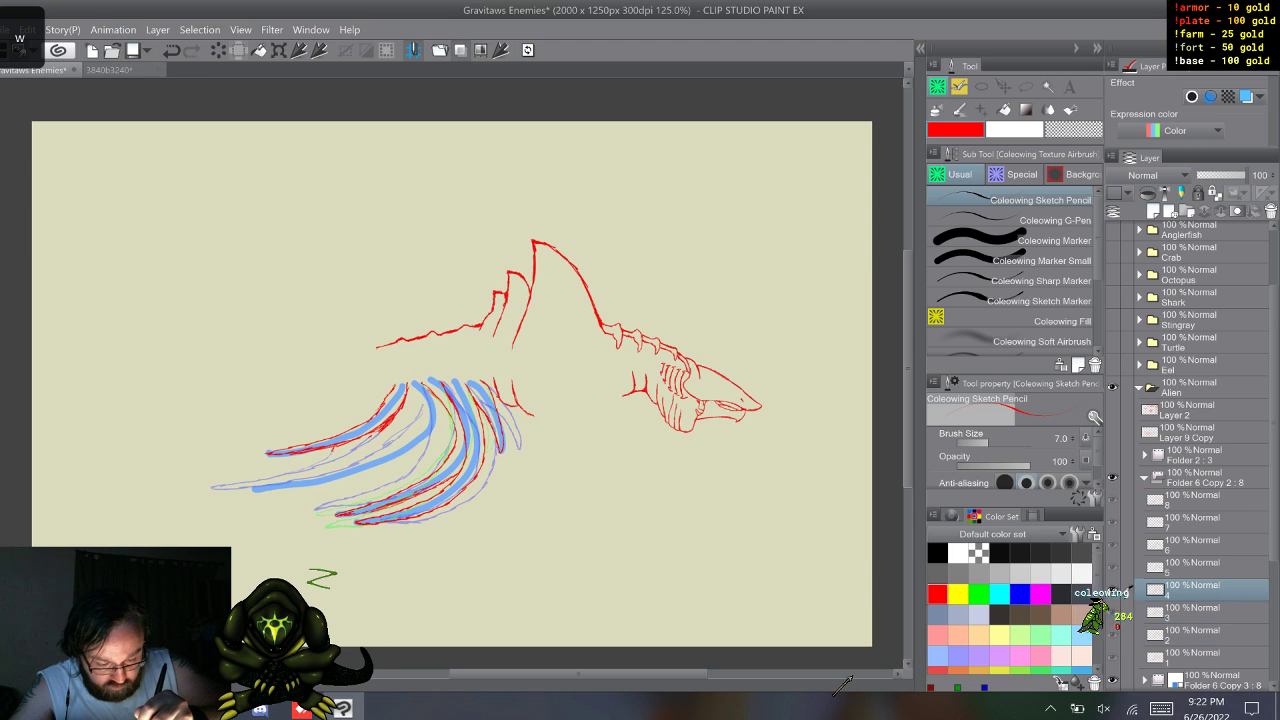
pyautogui.press('s')
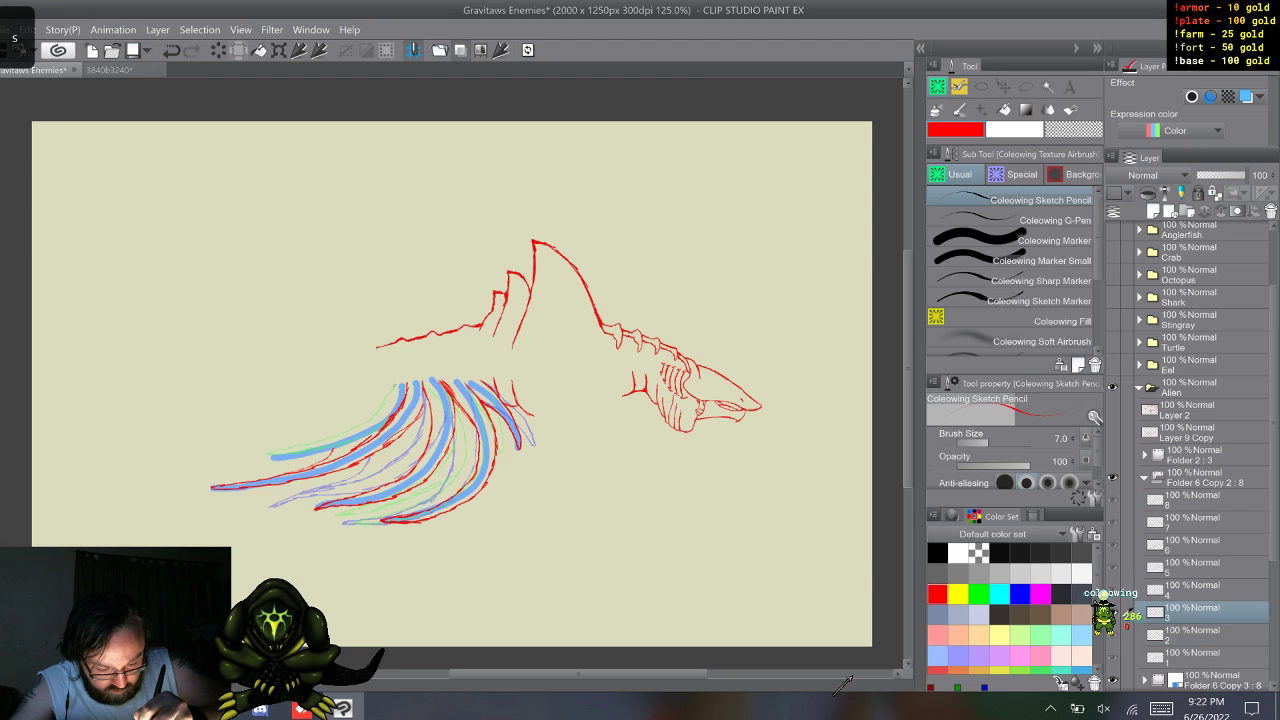
pyautogui.press('w')
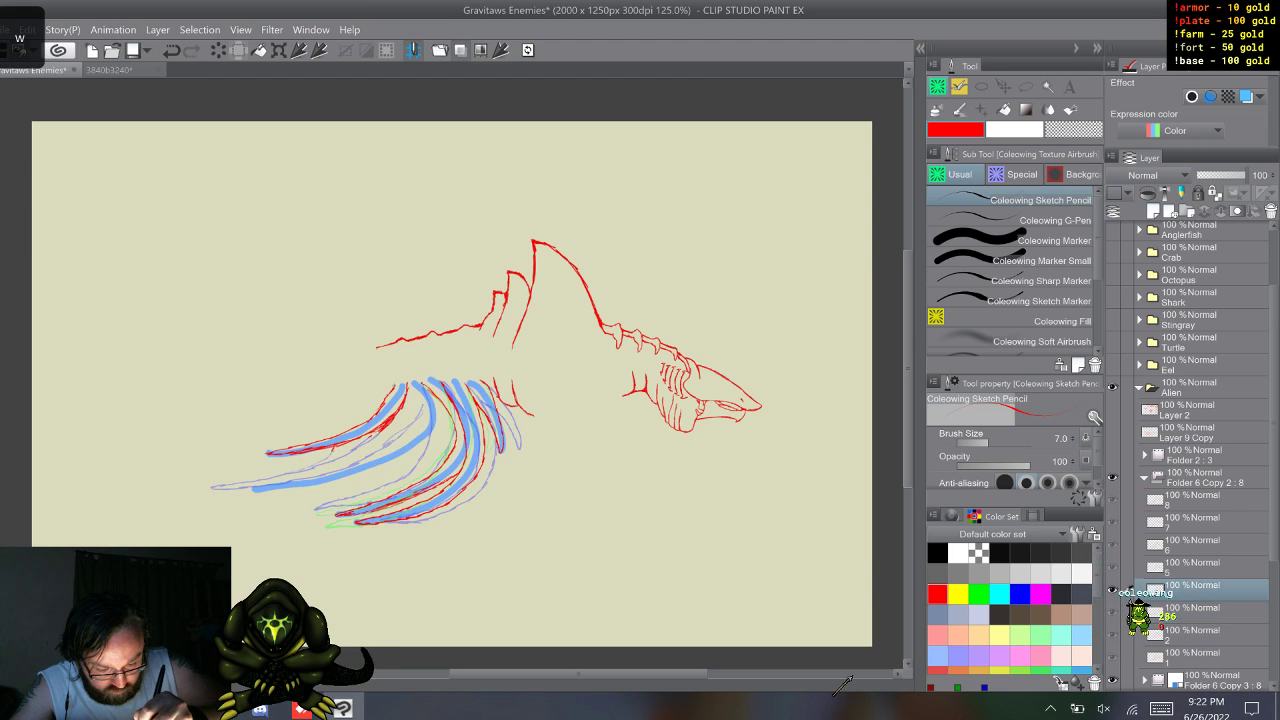
pyautogui.press('w')
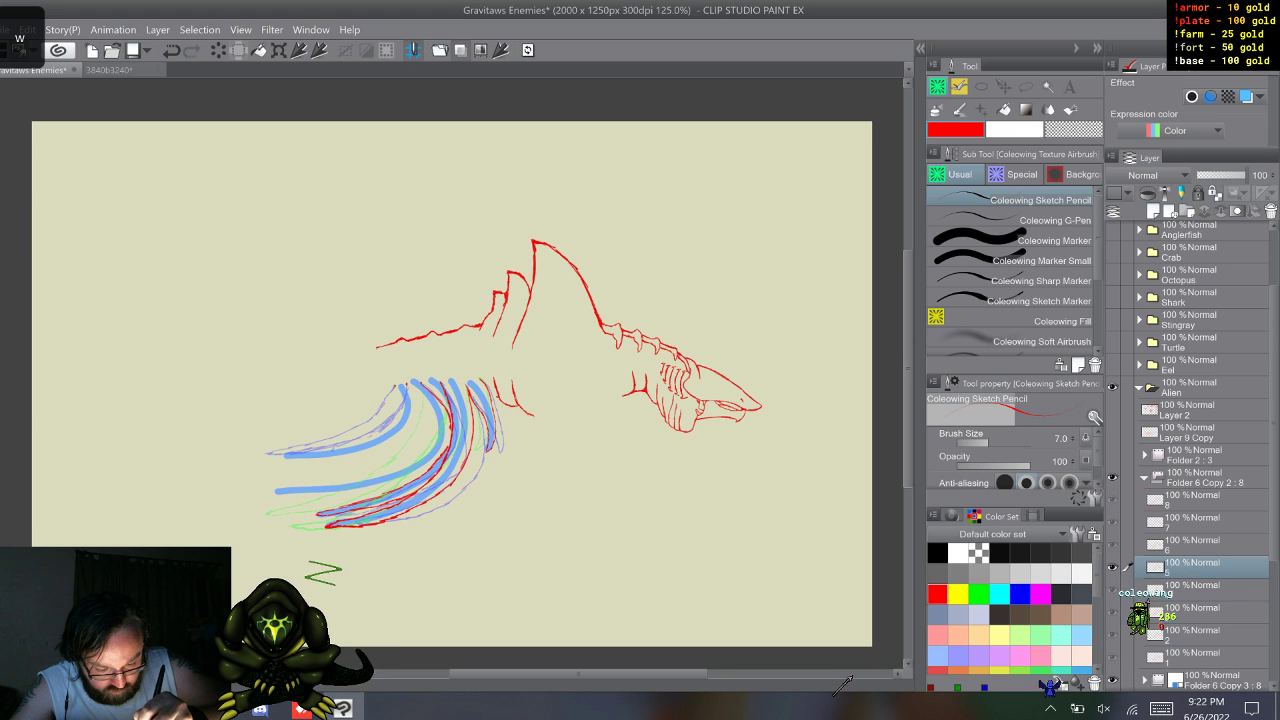
pyautogui.press('w')
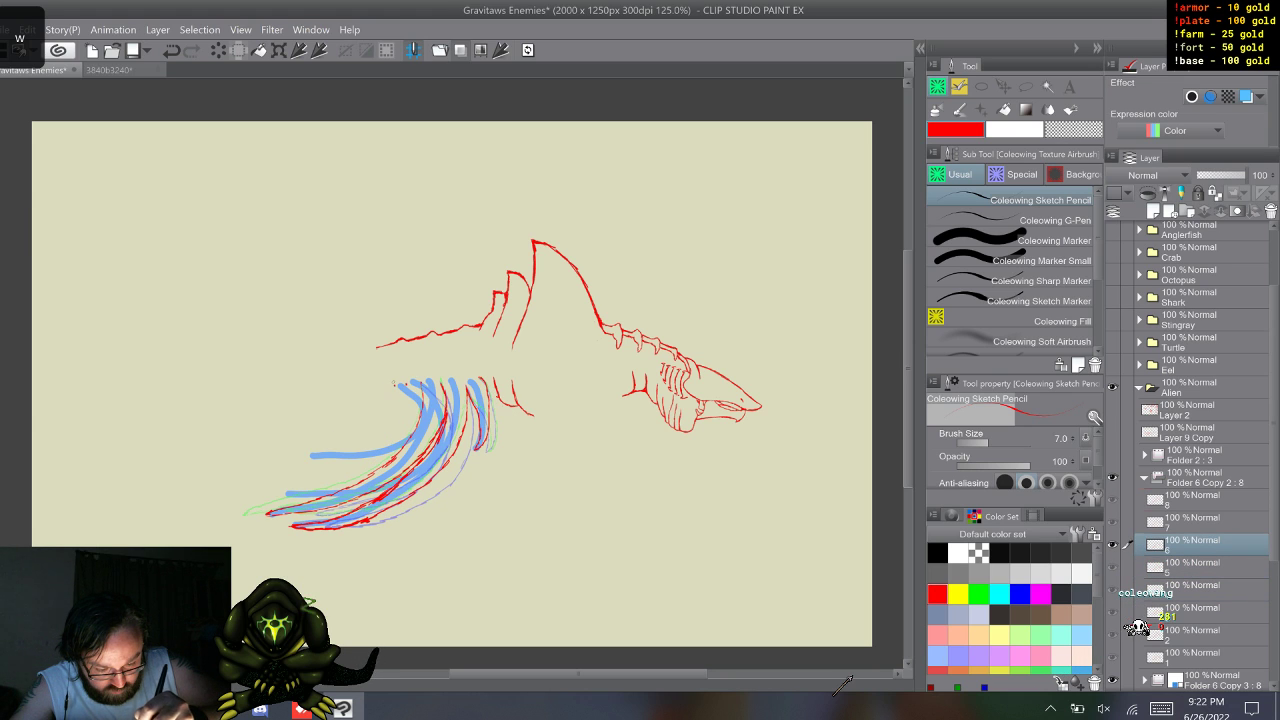
pyautogui.press('w')
pyautogui.press('w')
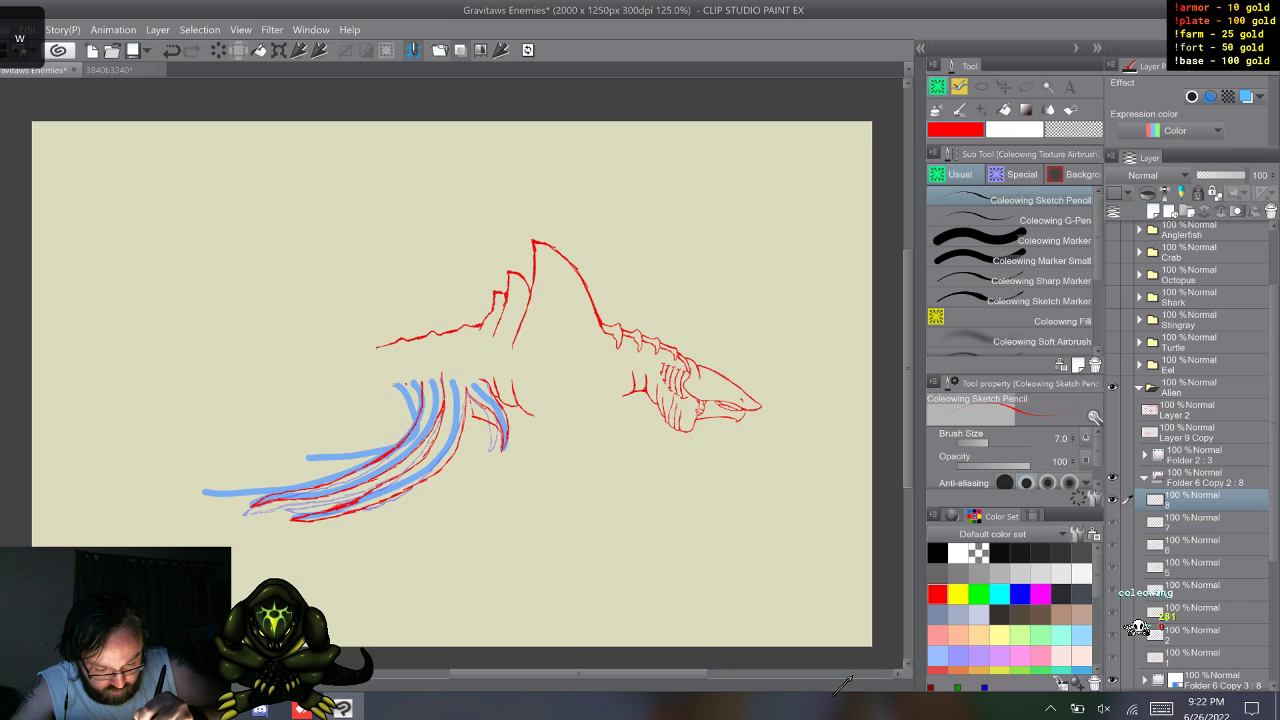
pyautogui.press('w')
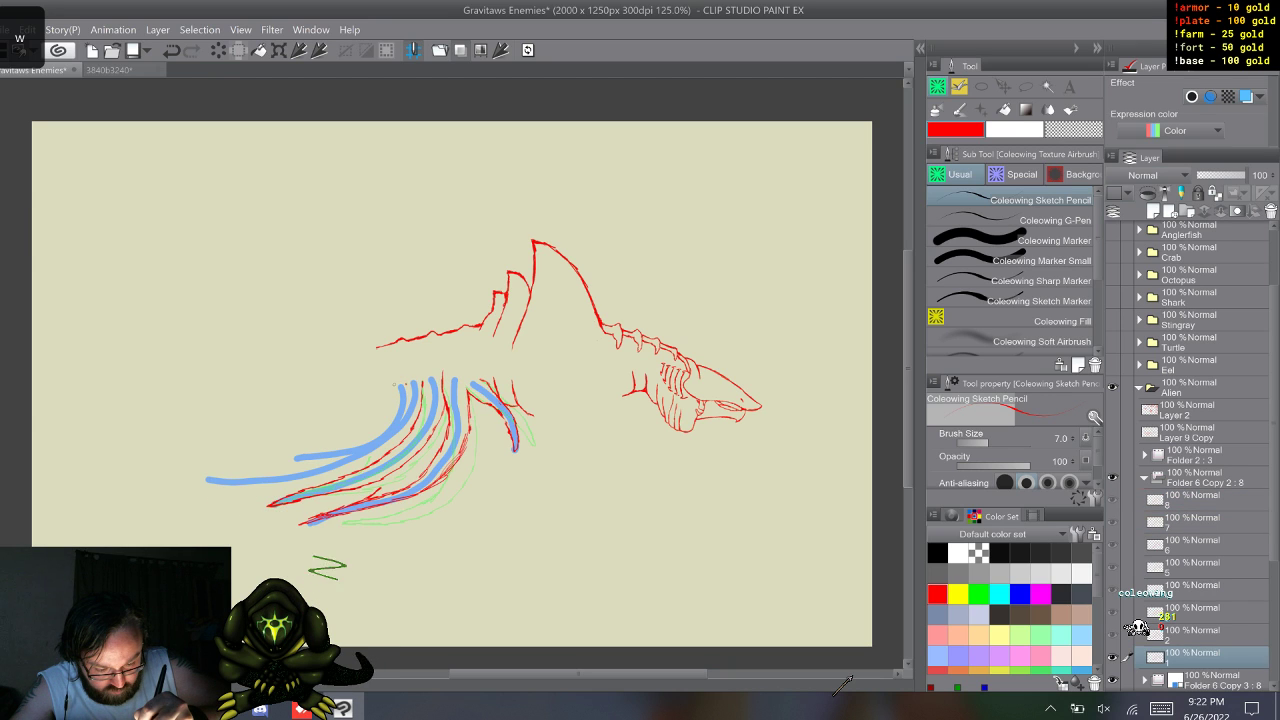
# - Mark the rear roots with small red dots in frames 2 and 3 and flip back through frame 1 to compare them
pyautogui.press('w')
pyautogui.press('w')
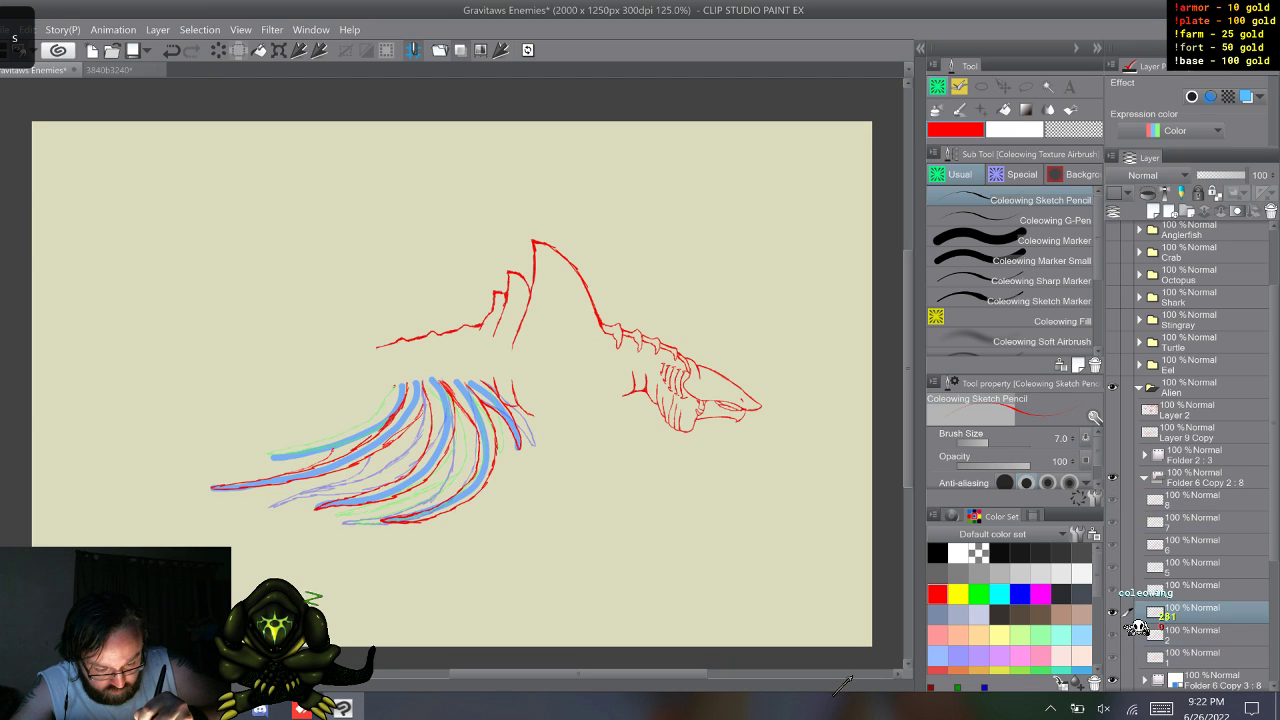
pyautogui.press('s')
pyautogui.press('w')
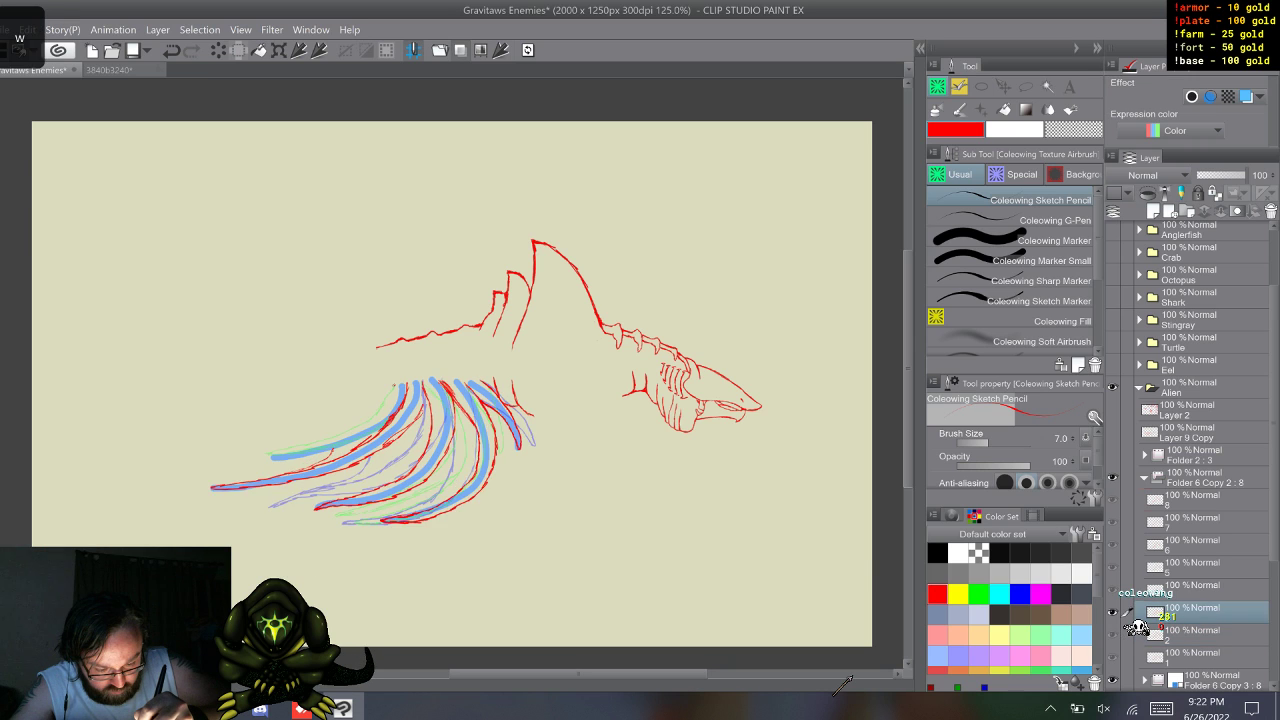
pyautogui.press('q')
pyautogui.press('q')
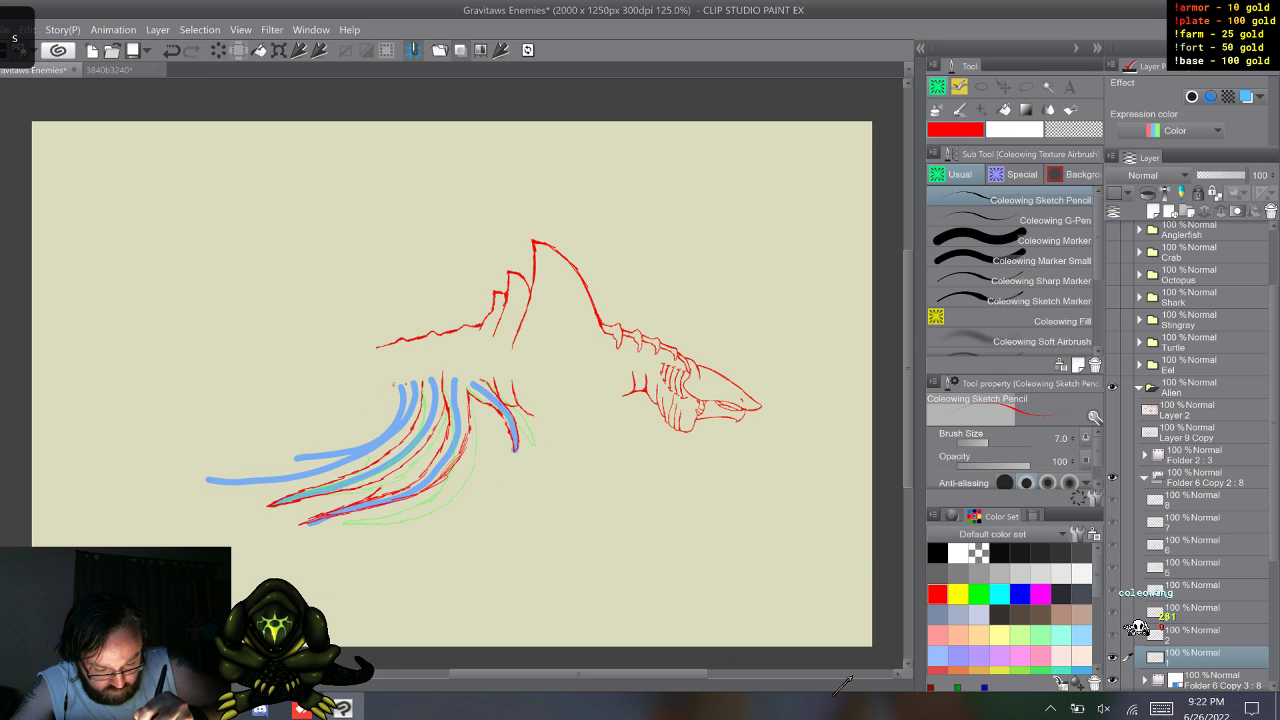
pyautogui.press('w')
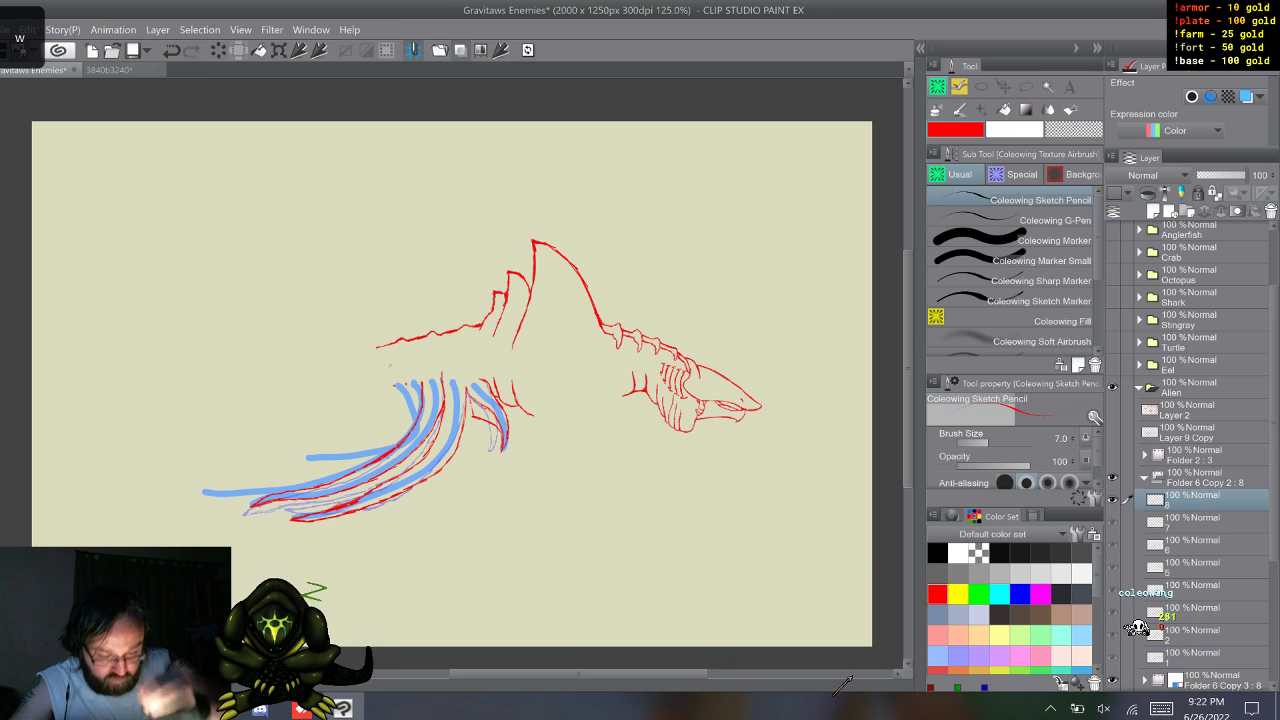
# - Cycle forward through all eight frames to check the tentacle motion and root marks, and save the file
pyautogui.press('w')
pyautogui.press('w')
pyautogui.press('w')
pyautogui.press('w')
pyautogui.press('w')
pyautogui.press('w')
pyautogui.press('w')
pyautogui.press('w')
pyautogui.press('w')
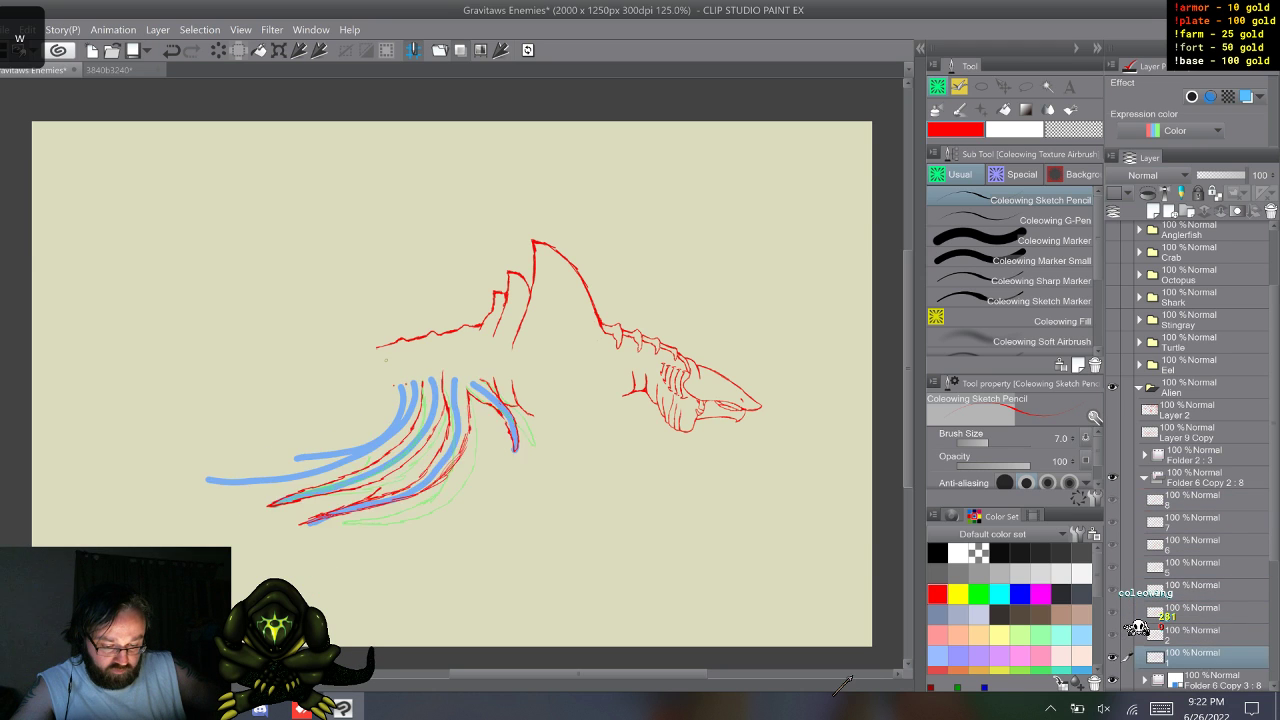
pyautogui.press('w')
pyautogui.press('w')
pyautogui.press('w')
pyautogui.press('w')
pyautogui.press('w')
pyautogui.press('w')
pyautogui.press('w')
pyautogui.press('w')
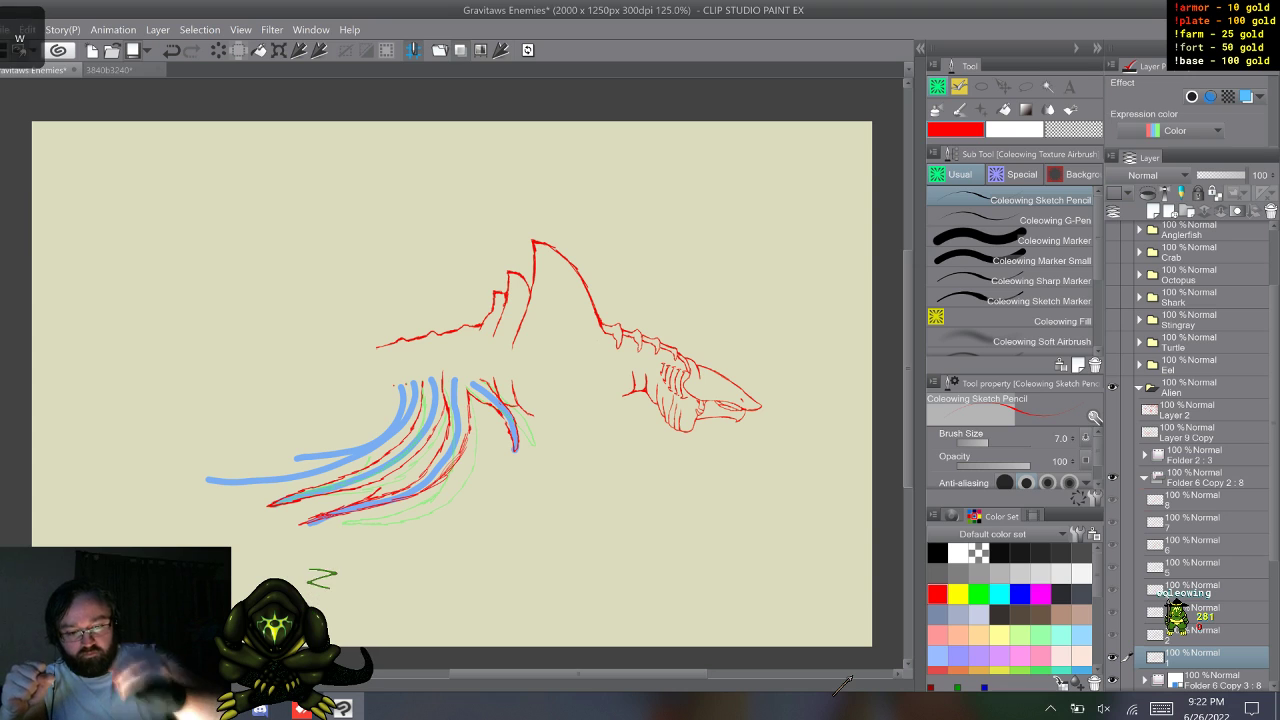
pyautogui.hotkey('ctrl', 's')
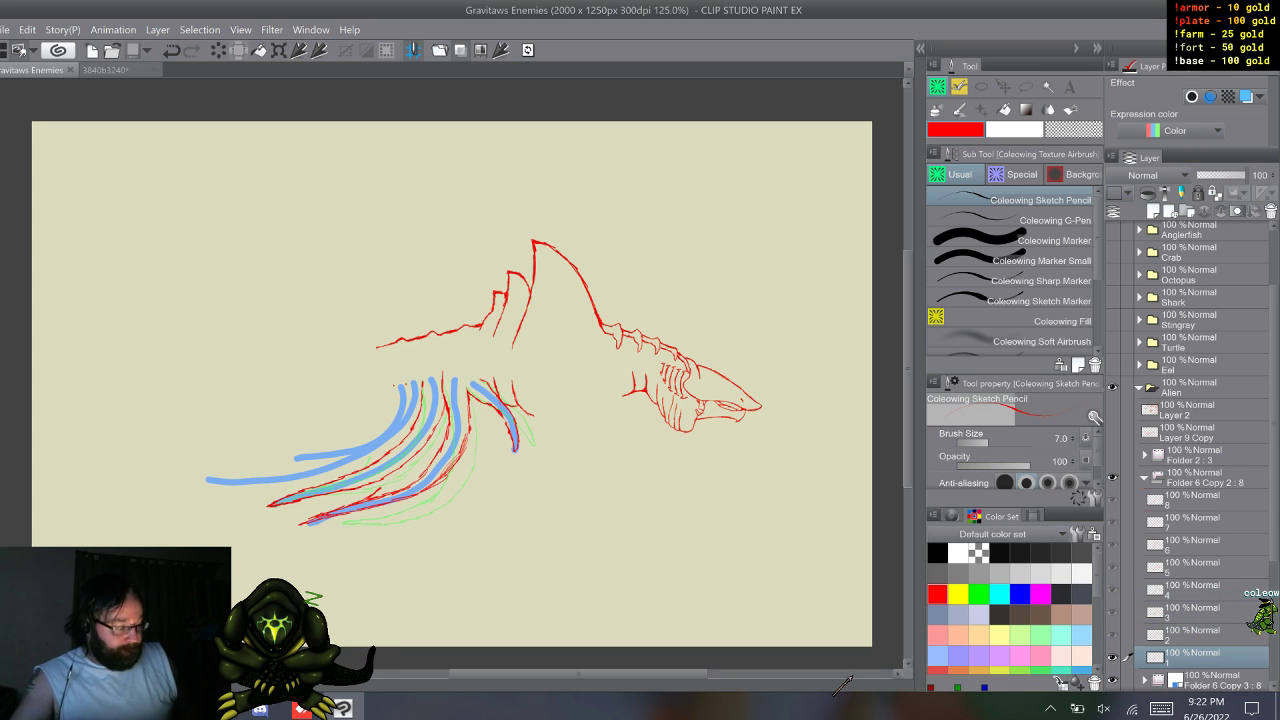
# - Compare frames 2 and 3, and outline the lower rear tentacle in red along its long blue guide in frame 2
pyautogui.press('w')
pyautogui.press('w')
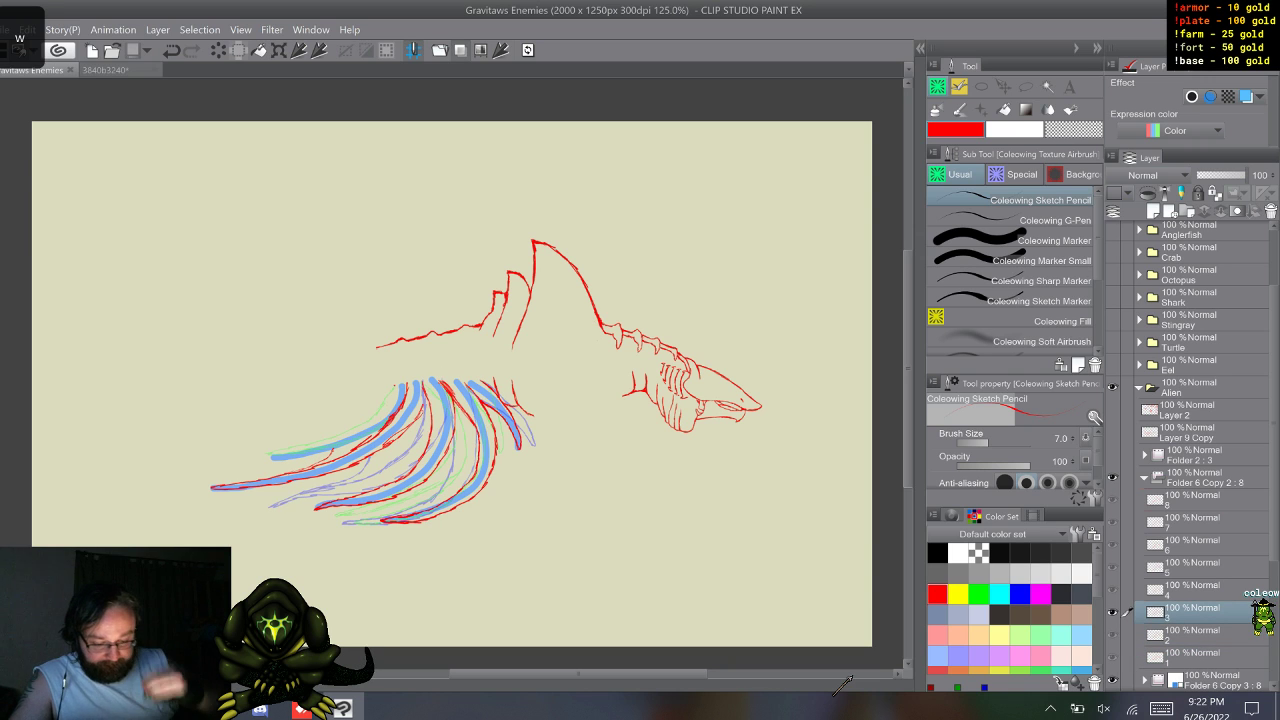
pyautogui.press('s')
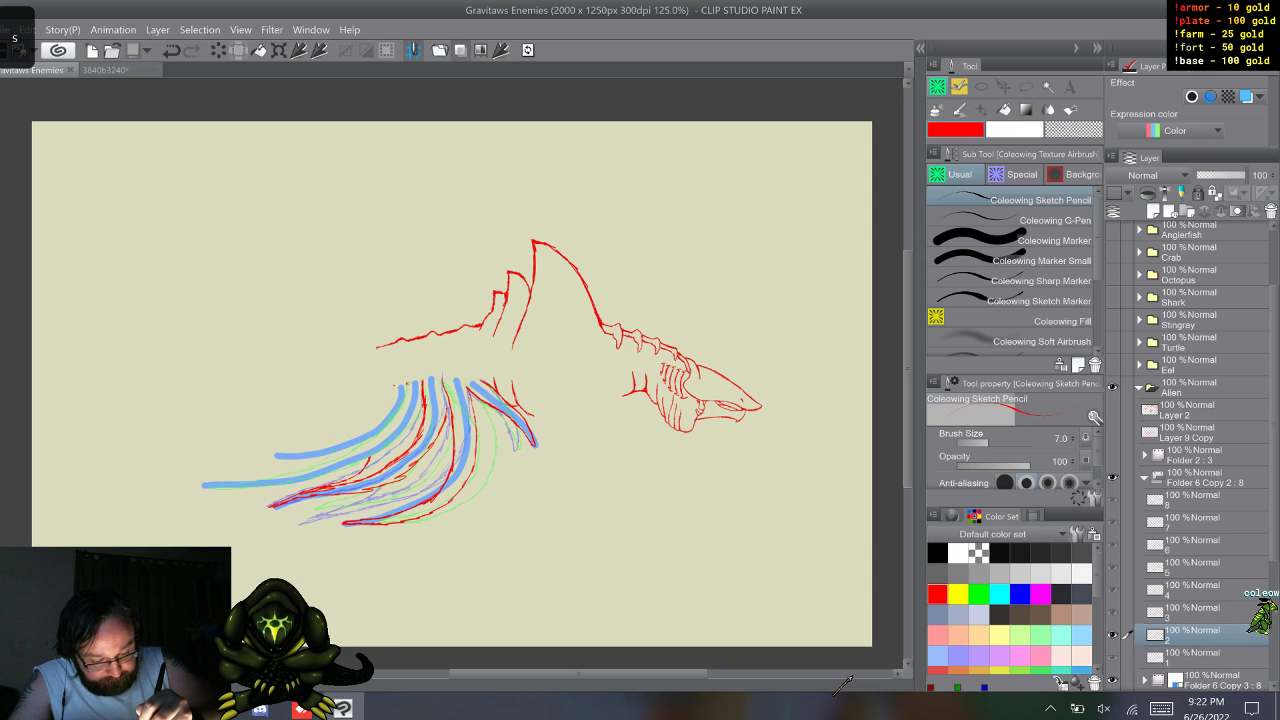
pyautogui.press('w')
pyautogui.press('s')
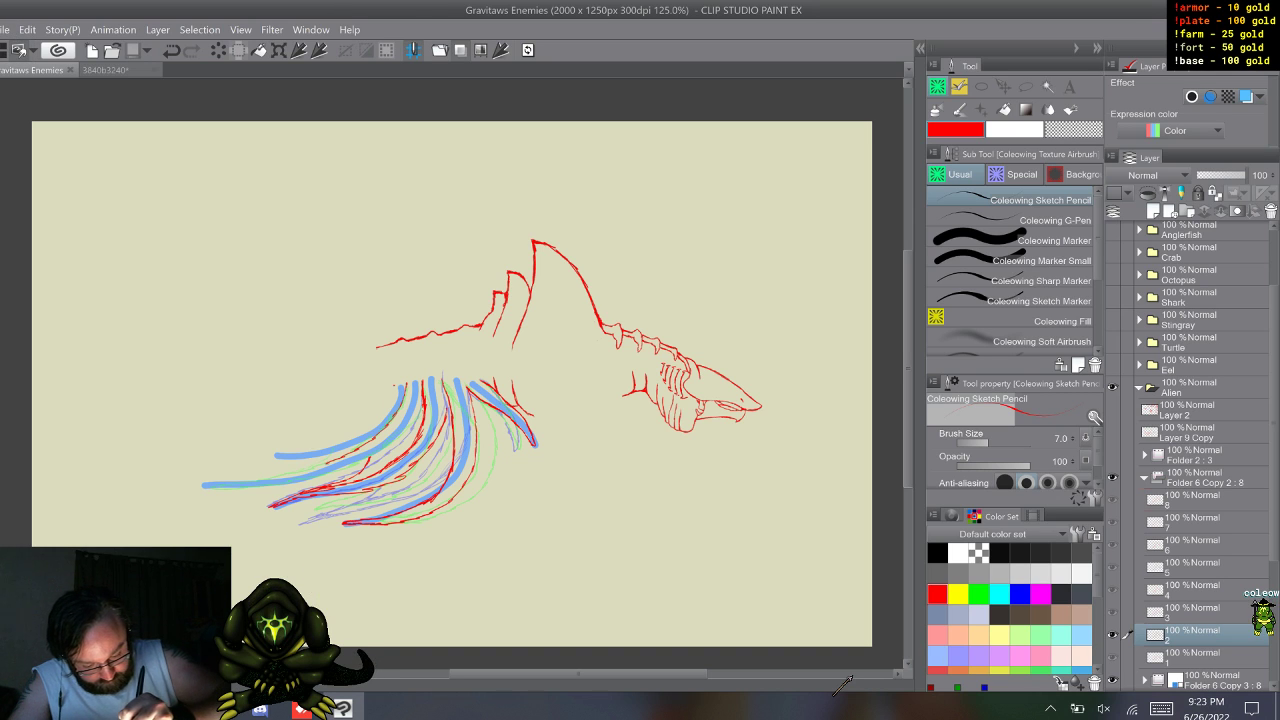
pyautogui.moveTo(302, 470); pyautogui.dragTo(268, 477)
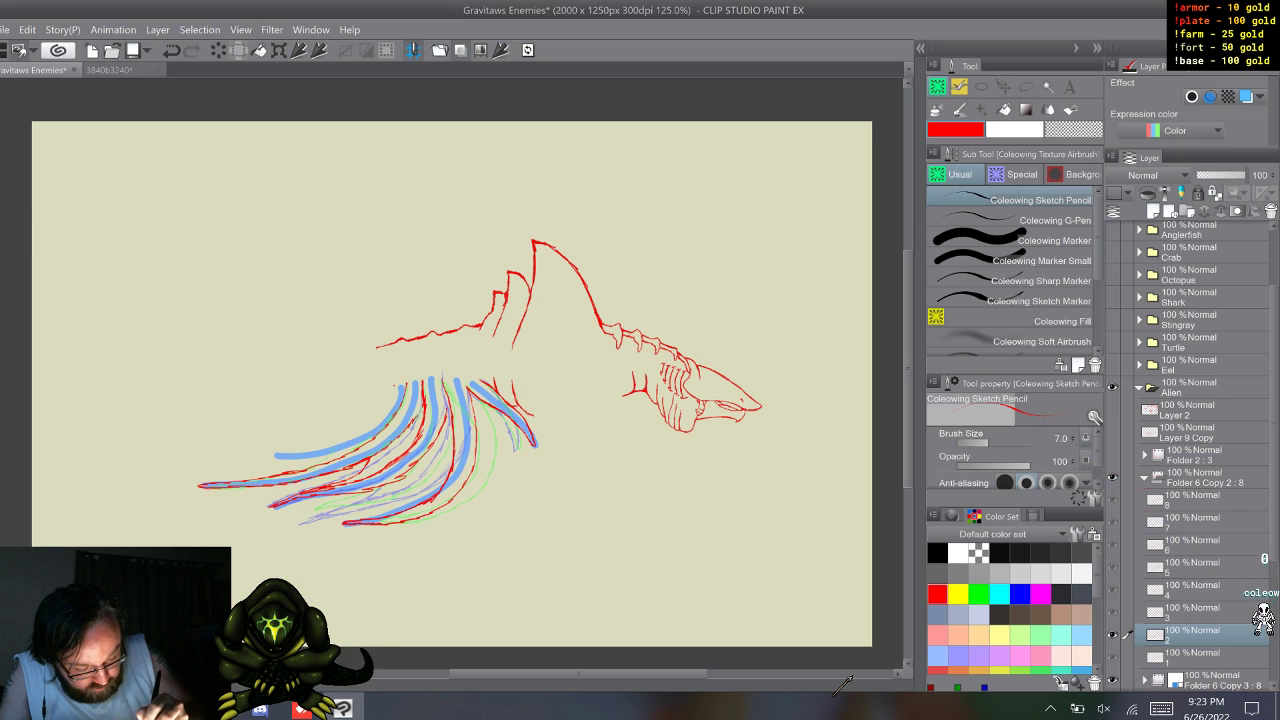
# - Outline the lower rear tentacle in red along its blue guide in frame 4, comparing it with frame 3
pyautogui.press('w')
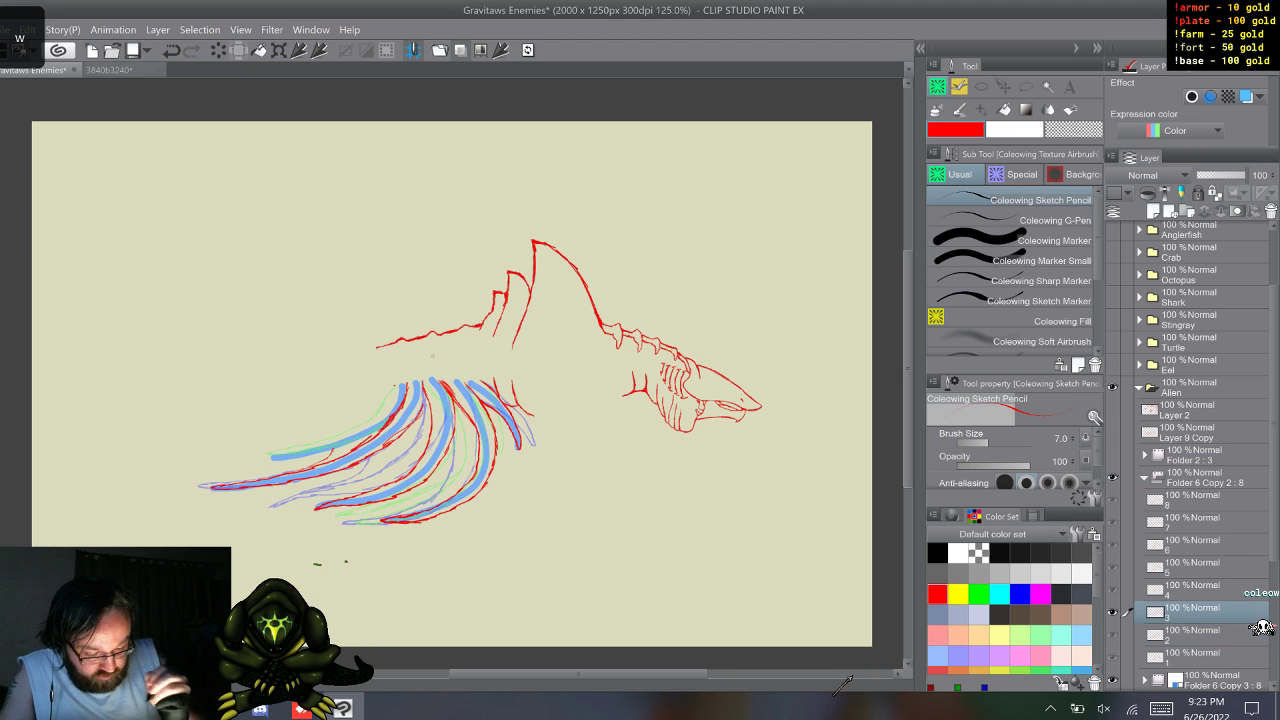
pyautogui.press('q')
pyautogui.press('w')
pyautogui.press('w')
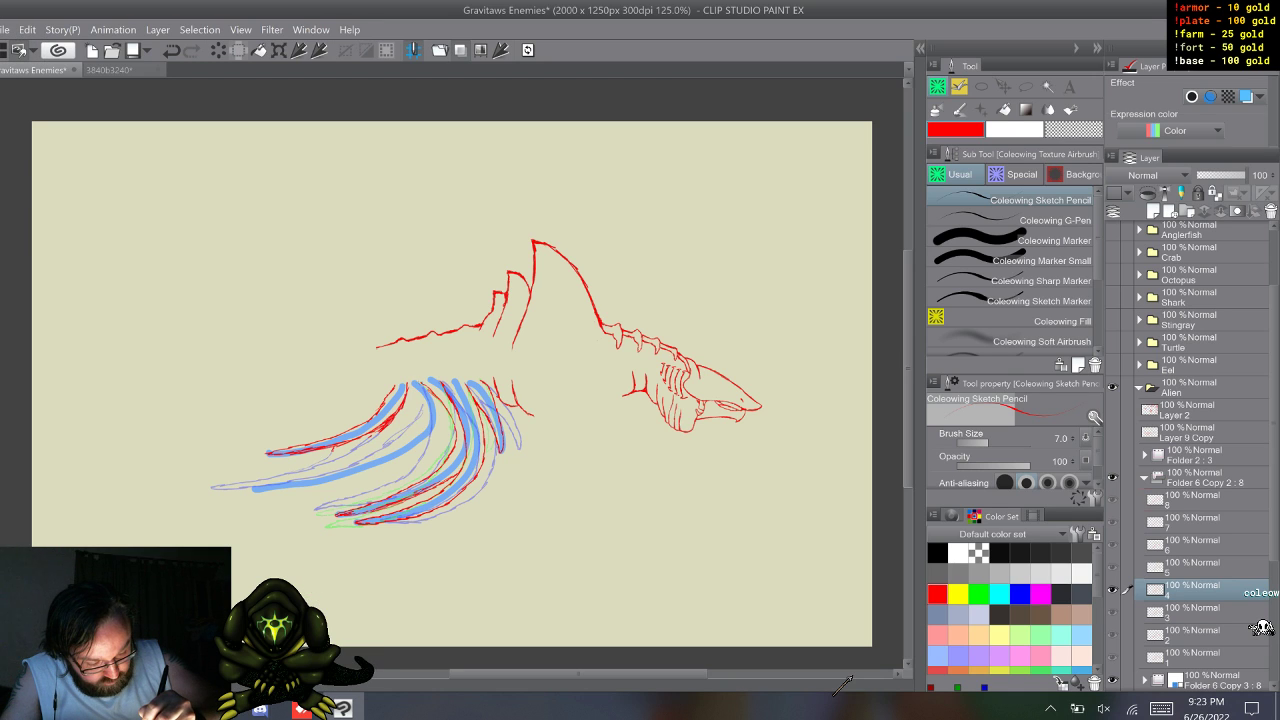
pyautogui.press('q')
pyautogui.press('w')
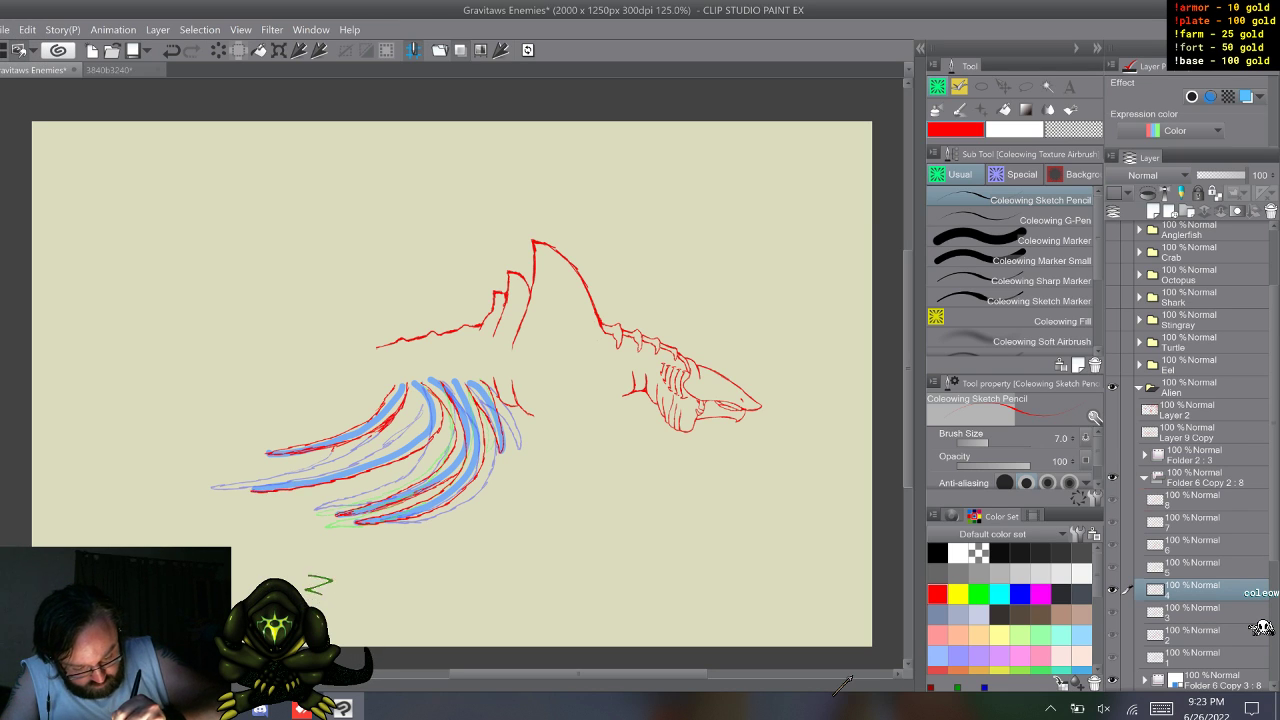
pyautogui.press('q')
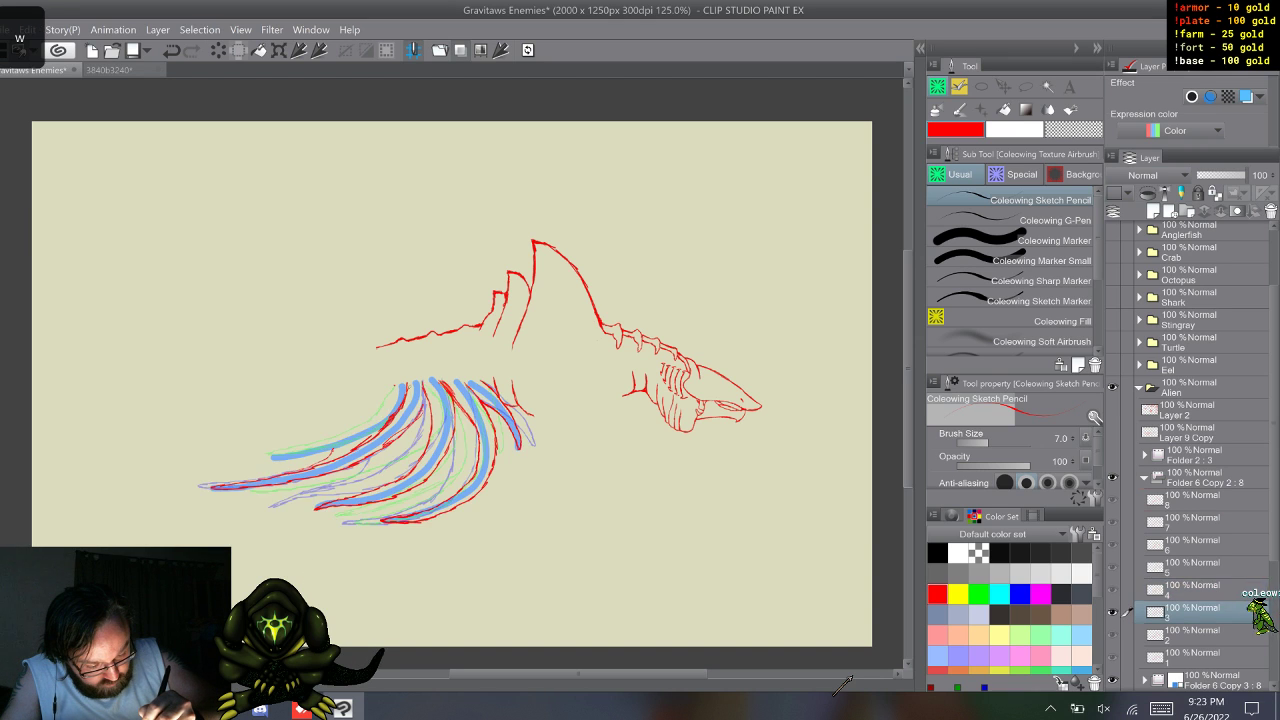
# - Outline the lower rear tentacle in red along its blue guide in frames 5 and 6, flipping between neighbouring frames to compare
pyautogui.press('w')
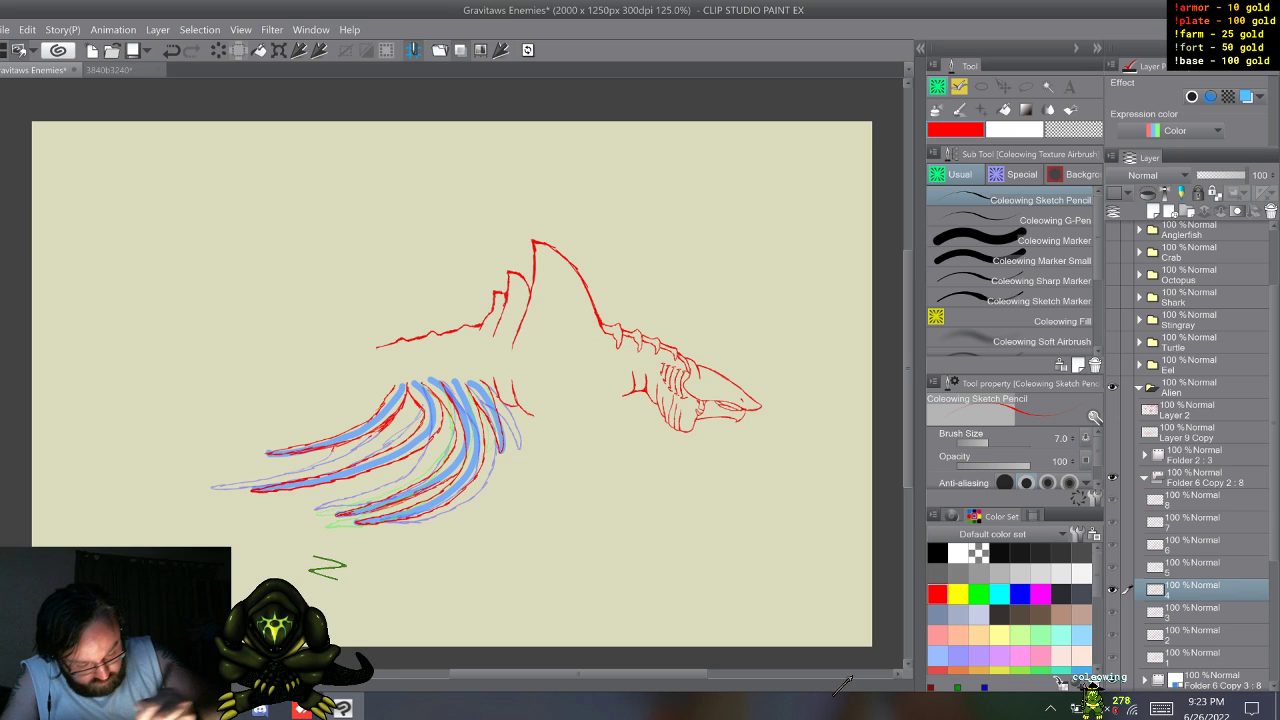
pyautogui.press('w')
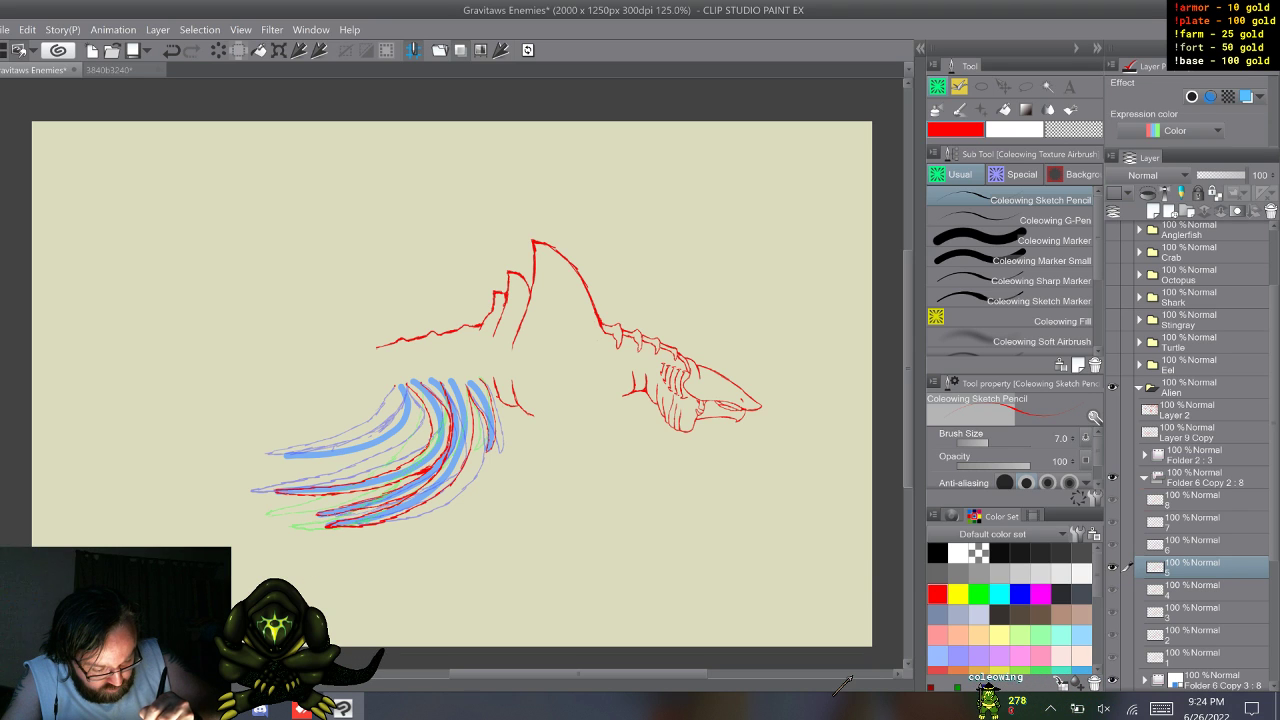
pyautogui.press('w')
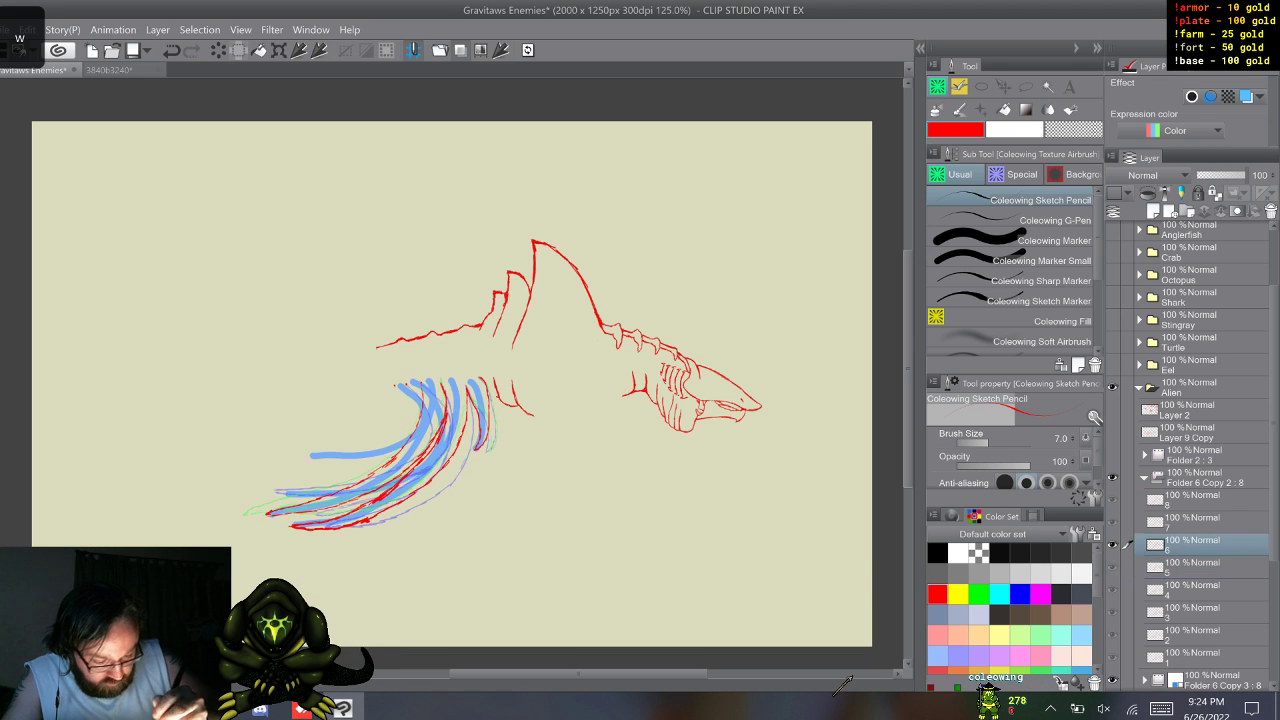
pyautogui.press('q')
pyautogui.press('w')
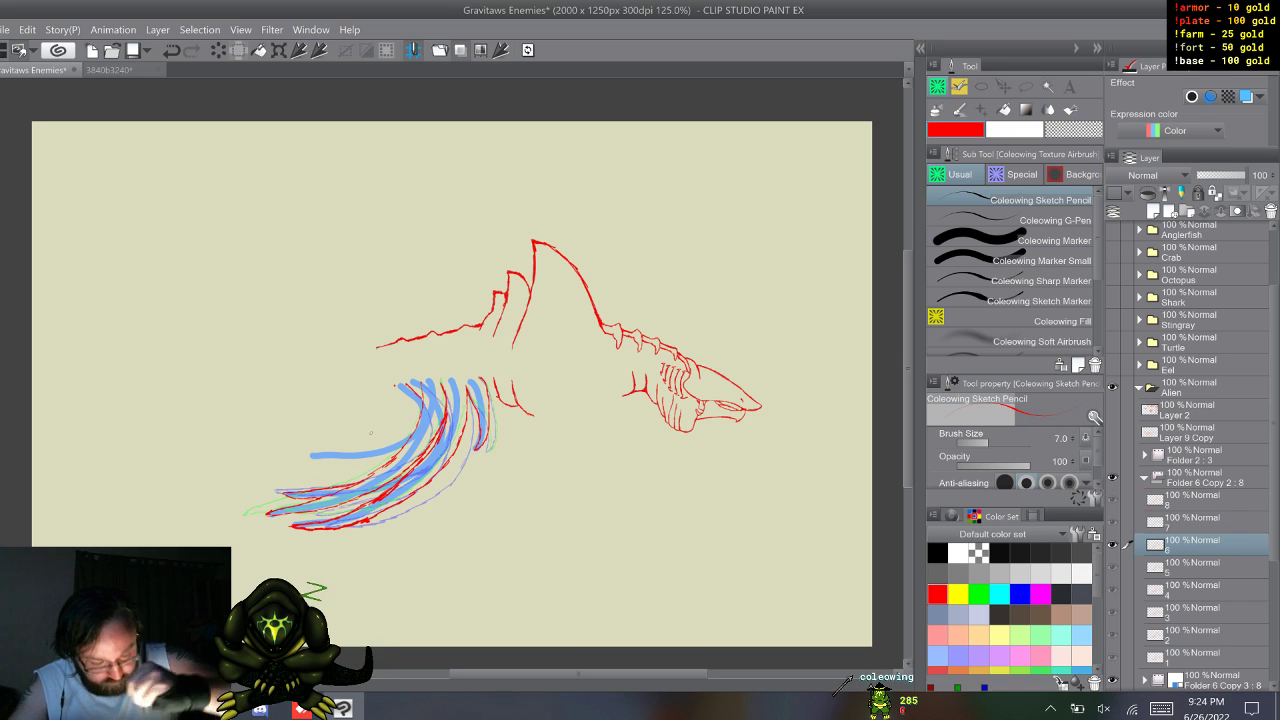
# - Outline the lower rear tentacle in red along its long blue guide in frames 7 and 8
pyautogui.press('w')
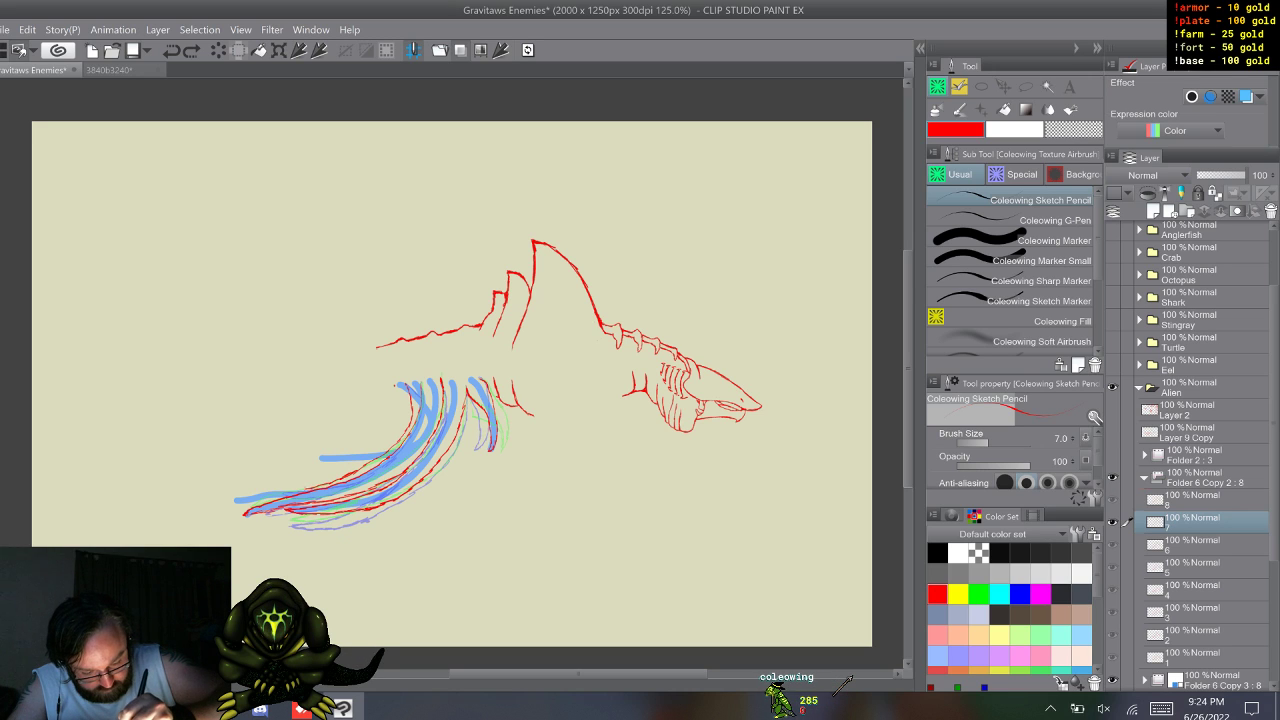
pyautogui.moveTo(309, 563); pyautogui.dragTo(338, 585)
pyautogui.hotkey('ctrl', 'z')
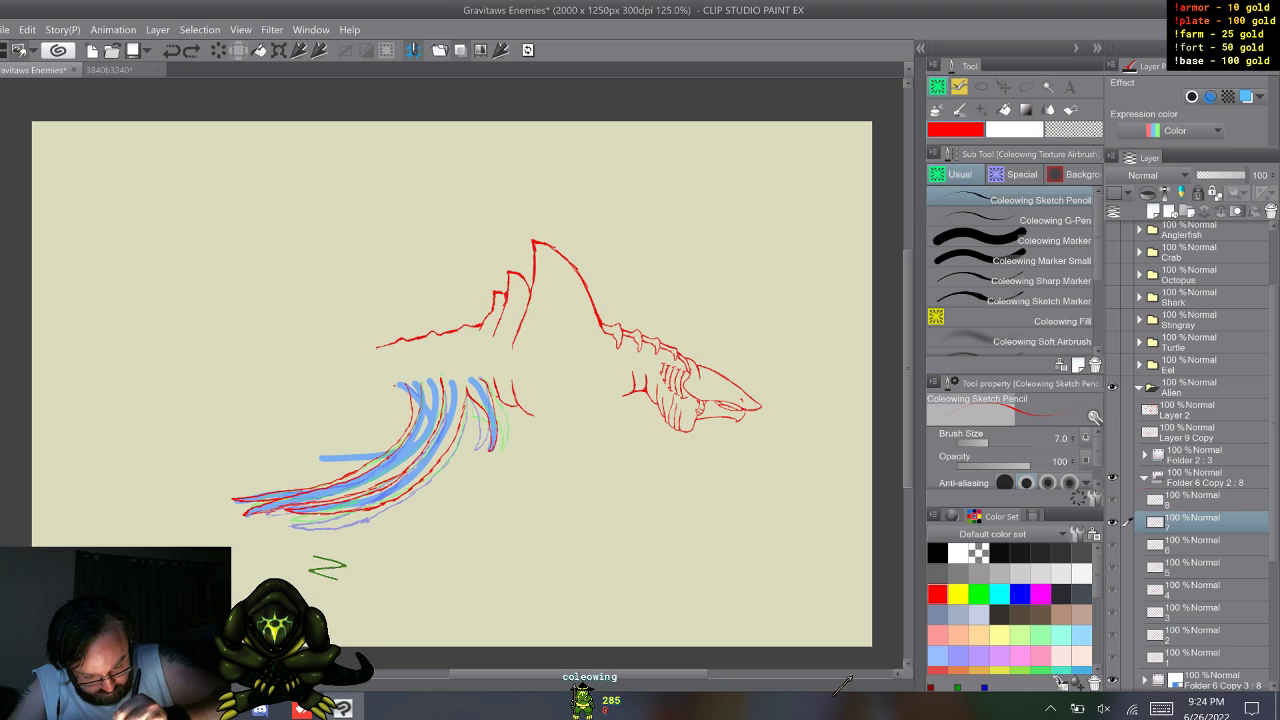
pyautogui.press('w')
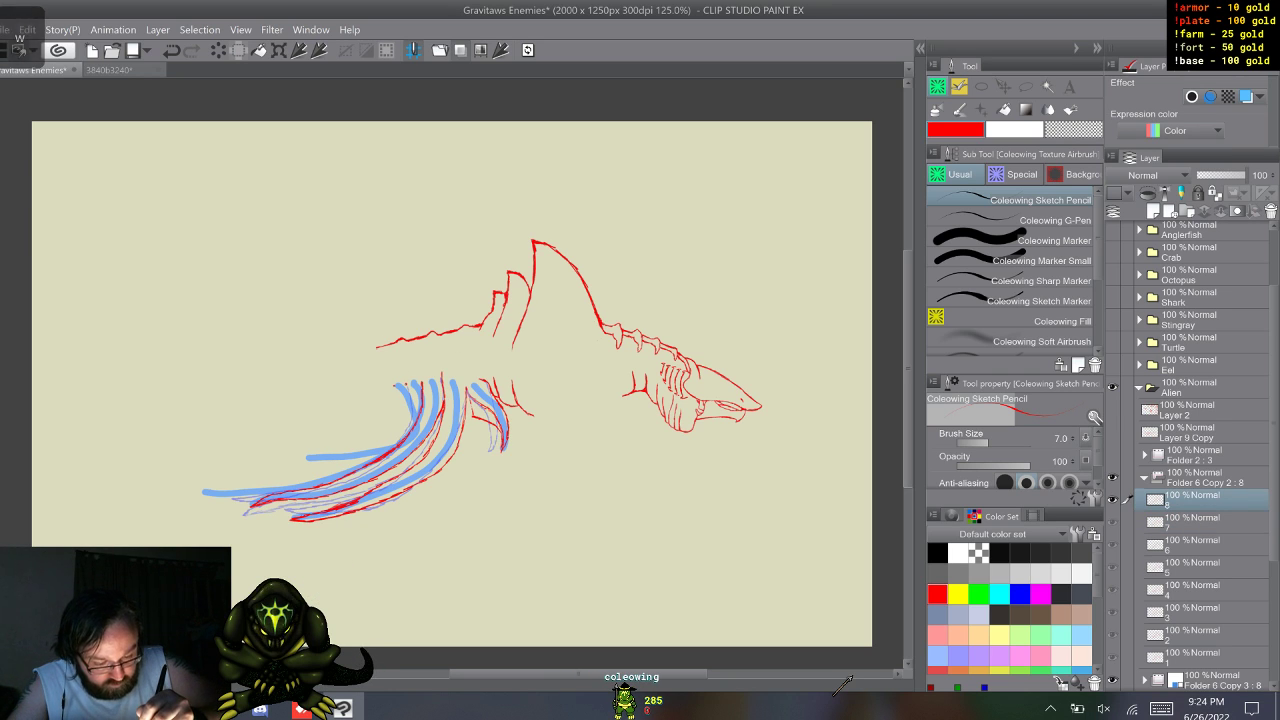
pyautogui.moveTo(310, 572); pyautogui.dragTo(337, 585)
pyautogui.hotkey('ctrl', 'z')
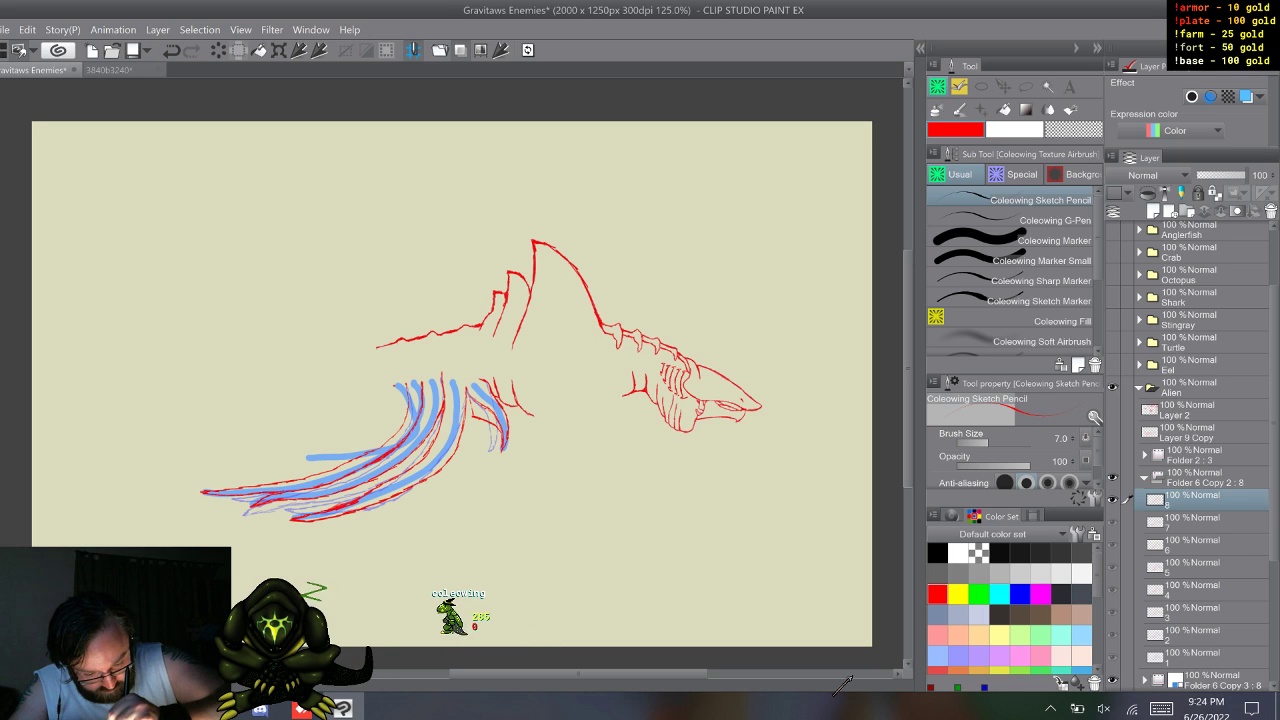
# - Cycle repeatedly through all eight frames to check the motion of the redrawn lower rear tentacle
pyautogui.press('w')
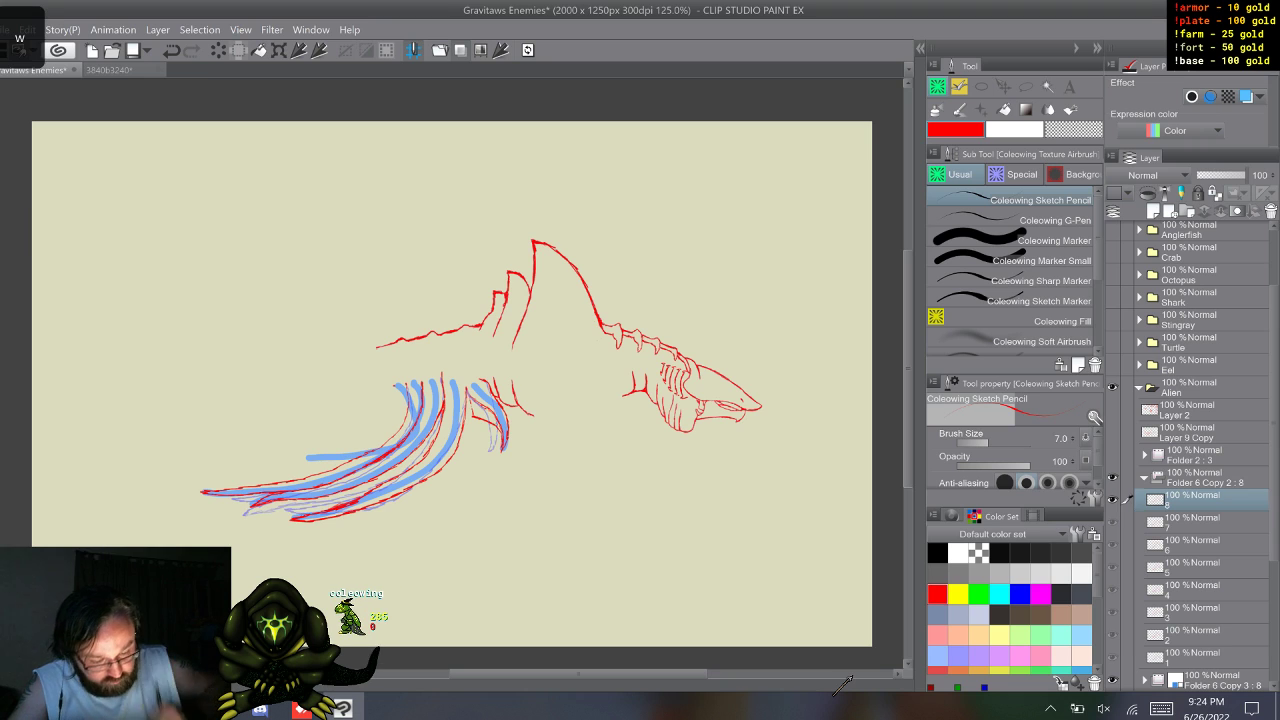
pyautogui.press('s')
pyautogui.press('w')
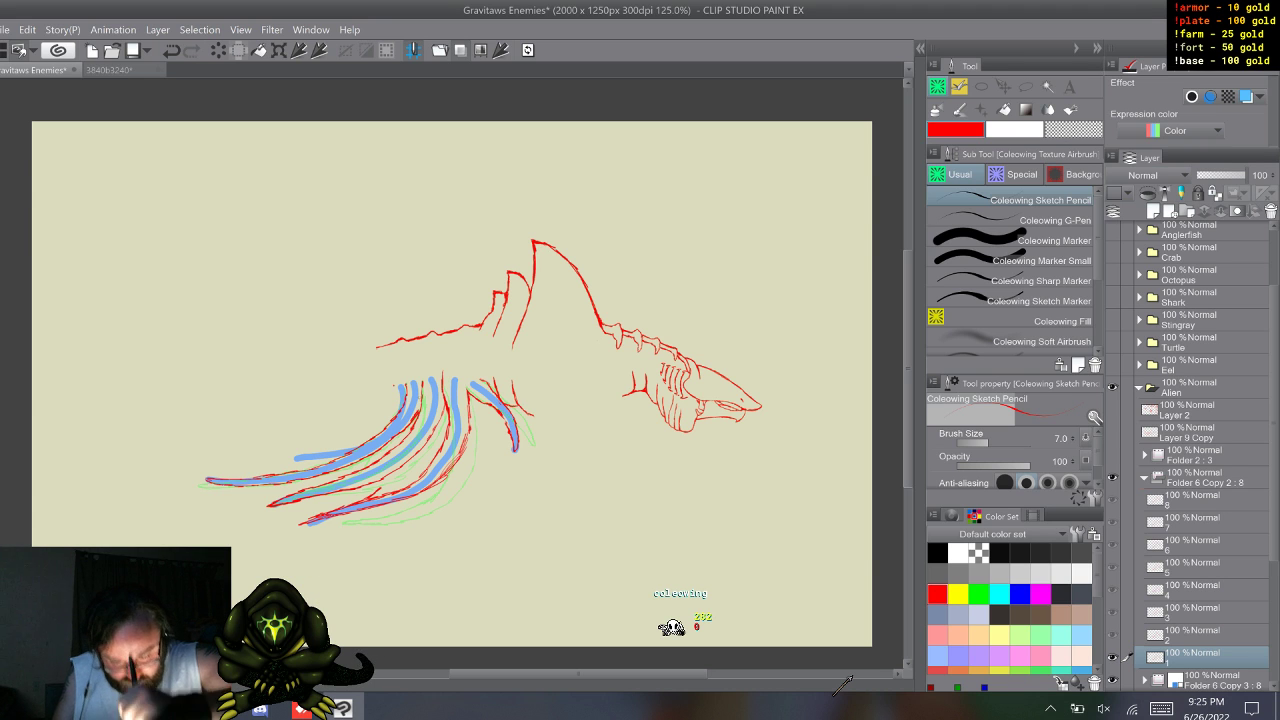
pyautogui.press('w')
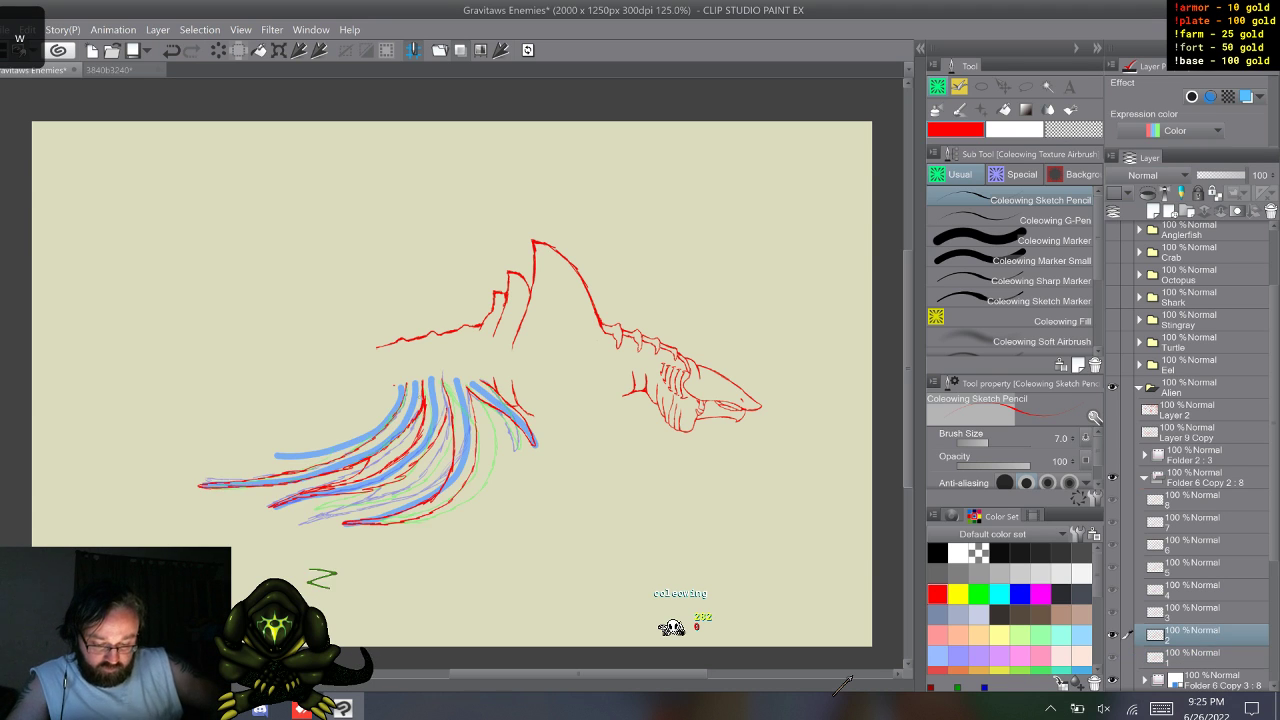
pyautogui.press('w')
pyautogui.press('w')
pyautogui.press('w')
pyautogui.press('w')
pyautogui.press('w')
pyautogui.press('w')
pyautogui.press('w')
pyautogui.press('w')
pyautogui.press('w')
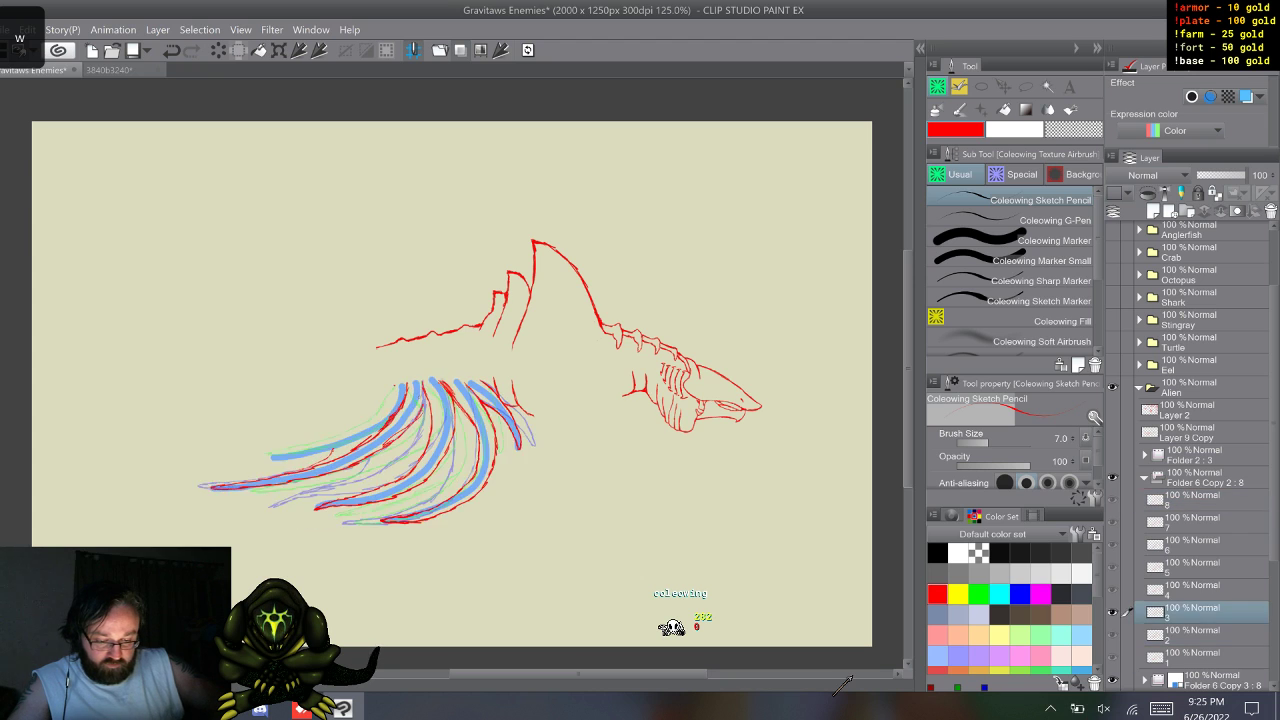
pyautogui.press('w')
pyautogui.press('w')
pyautogui.press('w')
pyautogui.press('w')
pyautogui.press('w')
pyautogui.press('w')
pyautogui.press('w')
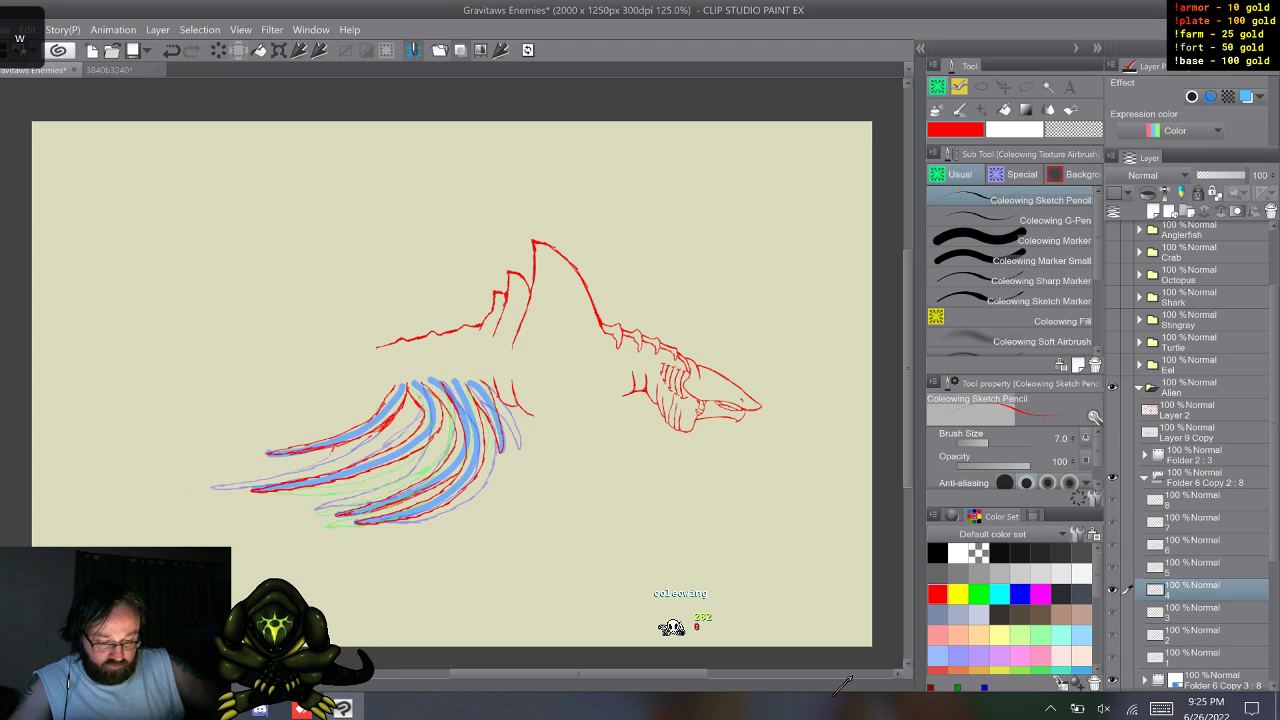
pyautogui.press('w')
pyautogui.press('w')
pyautogui.press('w')
pyautogui.press('w')
pyautogui.press('w')
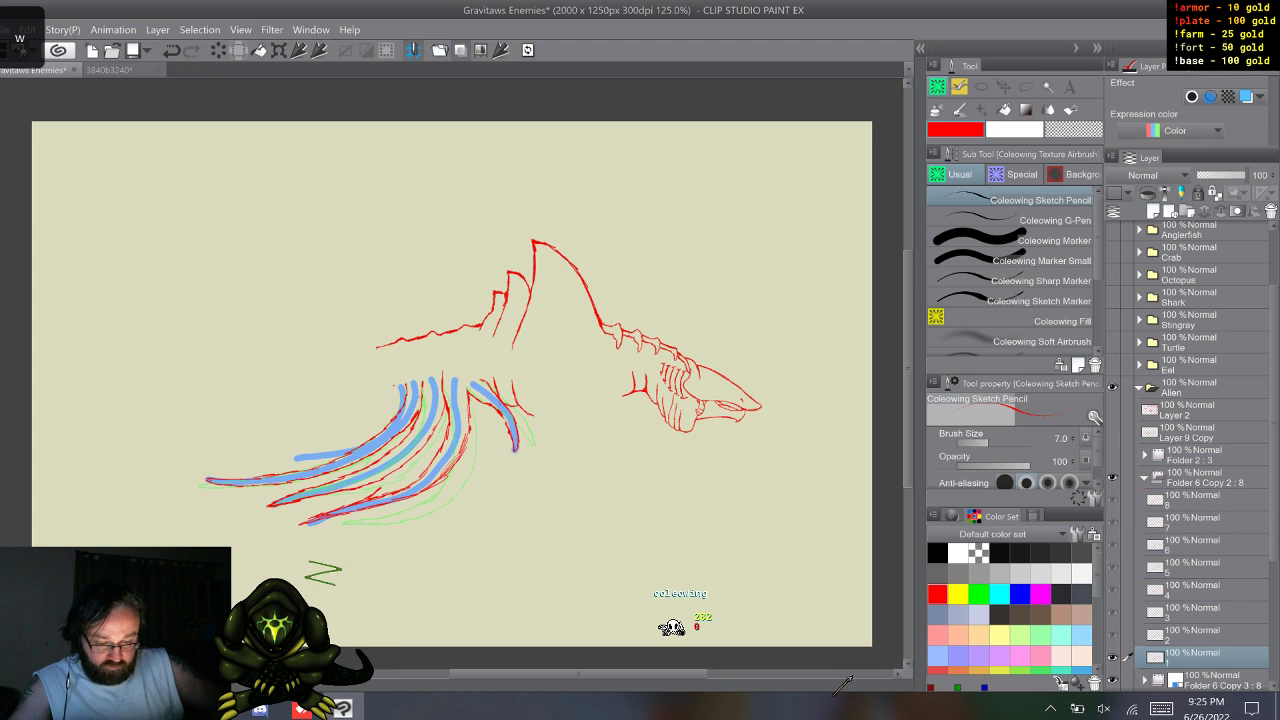
pyautogui.press('w')
pyautogui.press('w')
pyautogui.press('w')
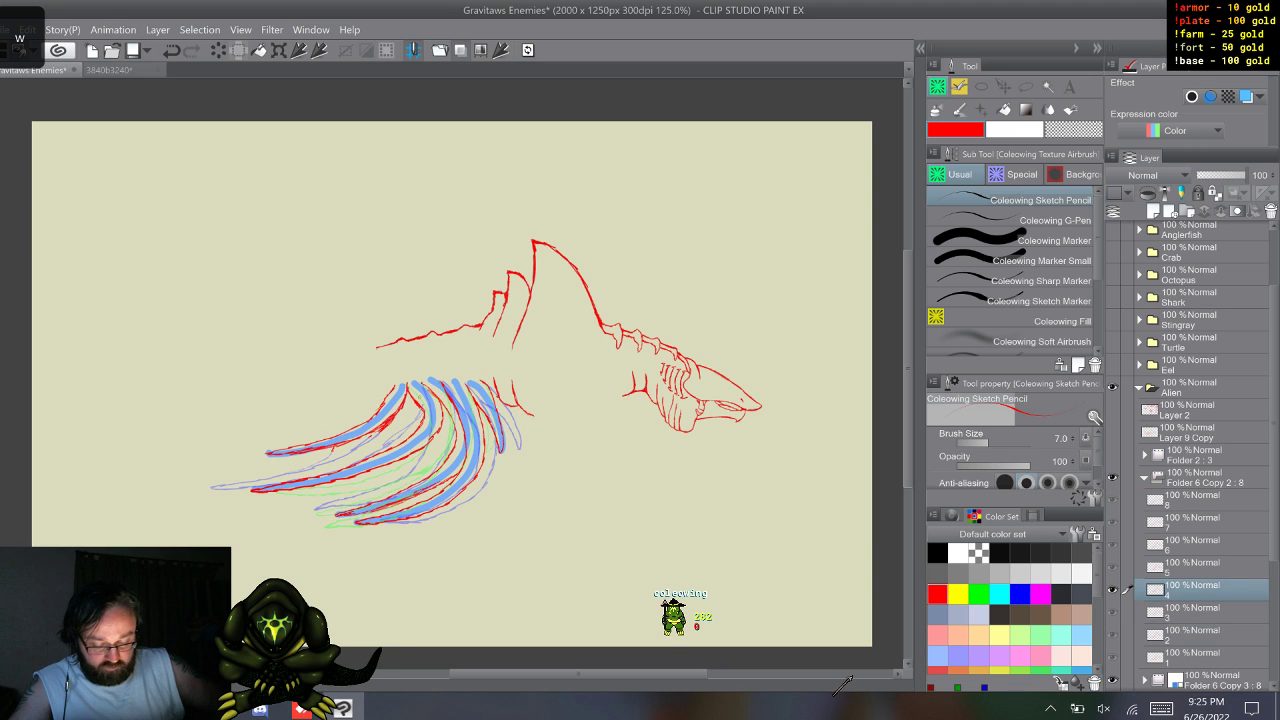
# - Outline the short upper rear tentacle in red along its blue guide in frames 5, 6, 7 and 8
pyautogui.press('w')
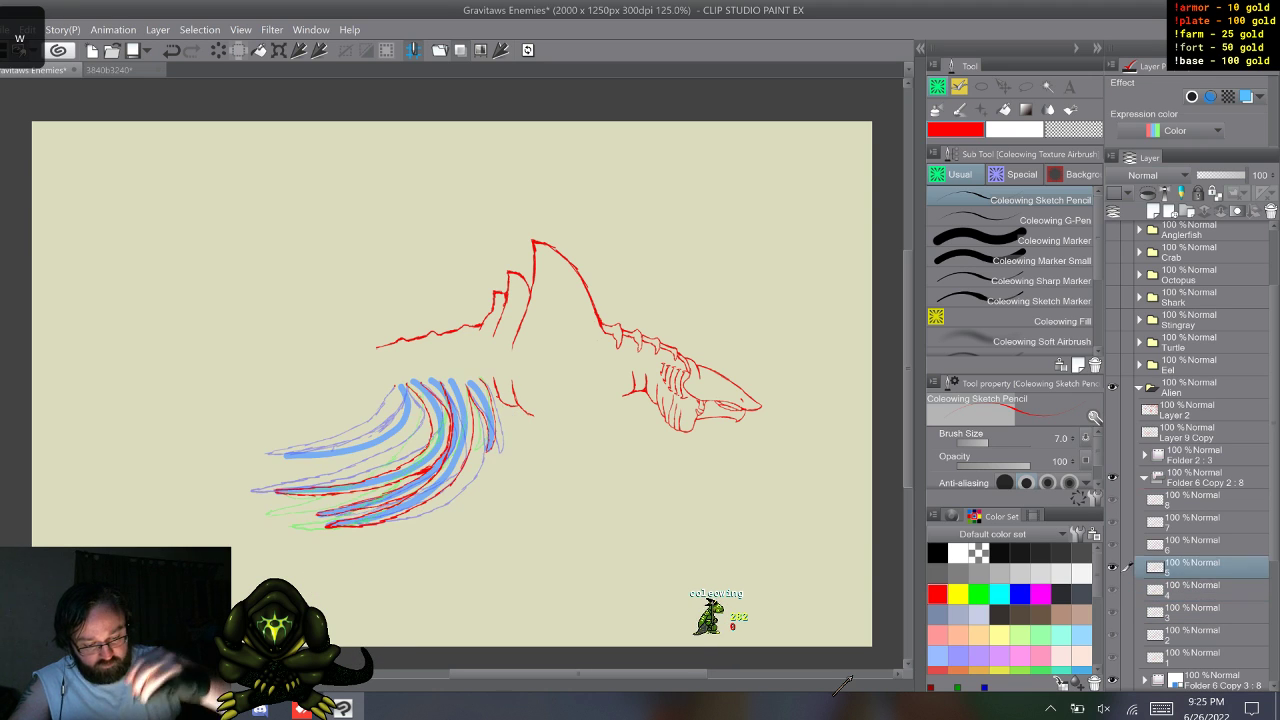
pyautogui.press('q')
pyautogui.press('w')
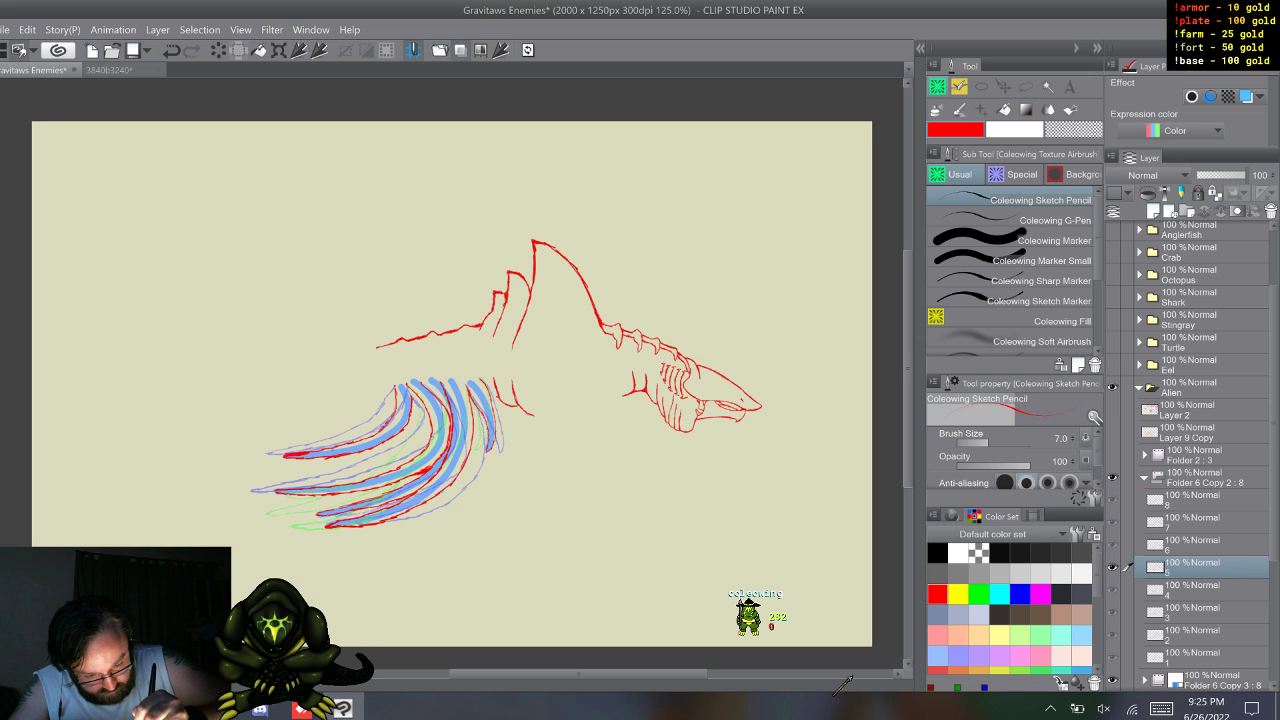
pyautogui.press('w')
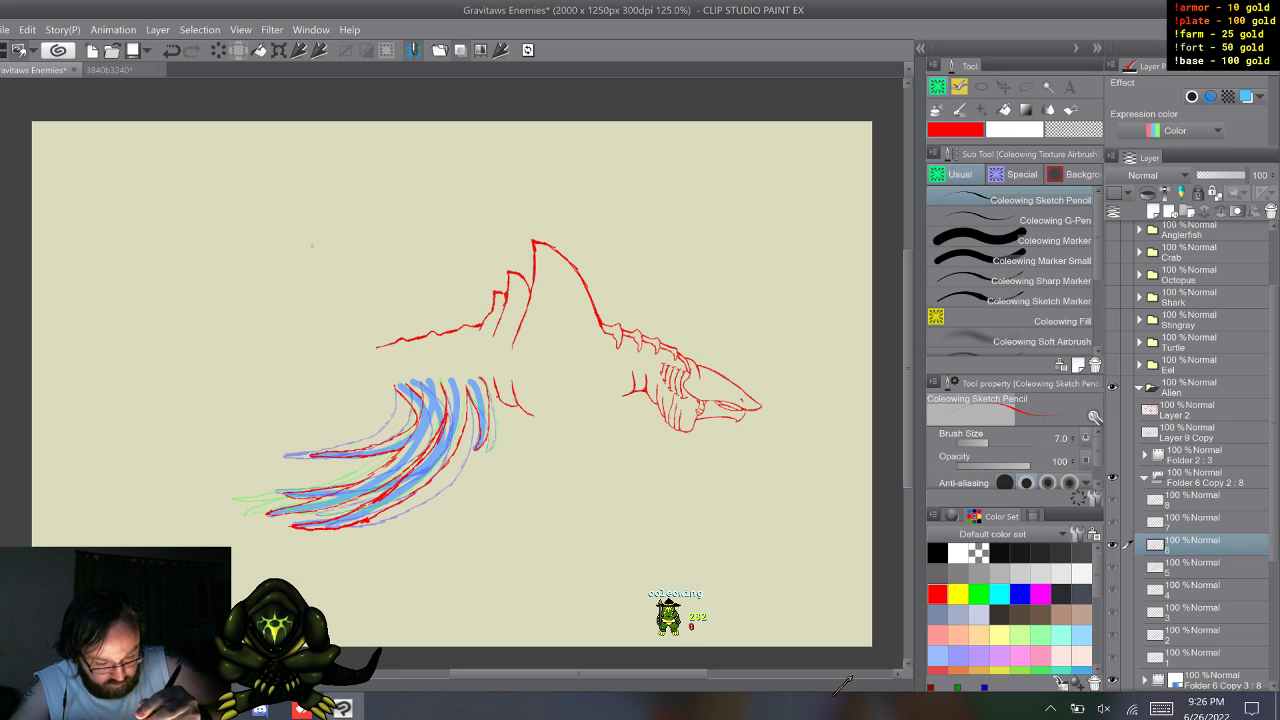
pyautogui.press('w')
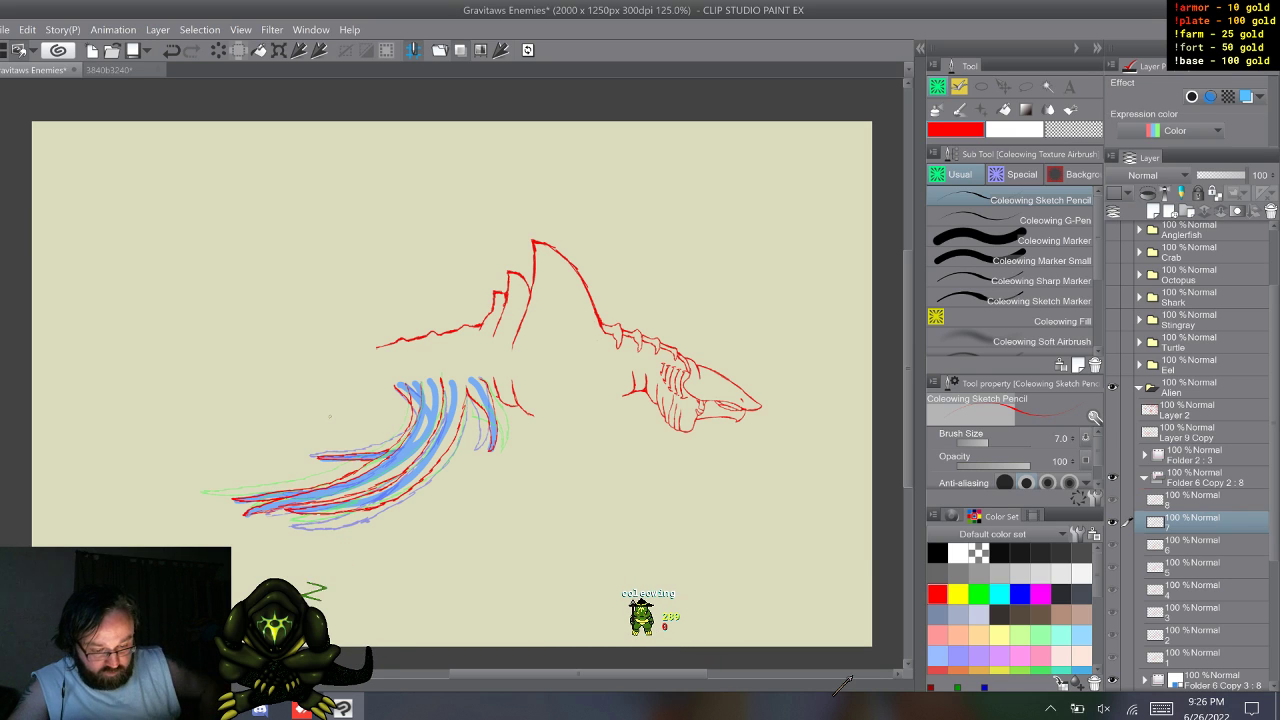
pyautogui.press('w')
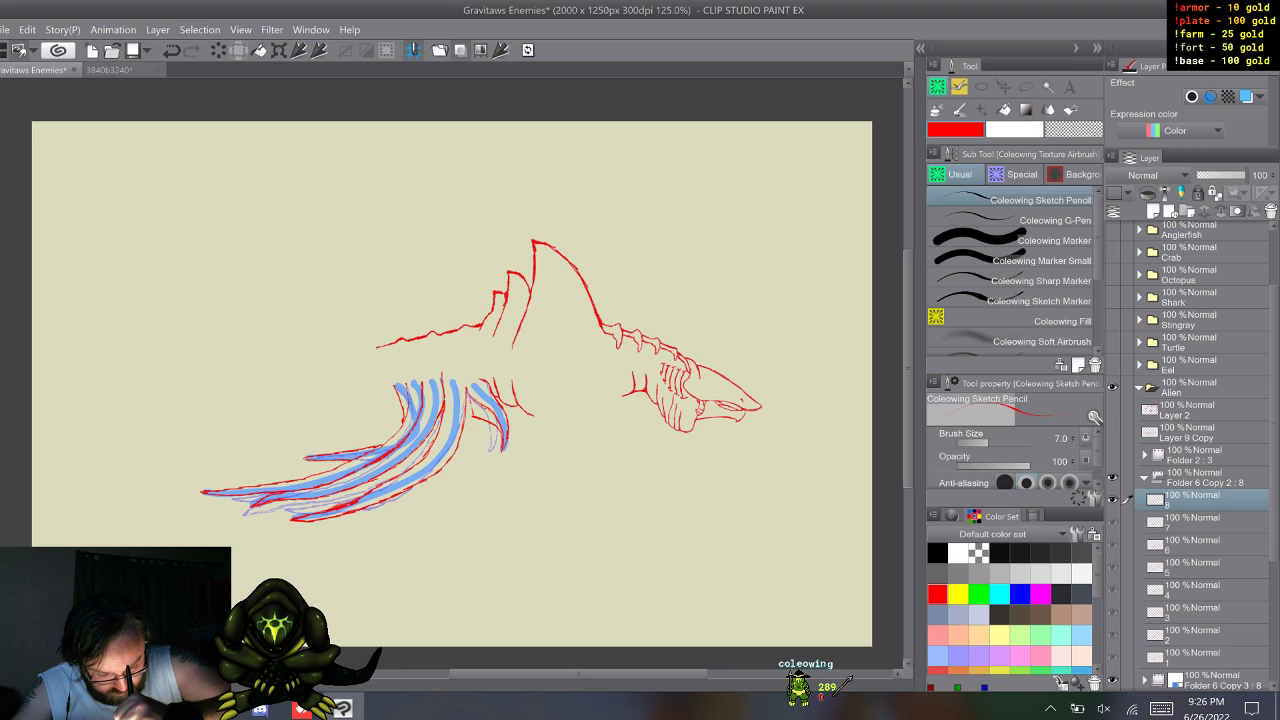
# - Outline the upper rear tentacle in red along its blue guide in frames 1, 2 and 3
pyautogui.press('w')
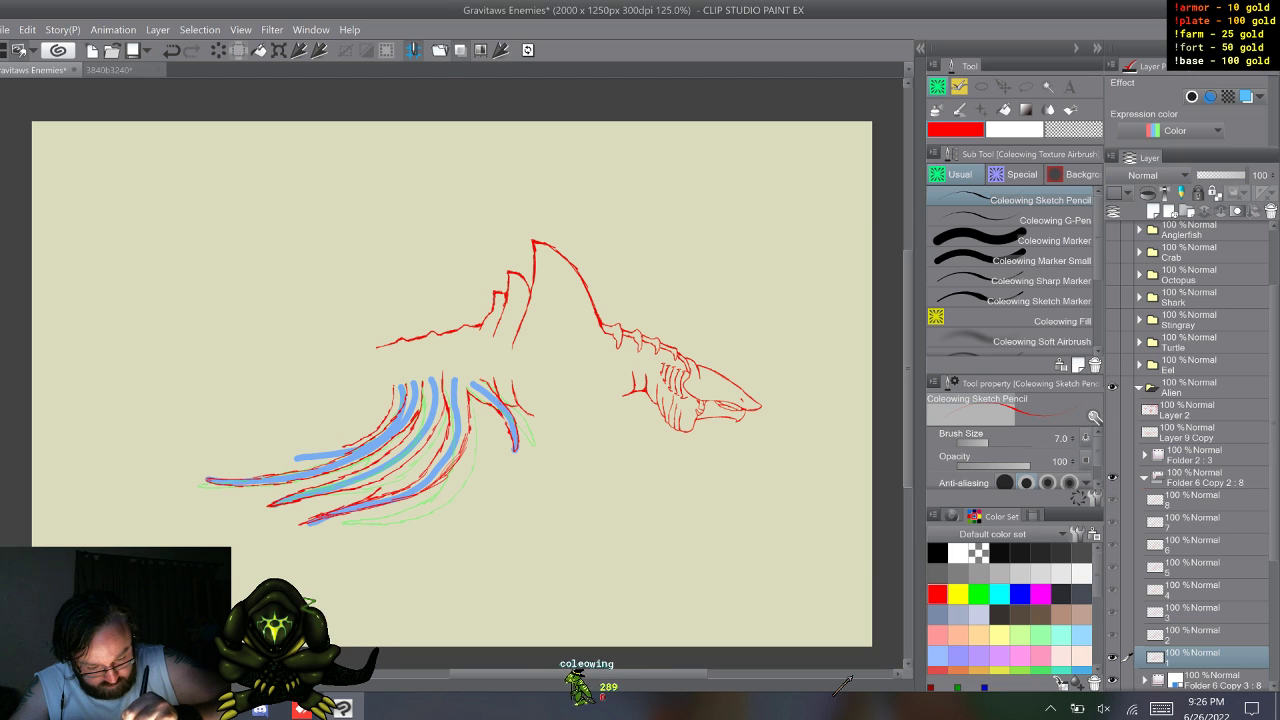
pyautogui.moveTo(313, 557); pyautogui.dragTo(346, 573)
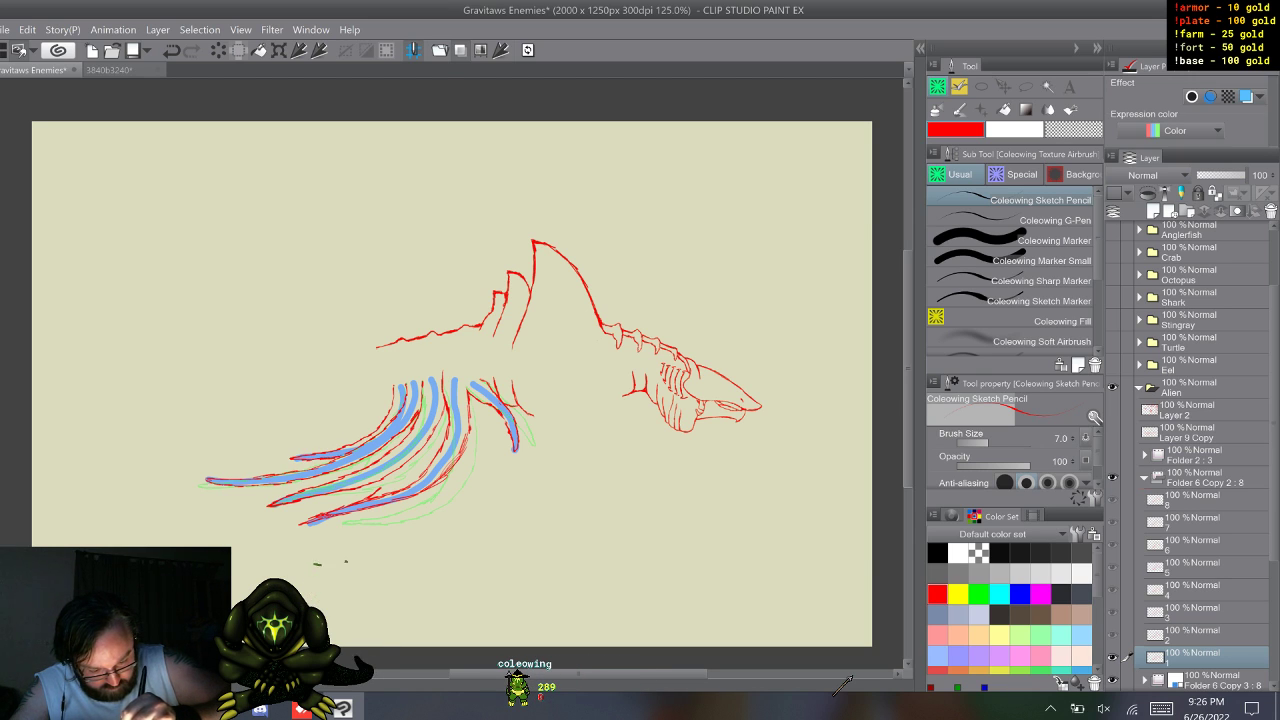
pyautogui.press('w')
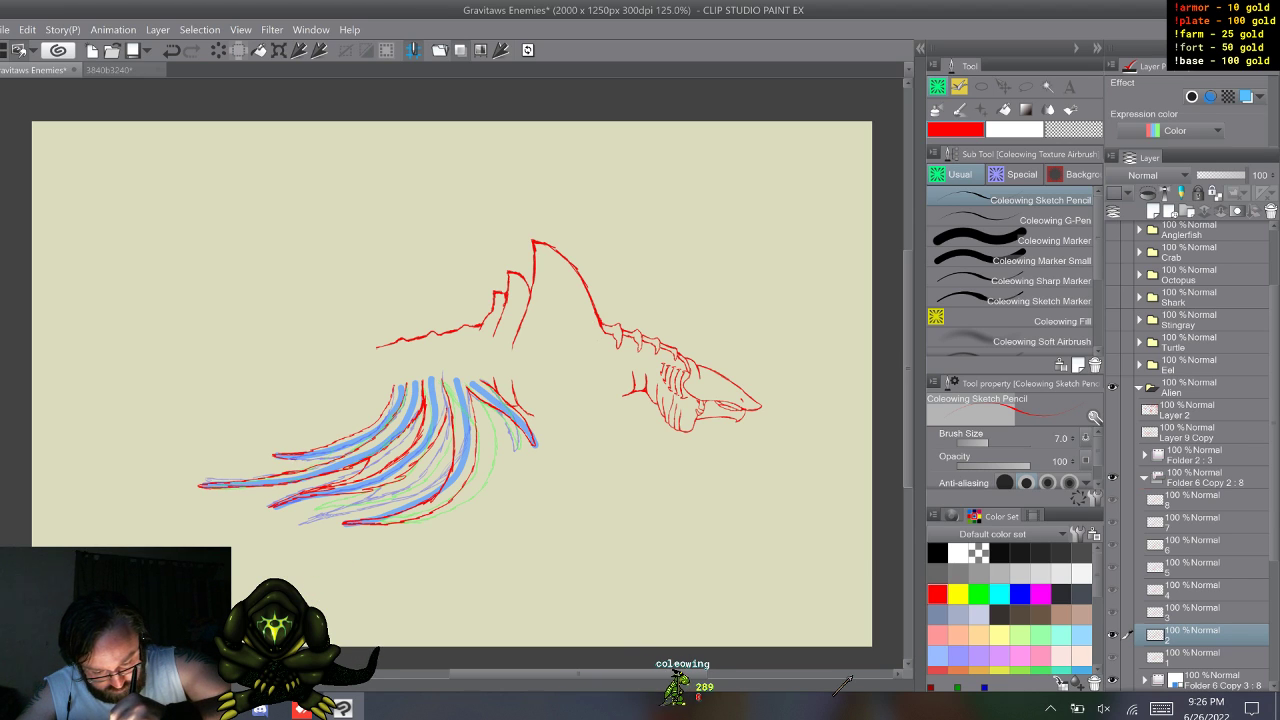
pyautogui.moveTo(310, 574); pyautogui.dragTo(337, 585)
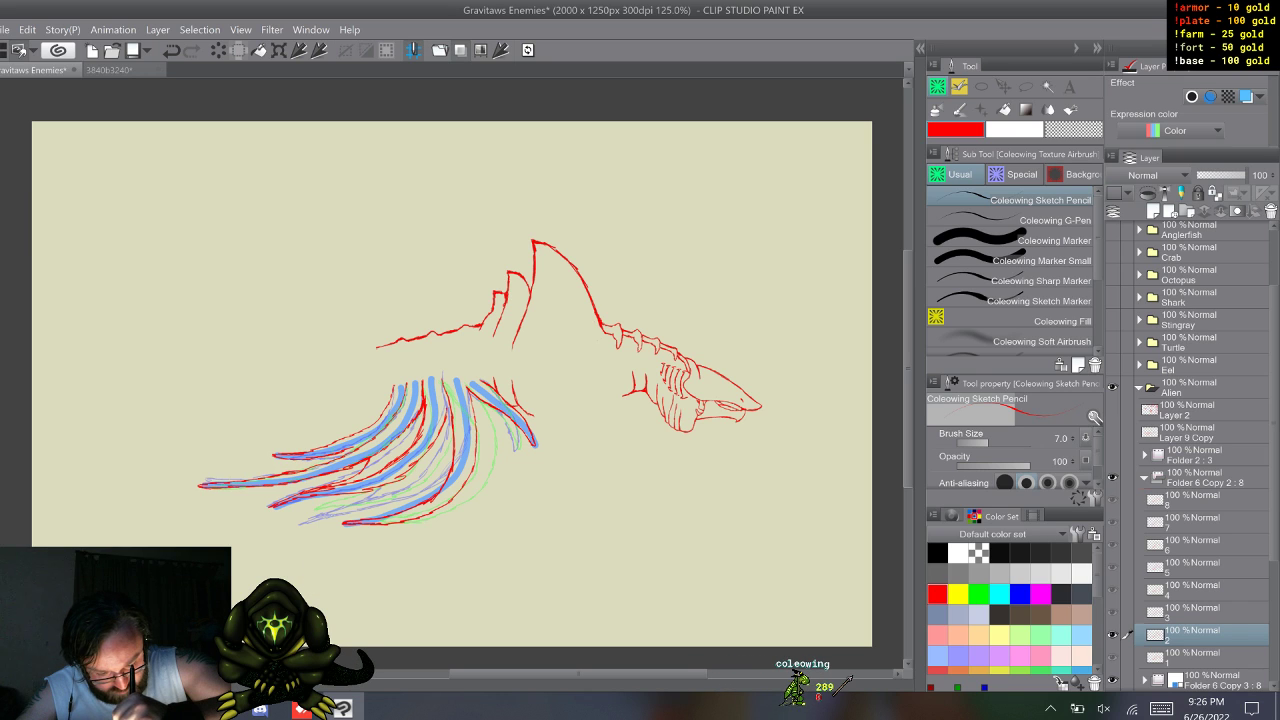
pyautogui.press('w')
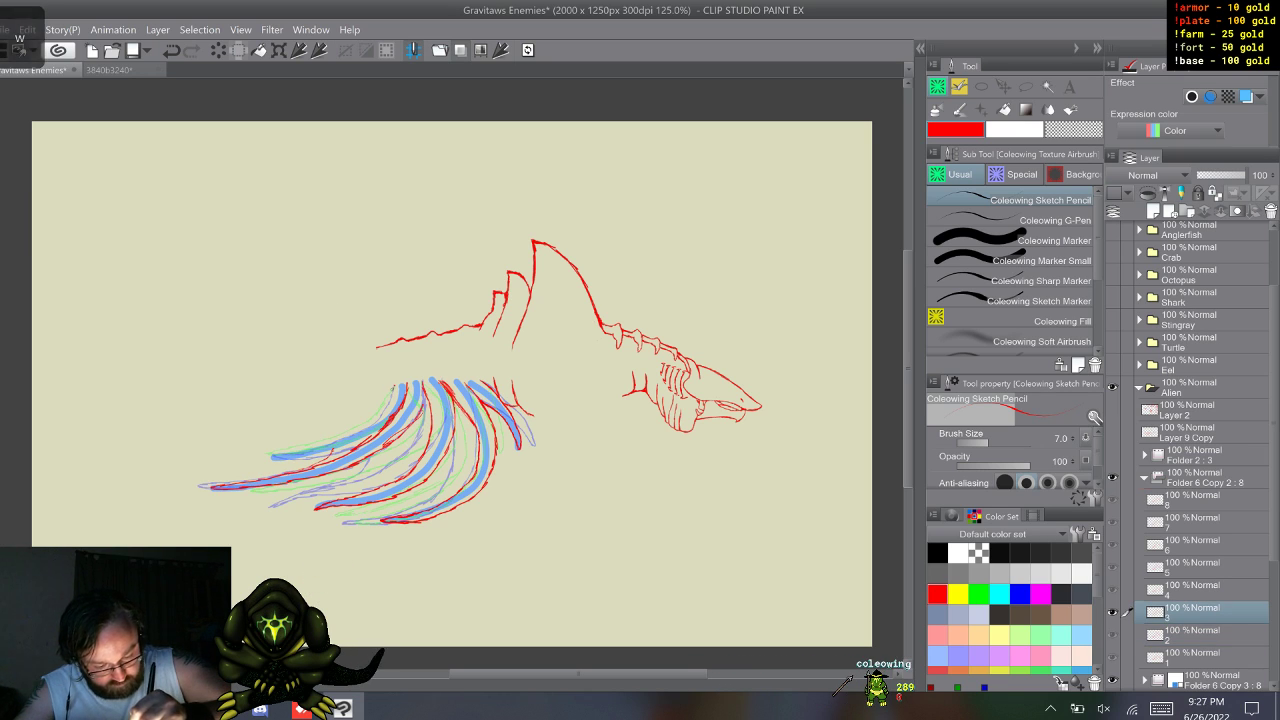
pyautogui.moveTo(310, 564); pyautogui.dragTo(341, 576)
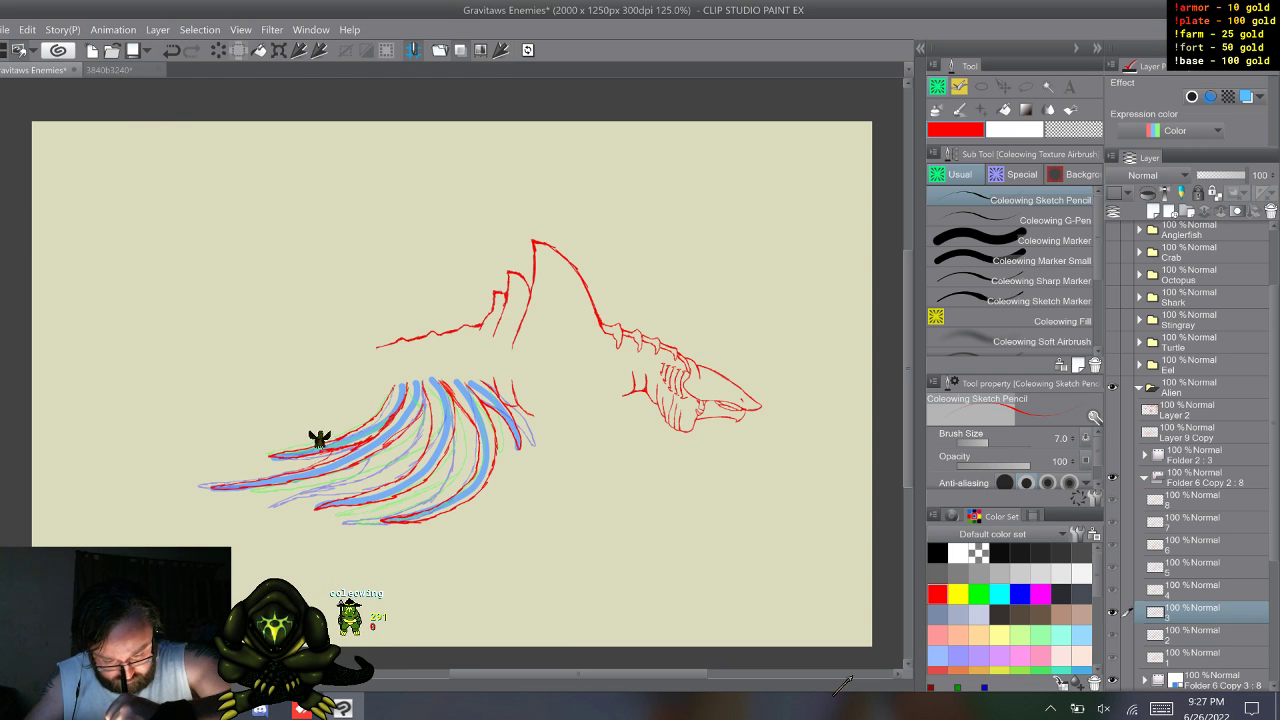
# - Cycle through all eight frames to check the motion of the upper rear tentacle
pyautogui.press('w')
pyautogui.press('w')
pyautogui.press('w')
pyautogui.press('w')
pyautogui.press('w')
pyautogui.press('w')
pyautogui.press('w')
pyautogui.press('w')
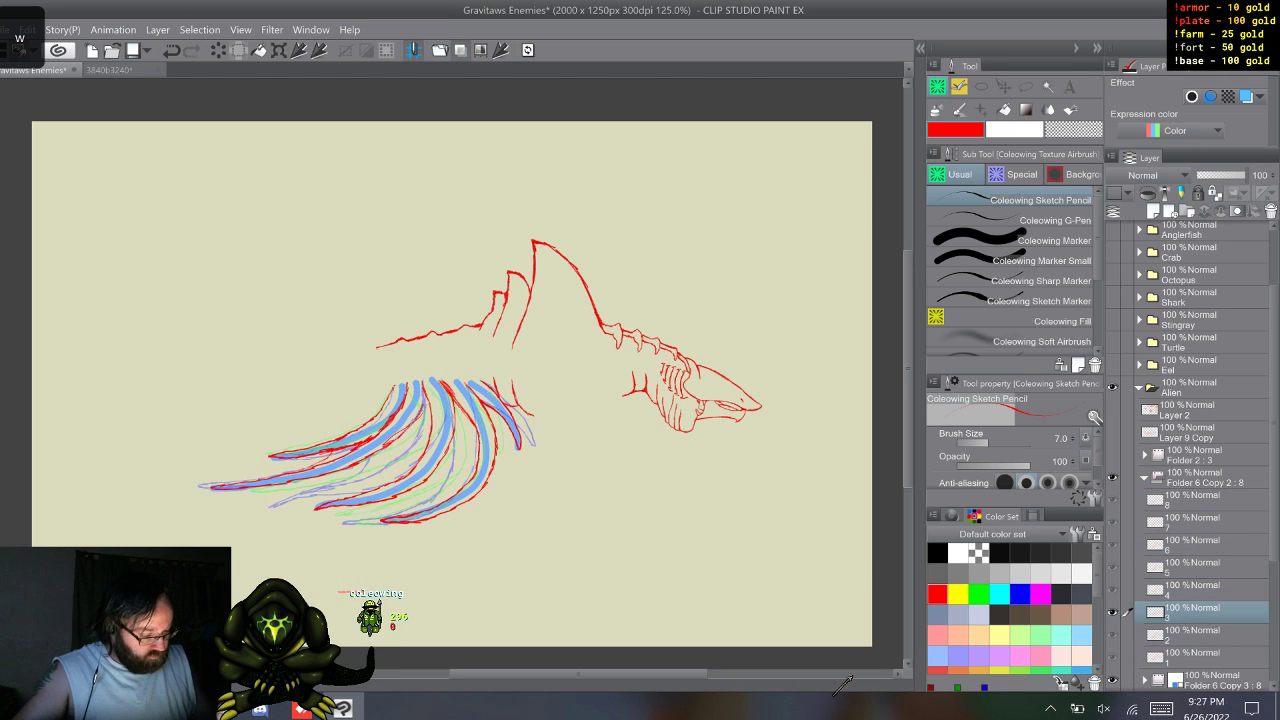
# - Hide the blue guide strokes and step through the frames to review the red tentacle lines on their own
pyautogui.click(1144, 478)
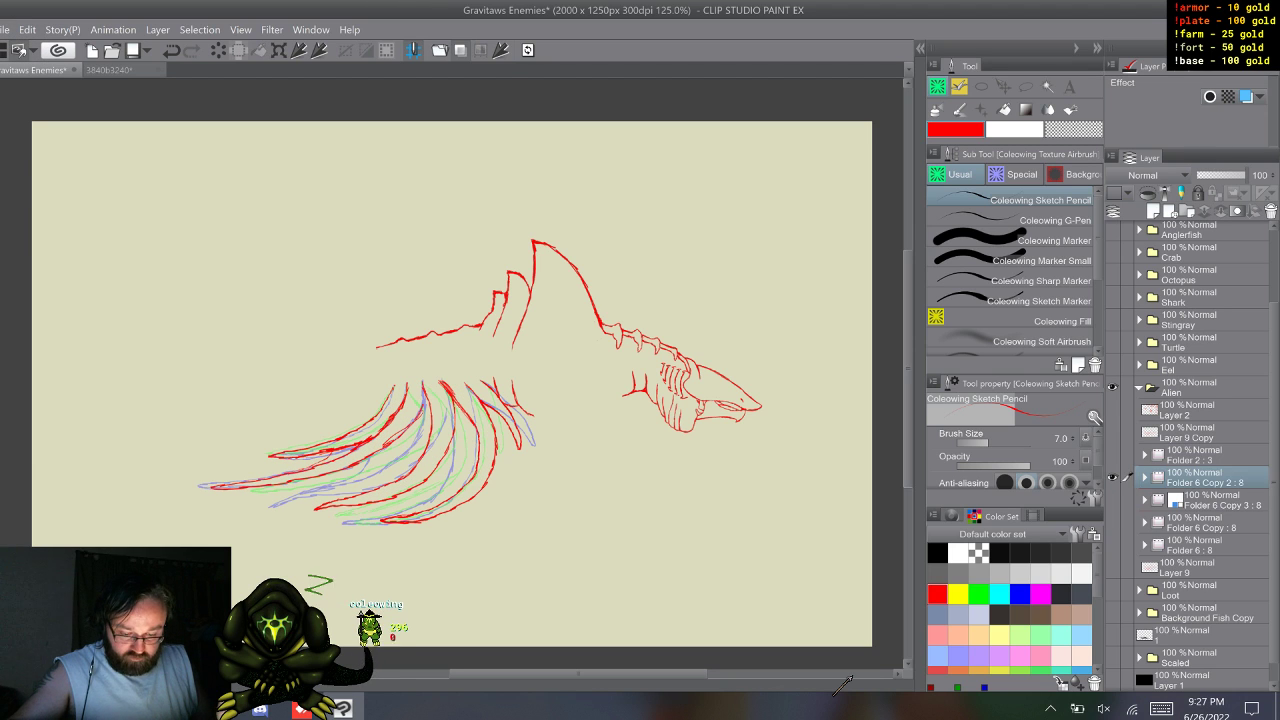
pyautogui.press('w')
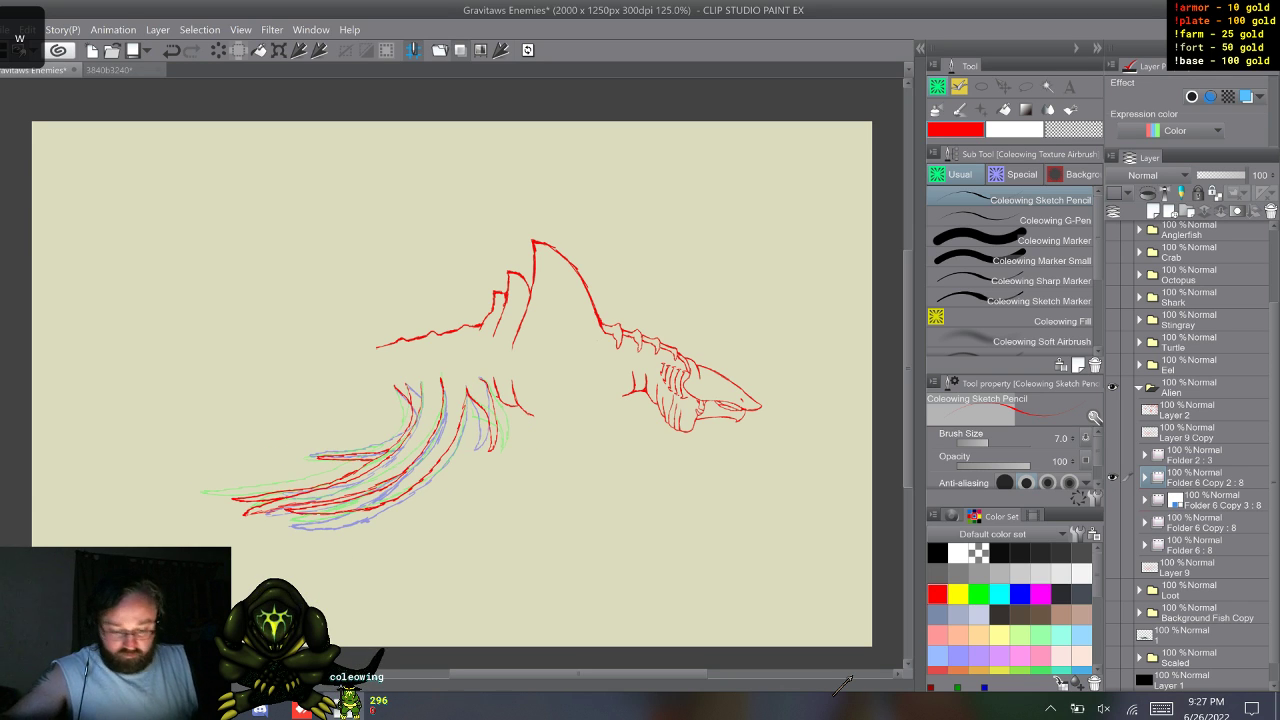
pyautogui.moveTo(308, 563); pyautogui.dragTo(342, 578)
pyautogui.click(1145, 478)
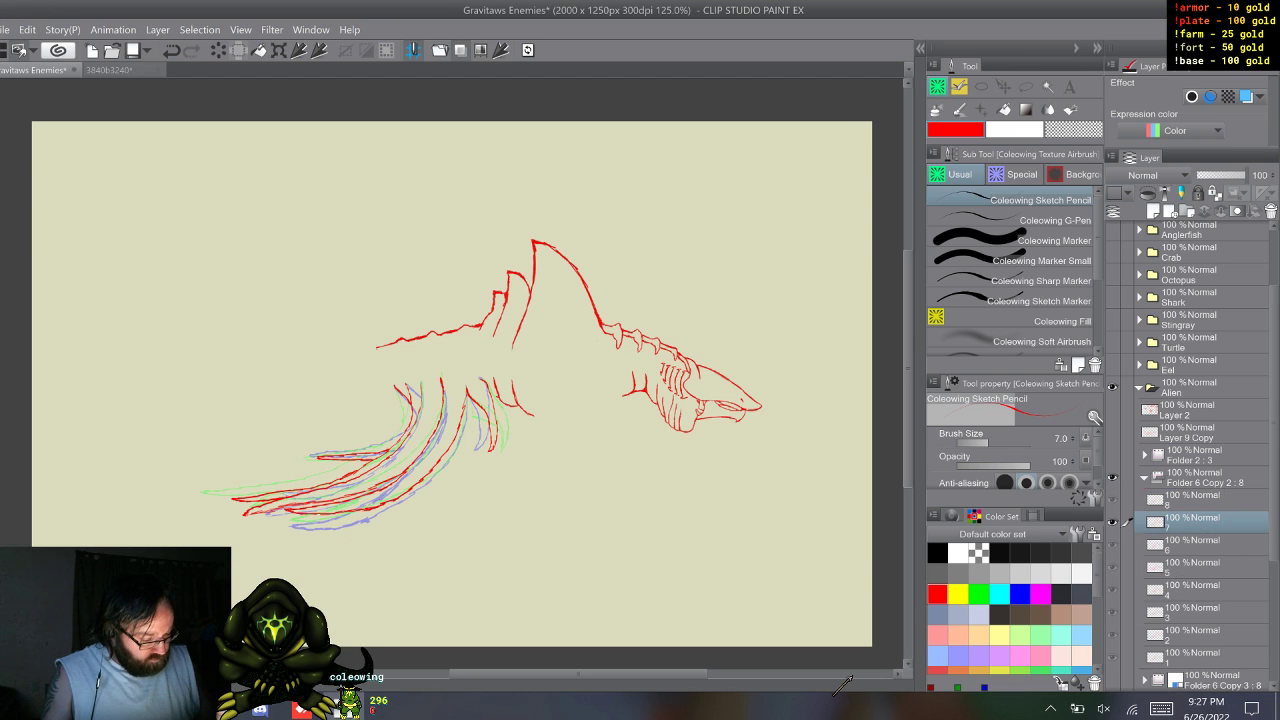
# - Examine the tentacle lines in frames 8, 1 and 2 without the guides, keeping the Coleowing Sketch Pencil as the brush
pyautogui.hotkey('alt', ']')
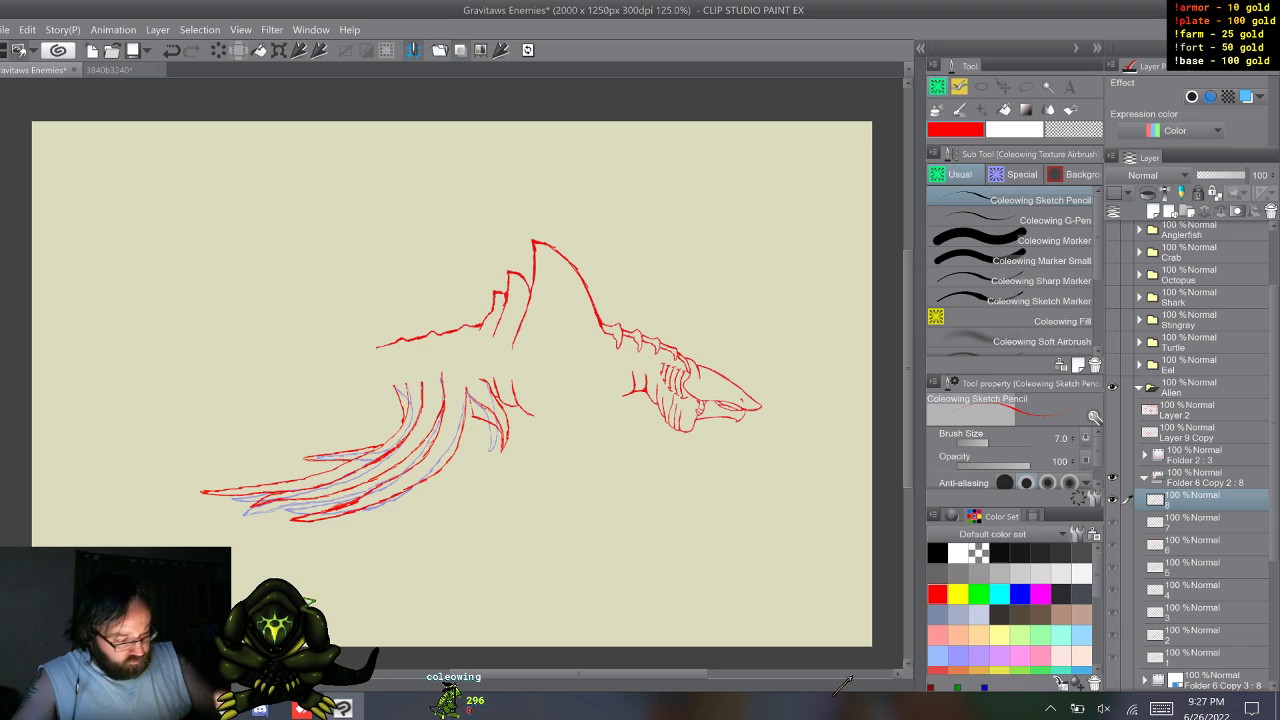
pyautogui.press('p')
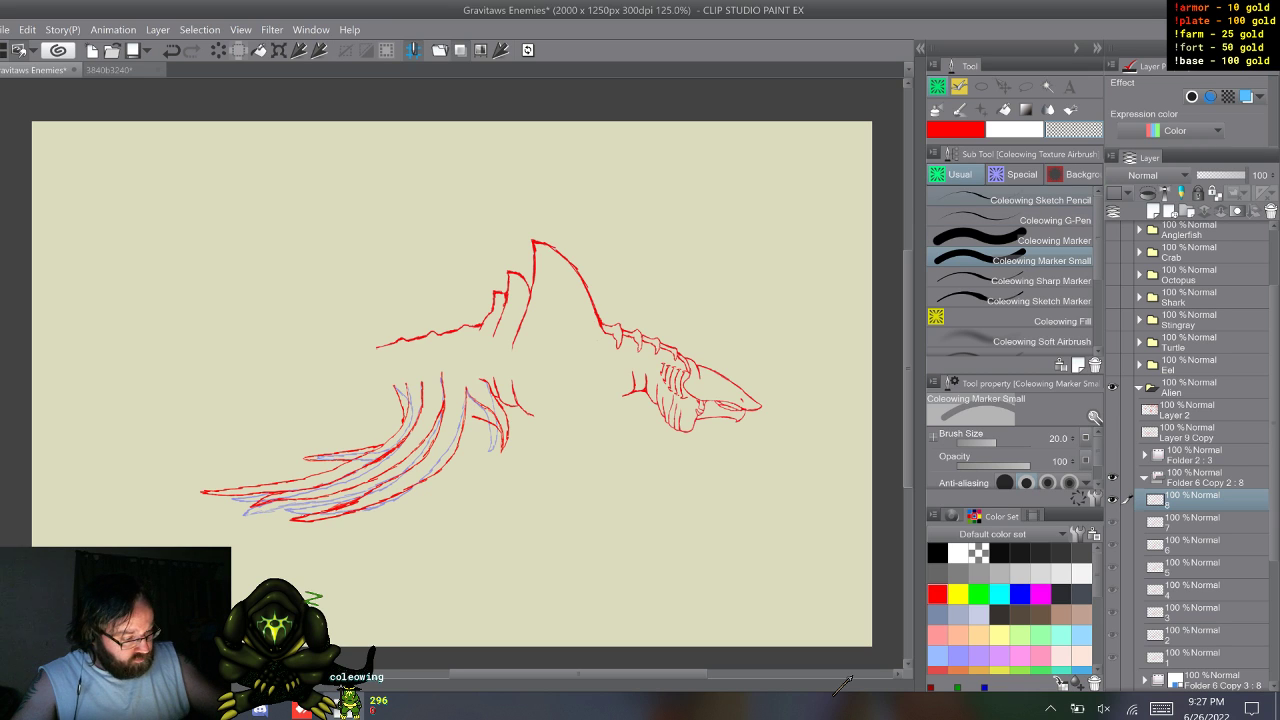
pyautogui.press('1')
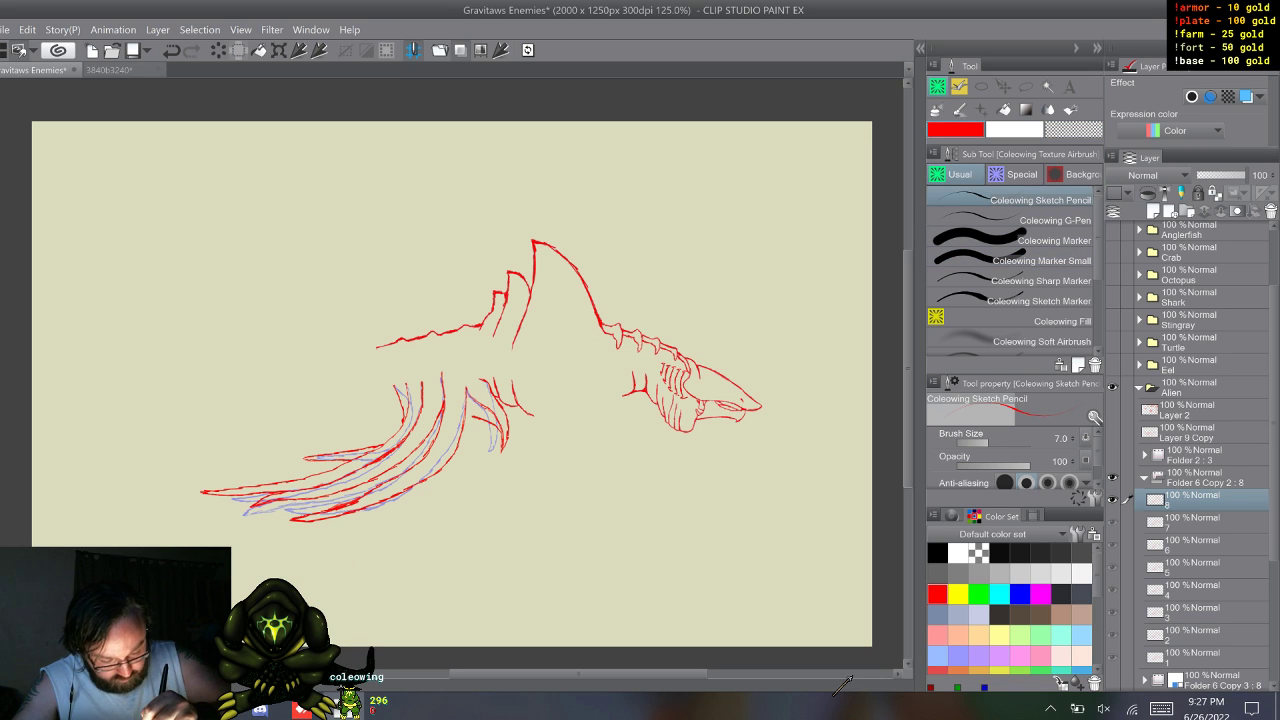
pyautogui.press('w')
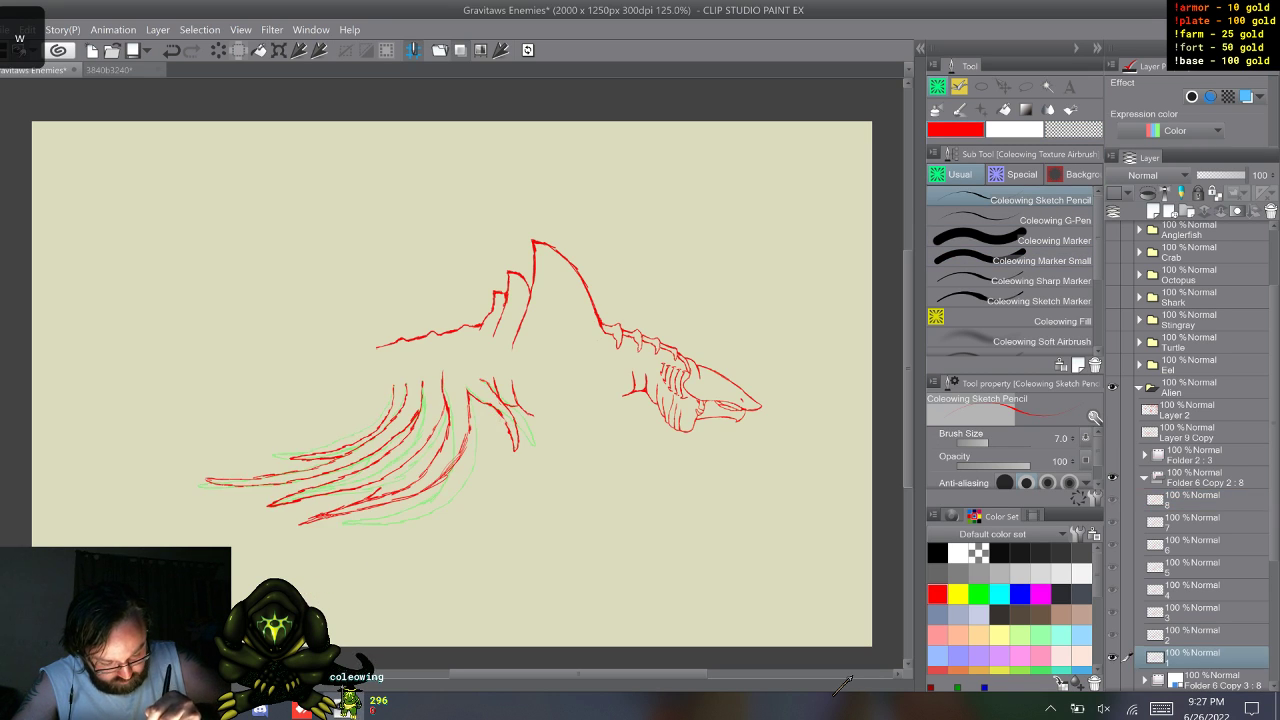
pyautogui.press('s')
pyautogui.press('w')
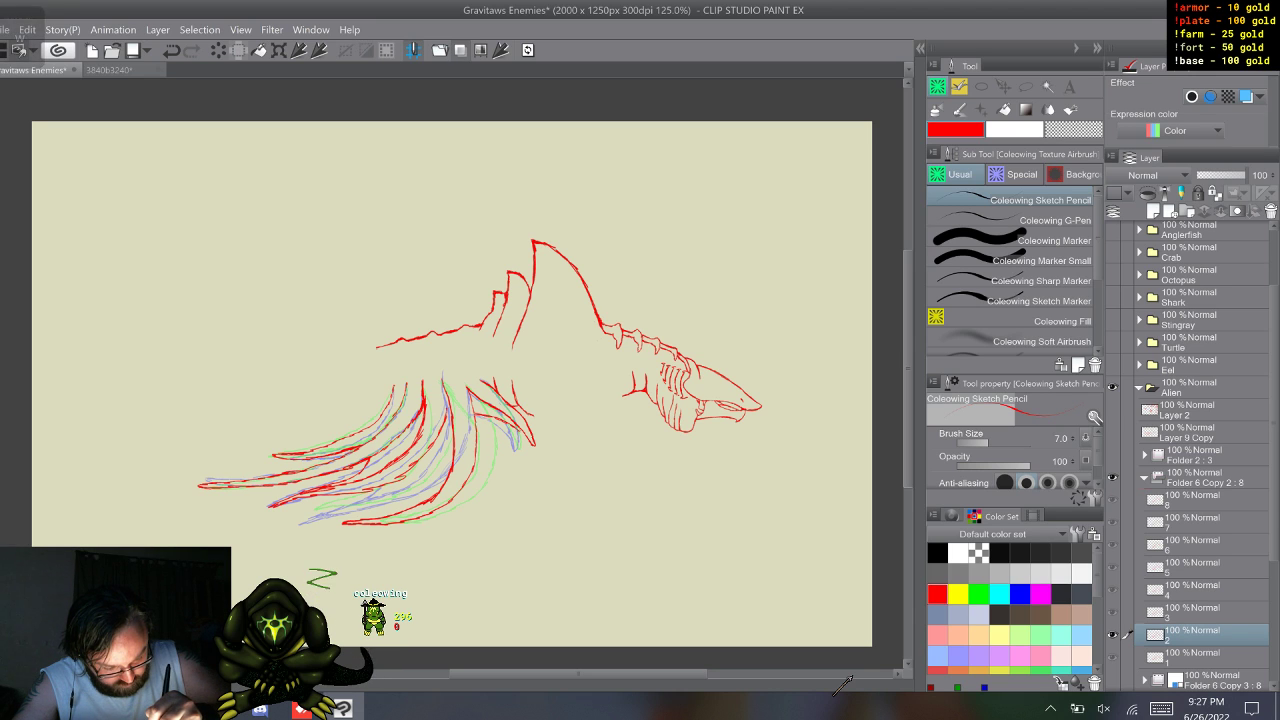
# - Examine the red tentacle lines frame by frame from frame 3 to frame 8, and back down to frame 5
pyautogui.press('w')
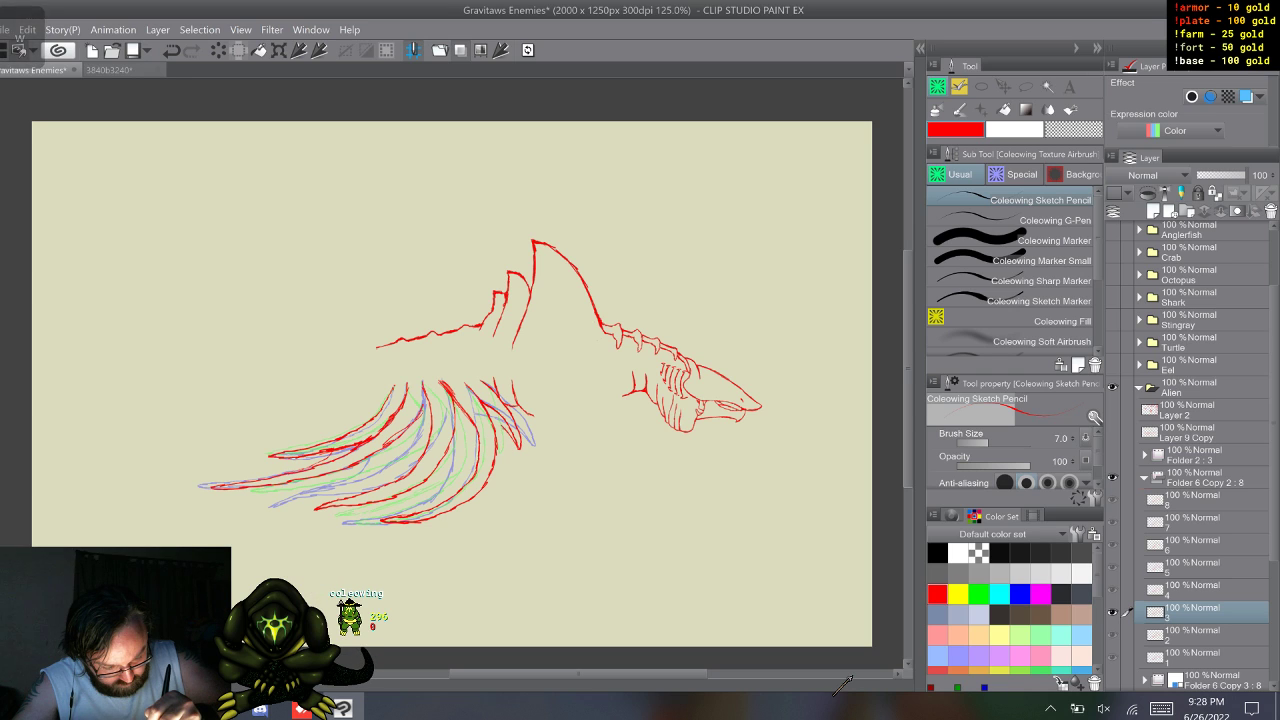
pyautogui.press('w')
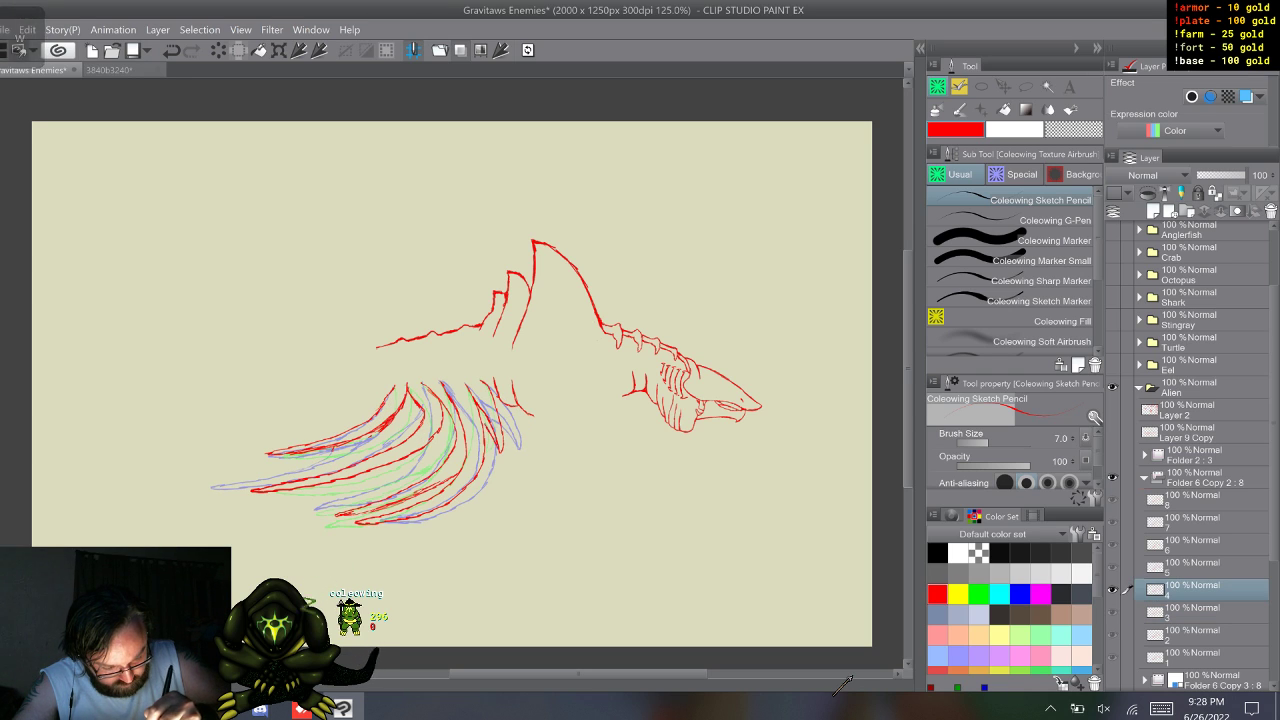
pyautogui.press('w')
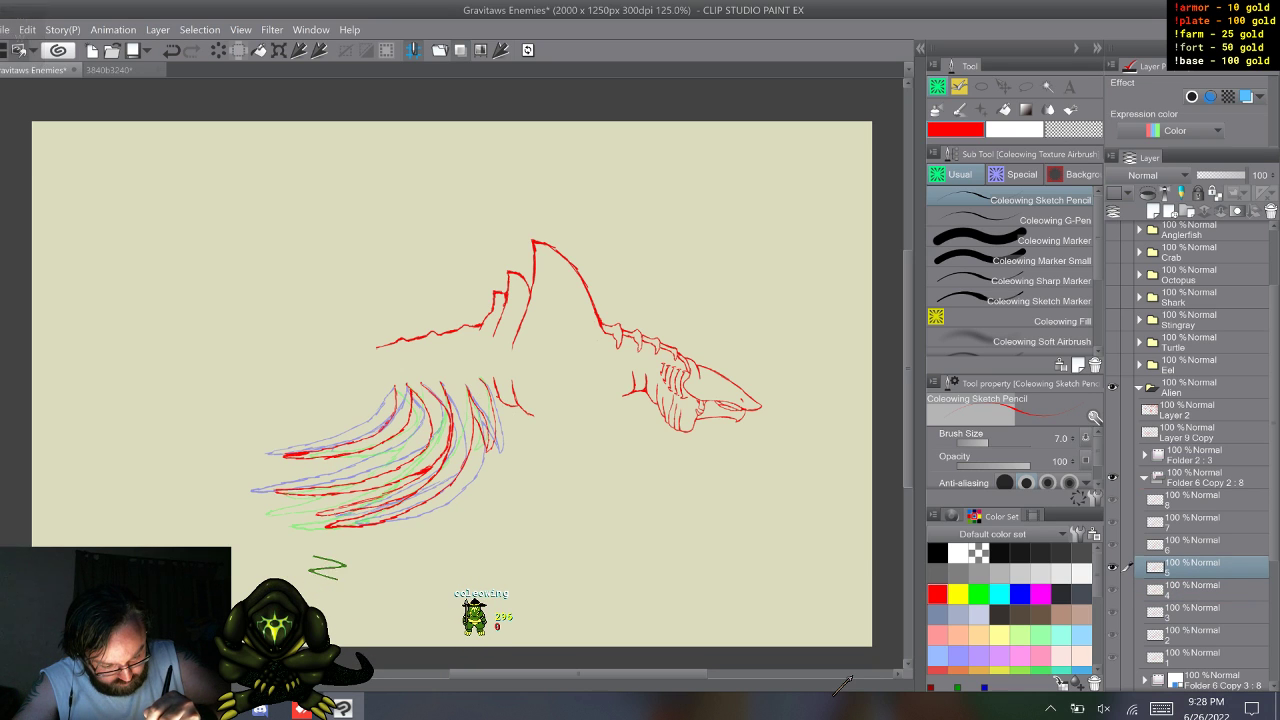
pyautogui.press('w')
pyautogui.press('w')
pyautogui.press('w')
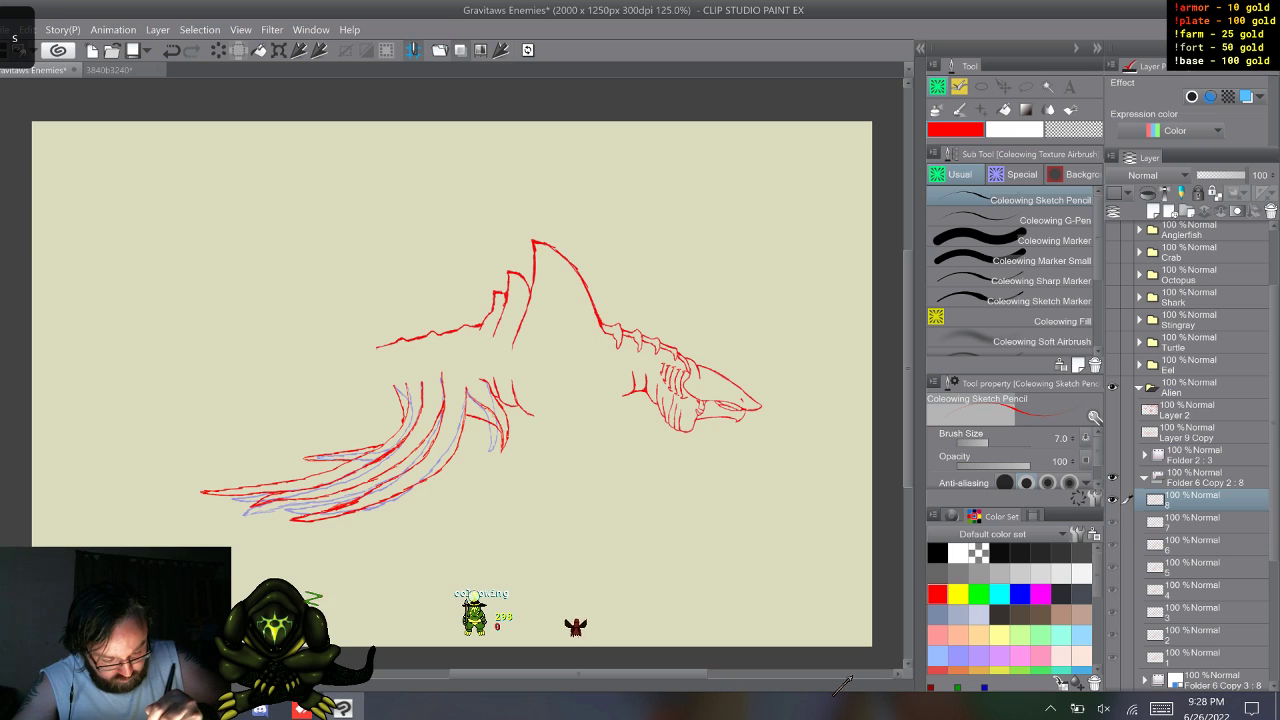
pyautogui.press('s')
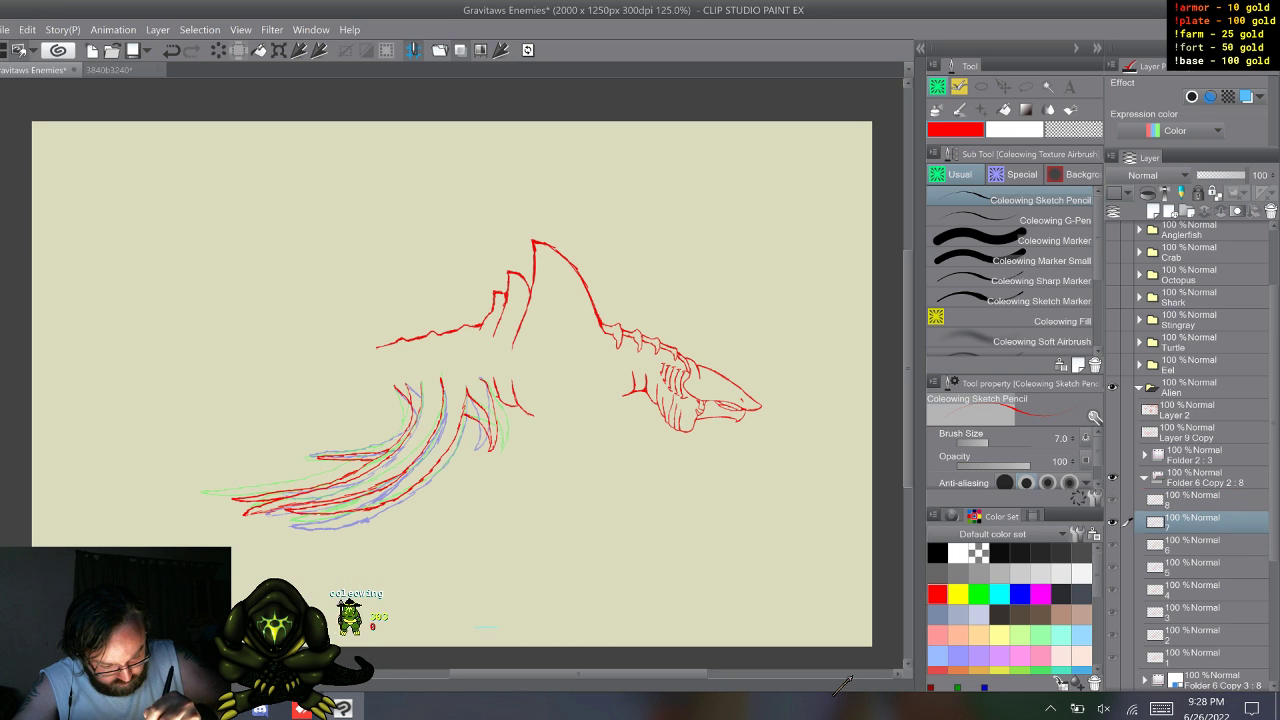
pyautogui.press('w')
pyautogui.press('s')
pyautogui.press('s')
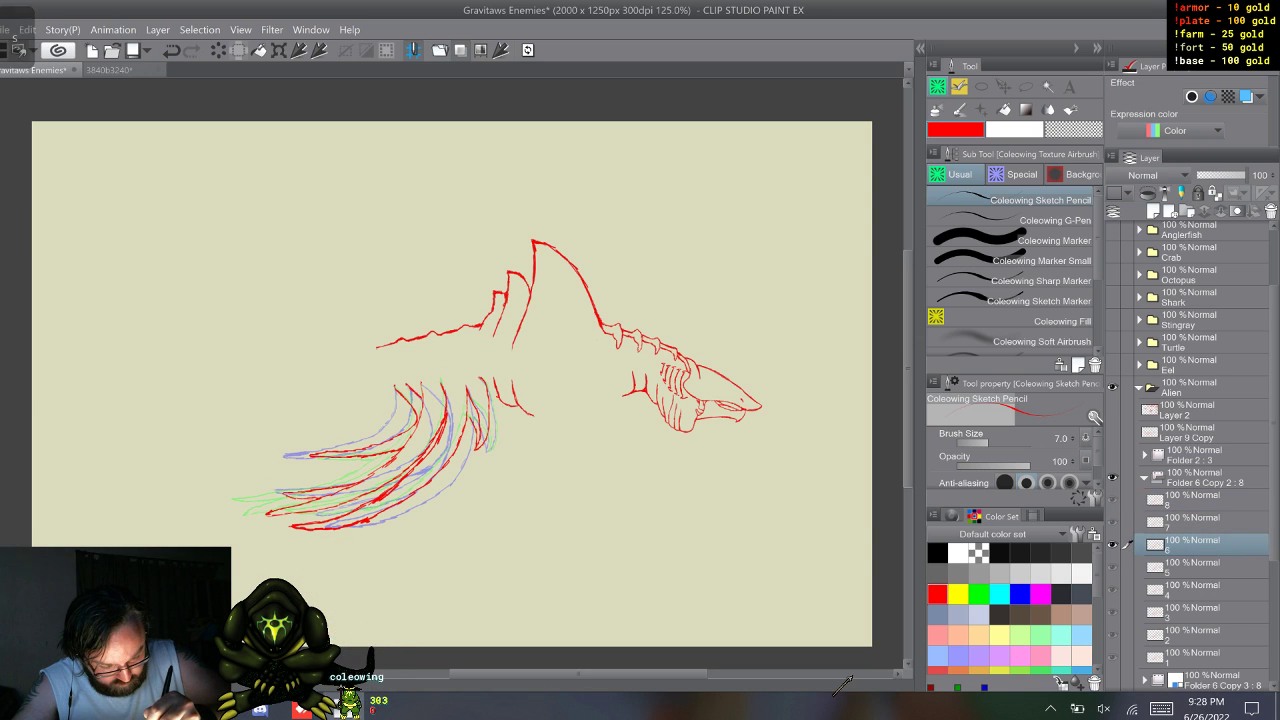
pyautogui.press('s')
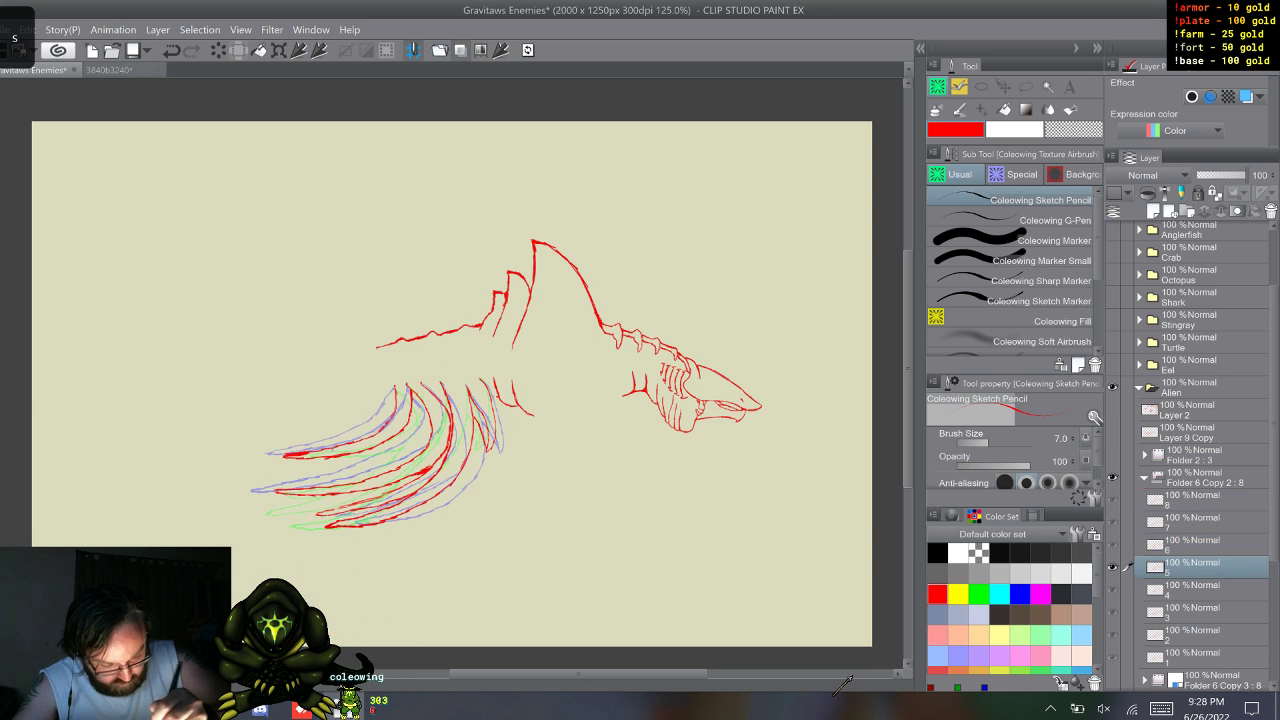
# - Cycle forward through all eight frames repeatedly to check the flow of the tentacles' swimming motion, ending on frame 1
pyautogui.press('w')
pyautogui.press('w')
pyautogui.press('w')
pyautogui.press('w')
pyautogui.press('w')
pyautogui.press('w')
pyautogui.press('w')
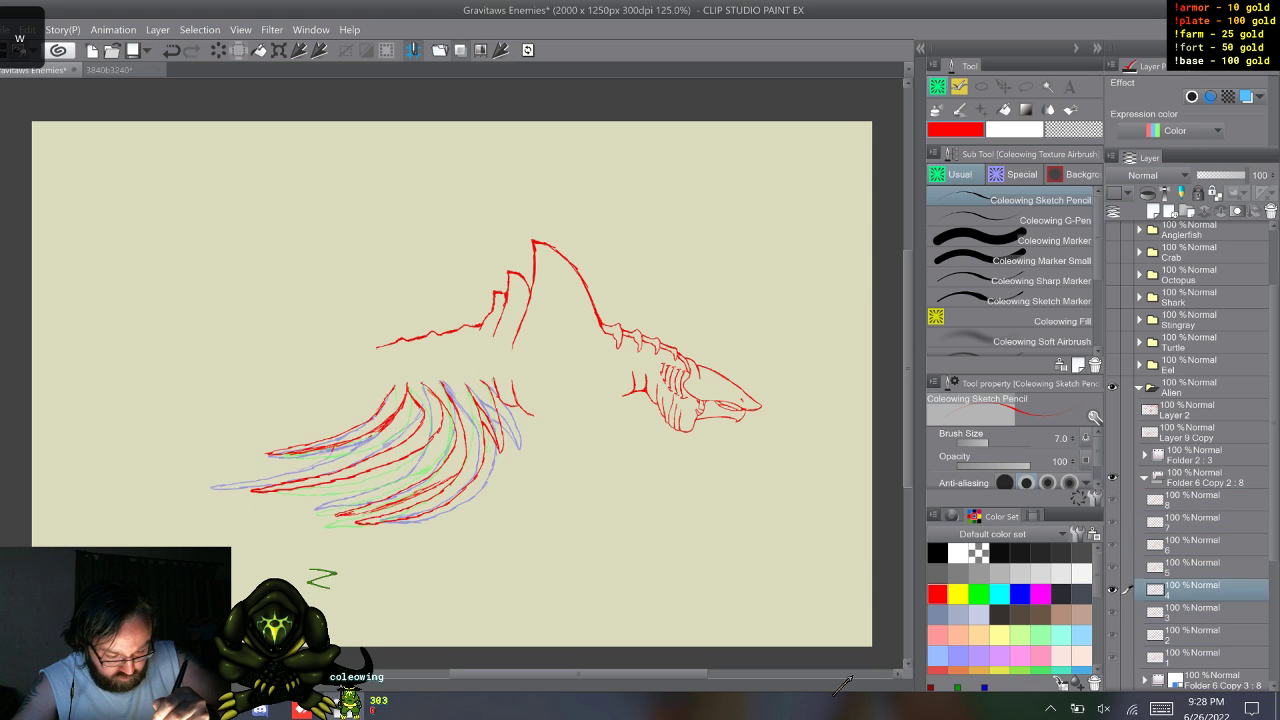
pyautogui.press('w')
pyautogui.press('w')
pyautogui.press('w')
pyautogui.press('w')
pyautogui.press('w')
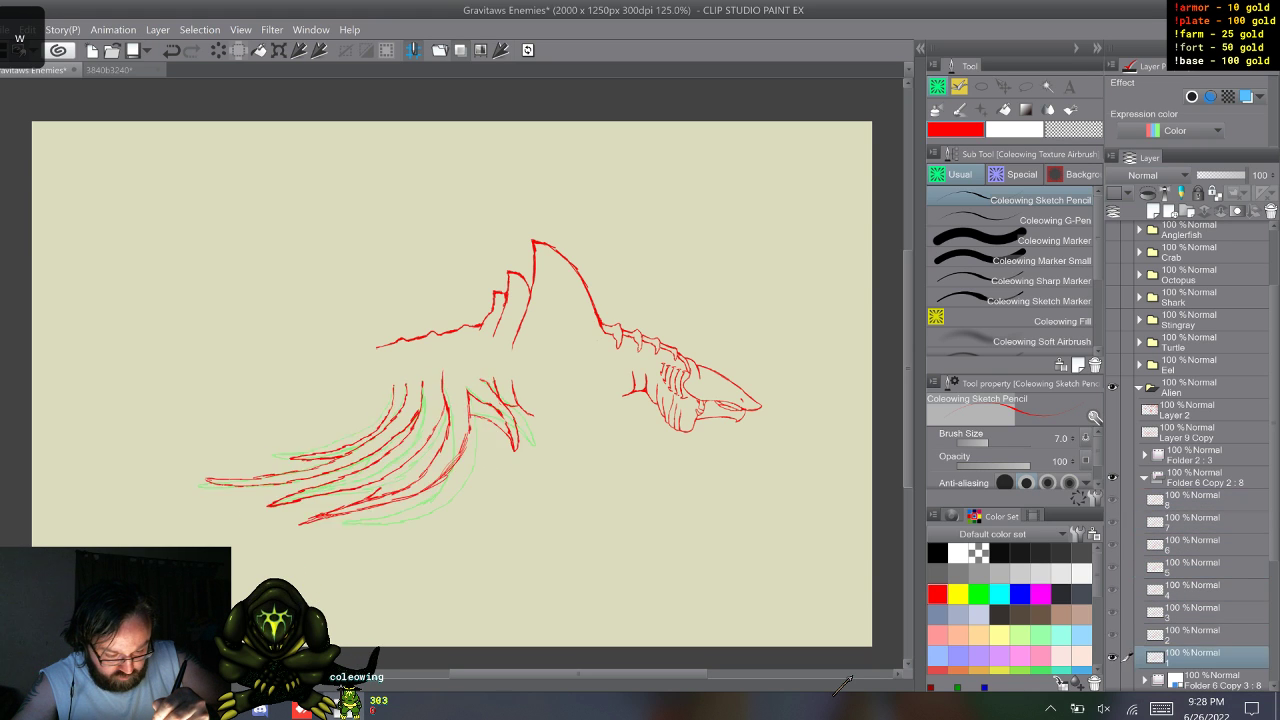
pyautogui.press('w')
pyautogui.press('w')
pyautogui.press('w')
pyautogui.press('w')
pyautogui.press('w')
pyautogui.press('w')
pyautogui.press('w')
pyautogui.press('w')
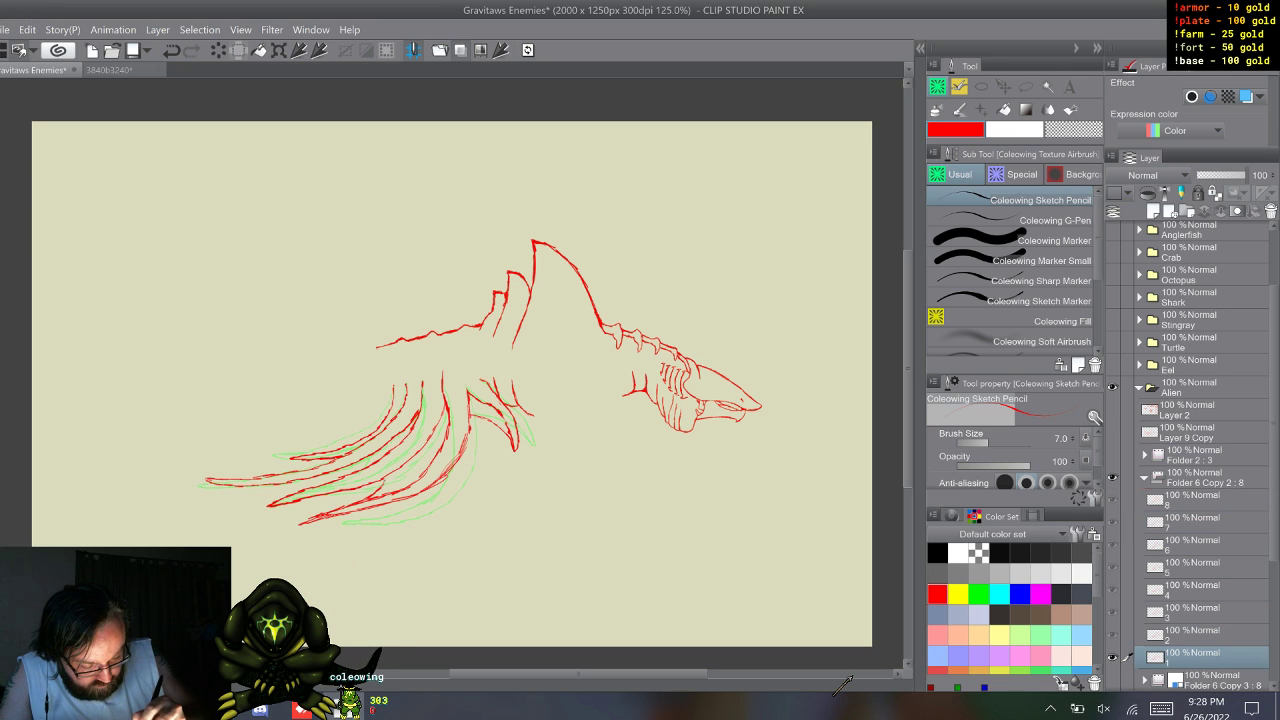
# - Inspect the tentacle lines slowly in frames 2, 3, 4 and 5 against their onion-skin neighbours
pyautogui.press('w')
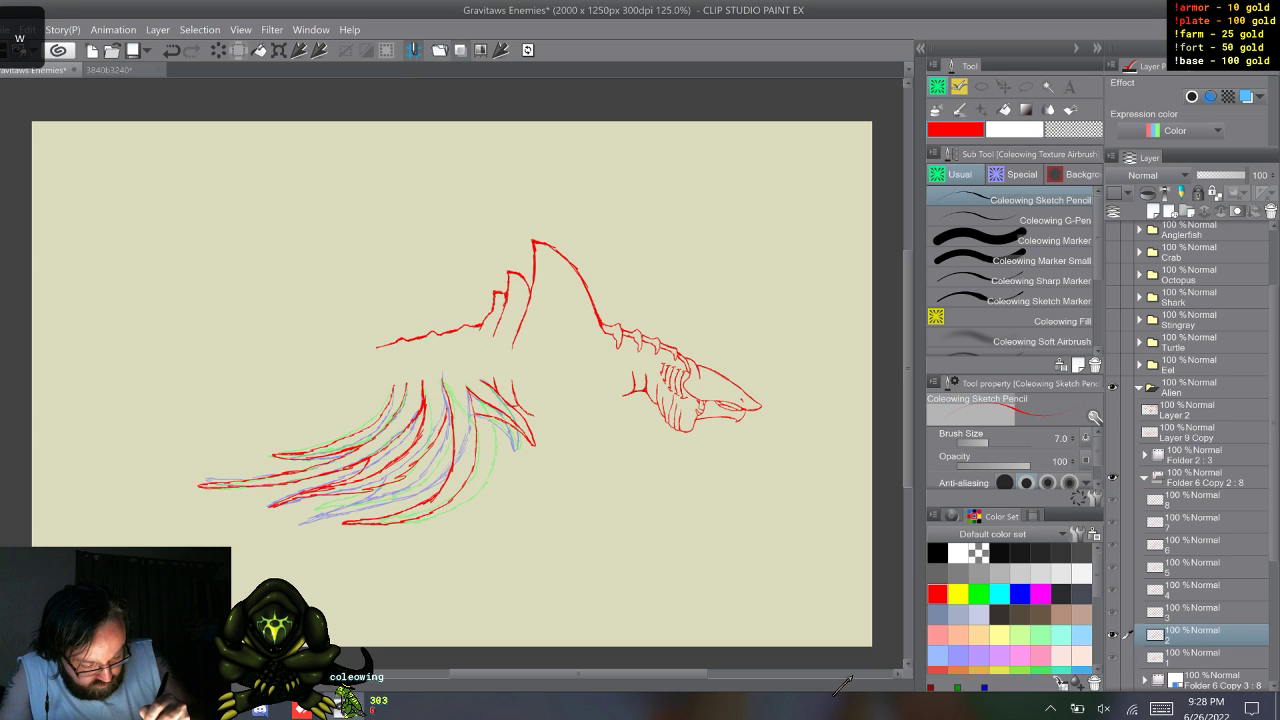
pyautogui.press('q')
pyautogui.press('w')
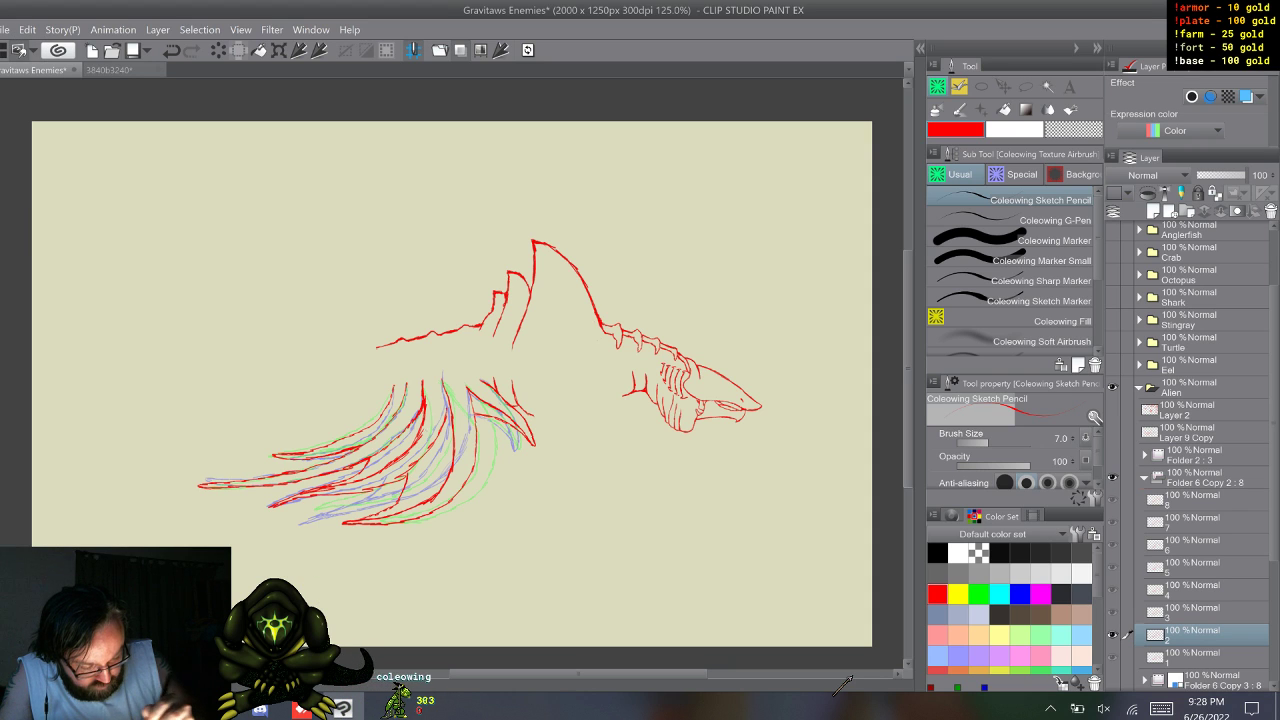
pyautogui.press('q')
pyautogui.press('w')
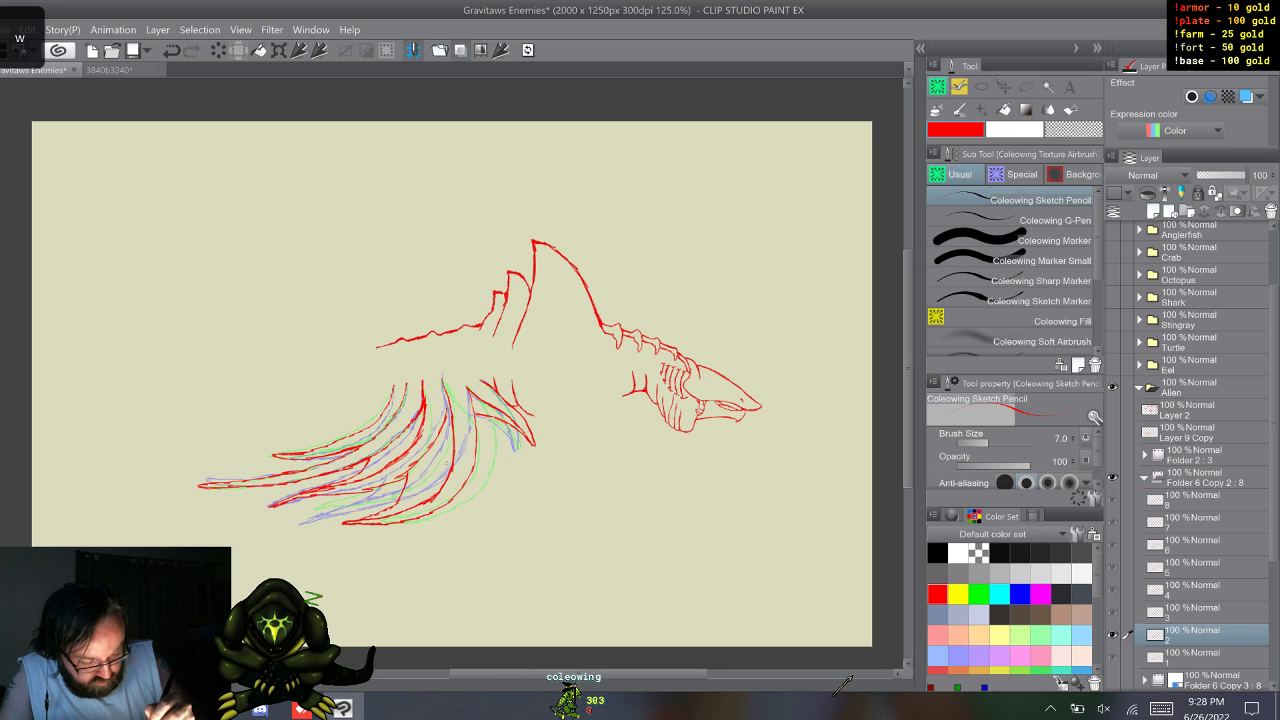
pyautogui.press('w')
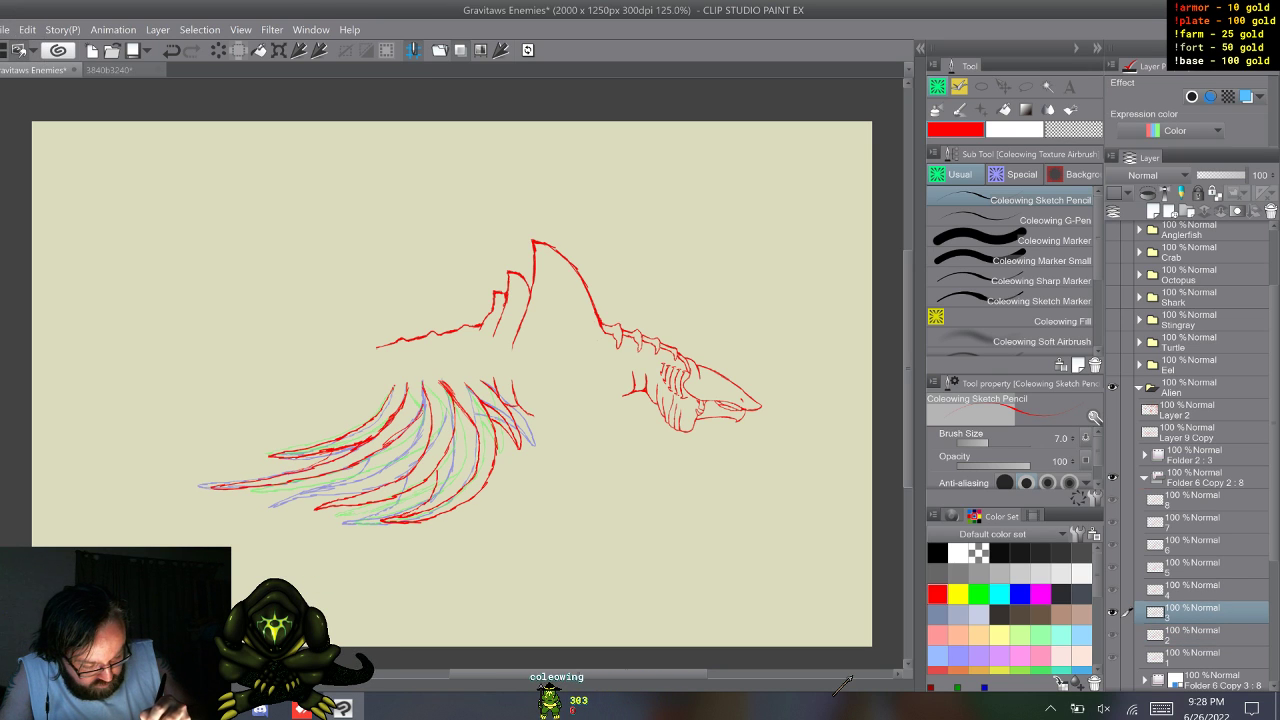
pyautogui.press('w')
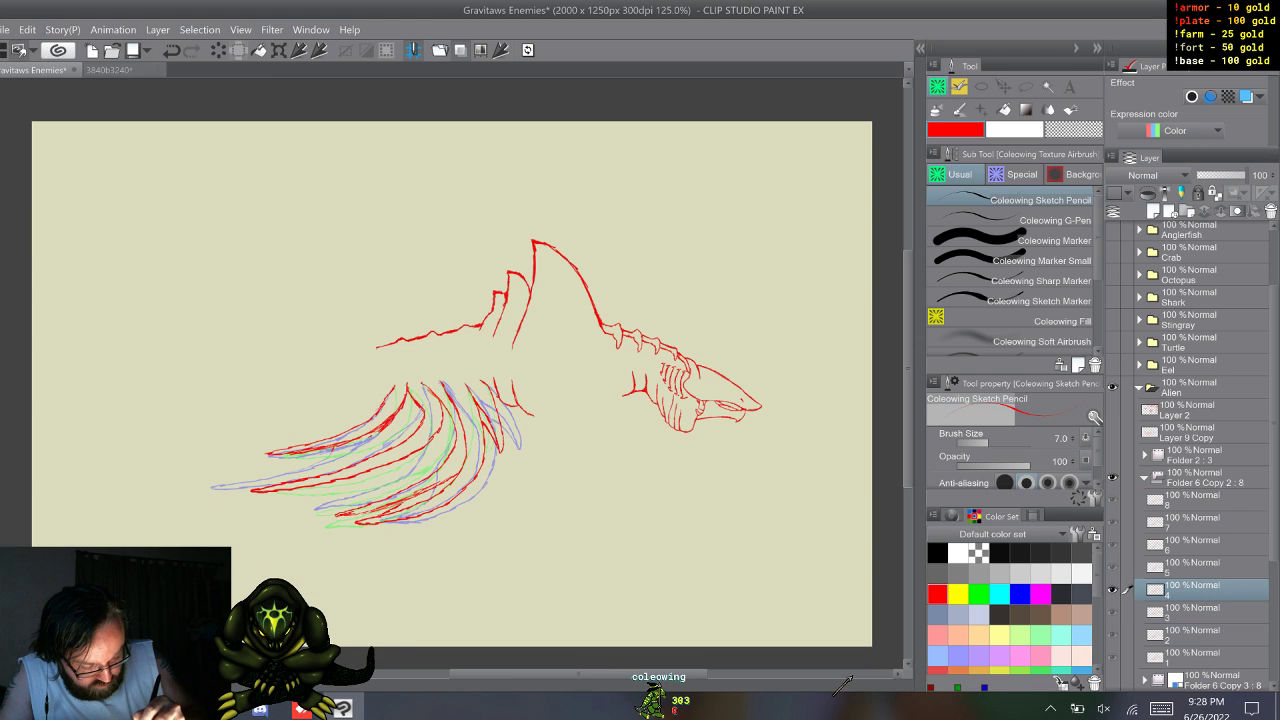
pyautogui.press('w')
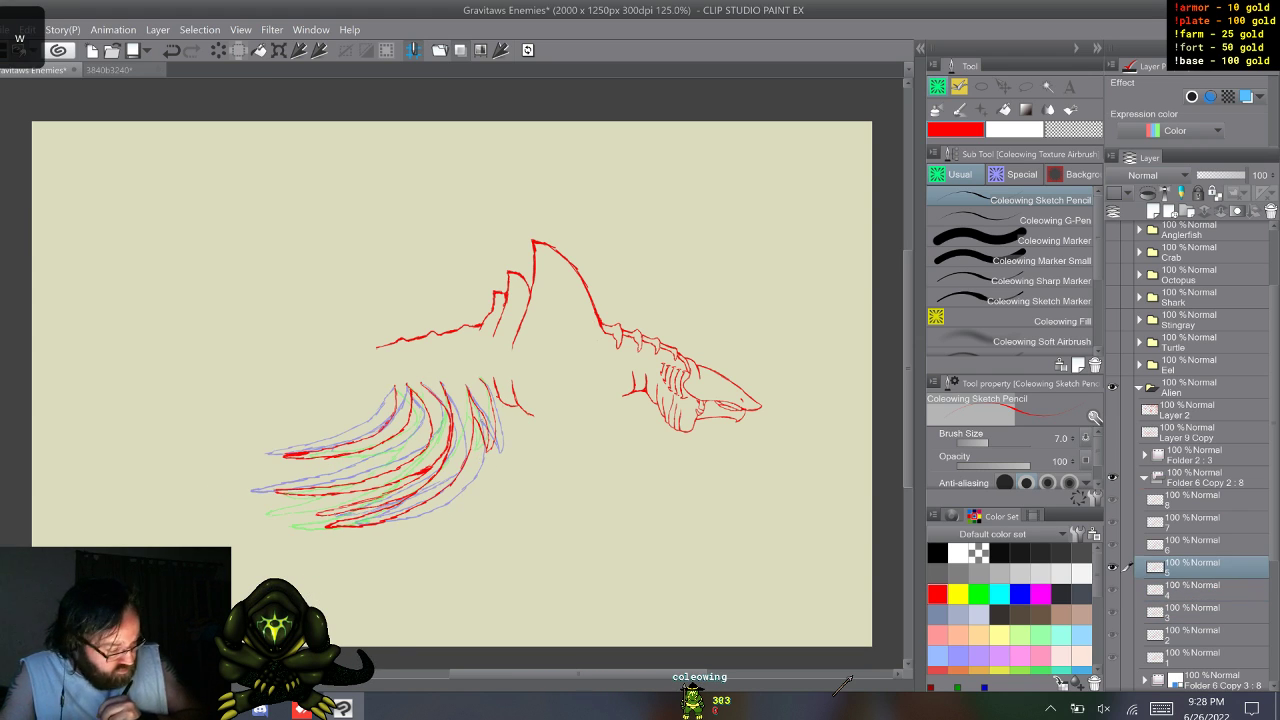
# - Flip between frames 8 and 1 to compare the tentacles at the loop point, and review frames 7, 6 and 5 in reverse
pyautogui.press('w')
pyautogui.press('w')
pyautogui.press('w')
pyautogui.press('w')
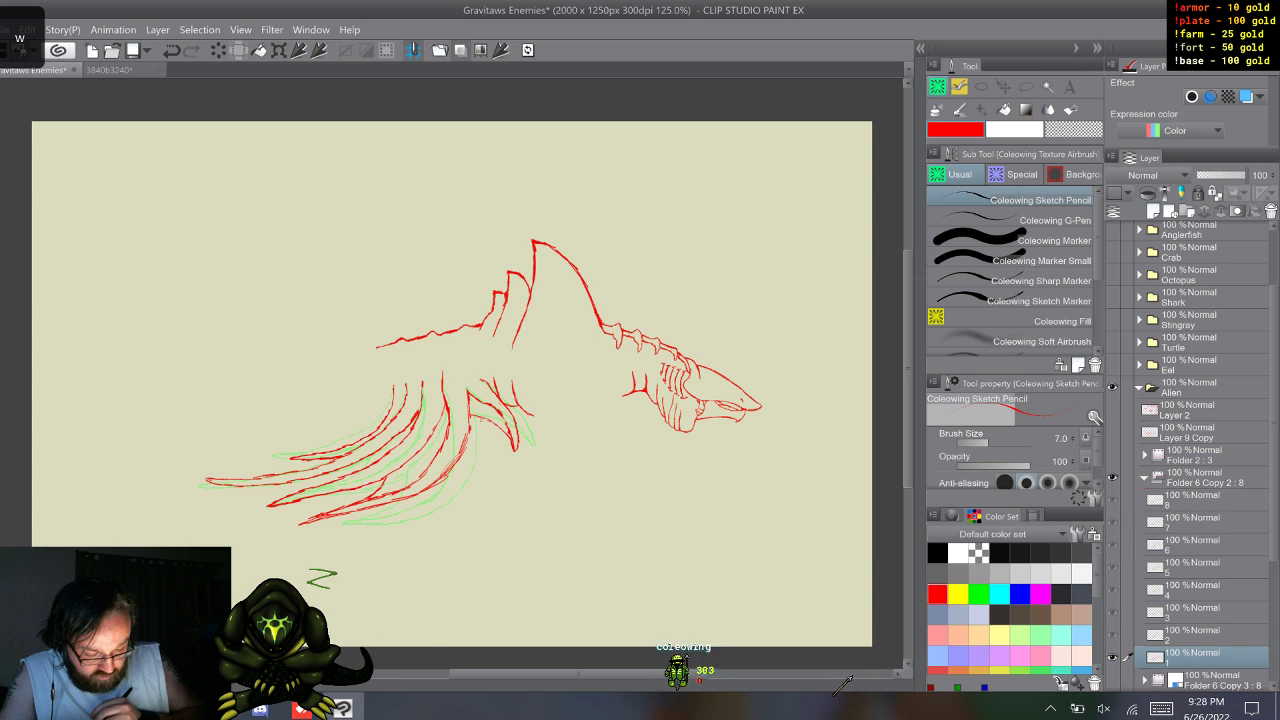
pyautogui.press('s')
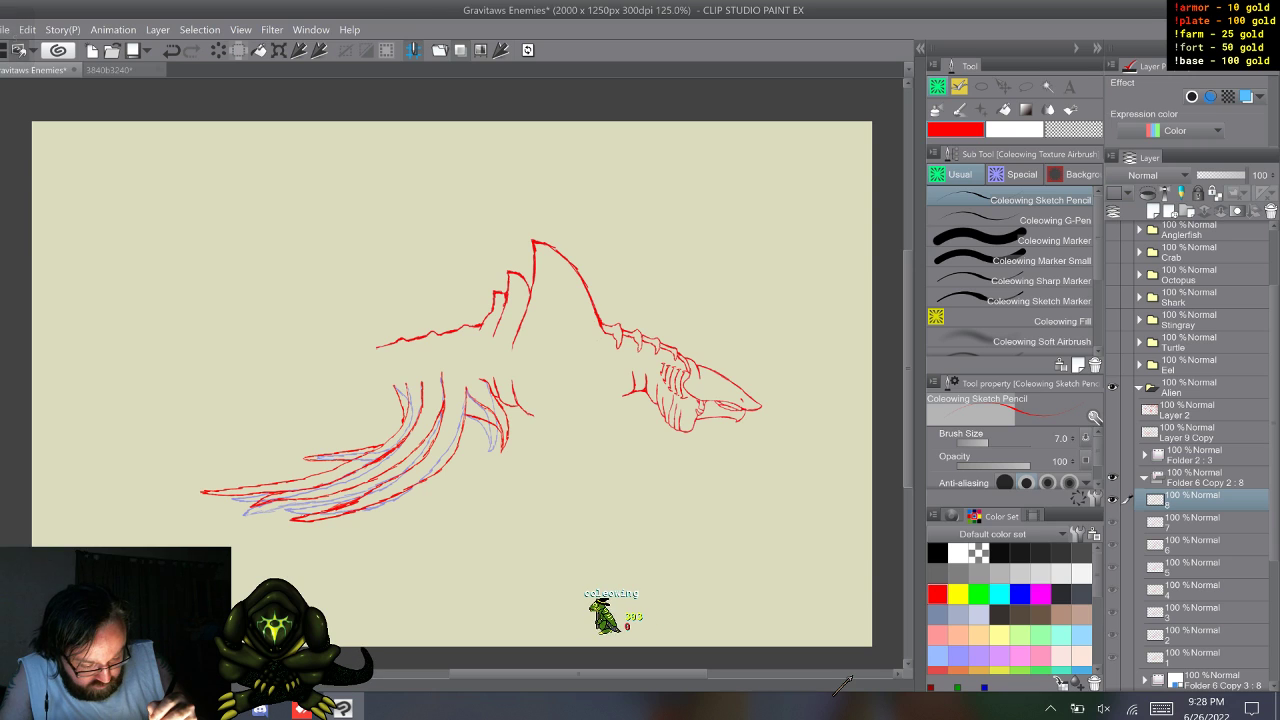
pyautogui.press('w')
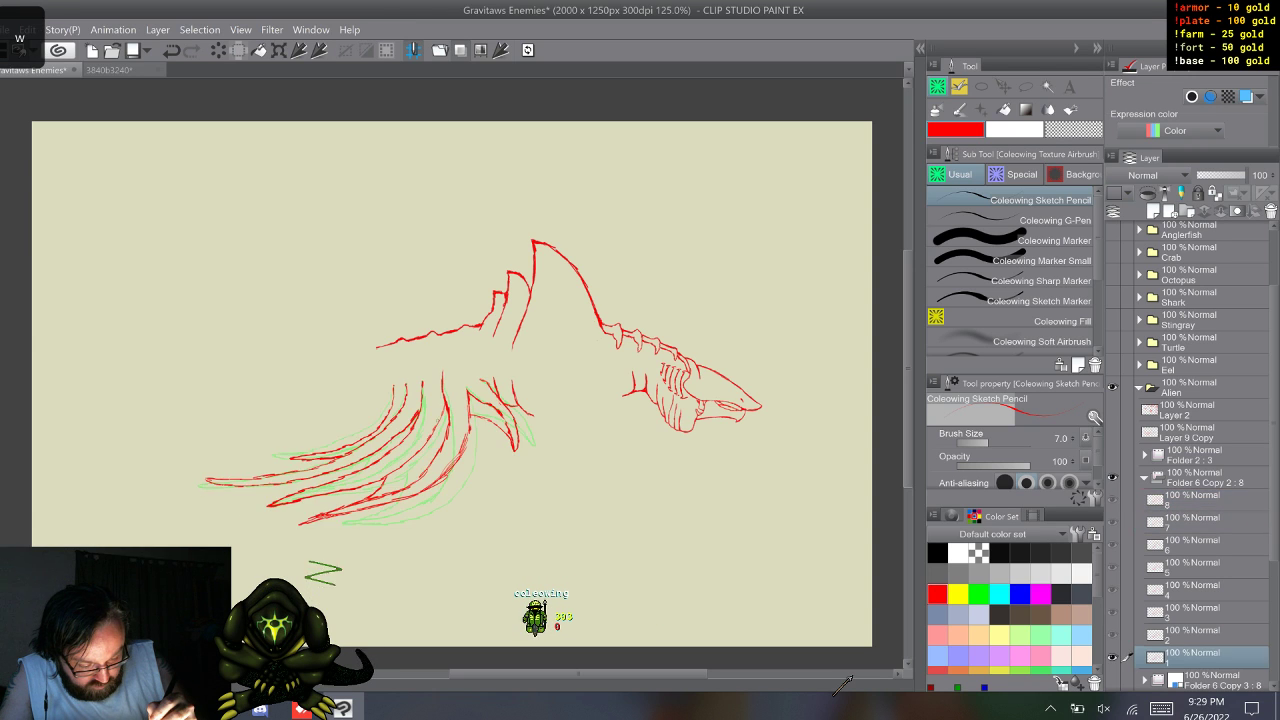
pyautogui.press('s')
pyautogui.press('w')
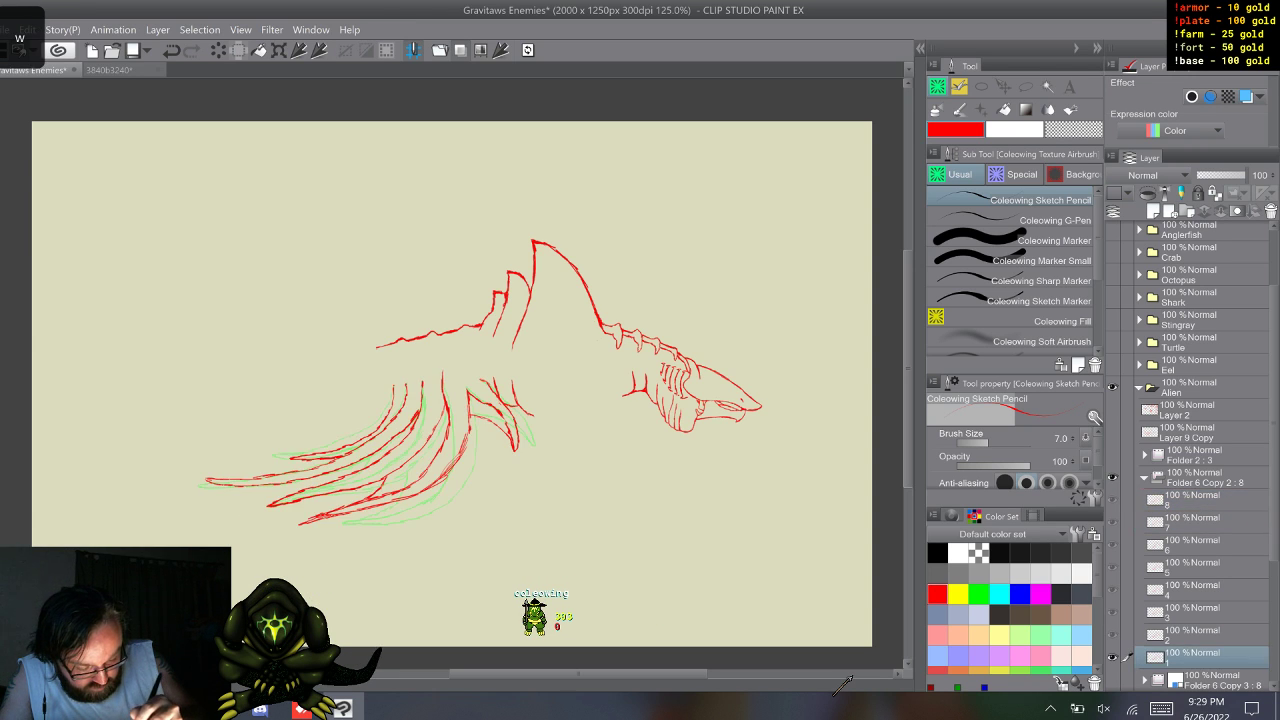
pyautogui.press('s')
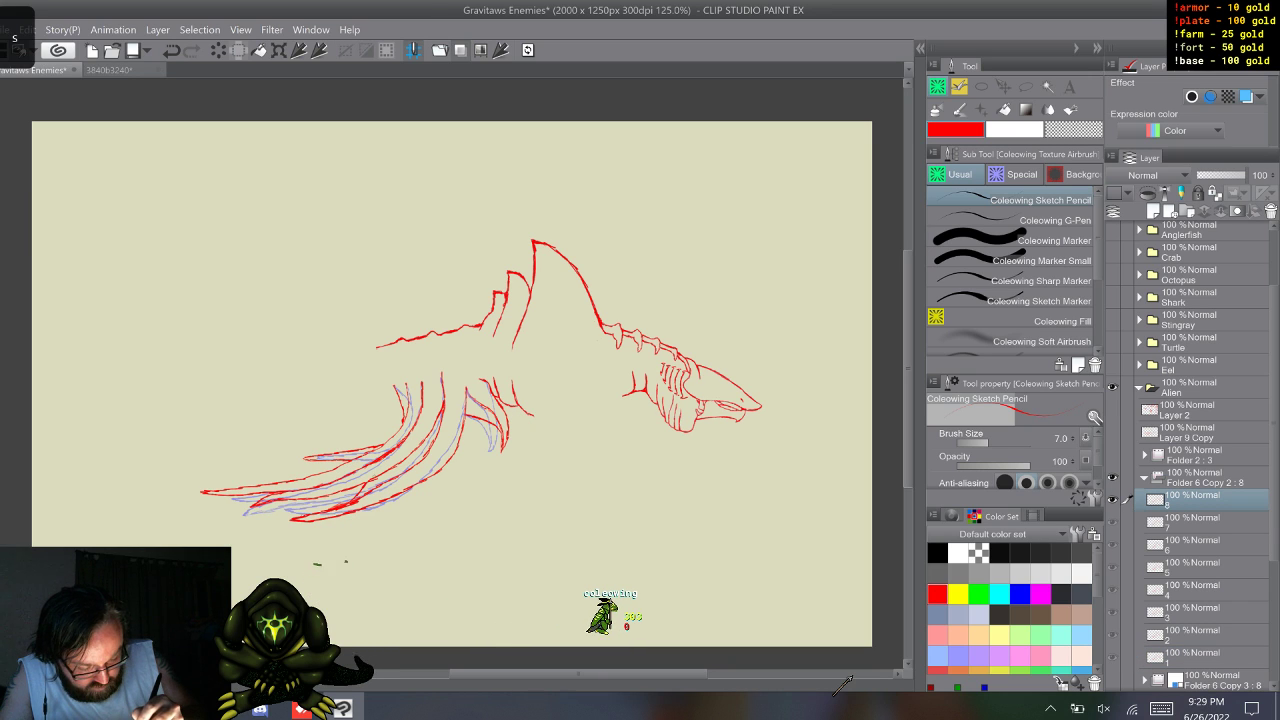
pyautogui.press('s')
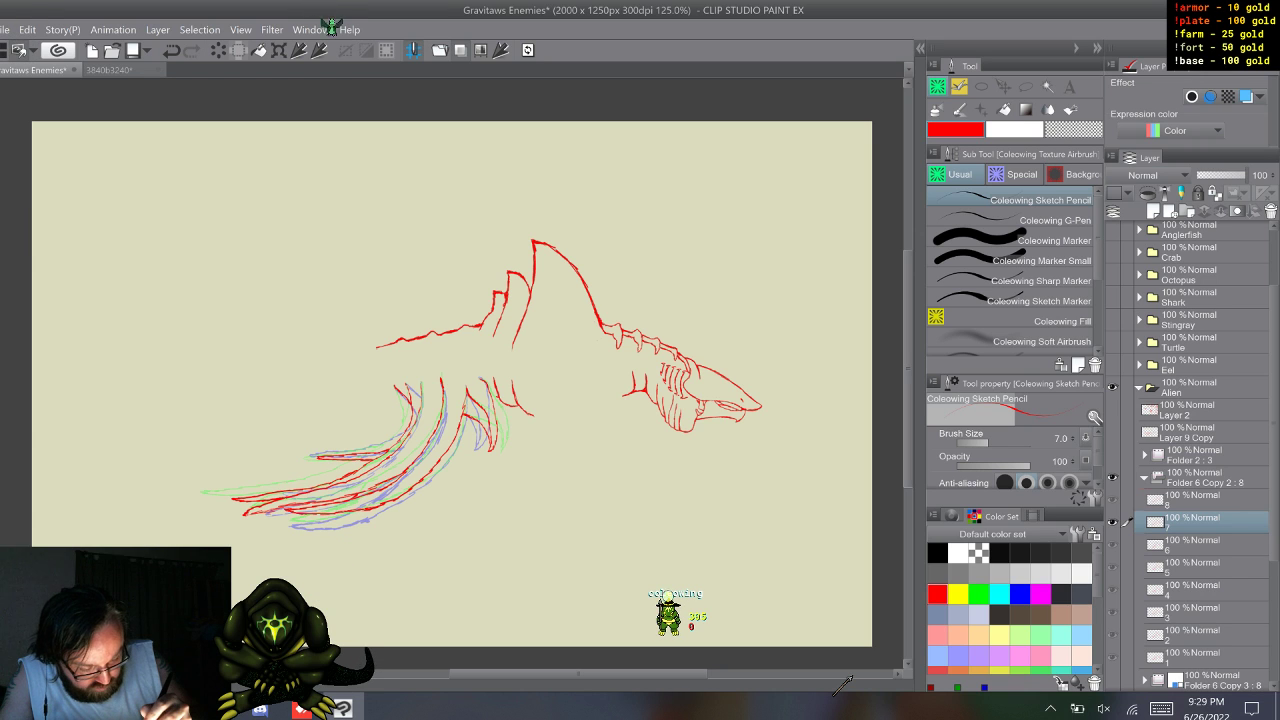
pyautogui.press('s')
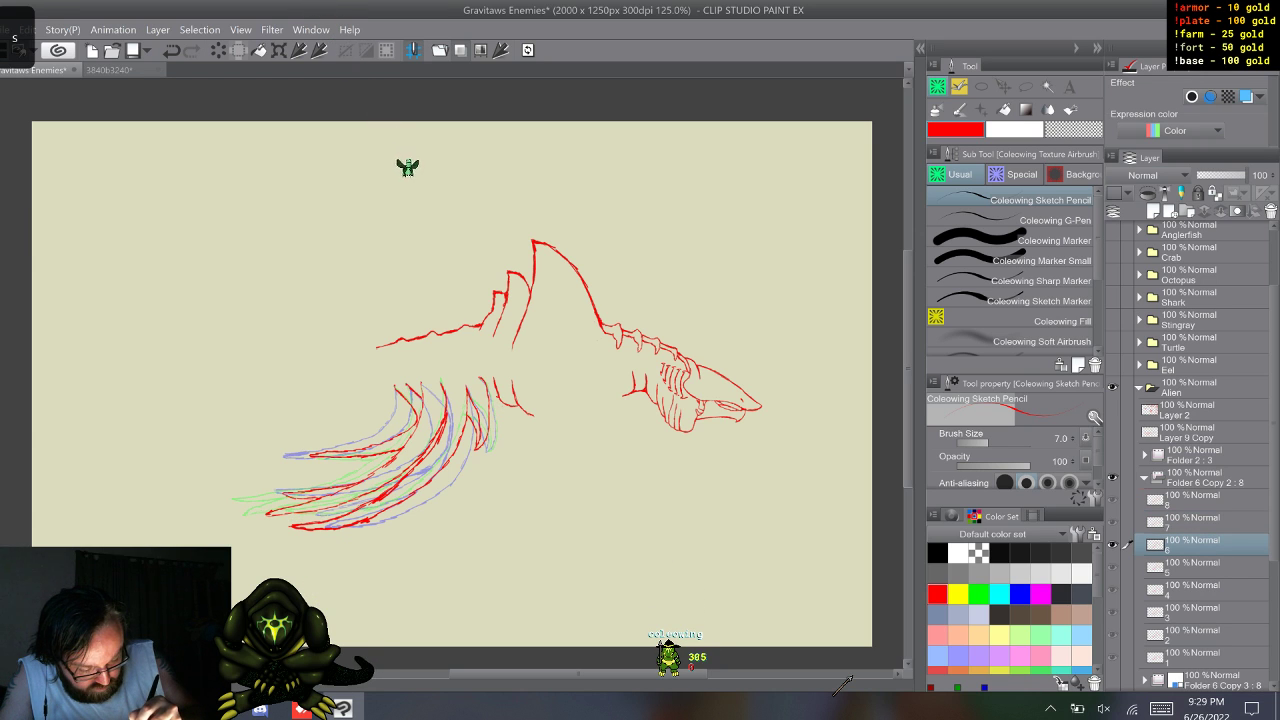
pyautogui.press('s')
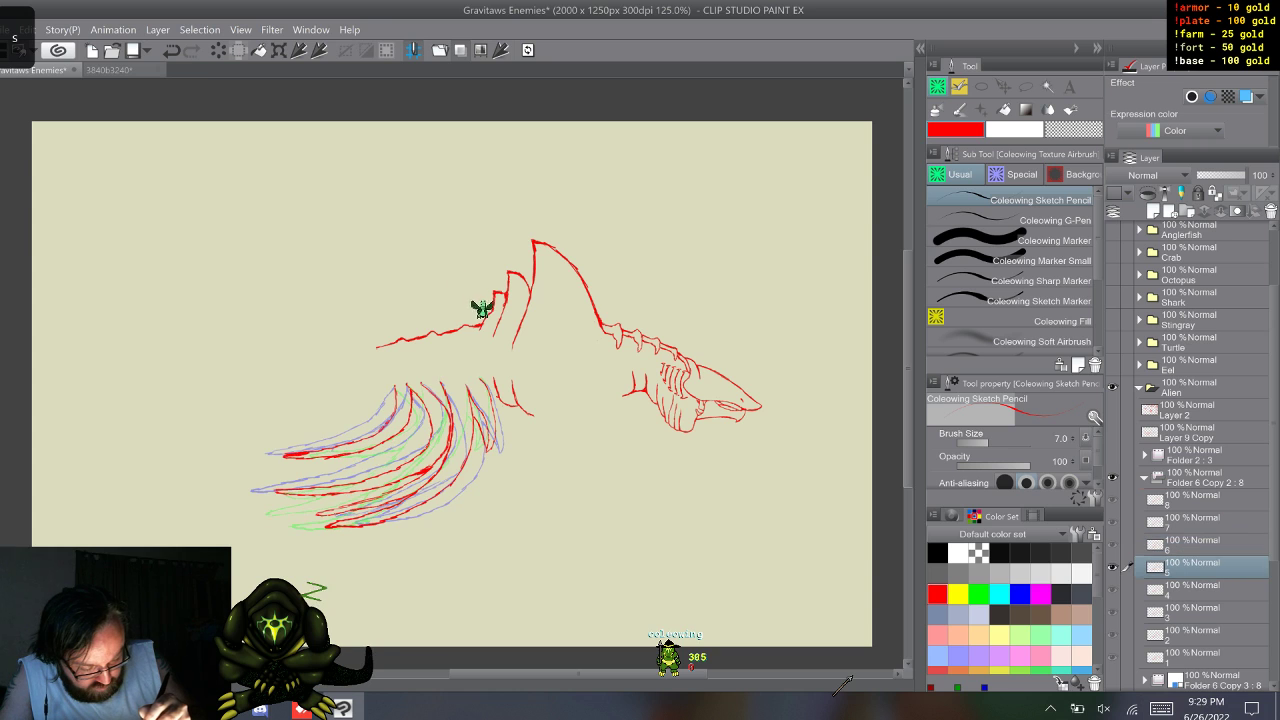
pyautogui.press('s')
pyautogui.press('w')
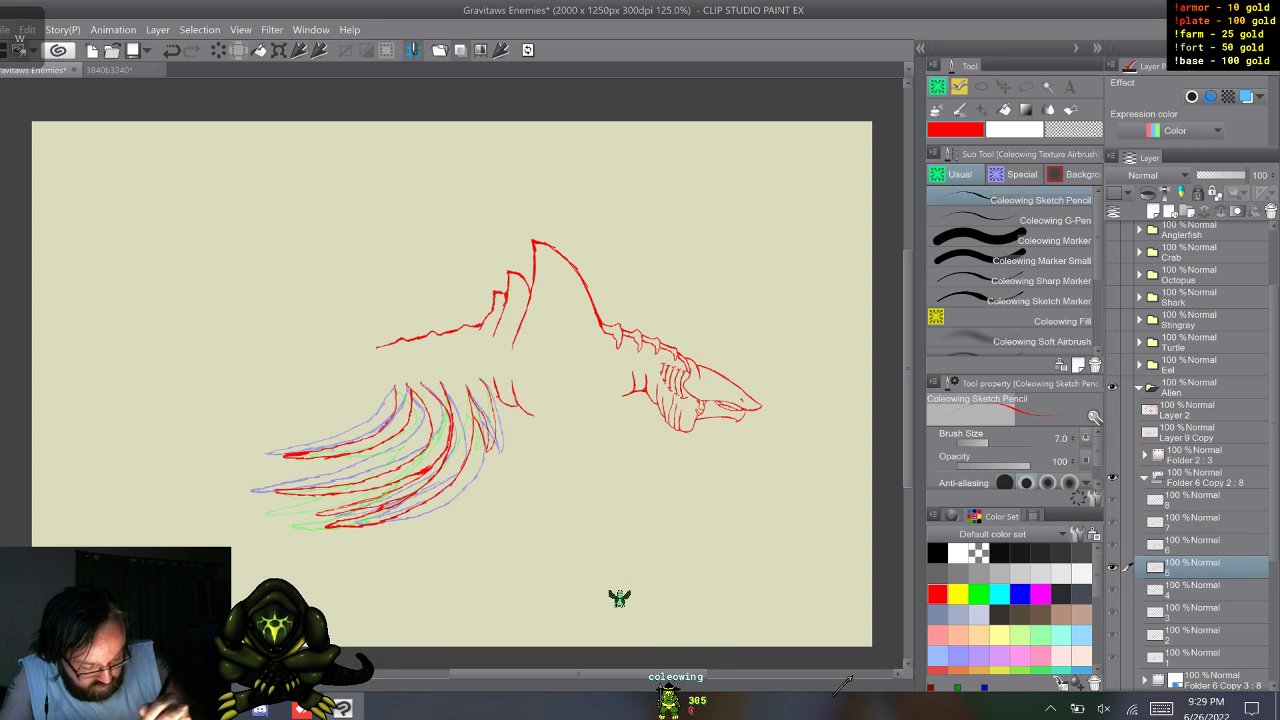
# - Run the eight-frame cycle forward and in reverse to judge the tentacle motion, ending on frame 1
pyautogui.press('w')
pyautogui.press('w')
pyautogui.press('w')
pyautogui.press('w')
pyautogui.press('w')
pyautogui.press('w')
pyautogui.press('w')
pyautogui.press('w')
pyautogui.press('w')
pyautogui.press('w')
pyautogui.press('w')
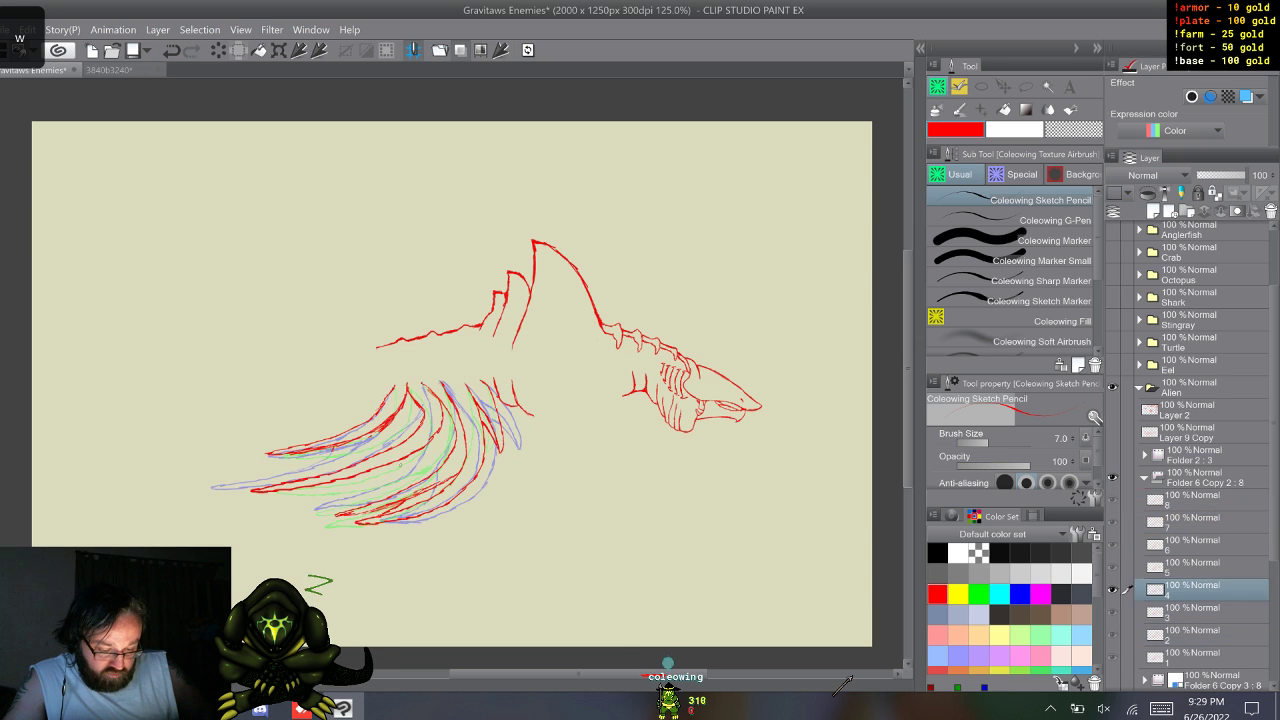
pyautogui.press('s')
pyautogui.press('s')
pyautogui.press('s')
pyautogui.press('s')
pyautogui.press('s')
pyautogui.press('s')
pyautogui.press('s')
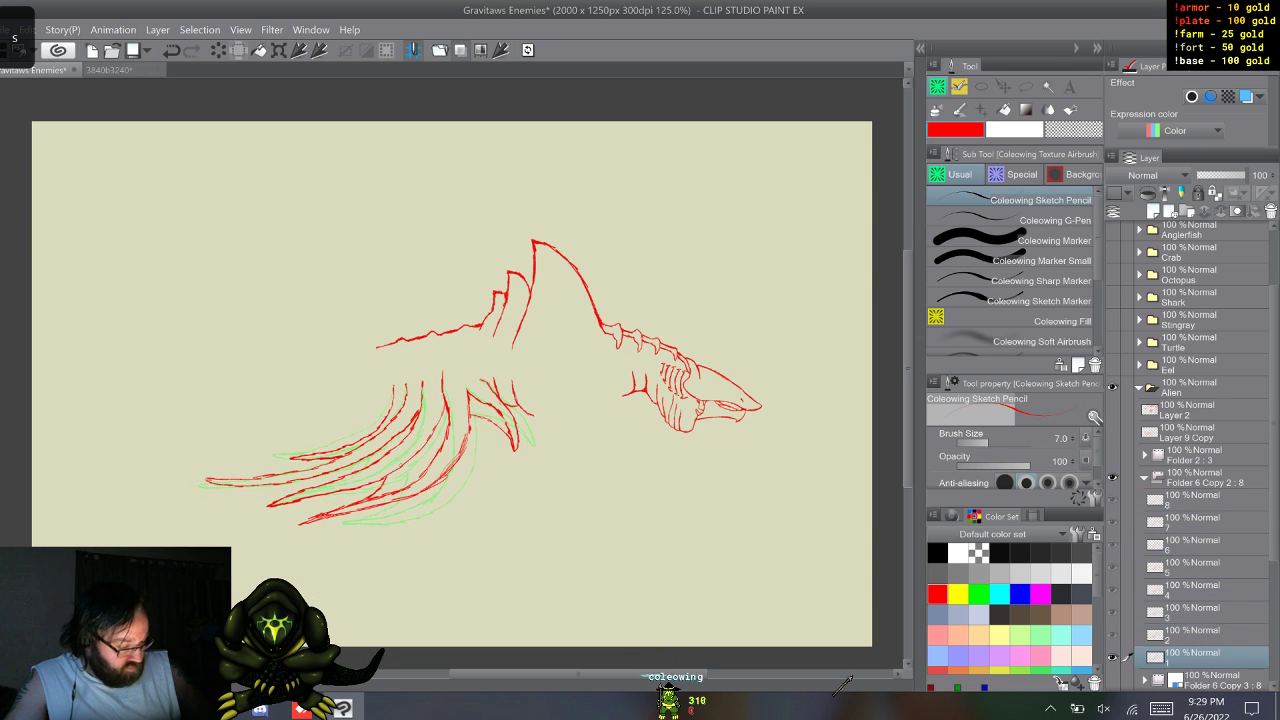
# - Compare the tentacle positions back and forth across frames 1, 2 and 3, and continue through frames 4, 5 and 6
pyautogui.press('w')
pyautogui.press('w')
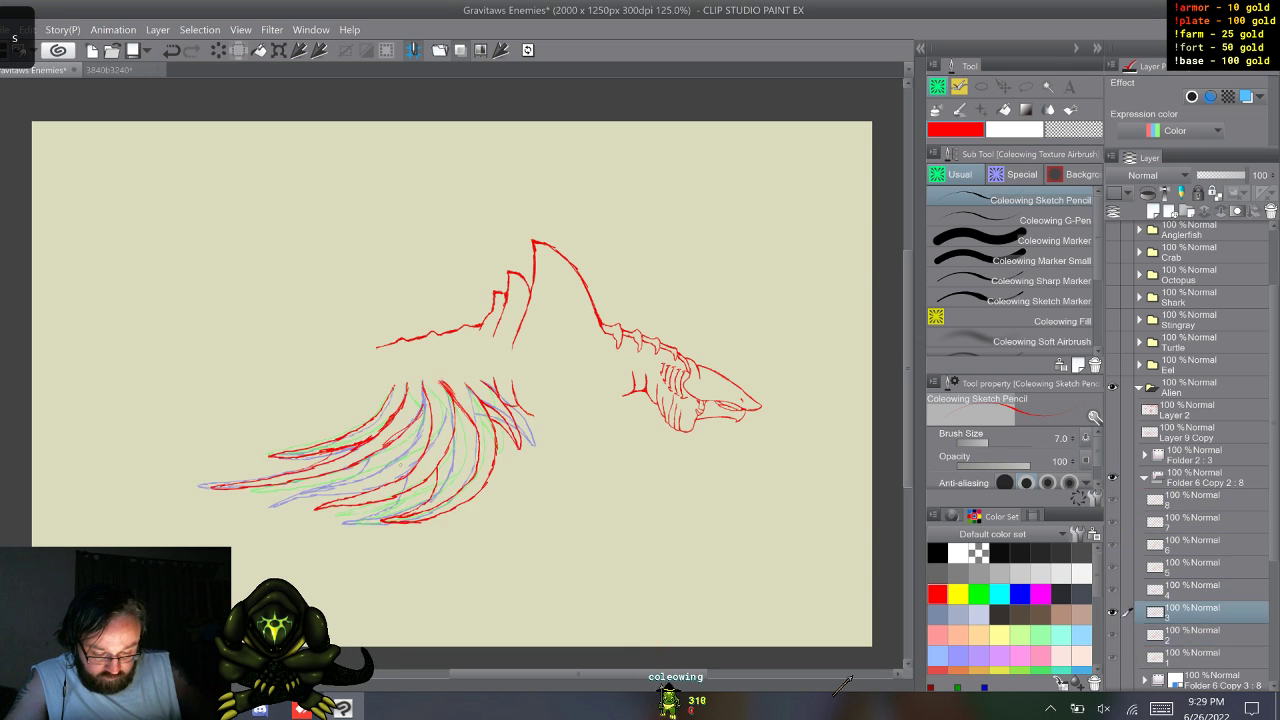
pyautogui.press('s')
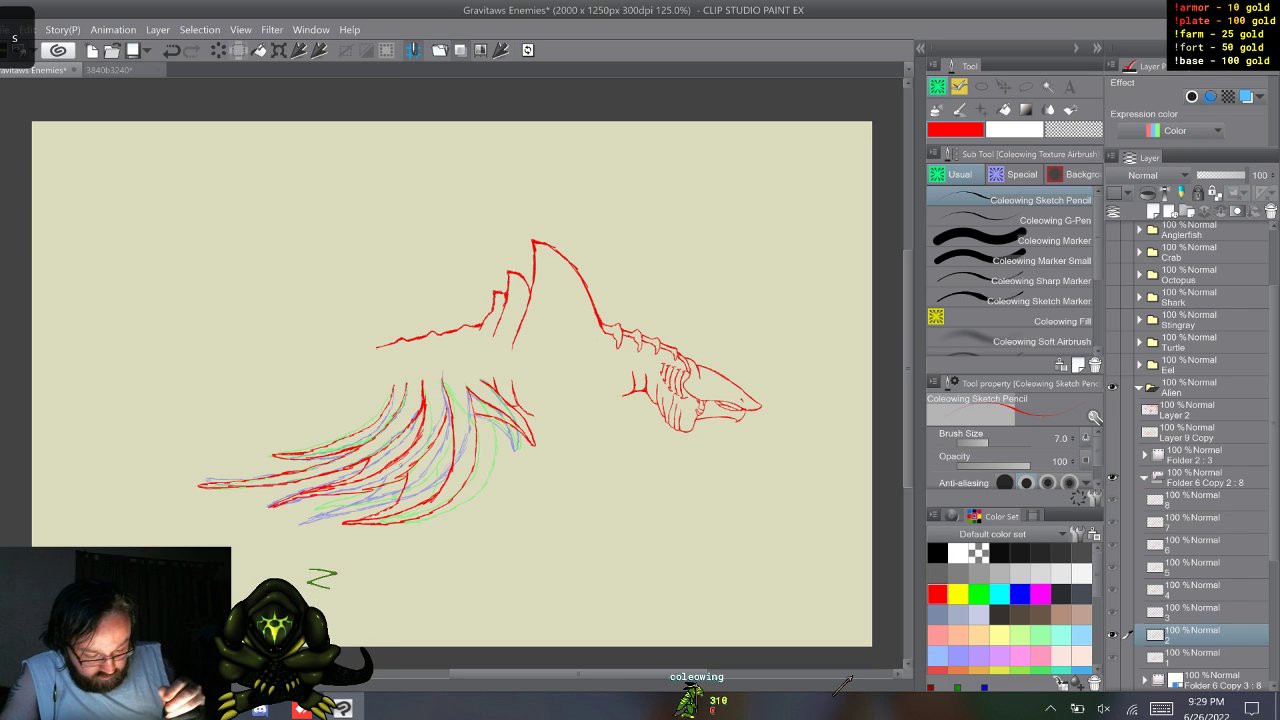
pyautogui.press('s')
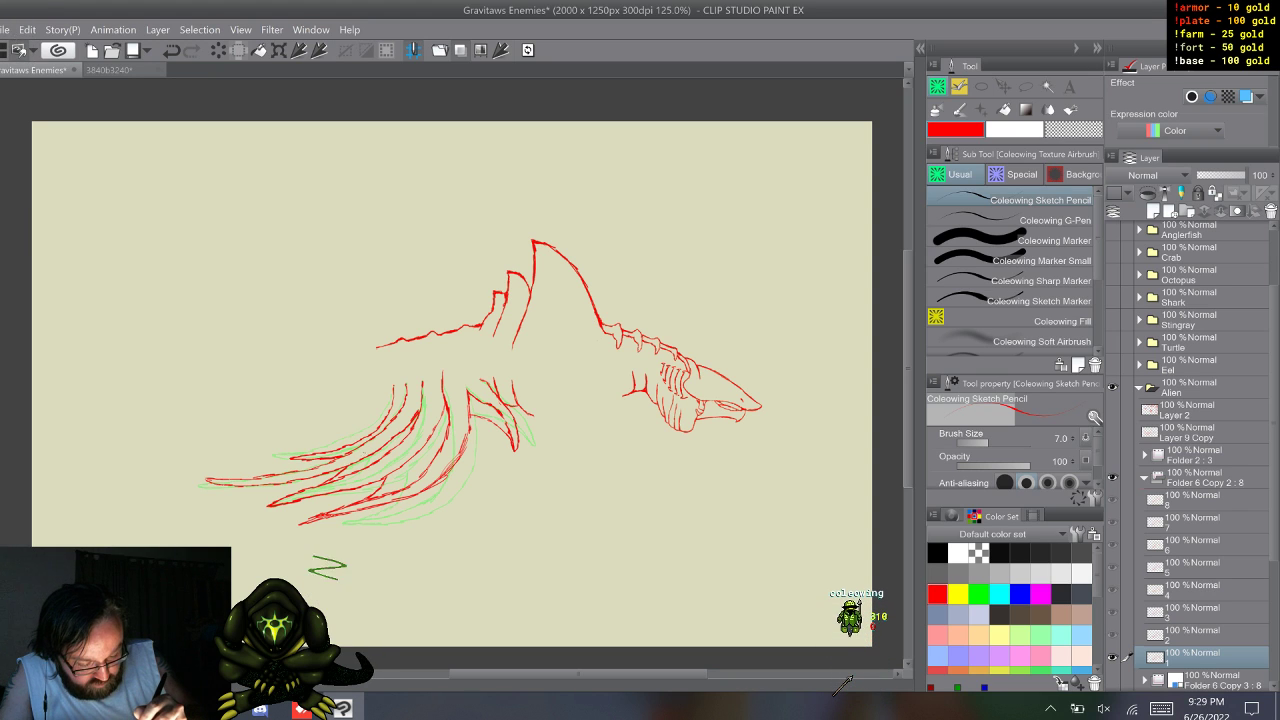
pyautogui.press('w')
pyautogui.press('w')
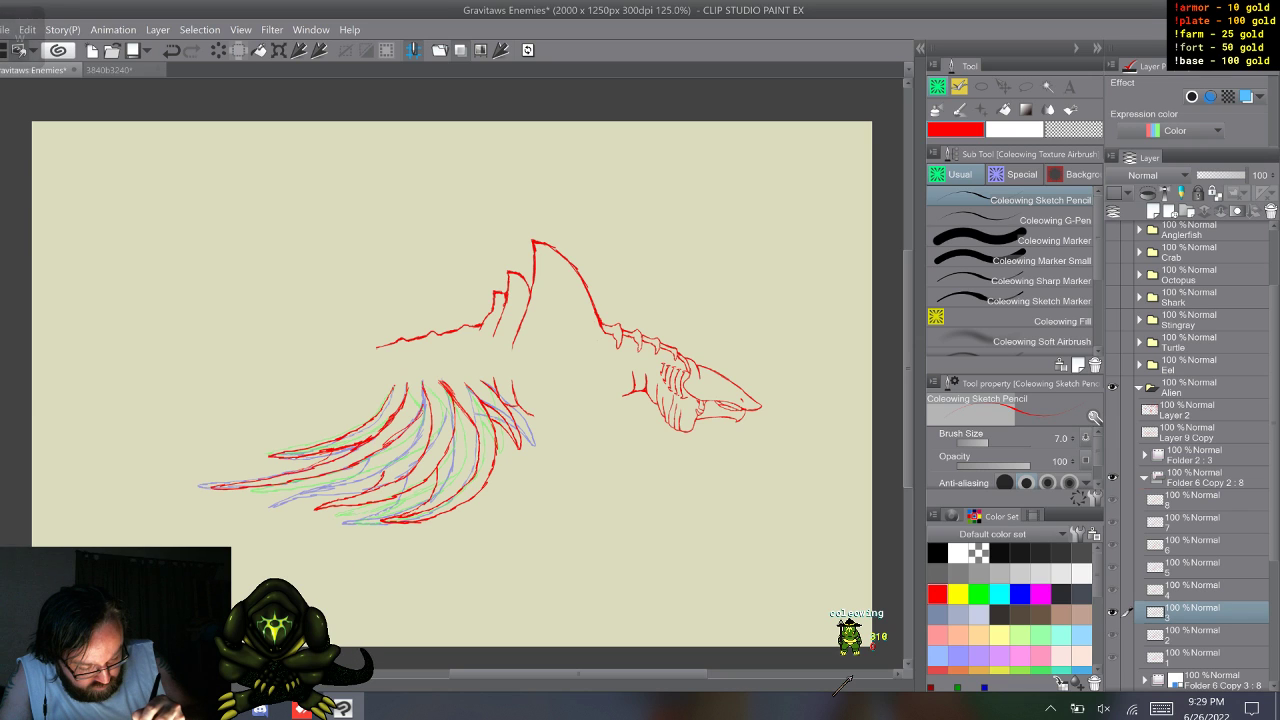
pyautogui.press('s')
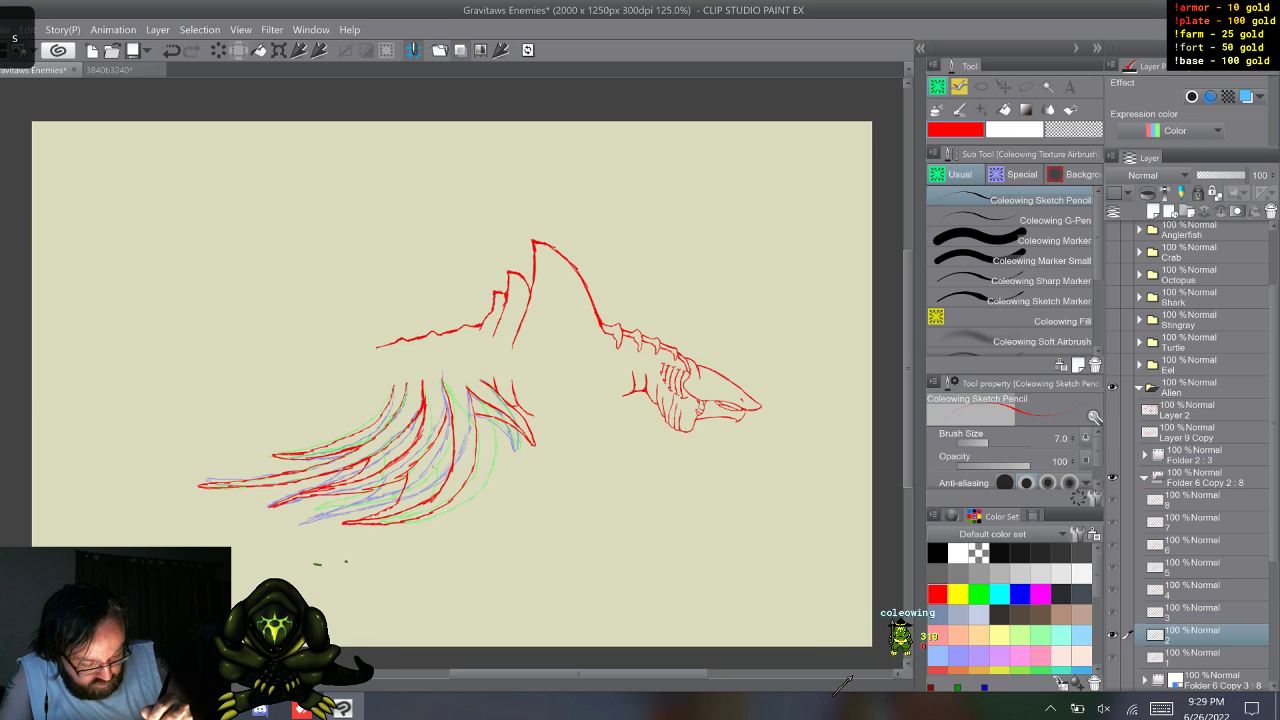
pyautogui.press('w')
pyautogui.press('w')
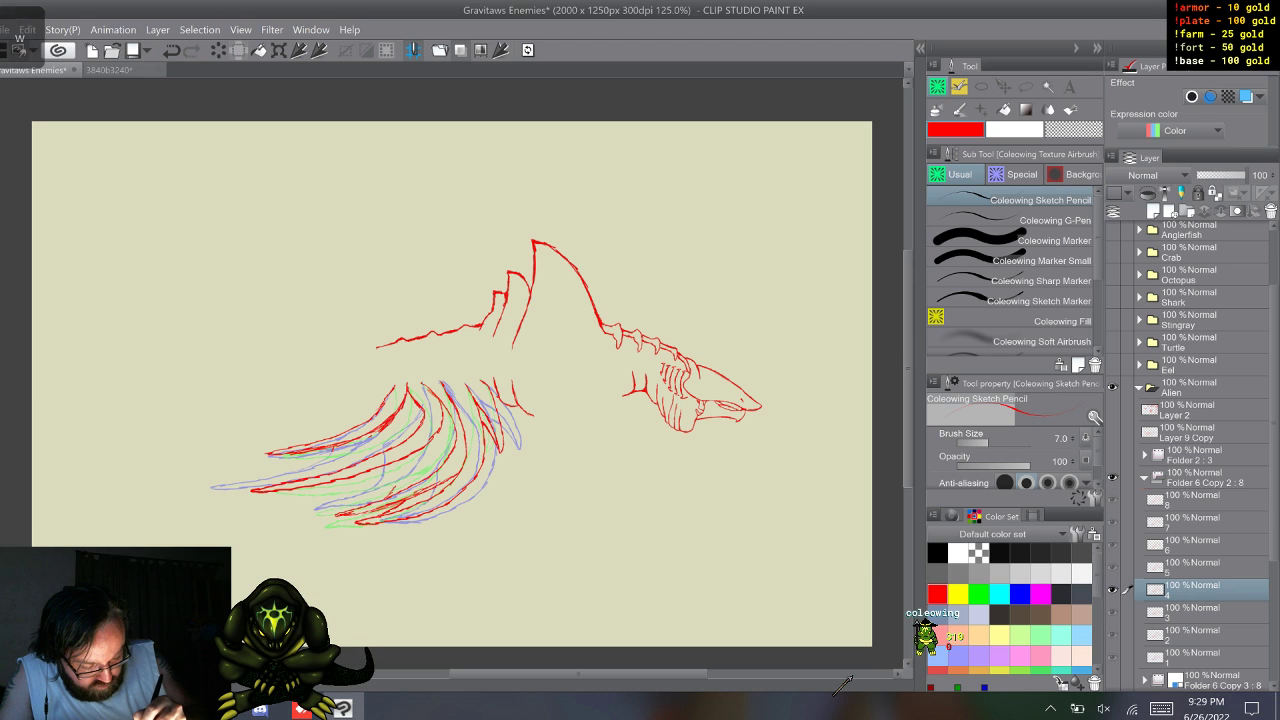
pyautogui.press('w')
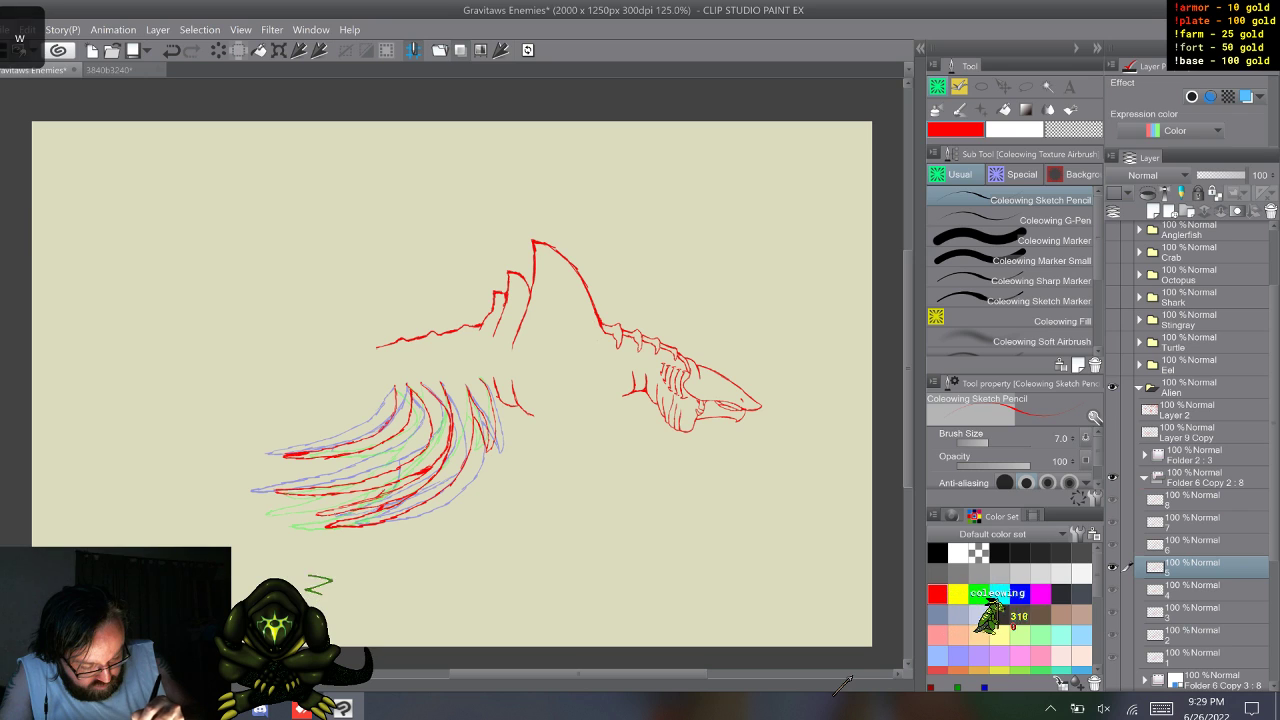
pyautogui.press('w')
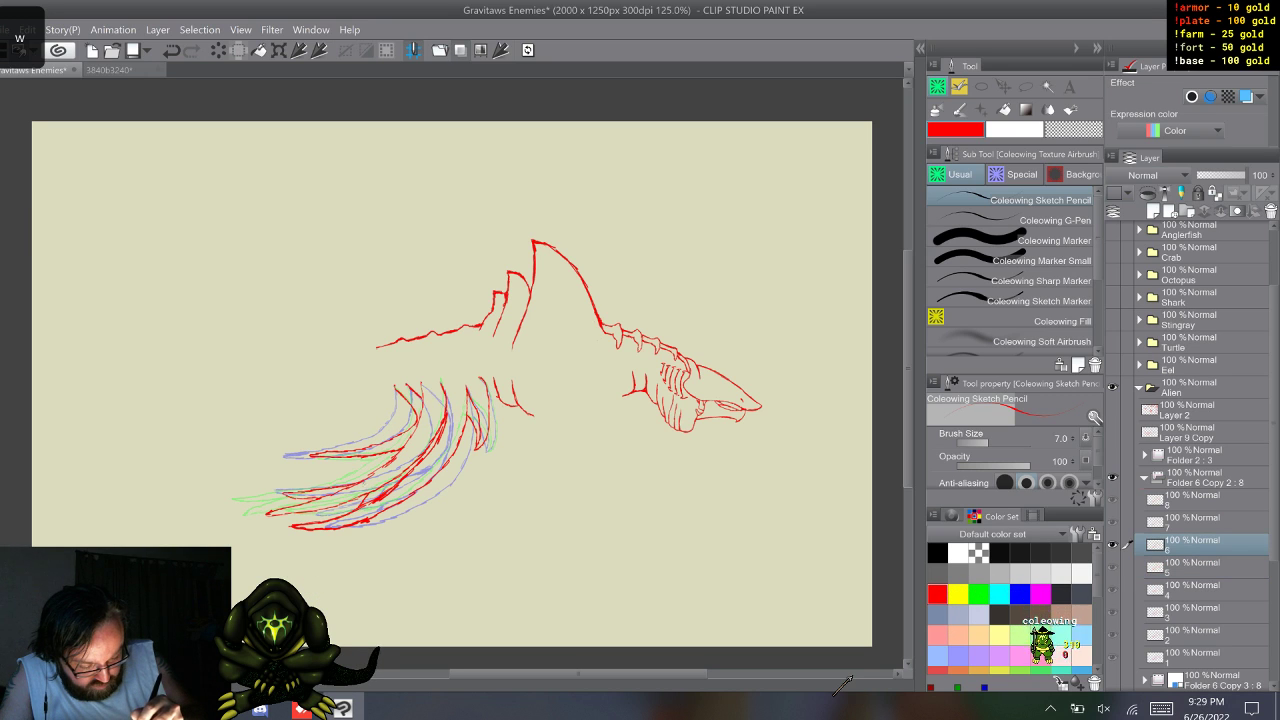
# - Run the eight-frame cycle forward from frame 7 past the loop point to frame 3, judging the tentacle motion against the onion skins
pyautogui.press('w')
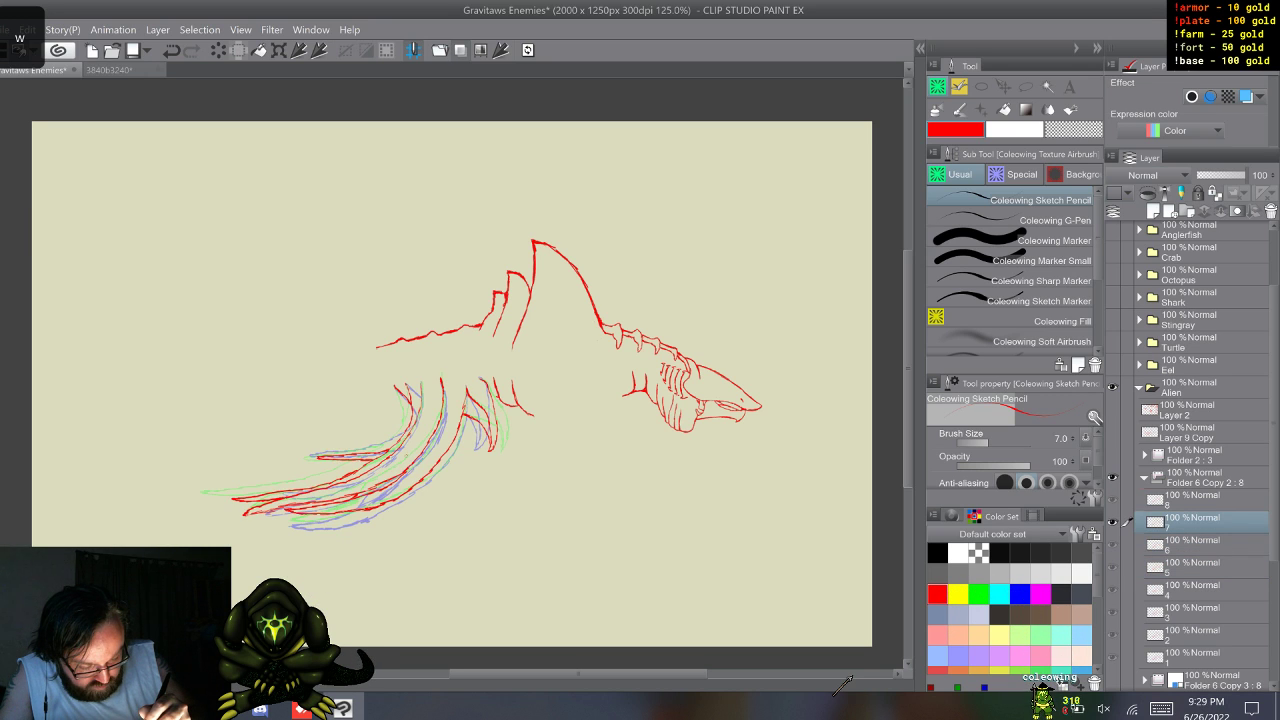
pyautogui.press('w')
pyautogui.press('w')
pyautogui.press('w')
pyautogui.press('w')
pyautogui.press('w')
pyautogui.press('w')
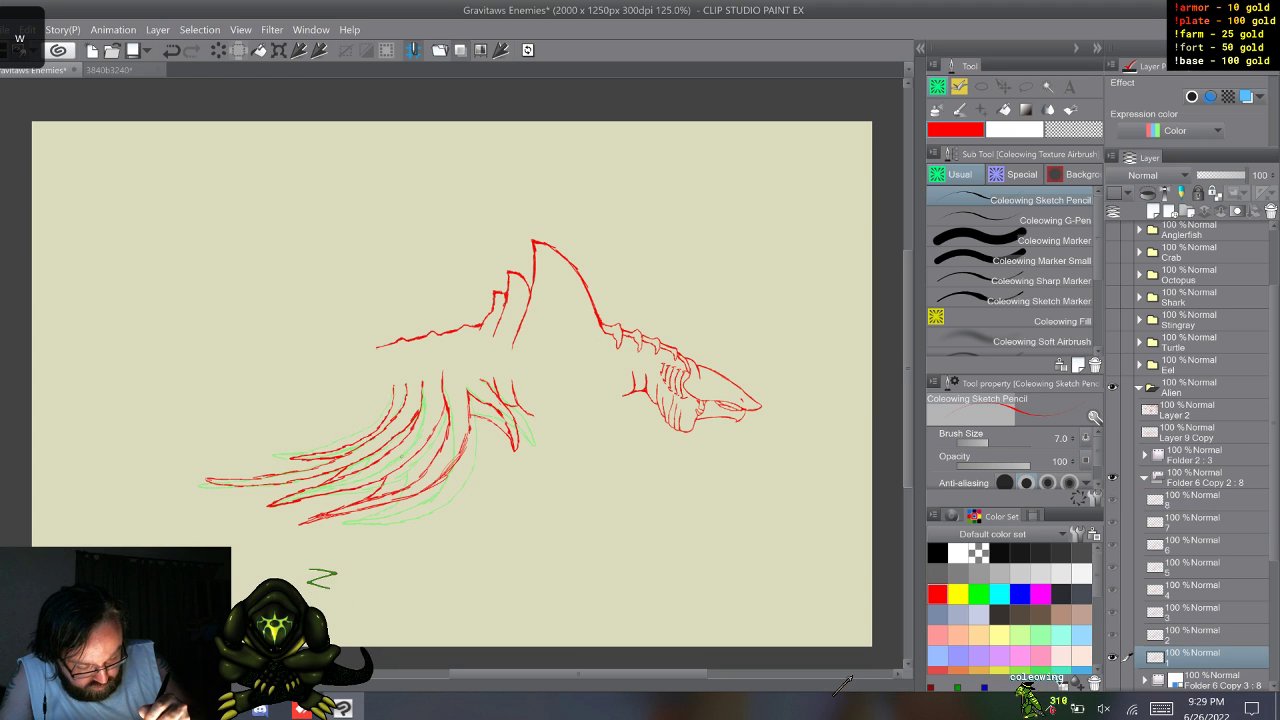
pyautogui.press('w')
pyautogui.press('w')
pyautogui.press('w')
pyautogui.press('w')
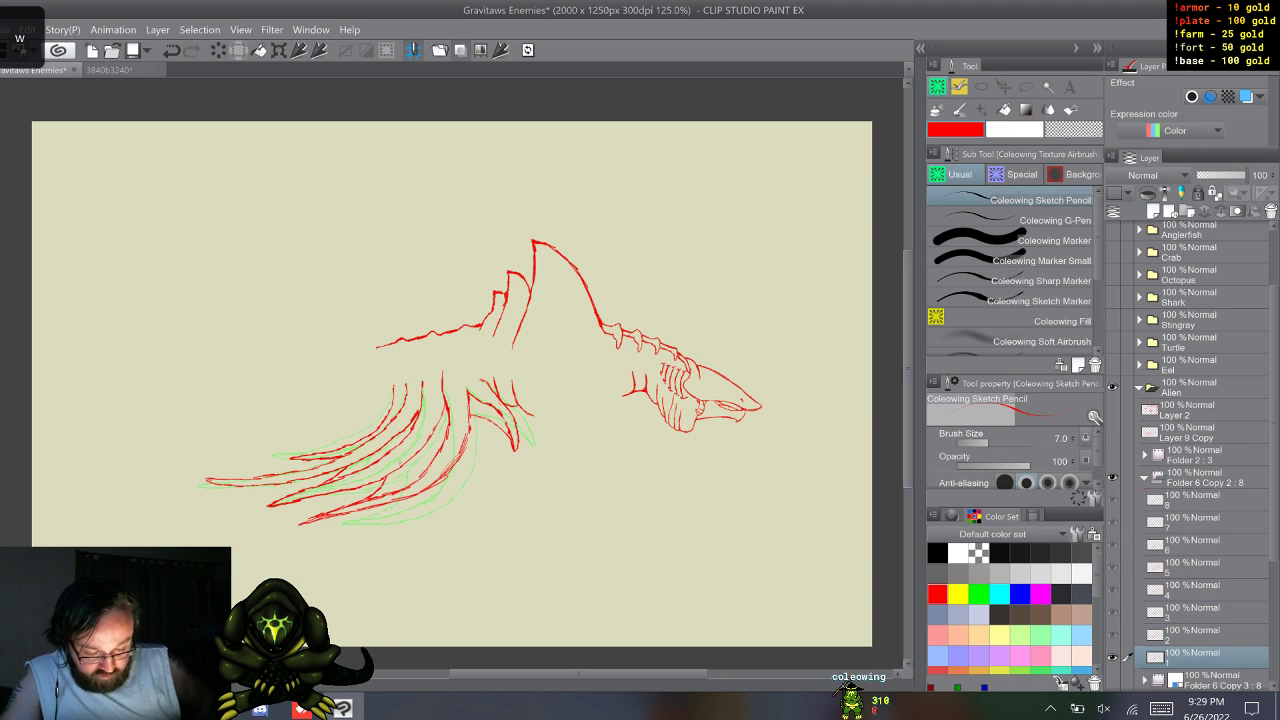
pyautogui.press('w')
pyautogui.press('w')
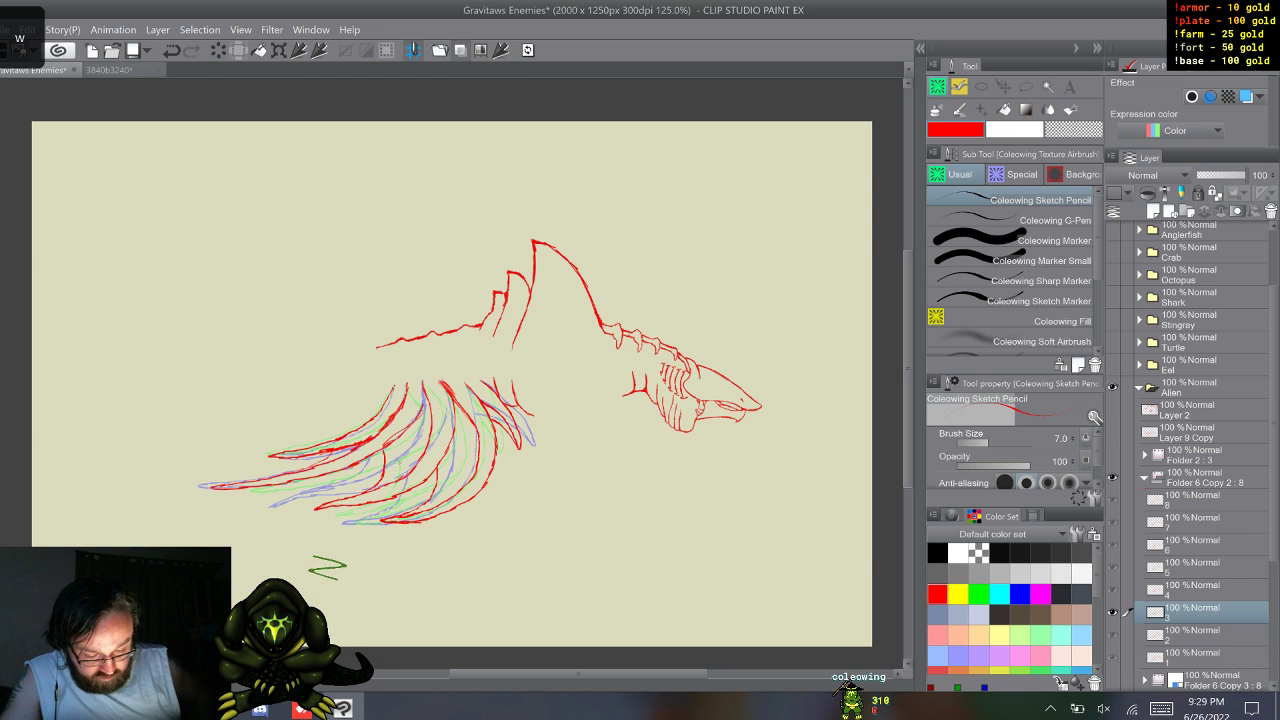
# - Compare the tentacles back and forth across frames 1, 2, 3 and 4, undoing the last stroke
pyautogui.press('s')
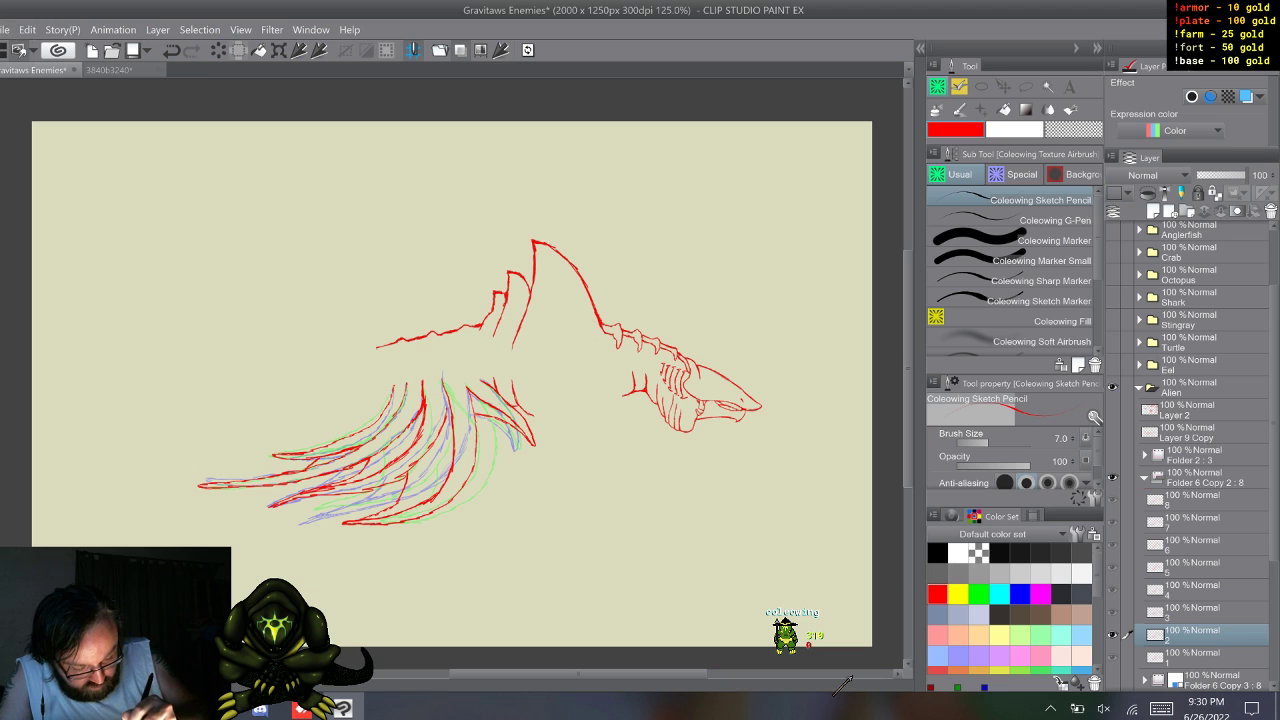
pyautogui.press('s')
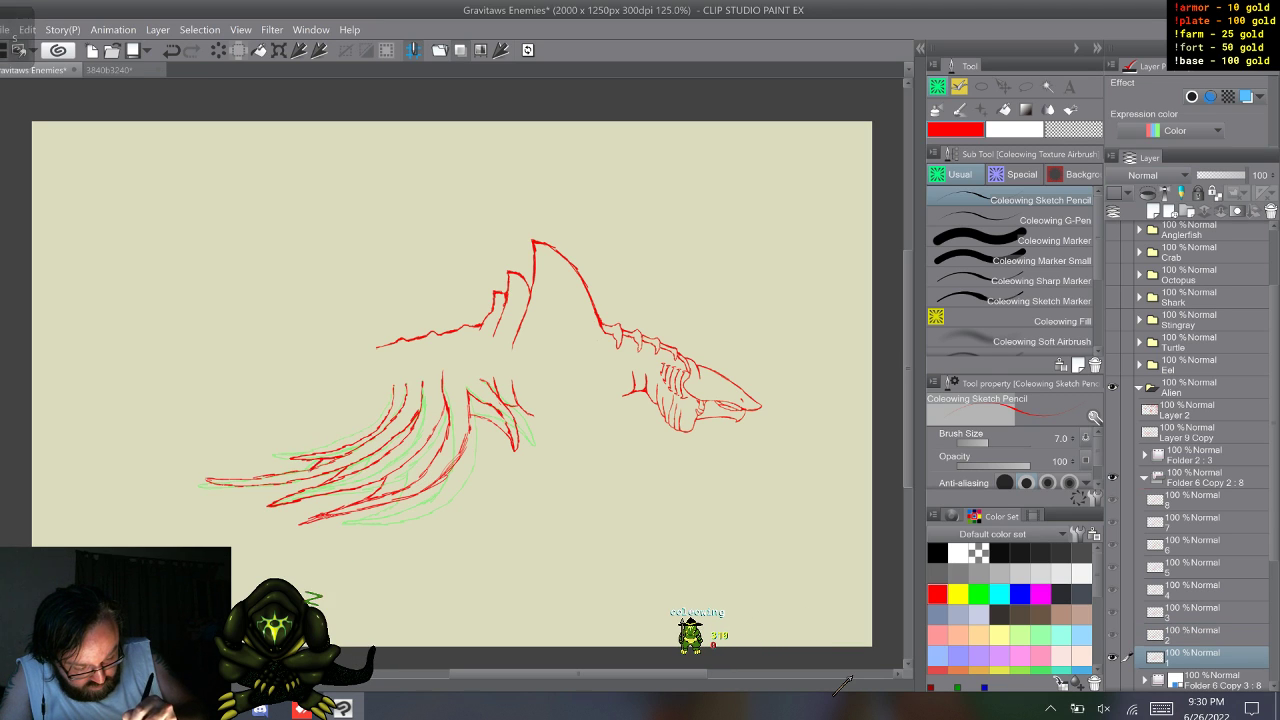
pyautogui.press('w')
pyautogui.press('w')
pyautogui.press('w')
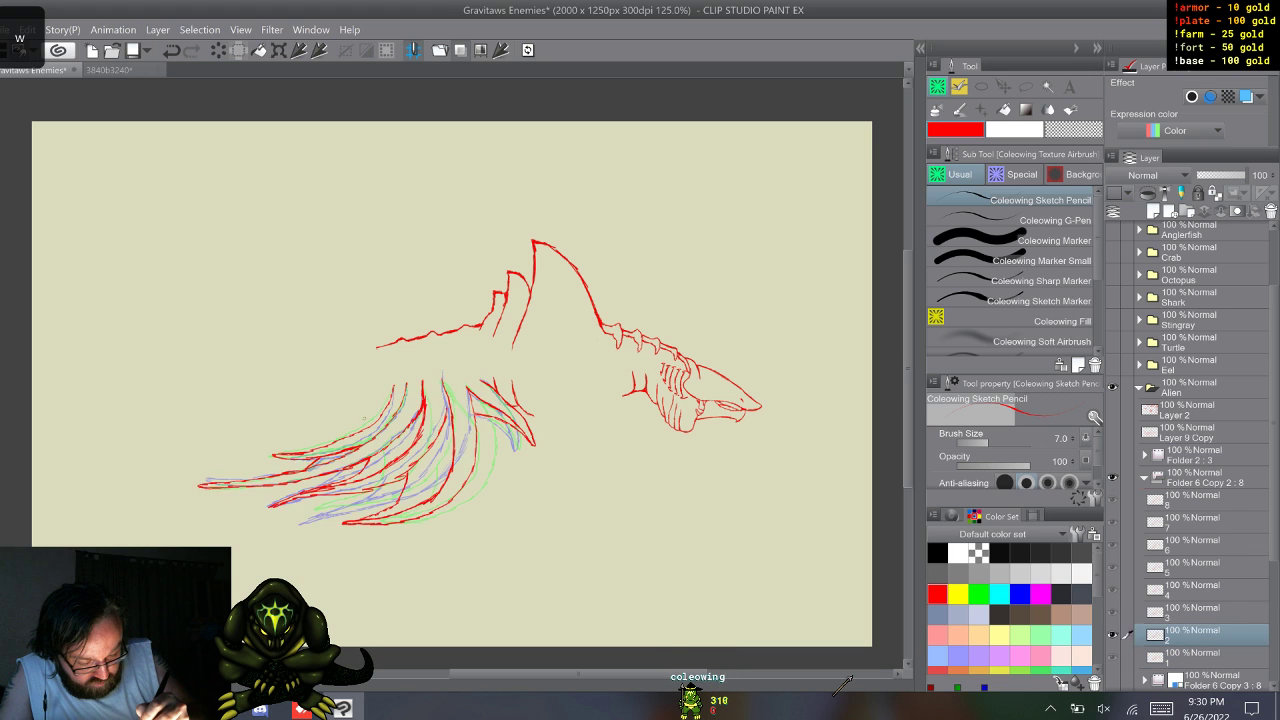
pyautogui.press('s')
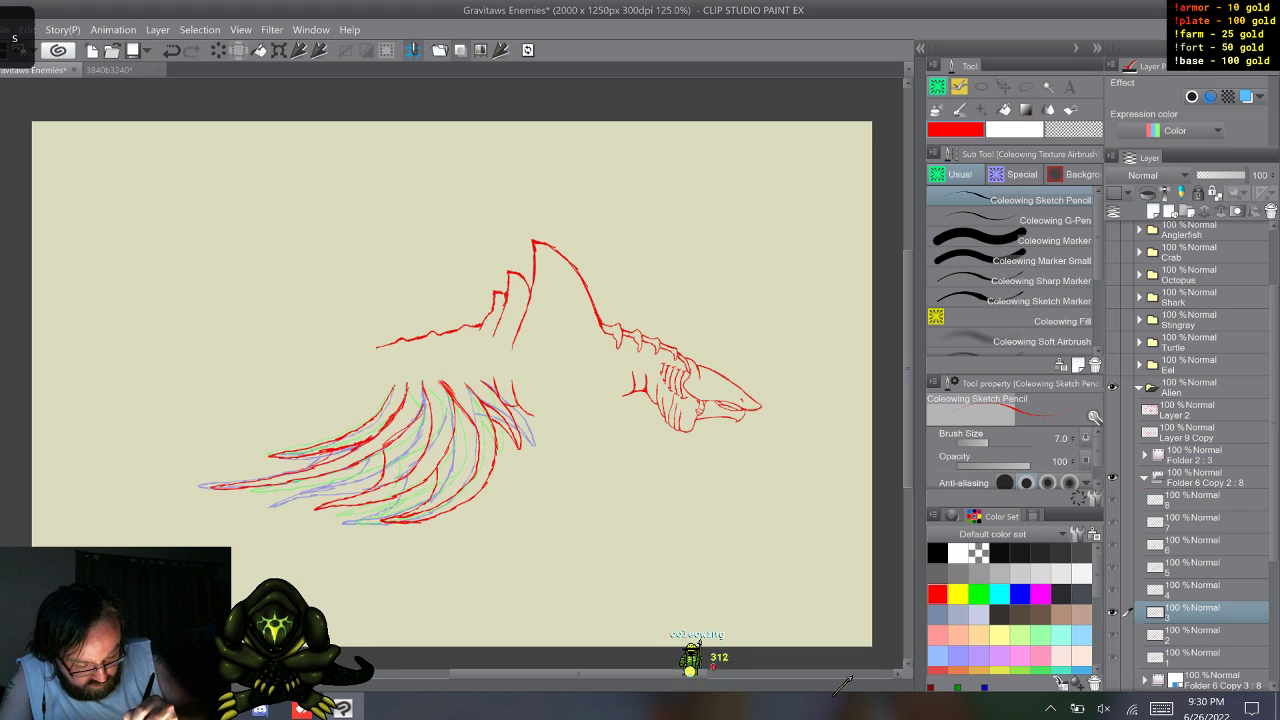
pyautogui.press('w')
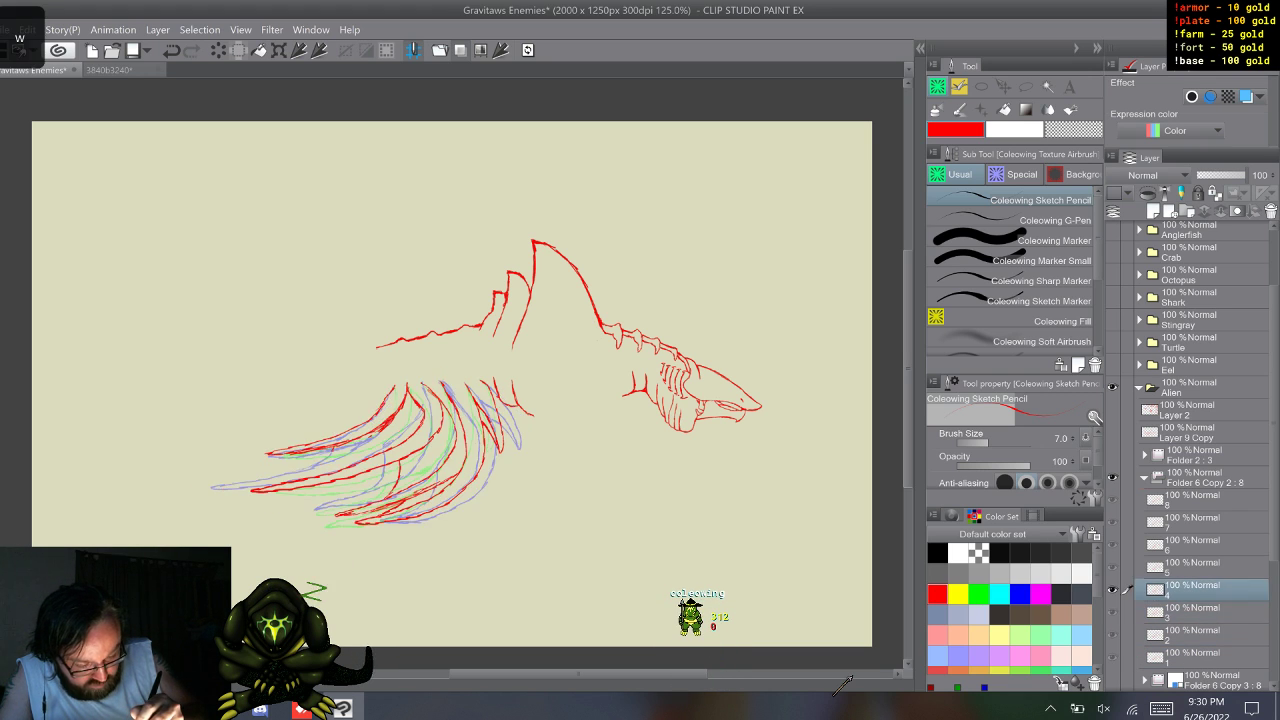
pyautogui.press('s')
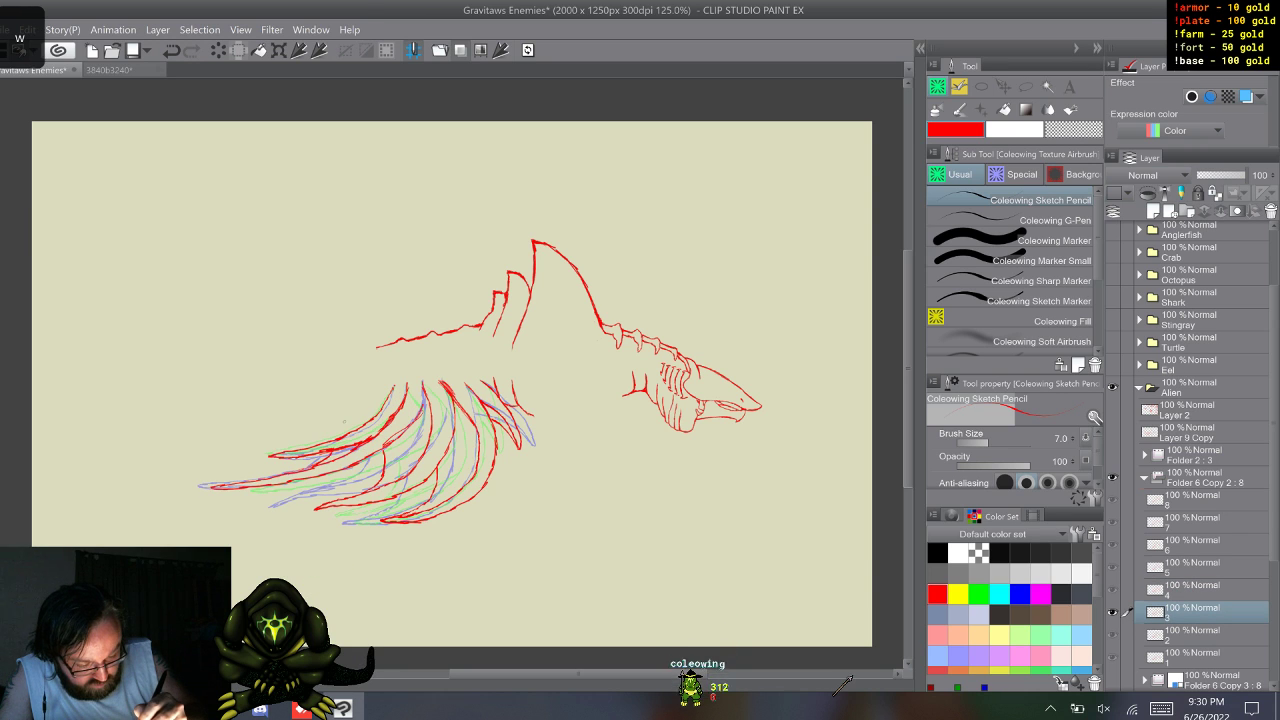
pyautogui.press('w')
pyautogui.hotkey('ctrl', 'z')
pyautogui.press('s')
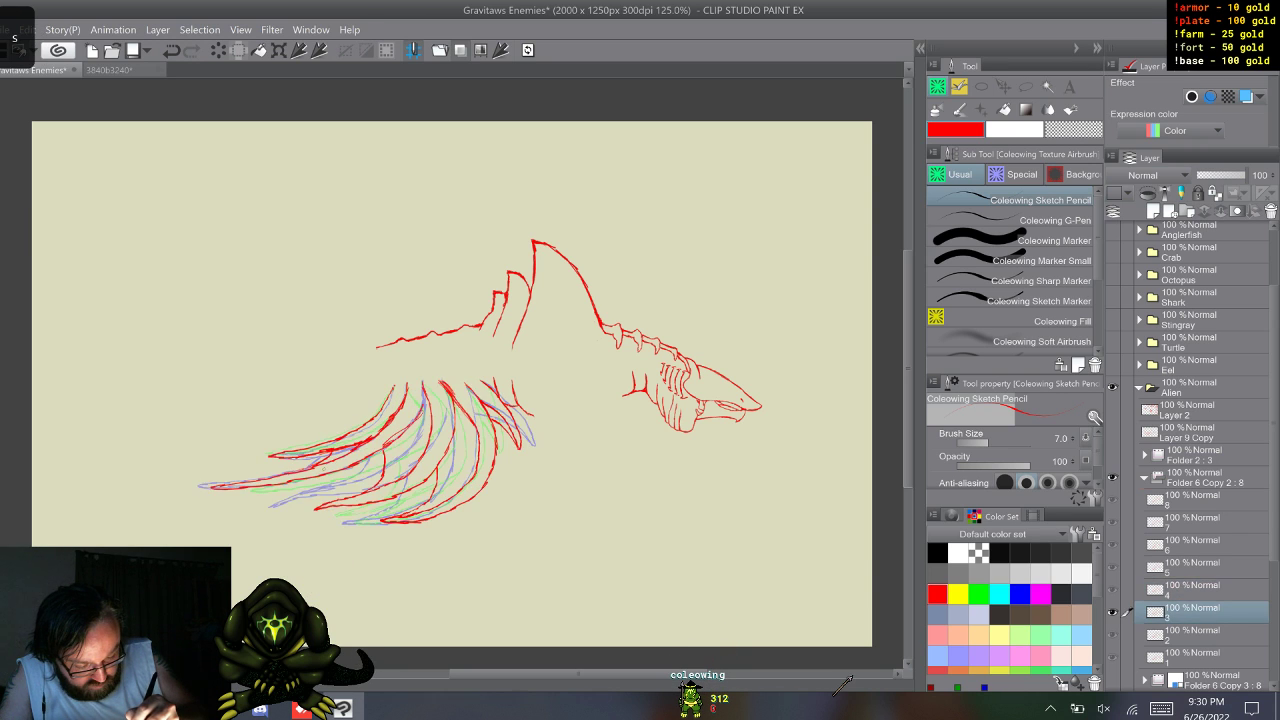
# - Add a short red connecting line between the two uppermost tentacles in frames 4, 5 and 6, matching it to the neighbouring frames
pyautogui.press('w')
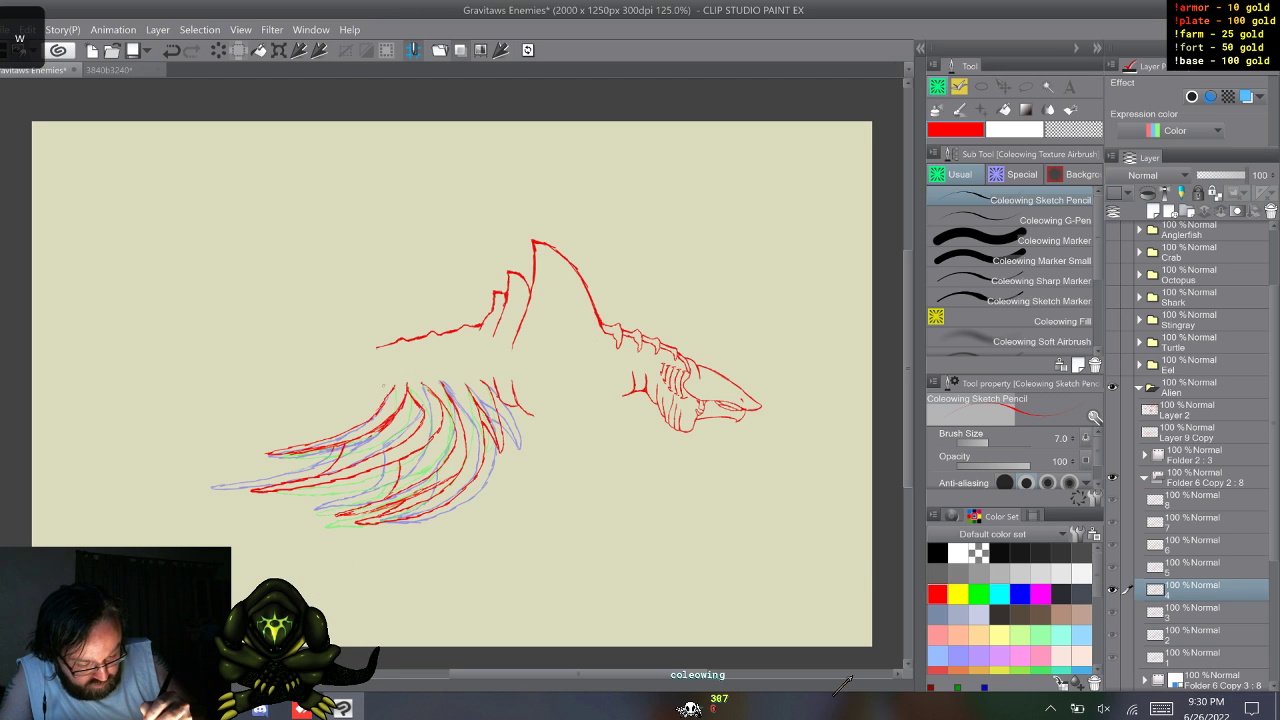
pyautogui.press('w')
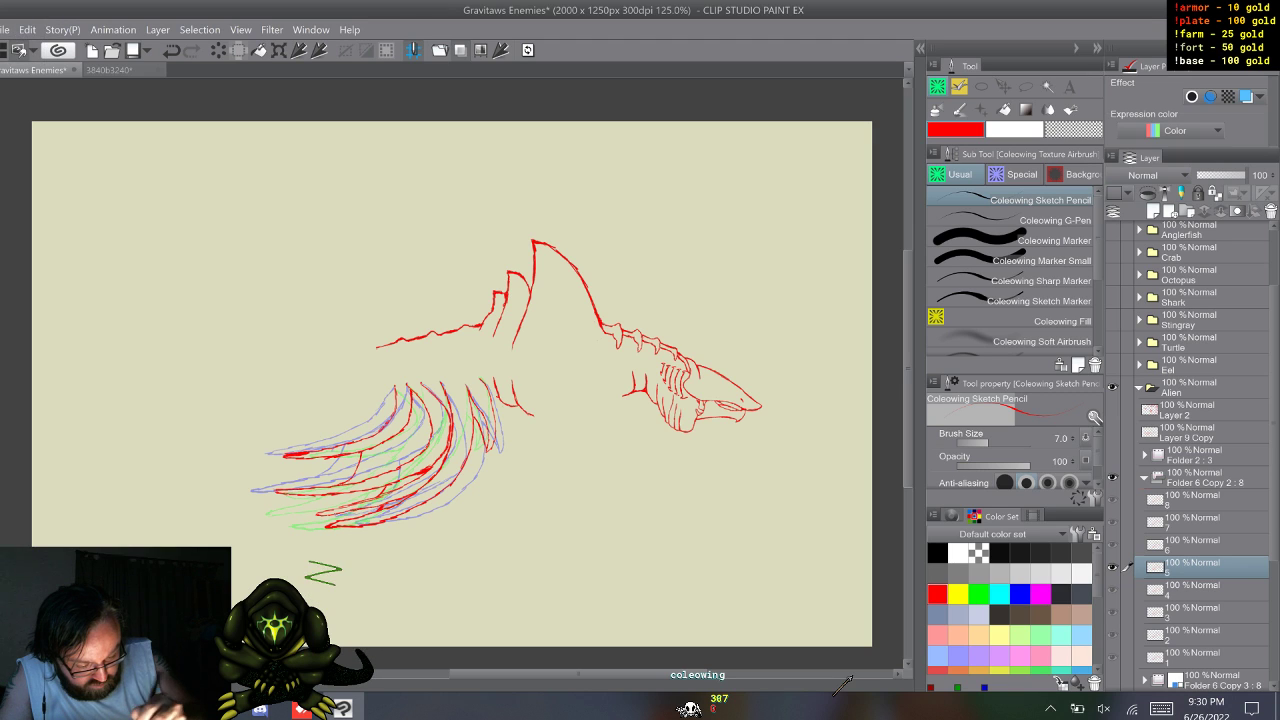
pyautogui.press('w')
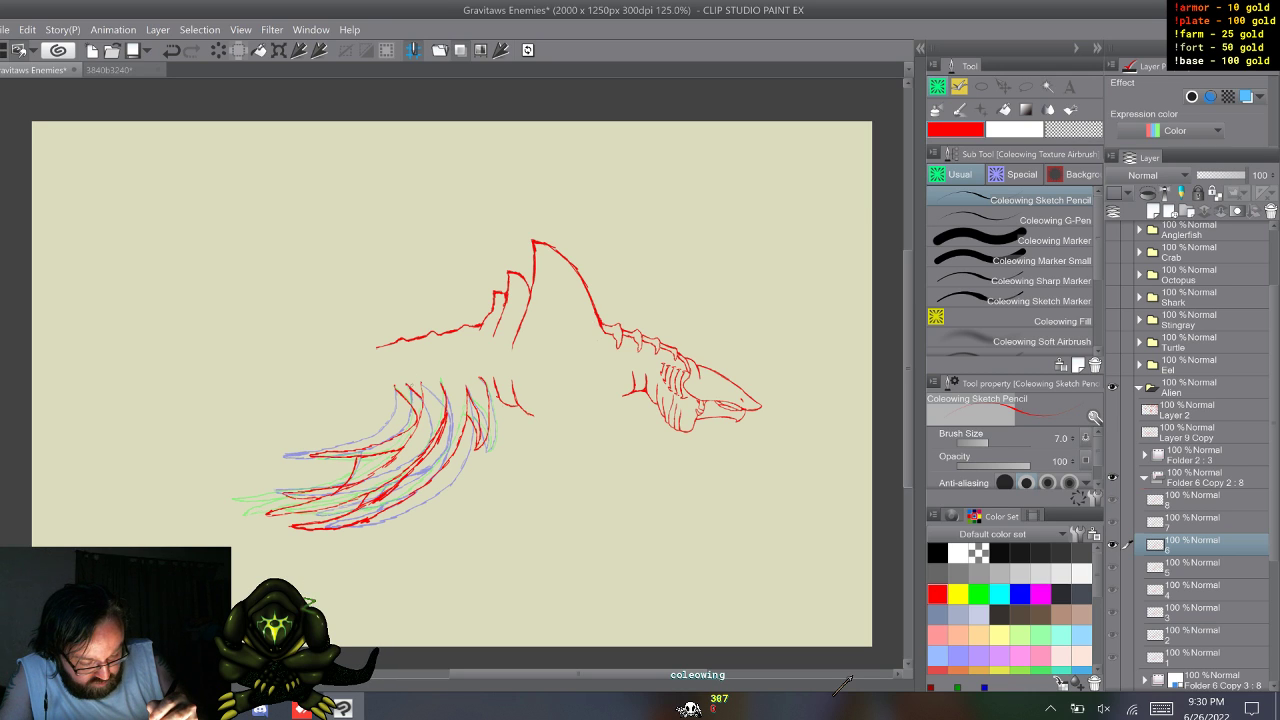
pyautogui.press('s')
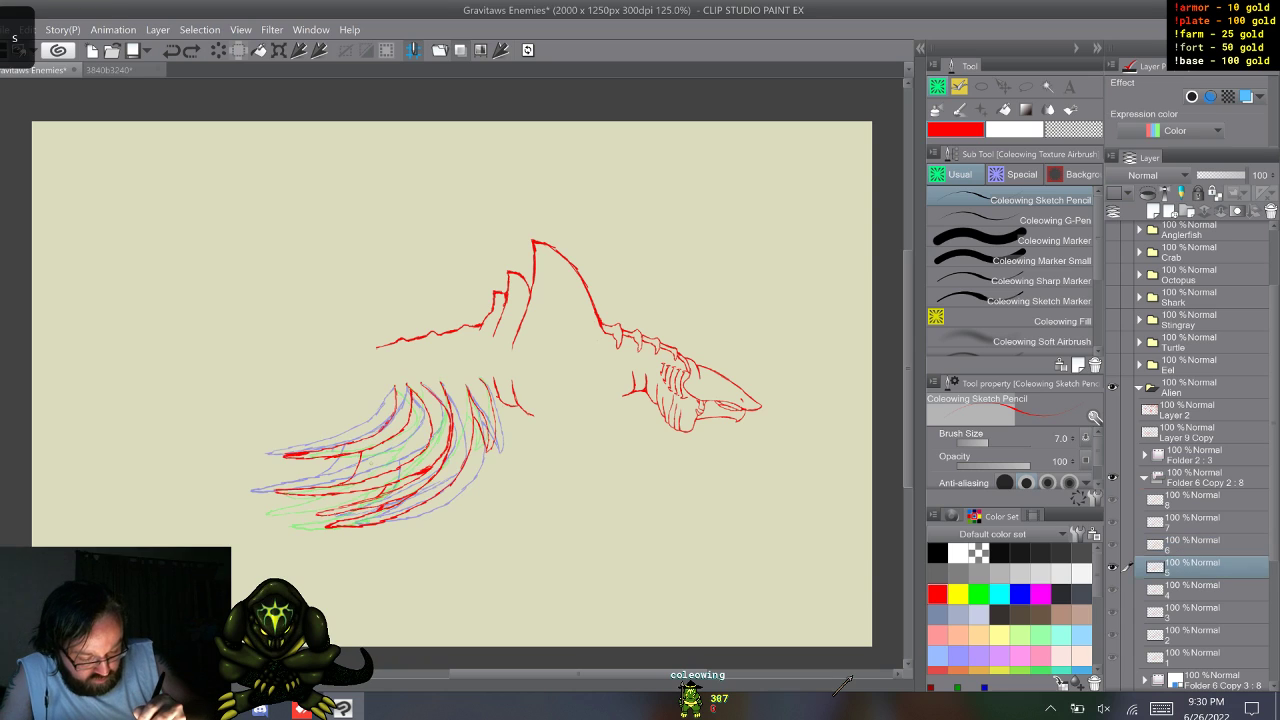
pyautogui.press('w')
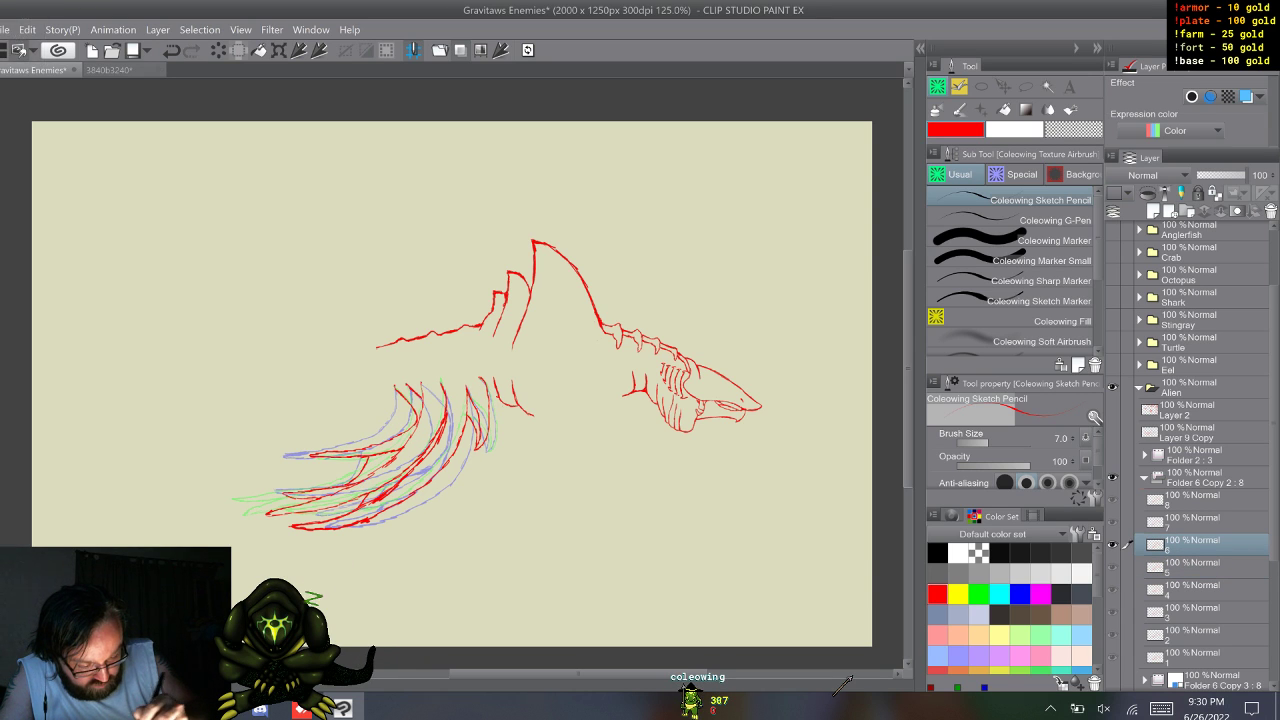
pyautogui.moveTo(310, 565); pyautogui.dragTo(340, 581)
# - Inspect the tentacle lines in frames 7 and 8 and compare them at the loop point
pyautogui.press('w')
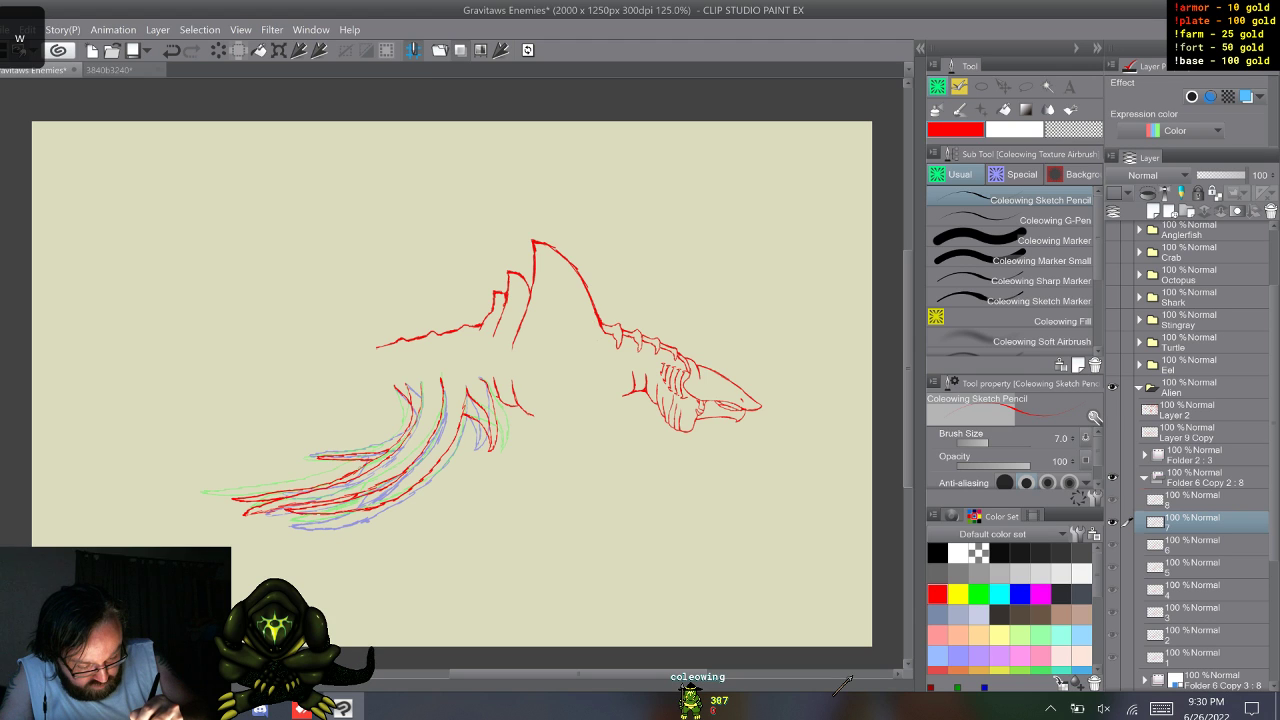
pyautogui.press('w')
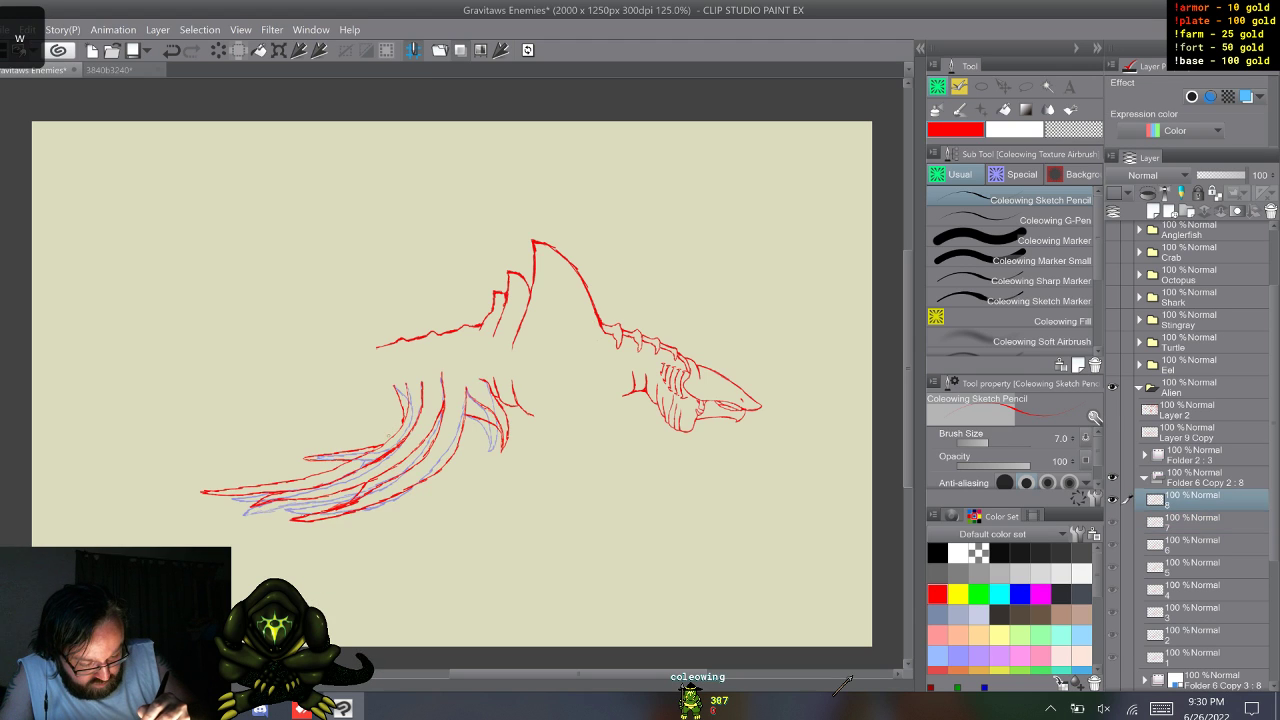
pyautogui.press('w')
pyautogui.press('s')
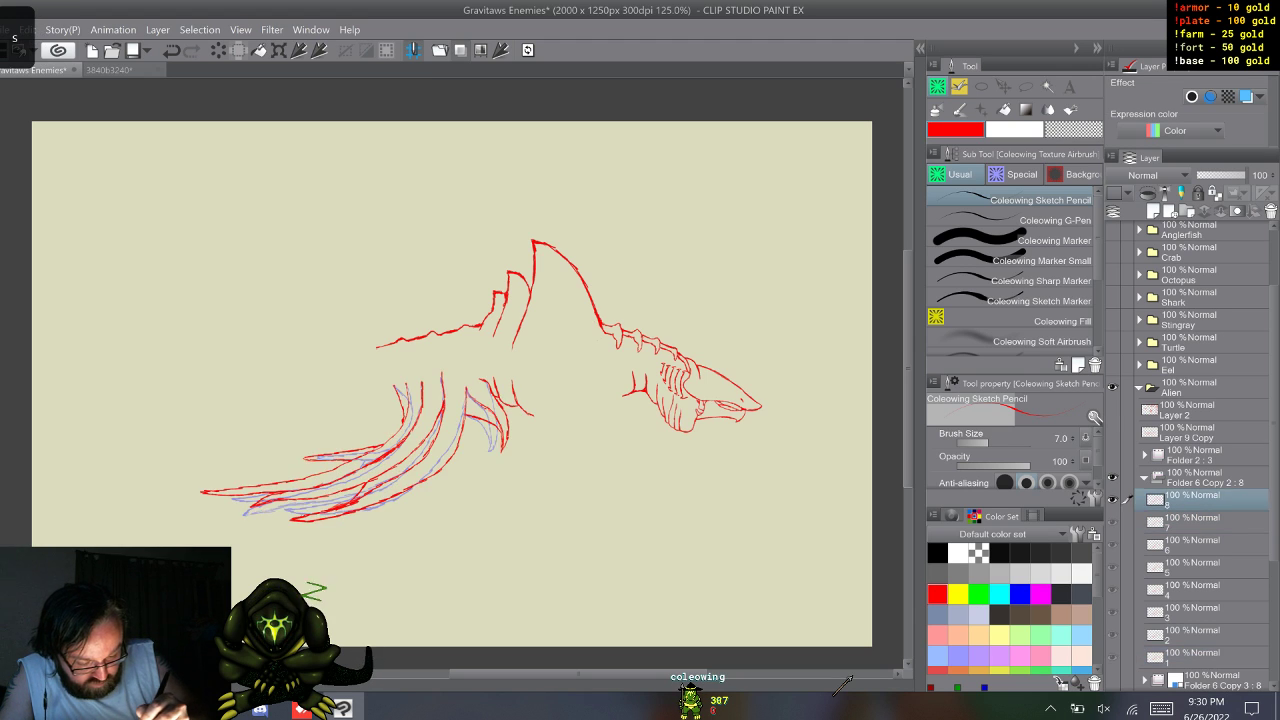
pyautogui.press('s')
pyautogui.press('w')
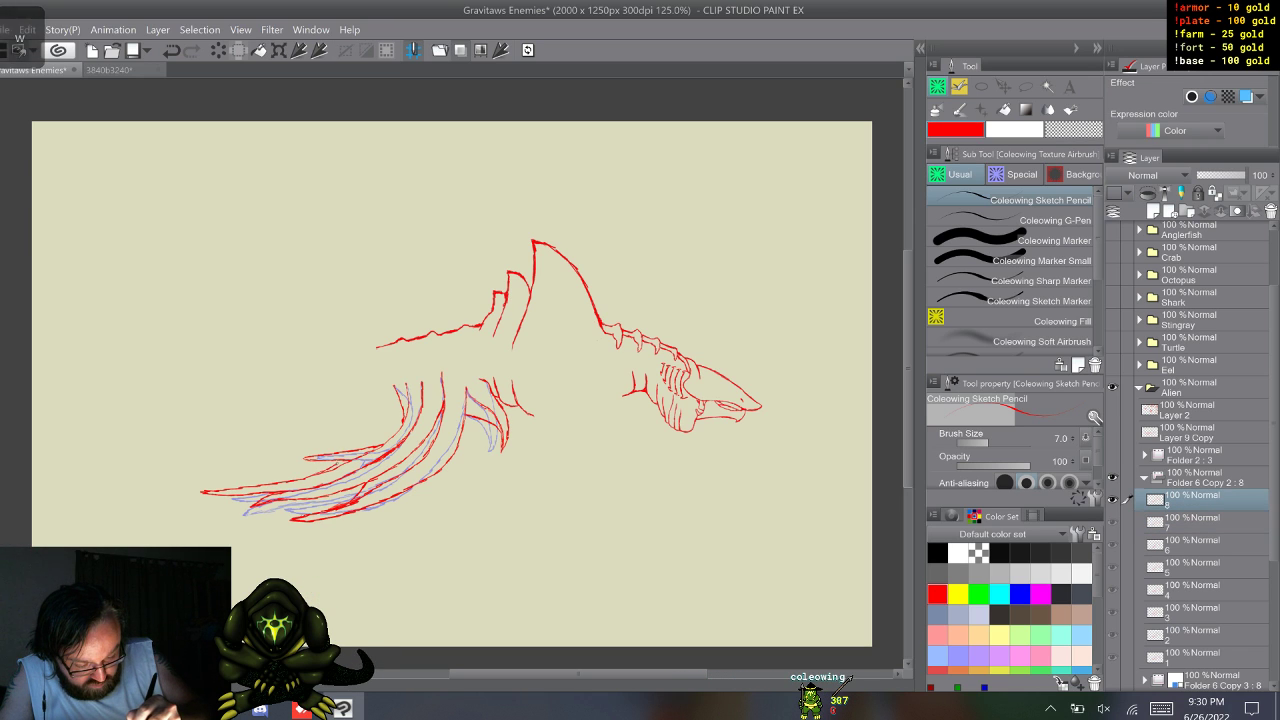
# - Cycle forward repeatedly through all eight frames with onion skins shown to check the flow of the tentacles and their connecting lines
pyautogui.press('w')
pyautogui.press('w')
pyautogui.press('w')
pyautogui.press('w')
pyautogui.press('w')
pyautogui.press('w')
pyautogui.press('w')
pyautogui.press('w')
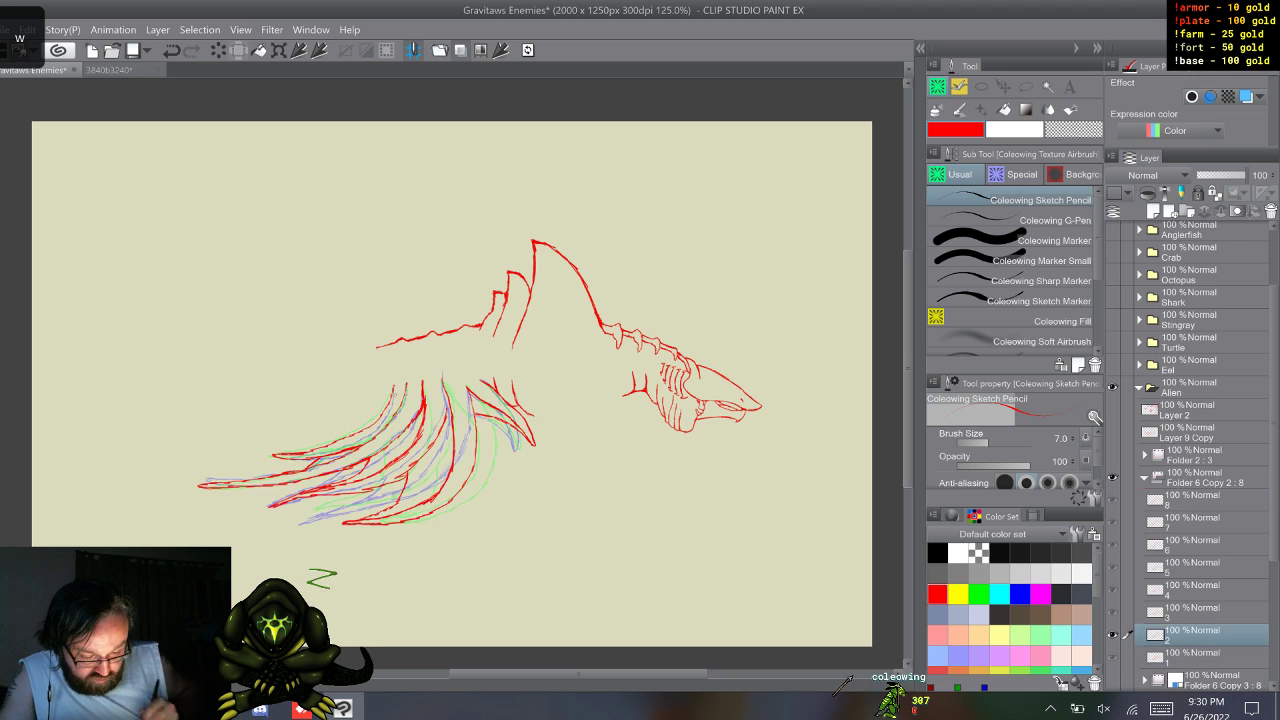
pyautogui.press('w')
pyautogui.press('w')
pyautogui.press('w')
pyautogui.press('w')
pyautogui.press('w')
pyautogui.press('w')
pyautogui.press('w')
pyautogui.press('w')
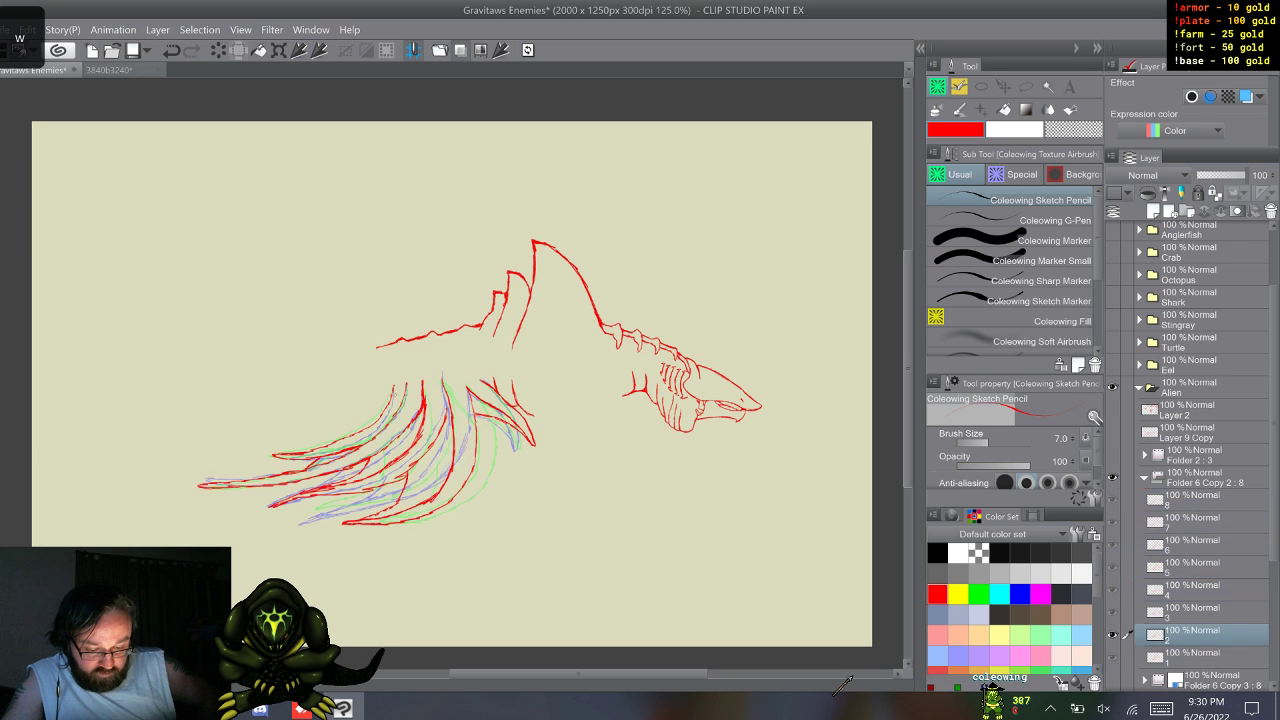
pyautogui.press('w')
pyautogui.press('w')
pyautogui.press('w')
pyautogui.press('w')
pyautogui.press('w')
pyautogui.press('w')
pyautogui.press('w')
pyautogui.press('w')
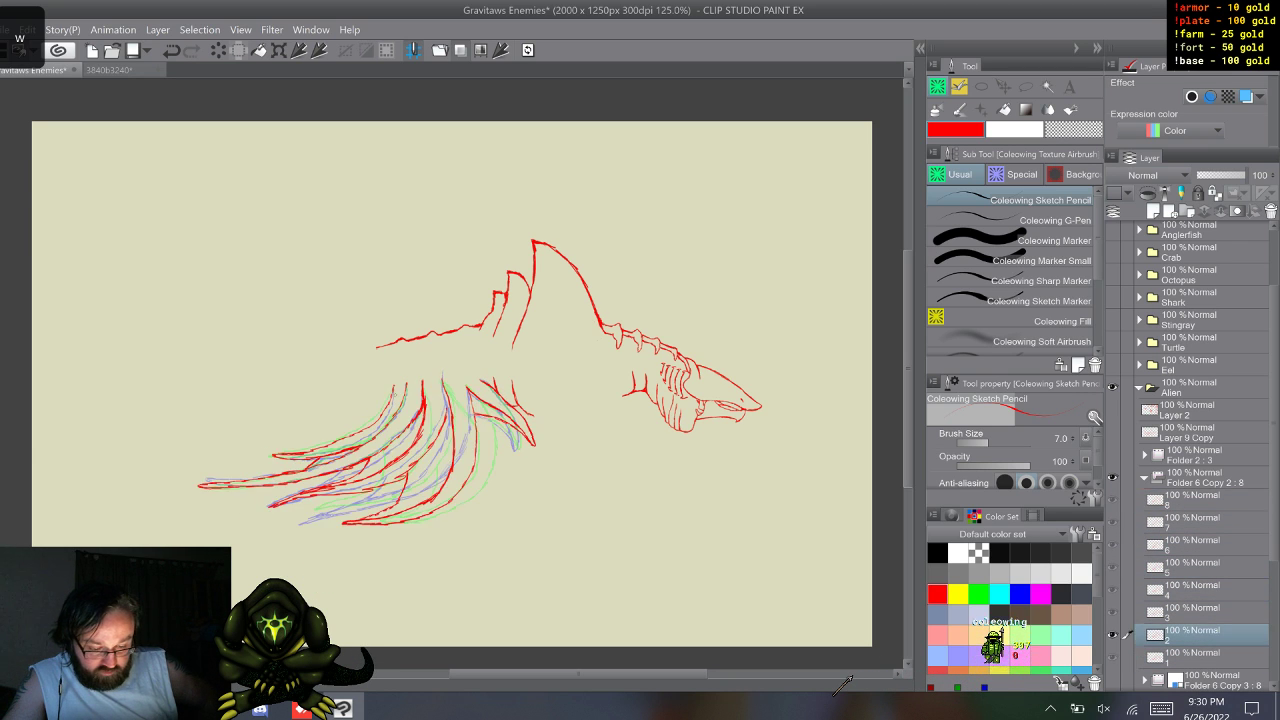
pyautogui.press('w')
pyautogui.press('w')
pyautogui.press('w')
pyautogui.press('w')
pyautogui.press('w')
pyautogui.press('w')
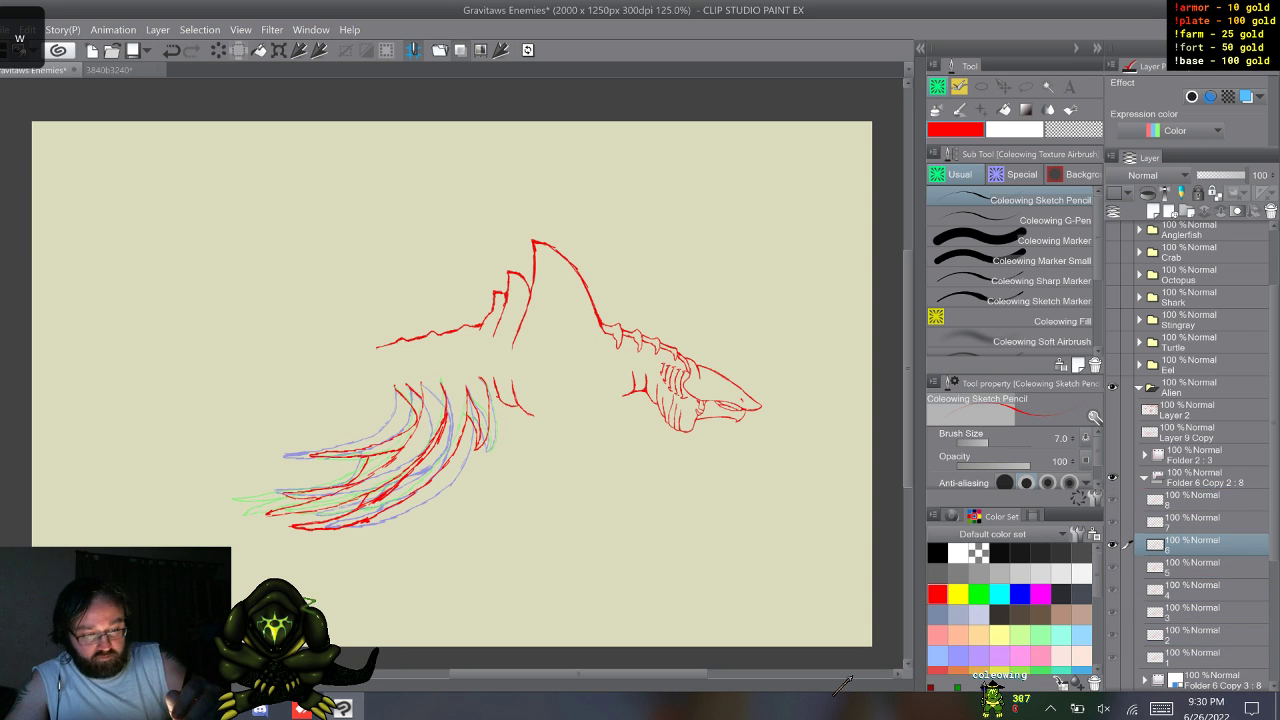
# - Turn off the onion skin and advance to frame 1
pyautogui.press('w')
pyautogui.press('w')
pyautogui.press('w')
pyautogui.press('w')
pyautogui.press('w')
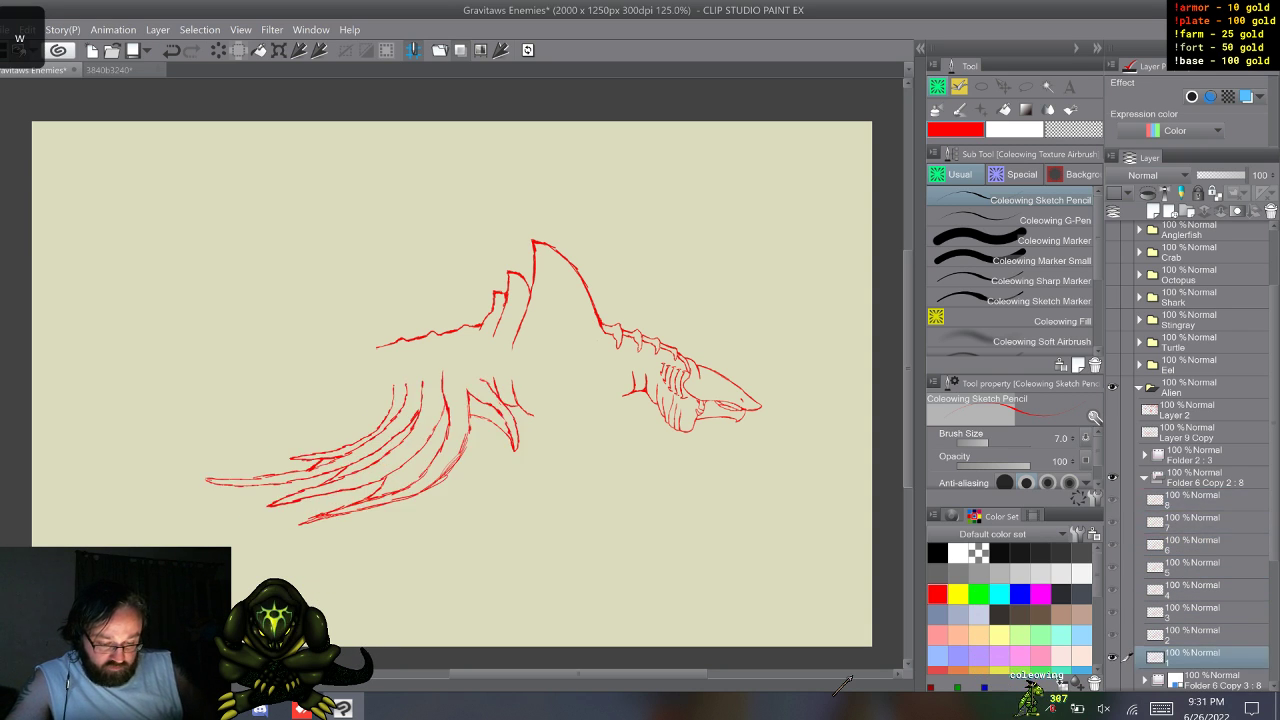
# - Play the eight-frame loop forward repeatedly without onion skins to review the tentacle swimming motion, ending on frame 3
pyautogui.press('w')
pyautogui.press('w')
pyautogui.press('w')
pyautogui.press('w')
pyautogui.press('w')
pyautogui.press('w')
pyautogui.press('w')
pyautogui.press('w')
pyautogui.press('w')
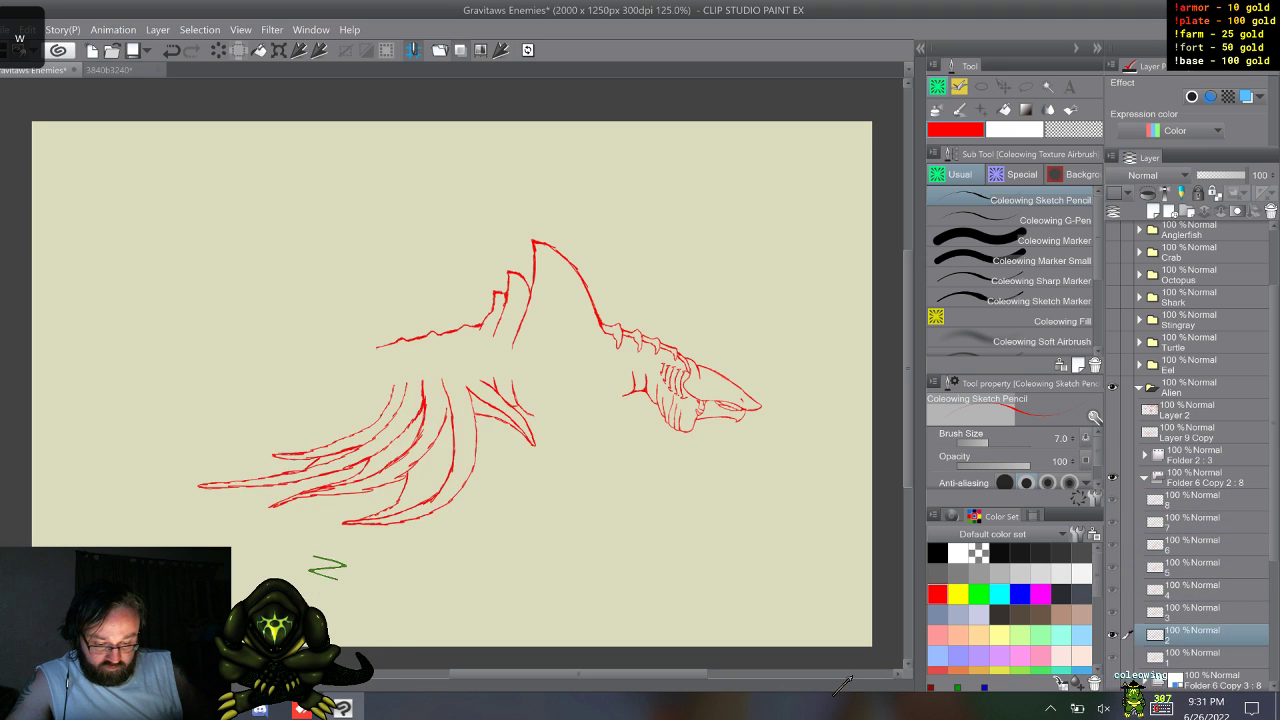
pyautogui.press('w')
pyautogui.press('w')
pyautogui.press('w')
pyautogui.press('w')
pyautogui.press('w')
pyautogui.press('w')
pyautogui.press('w')
pyautogui.press('w')
pyautogui.press('w')
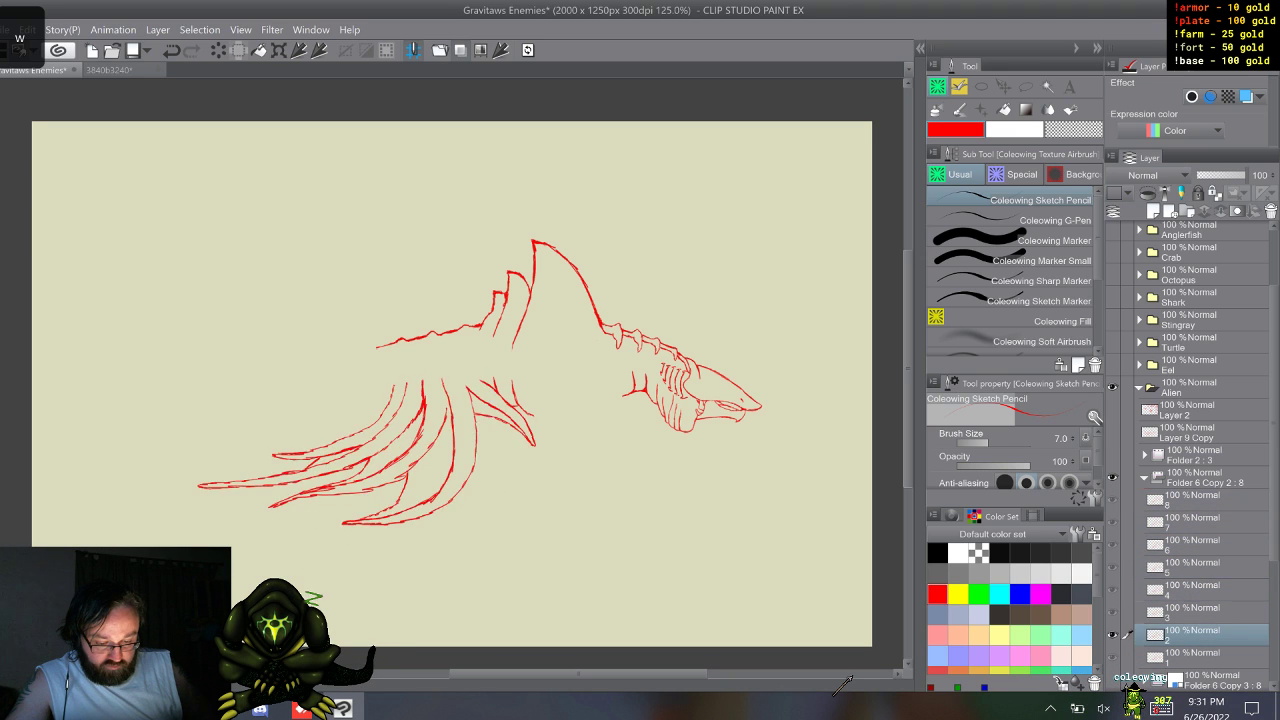
pyautogui.press('w')
pyautogui.press('w')
pyautogui.press('w')
pyautogui.press('w')
pyautogui.press('w')
pyautogui.press('w')
pyautogui.press('w')
pyautogui.press('w')
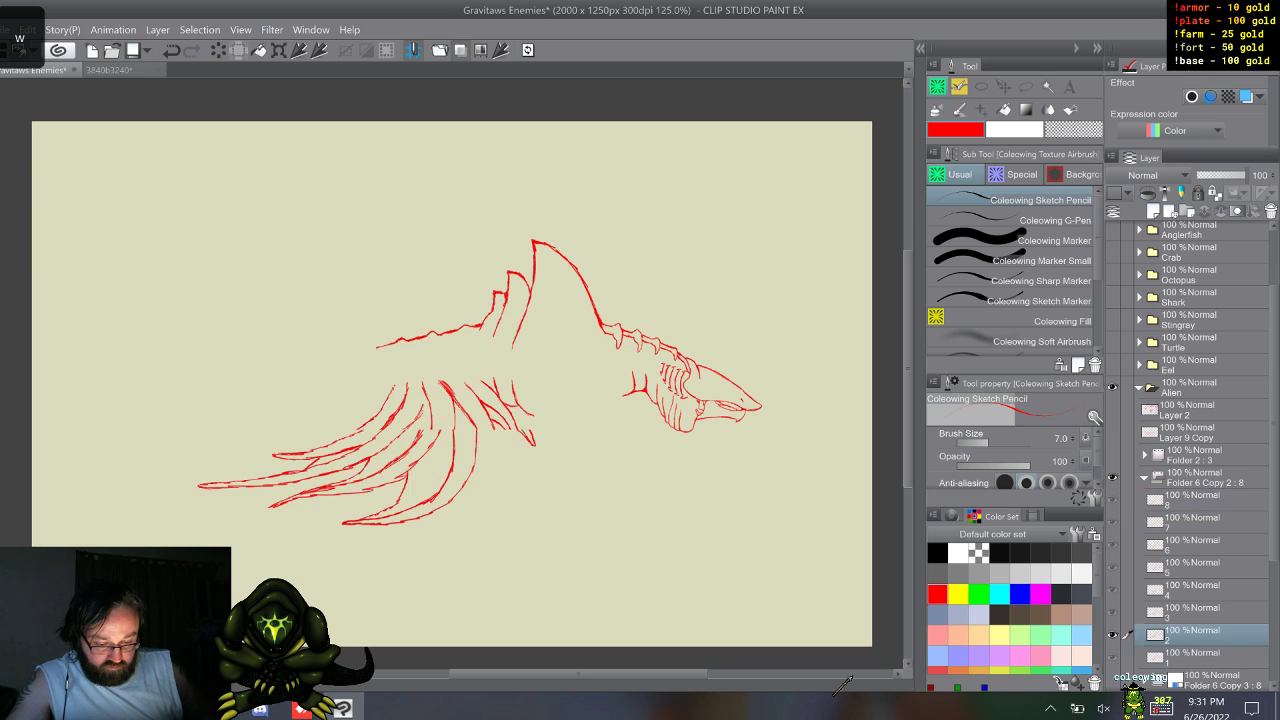
pyautogui.press('w')
pyautogui.press('w')
pyautogui.press('w')
pyautogui.press('w')
pyautogui.press('w')
pyautogui.press('w')
pyautogui.press('w')
pyautogui.press('w')
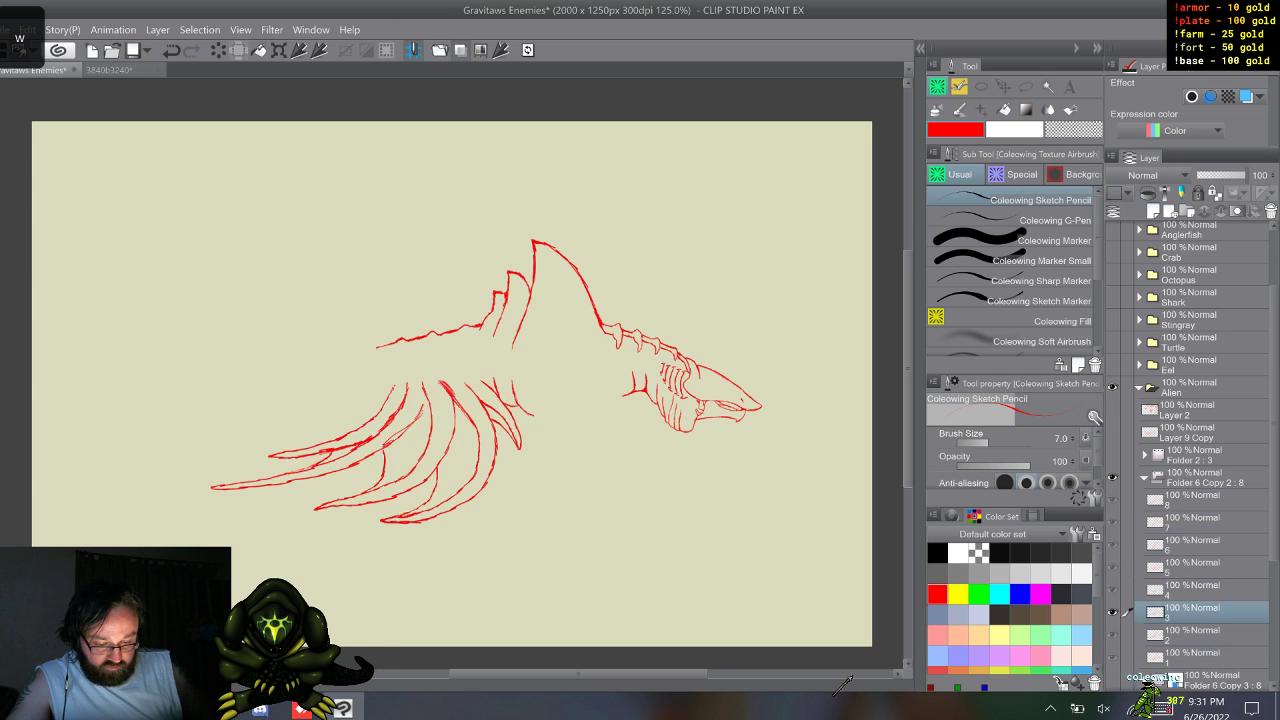
pyautogui.press('w')
pyautogui.press('w')
pyautogui.press('w')
pyautogui.press('w')
pyautogui.press('w')
pyautogui.press('w')
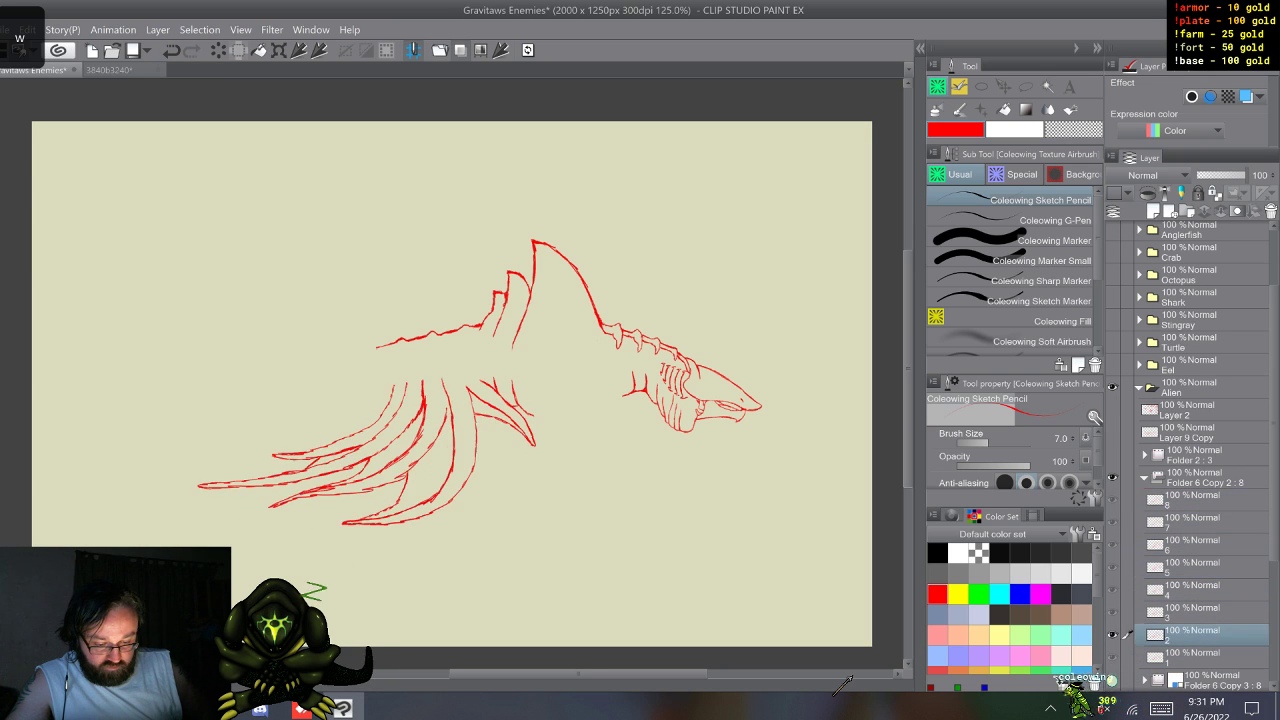
pyautogui.press('w')
pyautogui.press('s')
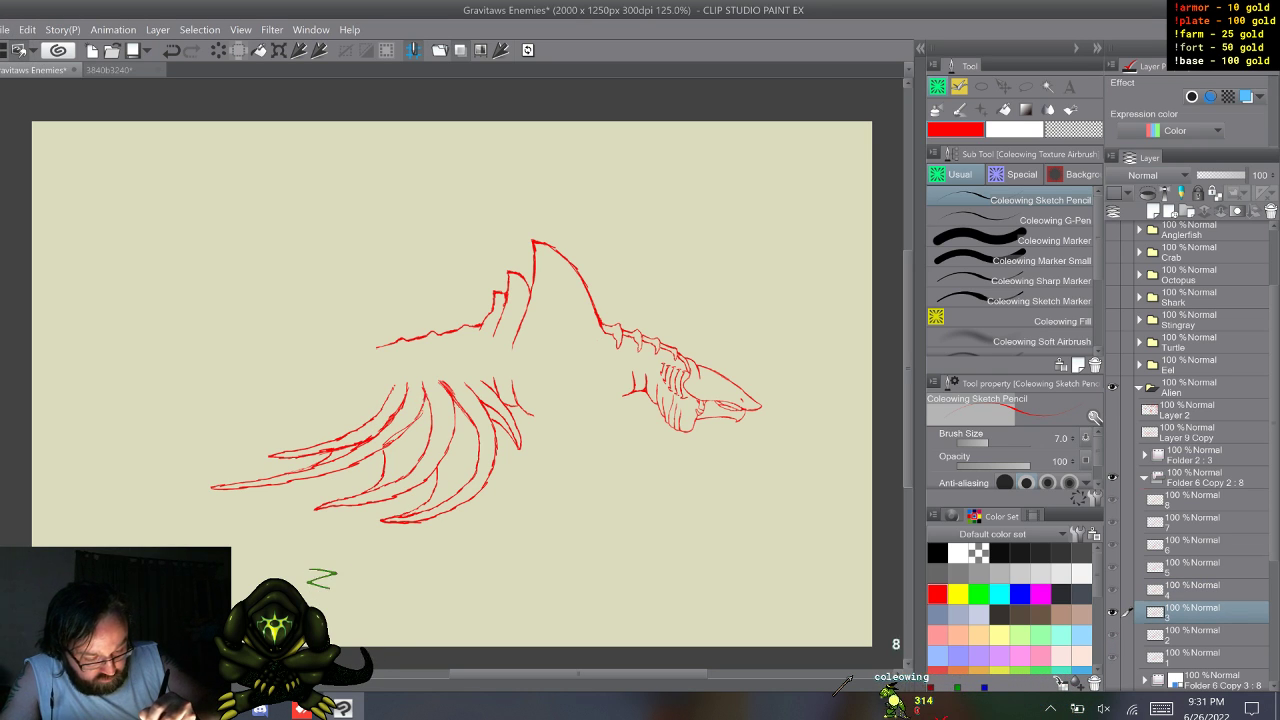
# - Replay the clean frames from frame 3 through several more loops to recheck the tentacle motion, and return to frame 3
pyautogui.press('w')
pyautogui.press('w')
pyautogui.press('w')
pyautogui.press('w')
pyautogui.press('w')
pyautogui.press('w')
pyautogui.press('w')
pyautogui.press('w')
pyautogui.press('w')
pyautogui.press('w')
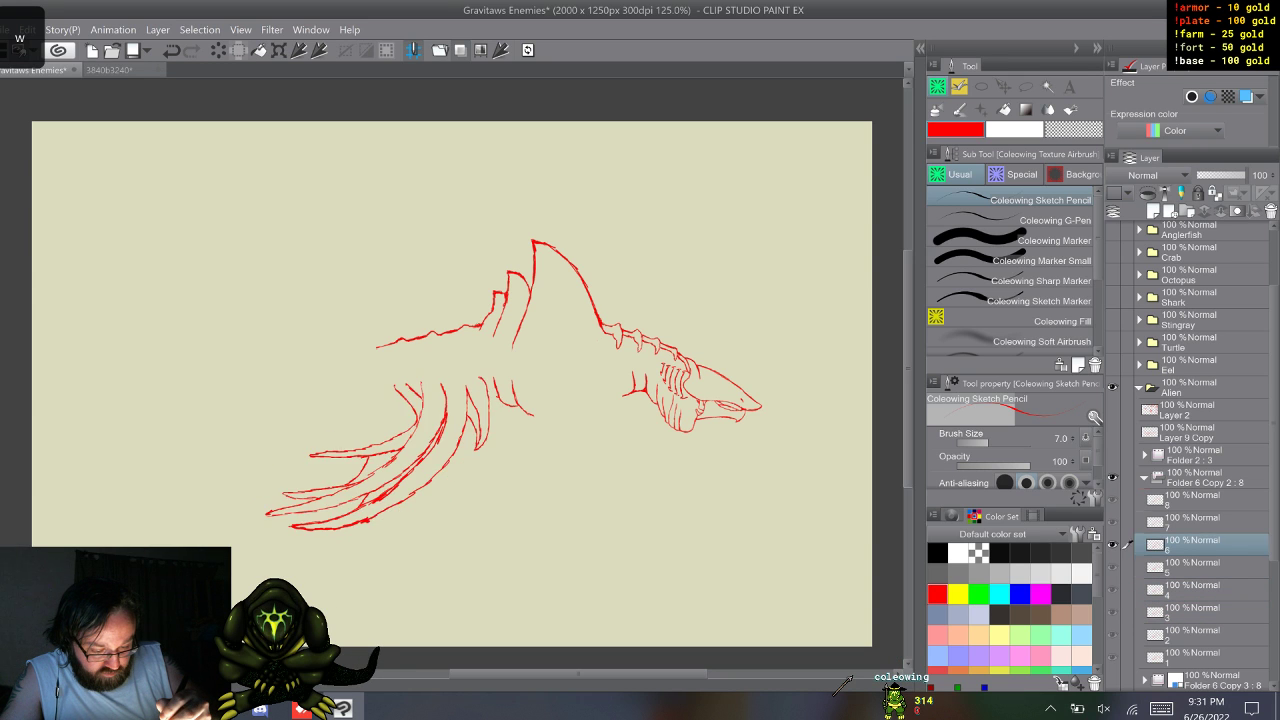
pyautogui.hotkey('alt', ']')
pyautogui.hotkey('alt', ']')
pyautogui.hotkey('alt', ']')
pyautogui.hotkey('alt', ']')
pyautogui.hotkey('alt', ']')
pyautogui.hotkey('alt', ']')
pyautogui.hotkey('alt', ']')
pyautogui.hotkey('alt', ']')
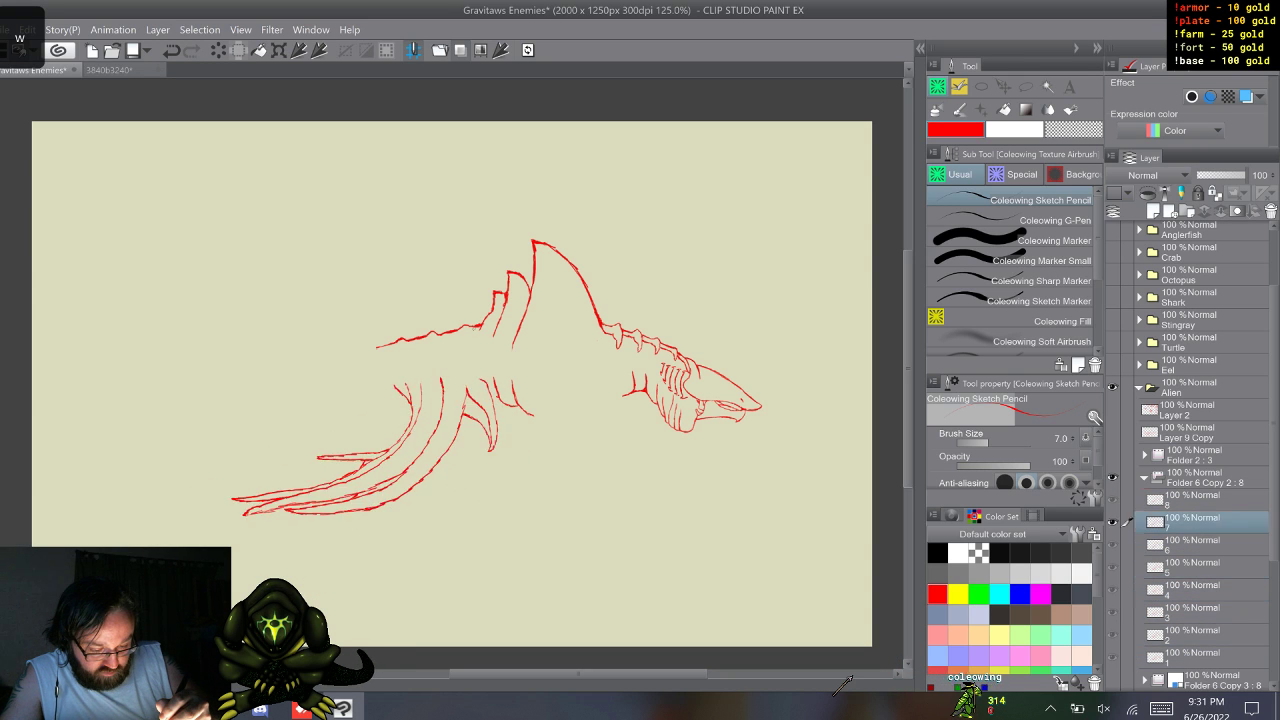
pyautogui.hotkey('alt', ']')
pyautogui.hotkey('alt', ']')
pyautogui.hotkey('alt', ']')
pyautogui.hotkey('alt', ']')
pyautogui.hotkey('alt', ']')
pyautogui.hotkey('alt', ']')
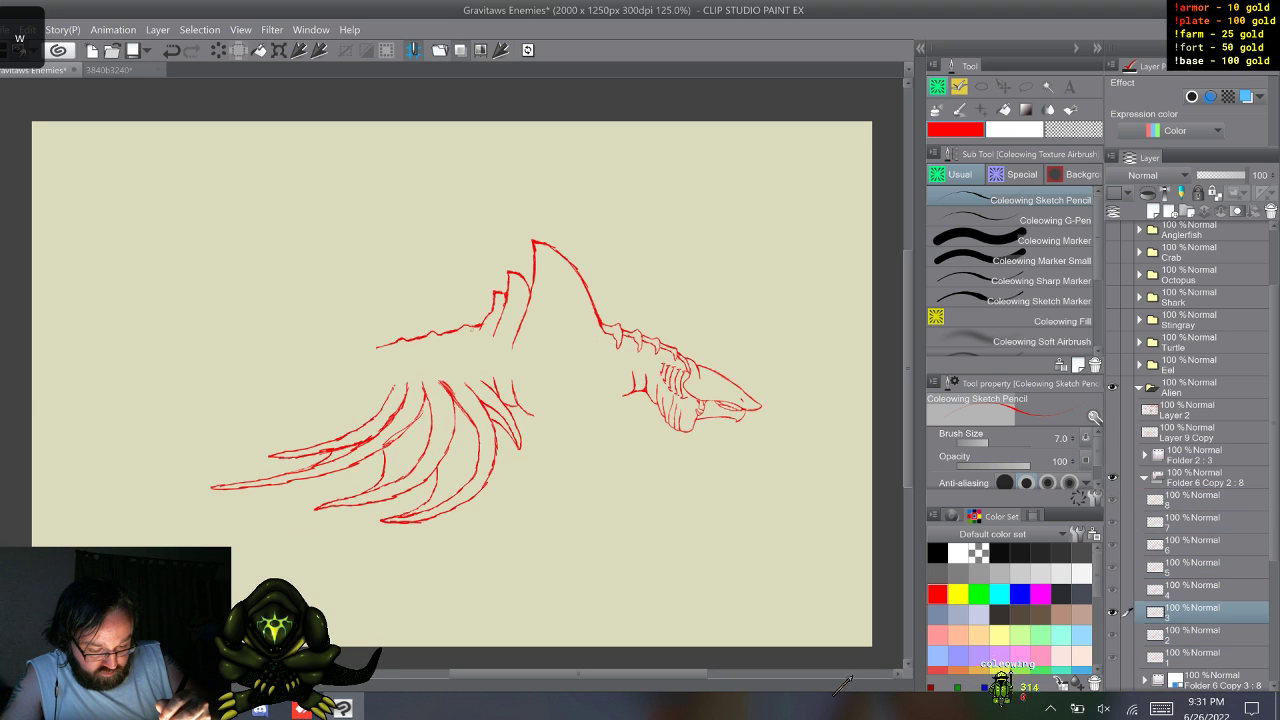
pyautogui.press('w')
pyautogui.press('s')
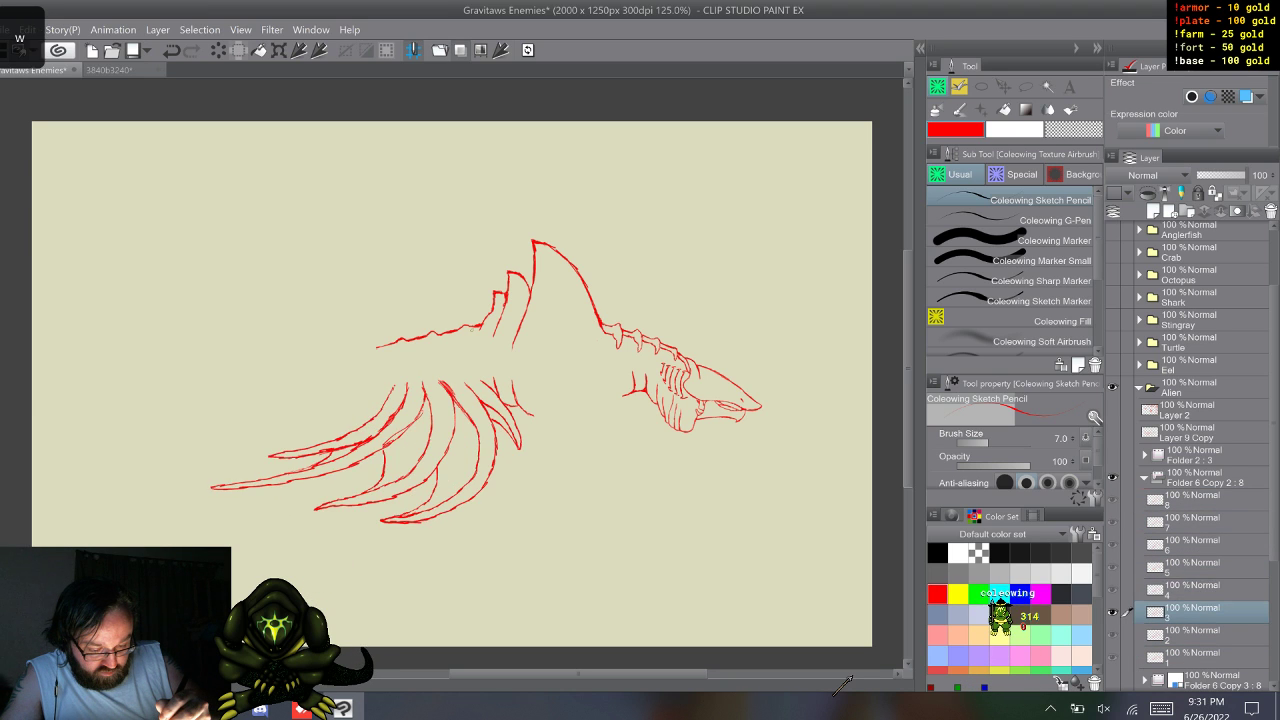
# - Flip back and forth between frames 3 and 4 without onion skins to compare the tentacle positions, ending on frame 3
pyautogui.press('w')
pyautogui.press('s')
pyautogui.press('w')
pyautogui.press('s')
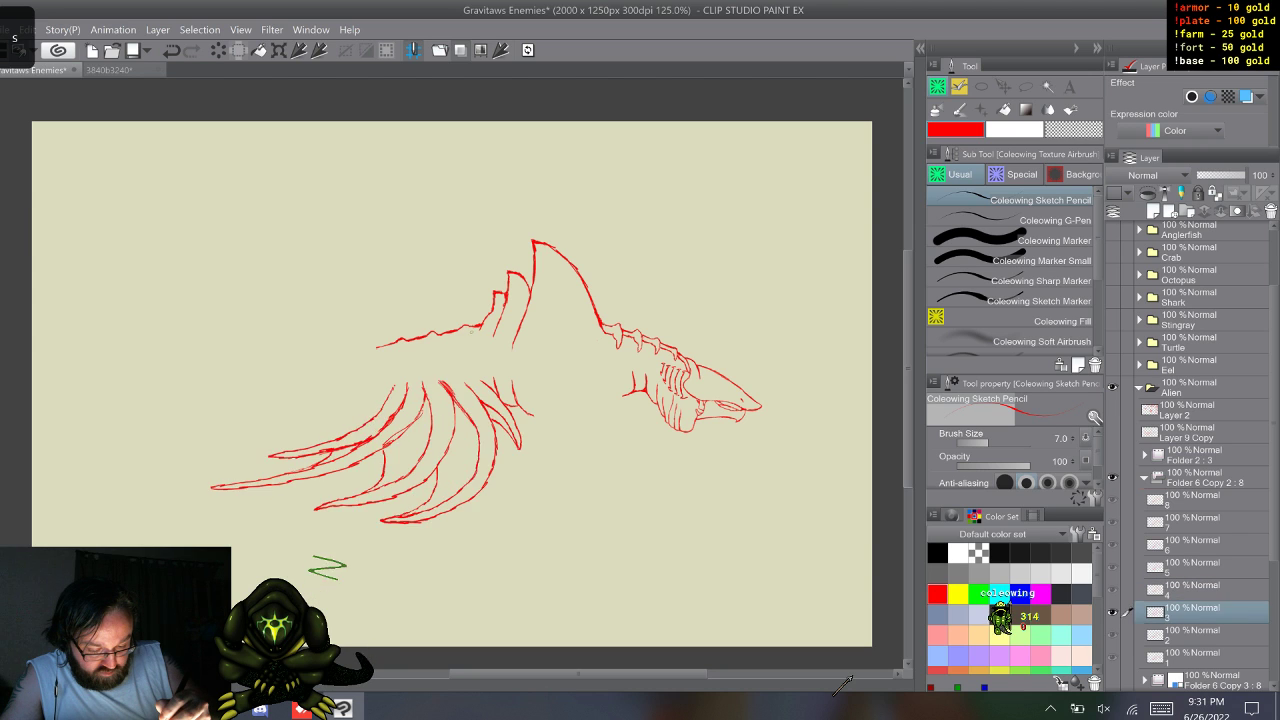
pyautogui.press('s')
pyautogui.press('w')
pyautogui.press('w')
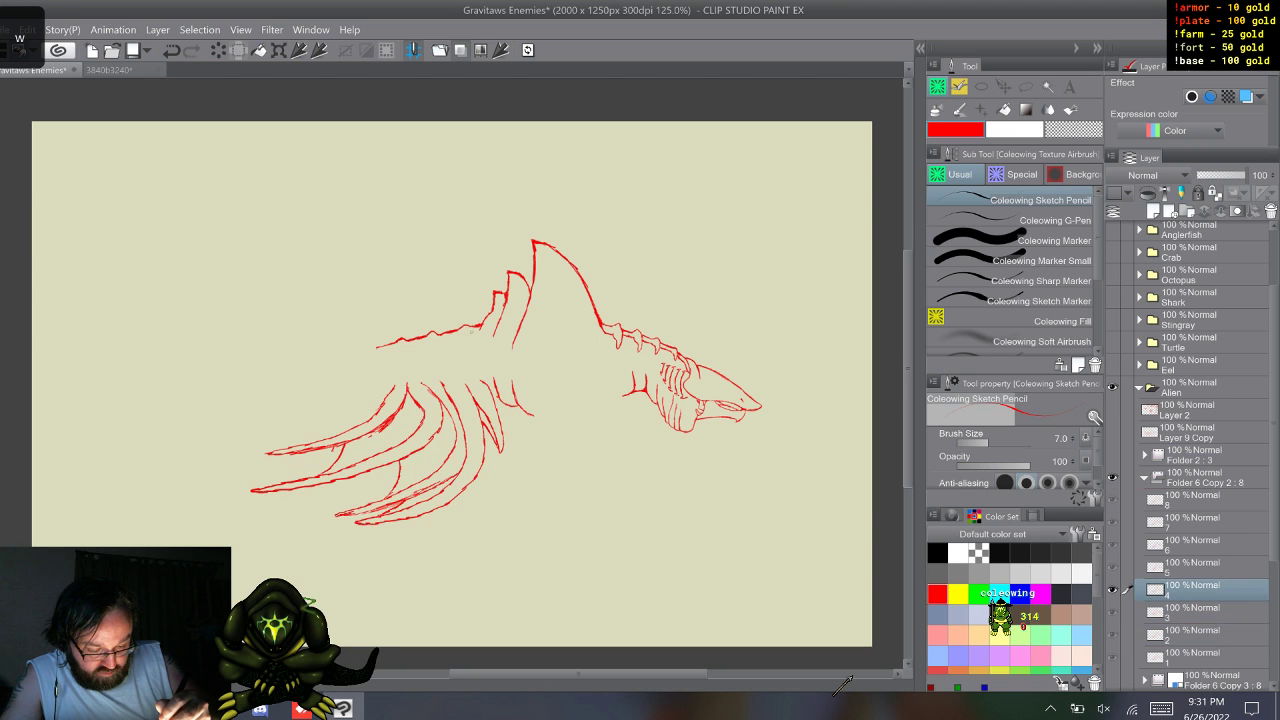
pyautogui.press('s')
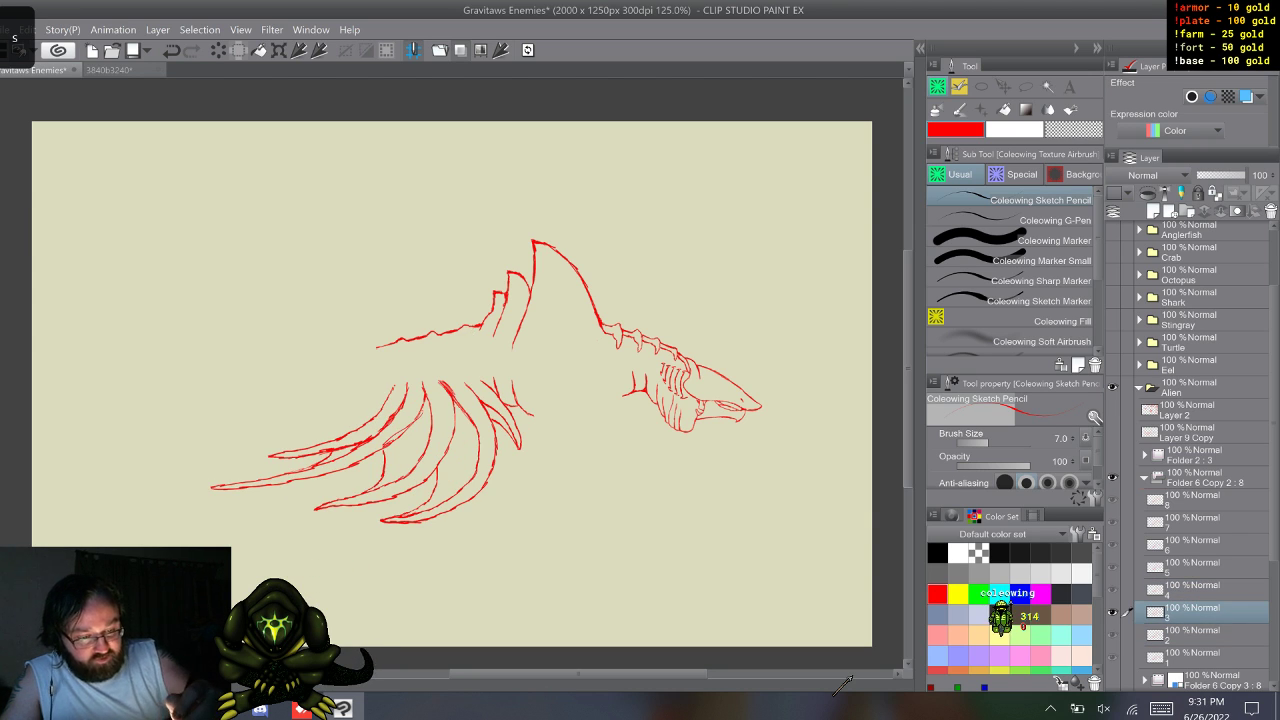
# - Show the onion skins and erase the longest tentacle's red lines on frame 3 with the transparent Coleowing Marker
pyautogui.press('o')
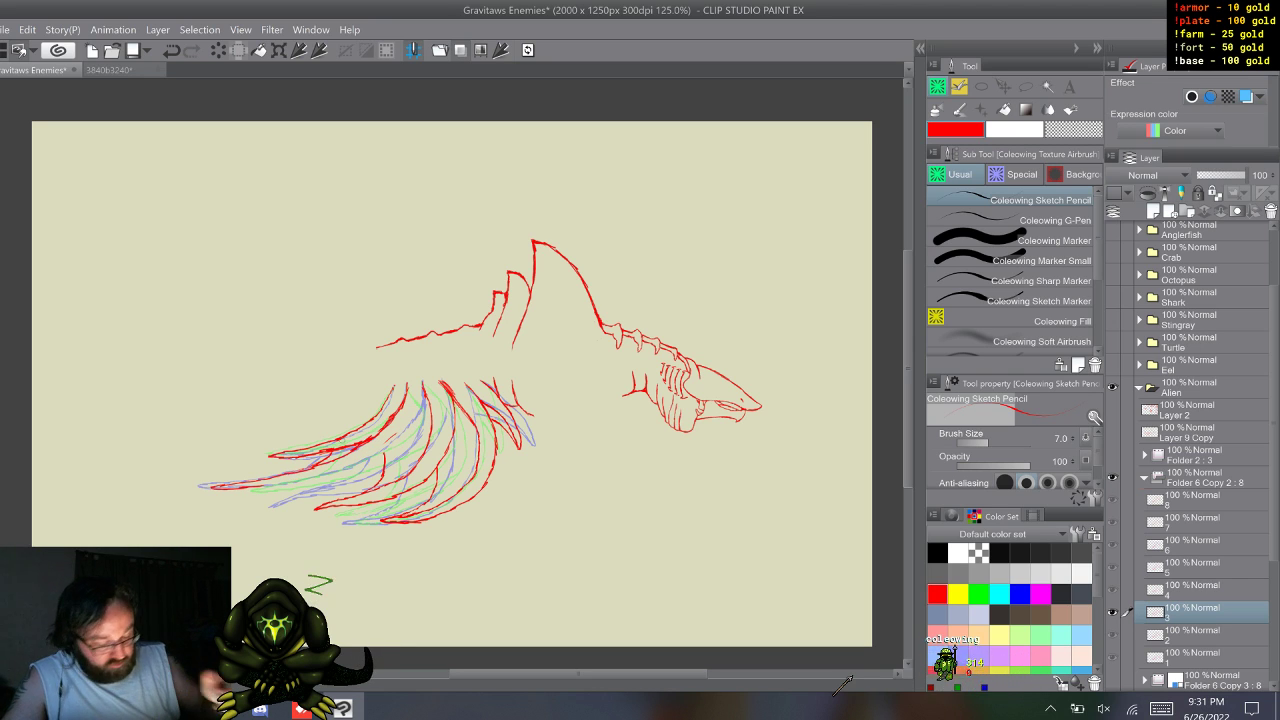
pyautogui.press('p')
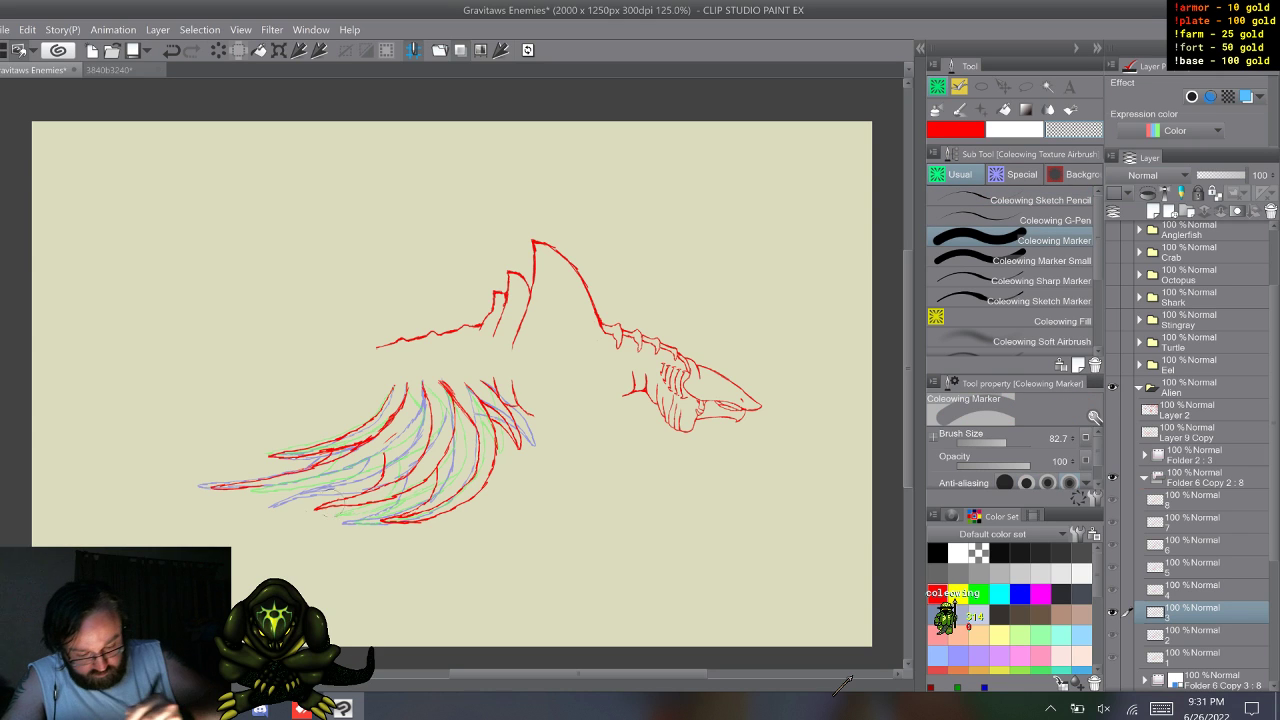
pyautogui.moveTo(210, 487); pyautogui.dragTo(236, 486)
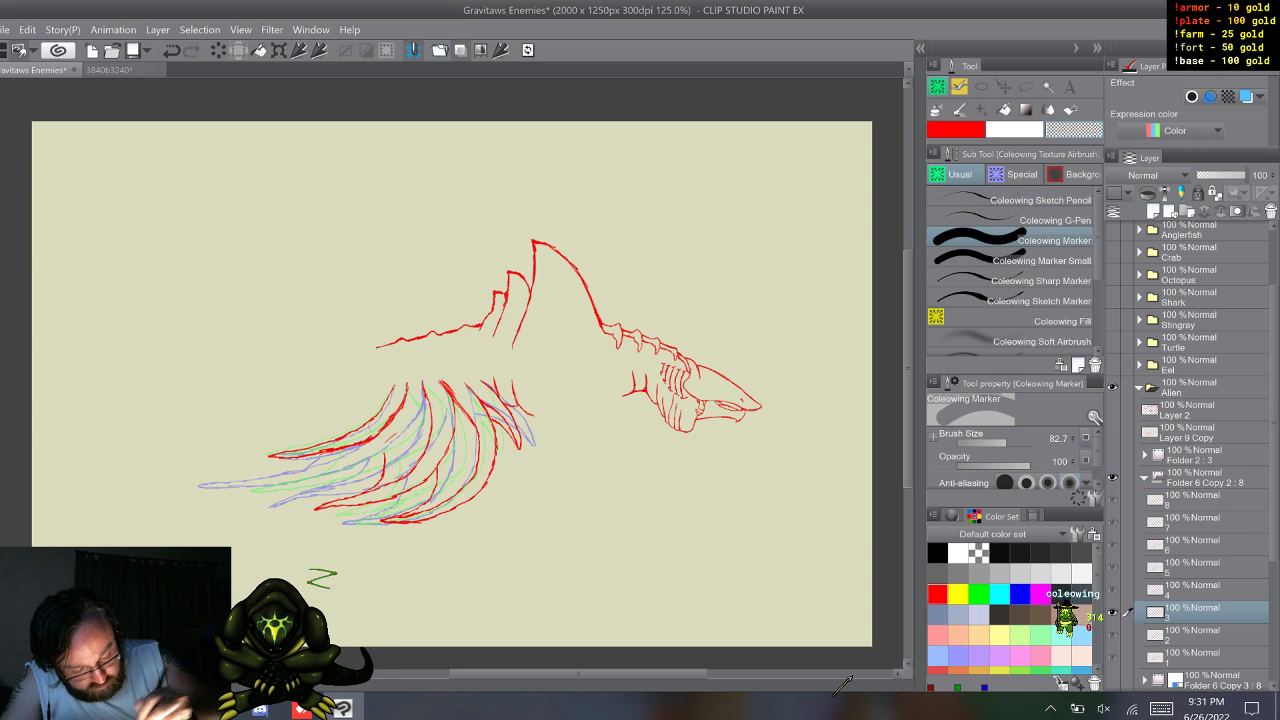
# - Redraw the longest tentacle on frame 3 in red with the Coleowing Sketch Pencil, placing its tip between its positions in frames 2 and 4
pyautogui.press('p')
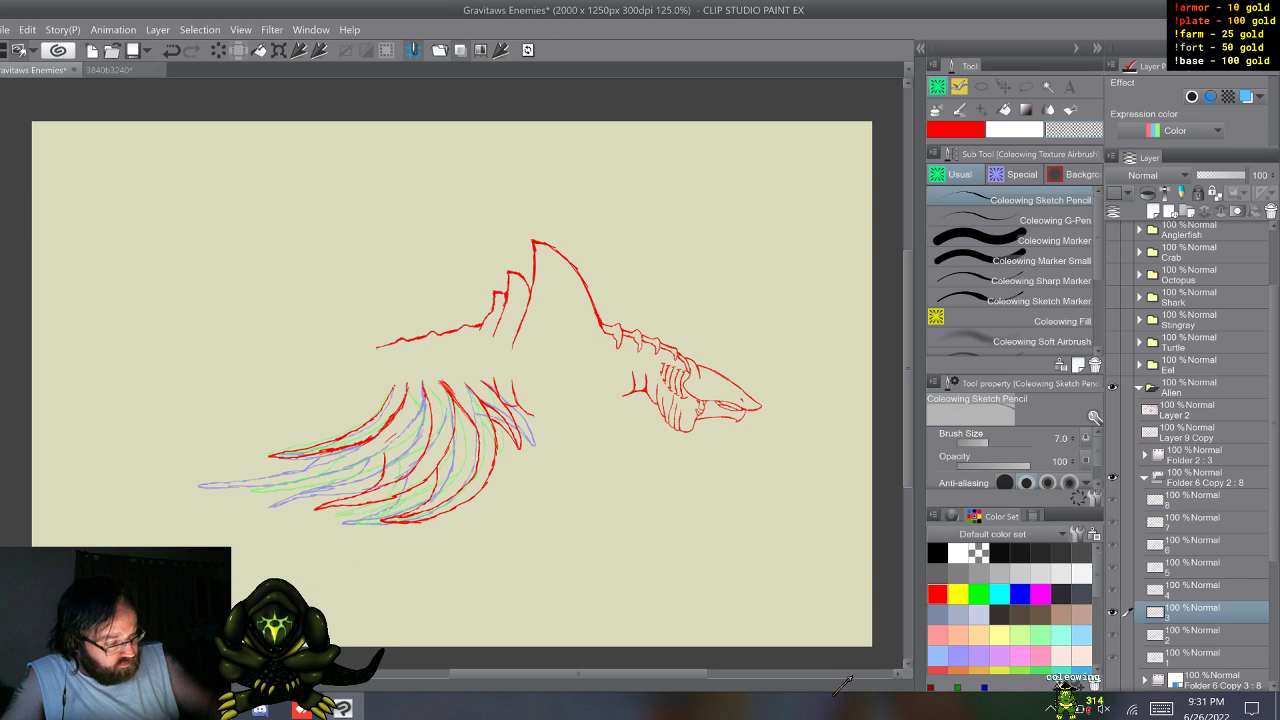
pyautogui.press('s')
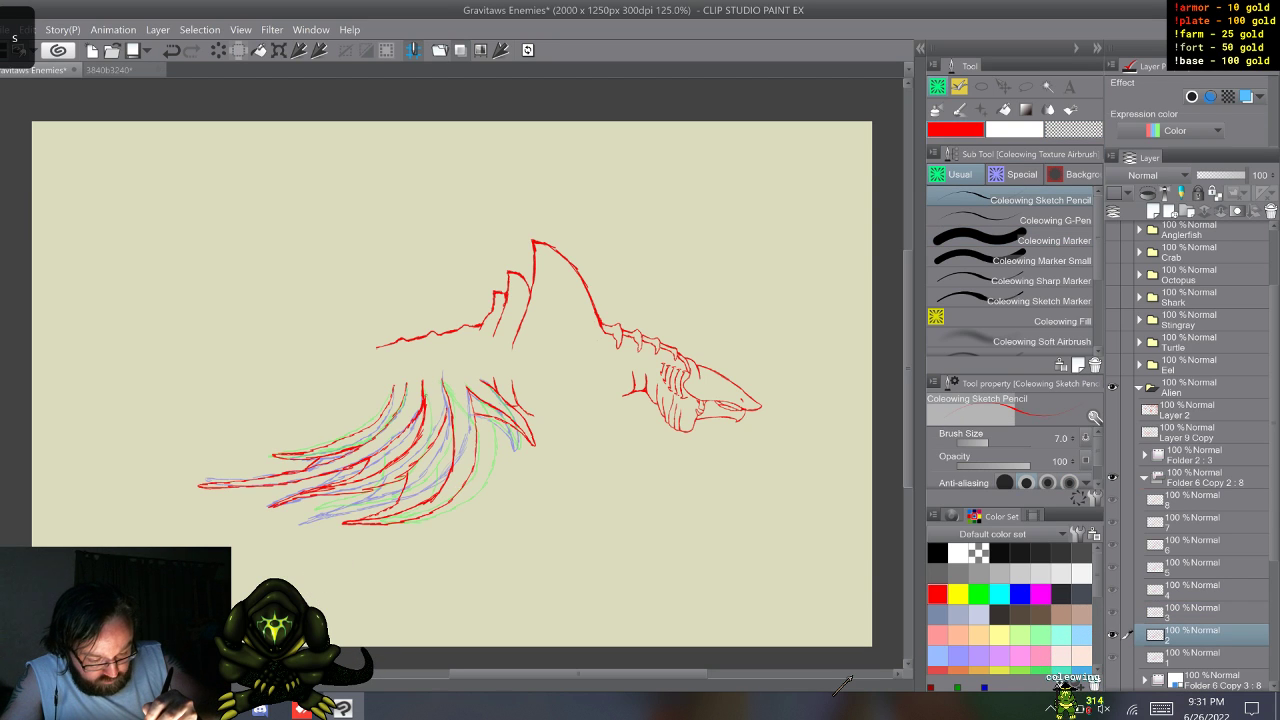
pyautogui.press('w')
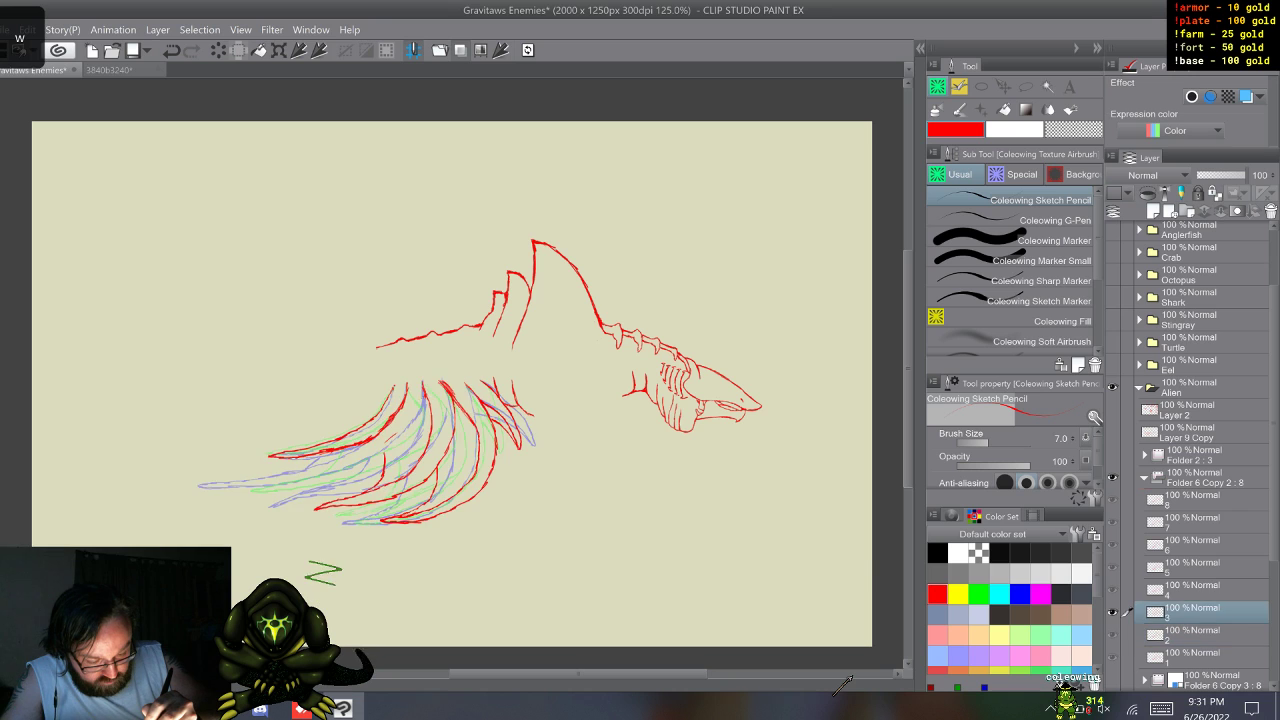
pyautogui.press('w')
pyautogui.press('q')
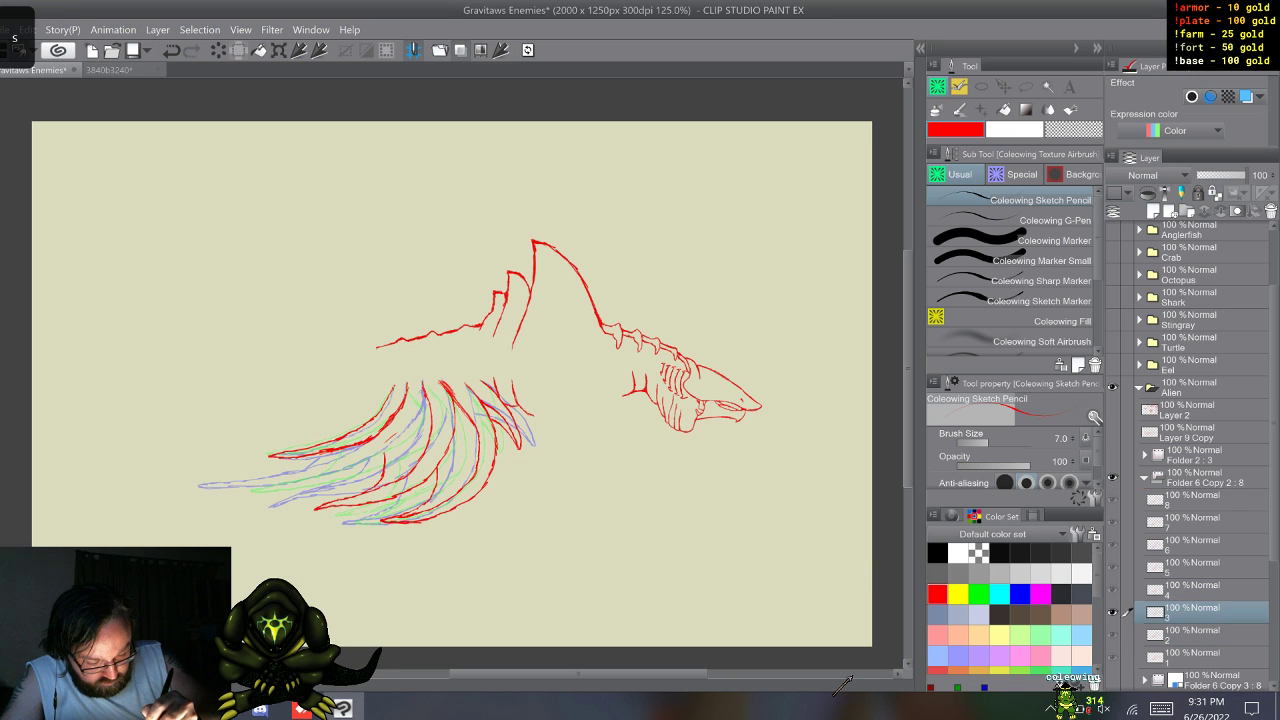
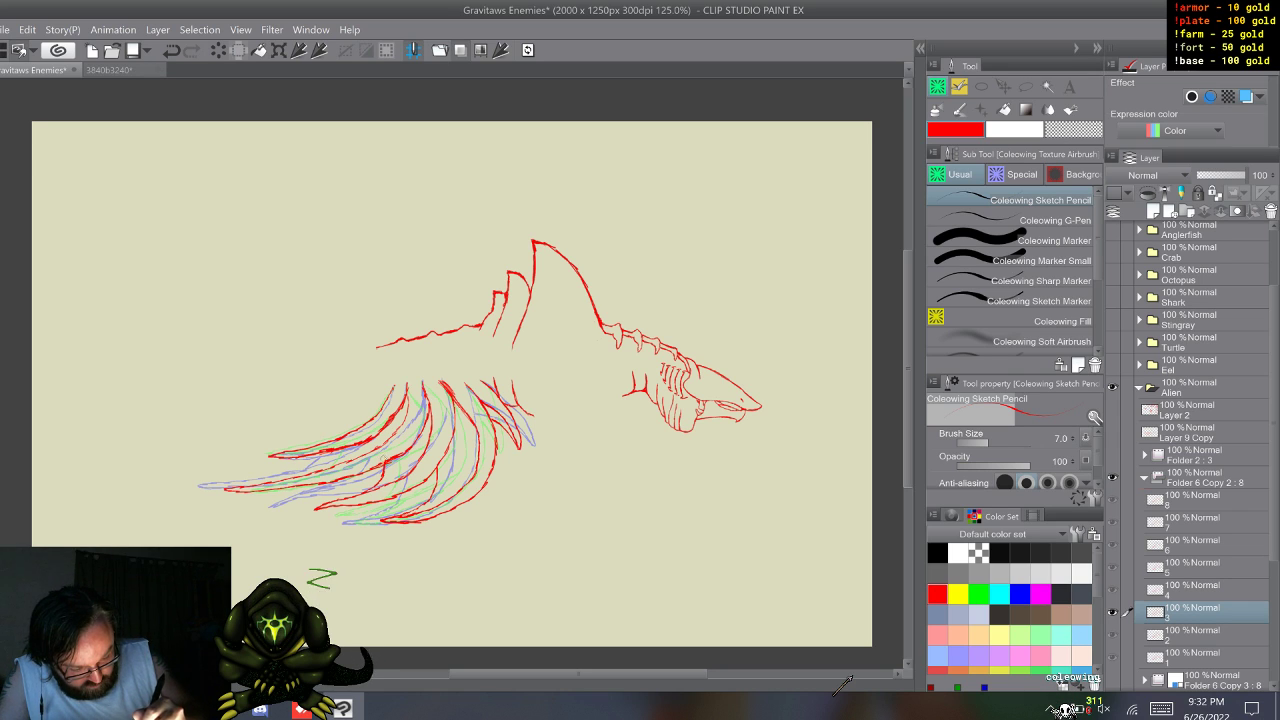
pyautogui.press('s')
pyautogui.press('w')
pyautogui.press('w')
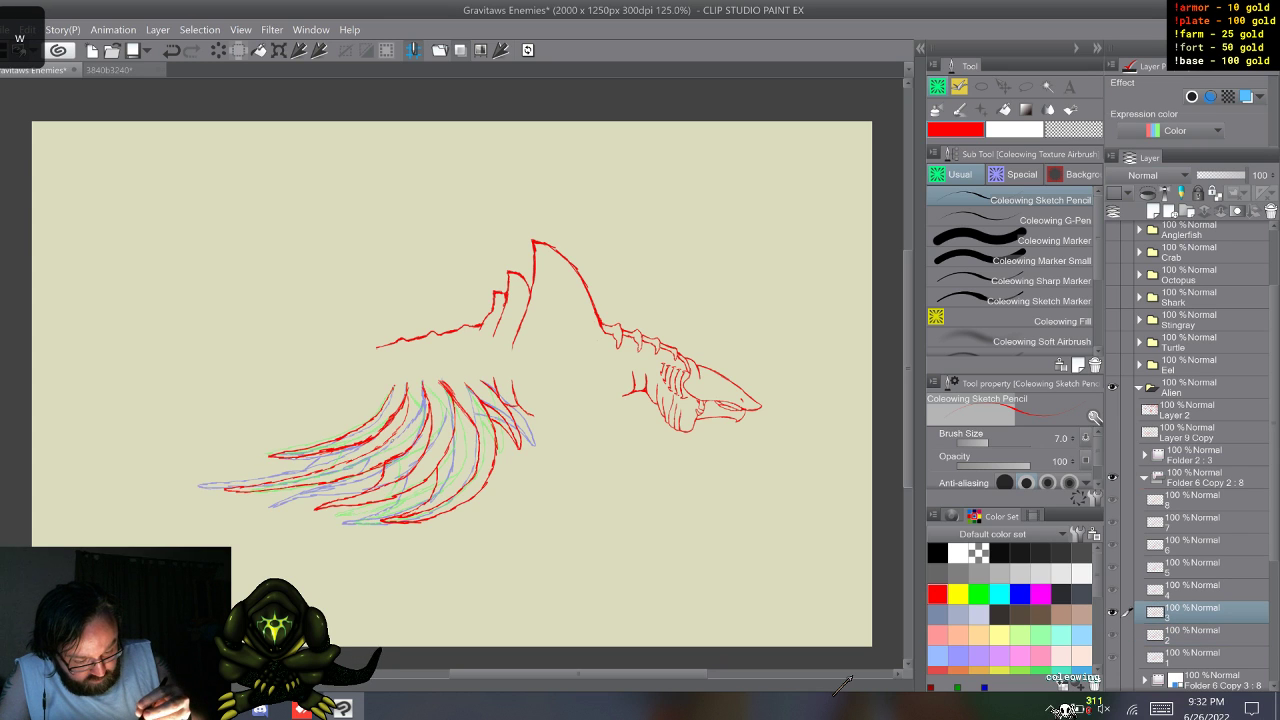
pyautogui.press('s')
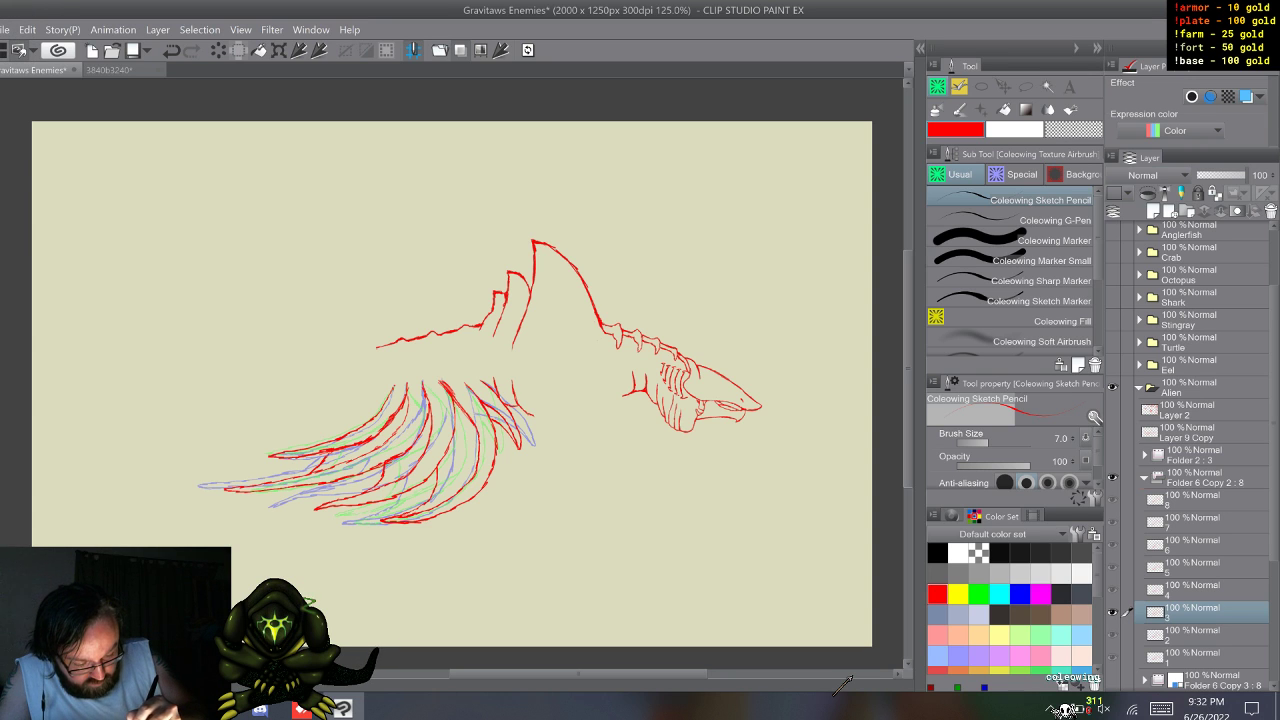
# - Advance from frame 3 through the loop to frame 1 with onion skins shown to check the redrawn tentacle's flow
pyautogui.press('w')
pyautogui.press('w')
pyautogui.press('w')
pyautogui.press('w')
pyautogui.press('w')
pyautogui.press('w')
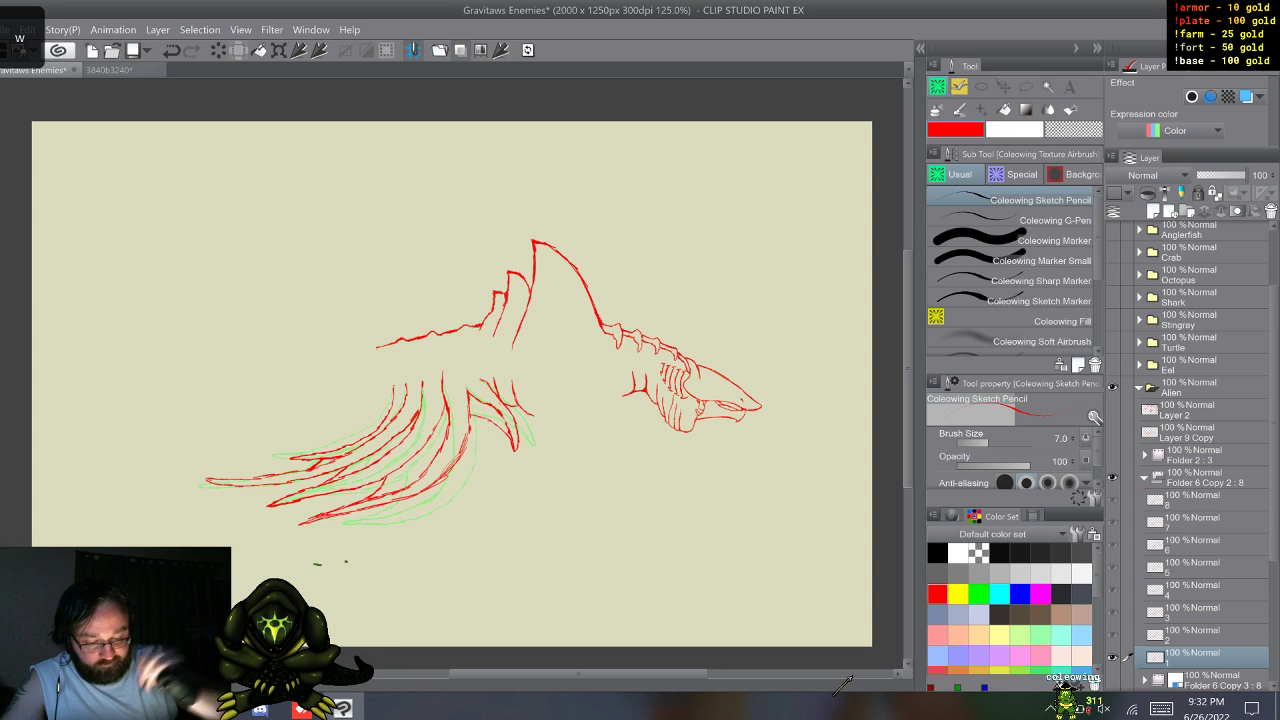
# - Hide the onion skins and play the eight-frame loop forward repeatedly to review the revised tentacle motion, stopping on frame 4
pyautogui.press('w')
pyautogui.press('w')
pyautogui.press('w')
pyautogui.press('w')
pyautogui.press('w')
pyautogui.press('w')
pyautogui.press('w')
pyautogui.press('w')
pyautogui.press('w')
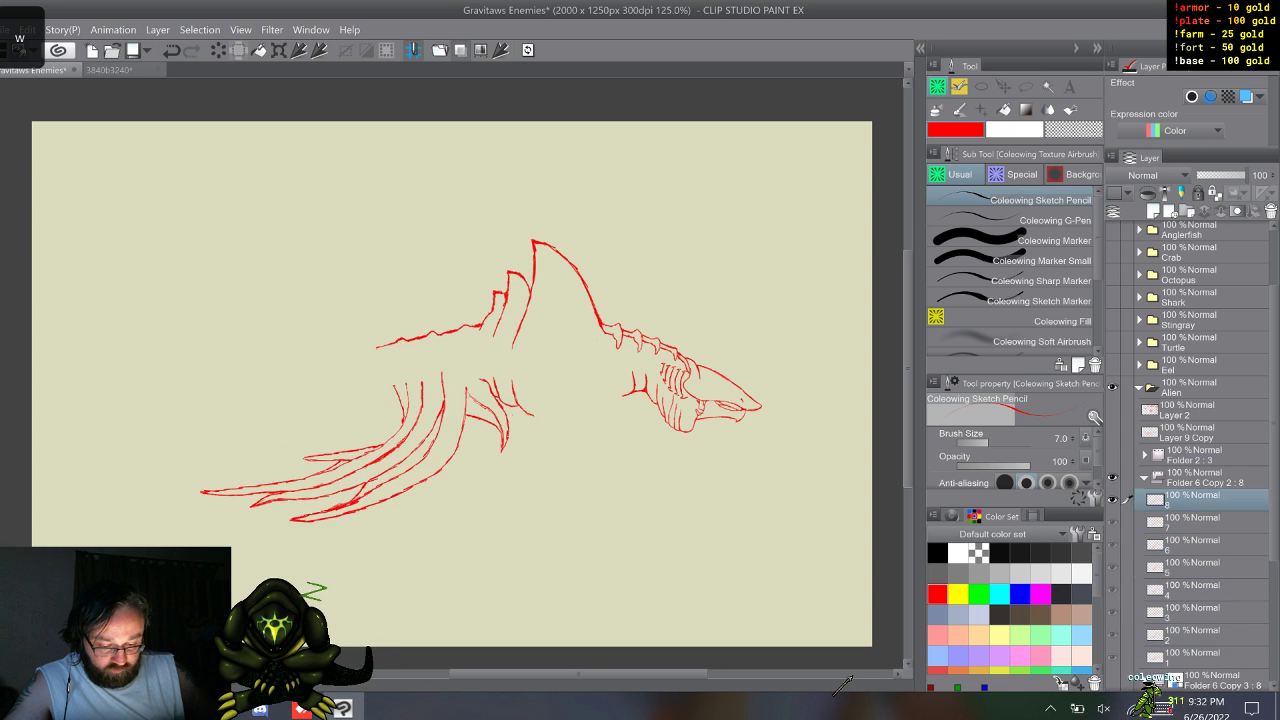
pyautogui.press('w')
pyautogui.press('w')
pyautogui.press('w')
pyautogui.press('w')
pyautogui.press('w')
pyautogui.press('w')
pyautogui.press('w')
pyautogui.press('w')
pyautogui.press('w')
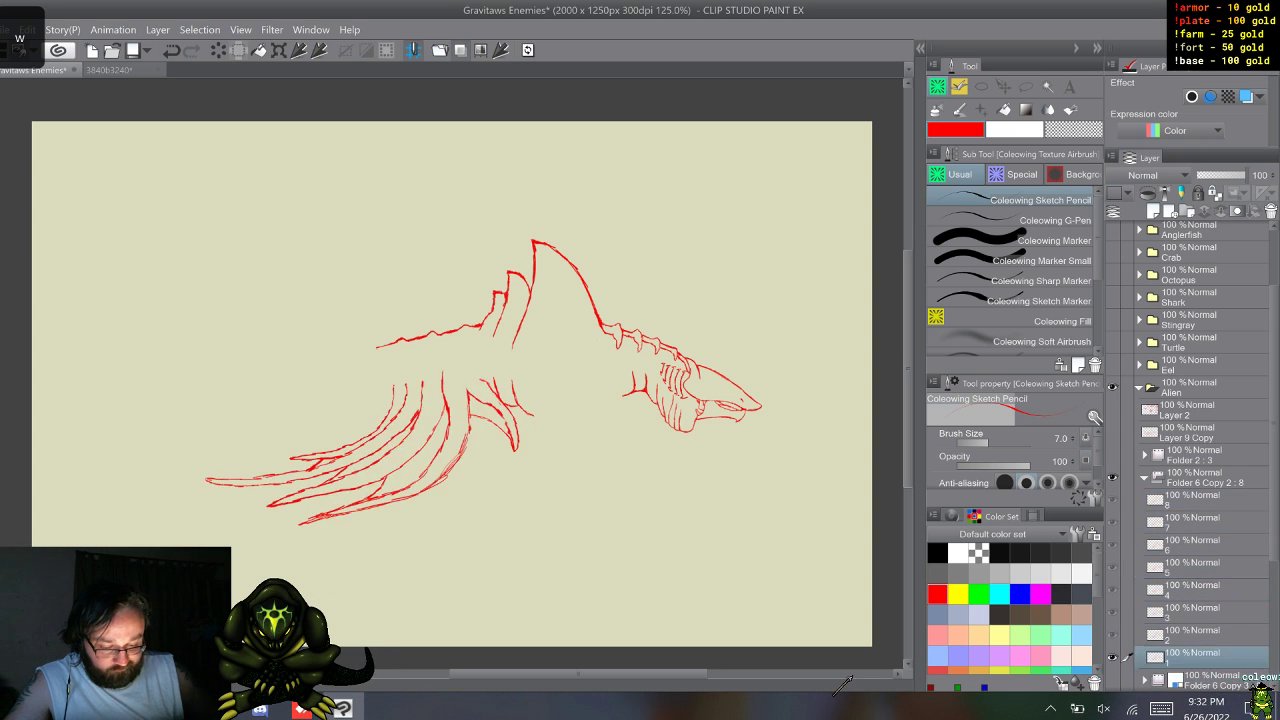
pyautogui.press('w')
pyautogui.press('w')
pyautogui.press('w')
pyautogui.press('w')
pyautogui.press('w')
pyautogui.press('w')
pyautogui.press('w')
pyautogui.press('w')
pyautogui.press('w')
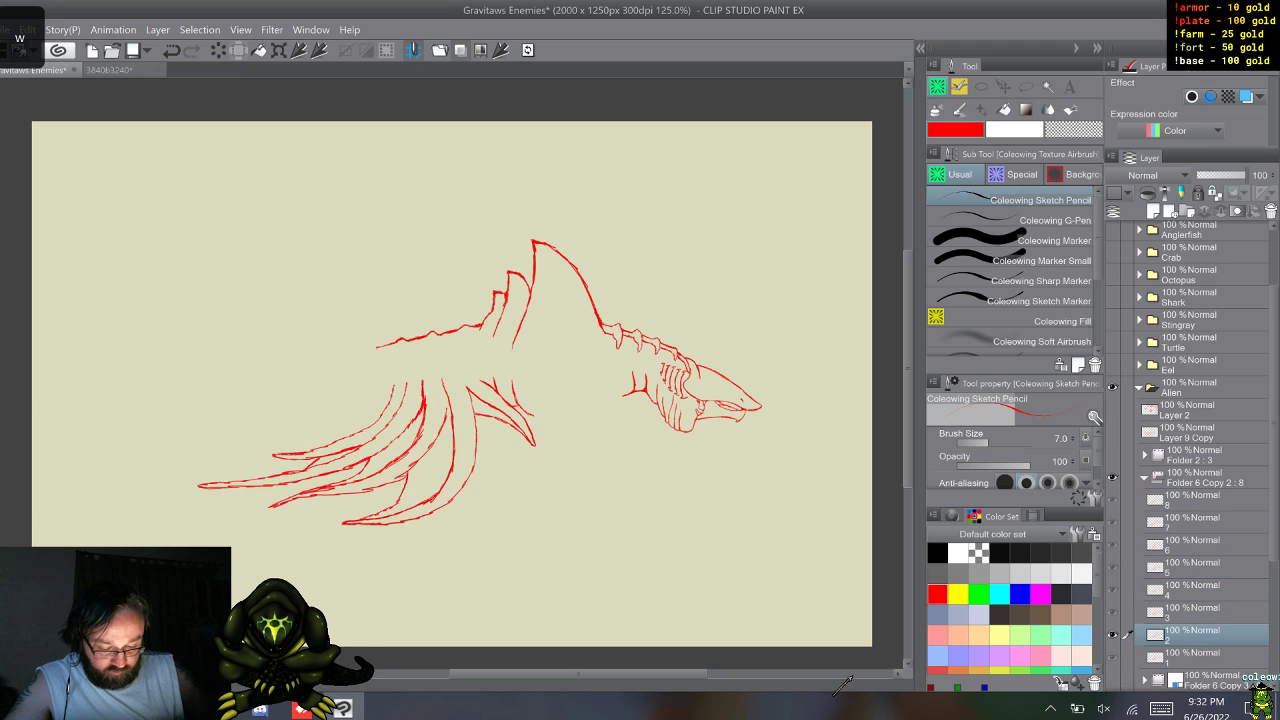
pyautogui.press('w')
pyautogui.press('w')
pyautogui.press('w')
pyautogui.press('w')
pyautogui.press('w')
pyautogui.press('w')
pyautogui.press('w')
pyautogui.press('w')
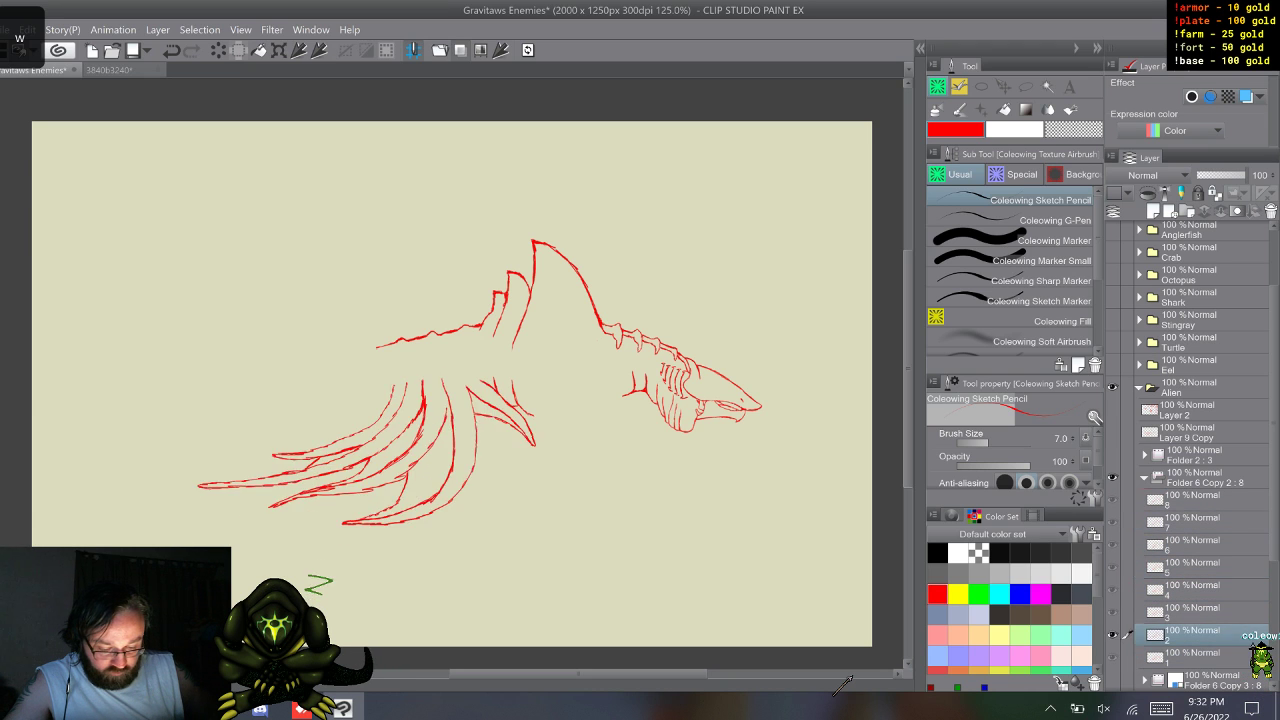
pyautogui.press('w')
pyautogui.press('w')
pyautogui.press('w')
pyautogui.press('w')
pyautogui.press('w')
pyautogui.press('w')
pyautogui.press('w')
pyautogui.press('w')
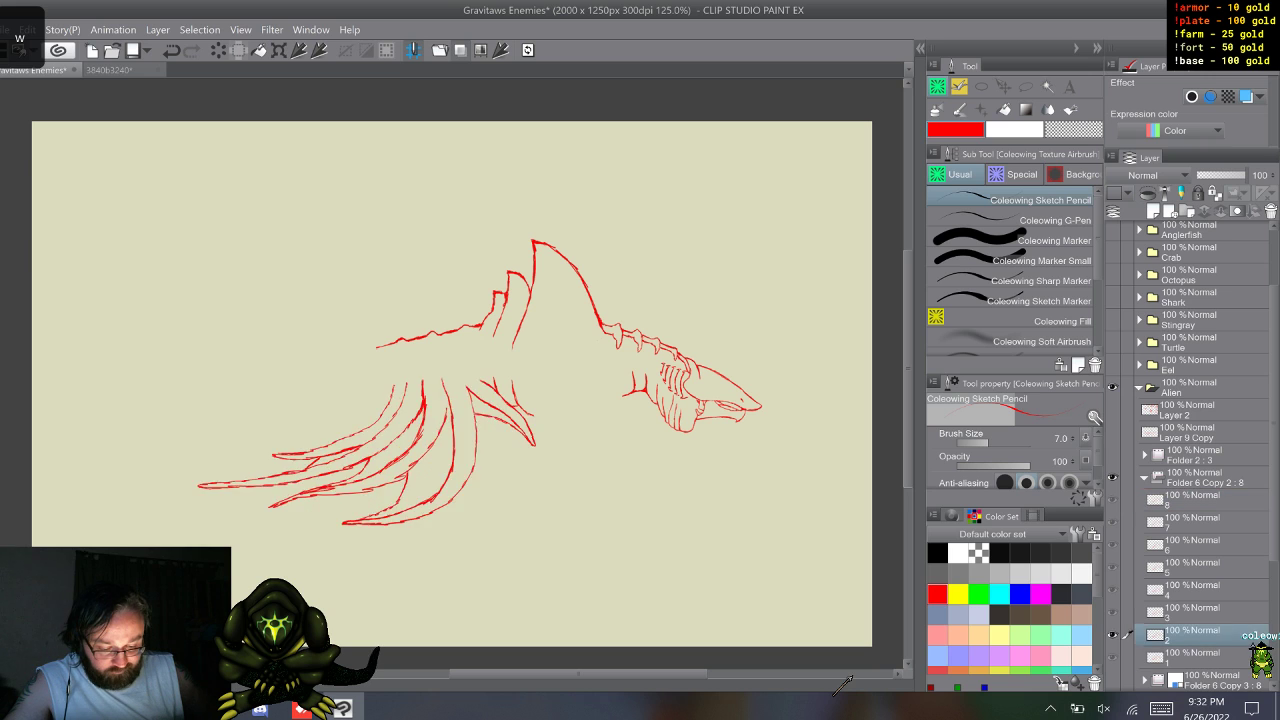
pyautogui.press('w')
pyautogui.press('w')
pyautogui.press('w')
pyautogui.press('w')
pyautogui.press('w')
pyautogui.press('w')
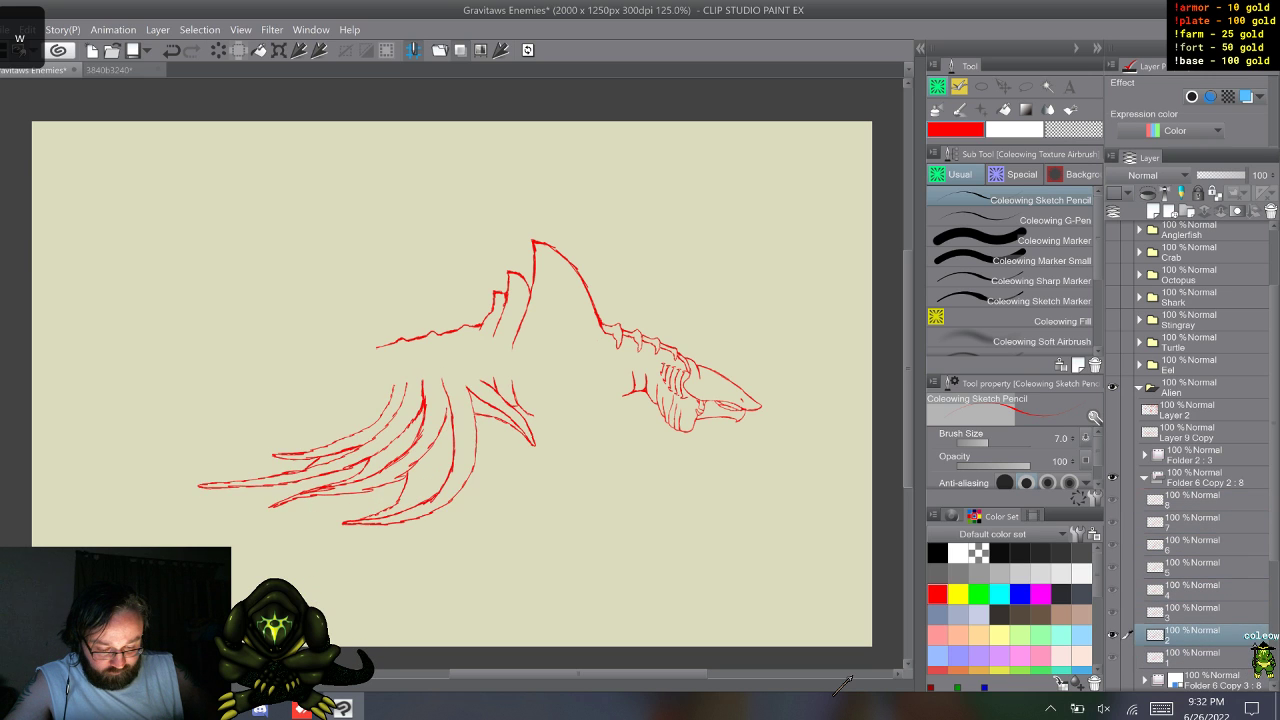
pyautogui.press('w')
pyautogui.press('w')
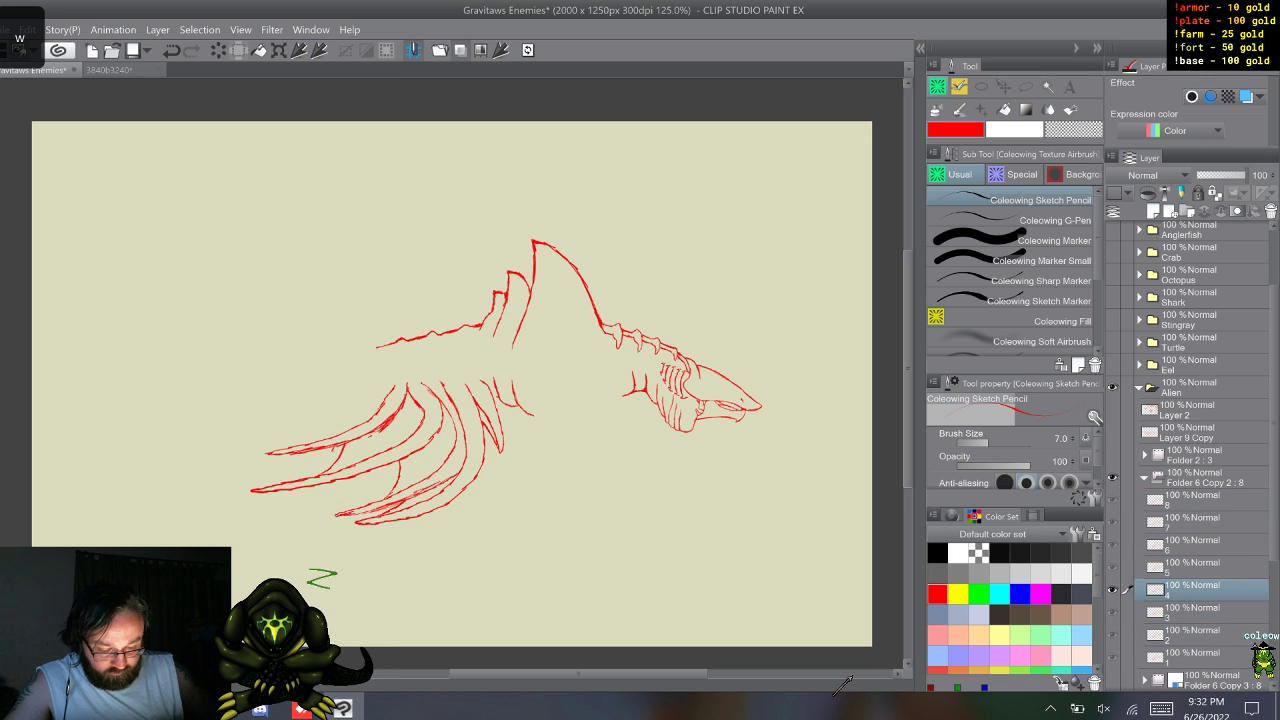
pyautogui.press('q')
pyautogui.press('w')
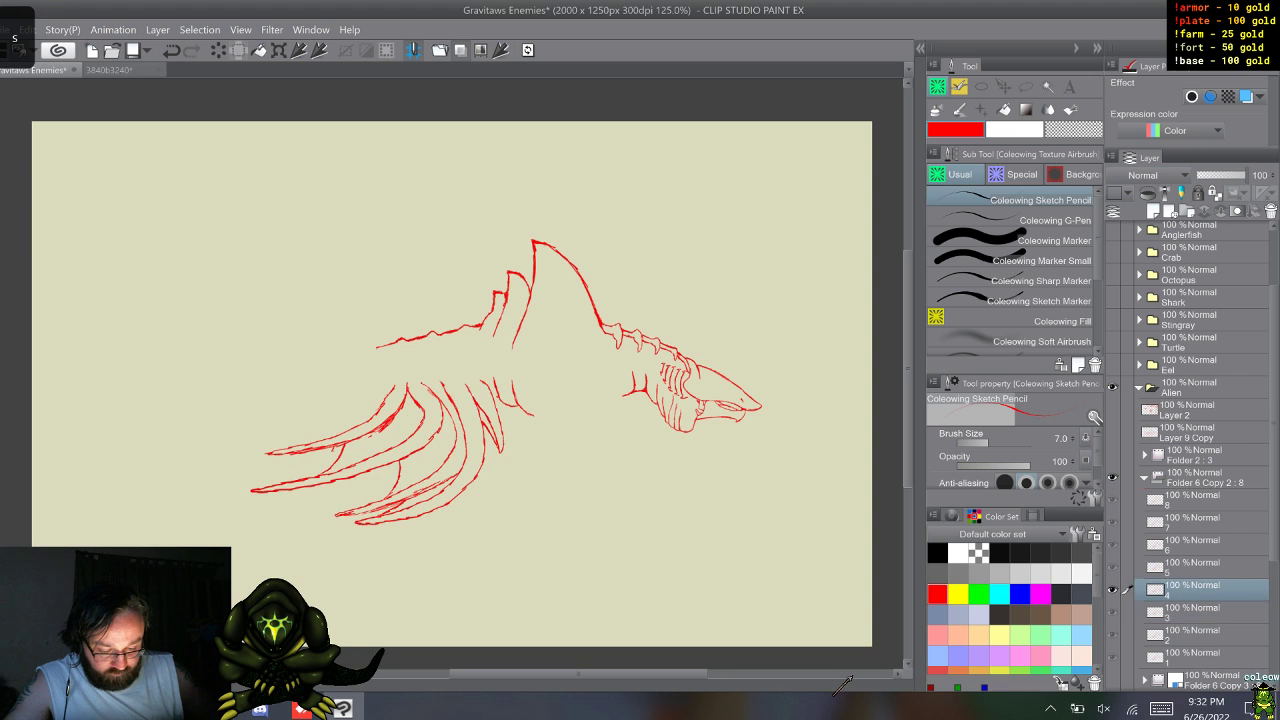
# - Replay the clean frames from frame 4 through several more full loops to recheck the tentacle motion, and return to frame 4
pyautogui.press('w')
pyautogui.press('w')
pyautogui.press('w')
pyautogui.press('w')
pyautogui.press('w')
pyautogui.press('w')
pyautogui.press('w')
pyautogui.press('w')
pyautogui.press('w')
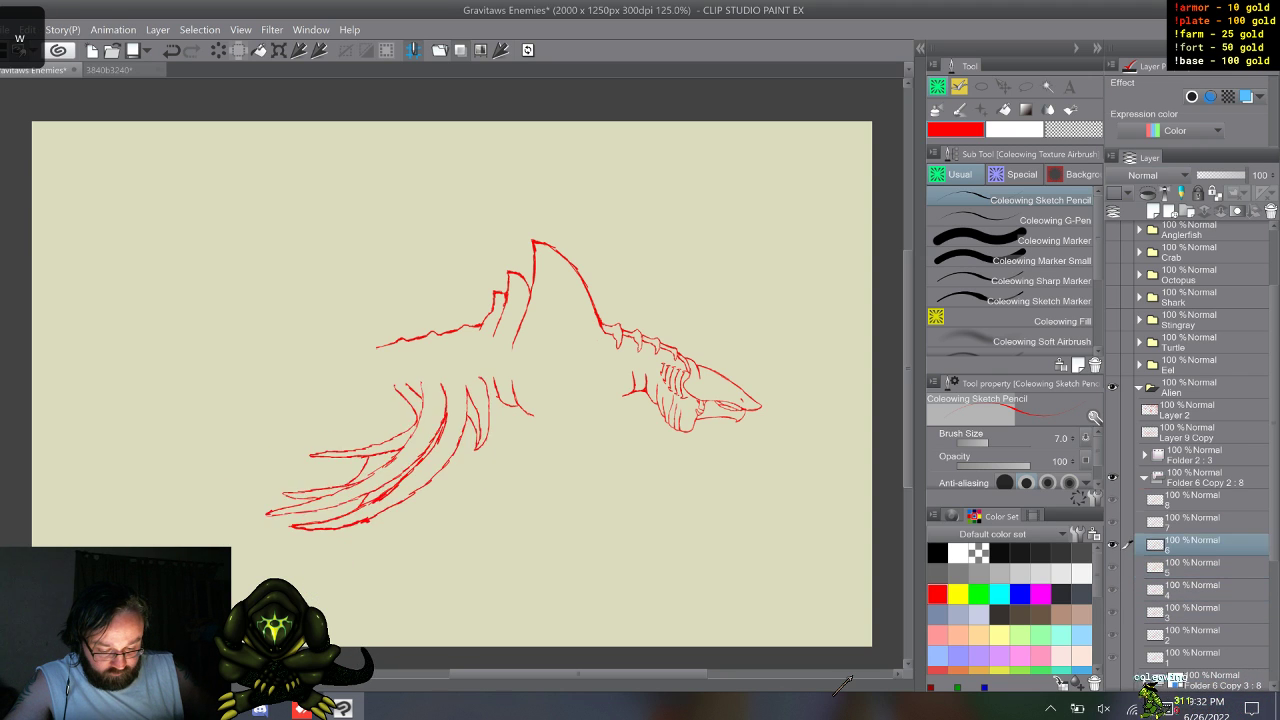
pyautogui.press('w')
pyautogui.press('w')
pyautogui.press('w')
pyautogui.press('w')
pyautogui.press('w')
pyautogui.press('w')
pyautogui.press('w')
pyautogui.press('w')
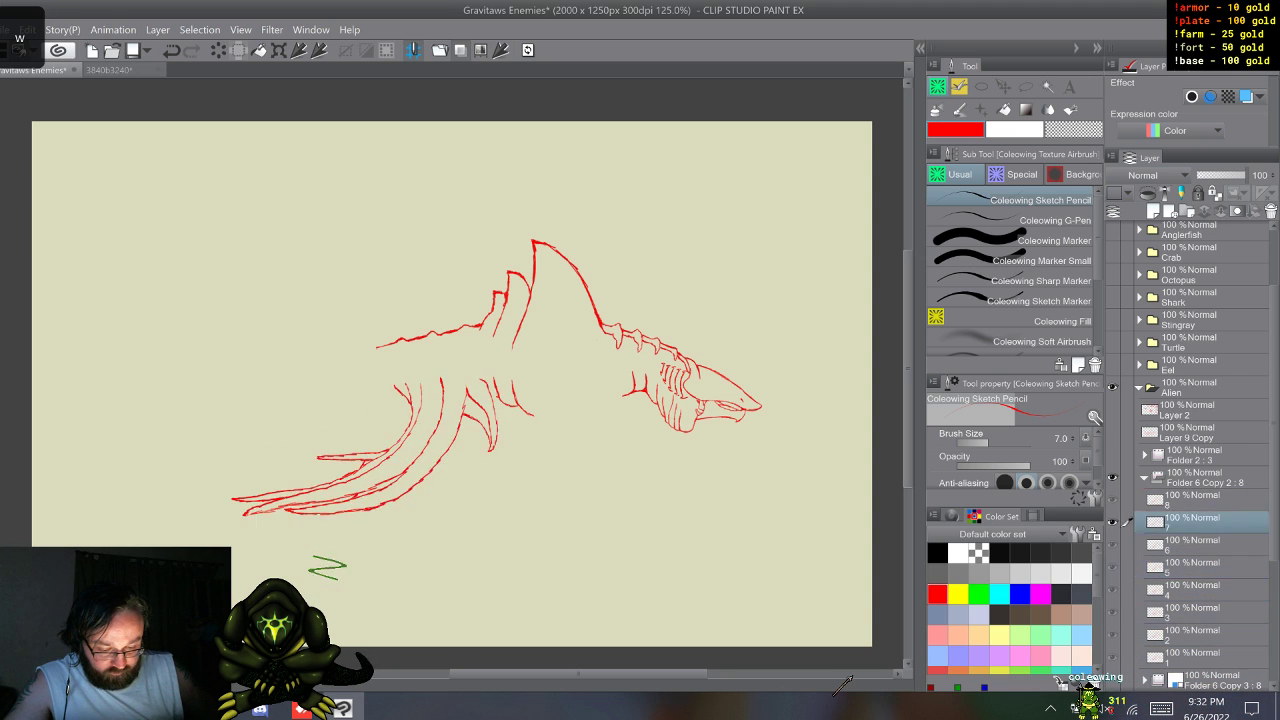
pyautogui.press('w')
pyautogui.press('w')
pyautogui.press('w')
pyautogui.press('w')
pyautogui.press('w')
pyautogui.press('w')
pyautogui.press('w')
pyautogui.press('w')
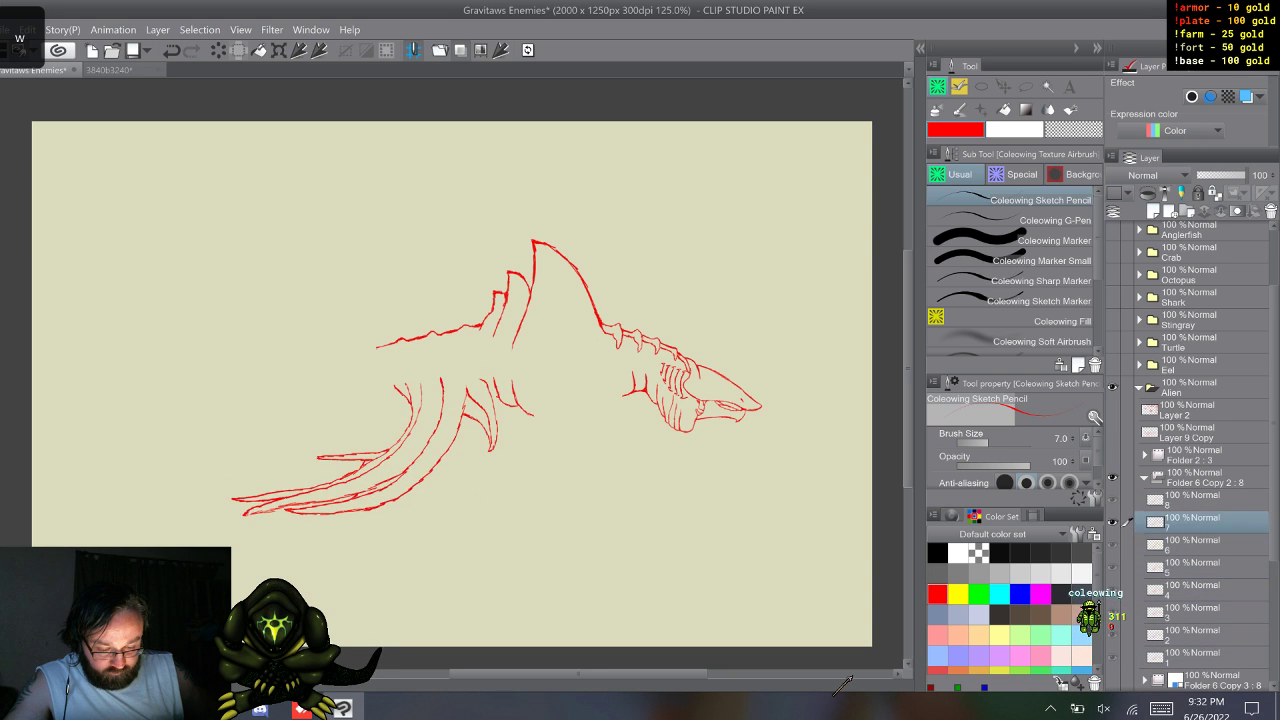
pyautogui.press('w')
pyautogui.press('w')
pyautogui.press('w')
pyautogui.press('w')
pyautogui.press('w')
pyautogui.press('w')
pyautogui.press('w')
pyautogui.press('w')
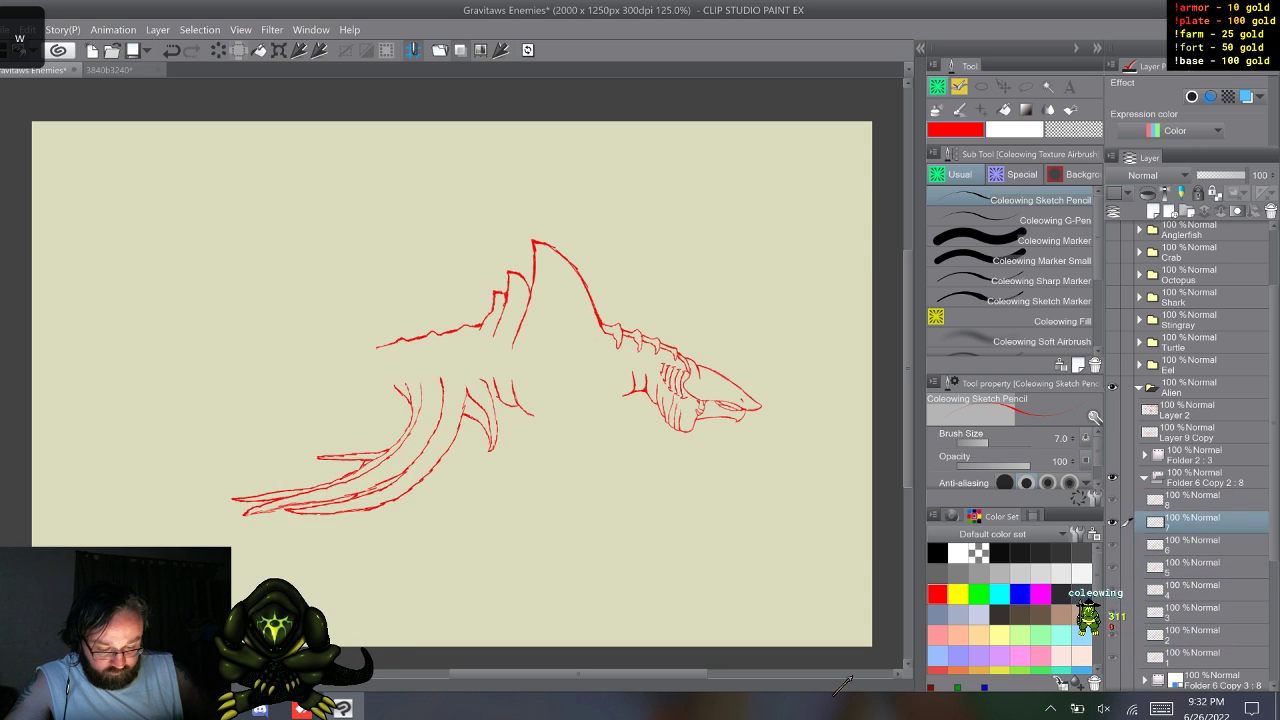
pyautogui.press('w')
pyautogui.press('w')
pyautogui.press('w')
pyautogui.press('w')
pyautogui.press('w')
pyautogui.press('w')
pyautogui.press('w')
pyautogui.press('w')
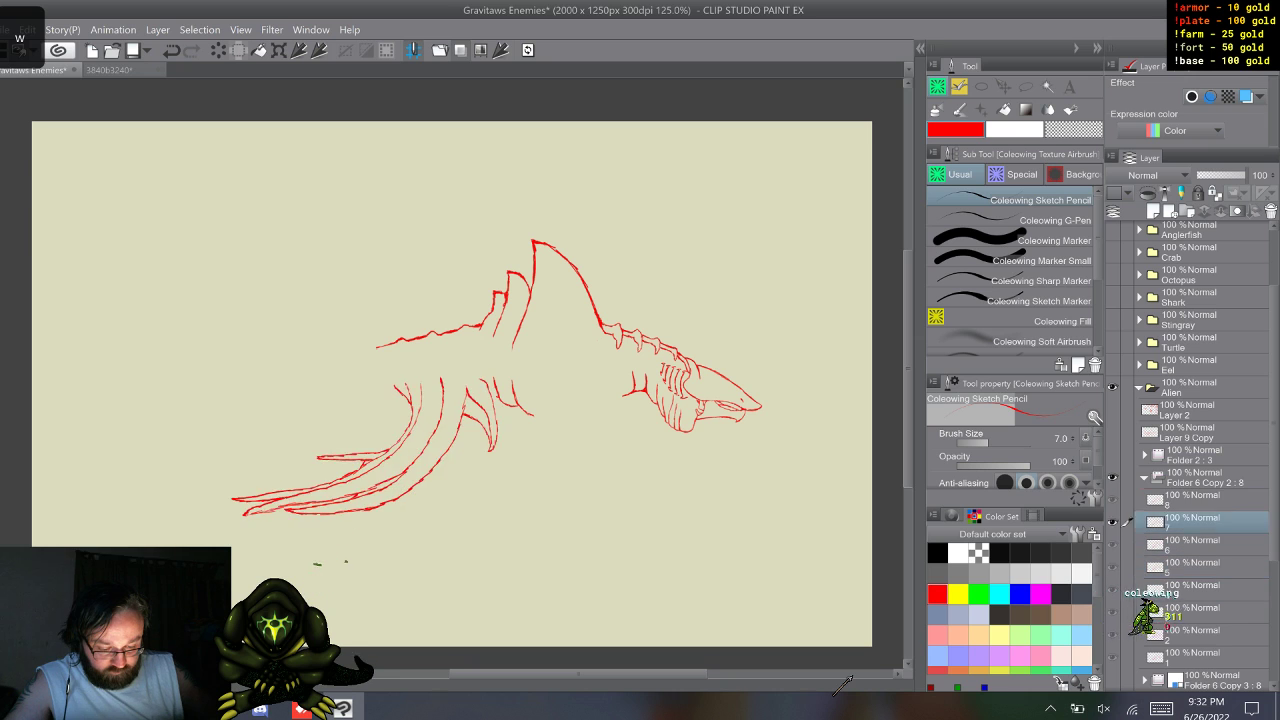
pyautogui.press('w')
pyautogui.press('w')
pyautogui.press('w')
pyautogui.press('w')
pyautogui.press('w')
pyautogui.press('w')
pyautogui.press('w')
pyautogui.press('w')
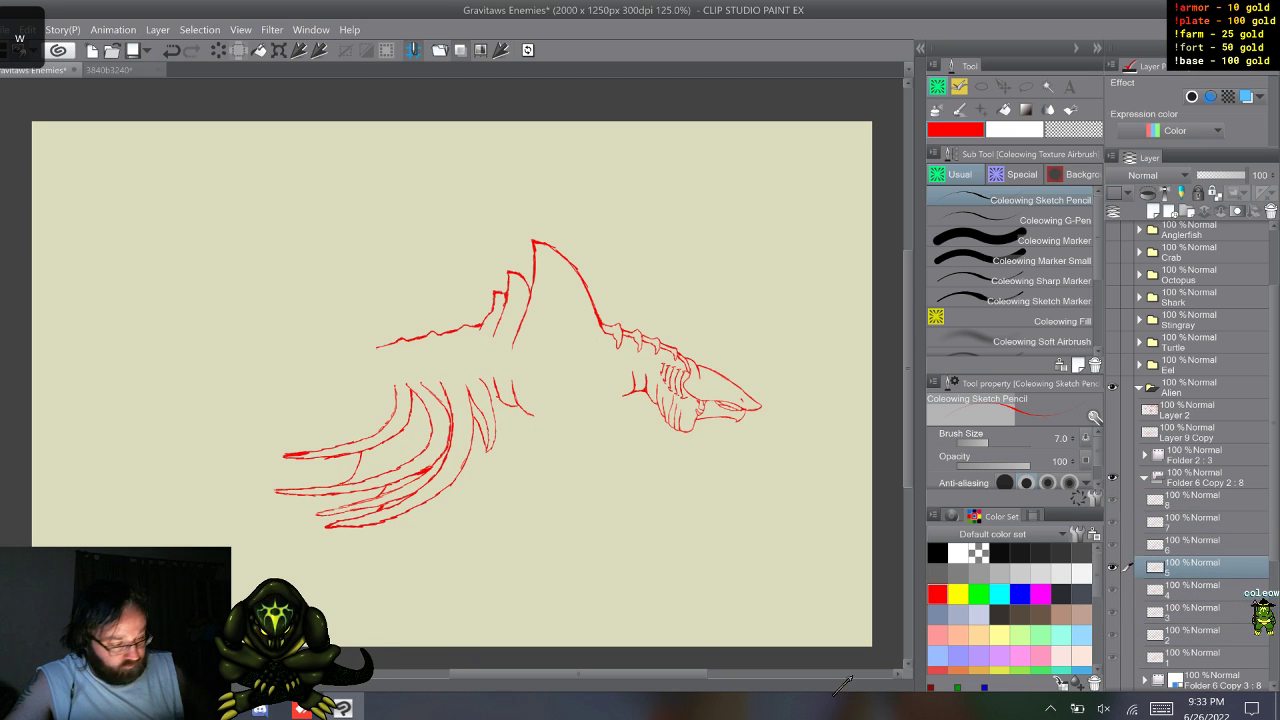
pyautogui.press('s')
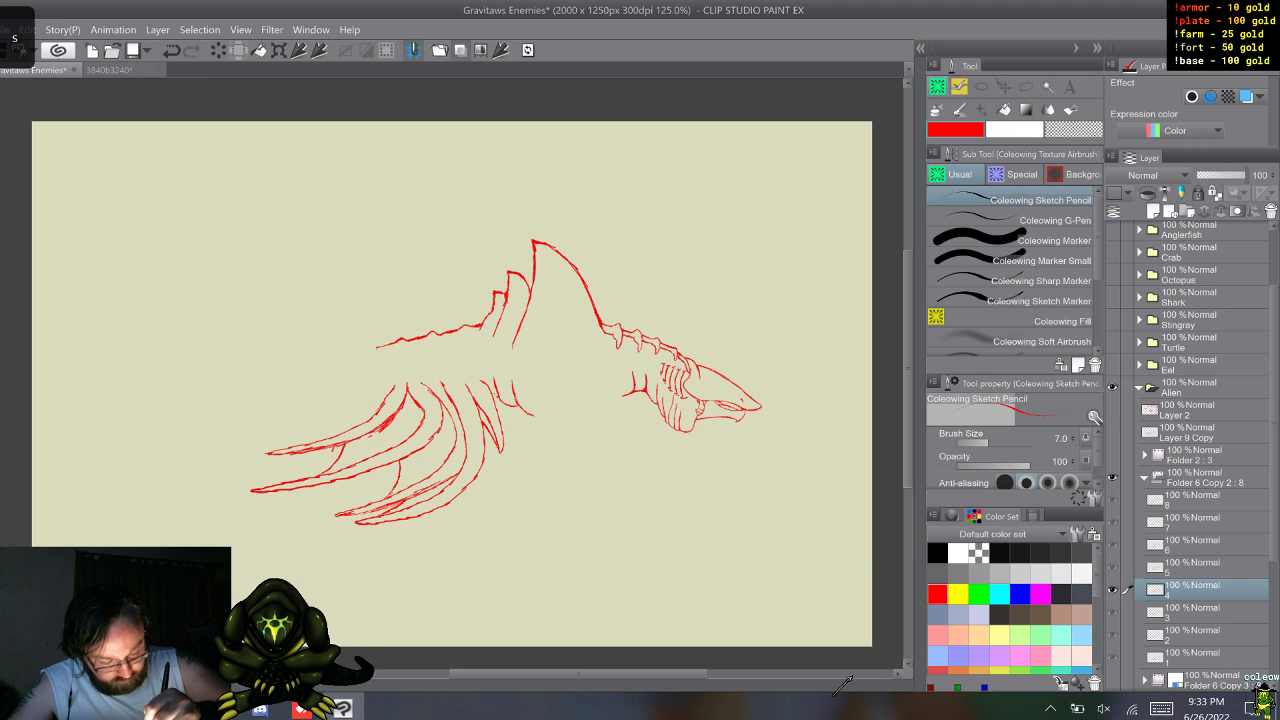
# - Step repeatedly through the numbered frame layers of Folder 6 Copy 2 to examine the trailing tentacle motion
pyautogui.press('w')
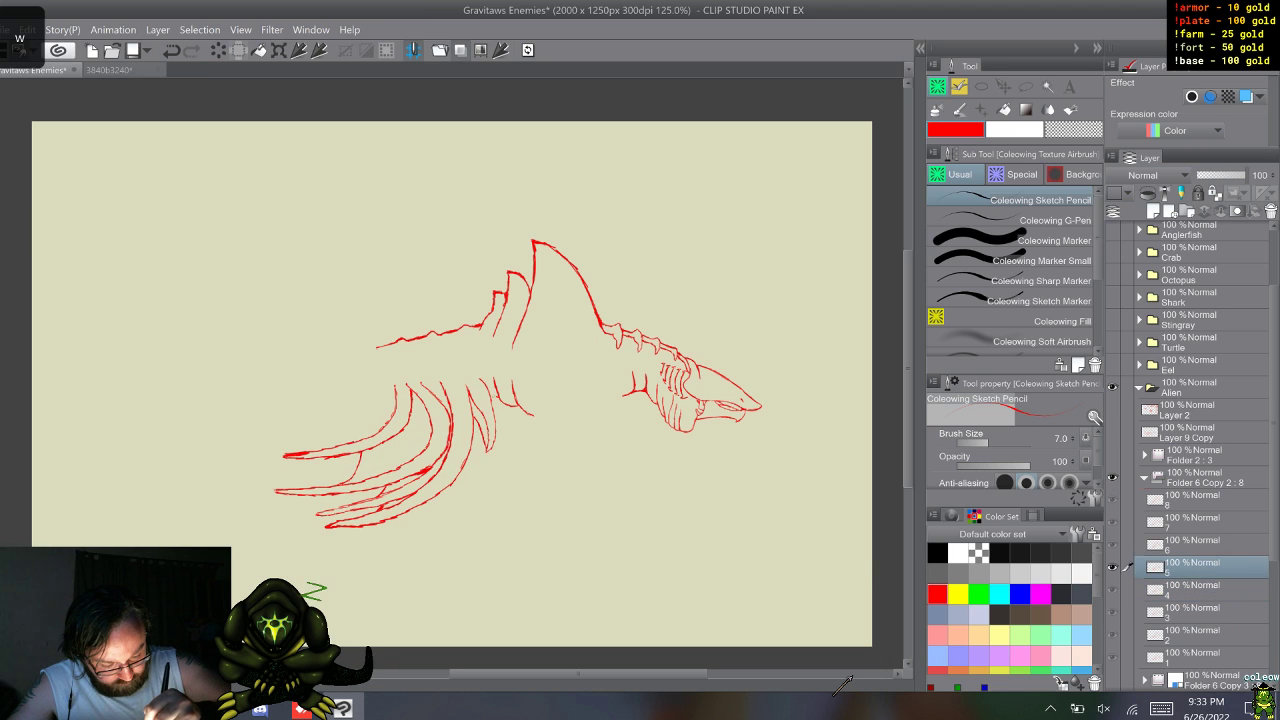
pyautogui.press('w')
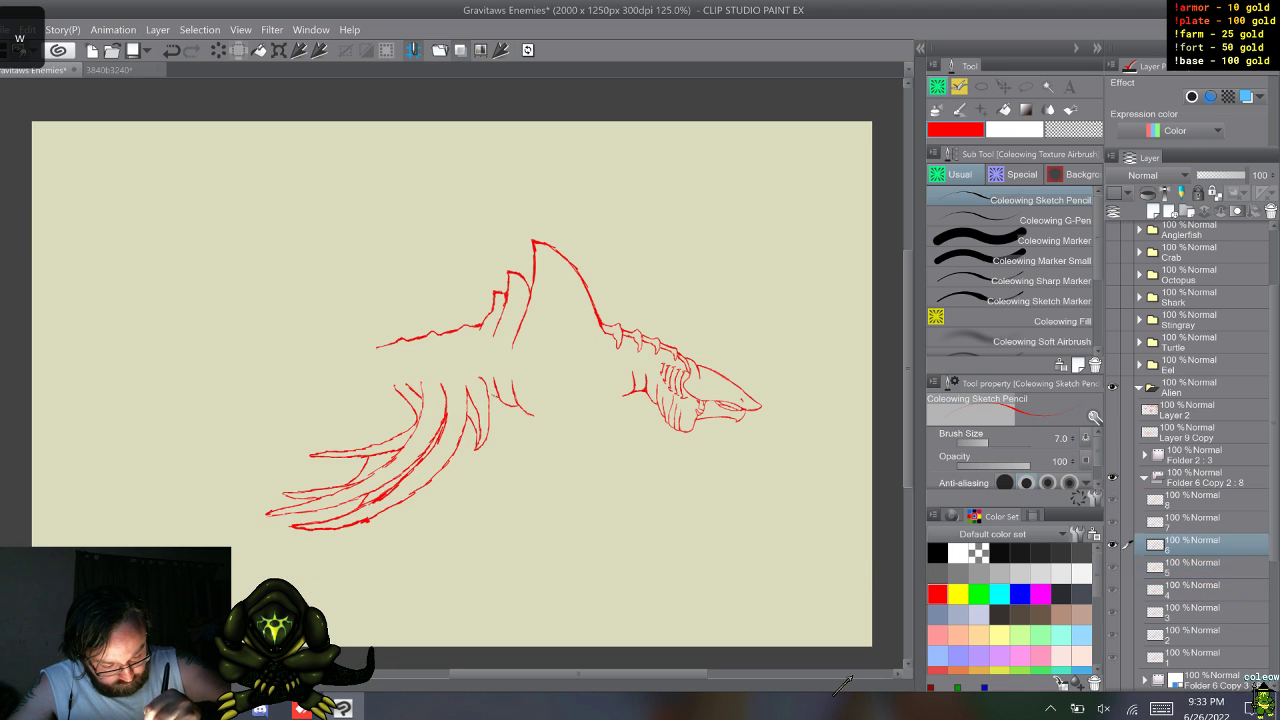
pyautogui.press('w')
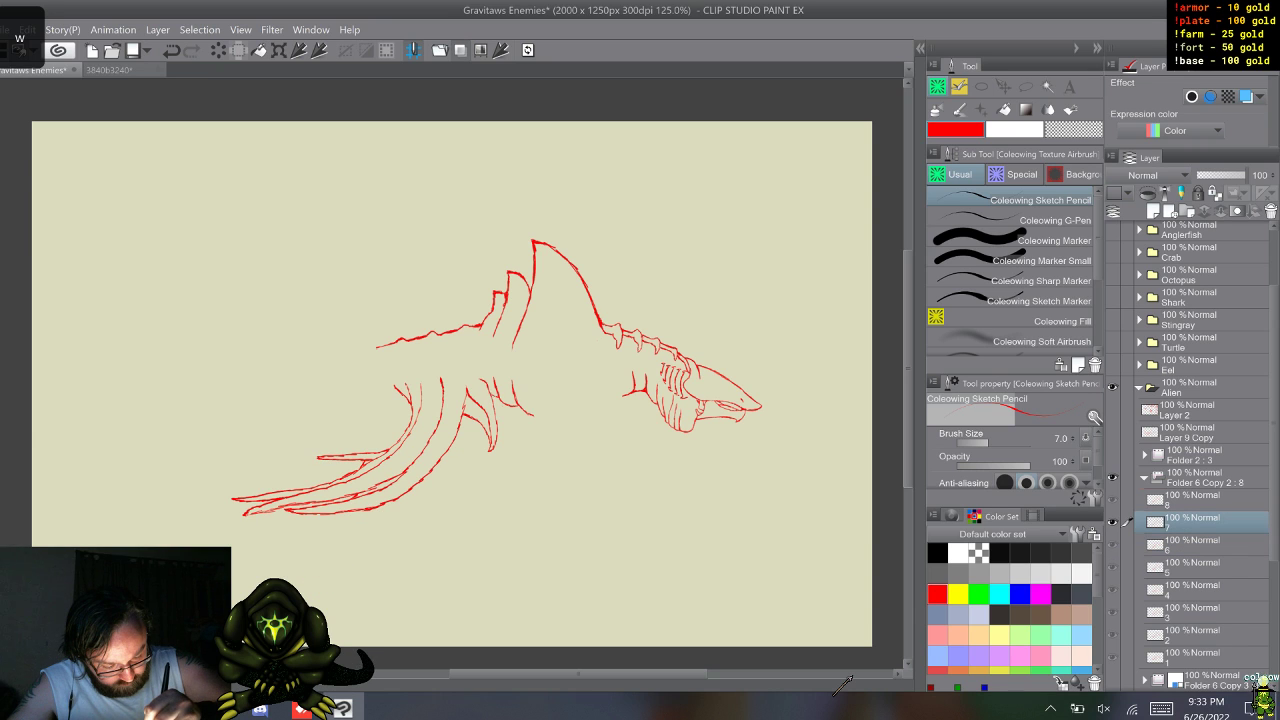
pyautogui.press('w')
pyautogui.press('w')
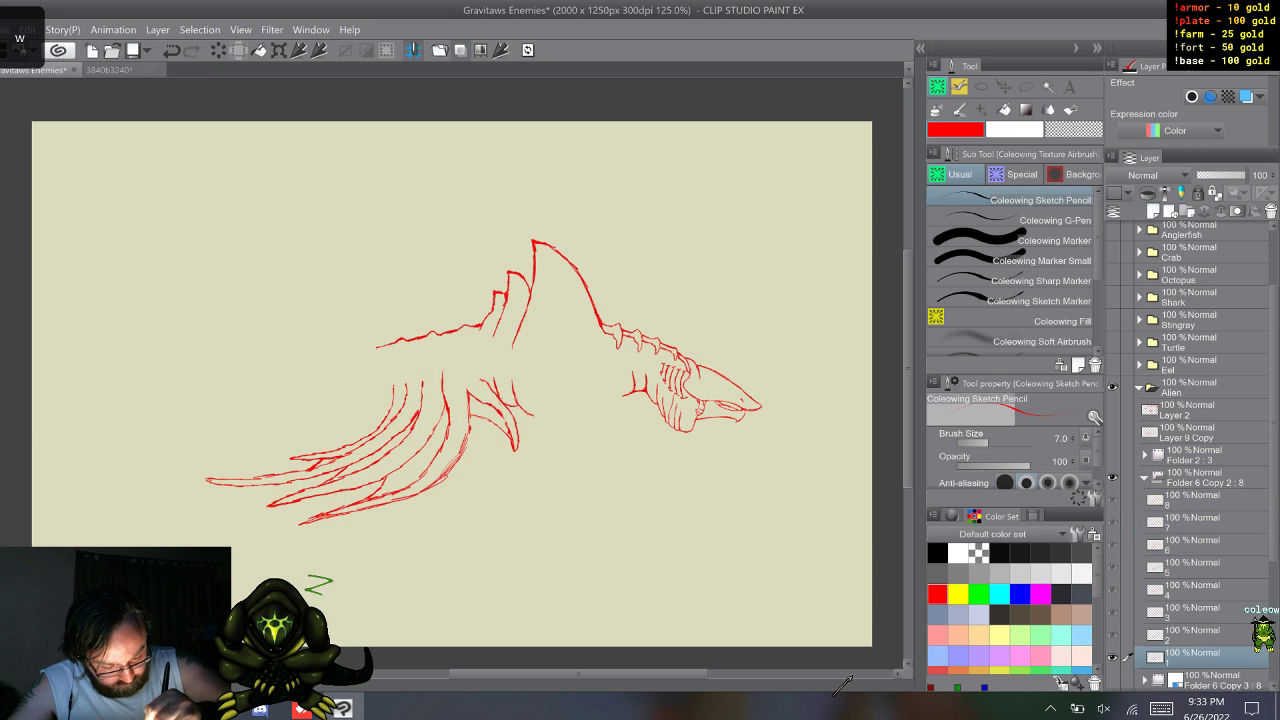
pyautogui.press('w')
pyautogui.press('w')
pyautogui.press('w')
pyautogui.press('w')
pyautogui.press('w')
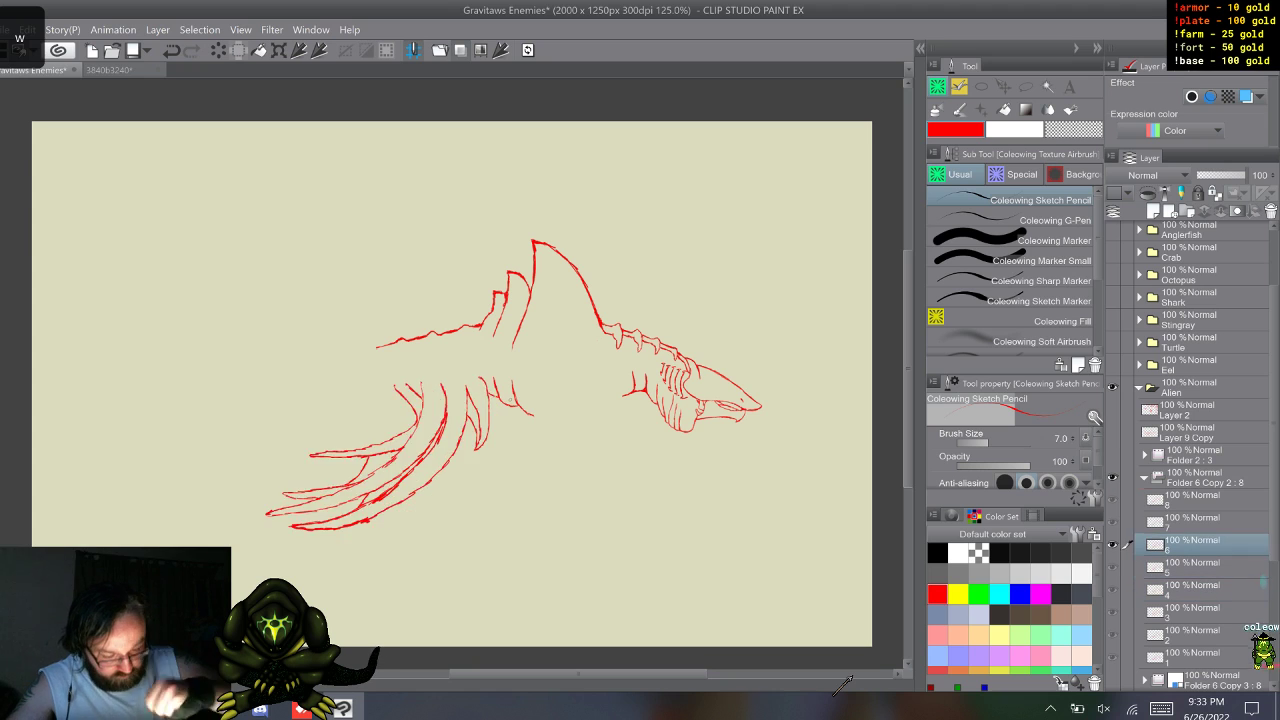
pyautogui.press('w')
pyautogui.press('w')
pyautogui.press('w')
pyautogui.press('w')
pyautogui.press('w')
pyautogui.press('w')
pyautogui.press('w')
pyautogui.press('w')
pyautogui.press('w')
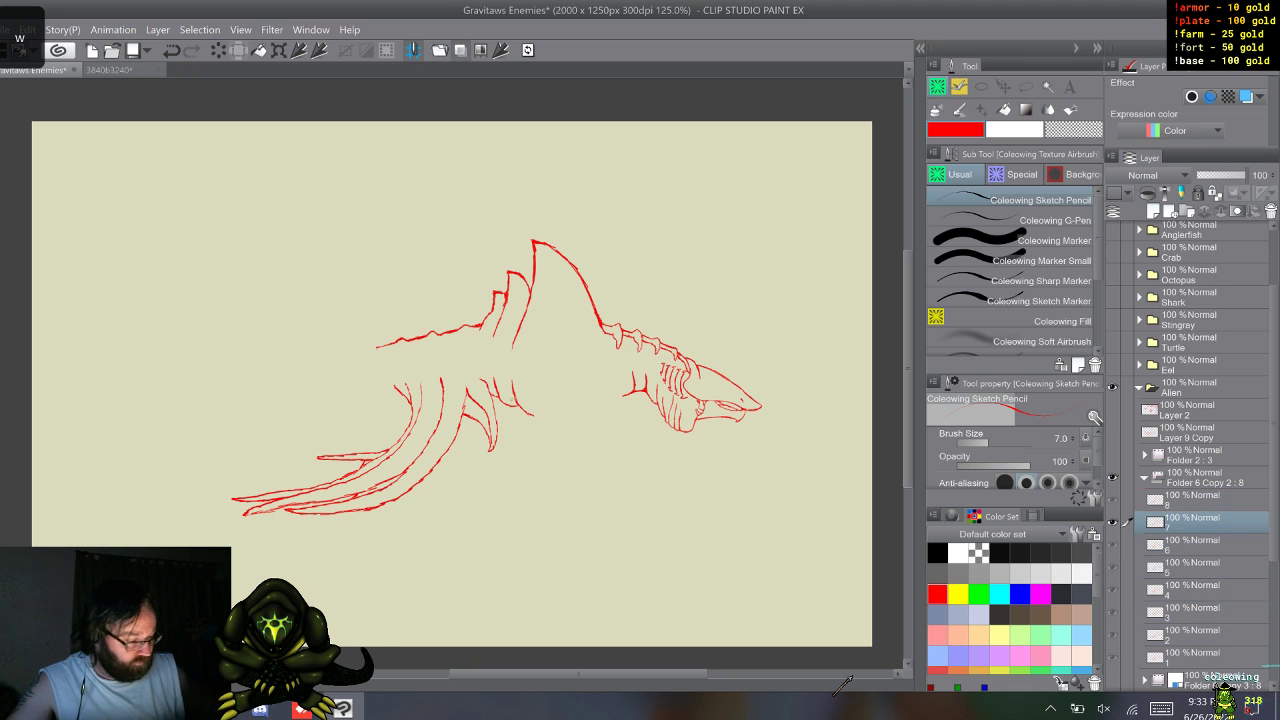
# - Collapse Folder 6 Copy 2 and delete the Folder 6 Copy 3 folder holding the blue tentacle guides
pyautogui.click(1144, 478)
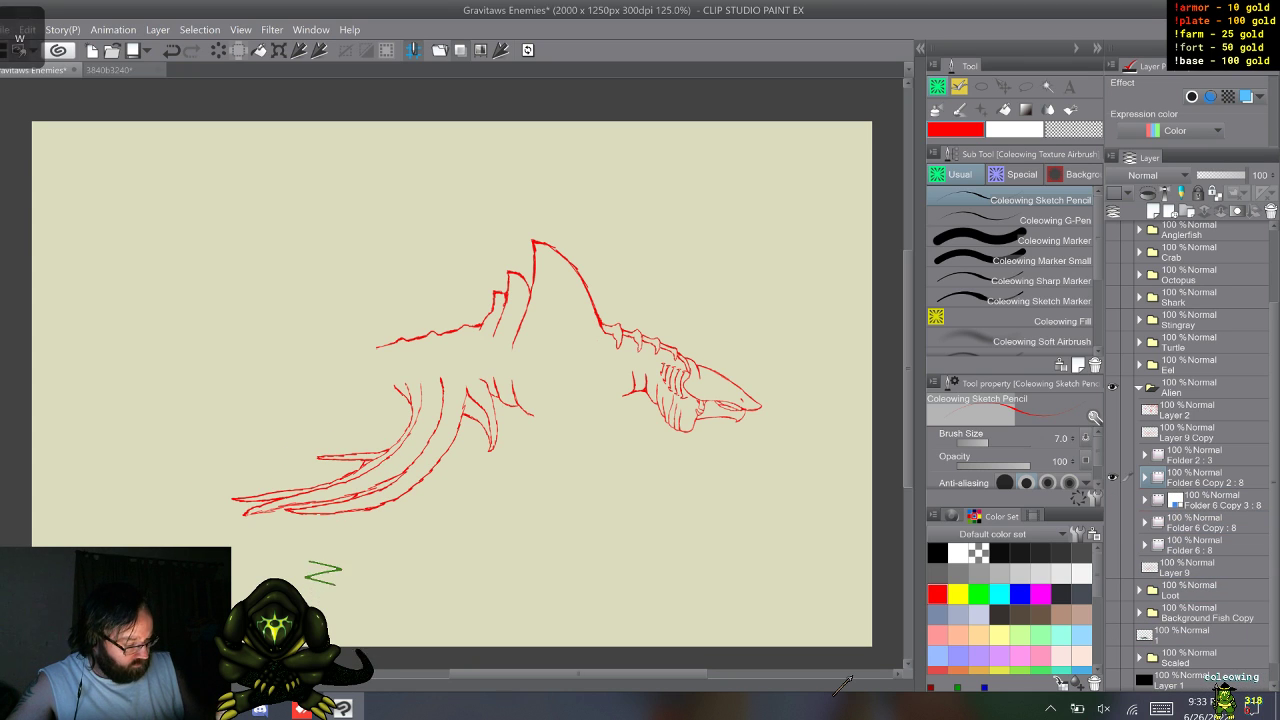
pyautogui.click(1222, 501)
pyautogui.click(1112, 500)
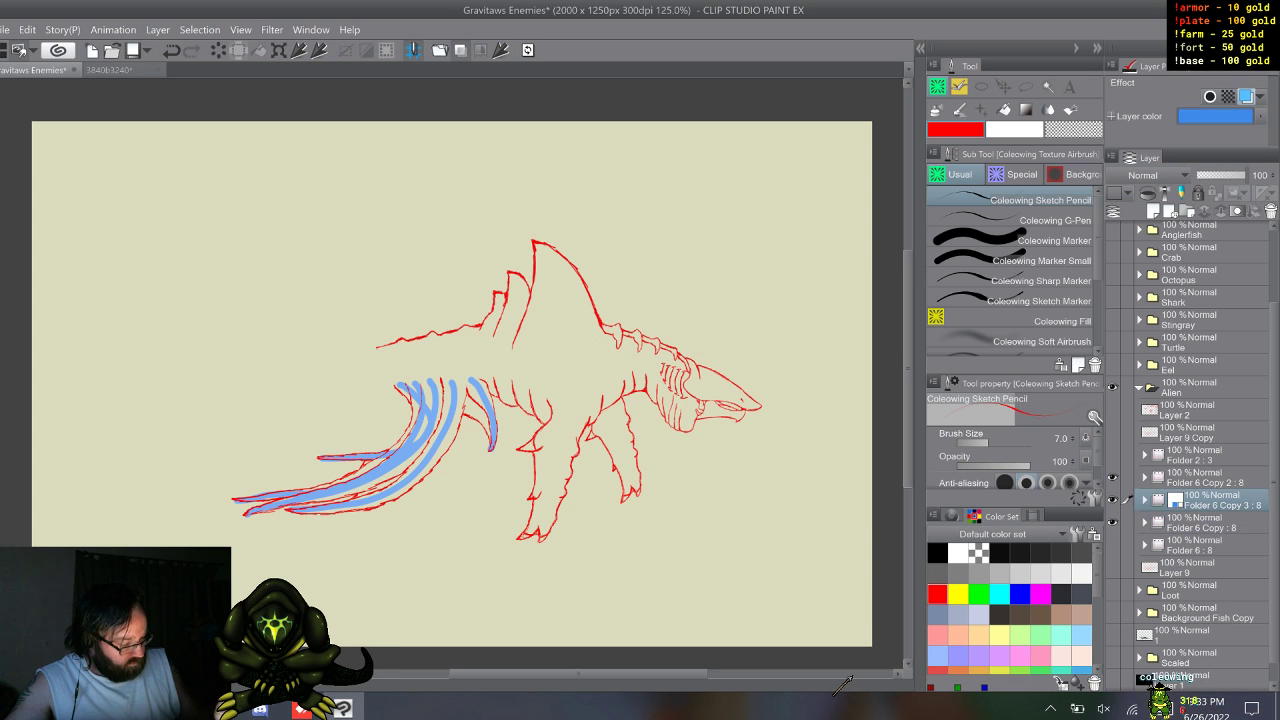
pyautogui.rightClick(1222, 501)
pyautogui.click(1180, 231)
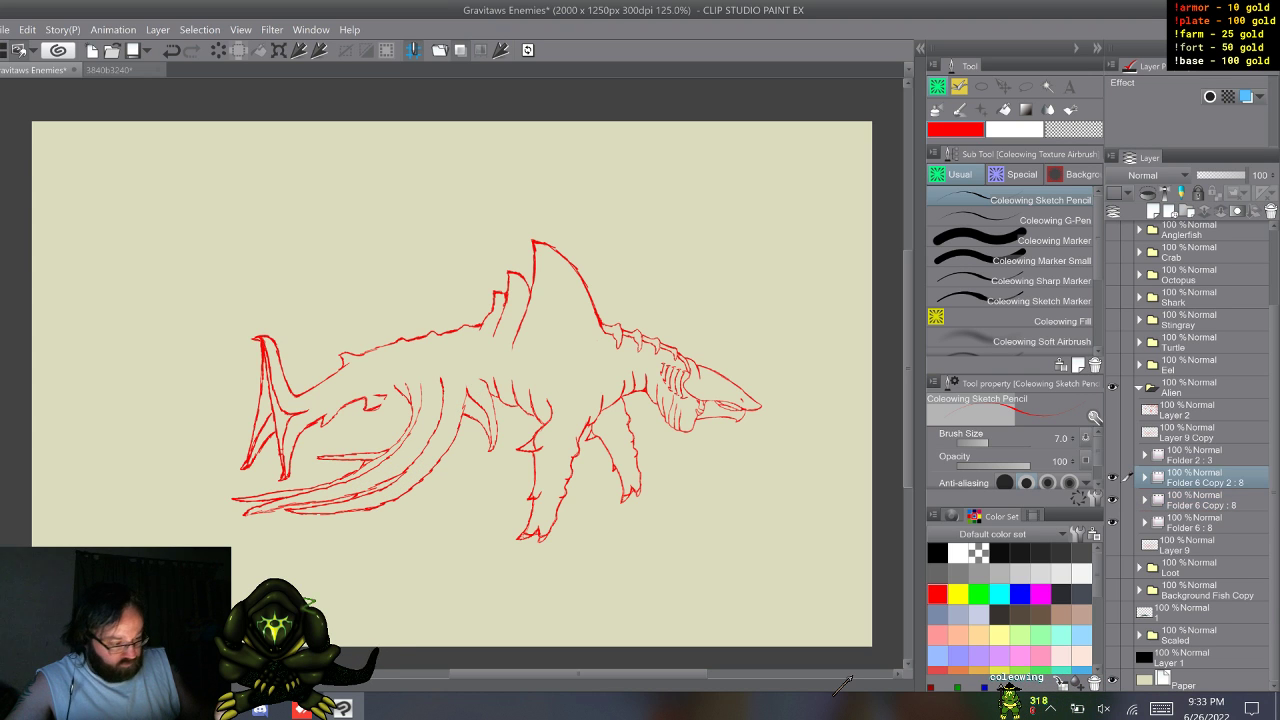
# - Expand Folder 6 and add a new layer directly above Layer 9 Copy in the Alien folder
pyautogui.hotkey('alt', ']')
pyautogui.press('w')
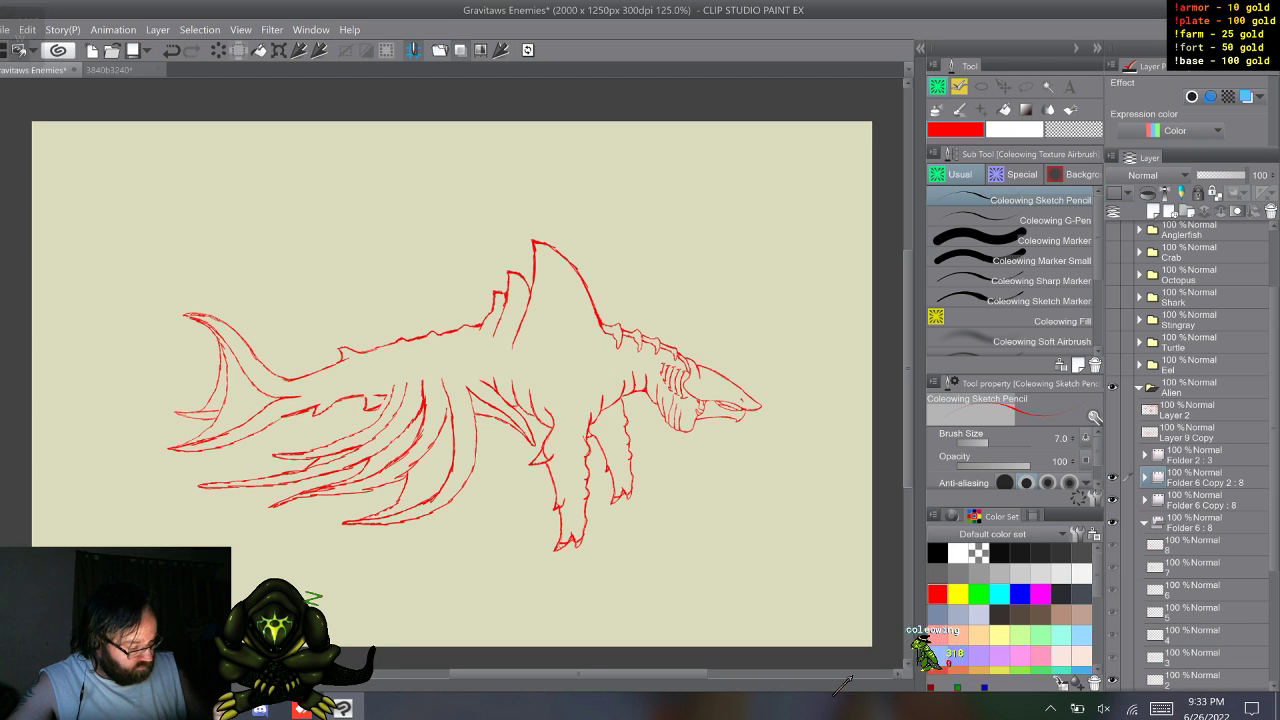
pyautogui.press('w')
pyautogui.press('w')
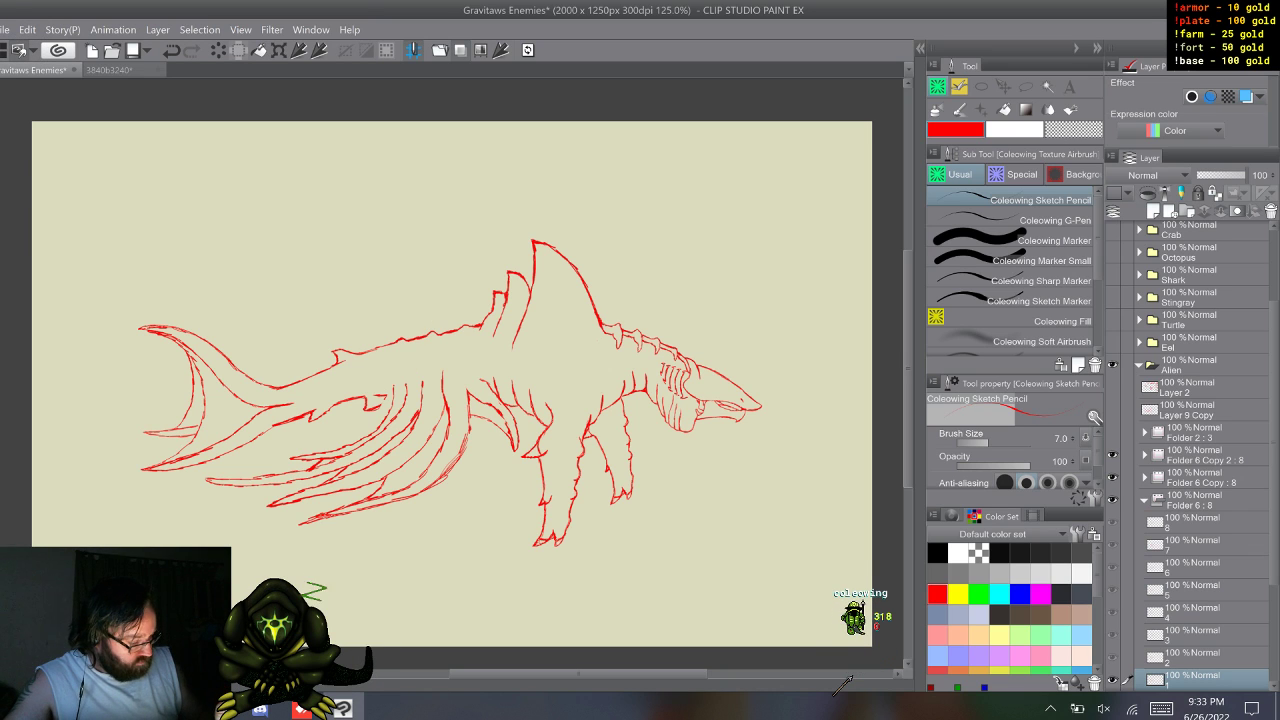
pyautogui.click(1193, 500)
pyautogui.hotkey('alt', ']')
pyautogui.hotkey('alt', ']')
pyautogui.hotkey('alt', ']')
pyautogui.hotkey('alt', ']')
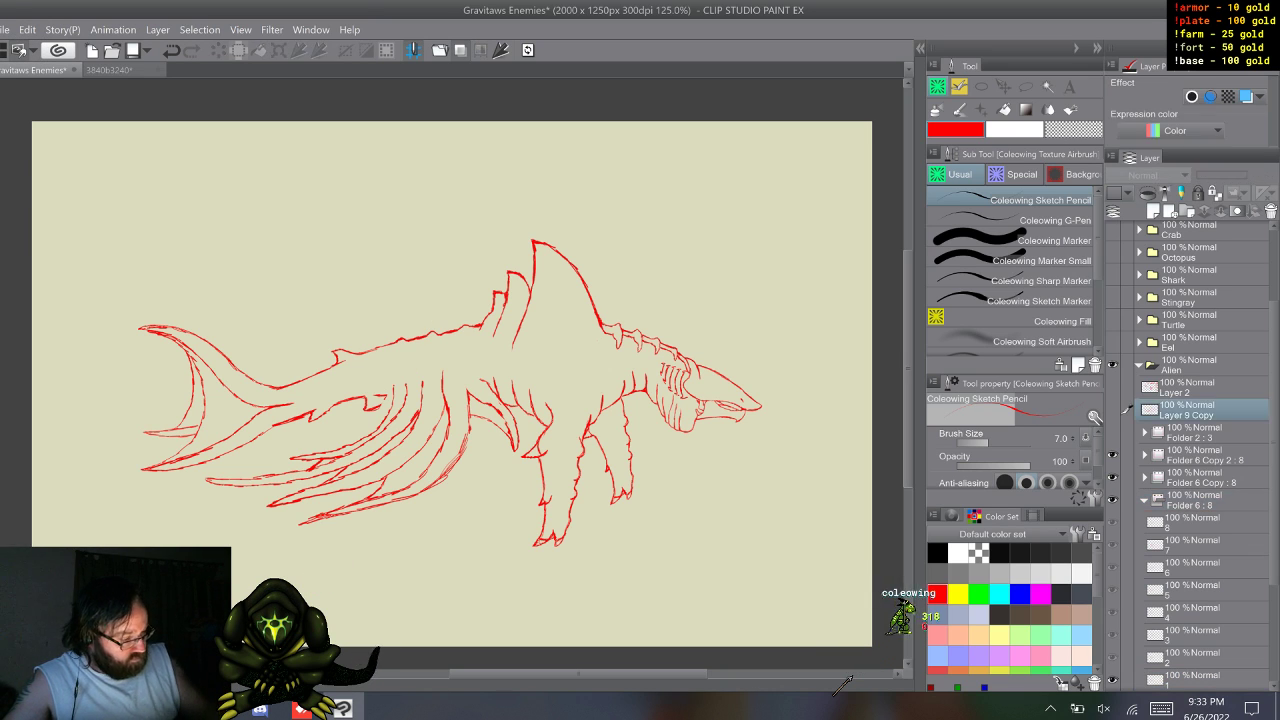
pyautogui.hotkey('ctrl', 'shift', 'n')
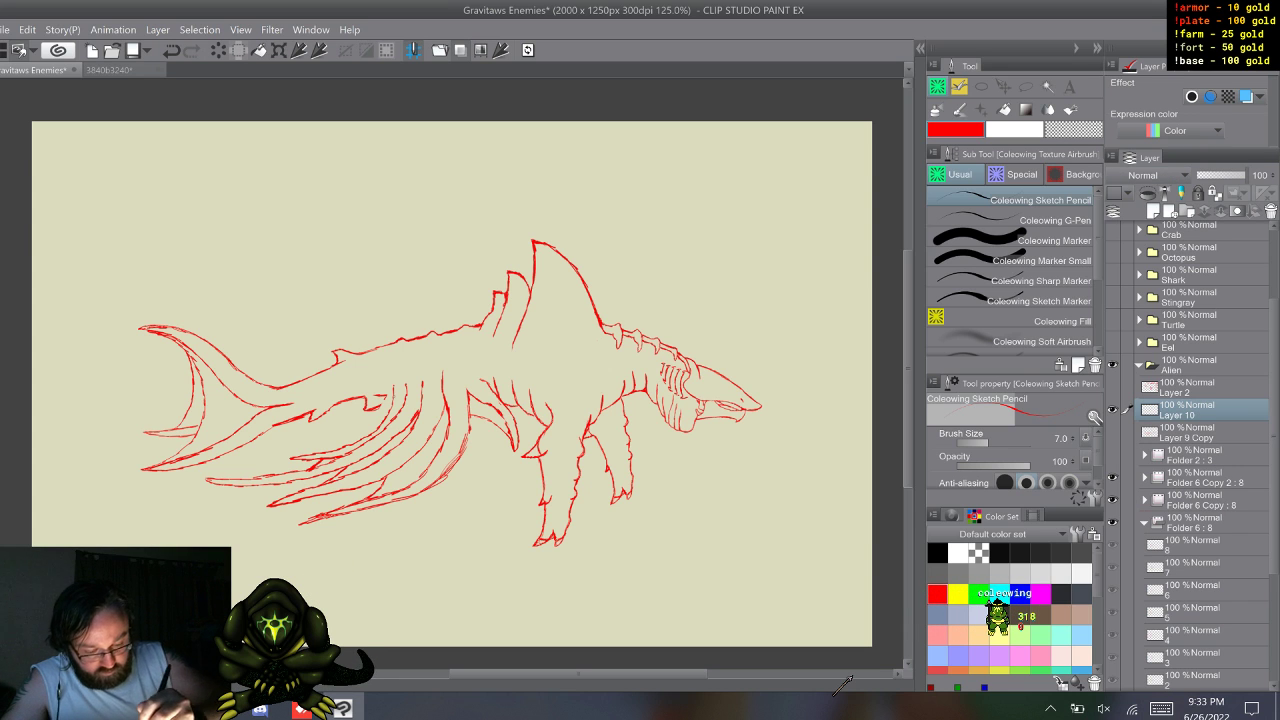
# - Step through the Folder 6 frames together with the other visible folders to examine the full shark animation
pyautogui.press('q')
pyautogui.press('w')
pyautogui.press('w')
pyautogui.press('w')
pyautogui.press('w')
pyautogui.press('w')
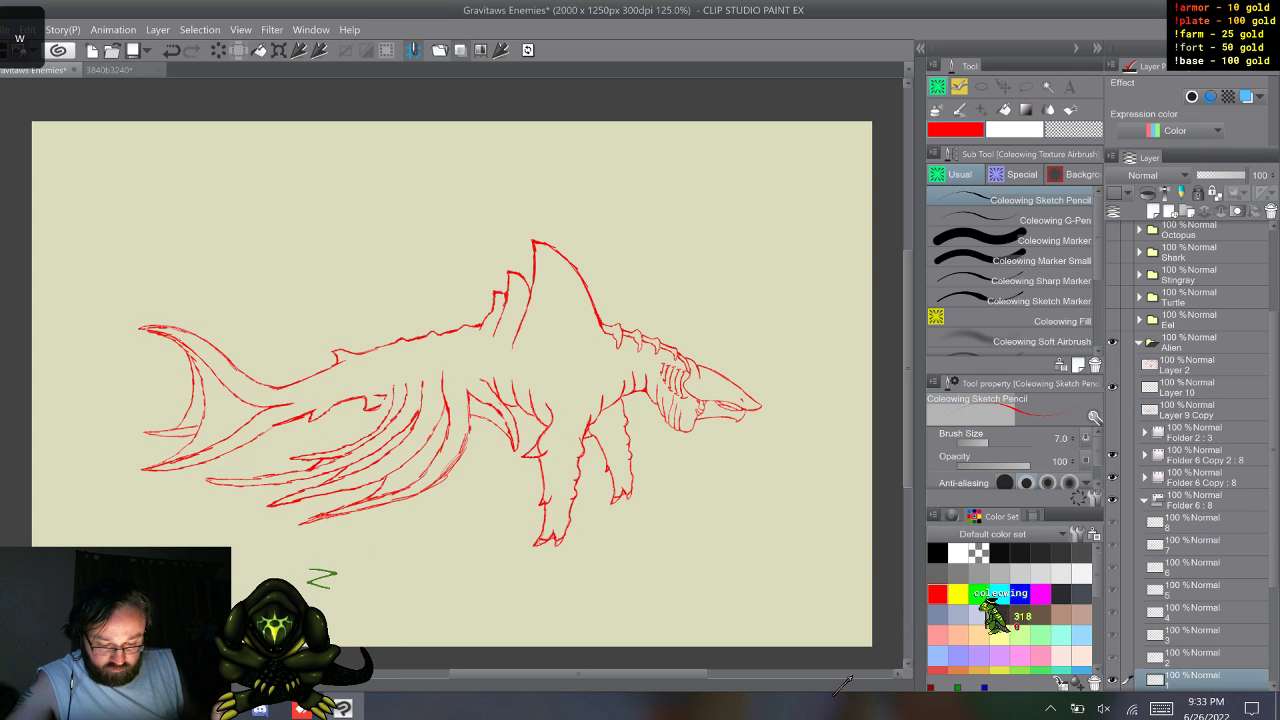
pyautogui.hotkey('alt', ']')
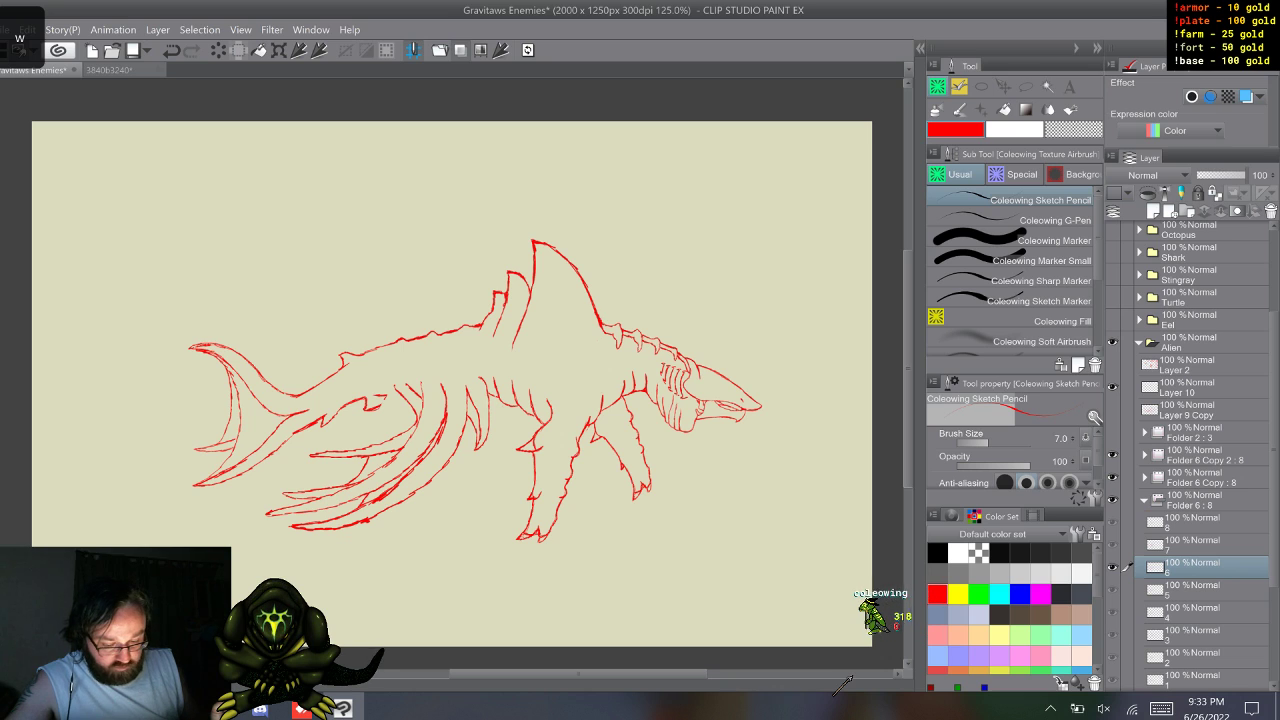
pyautogui.hotkey('alt', ']')
pyautogui.hotkey('alt', '[')
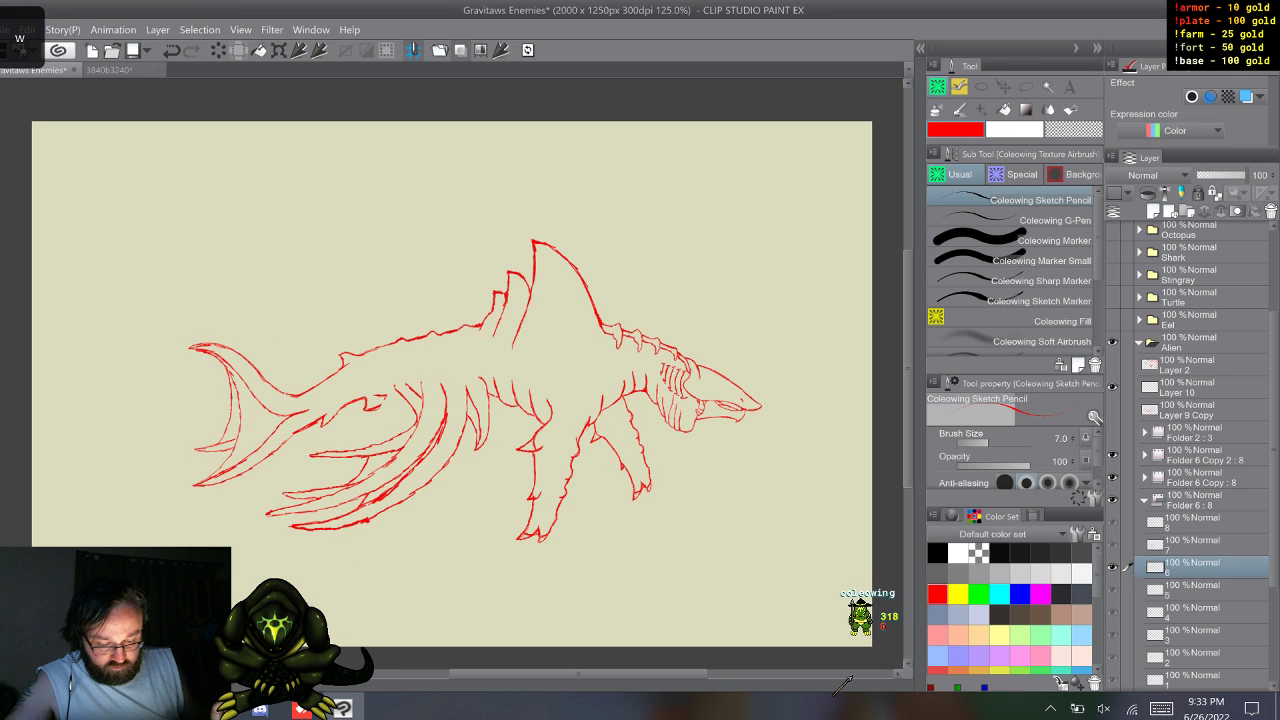
pyautogui.hotkey('alt', ']')
pyautogui.hotkey('alt', '[')
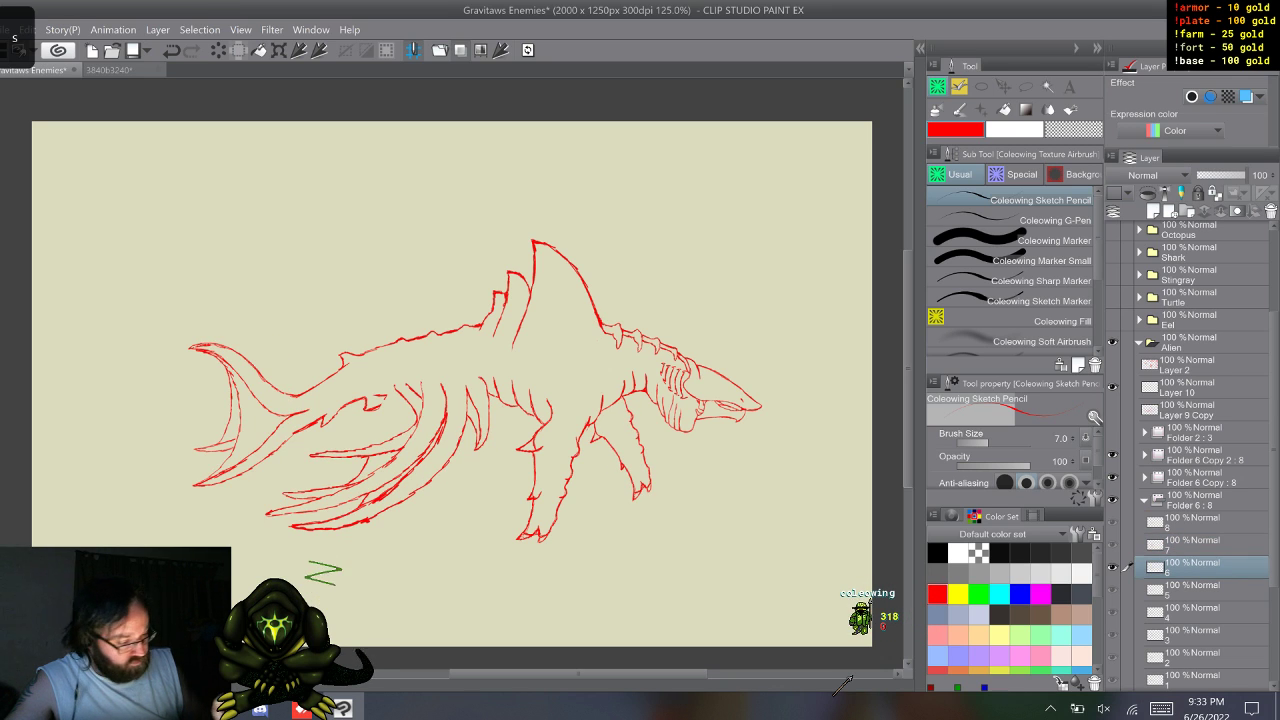
# - Move frame layers 8 through 1 out of Folder 6 and place them directly above Layer 10
pyautogui.click(1190, 387)
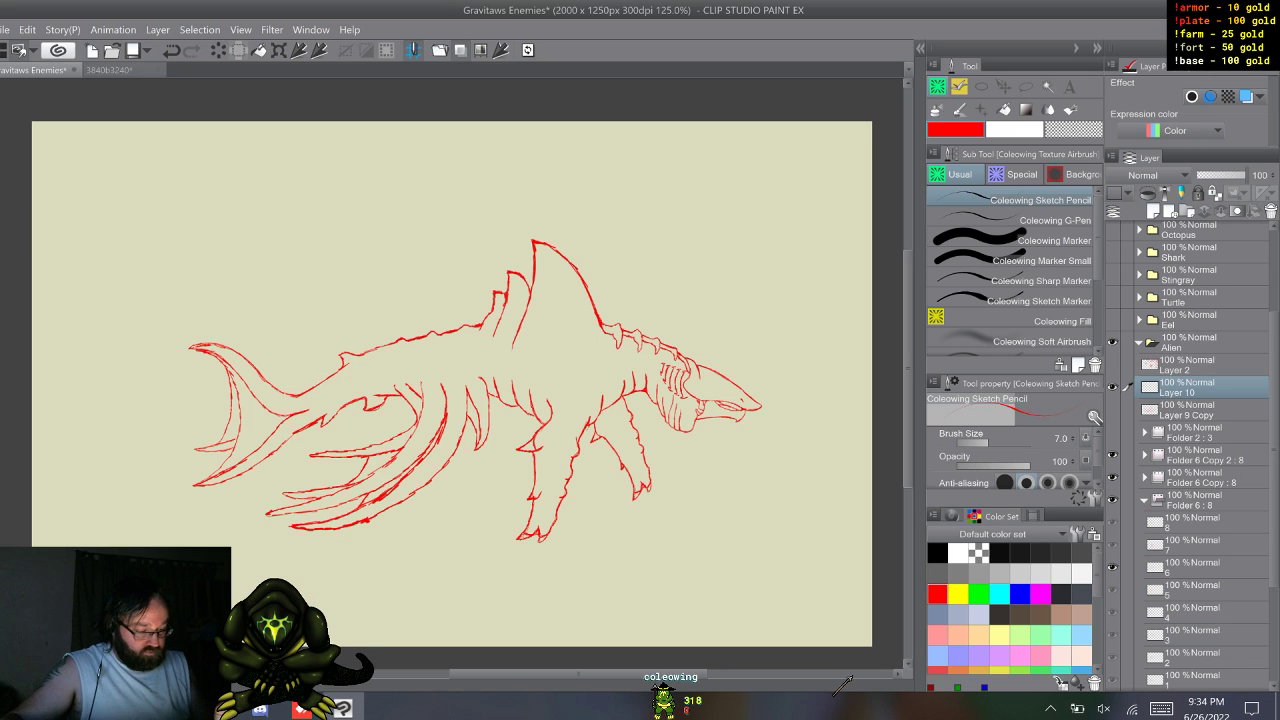
pyautogui.click(1200, 522)
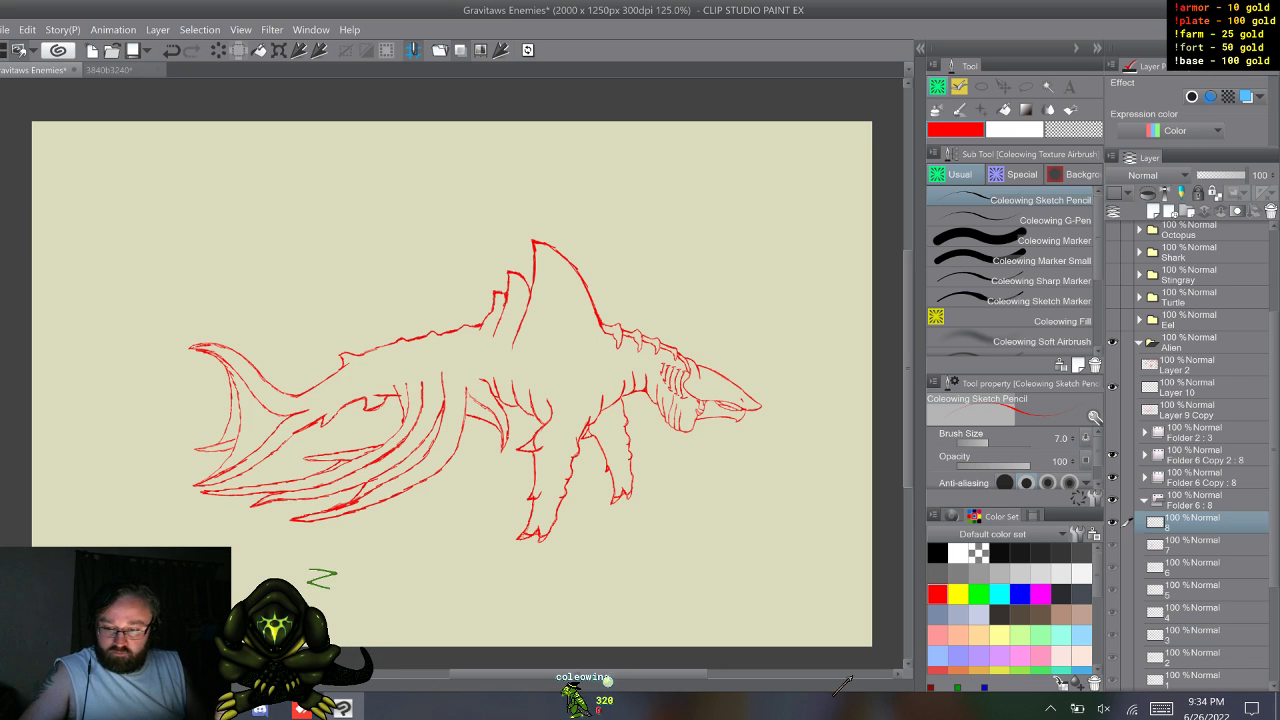
pyautogui.click(1200, 388)
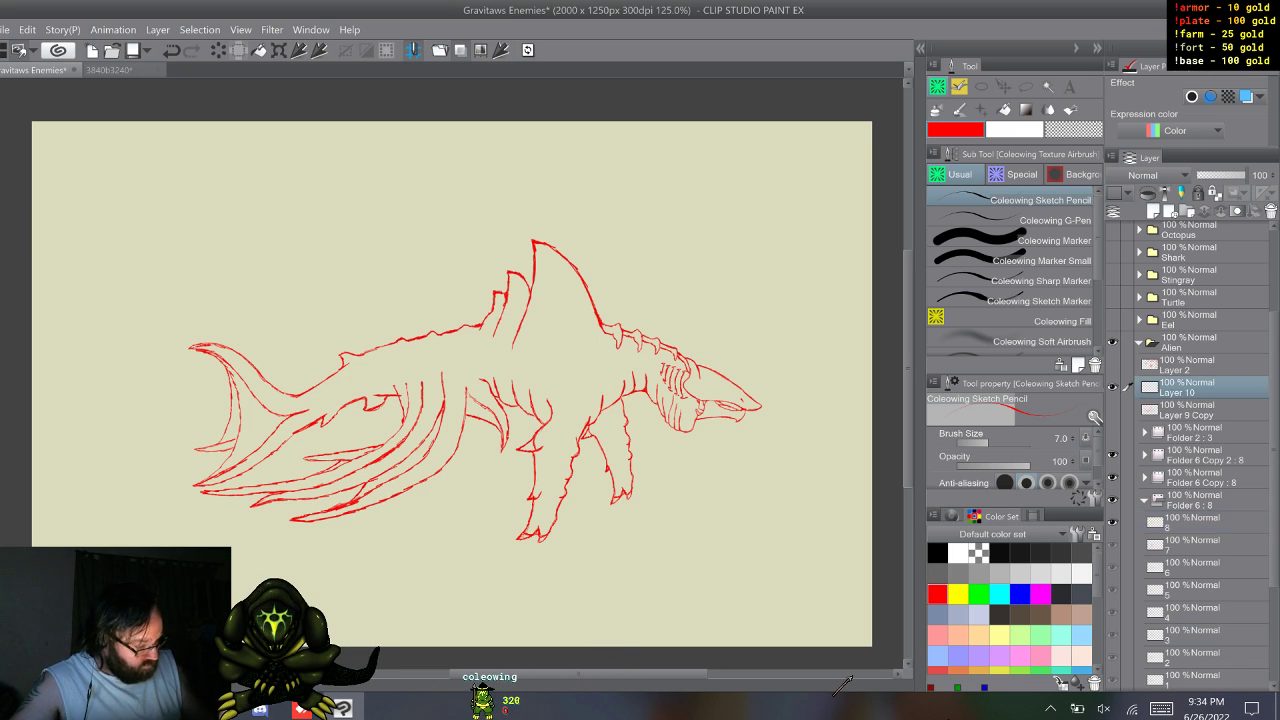
pyautogui.hotkey('ctrl', 'Right')
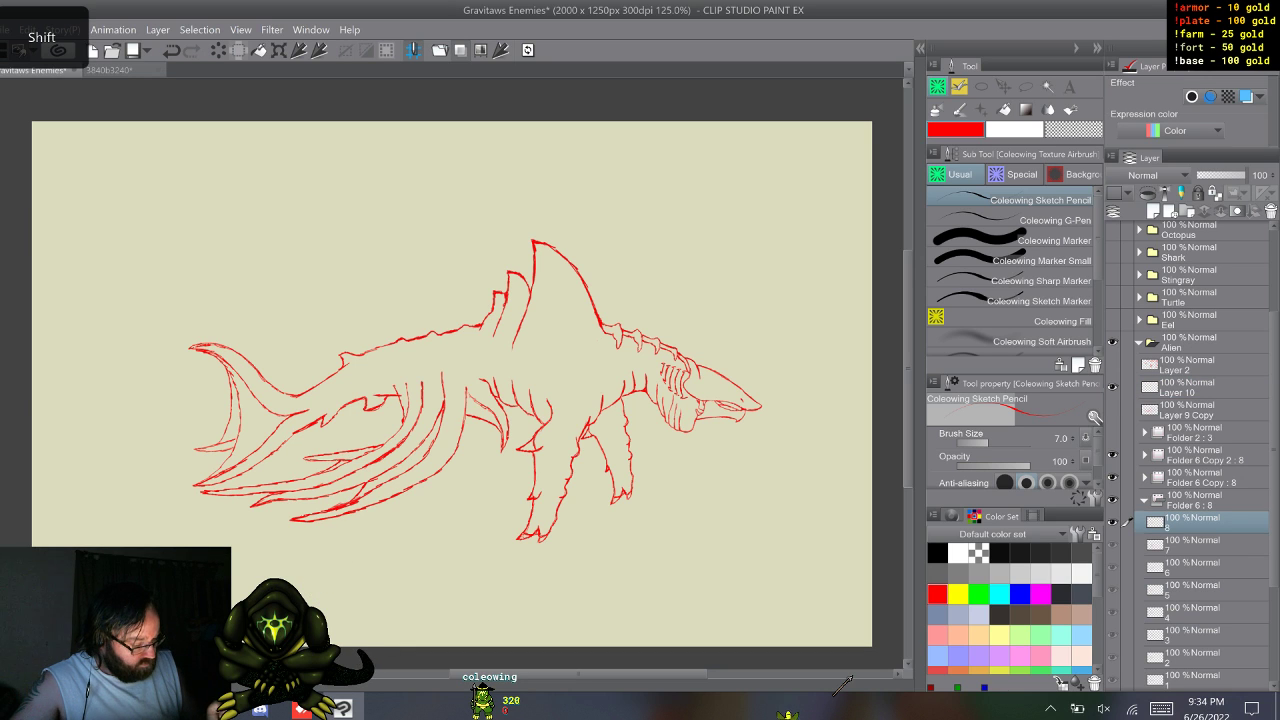
pyautogui.keyDown('shift'); pyautogui.click(1200, 680); pyautogui.keyUp('shift')
pyautogui.click(1112, 499)
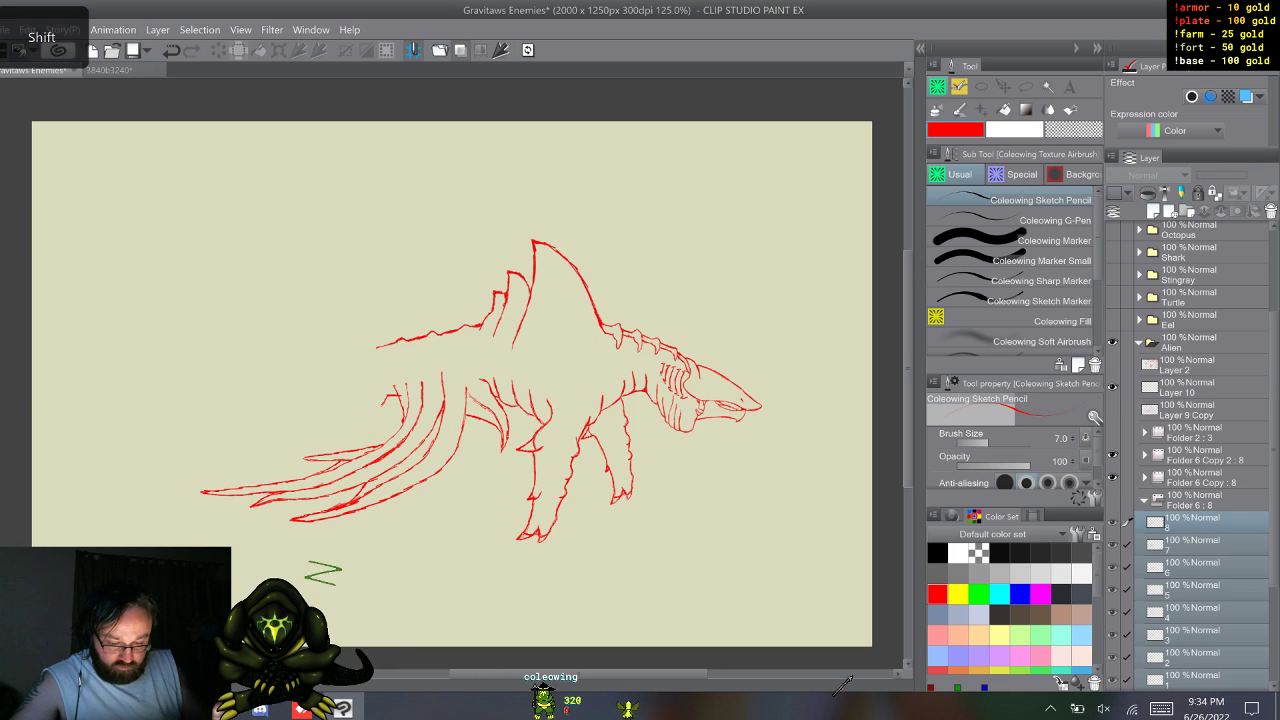
pyautogui.click(1112, 499)
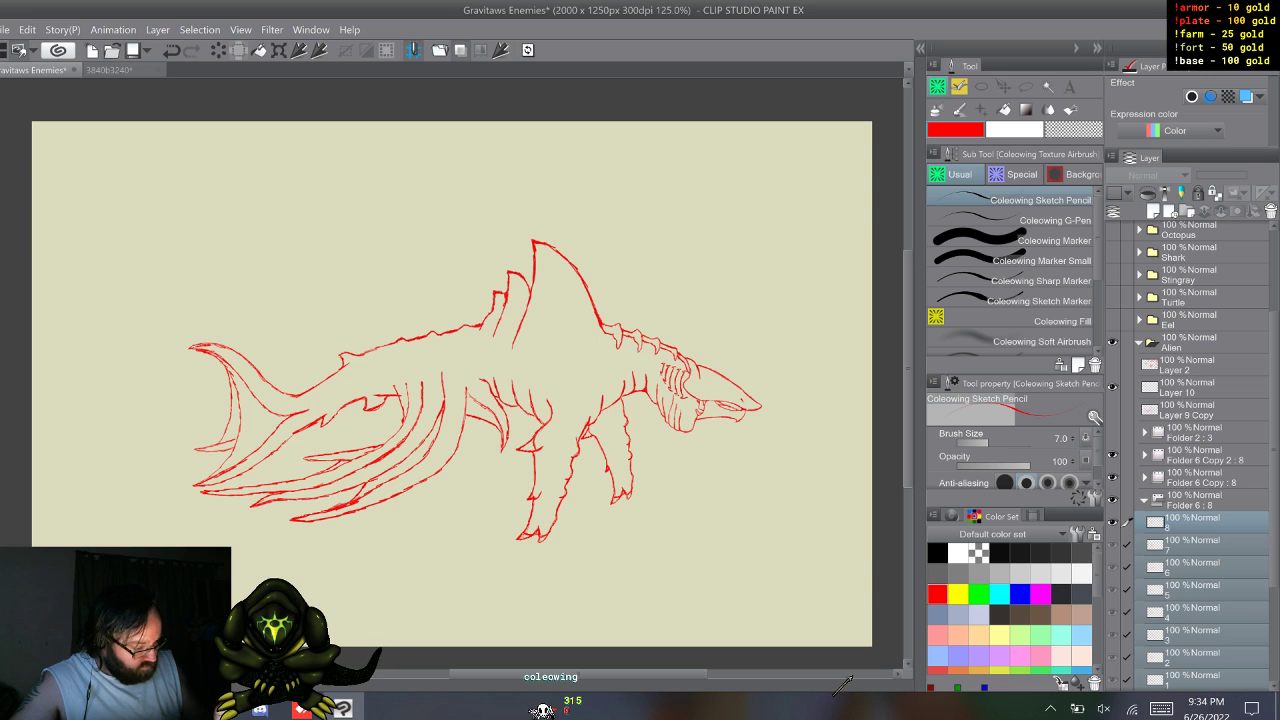
pyautogui.moveTo(1200, 524); pyautogui.dragTo(1200, 376)
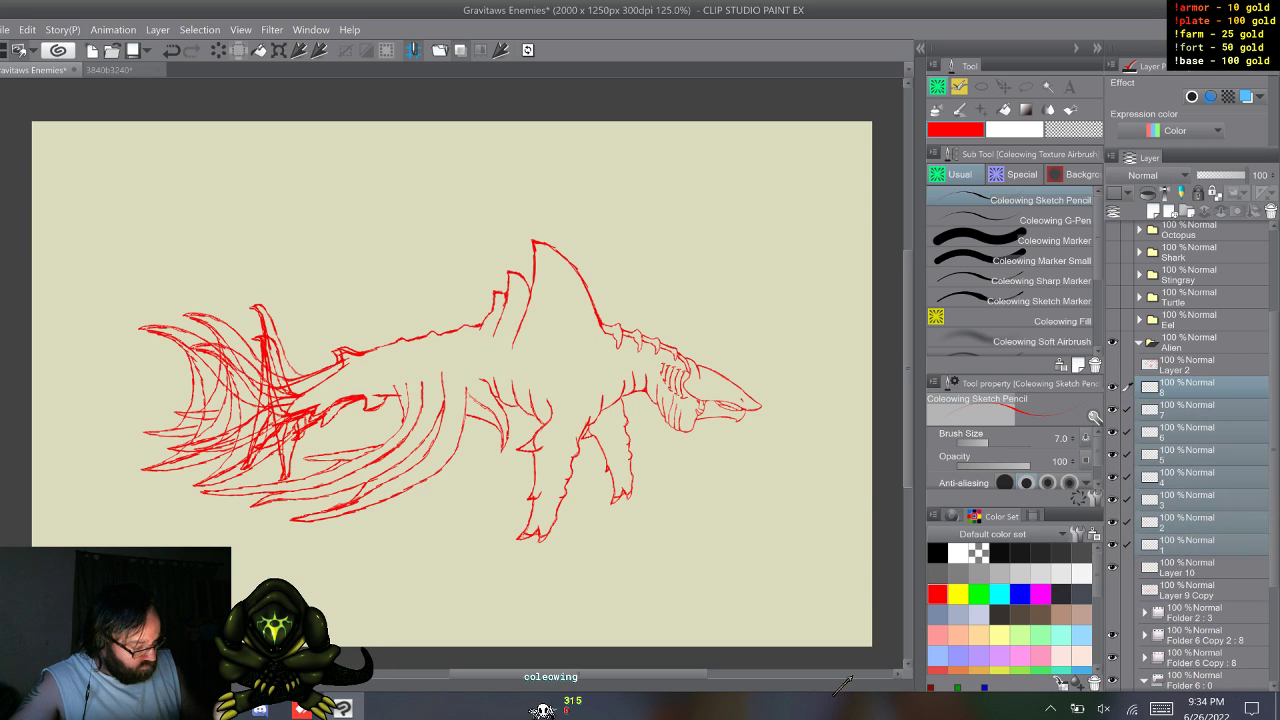
# - Duplicate the empty Layer 10 seven times, placing one copy beneath each of frame layers 2 to 8
pyautogui.click(1200, 567)
pyautogui.press('F9')
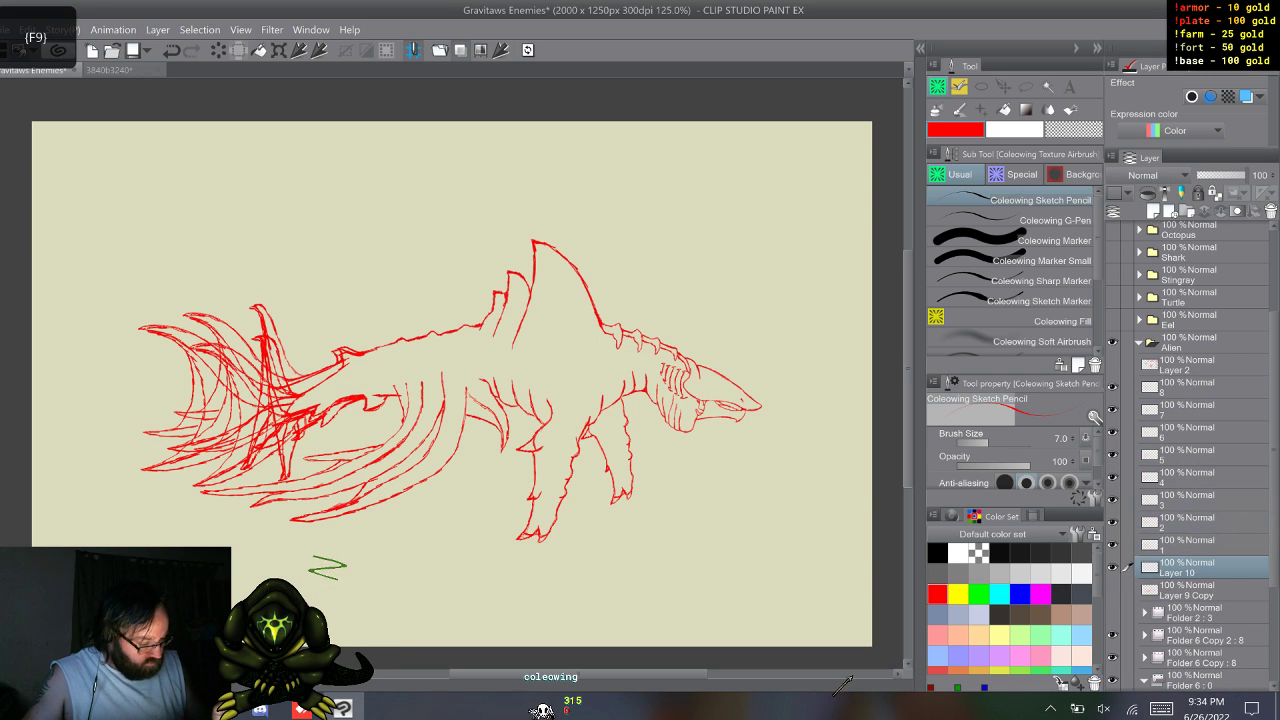
pyautogui.press('F9')
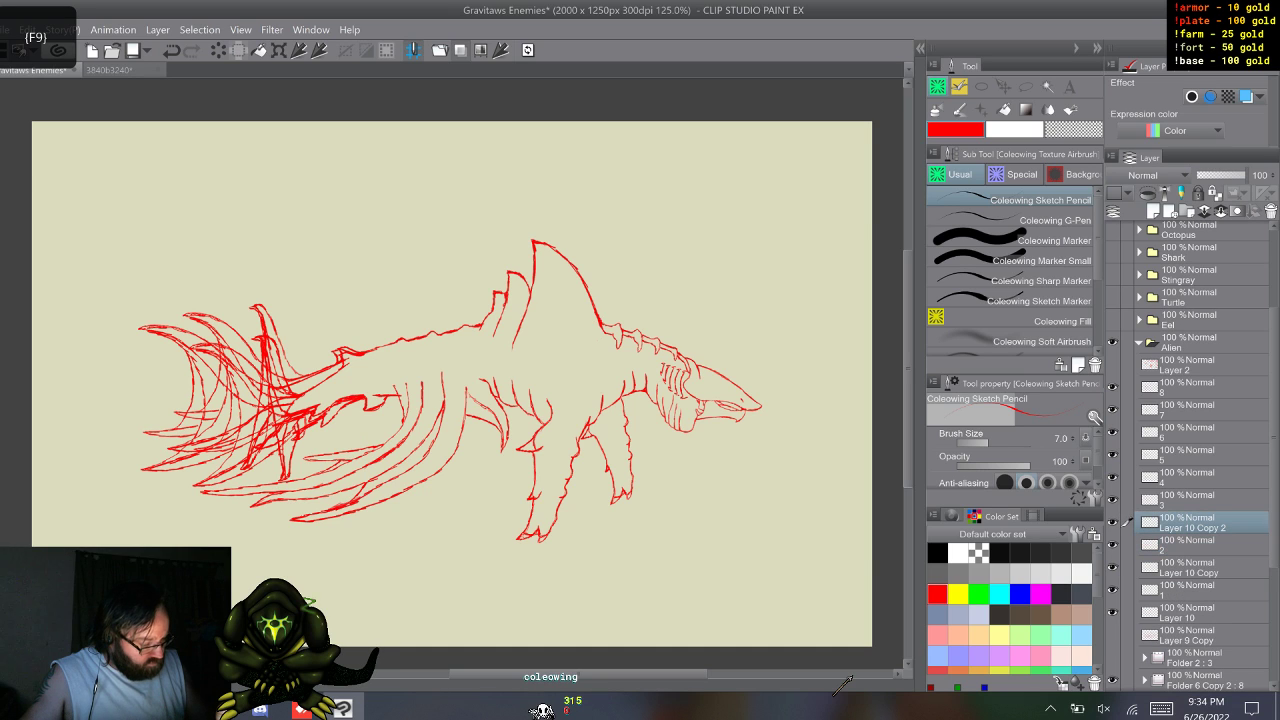
pyautogui.press('F9')
pyautogui.press('F9')
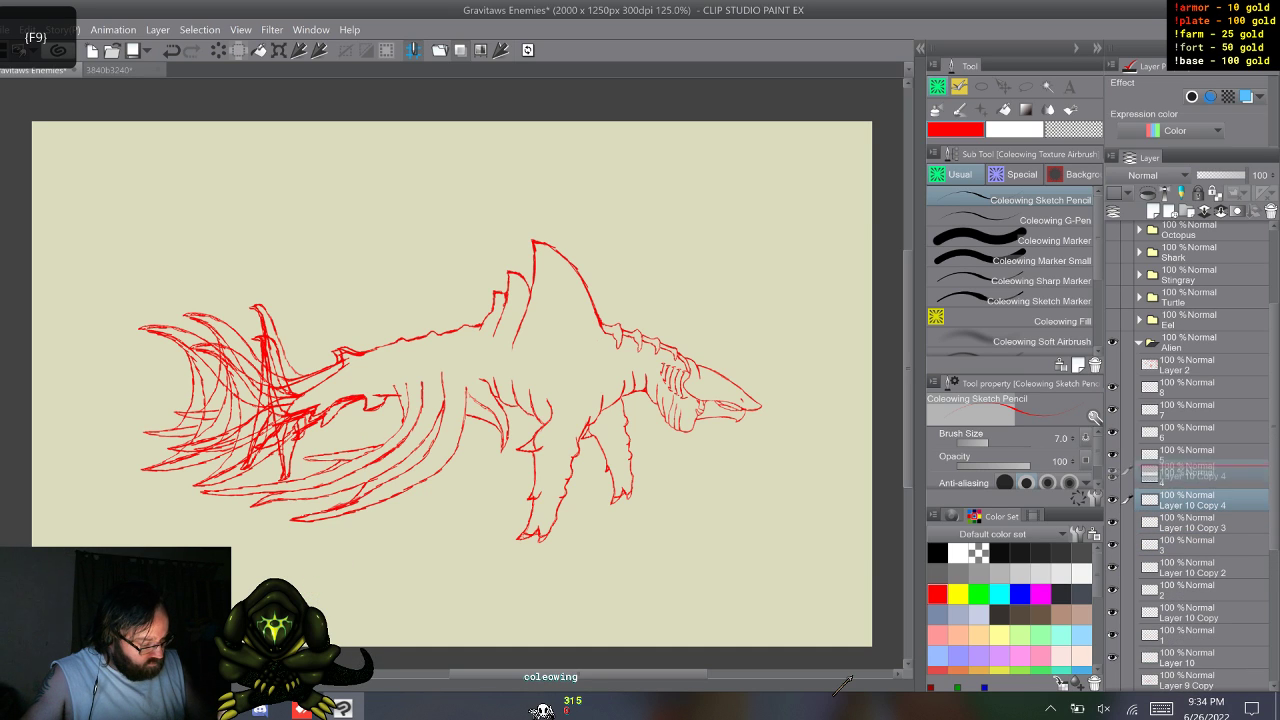
pyautogui.press('F9')
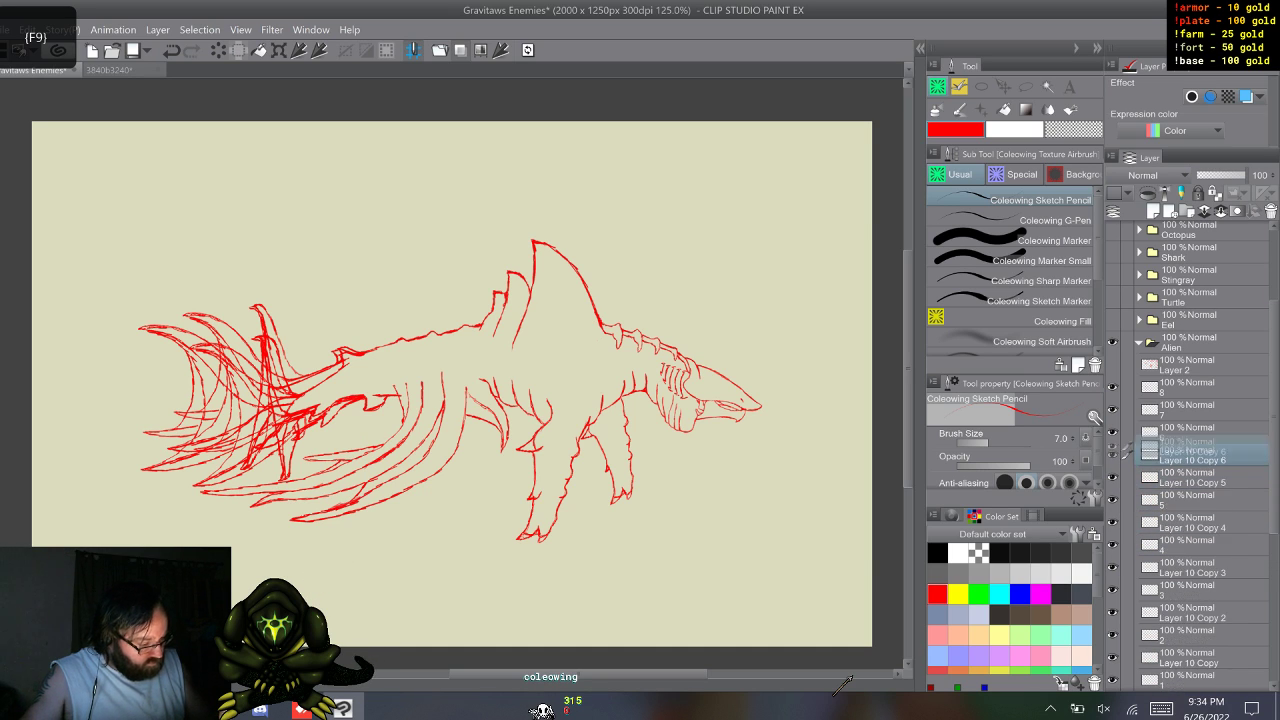
pyautogui.press('F9')
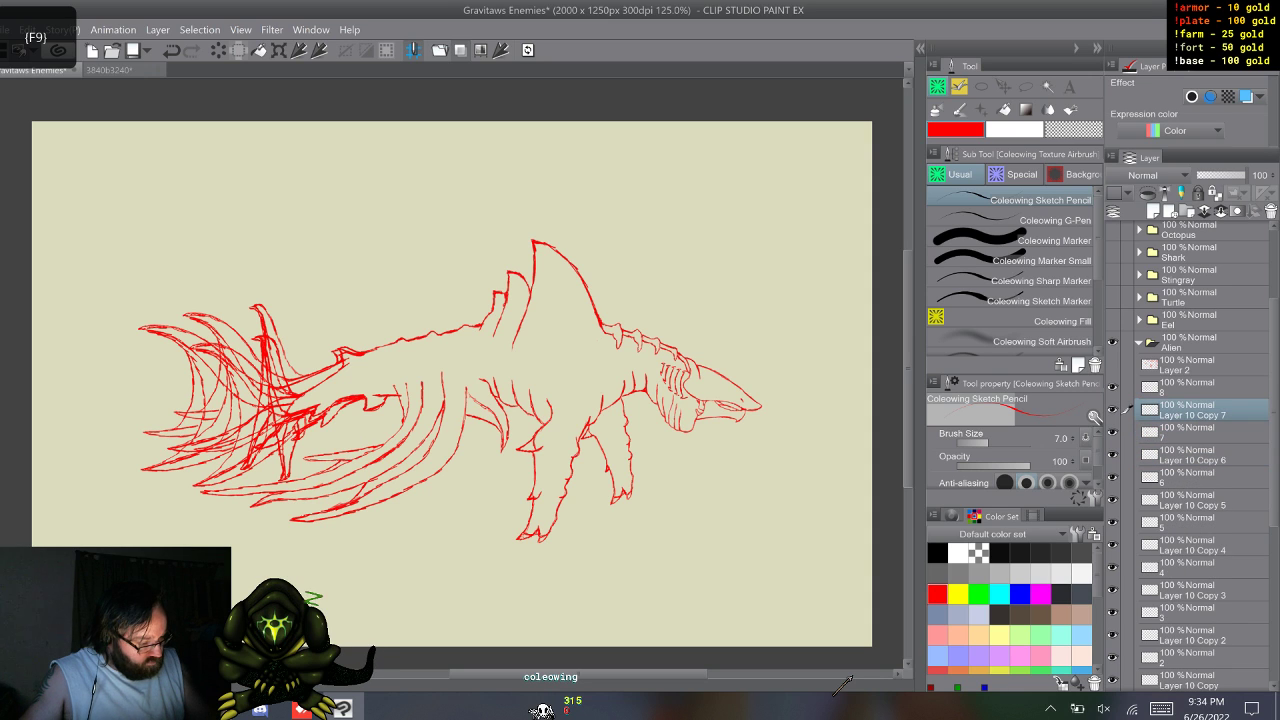
# - Merge frame layer 8 with Layer 10 Copy 7, and frame layer 7 with Layer 10 Copy 6
pyautogui.keyDown('shift'); pyautogui.click(1200, 411); pyautogui.keyUp('shift')
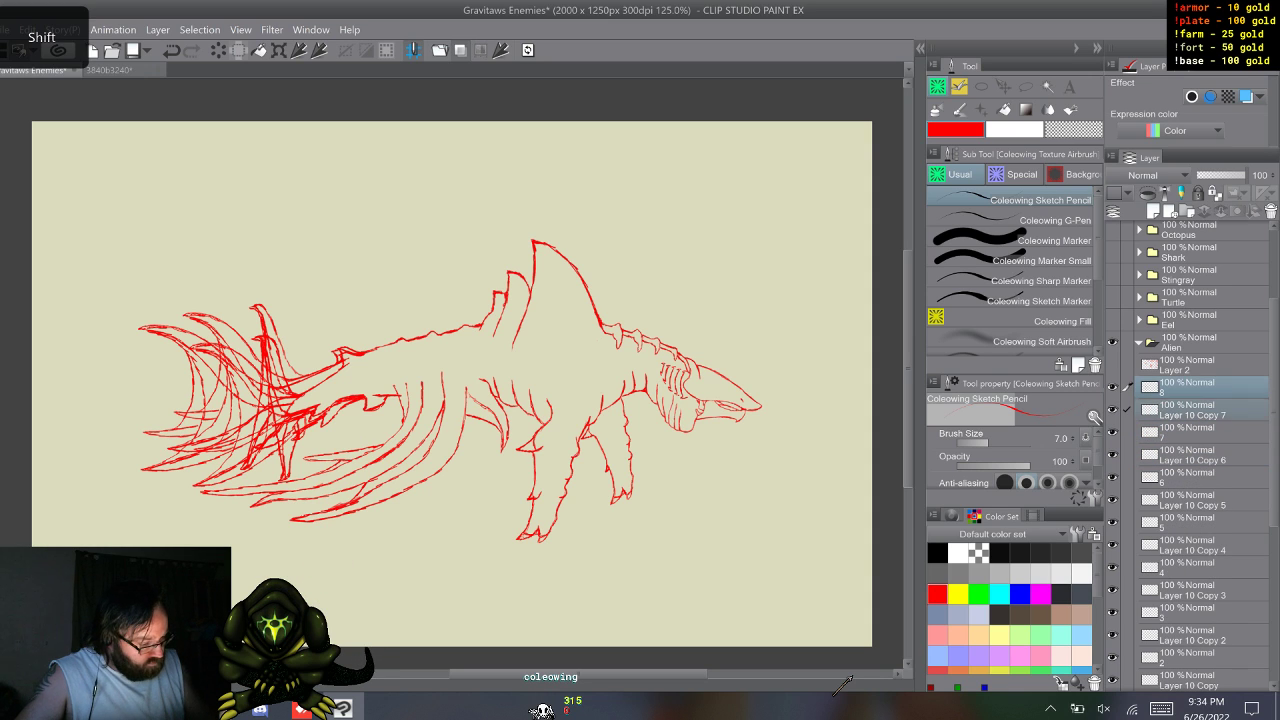
pyautogui.rightClick(1200, 391)
pyautogui.click(1200, 410)
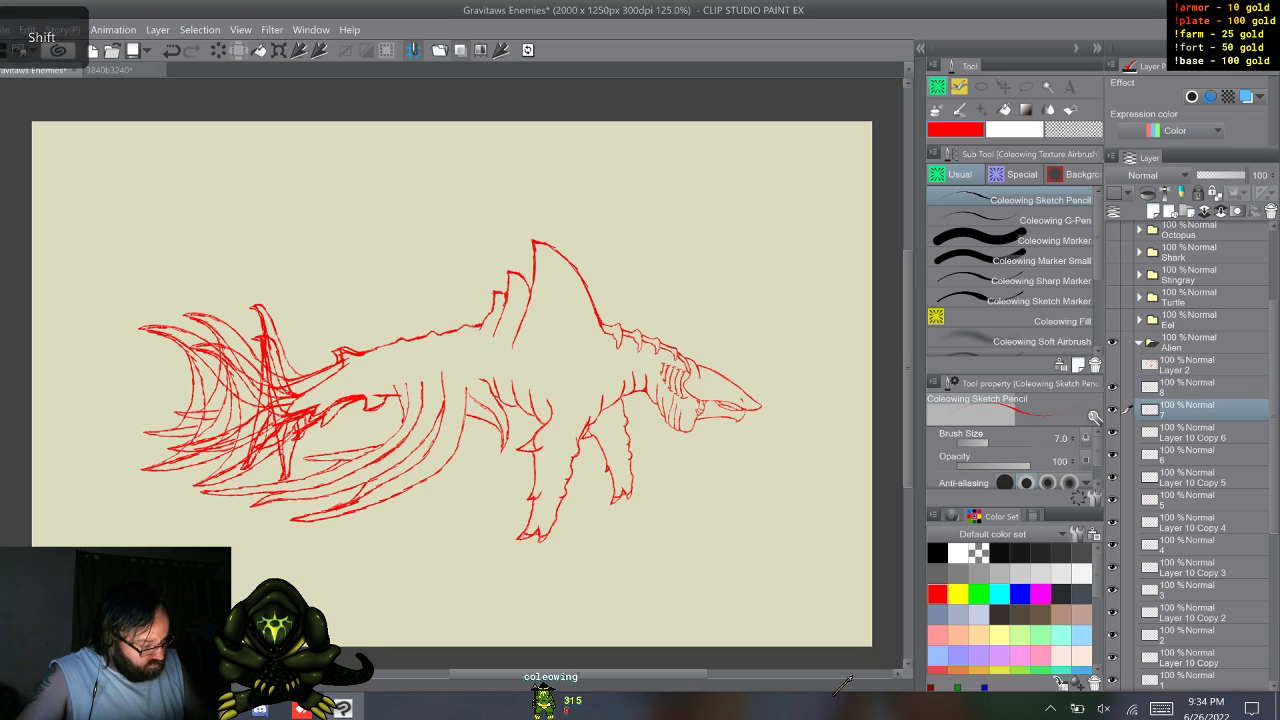
pyautogui.keyDown('shift'); pyautogui.click(1200, 432); pyautogui.keyUp('shift')
pyautogui.rightClick(1200, 415)
pyautogui.click(1190, 351)
# - Merge frame layer 6 with Layer 10 Copy 5, and frame layer 5 with Layer 10 Copy 4
pyautogui.click(1190, 430)
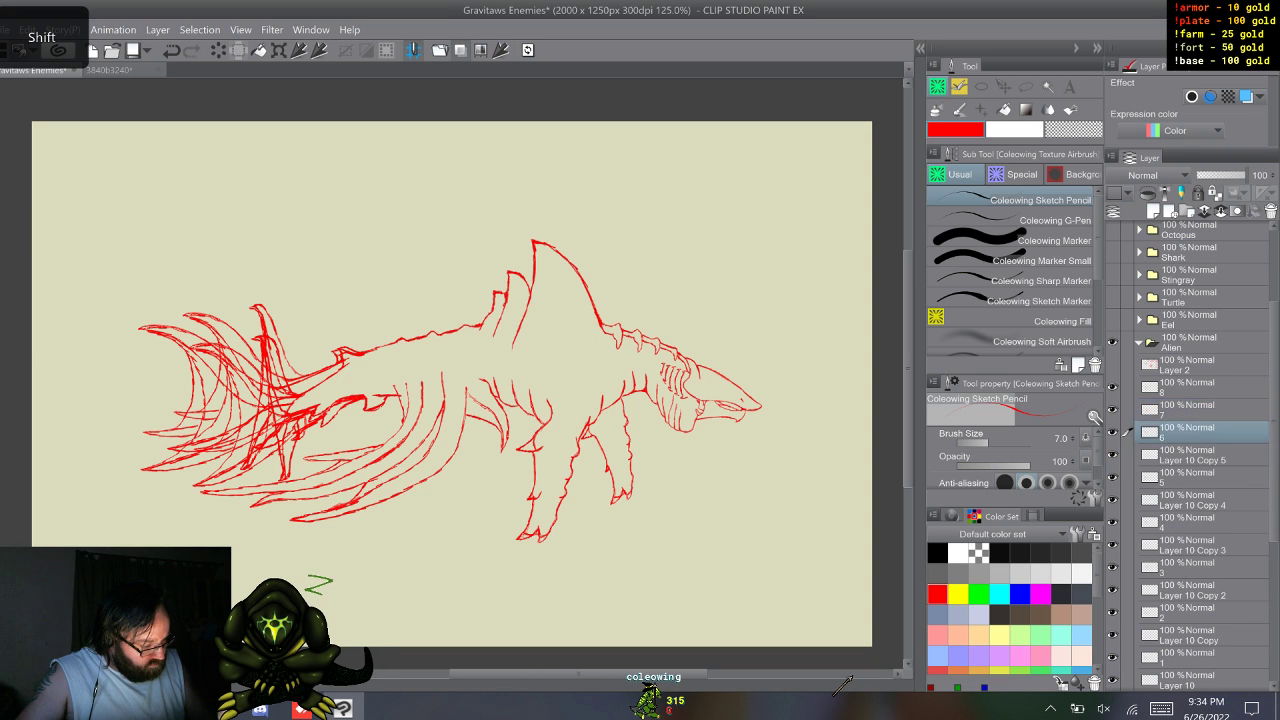
pyautogui.rightClick(1190, 430)
pyautogui.click(1190, 367)
pyautogui.click(1190, 452)
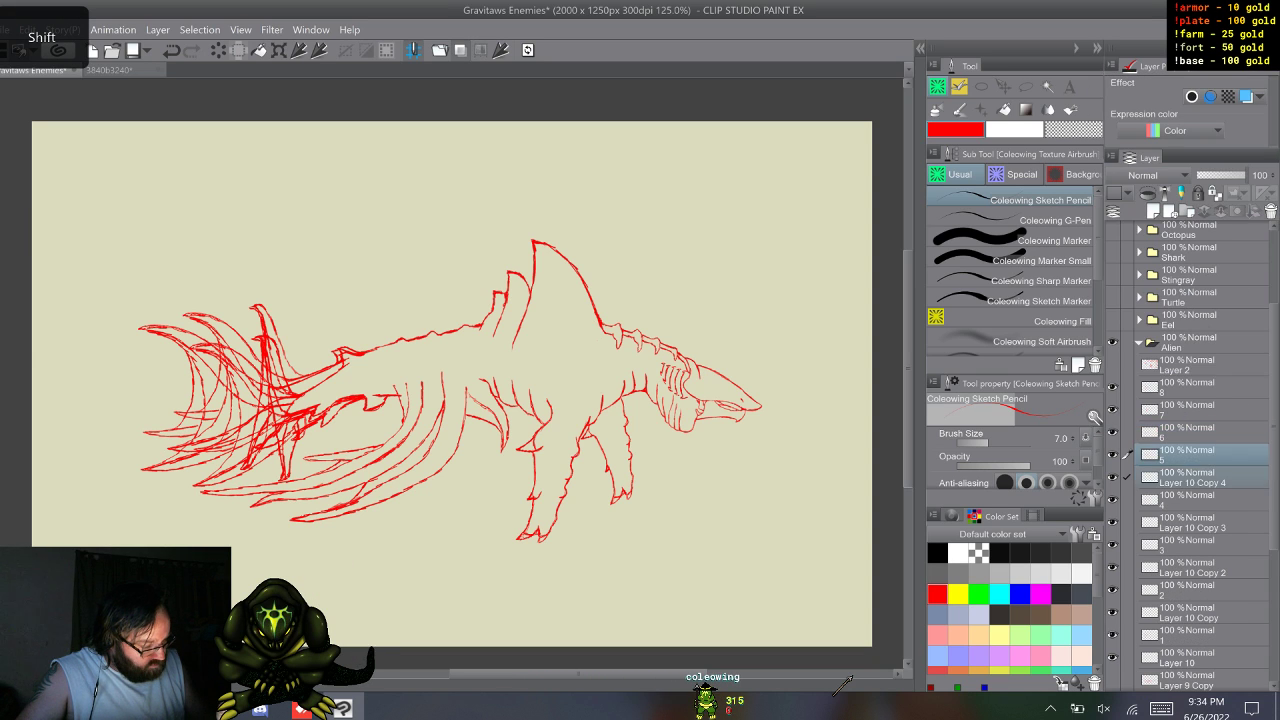
pyautogui.rightClick(1190, 452)
pyautogui.click(1190, 395)
# - Merge frame layer 4 with Layer 10 Copy 3, and frame layer 3 with Layer 10 Copy 2
pyautogui.click(1190, 477)
pyautogui.keyDown('shift'); pyautogui.click(1190, 499); pyautogui.keyUp('shift')
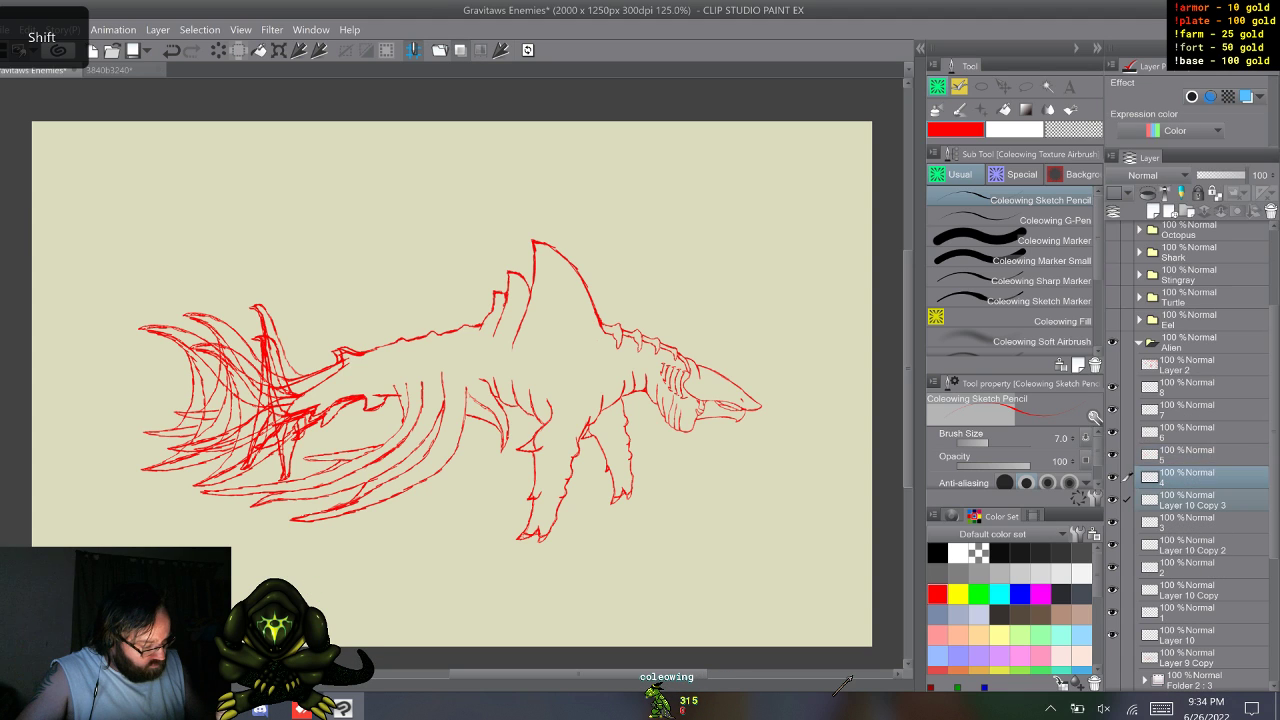
pyautogui.rightClick(1190, 483)
pyautogui.click(1190, 420)
pyautogui.click(1190, 499)
pyautogui.keyDown('shift'); pyautogui.click(1190, 522); pyautogui.keyUp('shift')
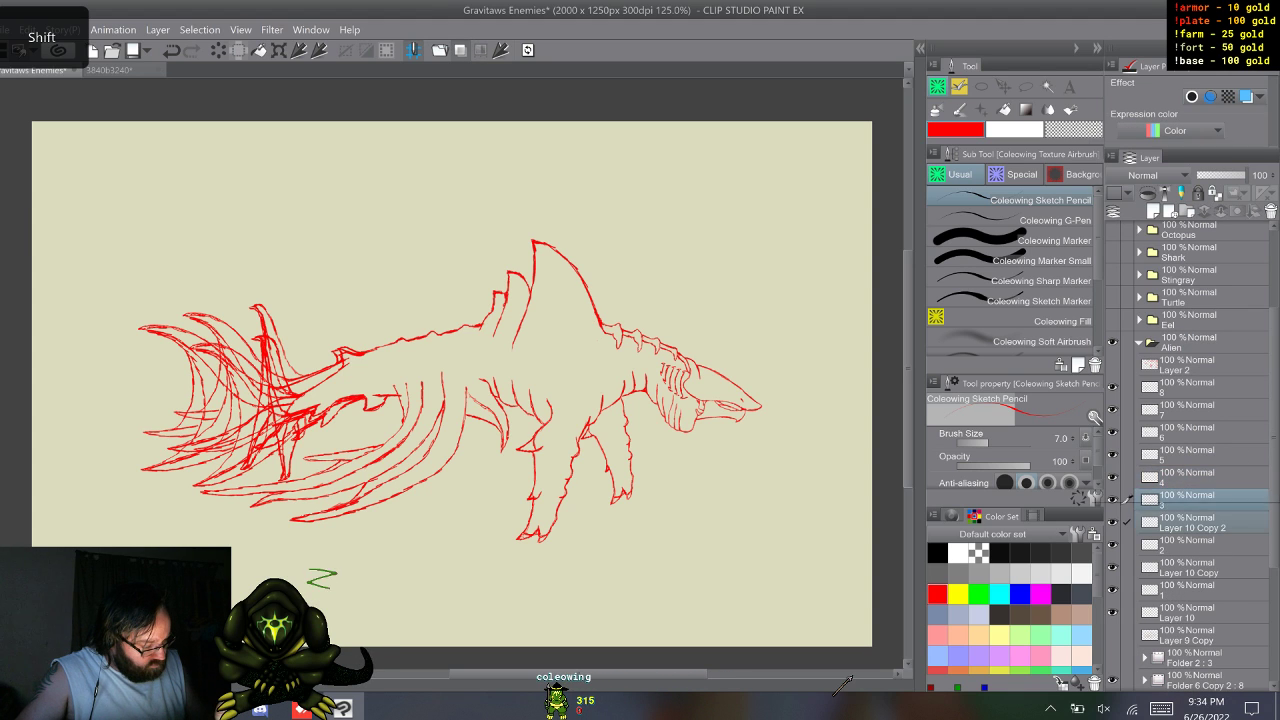
pyautogui.rightClick(1190, 504)
pyautogui.click(1190, 441)
# - Merge frame layer 2 with Layer 10 Copy, and frame layer 1 with Layer 10
pyautogui.click(1190, 522)
pyautogui.click(1190, 542)
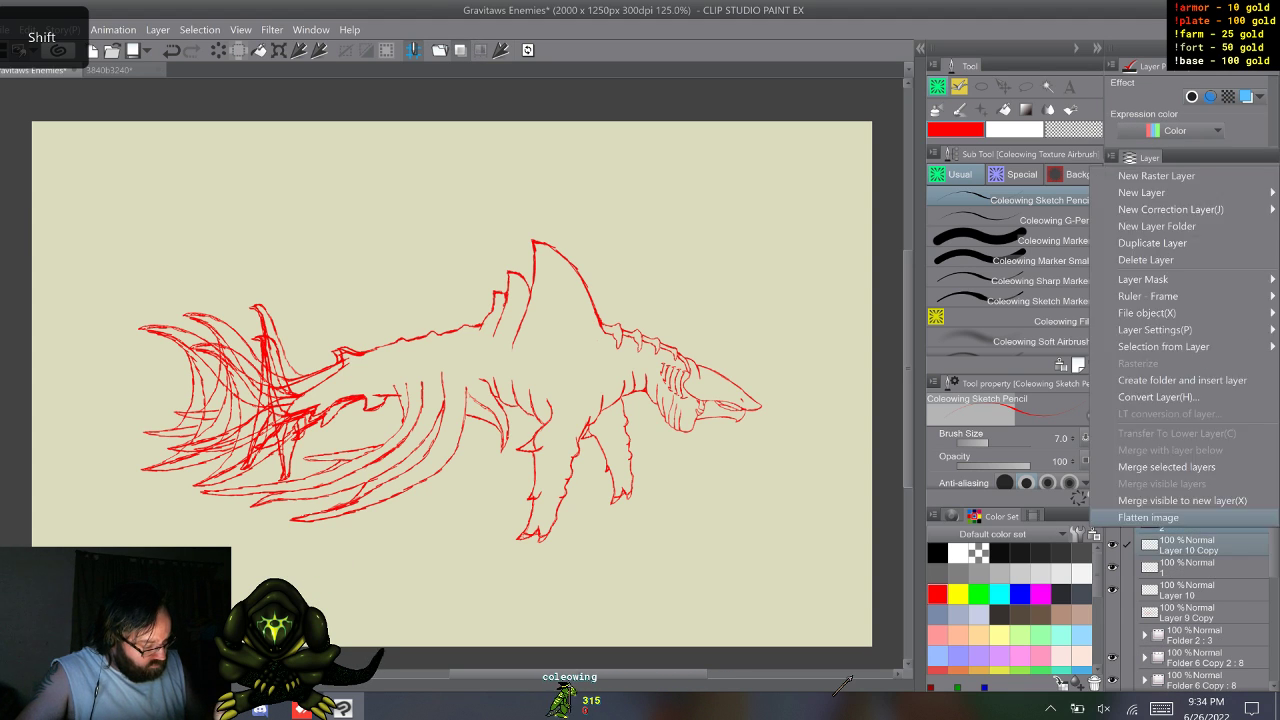
pyautogui.rightClick(1190, 542)
pyautogui.click(1190, 441)
pyautogui.rightClick(1190, 546)
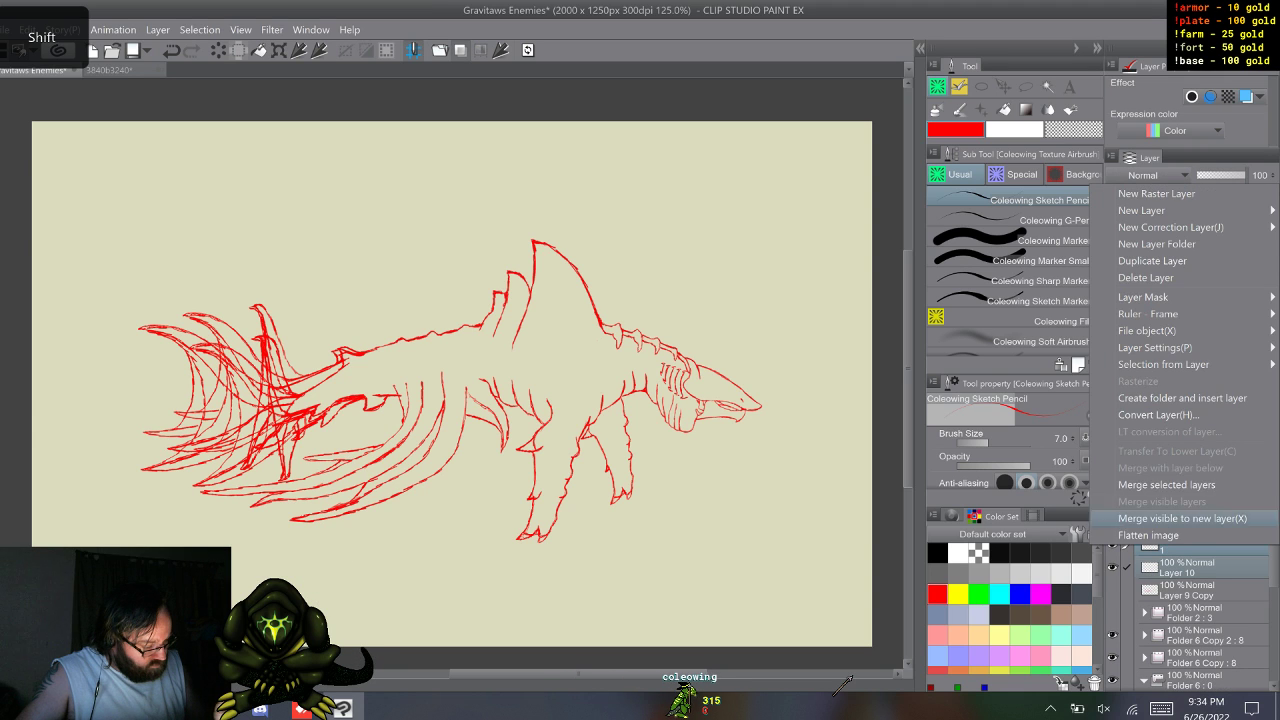
pyautogui.click(1190, 483)
# - Move the merged frame layers 8 through 1 back into Folder 6
pyautogui.keyDown('shift'); pyautogui.click(1190, 386); pyautogui.keyUp('shift')
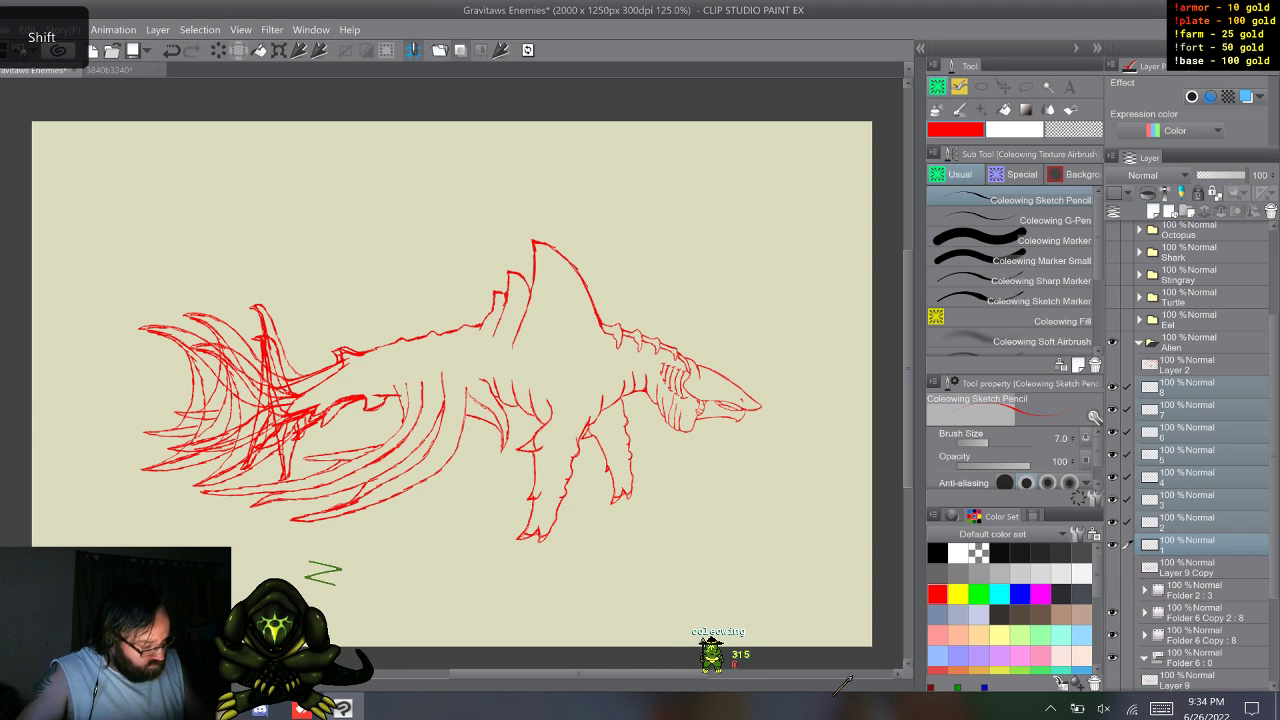
pyautogui.moveTo(1190, 500); pyautogui.dragTo(1190, 657)
pyautogui.click(1190, 657)
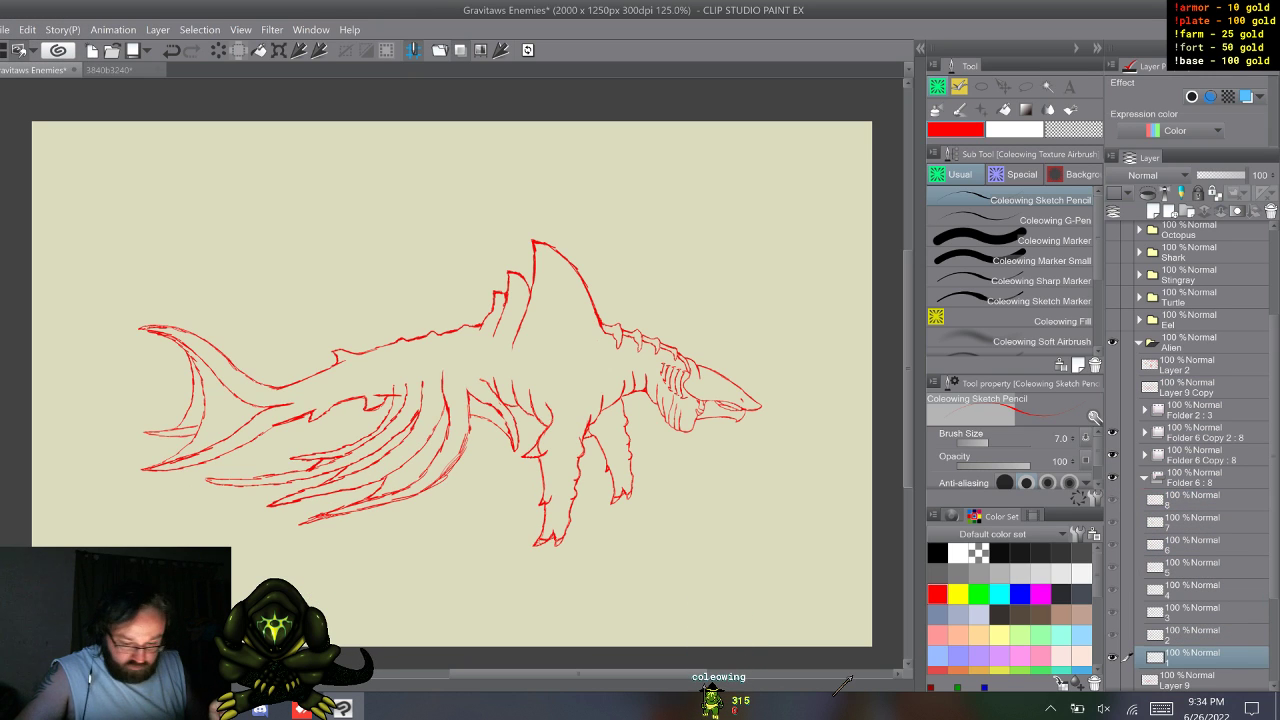
# - Select the Coleowing Marker Small brush and cycle repeatedly through Folder 6's eight frames to examine the shark's tail and leg motion
pyautogui.click(1040, 260)
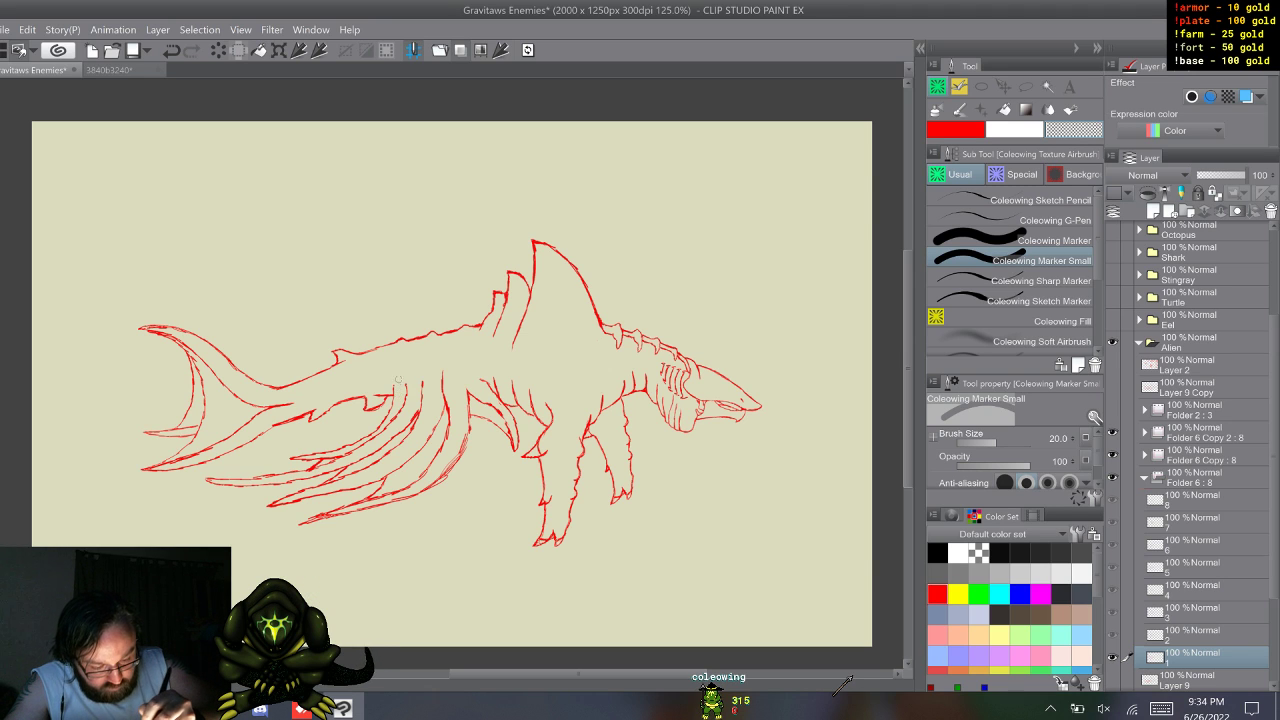
pyautogui.press('w')
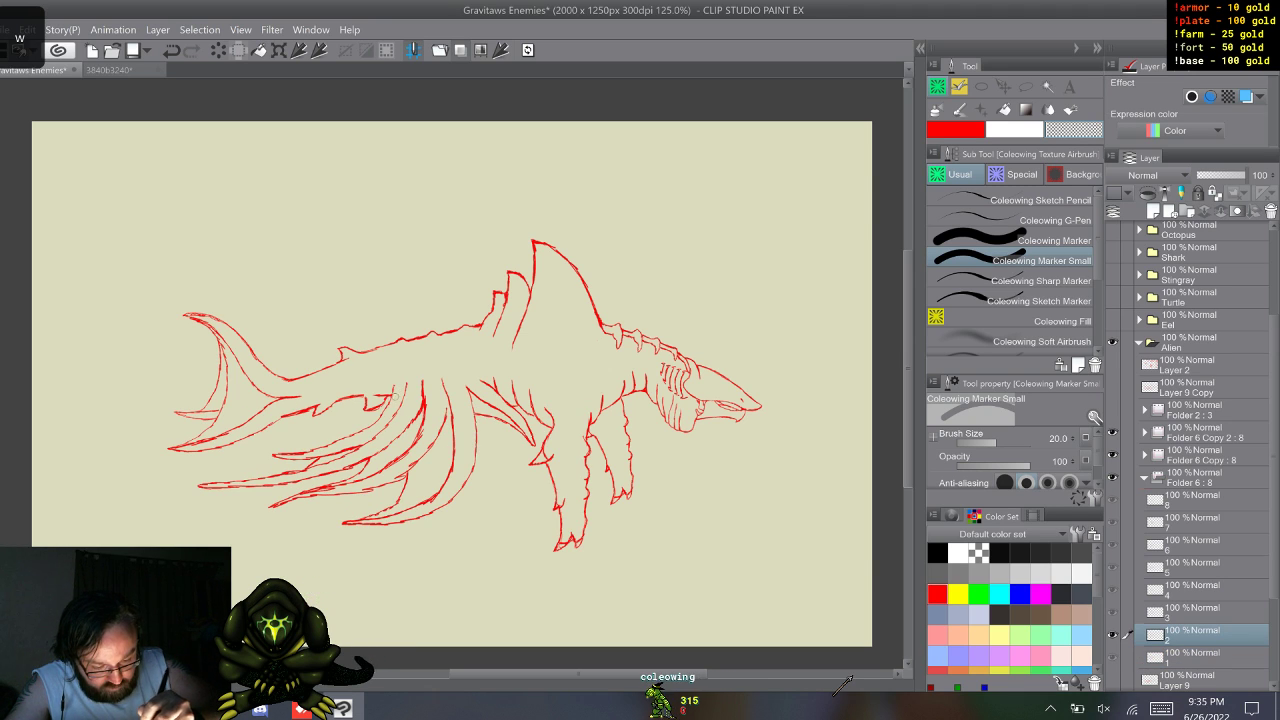
pyautogui.press('w')
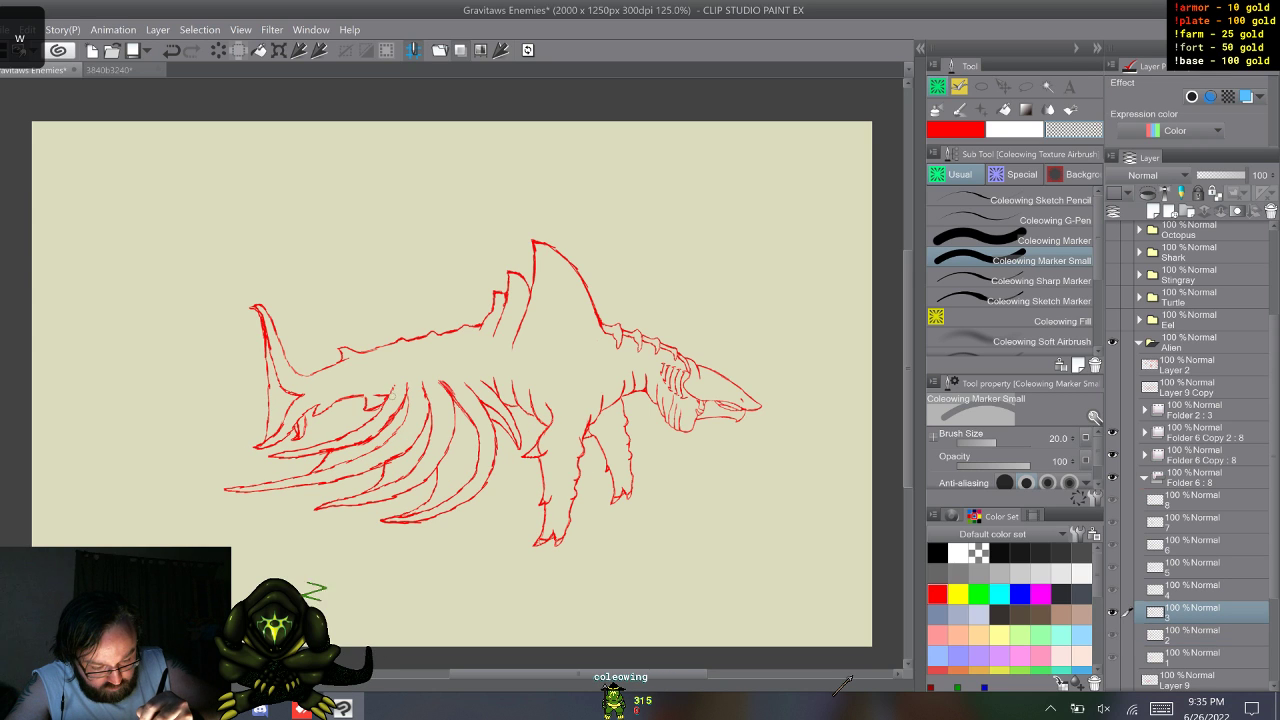
pyautogui.press('w')
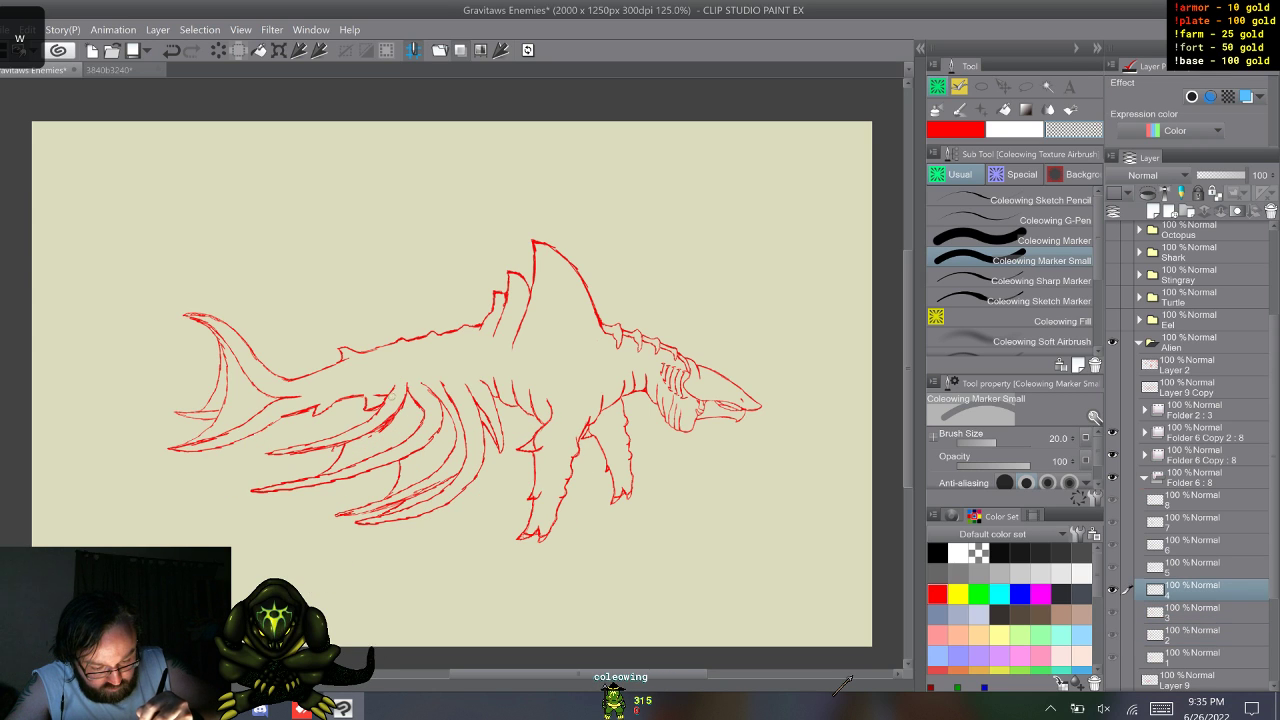
pyautogui.press('w')
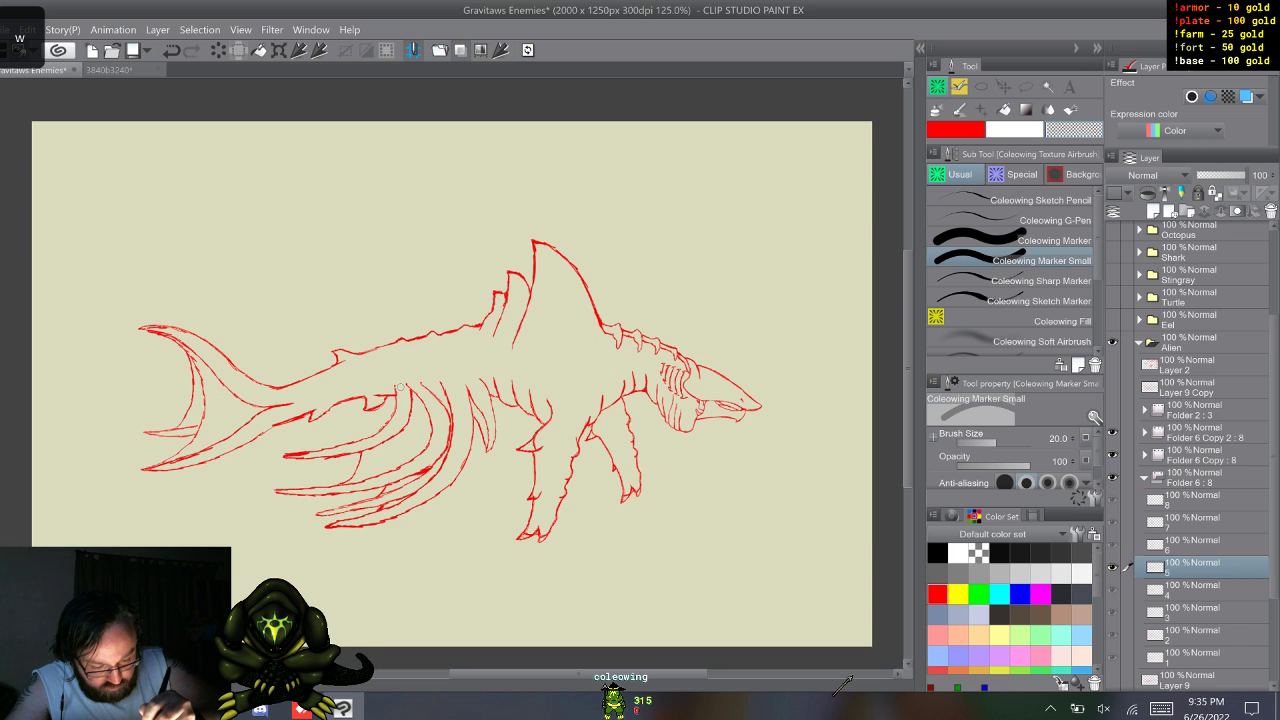
pyautogui.press('w')
pyautogui.press('w')
pyautogui.press('w')
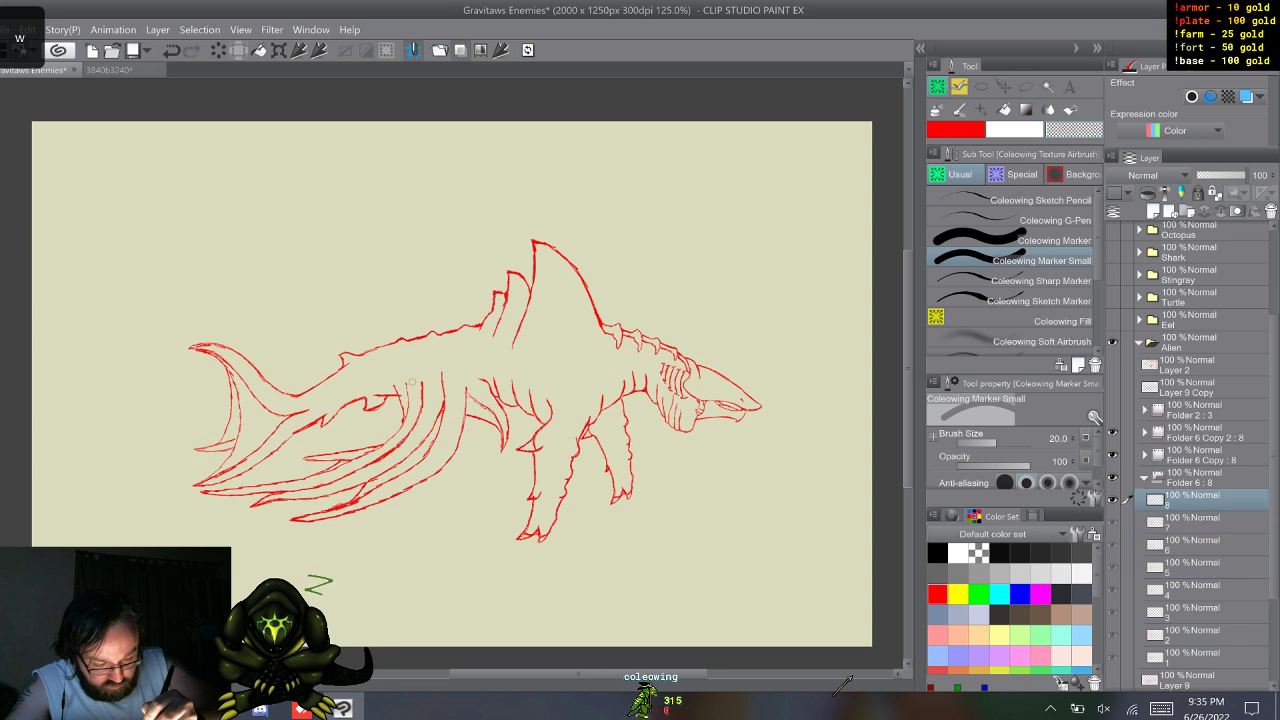
pyautogui.press('w')
pyautogui.press('s')
pyautogui.press('w')
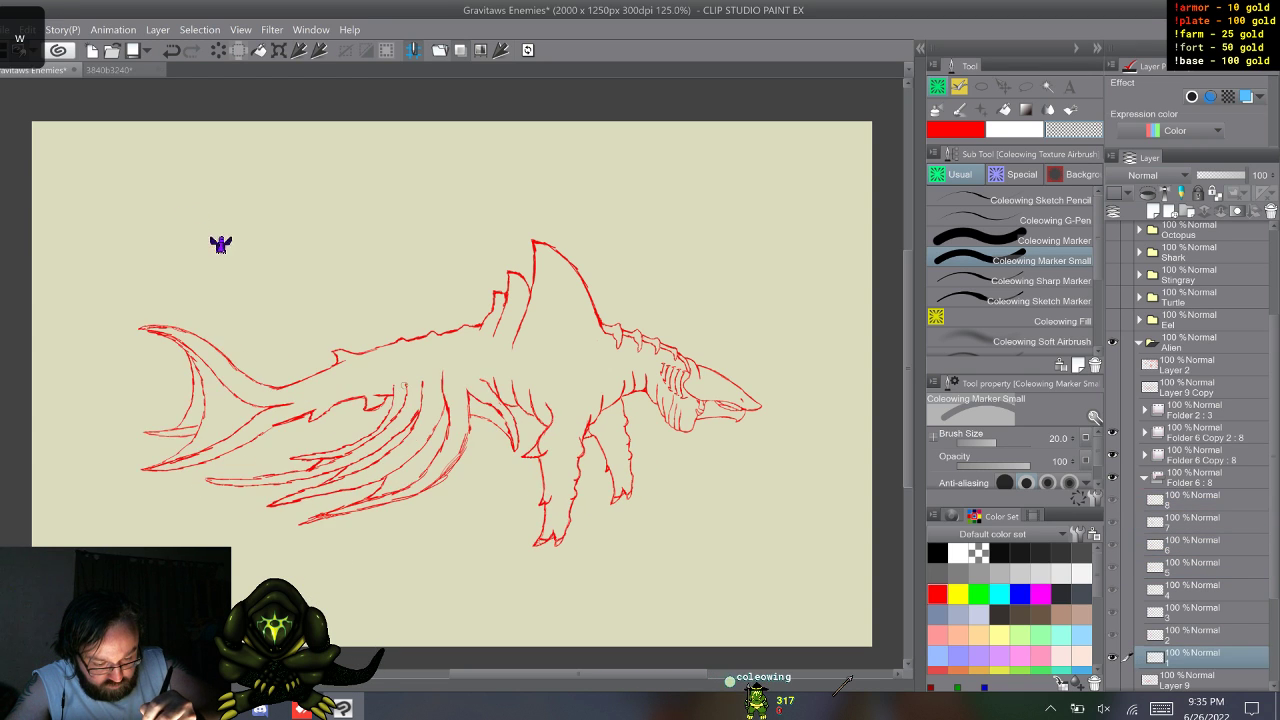
pyautogui.press('w')
pyautogui.press('w')
pyautogui.press('w')
pyautogui.press('w')
pyautogui.press('w')
pyautogui.press('w')
pyautogui.press('w')
pyautogui.press('w')
pyautogui.press('w')
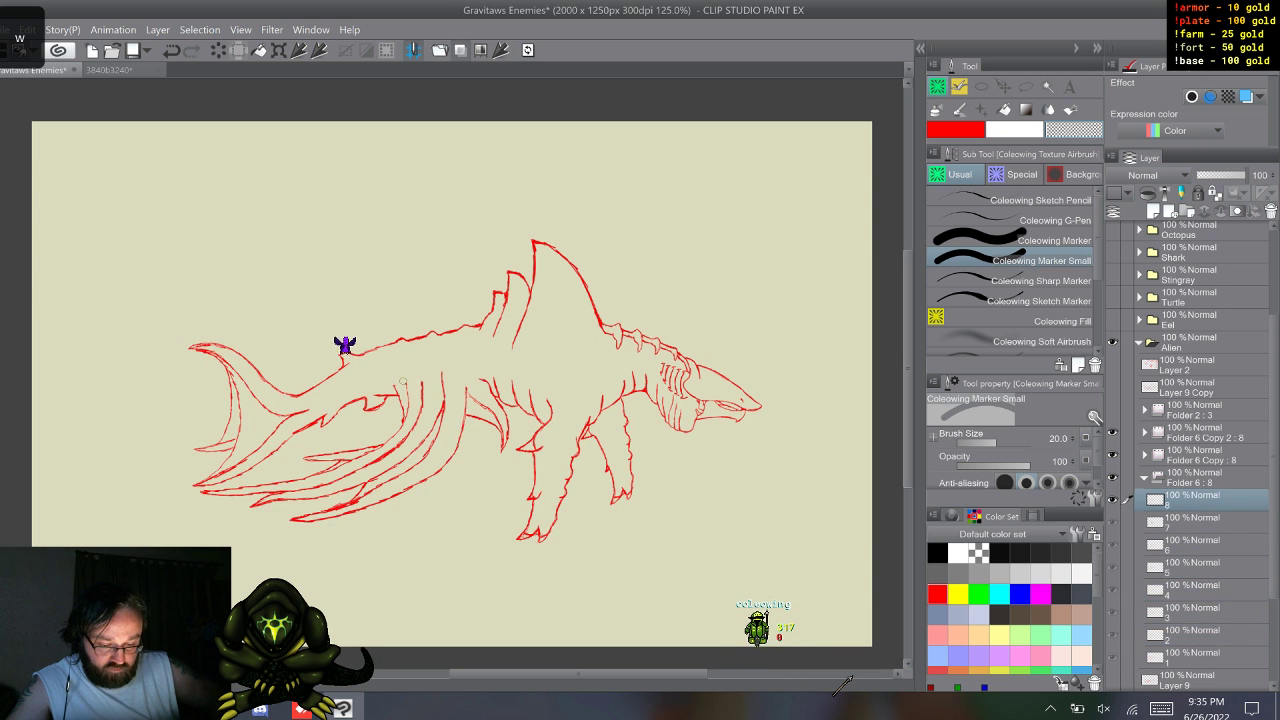
pyautogui.press('w')
pyautogui.press('w')
pyautogui.press('w')
pyautogui.press('w')
pyautogui.press('w')
pyautogui.press('w')
pyautogui.press('w')
pyautogui.press('w')
pyautogui.press('w')
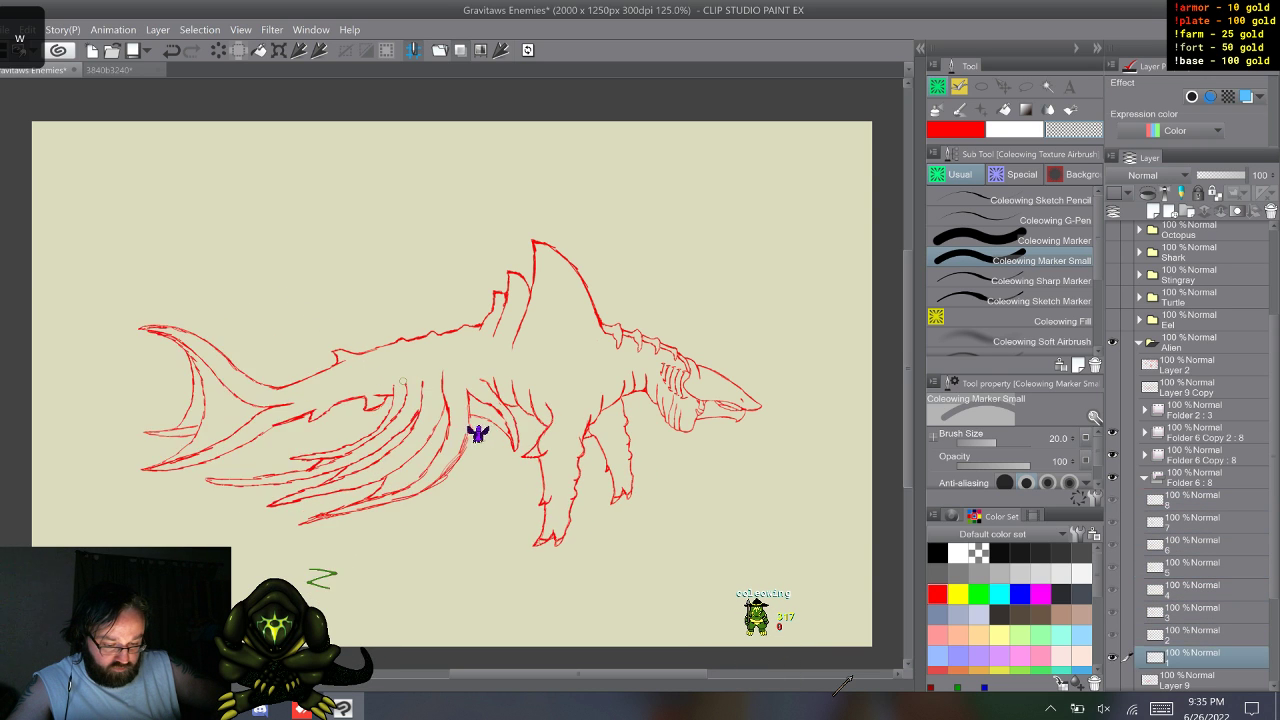
pyautogui.press('w')
pyautogui.press('w')
pyautogui.press('w')
pyautogui.press('w')
pyautogui.press('w')
pyautogui.press('w')
pyautogui.press('w')
pyautogui.press('w')
pyautogui.press('w')
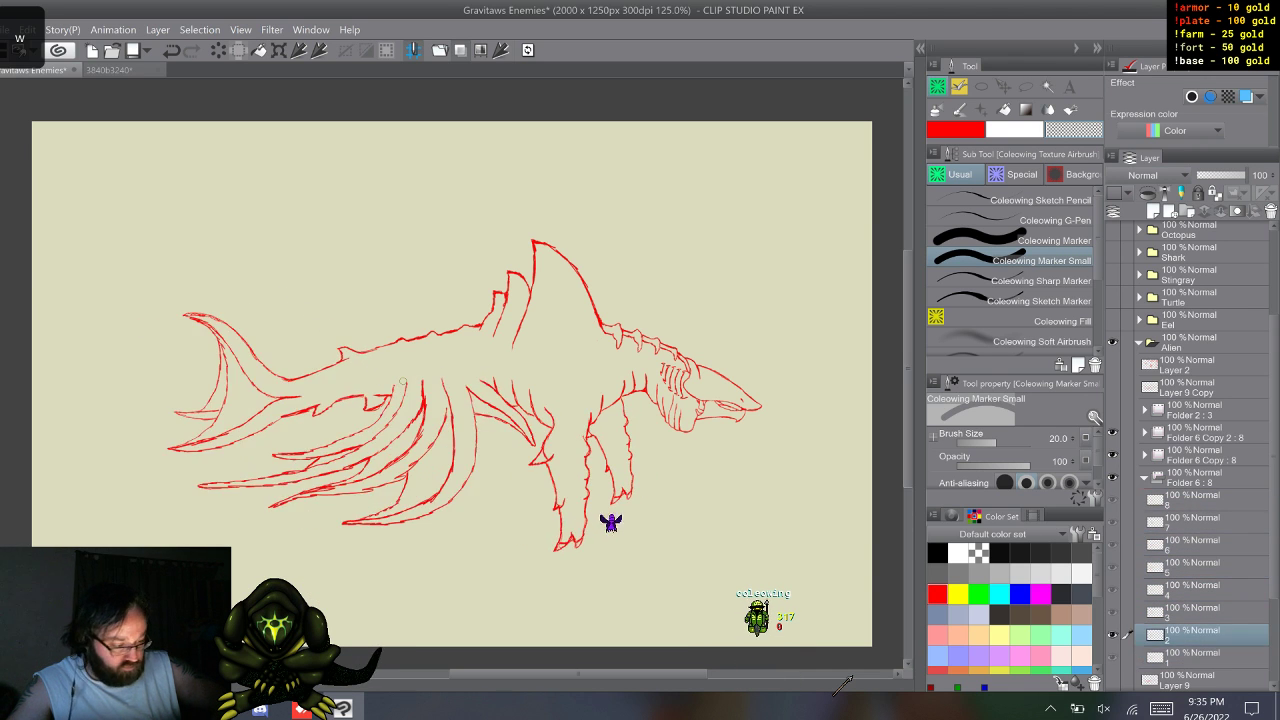
pyautogui.press('w')
pyautogui.press('w')
pyautogui.press('w')
pyautogui.press('w')
pyautogui.press('w')
pyautogui.press('w')
pyautogui.press('w')
pyautogui.press('w')
pyautogui.press('w')
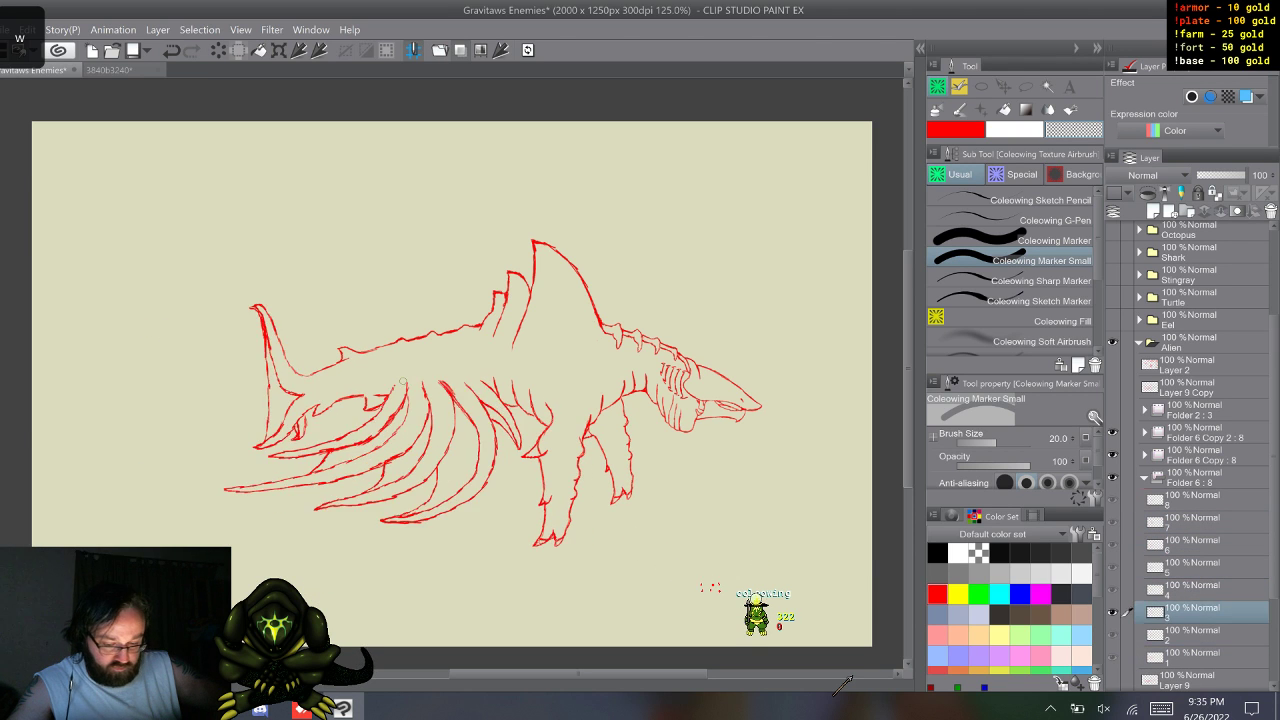
pyautogui.press('w')
# - Collapse Folder 6, and make Folder 6 Copy 2 visible and duplicate it
pyautogui.click(1144, 478)
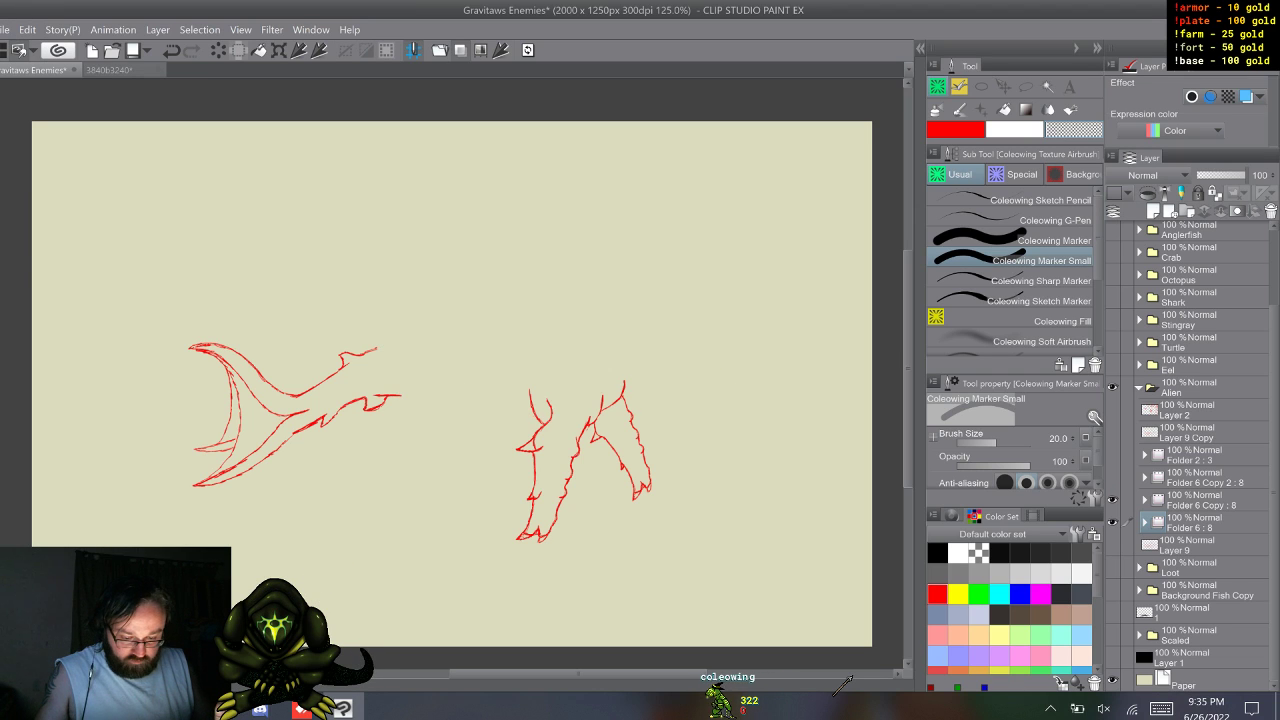
pyautogui.click(1112, 478)
pyautogui.click(1204, 478)
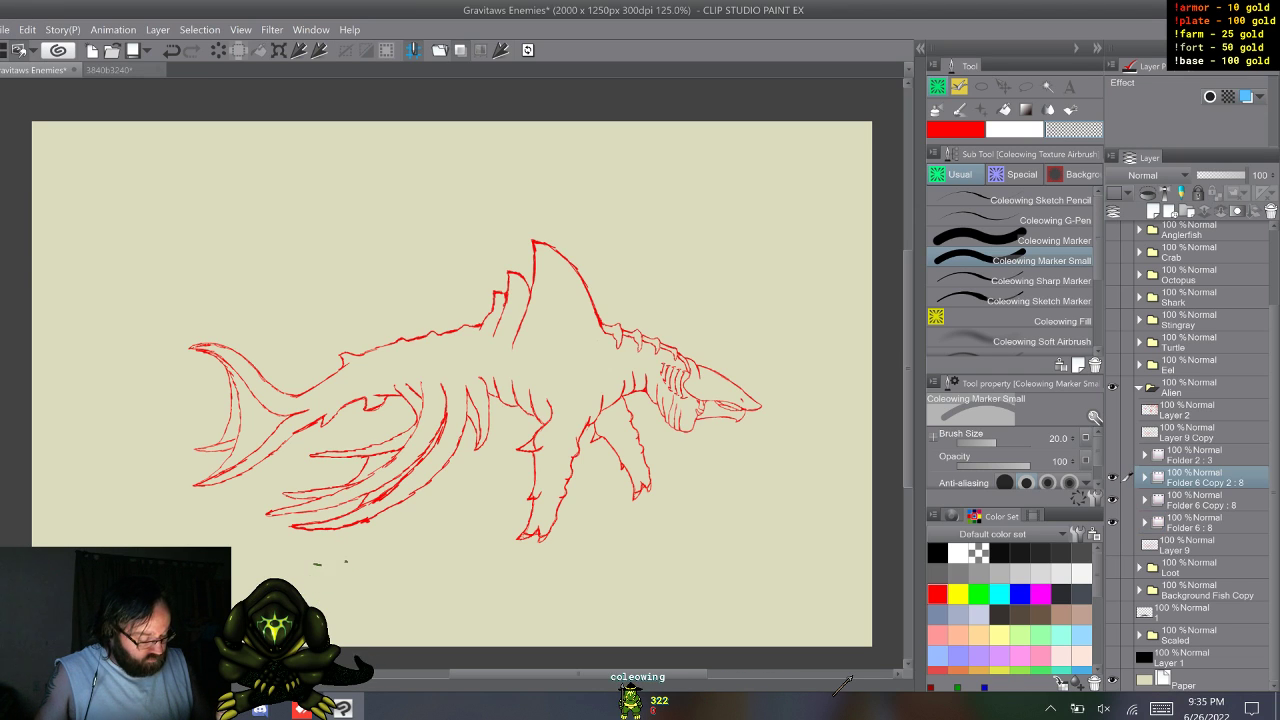
pyautogui.press('F9')
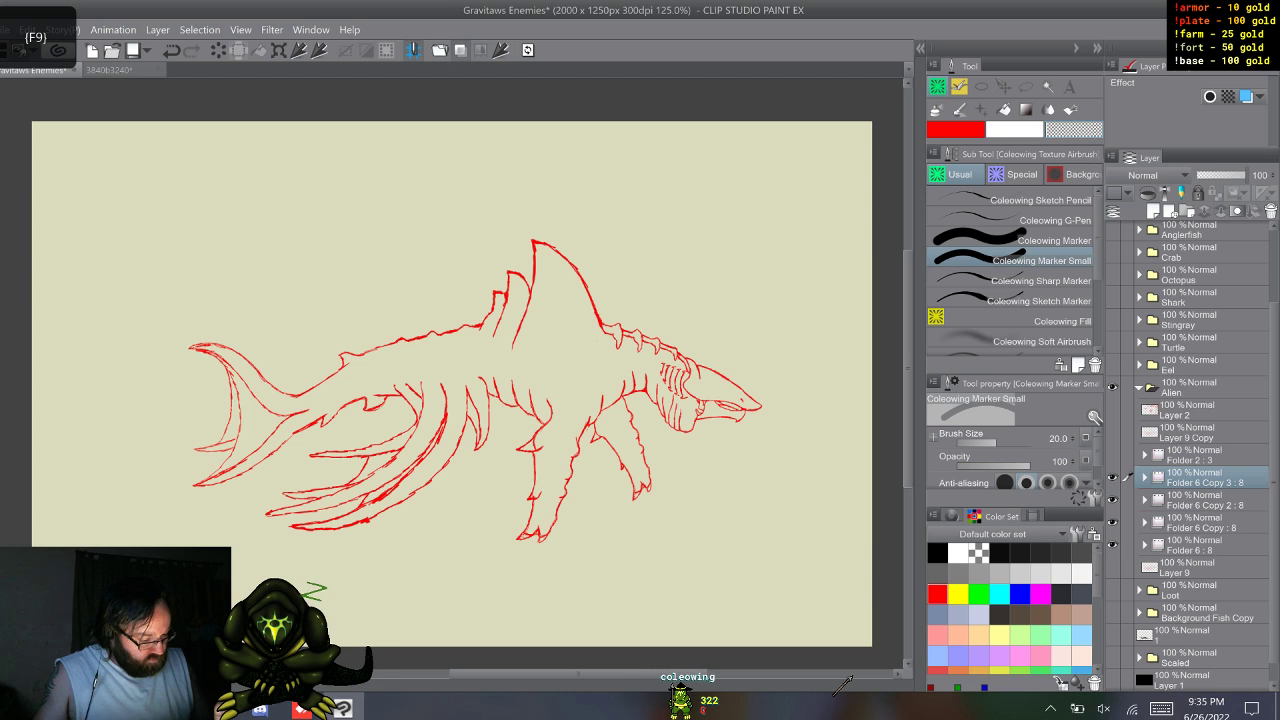
# - Lasso the shark's head, back and dorsal fins on frame 2 of the duplicated folder, Folder 6 Copy 3
pyautogui.click(1145, 478)
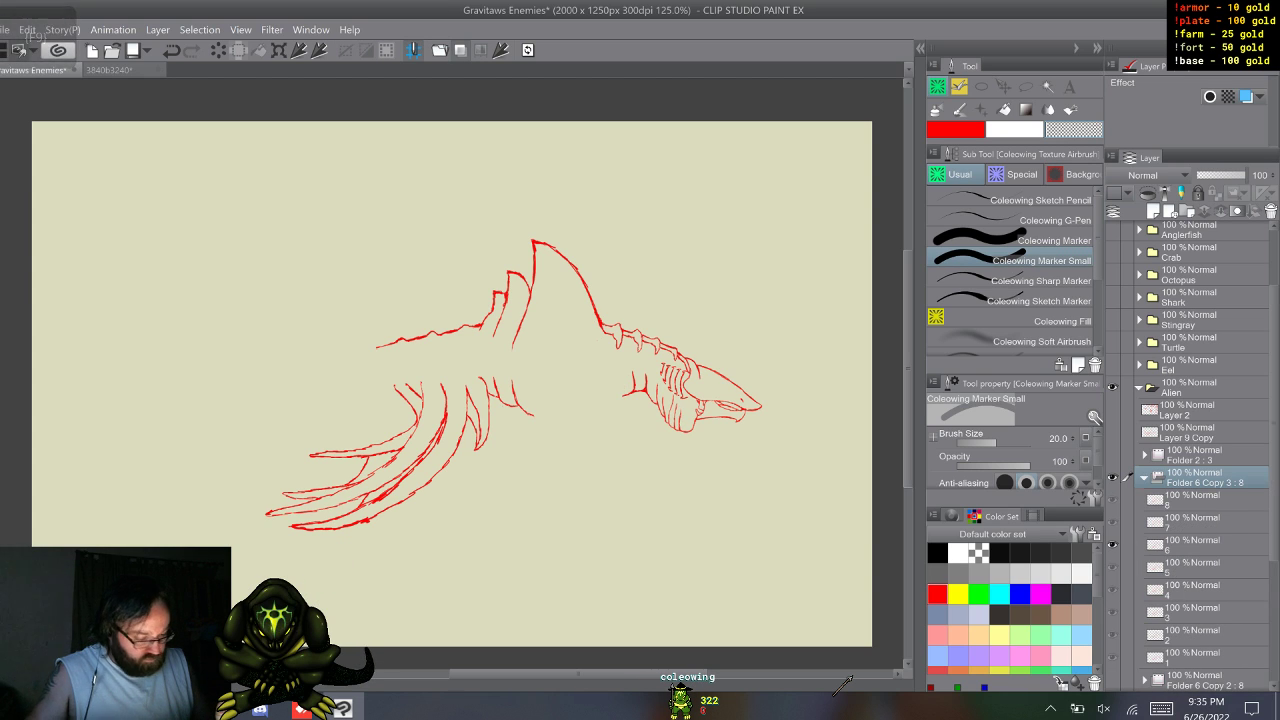
pyautogui.click(1196, 500)
pyautogui.press('w')
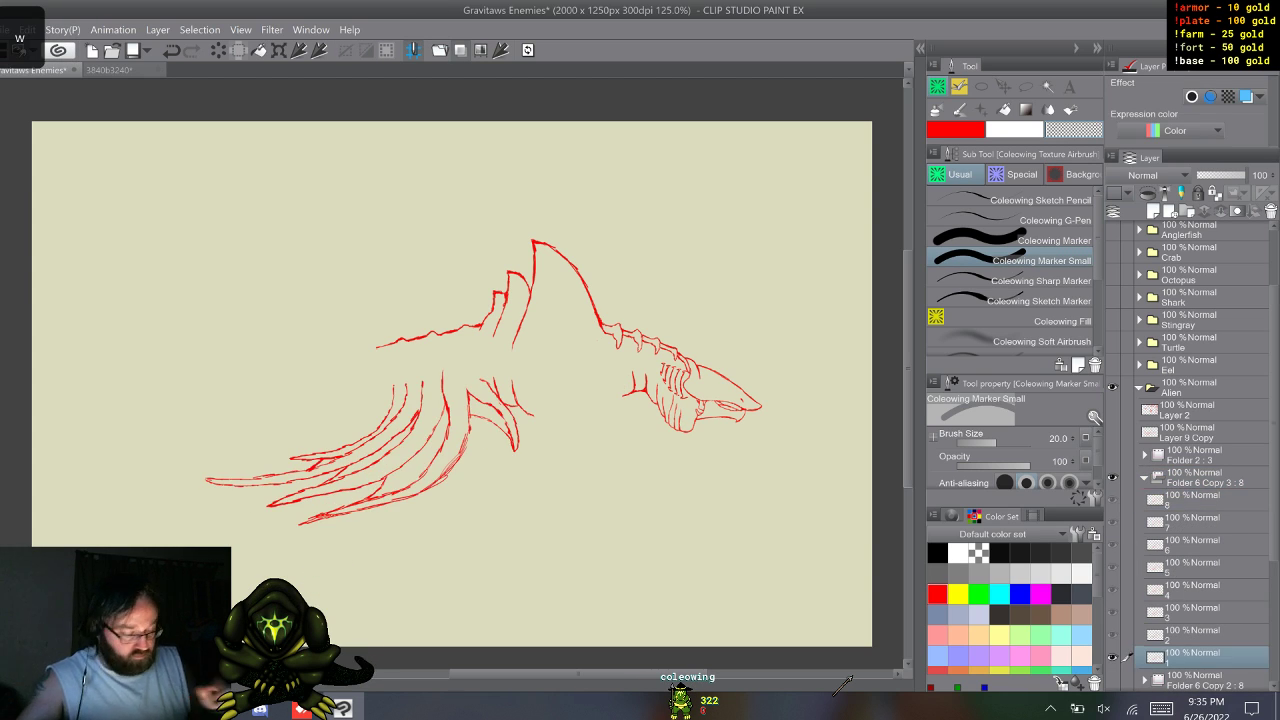
pyautogui.press('m')
pyautogui.press('w')
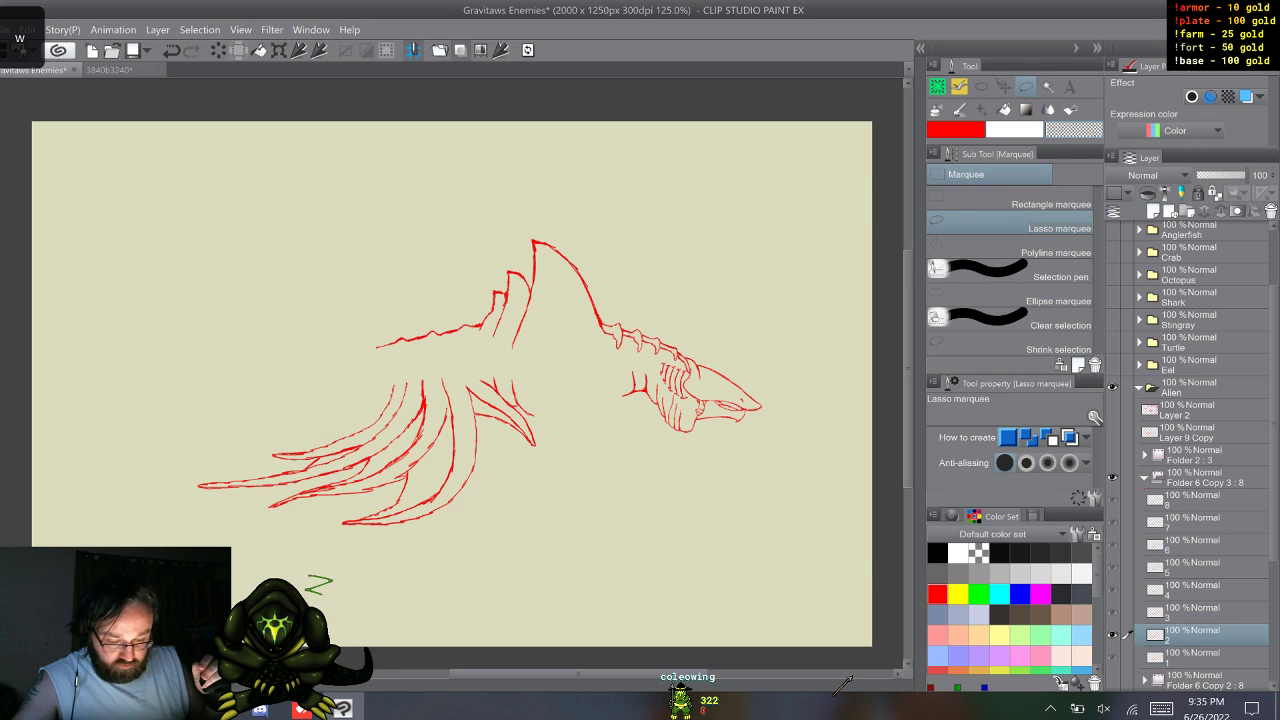
pyautogui.moveTo(772, 432)
pyautogui.mouseDown()
pyautogui.moveTo(676, 455)
pyautogui.moveTo(530, 418)
pyautogui.mouseUp()
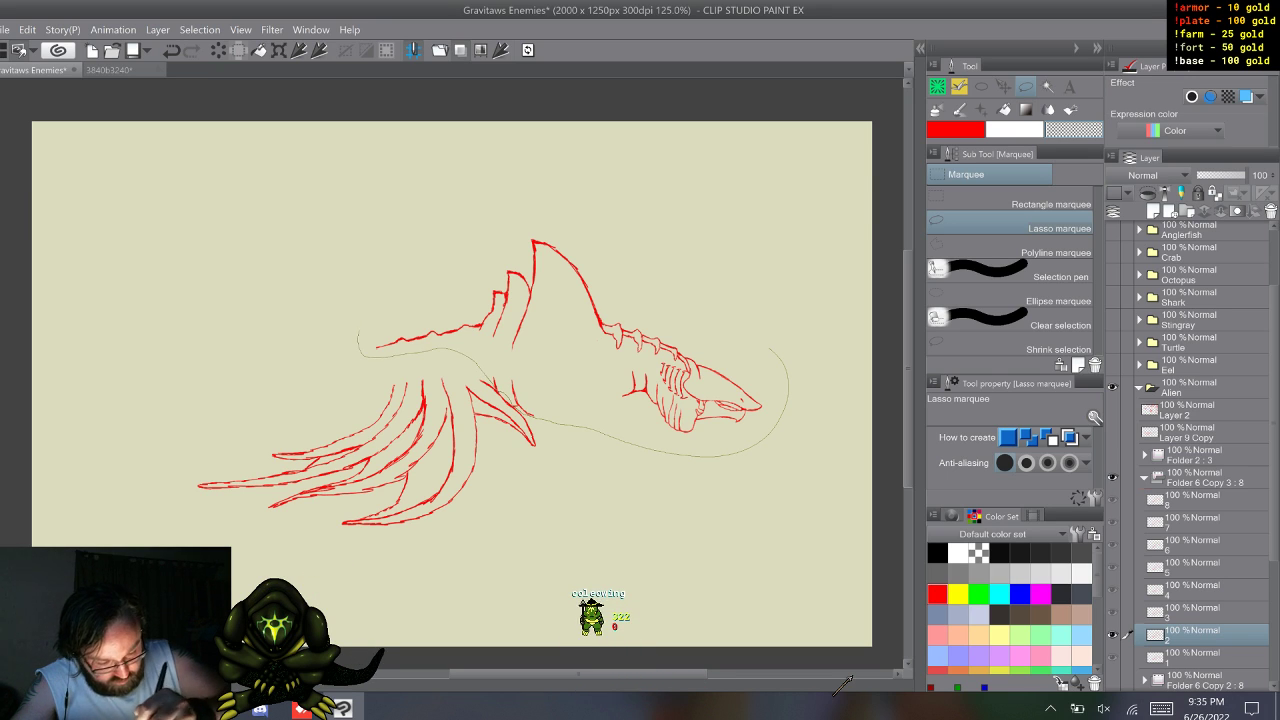
pyautogui.moveTo(737, 292); pyautogui.dragTo(752, 300)
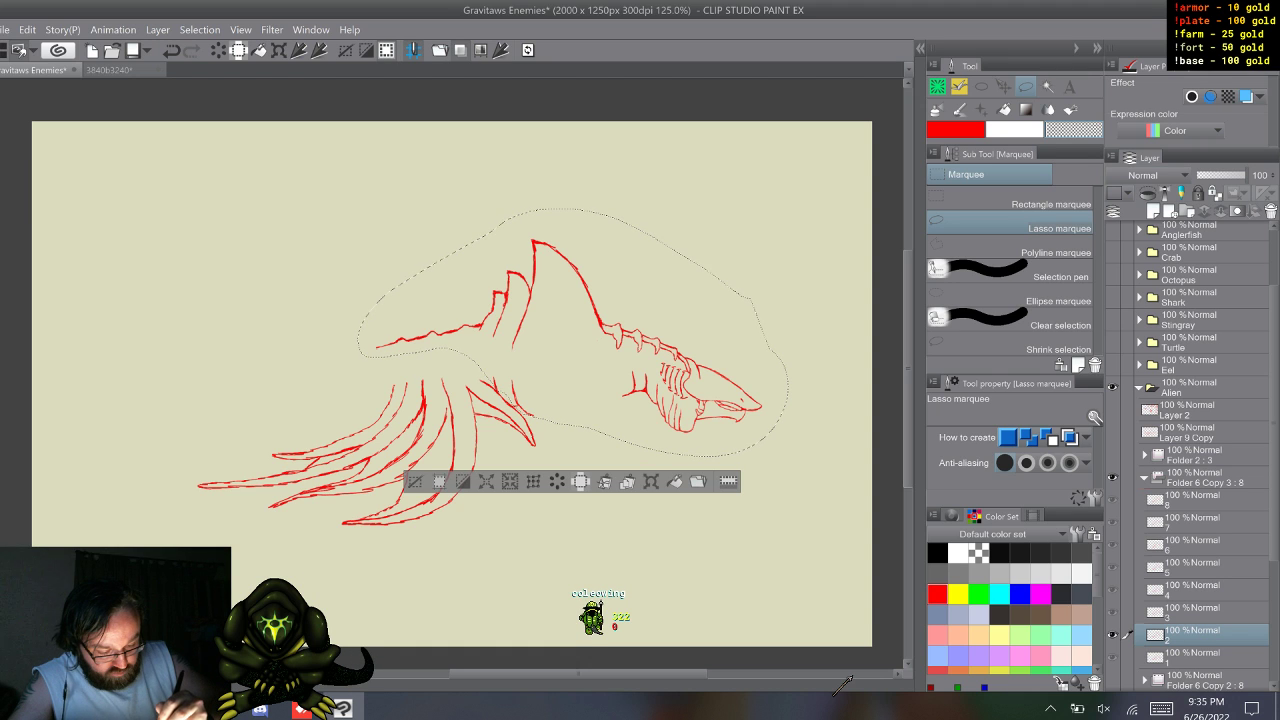
# - Delete the lassoed head, back and dorsal fin lines from all eight frames of Folder 6 Copy 3, and clear the selection
pyautogui.press('Delete')
pyautogui.press('w')
pyautogui.press('Delete')
pyautogui.press('w')
pyautogui.press('Delete')
pyautogui.press('w')
pyautogui.press('Delete')
pyautogui.press('w')
pyautogui.press('Delete')
pyautogui.press('w')
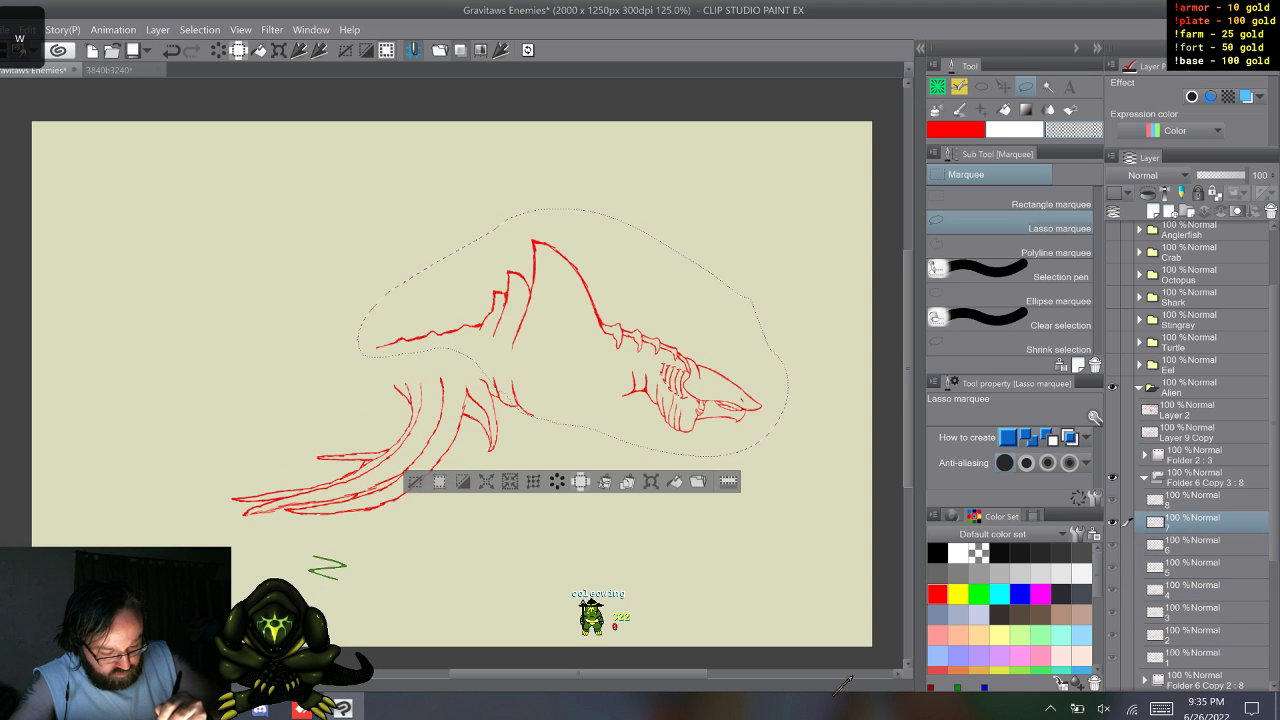
pyautogui.press('Delete')
pyautogui.press('w')
pyautogui.press('Delete')
pyautogui.press('w')
pyautogui.press('w')
pyautogui.press('w')
pyautogui.press('w')
pyautogui.press('w')
pyautogui.press('w')
pyautogui.press('w')
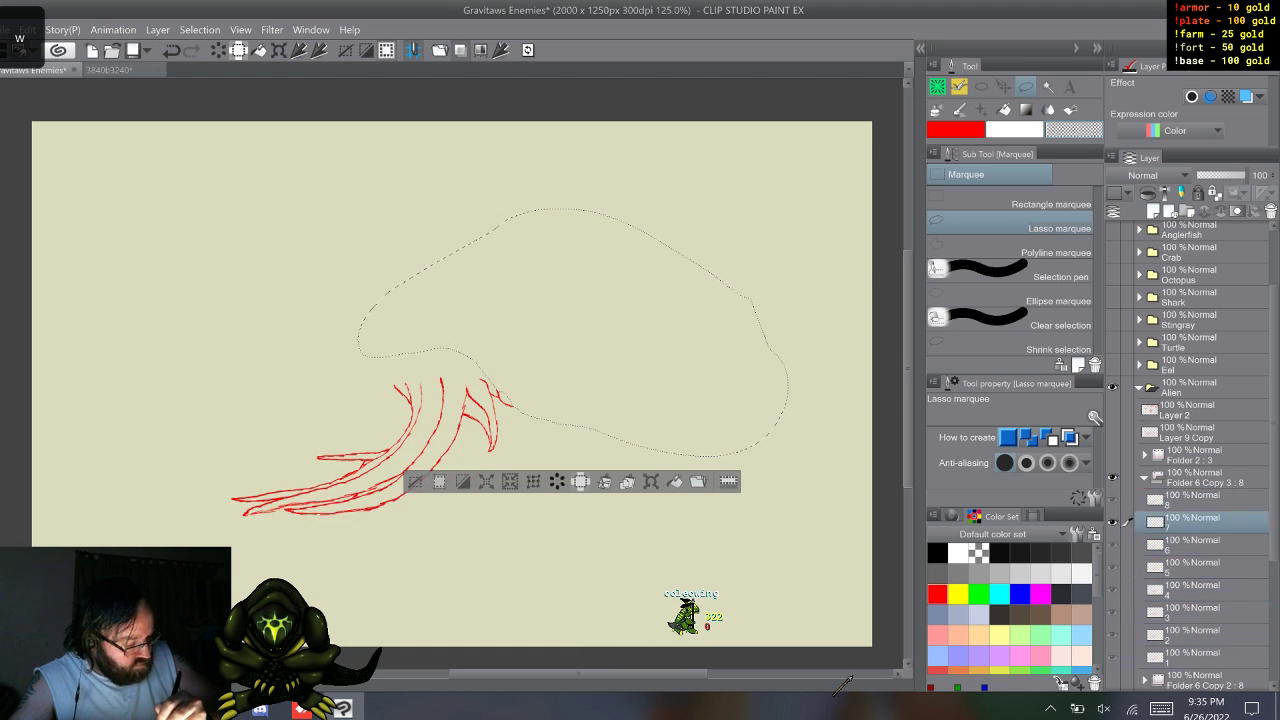
pyautogui.press('w')
pyautogui.hotkey('ctrl', 'd')
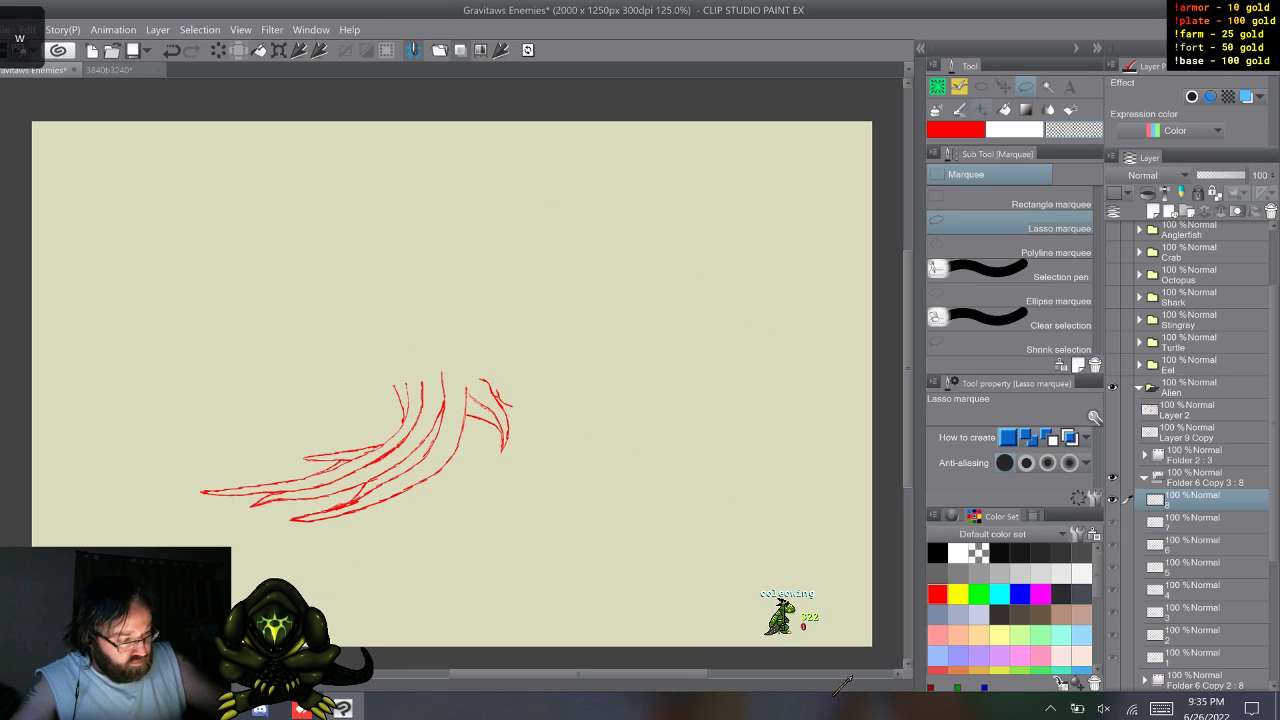
# - Erase the stray line fragments beside the small front fin across the frames of Folder 6 Copy 3 with Coleowing Marker Small, cycling through the frames
pyautogui.press('b')
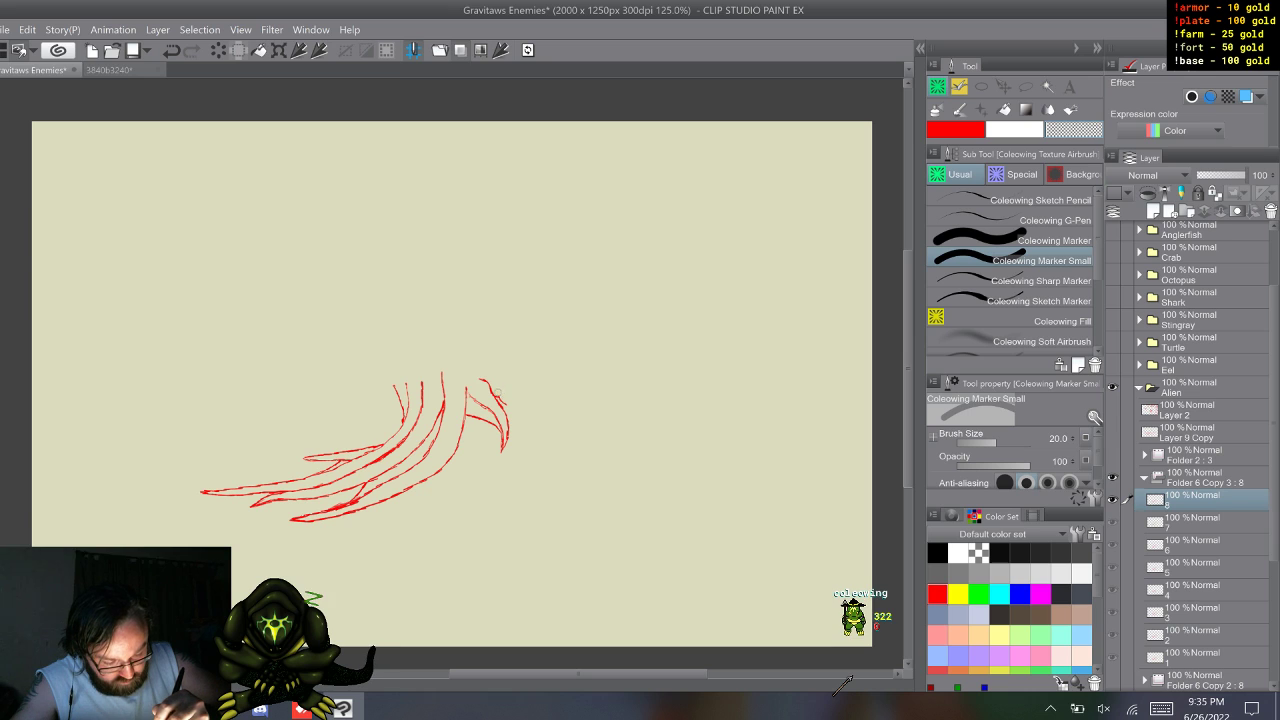
pyautogui.press('w')
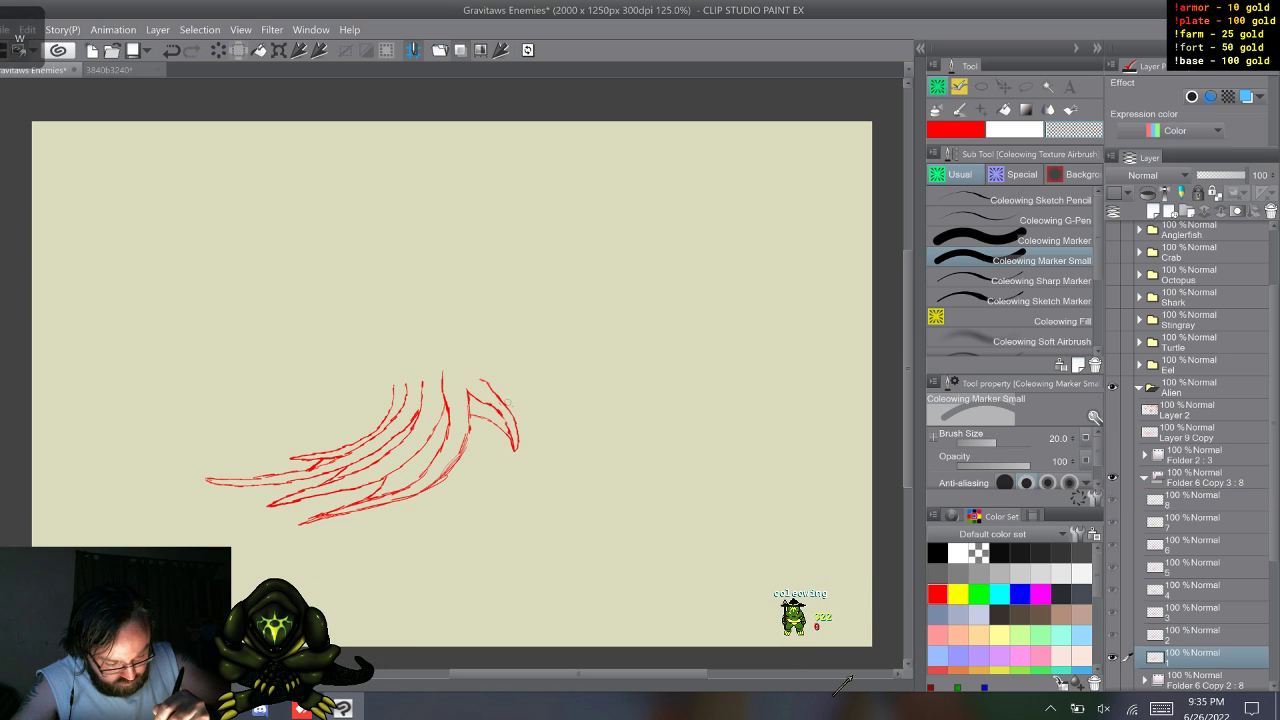
pyautogui.press('w')
pyautogui.press('w')
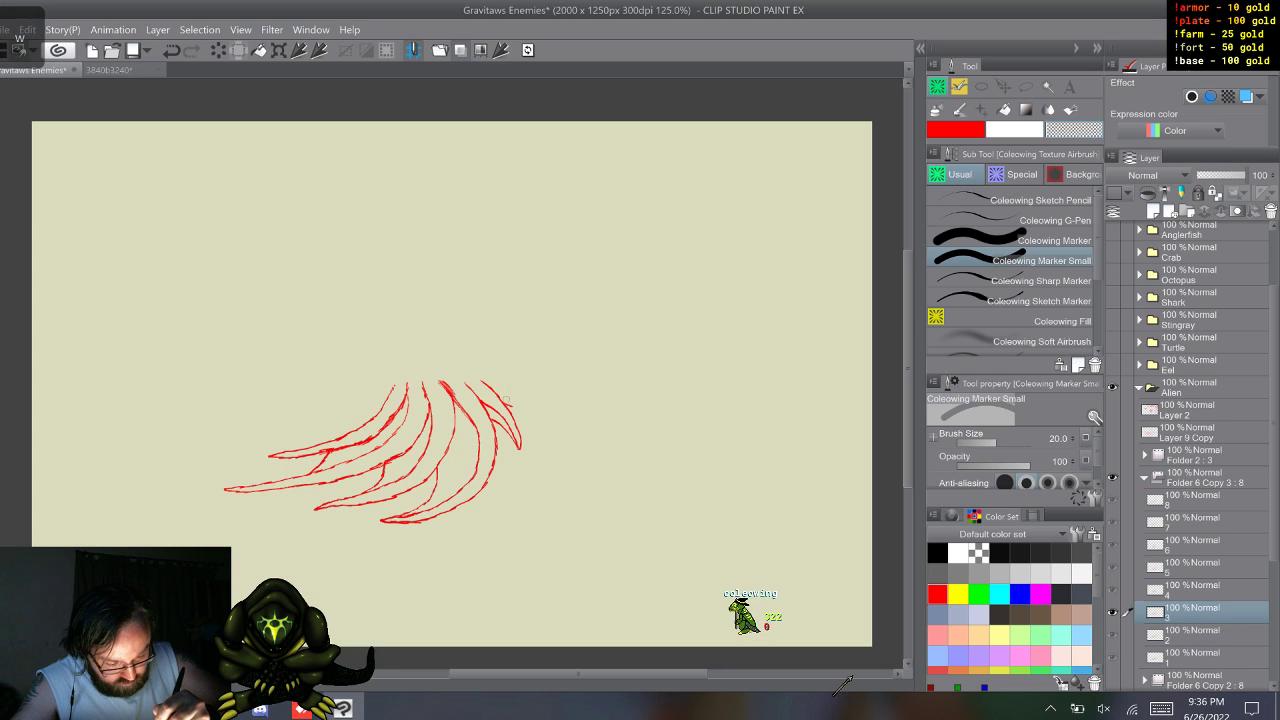
pyautogui.press('w')
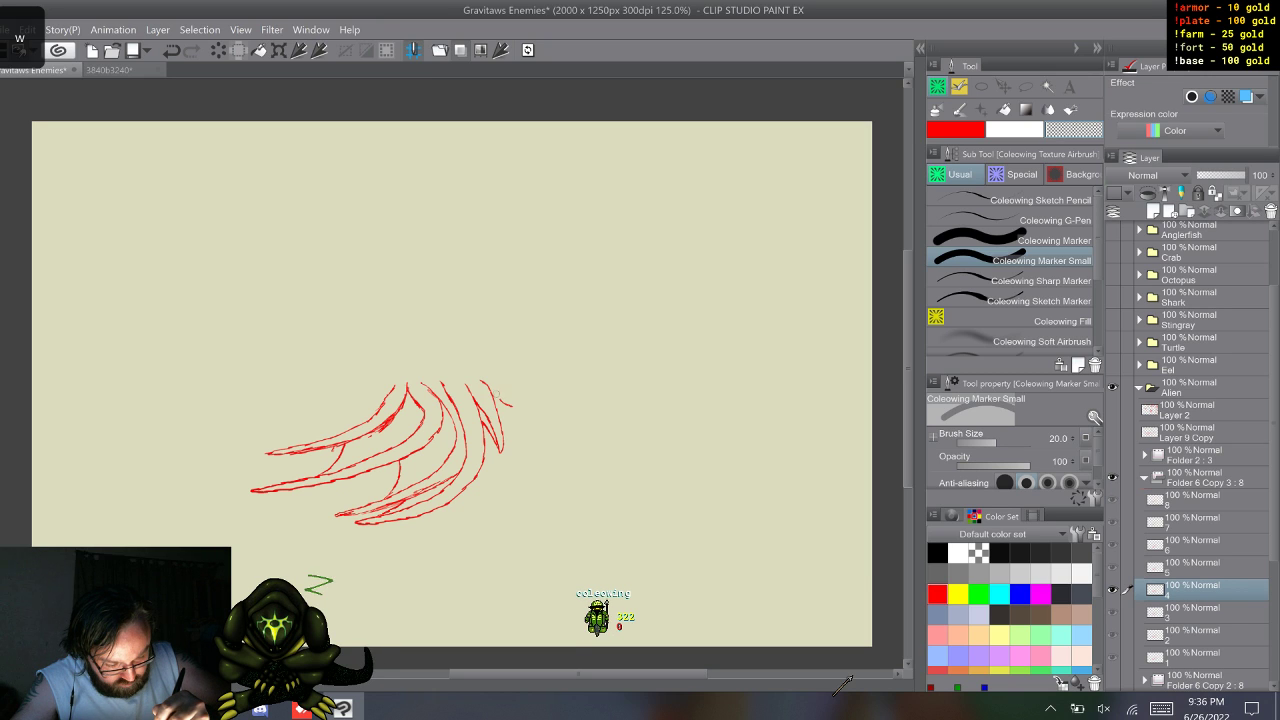
pyautogui.press('w')
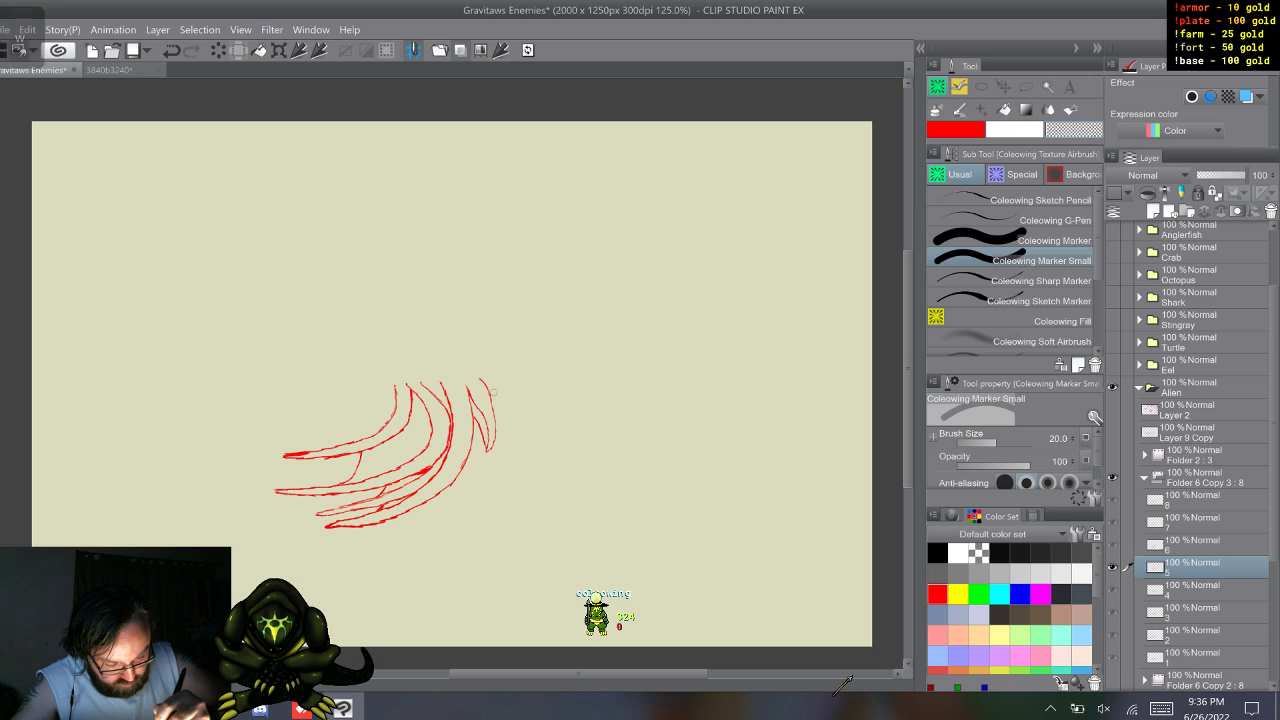
pyautogui.press('w')
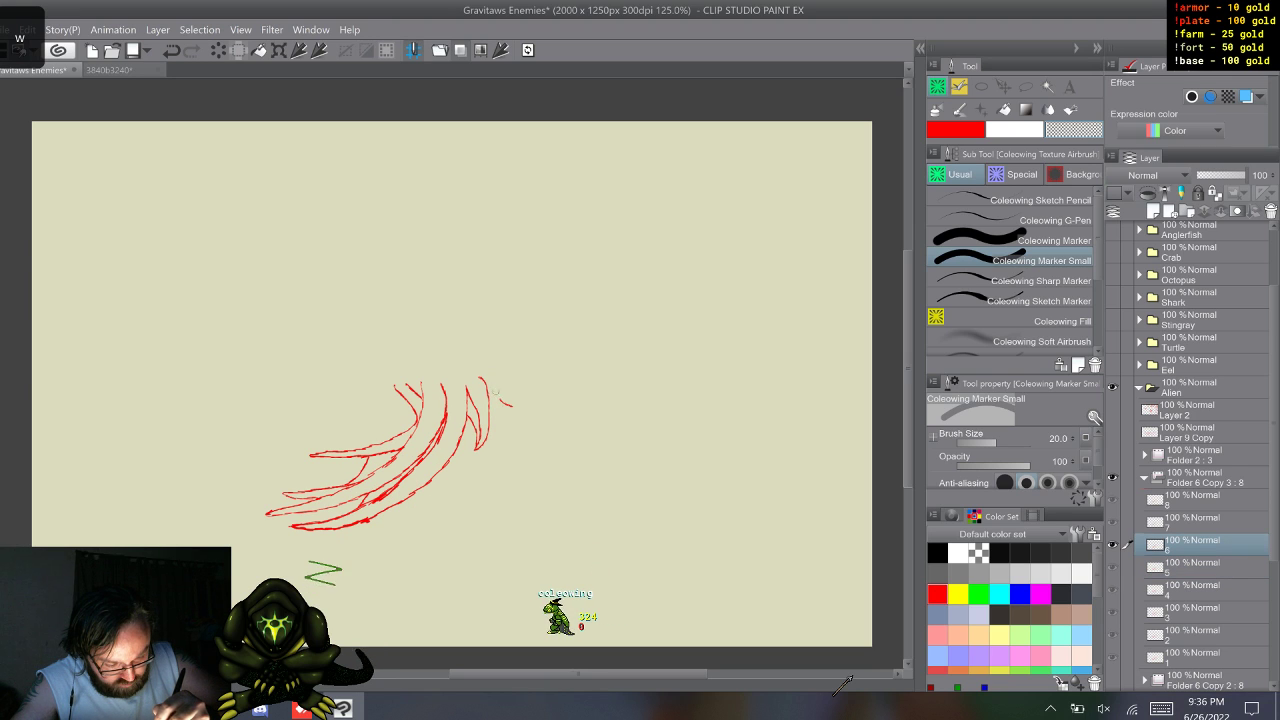
pyautogui.press('w')
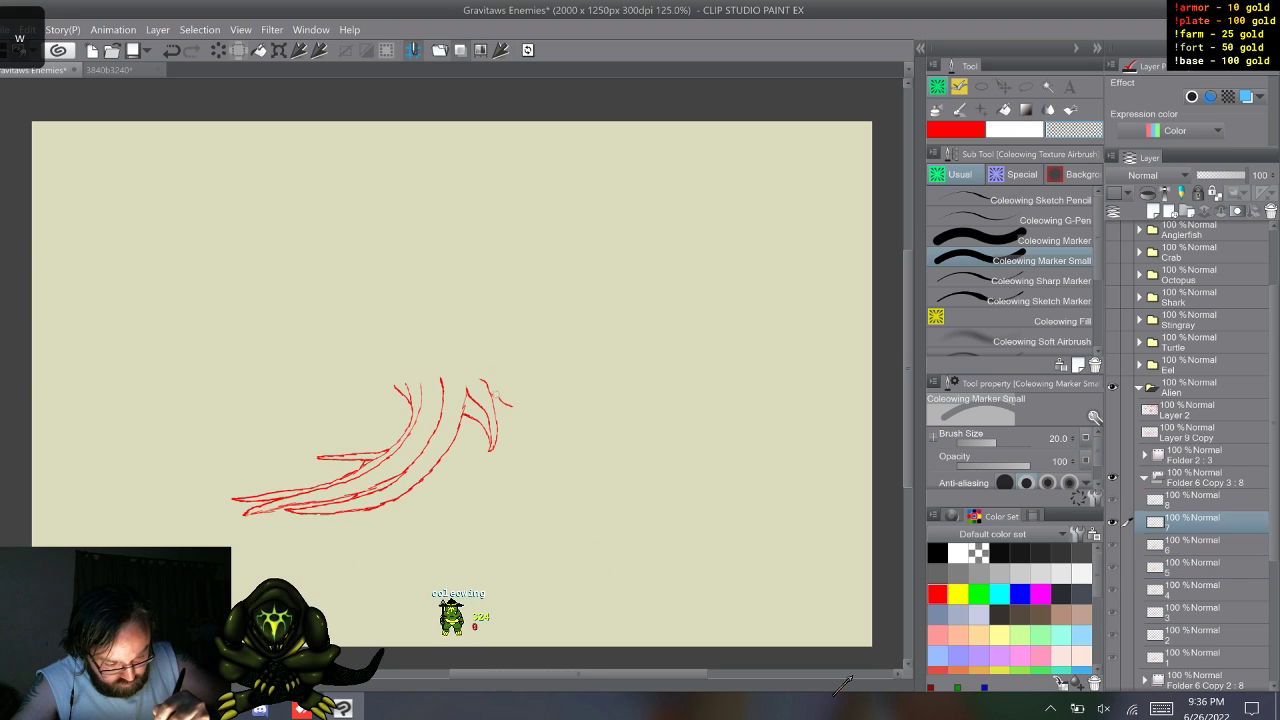
pyautogui.press('w')
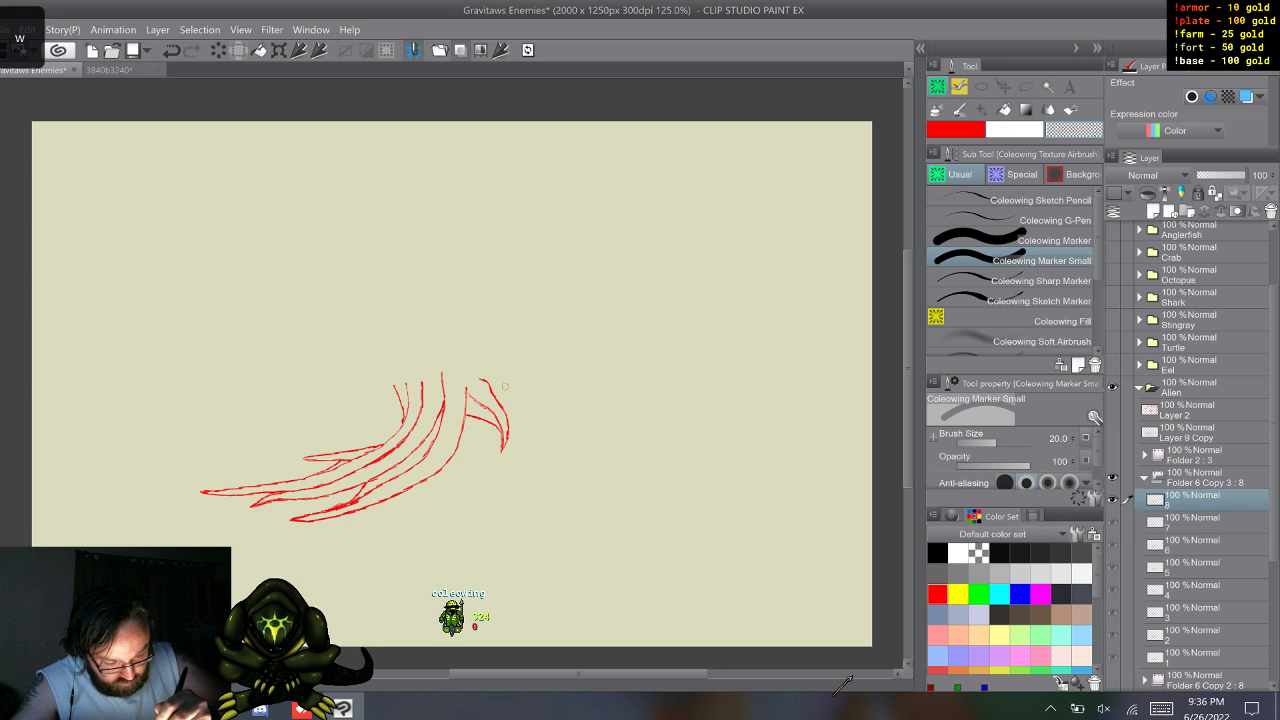
pyautogui.press('w')
pyautogui.press('w')
pyautogui.press('w')
pyautogui.press('w')
pyautogui.press('w')
pyautogui.press('w')
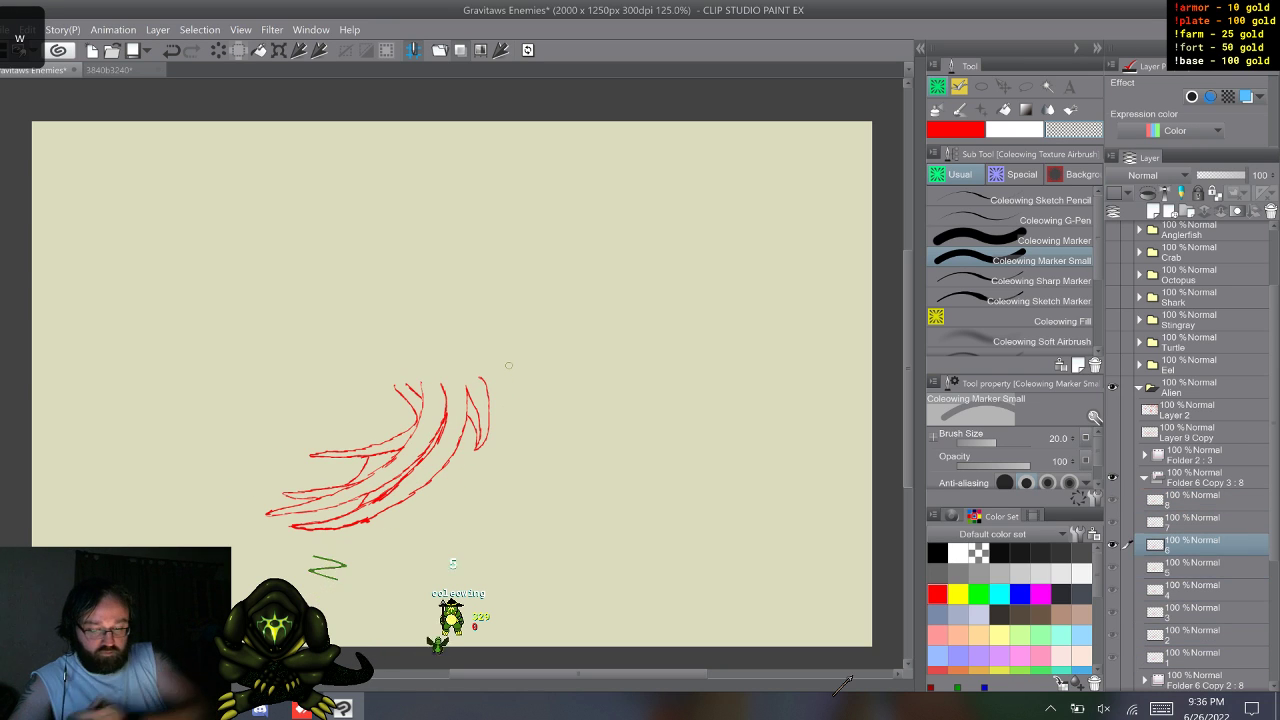
# - Move frames 5 to 8 of Folder 6 Copy 3 below its frames 1 to 4
pyautogui.click(1145, 478)
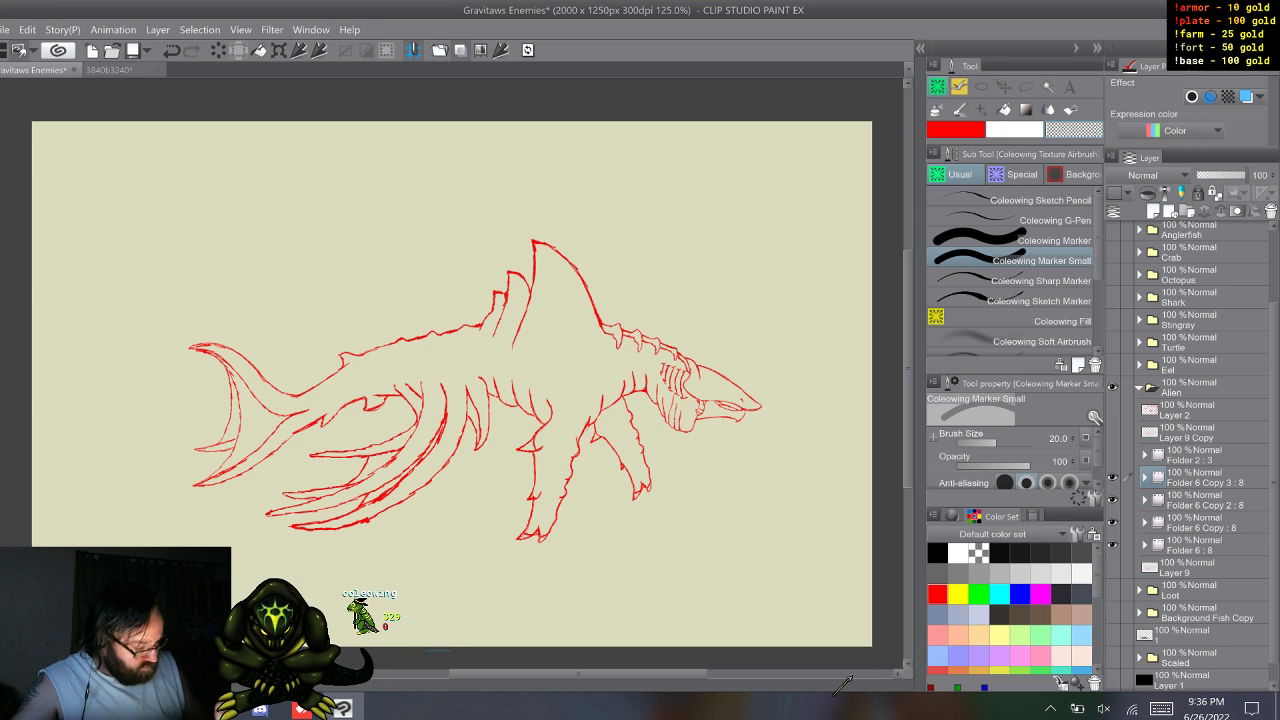
pyautogui.click(1205, 478)
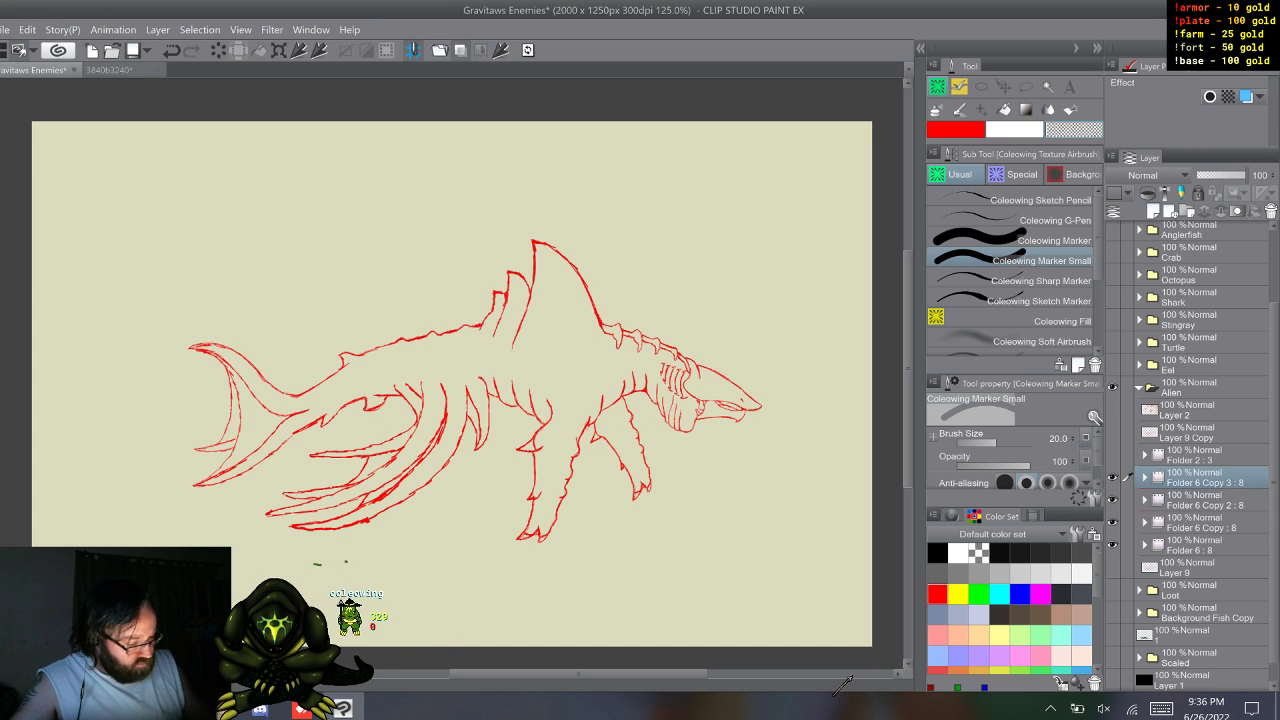
pyautogui.click(1145, 478)
pyautogui.click(1205, 499)
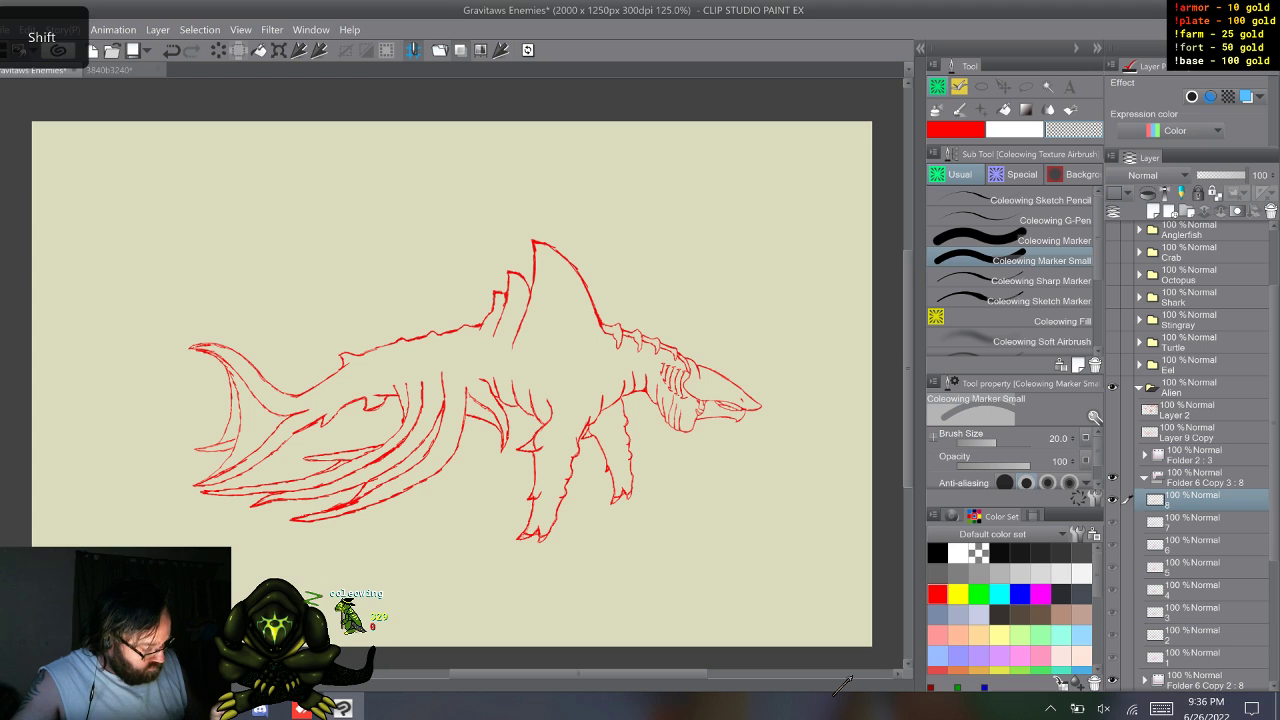
pyautogui.keyDown('shift'); pyautogui.click(1205, 590); pyautogui.keyUp('shift')
pyautogui.click(1205, 567)
pyautogui.keyDown('shift'); pyautogui.click(1205, 499); pyautogui.keyUp('shift')
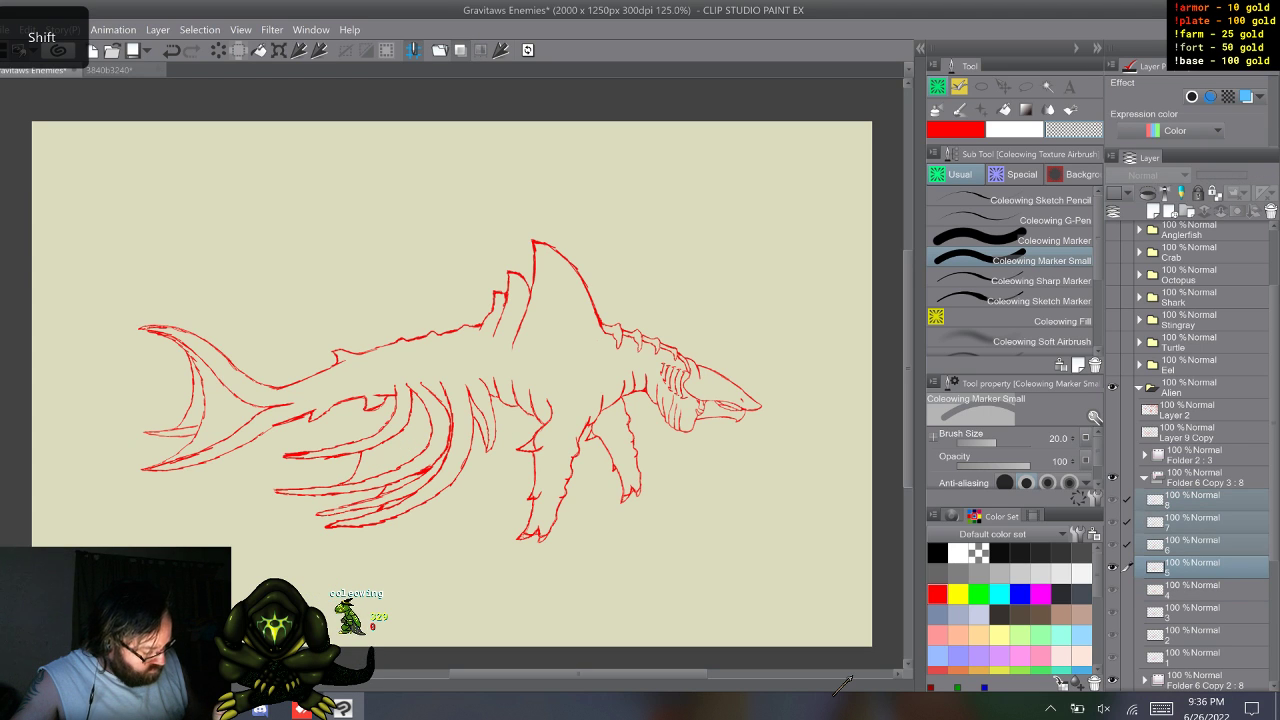
pyautogui.moveTo(1205, 567); pyautogui.dragTo(1205, 668)
# - Rename the lowest four frames of Folder 6 Copy 3 as 1, 2, 3 and 4, from the bottom up
pyautogui.doubleClick(1180, 661)
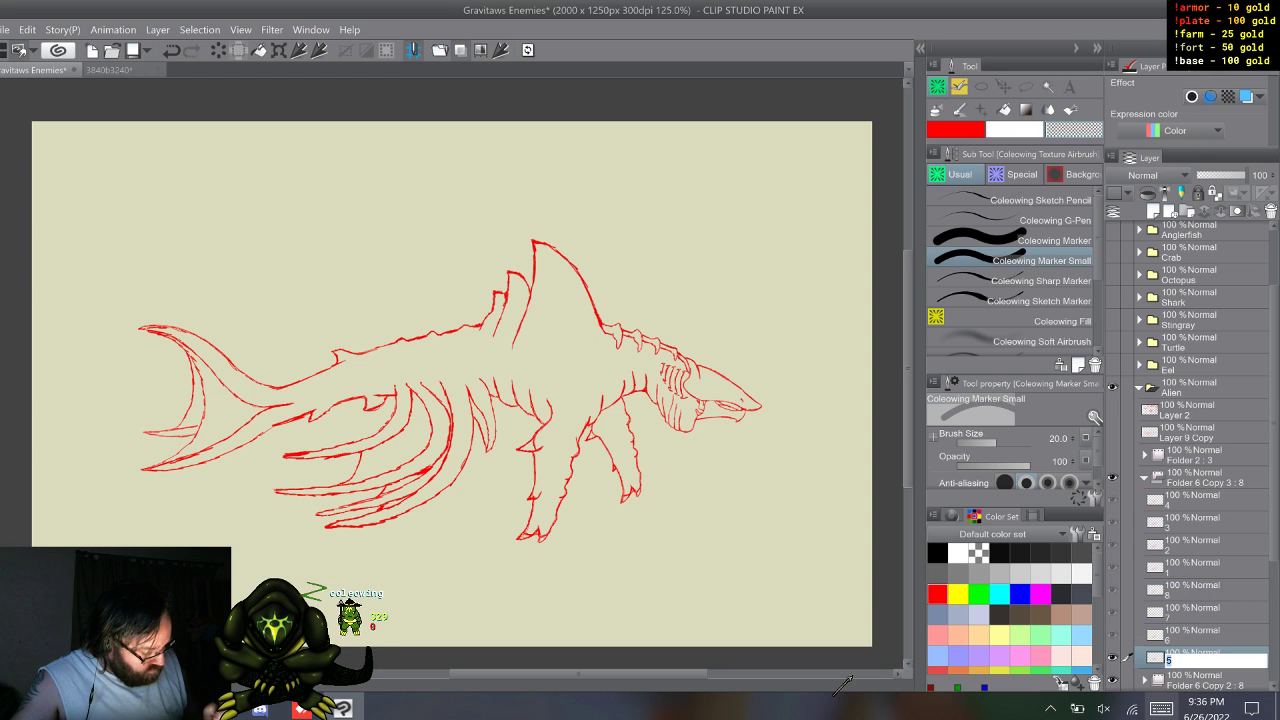
pyautogui.click(1161, 709)
pyautogui.write('1')
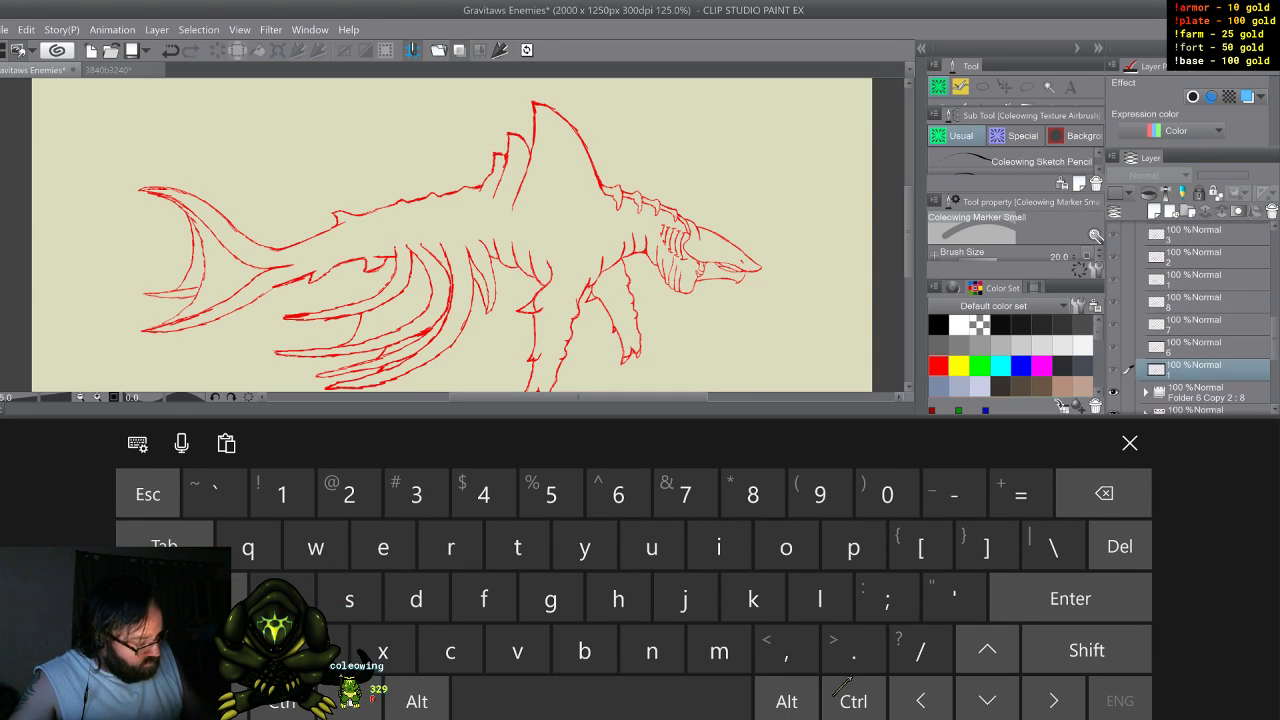
pyautogui.doubleClick(1182, 352)
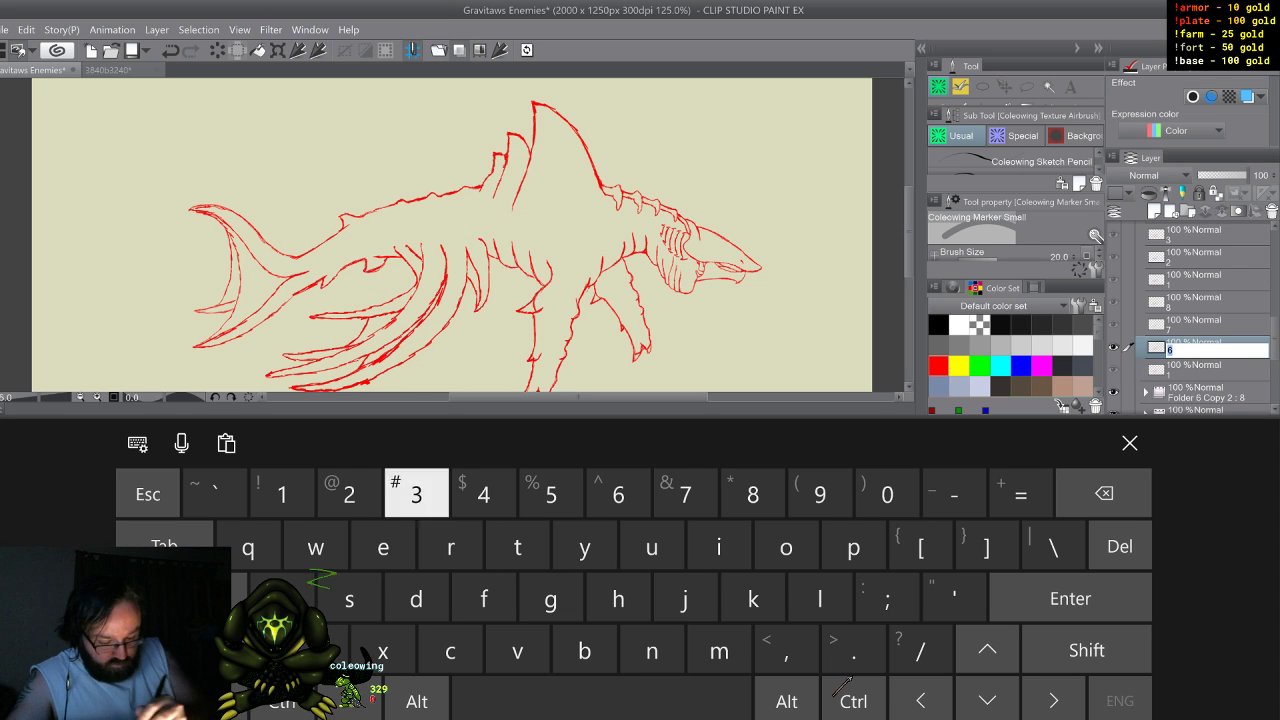
pyautogui.write('23')
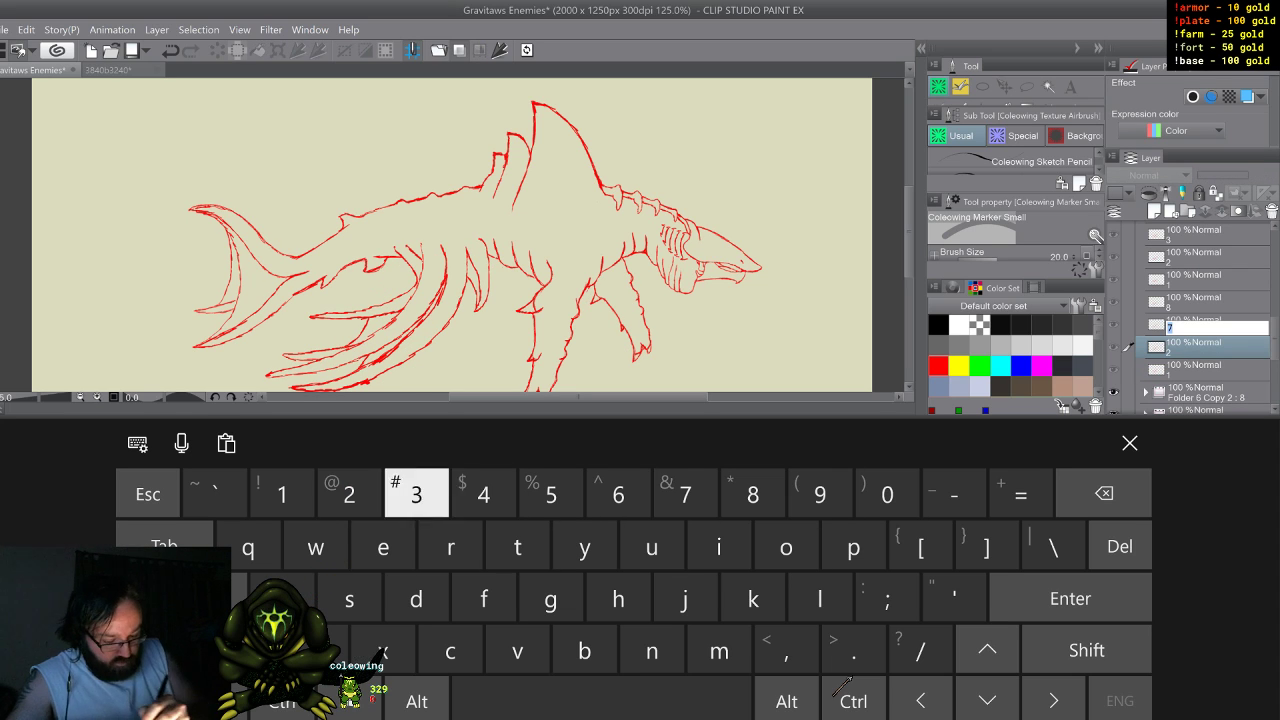
pyautogui.write('4')
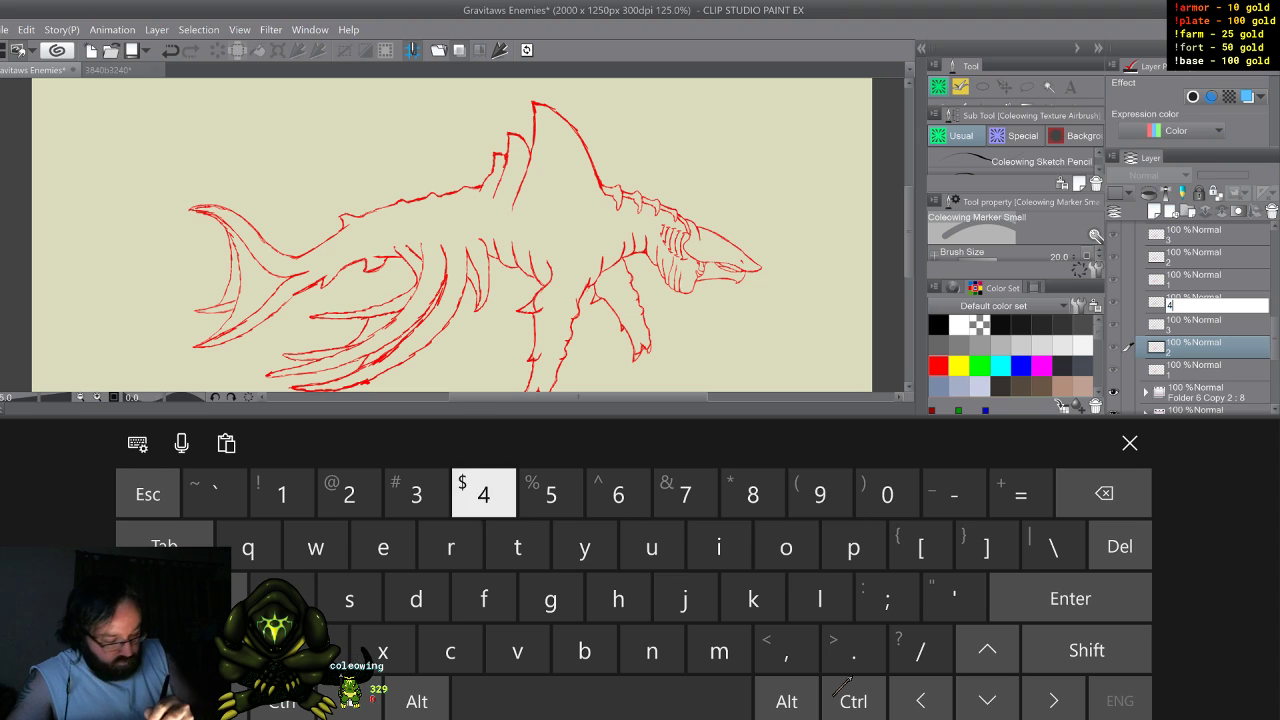
pyautogui.press('Return')
# - Rename the upper four frames of Folder 6 Copy 3 as 5, 6, 7 and 8, continuing upward
pyautogui.hotkey('alt', ']')
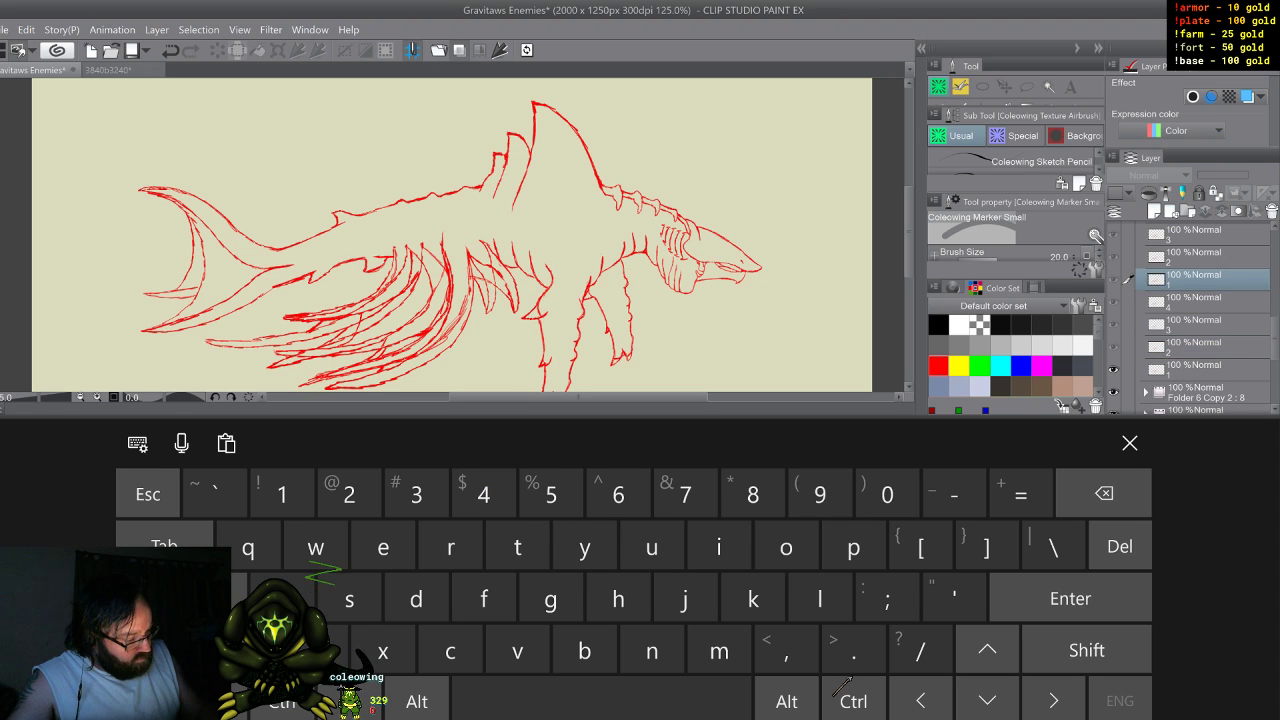
pyautogui.write('5')
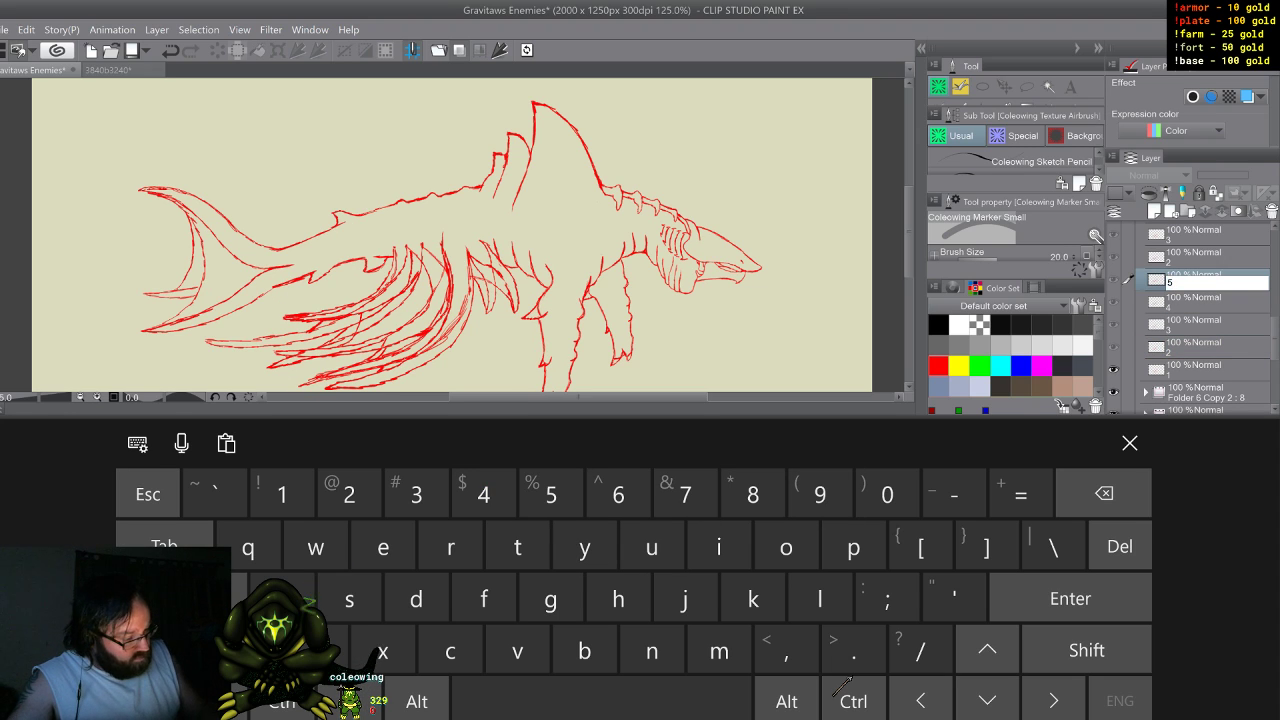
pyautogui.press('Return')
pyautogui.hotkey('alt', ']')
pyautogui.write('6')
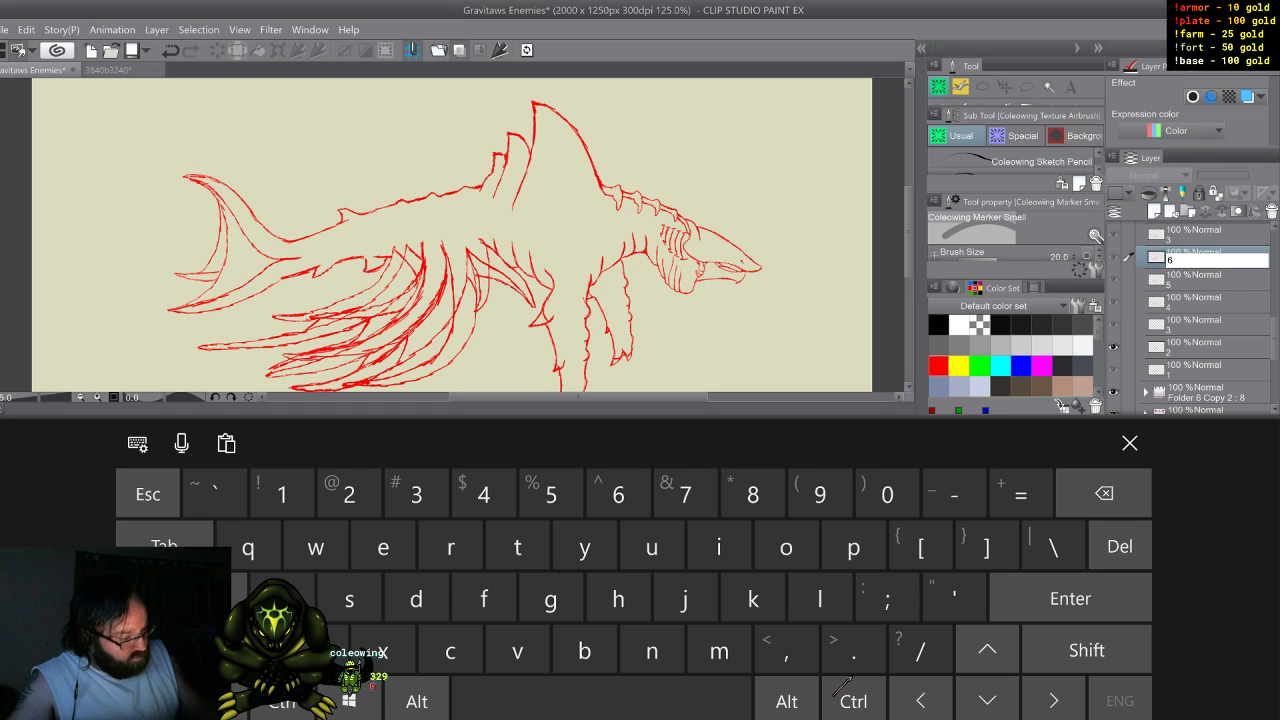
pyautogui.press('Return')
pyautogui.hotkey('alt', ']')
pyautogui.press('F2')
pyautogui.write('78')
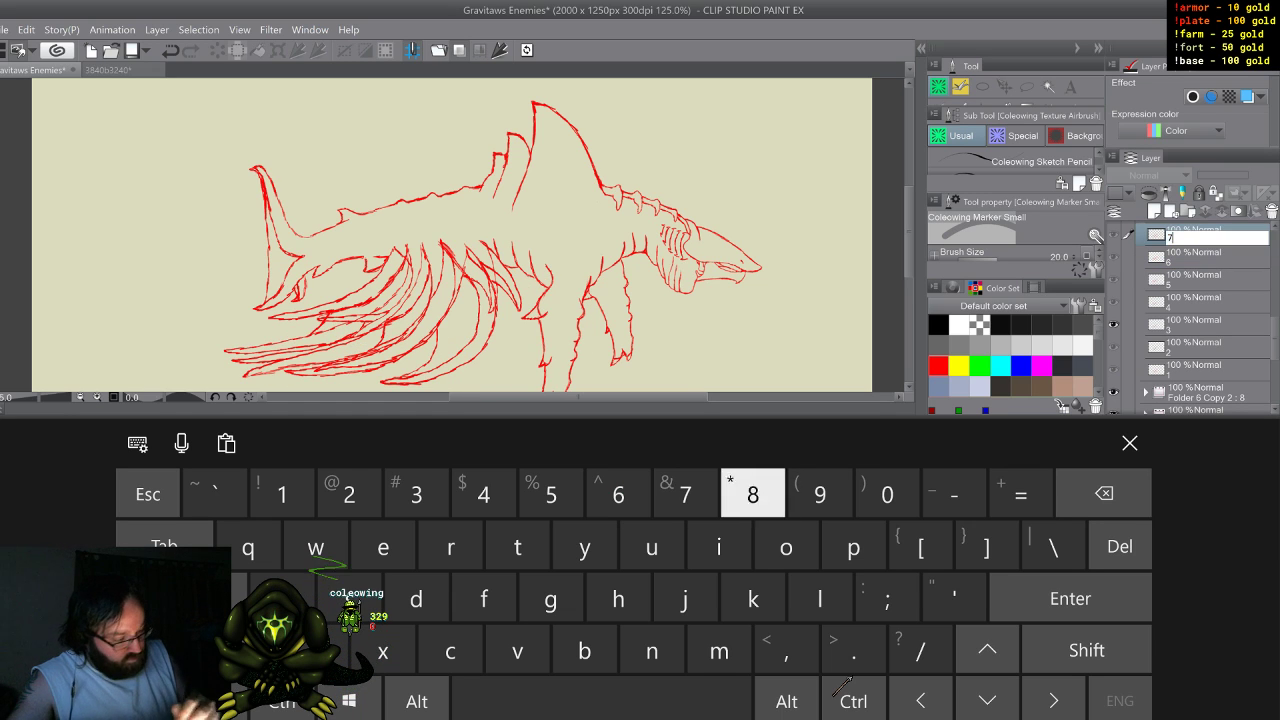
pyautogui.press('Escape')
pyautogui.hotkey('alt', ']')
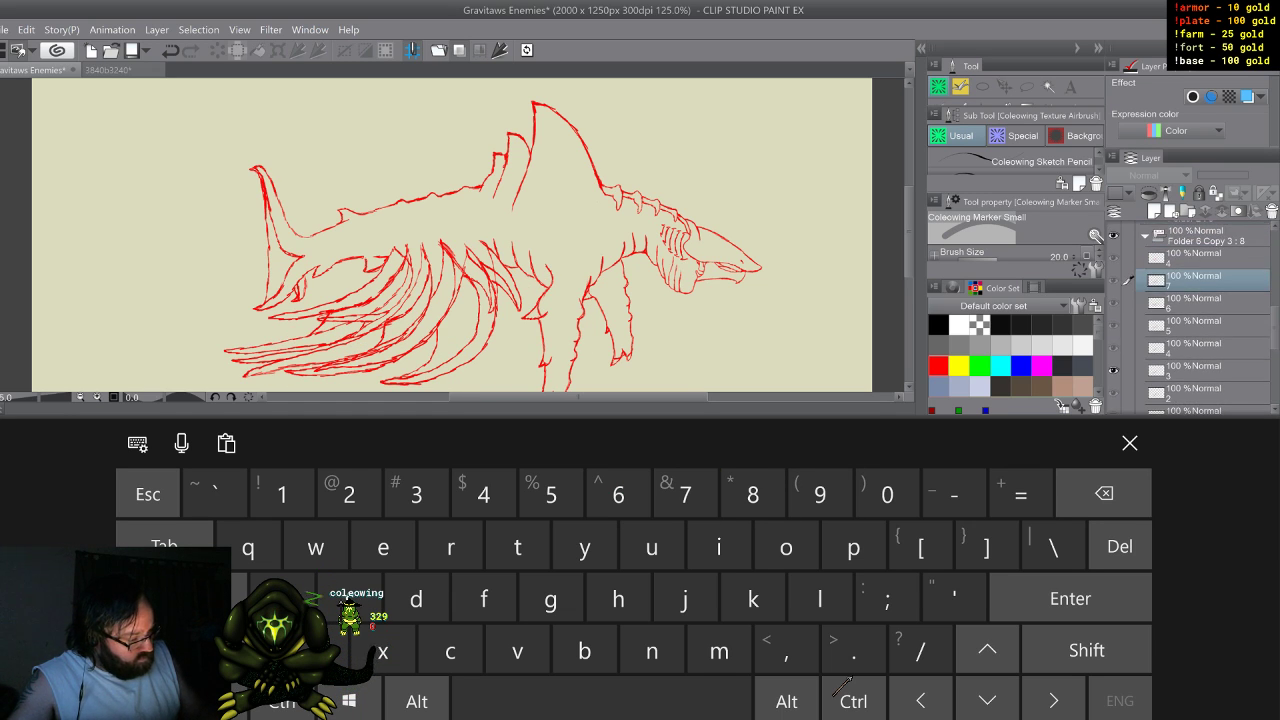
pyautogui.write('8')
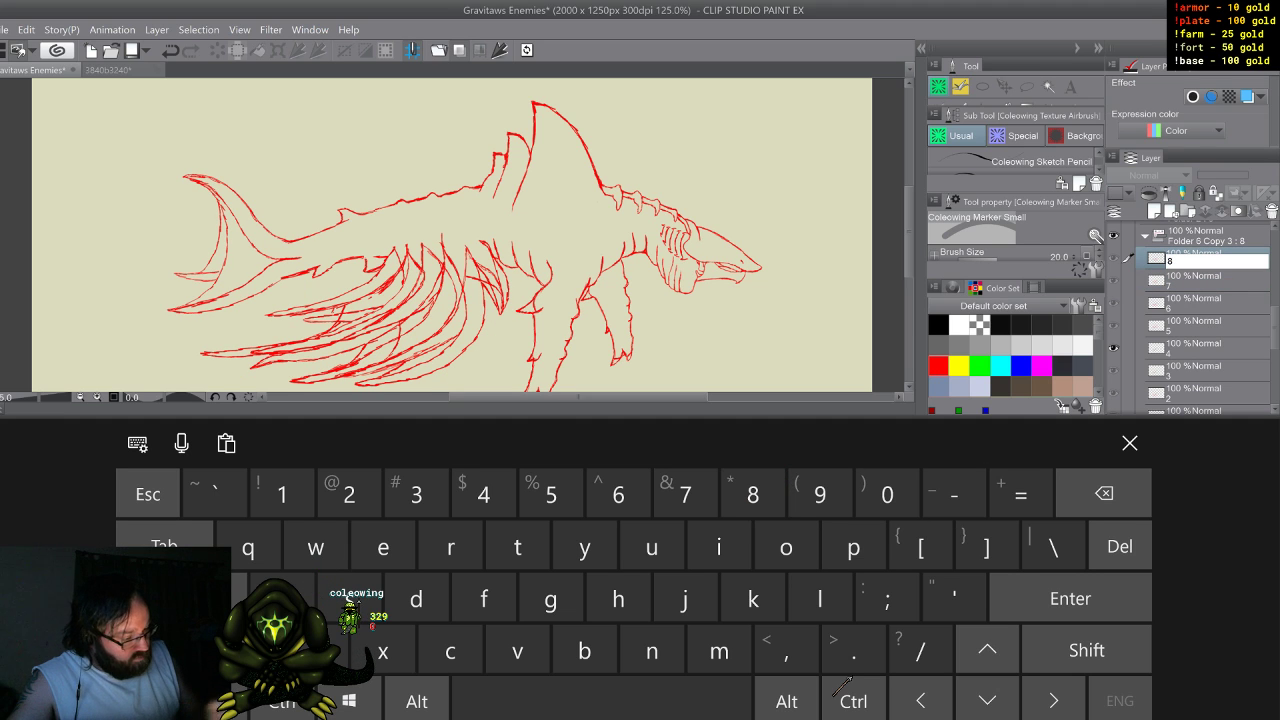
pyautogui.press('Return')
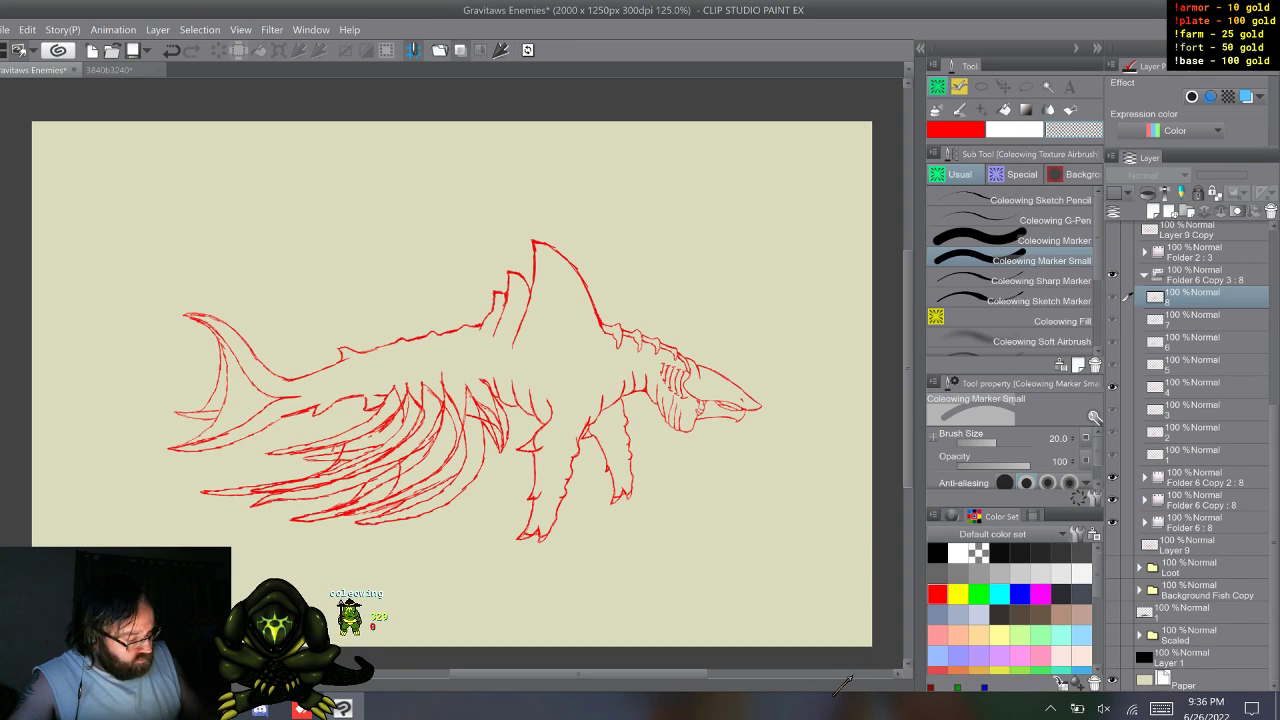
# - Collapse Folder 6 Copy 3 and shift all of its fin frames slightly up and toward the shark's head with Move layer
pyautogui.hotkey('alt', '[')
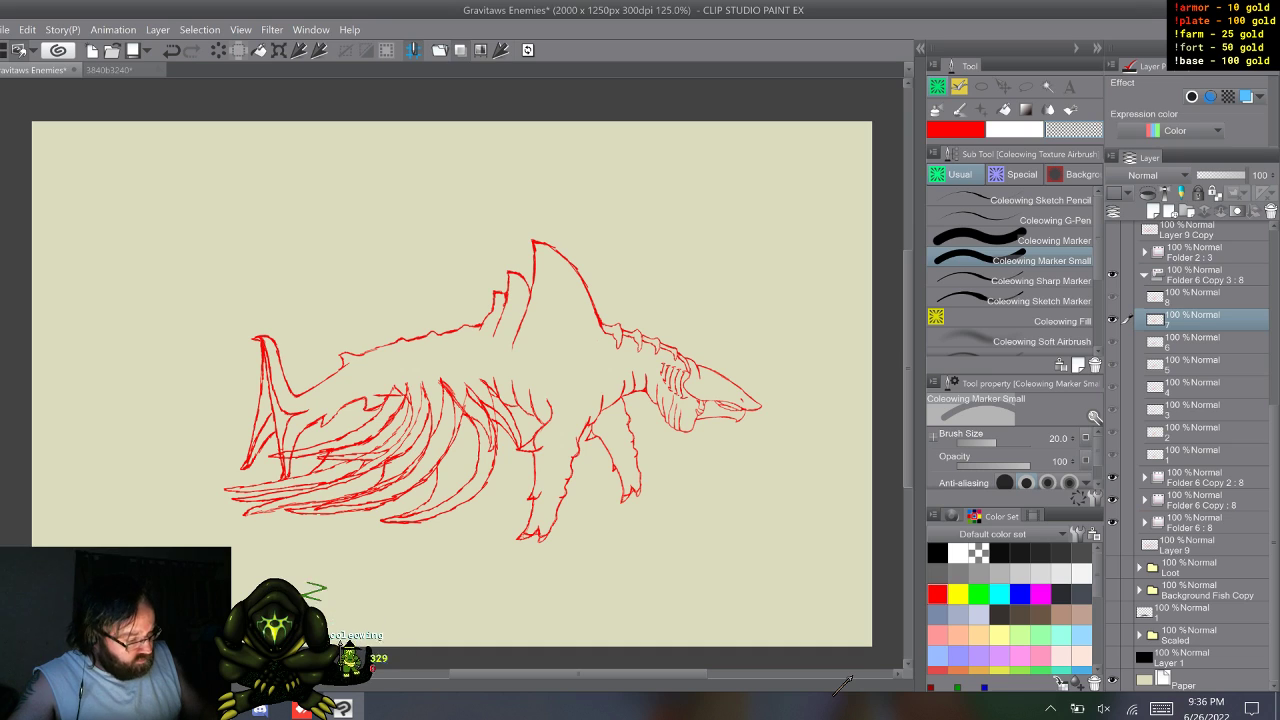
pyautogui.click(1205, 275)
pyautogui.click(1144, 275)
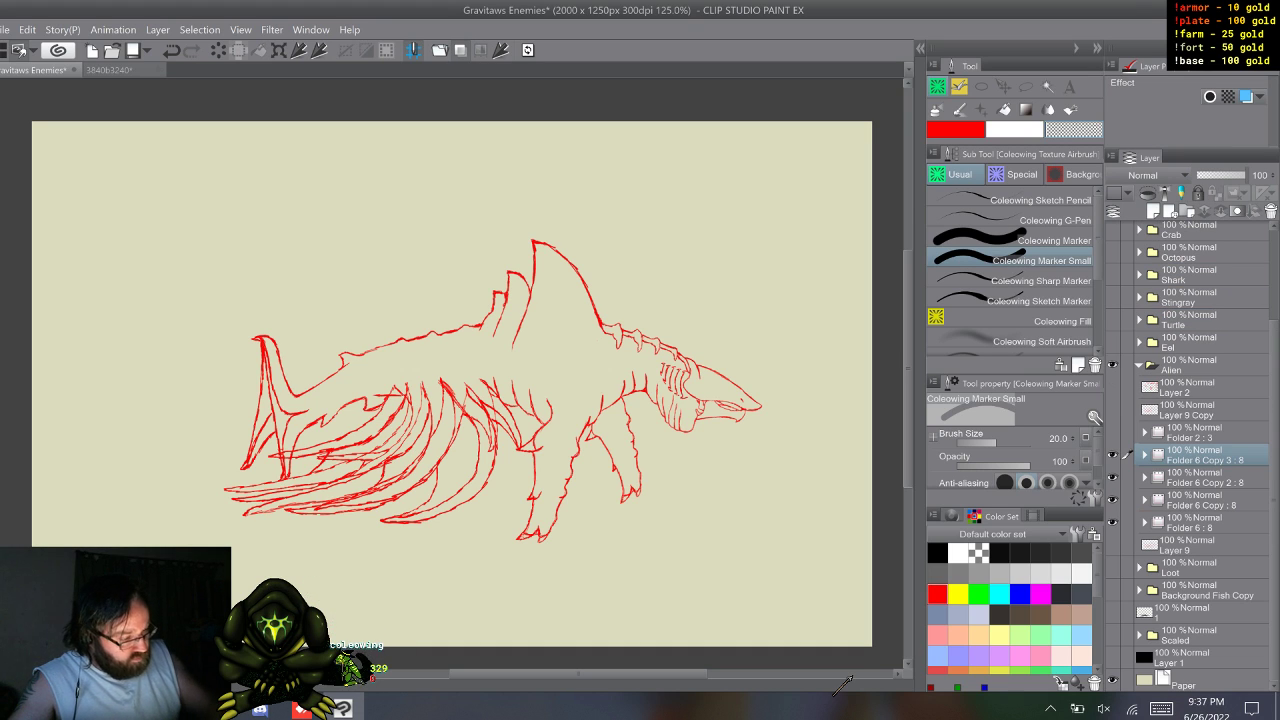
pyautogui.press('k')
pyautogui.moveTo(400, 450)
pyautogui.mouseDown()
pyautogui.moveTo(410, 458)
pyautogui.moveTo(410, 436)
pyautogui.mouseUp()
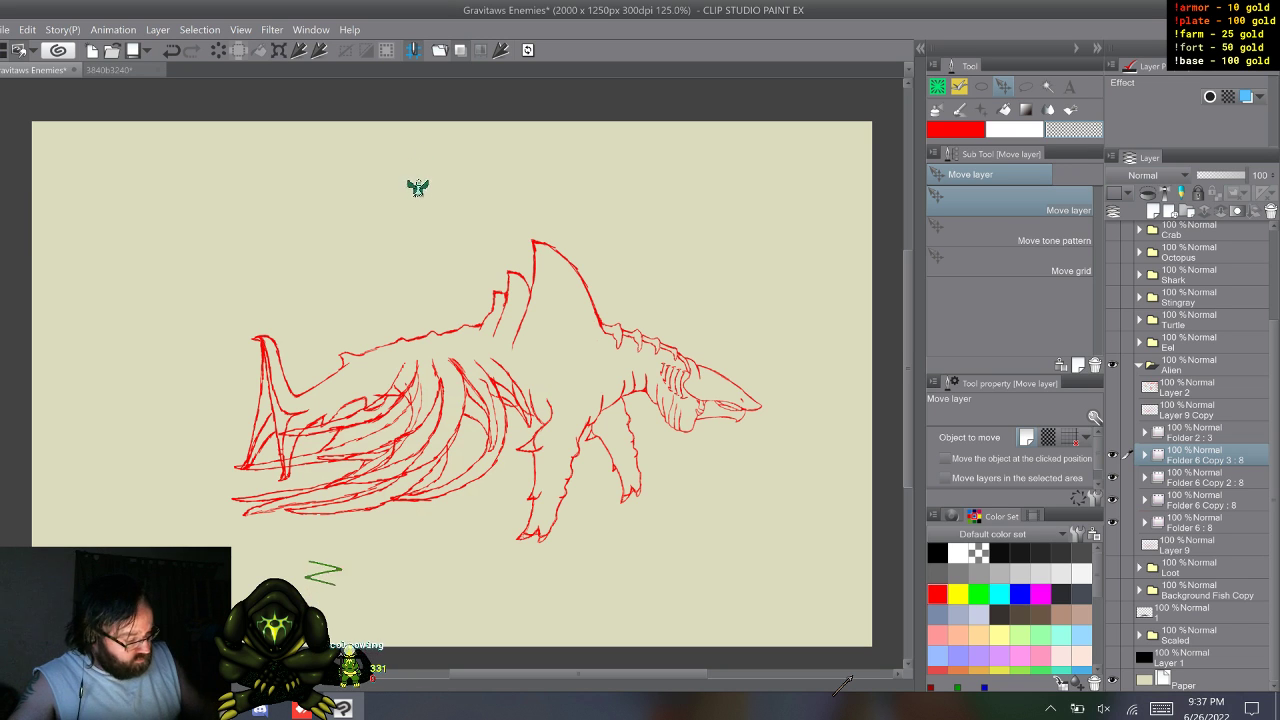
# - Scale the fins of Folder 6 Copy 3 down slightly and settle them against the shark's underside
pyautogui.hotkey('ctrl', 't')
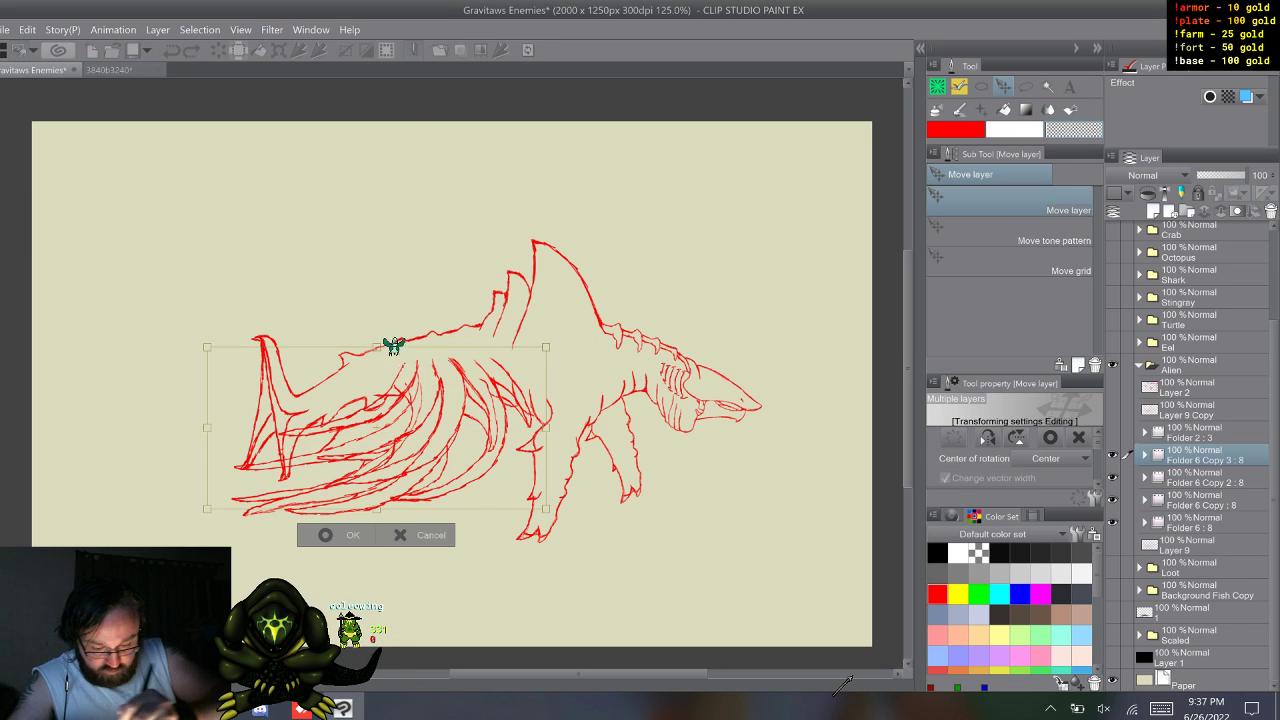
pyautogui.moveTo(207, 347); pyautogui.dragTo(224, 356)
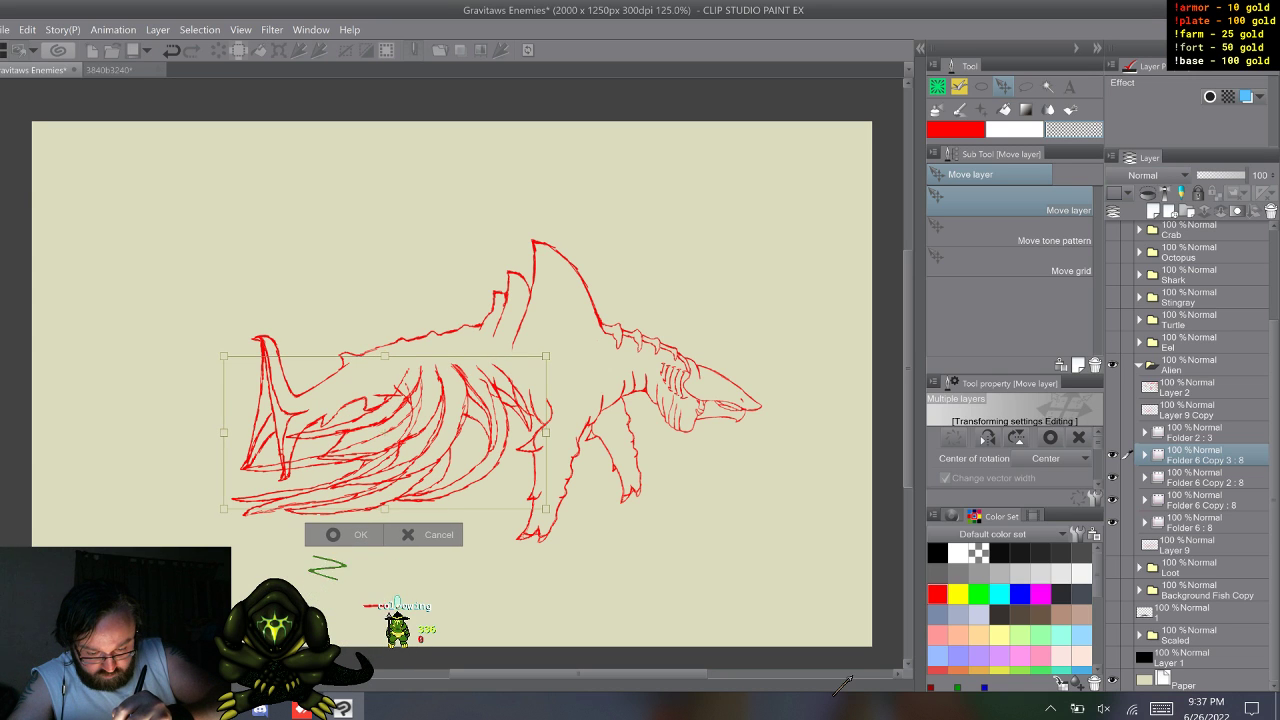
pyautogui.press('Return')
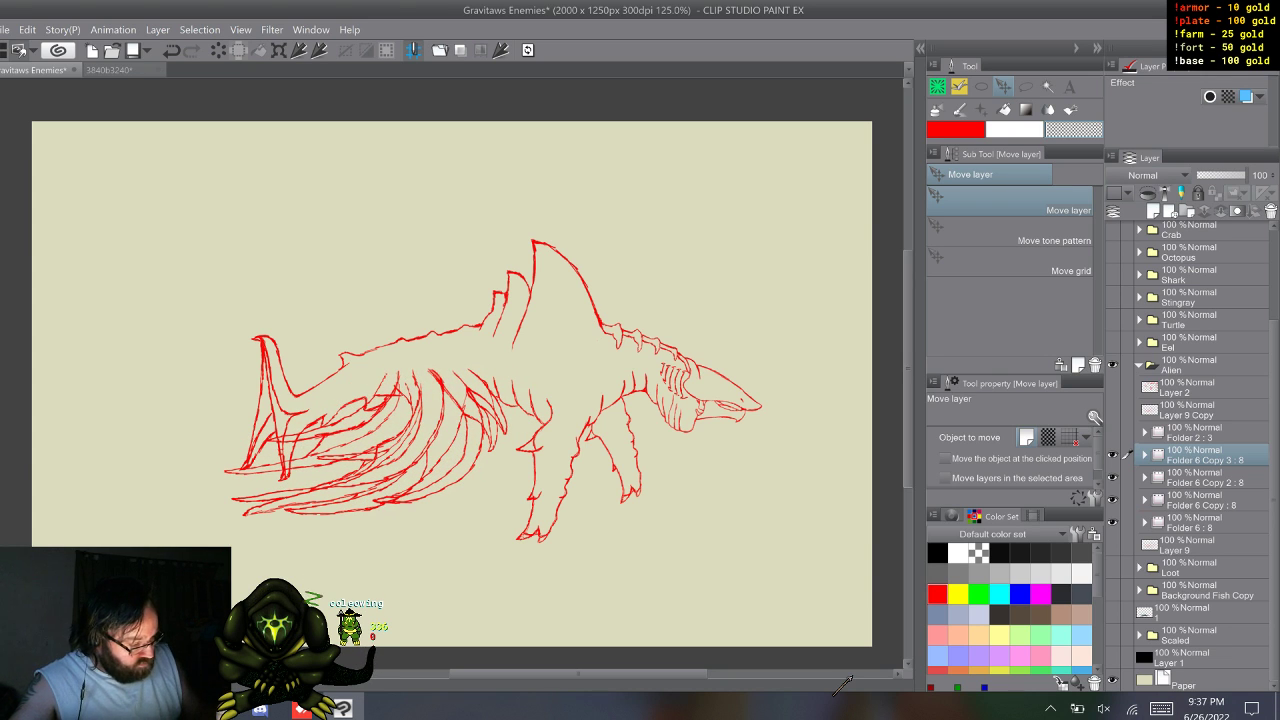
# - Move Folder 6 Copy 3 directly below Folder 6 in the layer stack, leaving Folder 6 Copy 2 visible
pyautogui.hotkey('alt', '[')
pyautogui.press('w')
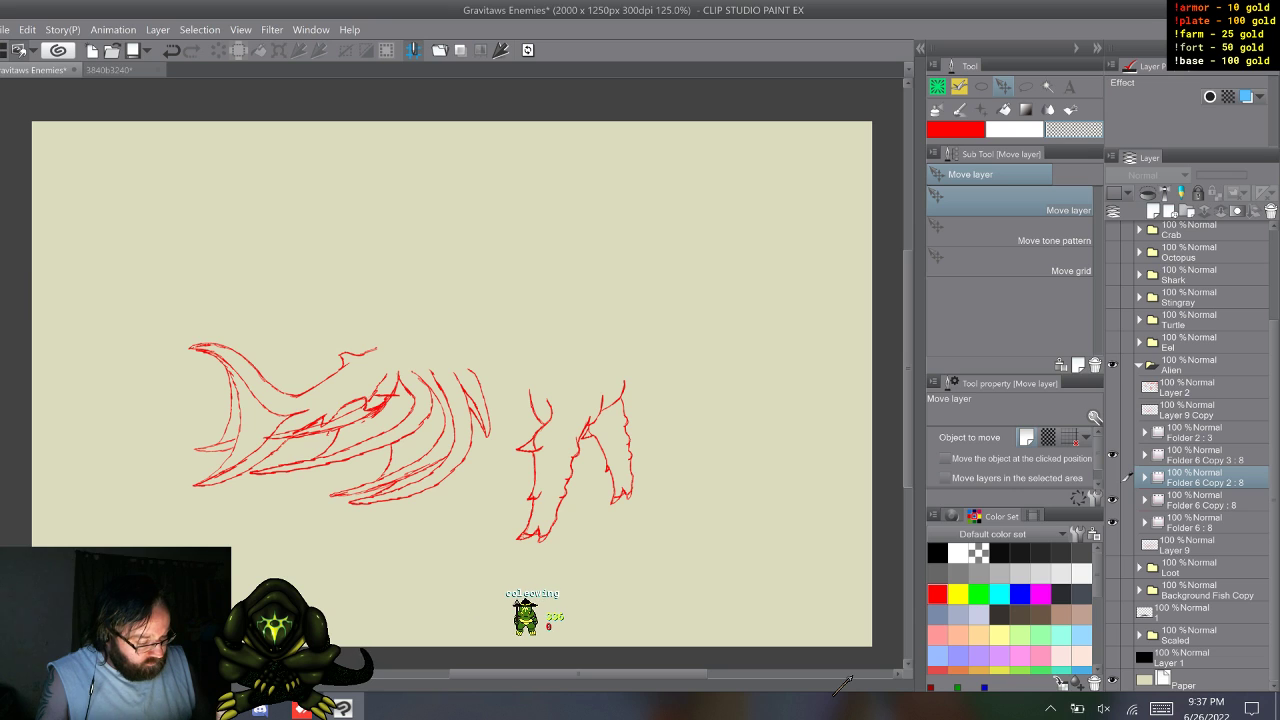
pyautogui.hotkey('alt', ']')
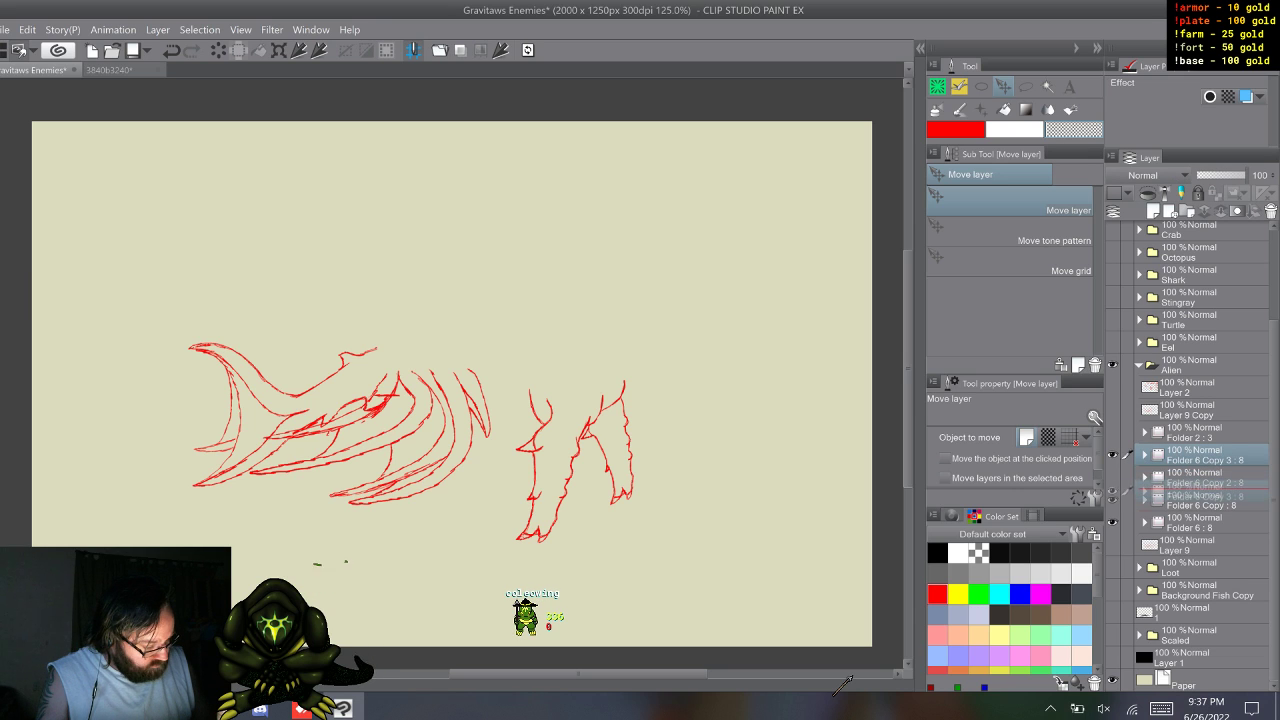
pyautogui.moveTo(1205, 491); pyautogui.dragTo(1205, 537)
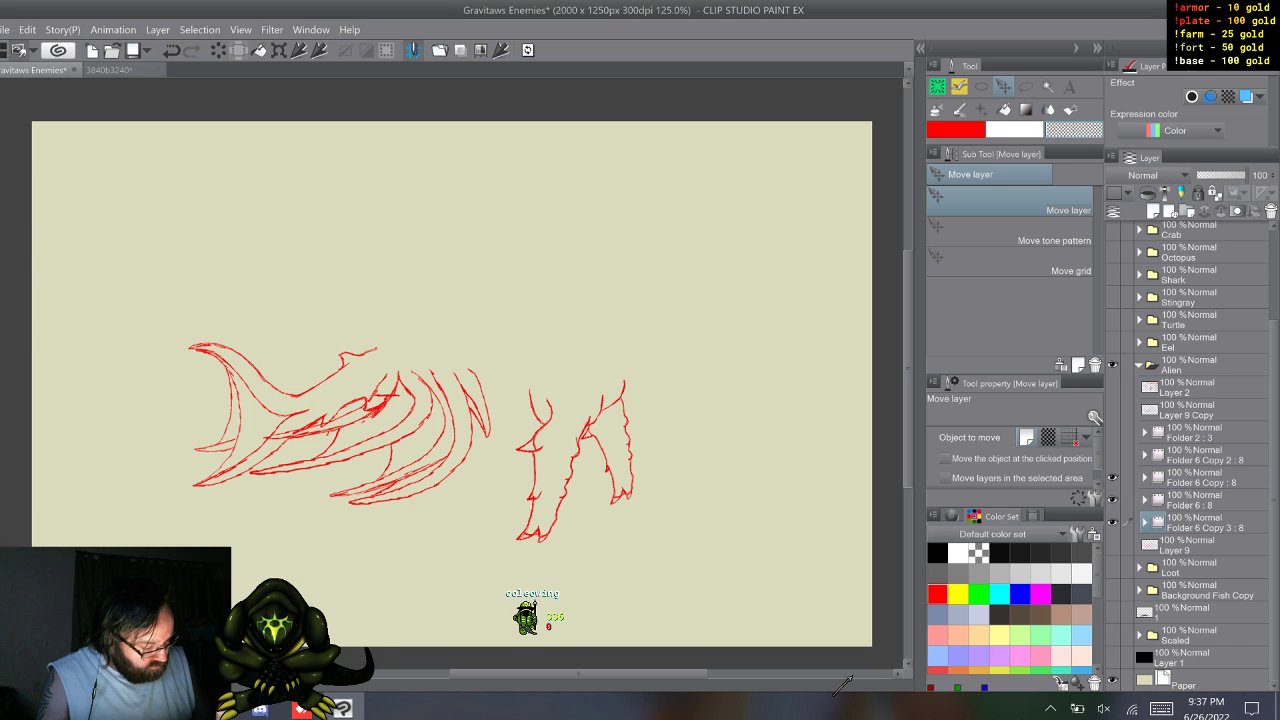
pyautogui.hotkey('ctrl', 'z')
pyautogui.hotkey('ctrl', 'z')
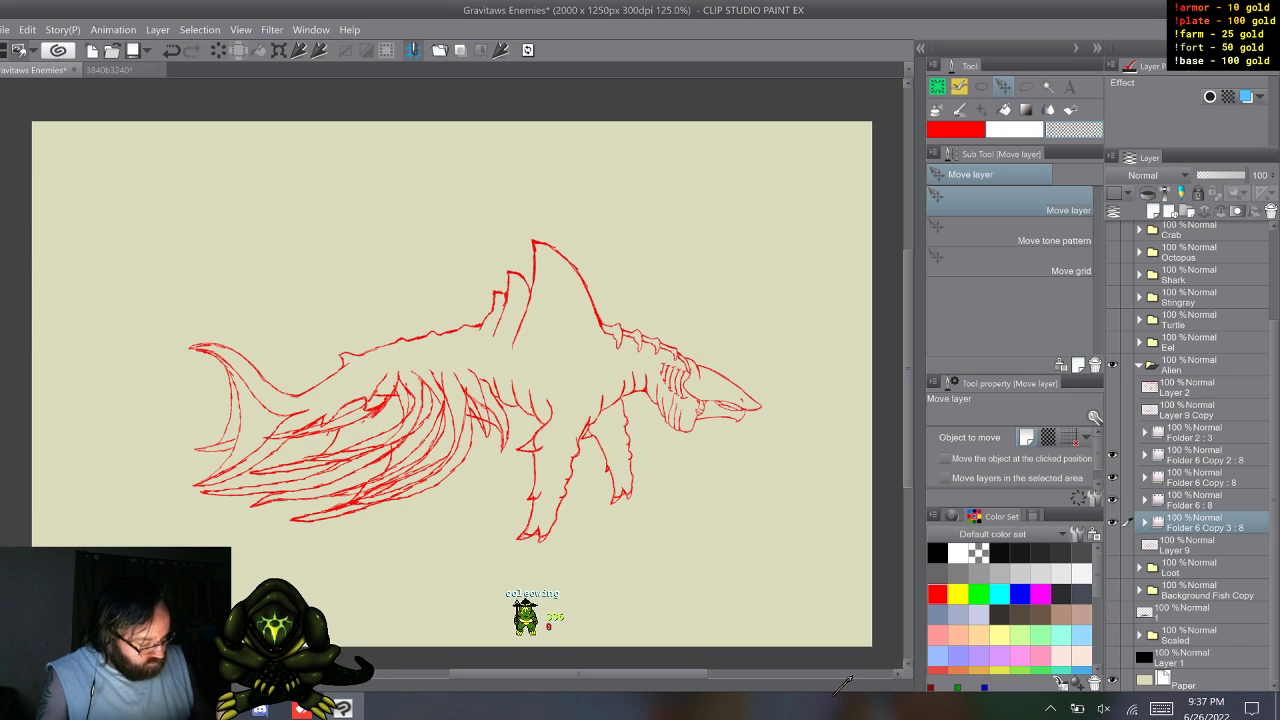
# - Tint Folder 6 Copy 3 with the blue layer color, go to its frame 1 and save the file
pyautogui.click(1246, 96)
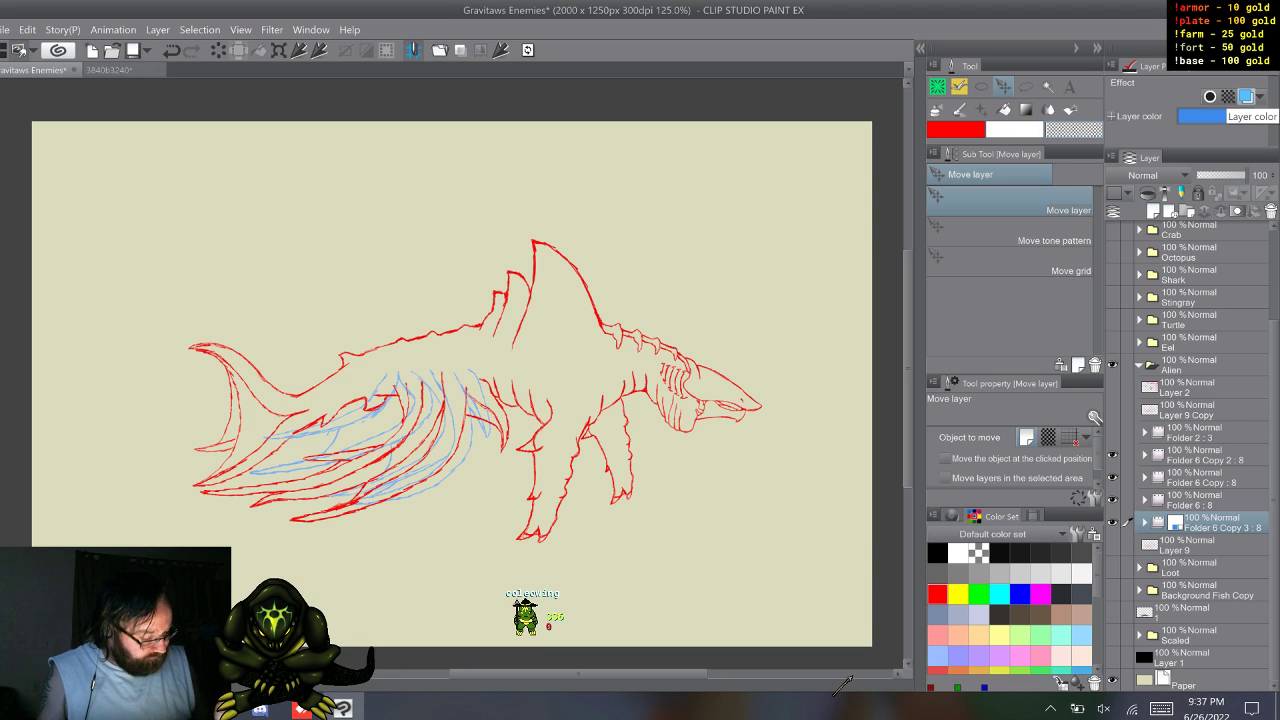
pyautogui.hotkey('alt', '[')
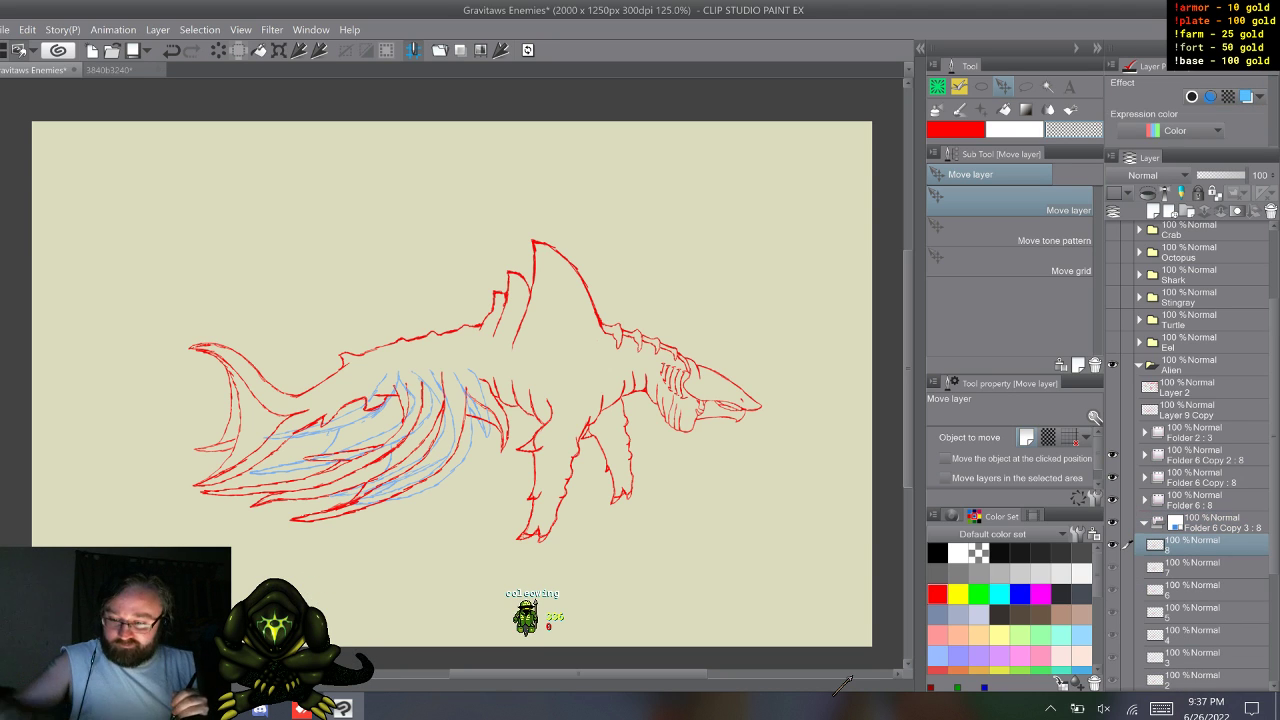
pyautogui.press('w')
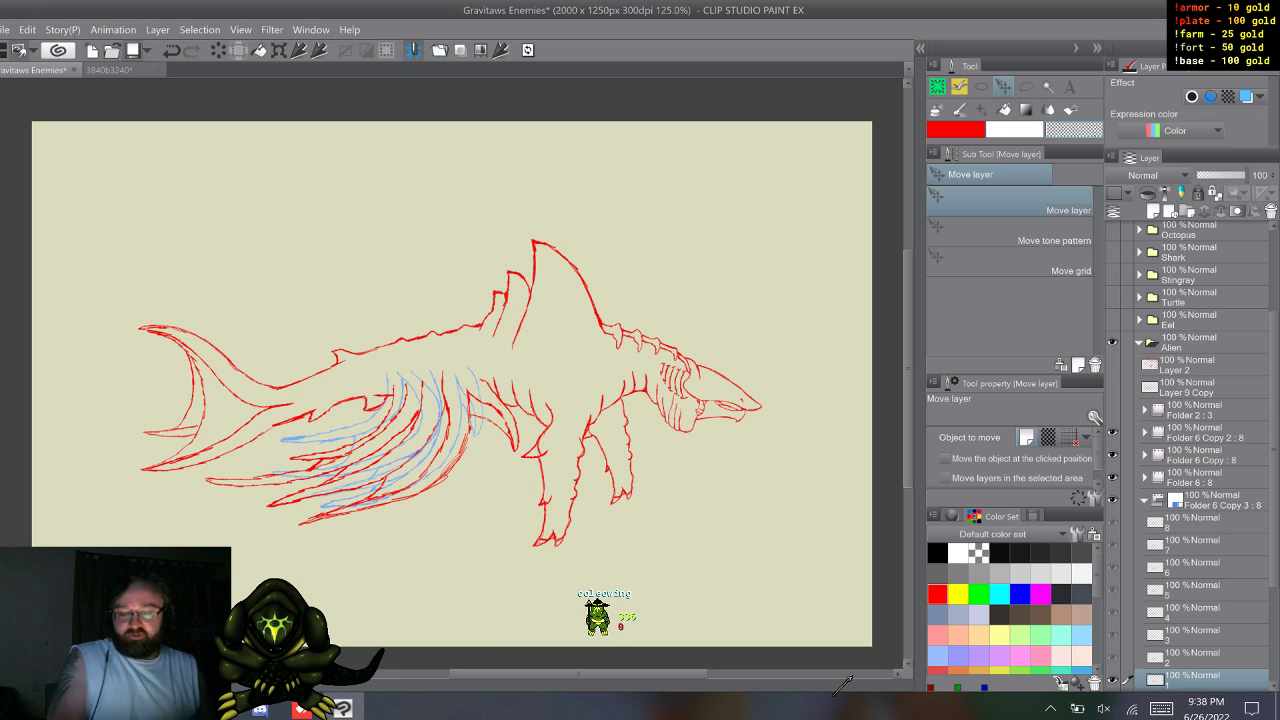
pyautogui.hotkey('ctrl', 's')
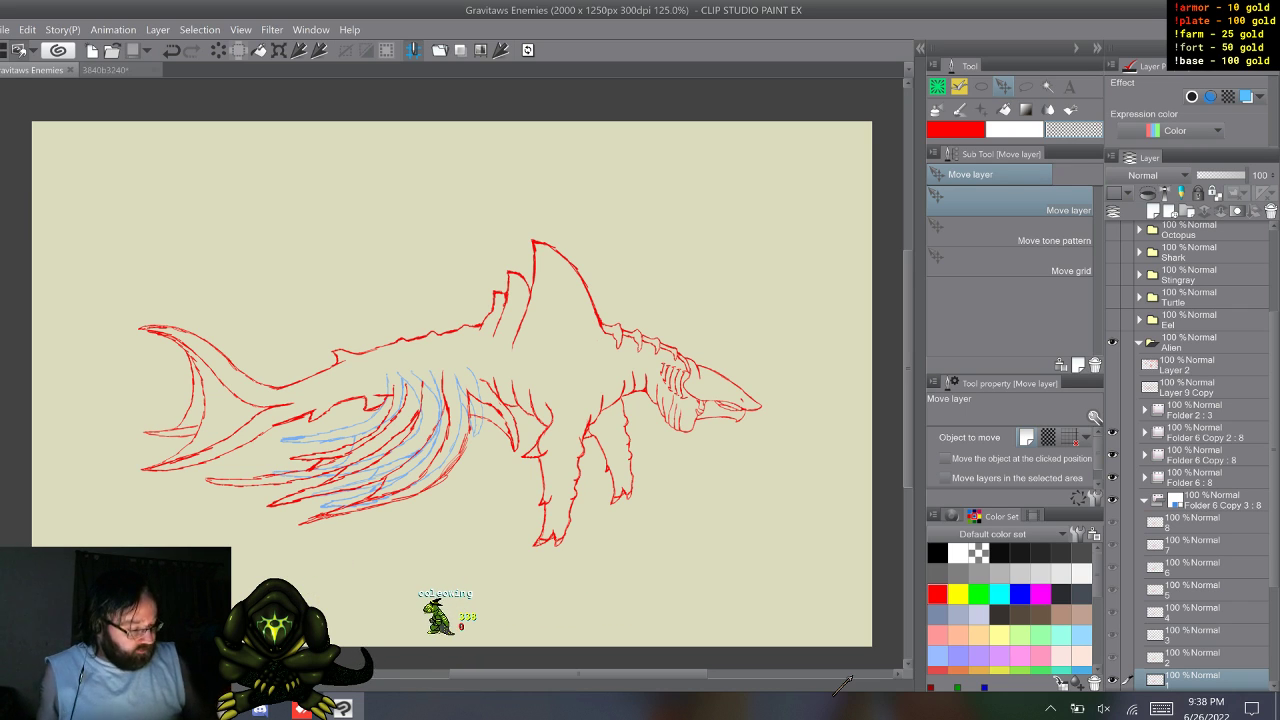
# - Move layer 1a out of Folder 6 Copy 3 to directly below Layer 2, and hide both layers
pyautogui.click(1112, 365)
pyautogui.hotkey('ctrl', 'z')
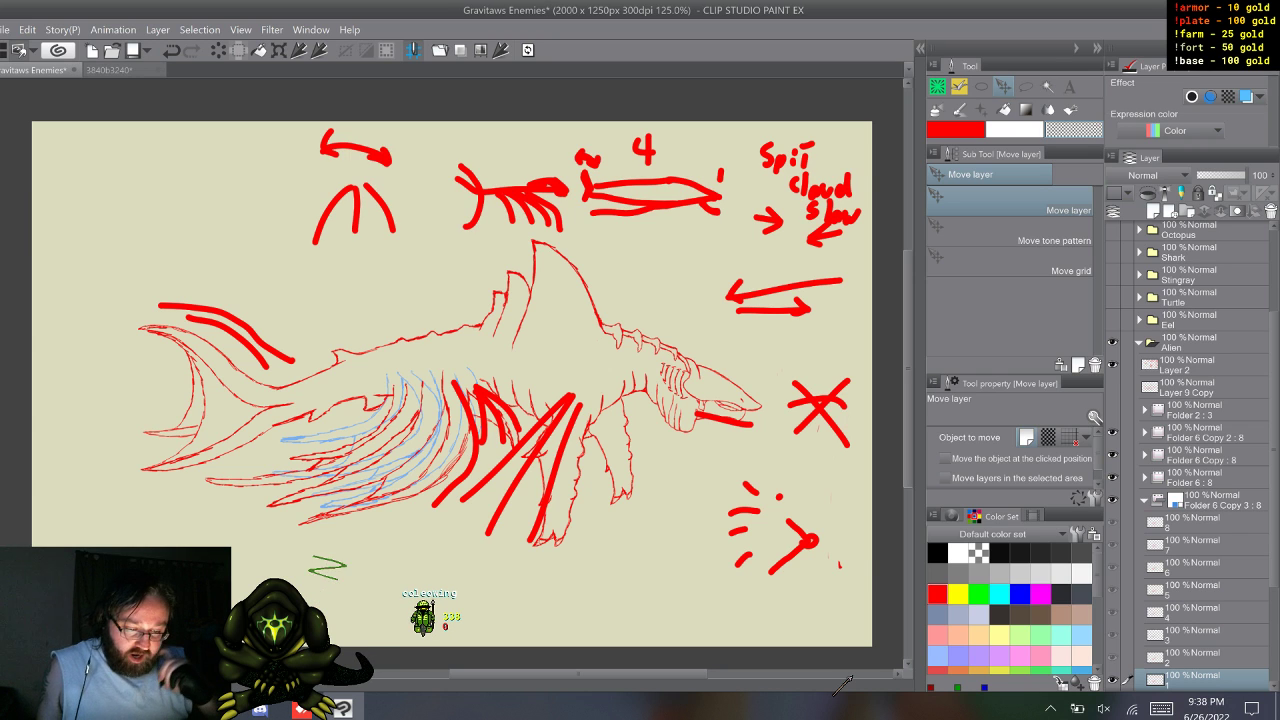
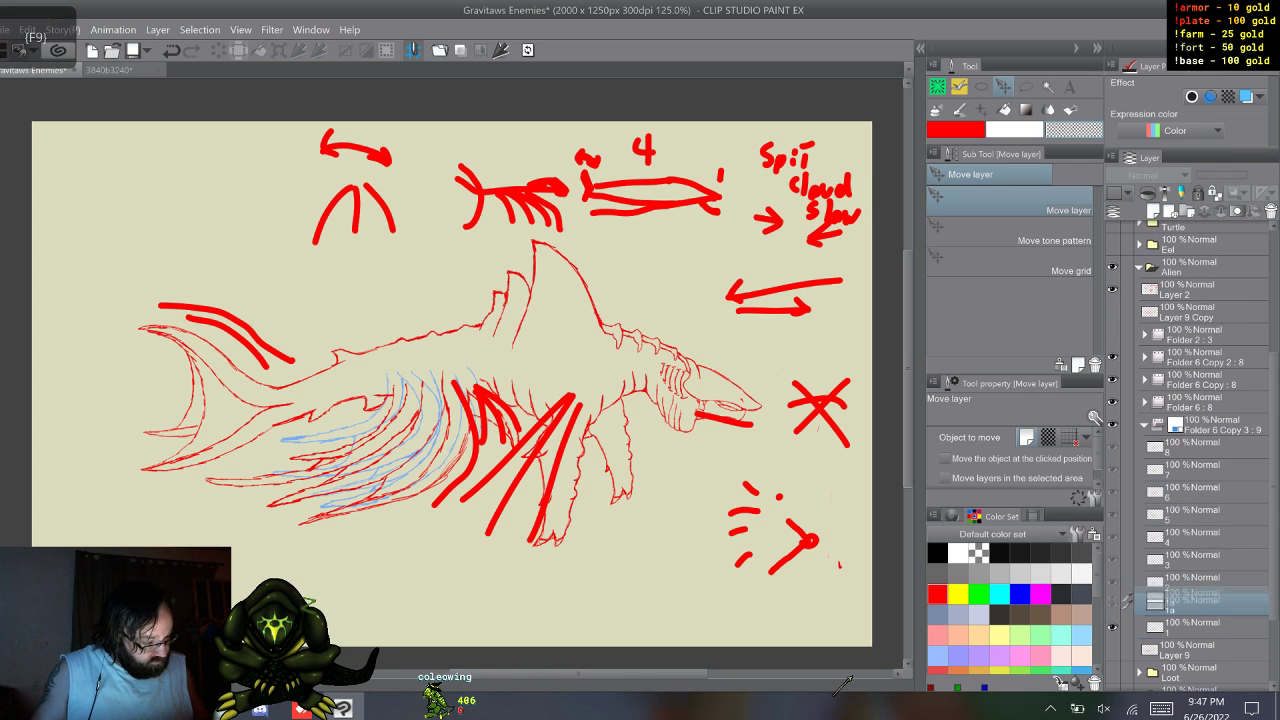
pyautogui.moveTo(1195, 605); pyautogui.dragTo(1190, 300)
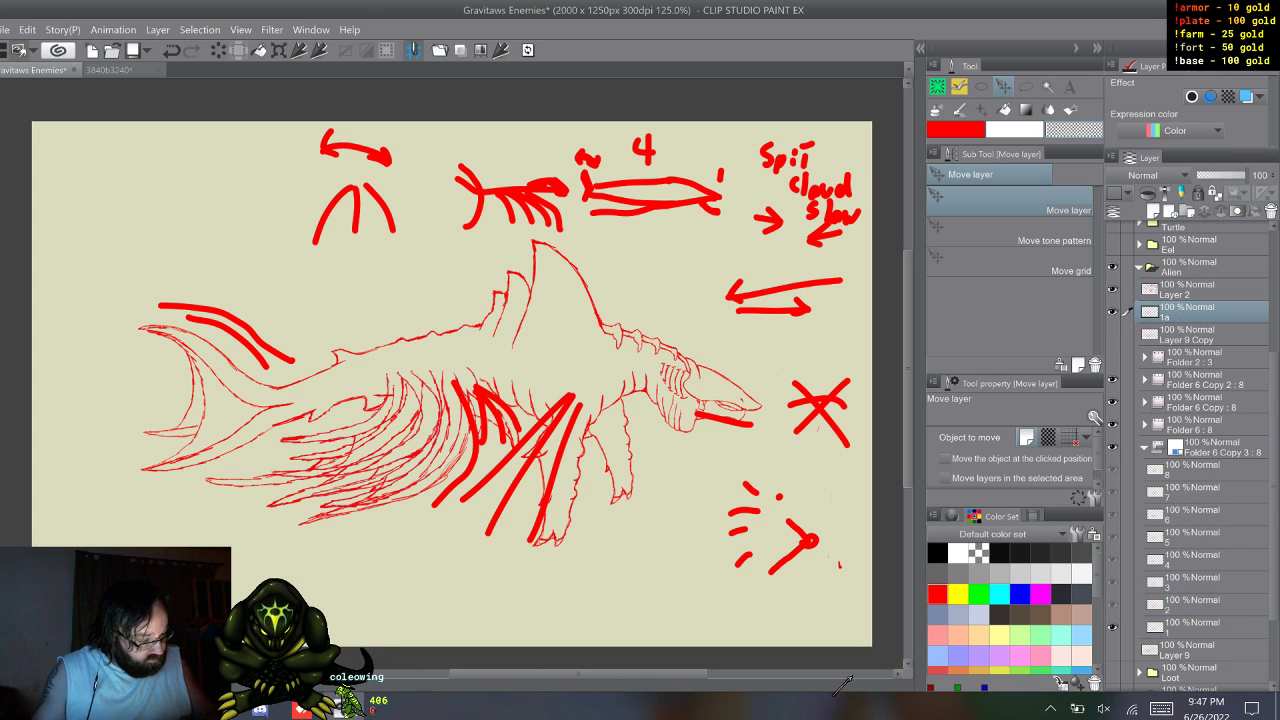
pyautogui.click(1112, 289)
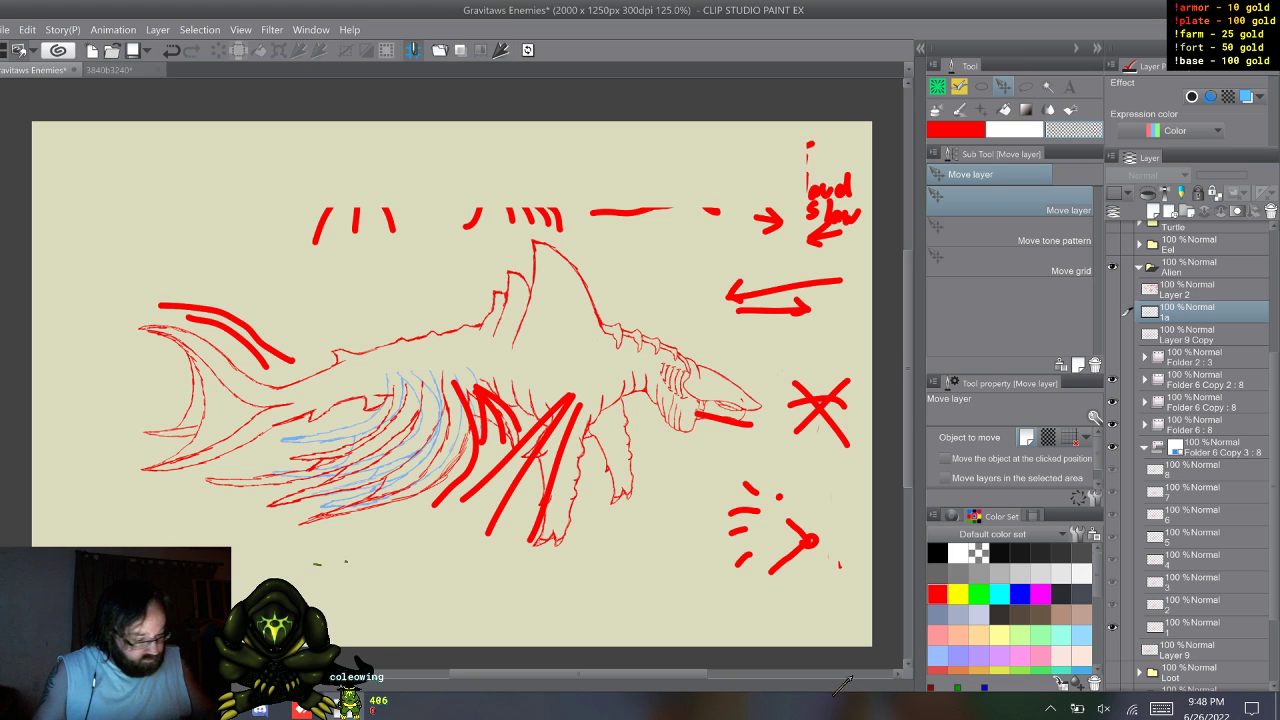
# - Erase the blue back-fin lines overlapping the body and red fins on frames 1 and 2, using Coleowing Marker with transparent color
pyautogui.click(1195, 627)
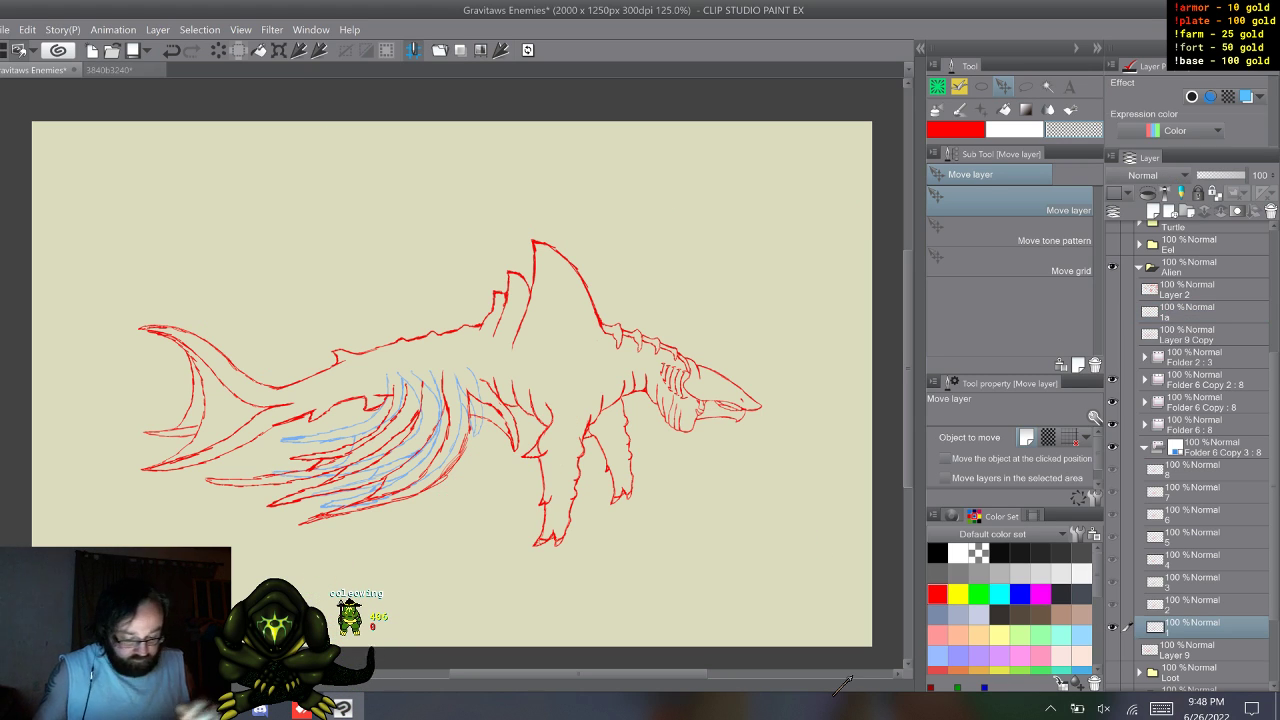
pyautogui.hscroll(-2, 852, 677)
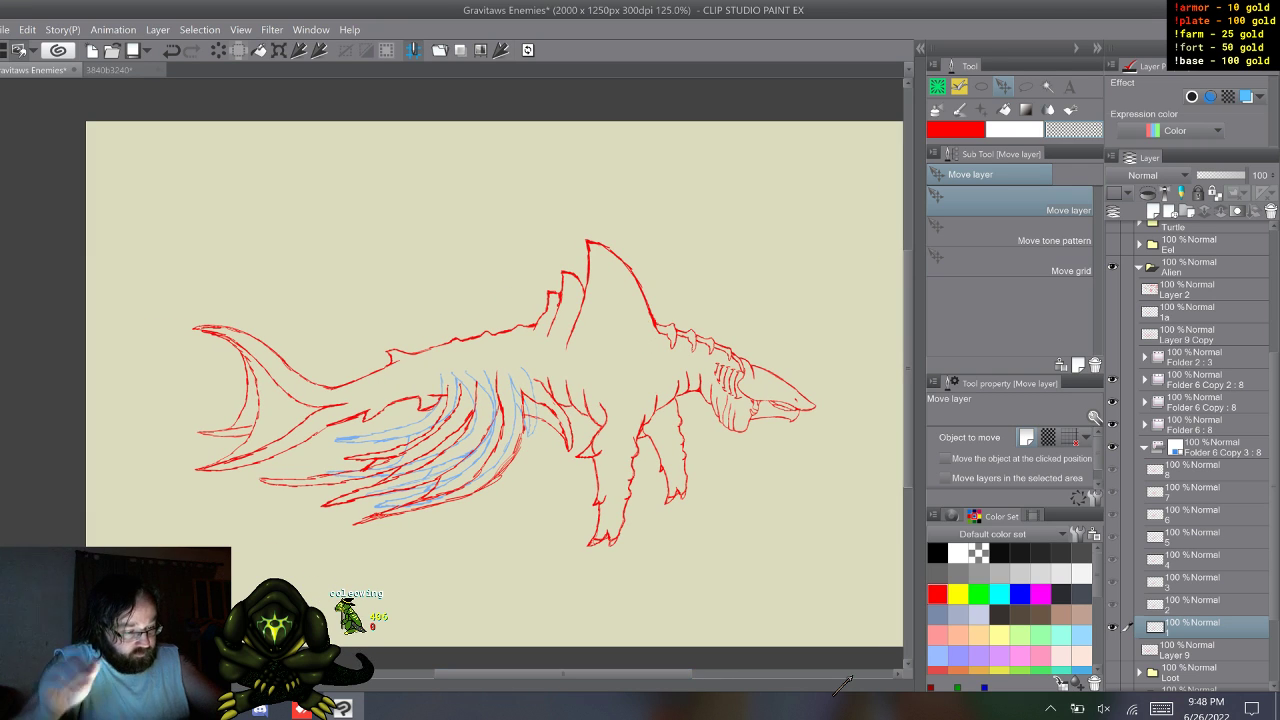
pyautogui.click(938, 87)
pyautogui.click(1010, 240)
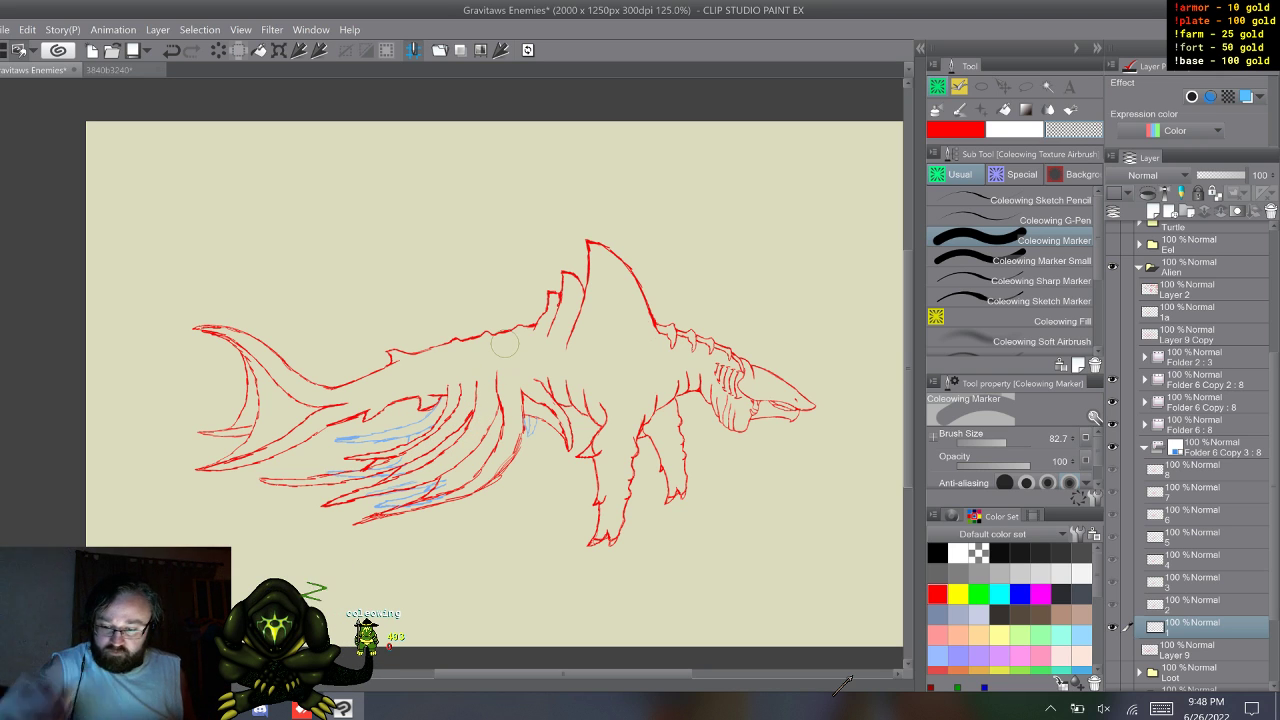
pyautogui.press('w')
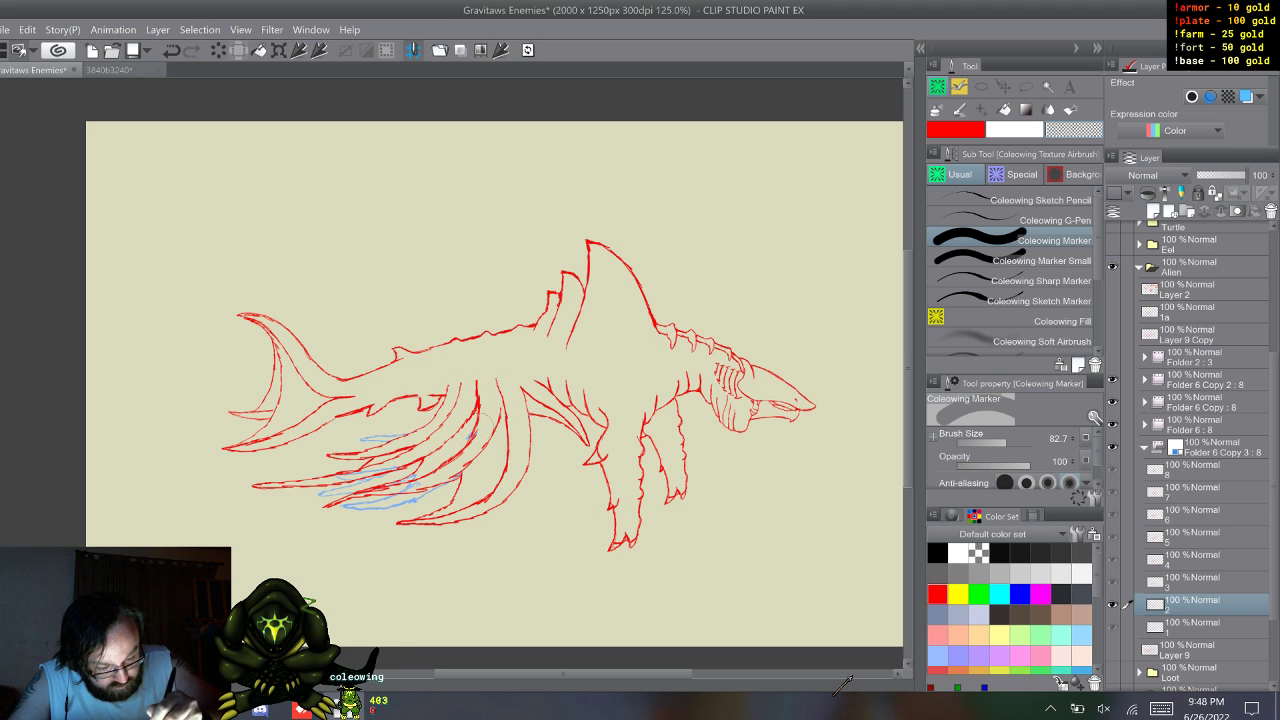
# - Erase the blue fin roots and overlapping lines on frame 3, redoing the strokes that removed the wrong parts
pyautogui.press('w')
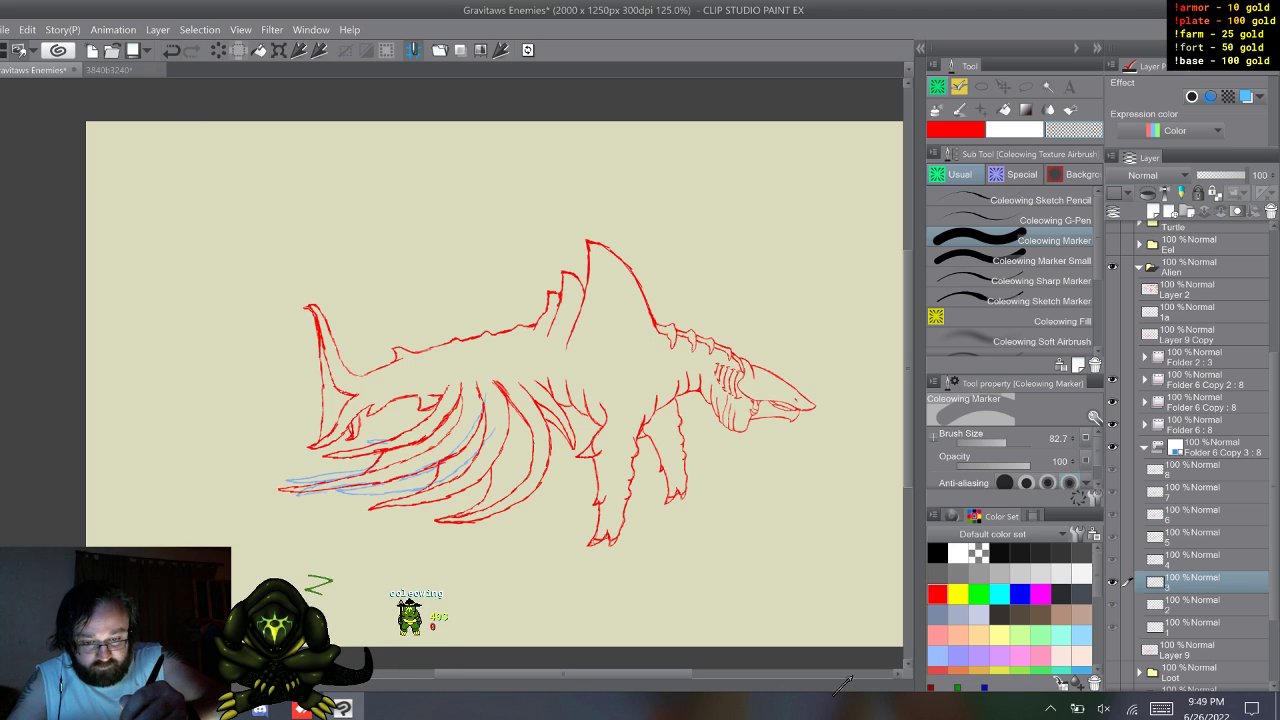
pyautogui.click(171, 50)
pyautogui.moveTo(412, 434); pyautogui.dragTo(402, 455)
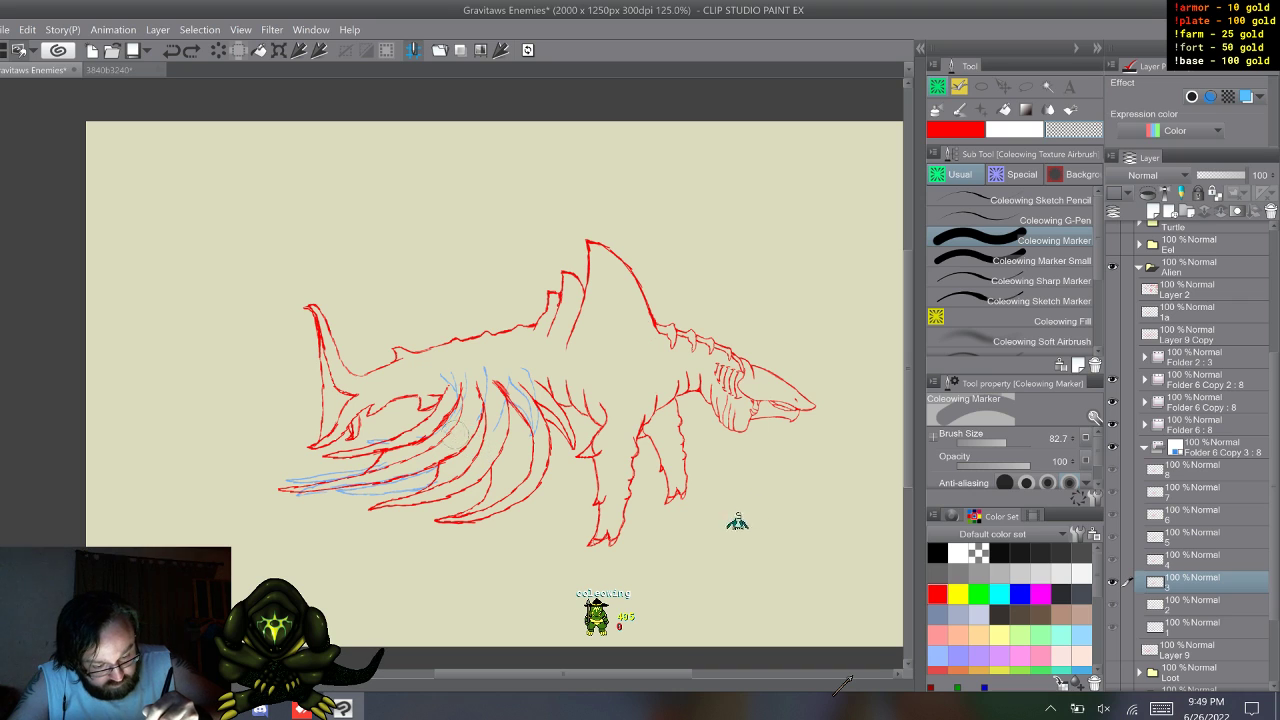
pyautogui.moveTo(446, 376)
pyautogui.mouseDown()
pyautogui.moveTo(478, 402)
pyautogui.moveTo(502, 400)
pyautogui.moveTo(492, 374)
pyautogui.mouseUp()
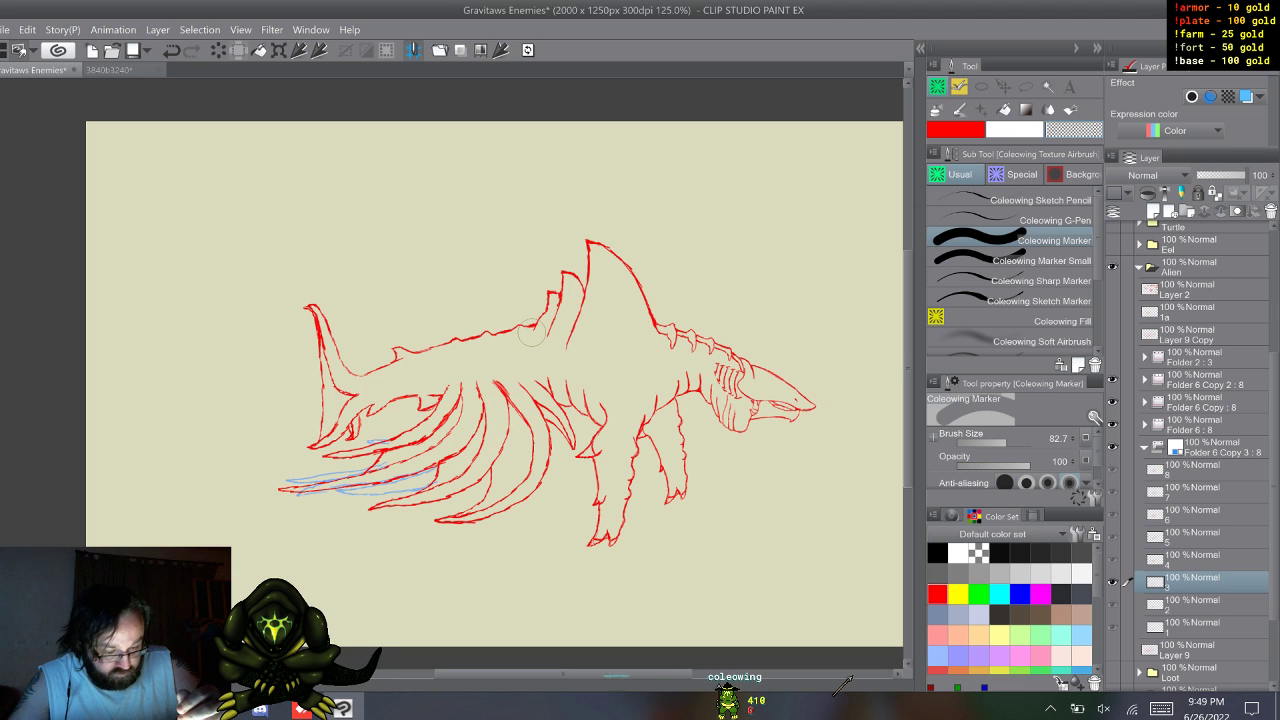
# - Erase the blue lines that cross the body and front red fins on frames 4 and 5
pyautogui.press('w')
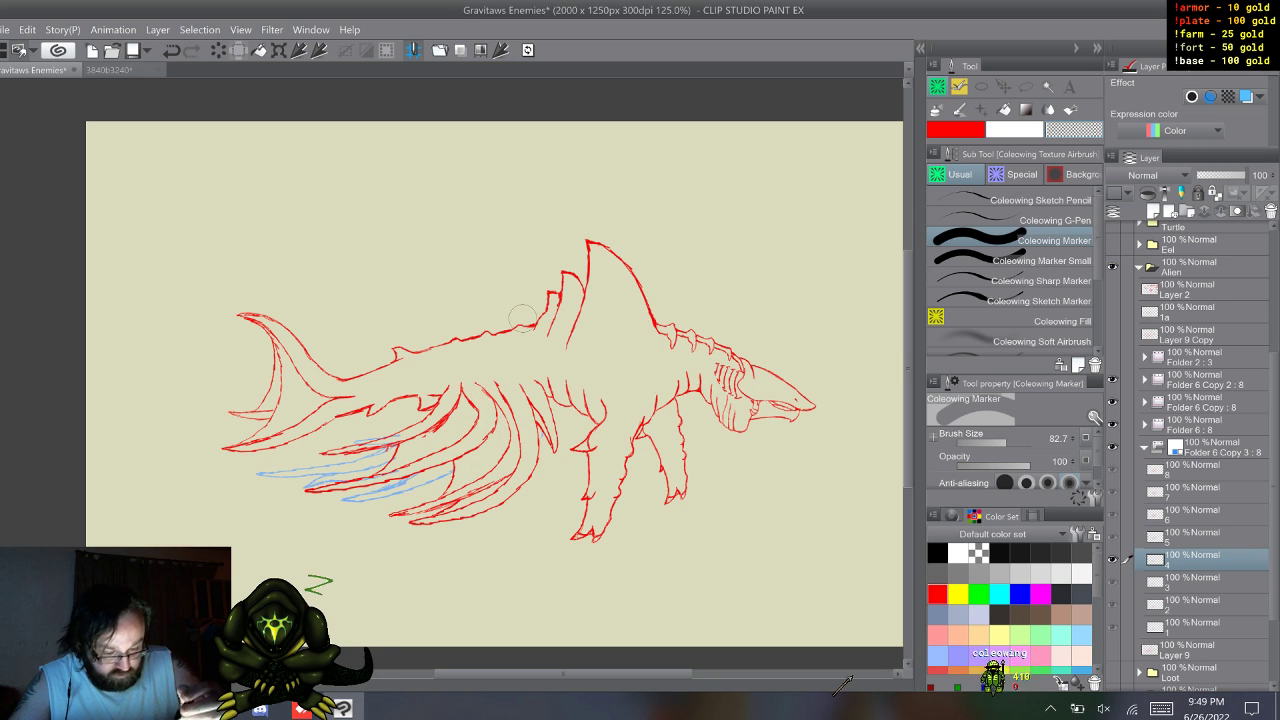
pyautogui.press('w')
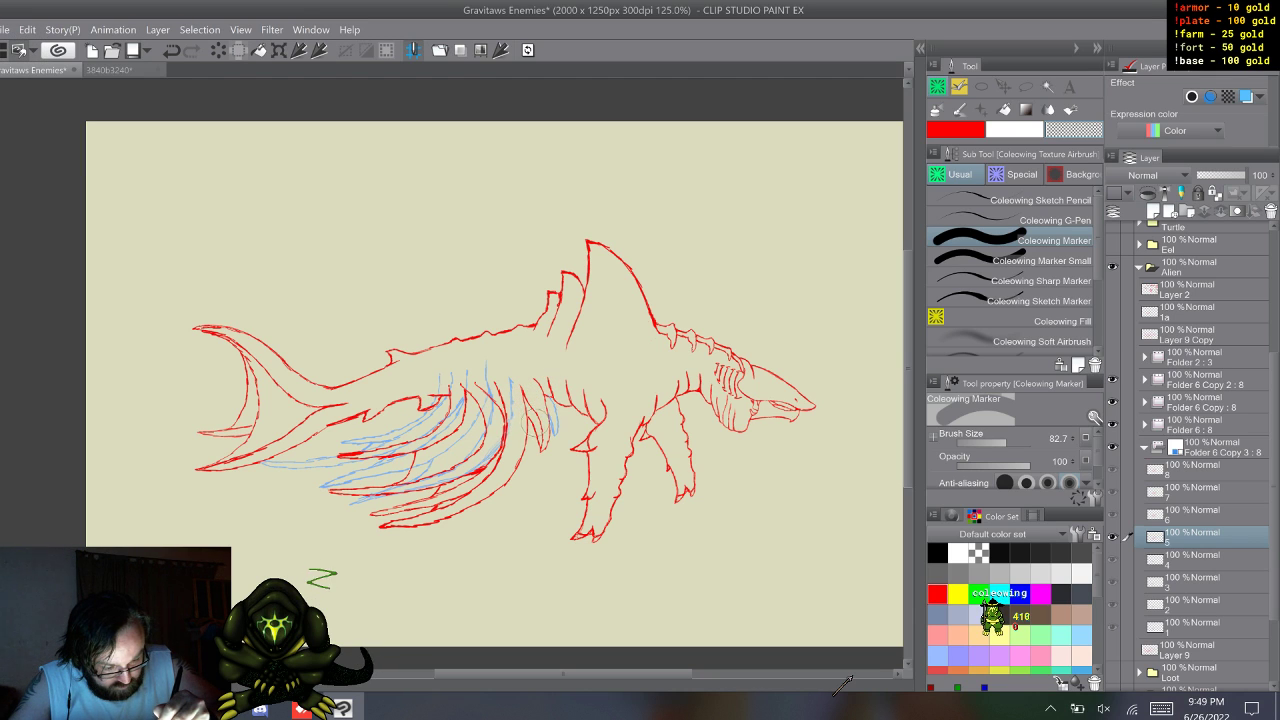
pyautogui.hotkey('ctrl', 'z')
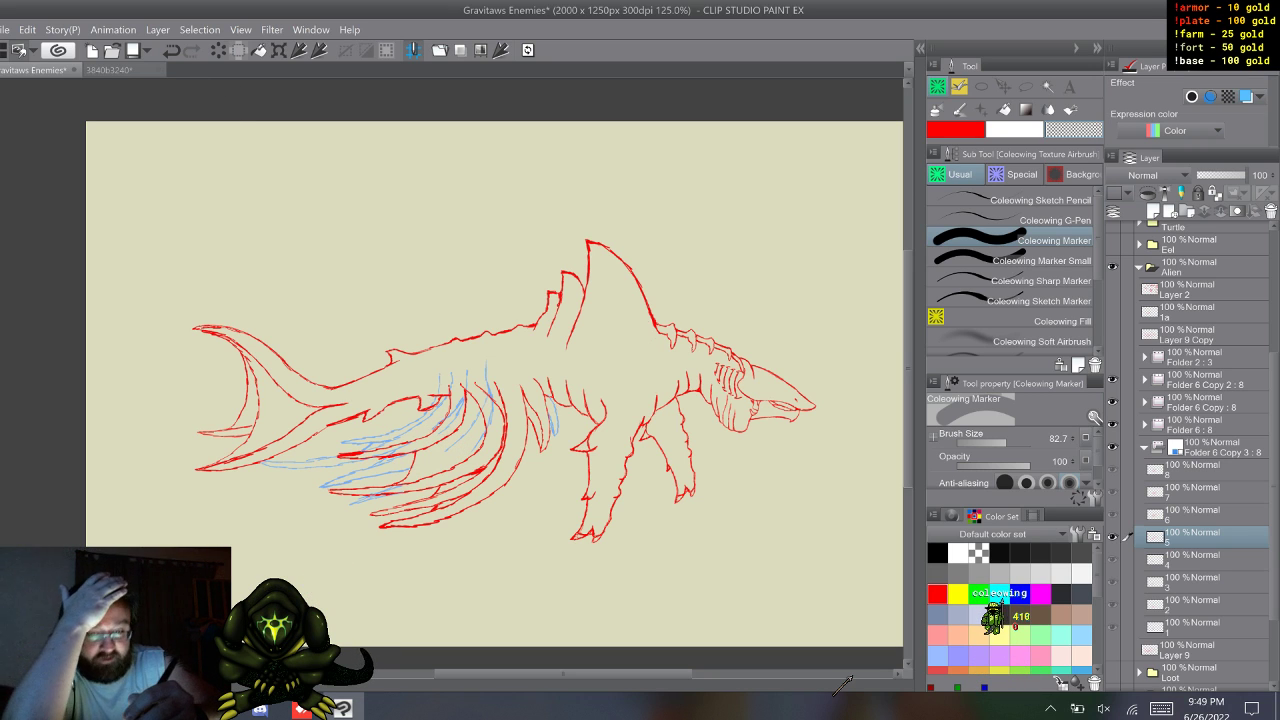
pyautogui.moveTo(511, 379); pyautogui.dragTo(405, 489)
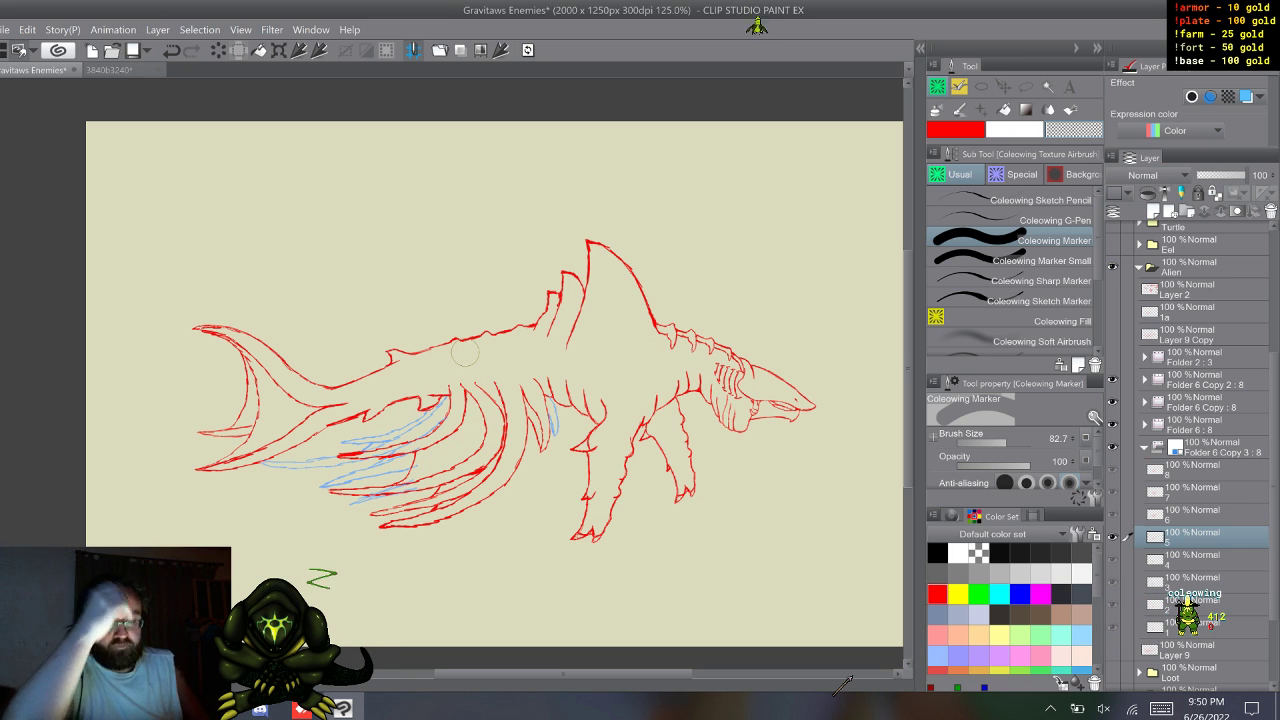
# - Erase the overlapping blue back-fin lines on frames 6, 7 and 8 of Folder 6 Copy 3
pyautogui.press('w')
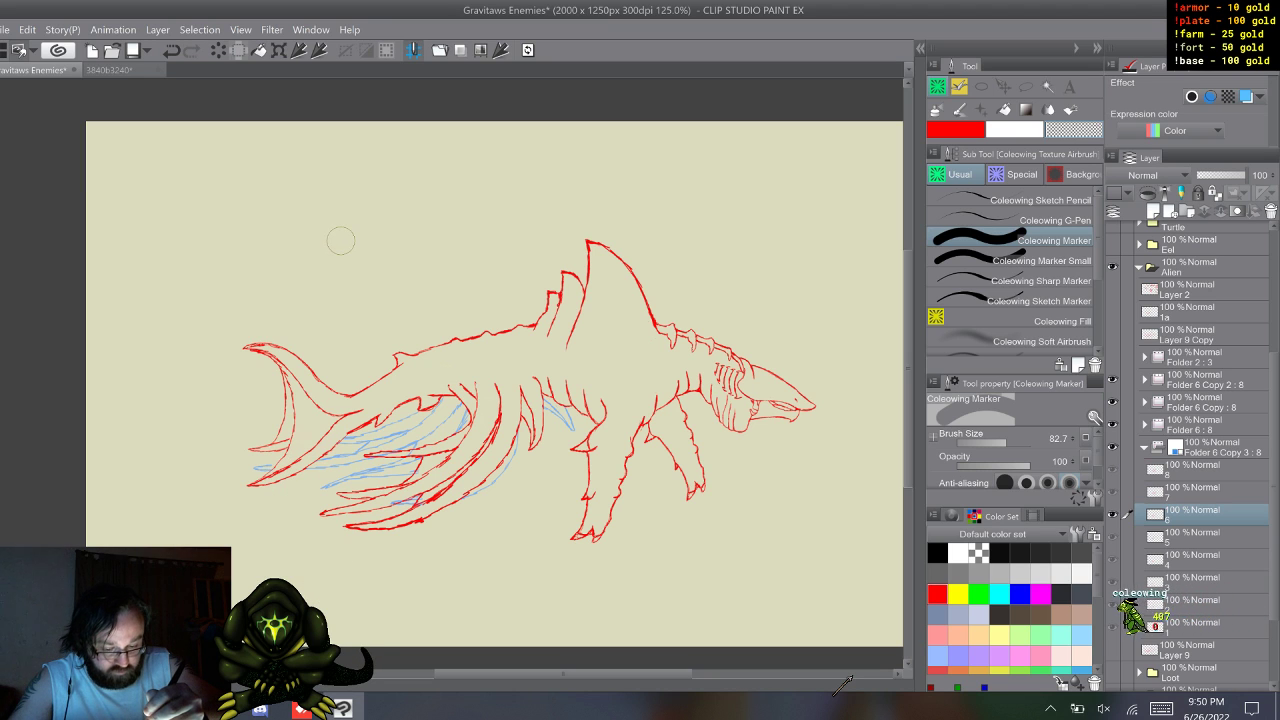
pyautogui.press('w')
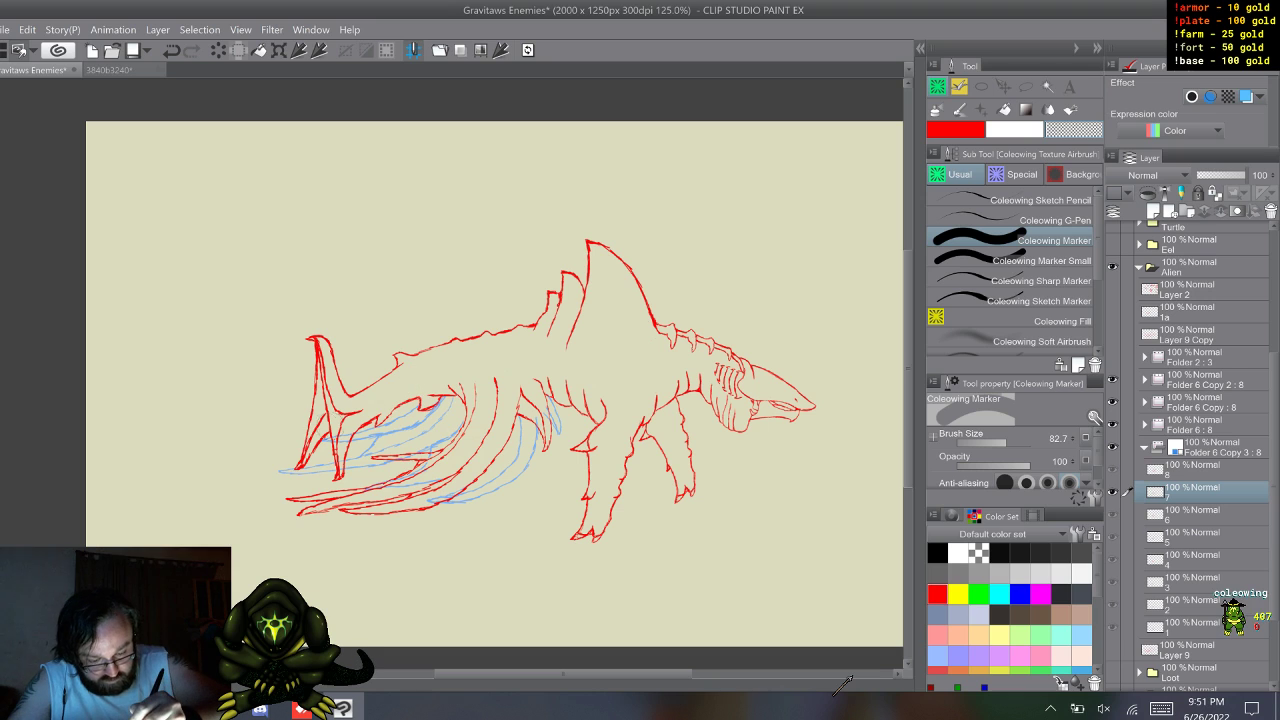
pyautogui.moveTo(343, 398); pyautogui.dragTo(398, 360)
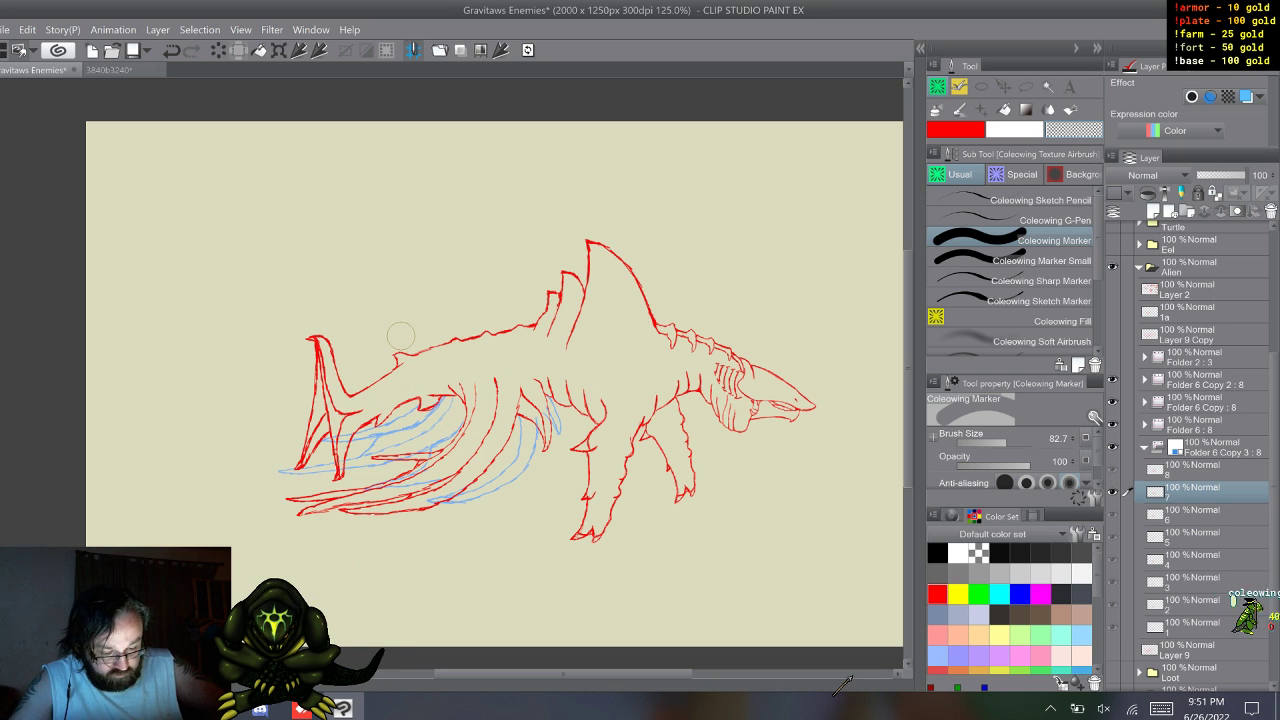
pyautogui.press('w')
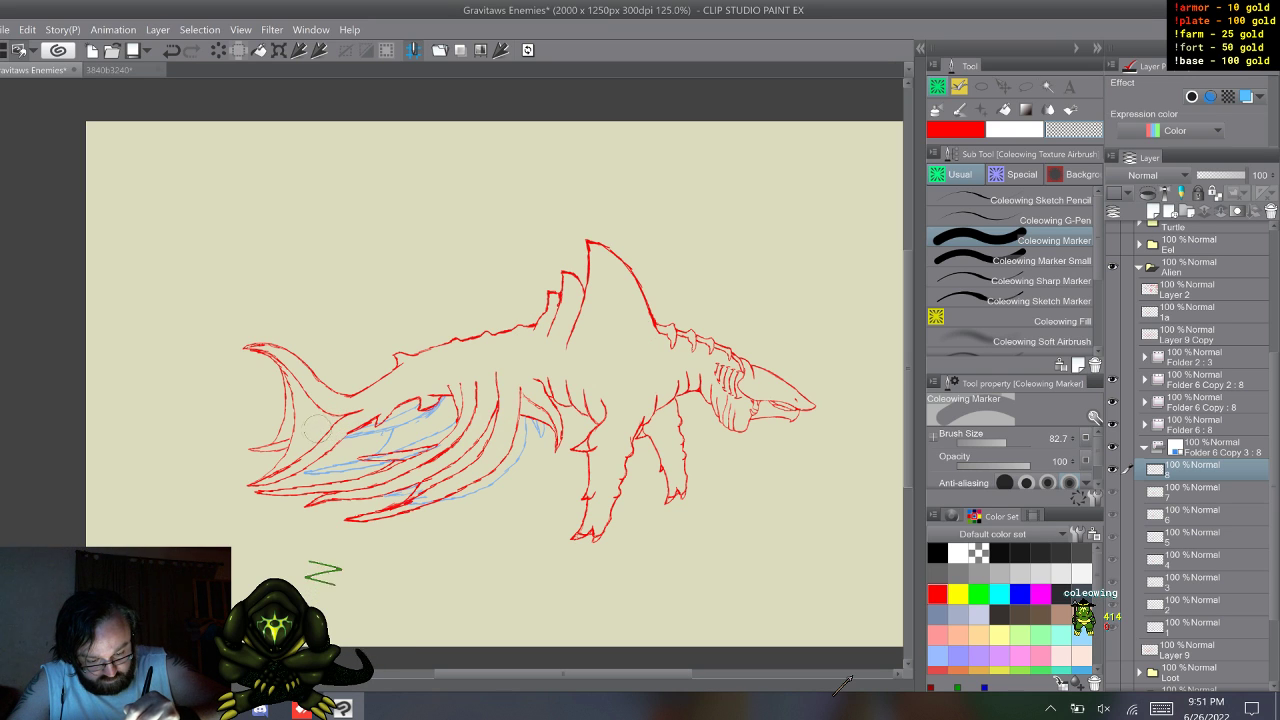
# - Clean up the leftover blue line fragments inside the red fins on frames 1 to 4 with Coleowing Marker Small at size 20
pyautogui.press('w')
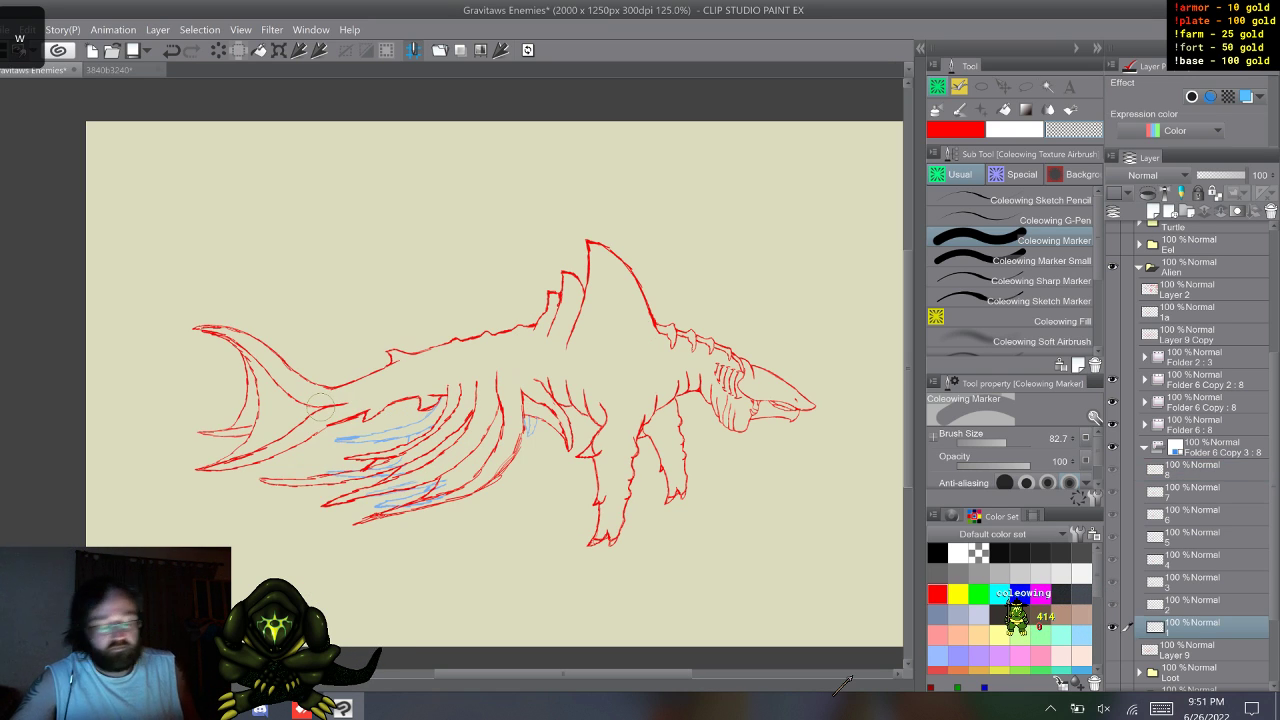
pyautogui.click(1012, 261)
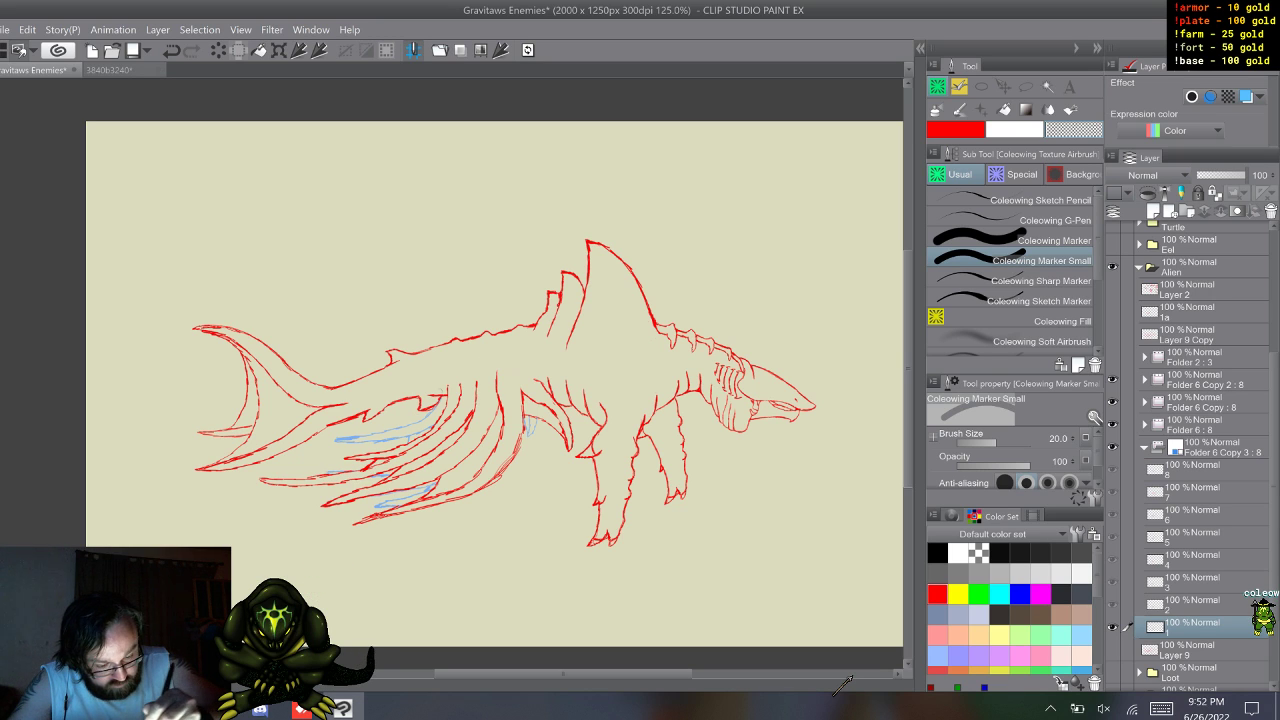
pyautogui.press('w')
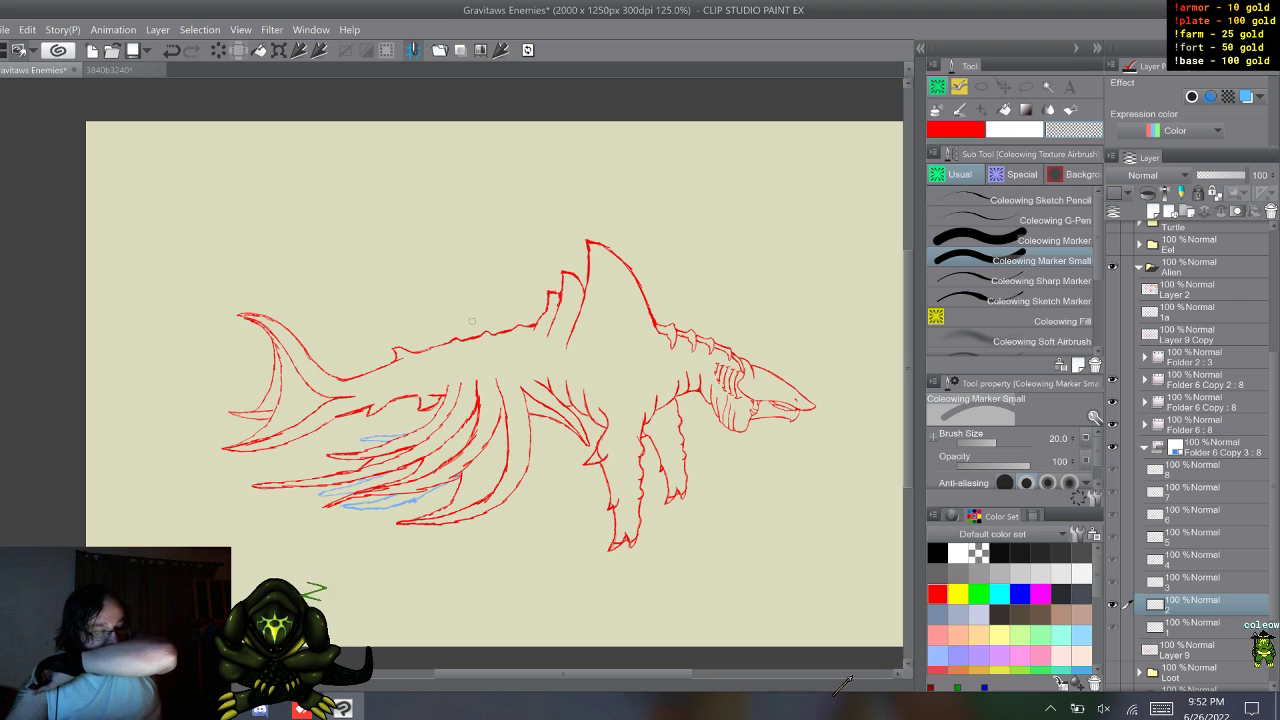
pyautogui.press('w')
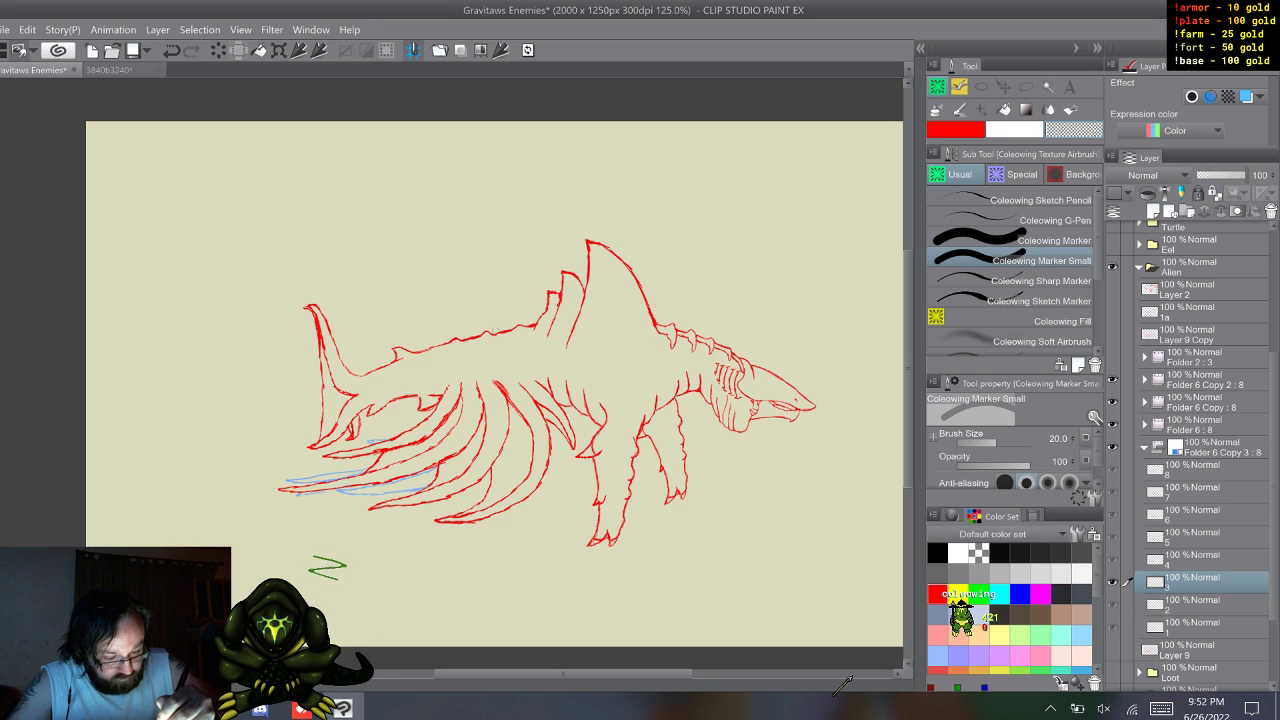
pyautogui.press('w')
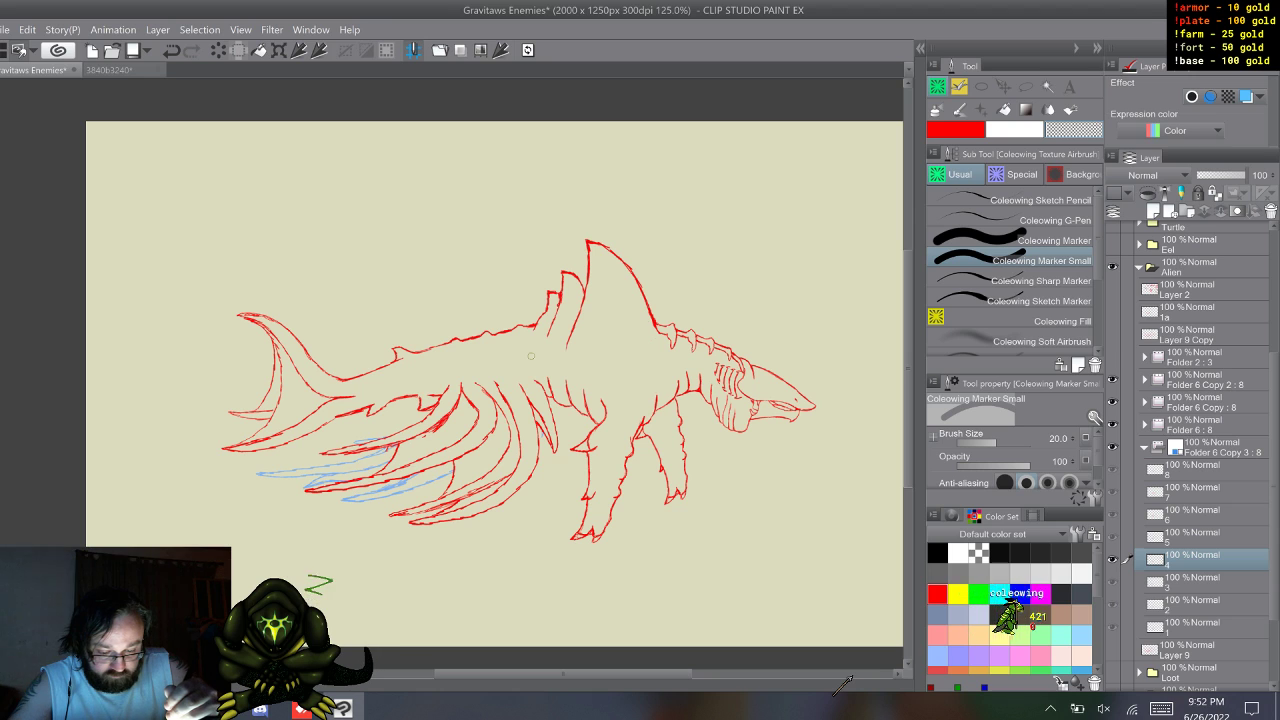
# - Clean up the remaining blue fragments between the red fins on frames 5 to 8 with the small transparent marker
pyautogui.press('w')
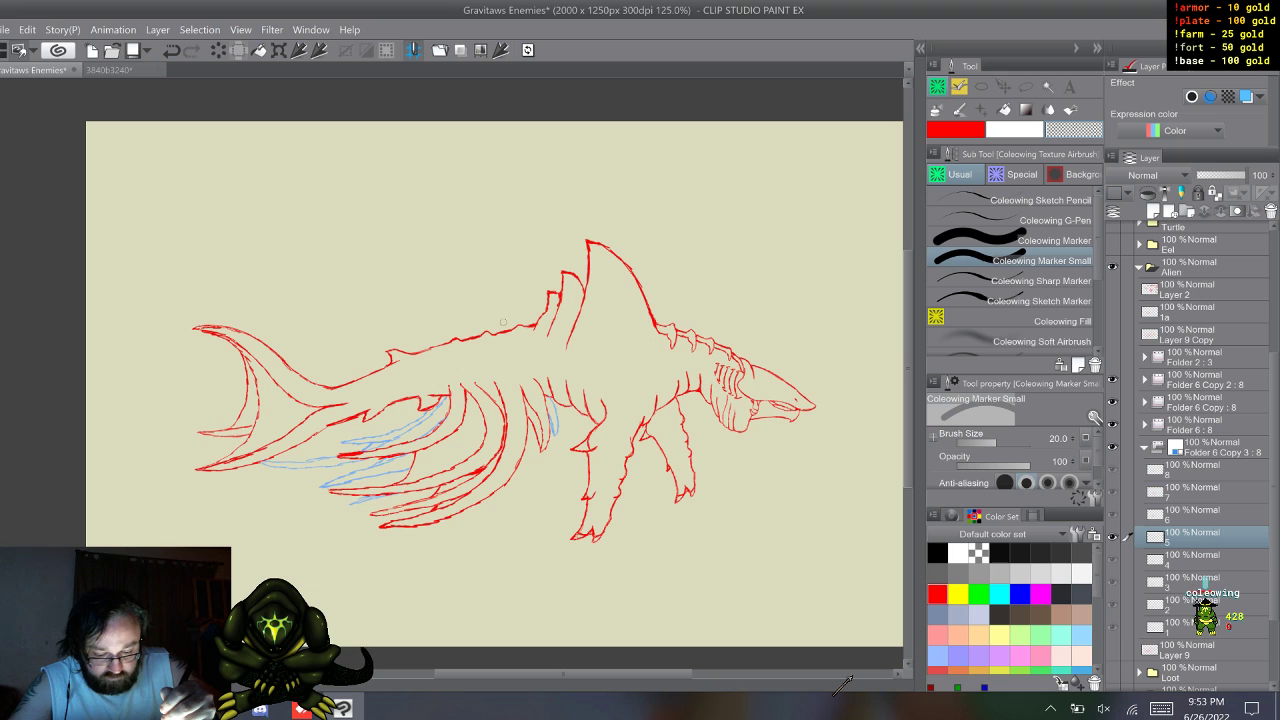
pyautogui.press('w')
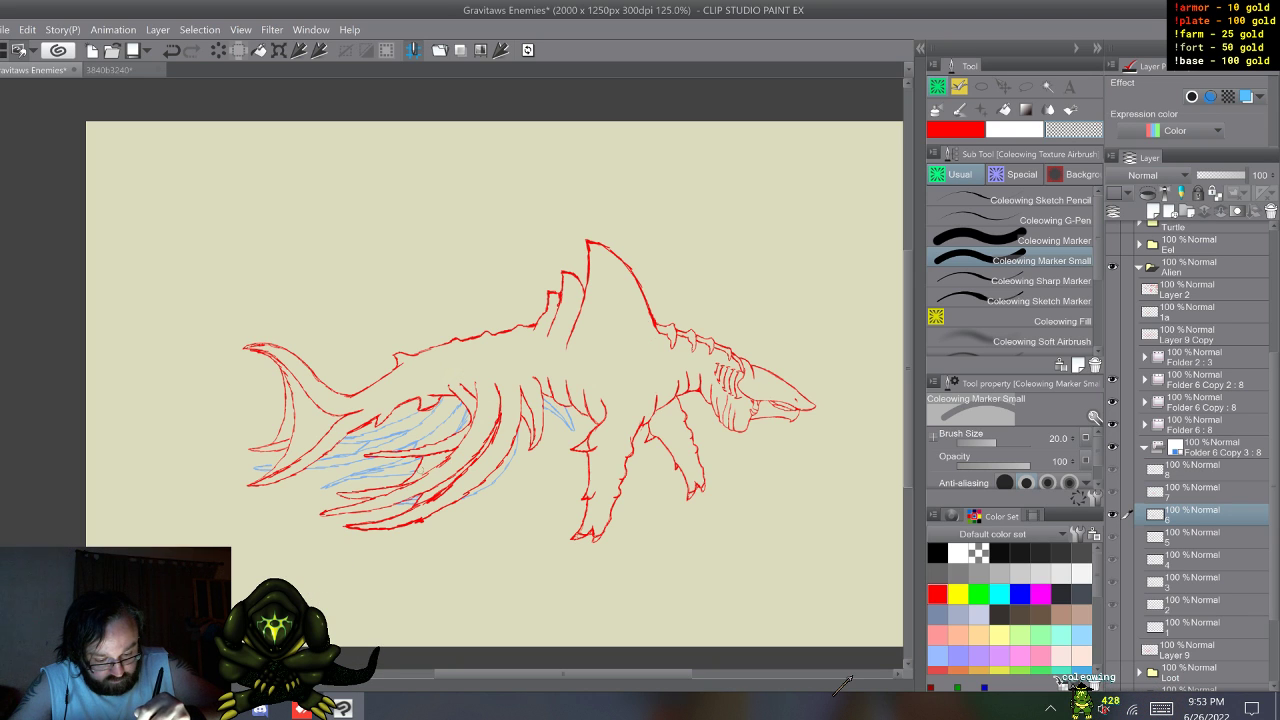
pyautogui.press('w')
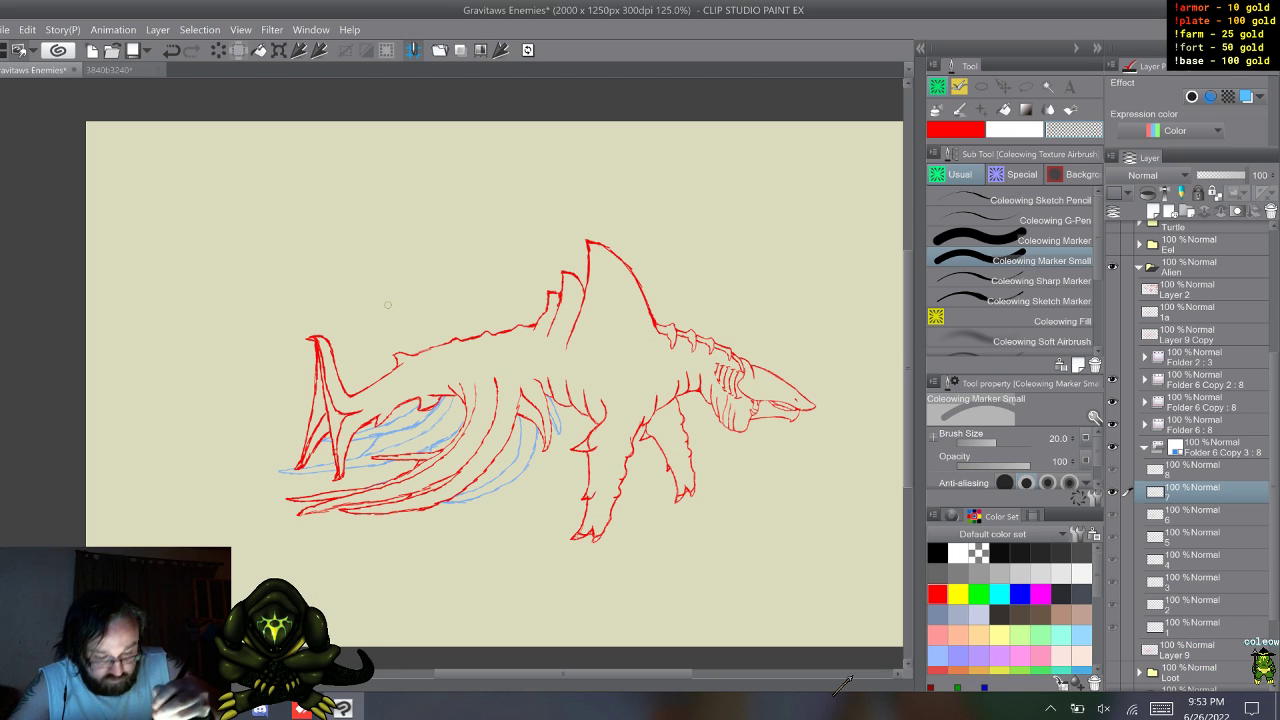
pyautogui.press('w')
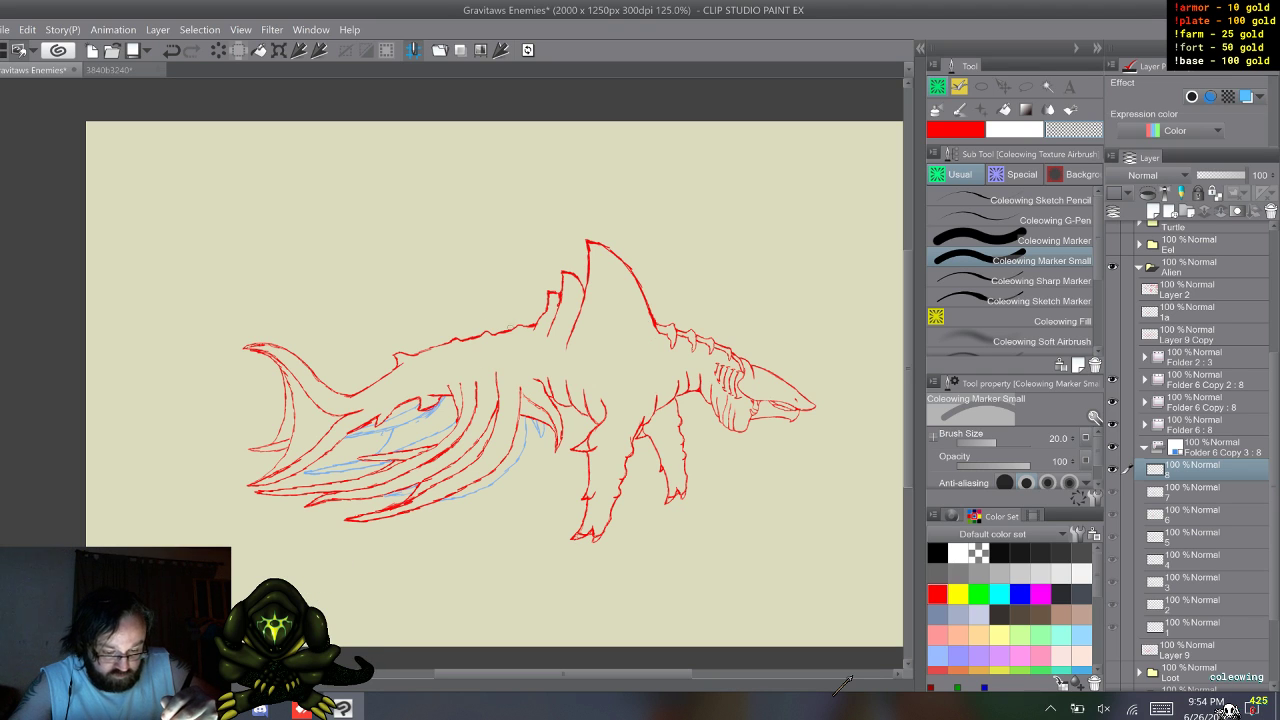
# - Cycle repeatedly through frames 1 to 8 to check the motion of the blue back fins behind the red ones
pyautogui.press('w')
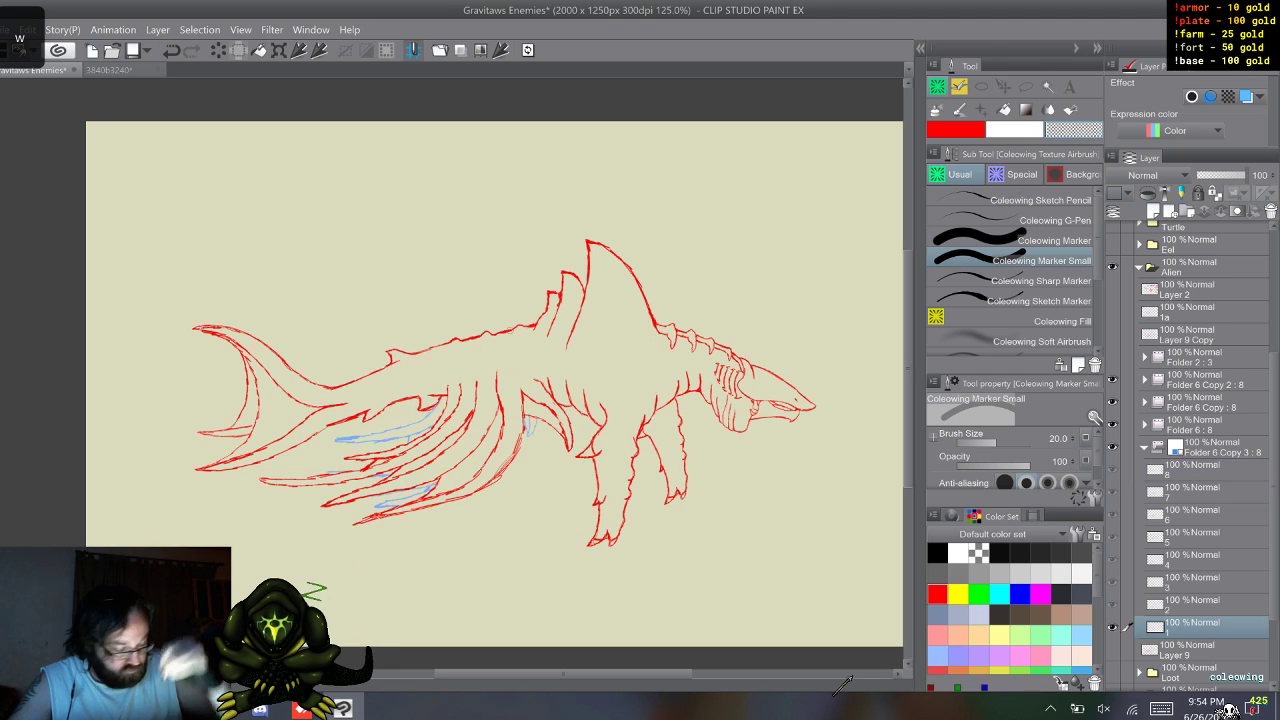
pyautogui.press('w')
pyautogui.press('w')
pyautogui.press('w')
pyautogui.press('w')
pyautogui.press('w')
pyautogui.press('w')
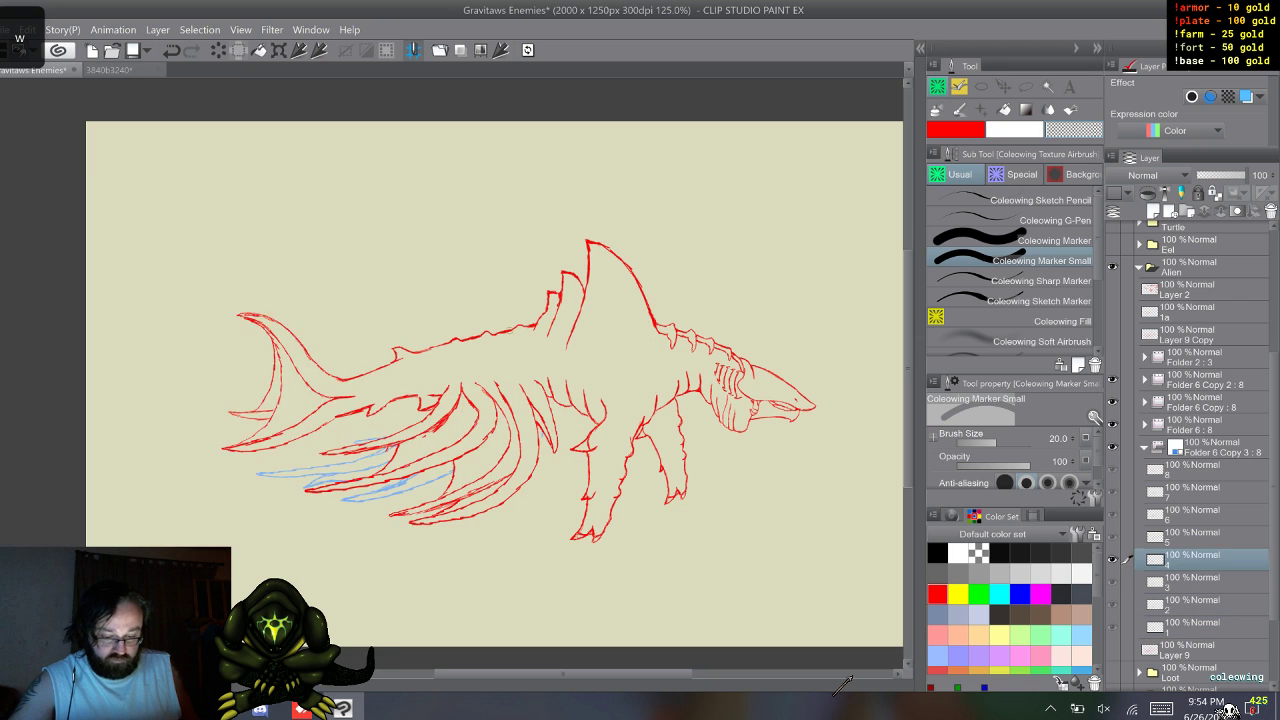
pyautogui.press('w')
pyautogui.press('w')
pyautogui.press('w')
pyautogui.press('w')
pyautogui.press('w')
pyautogui.press('w')
pyautogui.press('w')
pyautogui.press('w')
pyautogui.press('w')
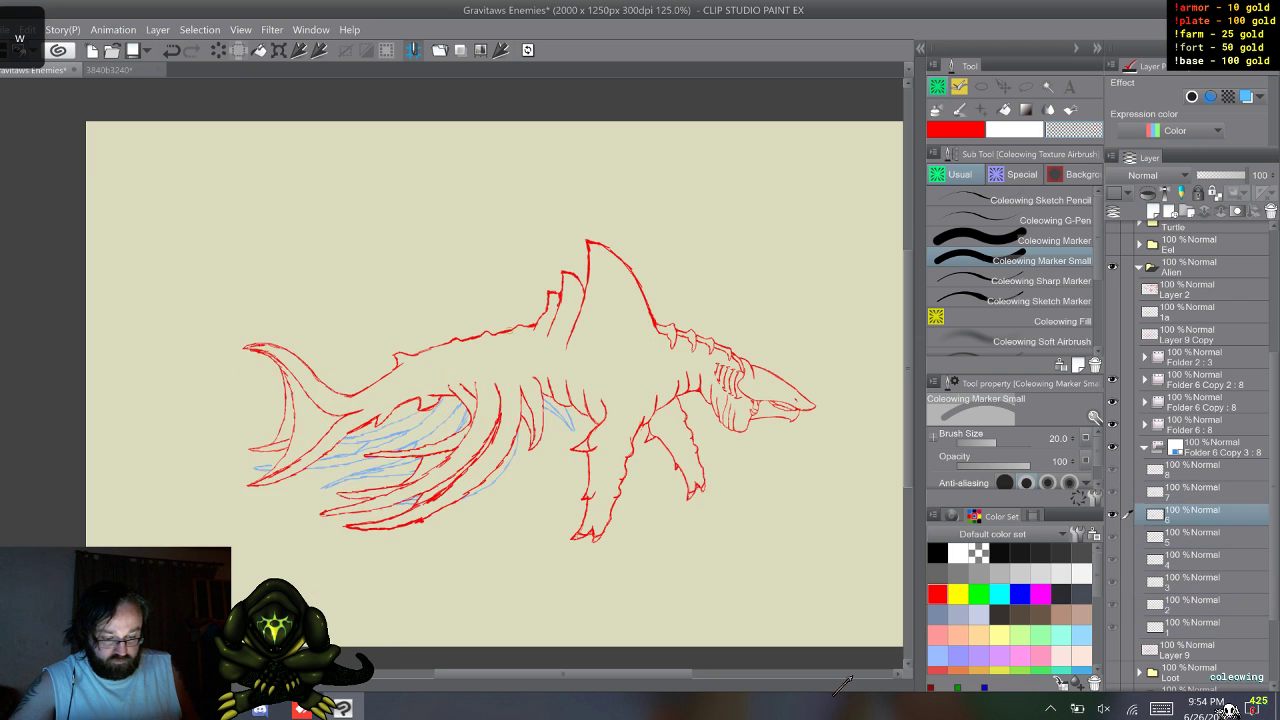
# - Keep stepping through all eight frames to check how the legs, tail and trailing fins move together
pyautogui.press('w')
pyautogui.press('w')
pyautogui.press('w')
pyautogui.press('w')
pyautogui.press('w')
pyautogui.press('w')
pyautogui.press('w')
pyautogui.press('w')
pyautogui.press('w')
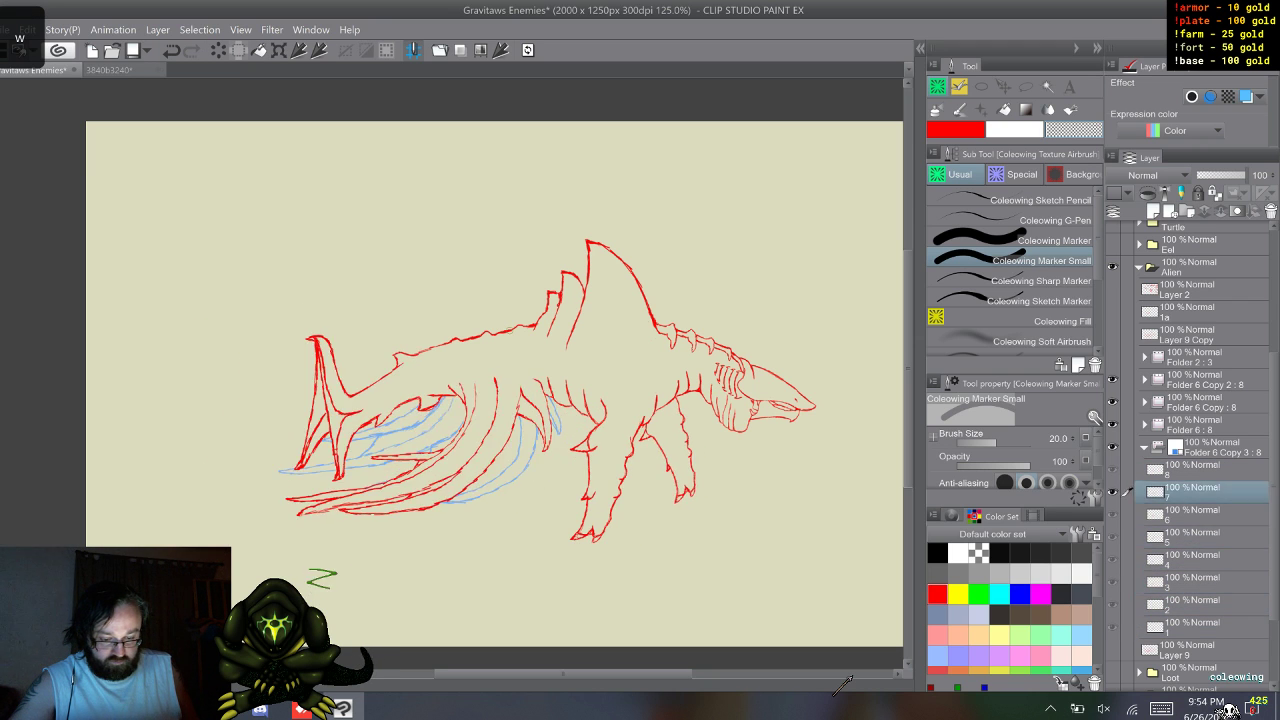
pyautogui.press('w')
pyautogui.press('w')
pyautogui.press('w')
pyautogui.press('w')
pyautogui.press('w')
pyautogui.press('w')
pyautogui.press('w')
pyautogui.press('w')
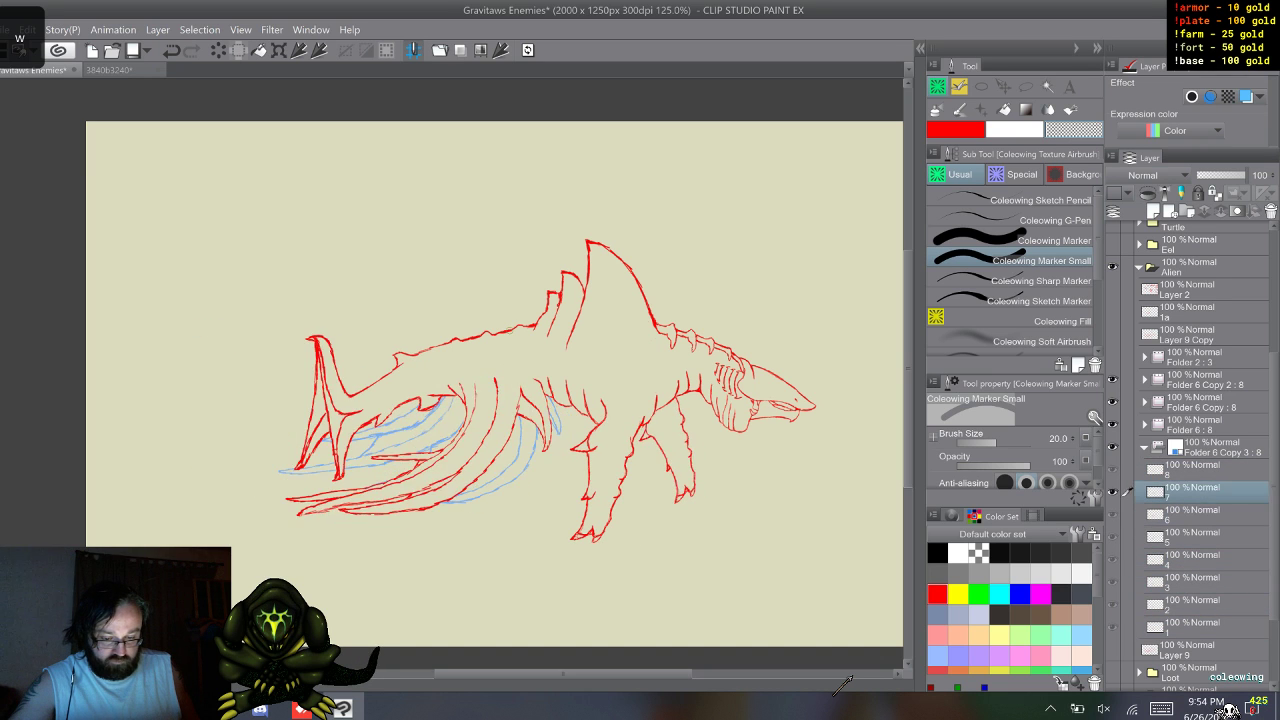
pyautogui.press('w')
pyautogui.press('w')
pyautogui.press('w')
pyautogui.press('w')
pyautogui.press('w')
pyautogui.press('w')
pyautogui.press('w')
pyautogui.press('w')
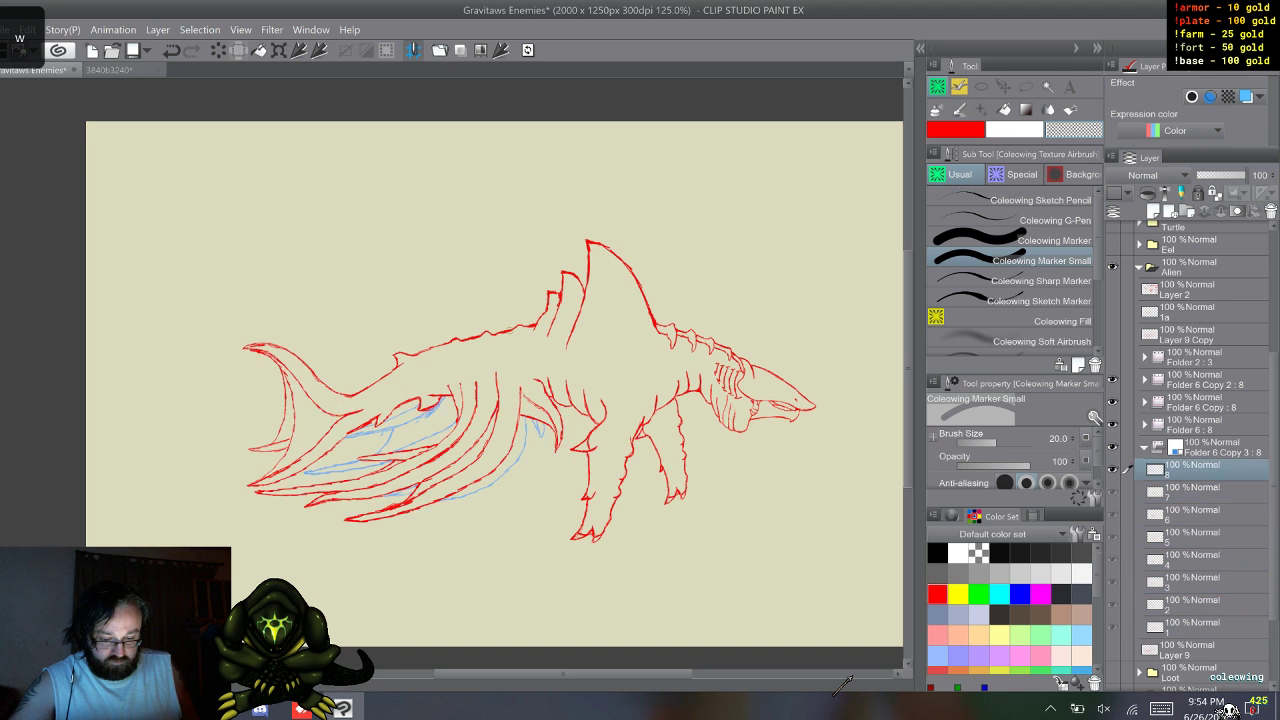
pyautogui.press('w')
pyautogui.press('w')
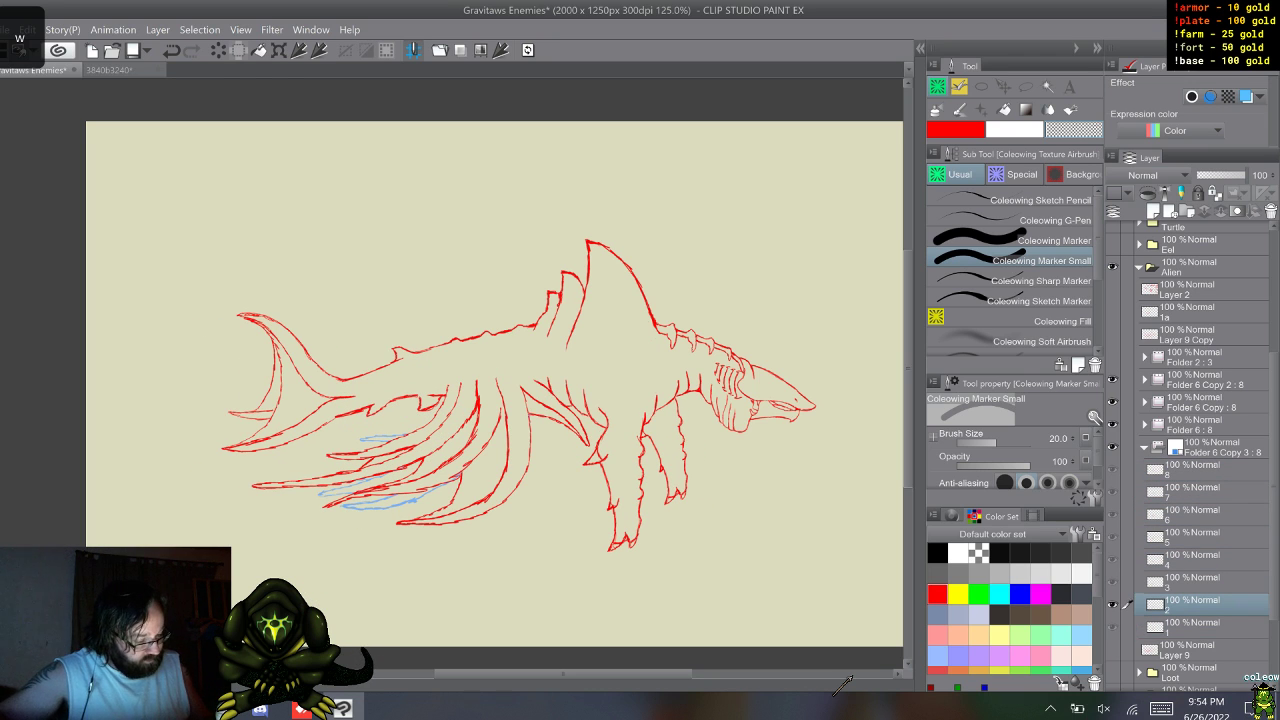
pyautogui.press('w')
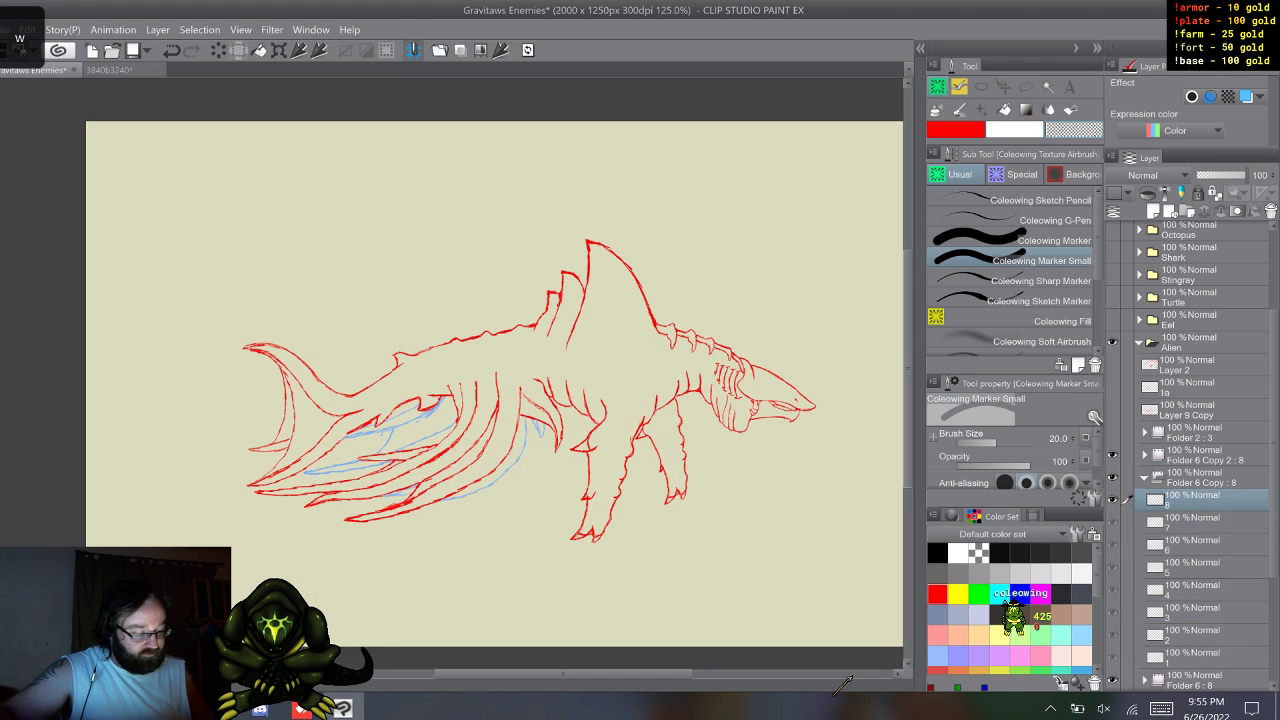
# - Toggle the visibility of Folder 6 Copy to identify the leg frames, and duplicate the folder
pyautogui.click(1144, 478)
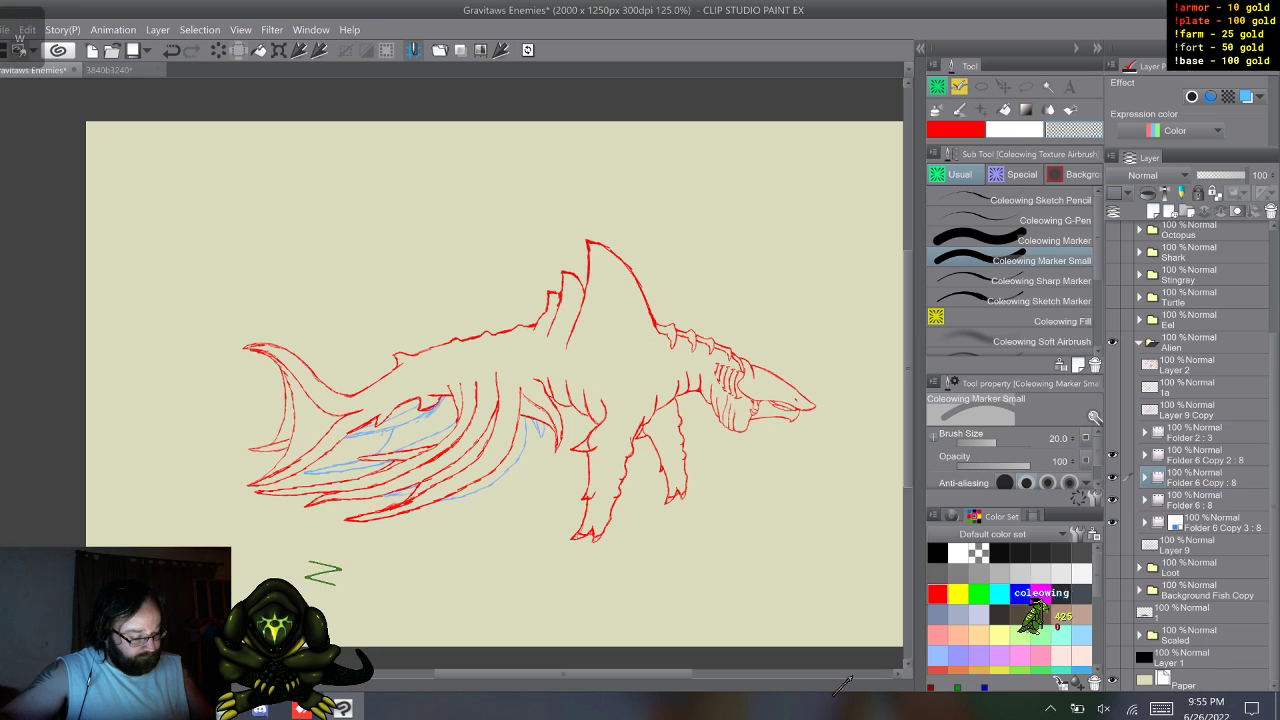
pyautogui.click(1112, 478)
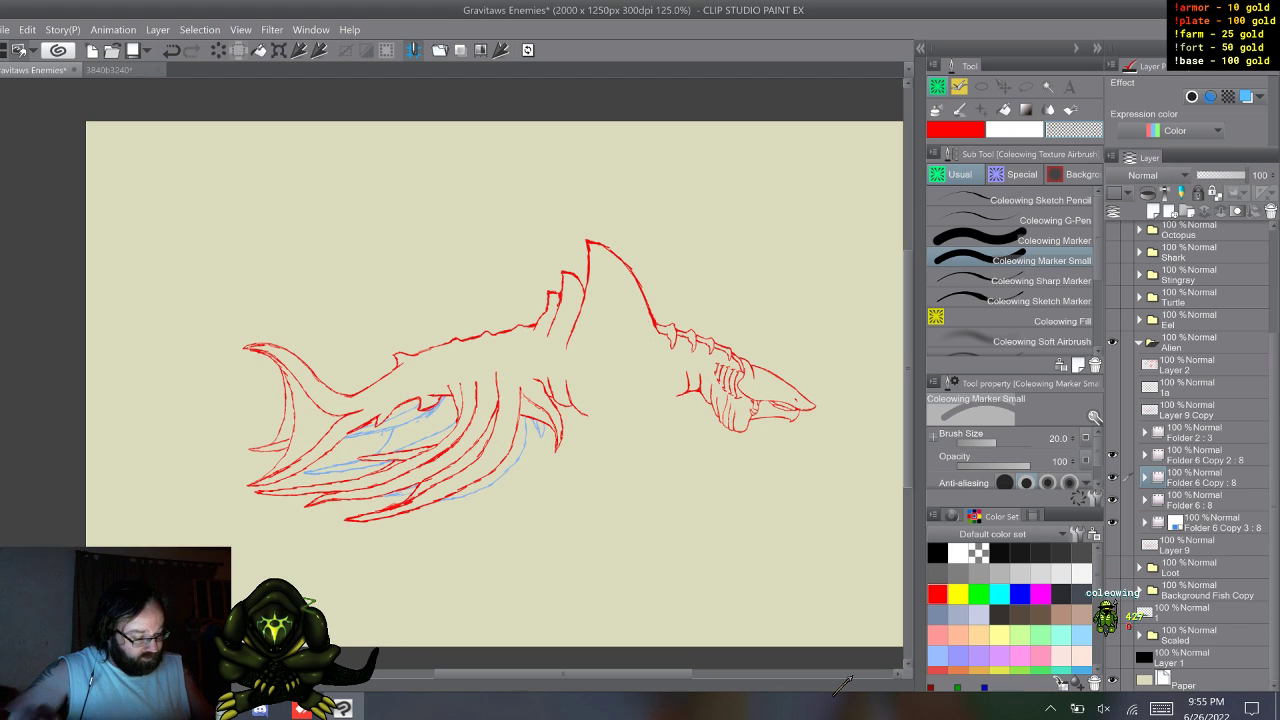
pyautogui.press('F9')
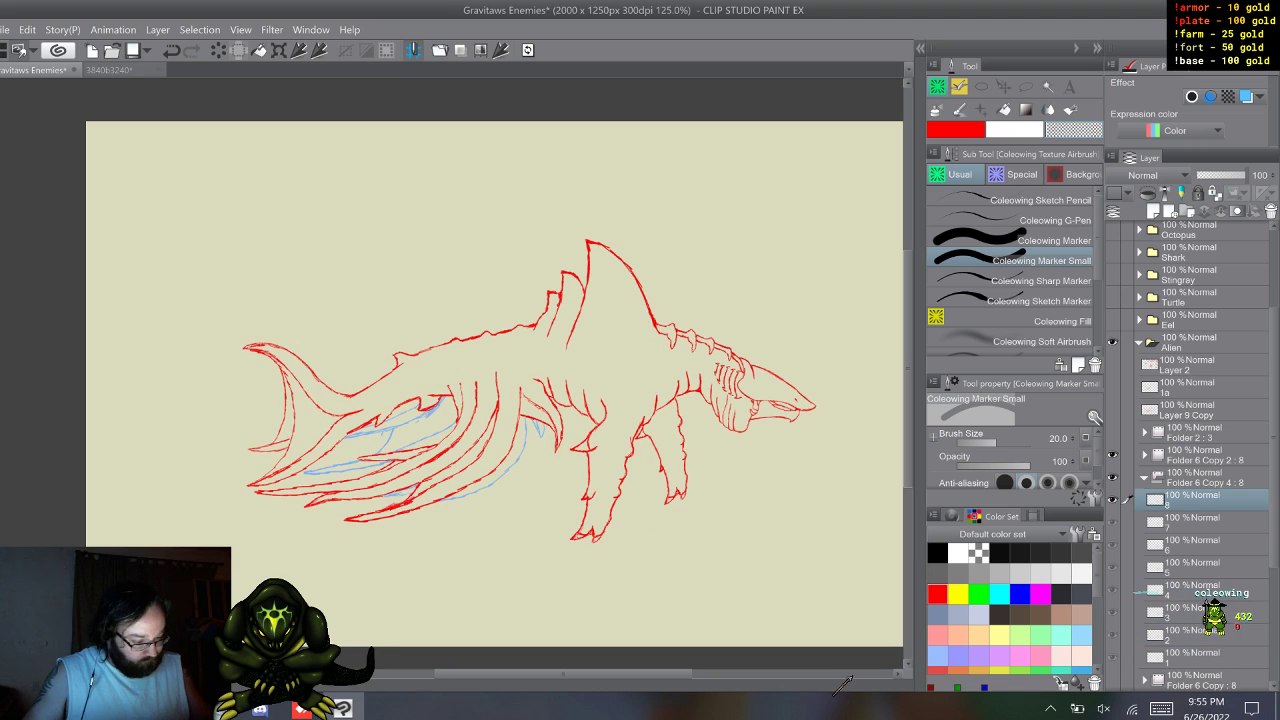
# - Delete frames 1 to 7 from the duplicated leg folder Folder 6 Copy 4 and move frame 8 out above the folder
pyautogui.keyDown('shift'); pyautogui.click(1192, 657); pyautogui.keyUp('shift')
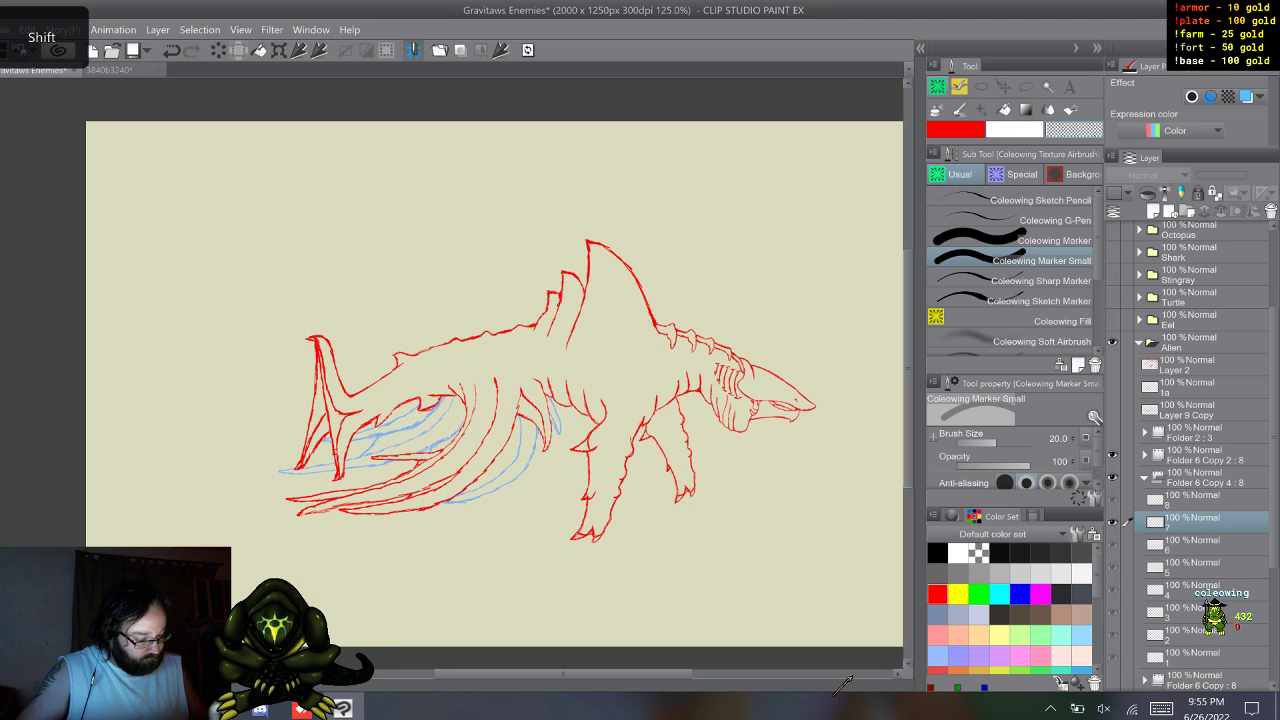
pyautogui.rightClick(1192, 528)
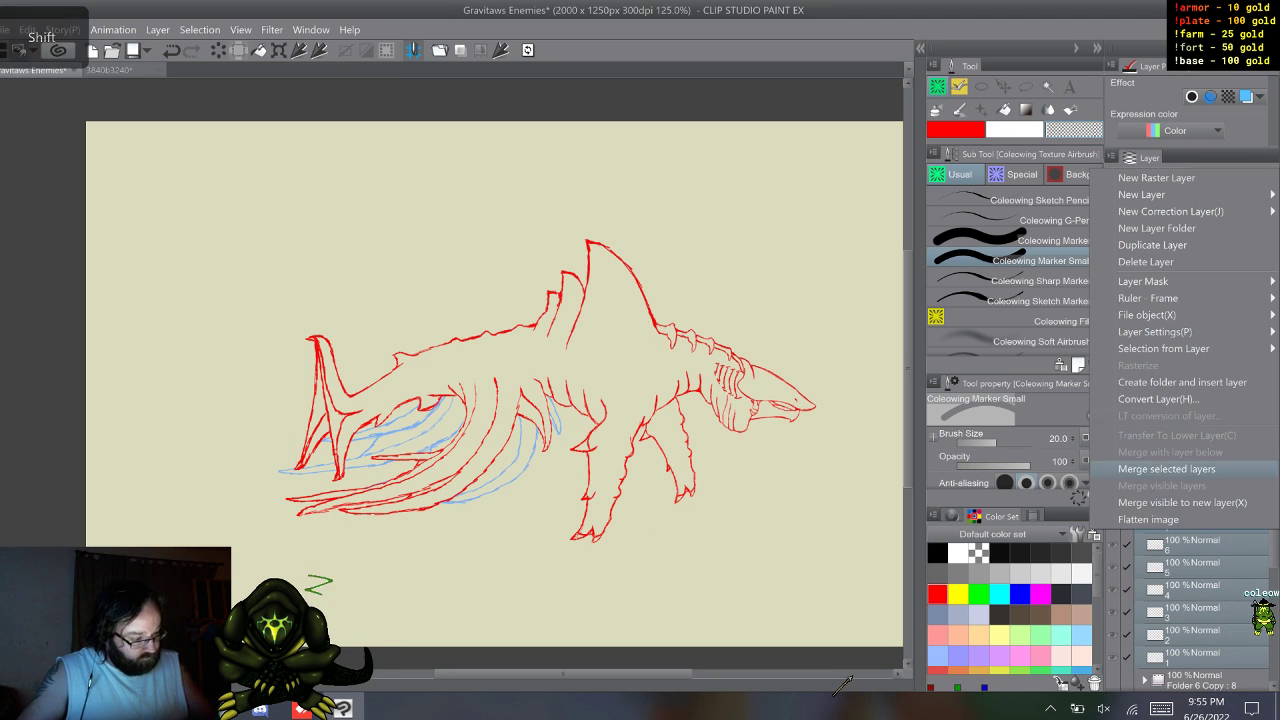
pyautogui.click(1160, 261)
pyautogui.moveTo(1192, 501); pyautogui.dragTo(1192, 467)
# - Delete the emptied Folder 6 Copy 4 and select Folder 6 Copy 2
pyautogui.click(1200, 500)
pyautogui.click(1115, 158)
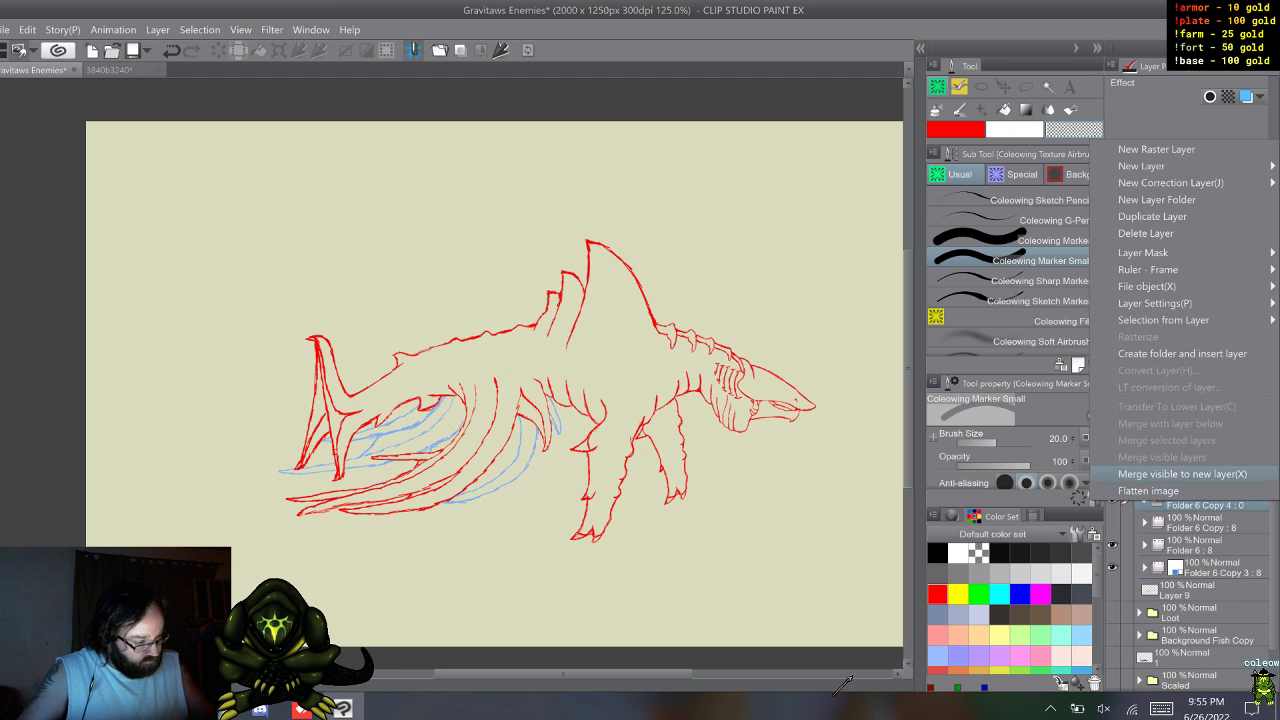
pyautogui.click(1170, 231)
pyautogui.click(1200, 456)
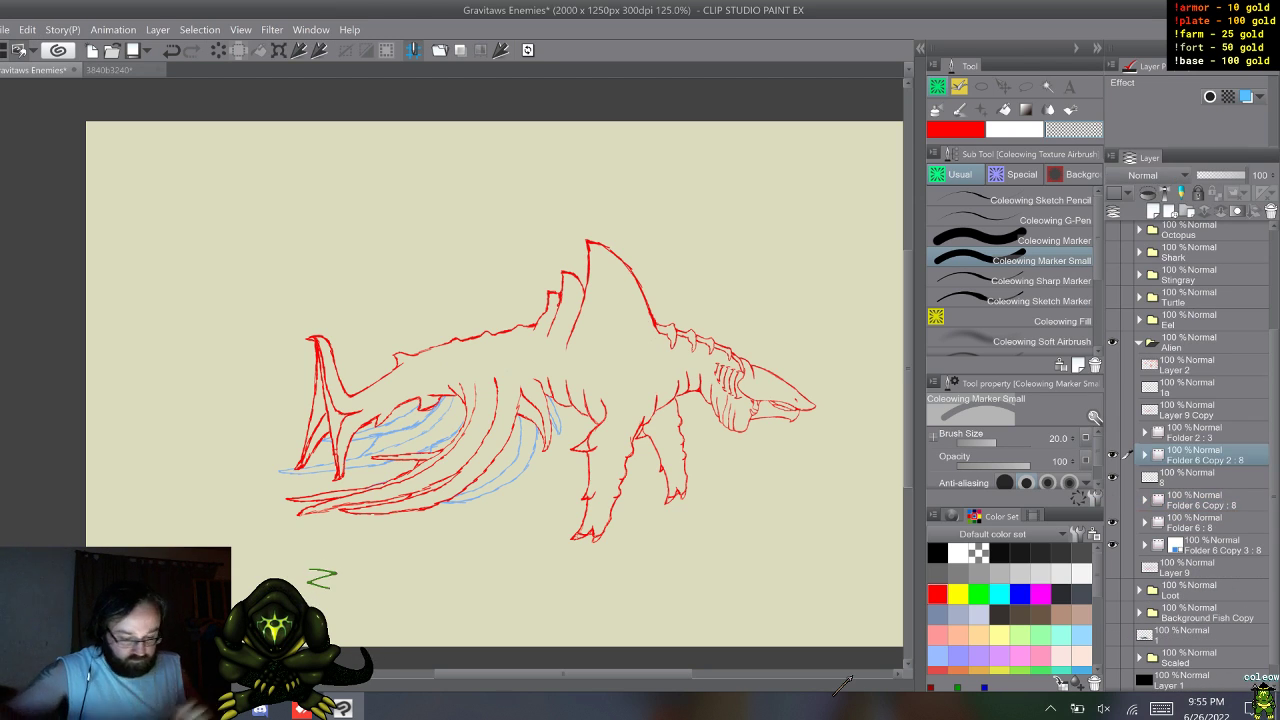
# - Check the frames with the static legs of layer 8, and delete the animated leg folder Folder 6 Copy
pyautogui.press('w')
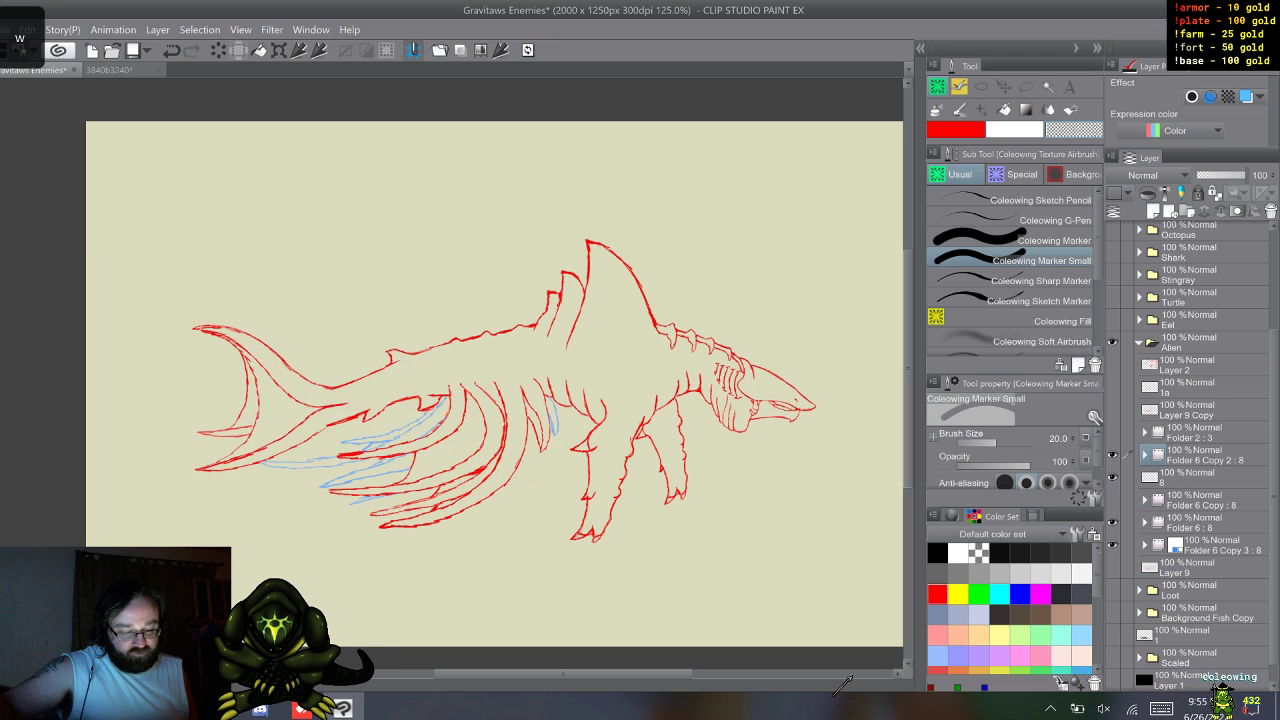
pyautogui.click(1202, 498)
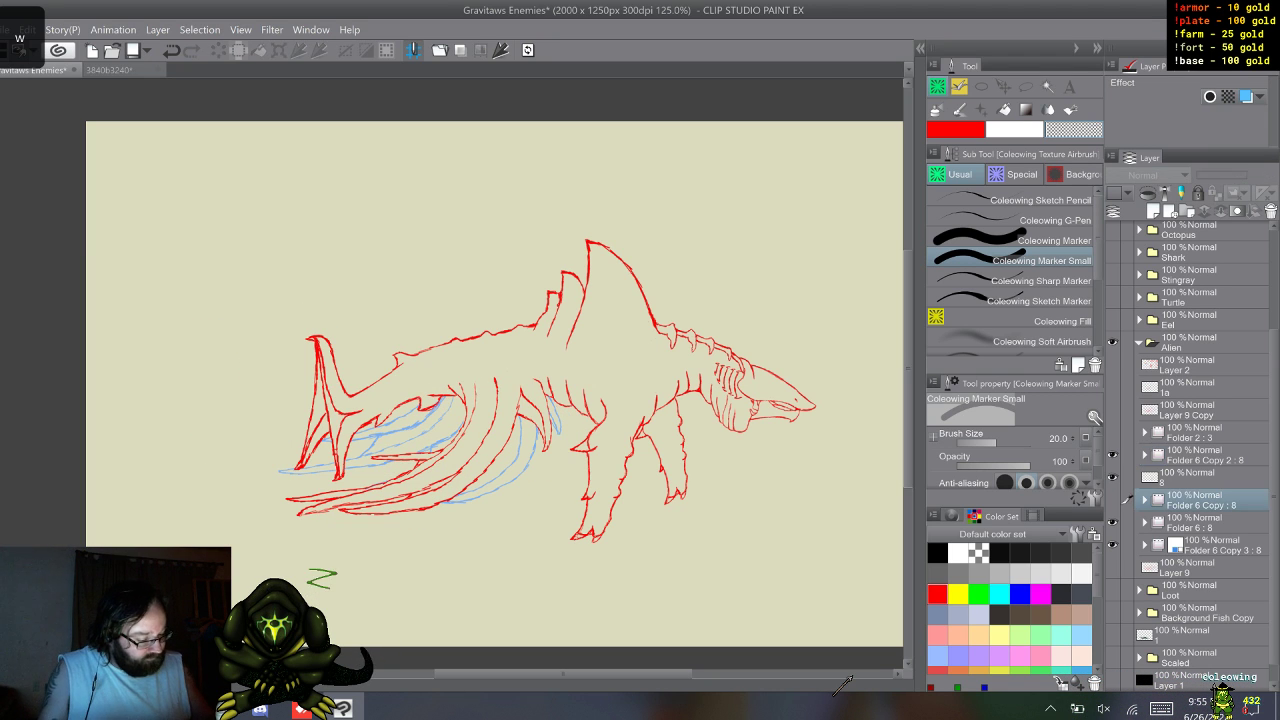
pyautogui.rightClick(1202, 497)
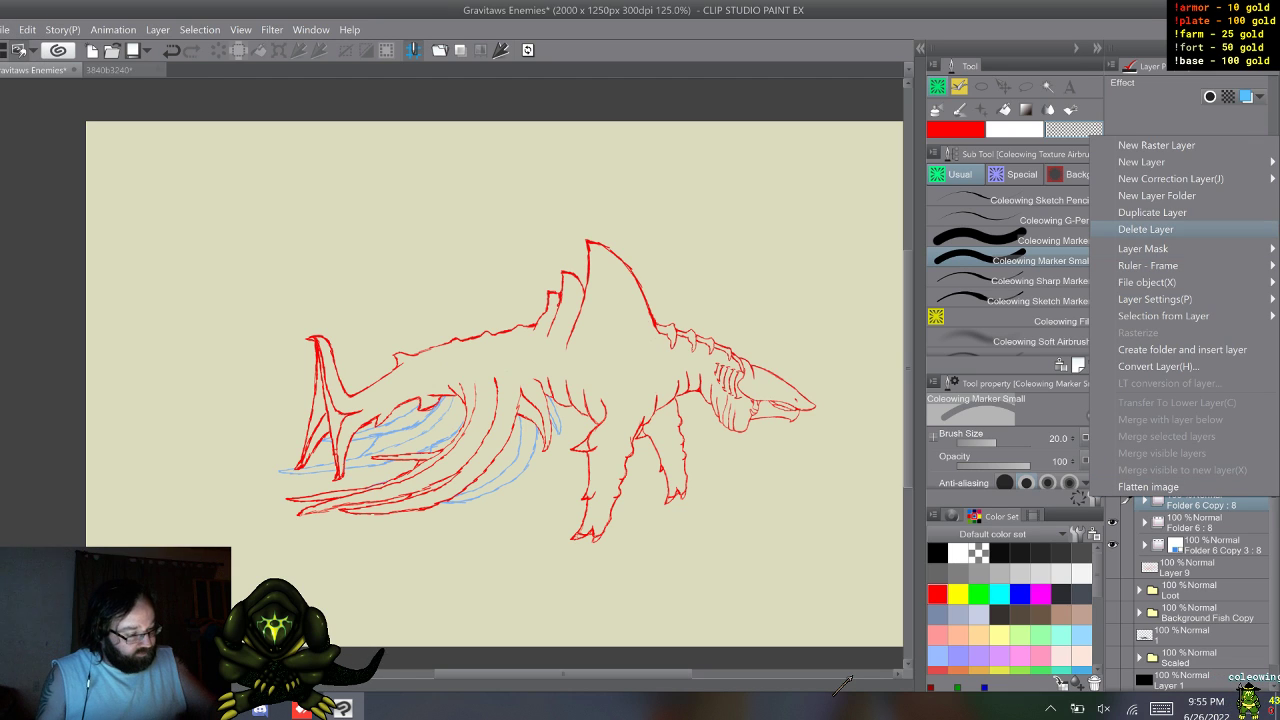
pyautogui.click(1146, 229)
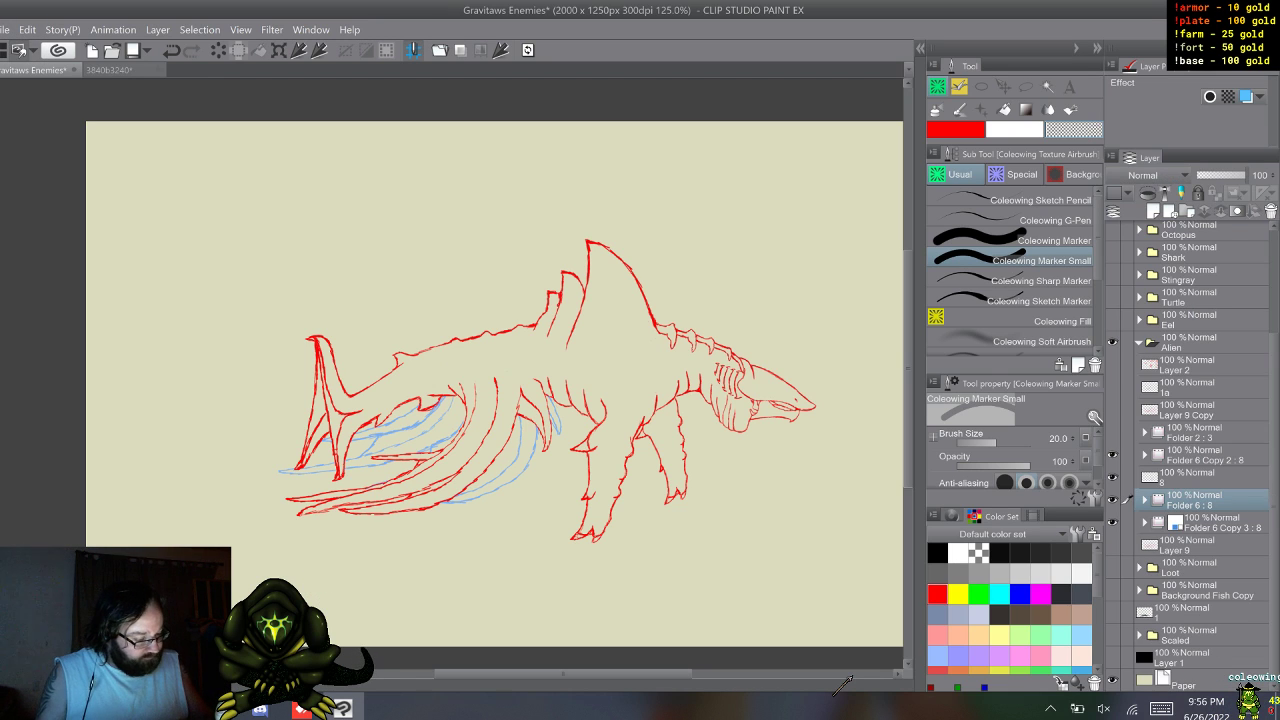
pyautogui.hotkey('alt', ']')
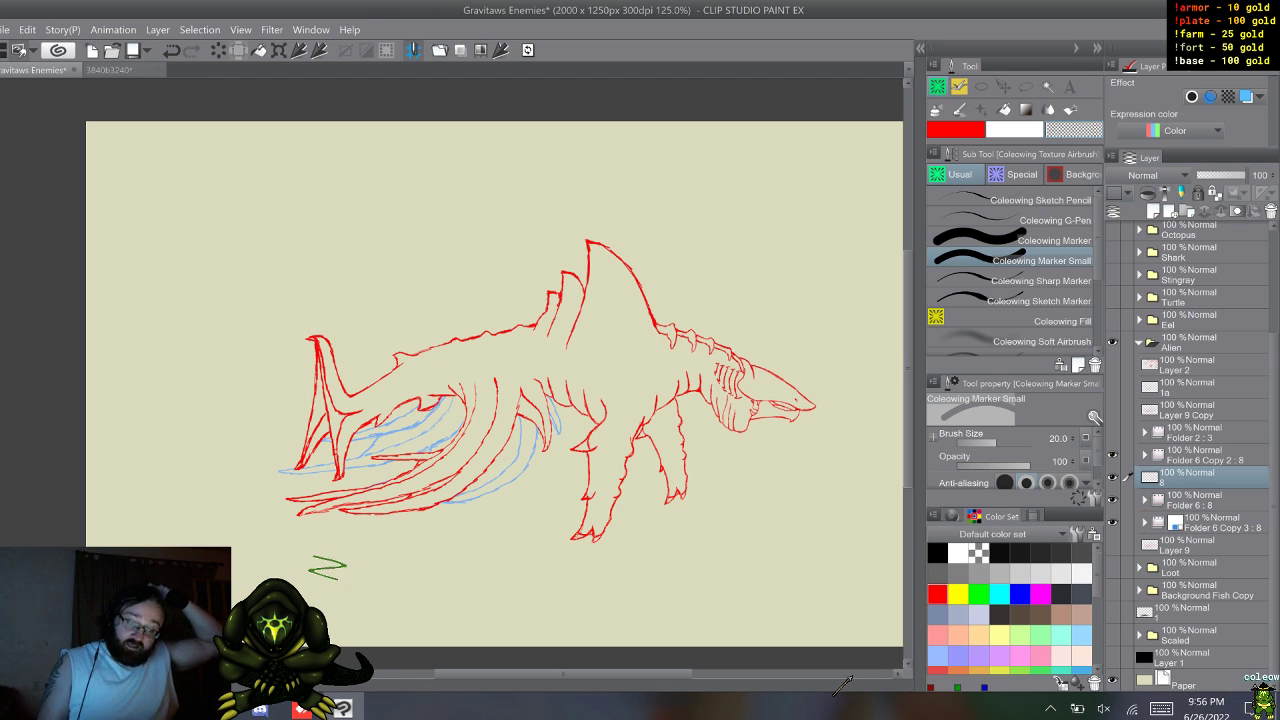
pyautogui.hotkey('alt', ']')
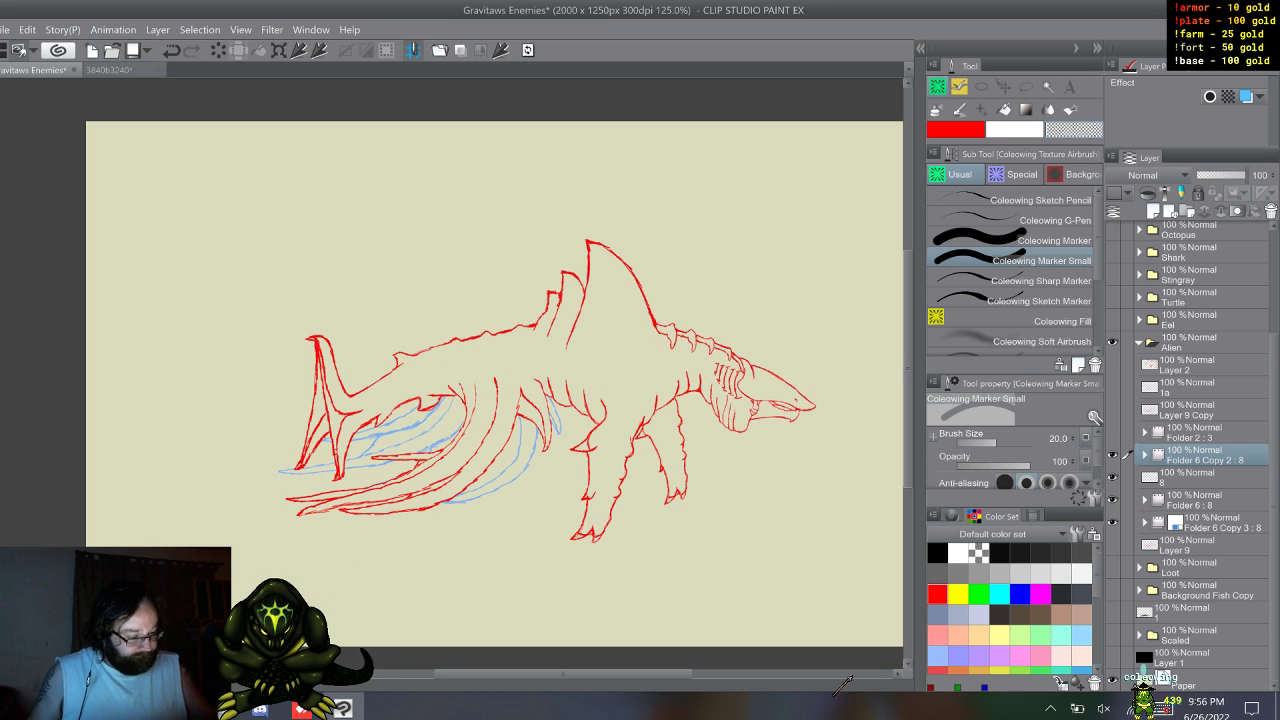
# - Isolate Folder 2 to review its turning frames, and compare them with the poses on Layer 1a and Layer 9 Copy
pyautogui.click(1112, 433)
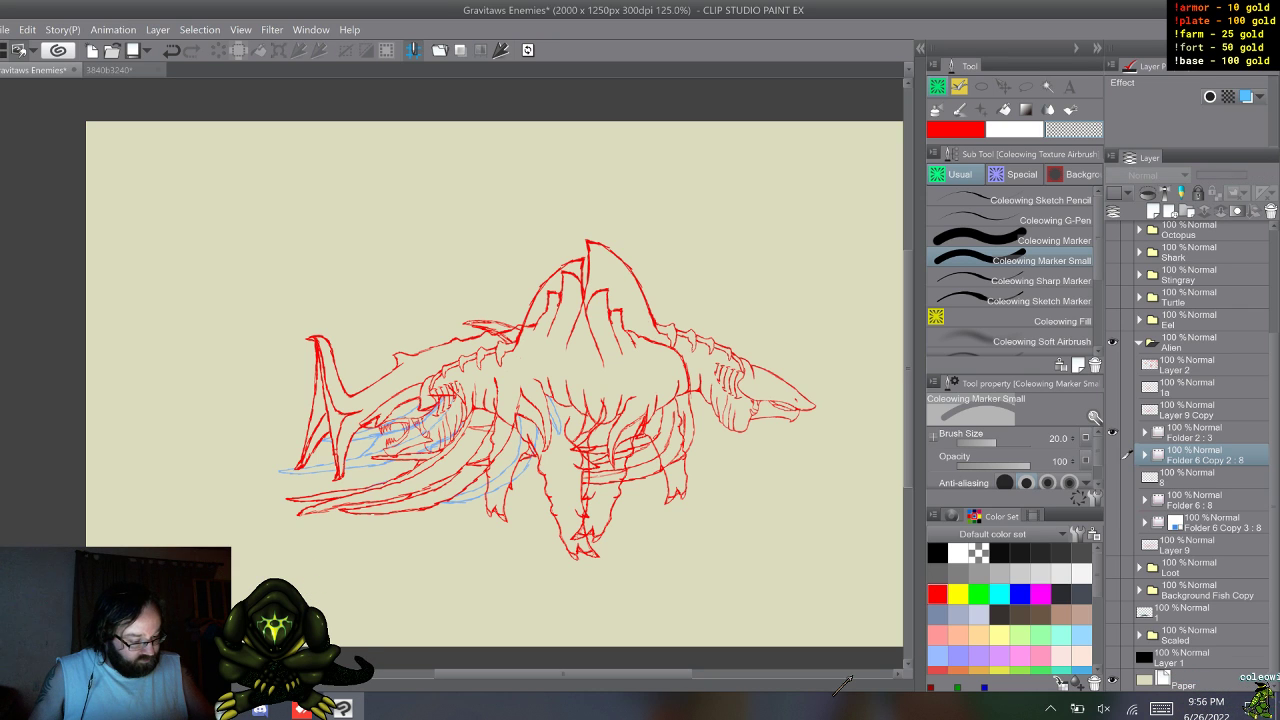
pyautogui.moveTo(1112, 455); pyautogui.dragTo(1112, 522)
pyautogui.click(1192, 433)
pyautogui.press('w')
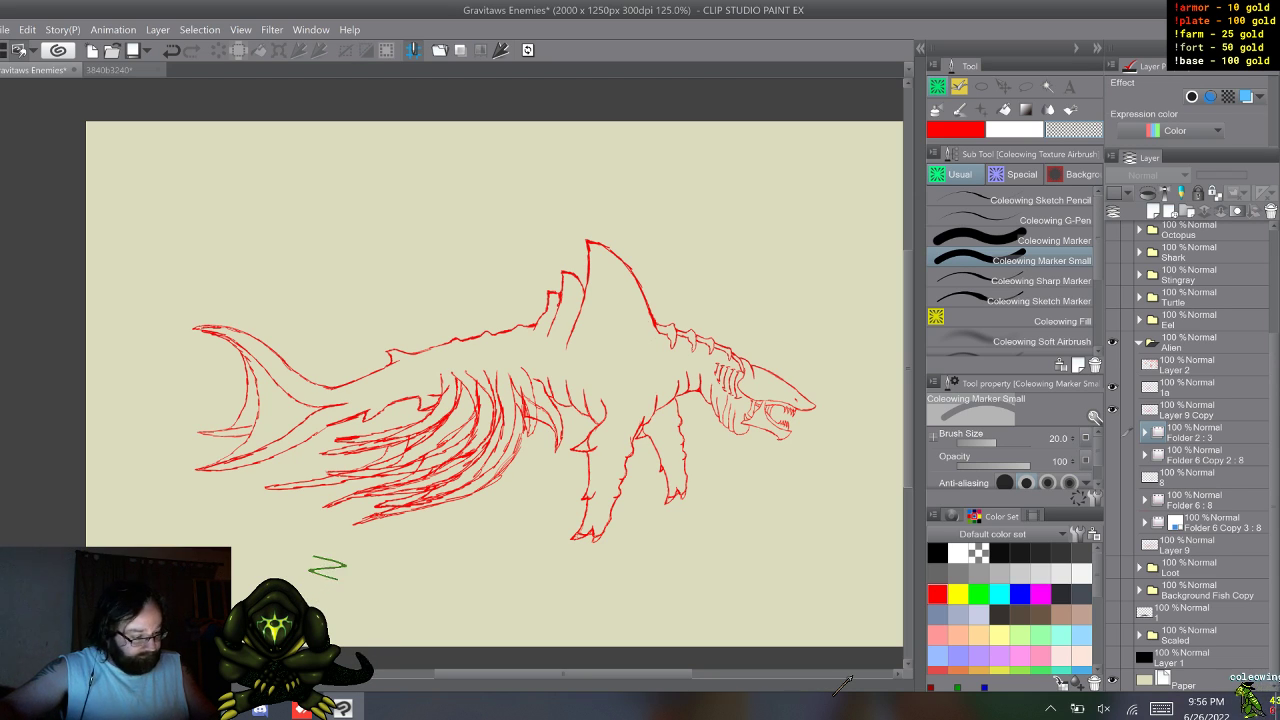
pyautogui.click(1190, 387)
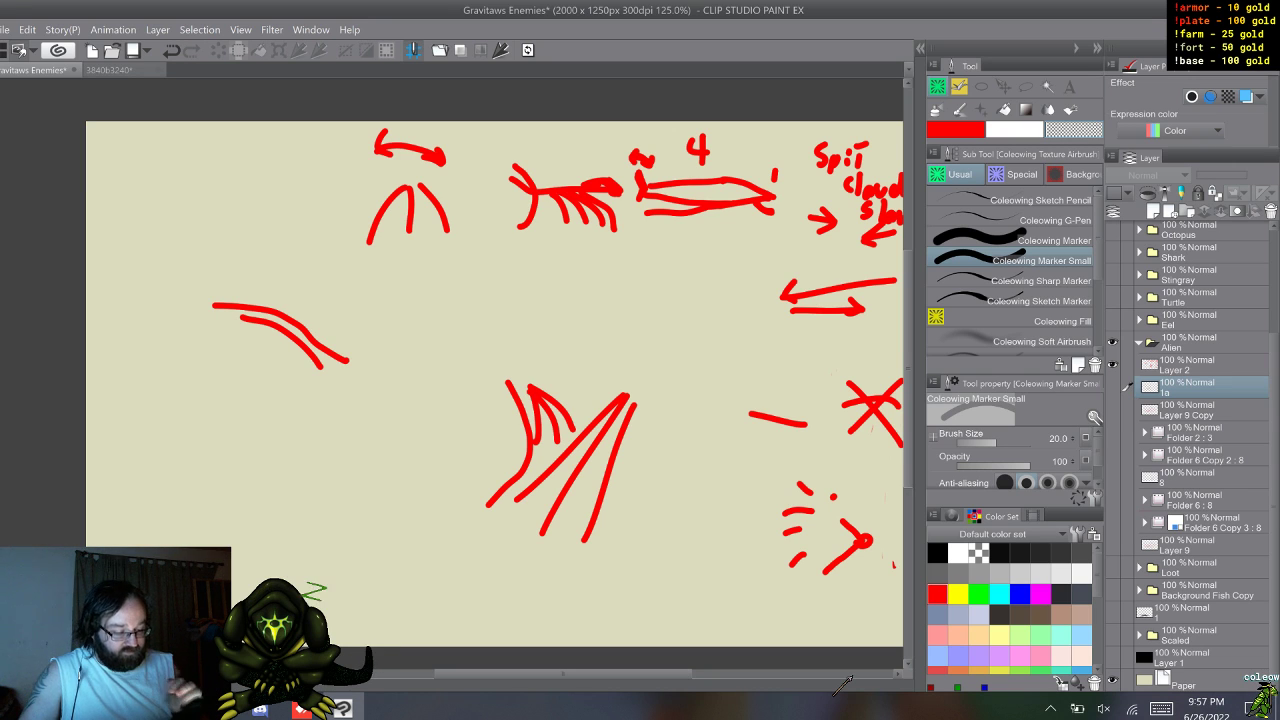
# - Hide the notes on Layer 2 and review the Layer 9 Copy pose, the Folder 2 frames and the swim animation in turn
pyautogui.hscroll(2, 852, 677)
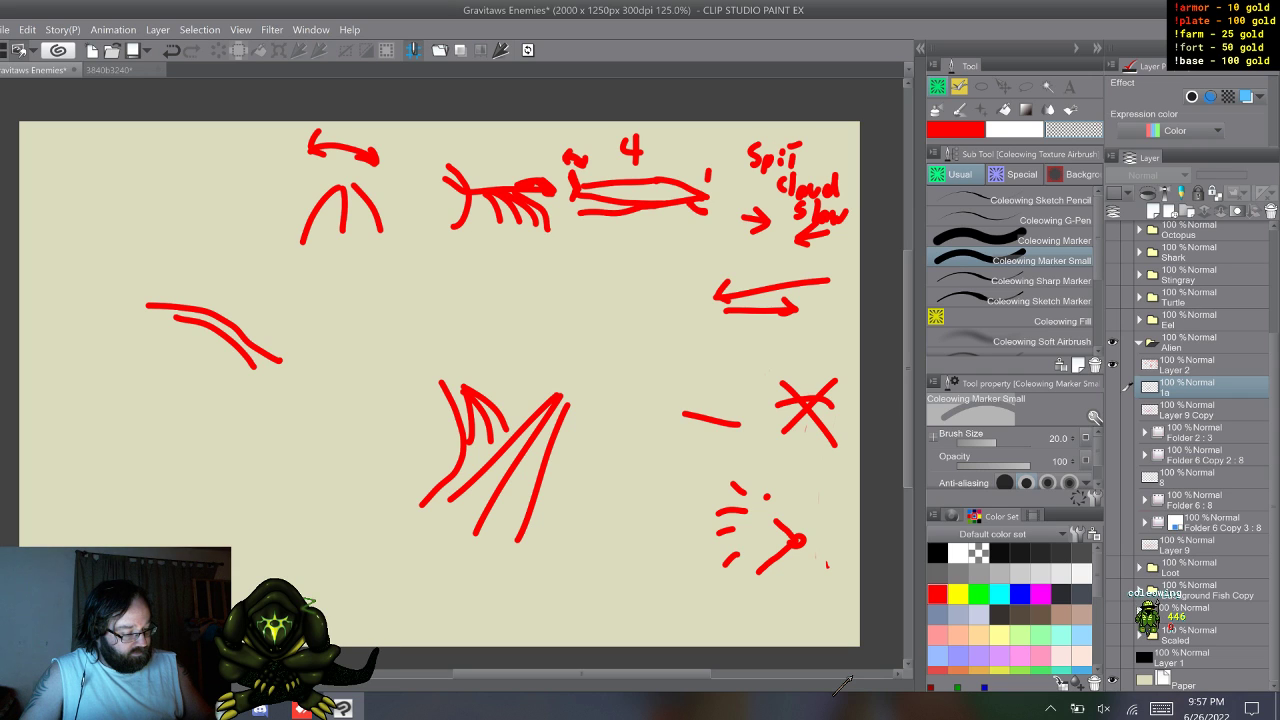
pyautogui.click(1112, 365)
pyautogui.click(1112, 409)
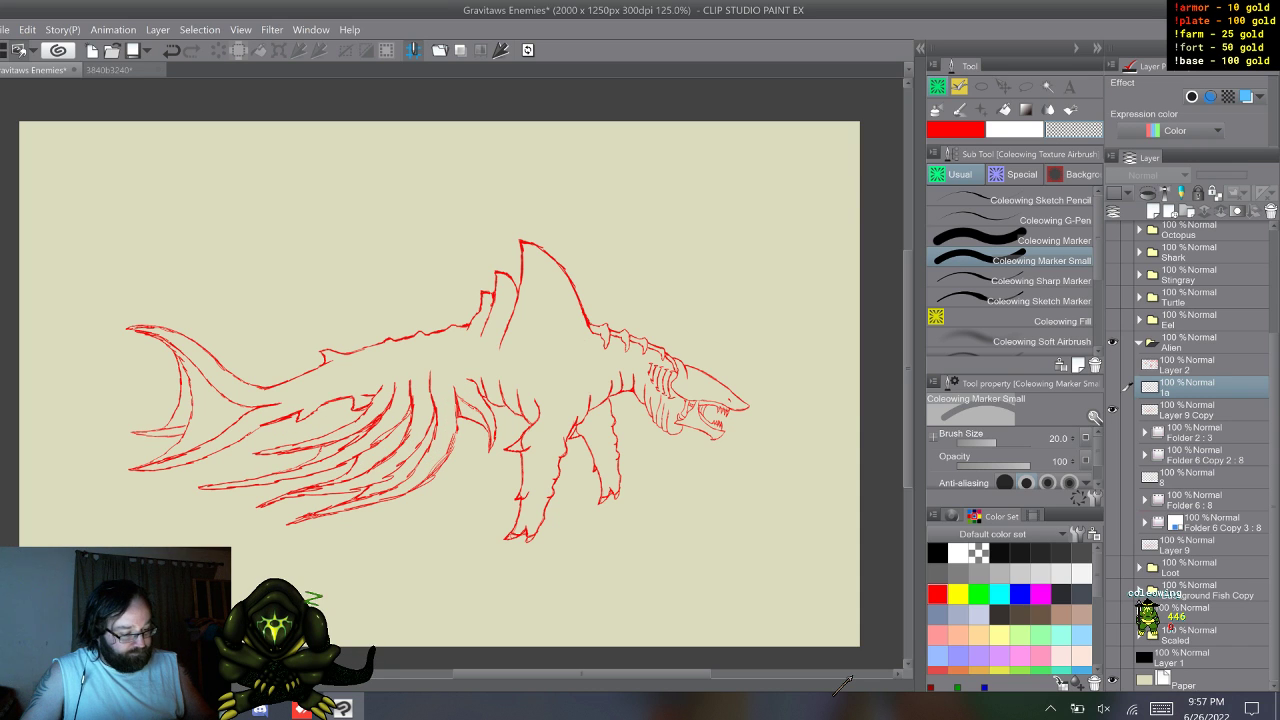
pyautogui.click(1112, 432)
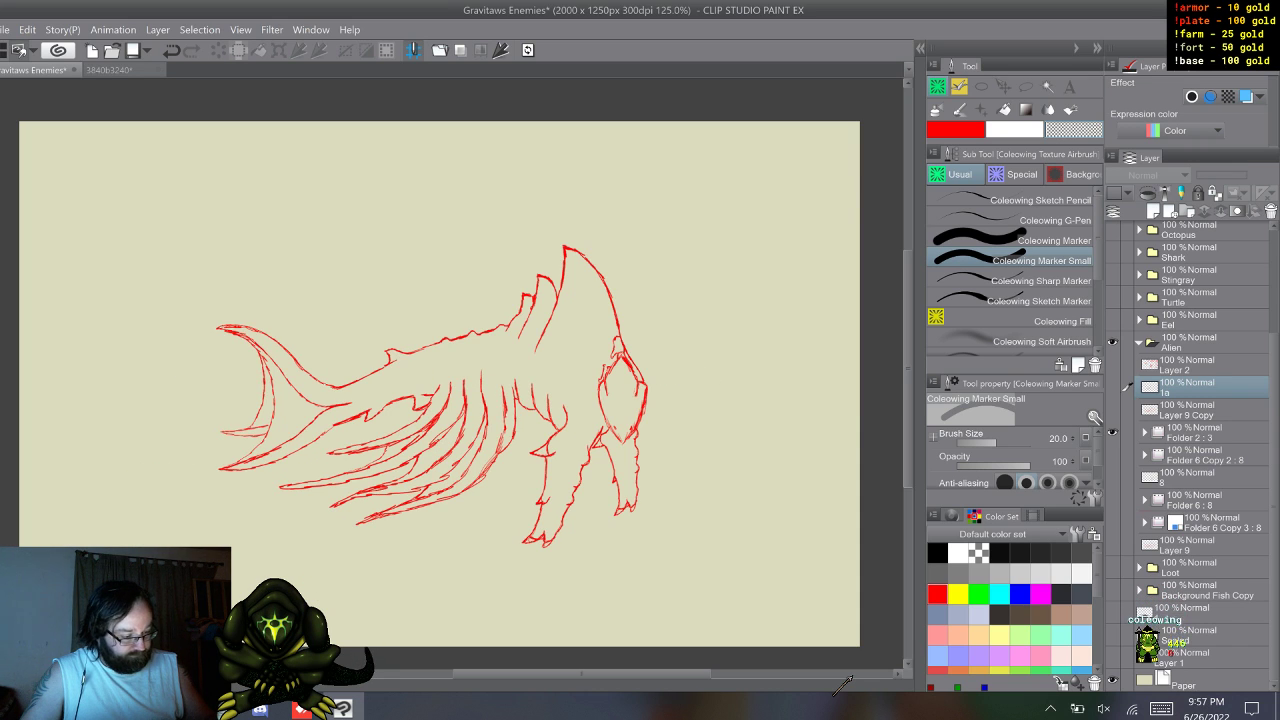
pyautogui.click(1112, 432)
pyautogui.click(1112, 454)
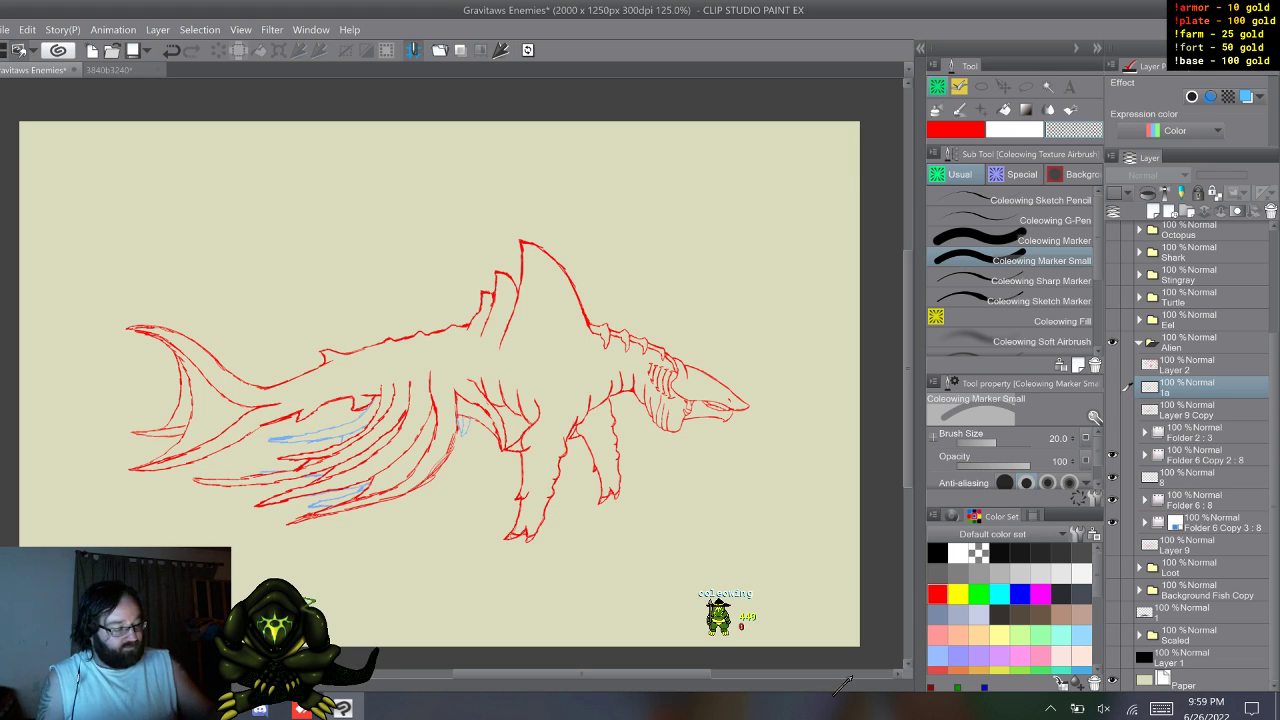
# - Toggle Layer 1a and Layer 9 Copy repeatedly over the swim frame to compare their fins and open mouth with it
pyautogui.click(1112, 387)
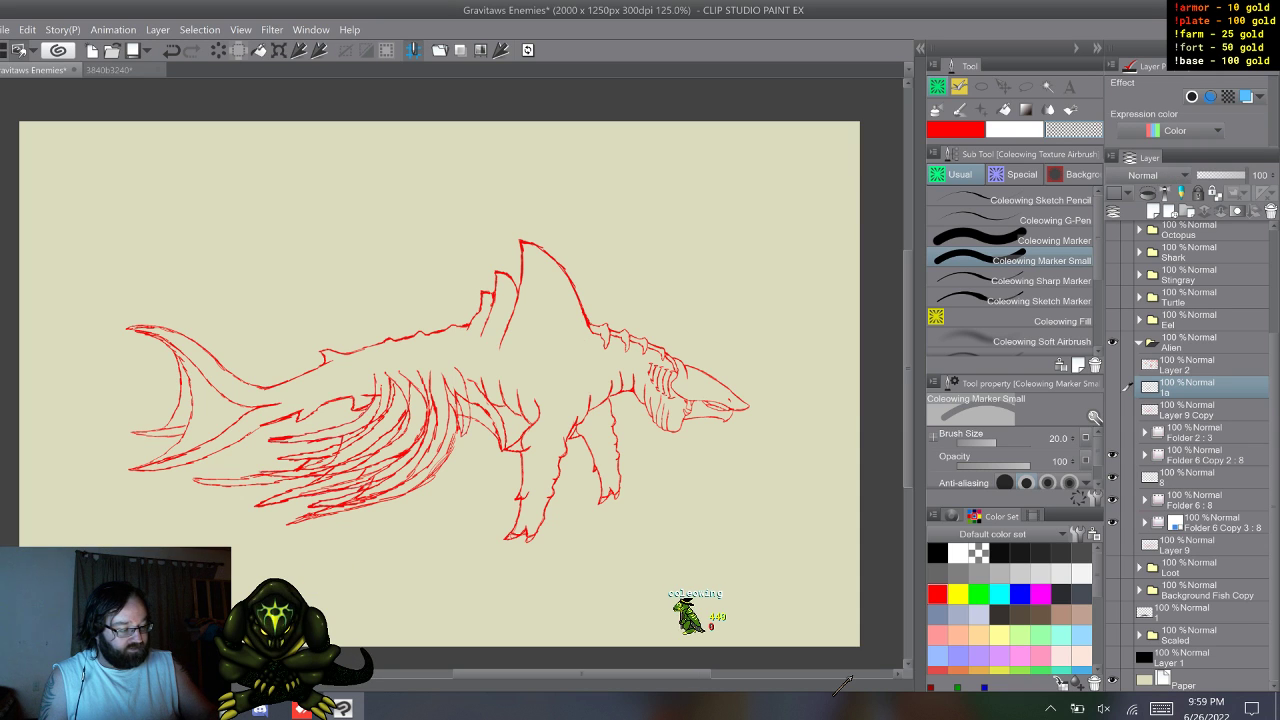
pyautogui.click(1112, 387)
pyautogui.click(1112, 410)
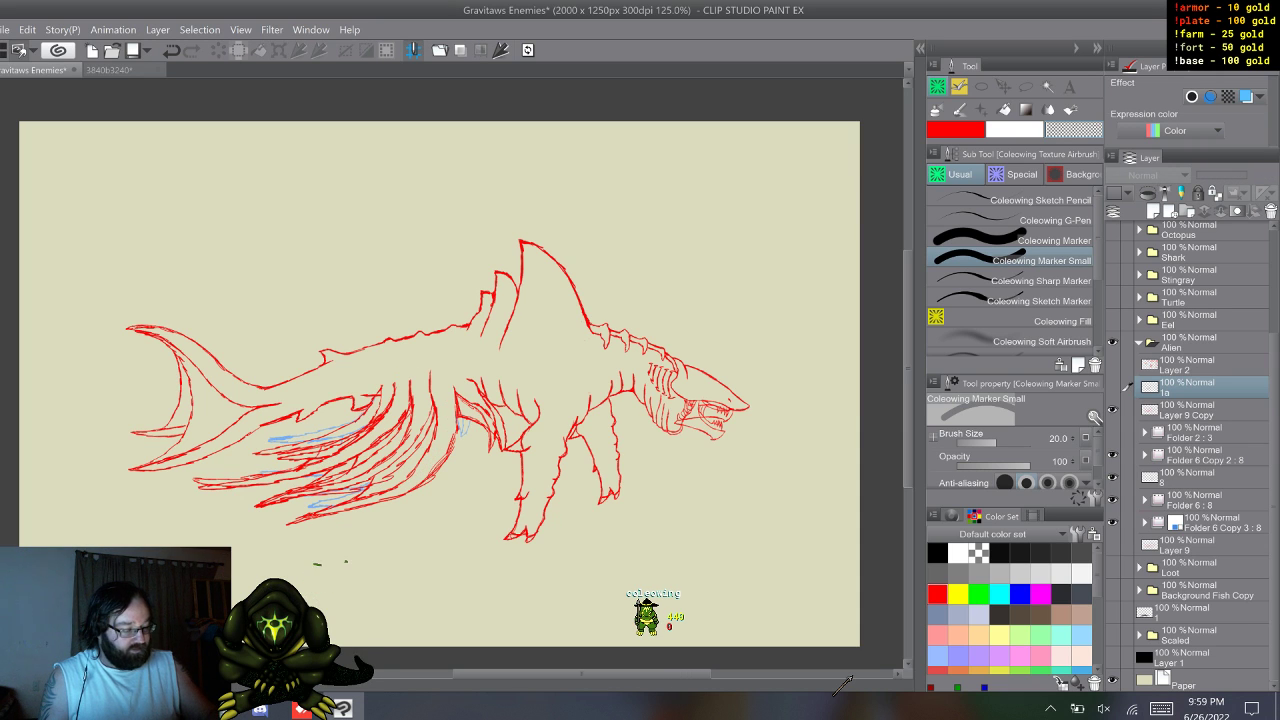
pyautogui.click(1112, 410)
pyautogui.click(1112, 387)
pyautogui.click(1112, 387)
pyautogui.click(1112, 410)
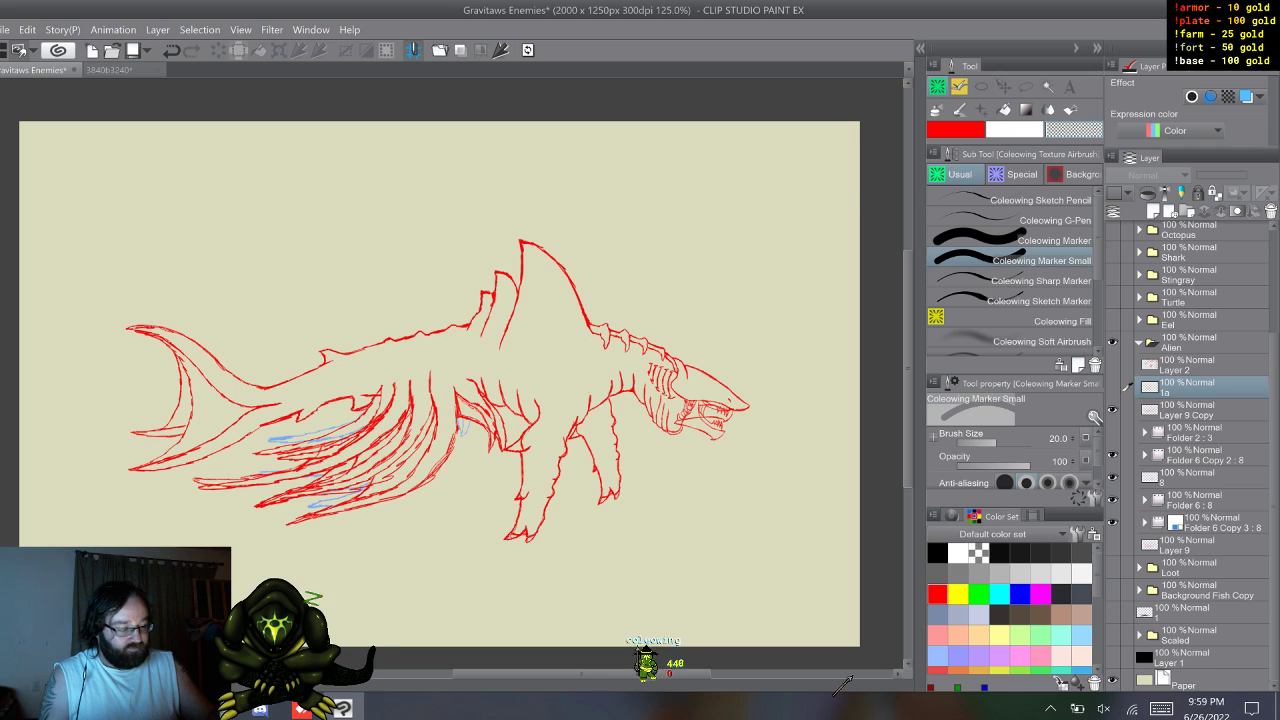
pyautogui.hotkey('ctrl', 'z')
pyautogui.hotkey('ctrl', 'z')
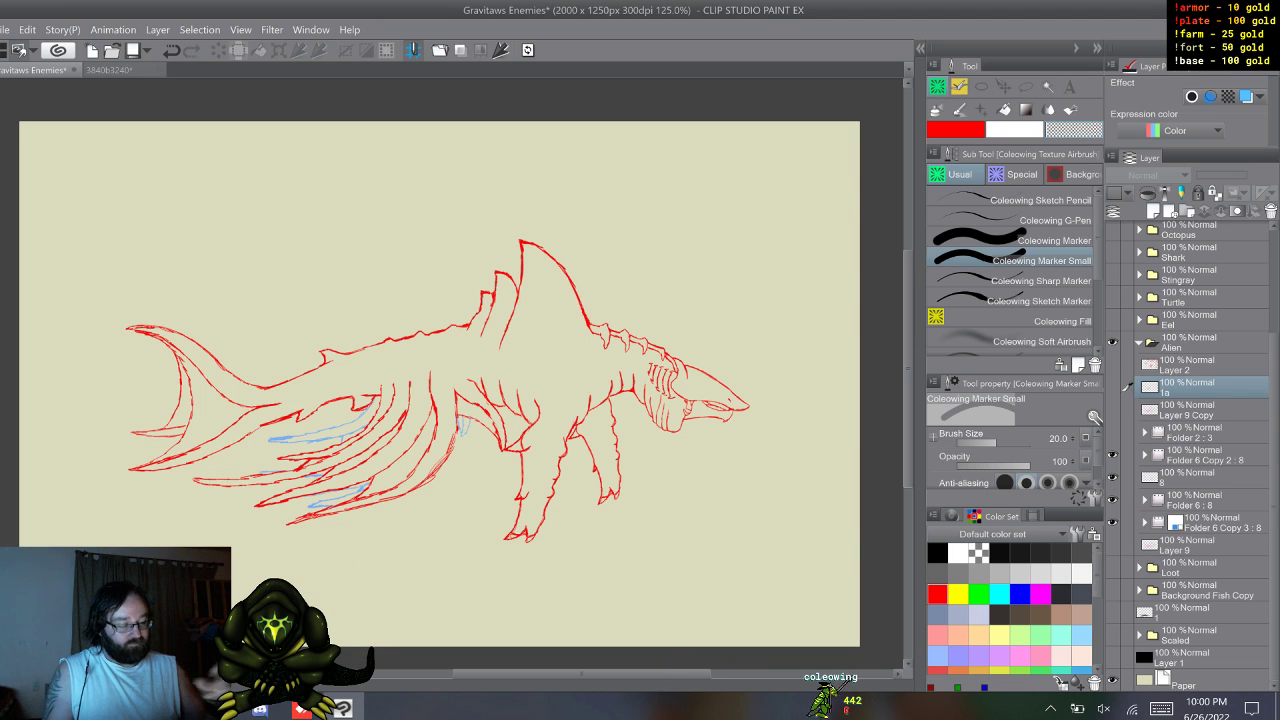
pyautogui.click(1112, 387)
pyautogui.click(1112, 410)
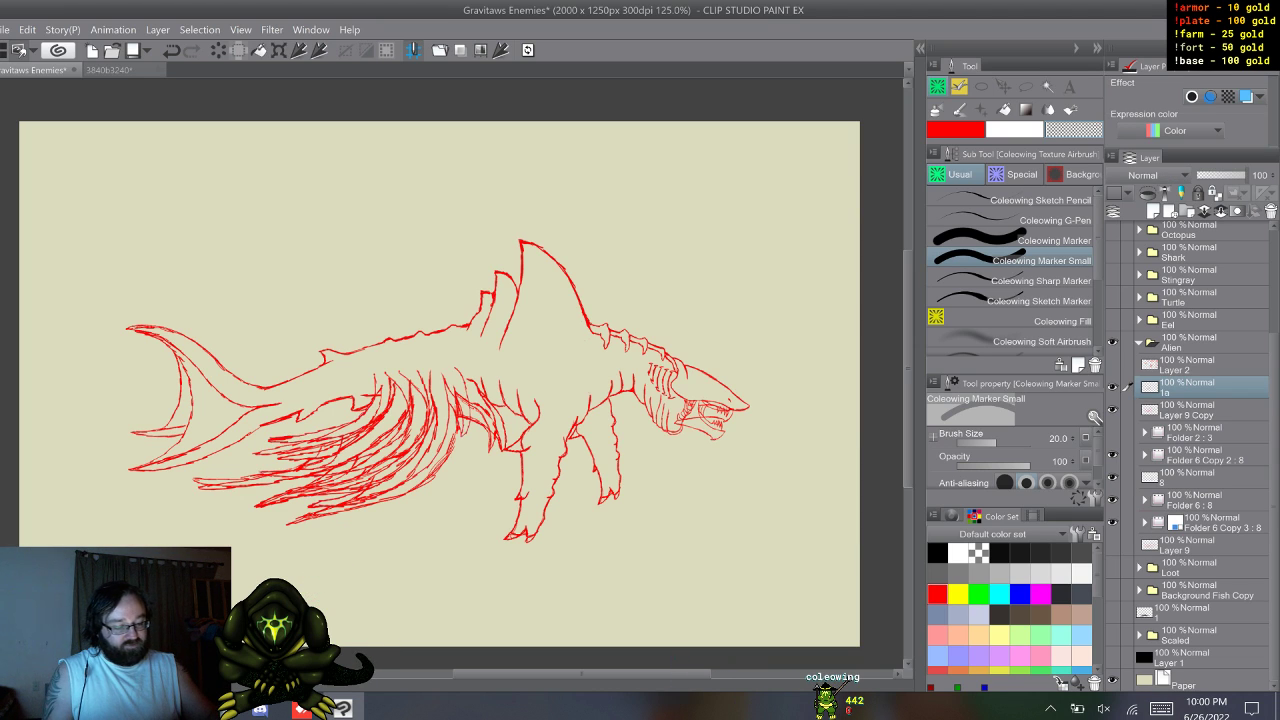
pyautogui.click(1112, 387)
pyautogui.click(1112, 410)
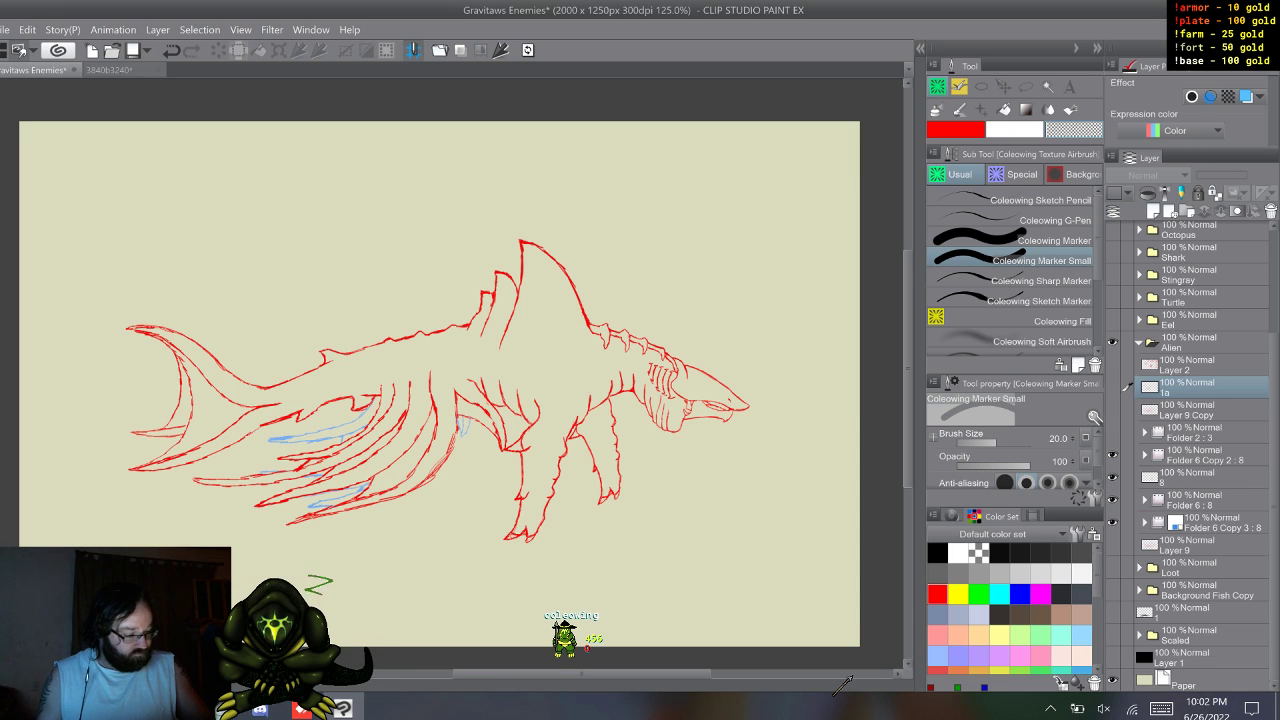
# - Hide all the swim animation layers and display only the shark drawing on Layer 9
pyautogui.hotkey('ctrl', 'z')
pyautogui.hotkey('ctrl', 'z')
pyautogui.hotkey('ctrl', 'z')
pyautogui.hotkey('ctrl', 'z')
pyautogui.hotkey('ctrl', 'z')
pyautogui.hotkey('ctrl', 'z')
pyautogui.hotkey('ctrl', 'z')
pyautogui.hotkey('ctrl', 'z')
pyautogui.hotkey('ctrl', 'z')
pyautogui.hotkey('ctrl', 'z')
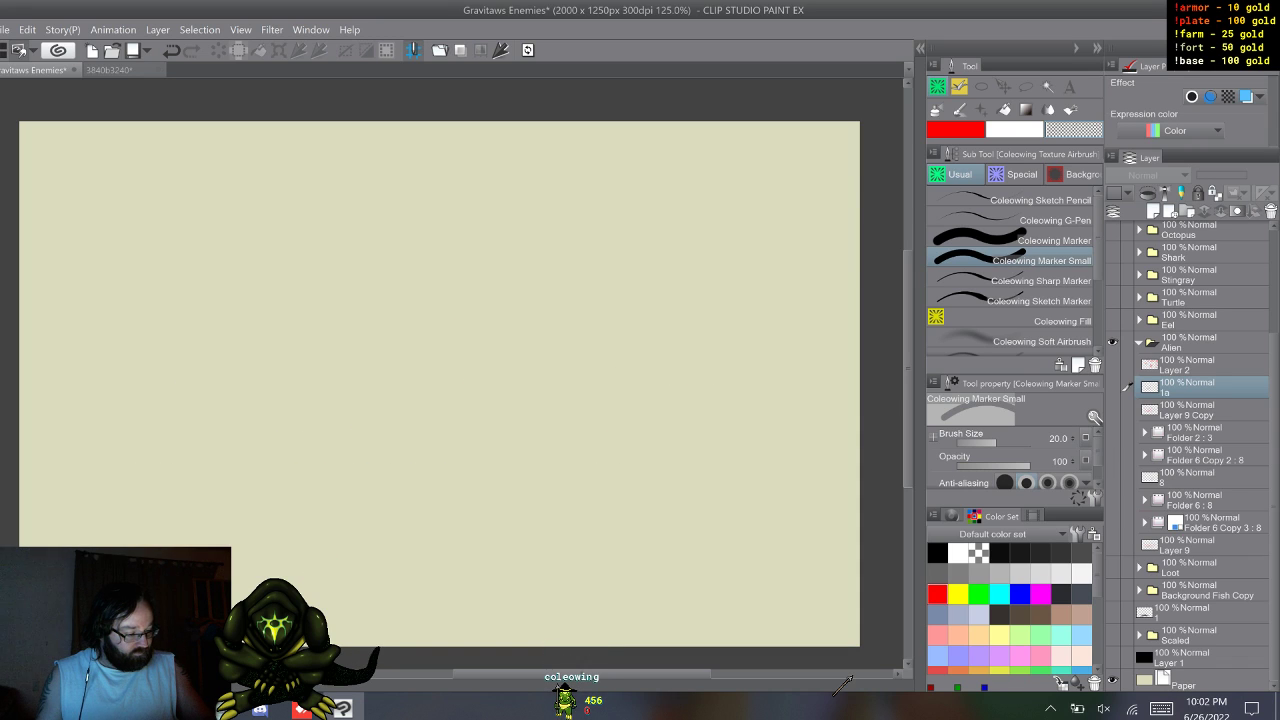
pyautogui.hotkey('ctrl', 'y')
pyautogui.hotkey('ctrl', 'y')
pyautogui.hotkey('ctrl', 'y')
pyautogui.hotkey('ctrl', 'y')
pyautogui.hotkey('ctrl', 'y')
pyautogui.hotkey('ctrl', 'y')
pyautogui.hotkey('ctrl', 'y')
pyautogui.hotkey('ctrl', 'y')
pyautogui.hotkey('ctrl', 'y')
pyautogui.hotkey('ctrl', 'y')
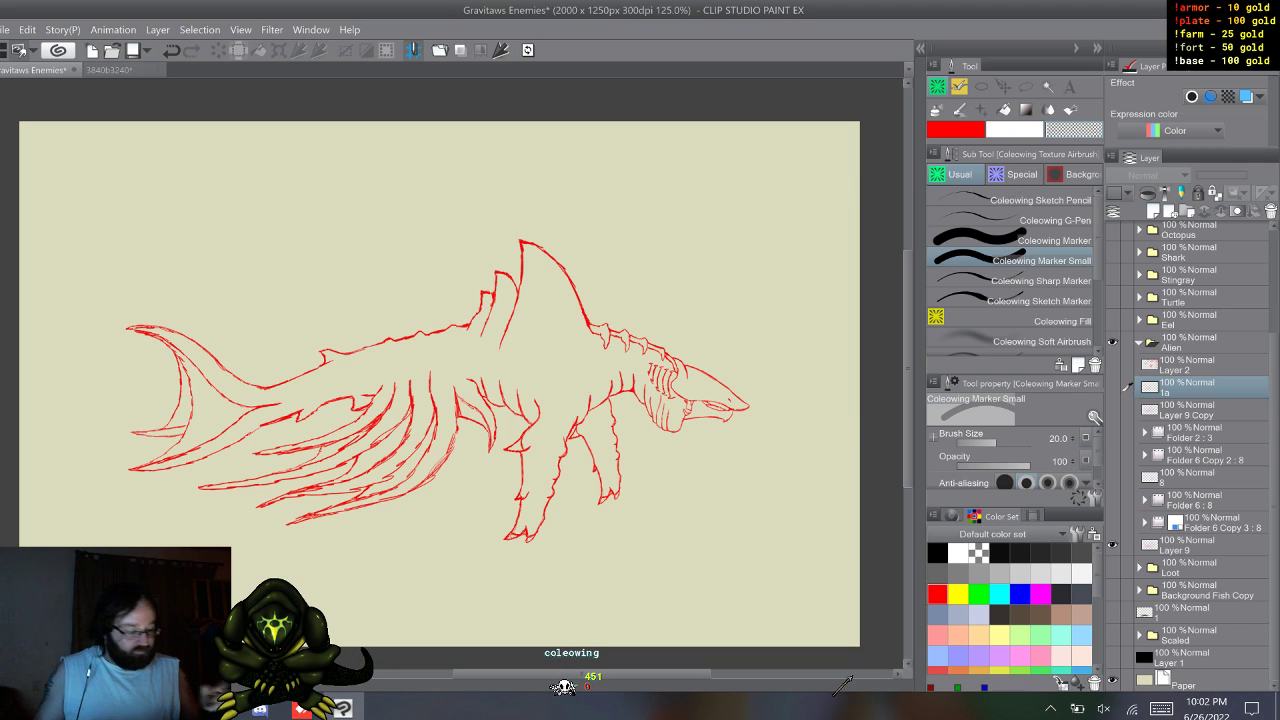
pyautogui.hotkey('ctrl', 'y')
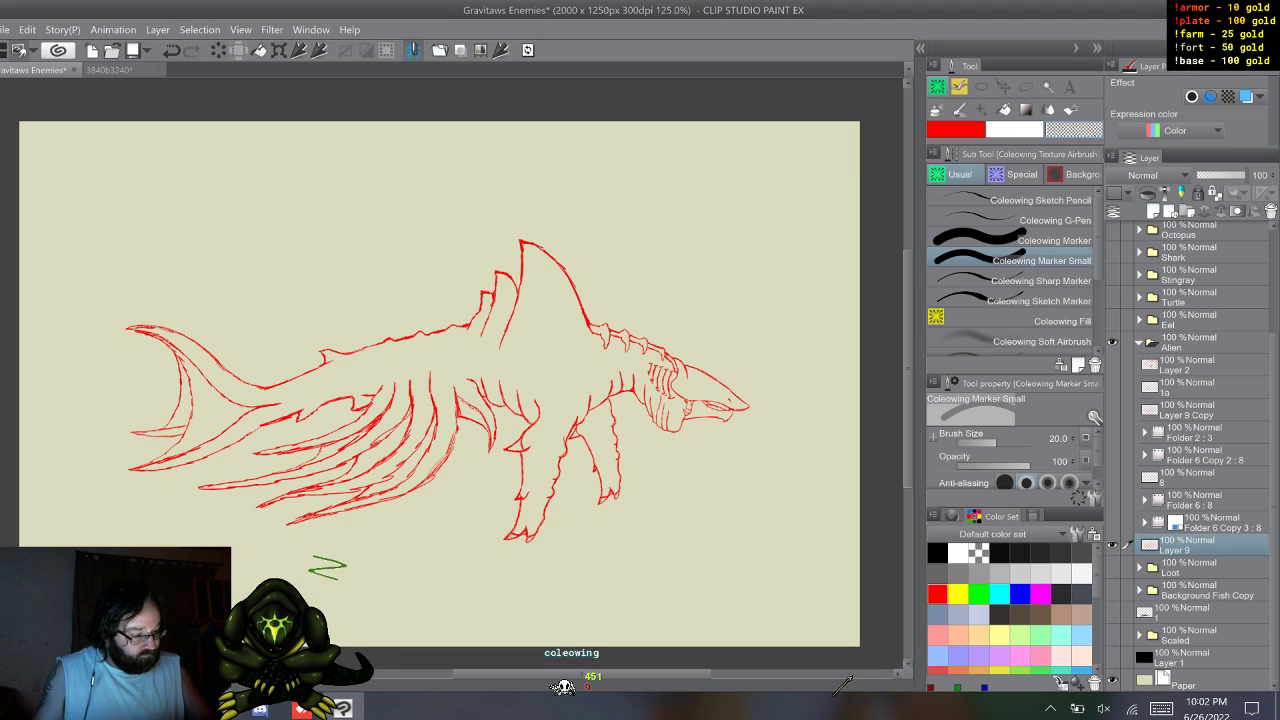
pyautogui.hotkey('ctrl', 'z')
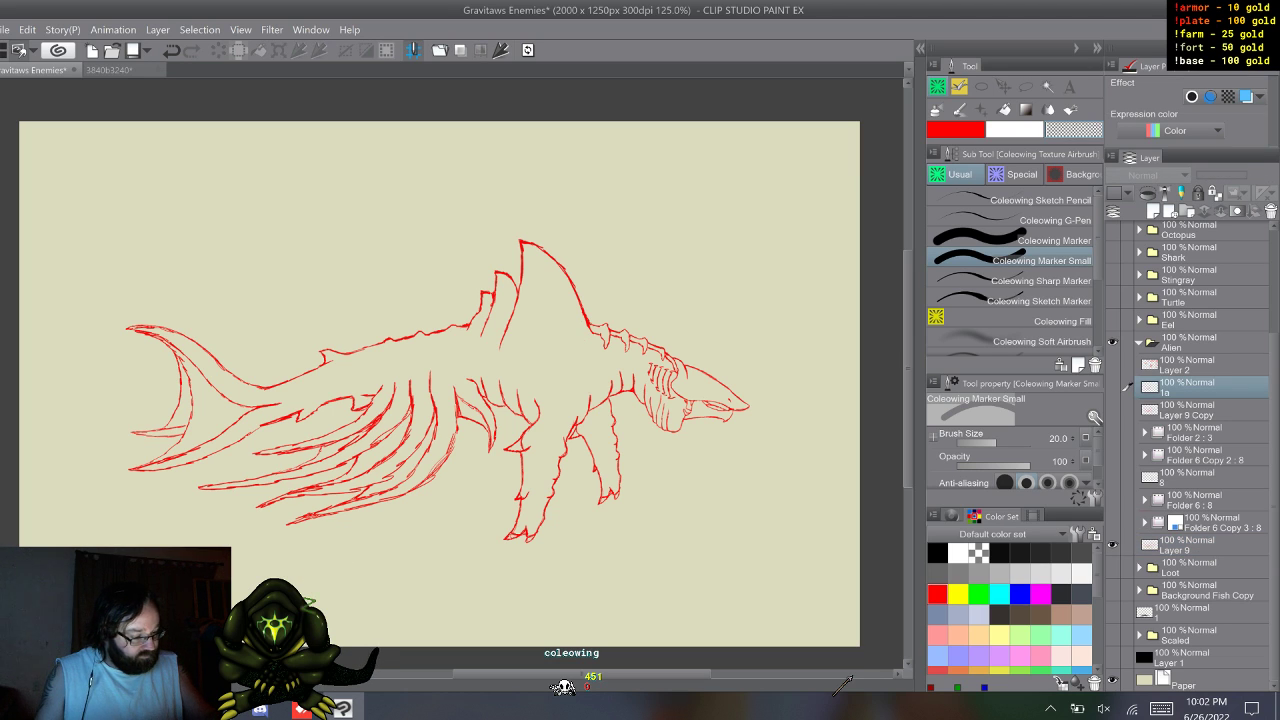
pyautogui.press('F9')
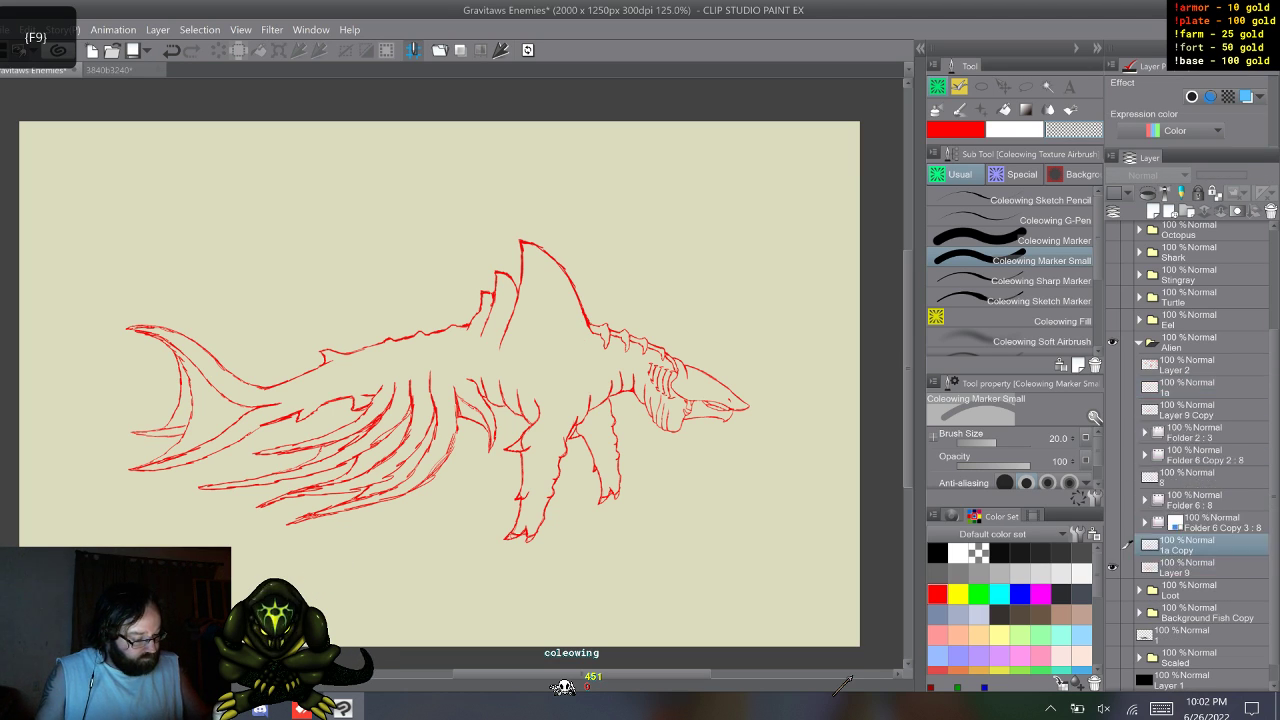
pyautogui.moveTo(1200, 546); pyautogui.dragTo(1200, 577)
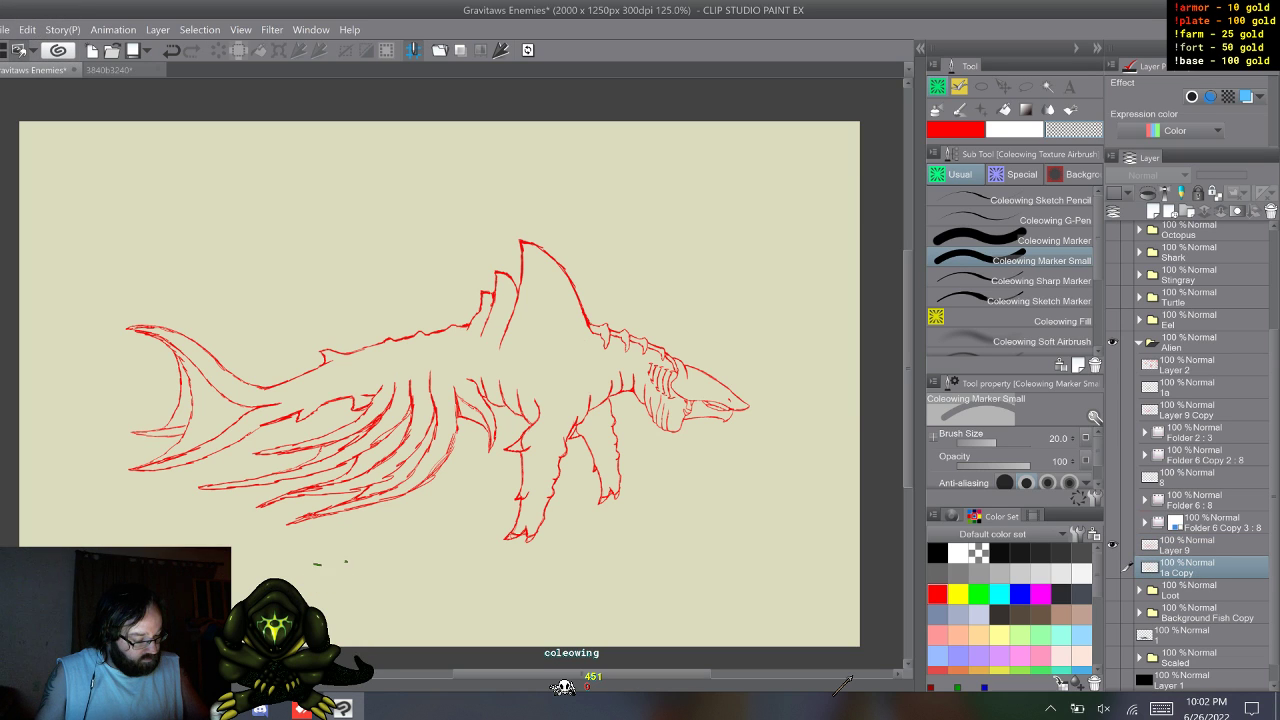
pyautogui.click(1112, 567)
pyautogui.click(1246, 97)
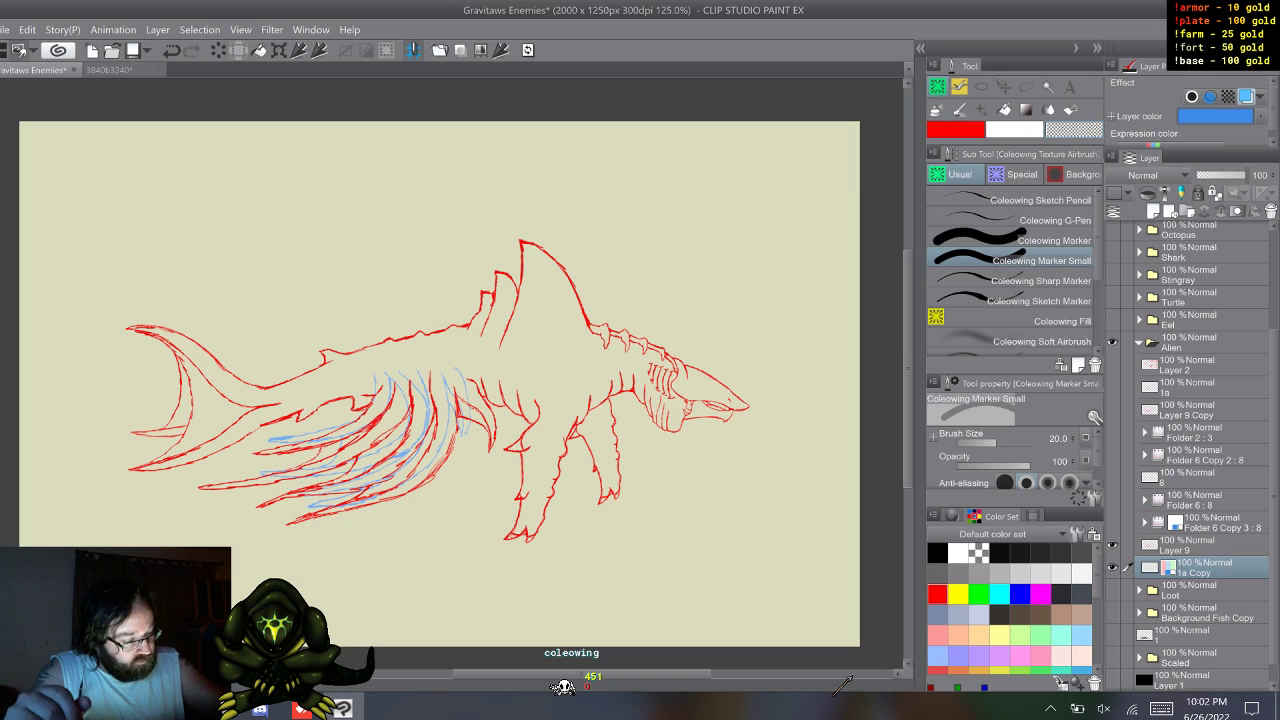
pyautogui.click(1012, 241)
pyautogui.click(1012, 260)
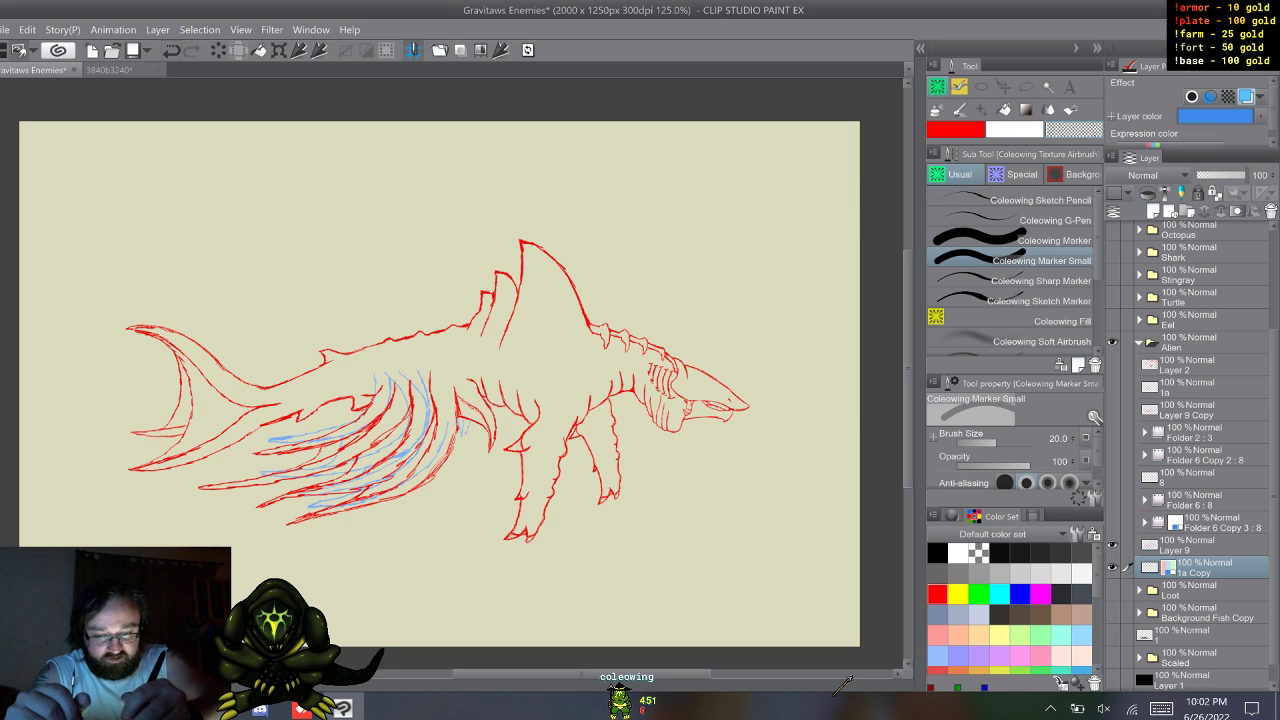
pyautogui.hotkey('ctrl', 'z')
pyautogui.rightClick(1192, 568)
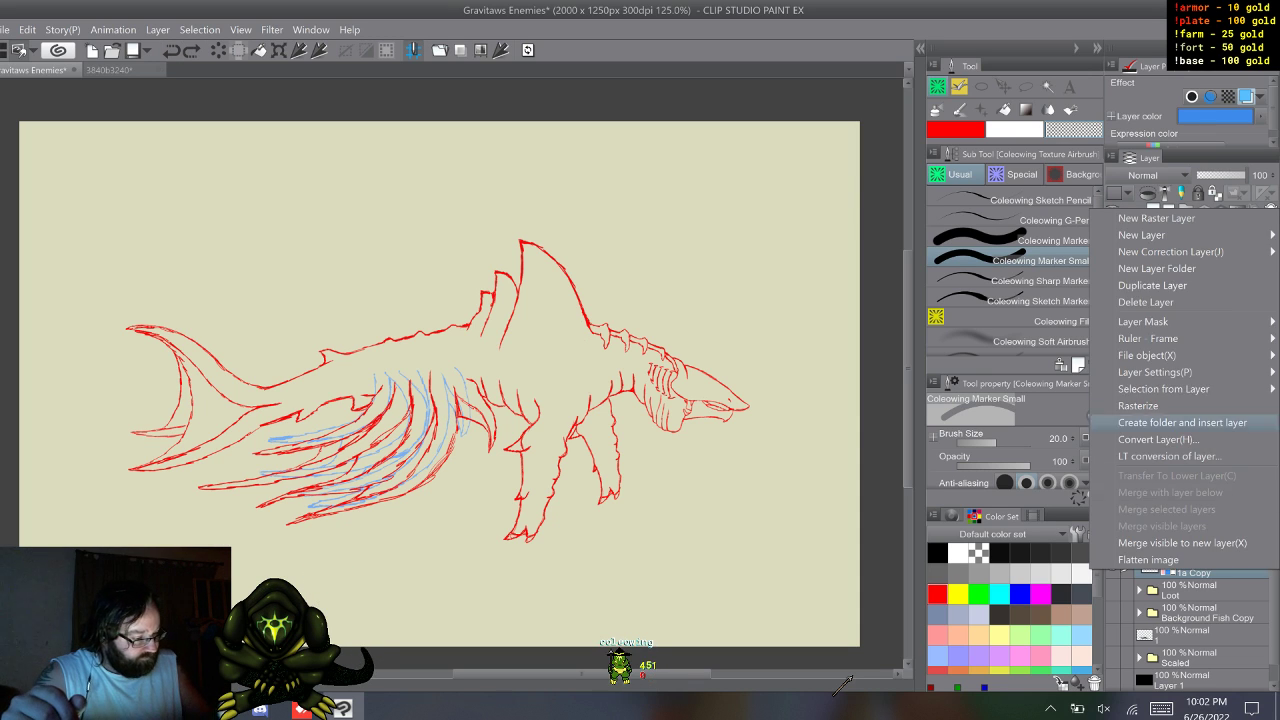
pyautogui.click(1150, 299)
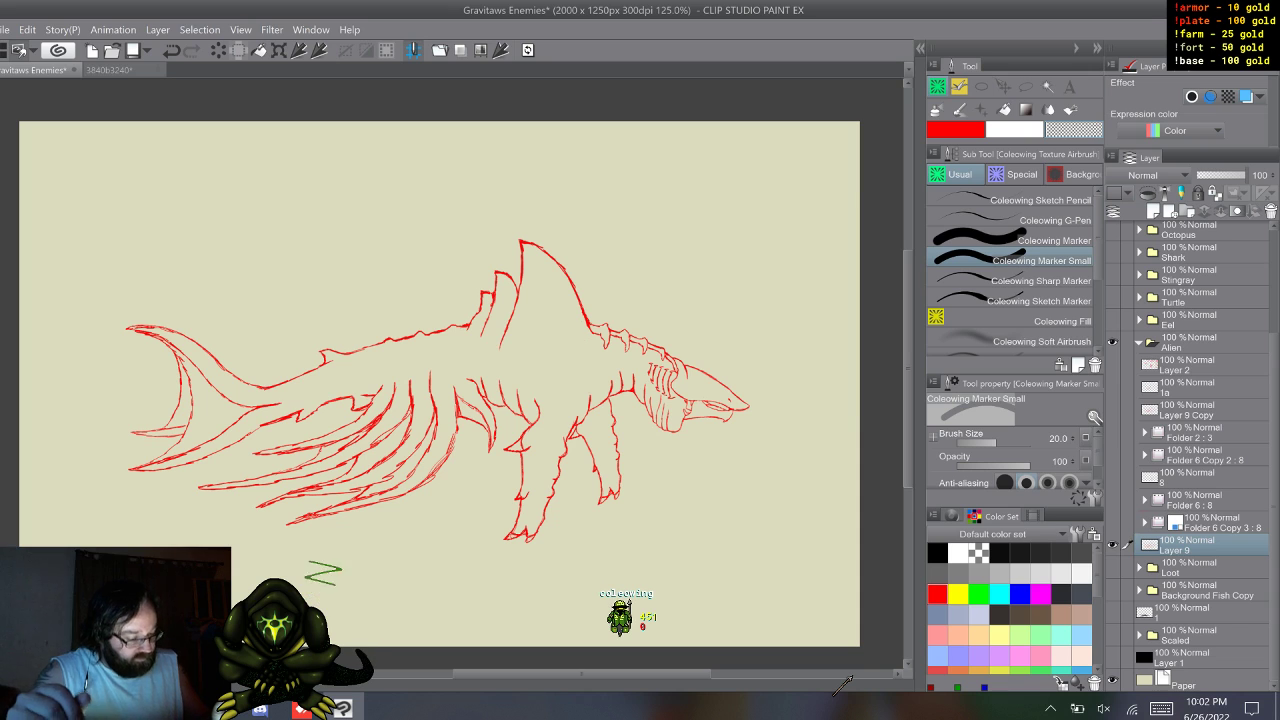
# - Duplicate Layer 9 and rotate the far front leg forward towards the head on the copy
pyautogui.press('F9')
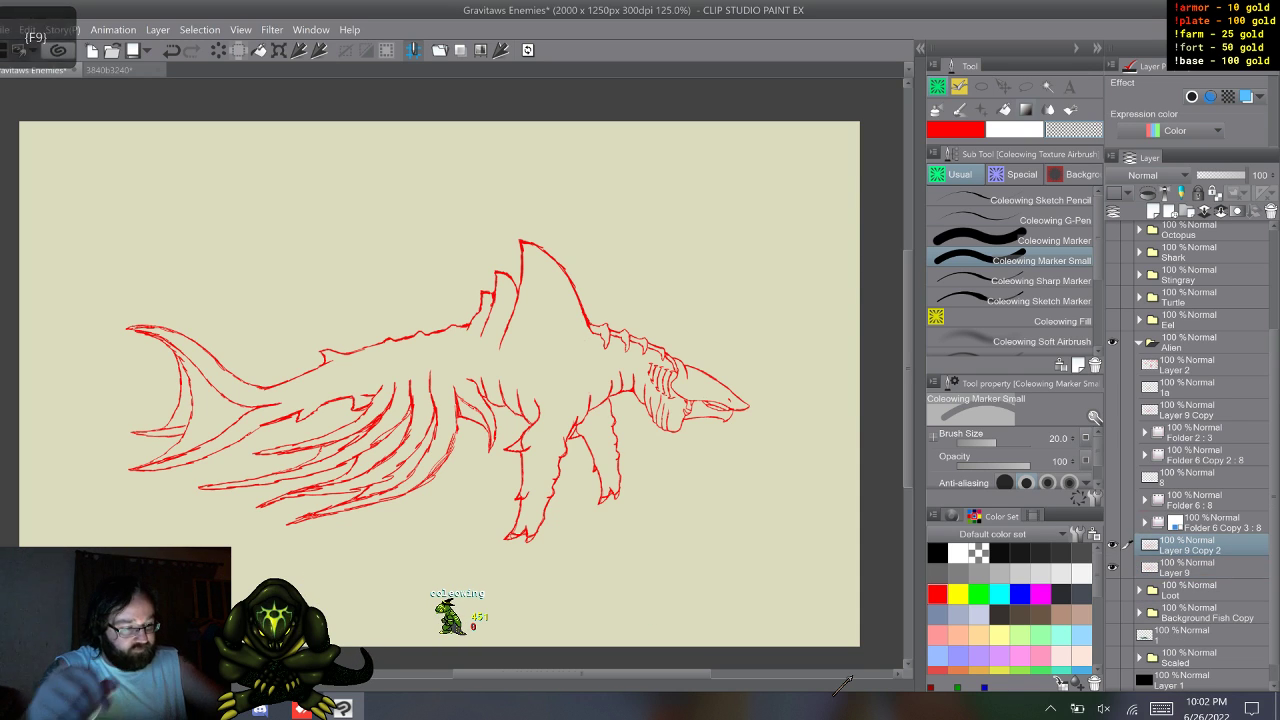
pyautogui.press('m')
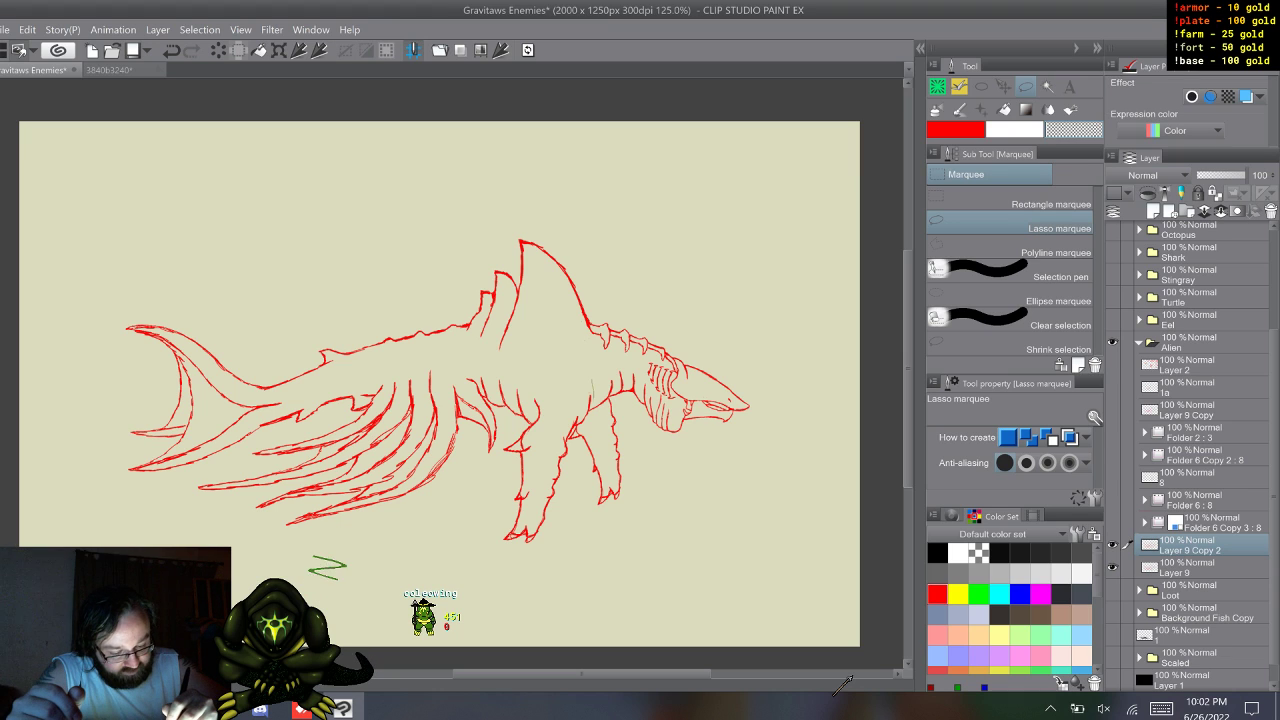
pyautogui.moveTo(594, 396); pyautogui.dragTo(580, 416)
pyautogui.hotkey('ctrl', 'z')
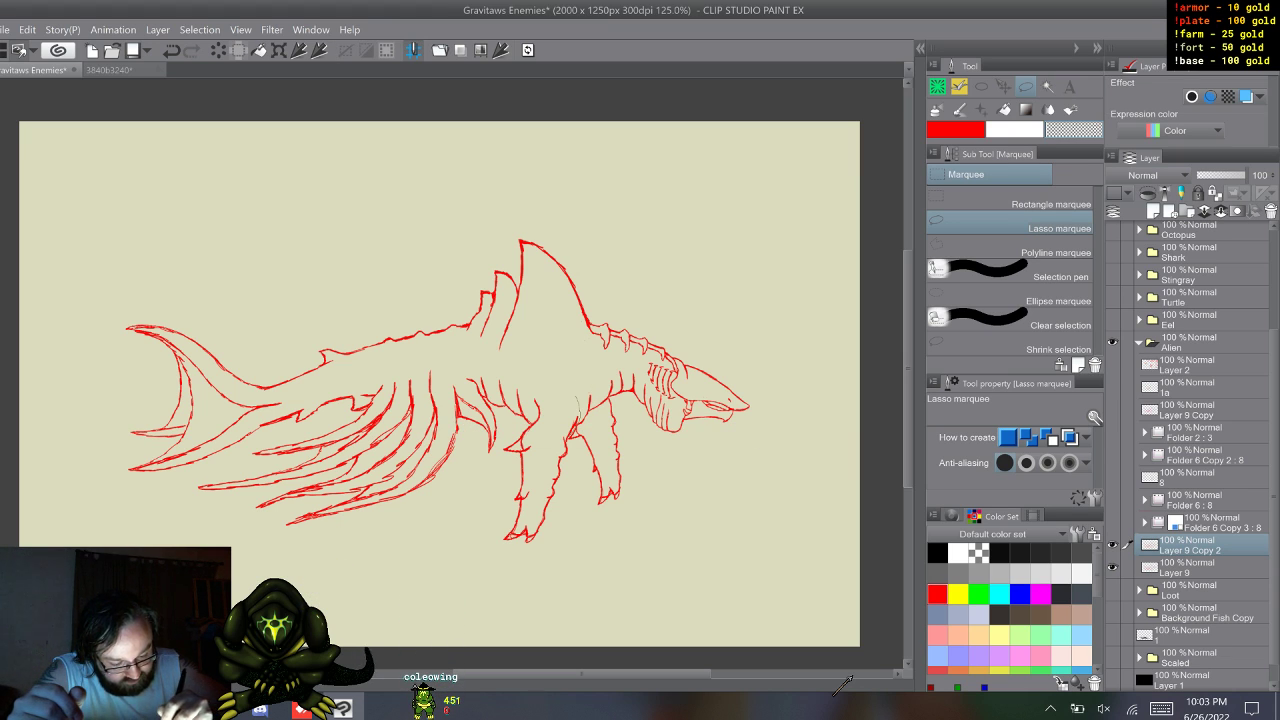
pyautogui.hotkey('ctrl', 'a')
pyautogui.hotkey('ctrl', 'd')
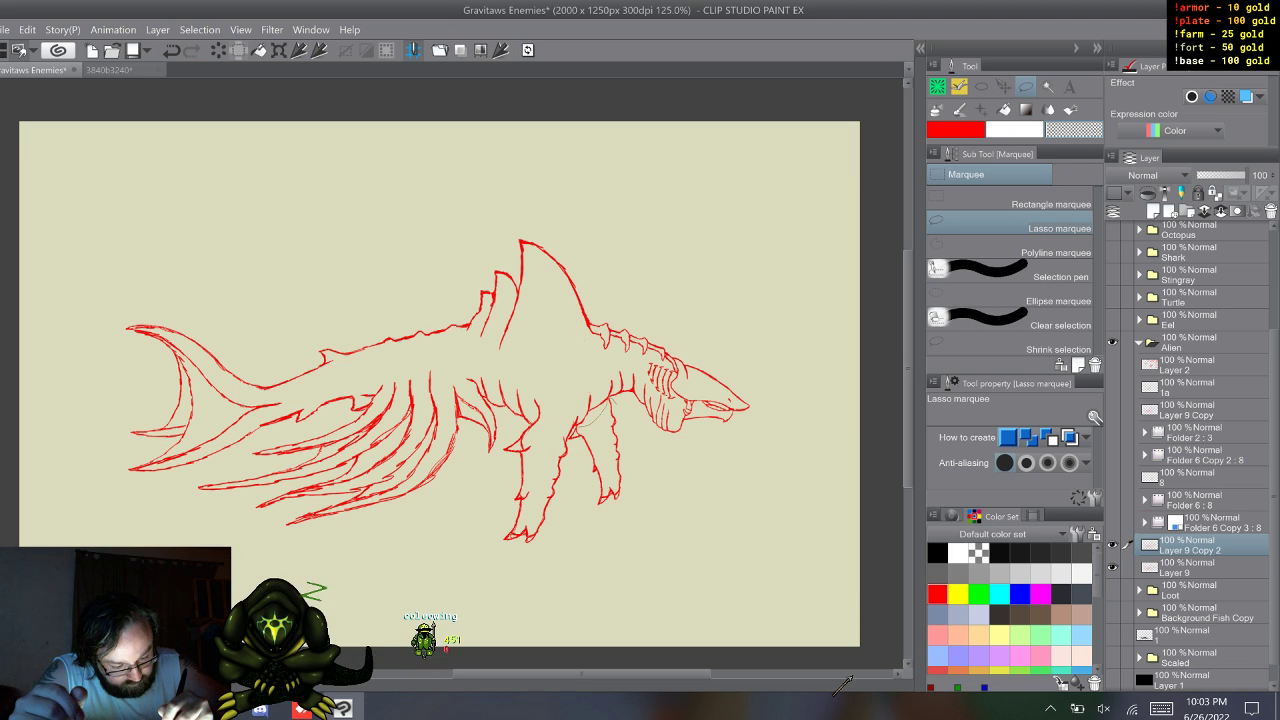
pyautogui.moveTo(580, 425)
pyautogui.mouseDown()
pyautogui.moveTo(578, 468)
pyautogui.moveTo(610, 524)
pyautogui.moveTo(640, 422)
pyautogui.moveTo(582, 423)
pyautogui.mouseUp()
pyautogui.hotkey('ctrl', 't')
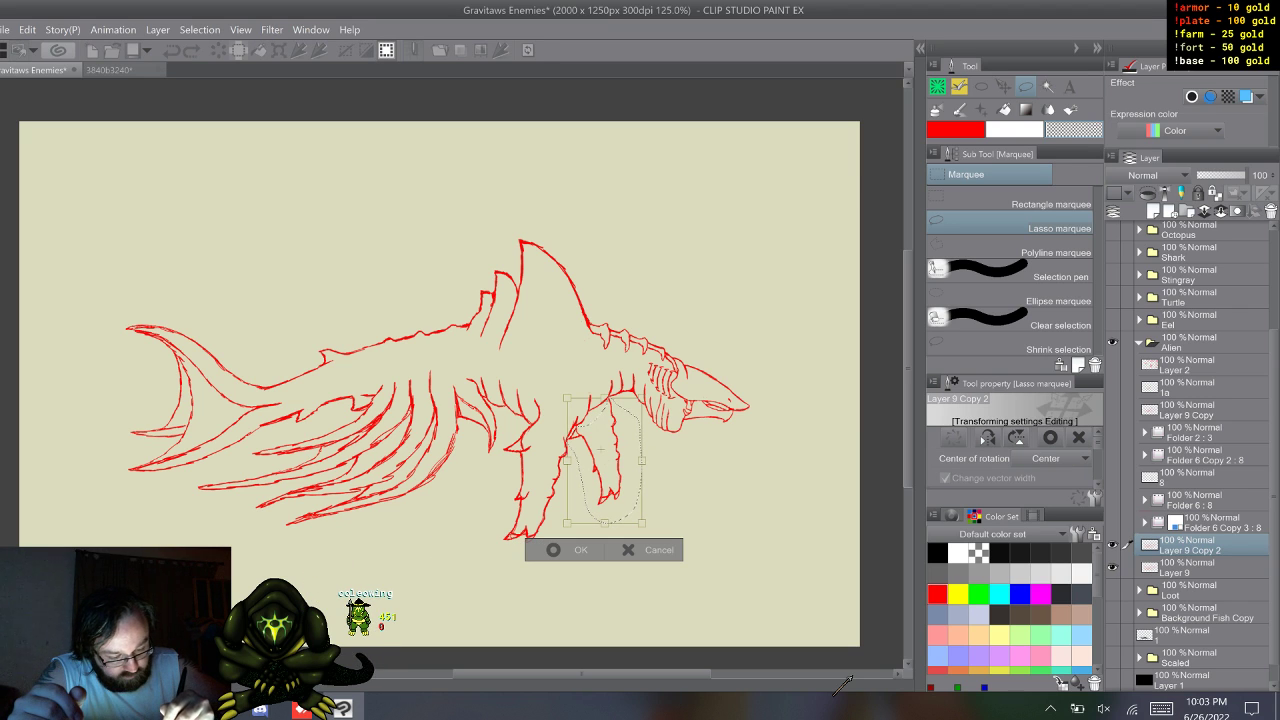
pyautogui.moveTo(650, 535); pyautogui.dragTo(708, 493)
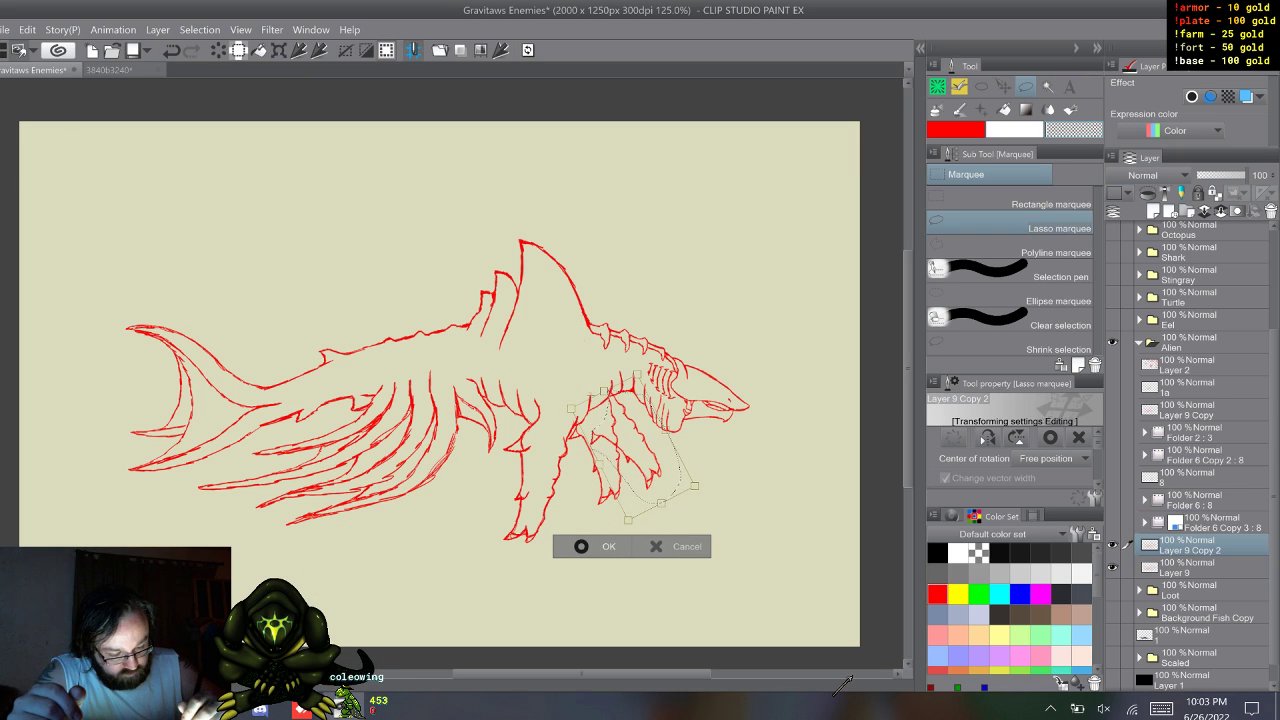
pyautogui.click(581, 546)
pyautogui.hotkey('ctrl', 'd')
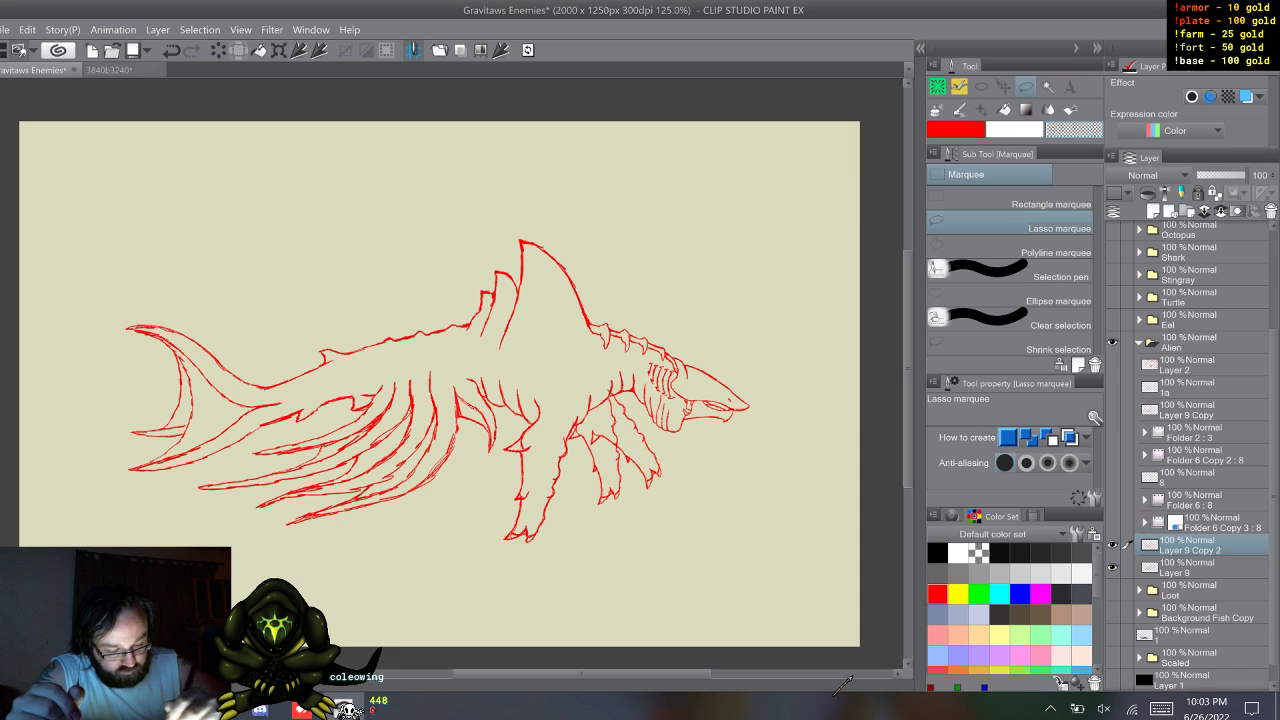
# - Display the original Layer 9 in blue as a reference and return to Layer 9 Copy 2
pyautogui.hotkey('alt', '[')
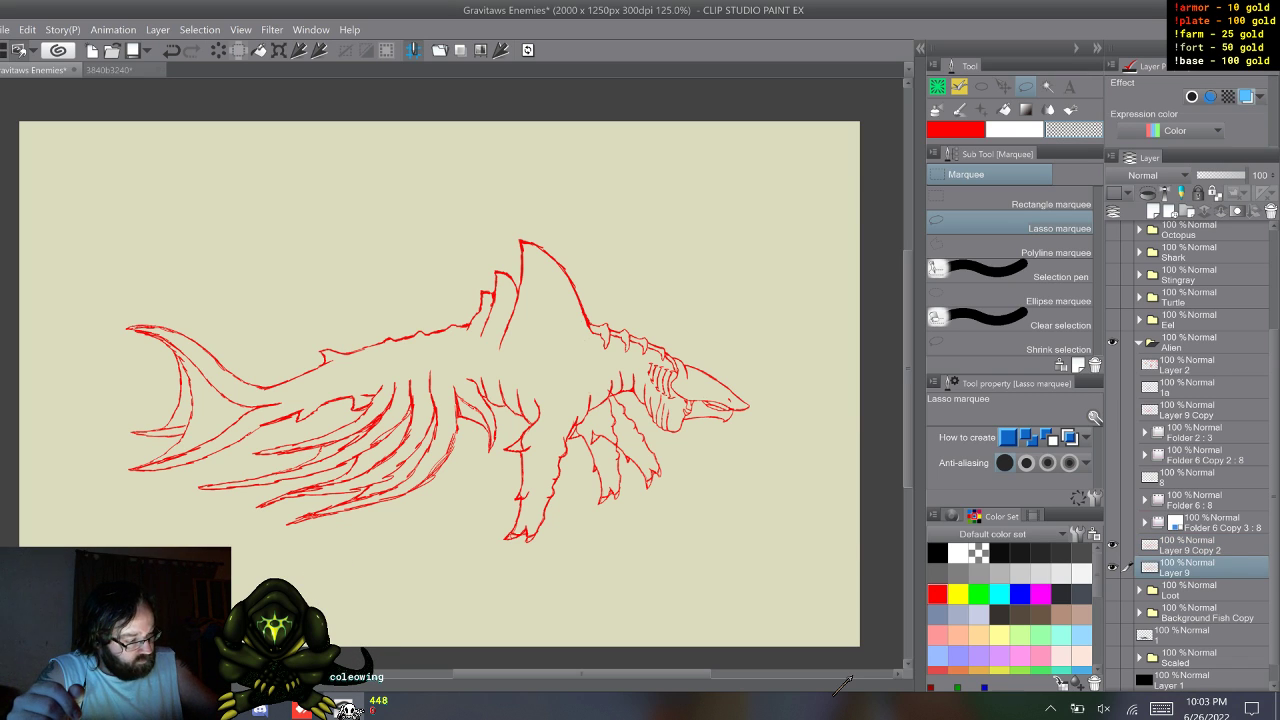
pyautogui.hotkey('ctrl', 'b')
pyautogui.hotkey('alt', ']')
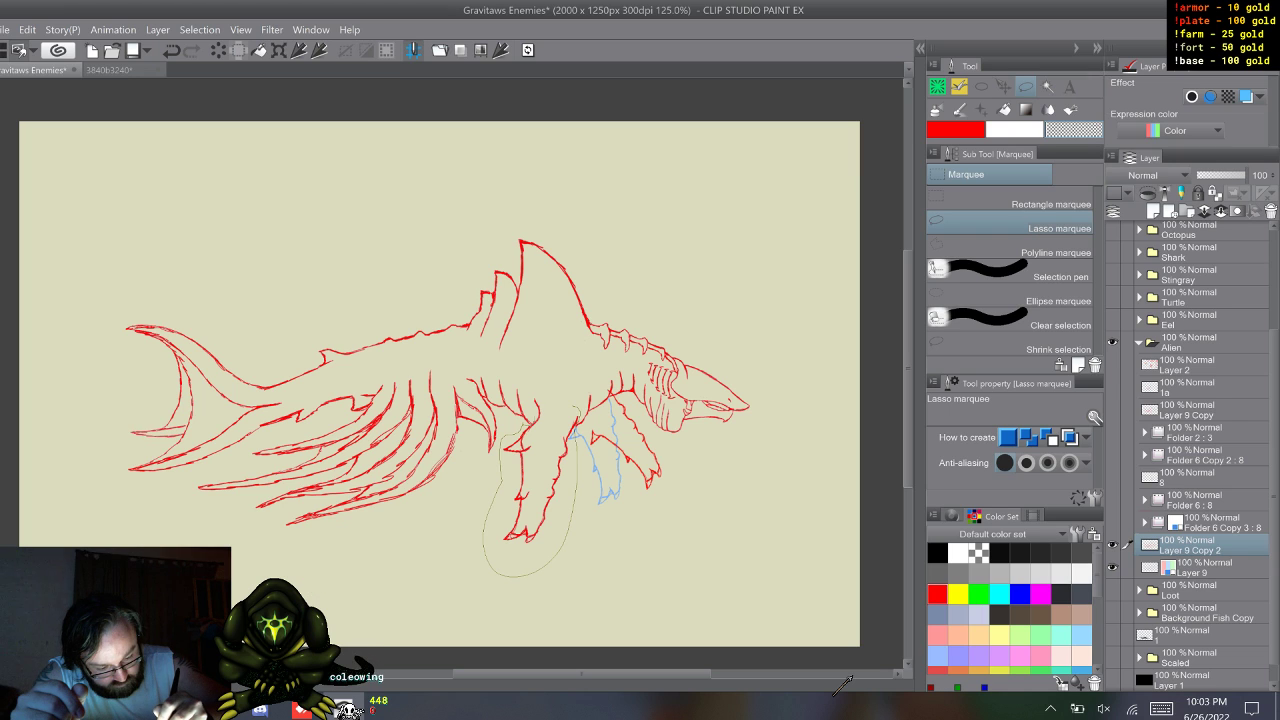
# - Rotate the near front leg forward on Layer 9 Copy 2 and switch to the Coleowing Sketch Pencil in red
pyautogui.moveTo(542, 384); pyautogui.dragTo(562, 384)
pyautogui.hotkey('ctrl', 't')
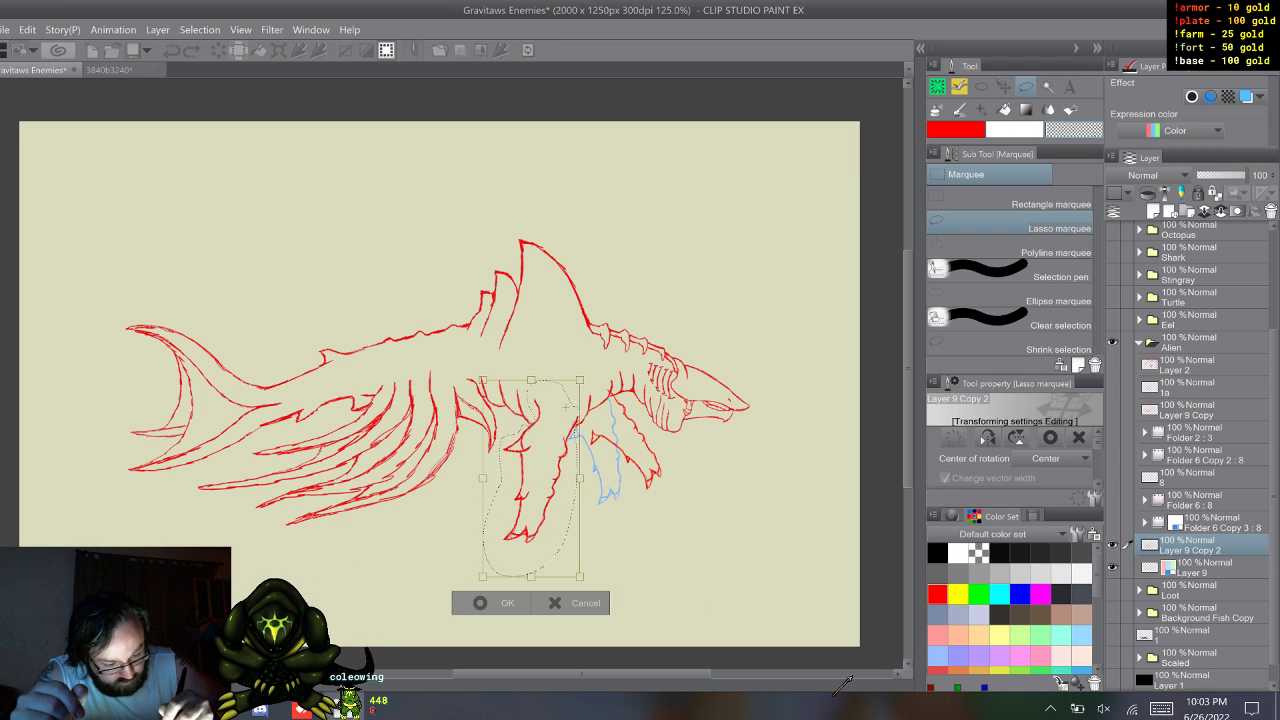
pyautogui.moveTo(600, 560)
pyautogui.mouseDown()
pyautogui.moveTo(665, 528)
pyautogui.moveTo(697, 491)
pyautogui.moveTo(683, 526)
pyautogui.moveTo(700, 511)
pyautogui.mouseUp()
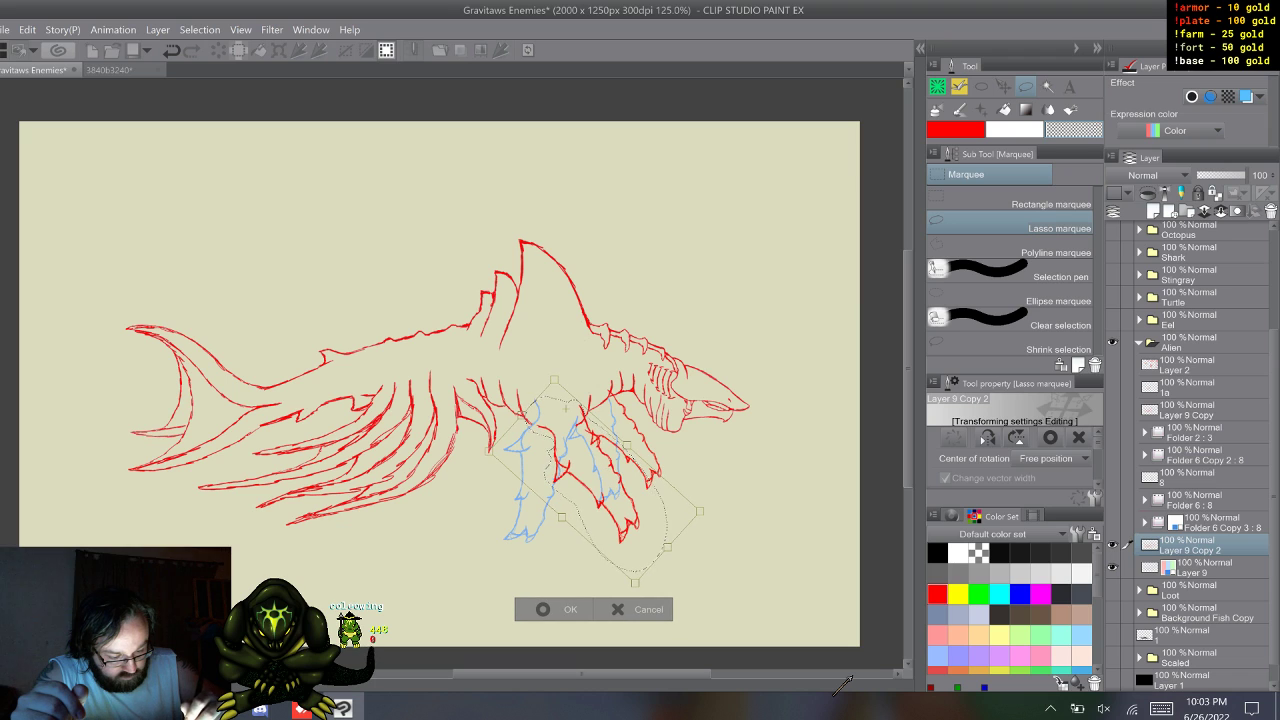
pyautogui.press('Return')
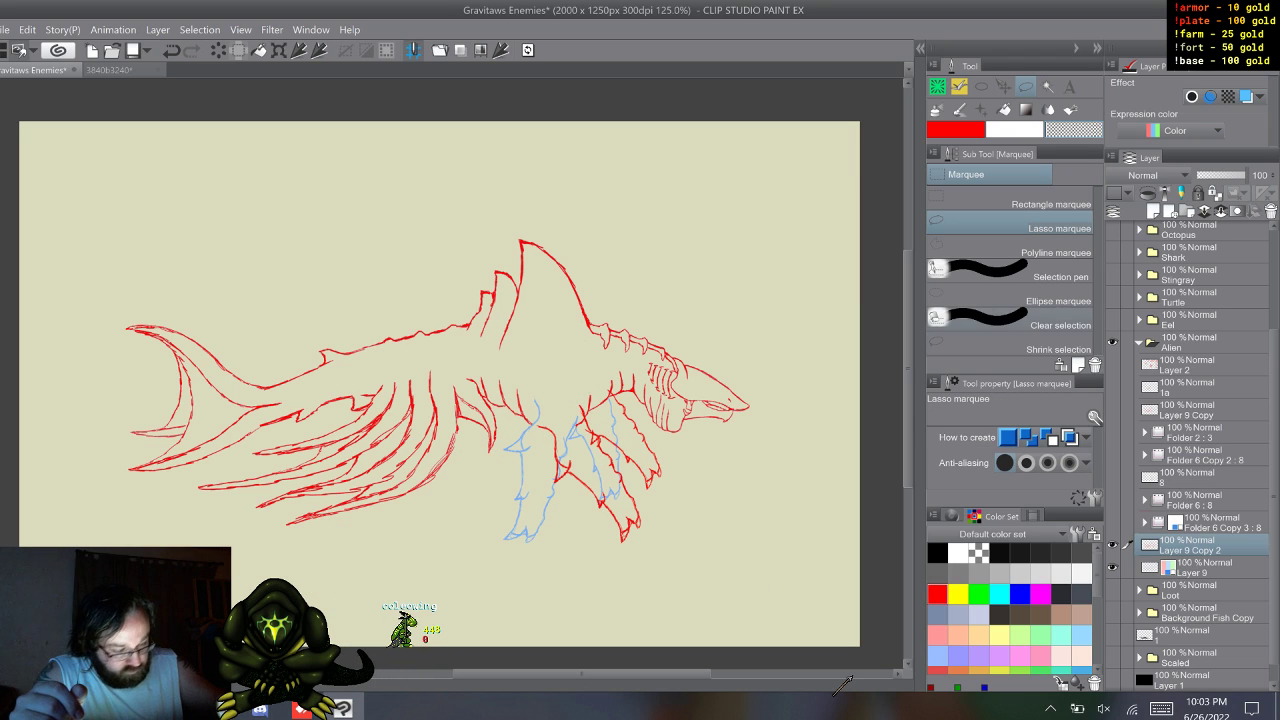
pyautogui.press('p')
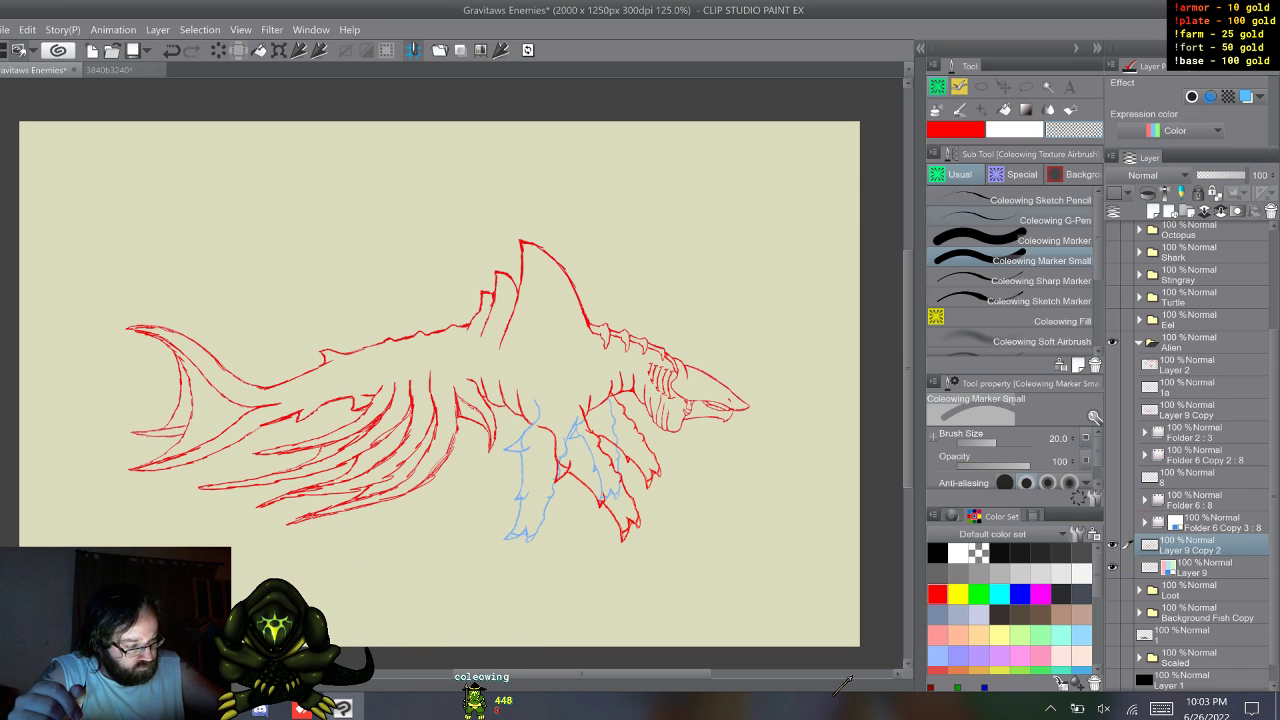
pyautogui.click(1010, 200)
pyautogui.click(955, 130)
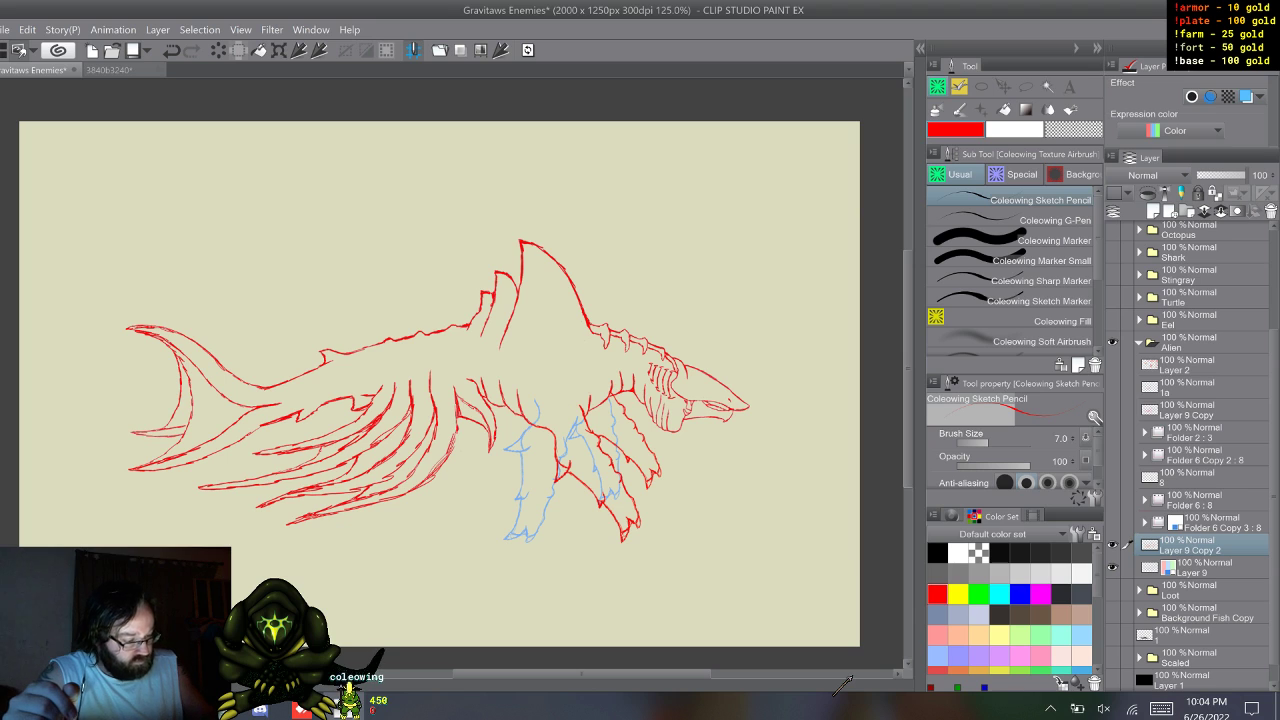
# - Duplicate the open-mouth pose from Layer 9 Copy above Layer 9 Copy 2 and erase everything except its head
pyautogui.click(1112, 410)
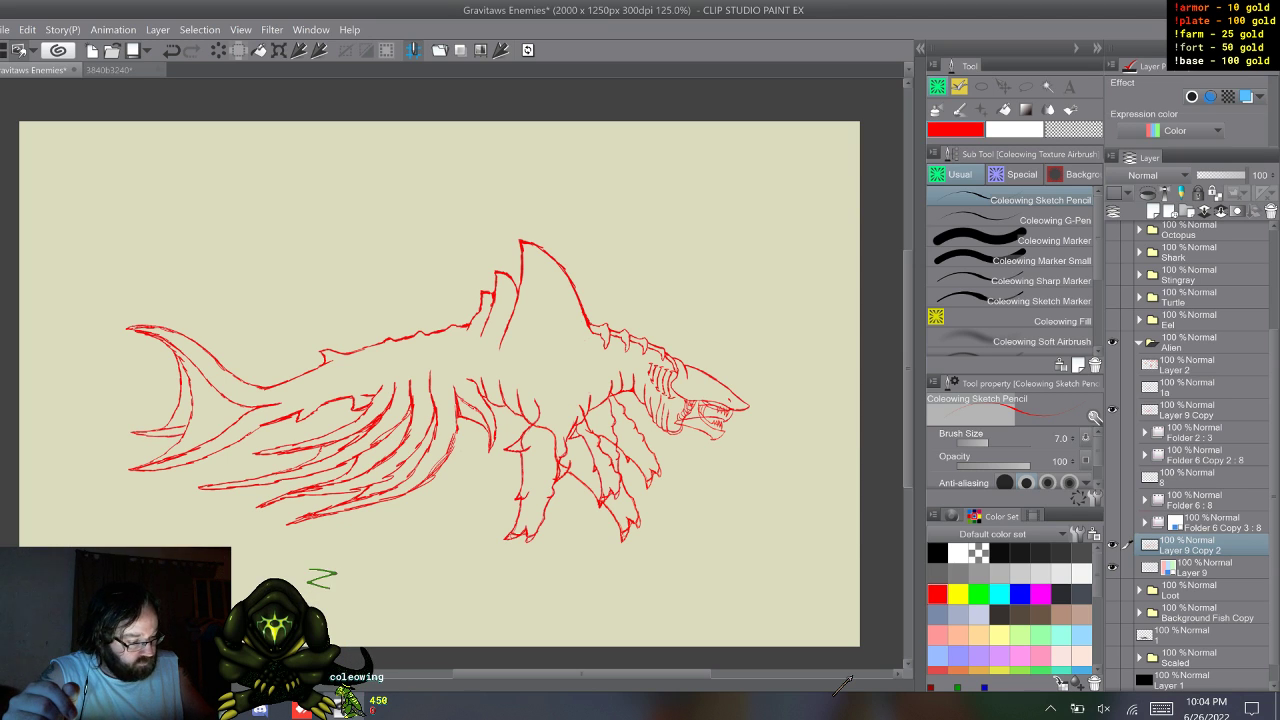
pyautogui.click(1190, 411)
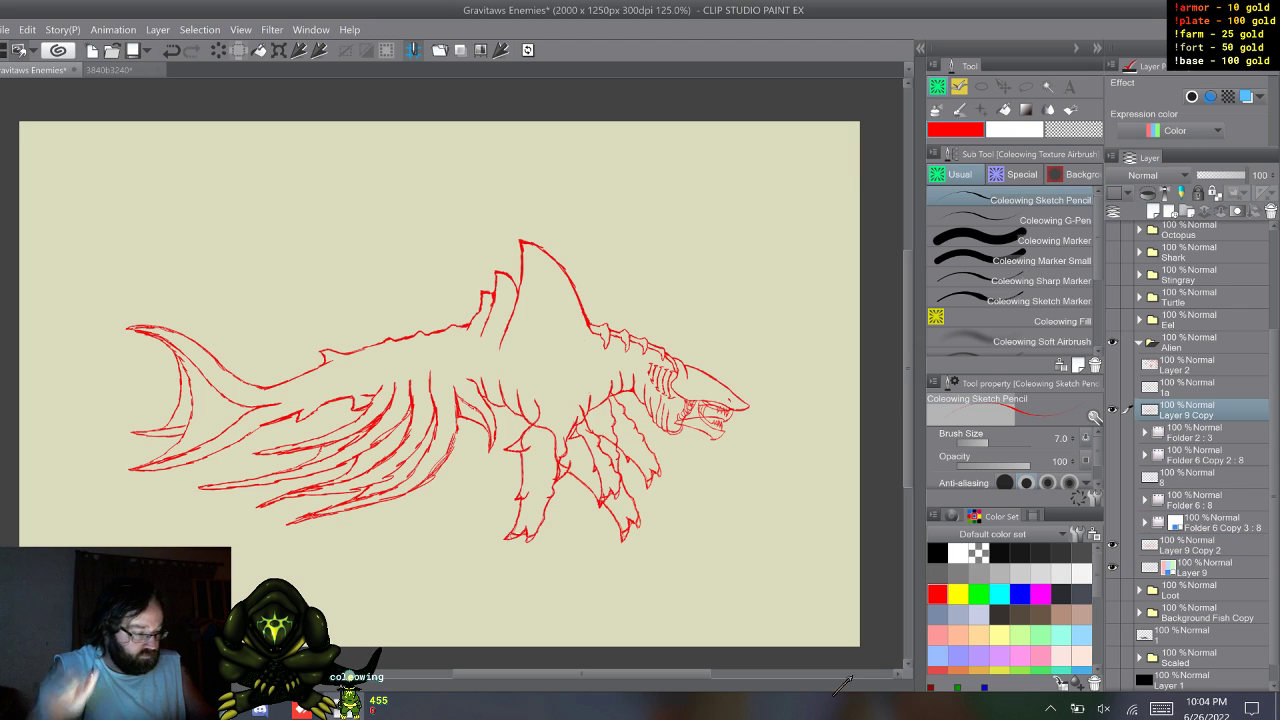
pyautogui.press('F9')
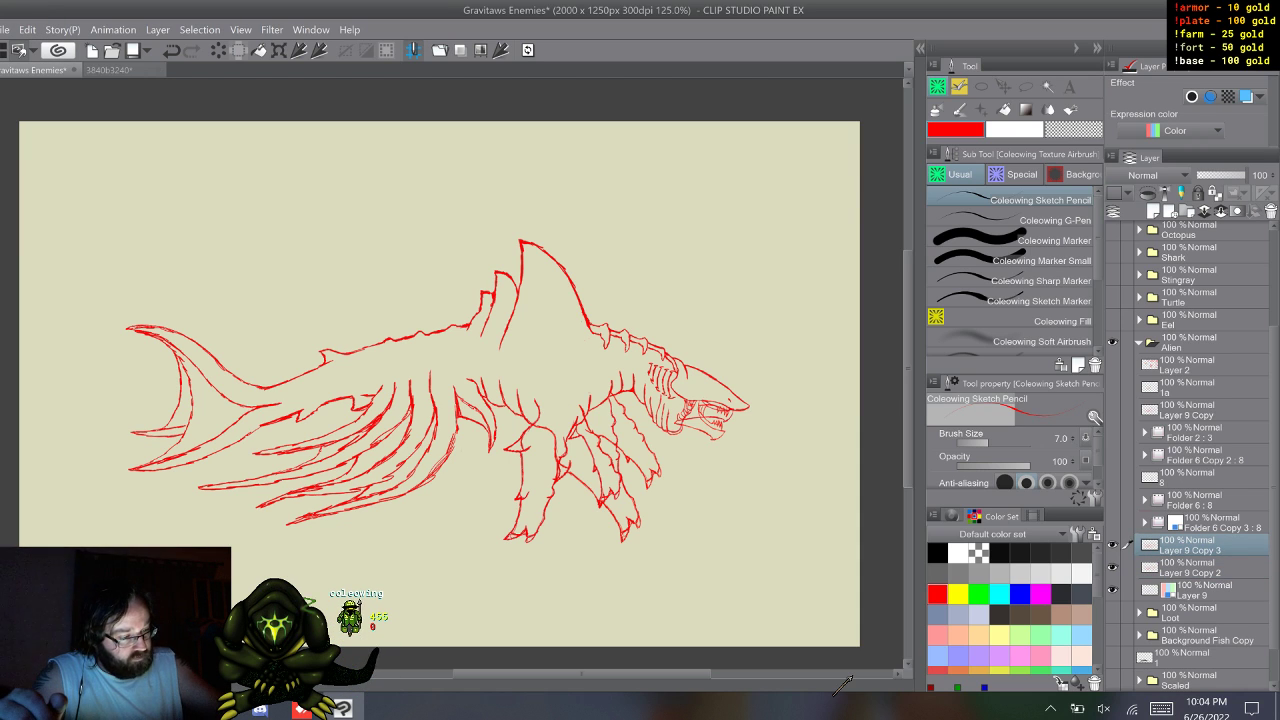
pyautogui.press('m')
pyautogui.moveTo(768, 388)
pyautogui.mouseDown()
pyautogui.moveTo(724, 460)
pyautogui.moveTo(676, 455)
pyautogui.moveTo(660, 438)
pyautogui.moveTo(668, 378)
pyautogui.moveTo(708, 341)
pyautogui.moveTo(742, 345)
pyautogui.mouseUp()
pyautogui.hotkey('shift', 'Delete')
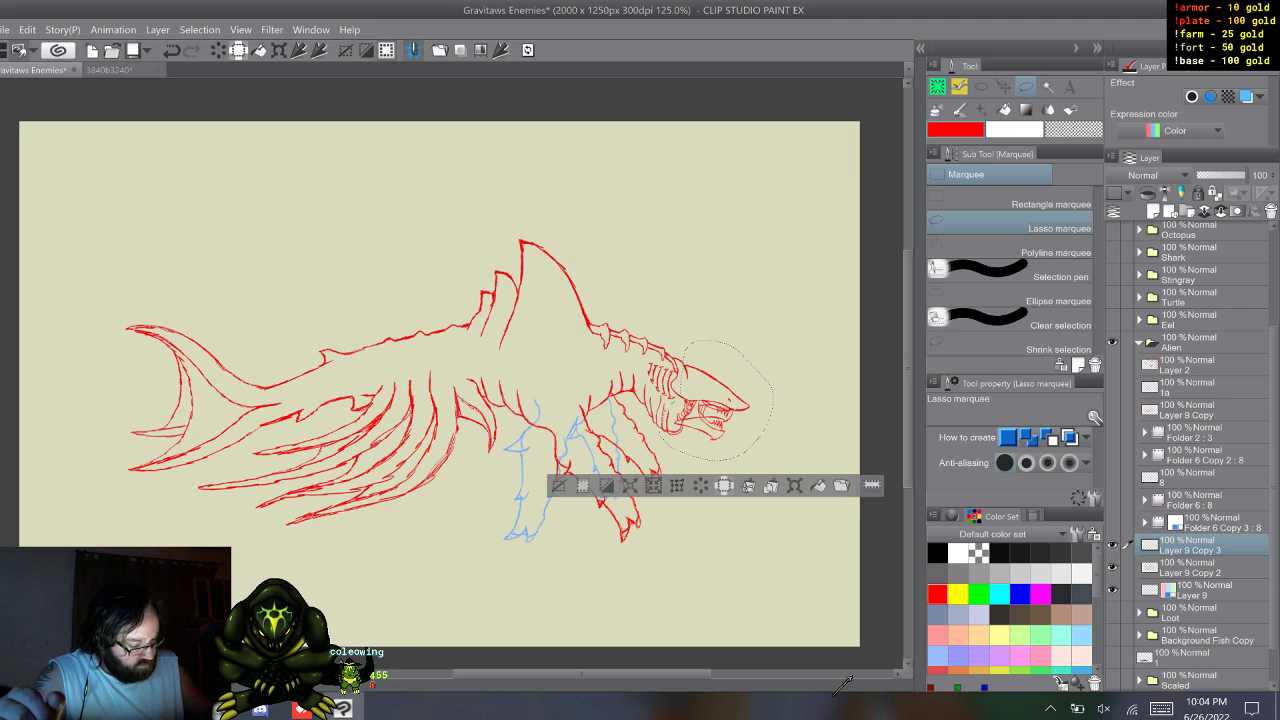
# - Delete the closed-mouth head from Layer 9 Copy 2 and merge the open-mouth head layer with it
pyautogui.click(1192, 568)
pyautogui.press('Delete')
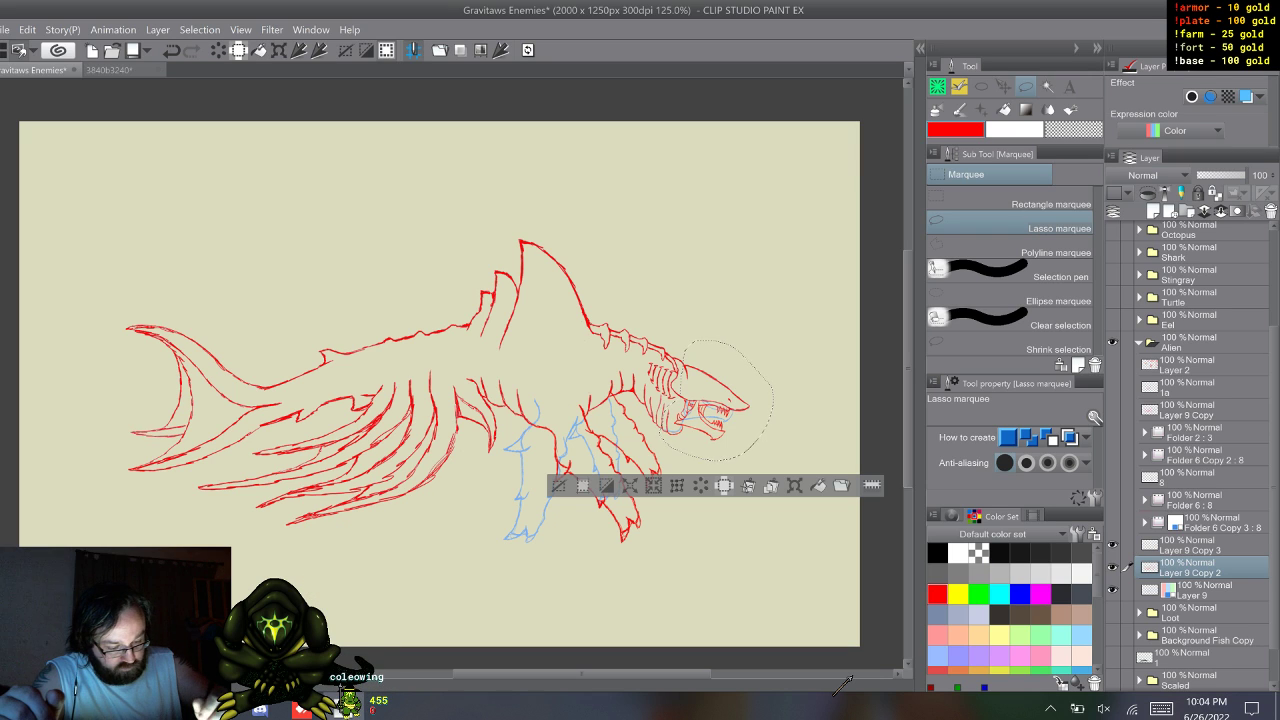
pyautogui.hotkey('ctrl', 'd')
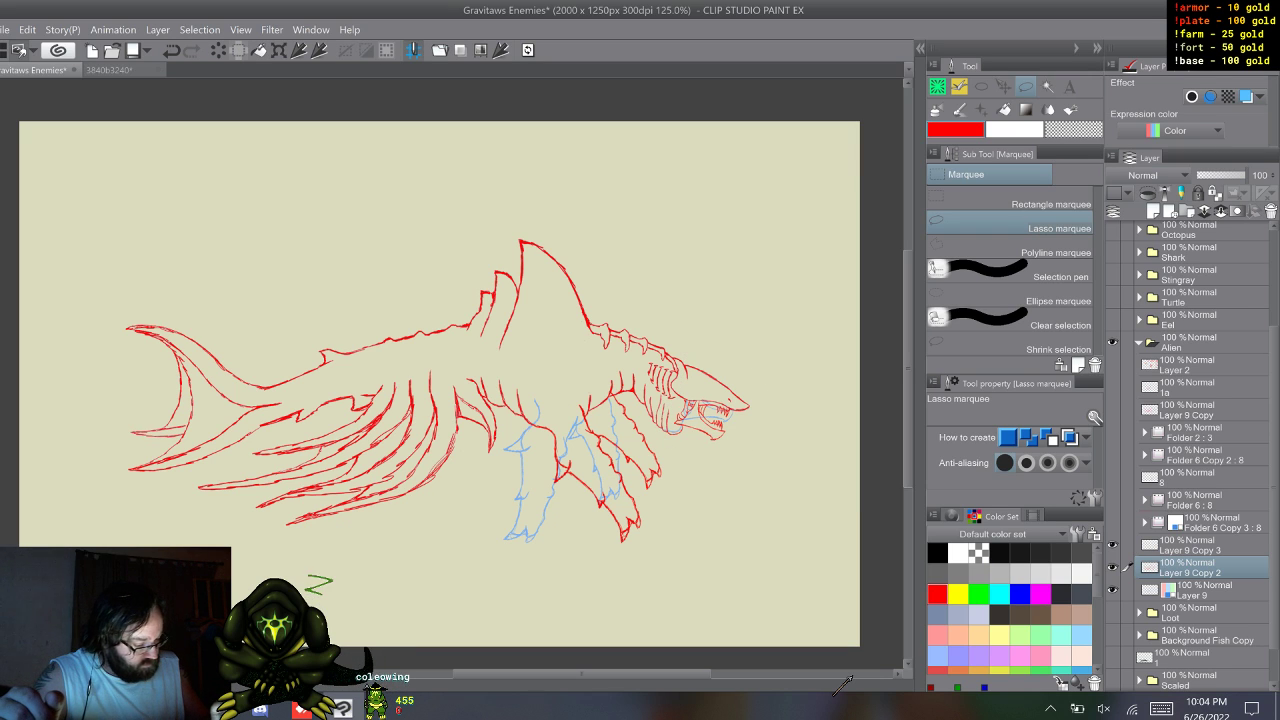
pyautogui.hotkey('ctrl', 'z')
pyautogui.hotkey('ctrl', 'z')
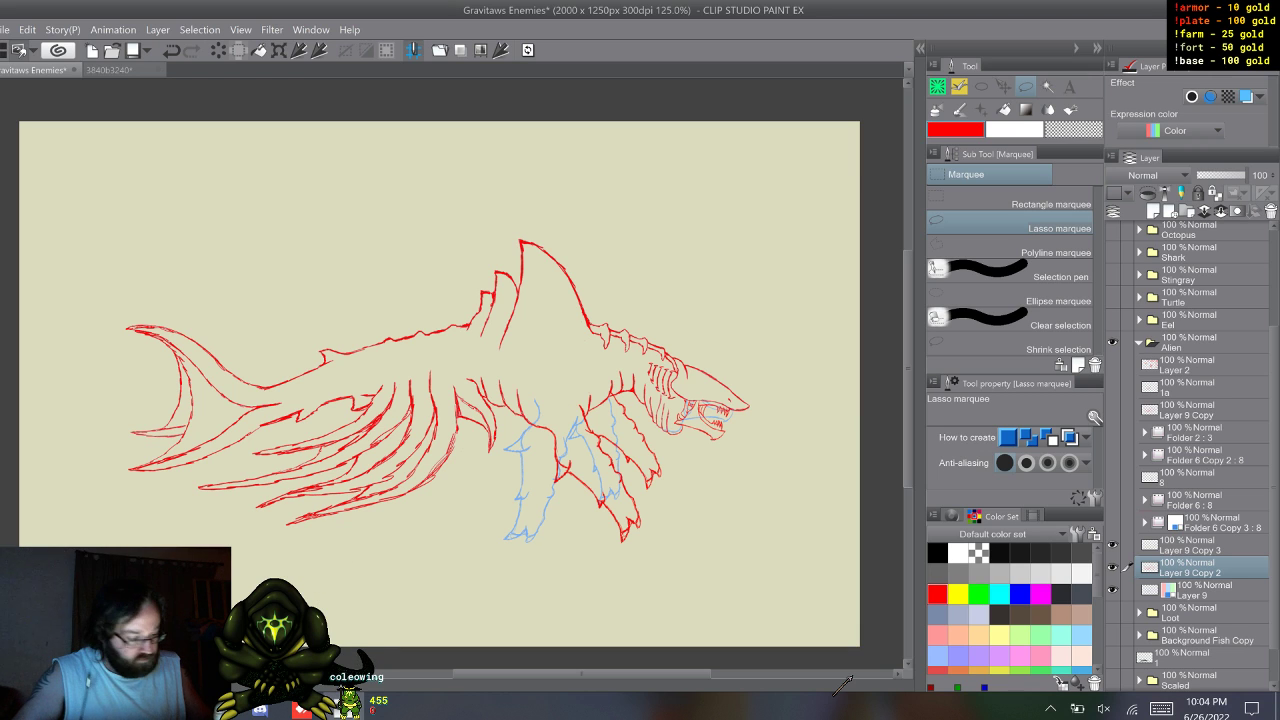
pyautogui.keyDown('shift'); pyautogui.click(1192, 545); pyautogui.keyUp('shift')
pyautogui.rightClick(1192, 546)
pyautogui.click(1166, 486)
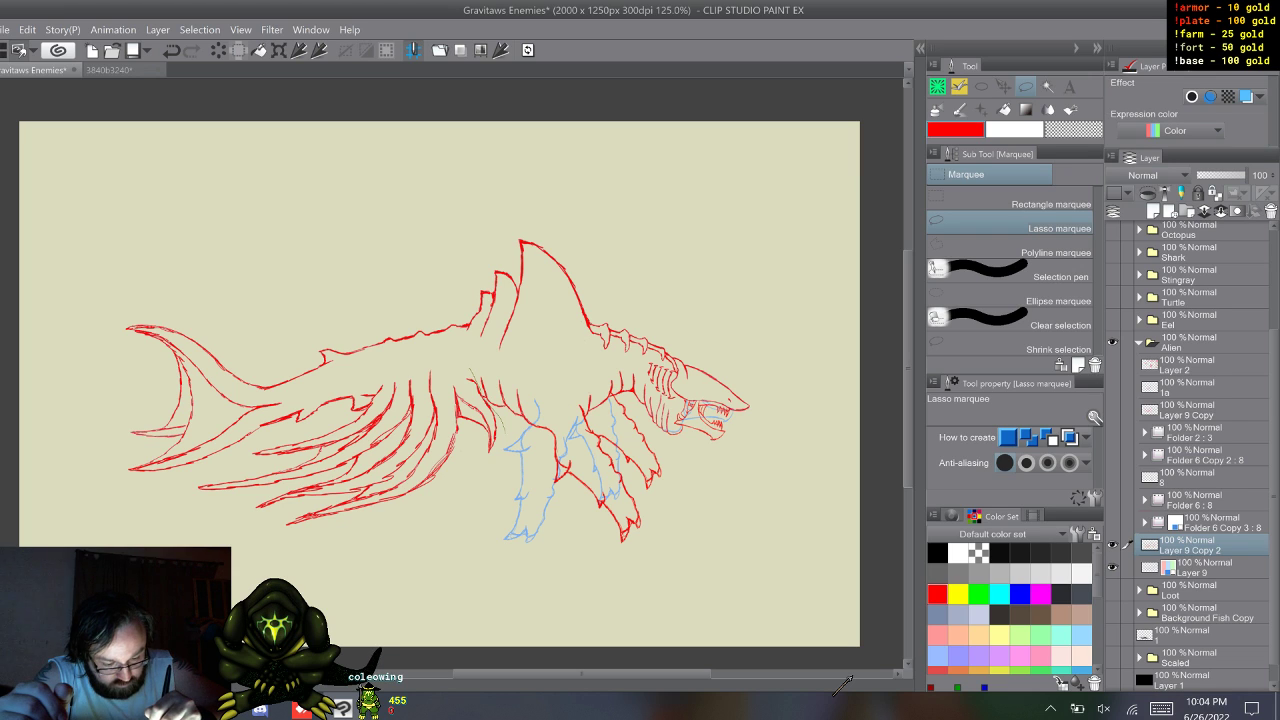
# - Delete the trailing back fins beneath the body on Layer 9 Copy 2
pyautogui.moveTo(458, 510)
pyautogui.mouseDown()
pyautogui.moveTo(333, 566)
pyautogui.moveTo(190, 531)
pyautogui.moveTo(180, 484)
pyautogui.moveTo(198, 468)
pyautogui.moveTo(322, 424)
pyautogui.mouseUp()
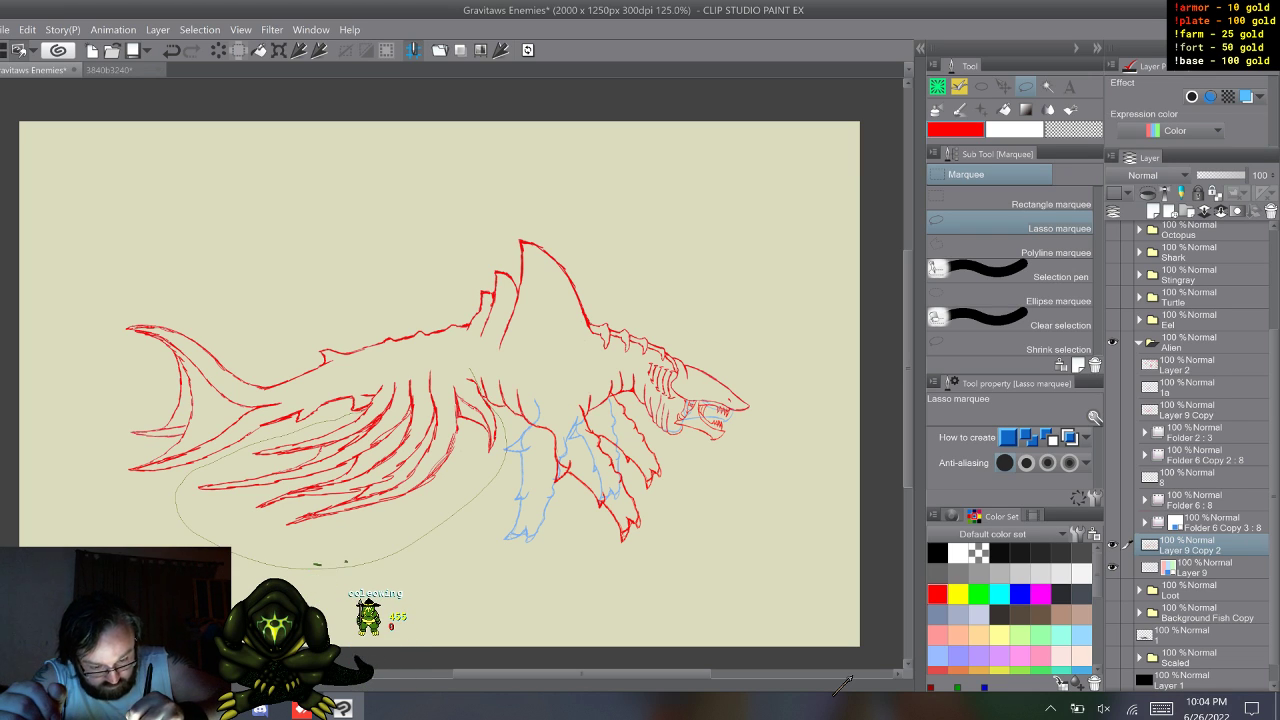
pyautogui.moveTo(322, 424)
pyautogui.mouseDown()
pyautogui.moveTo(380, 372)
pyautogui.moveTo(470, 370)
pyautogui.moveTo(505, 445)
pyautogui.mouseUp()
pyautogui.press('Delete')
pyautogui.hotkey('ctrl', 'd')
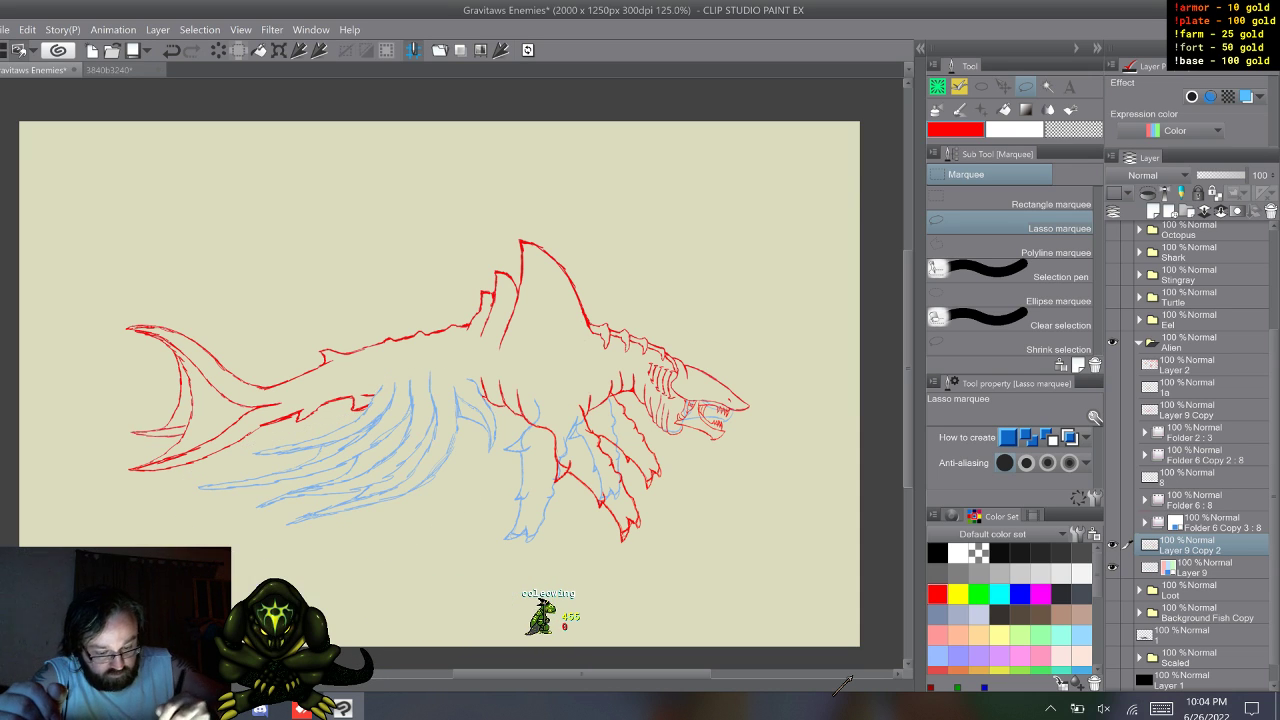
# - Redraw the back fins beneath the body on Layer 9 Copy 2 in red with the Coleowing Sketch Pencil, curving them more steeply downward
pyautogui.press('b')
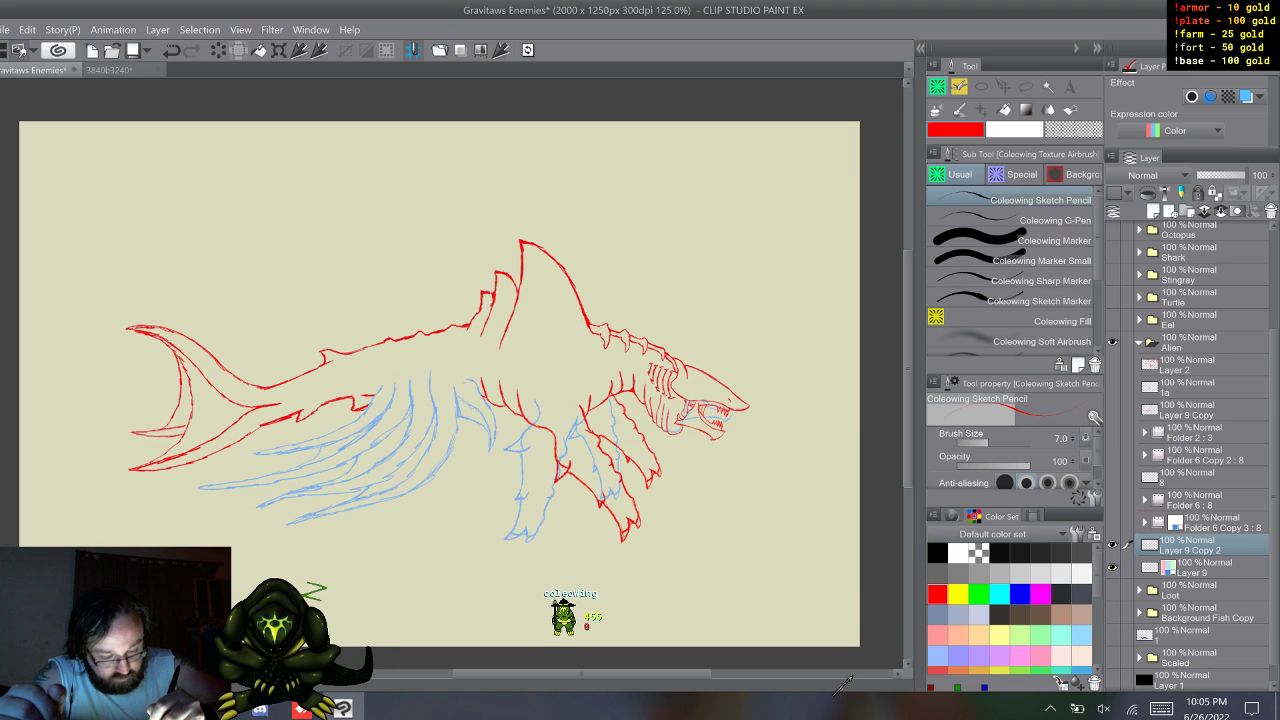
pyautogui.moveTo(308, 564); pyautogui.dragTo(342, 582)
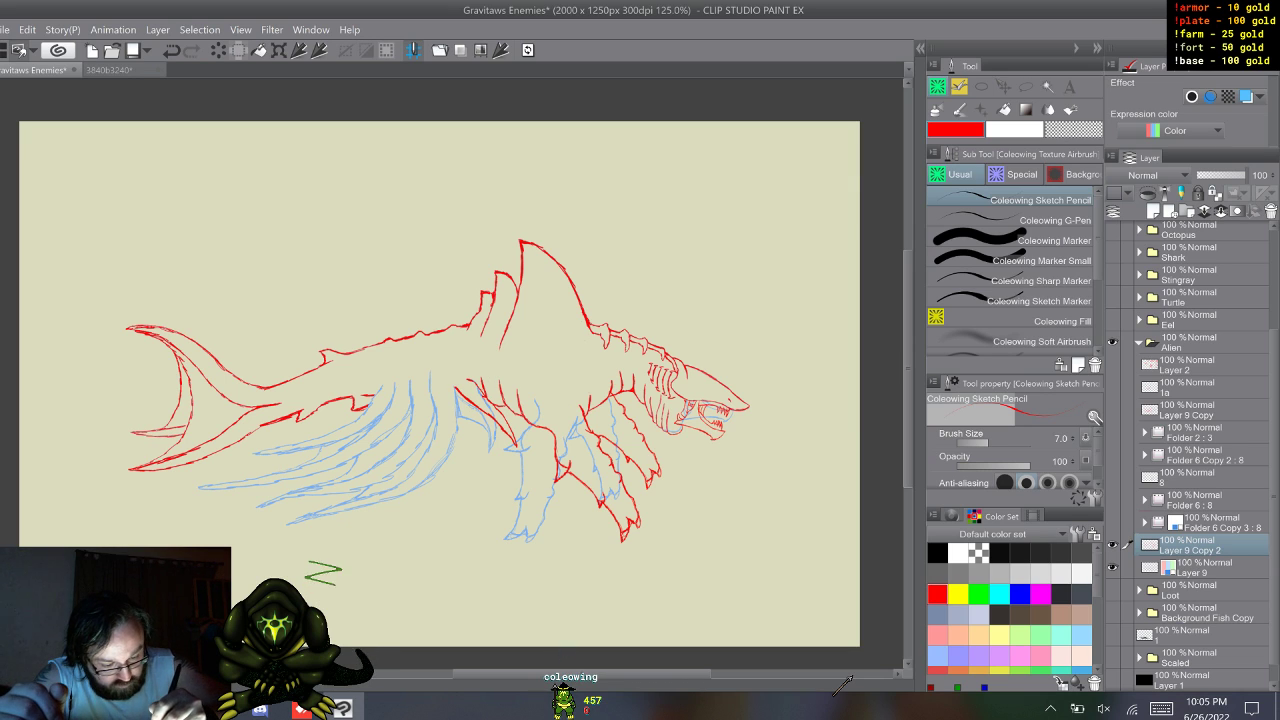
pyautogui.click(1014, 259)
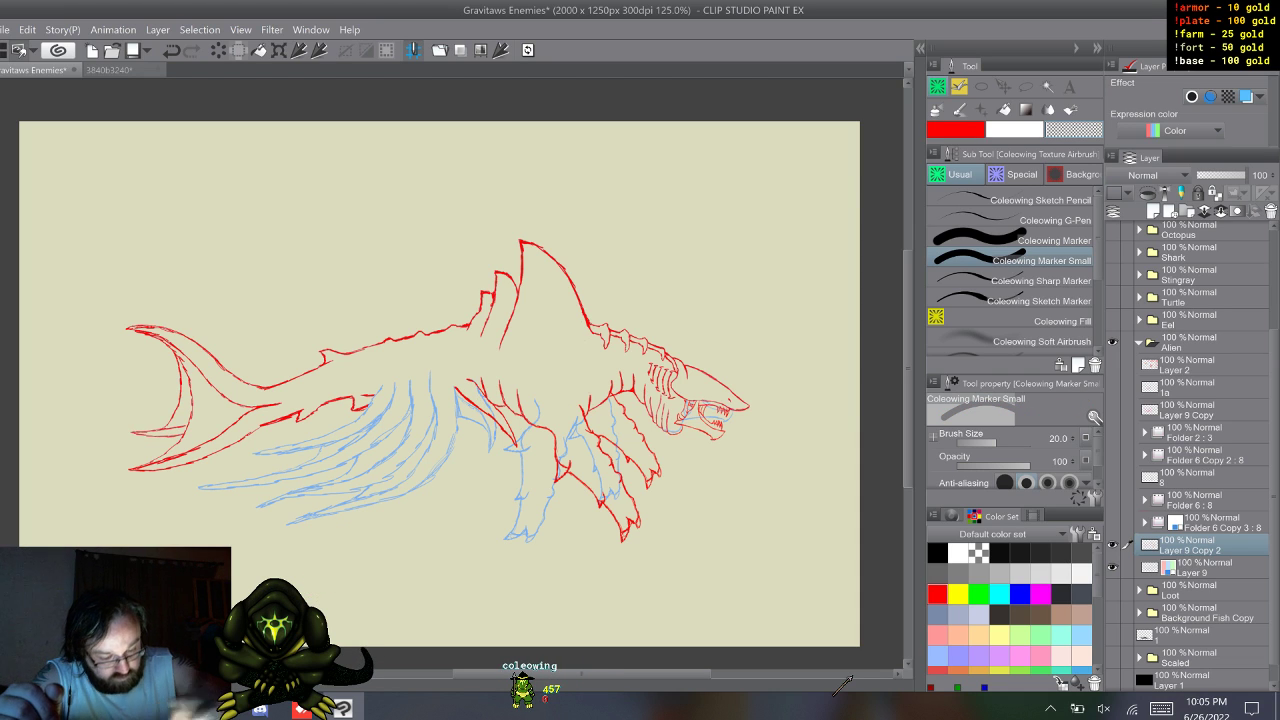
pyautogui.press('b')
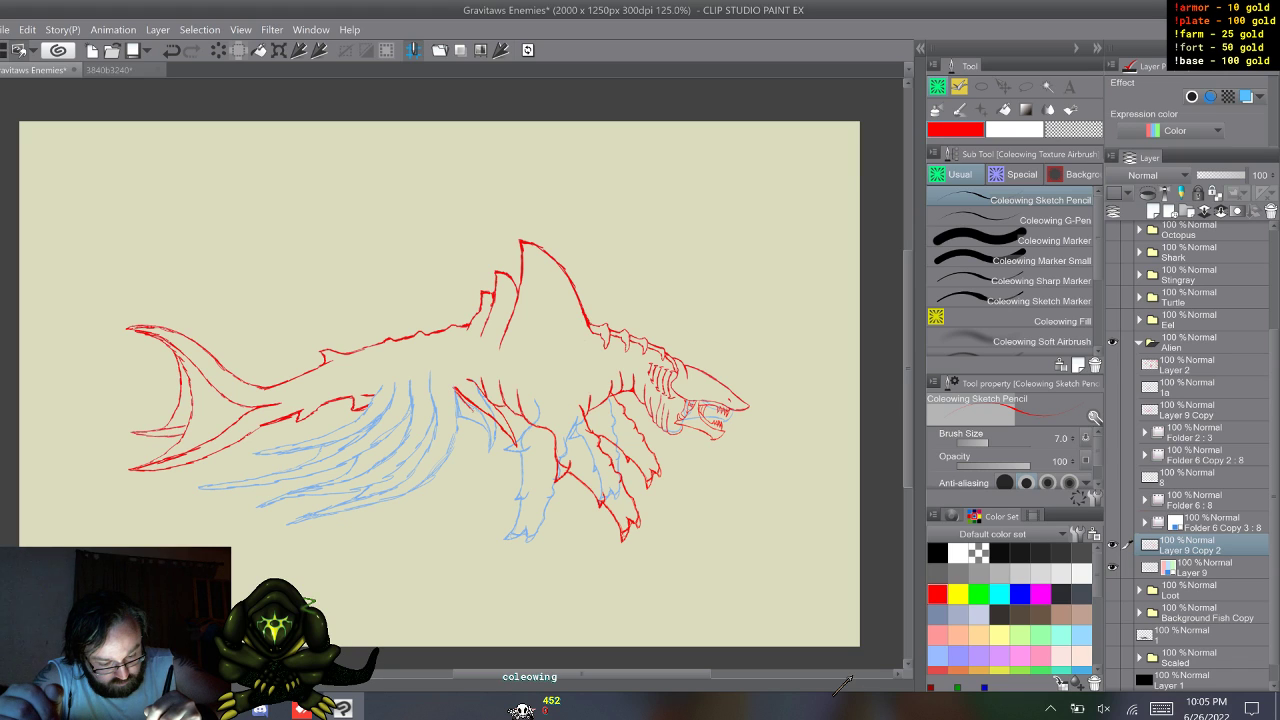
pyautogui.moveTo(499, 462)
pyautogui.mouseDown()
pyautogui.moveTo(481, 532)
pyautogui.moveTo(439, 566)
pyautogui.mouseUp()
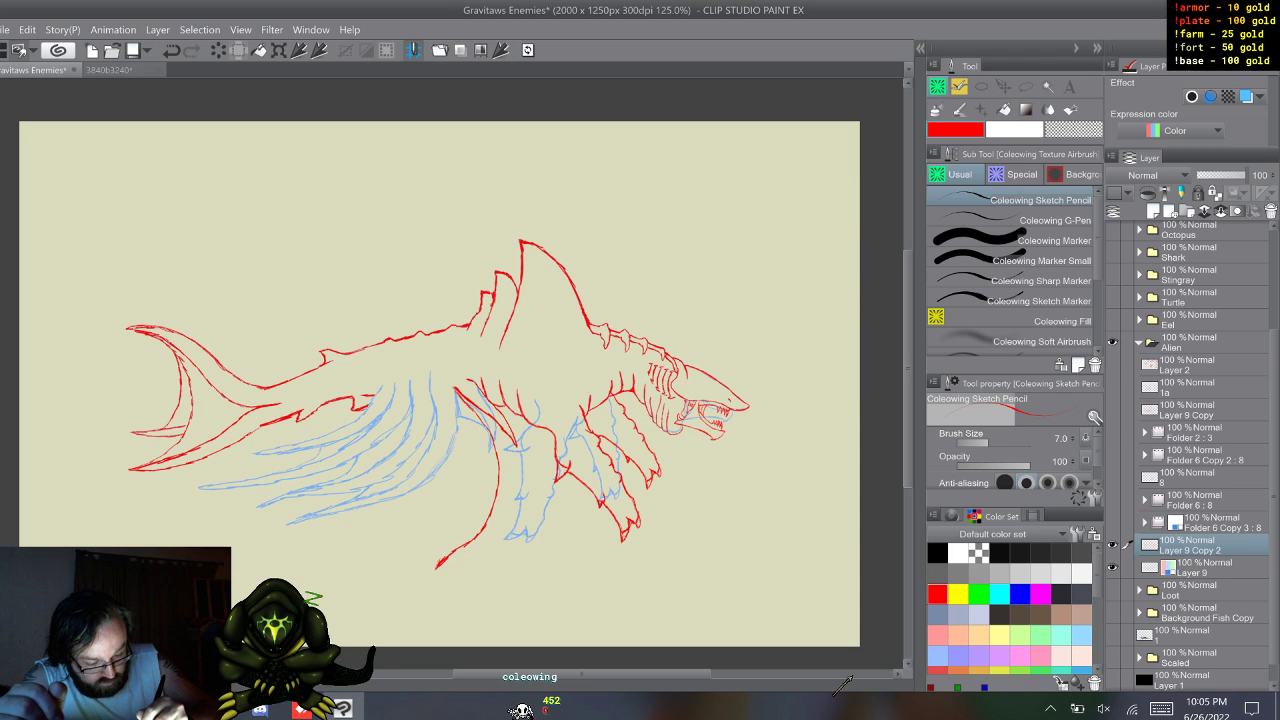
pyautogui.moveTo(446, 553); pyautogui.dragTo(460, 535)
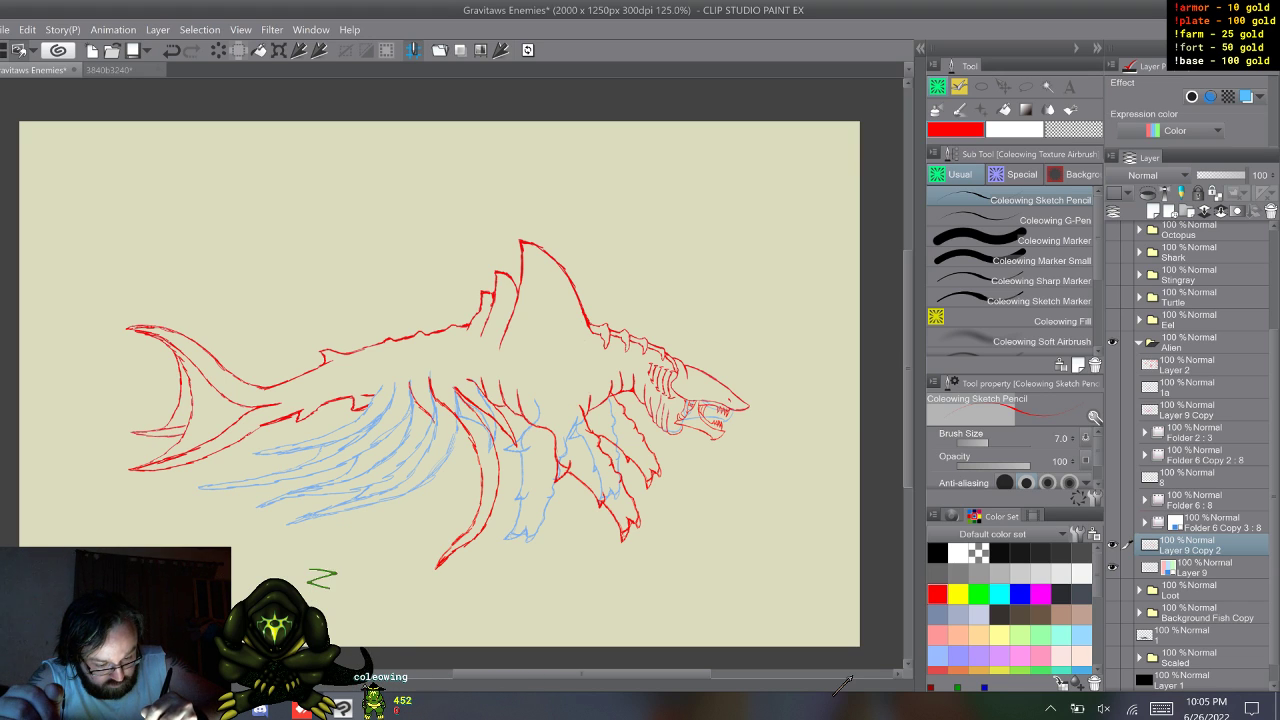
pyautogui.moveTo(439, 477); pyautogui.dragTo(389, 551)
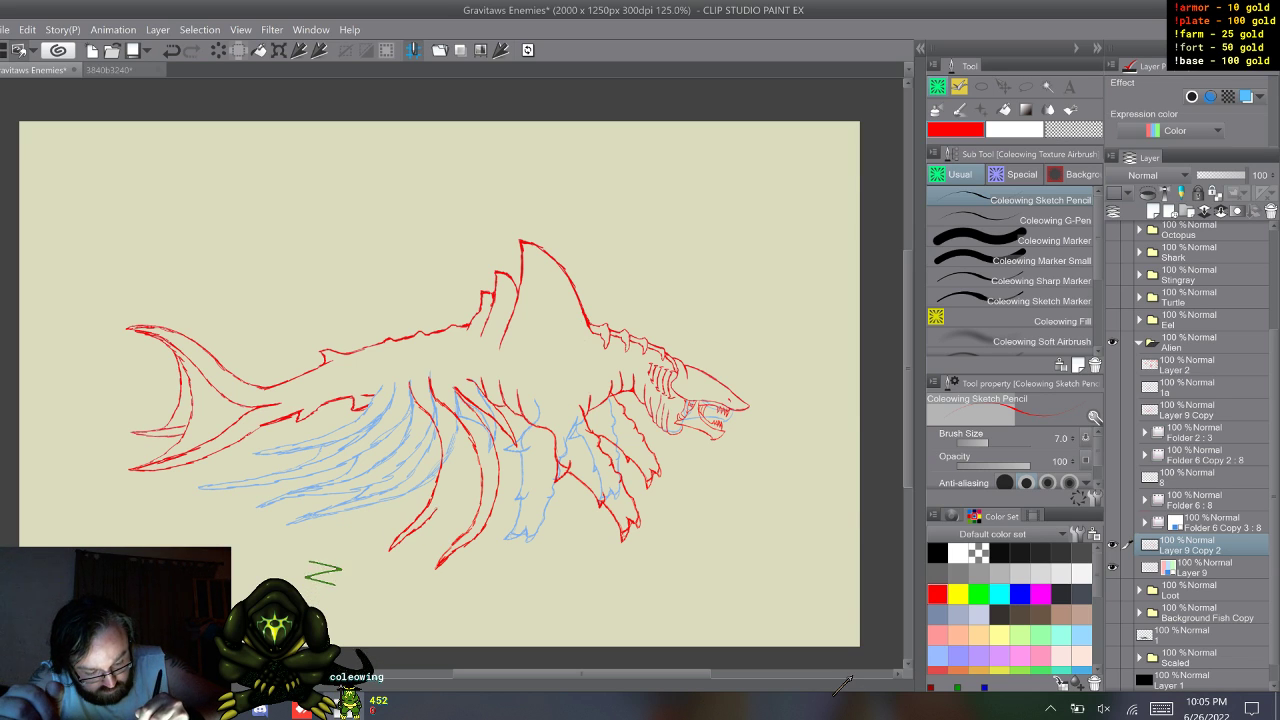
pyautogui.moveTo(451, 484); pyautogui.dragTo(455, 434)
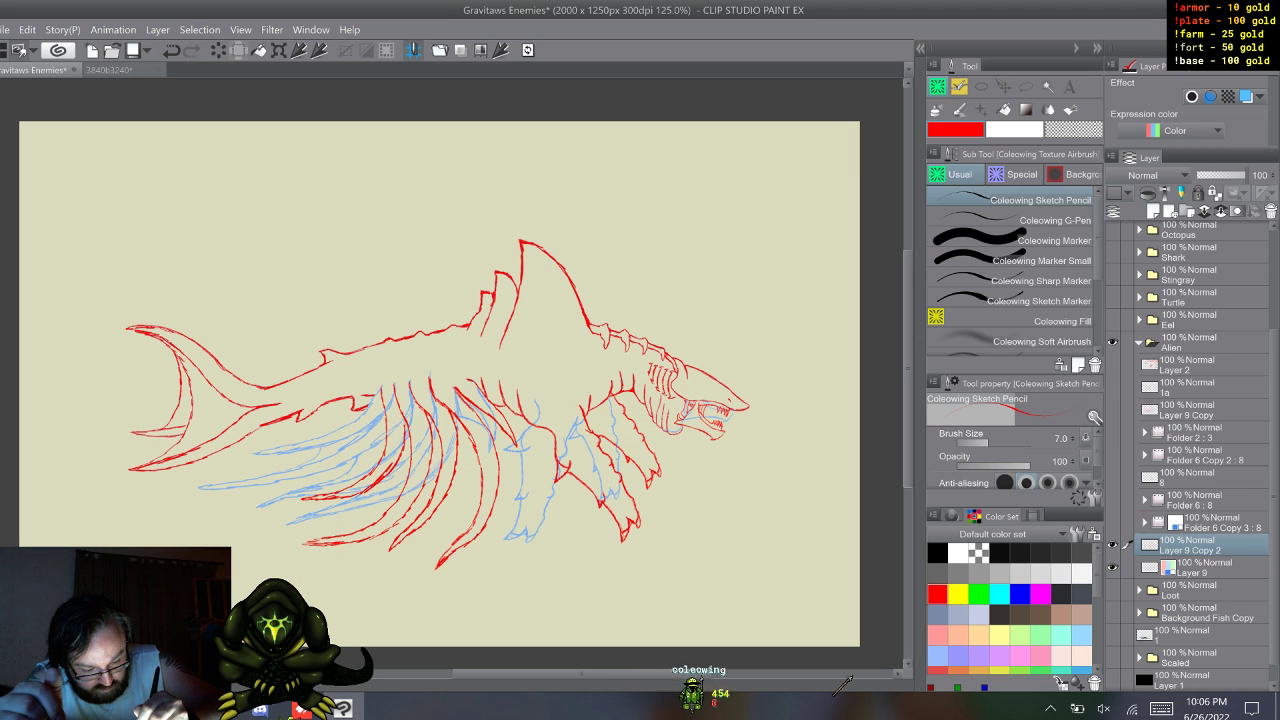
# - Erase the lower tail lobe on Layer 9 Copy 2 with the transparent Coleowing Marker Small and redraw it in red, swung downward and forward
pyautogui.press('b')
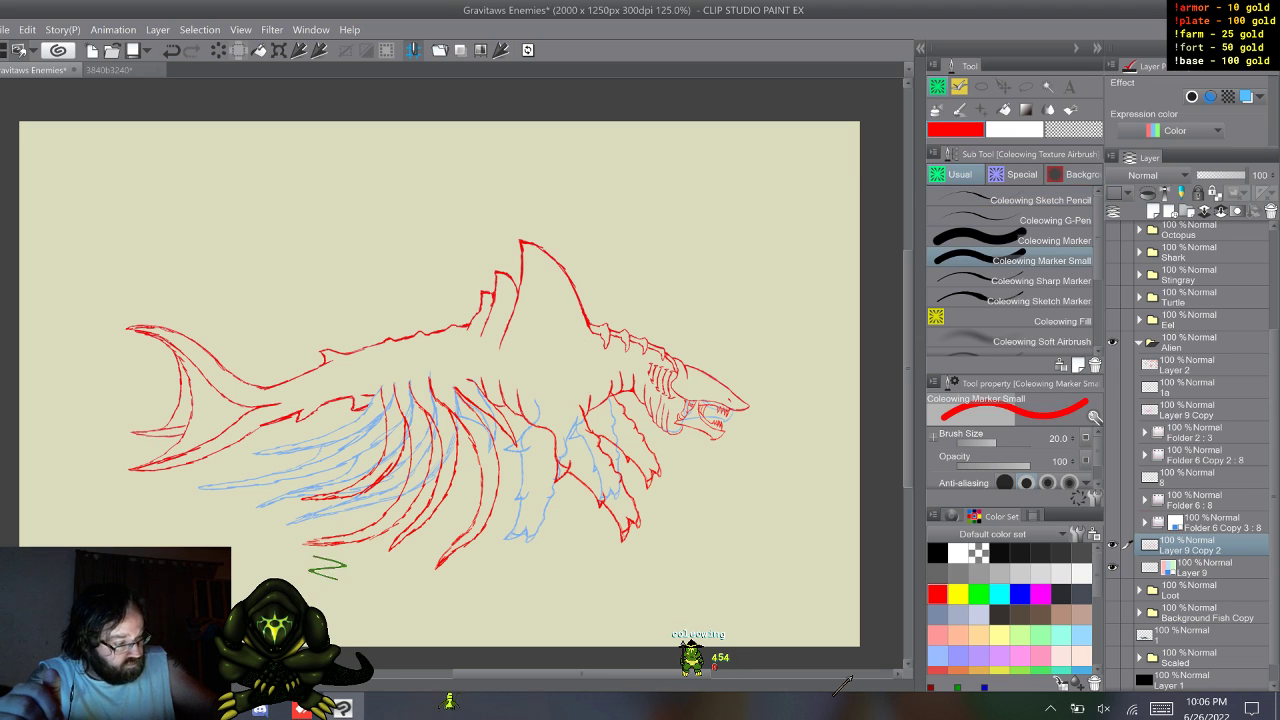
pyautogui.press('c')
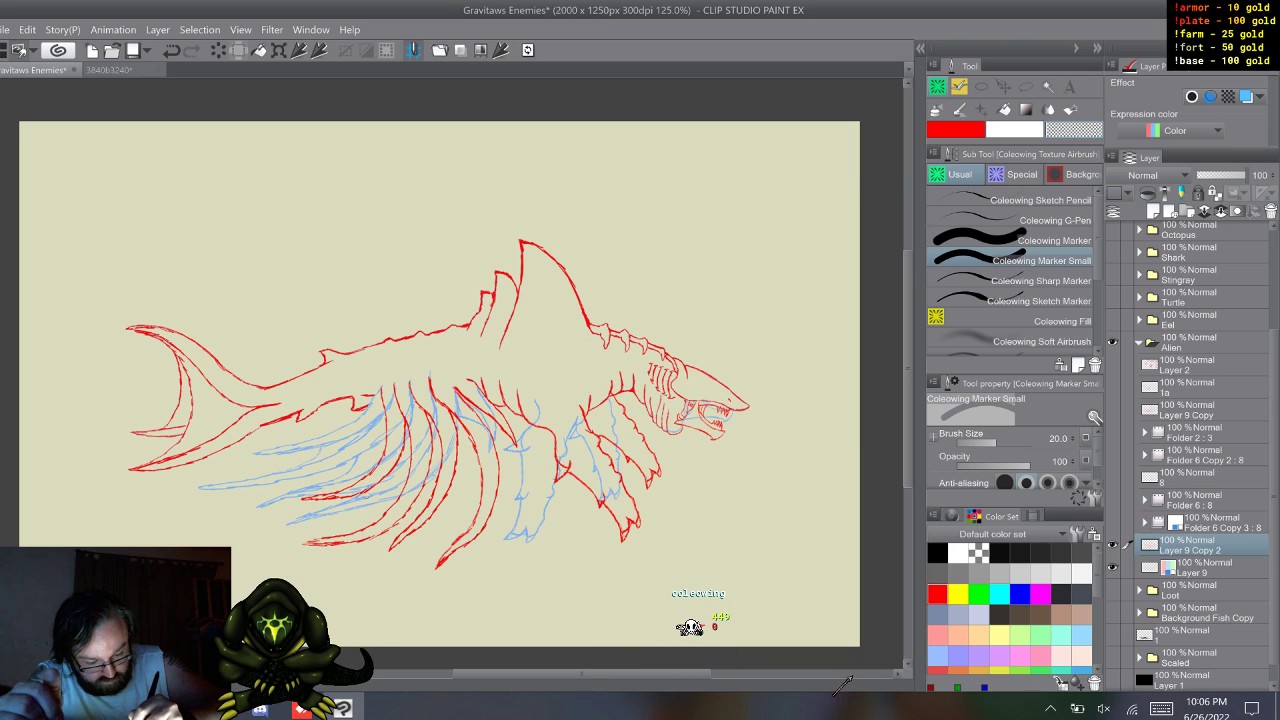
pyautogui.press('b')
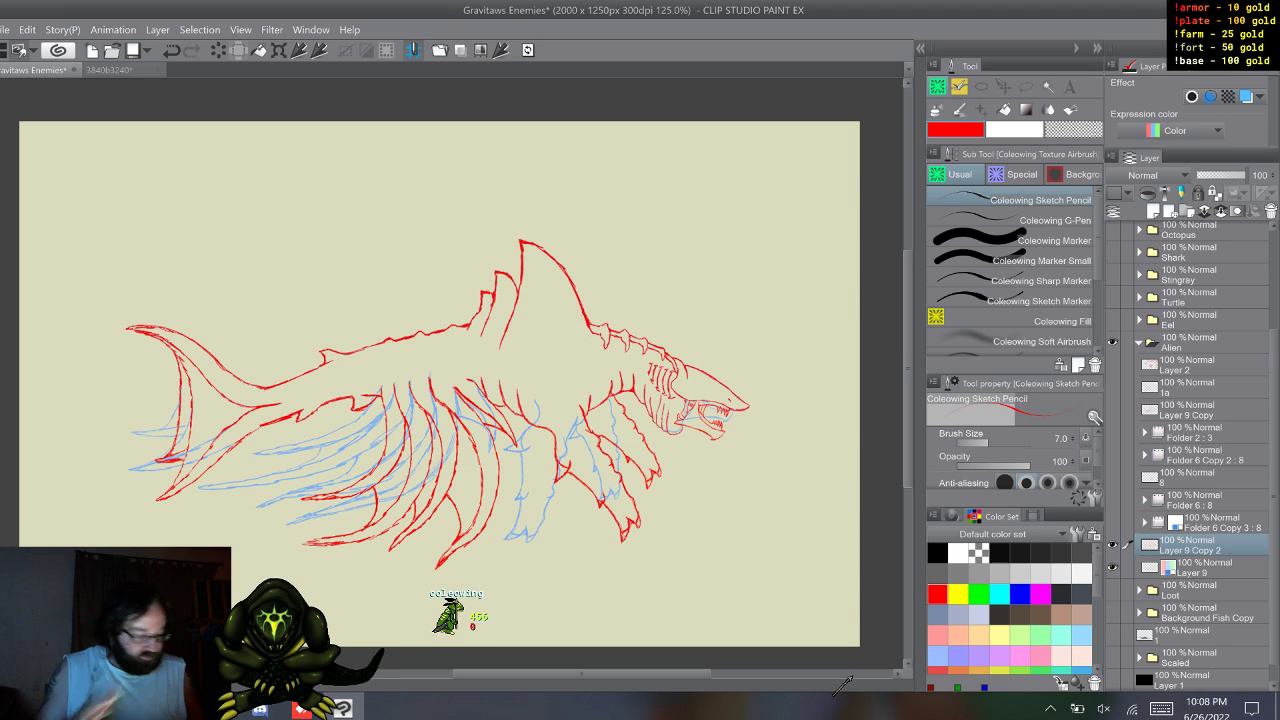
# - Rename the bite pose layer, Layer 9 Copy 2, as 3
pyautogui.press('F2')
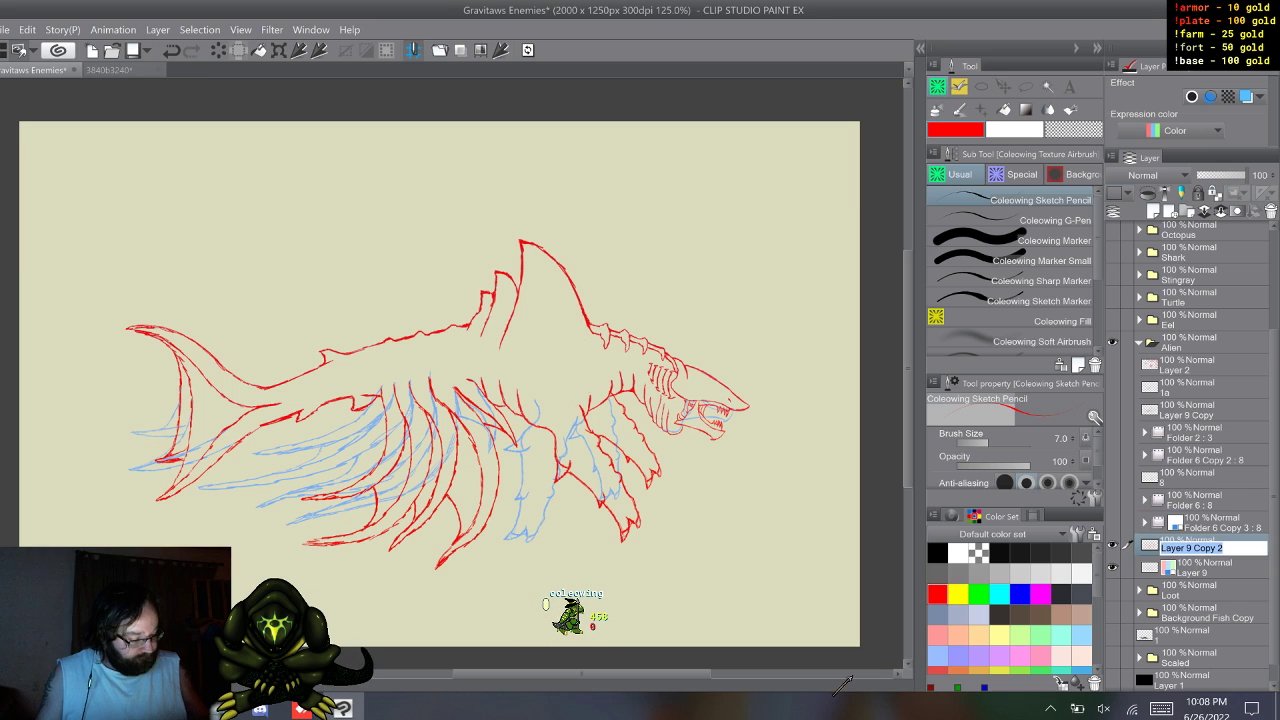
pyautogui.click(1160, 708)
pyautogui.write('y30')
pyautogui.click(1130, 443)
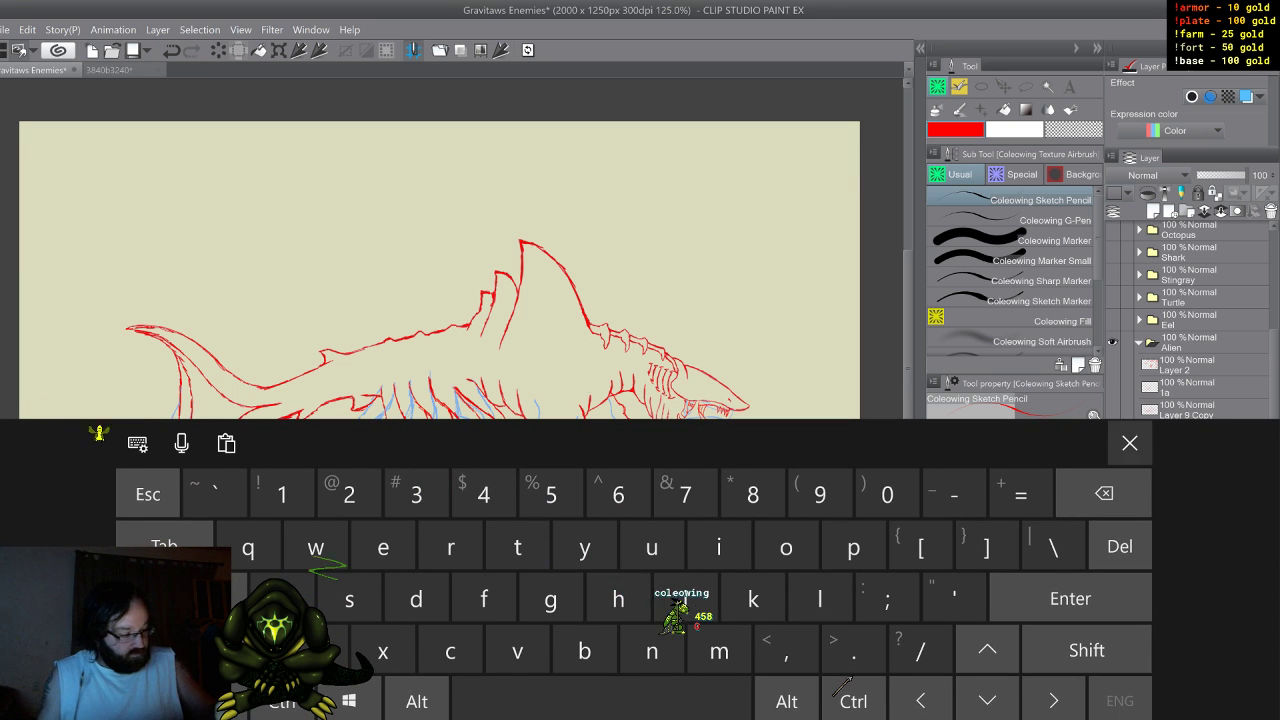
pyautogui.click(1205, 567)
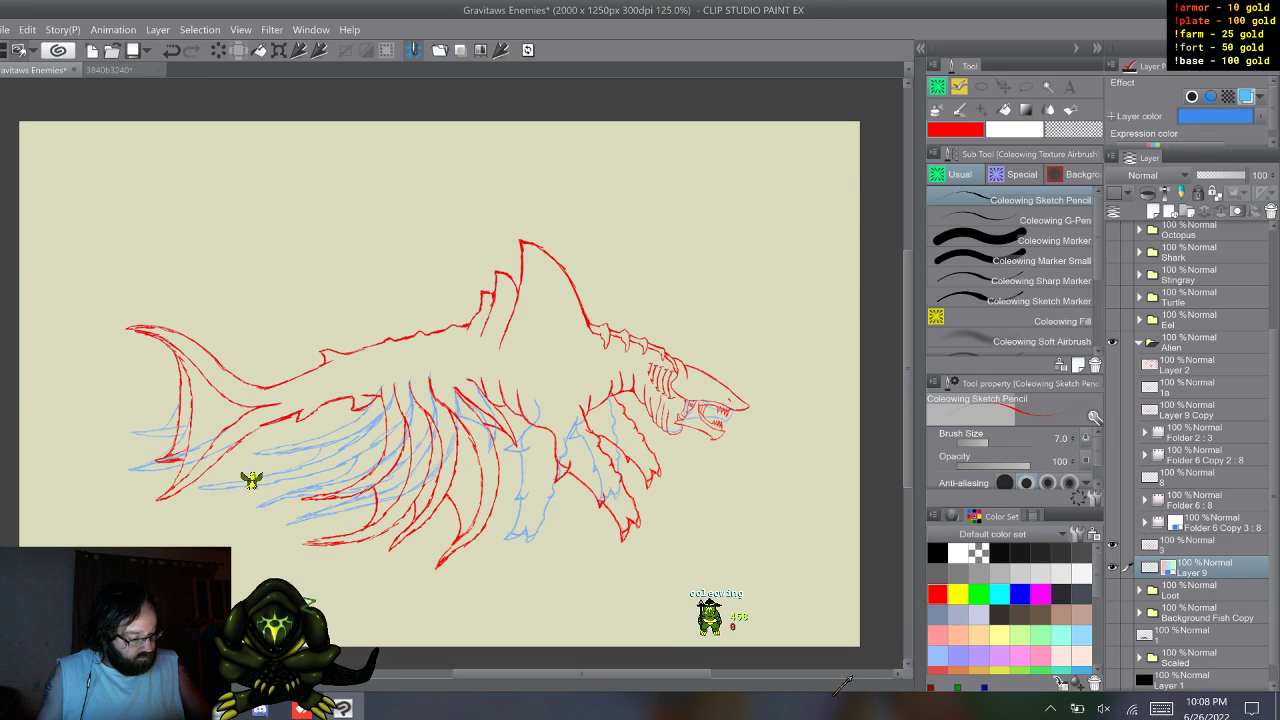
# - Duplicate the Folder 2 animation folder and collapse the copy
pyautogui.click(1130, 430)
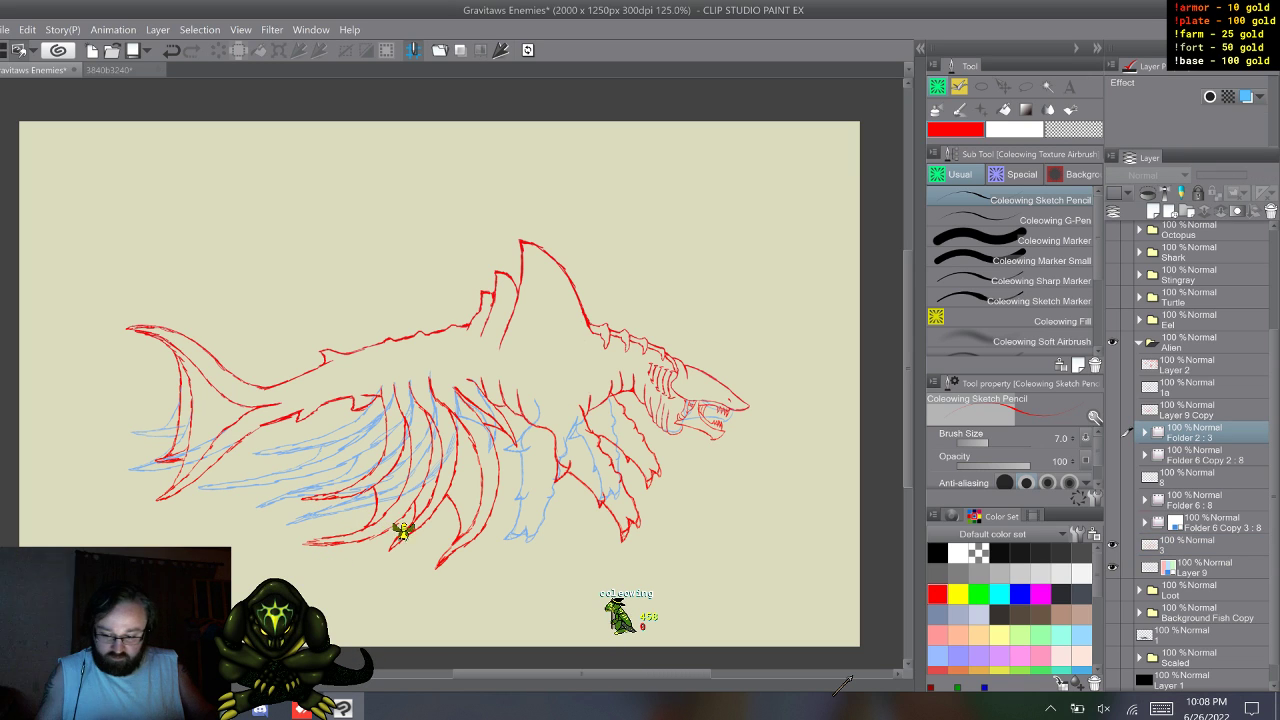
pyautogui.press('F9')
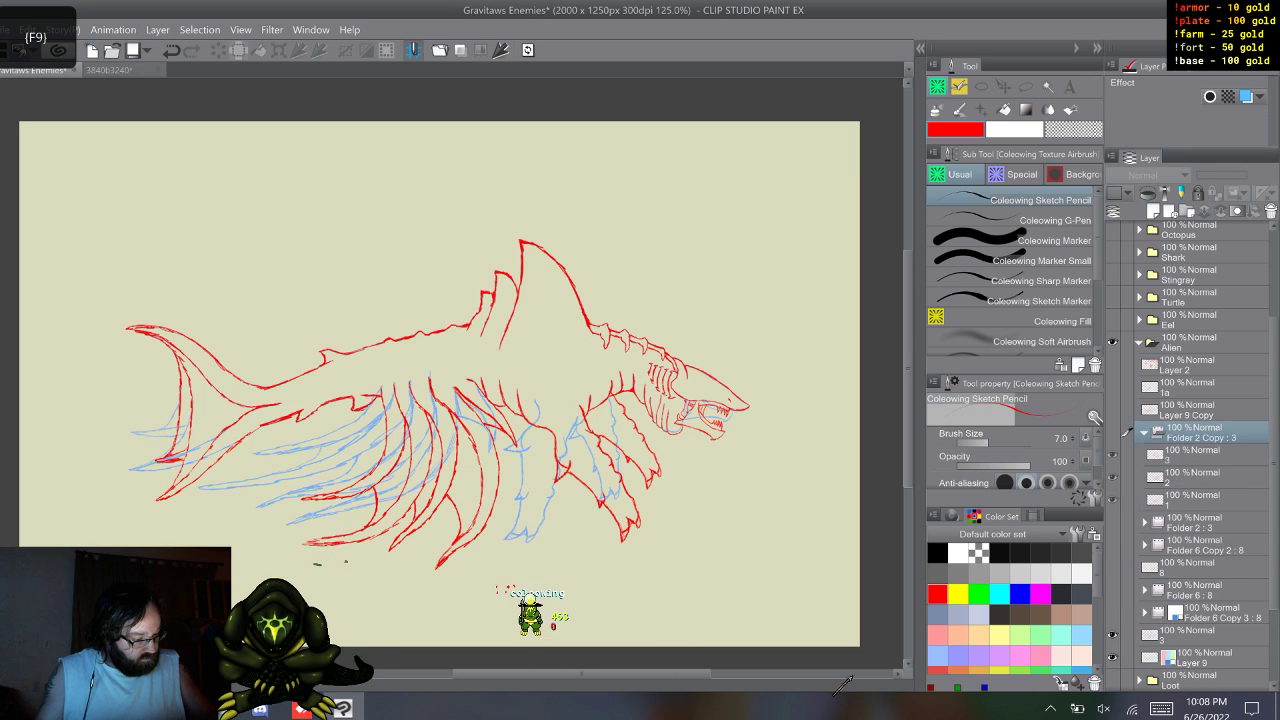
pyautogui.click(1145, 437)
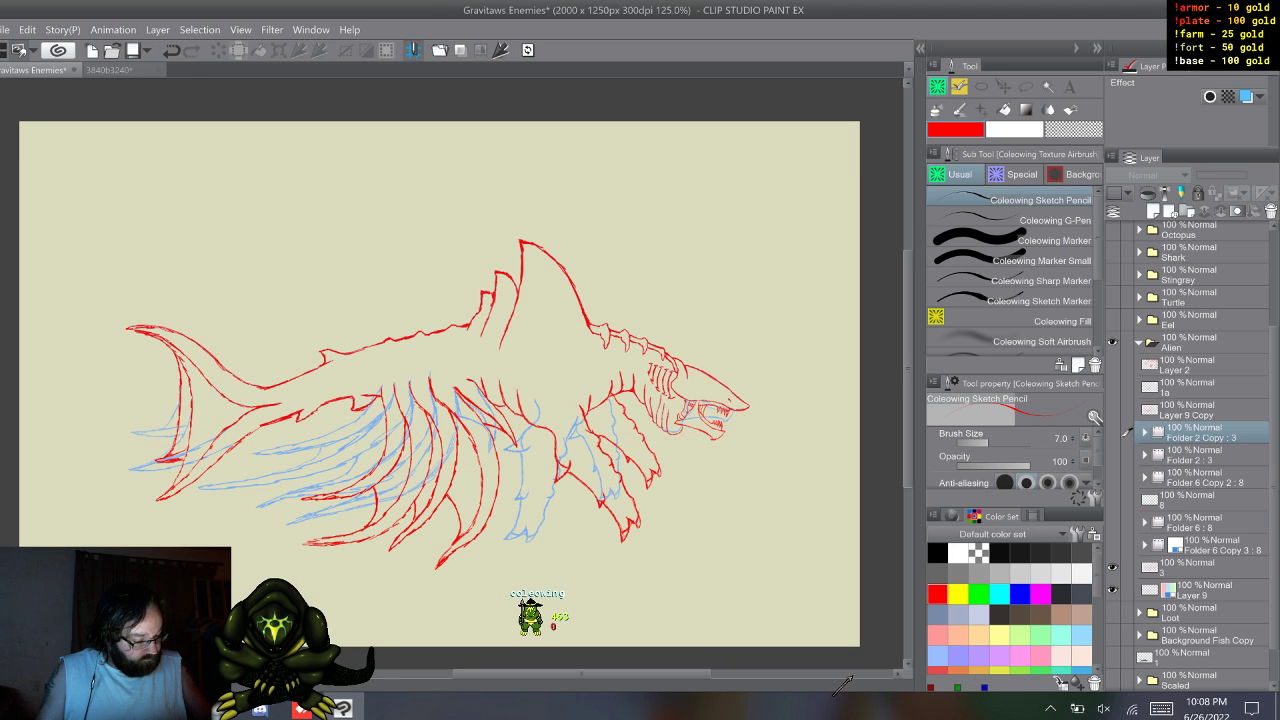
# - Delete frame 3 from Folder 2 Copy and move the bite pose layer 3 into the folder in its place
pyautogui.click(1200, 567)
pyautogui.click(1145, 433)
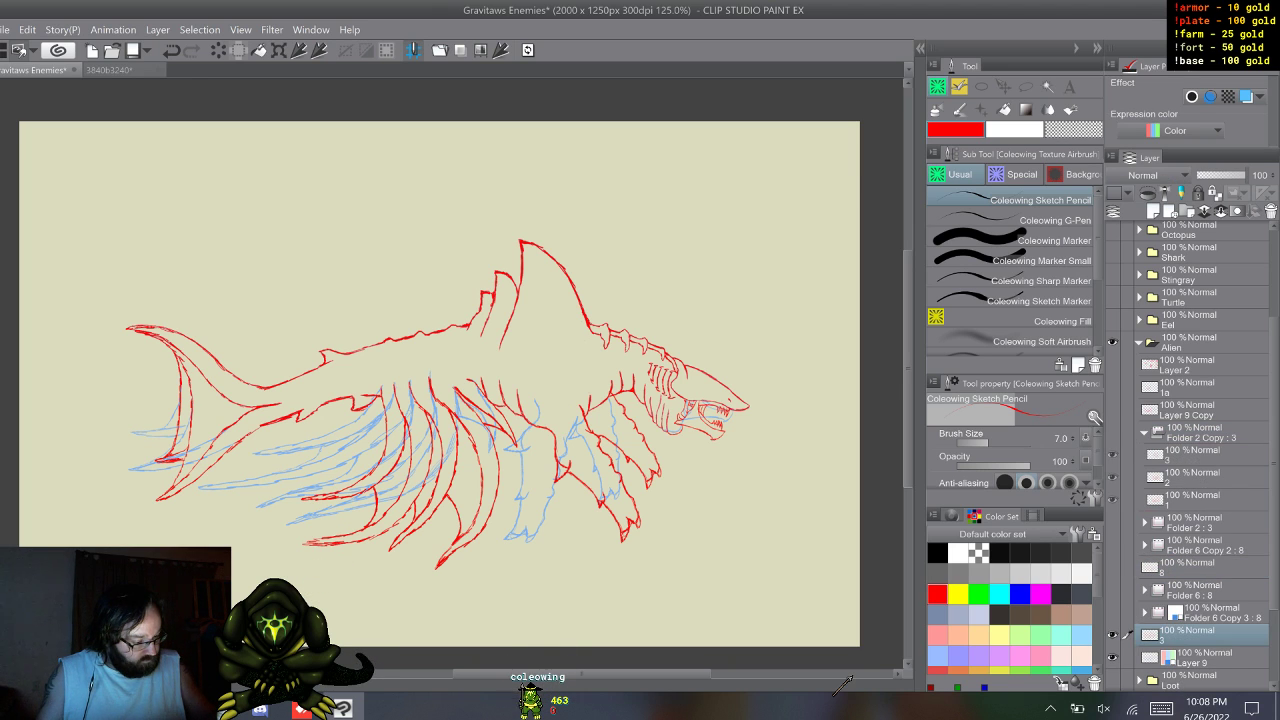
pyautogui.click(1200, 455)
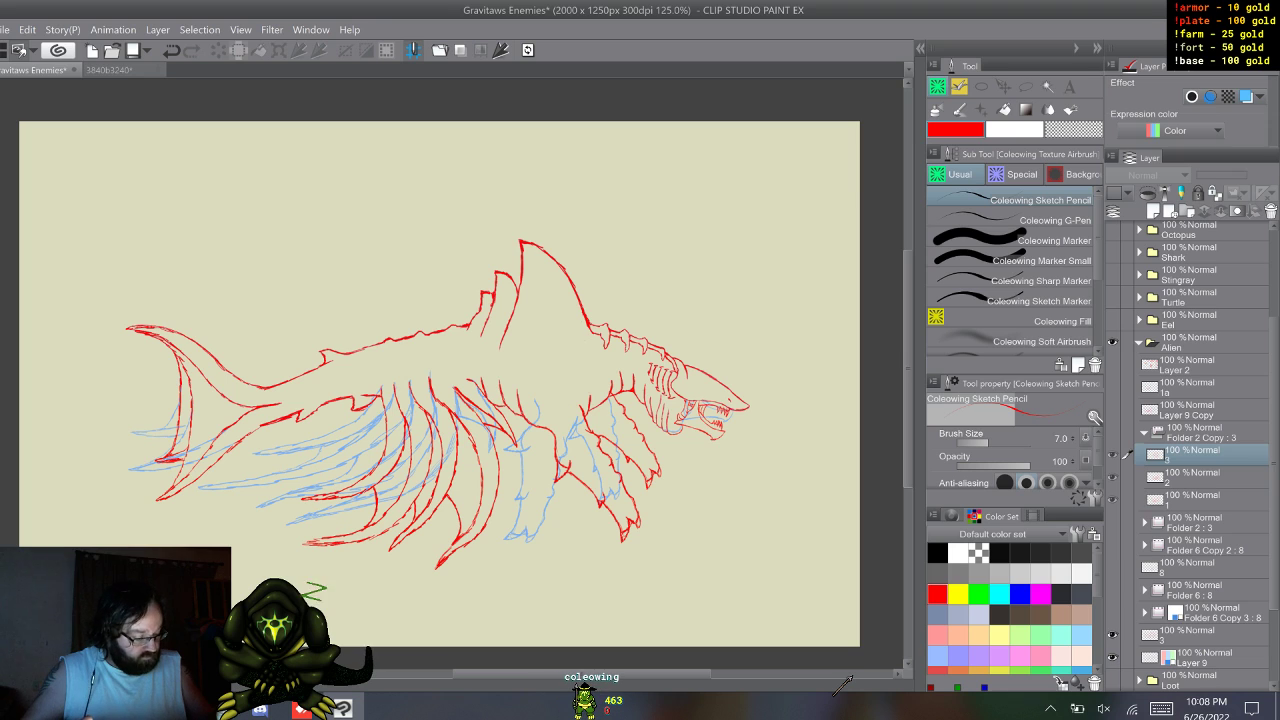
pyautogui.rightClick(1195, 452)
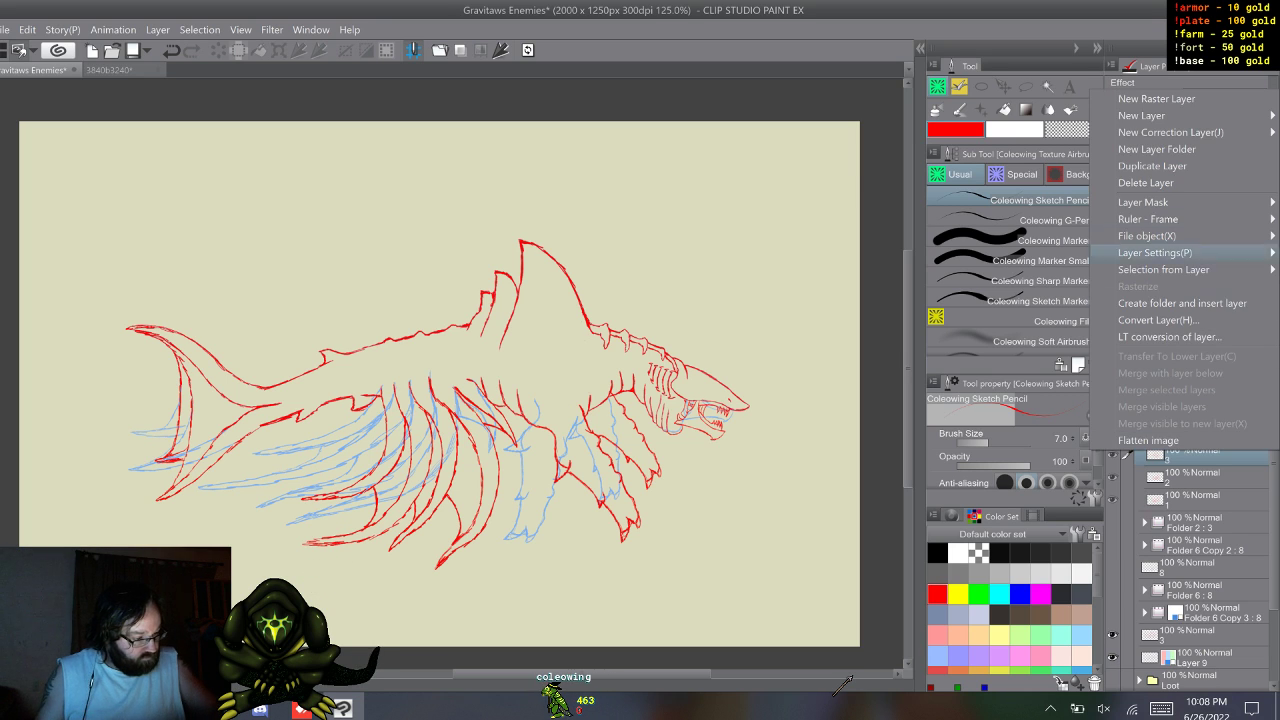
pyautogui.click(1180, 181)
pyautogui.moveTo(1190, 608); pyautogui.dragTo(1190, 444)
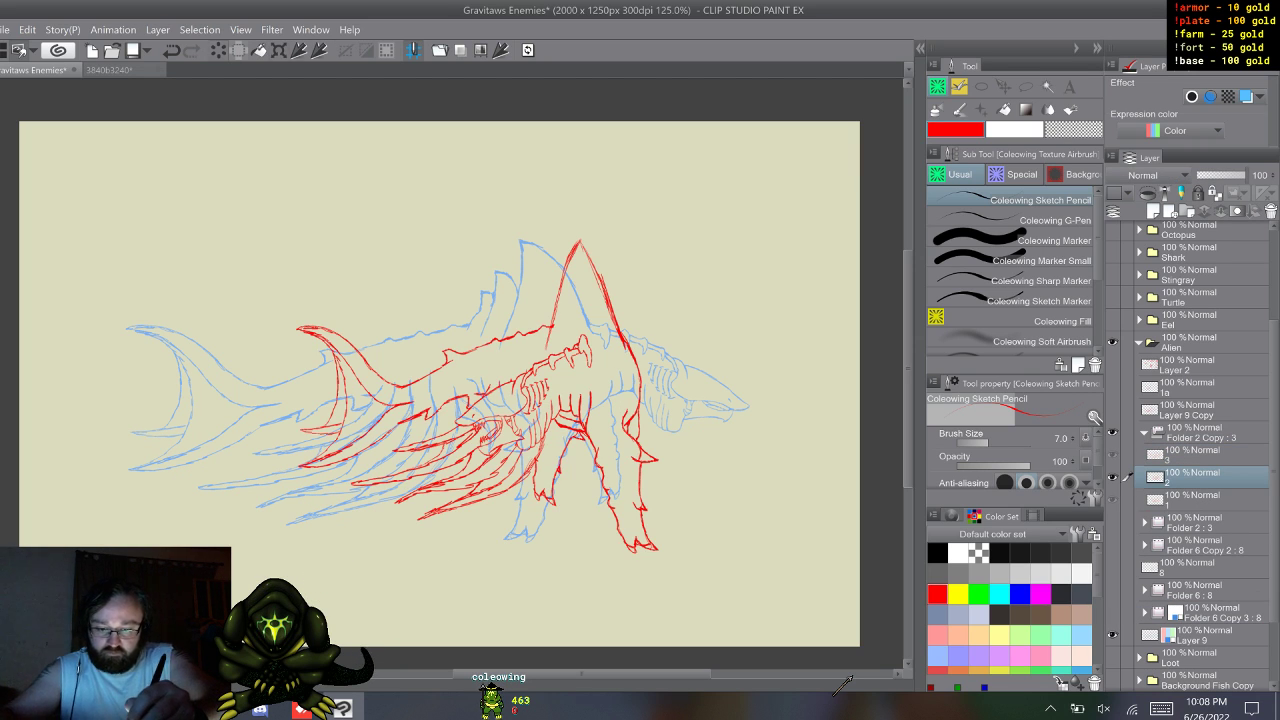
# - Clear the old drawings from frames 2 and 1 in Folder 2 Copy
pyautogui.press('Delete')
pyautogui.press('s')
pyautogui.press('Delete')
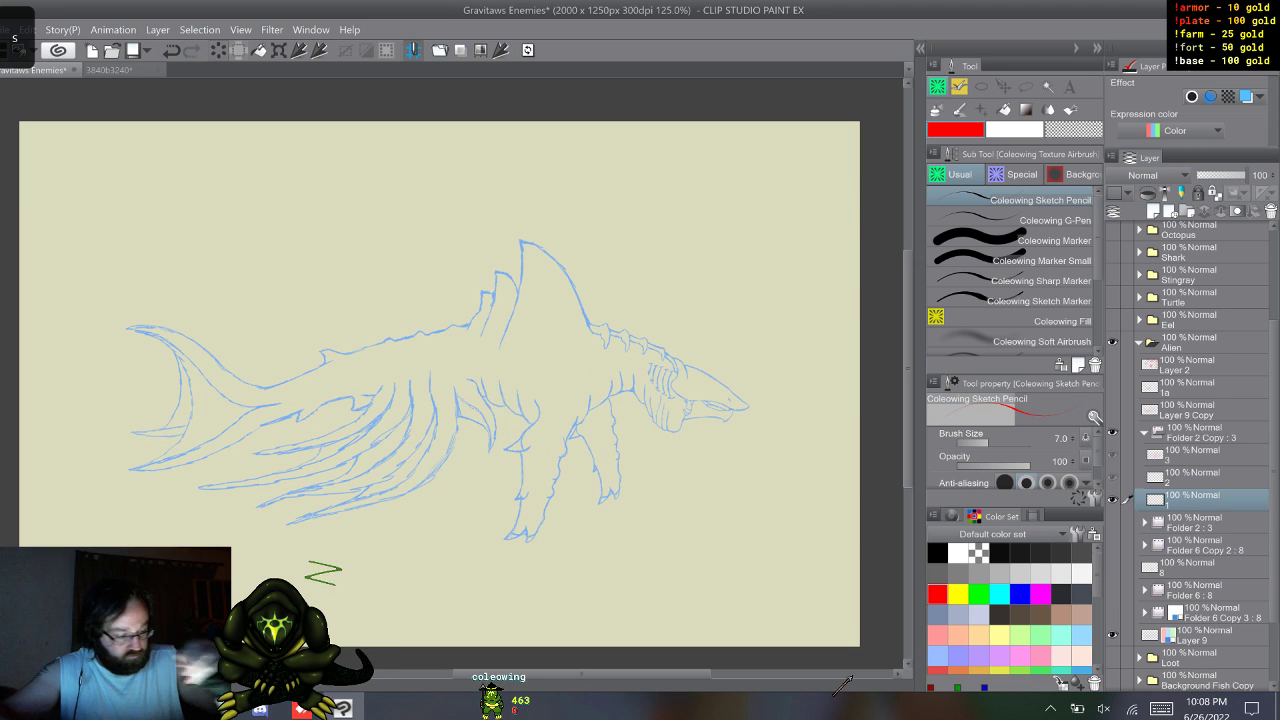
# - Rename Folder 2 Copy as Charge and hide it
pyautogui.click(1144, 433)
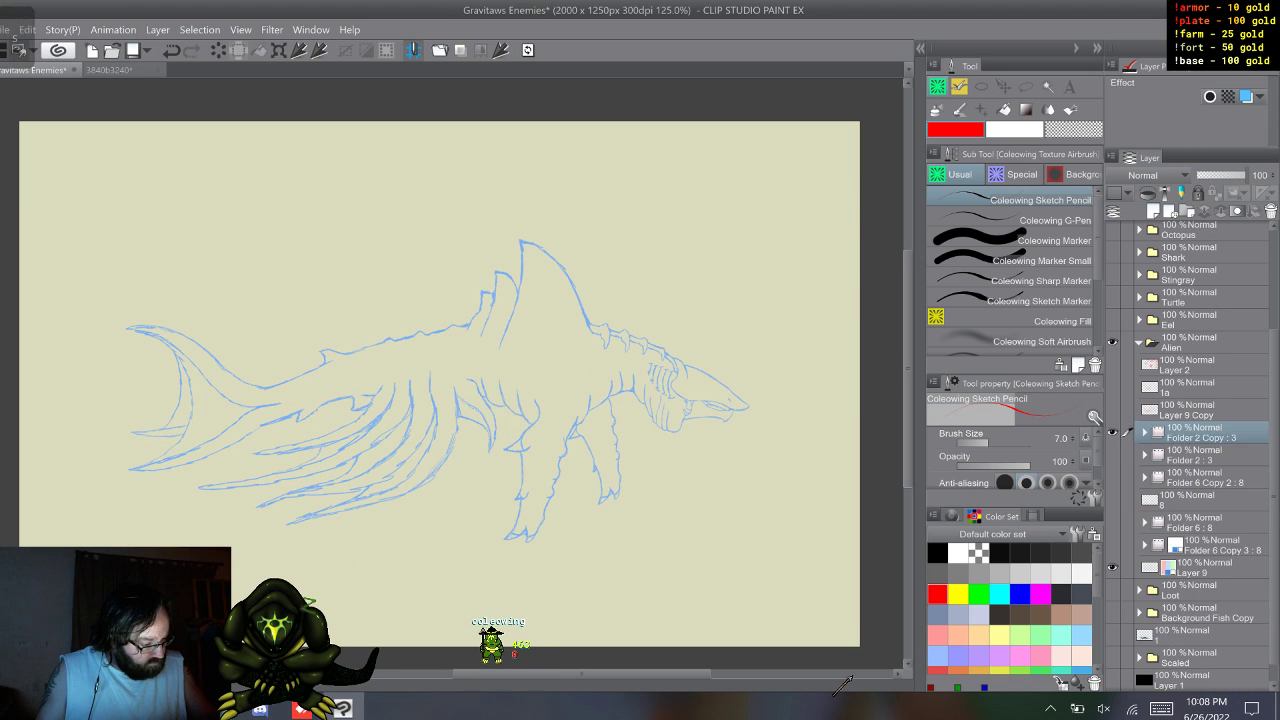
pyautogui.doubleClick(1198, 440)
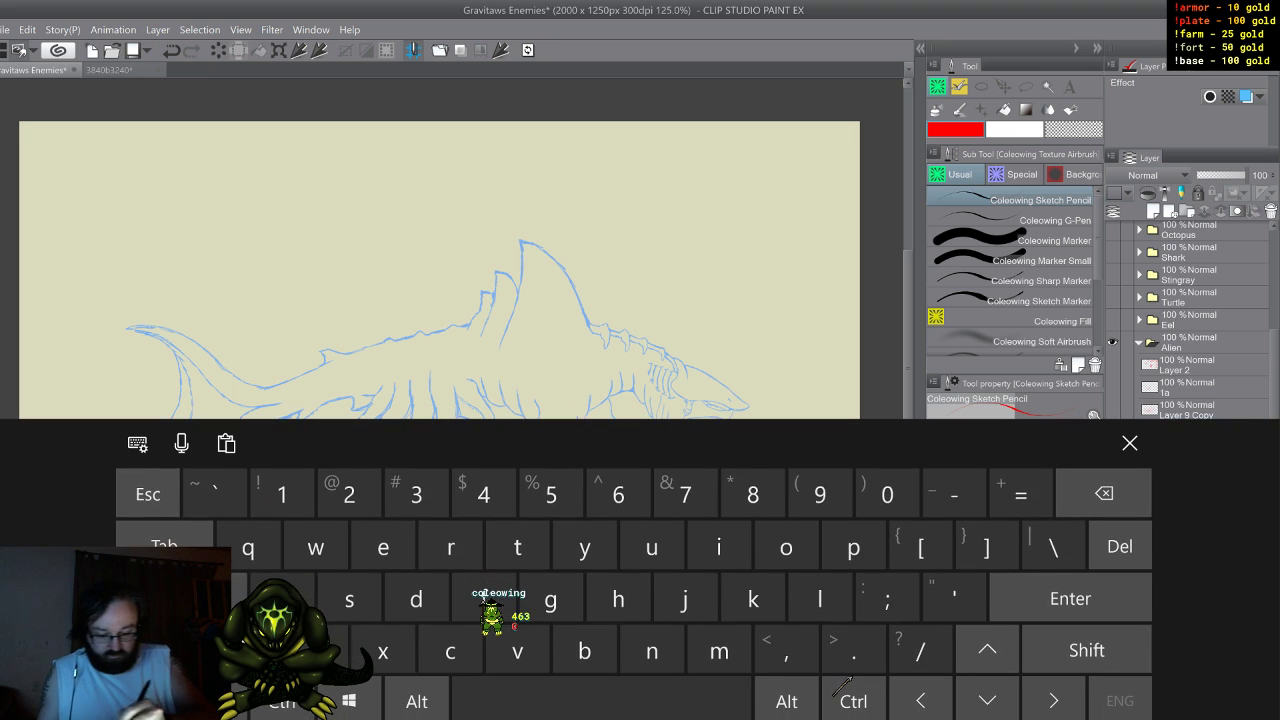
pyautogui.write('Cgharge')
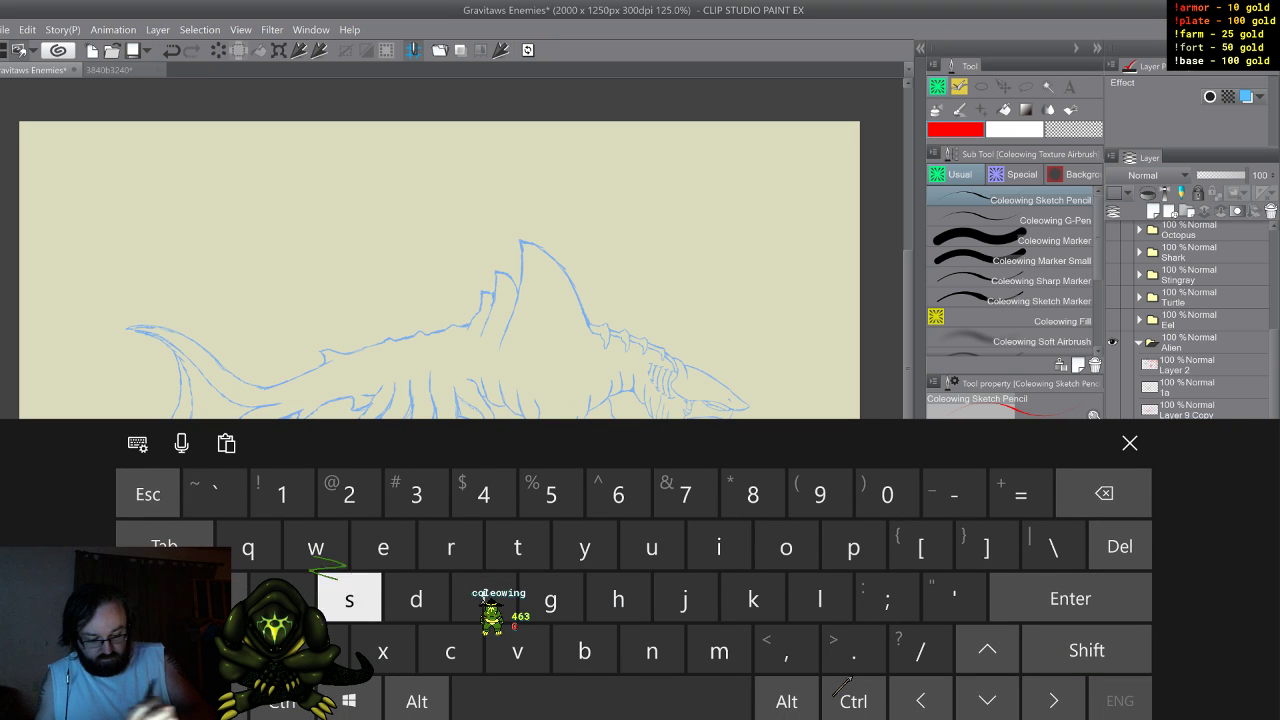
pyautogui.click(1130, 443)
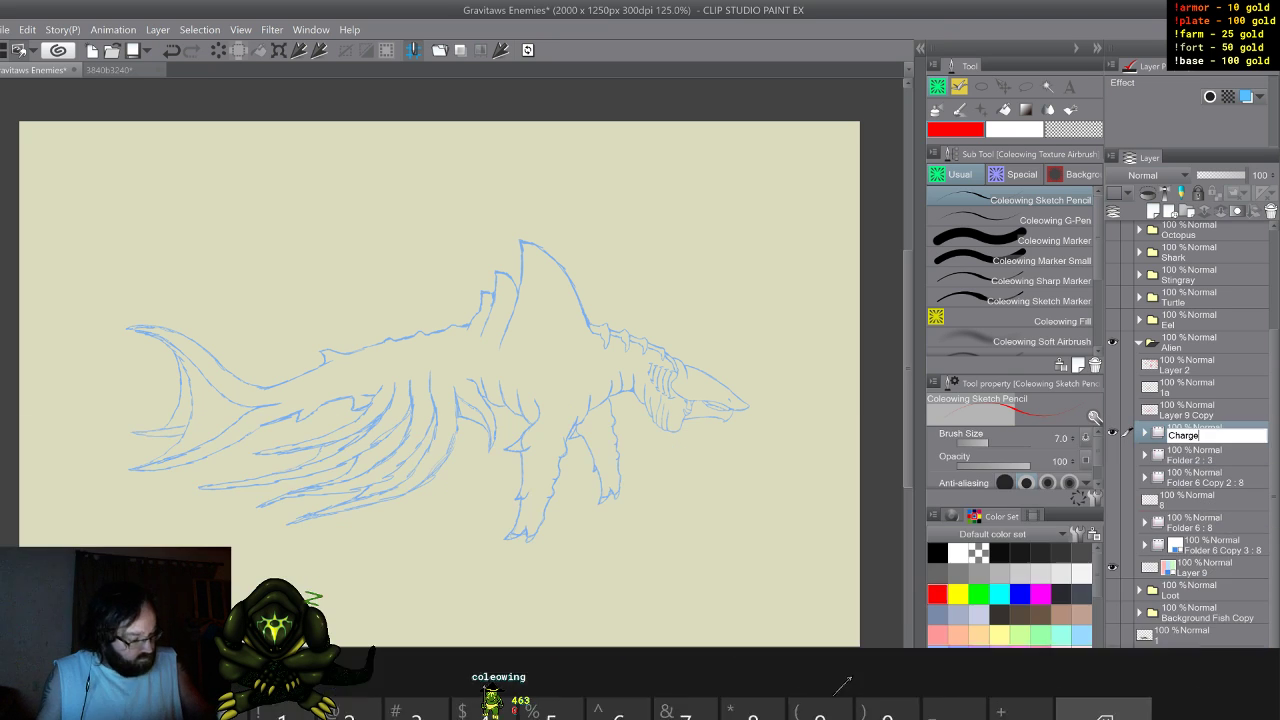
pyautogui.click(1112, 432)
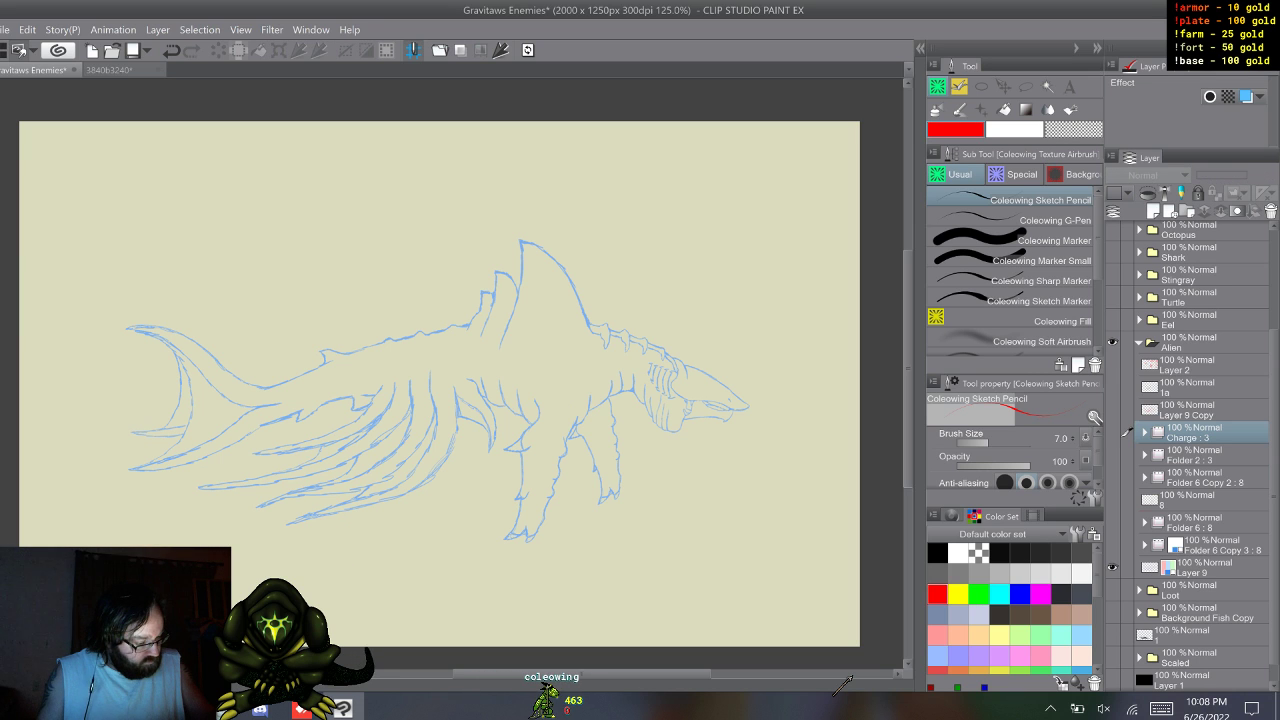
# - Show Folder 2 to check its drawing, rename it as Turn and hide it
pyautogui.click(1112, 455)
pyautogui.click(1195, 455)
pyautogui.doubleClick(1190, 458)
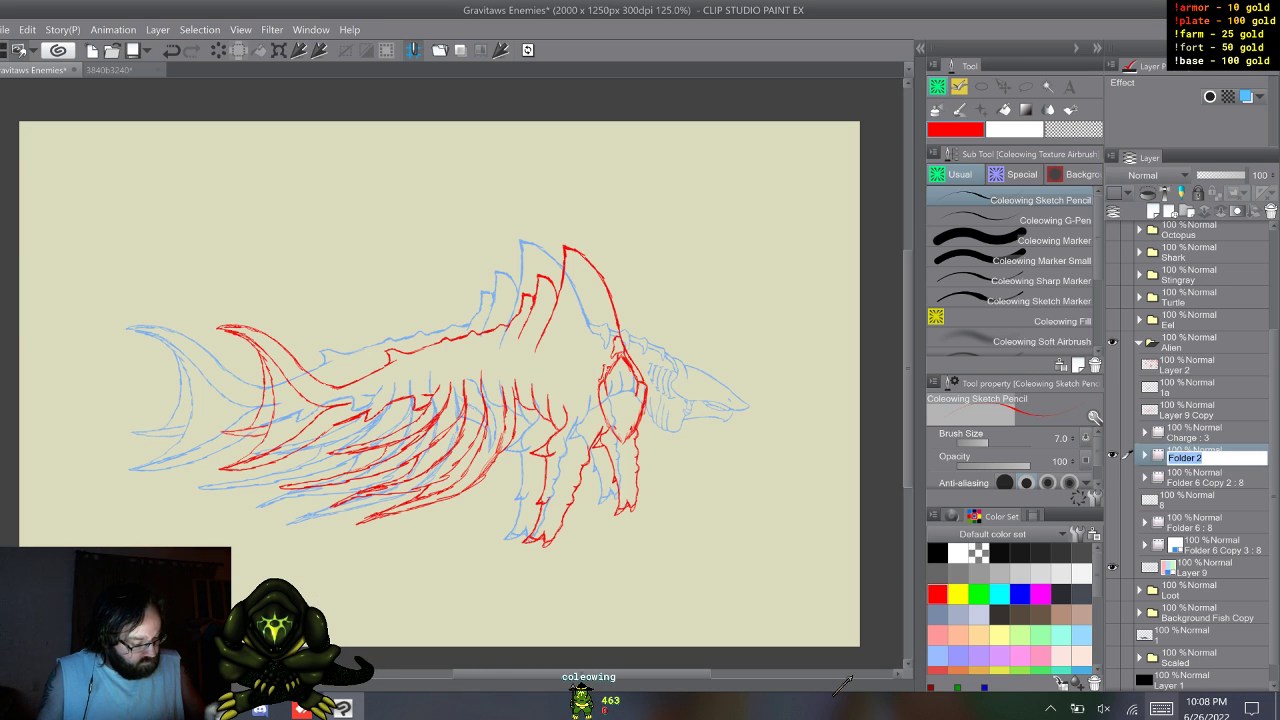
pyautogui.click(1161, 708)
pyautogui.click(1087, 650)
pyautogui.click(517, 547)
pyautogui.click(652, 547)
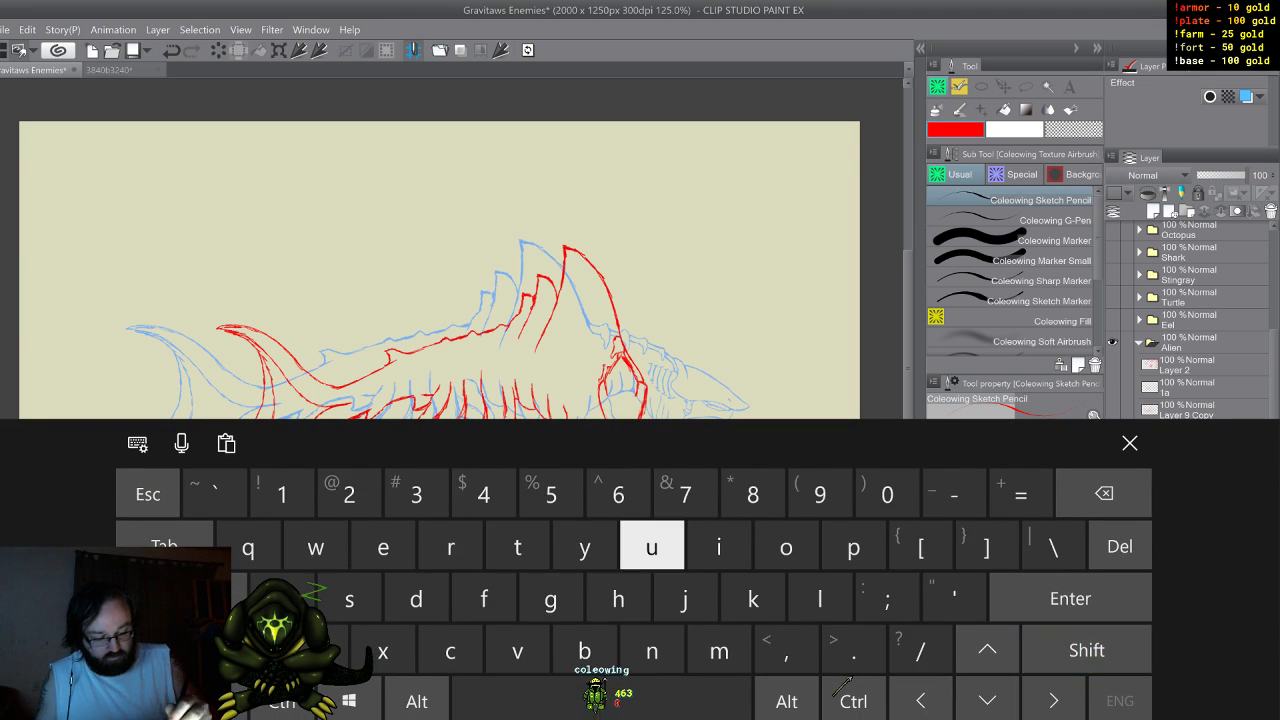
pyautogui.click(651, 548)
pyautogui.click(450, 548)
pyautogui.click(651, 651)
pyautogui.click(1129, 443)
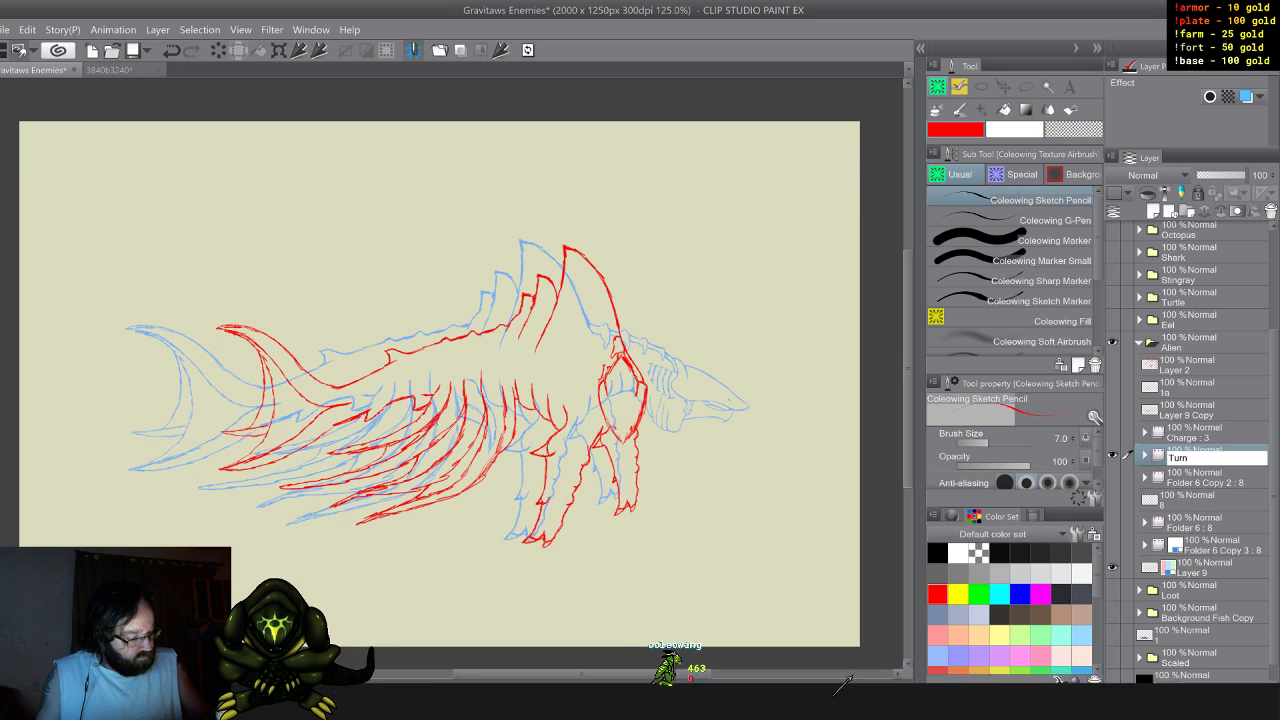
pyautogui.click(1112, 455)
pyautogui.click(1112, 455)
# - Briefly view the Folder 6 Copy 2 drawing, hide it again, and show and expand the Charge folder
pyautogui.click(1112, 477)
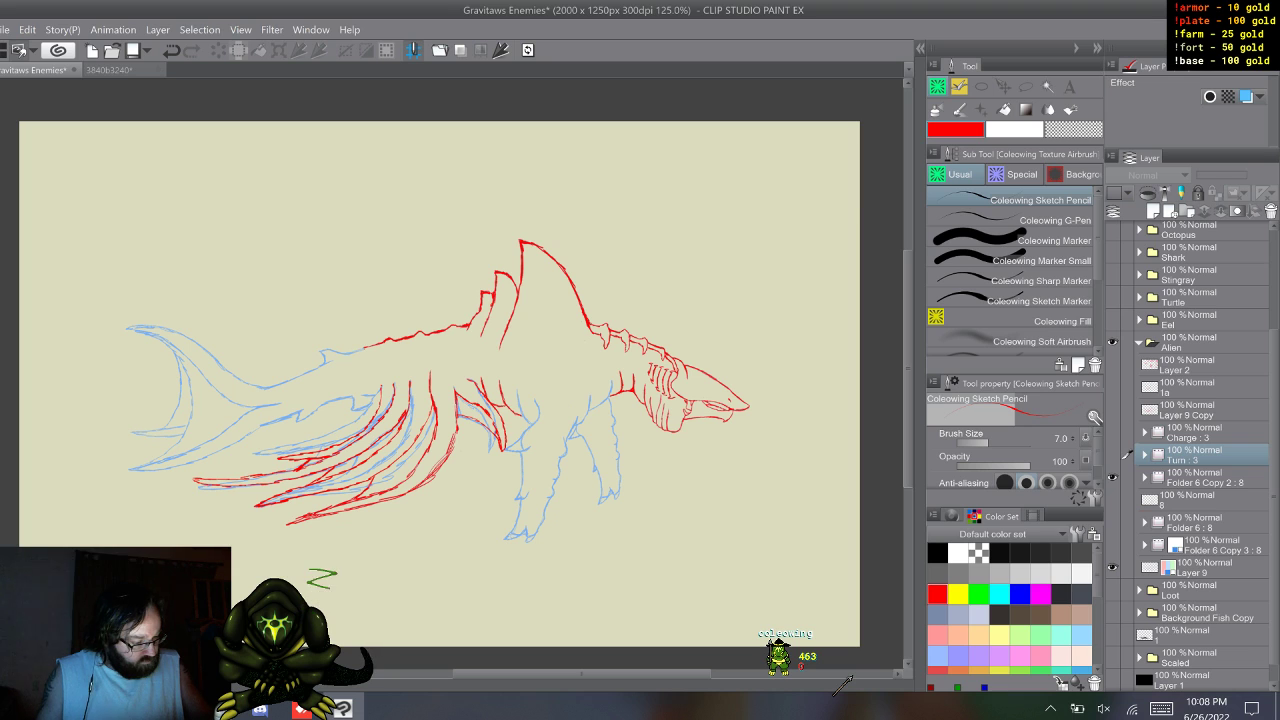
pyautogui.click(1112, 477)
pyautogui.click(1112, 432)
pyautogui.click(1145, 432)
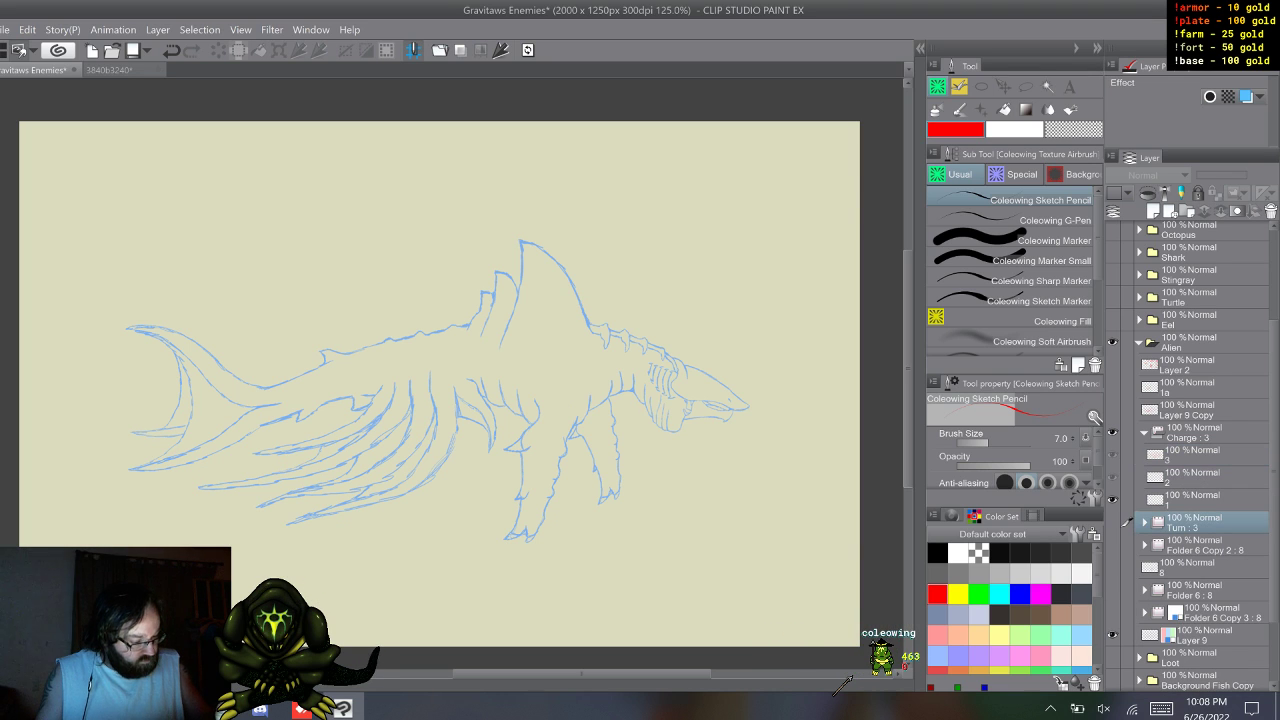
# - Sketch the small pointed fin behind the front leg on Charge frame 2, between its frame 1 and frame 3 positions
pyautogui.click(1128, 498)
pyautogui.click(1128, 476)
pyautogui.click(1128, 453)
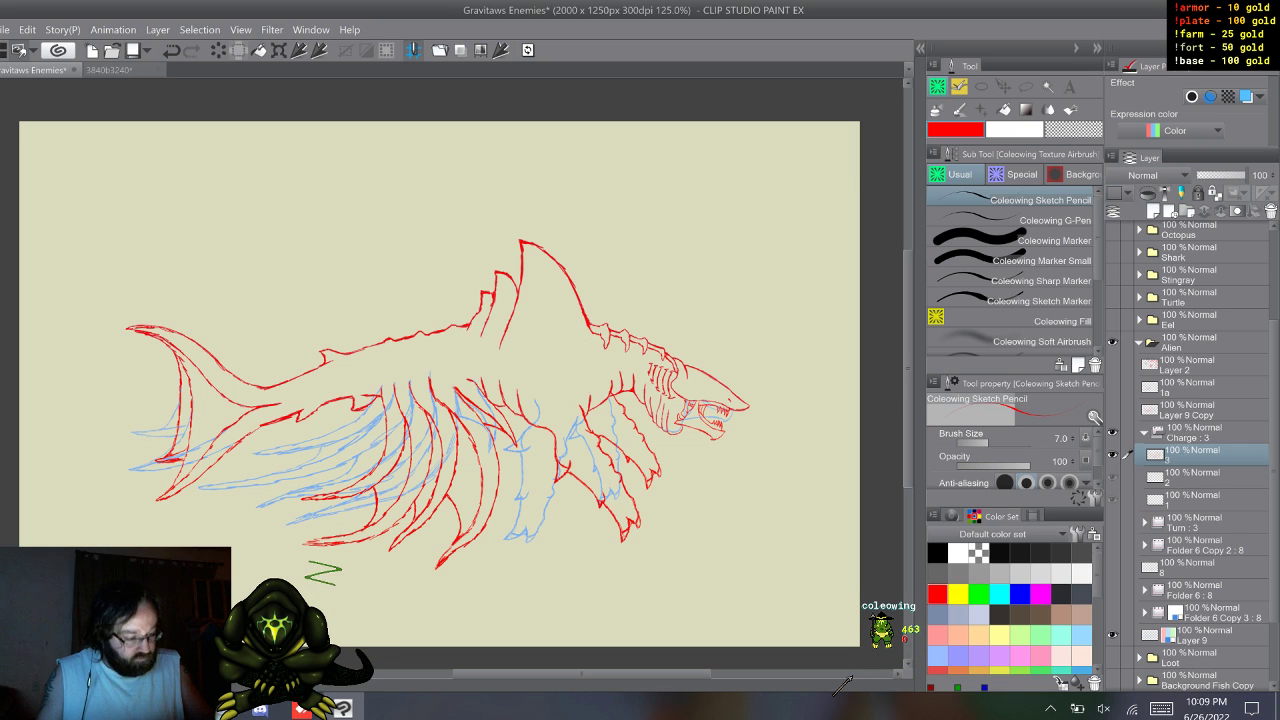
pyautogui.click(1128, 476)
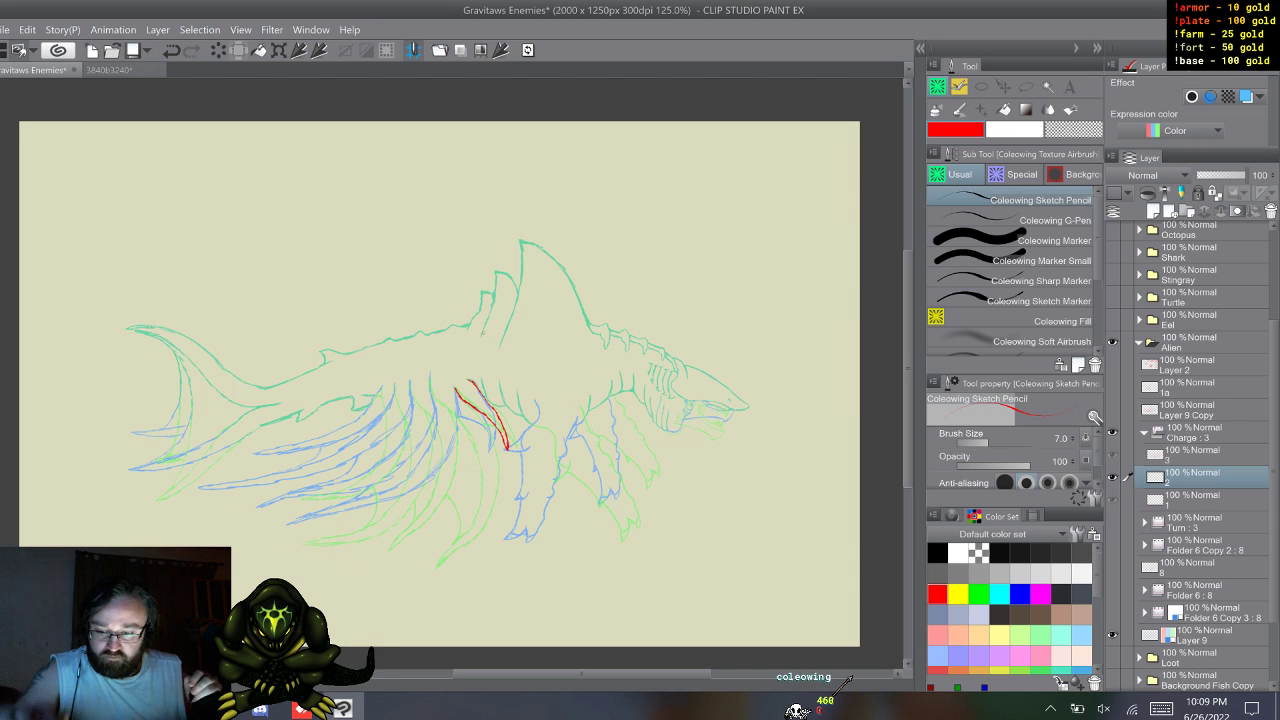
# - Sketch the same small fin on Charge frame 1, placed slightly closer to the swim pose
pyautogui.press('s')
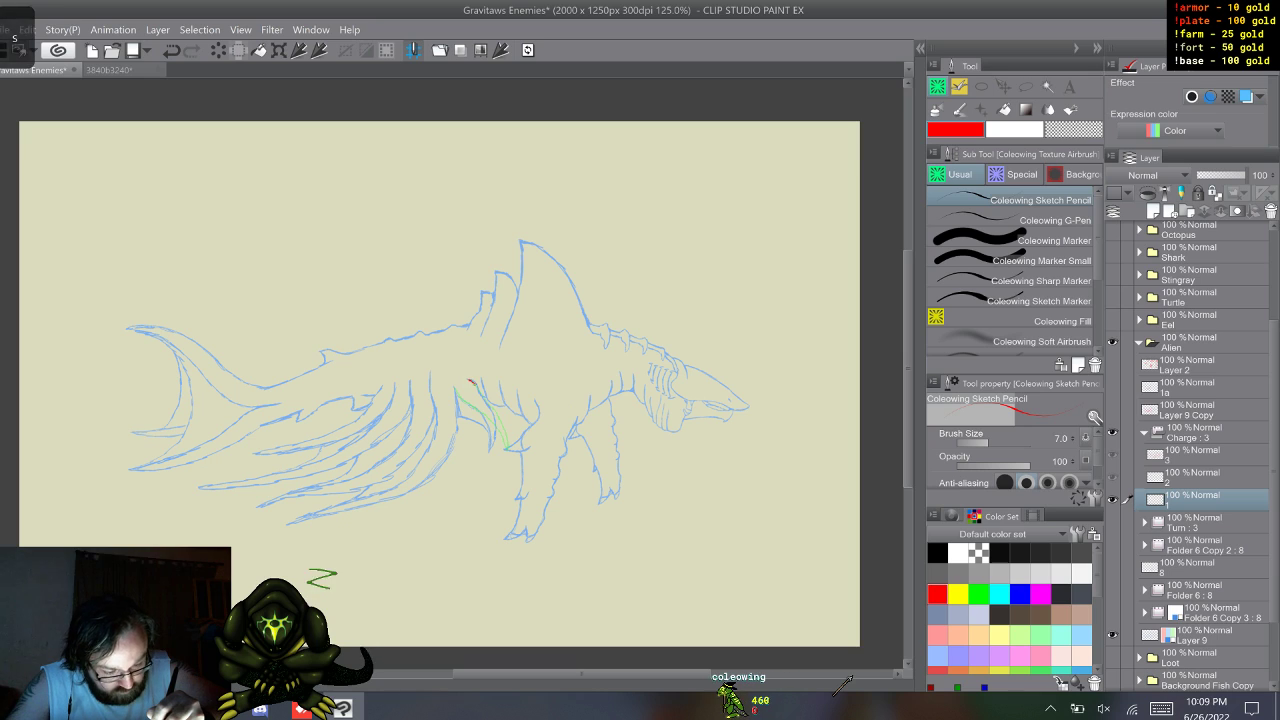
pyautogui.moveTo(468, 379); pyautogui.dragTo(476, 384)
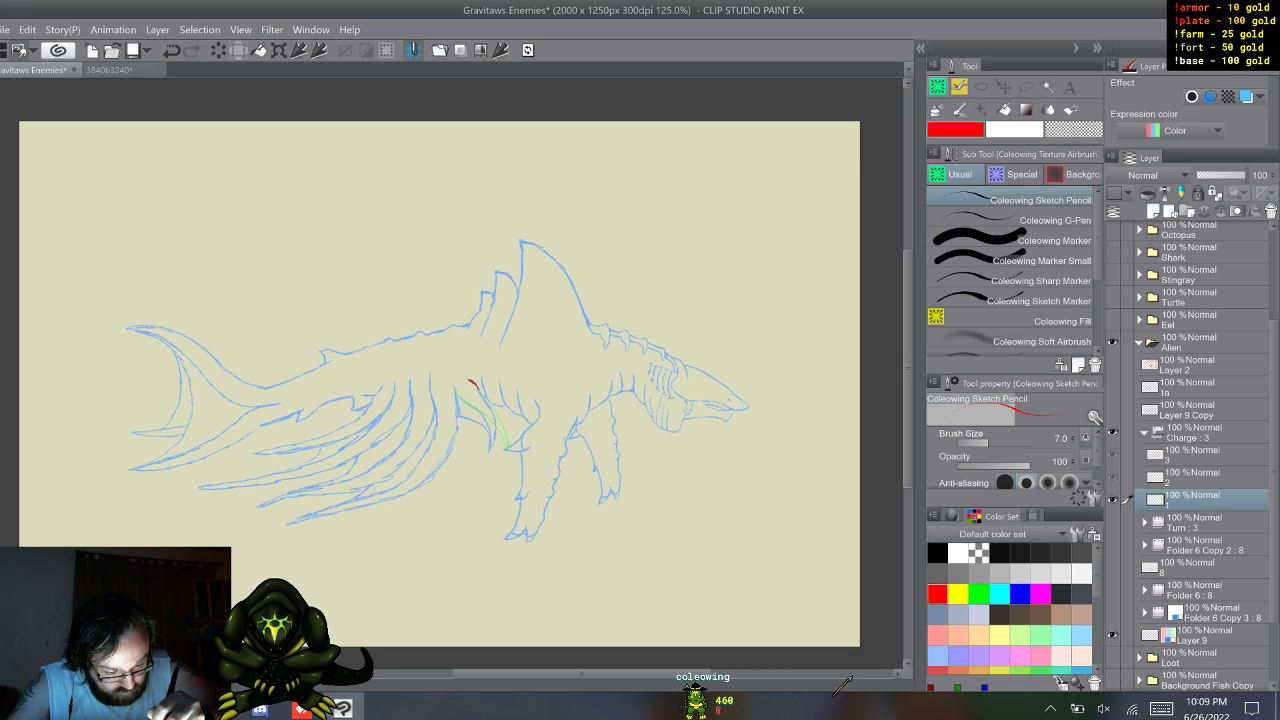
pyautogui.moveTo(477, 386); pyautogui.dragTo(492, 410)
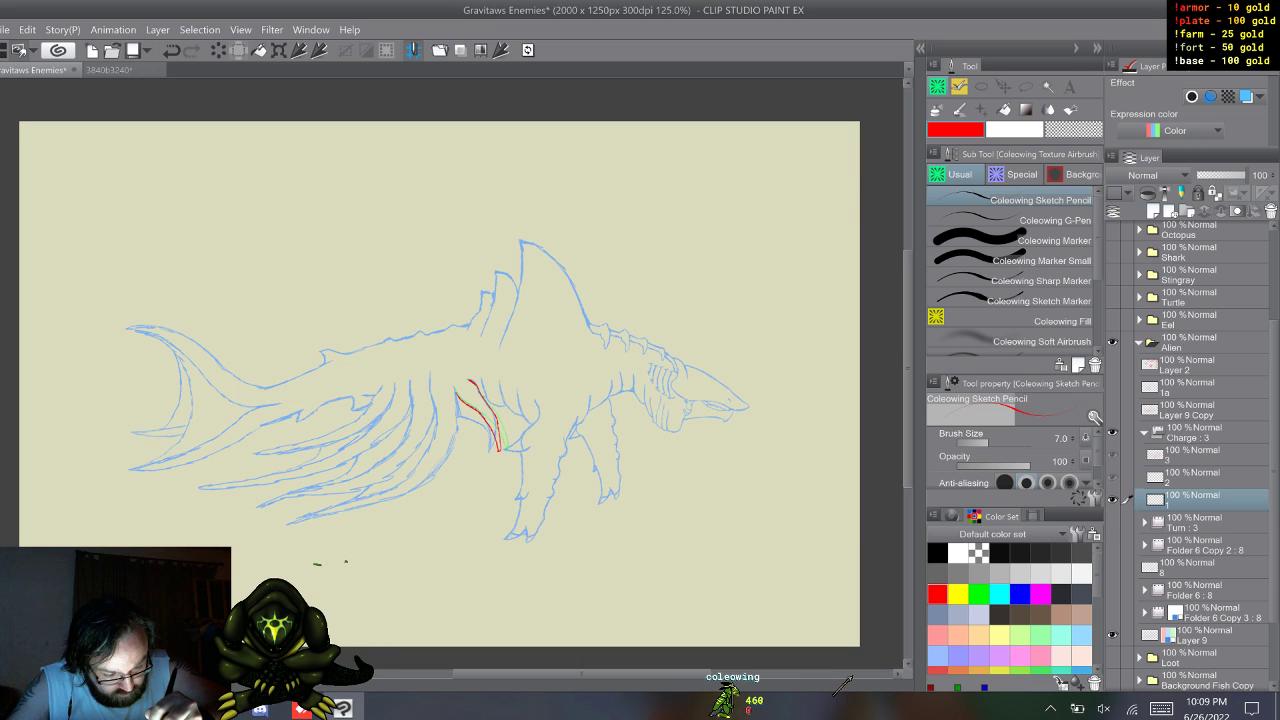
# - Flip repeatedly through Charge frames 1 to 3 to examine the motion of the small fin
pyautogui.press('q')
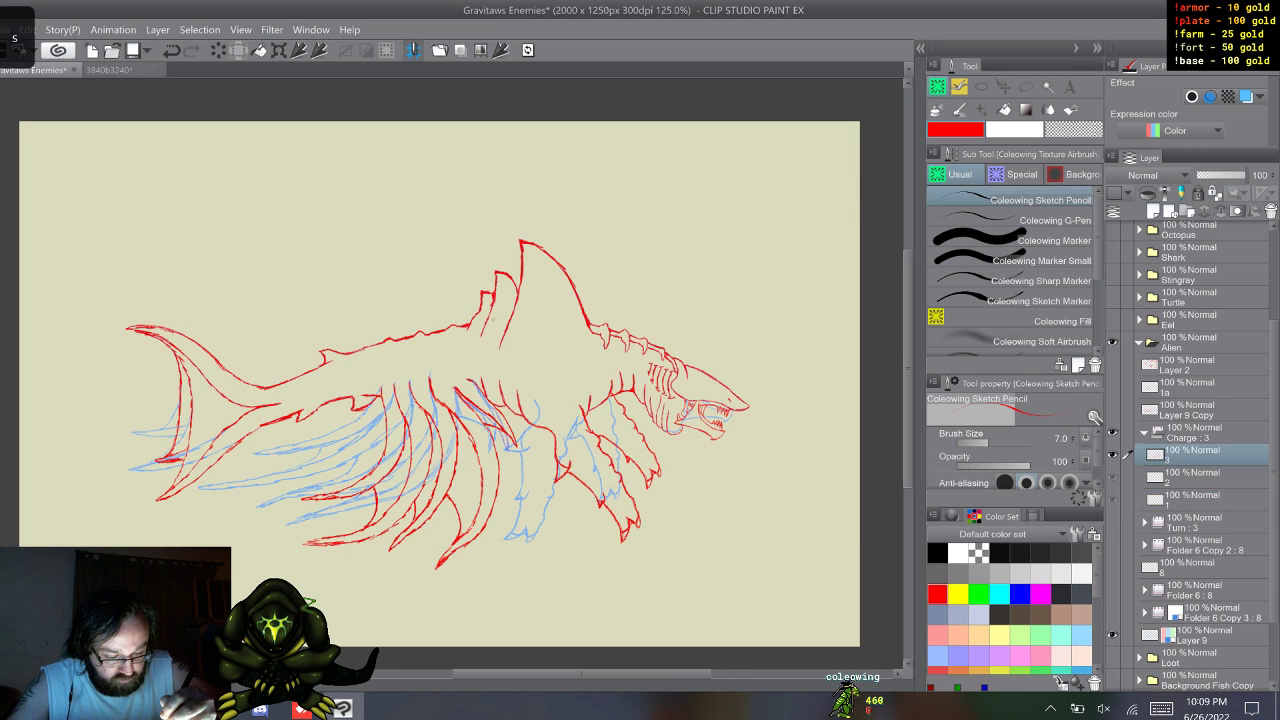
pyautogui.press('w')
pyautogui.press('w')
pyautogui.press('w')
pyautogui.press('w')
pyautogui.press('w')
pyautogui.press('w')
pyautogui.press('w')
pyautogui.press('w')
pyautogui.press('w')
pyautogui.press('w')
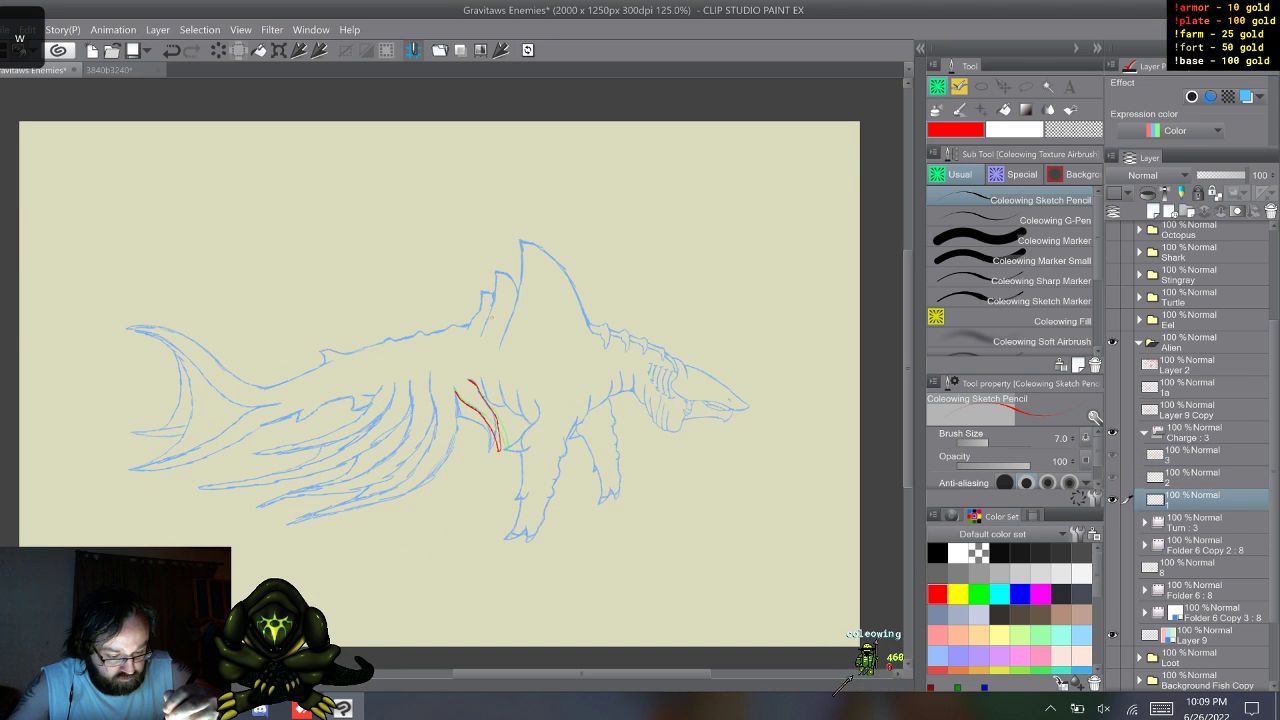
pyautogui.hotkey('alt', ']')
pyautogui.hotkey('alt', ']')
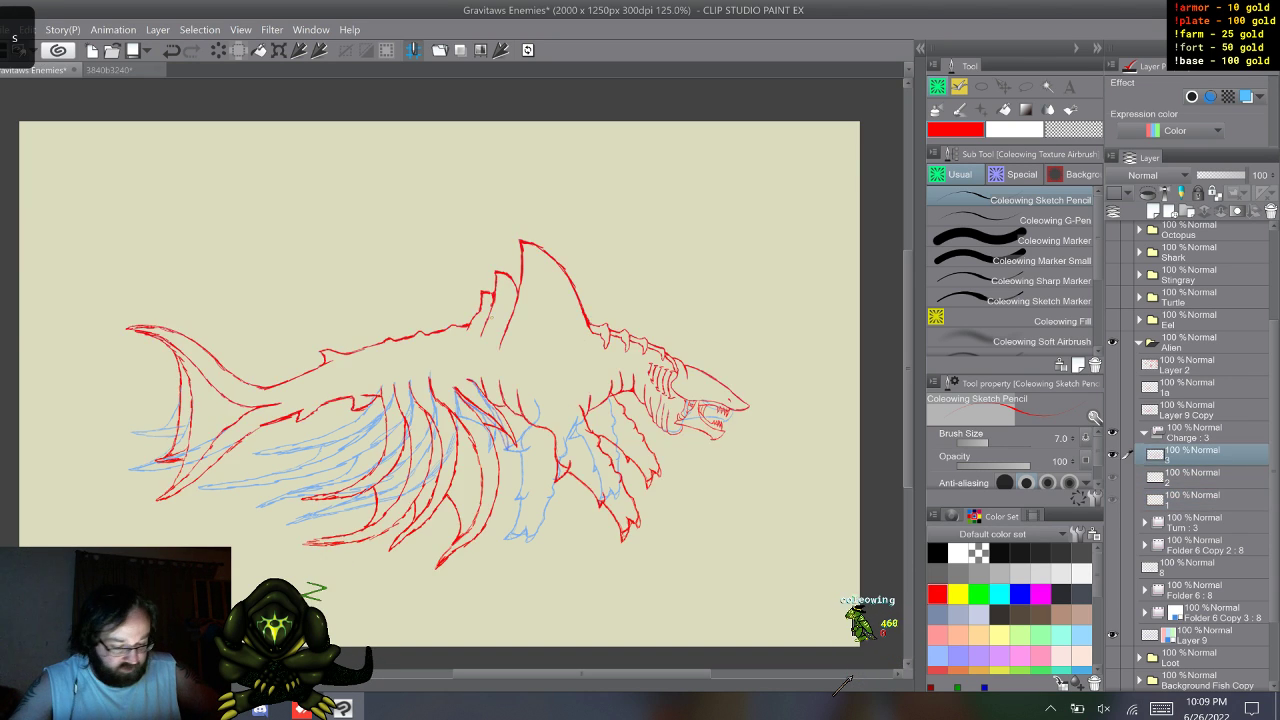
pyautogui.hotkey('alt', ']')
pyautogui.hotkey('alt', ']')
pyautogui.hotkey('alt', ']')
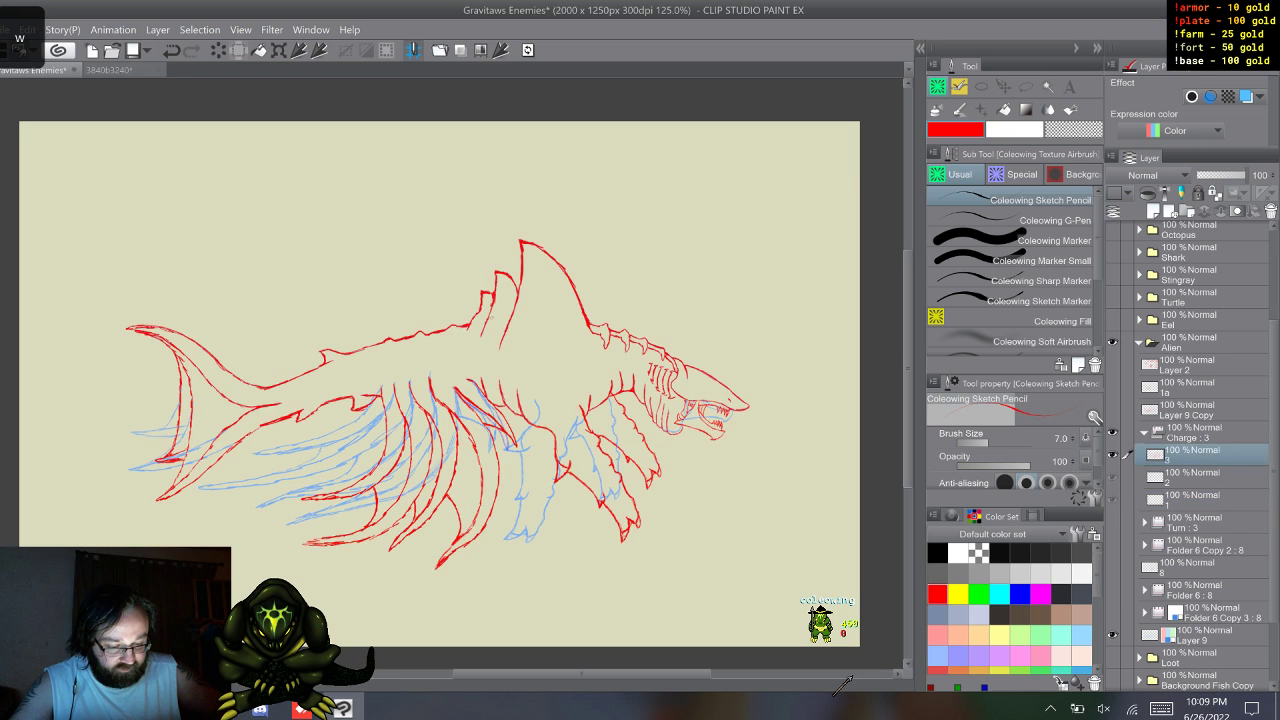
pyautogui.hotkey('alt', ']')
pyautogui.hotkey('alt', ']')
pyautogui.hotkey('alt', ']')
pyautogui.hotkey('alt', ']')
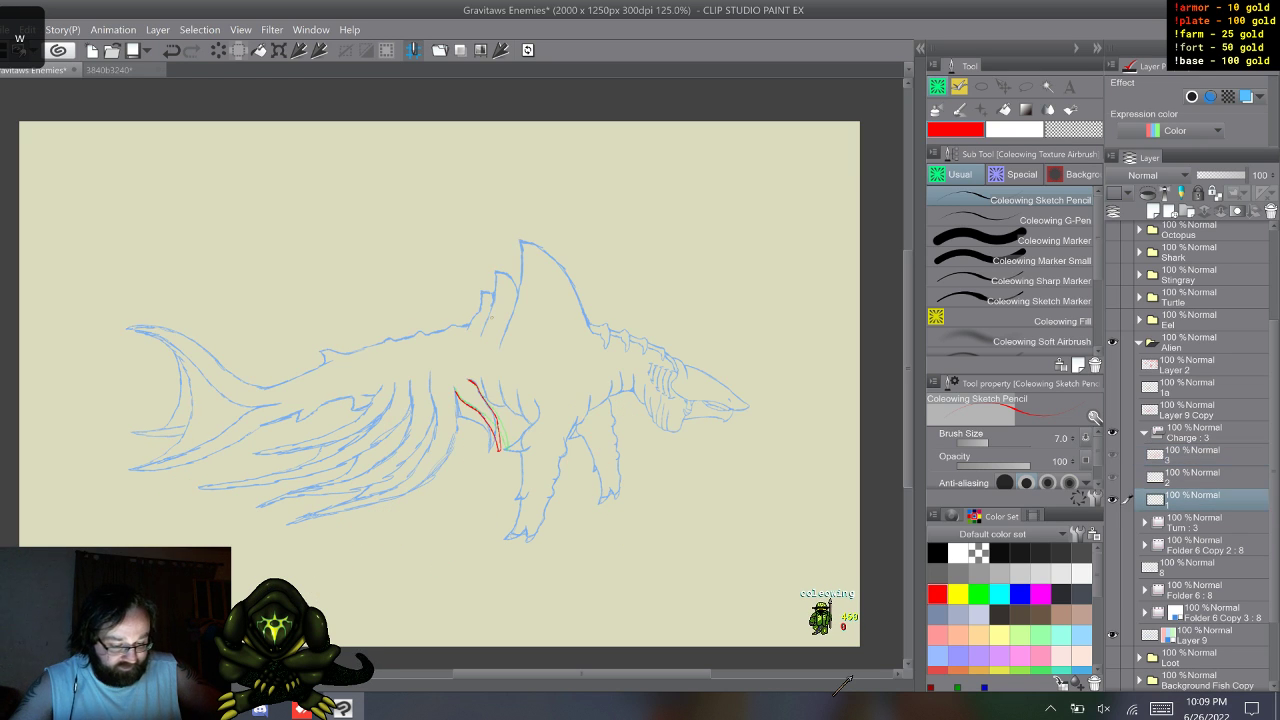
pyautogui.hotkey('alt', ']')
pyautogui.hotkey('alt', ']')
pyautogui.hotkey('alt', ']')
pyautogui.hotkey('alt', ']')
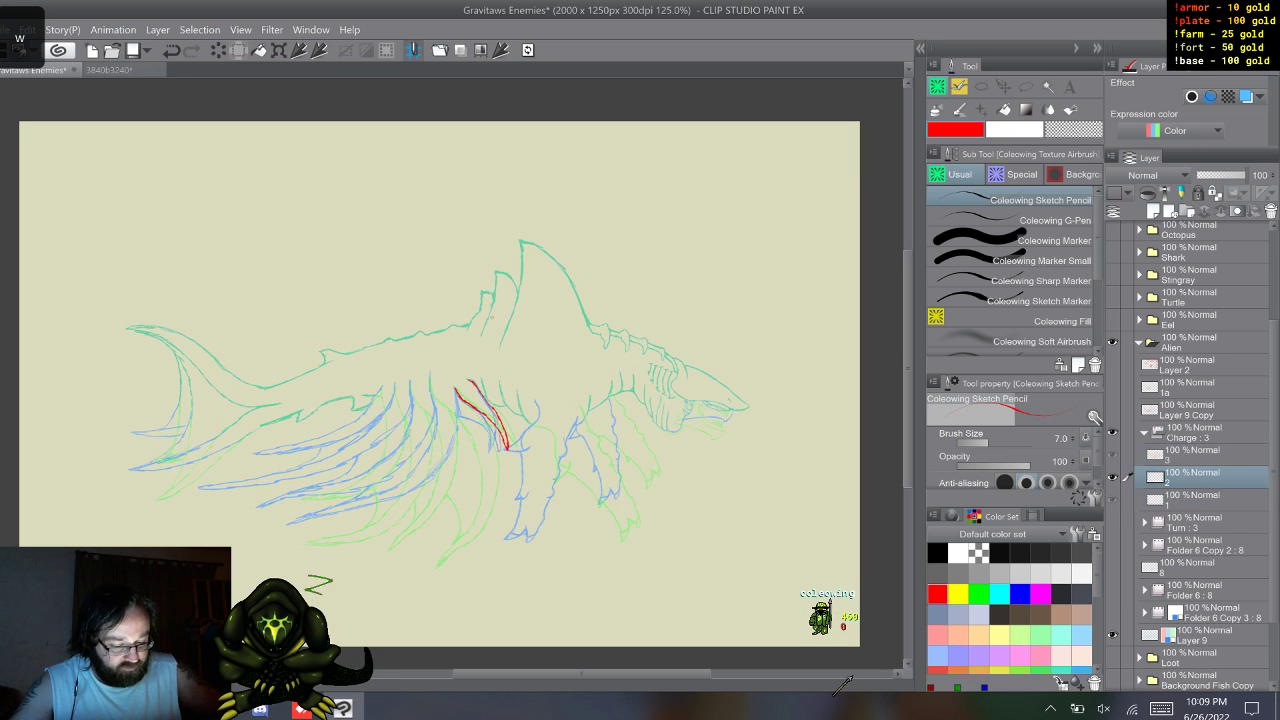
pyautogui.hotkey('alt', ']')
pyautogui.hotkey('alt', ']')
pyautogui.hotkey('alt', ']')
pyautogui.hotkey('alt', ']')
pyautogui.hotkey('alt', ']')
pyautogui.hotkey('alt', ']')
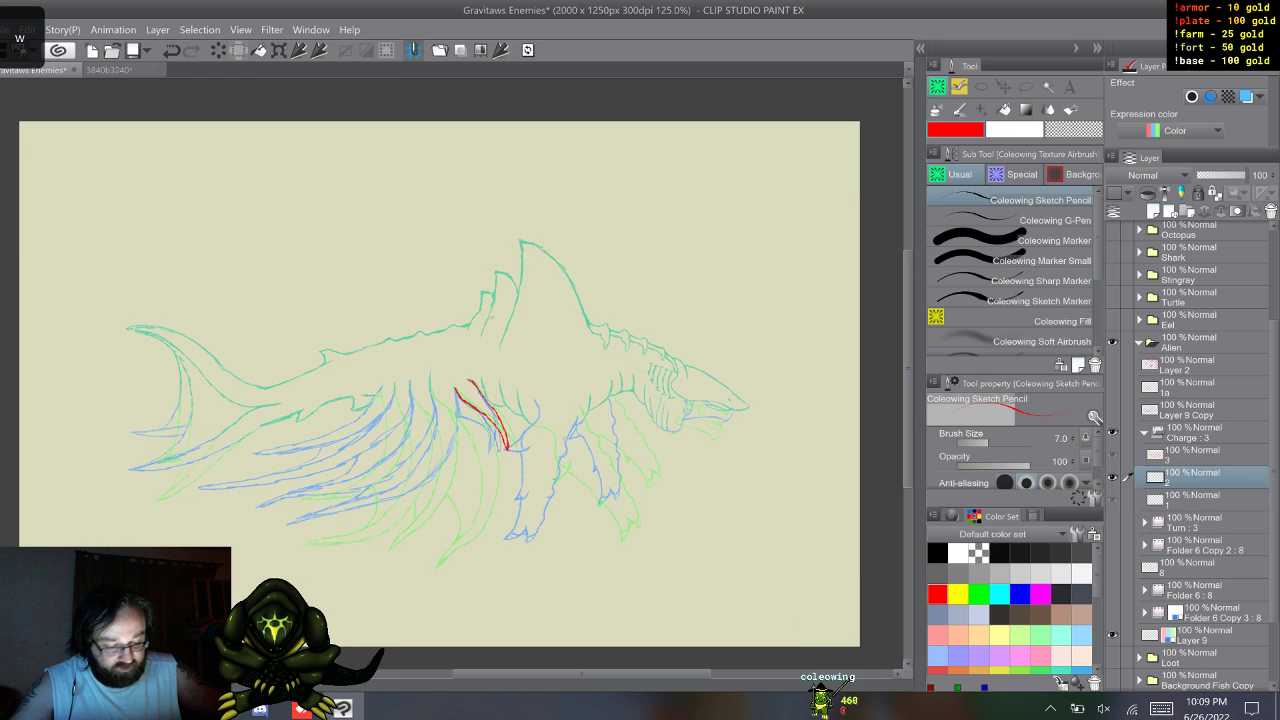
pyautogui.press('w')
pyautogui.press('s')
pyautogui.press('s')
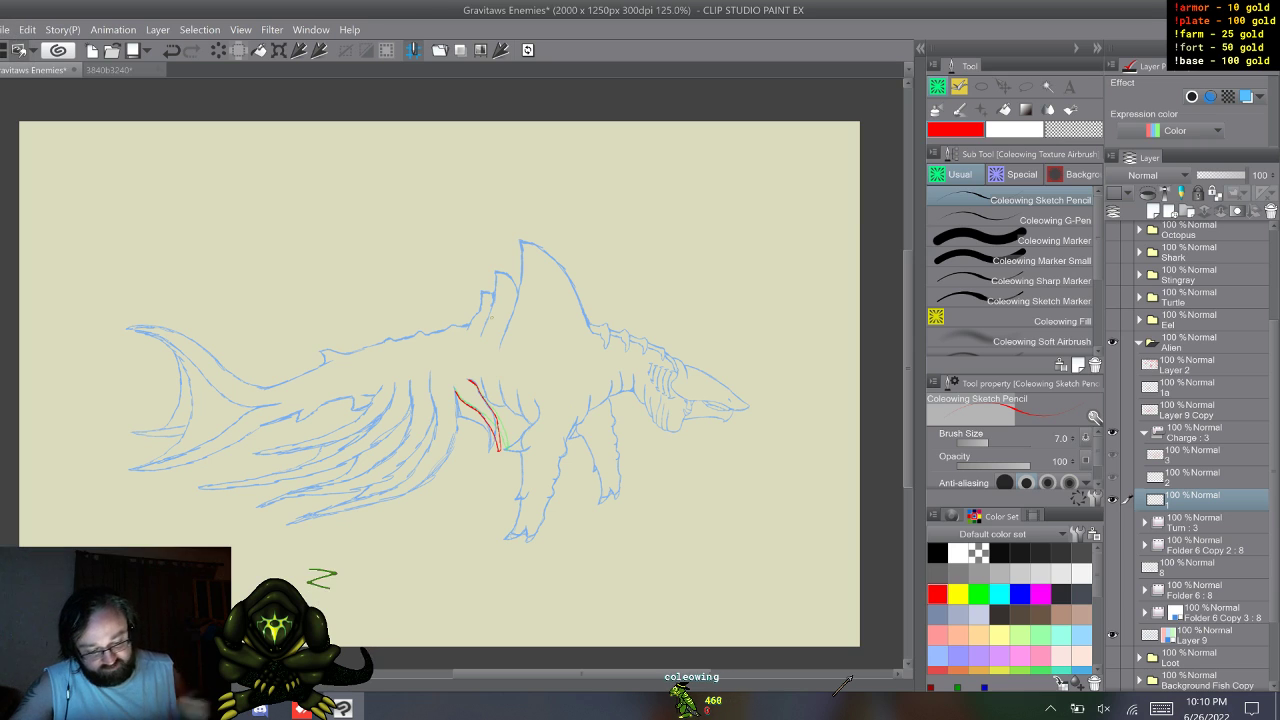
pyautogui.press('w')
pyautogui.press('w')
pyautogui.press('w')
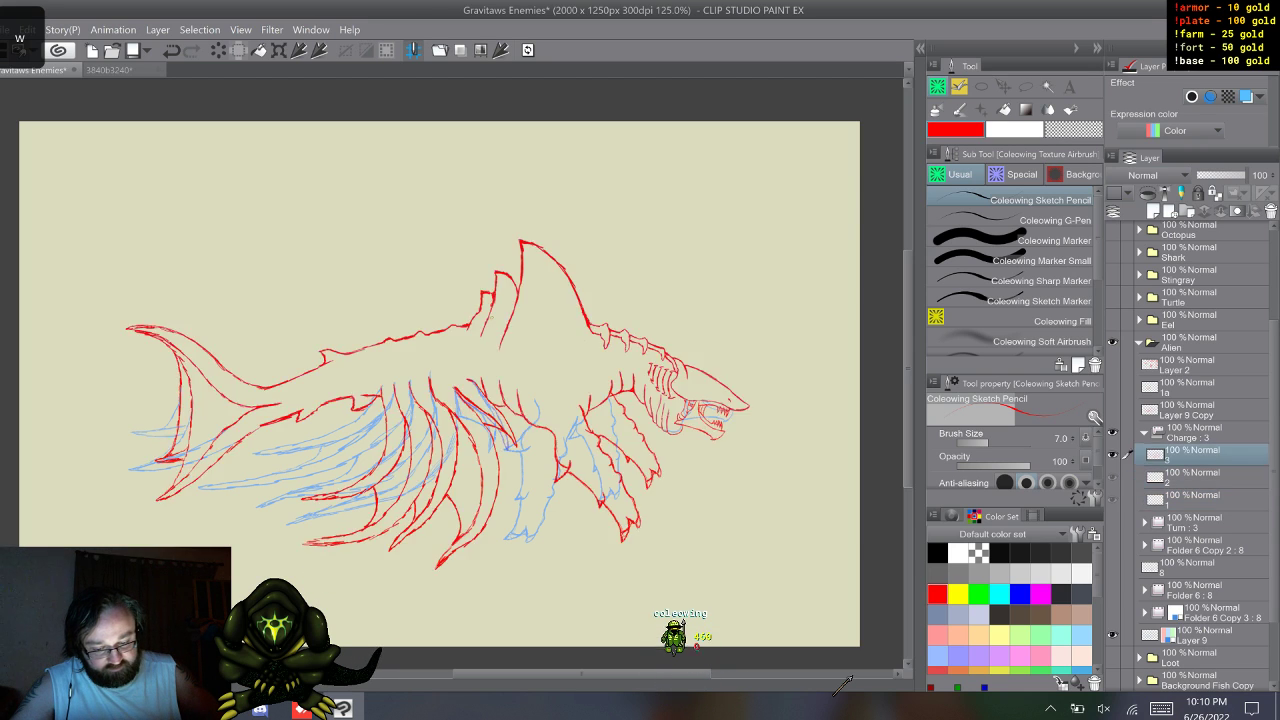
pyautogui.press('w')
pyautogui.press('w')
pyautogui.press('w')
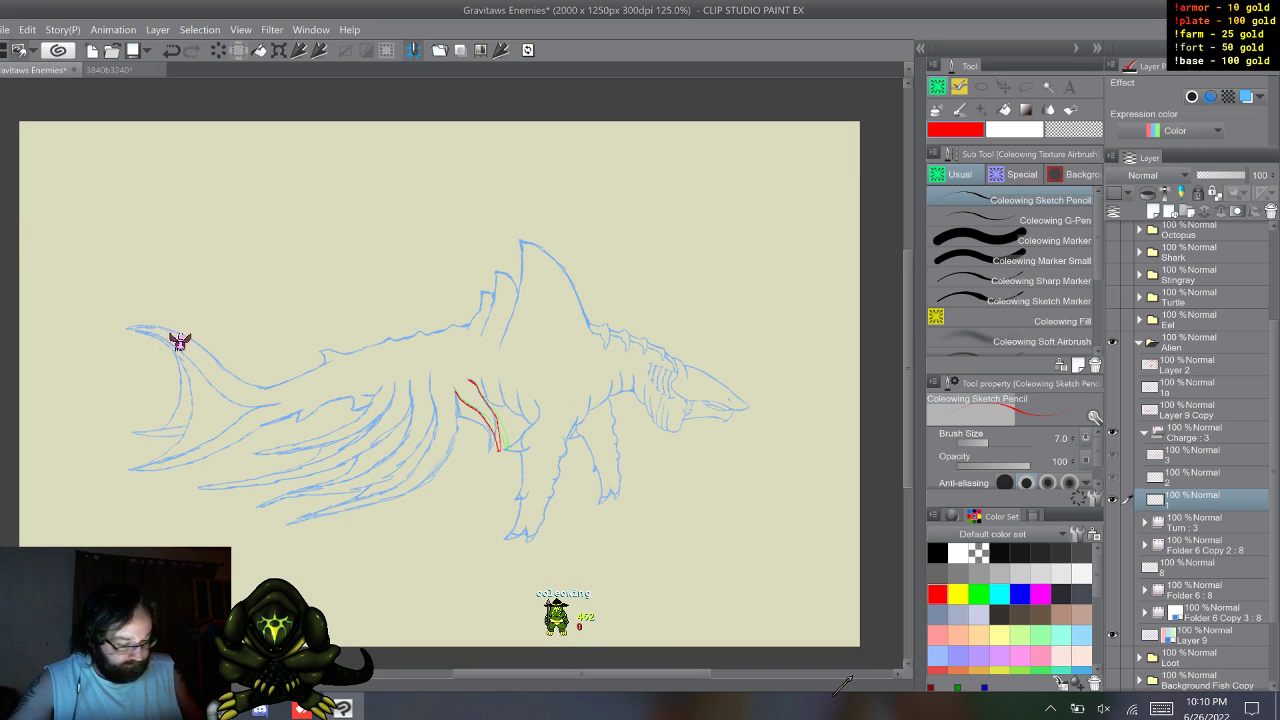
# - Turn off Layer 9's blue layer color, duplicate the layer, and restore the blue layer color on the original
pyautogui.click(1192, 636)
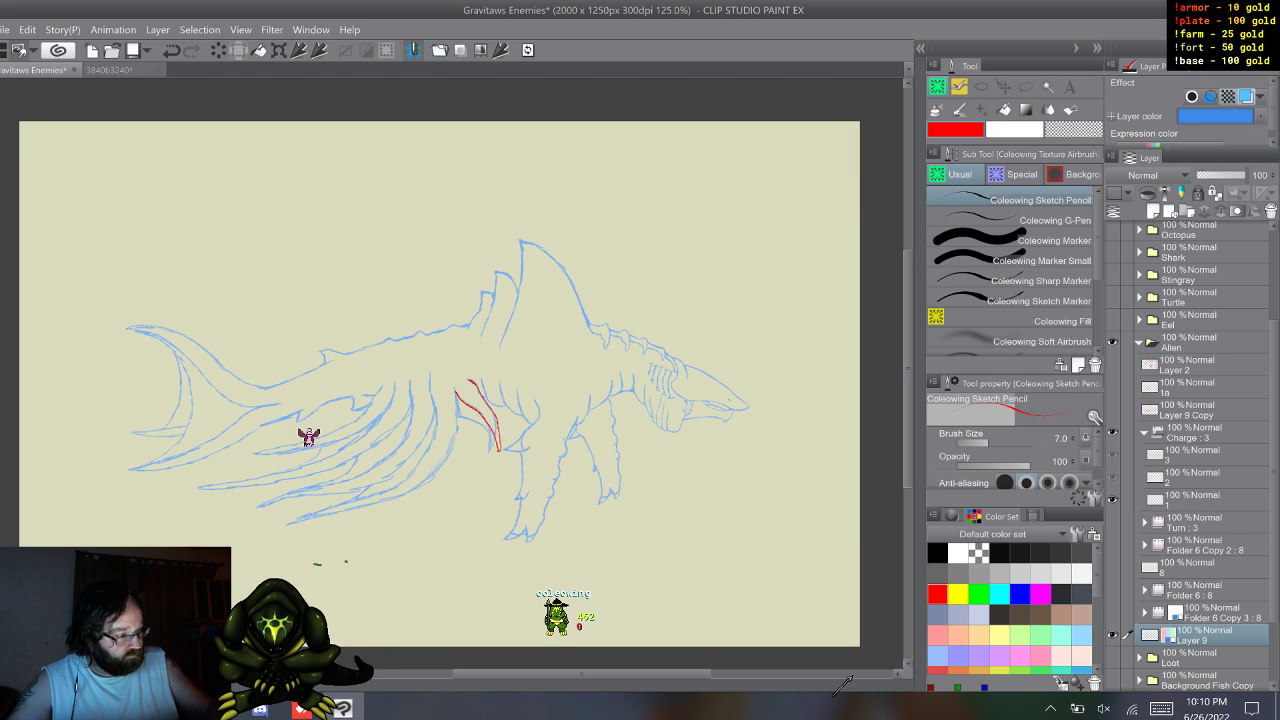
pyautogui.click(1245, 97)
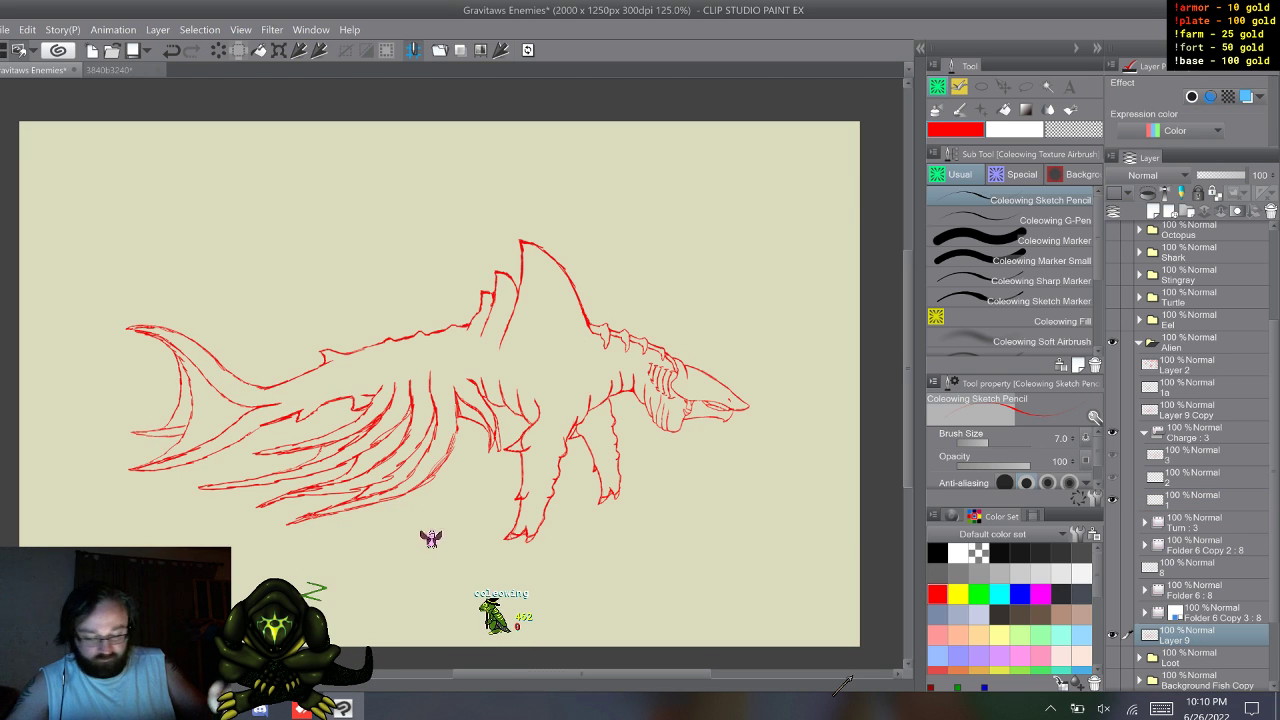
pyautogui.press('F9')
pyautogui.click(1192, 658)
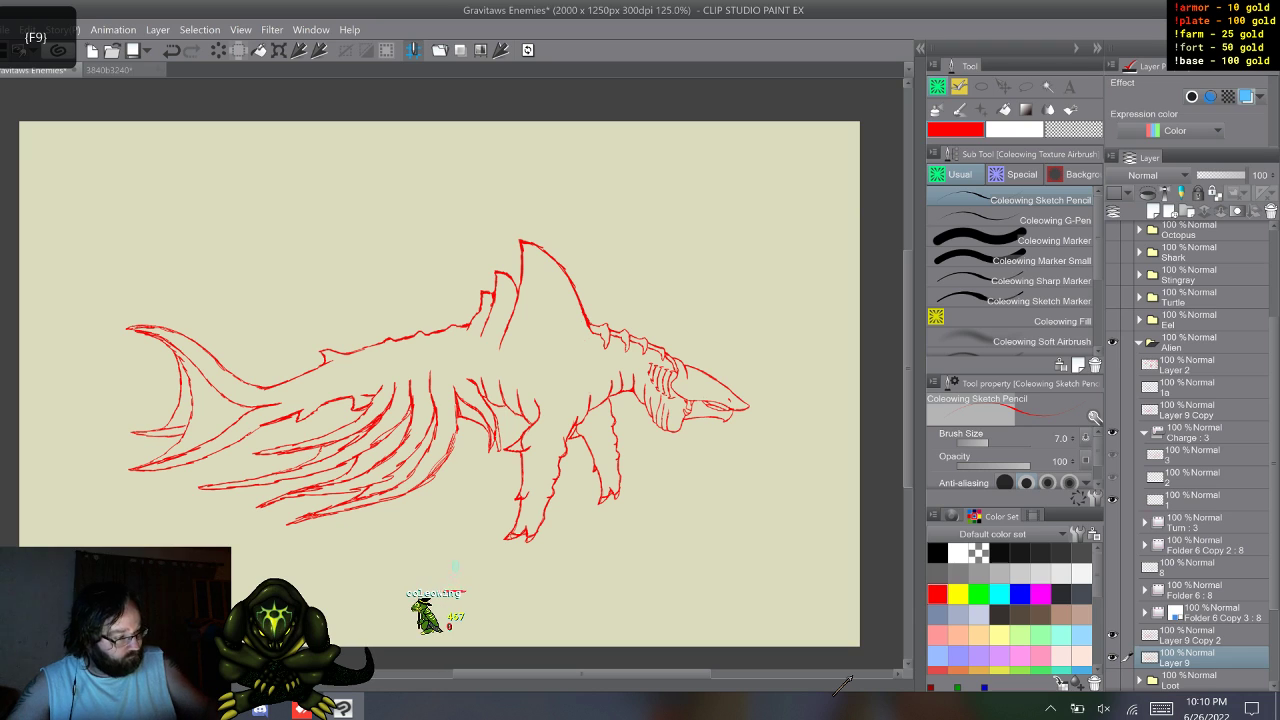
pyautogui.click(1245, 97)
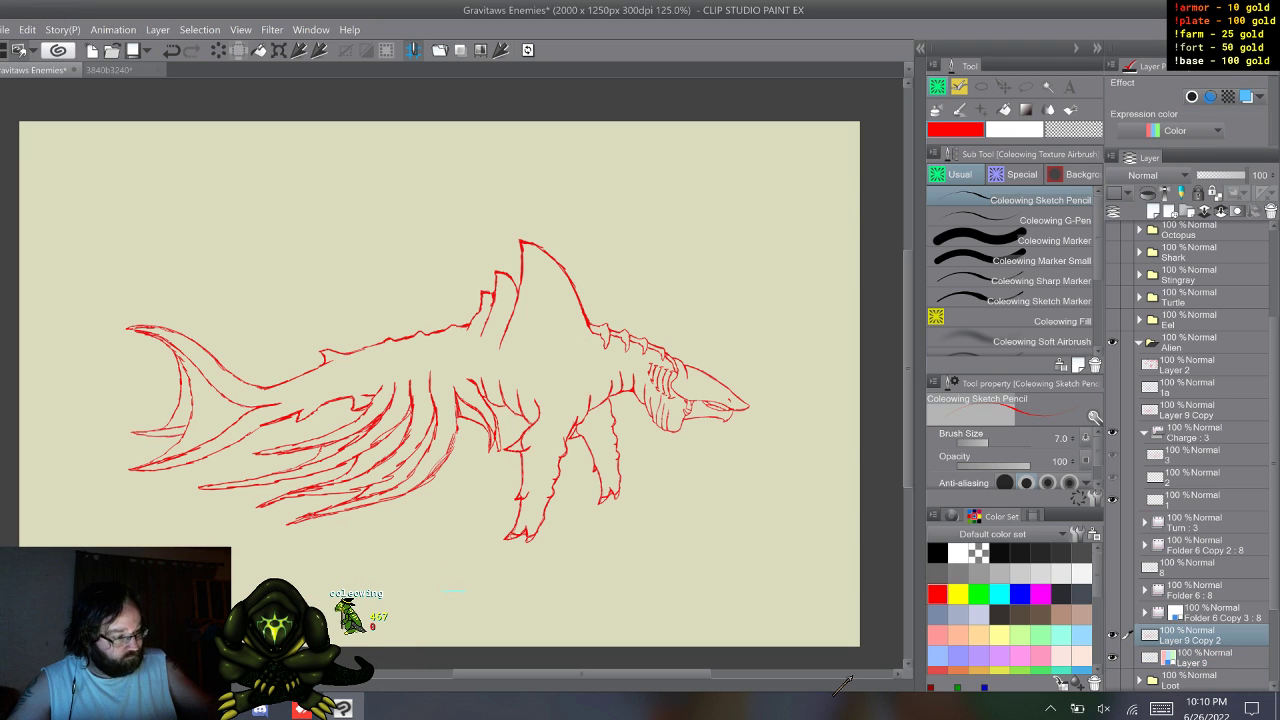
# - On Layer 9 Copy 2, lasso both front legs, clear everything outside them and deselect
pyautogui.press('m')
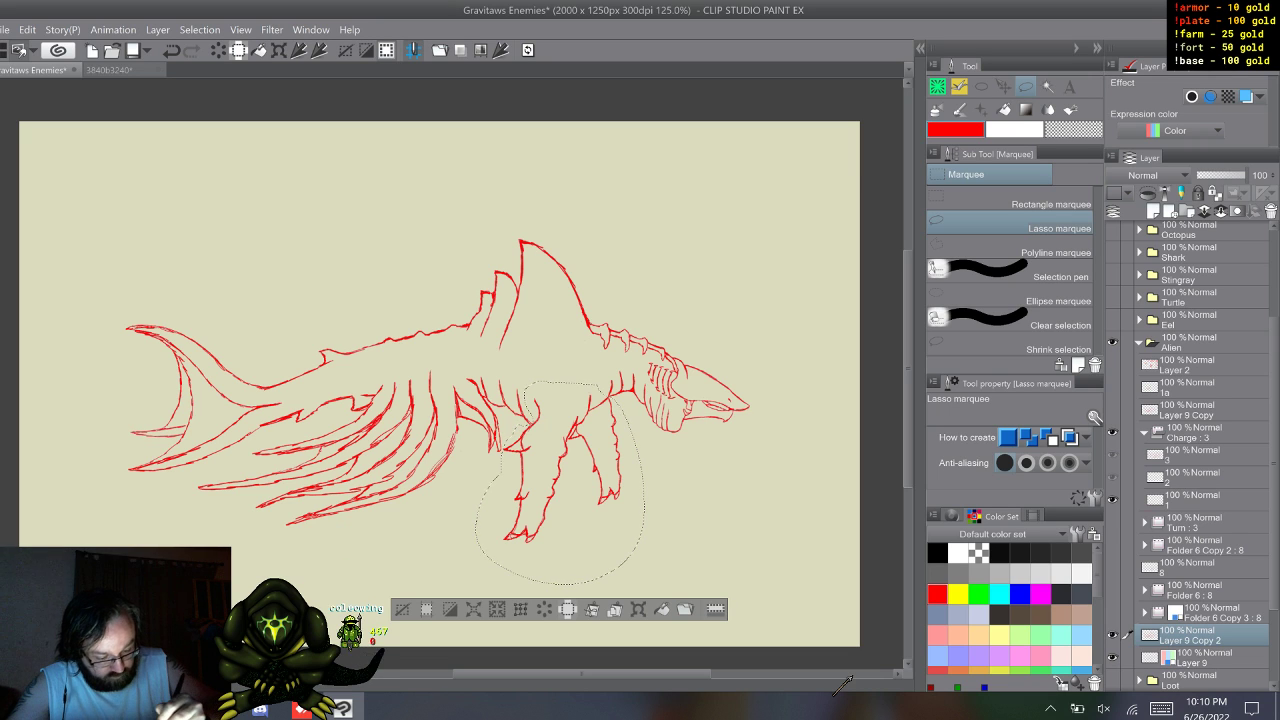
pyautogui.click(568, 610)
pyautogui.hotkey('ctrl', 'd')
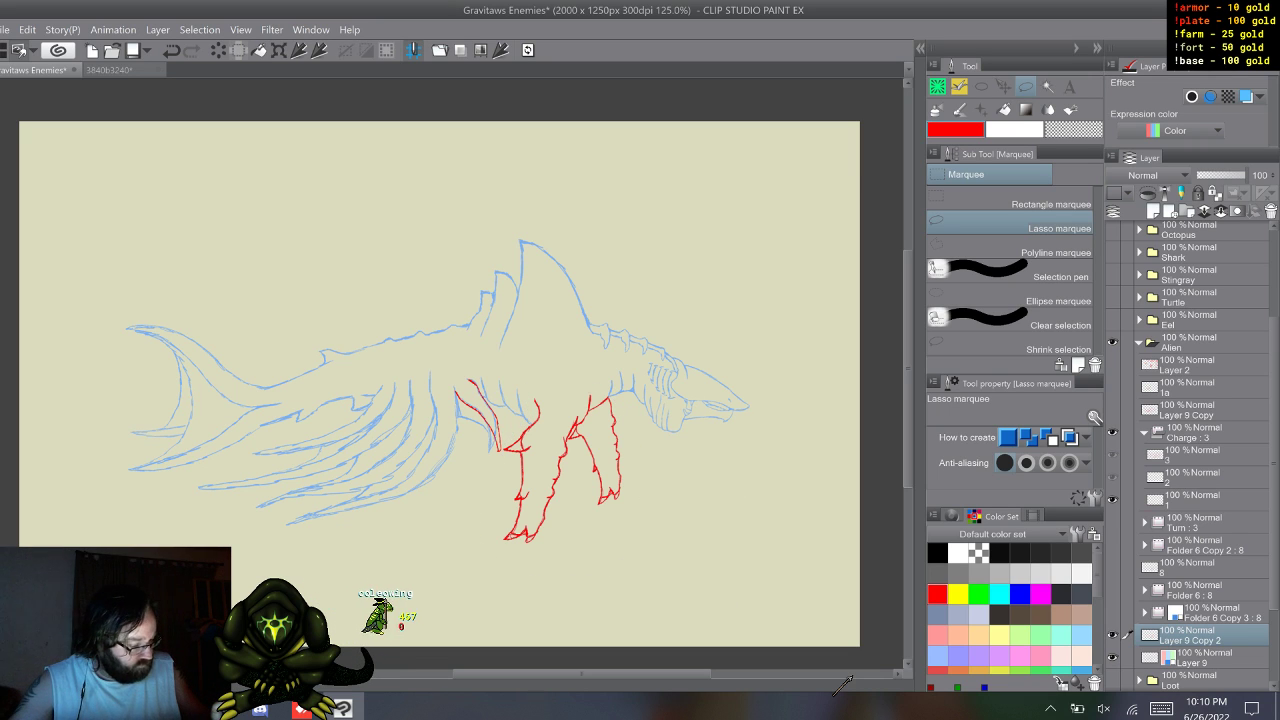
# - Place the front-leg layer directly below frame 1 and a duplicate of it directly below frame 2
pyautogui.moveTo(1190, 638); pyautogui.dragTo(1195, 491)
pyautogui.click(1195, 478)
pyautogui.click(1195, 522)
pyautogui.press('F9')
# - Merge each front-leg copy with the frame above it, keeping the frame names 2 and 1
pyautogui.click(1195, 478)
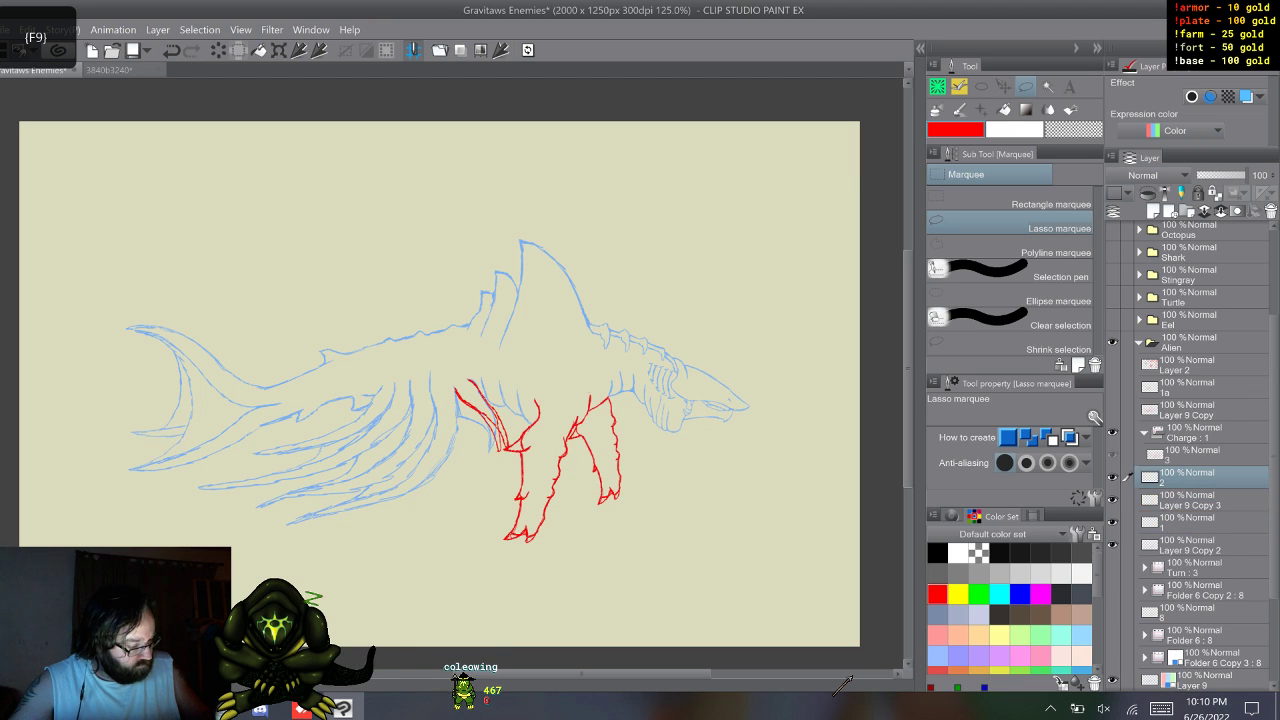
pyautogui.keyDown('shift'); pyautogui.click(1195, 500); pyautogui.keyUp('shift')
pyautogui.rightClick(1195, 477)
pyautogui.click(1180, 414)
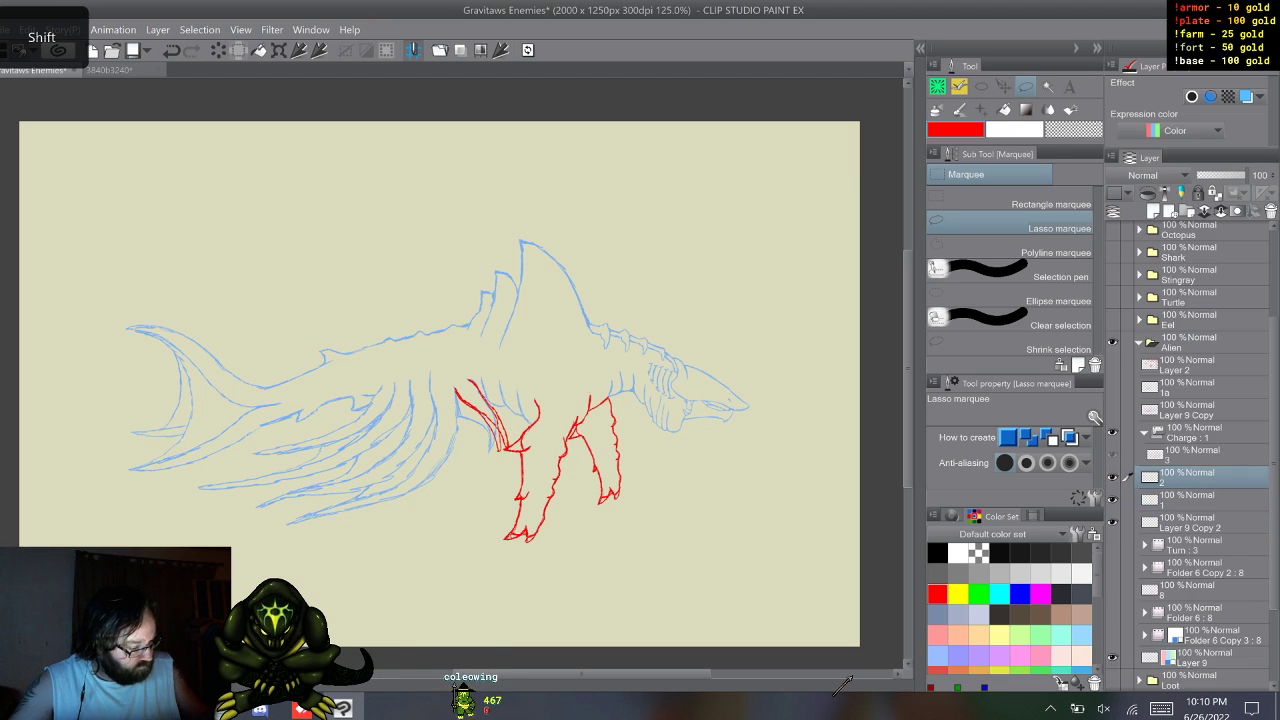
pyautogui.click(1195, 499)
pyautogui.keyDown('shift'); pyautogui.click(1195, 522); pyautogui.keyUp('shift')
pyautogui.rightClick(1195, 503)
pyautogui.click(1180, 441)
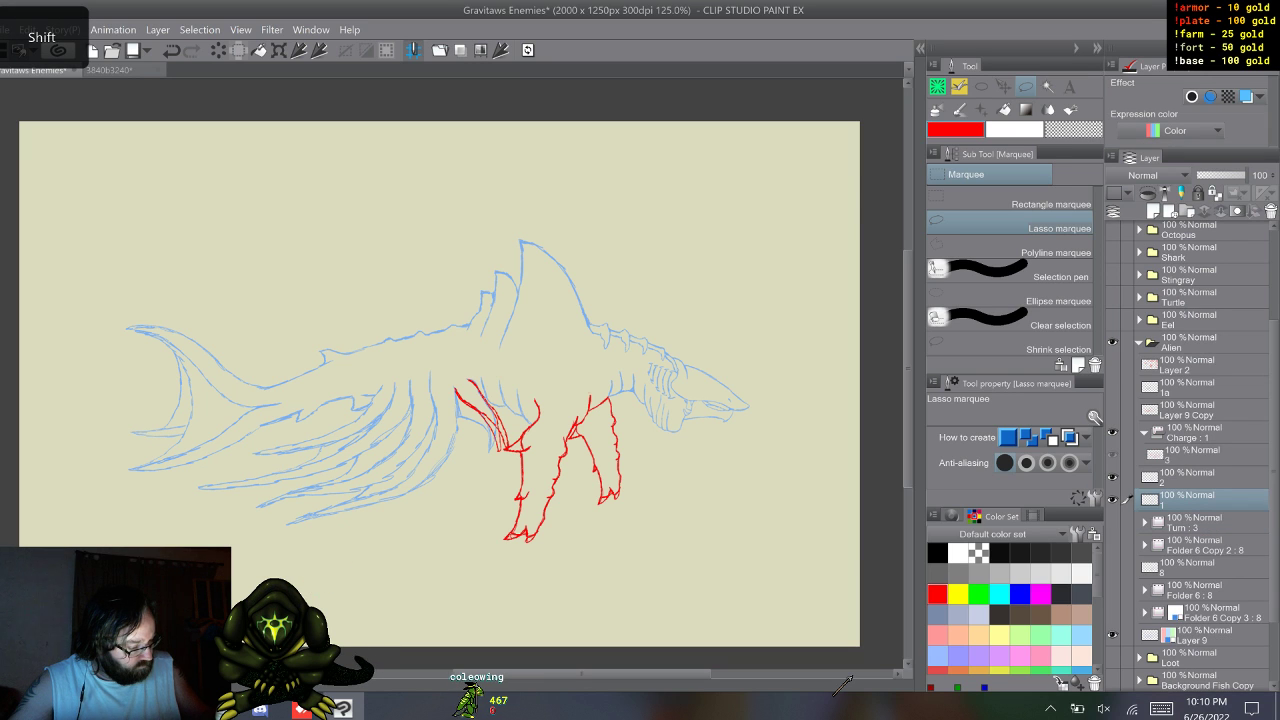
# - Move frames 1 and 2 back into the Charge folder below frame 3
pyautogui.keyDown('shift'); pyautogui.click(1195, 478); pyautogui.keyUp('shift')
pyautogui.moveTo(1195, 480); pyautogui.dragTo(1195, 464)
pyautogui.click(1195, 478)
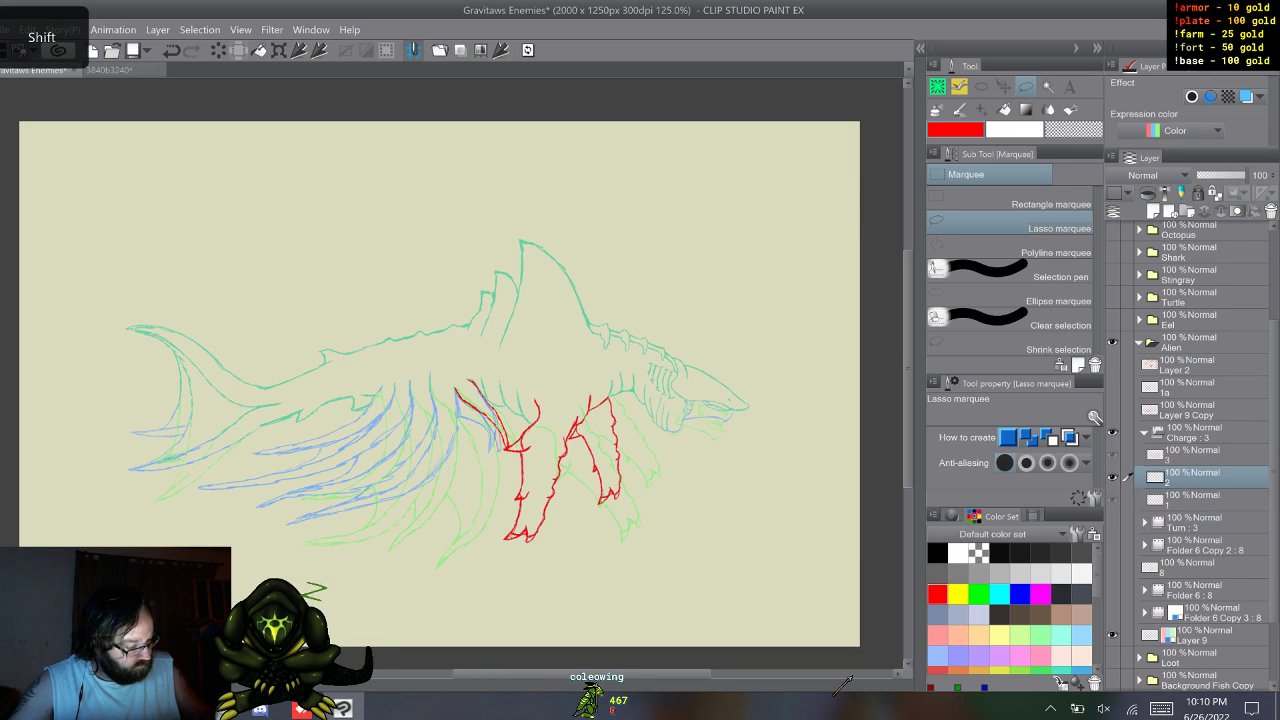
pyautogui.click(1195, 500)
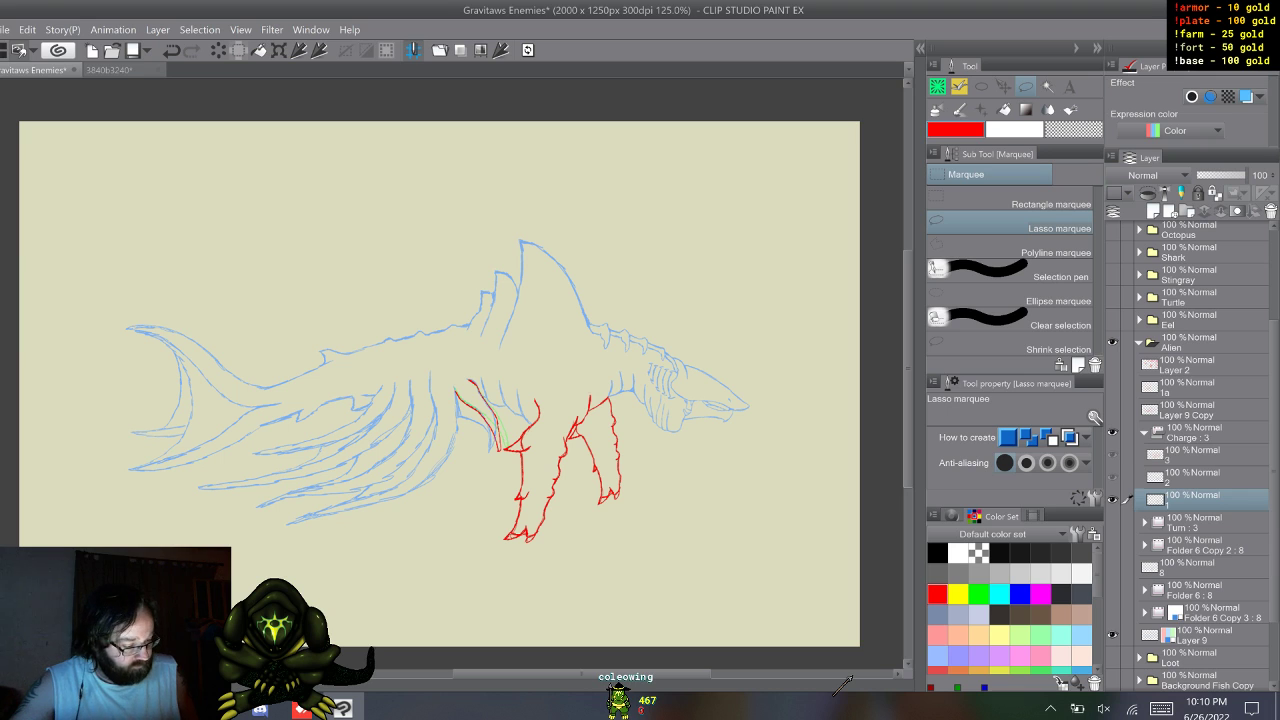
# - Erase the connecting line at the top of the far front leg on frames 2 and 1 with transparent Coleowing Marker Small
pyautogui.press('w')
pyautogui.press('w')
pyautogui.press('s')
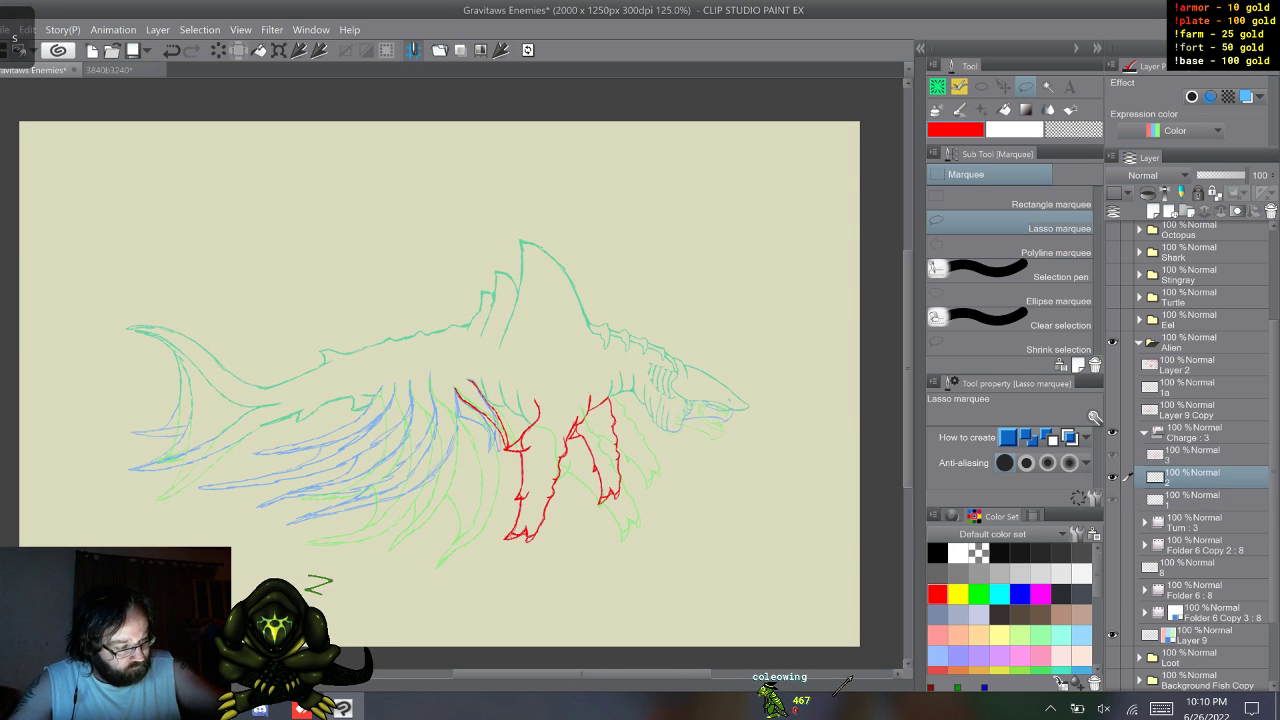
pyautogui.press('b')
pyautogui.click(1040, 261)
pyautogui.press('c')
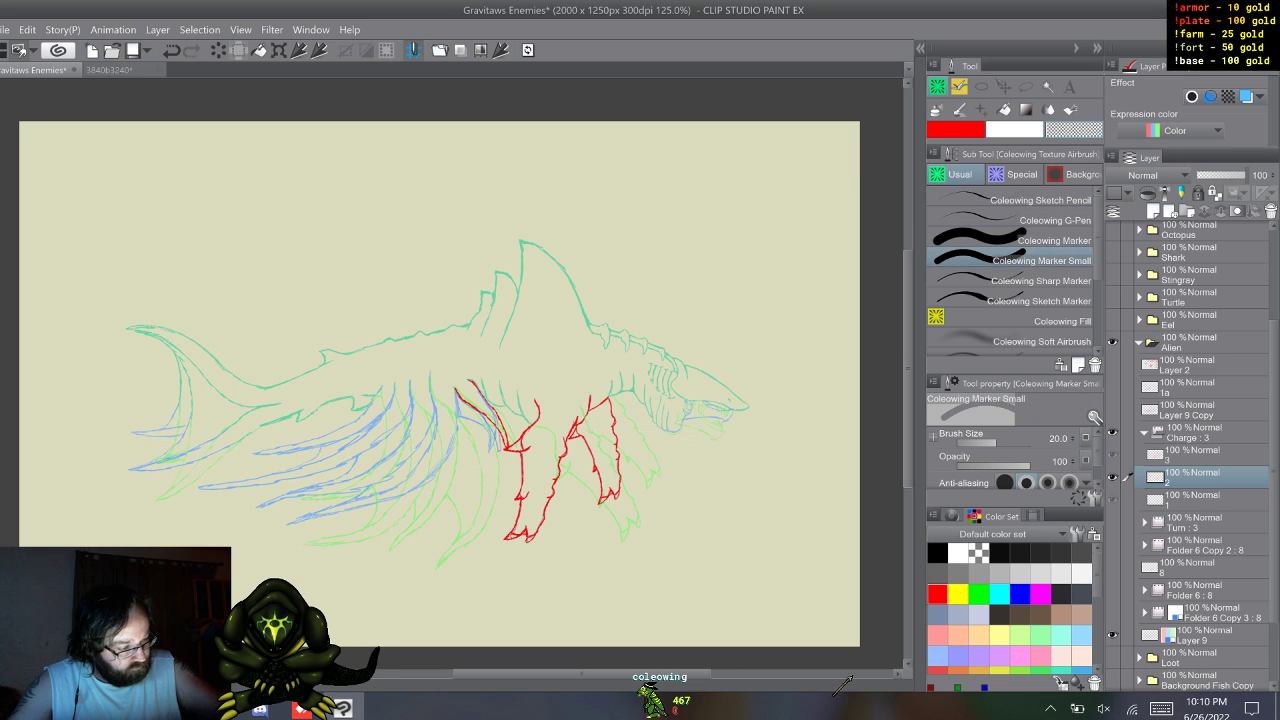
pyautogui.hotkey('ctrl', 'z')
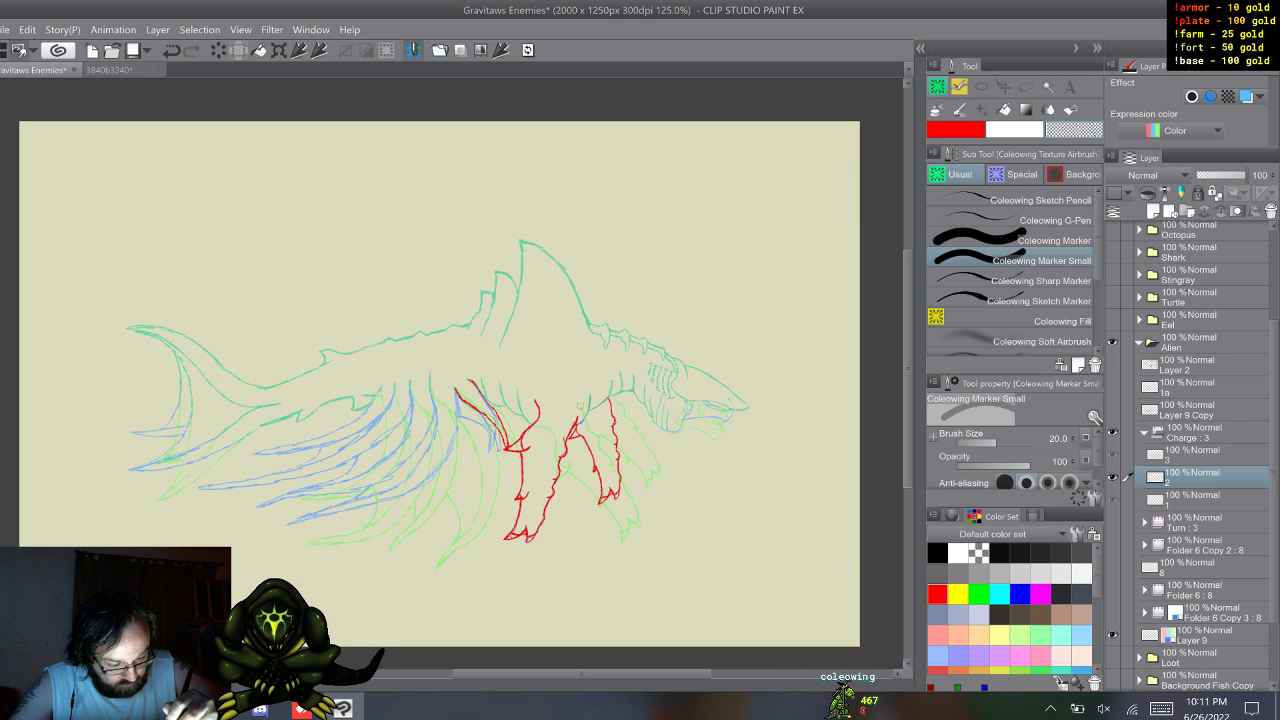
pyautogui.hotkey('ctrl', 'y')
pyautogui.press('w')
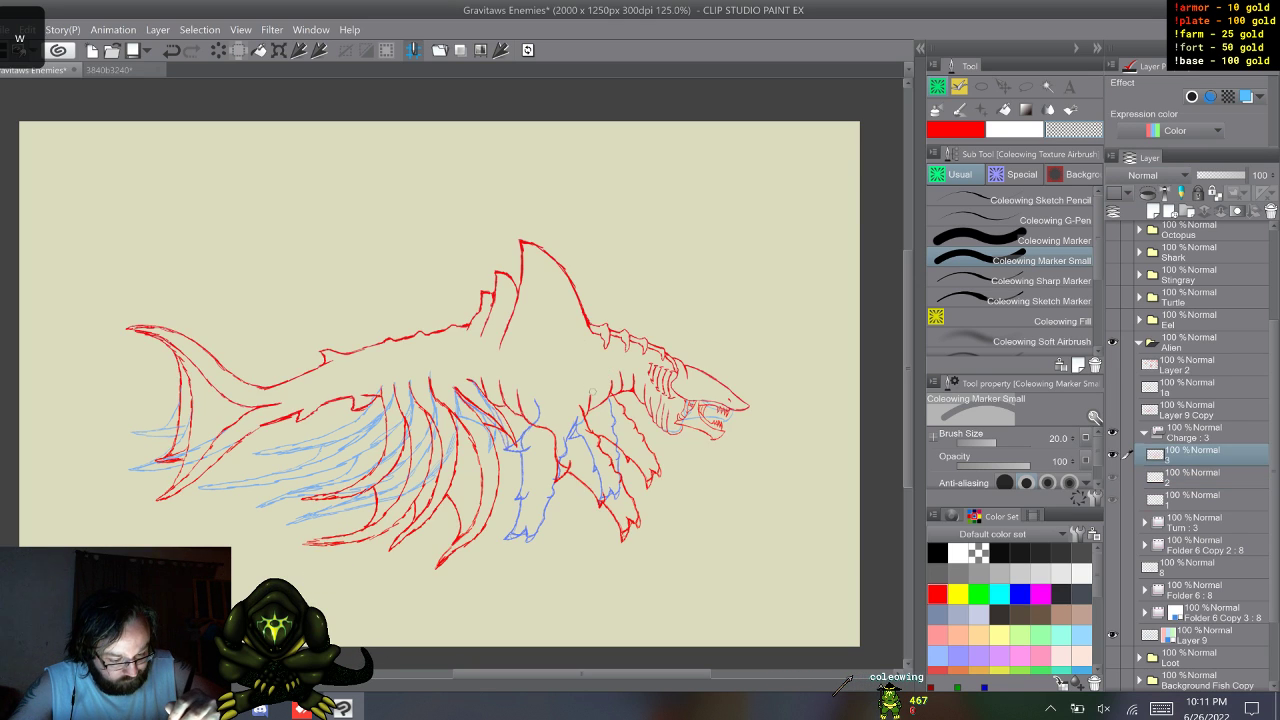
pyautogui.press('s')
pyautogui.press('s')
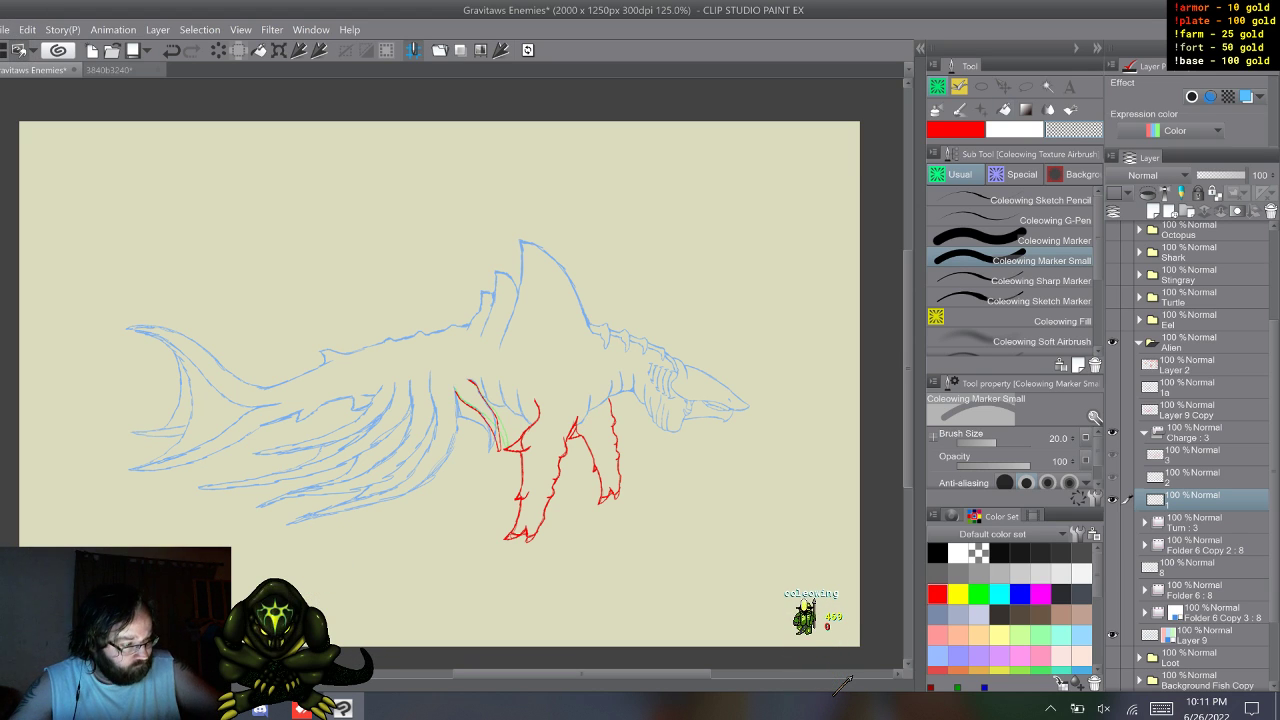
# - On frame 2, lasso the far front leg and rotate it forward toward its frame 3 position
pyautogui.press('m')
pyautogui.press('w')
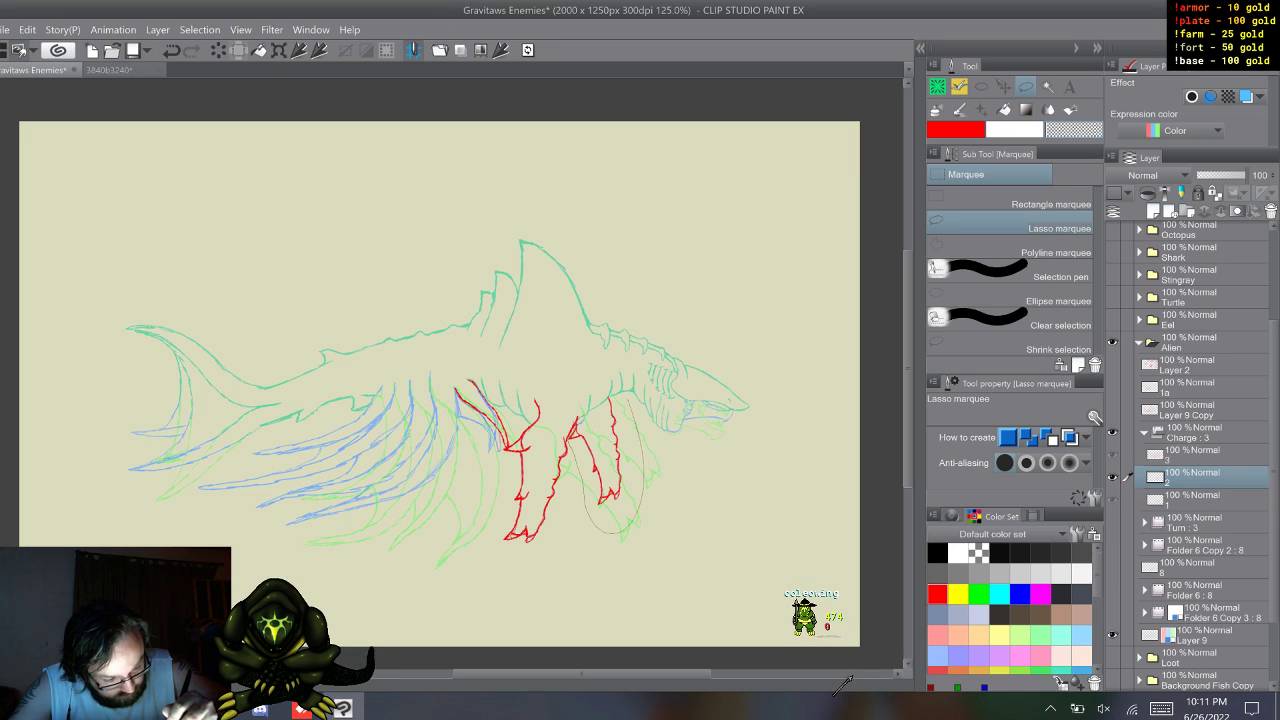
pyautogui.moveTo(629, 395)
pyautogui.mouseDown()
pyautogui.moveTo(596, 397)
pyautogui.moveTo(575, 430)
pyautogui.mouseUp()
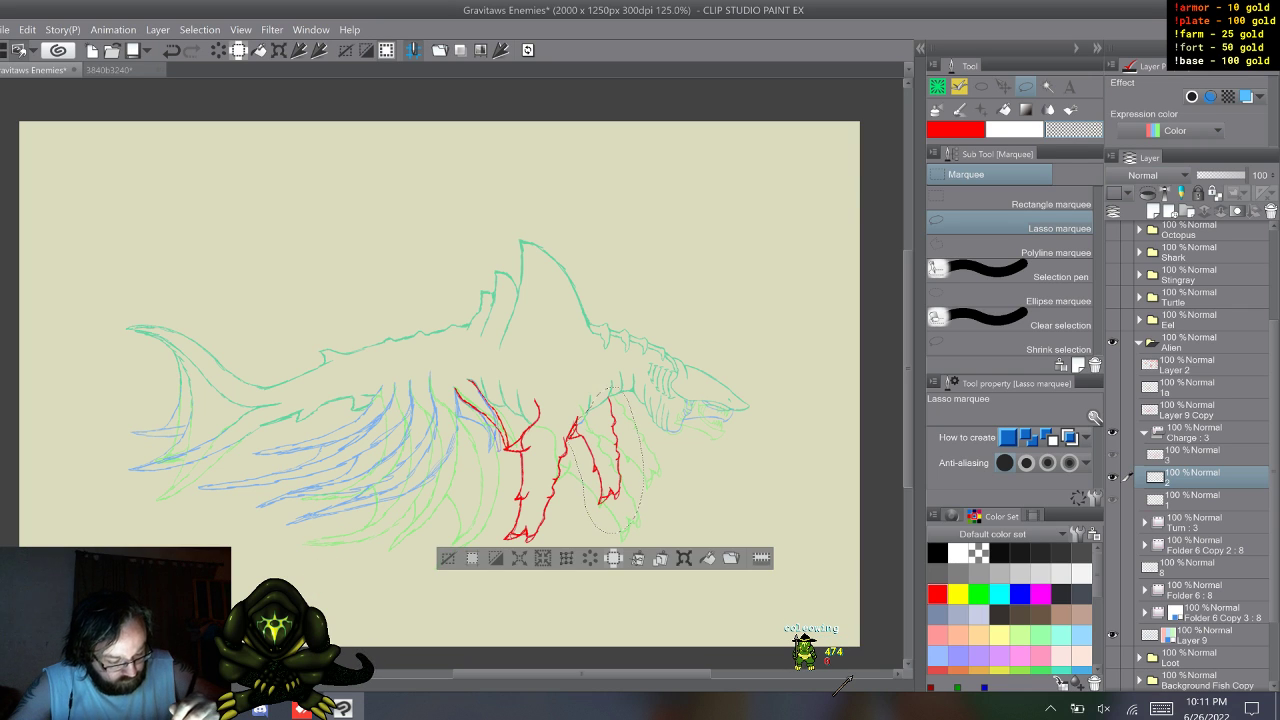
pyautogui.click(684, 558)
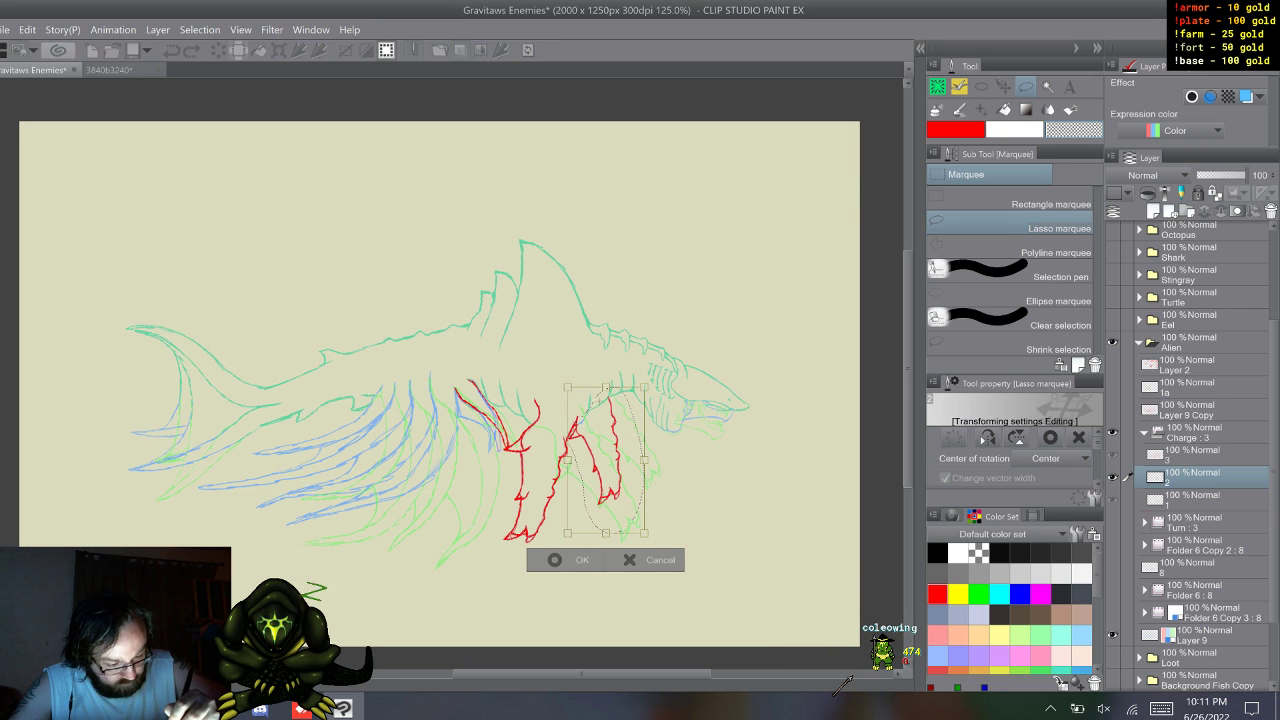
pyautogui.moveTo(655, 545); pyautogui.dragTo(694, 516)
pyautogui.press('Return')
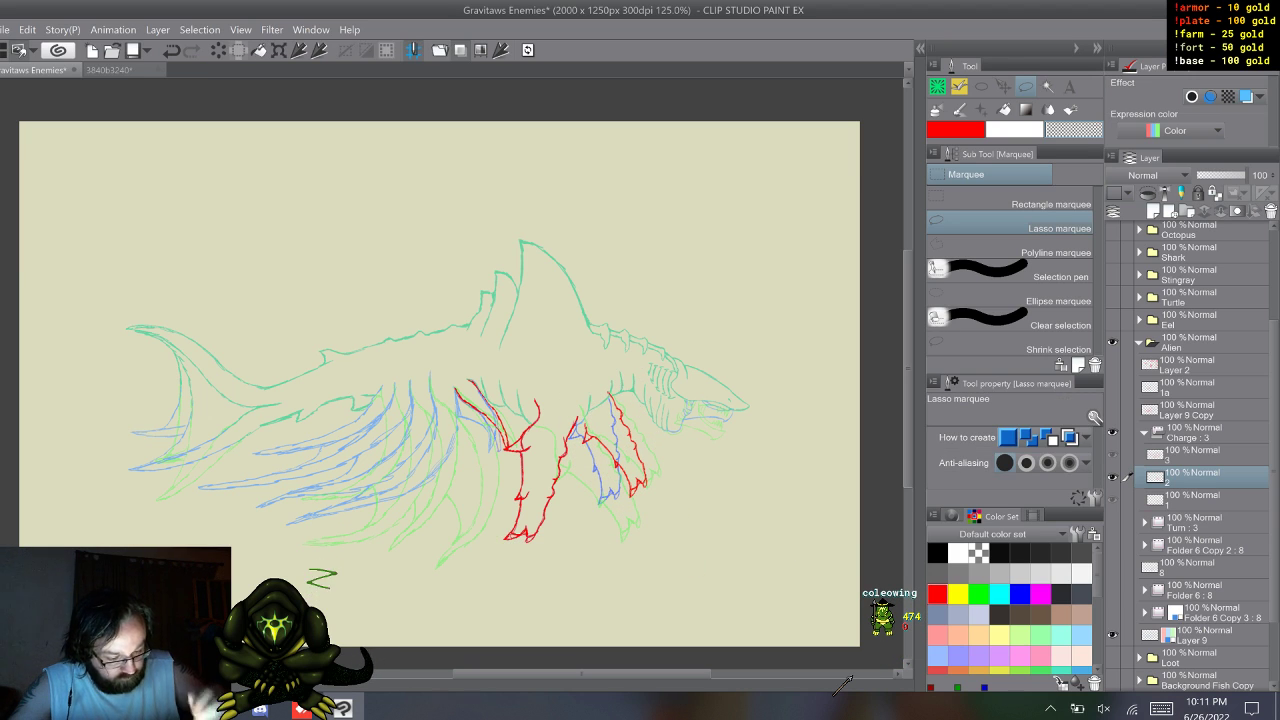
# - On frame 1, lasso the far front leg and rotate it slightly forward, between its swim pose and its frame 2 position
pyautogui.press('s')
pyautogui.moveTo(614, 395)
pyautogui.mouseDown()
pyautogui.moveTo(635, 496)
pyautogui.moveTo(579, 481)
pyautogui.mouseUp()
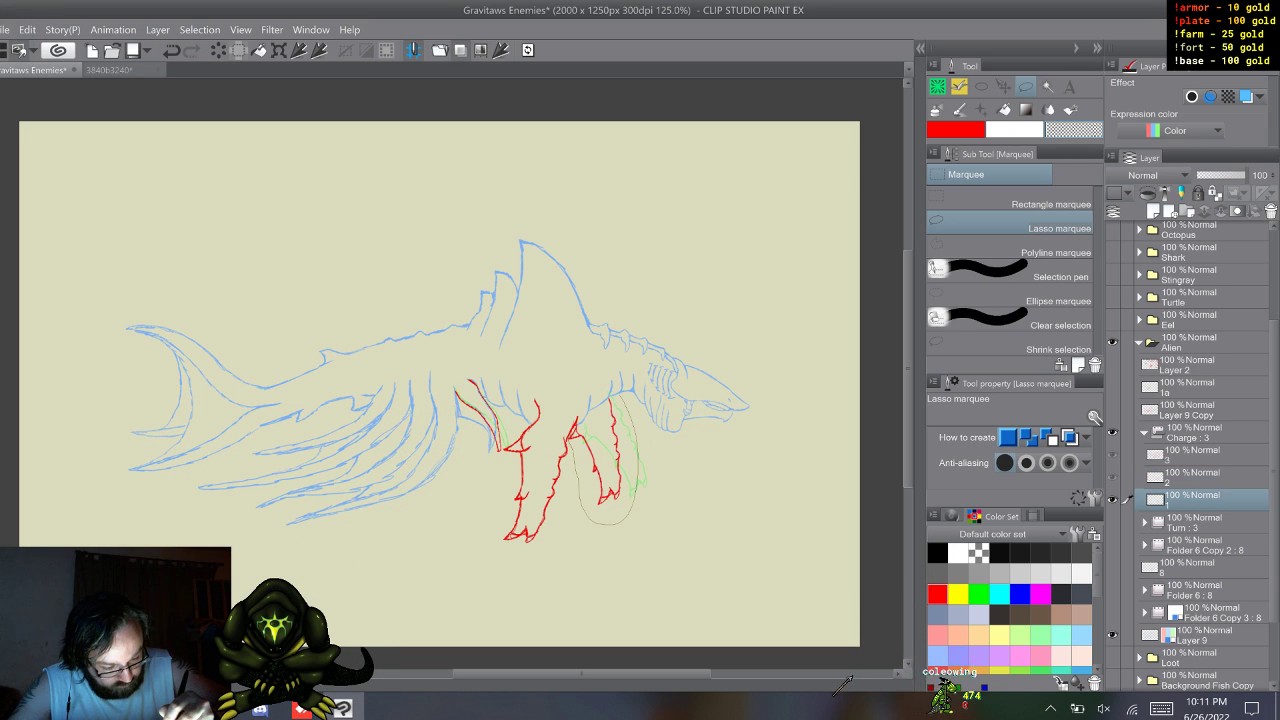
pyautogui.moveTo(574, 437); pyautogui.dragTo(613, 393)
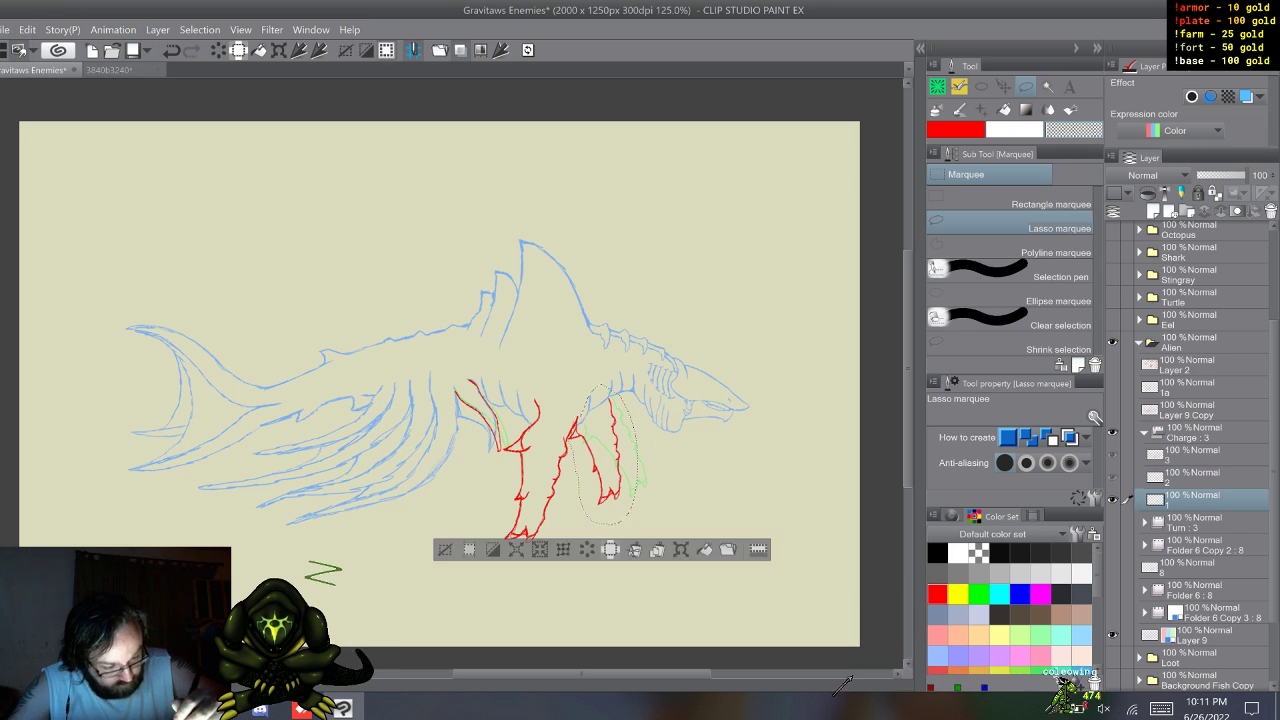
pyautogui.hotkey('ctrl', 't')
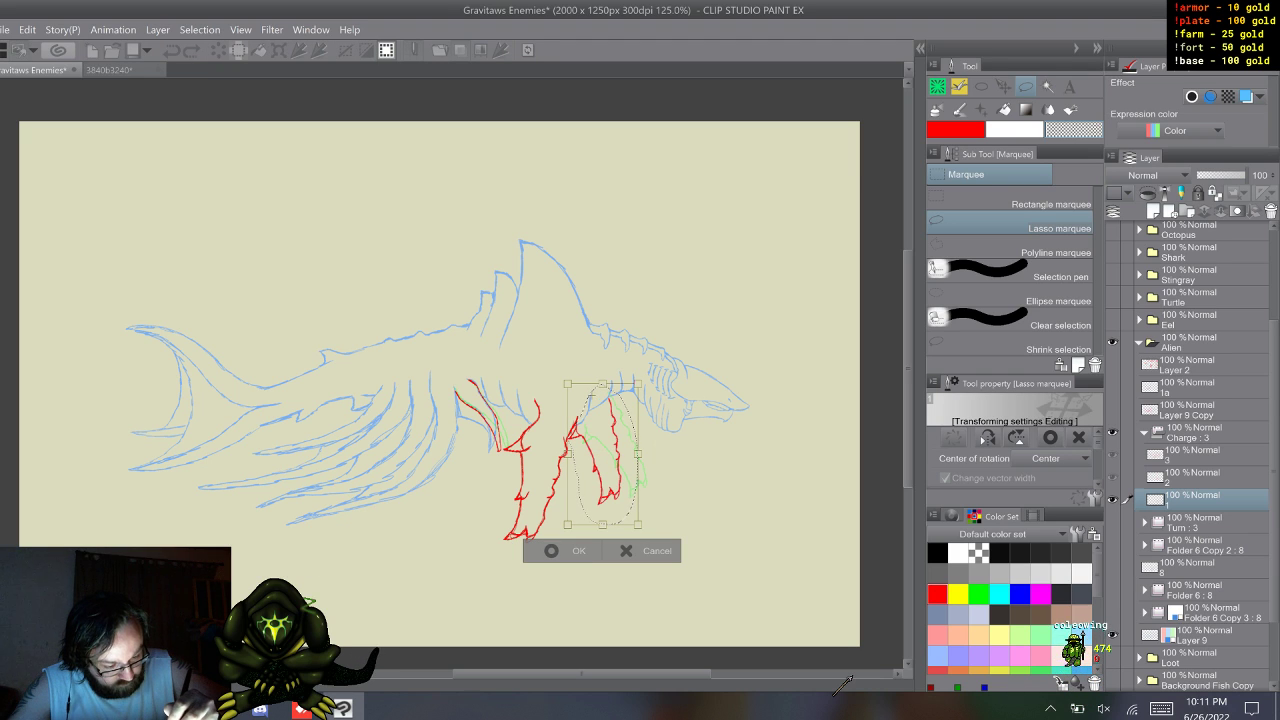
pyautogui.moveTo(660, 510); pyautogui.dragTo(677, 498)
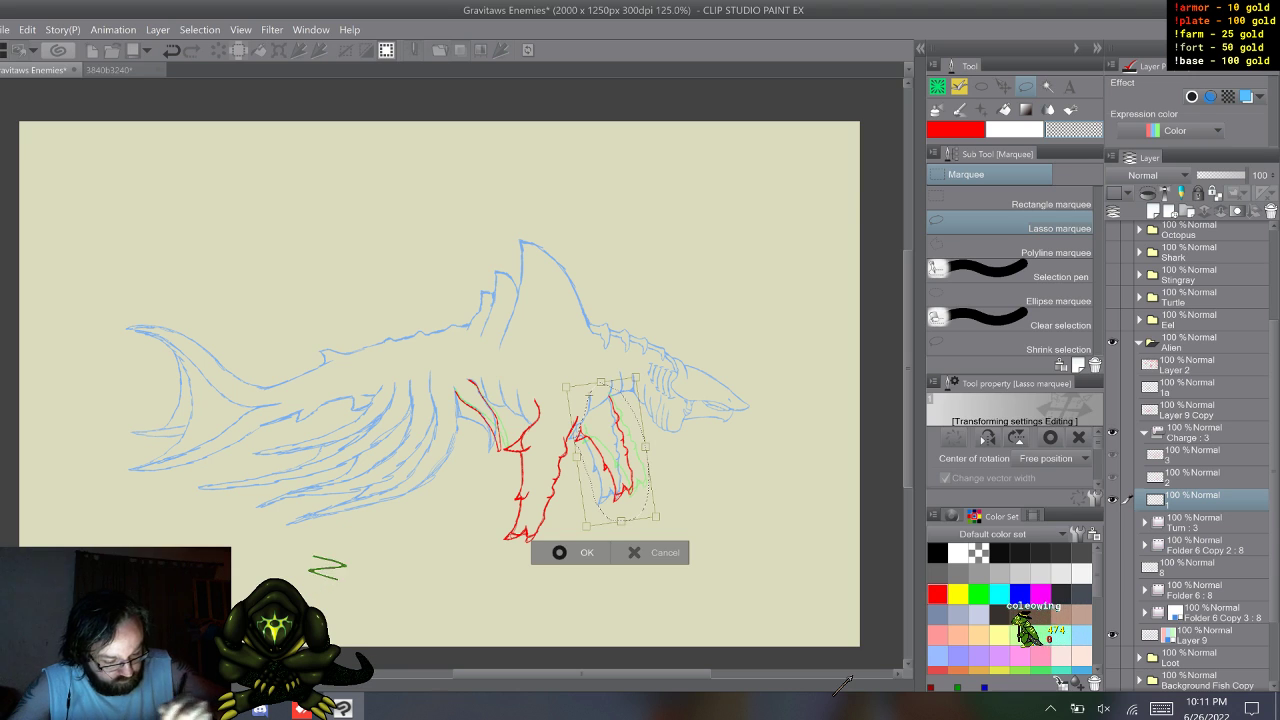
pyautogui.press('Return')
pyautogui.press('d')
pyautogui.press('d')
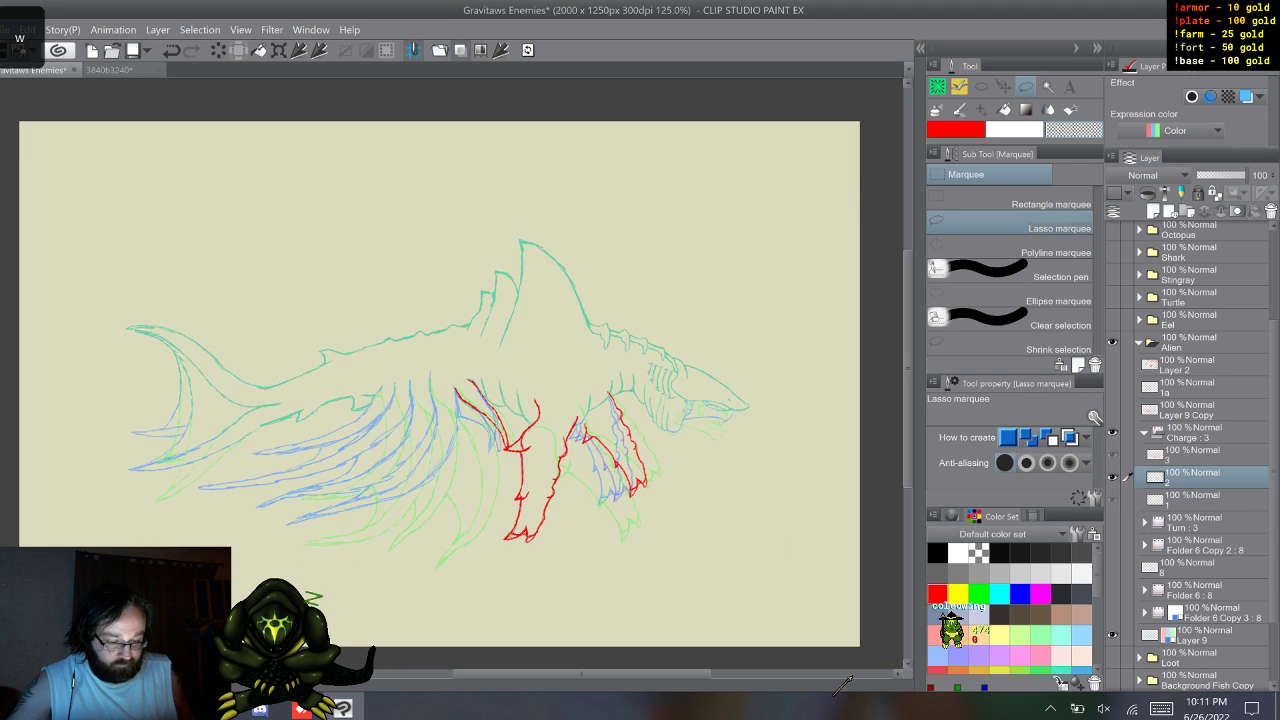
pyautogui.press('s')
pyautogui.hotkey('alt', '[')
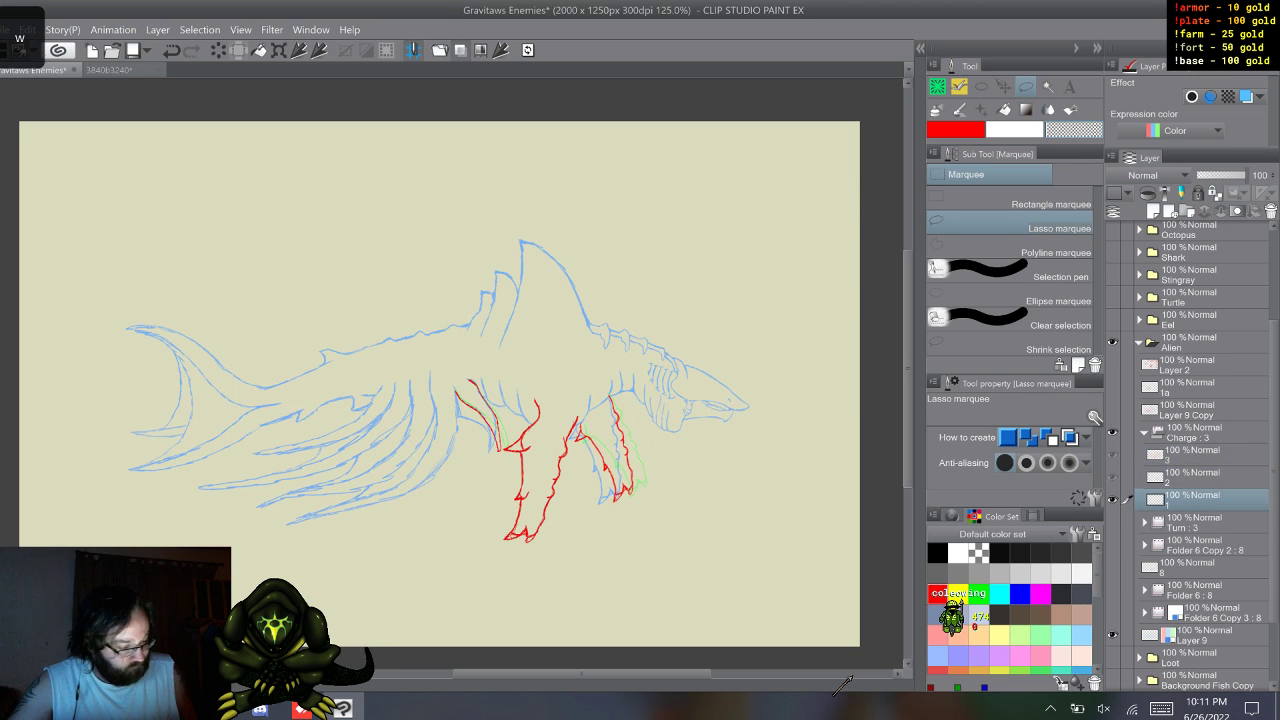
pyautogui.hotkey('alt', ']')
pyautogui.hotkey('alt', ']')
# - On frame 2, lasso the near front leg and rotate it forward around its shoulder toward its frame 3 position
pyautogui.hotkey('alt', '[')
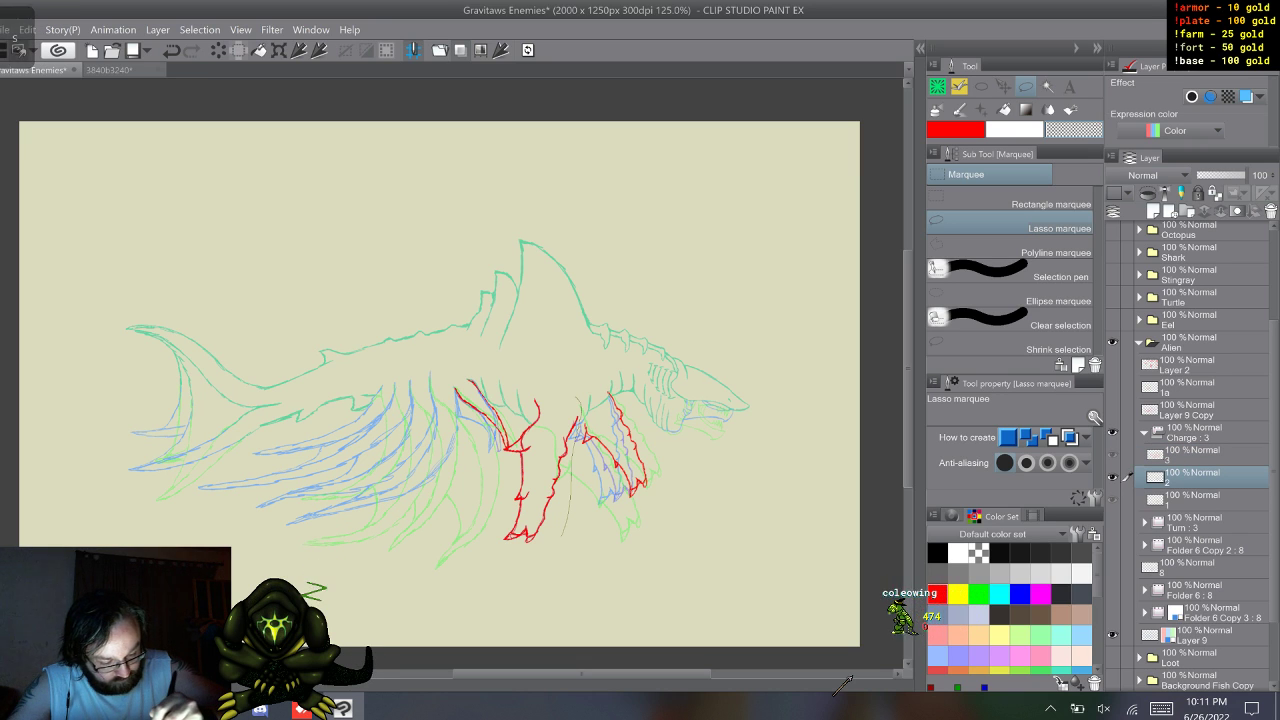
pyautogui.moveTo(577, 398); pyautogui.dragTo(491, 516)
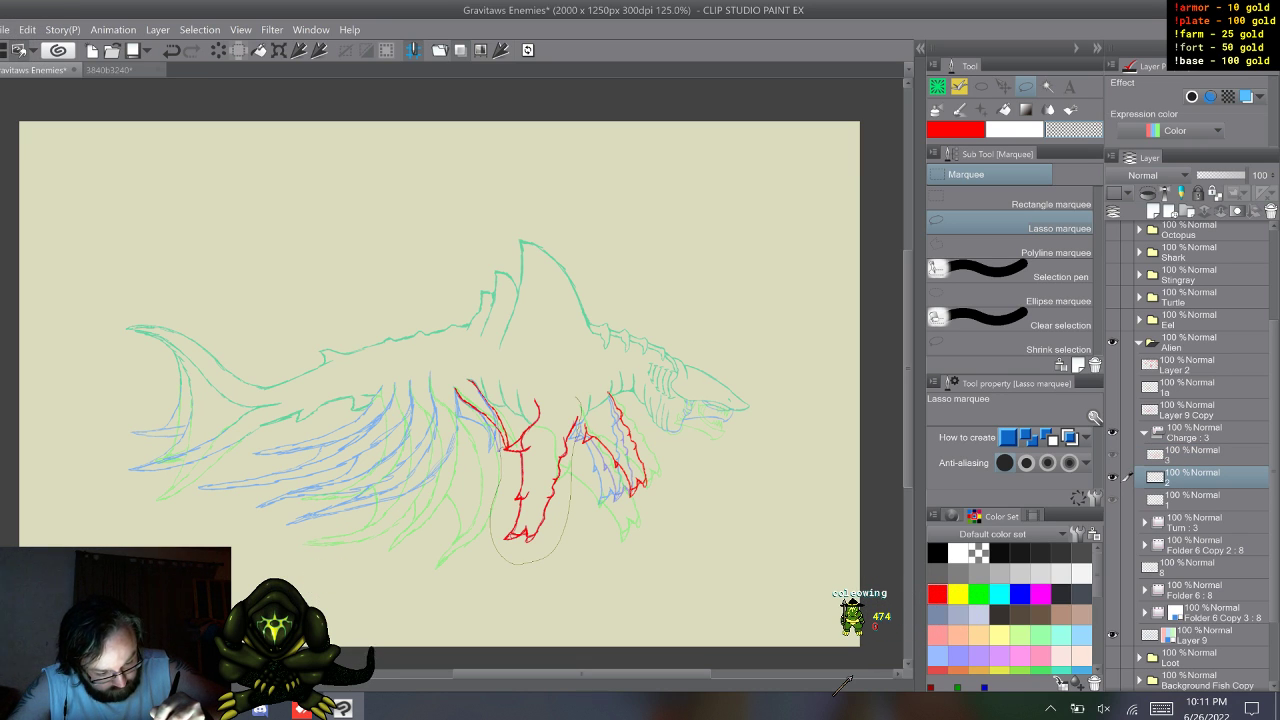
pyautogui.moveTo(501, 450)
pyautogui.mouseDown()
pyautogui.moveTo(519, 385)
pyautogui.moveTo(578, 398)
pyautogui.mouseUp()
pyautogui.click(614, 589)
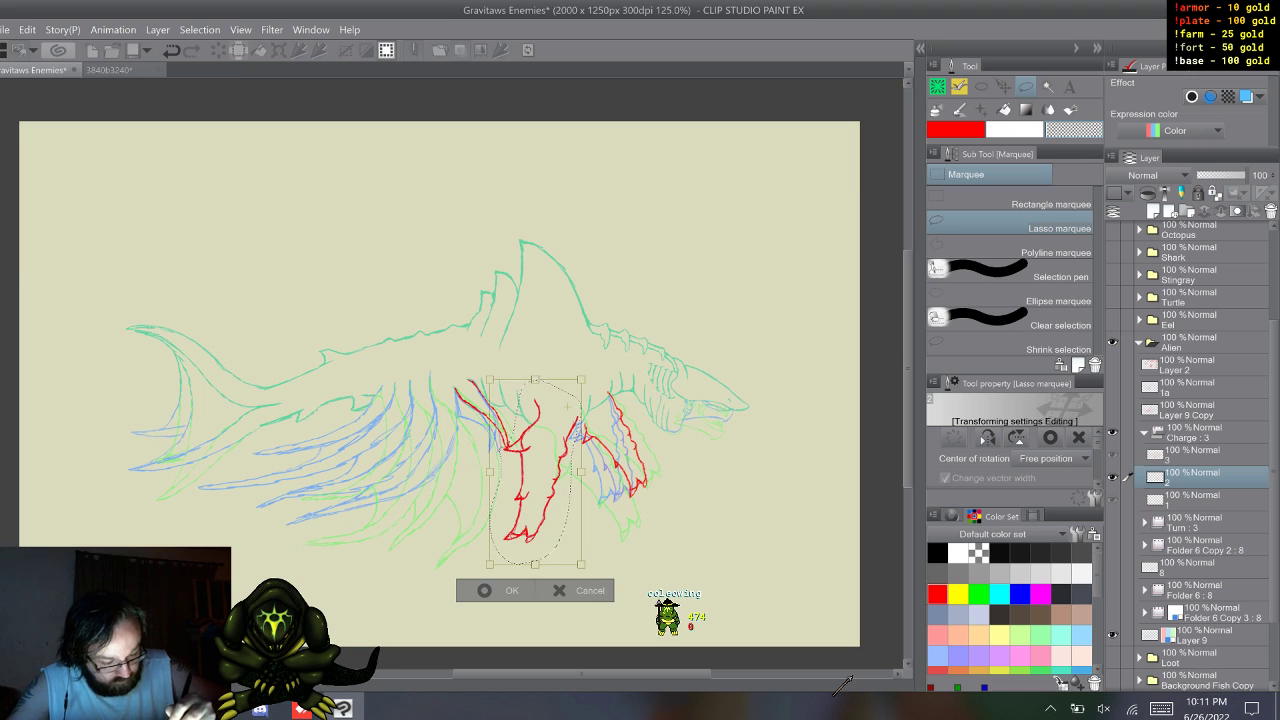
pyautogui.moveTo(595, 575); pyautogui.dragTo(684, 538)
pyautogui.press('Return')
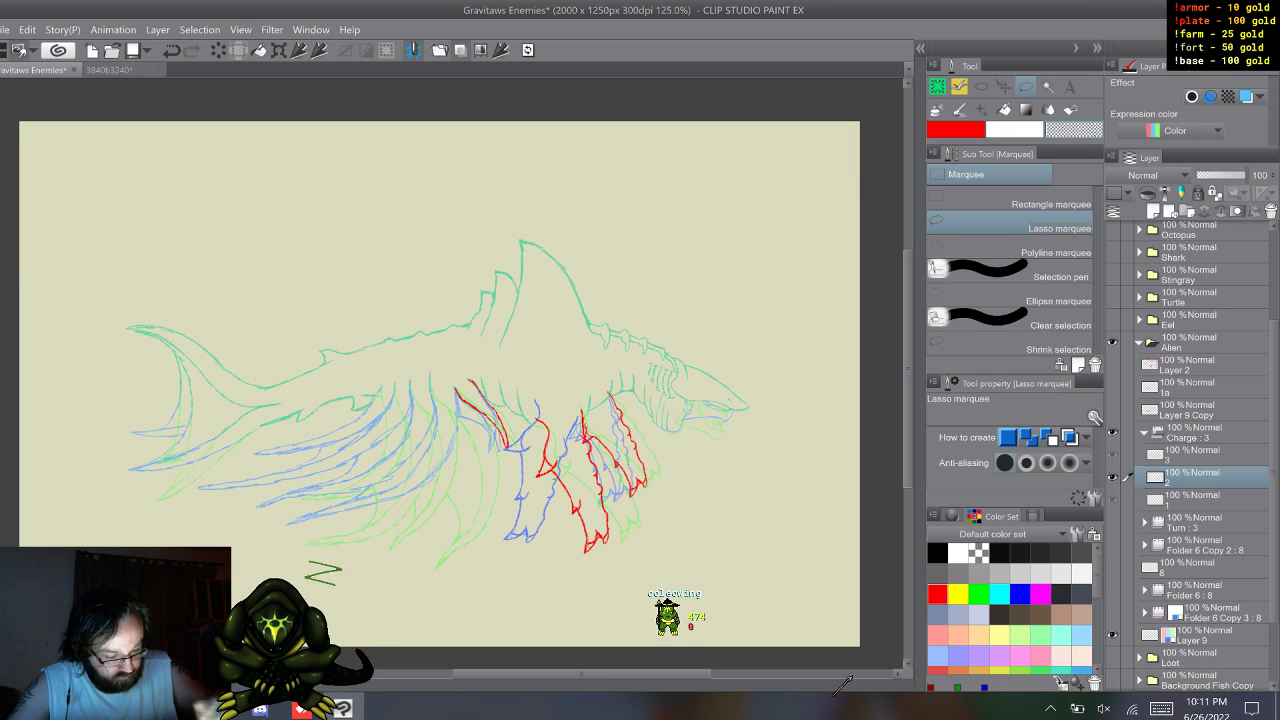
# - On frame 1, lasso the near front leg and rotate it forward around its shoulder, midway between the swim pose and frame 2
pyautogui.hotkey('alt', '[')
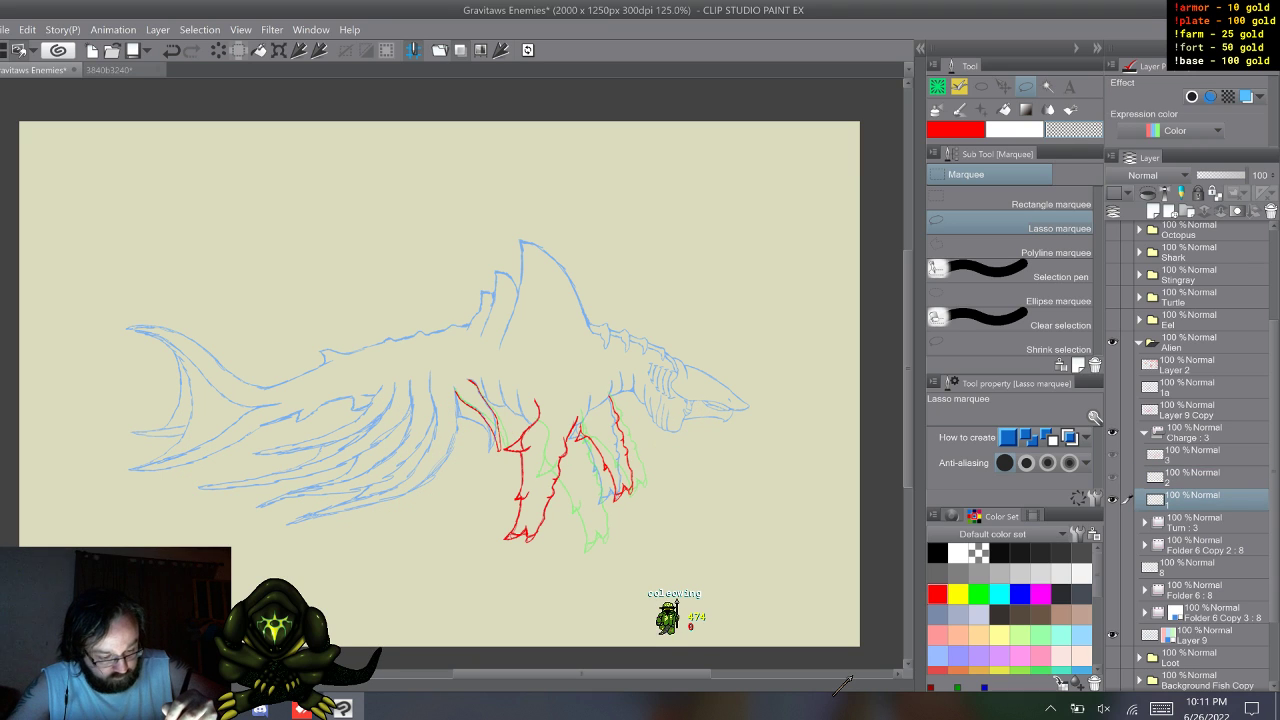
pyautogui.moveTo(576, 405)
pyautogui.mouseDown()
pyautogui.moveTo(570, 488)
pyautogui.moveTo(505, 566)
pyautogui.moveTo(488, 500)
pyautogui.moveTo(495, 455)
pyautogui.mouseUp()
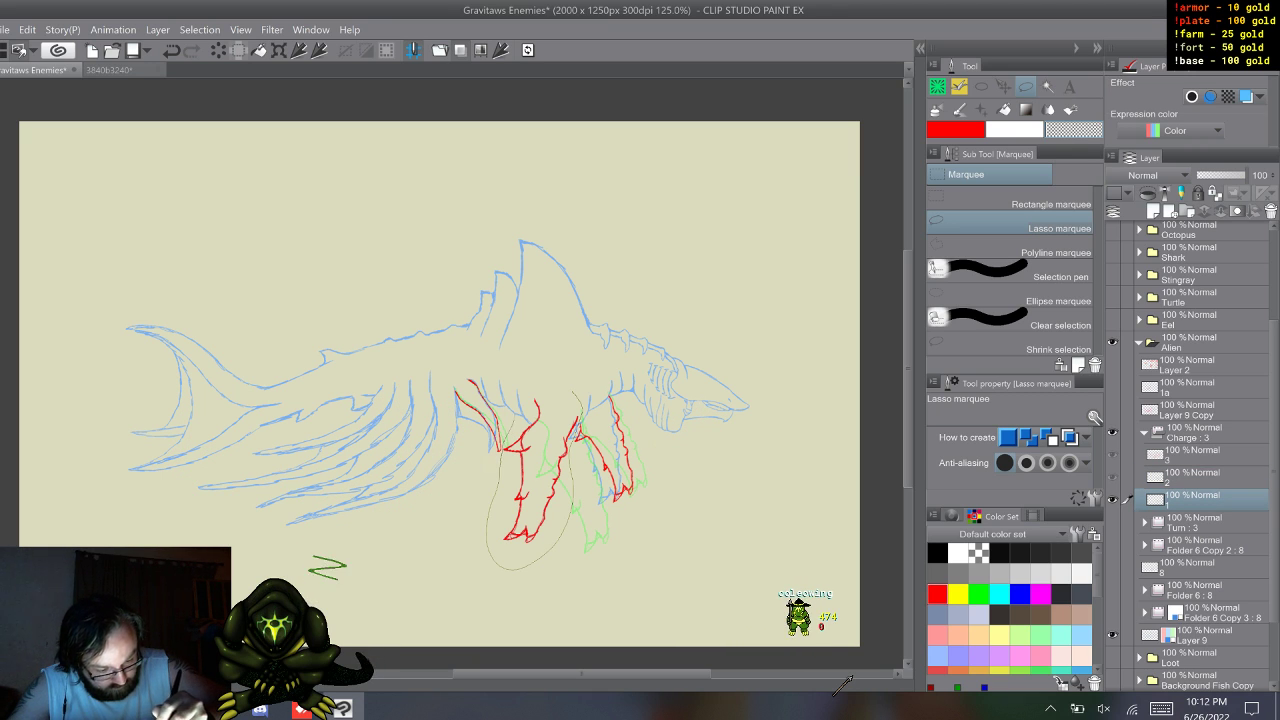
pyautogui.moveTo(540, 378); pyautogui.dragTo(570, 395)
pyautogui.hotkey('ctrl', 't')
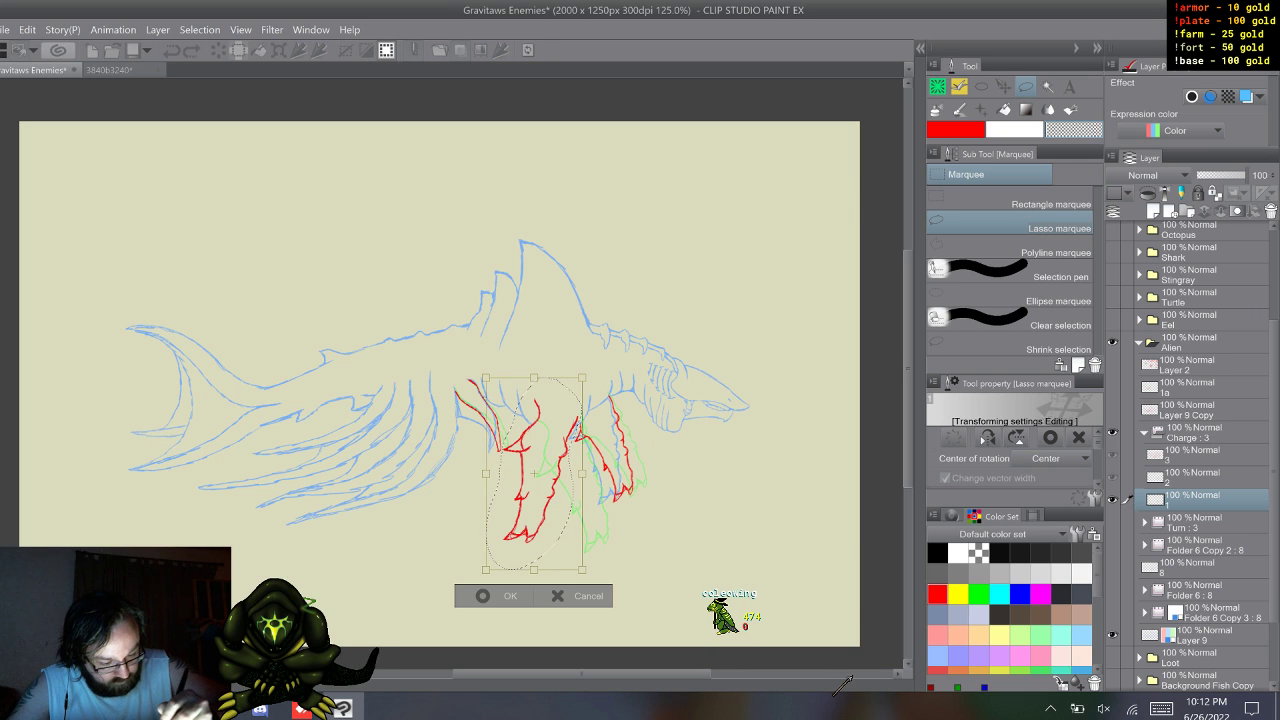
pyautogui.keyDown('alt'); pyautogui.click(566, 407); pyautogui.keyUp('alt')
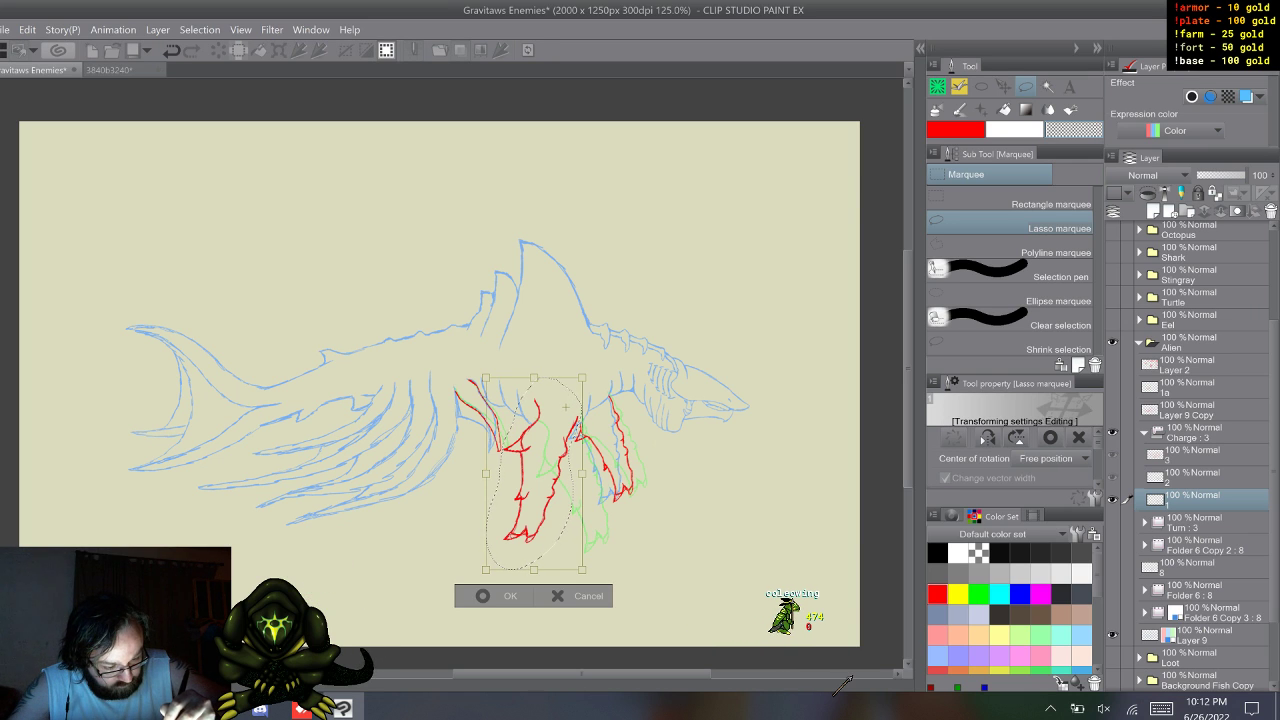
pyautogui.moveTo(620, 560); pyautogui.dragTo(659, 540)
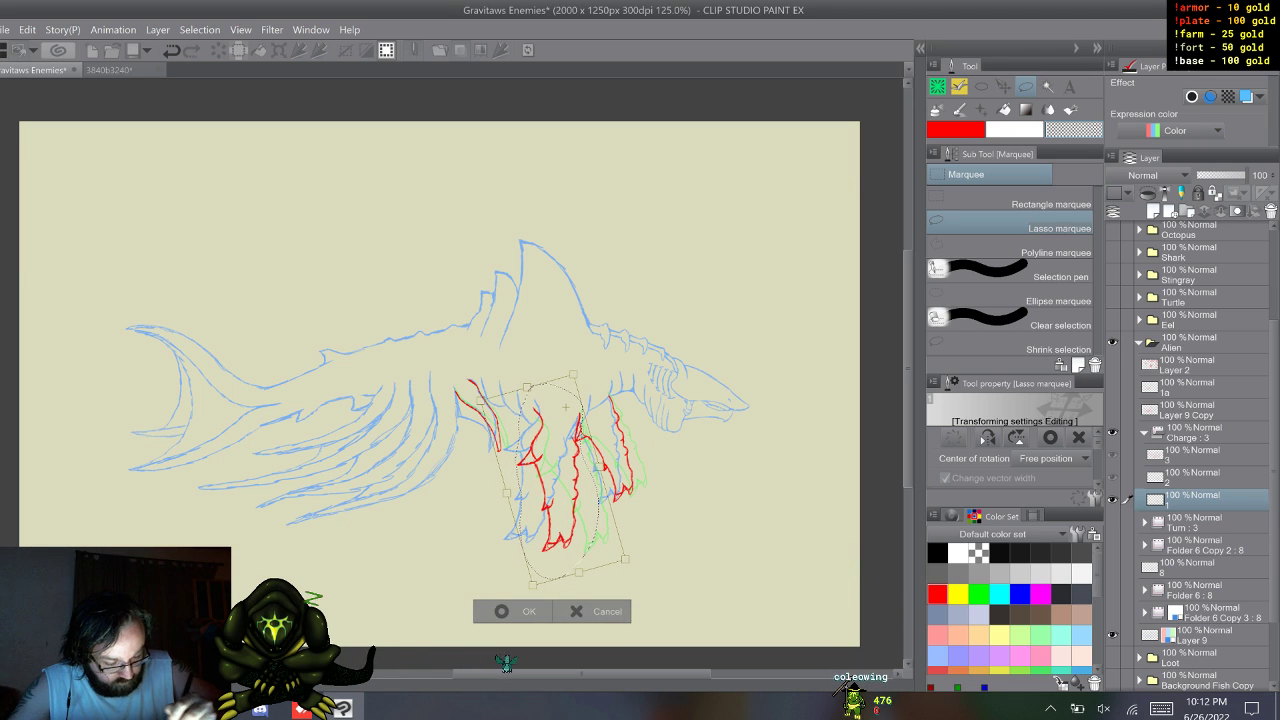
pyautogui.press('Return')
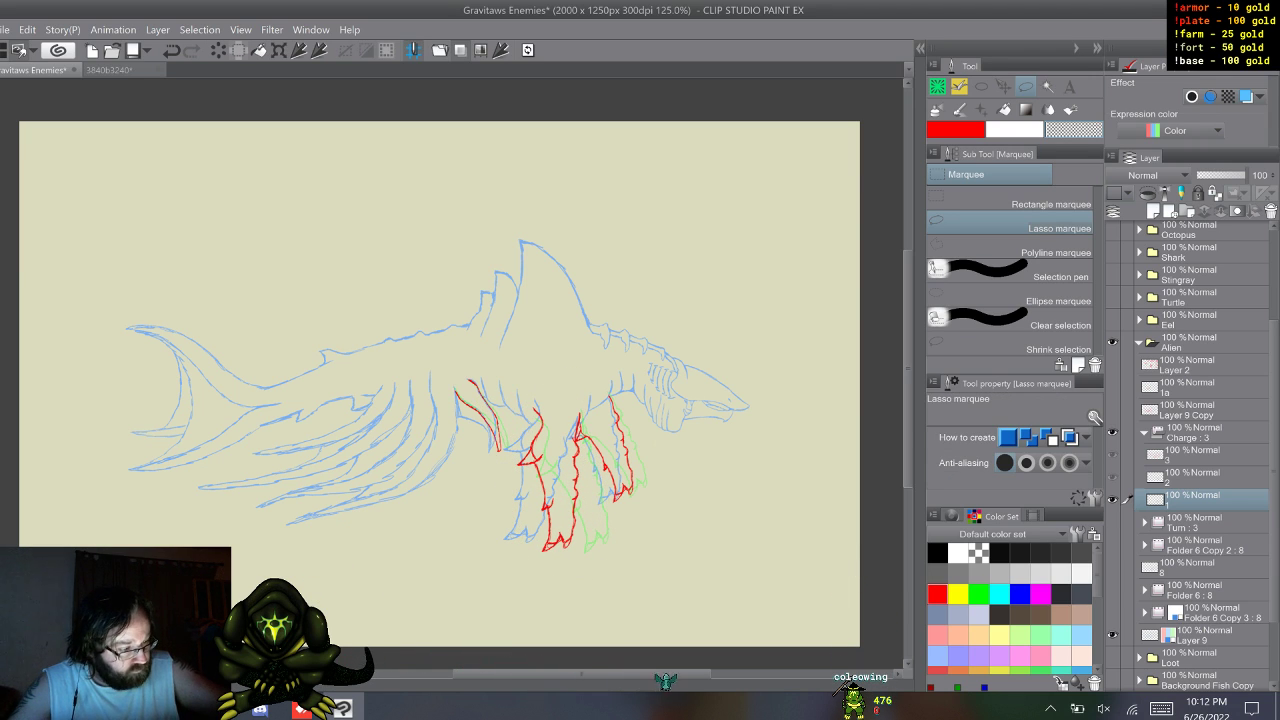
# - Flip back and forth through the Charge folder's frames 1, 2 and 3 to check the front legs' motion
pyautogui.press('p')
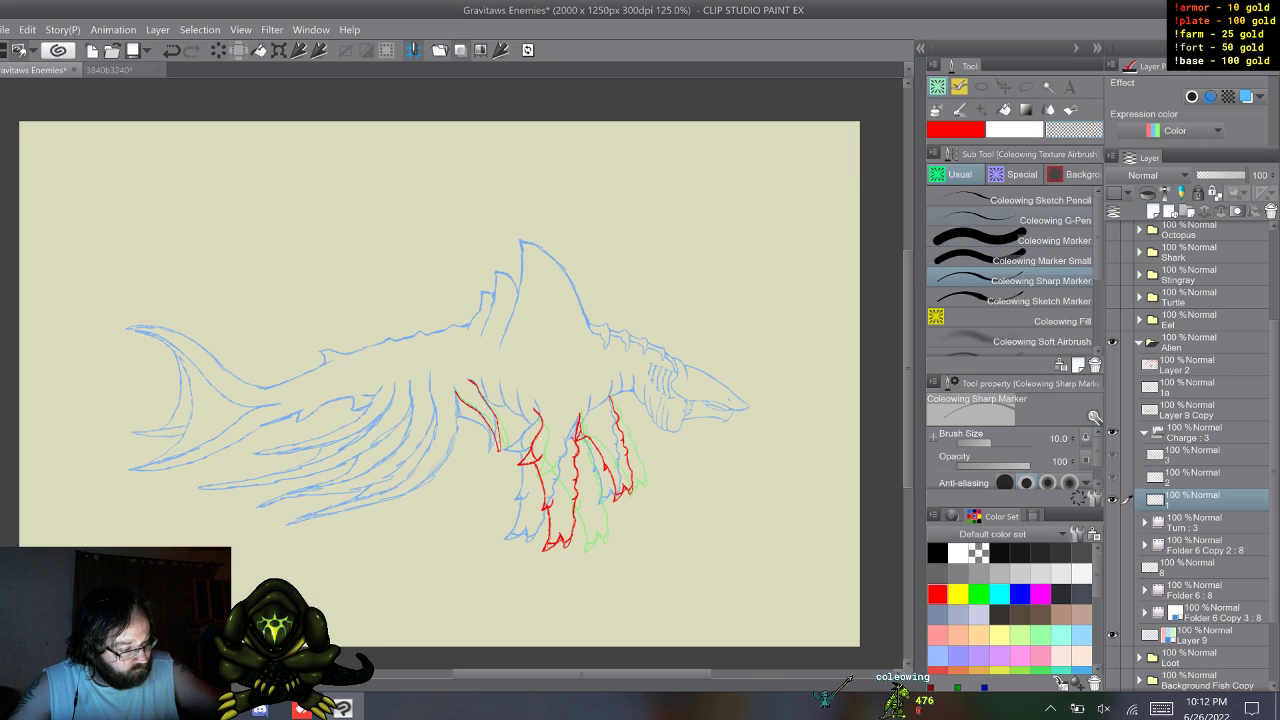
pyautogui.press('w')
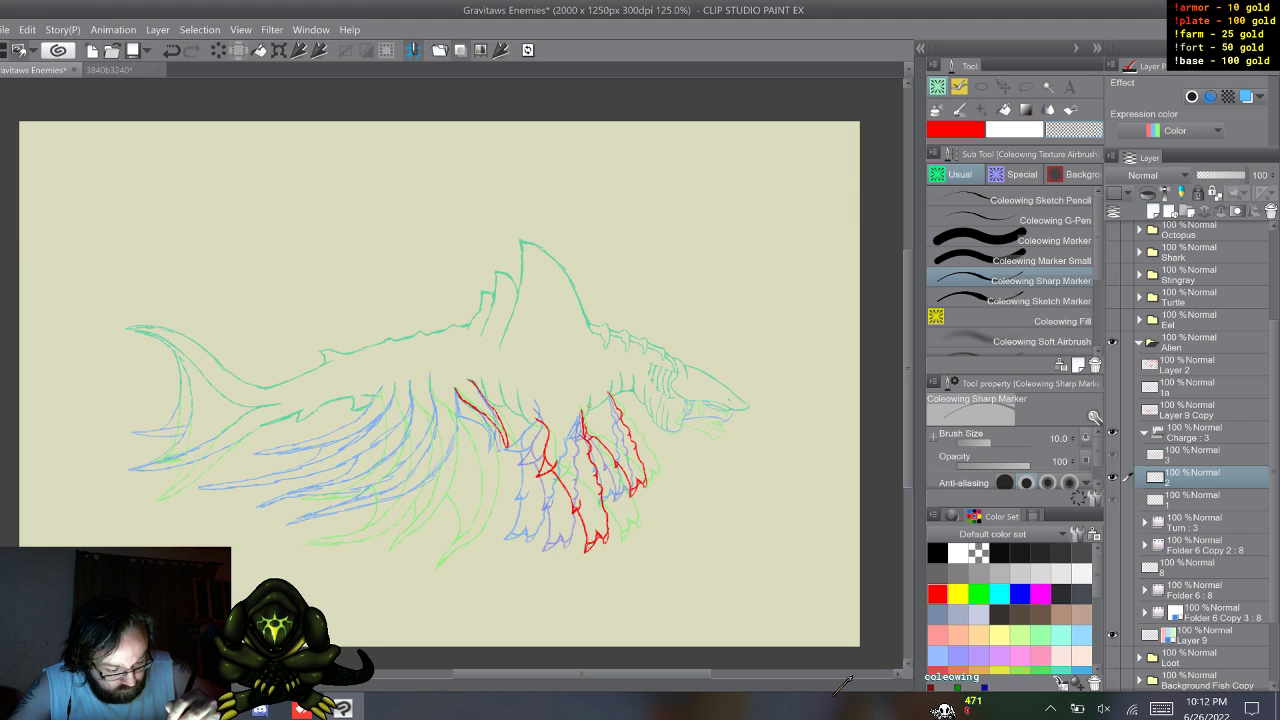
pyautogui.press('w')
pyautogui.press('w')
pyautogui.press('w')
pyautogui.press('w')
pyautogui.press('w')
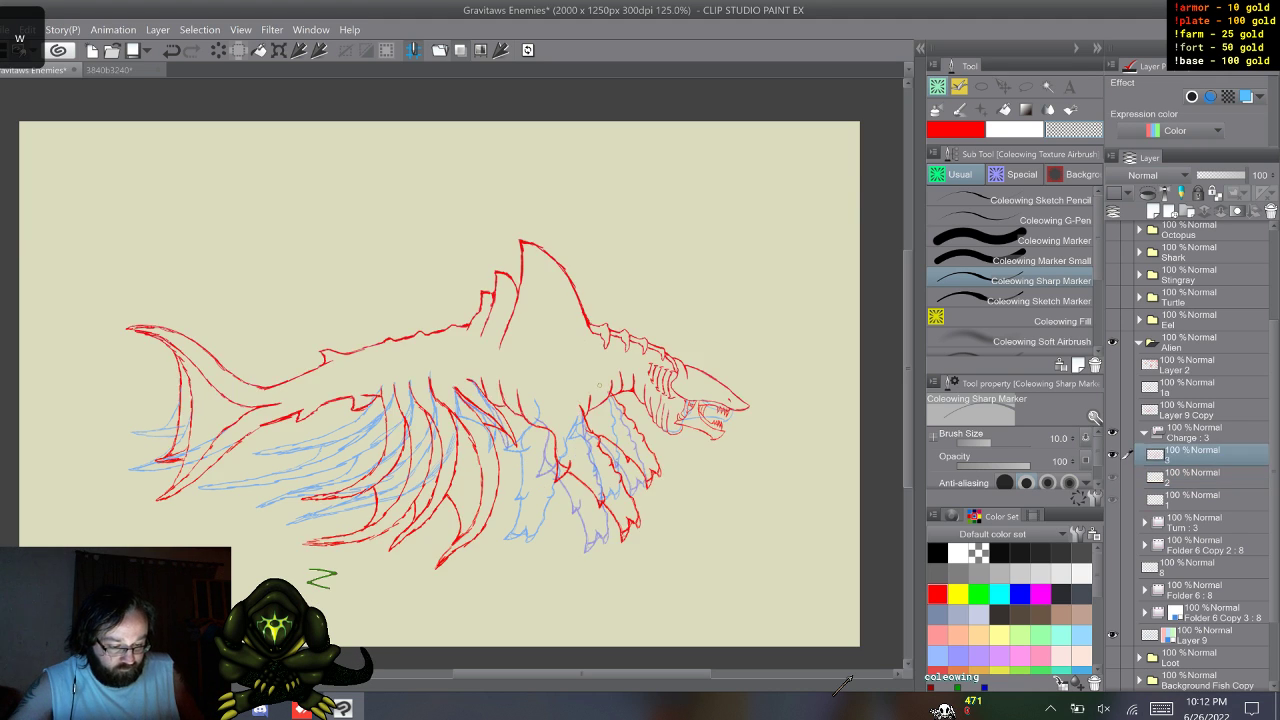
pyautogui.press('w')
pyautogui.press('w')
pyautogui.press('w')
pyautogui.press('w')
pyautogui.press('w')
pyautogui.press('w')
pyautogui.press('w')
pyautogui.press('w')
pyautogui.press('w')
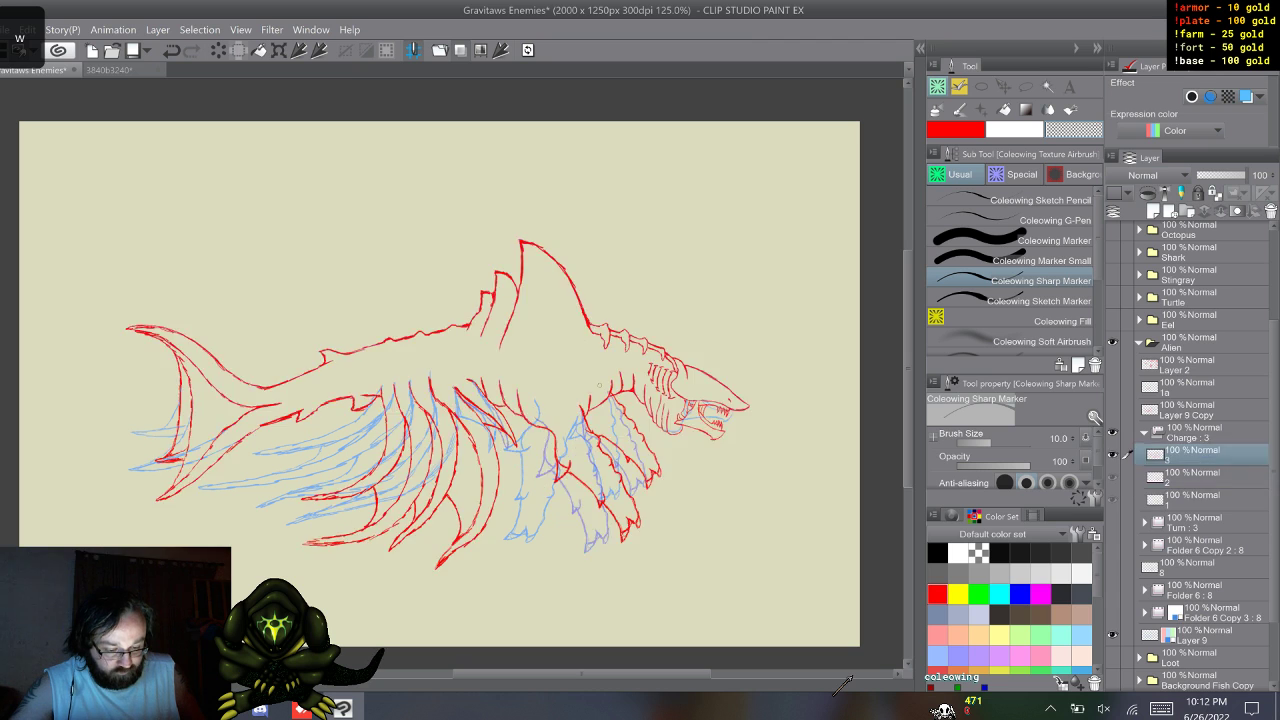
pyautogui.press('w')
pyautogui.press('w')
pyautogui.press('w')
pyautogui.press('w')
pyautogui.press('w')
pyautogui.press('w')
pyautogui.press('w')
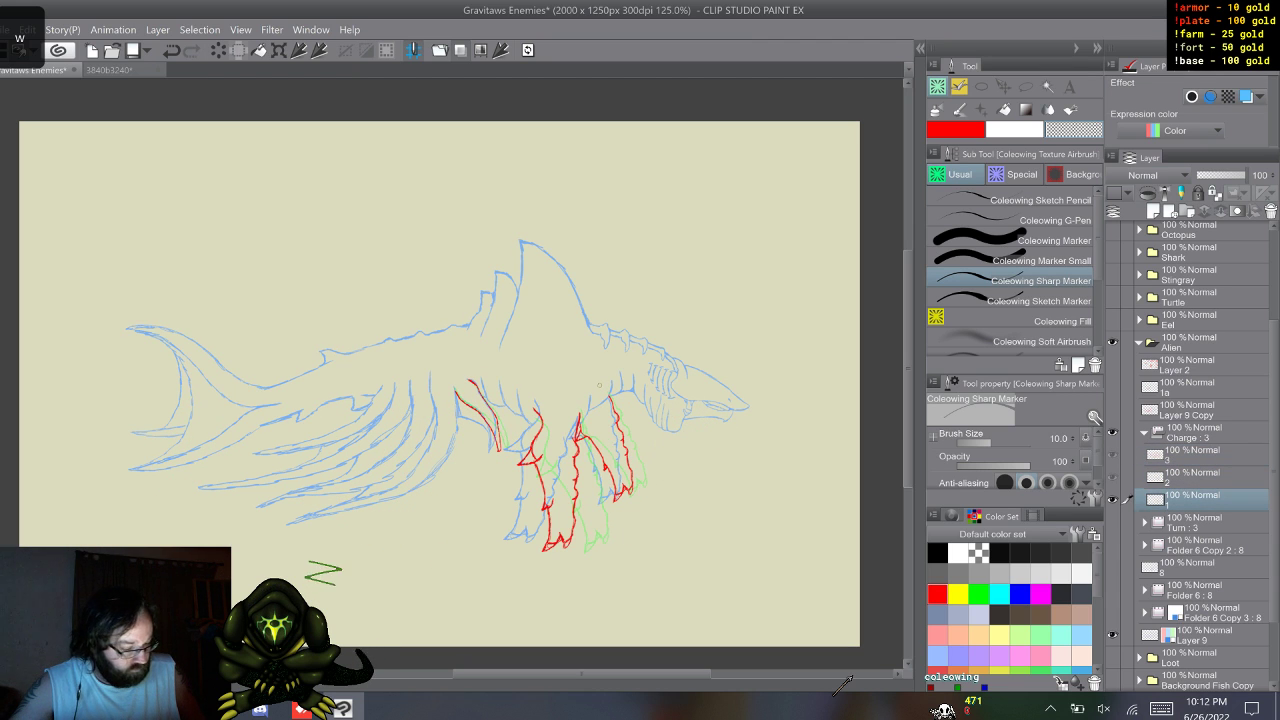
pyautogui.press('w')
pyautogui.press('w')
pyautogui.press('q')
pyautogui.press('q')
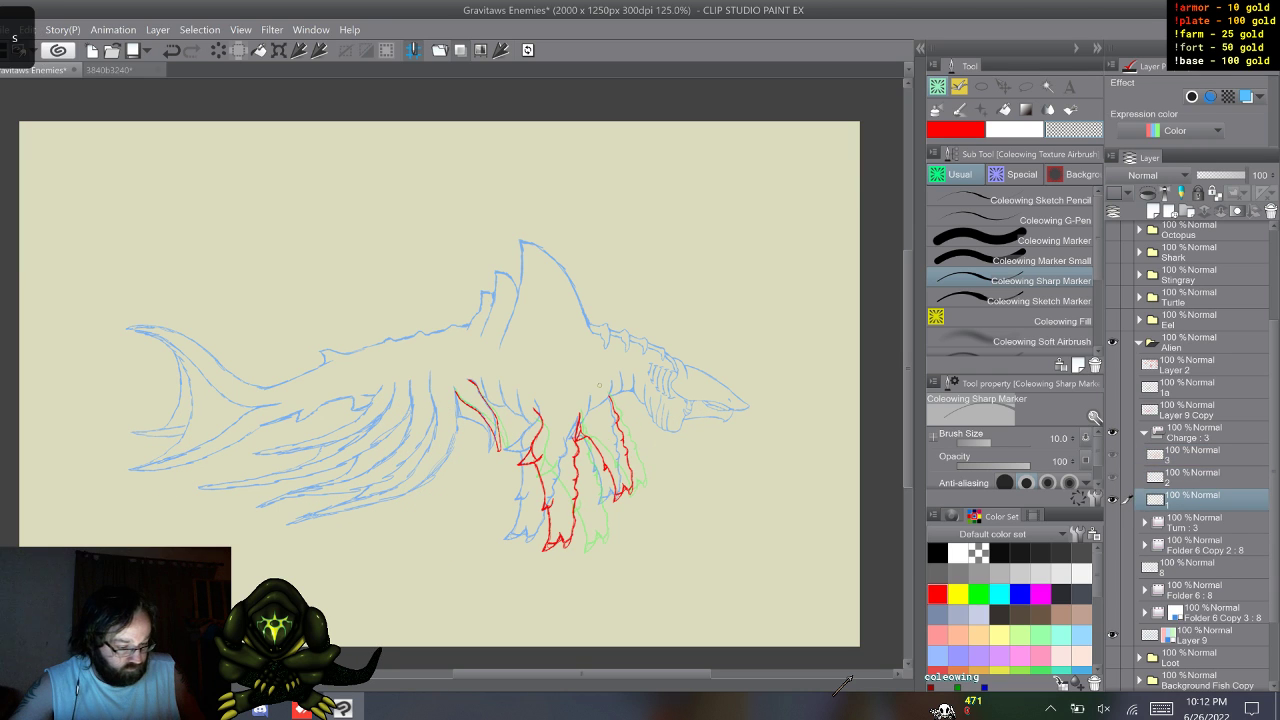
pyautogui.press('w')
pyautogui.press('s')
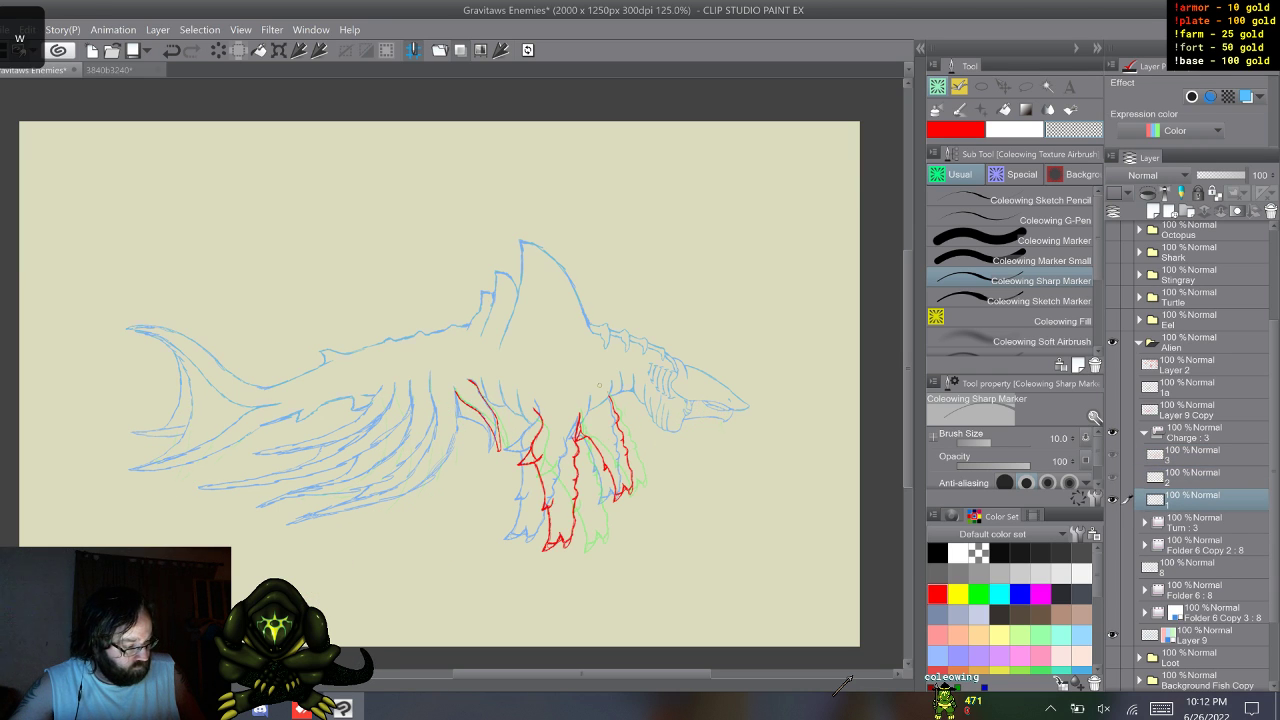
pyautogui.press('w')
pyautogui.press('w')
pyautogui.press('s')
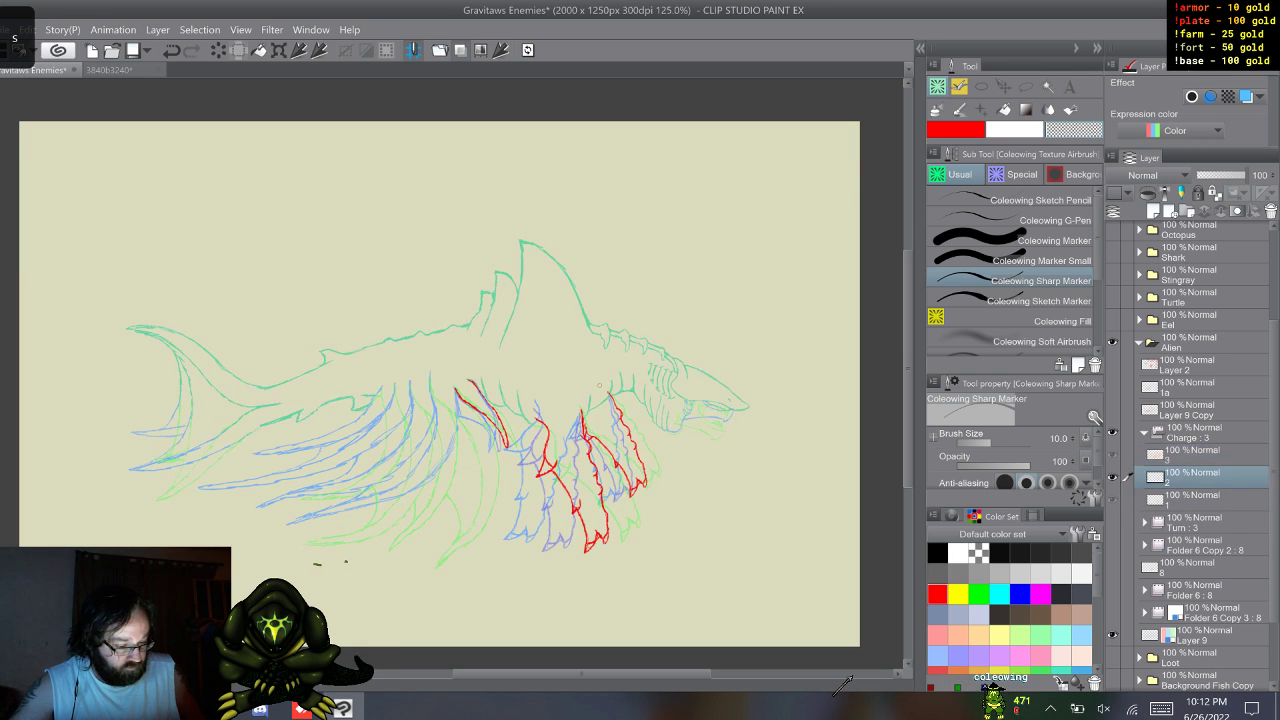
pyautogui.press('s')
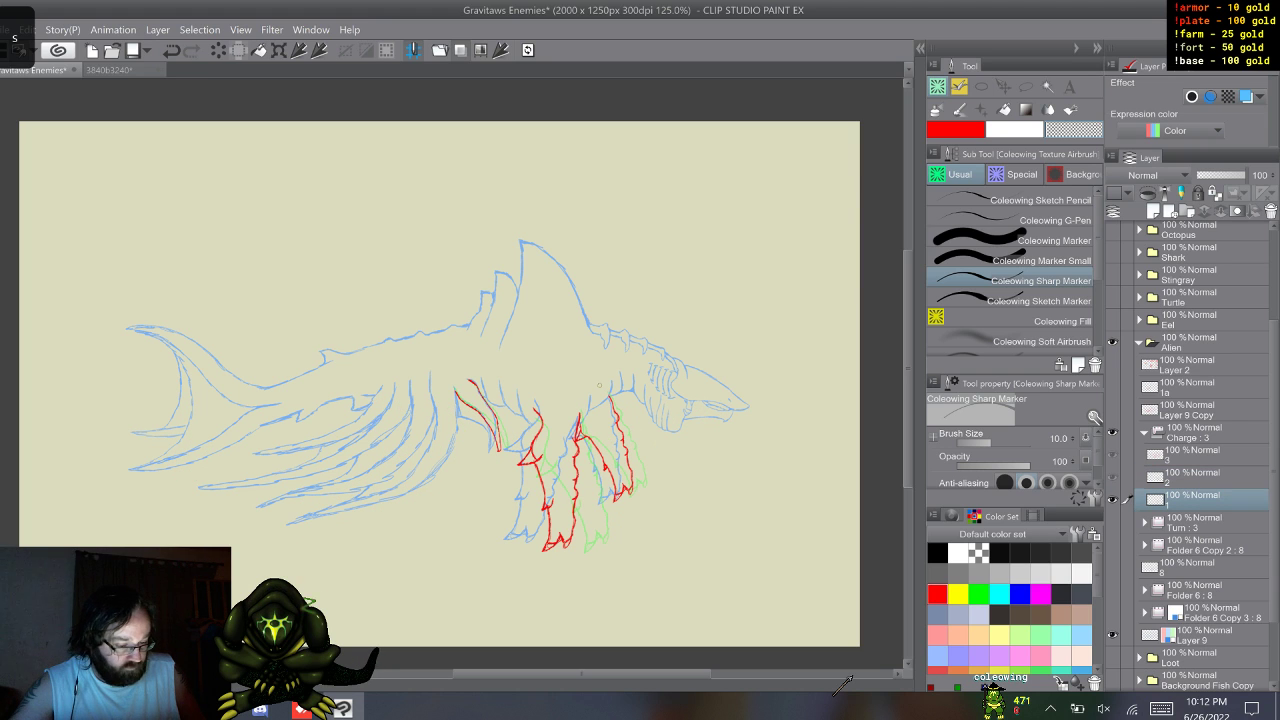
pyautogui.press('w')
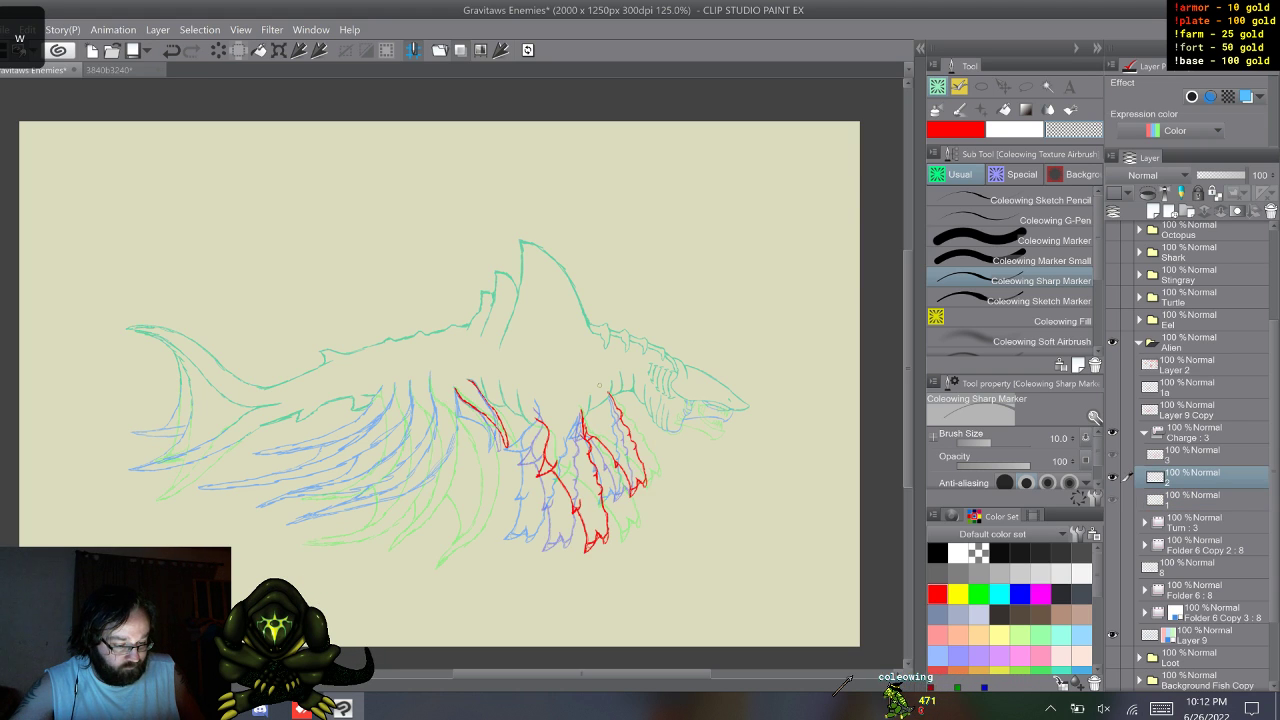
pyautogui.press('w')
pyautogui.press('s')
pyautogui.press('s')
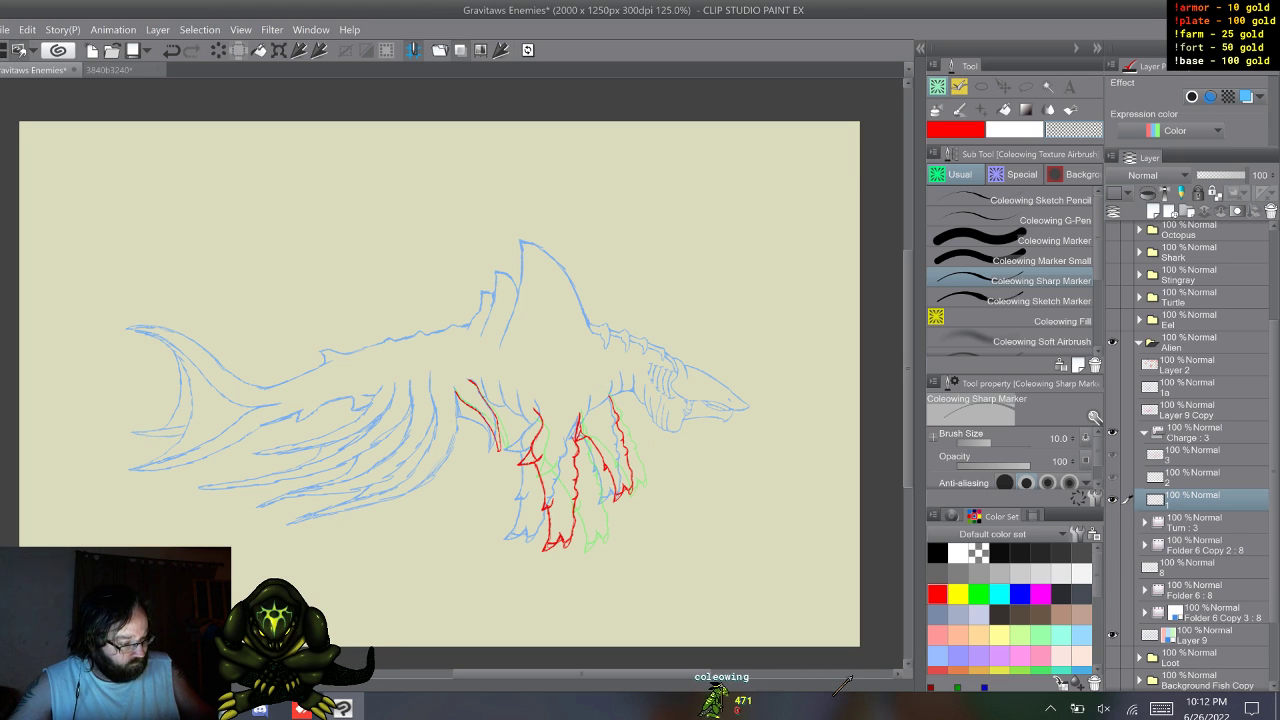
pyautogui.hotkey('ctrl', 'z')
pyautogui.hotkey('ctrl', 'z')
pyautogui.hotkey('ctrl', 'z')
pyautogui.hotkey('ctrl', 'z')
pyautogui.hotkey('ctrl', 'z')
pyautogui.hotkey('ctrl', 'z')
pyautogui.hotkey('ctrl', 'z')
pyautogui.hotkey('ctrl', 'z')
pyautogui.hotkey('ctrl', 'z')
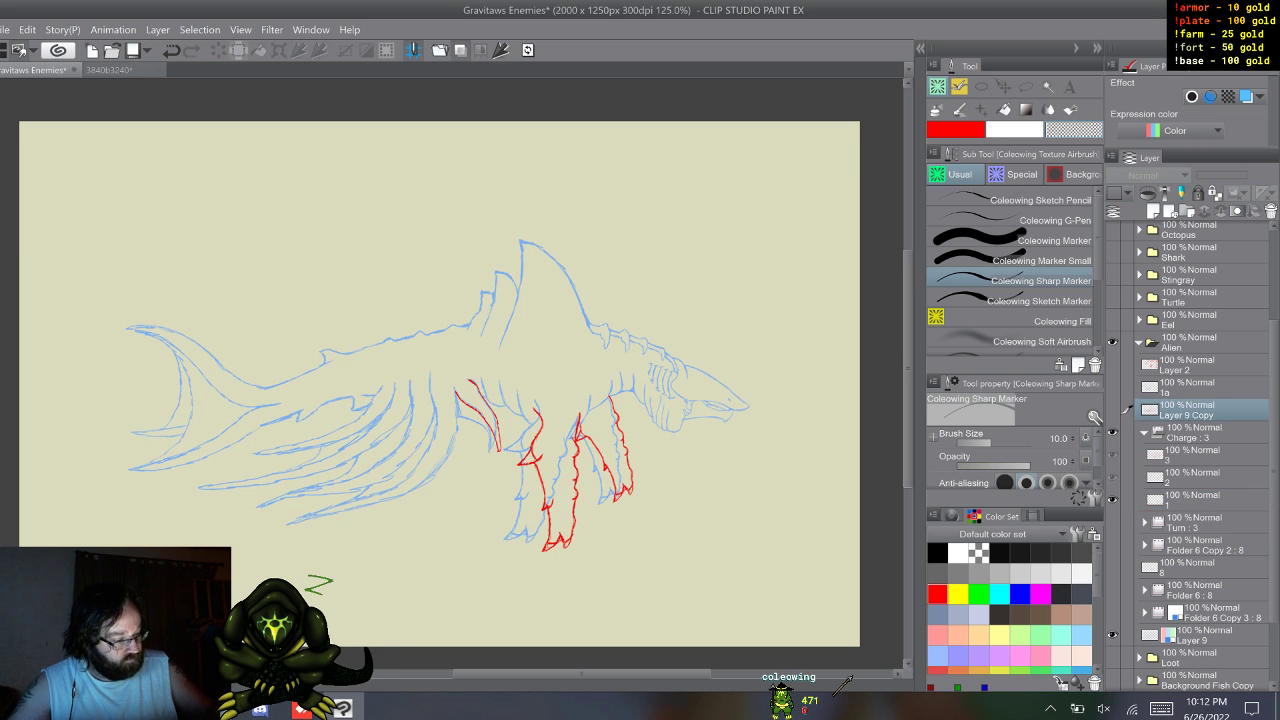
pyautogui.hotkey('ctrl', 'y')
pyautogui.hotkey('ctrl', 'y')
# - Lasso the open-mouthed head on Layer 9 Copy and paste a copy of it onto its own layer, clearing the selection
pyautogui.press('m')
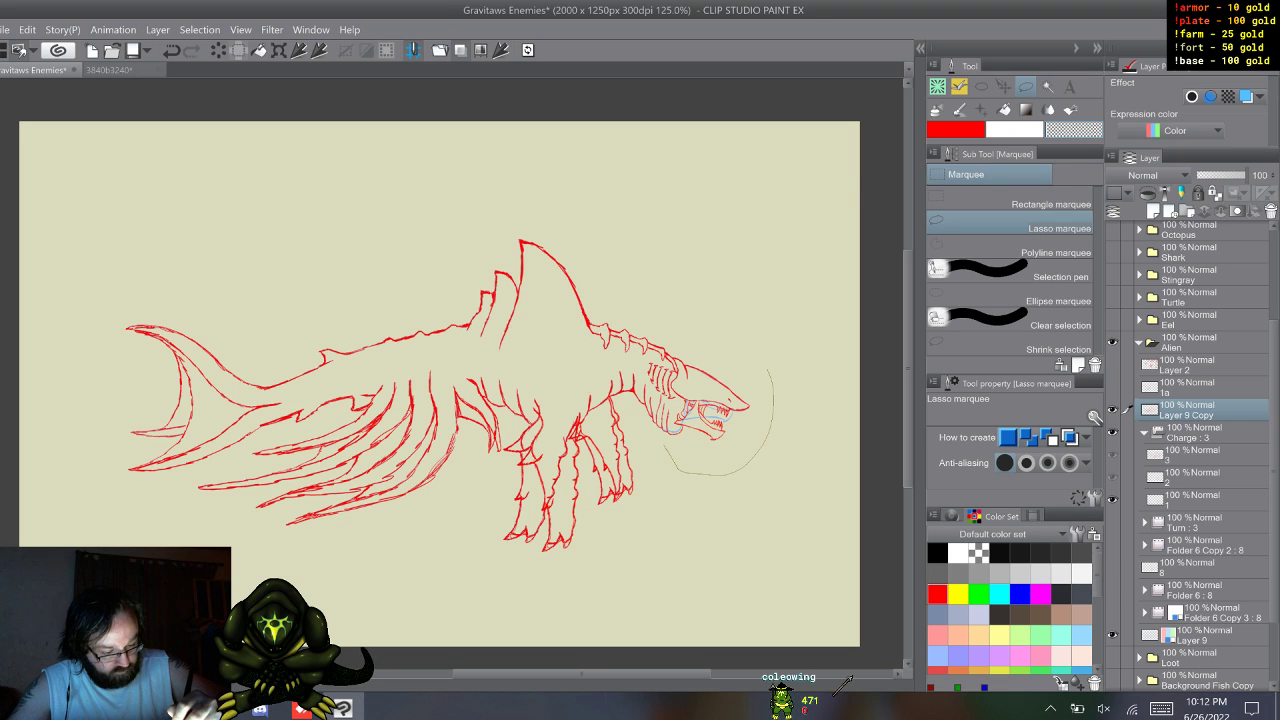
pyautogui.moveTo(664, 446)
pyautogui.mouseDown()
pyautogui.moveTo(658, 431)
pyautogui.moveTo(700, 340)
pyautogui.moveTo(768, 372)
pyautogui.mouseUp()
pyautogui.click(27, 30)
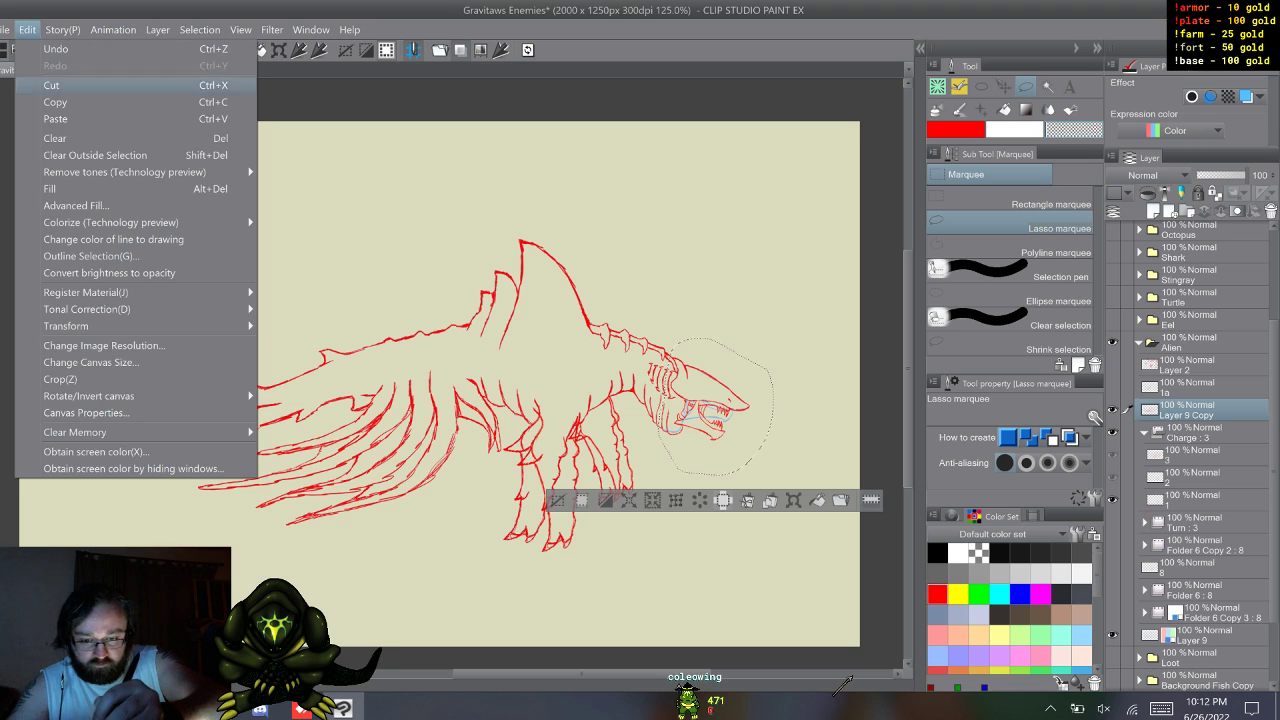
pyautogui.click(55, 102)
pyautogui.click(27, 30)
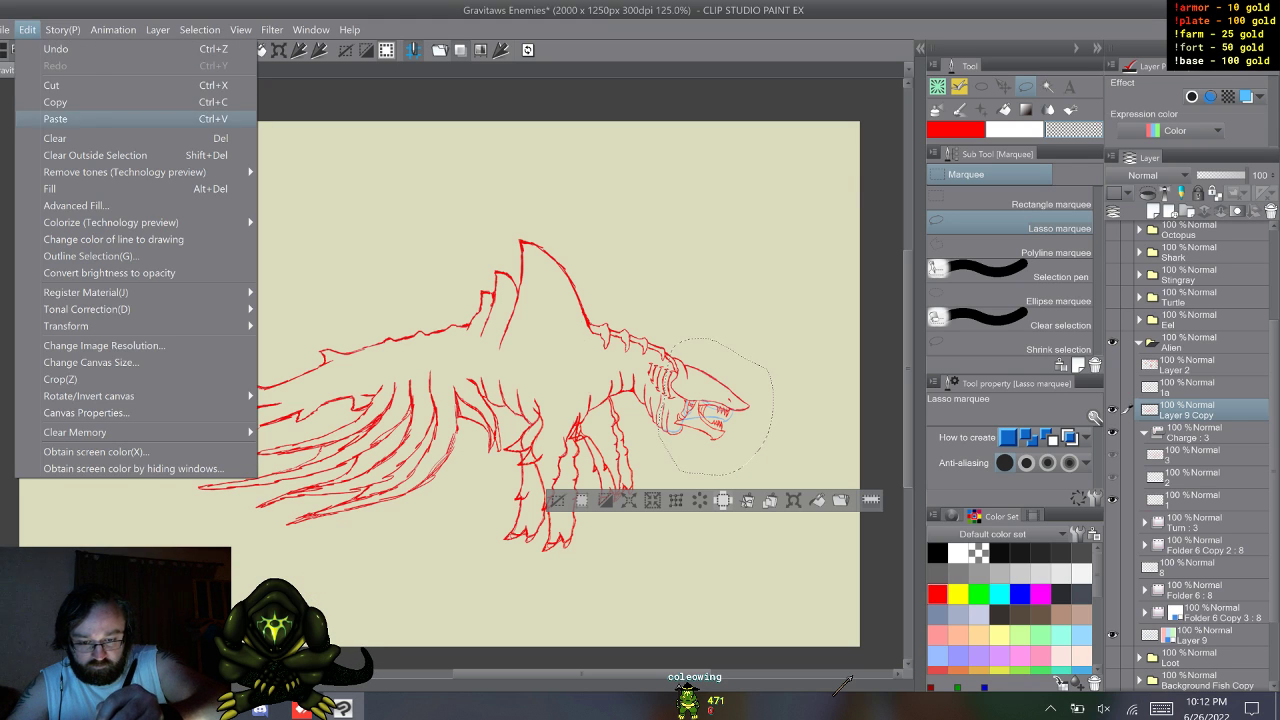
pyautogui.press('Return')
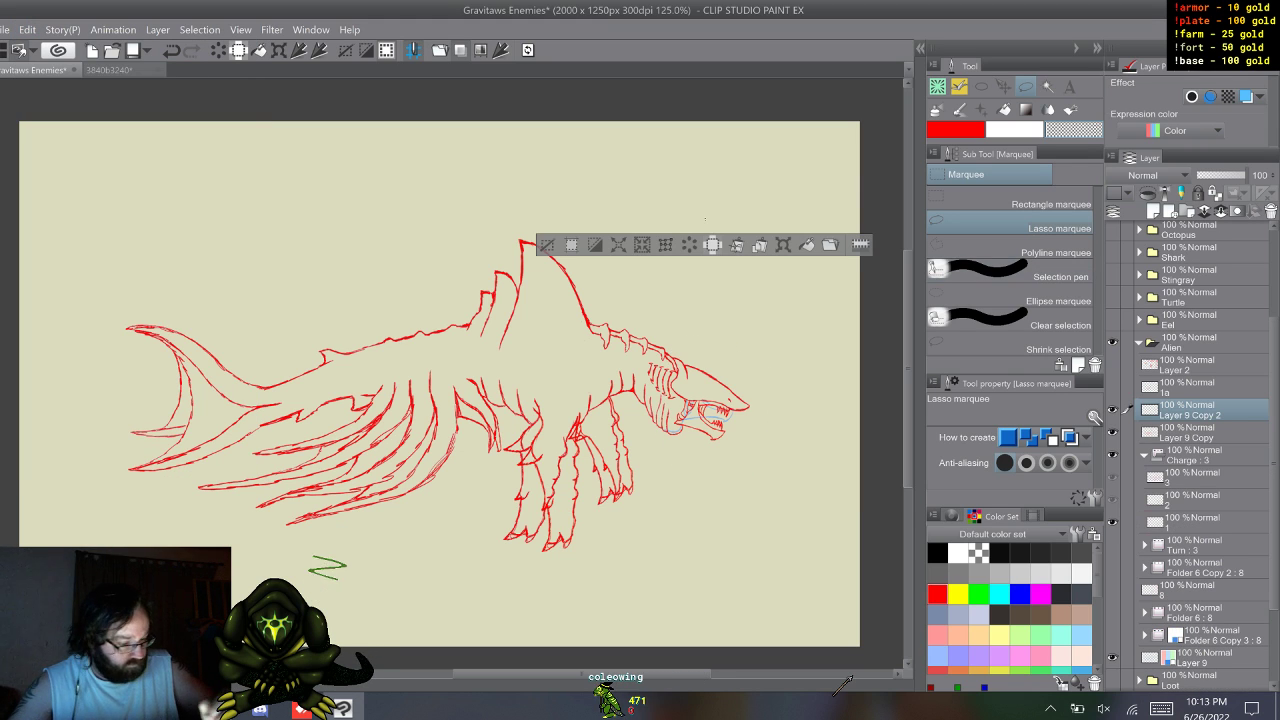
pyautogui.hotkey('ctrl', 'd')
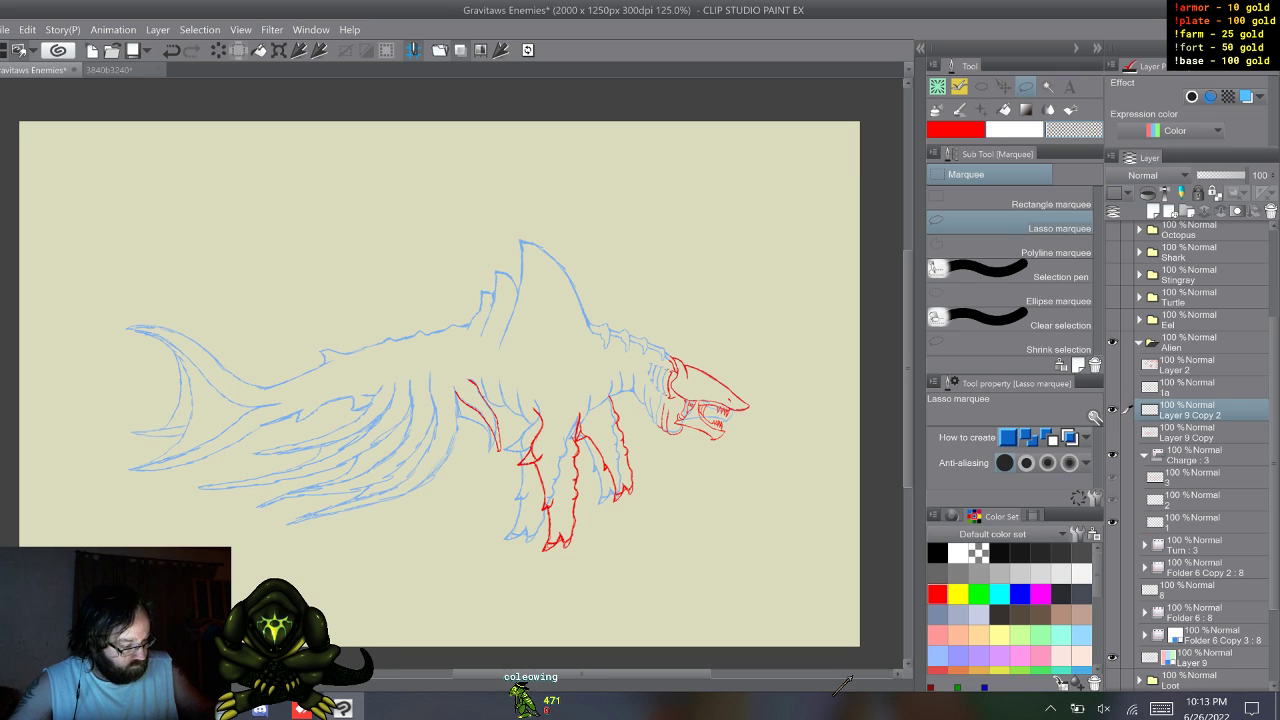
# - Merge frame 1 with the pasted head on Layer 9 Copy 2 and put the merged layer back in the Charge folder as frame 1
pyautogui.moveTo(1195, 522); pyautogui.dragTo(1192, 400)
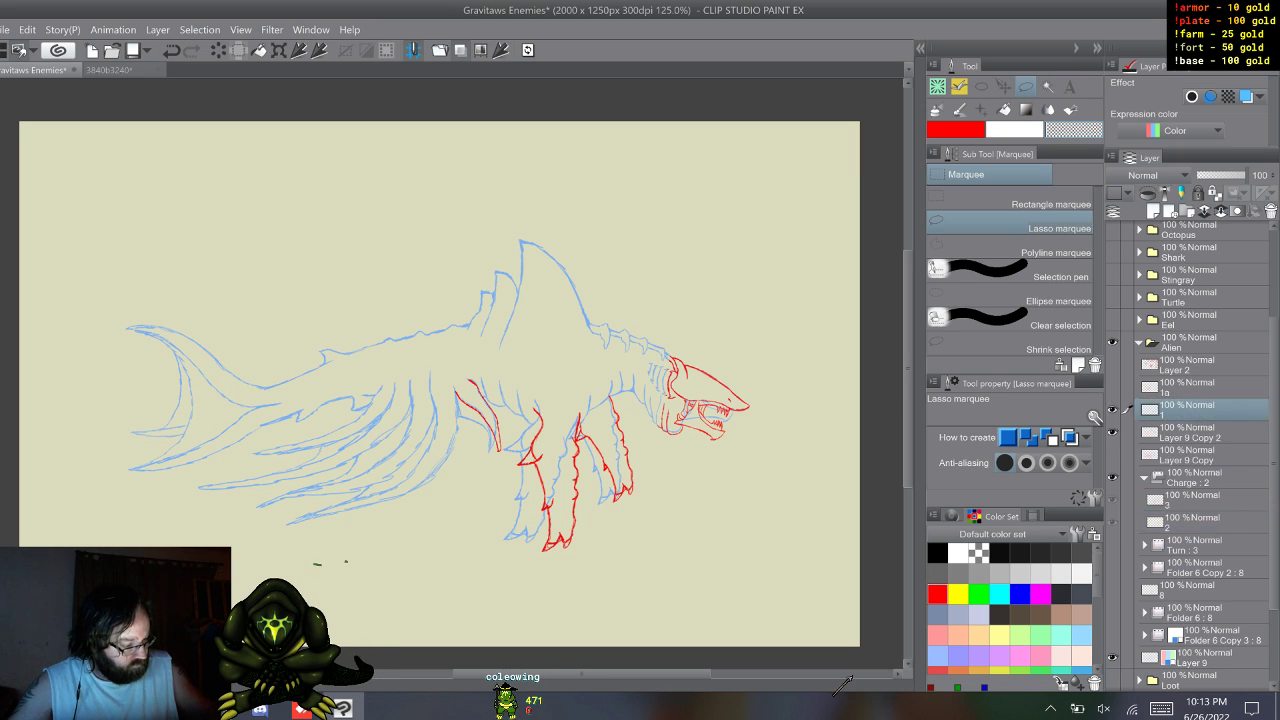
pyautogui.keyDown('shift'); pyautogui.click(1195, 432); pyautogui.keyUp('shift')
pyautogui.rightClick(1195, 408)
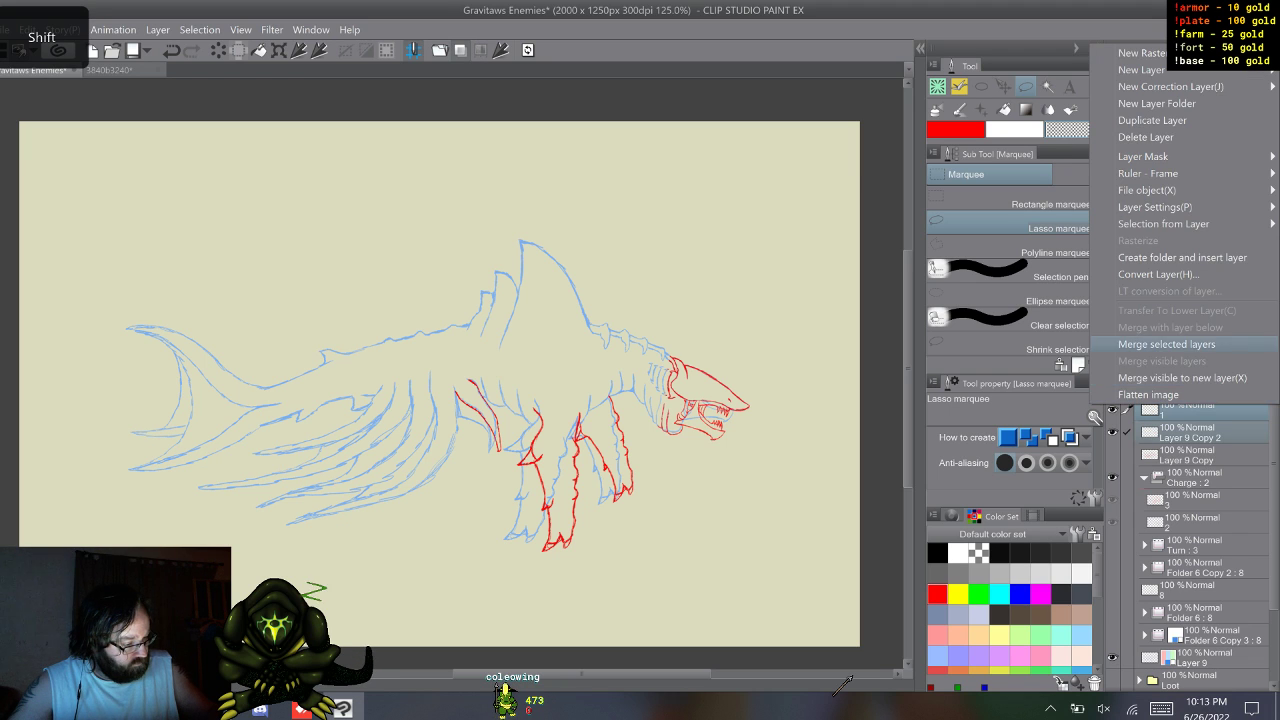
pyautogui.click(1190, 342)
pyautogui.moveTo(1195, 410); pyautogui.dragTo(1195, 508)
pyautogui.hotkey('alt', ']')
pyautogui.hotkey('alt', '[')
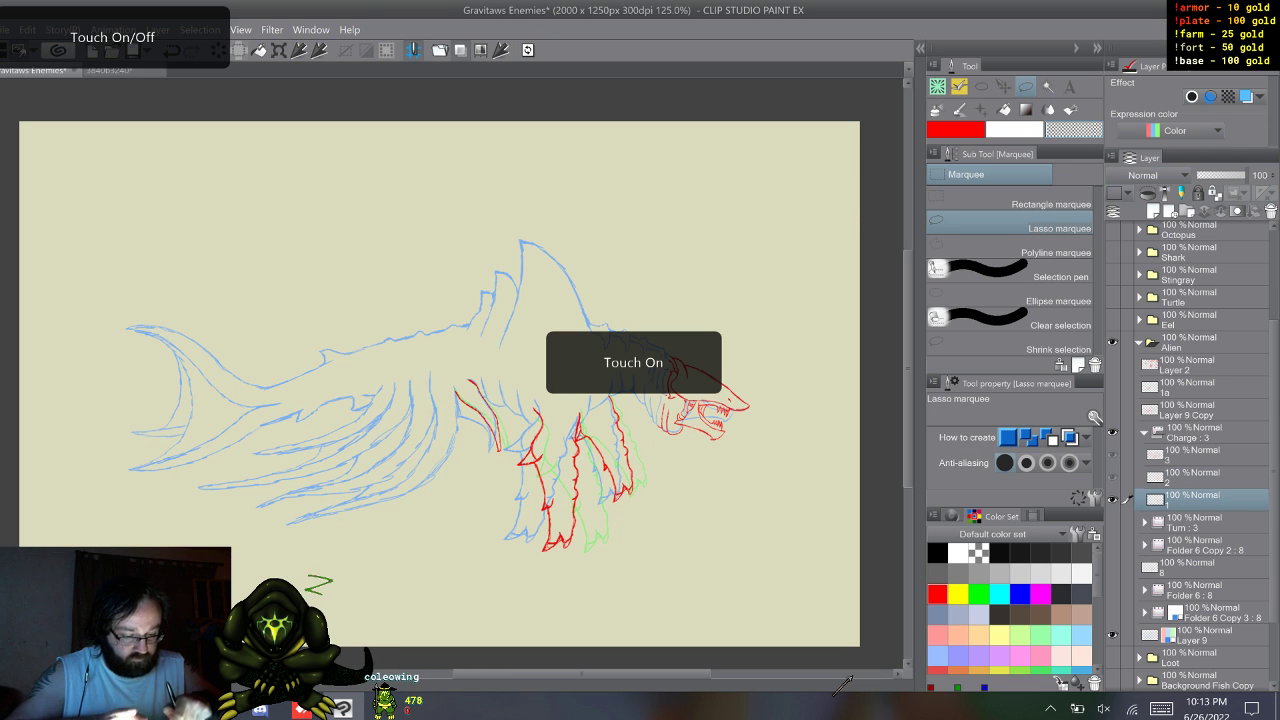
# - Erase the surplus neck lines behind and below the pasted head's lower jaw on frame 1
pyautogui.scroll(5, 592, 563)
pyautogui.moveTo(592, 400); pyautogui.dragTo(414, 452)
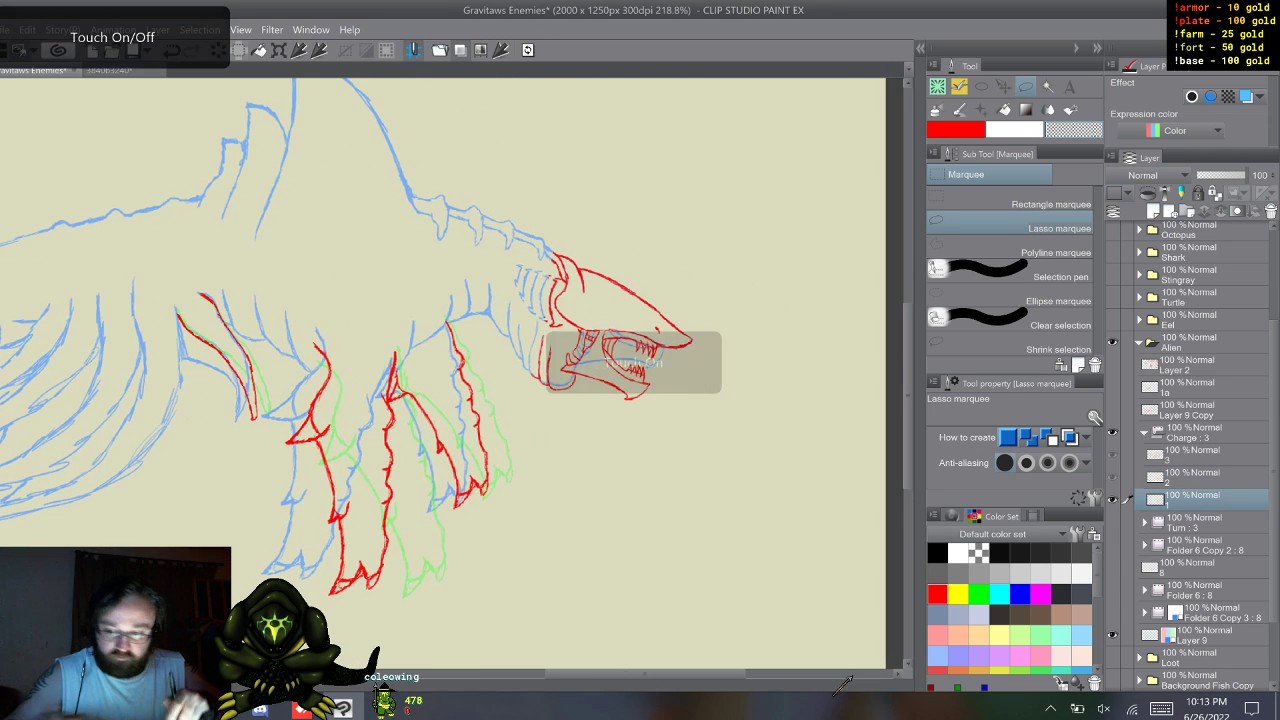
pyautogui.moveTo(310, 571); pyautogui.dragTo(336, 588)
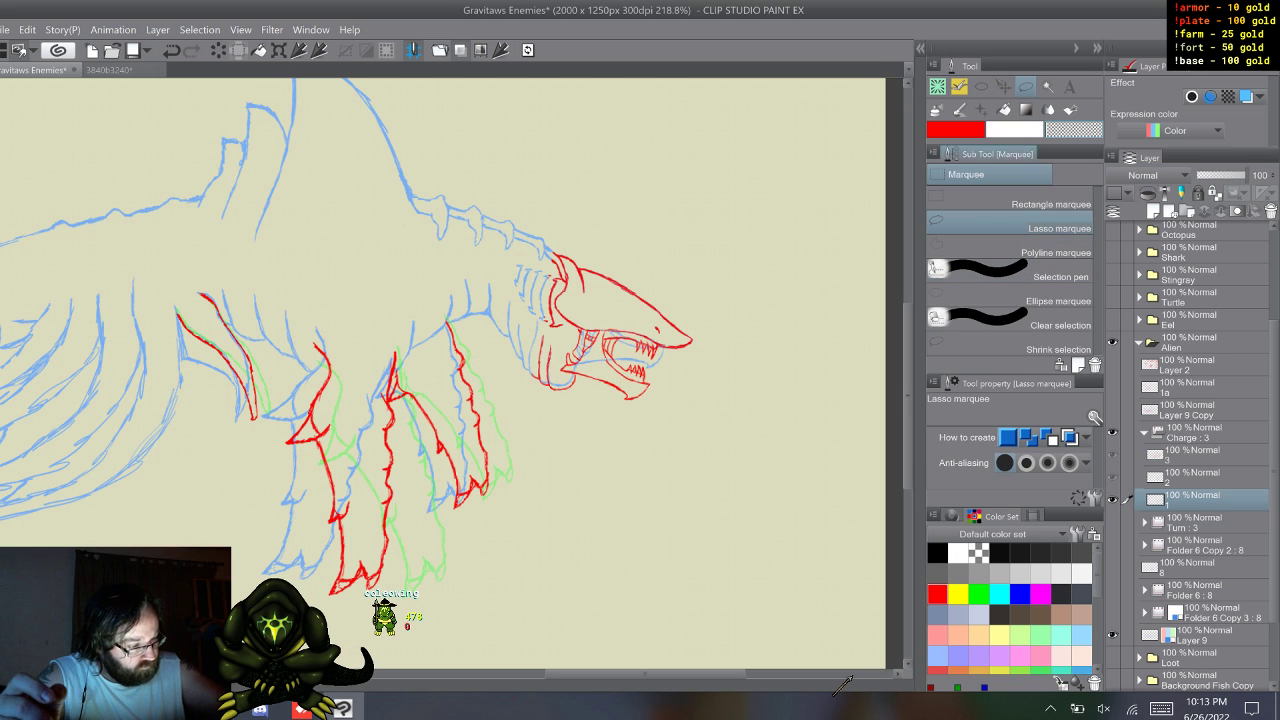
pyautogui.press('b')
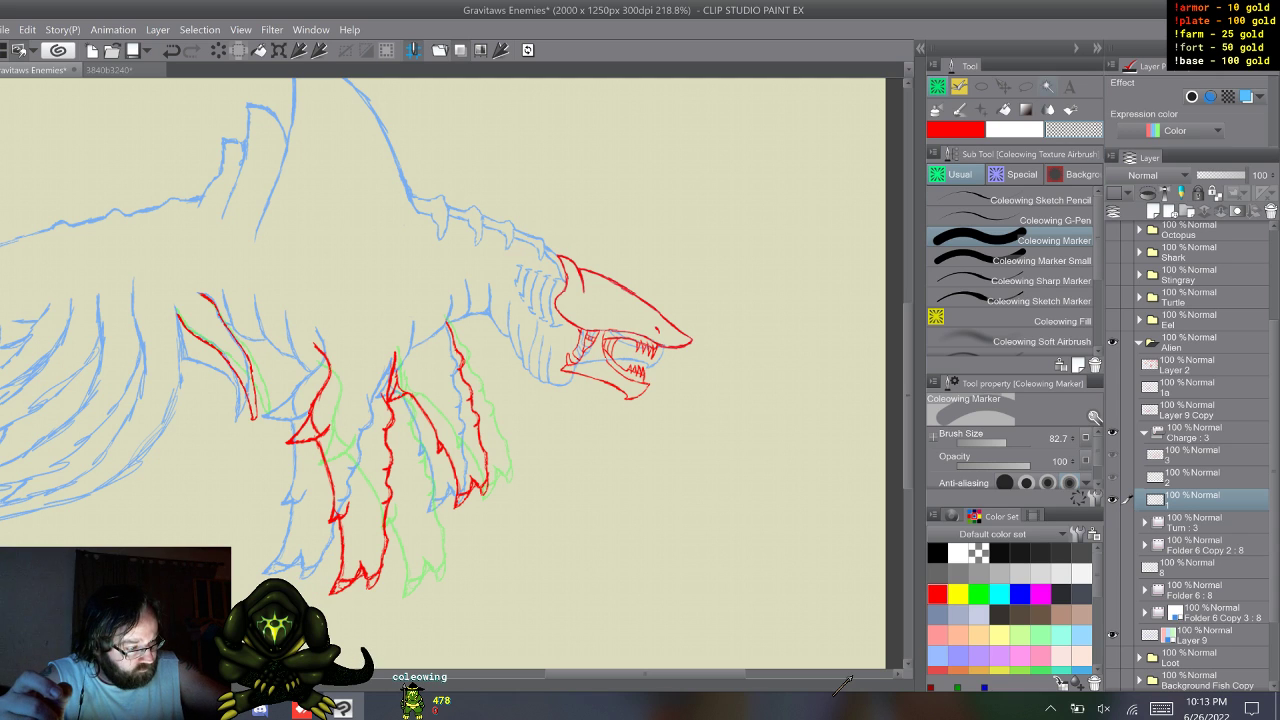
# - Lasso the lower jaw on frame 1, rotate it upward around its hinge to partly close the mouth, and clear the selection
pyautogui.press('m')
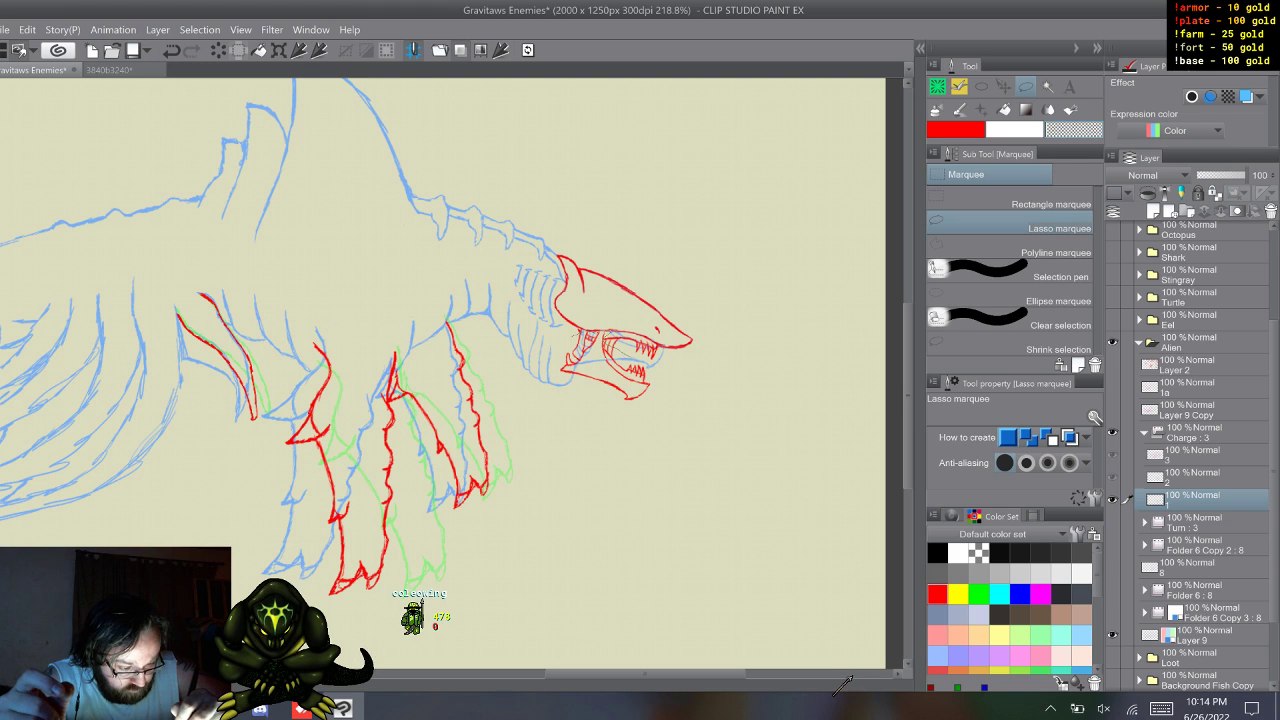
pyautogui.moveTo(655, 370)
pyautogui.mouseDown()
pyautogui.moveTo(657, 412)
pyautogui.moveTo(595, 424)
pyautogui.mouseUp()
pyautogui.moveTo(580, 332); pyautogui.dragTo(602, 331)
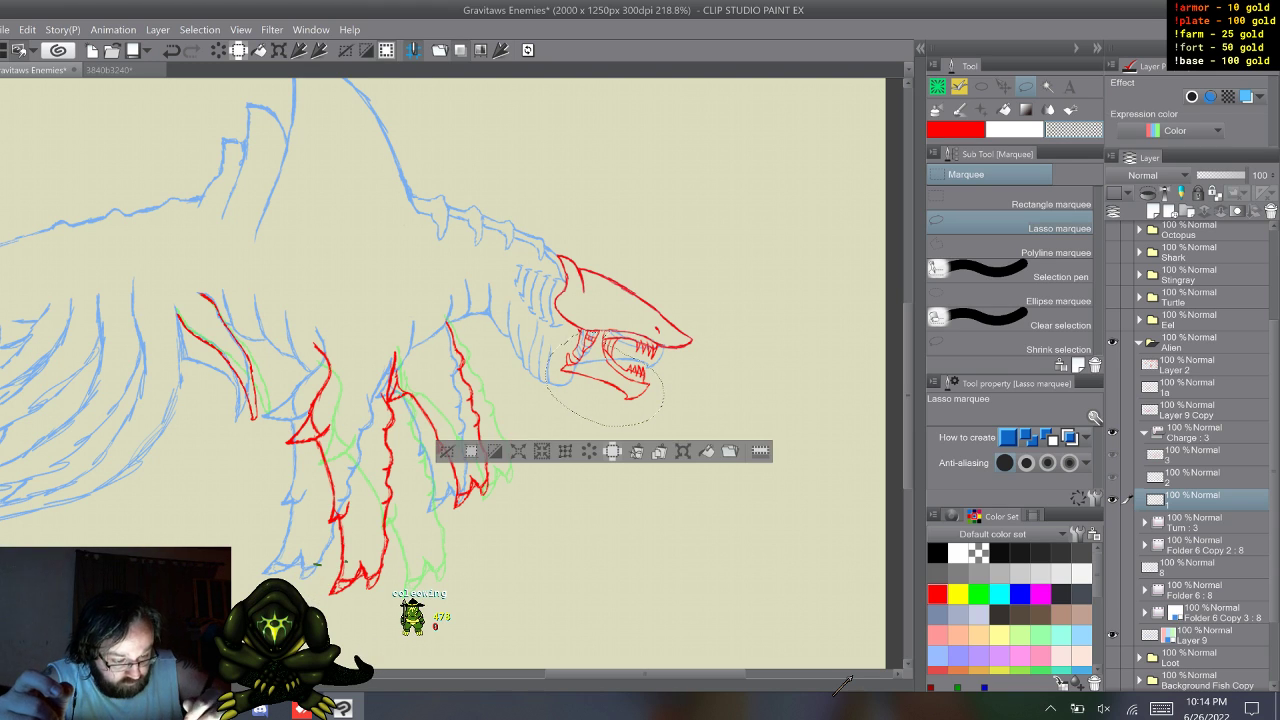
pyautogui.click(683, 451)
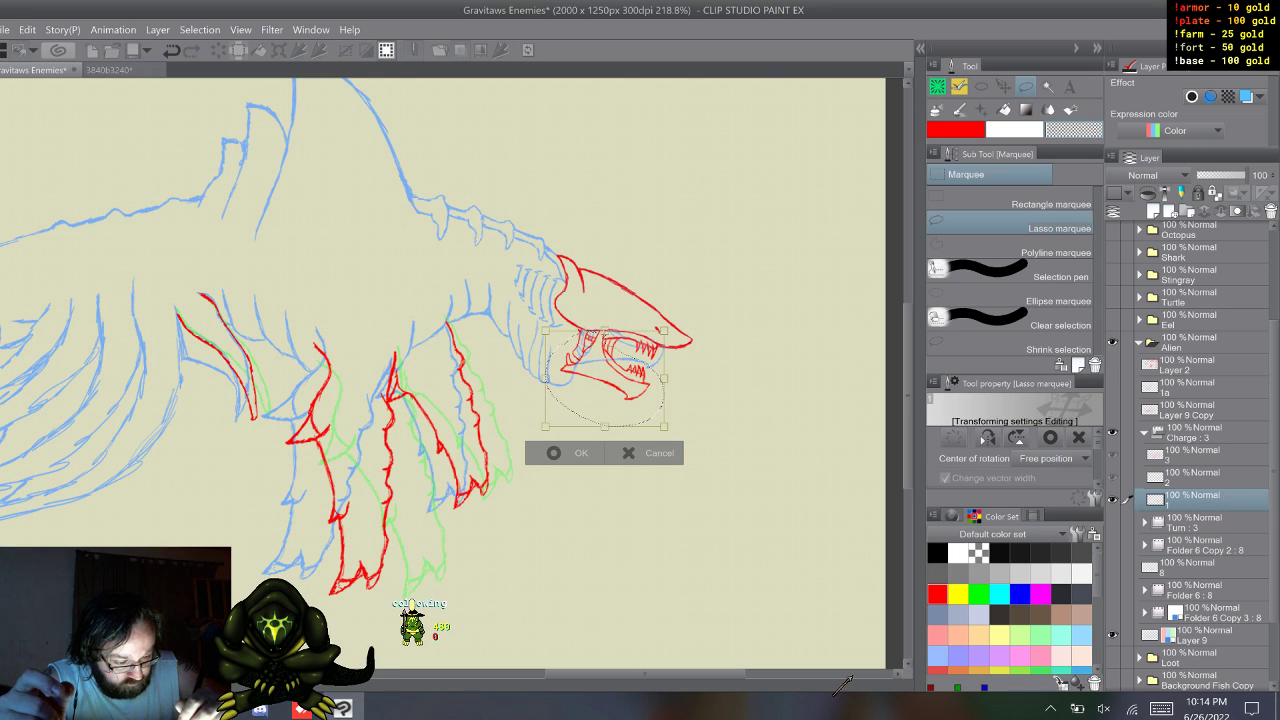
pyautogui.moveTo(680, 425); pyautogui.dragTo(687, 415)
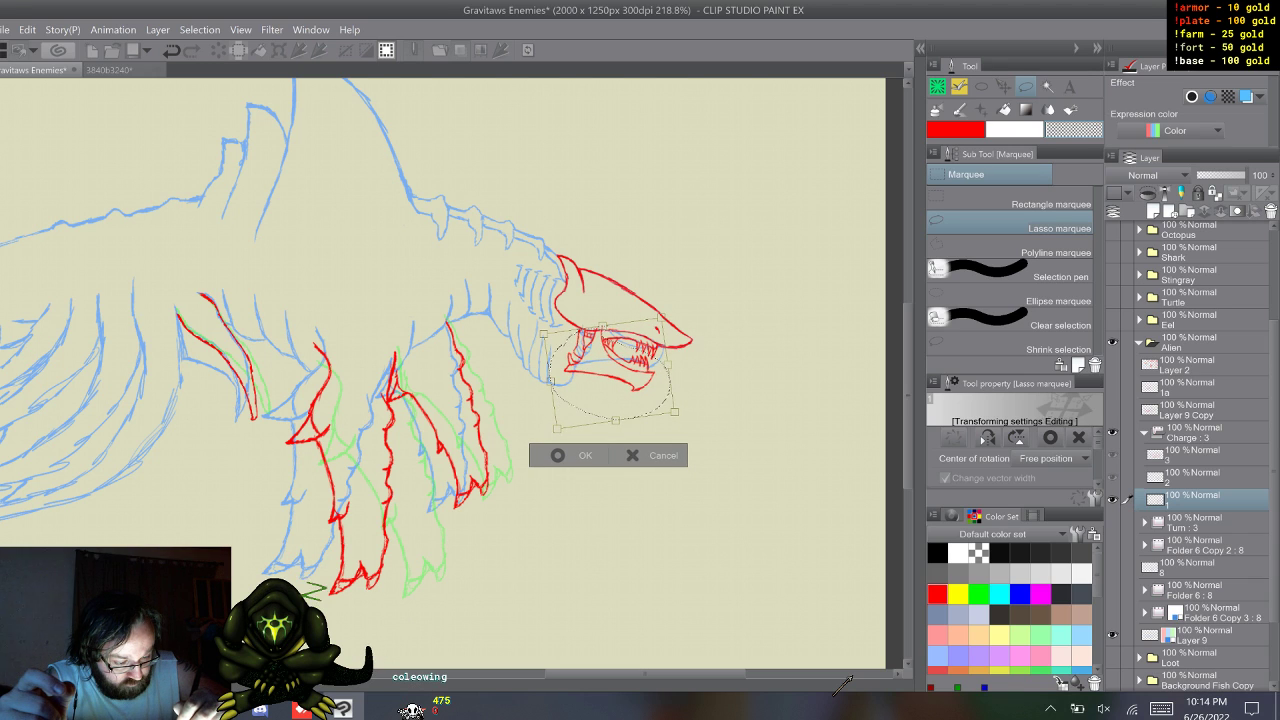
pyautogui.moveTo(606, 375); pyautogui.dragTo(605, 374)
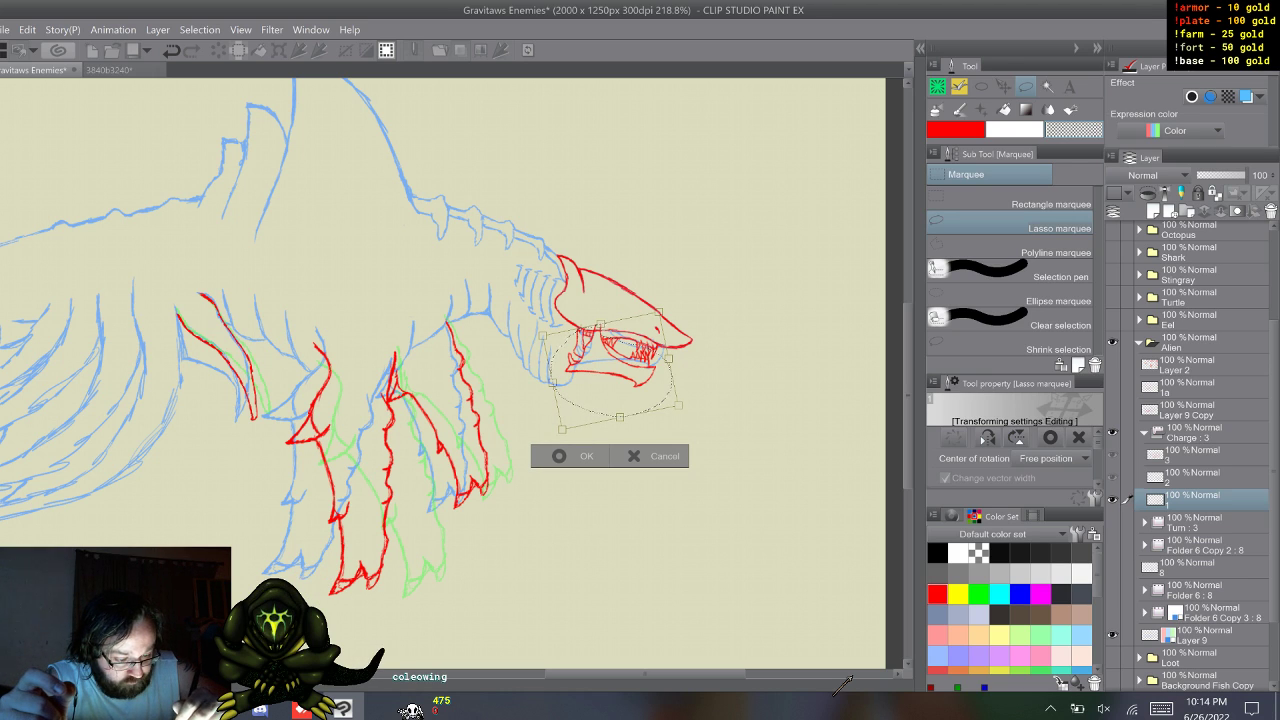
pyautogui.moveTo(611, 371); pyautogui.dragTo(612, 371)
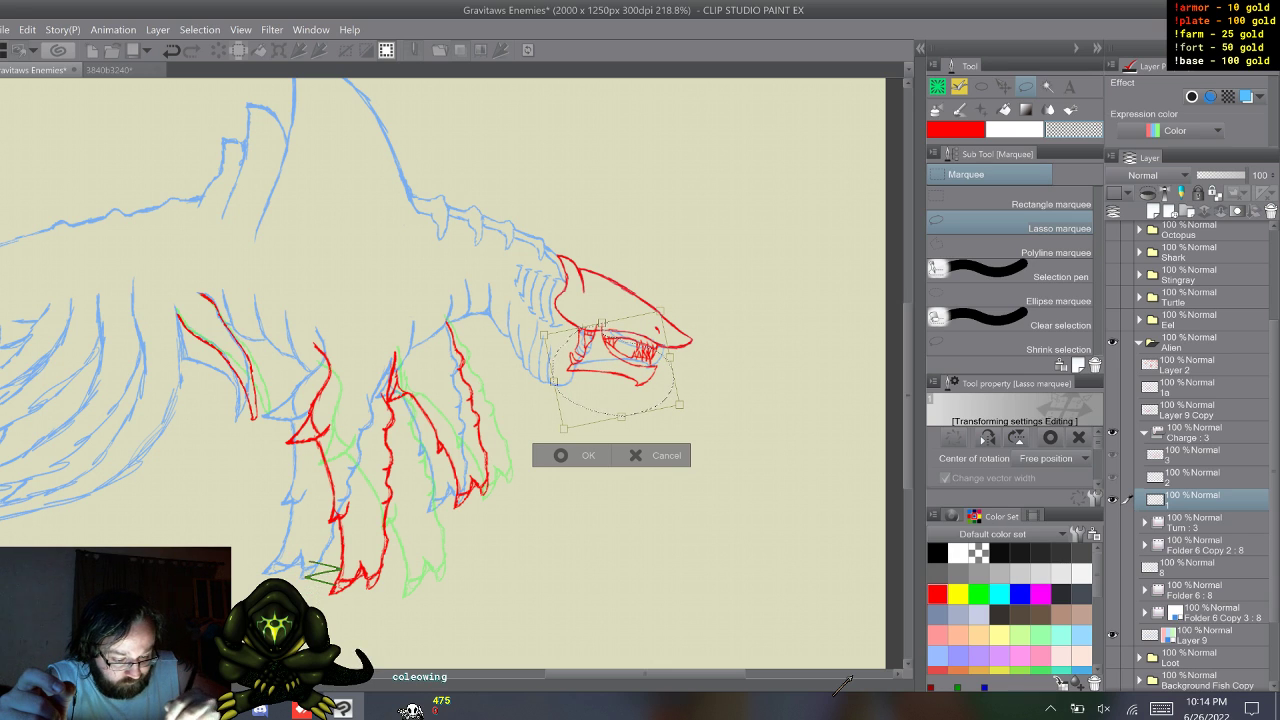
pyautogui.press('Return')
pyautogui.hotkey('ctrl', 'd')
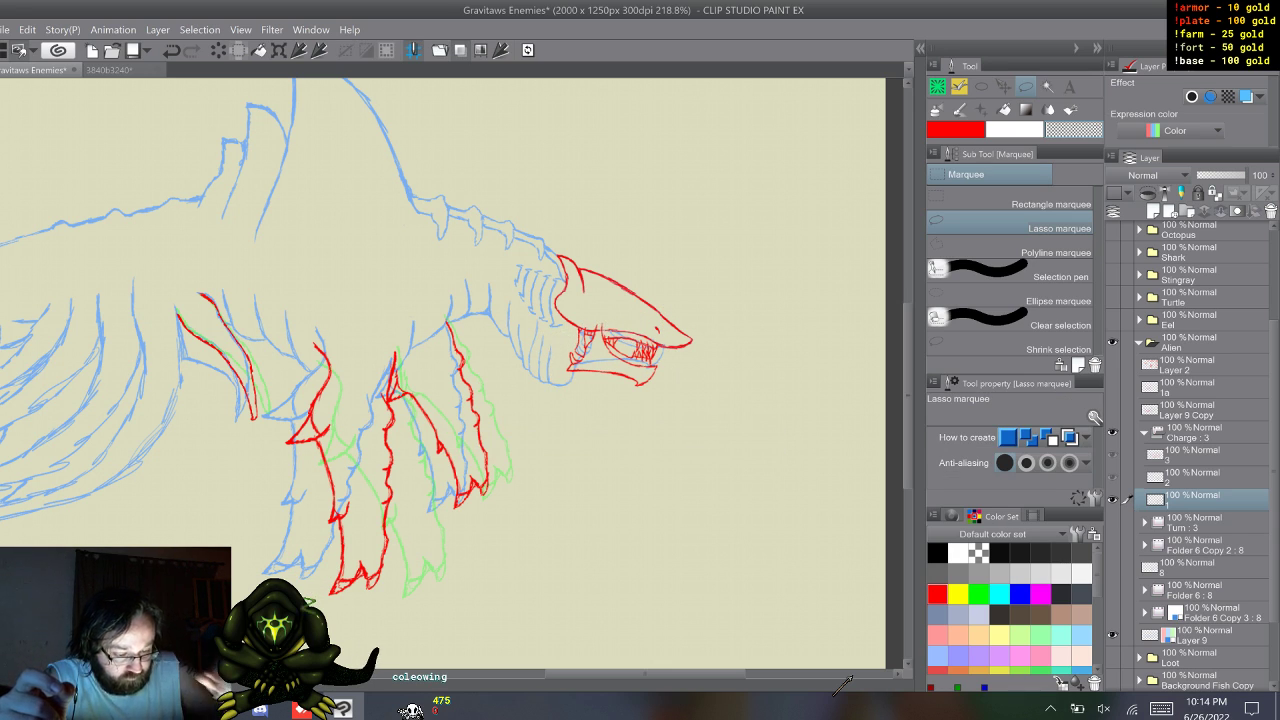
# - Draw a short throat line from the jaw to the neck on frame 1 with the Coleowing Sketch Pencil, using Layer 9 Copy as reference
pyautogui.press('b')
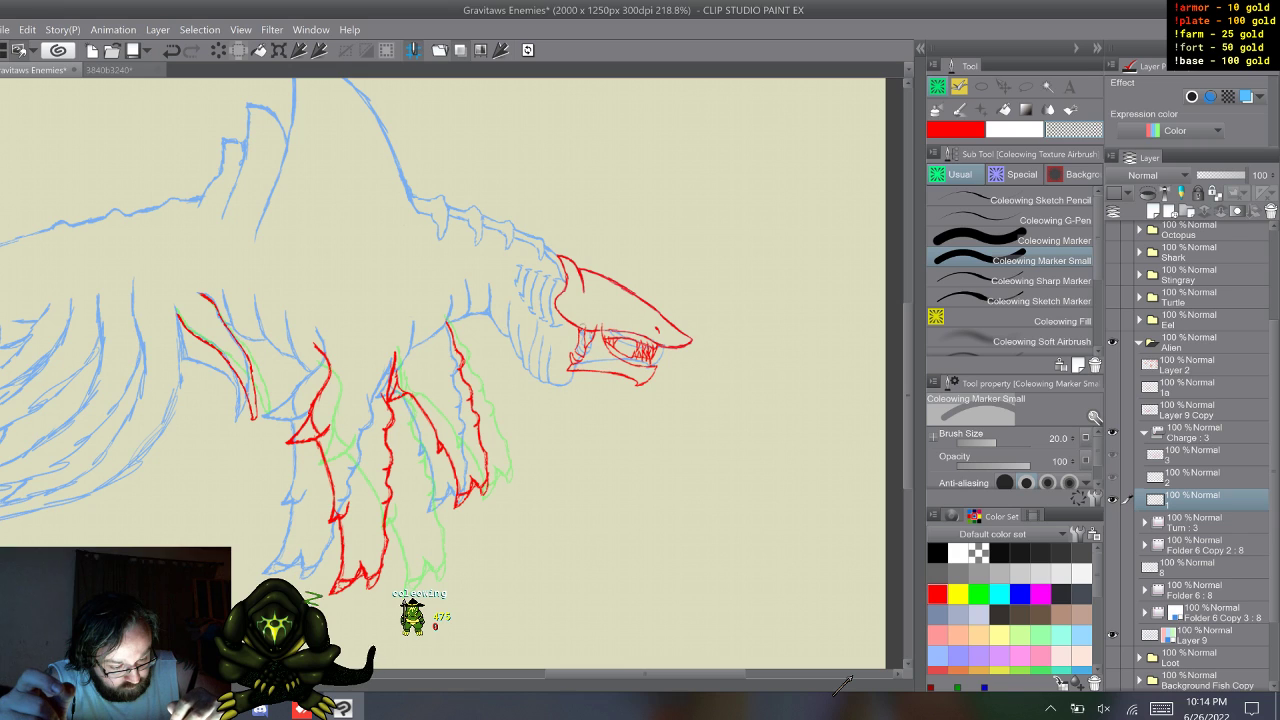
pyautogui.hotkey('ctrl', 'z')
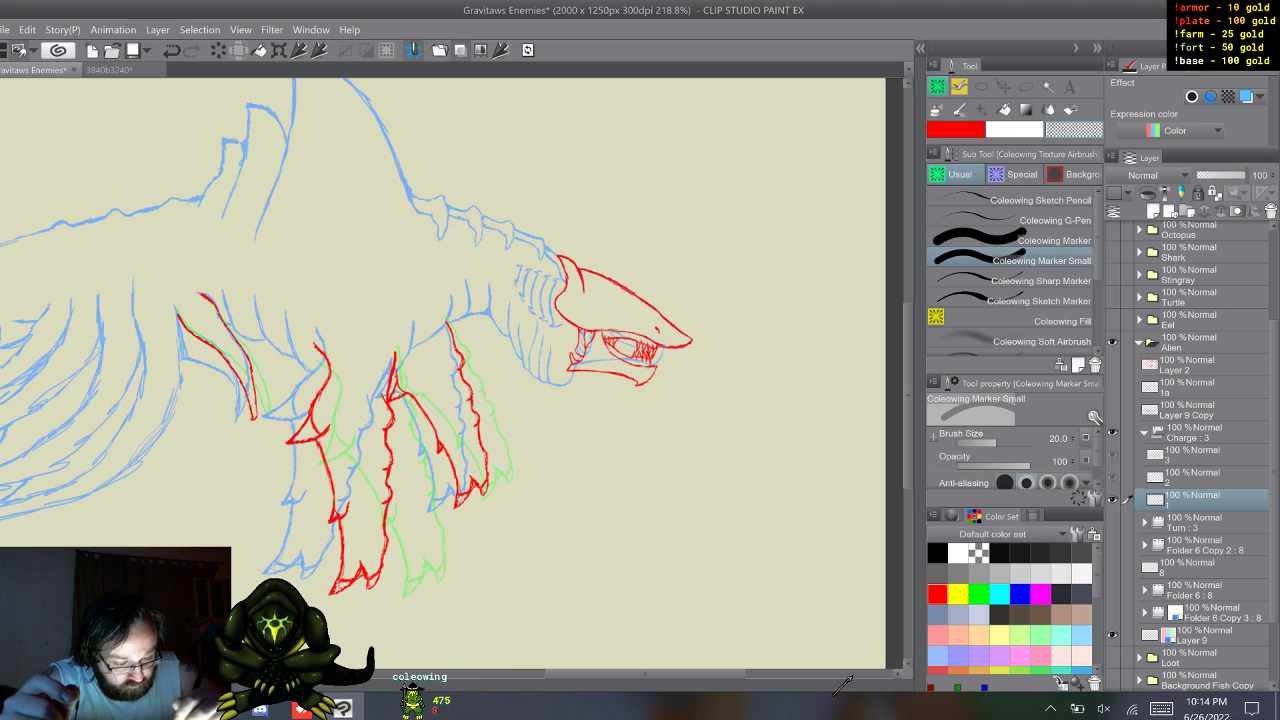
pyautogui.click(1030, 281)
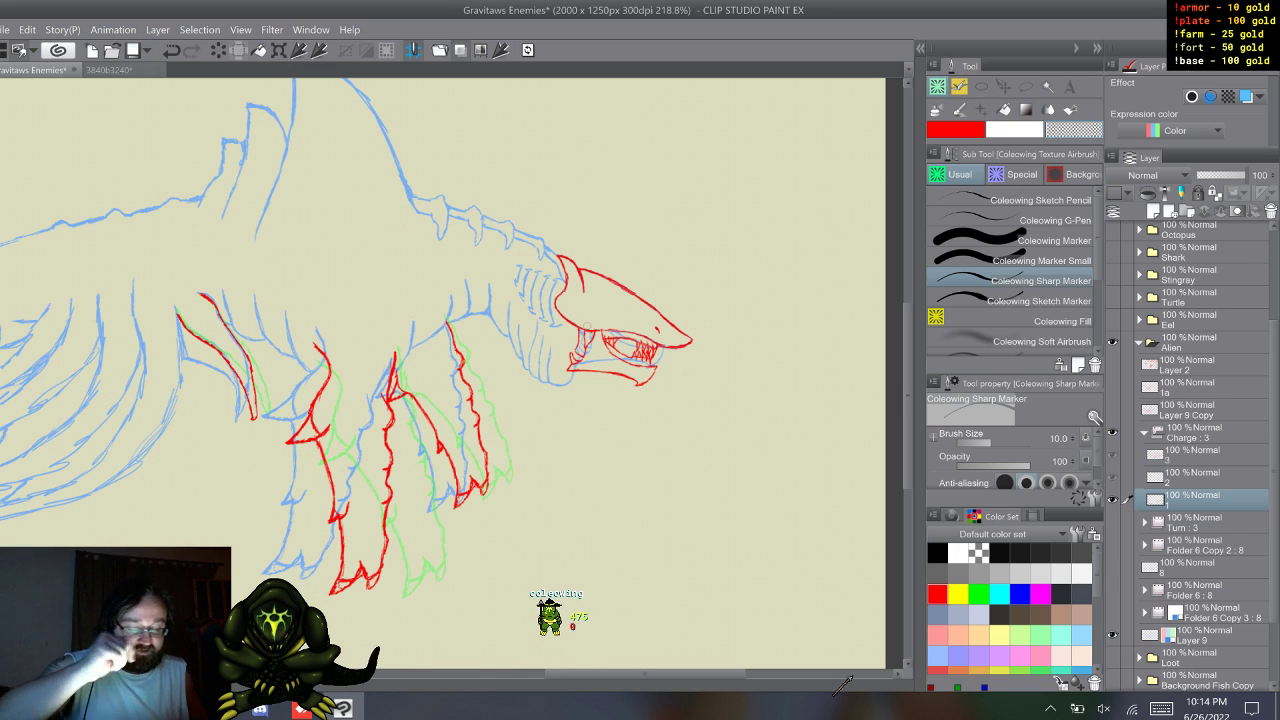
pyautogui.press('p')
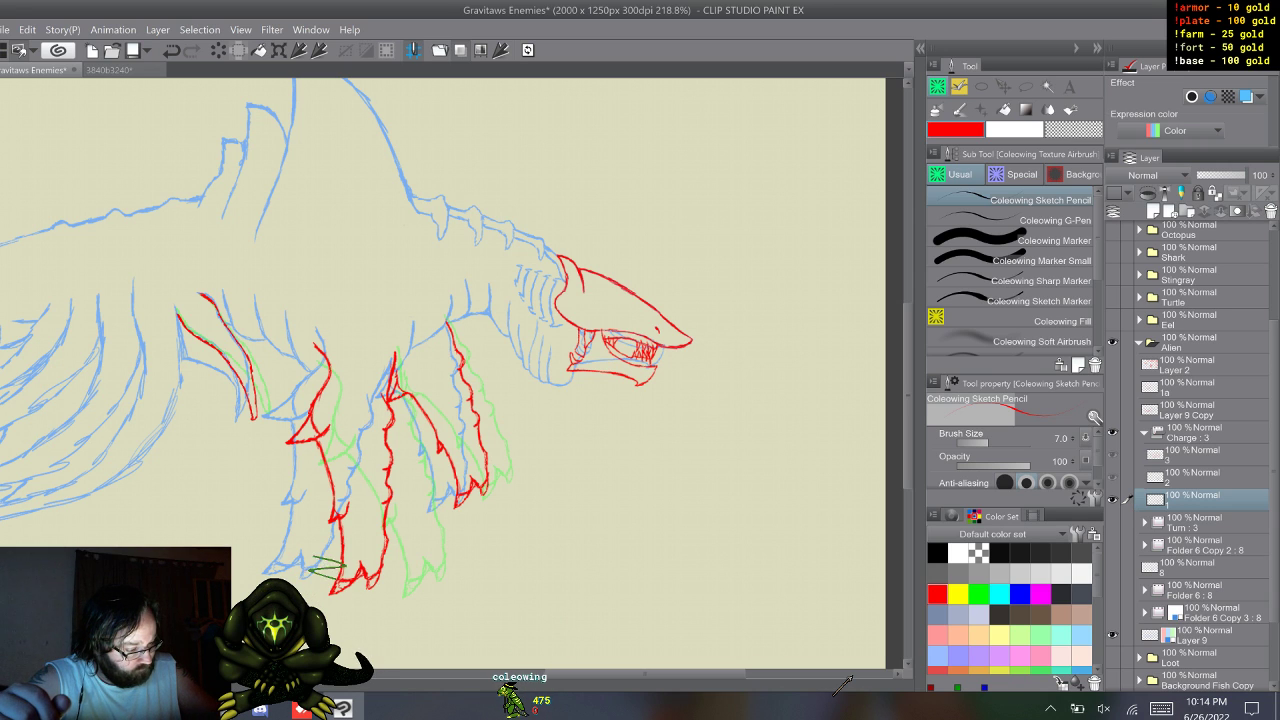
pyautogui.click(1112, 410)
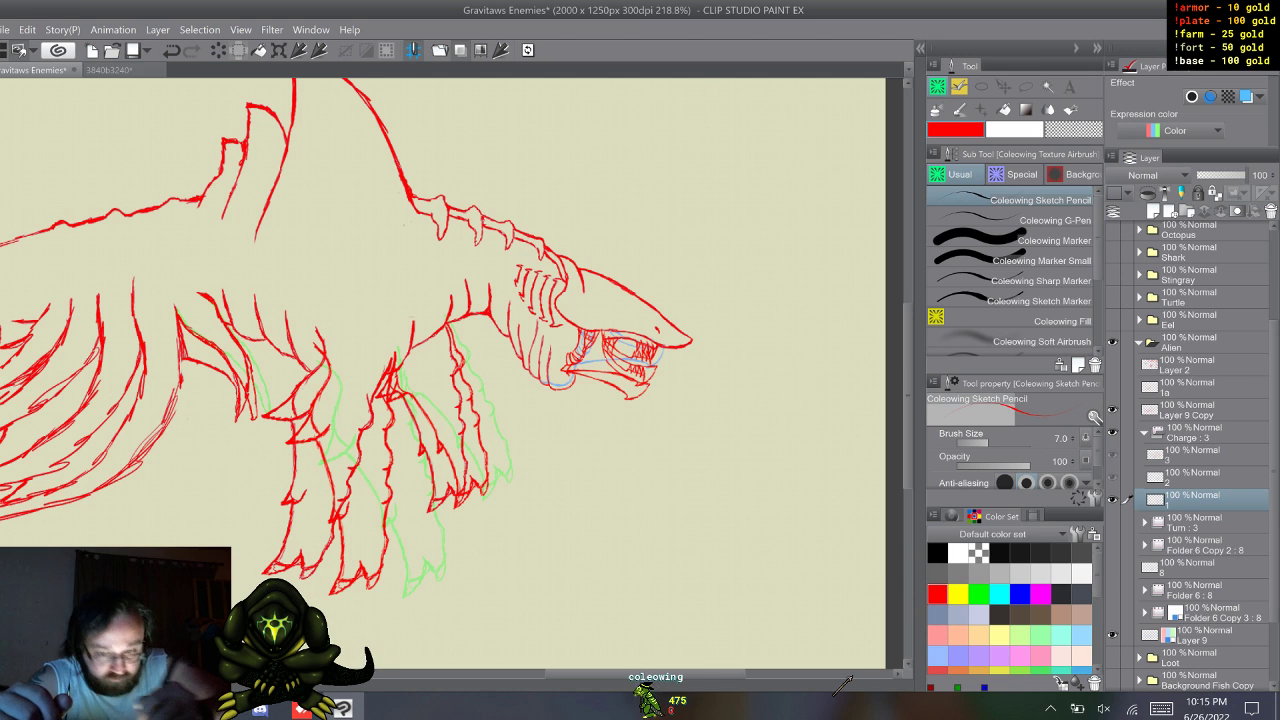
pyautogui.moveTo(310, 565); pyautogui.dragTo(340, 581)
pyautogui.hotkey('ctrl', 'z')
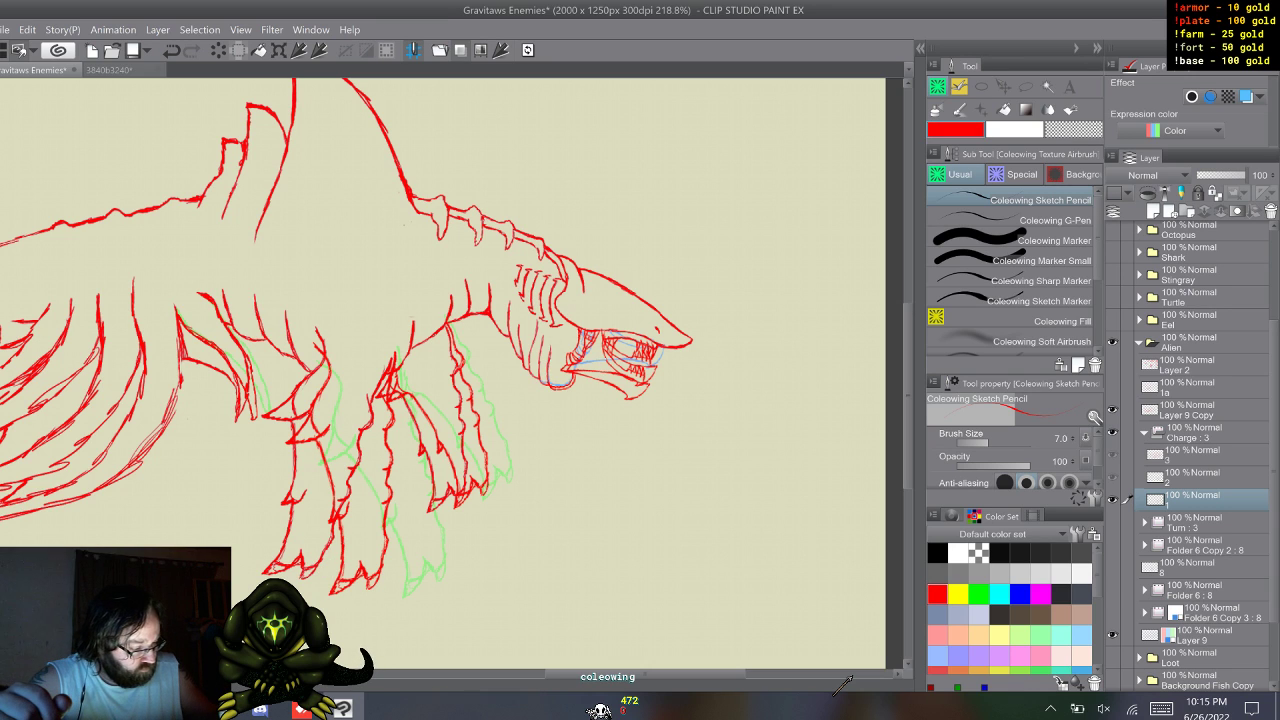
pyautogui.press('Right')
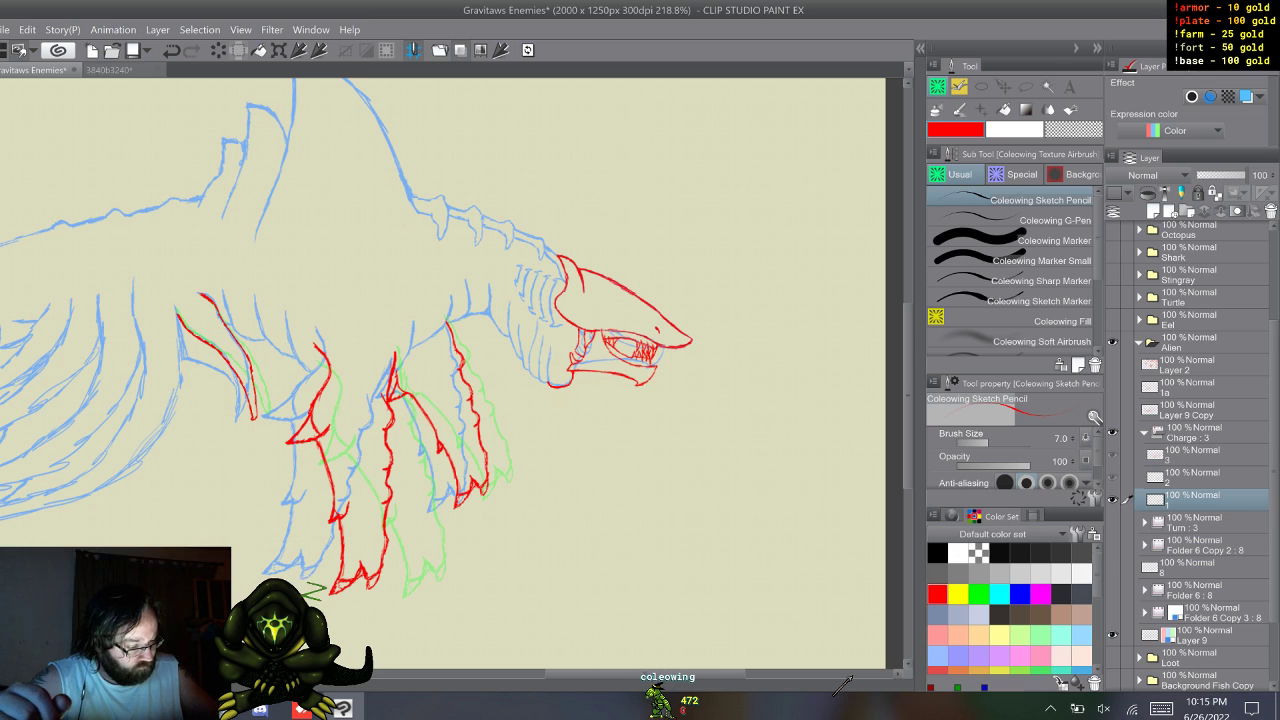
# - Show Layer 9 Copy in a blue layer color as a reference for refining the jaw hinge on frame 1
pyautogui.click(1112, 410)
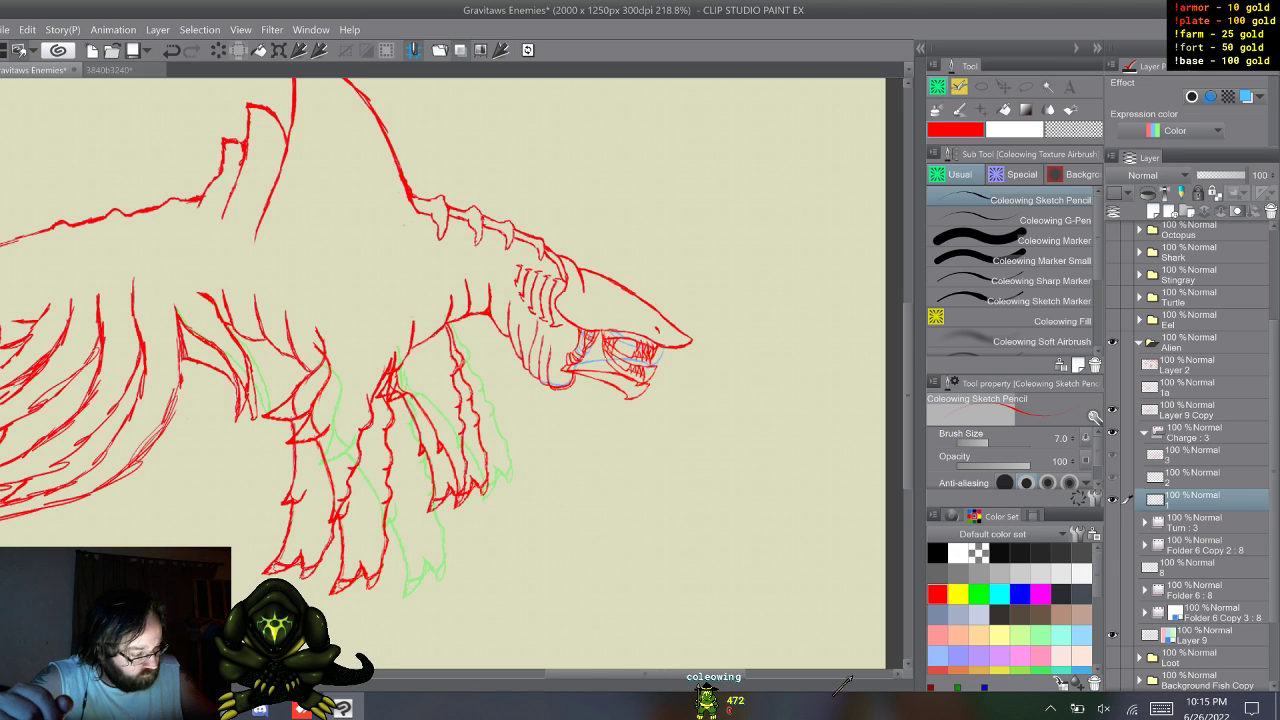
pyautogui.hotkey('ctrl', 'z')
pyautogui.hotkey('ctrl', 'z')
pyautogui.click(1246, 97)
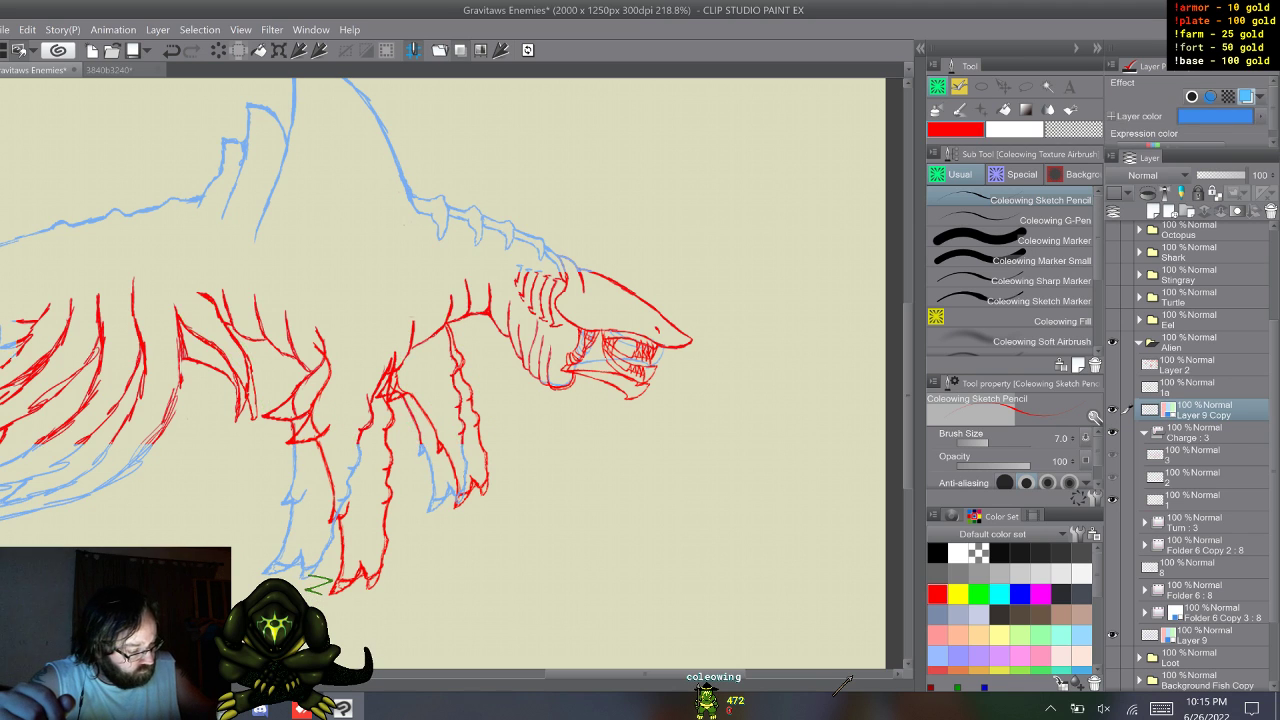
pyautogui.click(1190, 500)
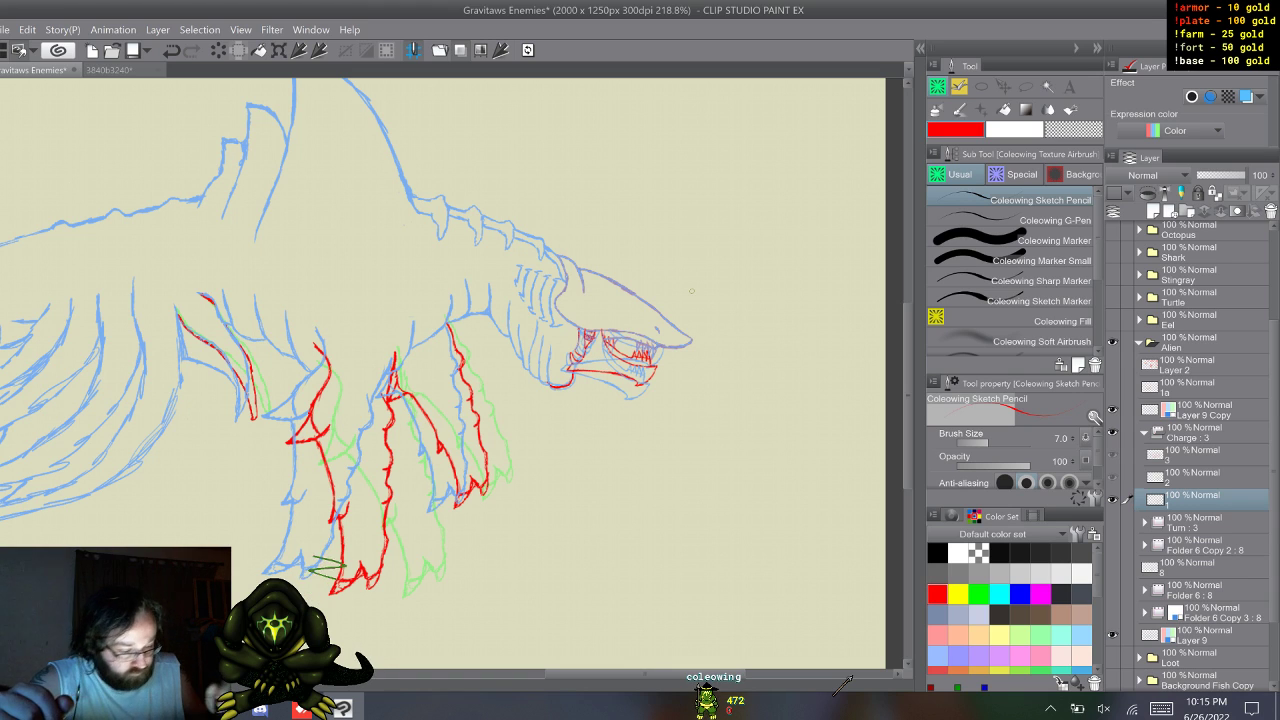
pyautogui.click(1112, 410)
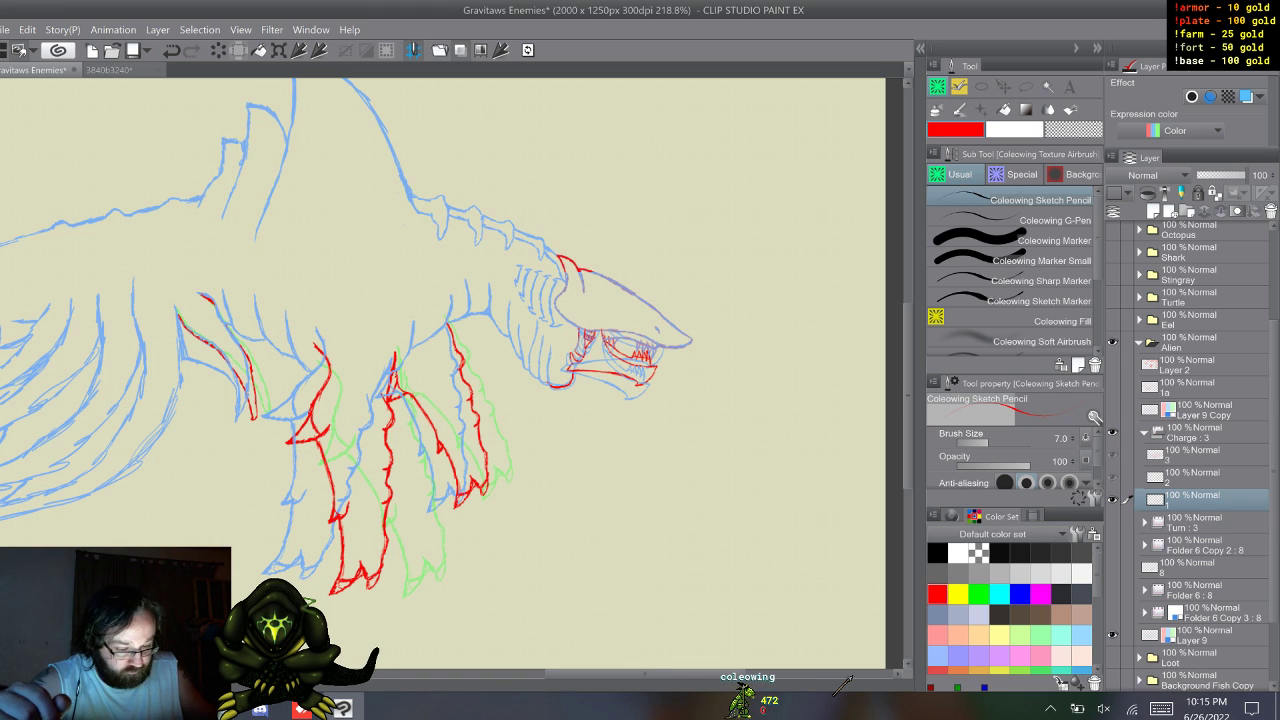
# - Hide Layer 9 Copy with its layer color turned off, and make frame 1 the working layer
pyautogui.click(1192, 411)
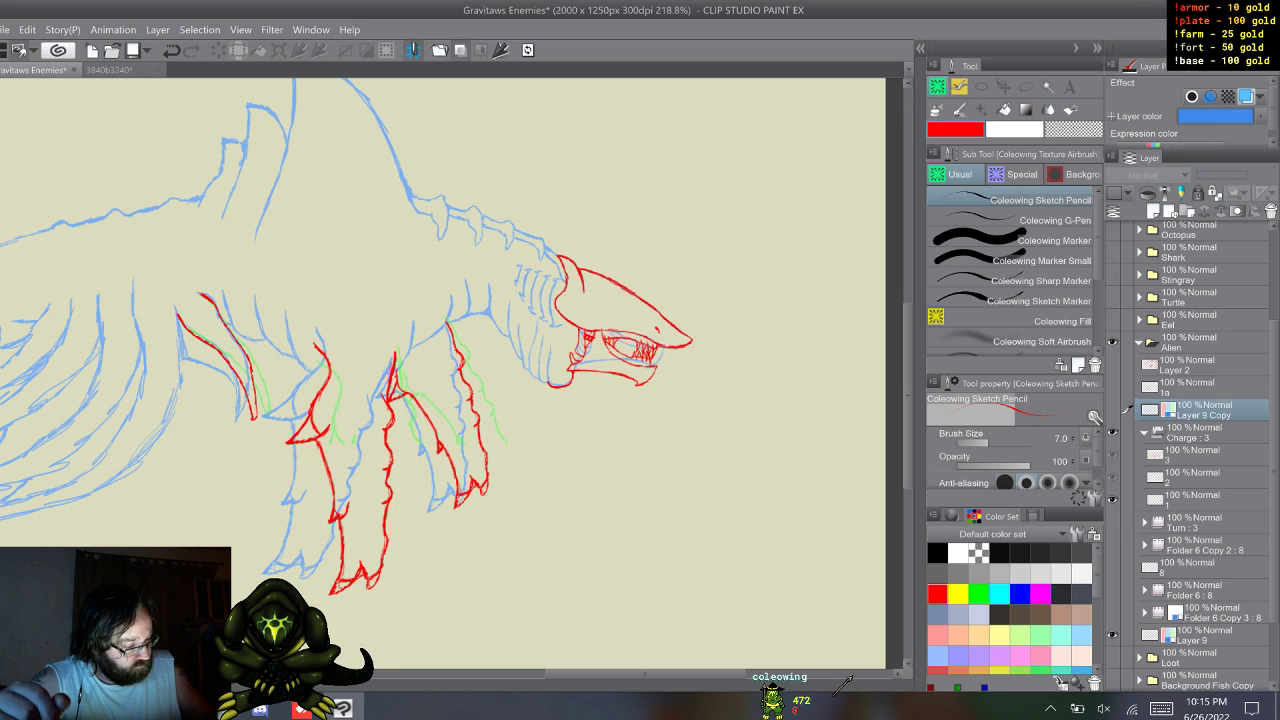
pyautogui.click(1112, 410)
pyautogui.click(1246, 97)
pyautogui.hotkey('alt', '[')
pyautogui.hotkey('alt', '[')
pyautogui.hotkey('alt', '[')
pyautogui.hotkey('alt', '[')
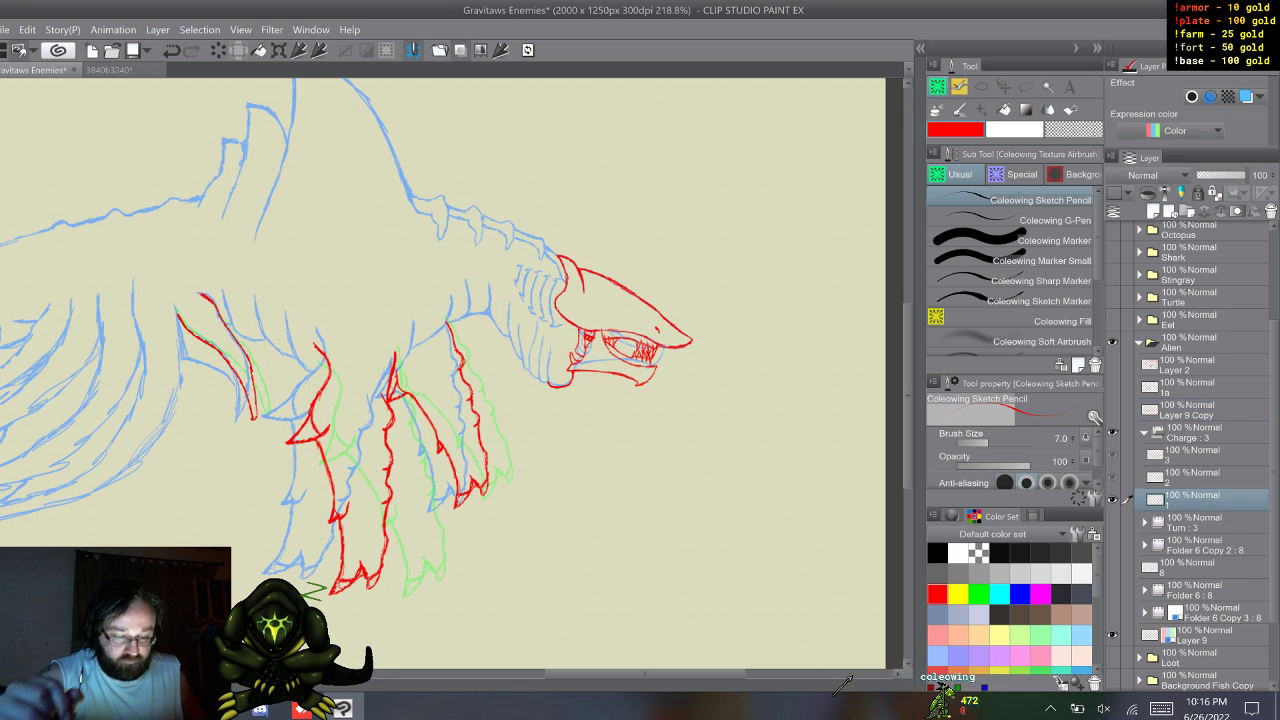
# - Extend frame 1's throat line up the neck and flip through the Charge folder's frames 1 to 3 to check the head's motion
pyautogui.hotkey('alt', ']')
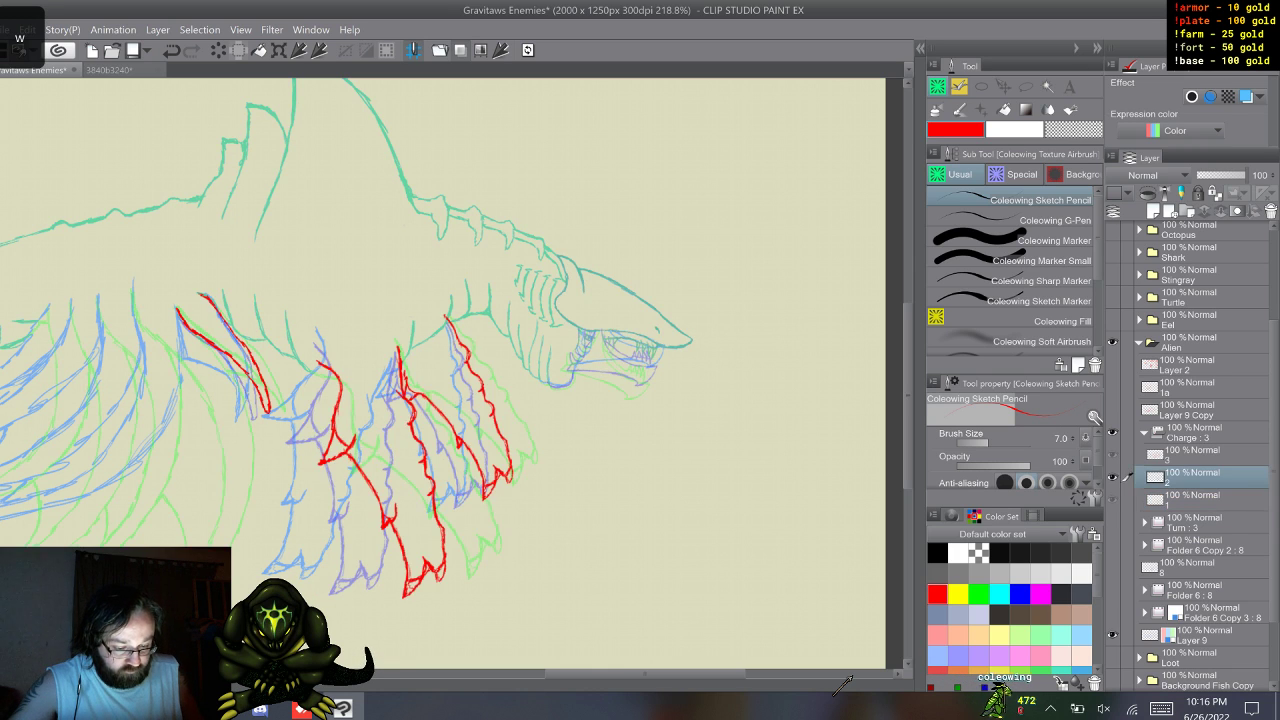
pyautogui.hotkey('alt', '[')
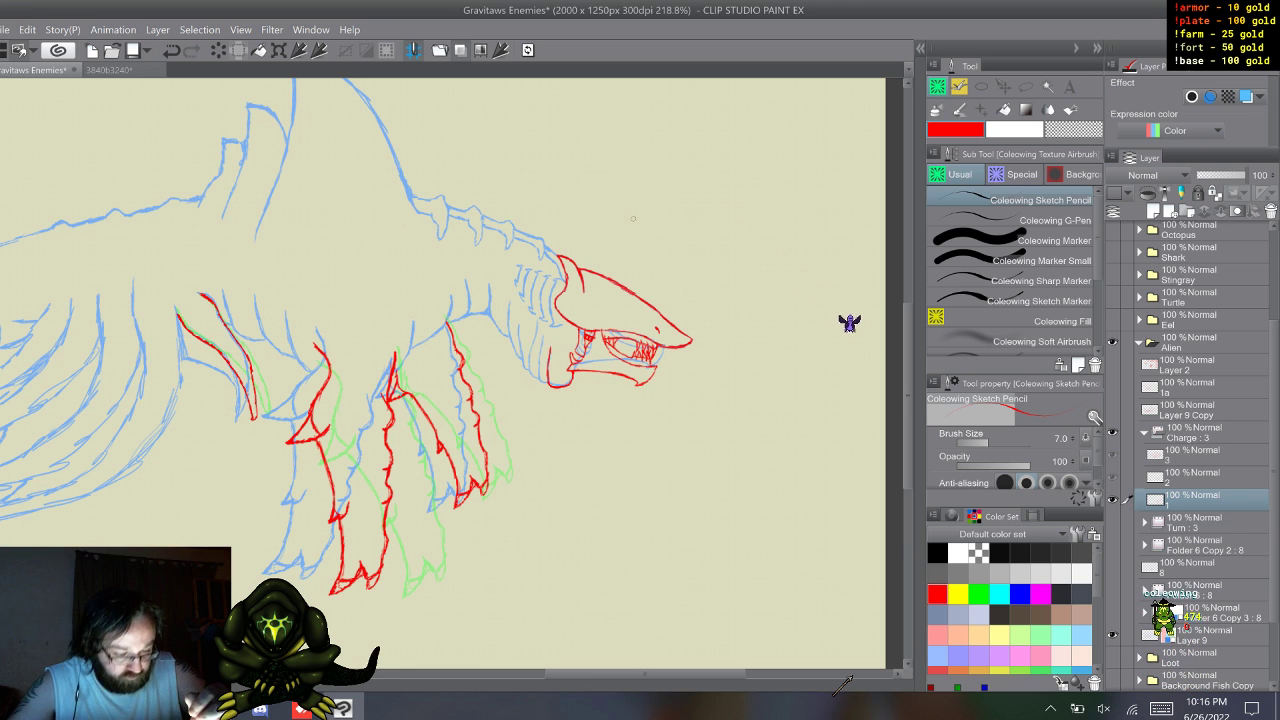
pyautogui.press('w')
pyautogui.press('w')
pyautogui.press('w')
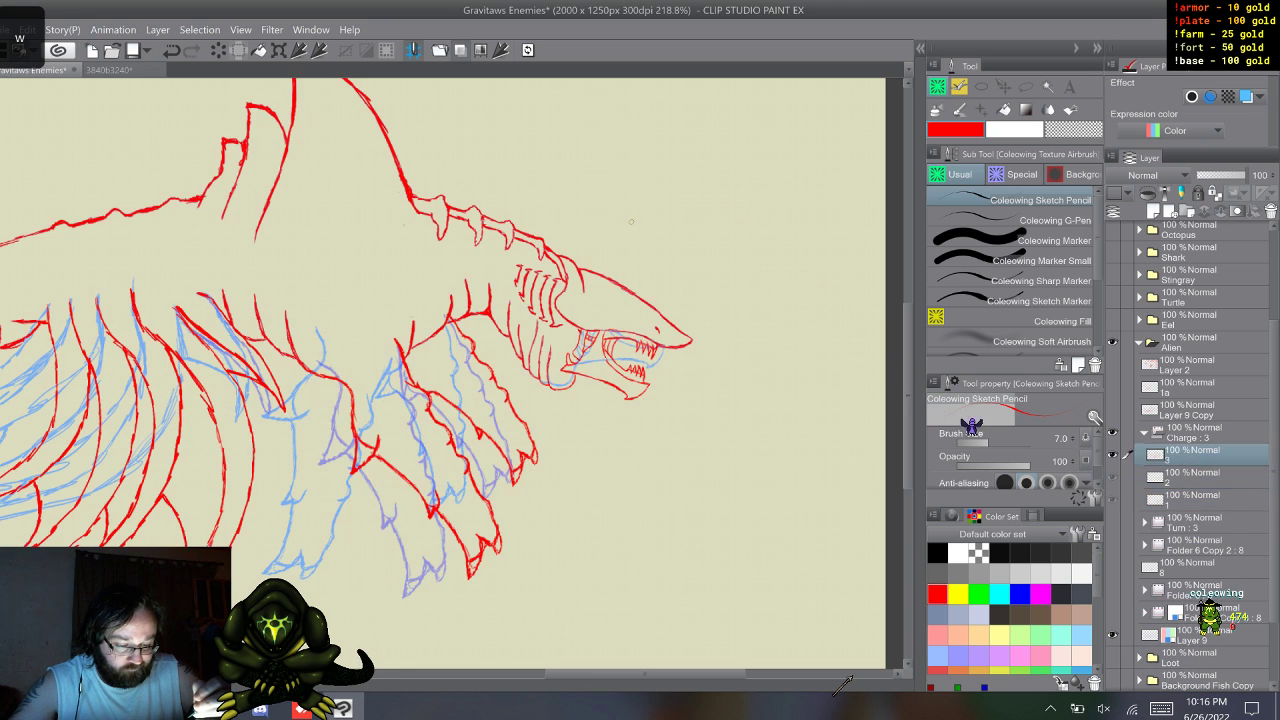
pyautogui.press('s')
pyautogui.press('s')
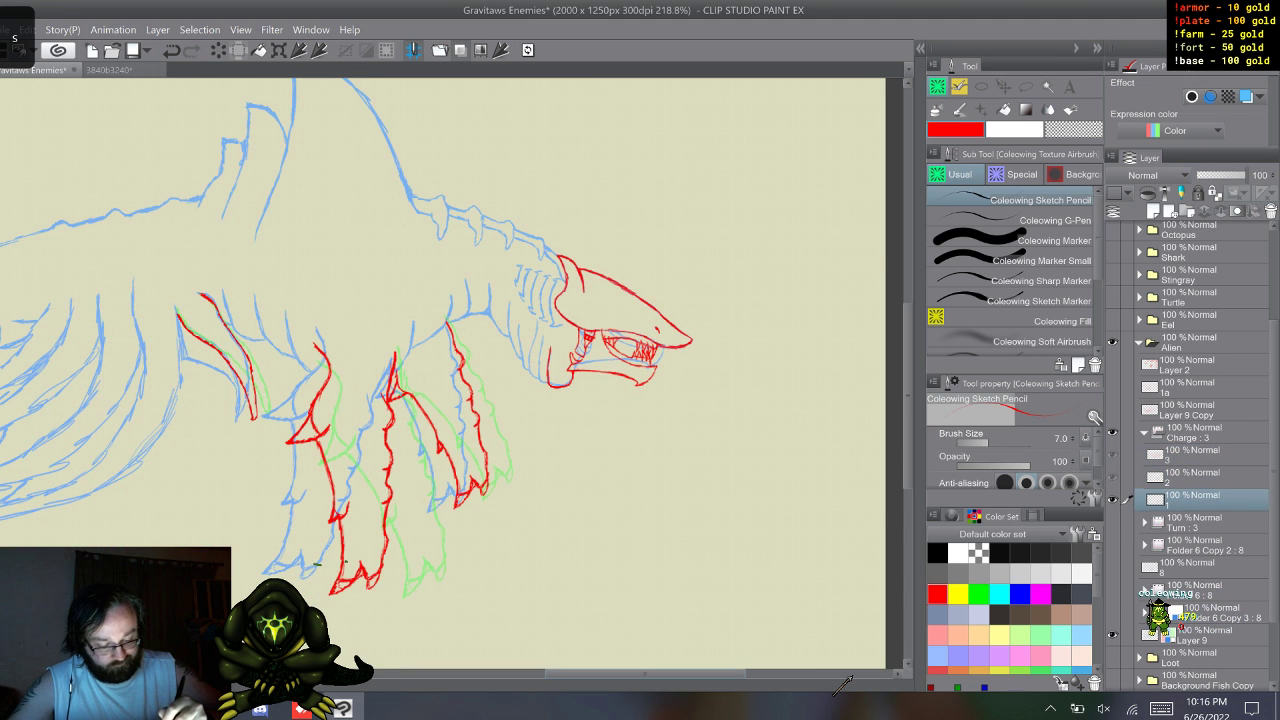
# - Compare the side fins and tail between frames 2 and 3, ending on frame 2, and save the file
pyautogui.hscroll(-5, 850, 678)
pyautogui.press('w')
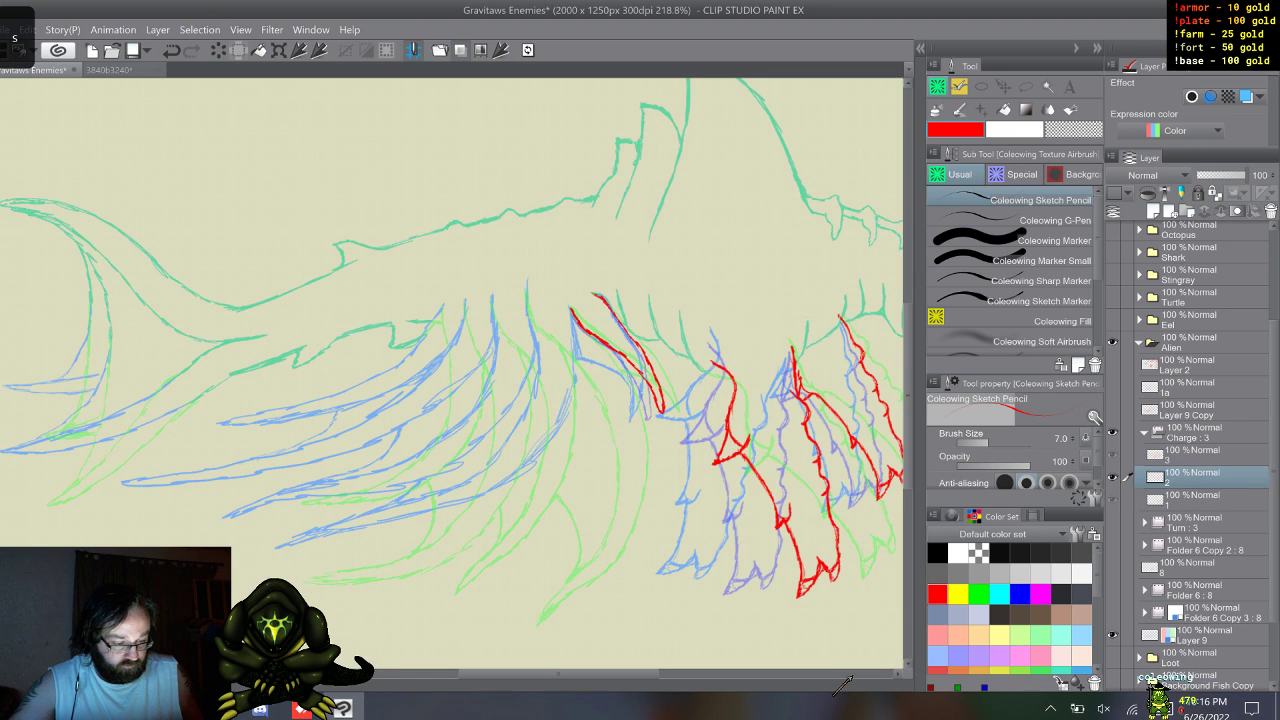
pyautogui.press('w')
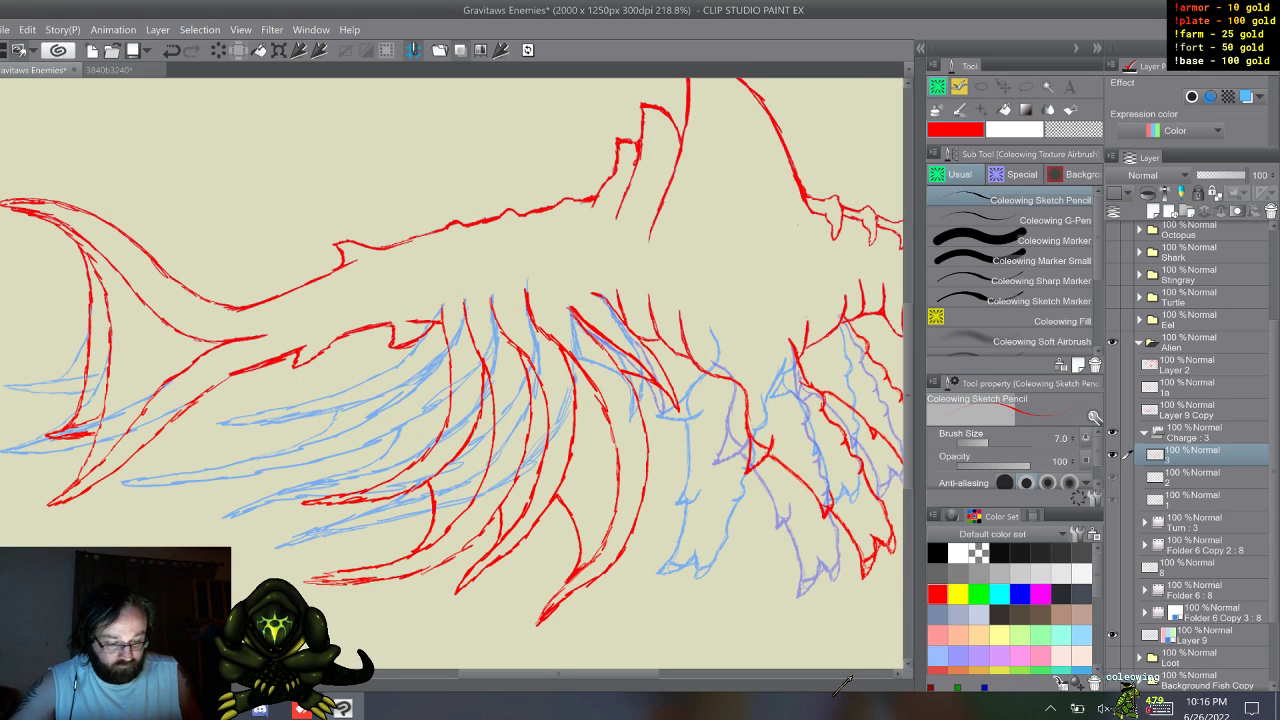
pyautogui.press('s')
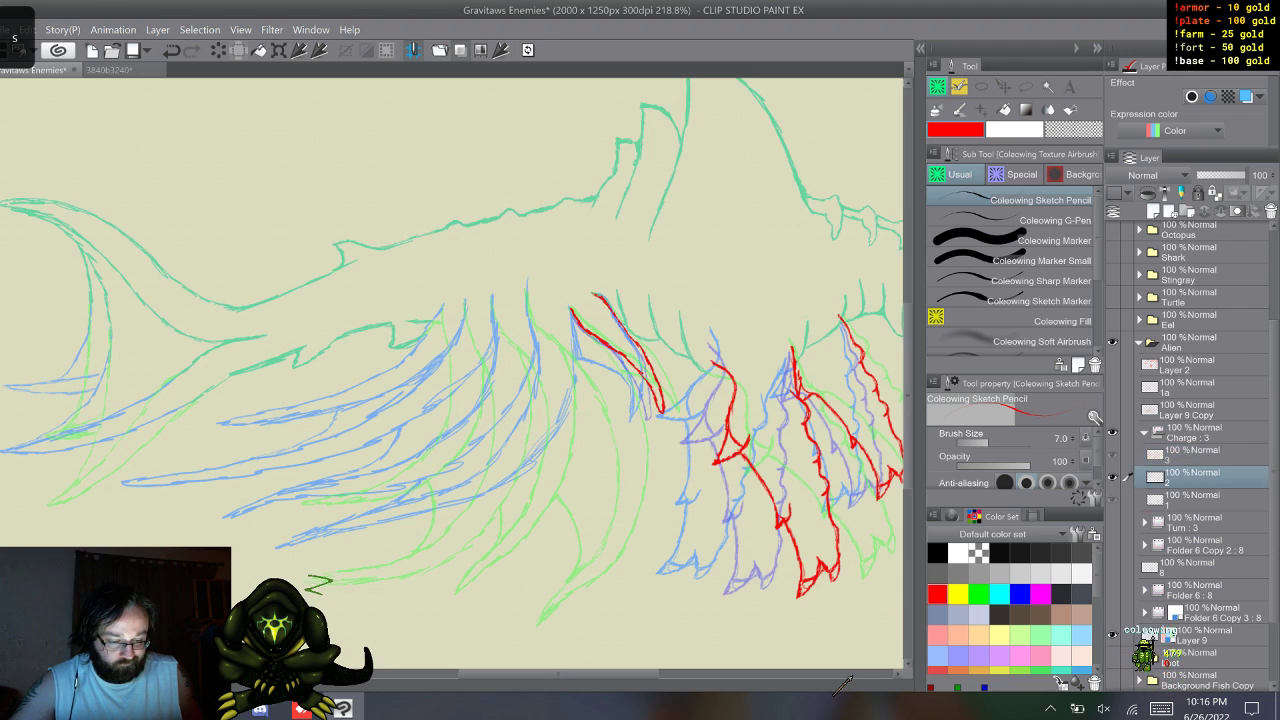
pyautogui.press('w')
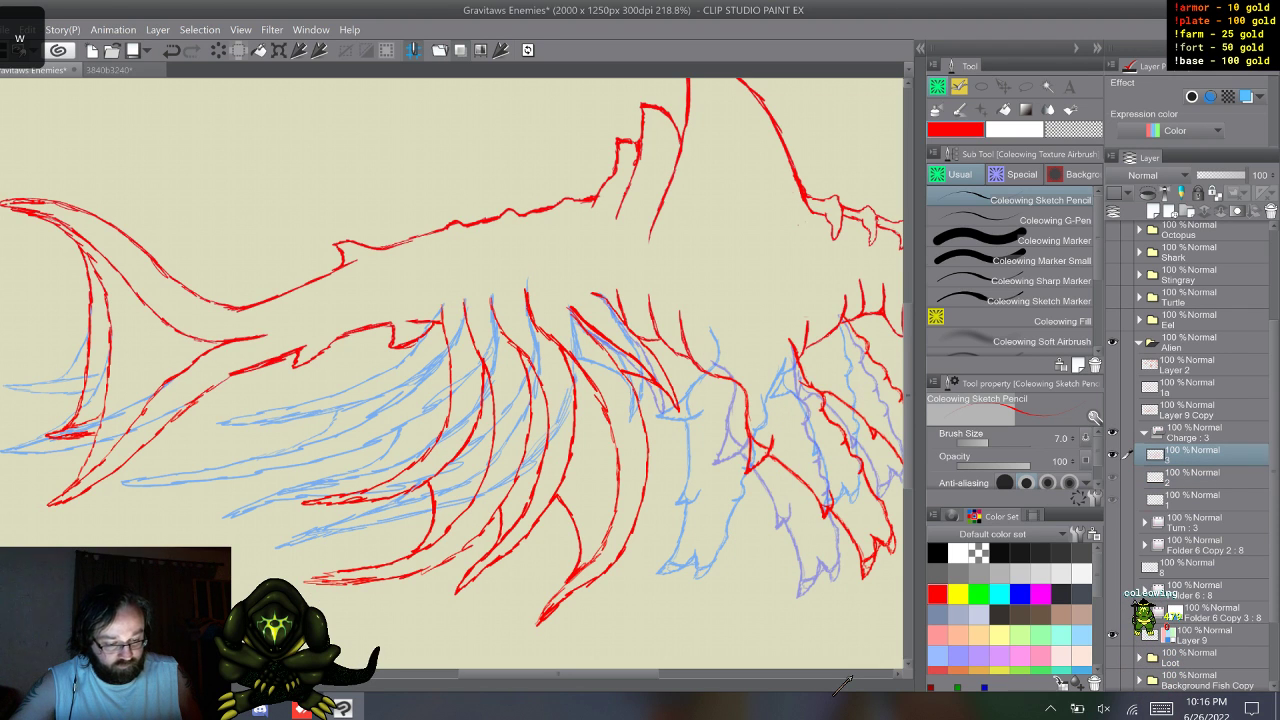
pyautogui.press('s')
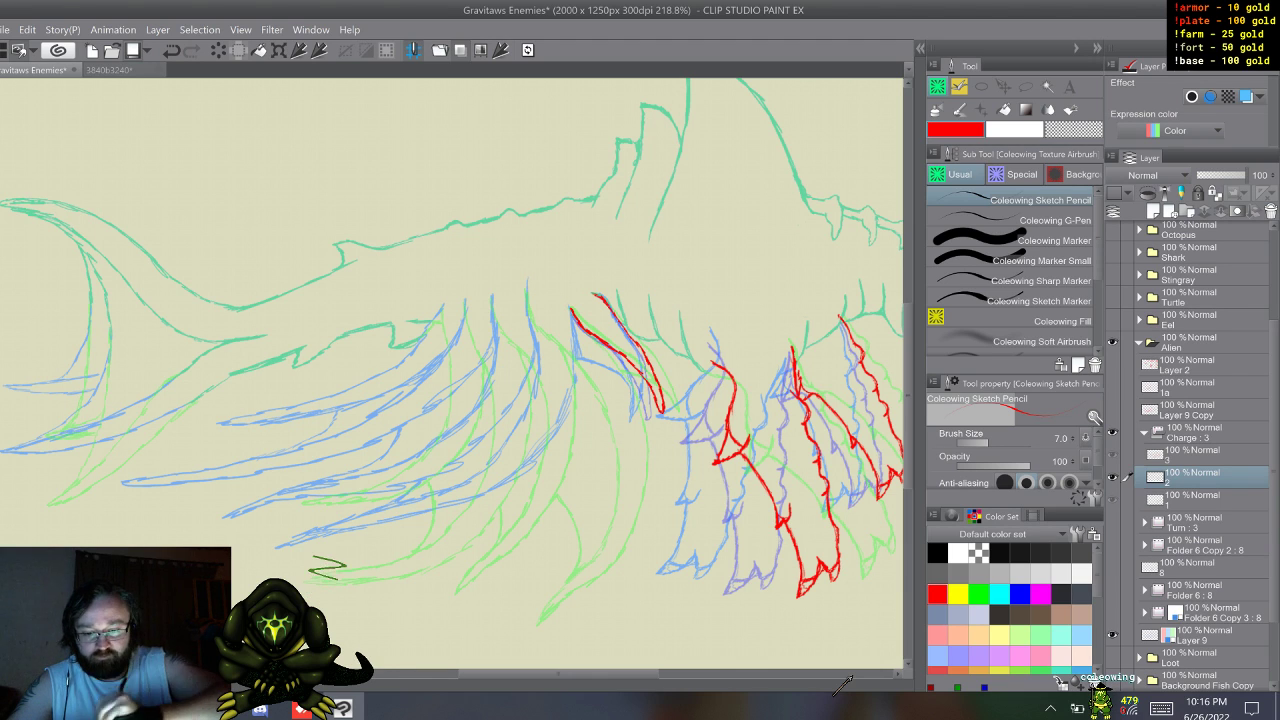
pyautogui.hotkey('ctrl', 's')
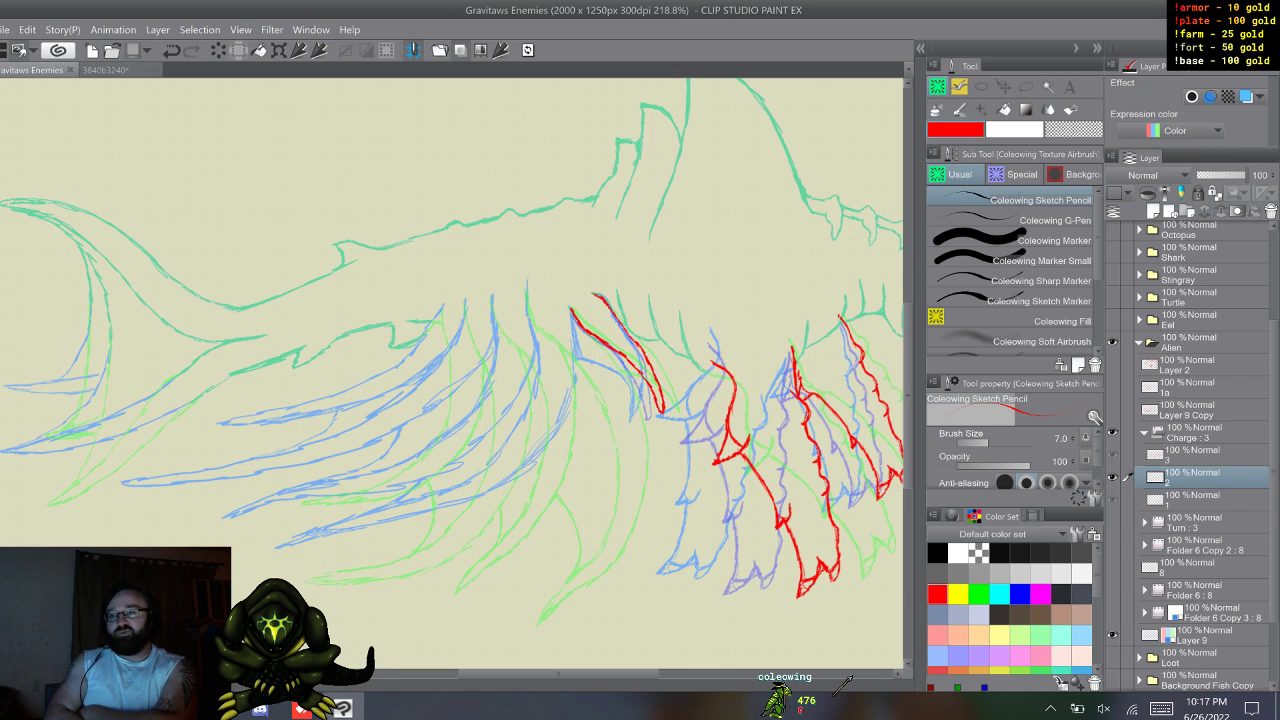
pyautogui.hotkey('ctrl', 'z')
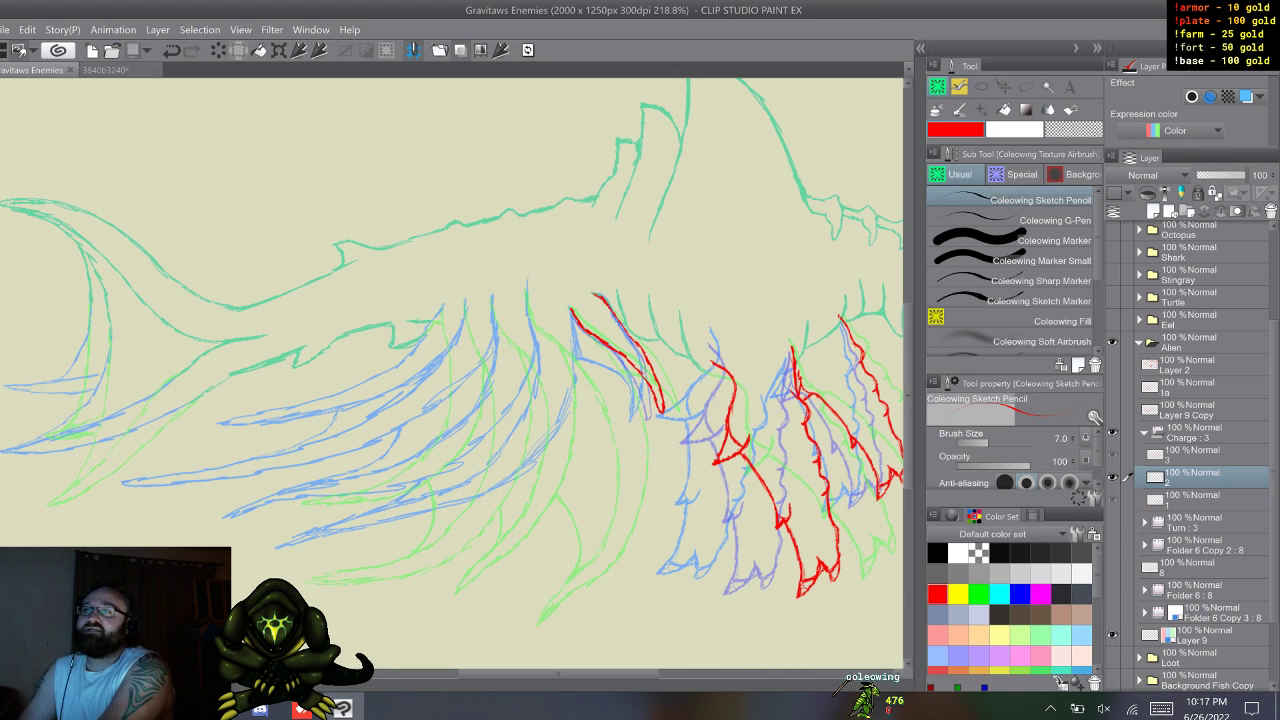